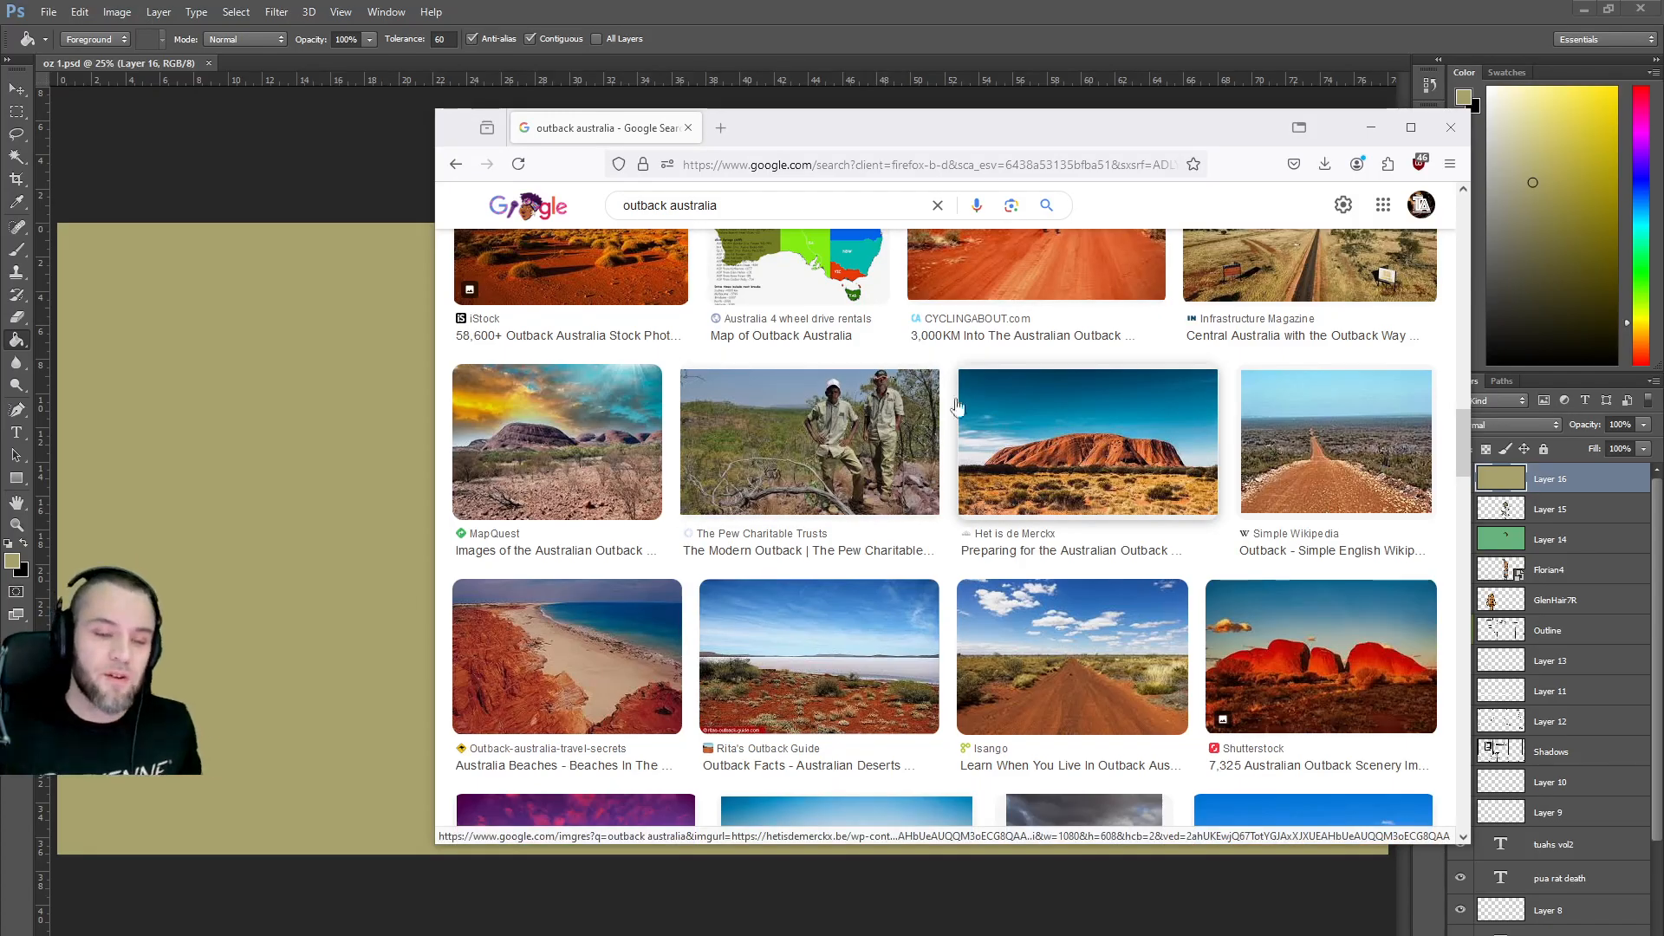
Nudge the Firefox window right and scroll back up the outback australia results.
drag(895, 135, 969, 161)
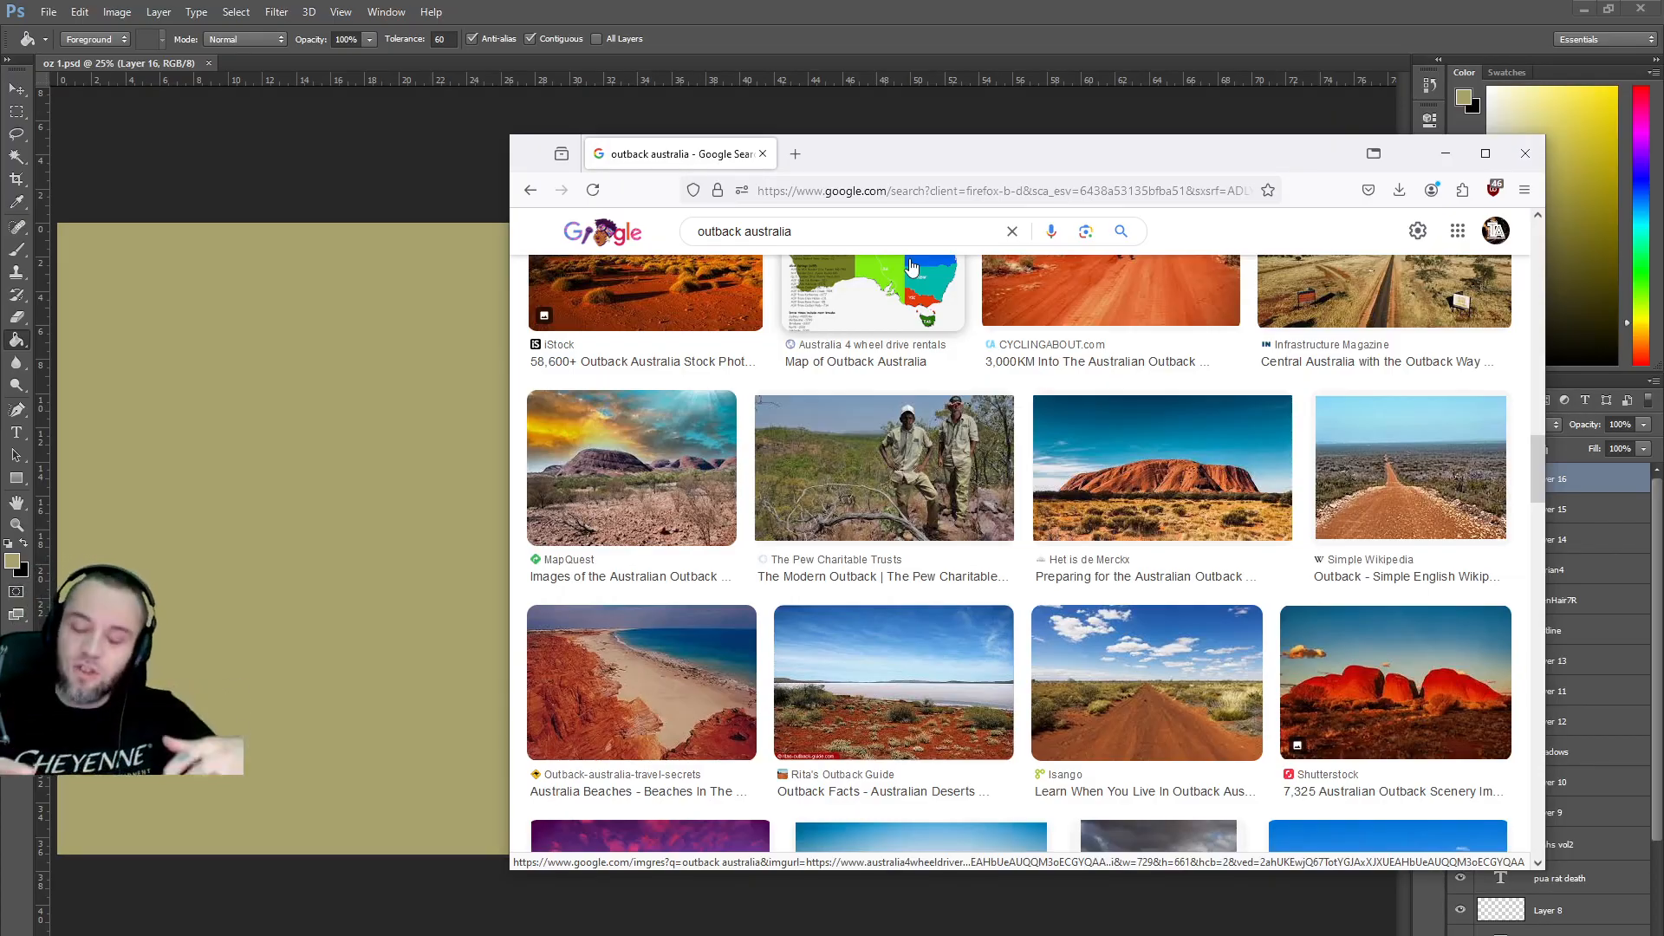
scroll(997, 745, up, 4)
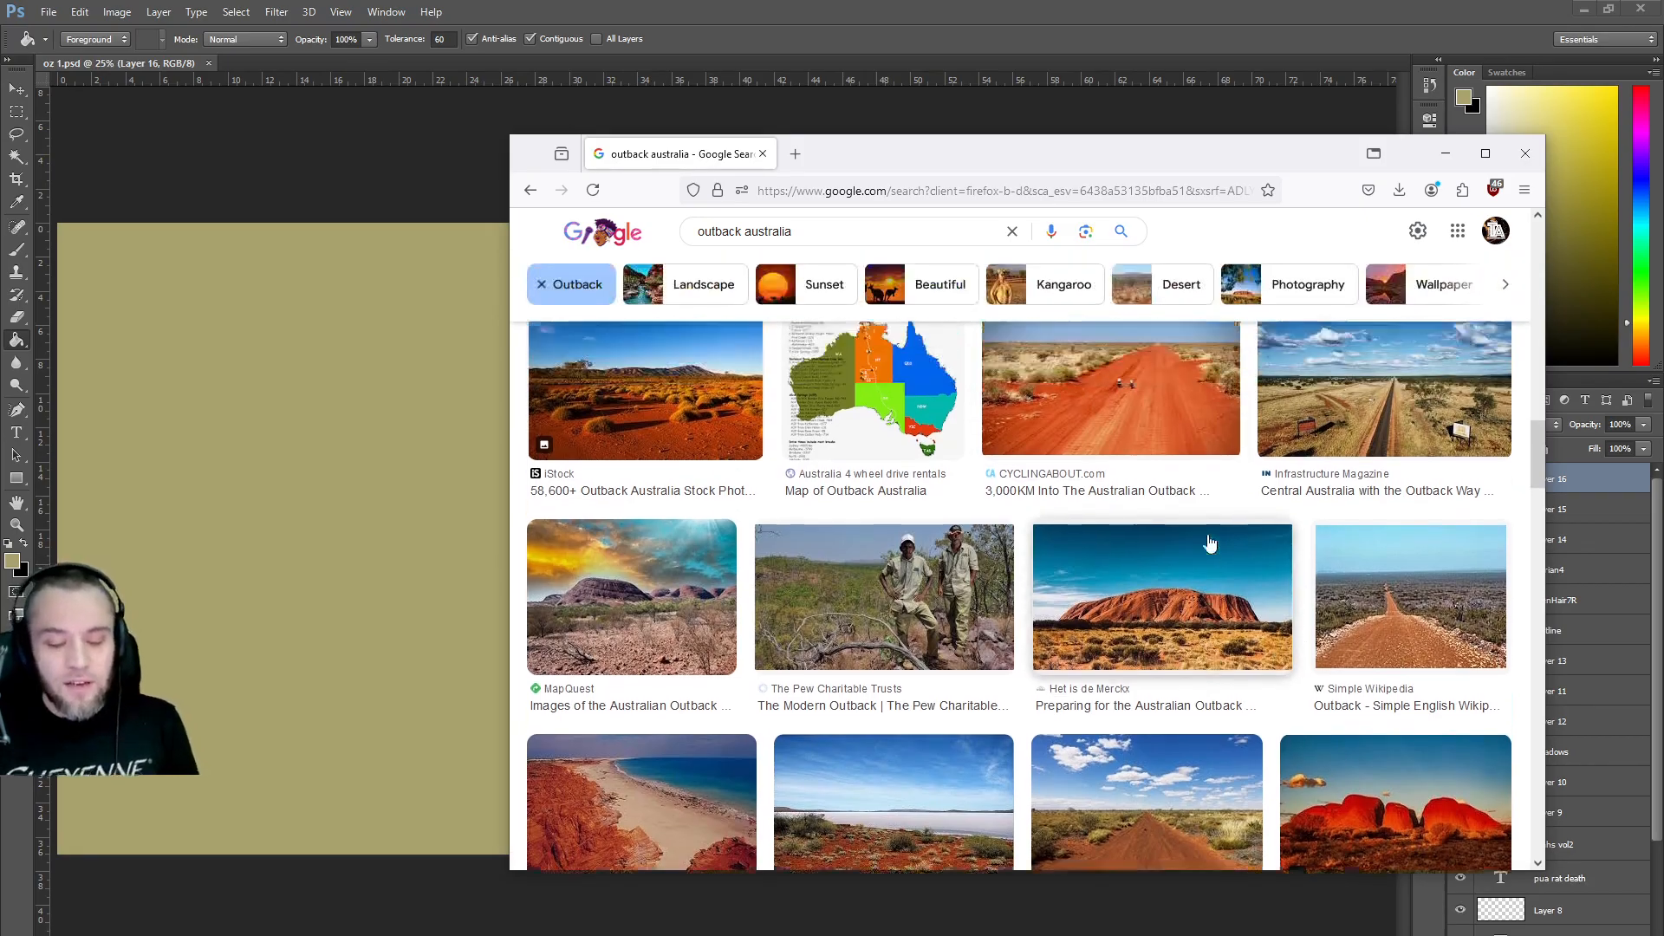
scroll(997, 746, down, 2)
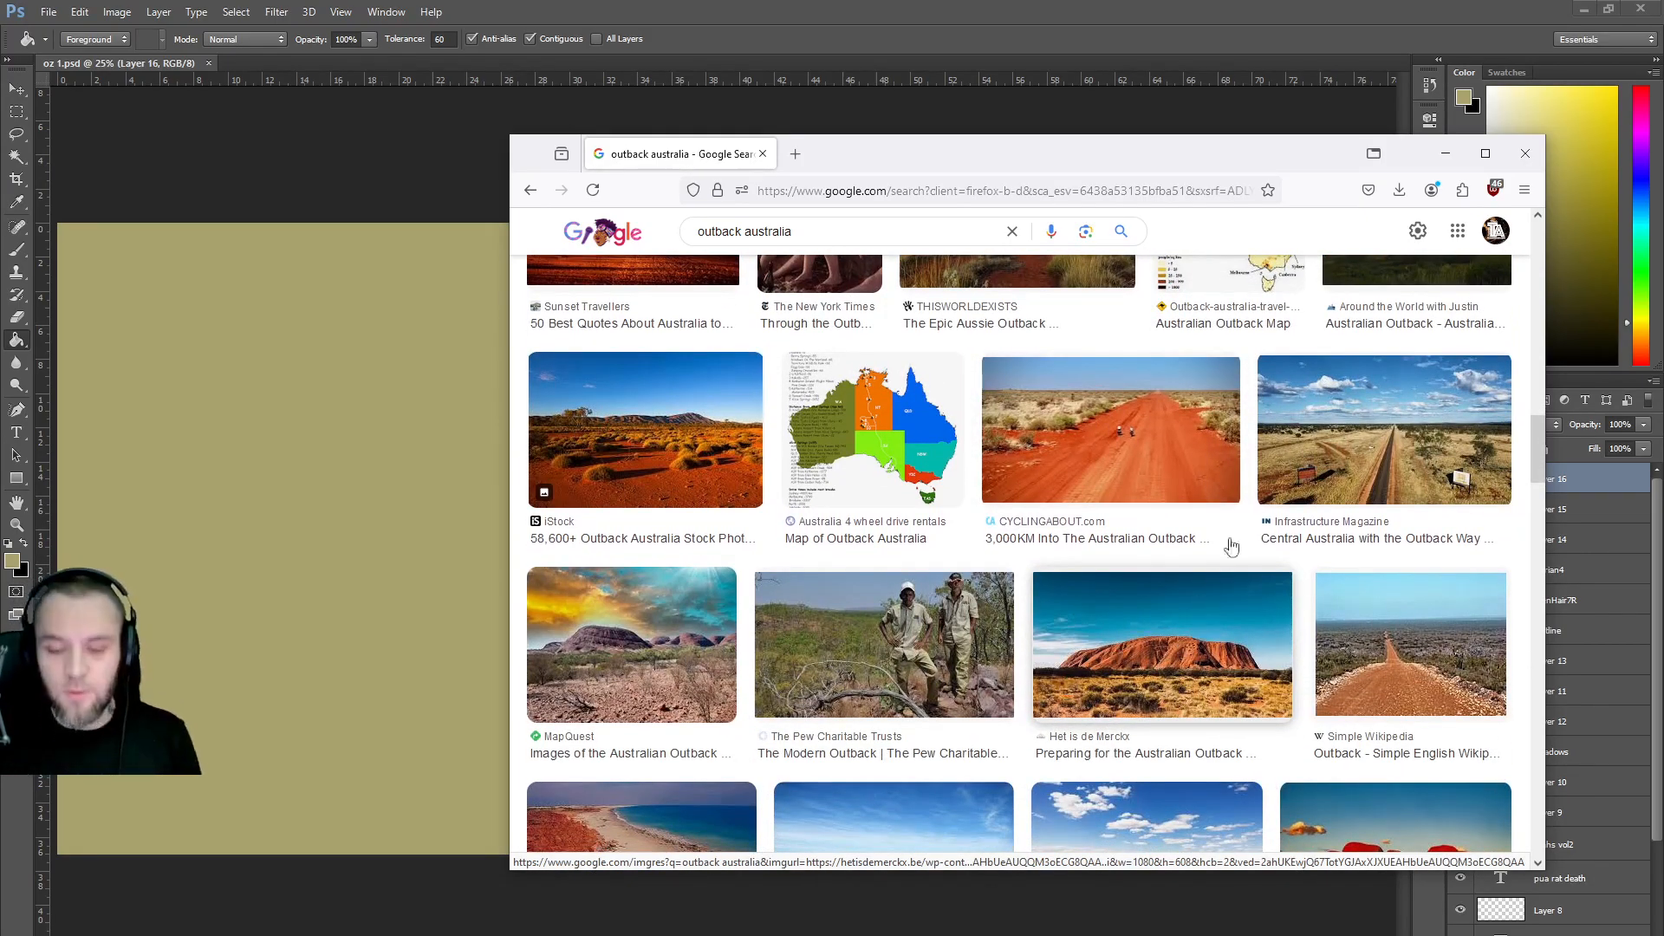
scroll(1231, 529, up, 2)
scroll(1236, 520, up, 1)
scroll(1082, 542, up, 1)
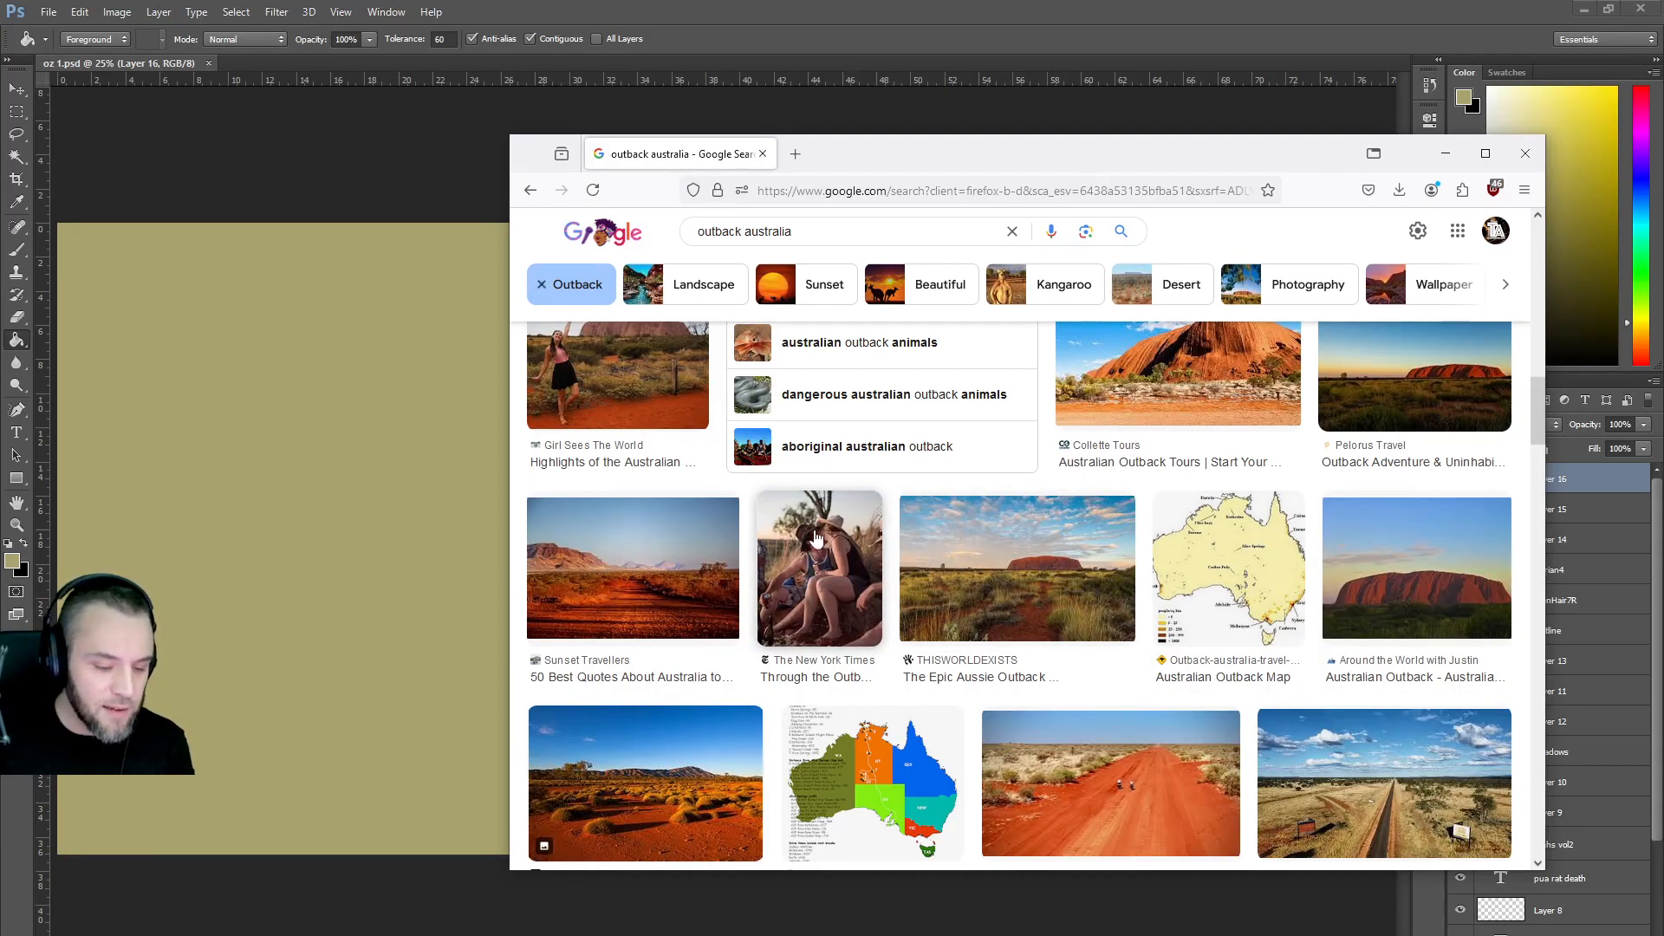
scroll(1005, 552, up, 2)
scroll(954, 540, up, 3)
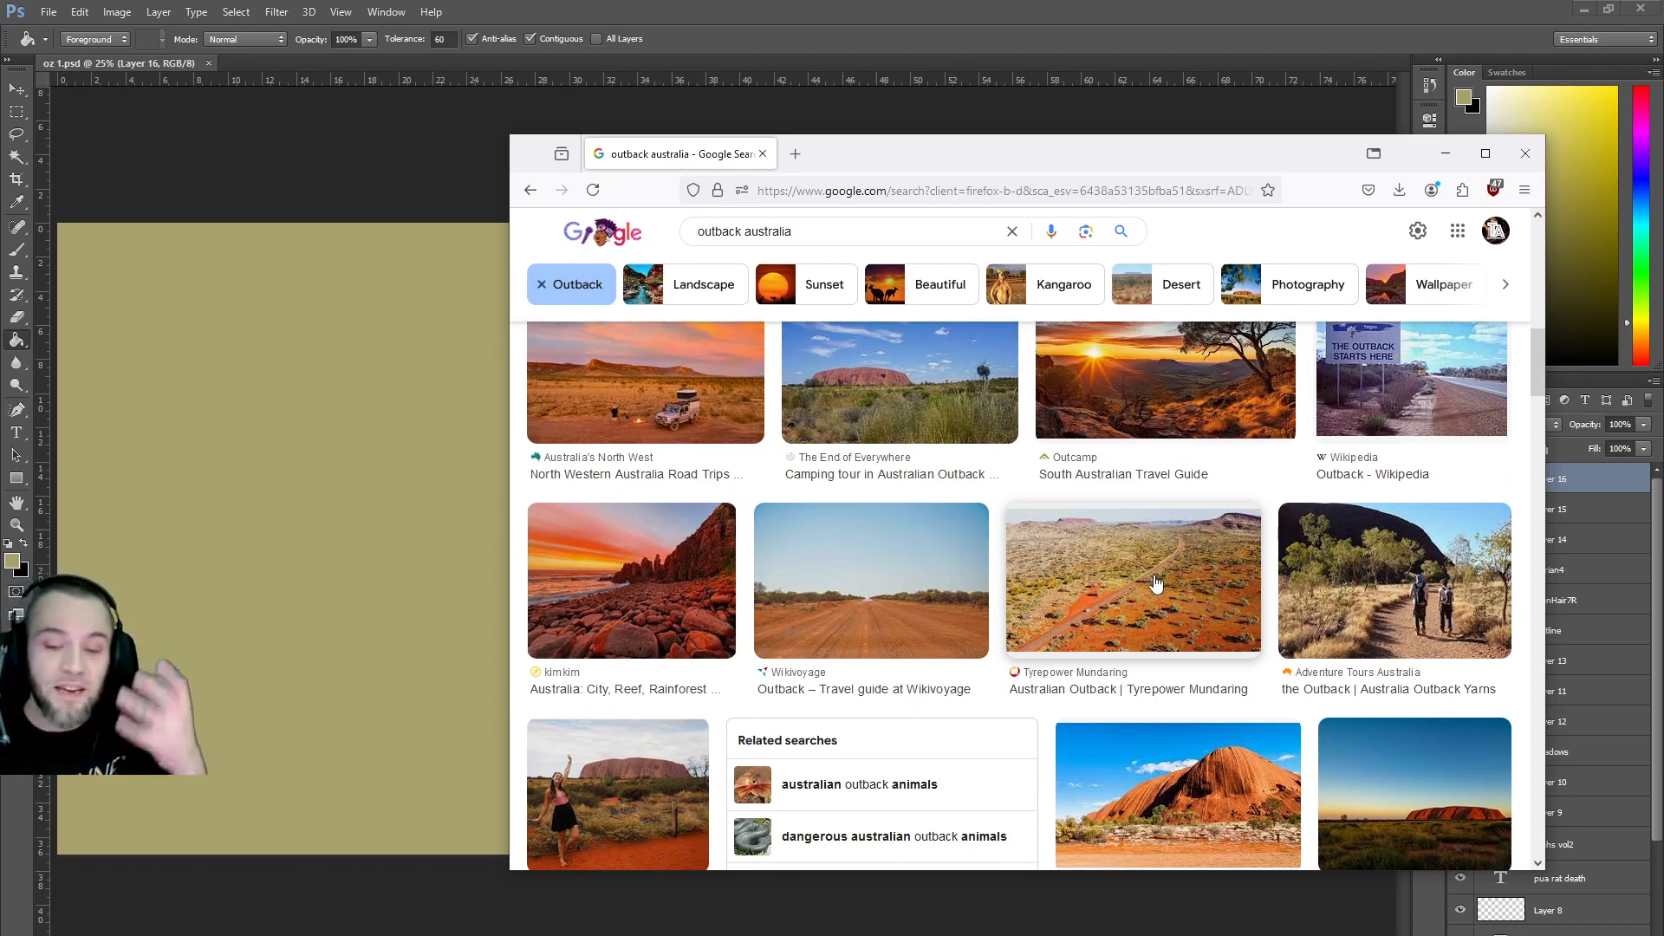
Run a Google search for 'ibis bird' in a new Firefox tab.
click(794, 153)
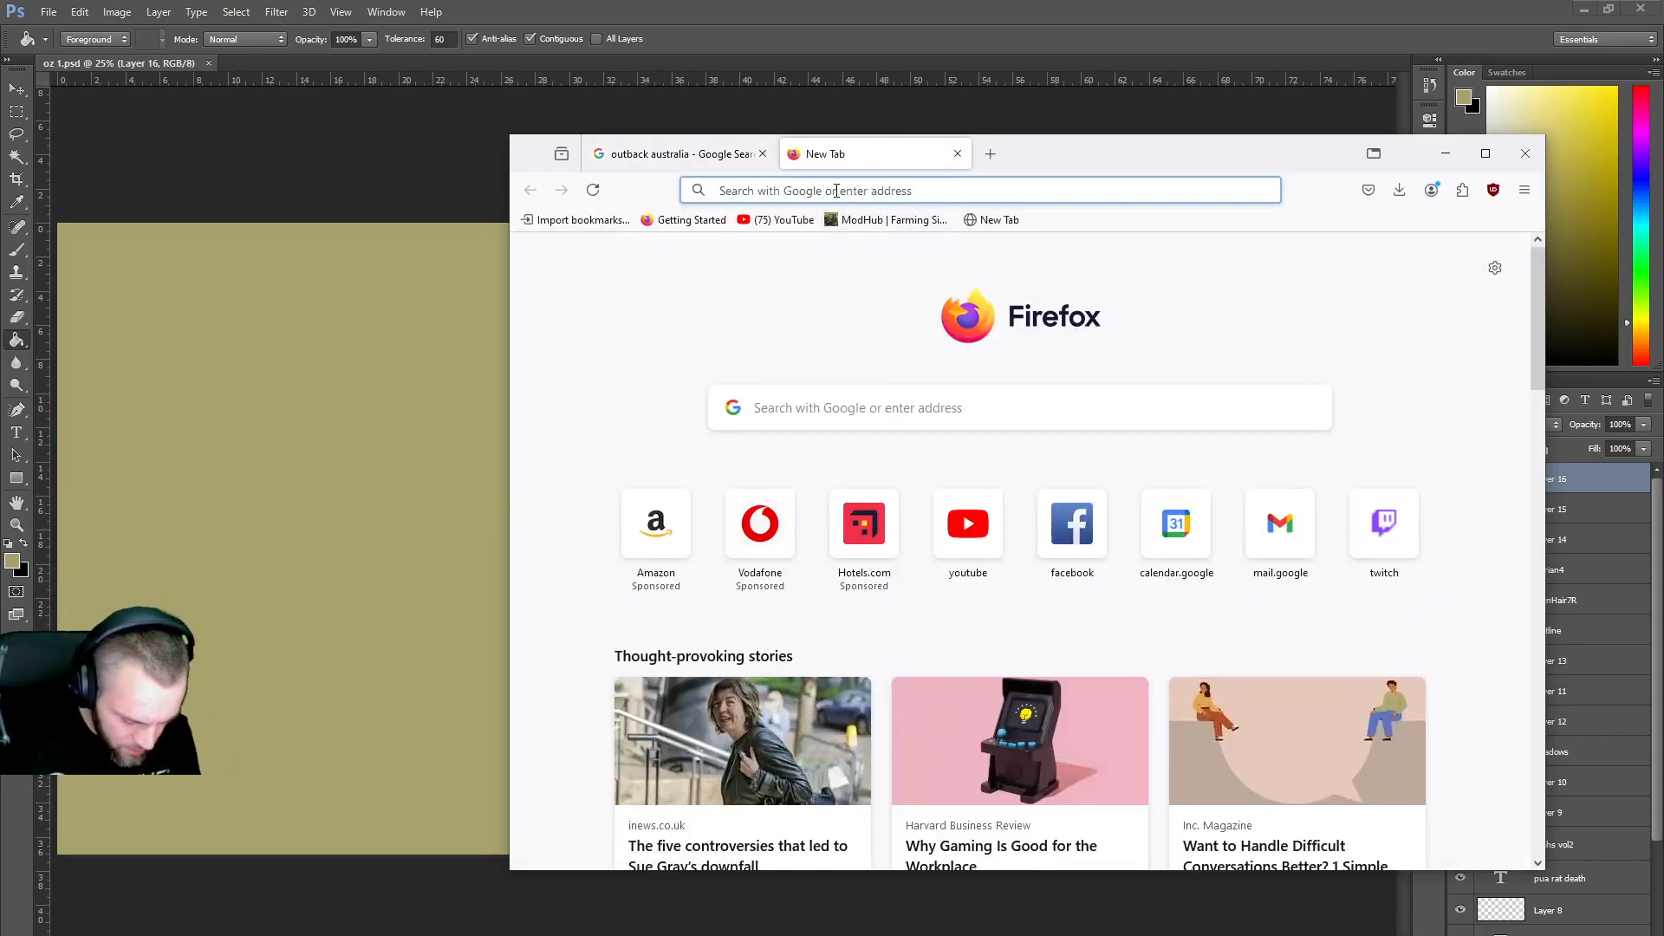
text(ibis bird)
key(Return)
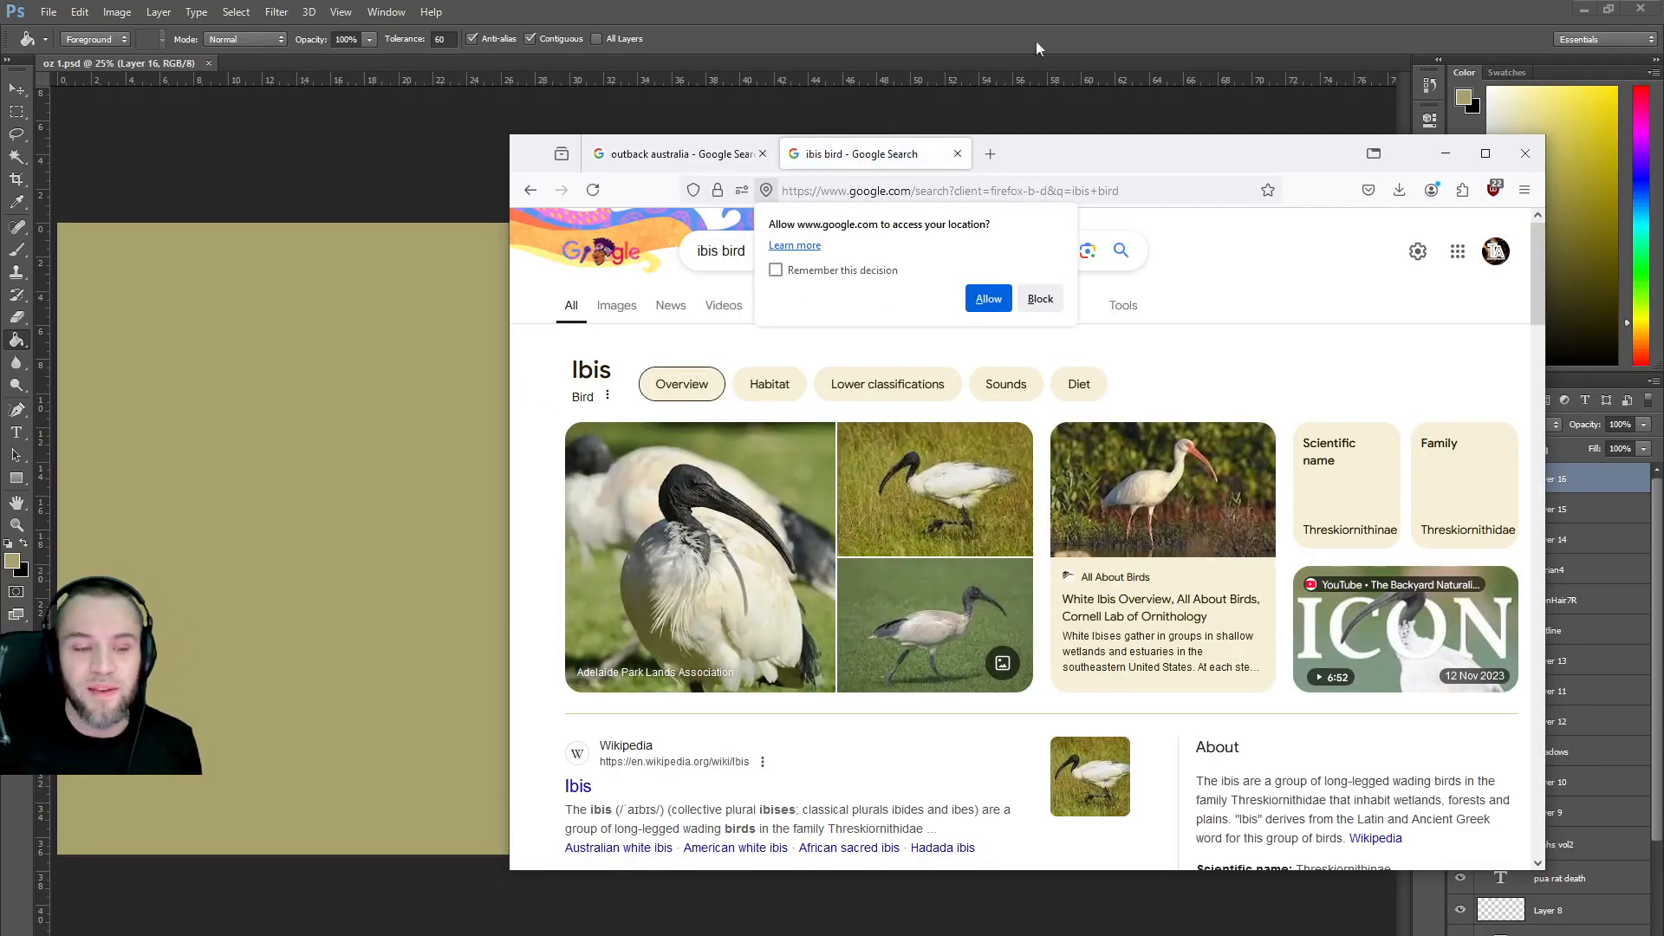
Return to the outback australia image results, move the window up, and scroll through them.
click(698, 161)
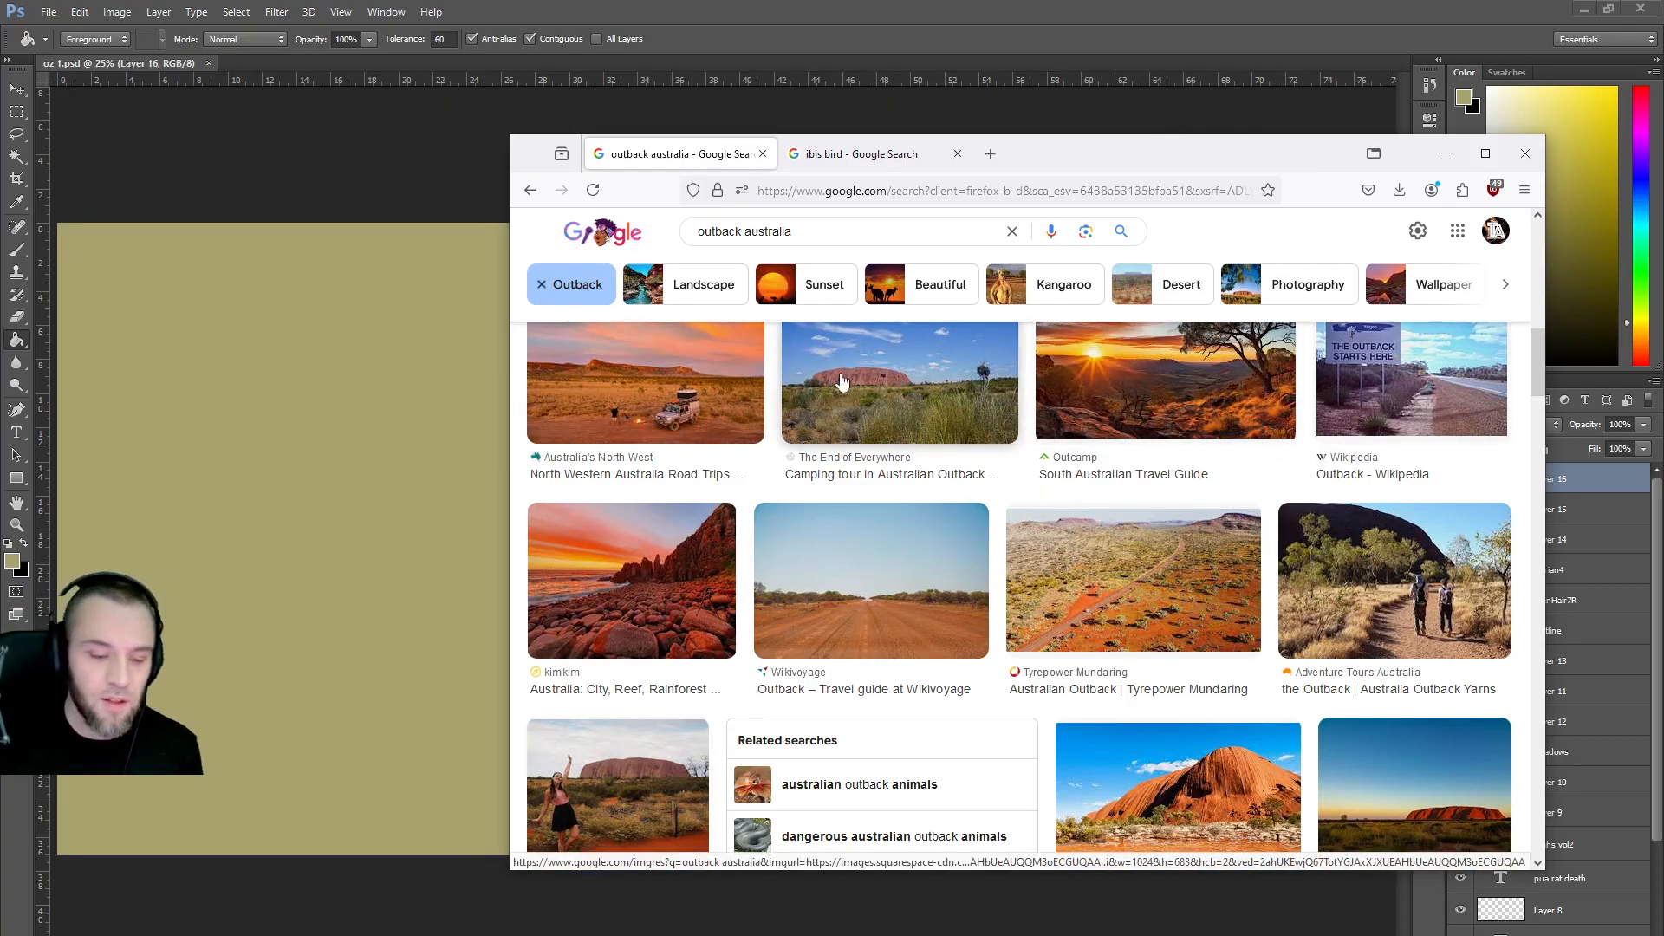
drag(1208, 162, 1279, 61)
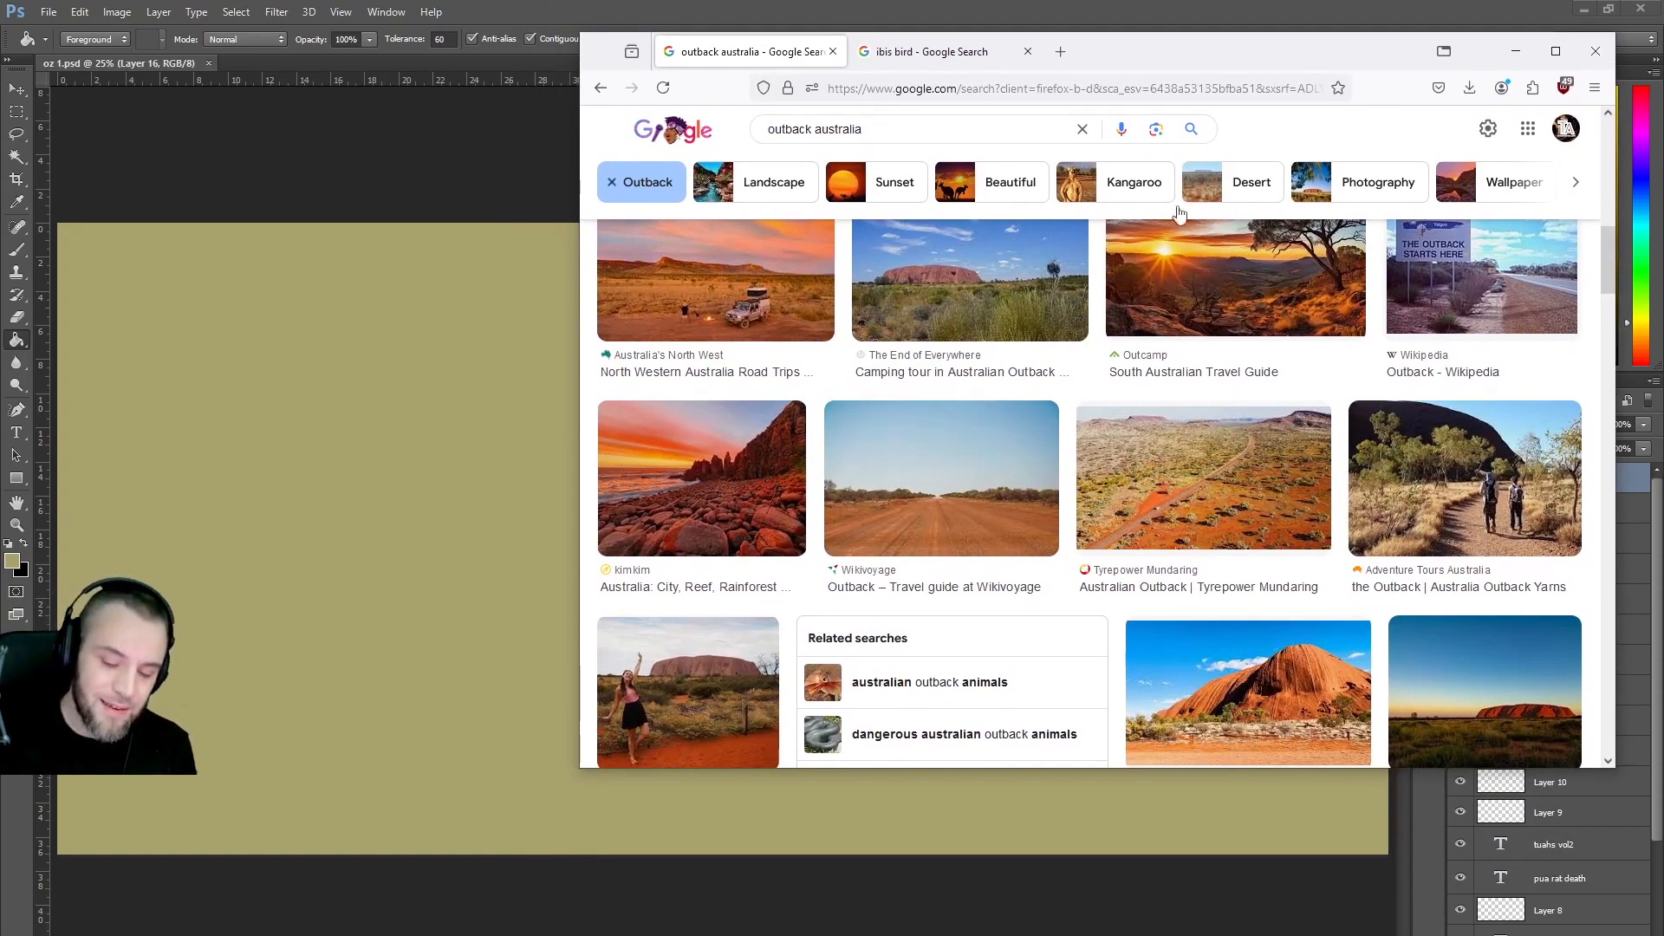
scroll(1056, 344, down, 3)
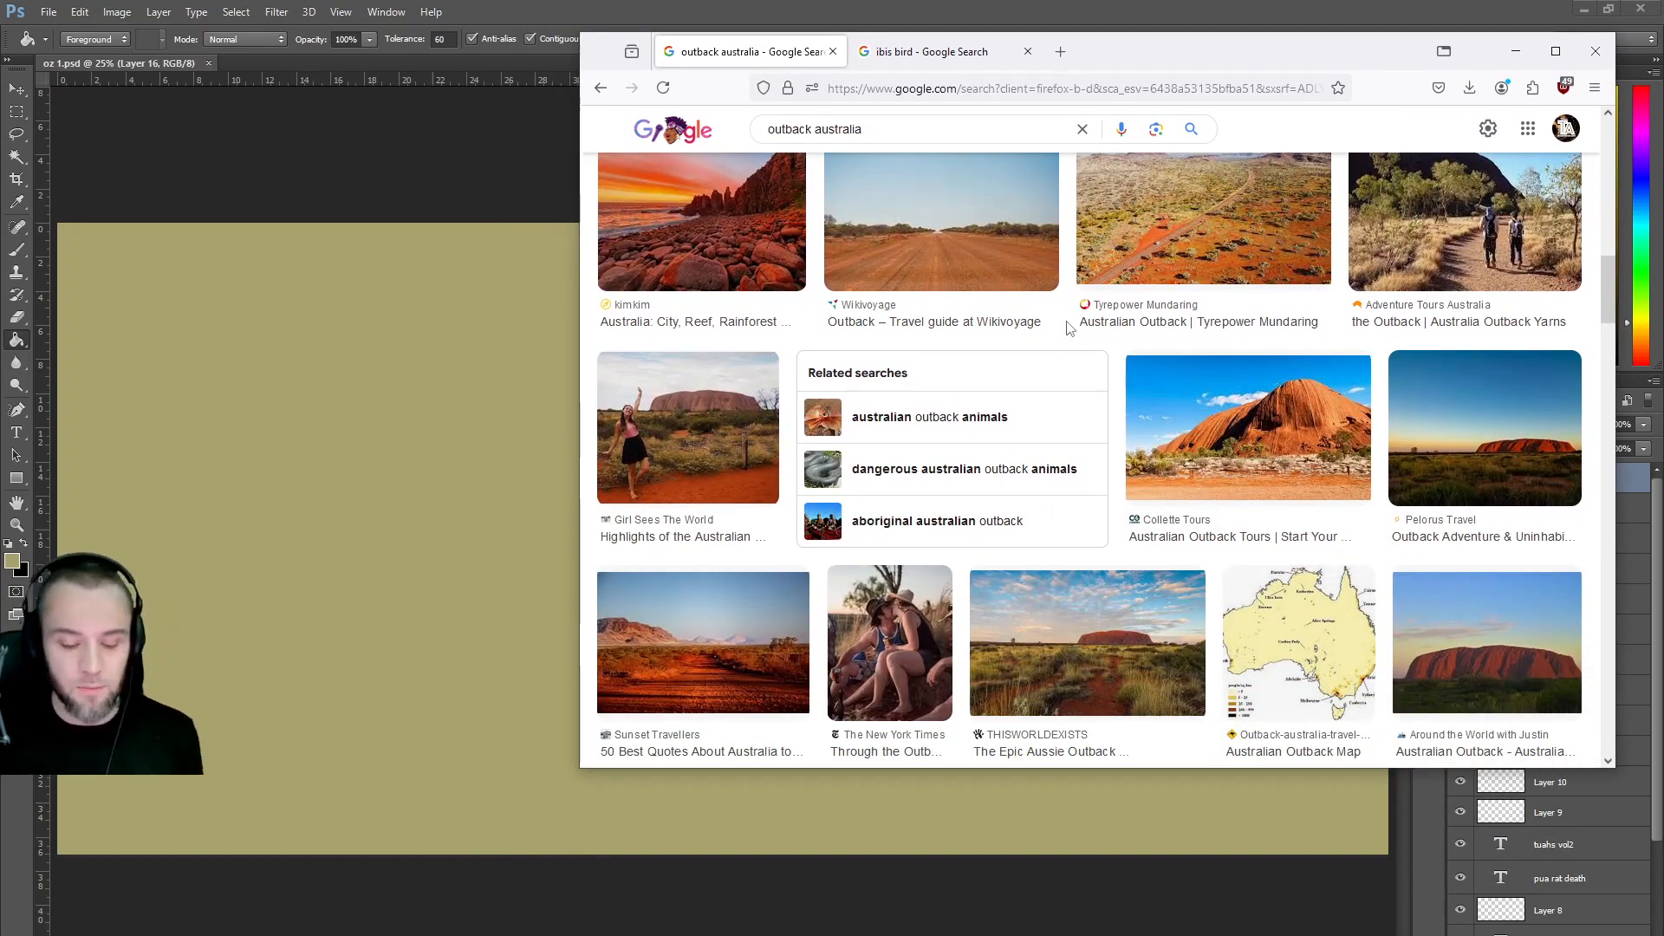
scroll(1066, 326, down, 6)
scroll(1069, 325, down, 3)
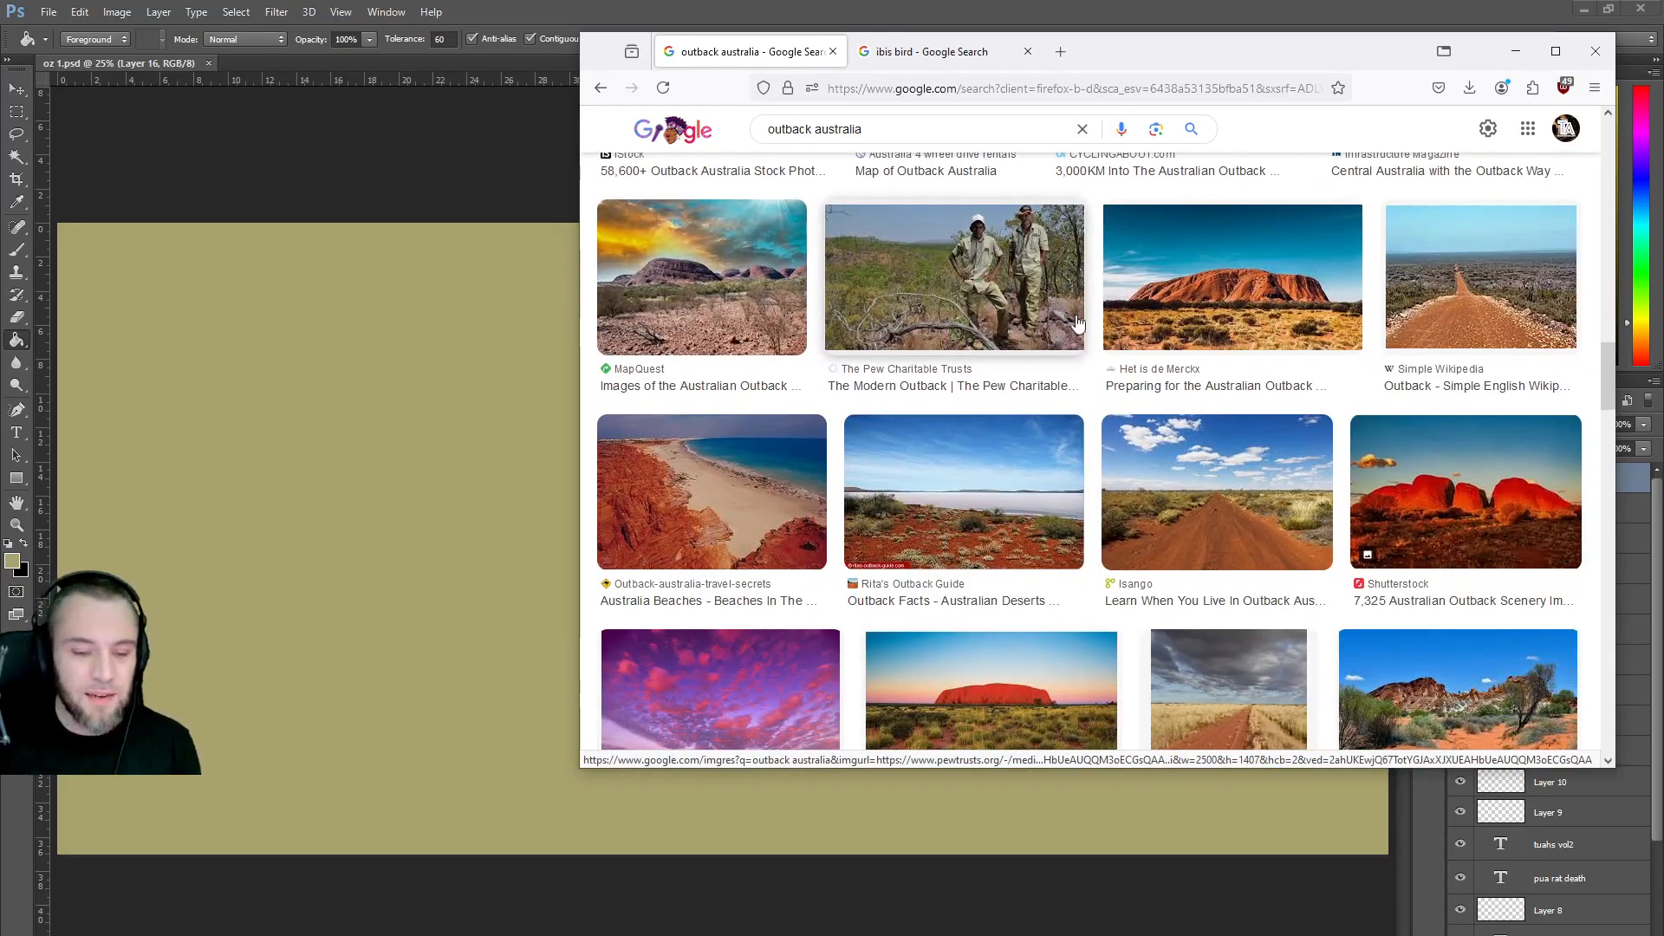
scroll(1097, 309, down, 3)
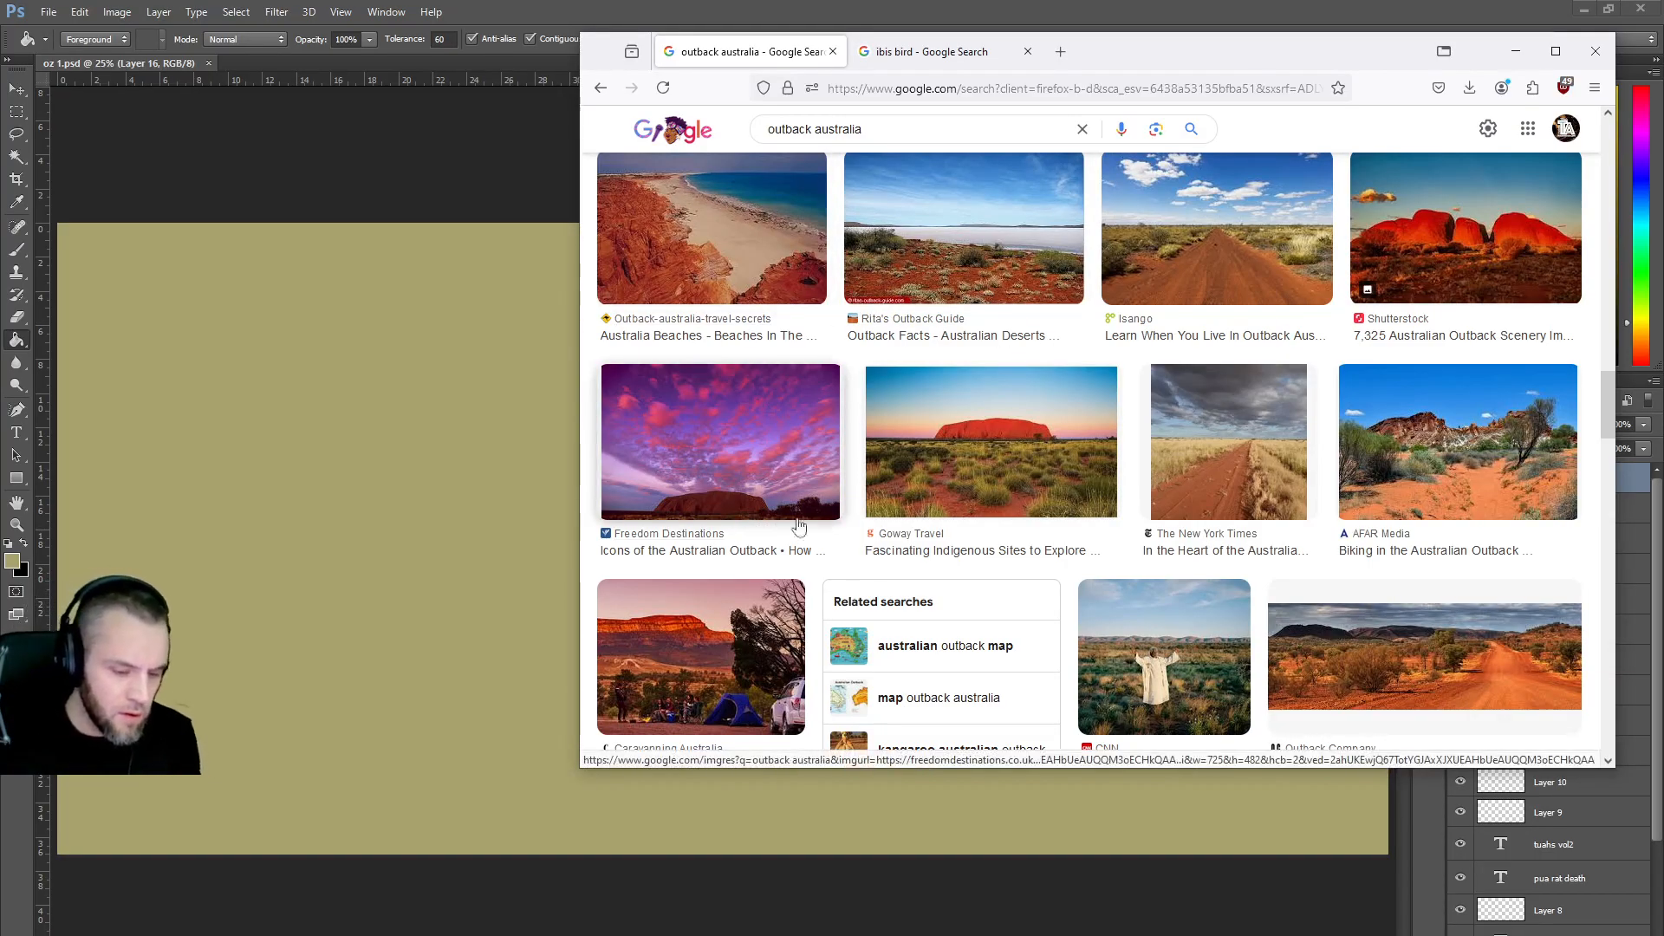
scroll(859, 486, down, 3)
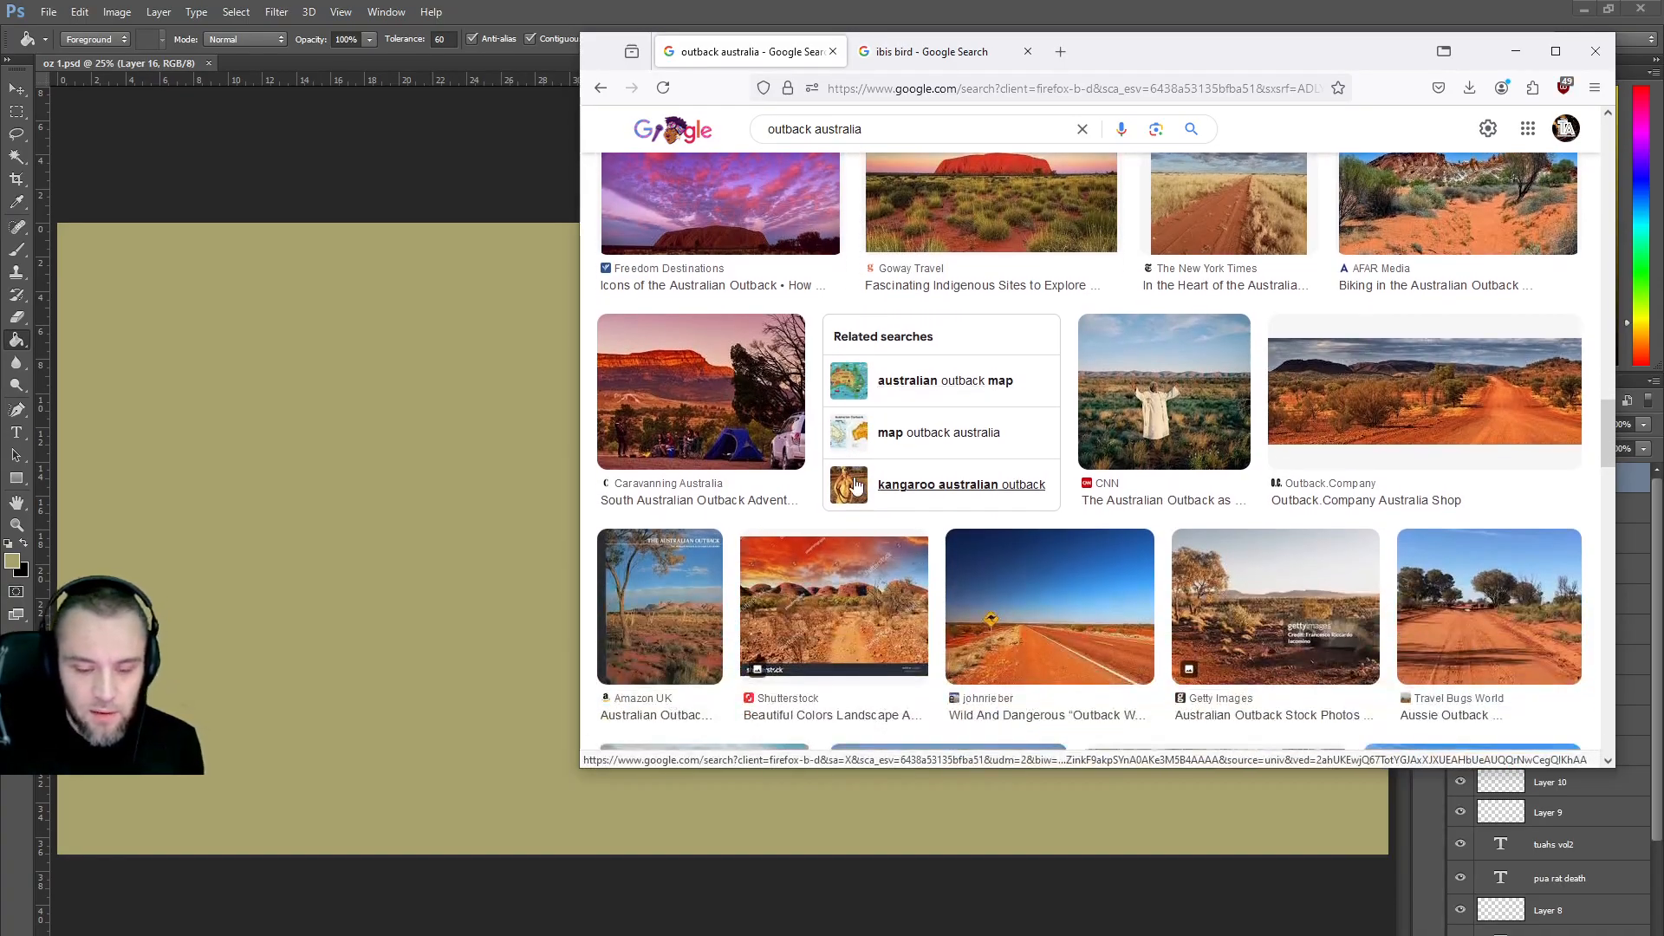
scroll(939, 531, down, 3)
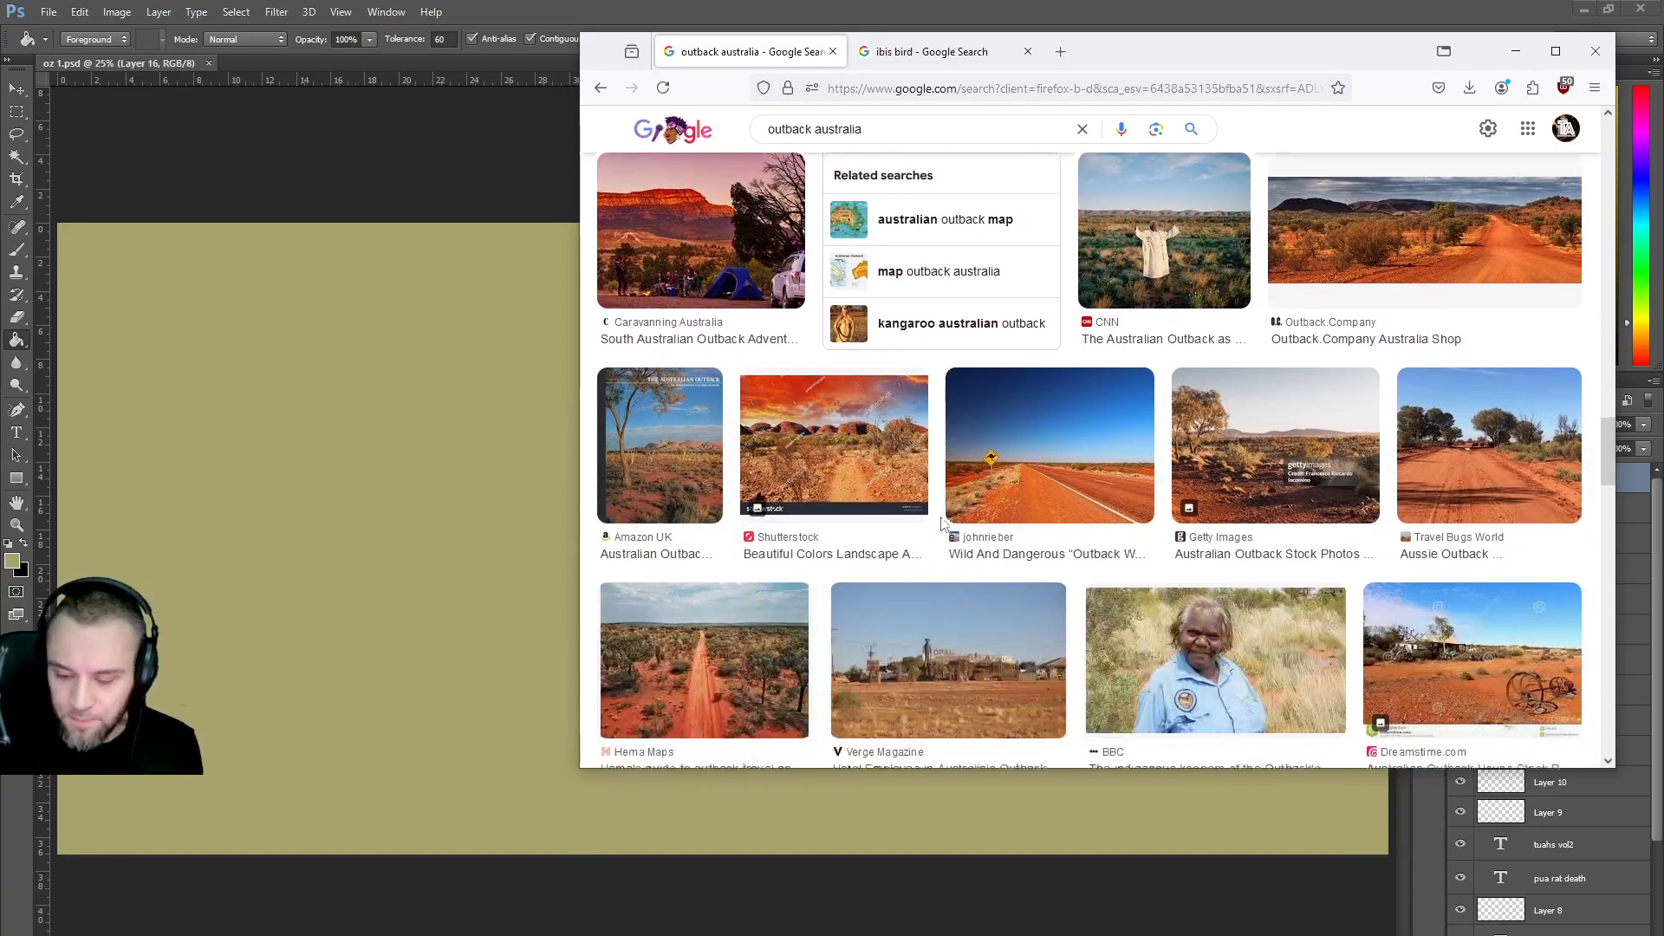
scroll(941, 526, down, 1)
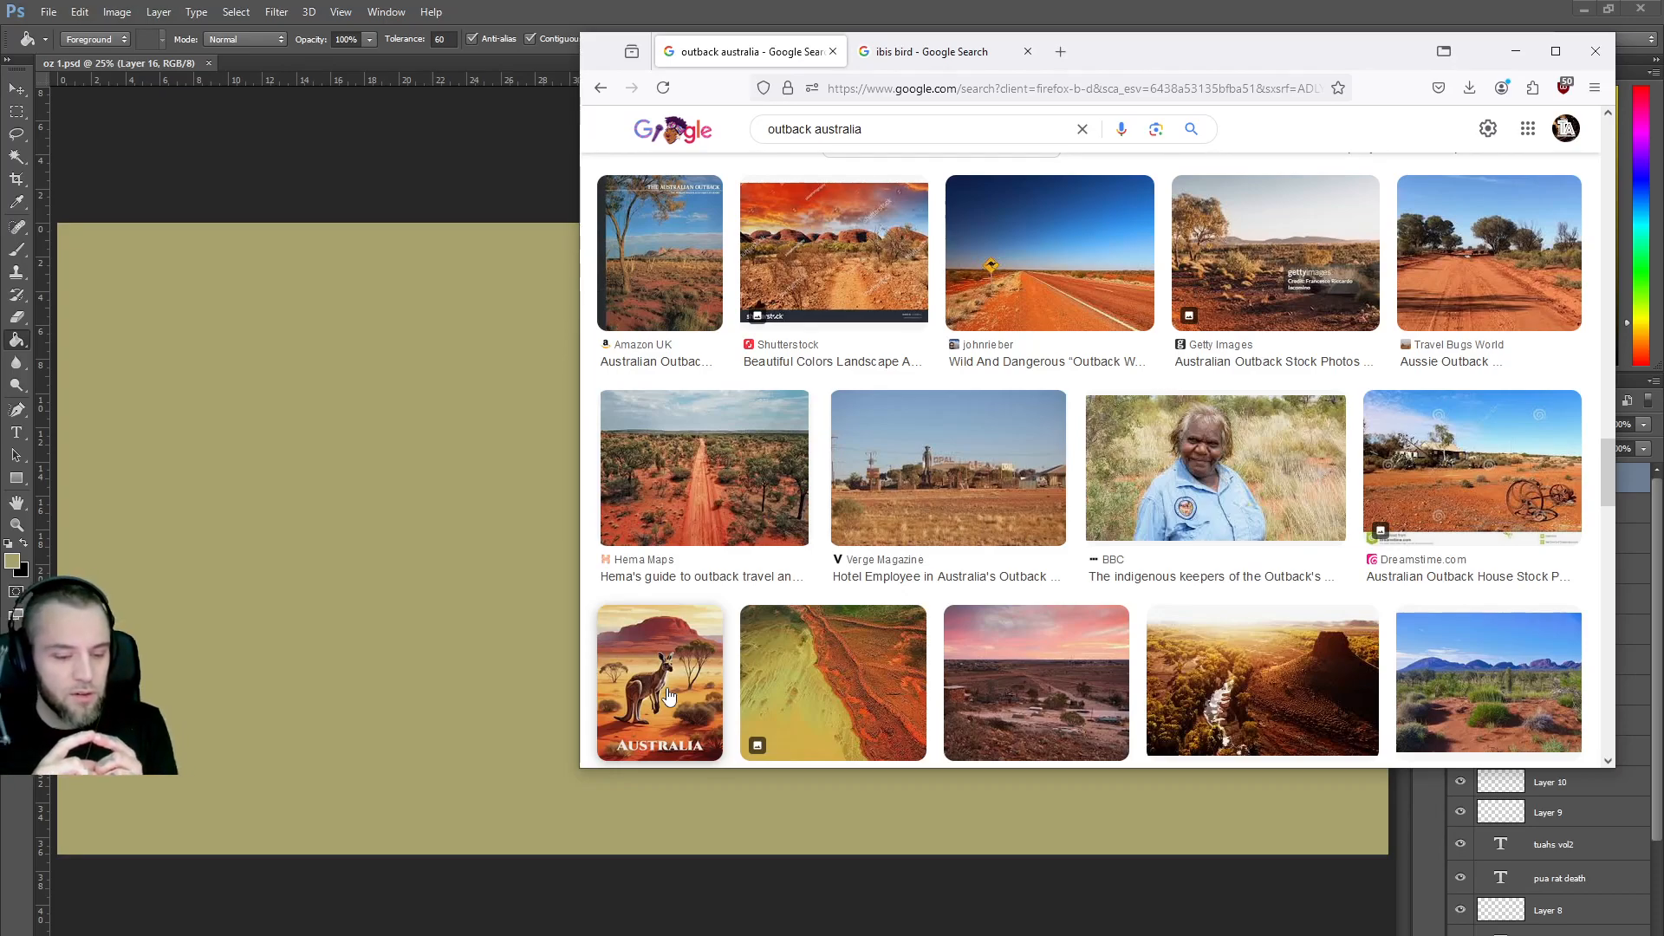
Preview the 'Australia's Longest Shortcut!' kangaroo-sign road photo and save it as outback-way-australia.jpg.
click(1036, 265)
right_click(1333, 351)
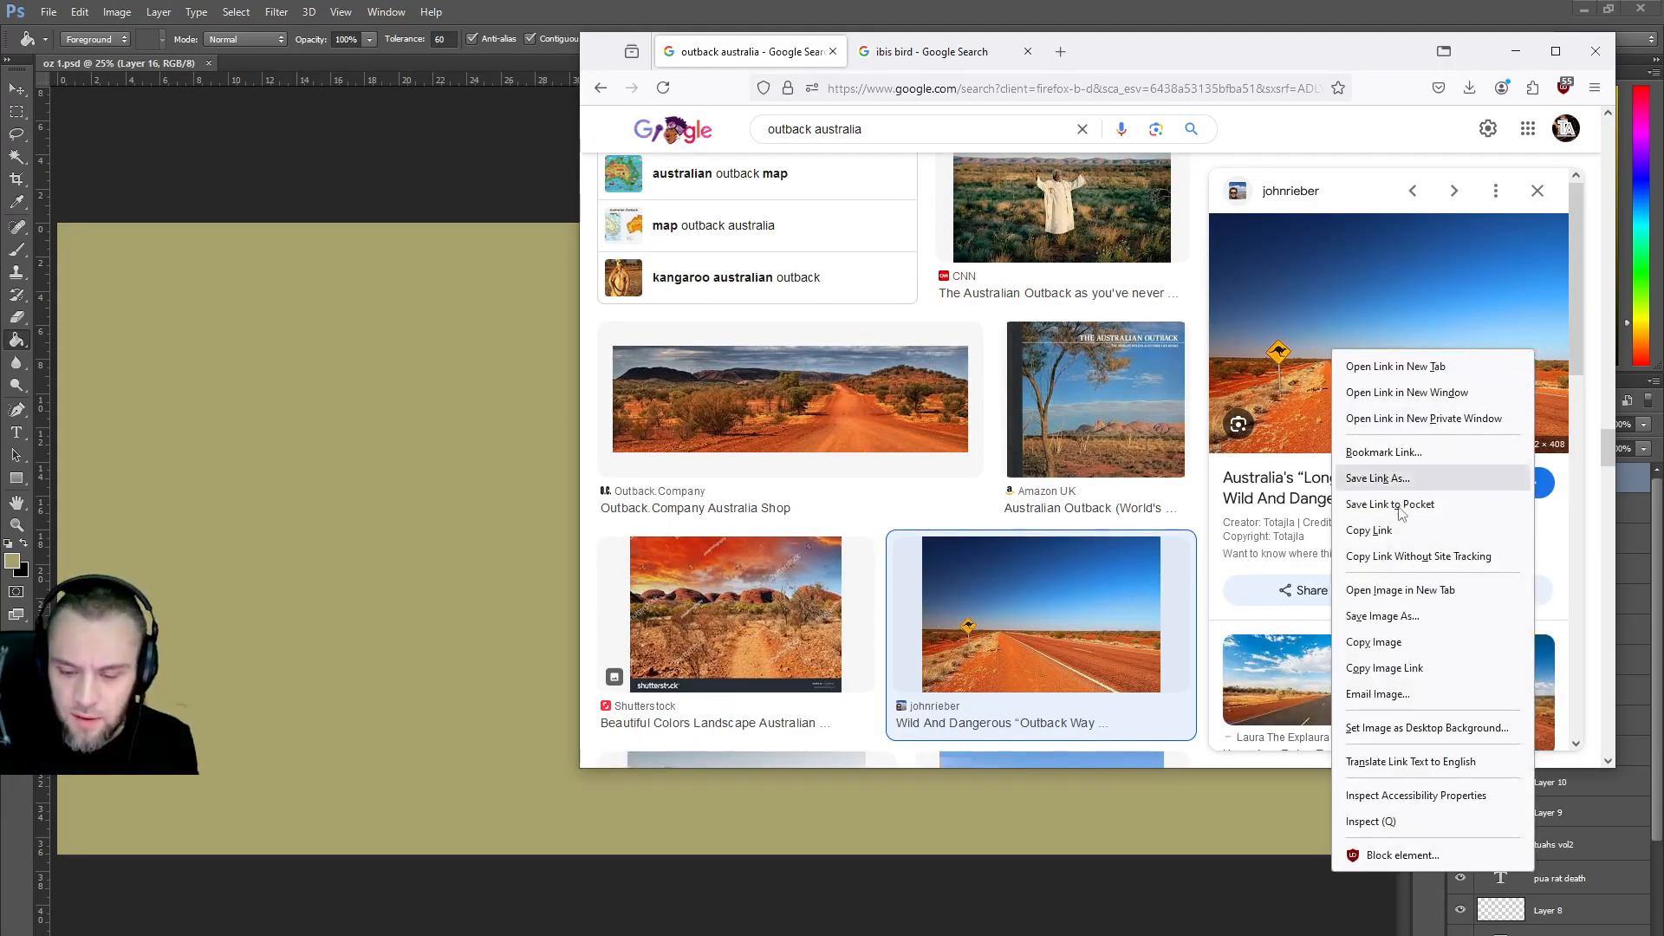
click(1384, 617)
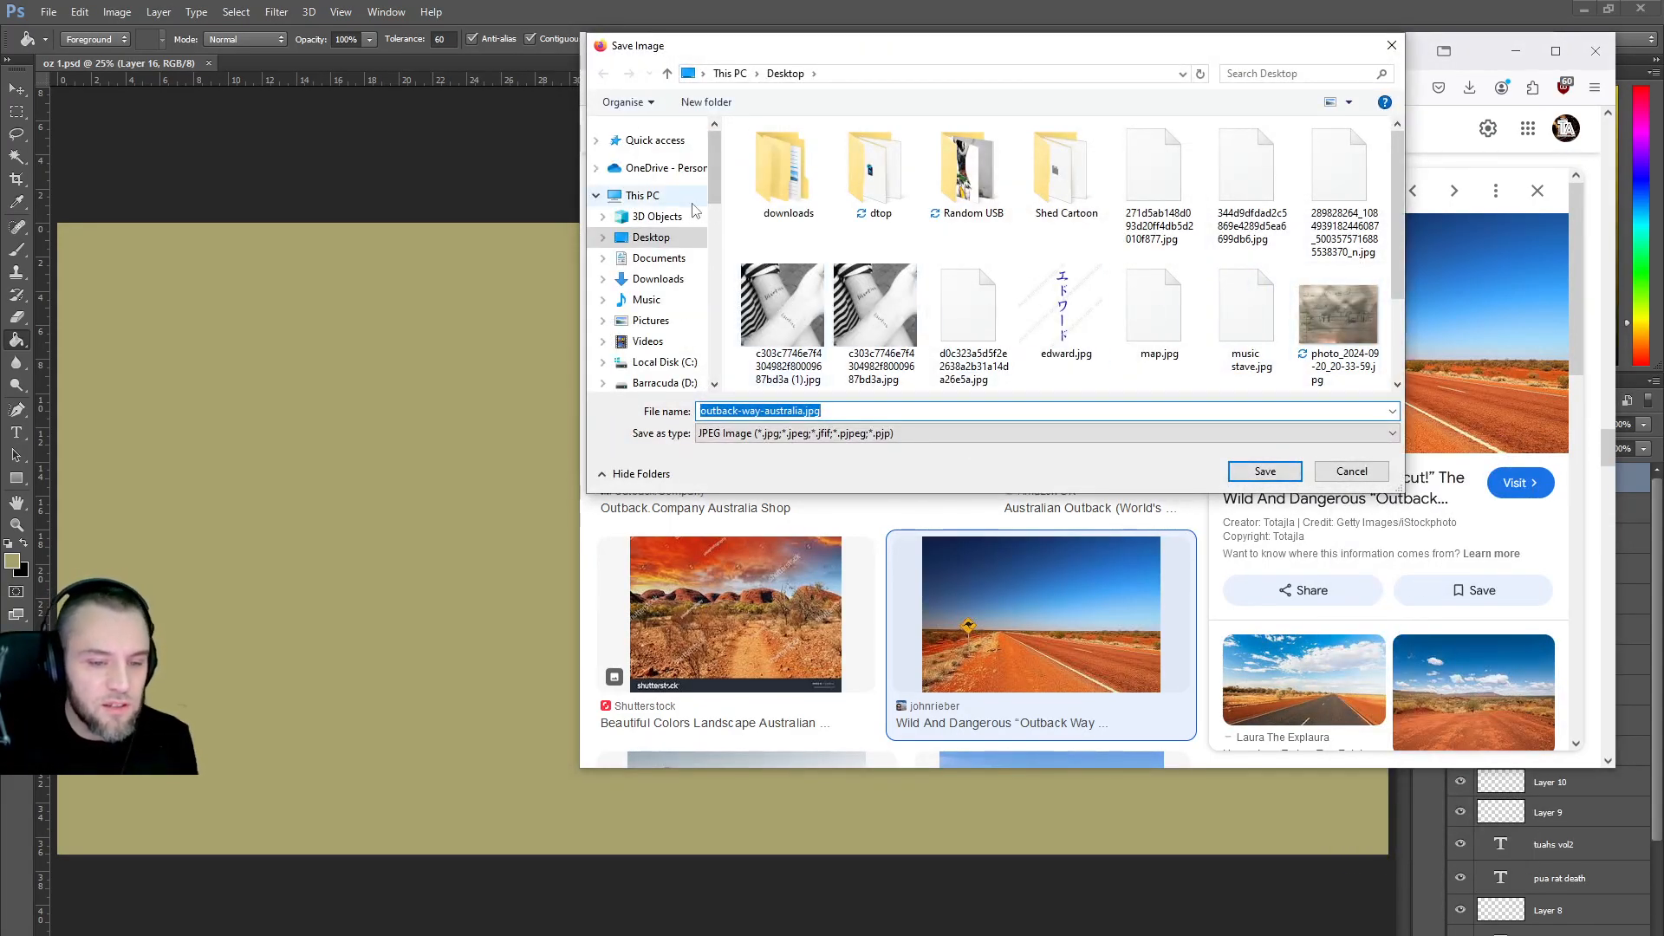
click(1265, 470)
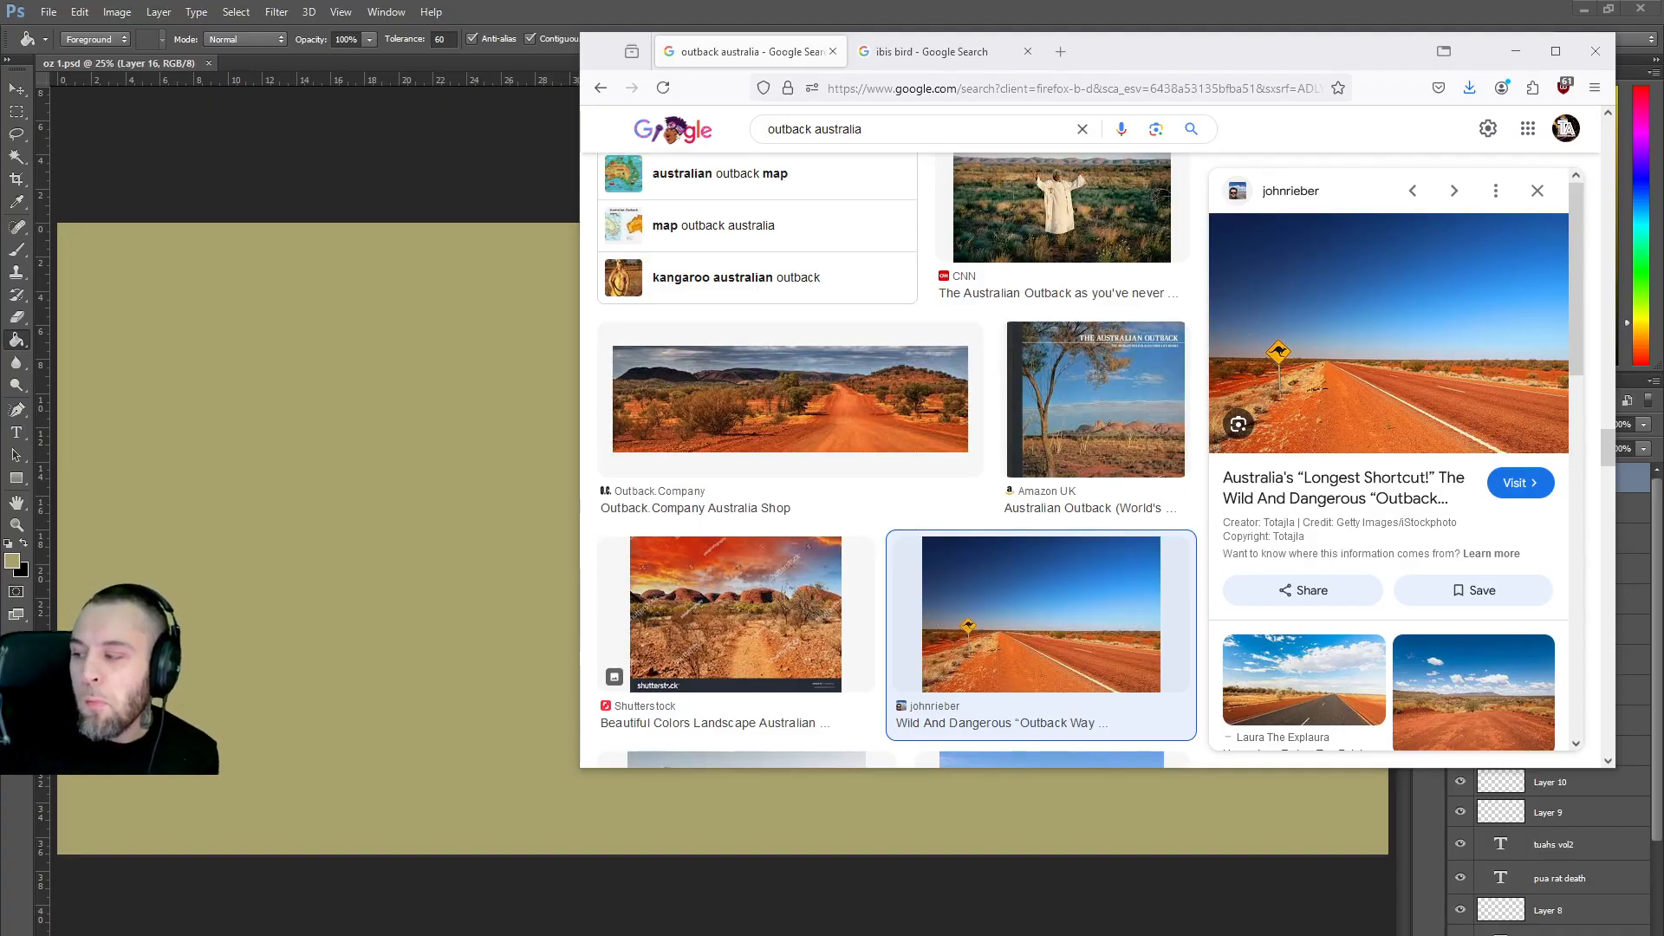
Drag the road photo from Firefox onto the canvas and scale it up several times.
scroll(1092, 755, down, 1)
drag(1092, 754, 298, 605)
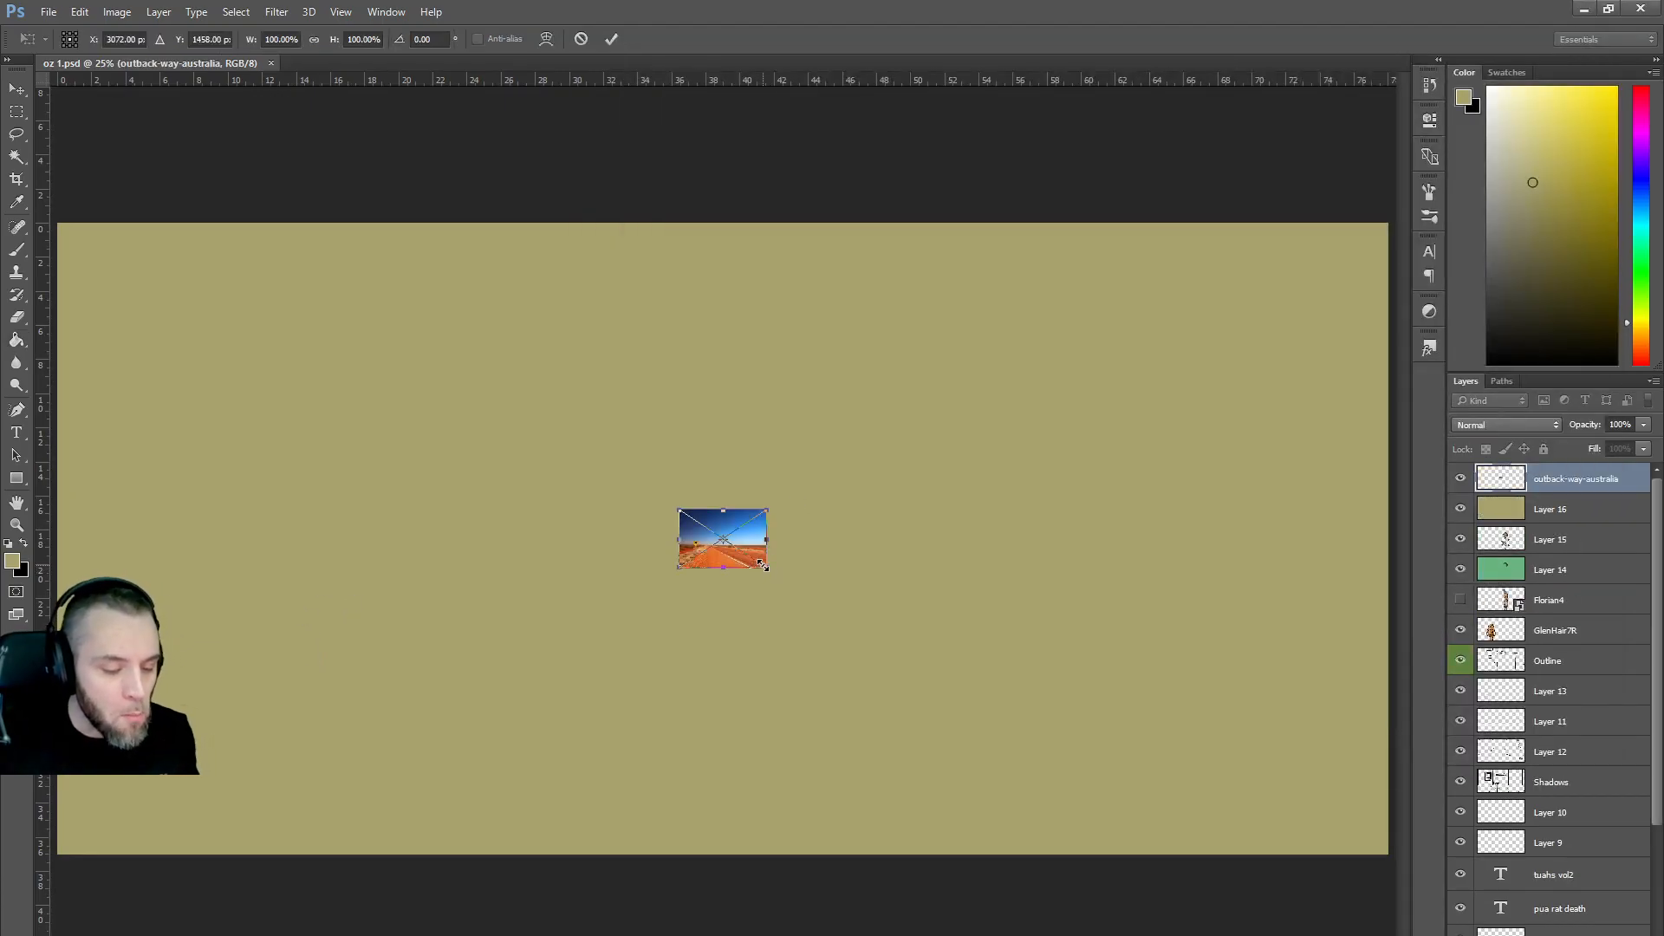
drag(768, 567, 1218, 763)
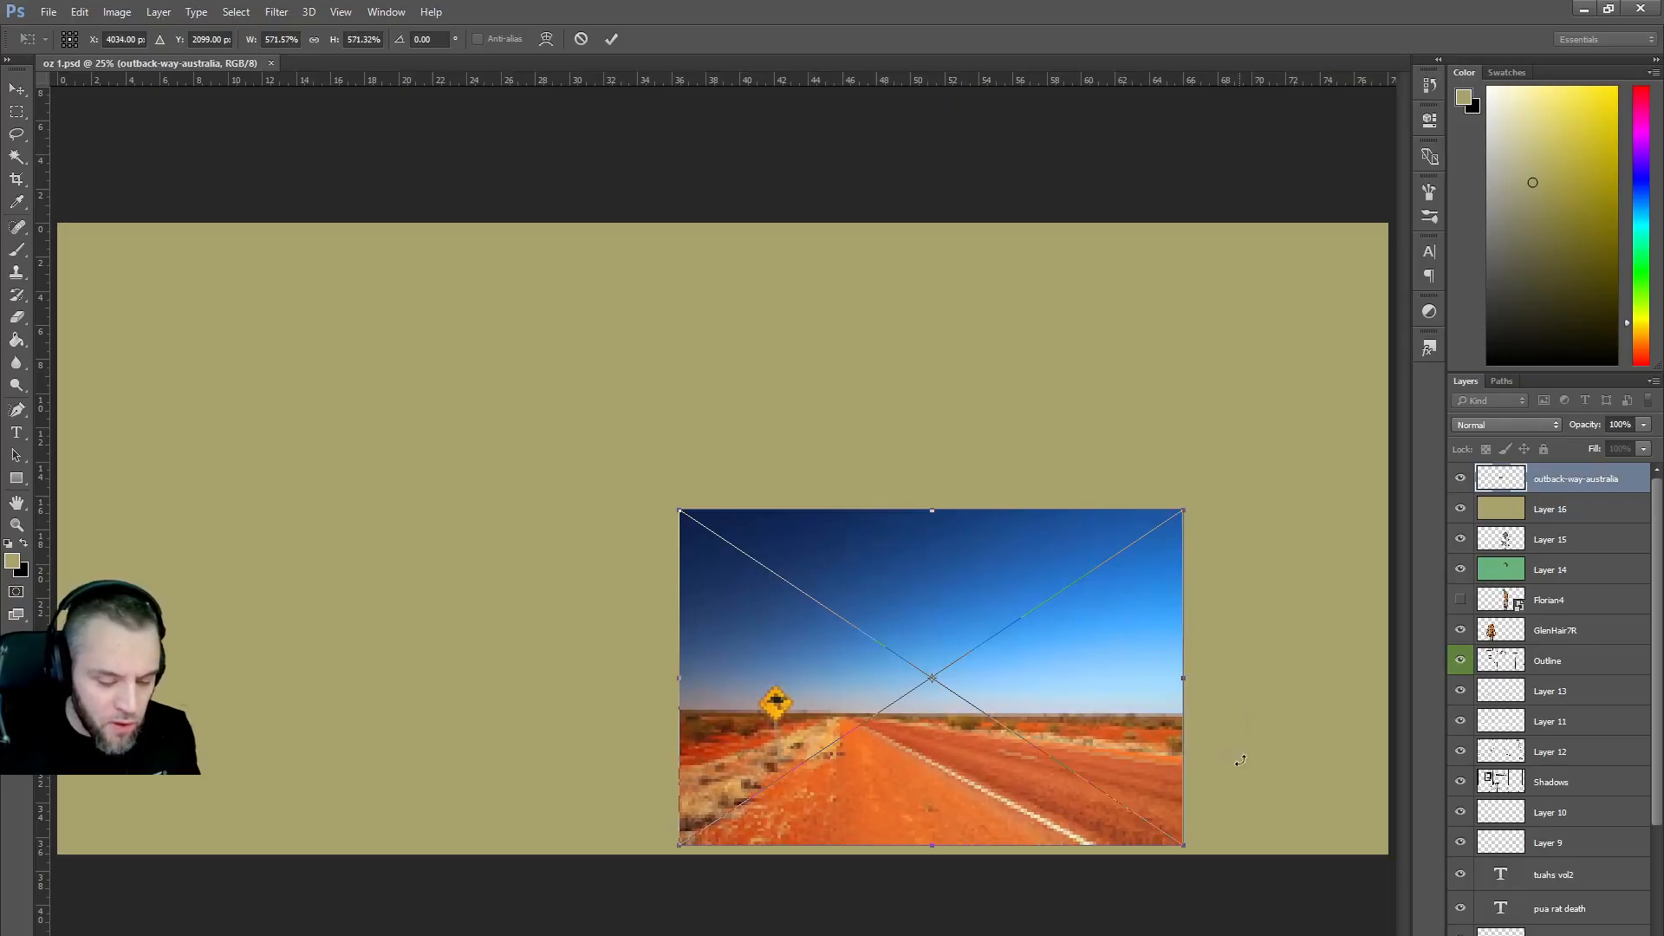
key(g)
Rasterize the photo layer, undo the stray khaki fill, and move it up and right.
key(Return)
click(884, 680)
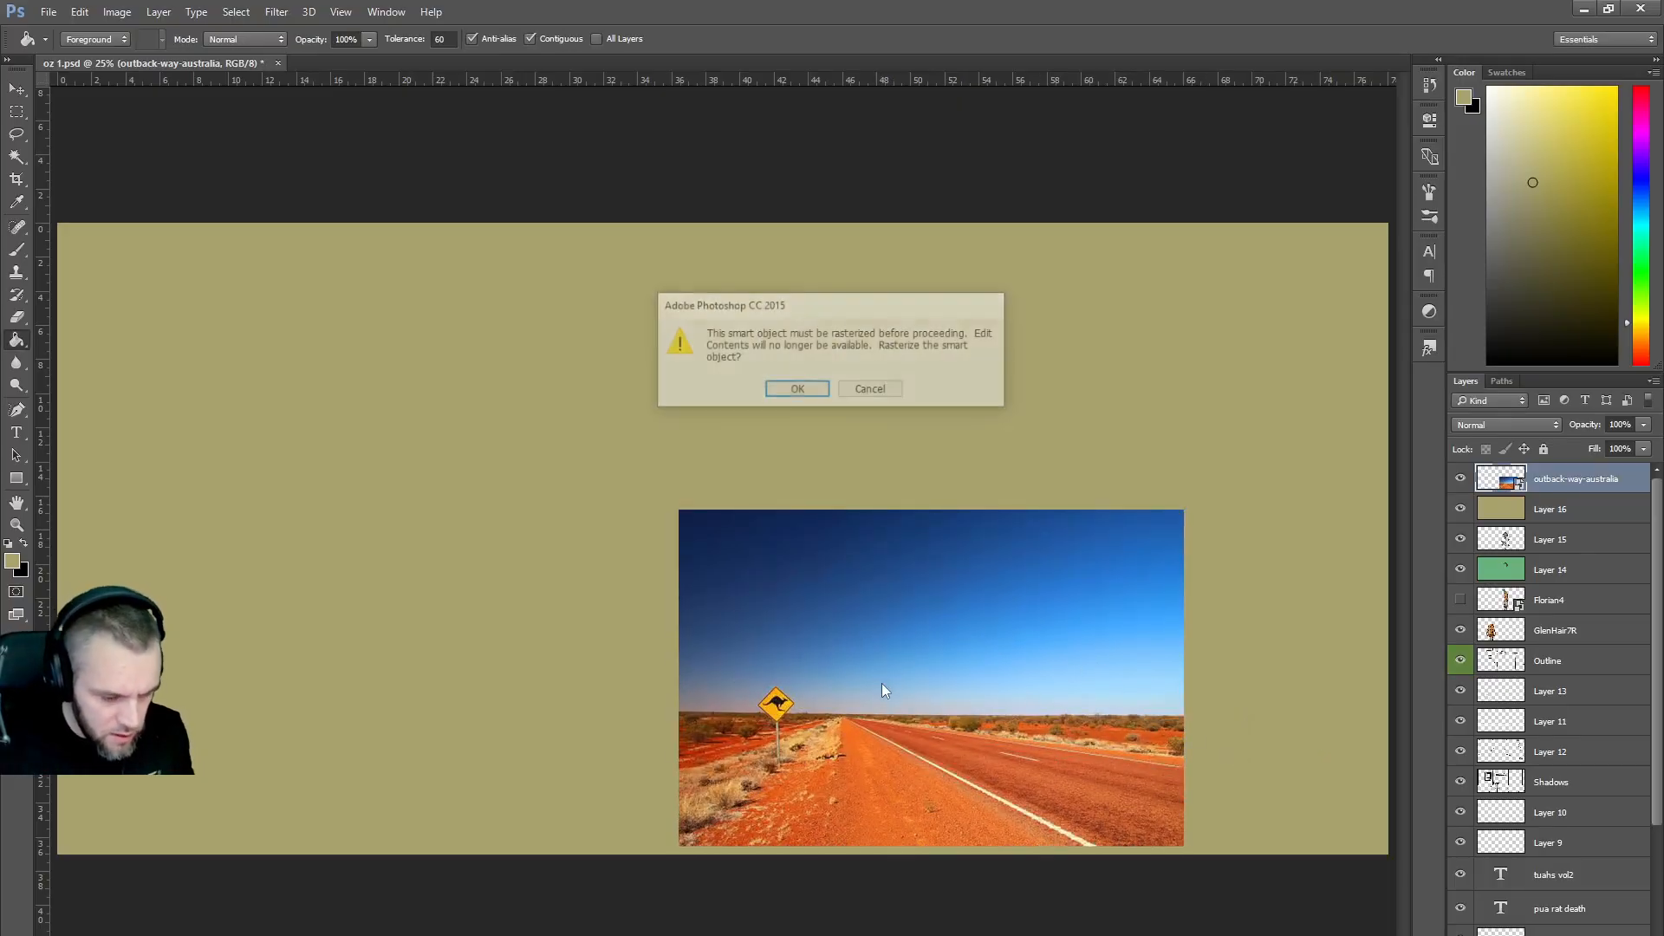
click(798, 391)
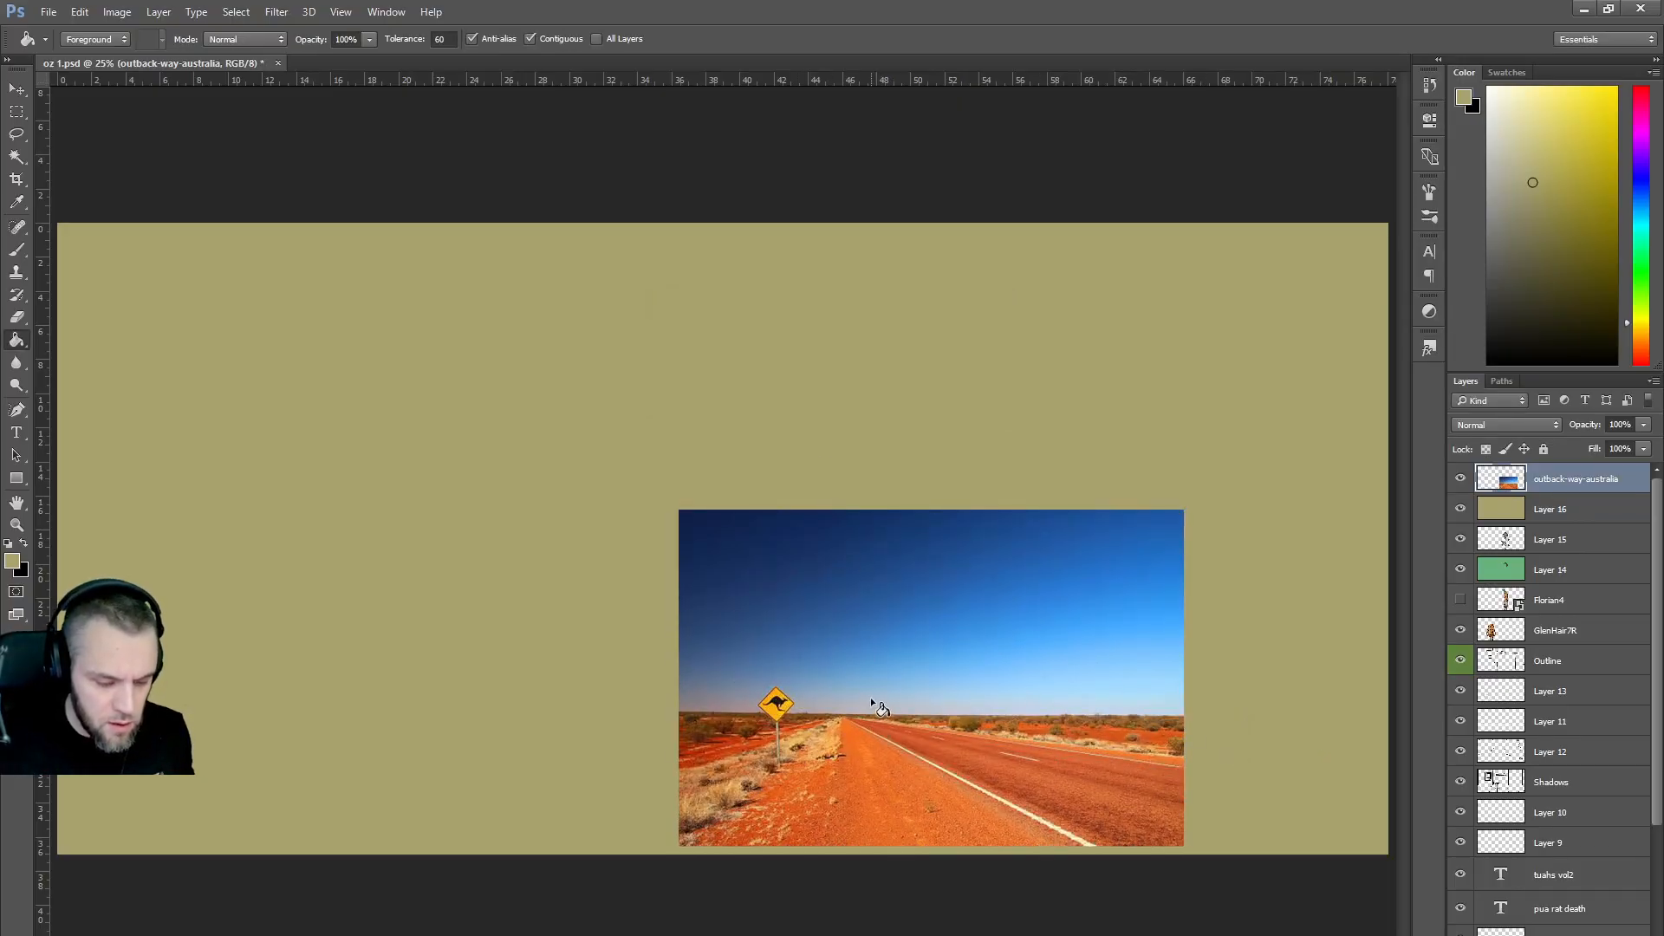
click(872, 692)
key(ctrl+z)
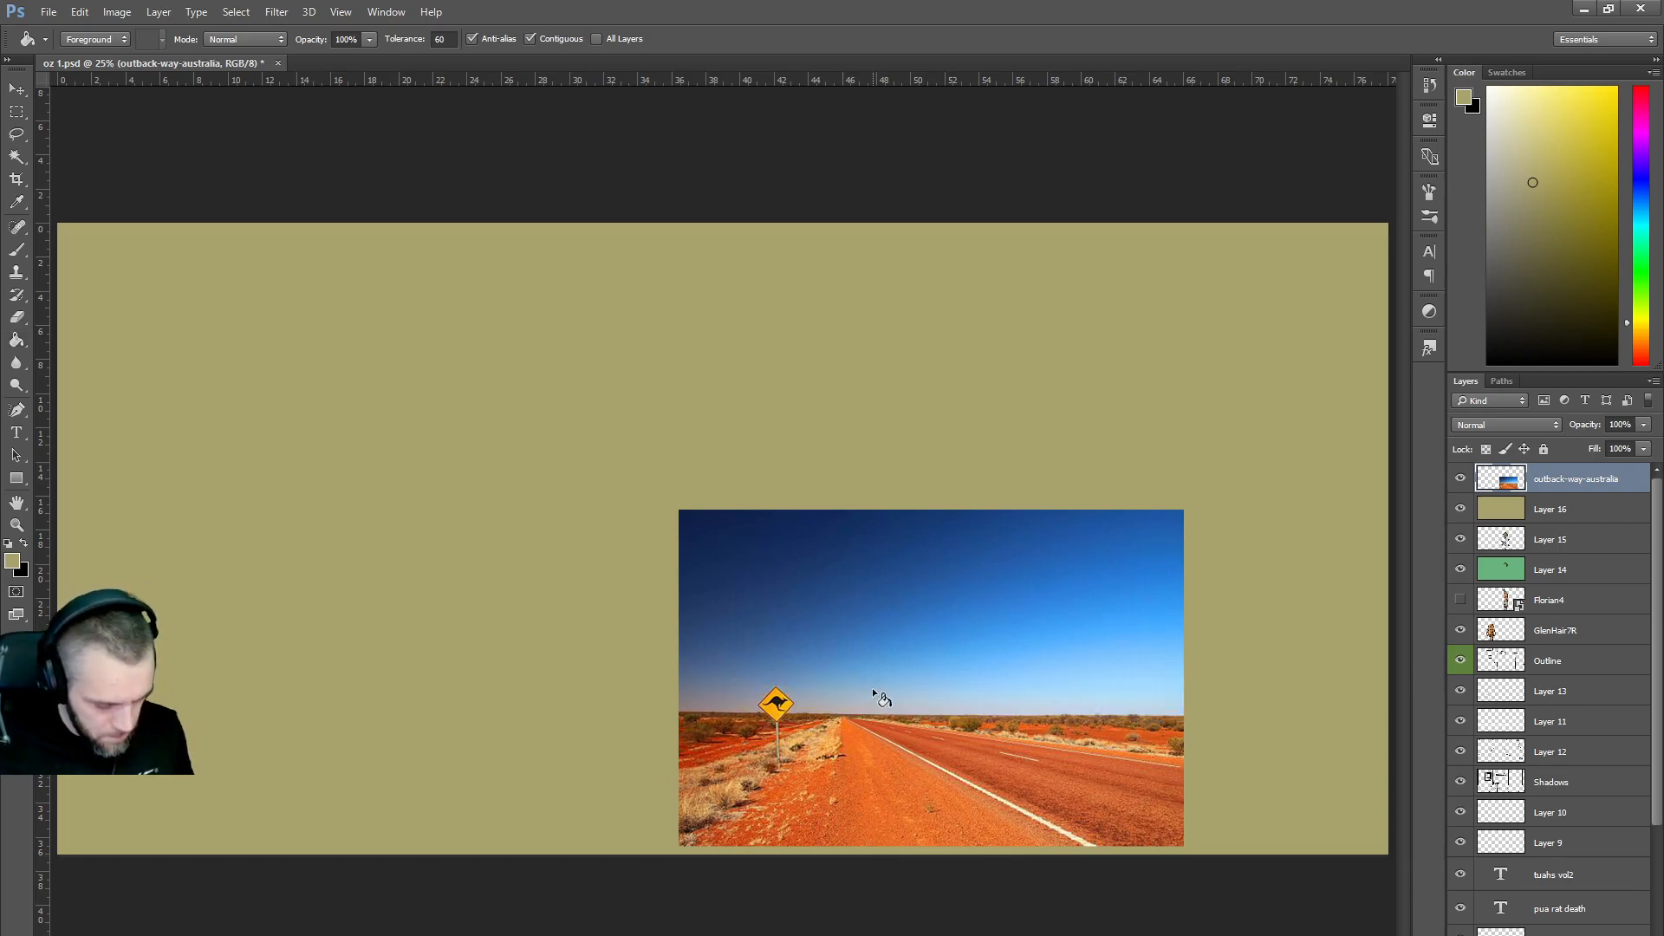
key(v)
mouse_move(872, 689)
mouse_down()
mouse_move(998, 532)
mouse_move(1096, 511)
mouse_move(1071, 504)
mouse_up()
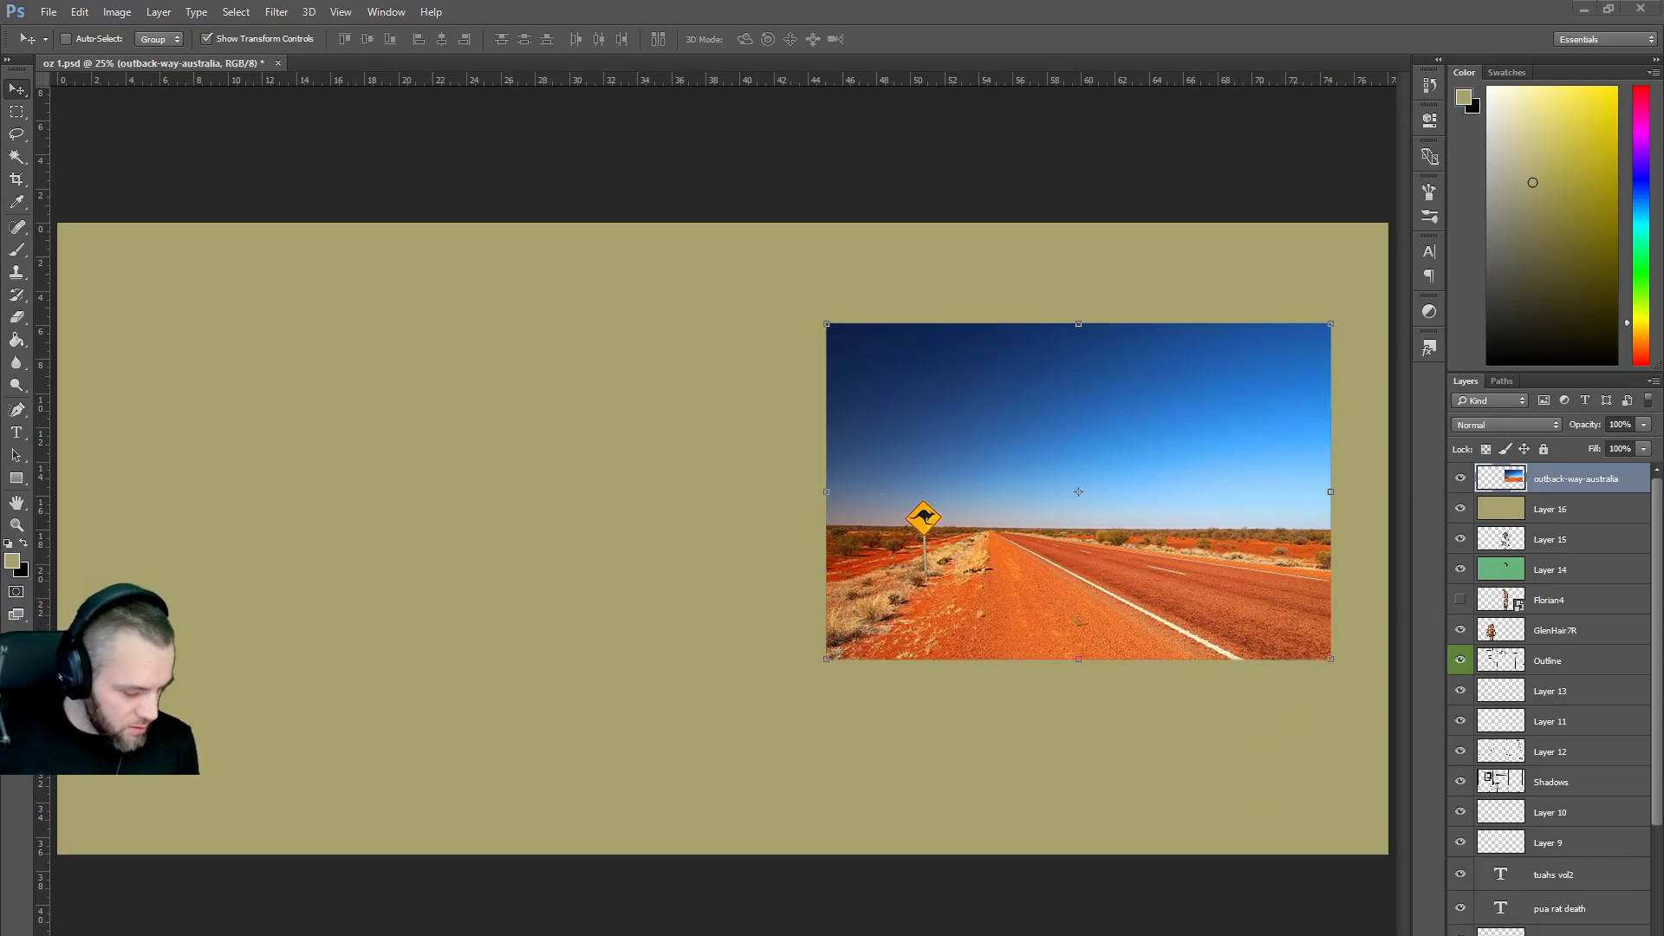
Bring Firefox forward and push its window aside to uncover the canvas.
click(596, 917)
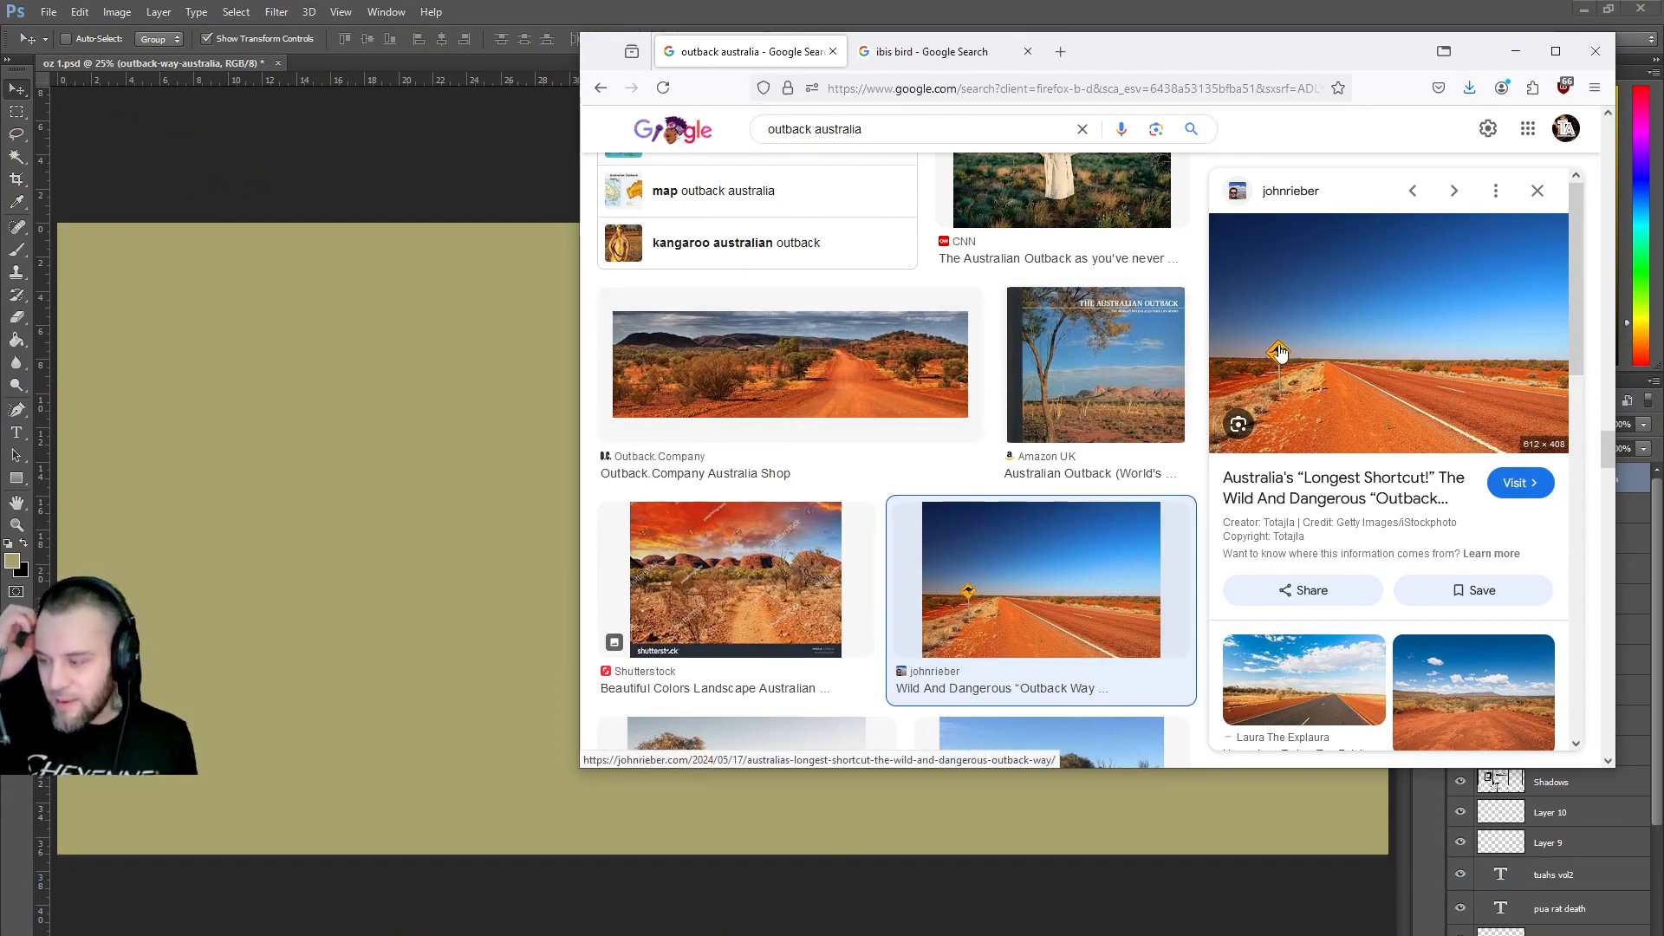
drag(1159, 51, 1517, 127)
drag(1002, 126, 1621, 130)
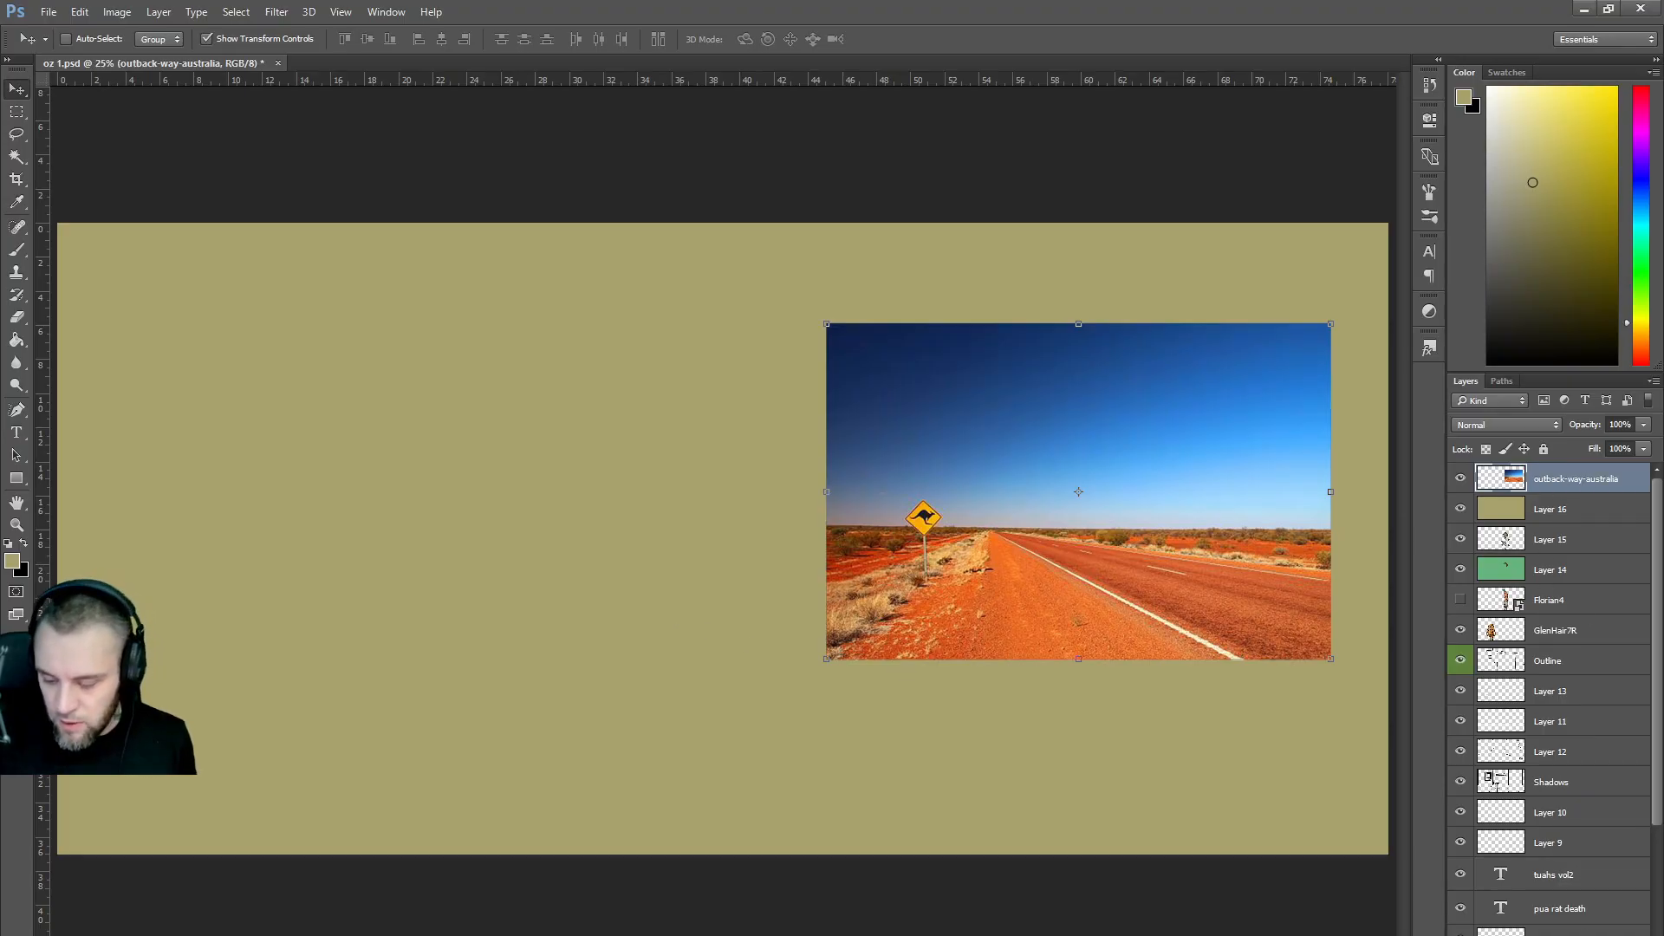
Add a new empty Layer 17 and toggle visibility of Layer 16, Layer 14 and GlenHair7R.
key(ctrl+shift+alt+n)
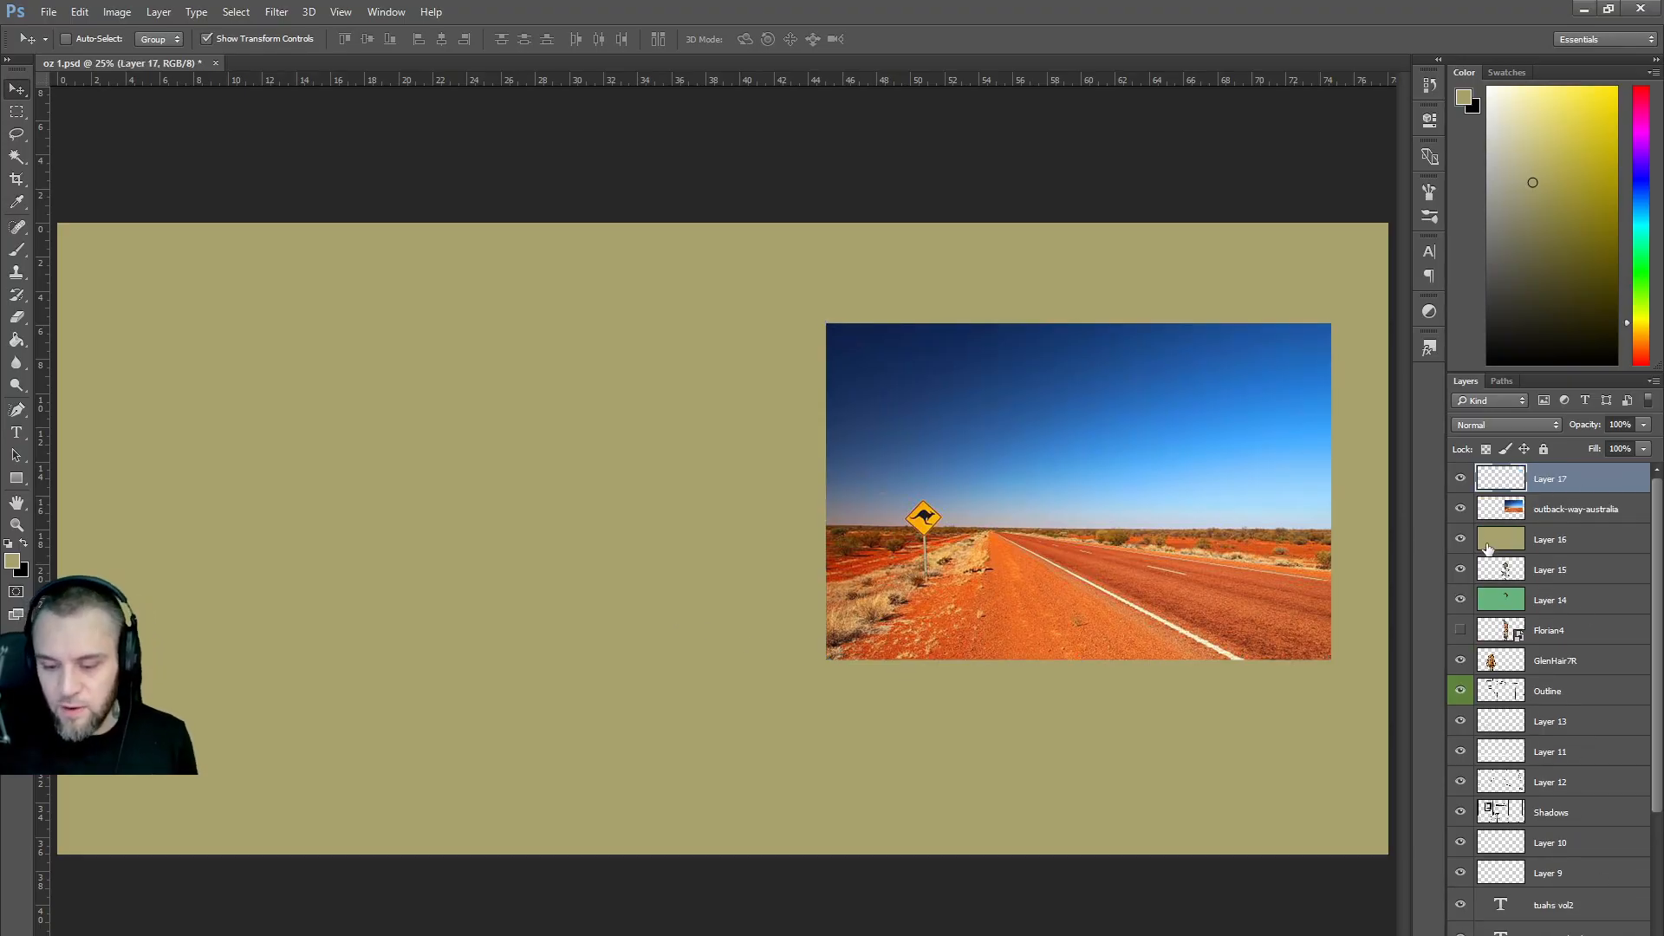
mouse_move(1459, 540)
mouse_down()
mouse_move(1460, 481)
mouse_move(1460, 572)
mouse_up()
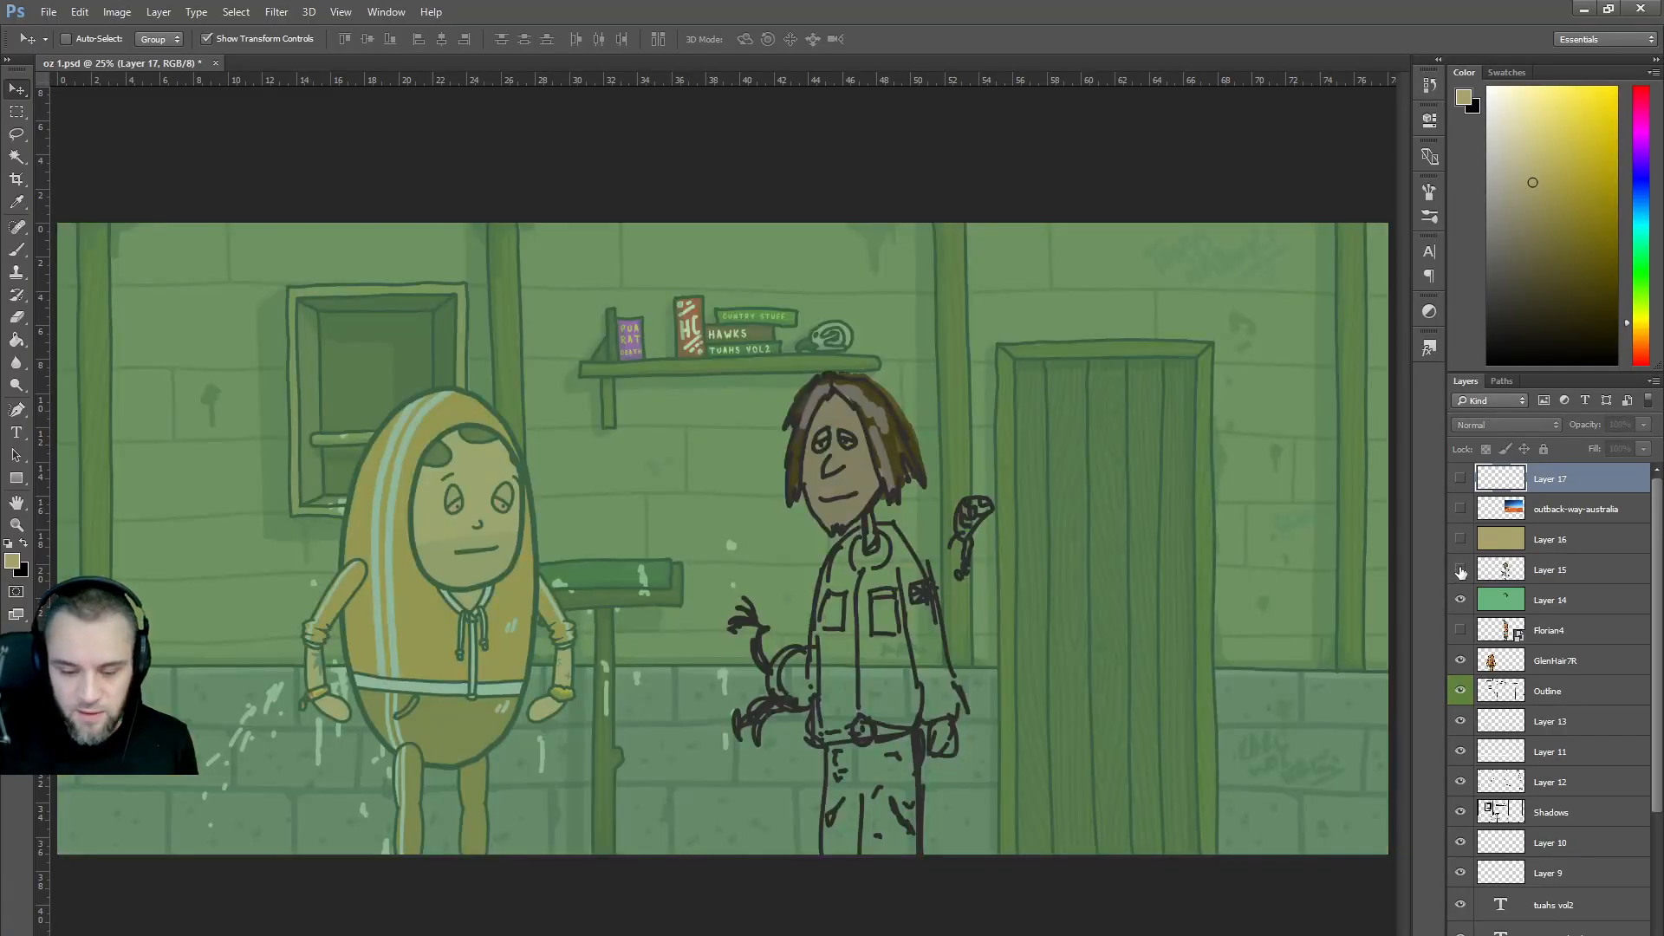
click(1461, 600)
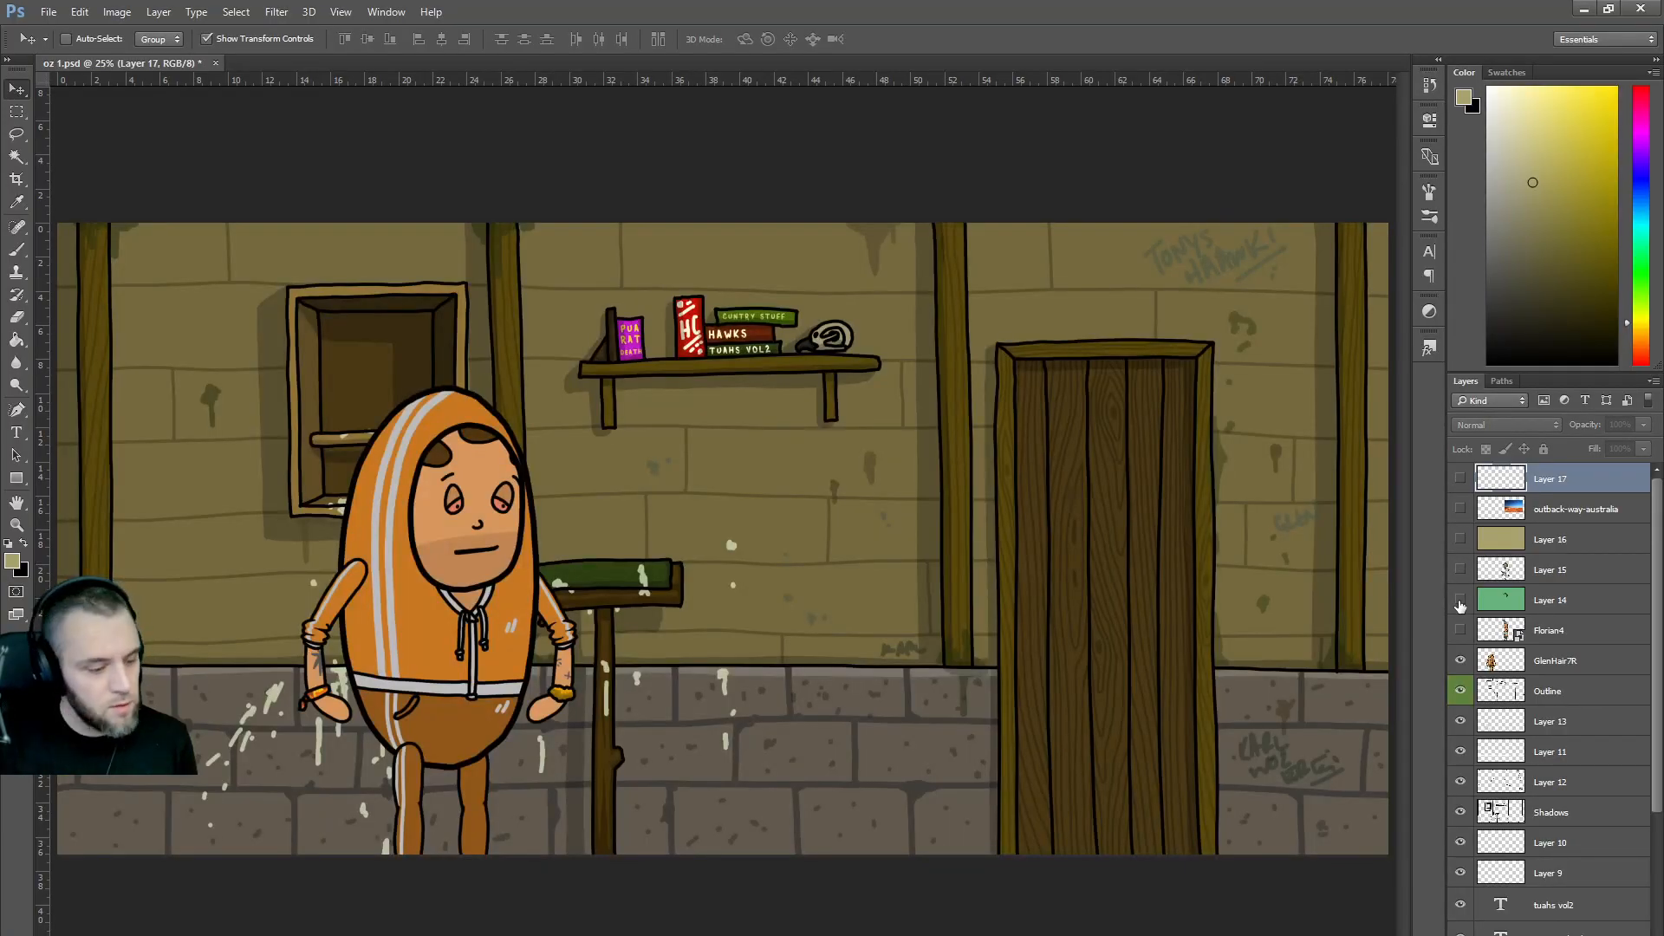
click(1461, 662)
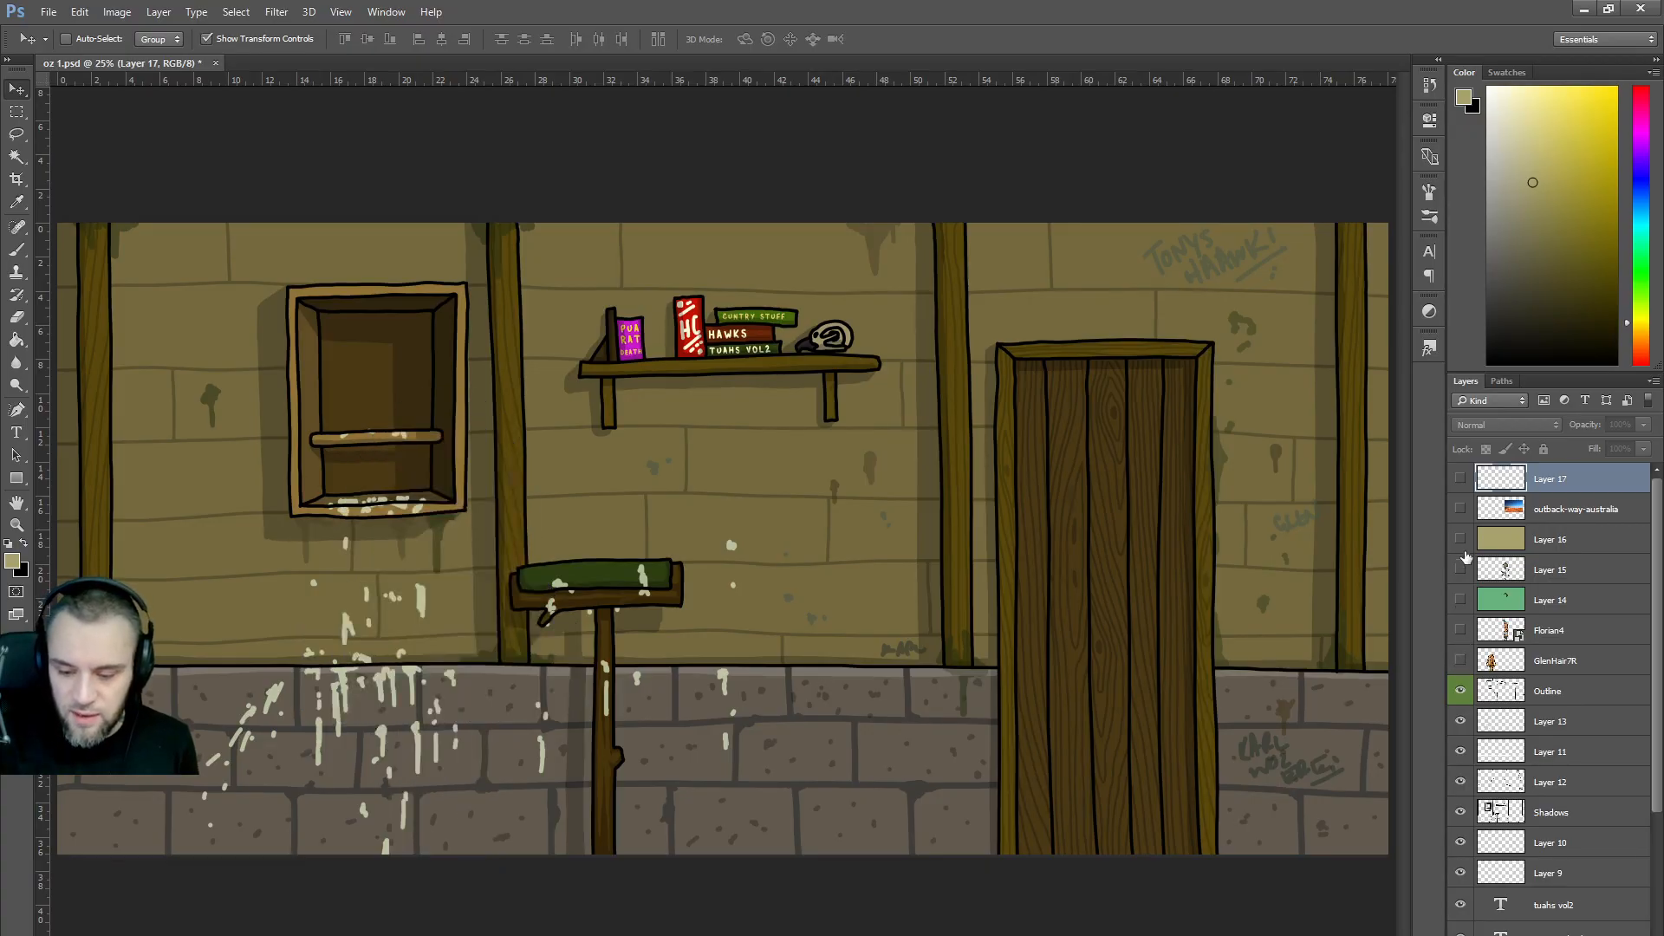
drag(1461, 661, 1461, 534)
Pick a near-black olive brush colour, clear the hidden-layer warnings, and show Layer 17 and the road photo.
mouse_move(1580, 287)
mouse_down()
mouse_move(1532, 316)
mouse_move(1545, 277)
mouse_move(1545, 341)
mouse_up()
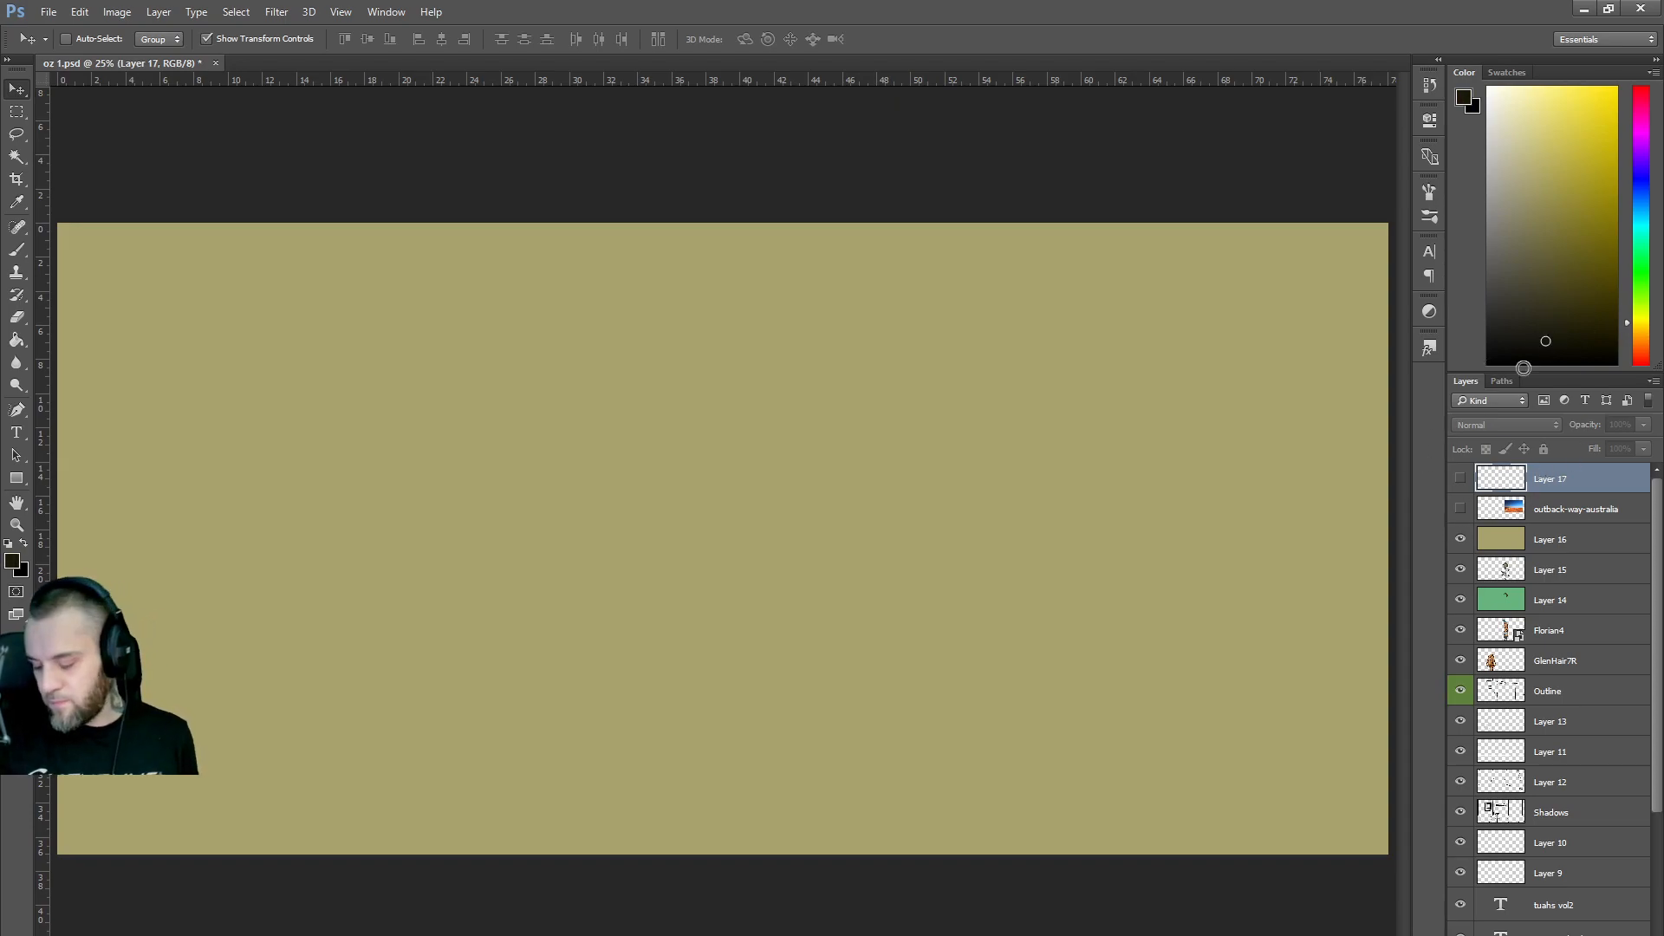
key(b)
click(892, 473)
click(798, 378)
click(796, 440)
click(804, 374)
click(1456, 478)
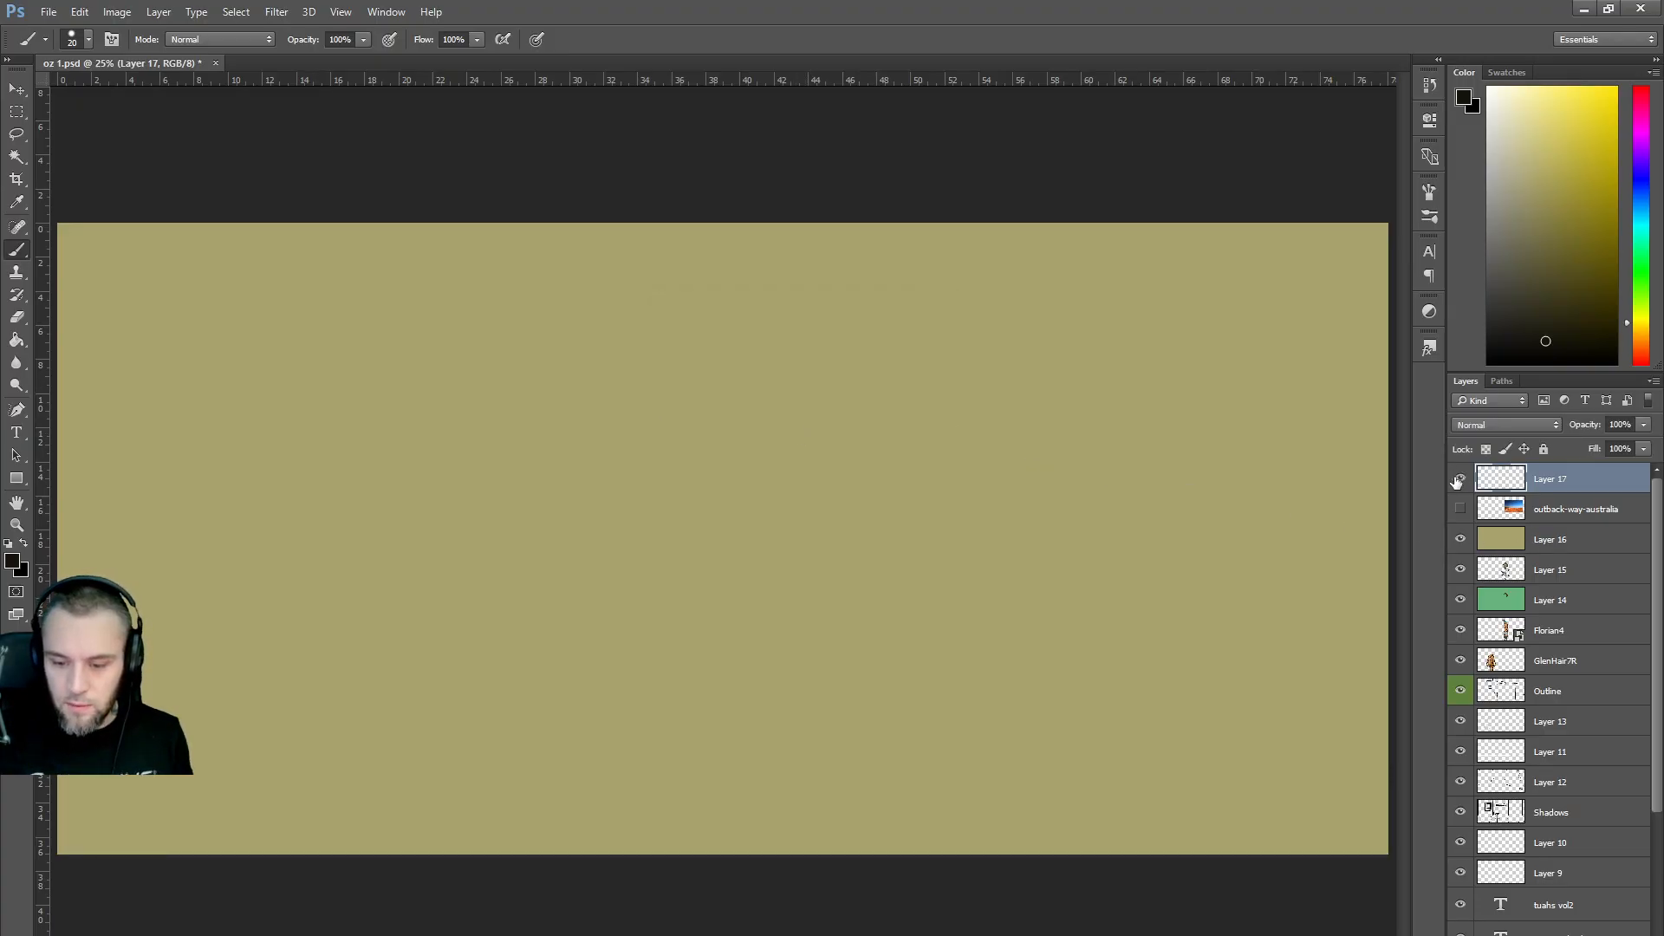
click(1460, 509)
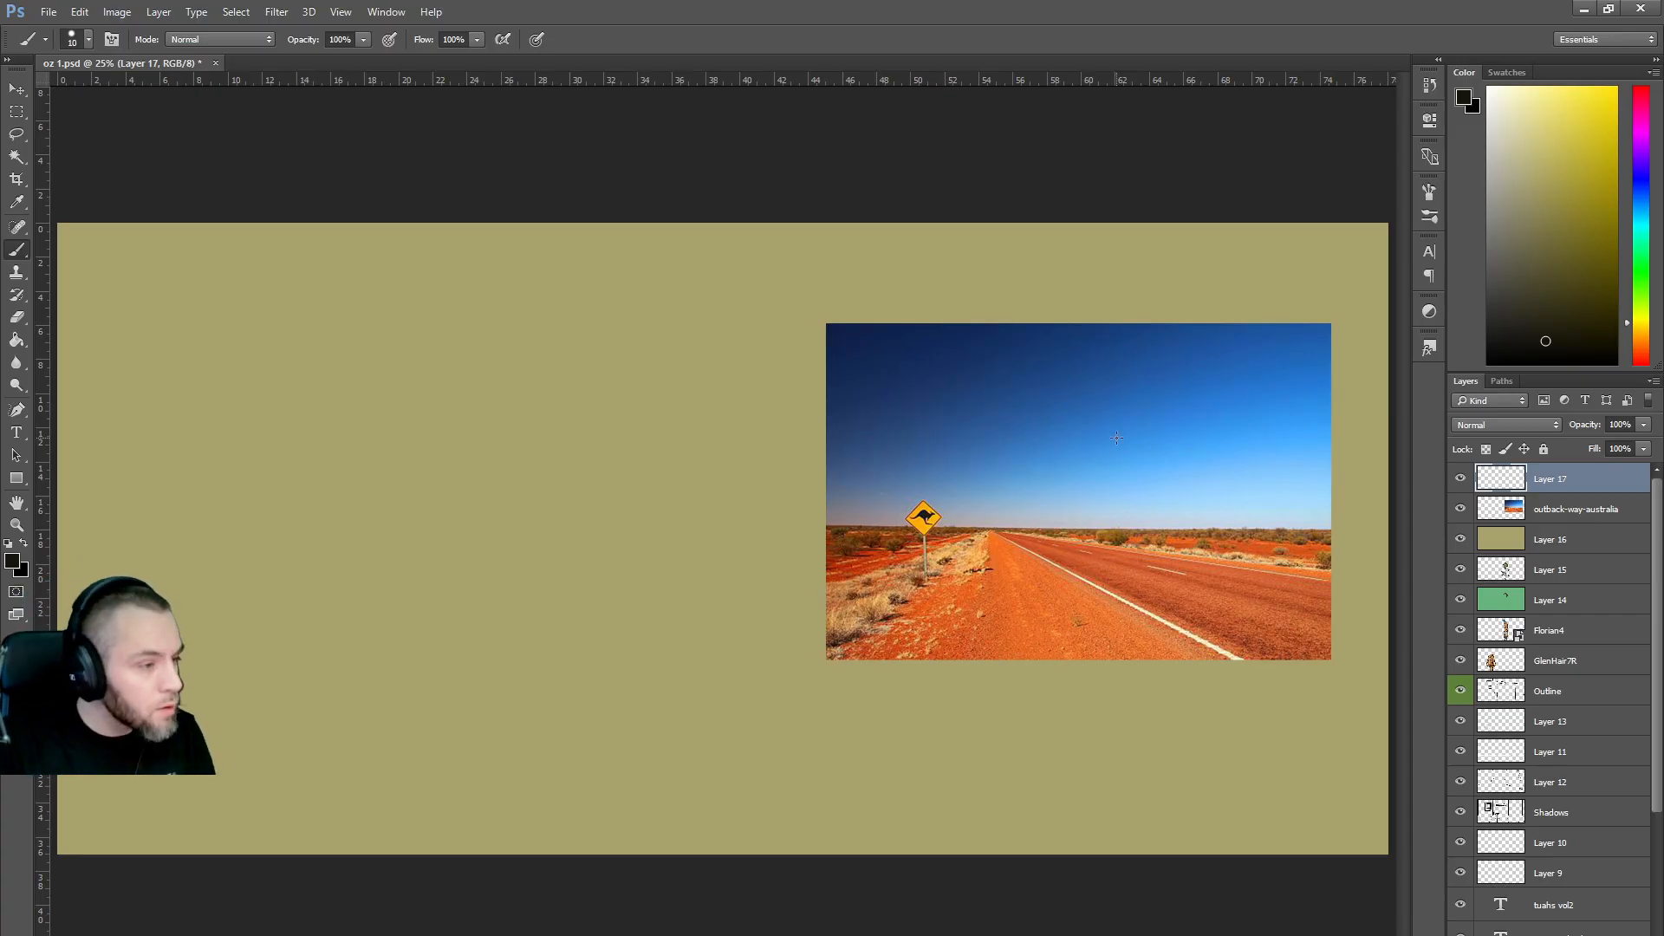
Brush a double circle mid-canvas and a diamond sign on a post with a box, then recall Firefox.
mouse_move(624, 544)
mouse_down()
mouse_move(659, 559)
mouse_move(628, 569)
mouse_up()
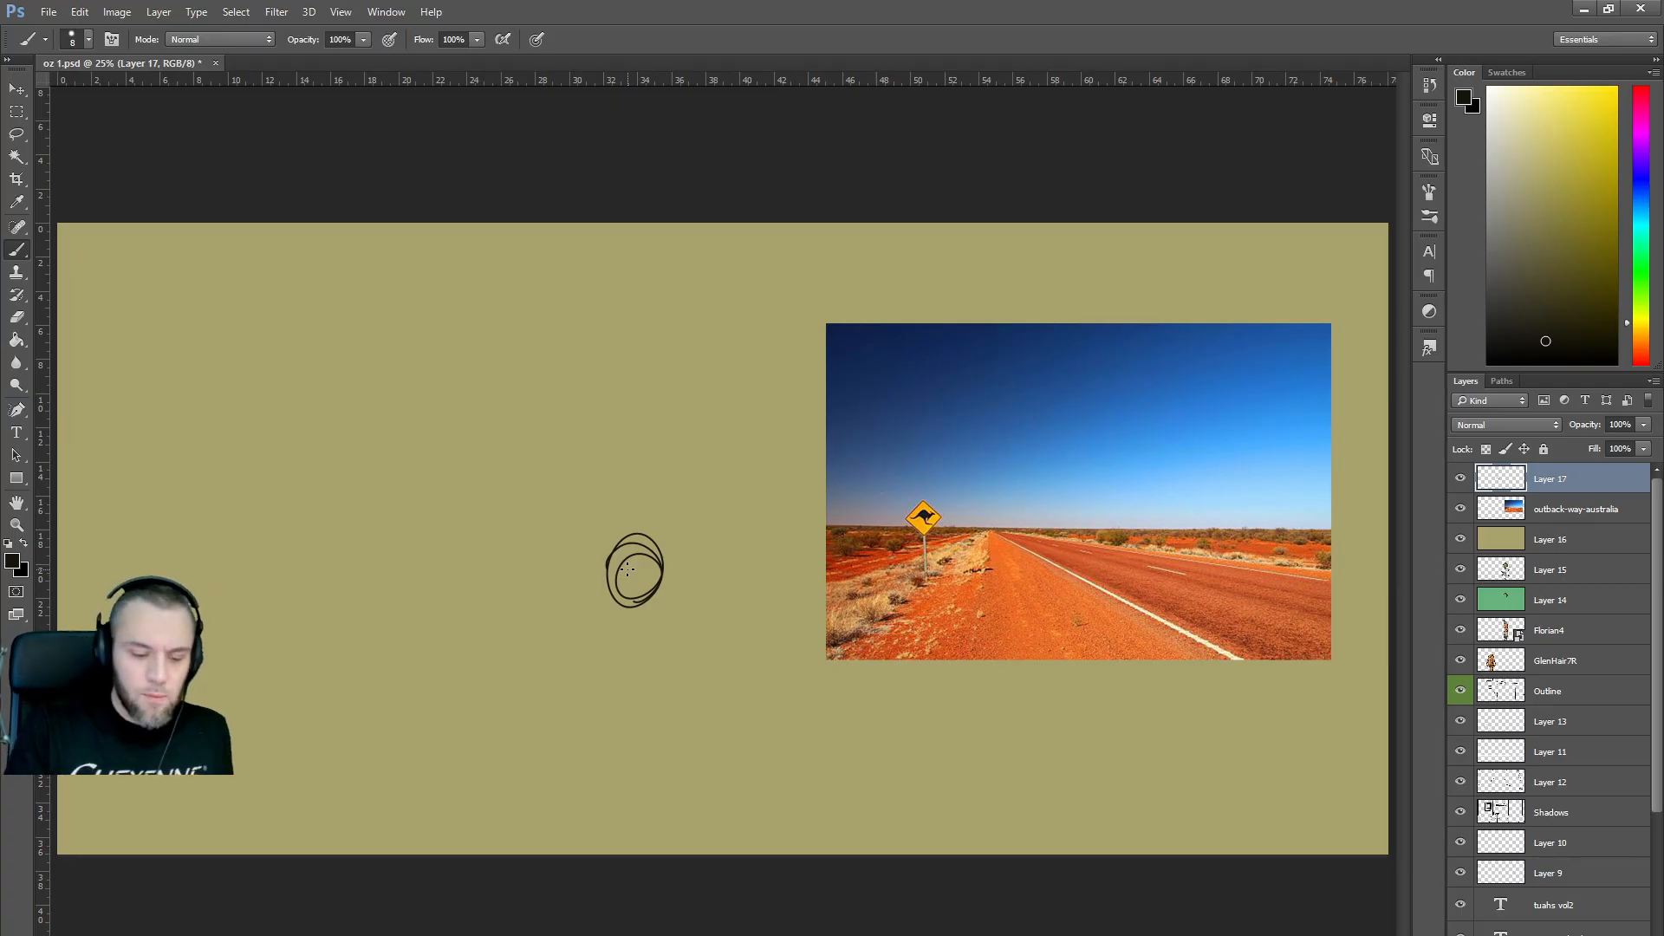
mouse_move(345, 567)
mouse_down()
mouse_move(379, 501)
mouse_move(413, 575)
mouse_move(373, 604)
mouse_move(341, 565)
mouse_move(386, 511)
mouse_up()
mouse_move(422, 572)
mouse_down()
mouse_move(390, 525)
mouse_move(375, 606)
mouse_move(344, 563)
mouse_move(373, 559)
mouse_move(381, 577)
mouse_move(369, 559)
mouse_move(388, 717)
mouse_up()
drag(375, 592, 379, 739)
mouse_move(371, 647)
mouse_down()
mouse_move(456, 641)
mouse_move(461, 764)
mouse_move(371, 635)
mouse_move(369, 766)
mouse_move(458, 771)
mouse_move(448, 631)
mouse_move(366, 647)
mouse_move(369, 761)
mouse_move(460, 766)
mouse_move(456, 650)
mouse_move(435, 658)
mouse_move(443, 691)
mouse_move(391, 663)
mouse_up()
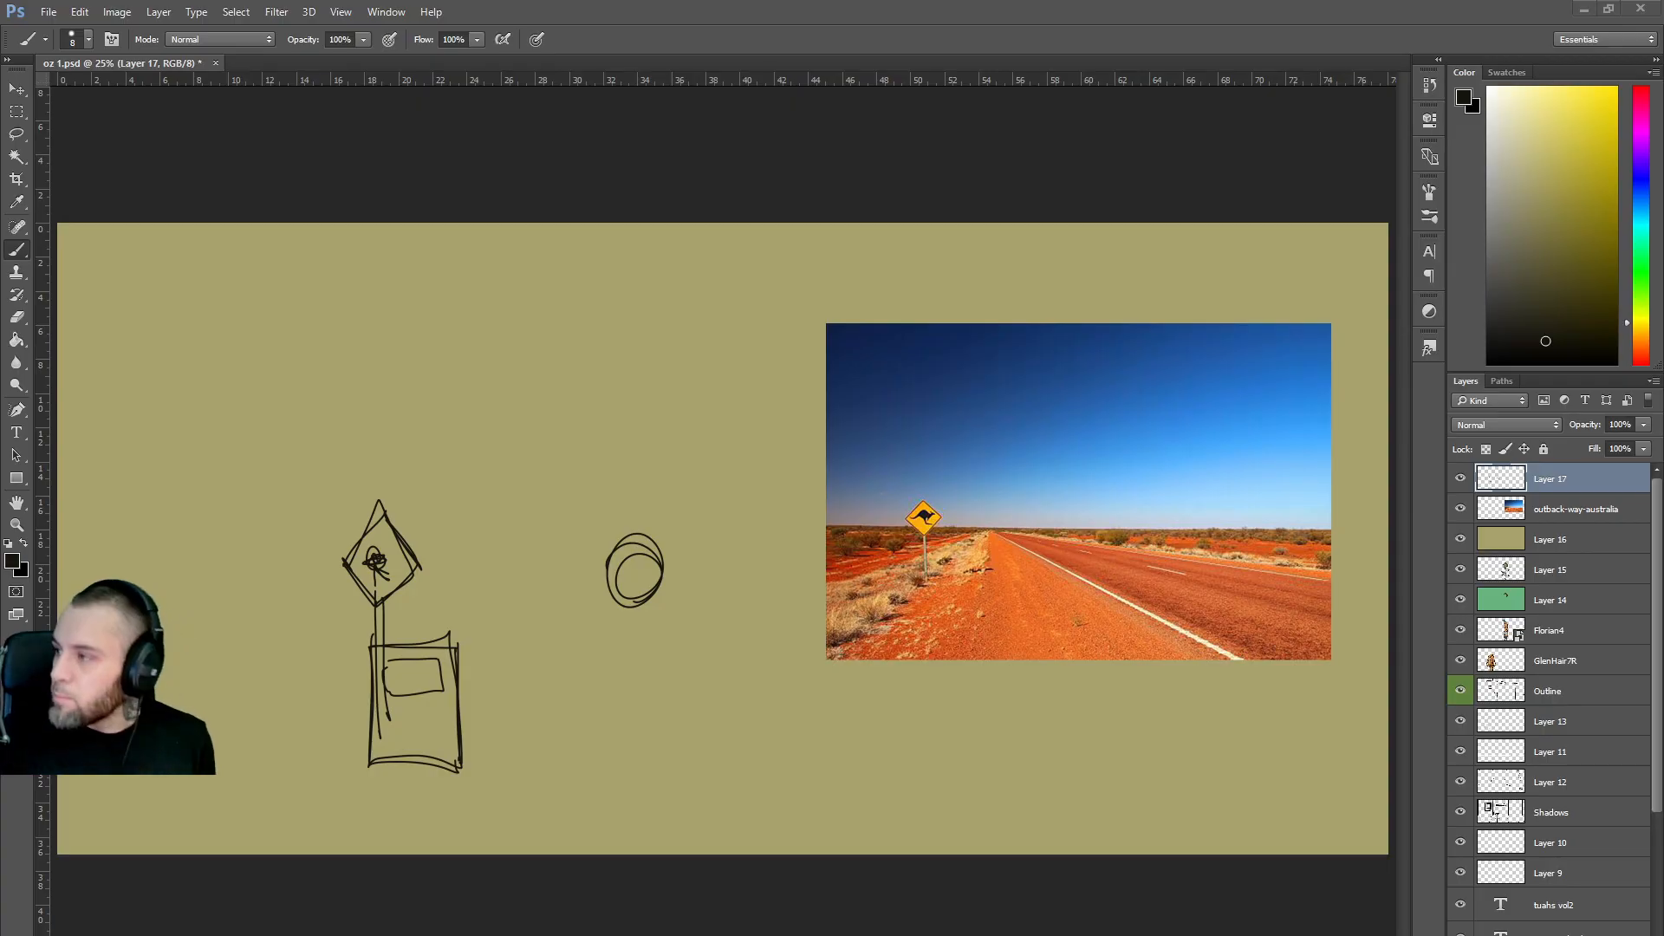
drag(1663, 95, 1184, 81)
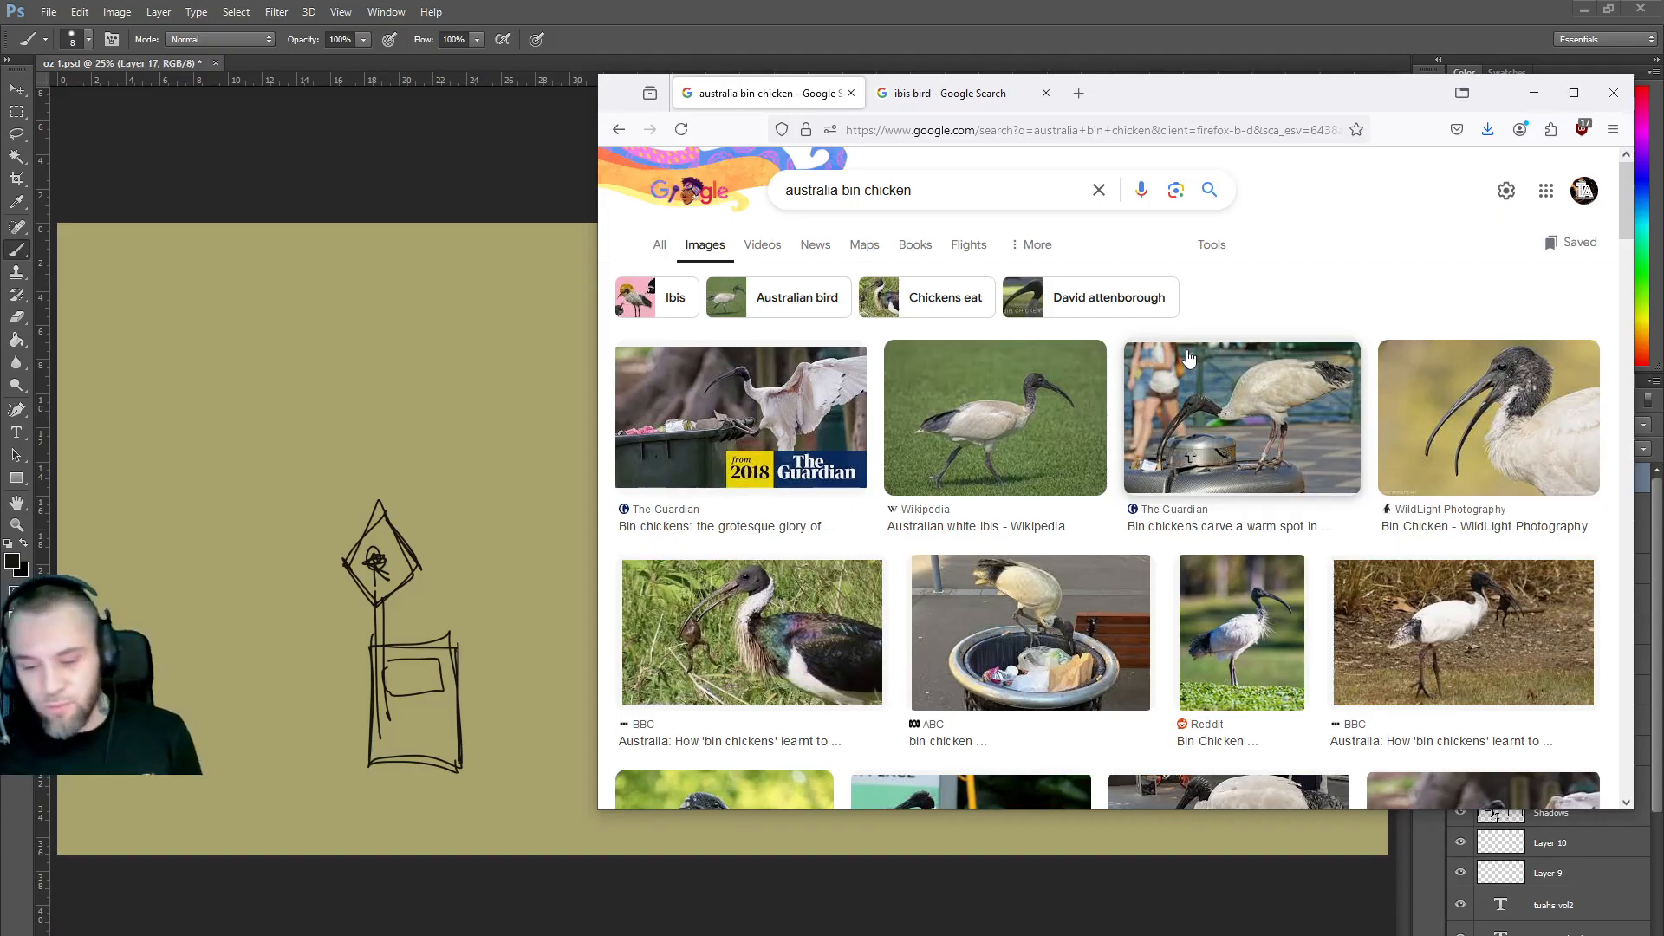
Scroll through the 'australia bin chicken' ibis photos, then minimize Firefox.
scroll(1223, 347, down, 4)
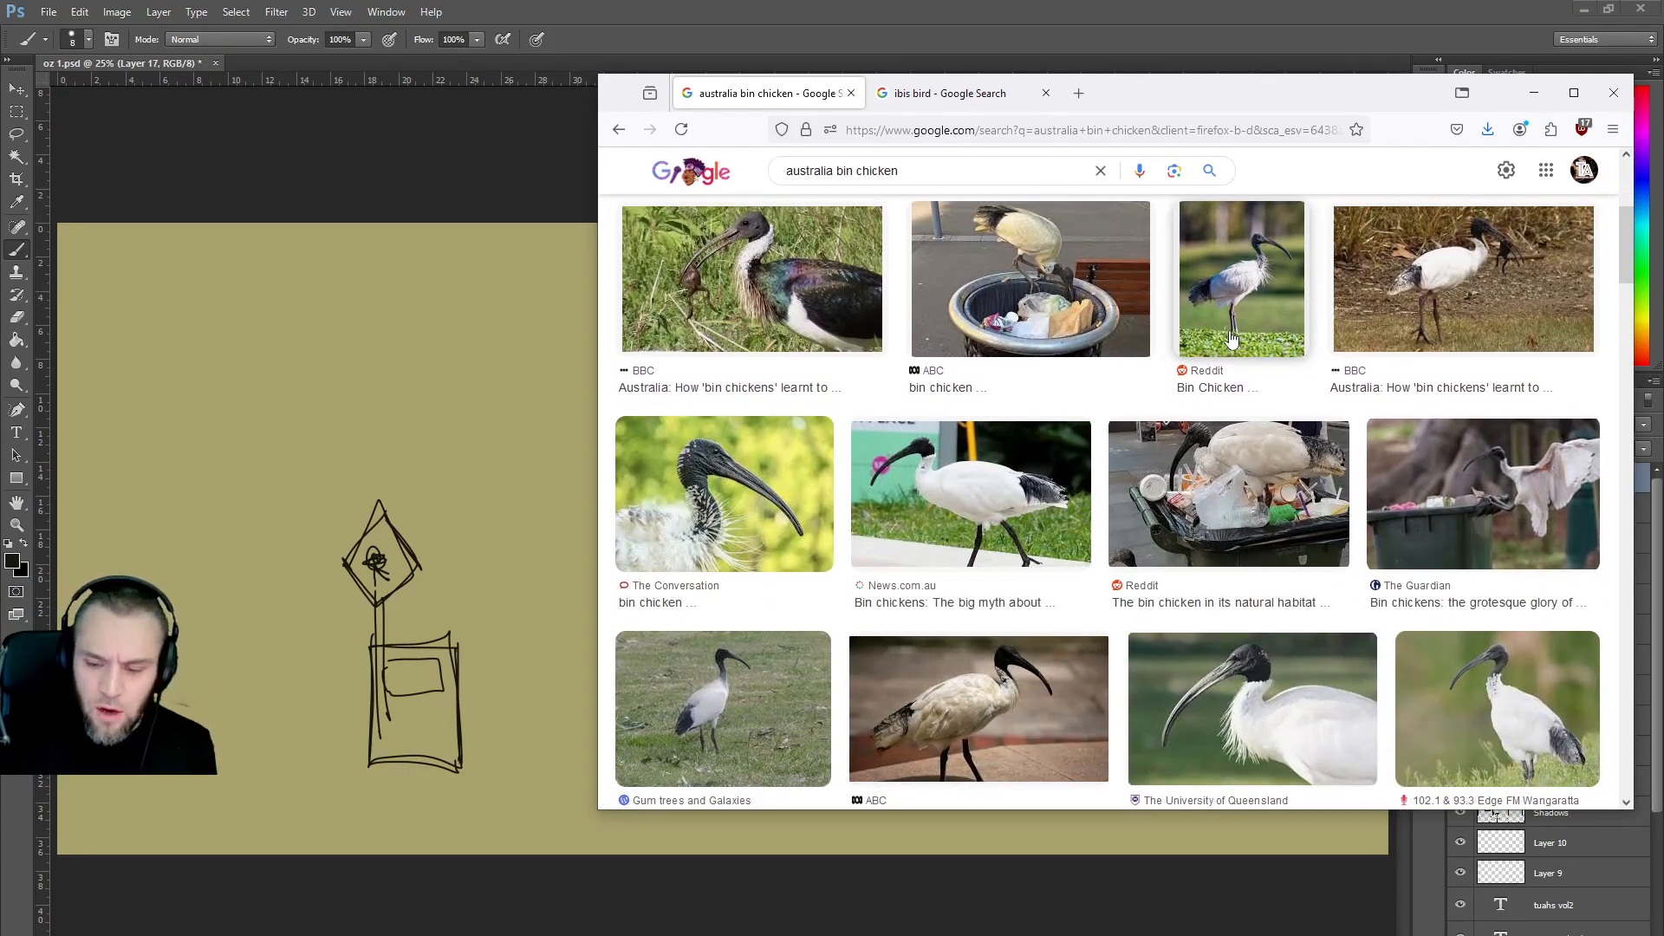
scroll(1232, 338, down, 1)
scroll(1342, 420, down, 1)
scroll(1341, 420, down, 3)
scroll(1303, 438, down, 1)
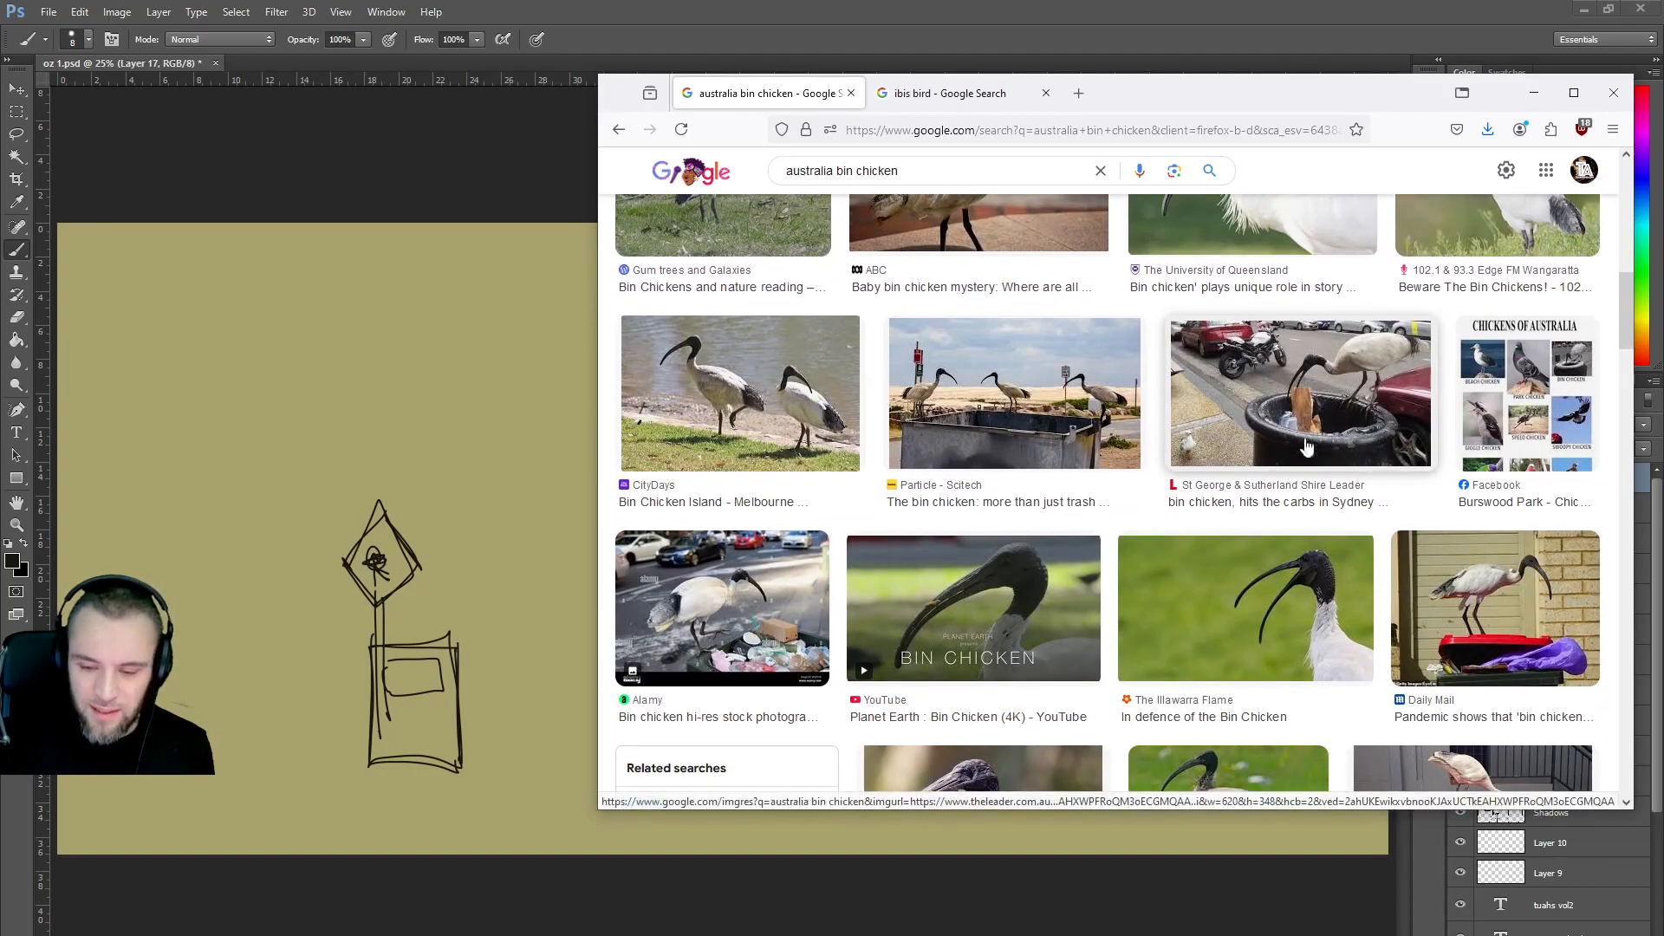
scroll(1301, 425, down, 4)
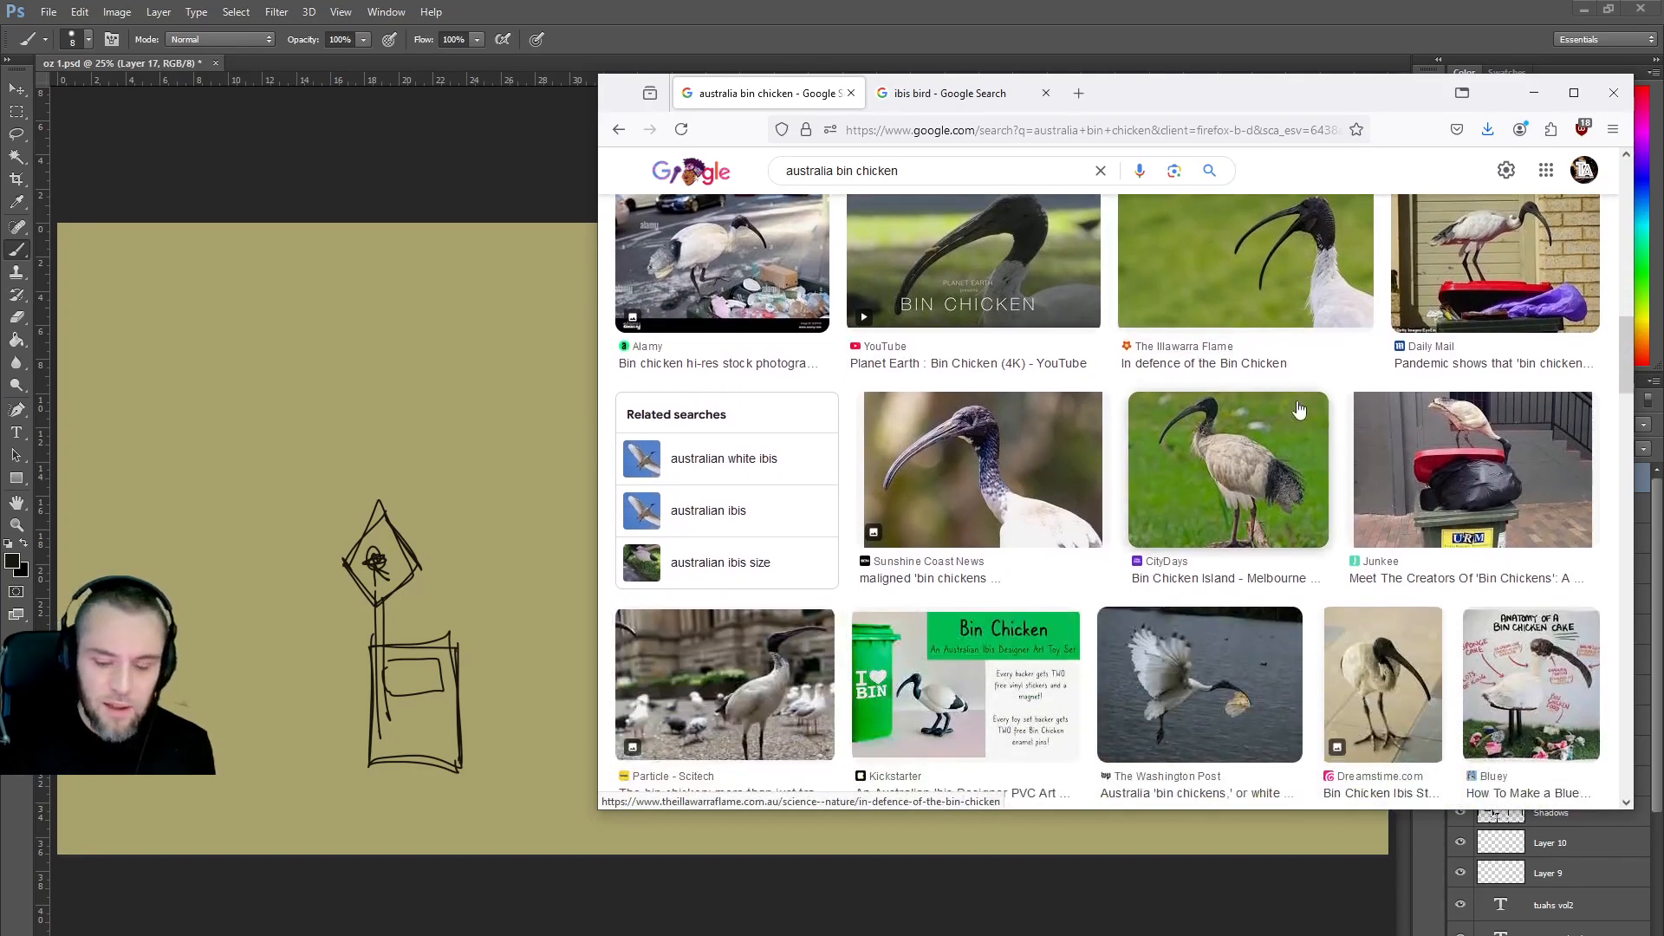
scroll(1298, 410, down, 2)
scroll(1300, 406, down, 2)
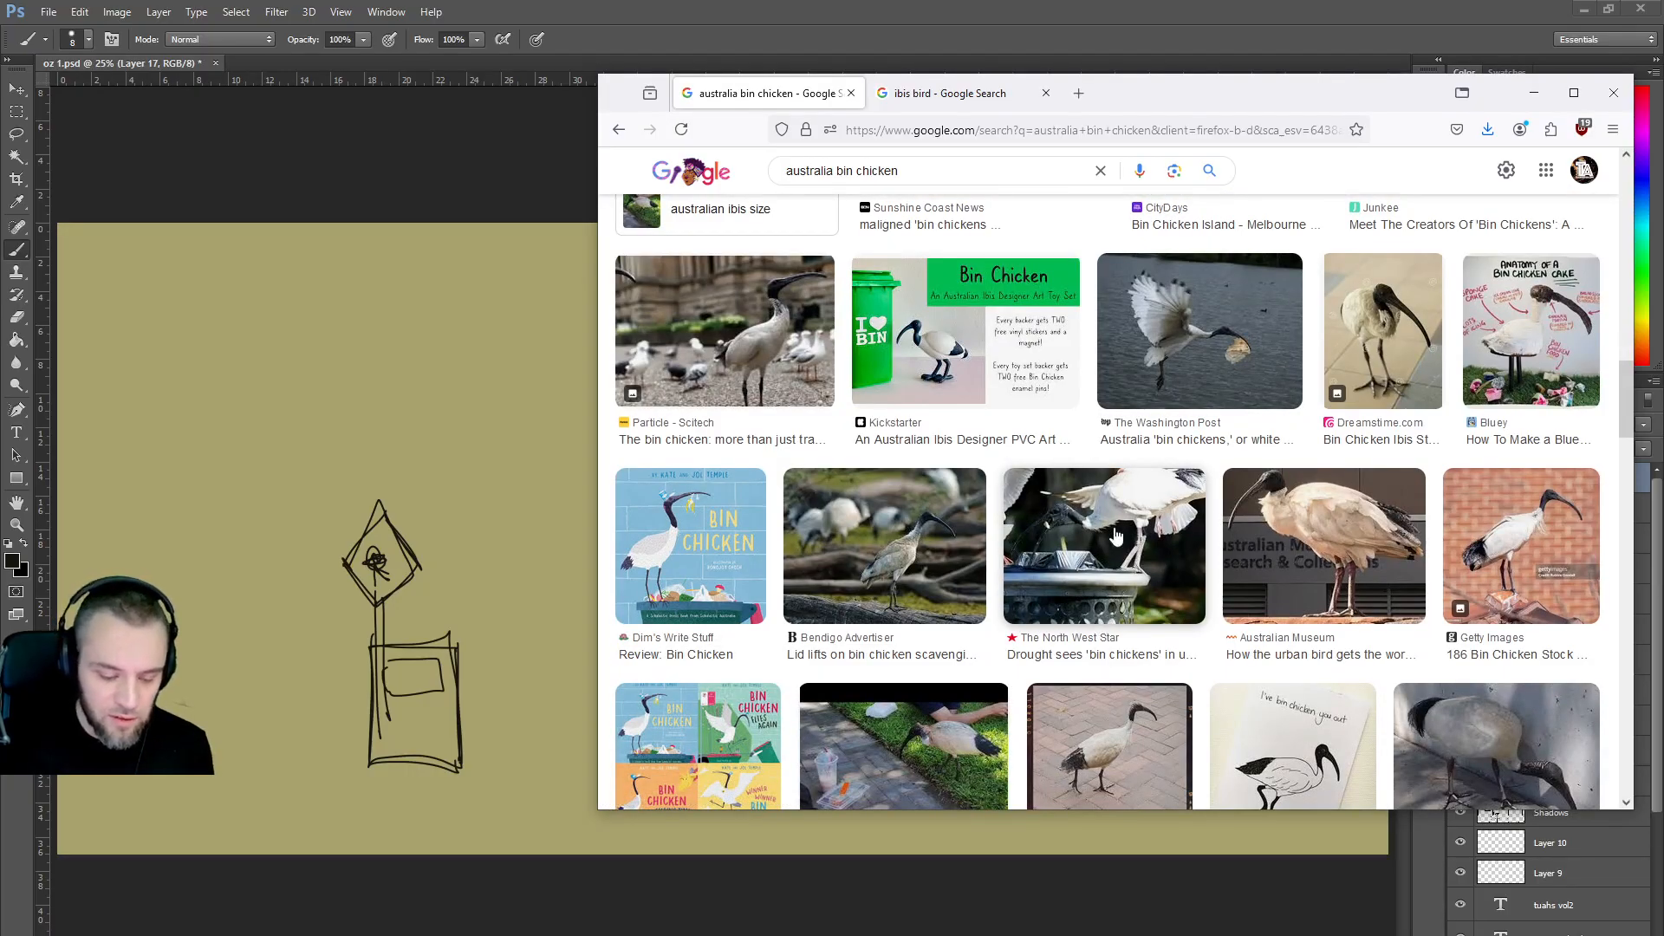
scroll(1118, 534, down, 5)
scroll(1120, 531, down, 1)
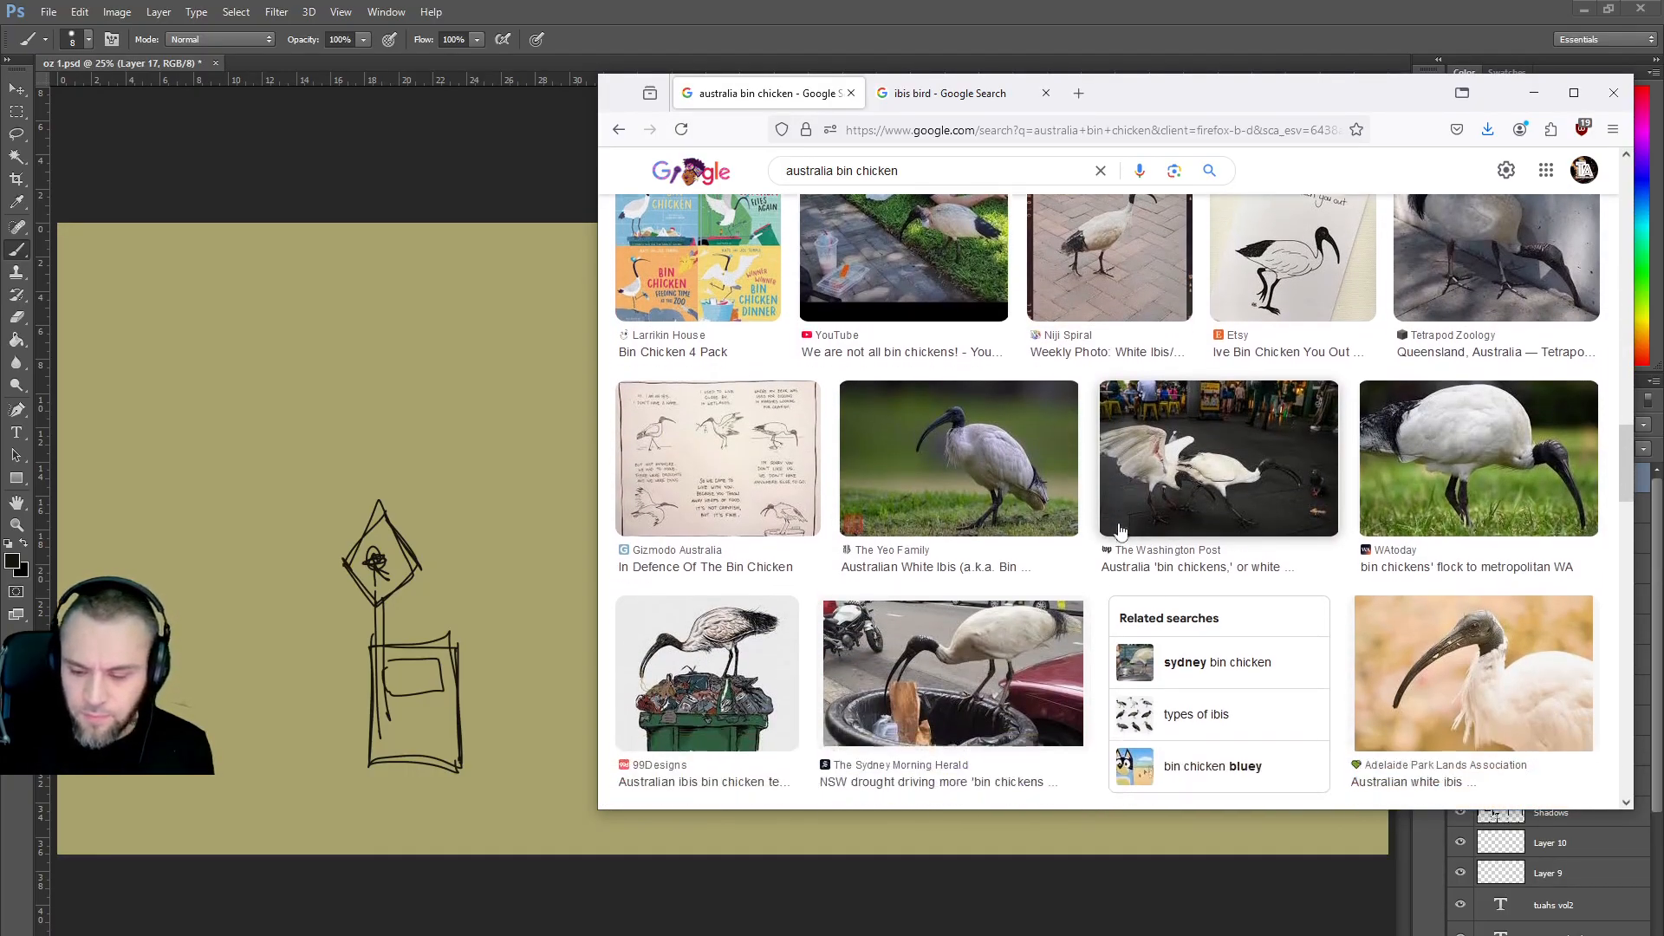
scroll(1119, 528, down, 6)
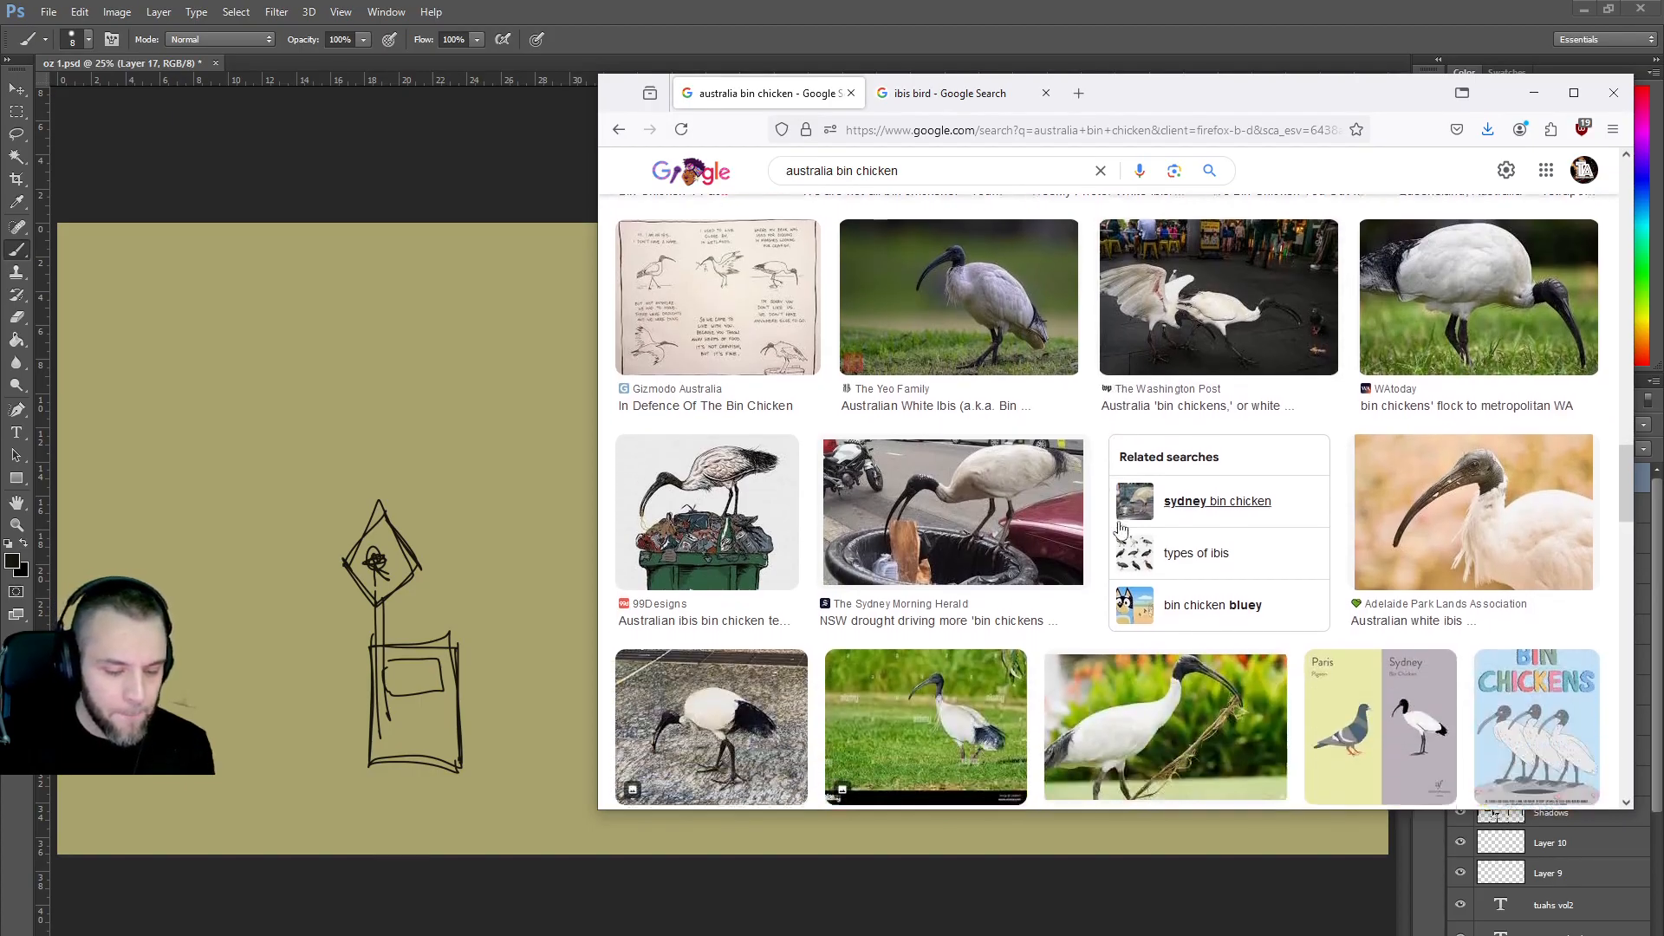
scroll(1121, 529, down, 3)
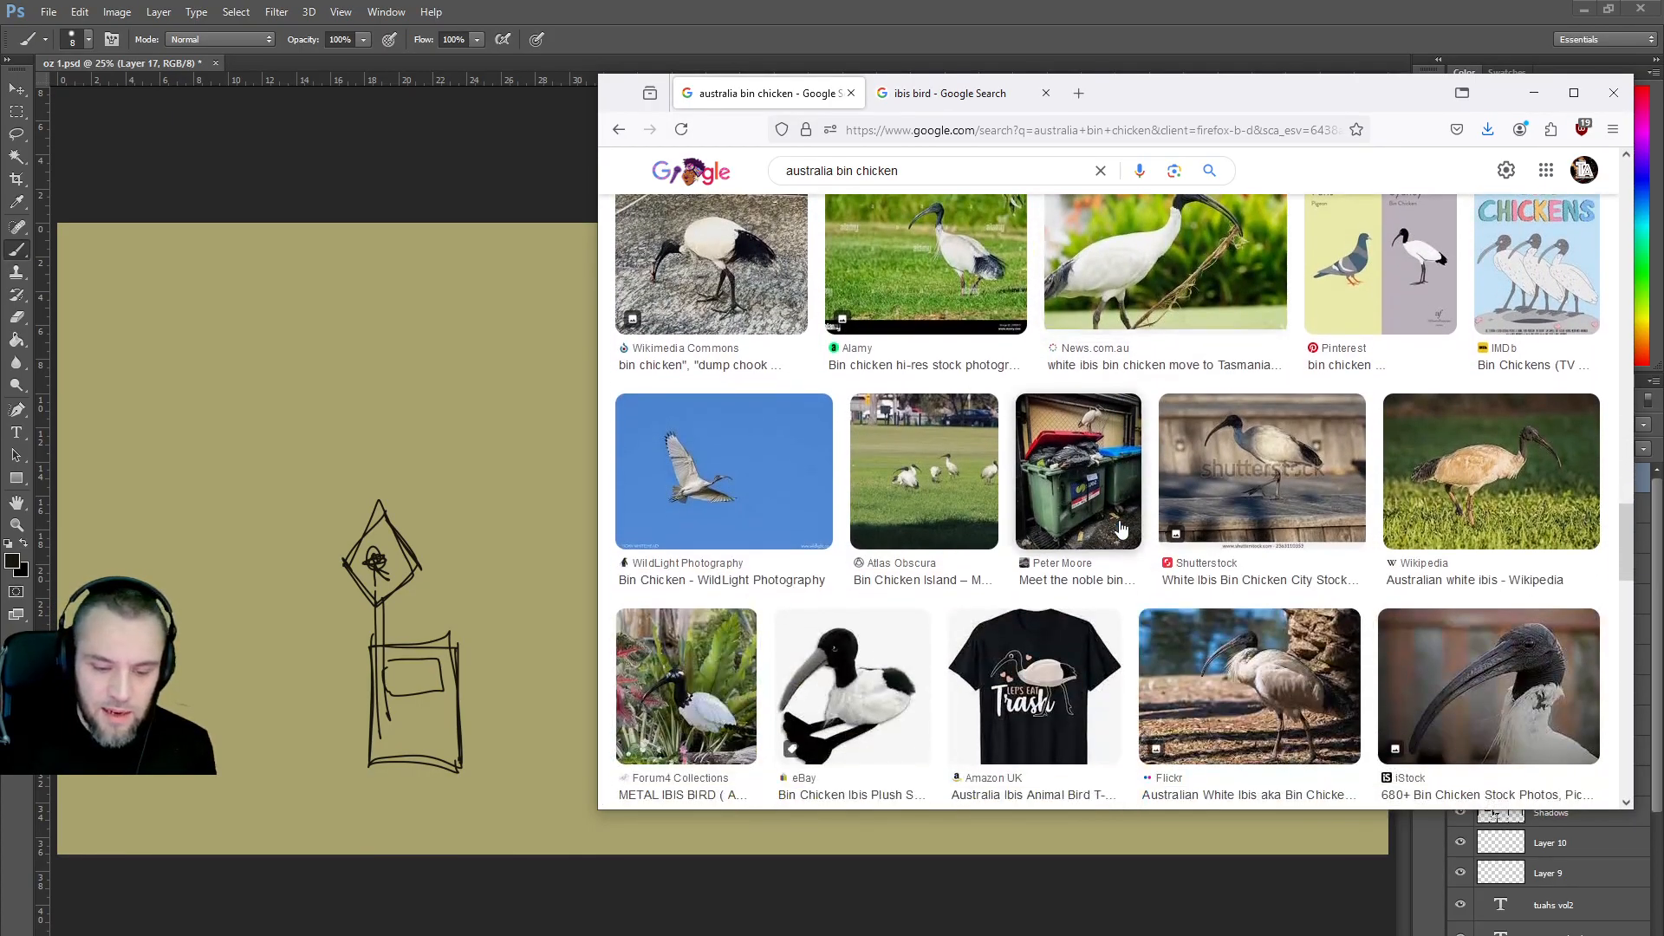
scroll(1121, 526, down, 10)
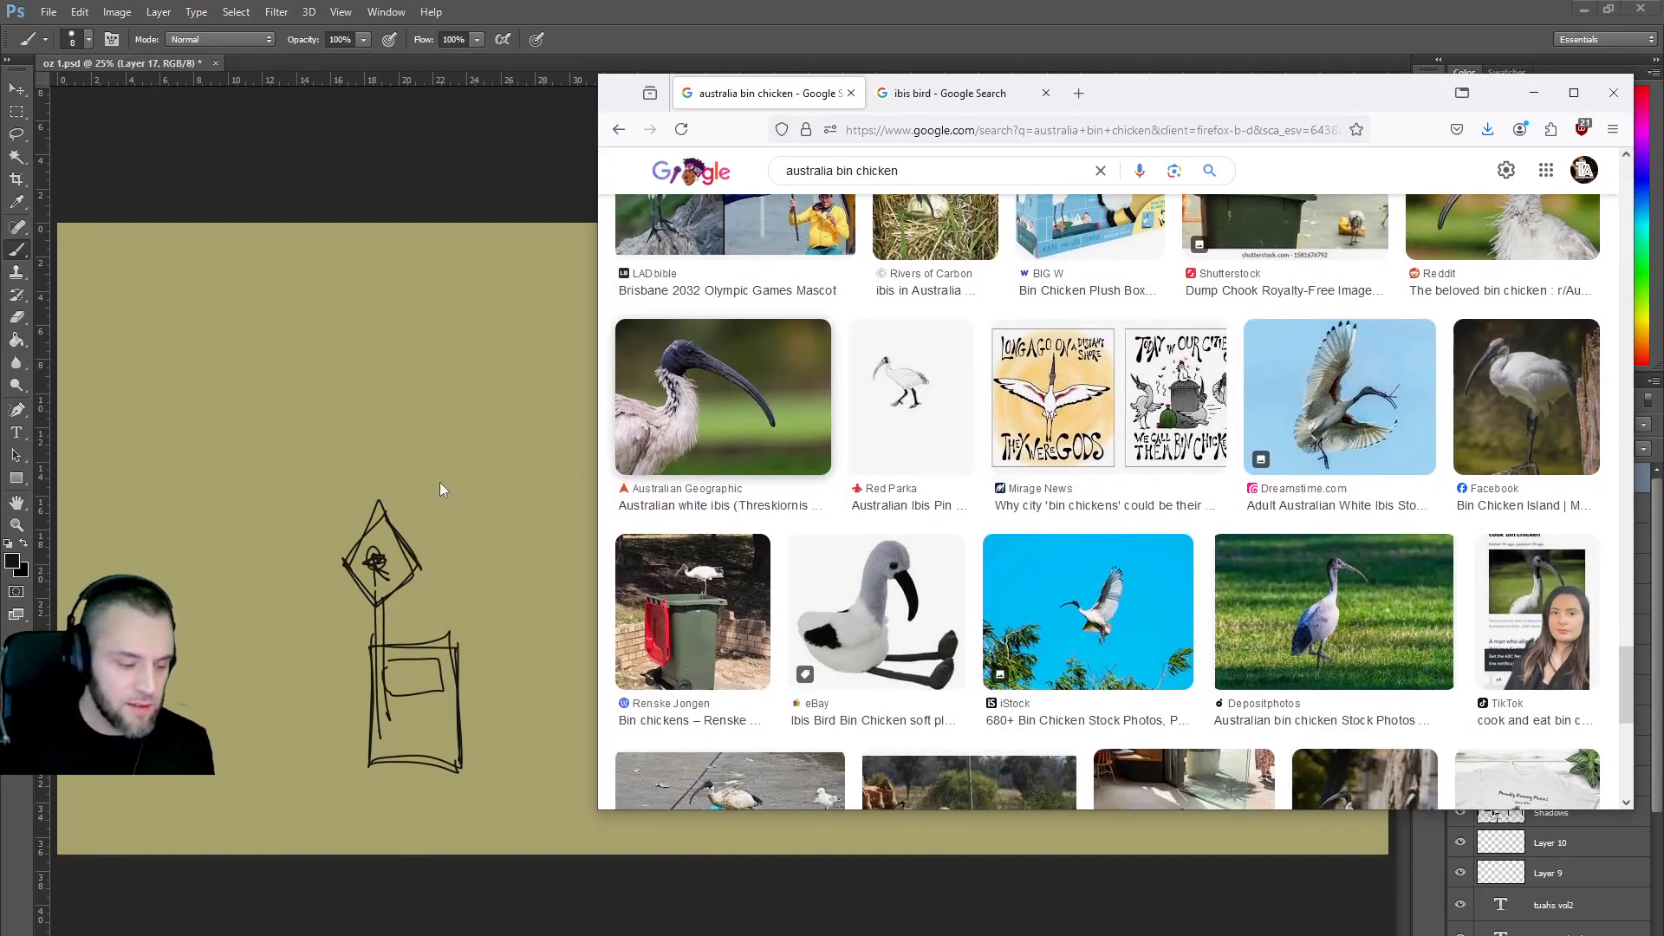
click(441, 480)
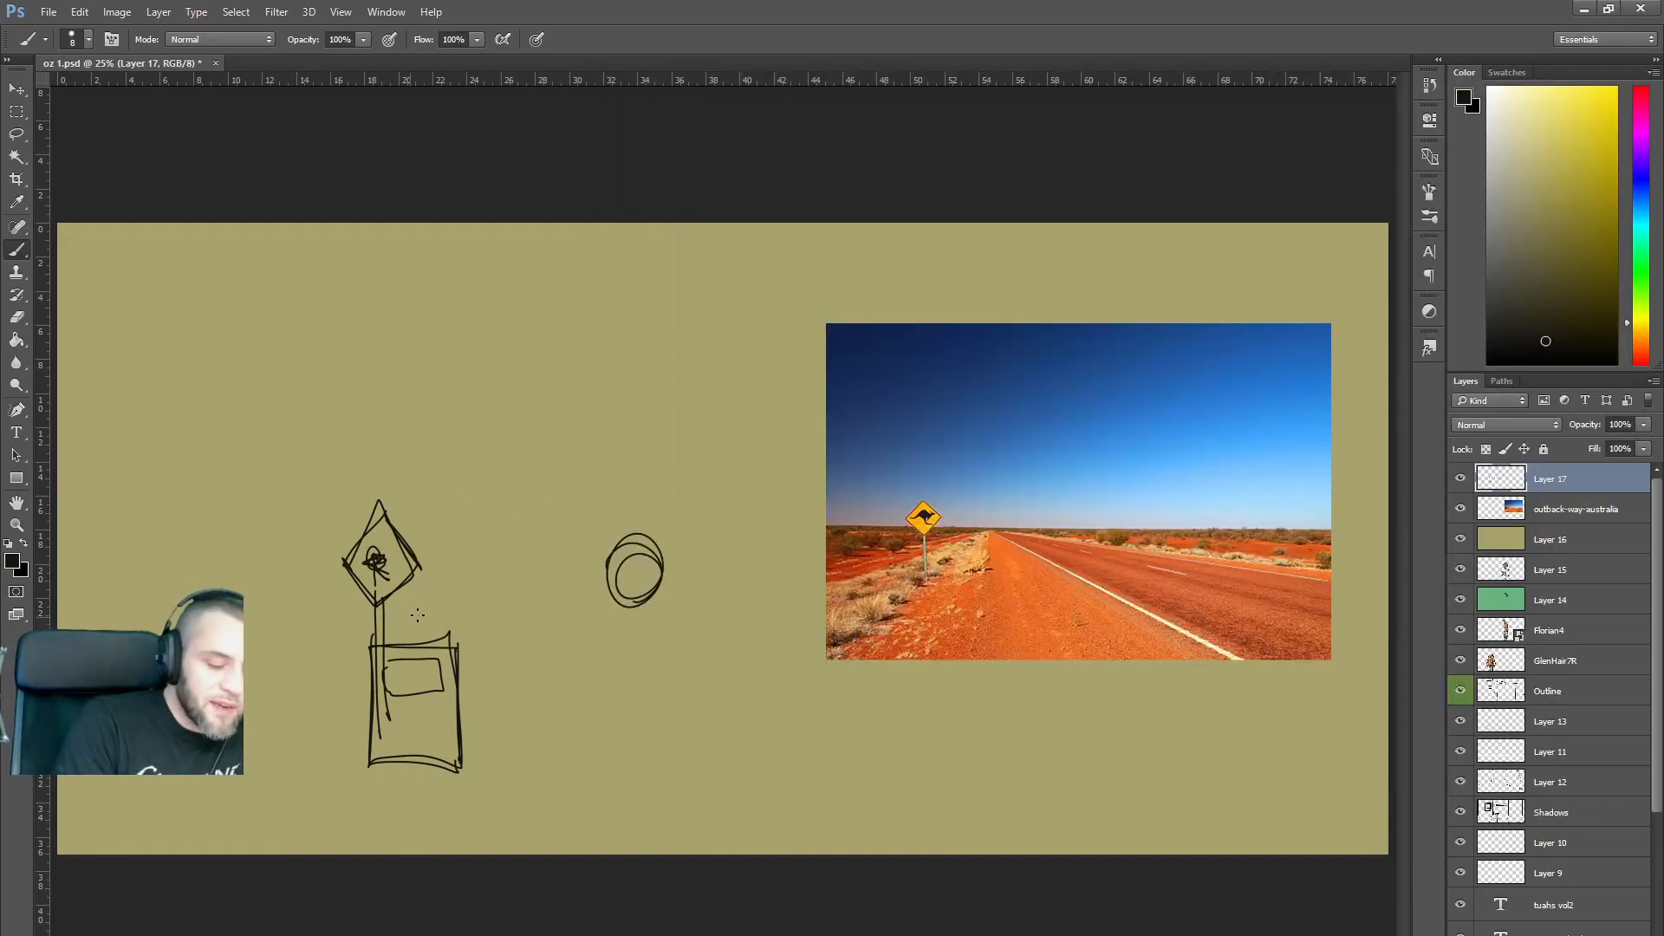
Draw a rectangular bin right of the signpost with an oval ibis head above it.
mouse_move(497, 655)
mouse_down()
mouse_move(495, 764)
mouse_move(552, 763)
mouse_up()
drag(560, 662, 562, 771)
mouse_move(495, 656)
mouse_down()
mouse_move(493, 770)
mouse_move(561, 768)
mouse_up()
mouse_move(492, 657)
mouse_down()
mouse_move(563, 660)
mouse_move(489, 658)
mouse_move(563, 651)
mouse_move(534, 688)
mouse_move(487, 673)
mouse_move(494, 655)
mouse_move(553, 645)
mouse_move(554, 663)
mouse_move(495, 657)
mouse_up()
mouse_move(544, 759)
mouse_down()
mouse_move(572, 749)
mouse_move(539, 759)
mouse_up()
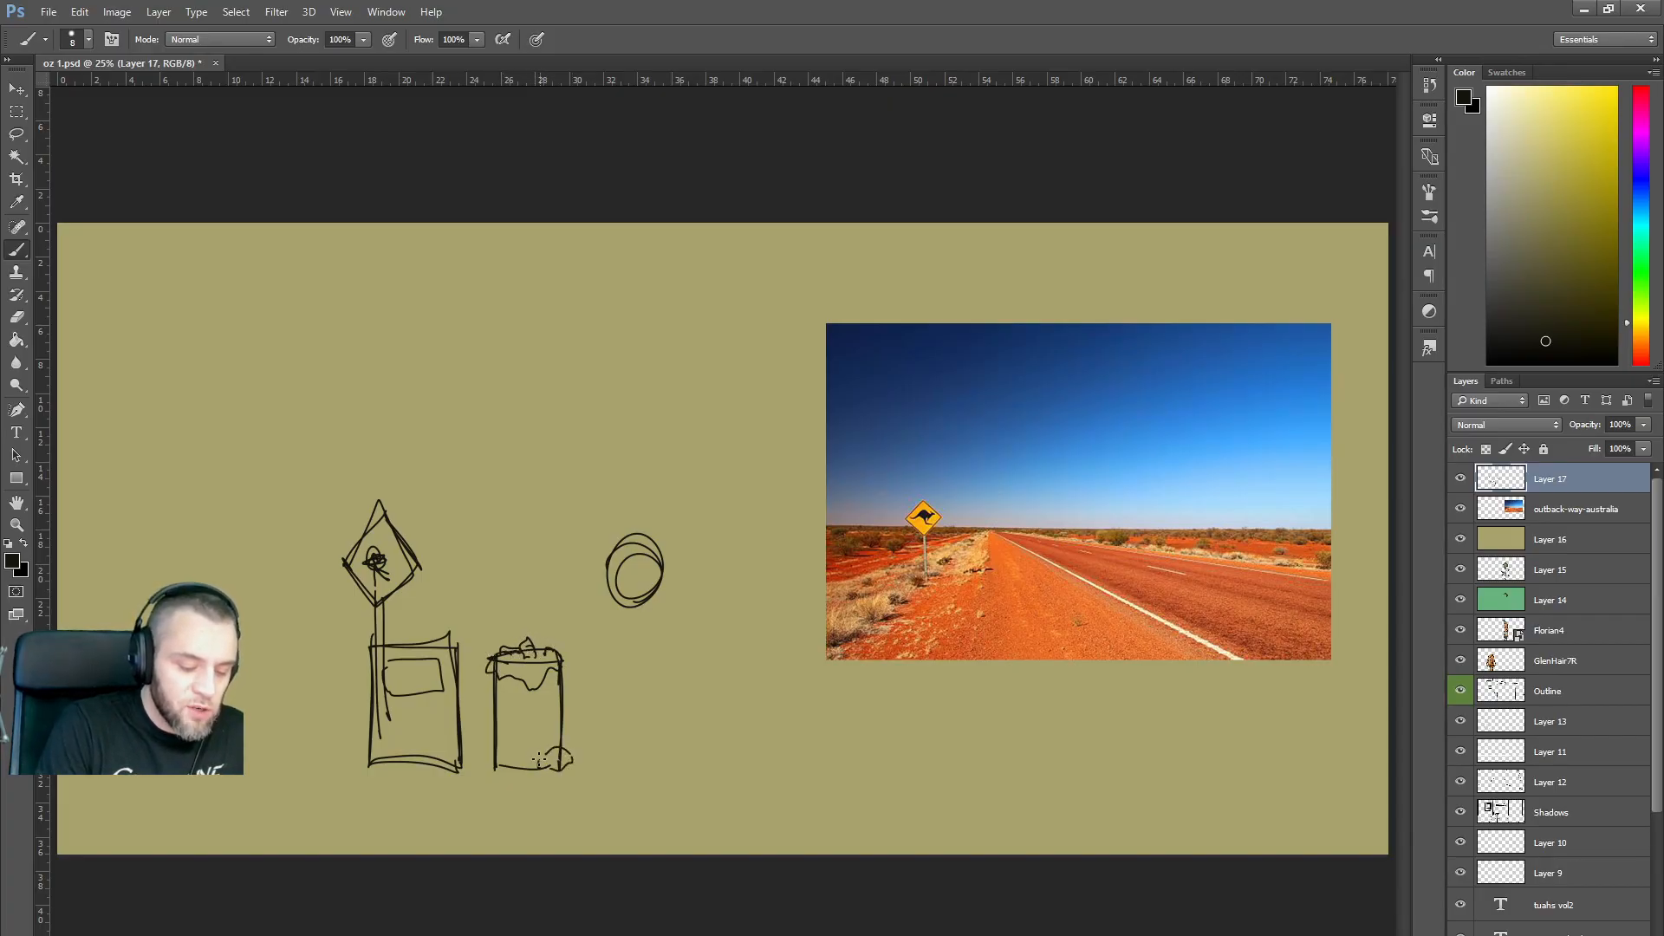
mouse_move(530, 604)
mouse_down()
mouse_move(562, 639)
mouse_move(579, 626)
mouse_move(525, 601)
mouse_up()
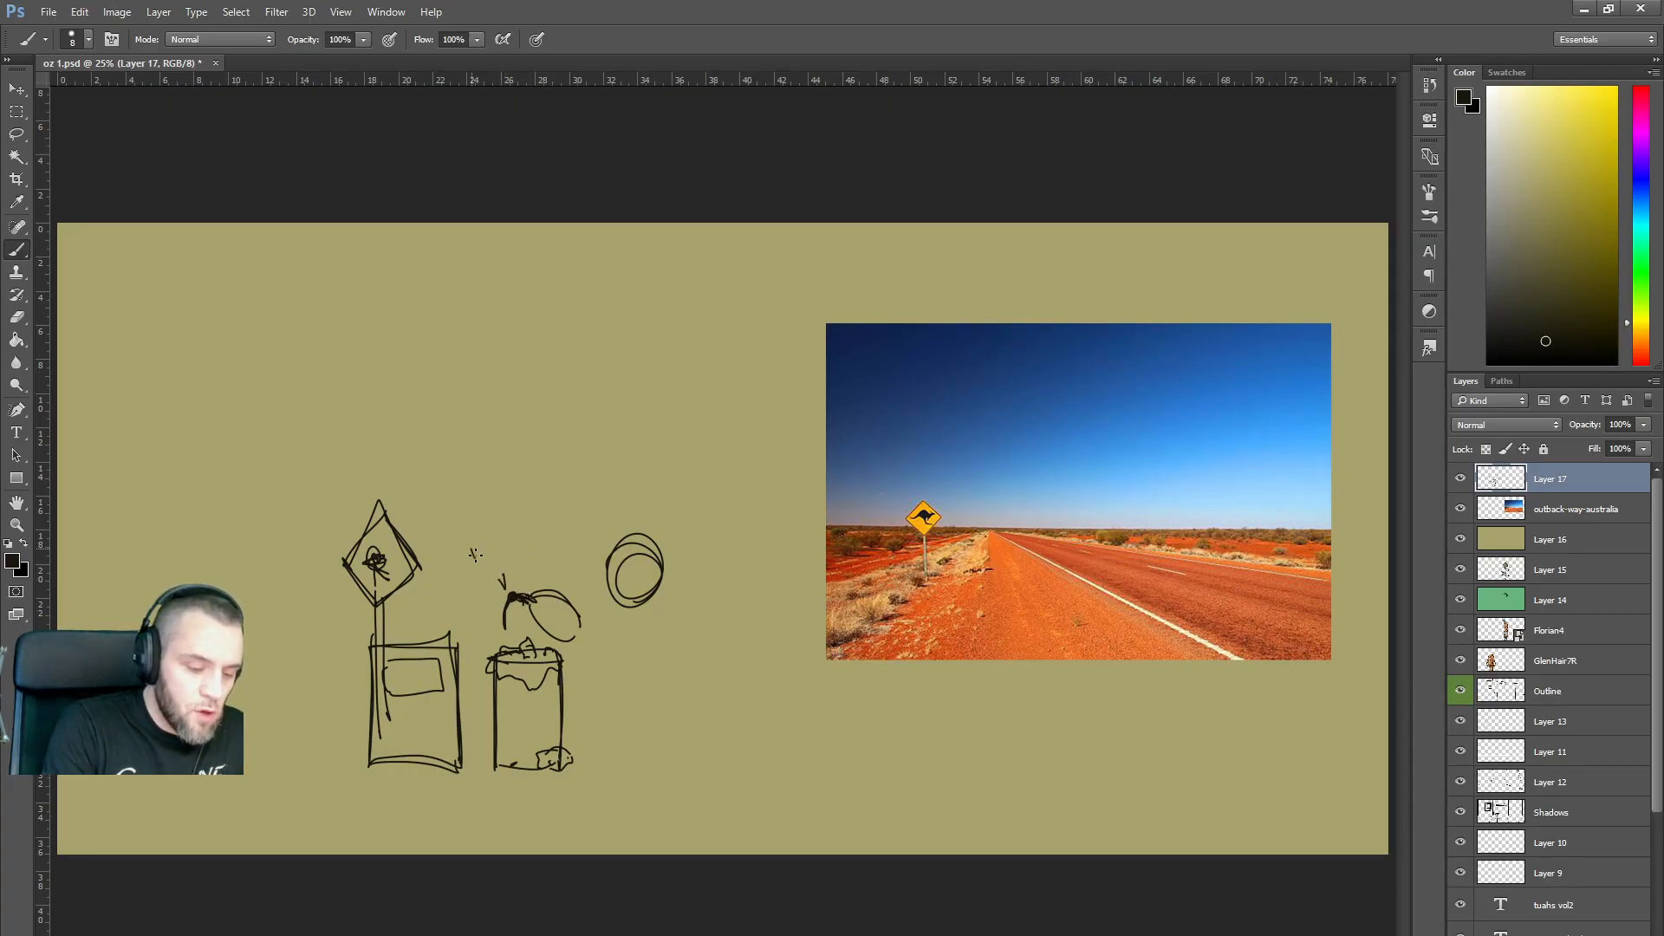
Add the handwritten 'WHEW I FACKIN LAV BINS CAMT!' speech bubble, head detail, and a bag at the bin's base.
drag(502, 540, 513, 527)
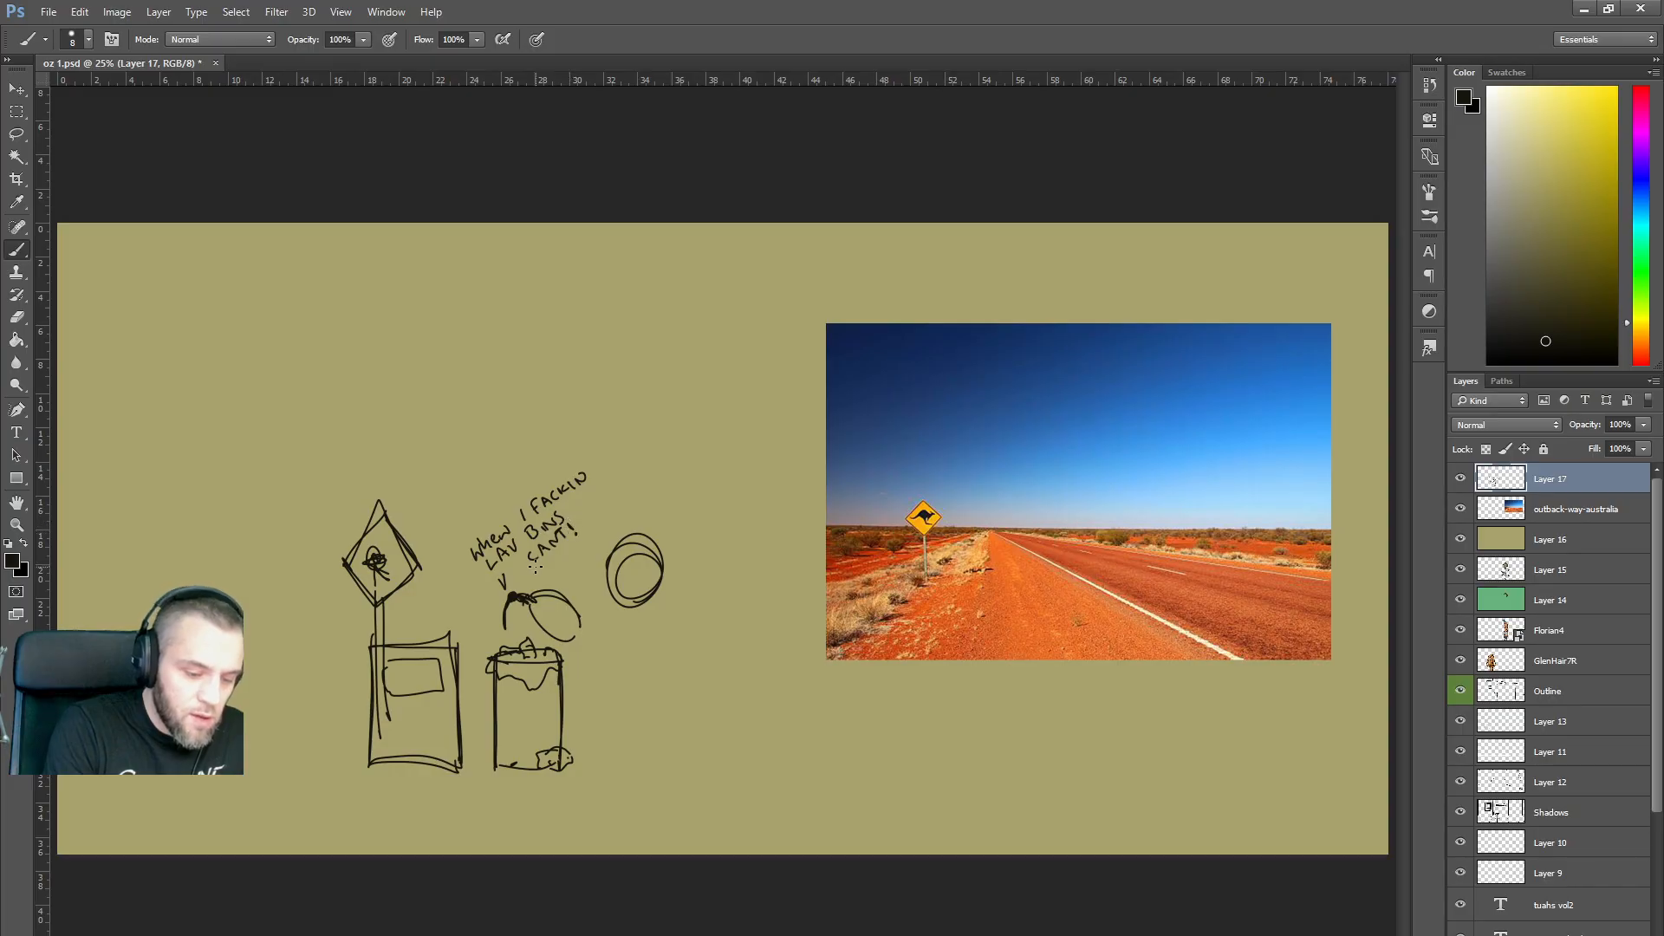
mouse_move(504, 572)
mouse_down()
mouse_move(589, 450)
mouse_move(479, 504)
mouse_move(498, 576)
mouse_up()
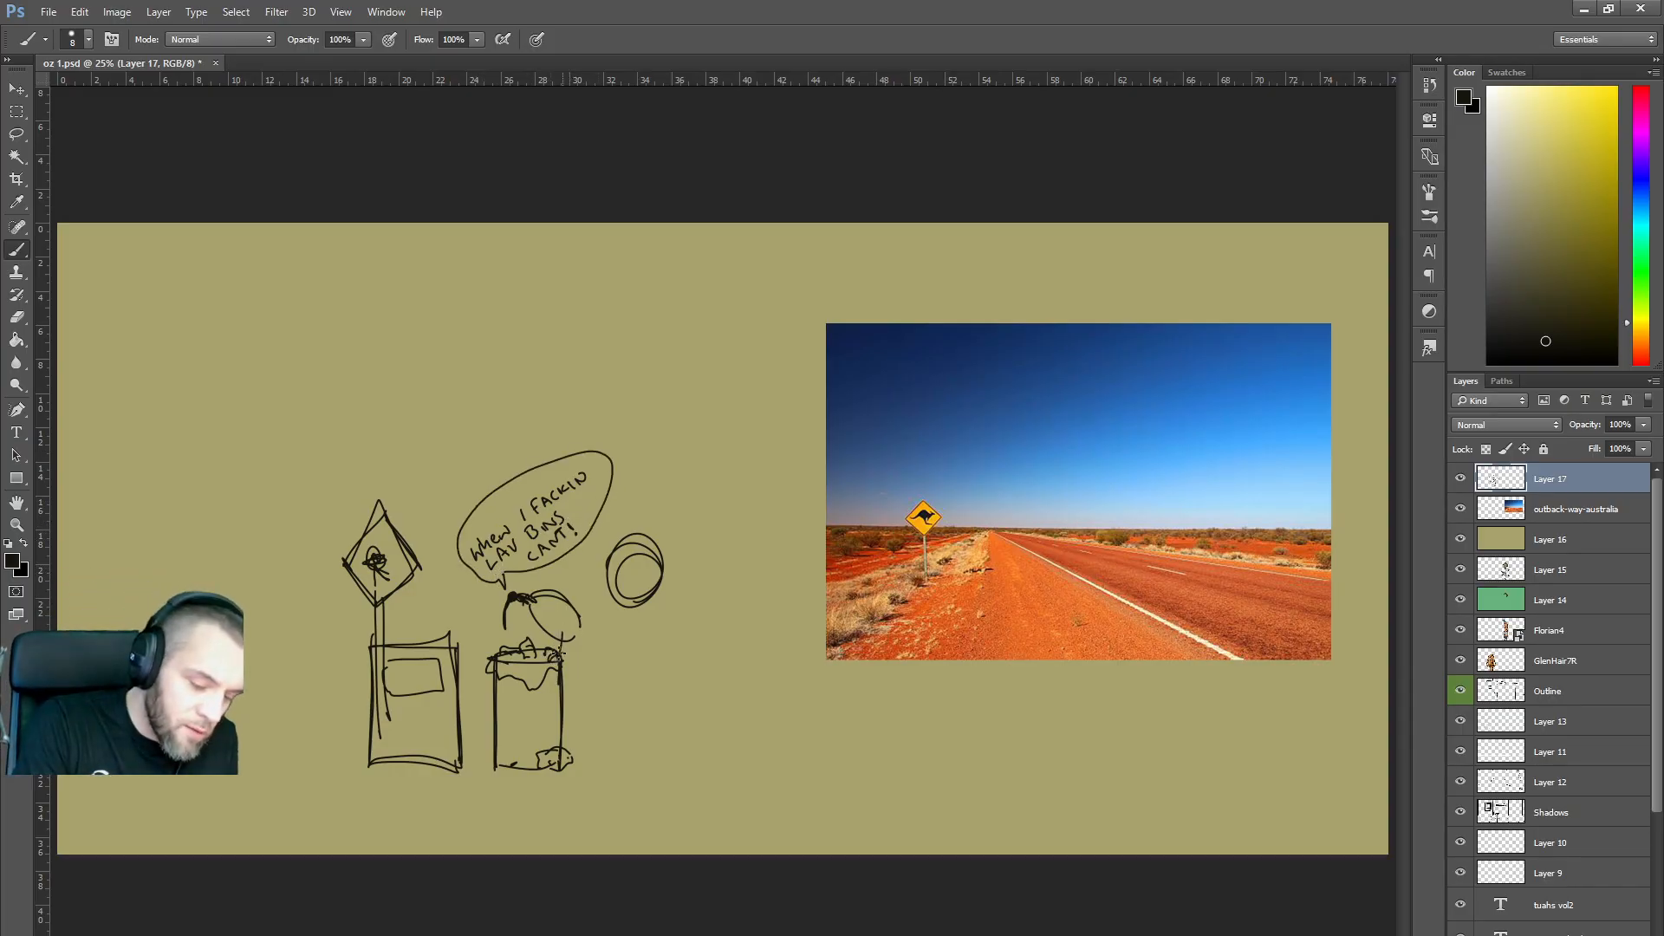
drag(577, 622, 582, 638)
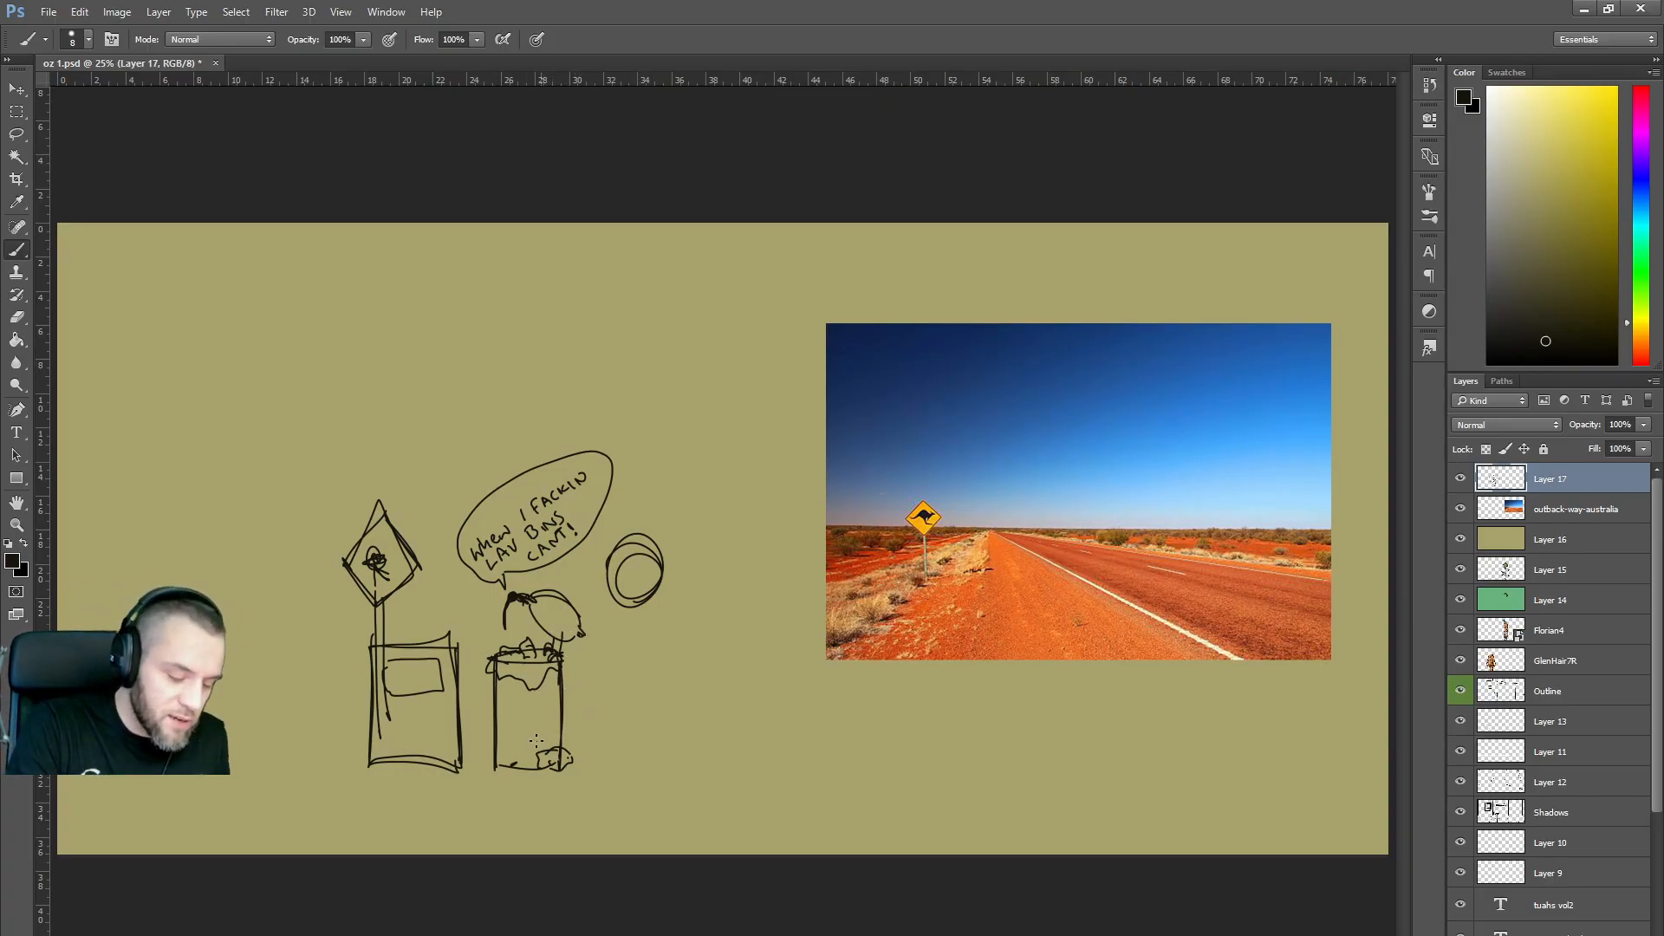
mouse_move(549, 741)
mouse_down()
mouse_move(603, 727)
mouse_move(547, 756)
mouse_move(623, 761)
mouse_move(617, 738)
mouse_up()
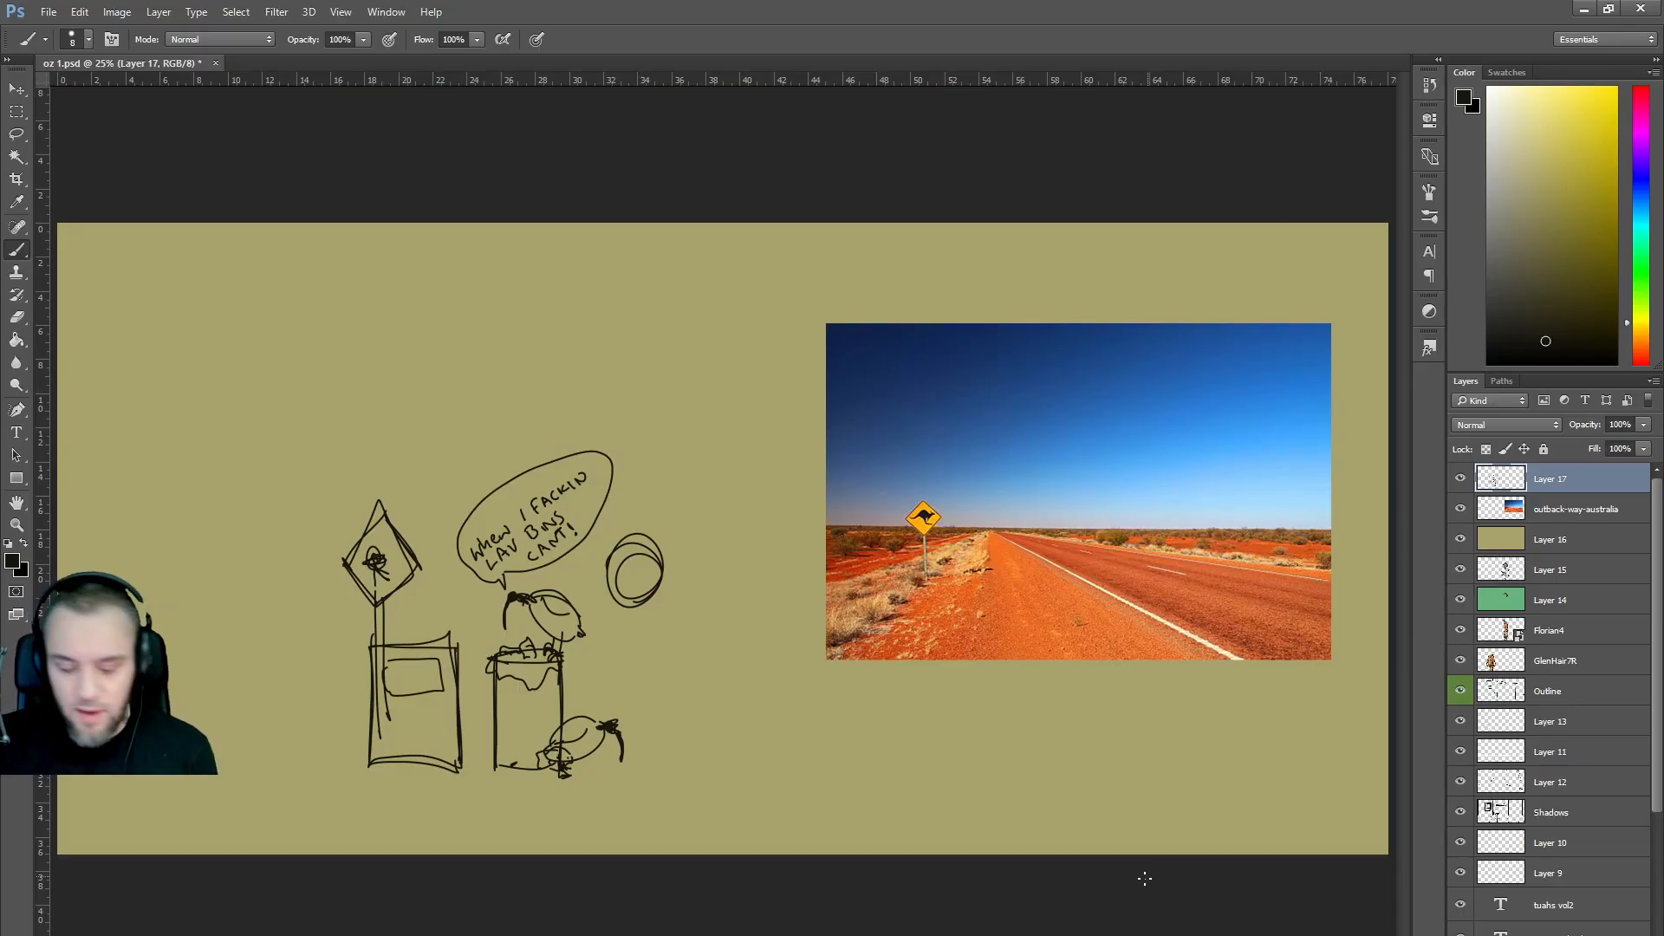
key(alt+Tab)
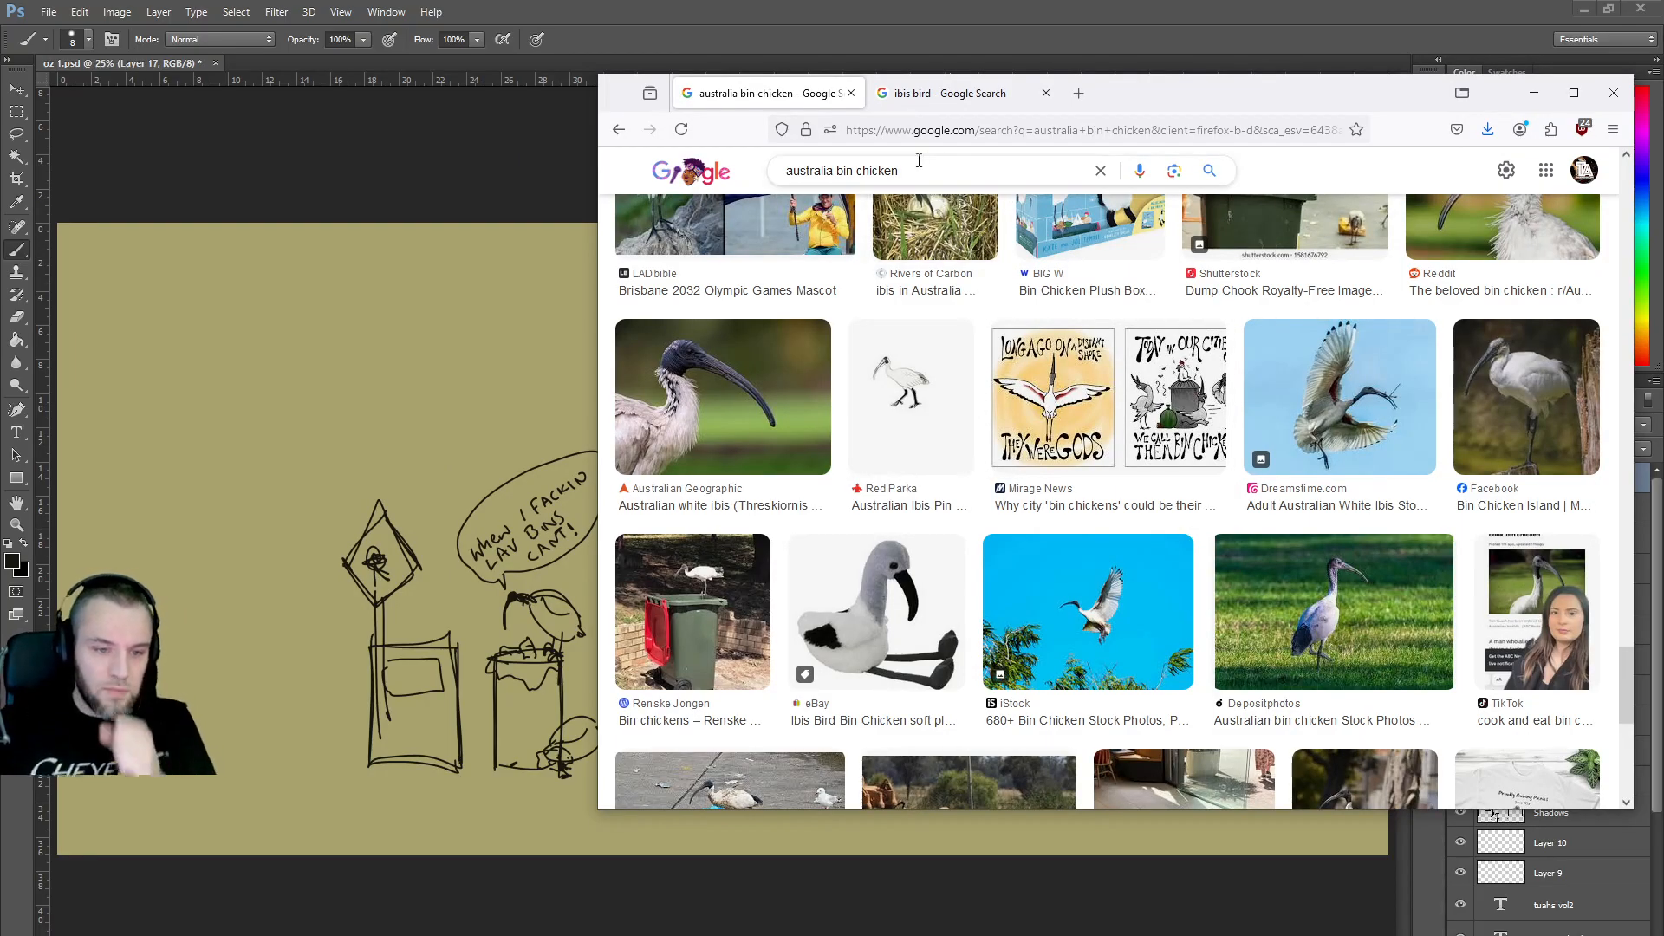
Go back twice to the outback australia results, scroll them, and return to Photoshop.
click(619, 130)
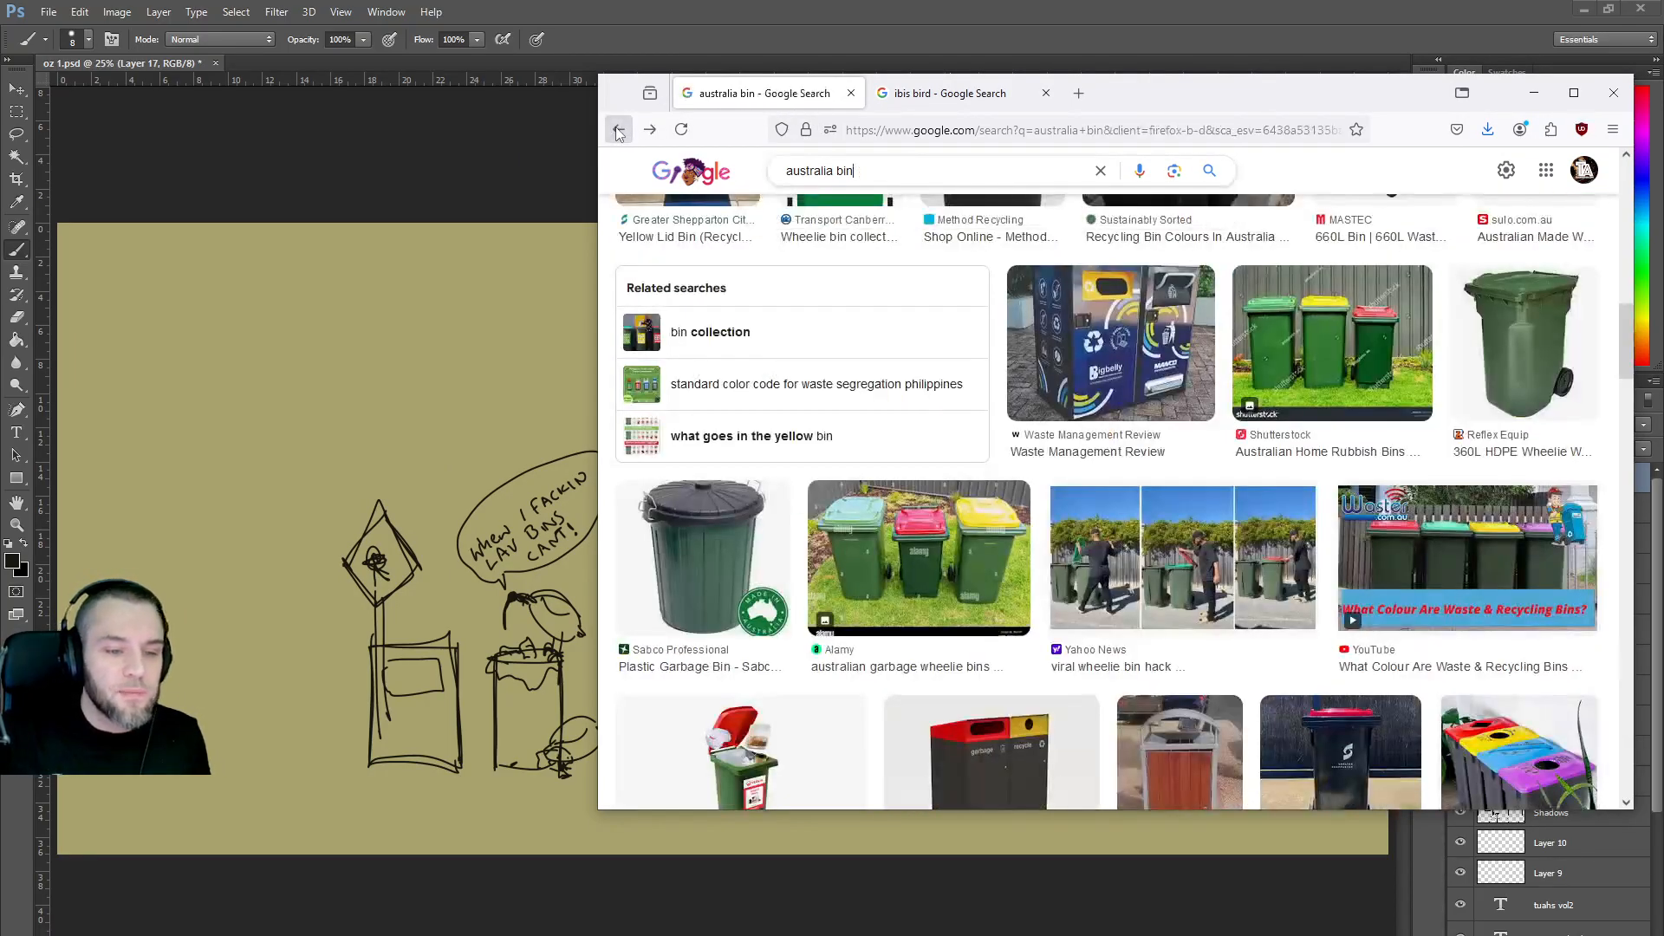
click(619, 130)
scroll(1074, 373, down, 1)
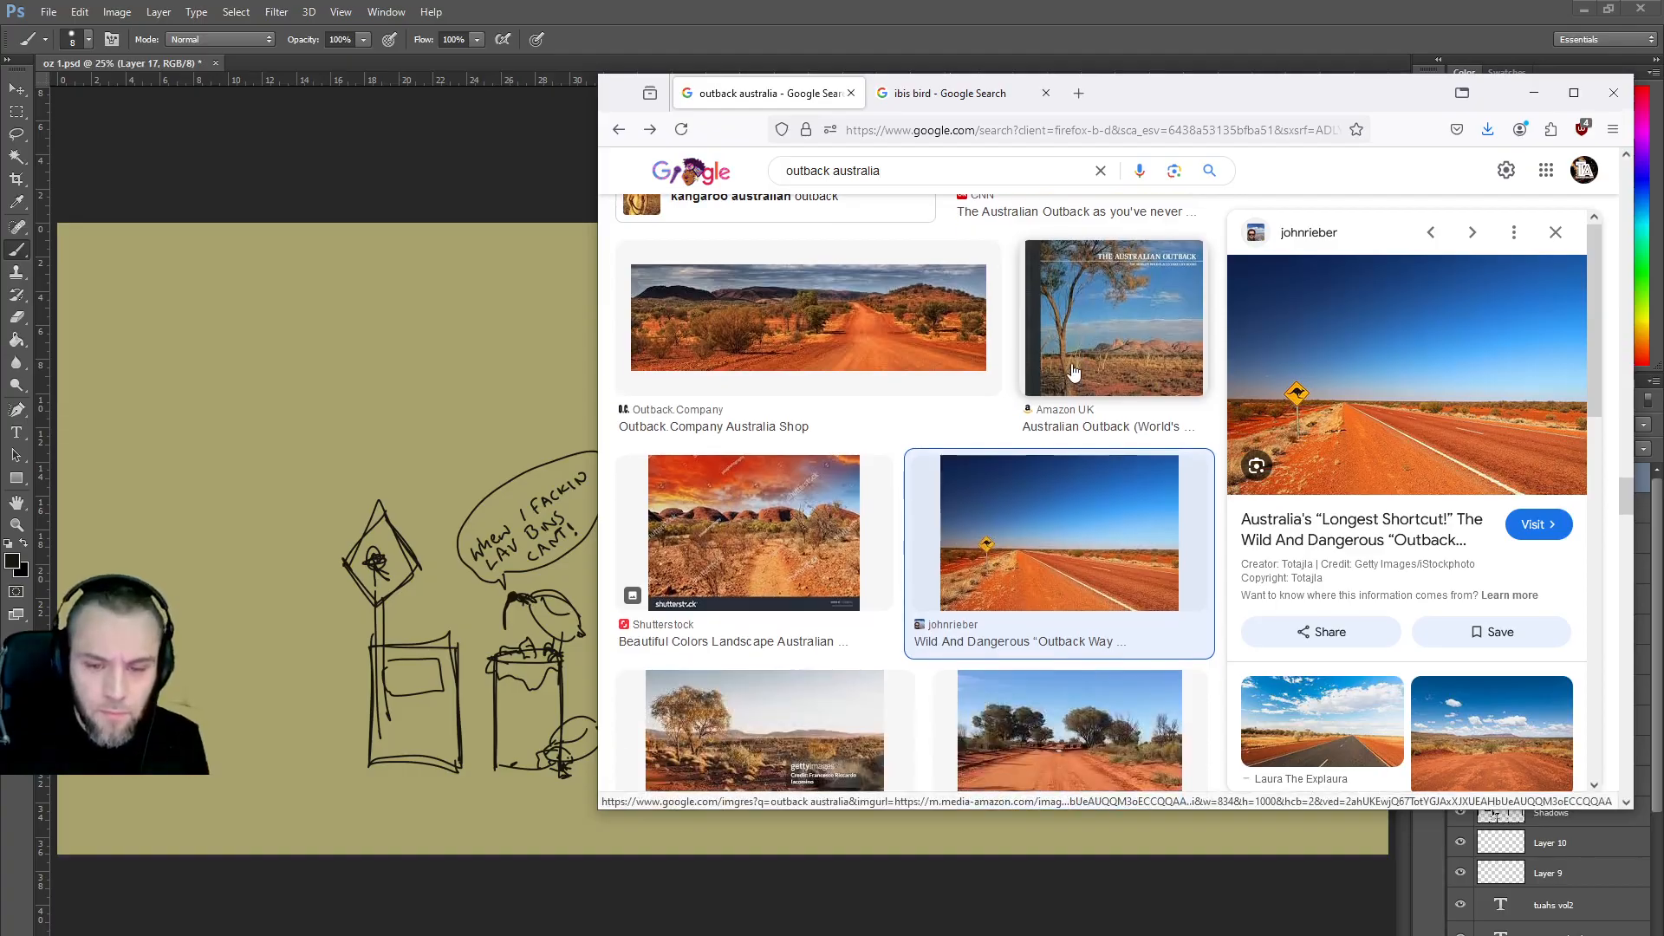
scroll(1067, 365, up, 4)
scroll(1067, 366, up, 10)
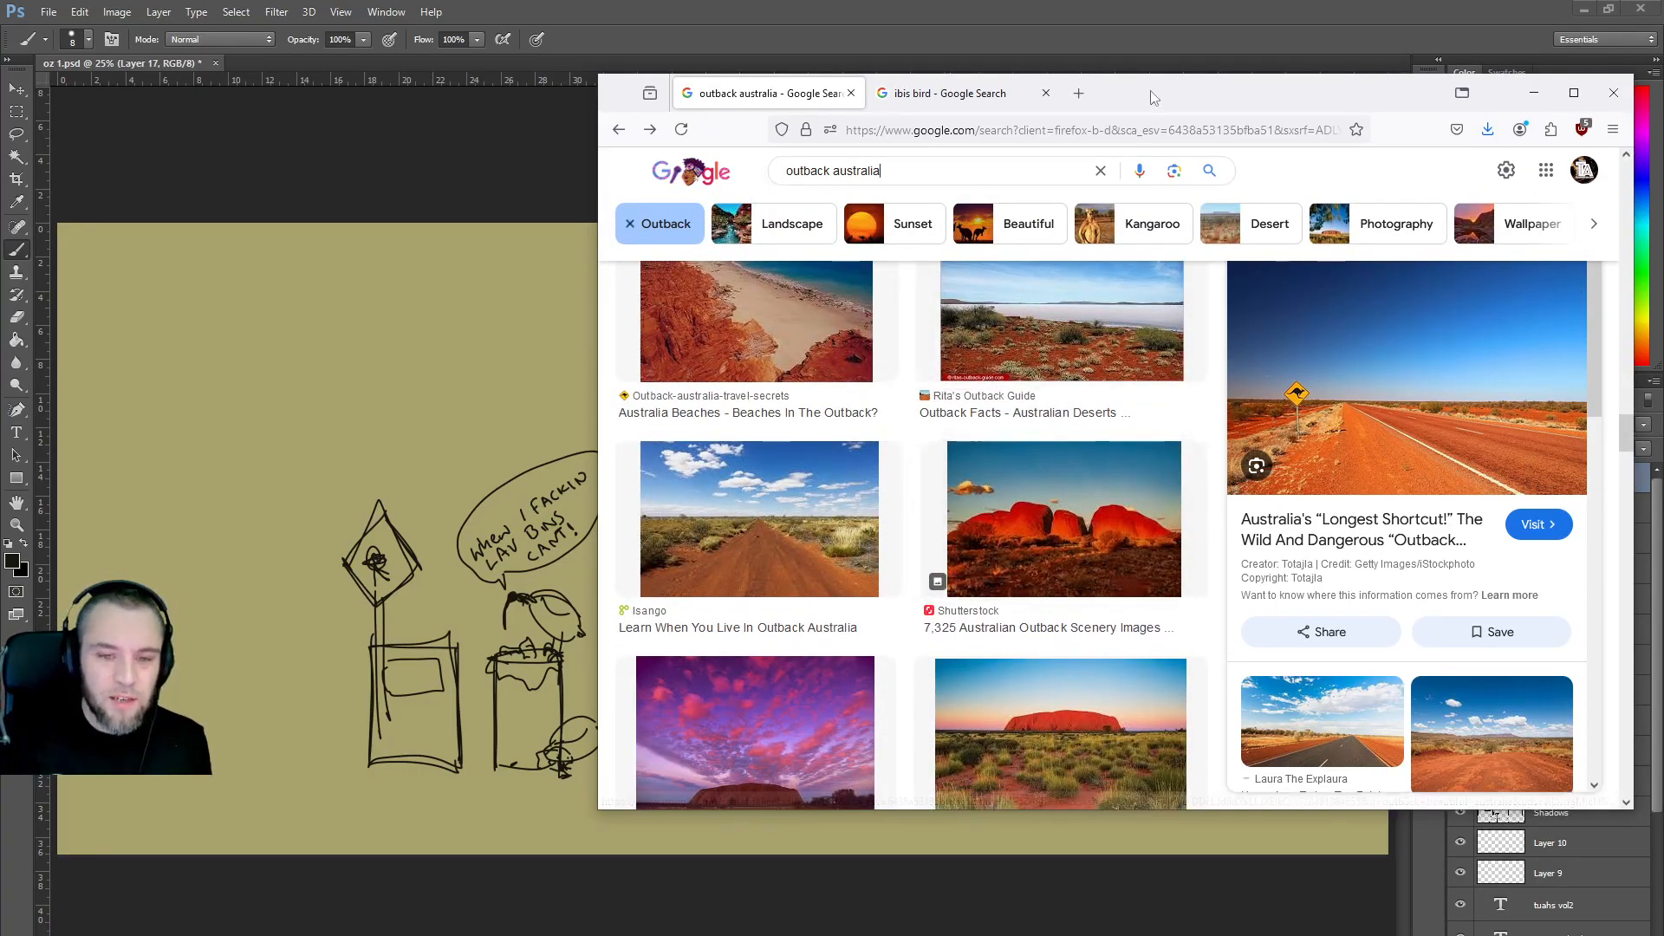
click(507, 425)
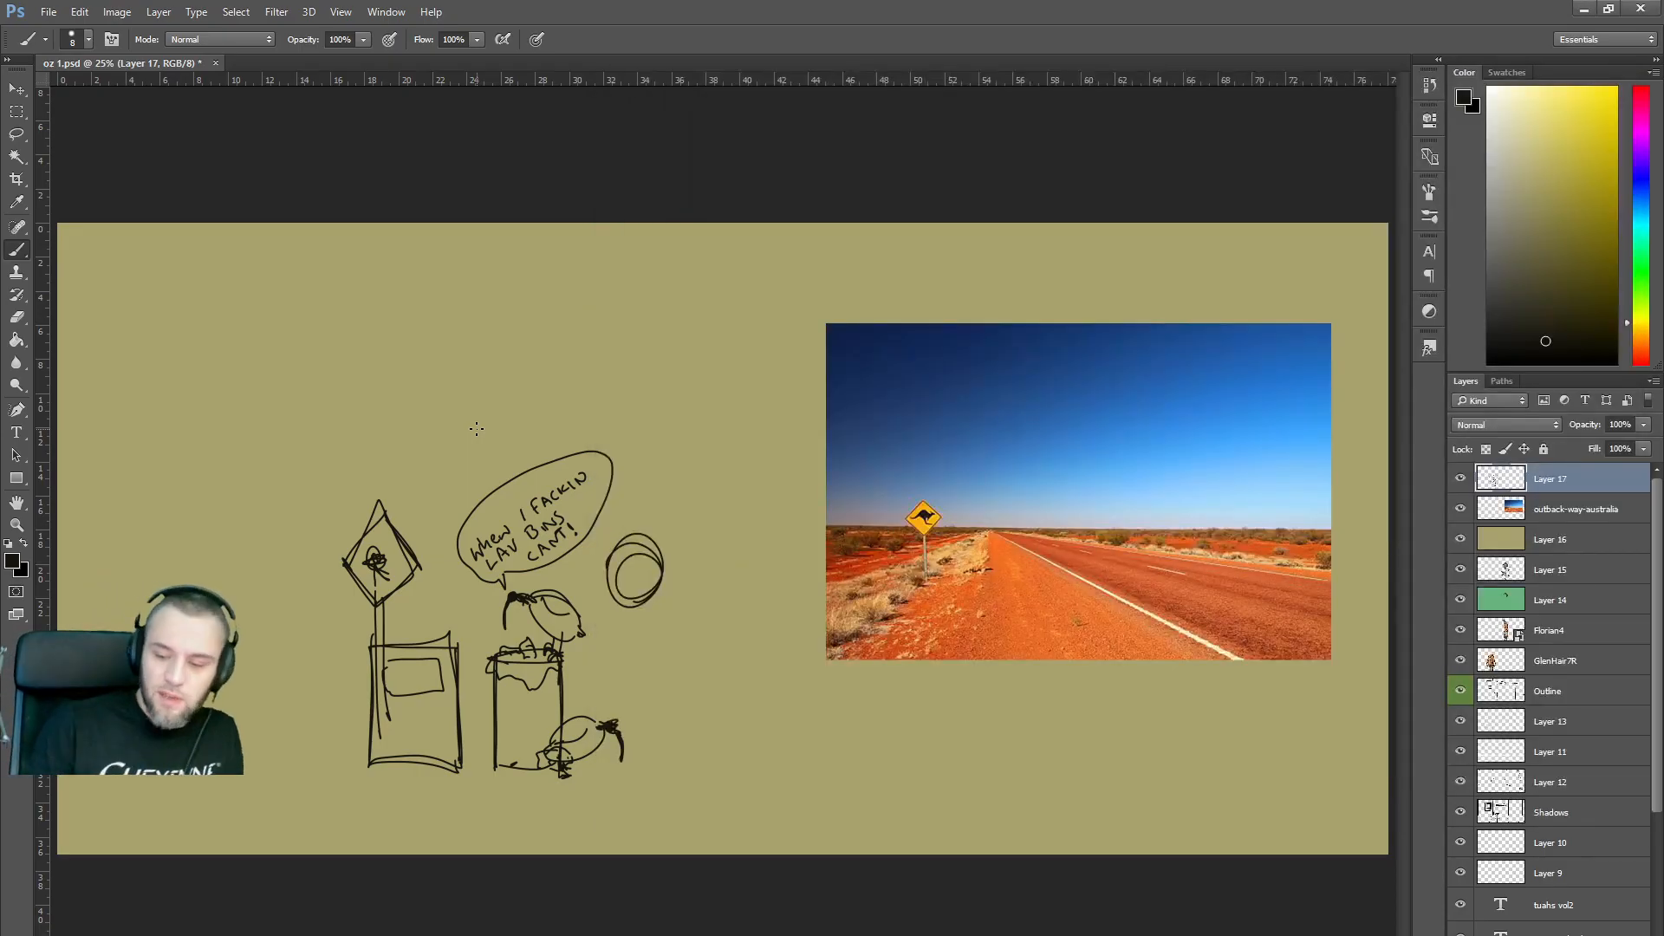
Hide the road photo and draw a long horizon line with distant hills and a peak.
click(1460, 509)
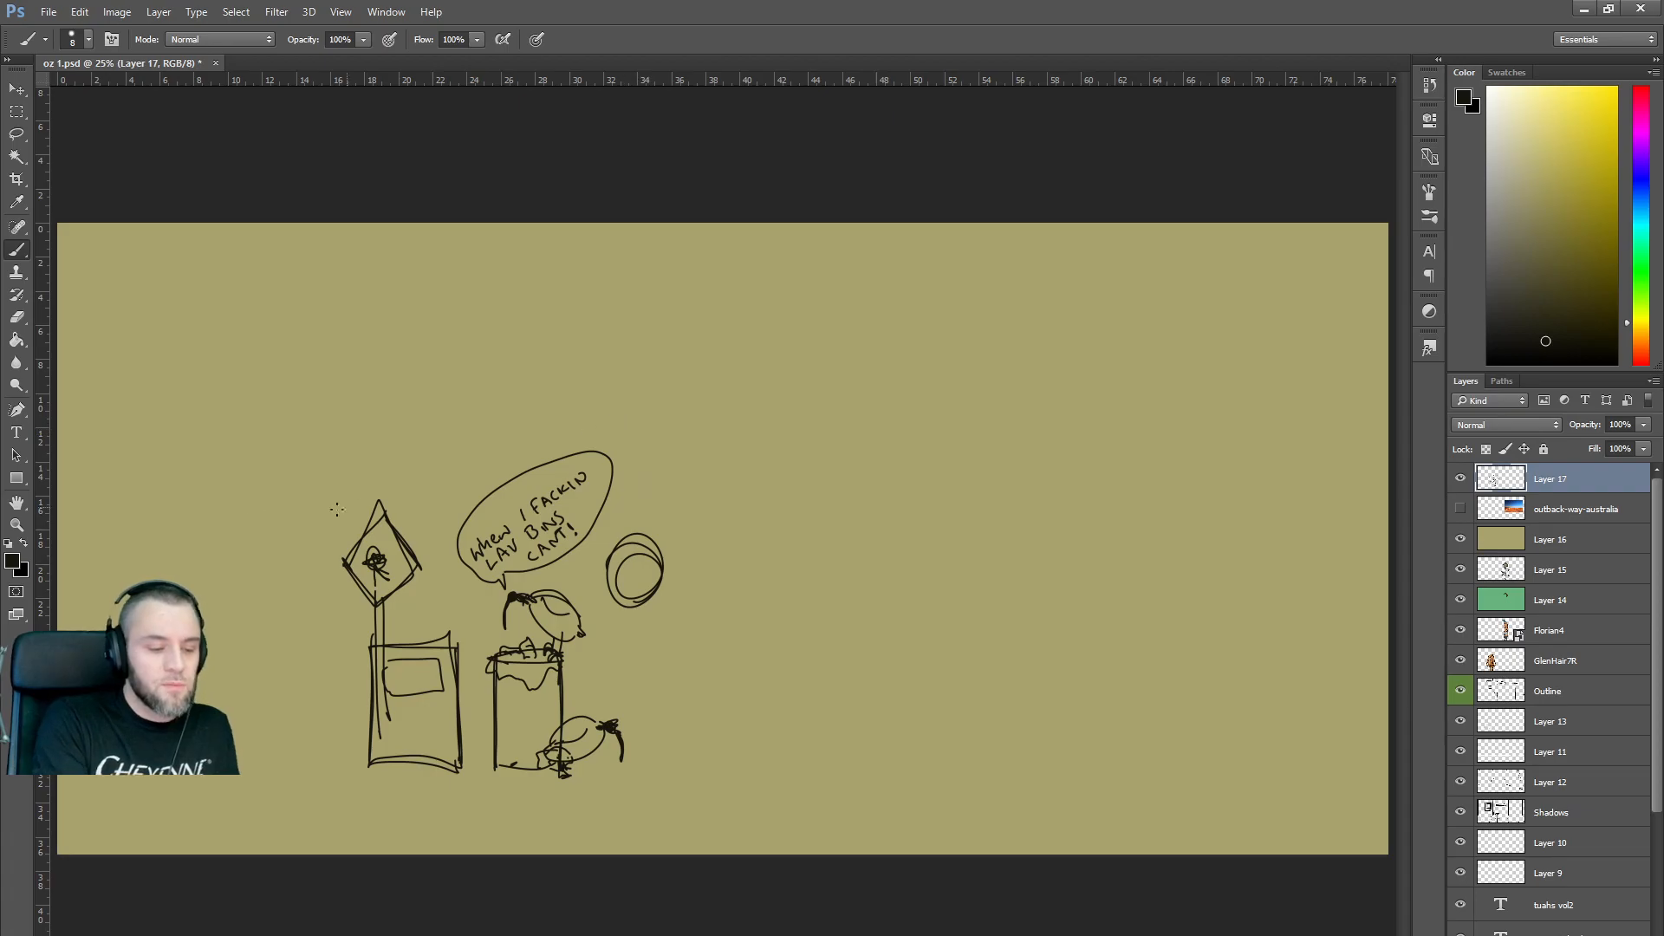
mouse_move(123, 547)
mouse_down()
mouse_move(482, 530)
mouse_move(1381, 539)
mouse_up()
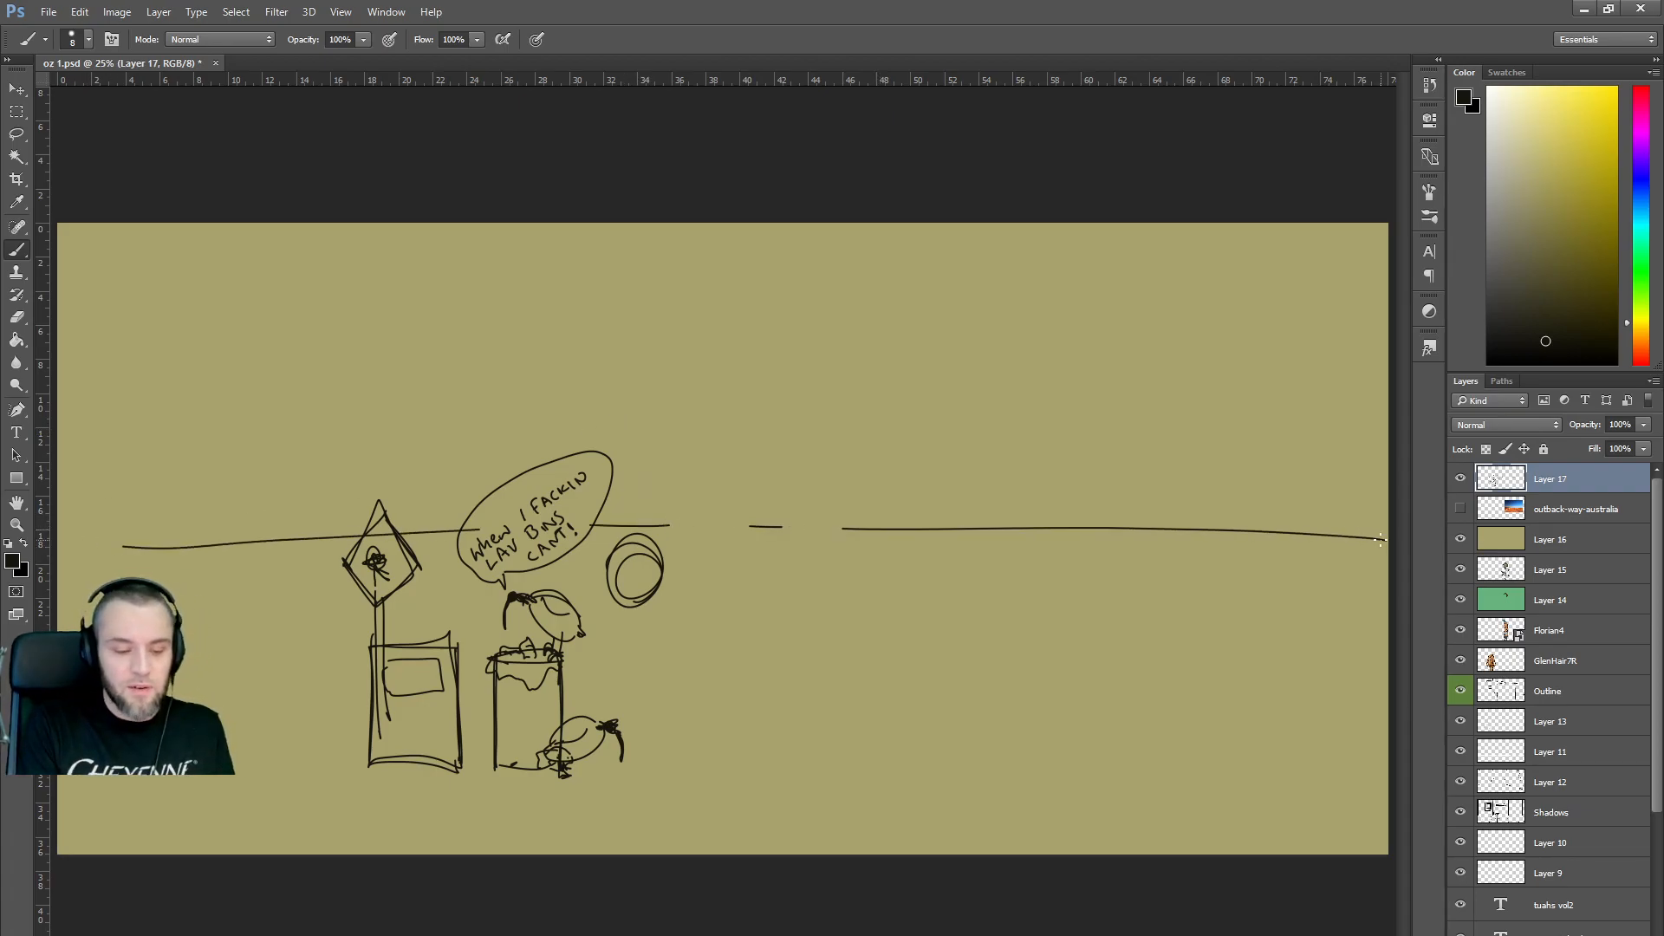
drag(760, 489, 795, 478)
drag(838, 474, 848, 474)
mouse_move(870, 473)
mouse_down()
mouse_move(933, 472)
mouse_move(956, 515)
mouse_move(949, 478)
mouse_up()
drag(954, 476, 993, 503)
mouse_move(733, 480)
mouse_down()
mouse_move(716, 501)
mouse_move(754, 492)
mouse_up()
drag(247, 512, 291, 509)
drag(297, 513, 351, 520)
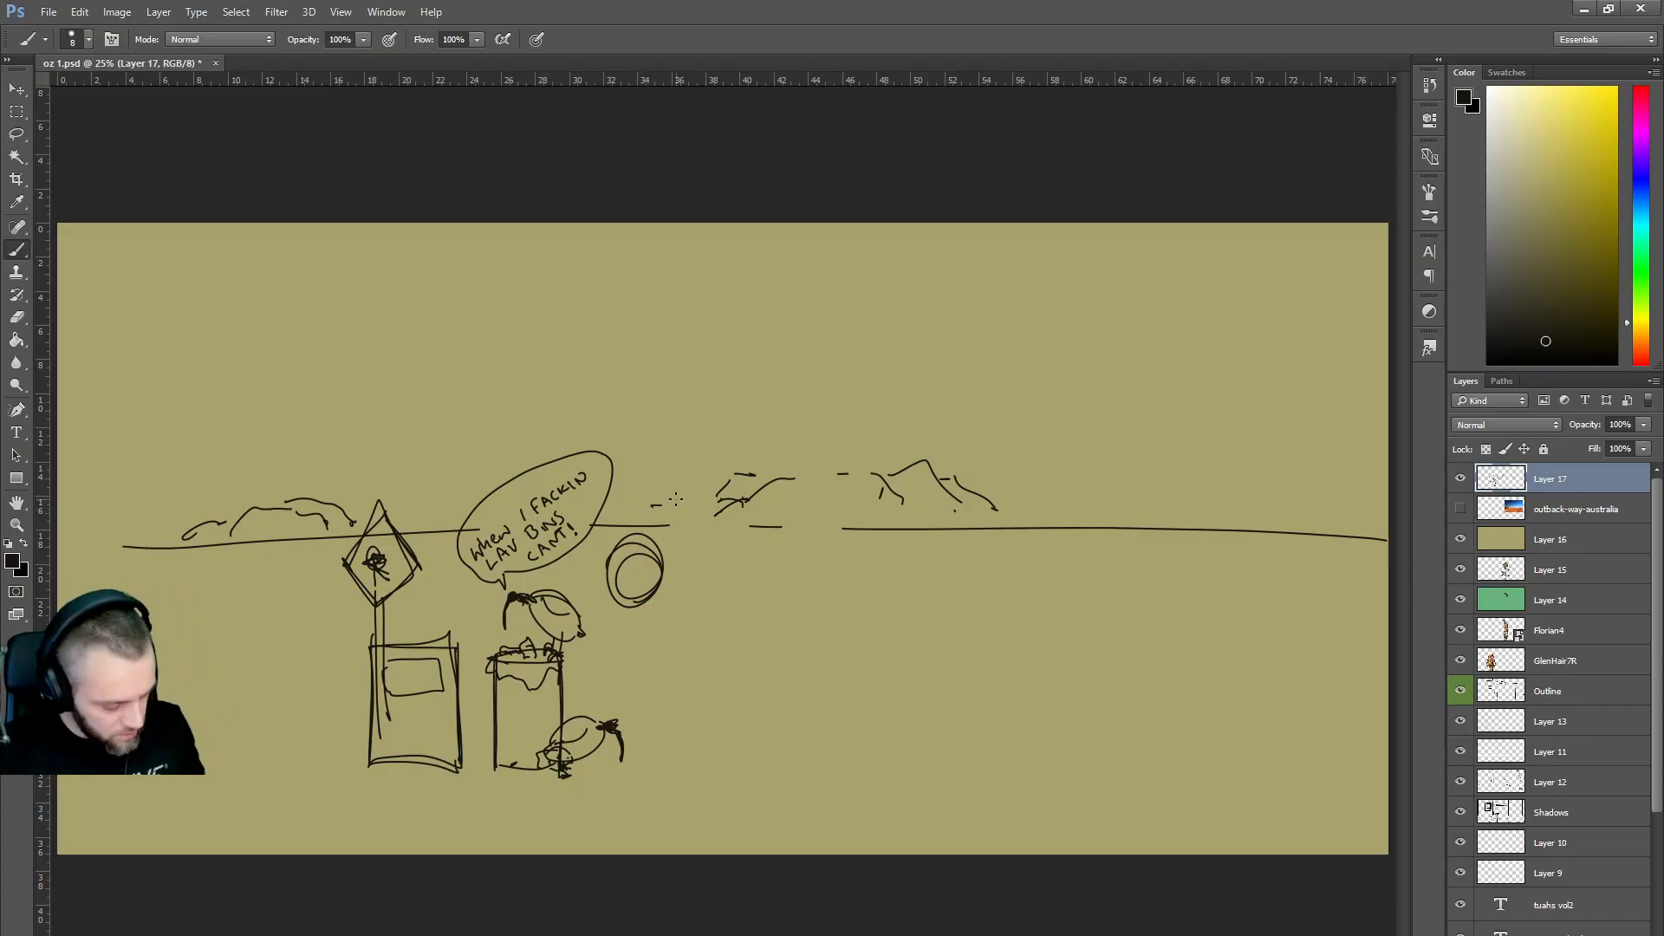
Sketch clouds at the top left and right of the sky.
key(alt+Tab)
key(alt+Tab)
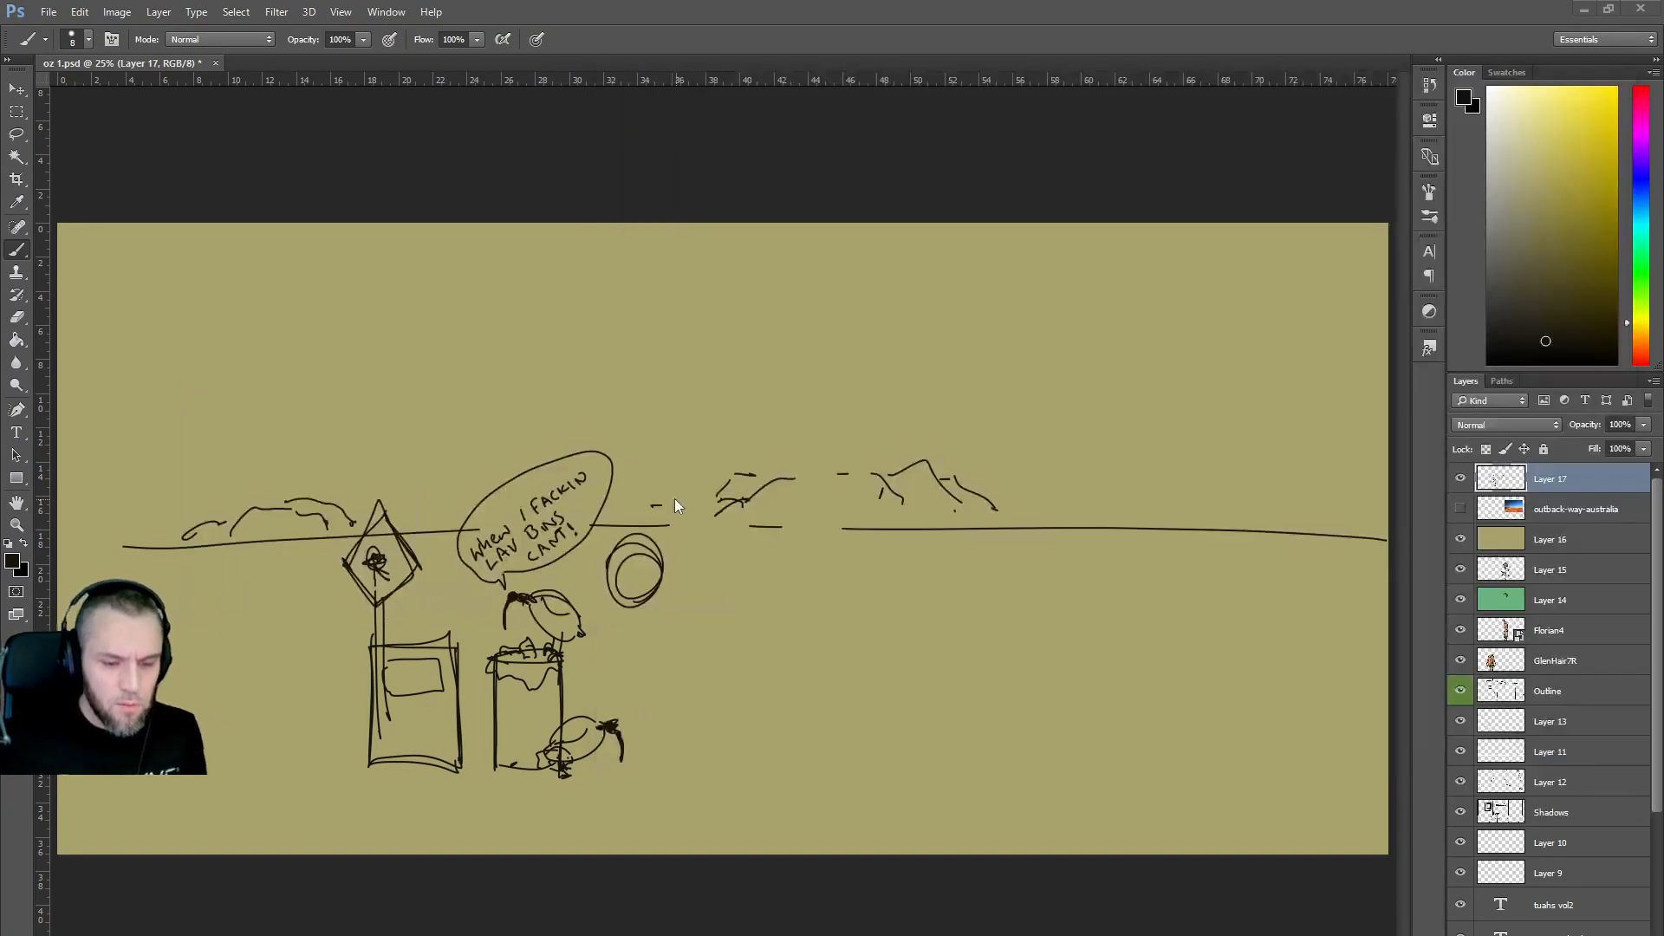
mouse_move(797, 297)
mouse_down()
mouse_move(942, 282)
mouse_move(908, 274)
mouse_up()
drag(866, 271, 757, 282)
mouse_move(288, 328)
mouse_down()
mouse_move(367, 329)
mouse_move(425, 295)
mouse_up()
drag(1034, 320, 1050, 323)
Add road and horizon lines across the ground and a rock with a mound on the right horizon.
mouse_move(73, 601)
mouse_down()
mouse_move(333, 594)
mouse_move(319, 606)
mouse_up()
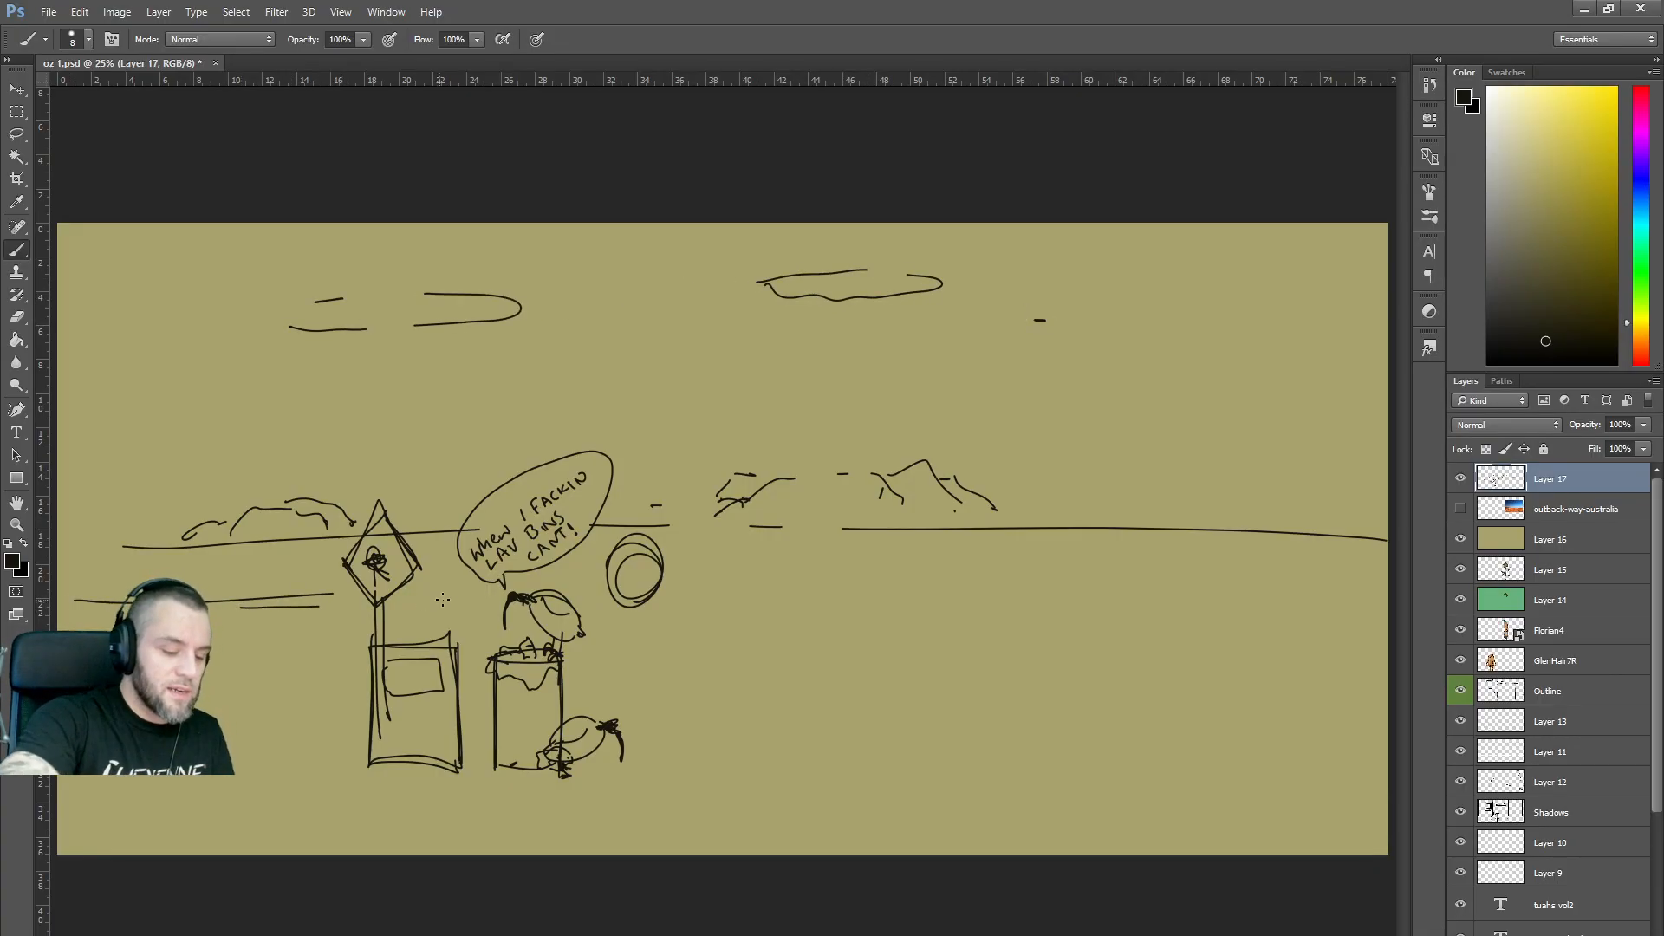
mouse_move(114, 576)
mouse_down()
mouse_move(351, 570)
mouse_move(128, 576)
mouse_up()
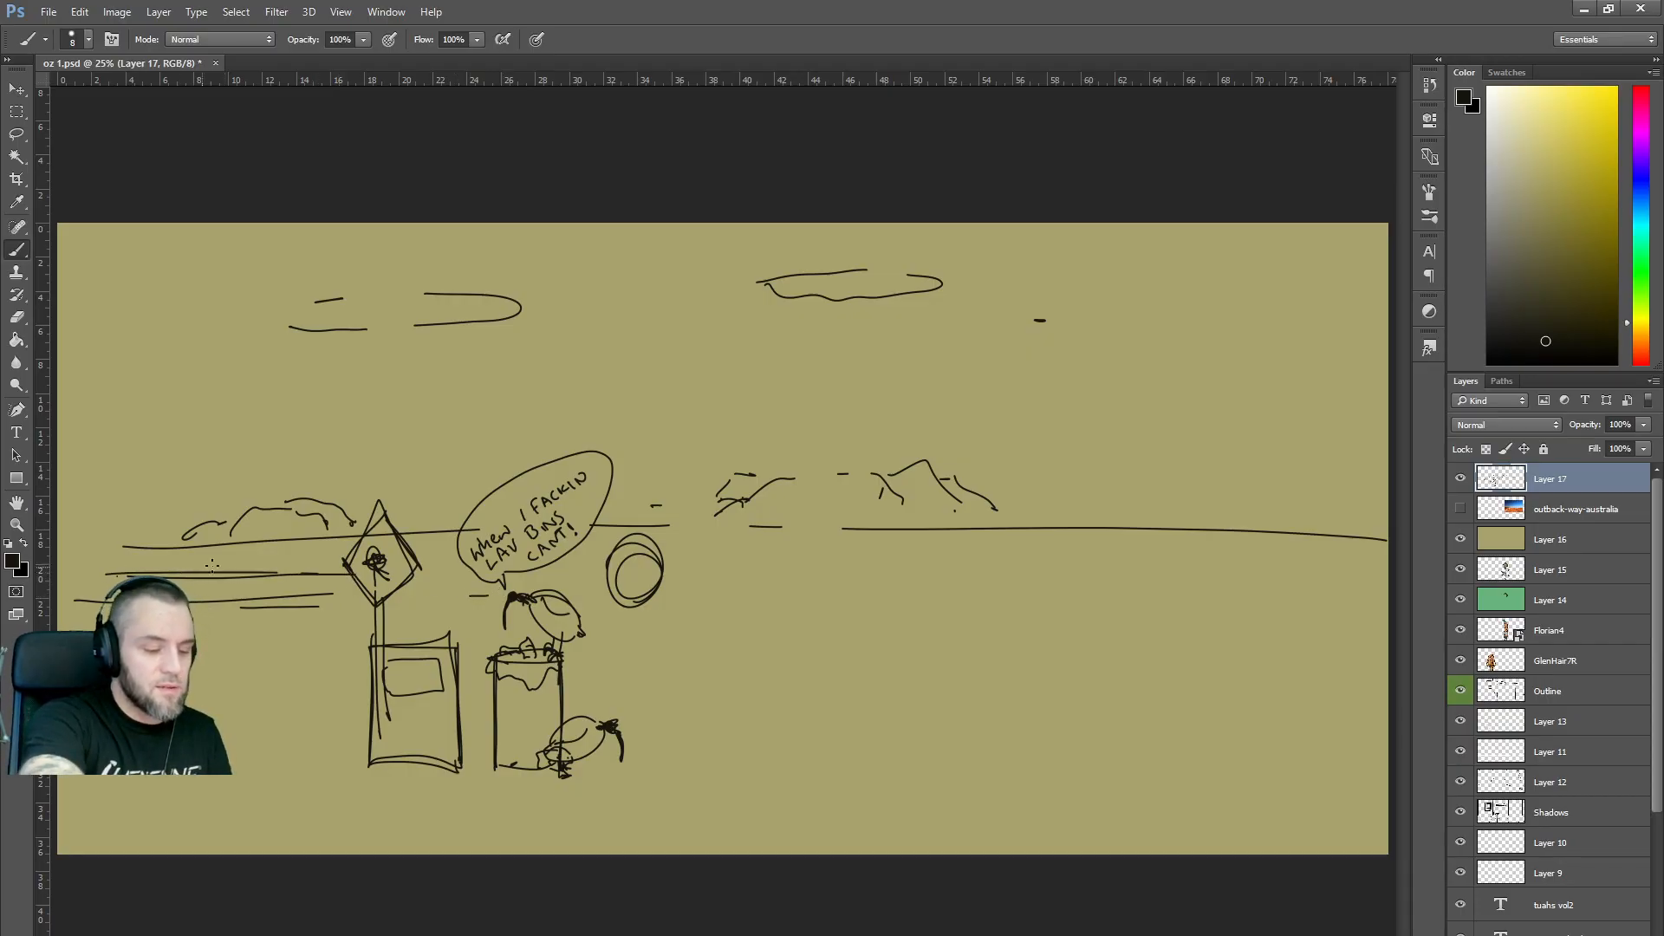
drag(665, 576, 729, 574)
mouse_move(801, 575)
mouse_down()
mouse_move(1345, 588)
mouse_move(924, 573)
mouse_up()
drag(1120, 560, 1016, 559)
mouse_move(1053, 545)
mouse_down()
mouse_move(1096, 515)
mouse_move(1115, 549)
mouse_move(1082, 543)
mouse_move(1103, 510)
mouse_move(1058, 544)
mouse_move(1097, 513)
mouse_up()
mouse_move(1096, 518)
mouse_down()
mouse_move(1109, 545)
mouse_move(1083, 537)
mouse_up()
mouse_move(1100, 518)
mouse_down()
mouse_move(1159, 523)
mouse_move(1168, 541)
mouse_up()
mouse_move(1168, 541)
mouse_down()
mouse_move(1112, 547)
mouse_move(1125, 543)
mouse_up()
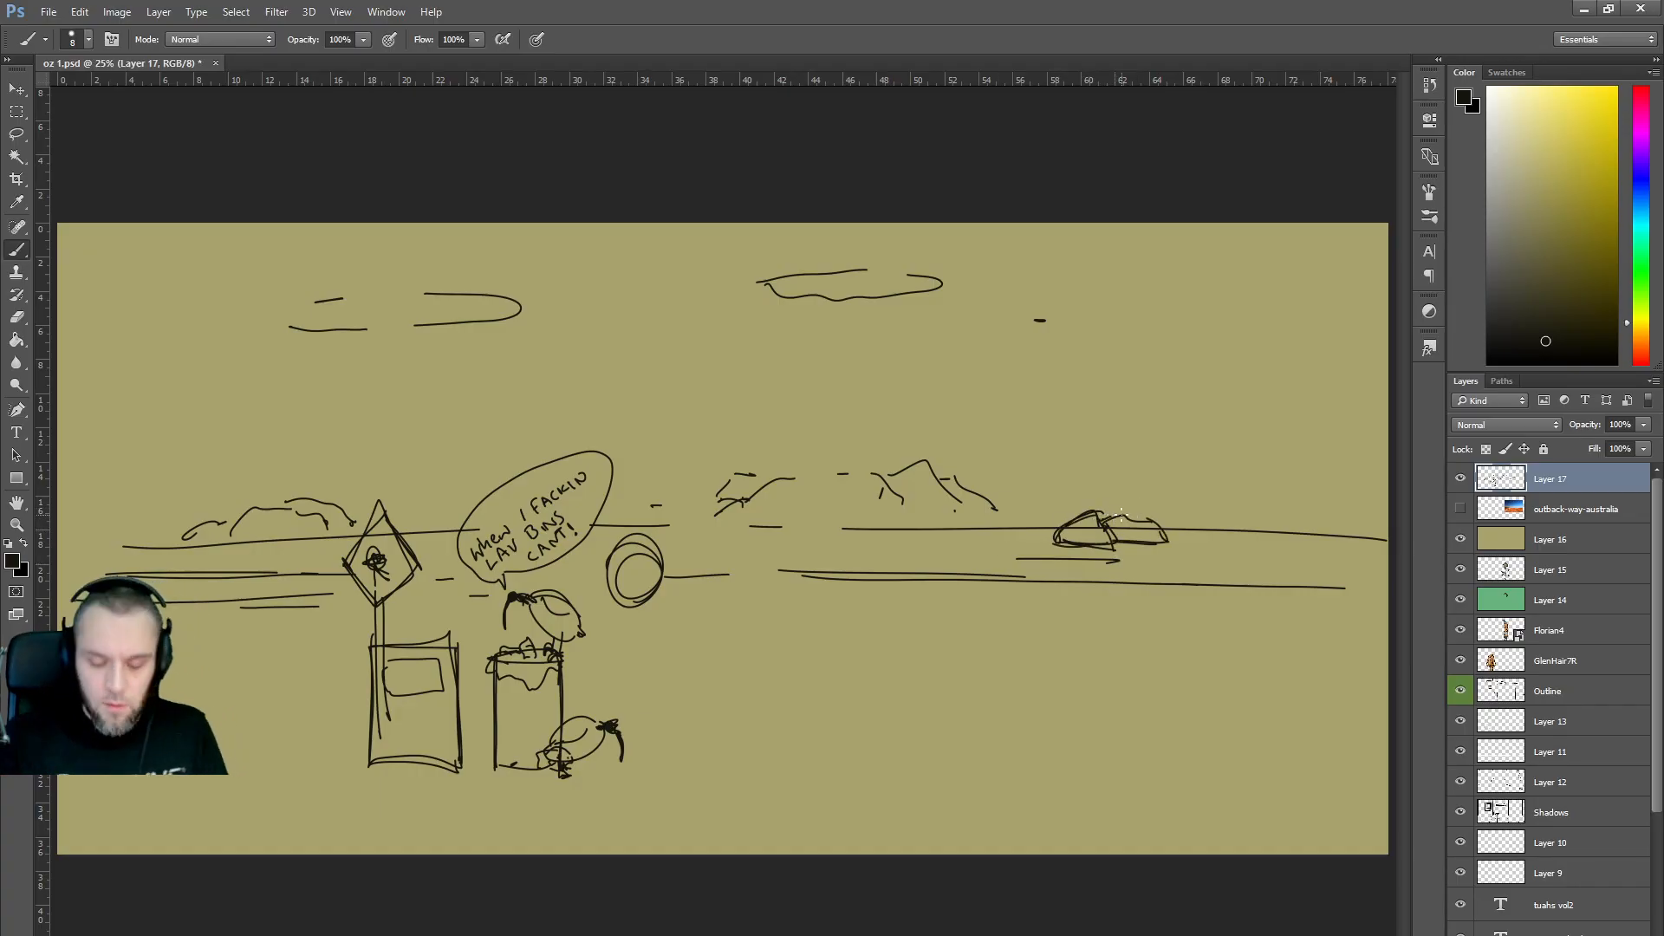
key(alt+Tab)
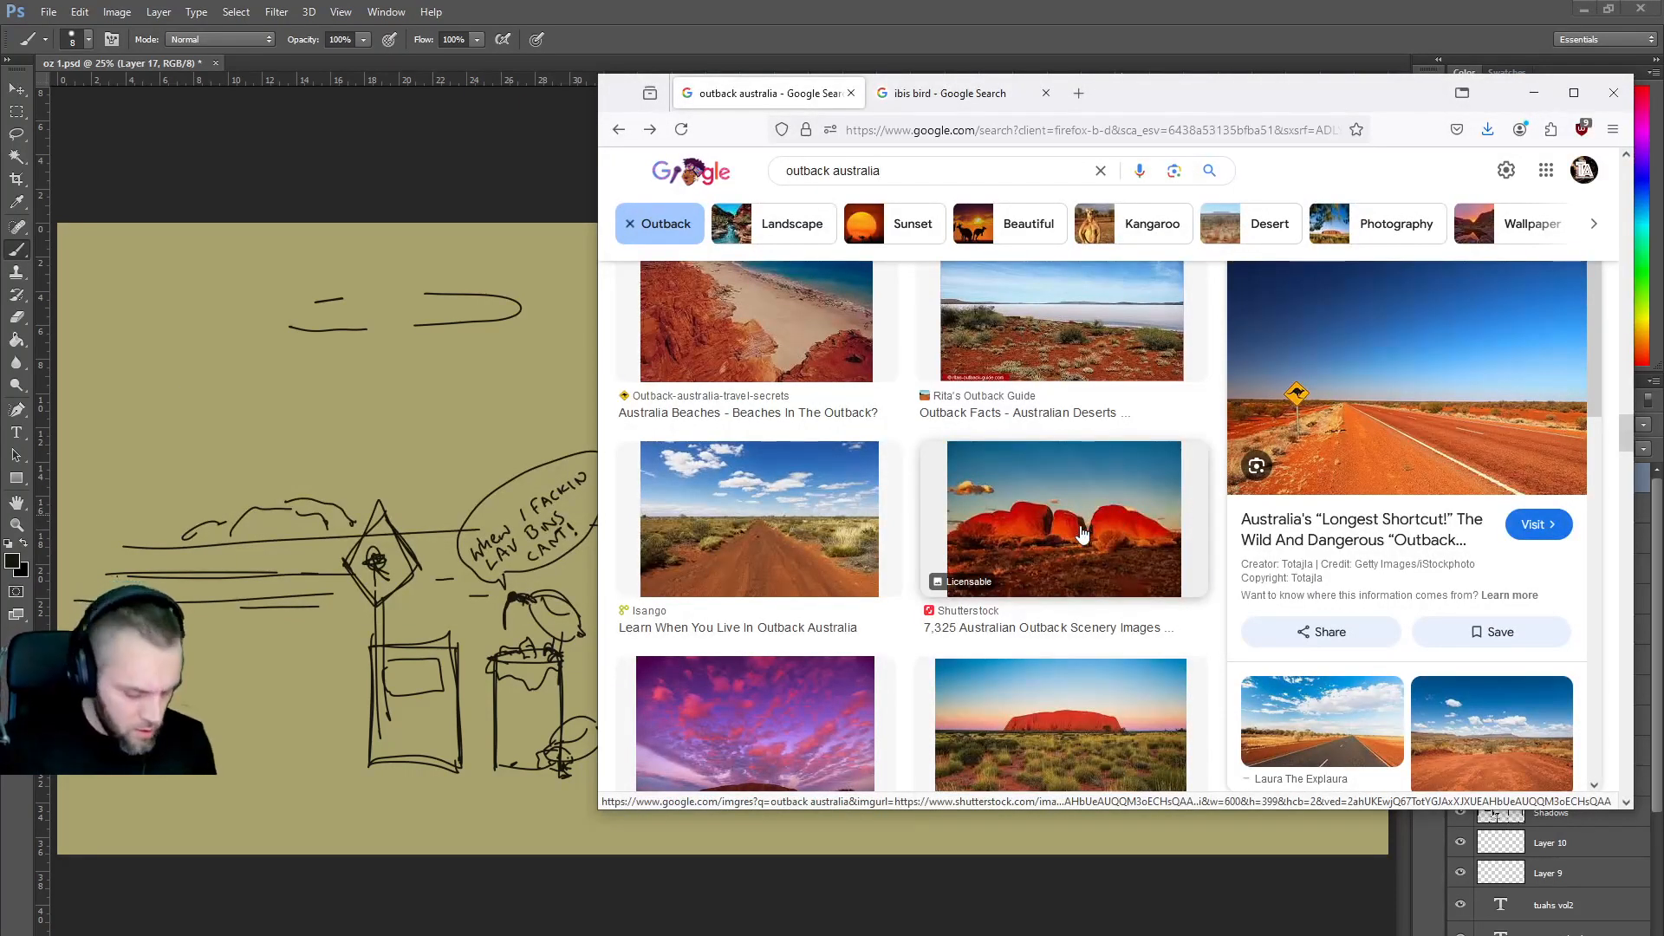
key(alt+Tab)
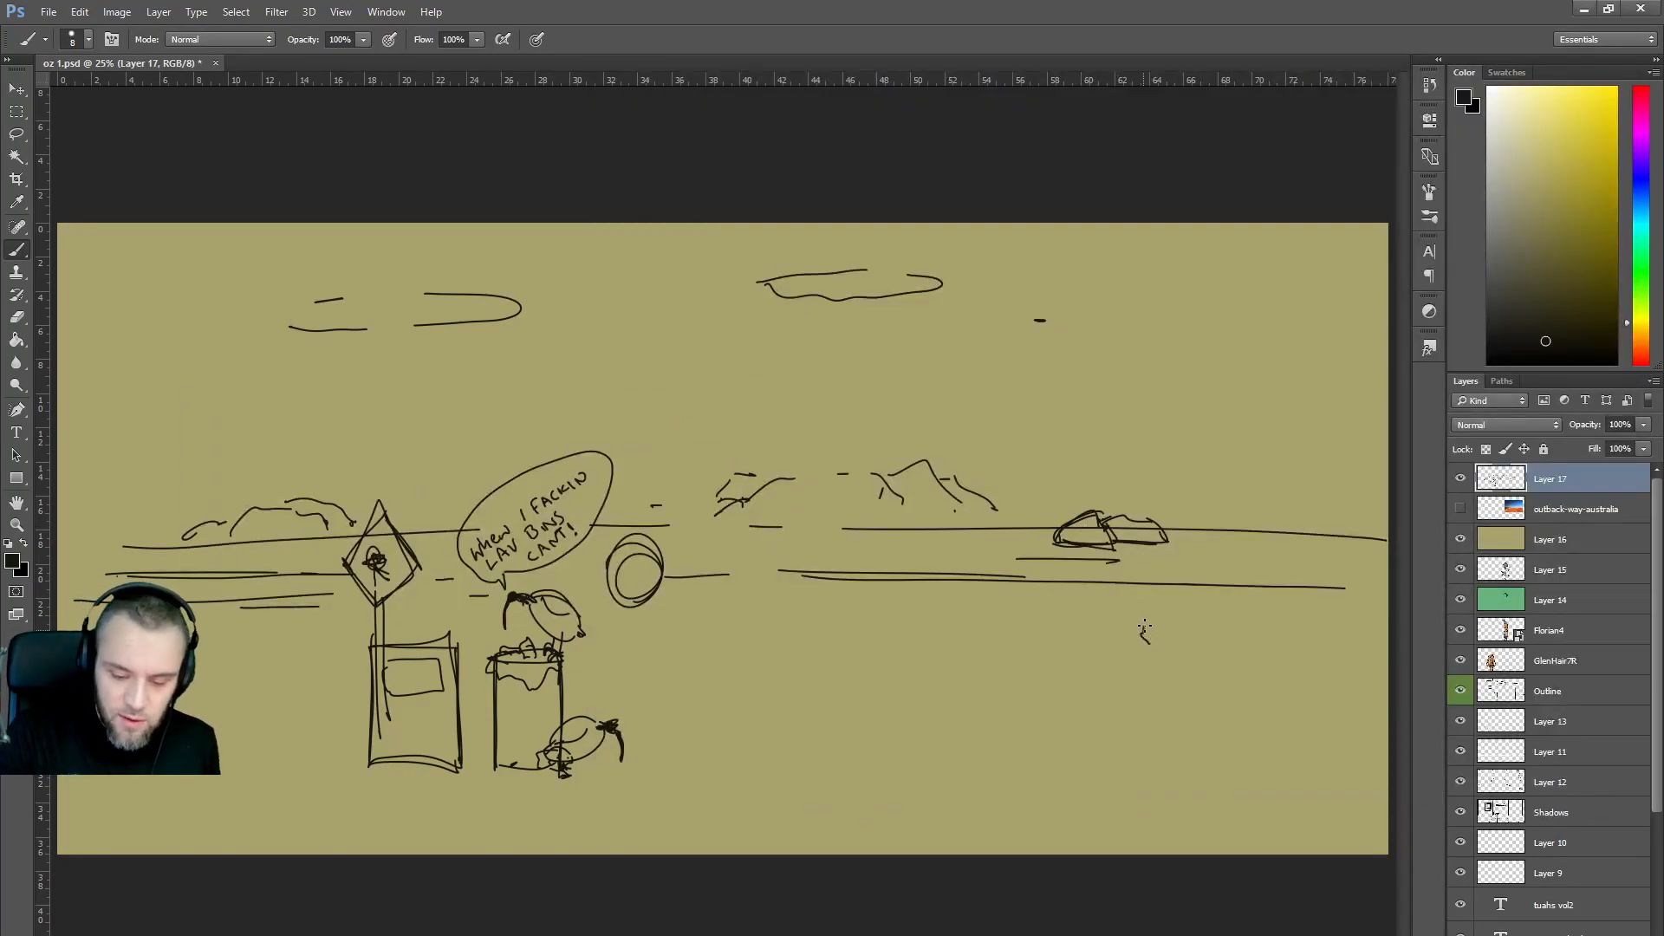
Draw a large bush at bottom right, a small bush, and horizontal ground strokes across the lower canvas.
drag(1235, 574, 1238, 570)
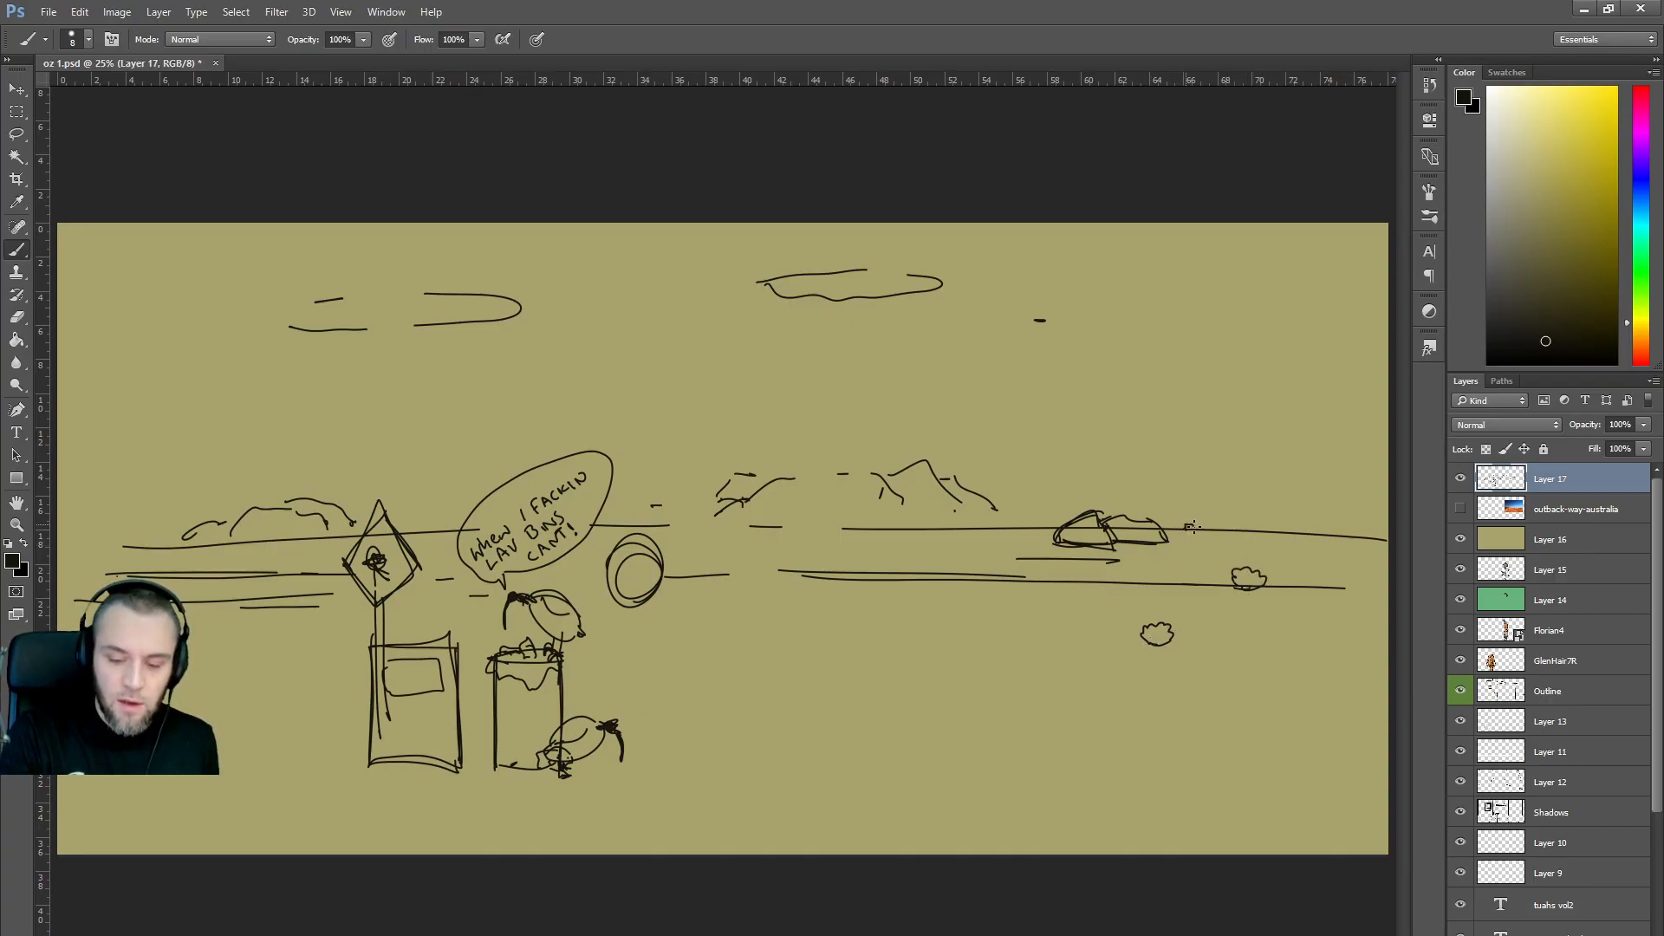
mouse_move(1192, 860)
mouse_down()
mouse_move(1164, 759)
mouse_move(1230, 749)
mouse_move(1268, 783)
mouse_move(1264, 839)
mouse_move(1285, 791)
mouse_move(1268, 774)
mouse_move(1147, 805)
mouse_move(1258, 846)
mouse_up()
mouse_move(793, 777)
mouse_down()
mouse_move(828, 756)
mouse_move(829, 783)
mouse_move(803, 760)
mouse_up()
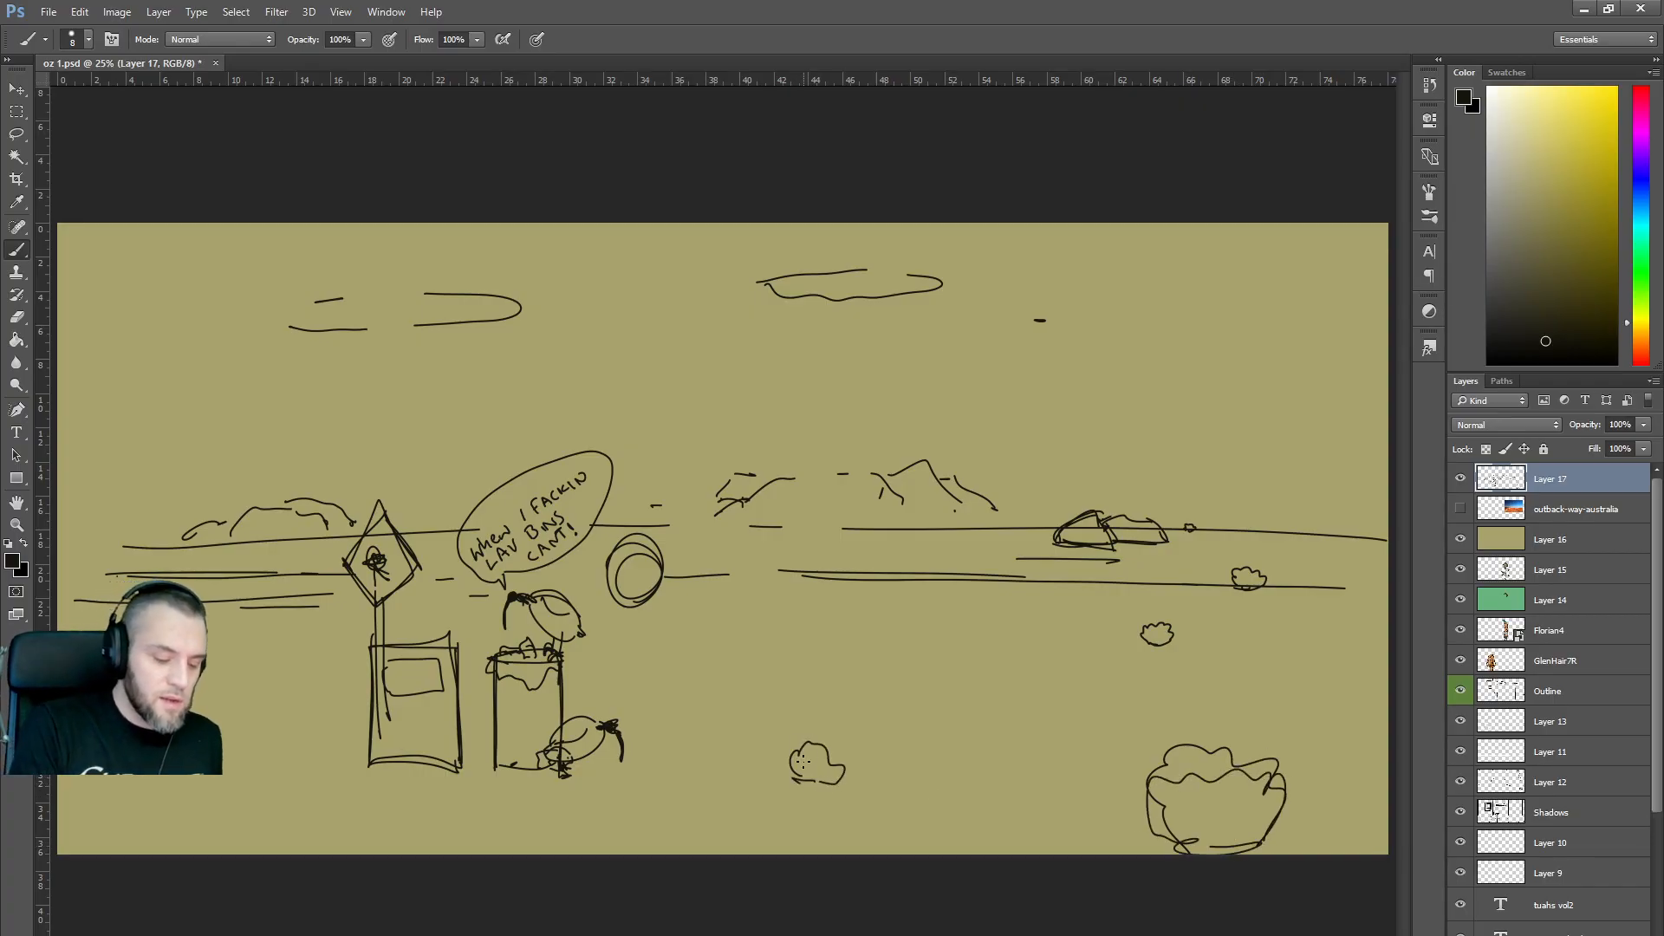
drag(223, 722, 324, 723)
drag(217, 753, 324, 750)
drag(663, 758, 747, 758)
drag(876, 757, 891, 757)
drag(1017, 755, 1067, 755)
drag(1165, 760, 1342, 760)
drag(1078, 754, 1029, 752)
drag(983, 748, 701, 742)
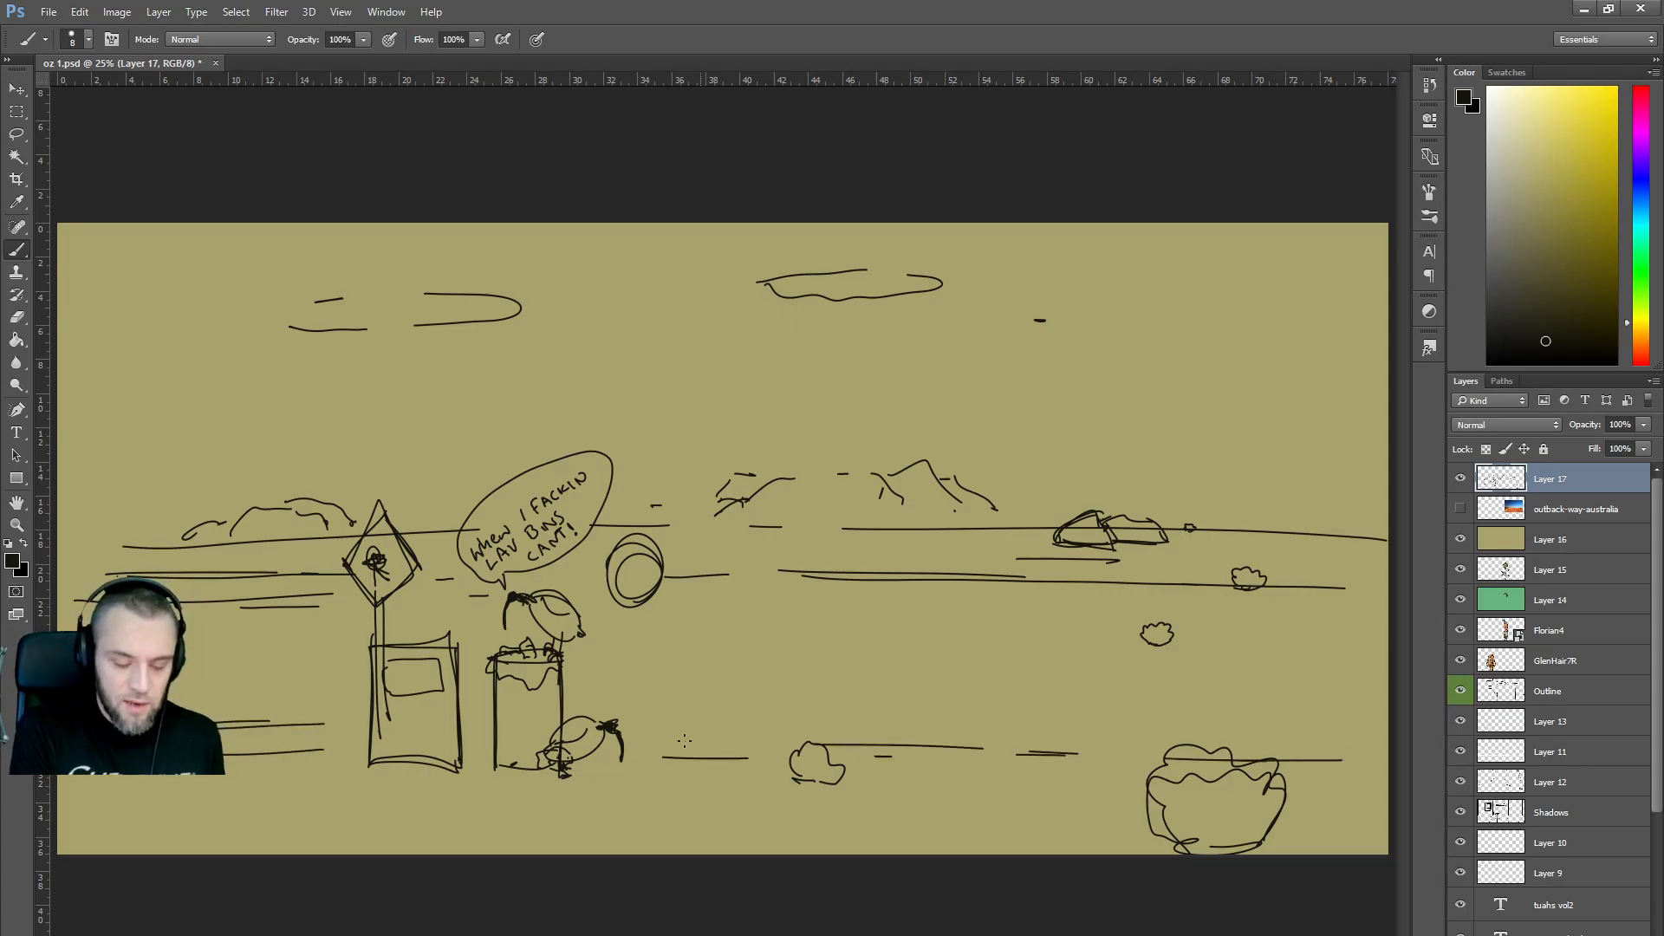
Sketch an elongated oval with an inner line right of centre, and move GlenHair7R to the top.
mouse_move(977, 684)
mouse_down()
mouse_move(994, 551)
mouse_move(1016, 582)
mouse_move(976, 677)
mouse_move(991, 544)
mouse_move(1014, 682)
mouse_move(946, 605)
mouse_move(995, 692)
mouse_move(1000, 582)
mouse_move(962, 523)
mouse_move(1006, 515)
mouse_move(952, 507)
mouse_move(967, 493)
mouse_move(962, 556)
mouse_move(974, 529)
mouse_move(954, 526)
mouse_move(1018, 556)
mouse_up()
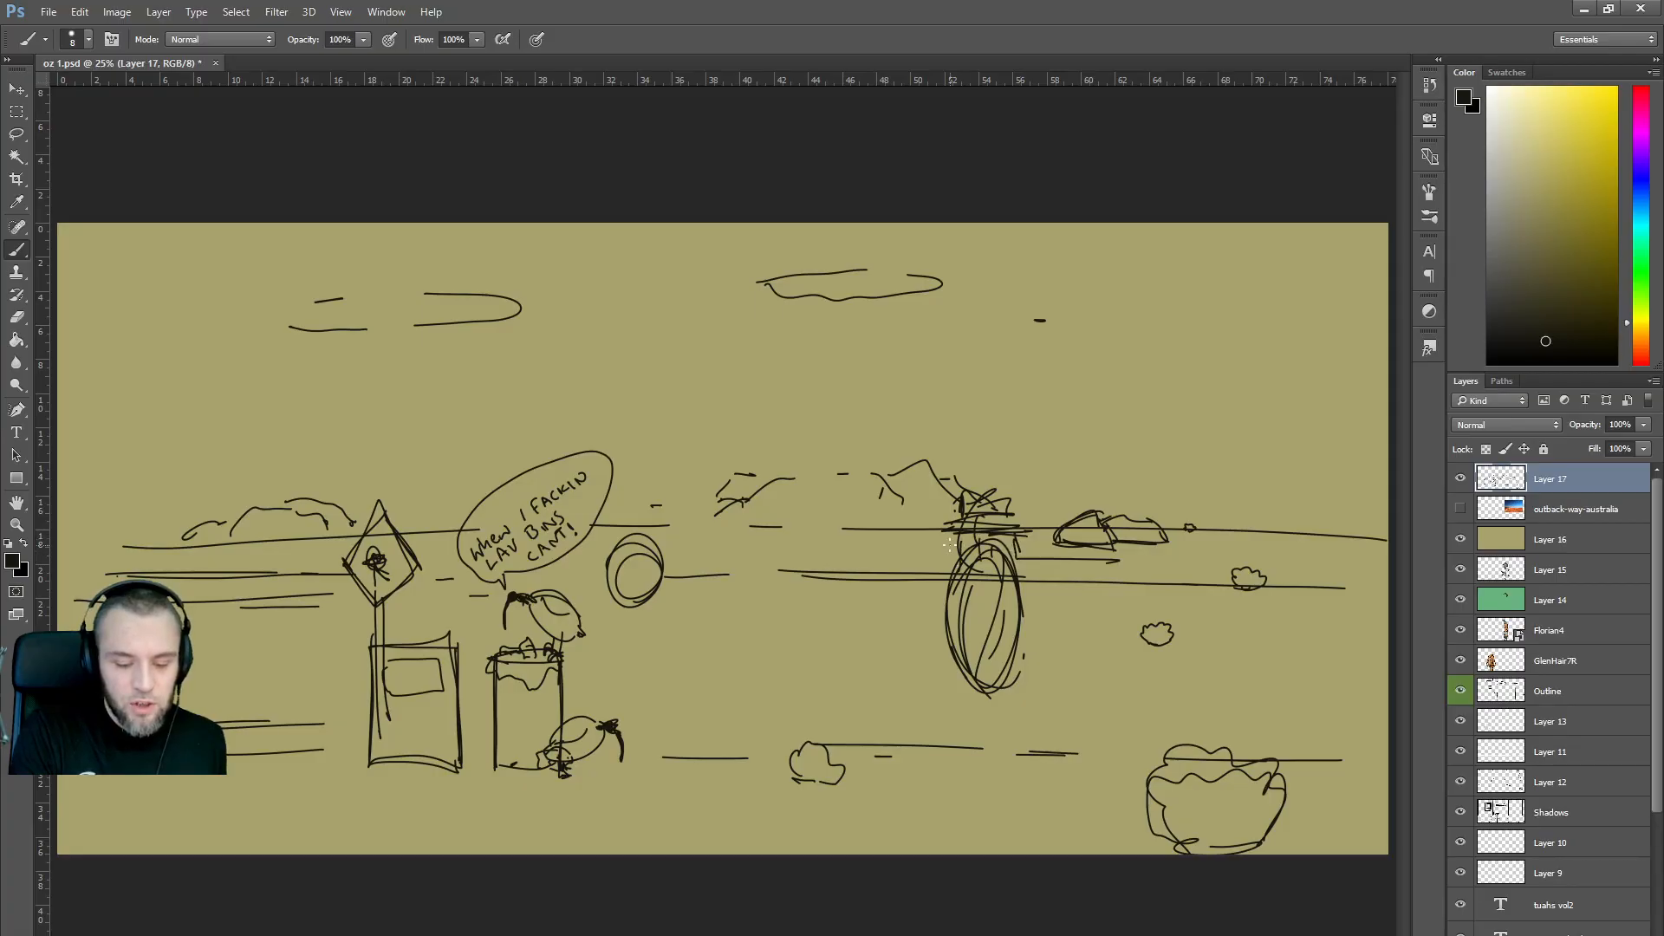
drag(958, 605, 991, 605)
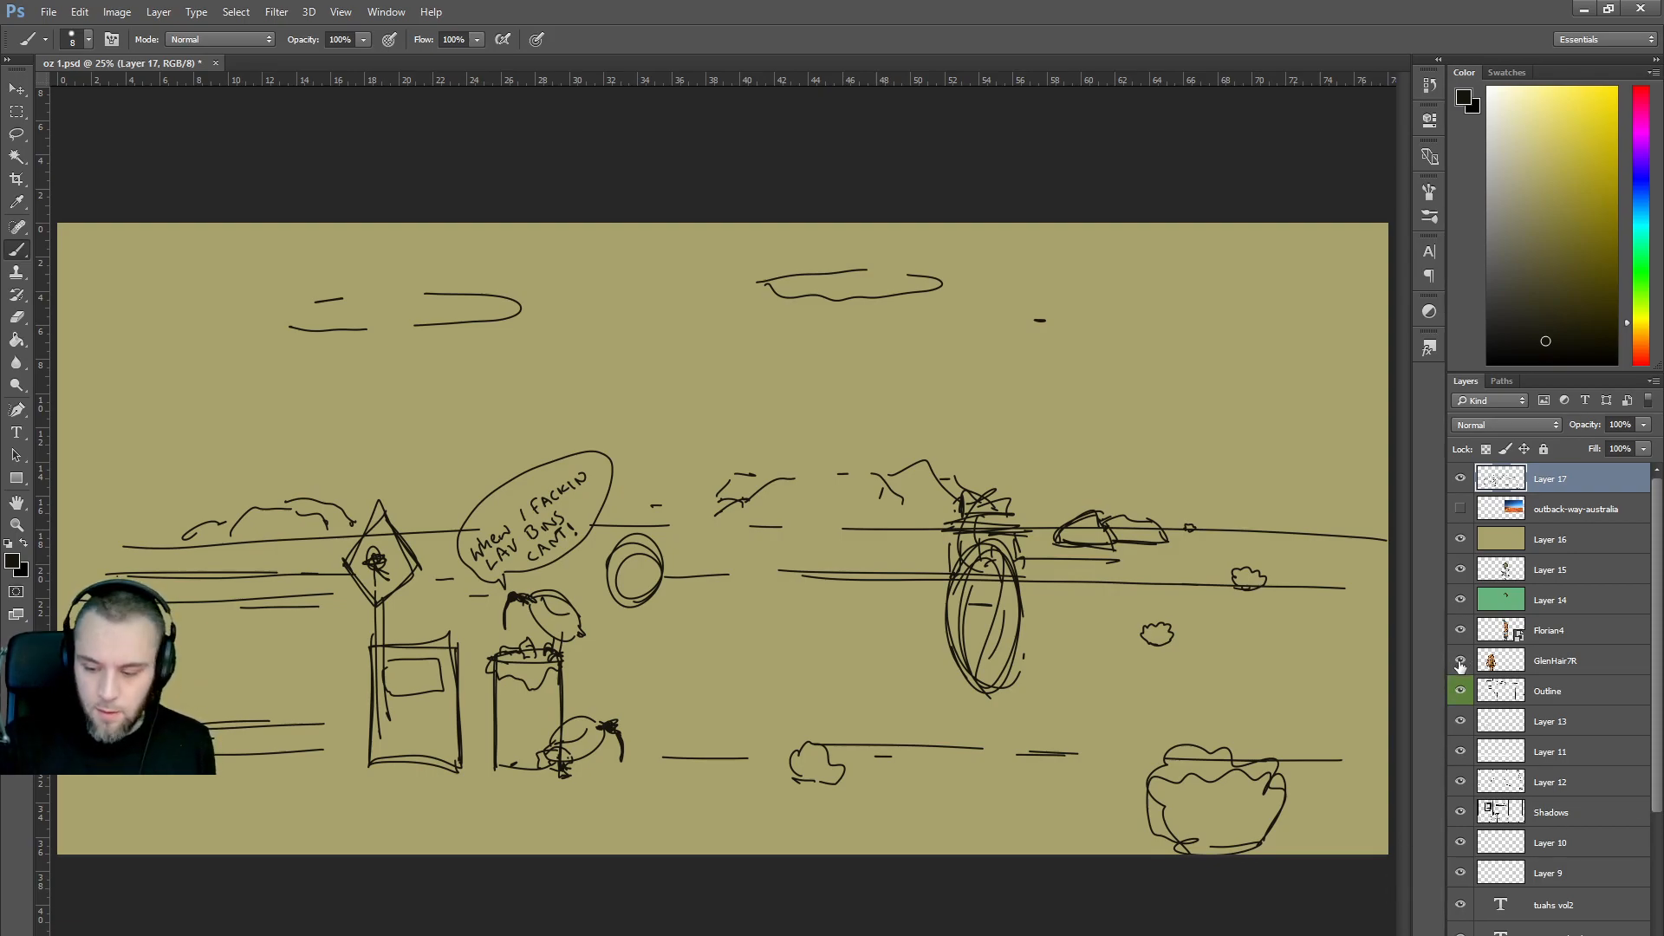
drag(1484, 664, 1541, 477)
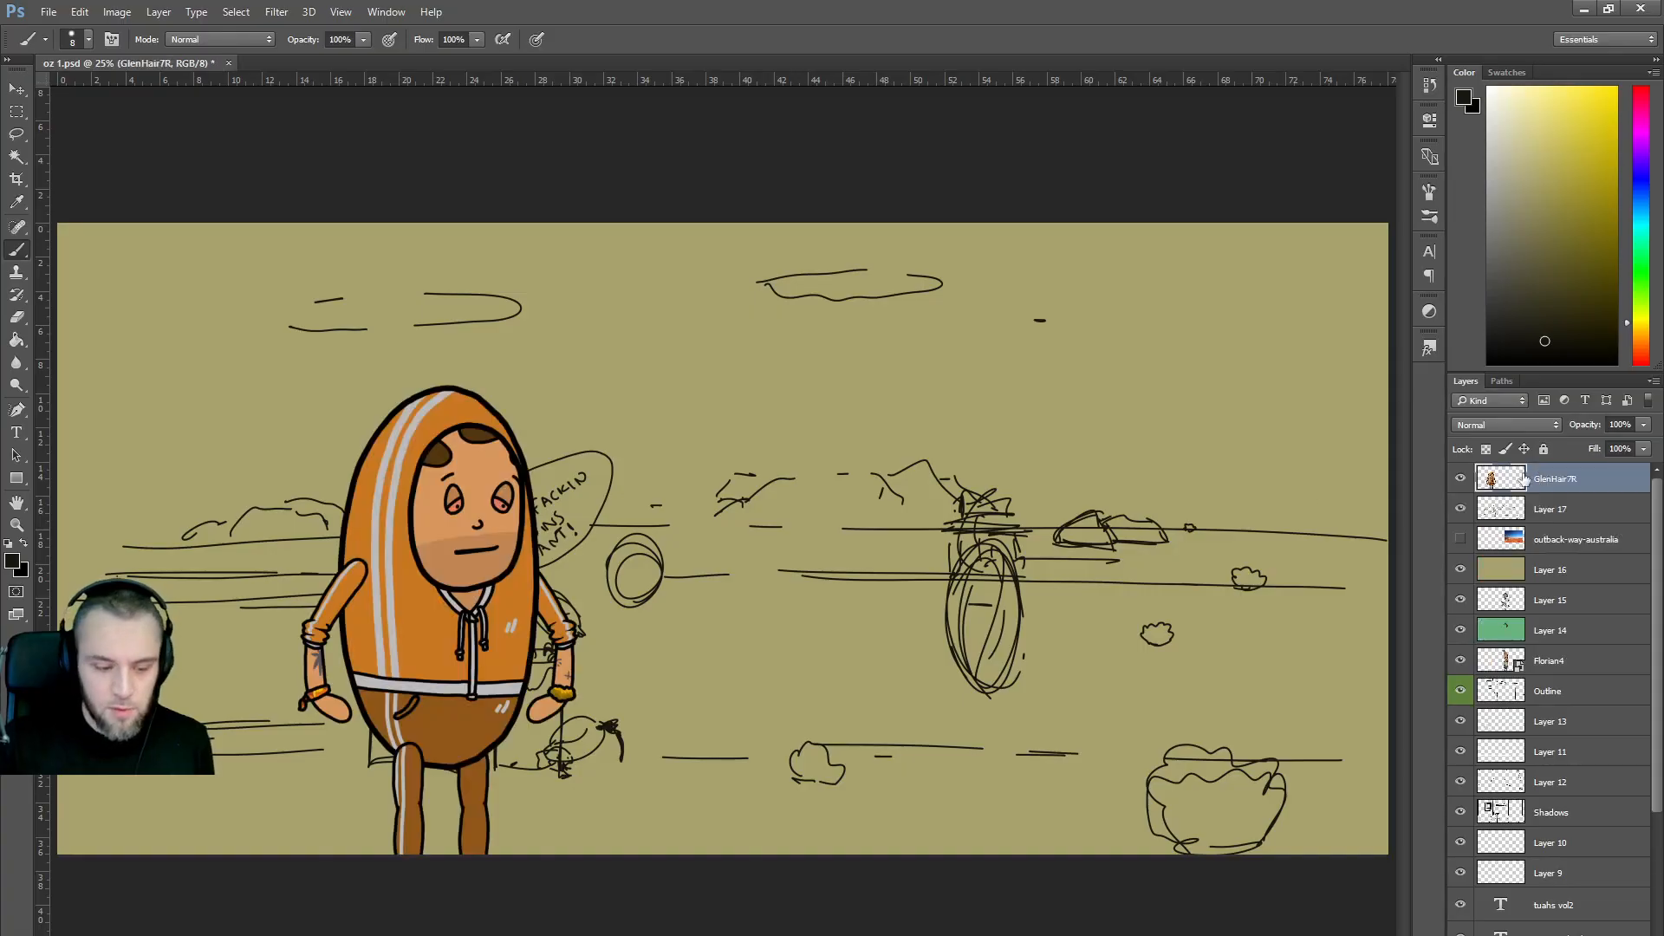
Scale the GlenHair7R character to about 49.92%, place it beside the bin, and set 25% opacity.
key(ctrl+t)
drag(578, 385, 438, 649)
drag(374, 750, 709, 636)
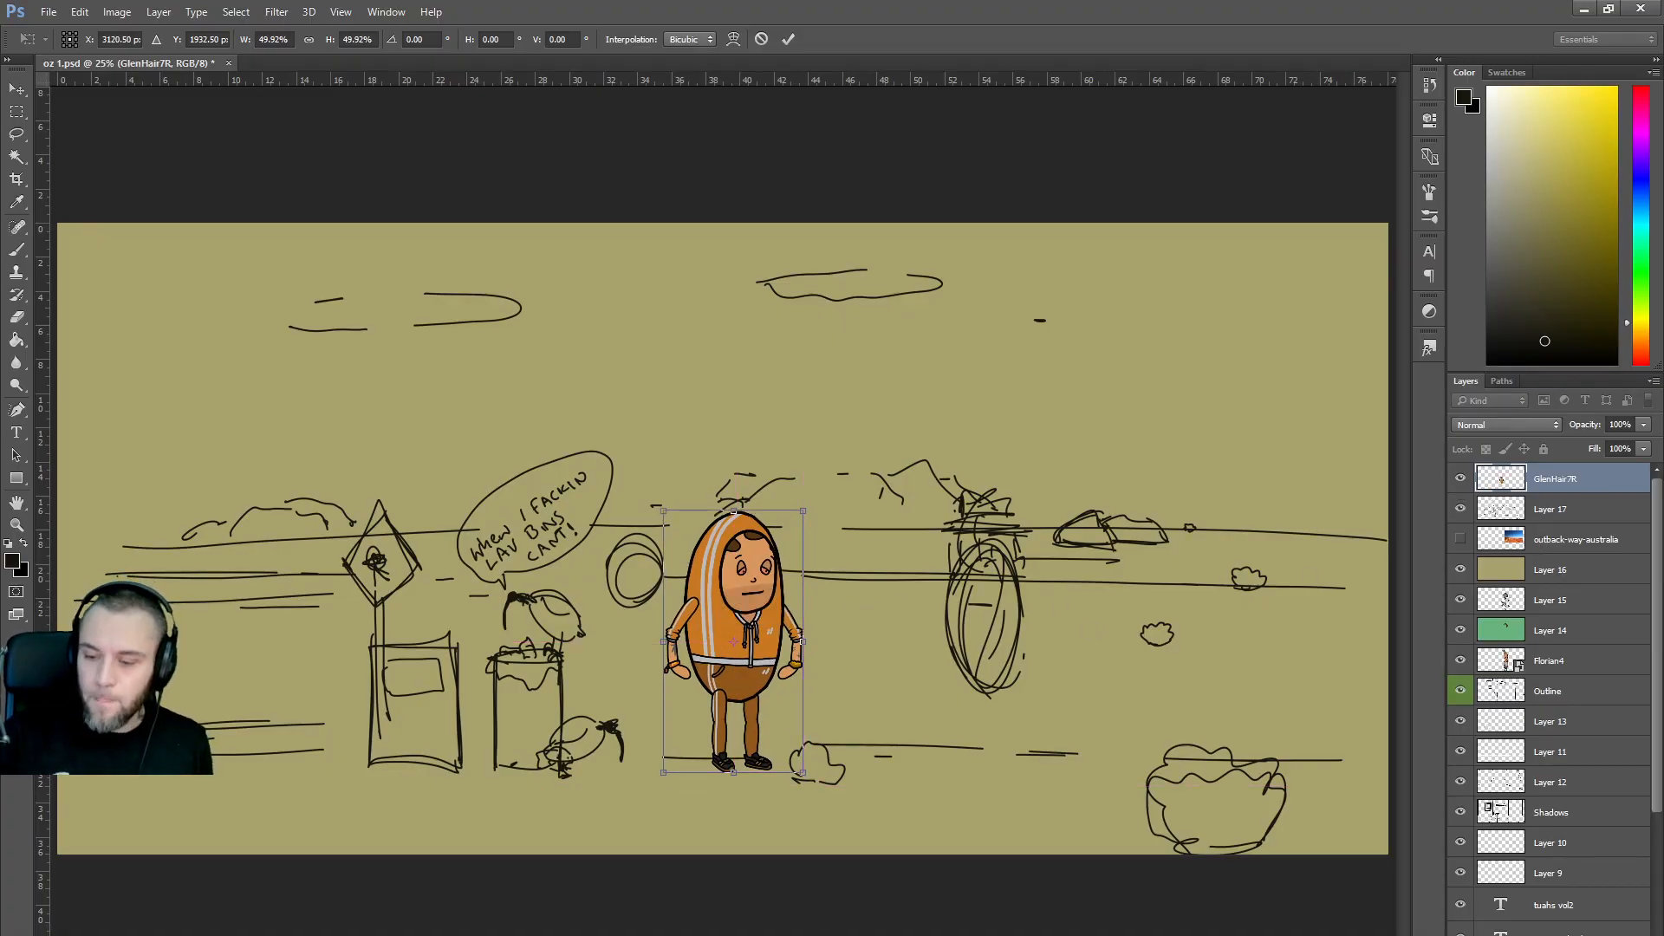
click(1644, 424)
click(1577, 443)
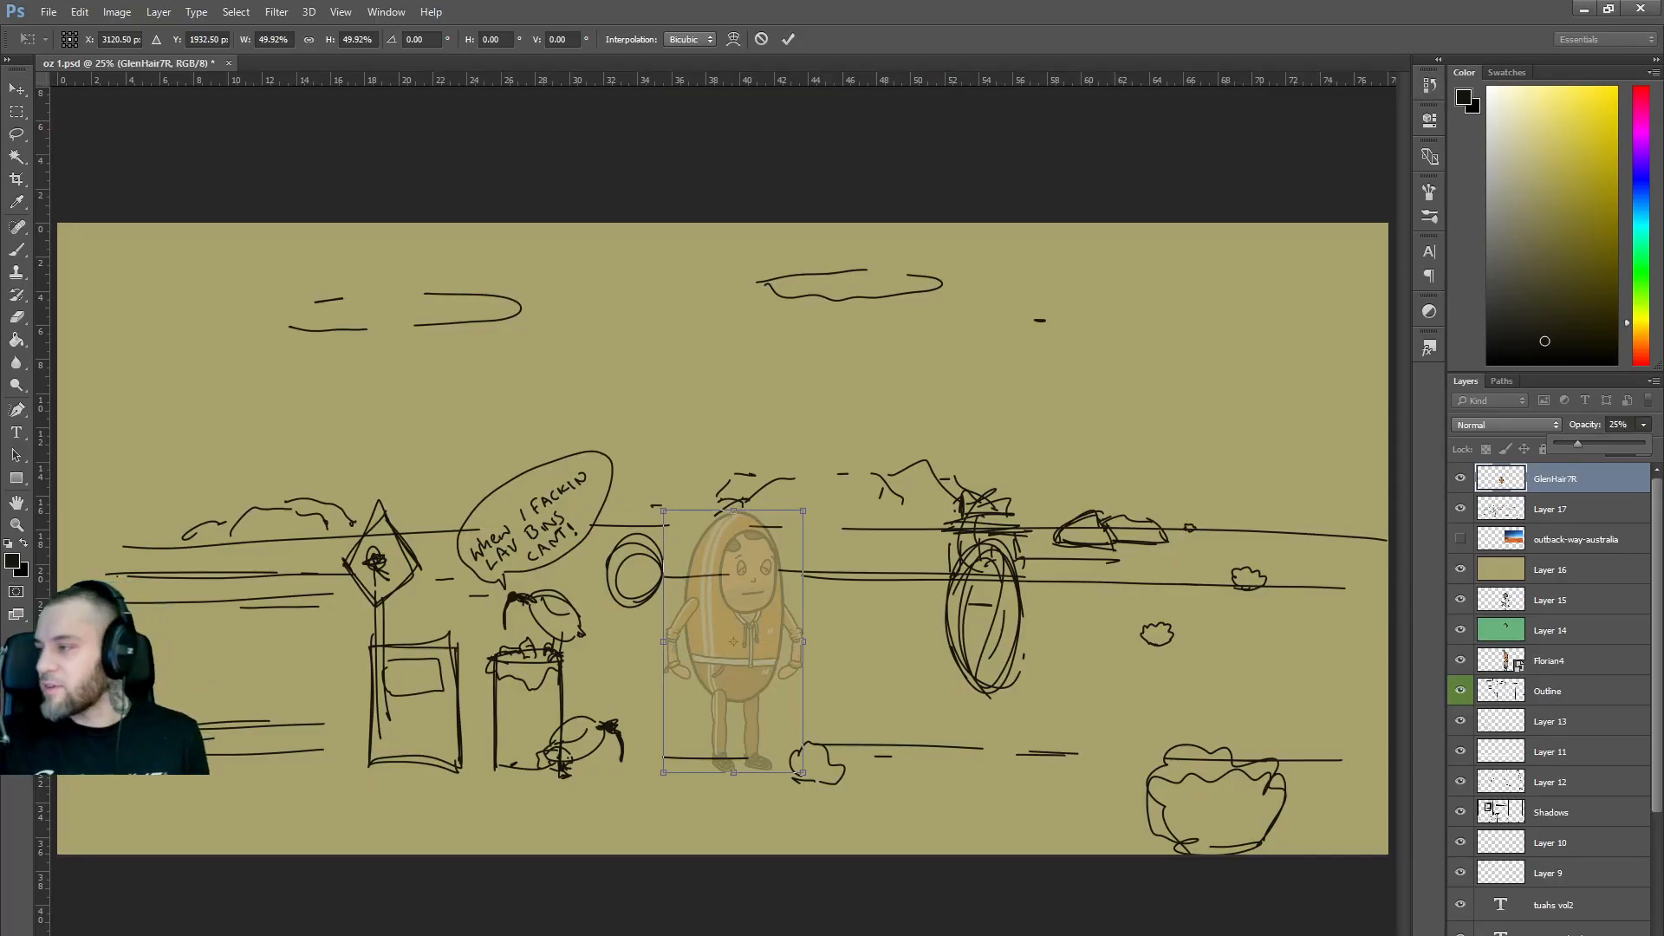
key(alt+Tab)
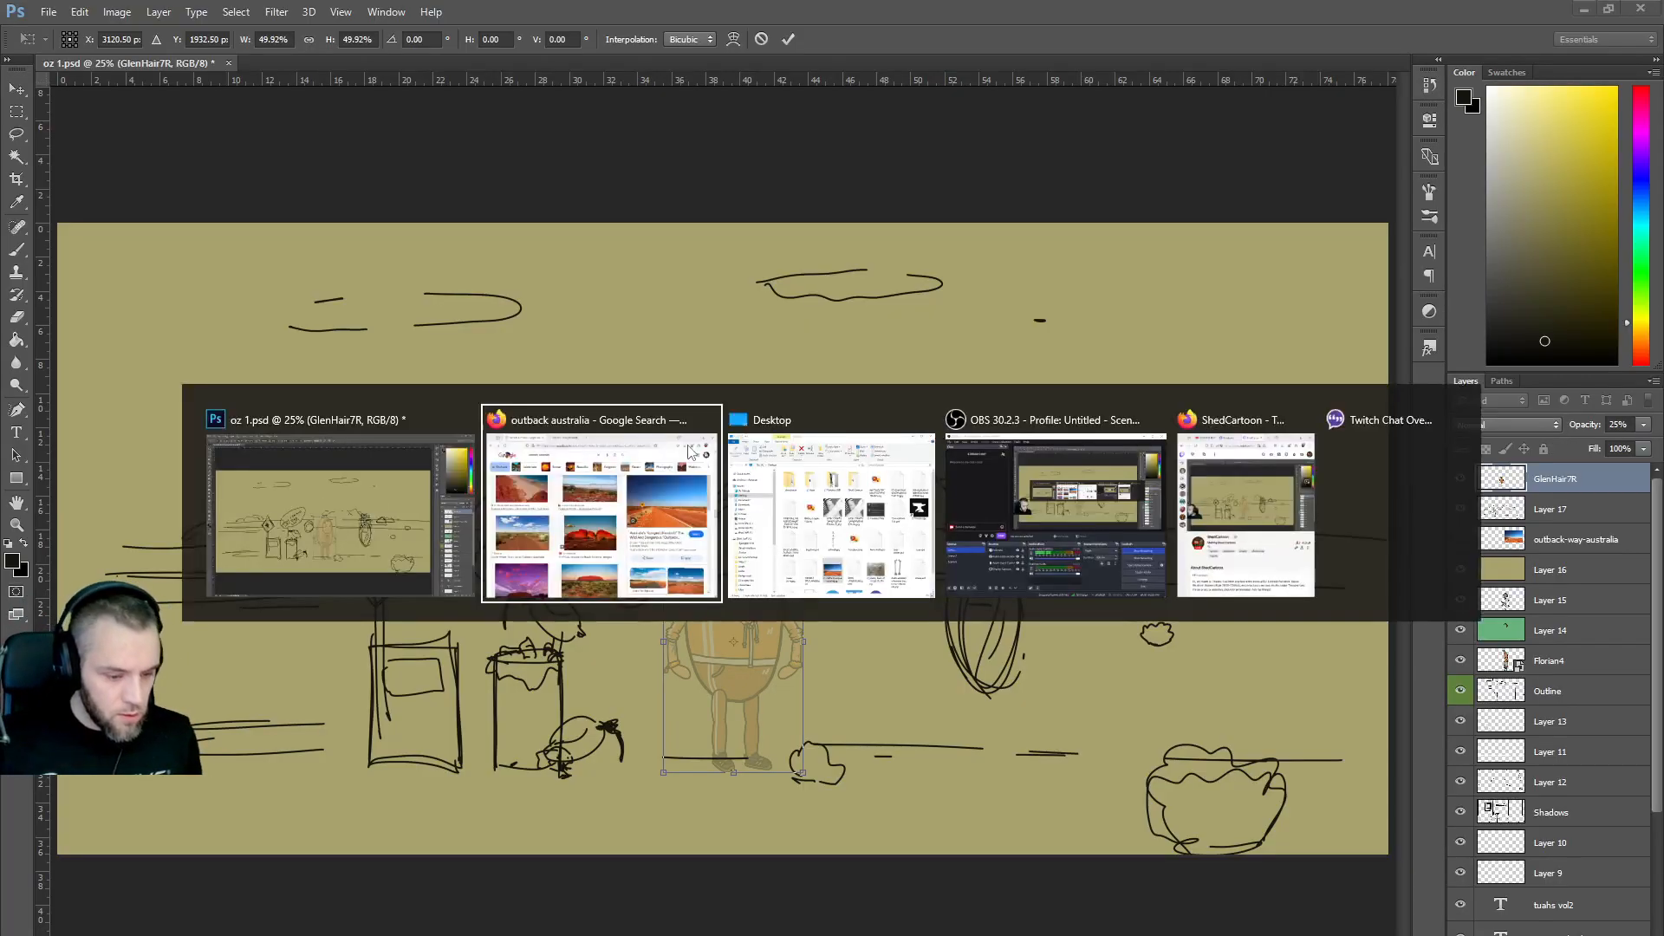
scroll(947, 500, up, 3)
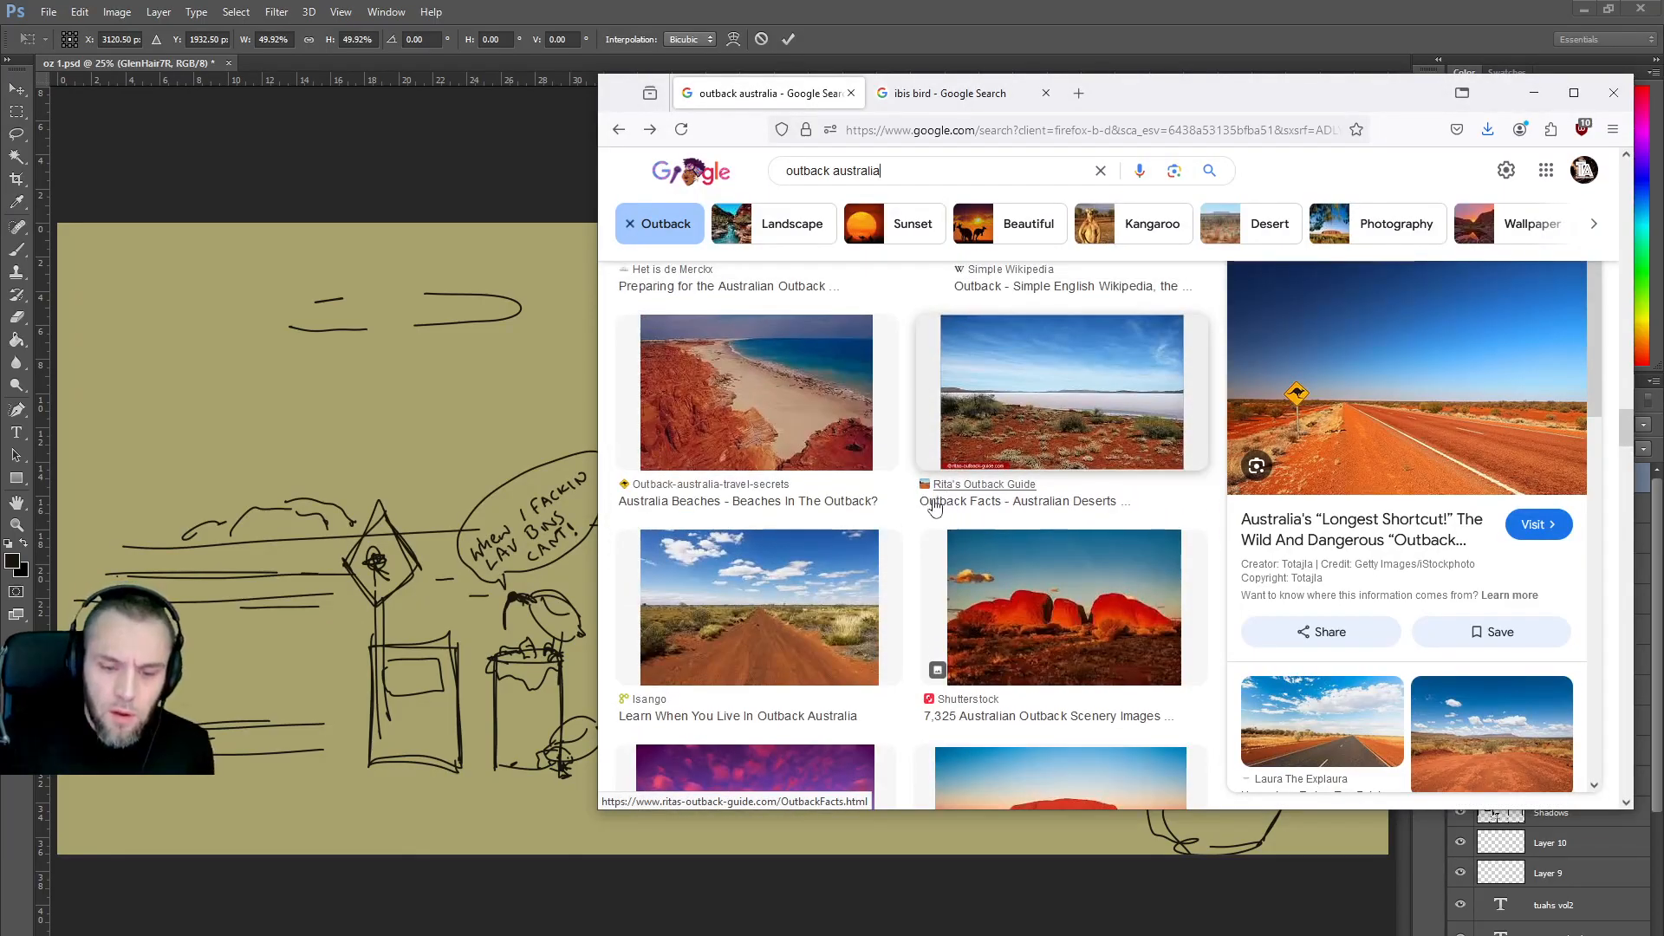
scroll(927, 494, up, 3)
scroll(926, 493, up, 1)
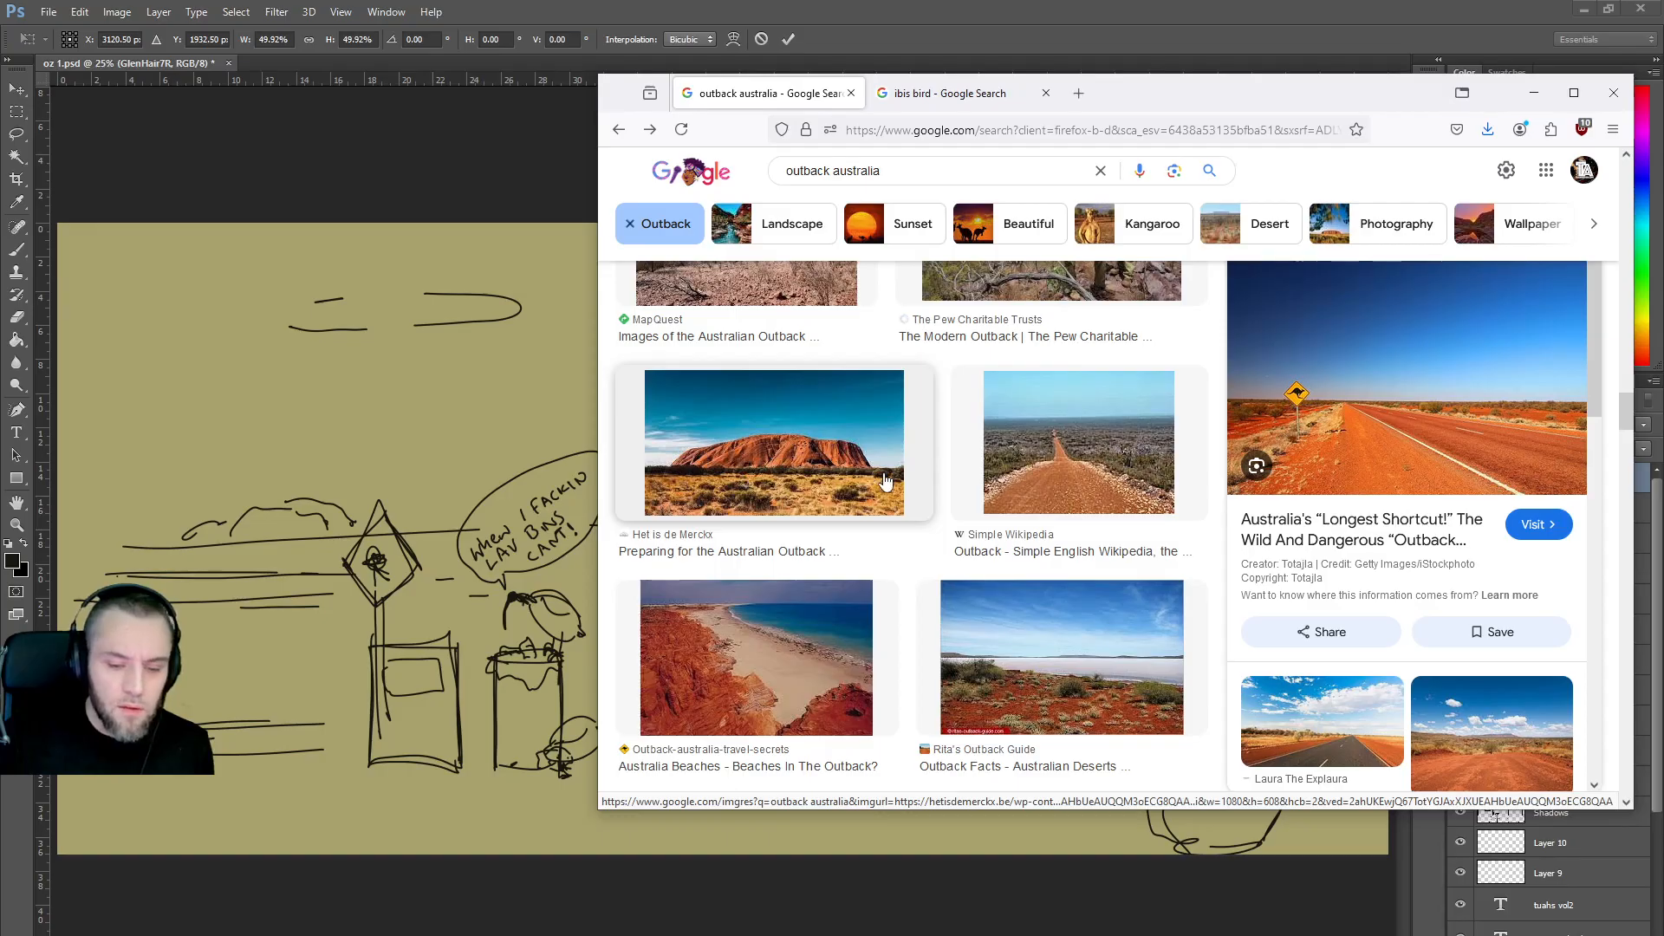
scroll(888, 483, up, 2)
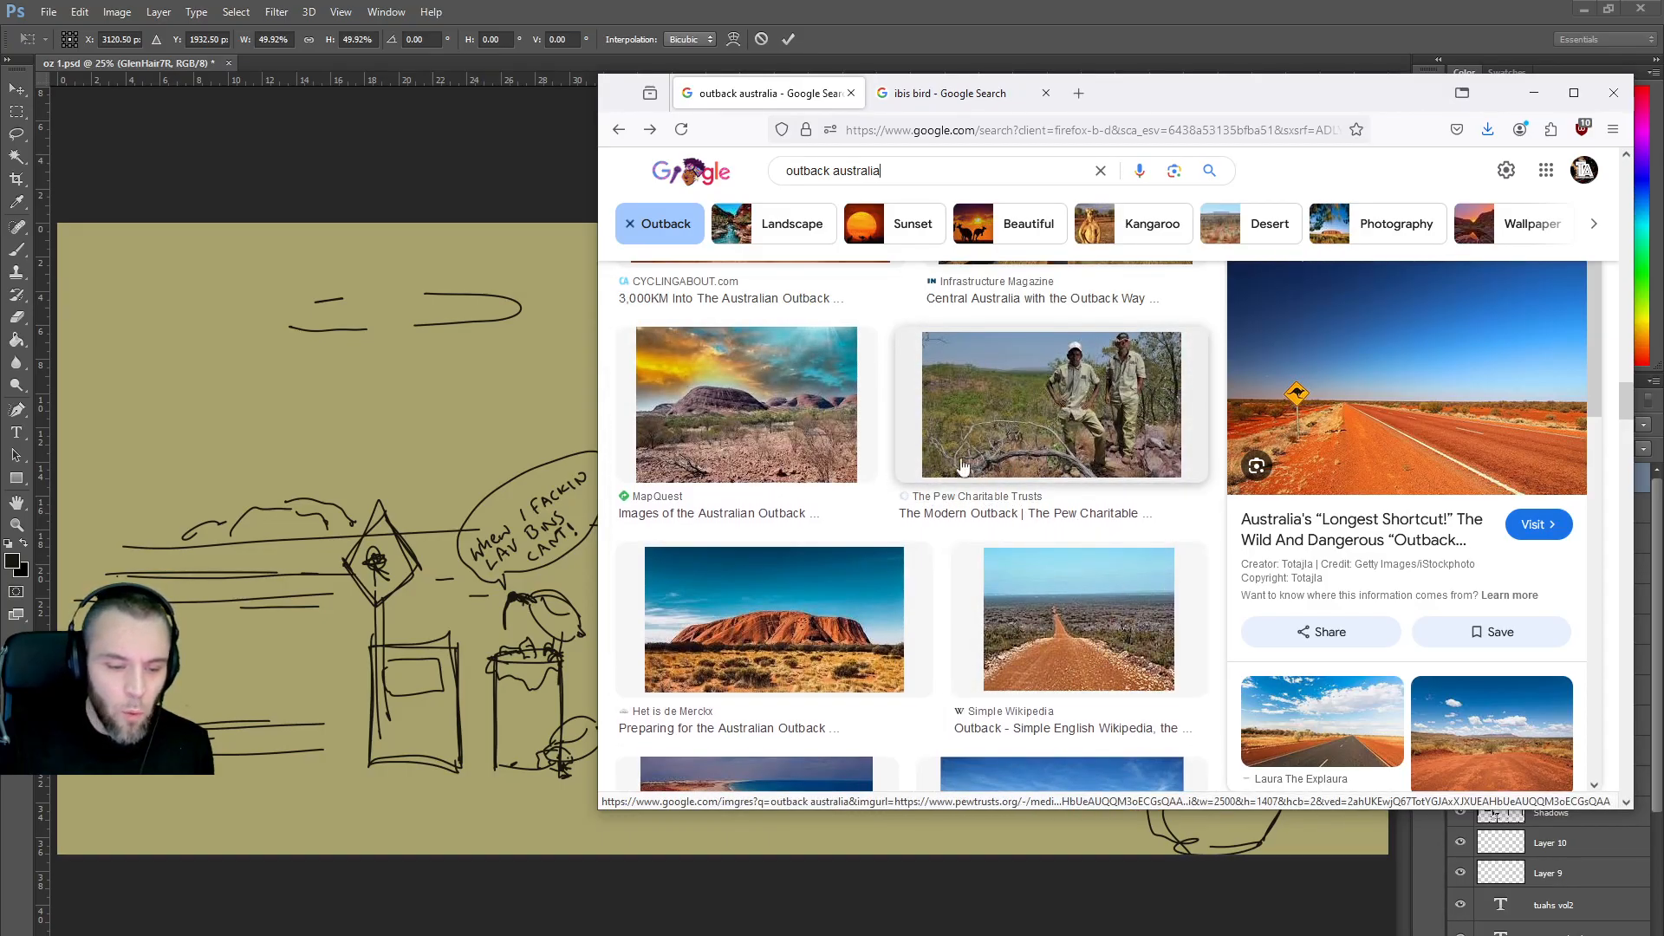
click(1534, 93)
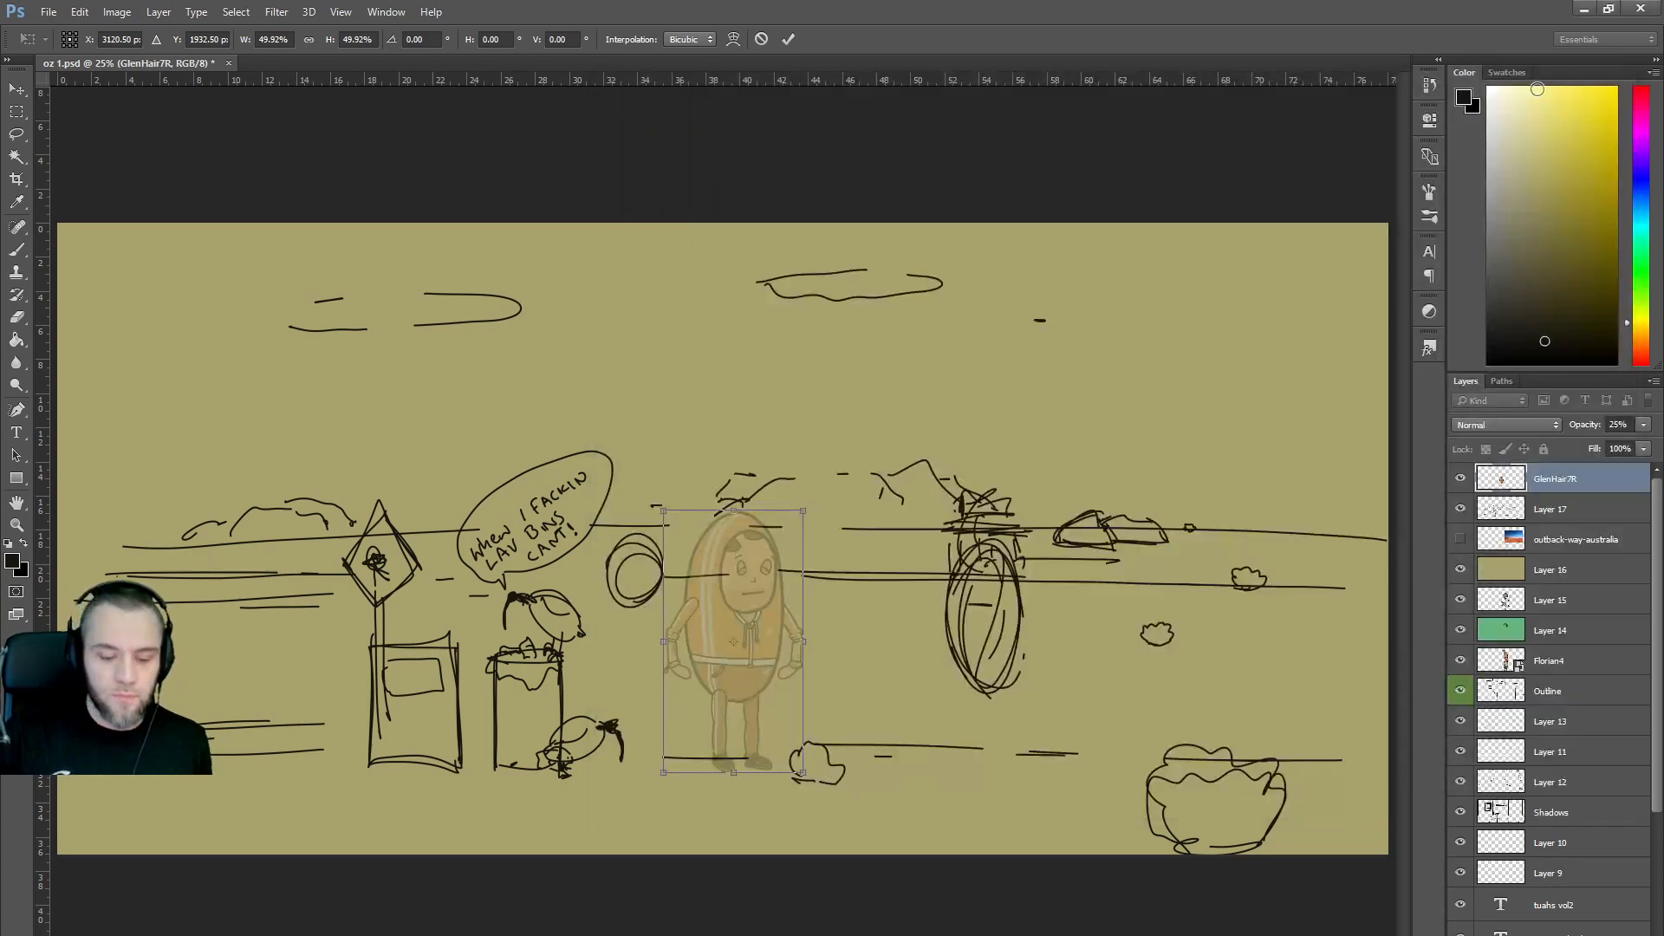
key(alt+Tab)
scroll(899, 649, down, 8)
scroll(898, 650, down, 4)
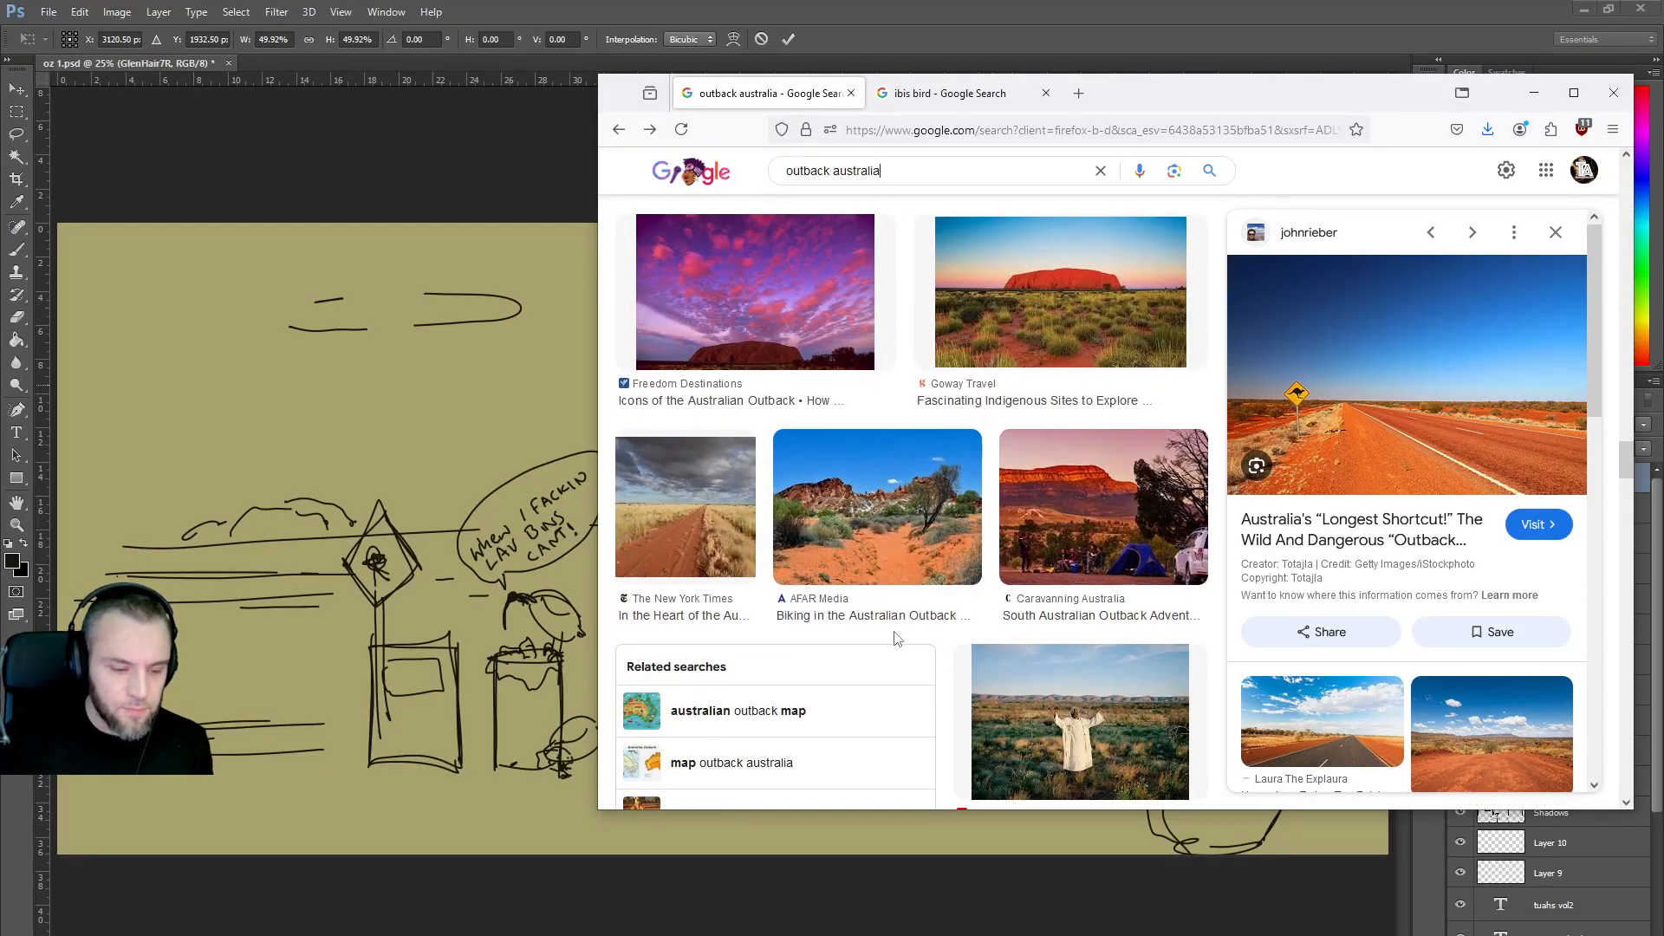
scroll(897, 638, down, 4)
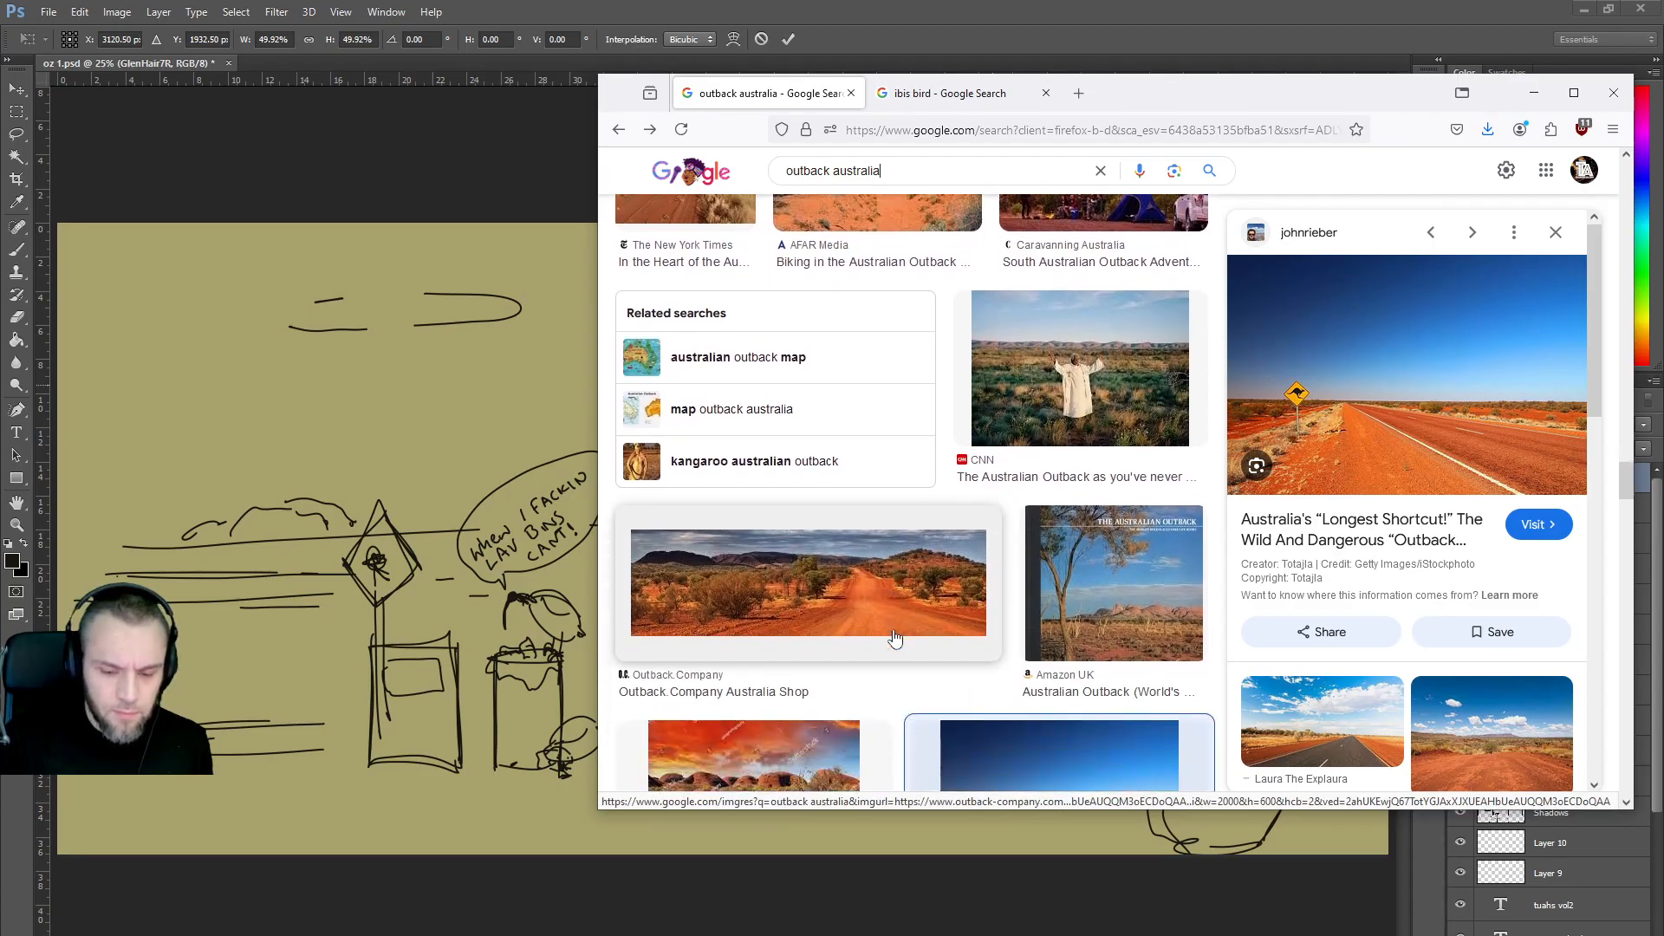
scroll(895, 639, down, 6)
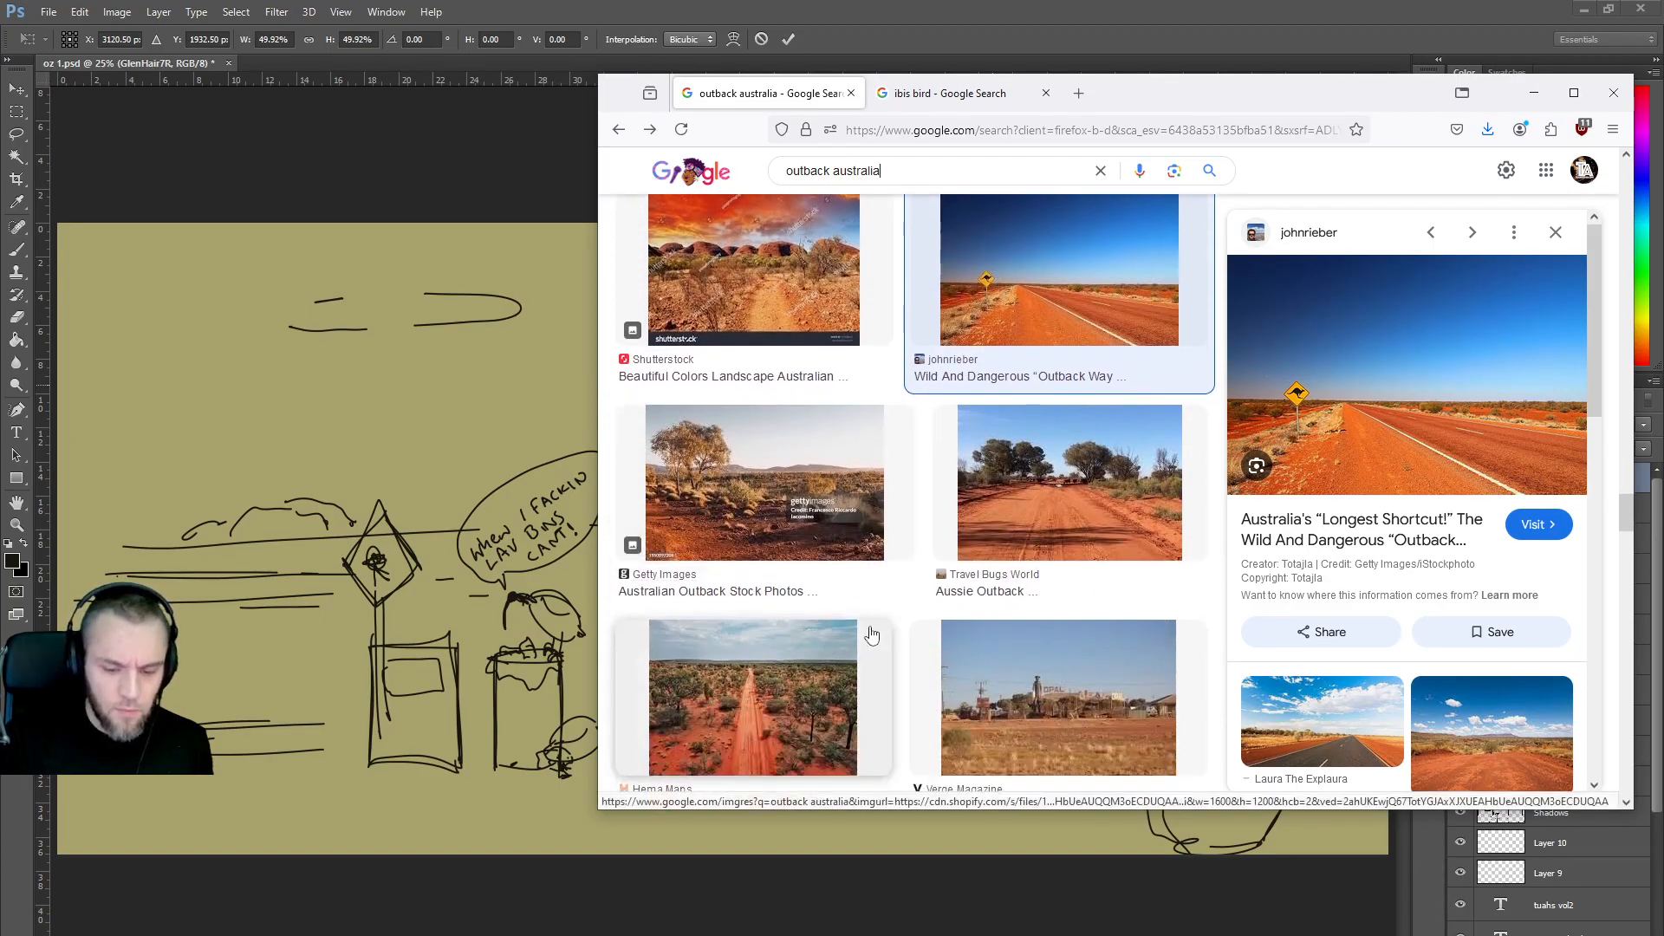
scroll(871, 635, down, 2)
click(1533, 92)
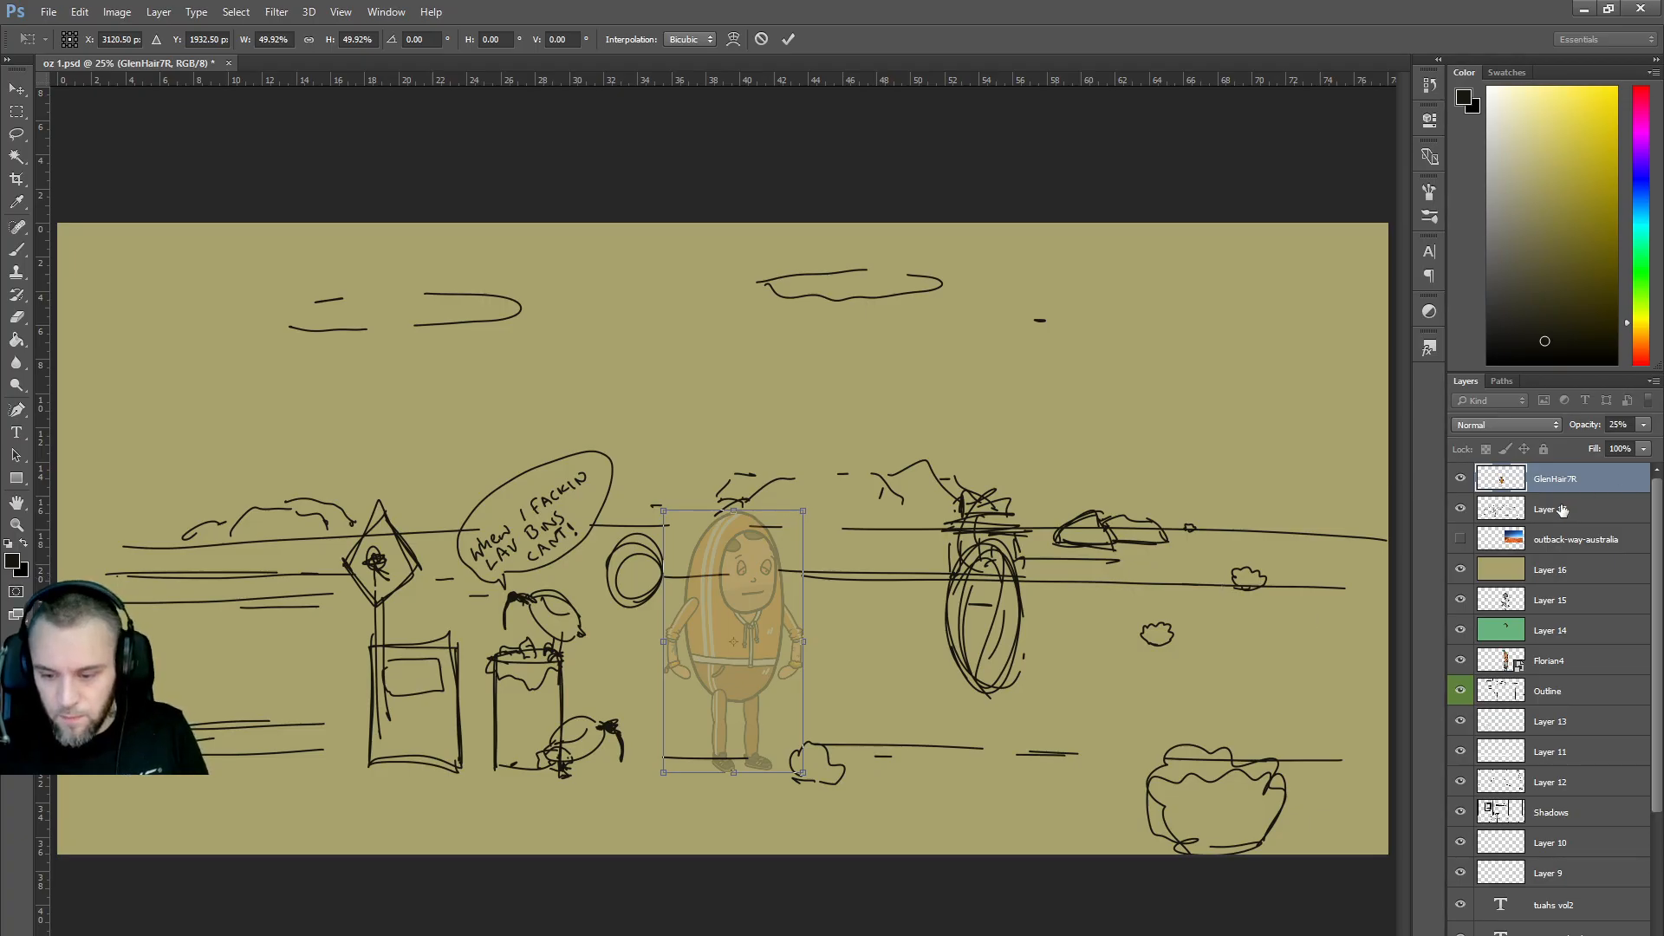
Commit the character's resize, then on Layer 17 sketch a curving branch by the signpost and a grass tuft.
key(b)
click(1532, 509)
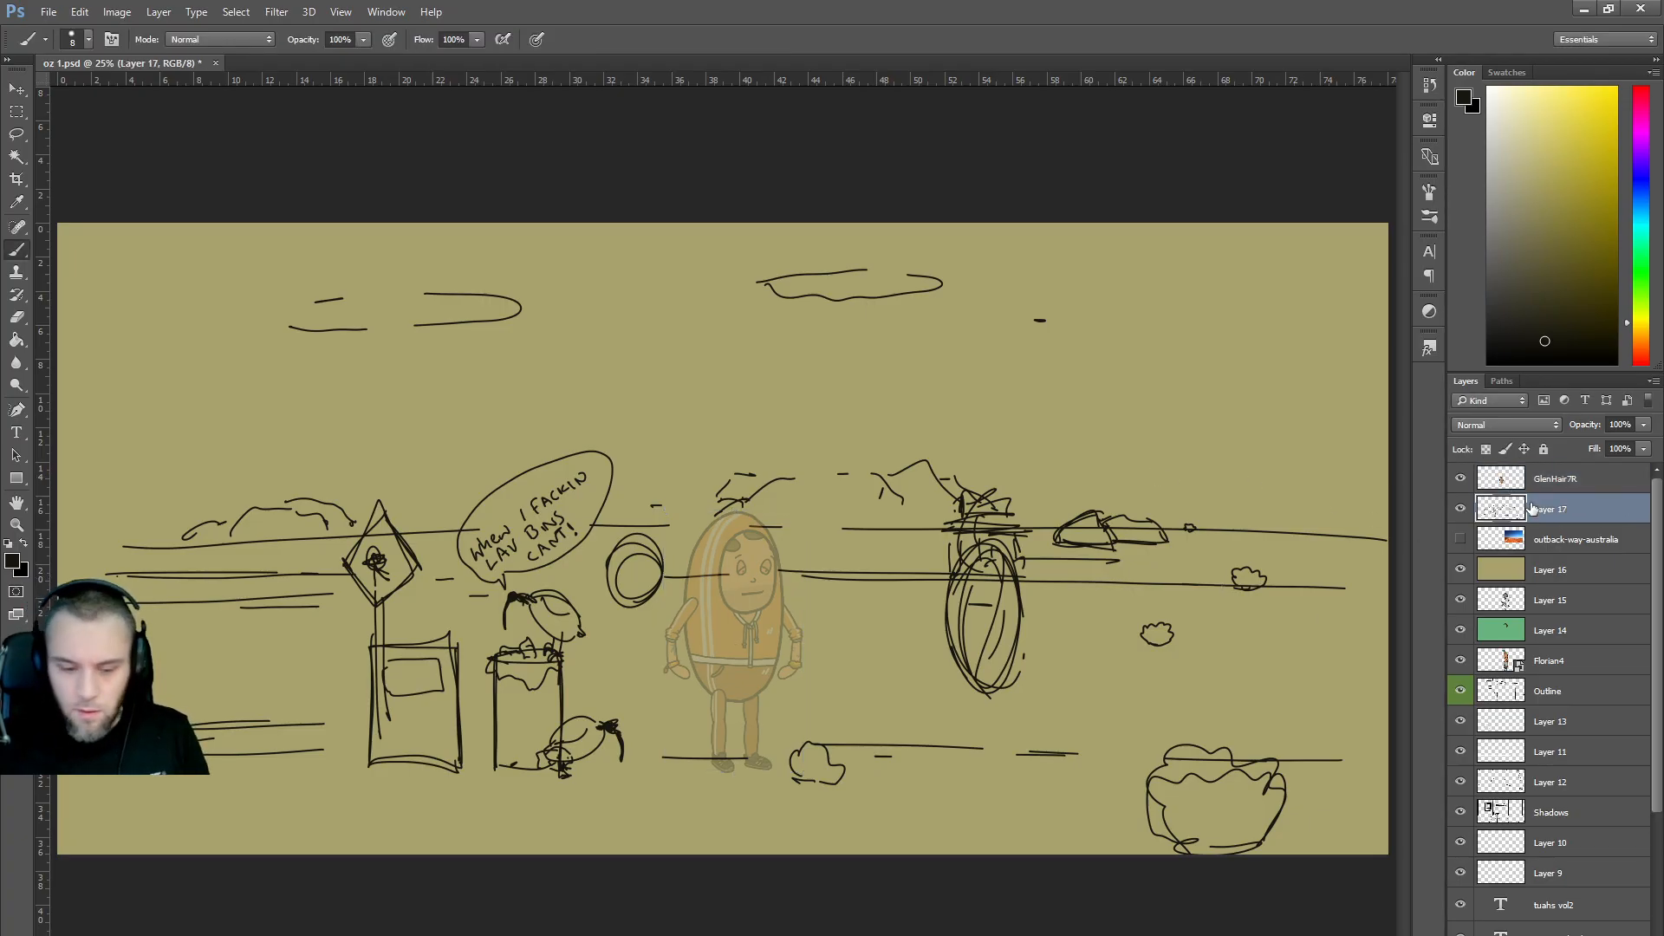
mouse_move(286, 621)
mouse_down()
mouse_move(273, 564)
mouse_move(337, 506)
mouse_move(280, 564)
mouse_move(273, 612)
mouse_up()
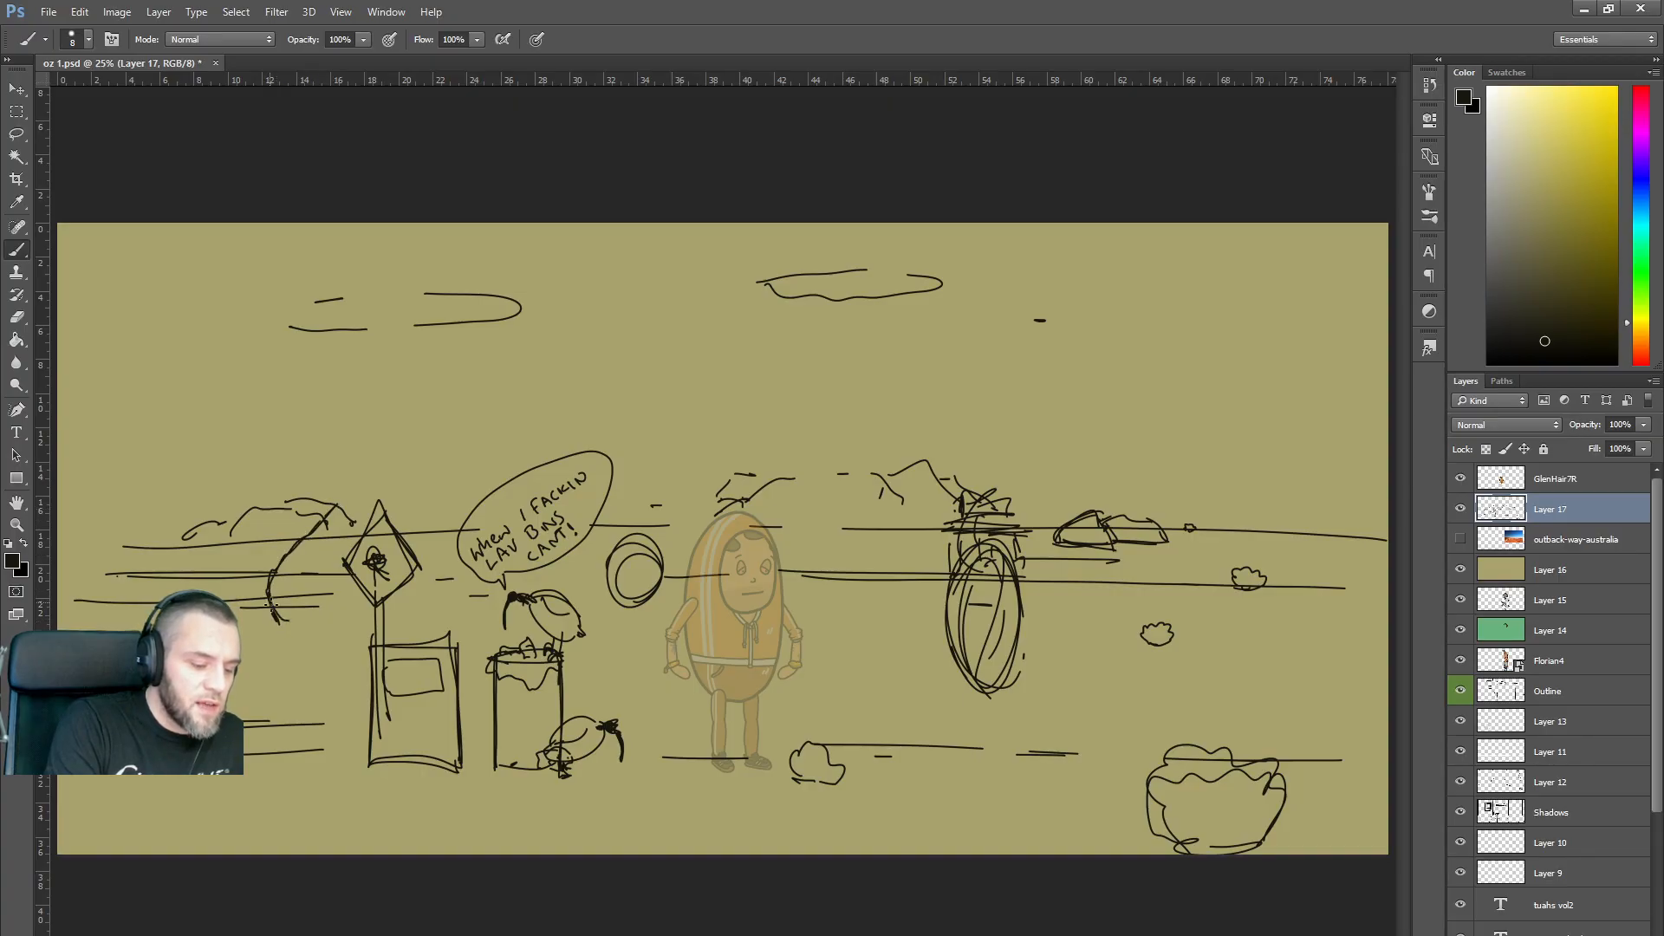
drag(300, 546, 321, 538)
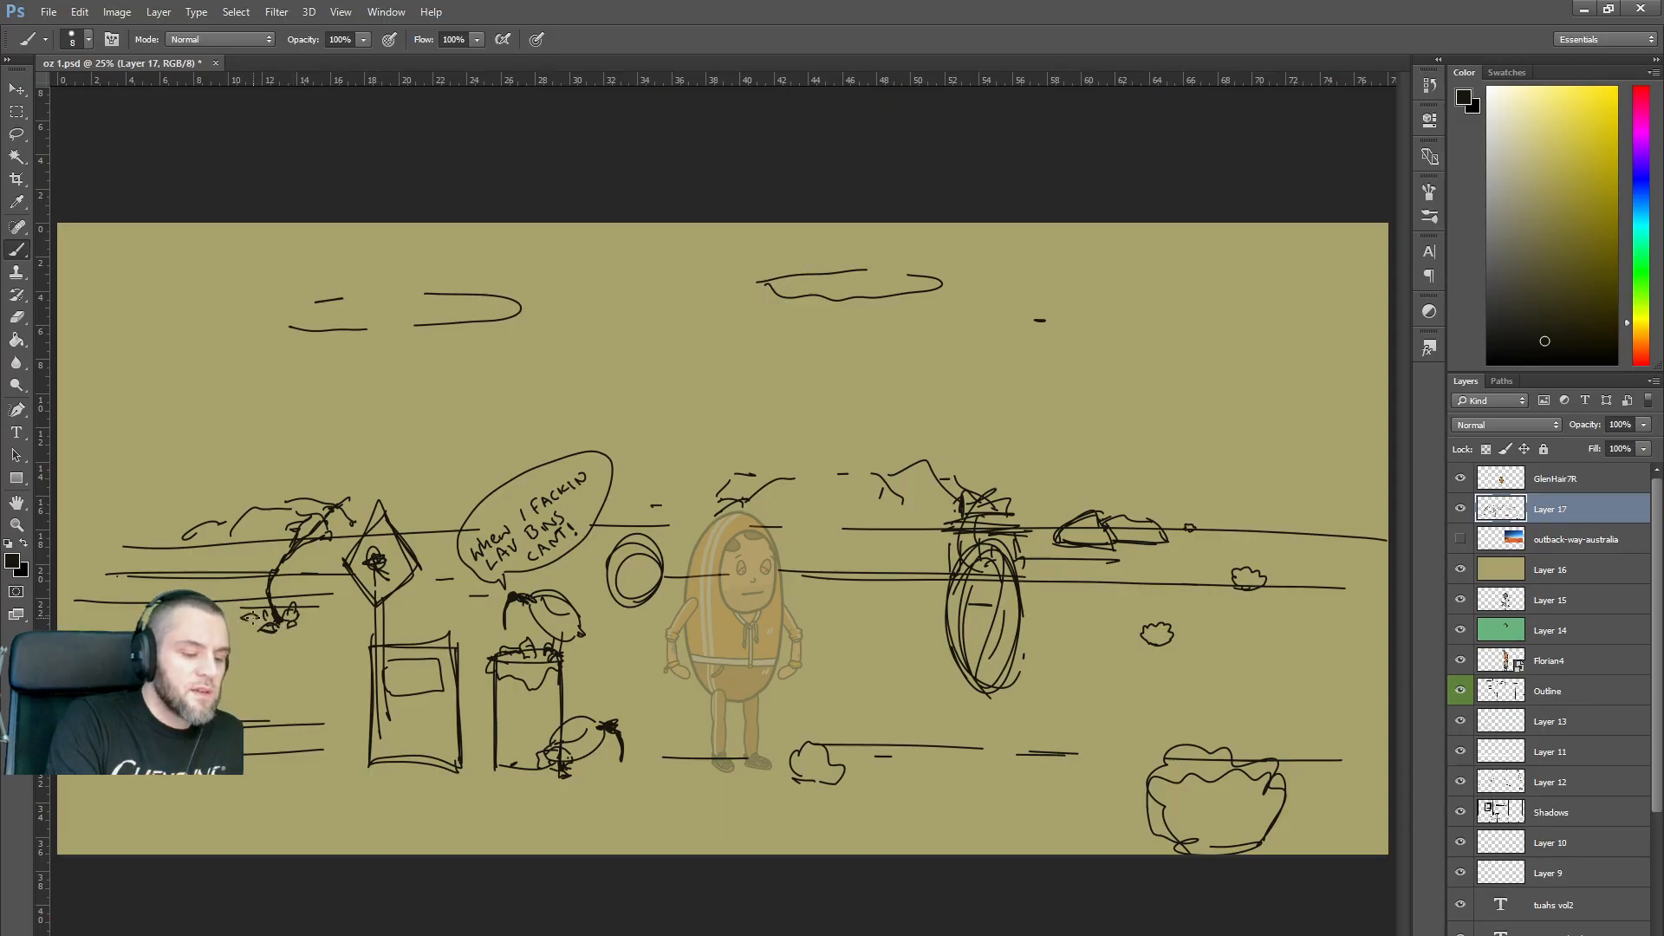
drag(849, 591, 871, 594)
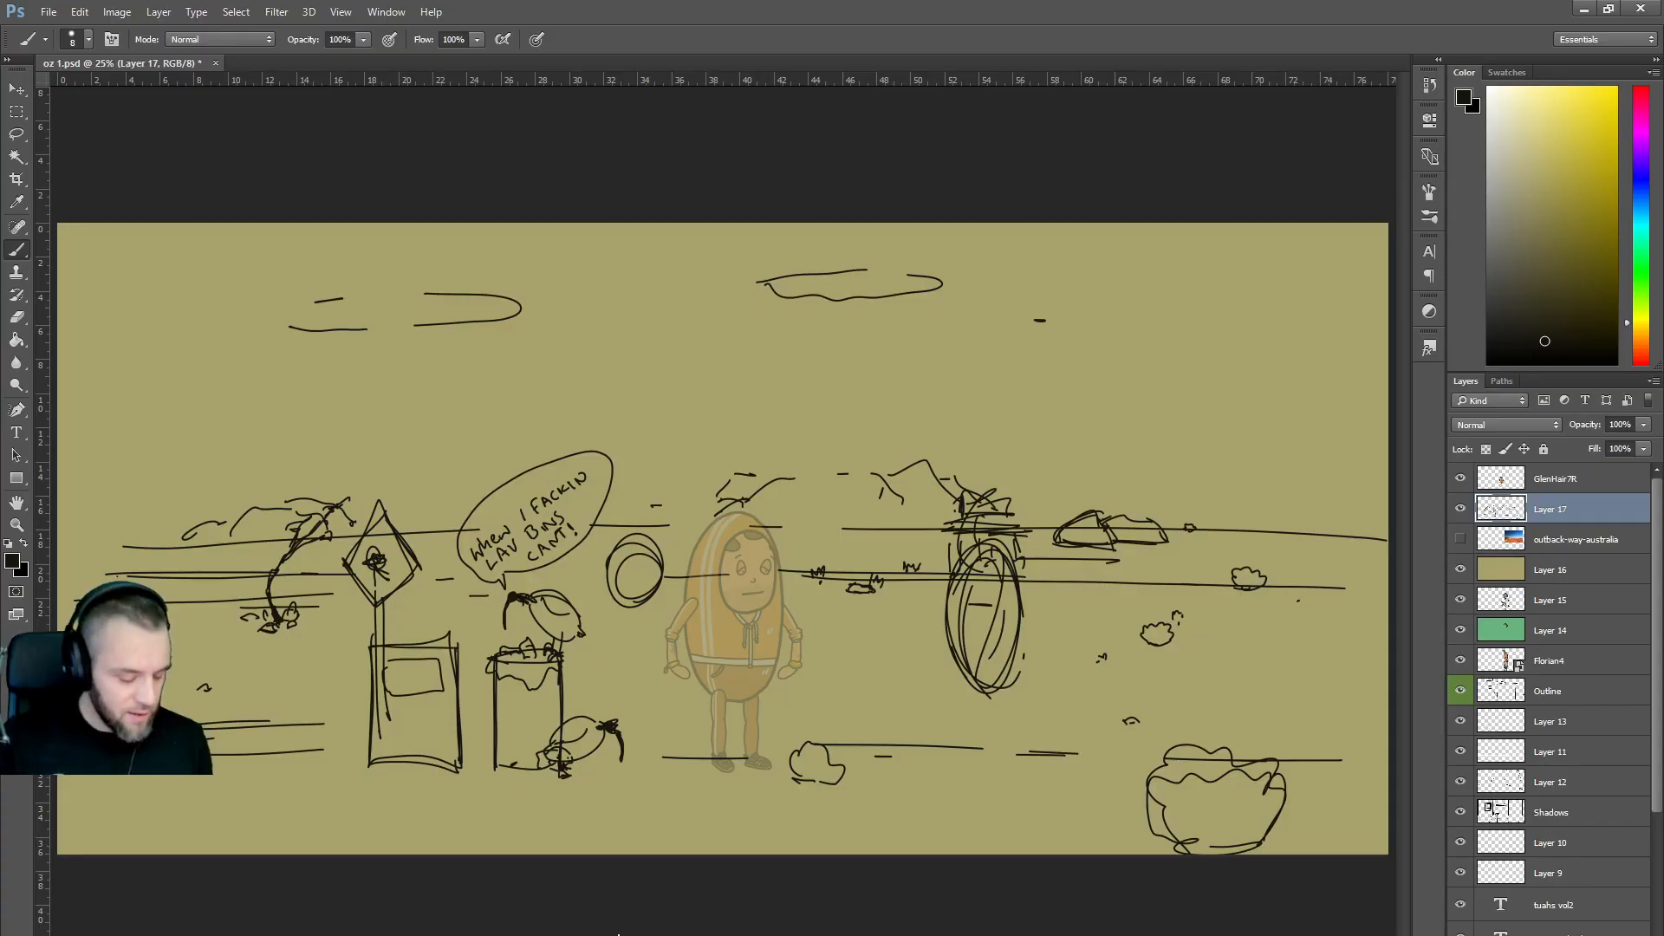
key(alt+Tab)
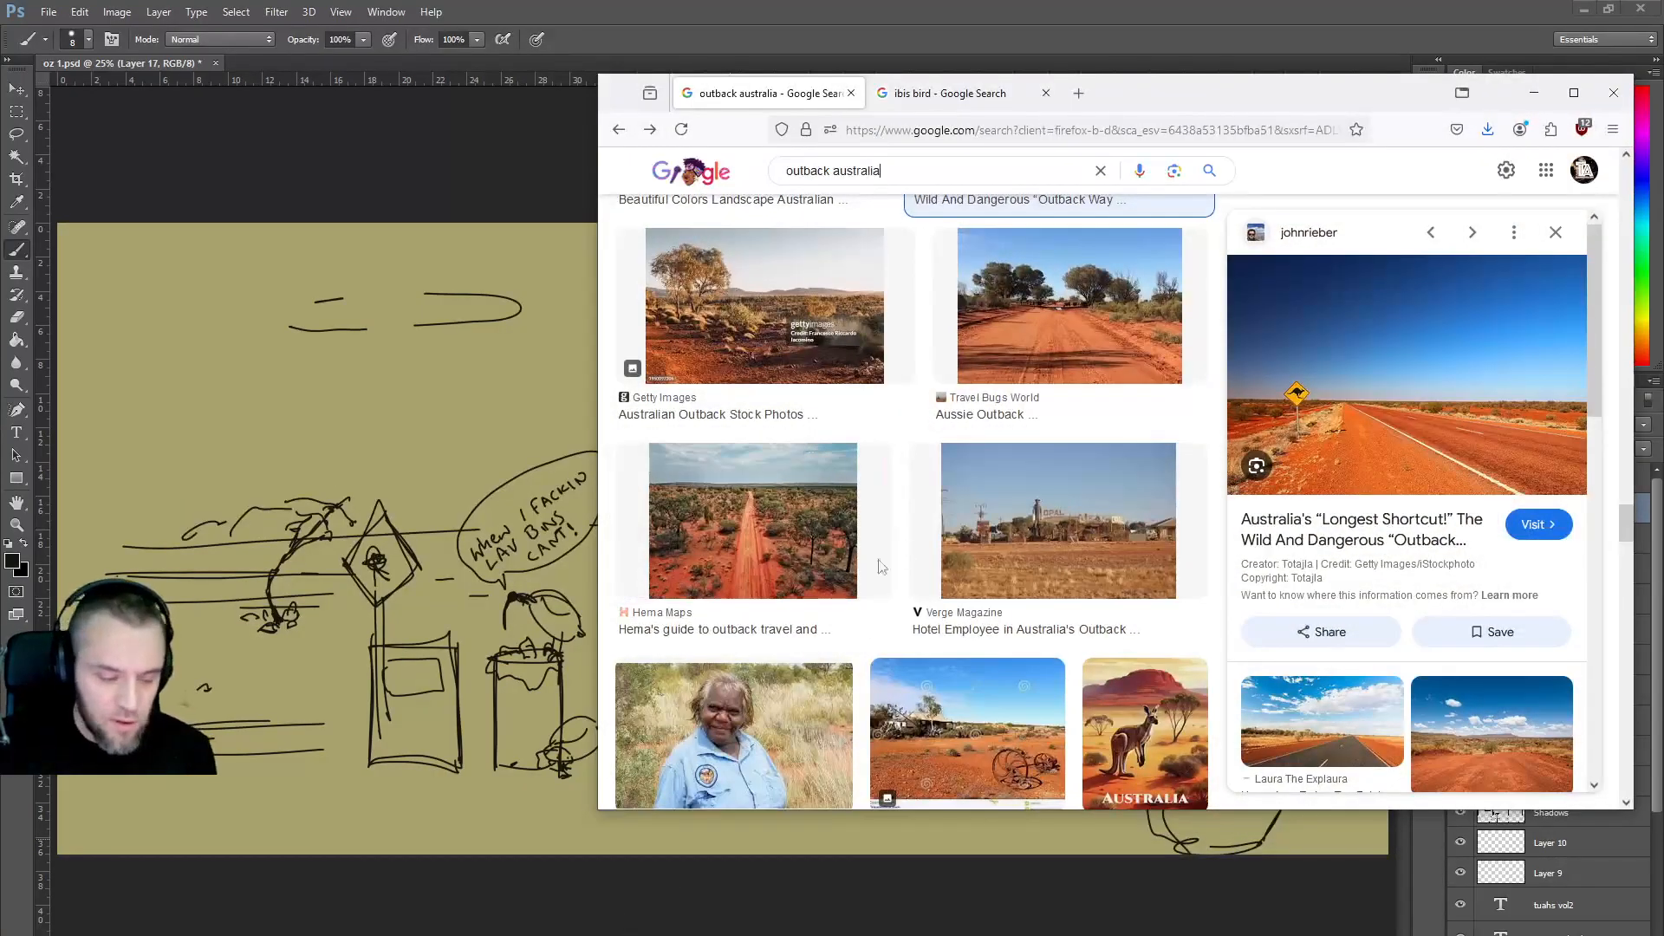
Preview the outback house photo, then move the browser window left and widen it.
scroll(867, 564, down, 2)
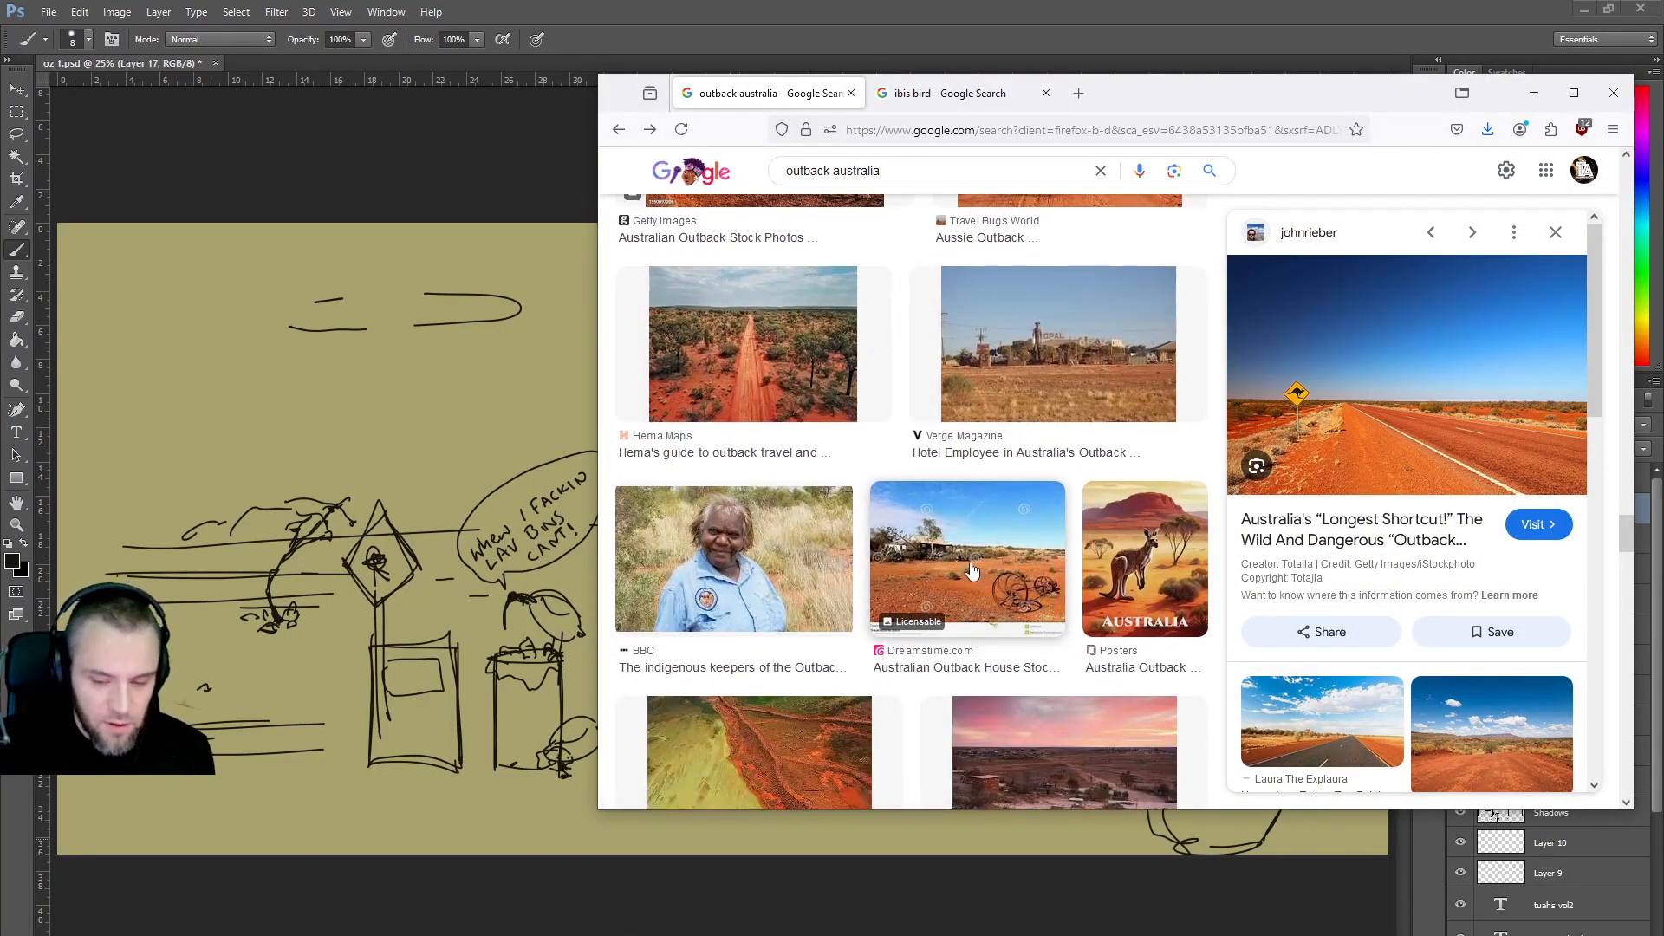
click(1012, 583)
drag(1220, 104, 674, 136)
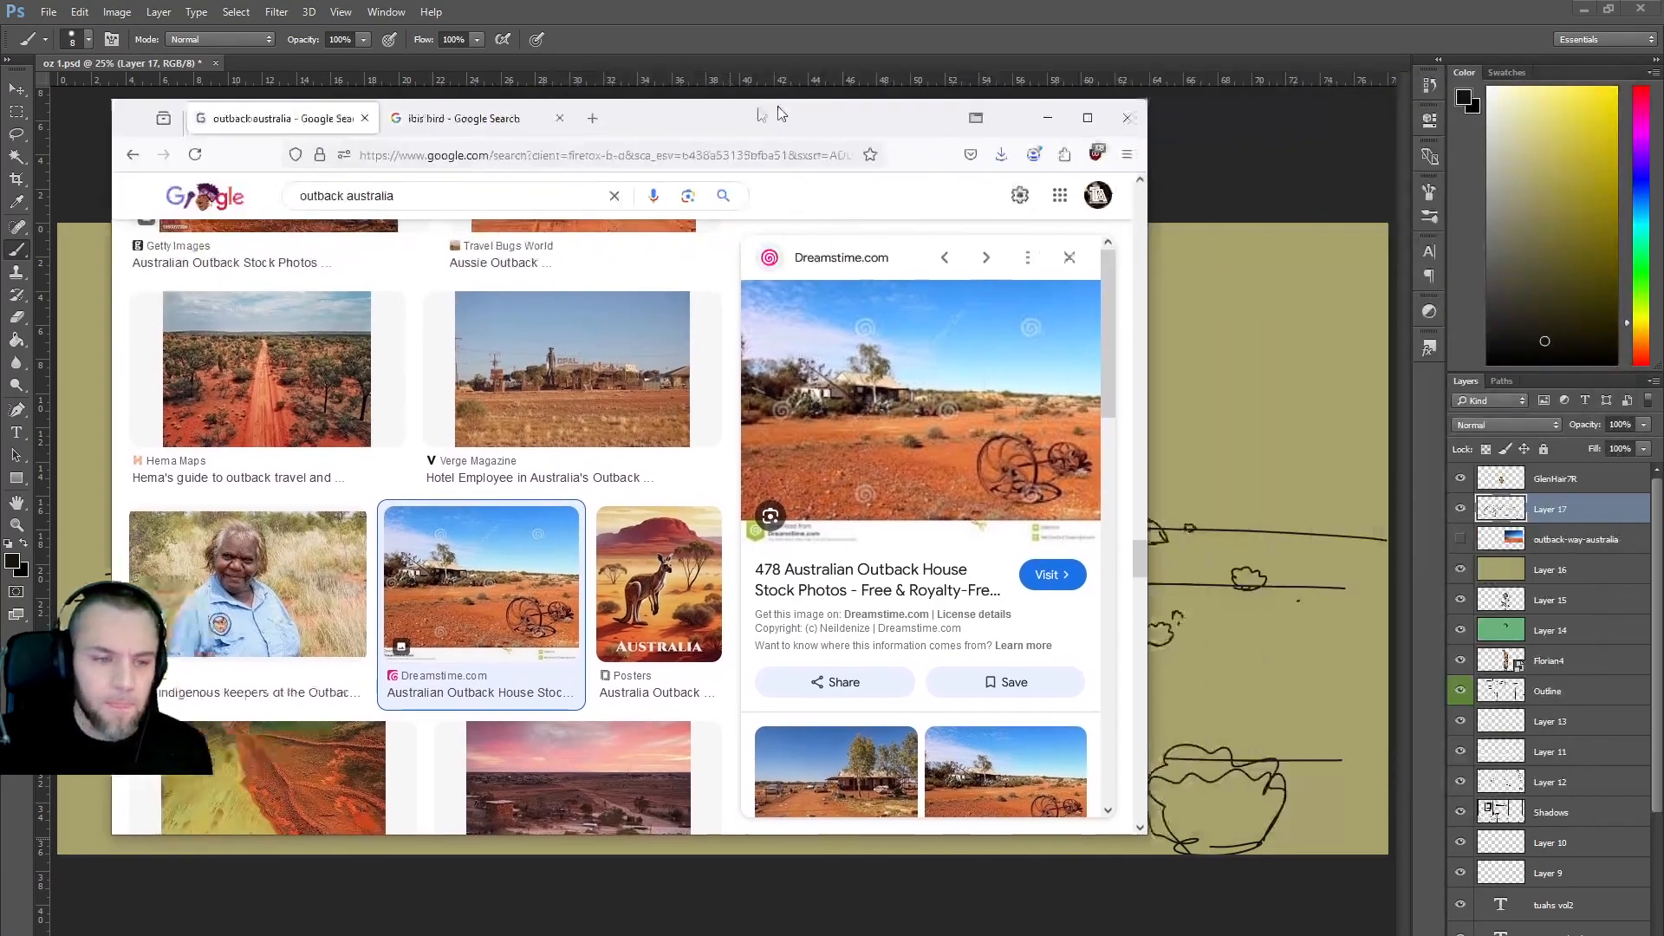
drag(1081, 460, 1459, 461)
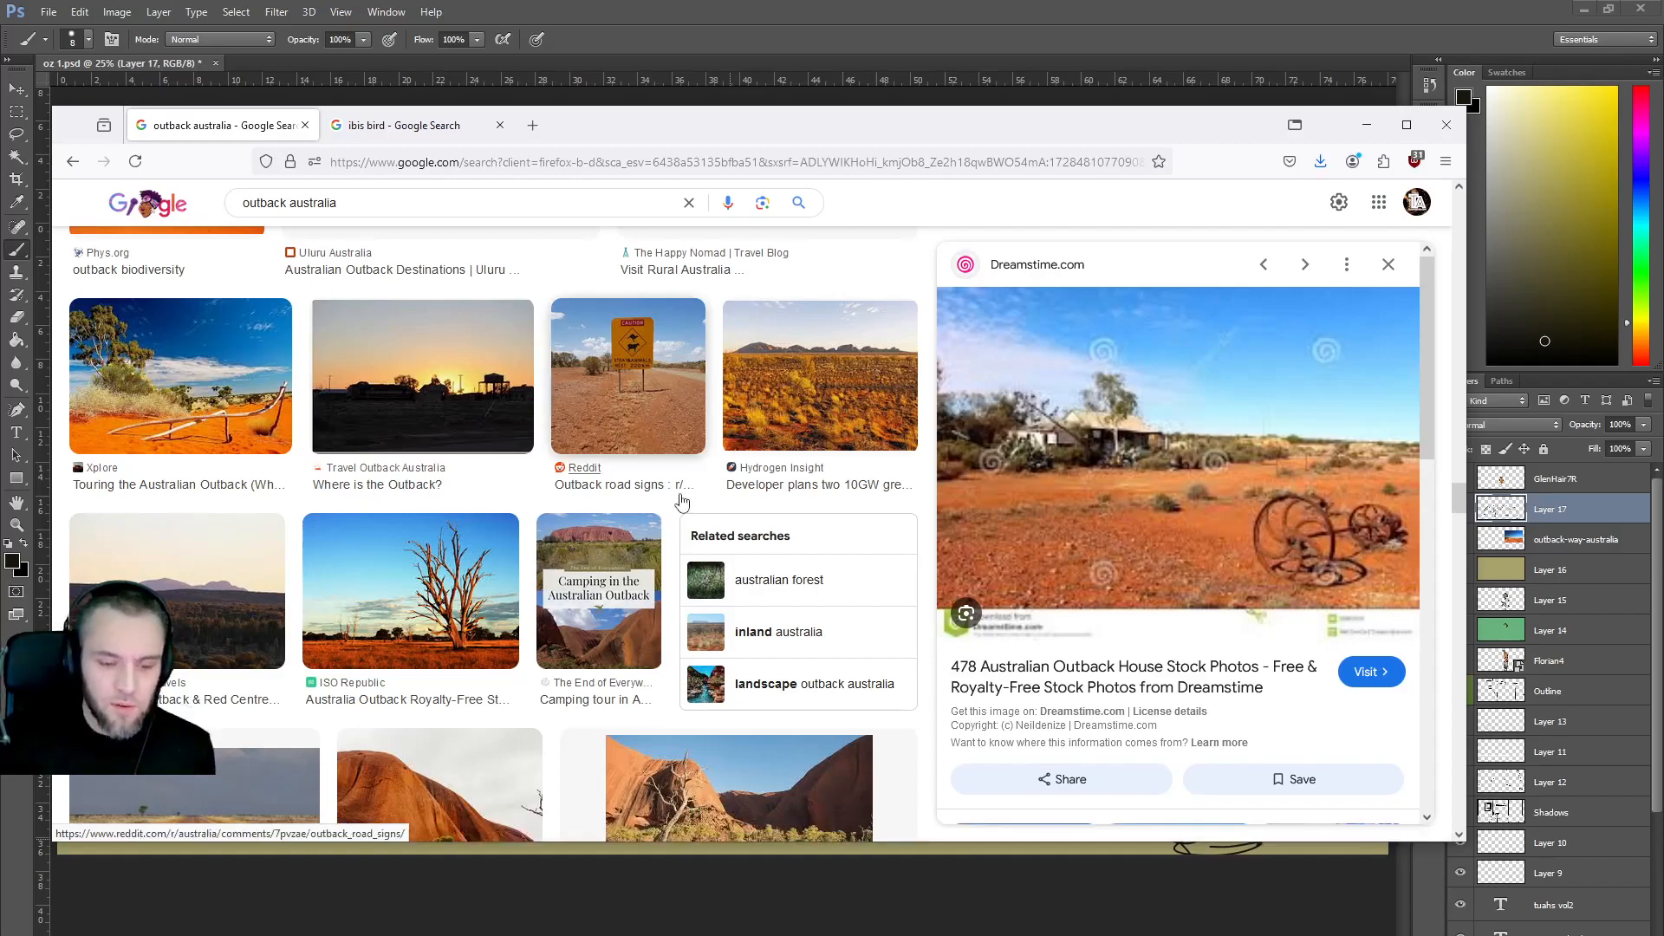
Scroll further through the results and preview the Xplore outback photo.
scroll(716, 532, down, 3)
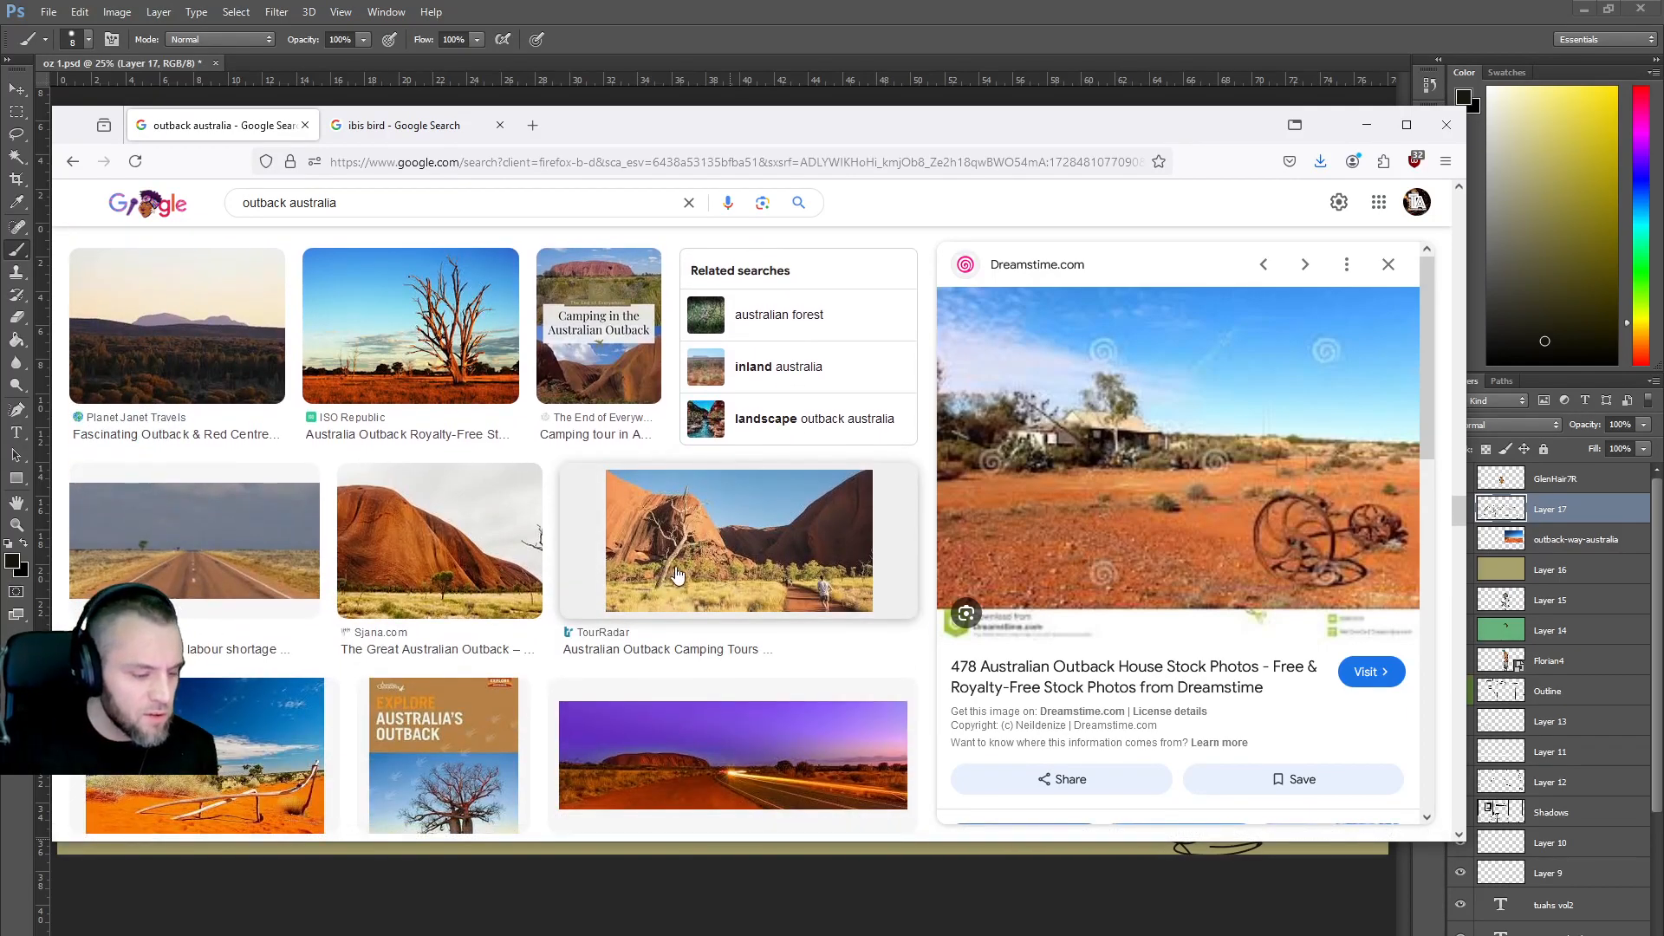
scroll(676, 576, down, 2)
scroll(677, 575, down, 1)
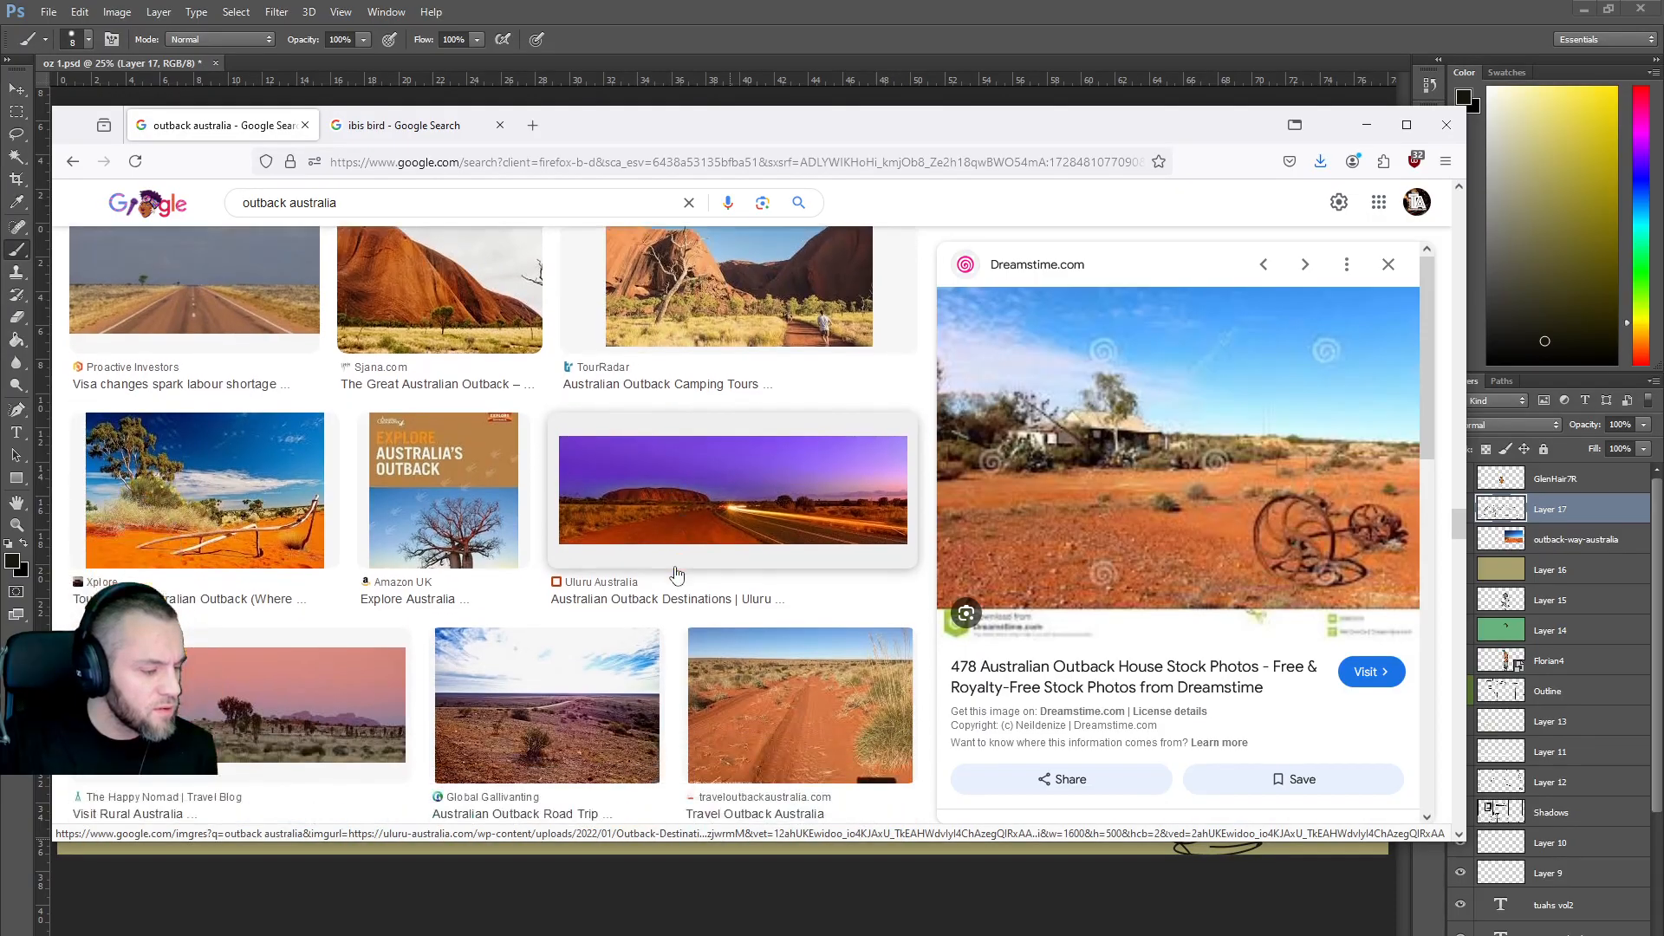
click(250, 547)
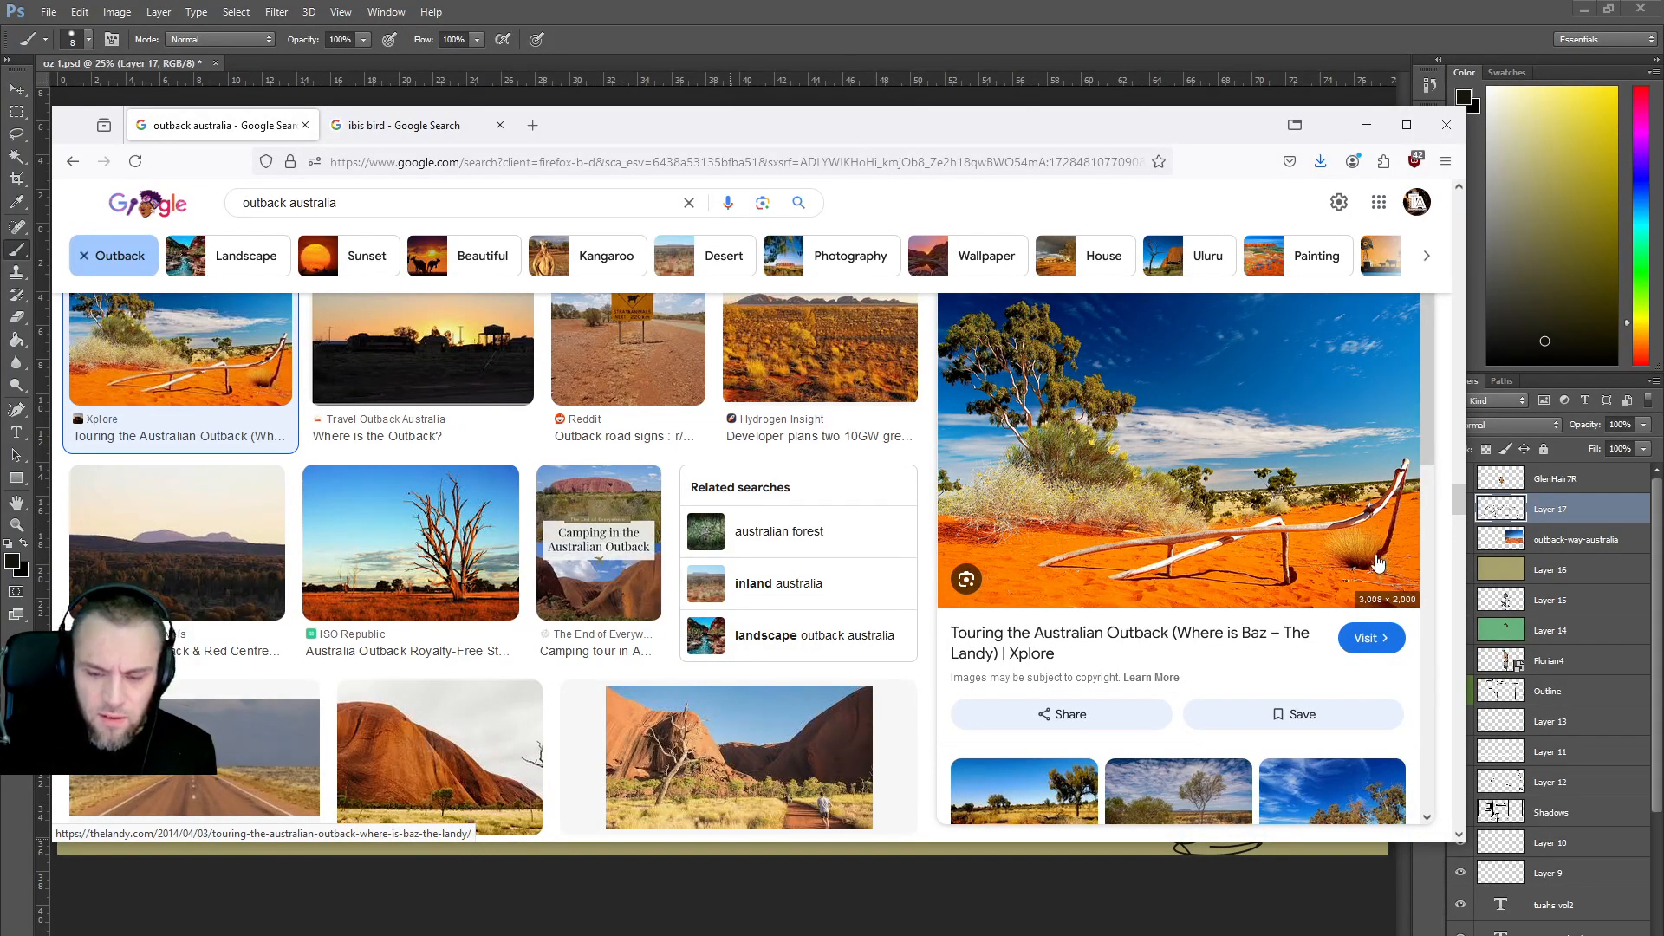
Preview the Outback Region - Australia dead-tree photo and drag it onto the Photoshop canvas.
scroll(1175, 541, down, 2)
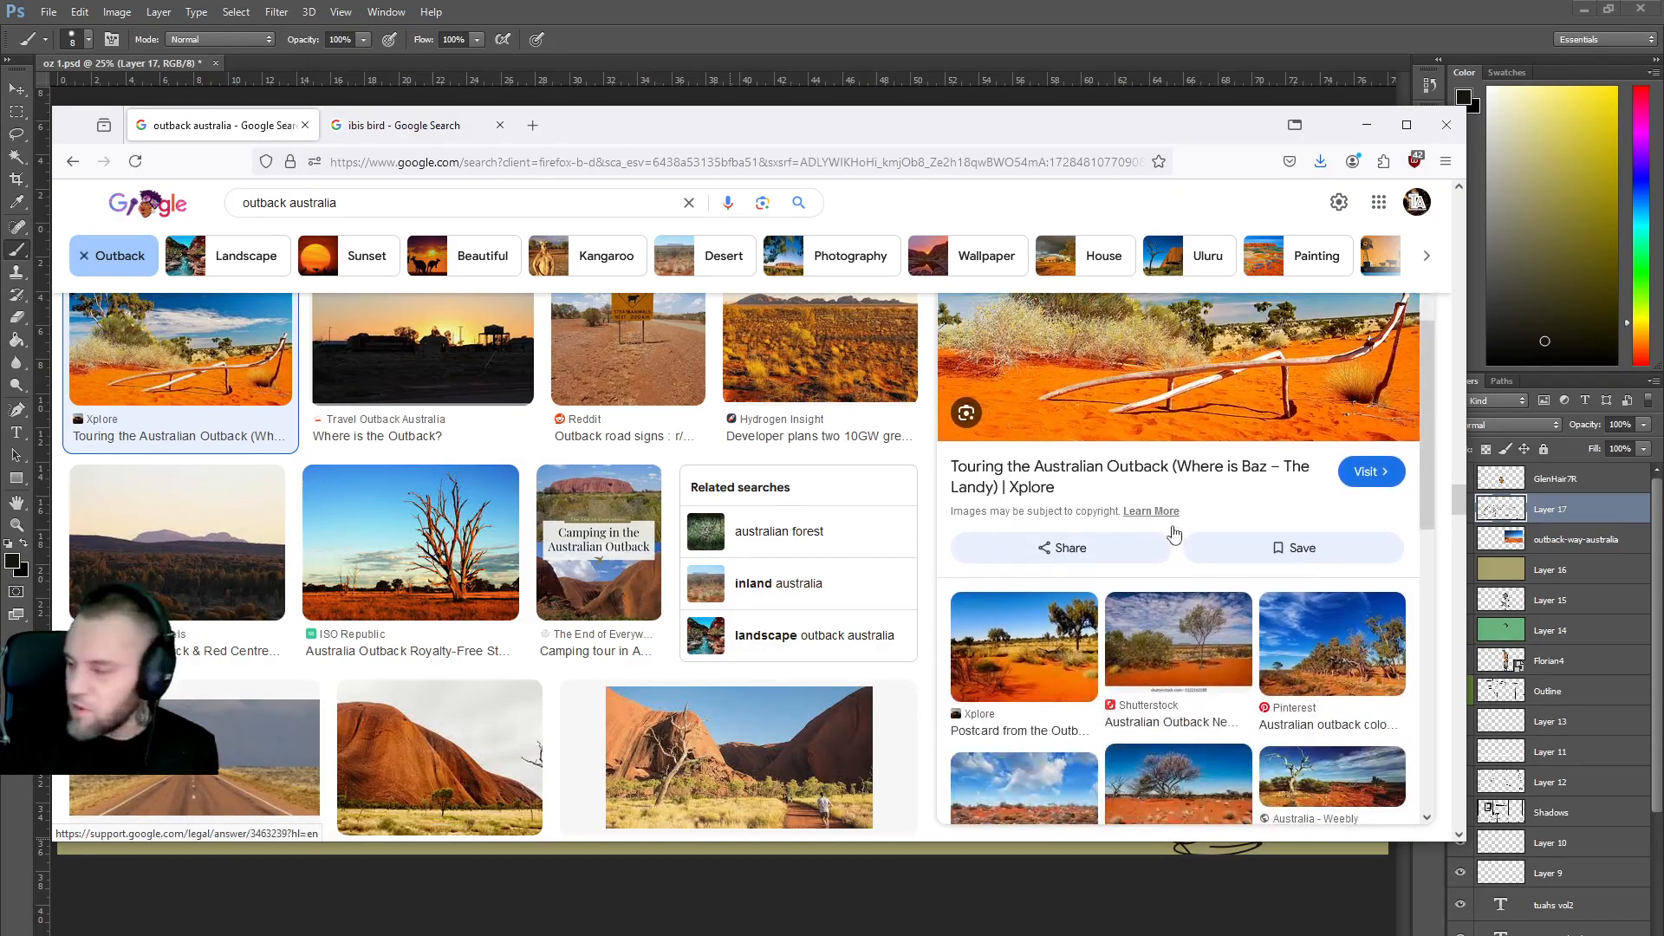
scroll(1183, 535, down, 3)
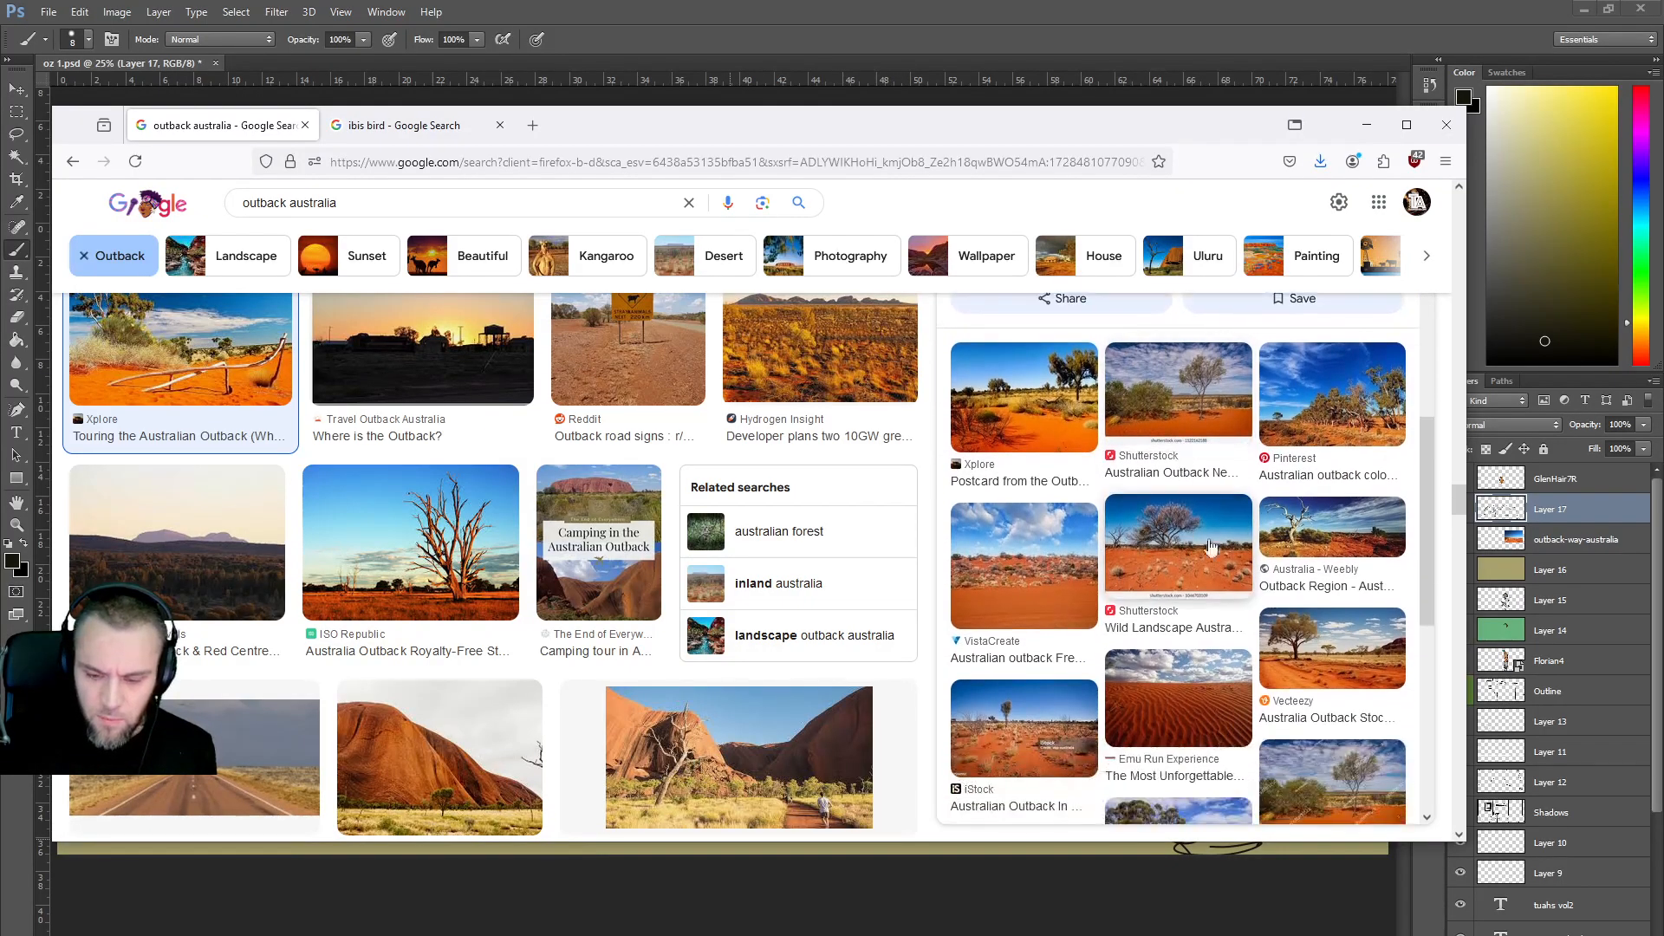
click(1345, 546)
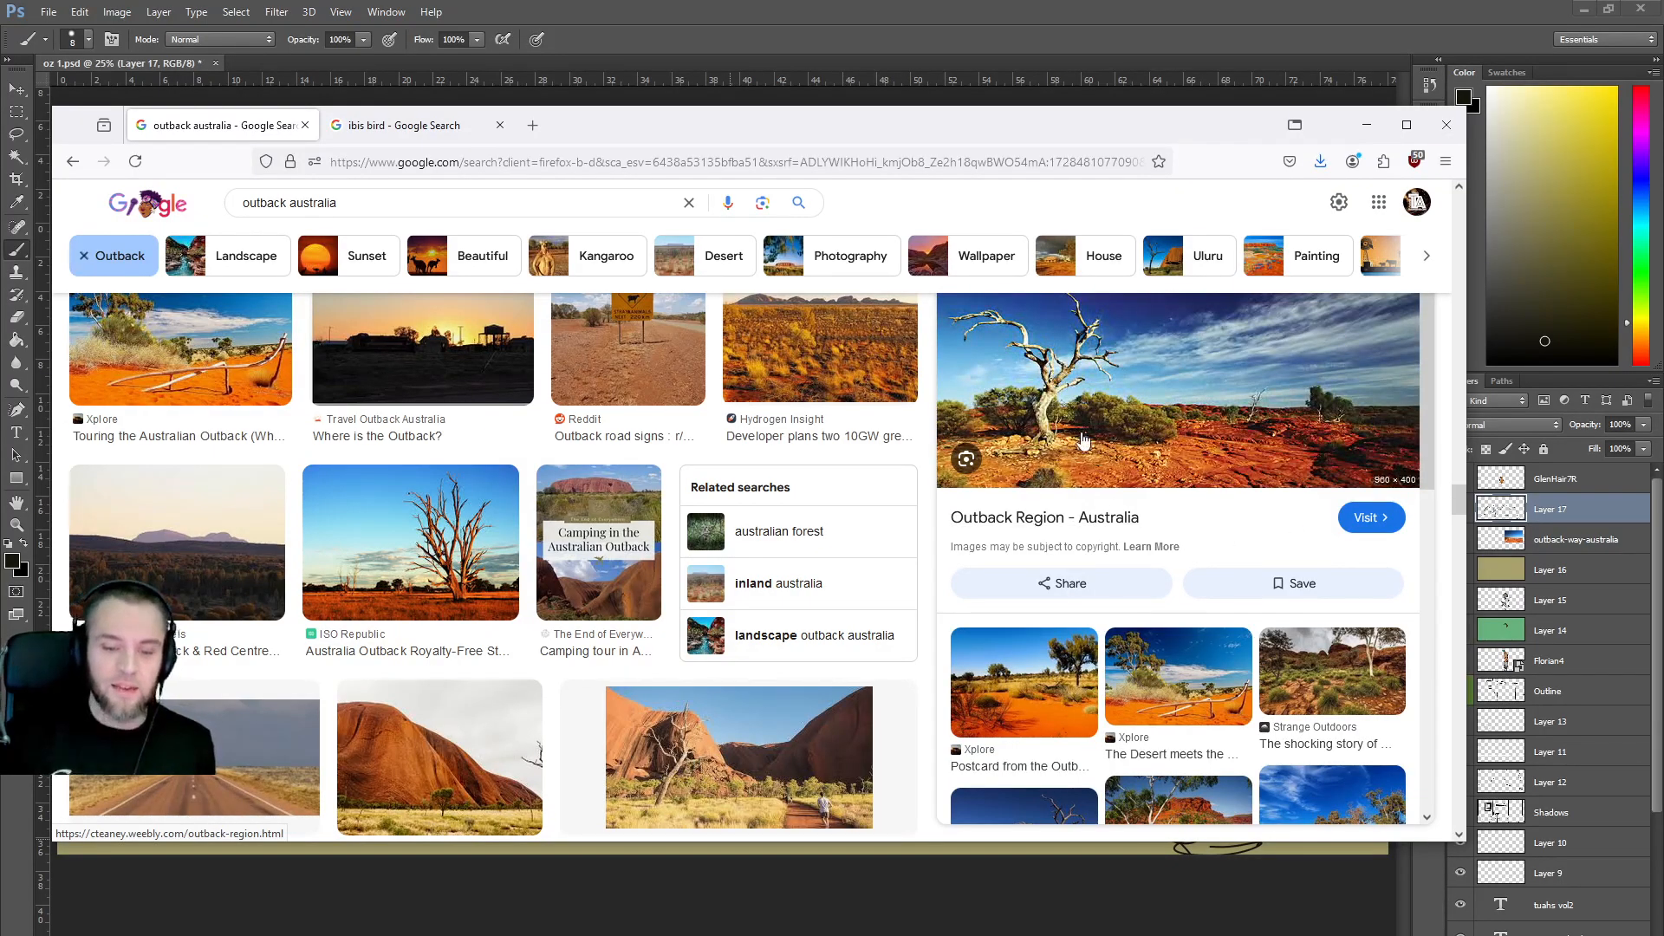
drag(1029, 133, 1052, 556)
drag(1144, 824, 989, 392)
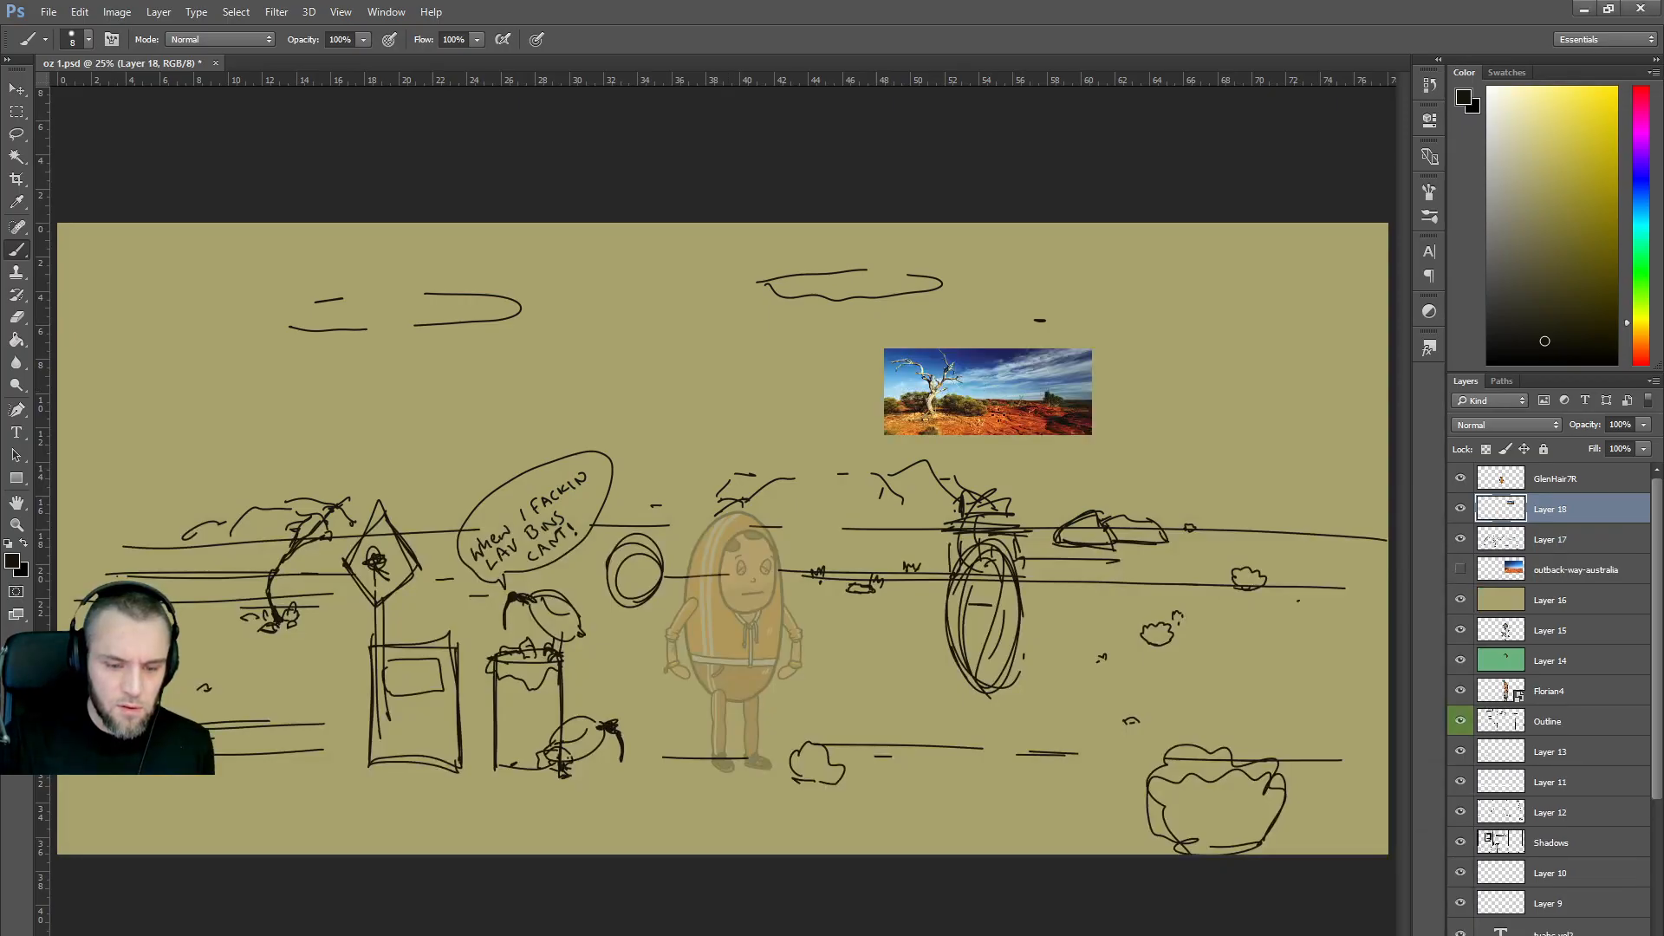
Bring back the image results, dismiss the Google Lens box, and drag a red-earth outback photo onto the canvas as Layer 19.
mouse_move(783, 877)
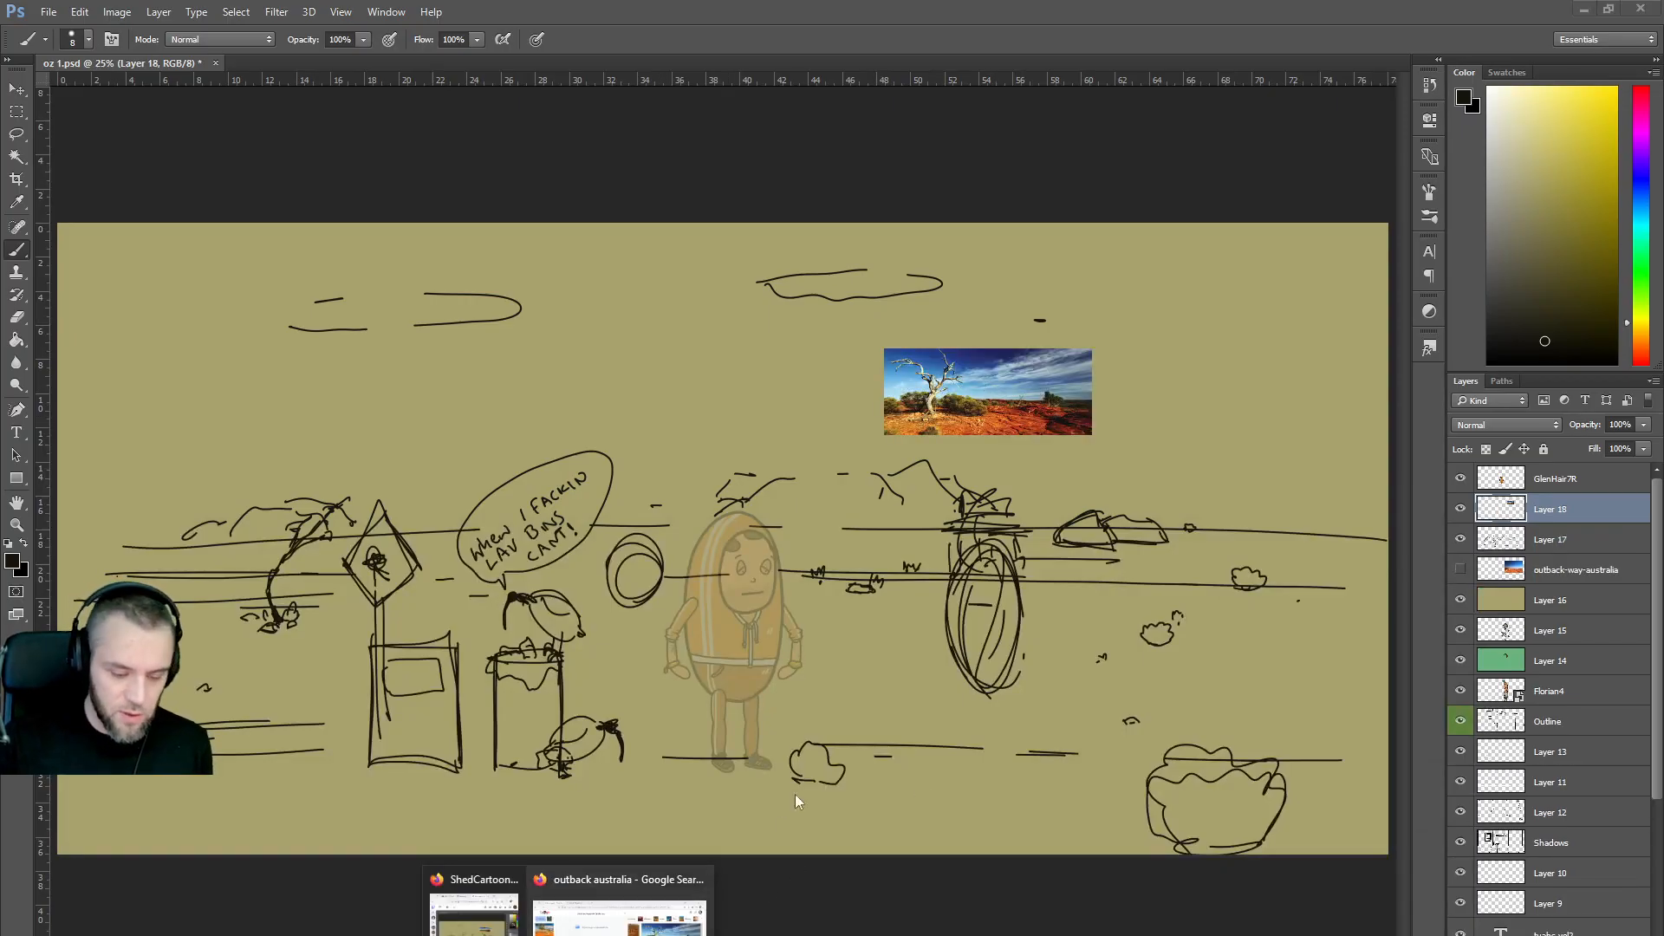
click(685, 892)
drag(889, 560, 891, 329)
click(820, 405)
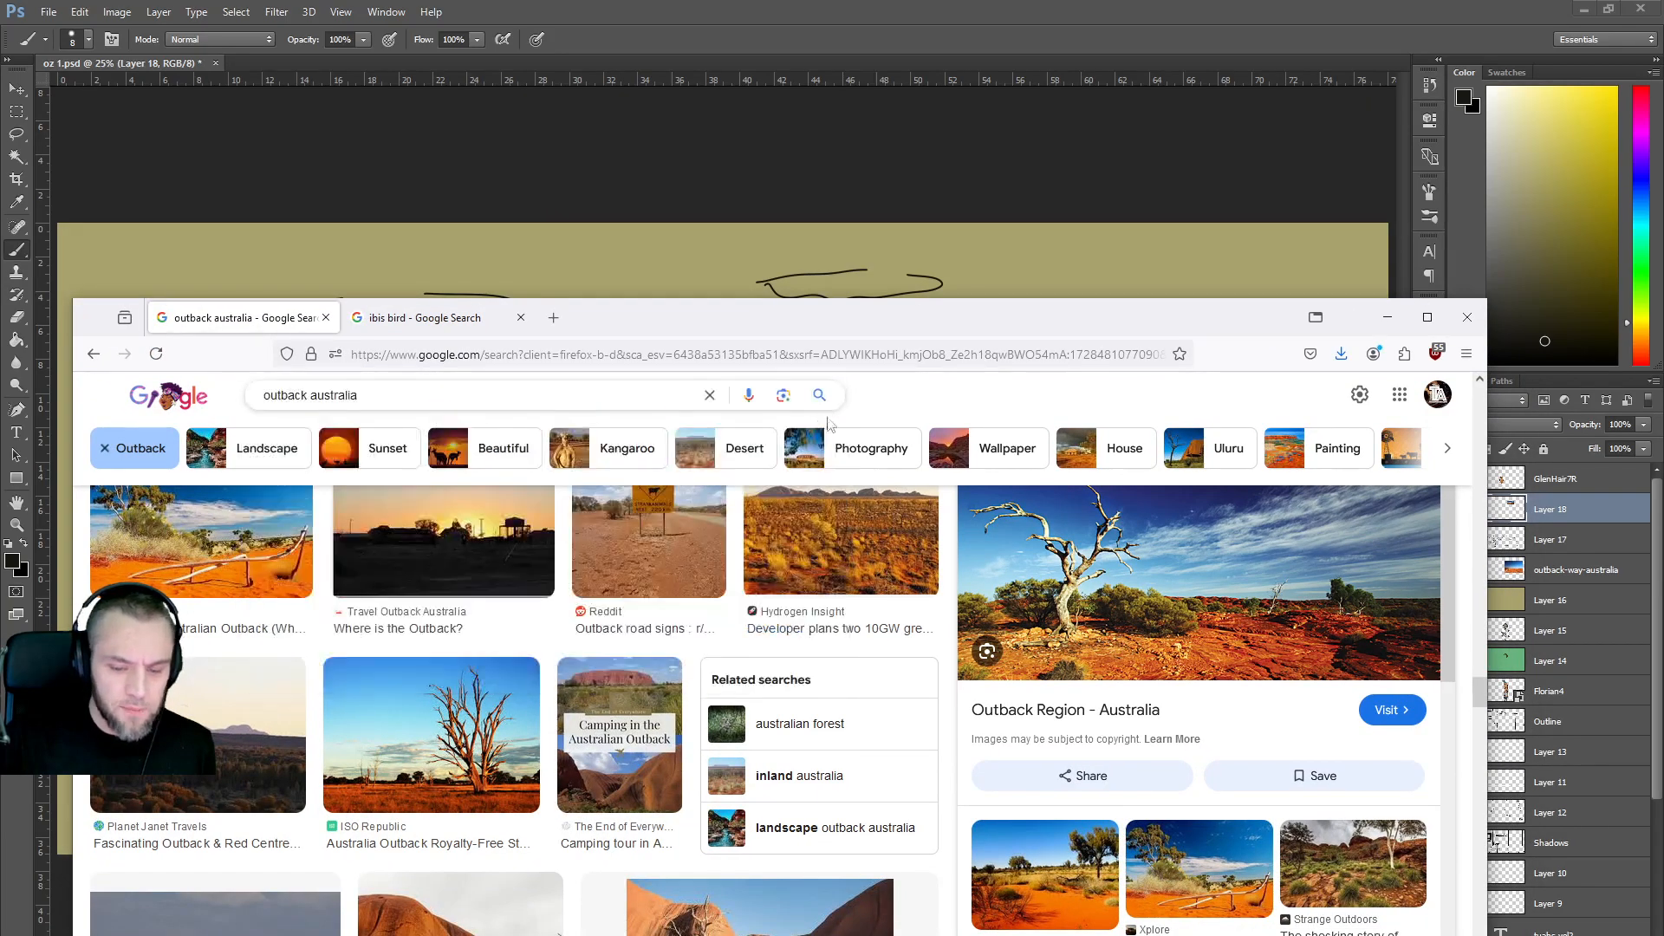
scroll(1054, 669, down, 2)
scroll(1054, 668, down, 3)
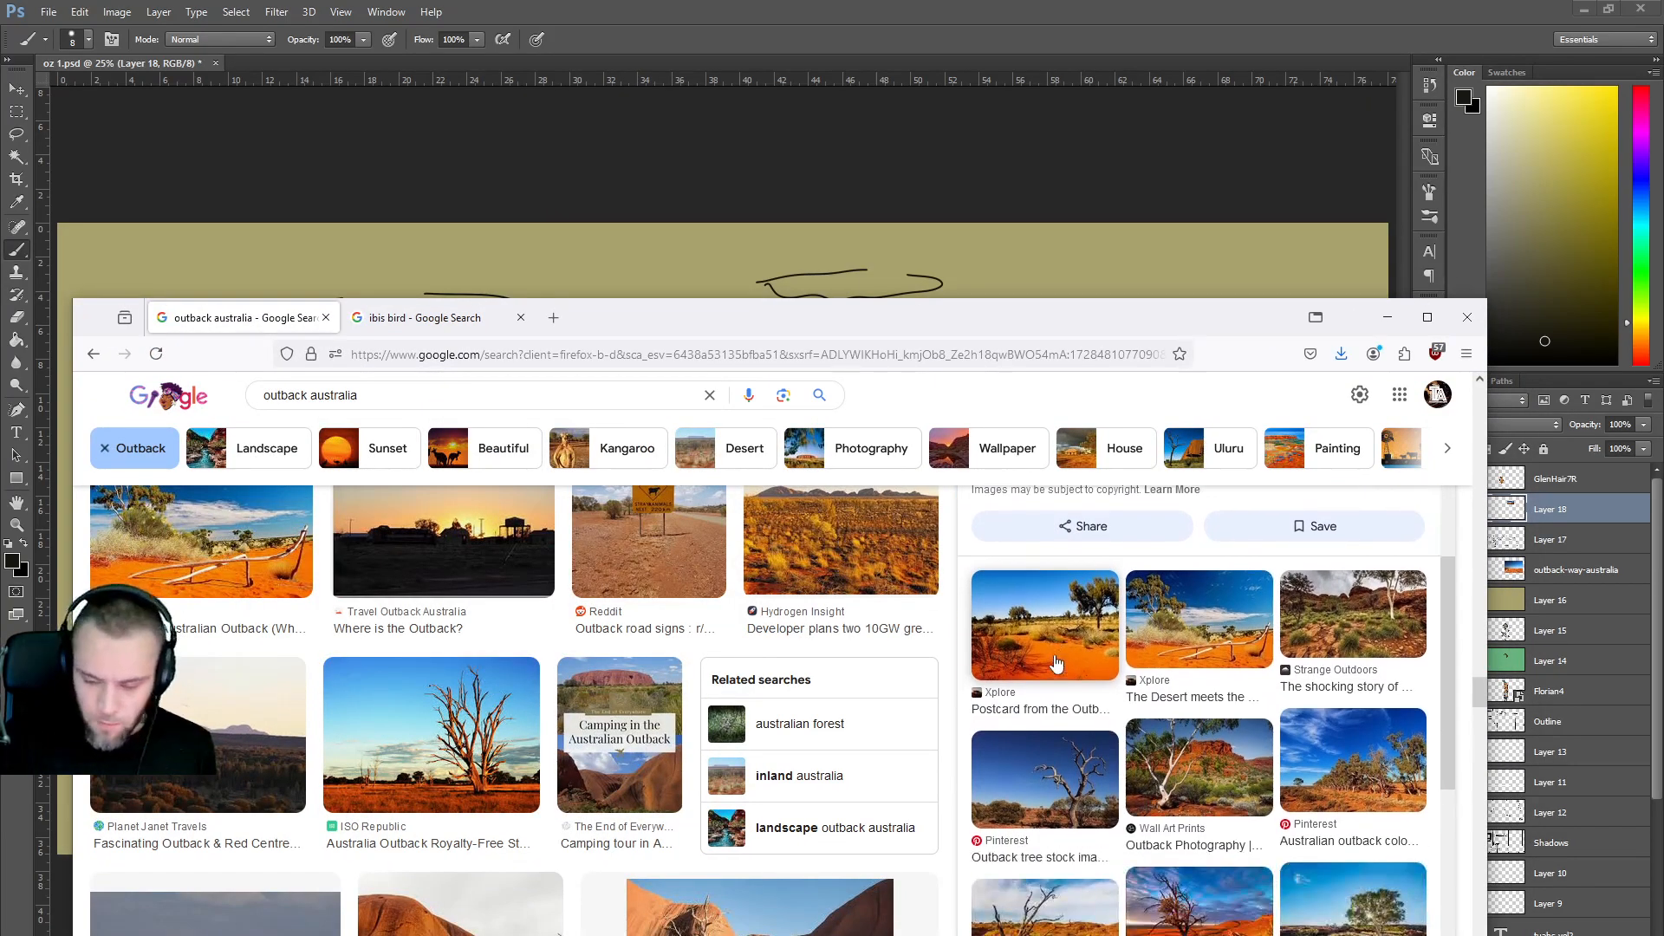
drag(1355, 586, 1082, 268)
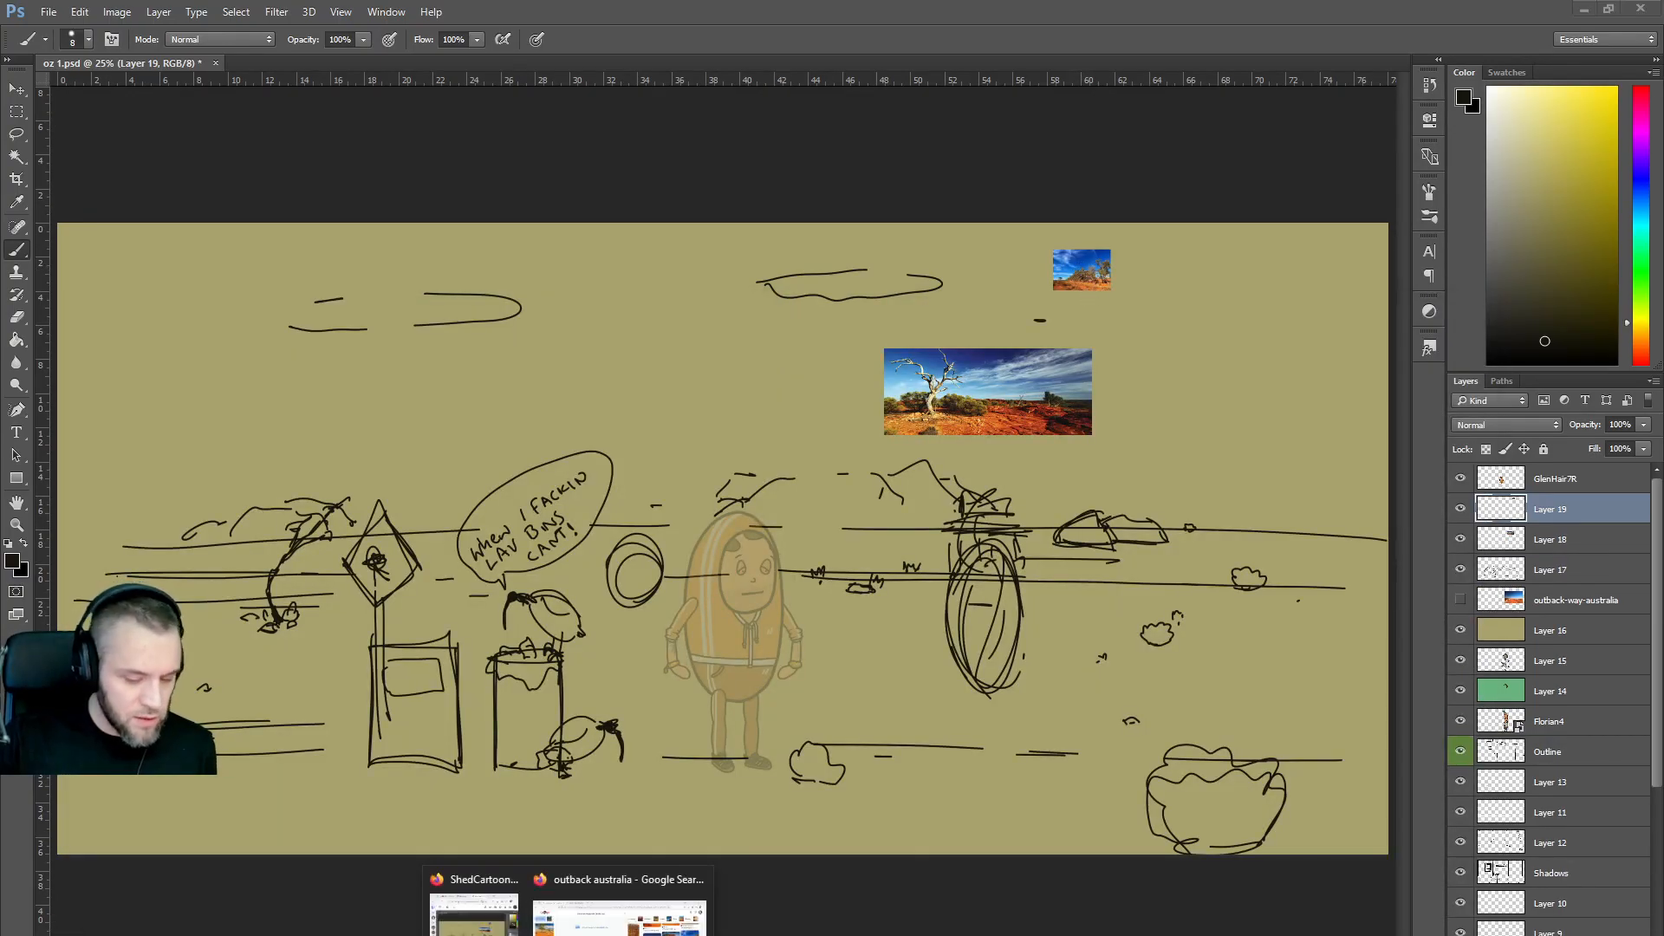
click(616, 917)
scroll(881, 725, down, 3)
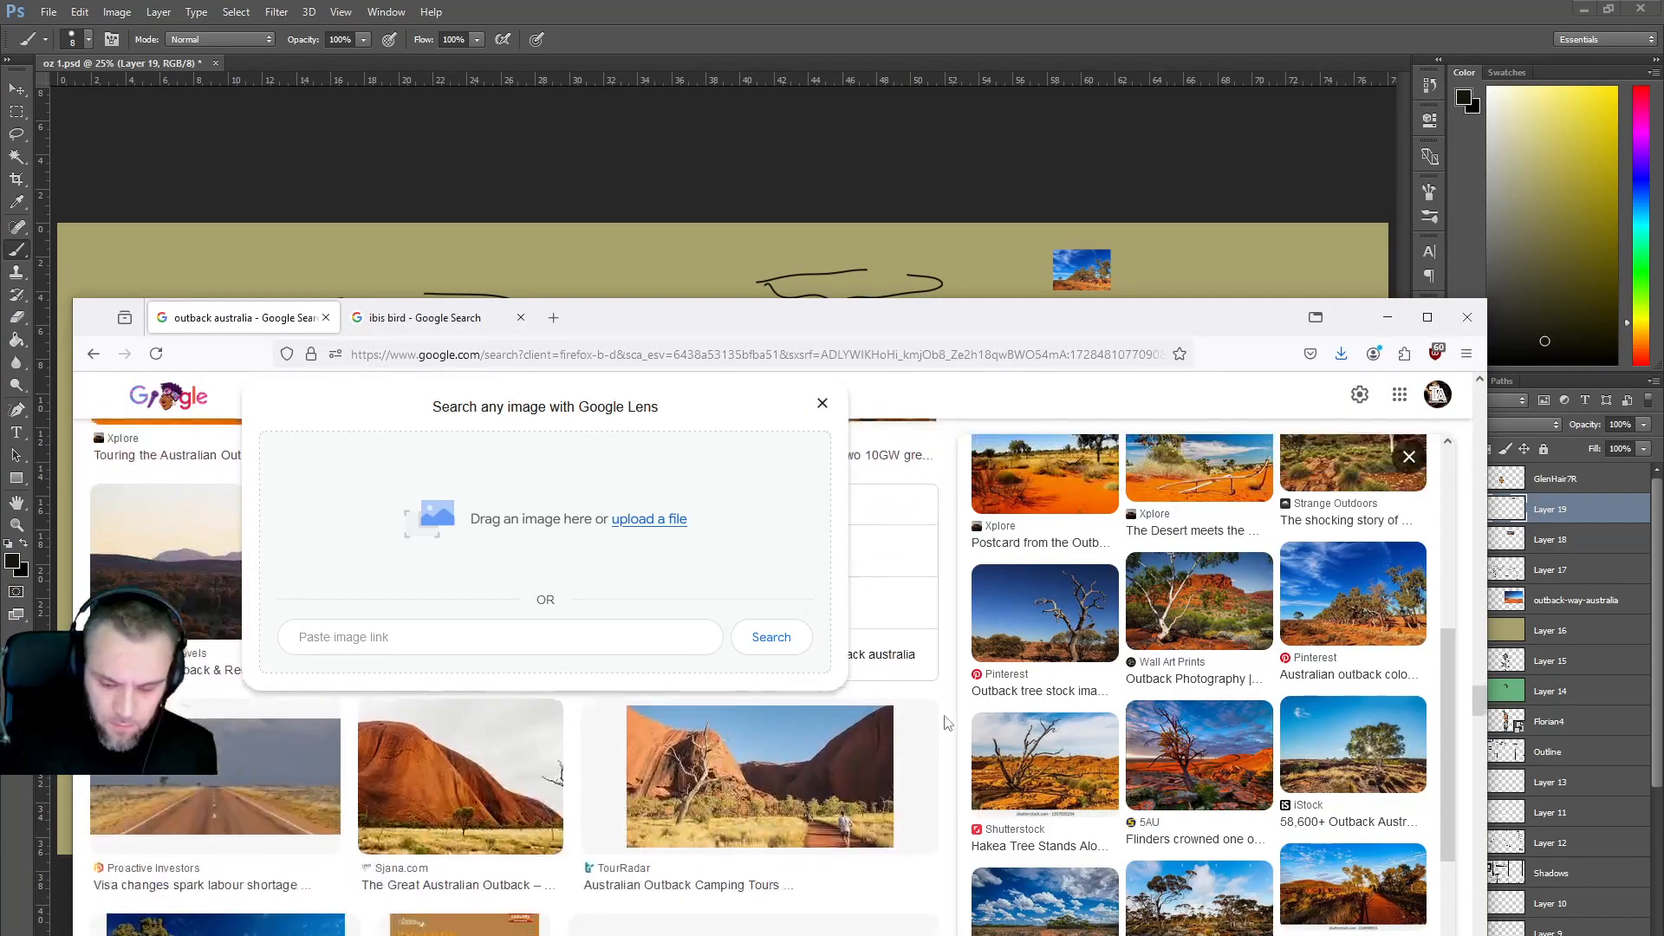
scroll(1076, 805, down, 2)
scroll(1077, 804, down, 2)
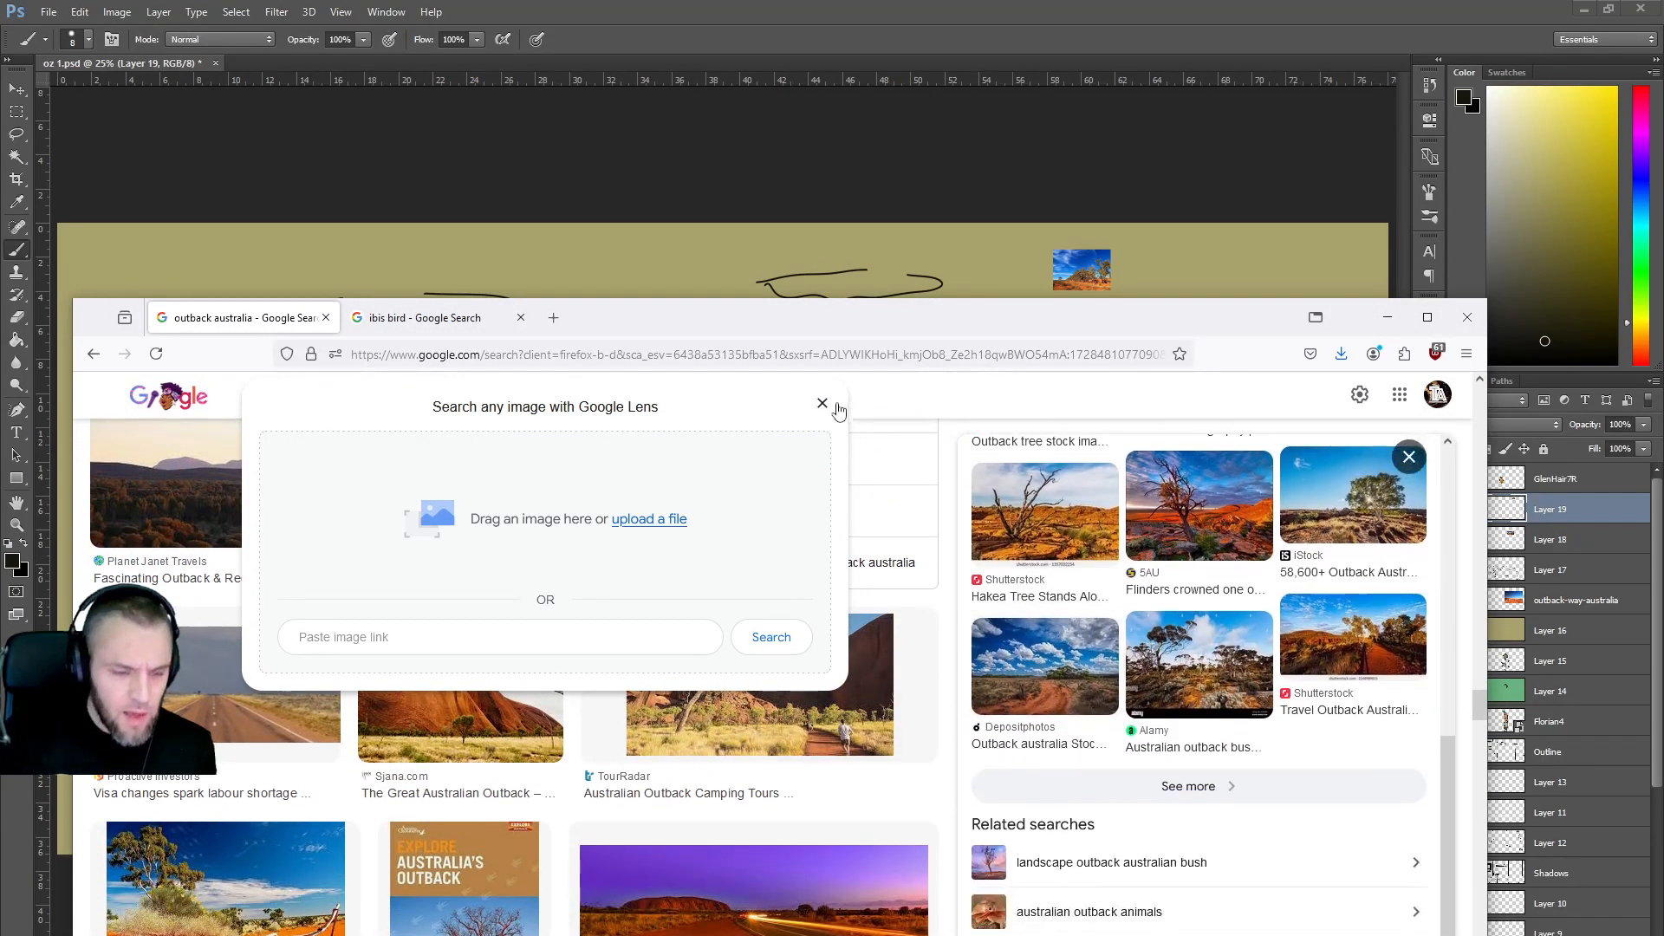
click(822, 403)
scroll(776, 726, down, 1)
scroll(775, 726, down, 5)
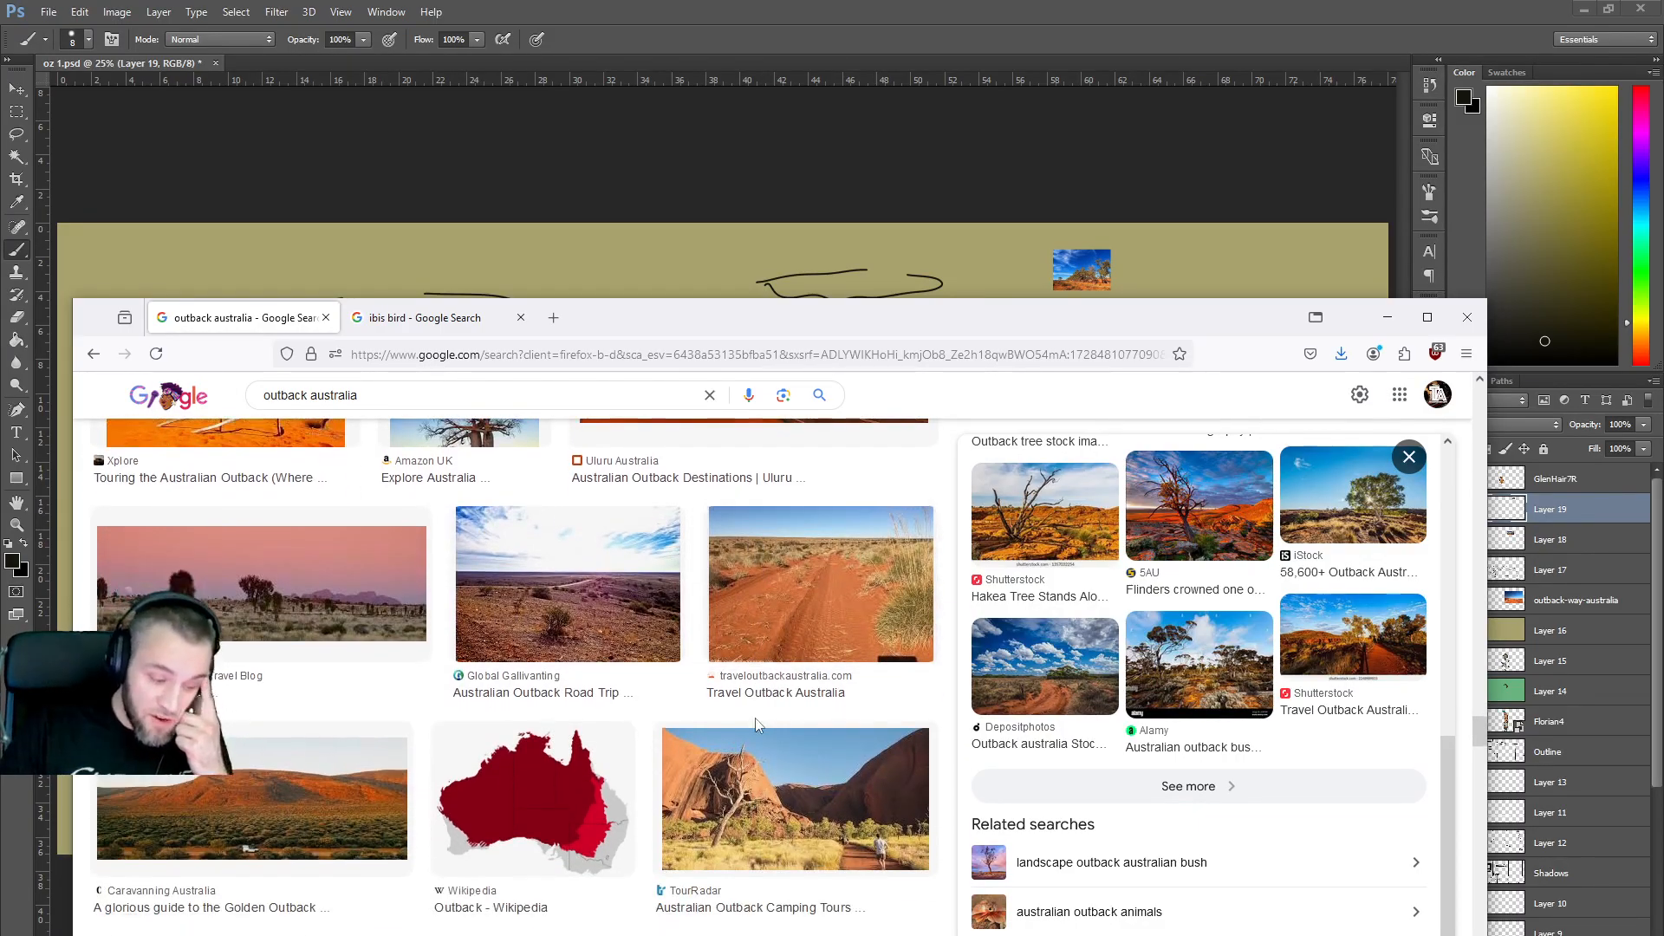
scroll(755, 724, down, 4)
scroll(760, 724, down, 1)
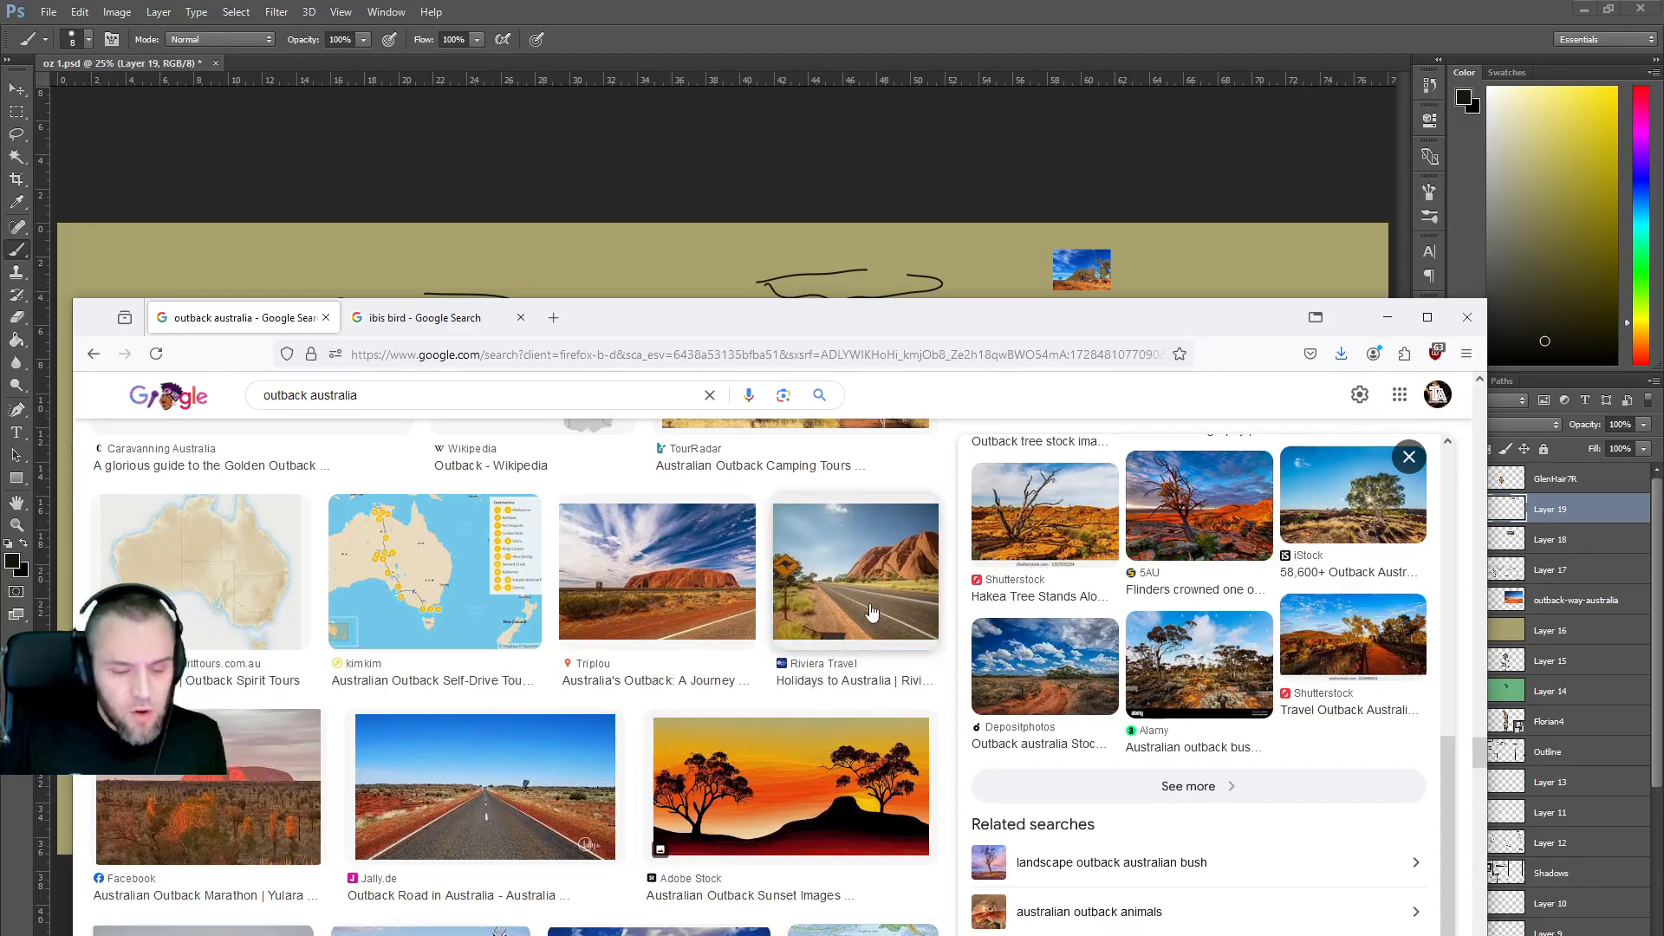
click(1387, 317)
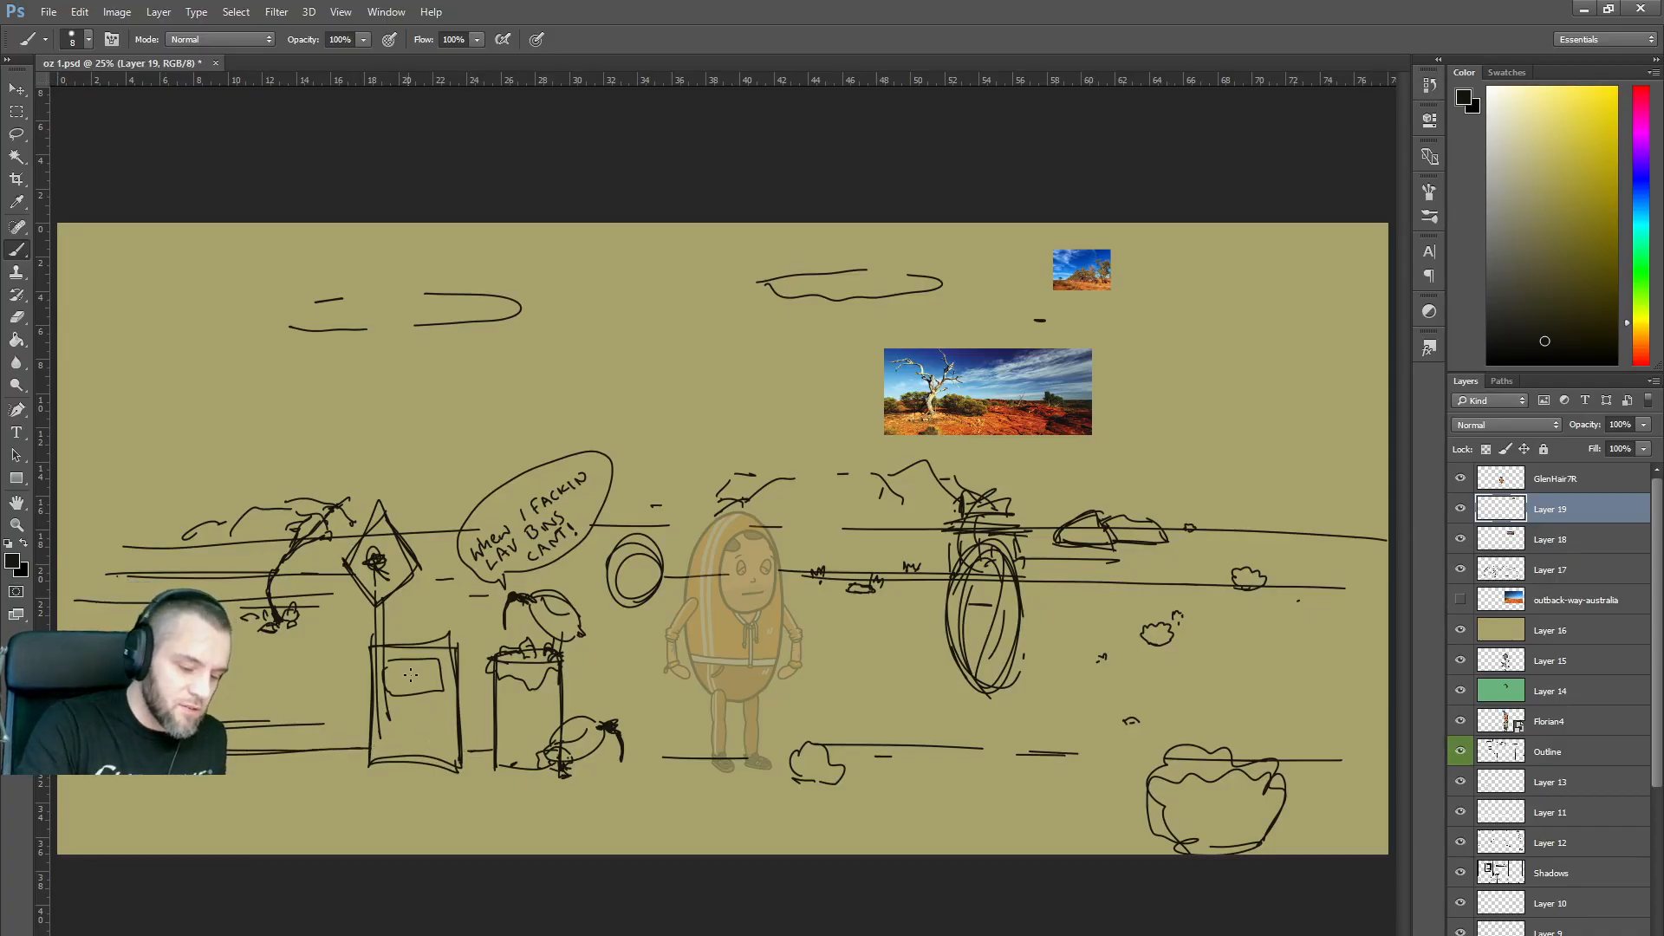
Draw a squiggle inside the left bin and horizontal ground strokes along the horizon toward the right bush.
drag(400, 698, 409, 739)
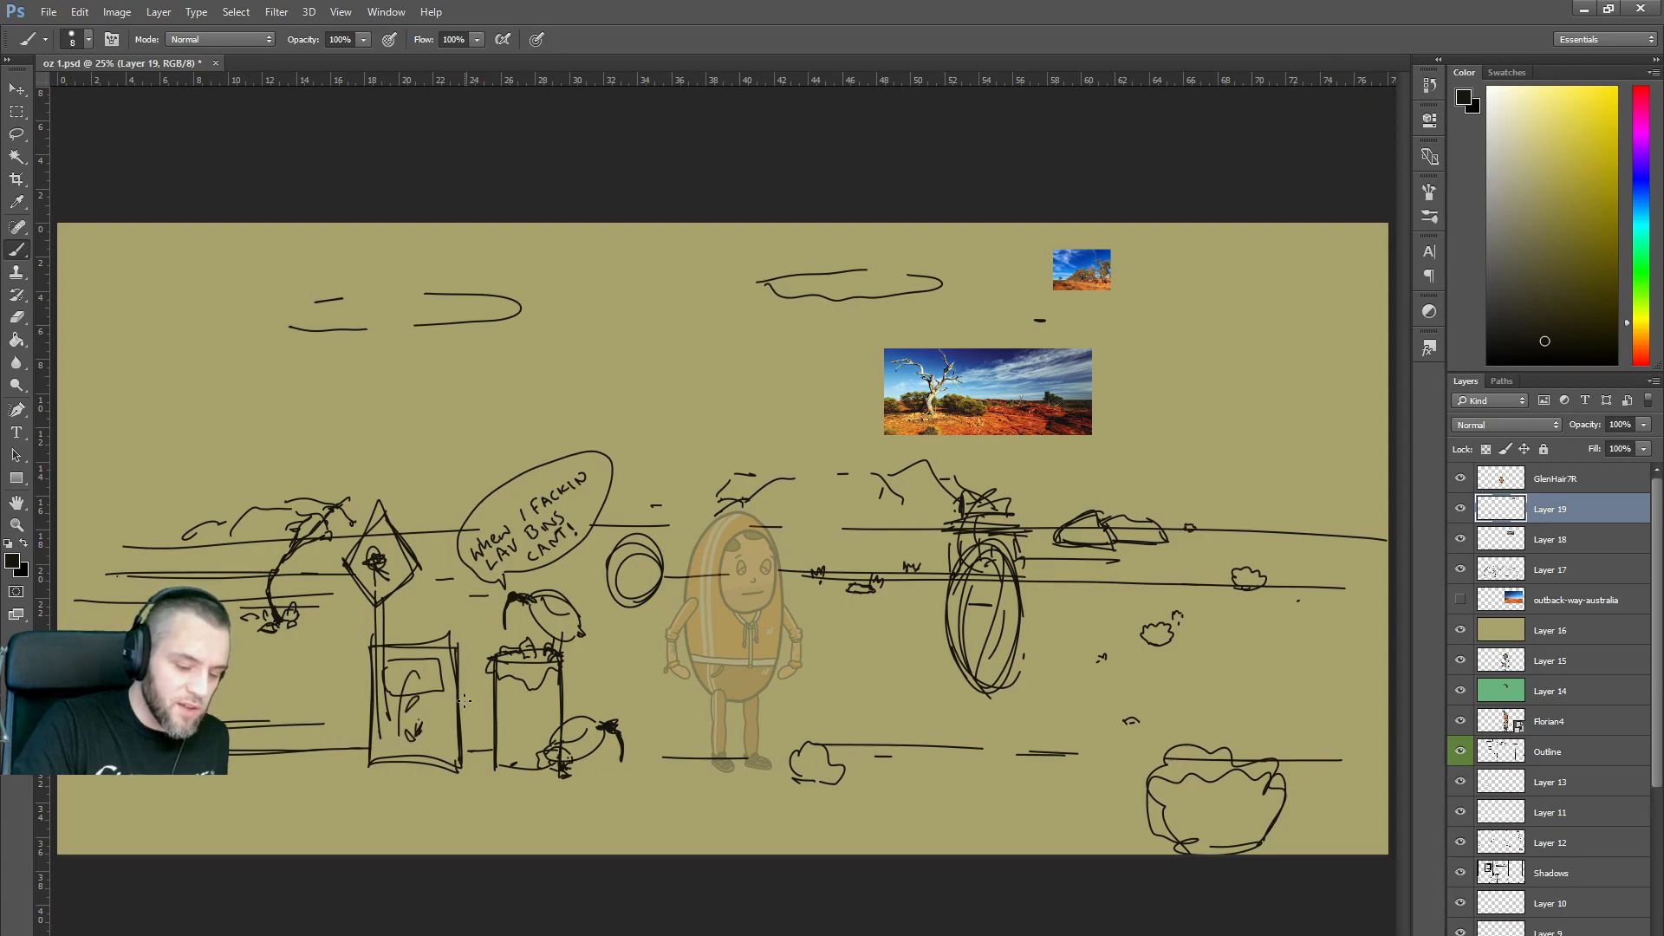
drag(674, 753, 1099, 745)
drag(1161, 746, 1349, 747)
drag(962, 761, 1355, 759)
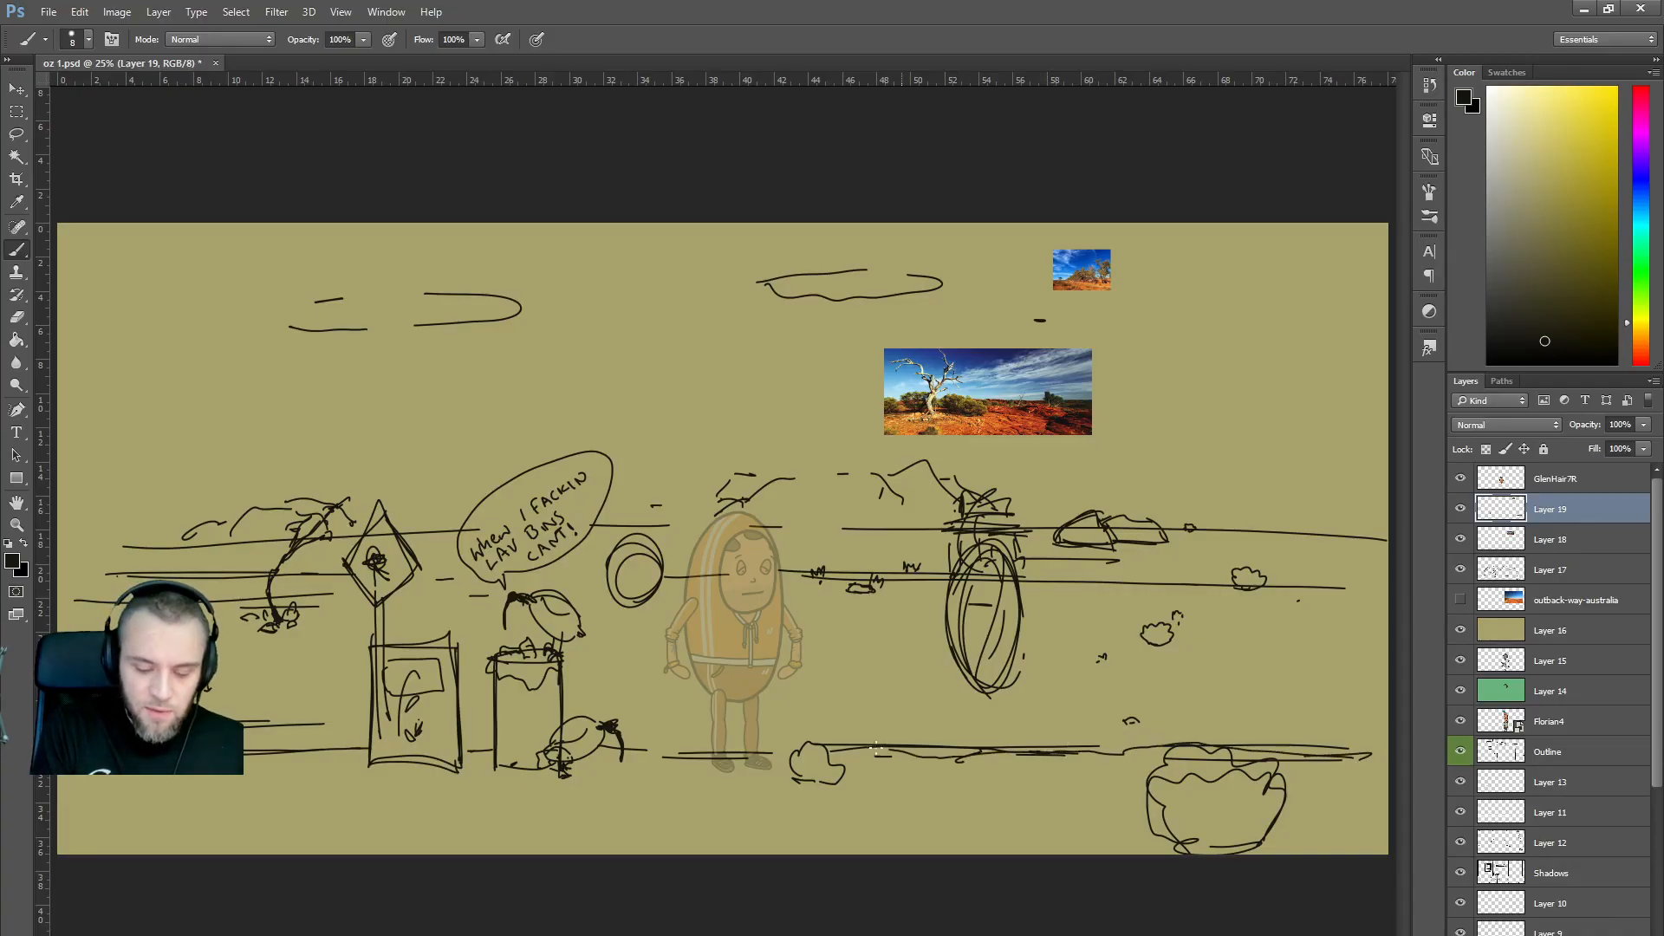
mouse_move(934, 836)
mouse_down()
mouse_move(1116, 837)
mouse_move(842, 837)
mouse_up()
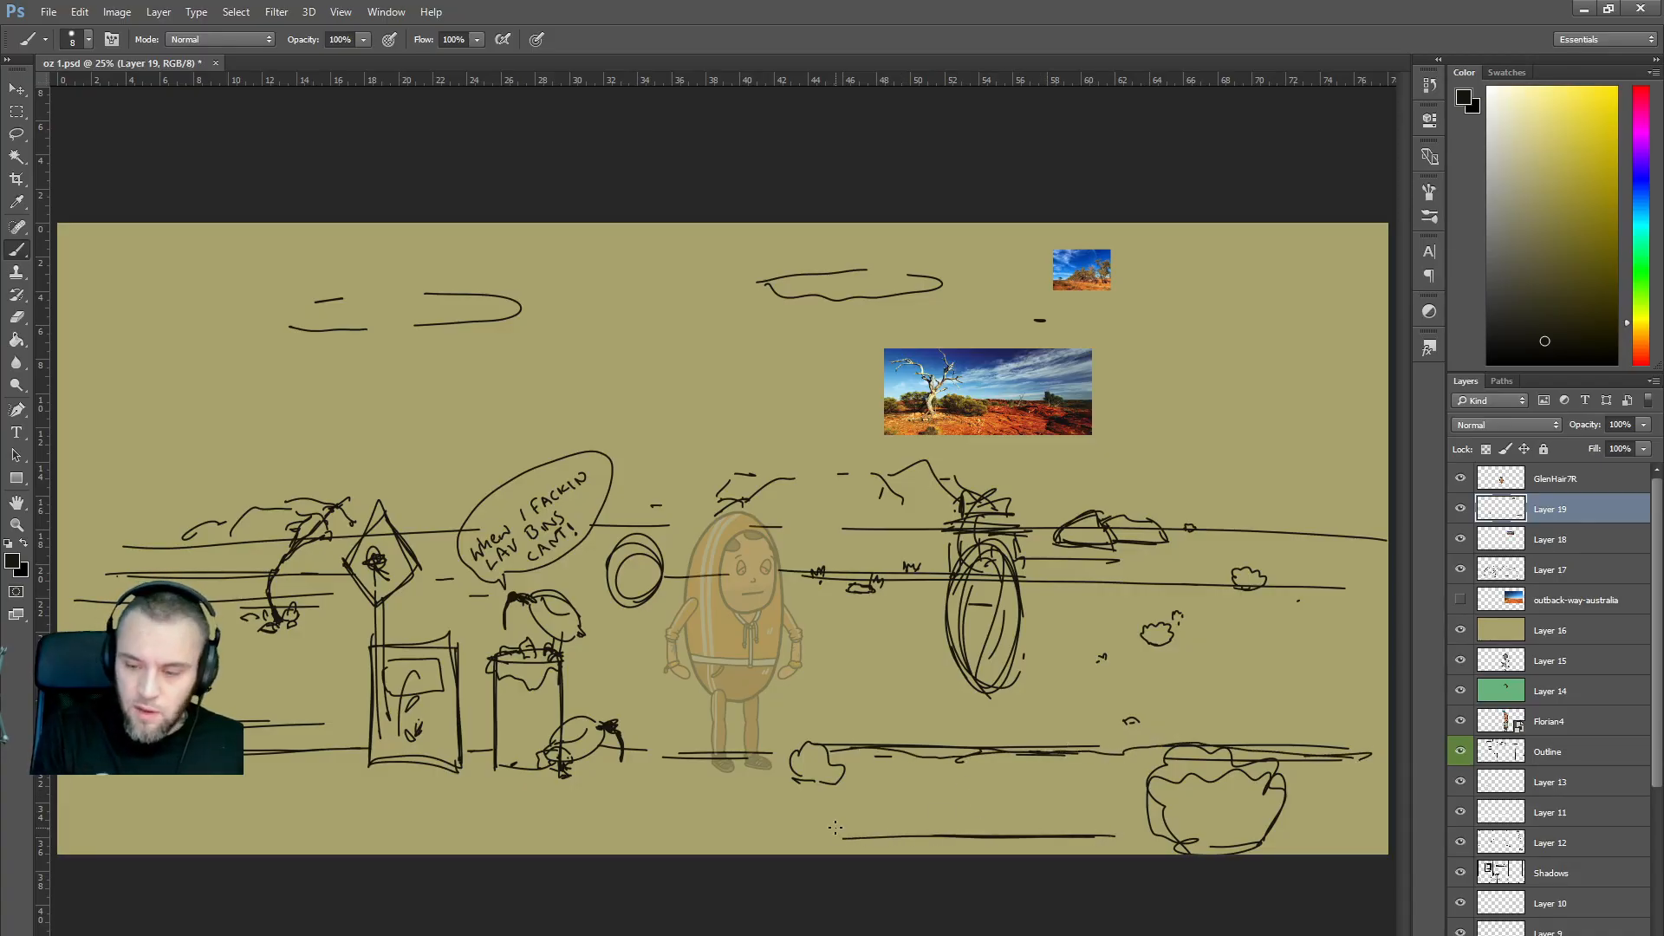
After checking the reference photos, add short horizontal lines along the canvas bottom, left to right.
key(alt+Tab)
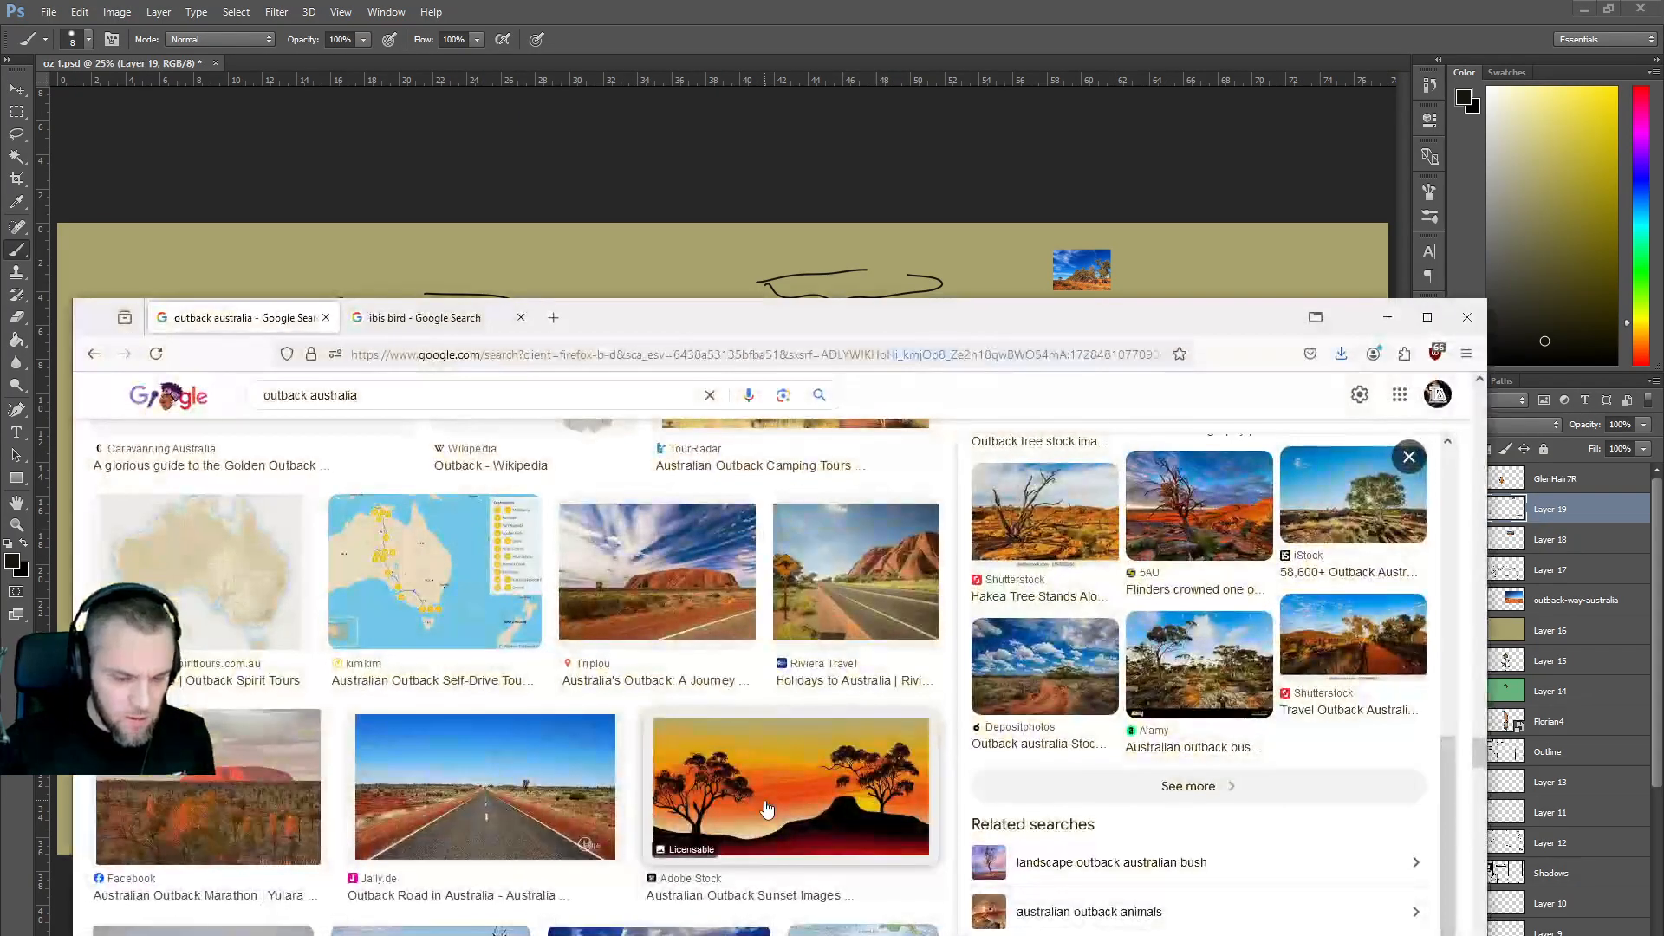
key(alt+Tab)
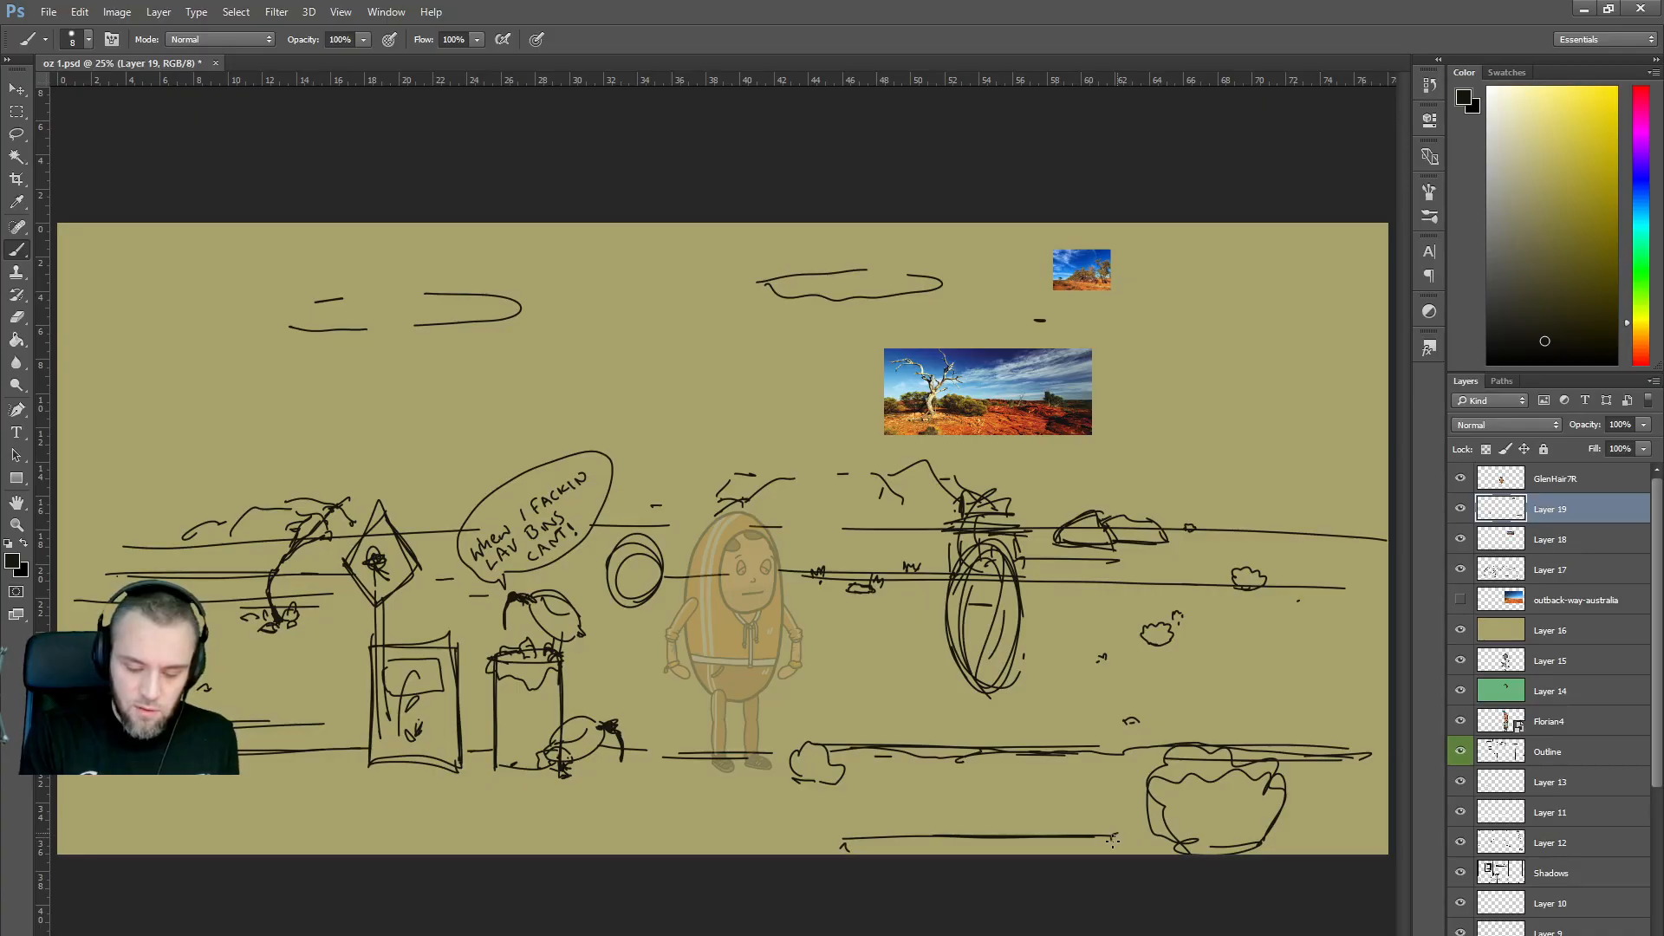
mouse_move(663, 850)
mouse_down()
mouse_move(437, 847)
mouse_move(661, 841)
mouse_up()
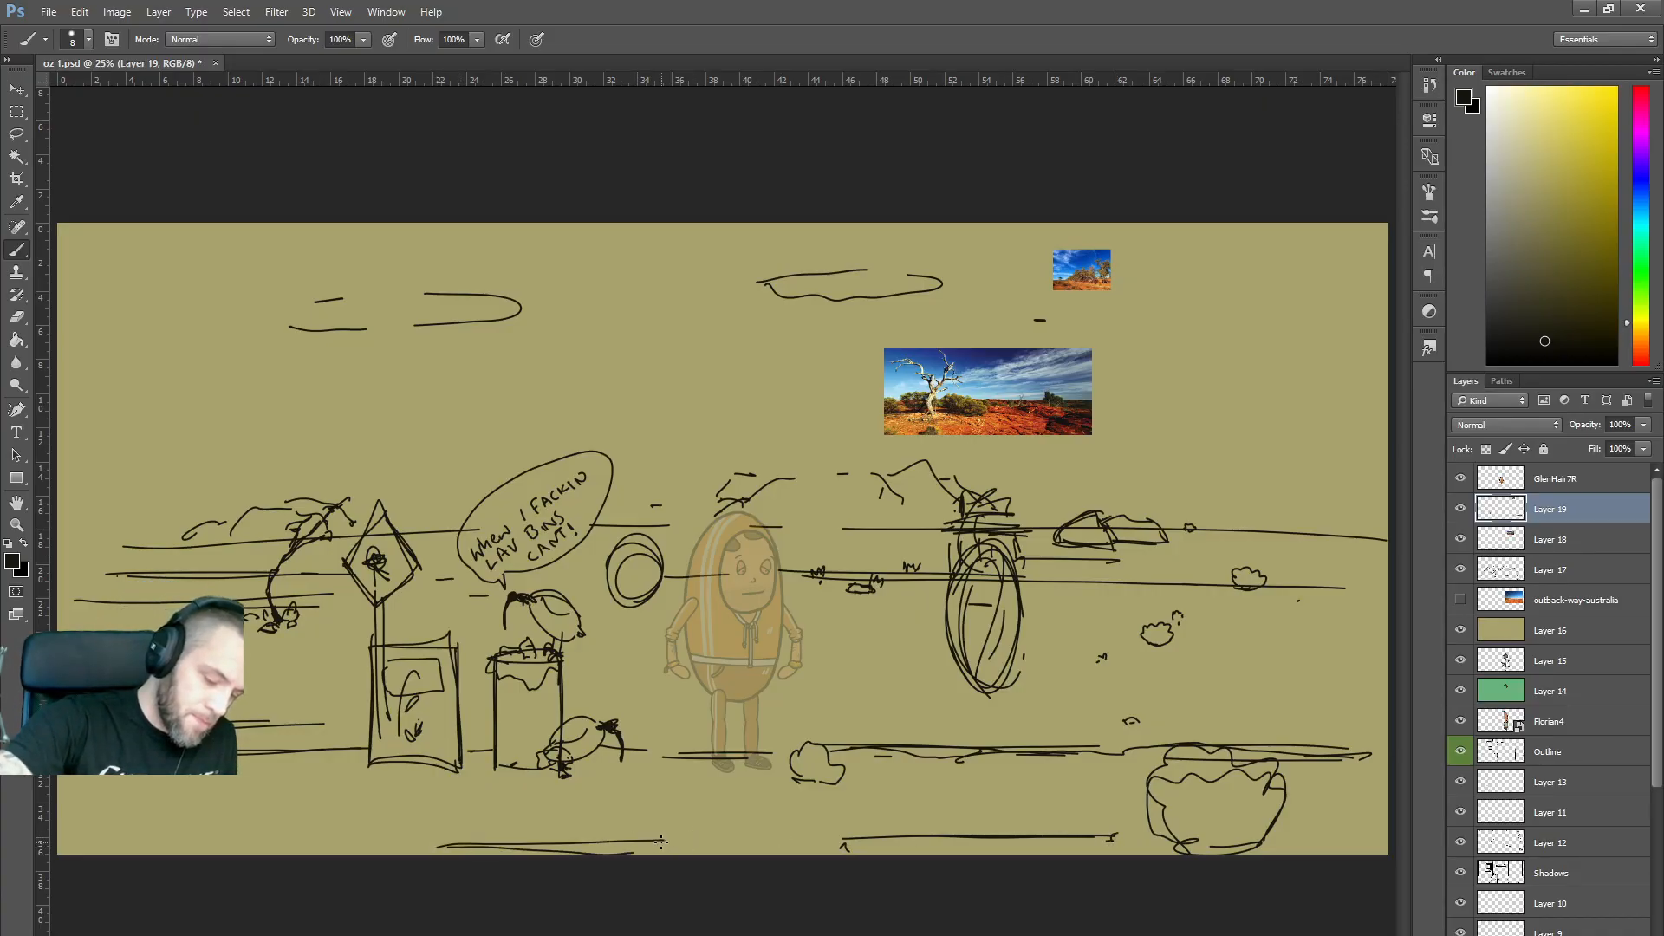
mouse_move(252, 849)
mouse_down()
mouse_move(108, 846)
mouse_move(340, 839)
mouse_up()
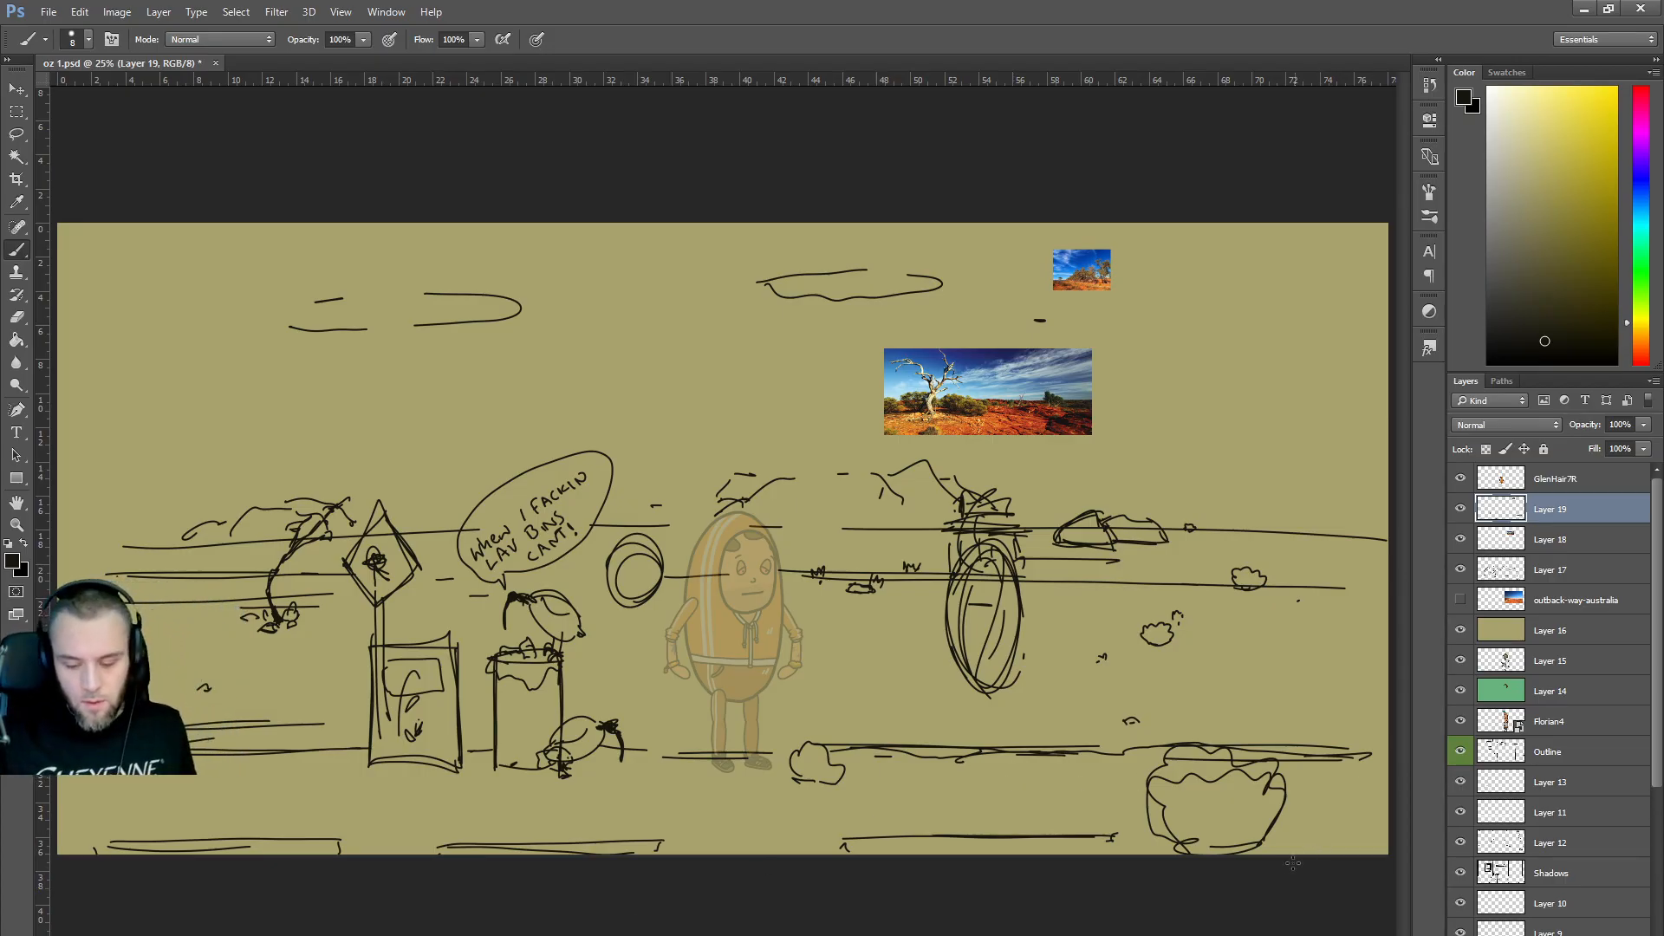
drag(1291, 853, 1389, 840)
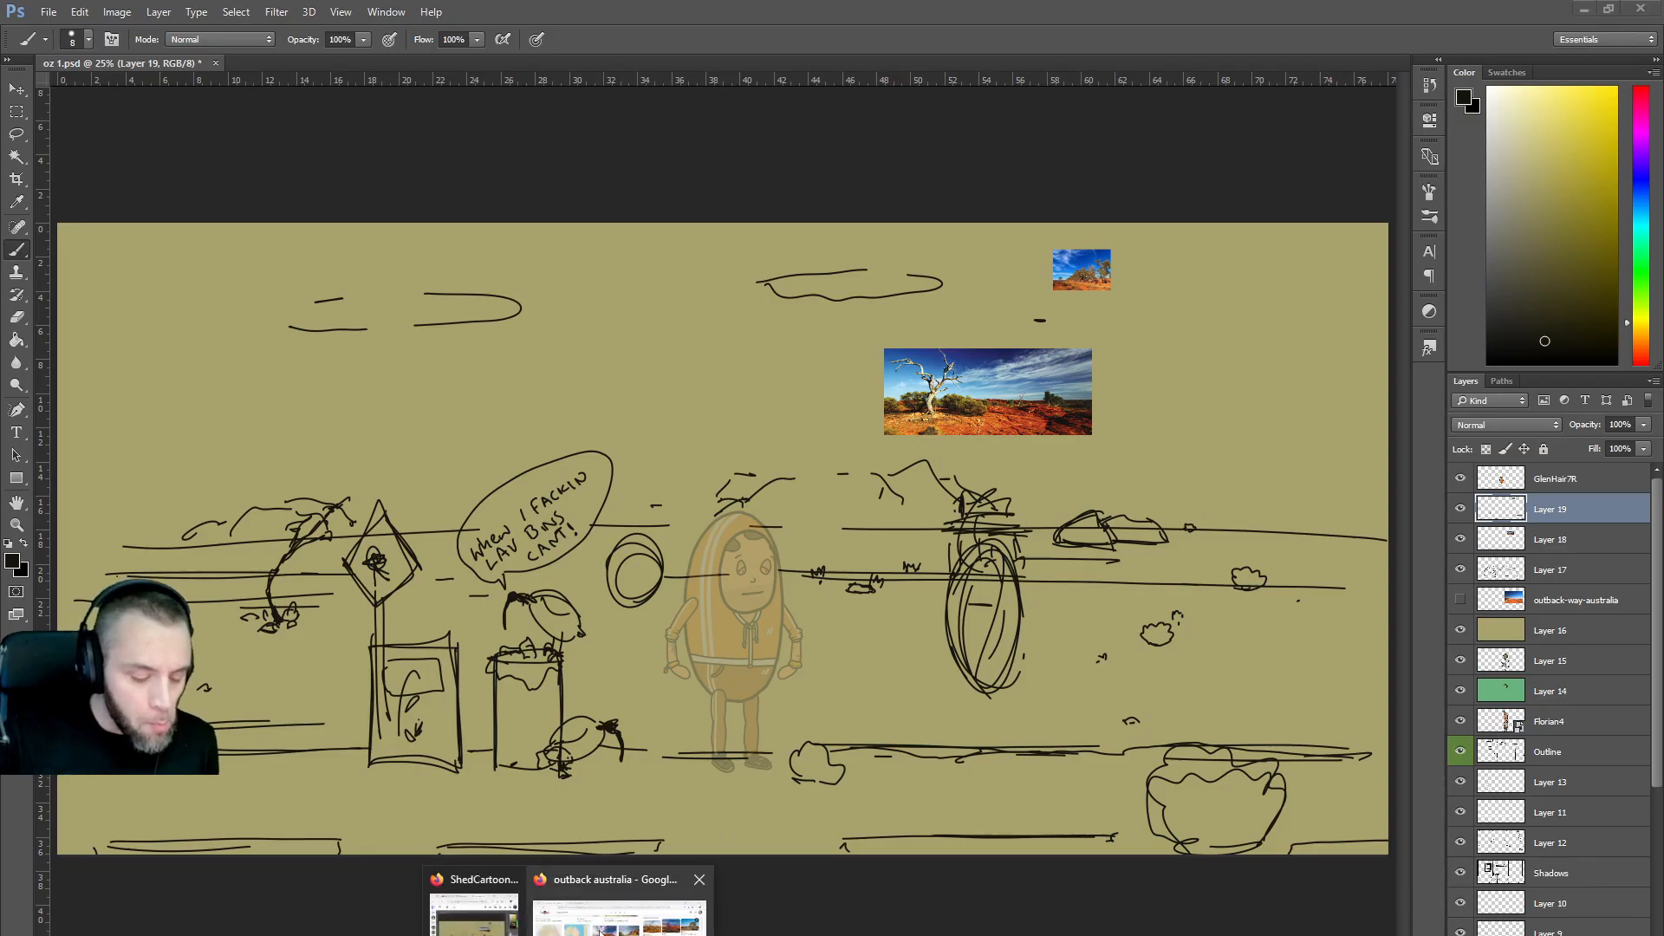
click(663, 909)
scroll(791, 713, down, 2)
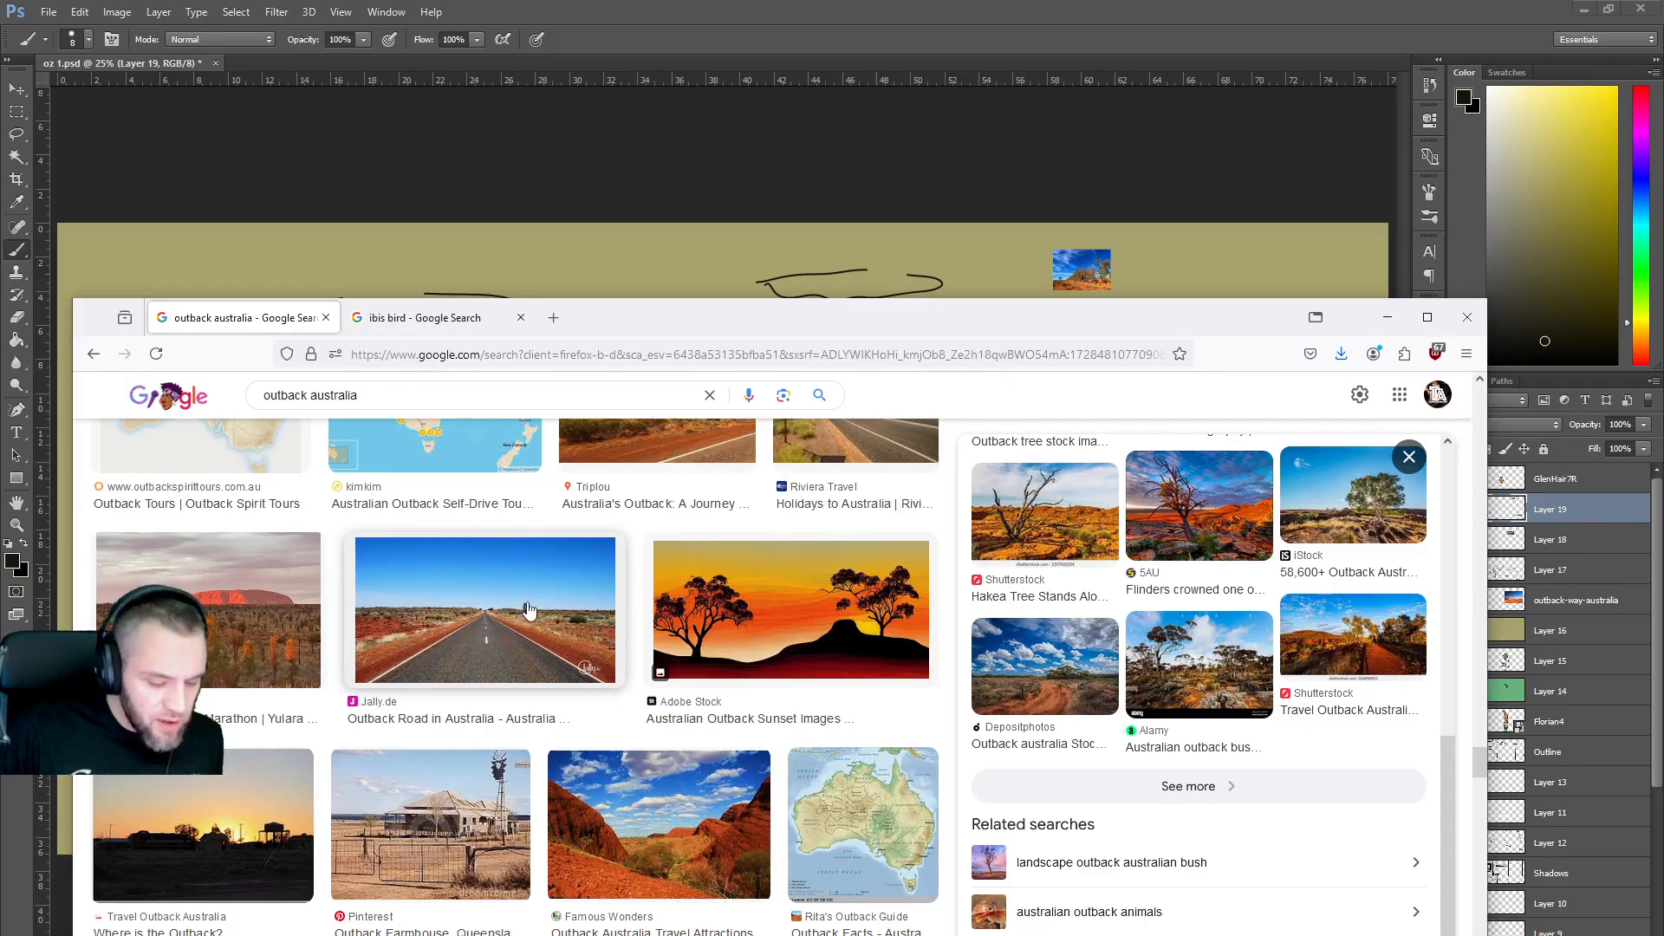
mouse_move(807, 317)
mouse_down()
mouse_move(845, 770)
mouse_move(762, 897)
mouse_move(737, 321)
mouse_move(813, 194)
mouse_move(873, 179)
mouse_up()
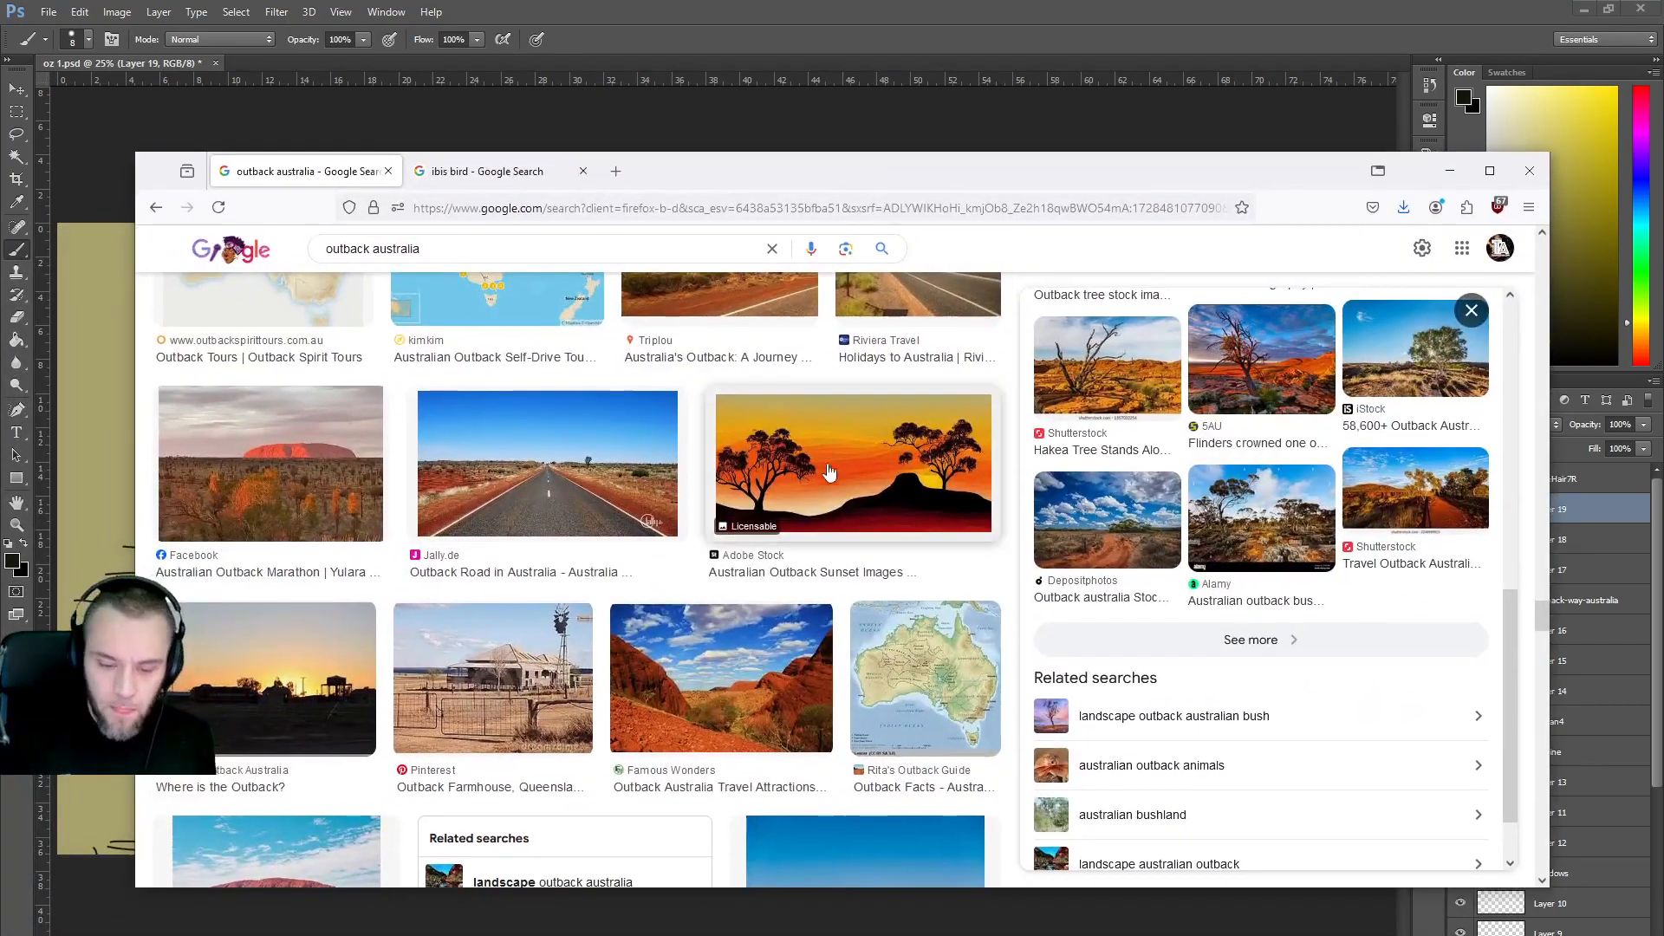
scroll(828, 501, down, 2)
scroll(828, 501, down, 4)
scroll(706, 528, down, 2)
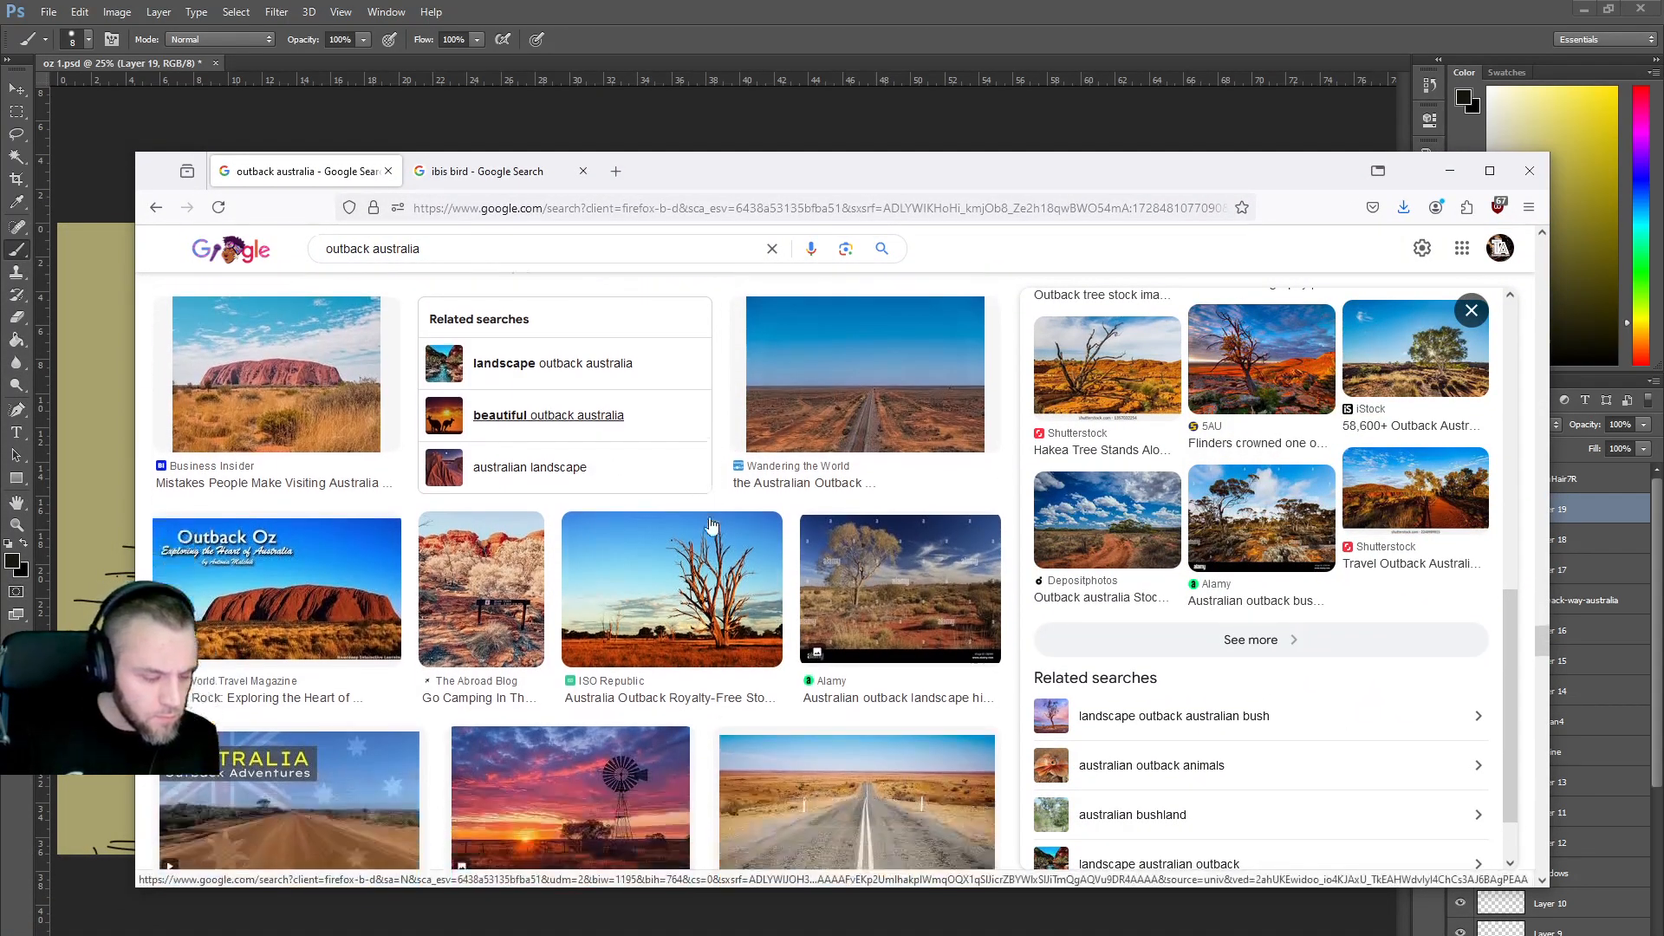
scroll(706, 527, down, 1)
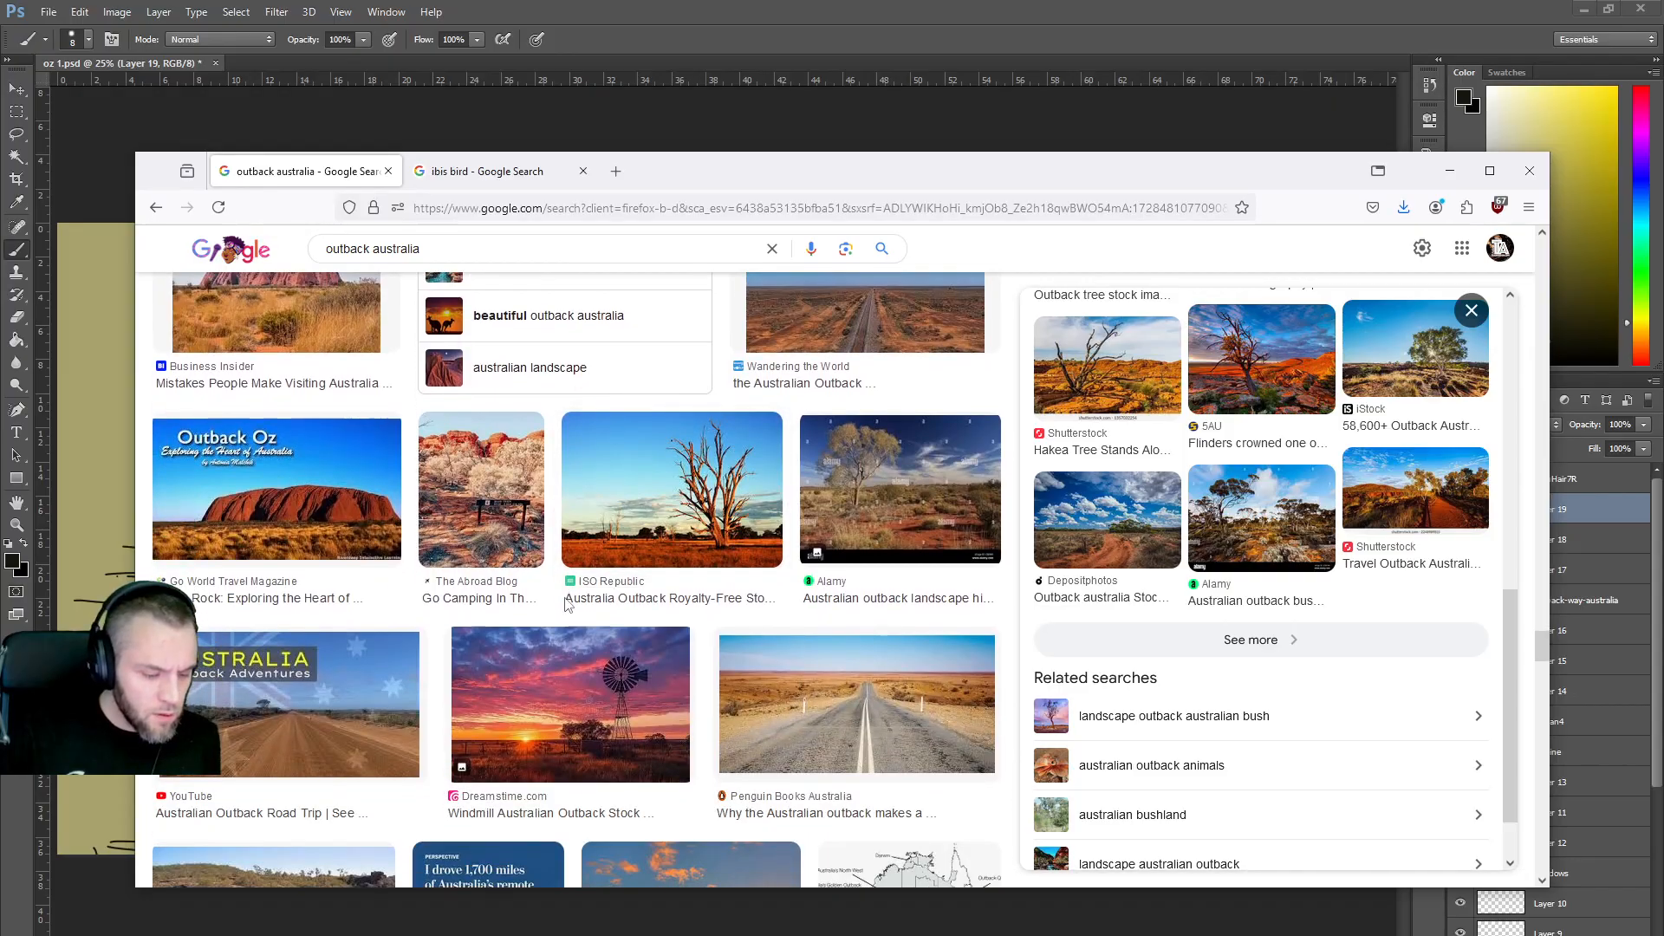
click(639, 720)
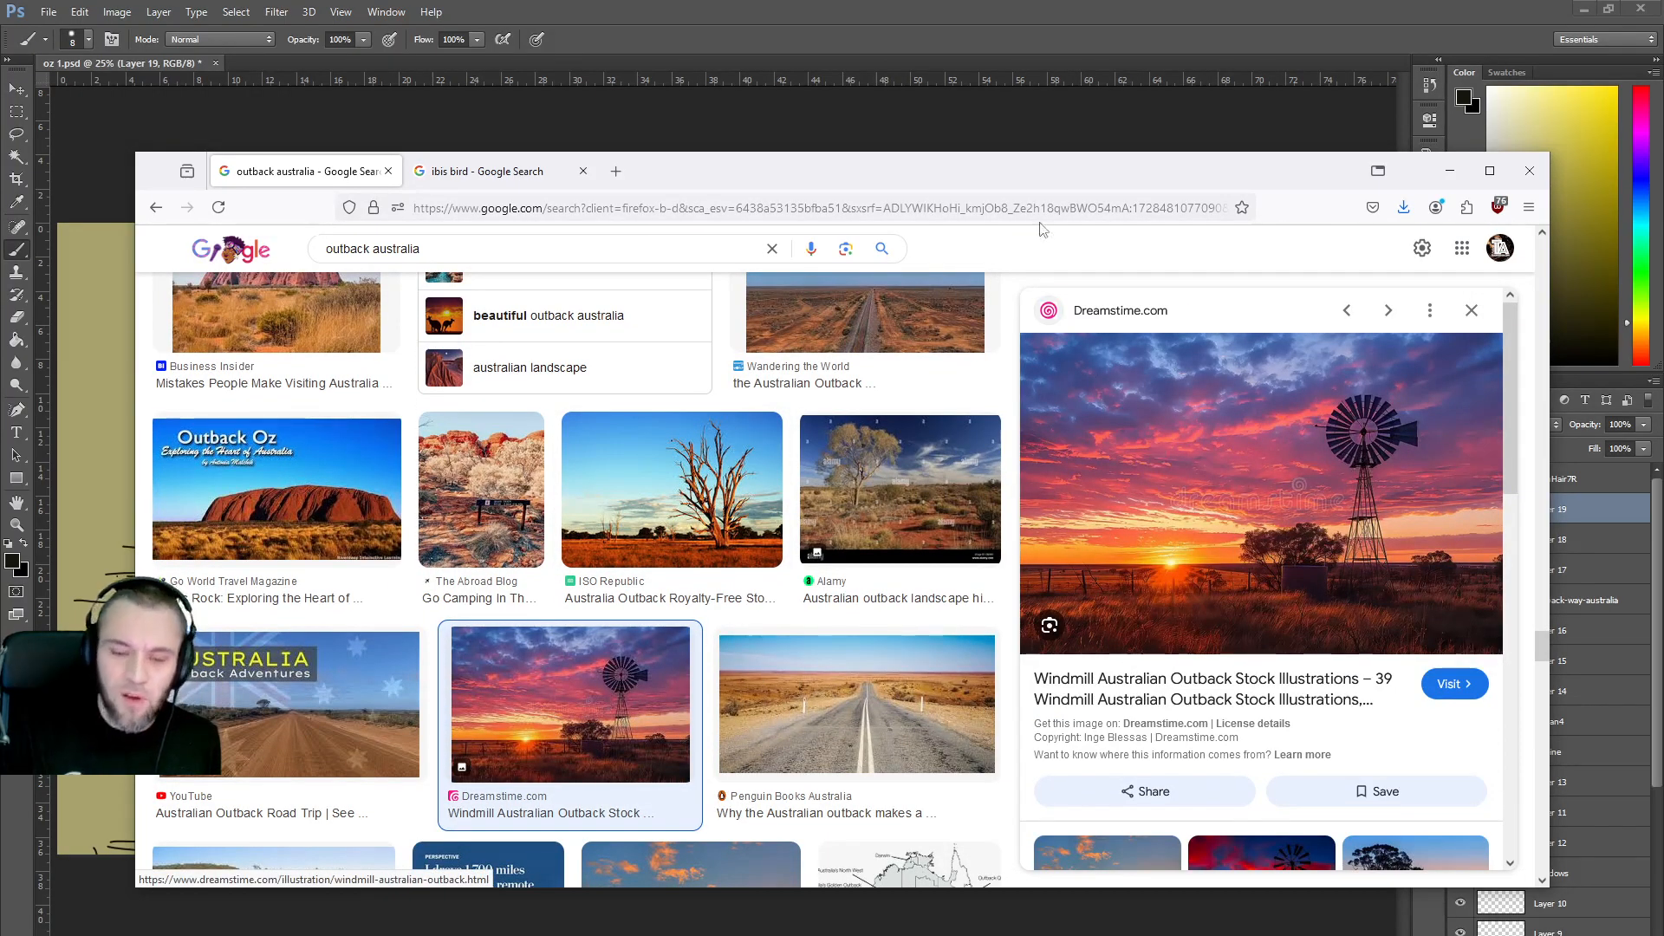
drag(1035, 171, 1036, 375)
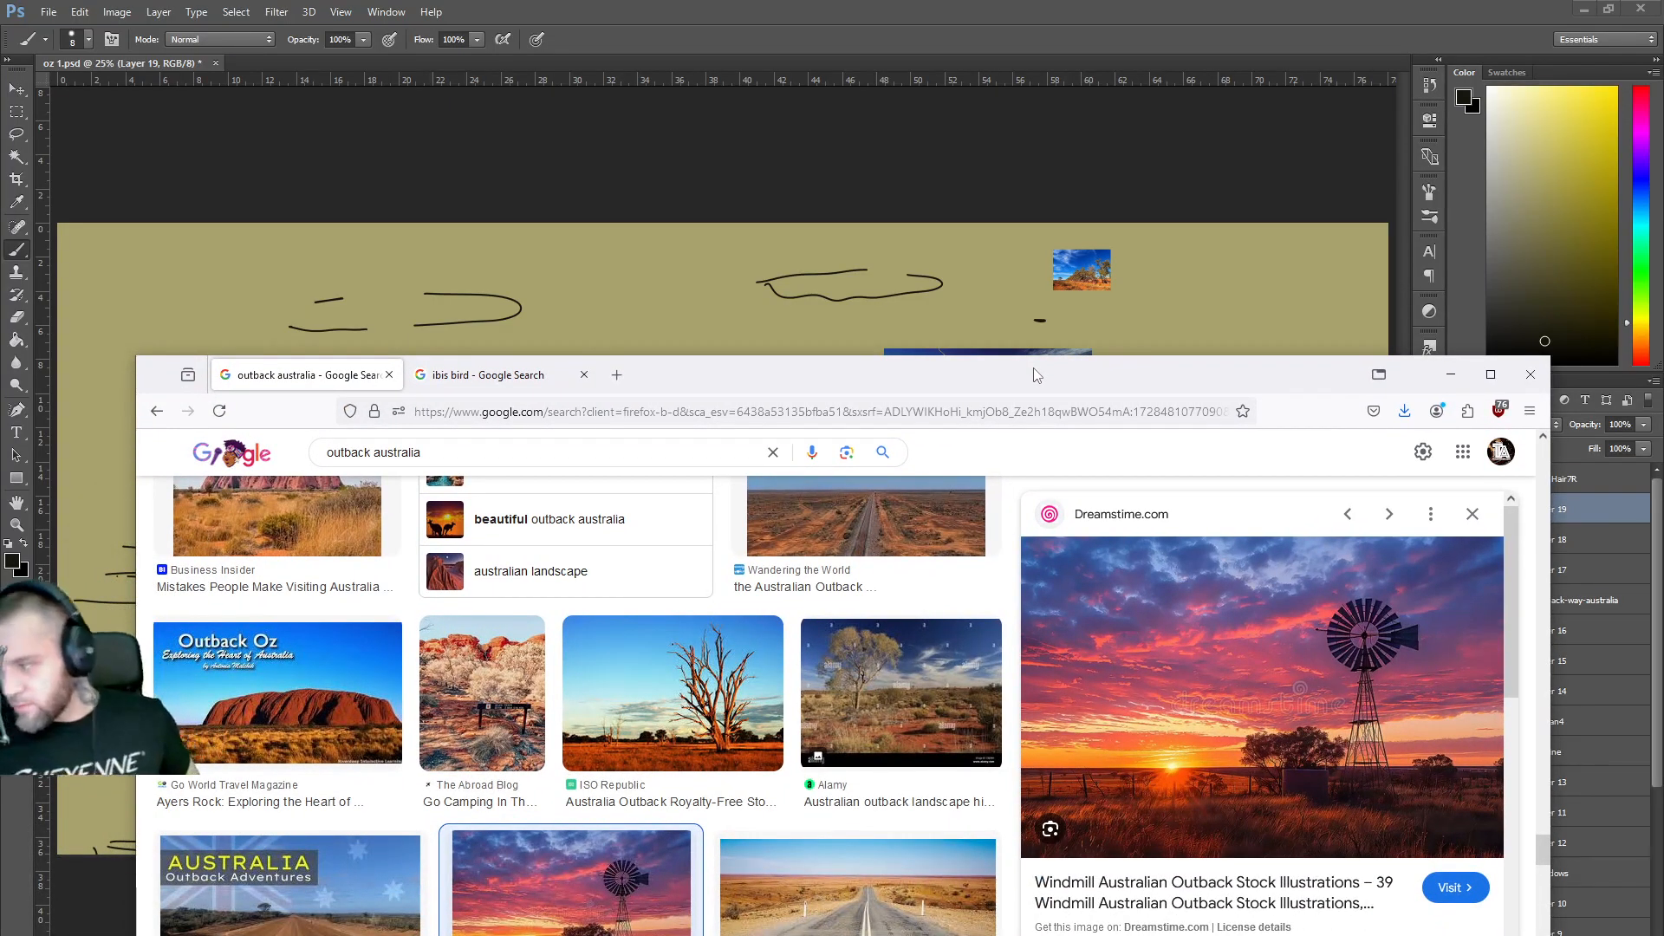
key(alt+Tab)
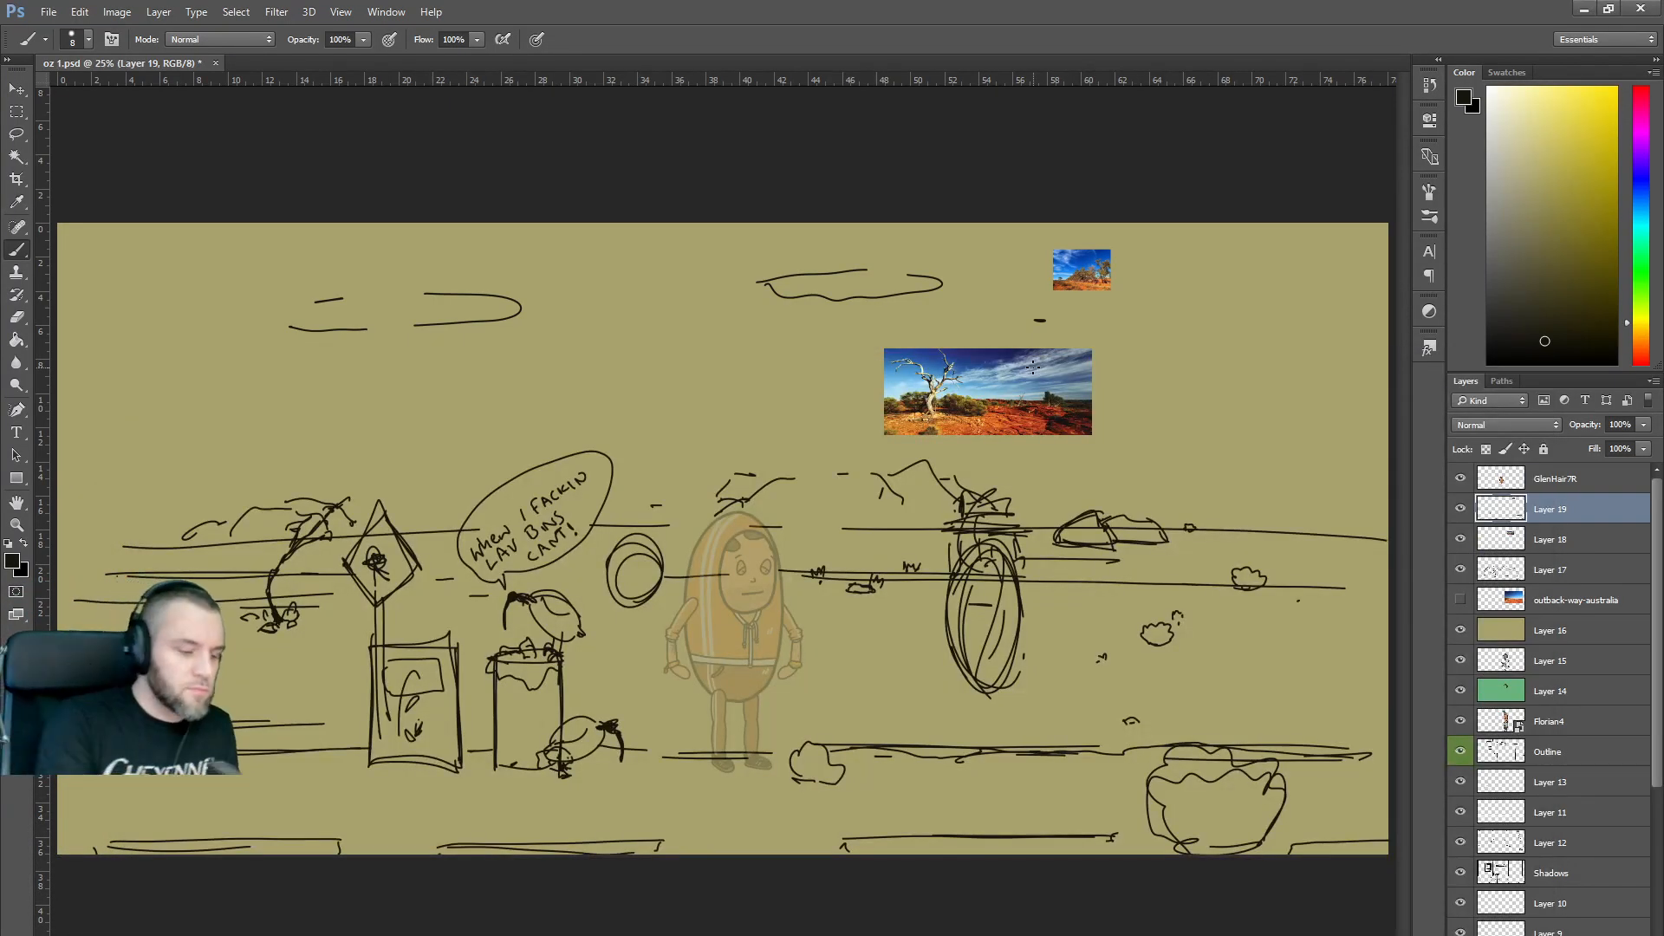
Draw a tall windmill tower with a centre line and round head right of the rocks.
mouse_move(1257, 544)
mouse_down()
mouse_move(1265, 469)
mouse_move(1280, 538)
mouse_up()
drag(1267, 469, 1266, 534)
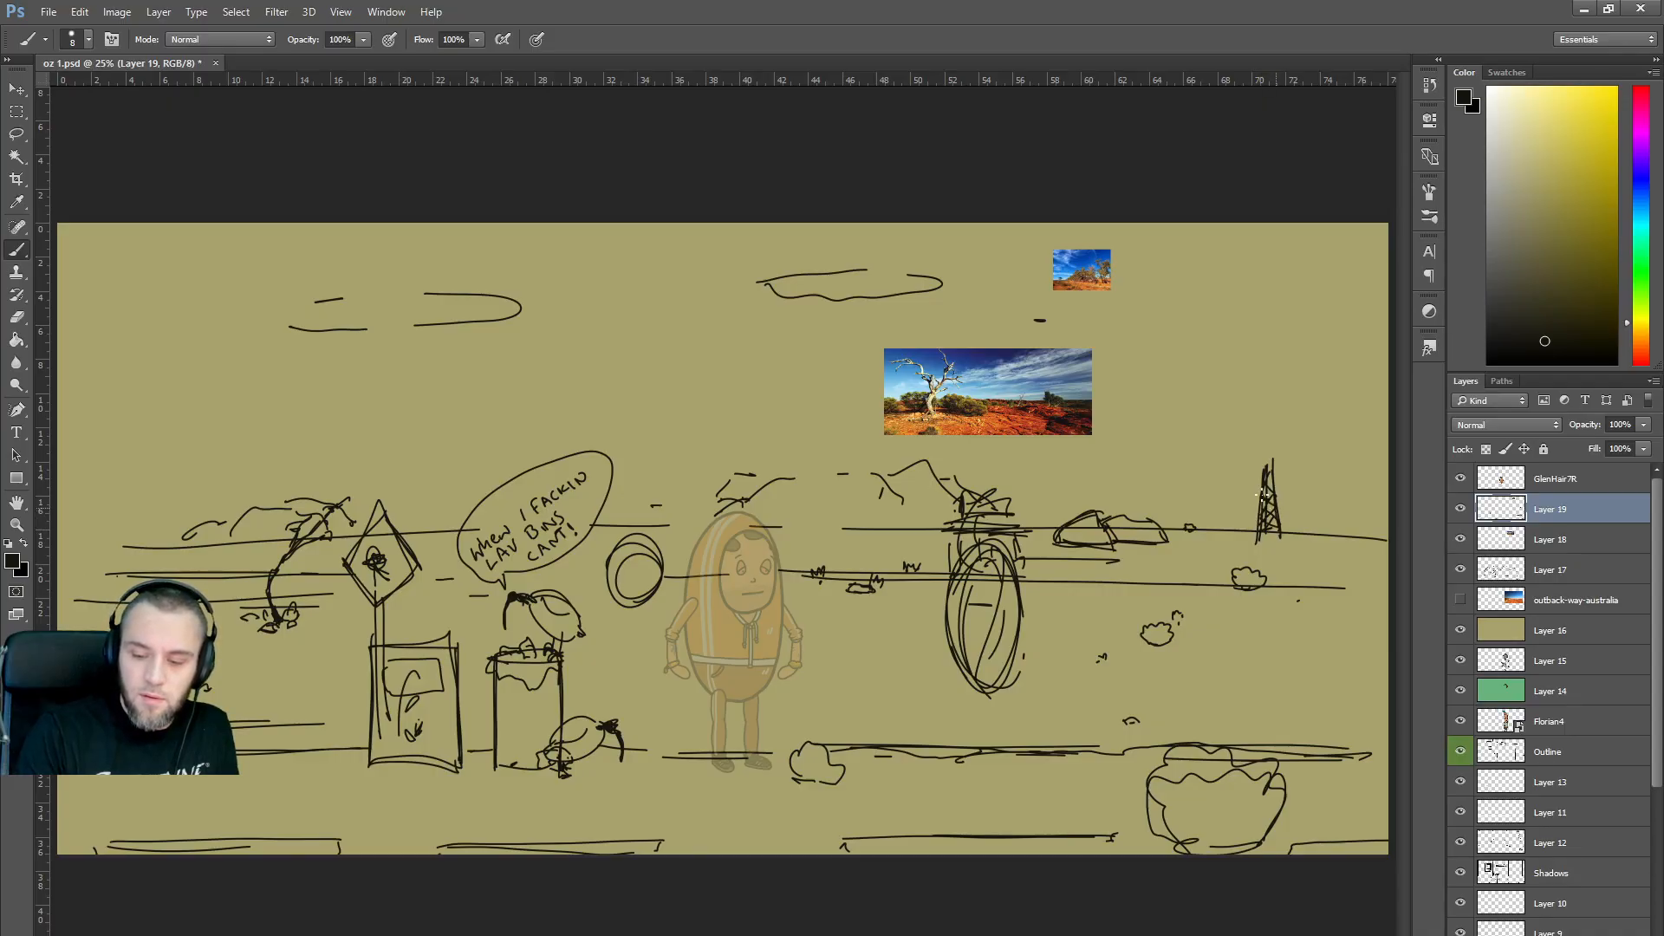
mouse_move(1261, 461)
mouse_down()
mouse_move(1271, 433)
mouse_move(1252, 444)
mouse_up()
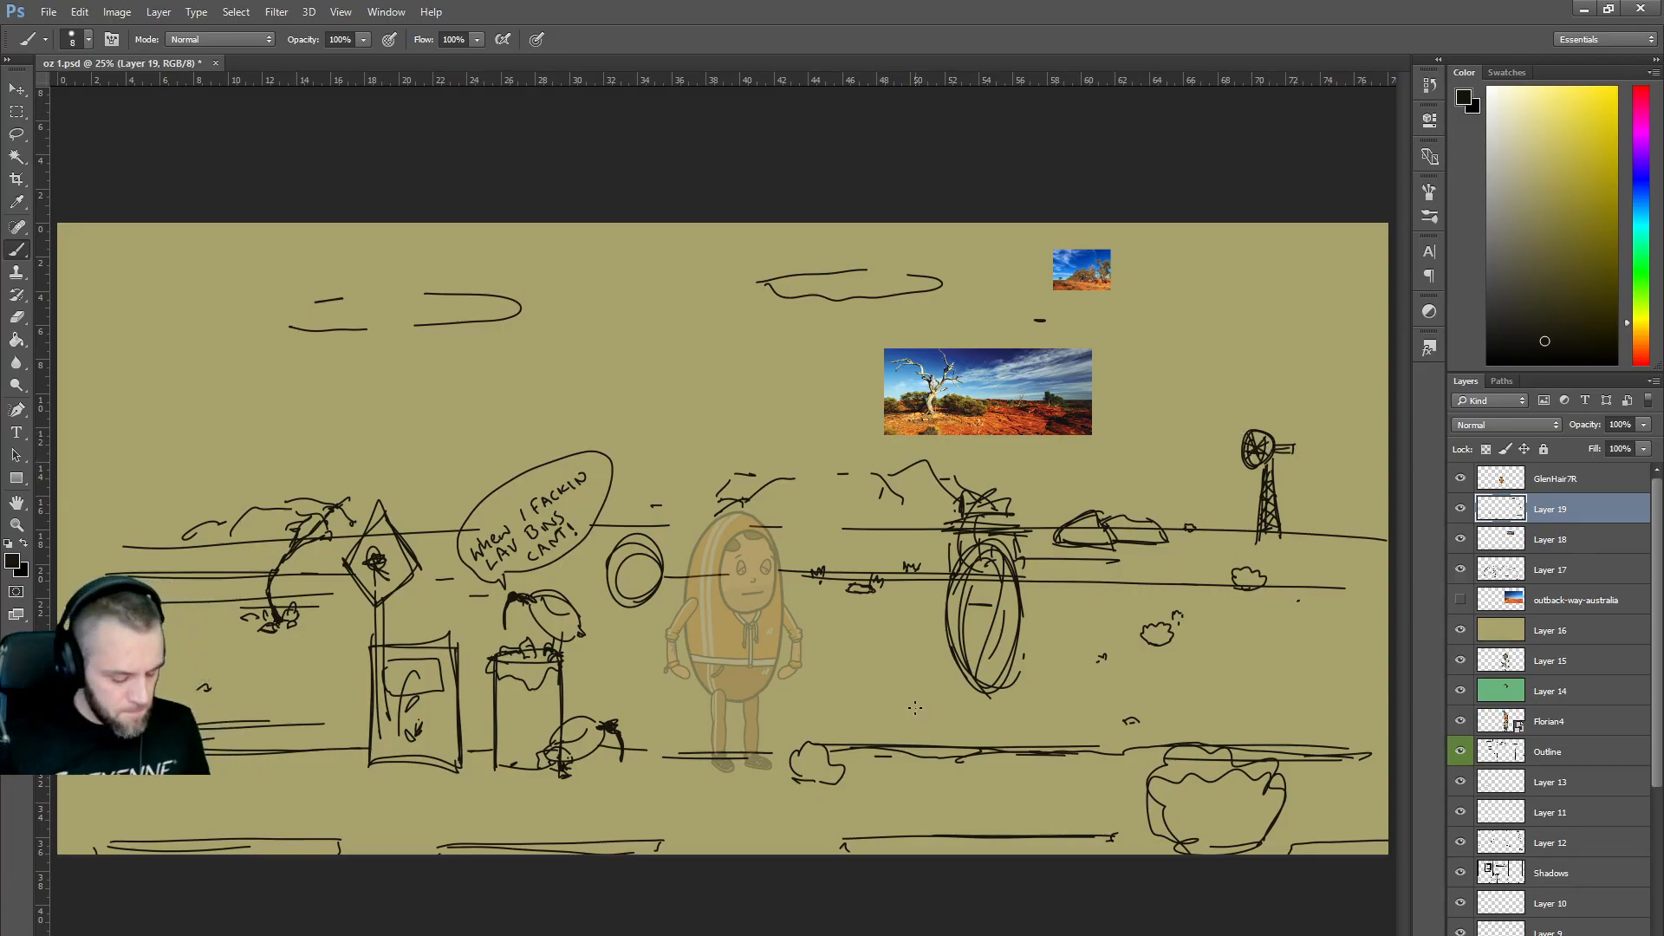
Flip between the outback reference images and the sketch, ending on the Google Images results.
key(alt+Tab)
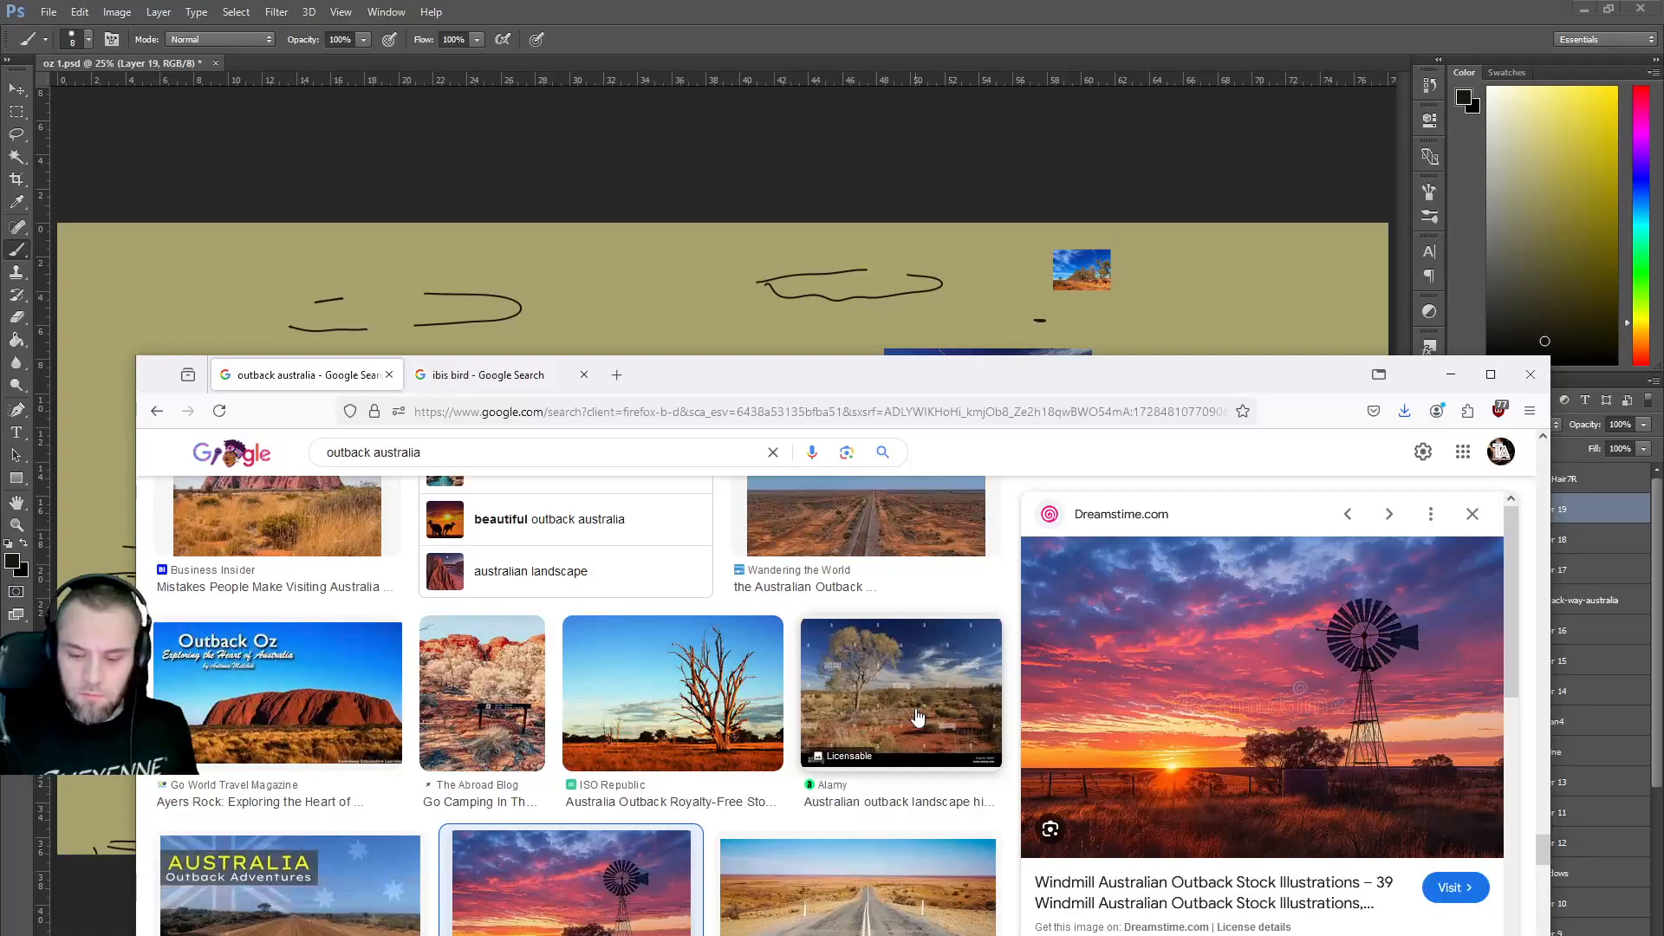
key(alt+Tab)
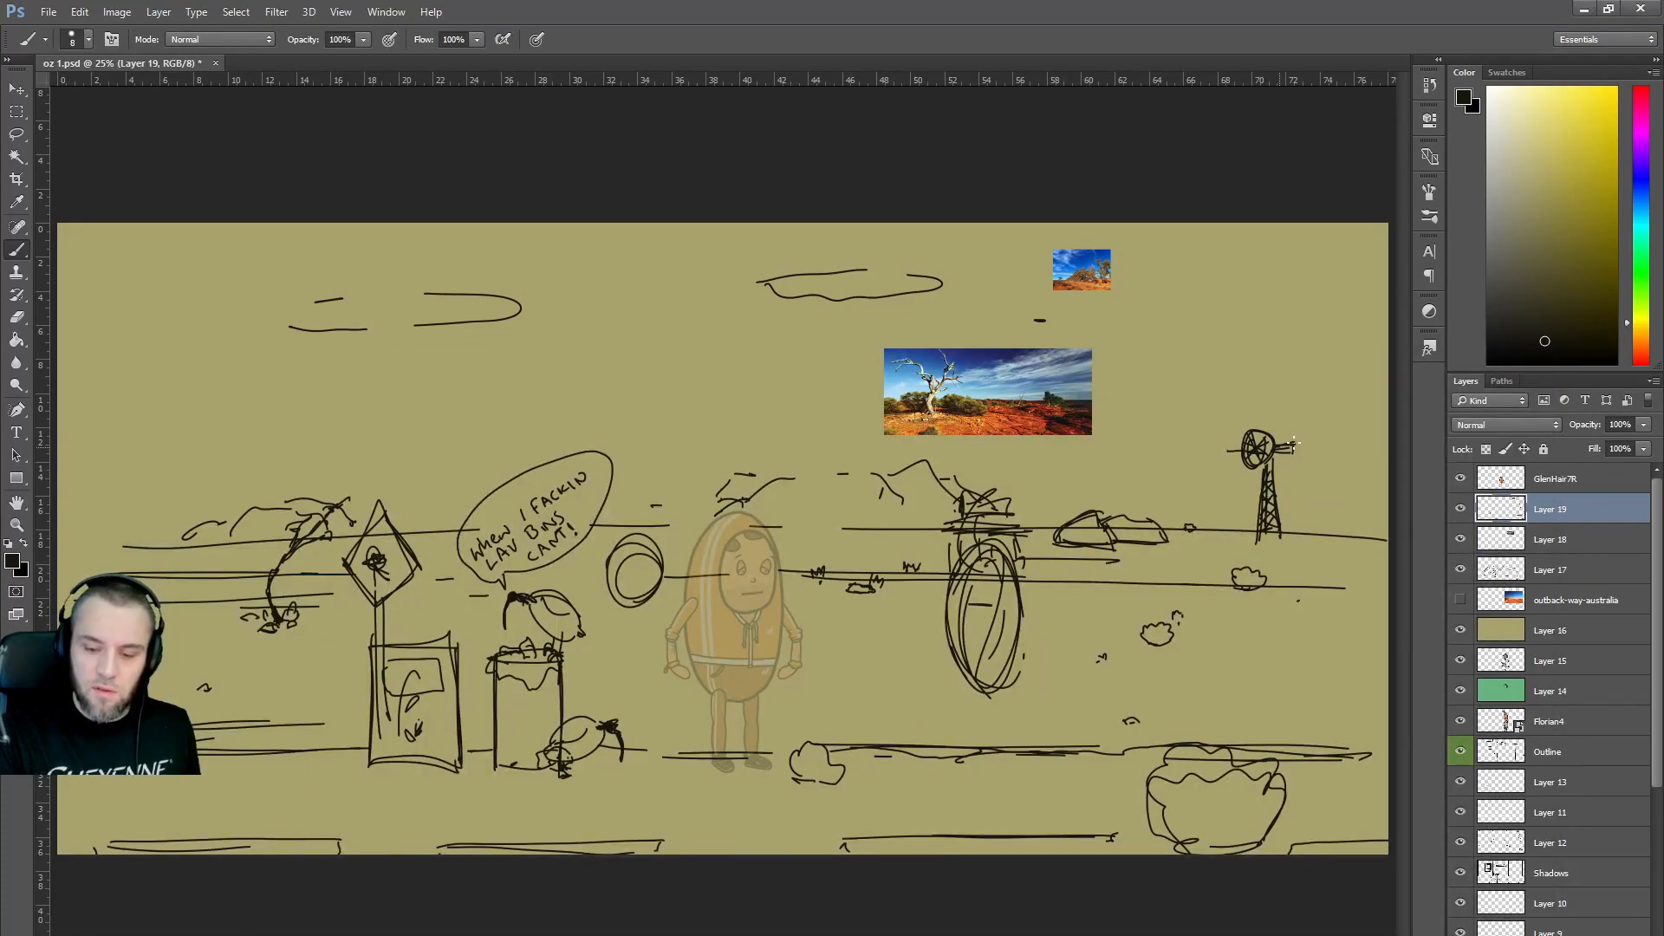
key(alt+Tab)
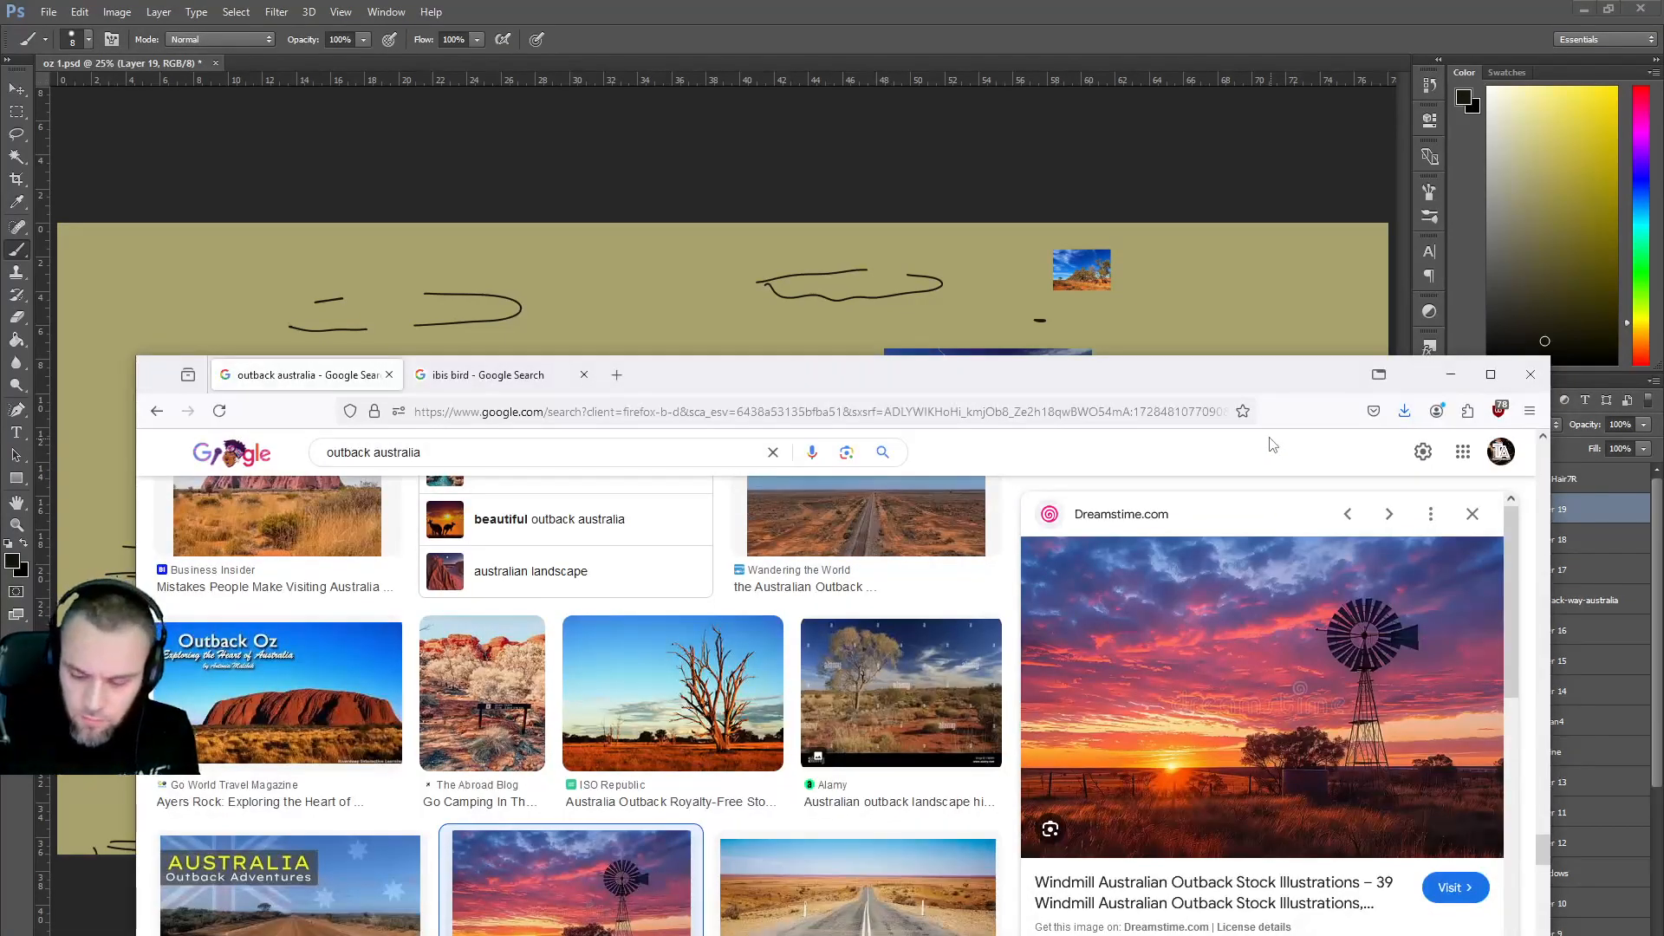
key(alt+Tab)
key(alt+Tab)
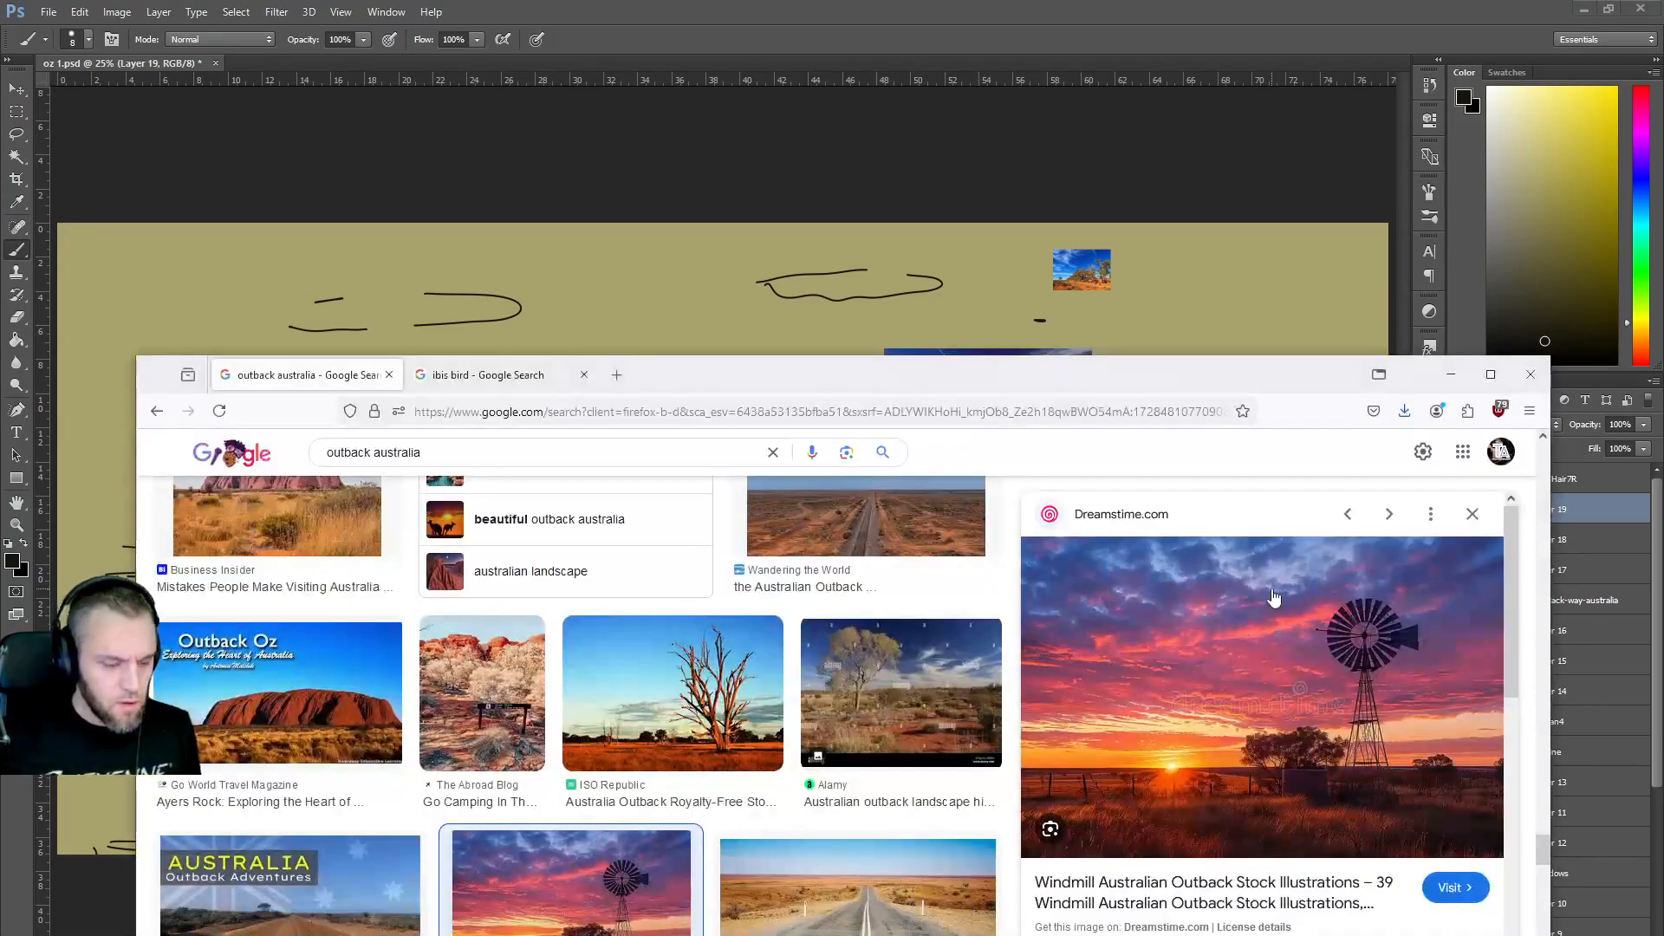
Scroll down the results and preview the Washington Post outback photo.
scroll(871, 676, down, 2)
scroll(865, 668, down, 3)
scroll(864, 665, down, 2)
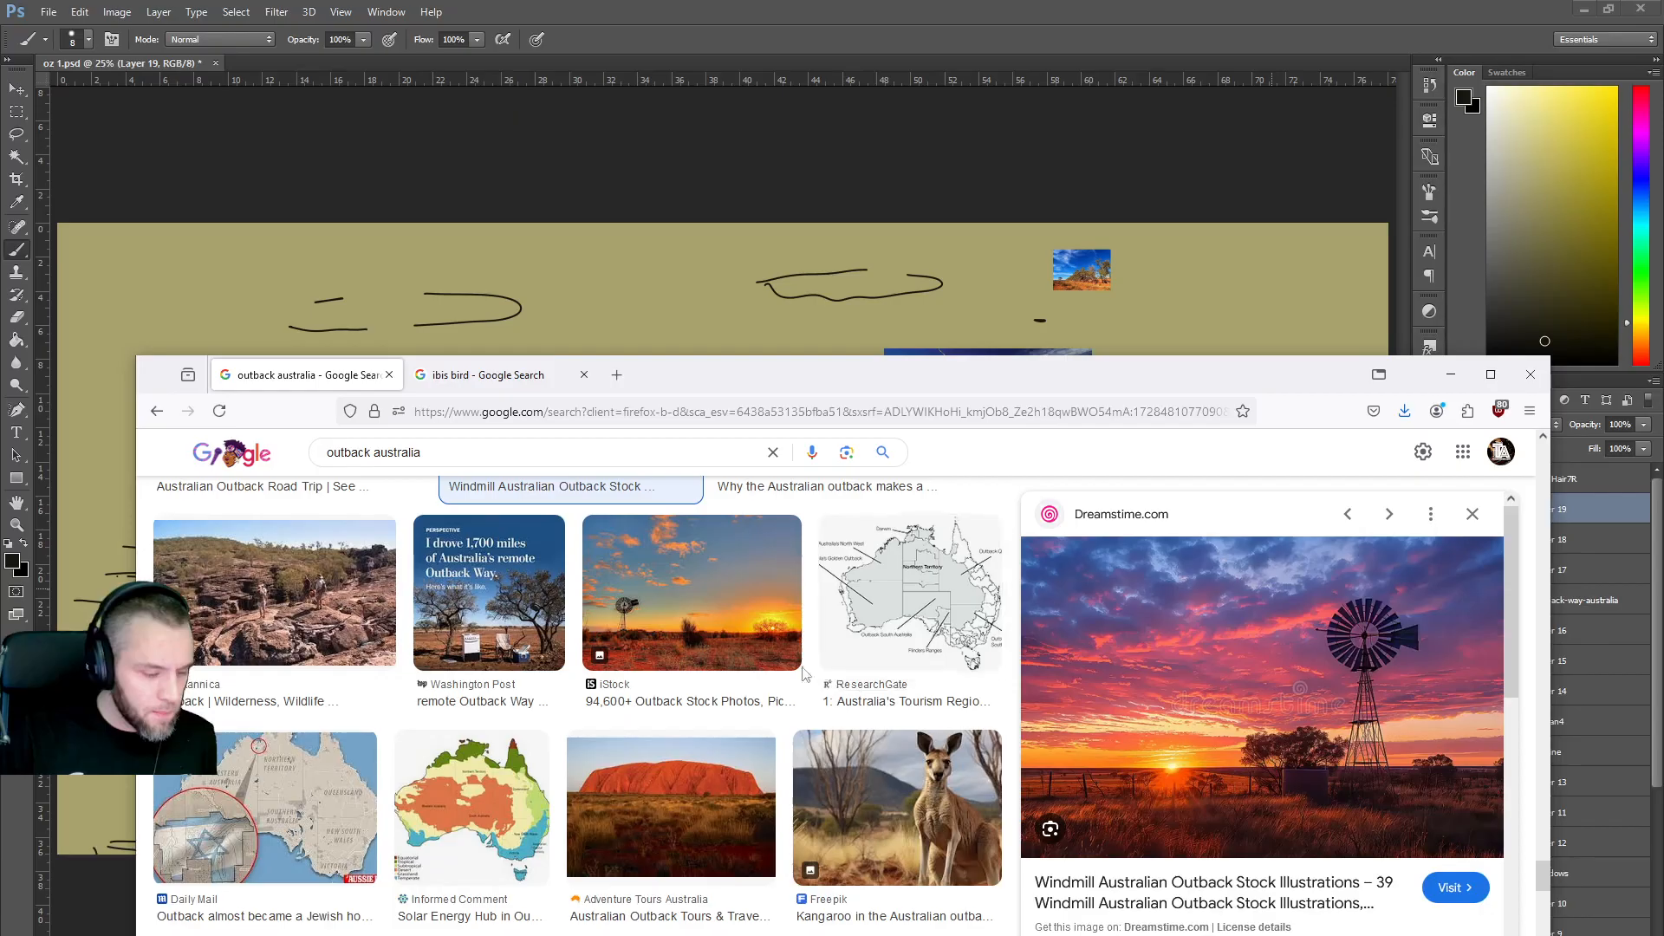
click(500, 643)
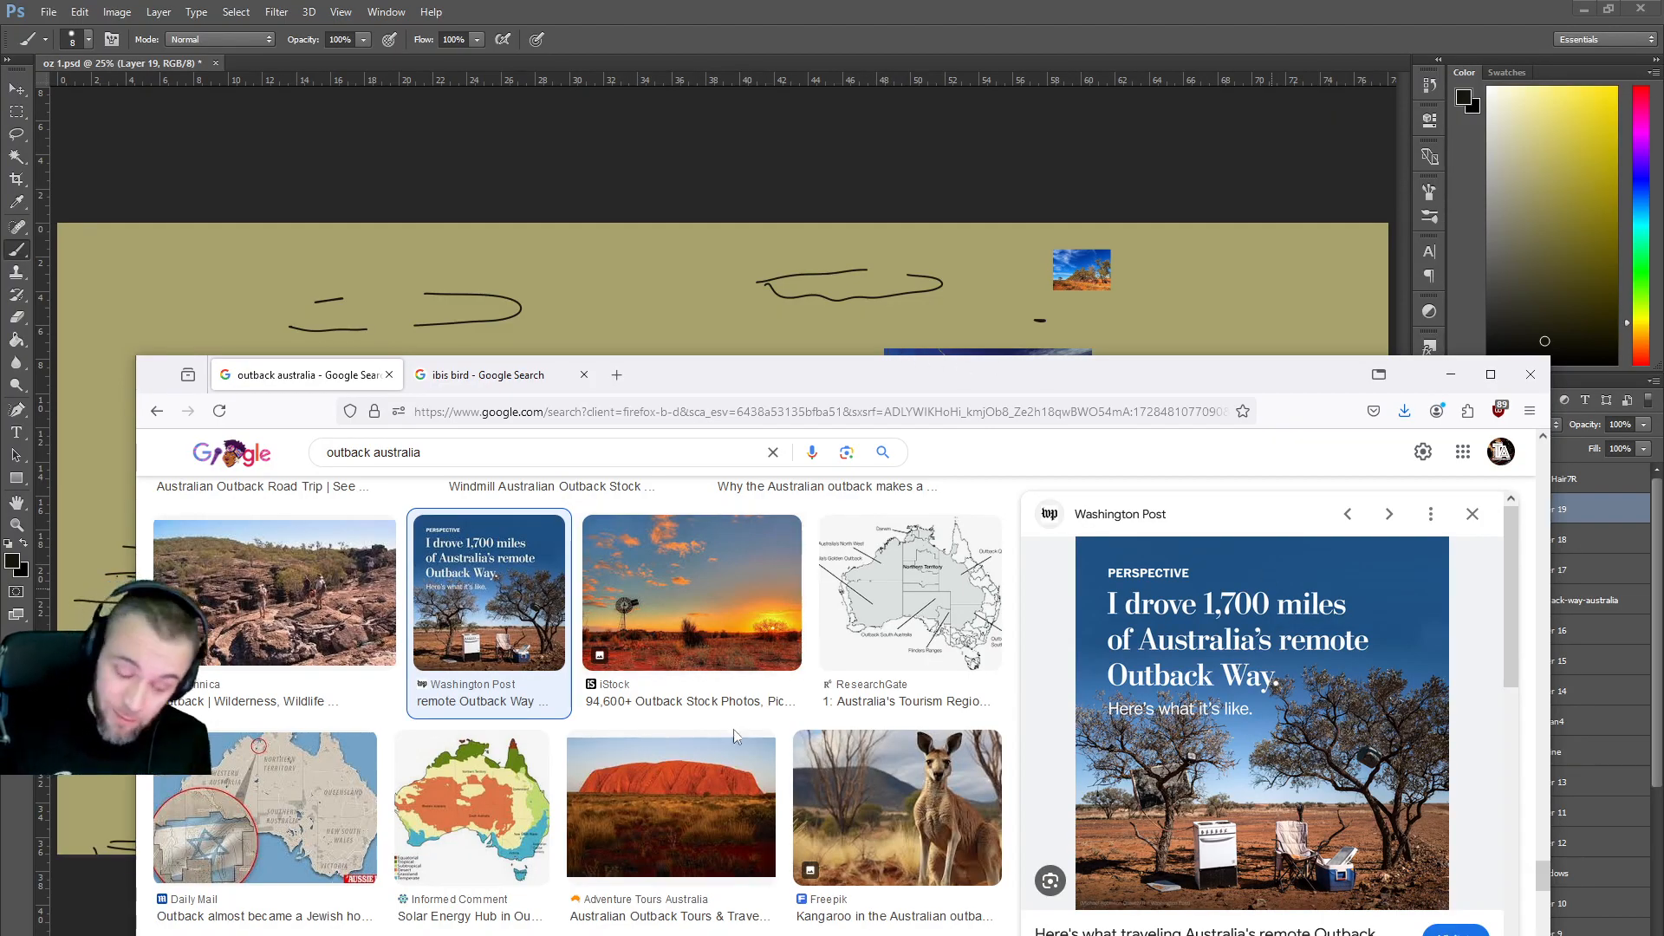
Scroll through the further outback australia results beside the preview.
scroll(763, 737, down, 3)
scroll(773, 739, down, 2)
scroll(768, 735, down, 2)
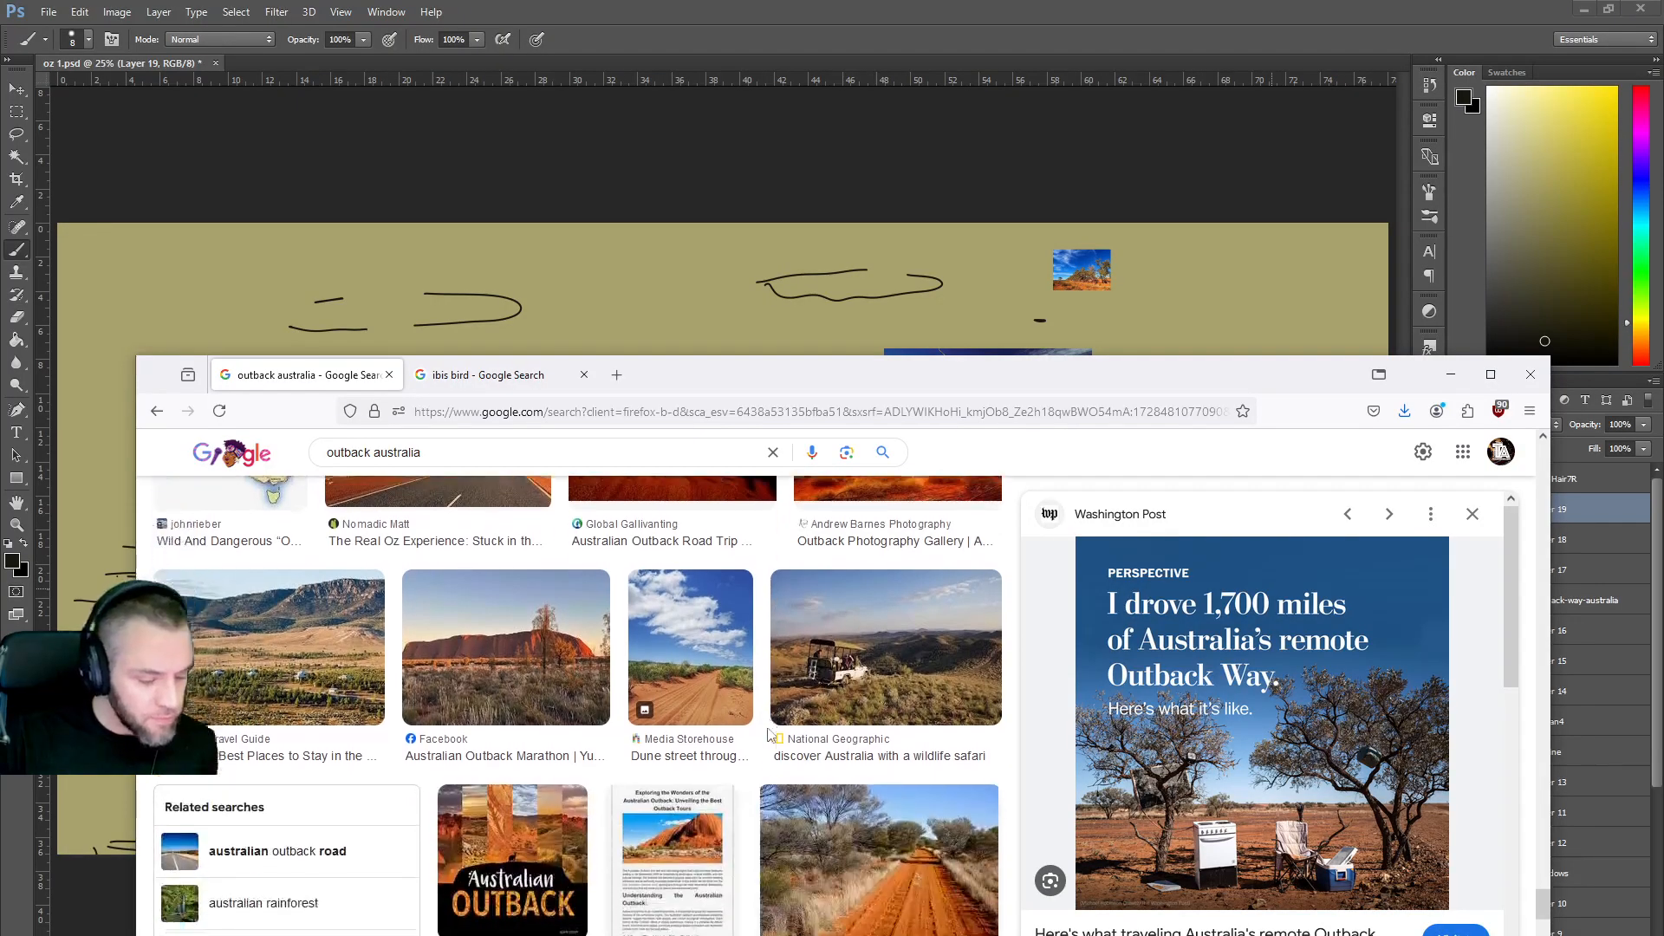
scroll(765, 676, down, 1)
scroll(765, 676, down, 3)
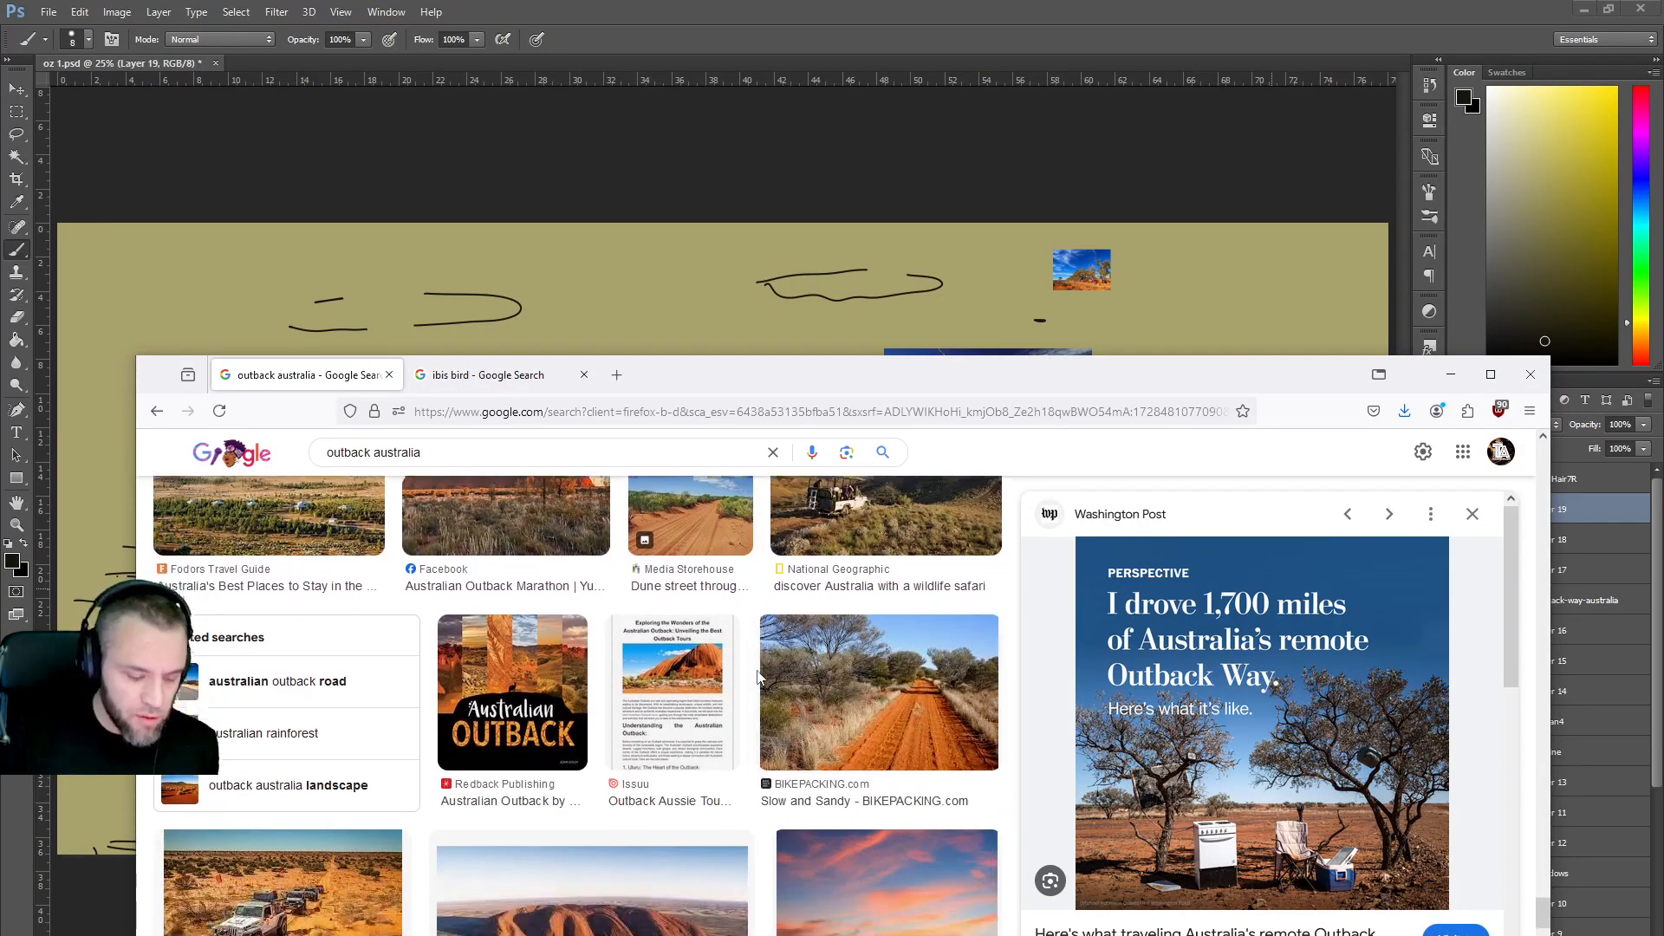
scroll(757, 678, down, 2)
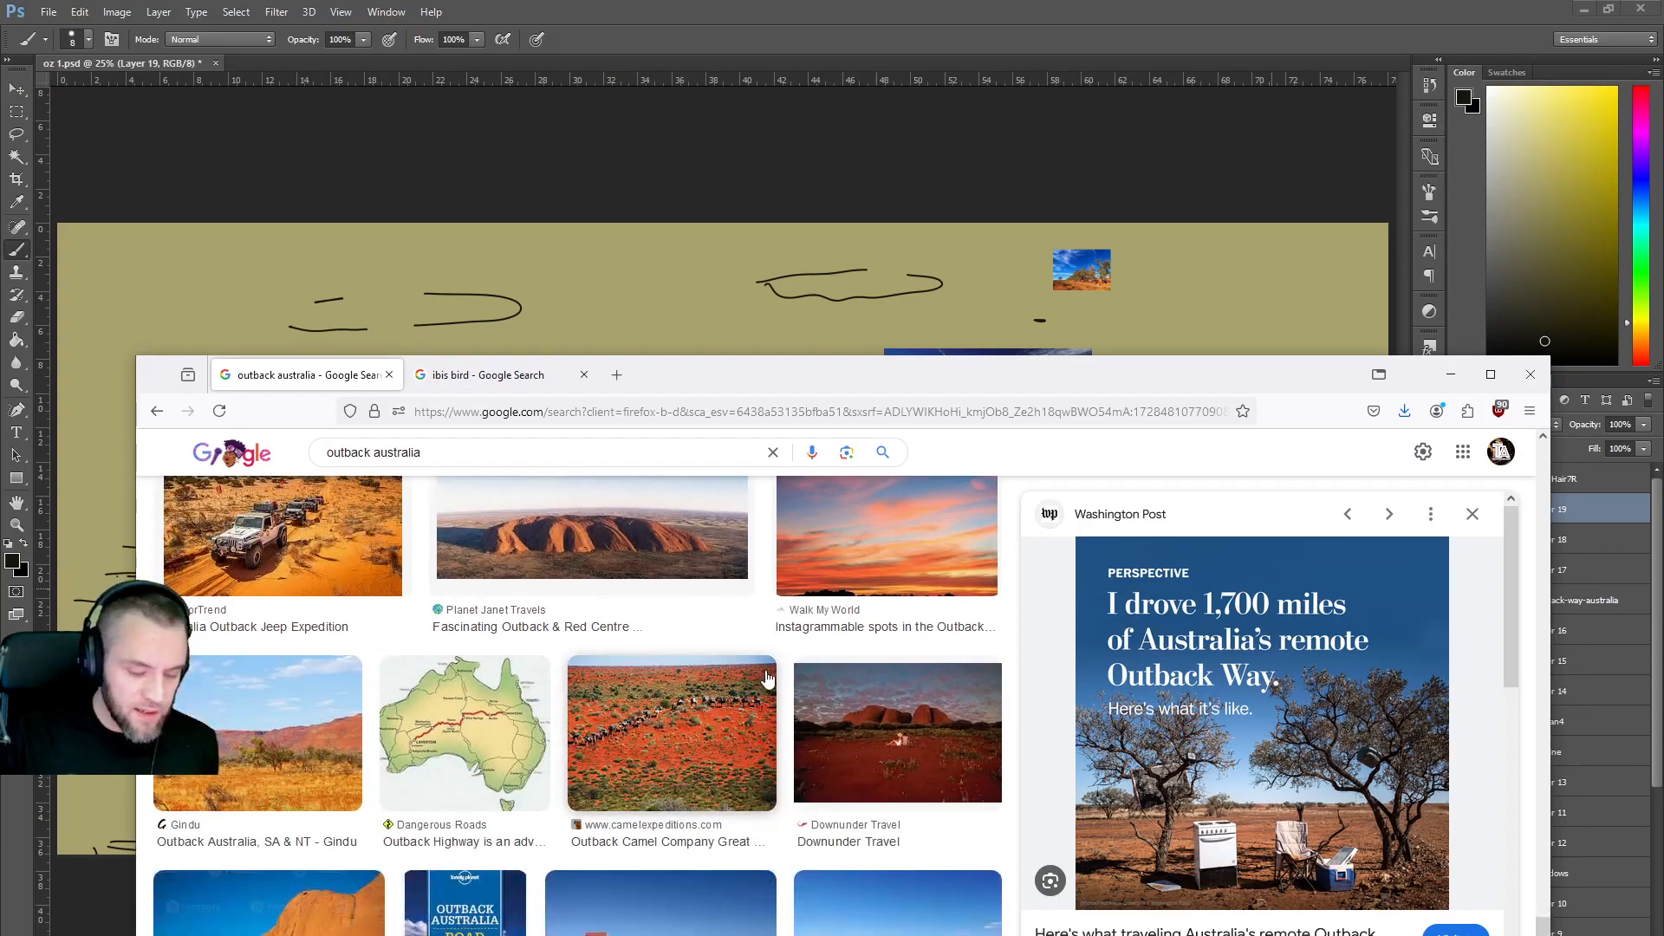
scroll(787, 672, down, 4)
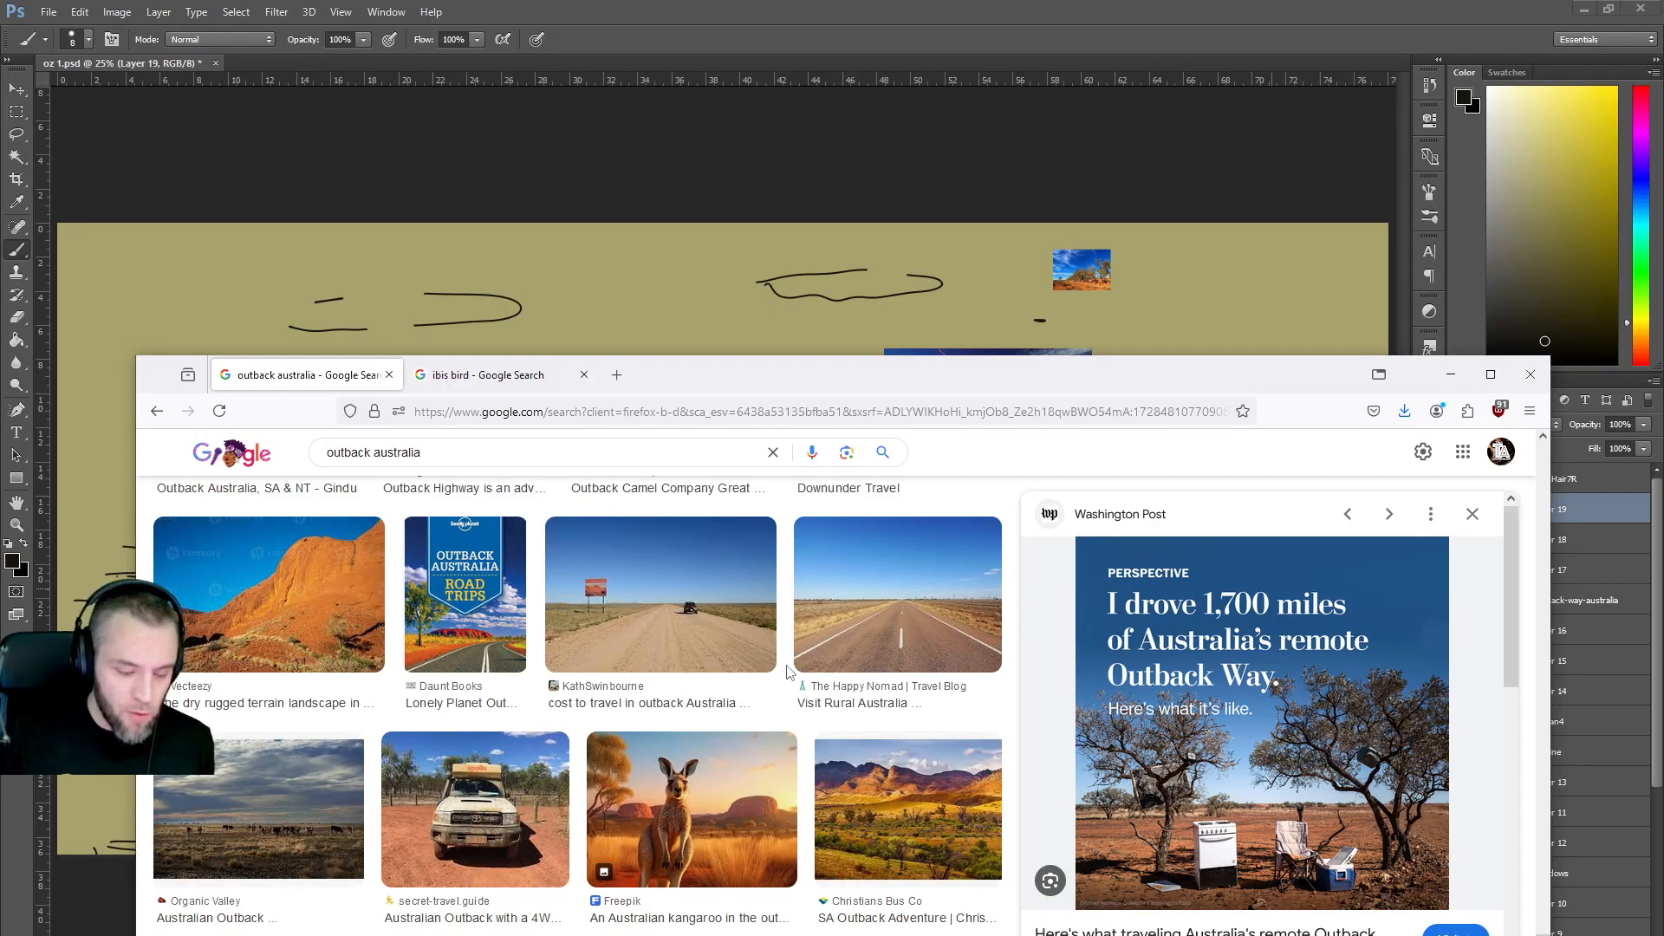
scroll(787, 672, down, 2)
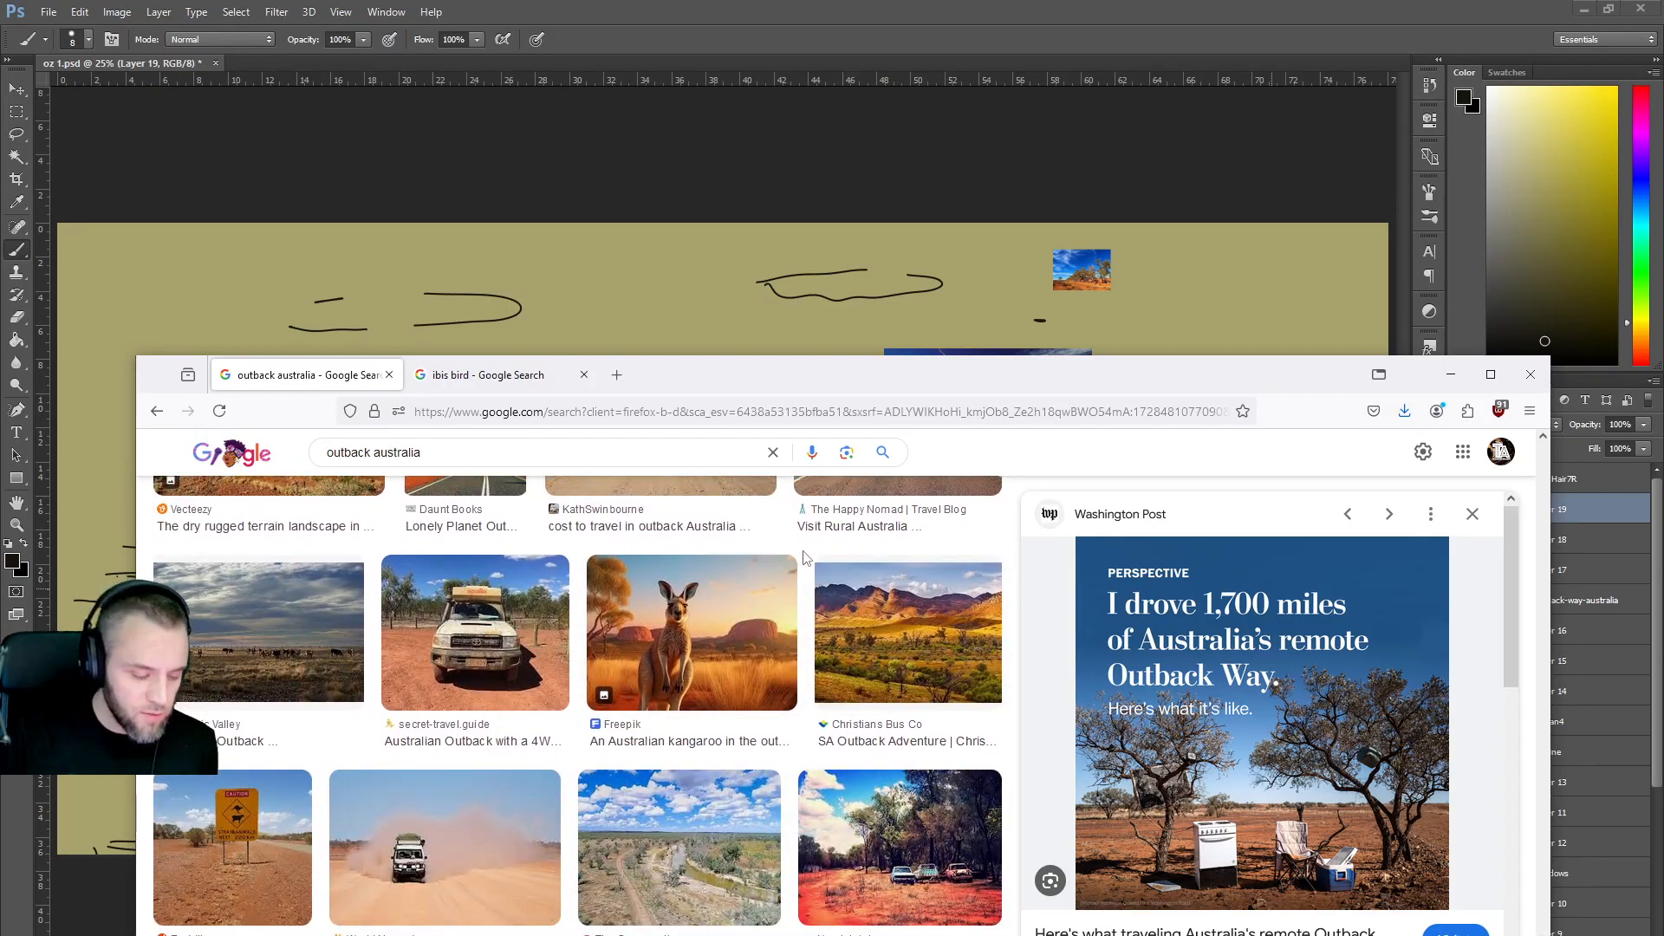
scroll(806, 559, down, 3)
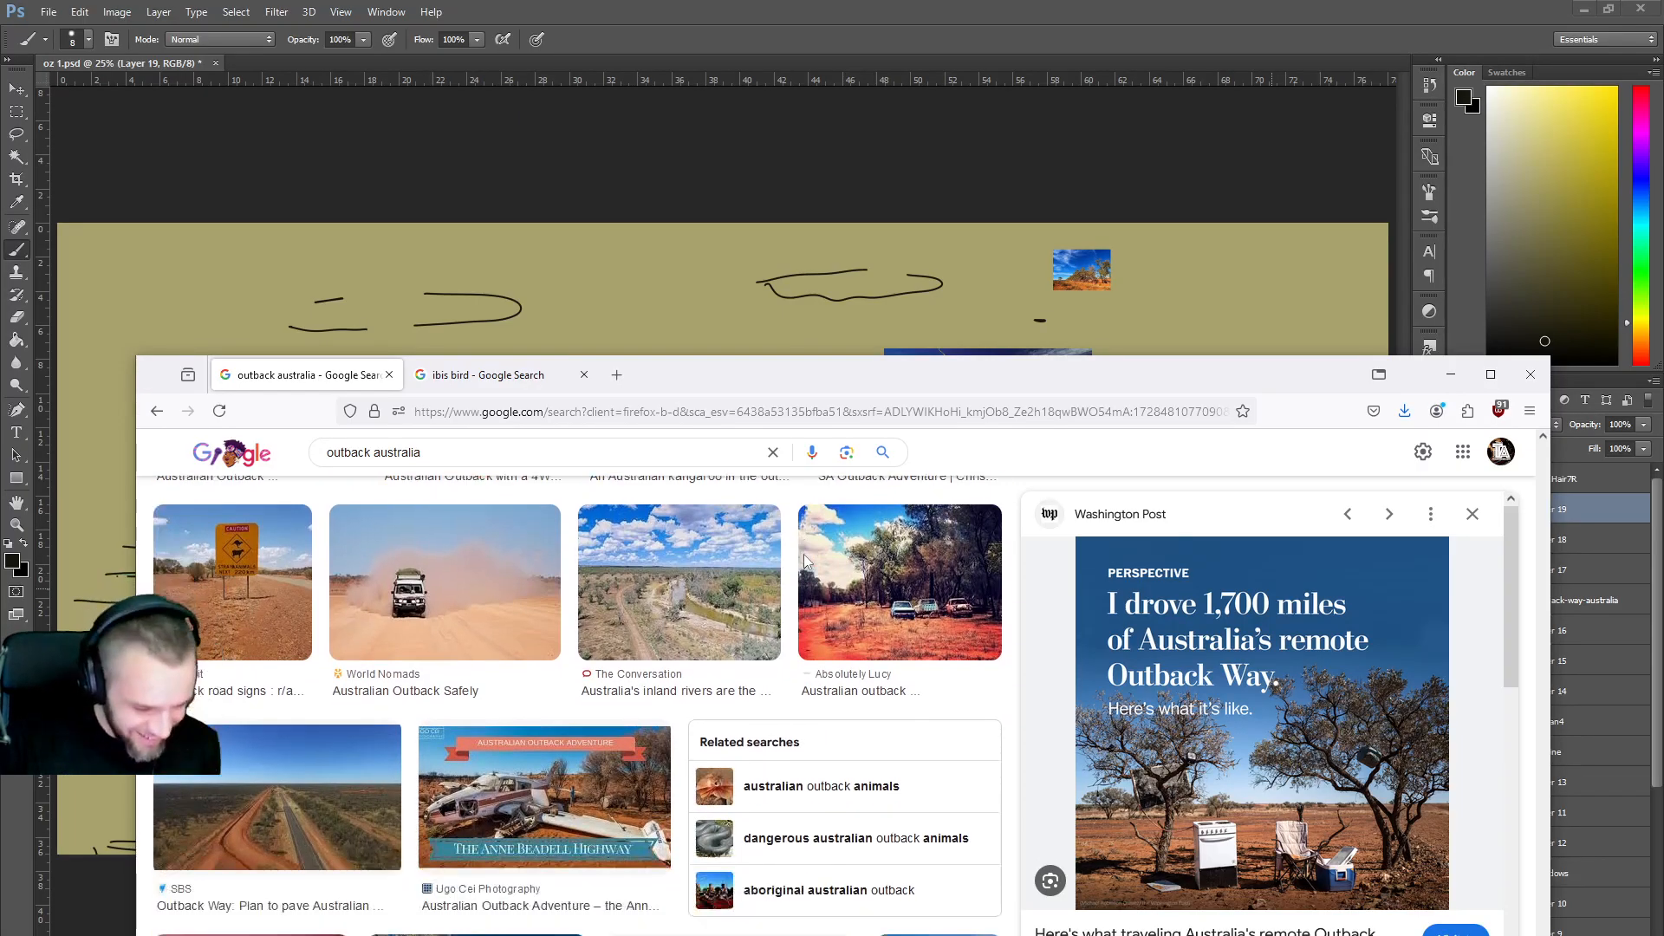
scroll(806, 559, down, 6)
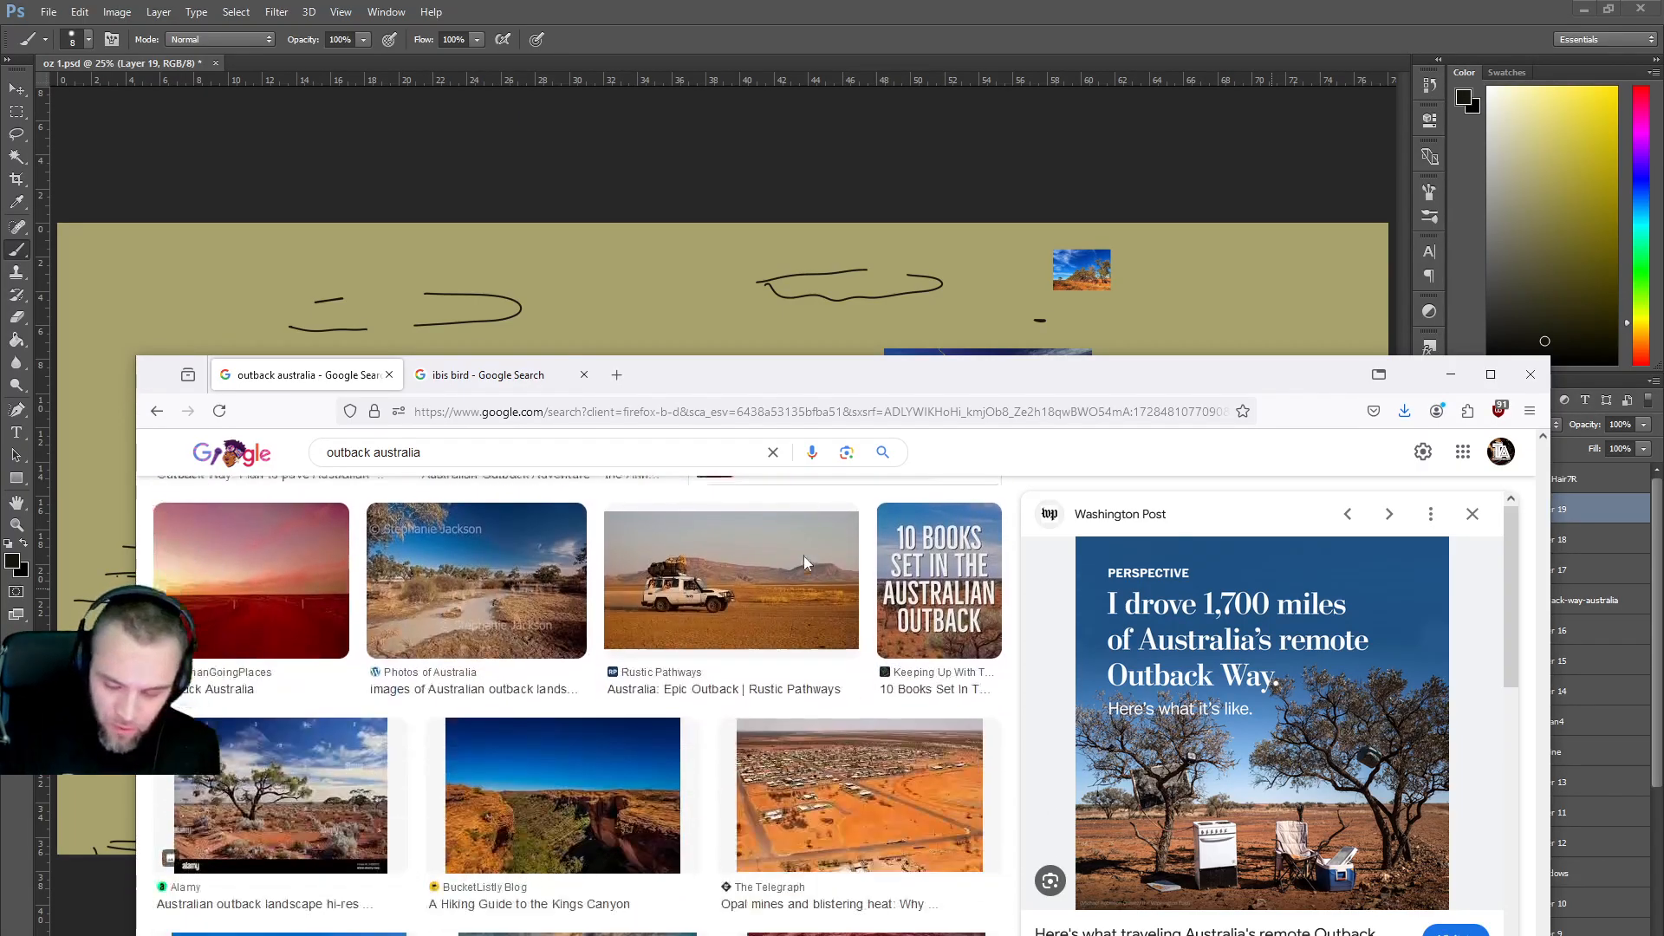
scroll(805, 565, down, 4)
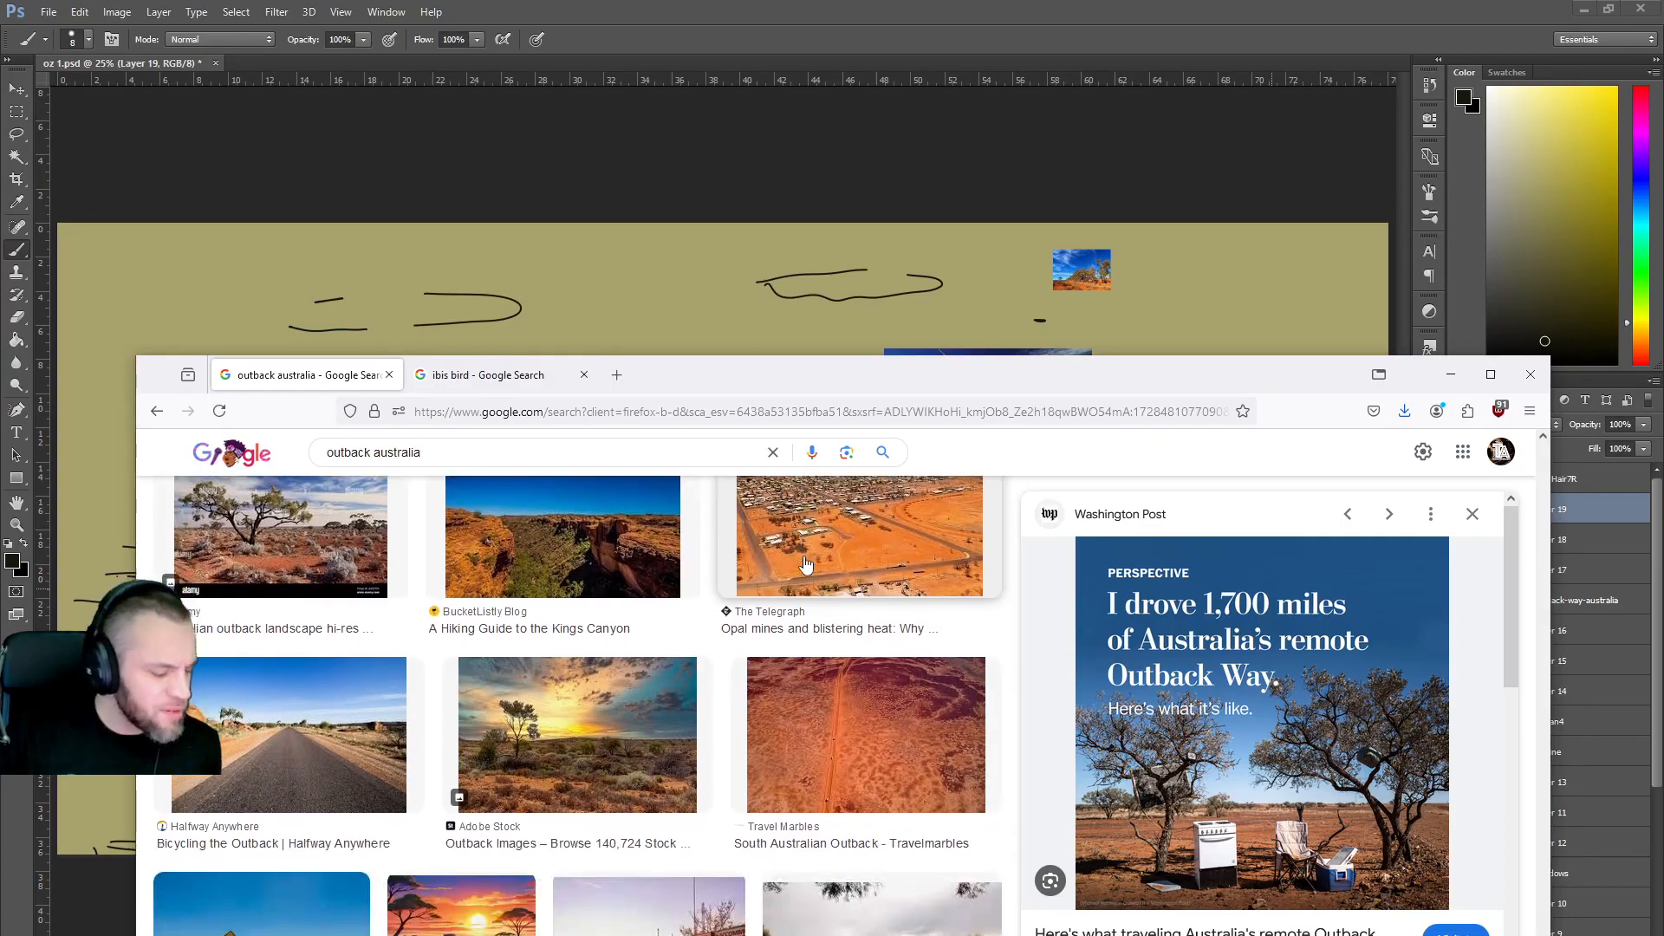
Change the query to 'outback australia skull', run it, and scroll the skull results.
click(445, 452)
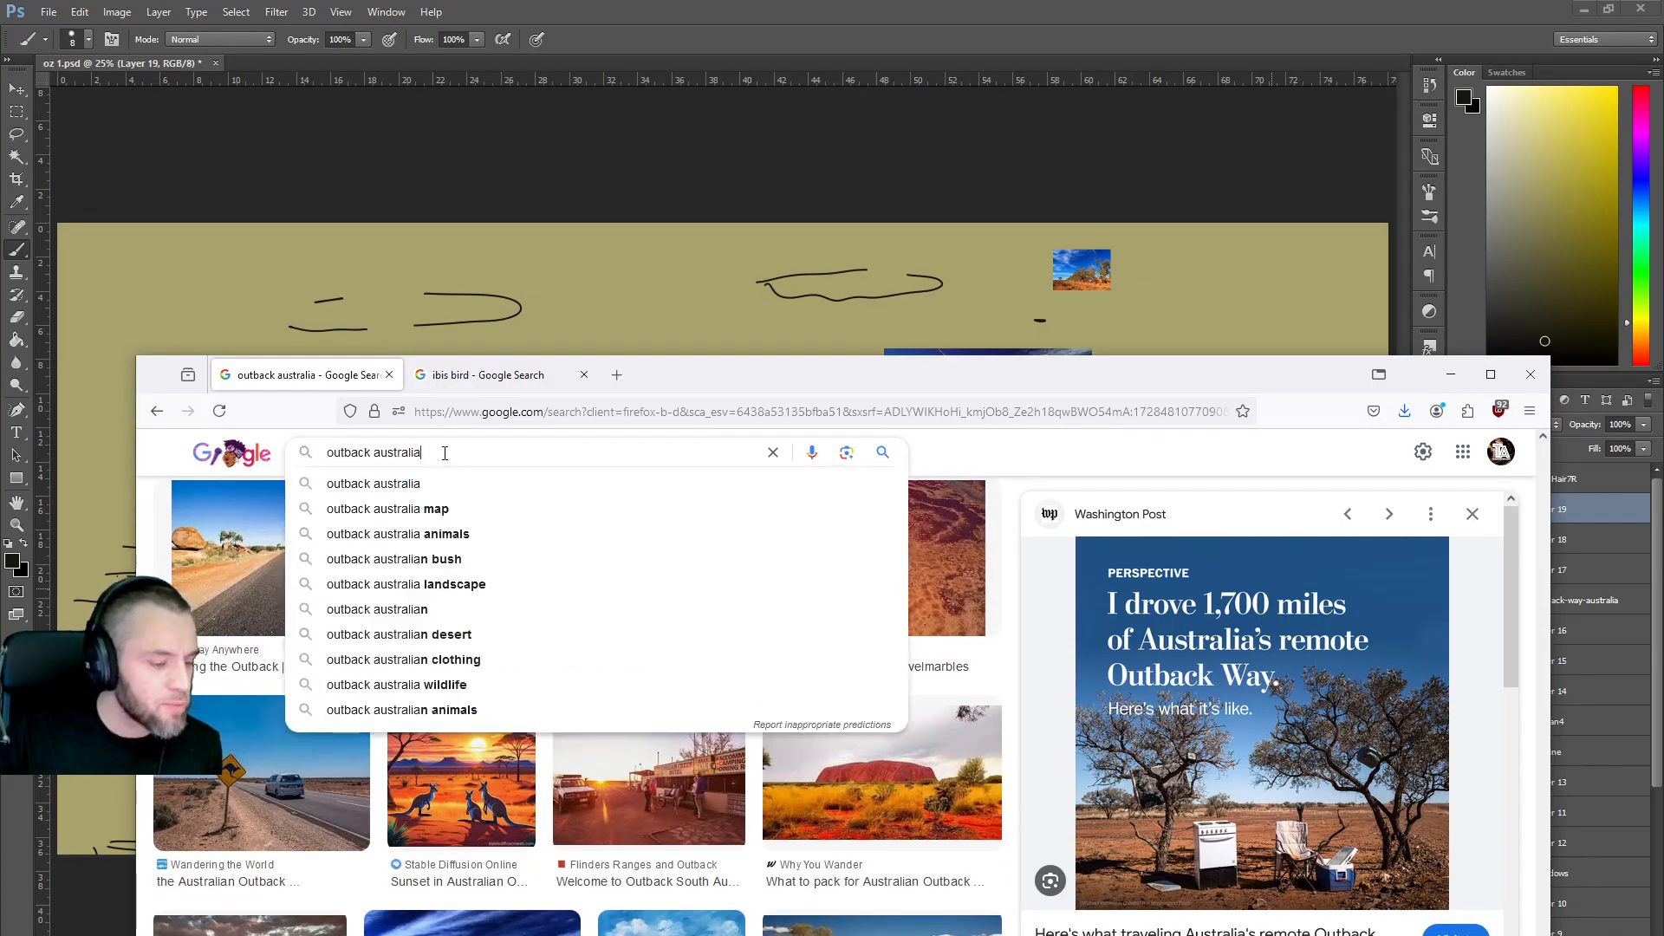
text(skull)
key(Return)
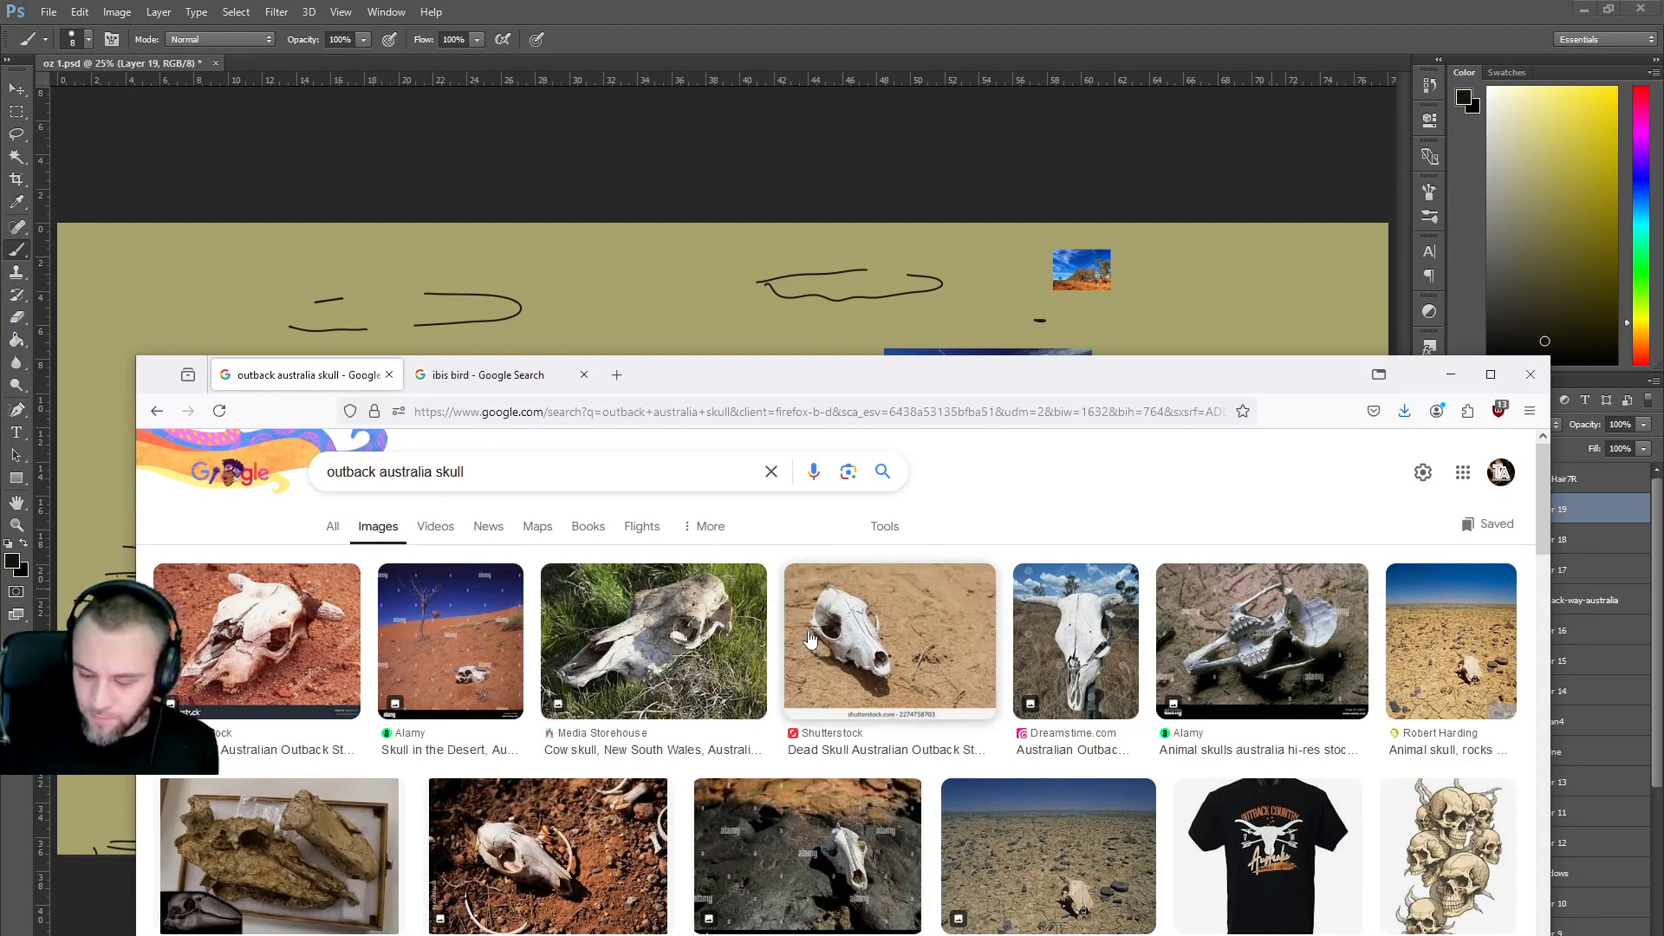
scroll(913, 706, down, 3)
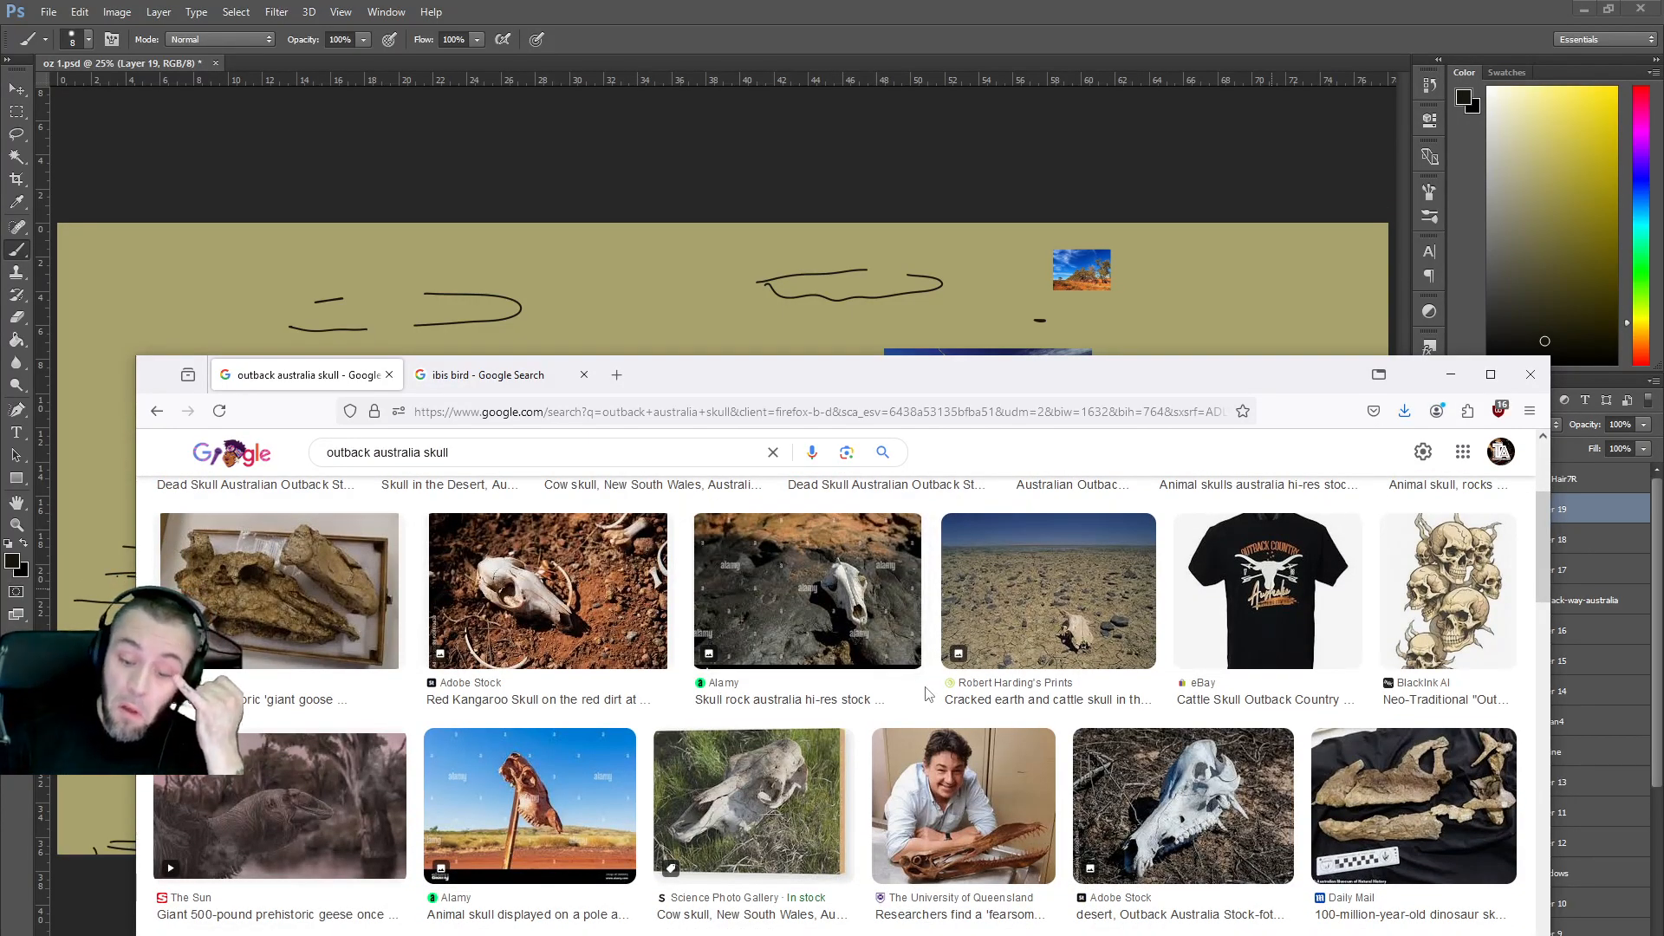
scroll(926, 693, down, 4)
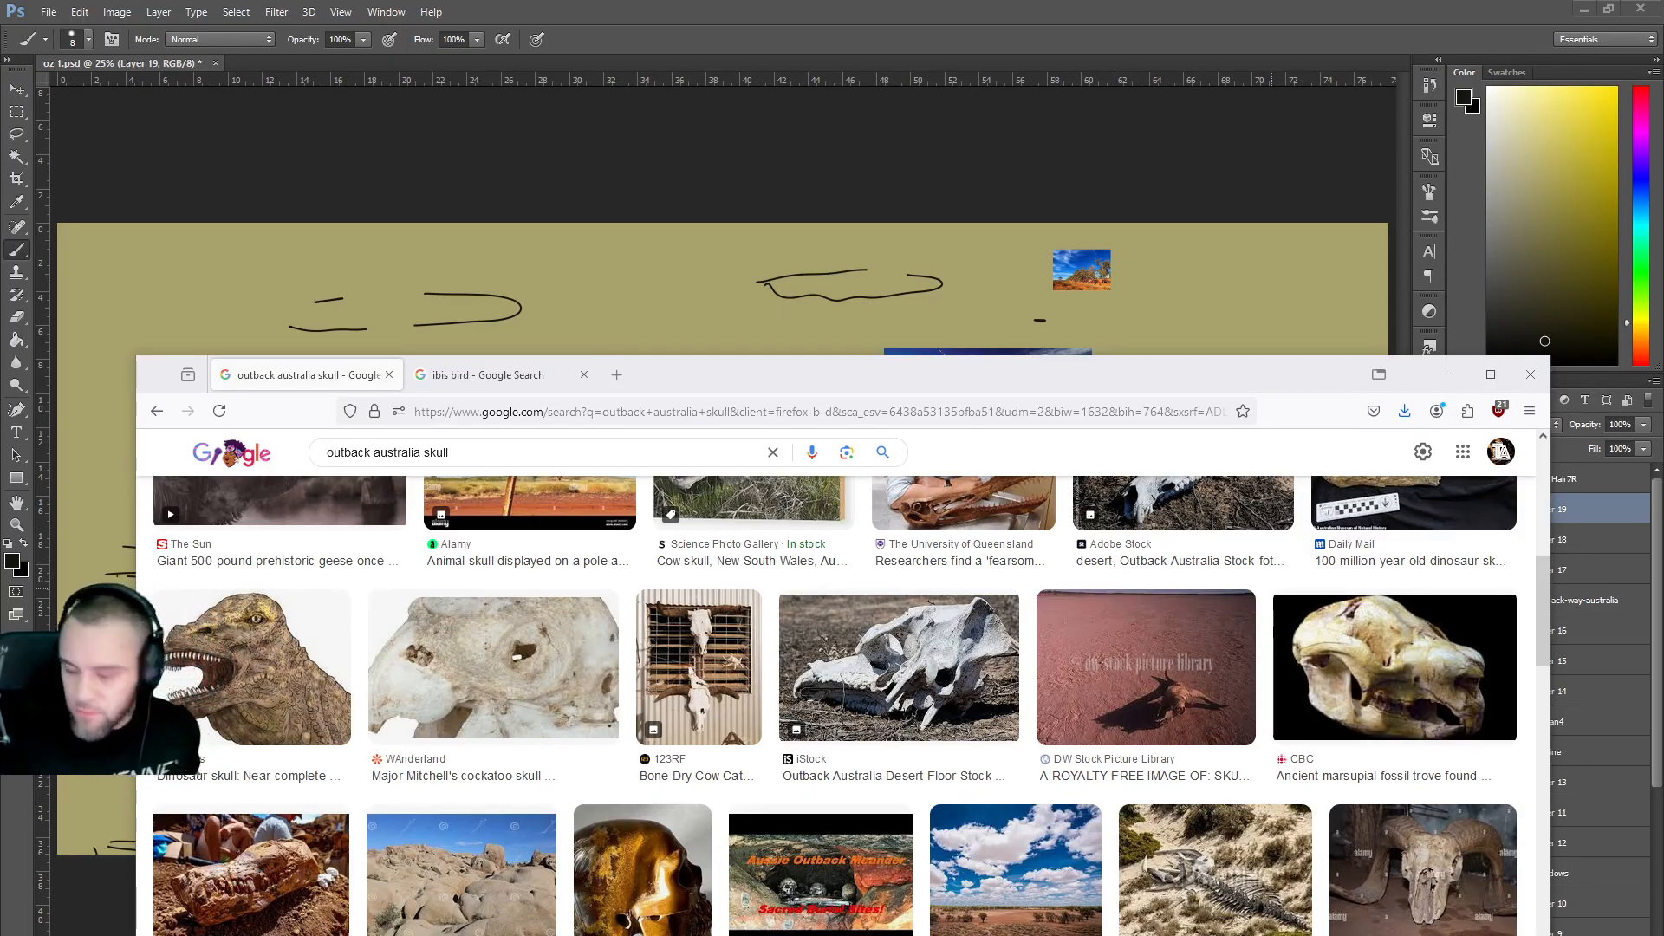
Scroll the skull results, then search for 'outback australia kangaroo skull'.
scroll(765, 669, down, 1)
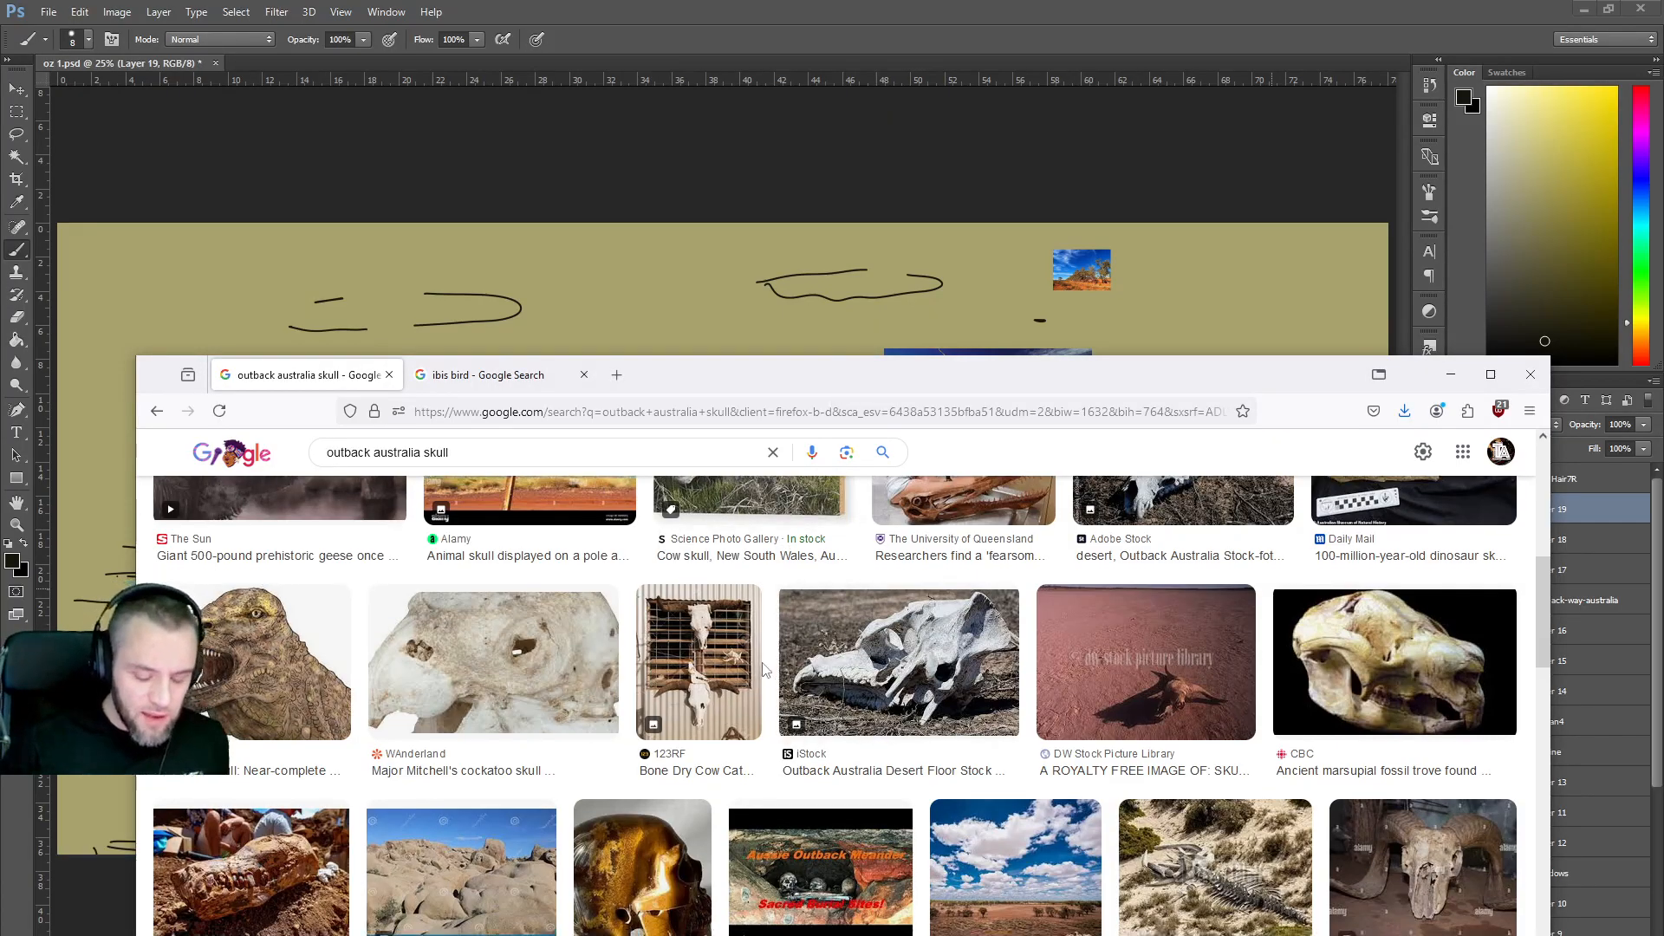
scroll(765, 669, down, 5)
scroll(771, 659, down, 4)
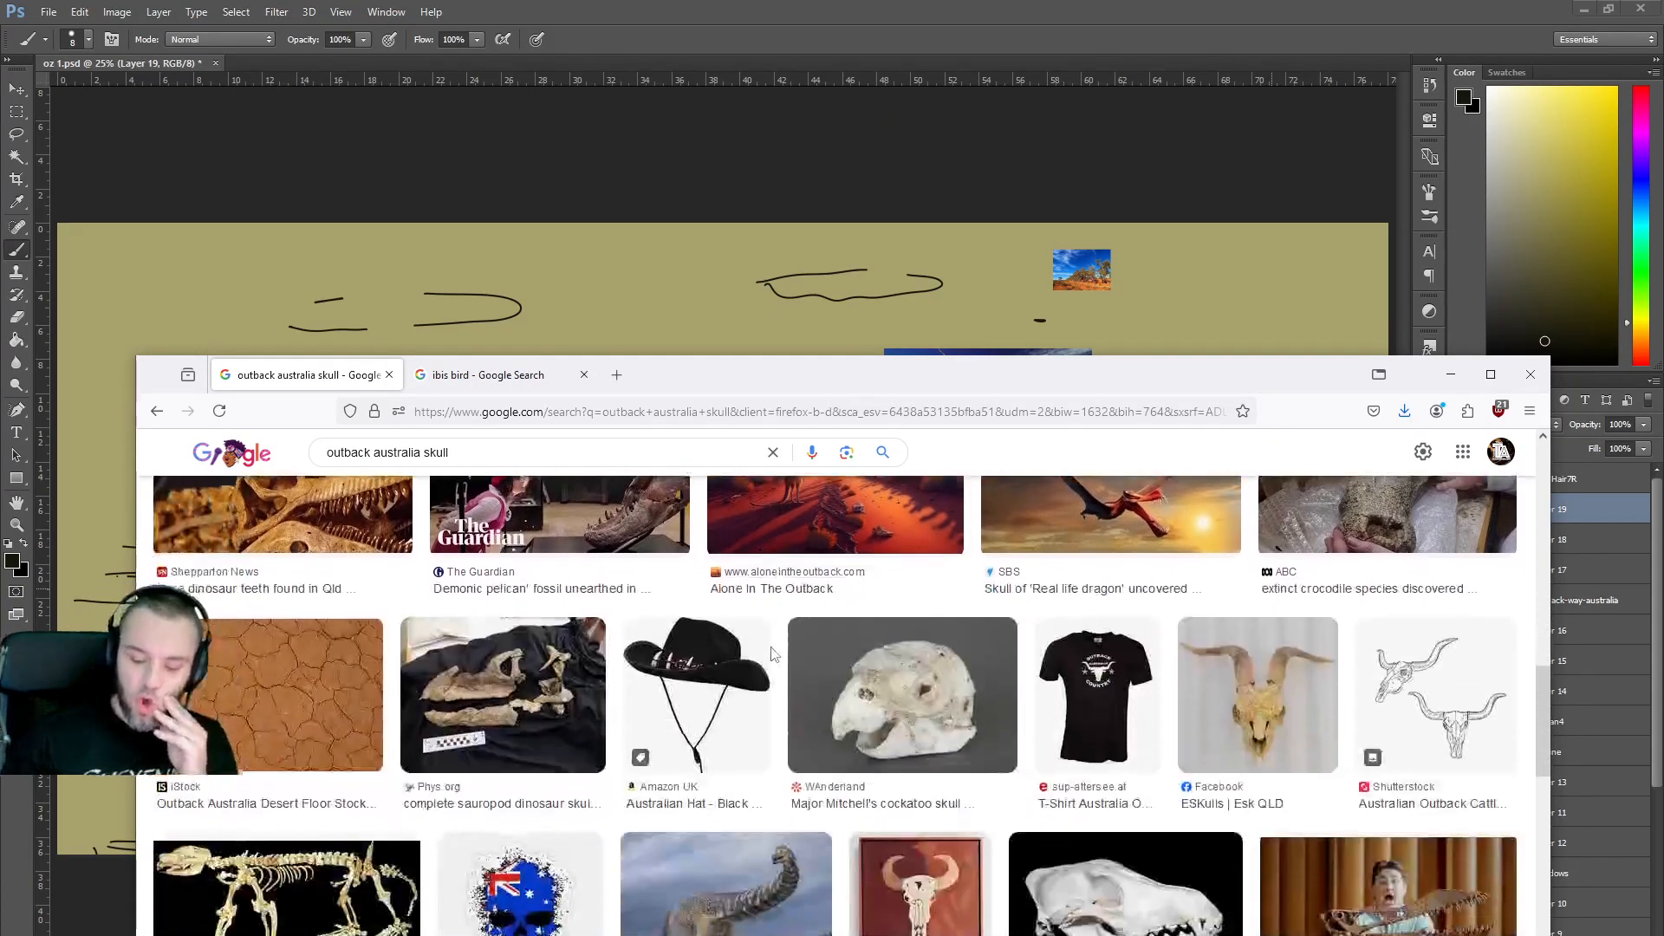
scroll(771, 655, down, 3)
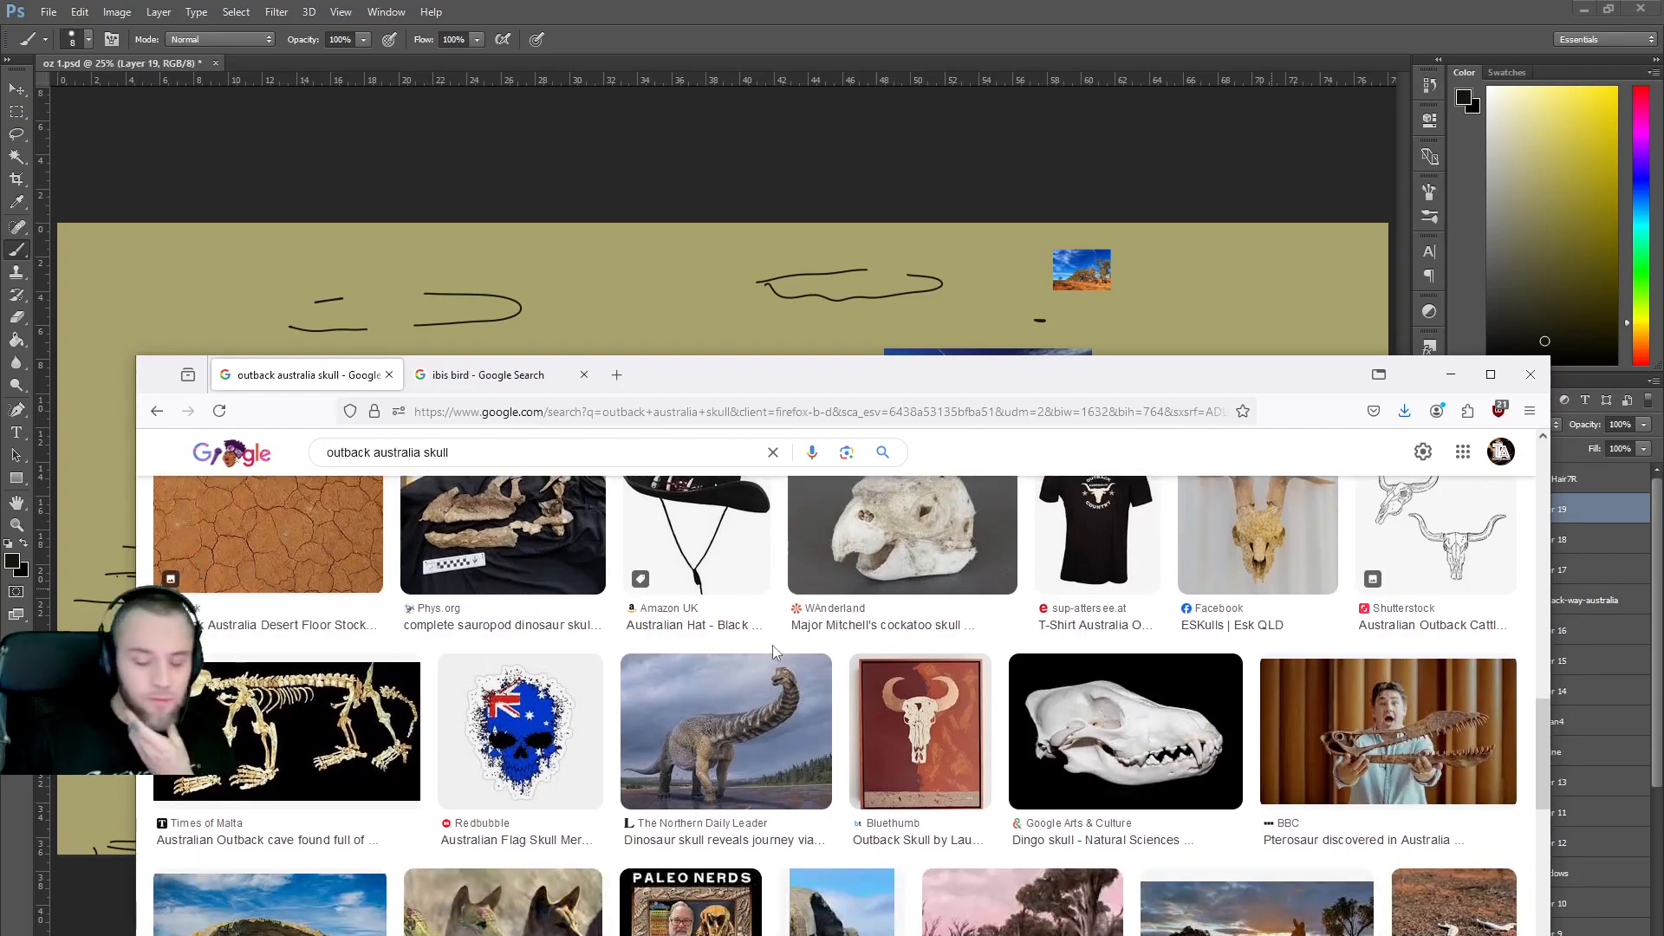
scroll(772, 650, down, 4)
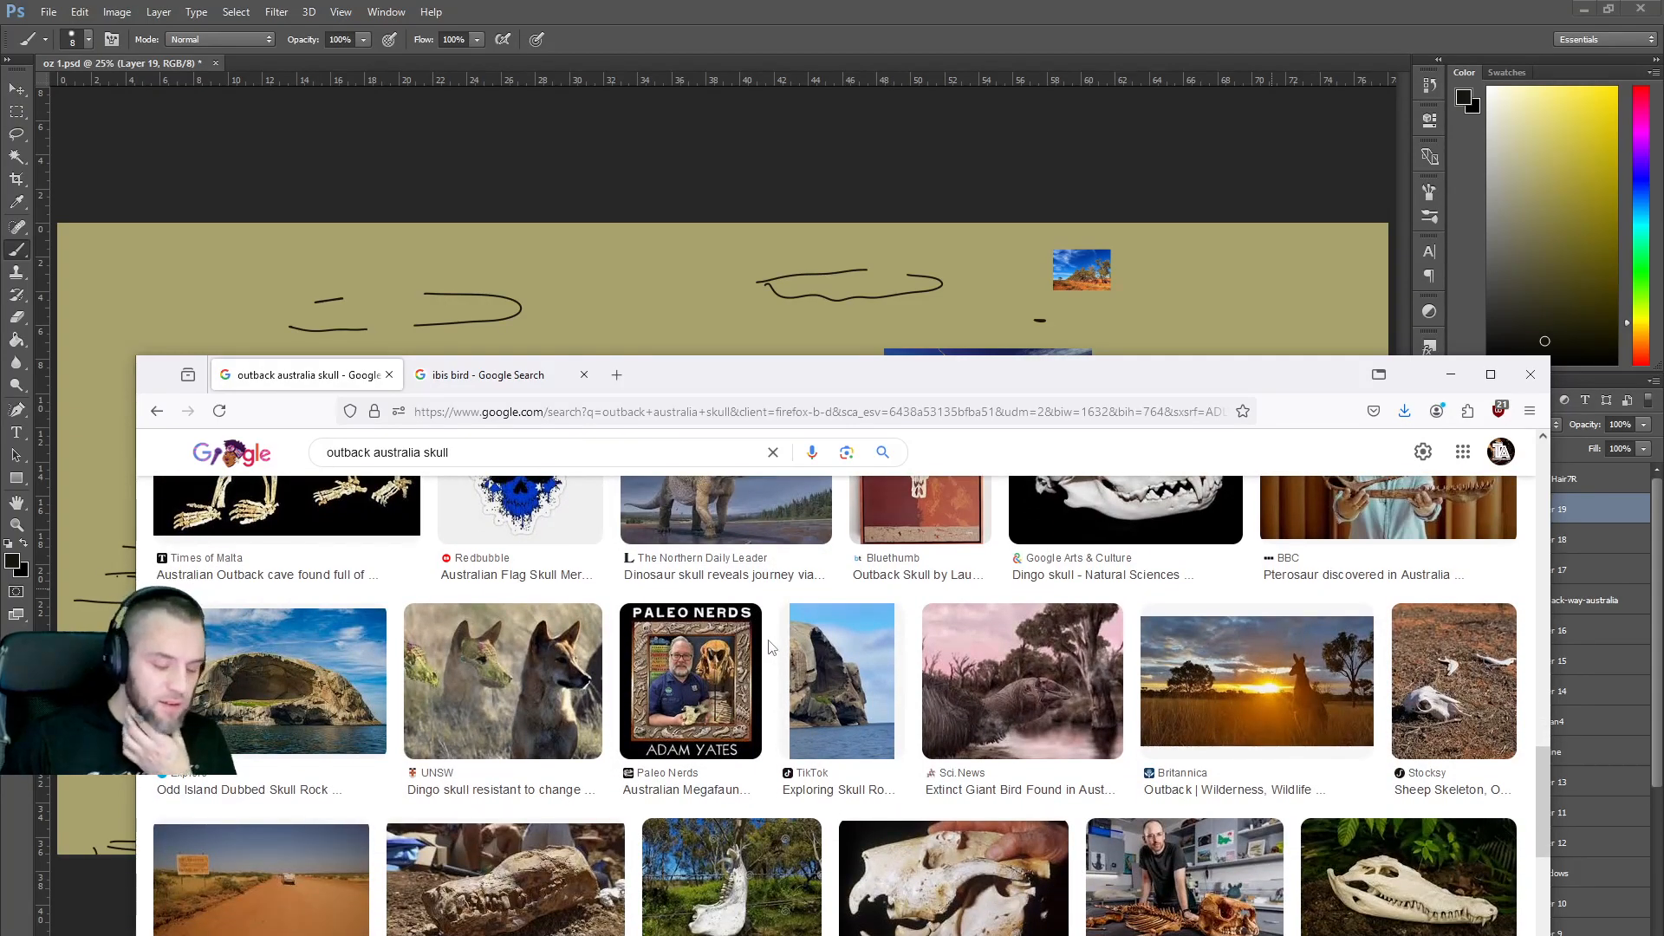
scroll(772, 648, down, 5)
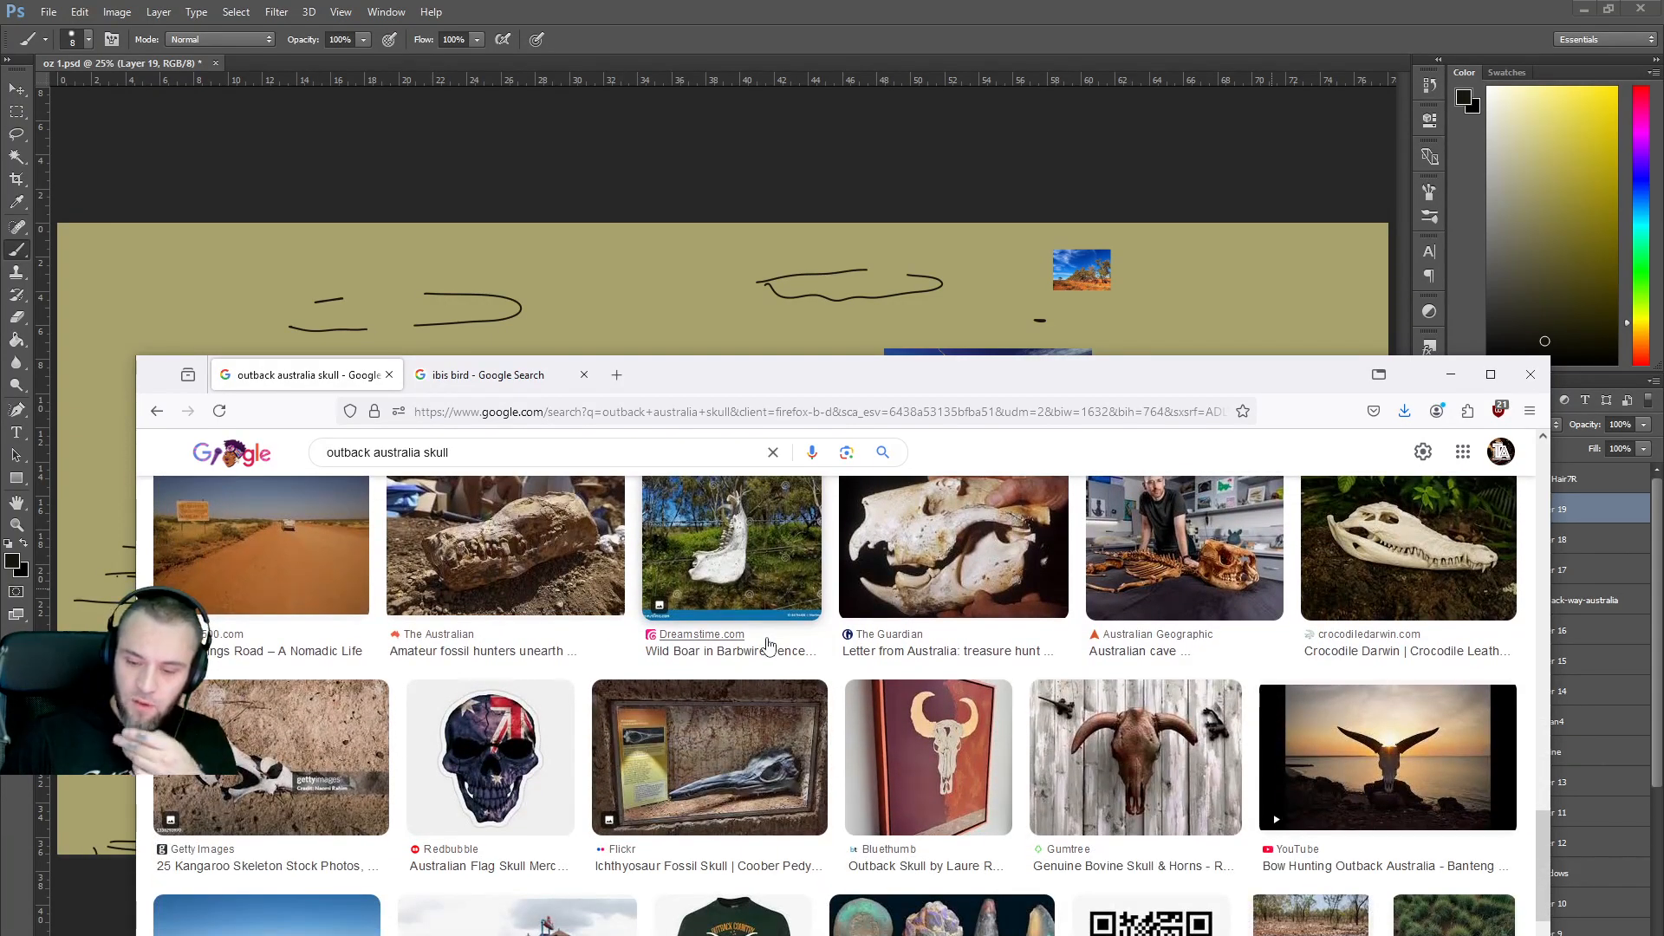
scroll(763, 637, down, 5)
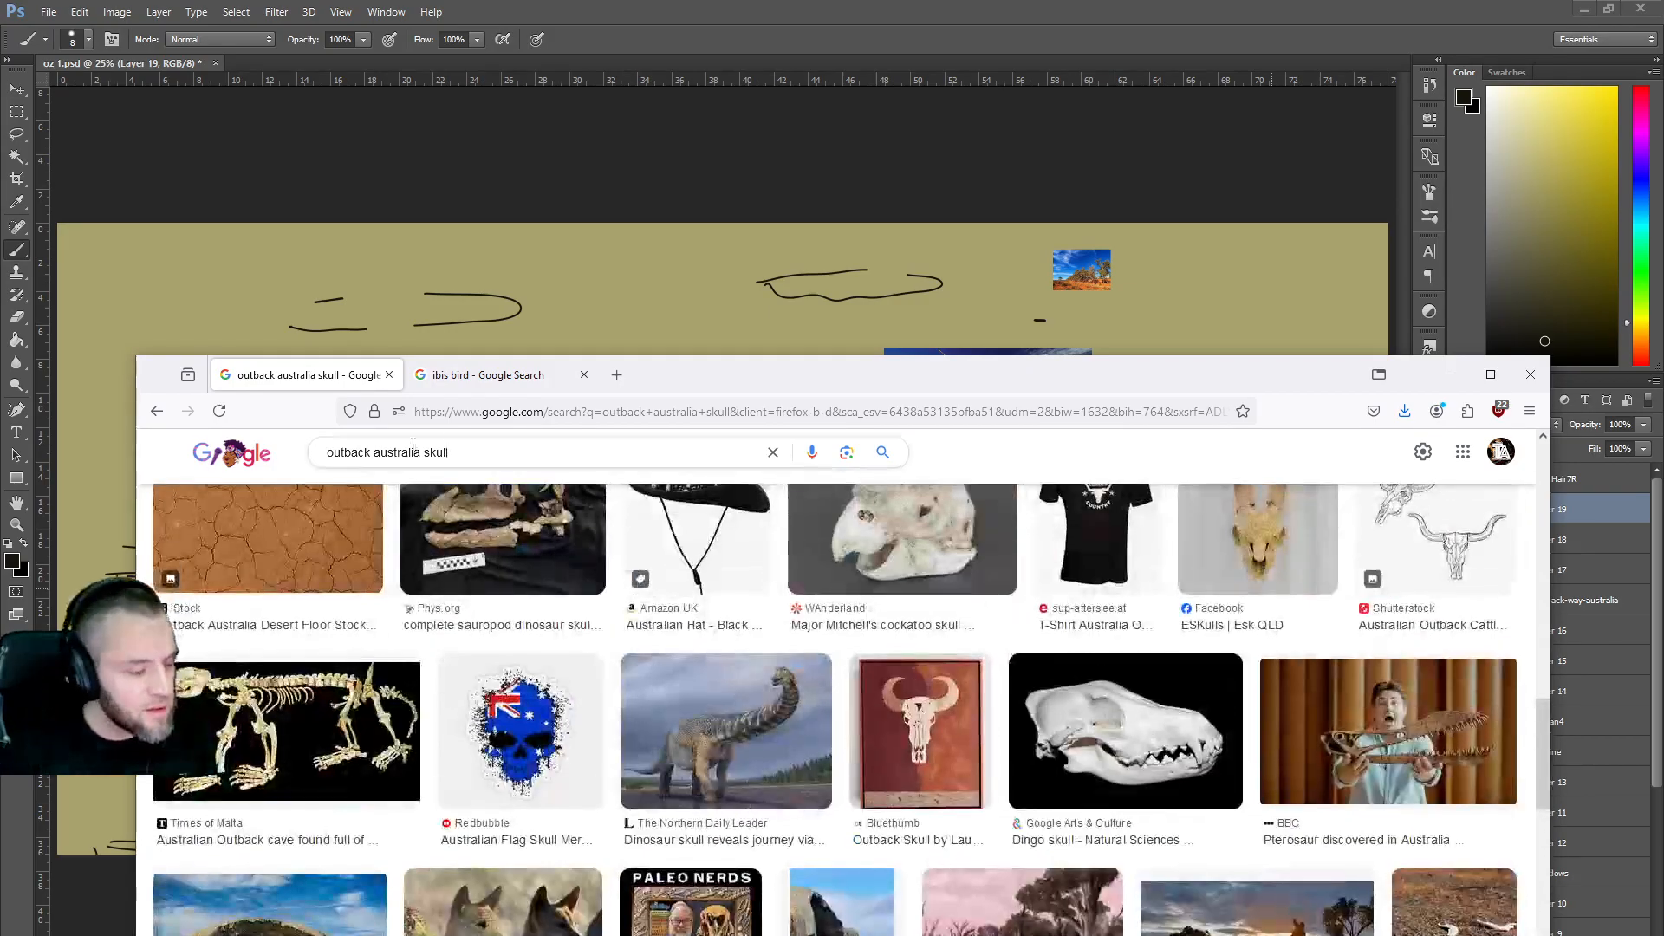
click(424, 445)
text(kangaroo)
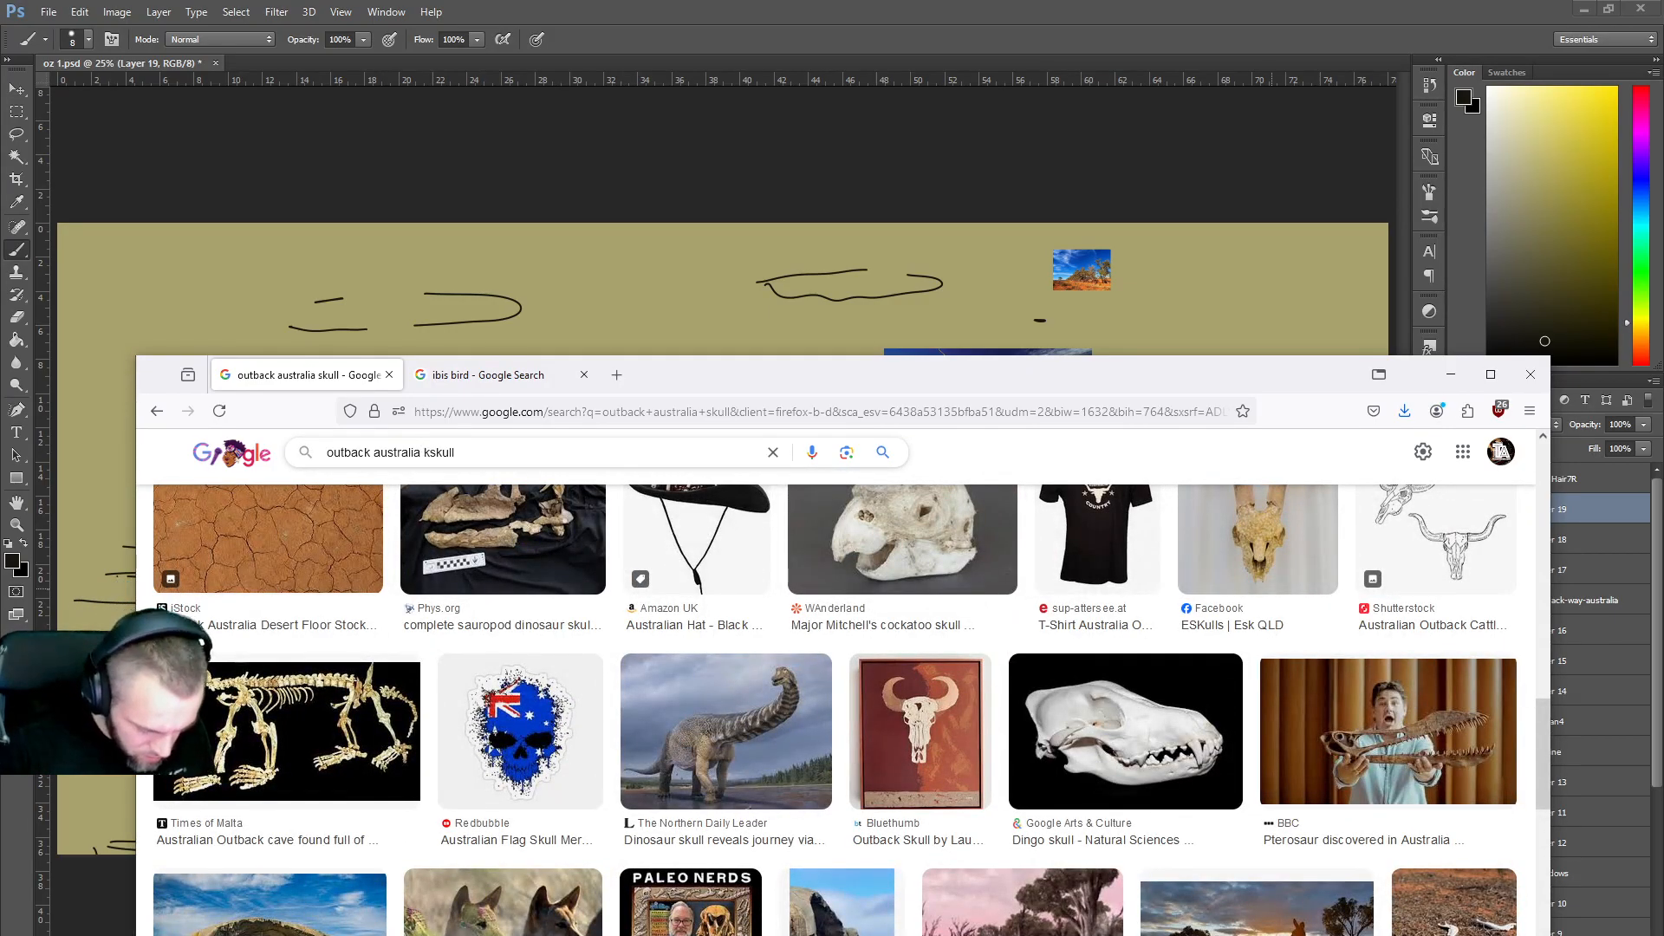
key(Return)
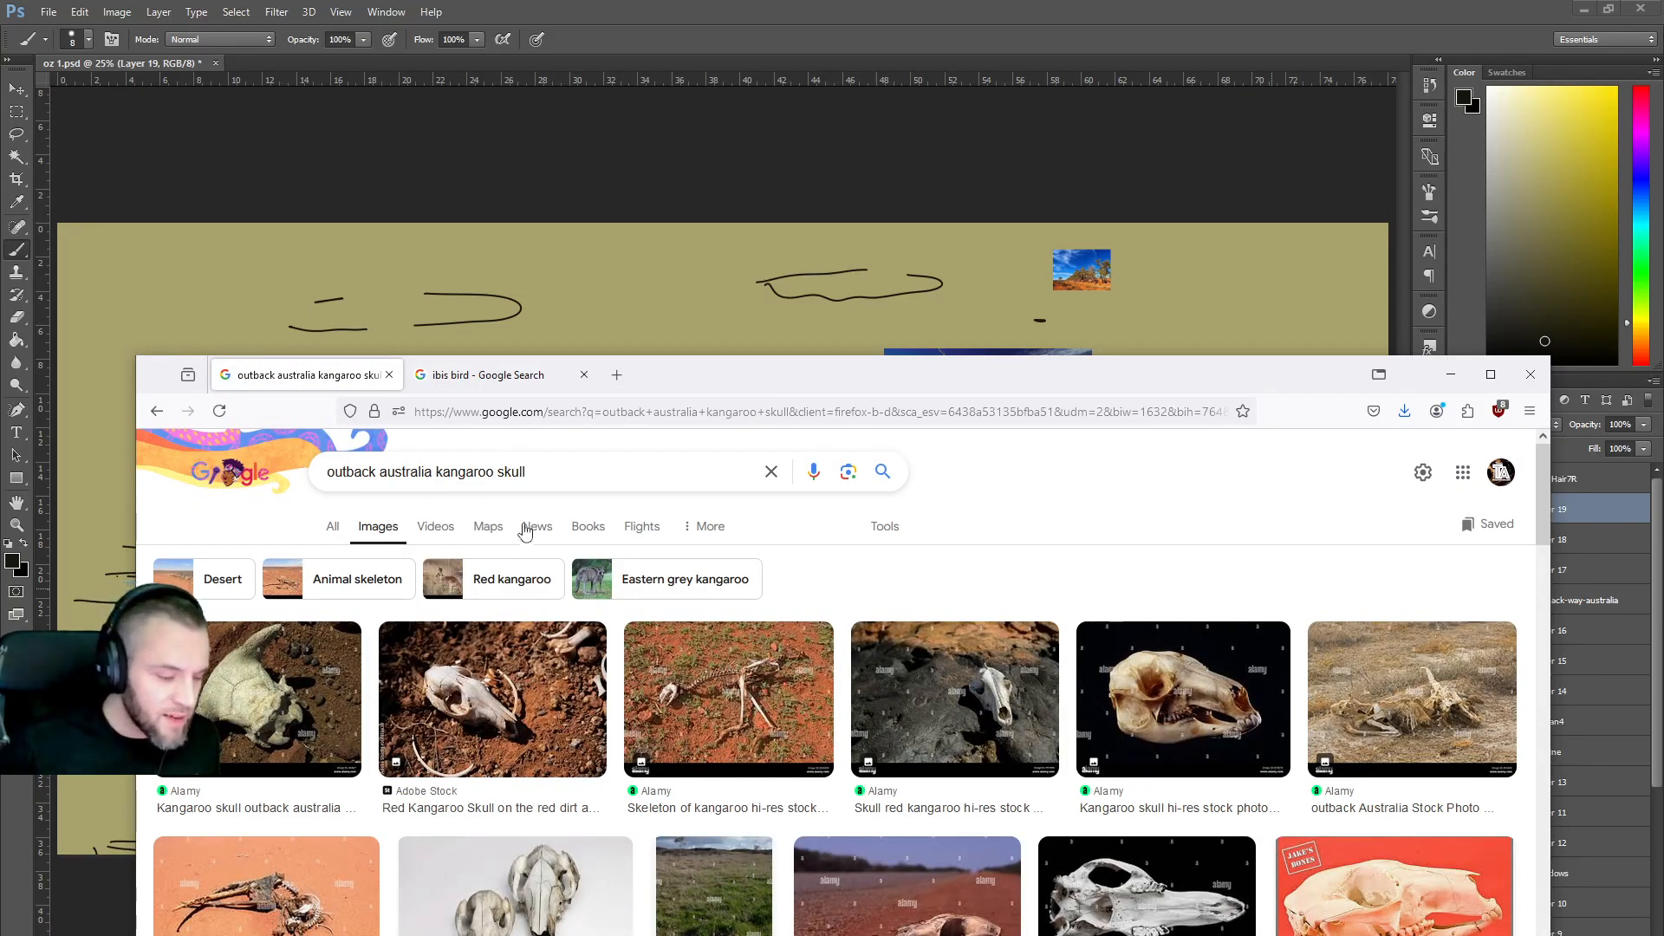
Shorten 'kangaroo' to 'roo' and rerun the search as 'outback australia roo skull'.
drag(475, 471, 438, 469)
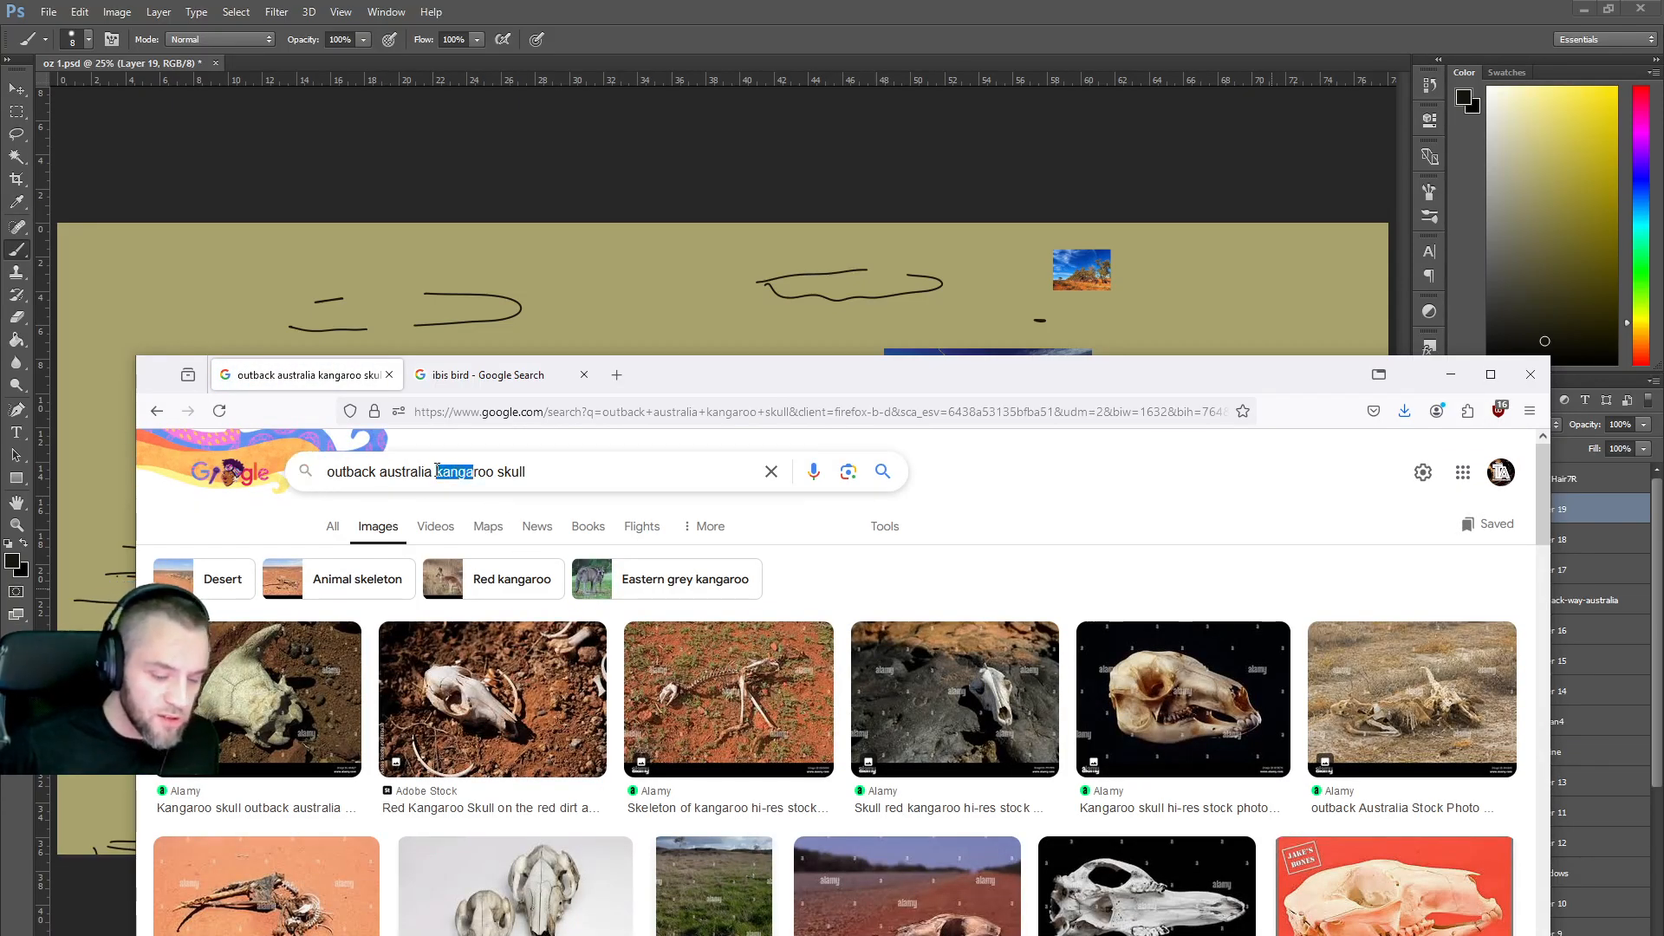
key(BackSpace)
key(Return)
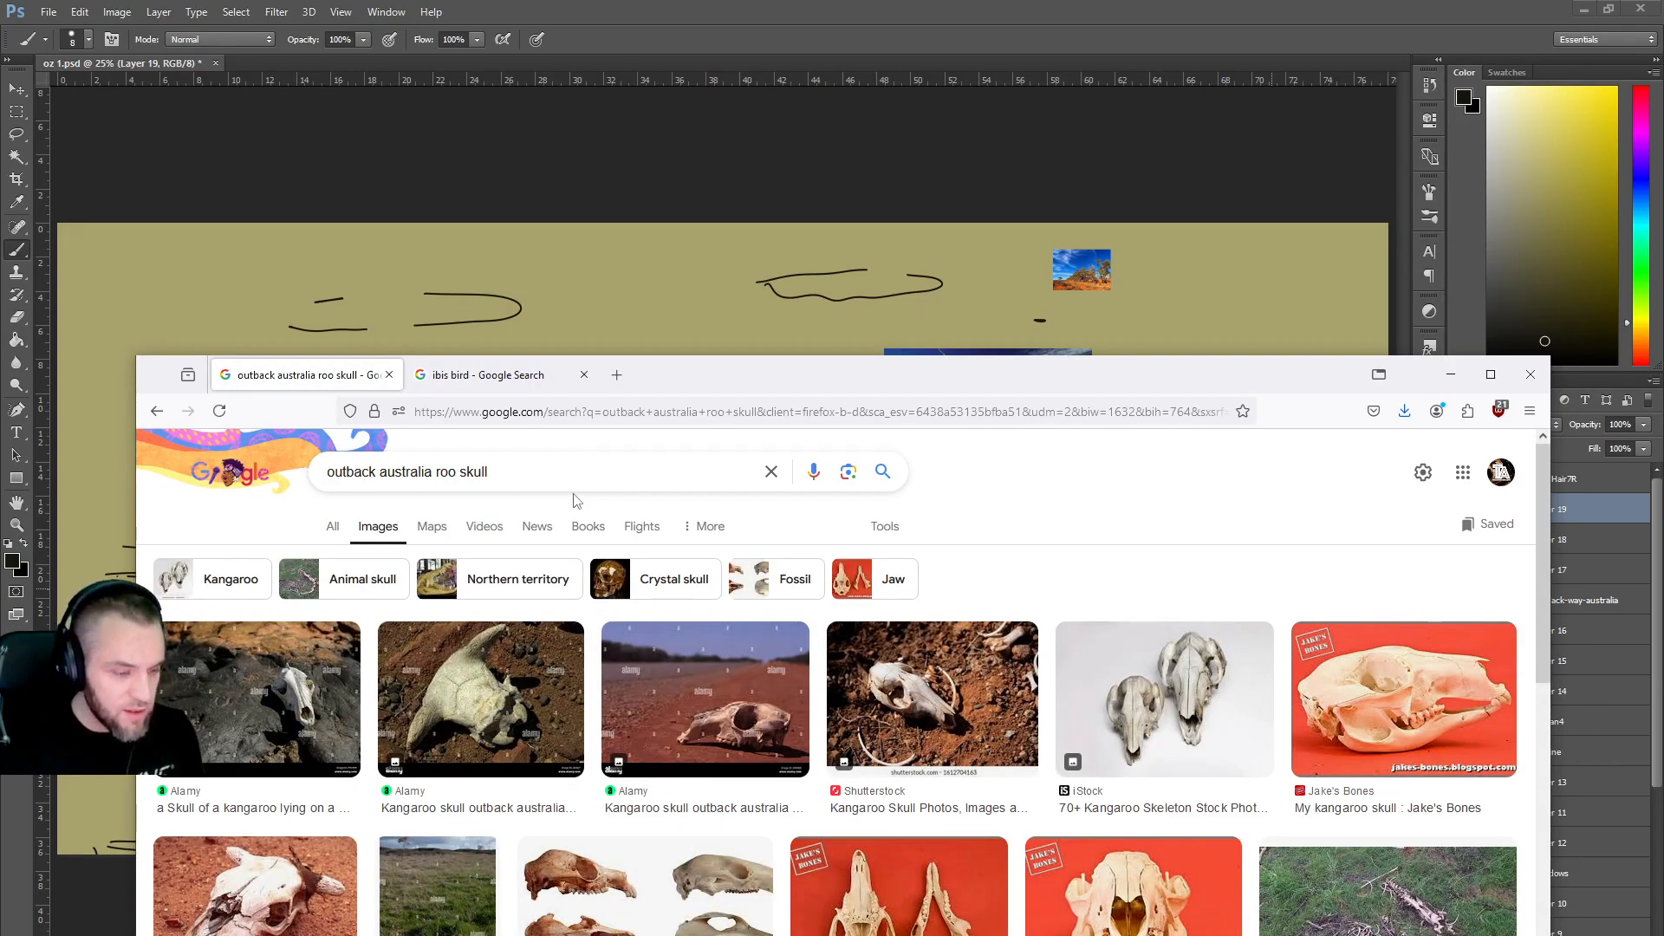
Change the query back to 'outback australia kangaroo skull' and rerun it.
click(436, 471)
text(kanga)
key(Return)
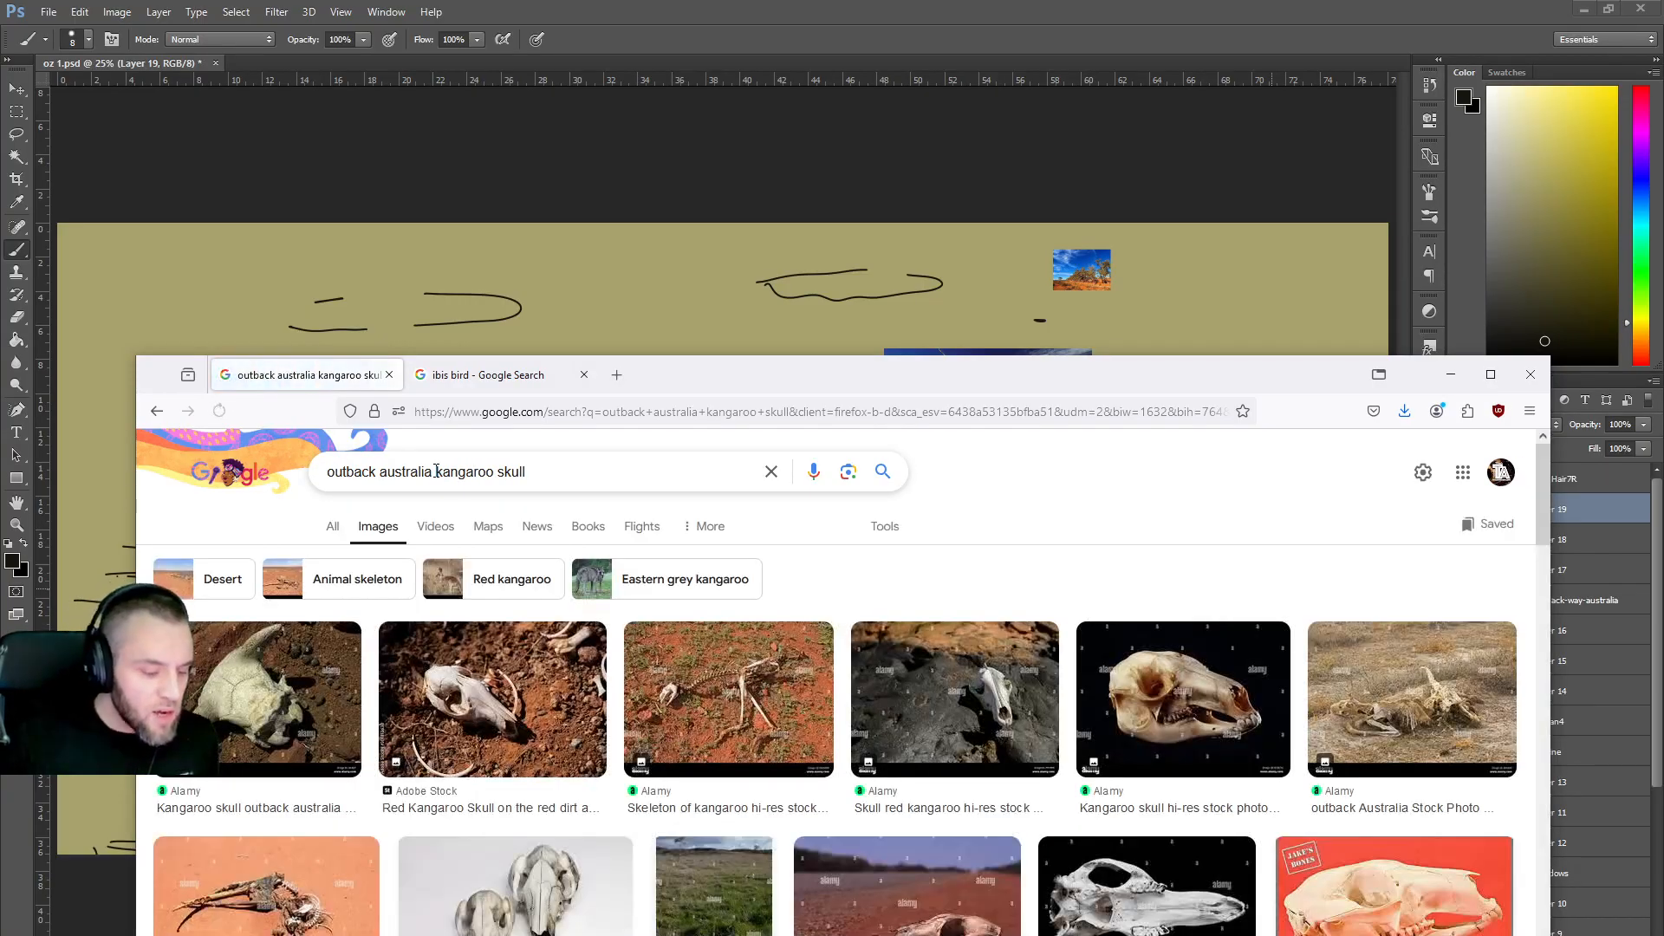
scroll(898, 618, down, 2)
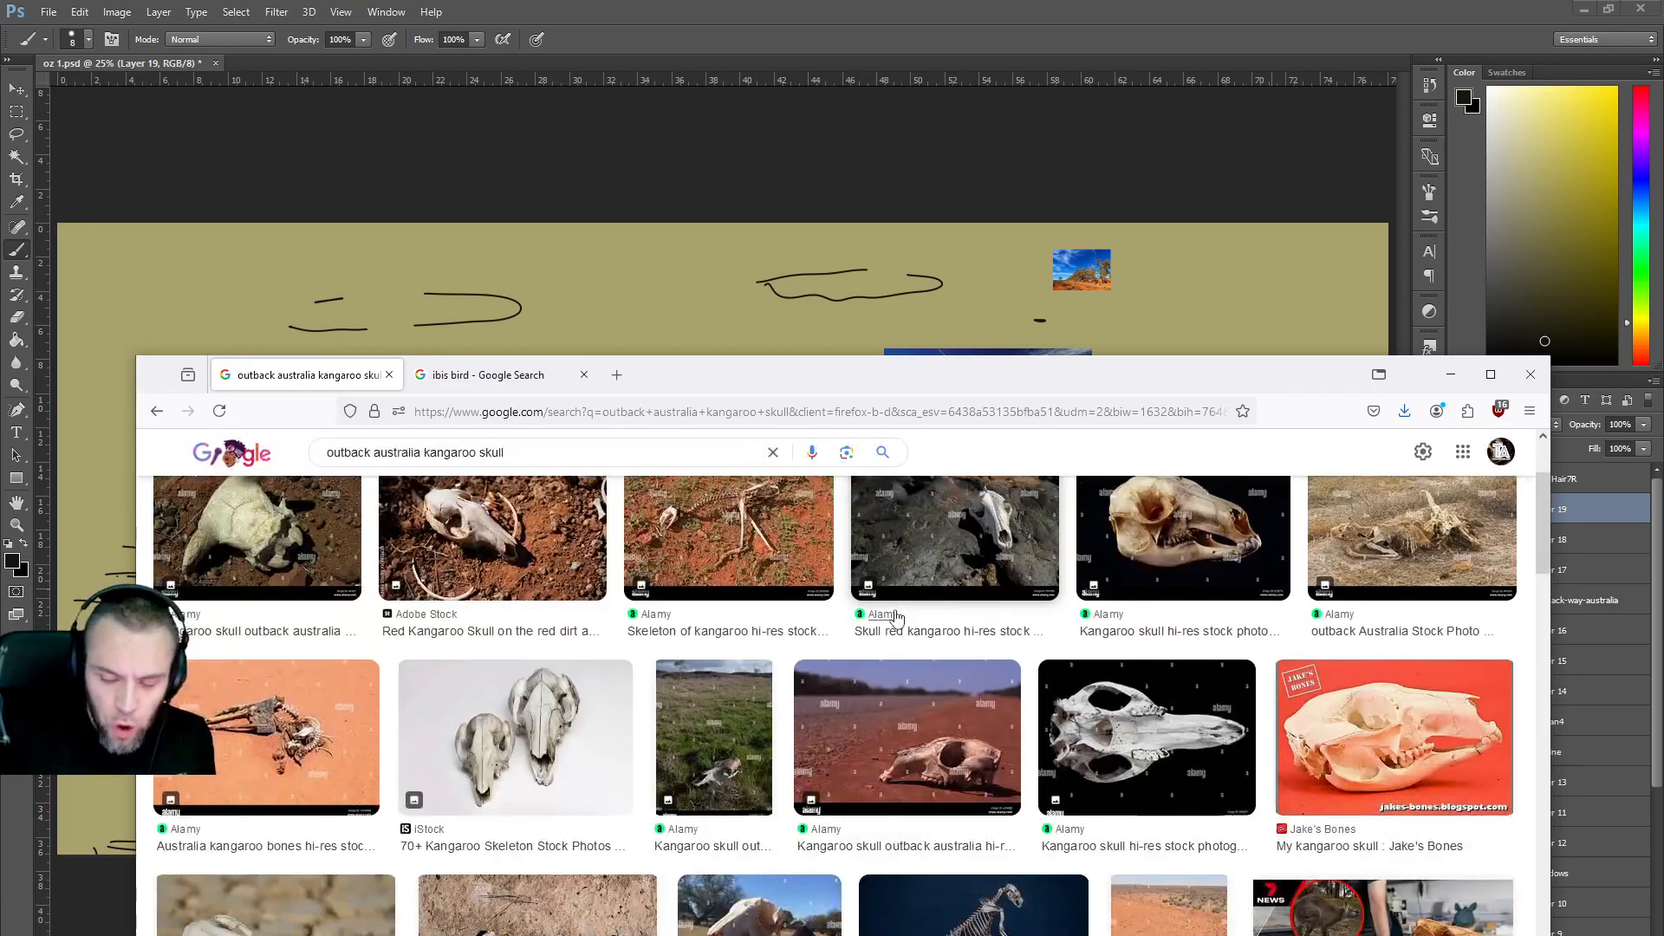
Raise the browser, scroll through the kangaroo skull photos, then minimize Firefox to reveal the sketch.
drag(1033, 368, 1054, 243)
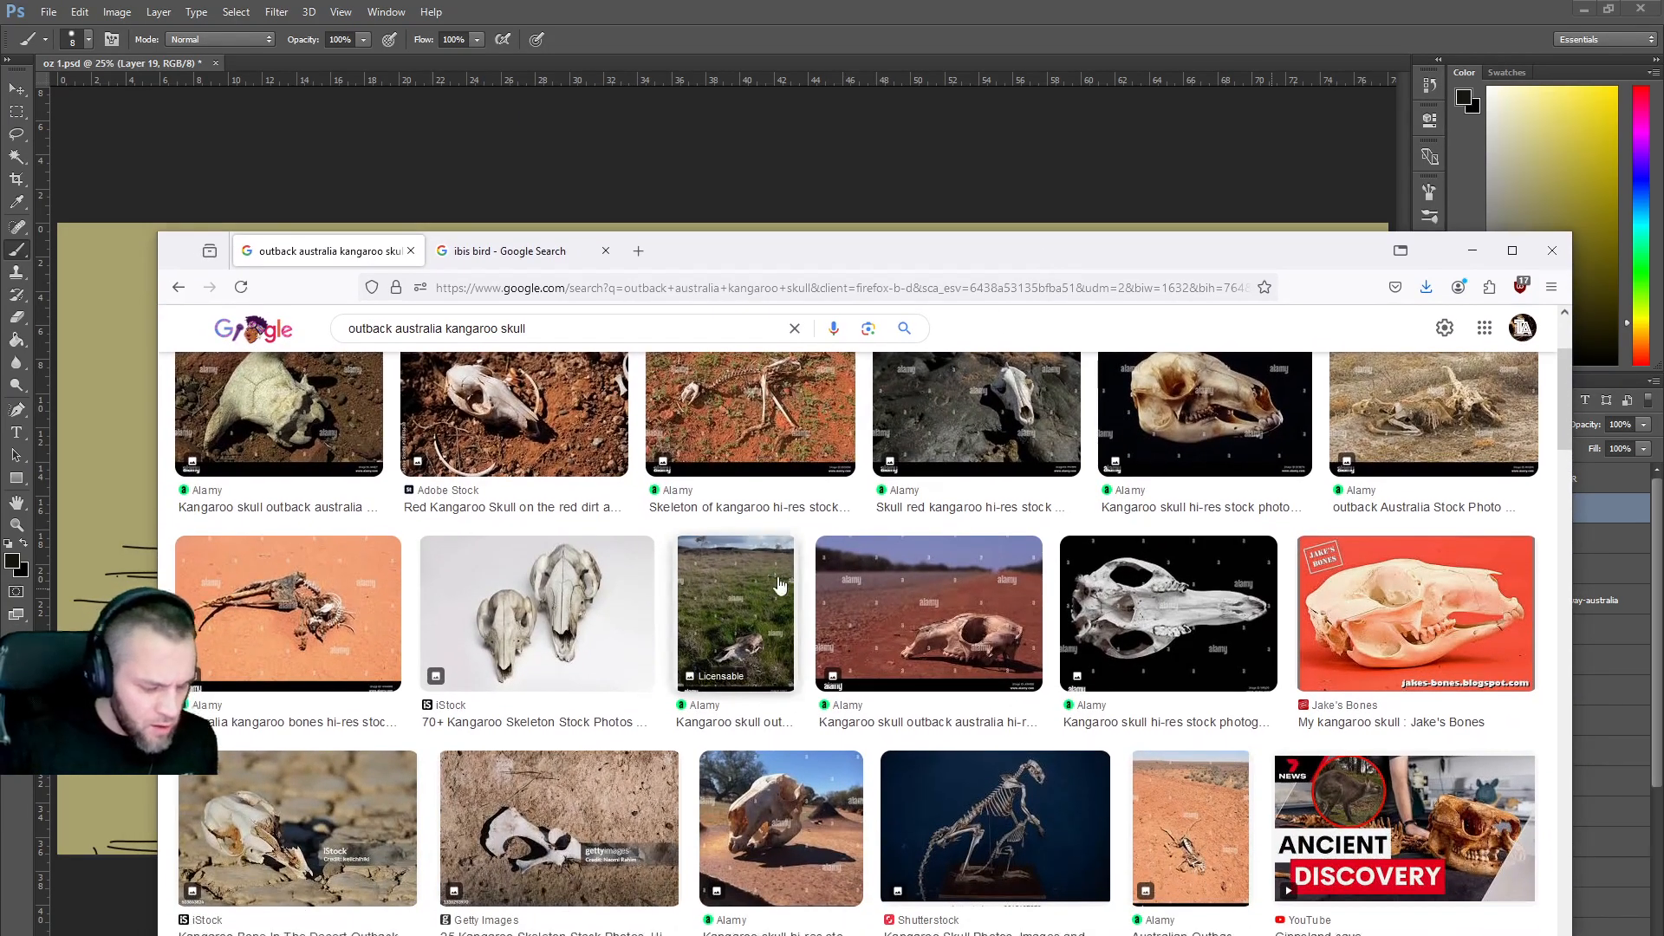
scroll(762, 598, down, 1)
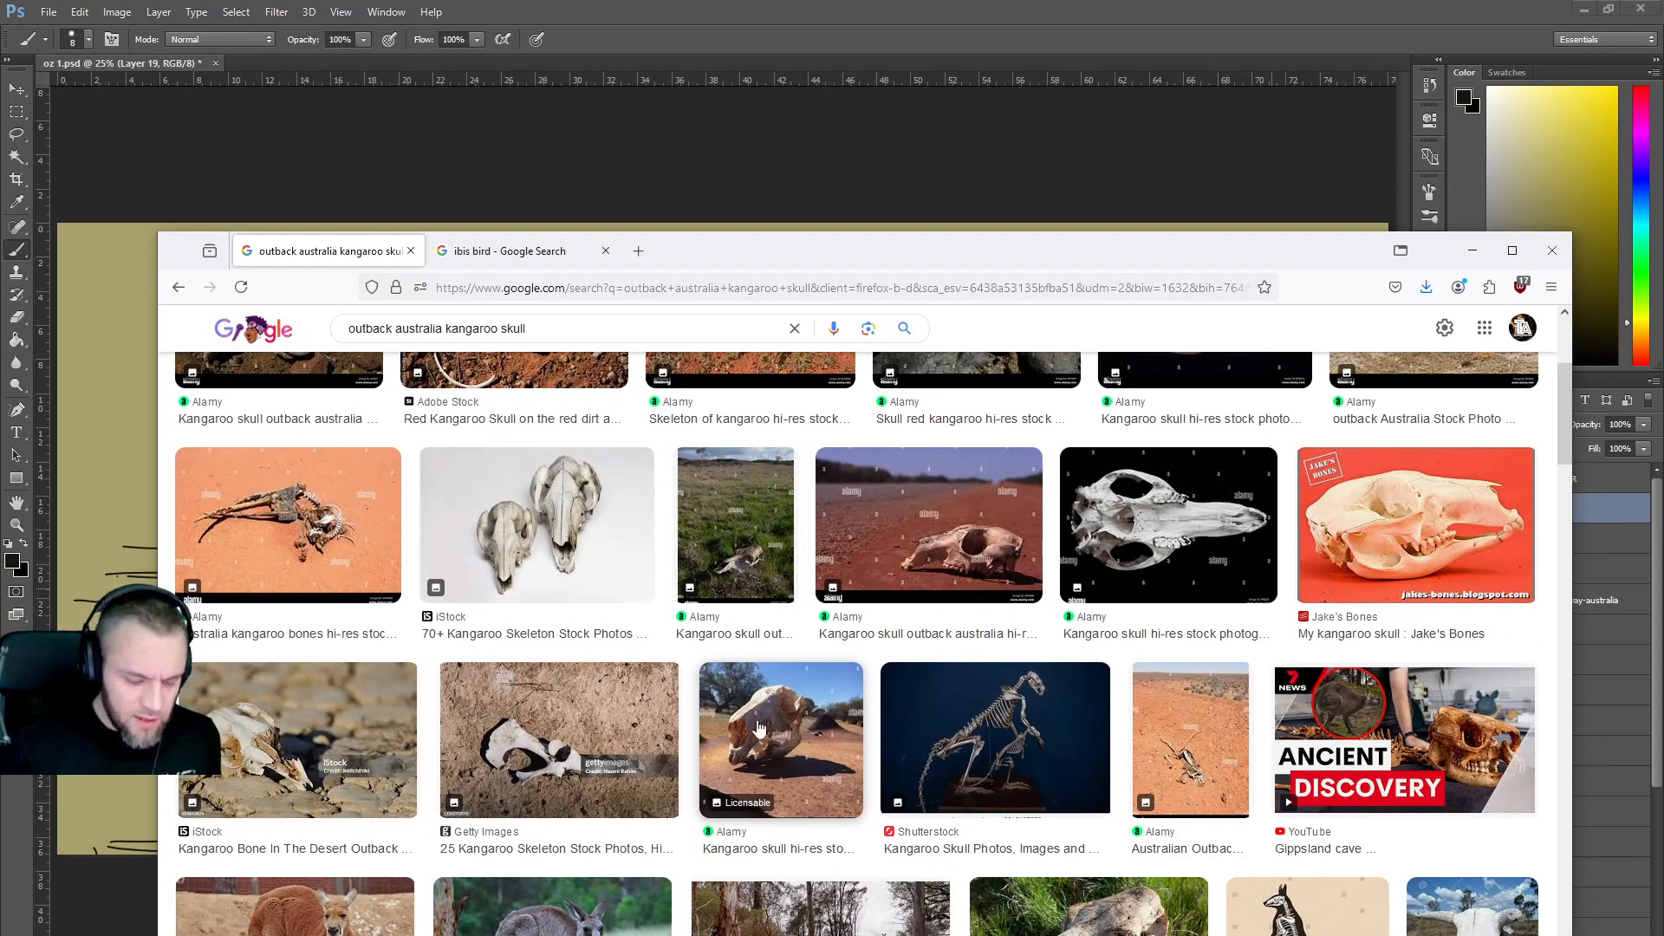
scroll(763, 728, down, 2)
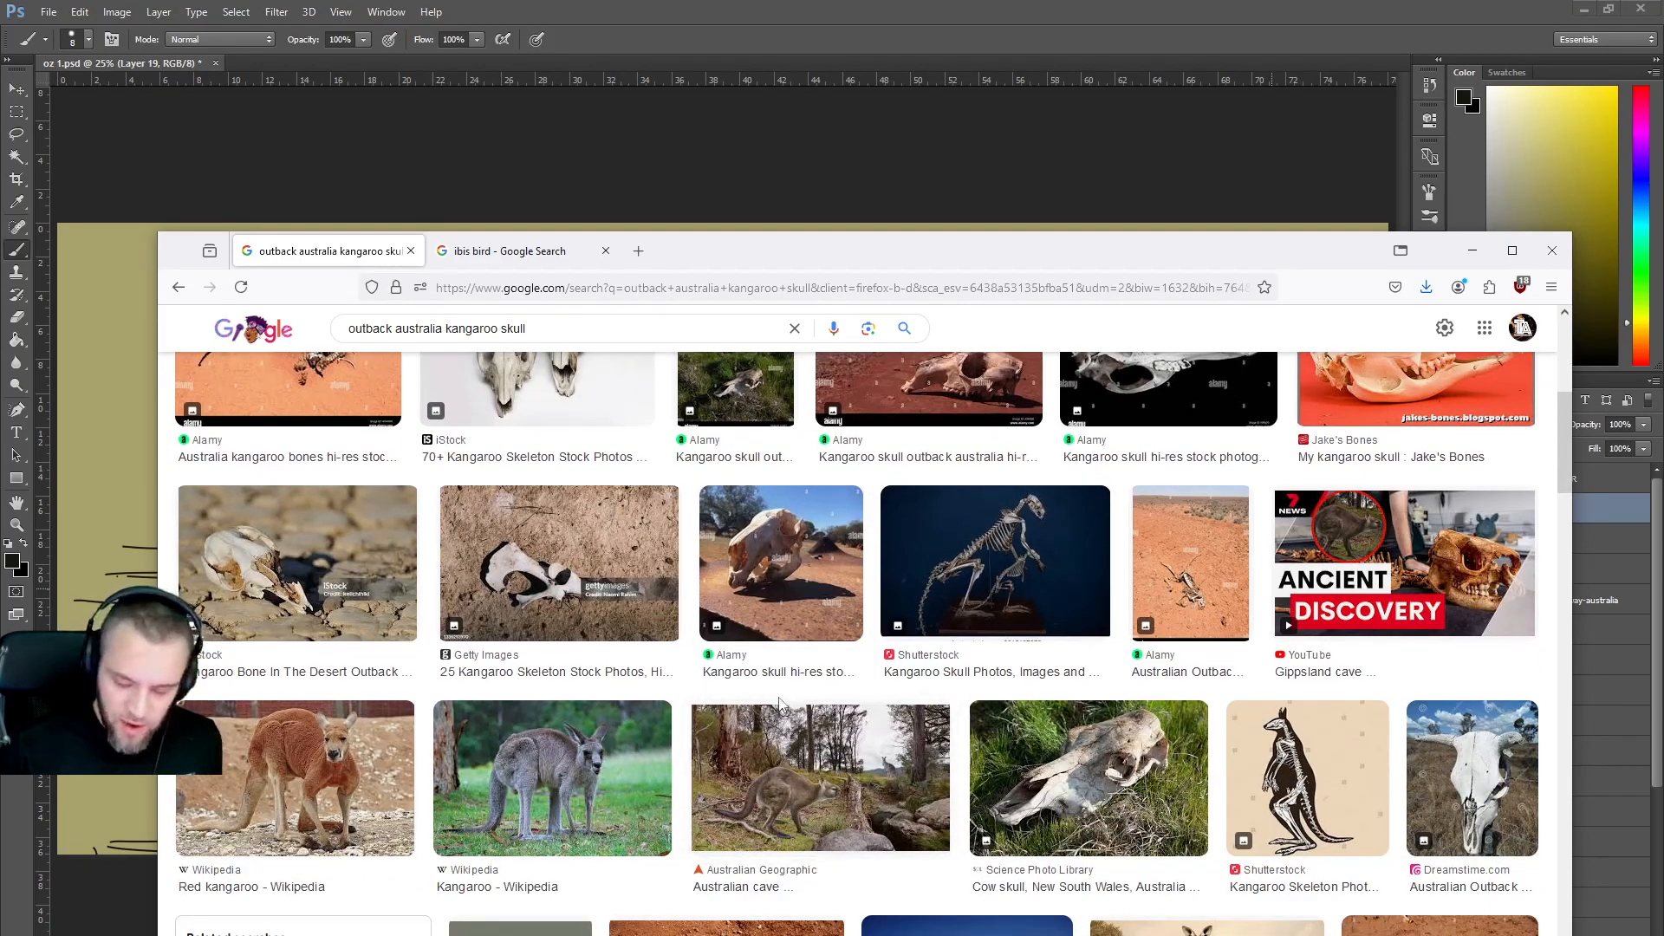
scroll(781, 700, down, 2)
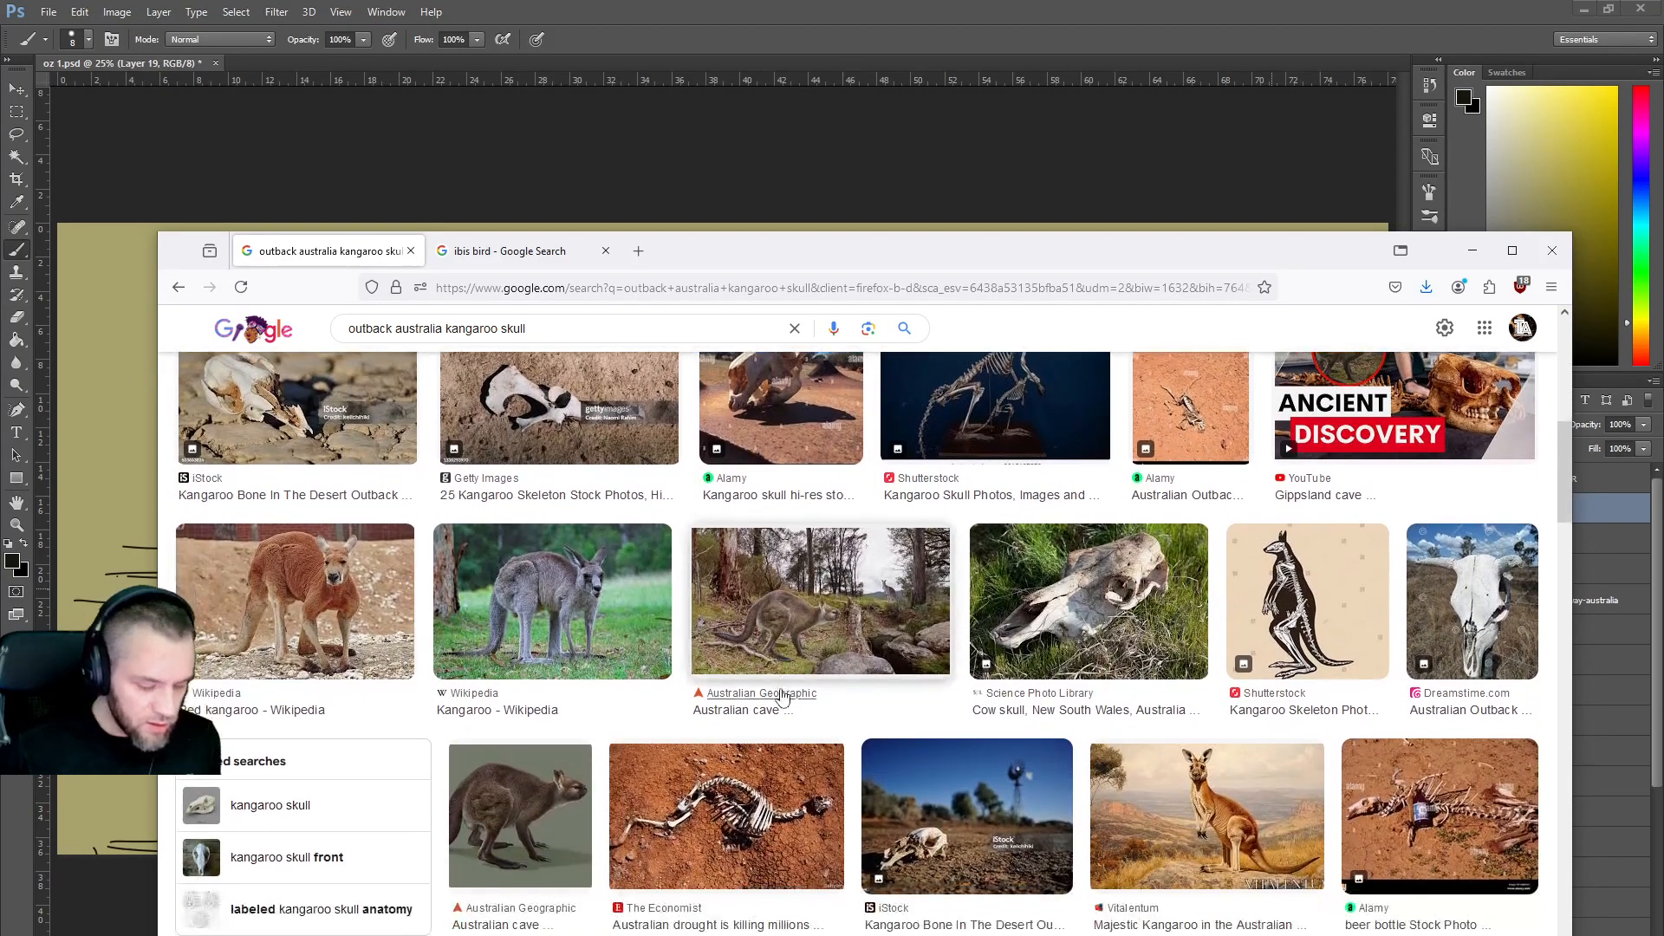
scroll(782, 698, down, 1)
scroll(785, 698, down, 1)
scroll(1172, 659, down, 1)
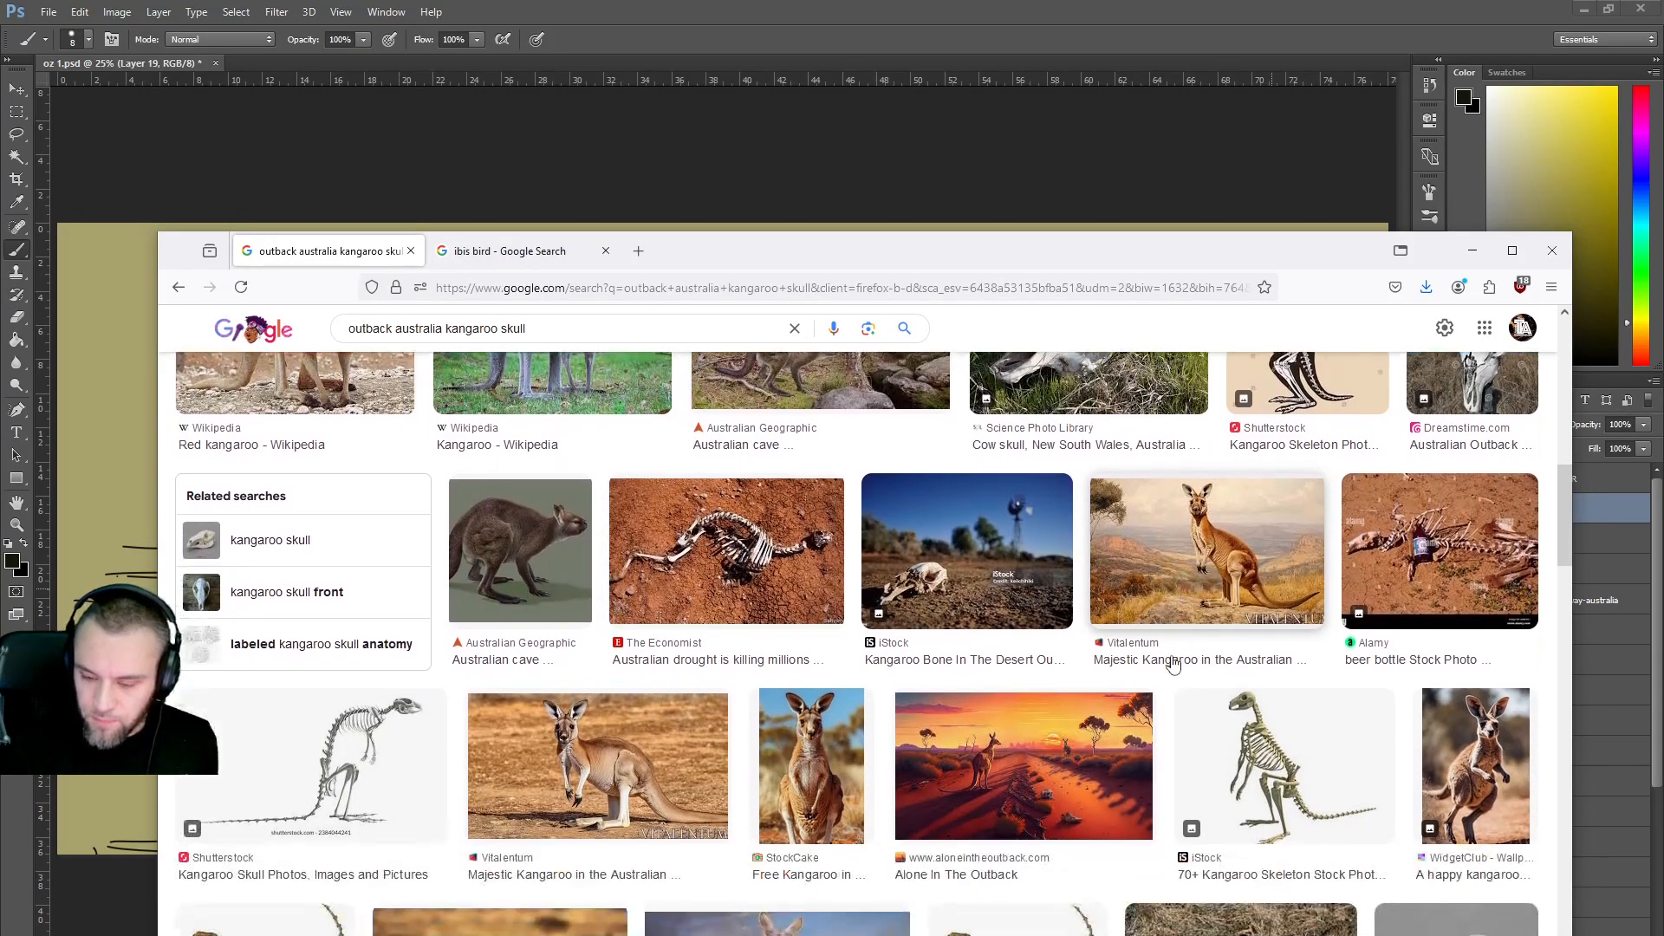
scroll(1172, 656, down, 4)
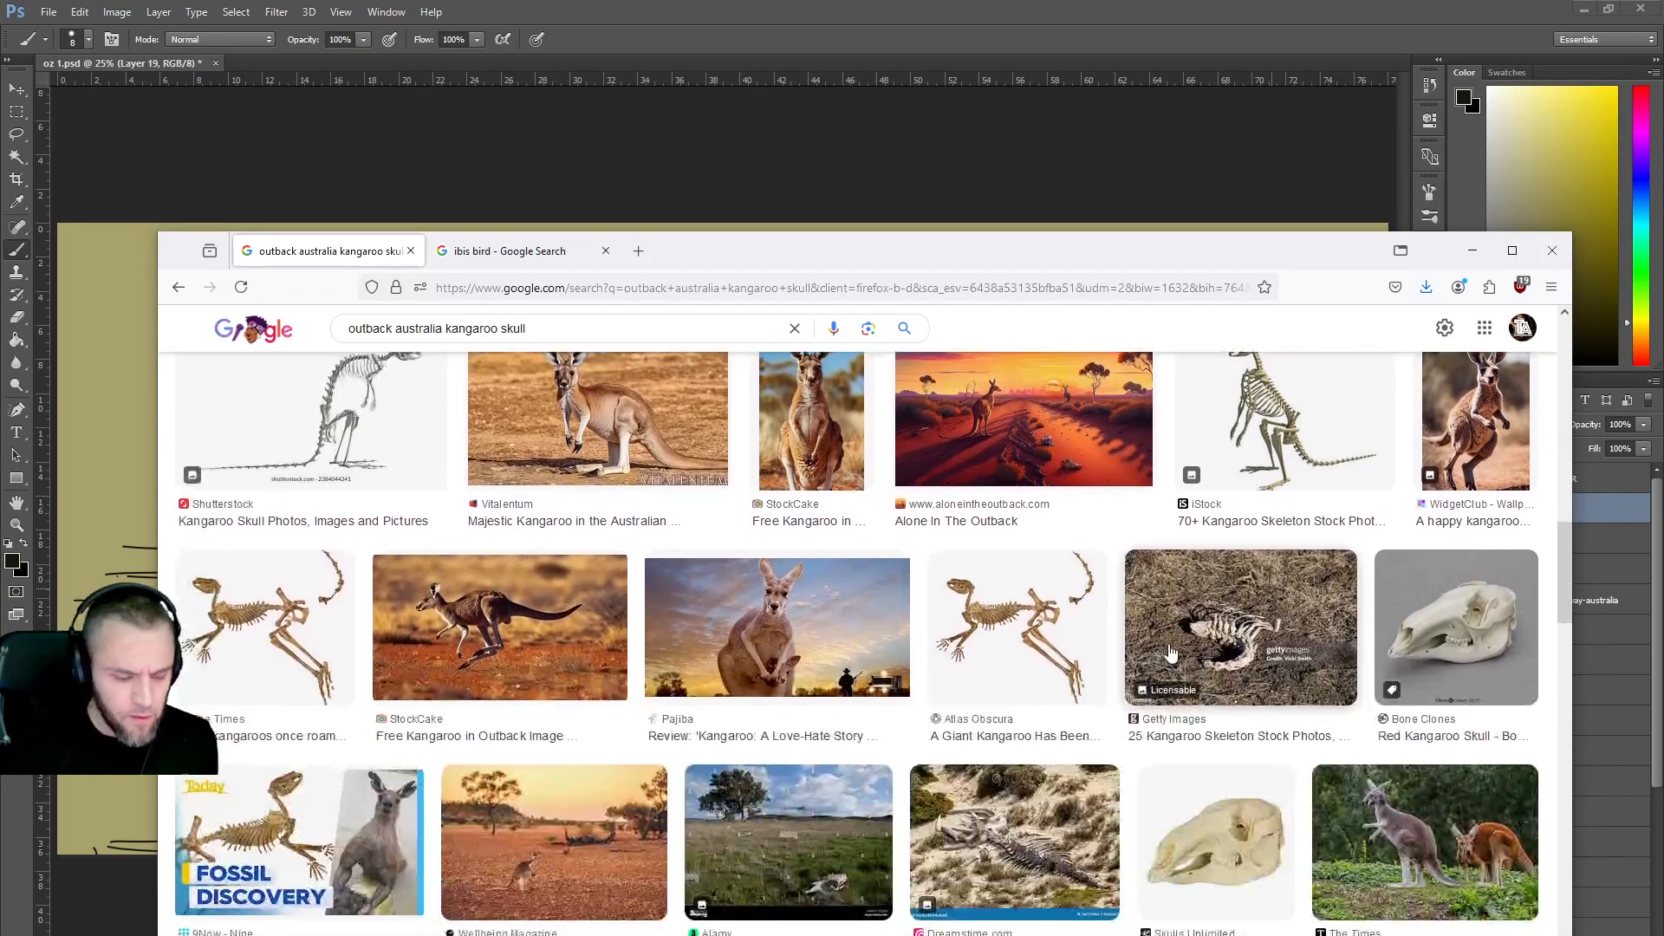
scroll(1172, 650, down, 1)
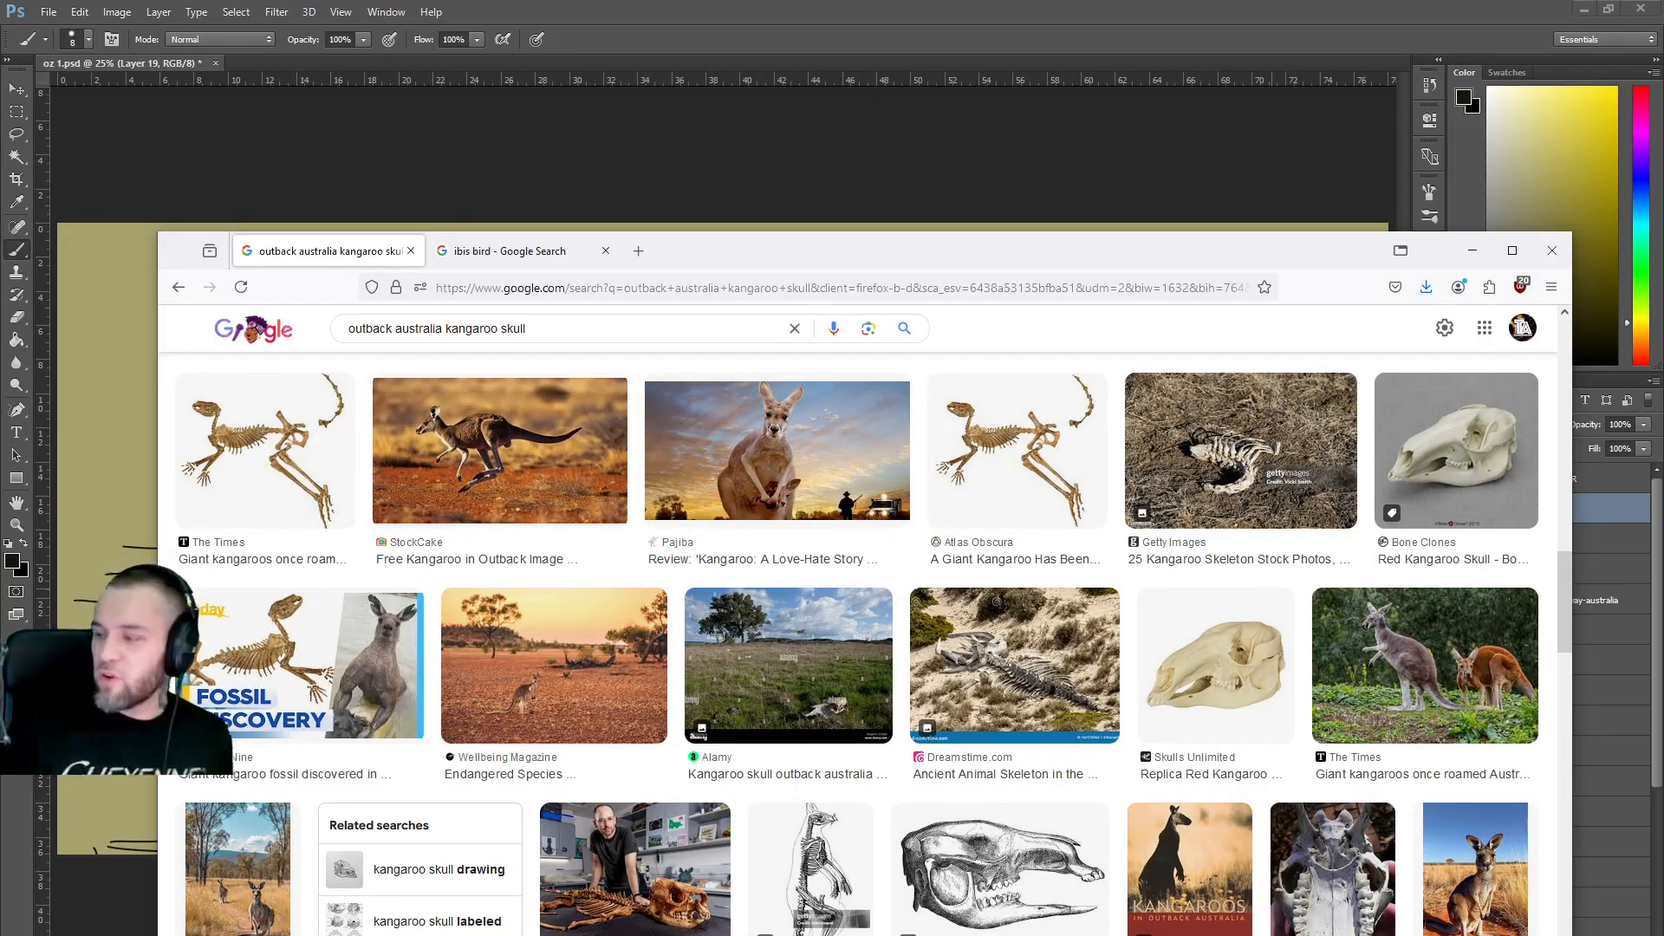
click(1472, 250)
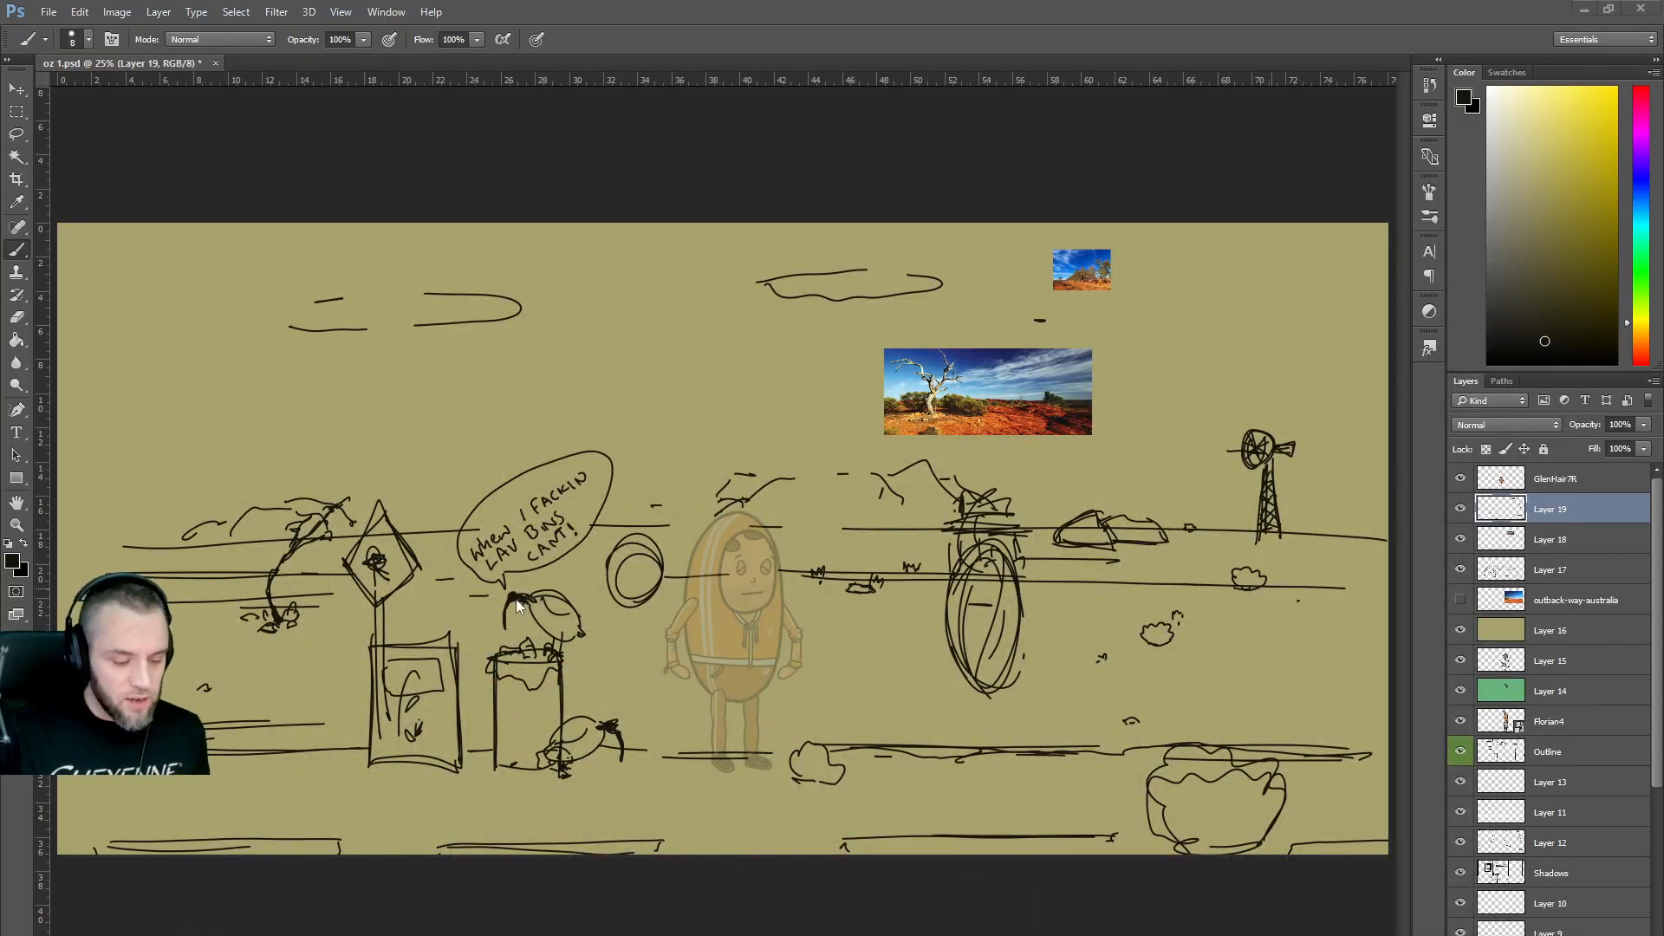
Restore Firefox, switch to the ibis bird tab, and allow Google location access.
mouse_move(570, 935)
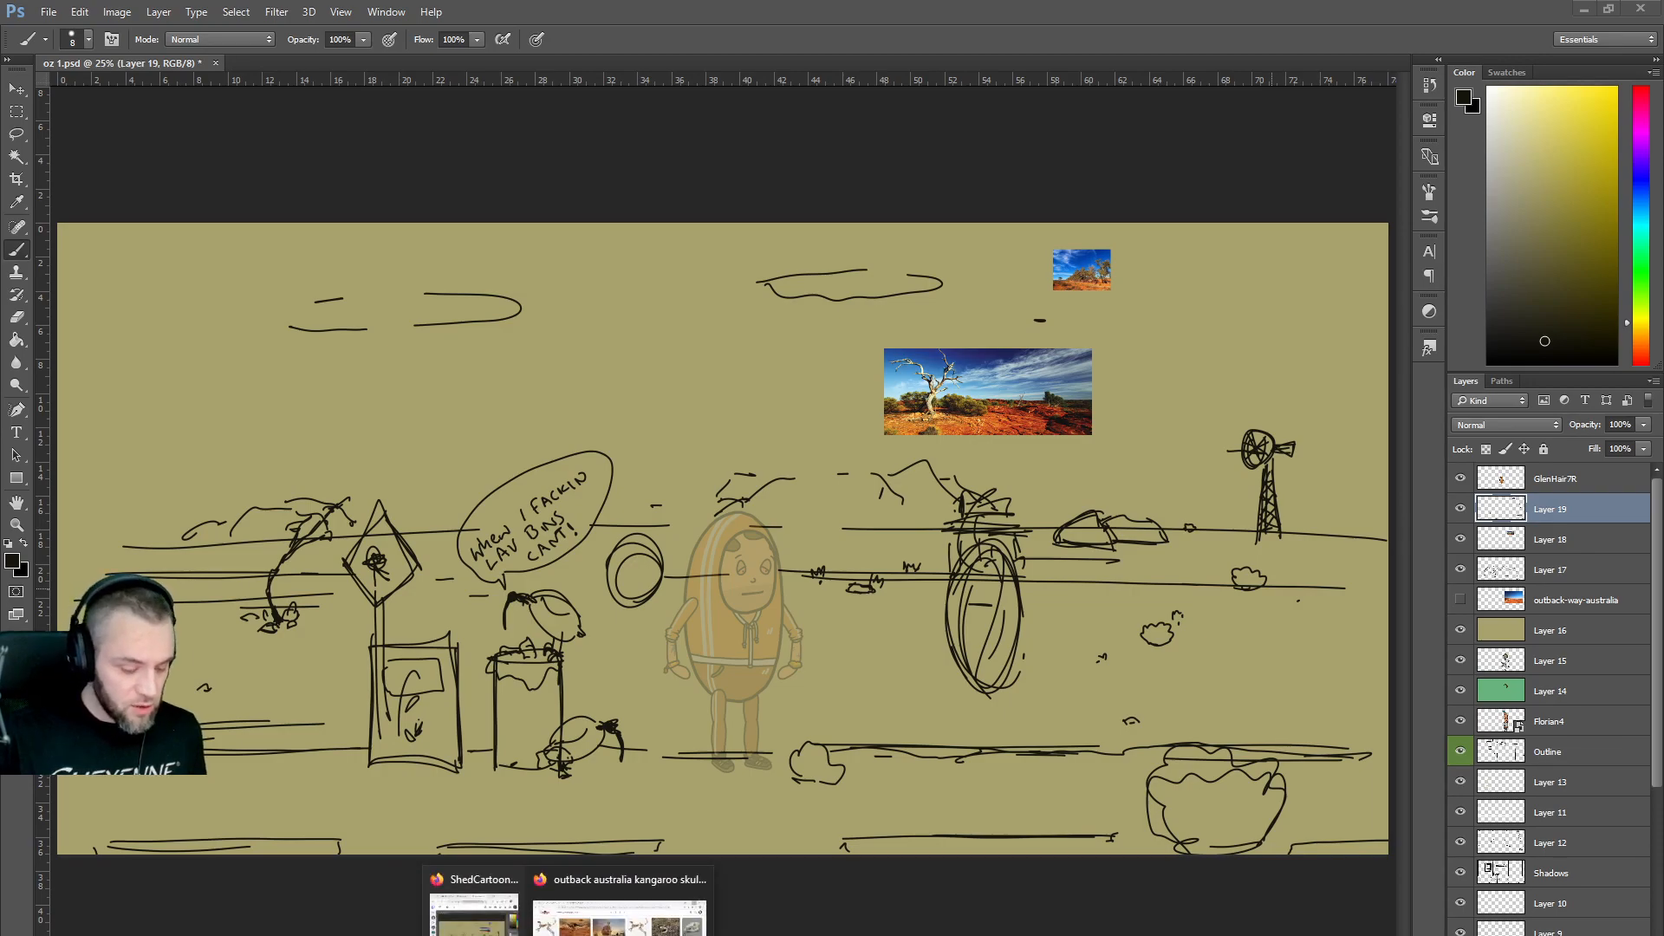
click(620, 910)
click(517, 252)
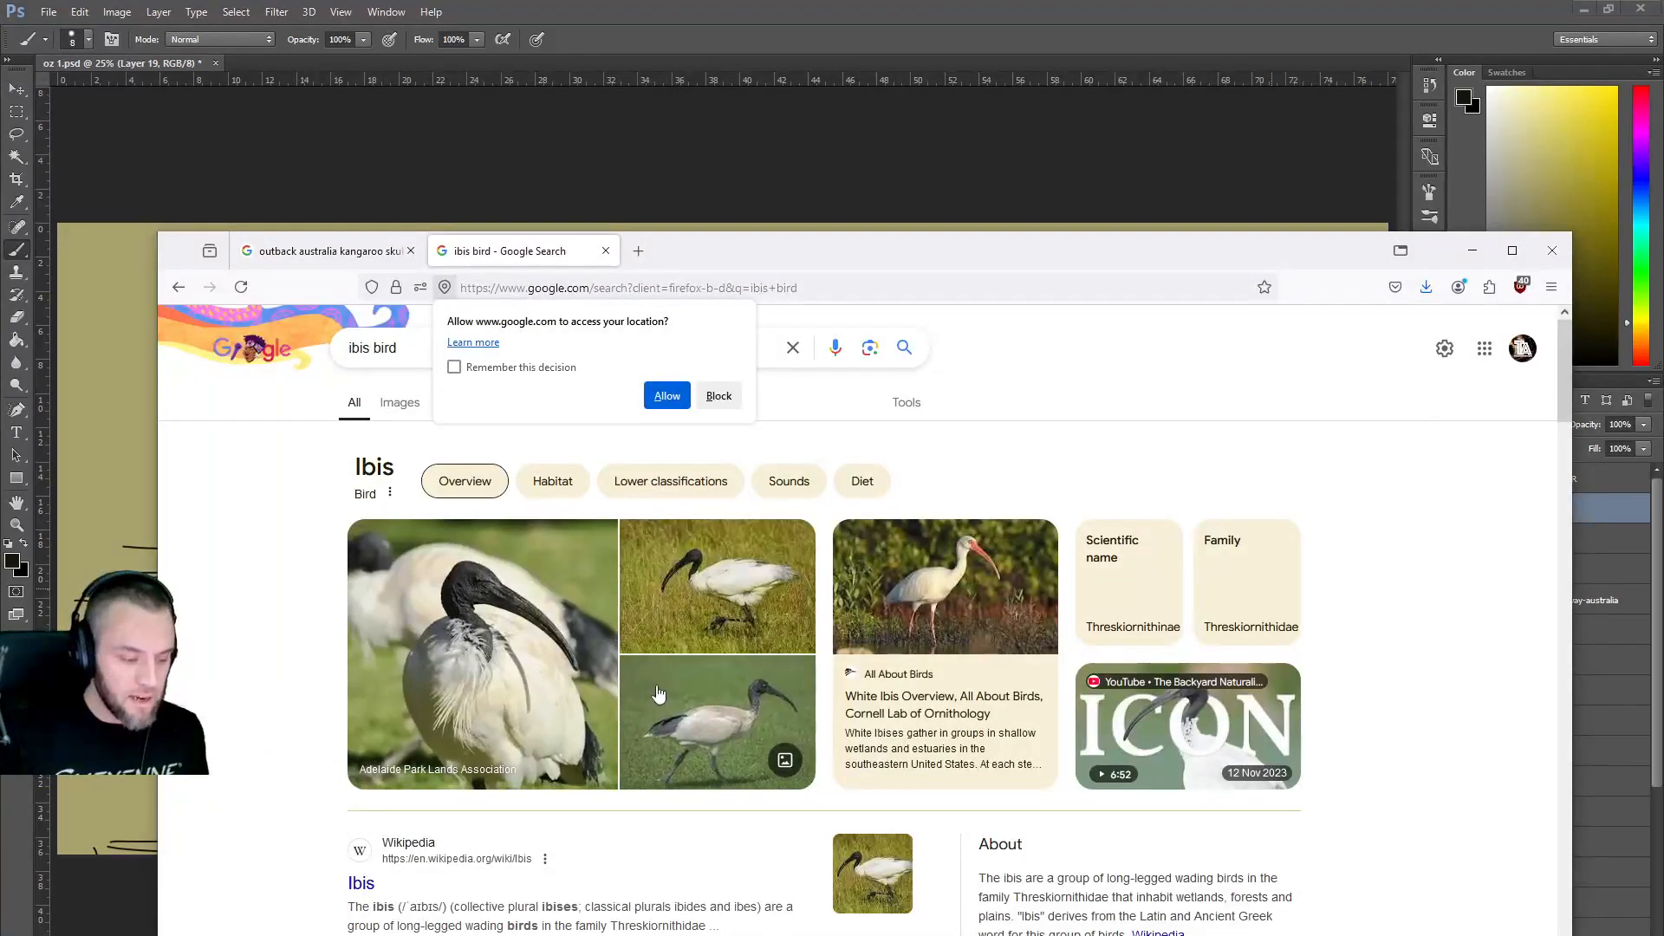
scroll(673, 698, down, 7)
scroll(673, 698, down, 10)
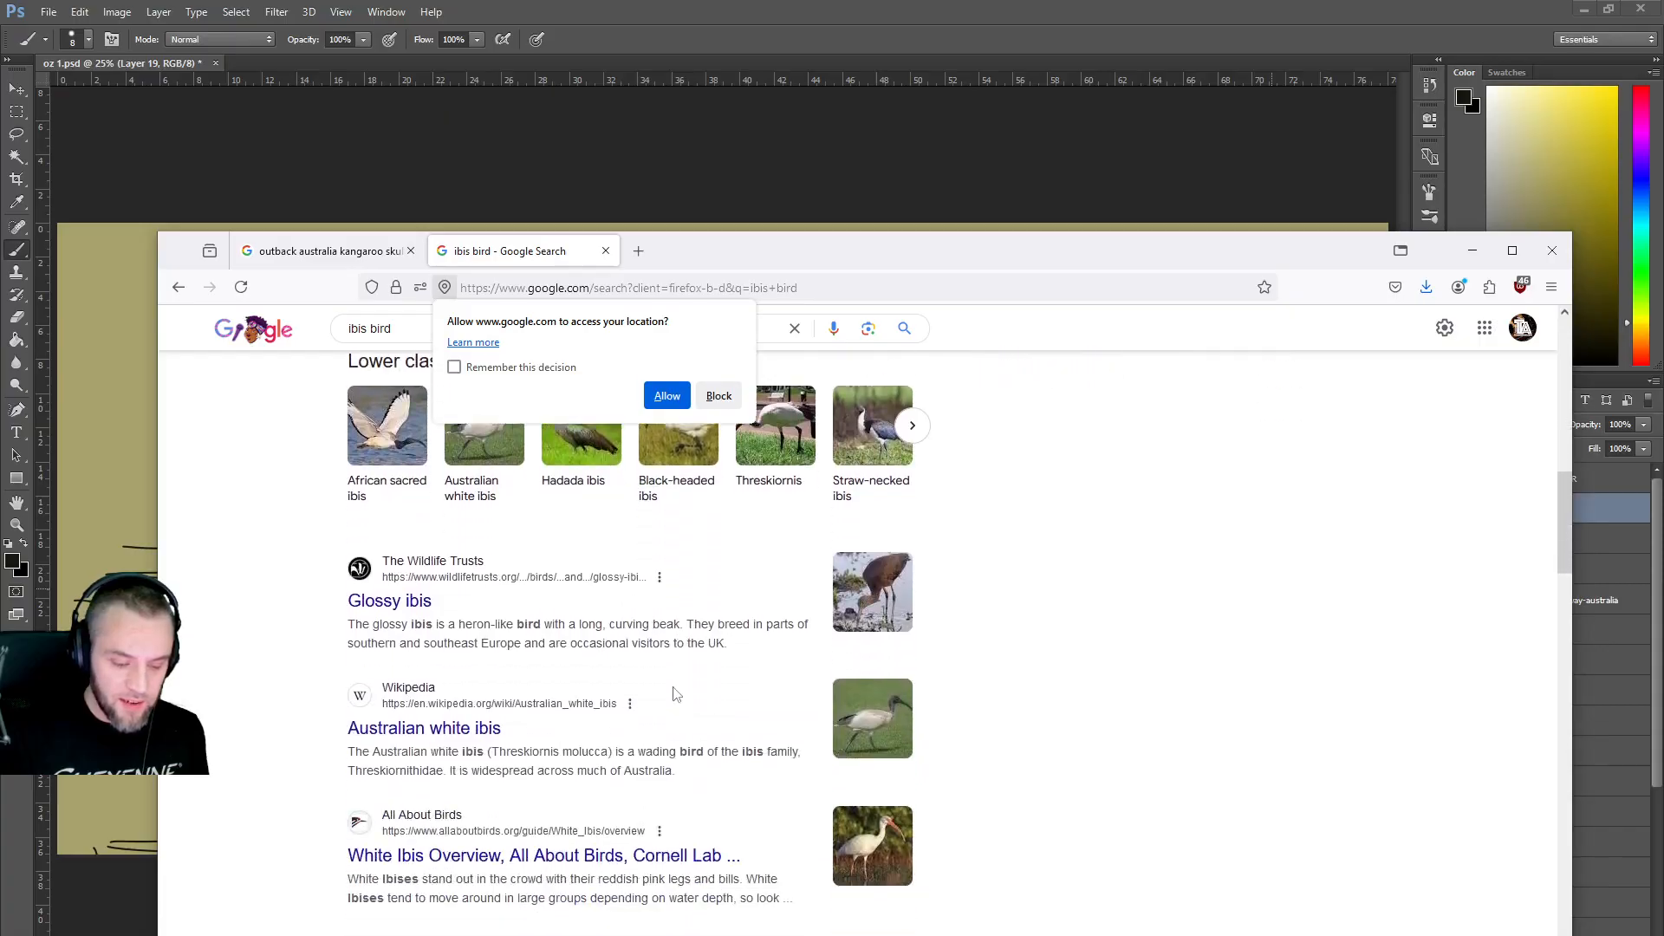
scroll(678, 690, up, 10)
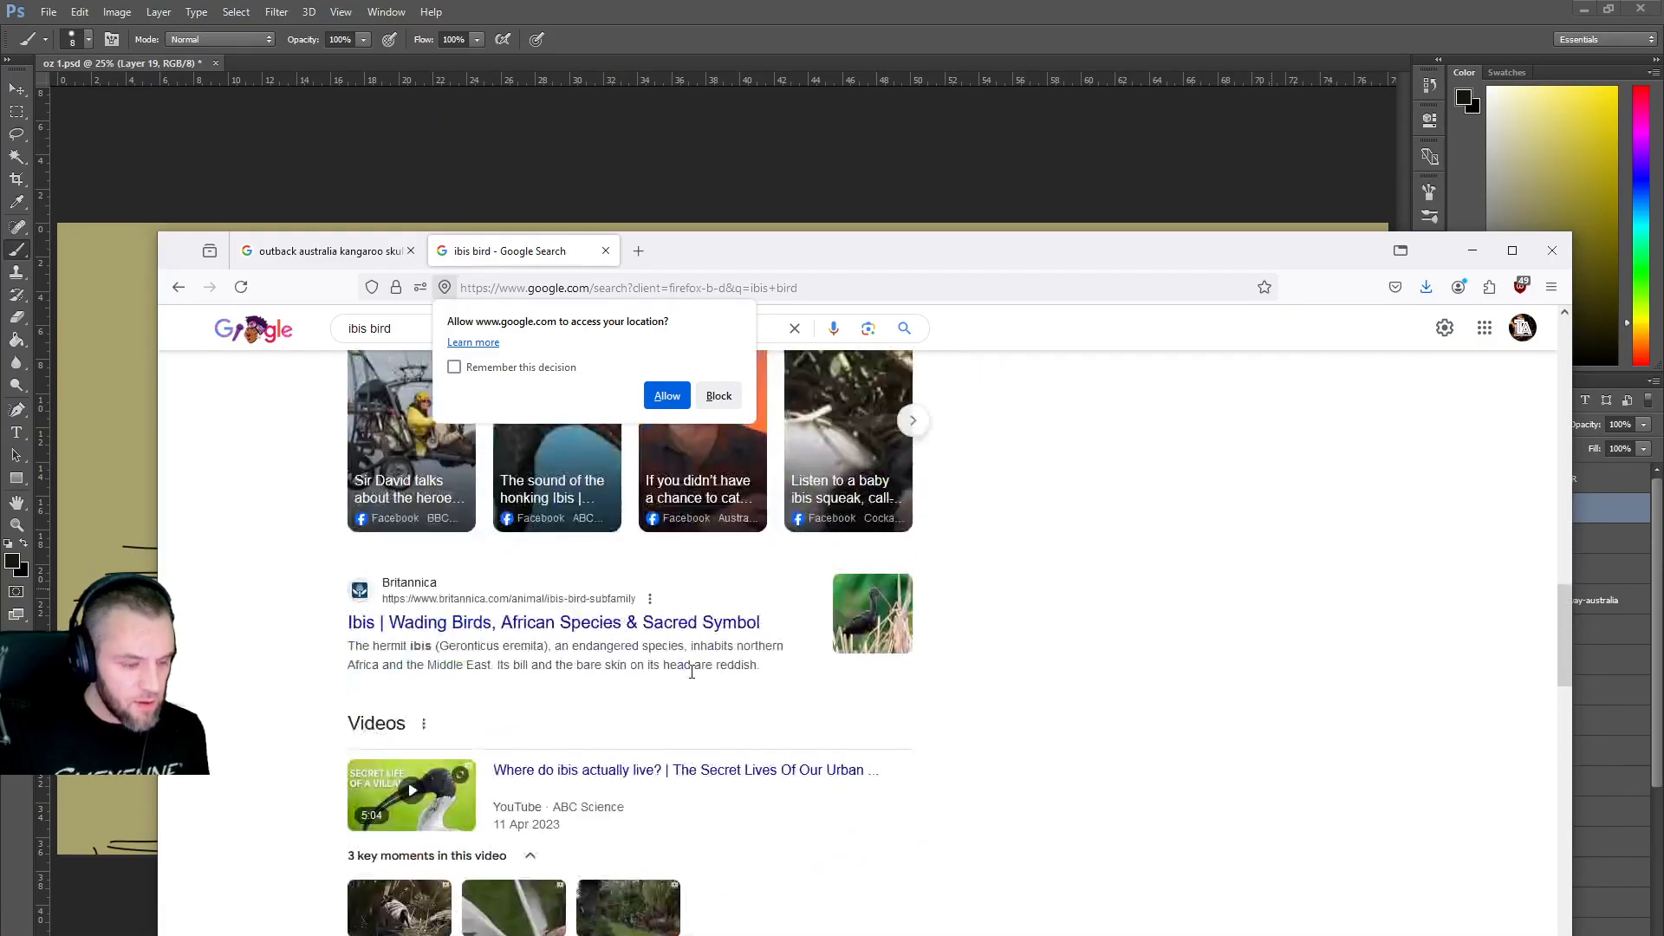
click(665, 396)
Search for 'ibis bird bin chicken' and switch to its image results.
click(528, 328)
text(bi)
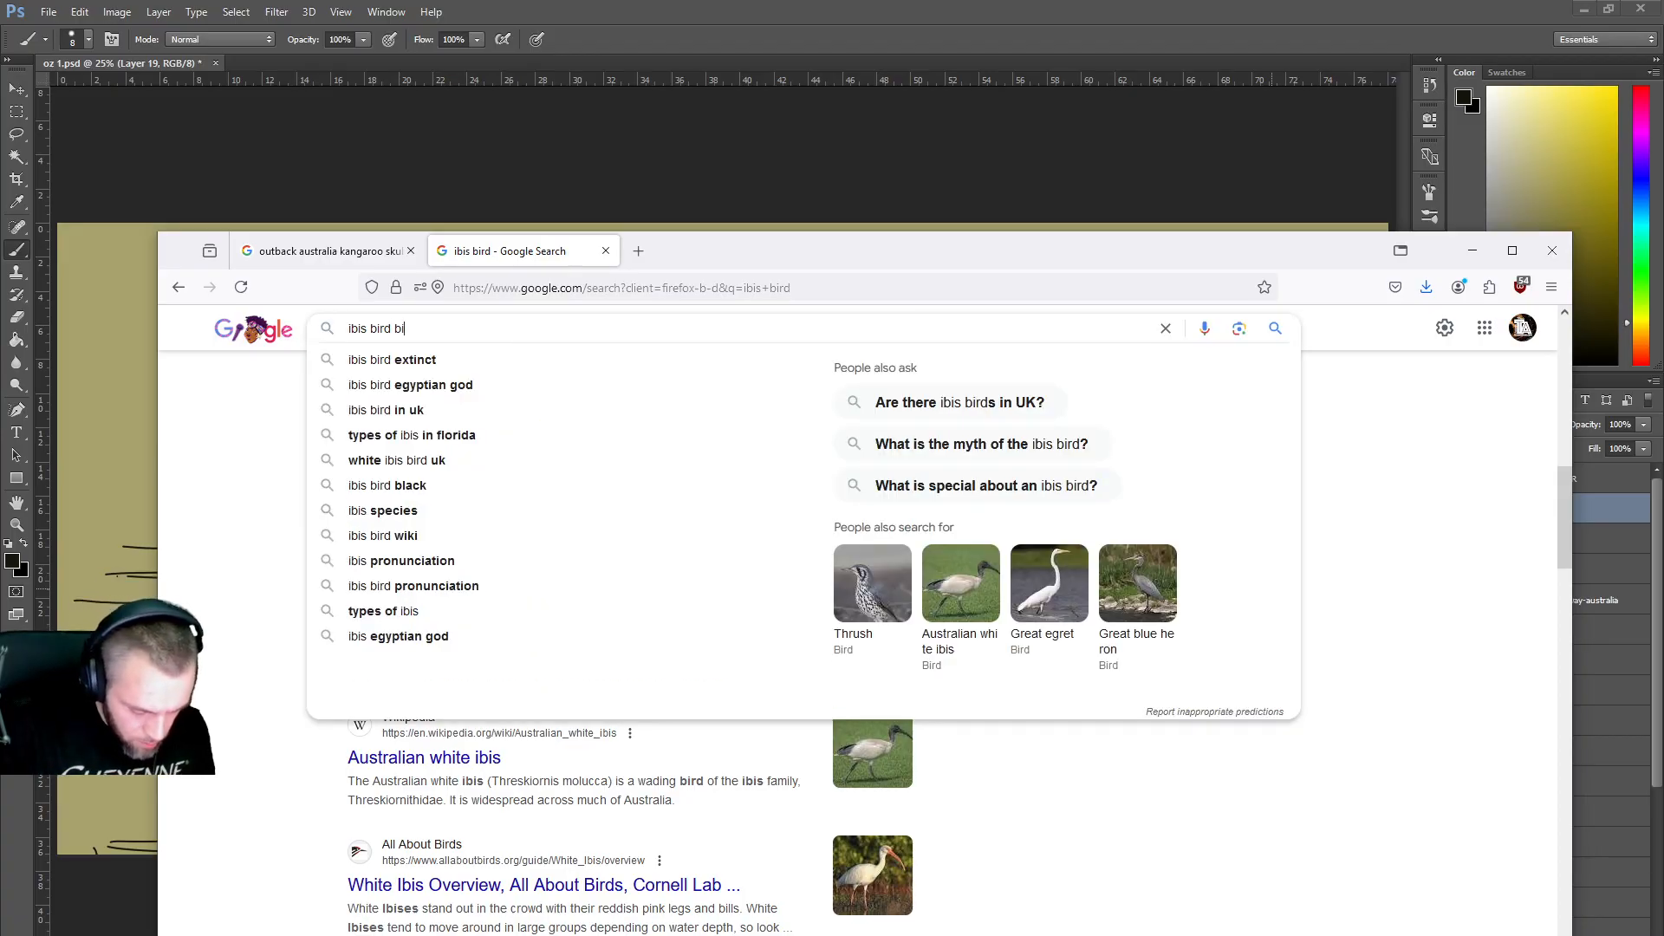
text(n chicken)
key(Return)
scroll(644, 541, down, 10)
scroll(644, 541, up, 10)
click(402, 418)
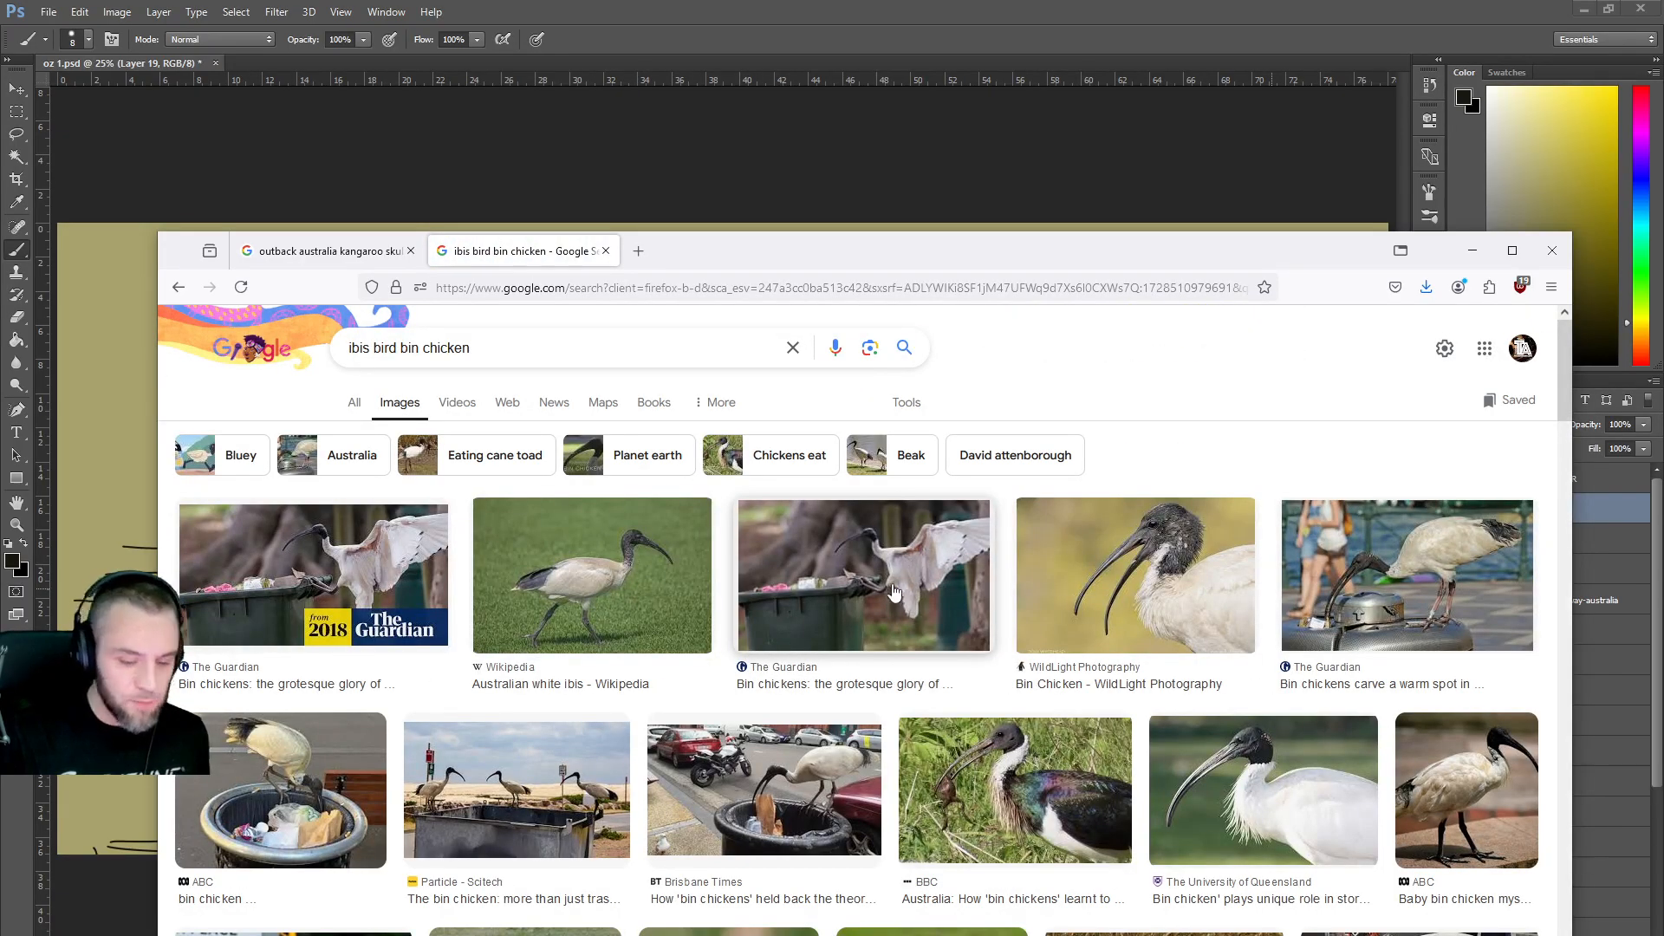
Go back to the 'outback australia kangaroo skull' results tab.
scroll(891, 592, down, 3)
scroll(1329, 543, up, 2)
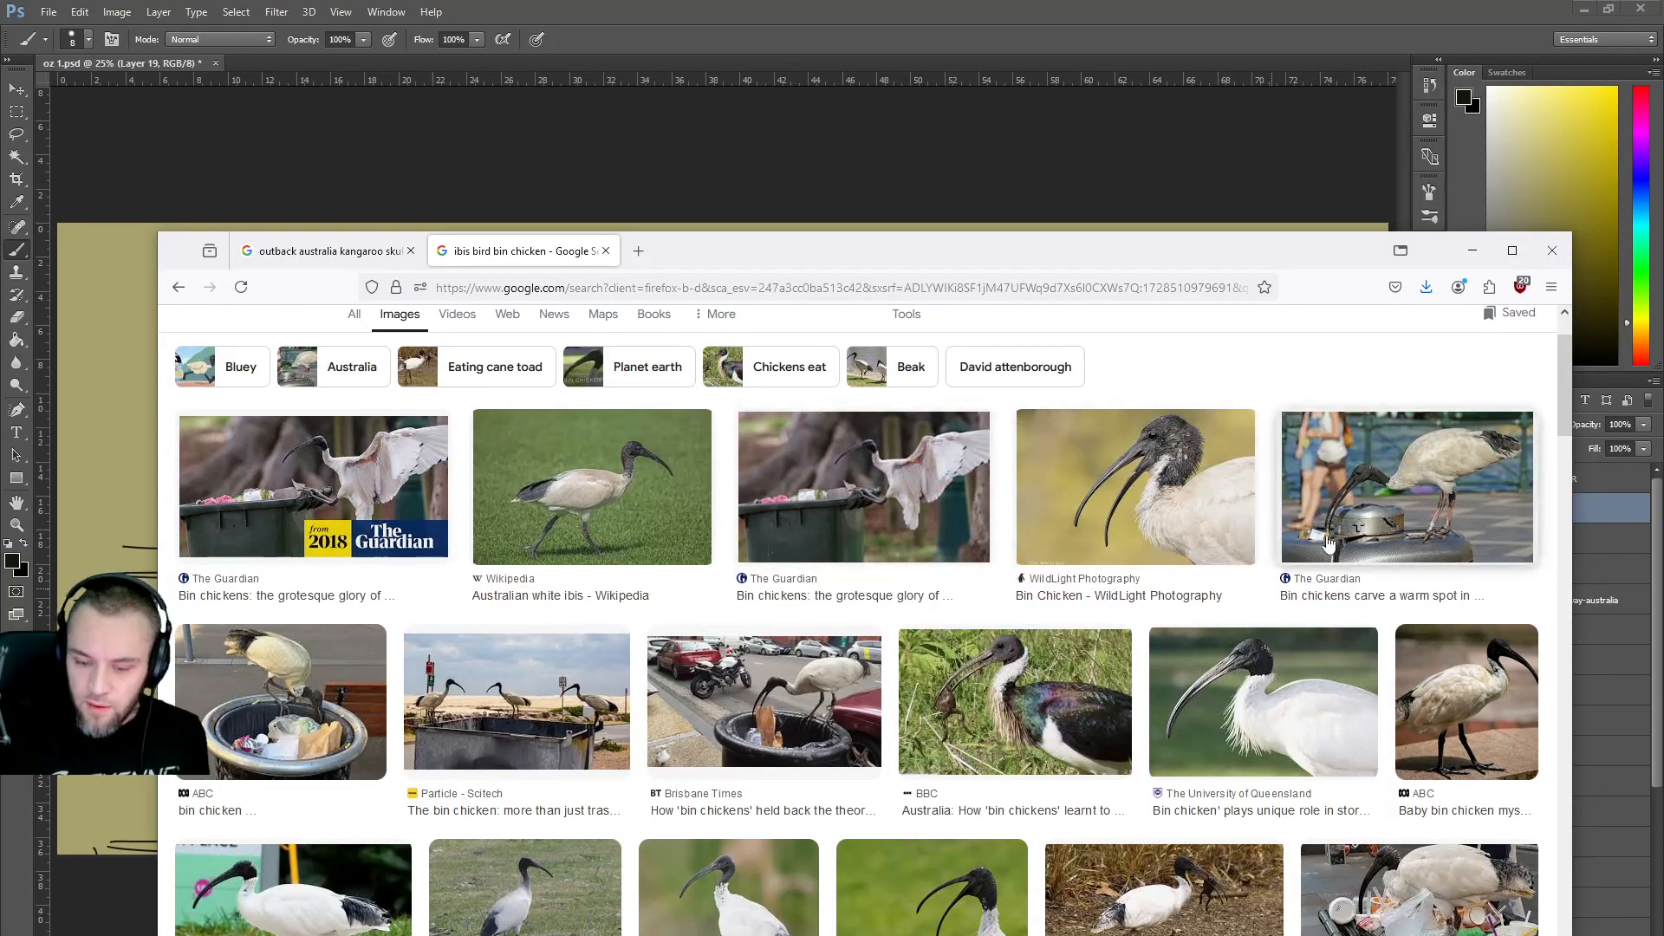
key(ctrl+shift+Tab)
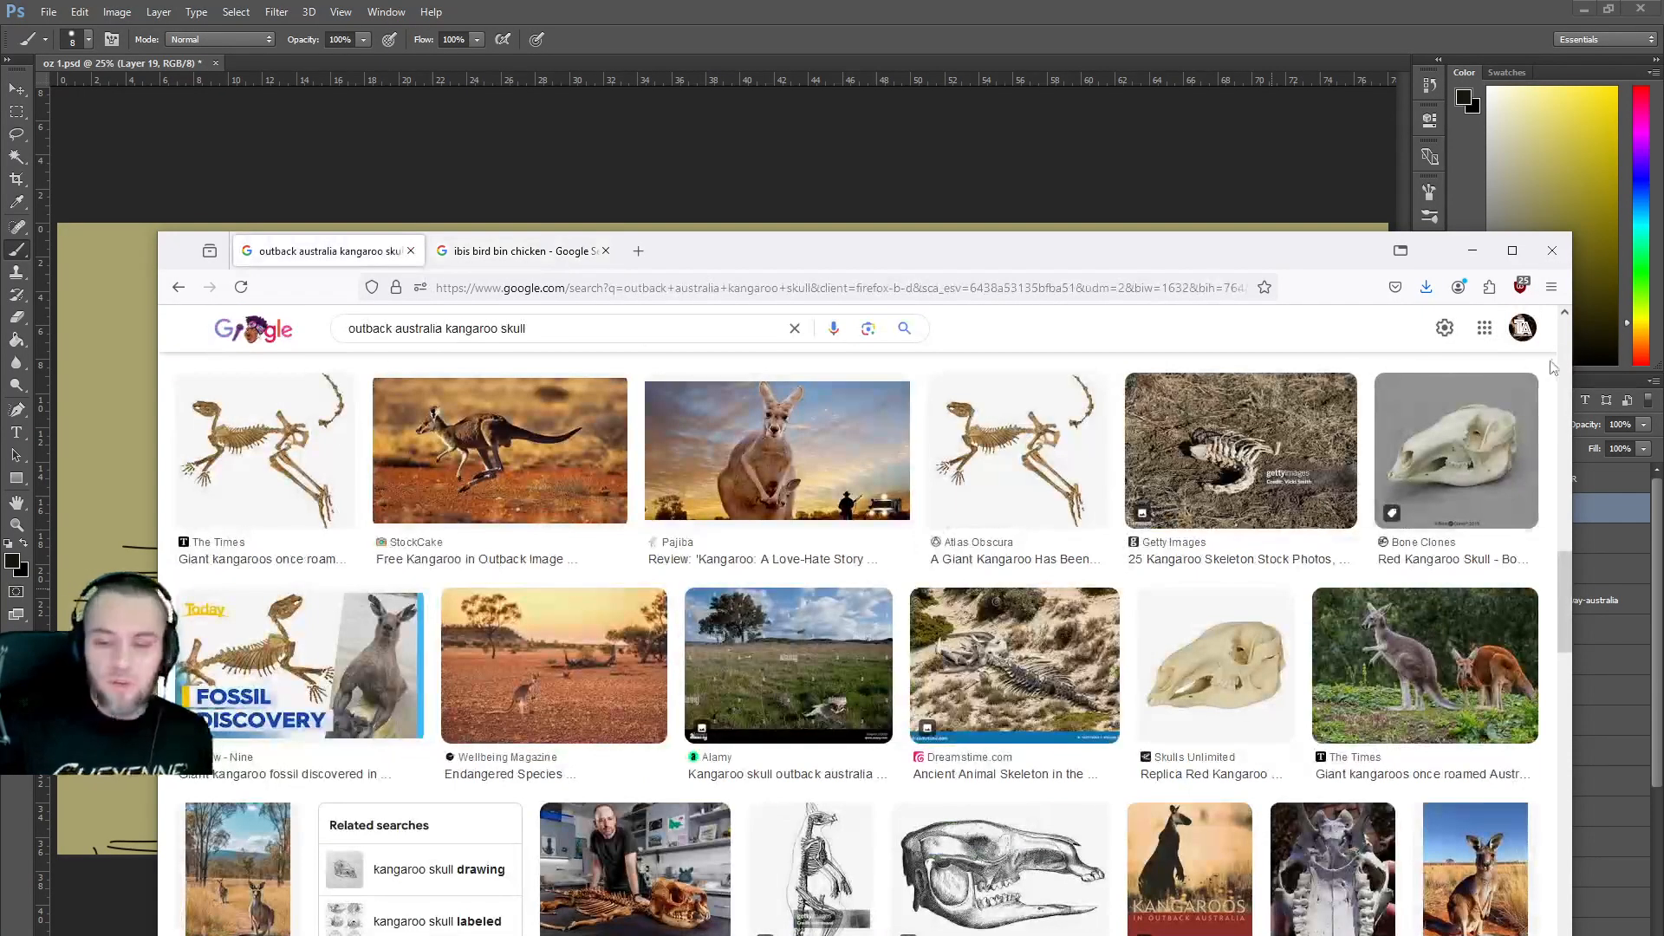
Minimise Firefox so the outback sketch with its dead-tree and red-earth references is in front.
click(1472, 251)
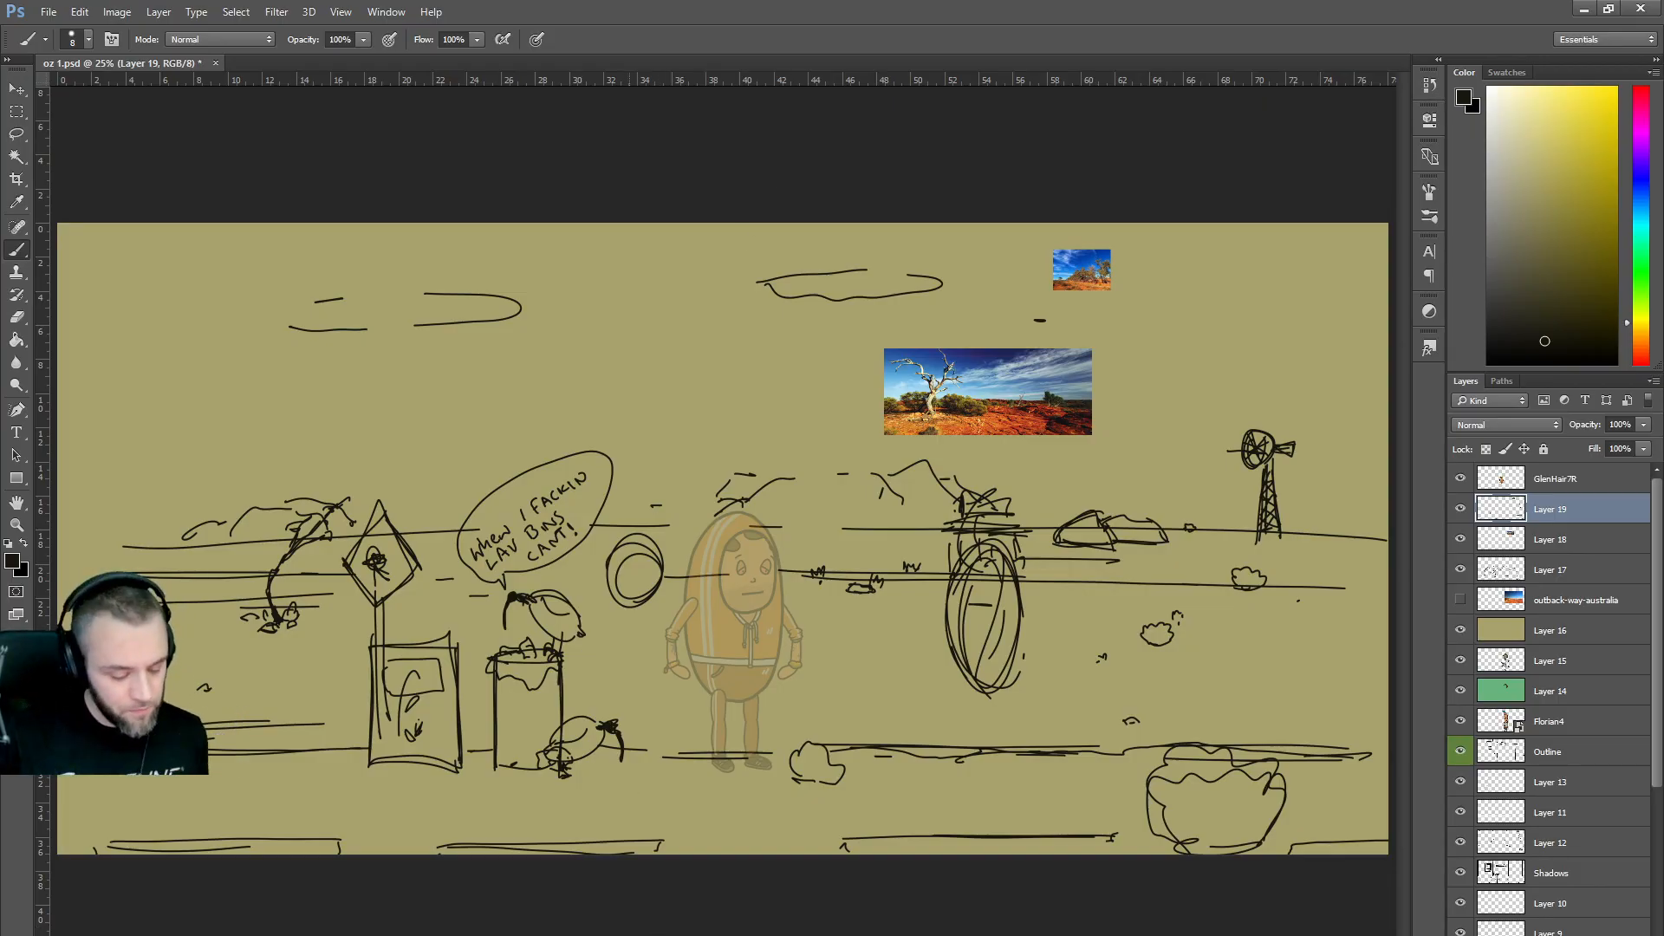
Bring Firefox back and change the image search from kangaroo skull to outback australia crocodile.
mouse_move(568, 935)
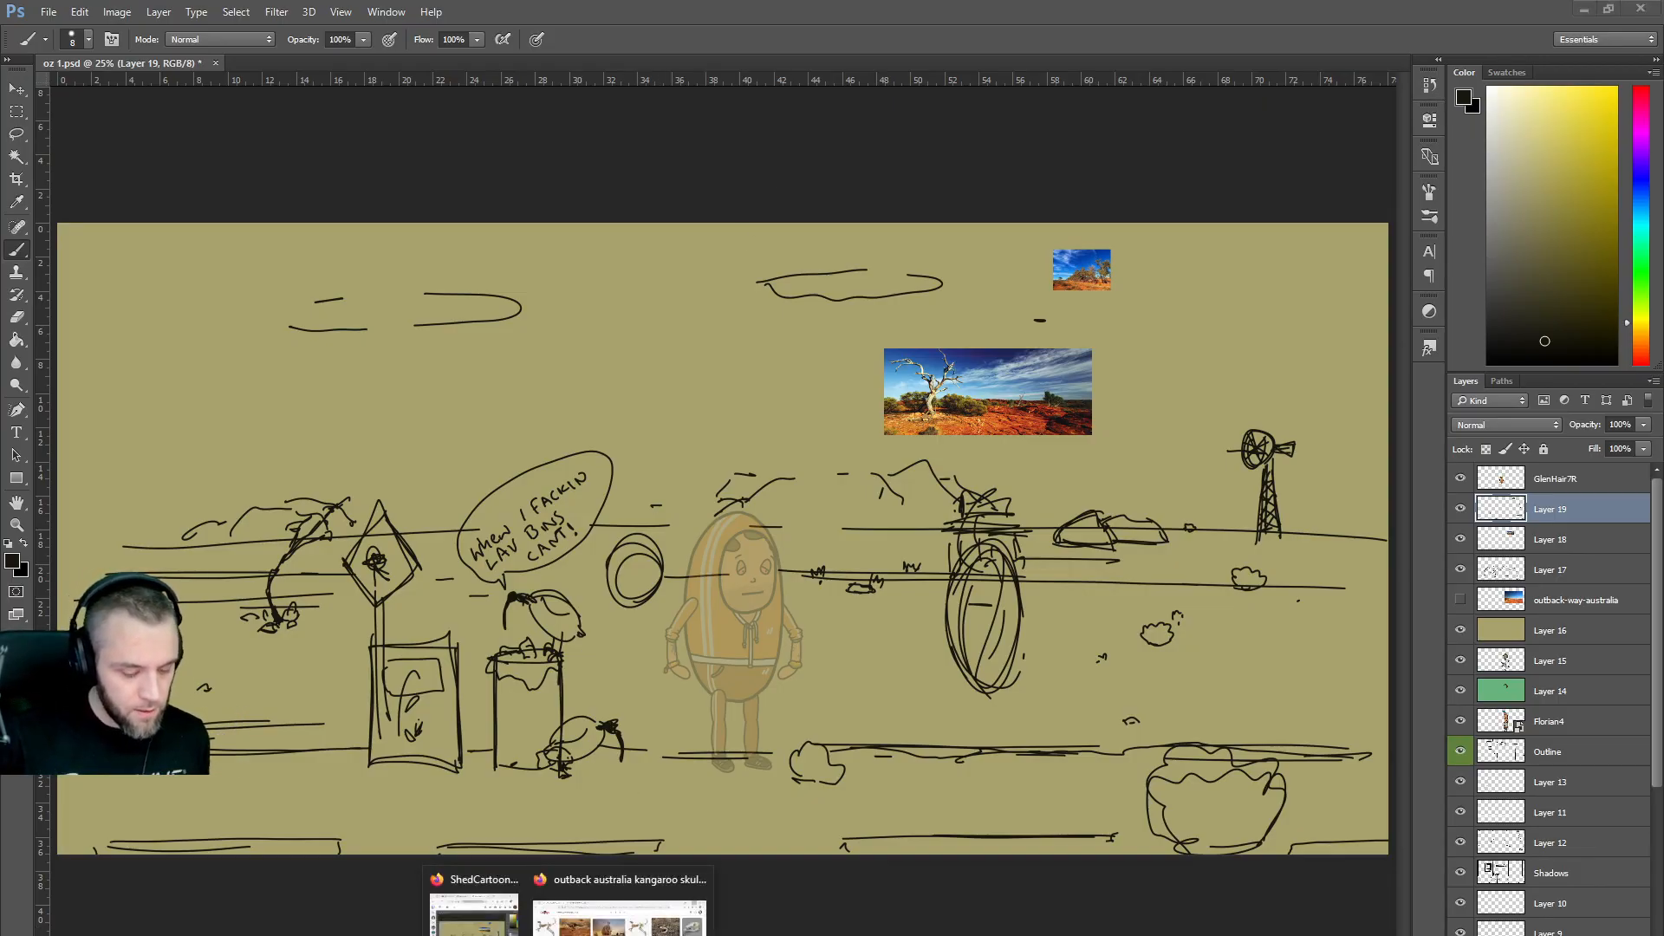
click(620, 910)
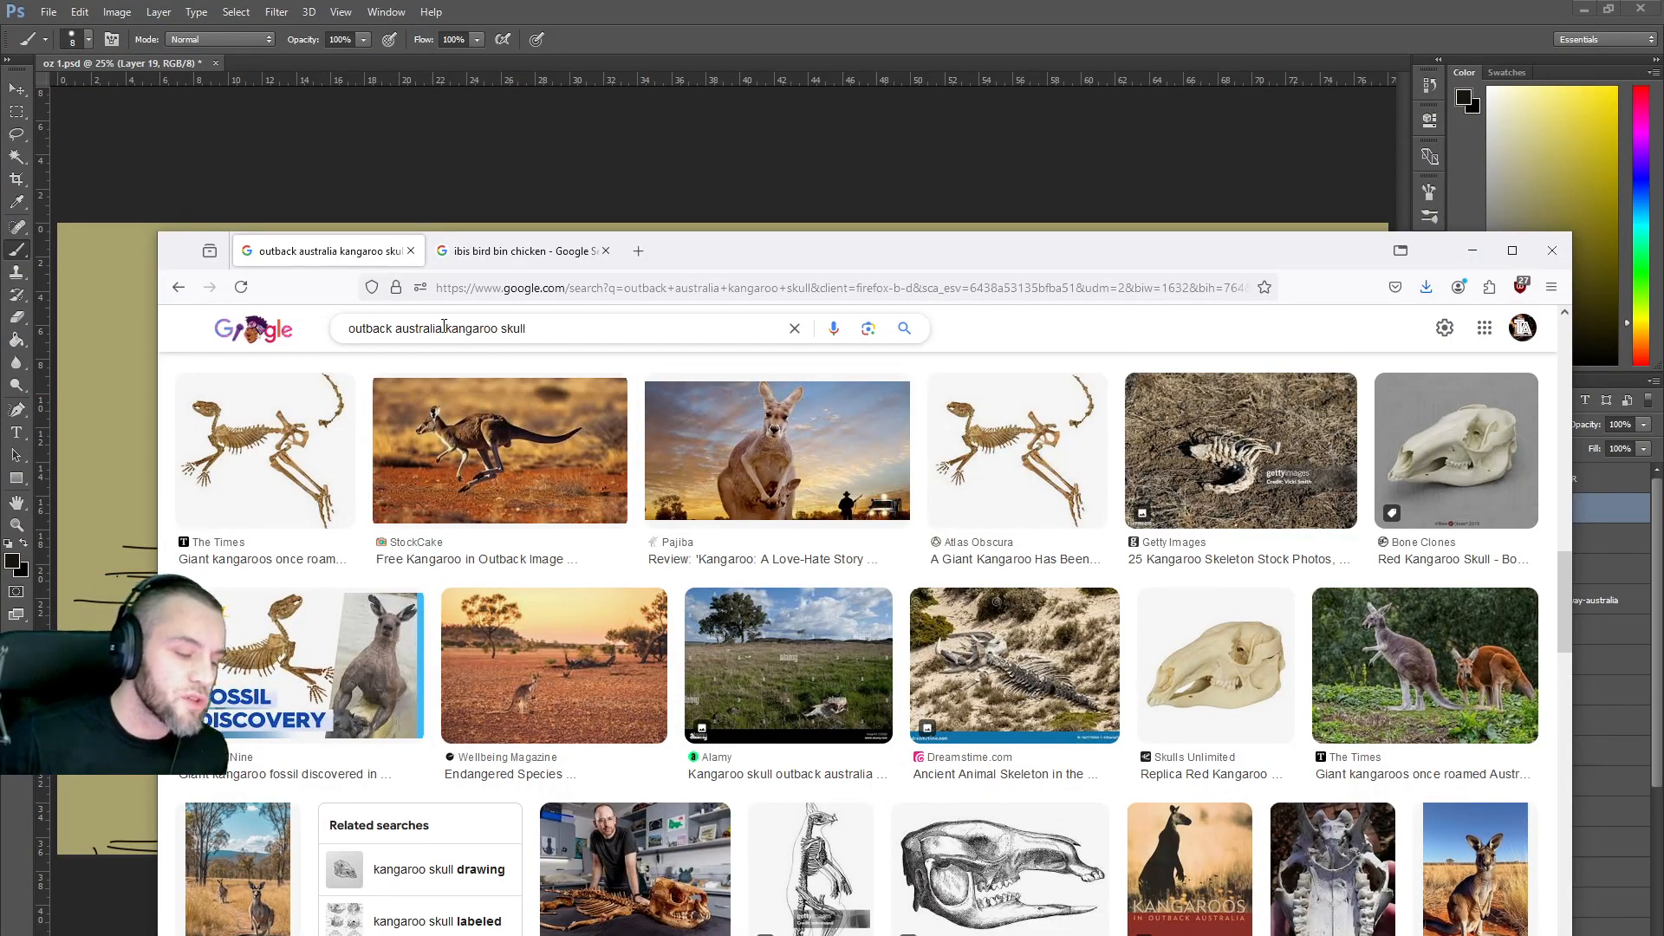
drag(446, 329, 620, 325)
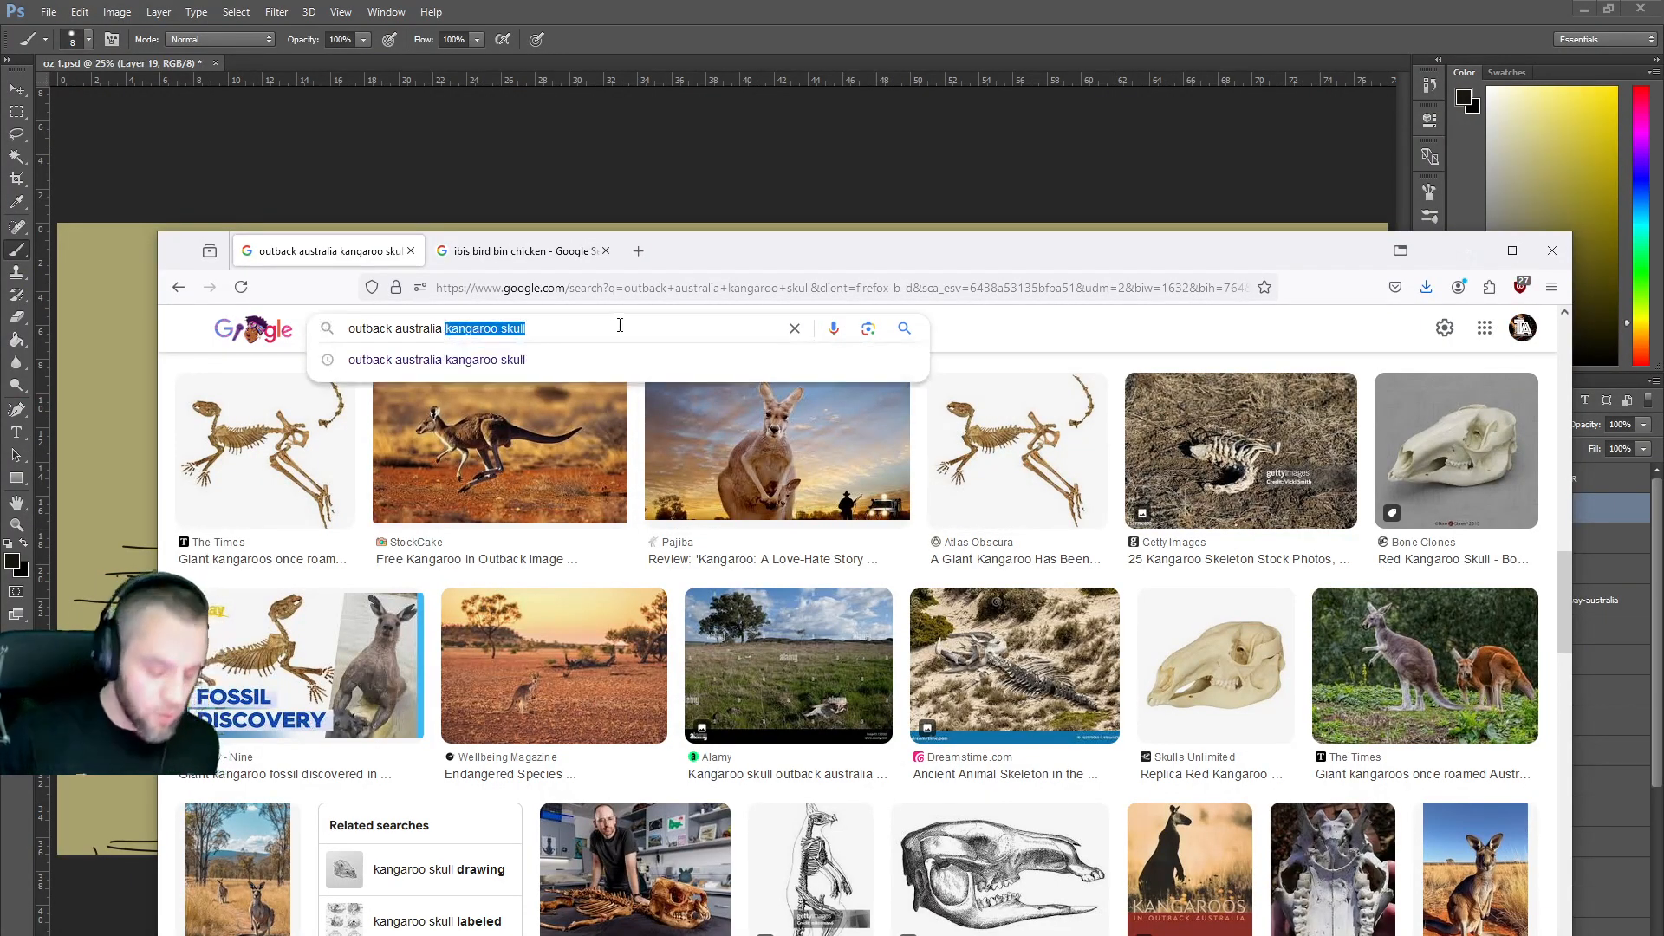
text(crocodo)
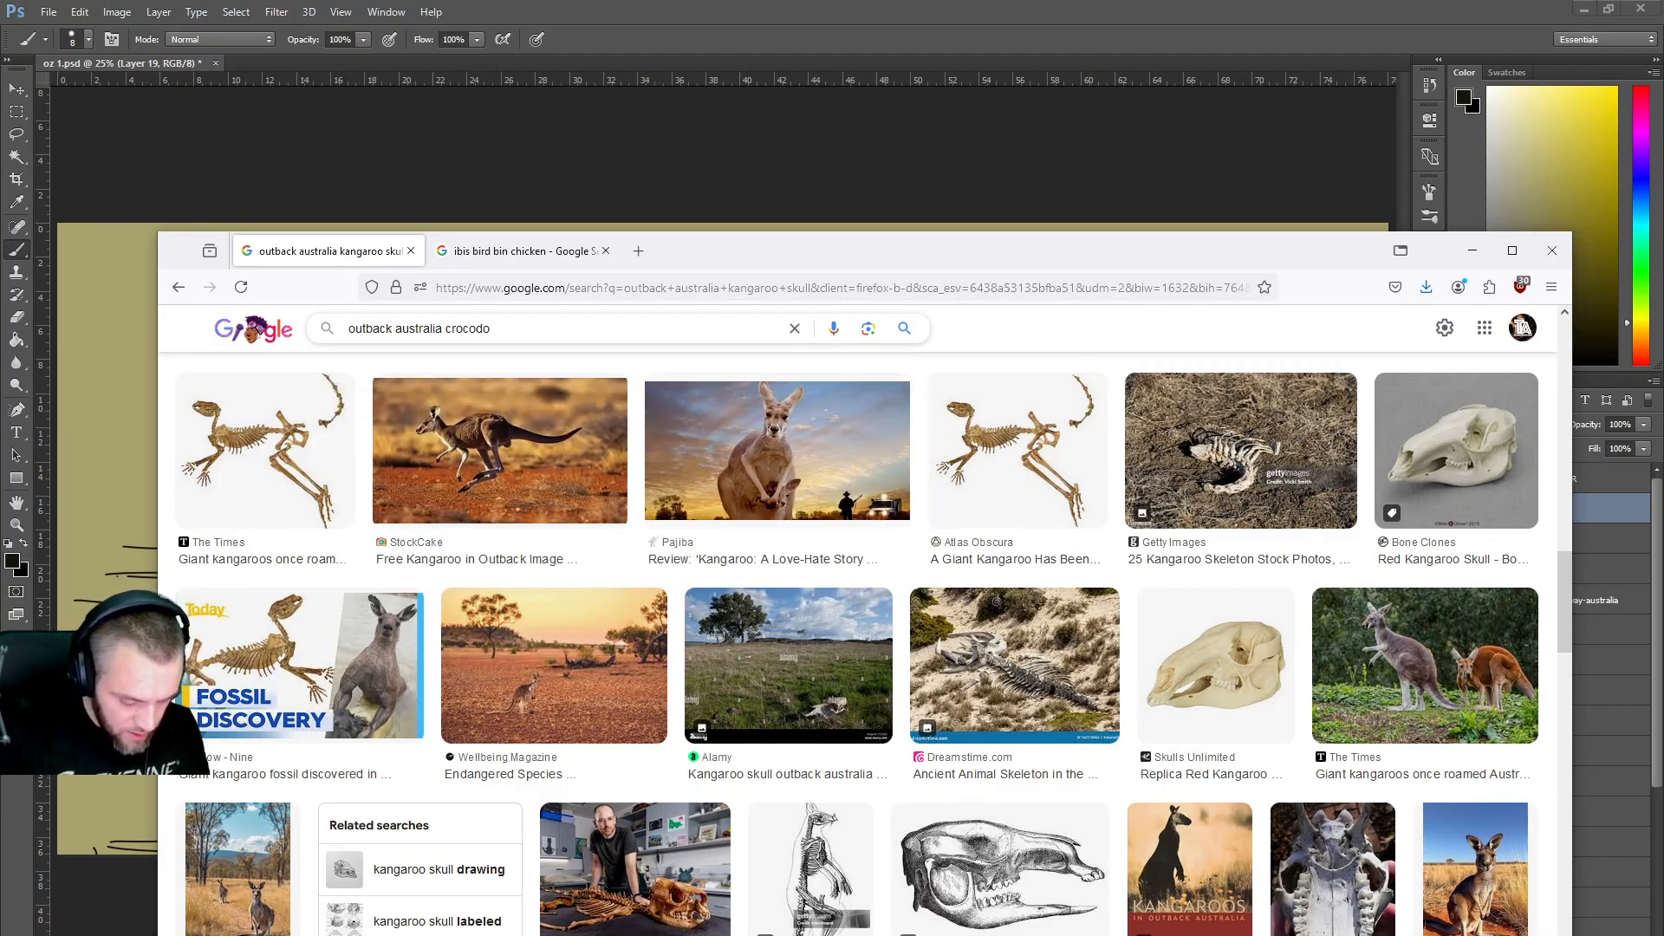
key(BackSpace)
text(ile)
key(Return)
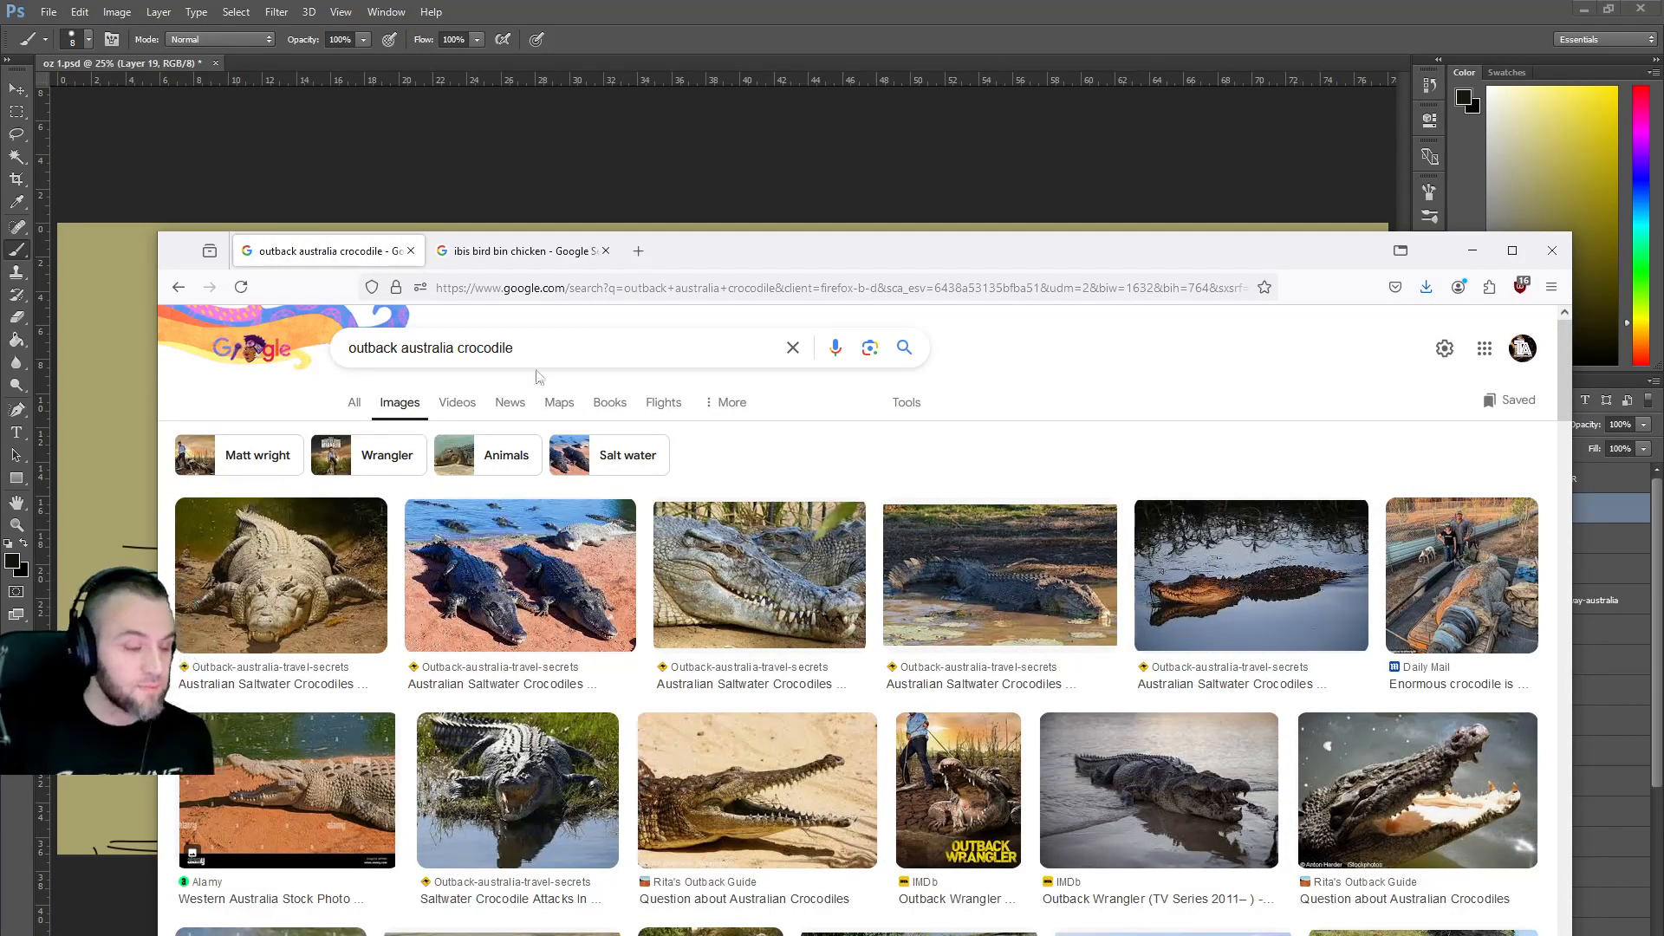
Search for 'outback australia crocodile skull' and scroll through the image results.
click(542, 343)
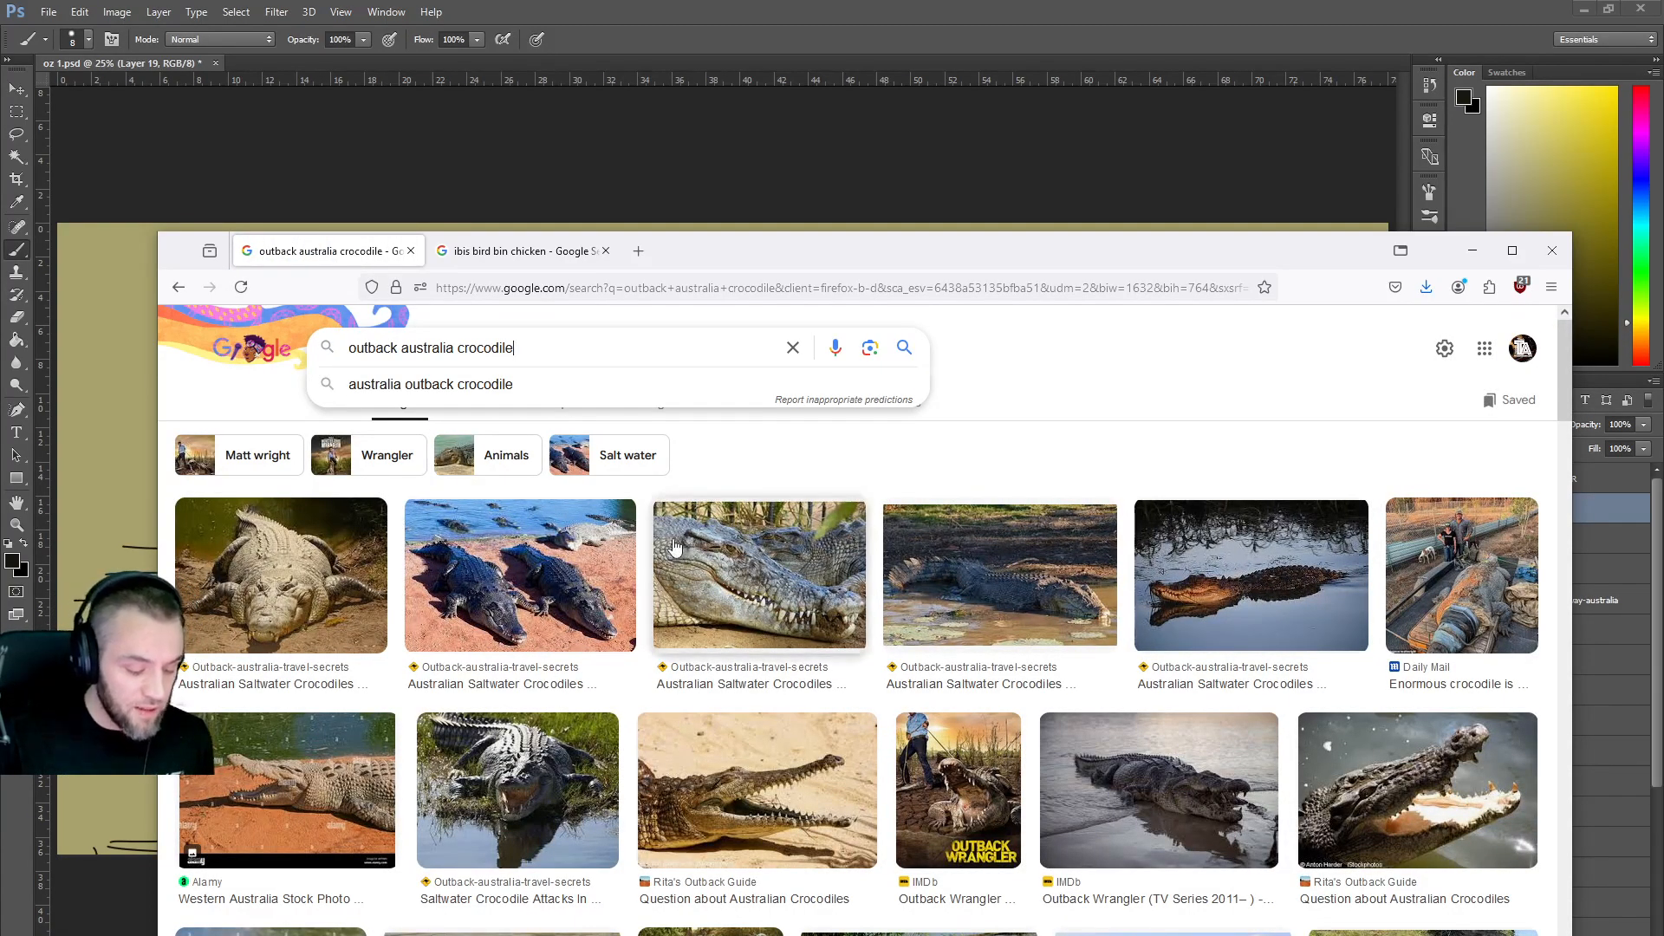
scroll(661, 530, down, 2)
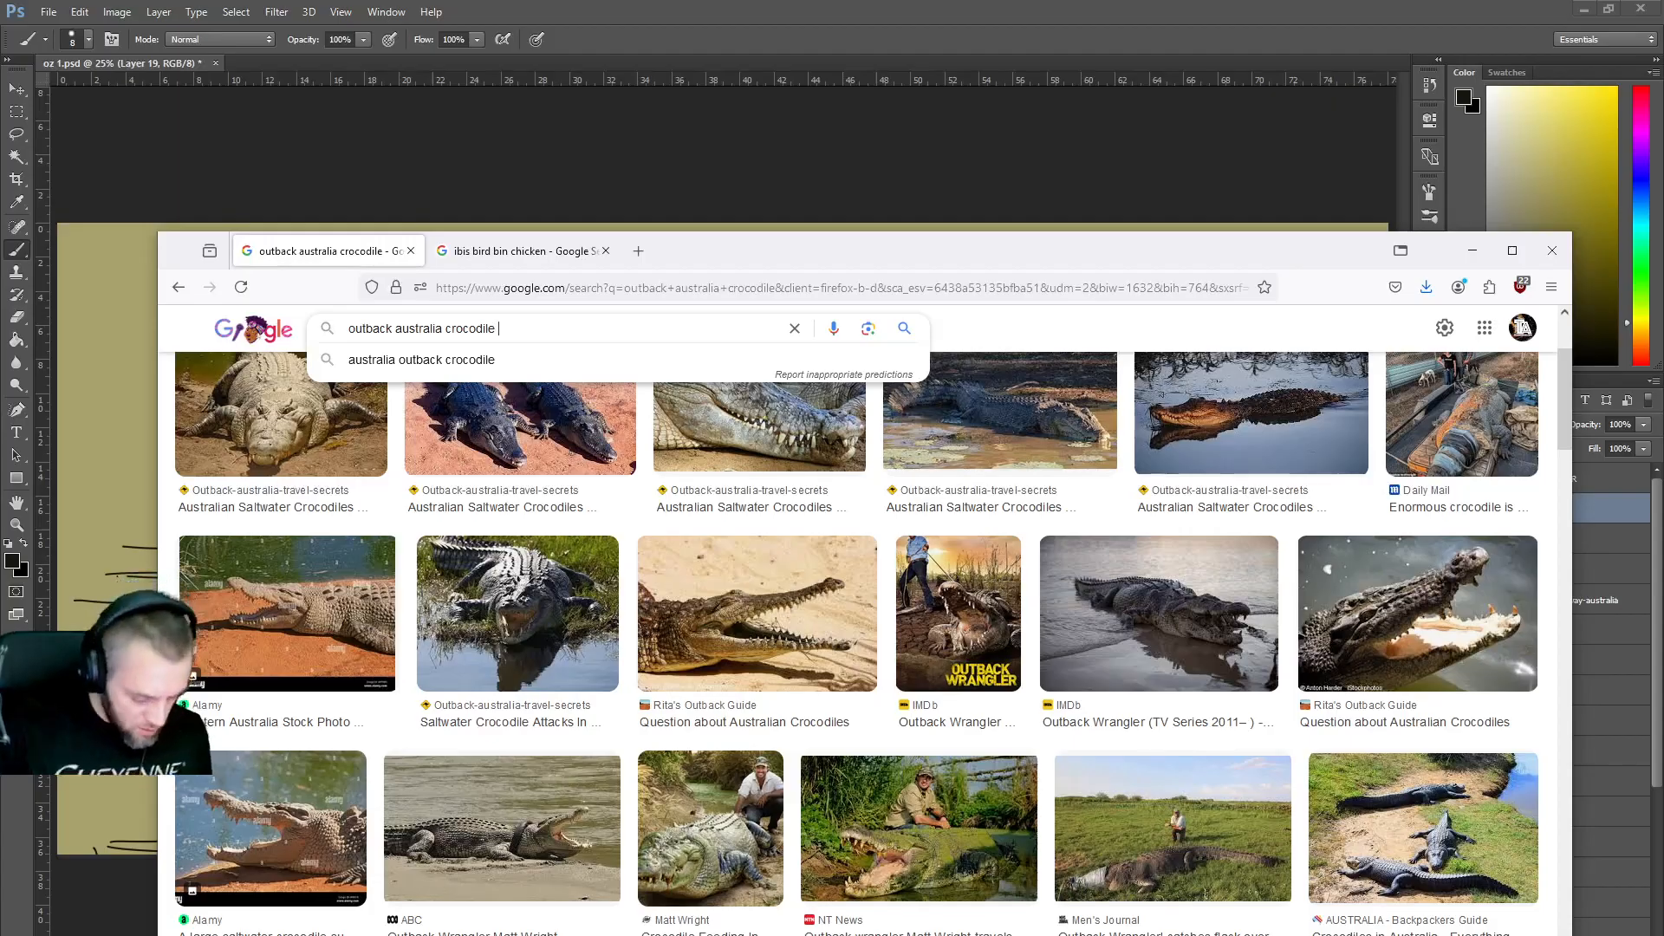
text(skull)
key(Return)
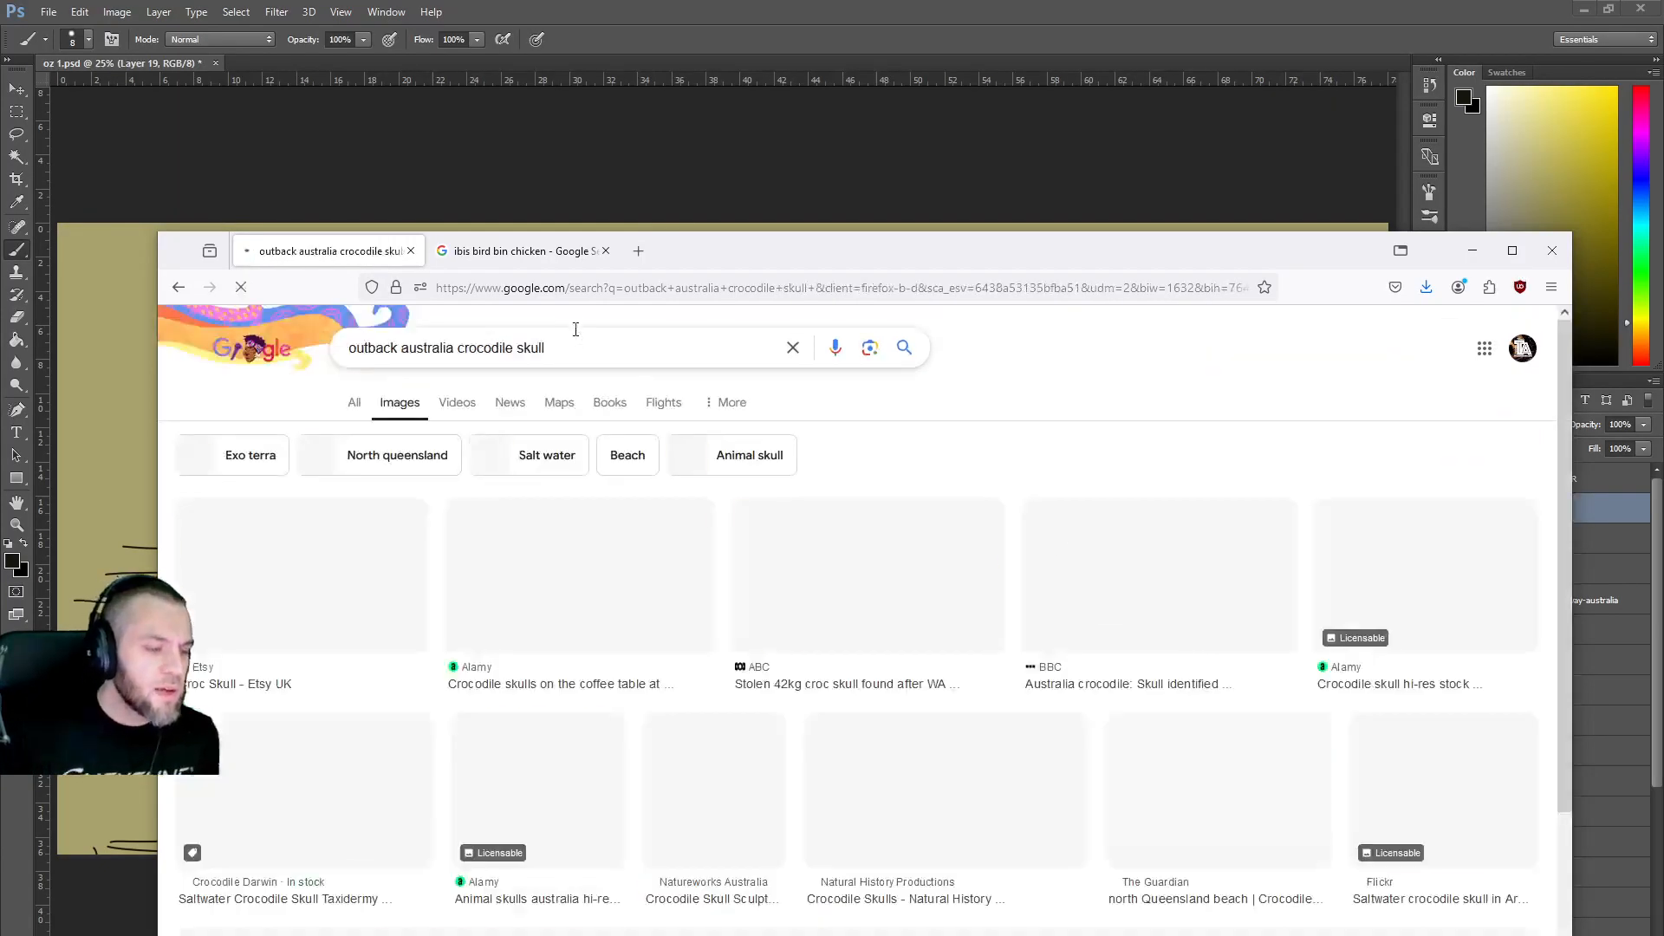
scroll(546, 548, down, 2)
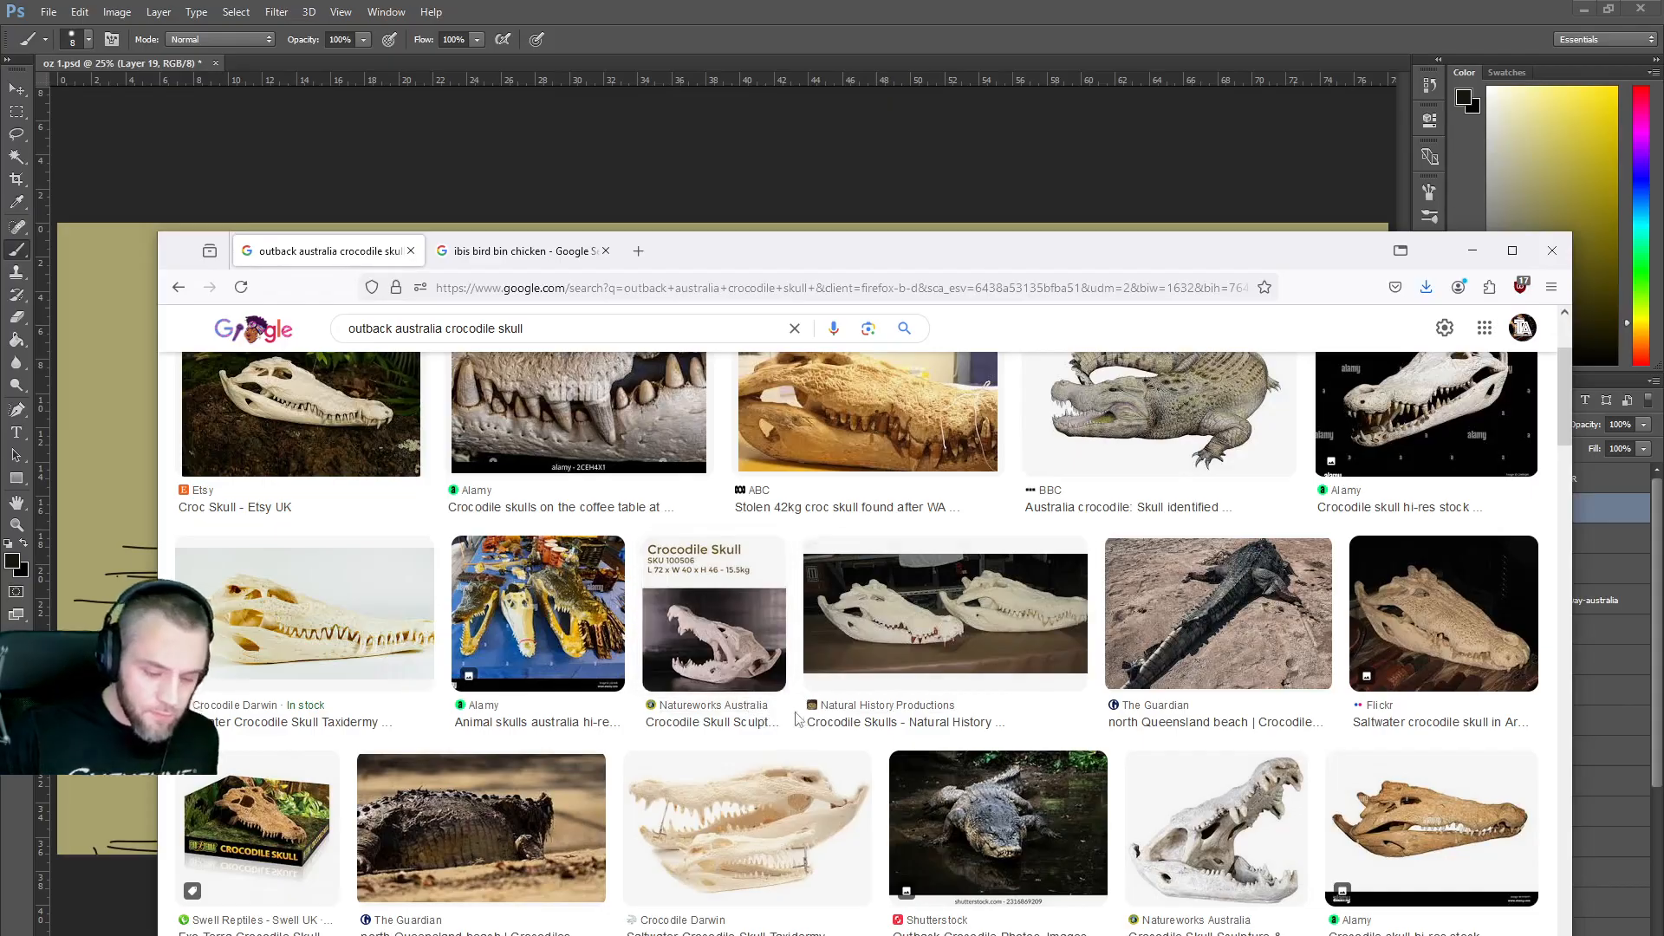
scroll(799, 724, down, 3)
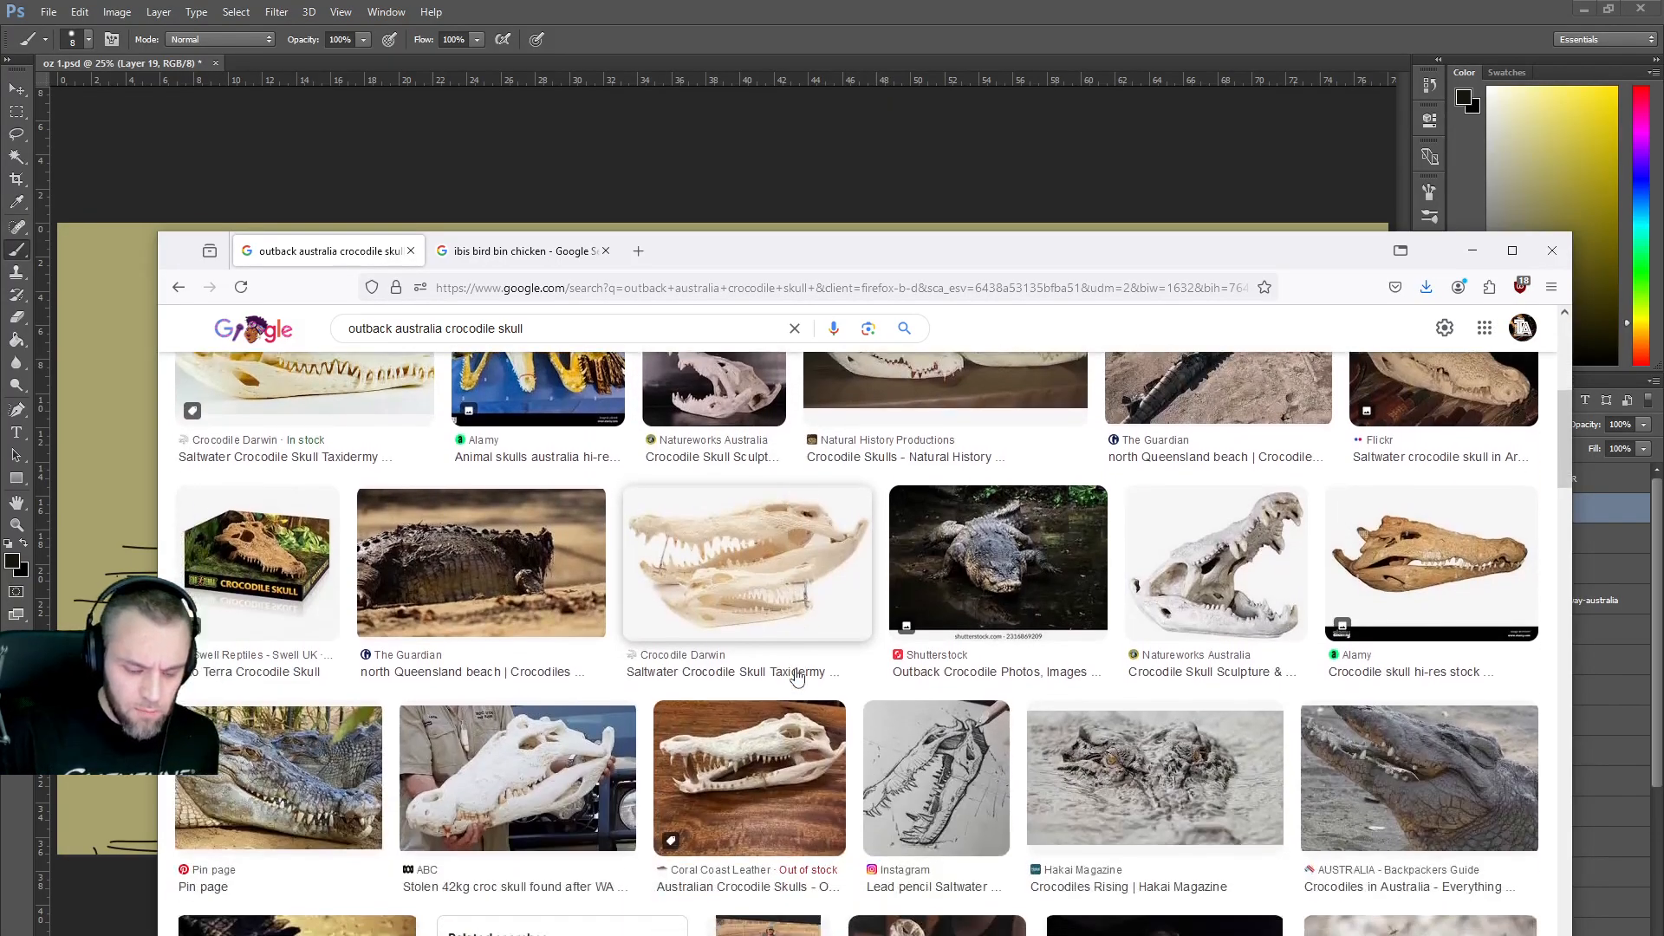
scroll(798, 677, down, 2)
scroll(798, 675, down, 3)
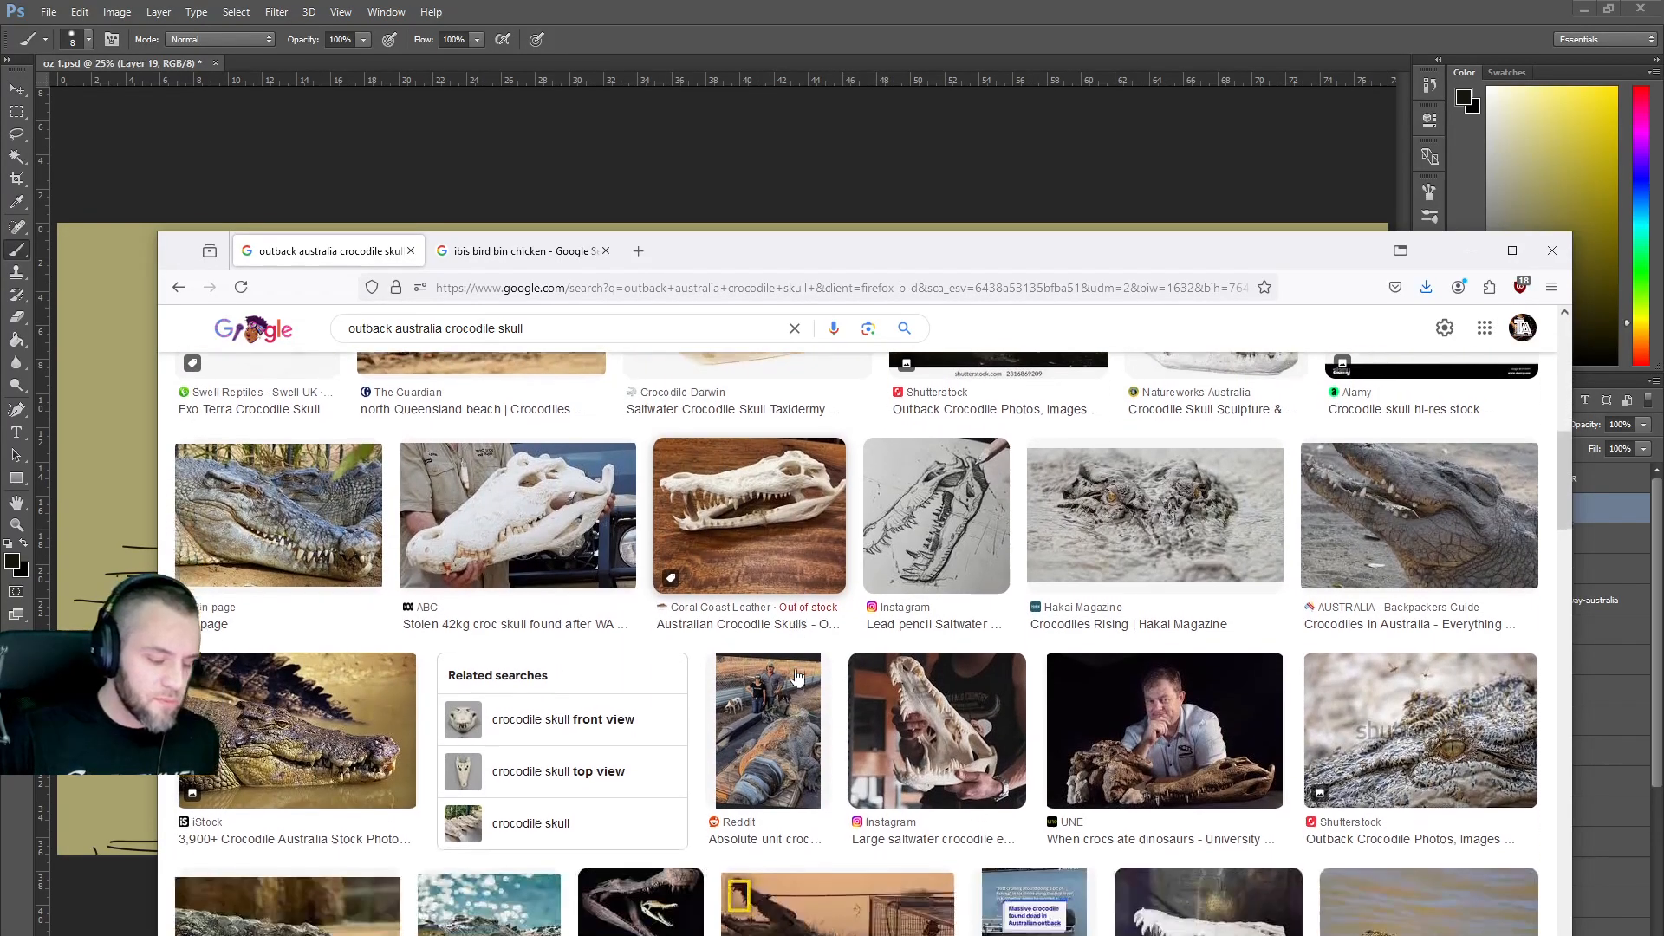
scroll(798, 677, down, 3)
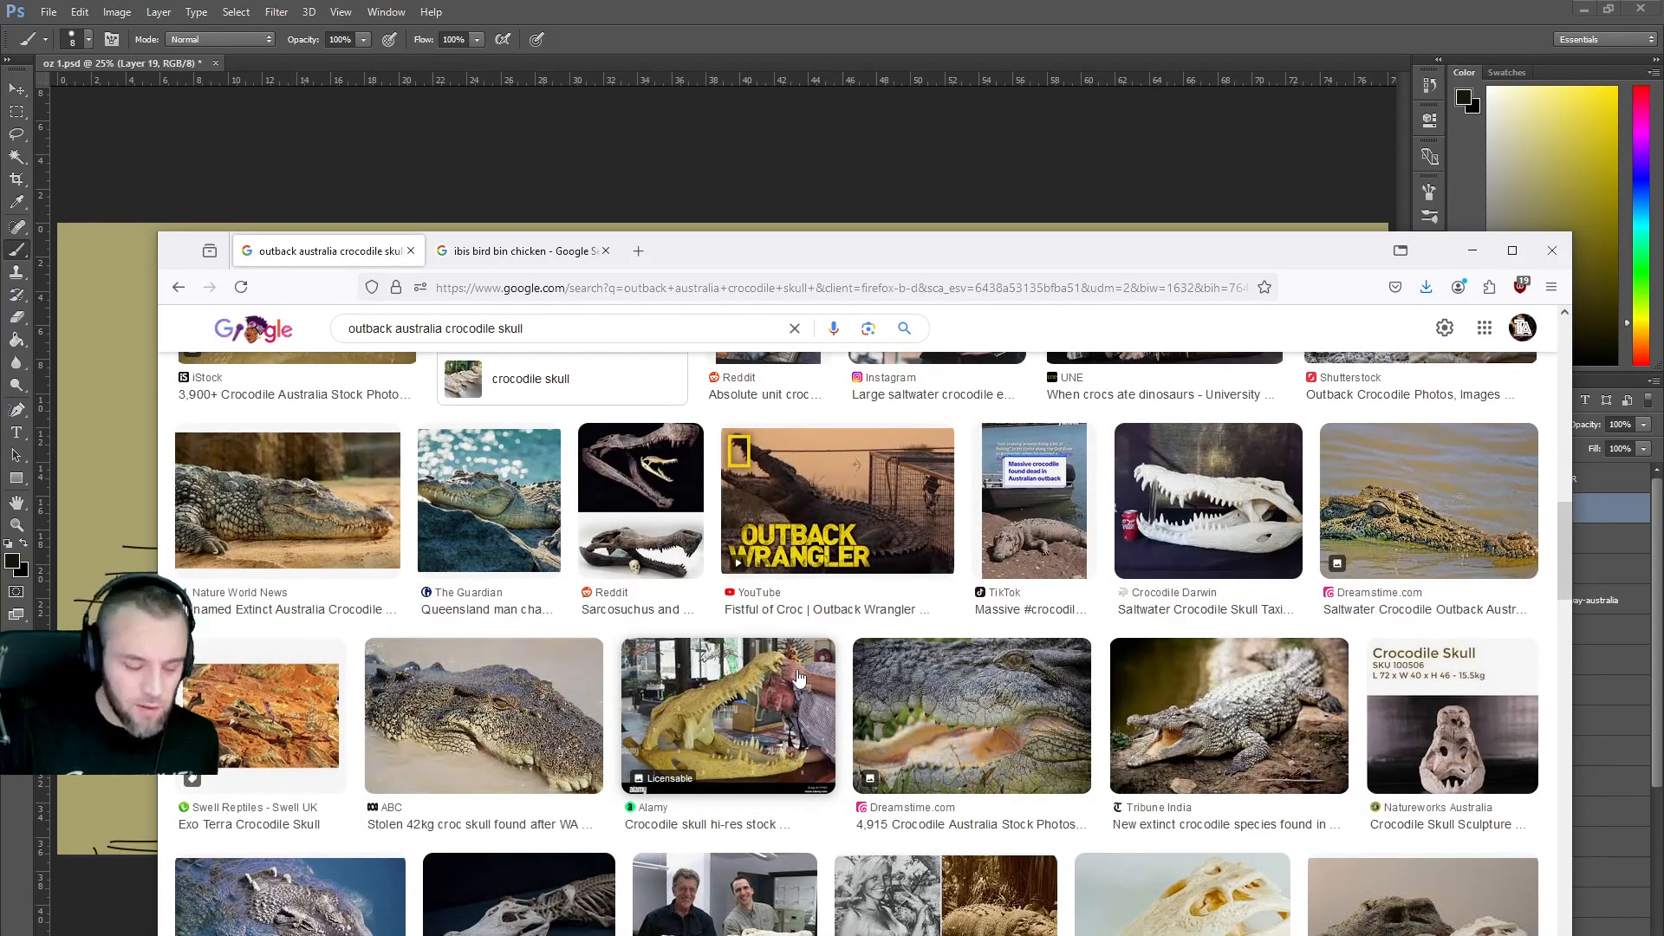
scroll(798, 677, down, 2)
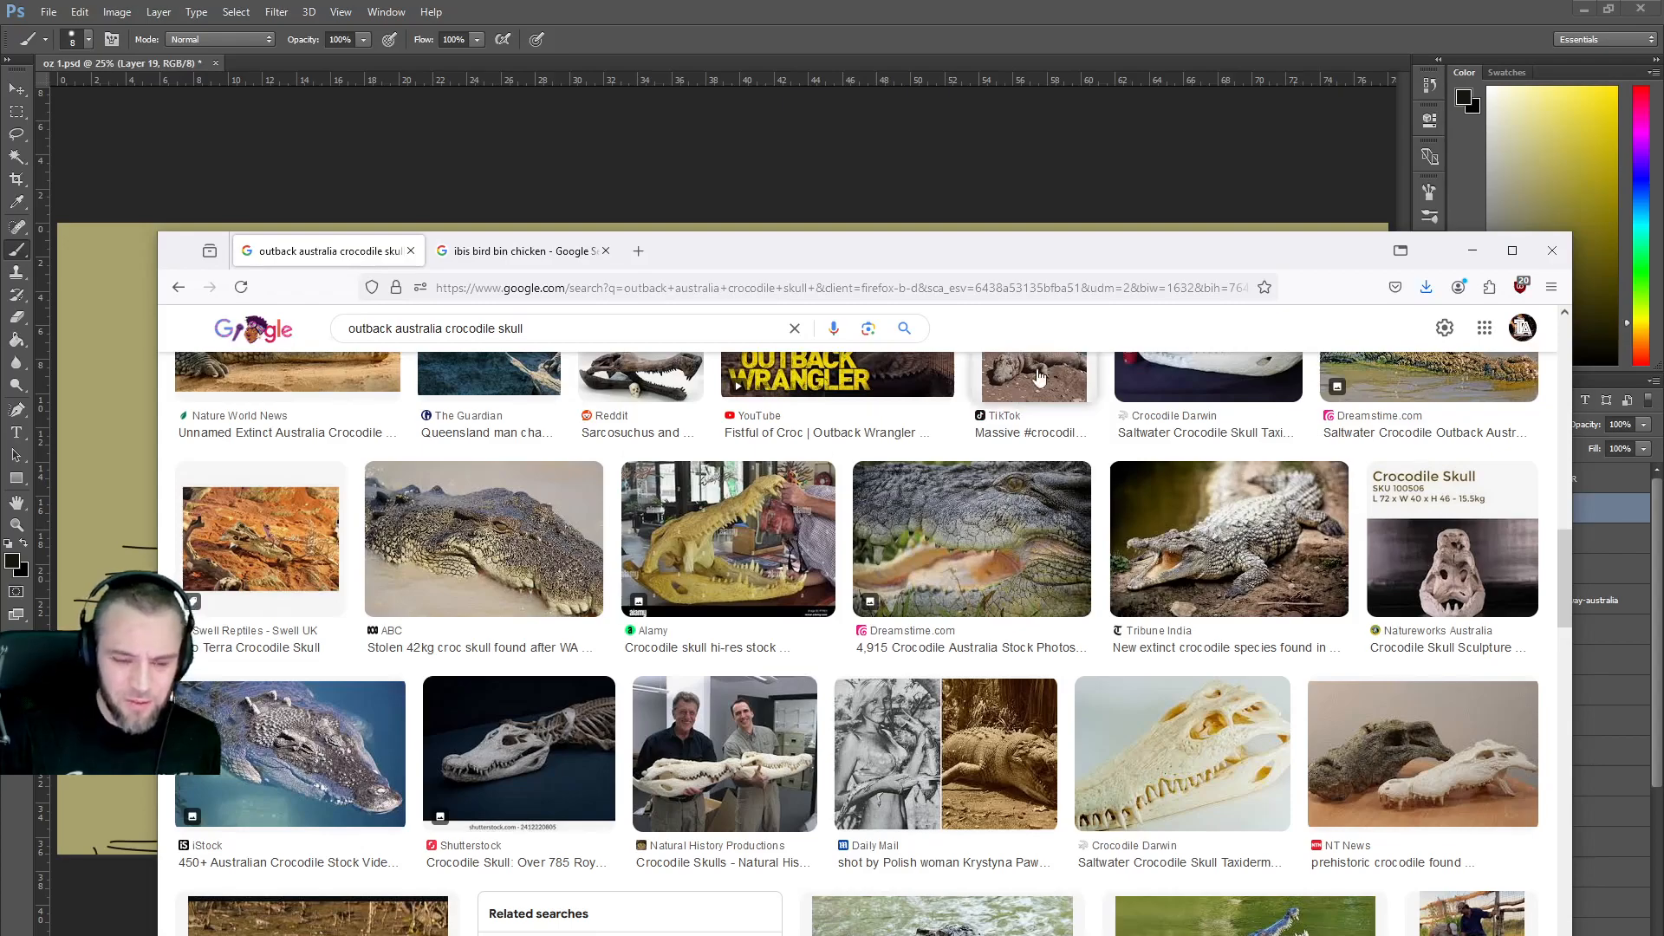
Flick between the ibis and crocodile skull tabs, then minimise Firefox back to the sketch.
click(546, 251)
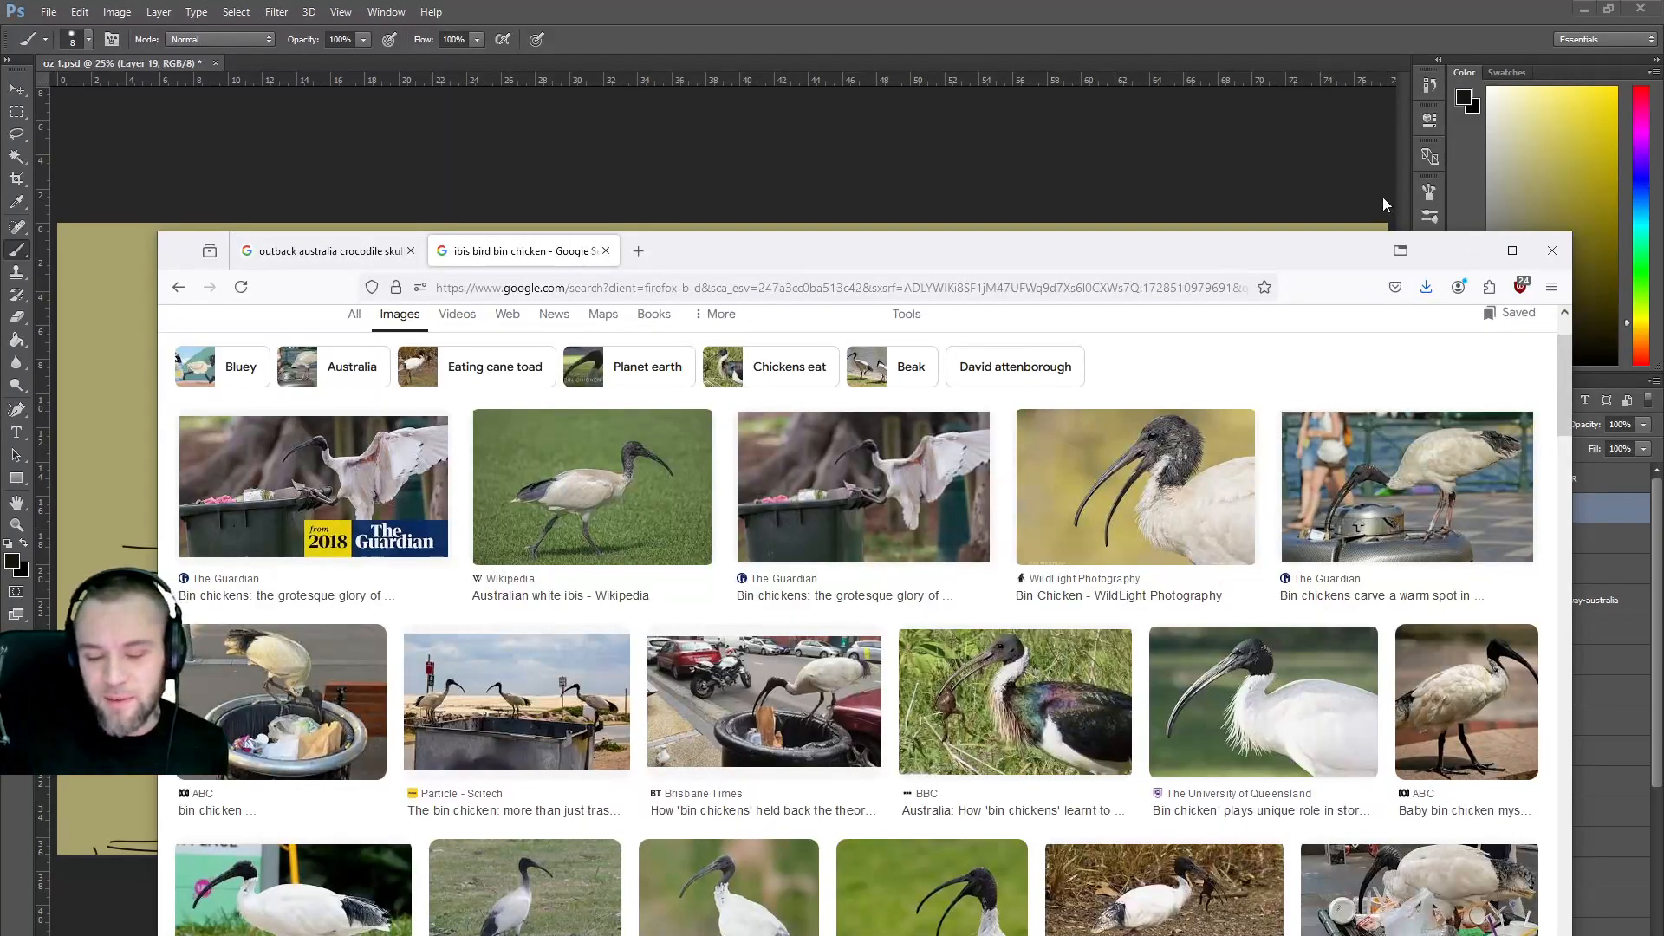
click(1475, 252)
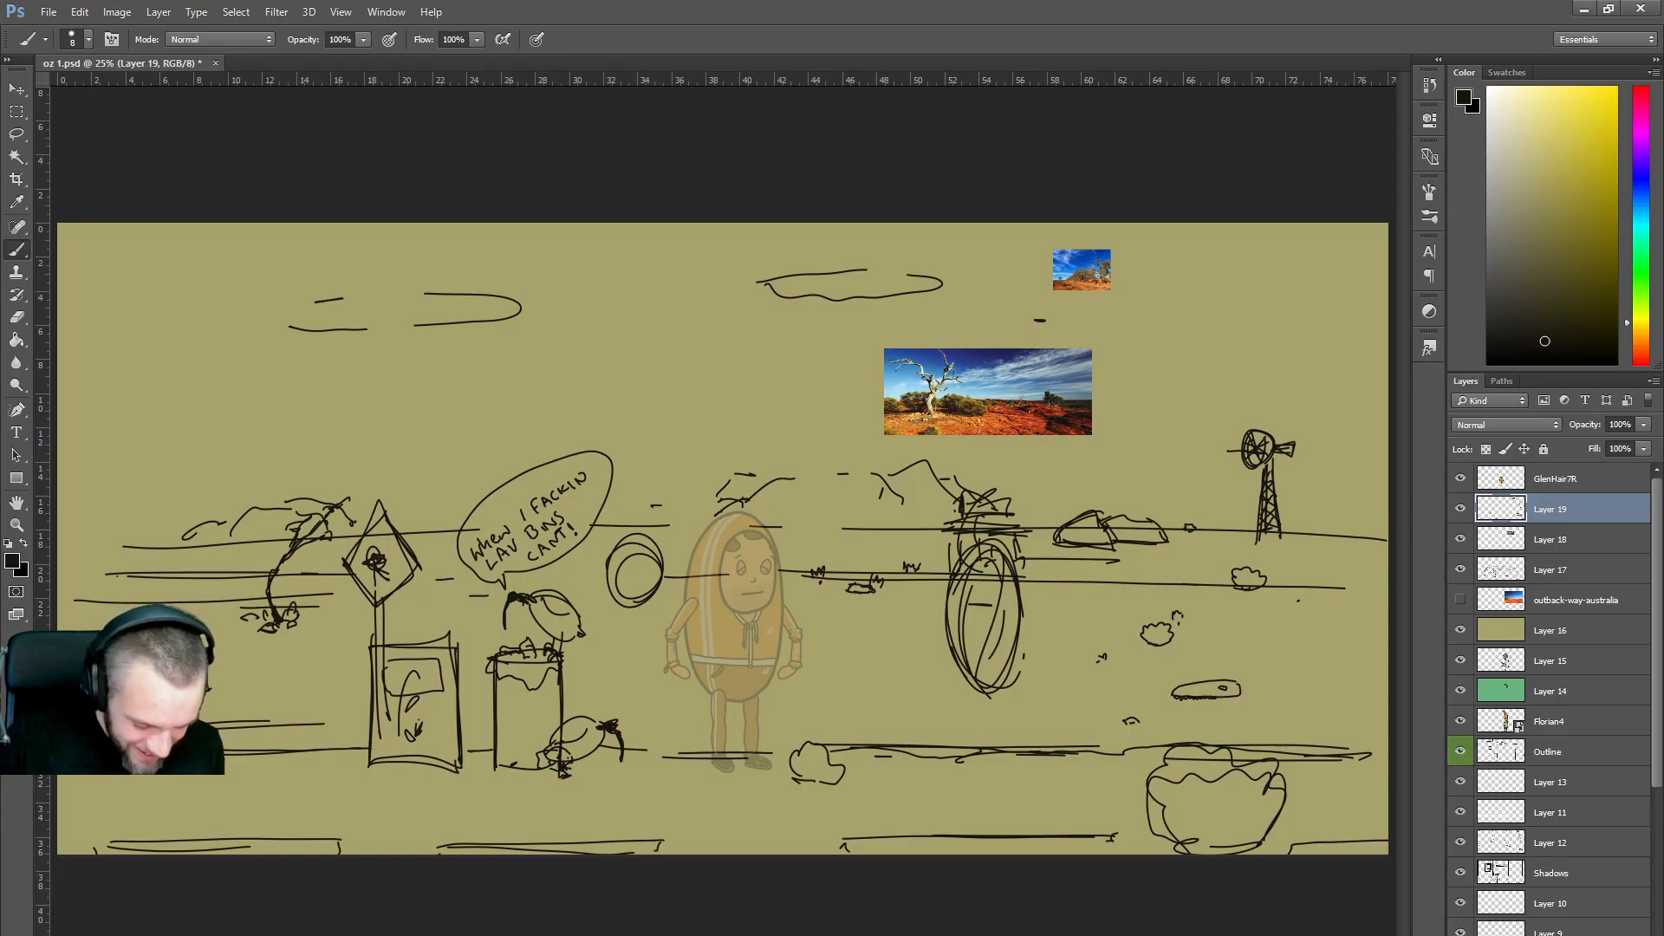
mouse_move(564, 932)
click(620, 906)
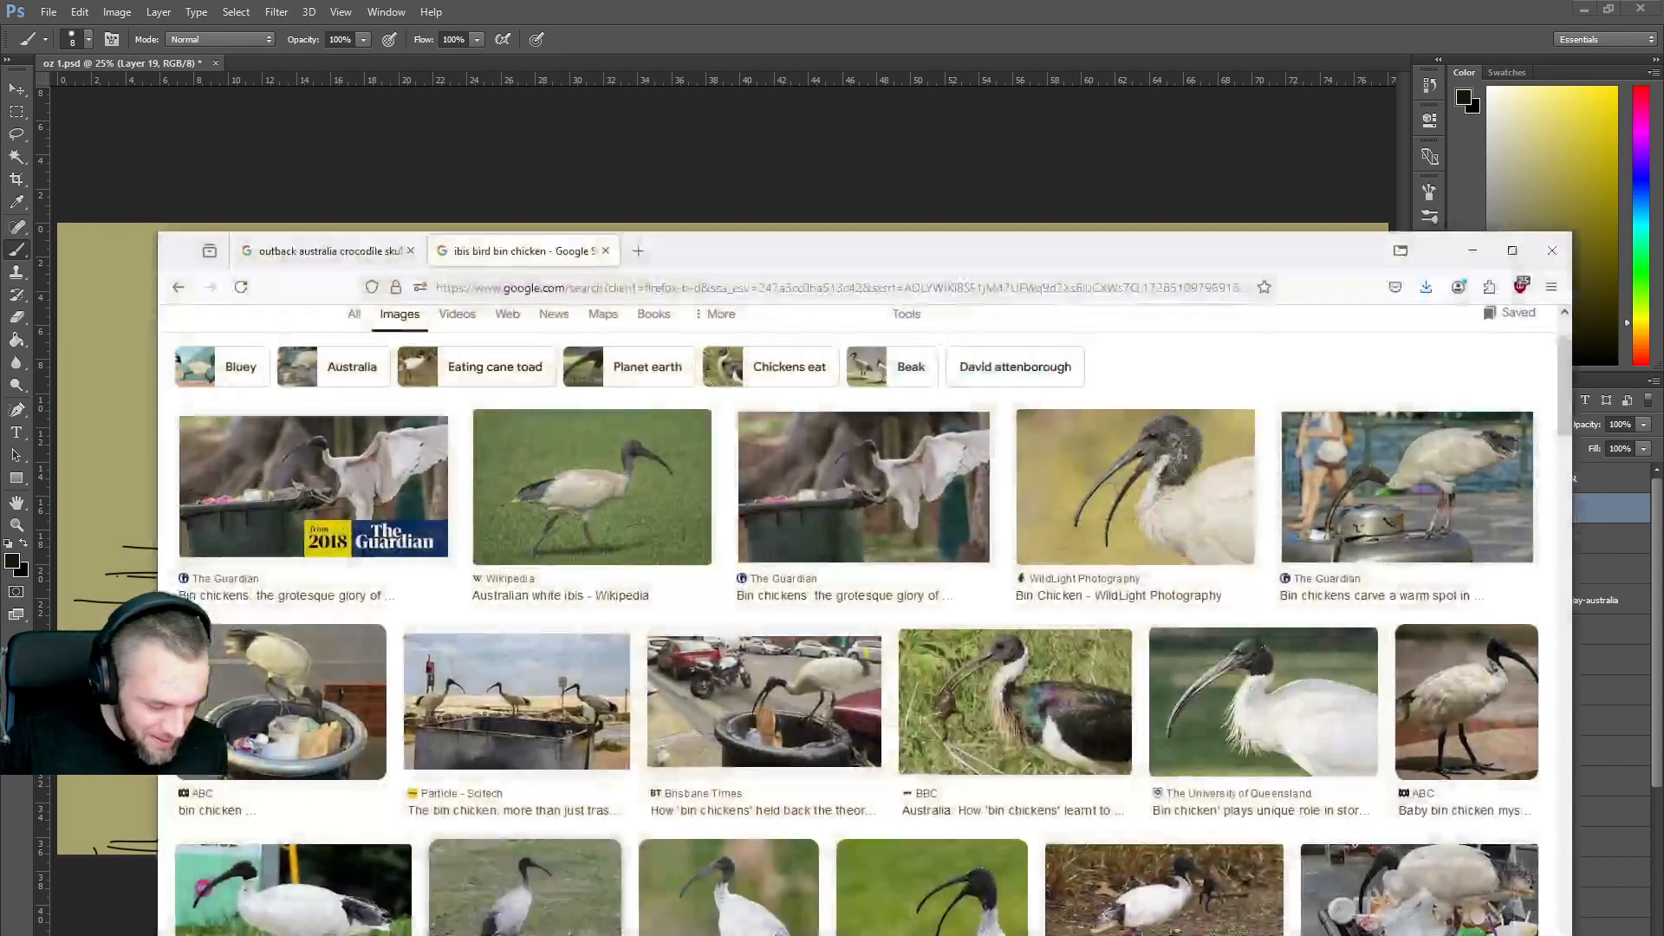
click(325, 251)
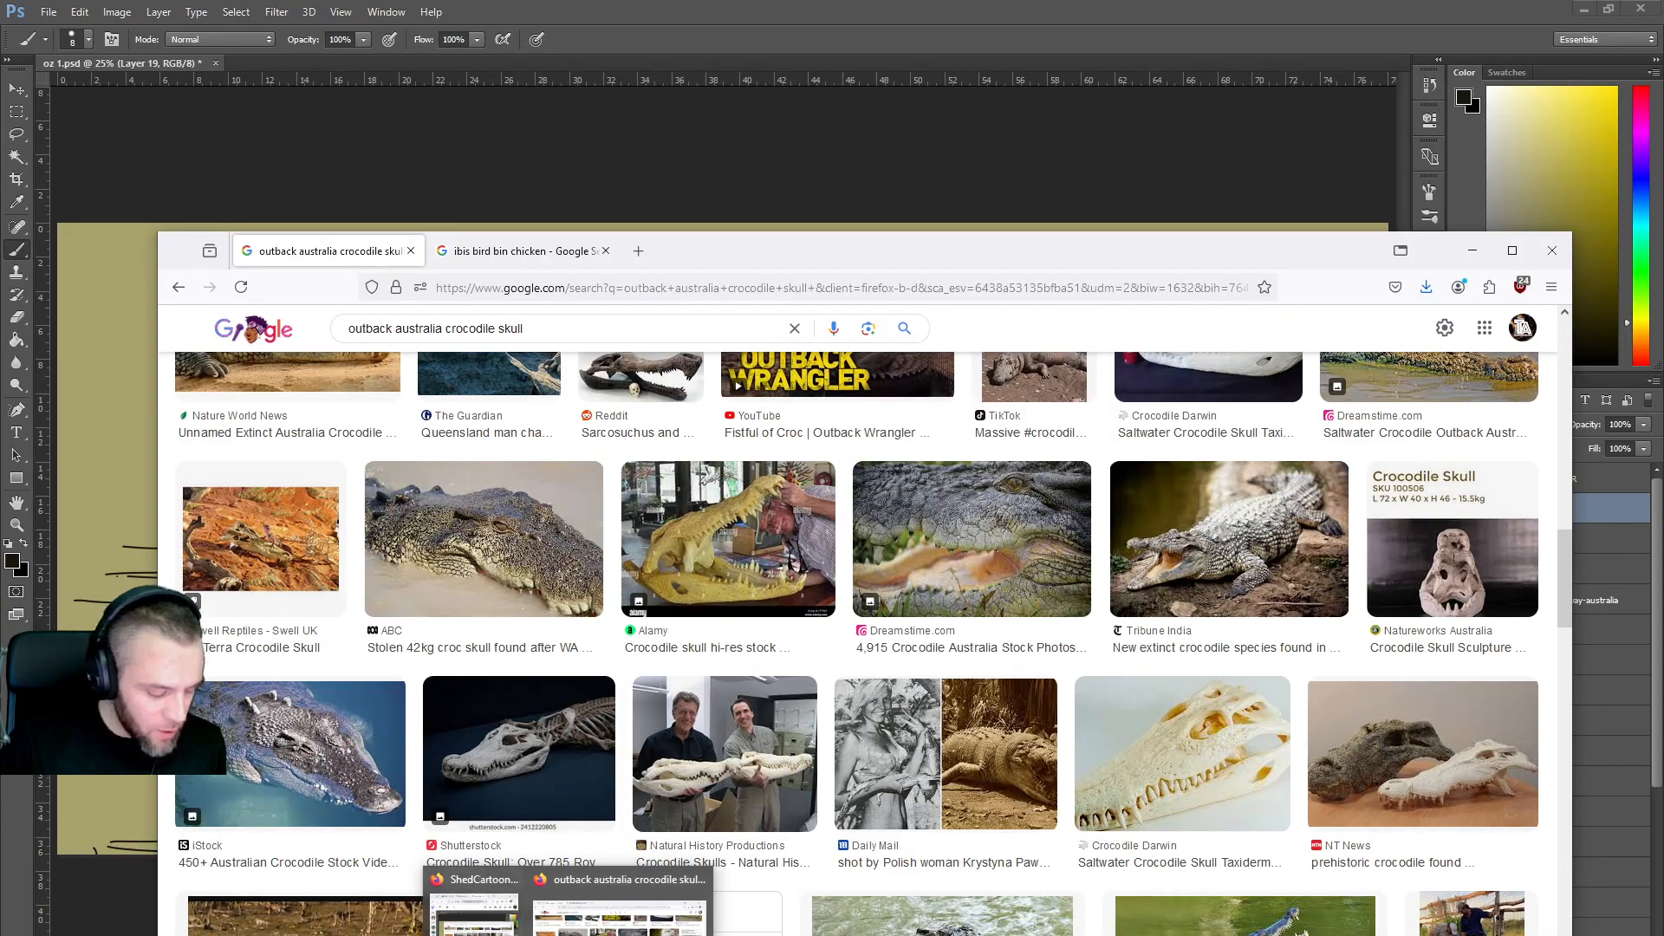
click(565, 910)
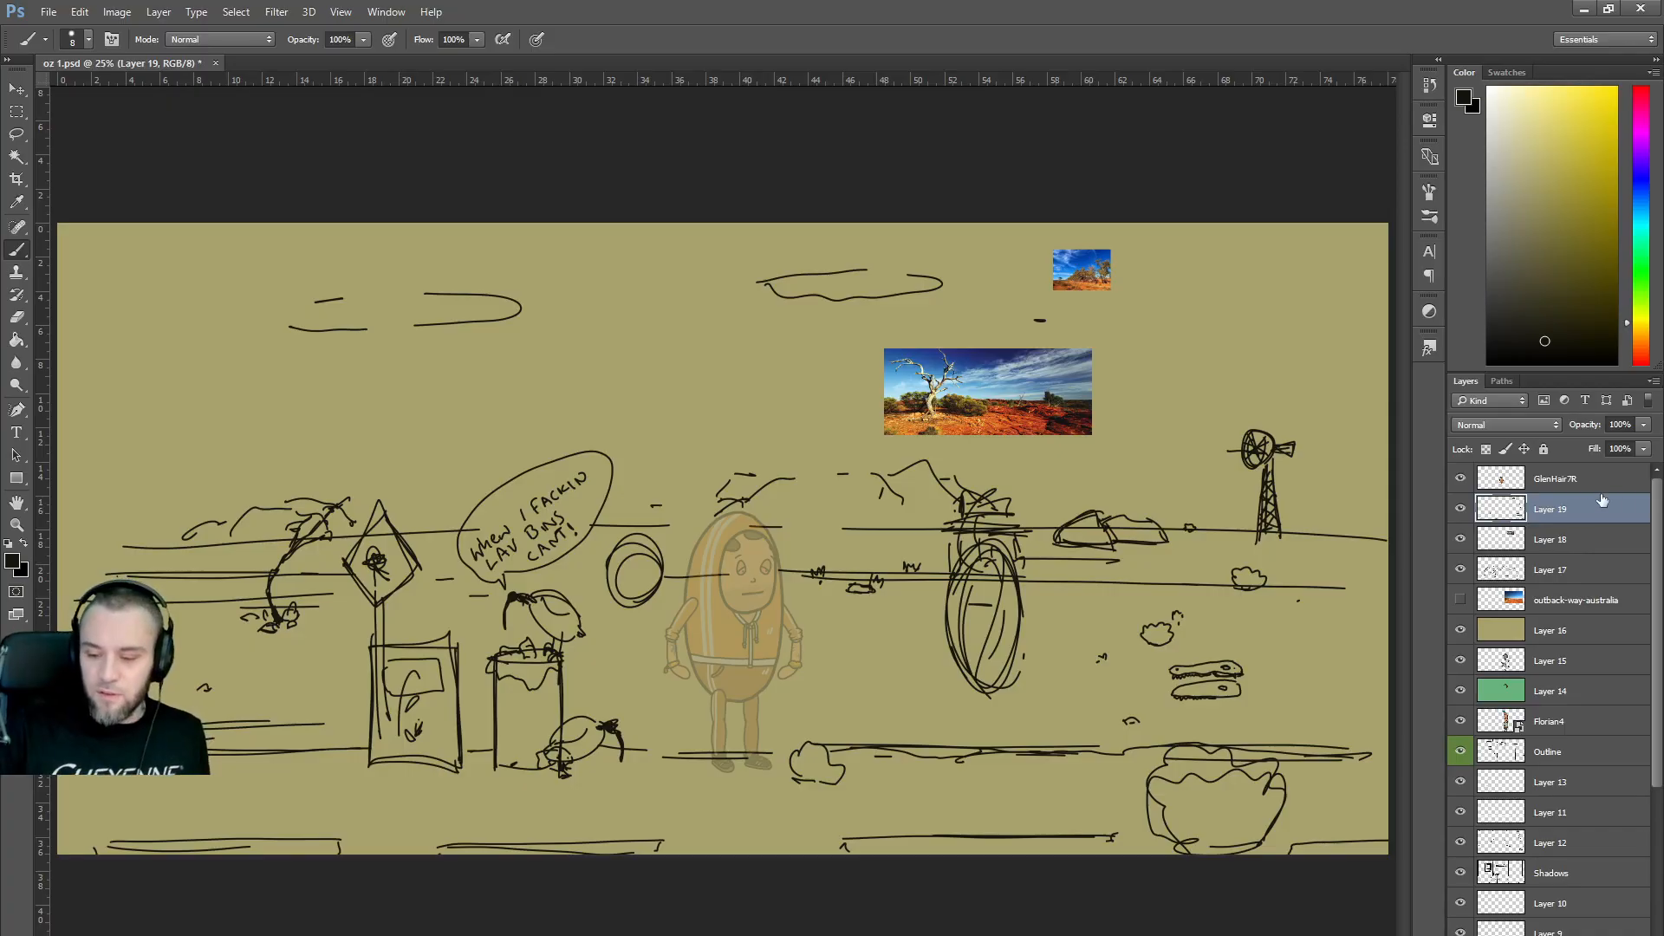
Move Layer 19 below Layer 18 and toggle its visibility to check its strokes.
click(1644, 428)
mouse_move(1621, 446)
mouse_down()
mouse_move(1607, 450)
mouse_move(1645, 444)
mouse_up()
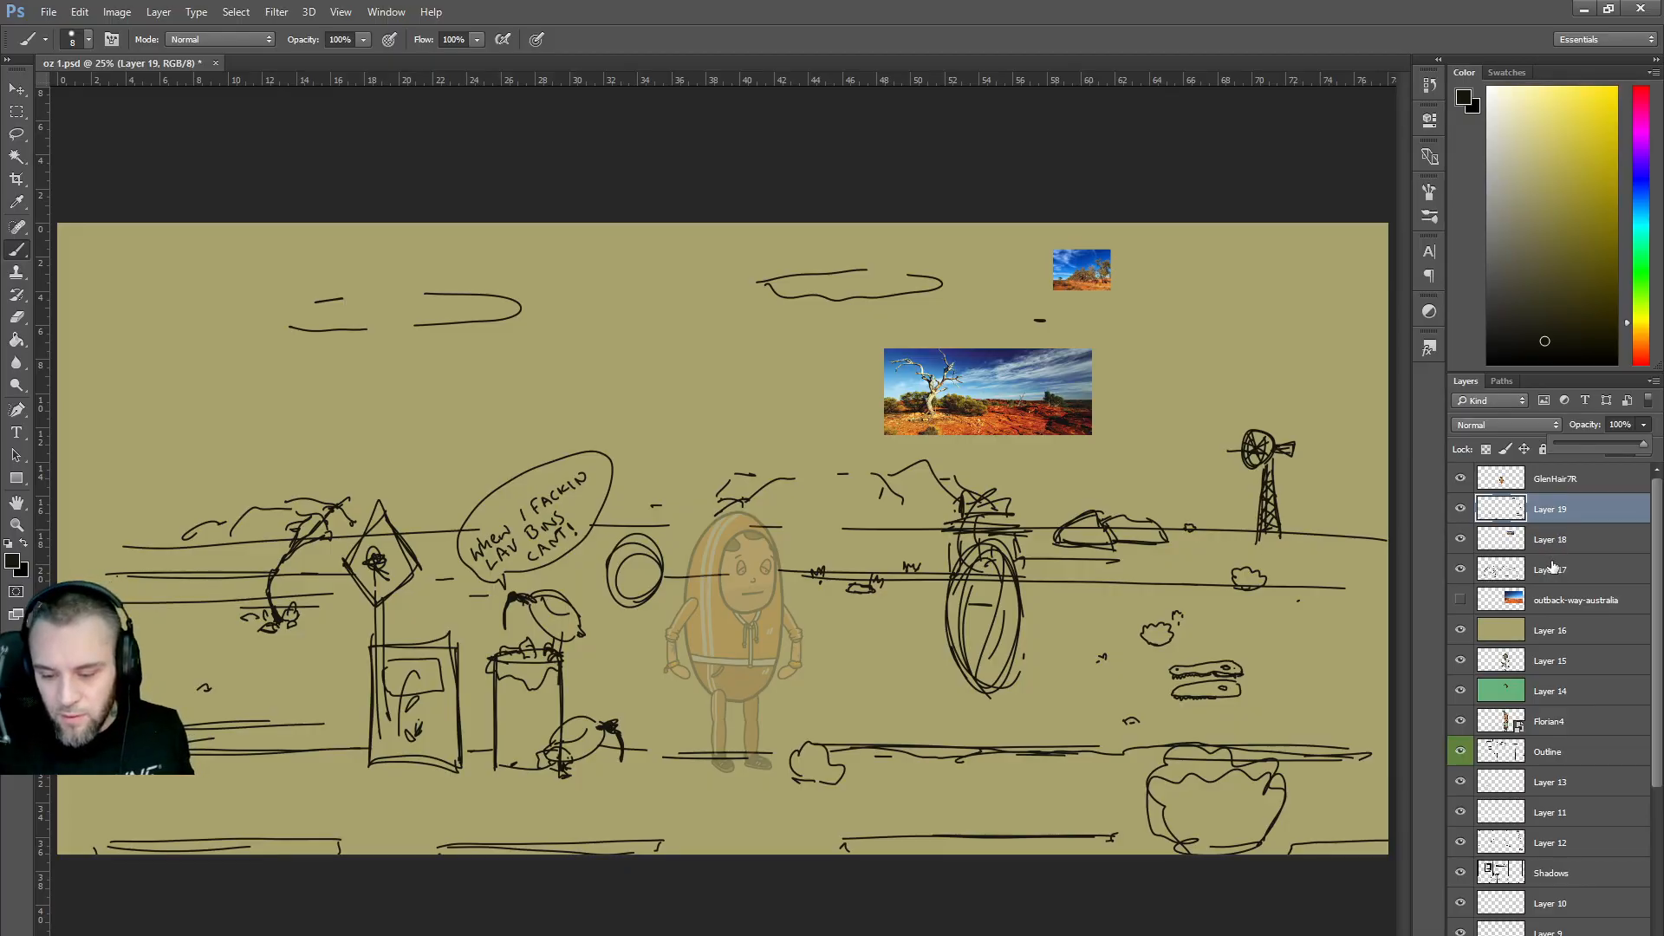
drag(1548, 515, 1556, 548)
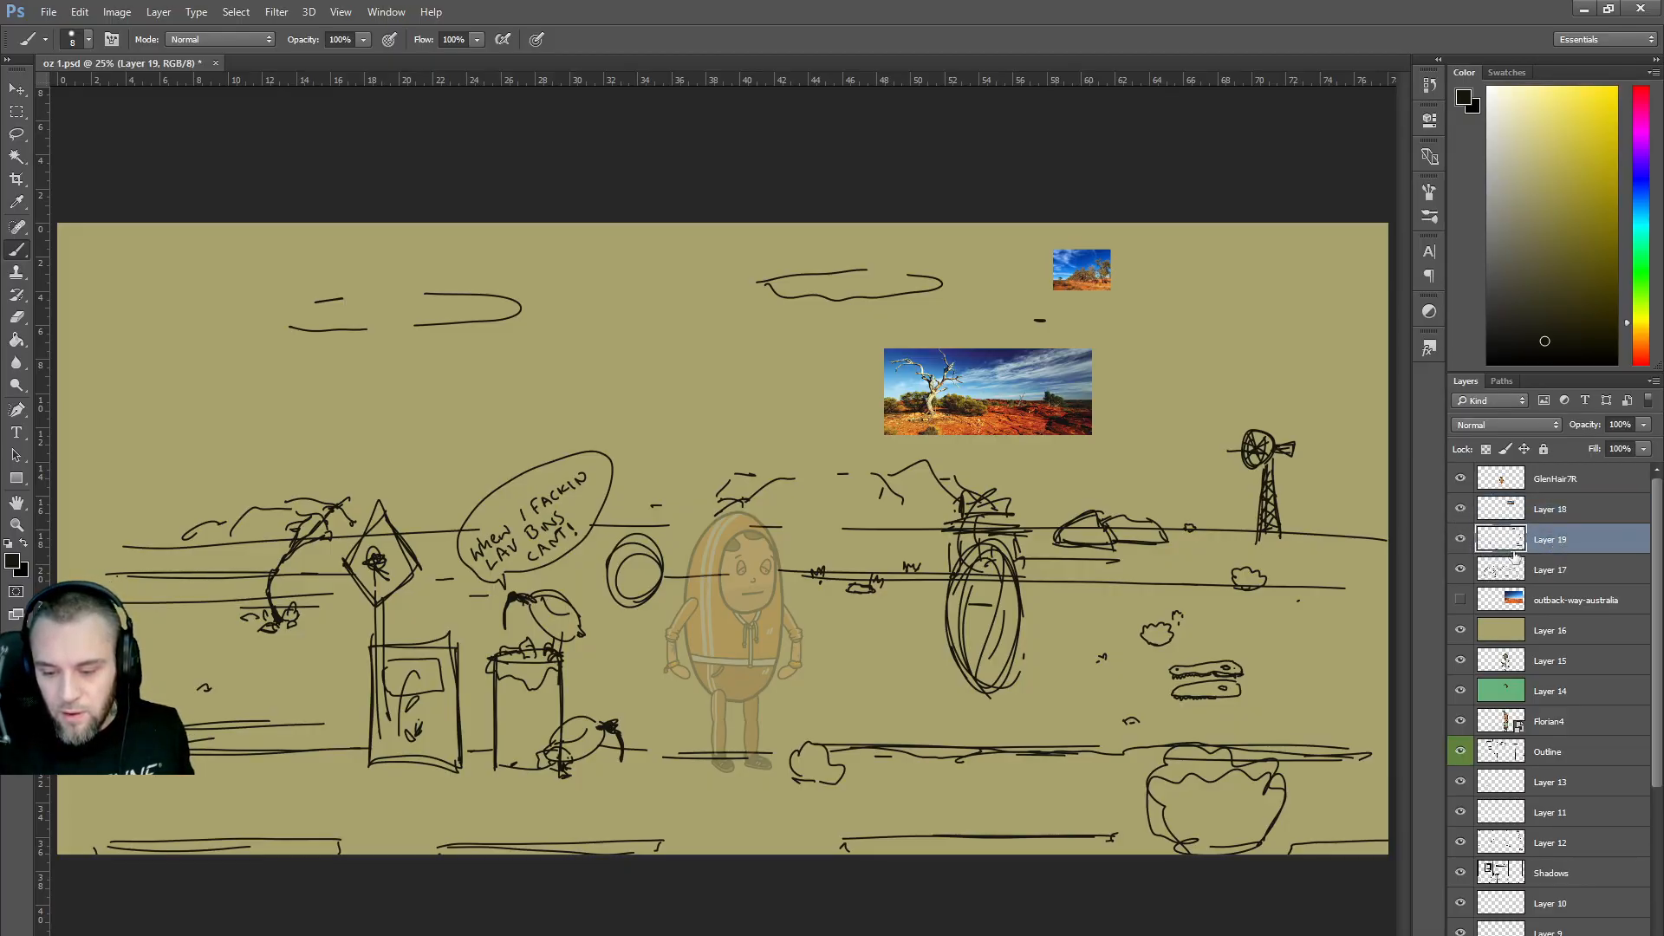
click(1461, 540)
click(1461, 539)
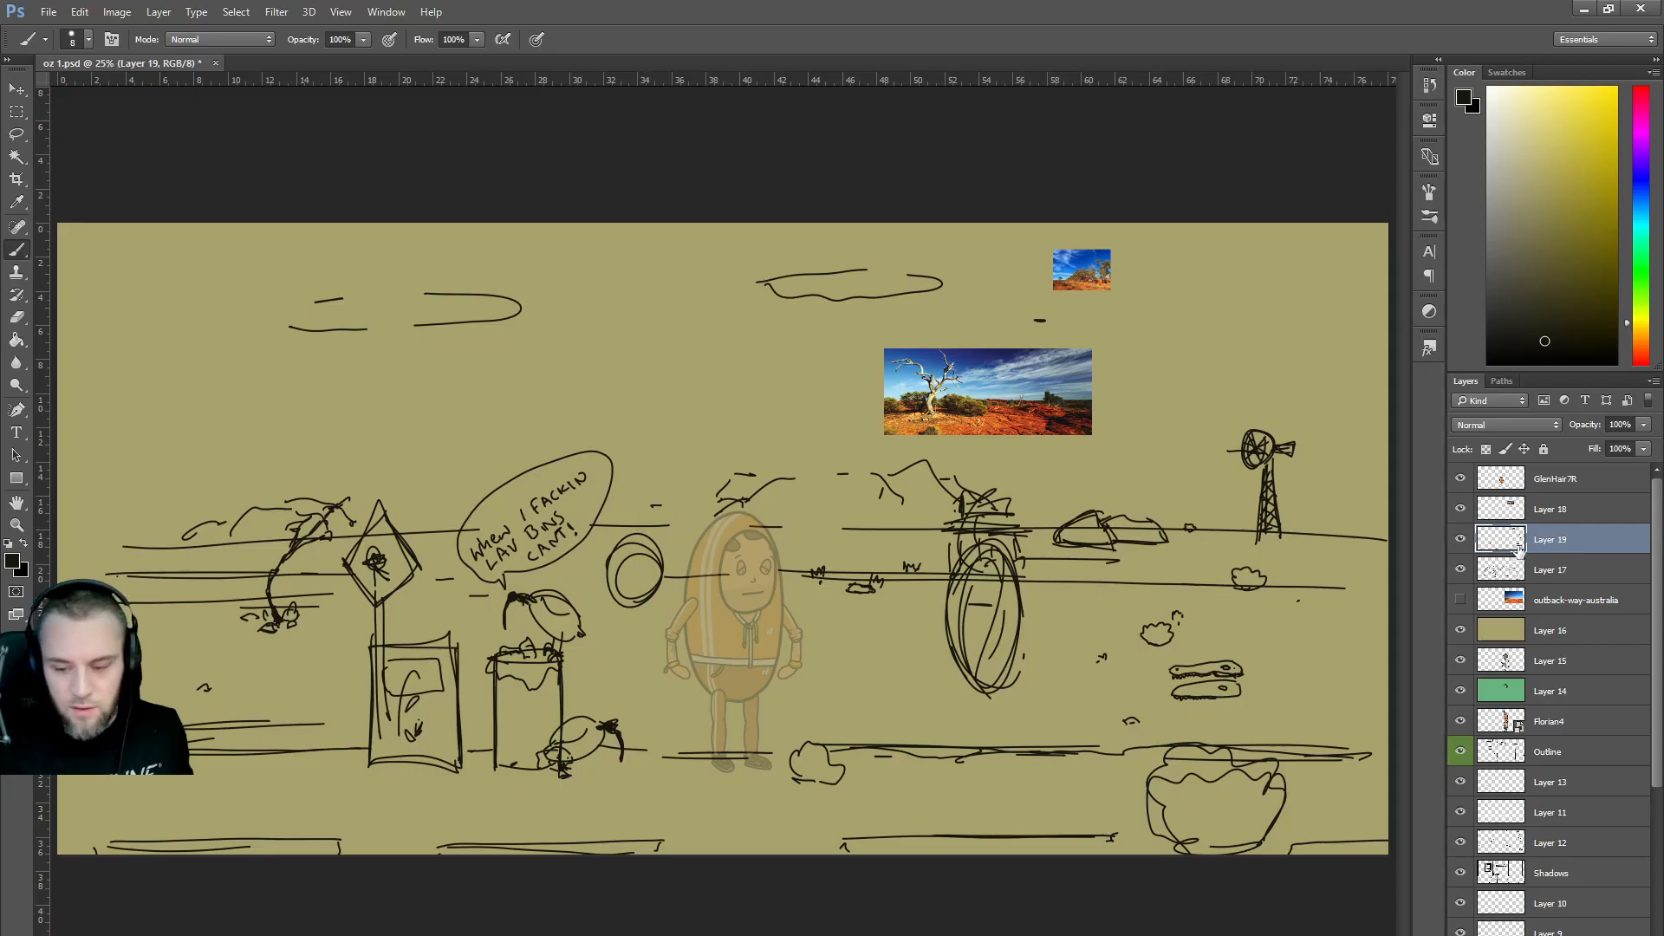
click(1461, 539)
click(1462, 539)
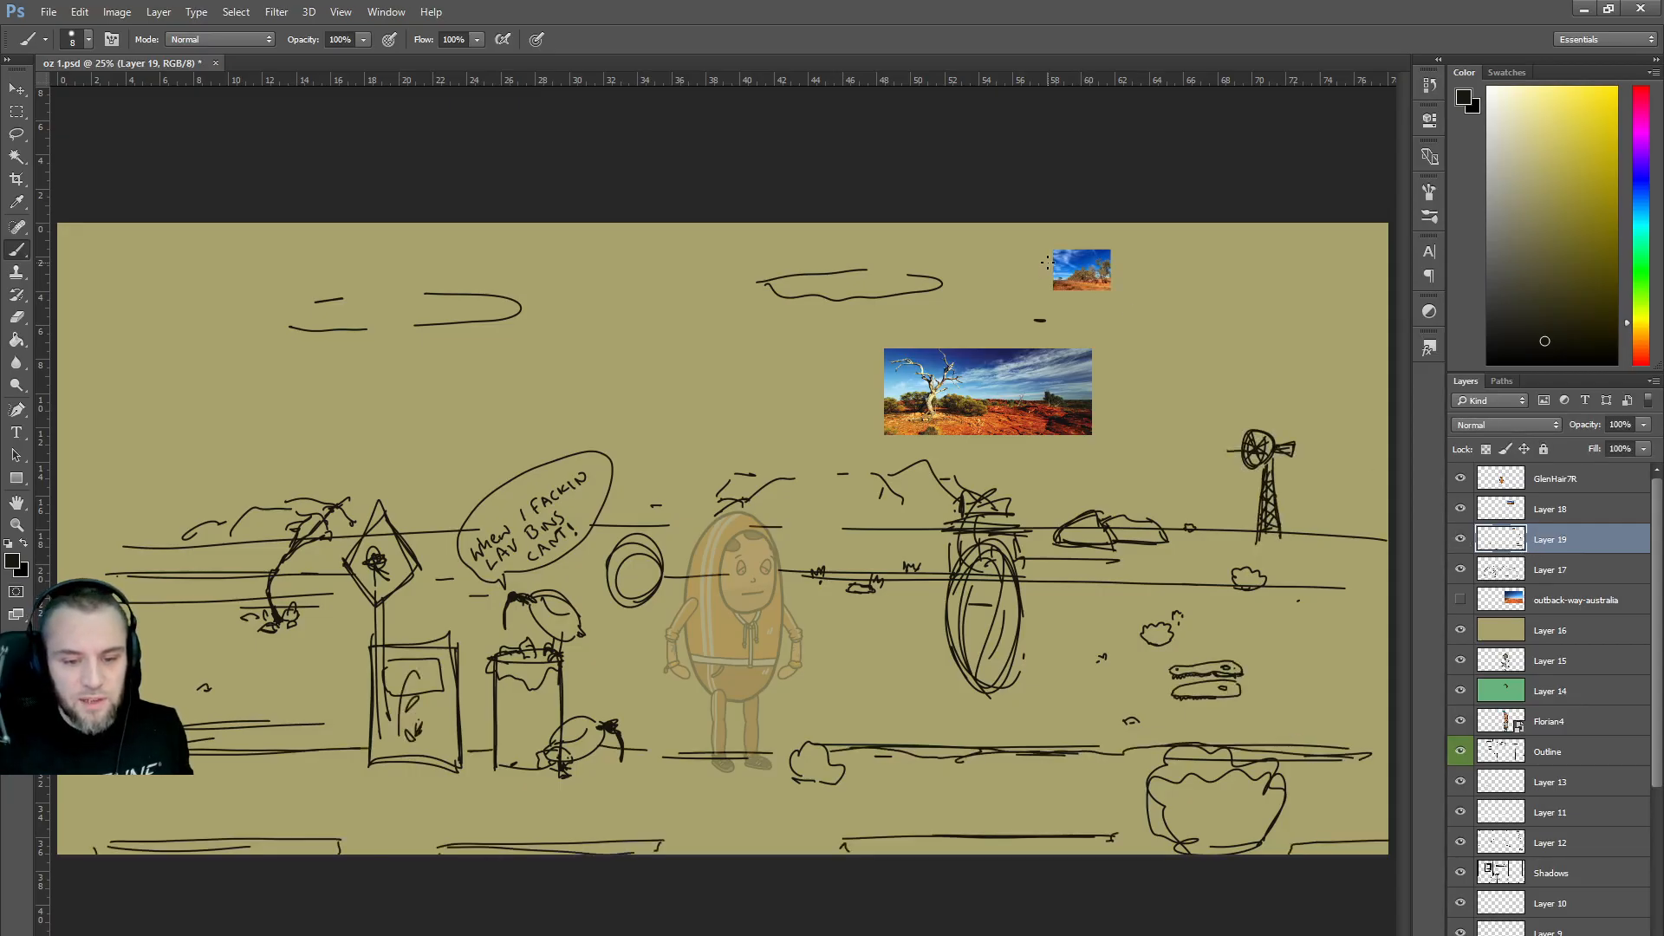
Merge Layer 17 into Layer 19 and toggle the merged layer to check the result.
right_click(1548, 576)
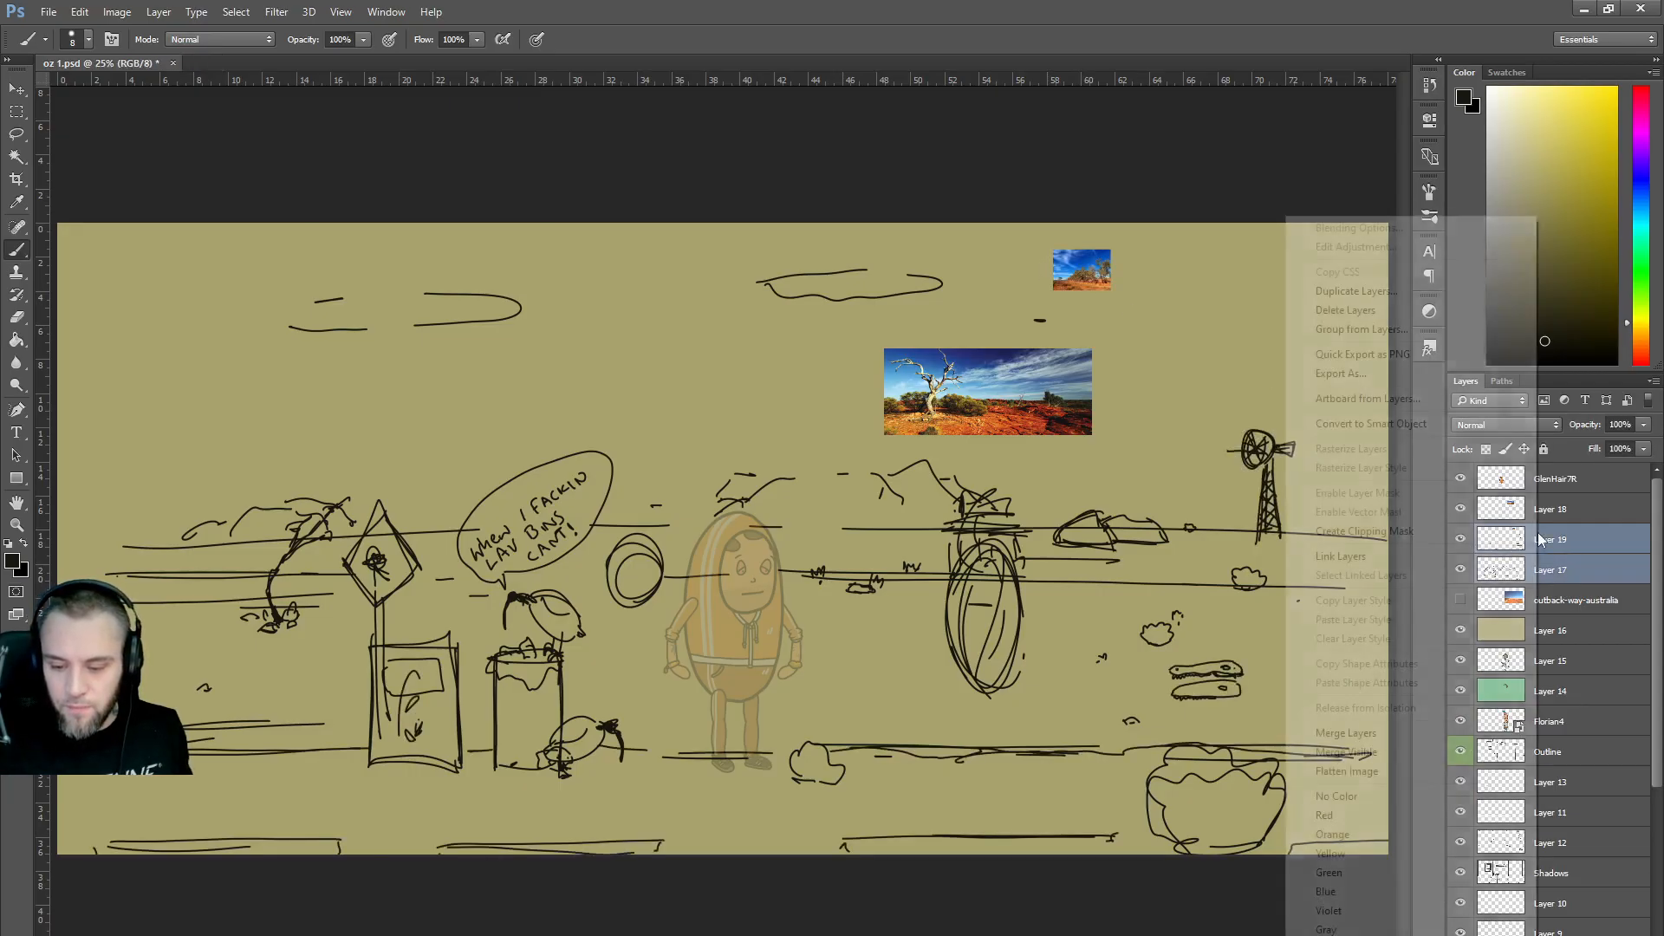
click(1378, 734)
click(1462, 539)
click(1461, 539)
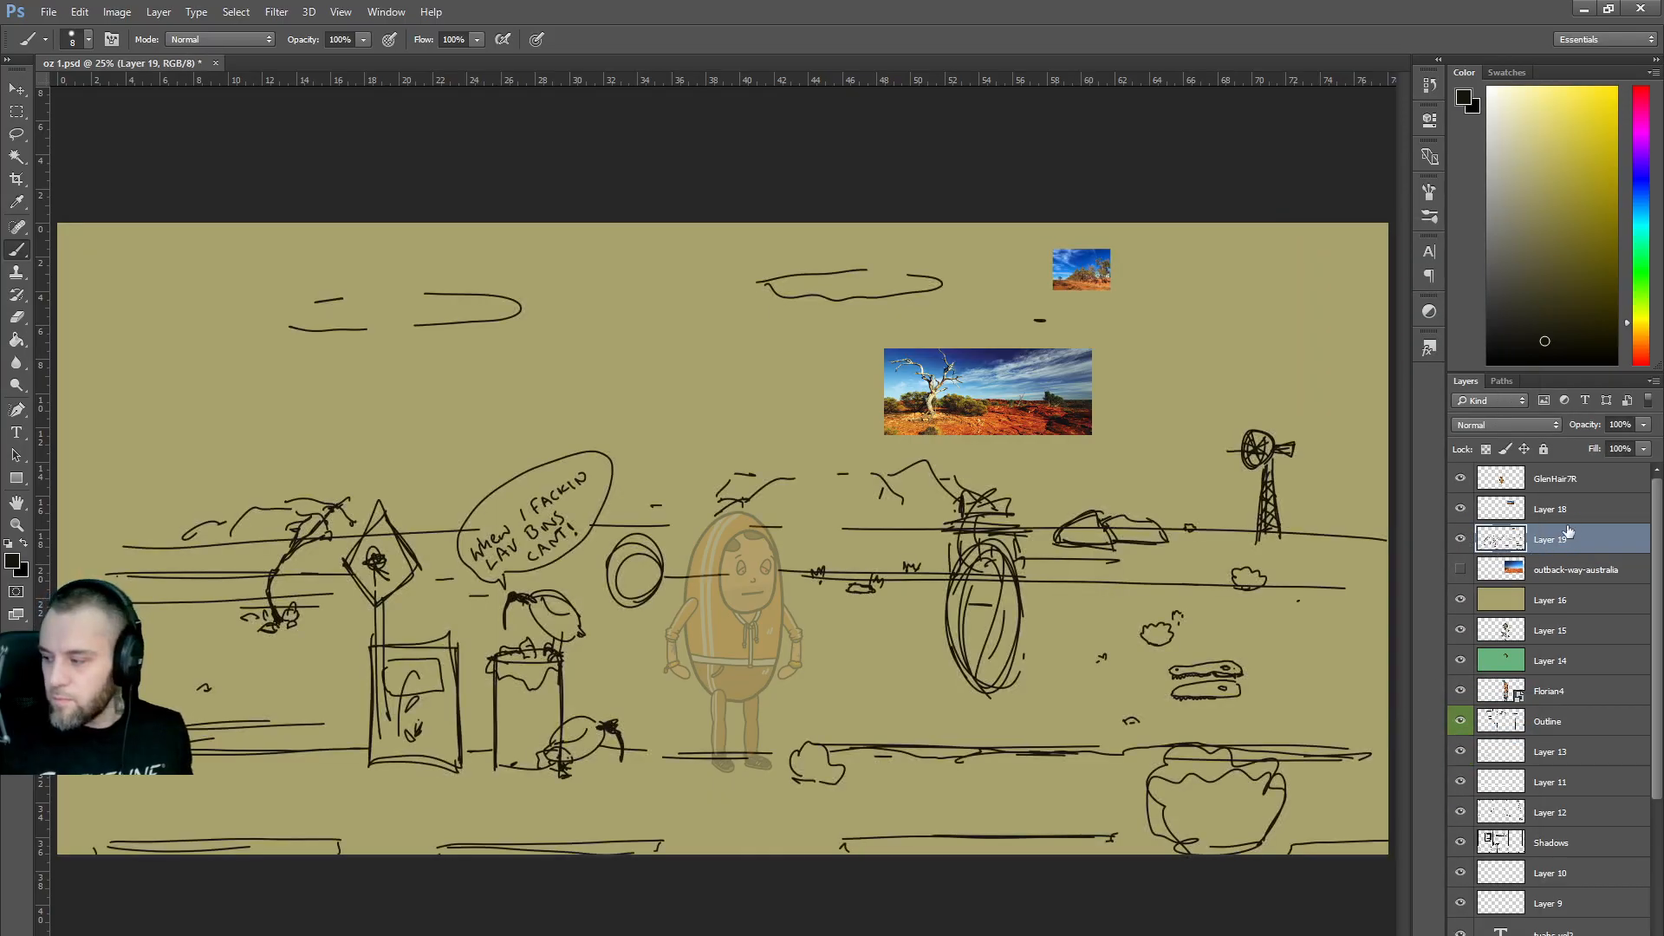
Sample blue from the reference photo and paint a wide dark blue sky band at top right.
alt+click(1096, 250)
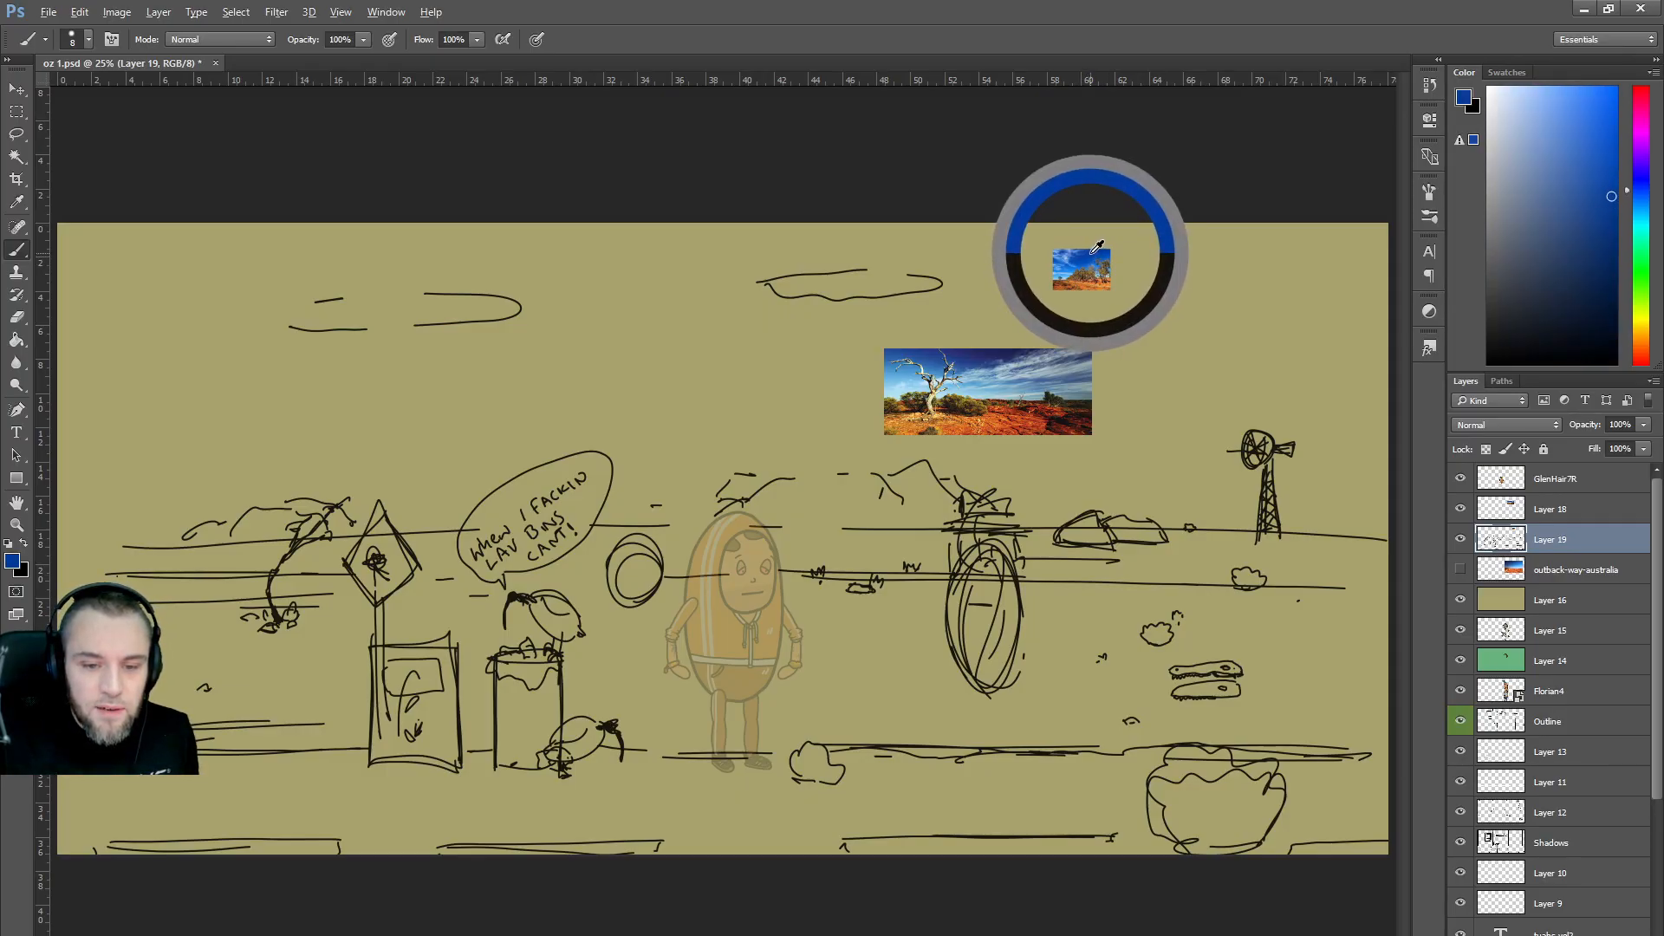
drag(1615, 180, 1628, 176)
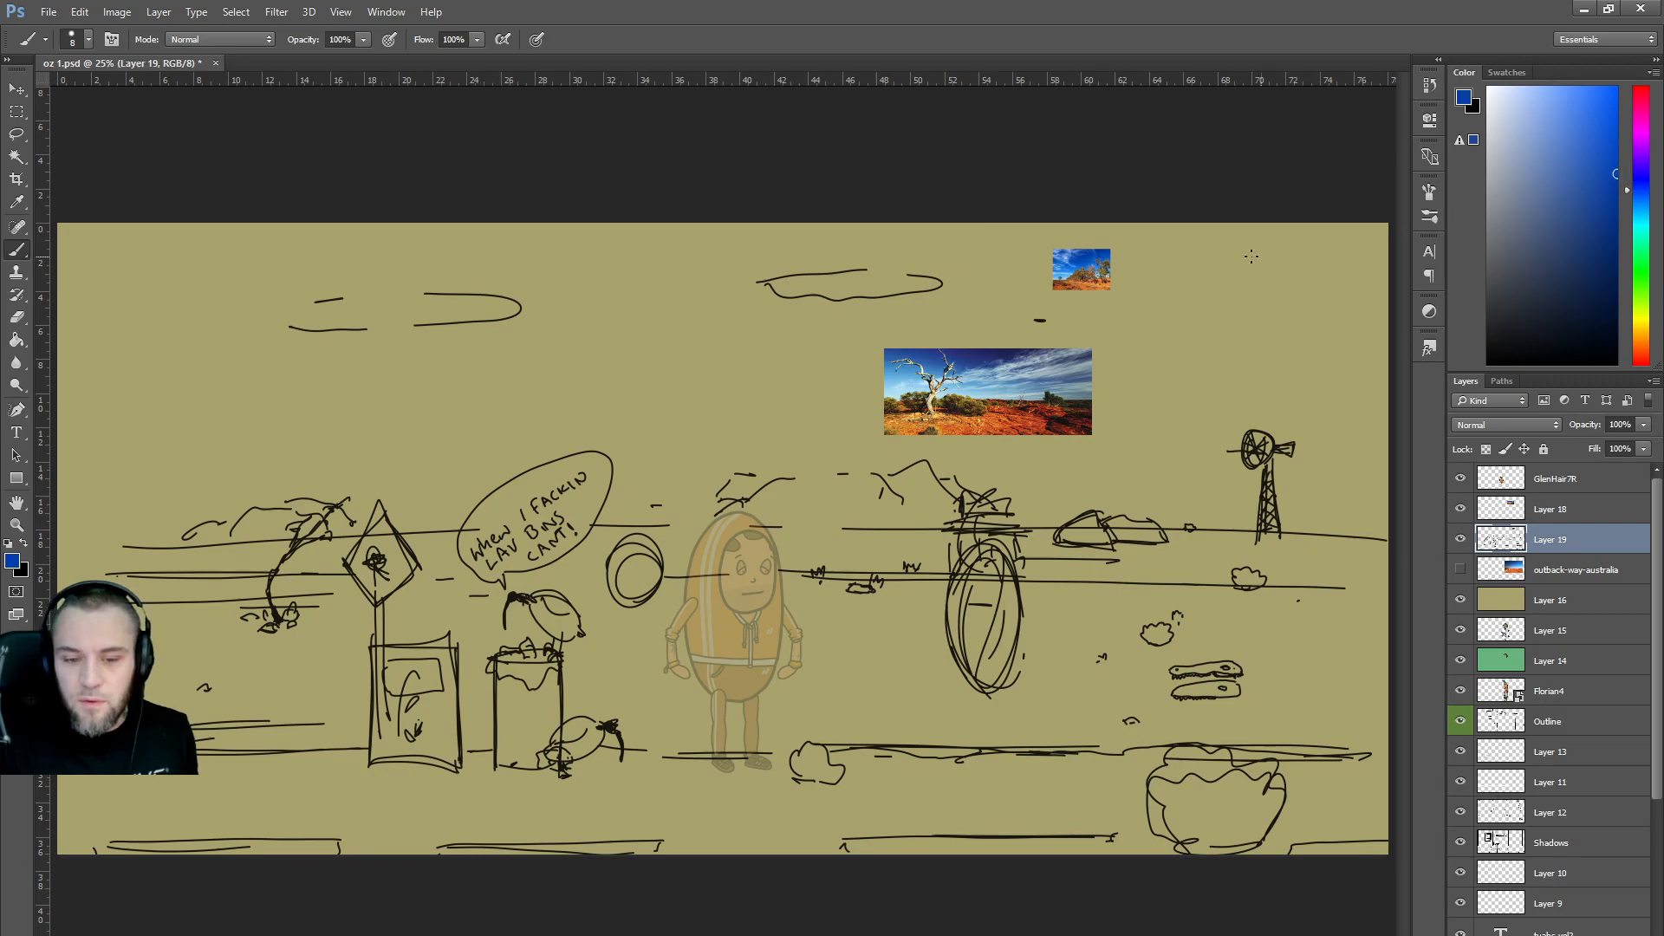
key(bracketright)
key(bracketright)
key(bracketright)
key(bracketright)
key(bracketright)
key(bracketright)
key(bracketright)
key(bracketright)
key(bracketright)
key(bracketright)
key(bracketright)
drag(1174, 239, 1349, 237)
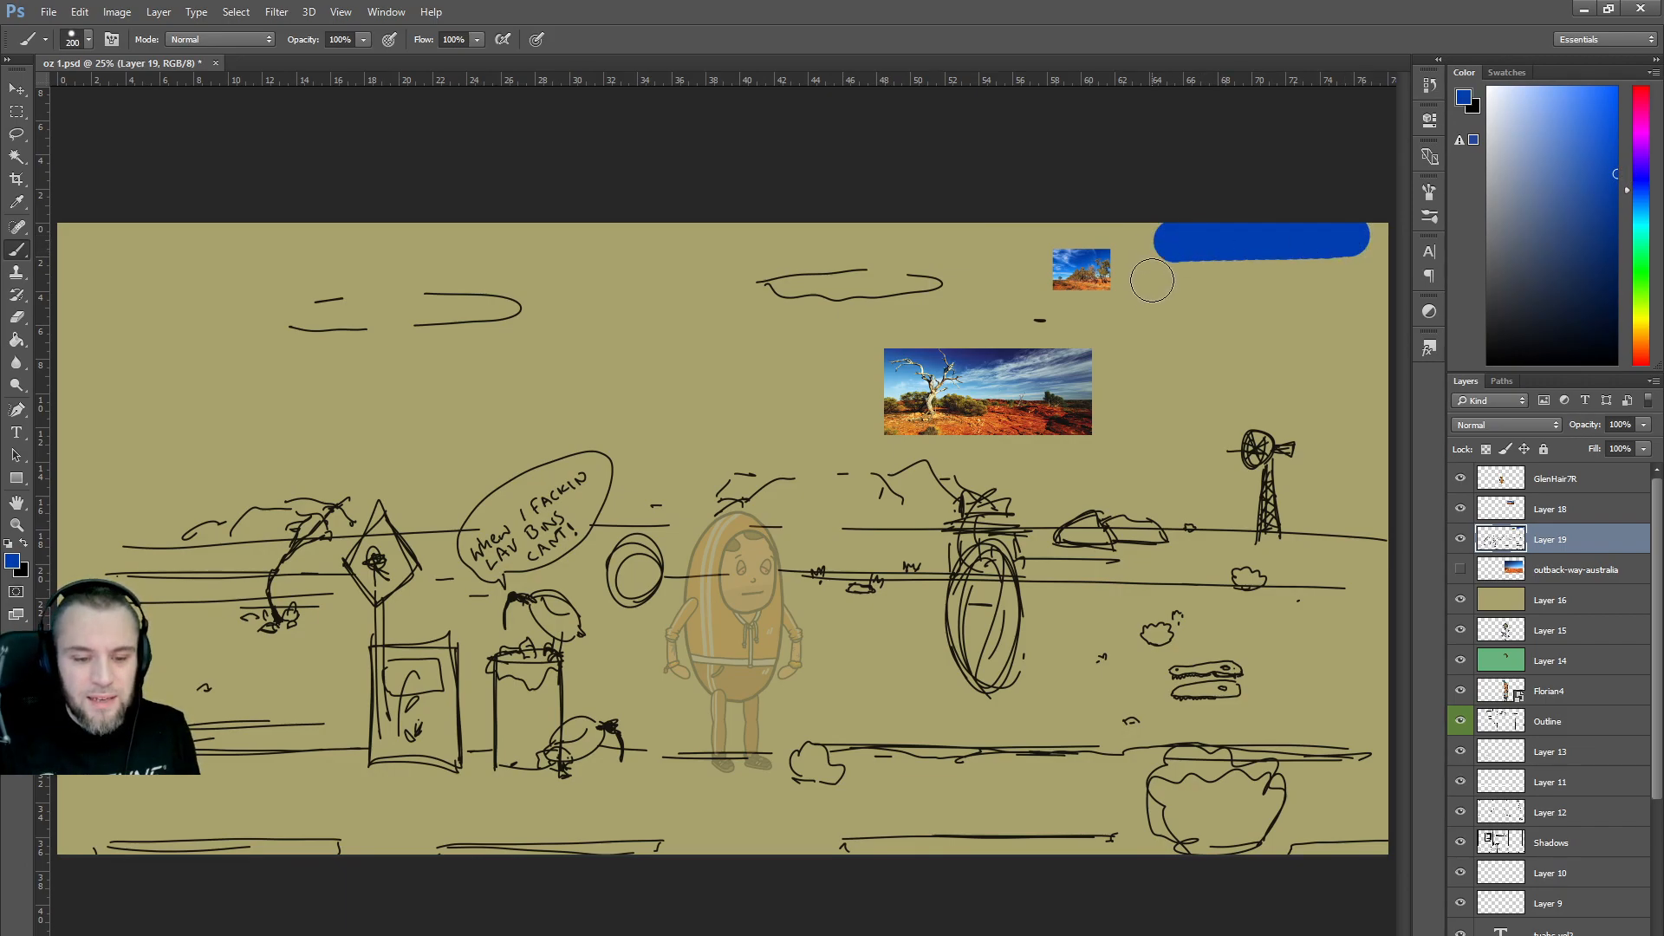
click(1617, 185)
mouse_move(1248, 229)
mouse_down()
mouse_move(1382, 224)
mouse_move(1051, 206)
mouse_up()
click(1616, 207)
Paint pale blue clouds on both sides of the windmill and deepen the top-right sky.
drag(1613, 153, 1576, 89)
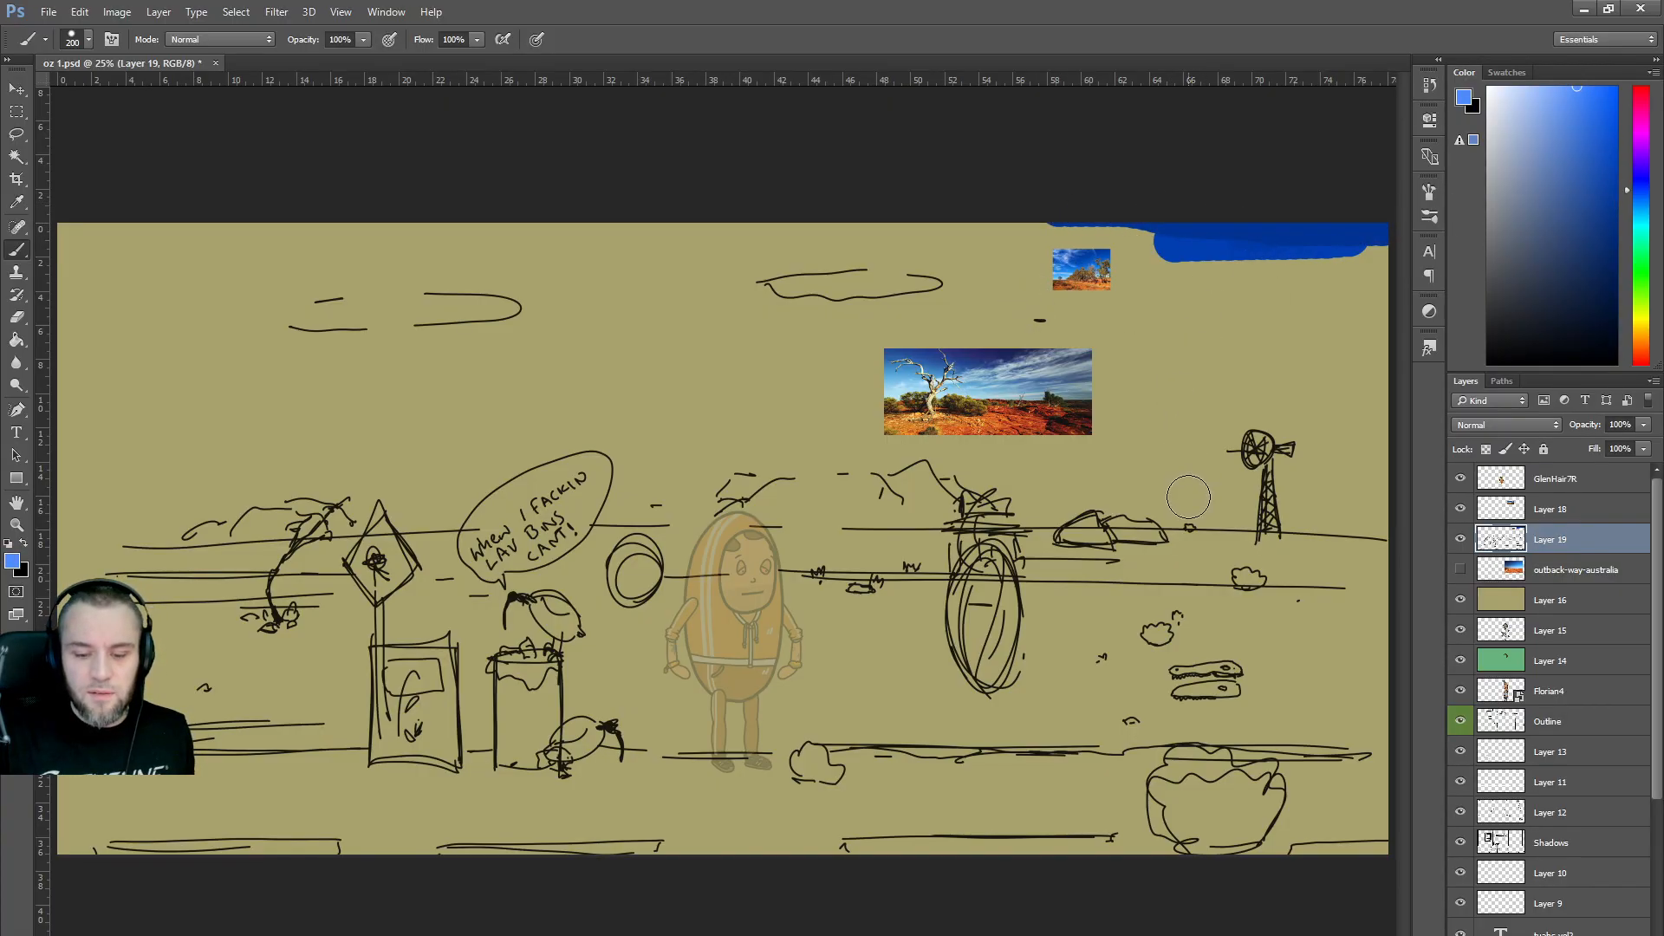
drag(1188, 496, 1210, 497)
drag(1506, 87, 1519, 87)
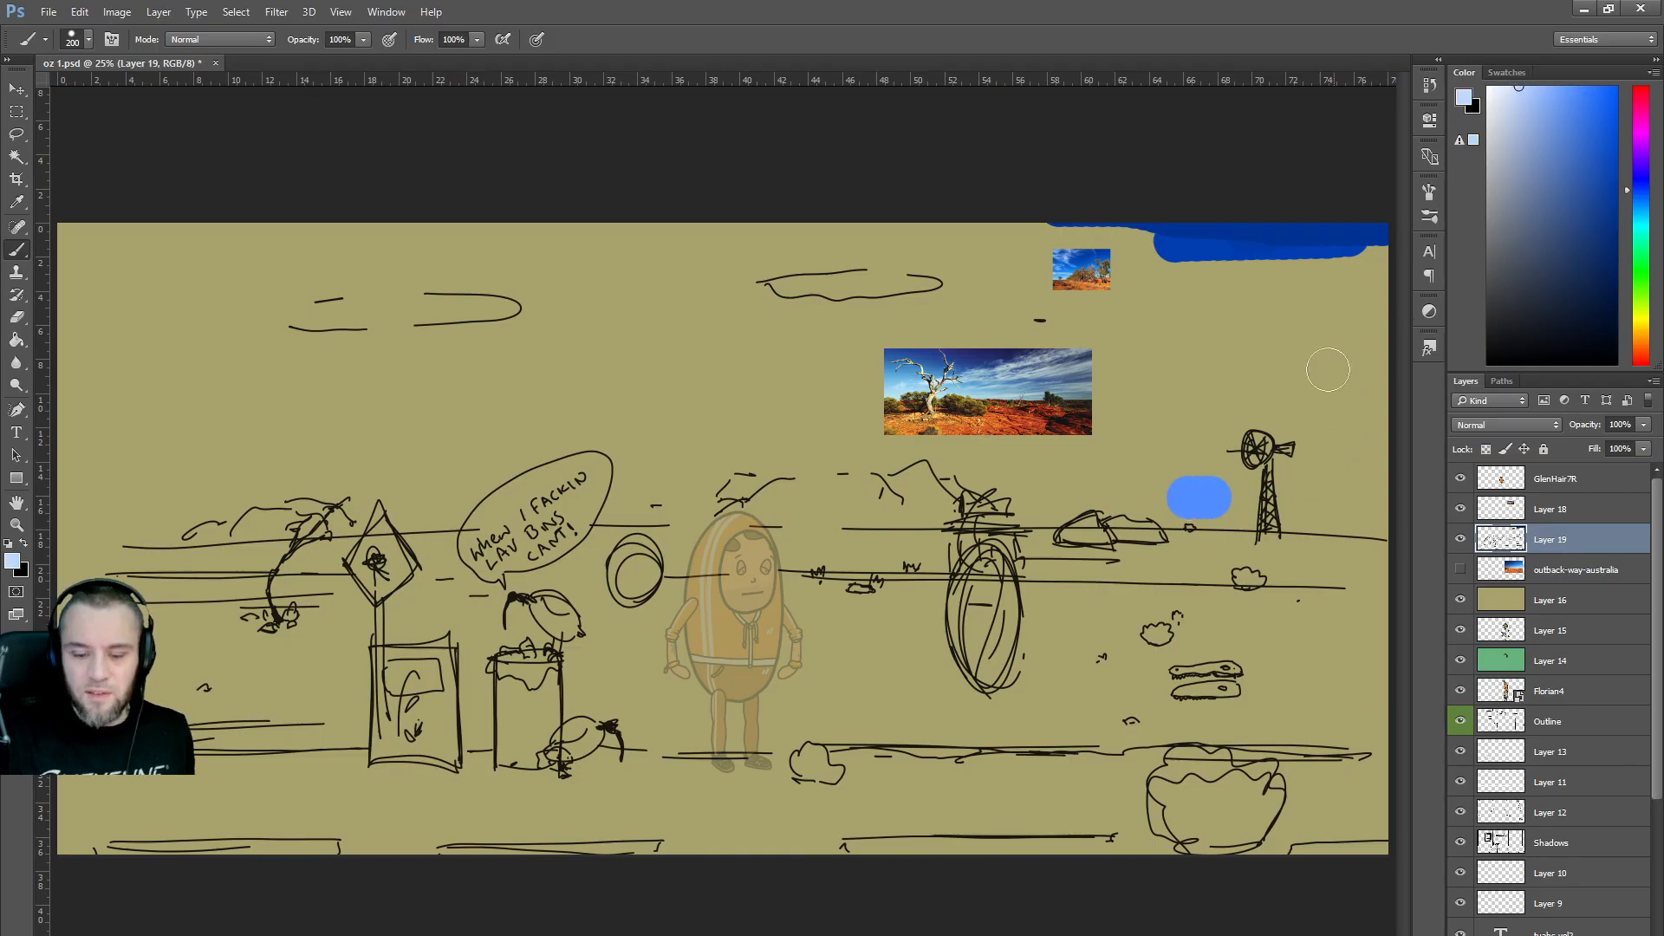
drag(1213, 500, 1224, 501)
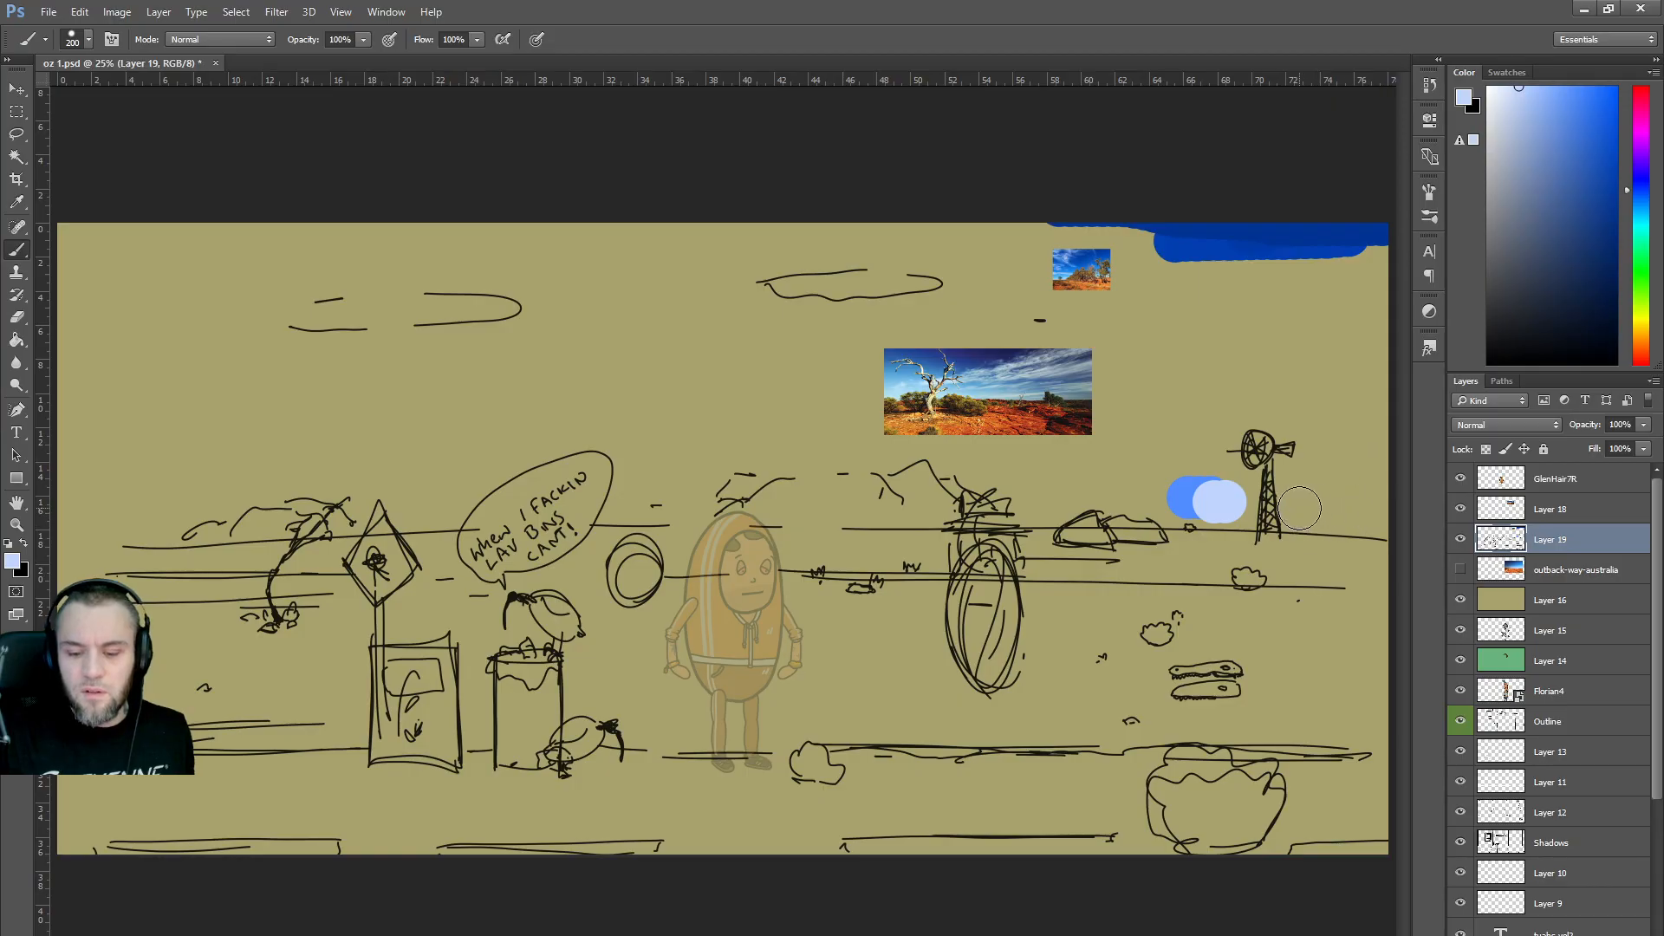
drag(1298, 509, 1364, 508)
alt+click(1305, 245)
drag(1349, 319, 1370, 333)
mouse_move(1272, 292)
mouse_down()
mouse_move(1334, 262)
mouse_move(1383, 285)
mouse_move(1289, 310)
mouse_move(1257, 277)
mouse_move(1386, 363)
mouse_move(1295, 235)
mouse_move(1391, 244)
mouse_move(1387, 270)
mouse_move(1317, 286)
mouse_up()
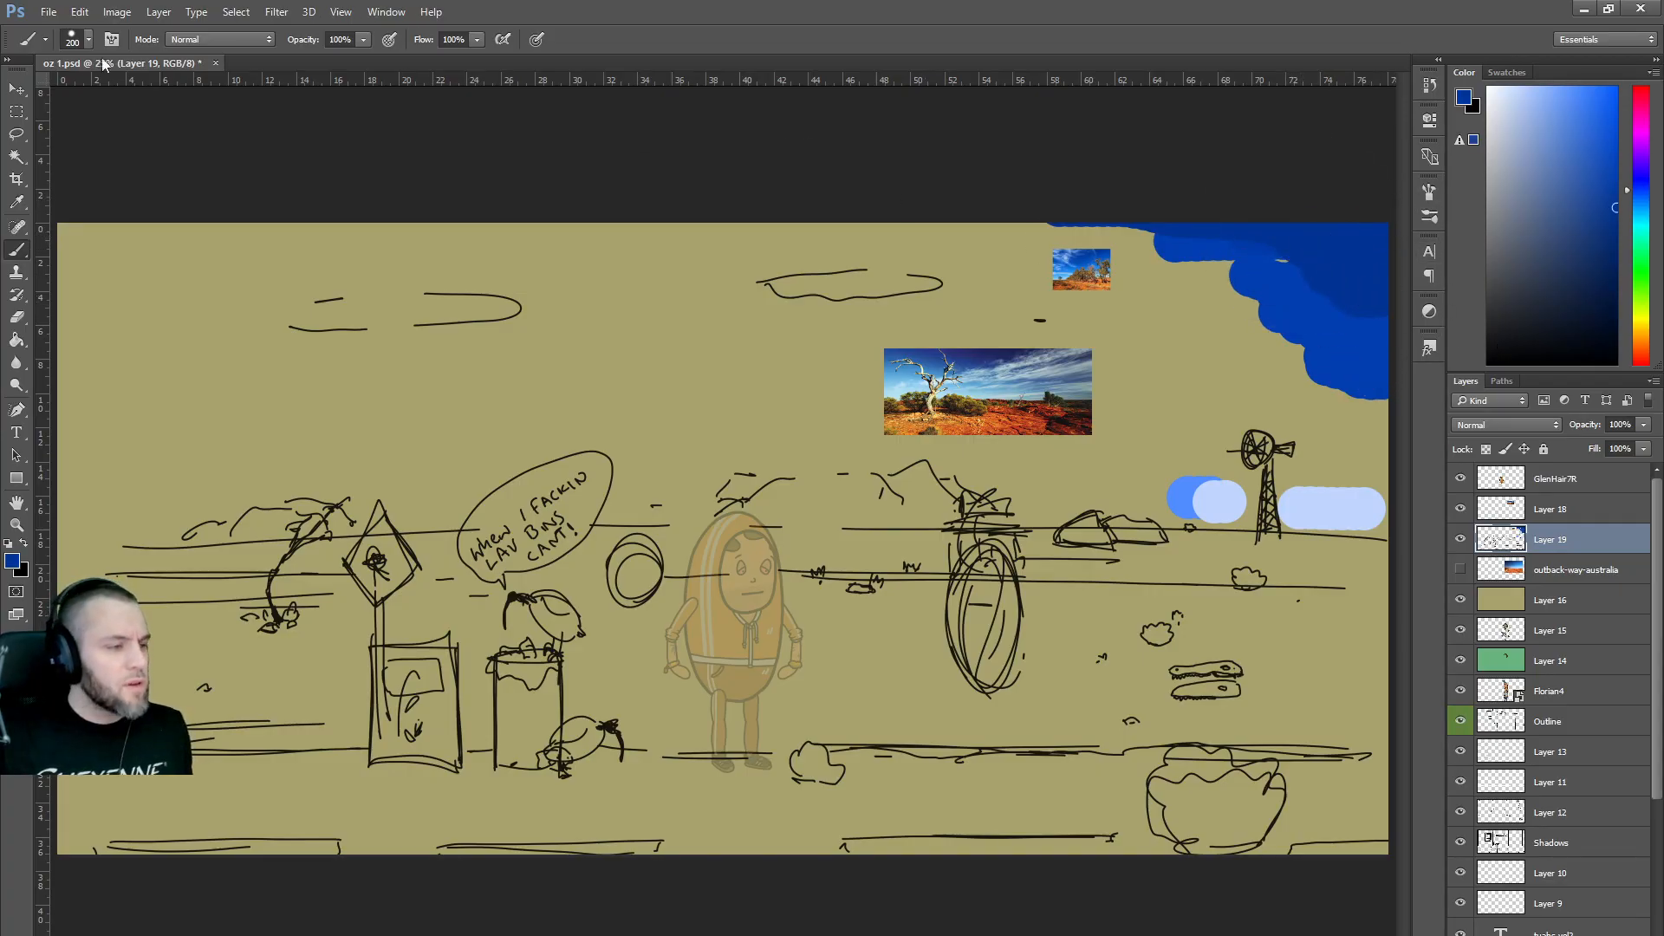
Test a soft round brush on the sky, undo the strokes, and add new Layer 20.
click(84, 39)
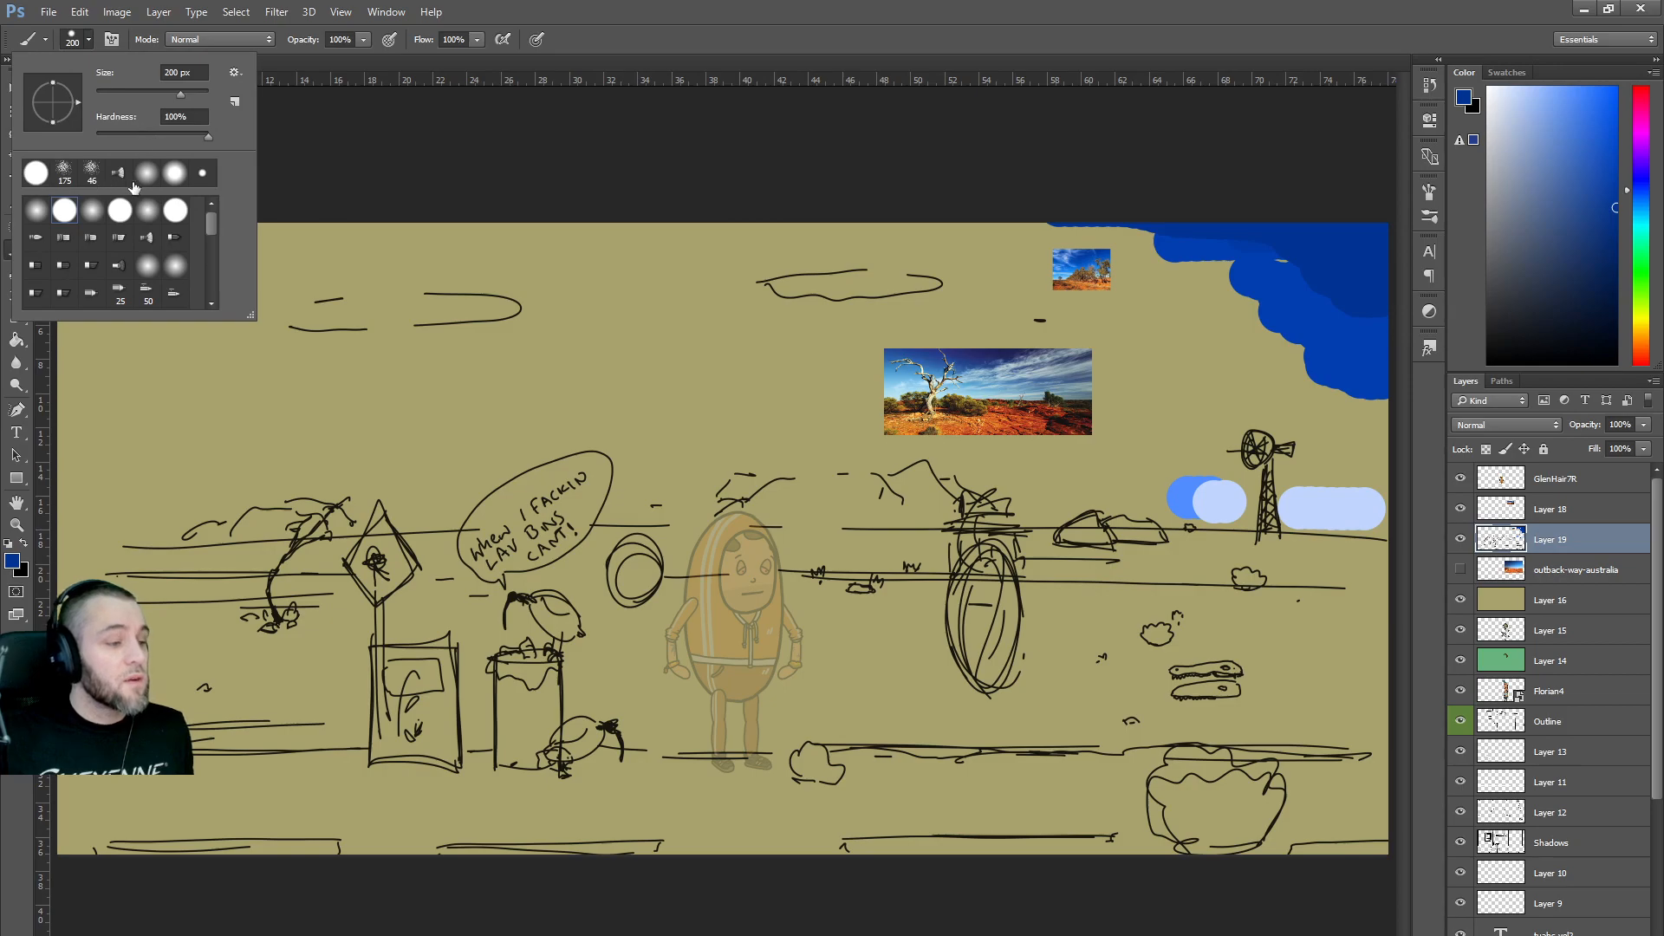
click(94, 211)
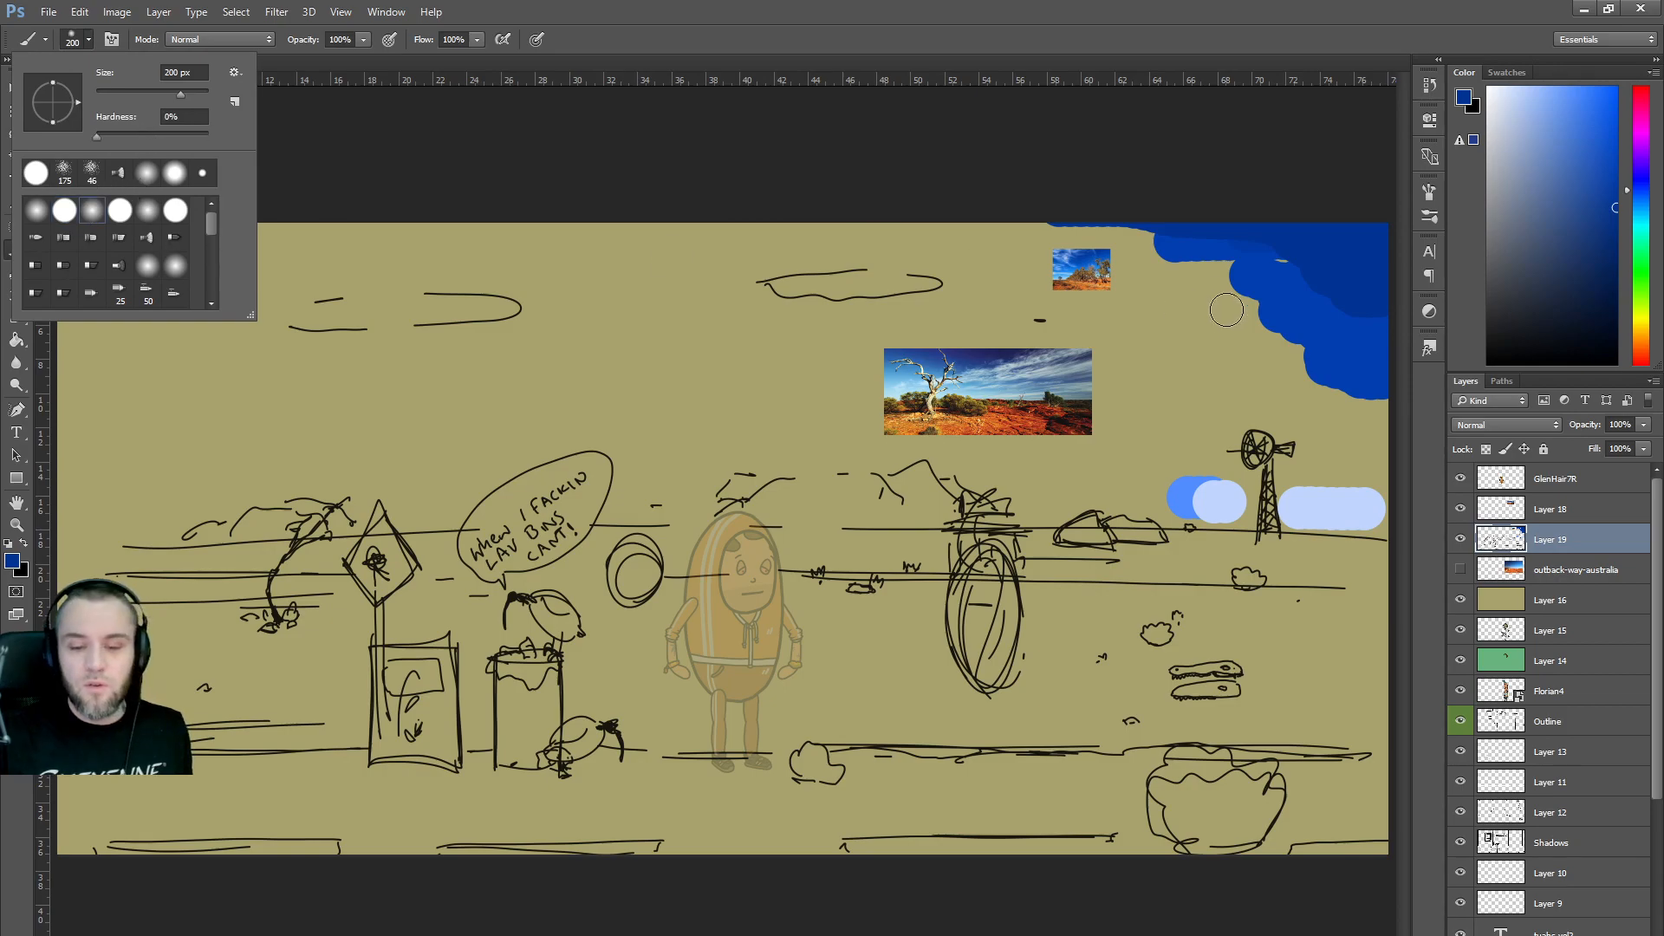
drag(1206, 299, 1248, 299)
key(bracketright)
key(bracketright)
key(bracketright)
key(bracketright)
key(bracketright)
key(bracketright)
key(bracketright)
key(bracketright)
key(bracketright)
key(bracketright)
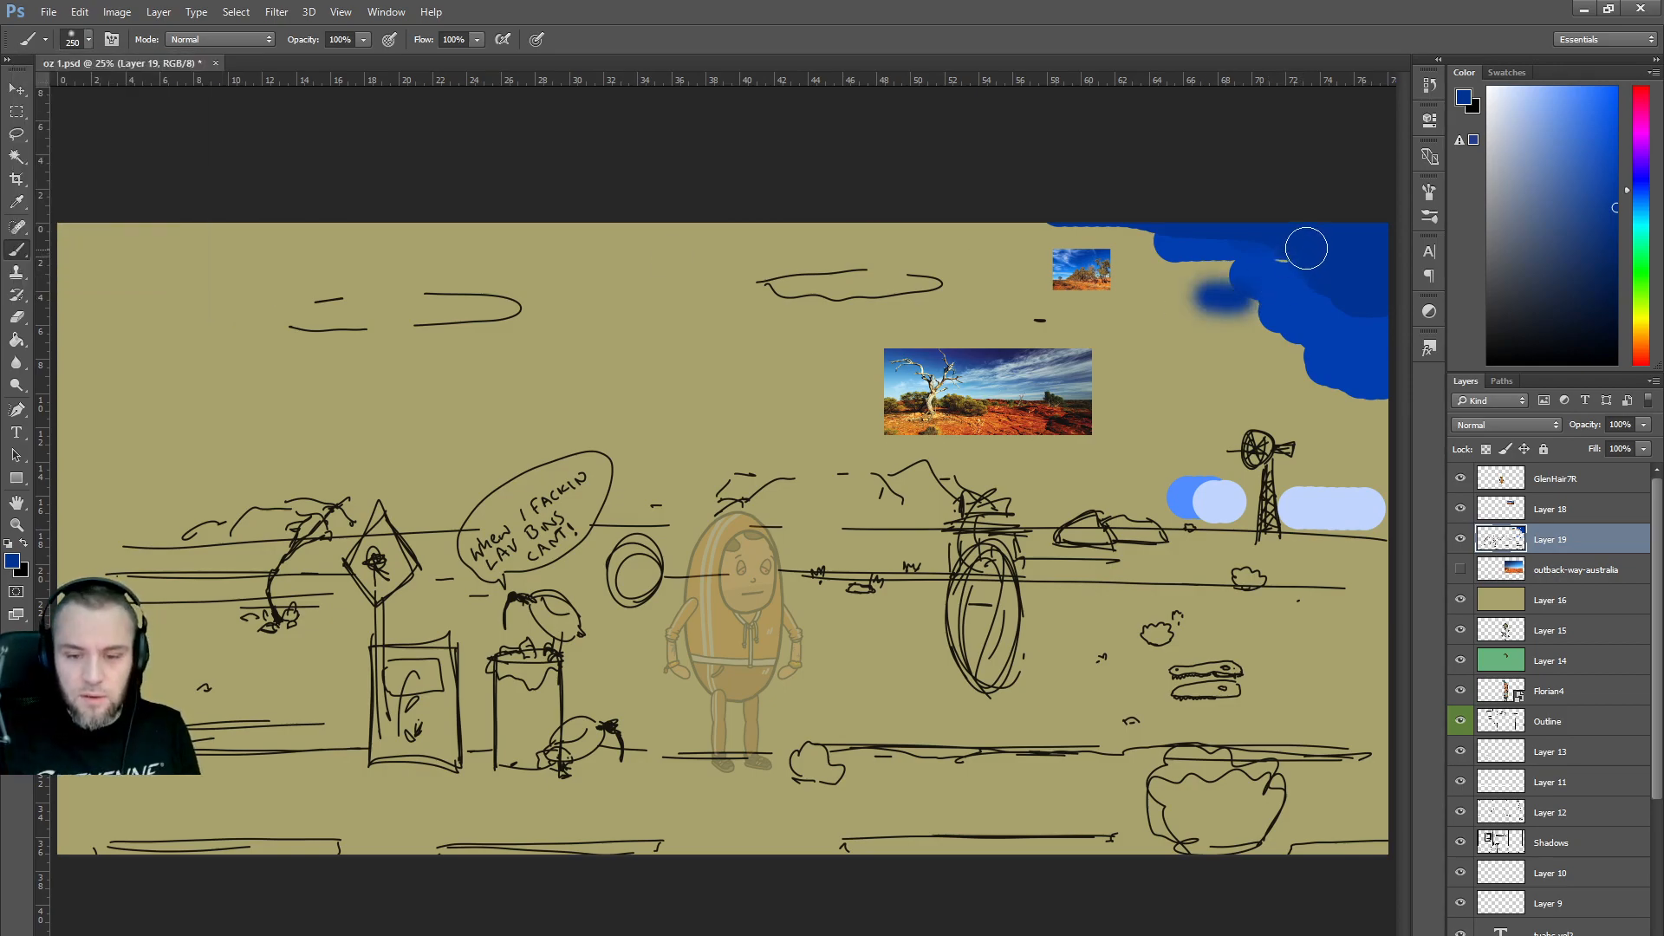
mouse_move(1289, 228)
mouse_down()
mouse_move(1319, 178)
mouse_move(1255, 186)
mouse_up()
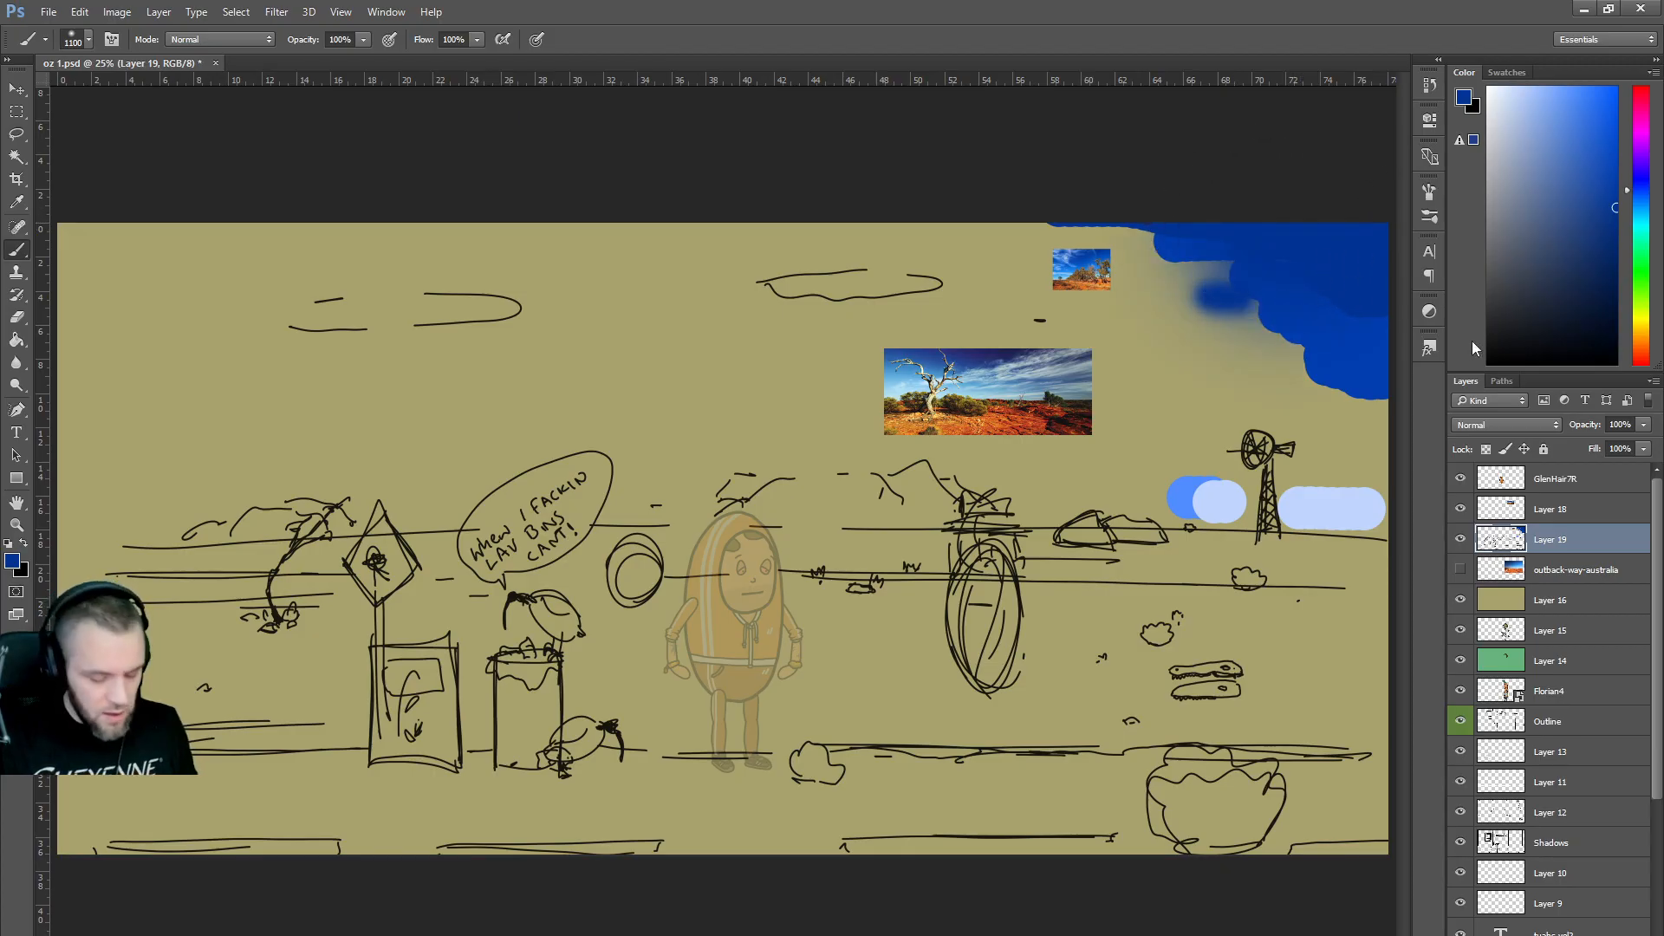
key(ctrl+z)
key(ctrl+alt+z)
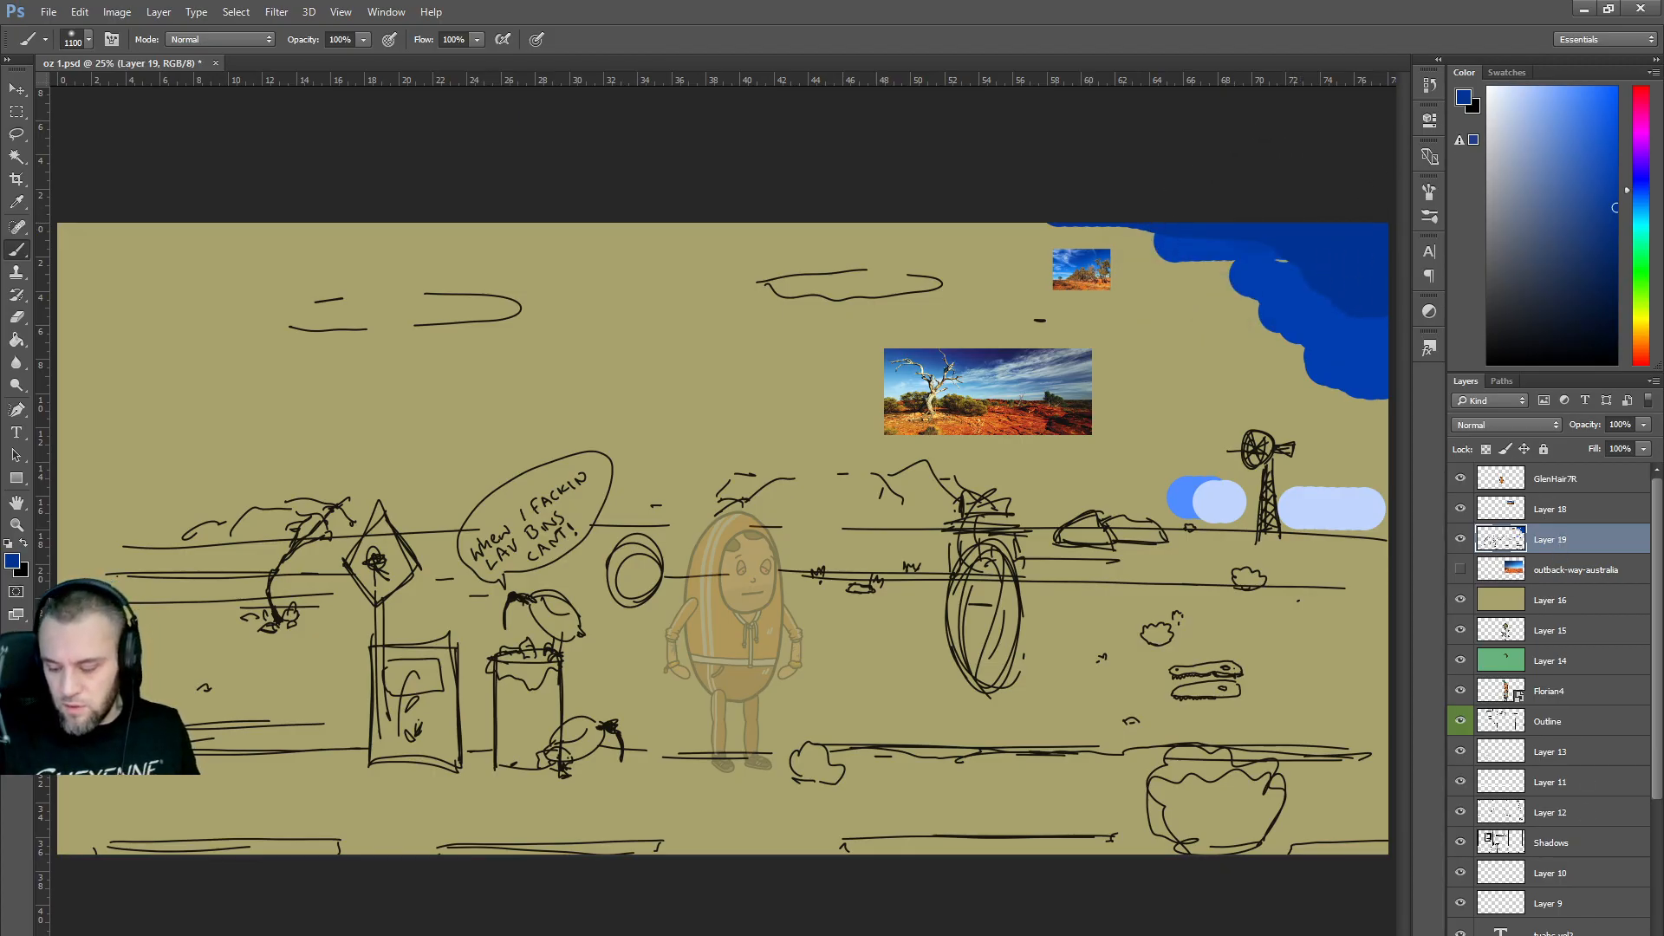
key(ctrl+shift+alt+n)
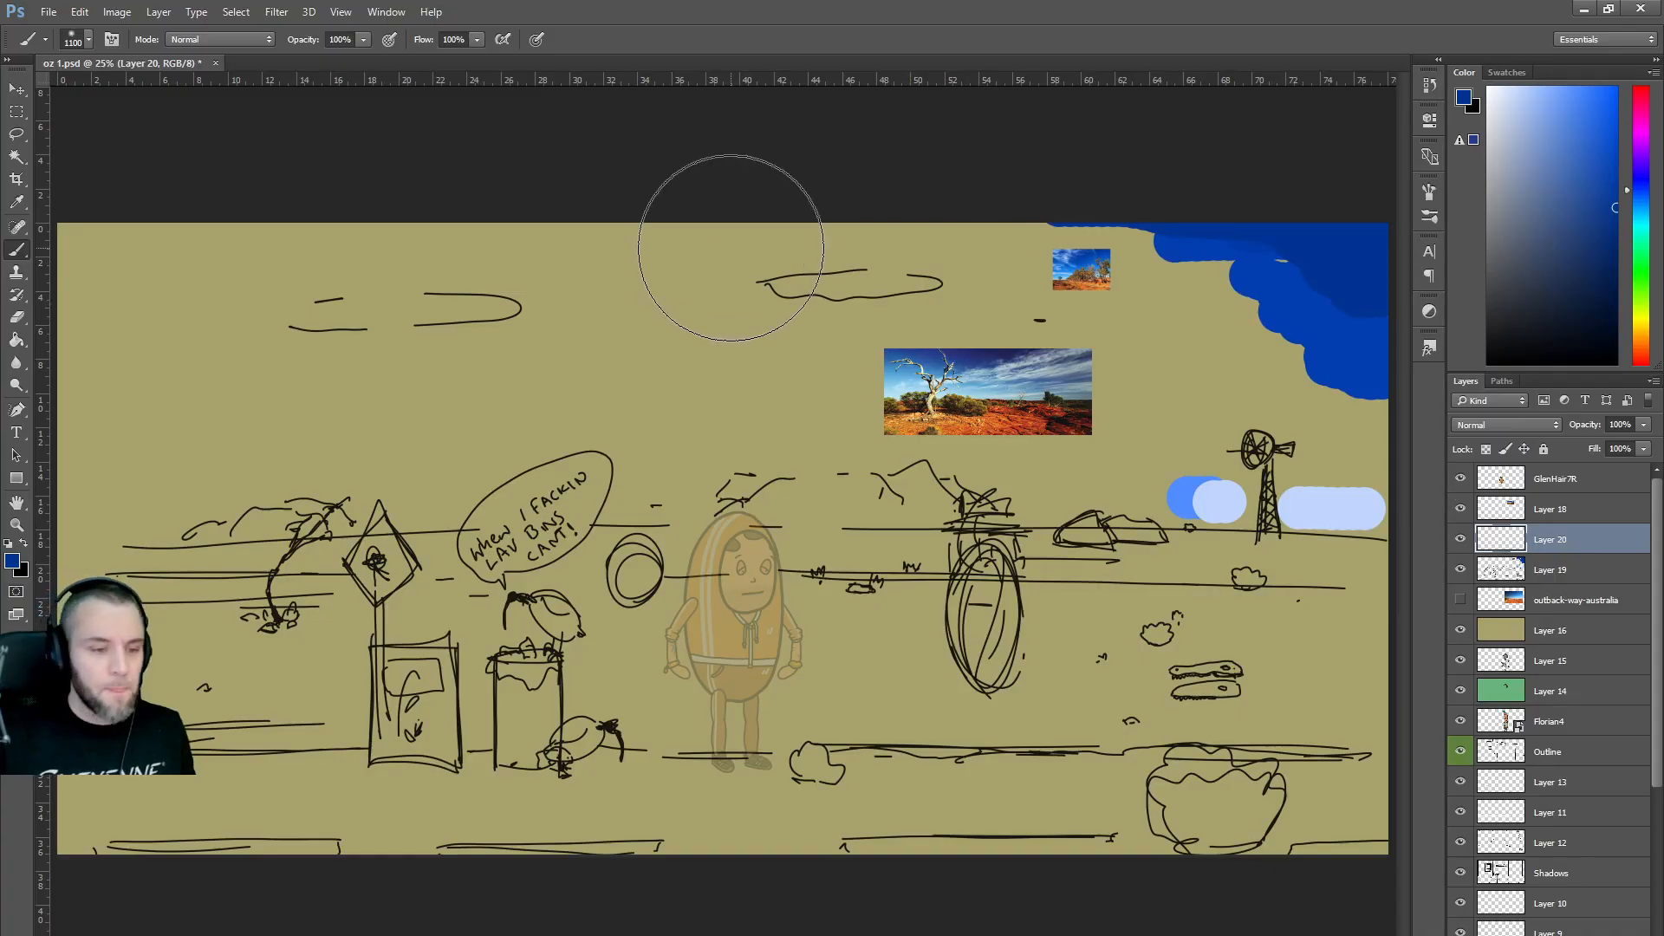
Paint soft sky strokes: pale blue horizon haze, saturated mid-sky blue, and navy upper sky.
mouse_move(186, 268)
mouse_down()
mouse_move(98, 236)
mouse_move(1421, 307)
mouse_move(909, 254)
mouse_move(566, 246)
mouse_move(1436, 327)
mouse_move(873, 241)
mouse_up()
key(ctrl+z)
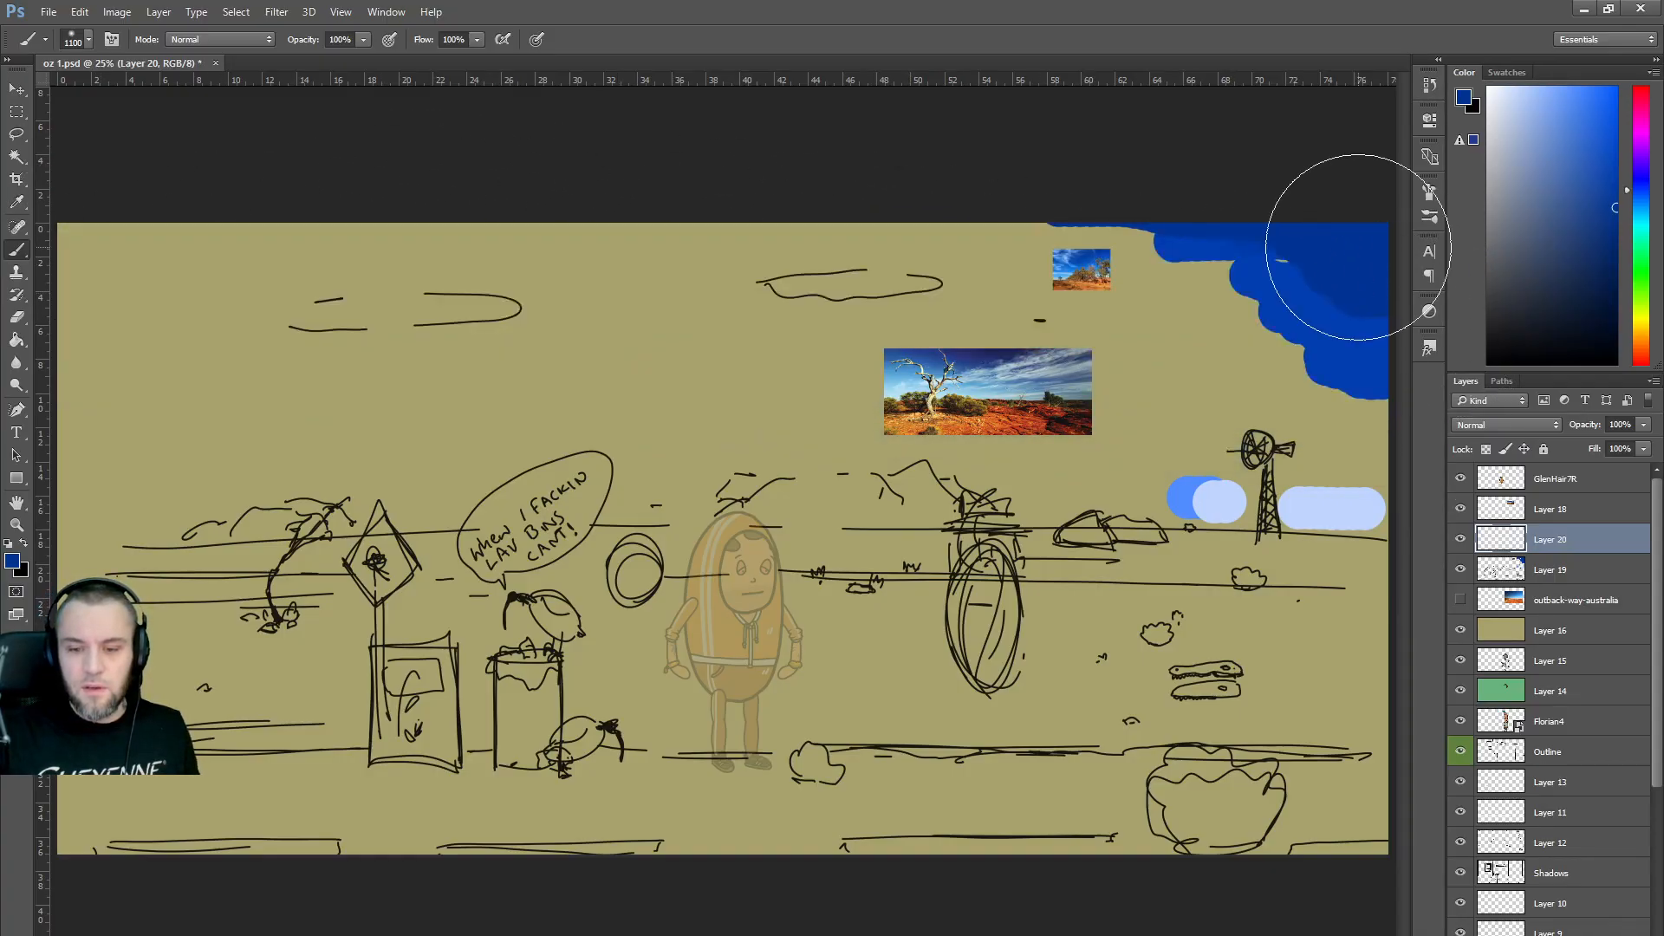
mouse_move(1337, 242)
mouse_down()
mouse_move(886, 188)
mouse_move(1040, 246)
mouse_move(1544, 310)
mouse_move(401, 155)
mouse_move(703, 175)
mouse_move(1338, 279)
mouse_up()
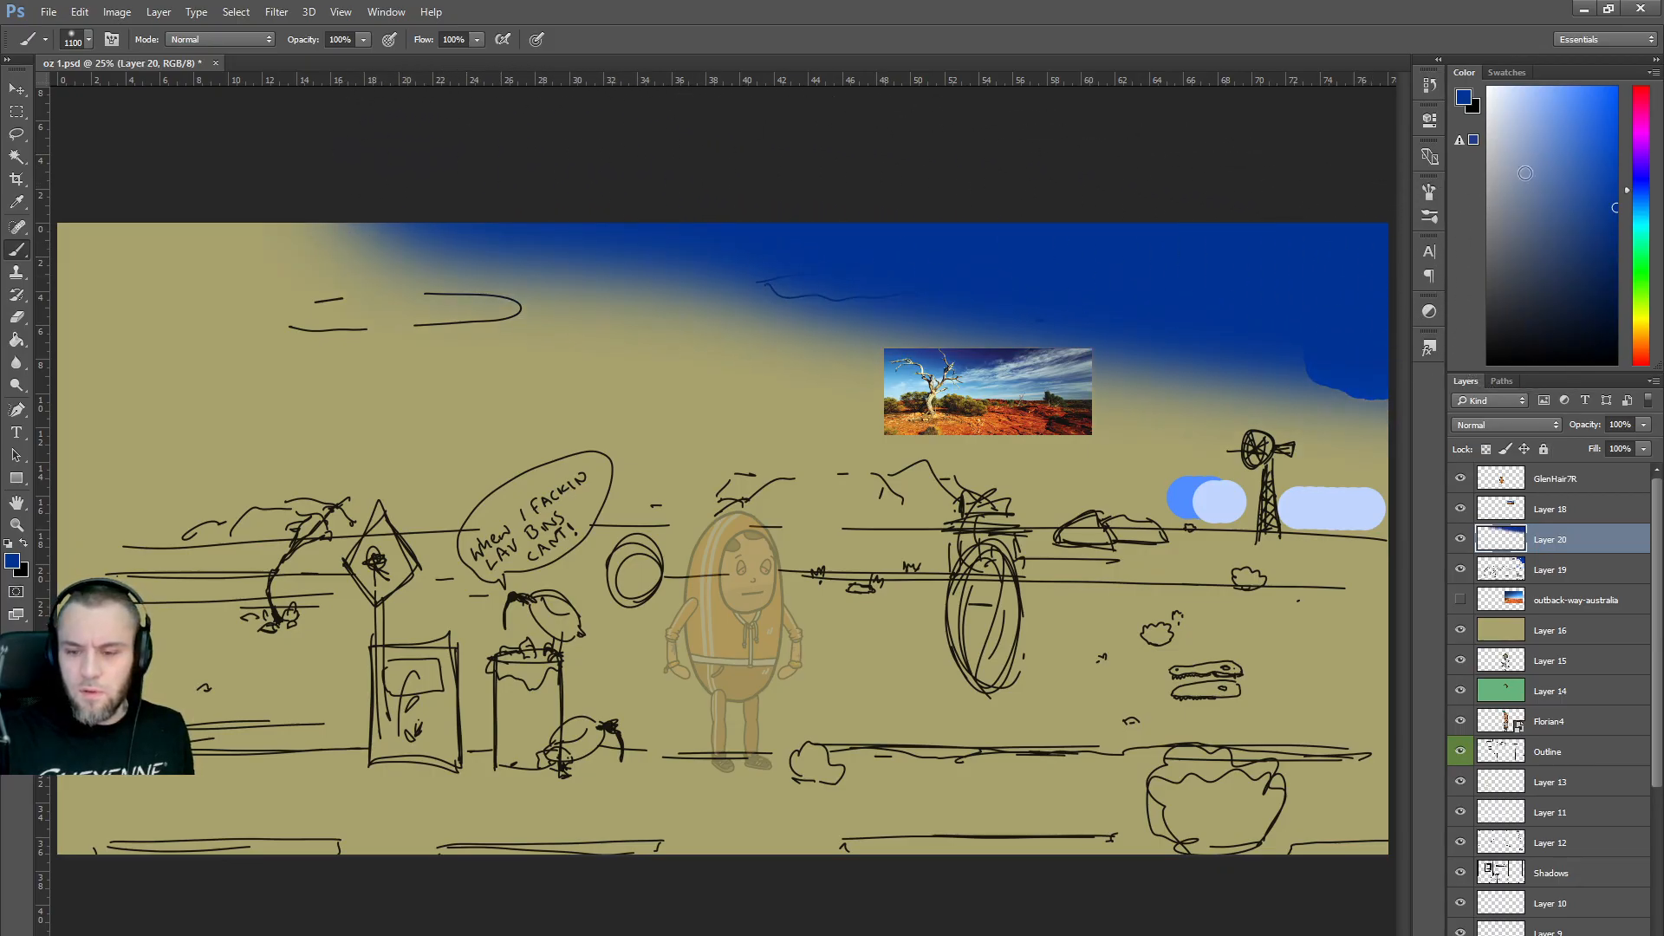
click(1513, 86)
mouse_move(1361, 489)
mouse_down()
mouse_move(315, 482)
mouse_move(278, 509)
mouse_move(297, 408)
mouse_move(188, 363)
mouse_up()
click(1614, 129)
mouse_move(1110, 364)
mouse_down()
mouse_move(479, 369)
mouse_move(212, 317)
mouse_move(220, 260)
mouse_move(632, 292)
mouse_move(1371, 421)
mouse_move(62, 260)
mouse_move(77, 313)
mouse_move(549, 359)
mouse_move(1370, 364)
mouse_up()
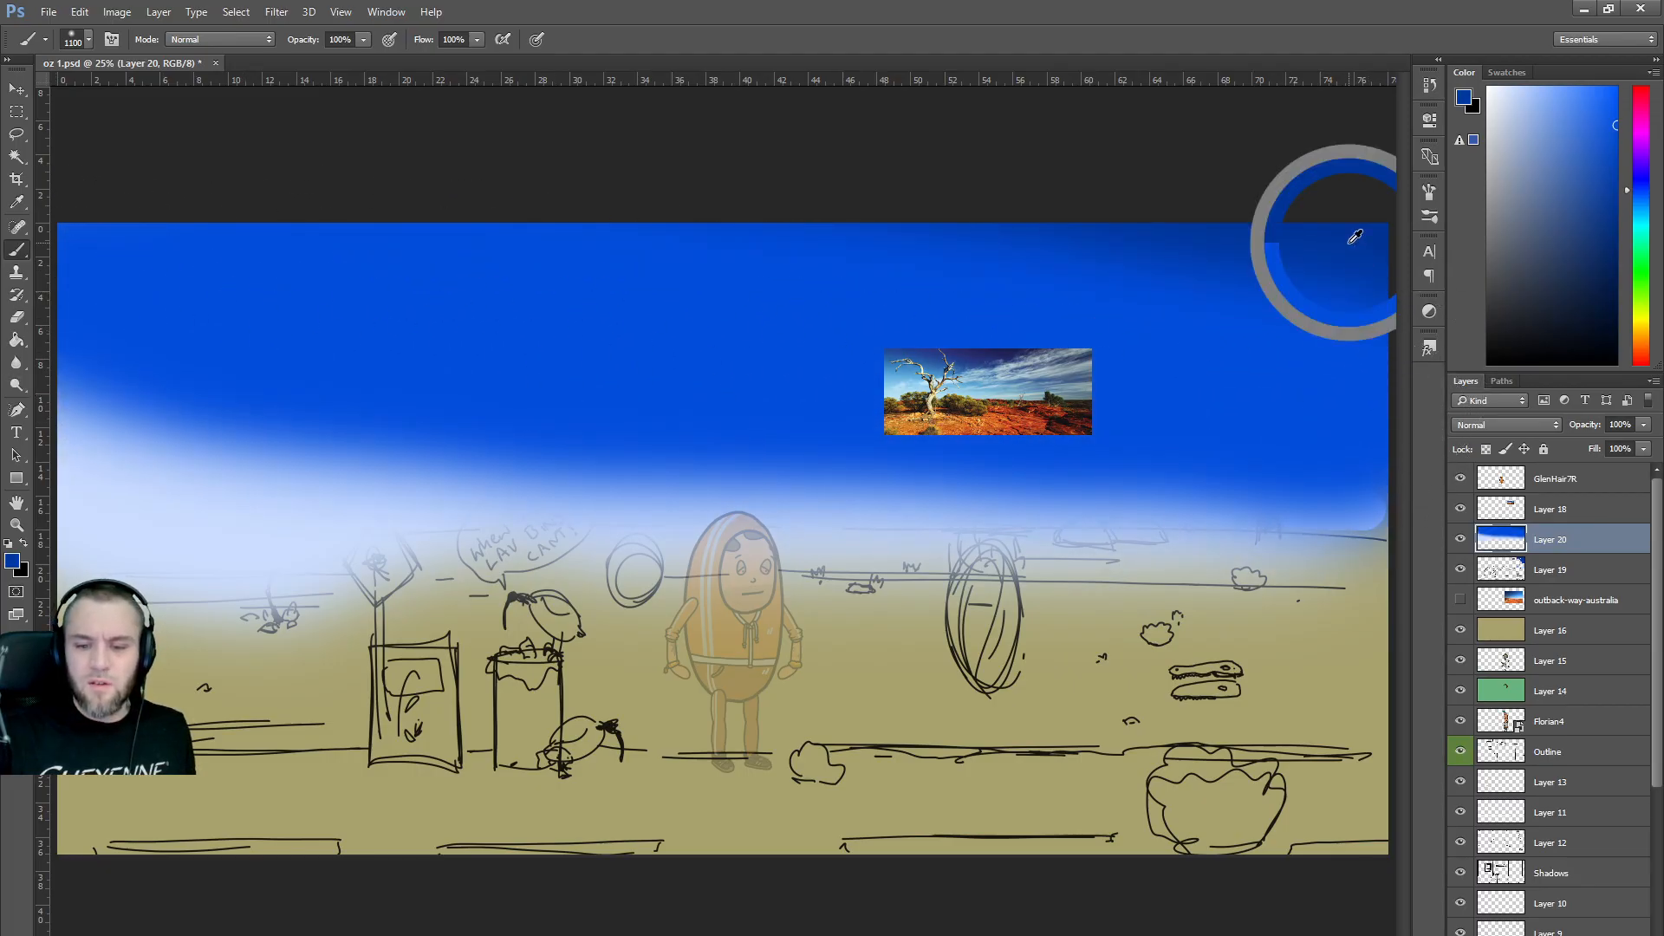
drag(1181, 292, 798, 229)
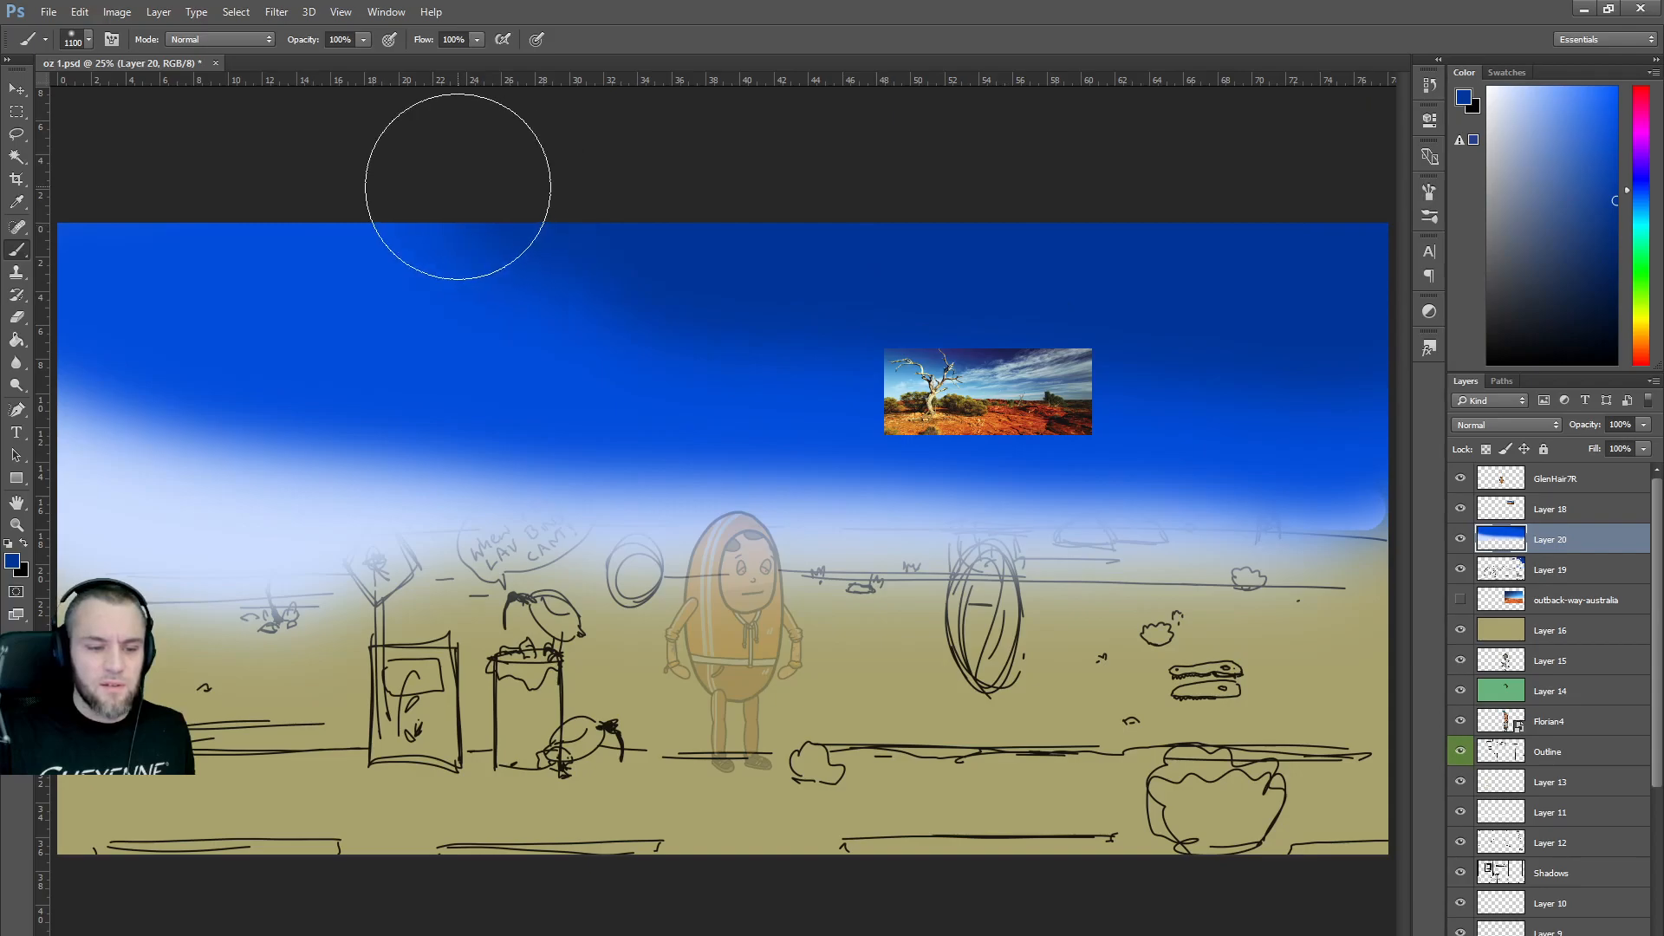
Try a brighter blue over the navy band, then step back to clear the soft sky strokes.
alt+click(586, 371)
drag(483, 242, 1261, 408)
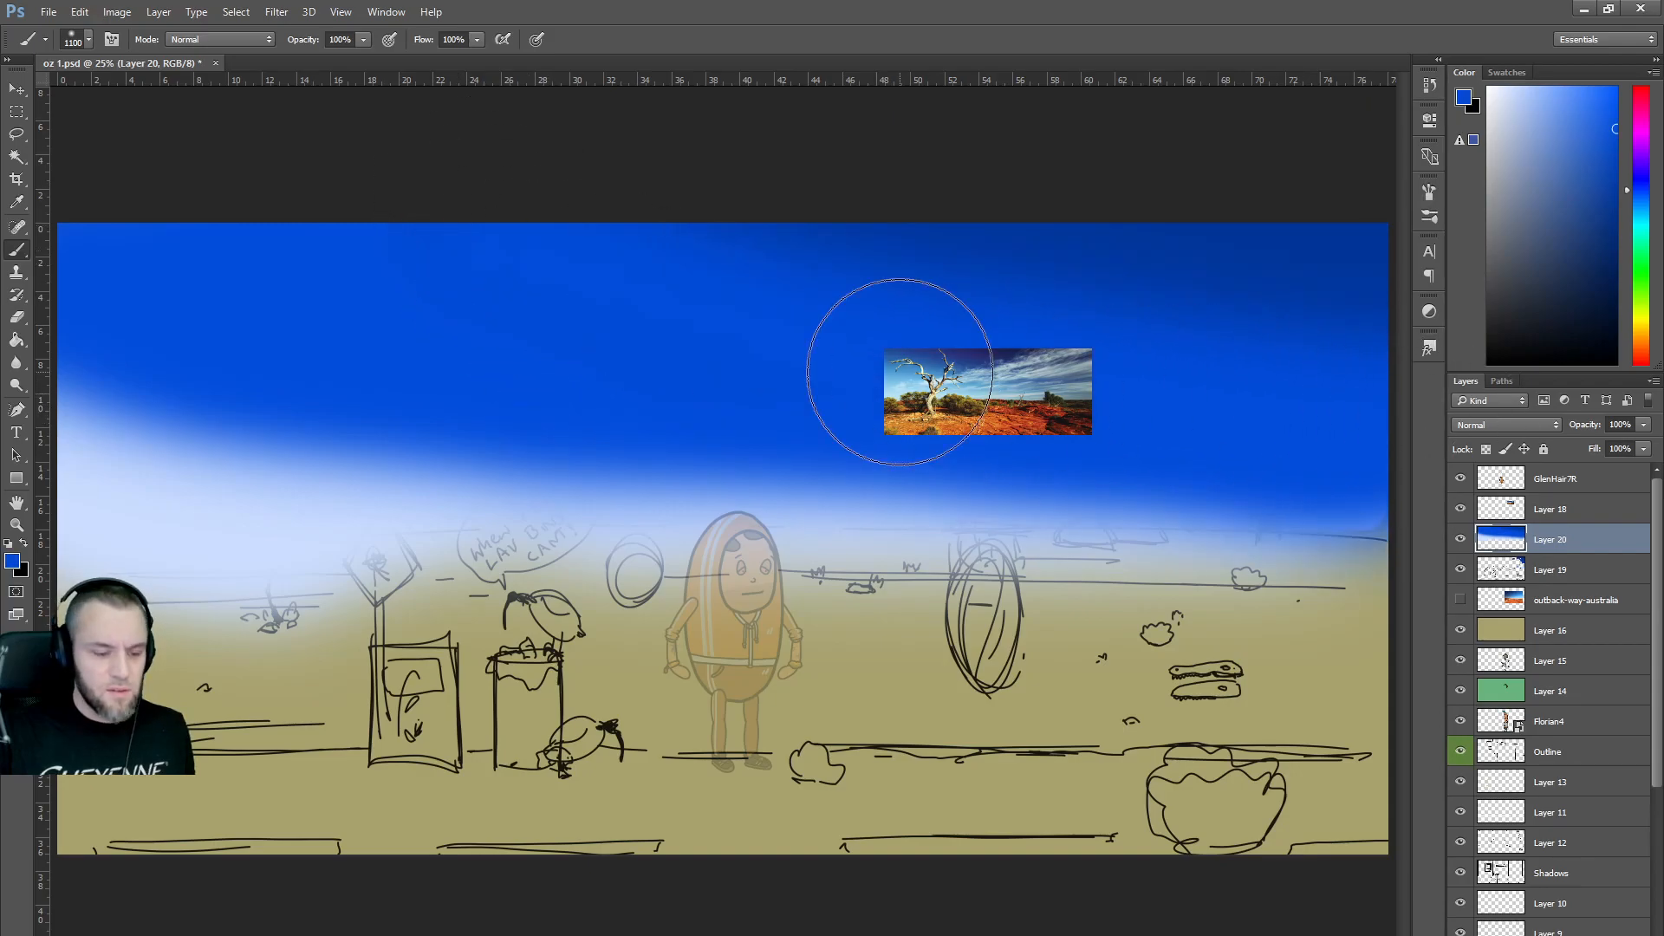
key(ctrl+z)
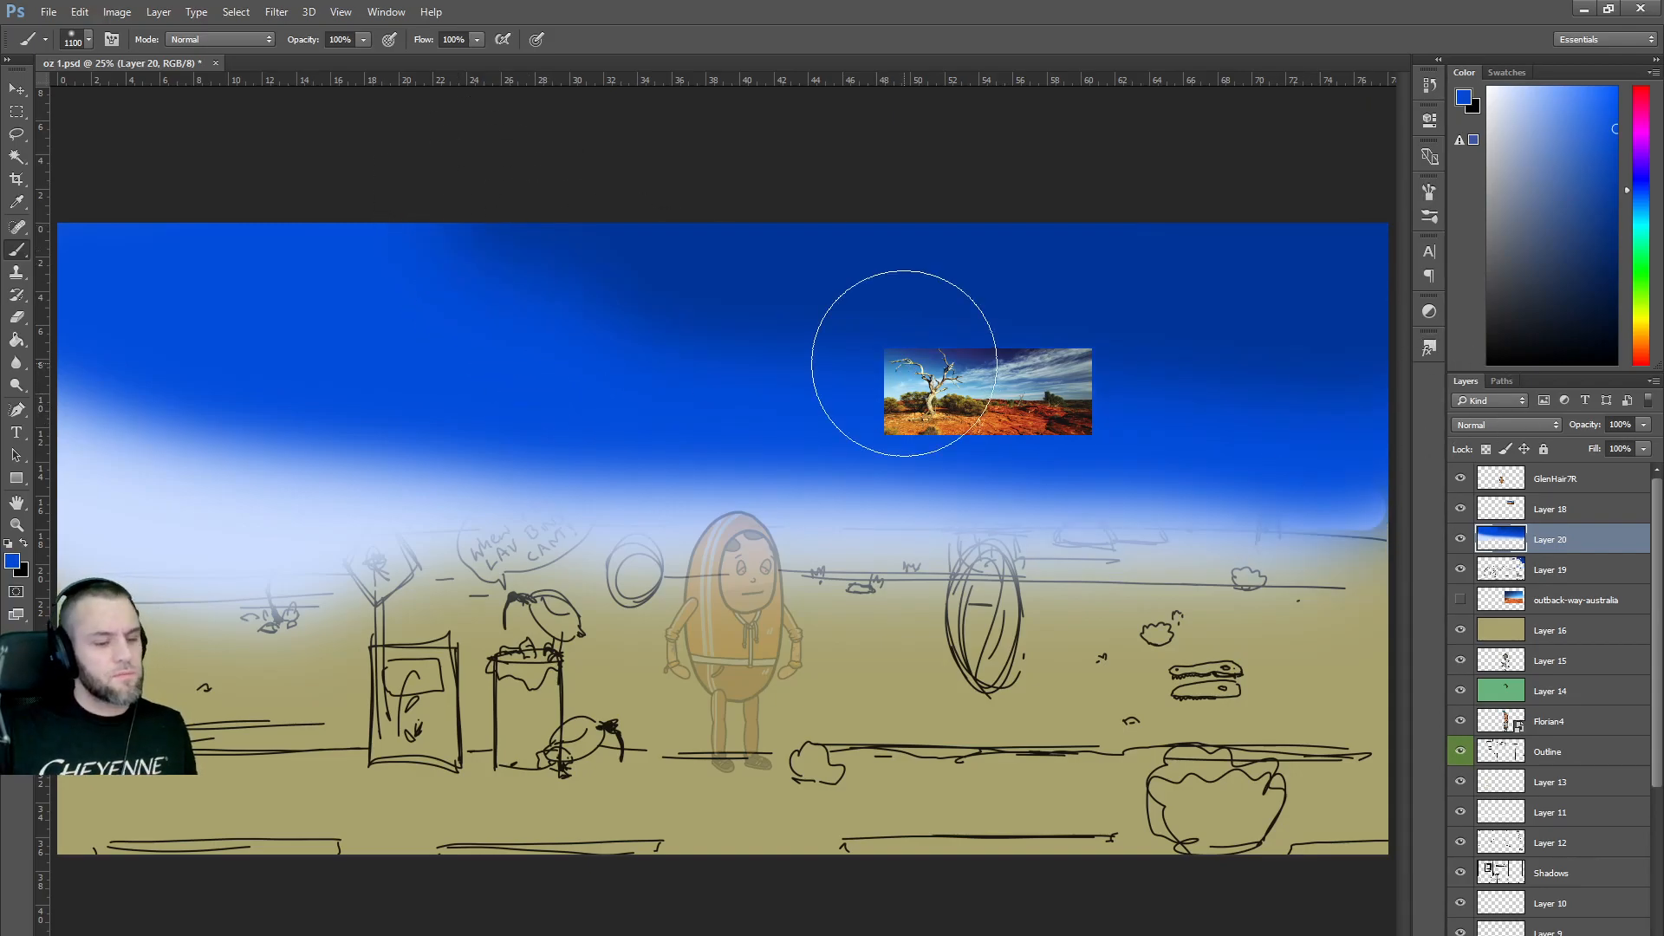
key(ctrl+z)
key(ctrl+alt+z)
key(ctrl+alt+z)
key(ctrl+alt+z)
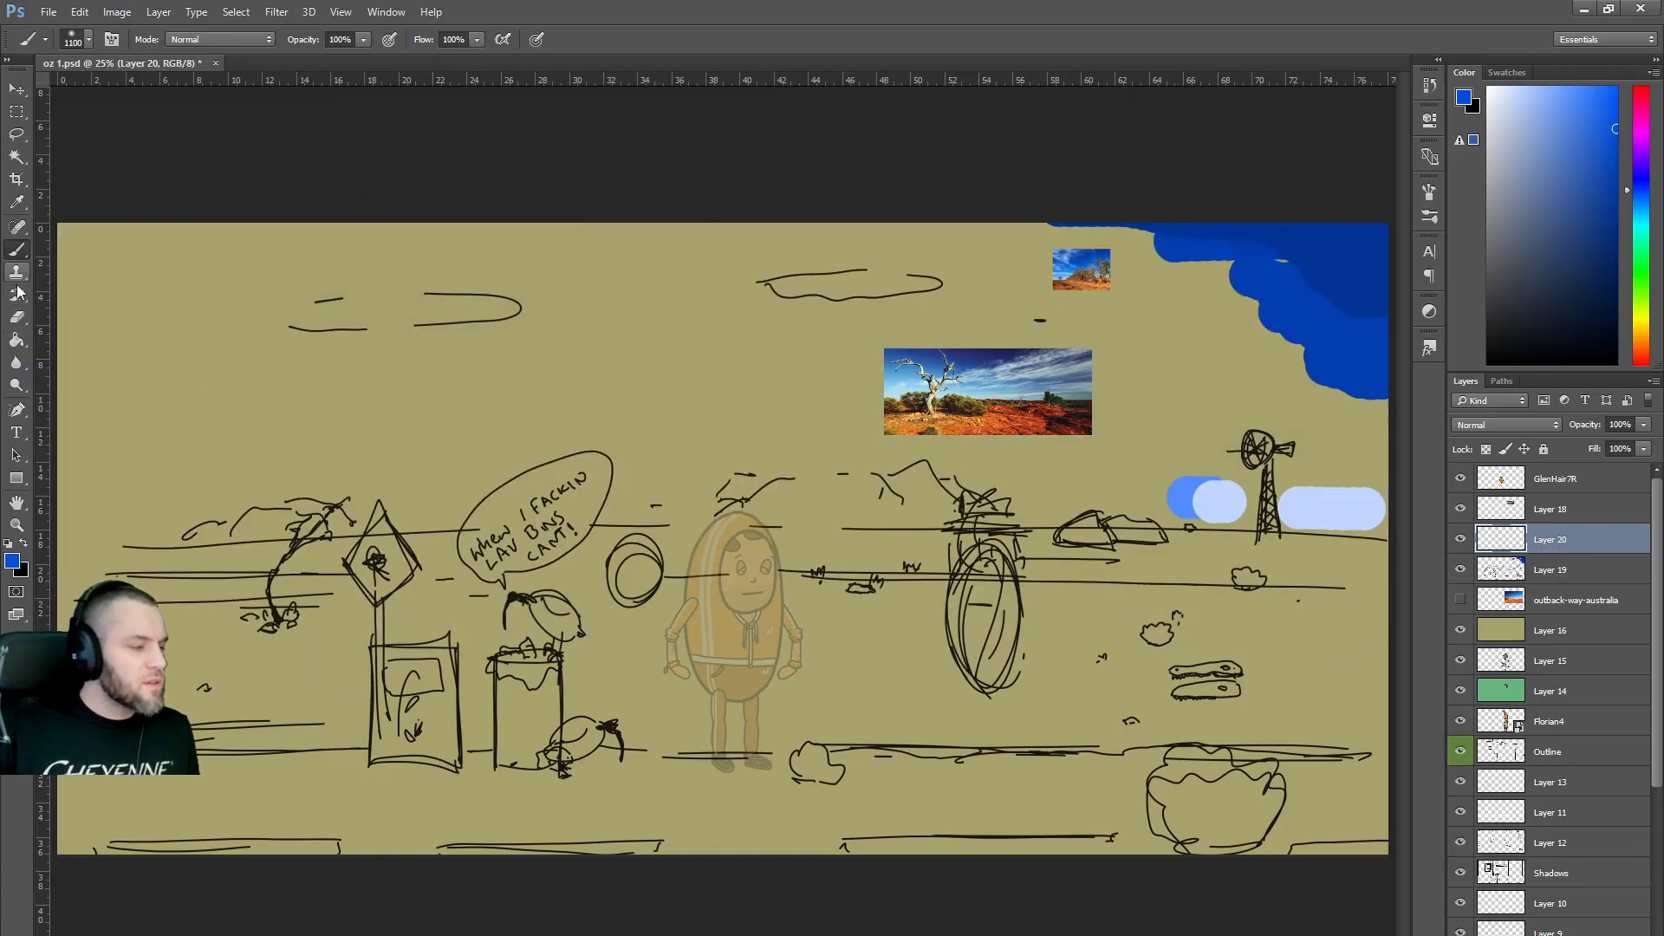
click(16, 340)
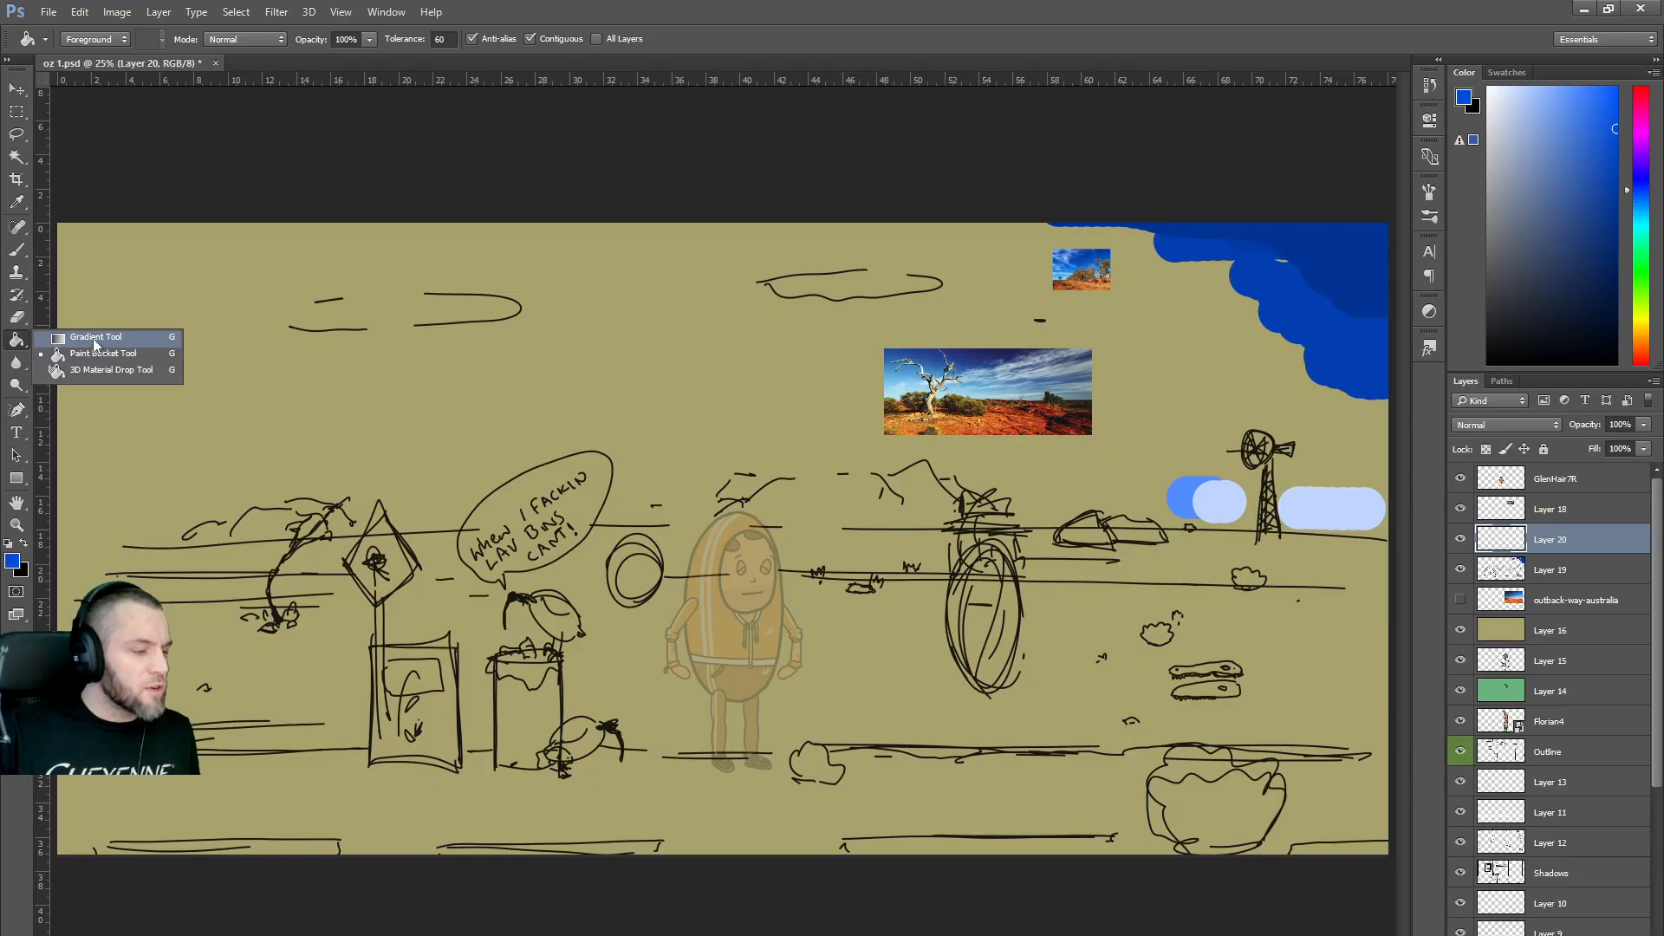
Switch to the Gradient Tool with dark sky blue and pale light blue as the colours.
click(91, 336)
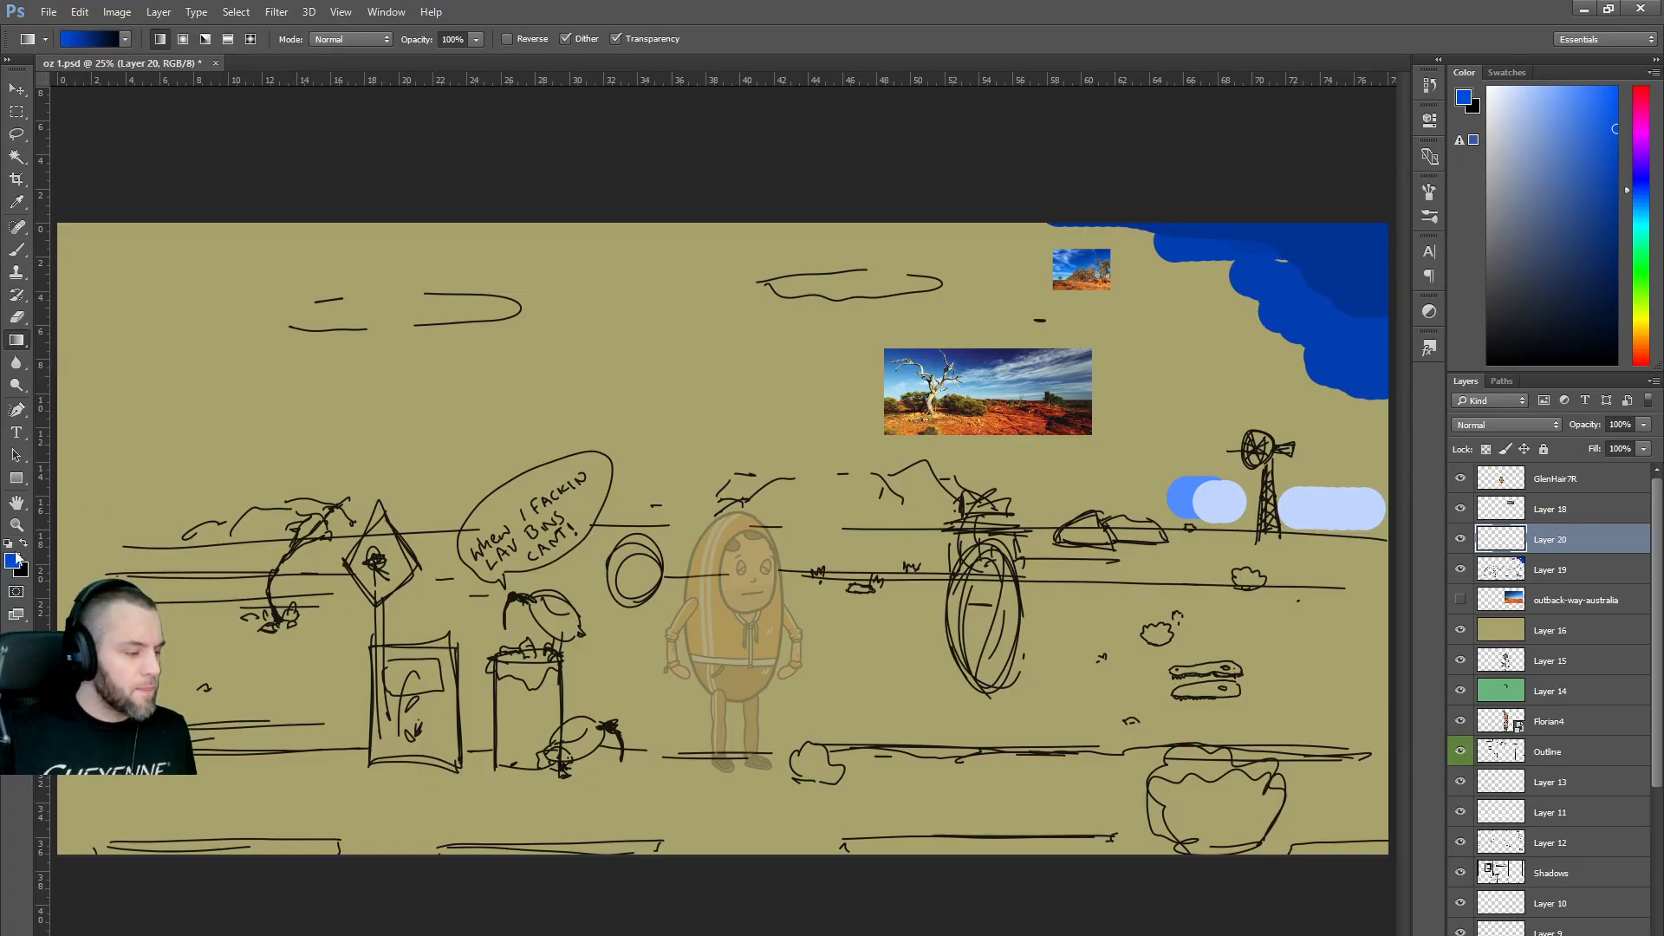
alt+click(1364, 234)
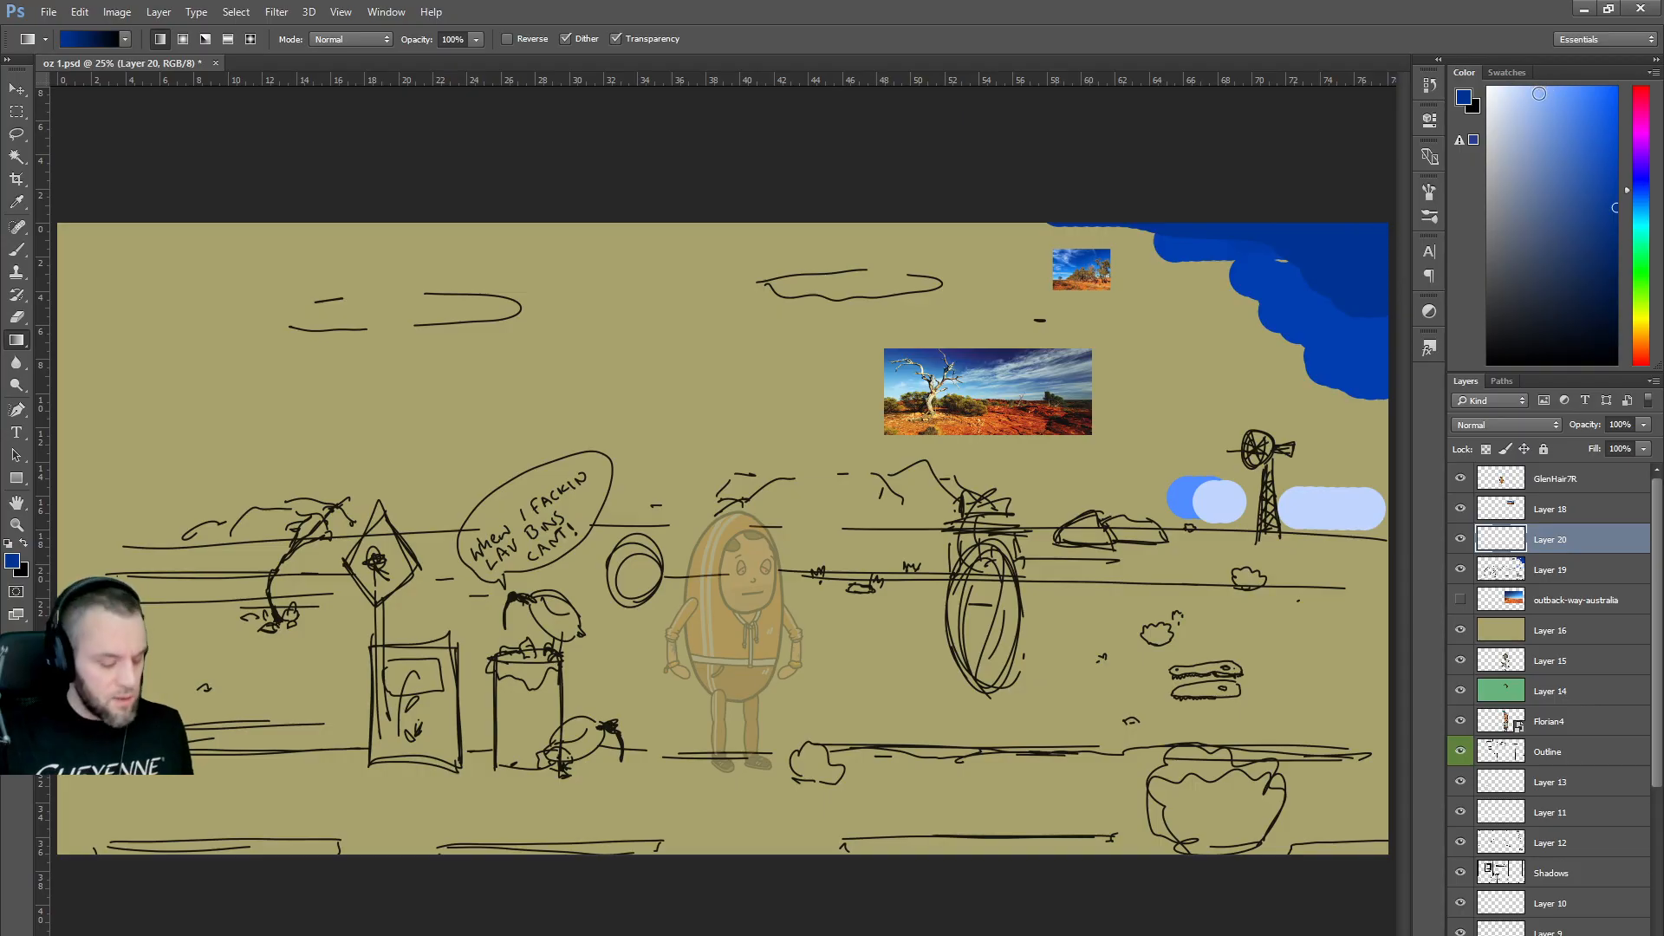
key(x)
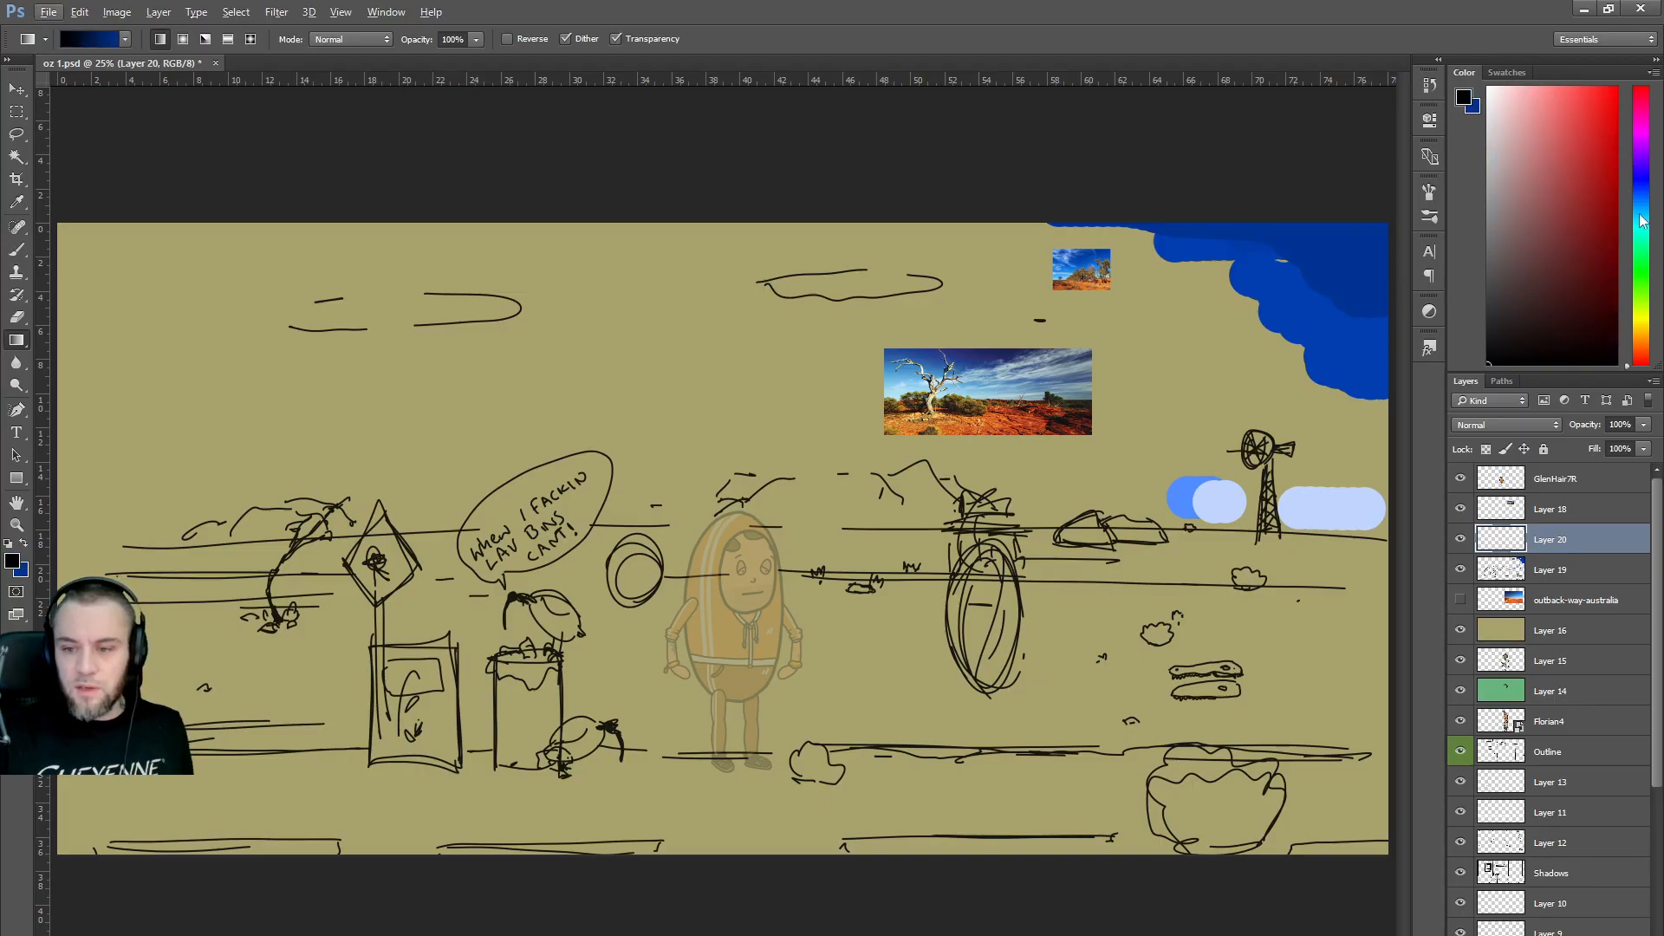
alt+click(1364, 243)
drag(1511, 99, 1525, 87)
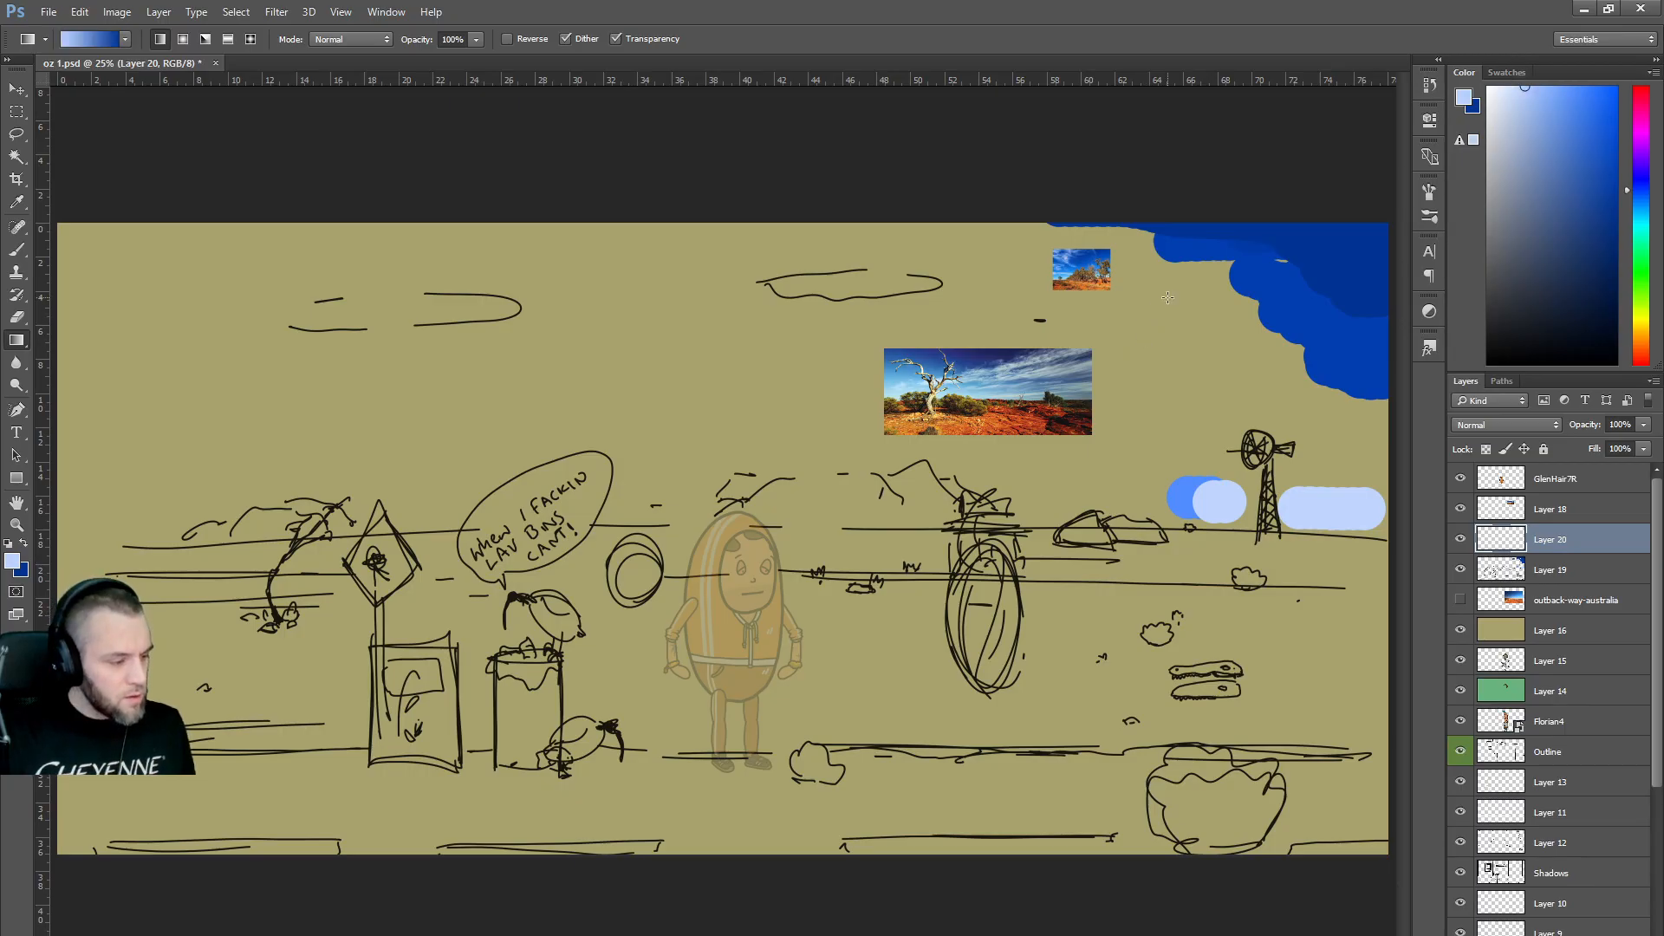
Test several blue gradients on Layer 20 at different angles, undoing each one.
drag(1167, 297, 948, 409)
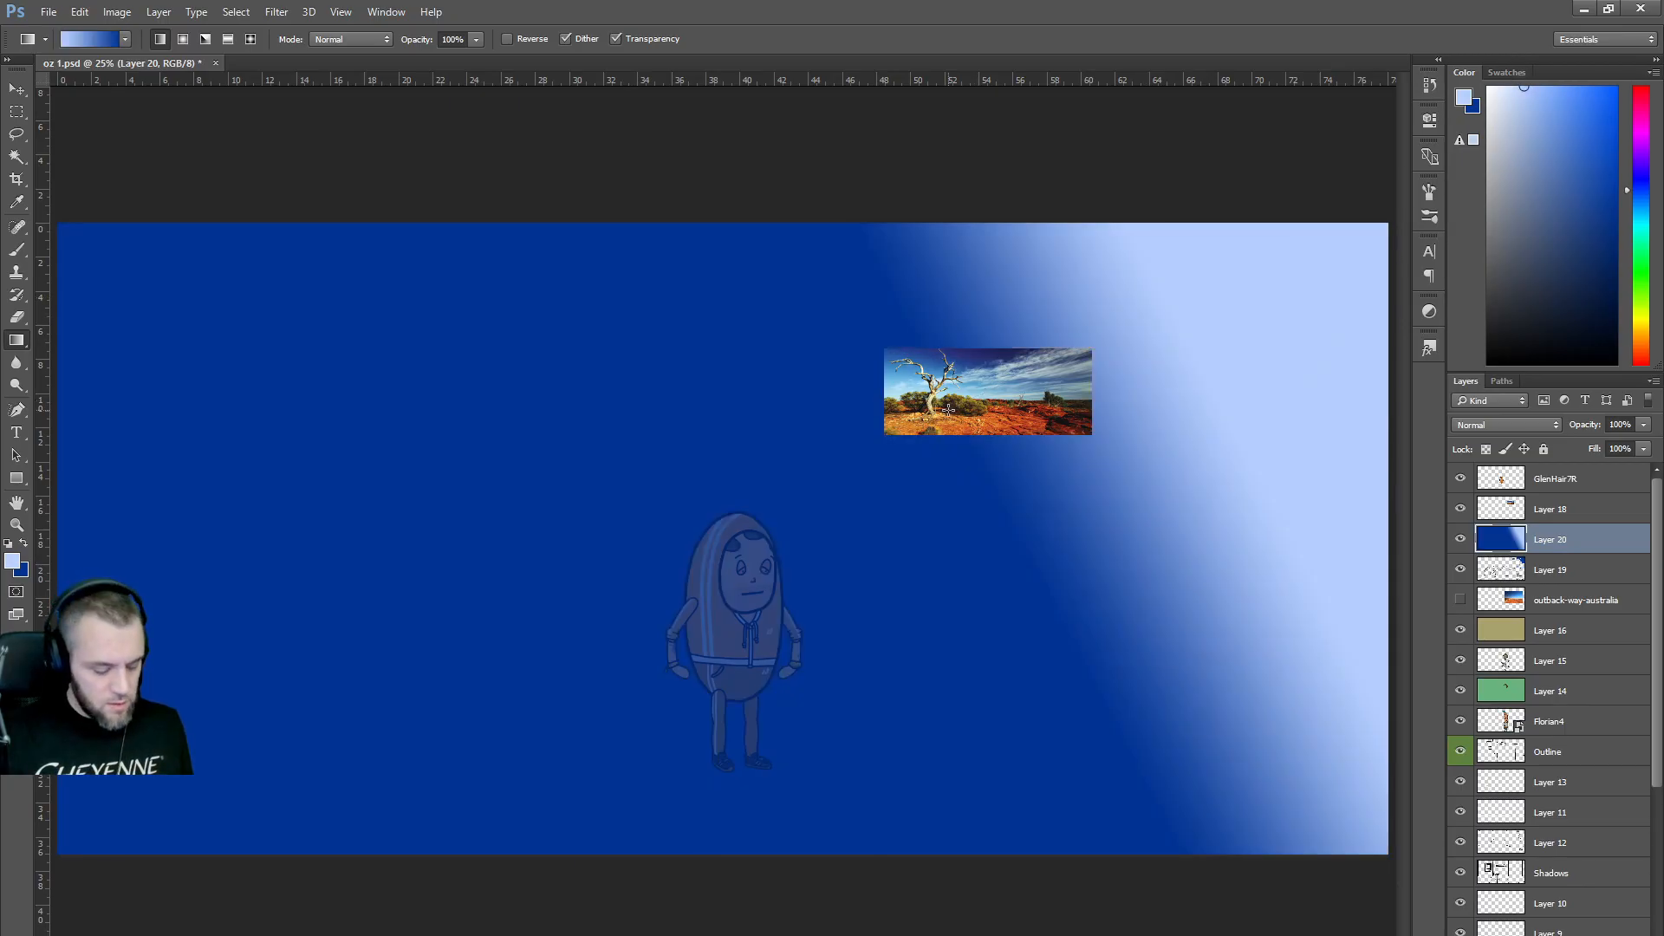
key(ctrl+z)
drag(501, 442, 581, 376)
key(ctrl+z)
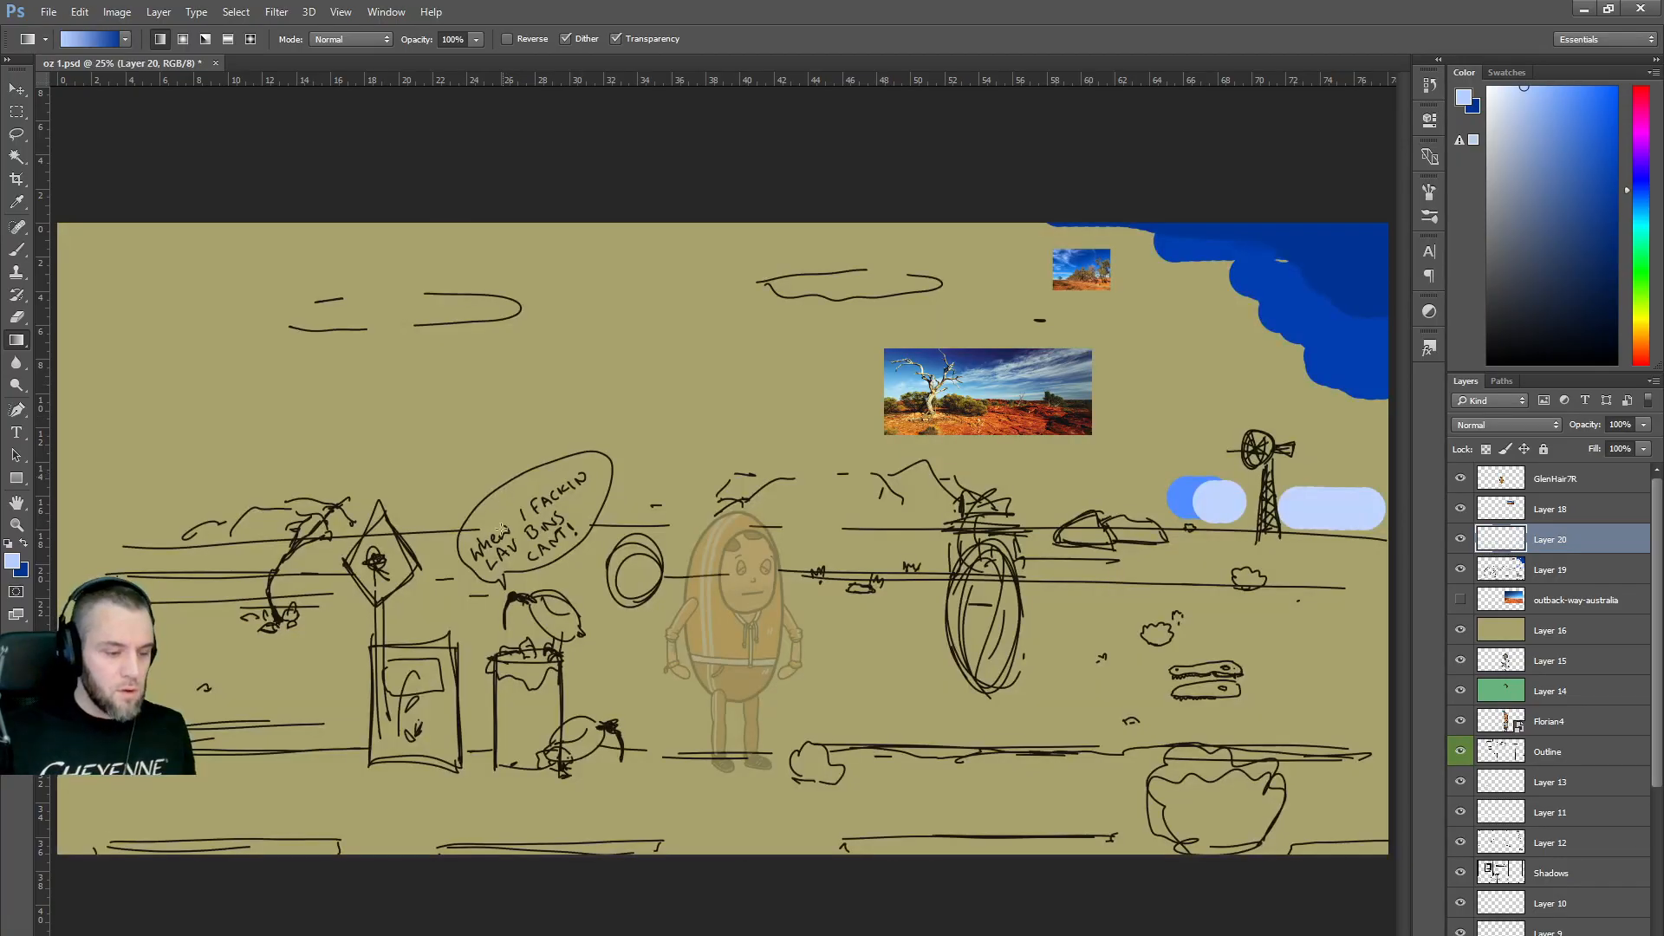
drag(510, 548, 594, 417)
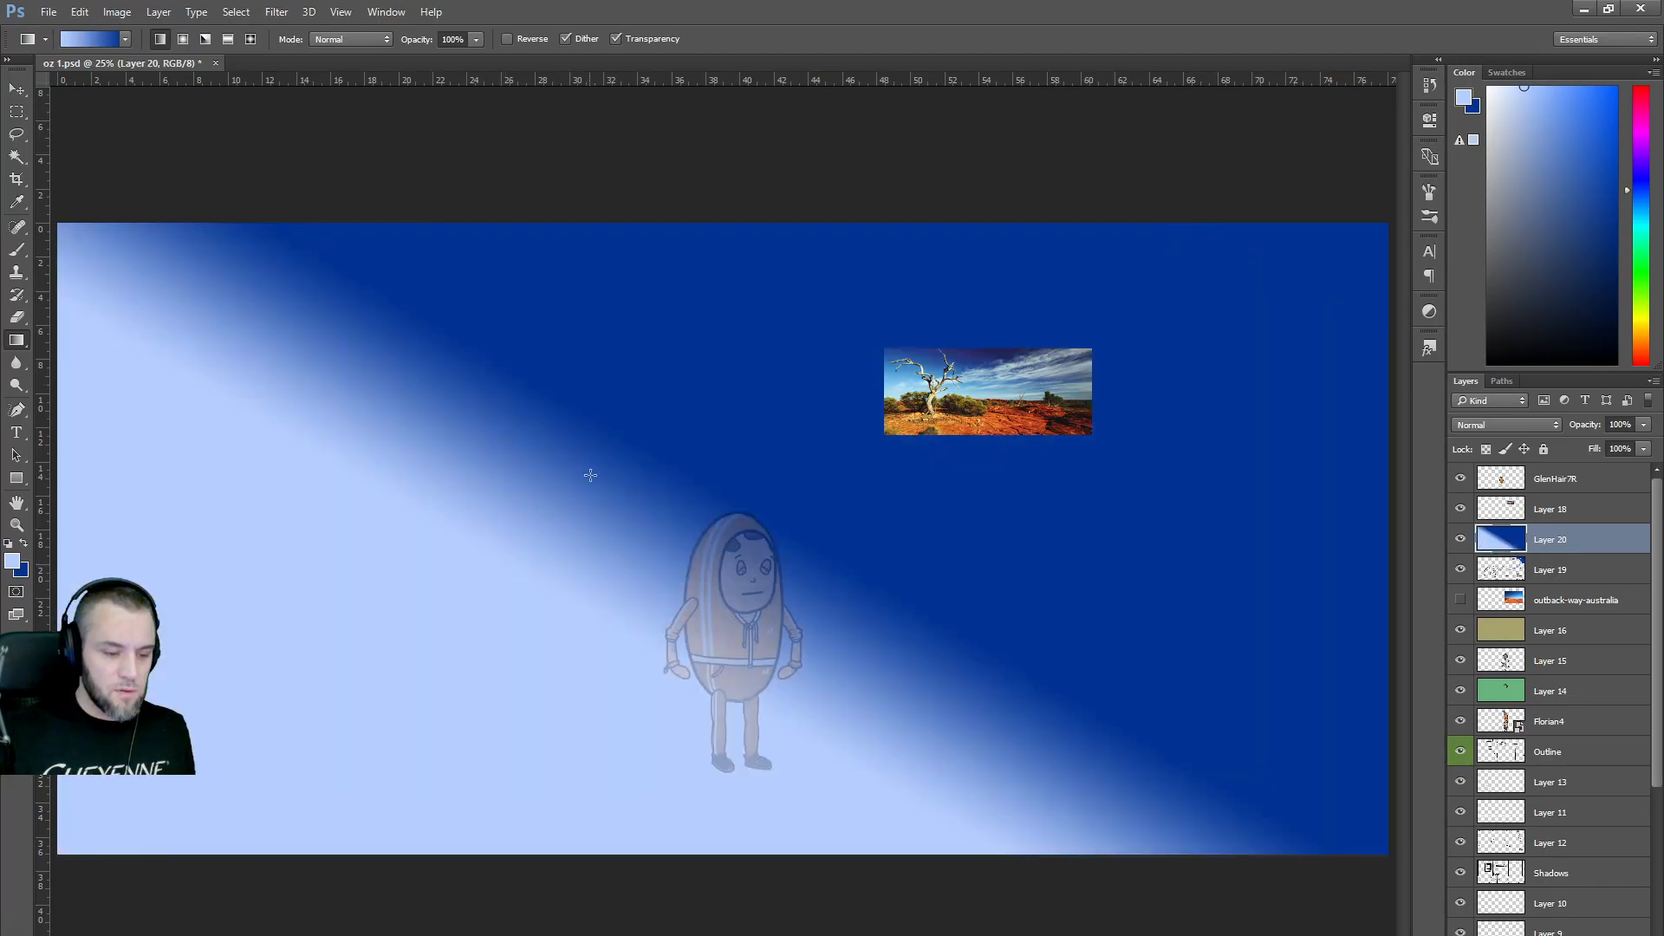
key(ctrl+z)
drag(812, 407, 870, 297)
key(ctrl+z)
drag(790, 507, 810, 432)
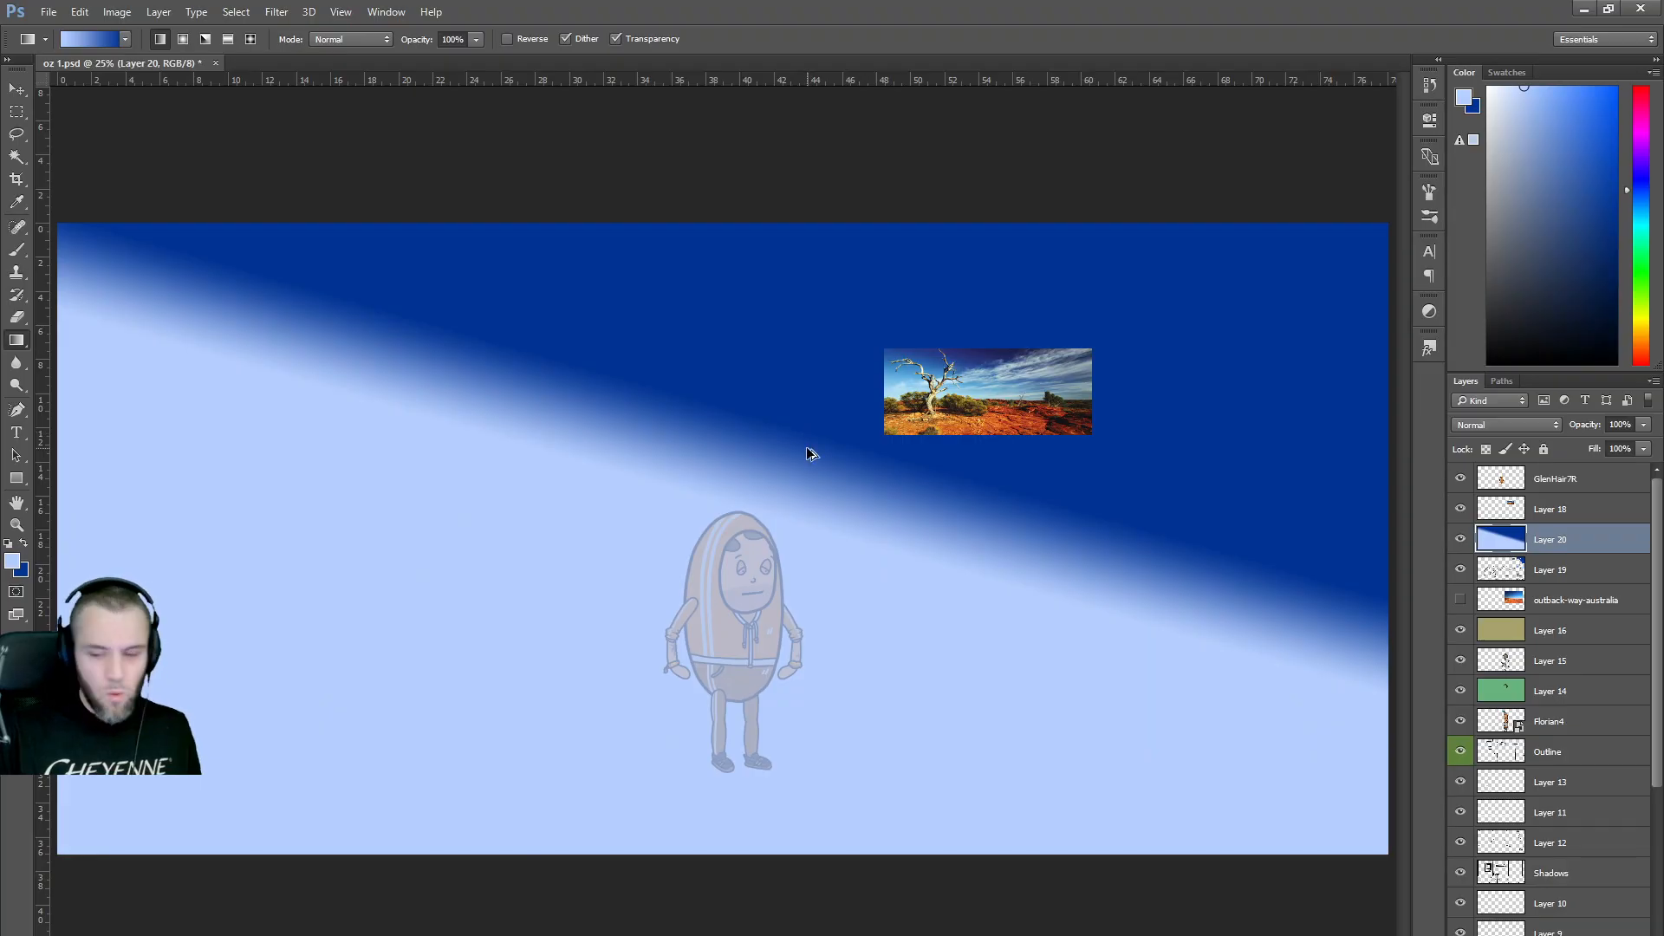
key(ctrl+z)
drag(777, 547, 881, 356)
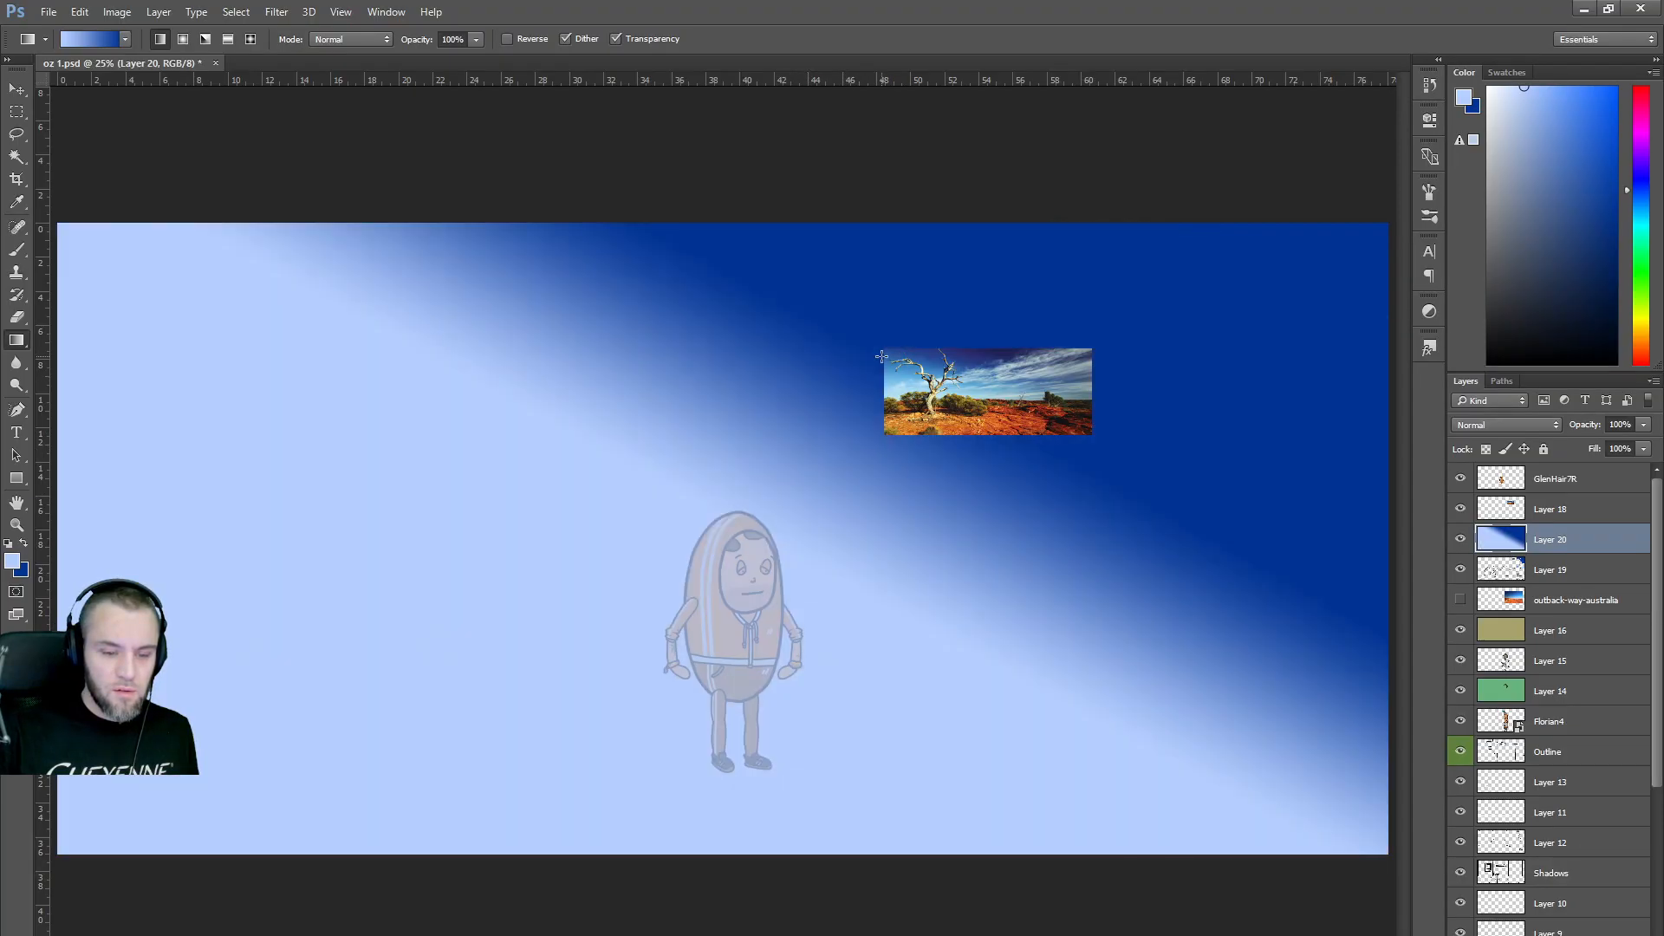
key(ctrl+z)
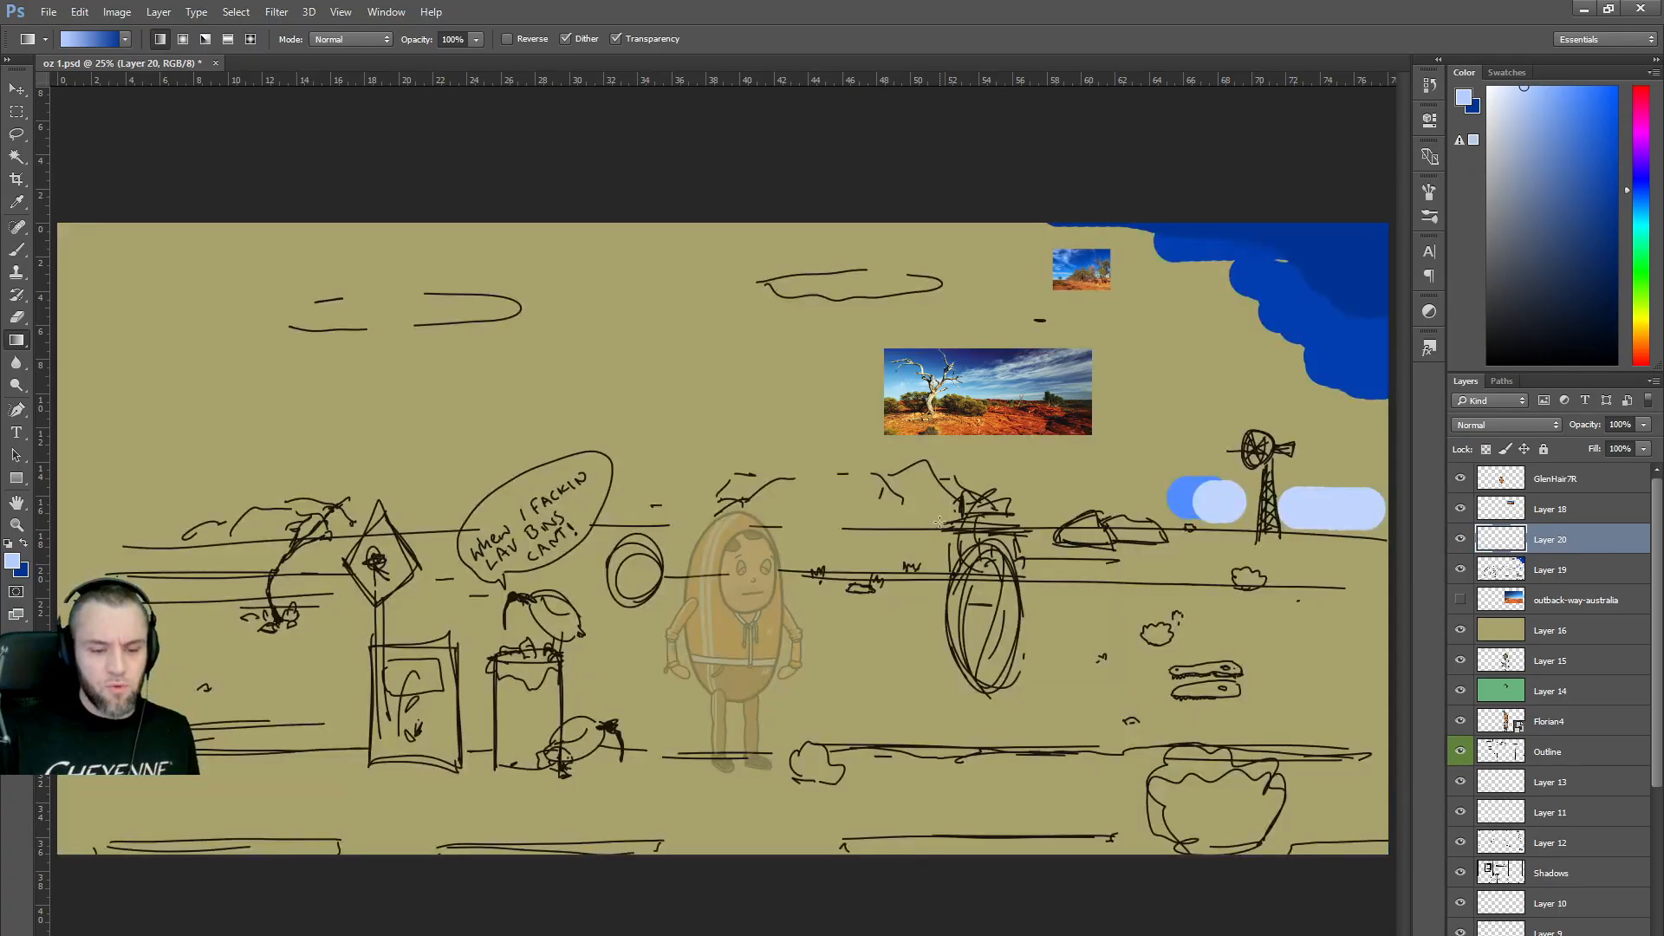
drag(969, 409, 971, 378)
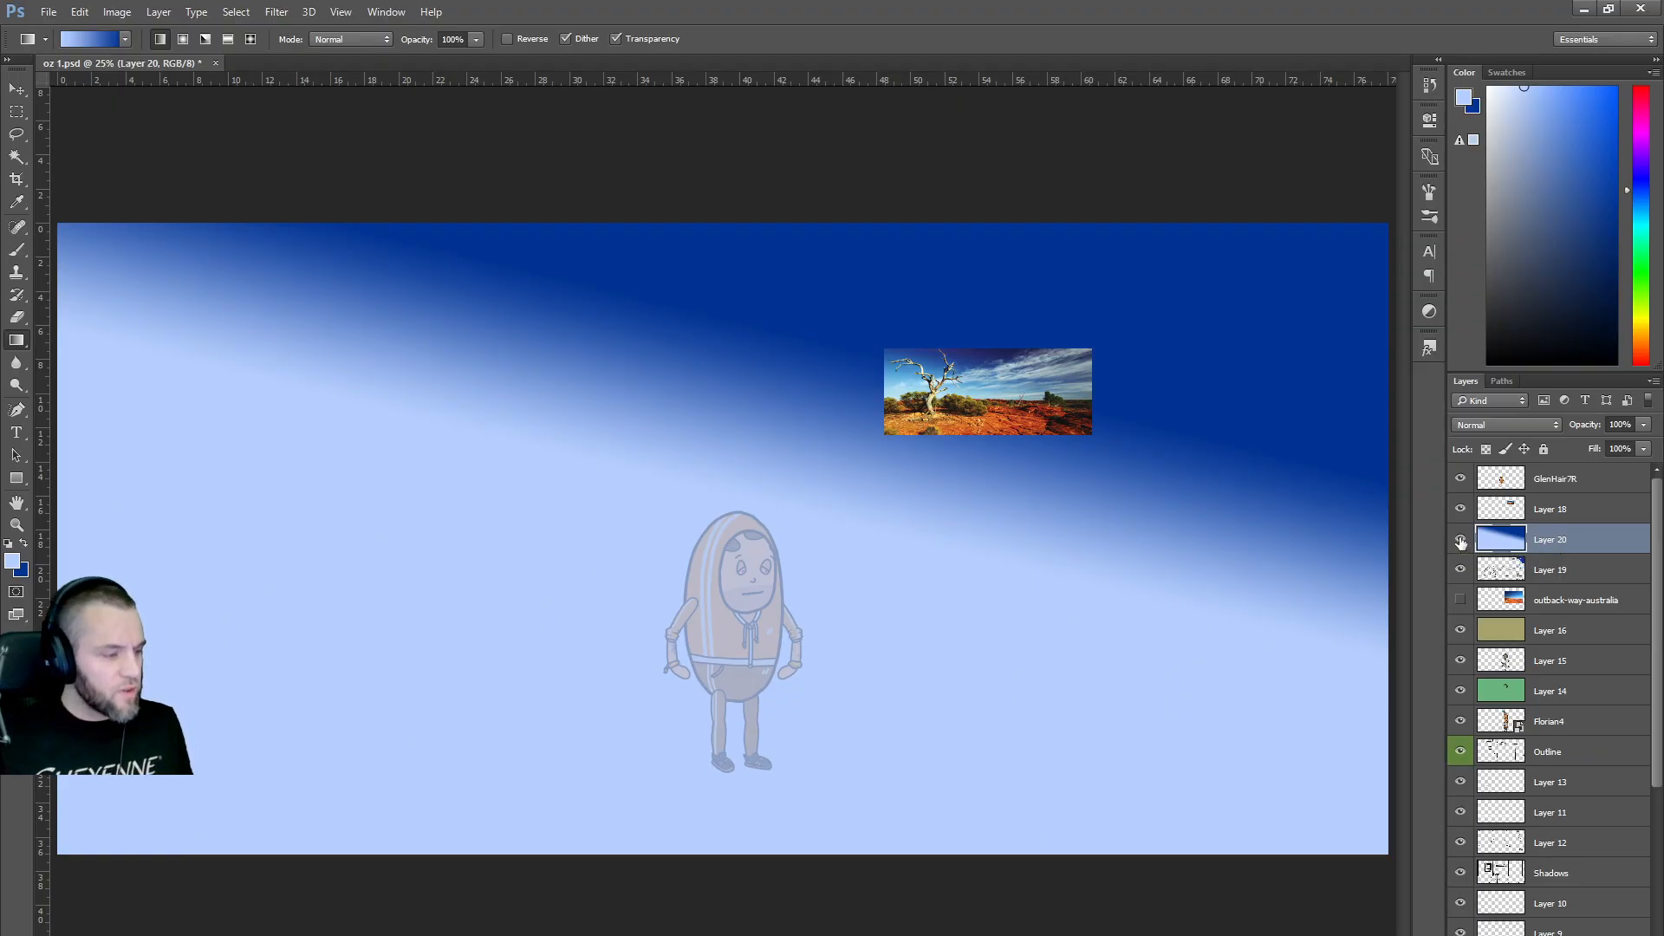
key(ctrl+z)
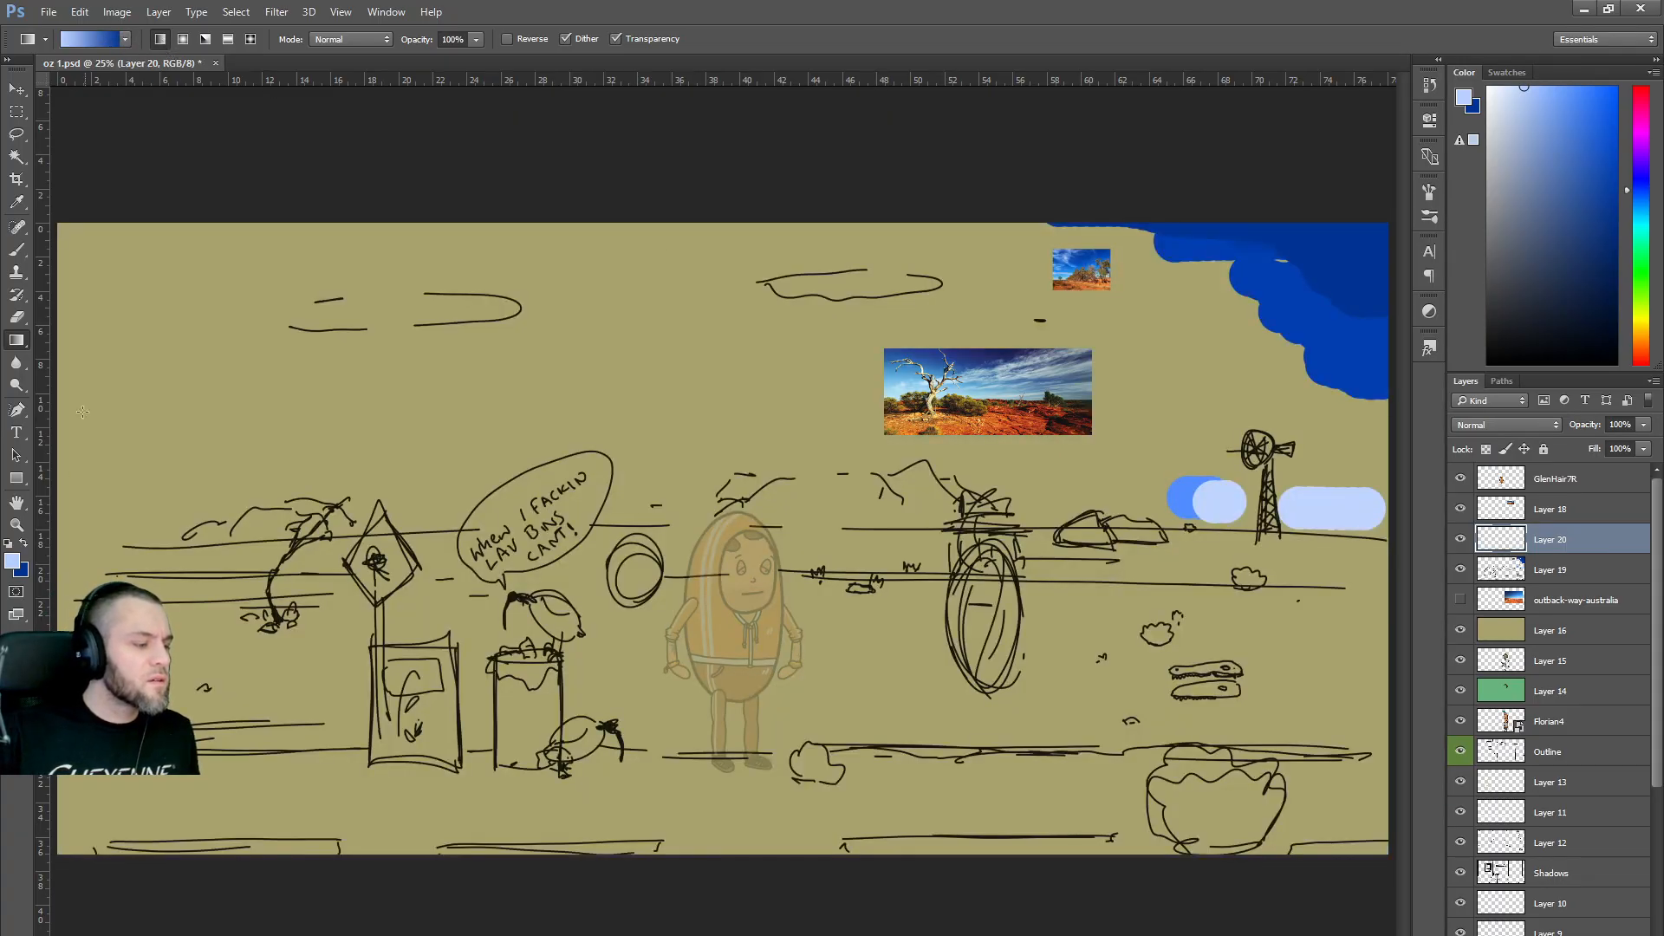
Pick a light cyan-blue and brush it across the whole sky area.
click(7, 544)
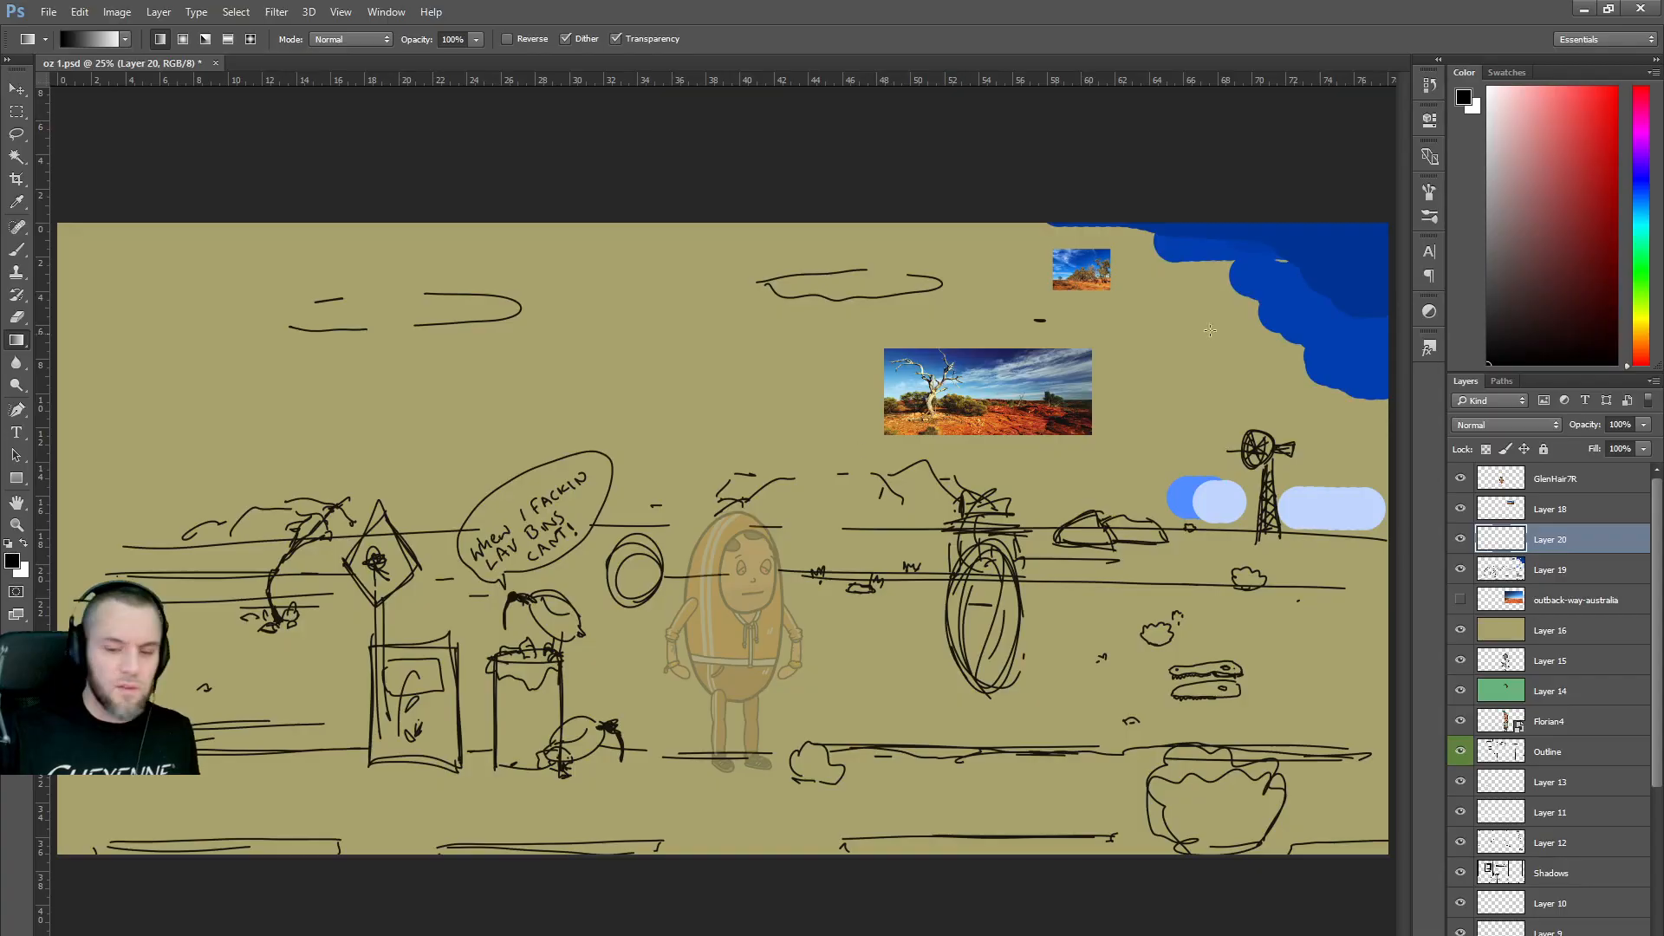
alt+click(1331, 251)
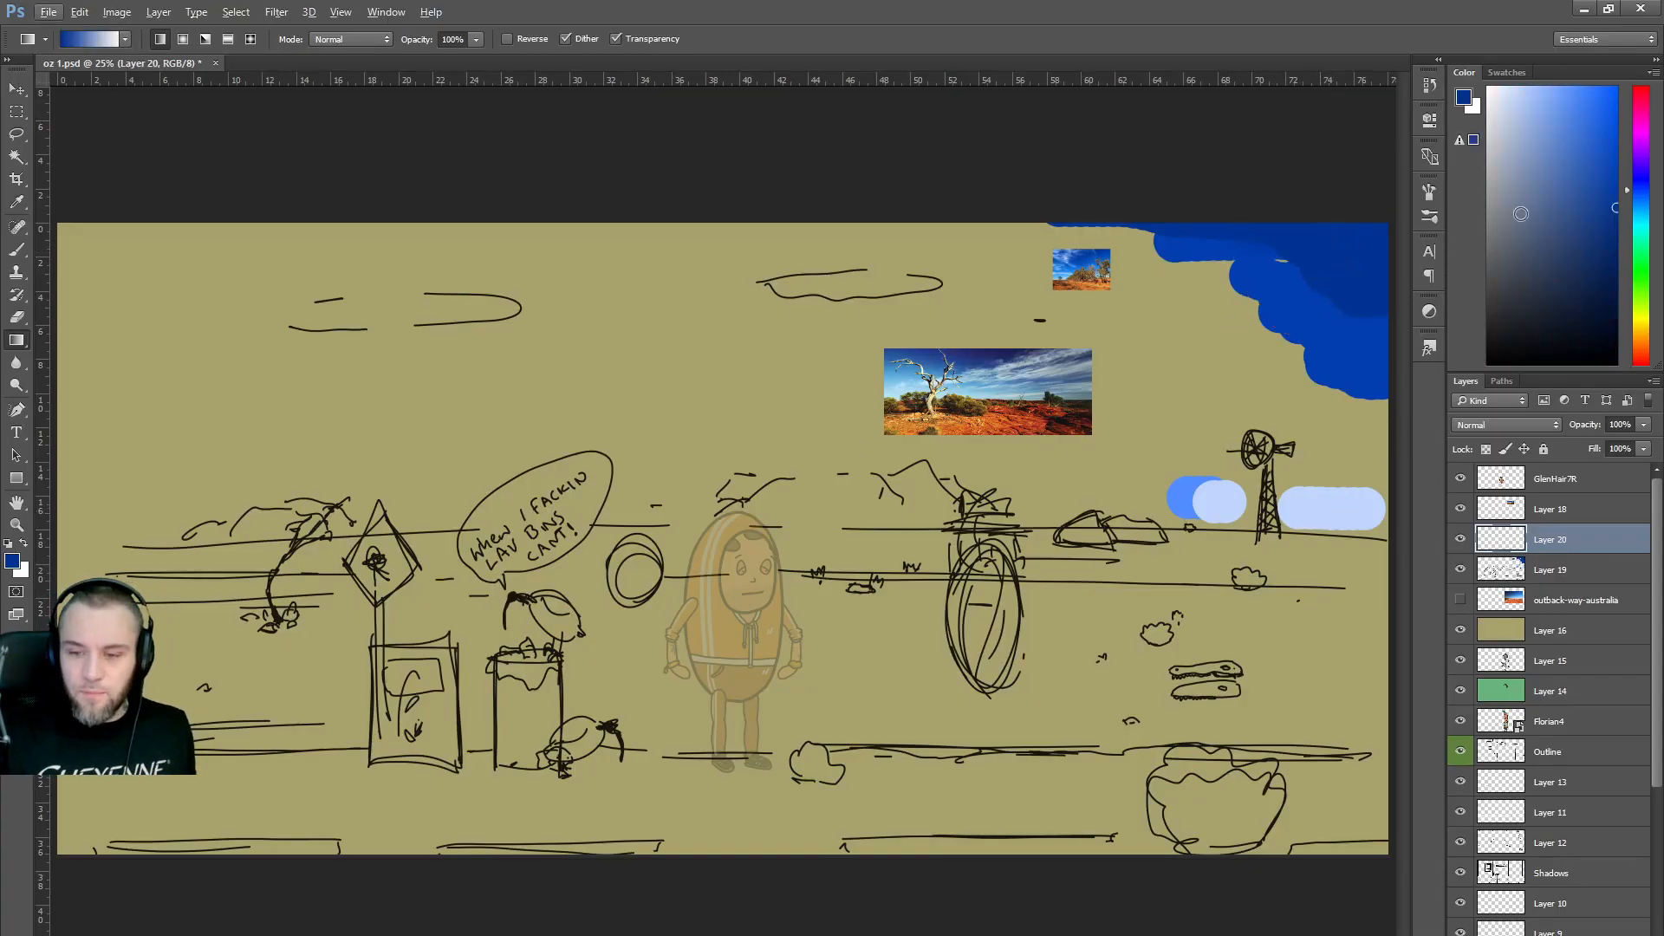
click(1646, 217)
click(1545, 87)
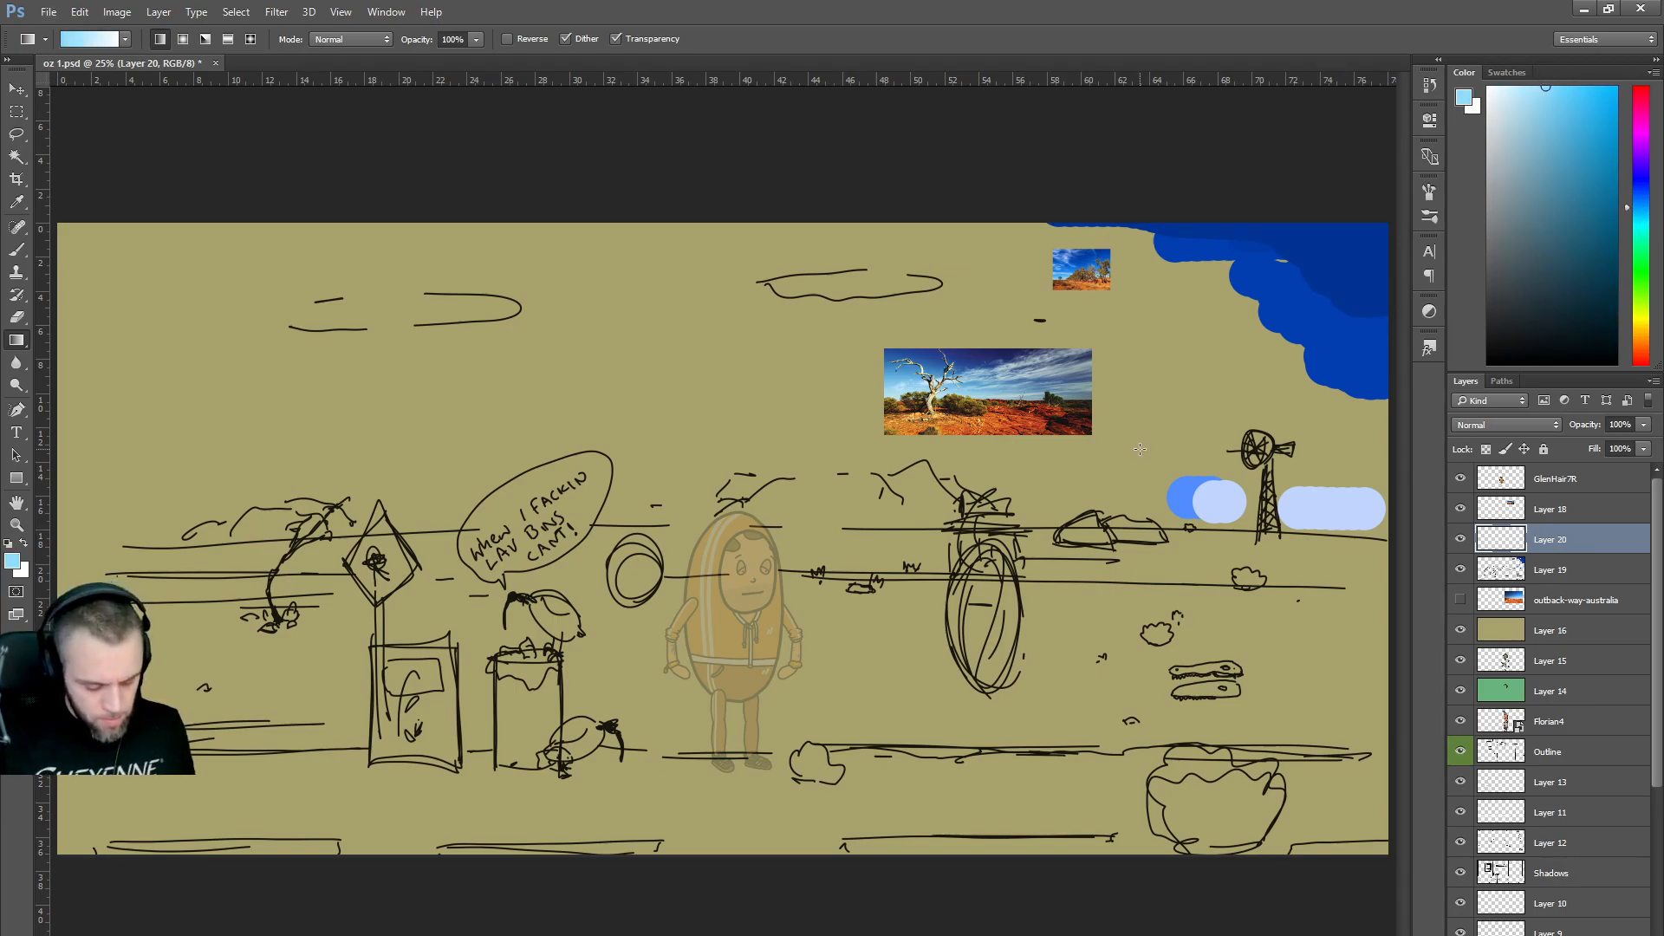
key(b)
mouse_move(1263, 494)
mouse_down()
mouse_move(93, 501)
mouse_move(1263, 464)
mouse_move(13, 454)
mouse_up()
mouse_move(2, 364)
mouse_down()
mouse_move(1188, 420)
mouse_move(205, 316)
mouse_move(18, 147)
mouse_move(1498, 262)
mouse_up()
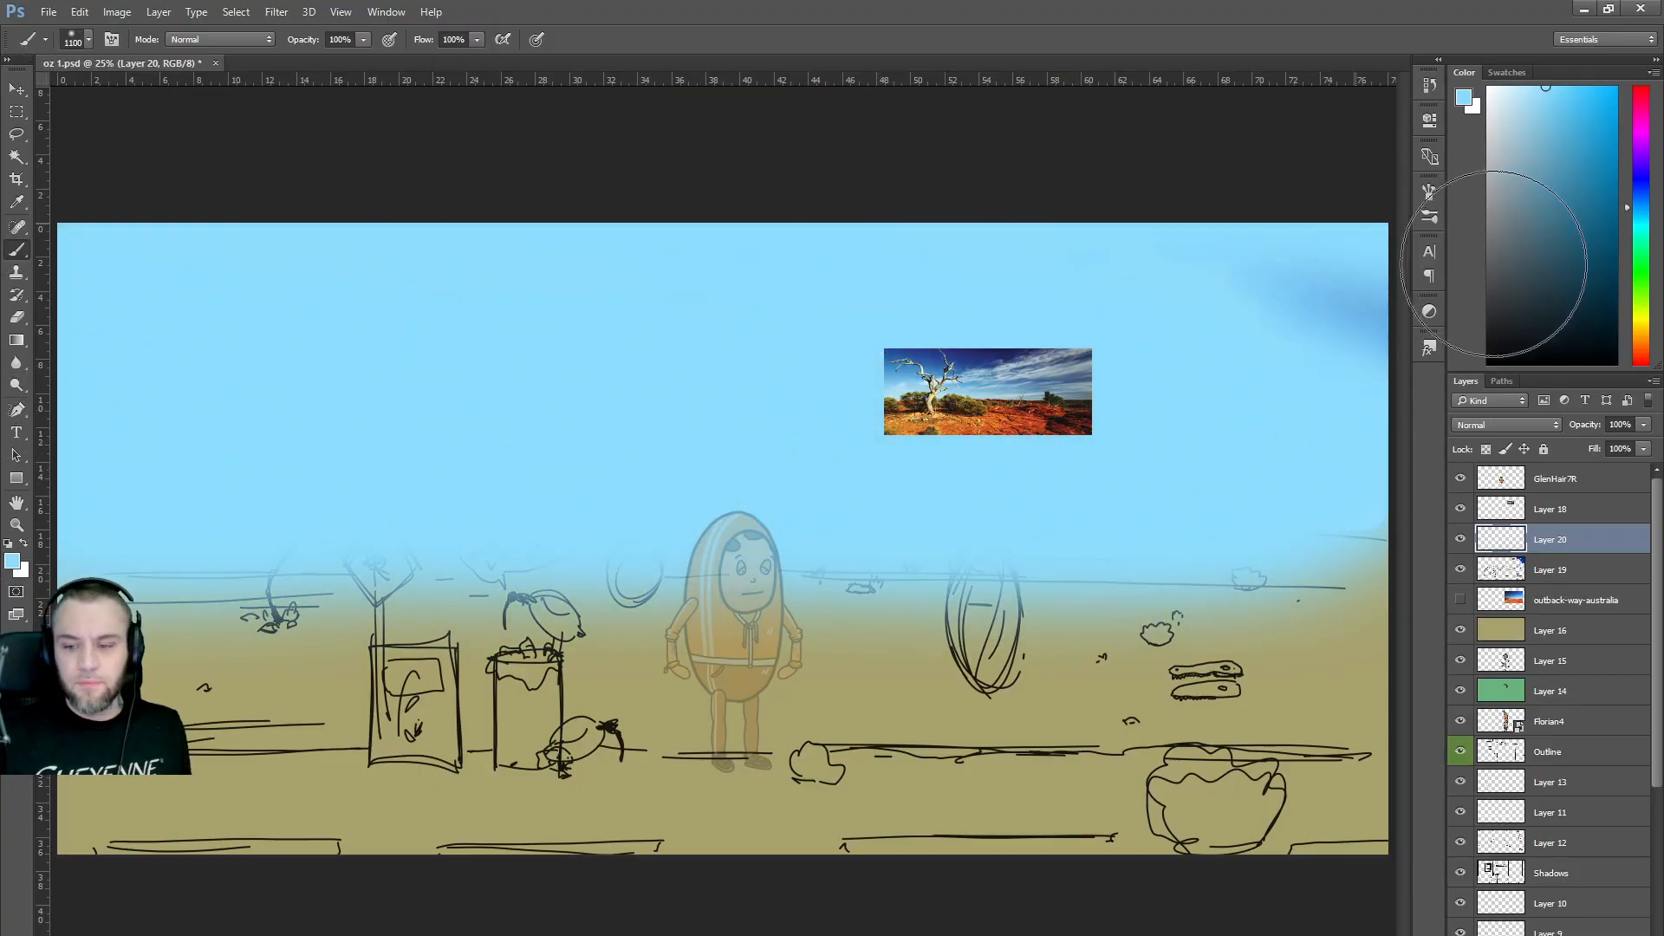
Paint dark navy across the top of the sky with the brush enlarged to 2800 px.
click(1608, 236)
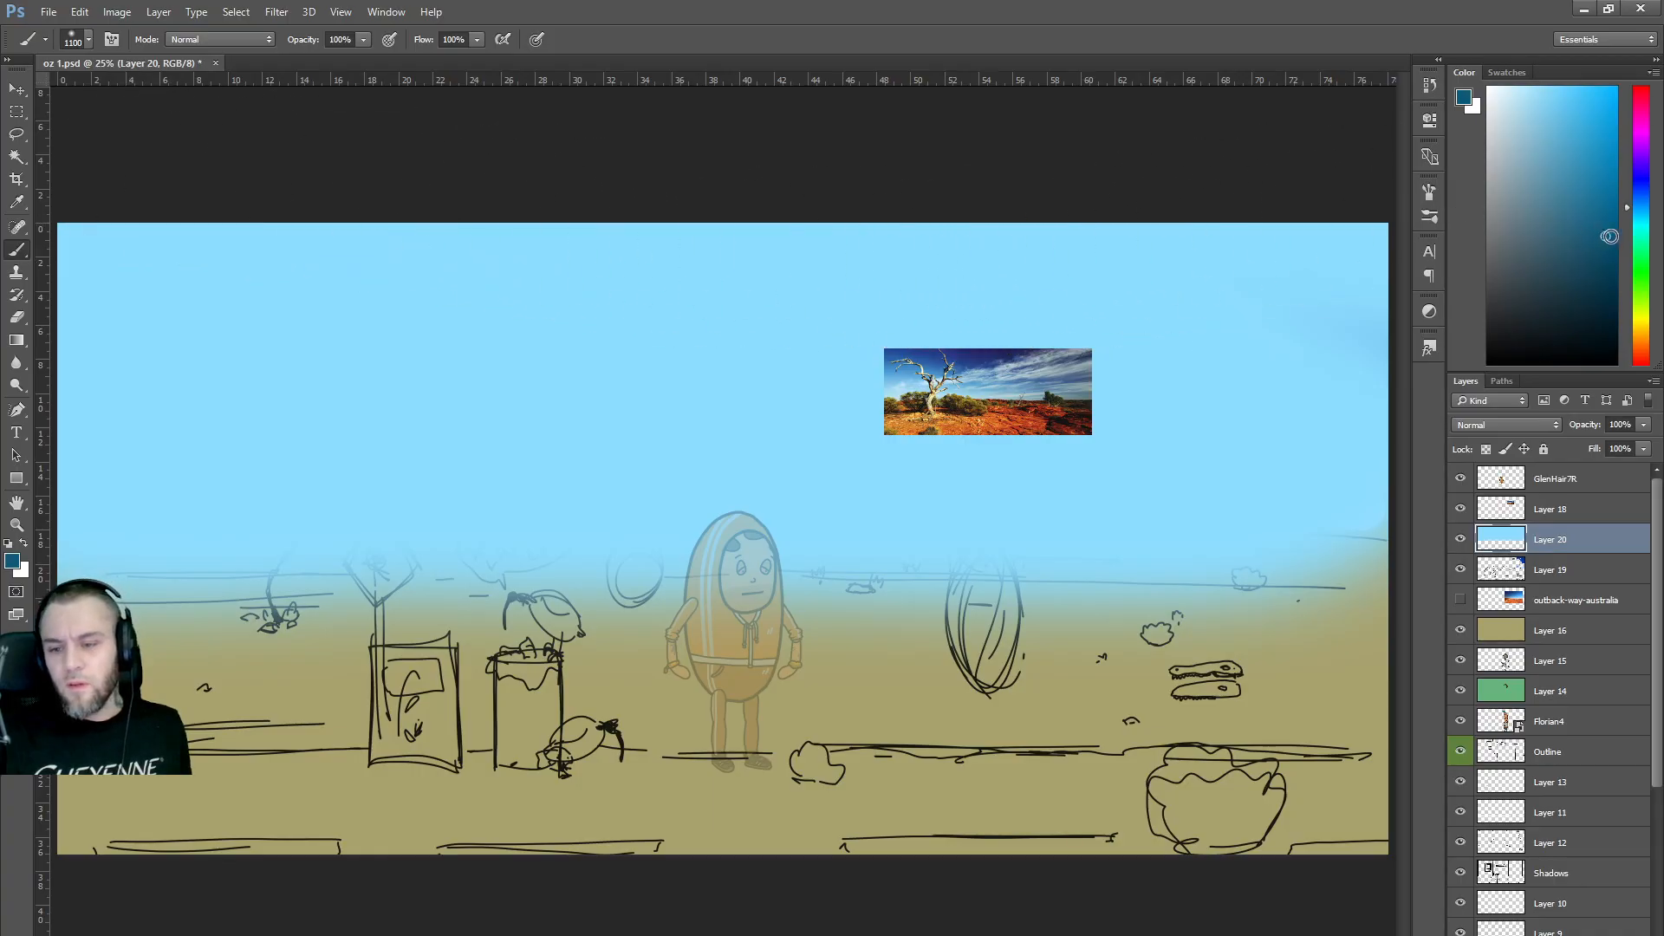
mouse_move(1356, 205)
mouse_down()
mouse_move(1314, 266)
mouse_move(222, 112)
mouse_up()
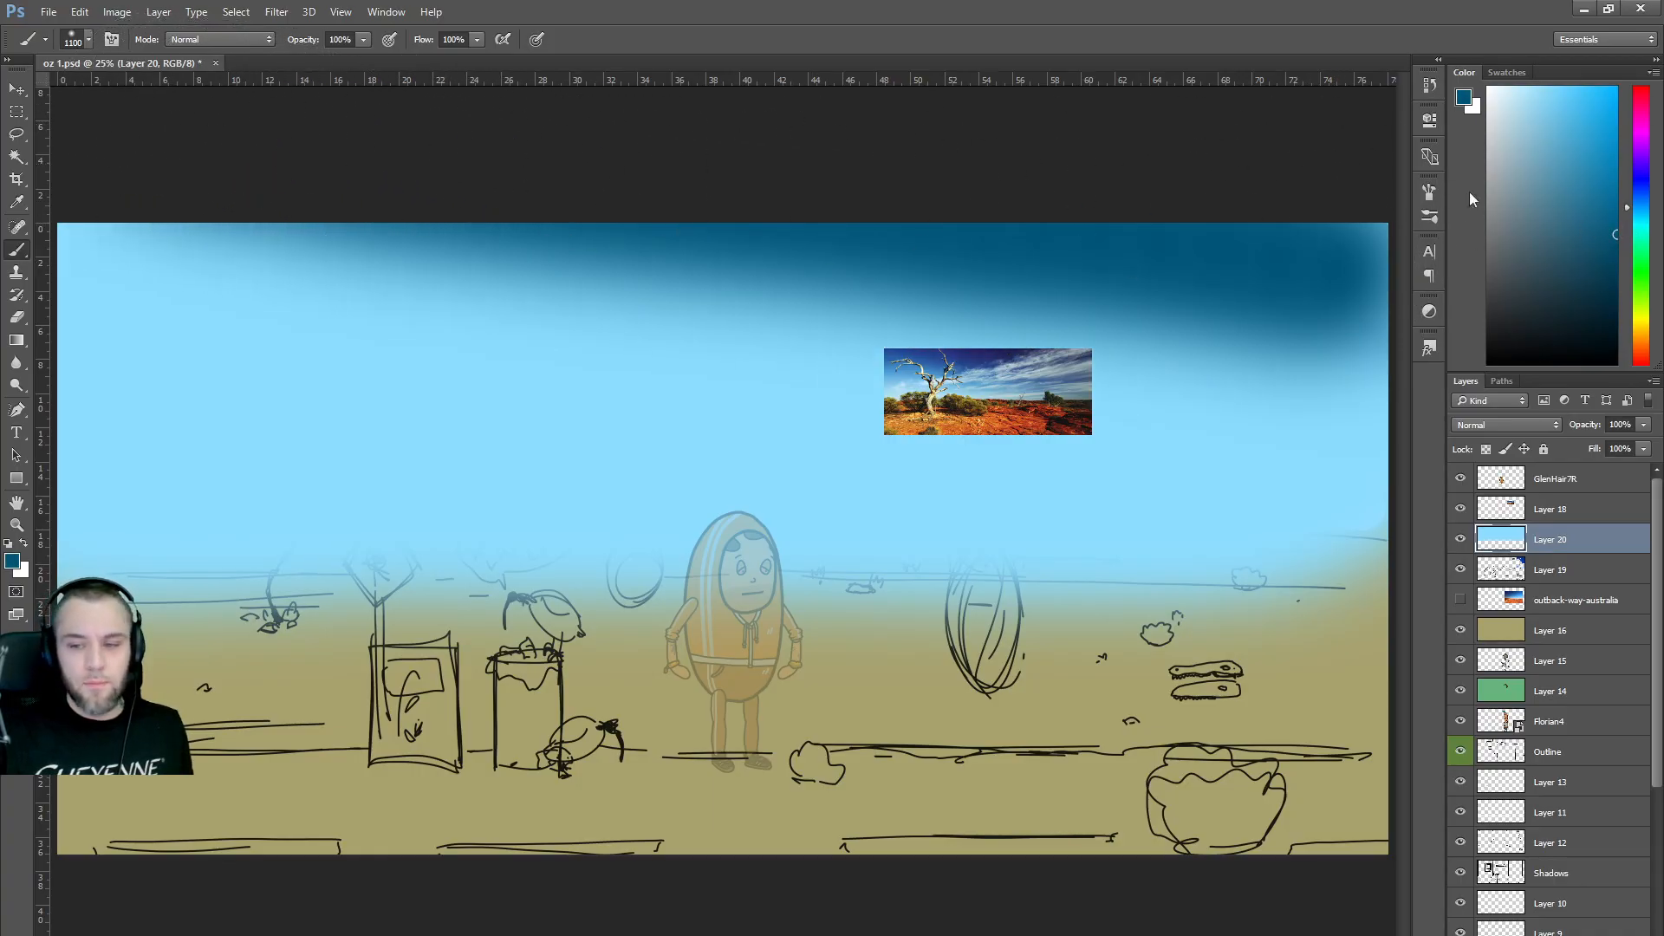
key(ctrl+z)
click(1641, 193)
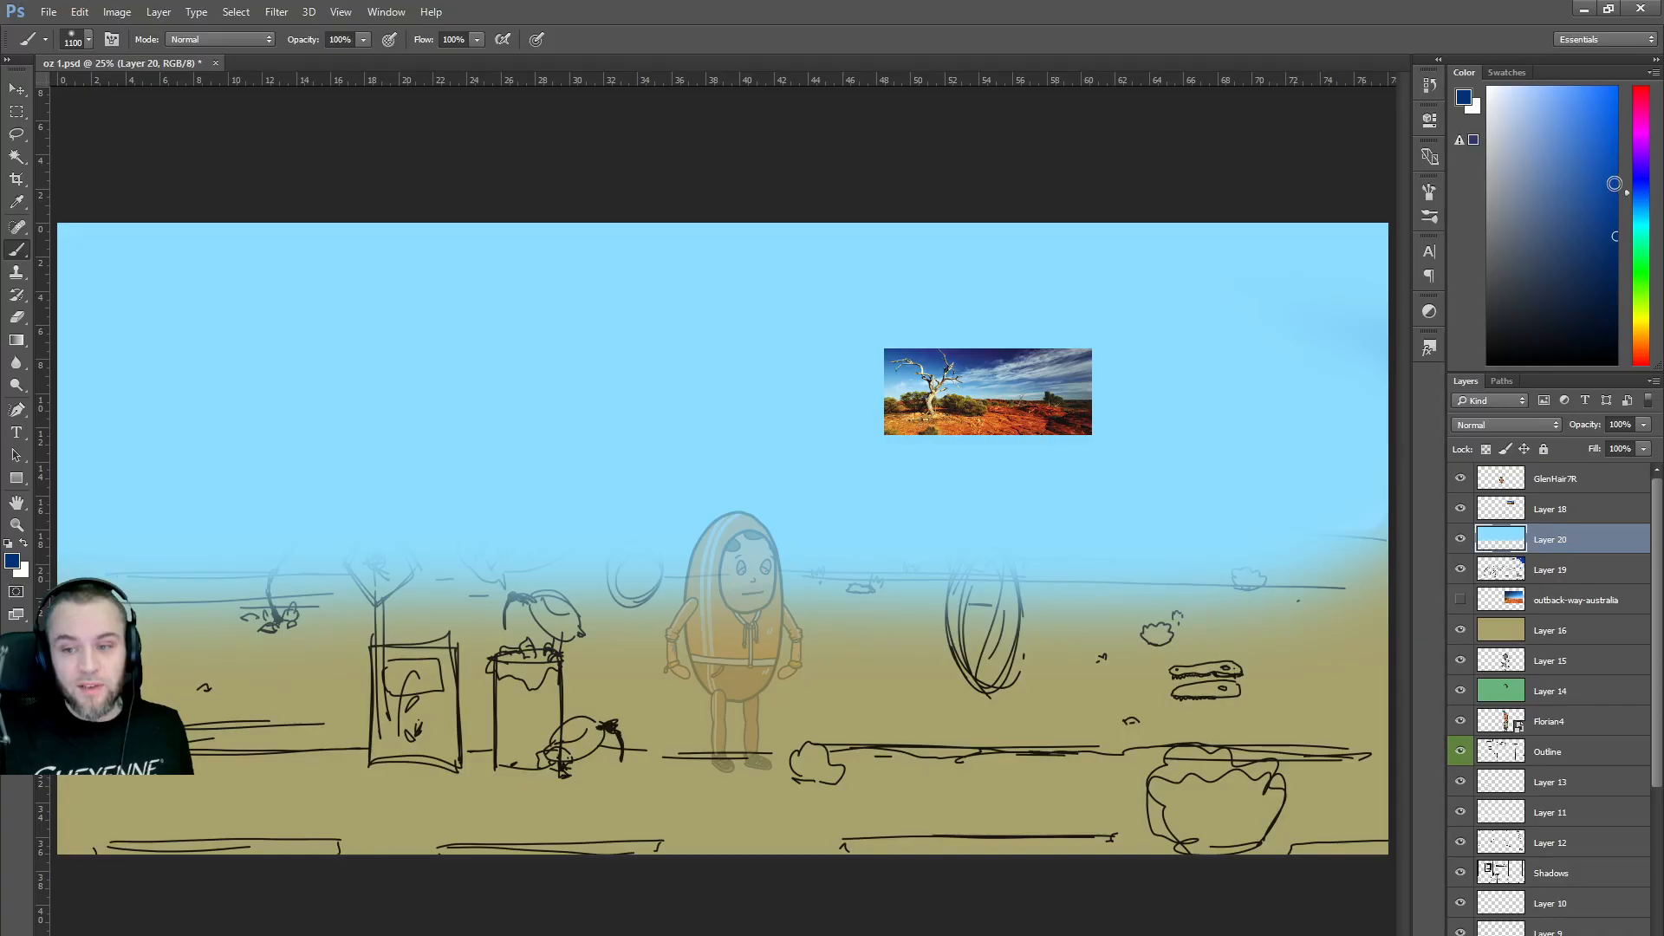
drag(1214, 303, 520, 260)
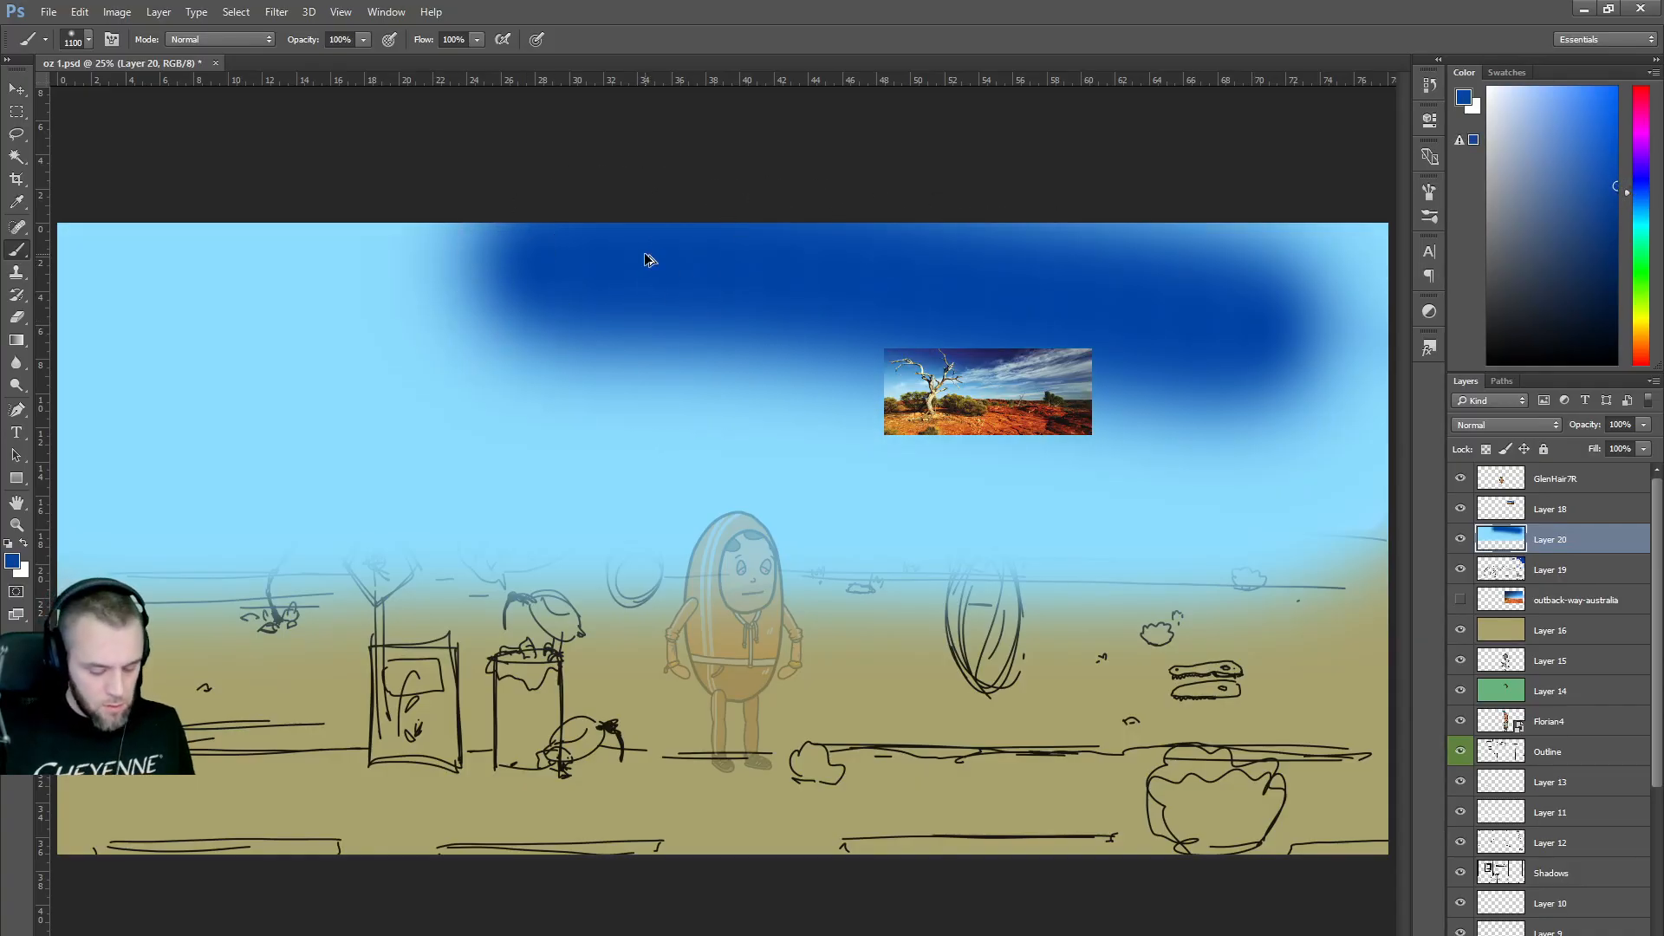
key(ctrl+z)
scroll(798, 260, down, 3)
key(bracketright)
key(bracketright)
key(bracketright)
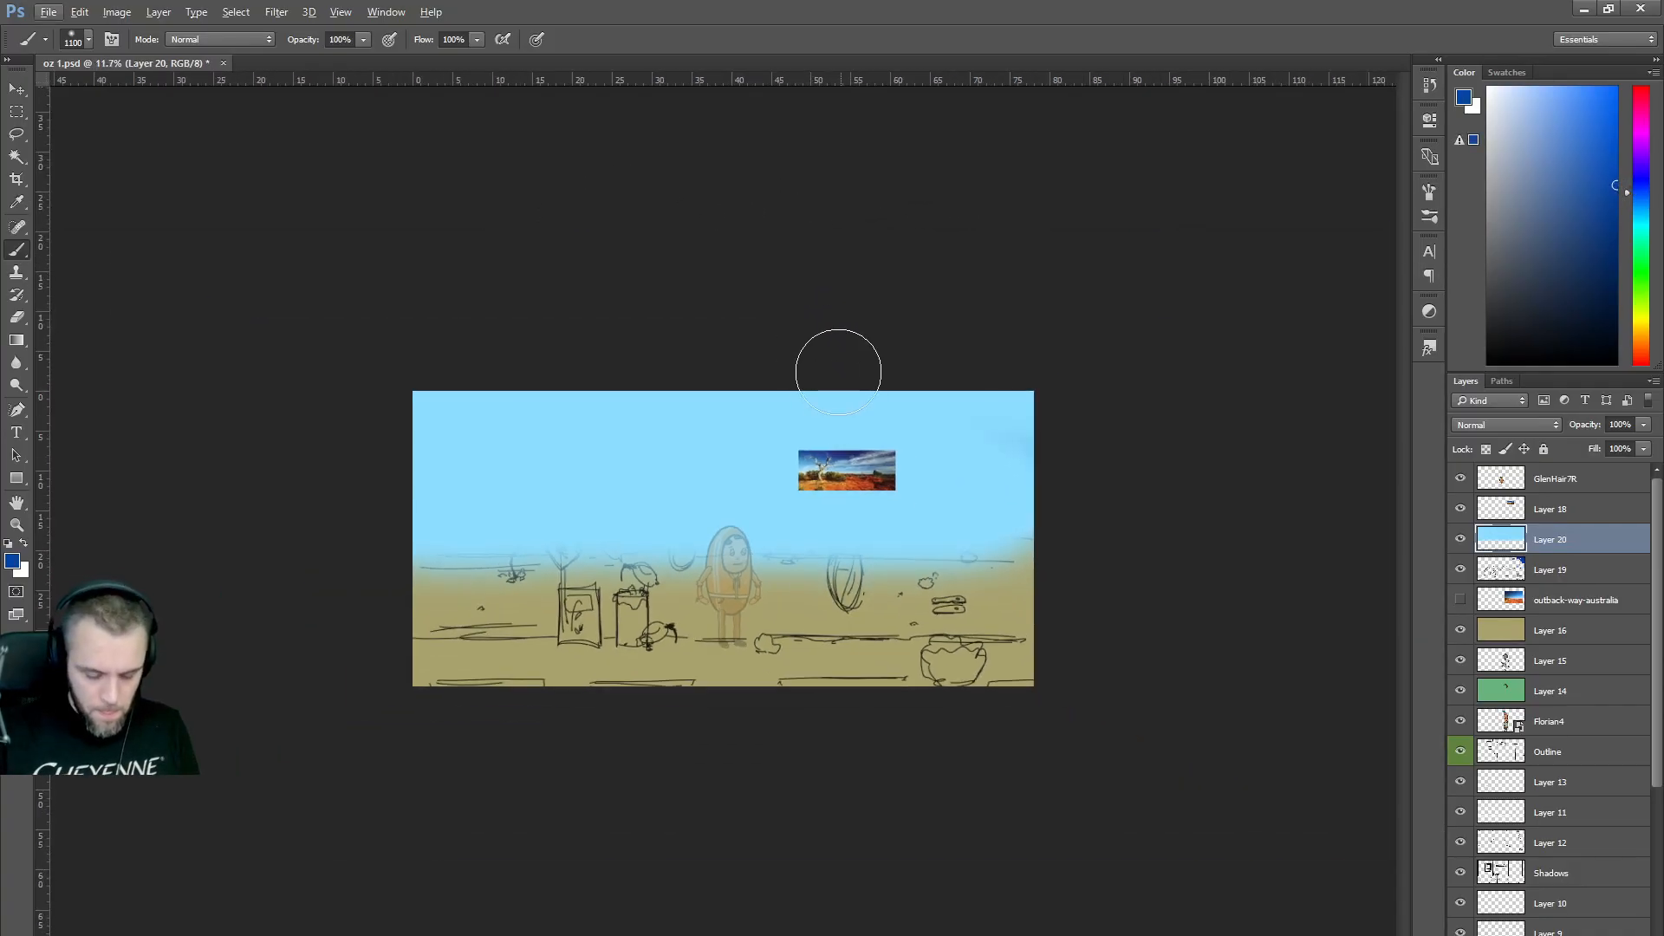
key(bracketright)
key(bracketright)
key(bracketright)
key(bracketright)
key(bracketright)
mouse_move(1085, 393)
mouse_down()
mouse_move(1124, 405)
mouse_move(670, 312)
mouse_move(320, 280)
mouse_move(566, 324)
mouse_move(529, 292)
mouse_move(463, 298)
mouse_move(1144, 401)
mouse_move(389, 297)
mouse_move(1198, 408)
mouse_up()
key(bracketright)
key(bracketright)
key(bracketright)
key(bracketright)
key(bracketright)
key(bracketright)
key(bracketright)
key(bracketright)
key(bracketright)
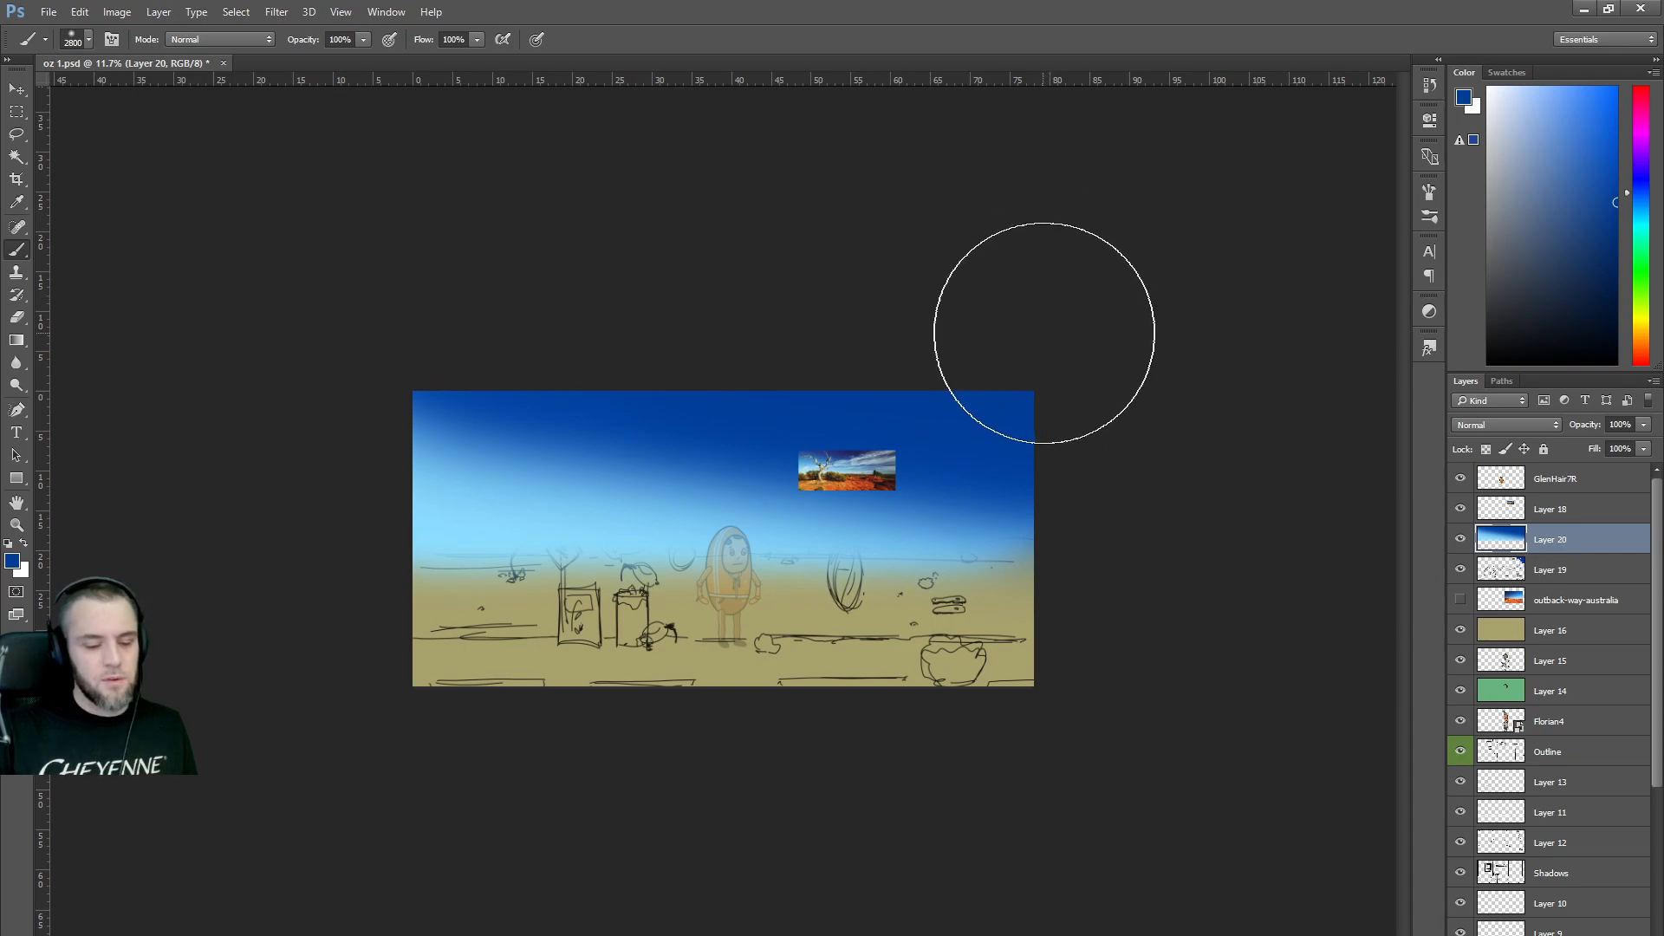
Hide Layer 20 to compare the sky against the khaki sketch.
click(1459, 540)
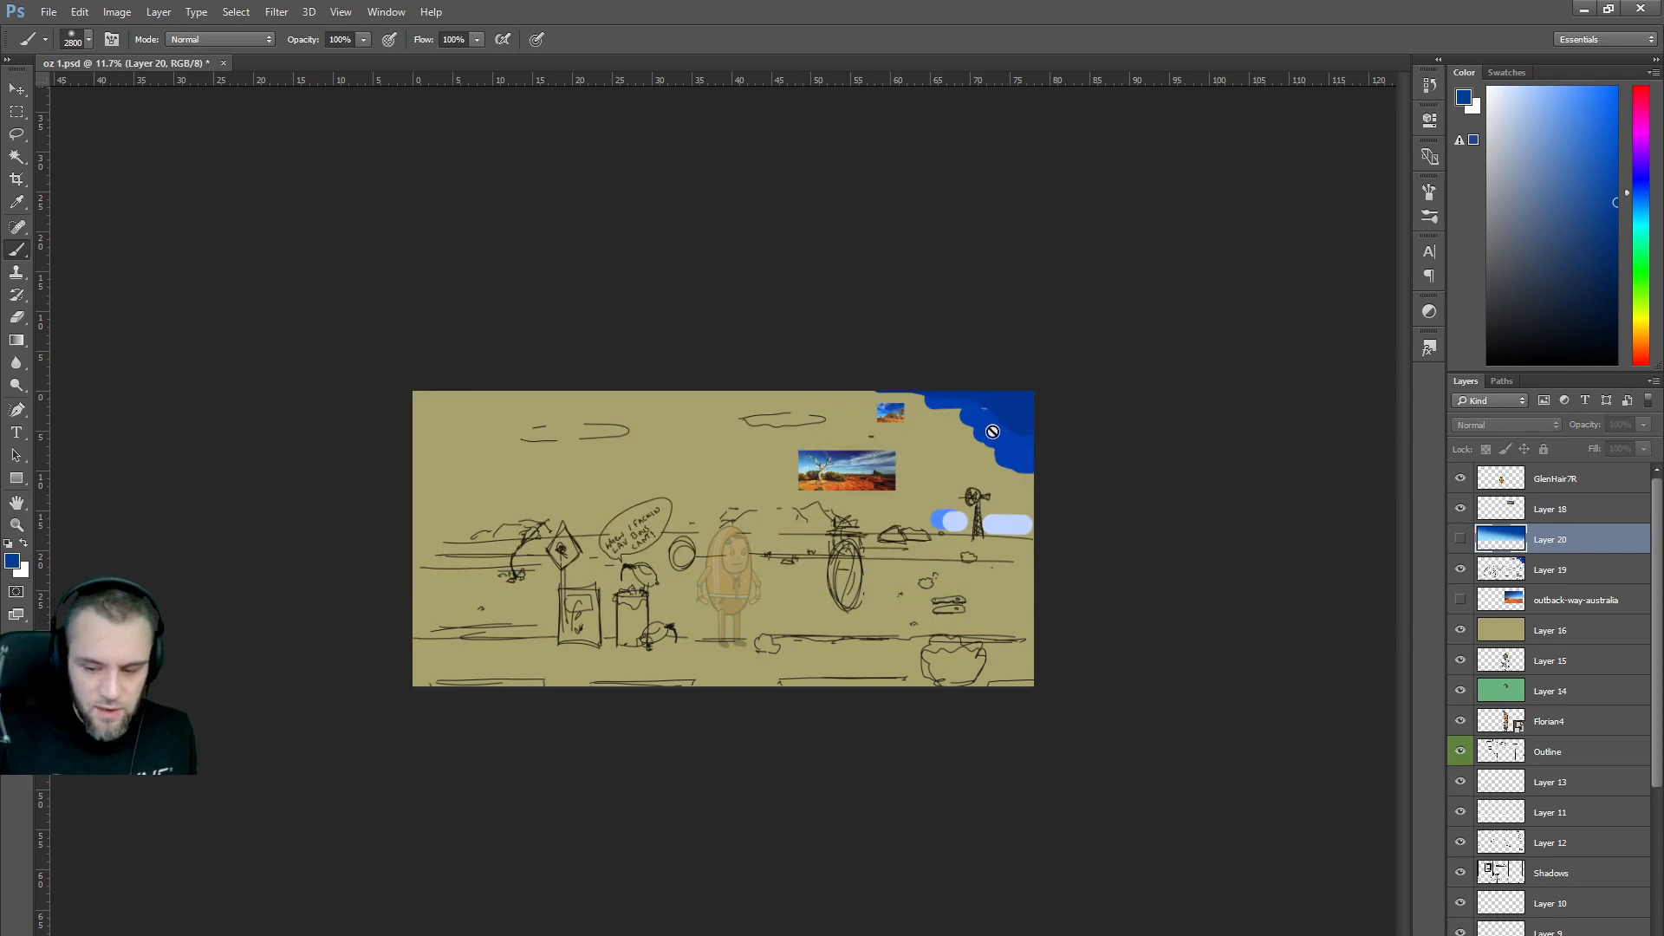
scroll(1014, 432, up, 6)
scroll(1015, 430, up, 2)
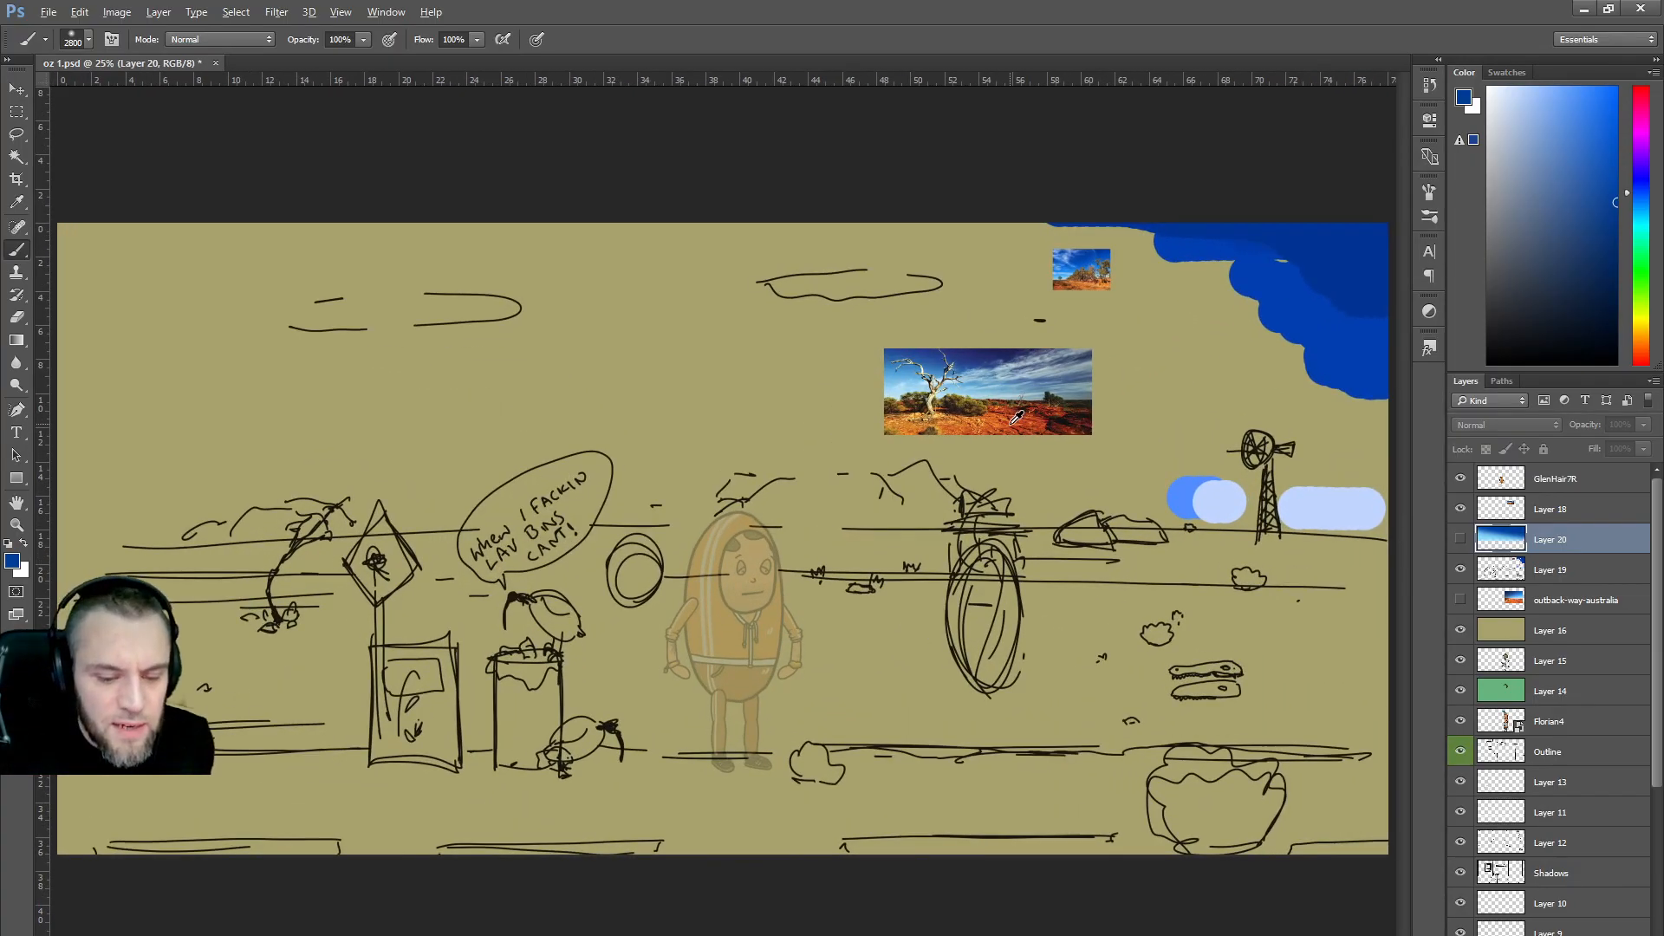
scroll(1016, 418, down, 2)
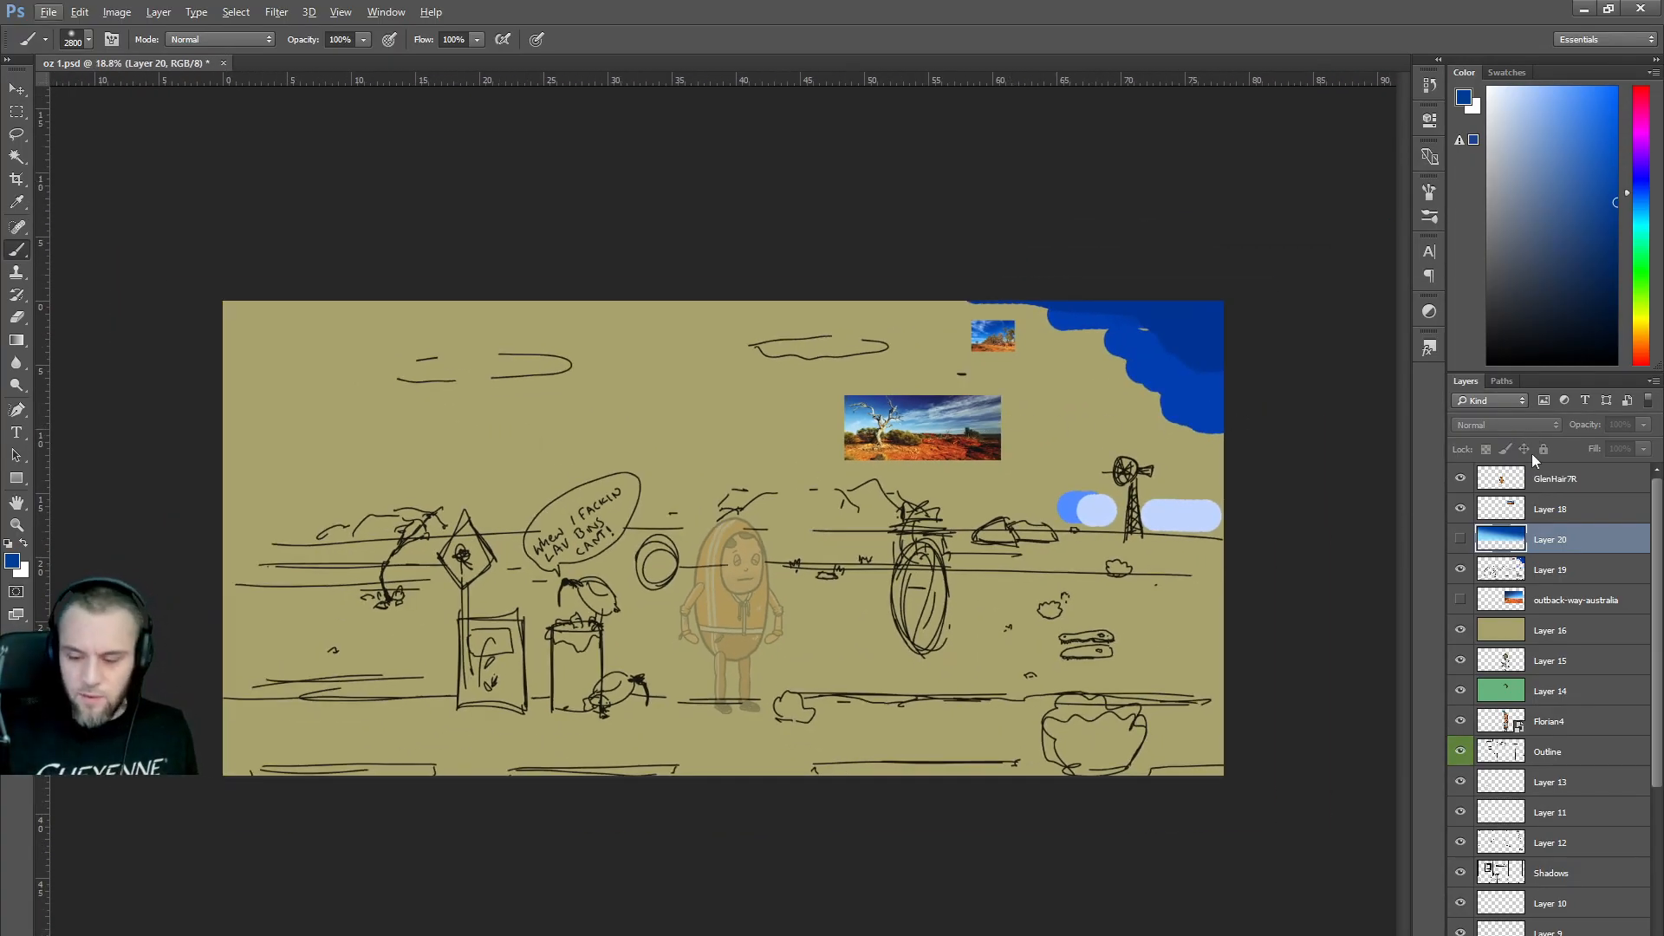
Show Layer 20 and set up a very pale blue hard round brush of about 89 px.
click(1461, 540)
drag(1522, 149, 1514, 86)
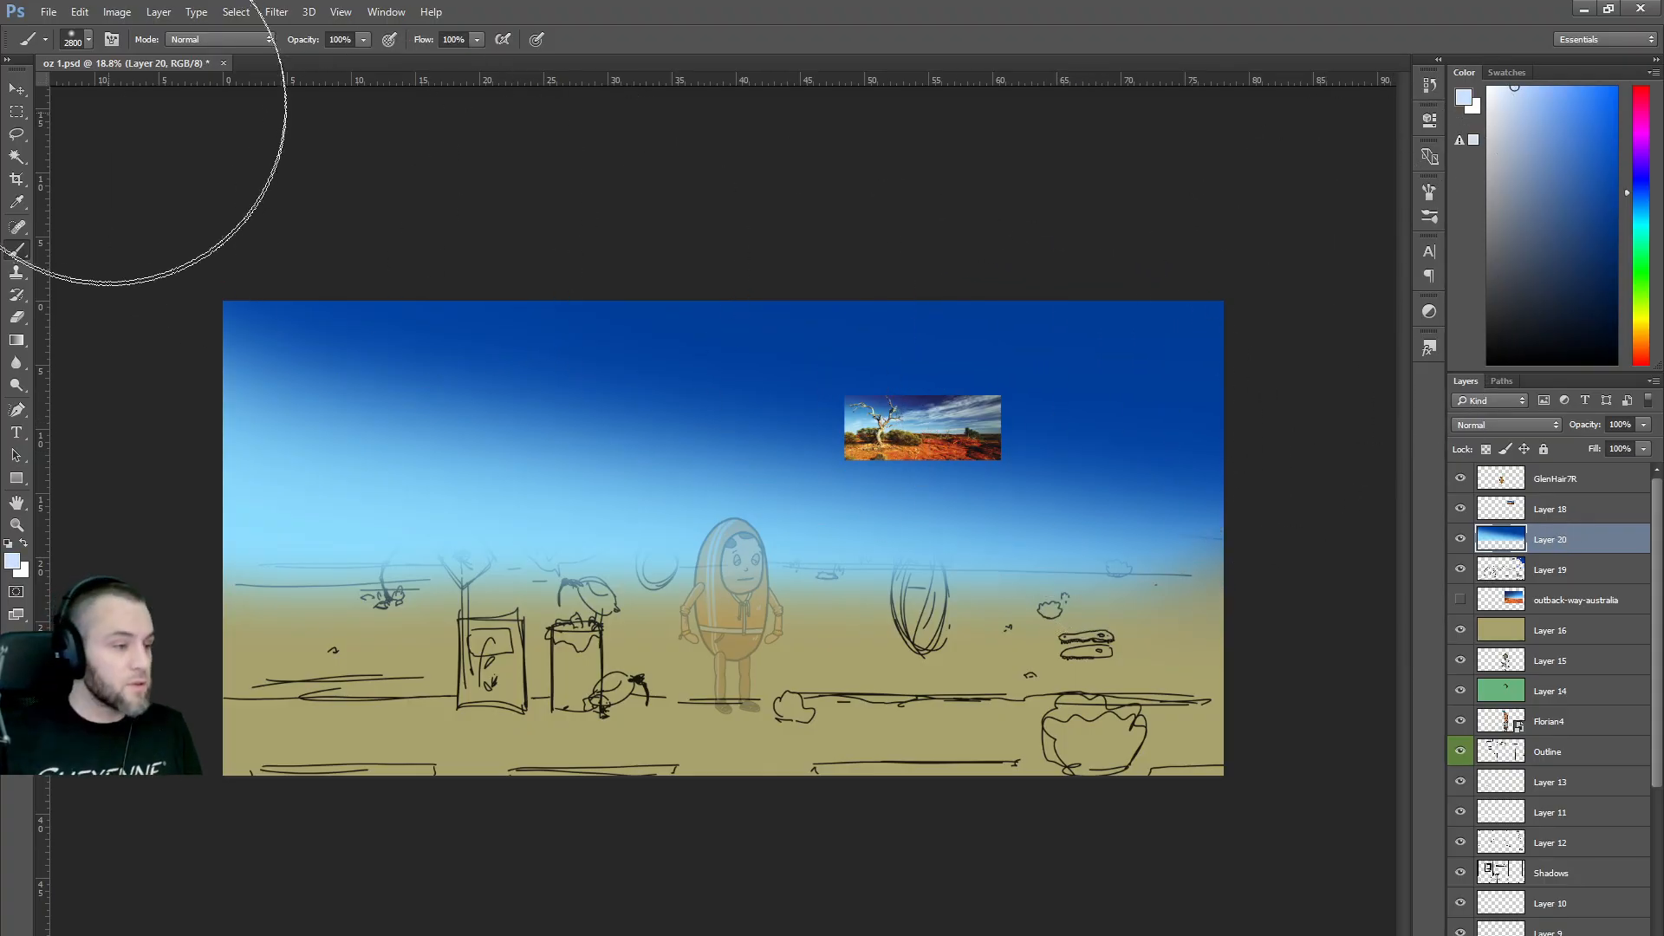
click(89, 40)
click(67, 172)
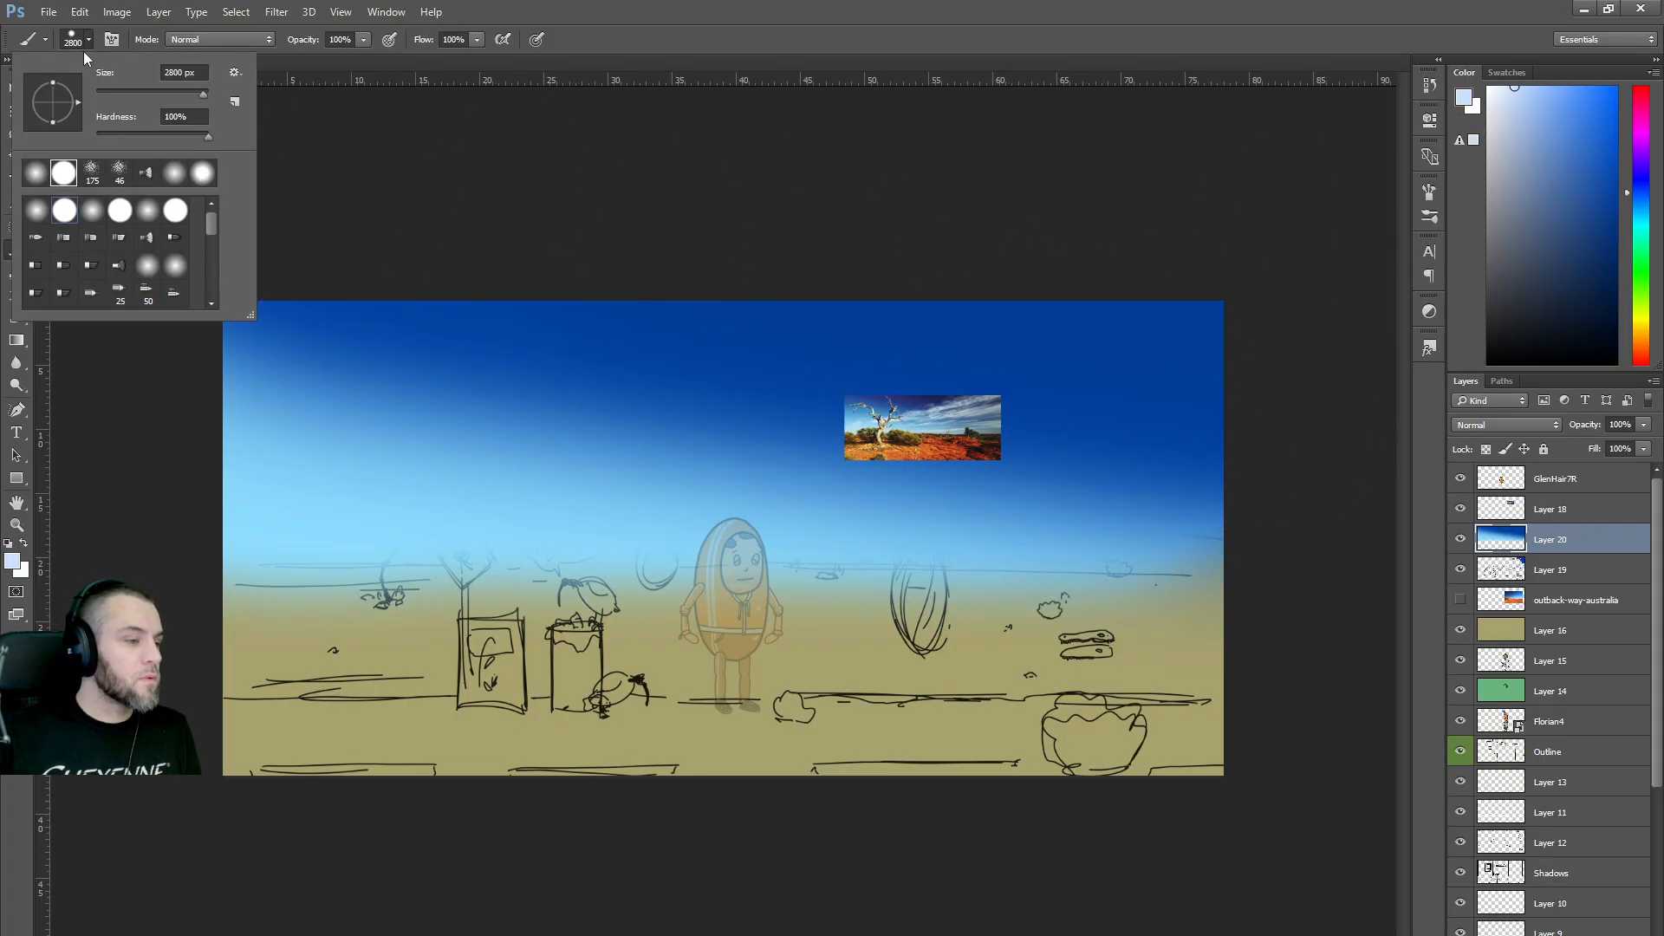
drag(173, 98, 149, 96)
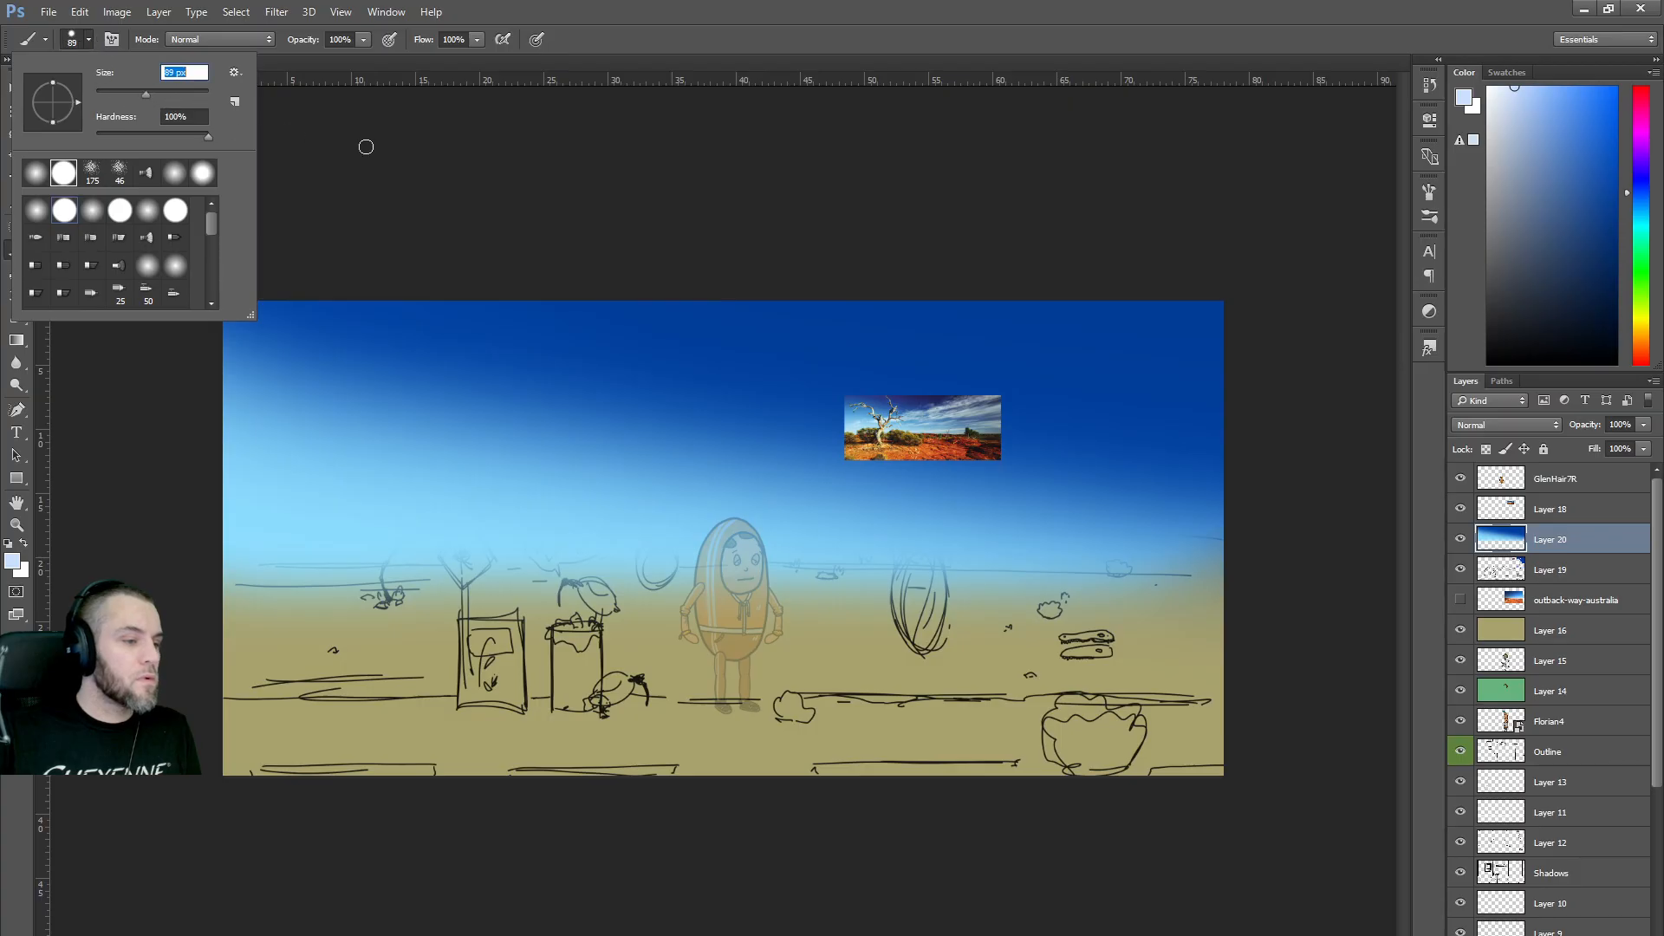
click(504, 202)
Paint pale blue cloud streaks and dabs across the upper sky, then hide Layer 20.
mouse_move(1028, 387)
mouse_down()
mouse_move(1113, 400)
mouse_move(1023, 395)
mouse_up()
mouse_move(854, 390)
mouse_down()
mouse_move(758, 400)
mouse_move(875, 394)
mouse_move(856, 385)
mouse_move(996, 353)
mouse_move(902, 342)
mouse_move(1040, 338)
mouse_up()
drag(1149, 381, 1239, 371)
mouse_move(1183, 426)
mouse_down()
mouse_move(1102, 426)
mouse_move(1186, 425)
mouse_up()
mouse_move(1148, 351)
mouse_down()
mouse_move(1118, 349)
mouse_move(1172, 332)
mouse_move(641, 355)
mouse_move(598, 320)
mouse_move(375, 347)
mouse_up()
click(751, 372)
drag(617, 377, 436, 360)
click(340, 370)
drag(327, 362, 300, 364)
drag(717, 374, 653, 371)
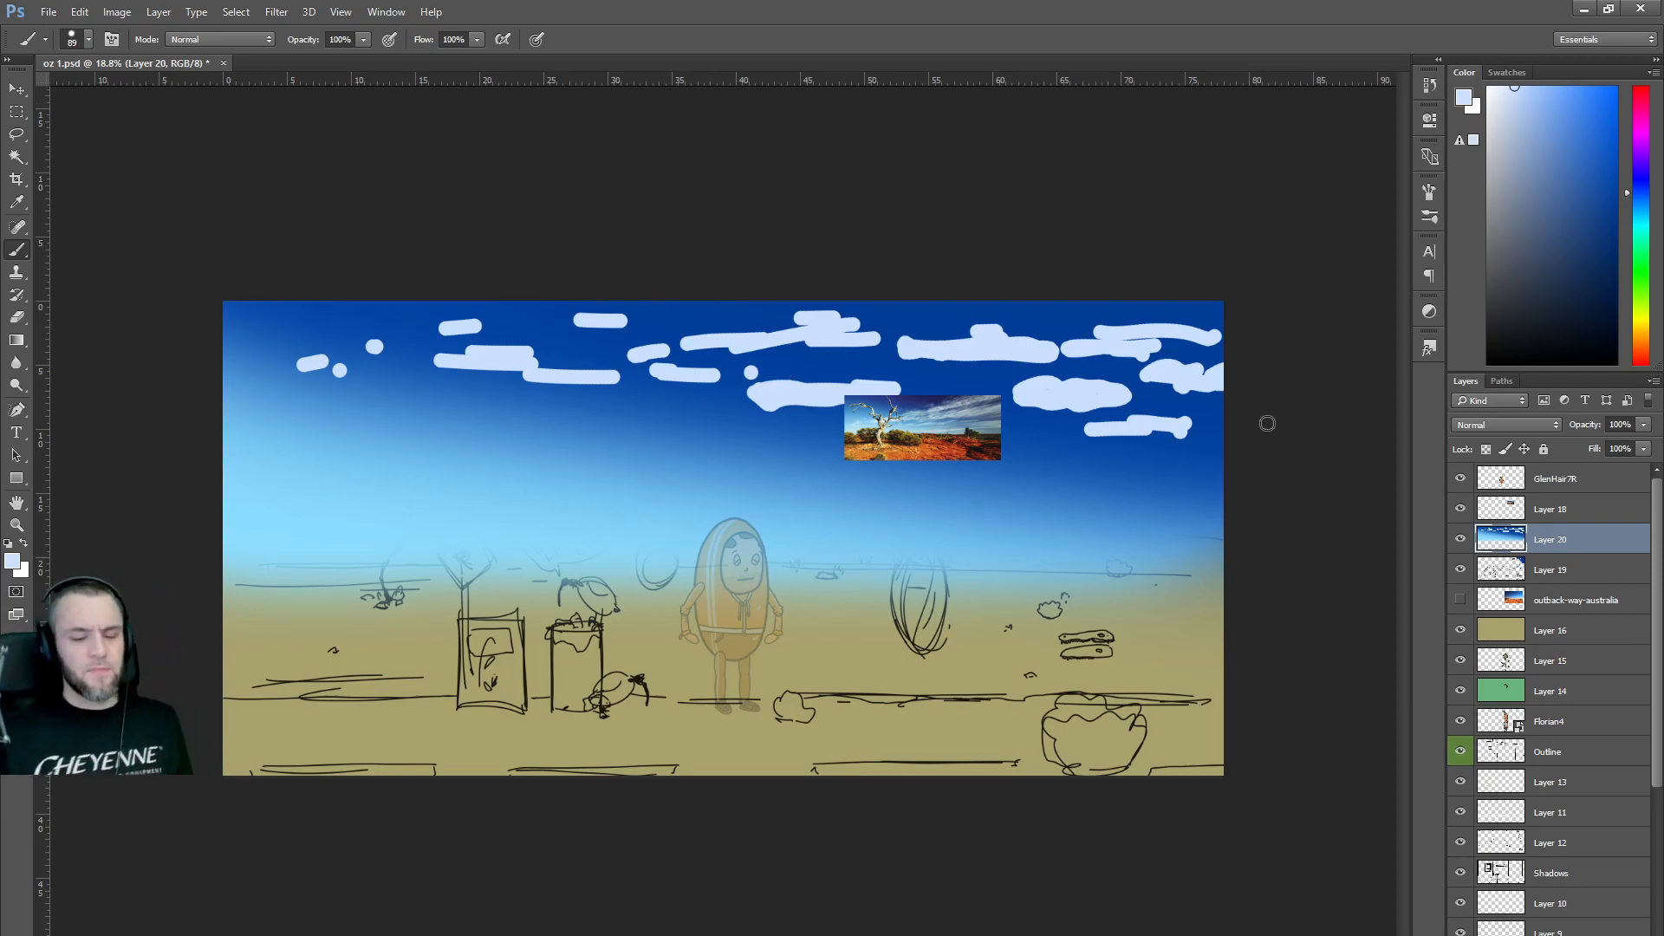
click(1460, 540)
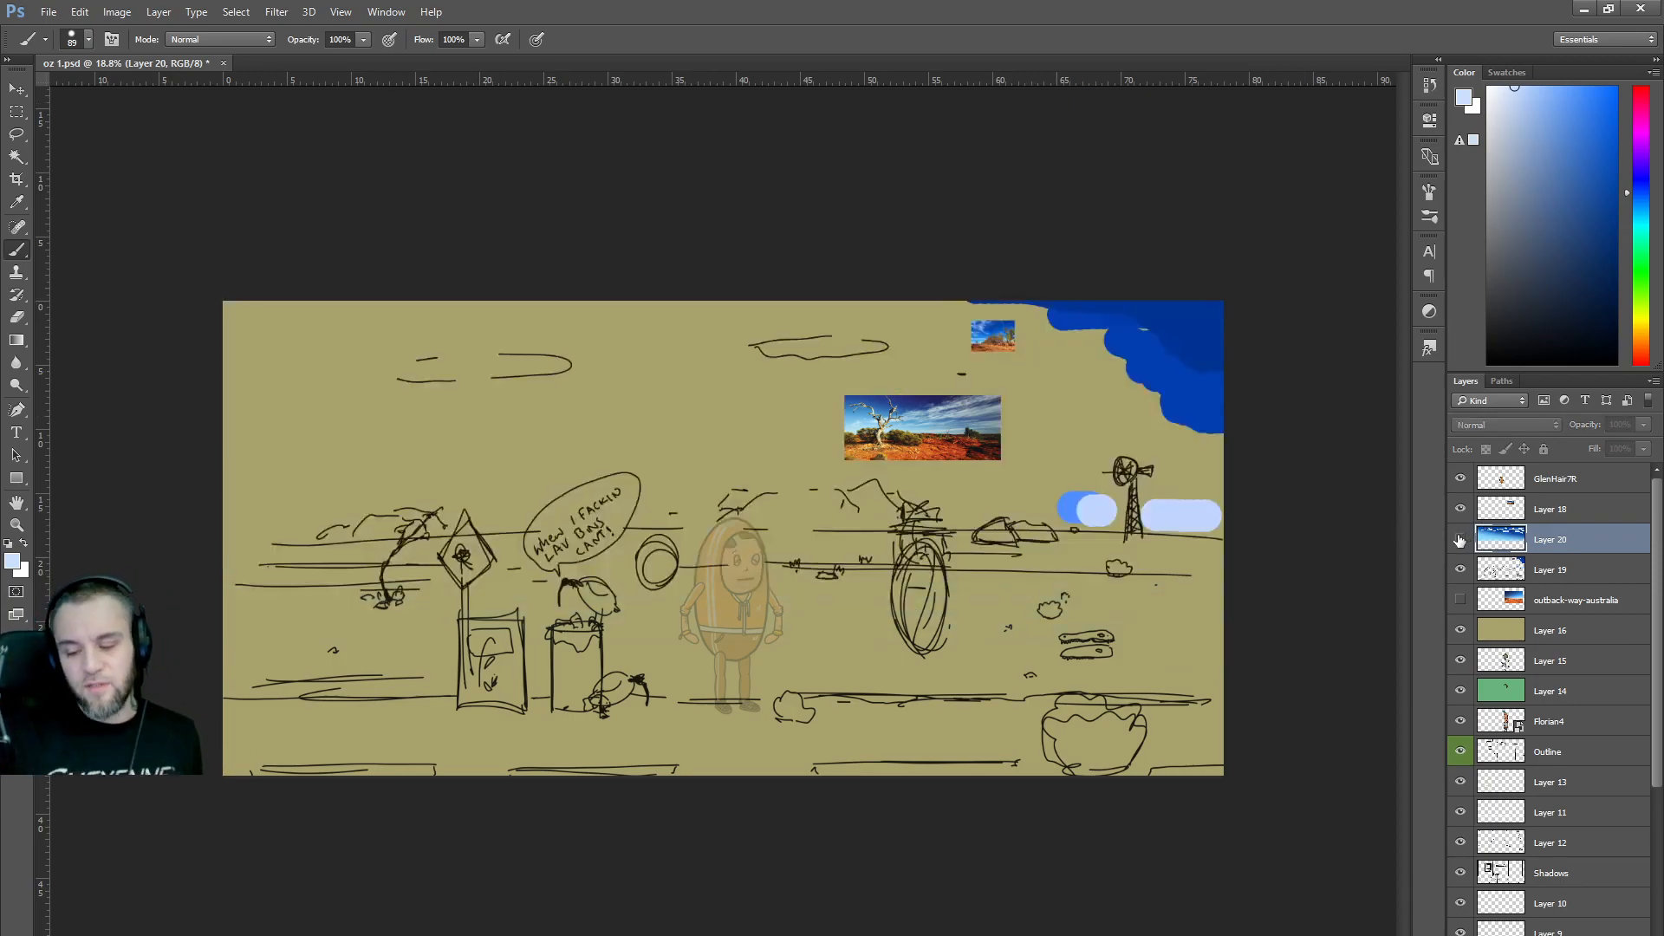
Lower Layer 19's opacity to 60%.
click(1551, 579)
click(1647, 423)
click(1609, 445)
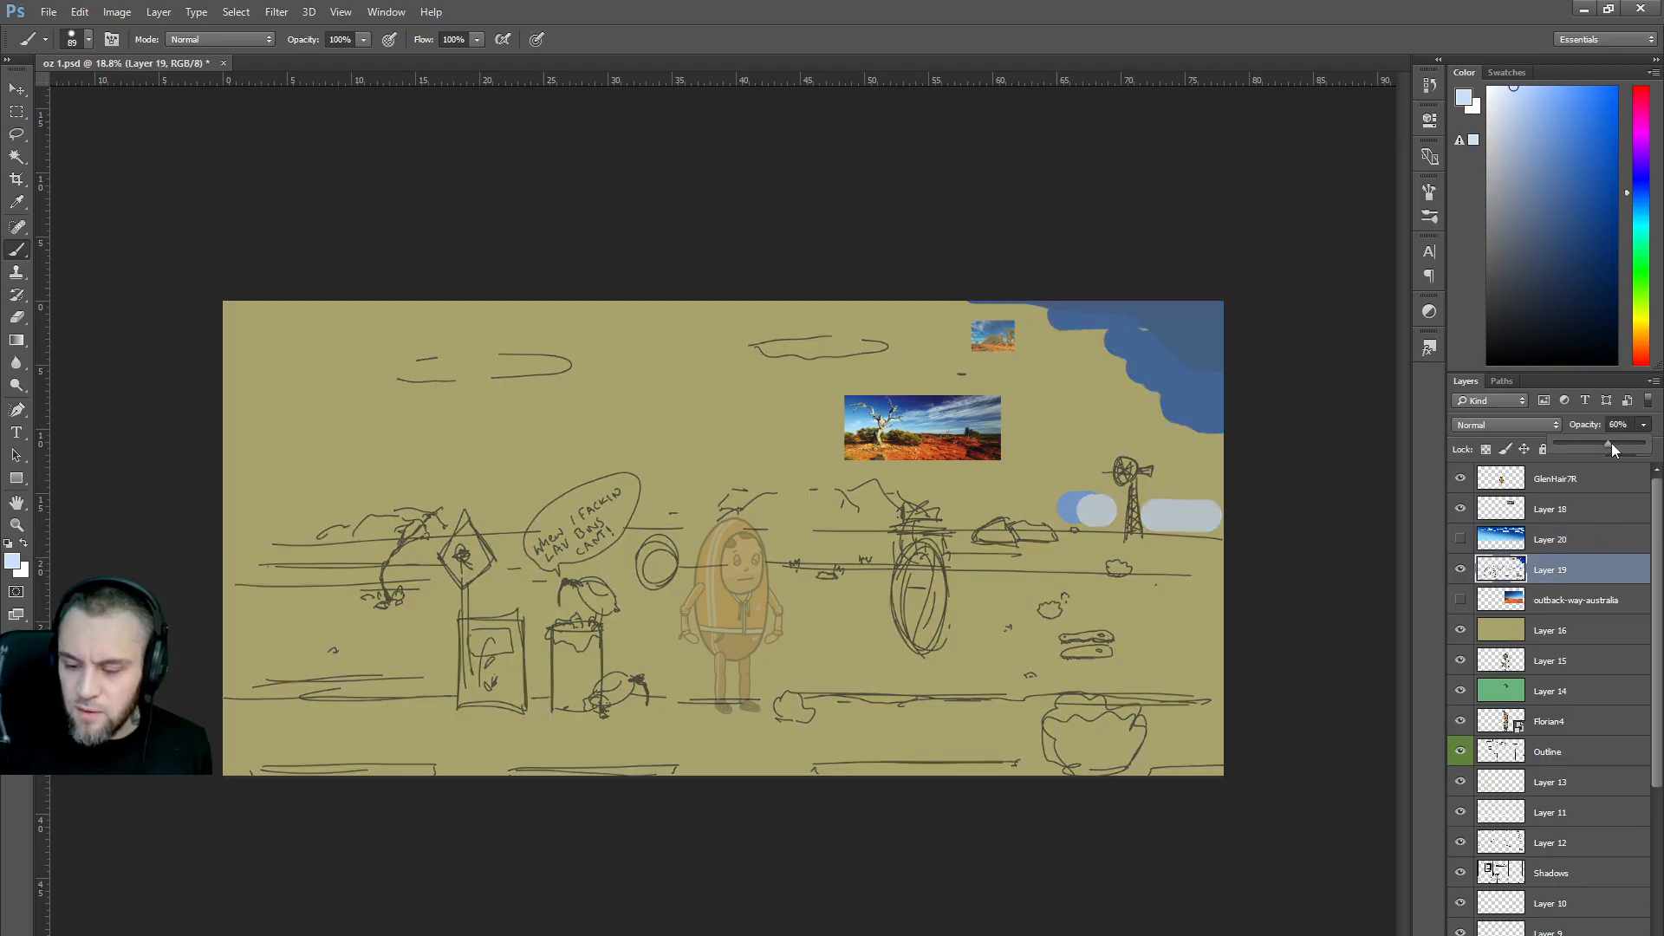
Delete the old sketch and text layers from Layer 15 down to Layer 2.
click(1551, 663)
drag(1656, 611, 1656, 798)
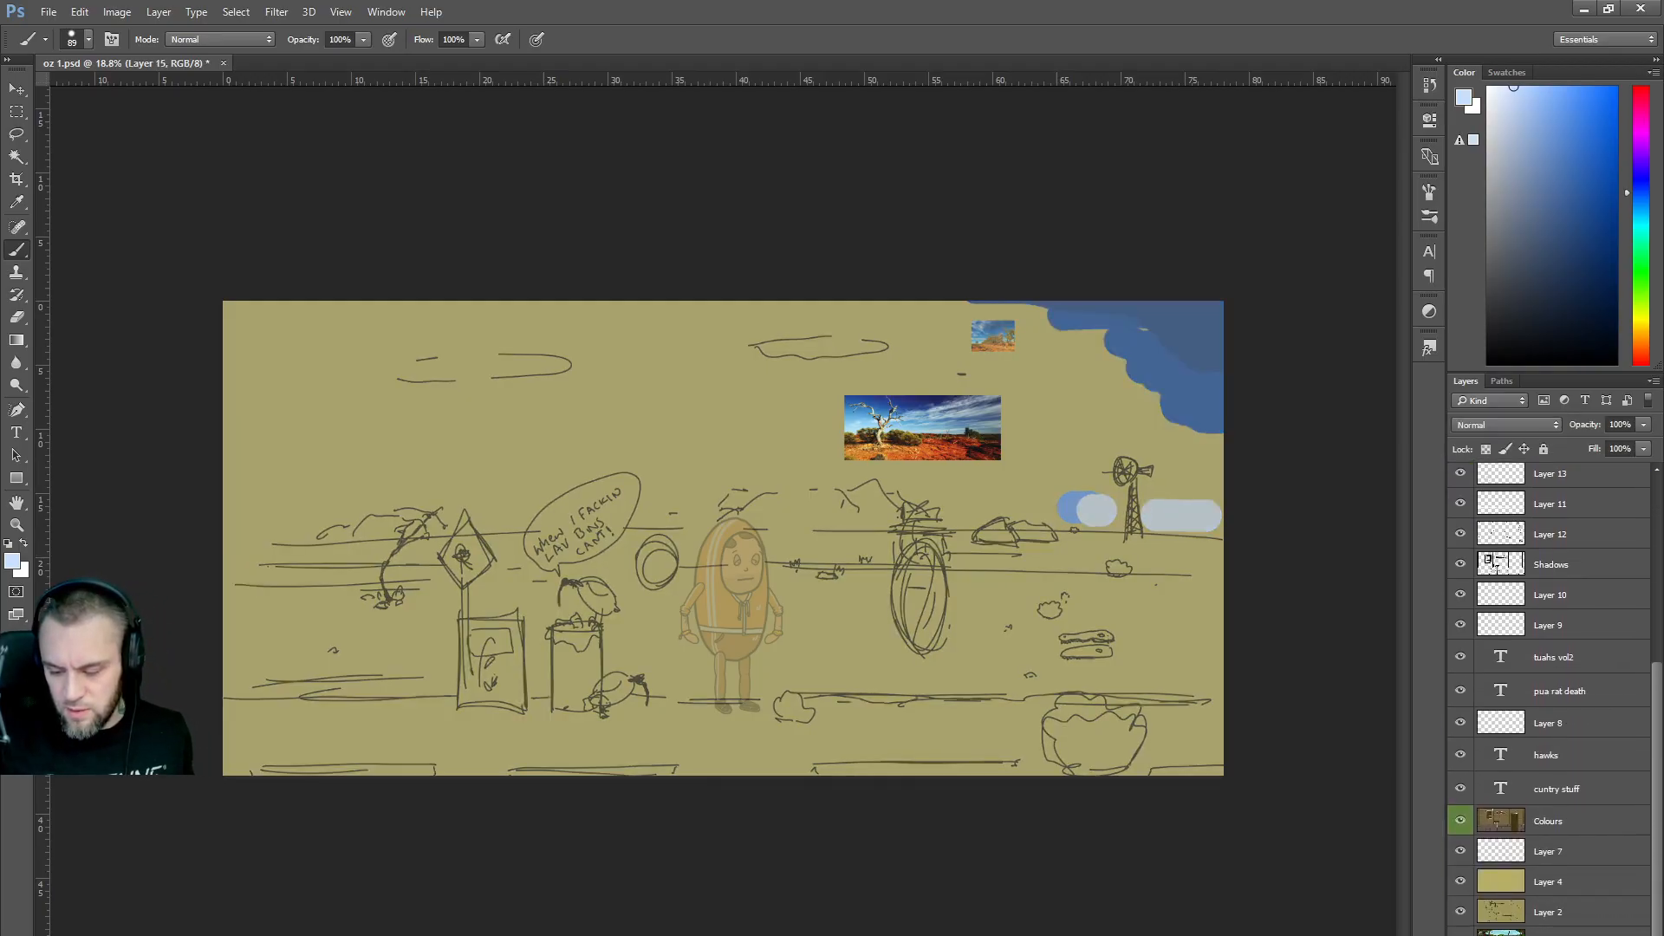
shift+click(1549, 915)
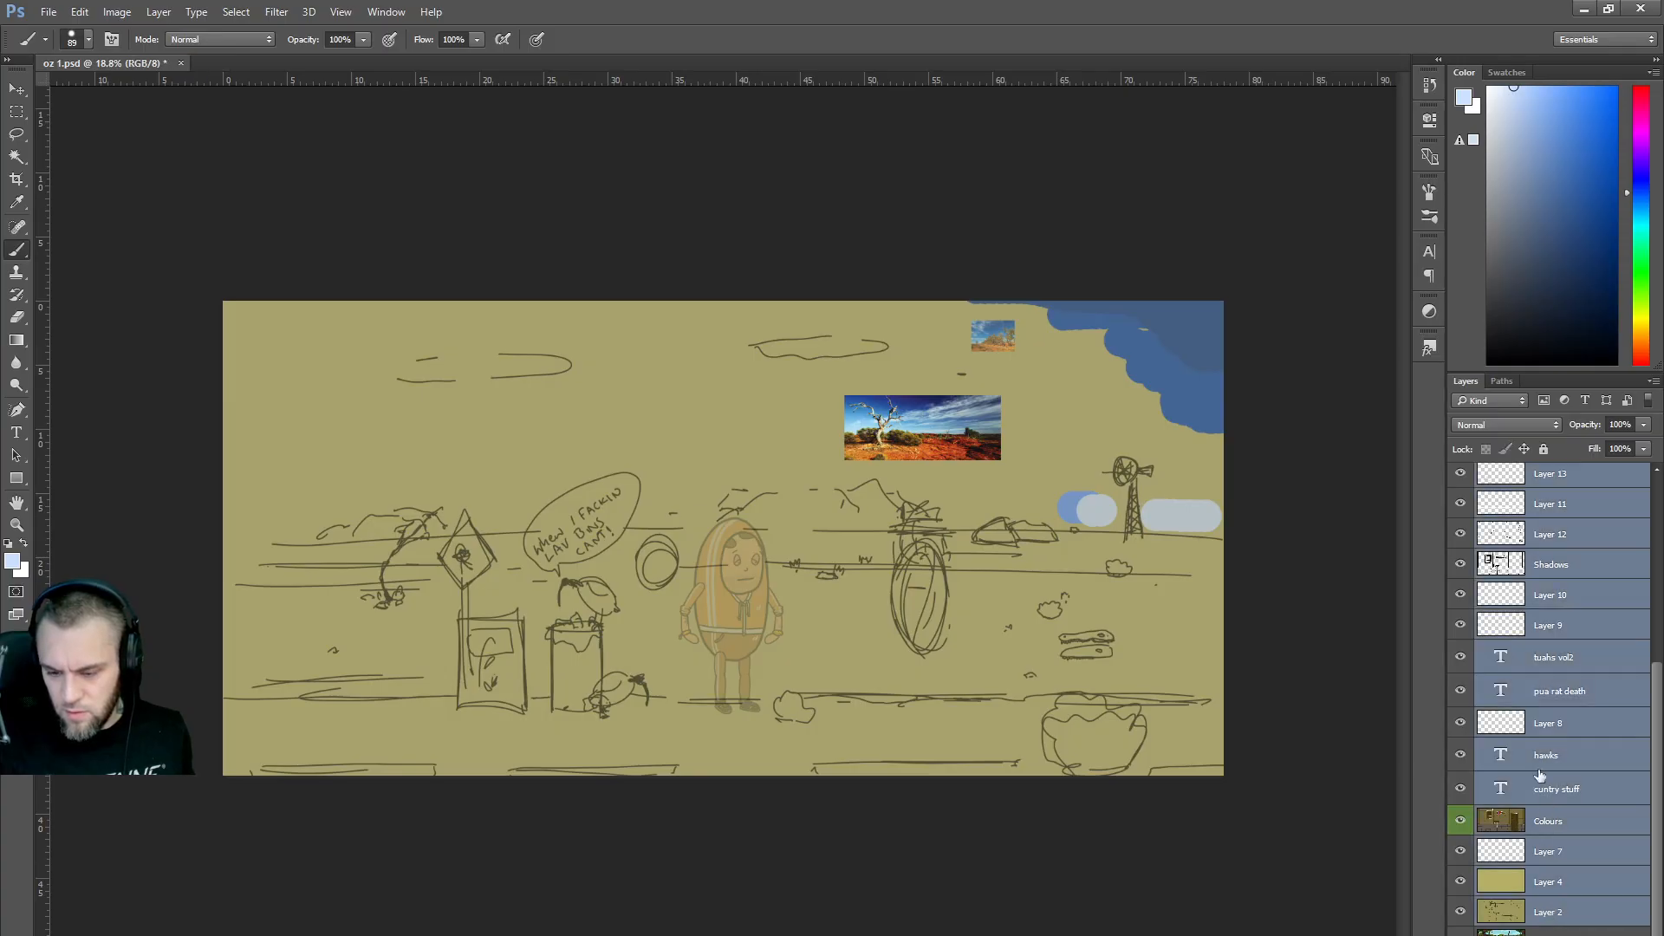
right_click(1534, 727)
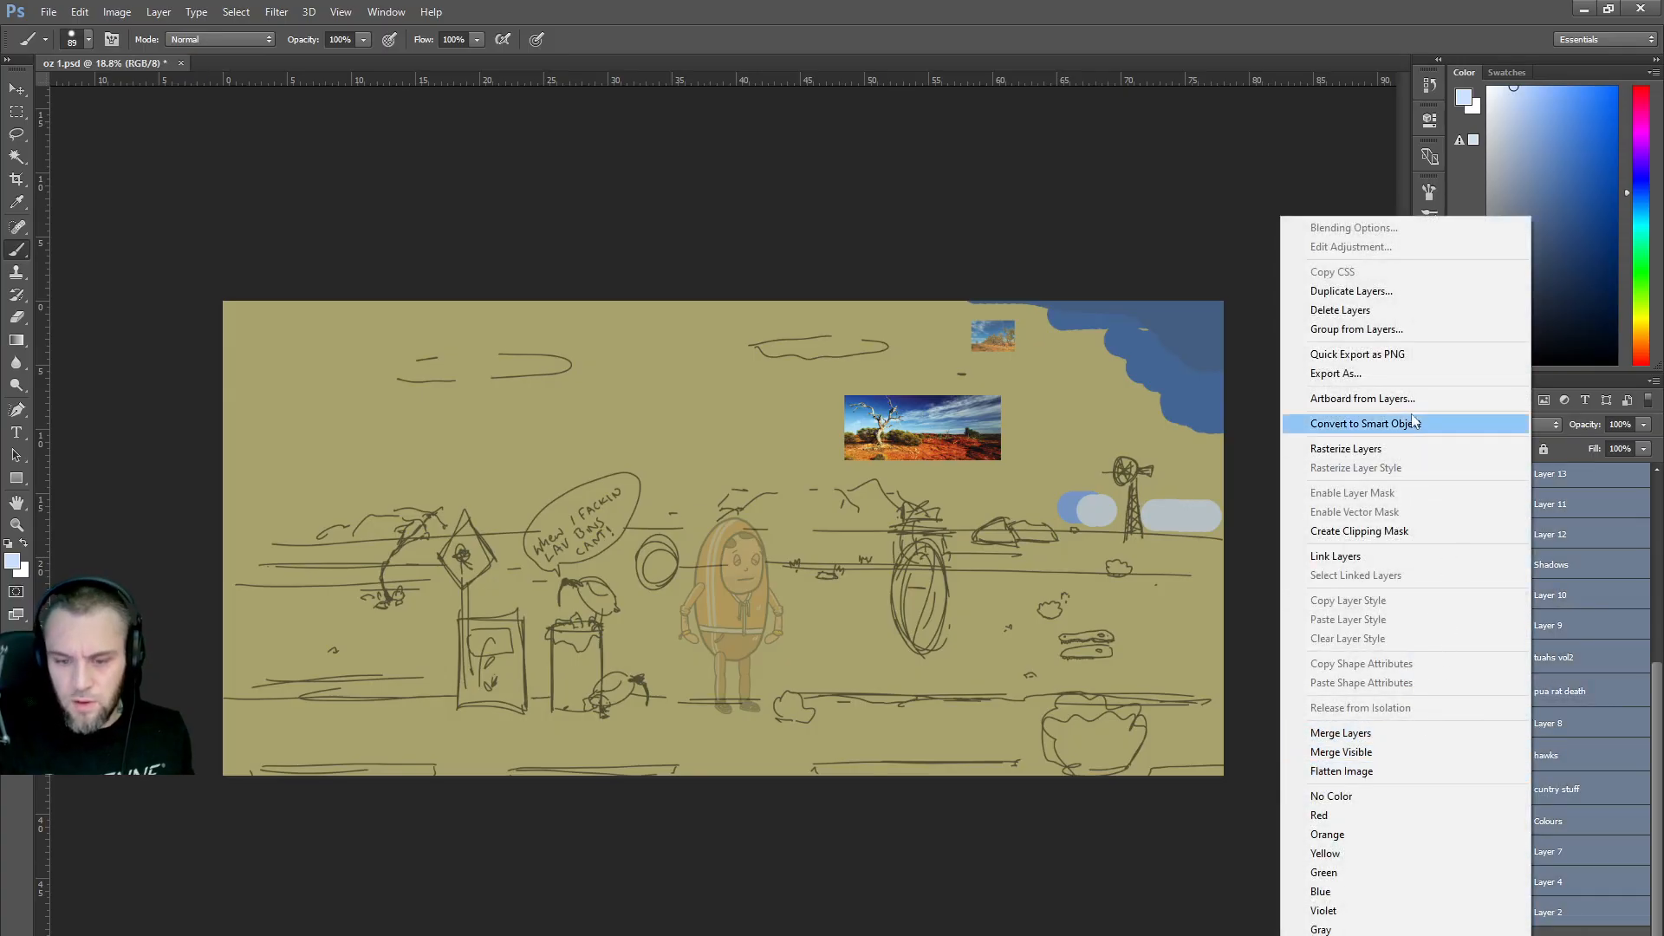
click(1384, 310)
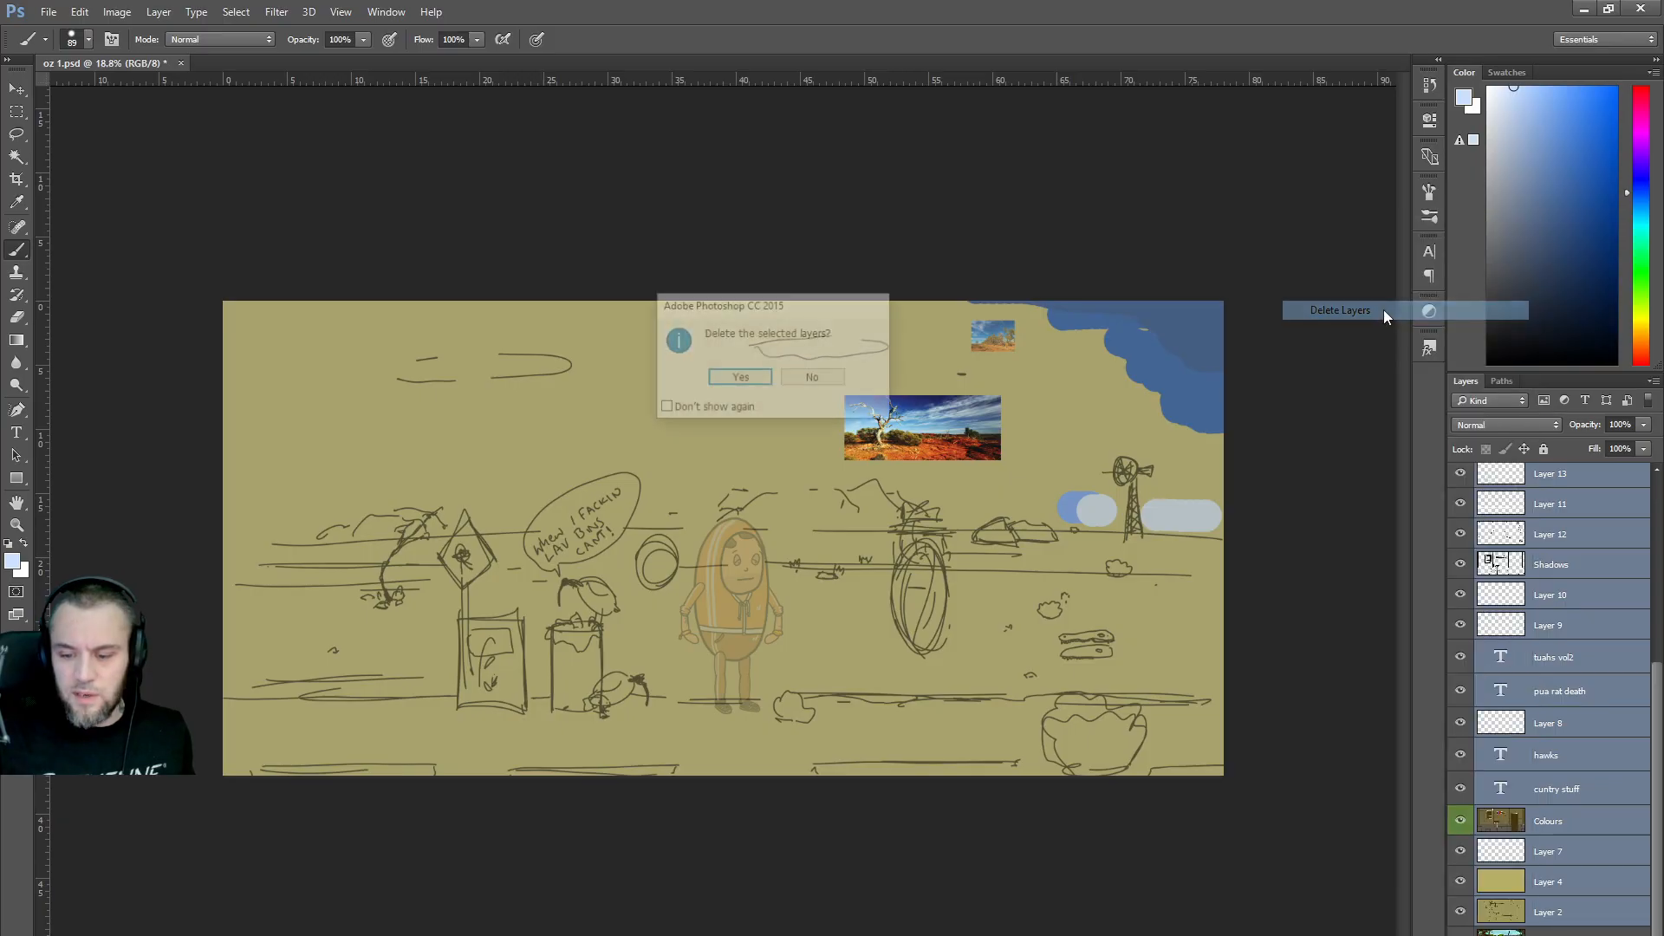
click(741, 379)
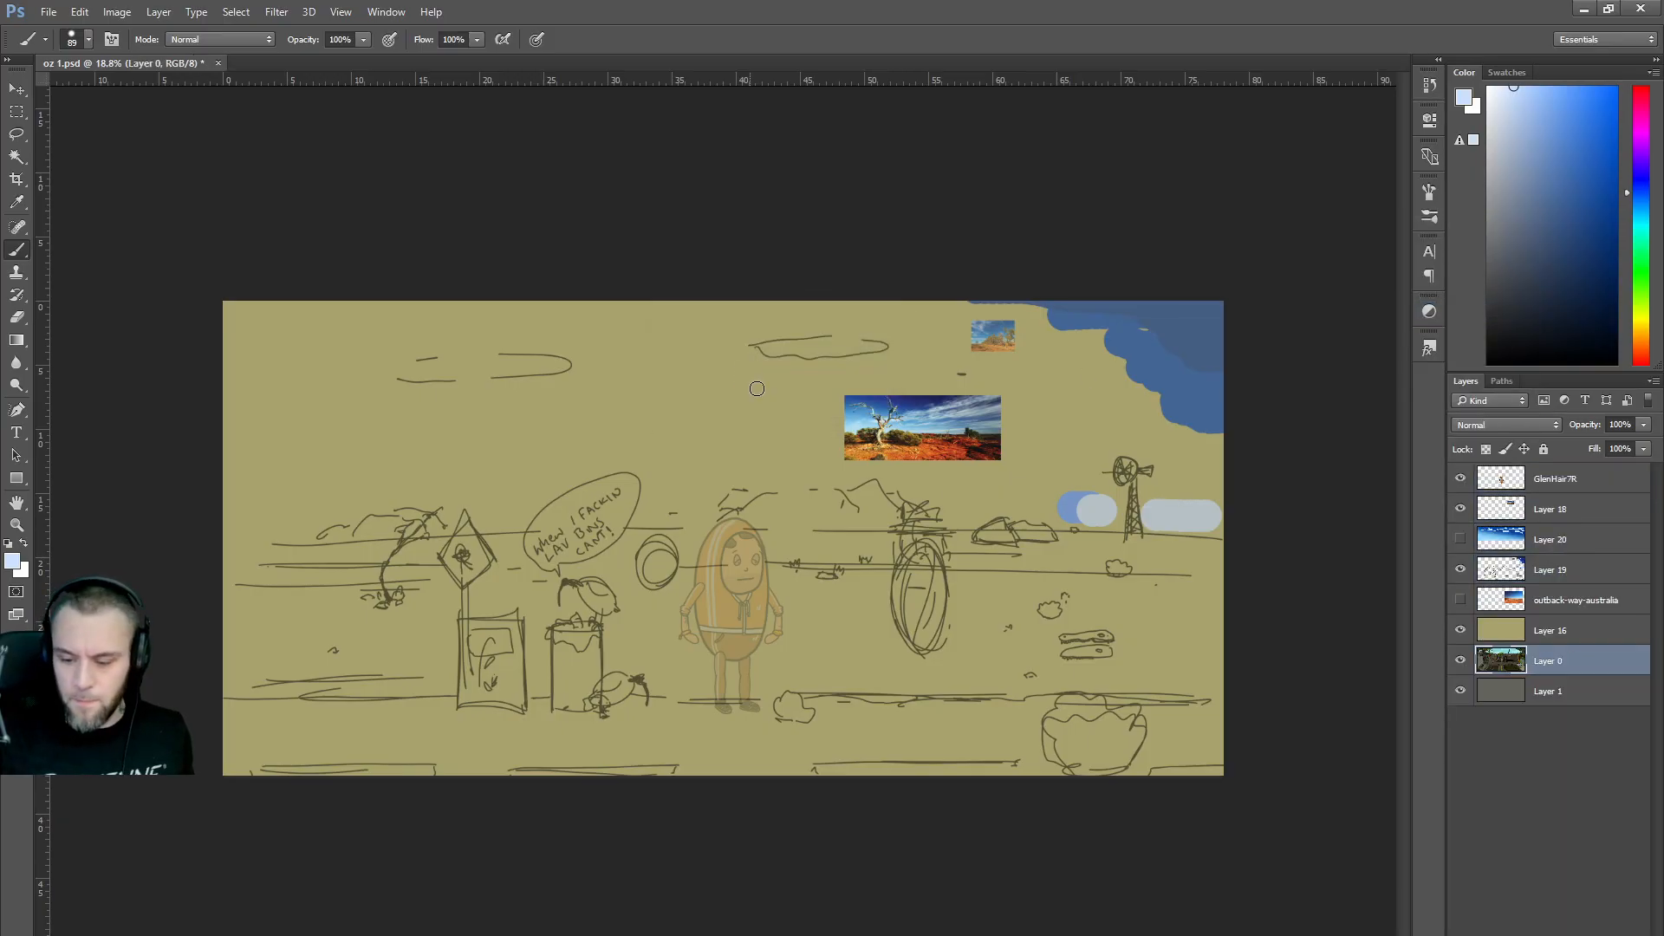
Compare Layer 16's olive fill on and off, then add a new empty layer above GlenHair7R.
click(1461, 631)
click(1461, 631)
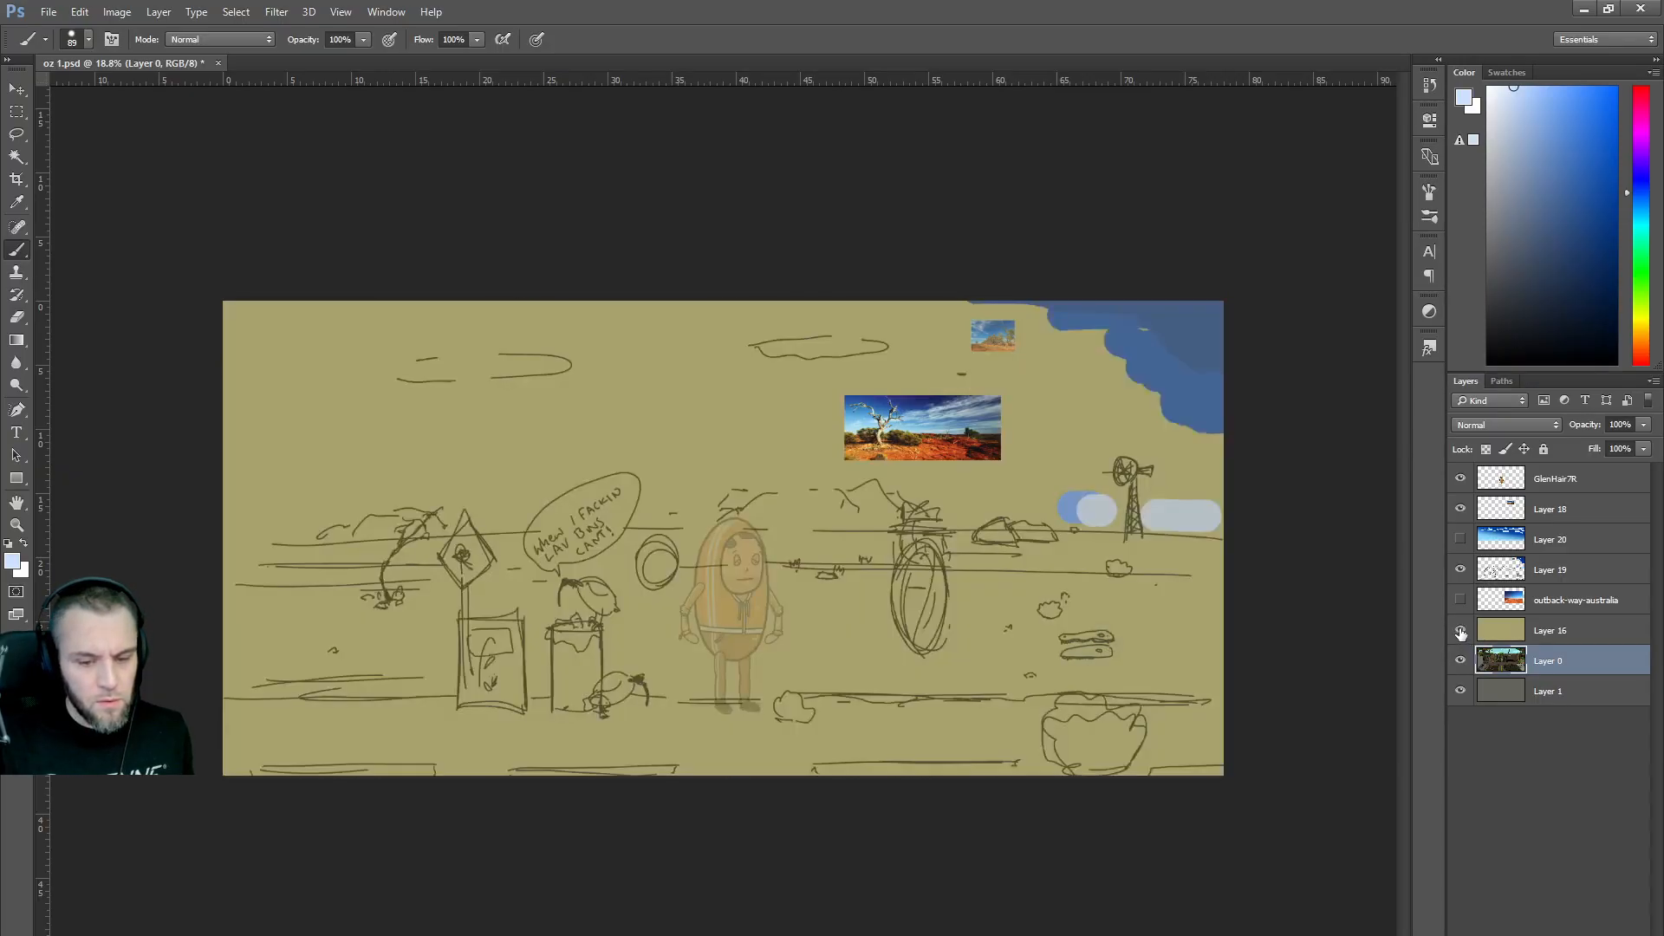
click(1461, 631)
click(1461, 631)
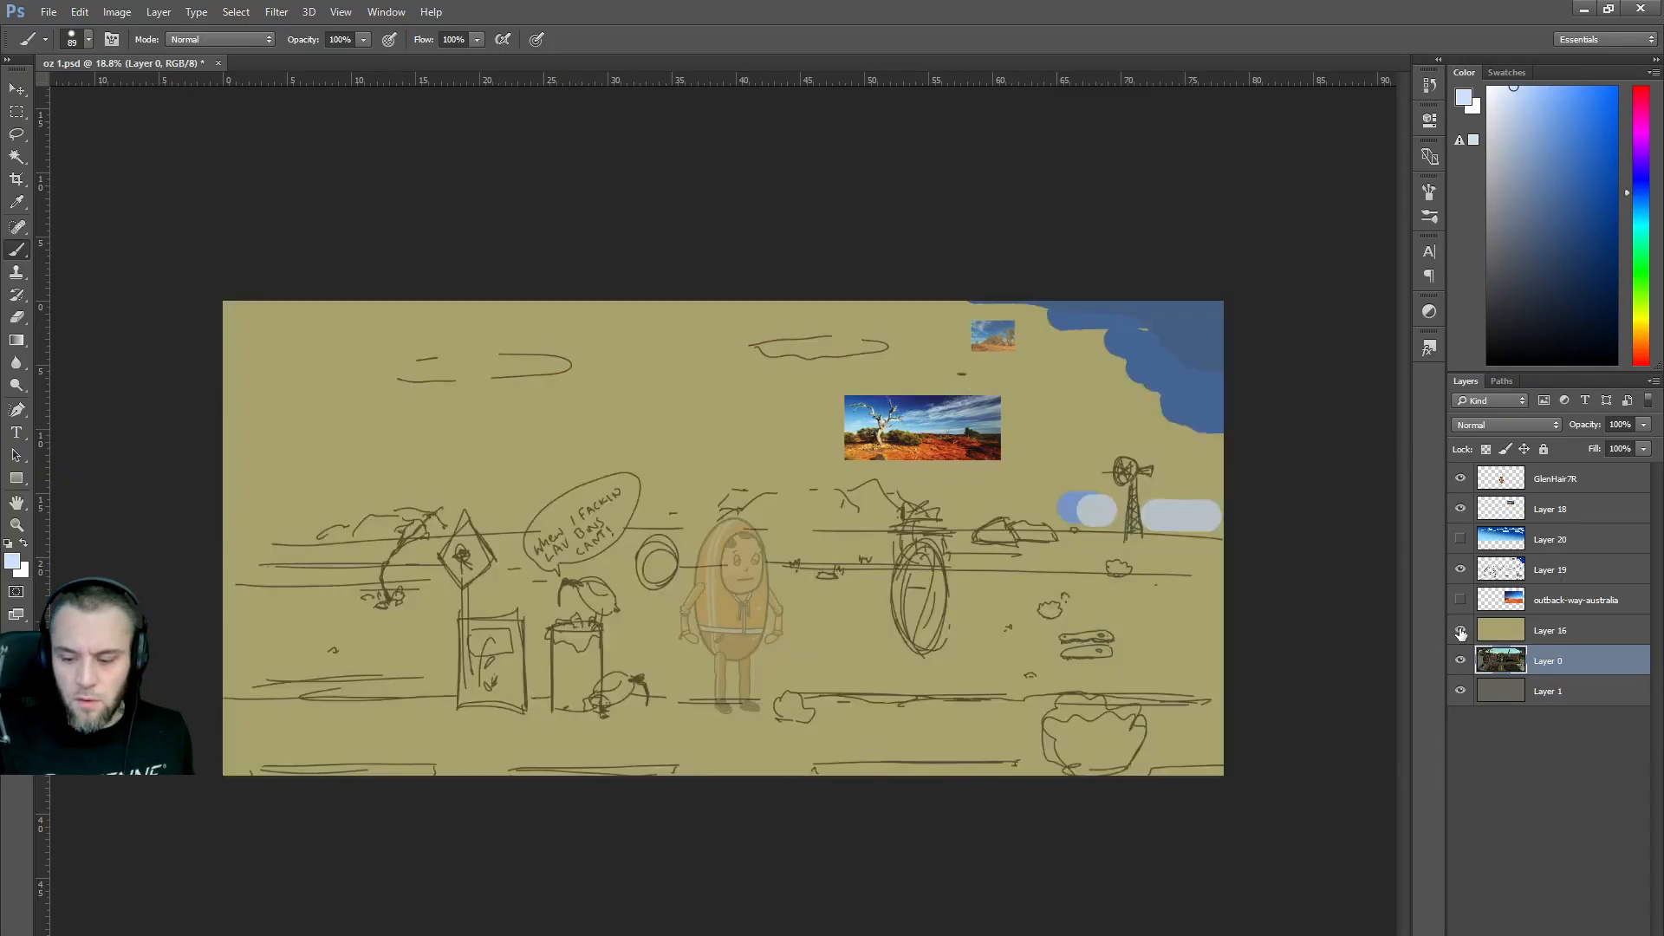
click(1557, 482)
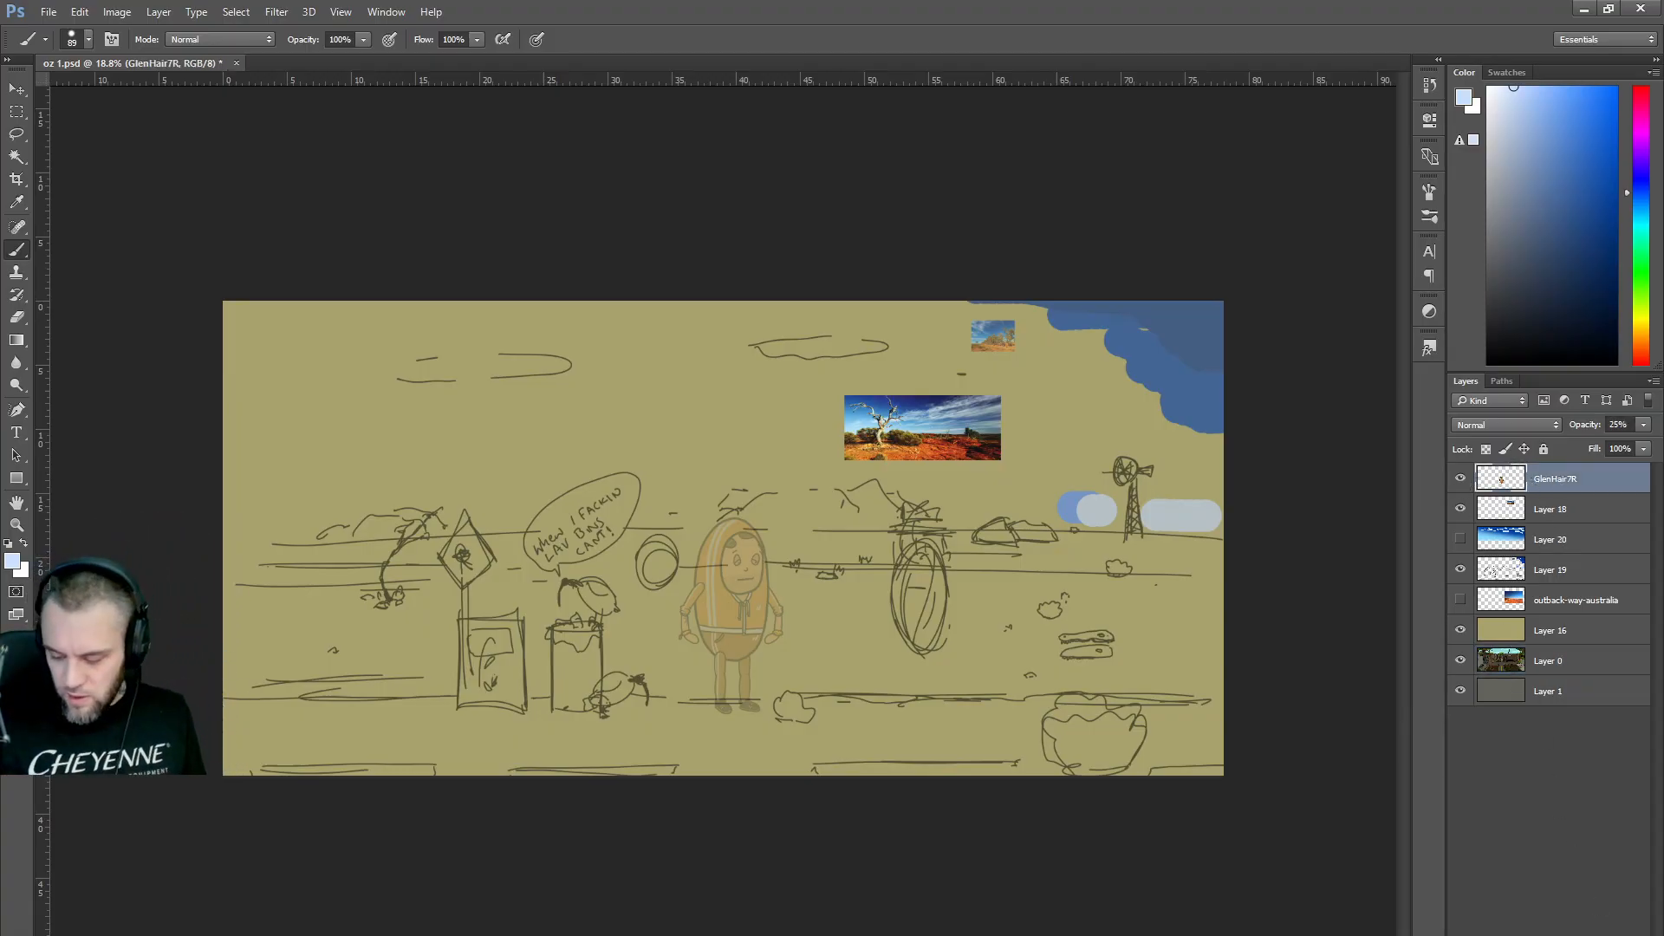
key(ctrl+shift+alt+n)
Reset the painting colour to black, rename Layer 21 'Outline', and give it a green label.
key(d)
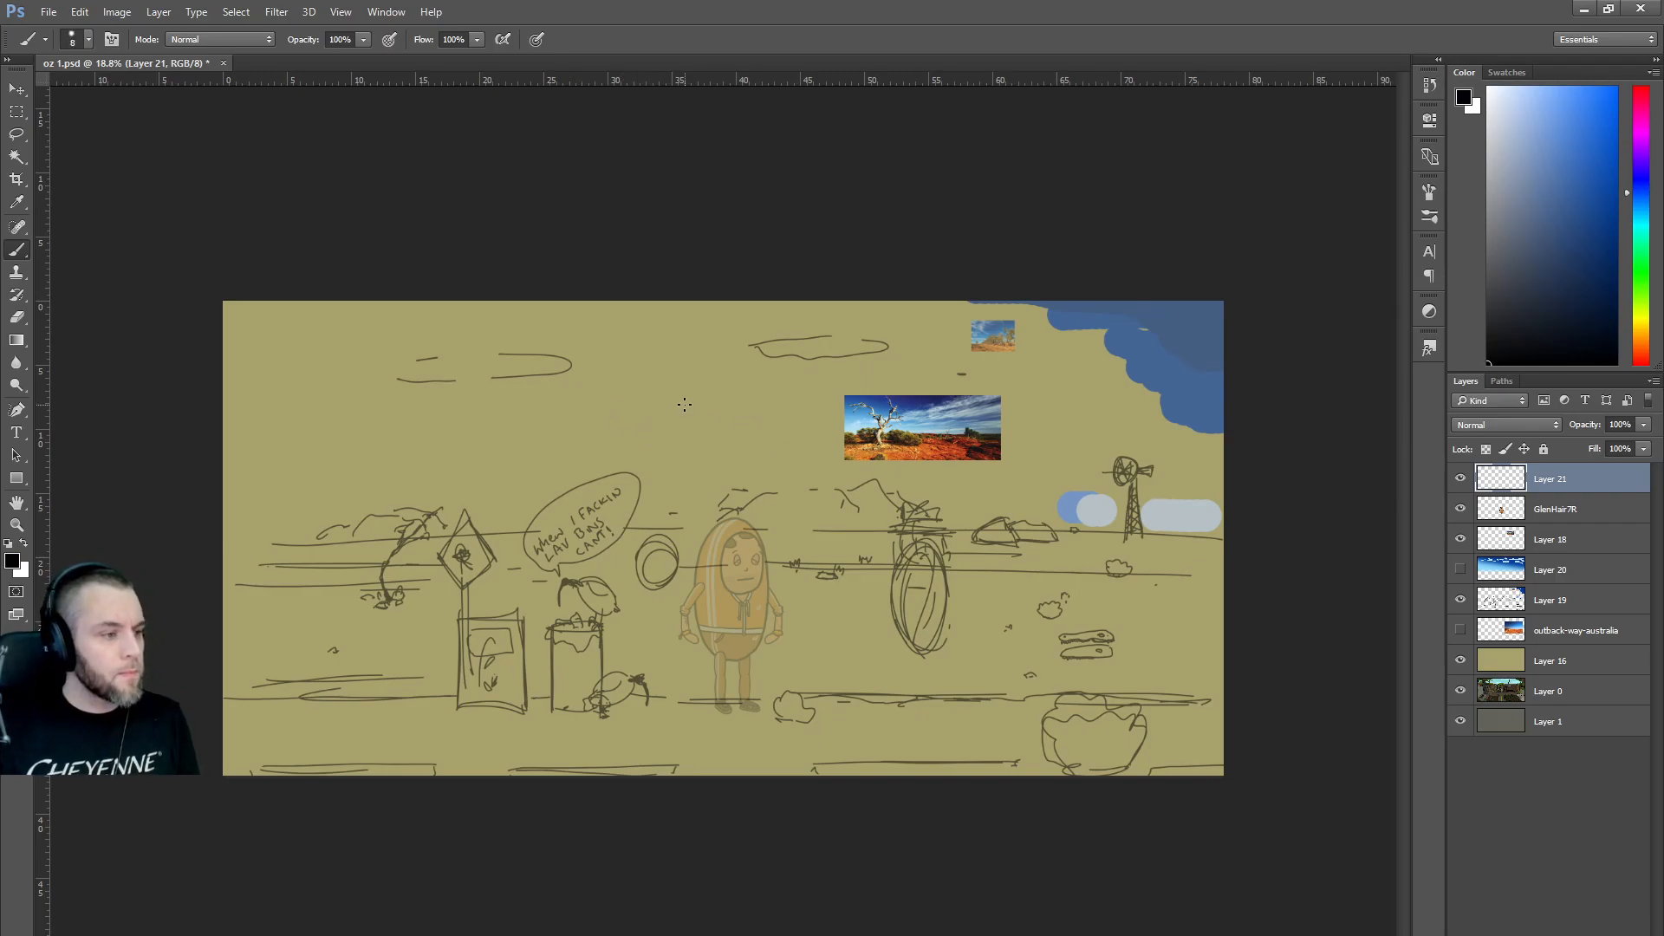
scroll(872, 526, up, 1)
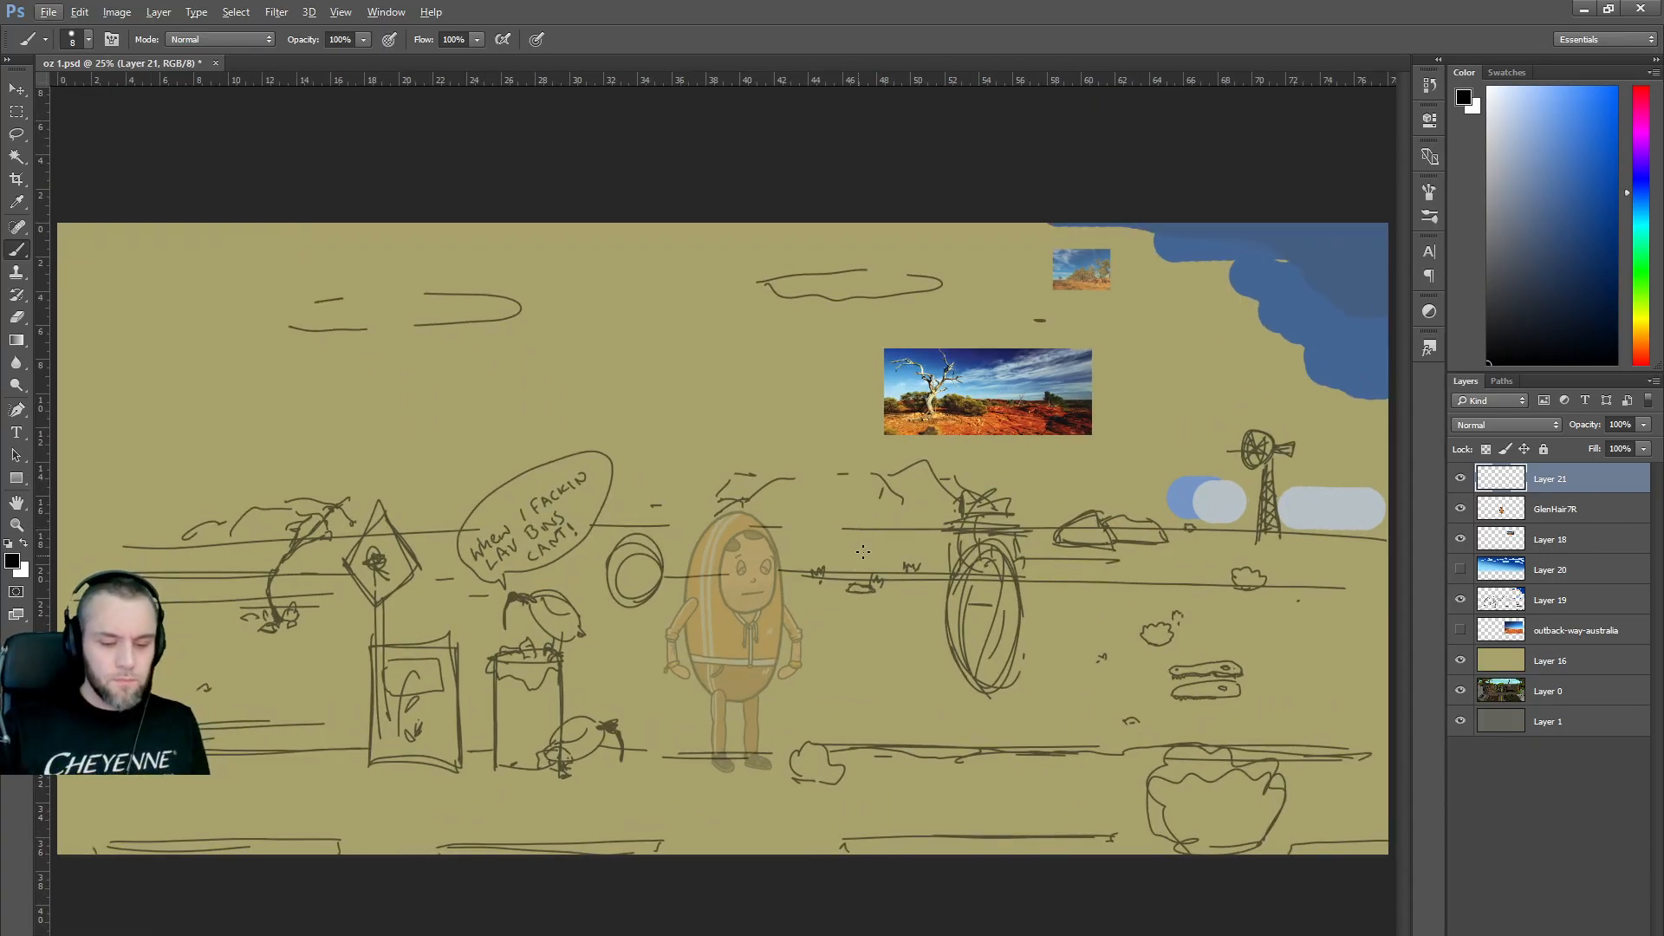
double_click(1557, 480)
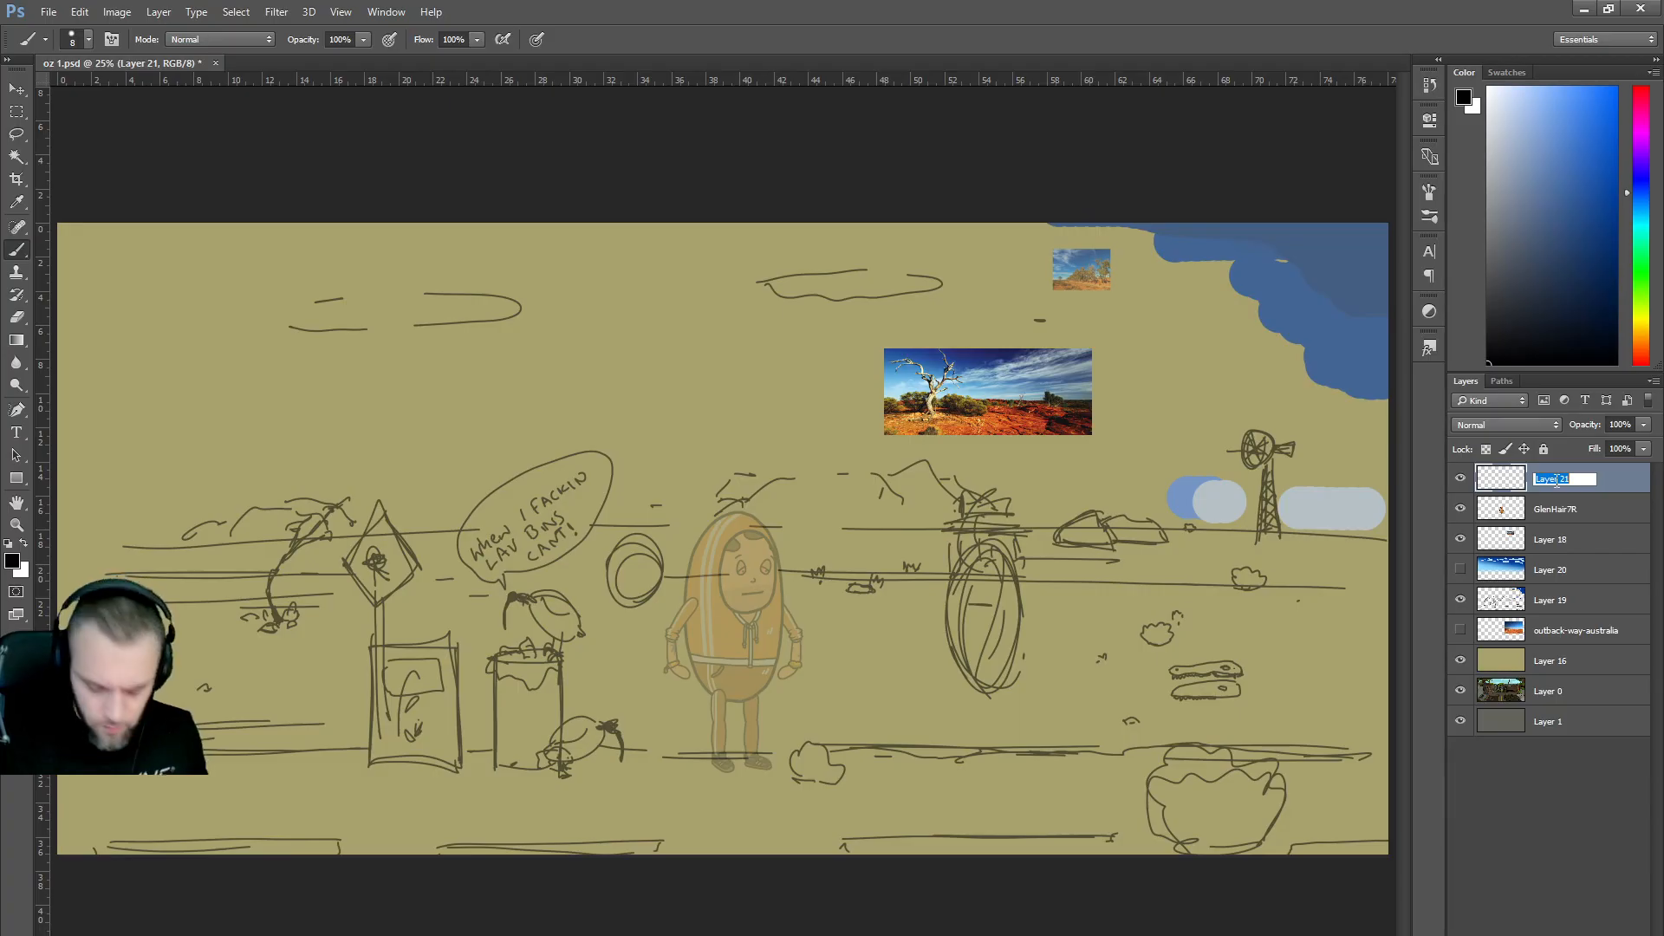
text(Outl)
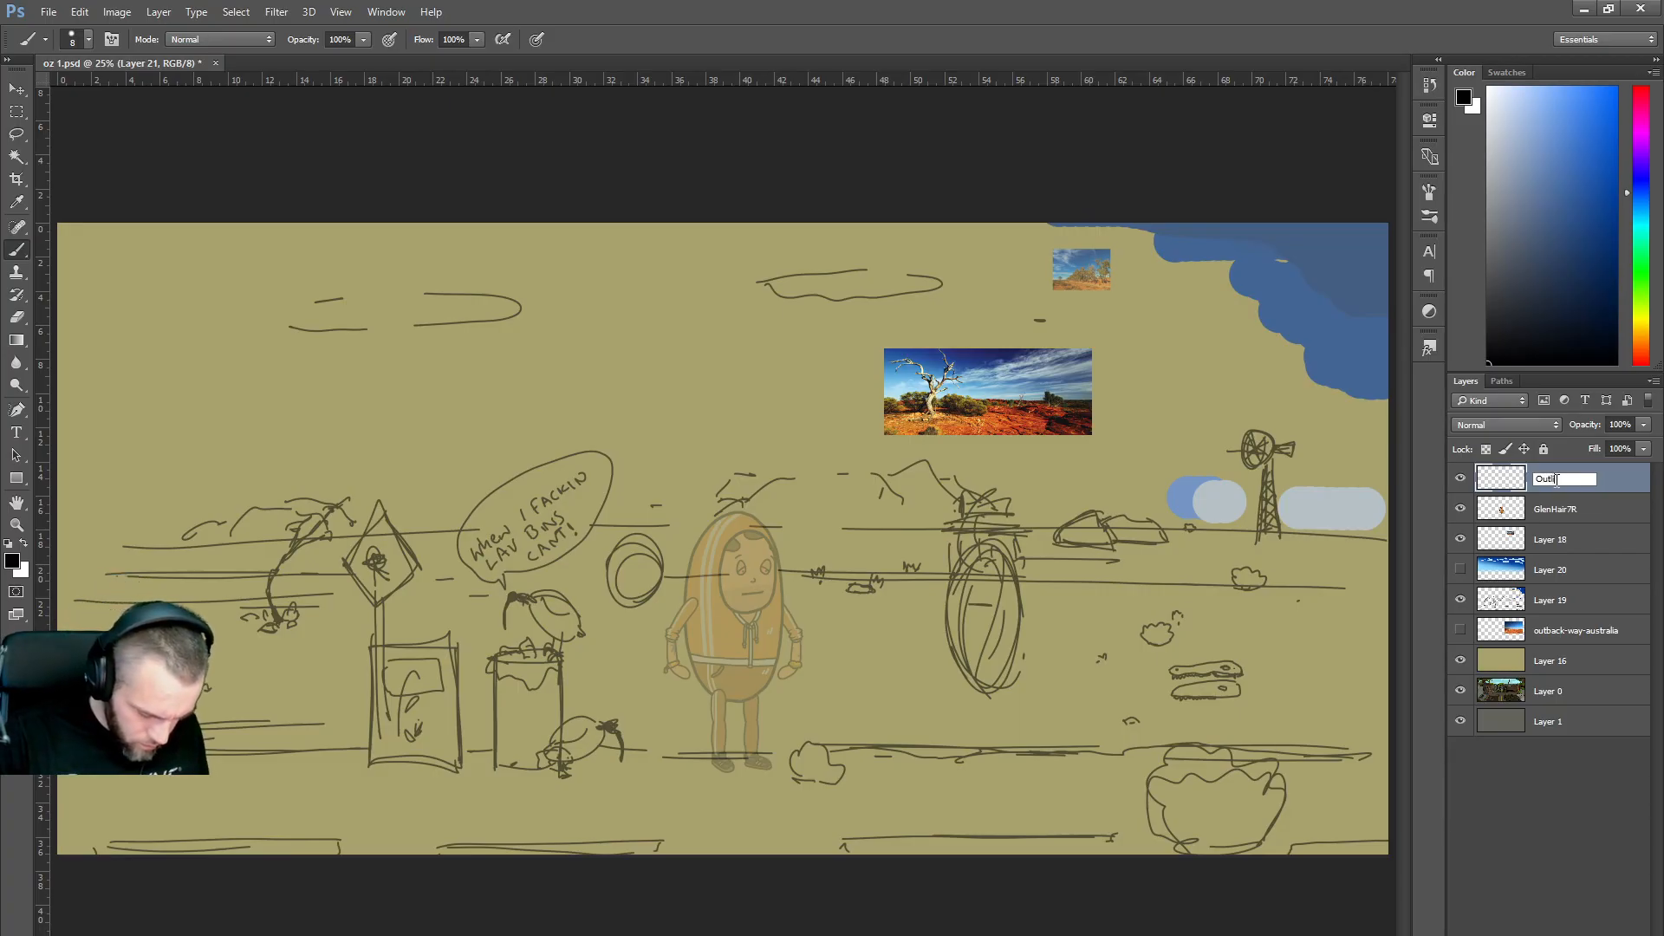
text(ne)
key(Return)
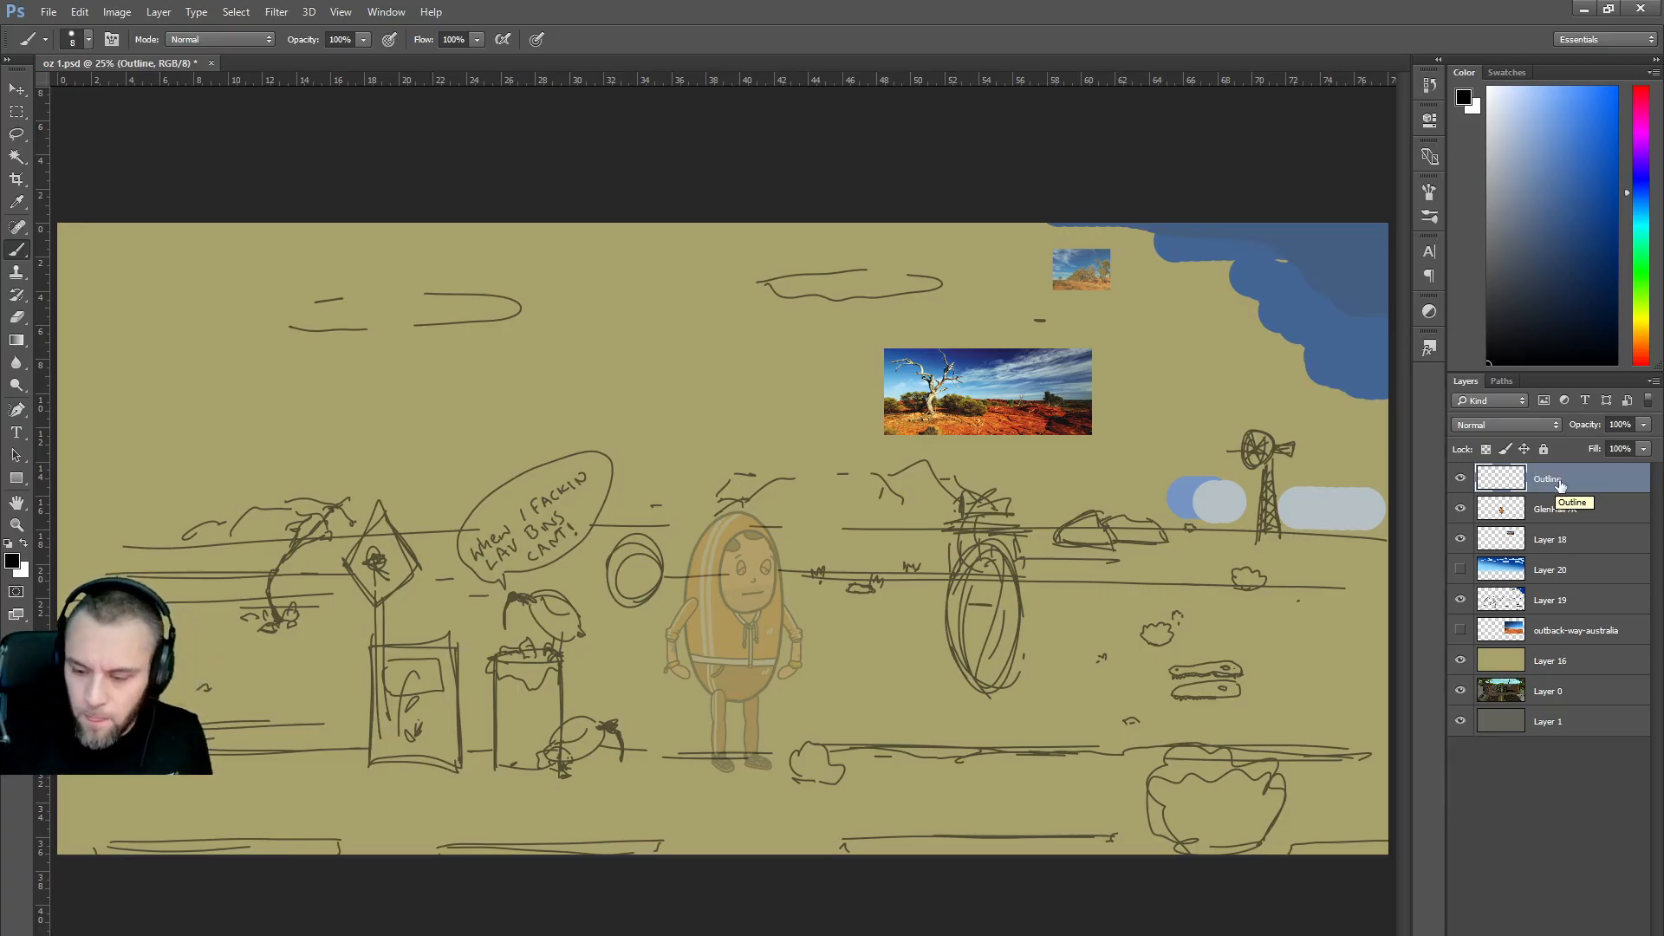
right_click(1560, 486)
click(1387, 867)
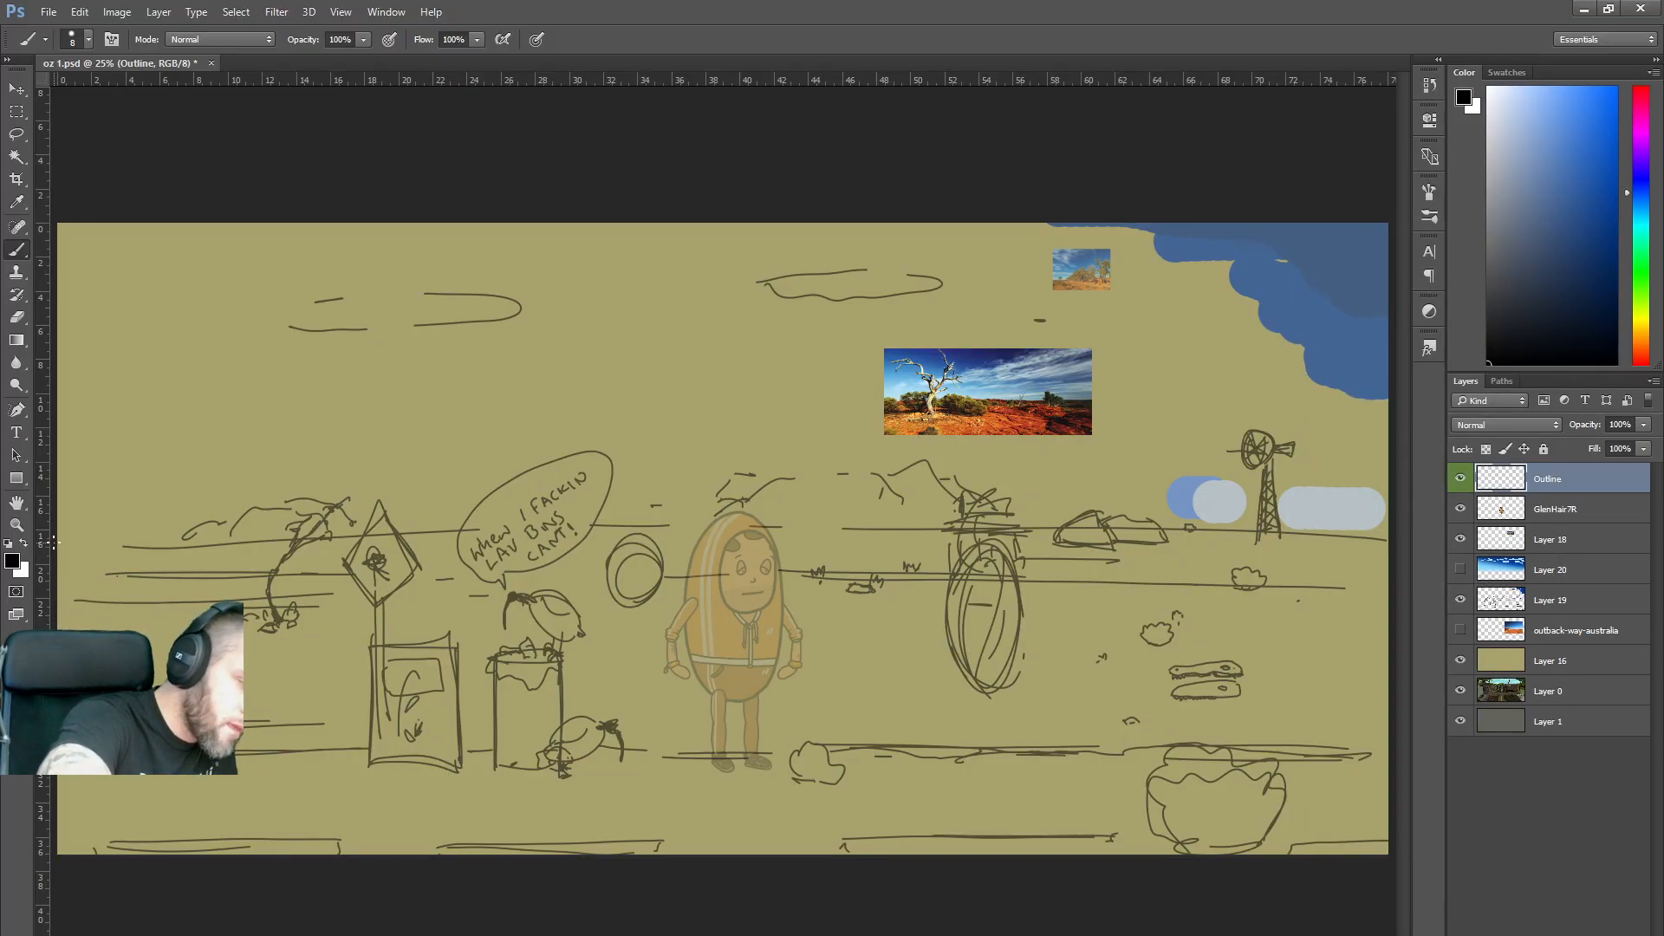
Draw a straight horizon line across the scene on the Outline layer.
mouse_move(197, 546)
mouse_down()
mouse_move(845, 530)
mouse_move(1342, 536)
mouse_move(1419, 555)
mouse_up()
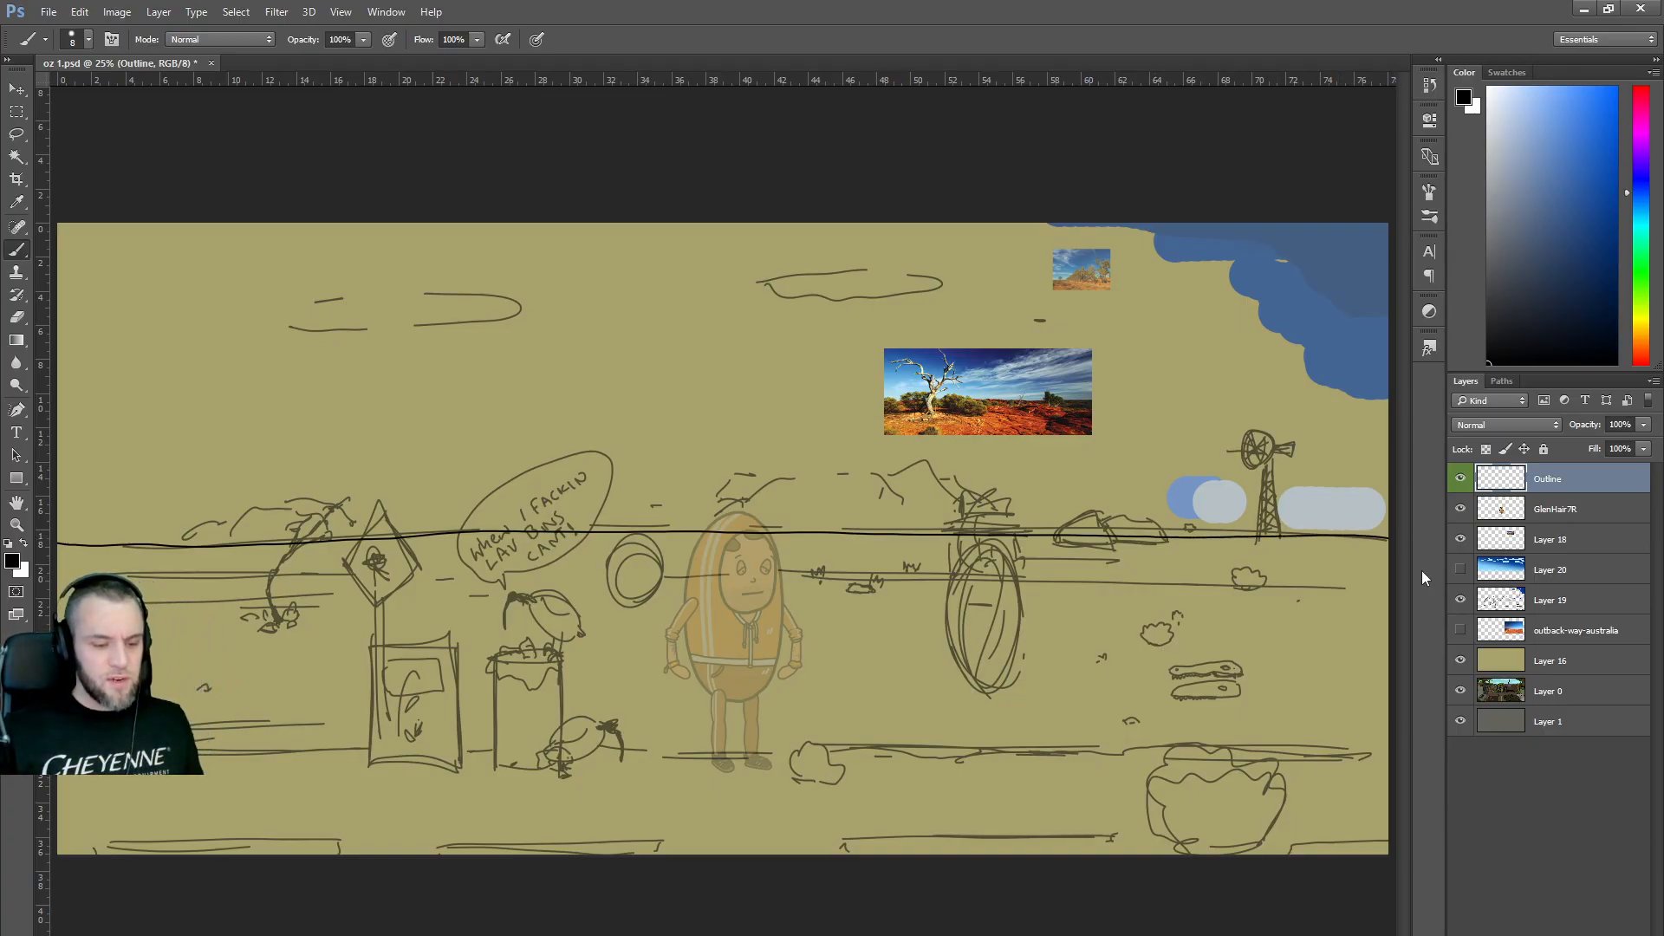
key(ctrl+z)
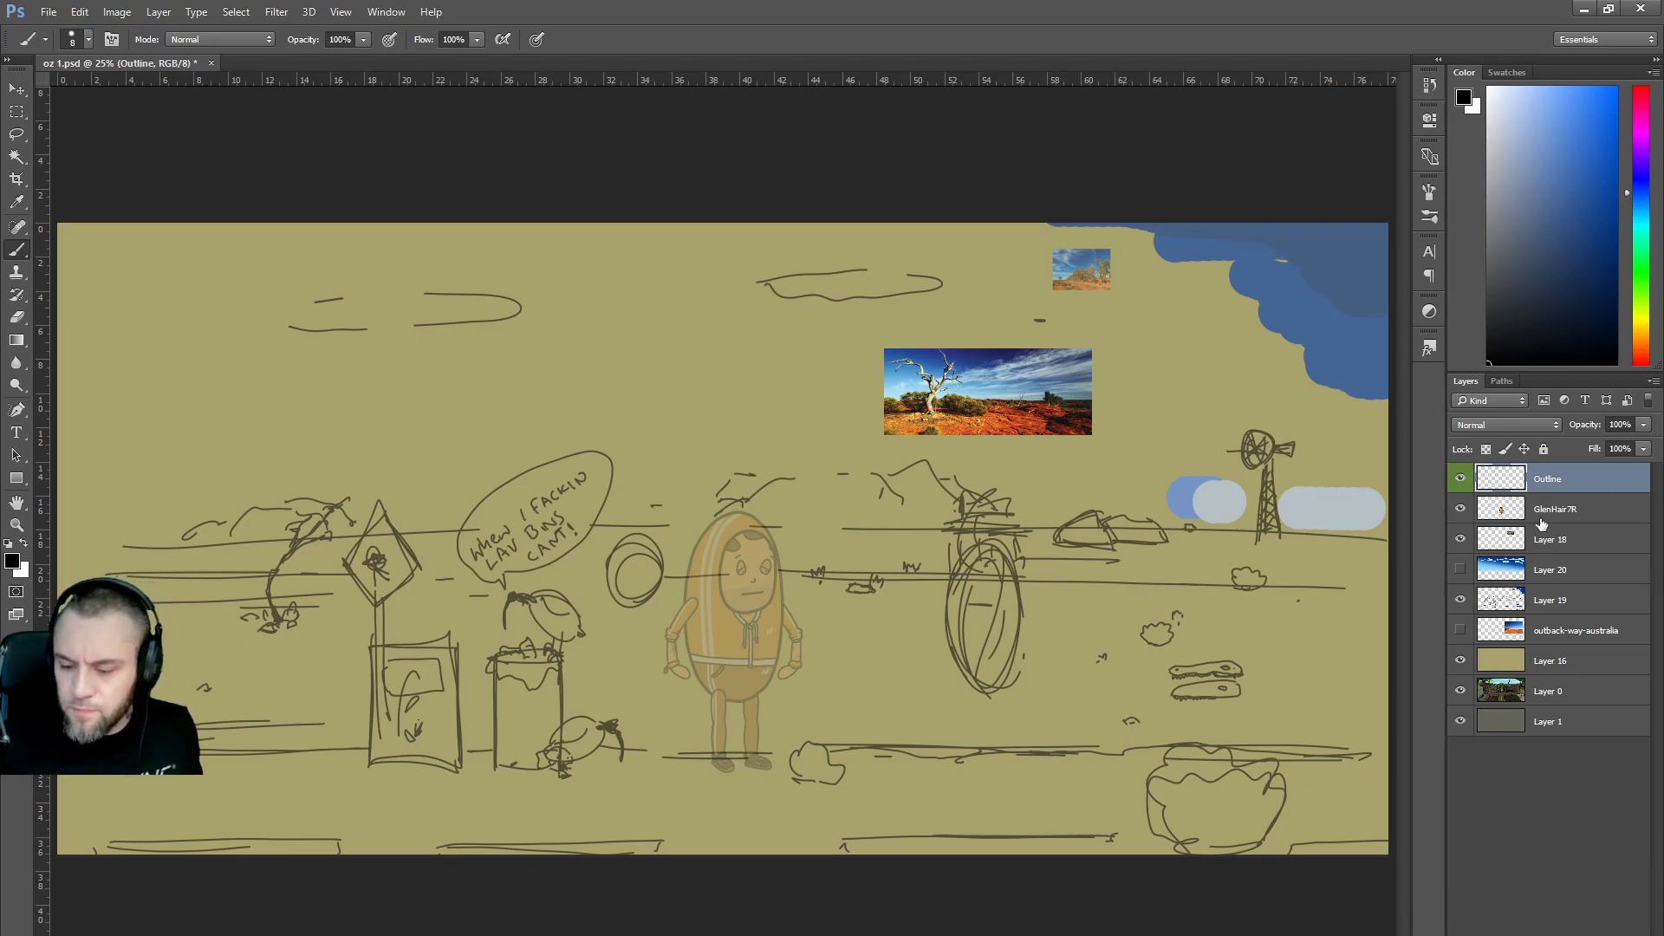
click(1548, 603)
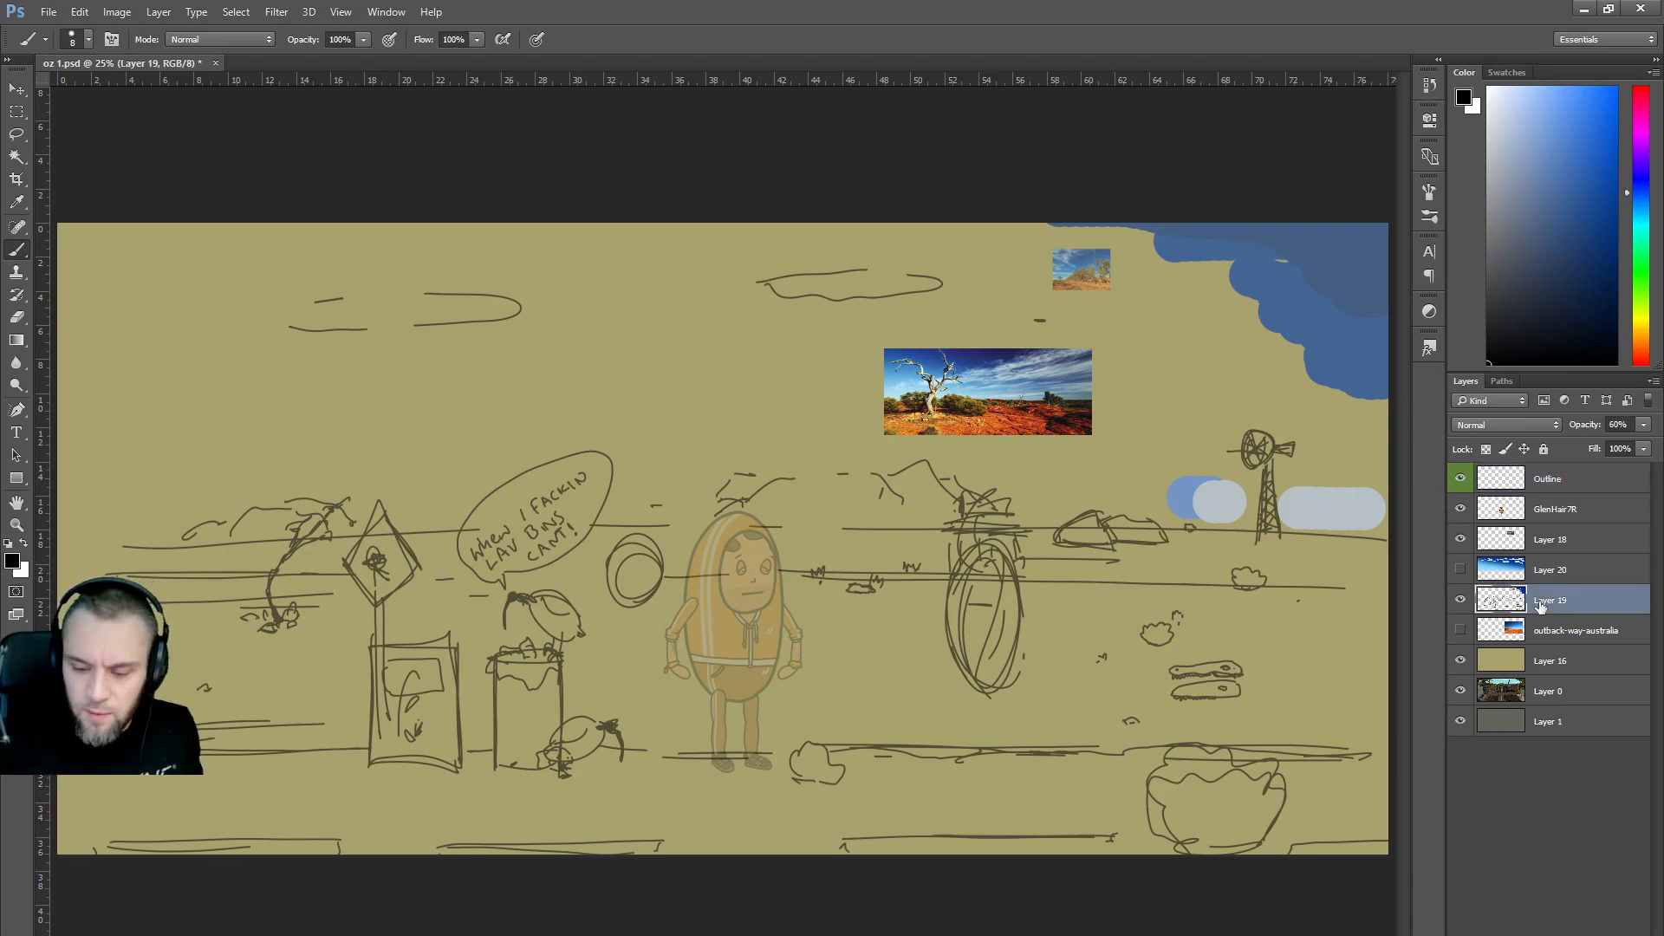
mouse_move(1389, 538)
mouse_down()
mouse_move(876, 526)
mouse_move(70, 544)
mouse_move(34, 561)
mouse_up()
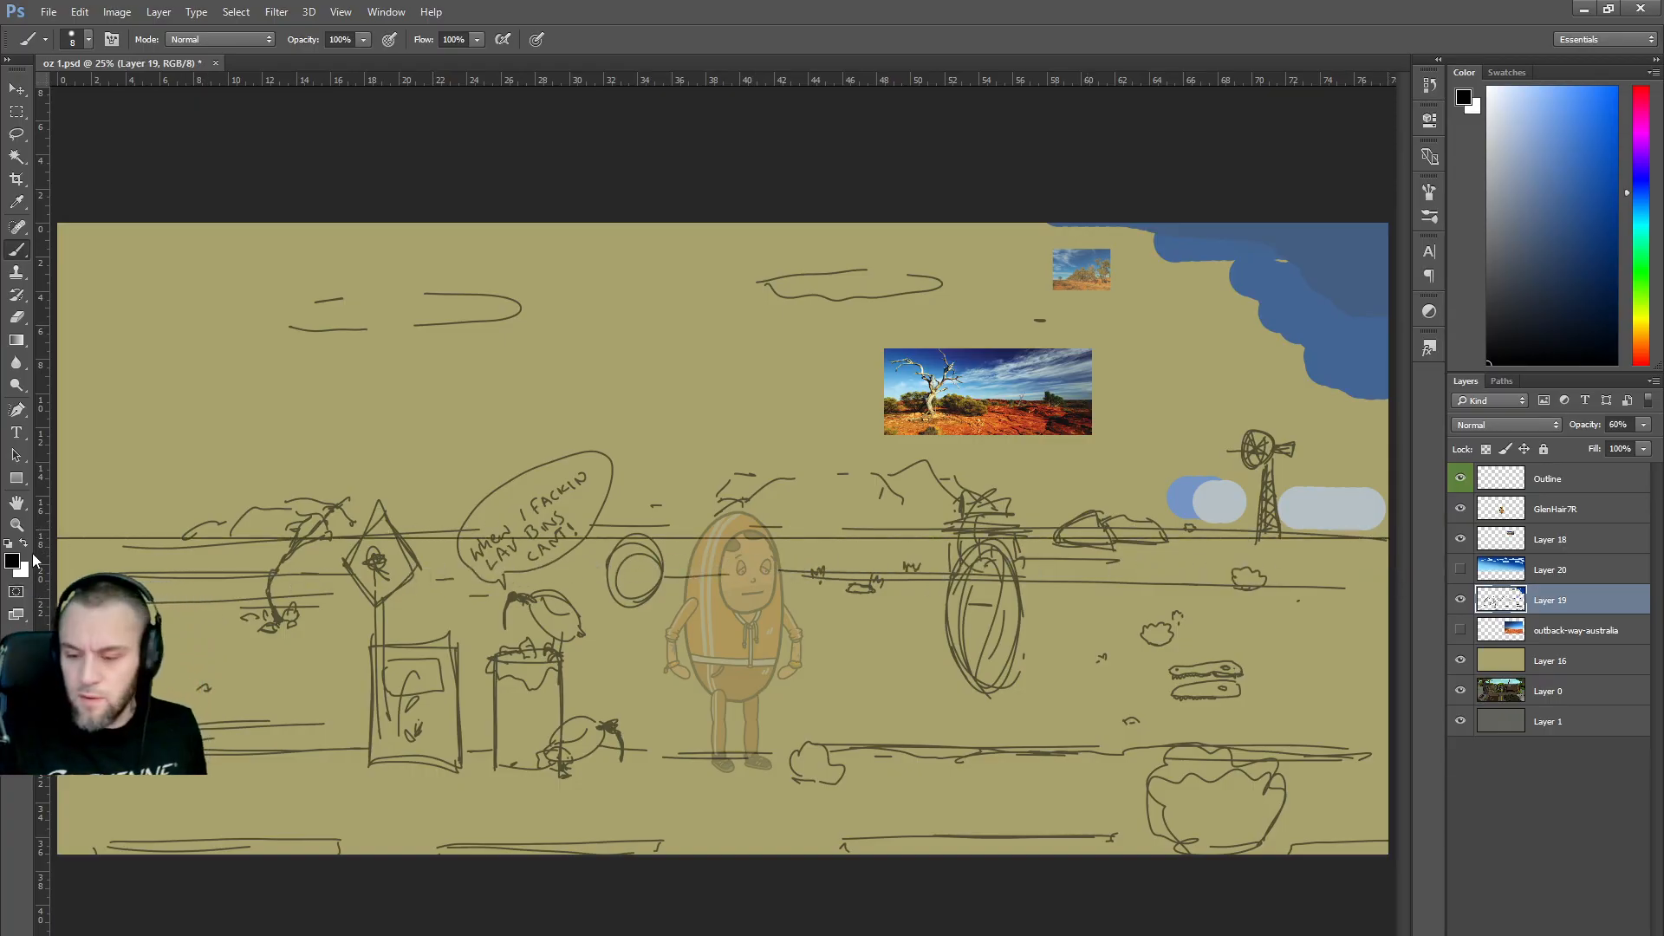
click(1566, 479)
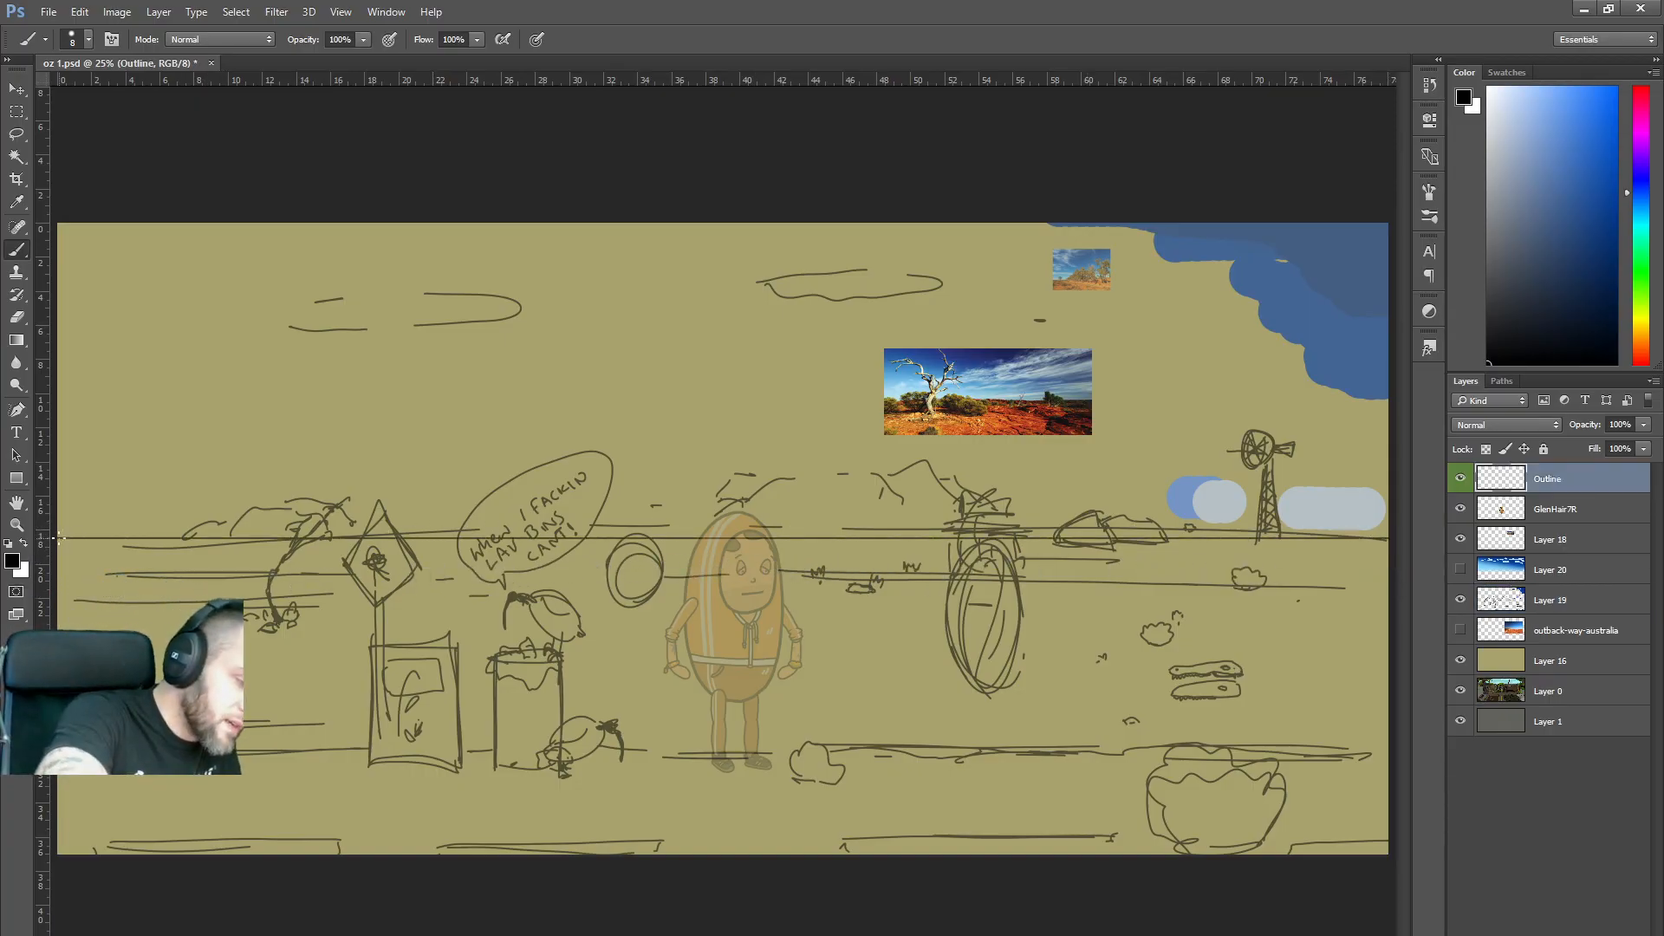
drag(210, 537, 1391, 540)
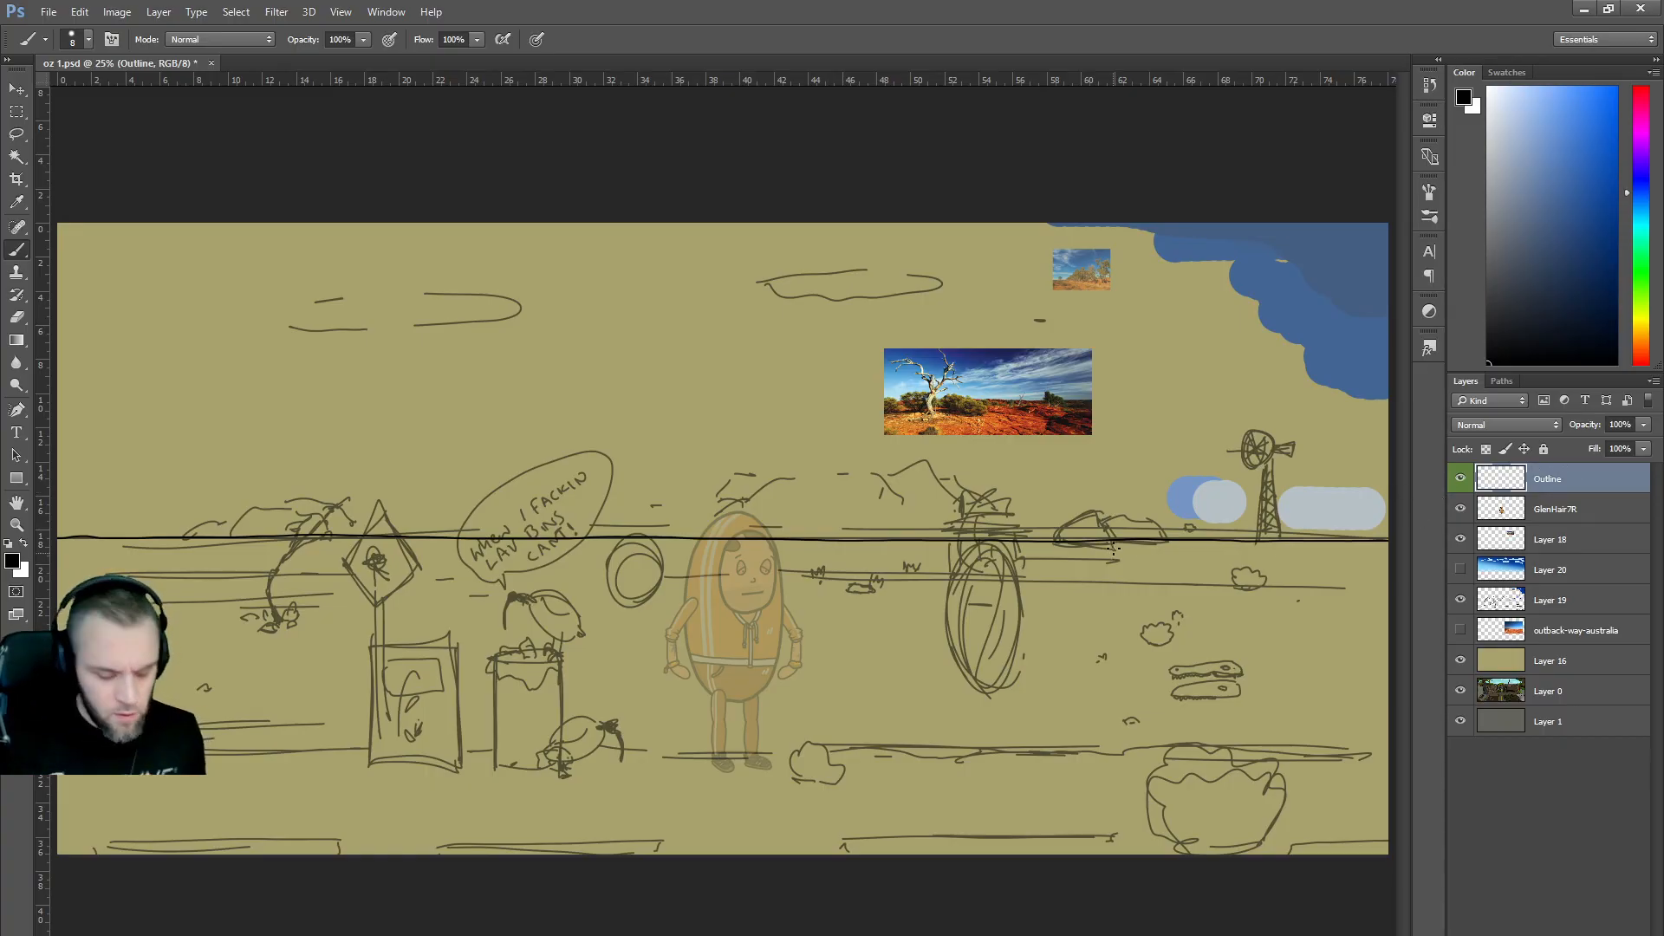
Trace the rock's outline above the horizon, including its right hump.
scroll(845, 529, up, 3)
key(alt)
scroll(723, 503, right, 5)
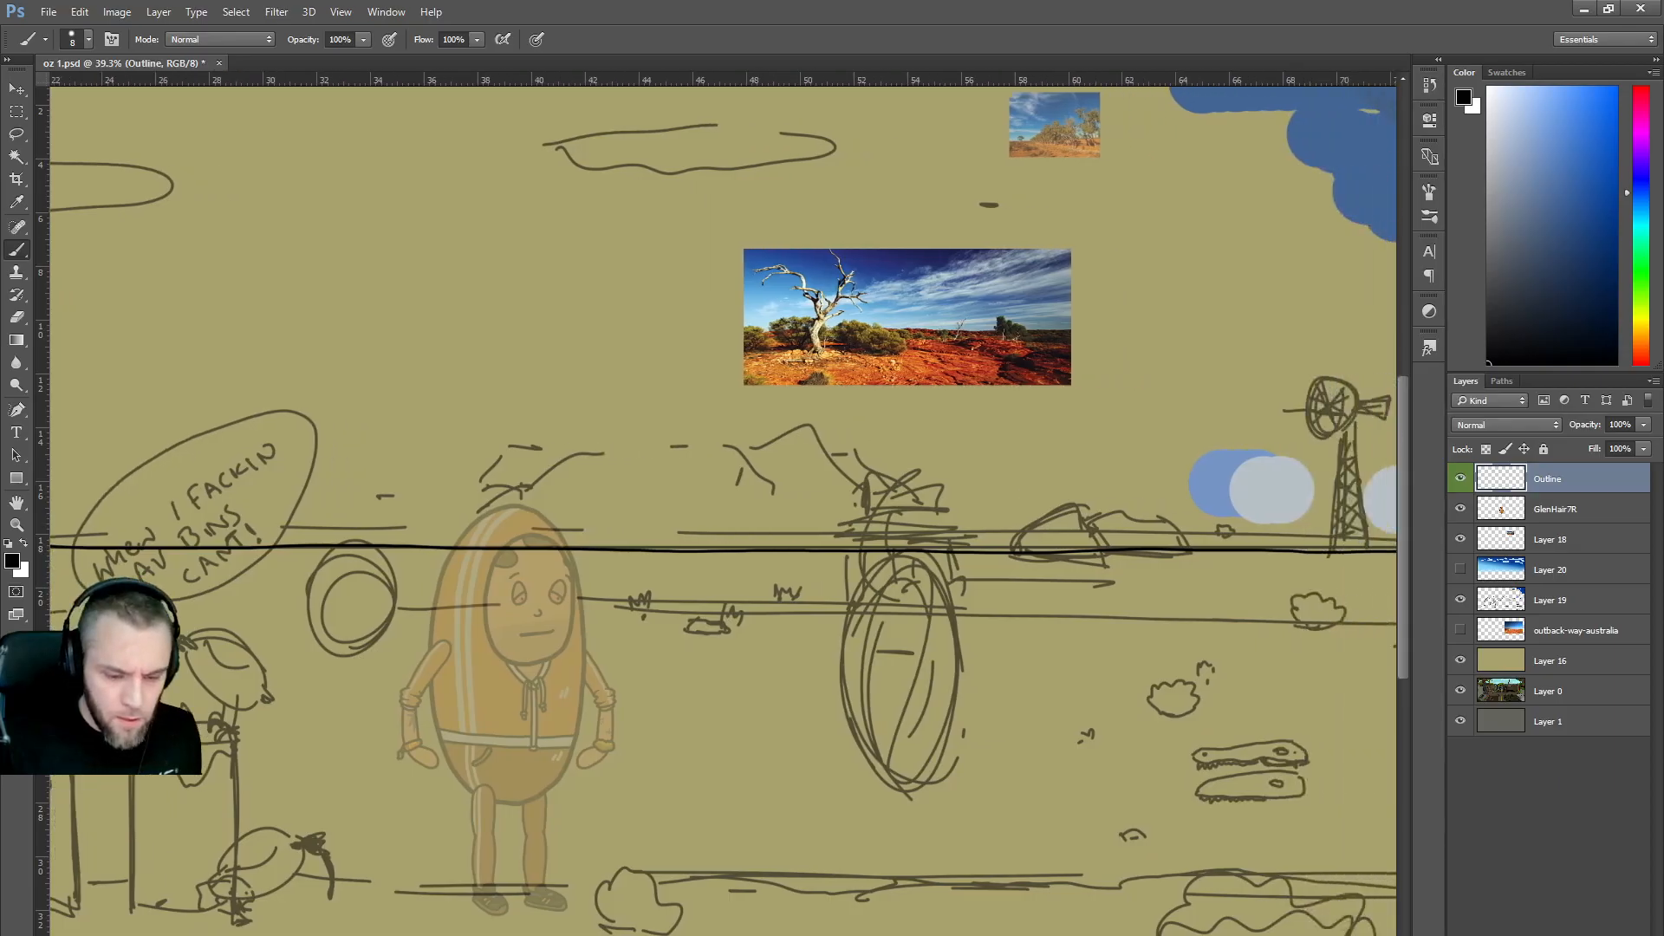
scroll(723, 503, left, 8)
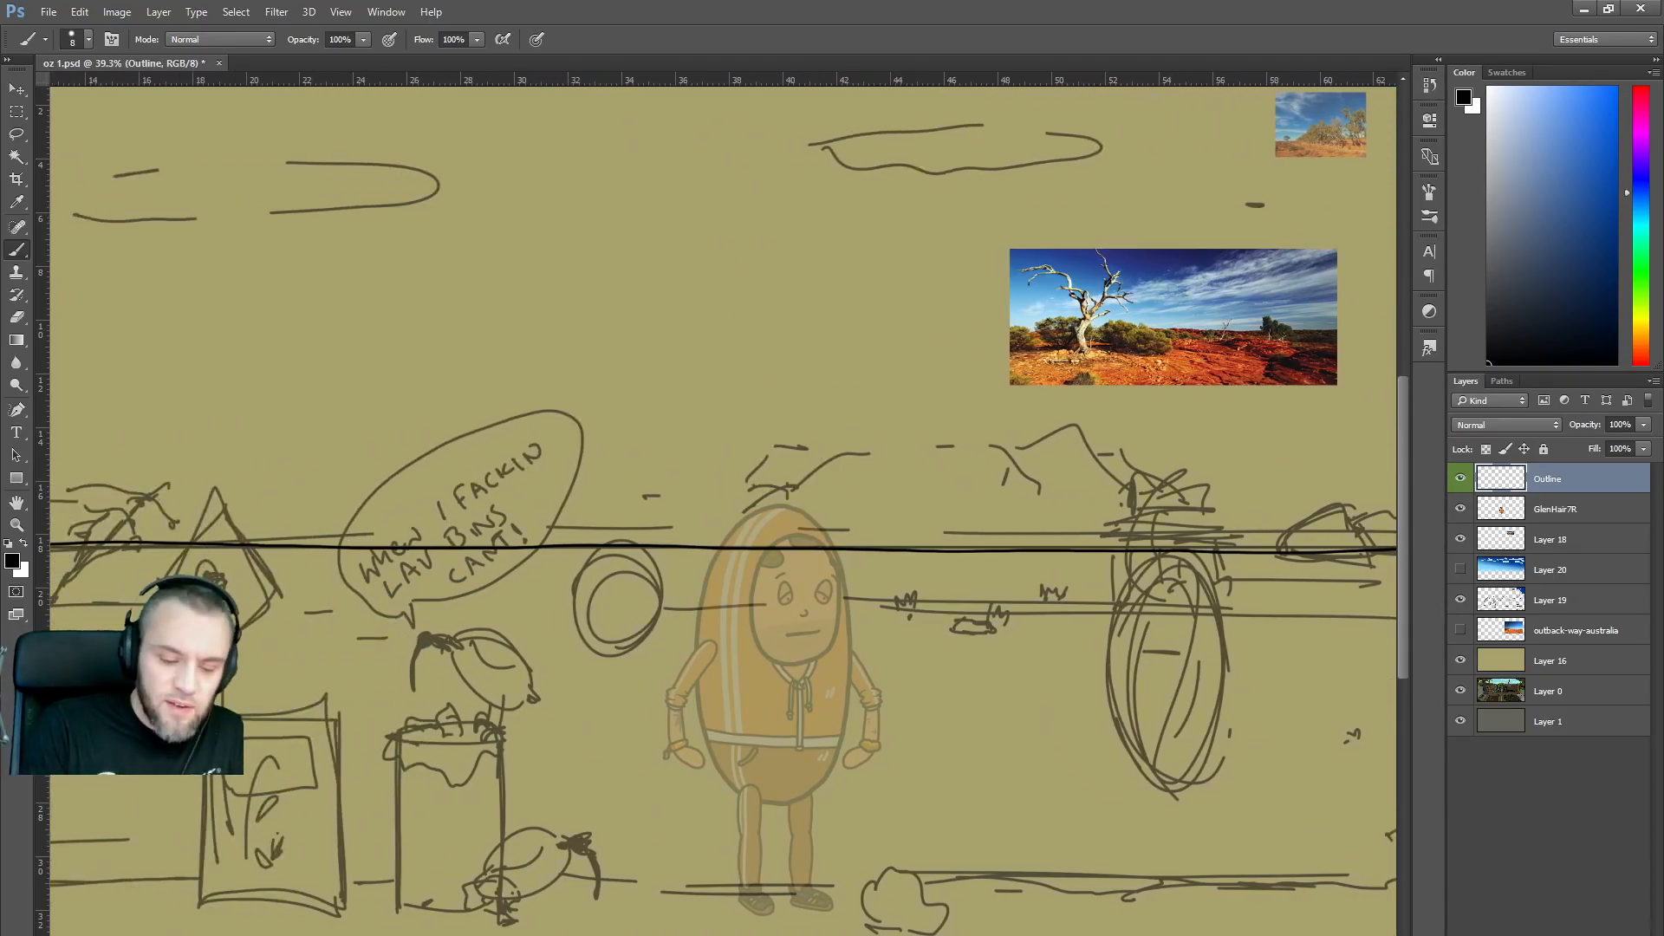
mouse_move(720, 547)
mouse_down()
mouse_move(774, 495)
mouse_move(871, 452)
mouse_move(956, 444)
mouse_move(992, 444)
mouse_move(1077, 517)
mouse_move(1126, 532)
mouse_up()
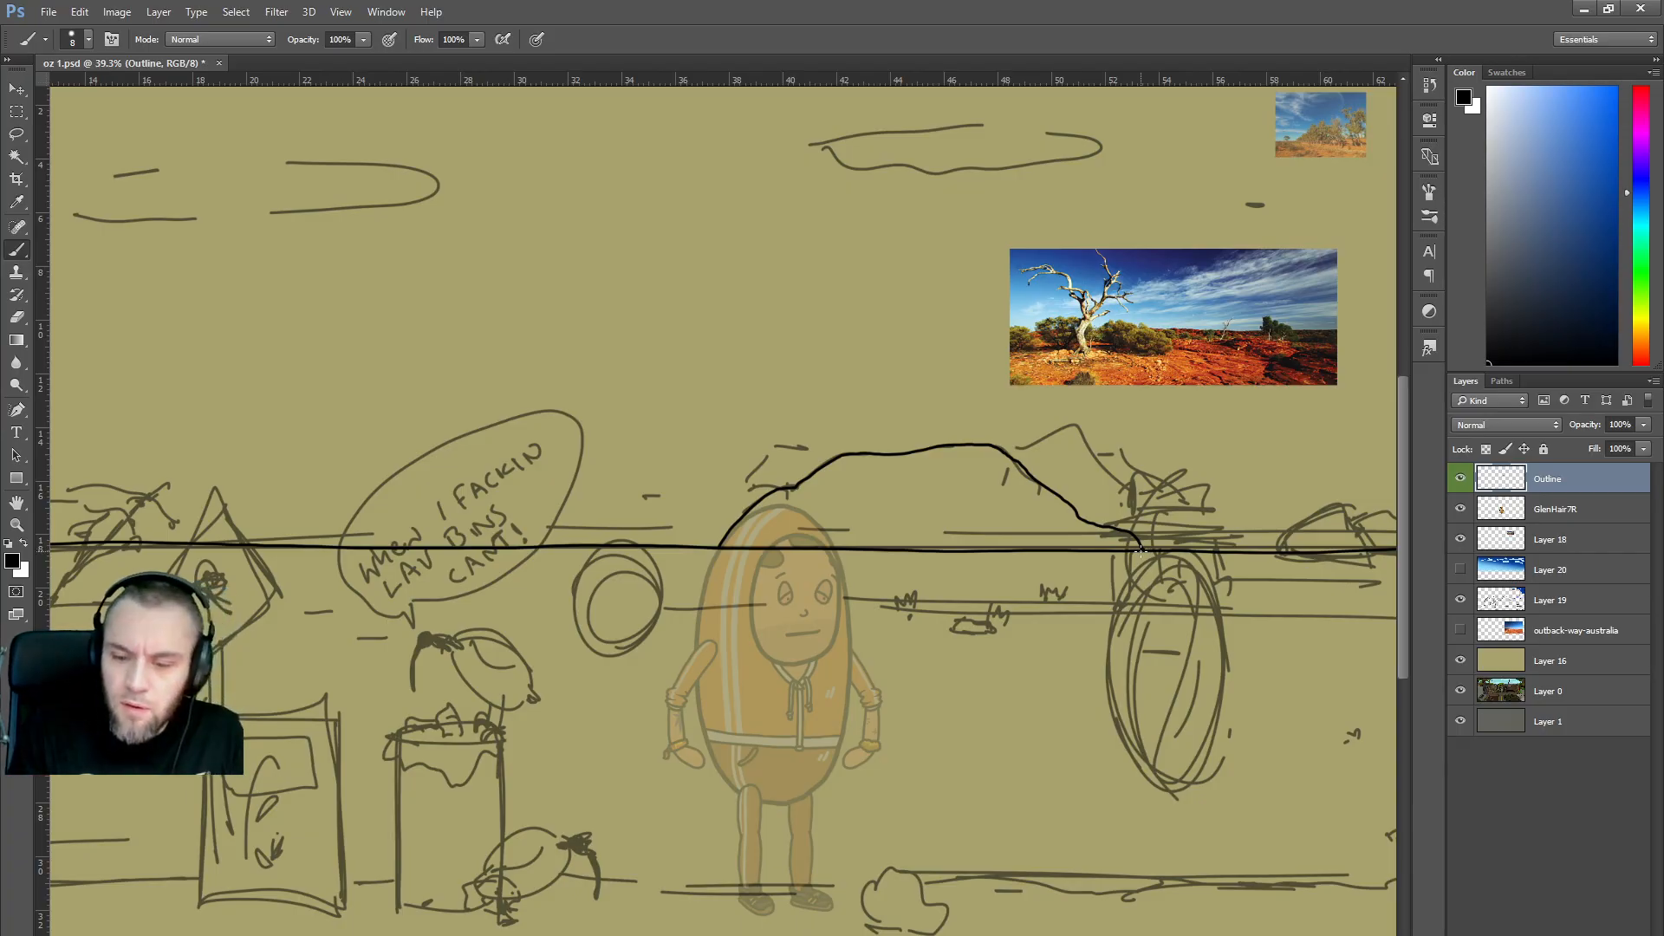
mouse_move(1010, 453)
mouse_down()
mouse_move(1064, 436)
mouse_move(1112, 447)
mouse_move(1217, 541)
mouse_up()
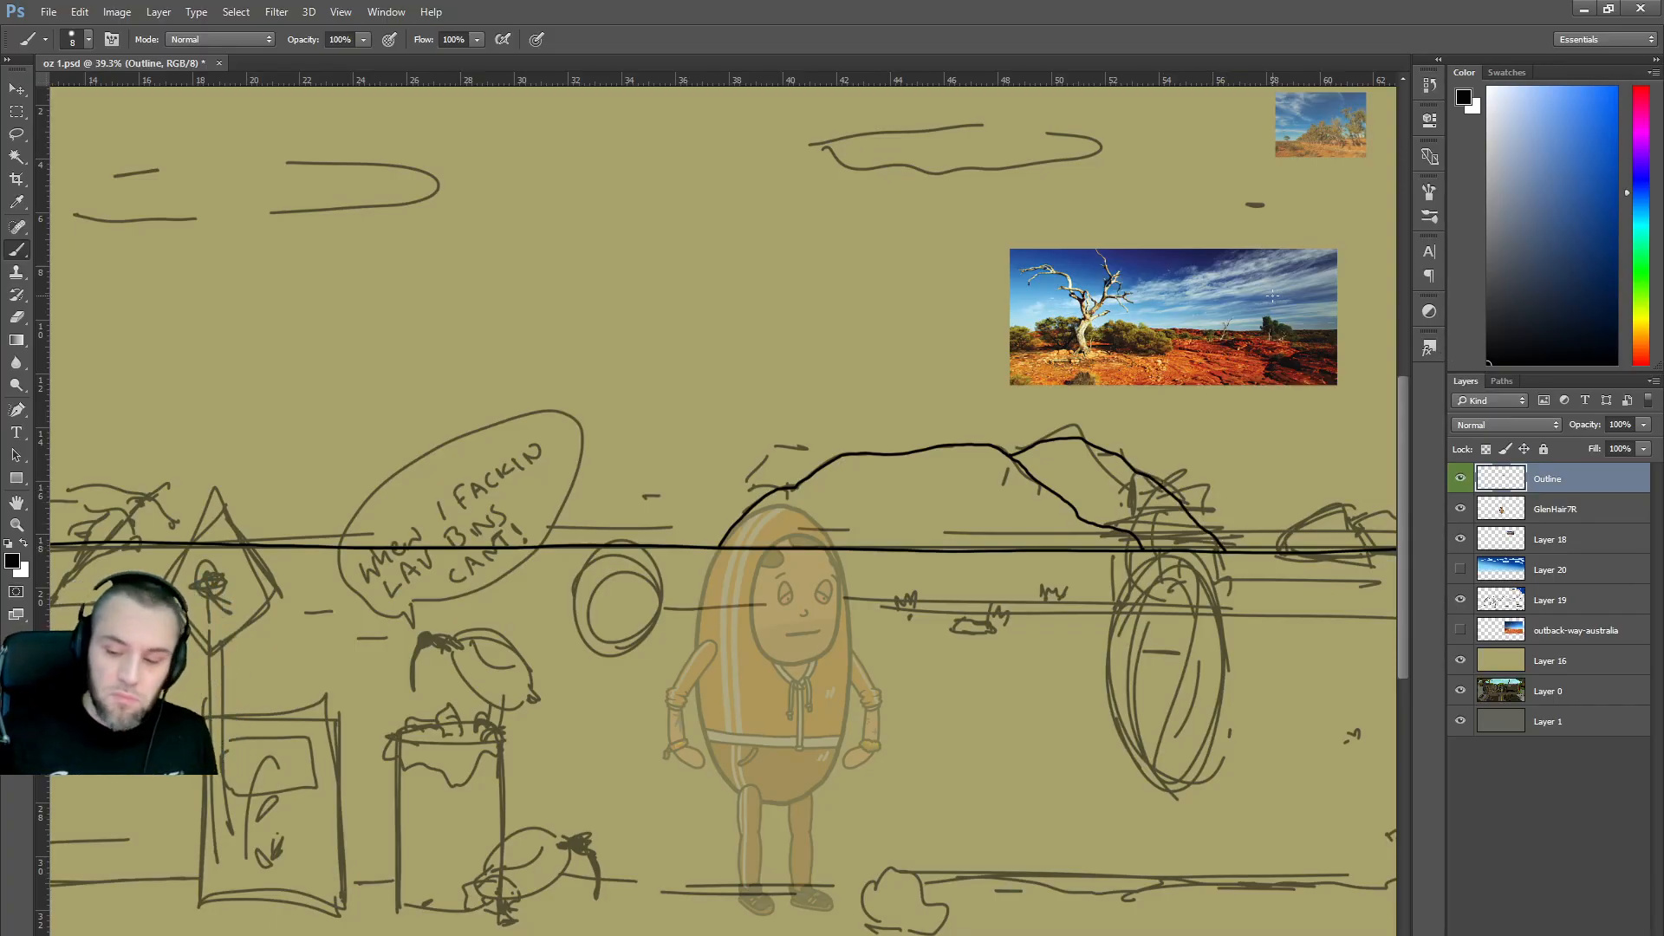
Fade Layer 19's rough sketch to 9% opacity and return to the Outline layer.
scroll(1318, 387, down, 2)
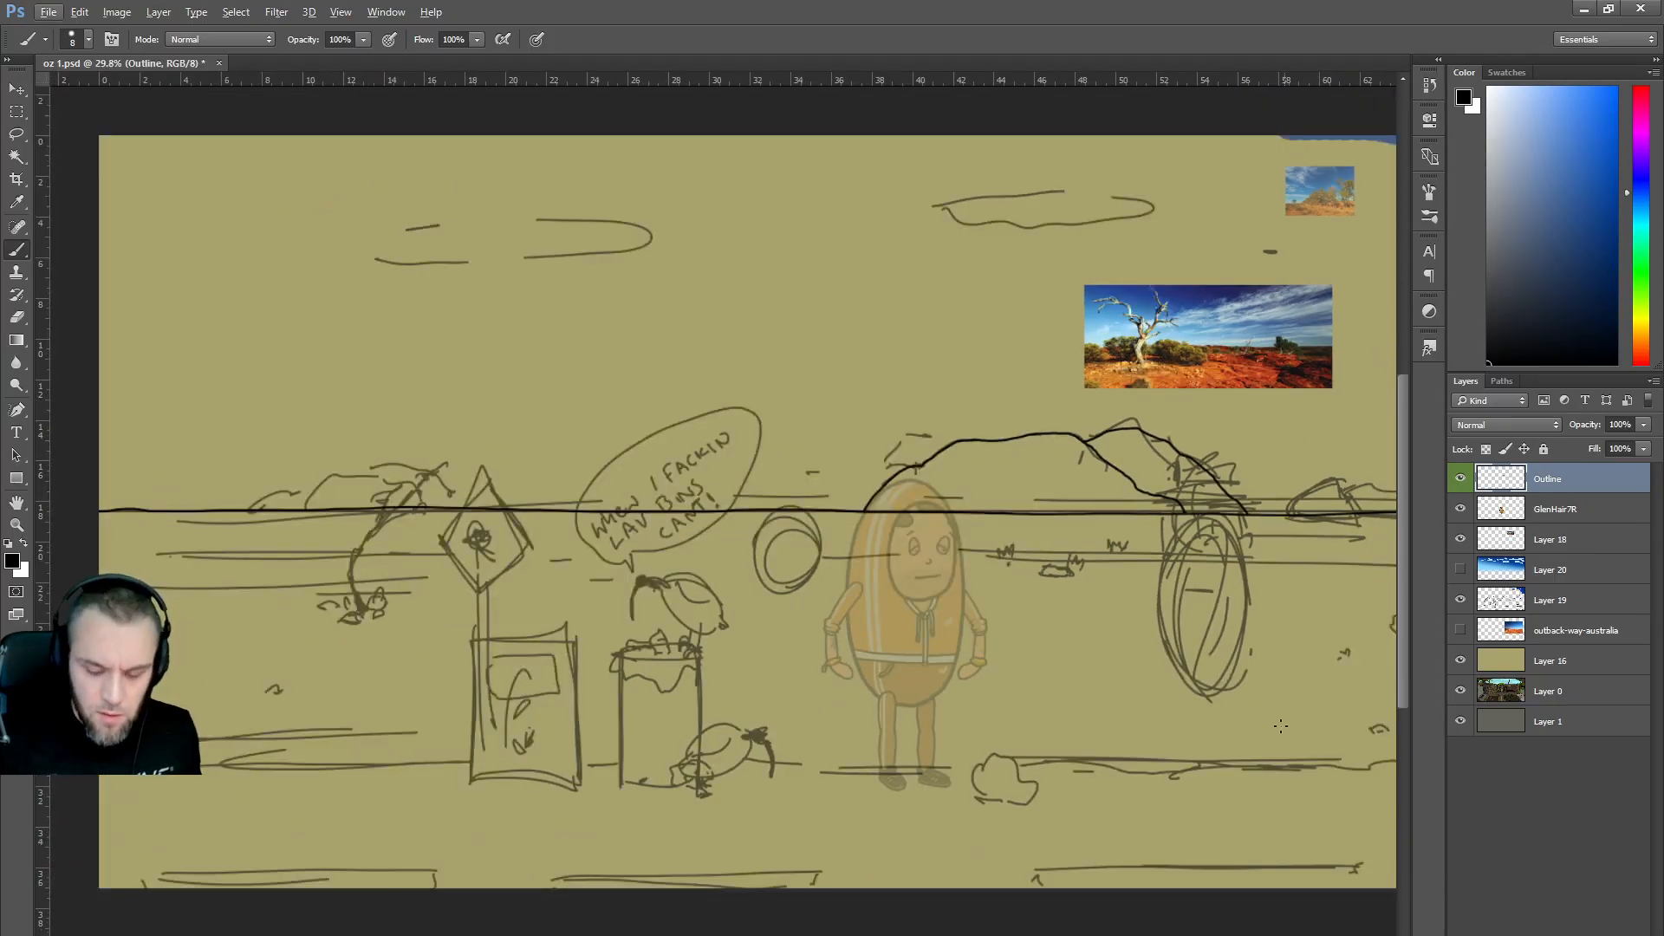
scroll(1101, 544, right, 3)
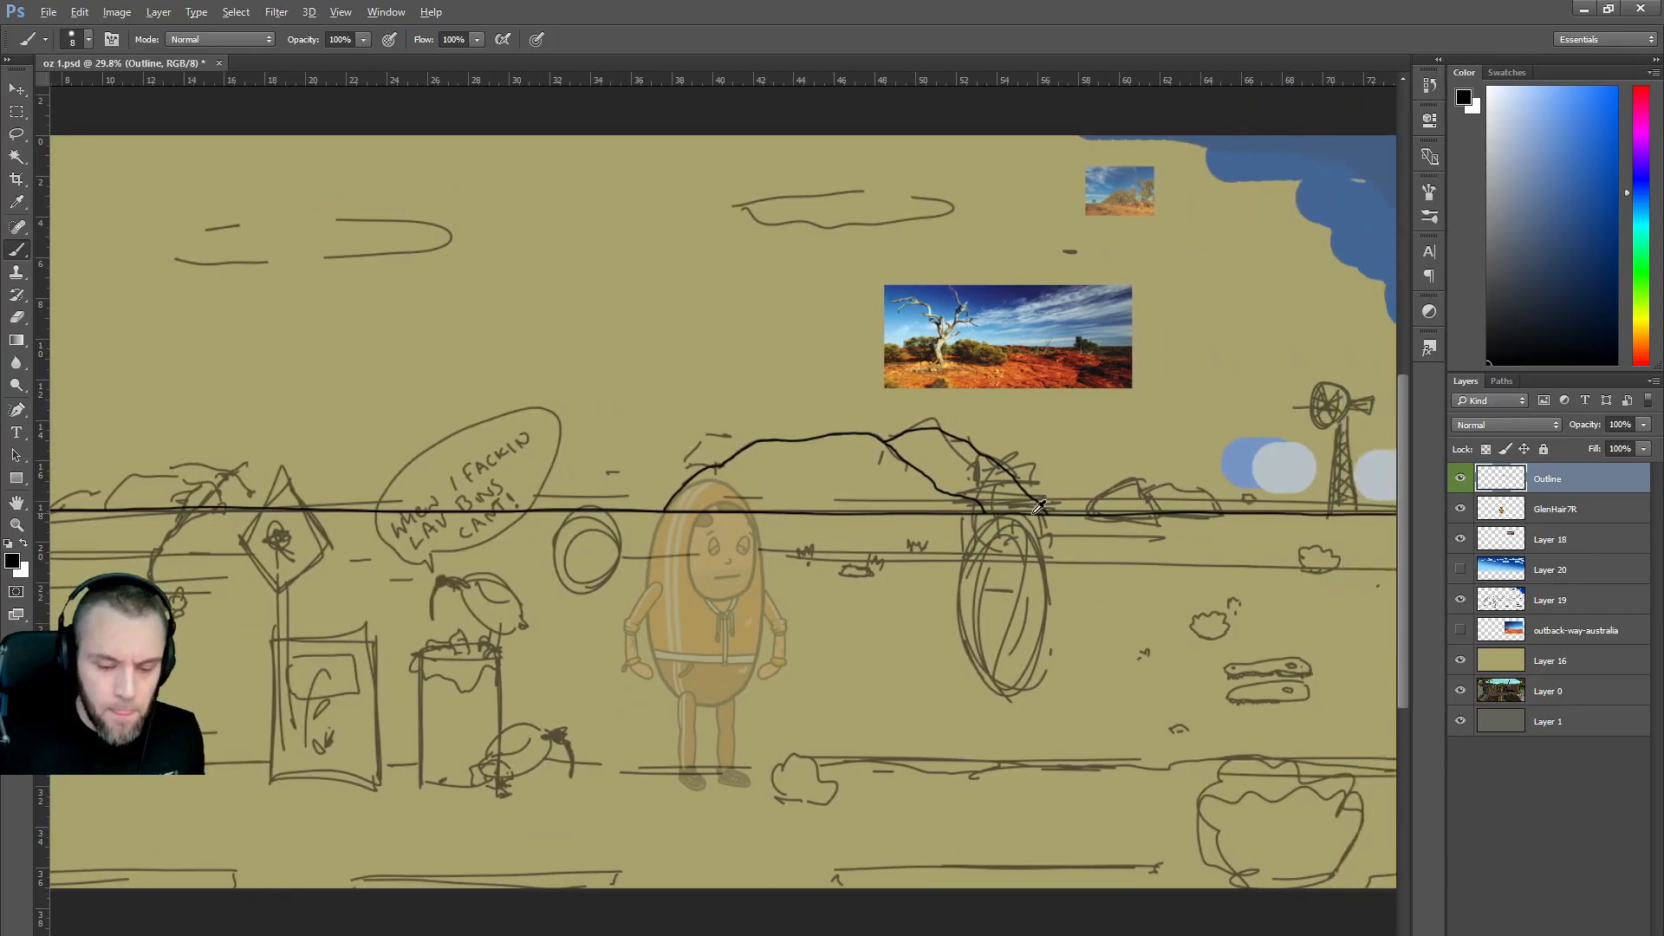
scroll(1101, 543, up, 1)
scroll(1100, 544, up, 1)
click(1552, 600)
click(1643, 425)
drag(1653, 443, 1576, 448)
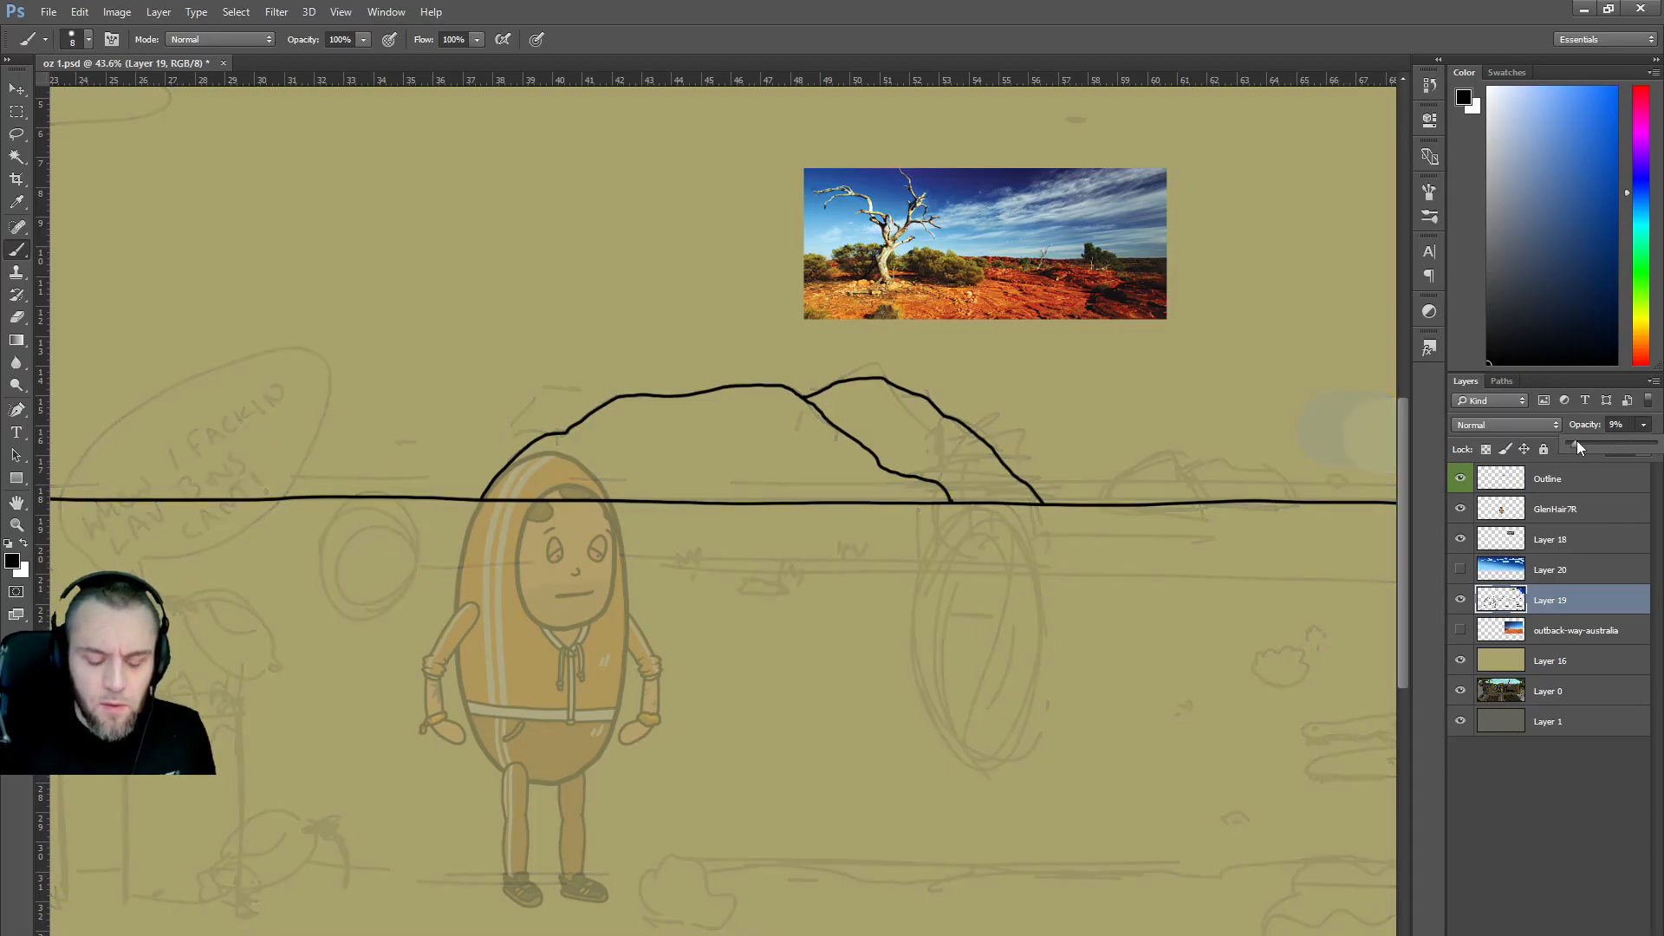
click(1551, 479)
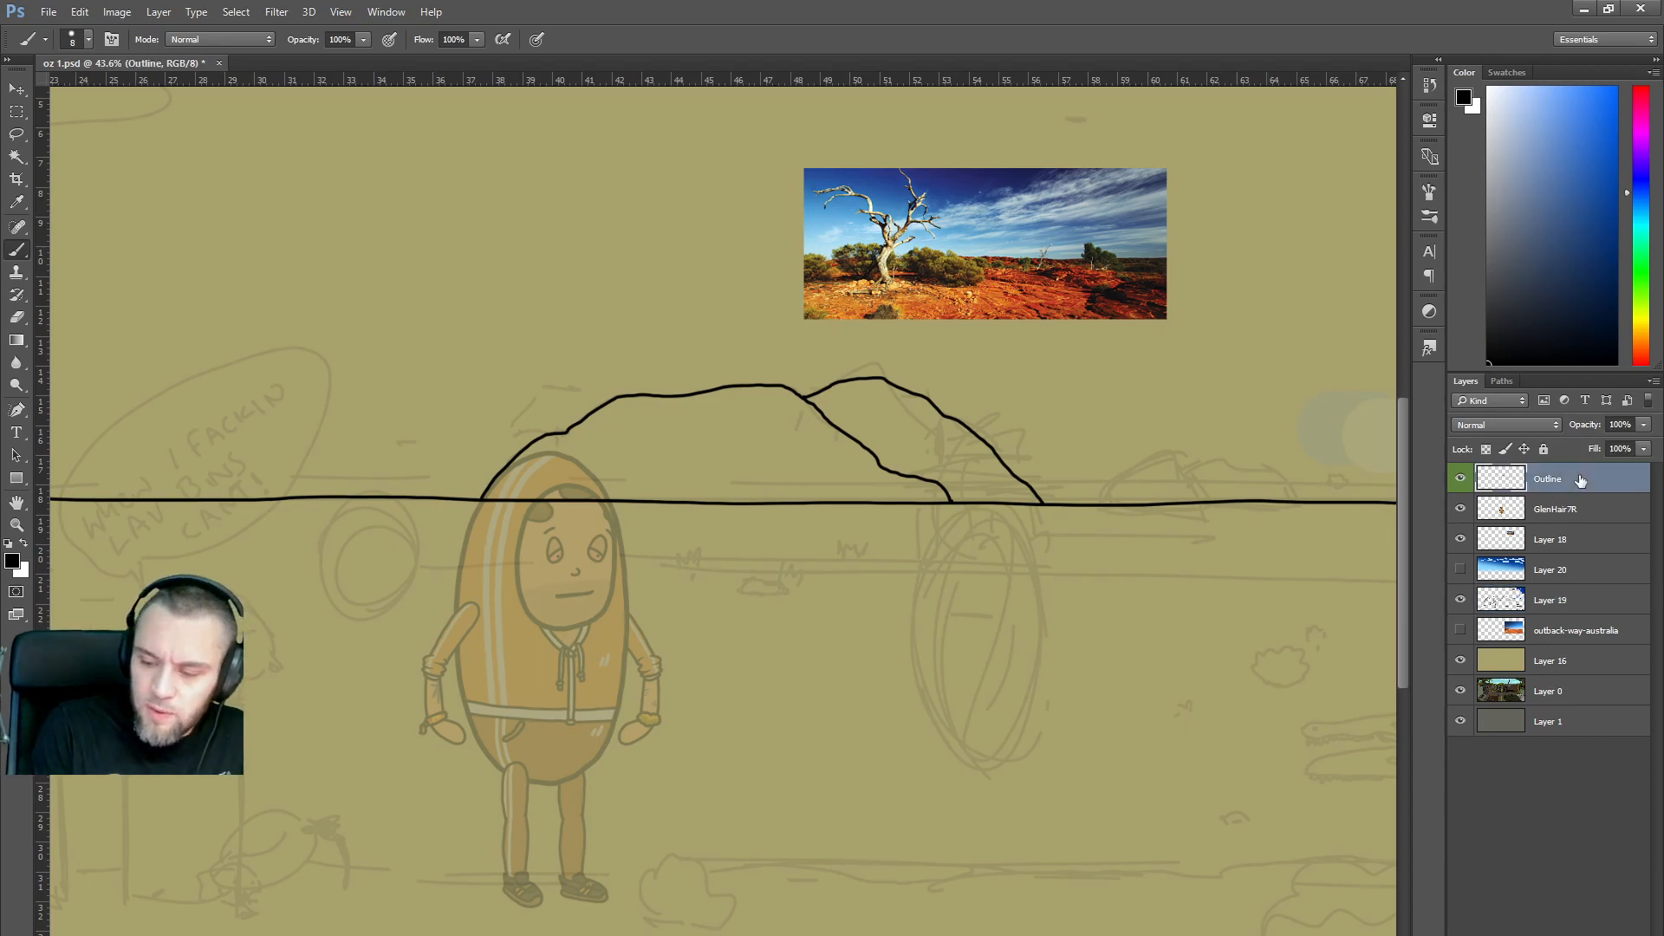
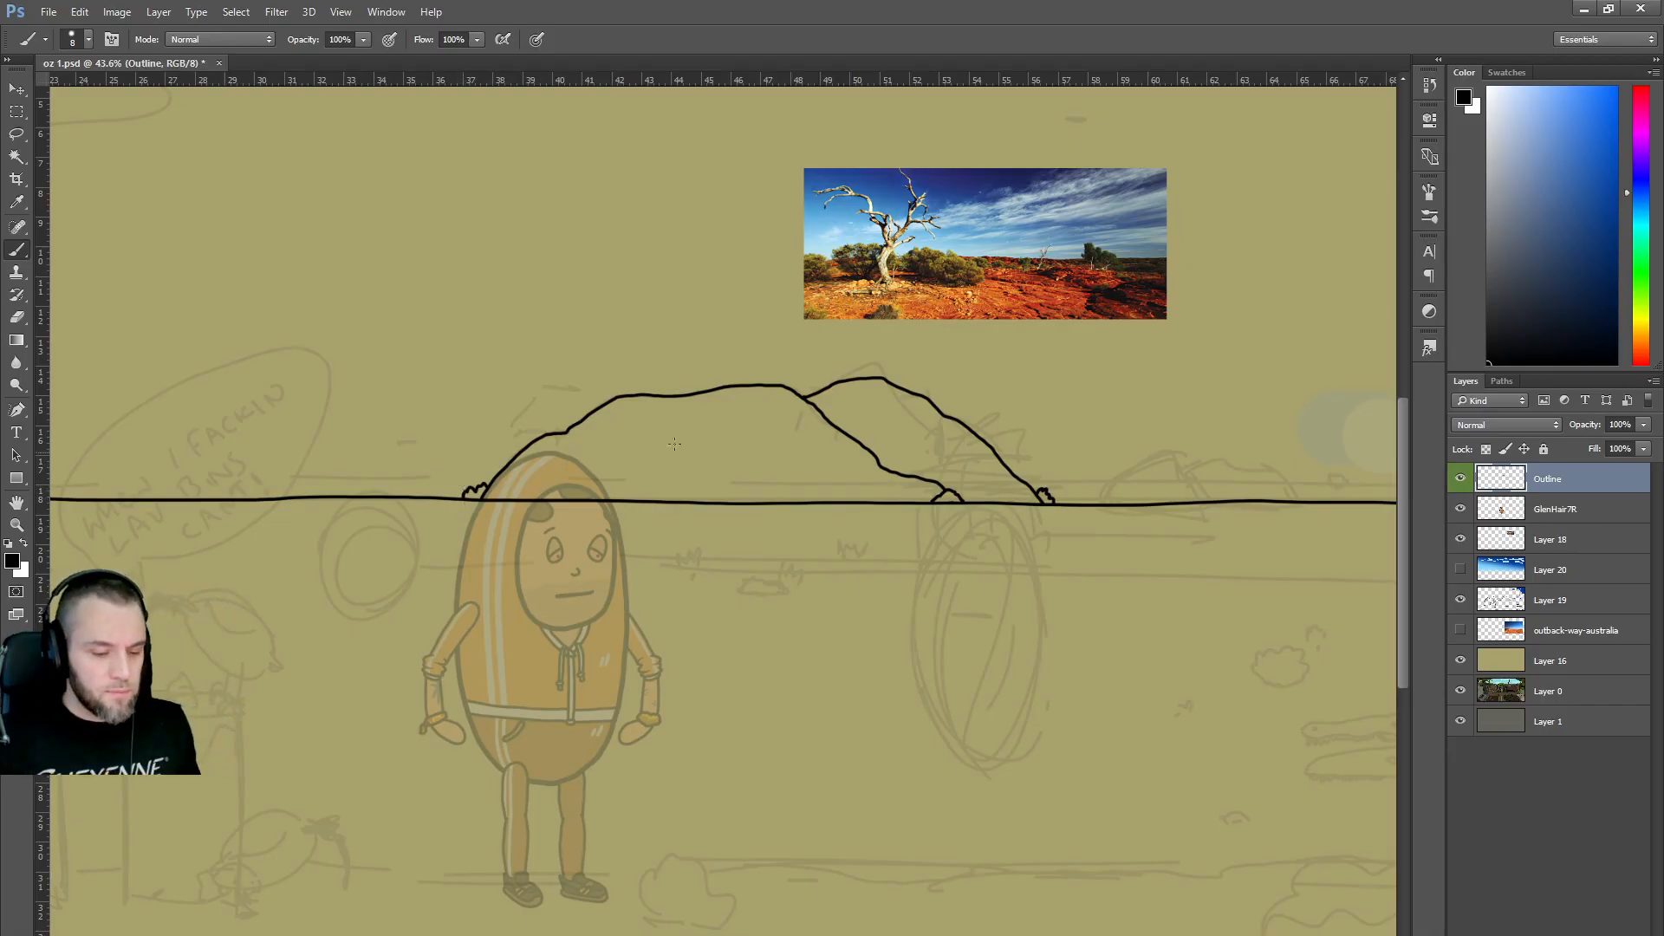
Erase a short gap in the horizon line right of the big rocks, then switch to the browser.
scroll(785, 449, down, 3)
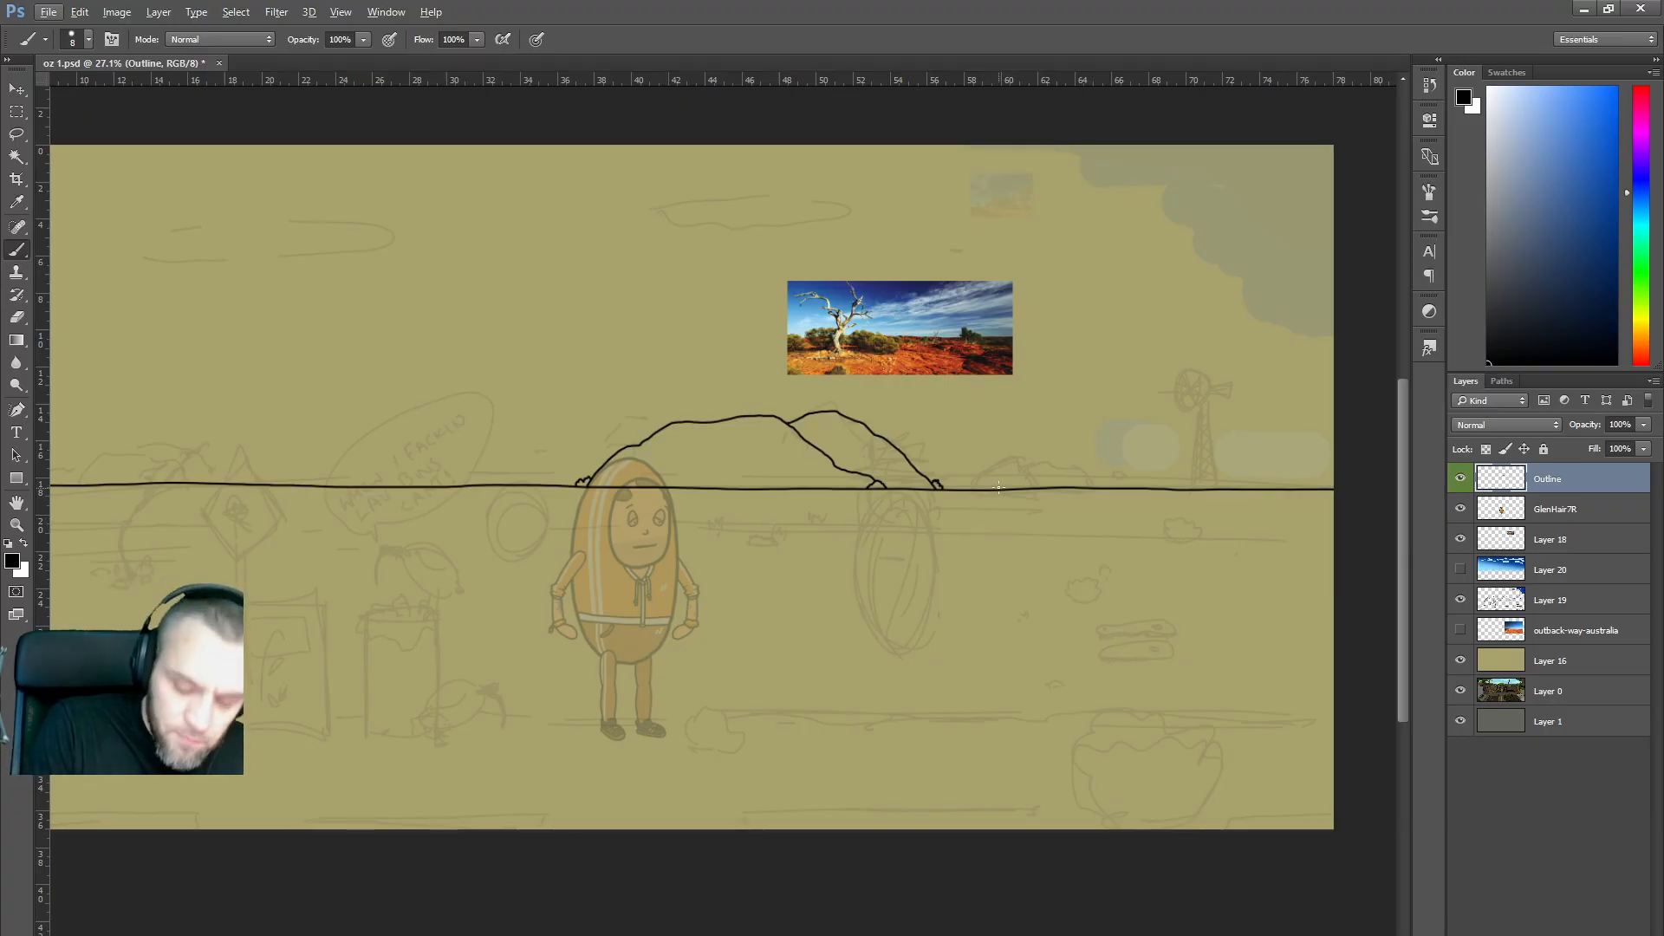
mouse_move(1001, 492)
mouse_down()
mouse_move(983, 489)
mouse_move(1069, 497)
mouse_up()
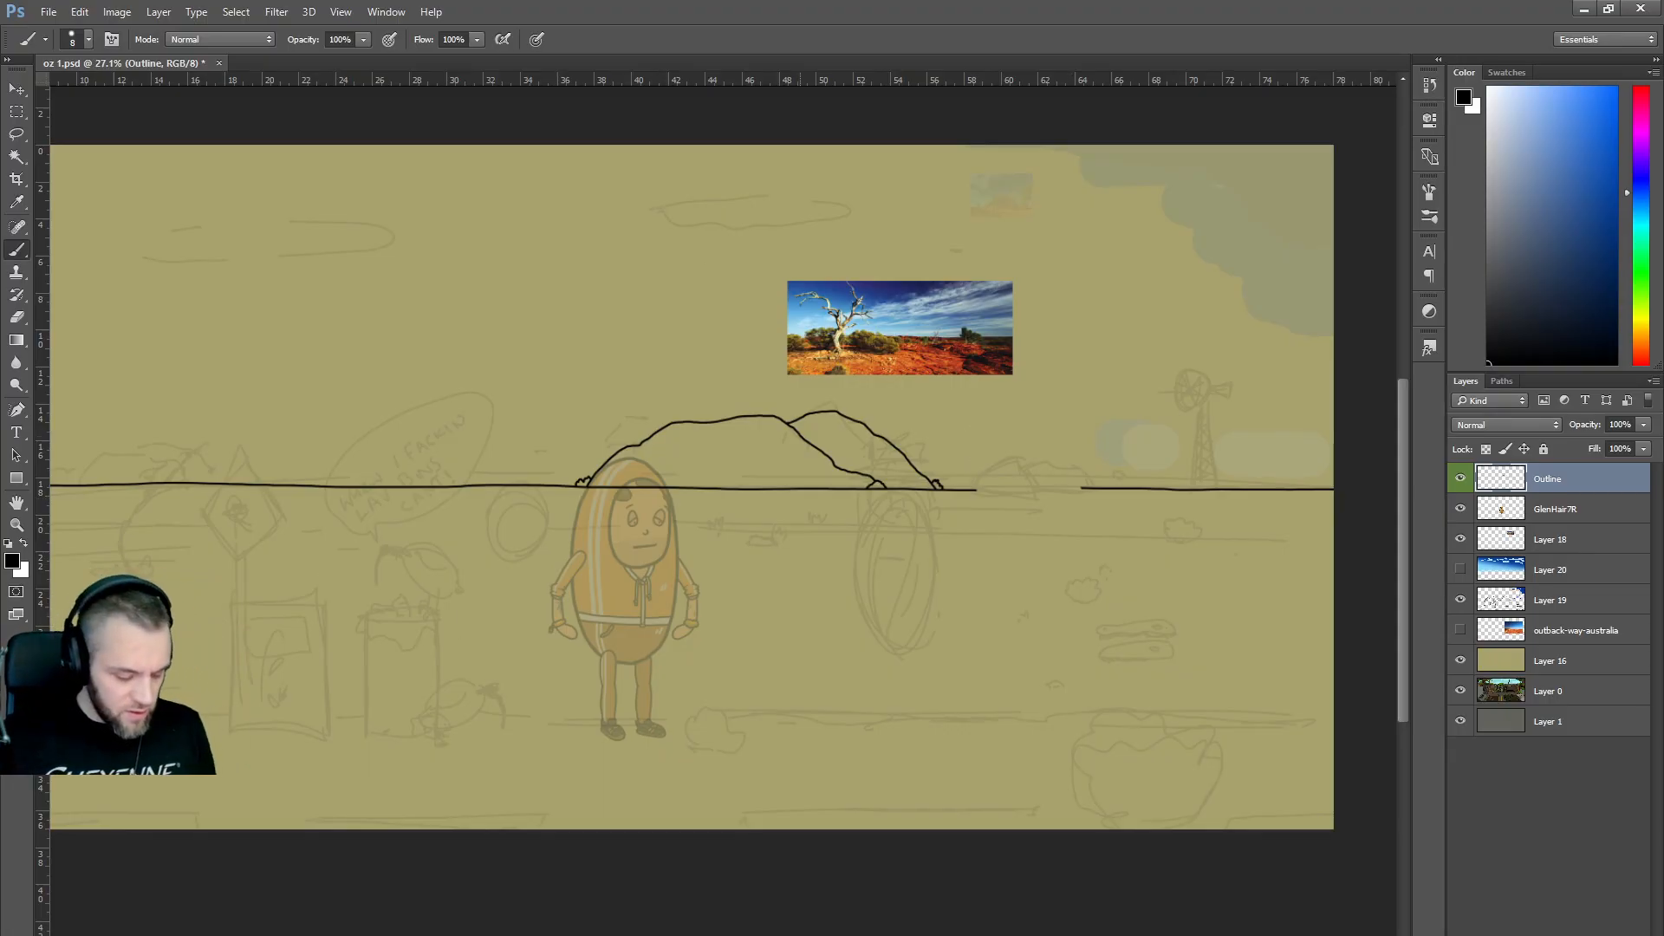
key(alt+Tab)
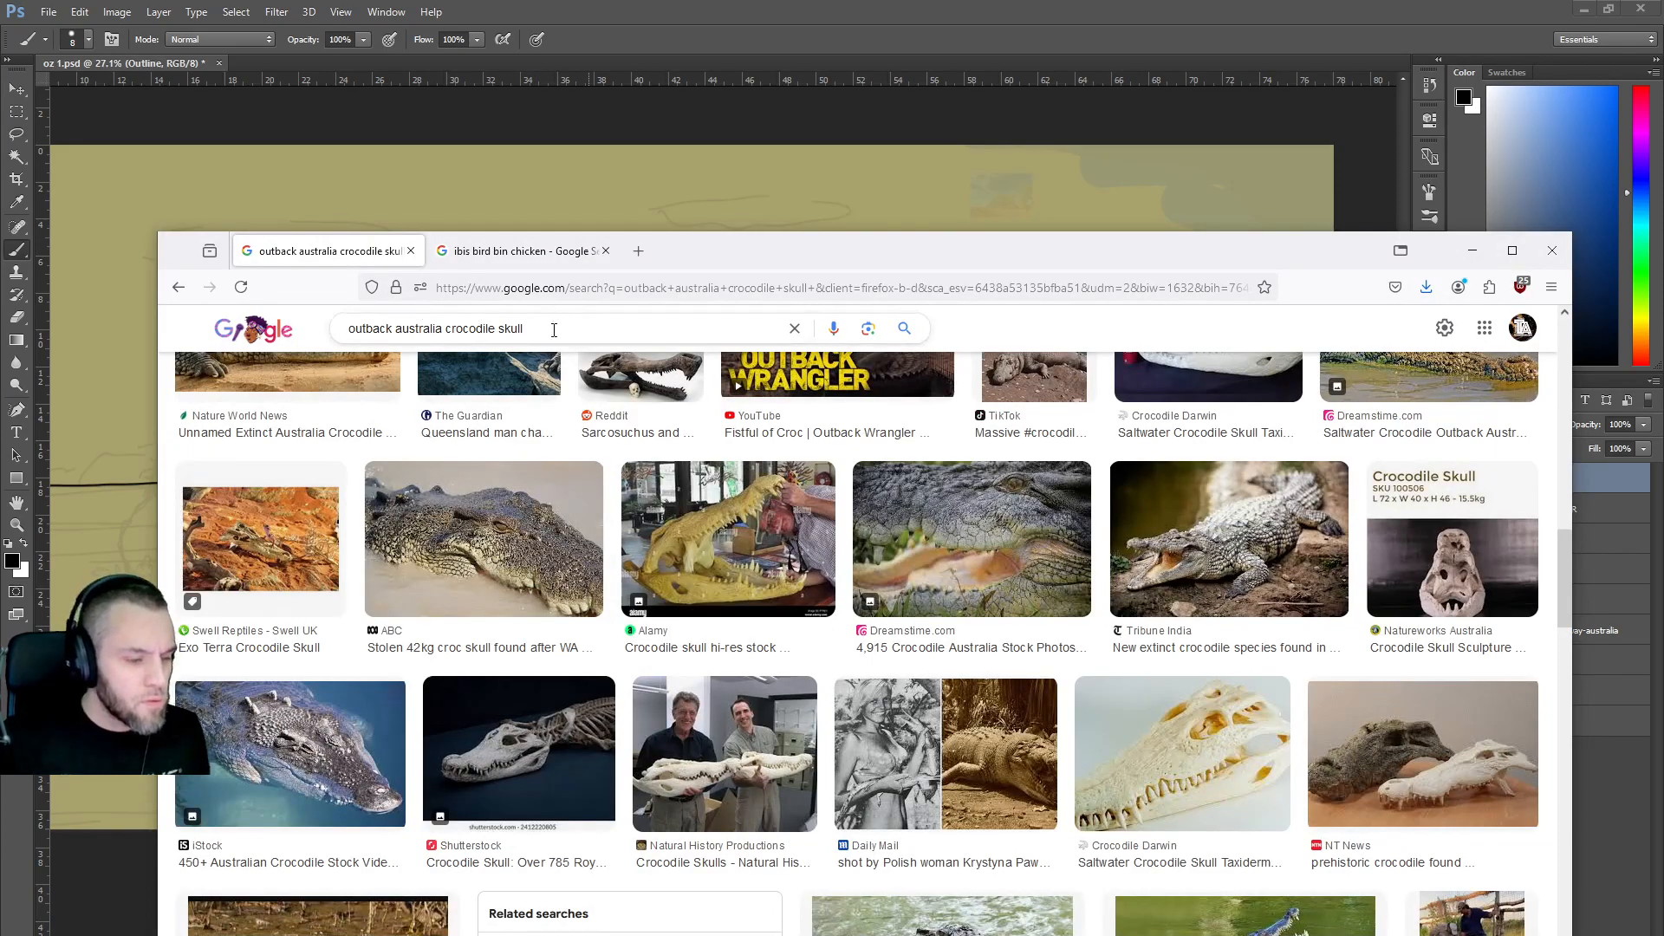
Change the image search from 'outback australia crocodile skull' to 'outback australia'.
drag(565, 325, 439, 326)
key(BackSpace)
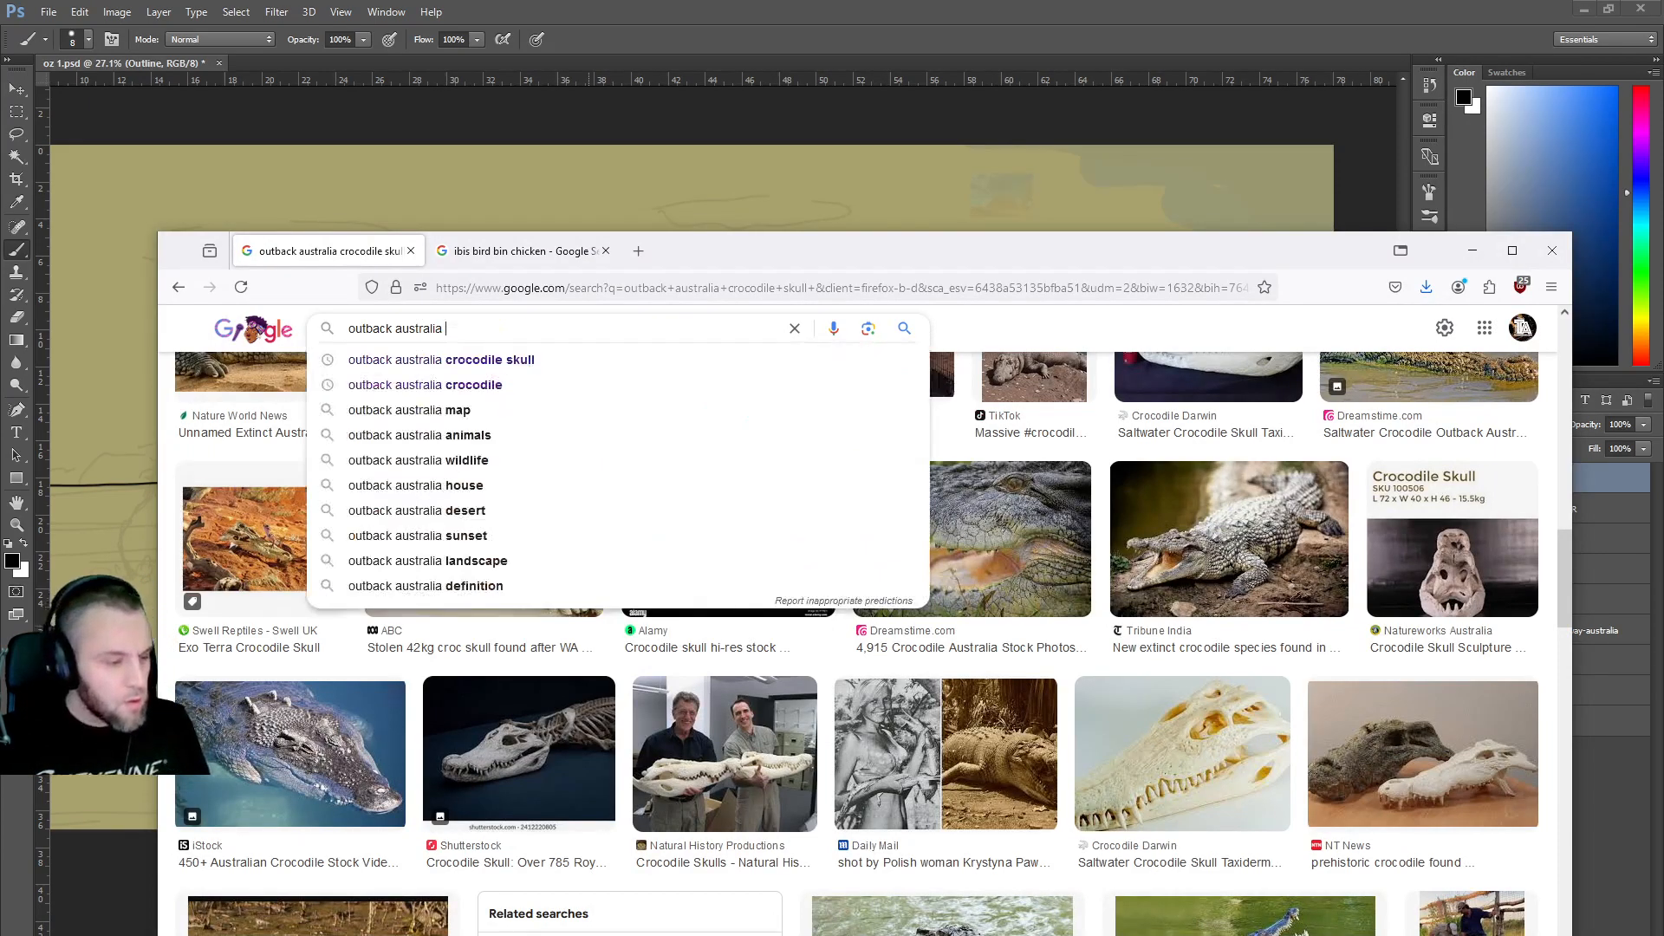
key(Return)
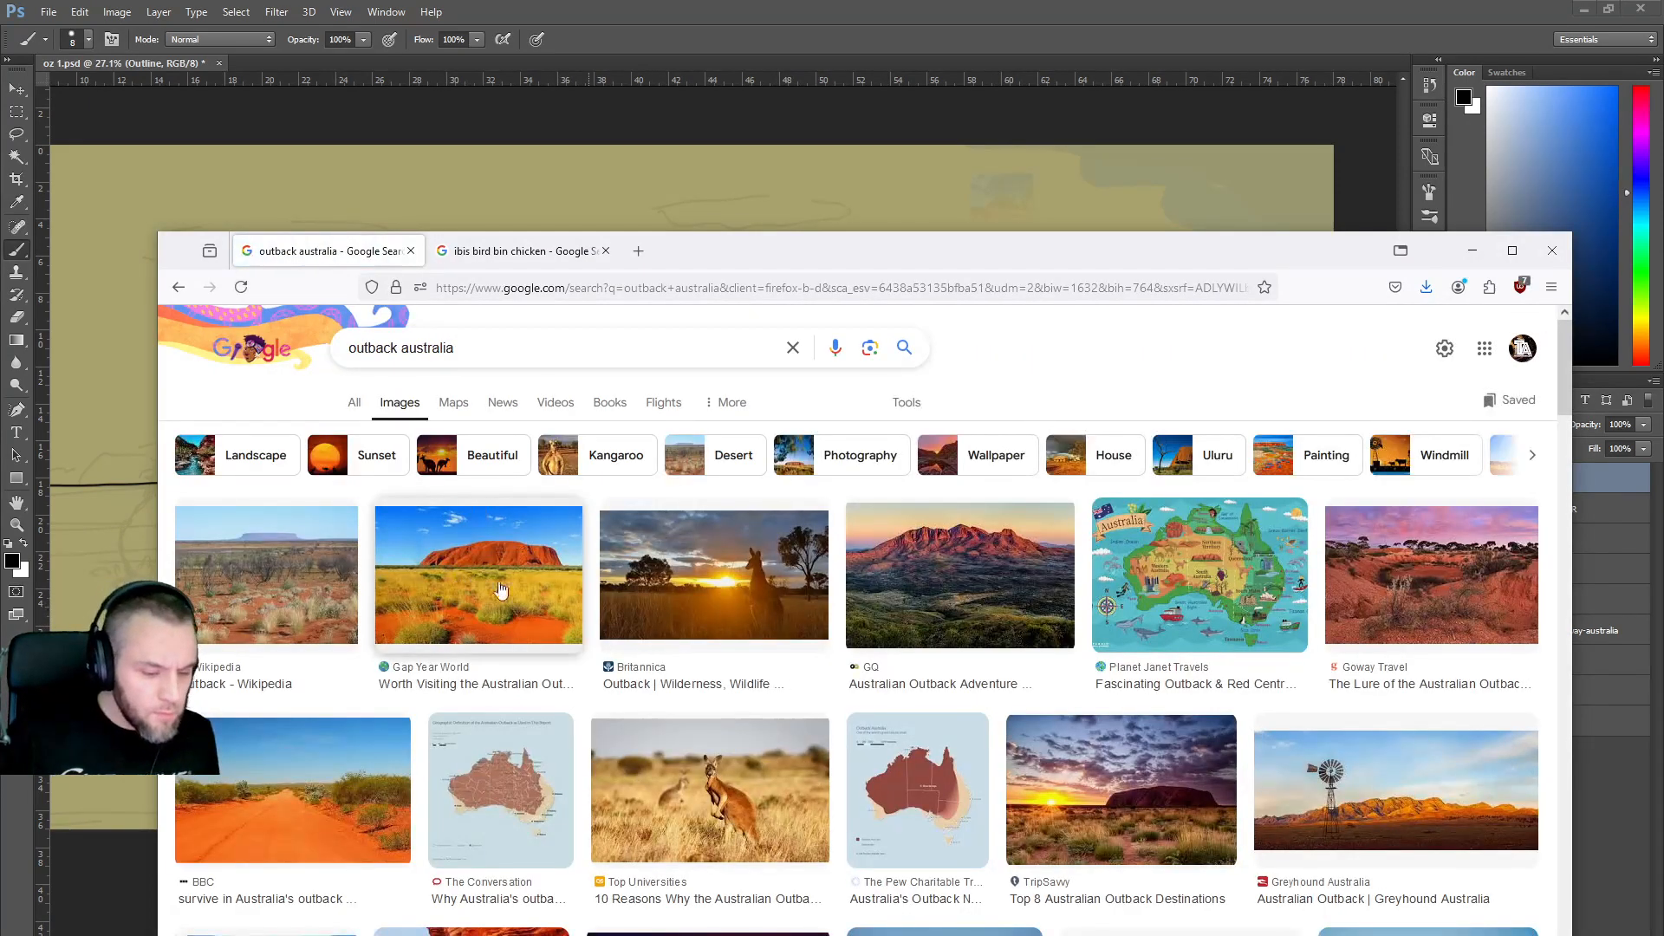
Scroll through the outback australia reference photos of red desert, Uluru and dirt roads.
scroll(544, 591, down, 1)
scroll(545, 591, down, 4)
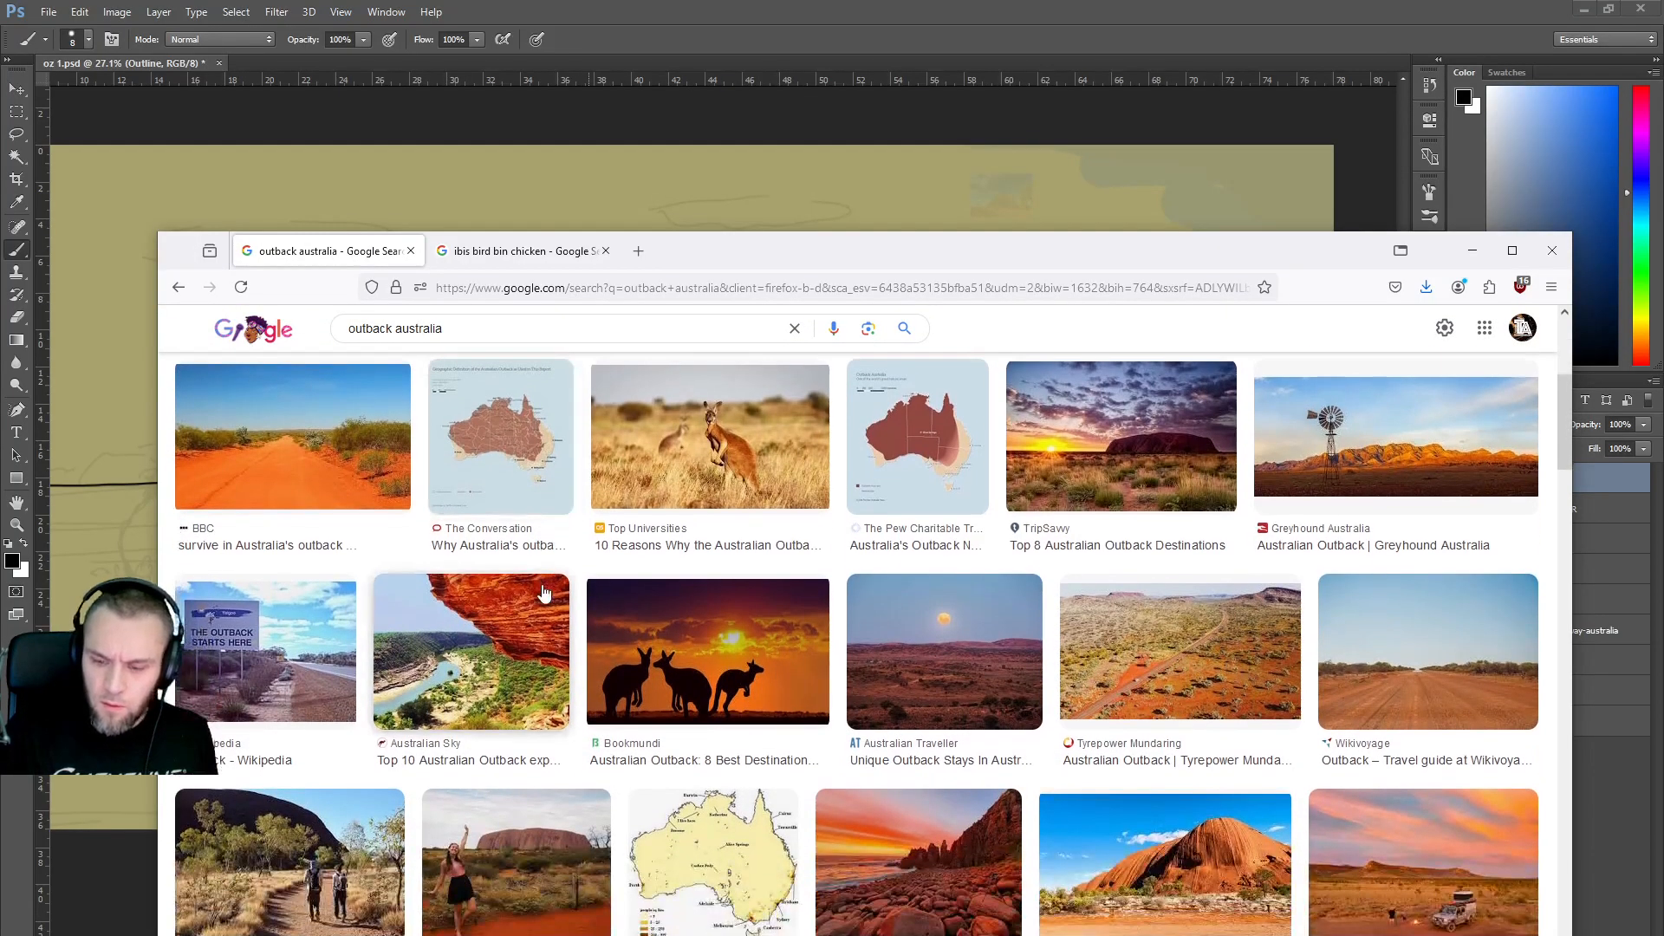
scroll(544, 591, up, 4)
scroll(545, 591, down, 2)
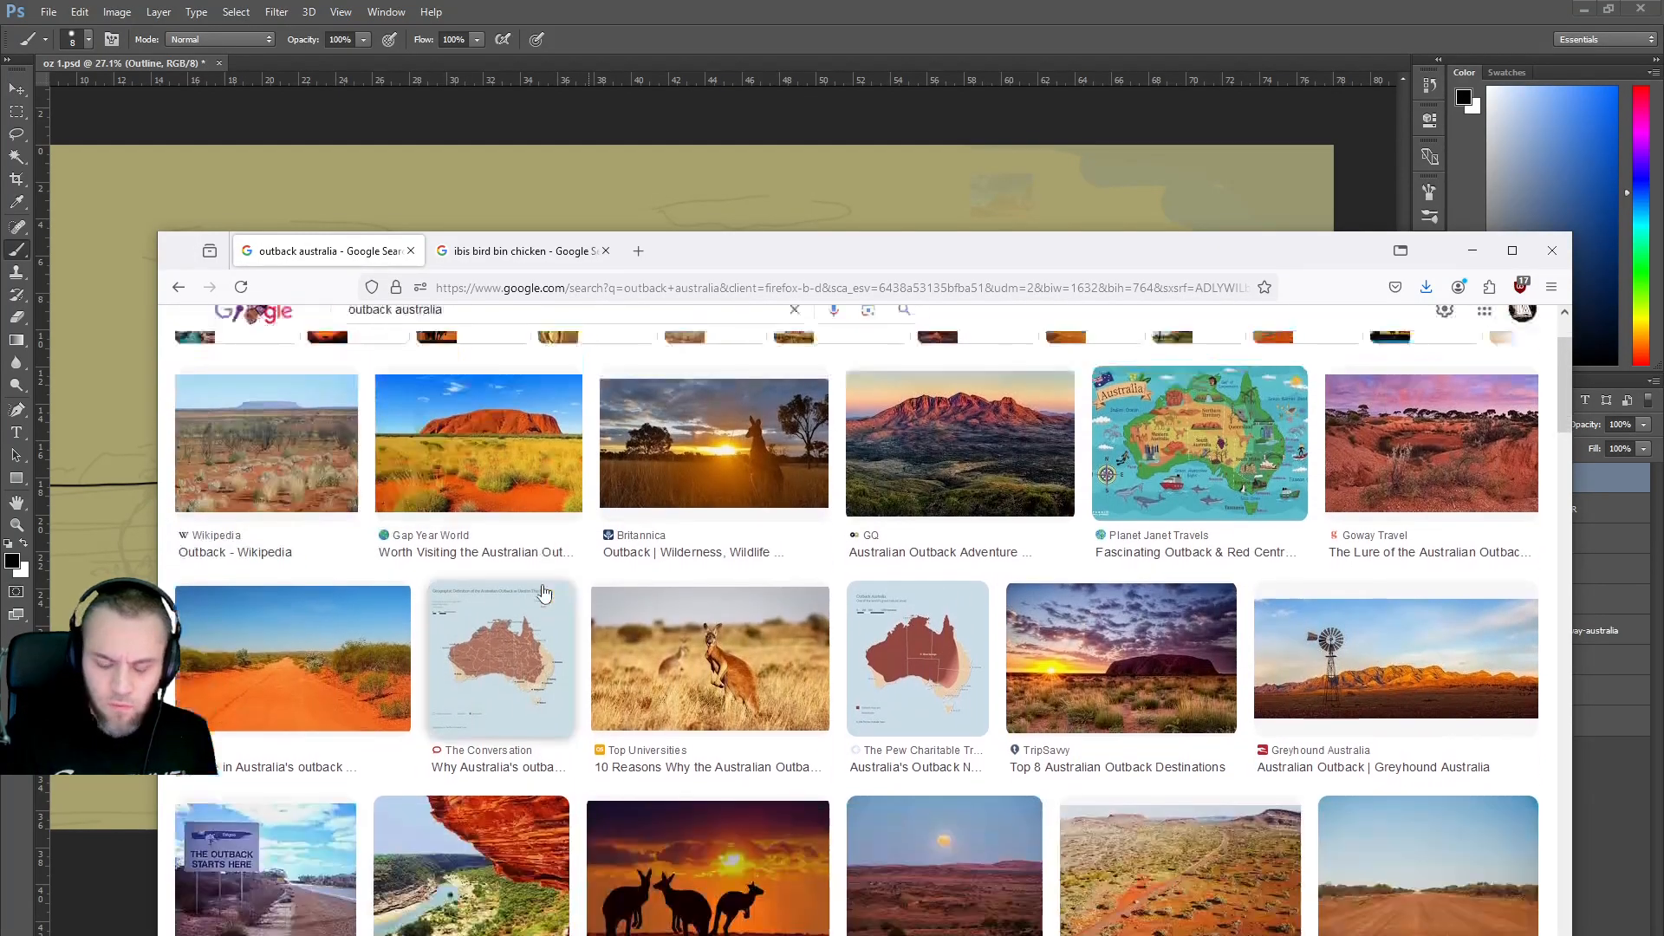
scroll(544, 591, down, 4)
scroll(544, 592, down, 3)
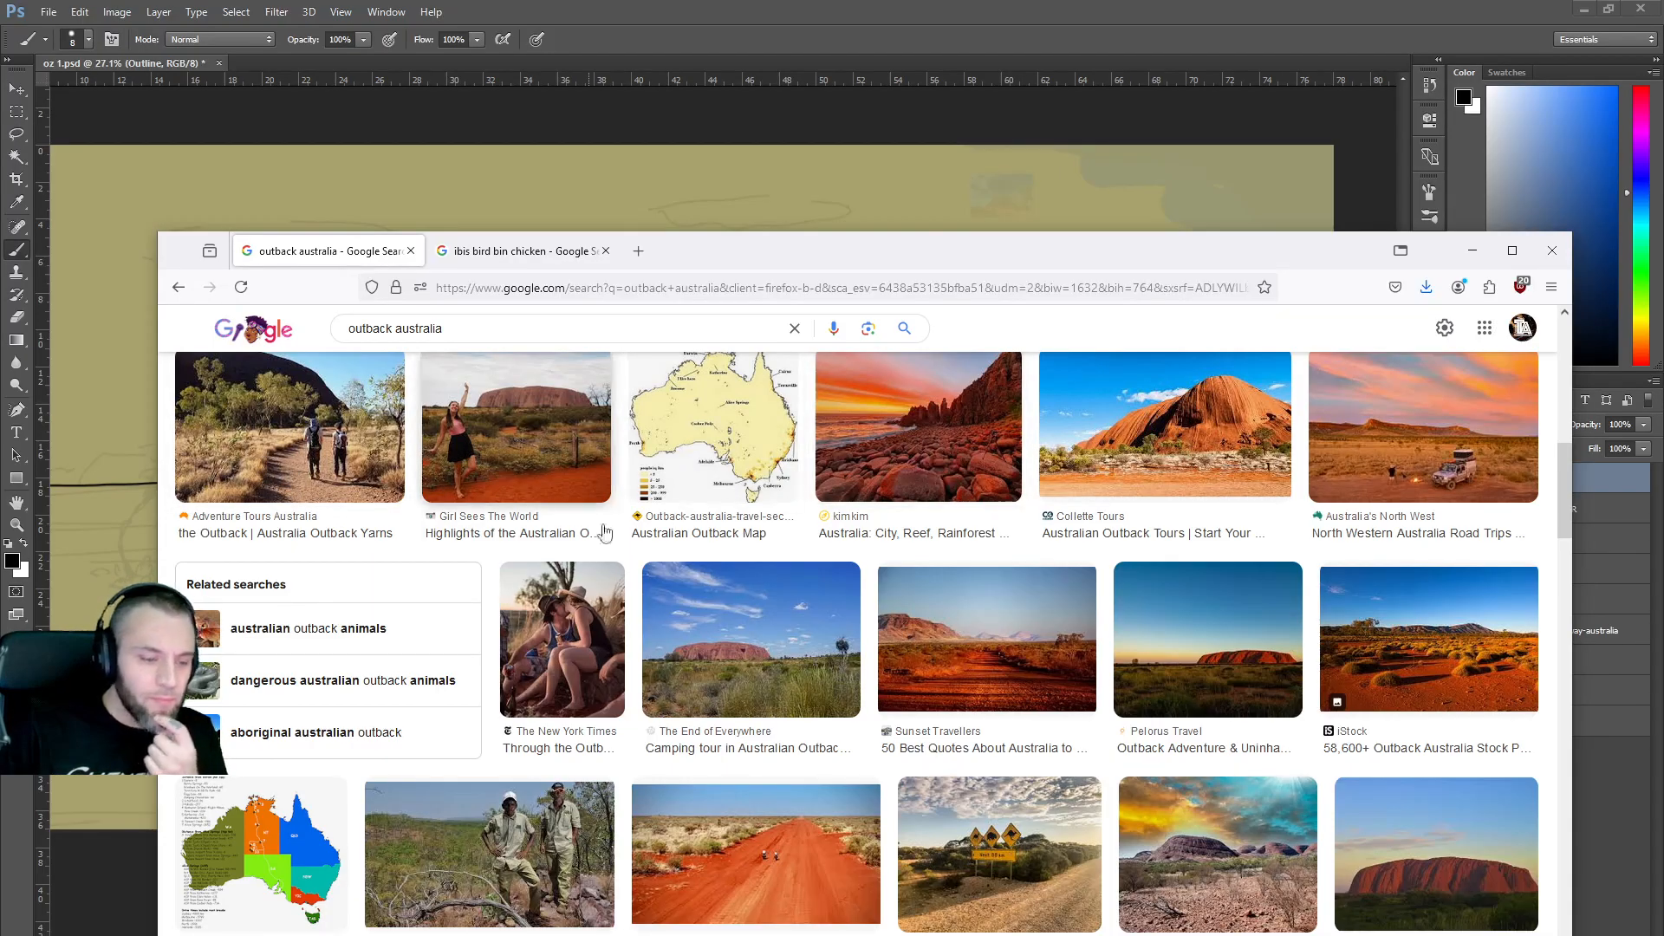
scroll(673, 561, down, 5)
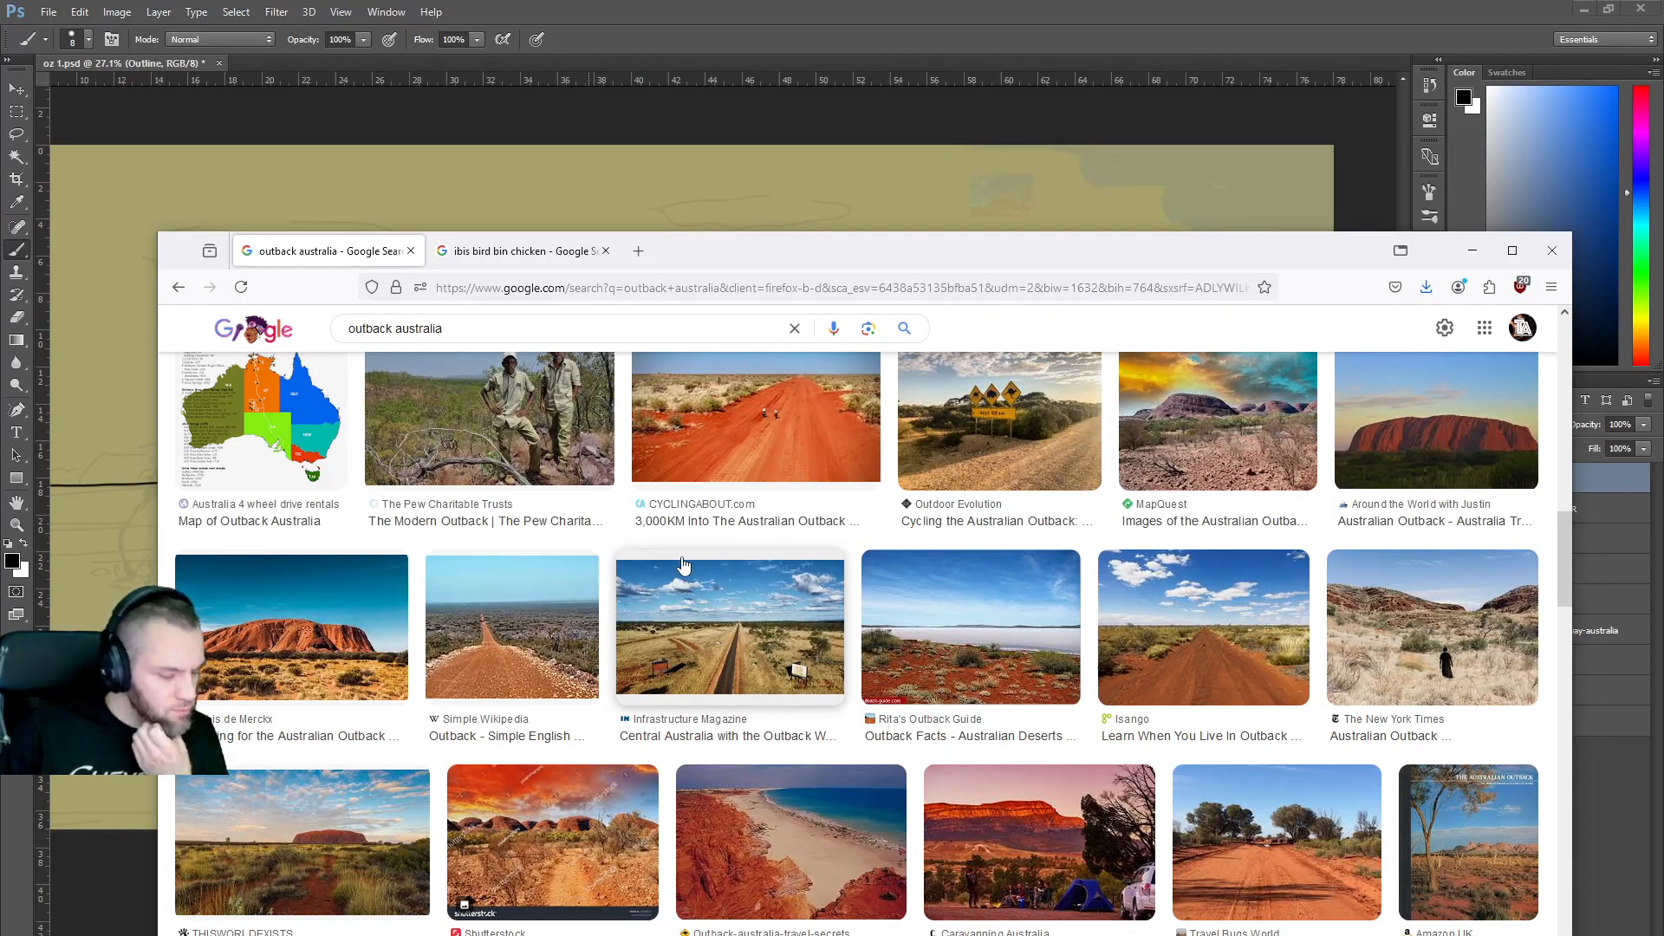
scroll(685, 565, down, 3)
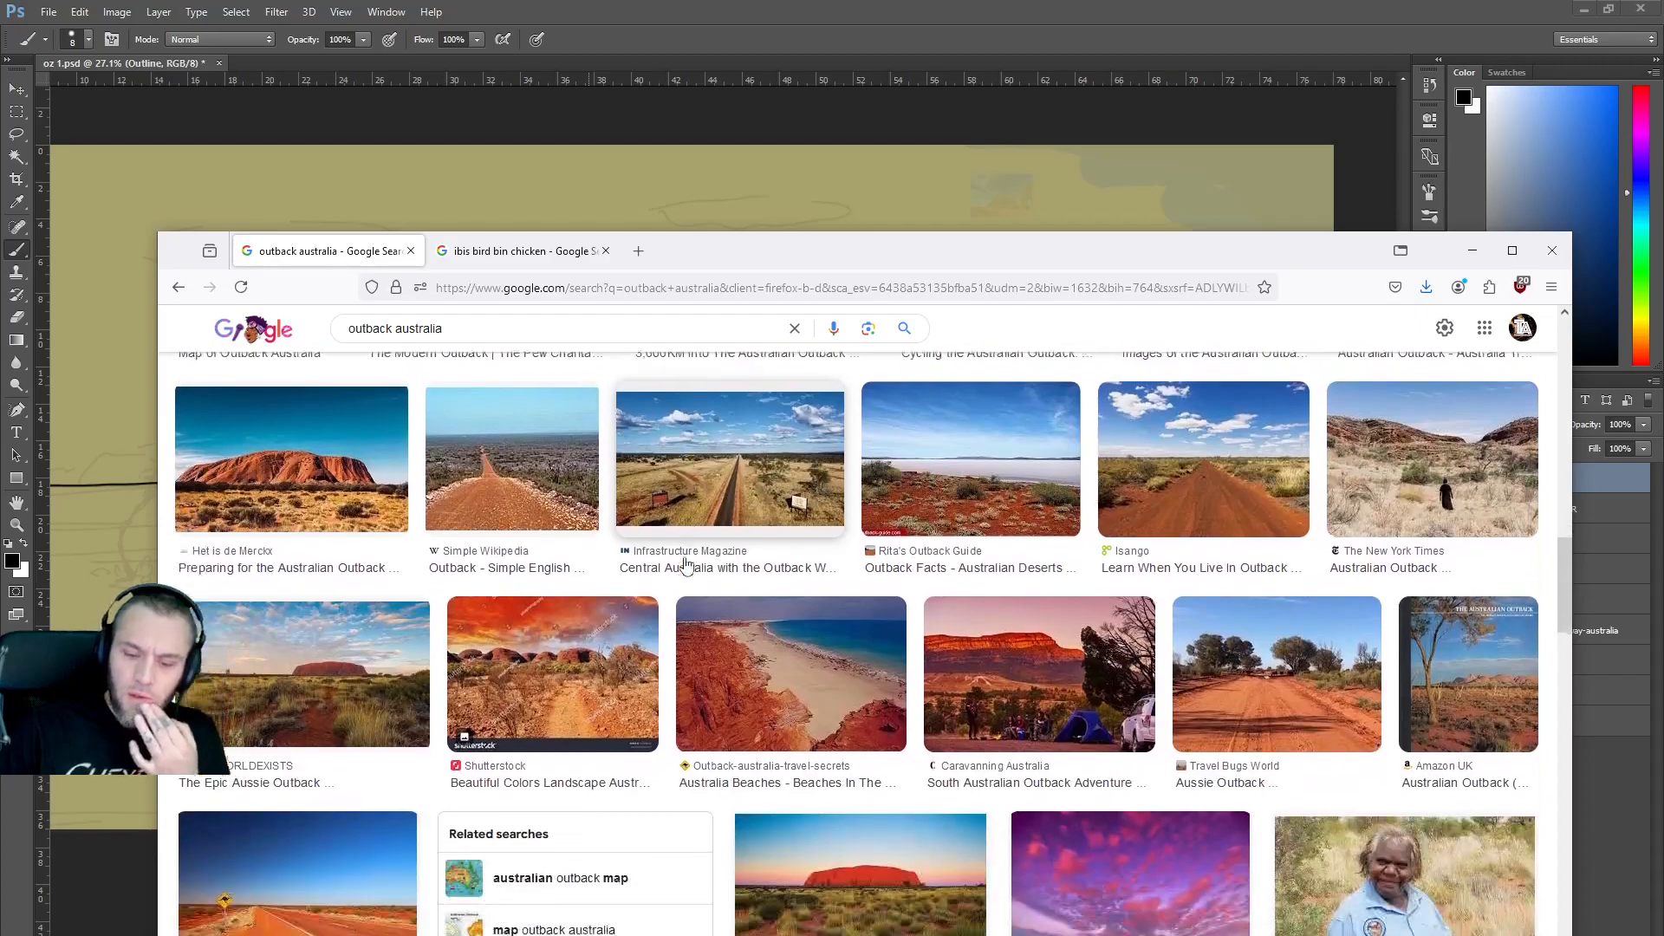
scroll(689, 565, down, 5)
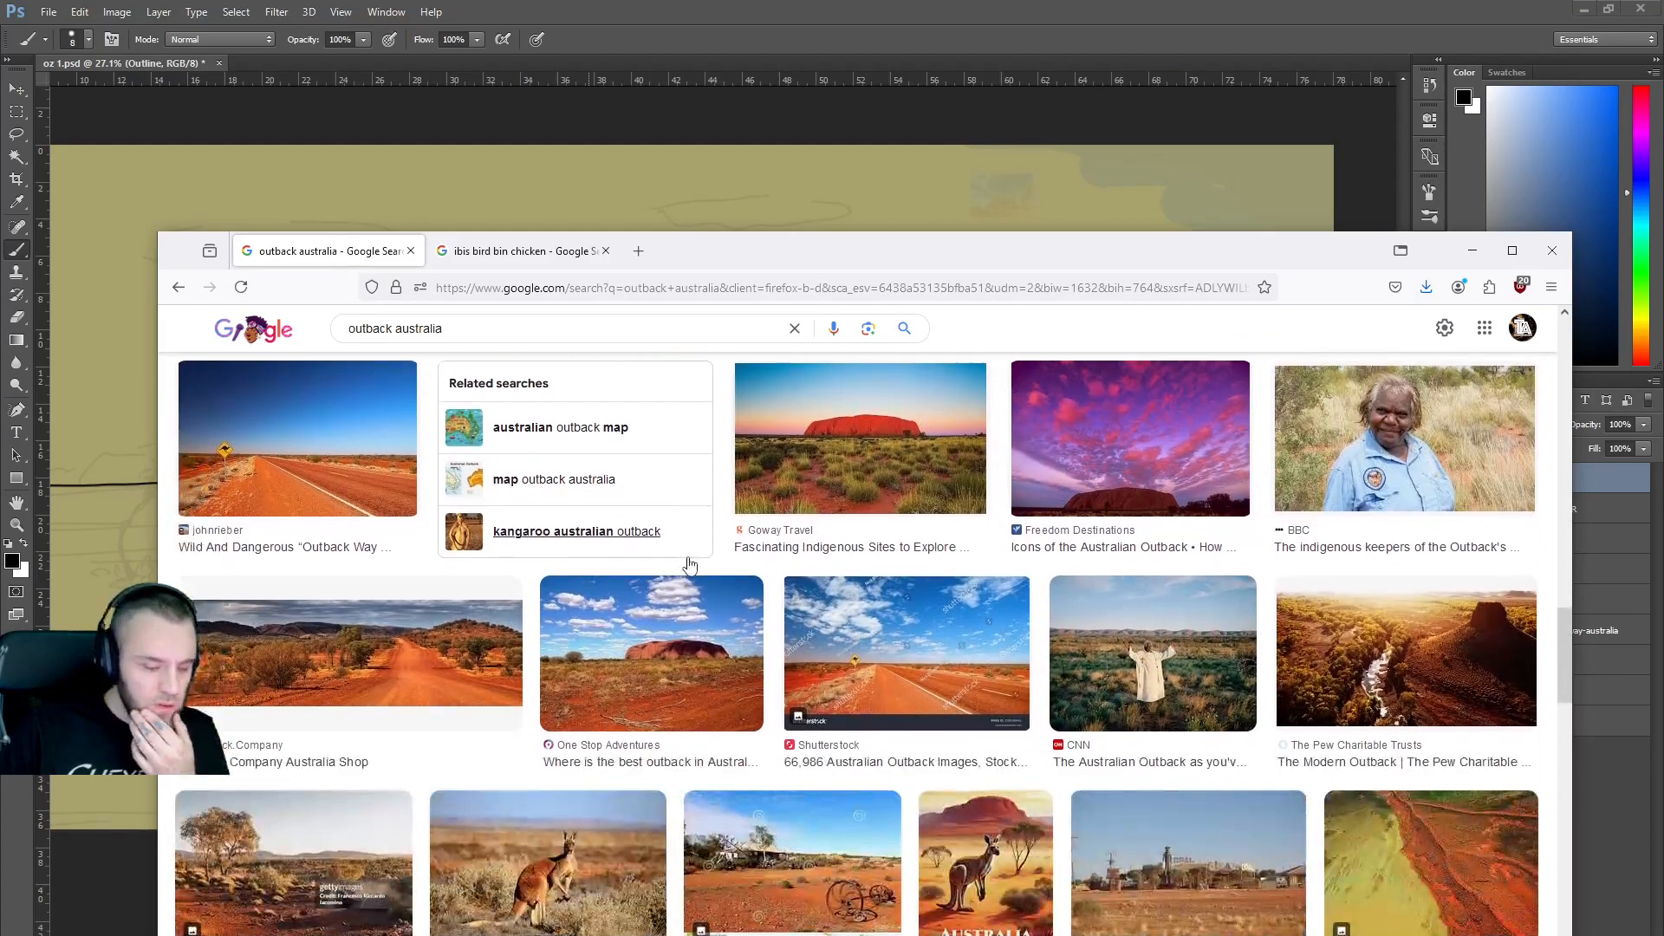
scroll(690, 566, down, 1)
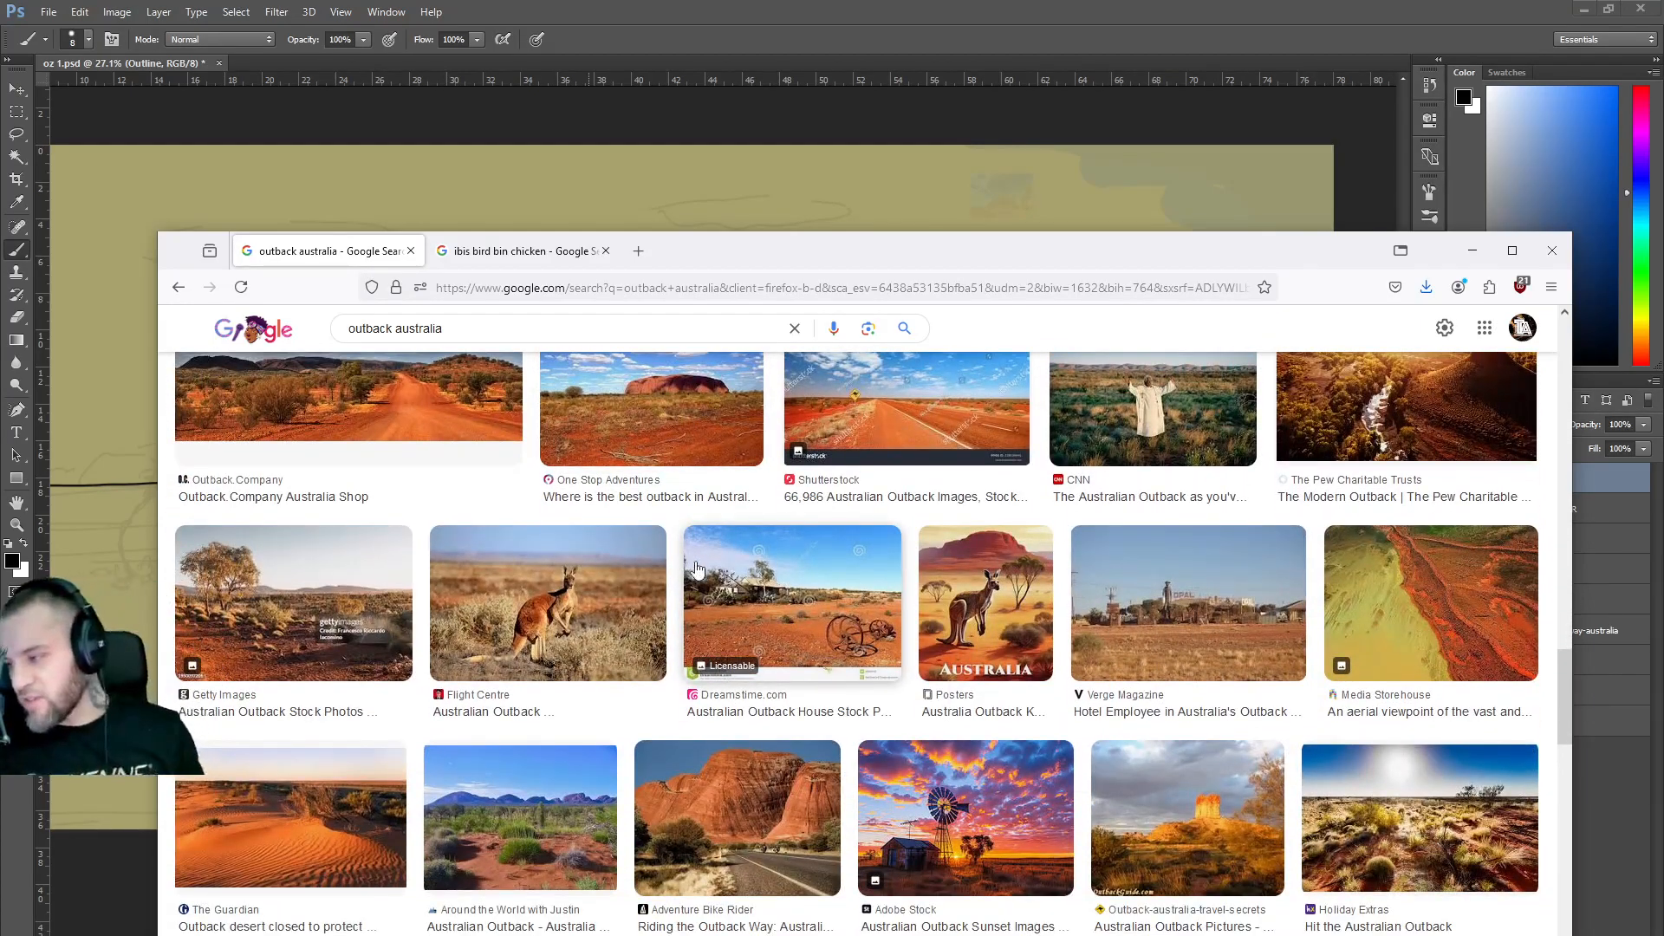
scroll(717, 583, down, 1)
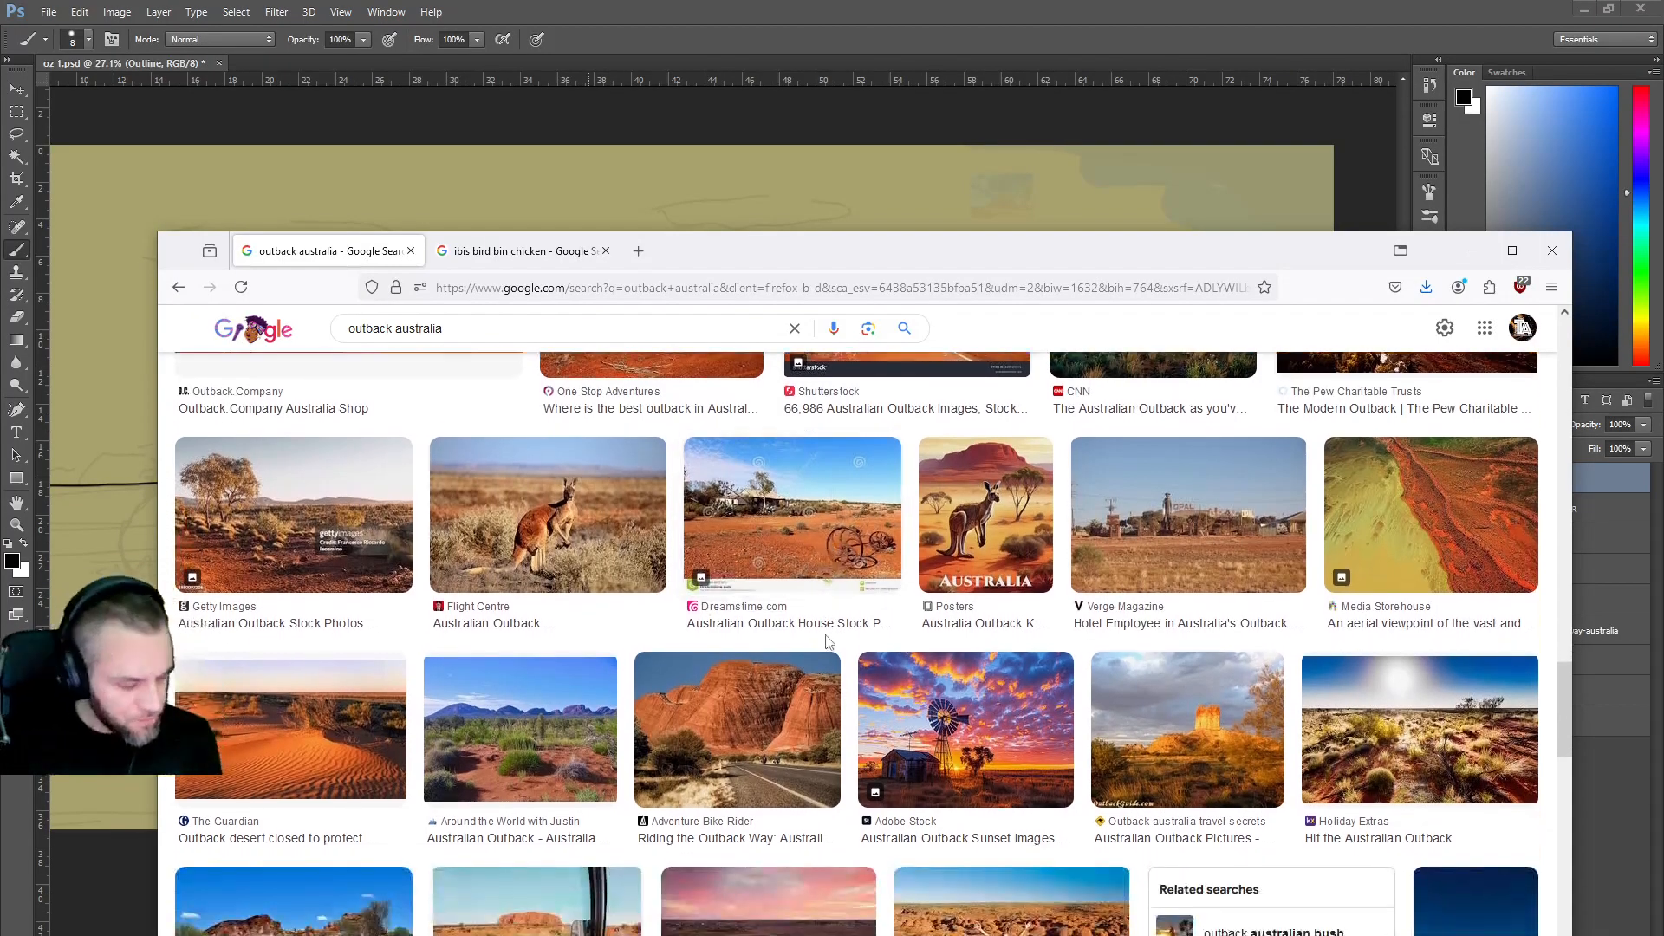
scroll(826, 622, down, 1)
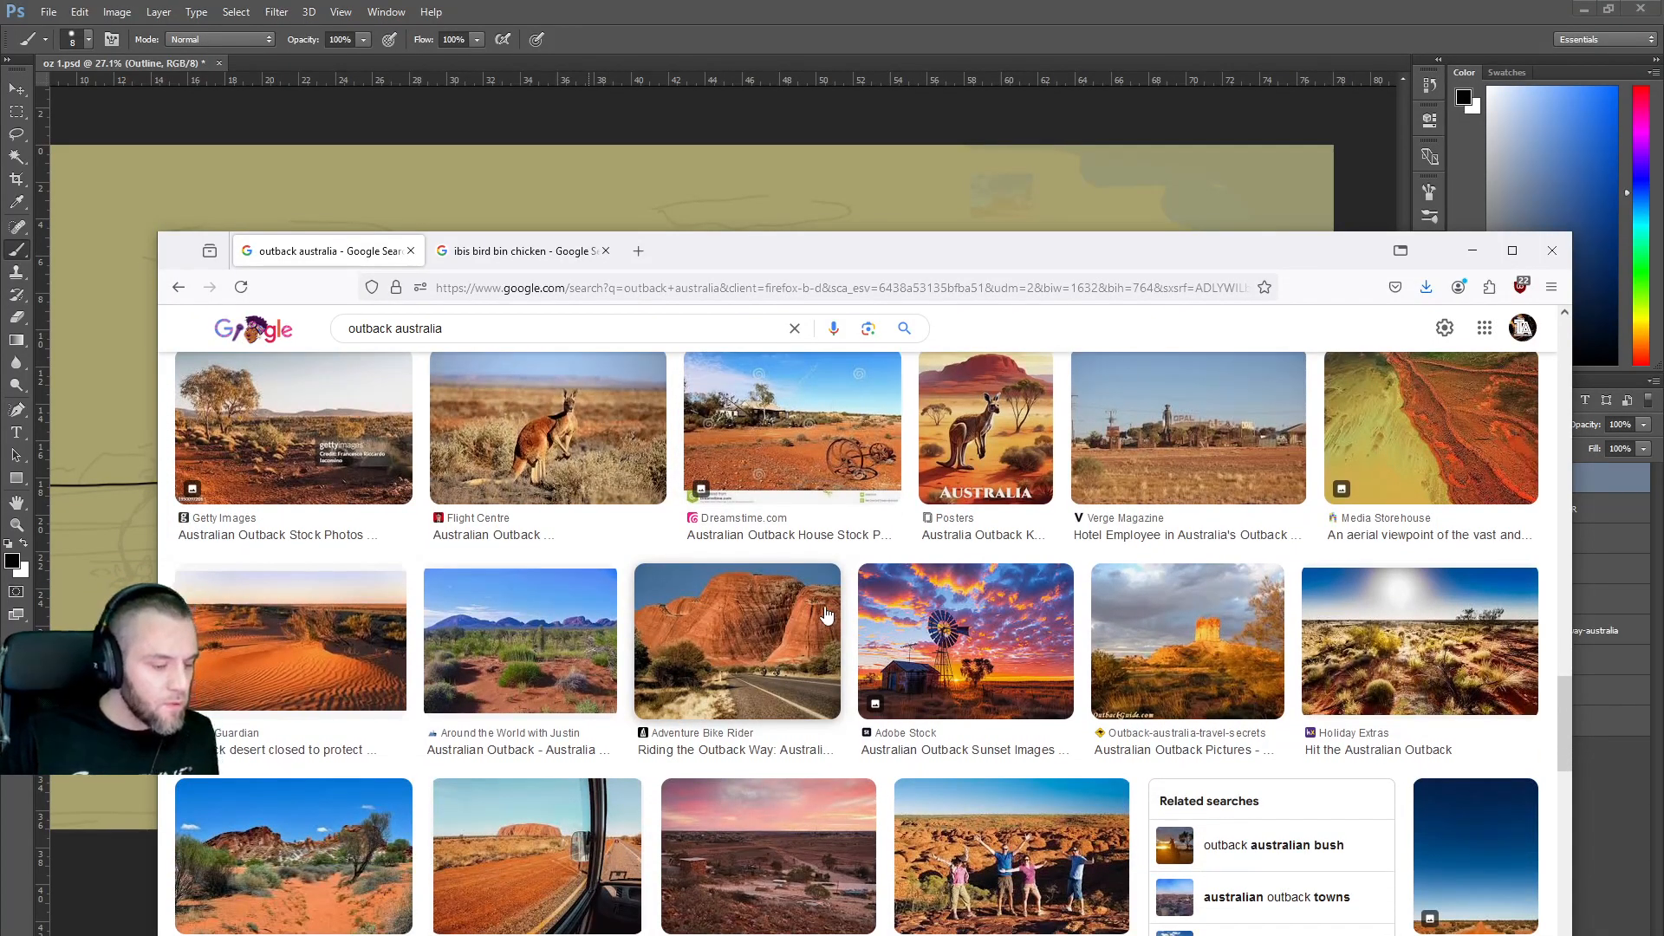
scroll(945, 601, down, 1)
scroll(937, 598, up, 1)
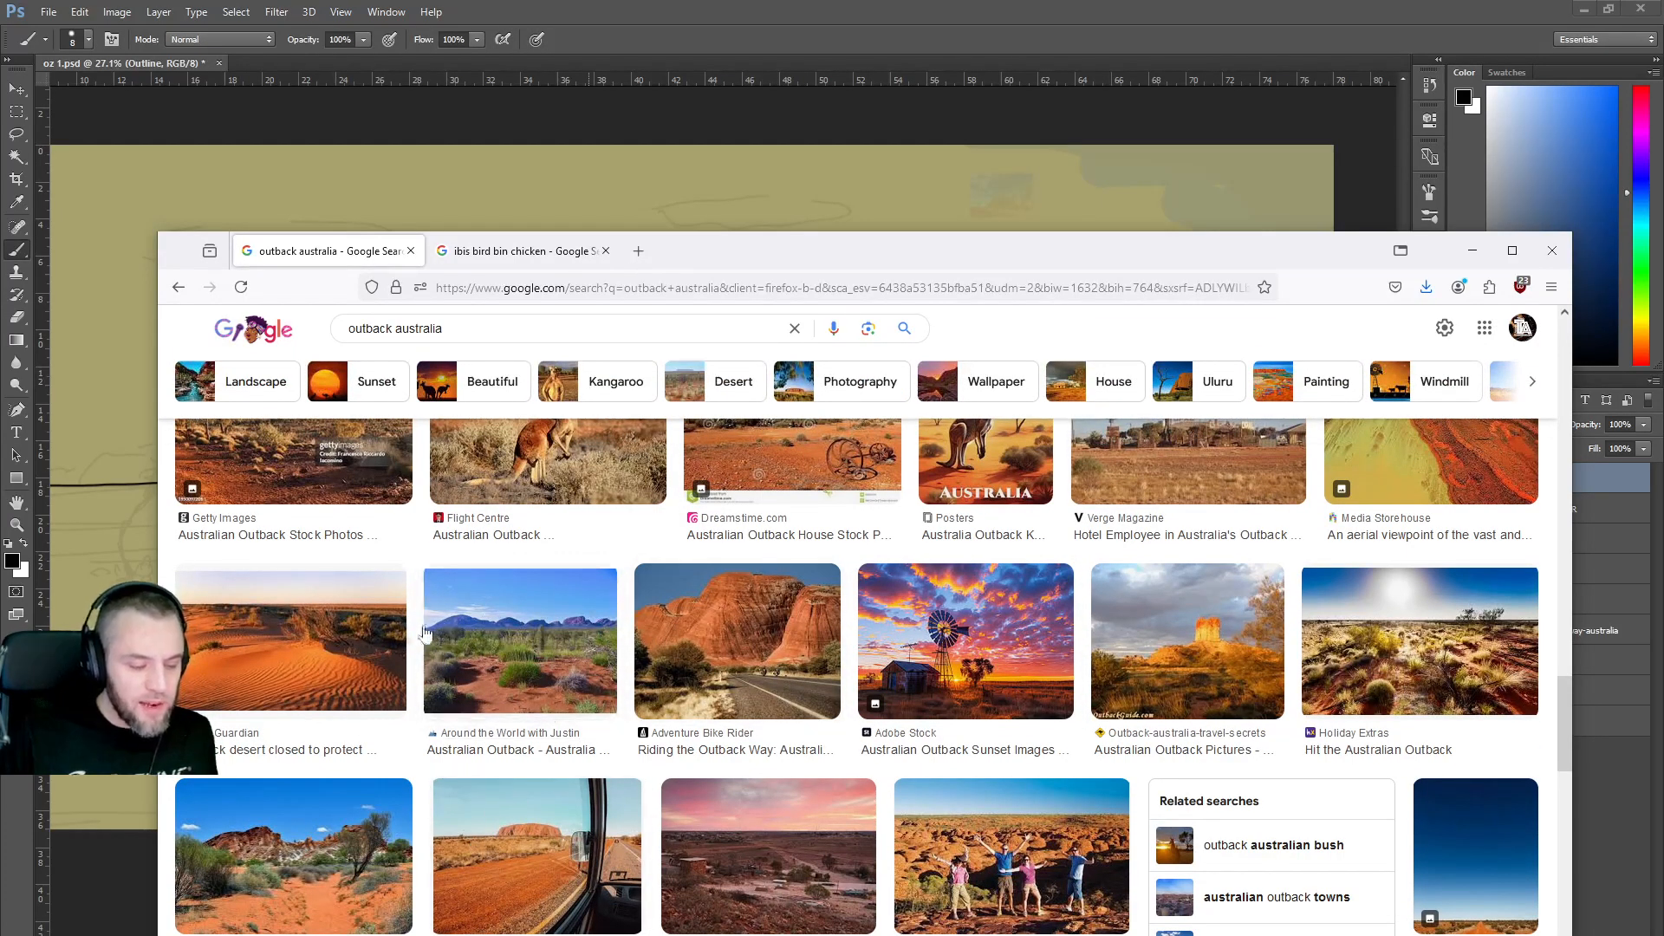
scroll(572, 749, down, 2)
scroll(579, 793, down, 2)
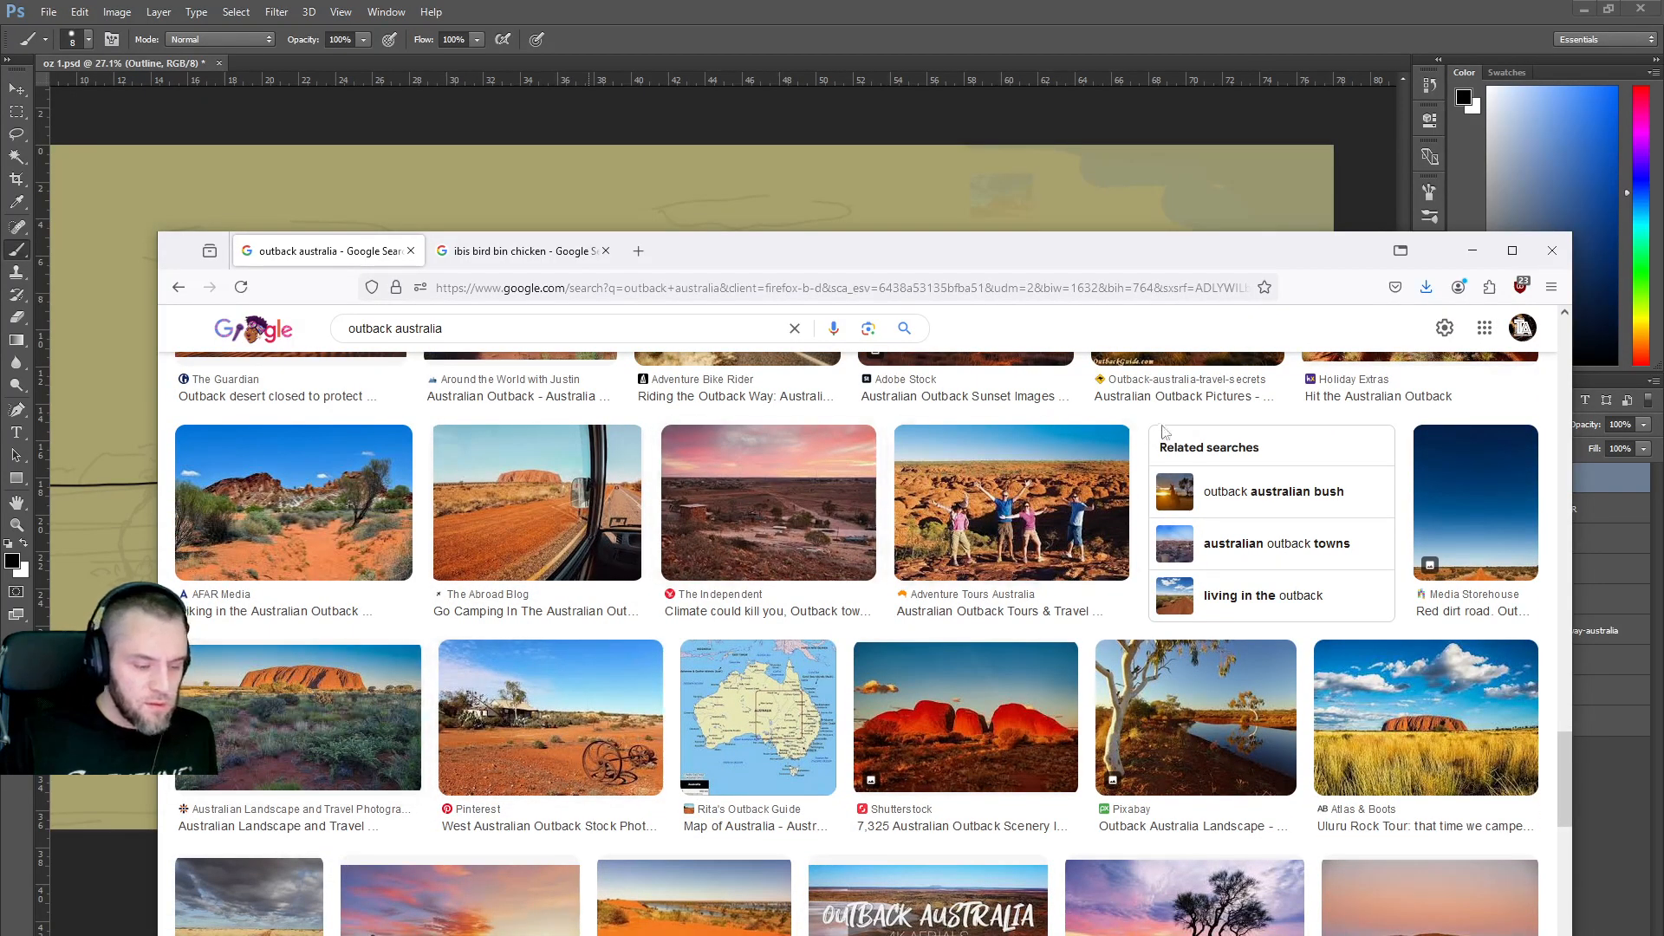
Back in Photoshop, ink two small rocks at the horizon gap on the right.
click(1471, 251)
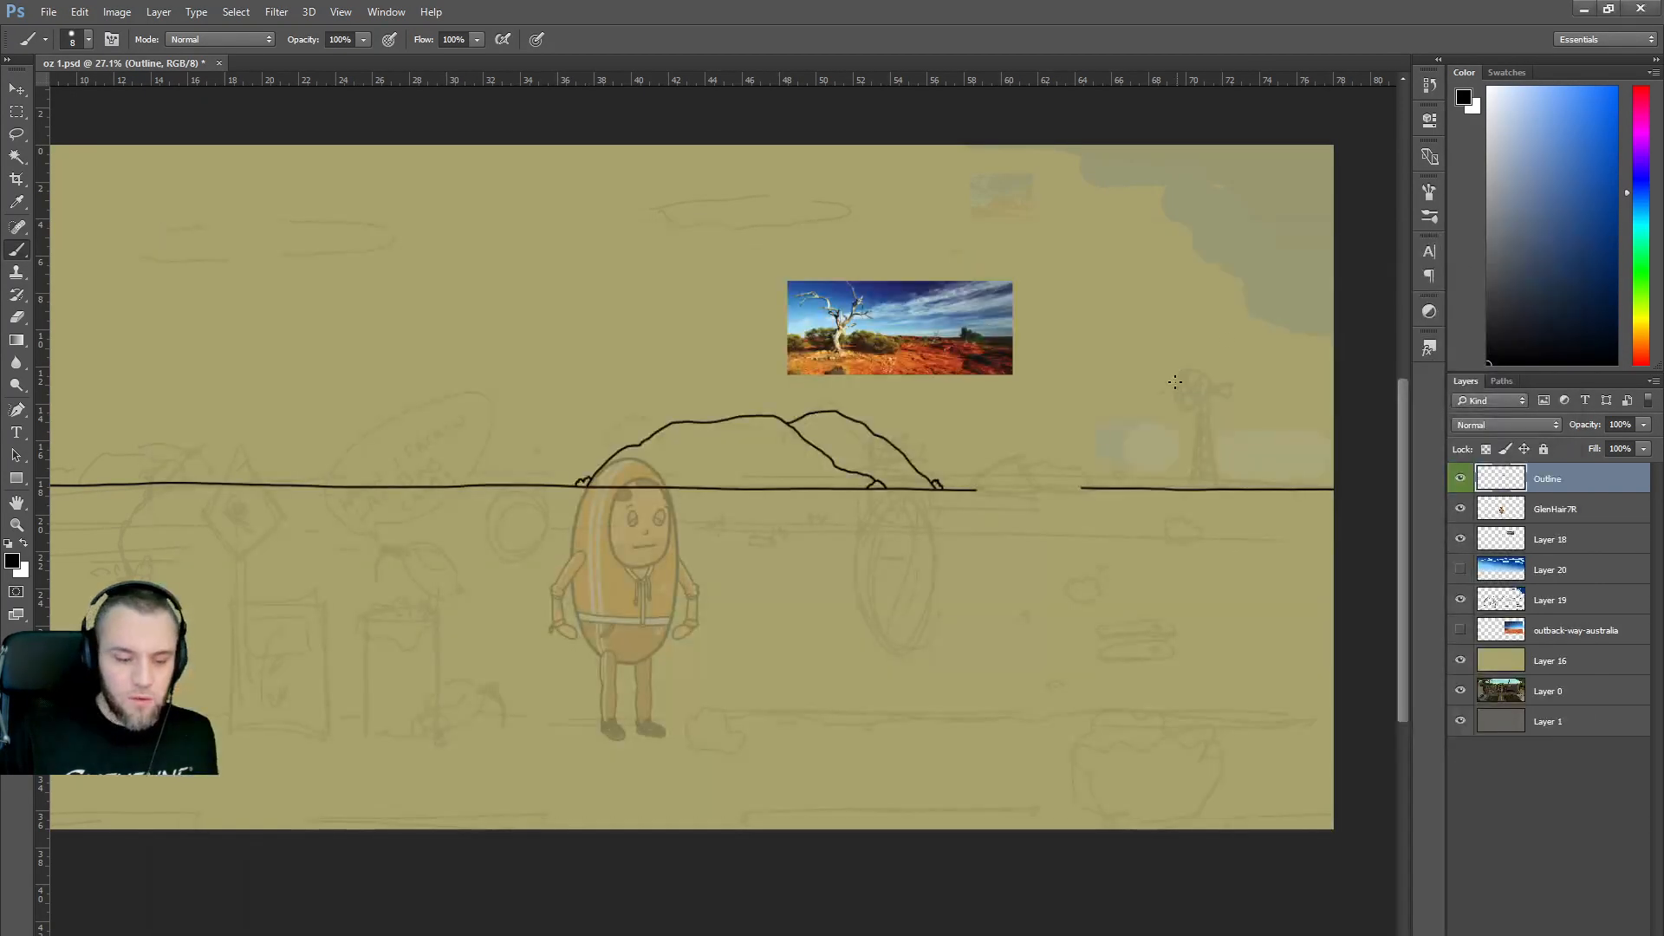
mouse_move(975, 495)
mouse_down()
mouse_move(1041, 482)
mouse_move(1037, 498)
mouse_move(1016, 493)
mouse_up()
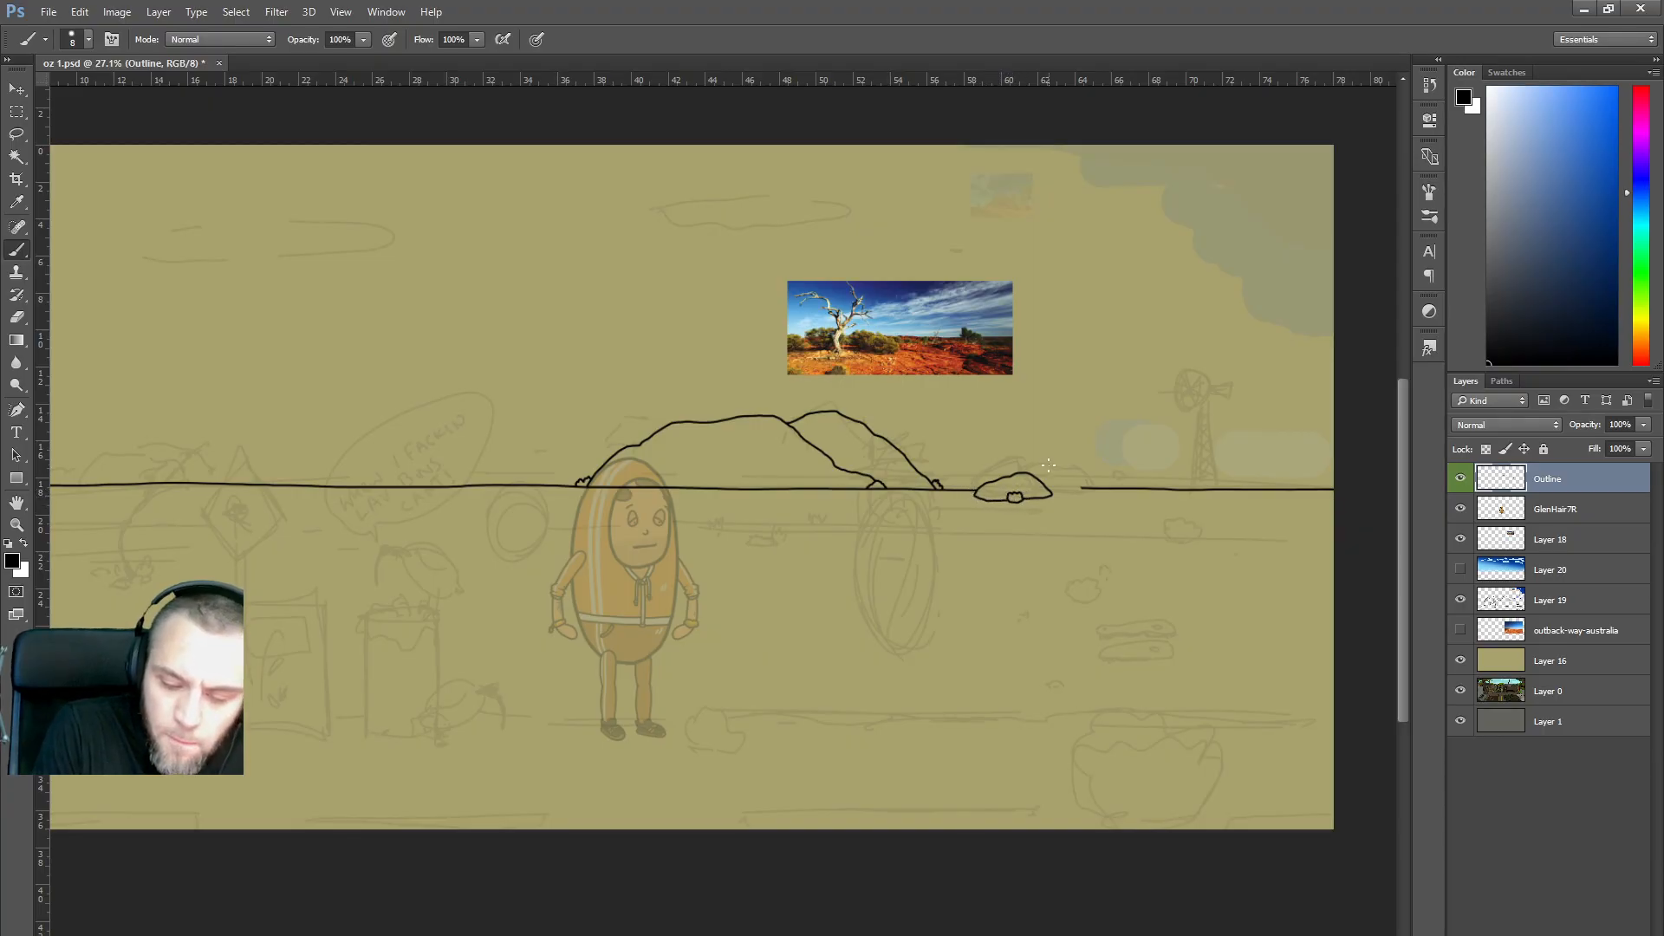
mouse_move(1054, 472)
mouse_down()
mouse_move(1040, 475)
mouse_move(1057, 496)
mouse_up()
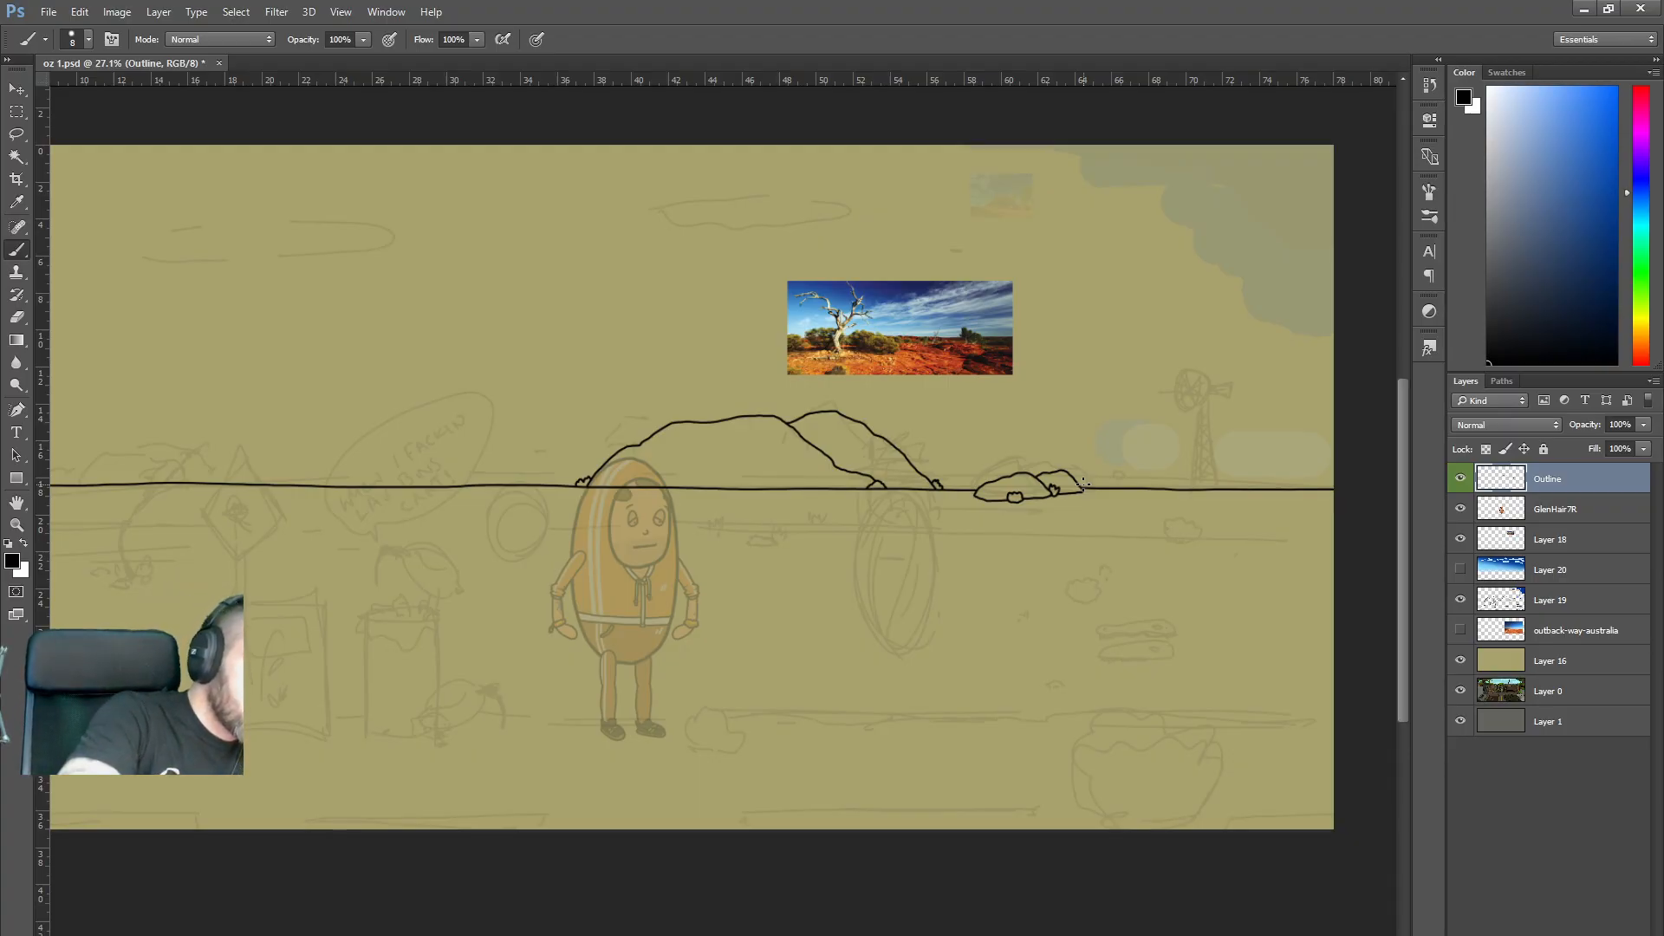
Erase the left horizon stretch and ink grass tufts with two overlapping rocks there.
drag(78, 486, 221, 489)
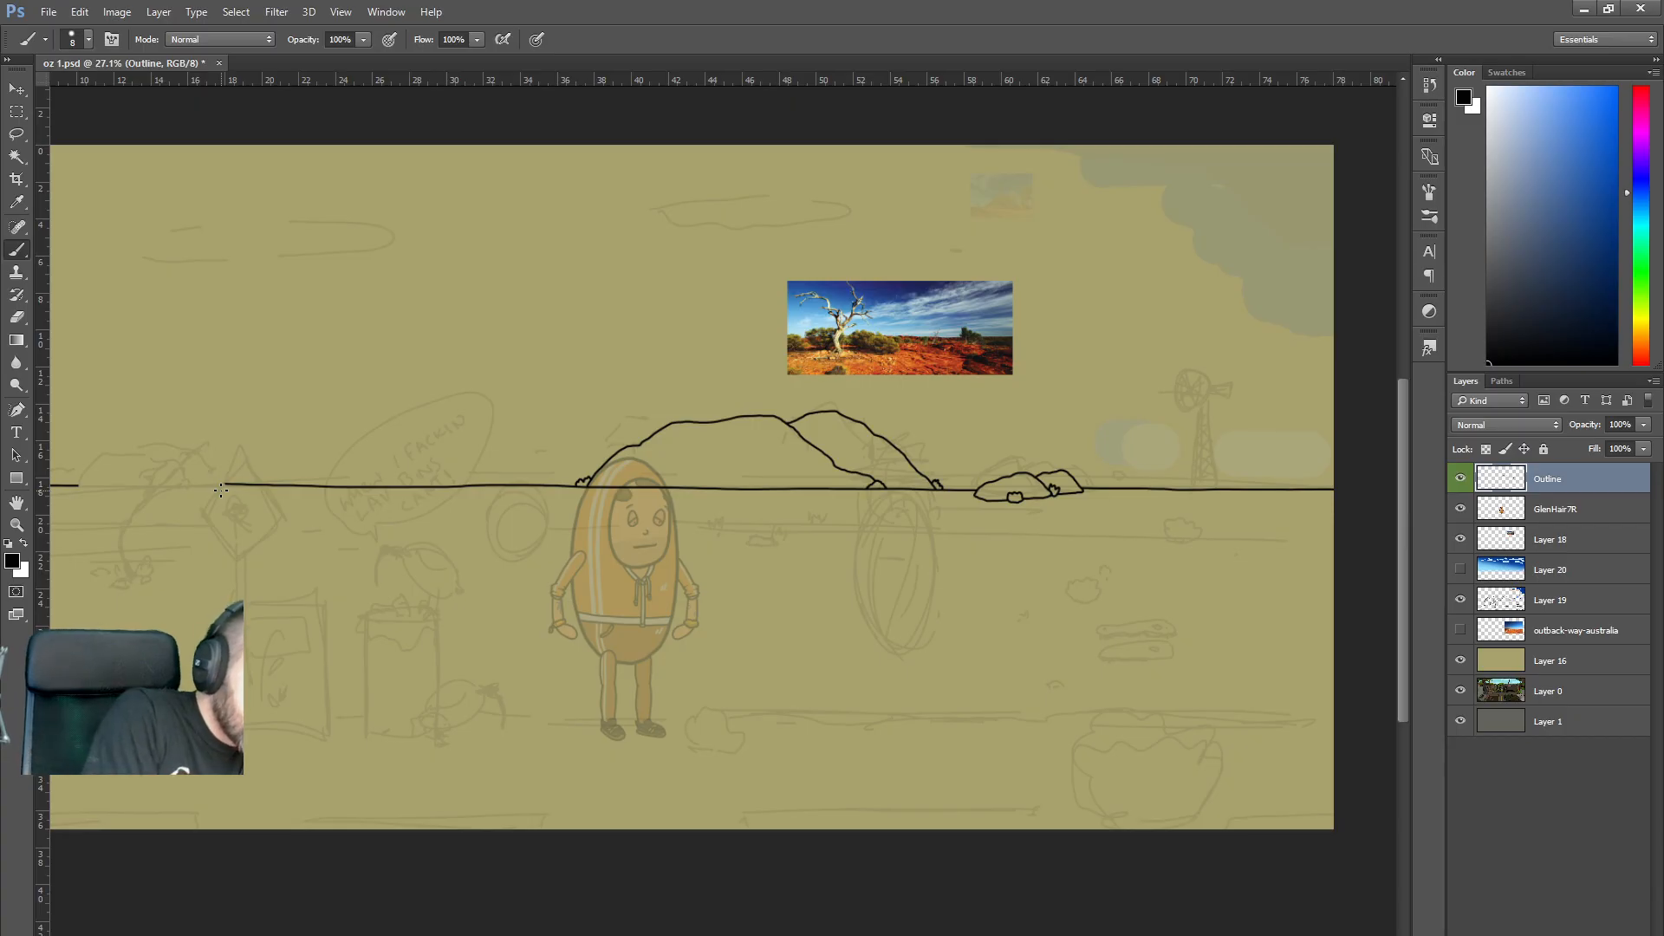
drag(137, 508, 157, 500)
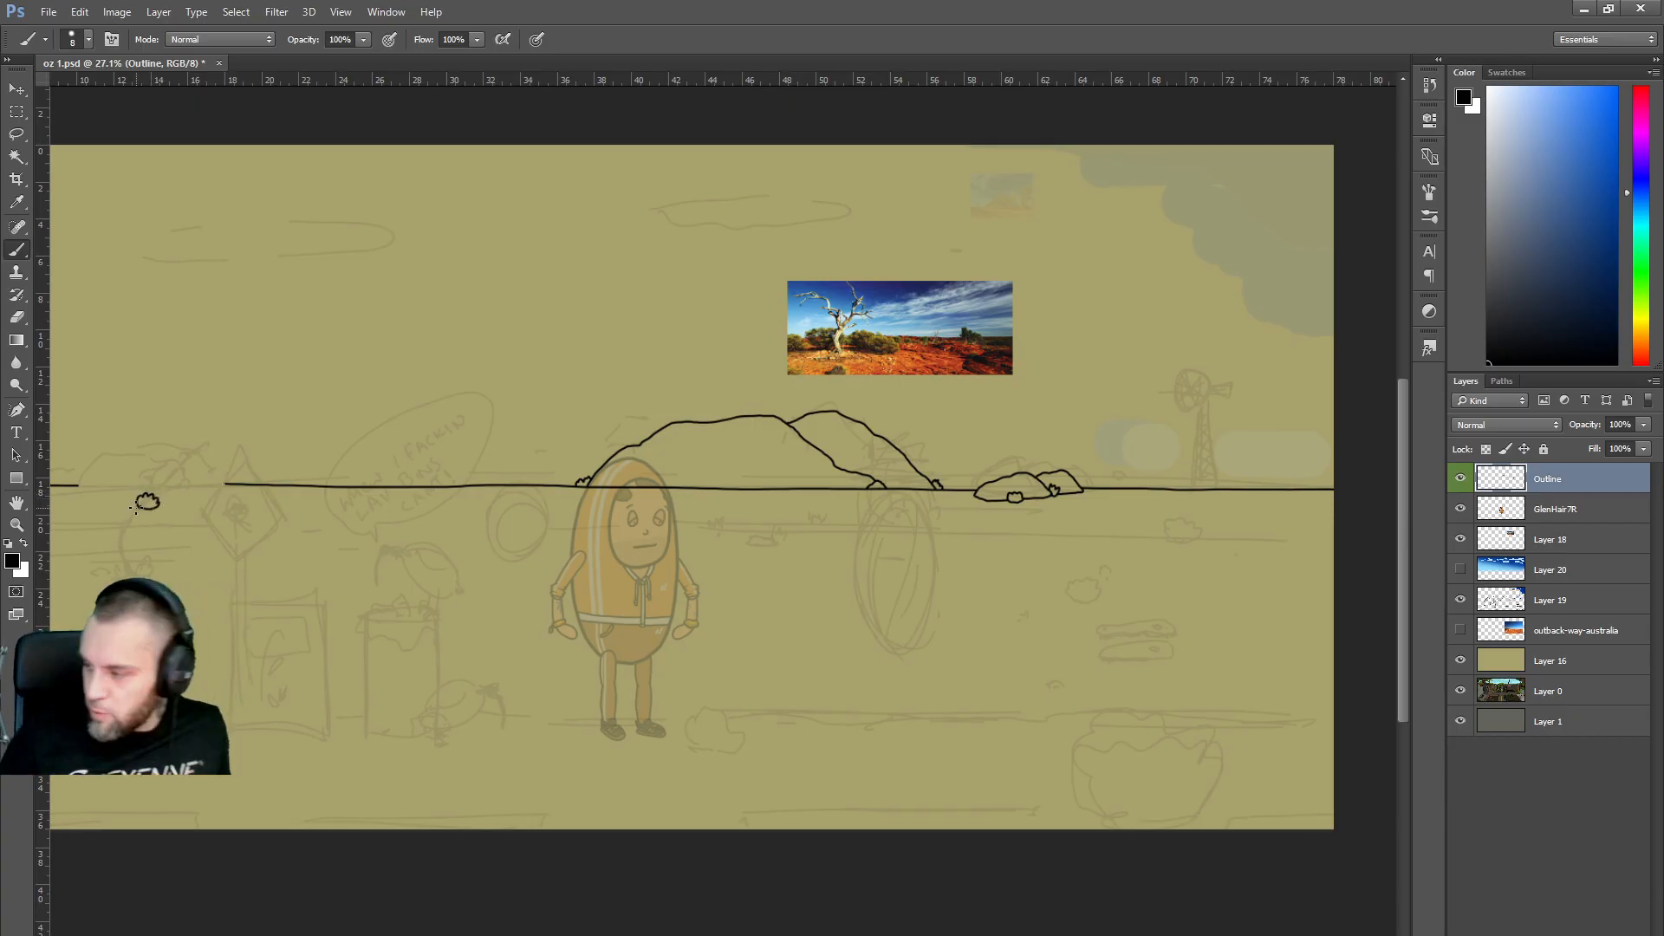
scroll(279, 463, up, 3)
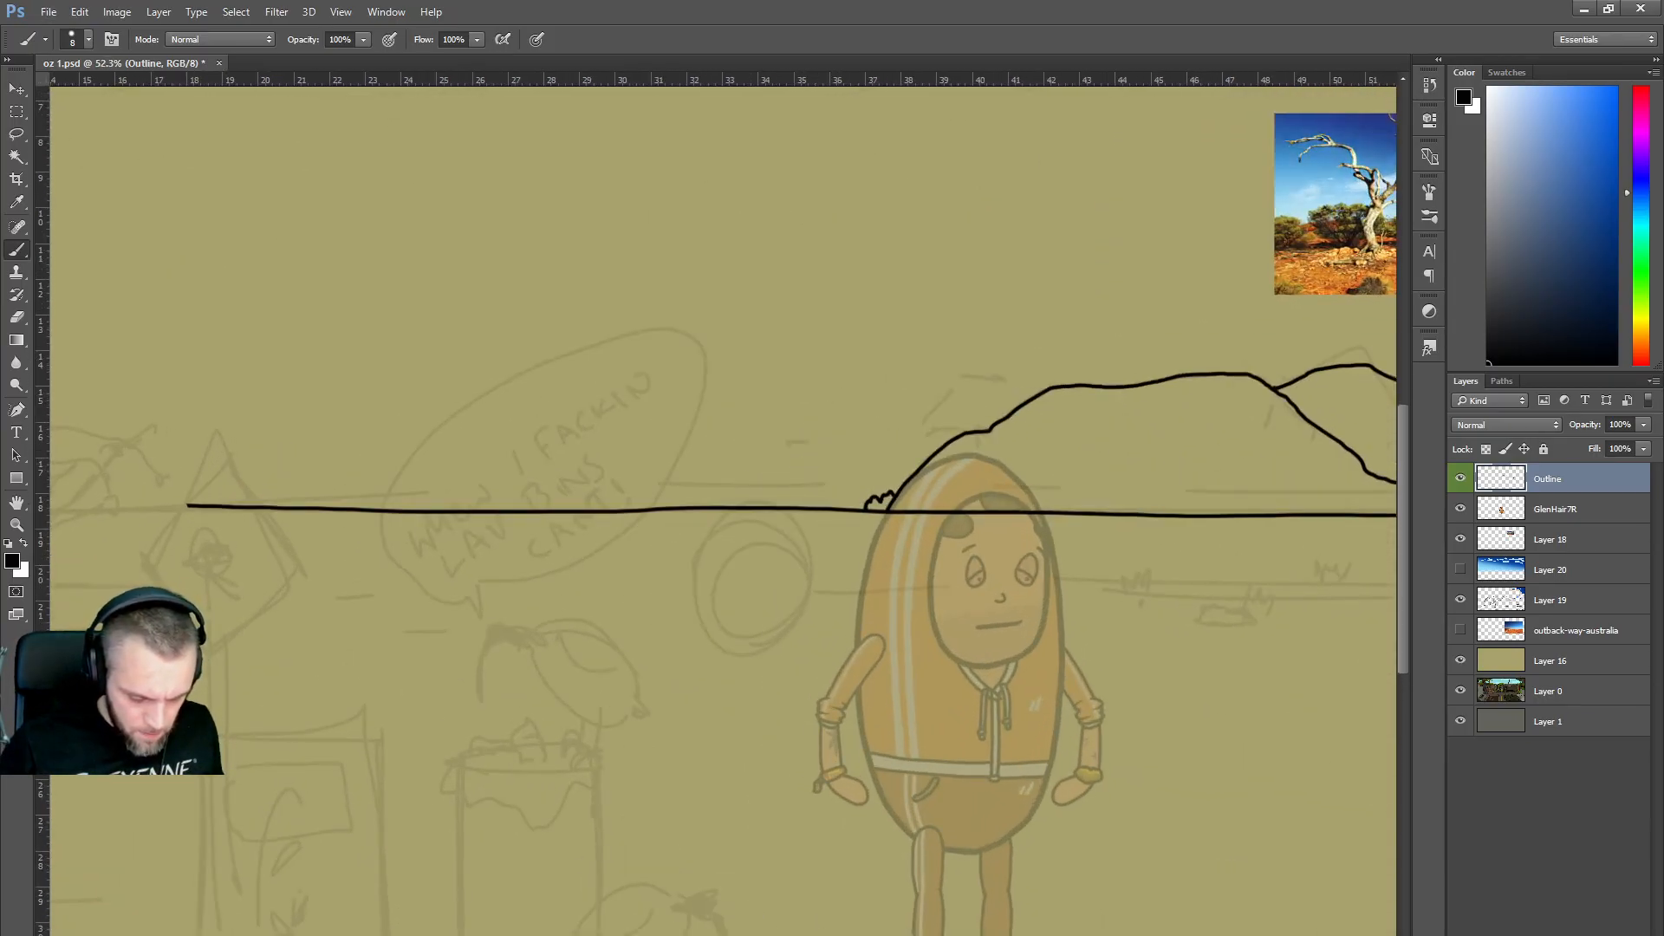
scroll(259, 546, left, 5)
mouse_move(254, 545)
mouse_down()
mouse_move(279, 522)
mouse_move(288, 541)
mouse_up()
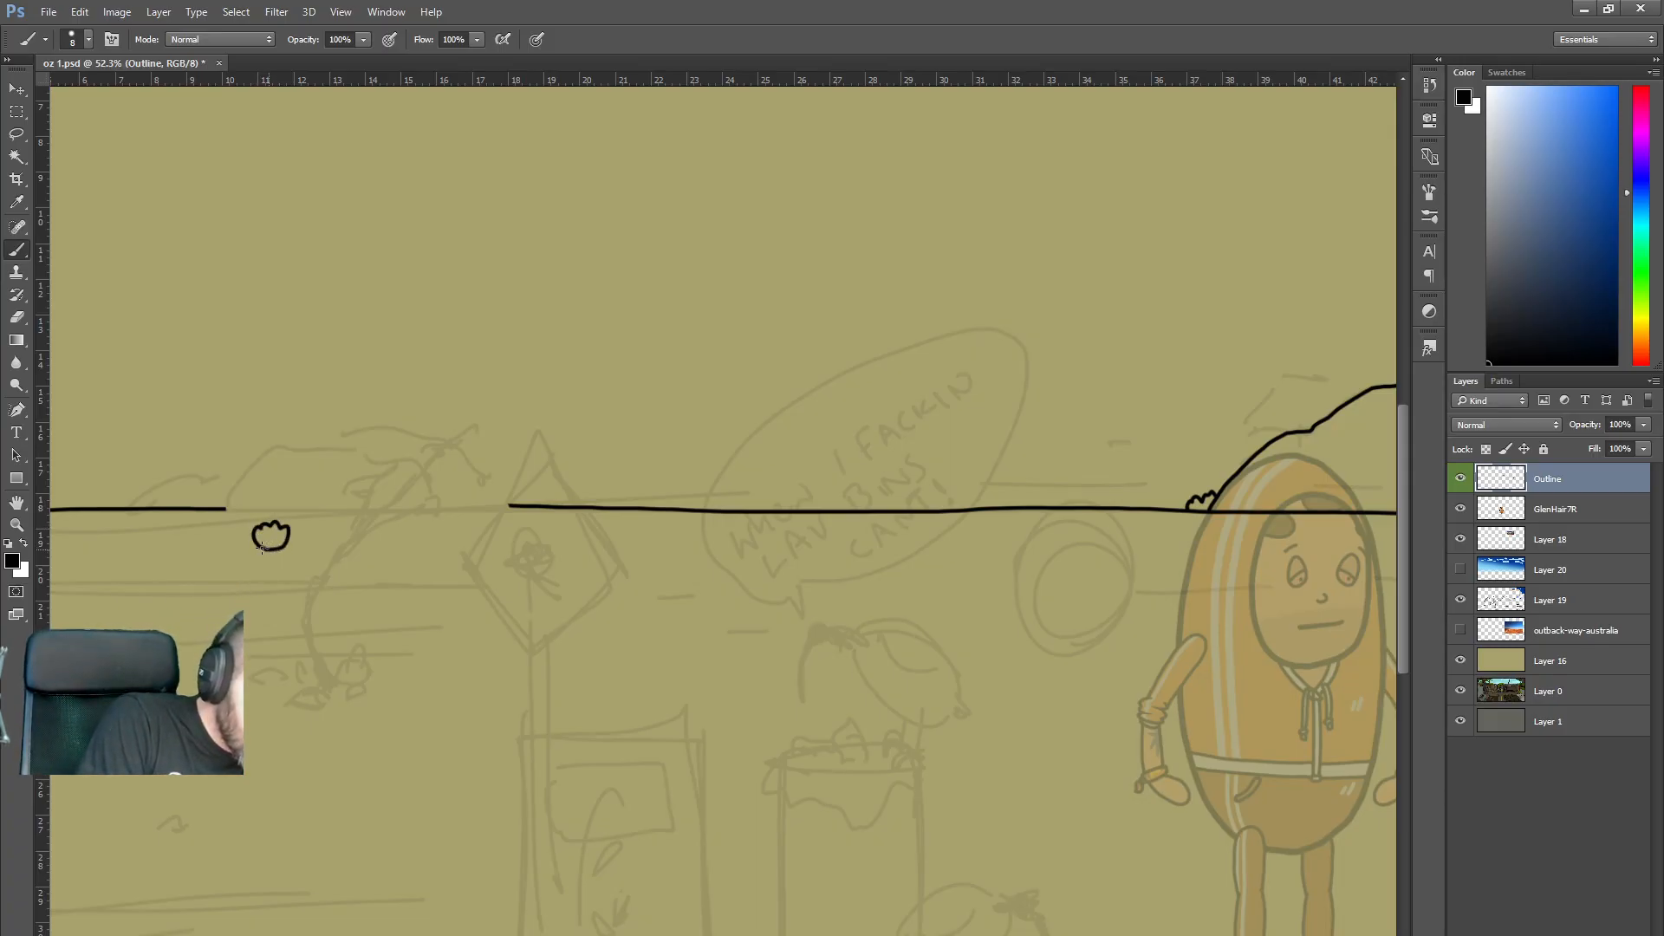
mouse_move(236, 535)
mouse_down()
mouse_move(225, 516)
mouse_move(260, 458)
mouse_move(304, 447)
mouse_move(344, 451)
mouse_move(424, 518)
mouse_move(343, 538)
mouse_up()
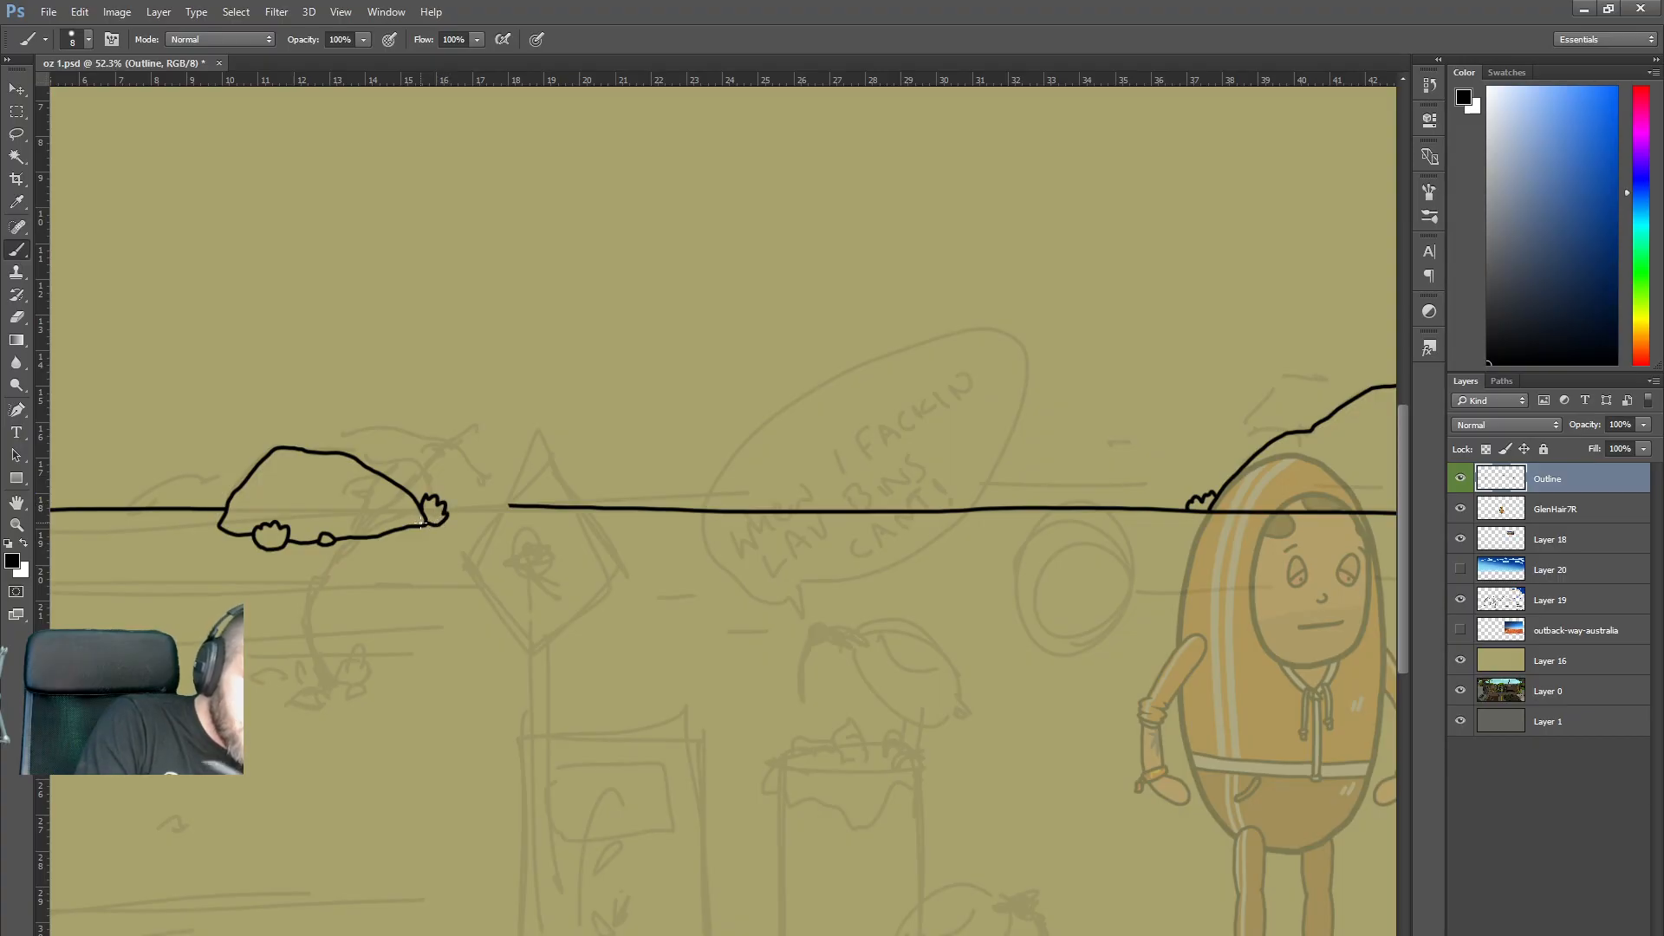
mouse_move(347, 454)
mouse_down()
mouse_move(437, 456)
mouse_move(512, 508)
mouse_move(442, 519)
mouse_up()
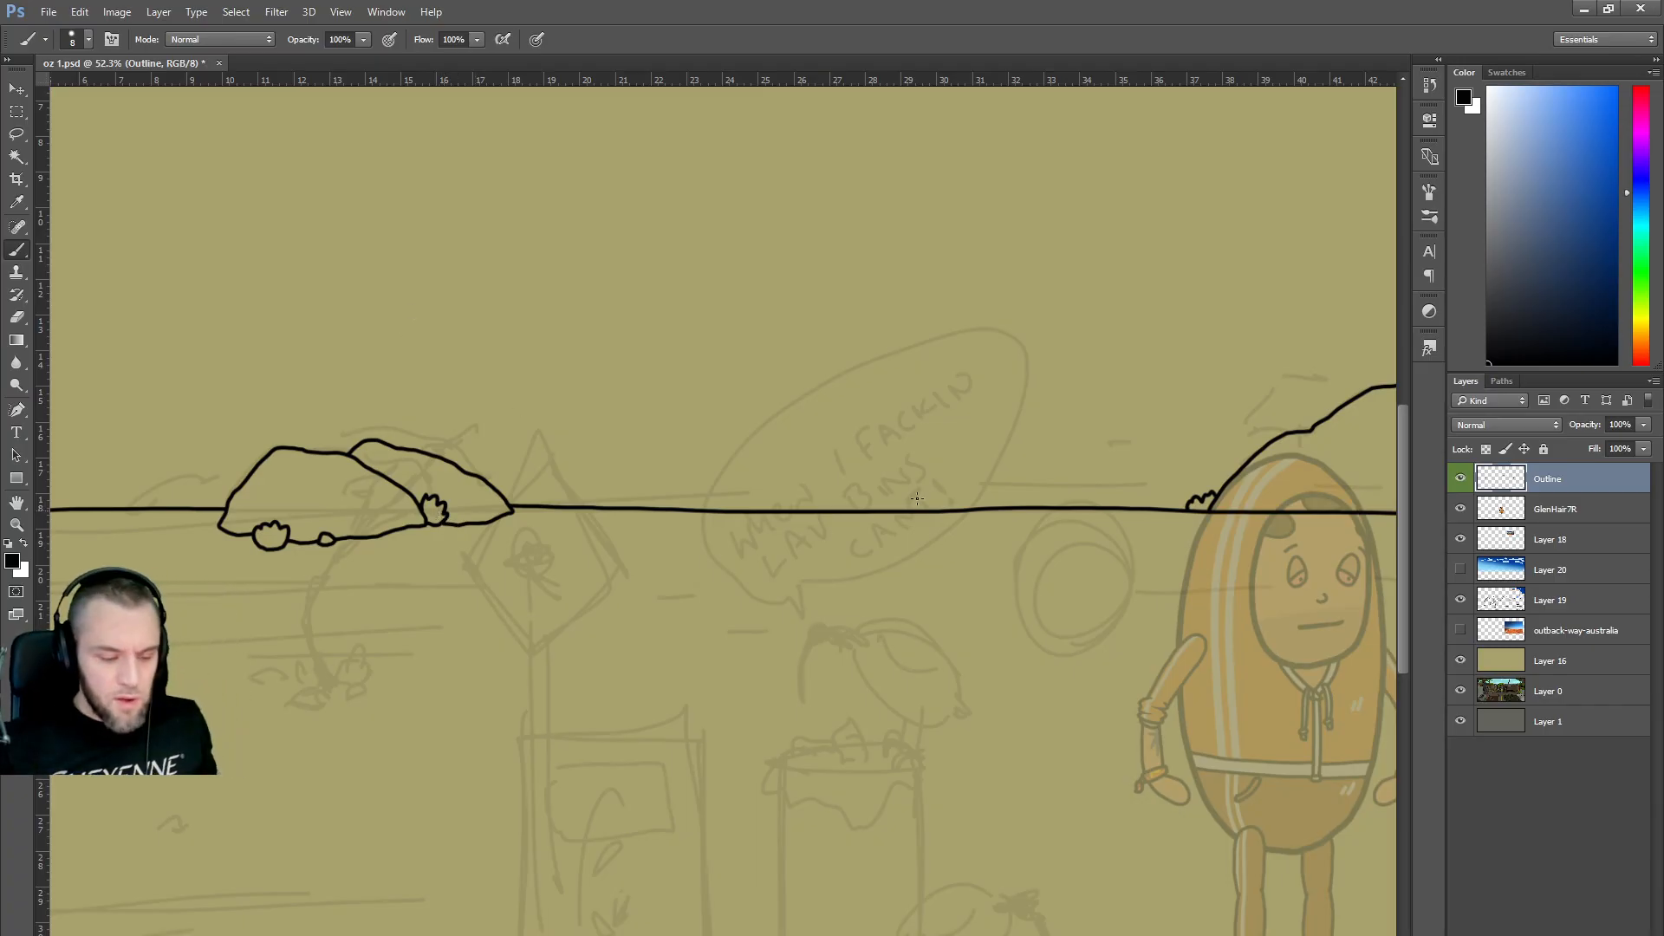
scroll(679, 465, down, 3)
scroll(704, 465, down, 5)
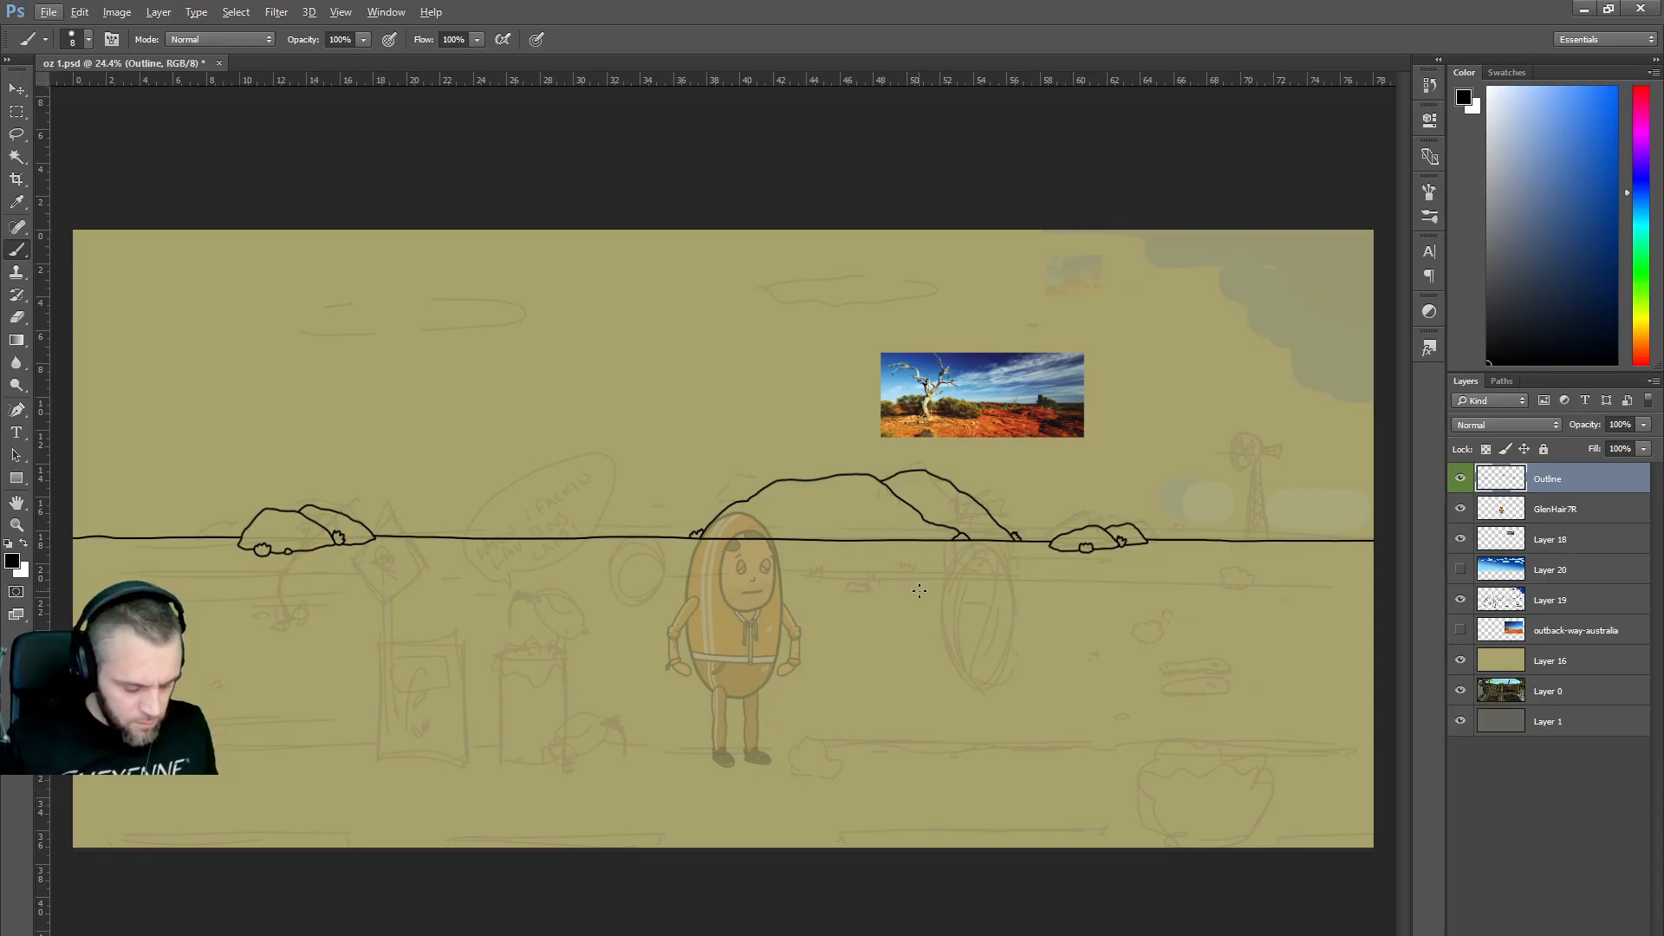
scroll(916, 624, up, 3)
Ink a spiky grass patch below the big rocks, redoing the first tuft.
mouse_move(782, 589)
mouse_down()
mouse_move(824, 581)
mouse_move(796, 595)
mouse_up()
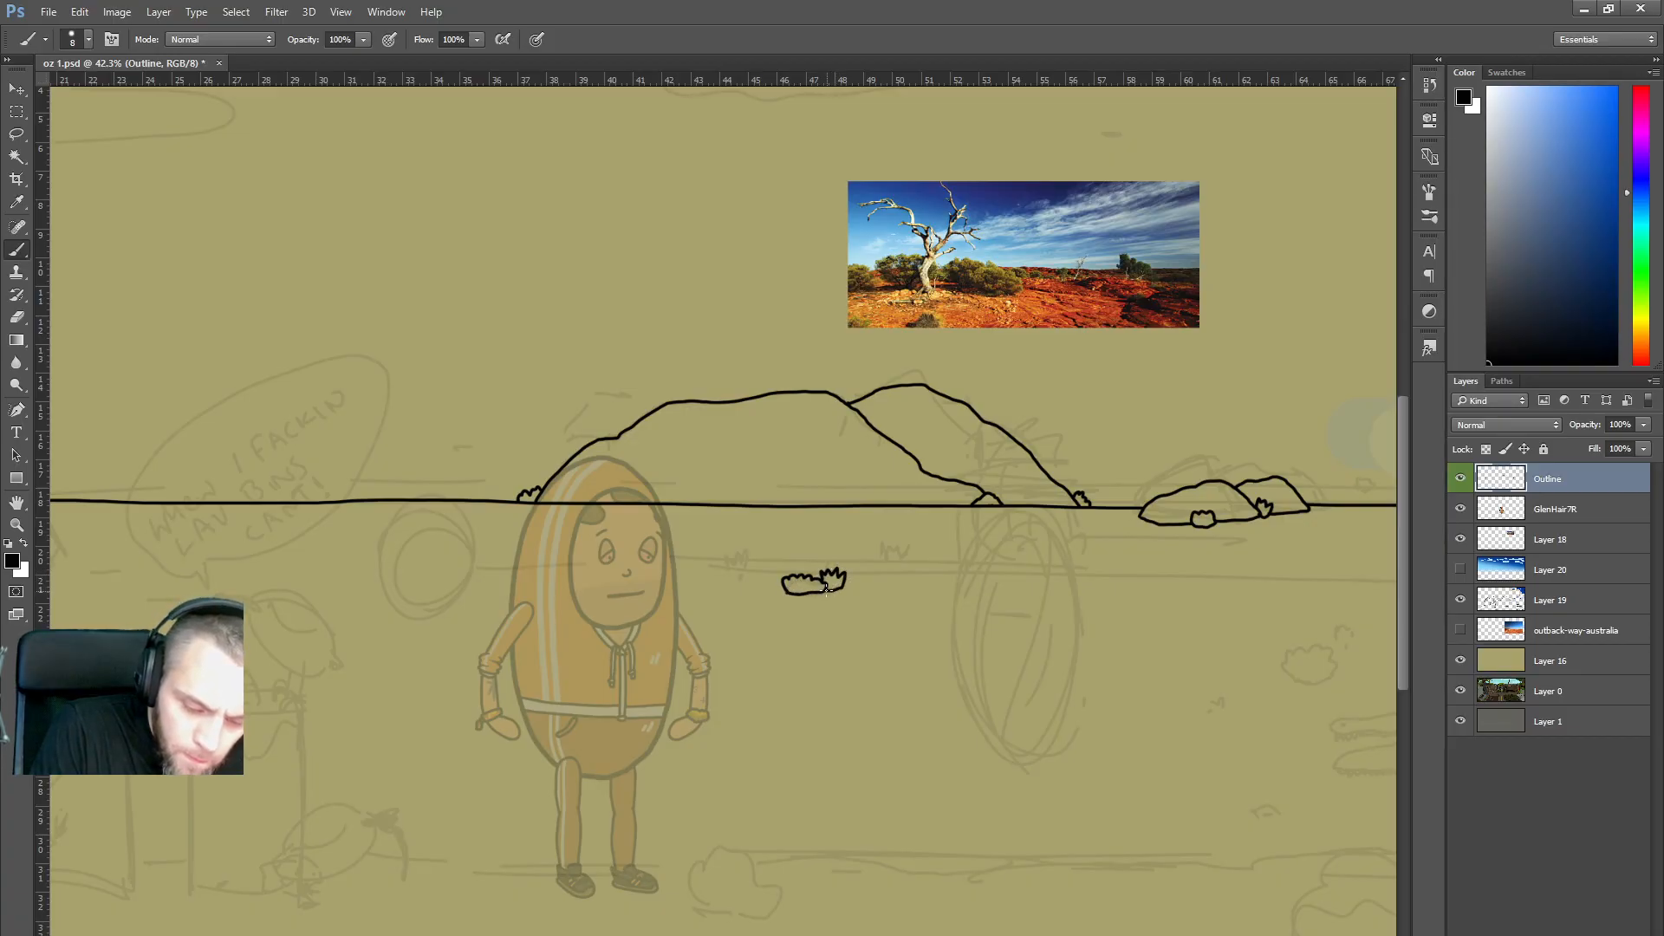
scroll(1003, 538, up, 2)
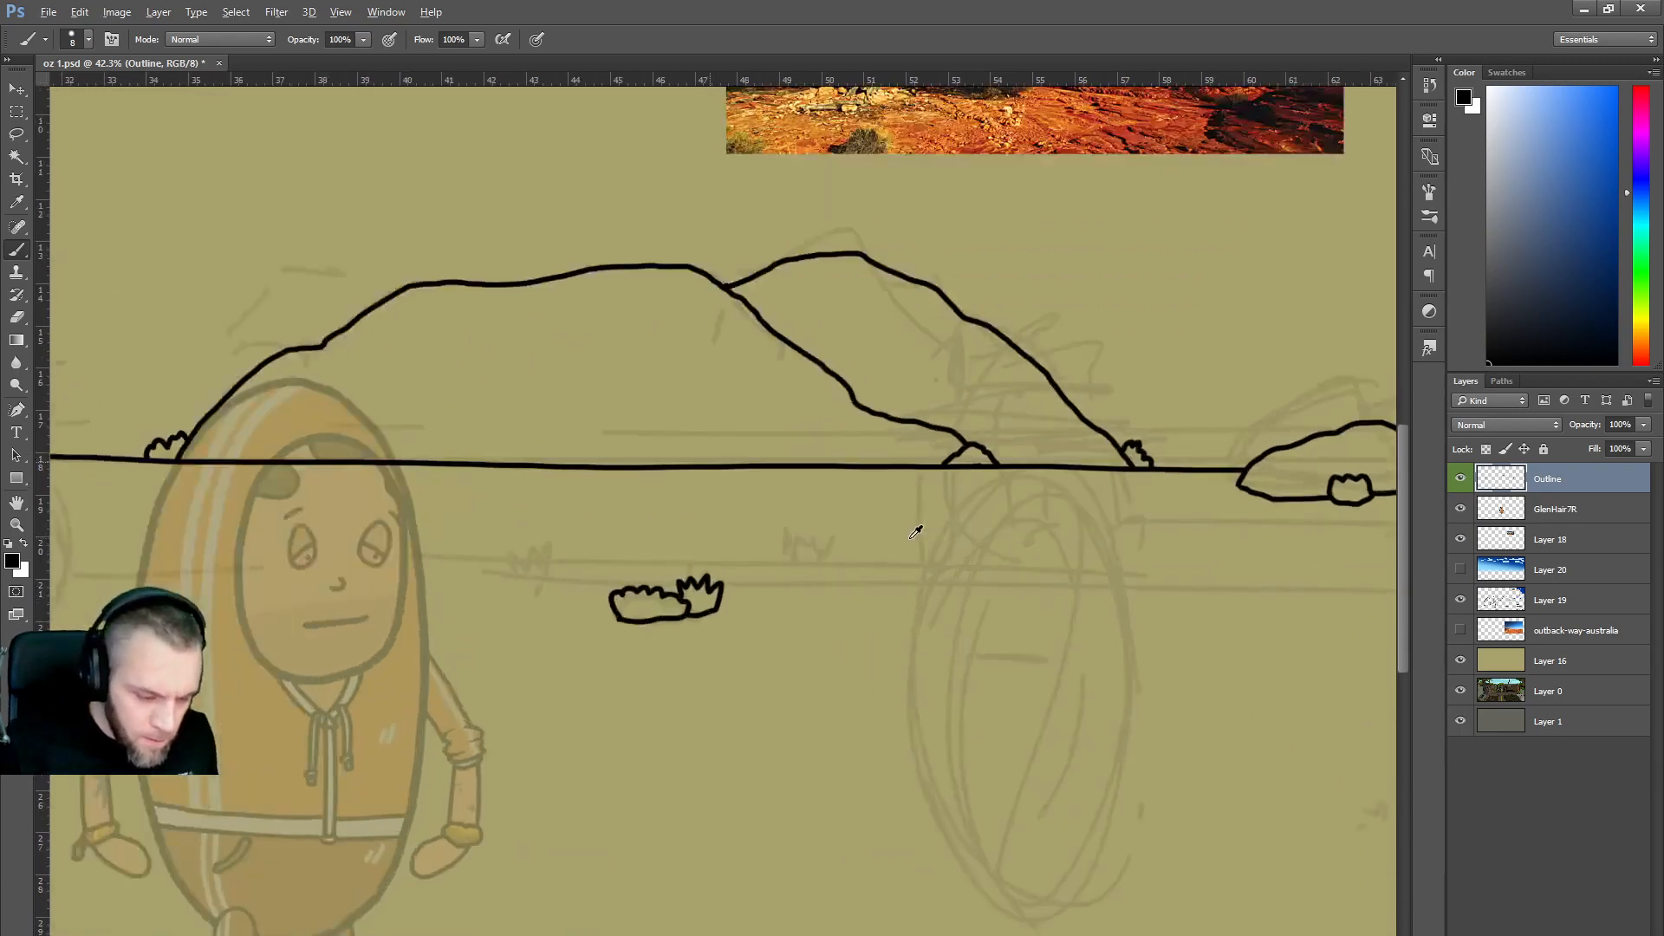
key(ctrl+alt+z)
key(ctrl+alt+z)
mouse_move(622, 620)
mouse_down()
mouse_move(613, 594)
mouse_move(638, 588)
mouse_move(682, 615)
mouse_move(652, 625)
mouse_move(692, 577)
mouse_move(726, 618)
mouse_move(694, 621)
mouse_up()
mouse_move(787, 567)
mouse_down()
mouse_move(783, 542)
mouse_move(828, 539)
mouse_move(840, 564)
mouse_move(804, 574)
mouse_up()
mouse_move(518, 587)
mouse_down()
mouse_move(531, 557)
mouse_move(554, 560)
mouse_move(568, 581)
mouse_move(536, 592)
mouse_up()
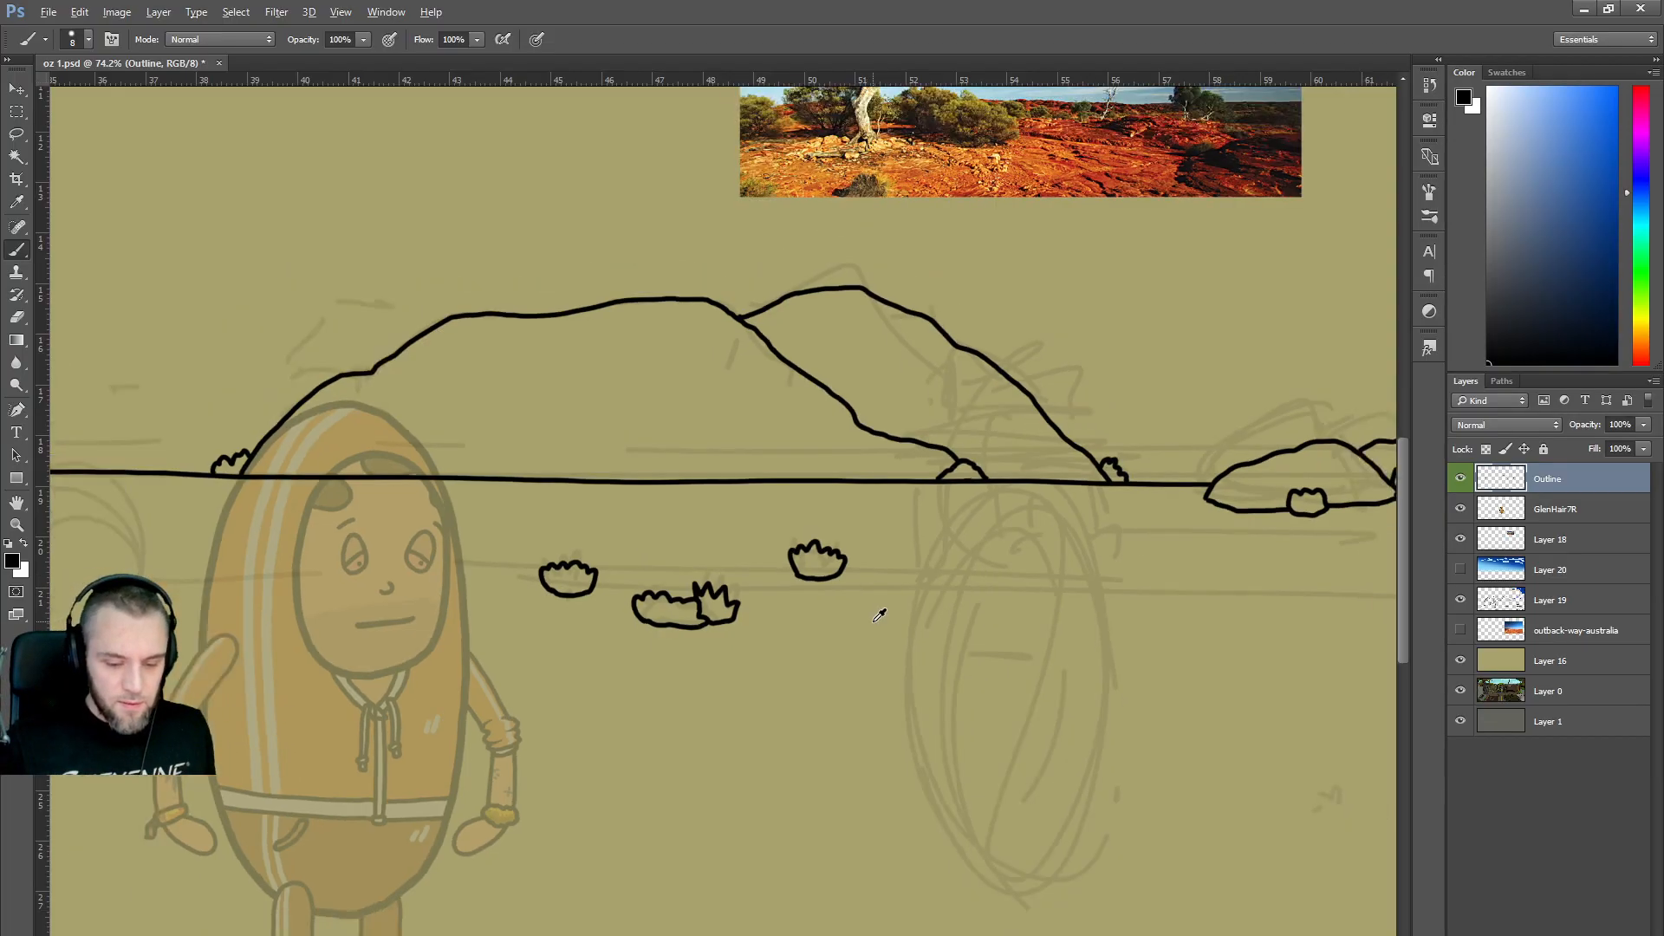
Ink a foreground bush outline with a small tuft beside it.
scroll(879, 615, down, 5)
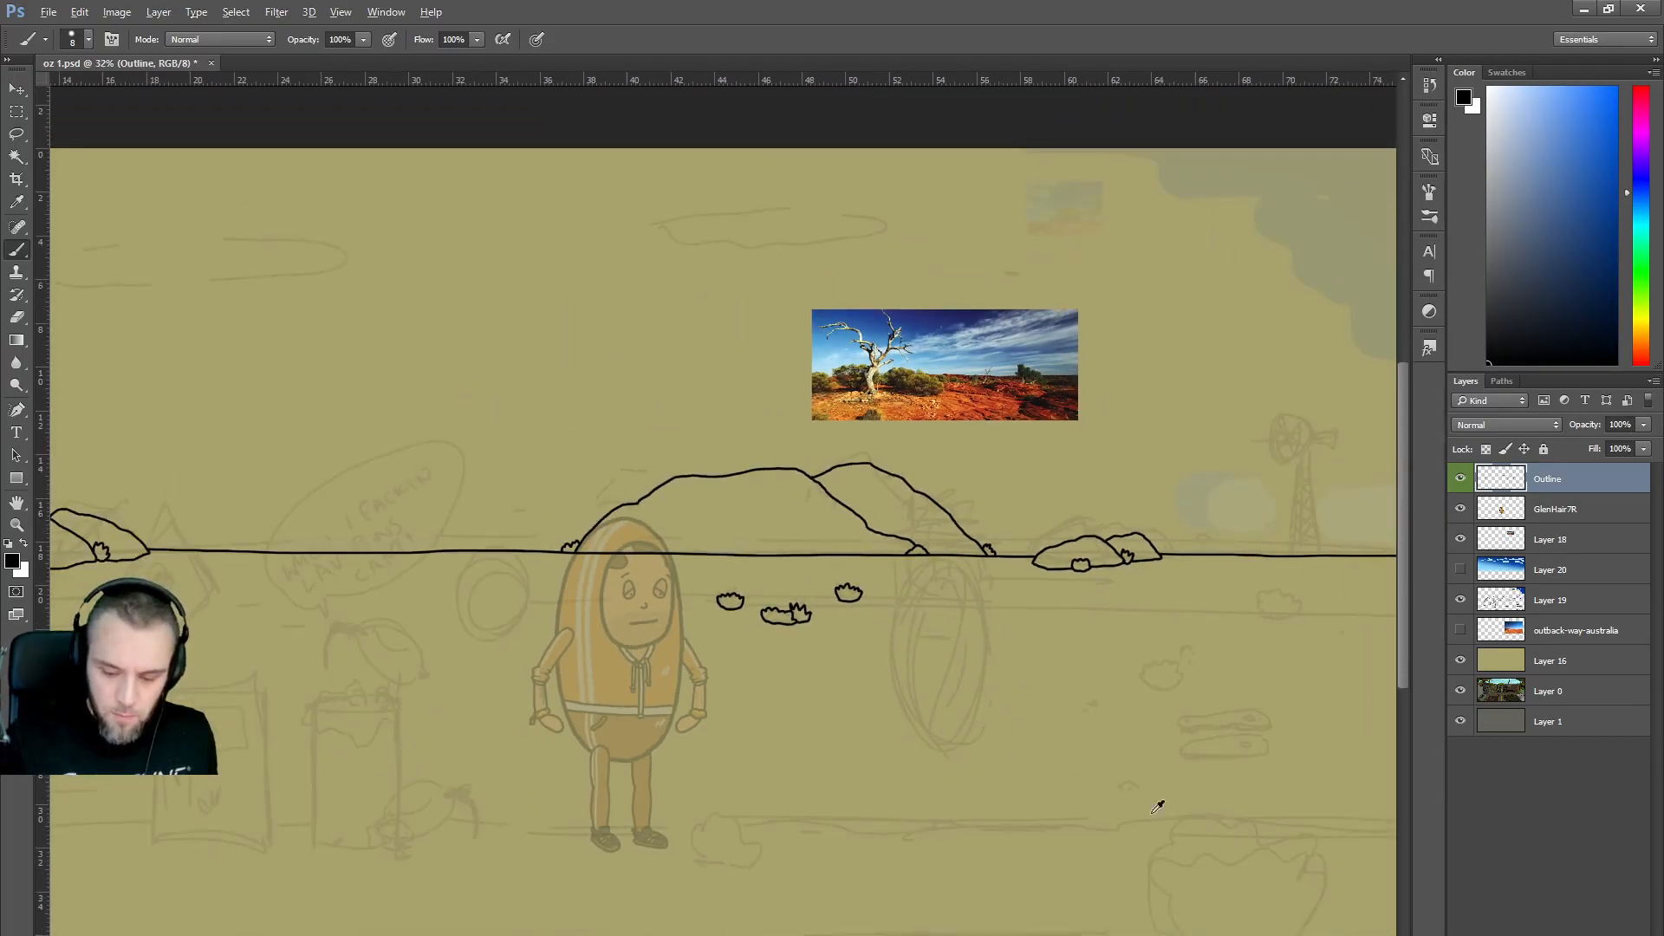
scroll(914, 662, right, 4)
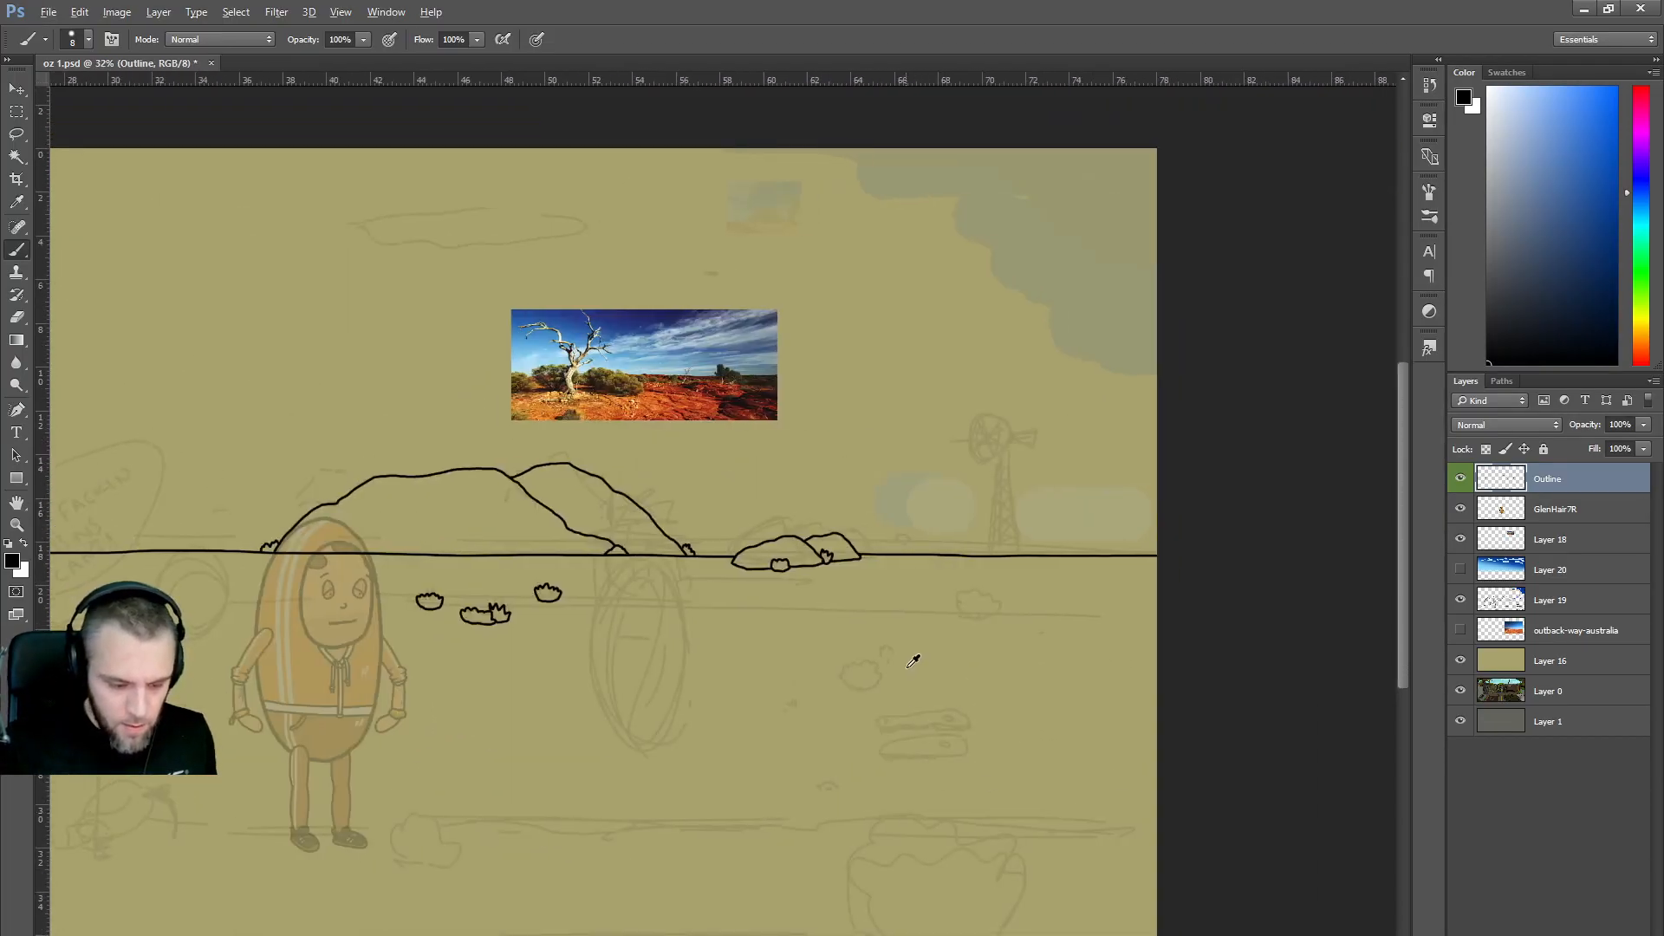
scroll(914, 662, up, 3)
scroll(929, 666, up, 2)
mouse_move(807, 708)
mouse_down()
mouse_move(781, 662)
mouse_move(829, 651)
mouse_move(845, 700)
mouse_up()
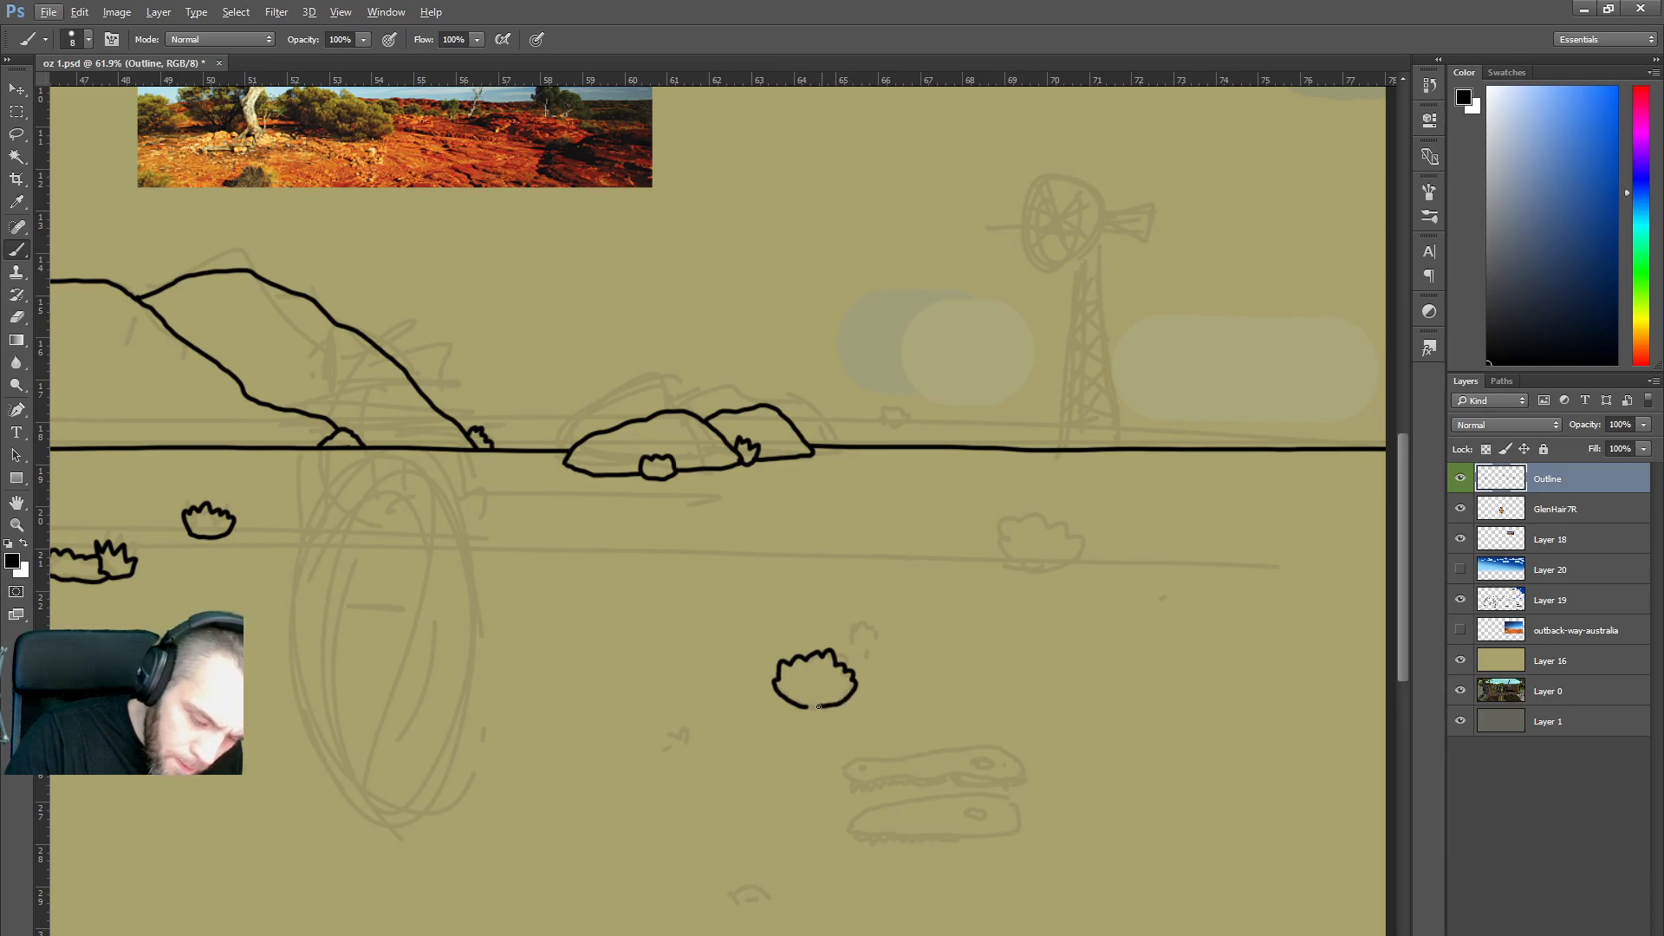
mouse_move(852, 643)
mouse_down()
mouse_move(867, 631)
mouse_move(882, 656)
mouse_up()
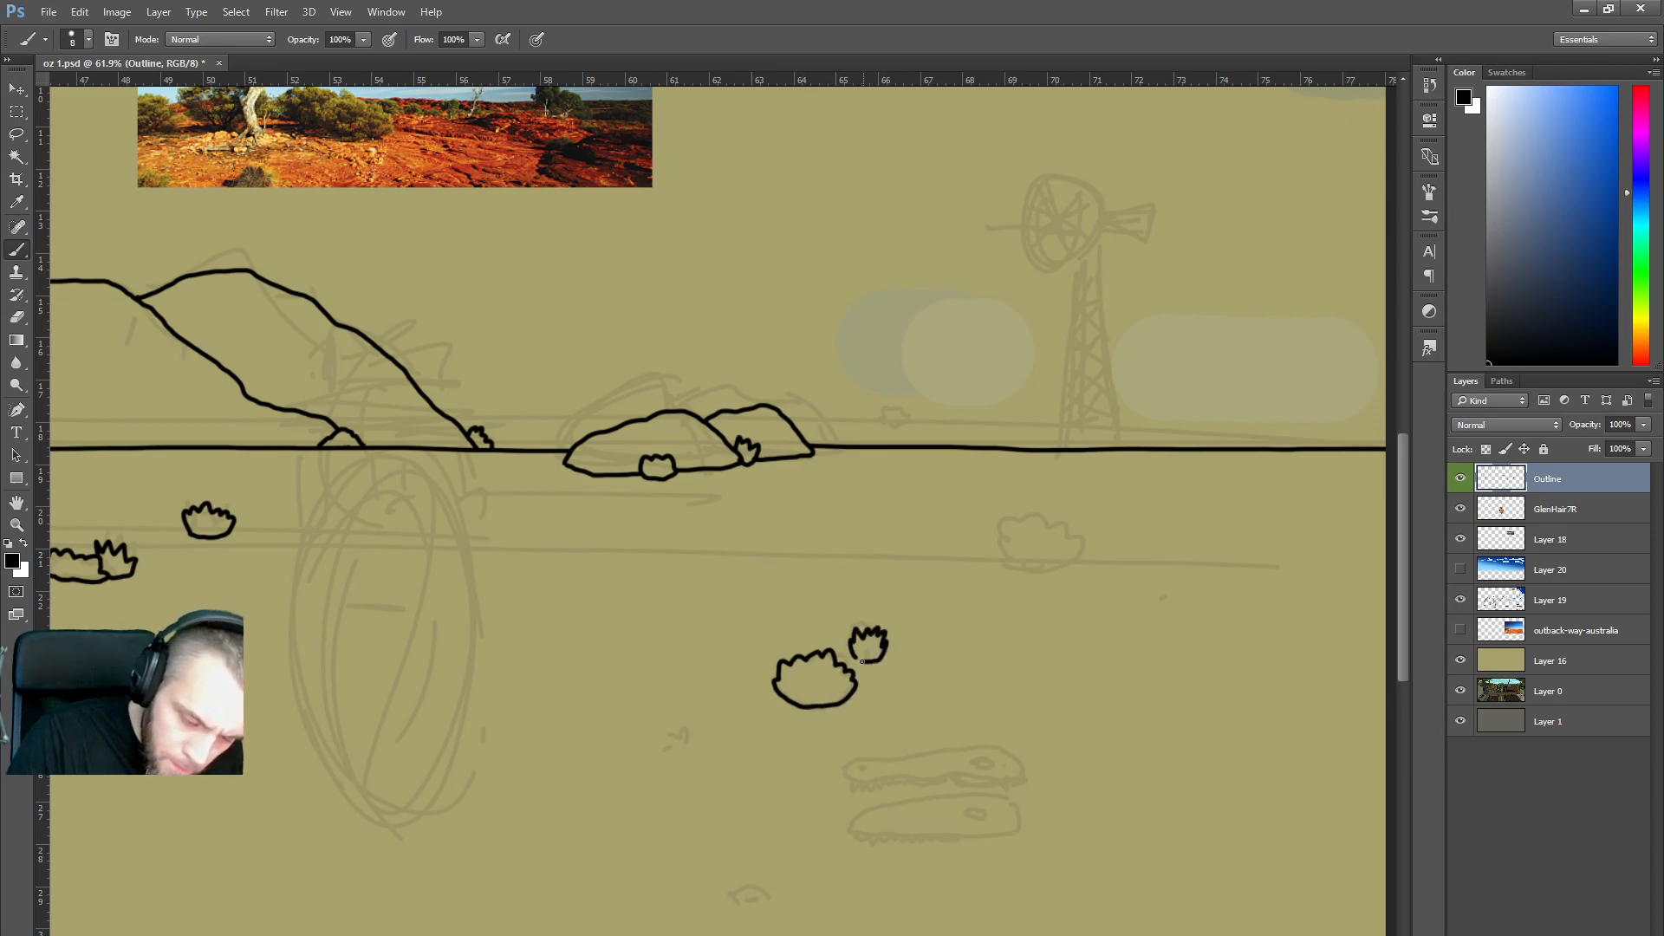
mouse_move(1007, 557)
mouse_down()
mouse_move(1010, 531)
mouse_move(1063, 537)
mouse_move(1080, 550)
mouse_move(1052, 576)
mouse_up()
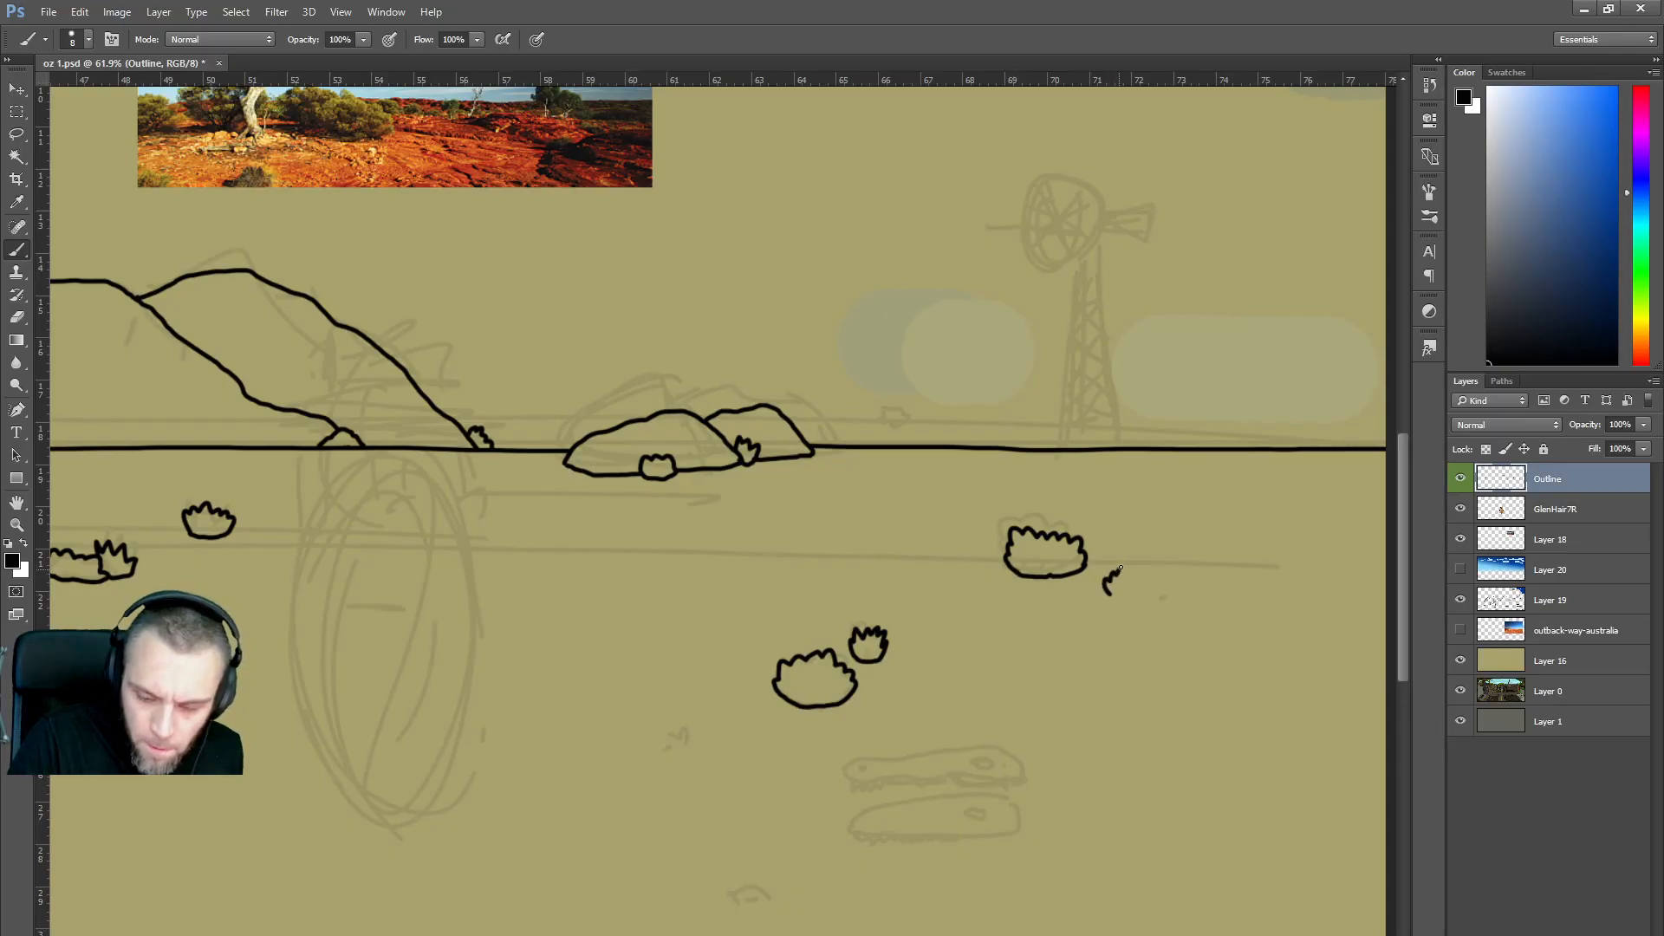
Add small bush tufts on the right and lower in the foreground.
drag(1135, 576, 1139, 593)
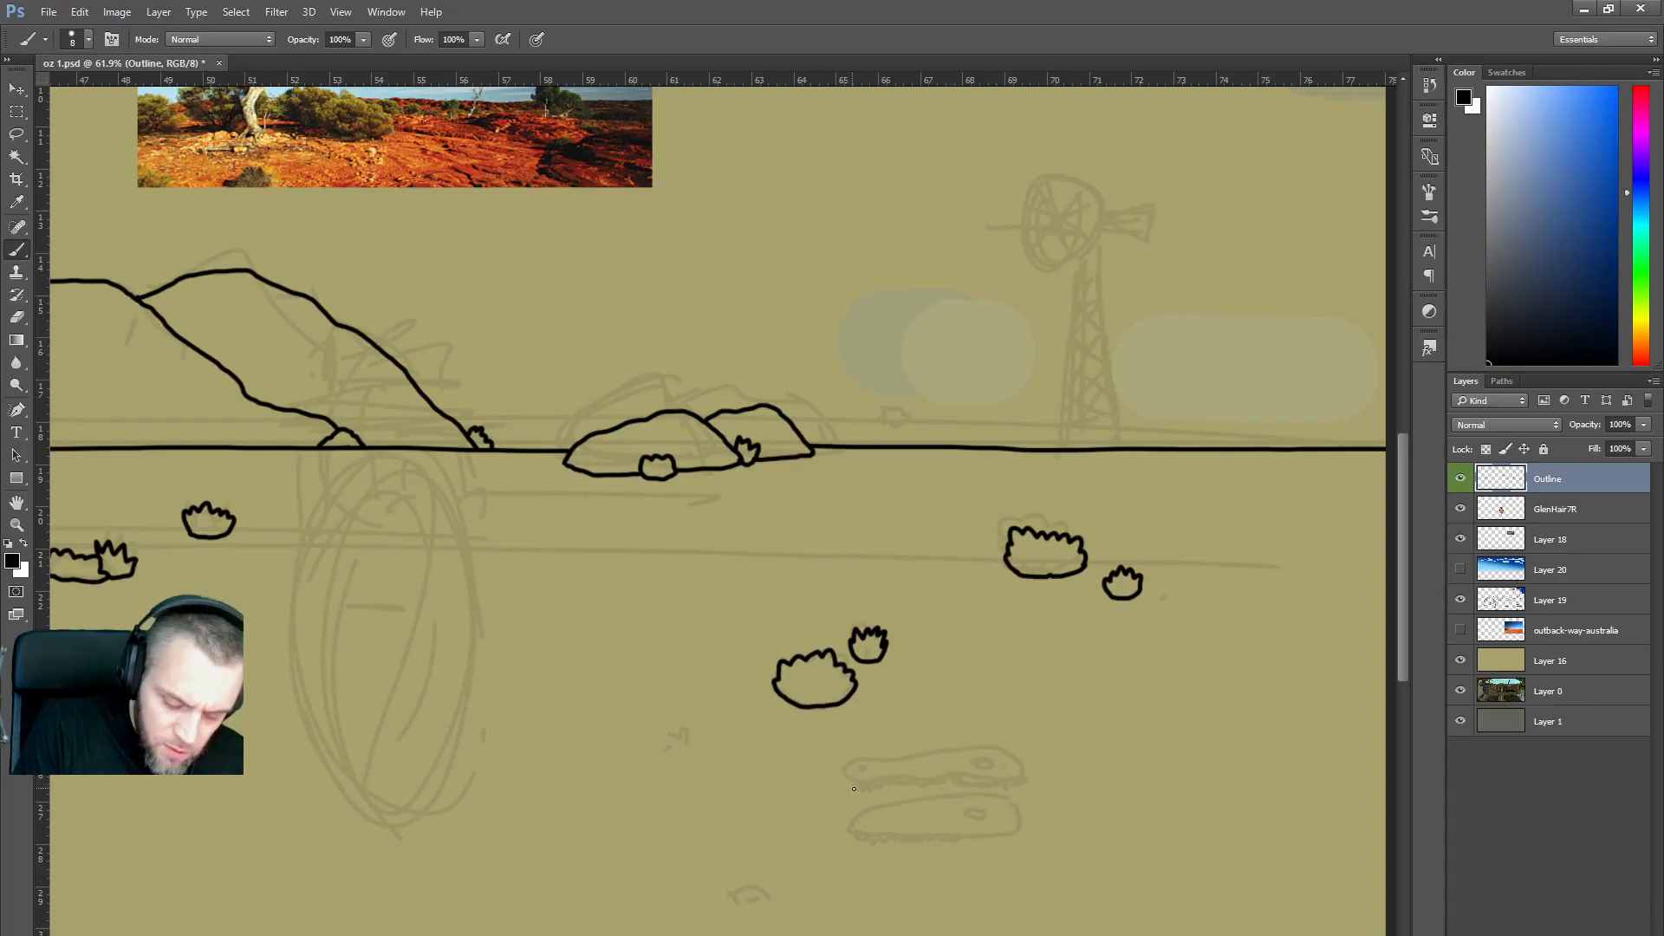
drag(668, 735, 669, 743)
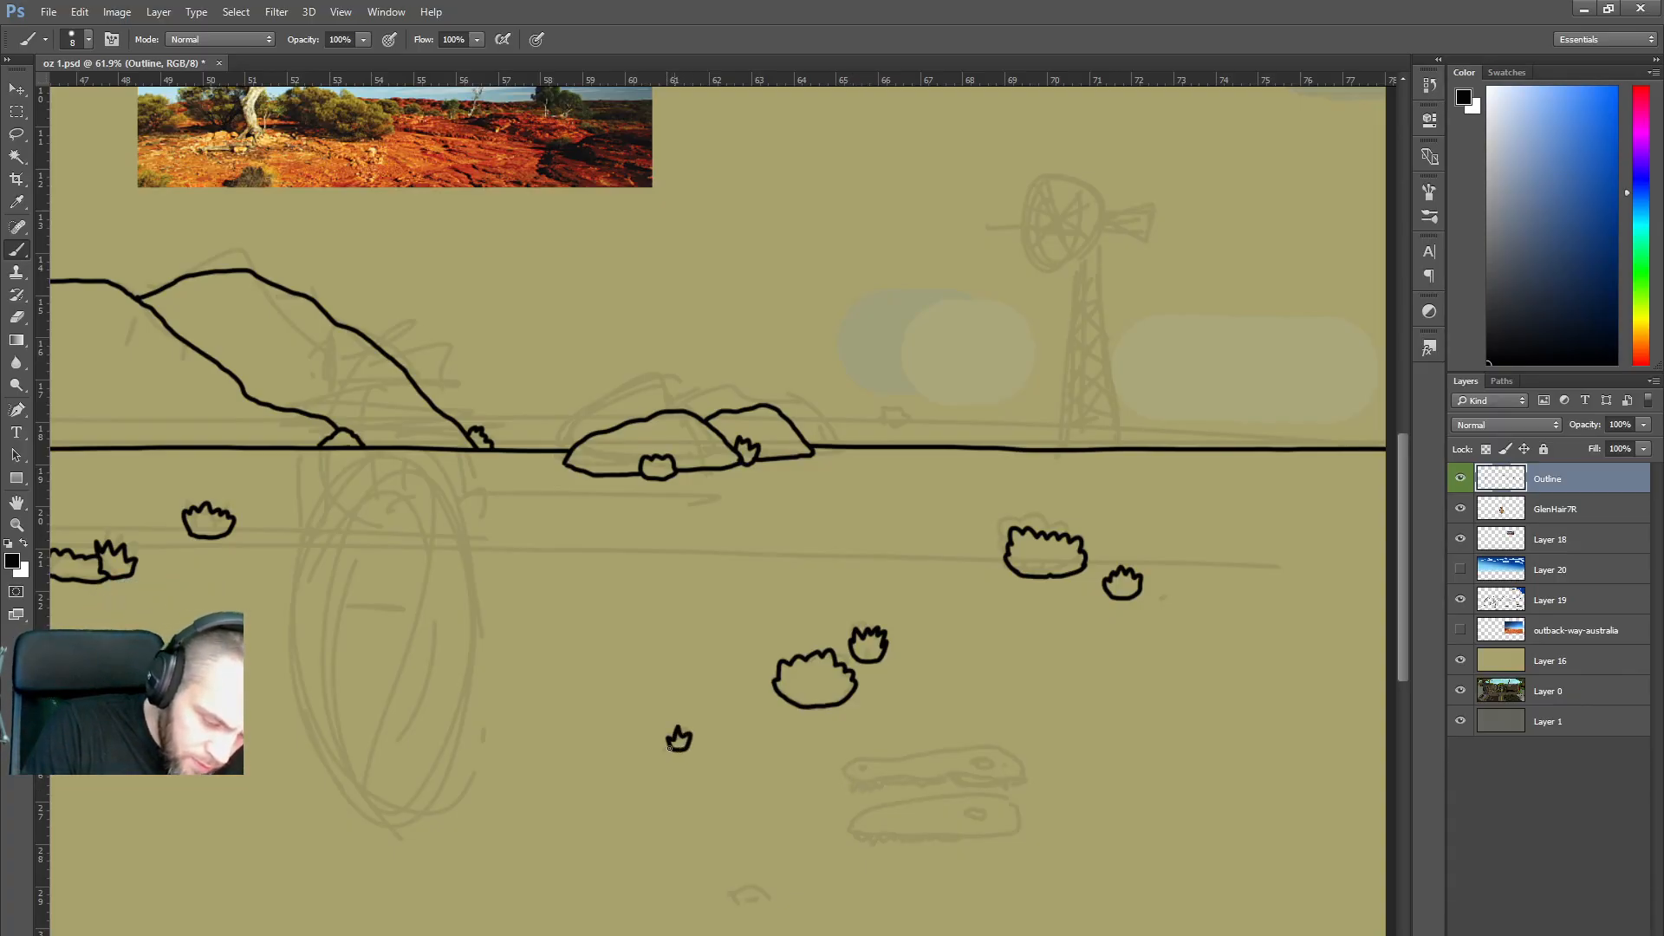
scroll(677, 720, down, 5)
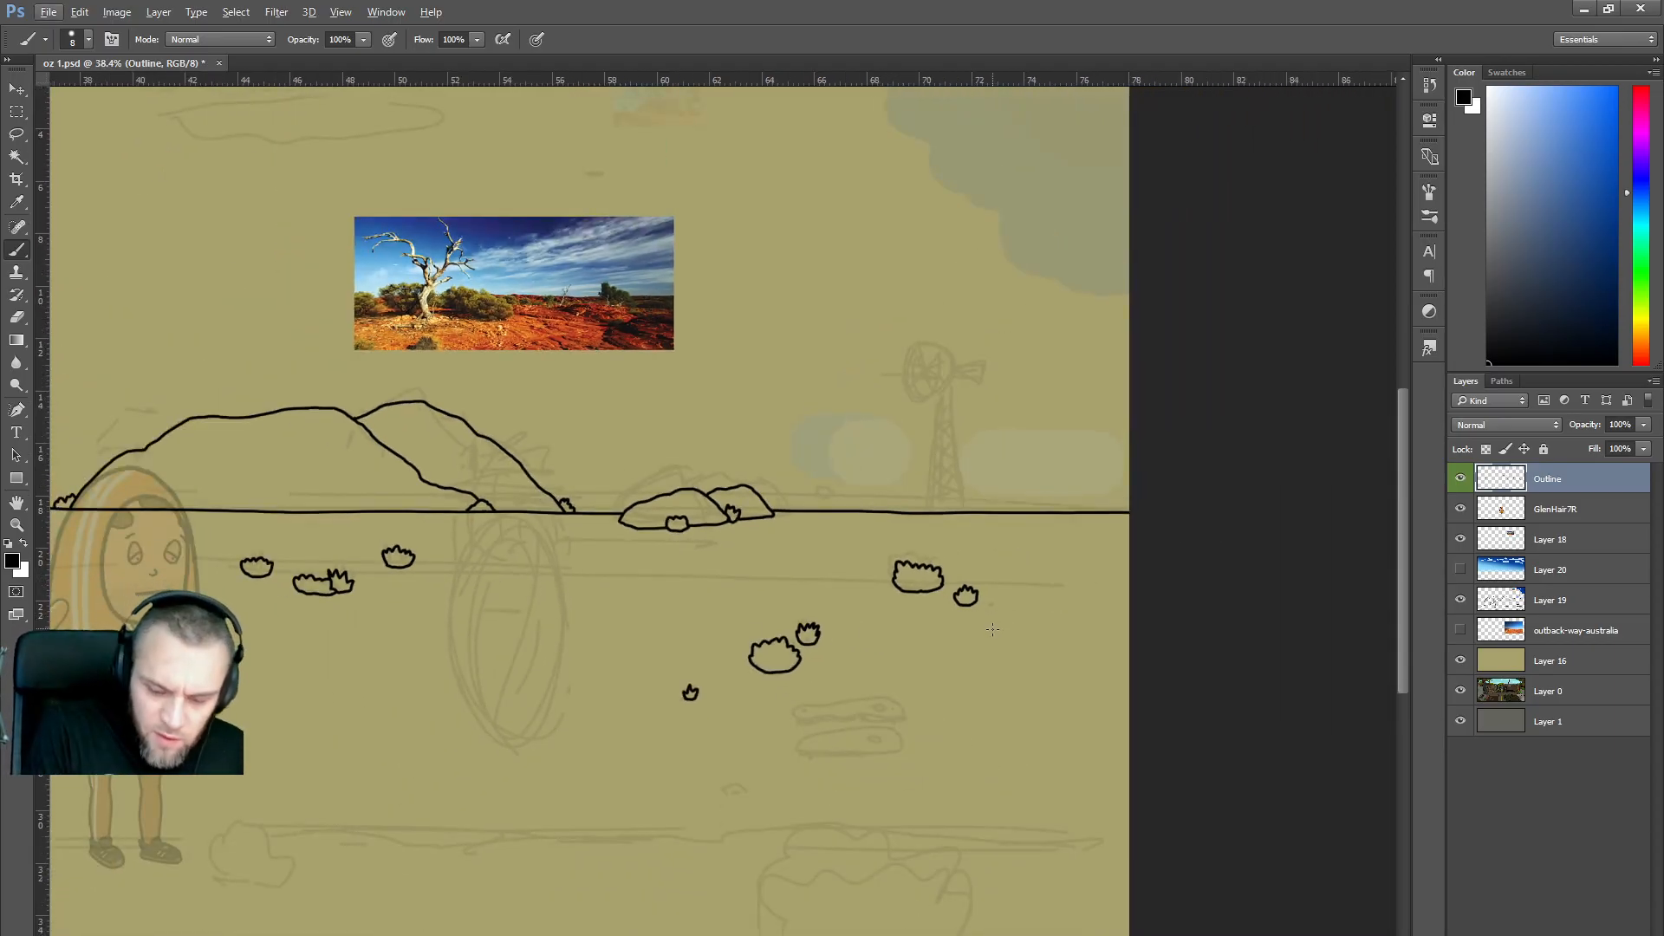
key(alt)
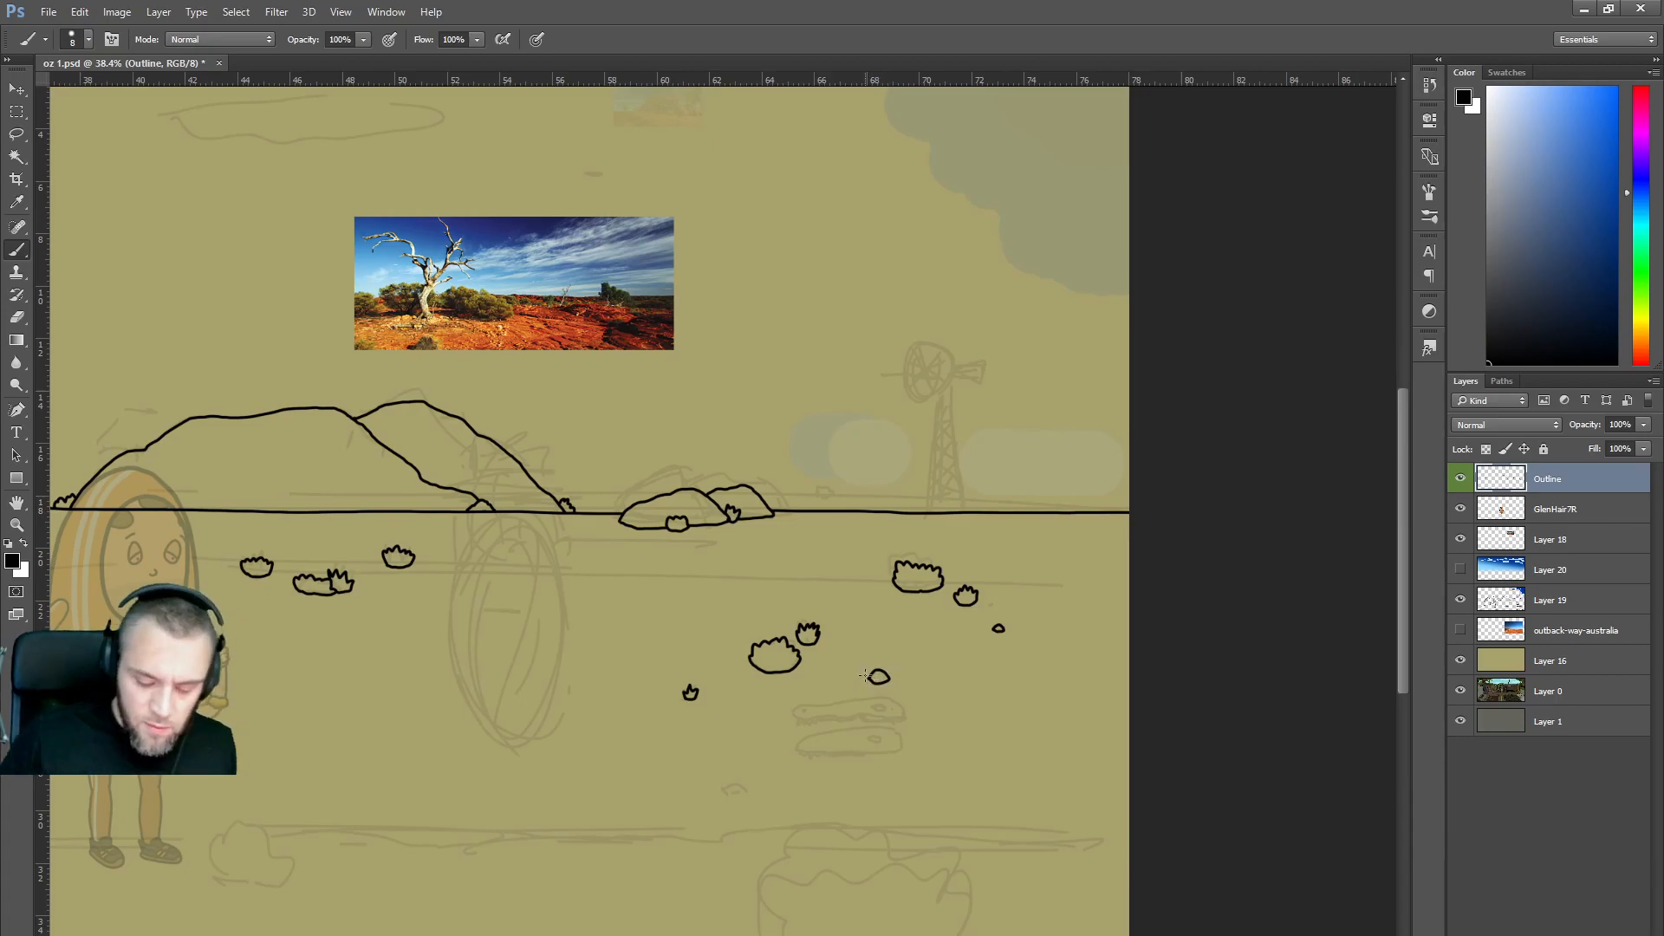
scroll(1030, 692, down, 2)
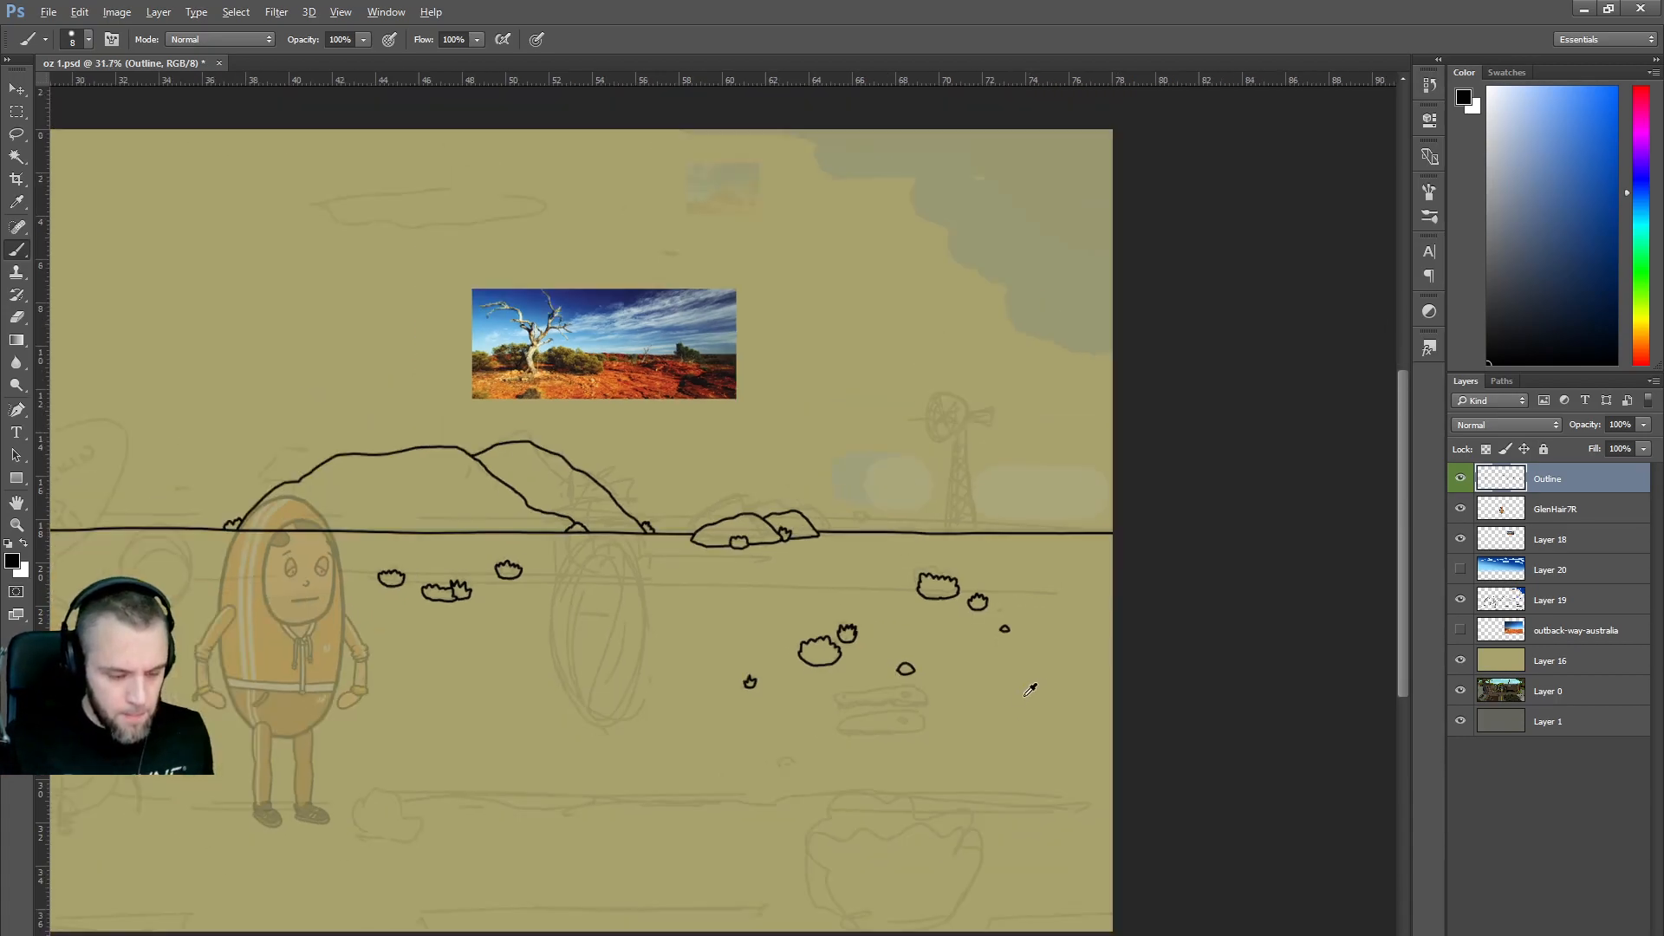
scroll(992, 739, down, 2)
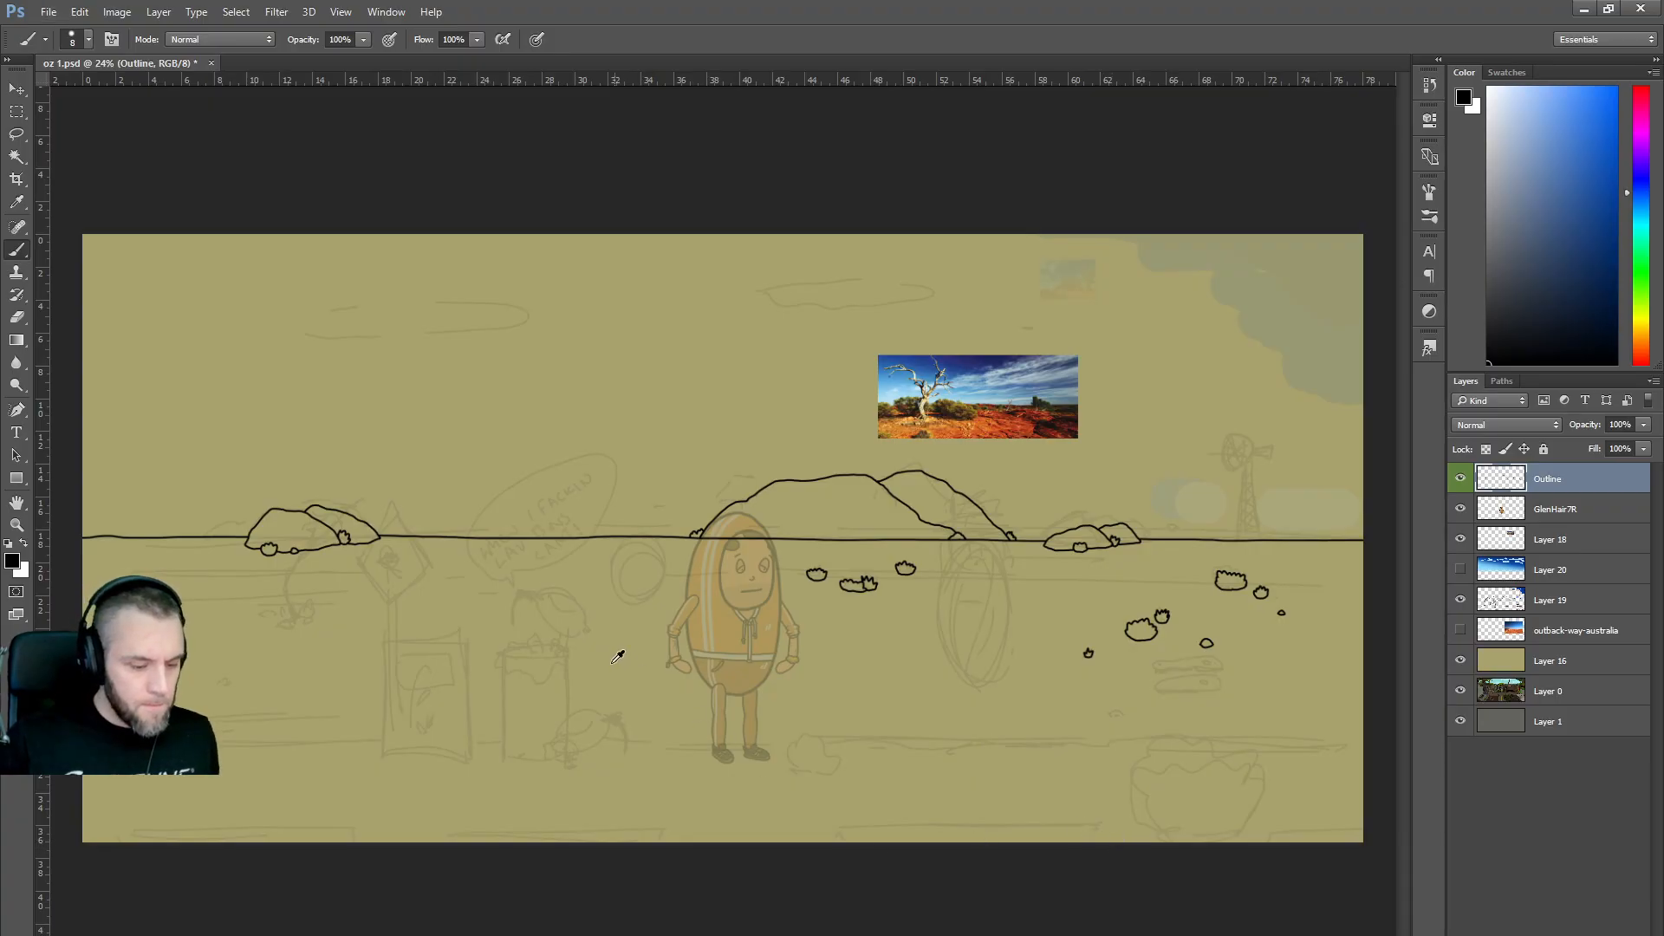
scroll(617, 654, up, 1)
scroll(724, 501, left, 4)
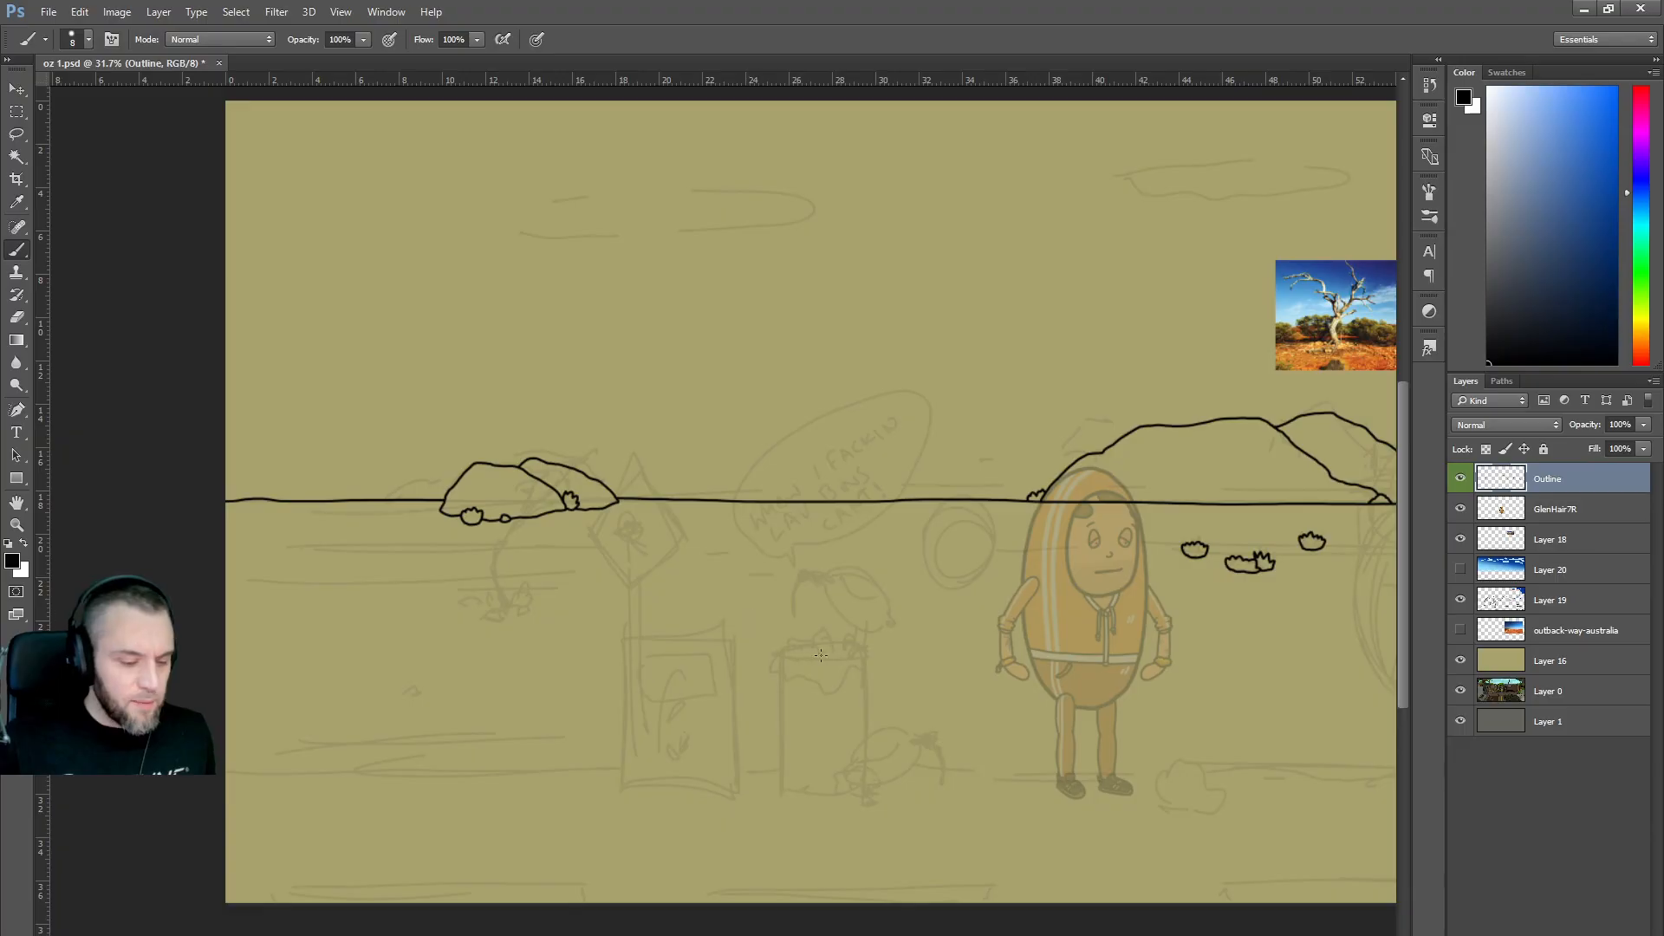
scroll(1237, 632, down, 1)
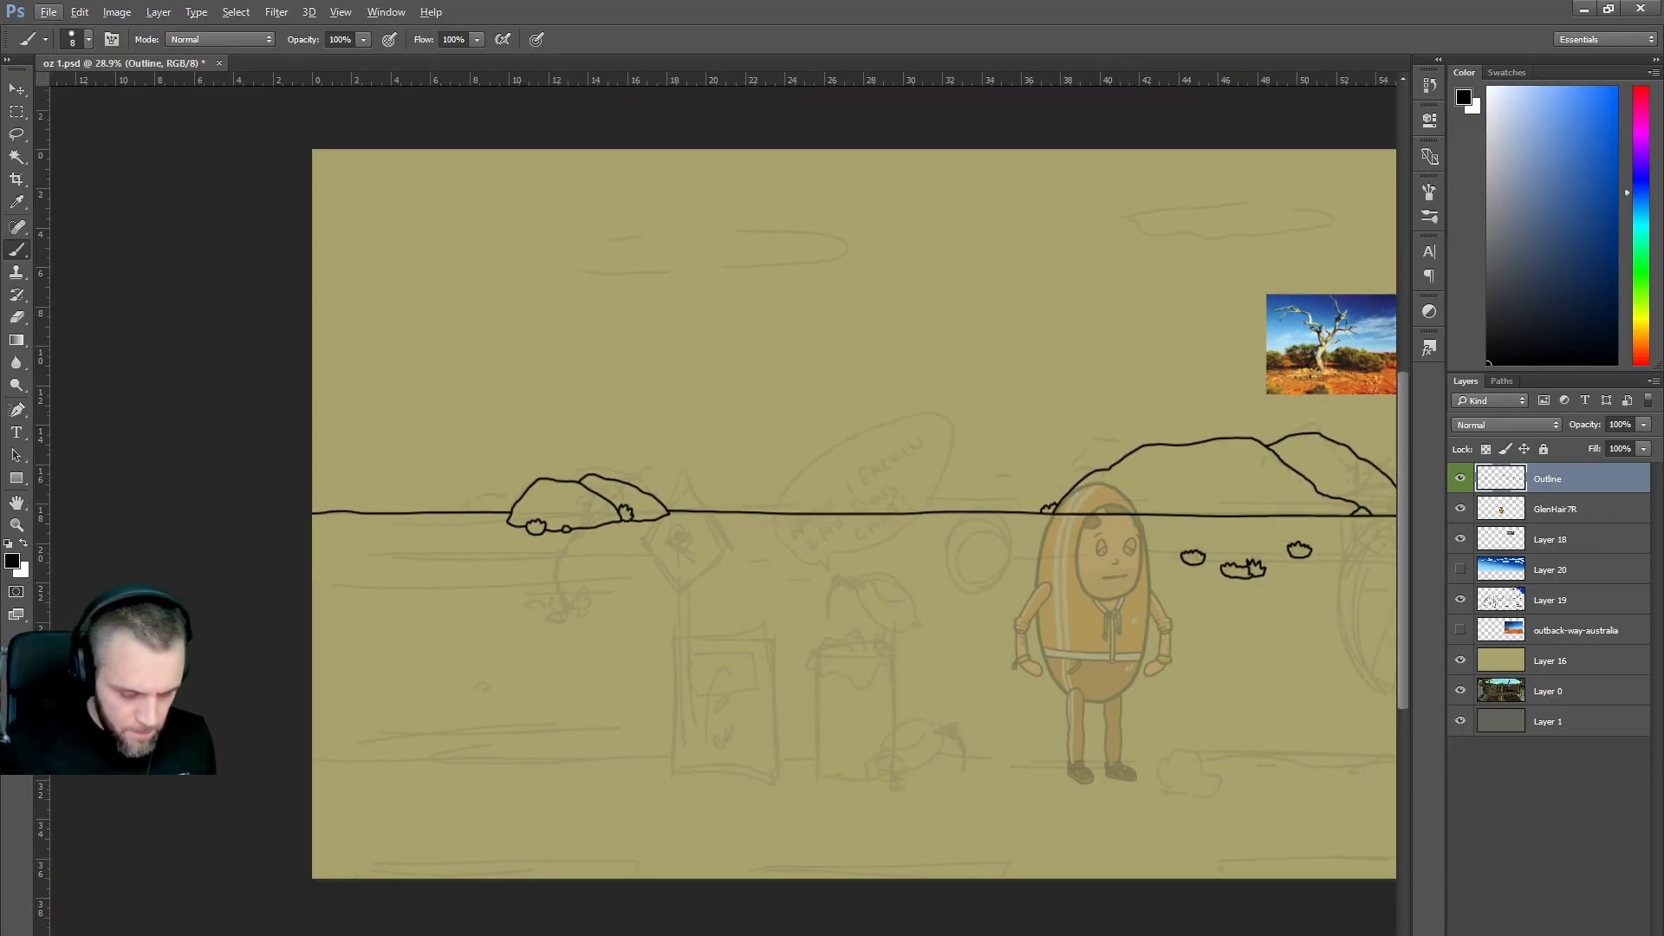
Scale and reposition the Layer 18 reference photo to span most of the scene.
scroll(1188, 833, right, 3)
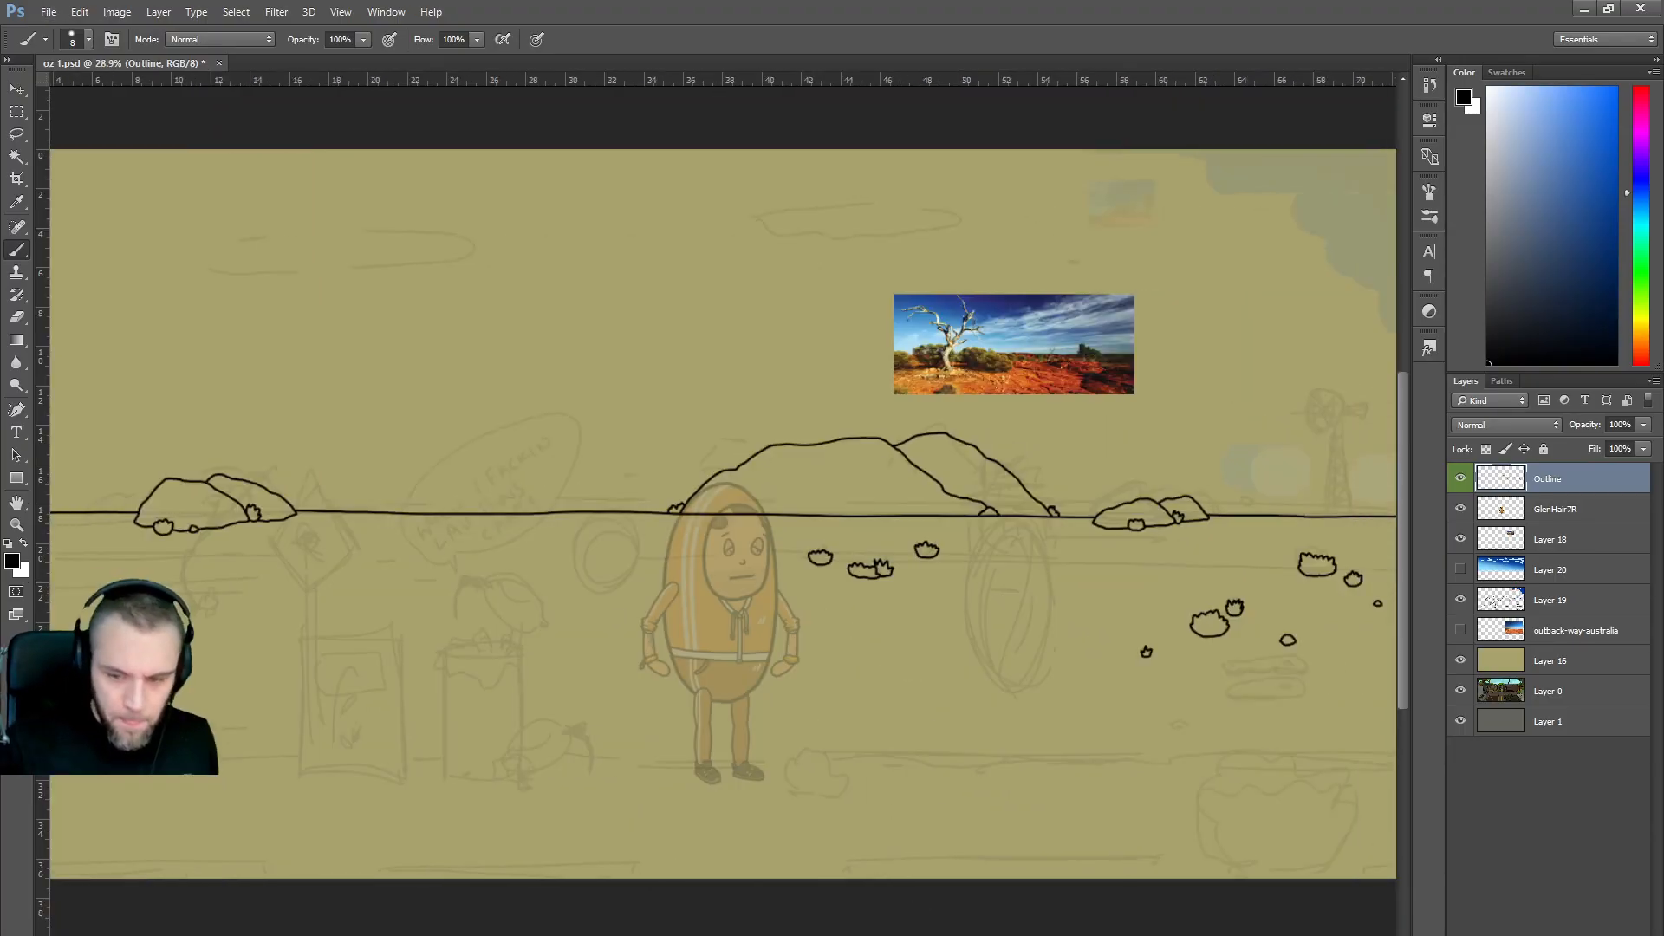
click(1563, 540)
click(1460, 540)
click(1460, 540)
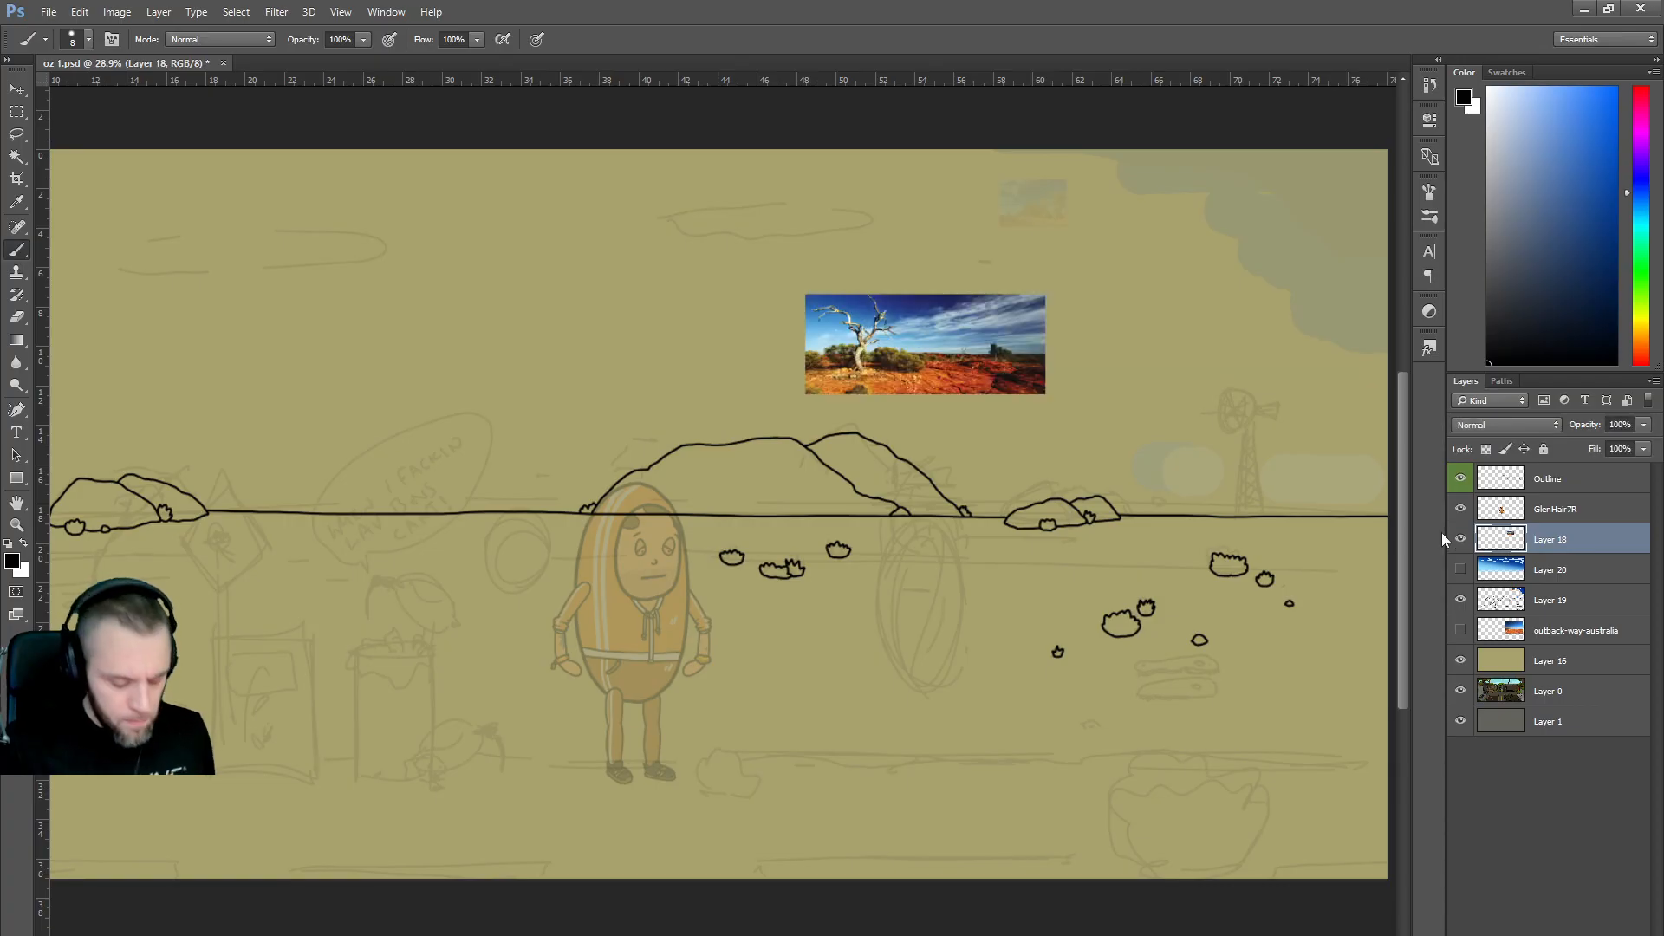
key(ctrl+t)
drag(805, 391, 362, 578)
drag(666, 415, 347, 510)
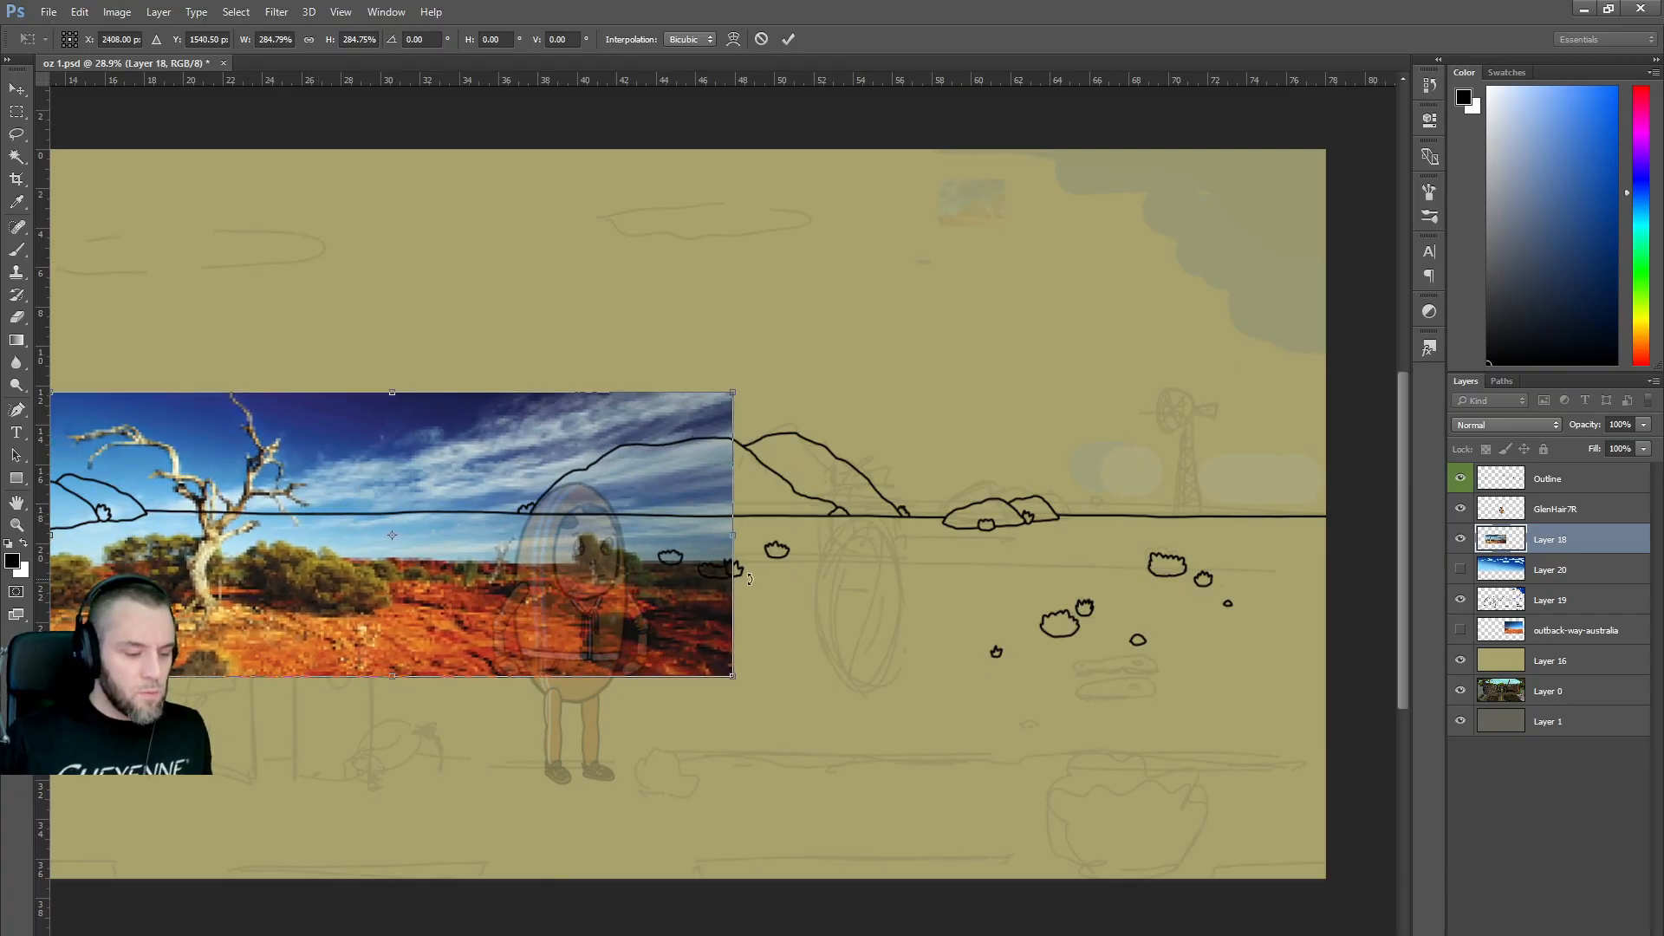
scroll(735, 569, down, 2)
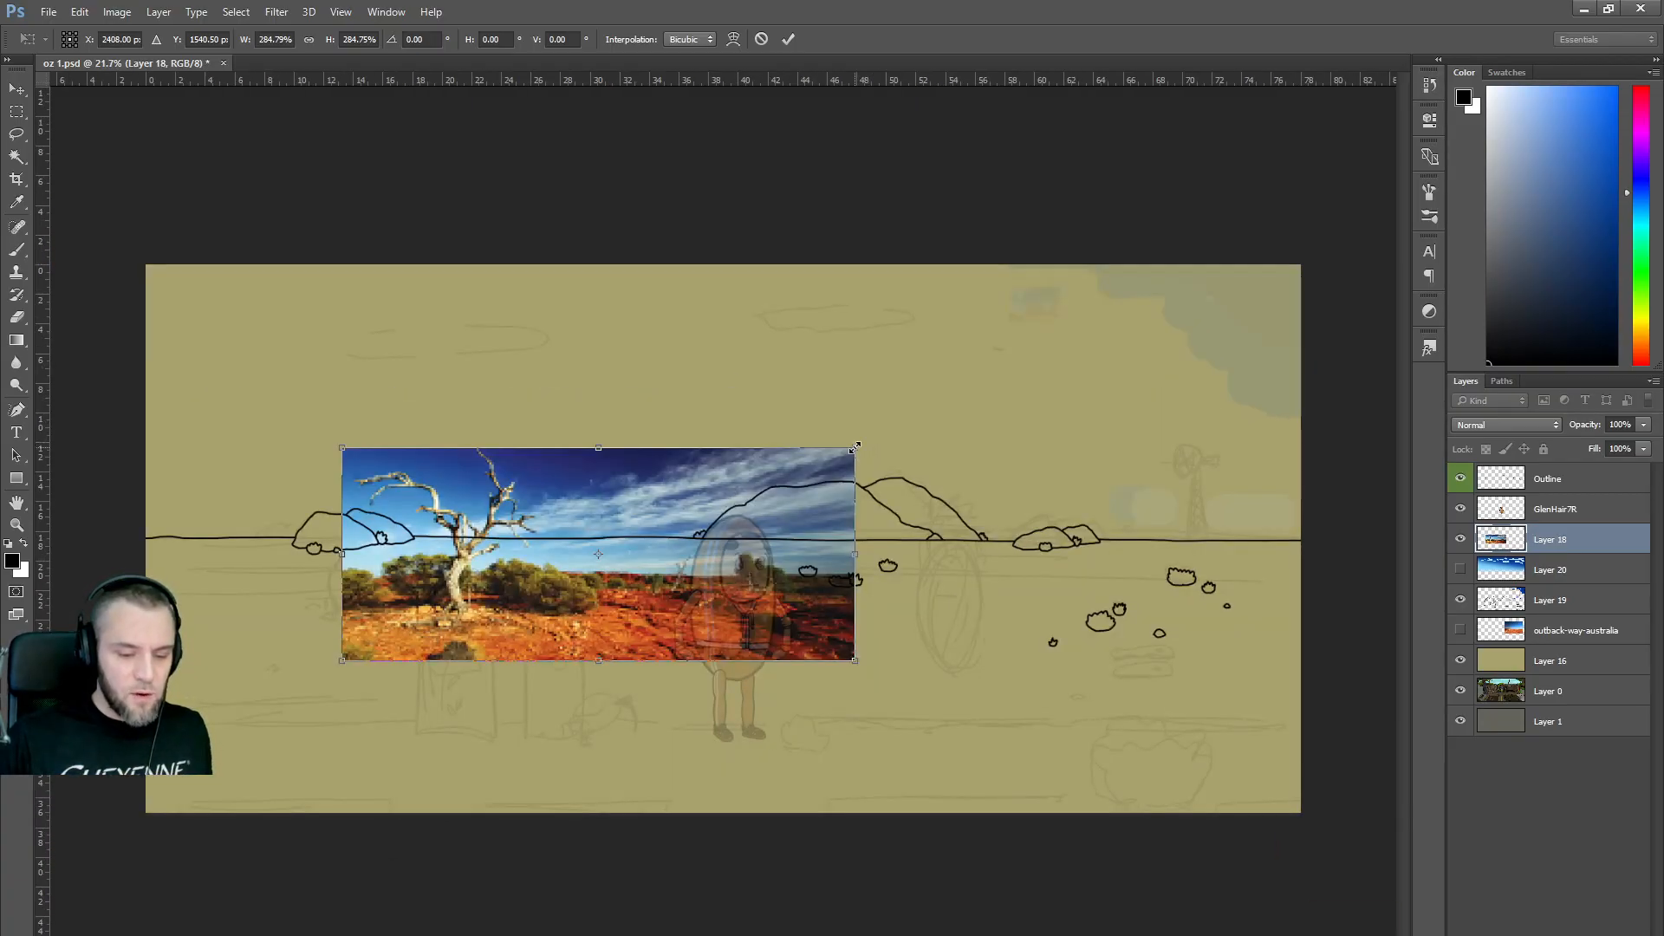
drag(855, 447, 799, 471)
drag(624, 529, 425, 554)
drag(605, 494, 1044, 234)
drag(917, 421, 1019, 447)
key(Return)
Fade the photo layer to about 31% opacity and add a new empty layer above Outline.
key(b)
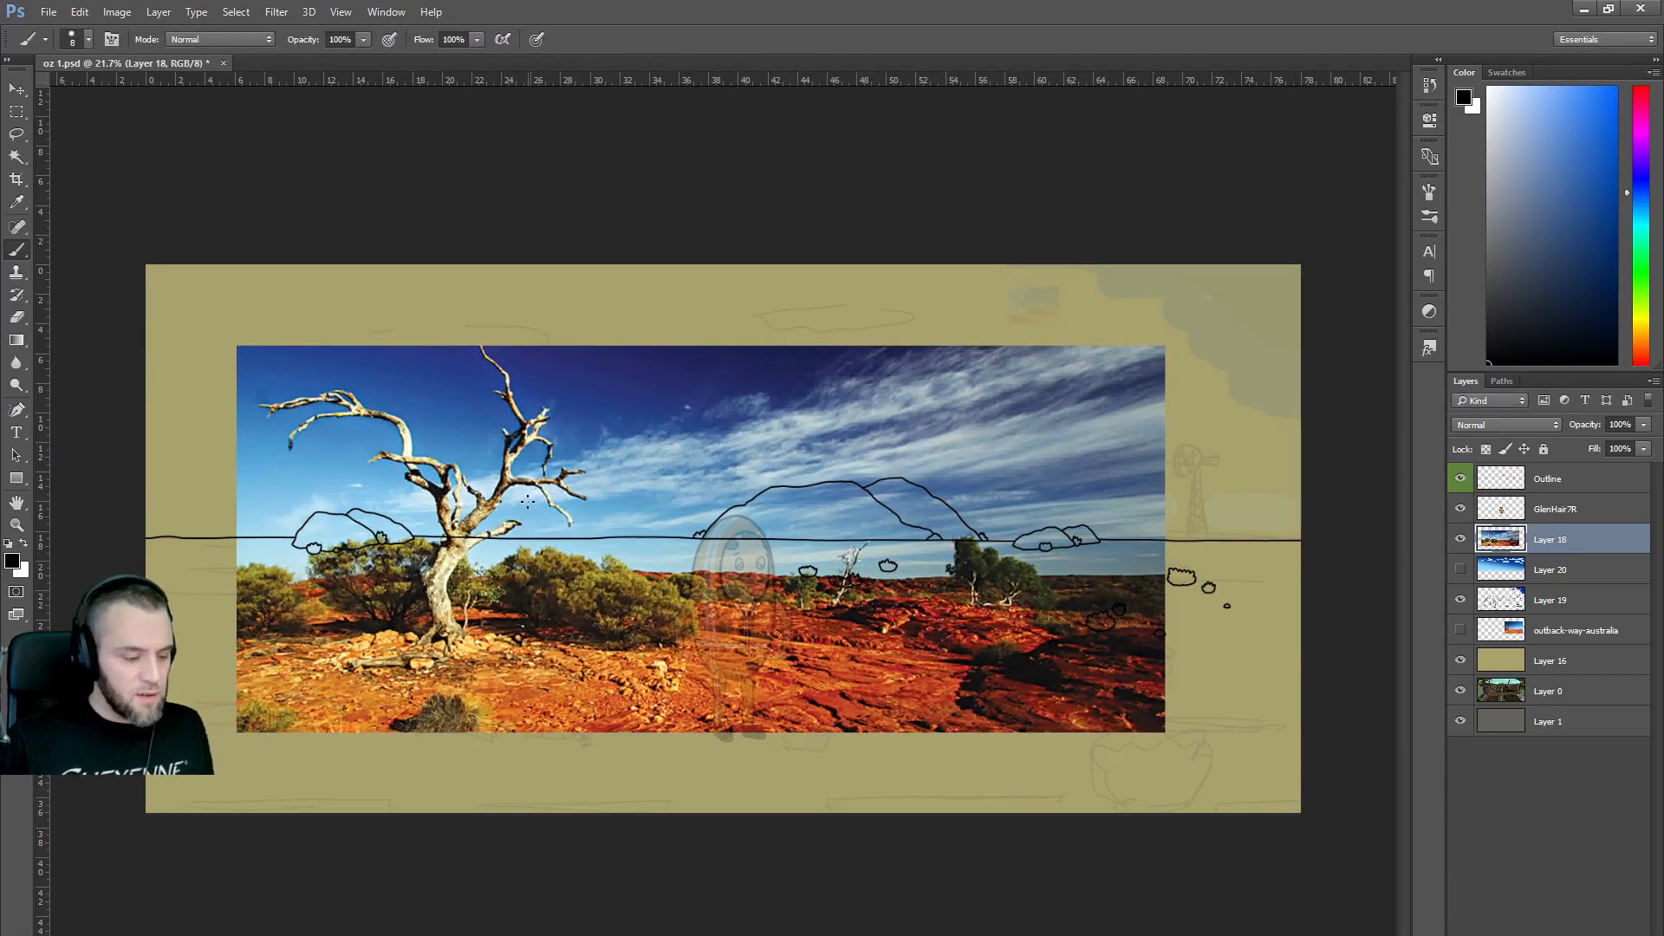
click(1644, 425)
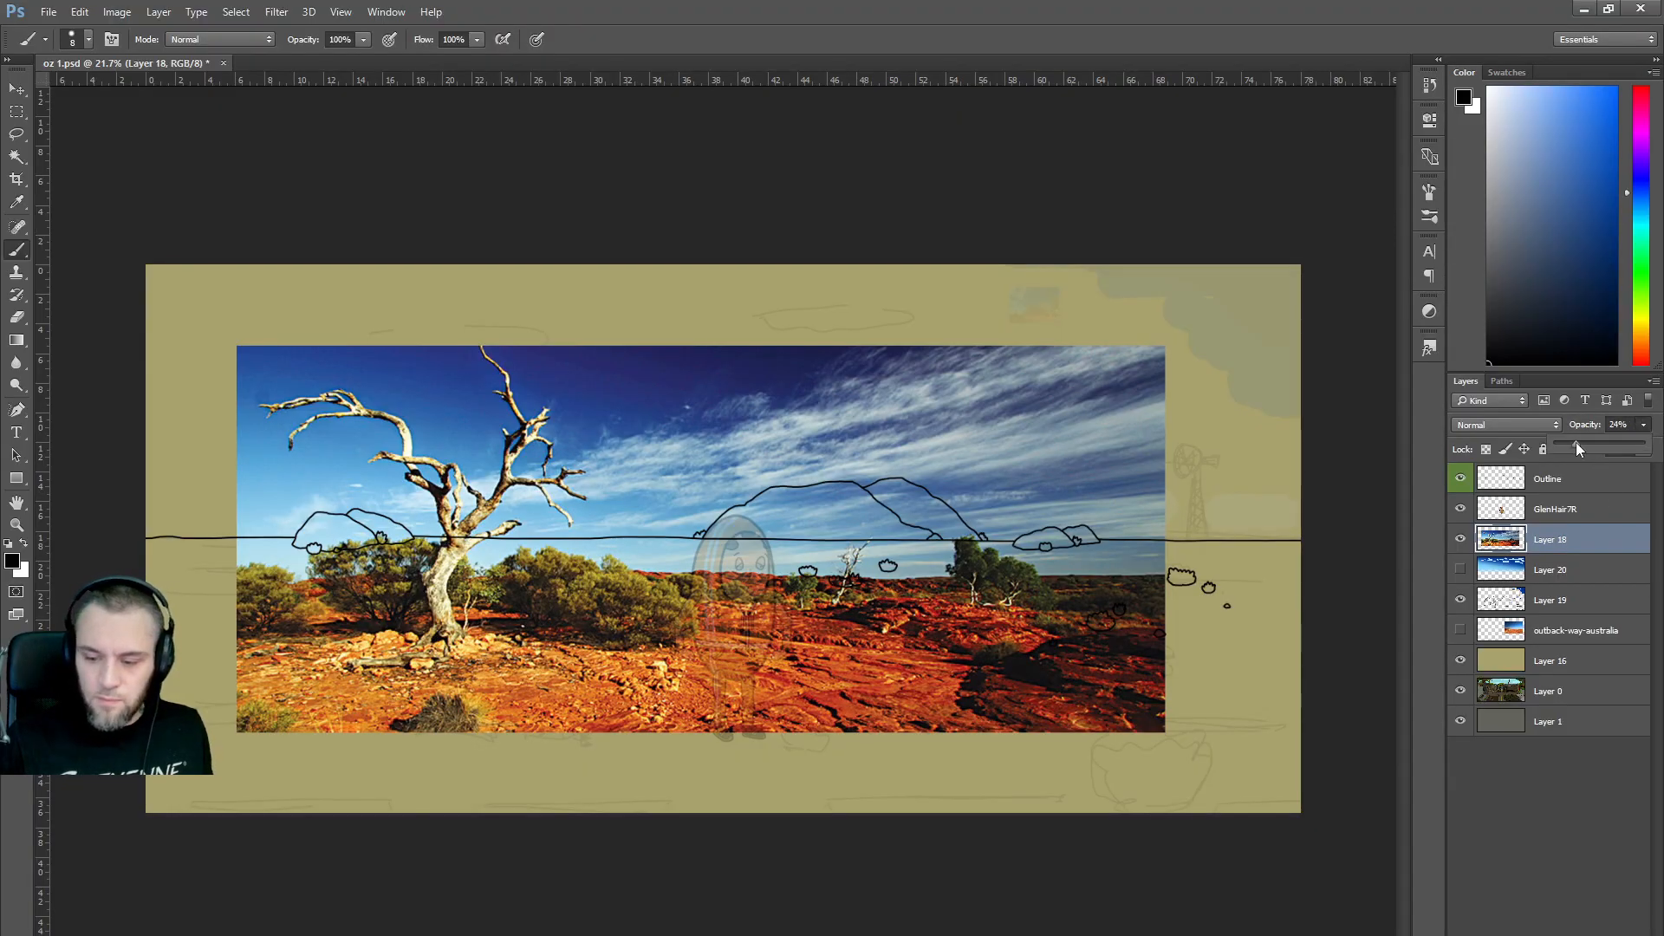
click(1577, 444)
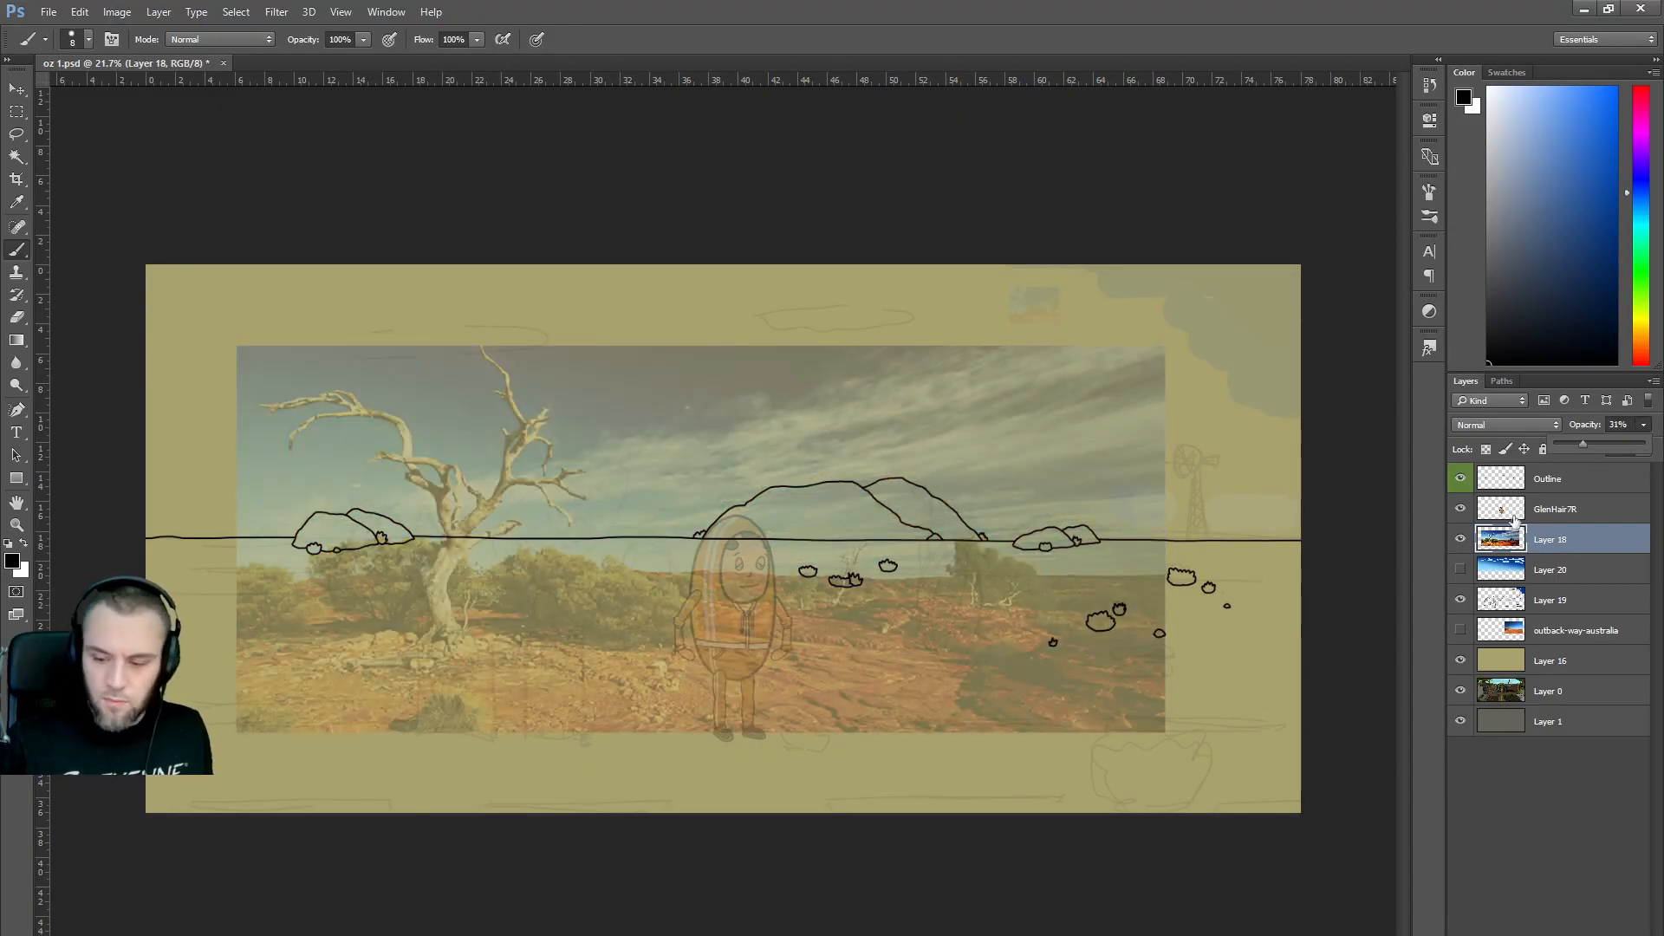
click(1556, 485)
key(ctrl+shift+alt+n)
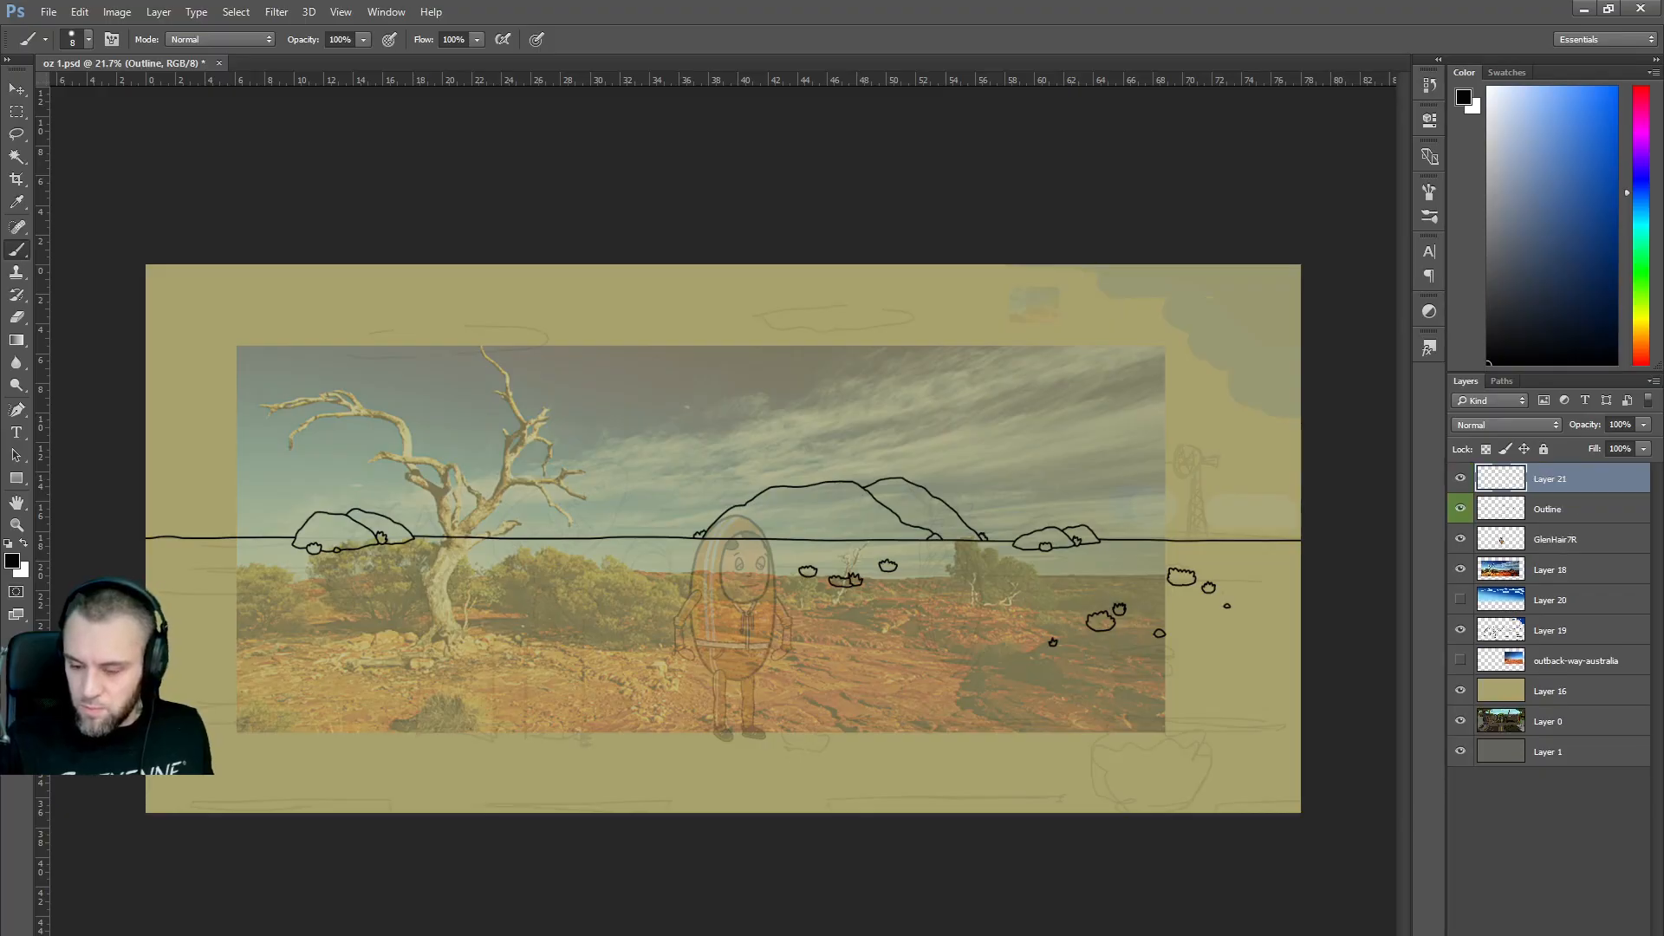
Ink both edges of the tree trunk up to the fork, plus a small rock at its base.
scroll(395, 499, up, 3)
scroll(392, 502, up, 2)
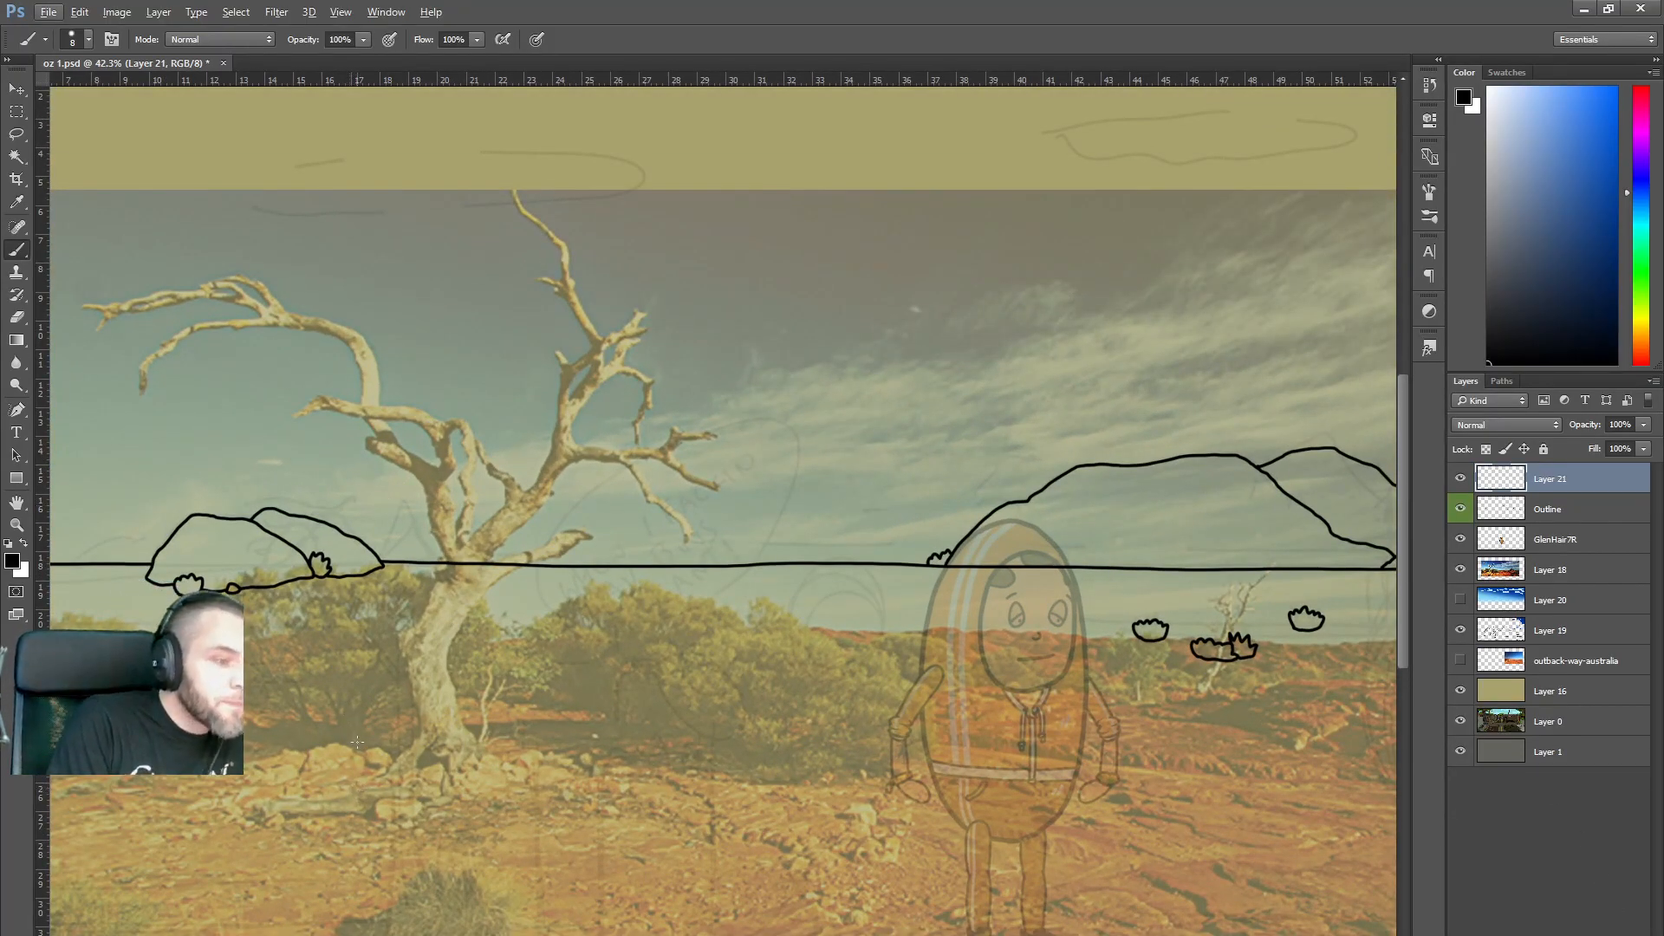
mouse_move(310, 788)
mouse_down()
mouse_move(388, 768)
mouse_move(415, 733)
mouse_move(396, 637)
mouse_move(440, 559)
mouse_up()
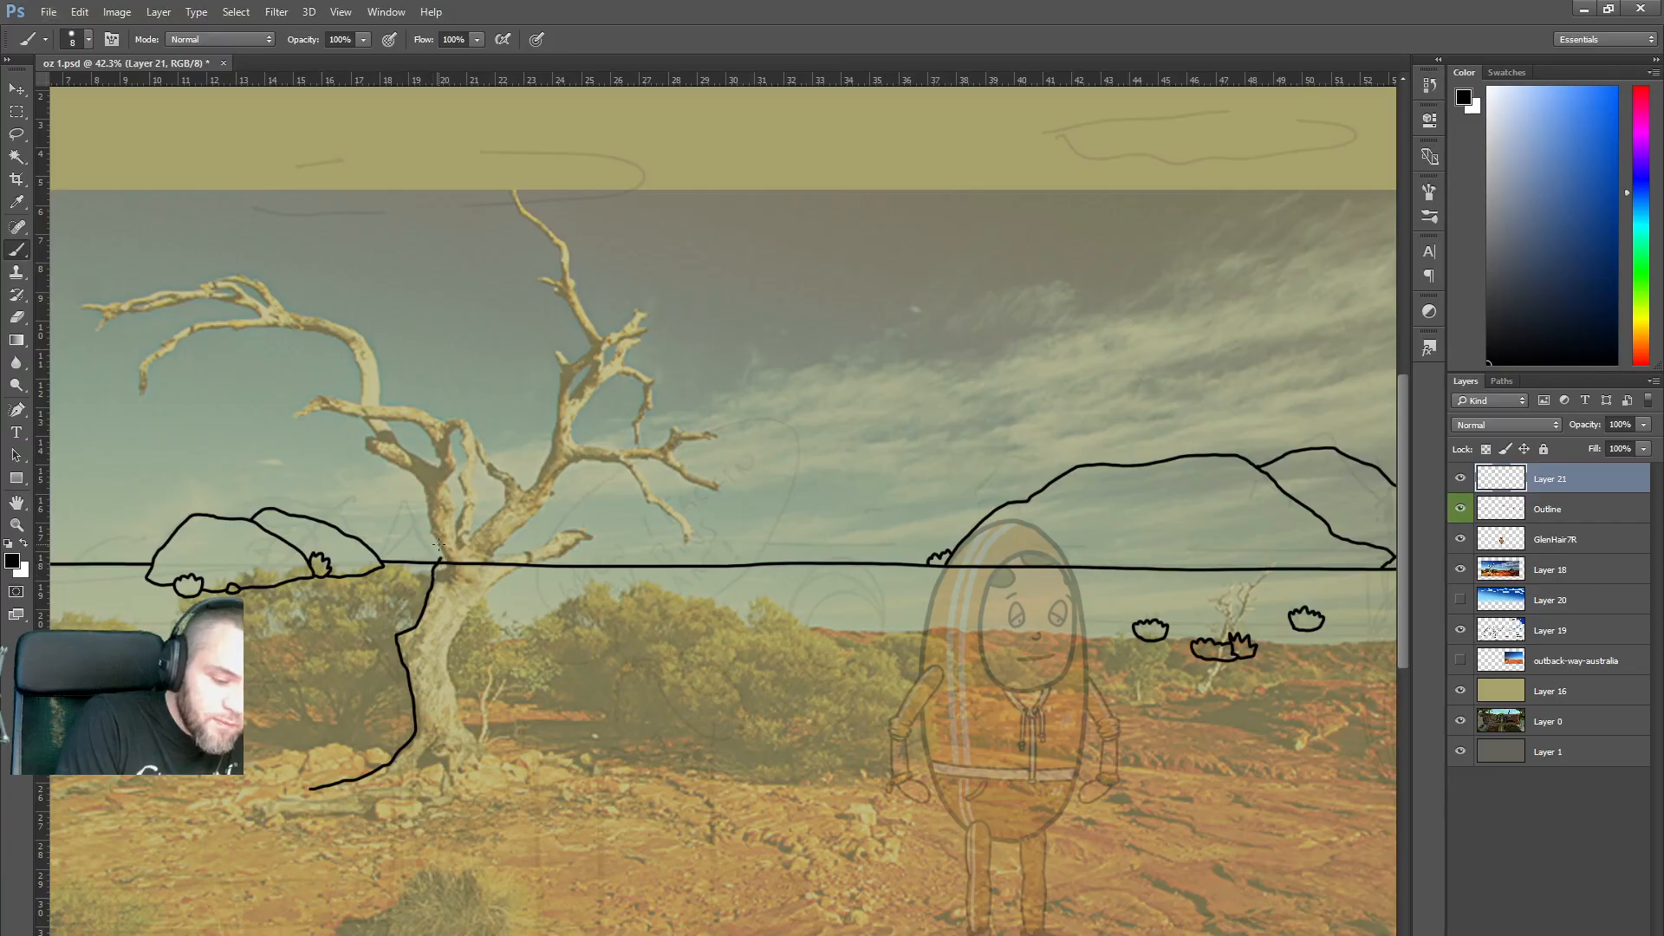
drag(505, 762, 491, 770)
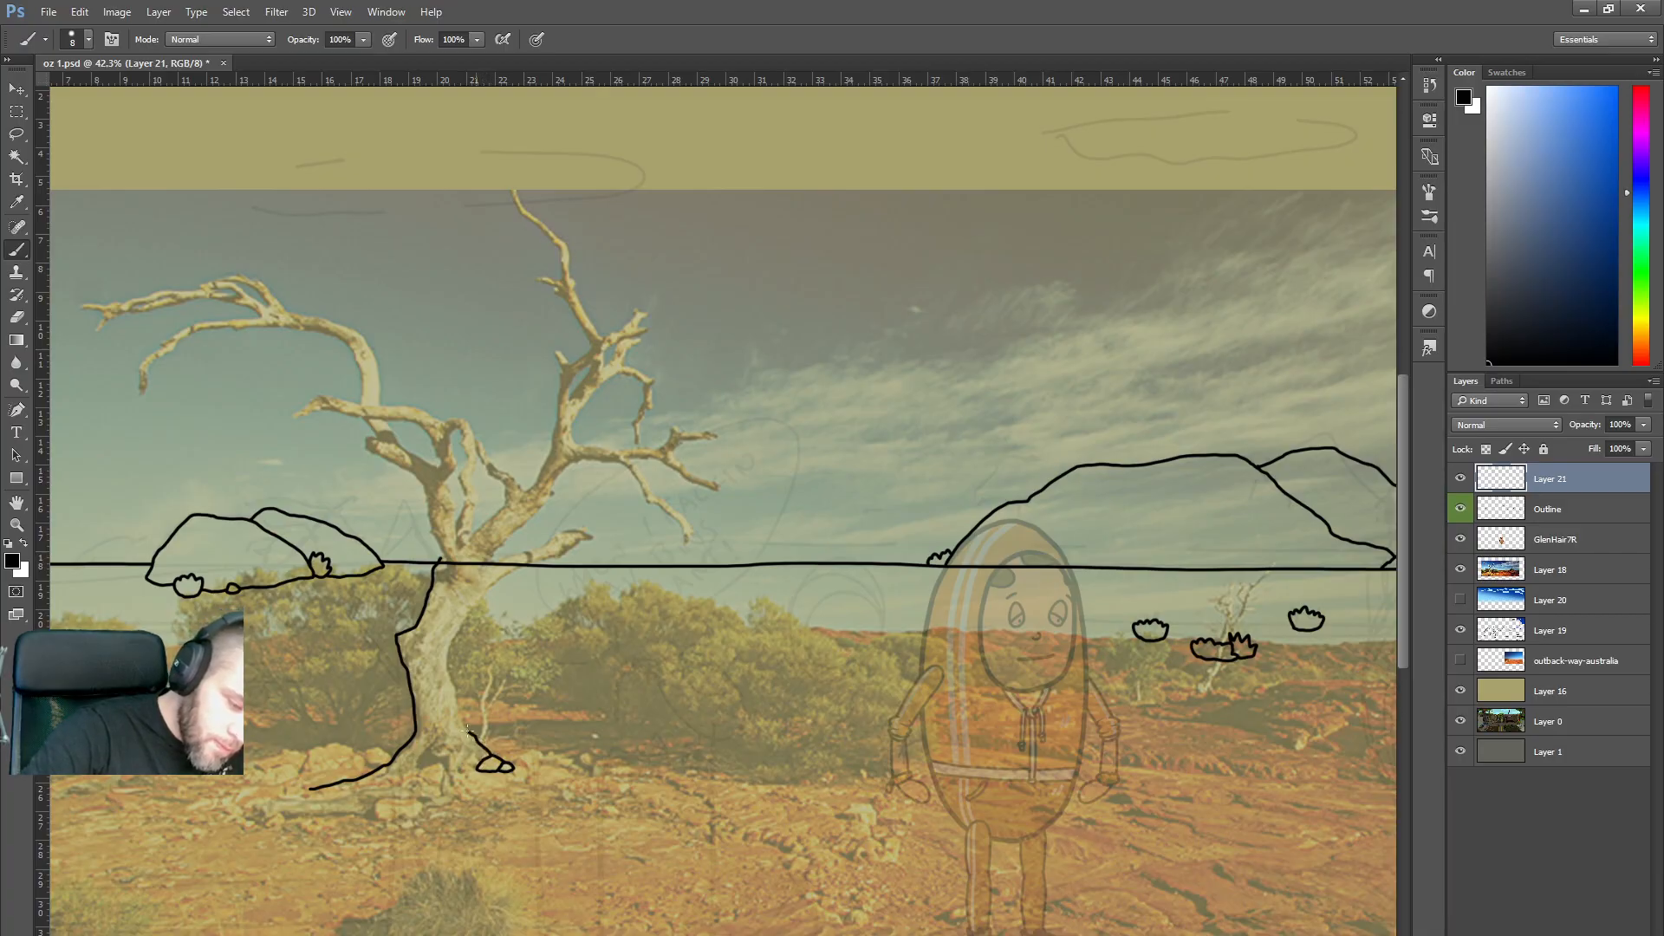
mouse_move(459, 699)
mouse_down()
mouse_move(451, 637)
mouse_move(475, 610)
mouse_up()
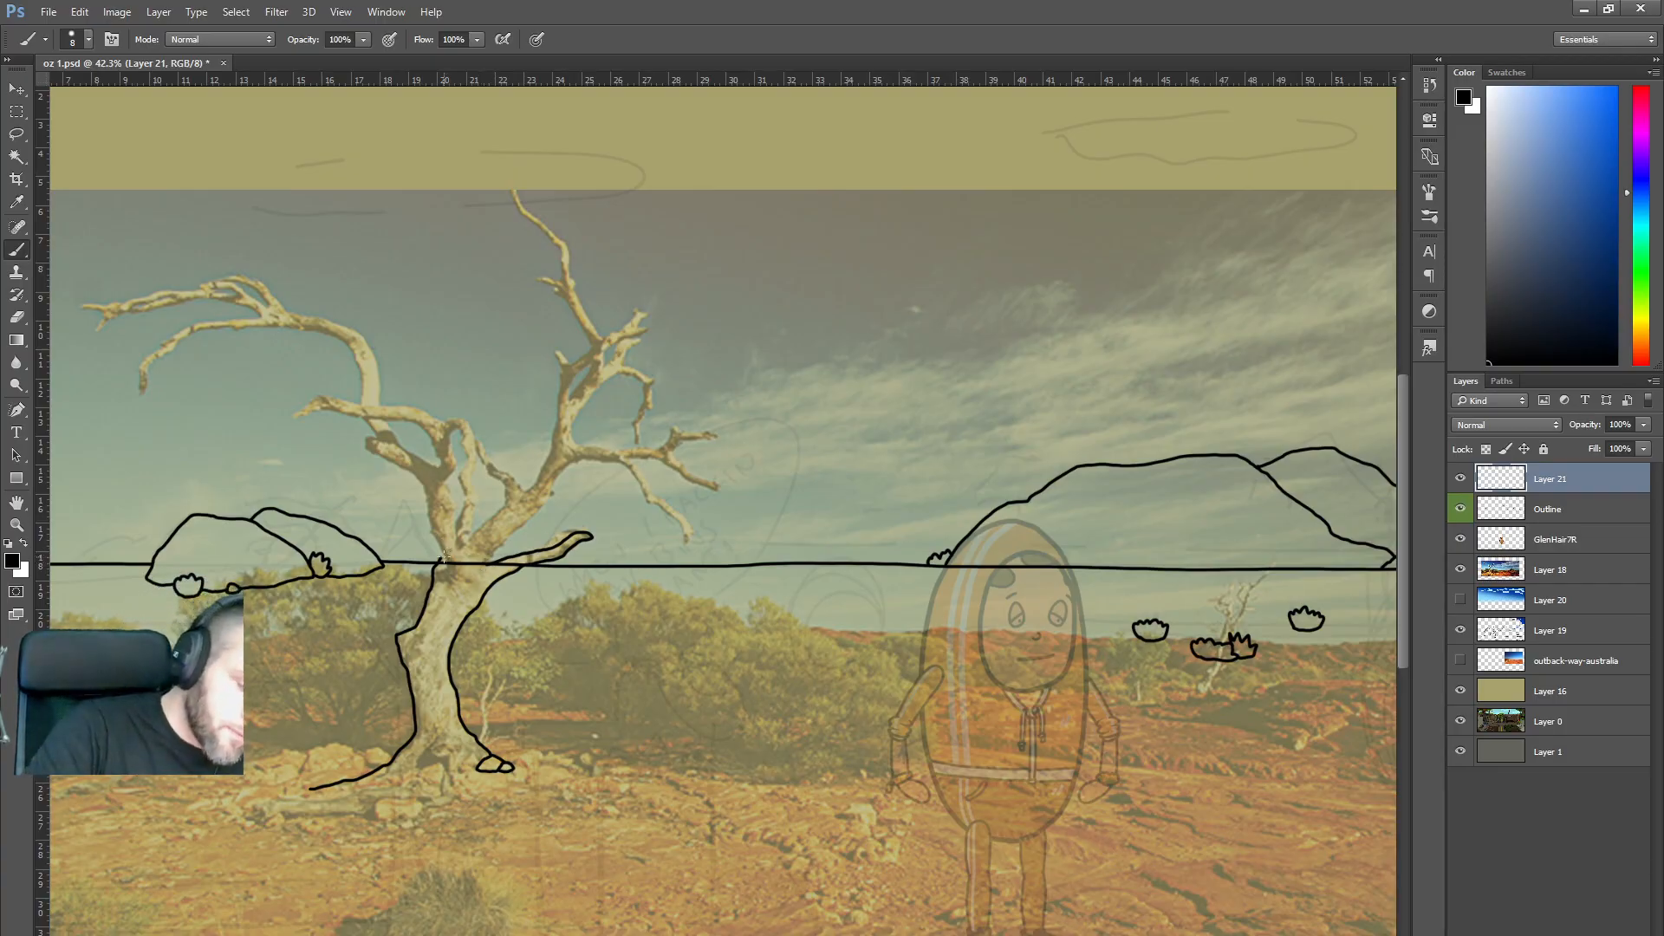
mouse_move(422, 487)
mouse_down()
mouse_move(369, 450)
mouse_move(376, 439)
mouse_move(299, 416)
mouse_move(413, 424)
mouse_move(438, 465)
mouse_move(389, 430)
mouse_up()
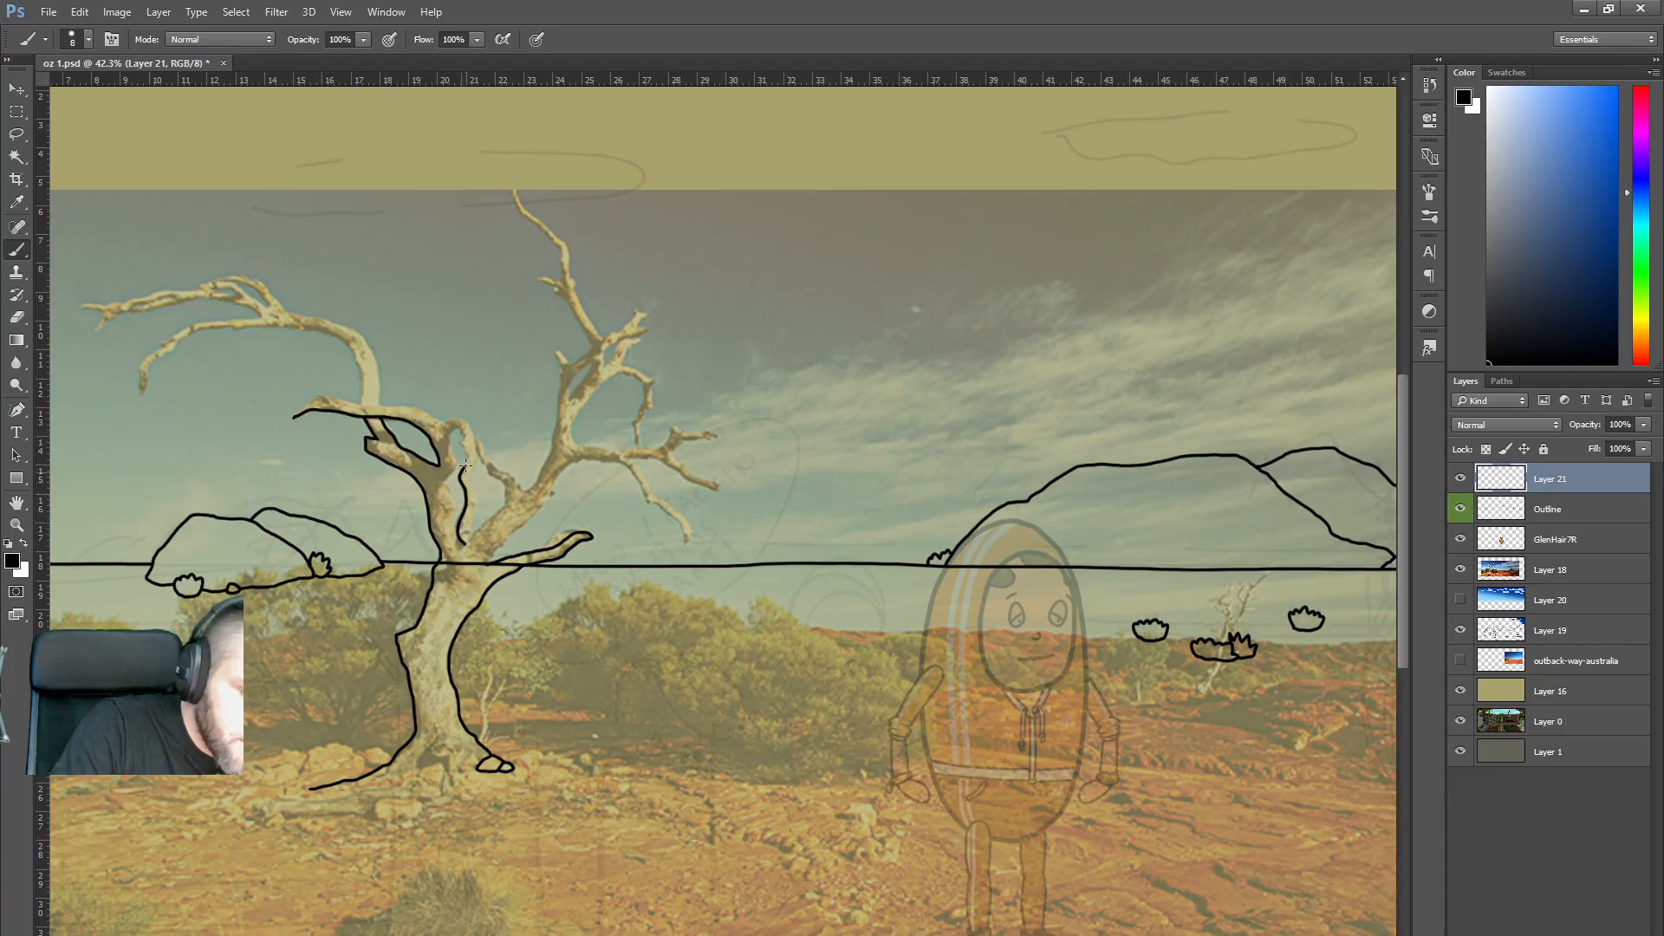
drag(451, 436, 448, 479)
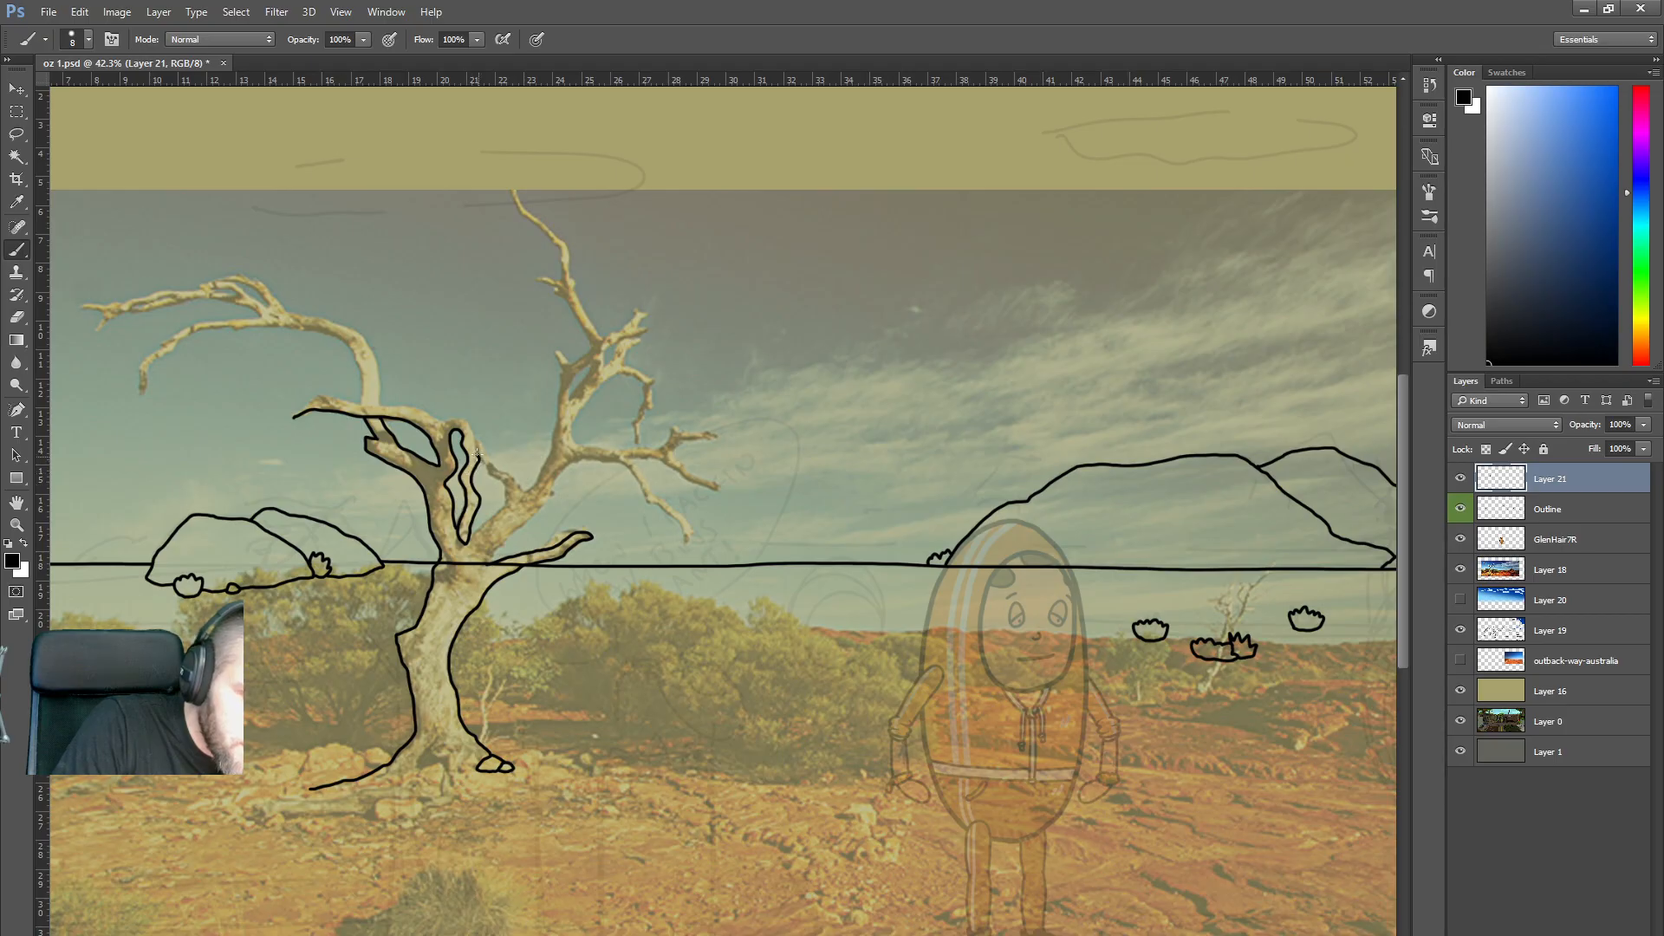
Ink a branch rising from the fork and the long left branch.
mouse_move(469, 535)
mouse_down()
mouse_move(505, 501)
mouse_move(502, 479)
mouse_up()
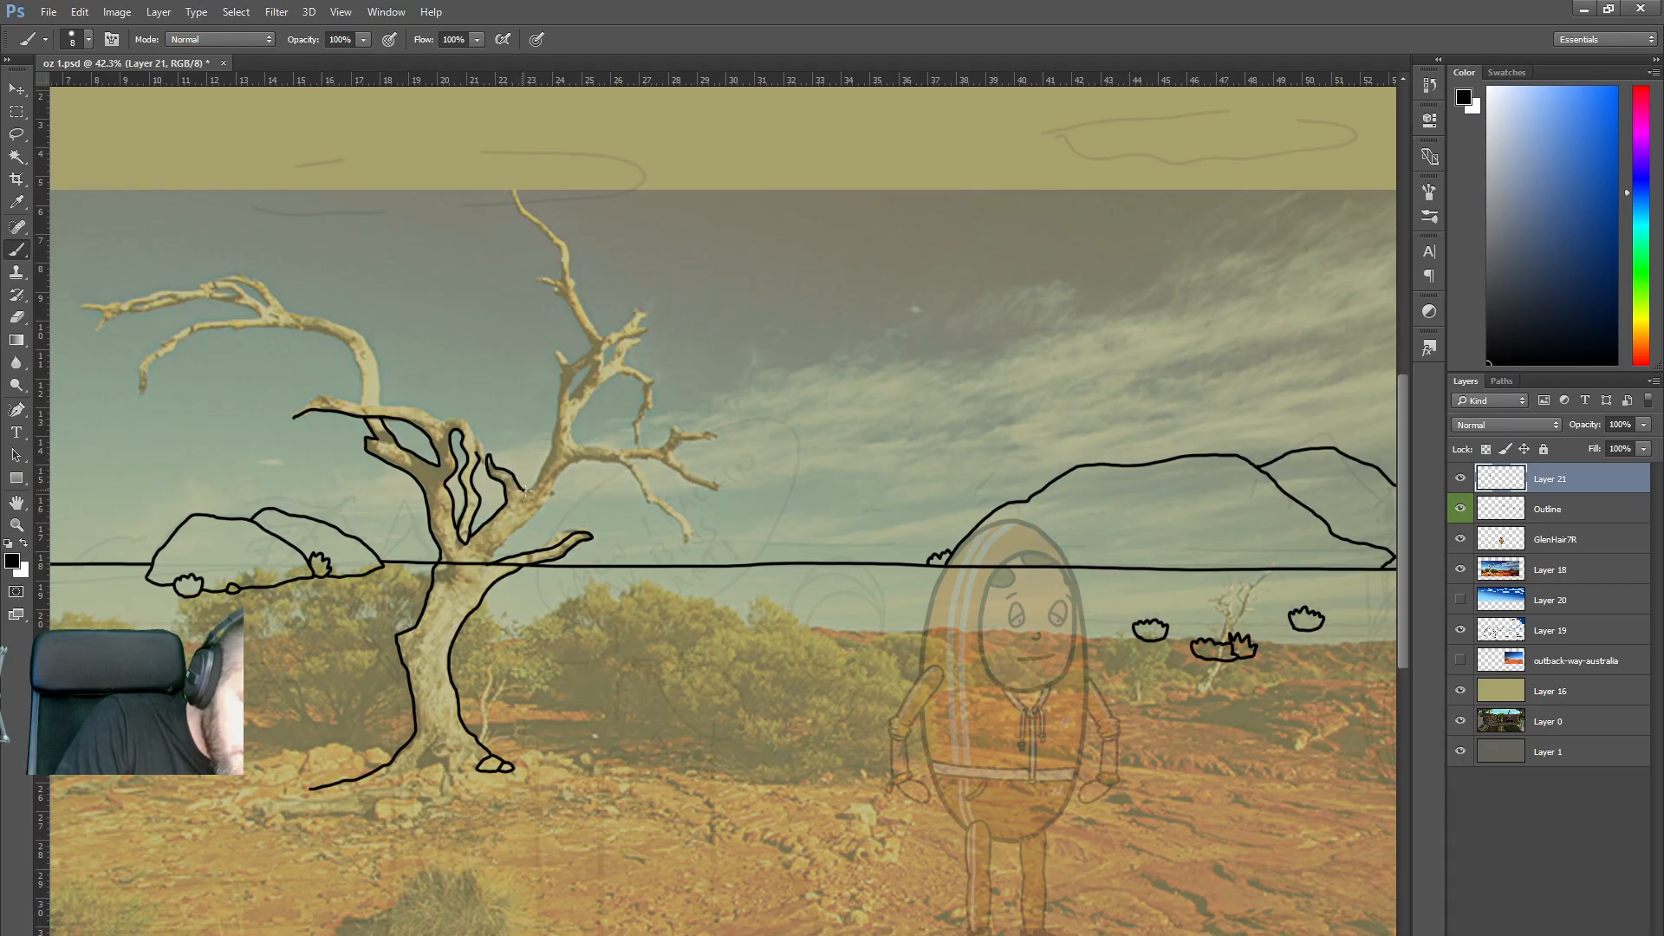
mouse_move(555, 425)
mouse_down()
mouse_move(559, 376)
mouse_move(588, 346)
mouse_up()
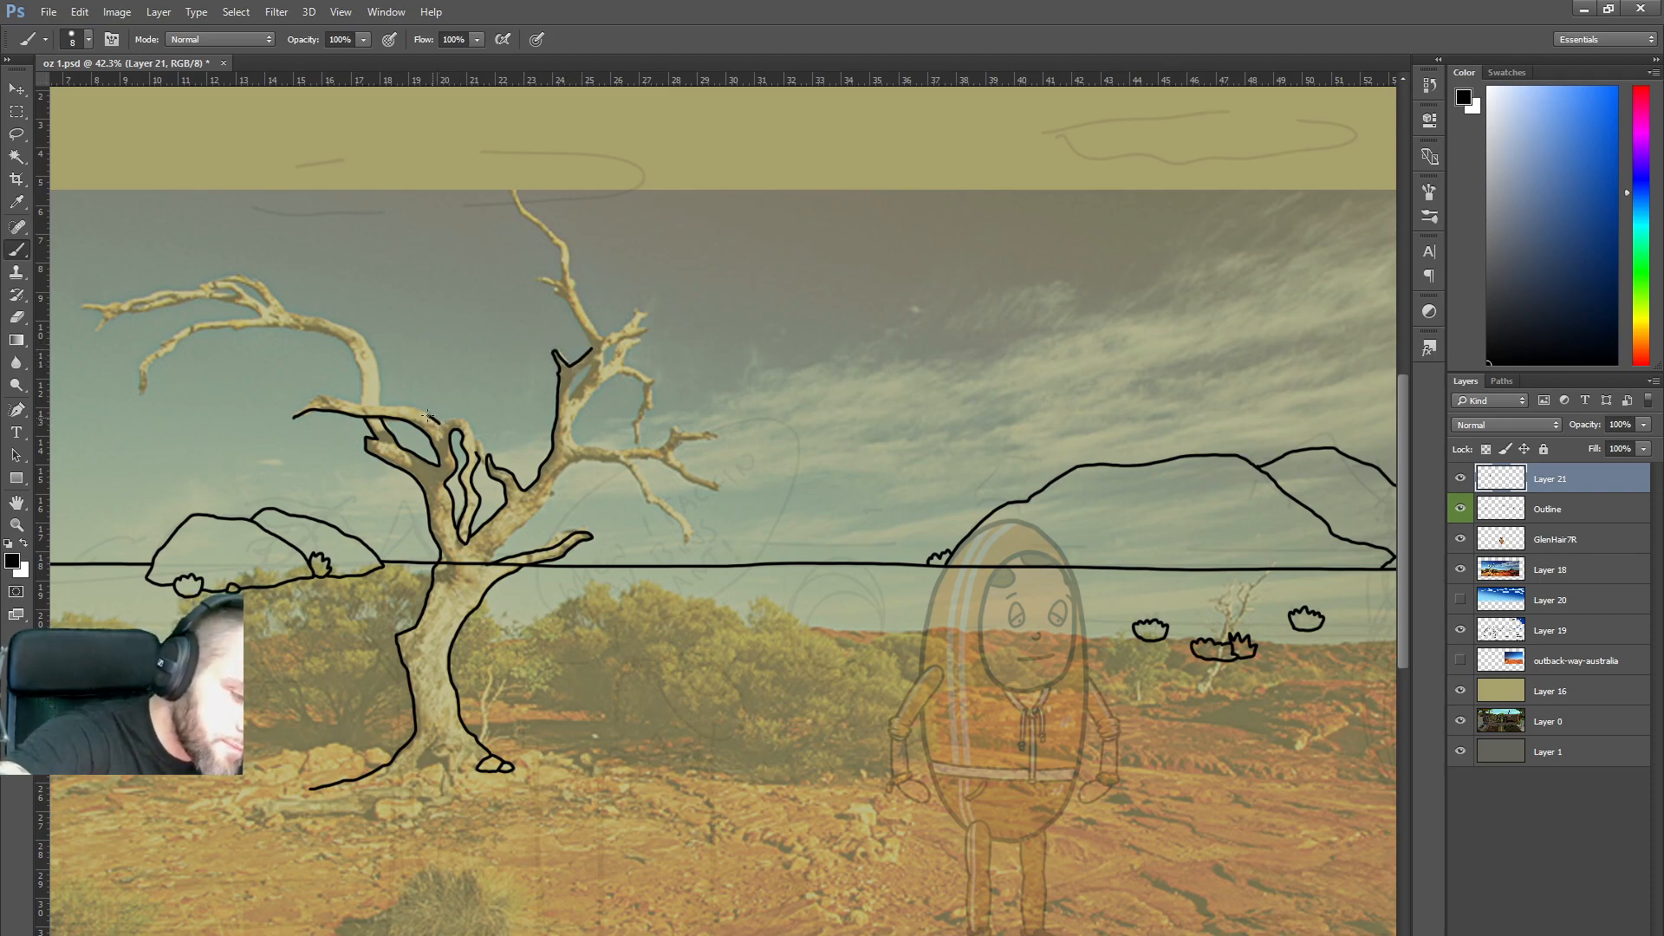
mouse_move(404, 408)
mouse_down()
mouse_move(273, 380)
mouse_move(301, 396)
mouse_move(292, 415)
mouse_up()
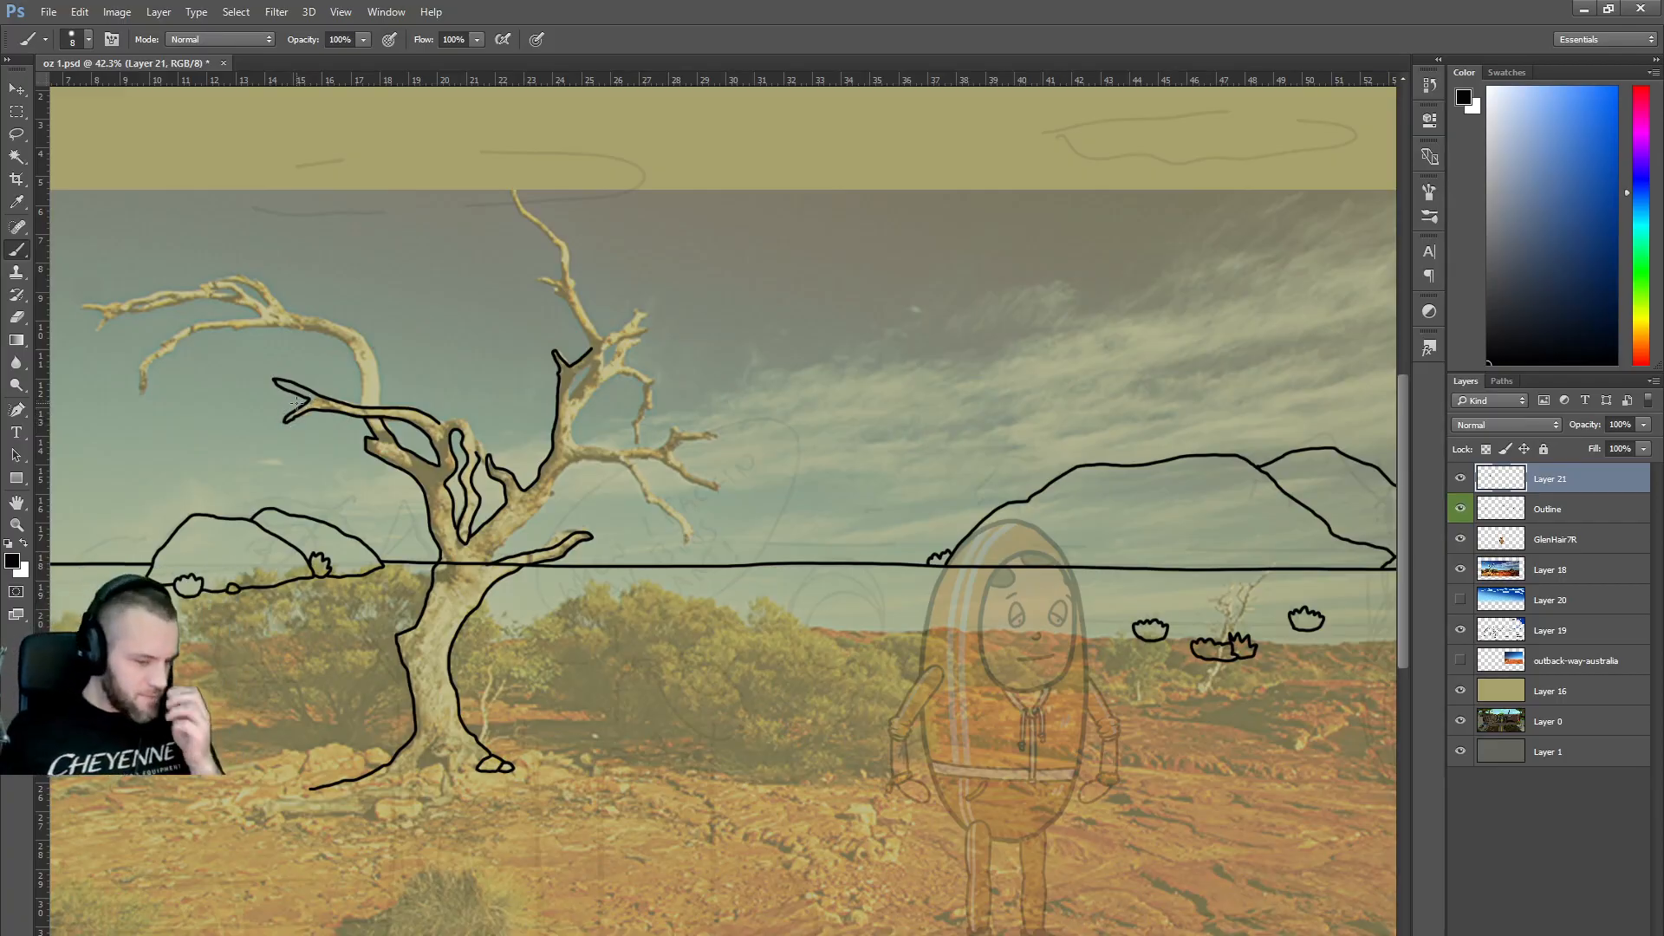
Trace the left branch's end, the inside of the trunk fork and a branch edge.
mouse_move(143, 395)
mouse_down()
mouse_move(160, 355)
mouse_move(217, 327)
mouse_move(312, 329)
mouse_move(363, 376)
mouse_up()
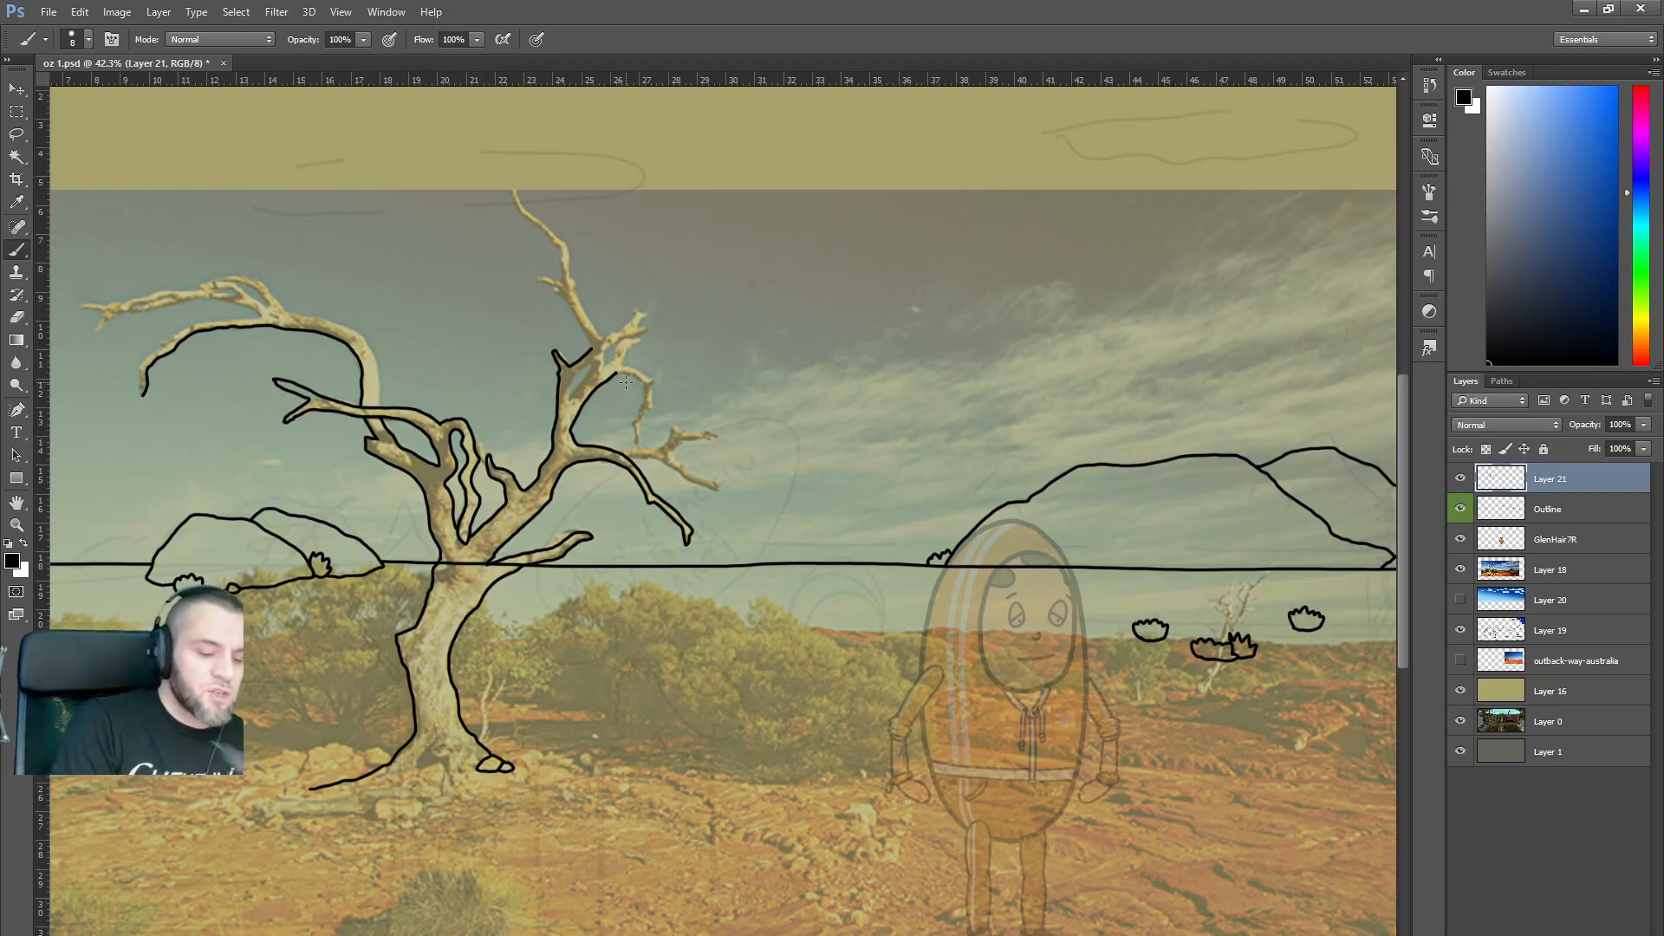
drag(469, 499, 455, 419)
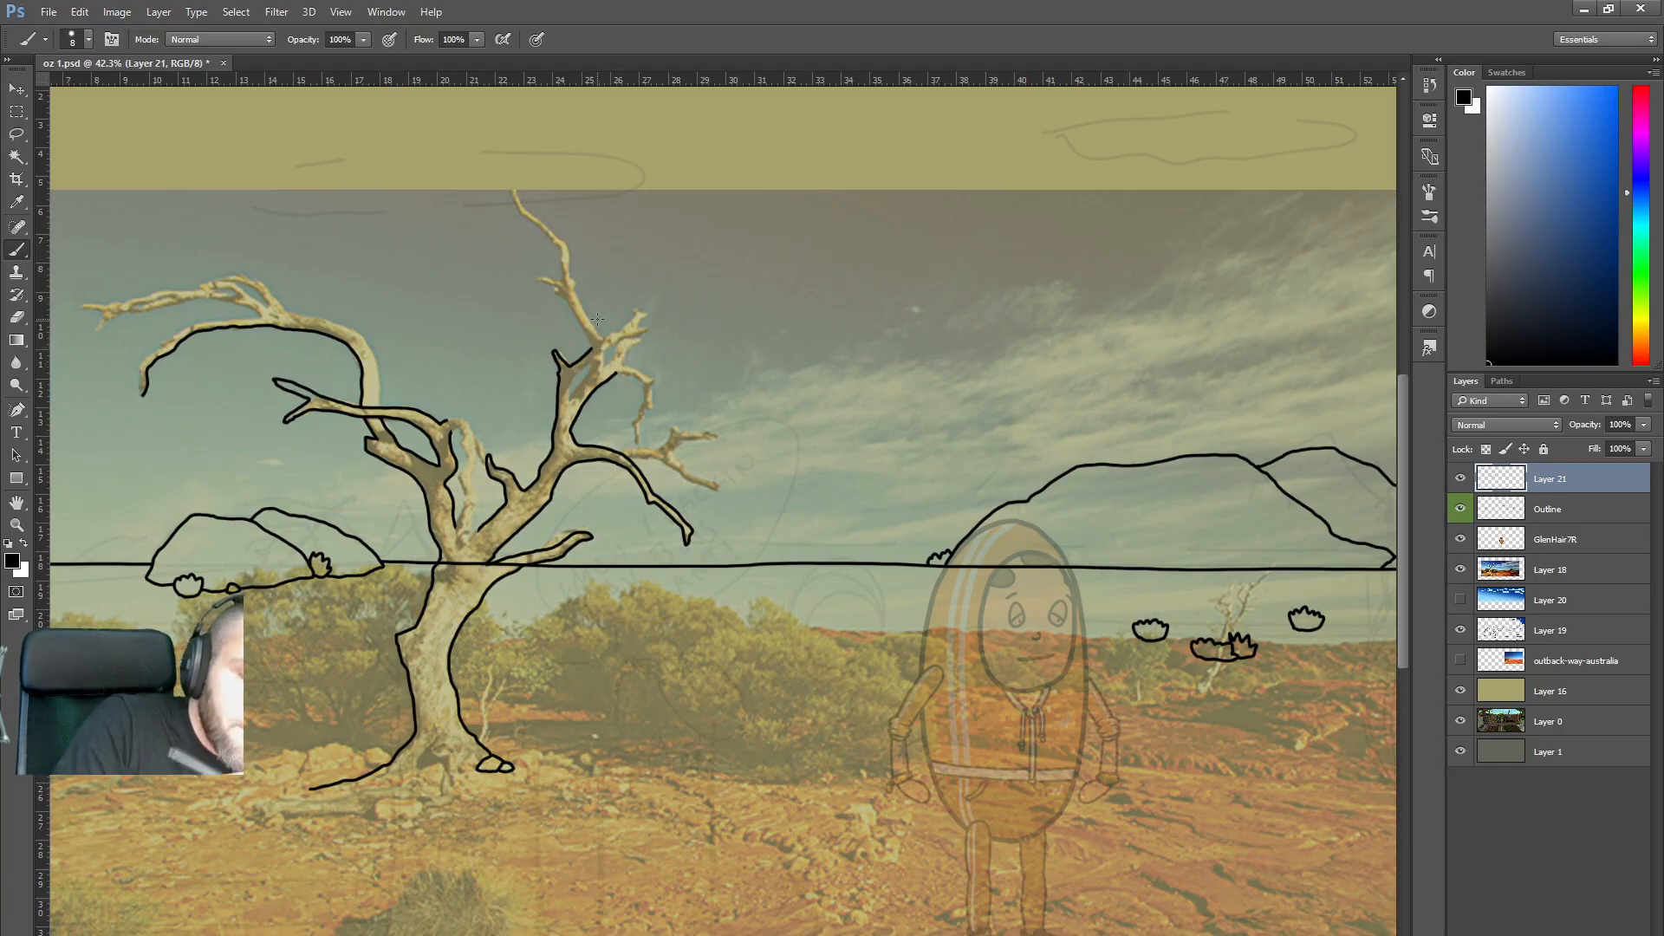
drag(588, 338, 566, 300)
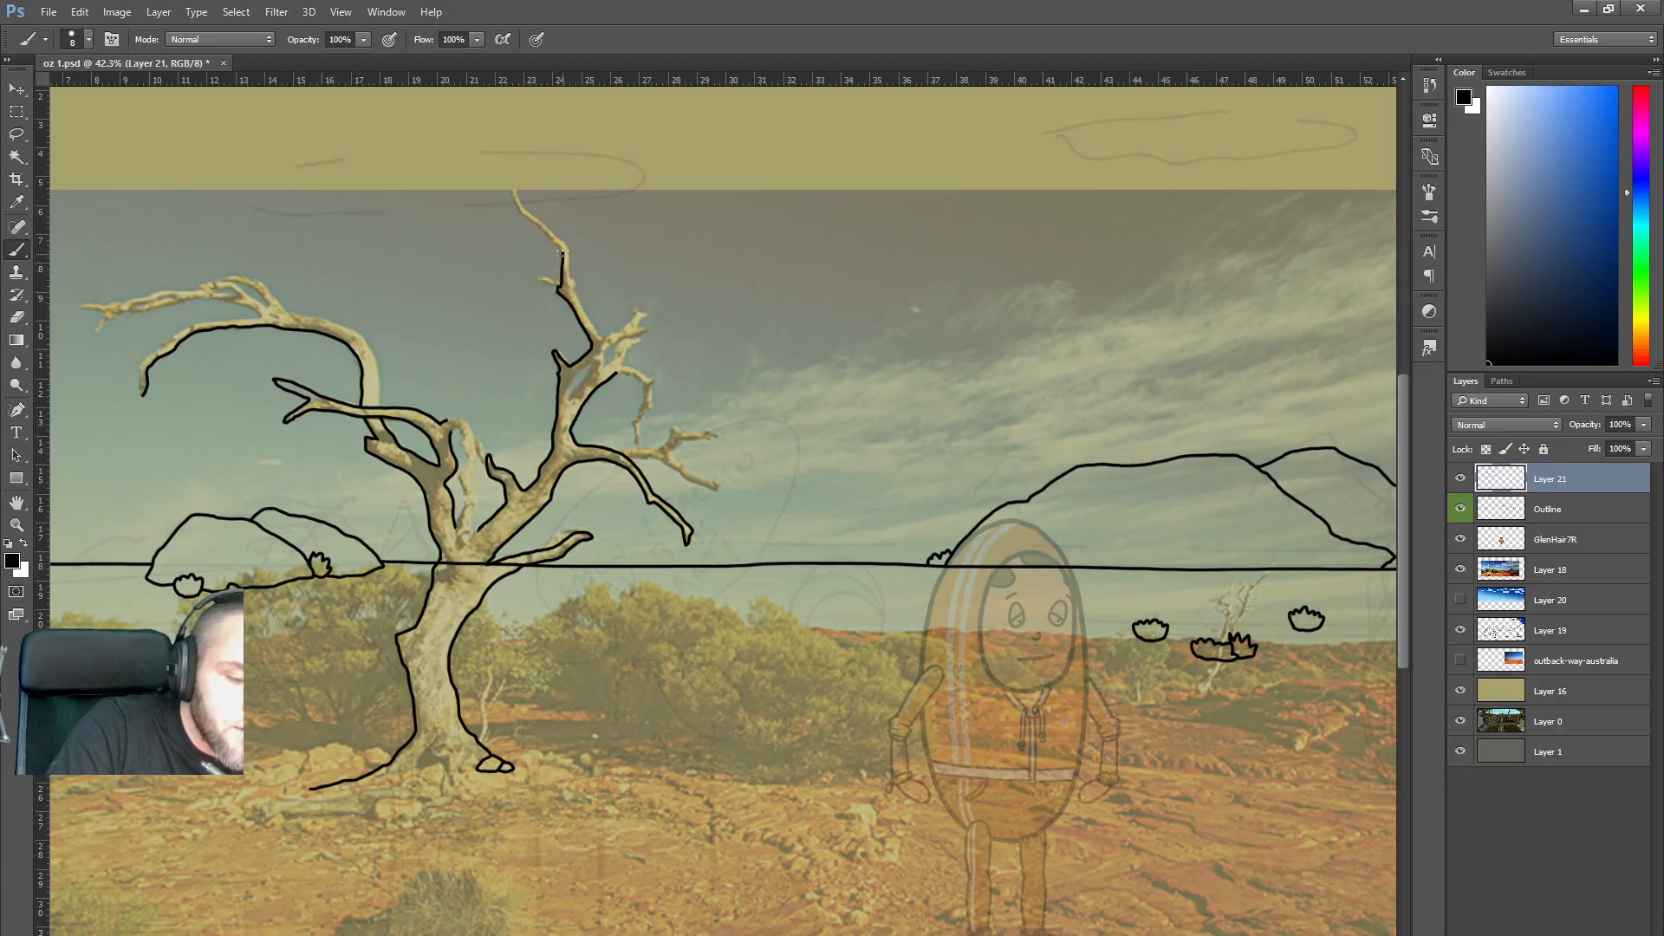
Ink the thin central branch up to its tip and back down, redoing an overshooting stroke.
mouse_move(553, 235)
mouse_down()
mouse_move(513, 168)
mouse_move(531, 211)
mouse_up()
key(ctrl+z)
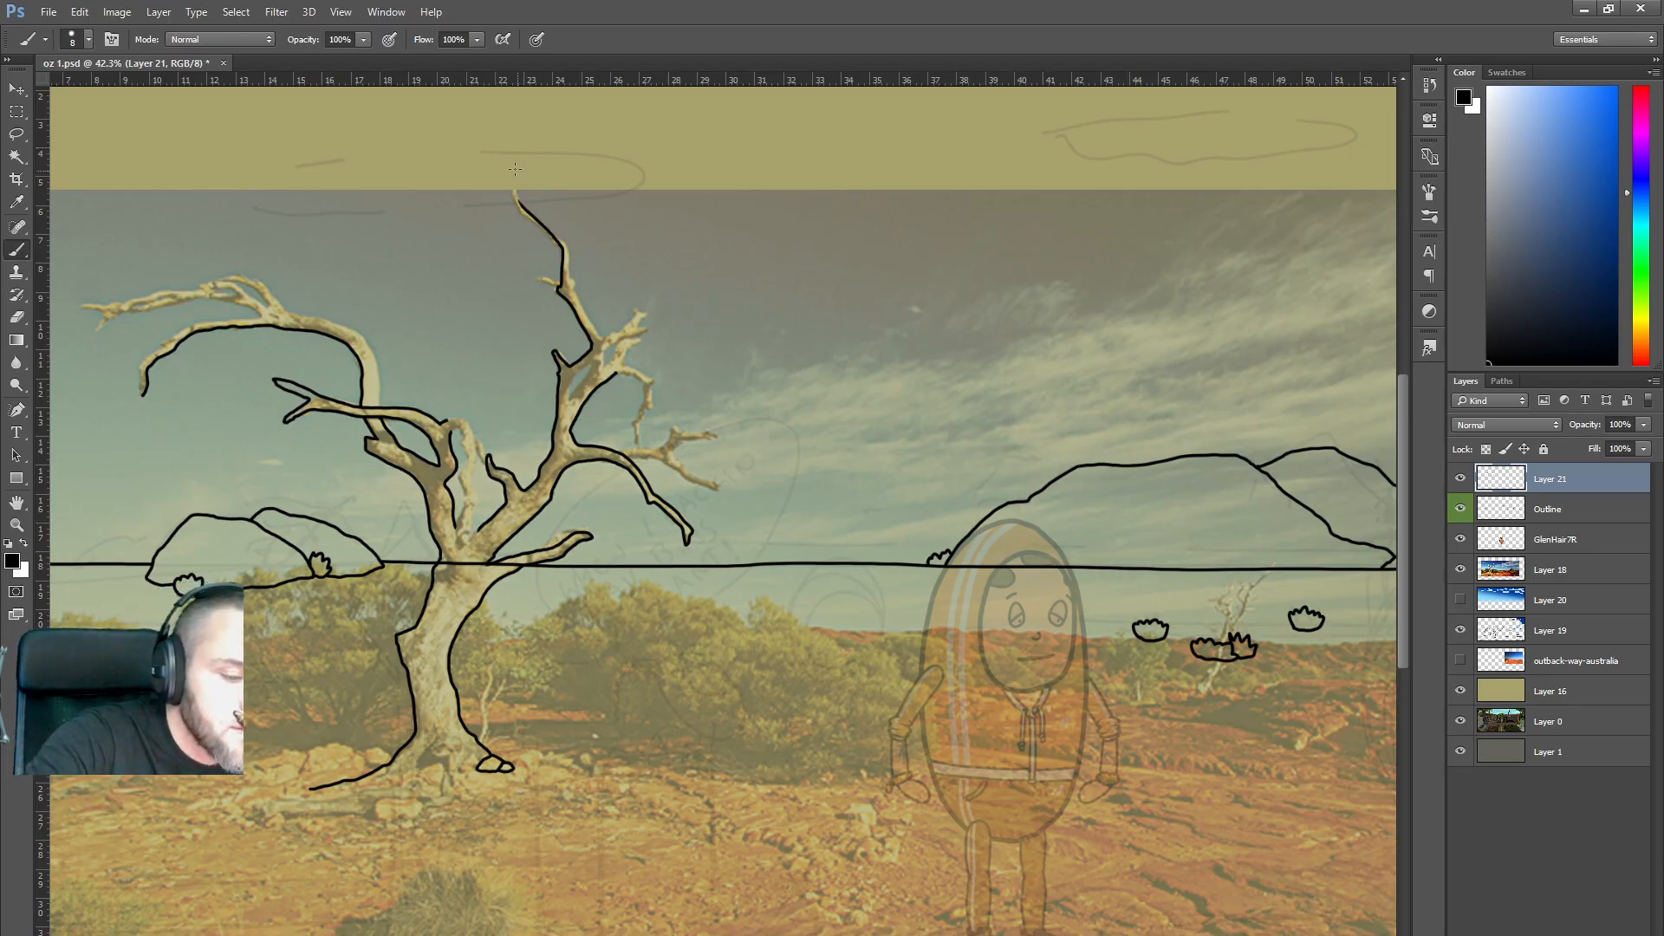
drag(518, 202, 513, 186)
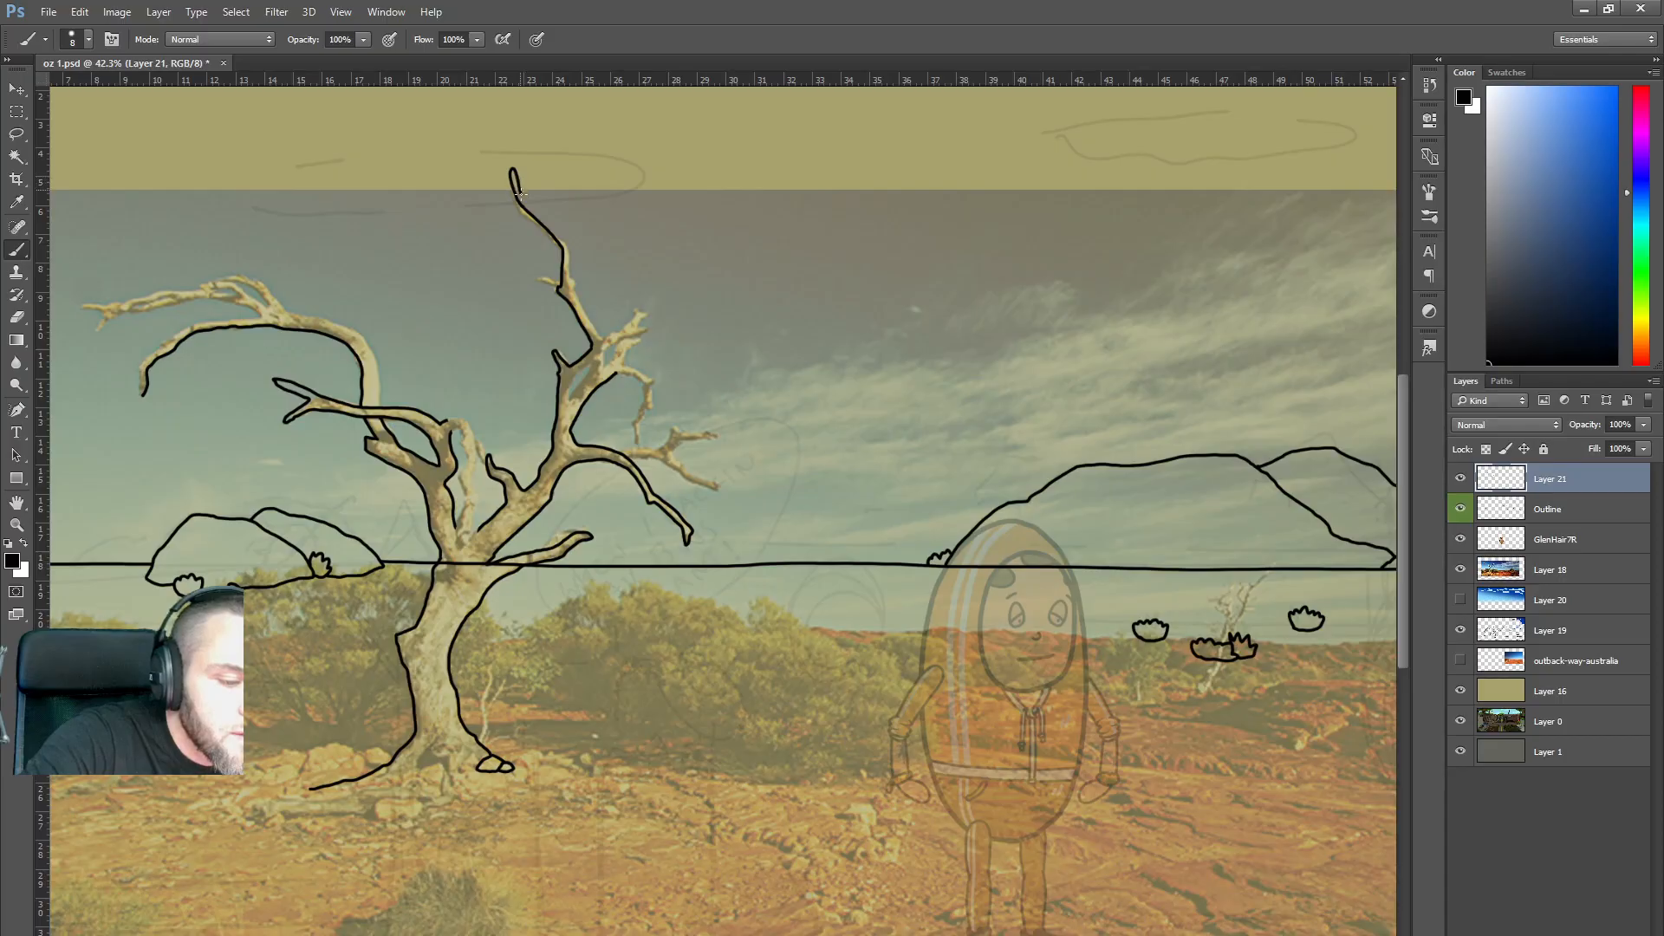
drag(540, 212, 602, 339)
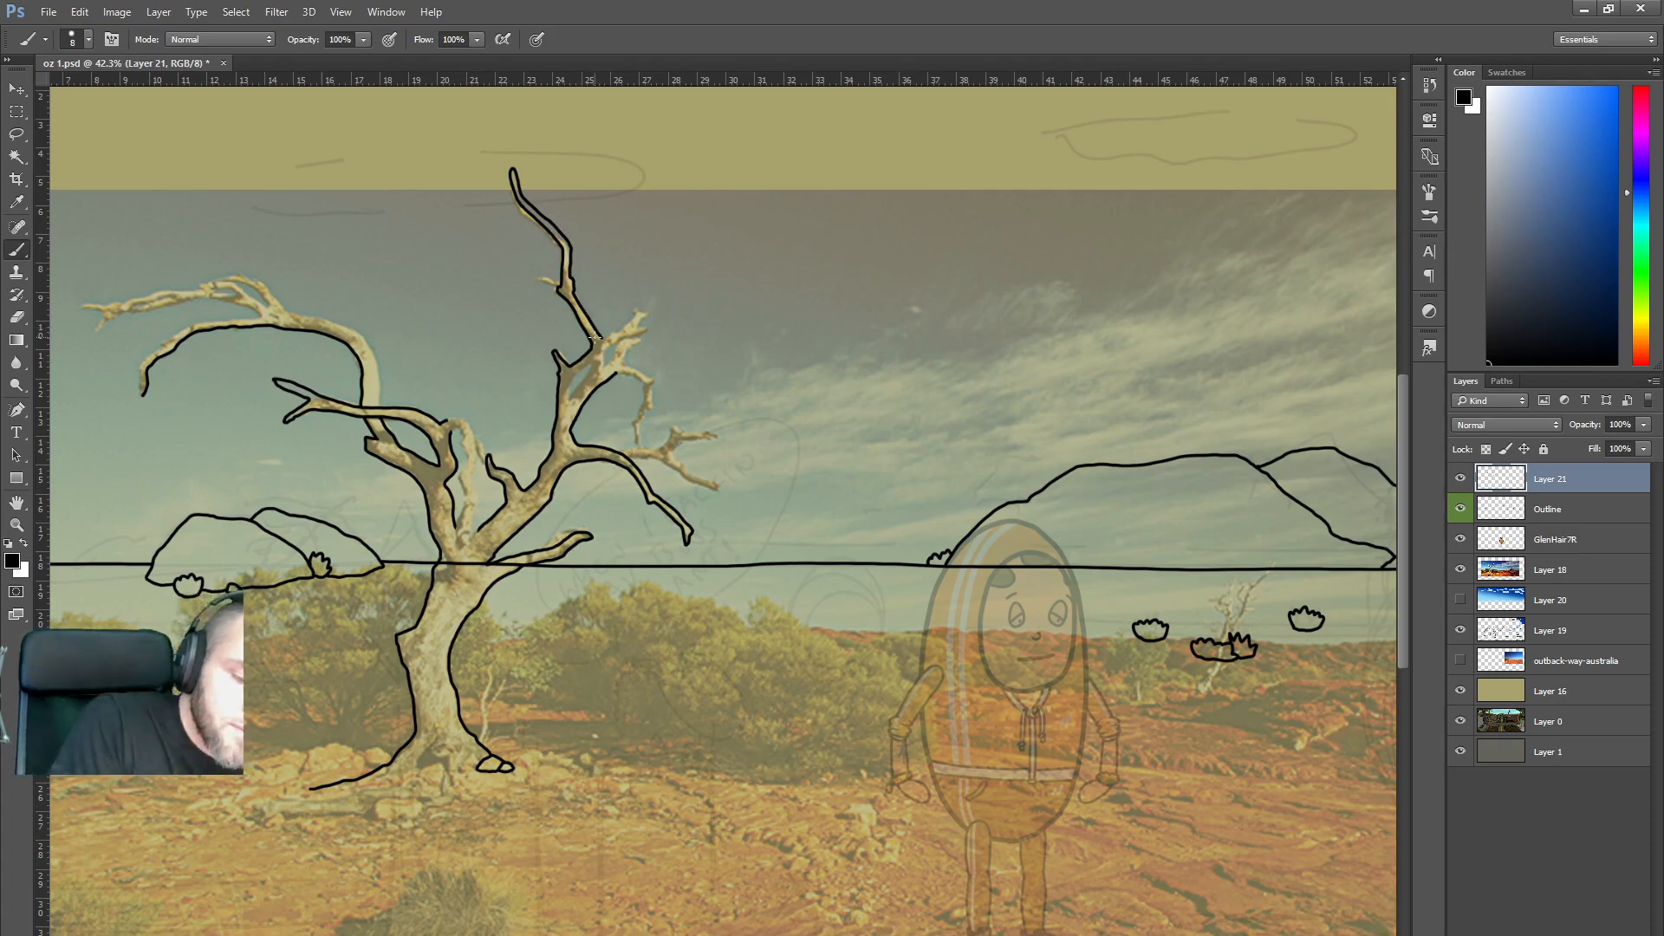
drag(571, 395, 584, 380)
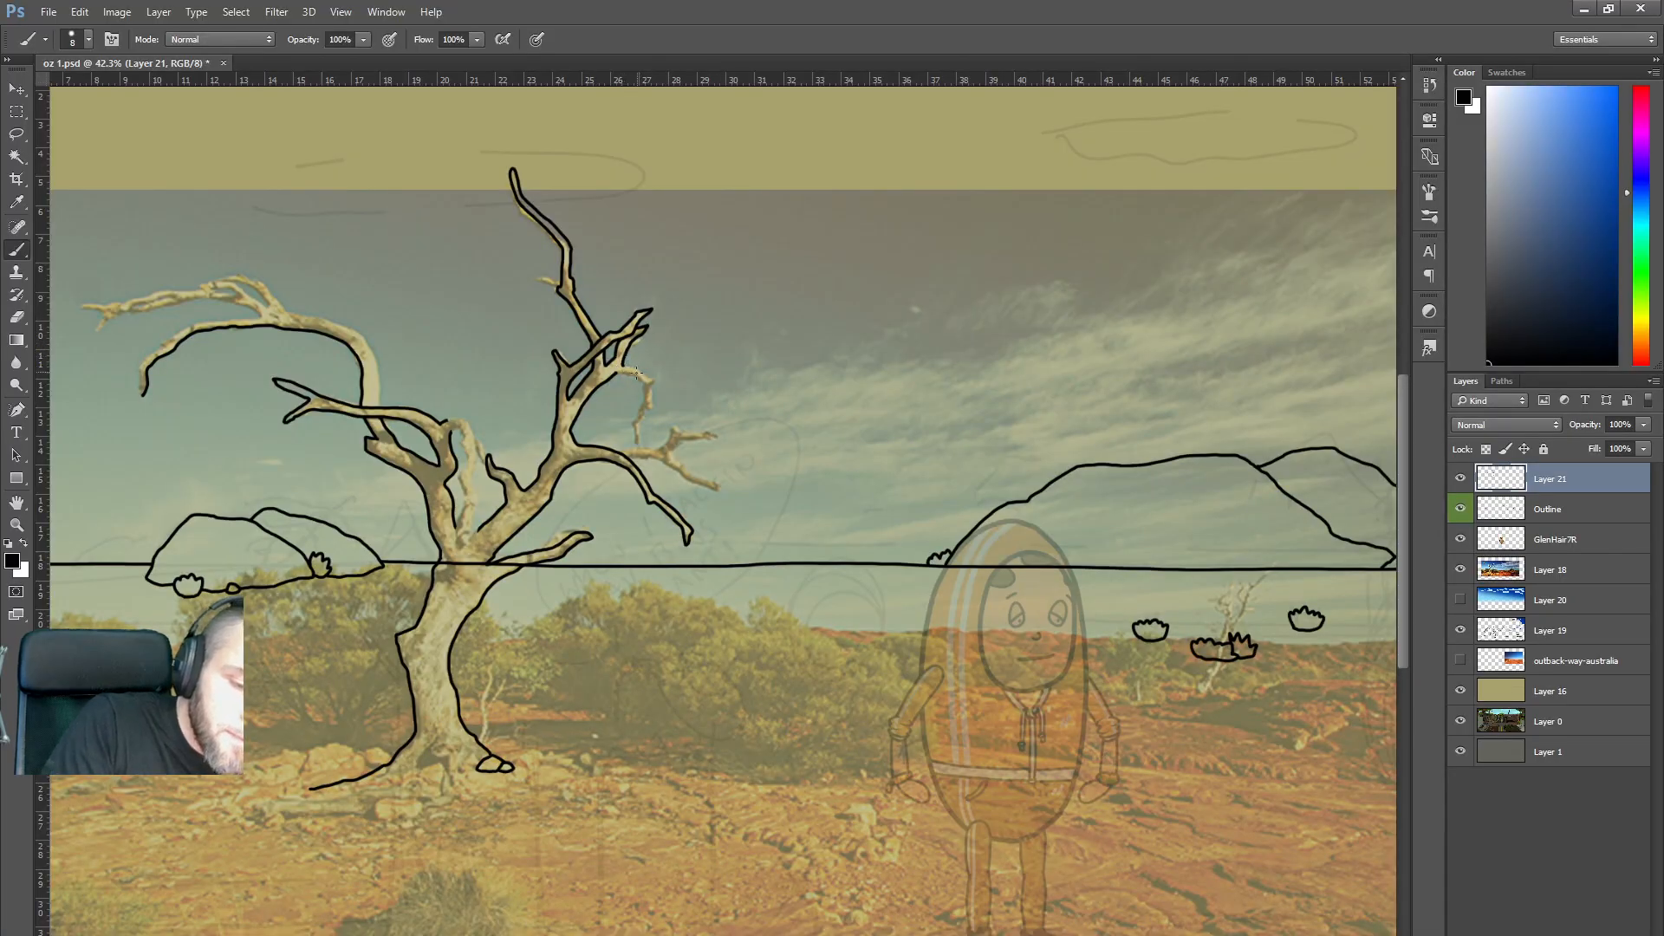
drag(642, 404, 638, 417)
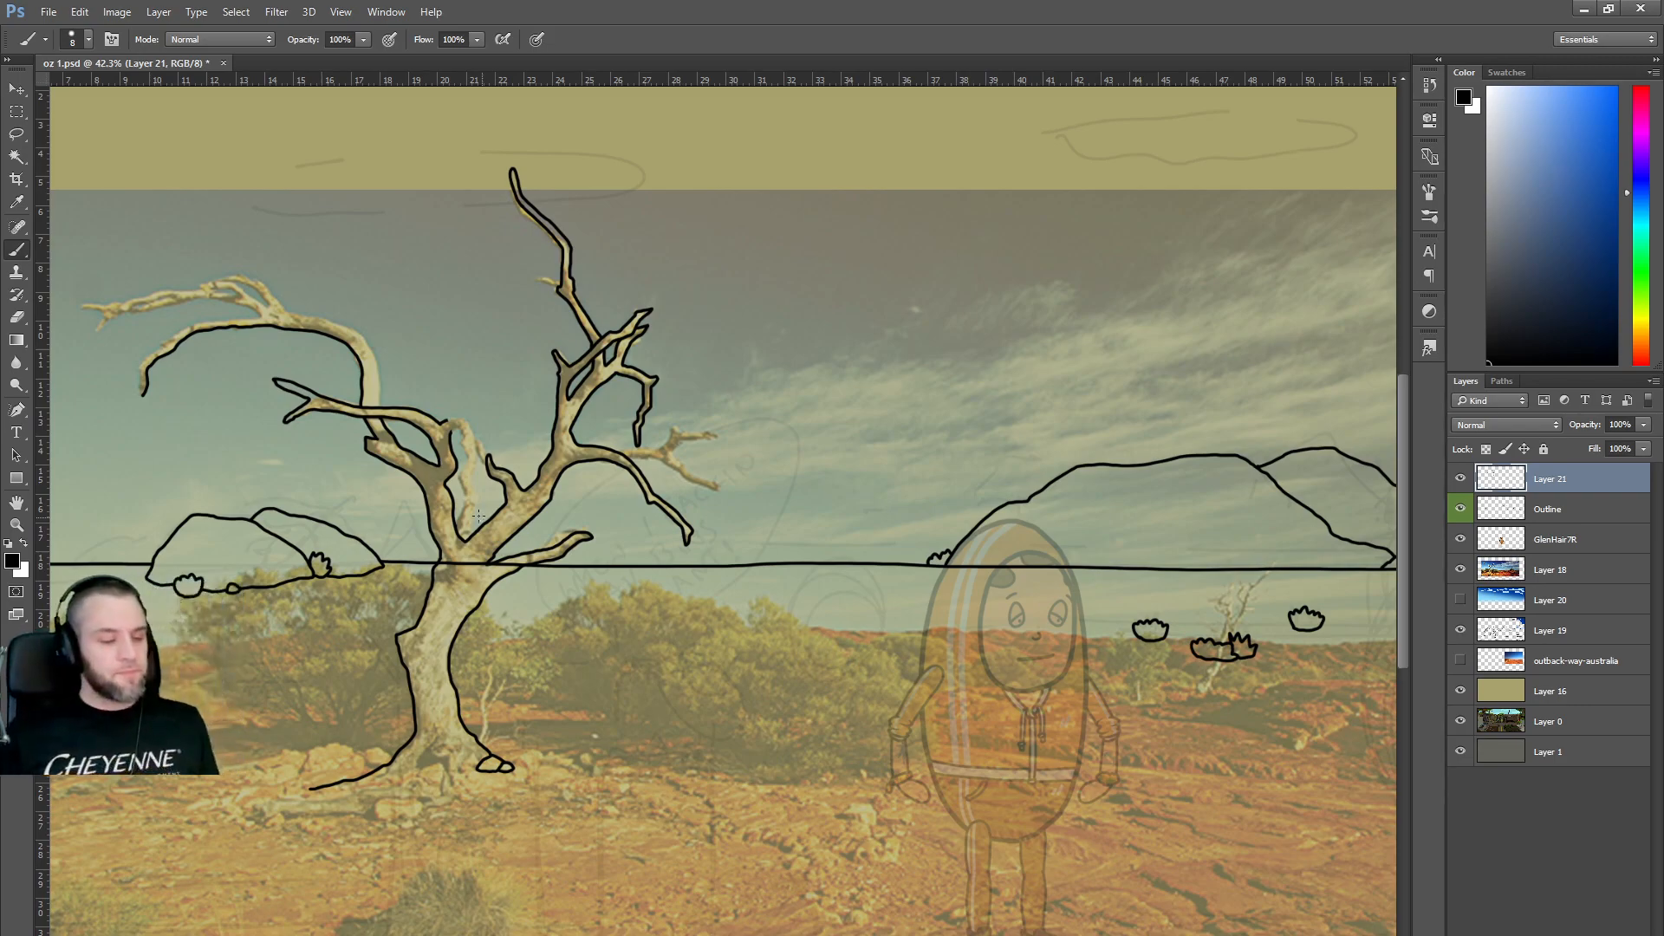
Outline both edges of the upper-left branch in black.
scroll(303, 379, up, 3)
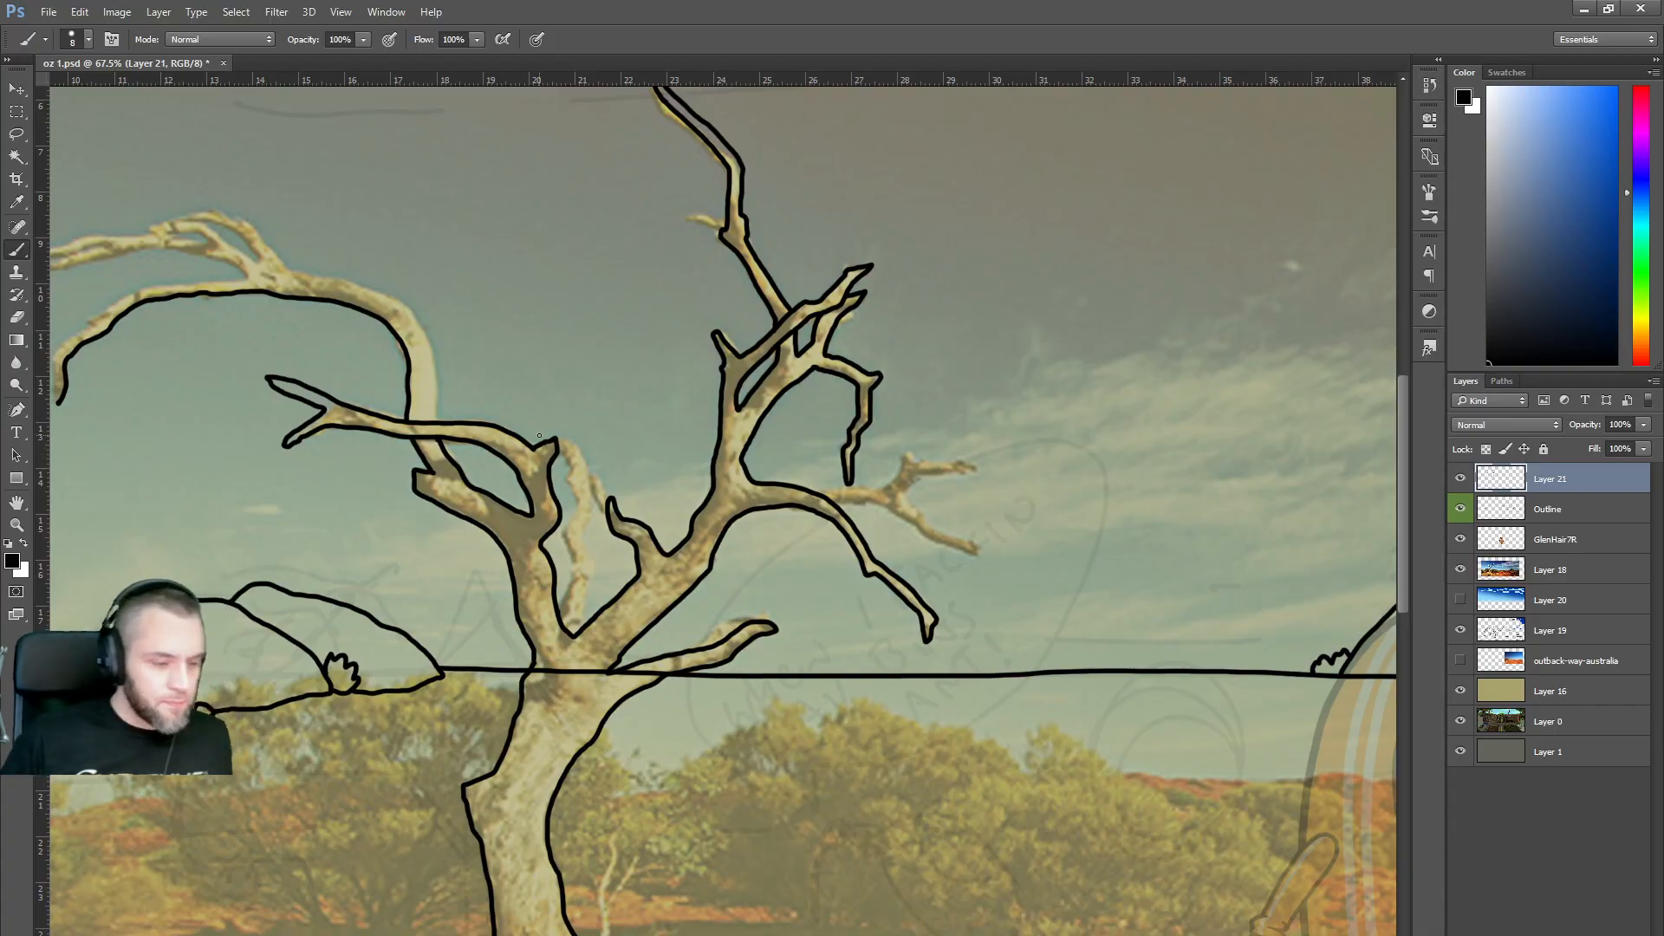
scroll(724, 502, left, 5)
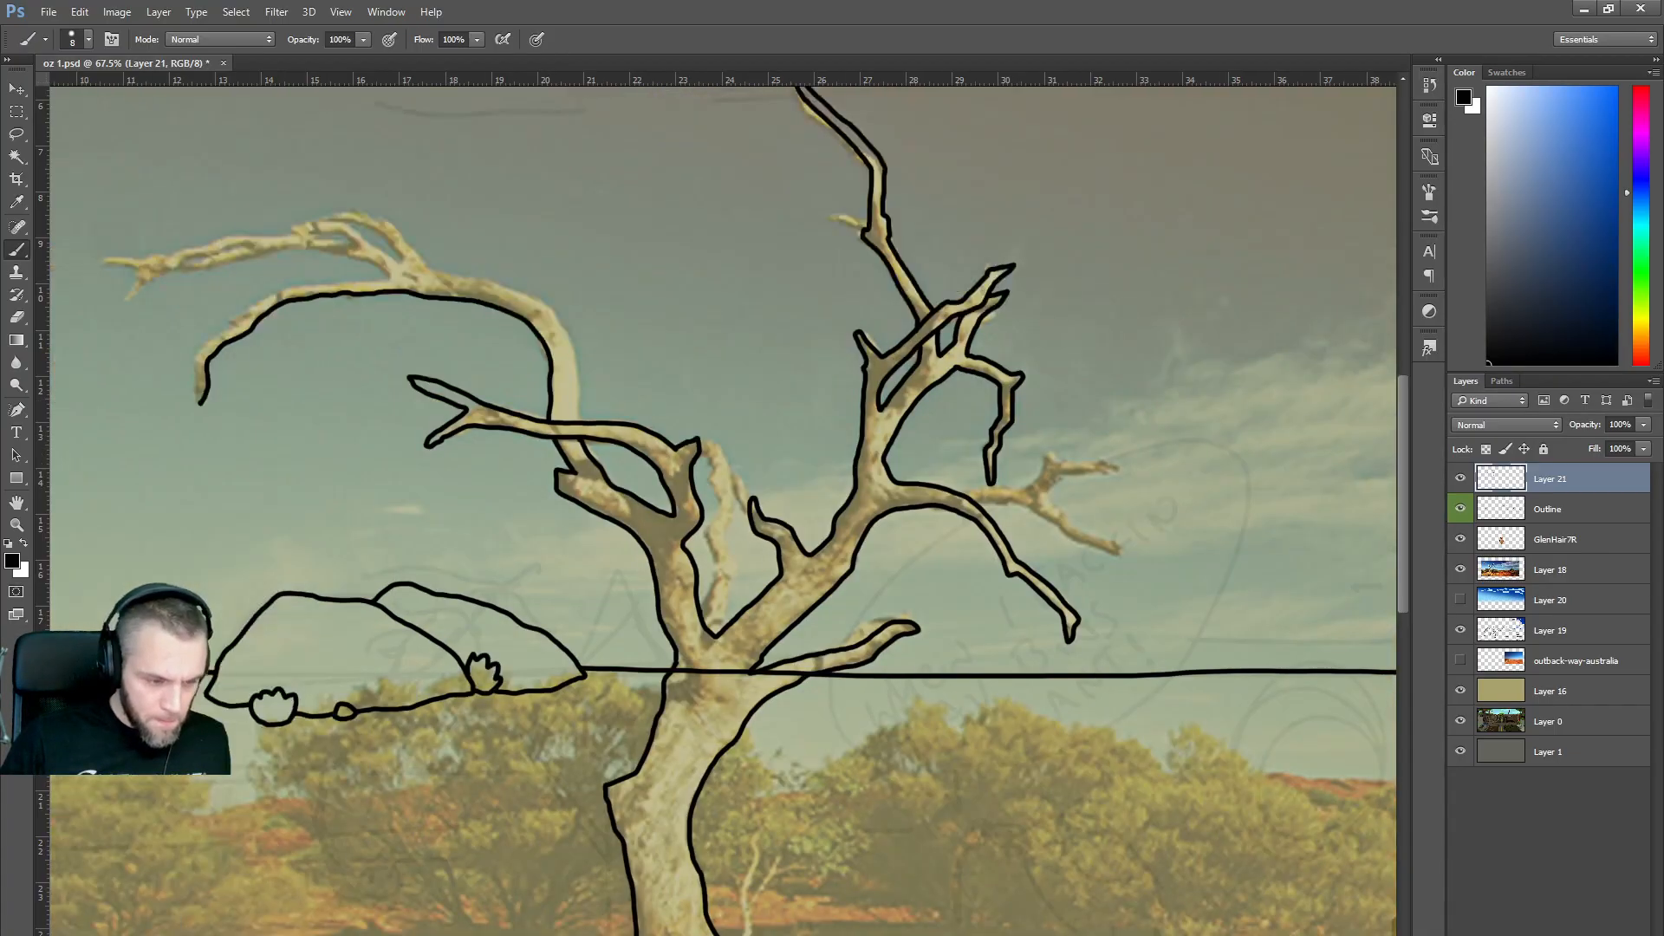
mouse_move(433, 221)
mouse_down()
mouse_move(479, 256)
mouse_move(361, 233)
mouse_move(247, 268)
mouse_move(376, 246)
mouse_move(441, 251)
mouse_move(469, 274)
mouse_up()
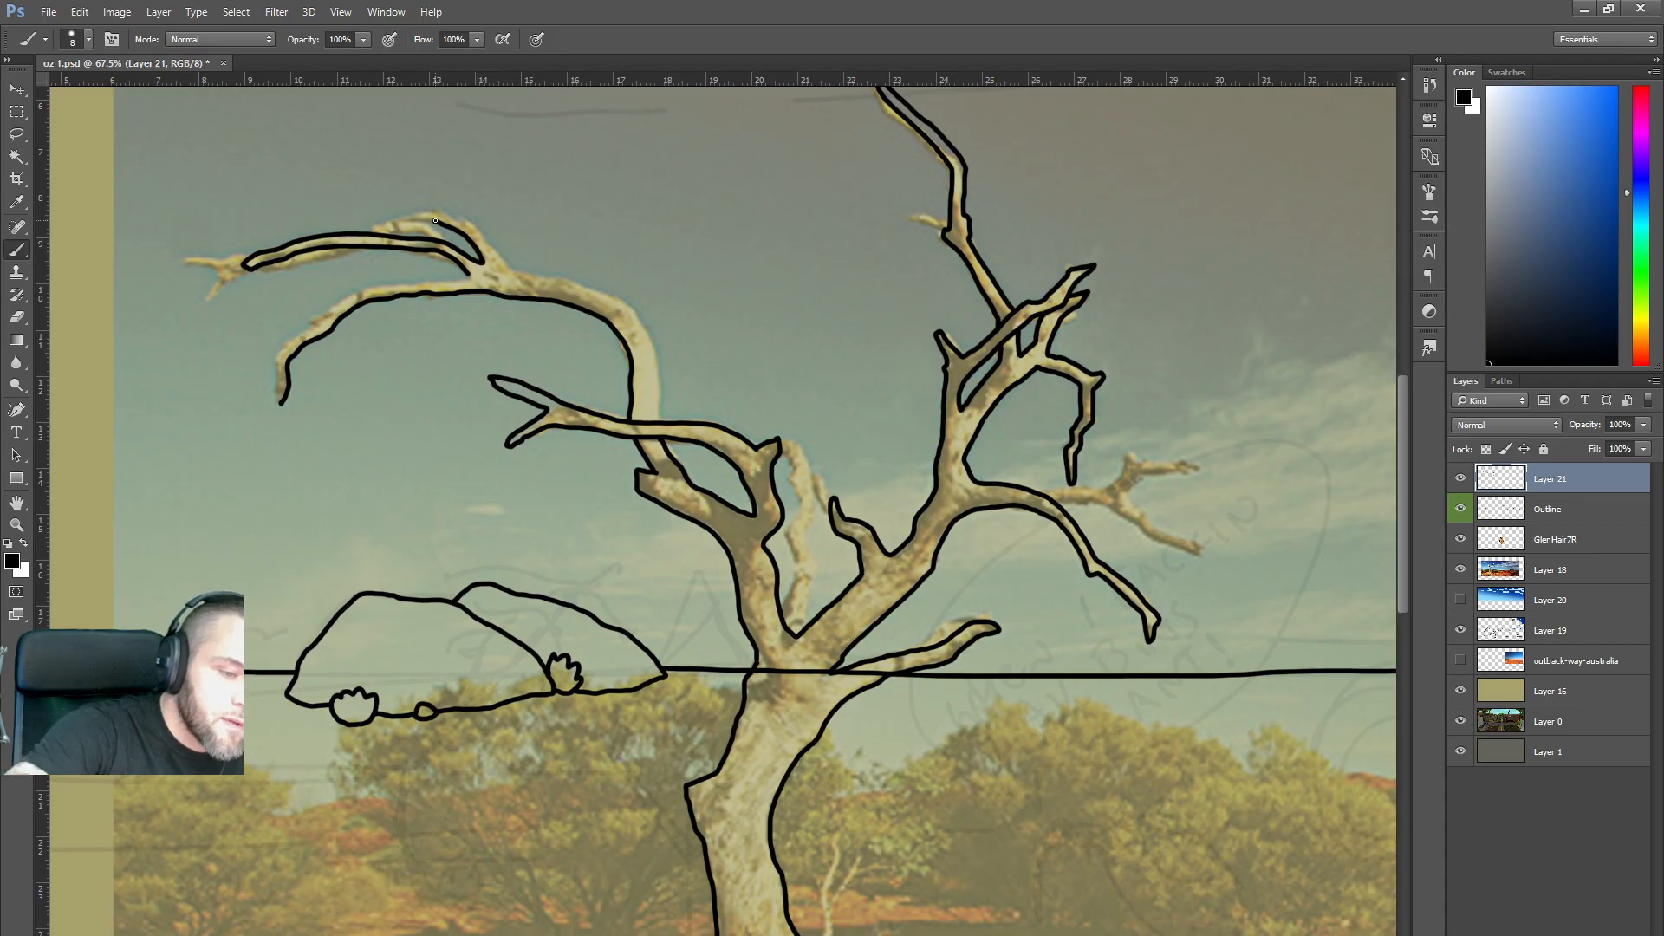
mouse_move(490, 241)
mouse_down()
mouse_move(618, 301)
mouse_move(657, 353)
mouse_up()
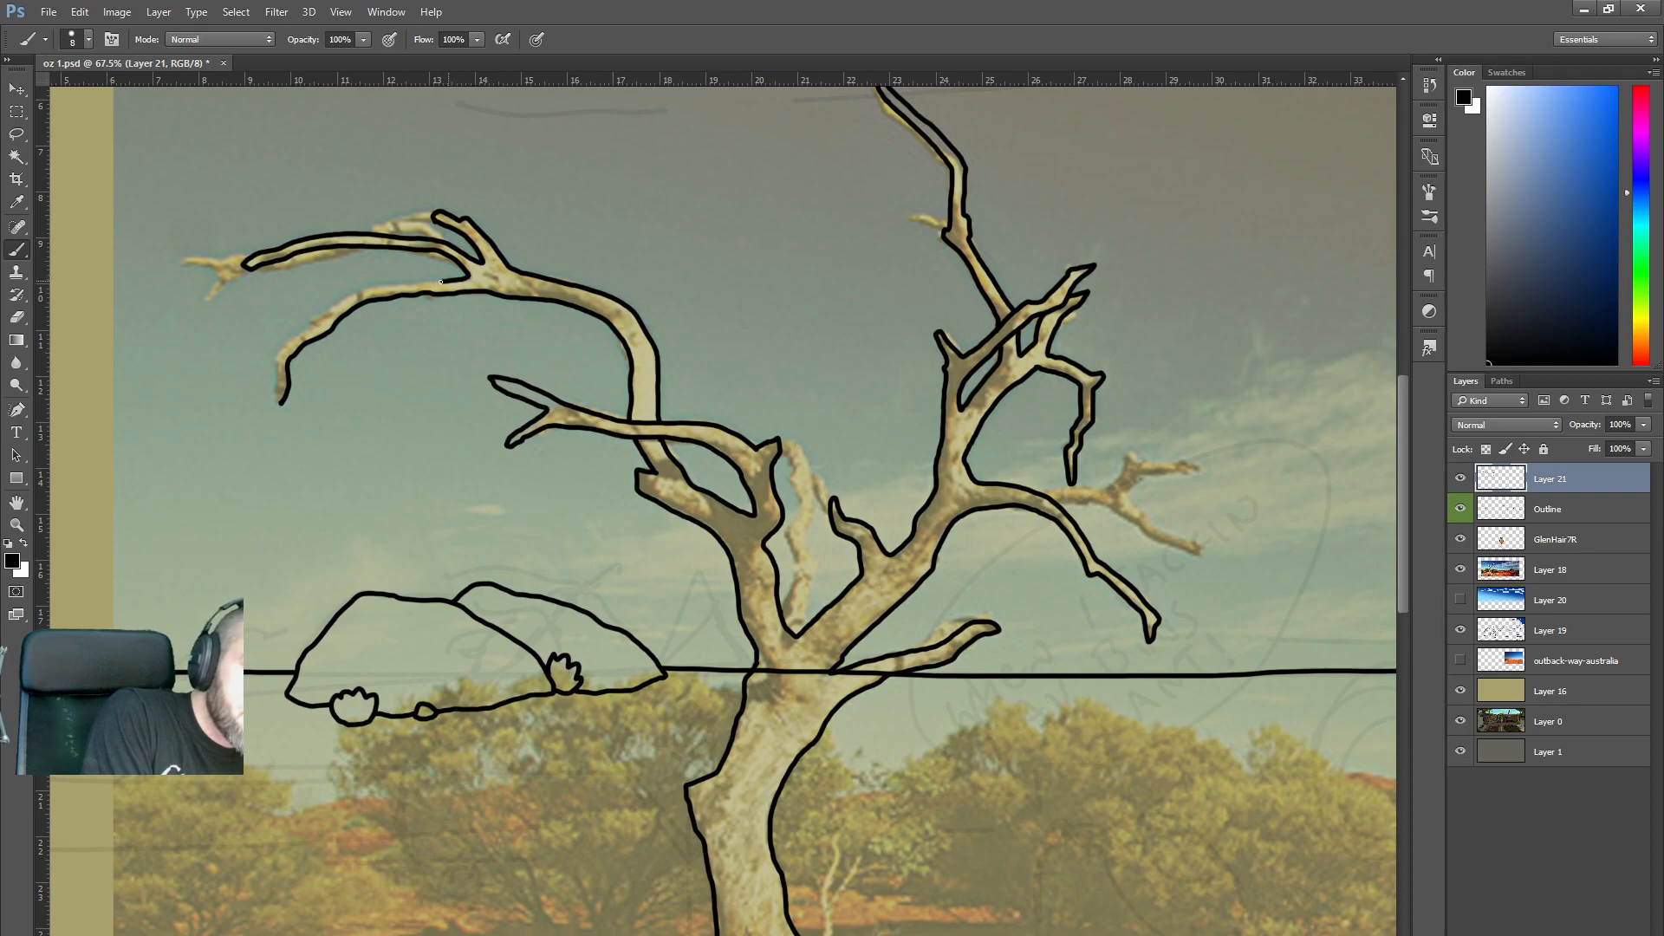
drag(398, 283, 324, 319)
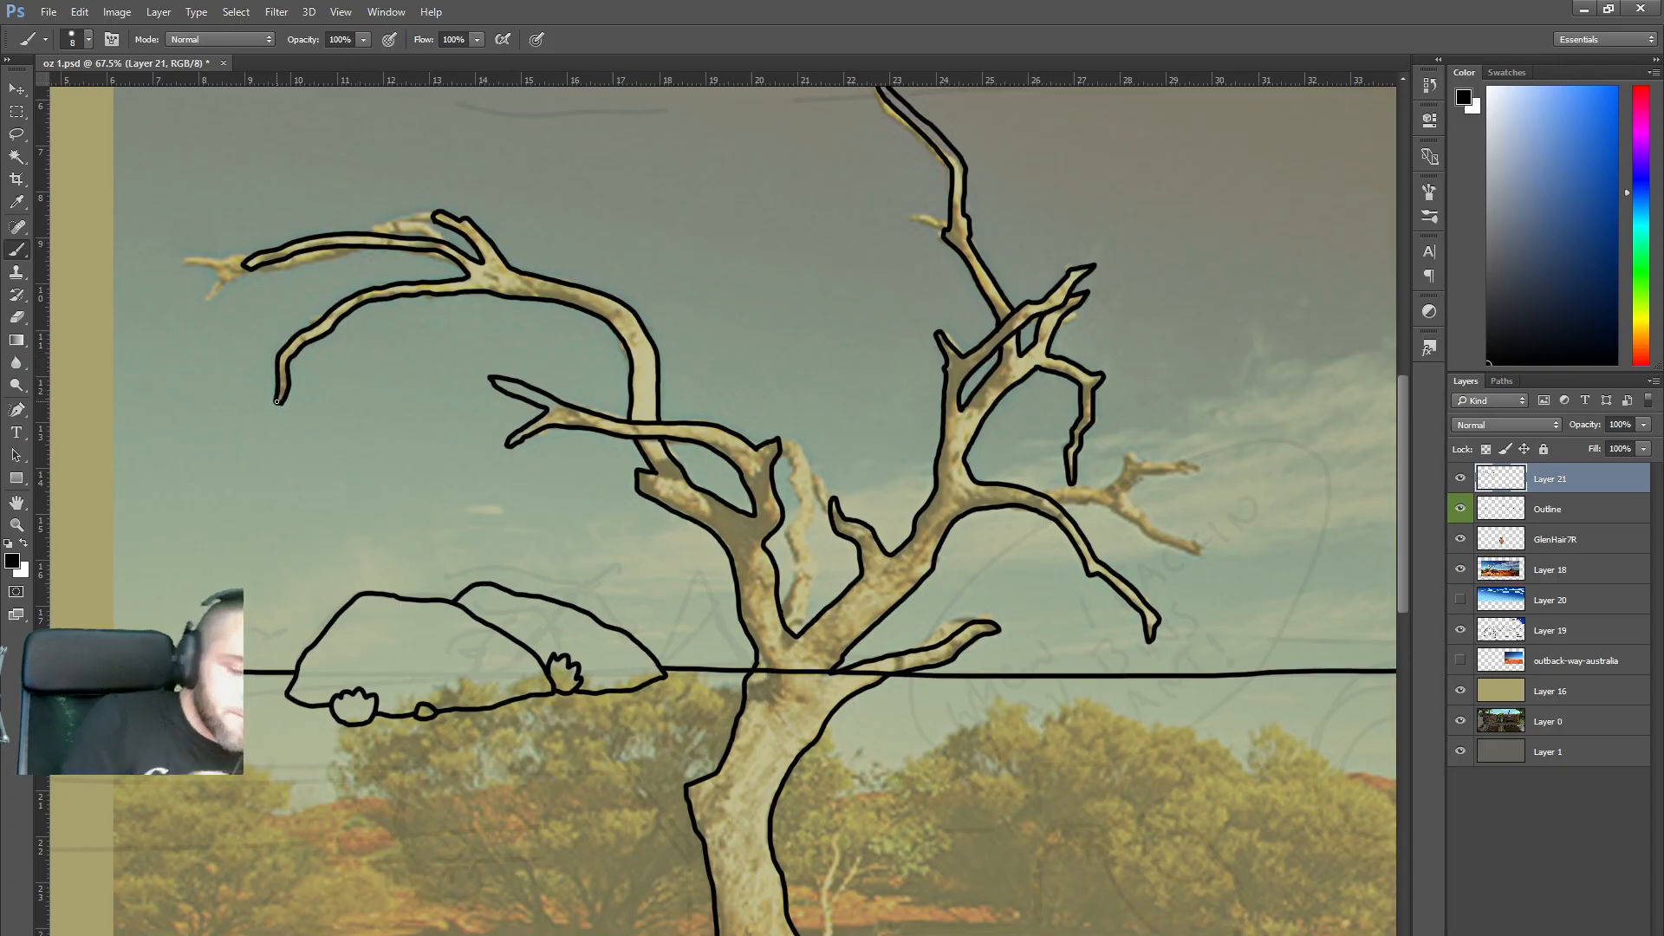
Outline the right-hand branch and zoom back out to view the whole tree.
scroll(1081, 293, down, 4)
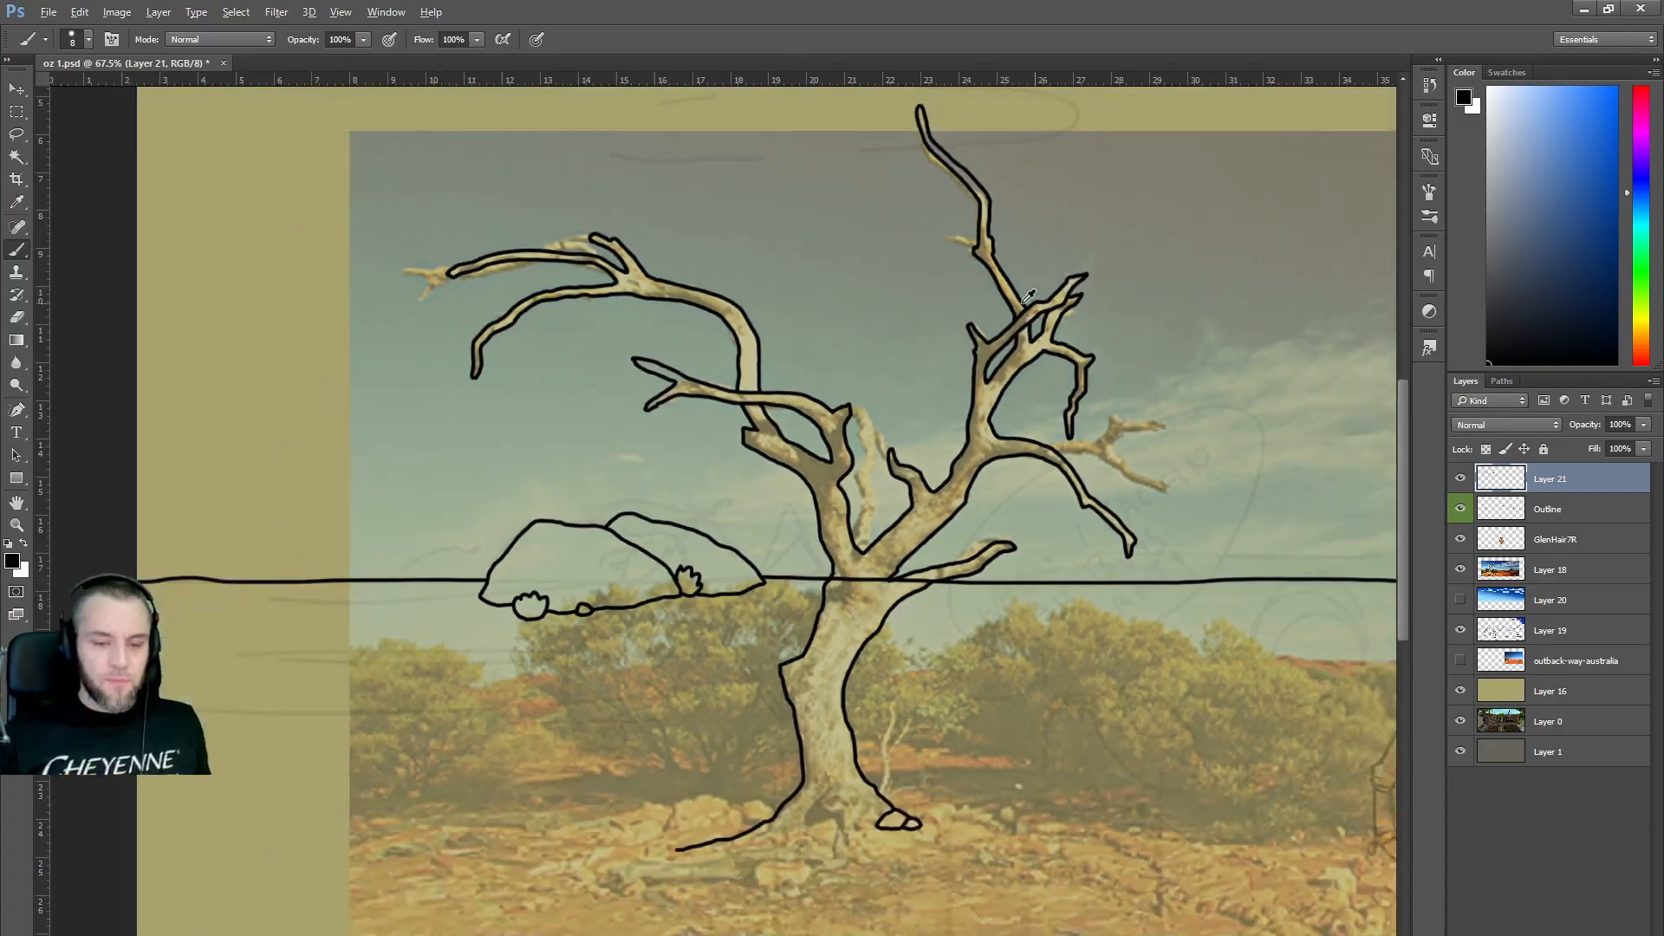
key(alt)
scroll(1141, 407, up, 2)
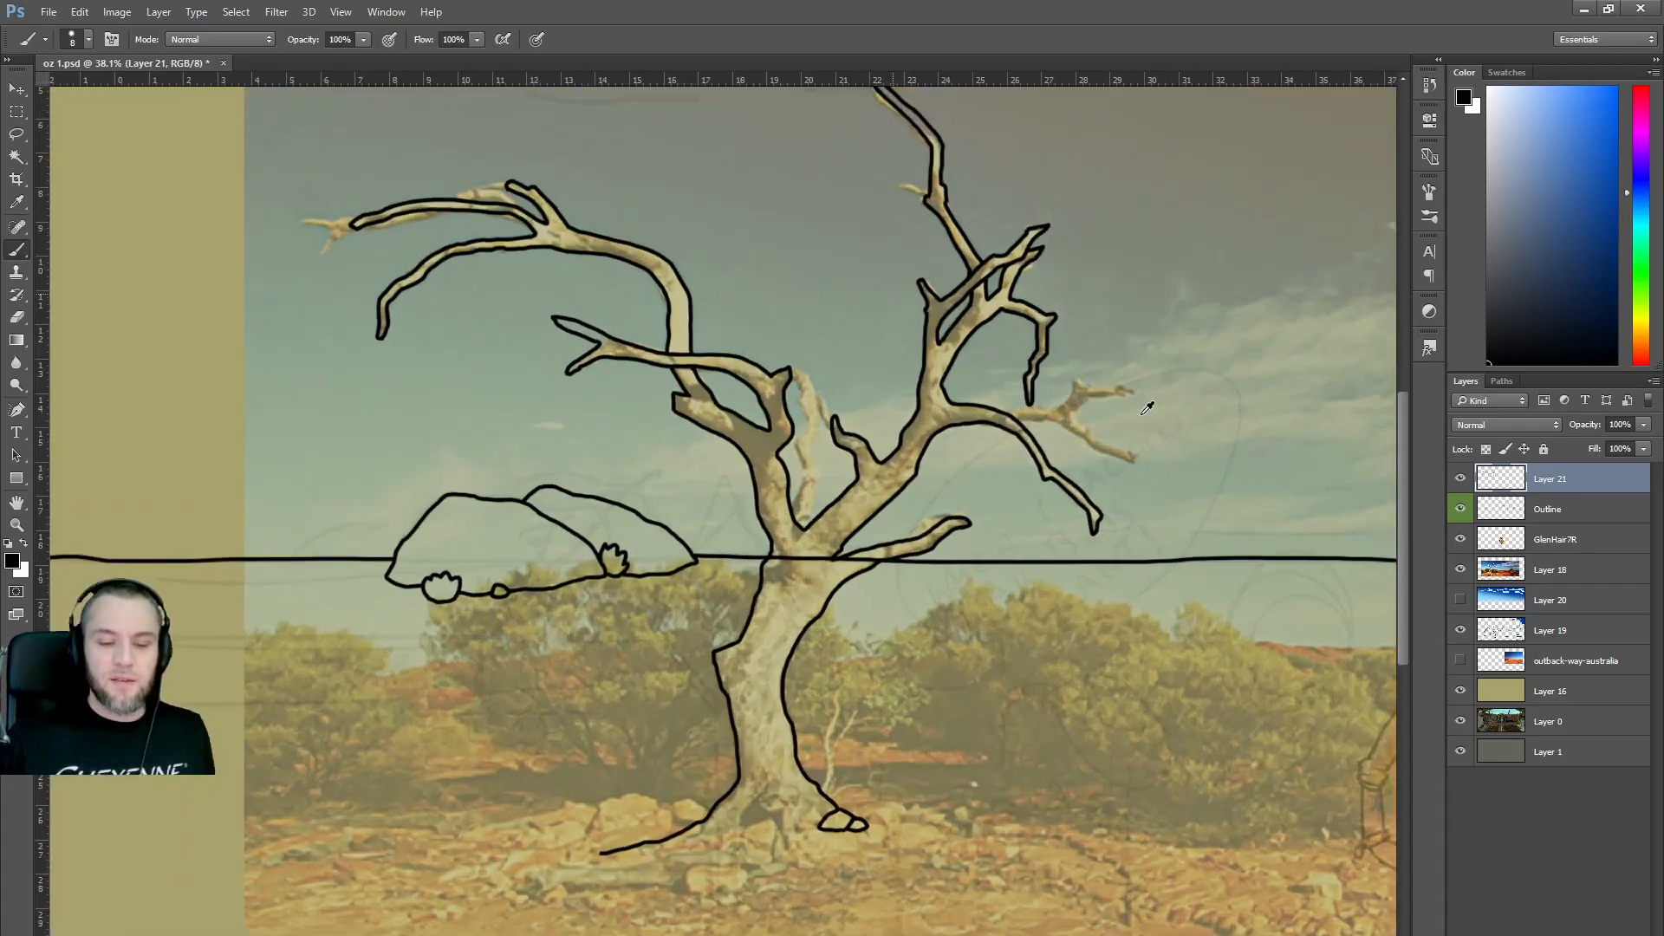
mouse_move(1032, 423)
mouse_down()
mouse_move(1126, 469)
mouse_move(1071, 422)
mouse_move(1112, 385)
mouse_move(1017, 413)
mouse_up()
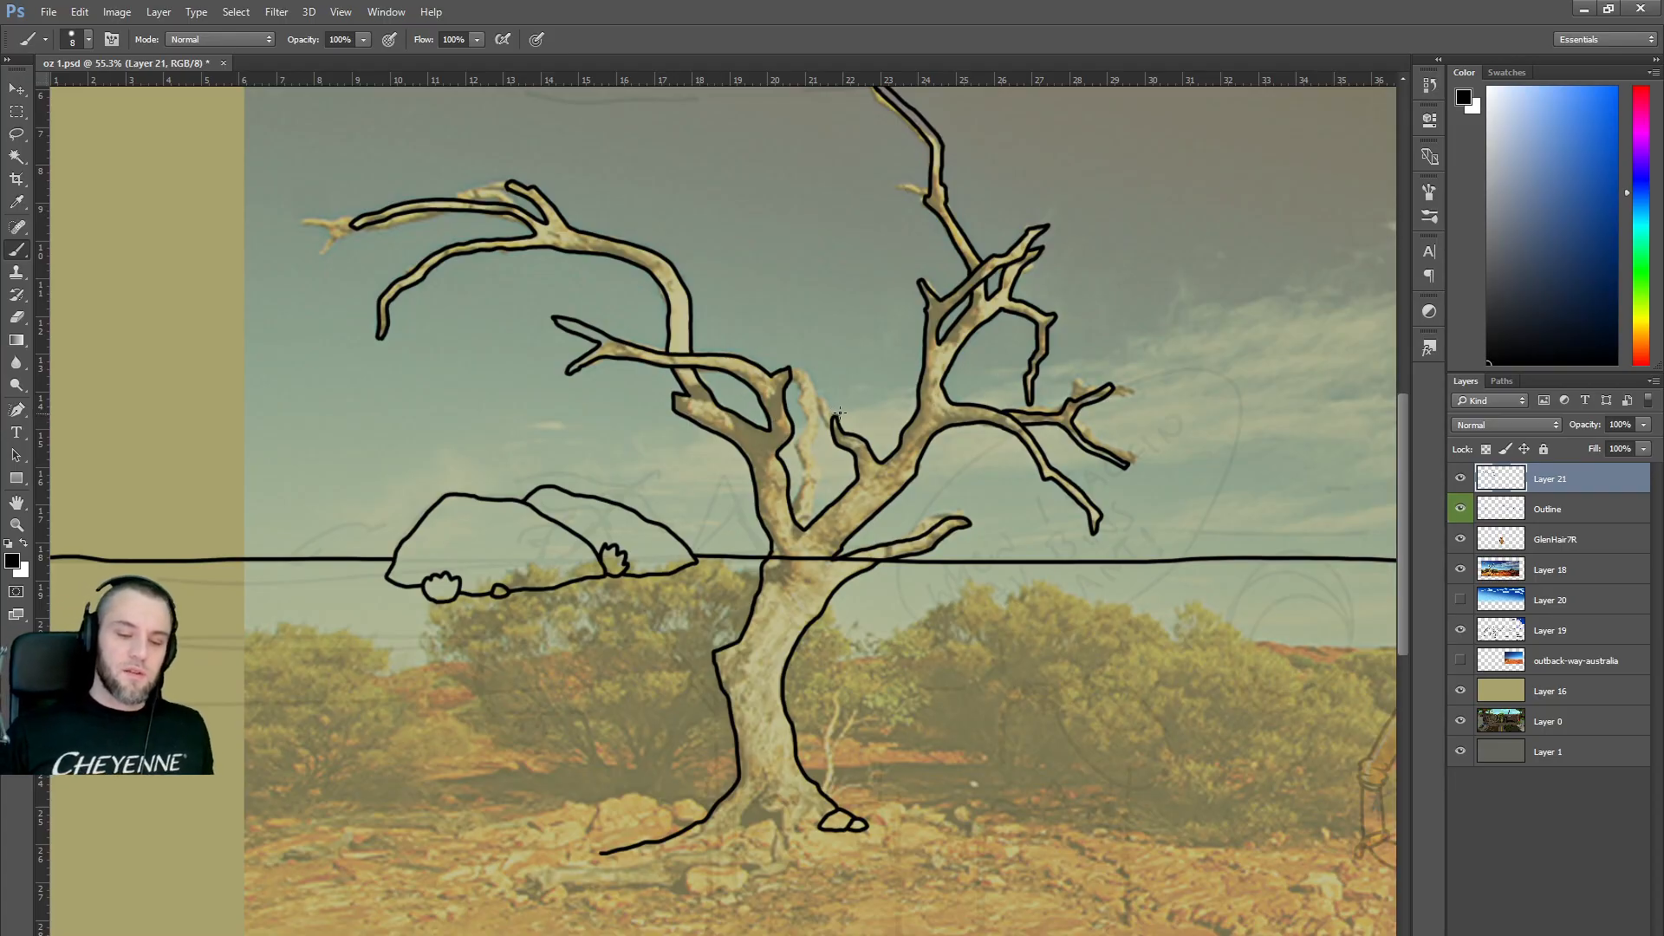
scroll(862, 404, down, 3)
scroll(863, 405, down, 2)
scroll(862, 403, up, 4)
Ink the tree's root lines at the trunk base, undoing stray strokes.
key(alt)
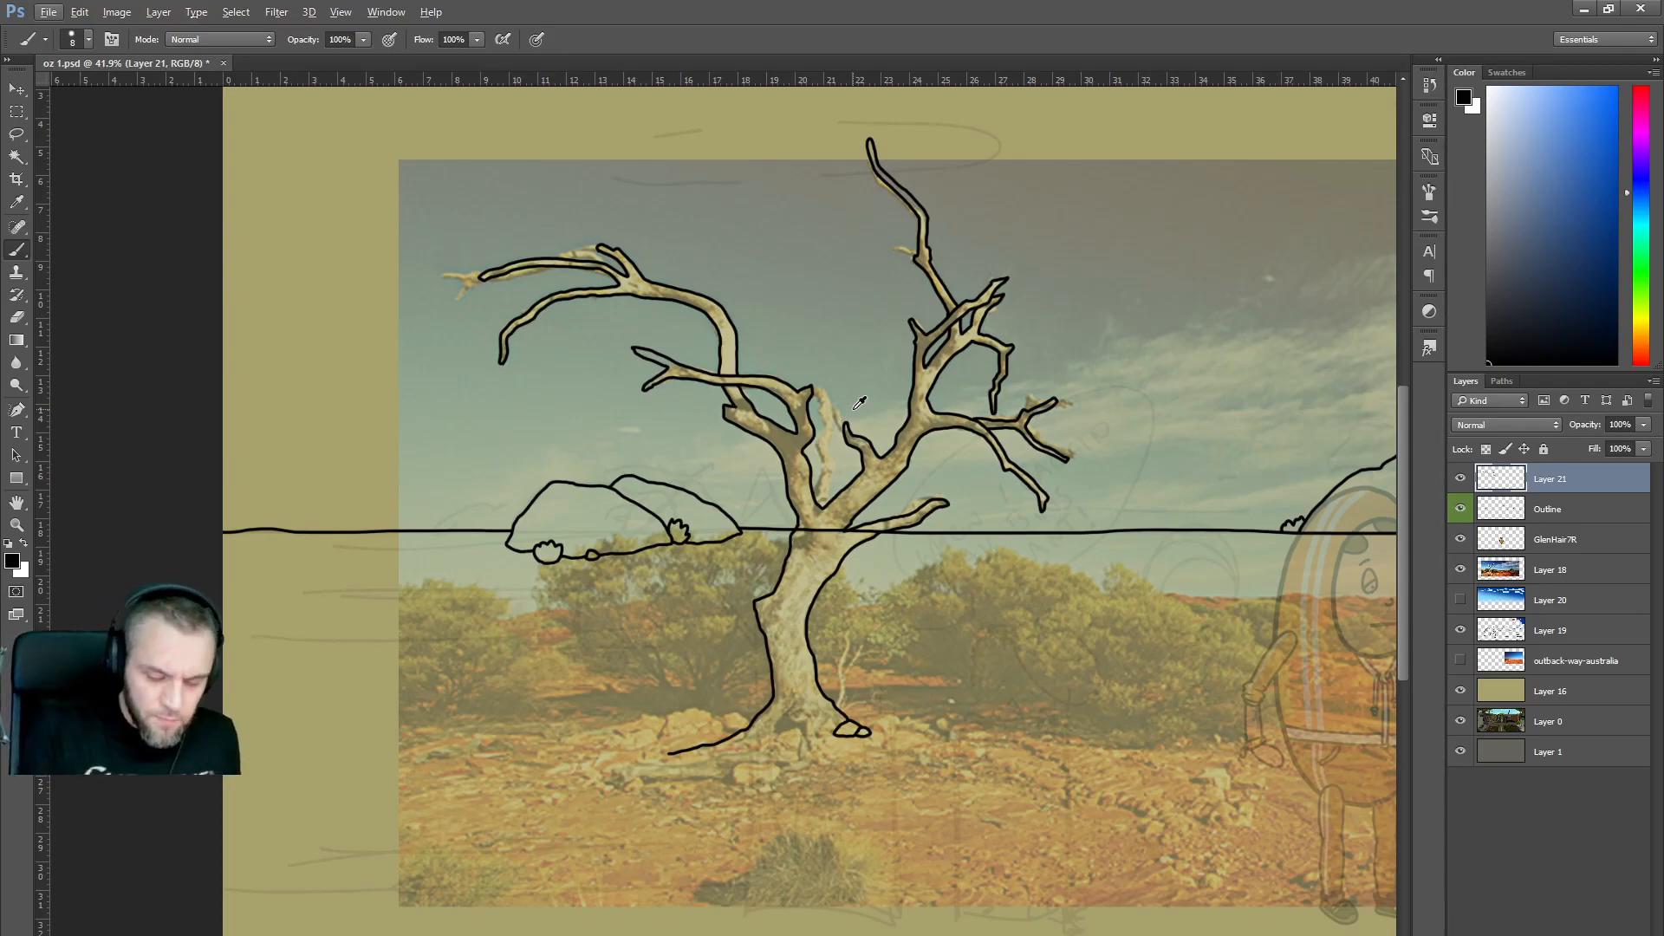
mouse_move(800, 757)
mouse_down()
mouse_move(780, 773)
mouse_move(809, 764)
mouse_up()
drag(818, 756, 821, 732)
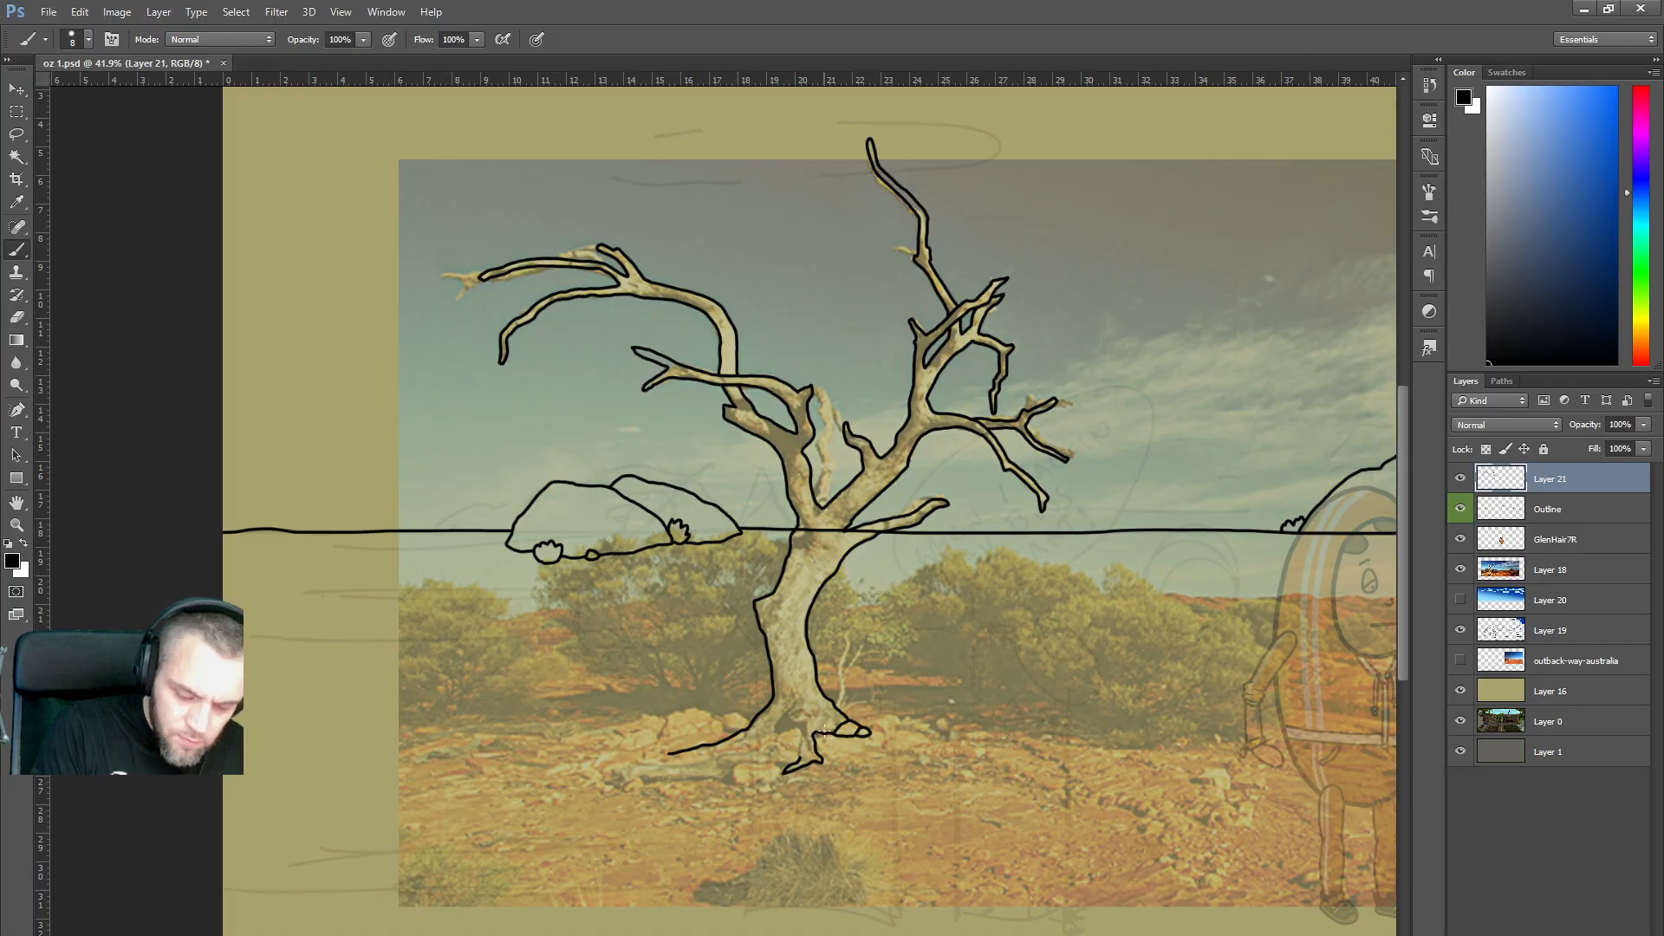
key(ctrl+z)
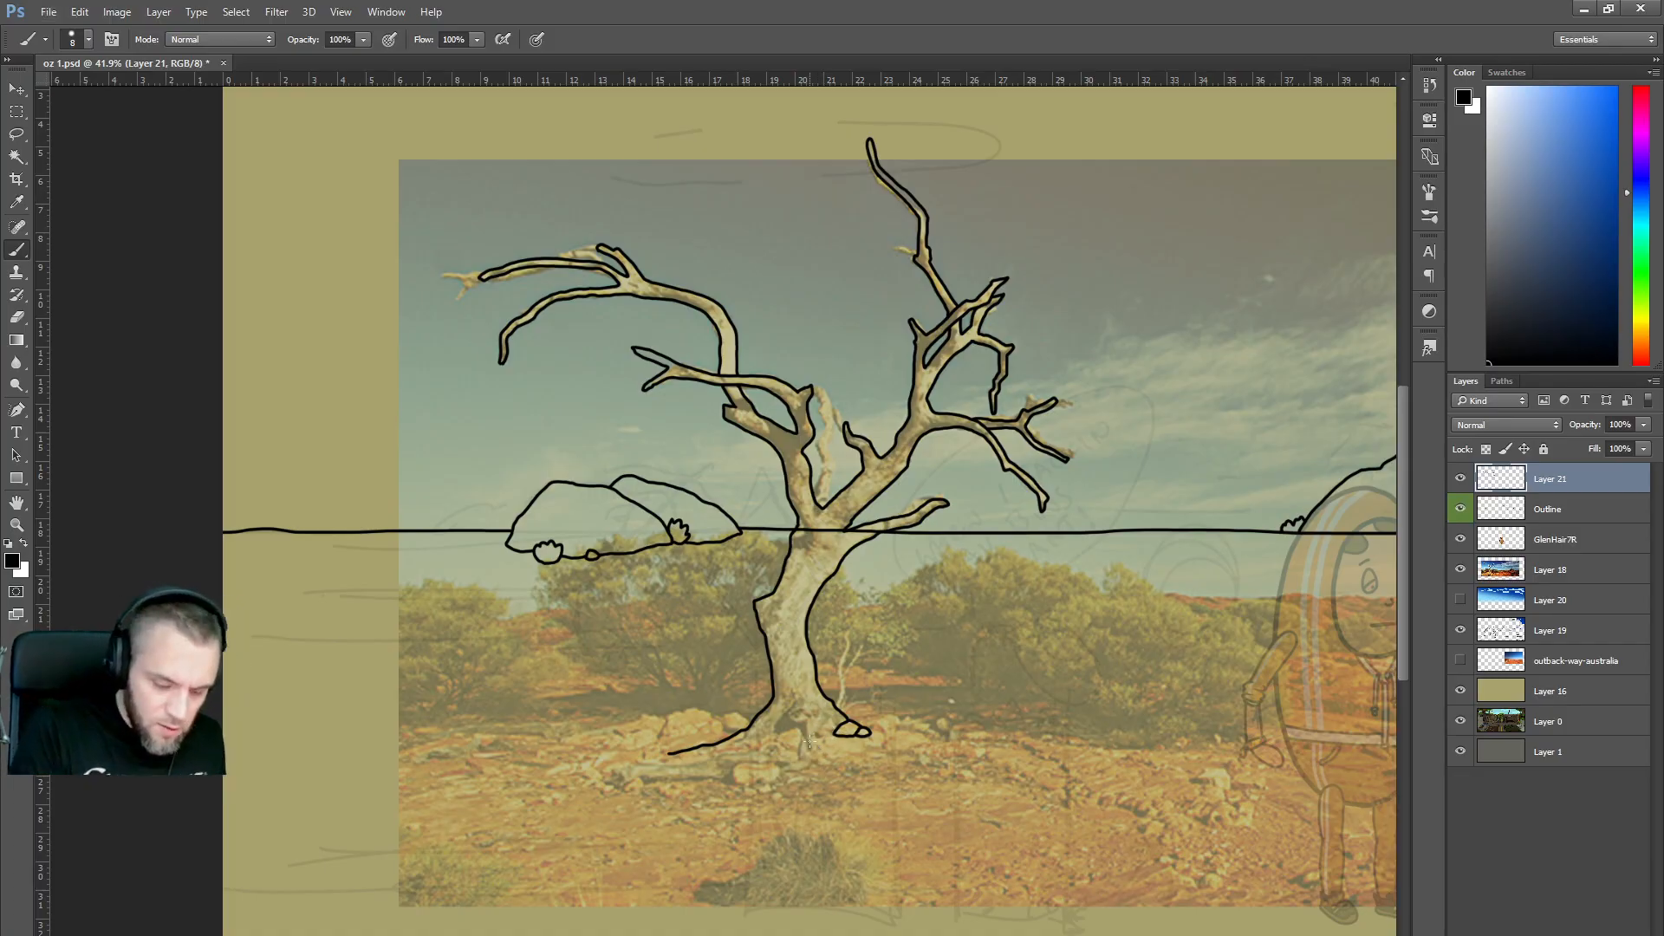
drag(686, 755, 791, 737)
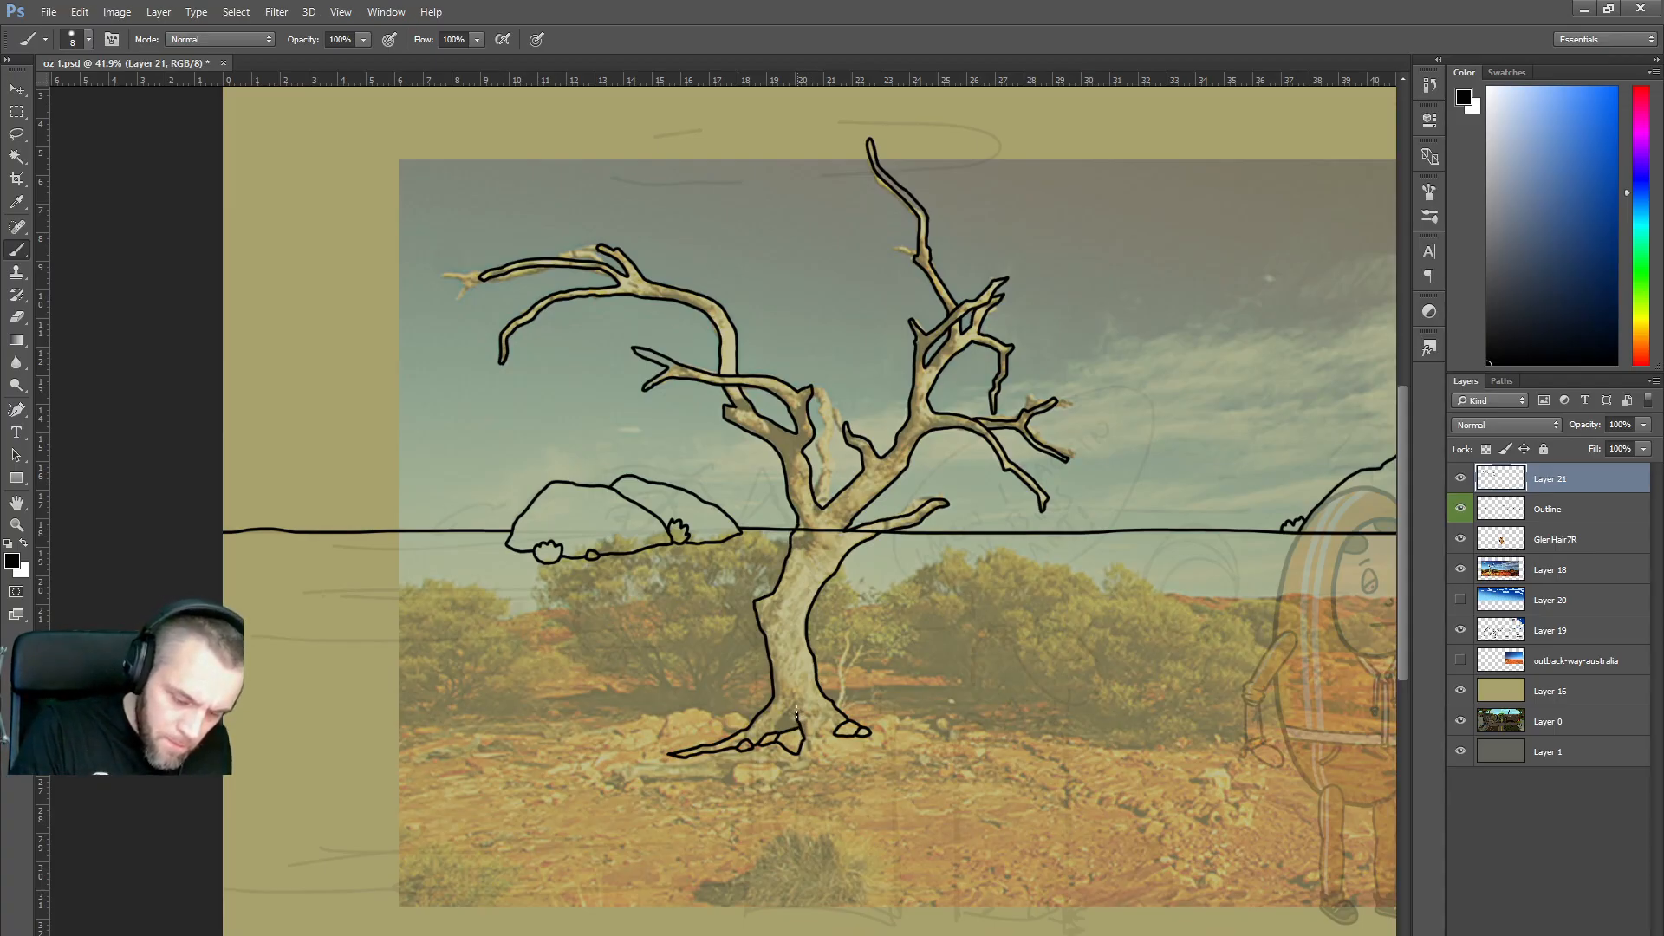
drag(778, 733, 795, 706)
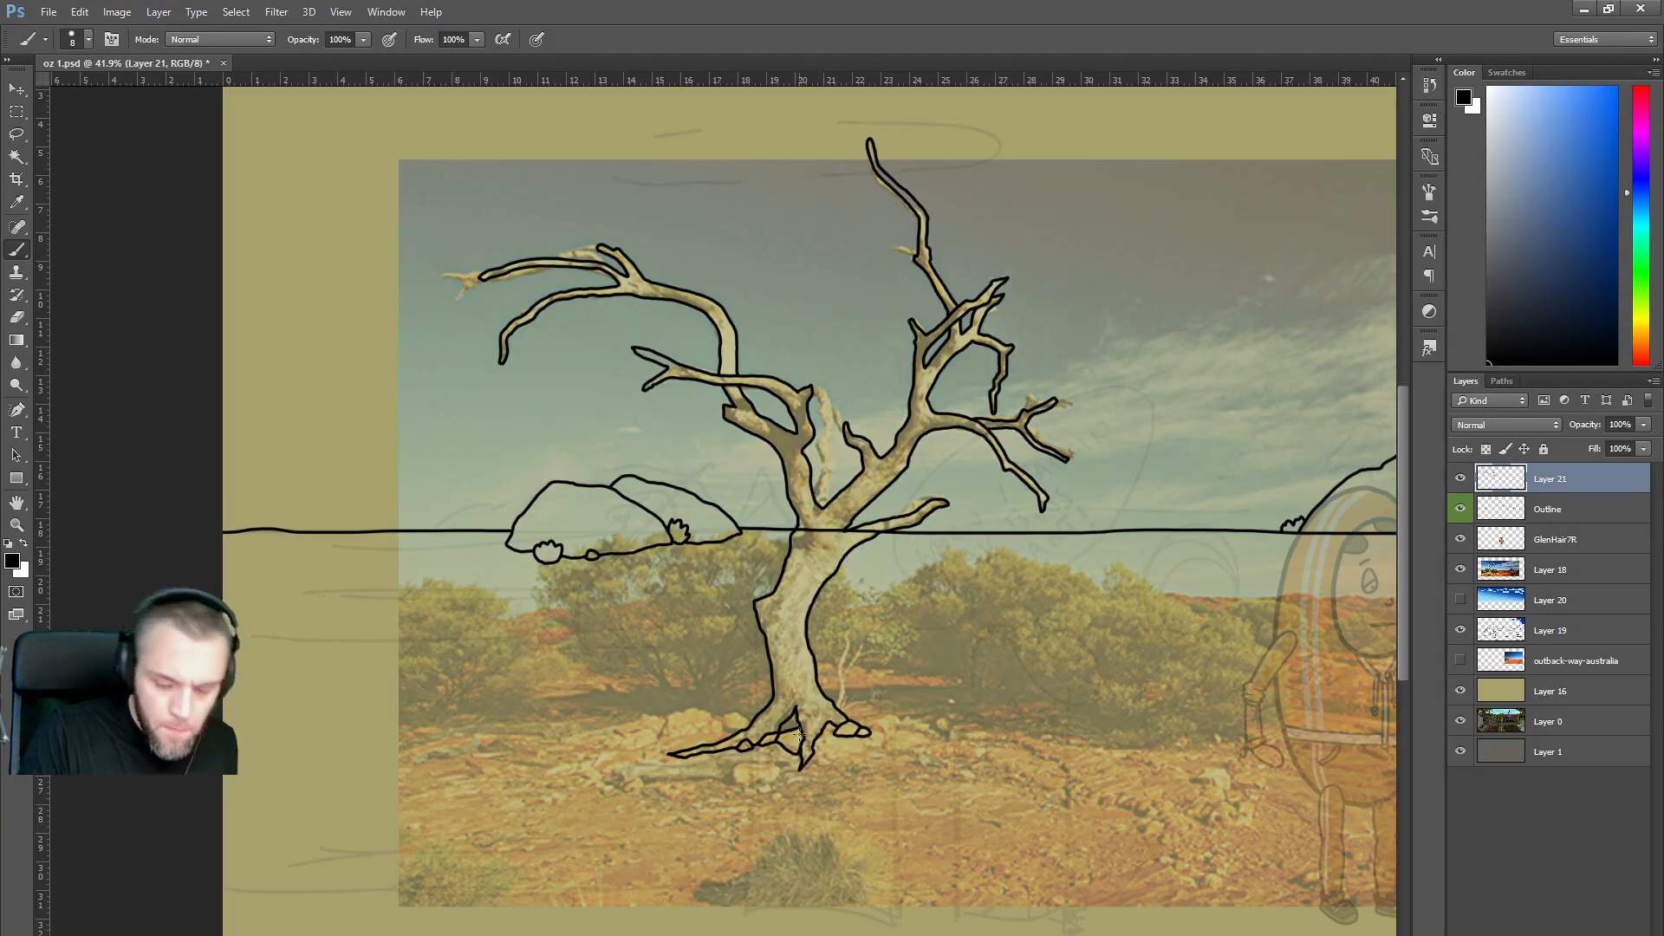
key(ctrl+z)
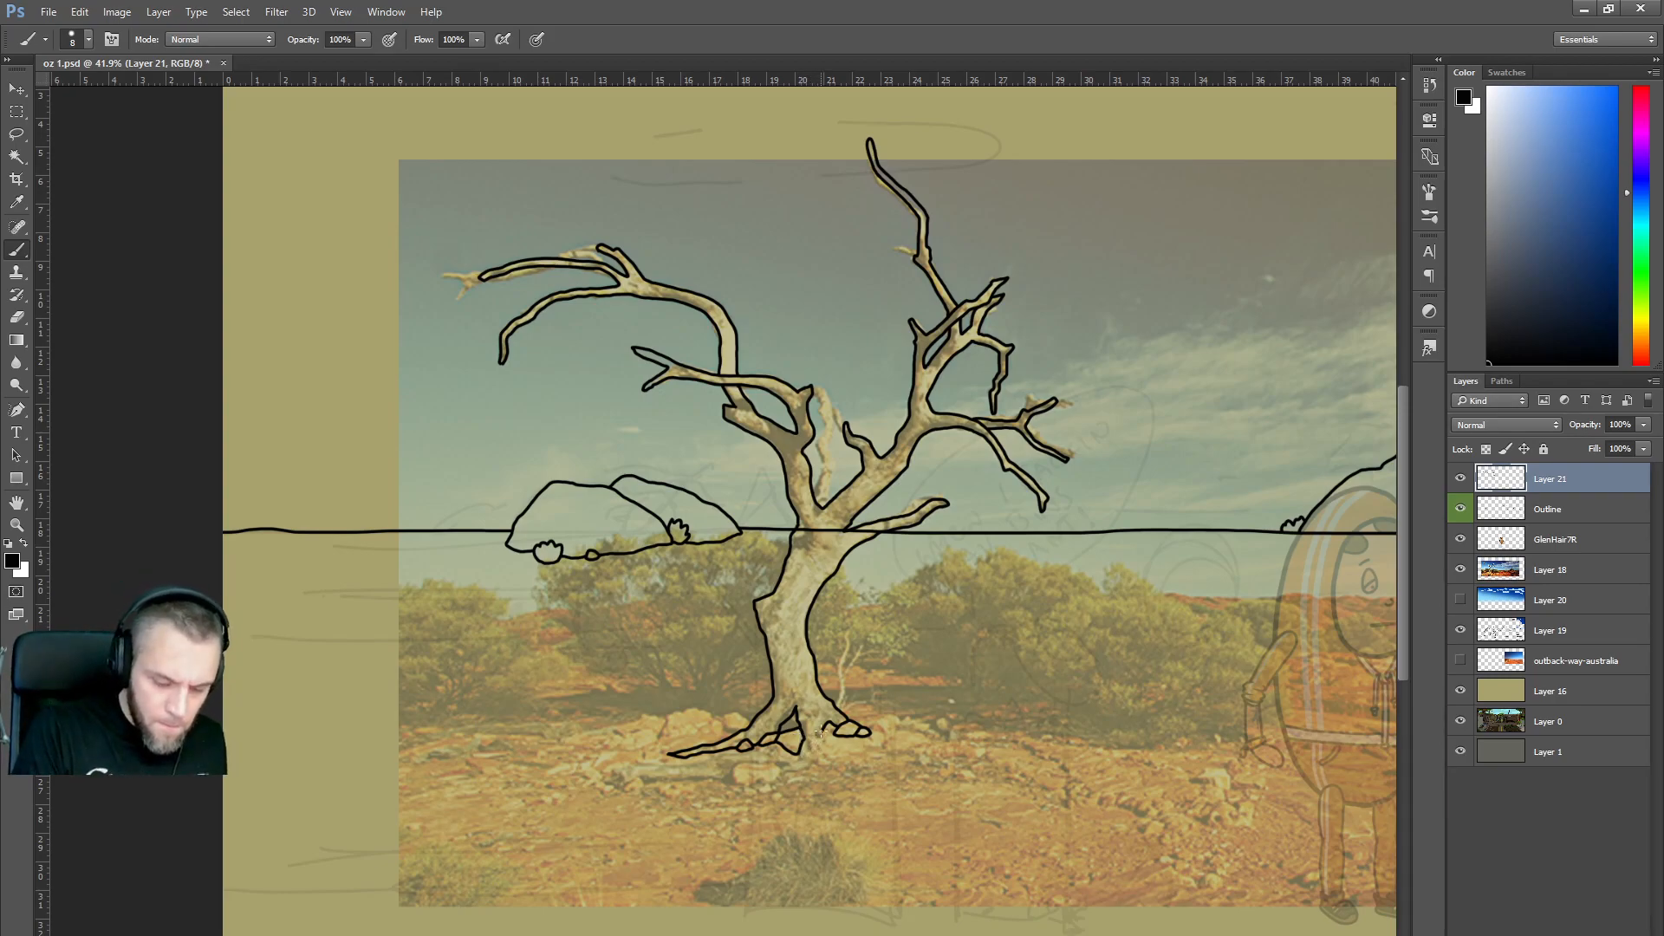
mouse_move(811, 742)
mouse_down()
mouse_move(800, 757)
mouse_move(823, 737)
mouse_up()
key(ctrl+z)
key(ctrl+z)
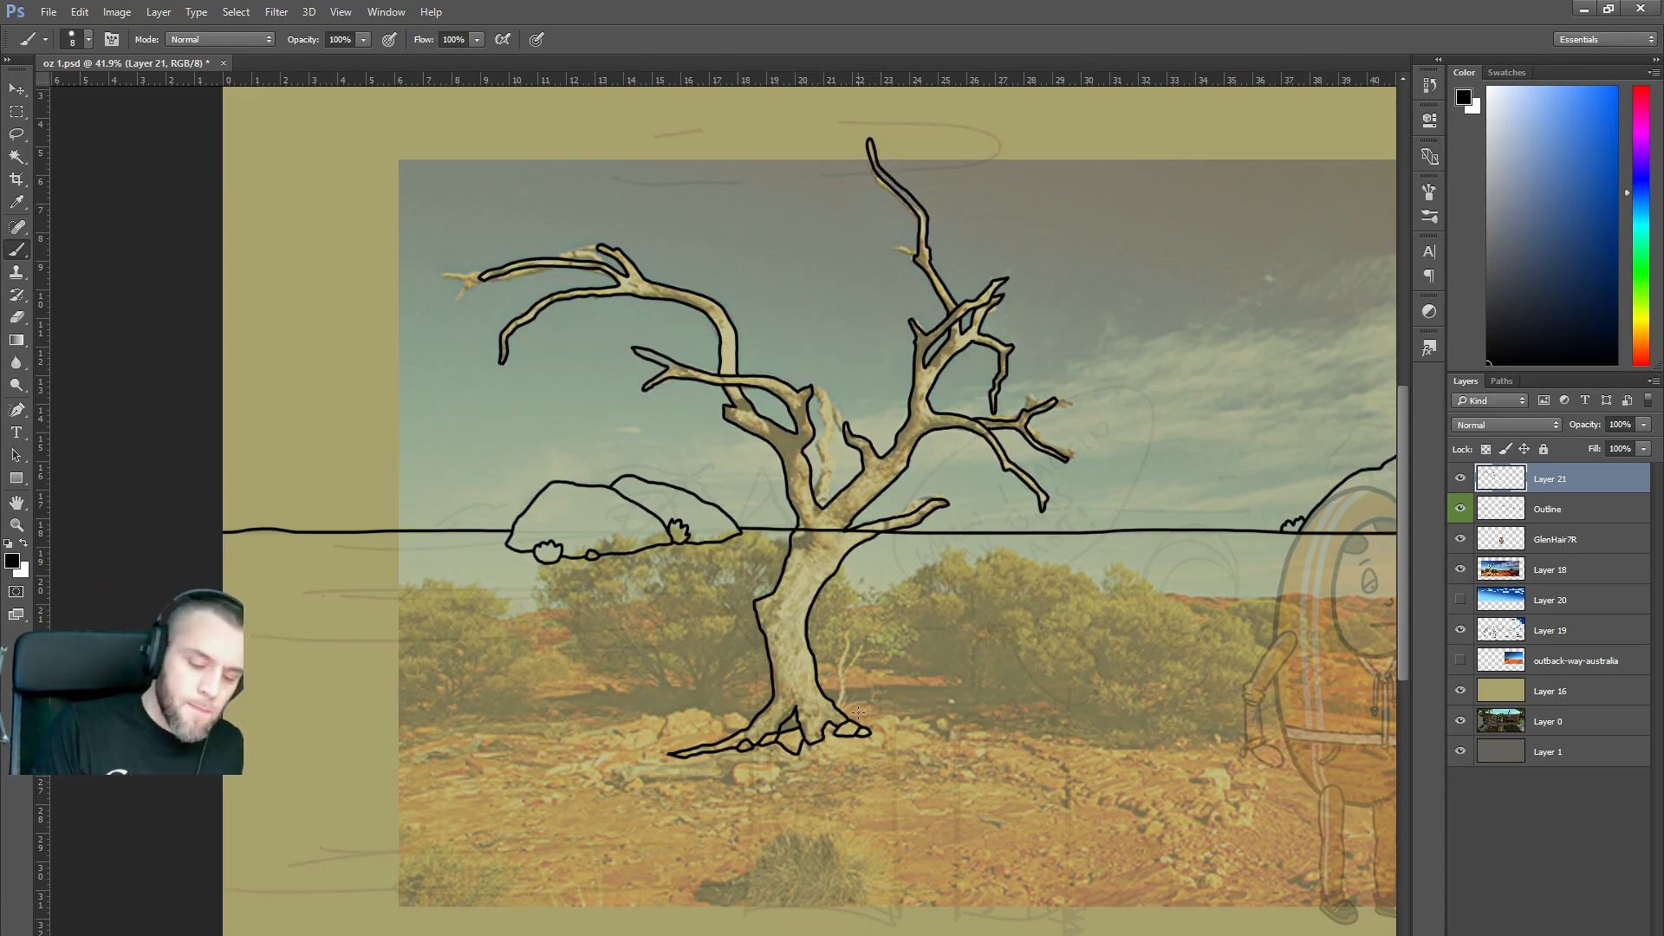
Draw a small oval stone below the roots and outline a bush beside the trunk.
mouse_move(737, 773)
mouse_down()
mouse_move(782, 776)
mouse_move(734, 768)
mouse_up()
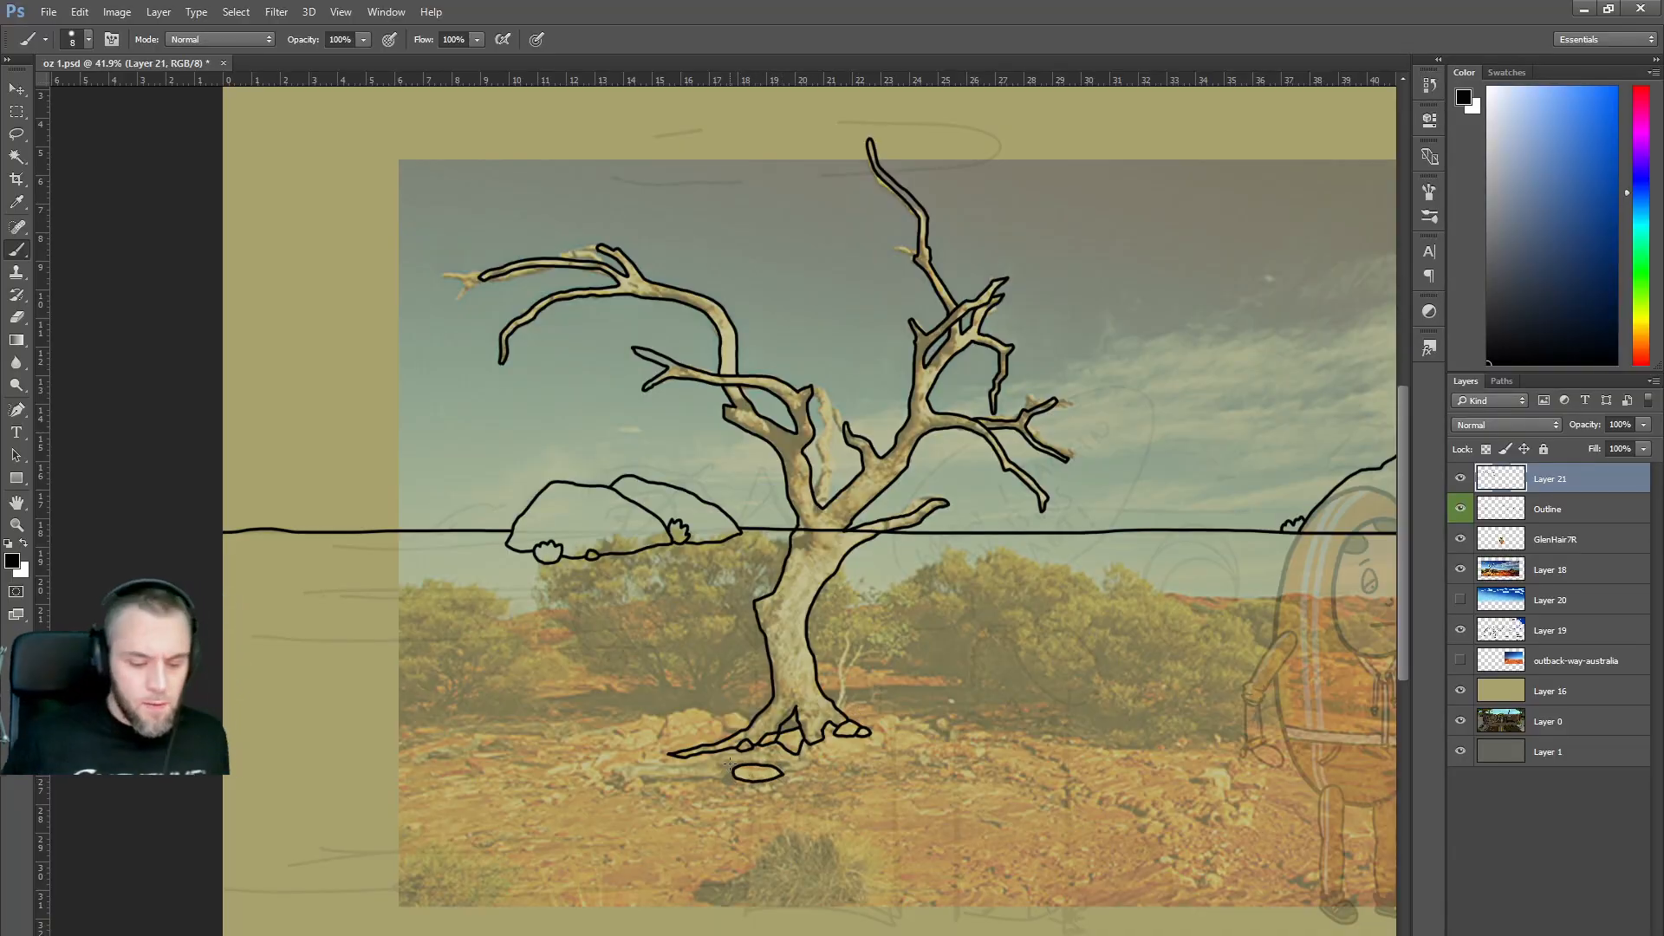
scroll(629, 612, down, 3)
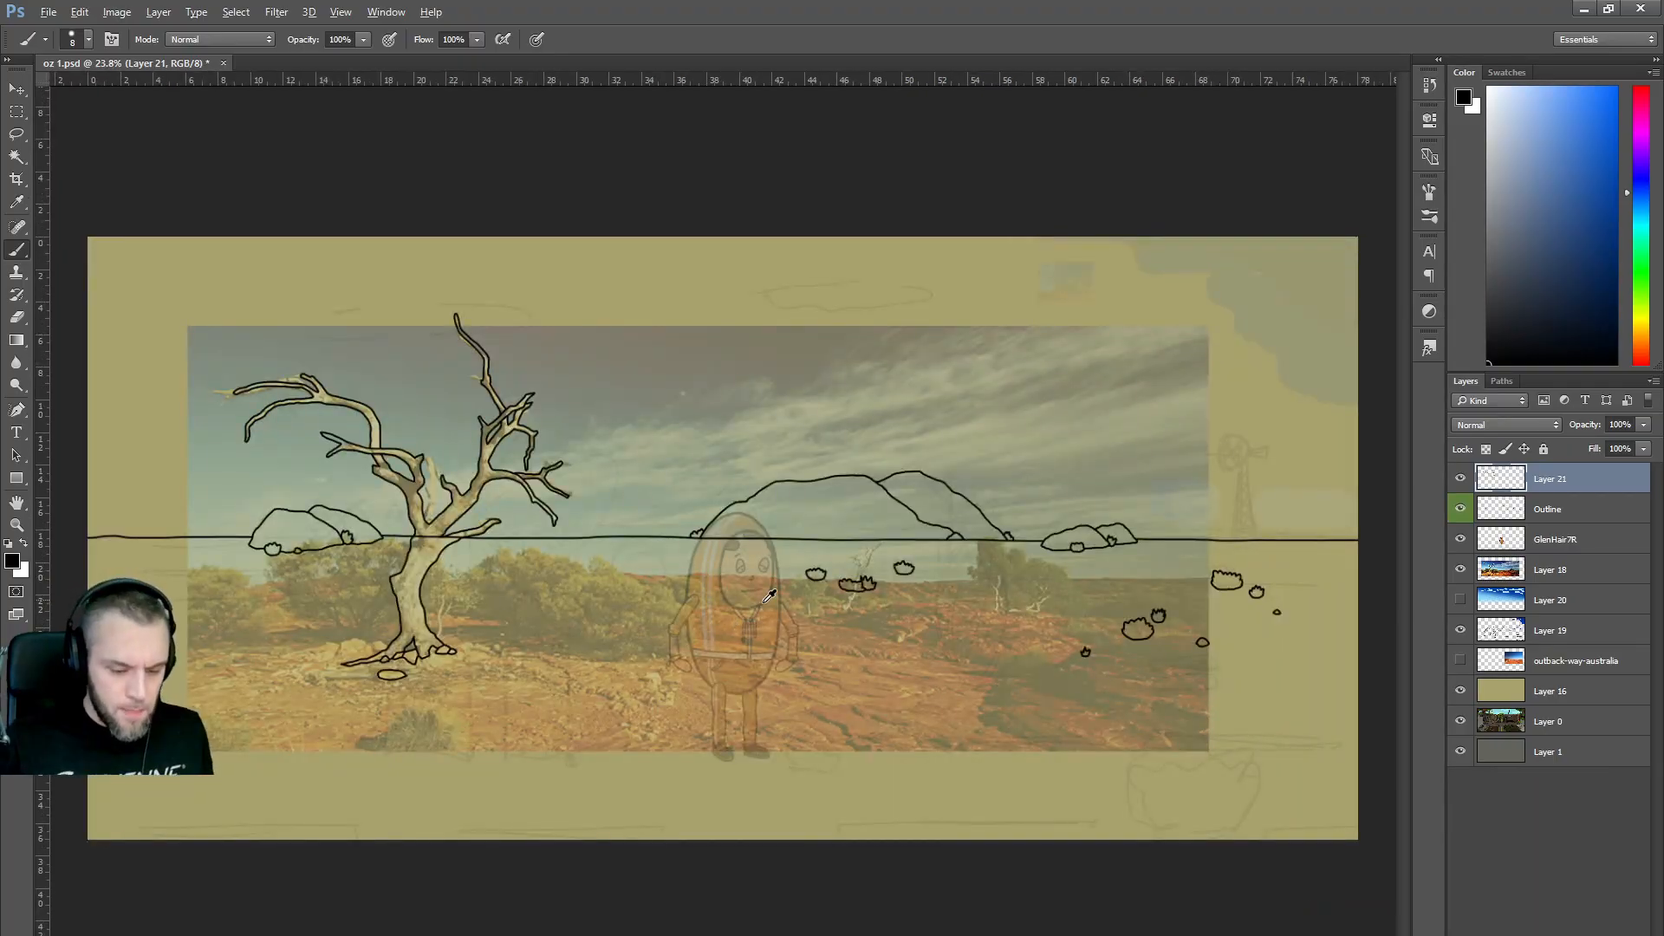
scroll(819, 598, up, 2)
drag(1141, 662, 1566, 662)
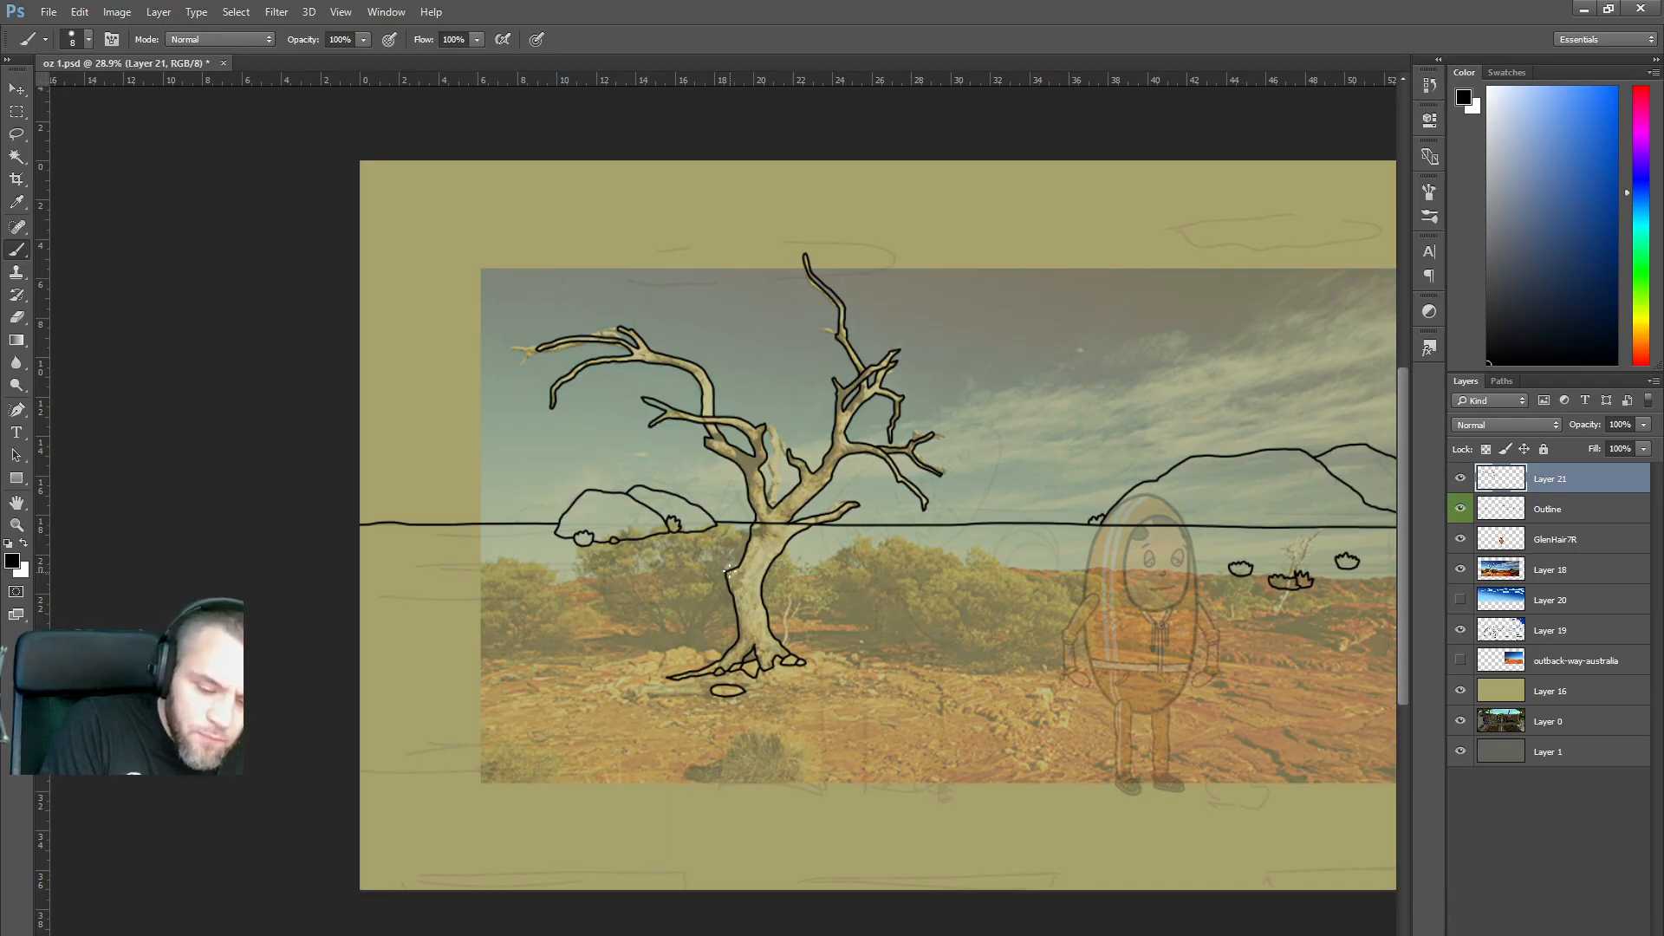
mouse_move(722, 563)
mouse_down()
mouse_move(673, 563)
mouse_move(657, 603)
mouse_move(681, 626)
mouse_move(728, 626)
mouse_up()
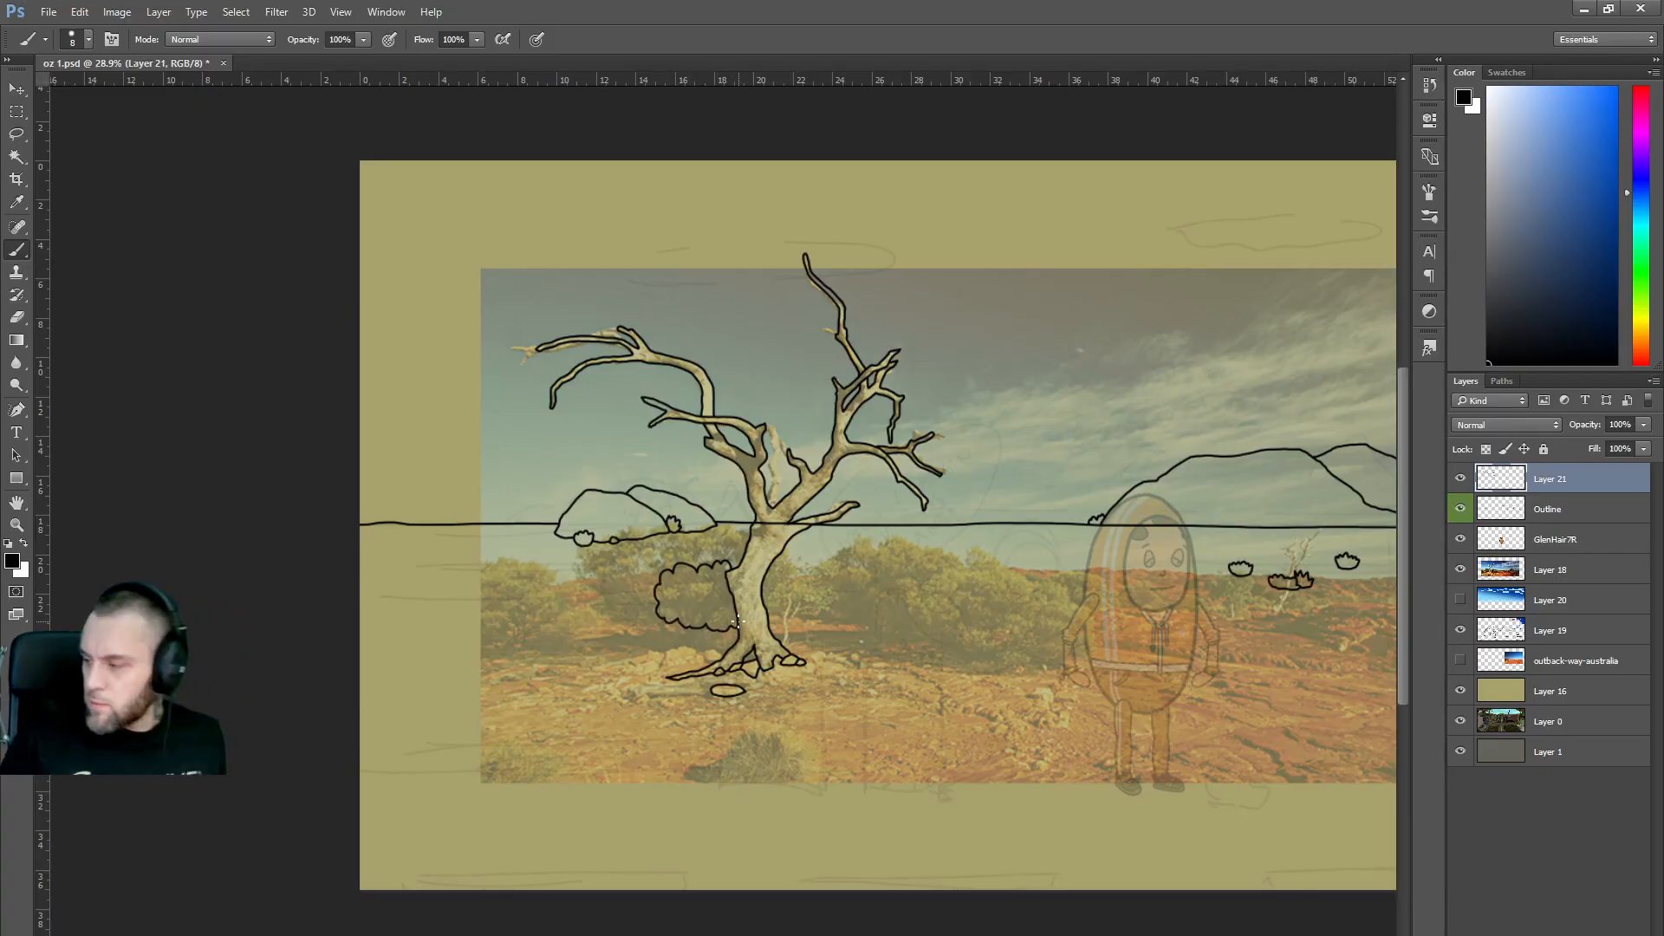
Thicken the bush's lower outline and ink a short stem beneath it, redoing a wrong stroke.
scroll(759, 559, up, 2)
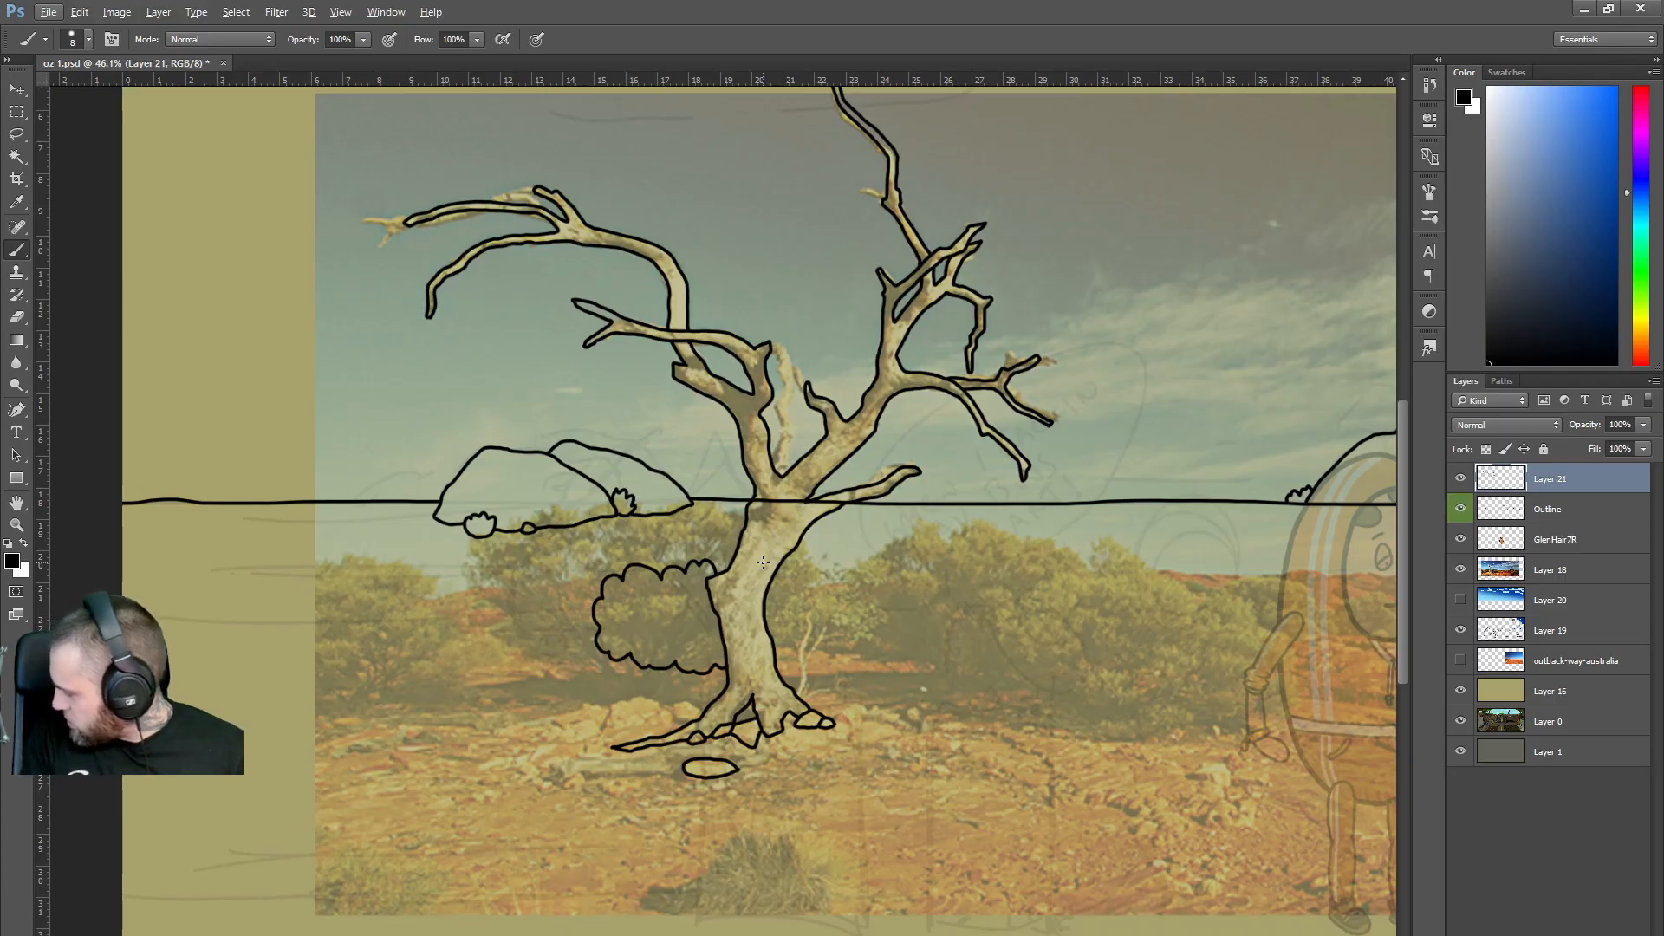
drag(665, 663, 634, 657)
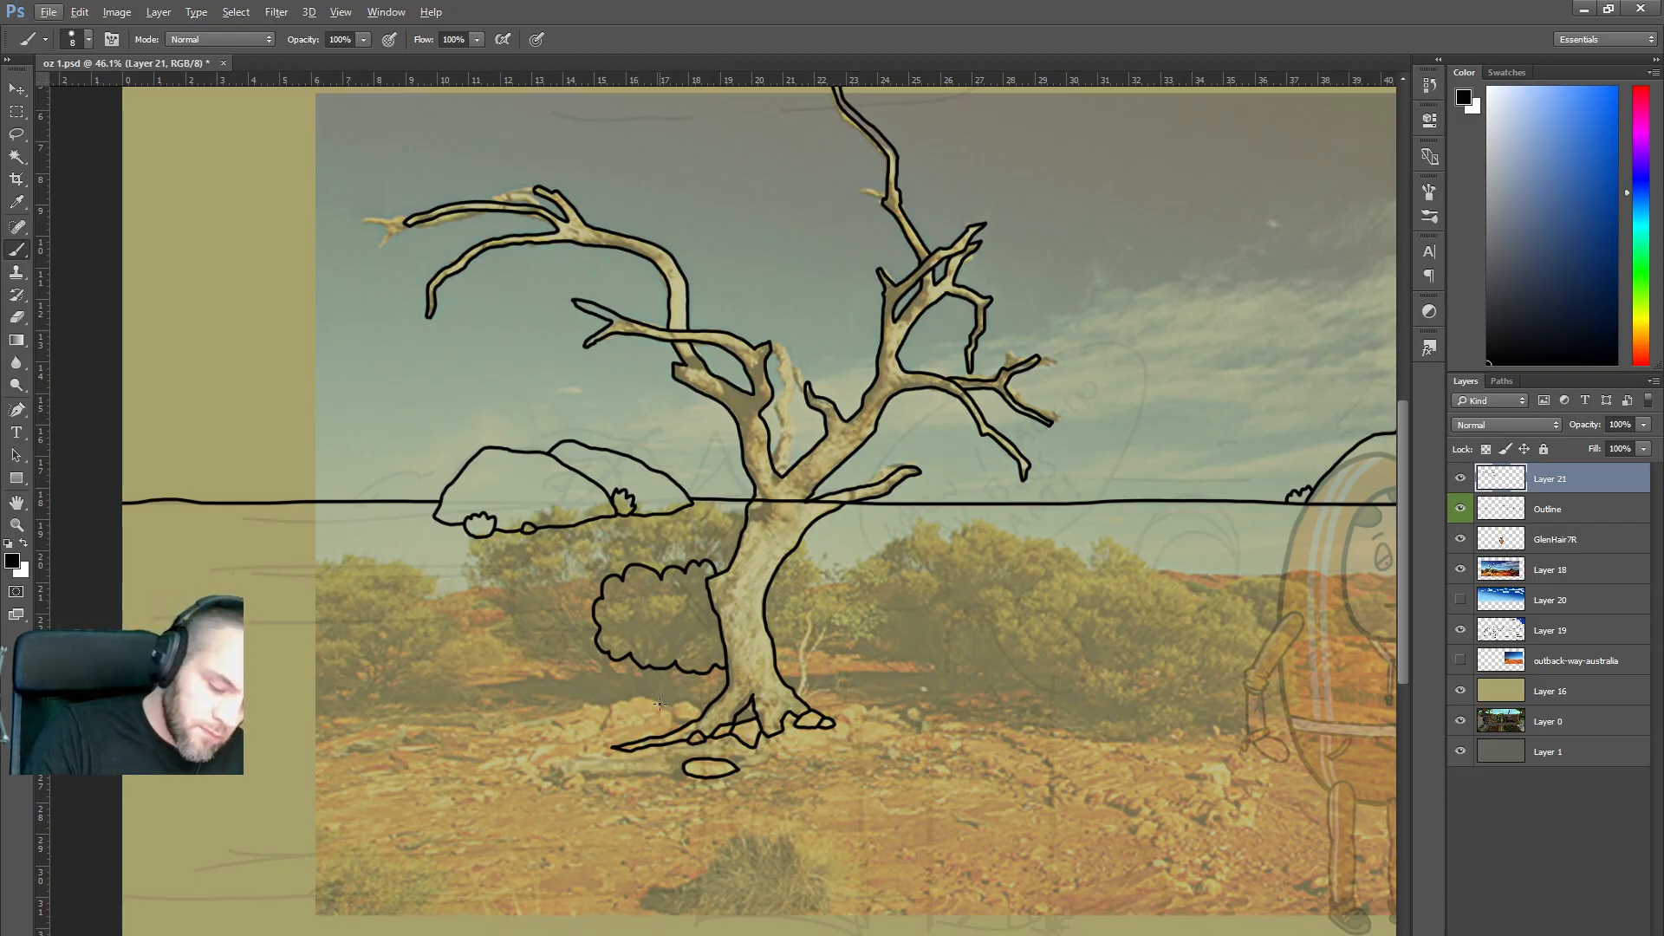
drag(642, 665, 652, 689)
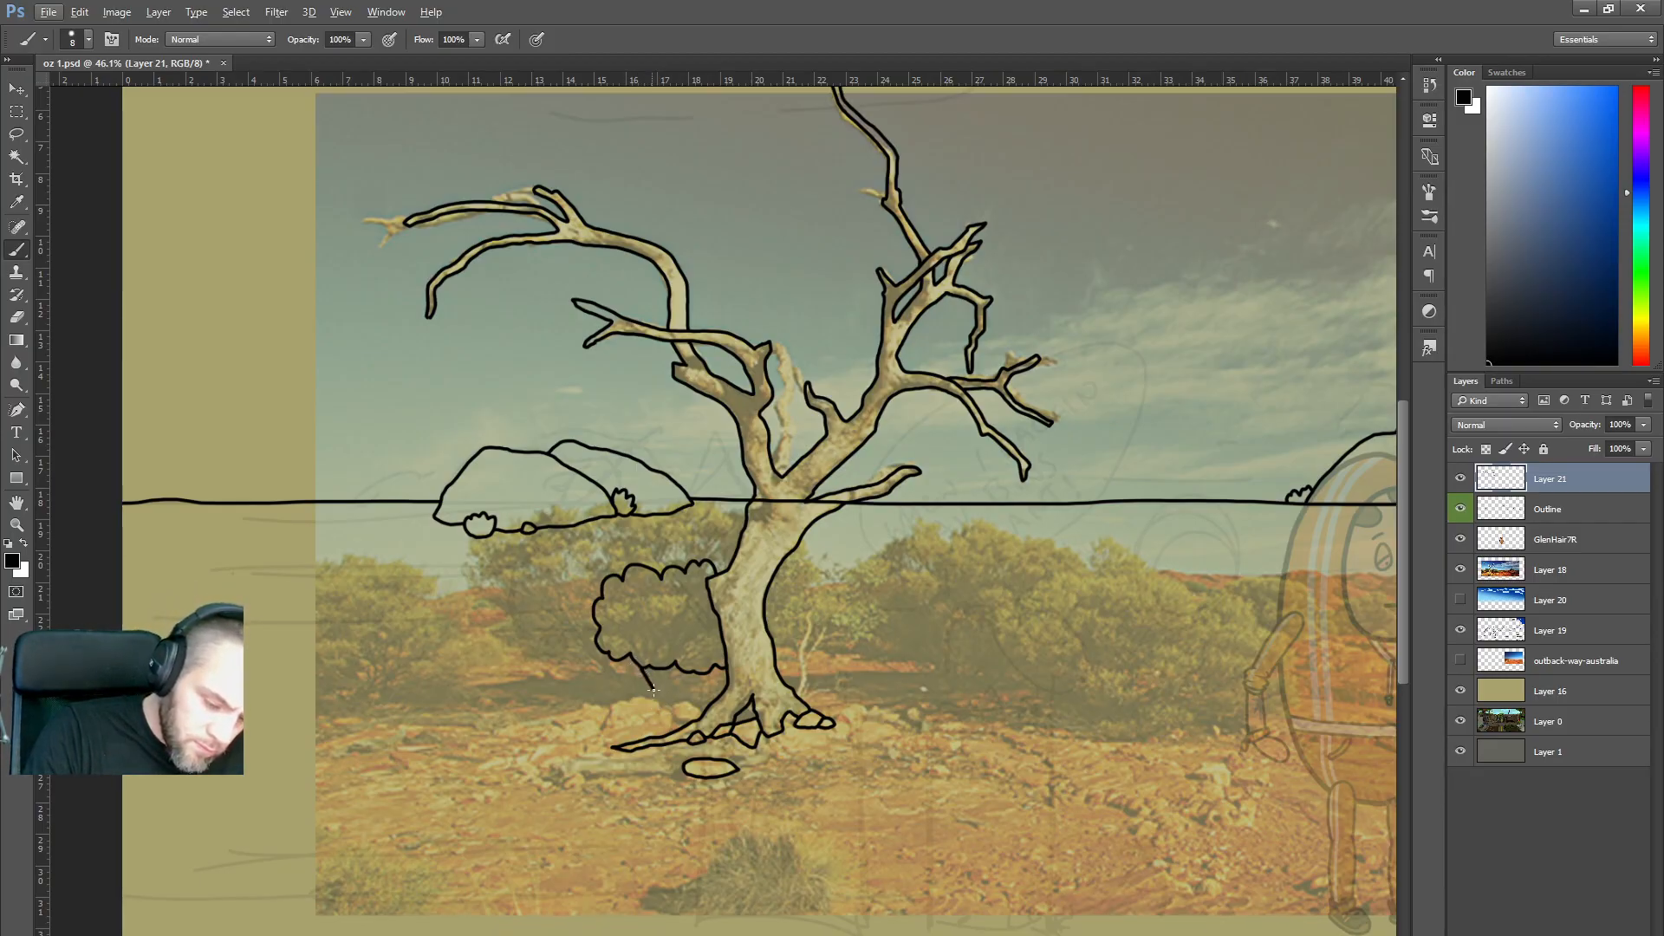
key(ctrl+z)
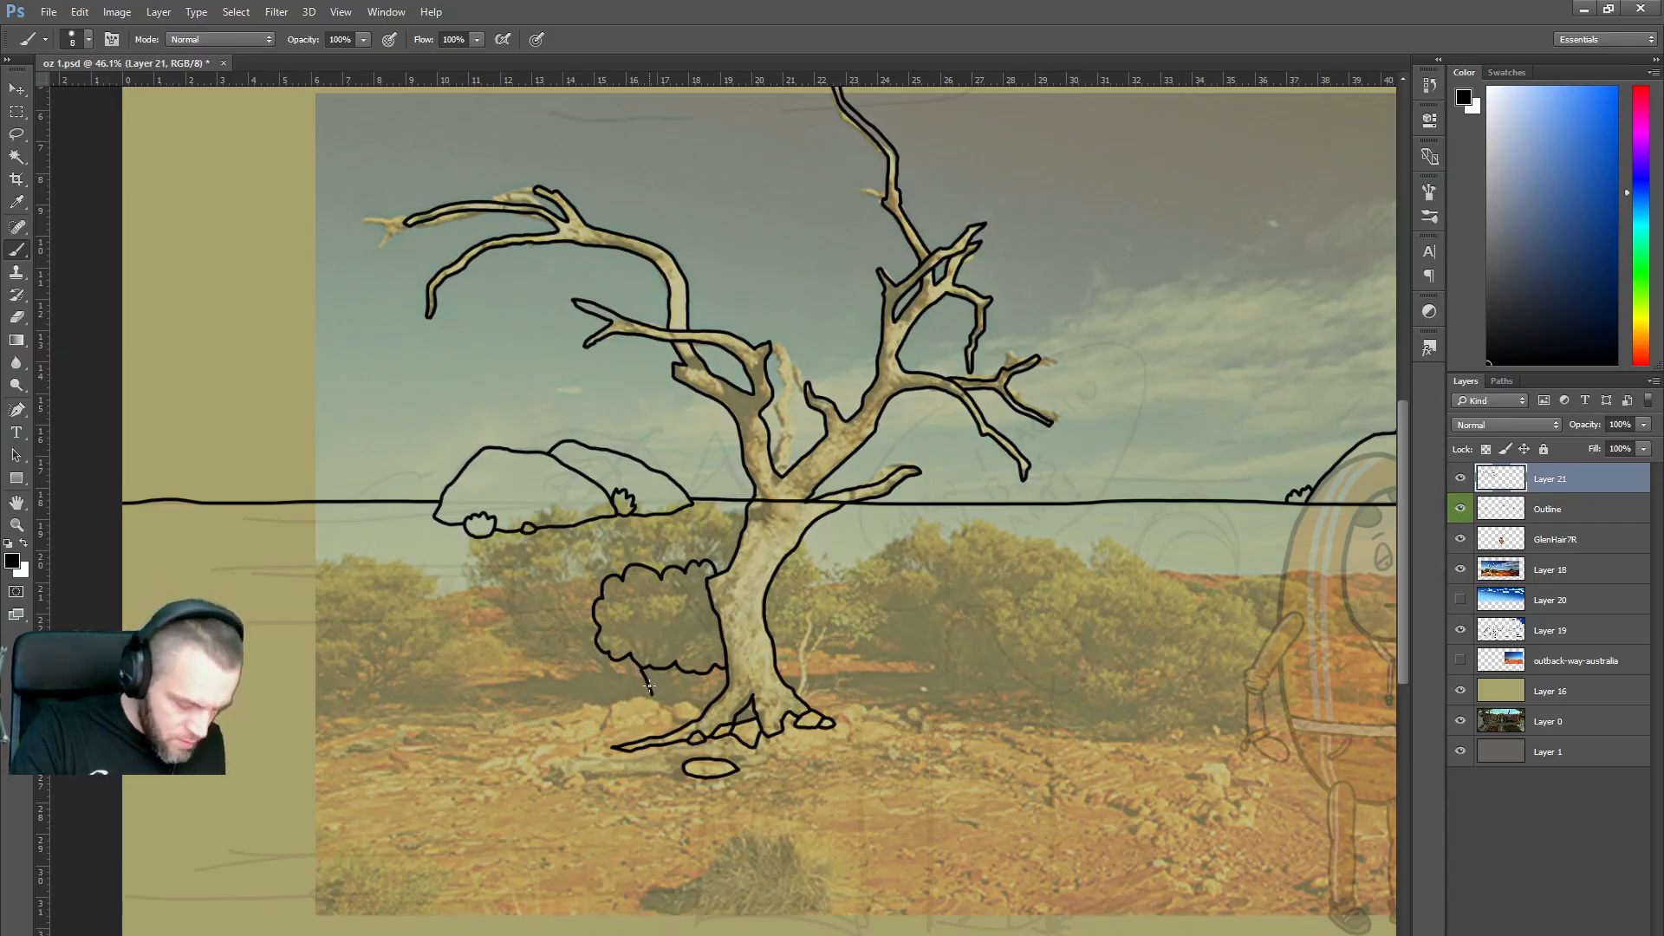
mouse_move(626, 668)
mouse_down()
mouse_move(655, 698)
mouse_move(645, 666)
mouse_move(699, 687)
mouse_move(704, 674)
mouse_move(702, 689)
mouse_move(709, 667)
mouse_move(675, 691)
mouse_up()
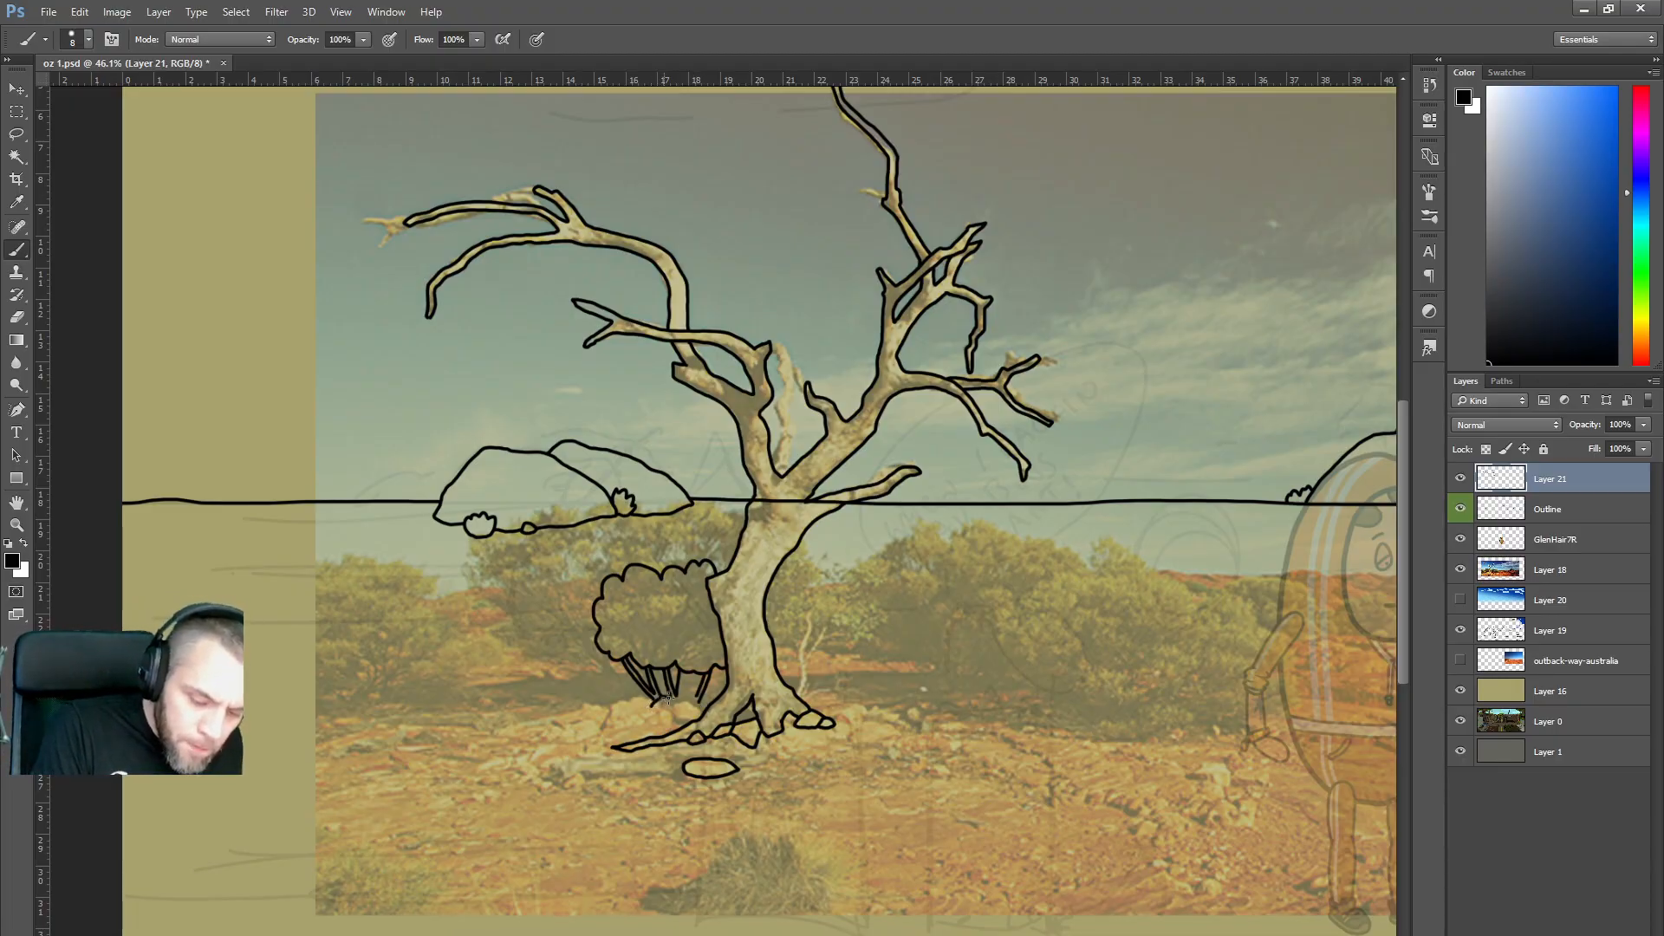
Ink a small rock and another stem beneath the bush left of the trunk.
mouse_move(681, 708)
mouse_down()
mouse_move(650, 698)
mouse_move(680, 700)
mouse_up()
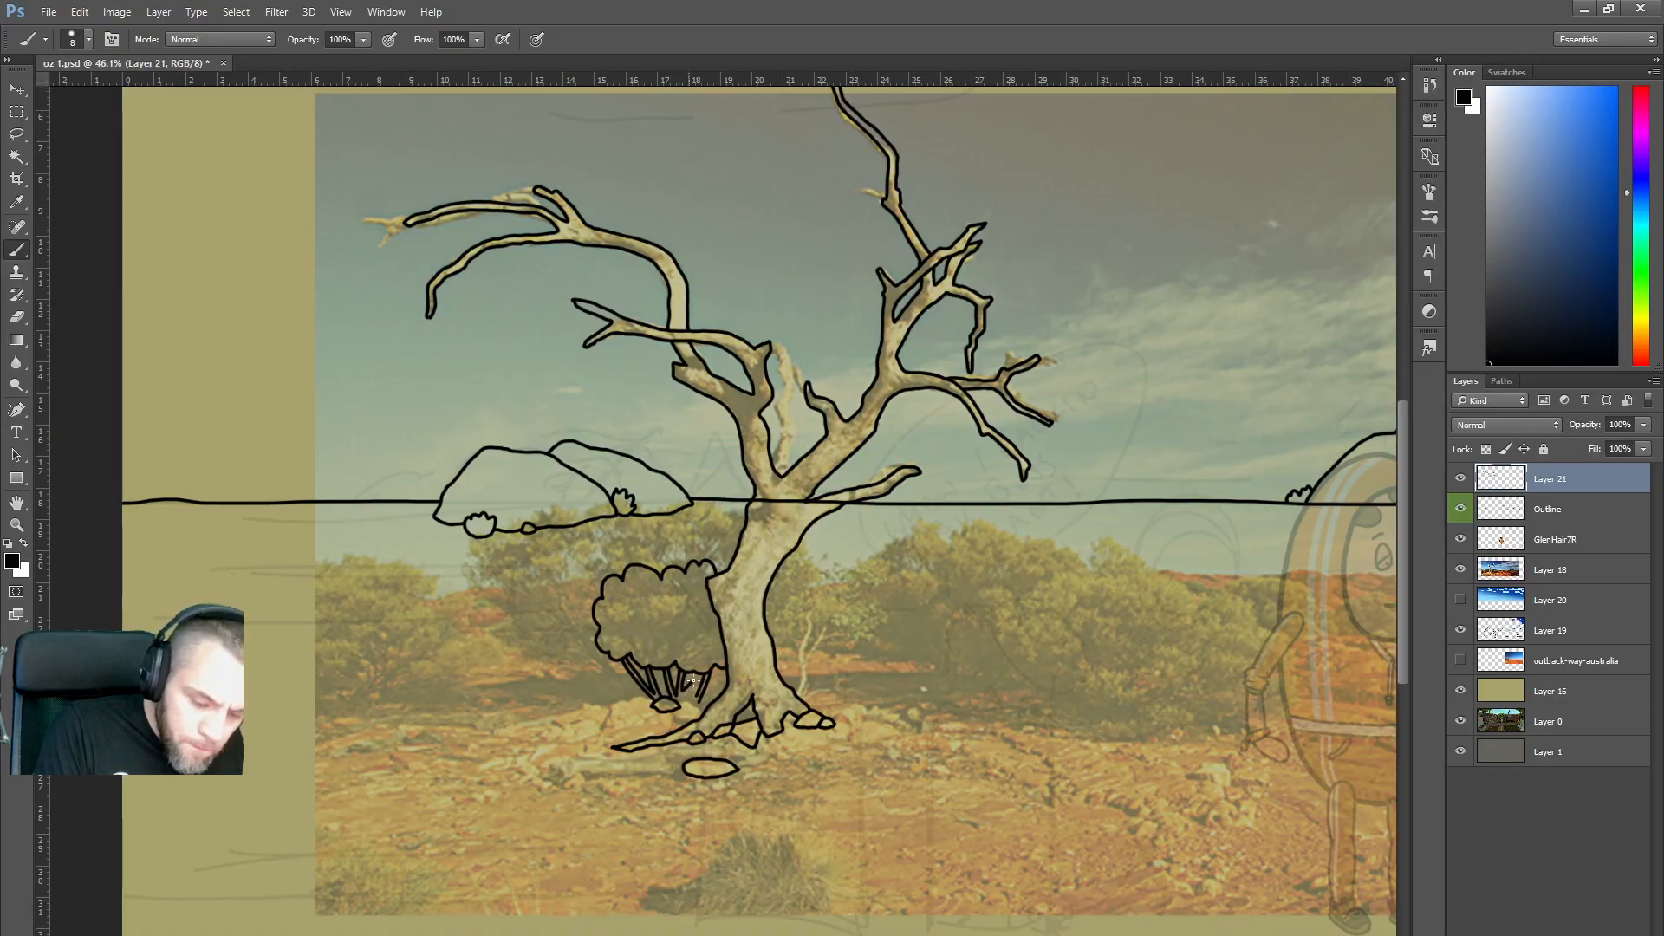
drag(701, 673, 684, 696)
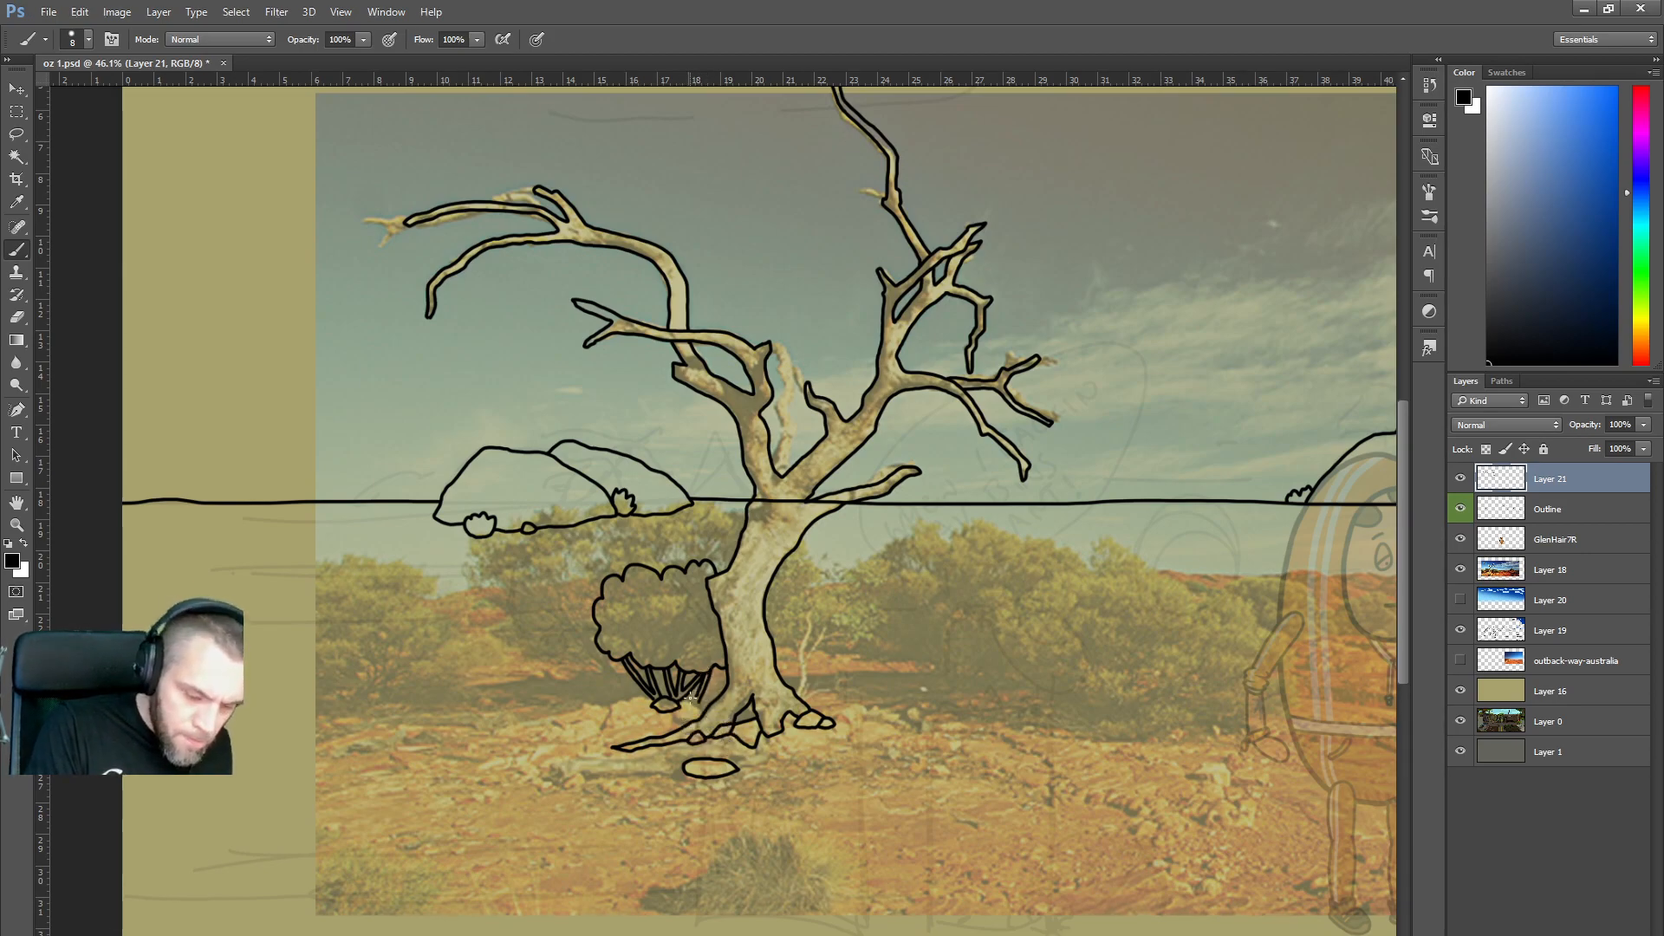
drag(683, 700, 690, 697)
Try stems and branches right of the trunk, undo them all, and hide the reference photo.
mouse_move(800, 698)
mouse_down()
mouse_move(807, 616)
mouse_move(801, 665)
mouse_up()
key(ctrl+z)
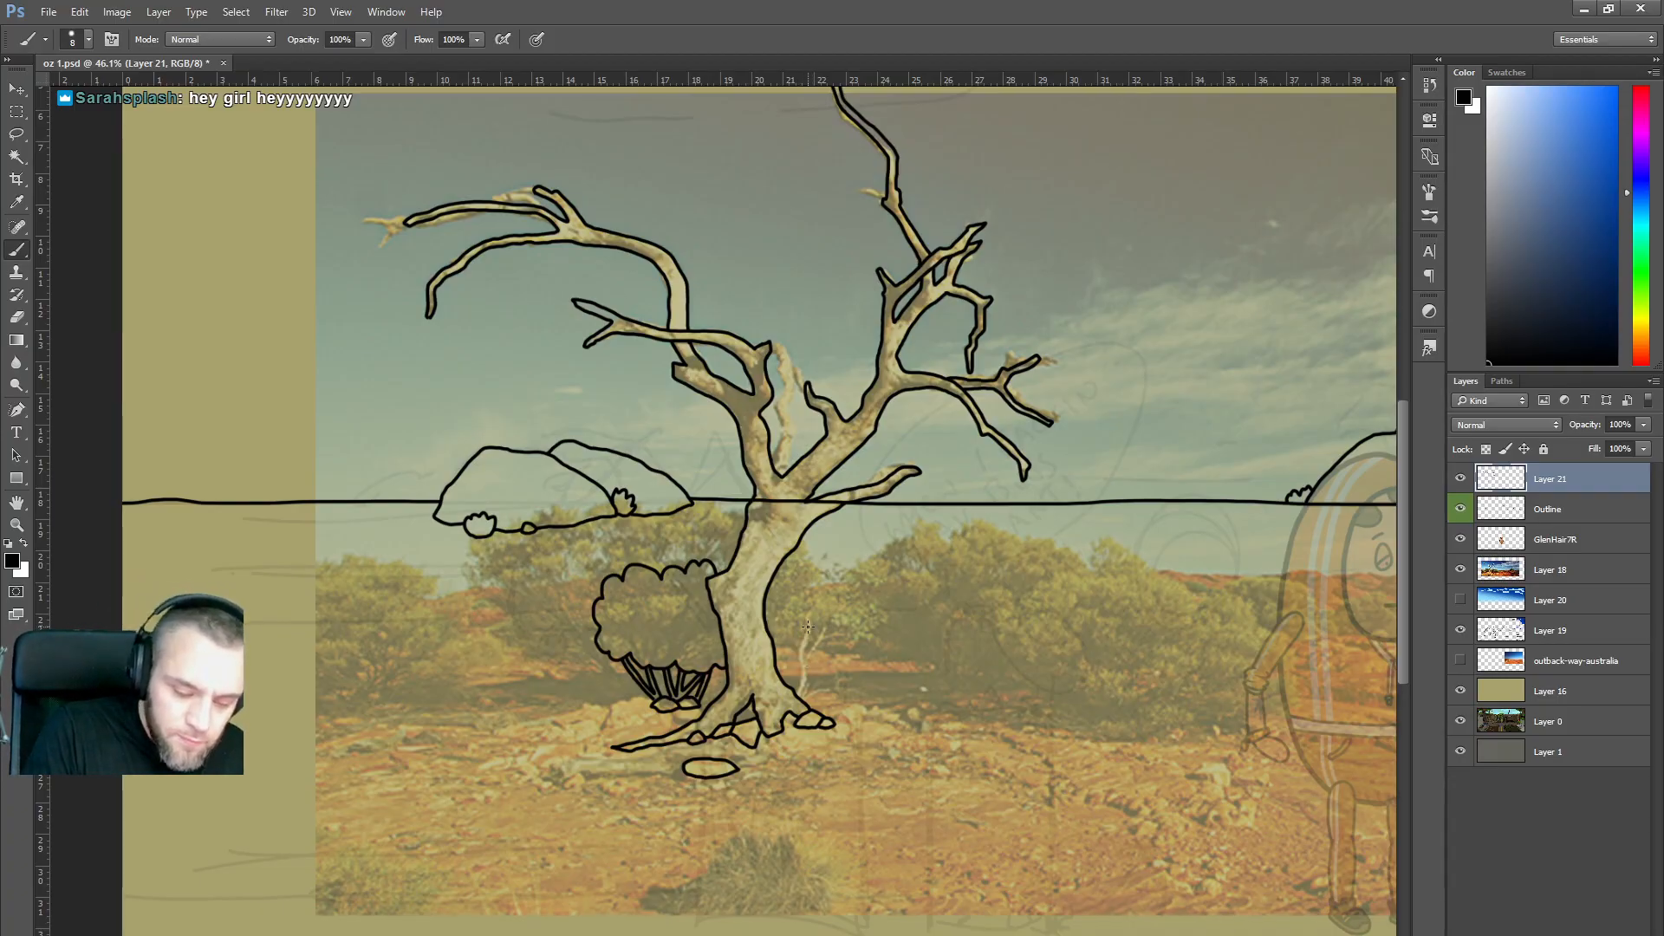
mouse_move(807, 625)
mouse_down()
mouse_move(798, 690)
mouse_move(805, 660)
mouse_up()
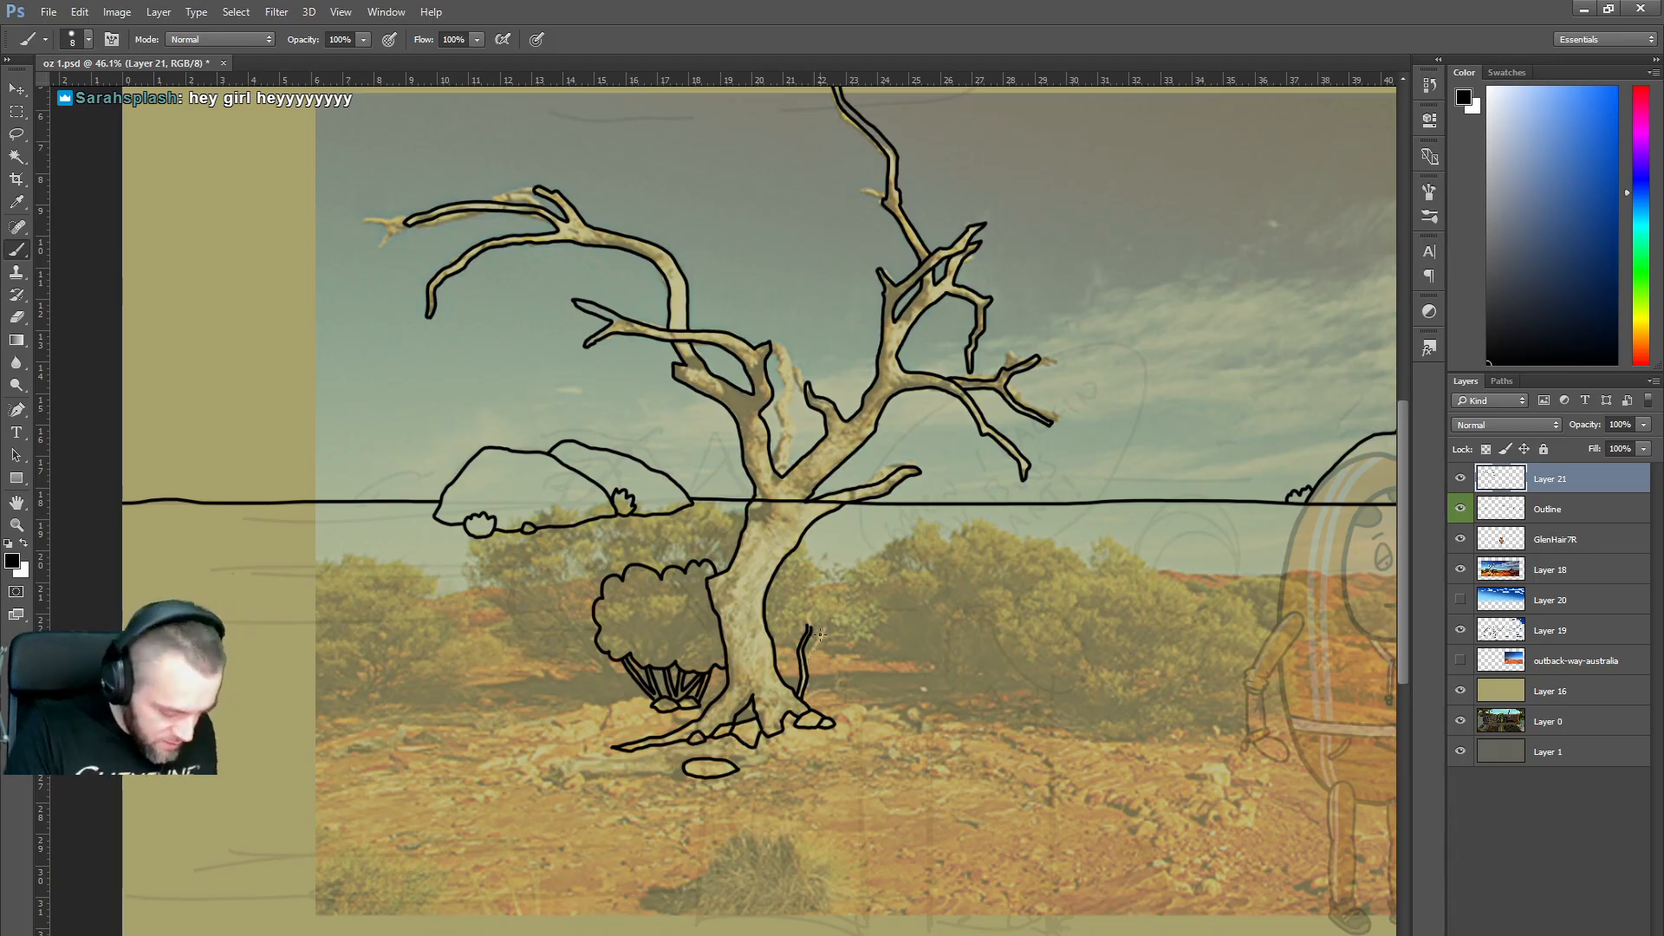
key(ctrl+alt+z)
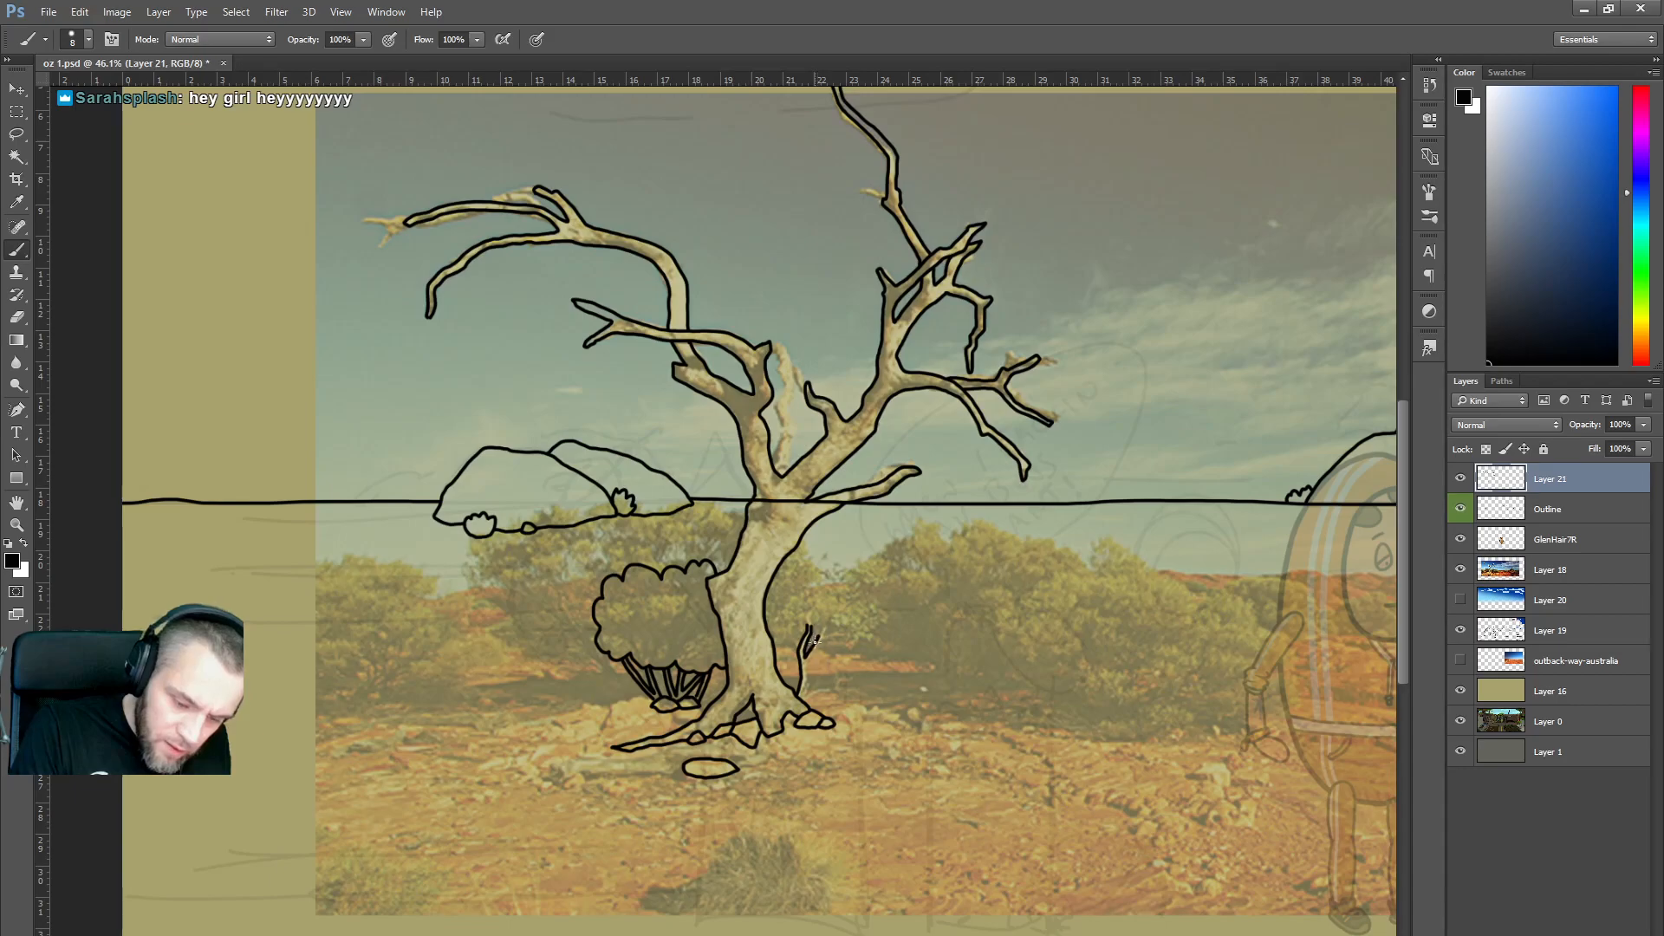
mouse_move(804, 700)
mouse_down()
mouse_move(821, 631)
mouse_move(799, 654)
mouse_move(776, 640)
mouse_move(805, 604)
mouse_move(860, 627)
mouse_move(825, 654)
mouse_up()
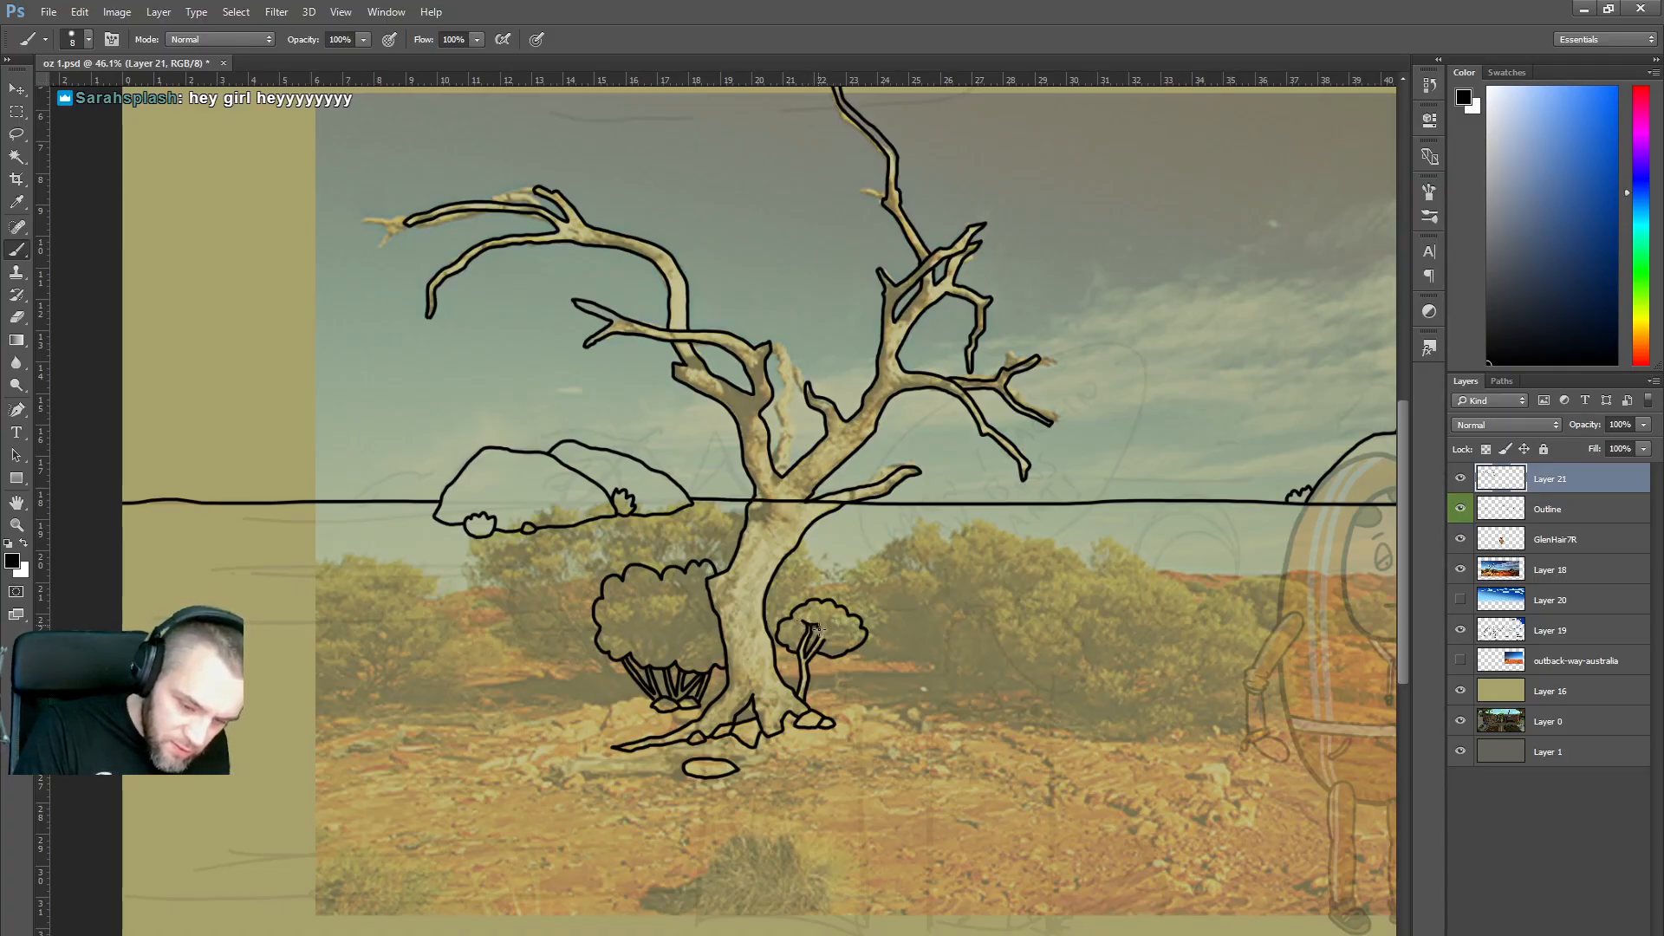
drag(815, 626, 828, 643)
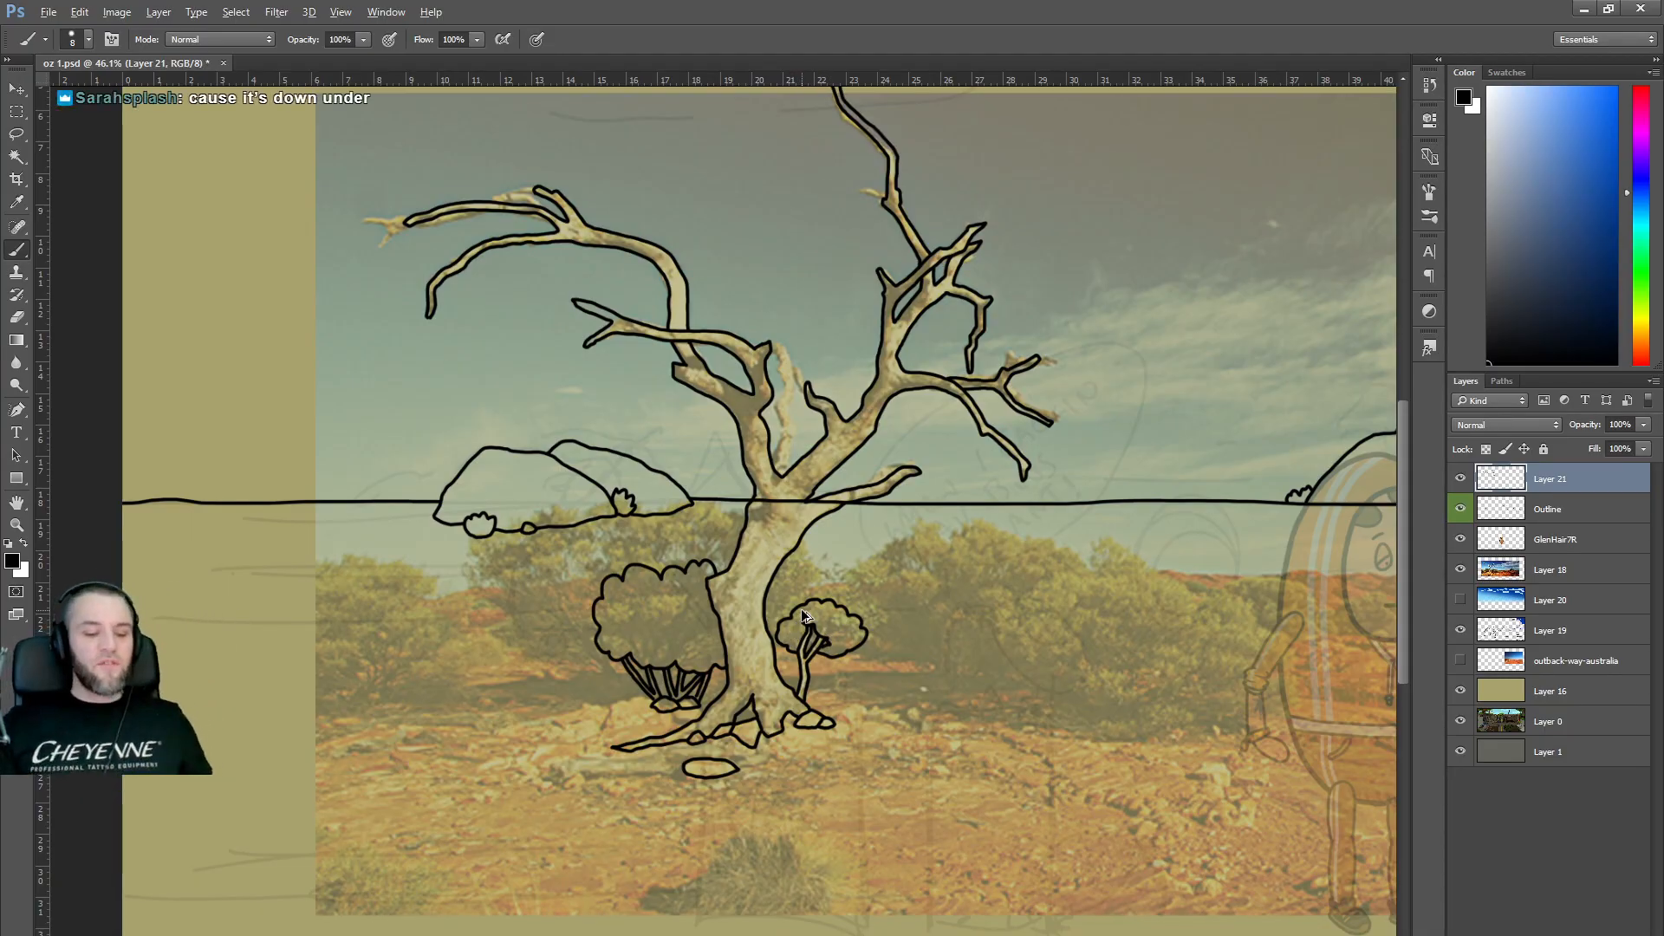
key(ctrl+z)
key(ctrl+alt+z)
key(ctrl+alt+z)
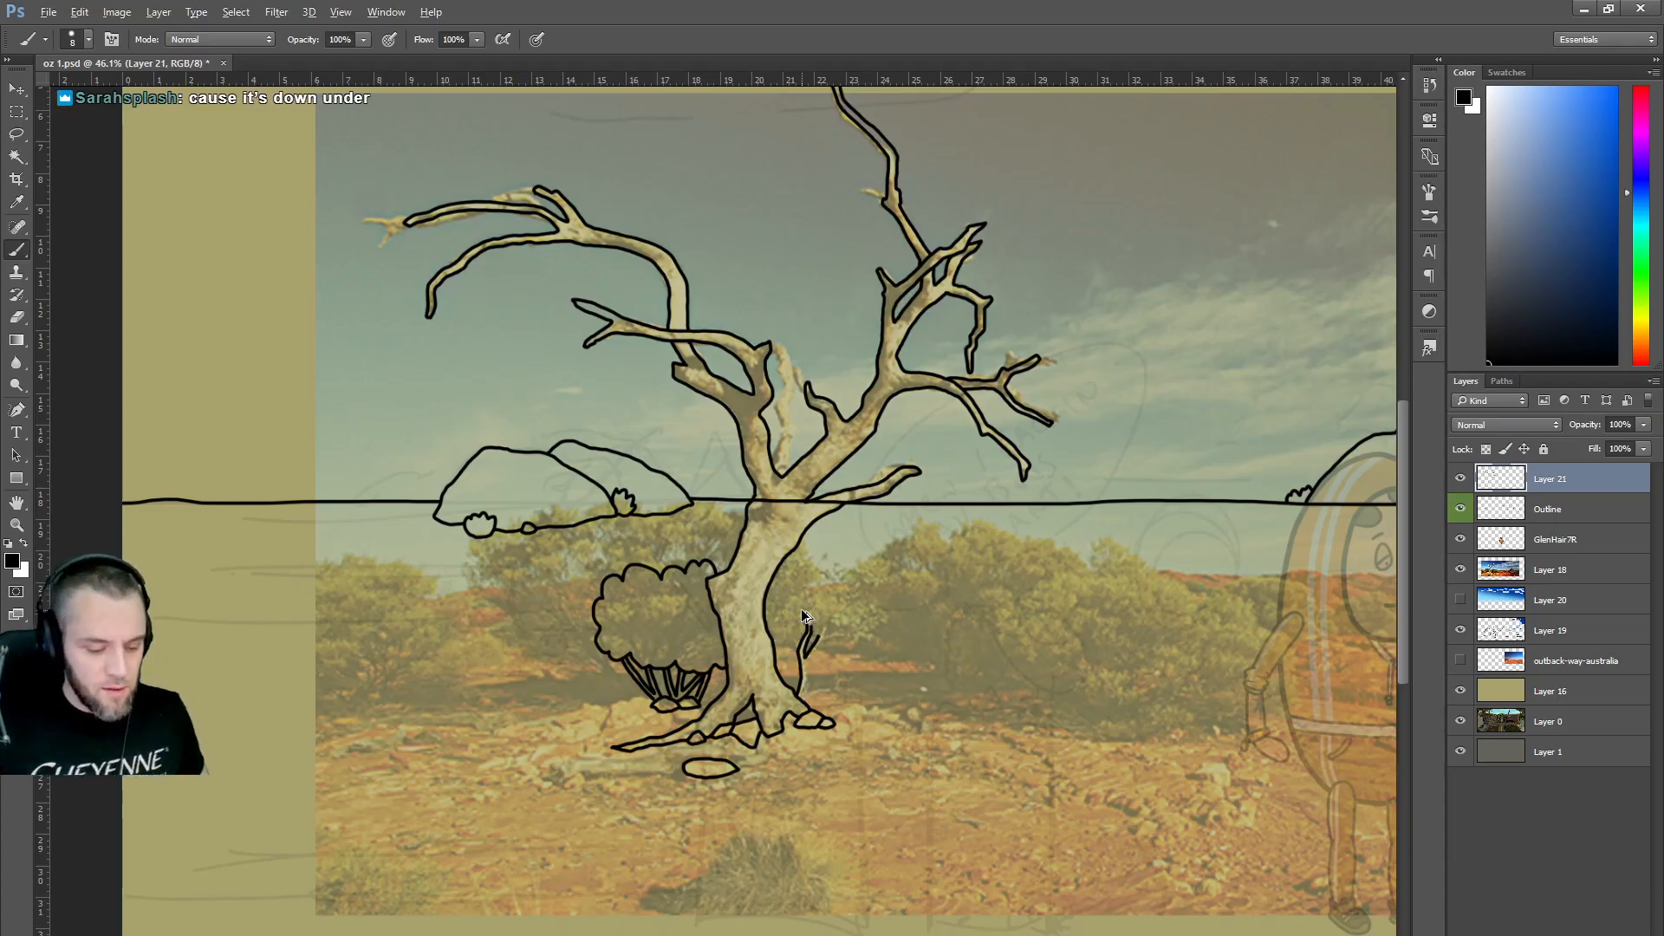
key(ctrl+shift+z)
key(ctrl+shift+z)
drag(797, 694, 824, 642)
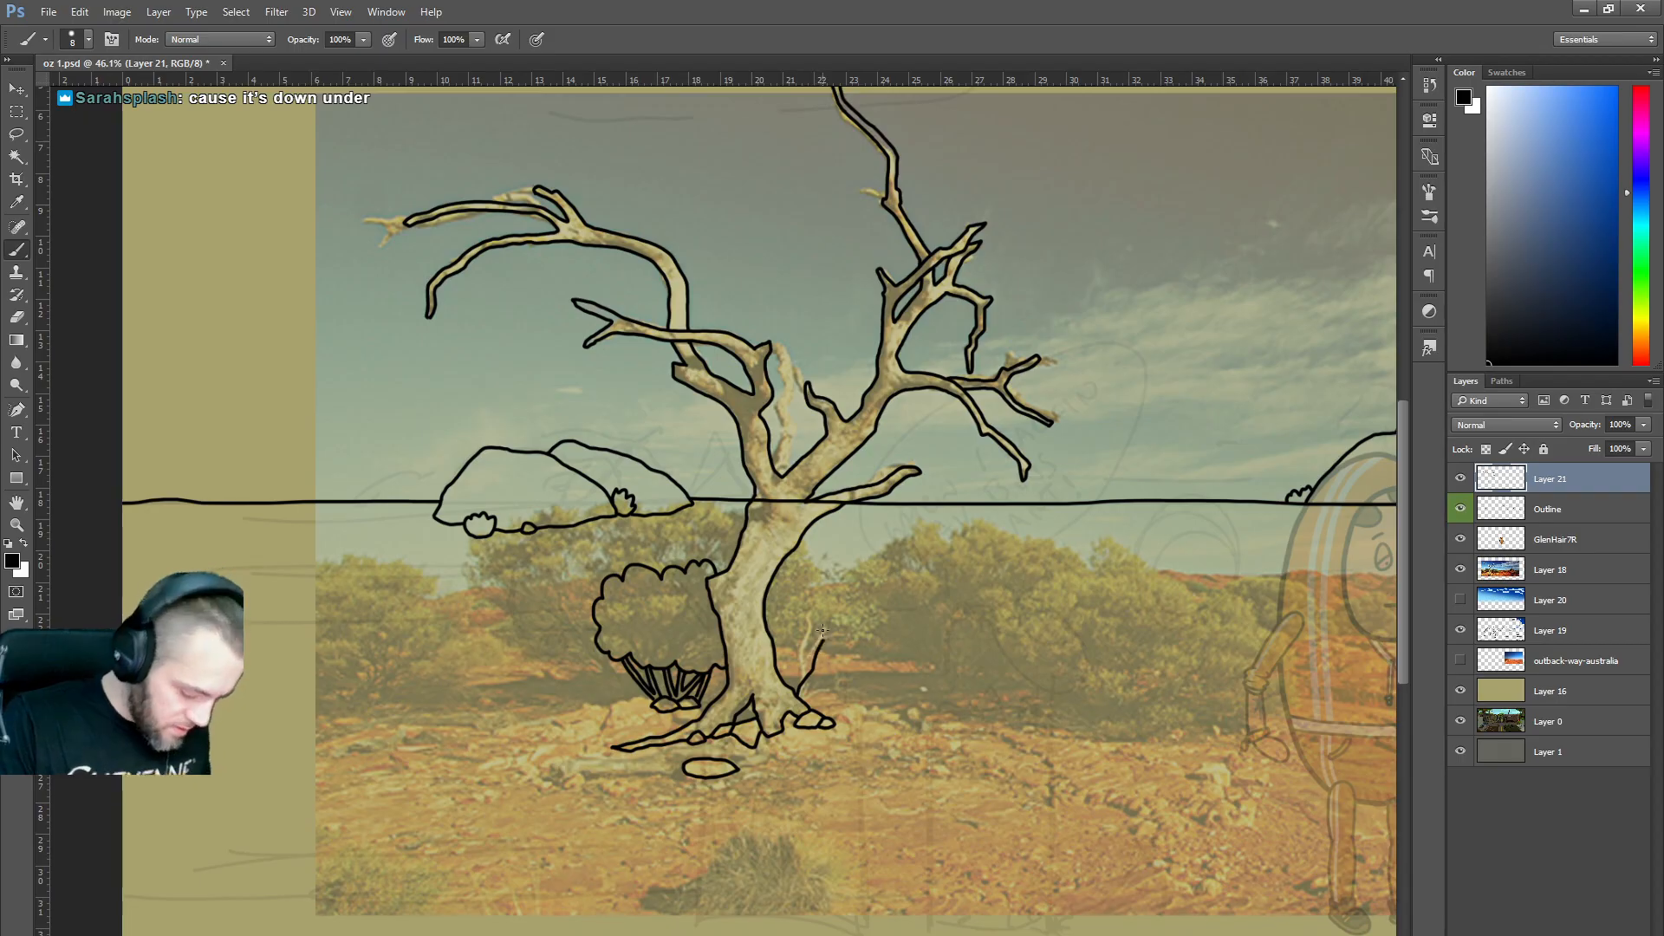
key(ctrl+z)
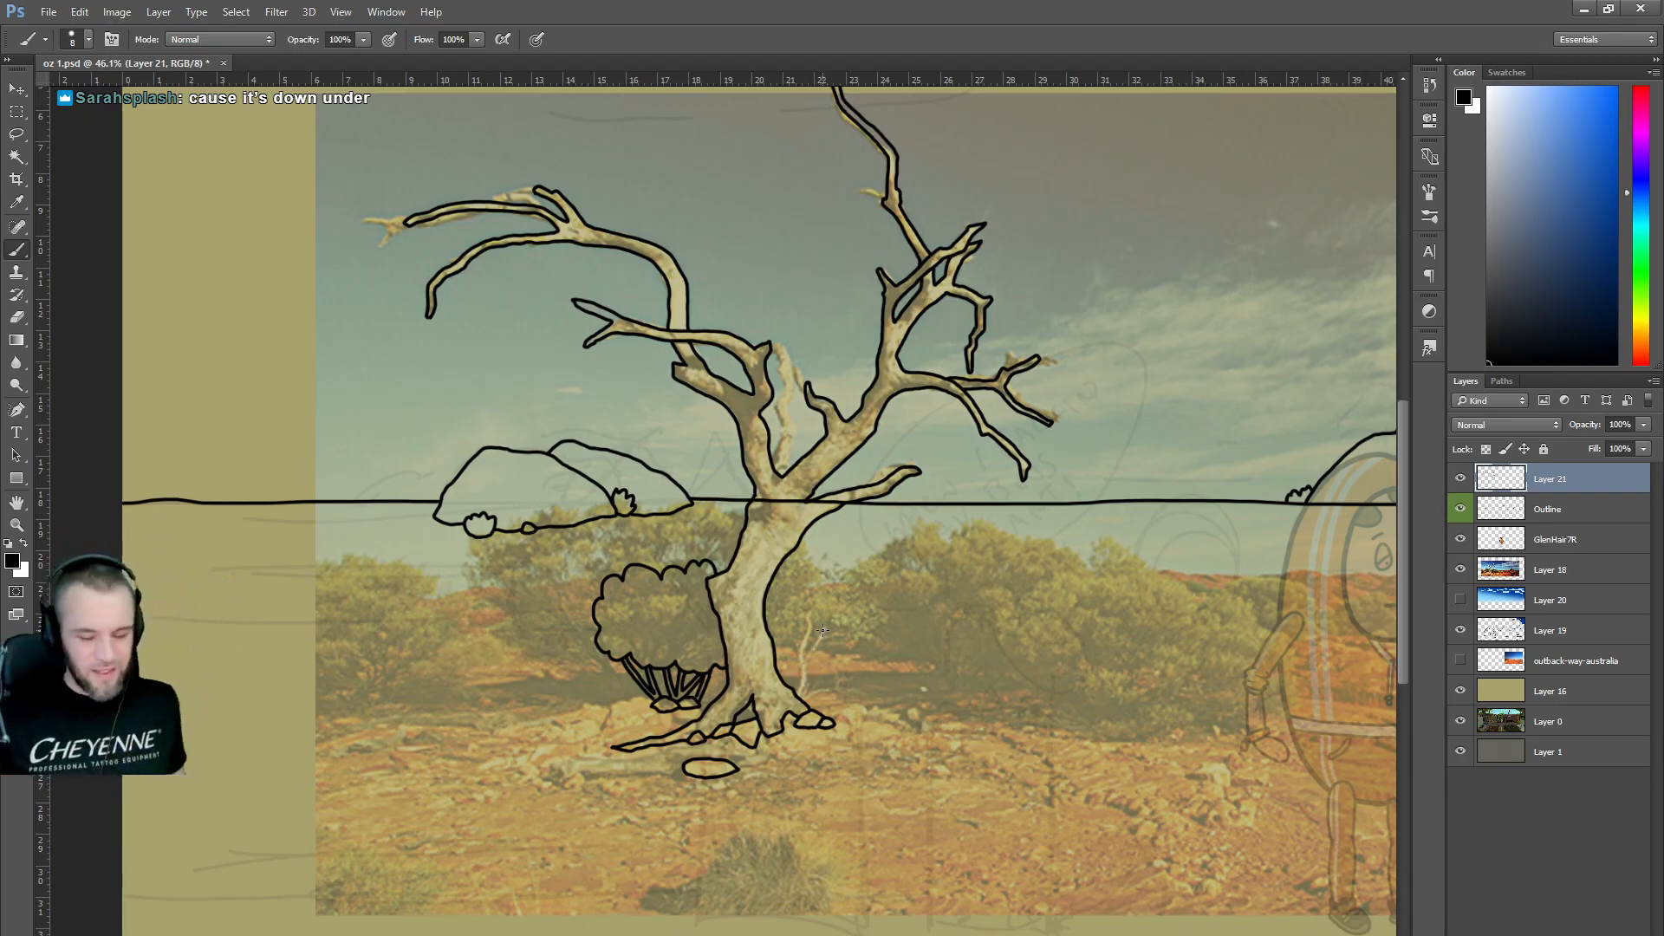
click(1460, 569)
Raise the opacity of Layer 19, the rough sketch layer, to 37%.
scroll(997, 575, down, 6)
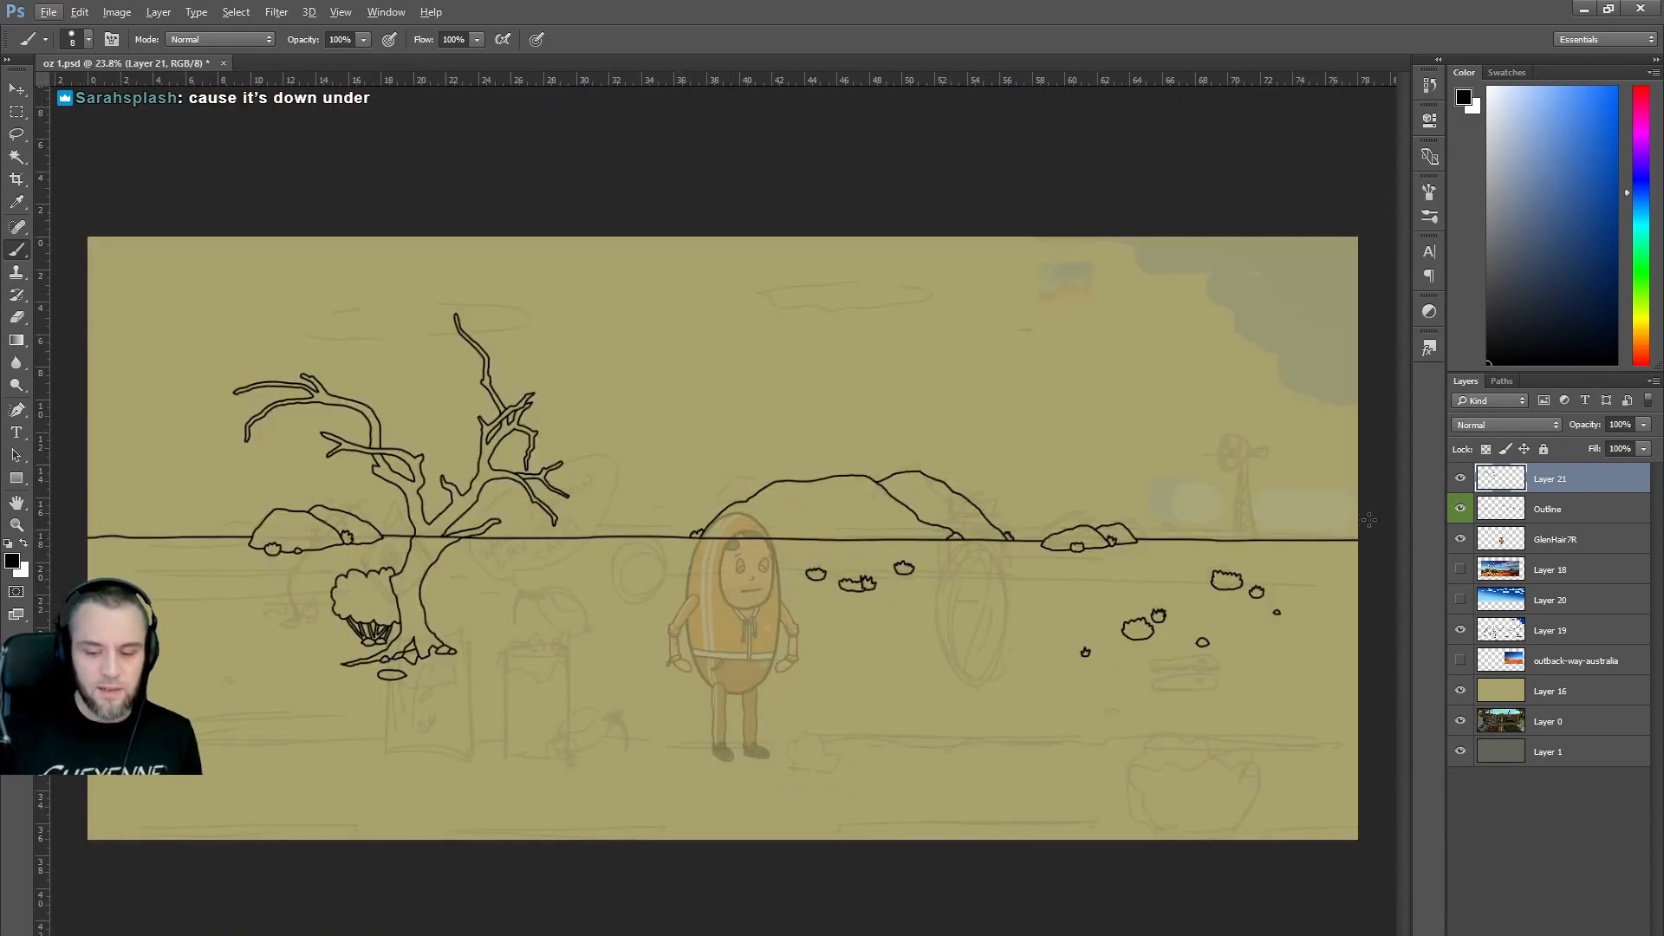
click(1533, 630)
click(1643, 424)
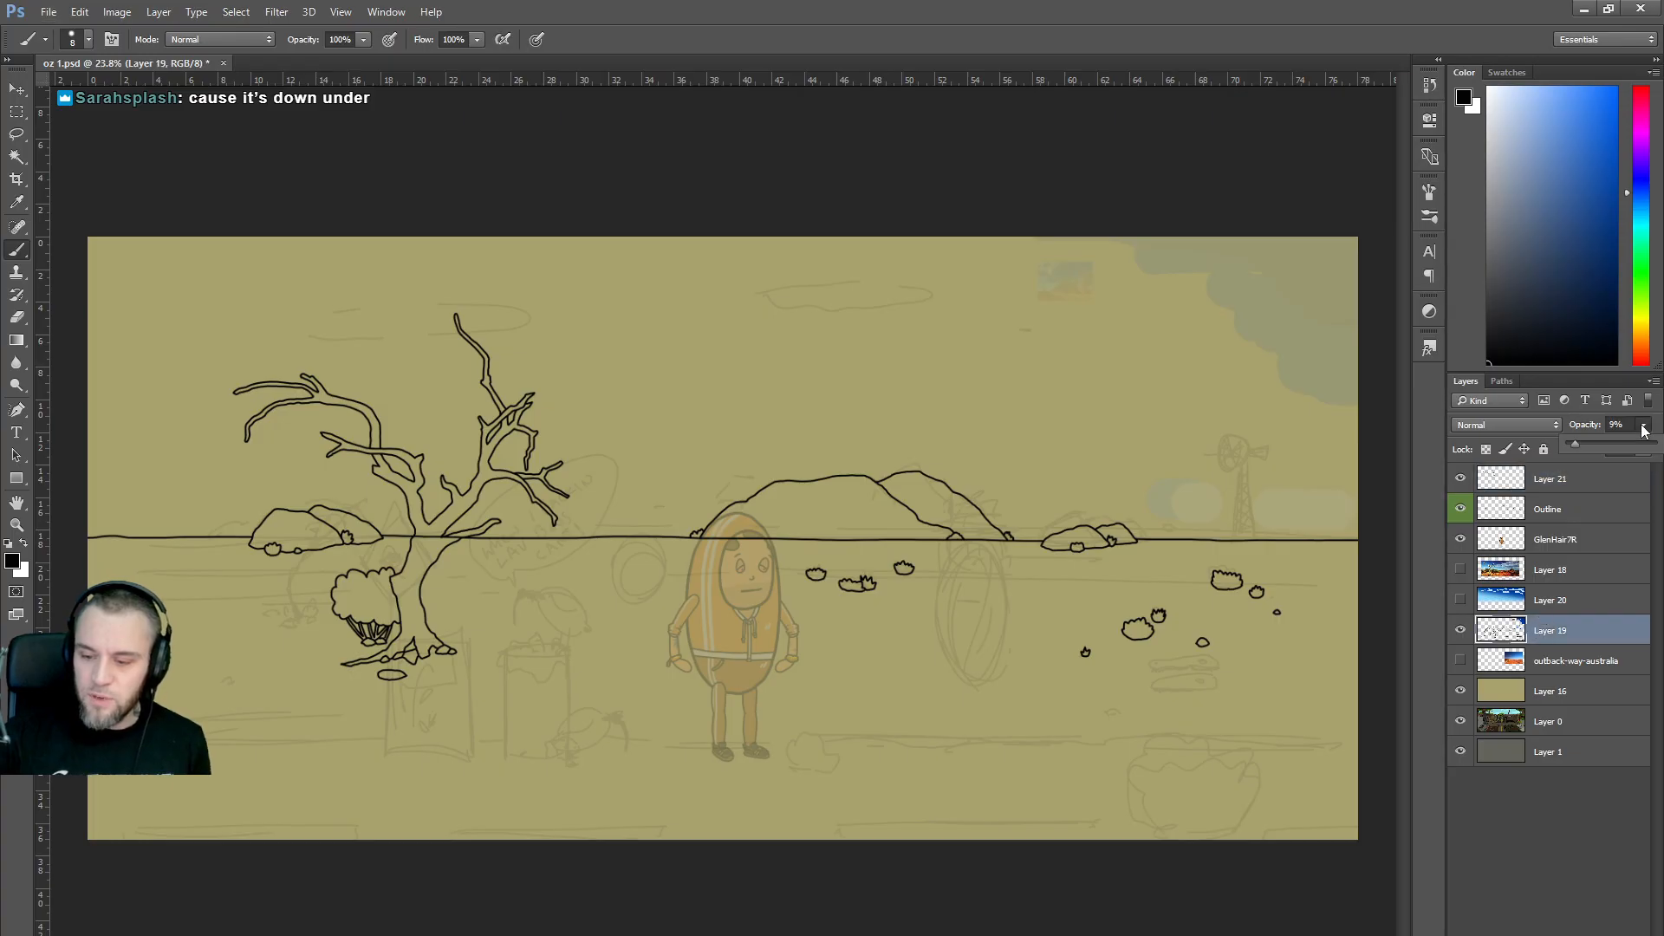
click(1600, 444)
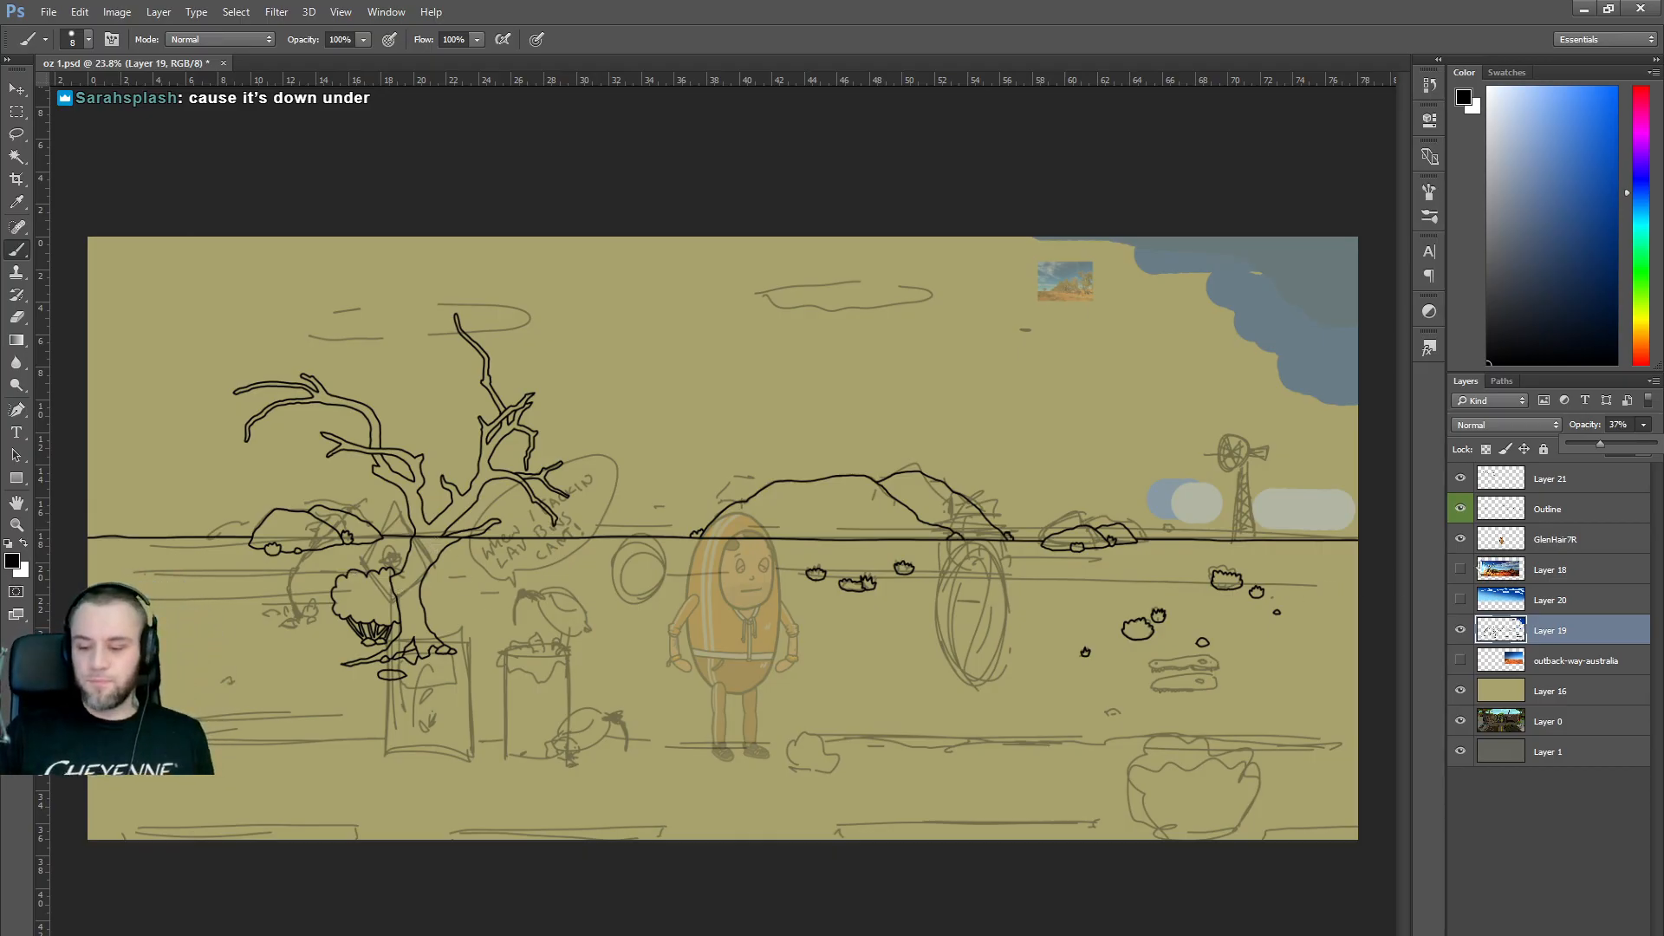
Back on Layer 21, ink a bush outline in the lower right.
click(1551, 481)
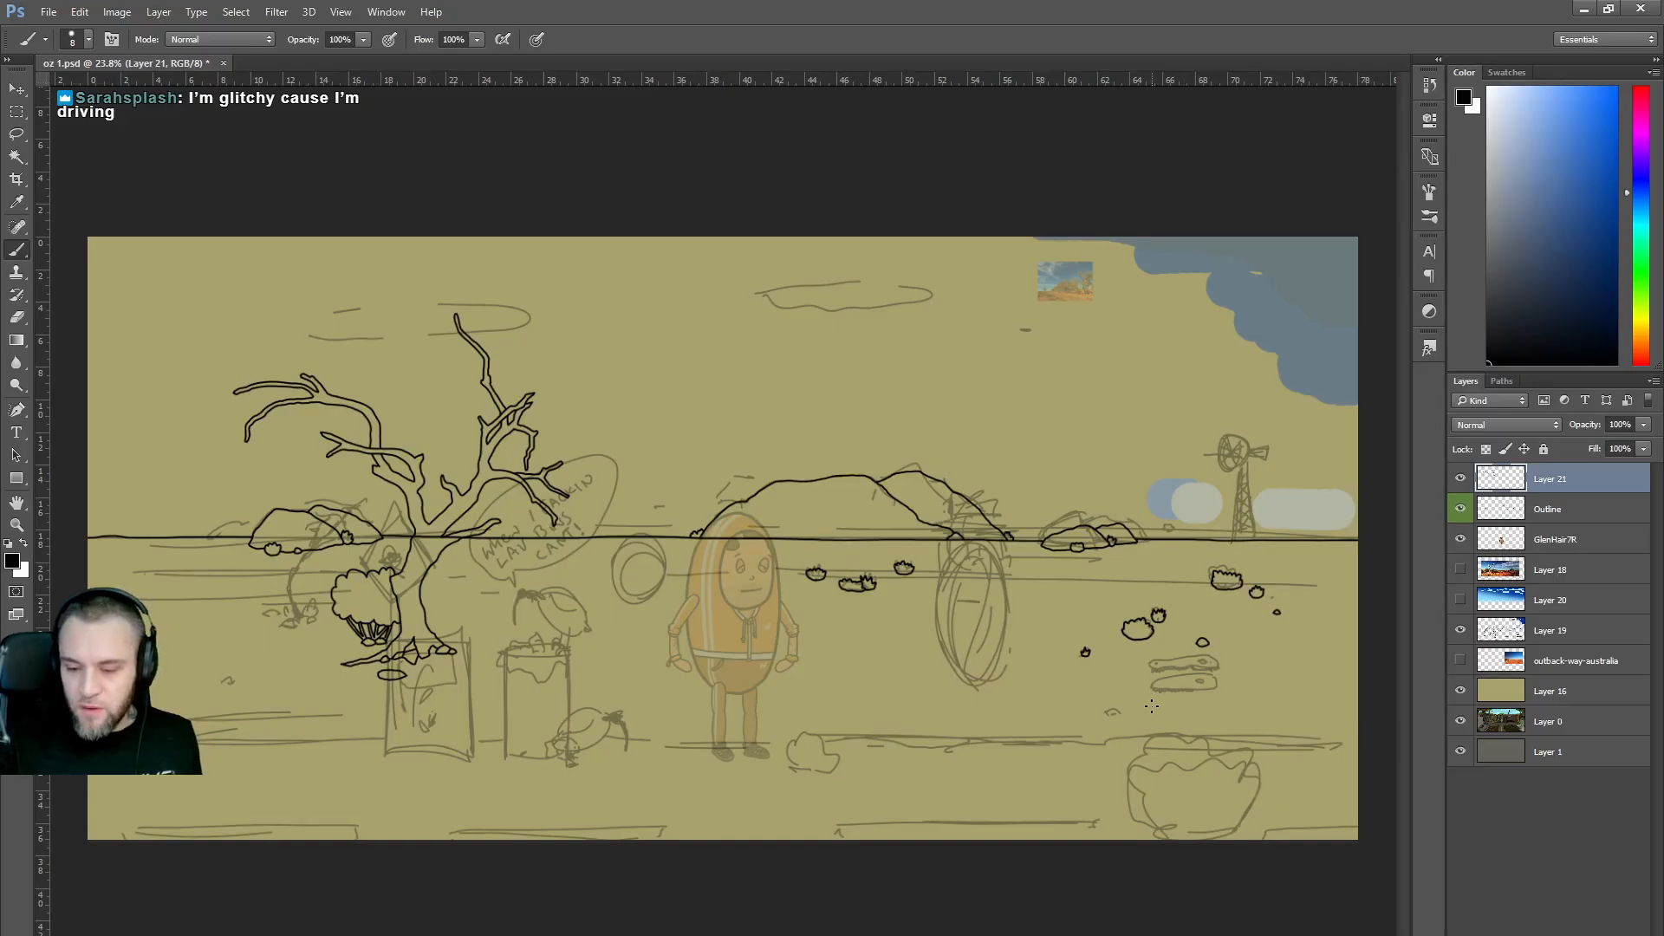
scroll(1151, 706, up, 1)
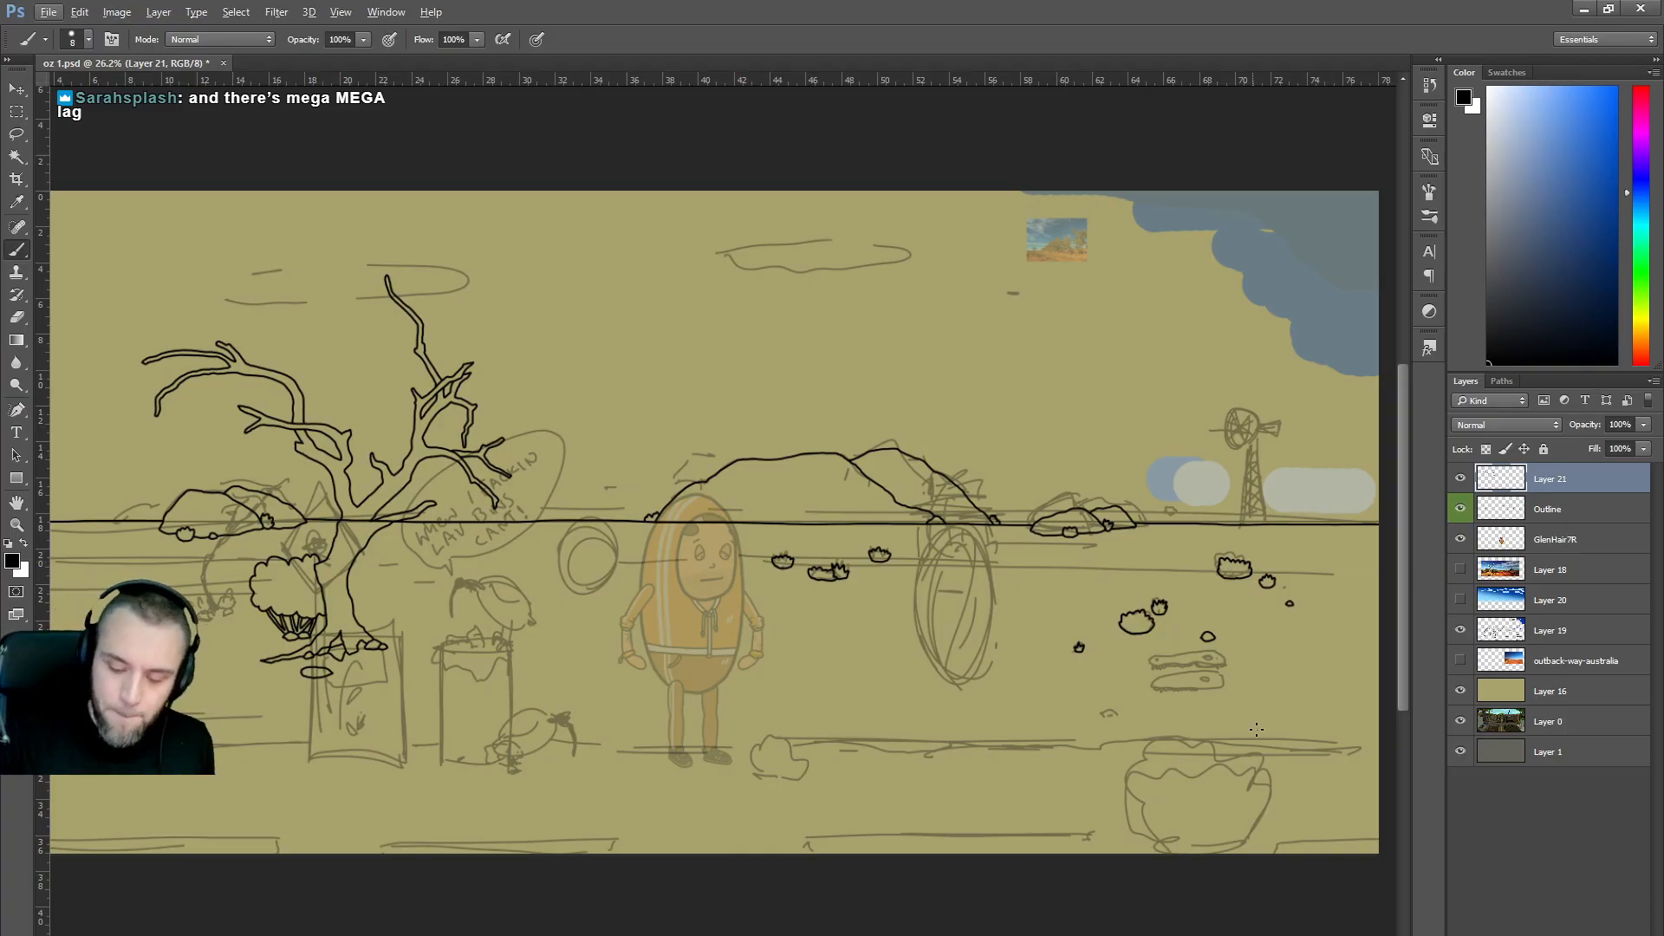
mouse_move(1239, 754)
mouse_down()
mouse_move(1251, 698)
mouse_move(1311, 724)
mouse_move(1302, 759)
mouse_move(1235, 754)
mouse_up()
Undo the lower-right bush outline and redraw its edge curving up and right.
scroll(1324, 672, up, 3)
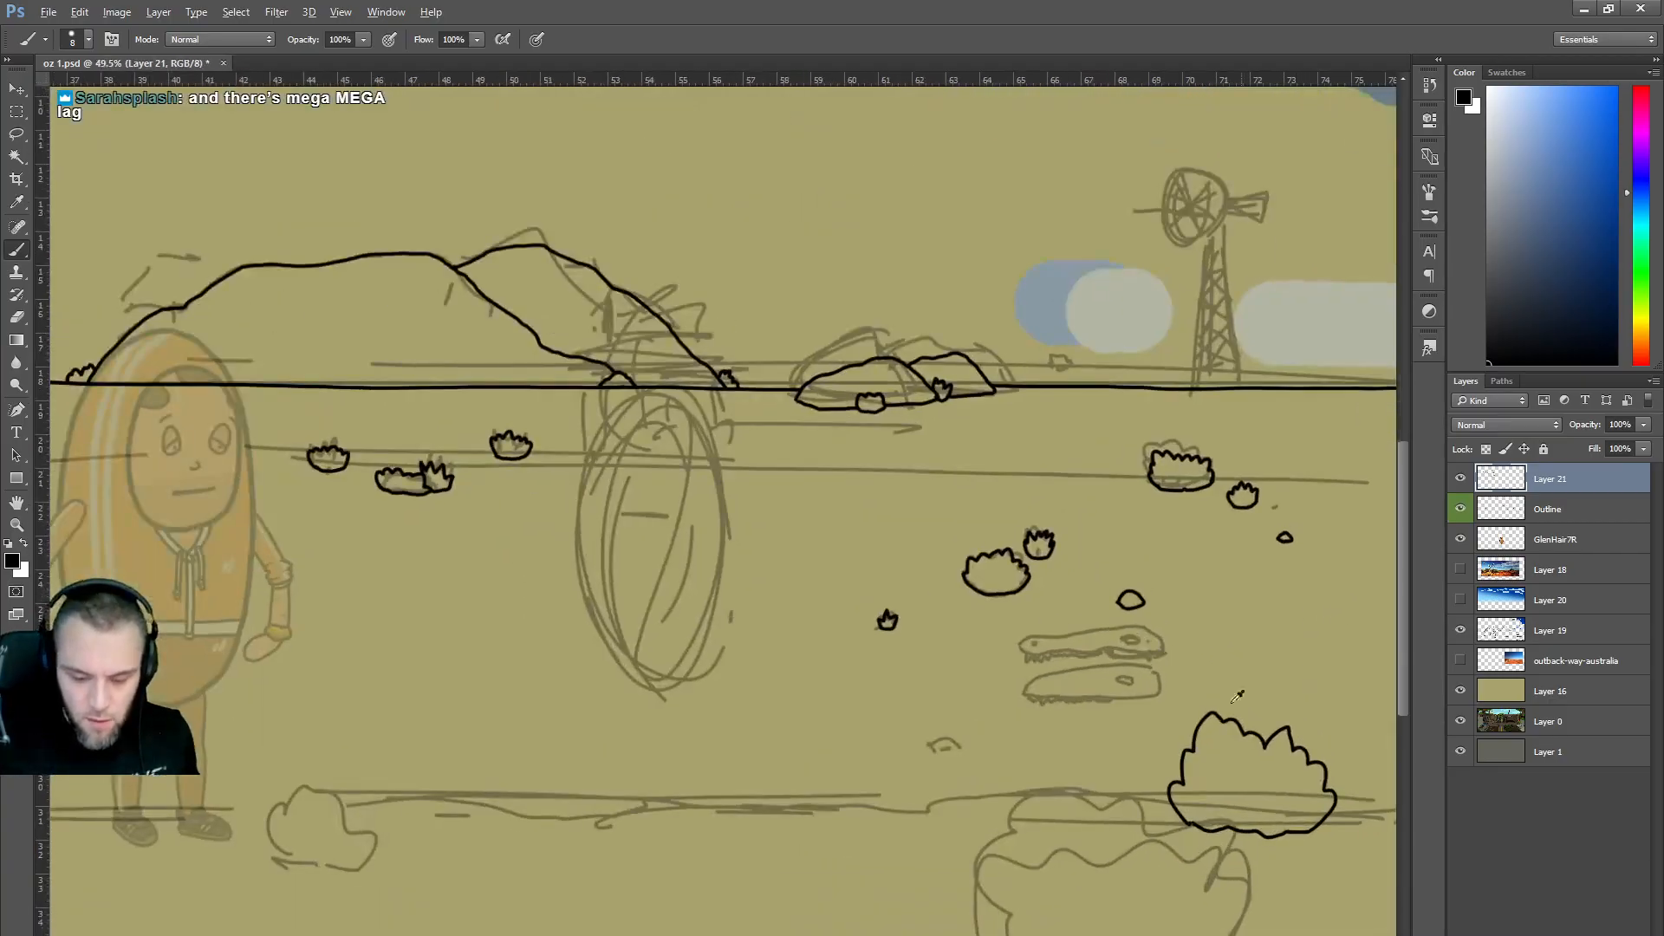
key(ctrl+z)
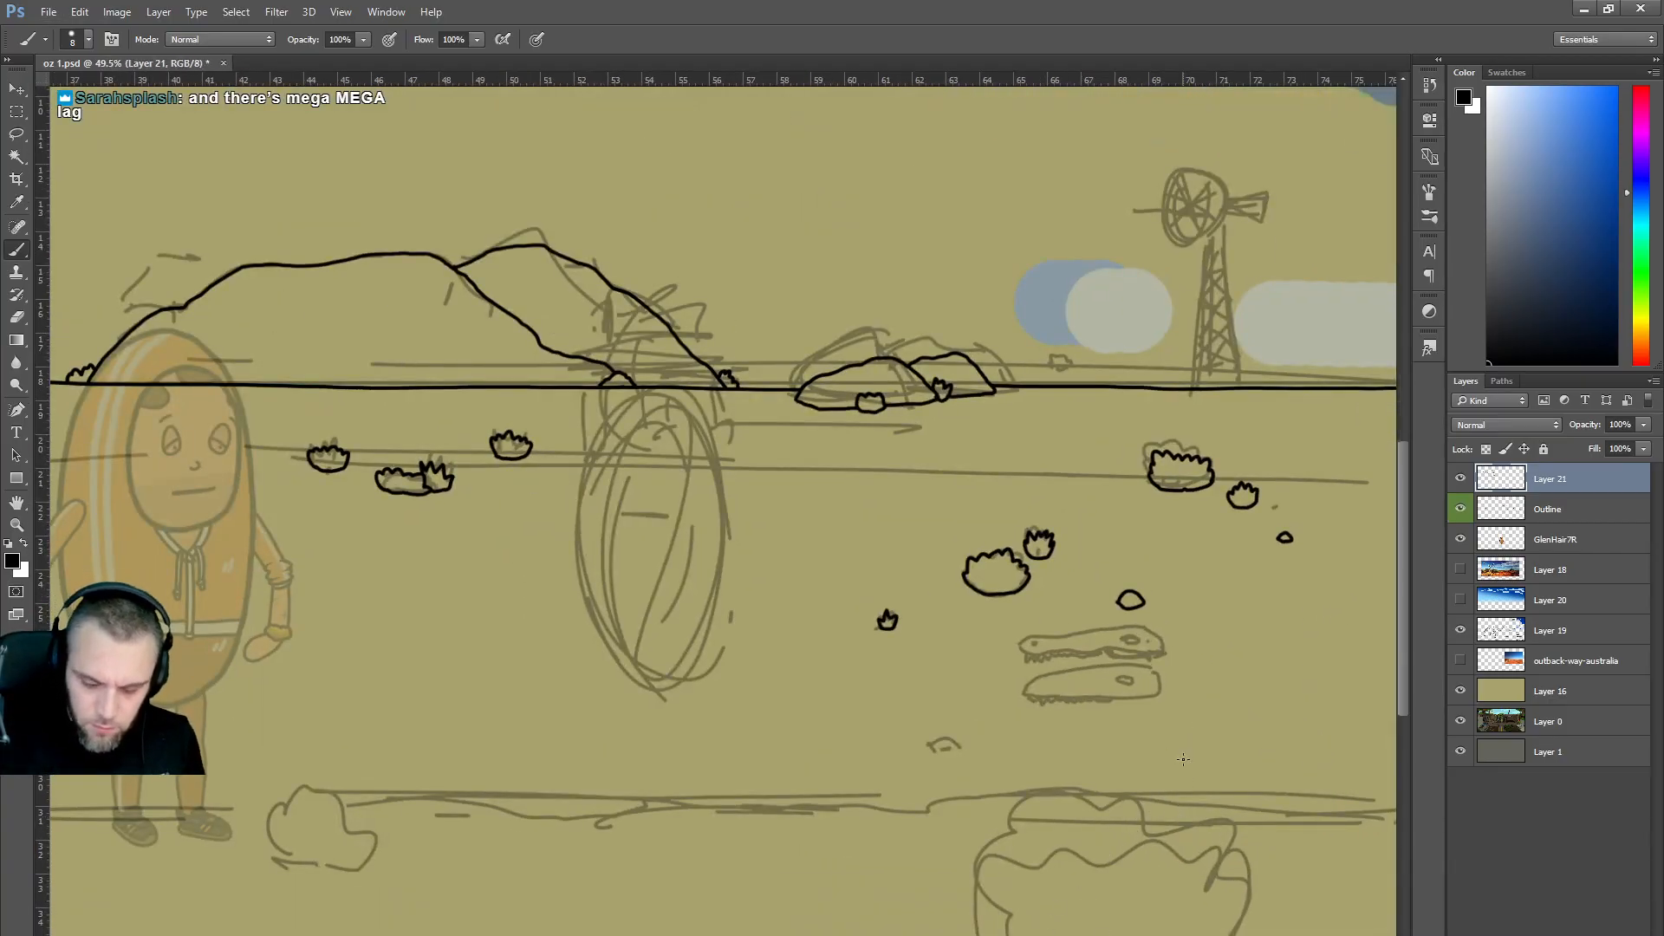
mouse_move(1181, 829)
mouse_down()
mouse_move(1160, 801)
mouse_move(1177, 767)
mouse_up()
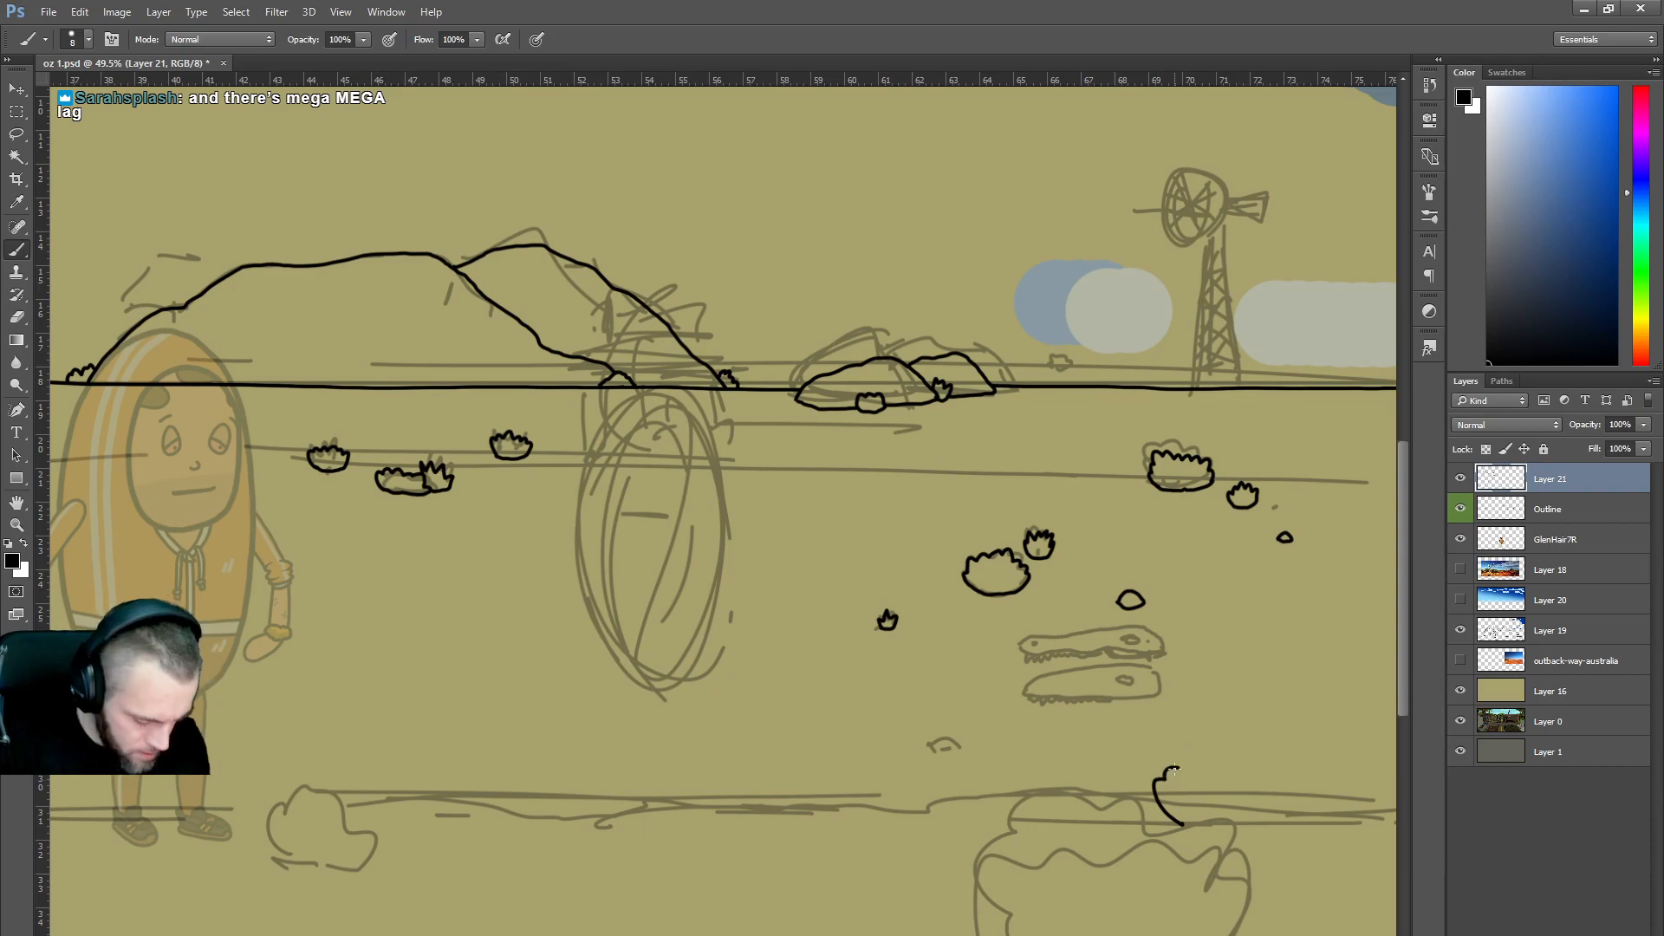
key(ctrl+alt+z)
mouse_move(1181, 825)
mouse_down()
mouse_move(1160, 755)
mouse_move(1192, 752)
mouse_move(1212, 718)
mouse_move(1277, 745)
mouse_move(1311, 802)
mouse_move(1302, 826)
mouse_move(1177, 826)
mouse_up()
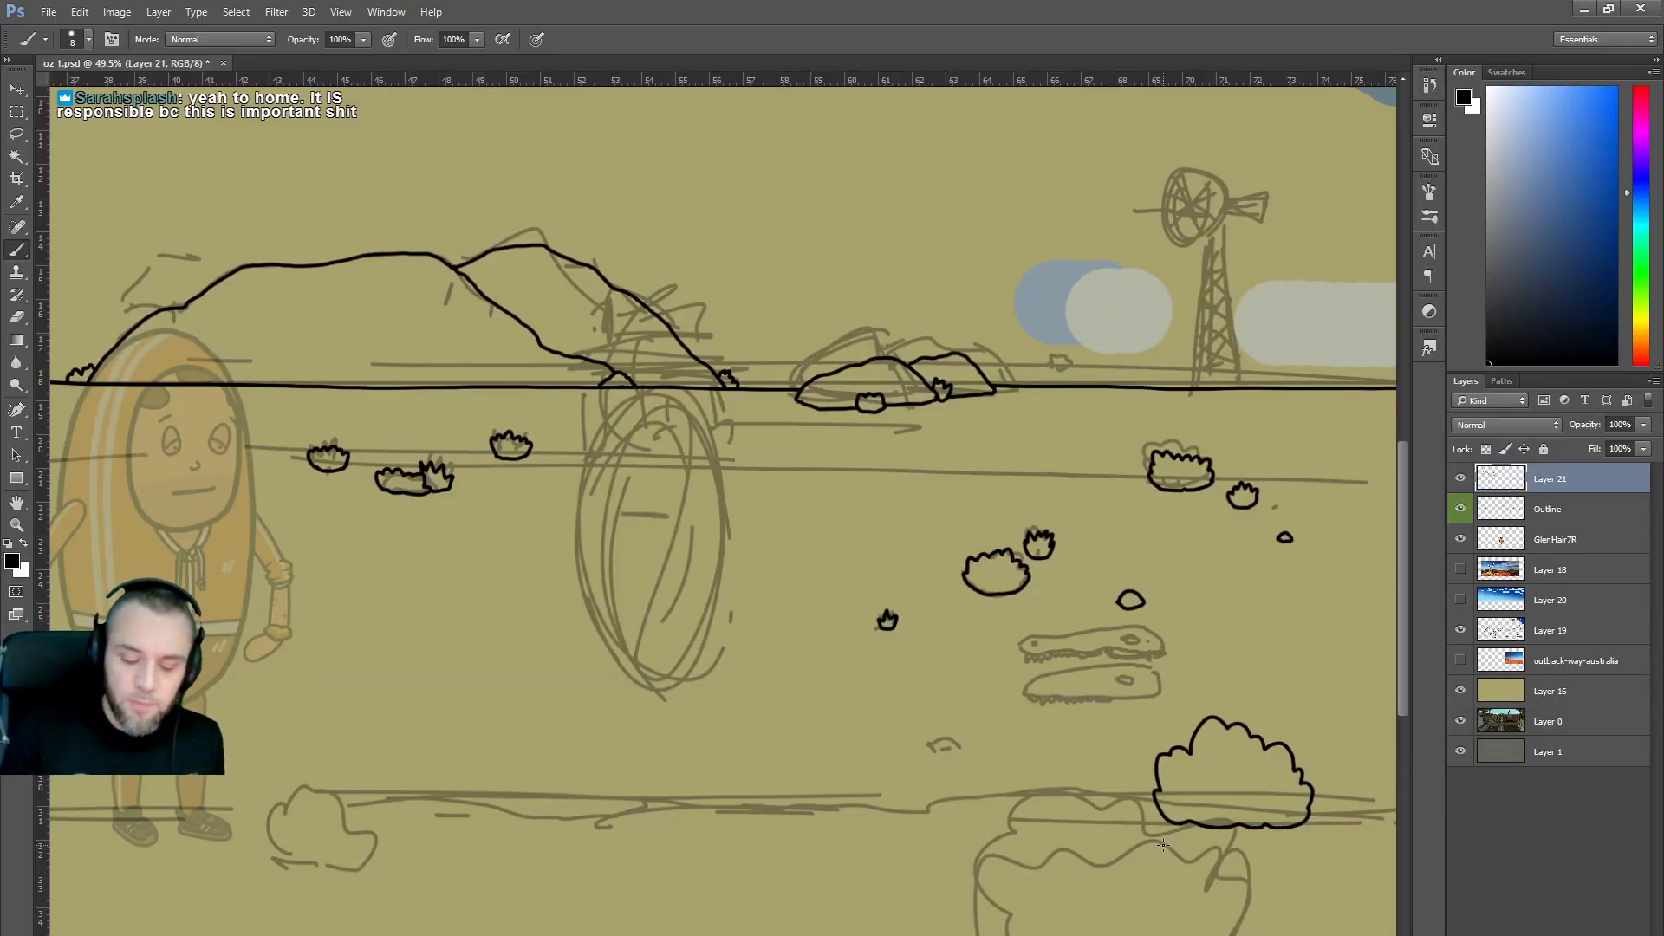
Try a small rock outline, undo it, then draw a long ground line leftward from the bush.
mouse_move(928, 751)
mouse_down()
mouse_move(969, 738)
mouse_move(949, 761)
mouse_move(926, 747)
mouse_move(955, 741)
mouse_move(950, 759)
mouse_move(928, 747)
mouse_up()
key(ctrl+alt+z)
key(ctrl+alt+z)
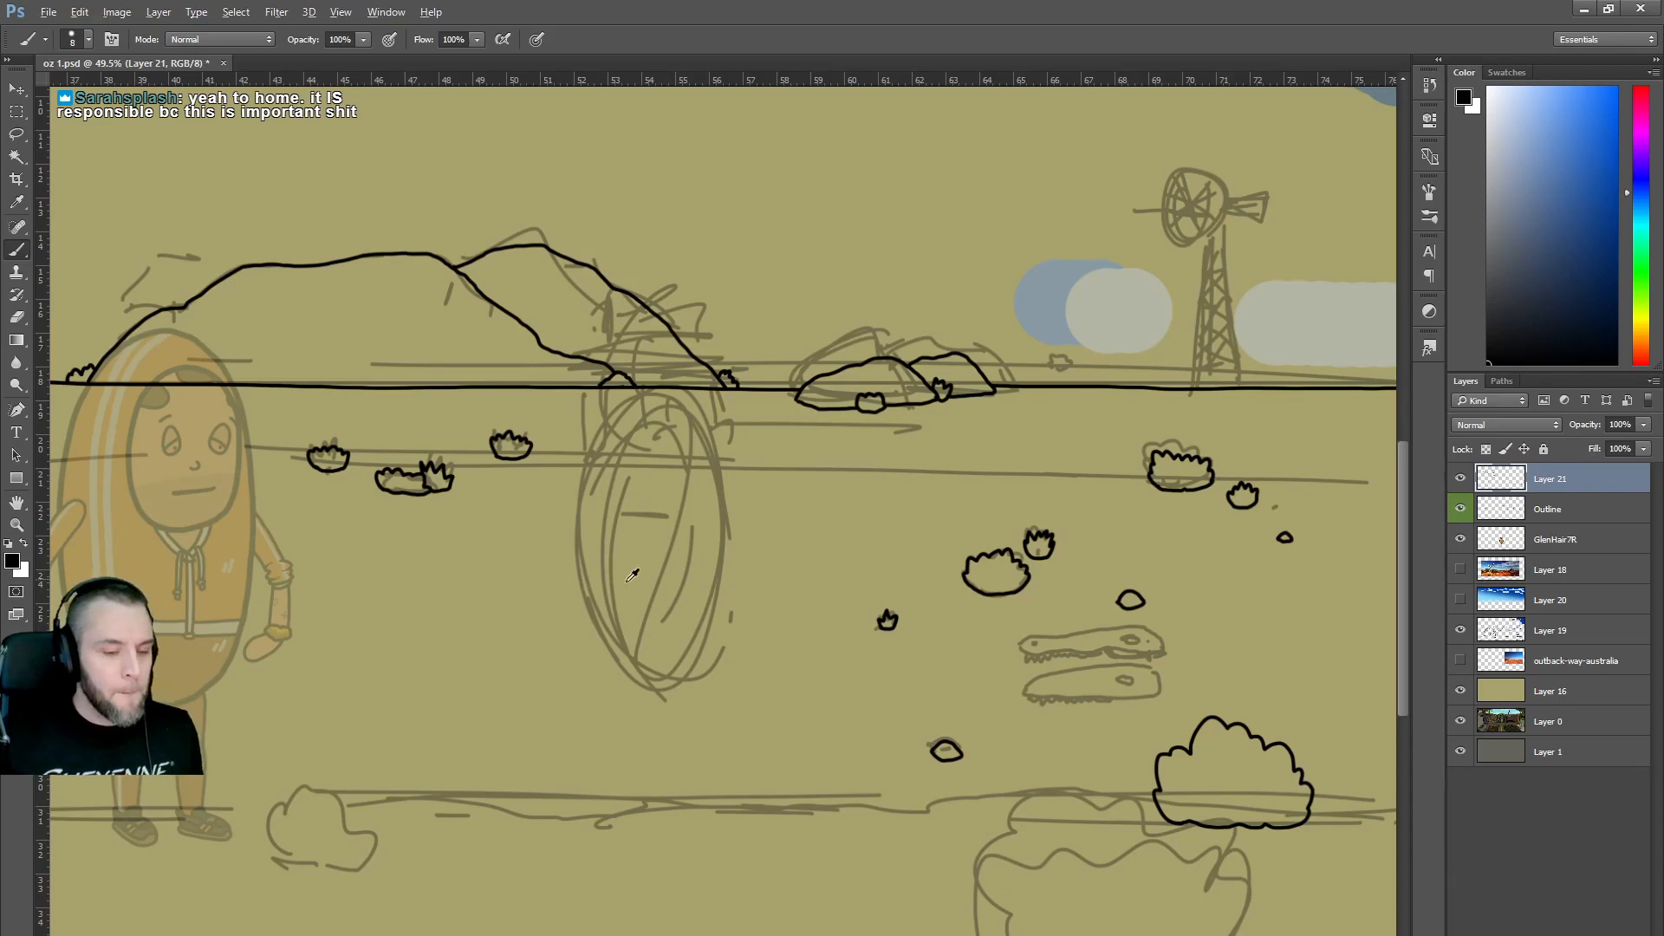
scroll(624, 572, down, 2)
scroll(1008, 511, left, 9)
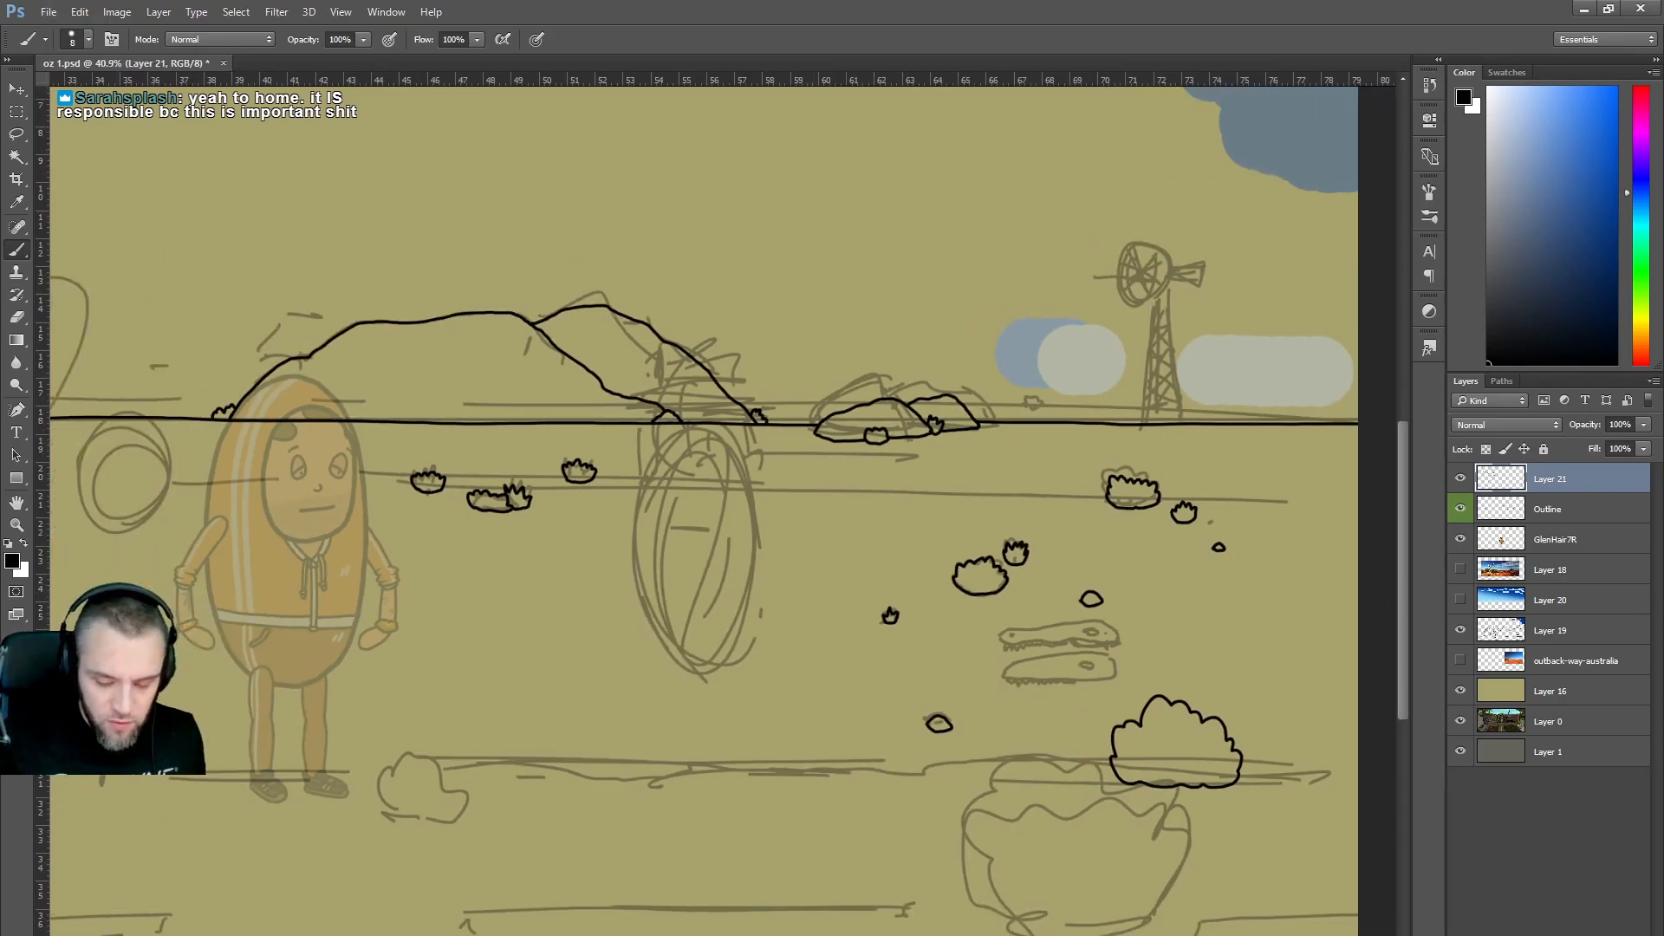
scroll(1008, 511, right, 7)
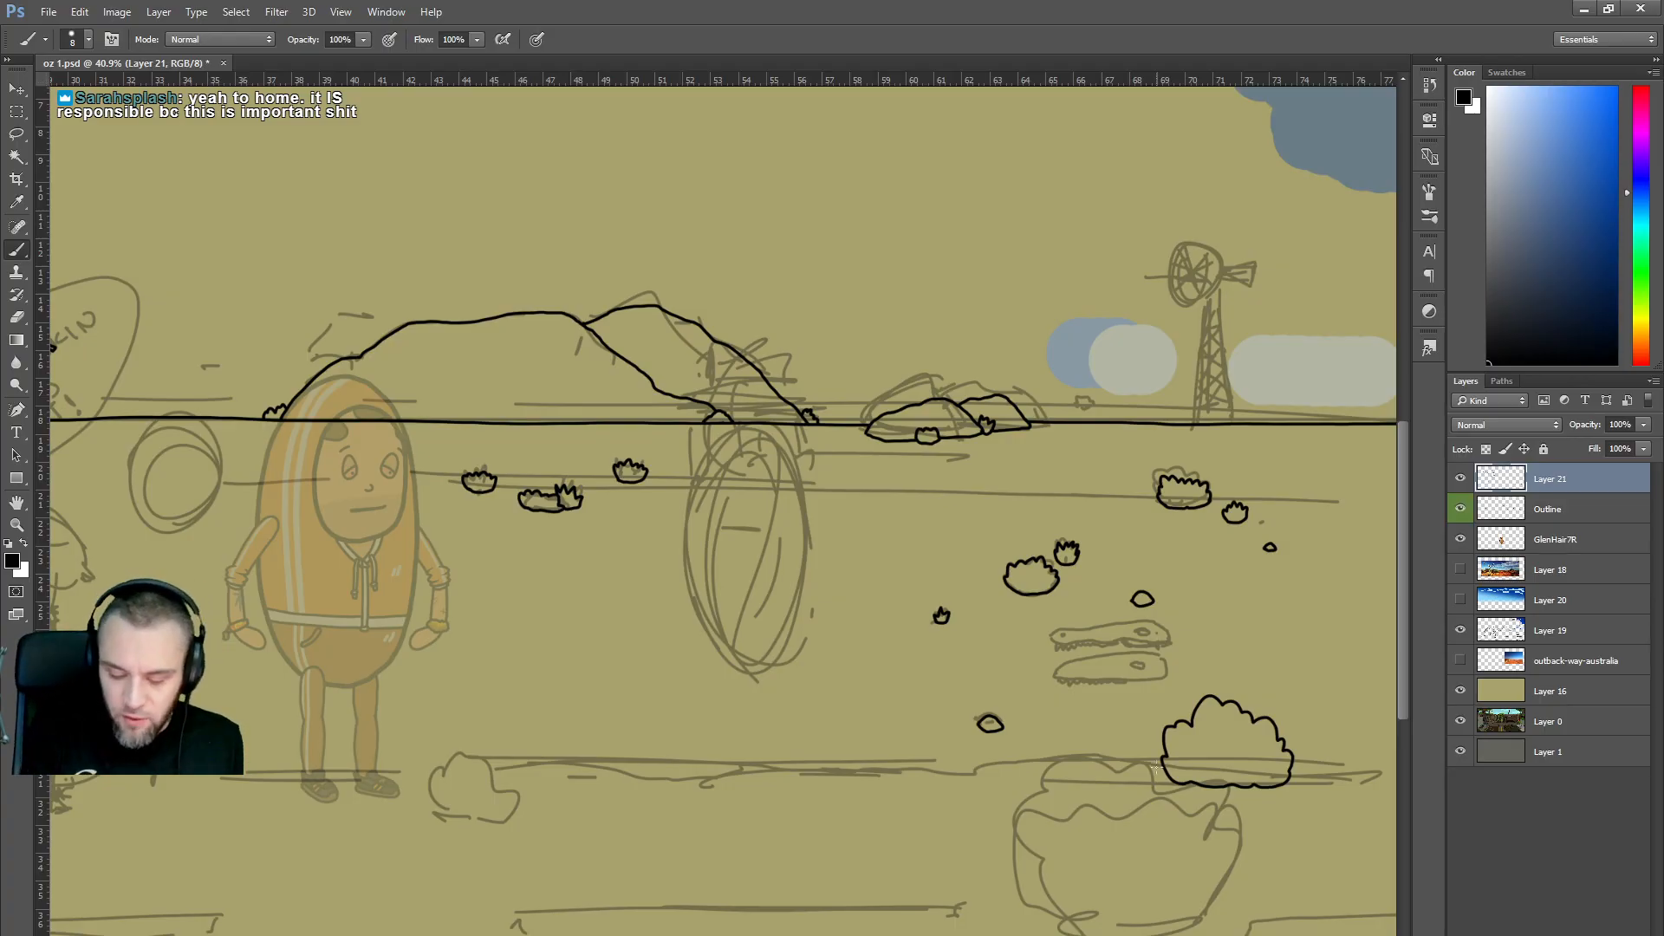
drag(1162, 766, 490, 779)
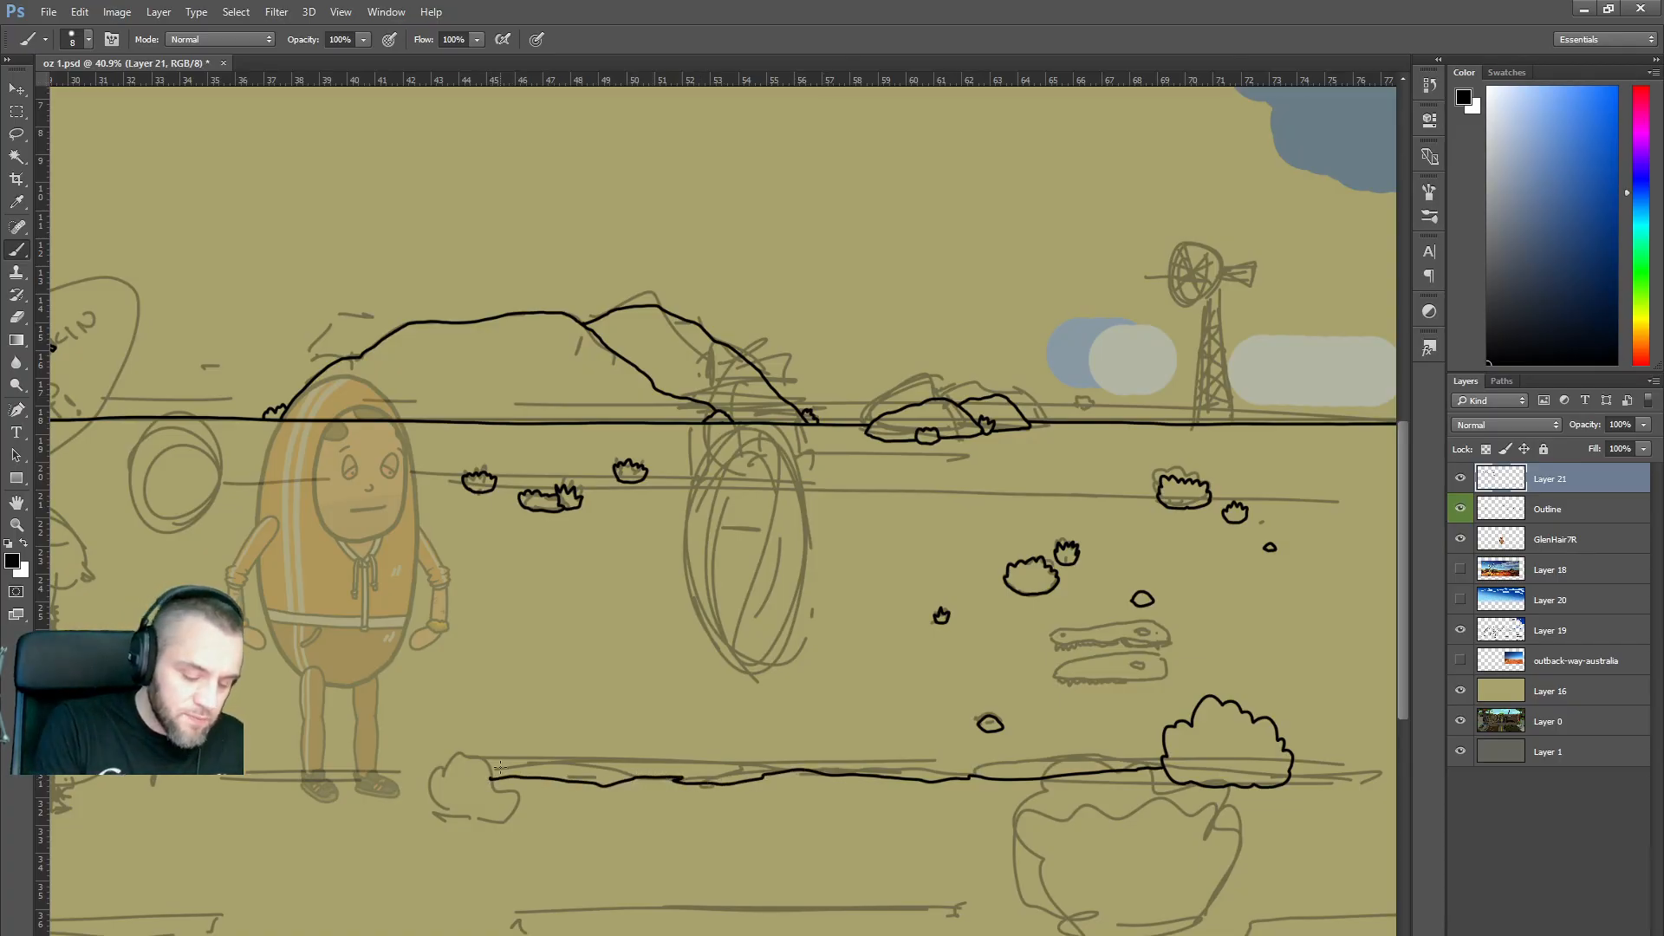
Replace the stray stroke with a redrawn join between the bush's bottom line and its side.
scroll(723, 511, left, 8)
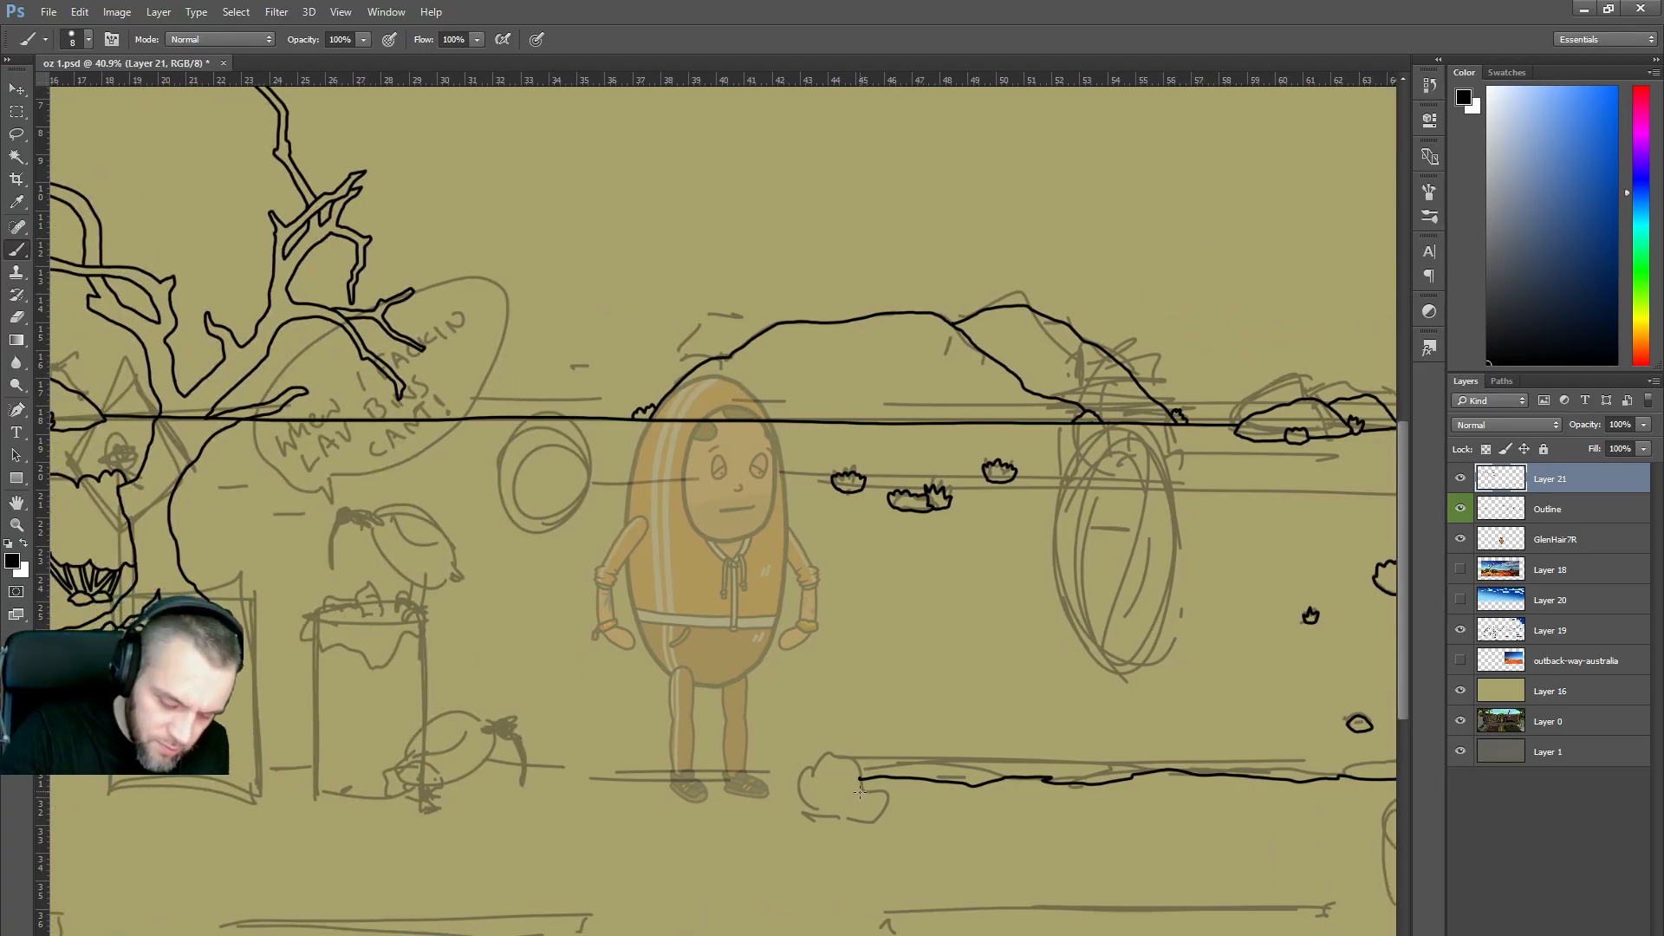
mouse_move(856, 819)
mouse_down()
mouse_move(872, 780)
mouse_move(839, 751)
mouse_move(813, 744)
mouse_move(787, 772)
mouse_move(807, 796)
mouse_move(854, 778)
mouse_up()
key(ctrl+z)
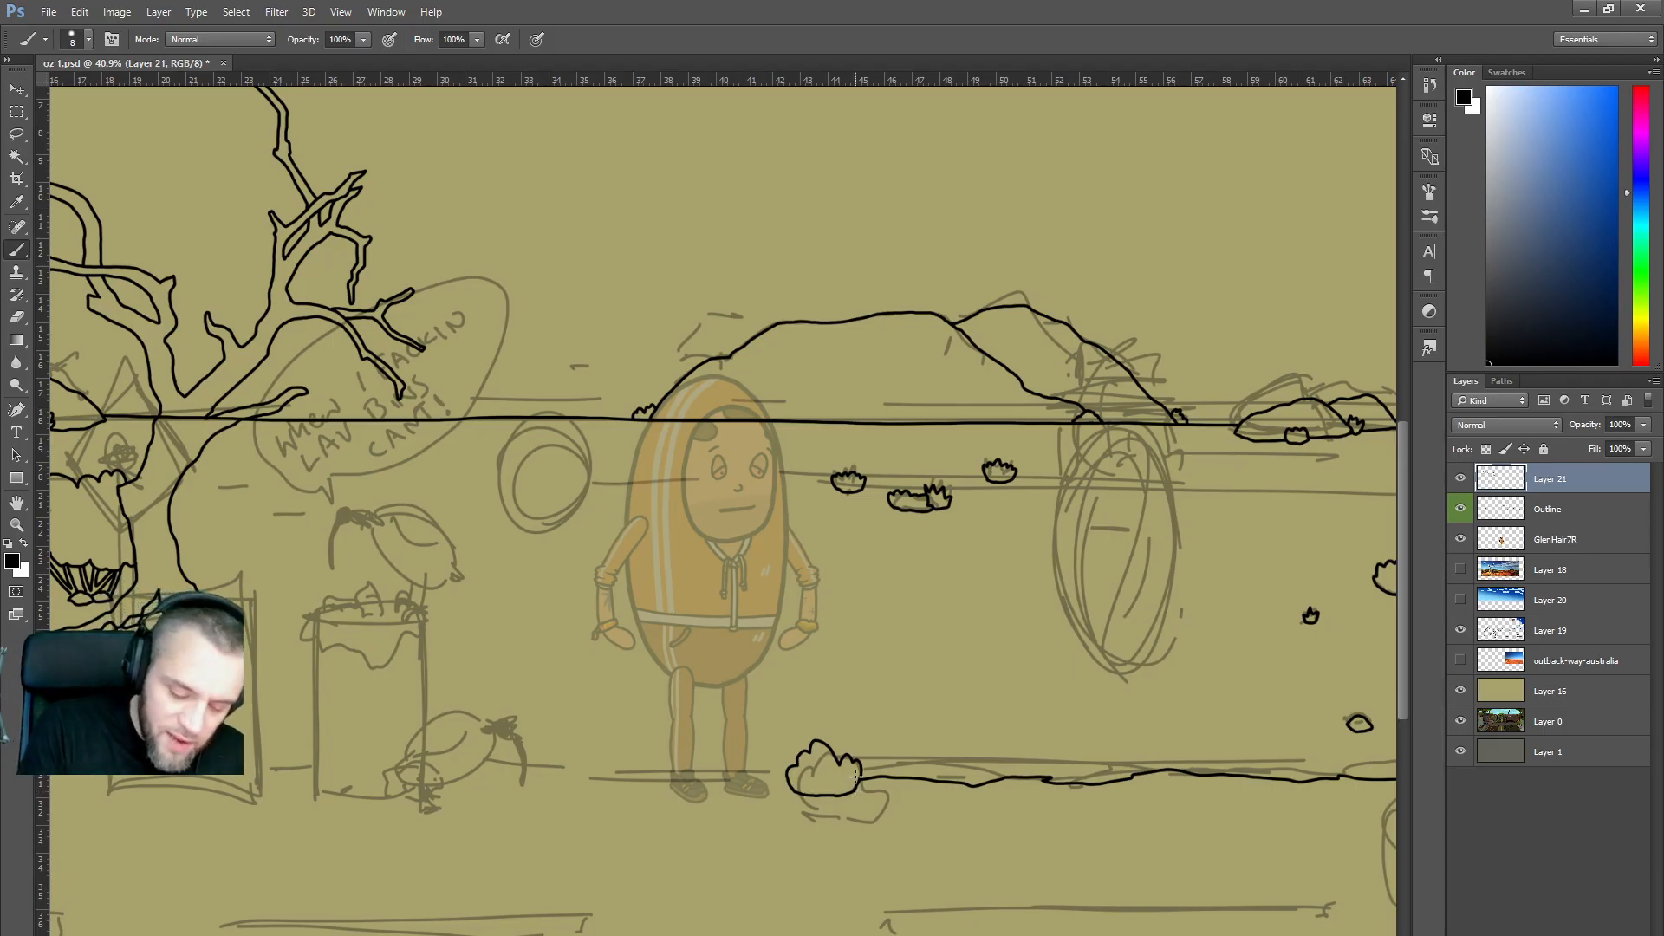
key(ctrl+z)
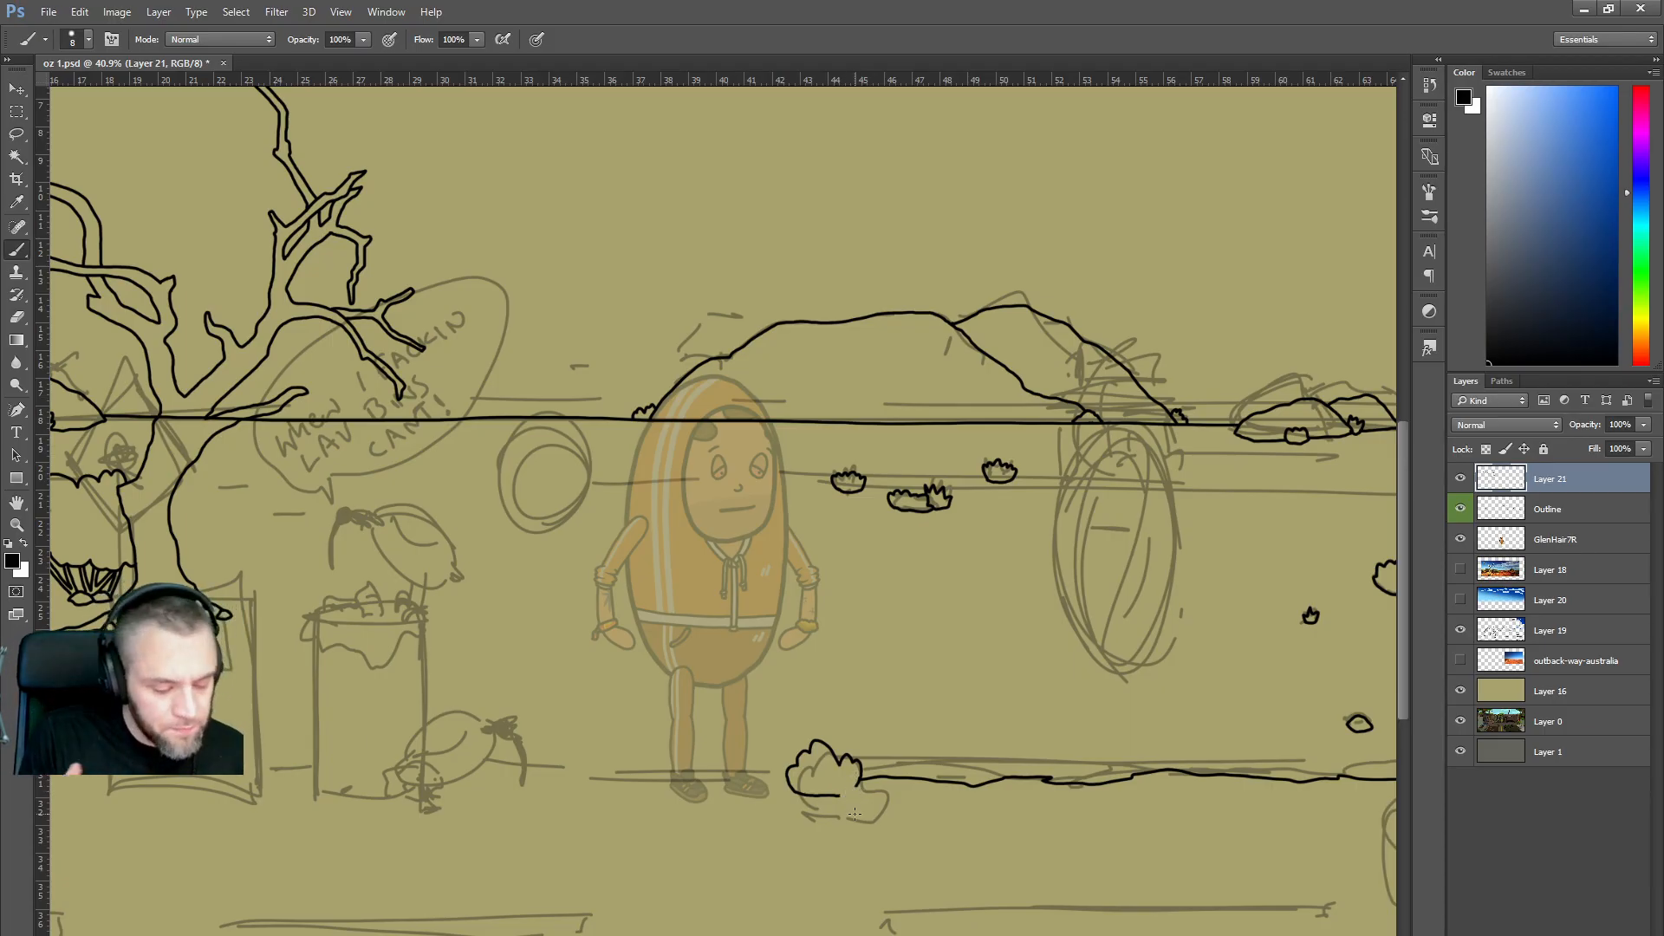
drag(837, 795, 863, 794)
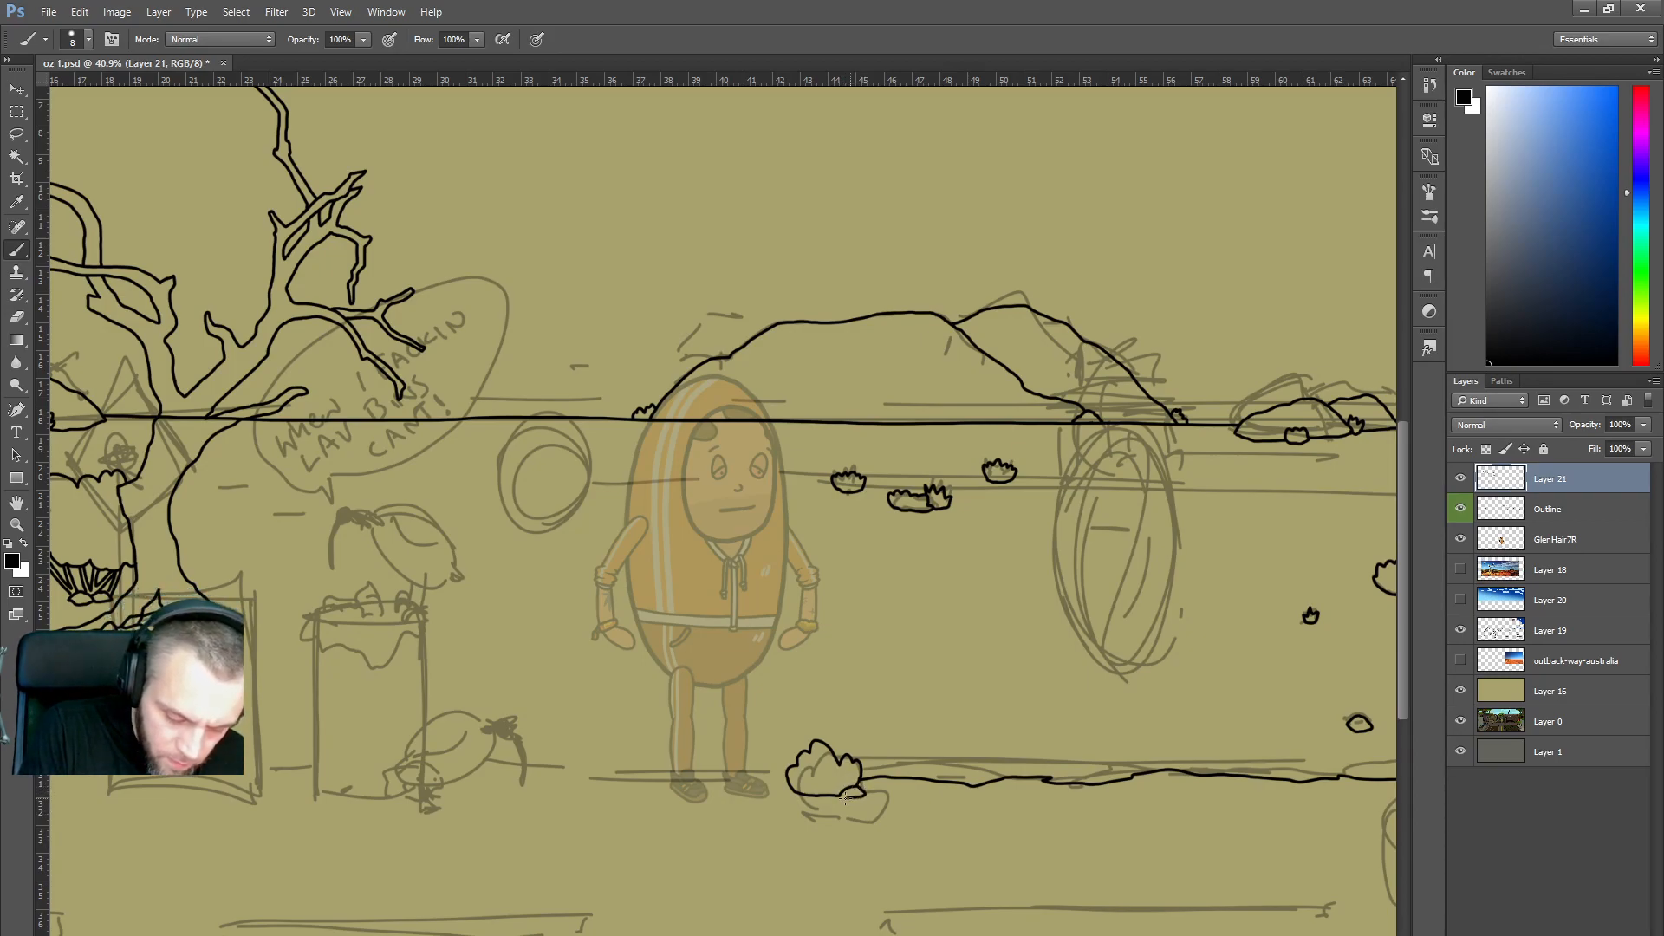
drag(839, 792, 851, 802)
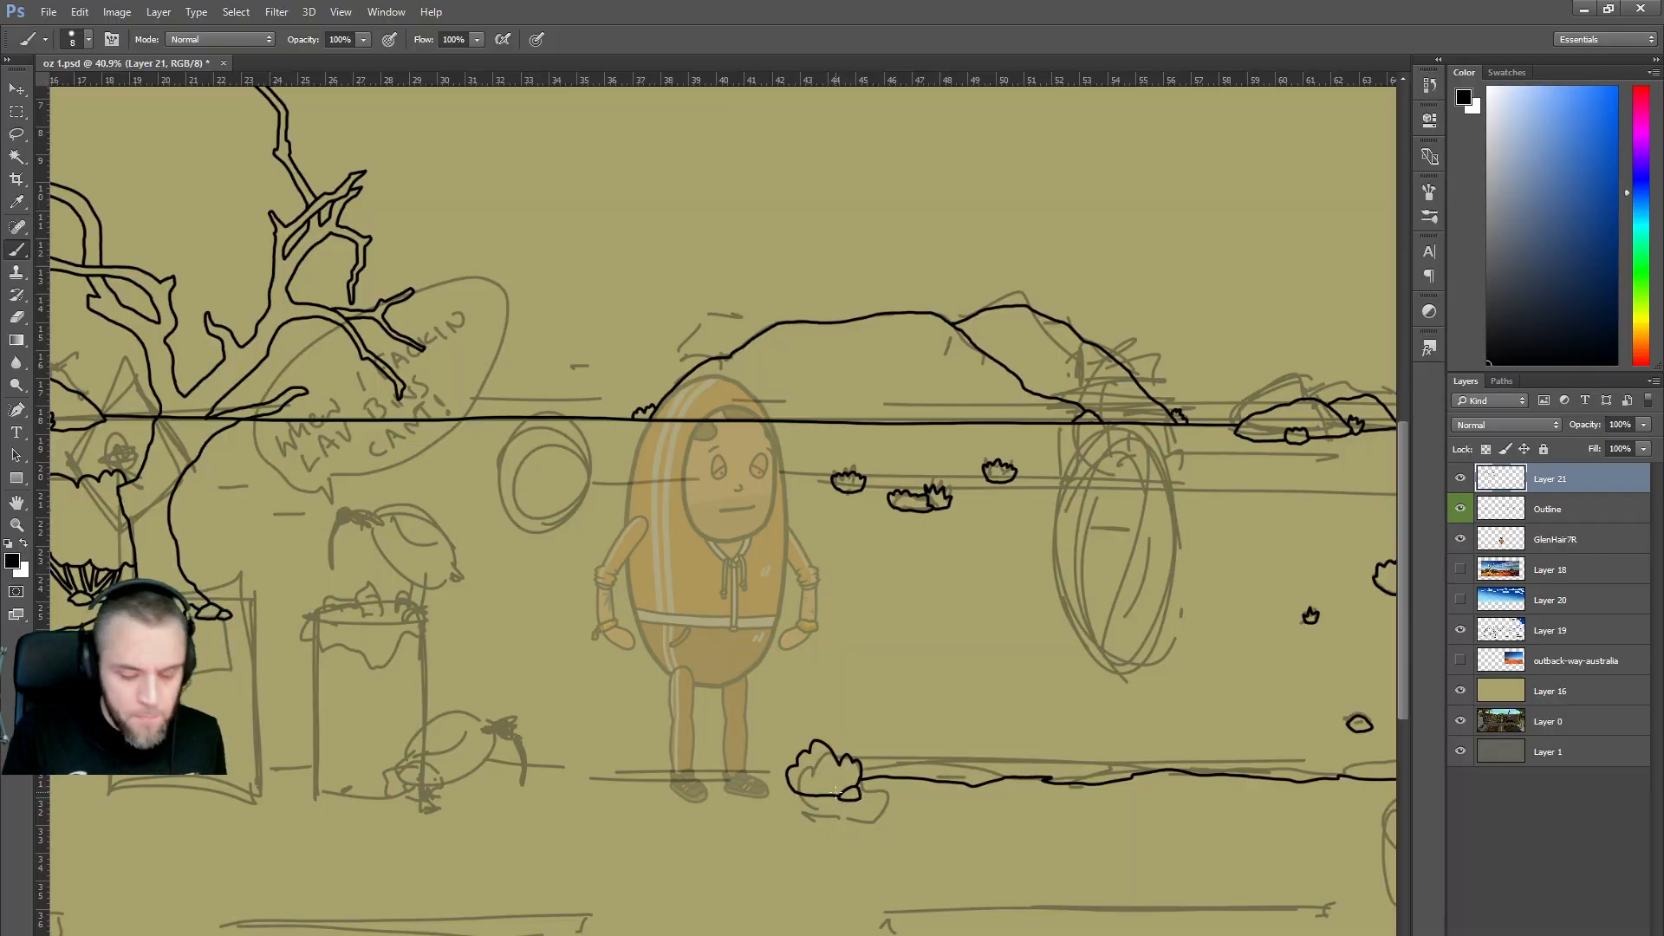
Zoom out and pan to see more of the scene, then bring up Firefox.
scroll(1137, 642, down, 4)
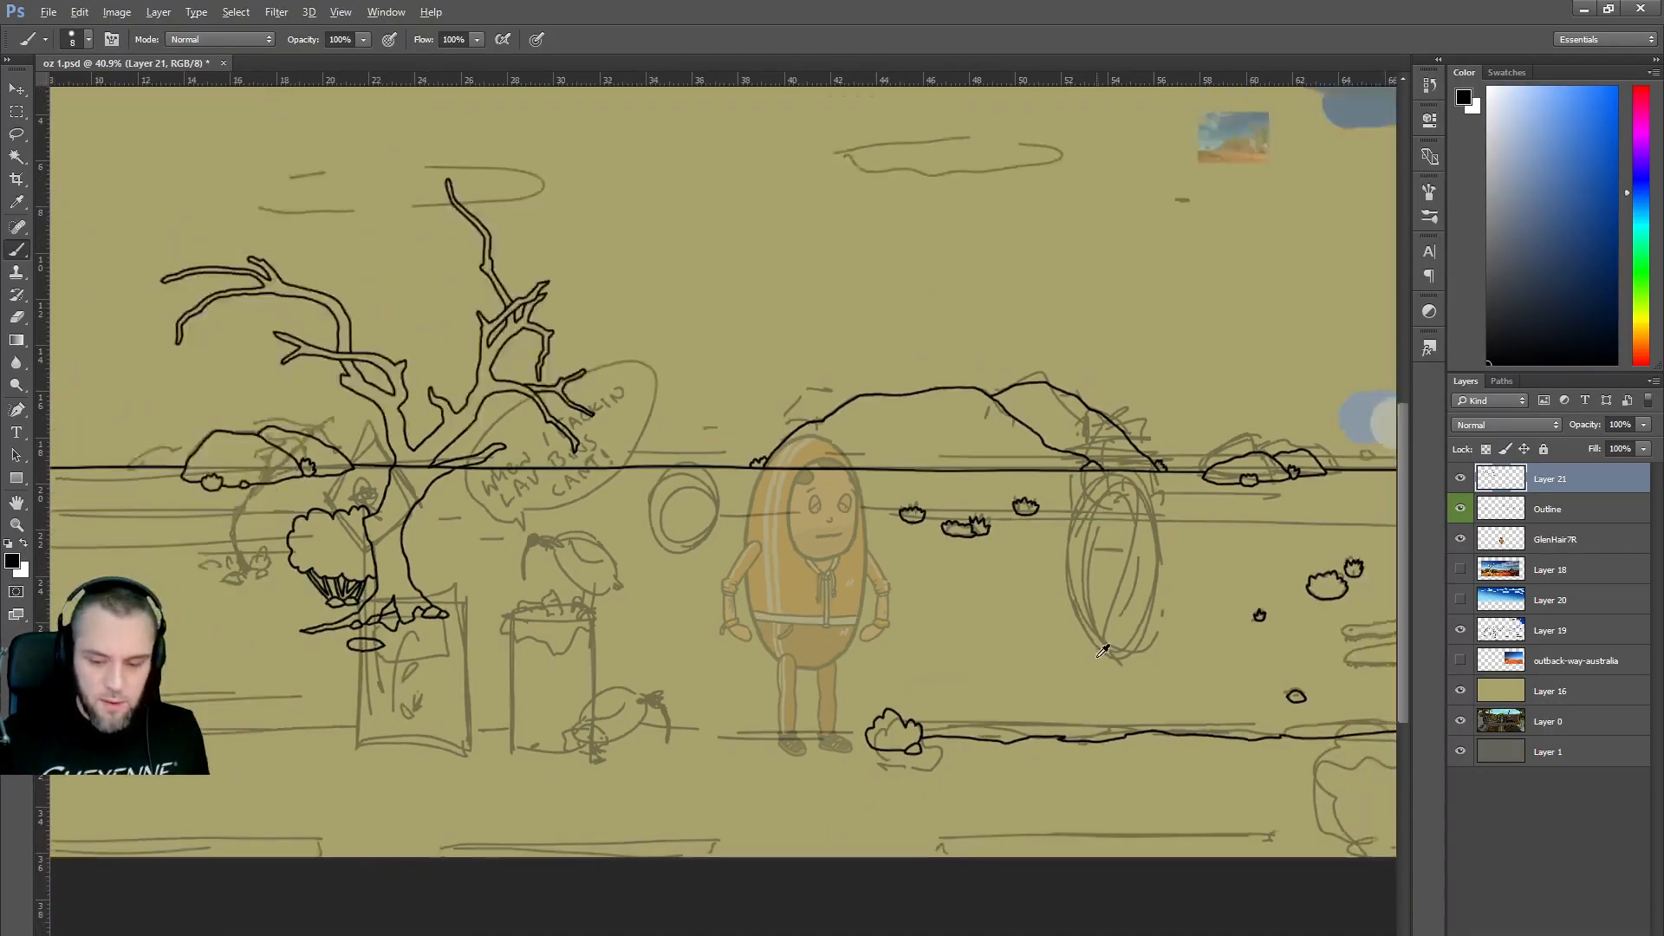
drag(839, 538, 684, 537)
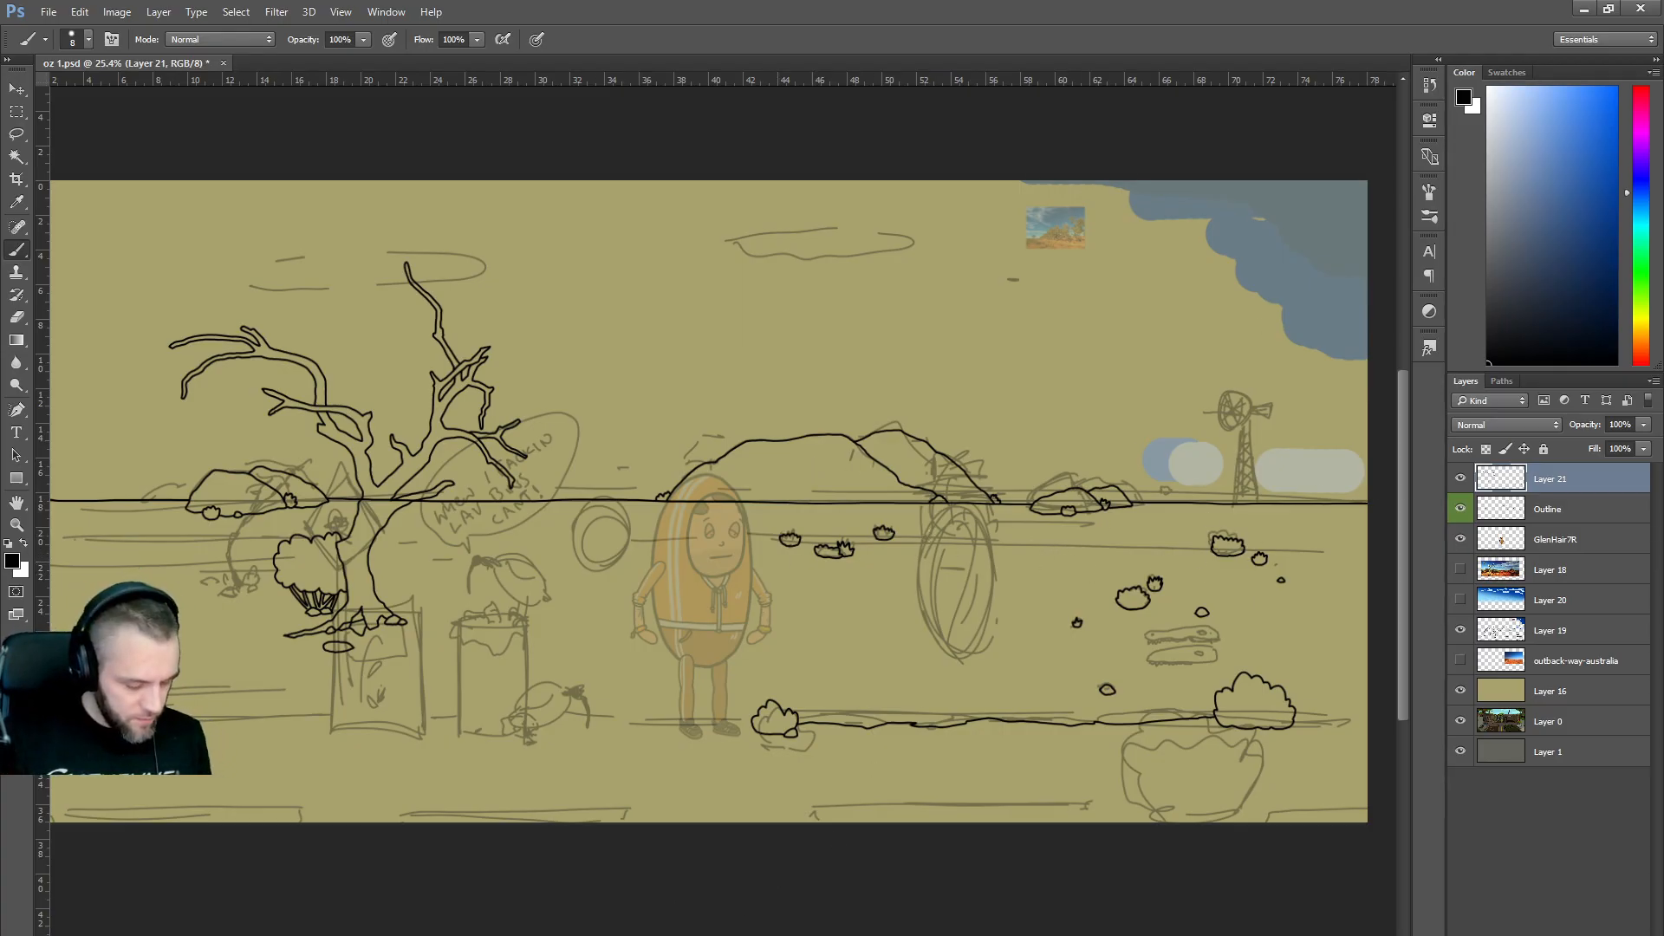
click(568, 935)
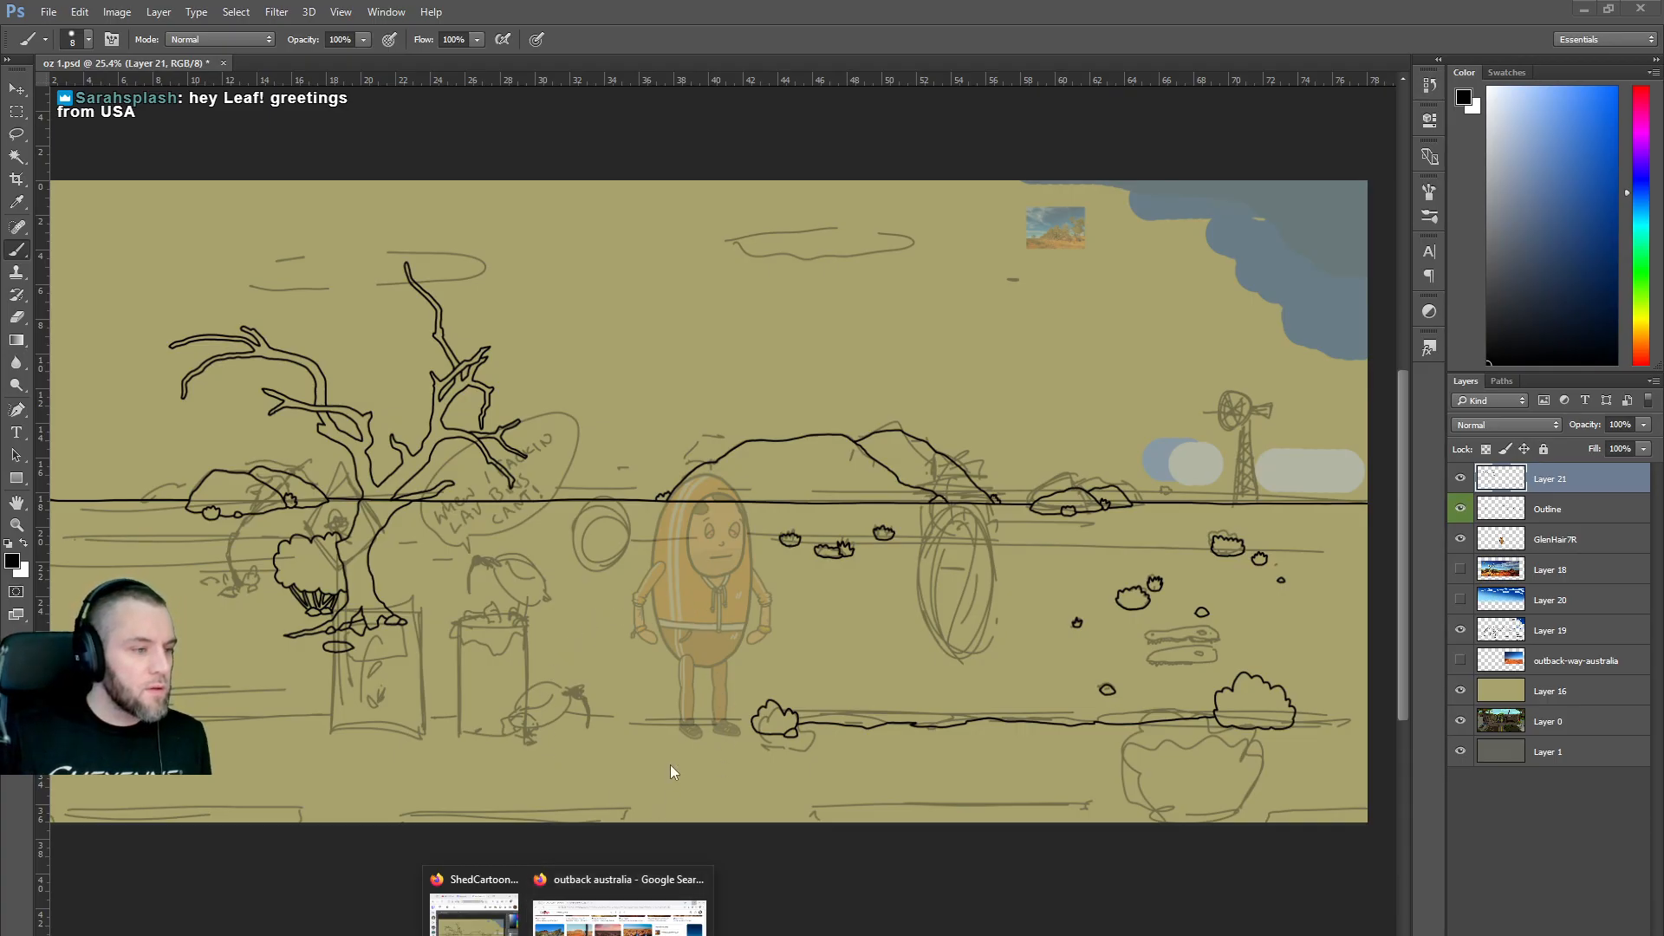
Return to the 'outback australia' results, preview the kangaroo photo, then its related Getty Images shot.
click(604, 917)
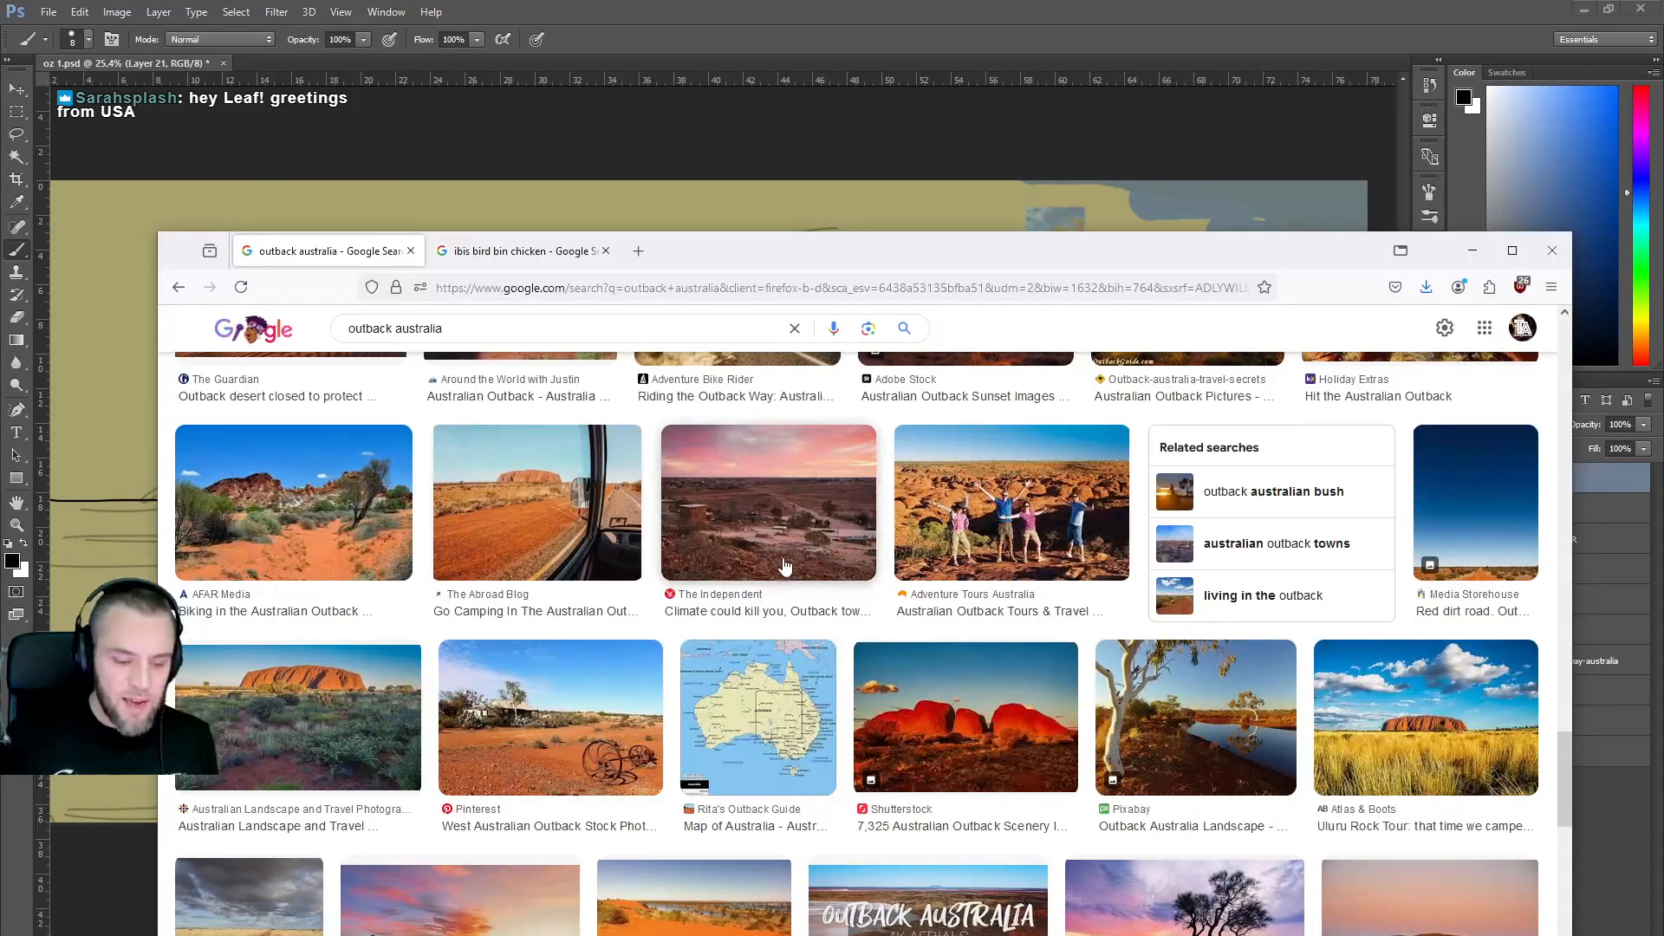
scroll(767, 550, up, 4)
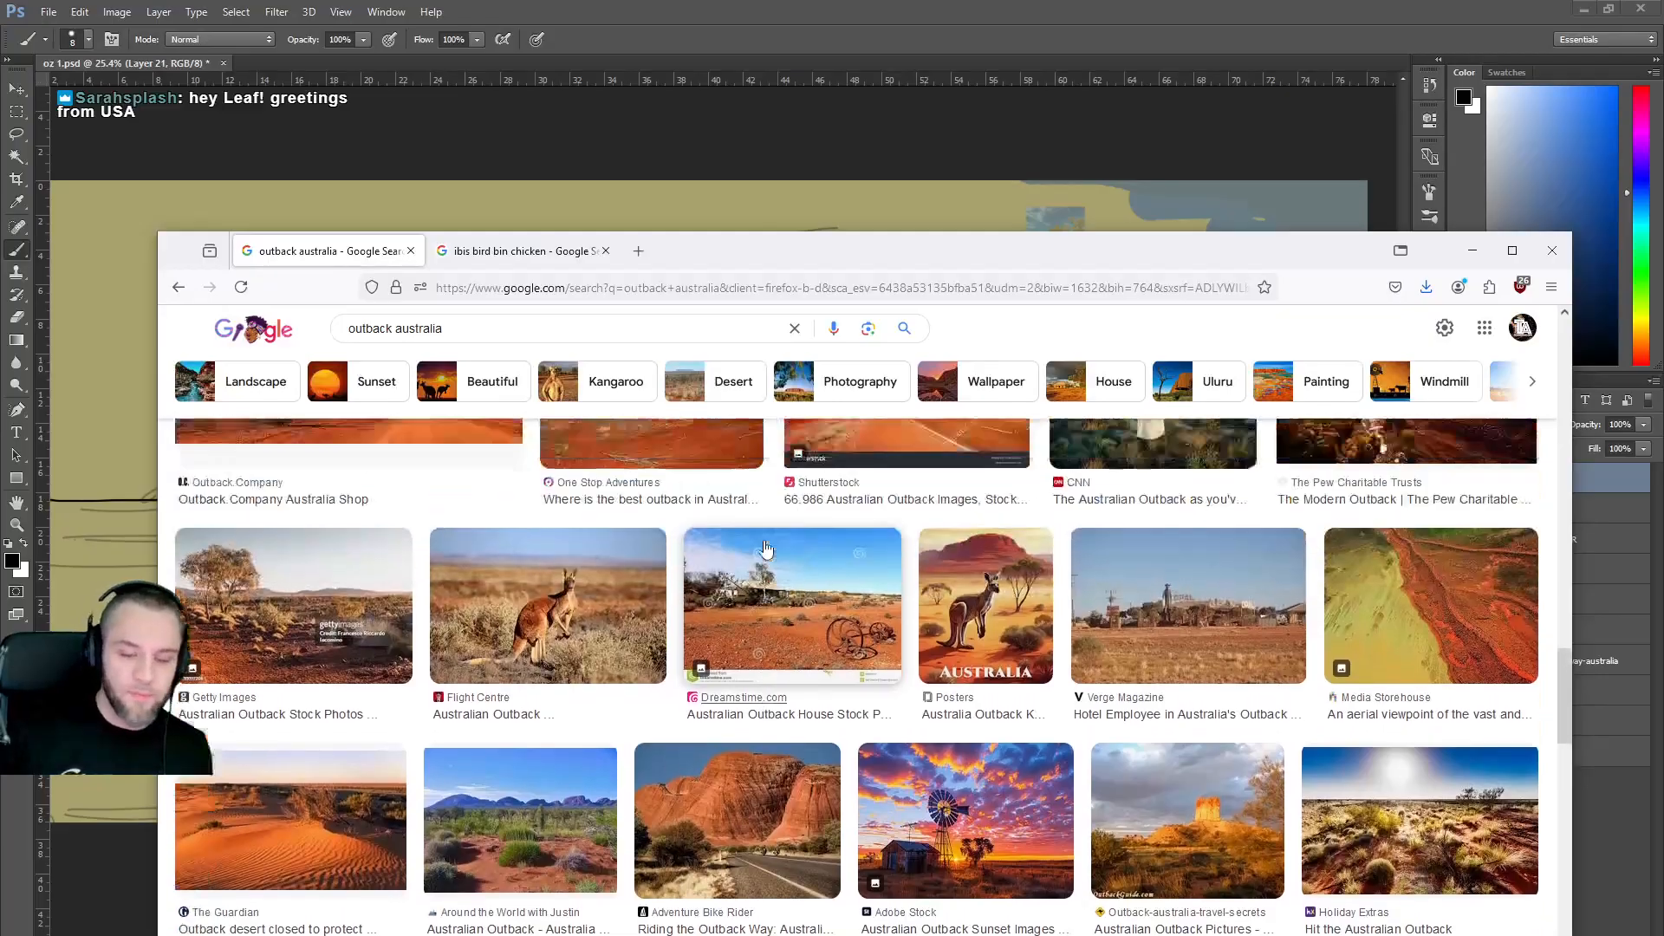
scroll(767, 549, down, 10)
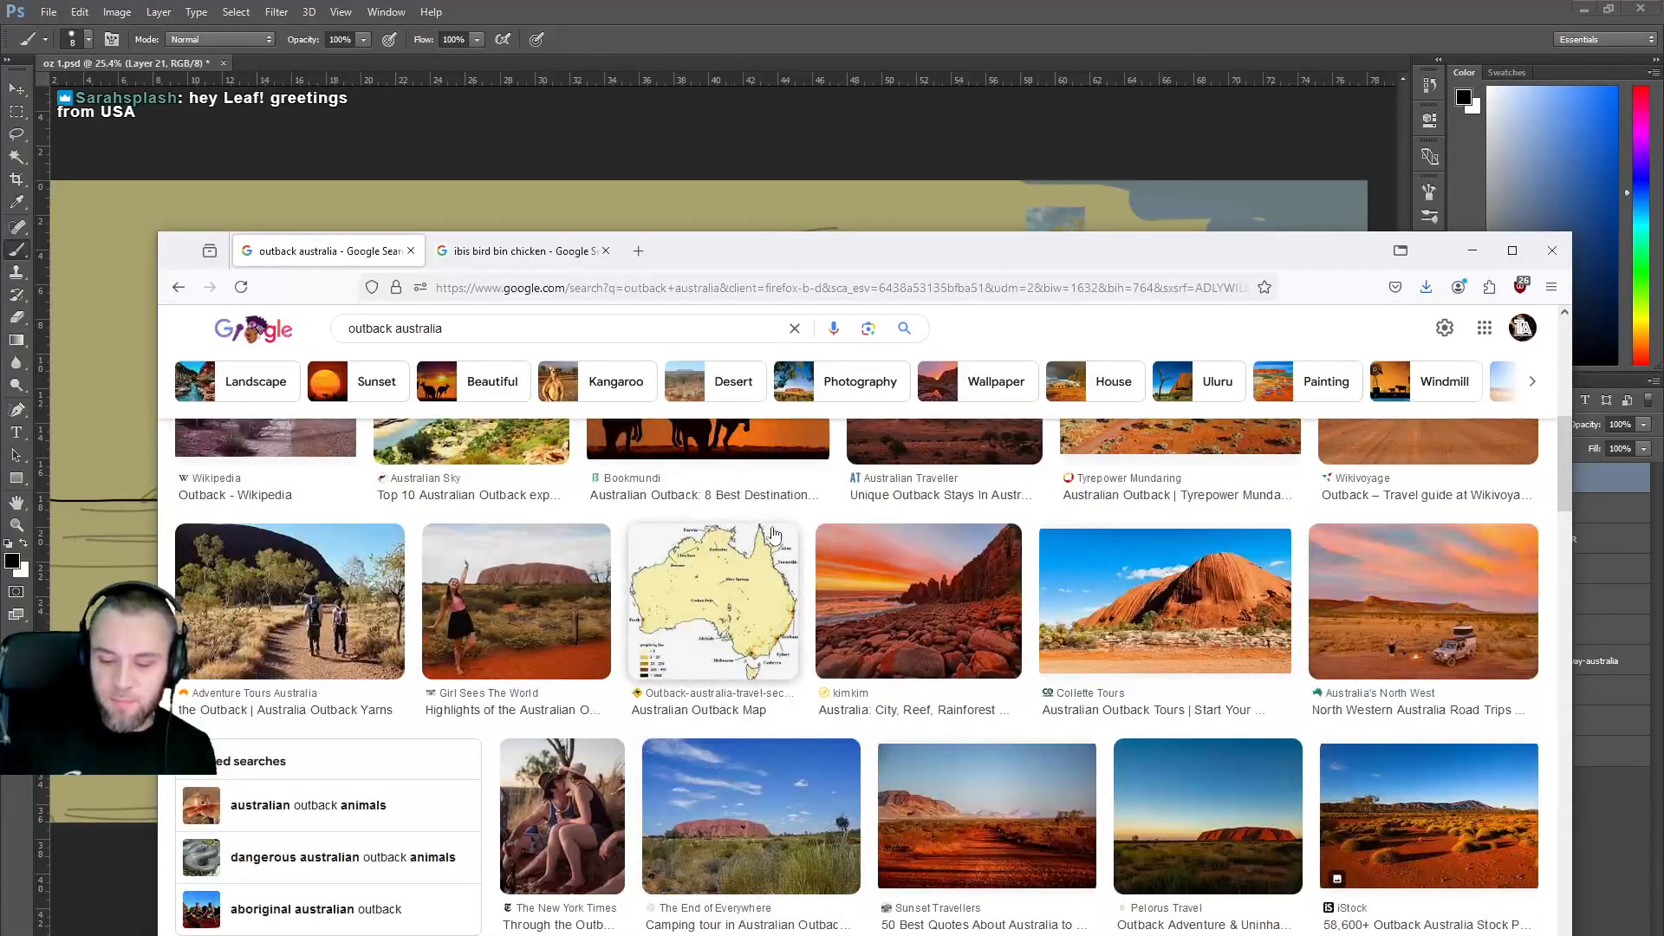
scroll(937, 544, up, 4)
scroll(881, 554, up, 3)
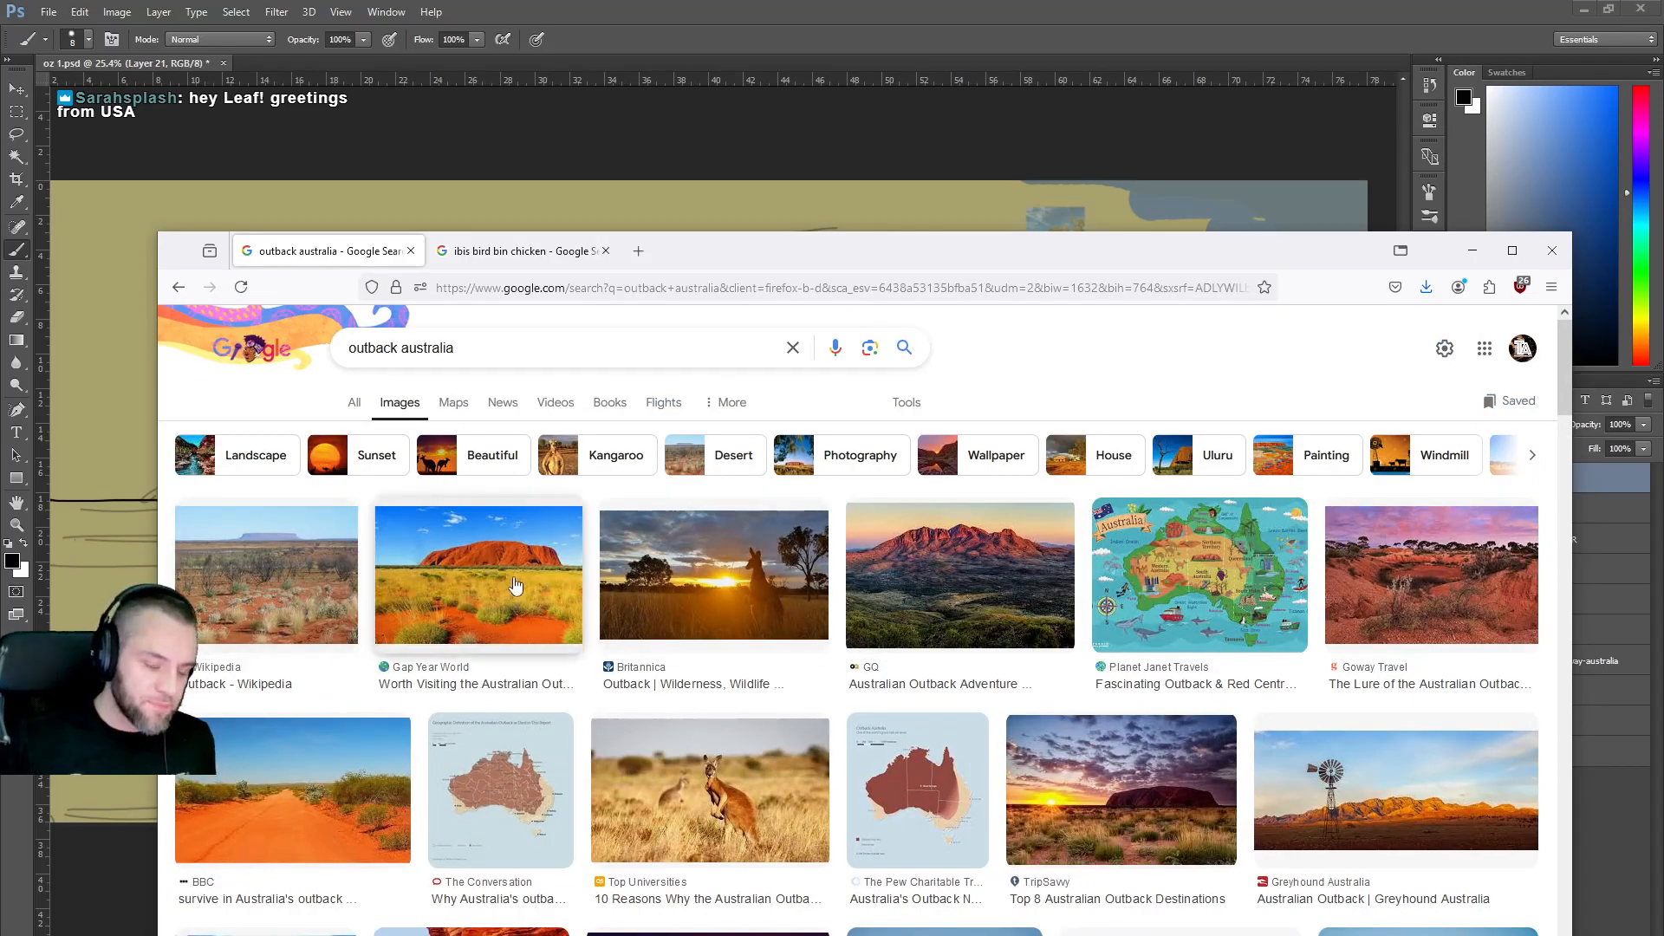
click(756, 806)
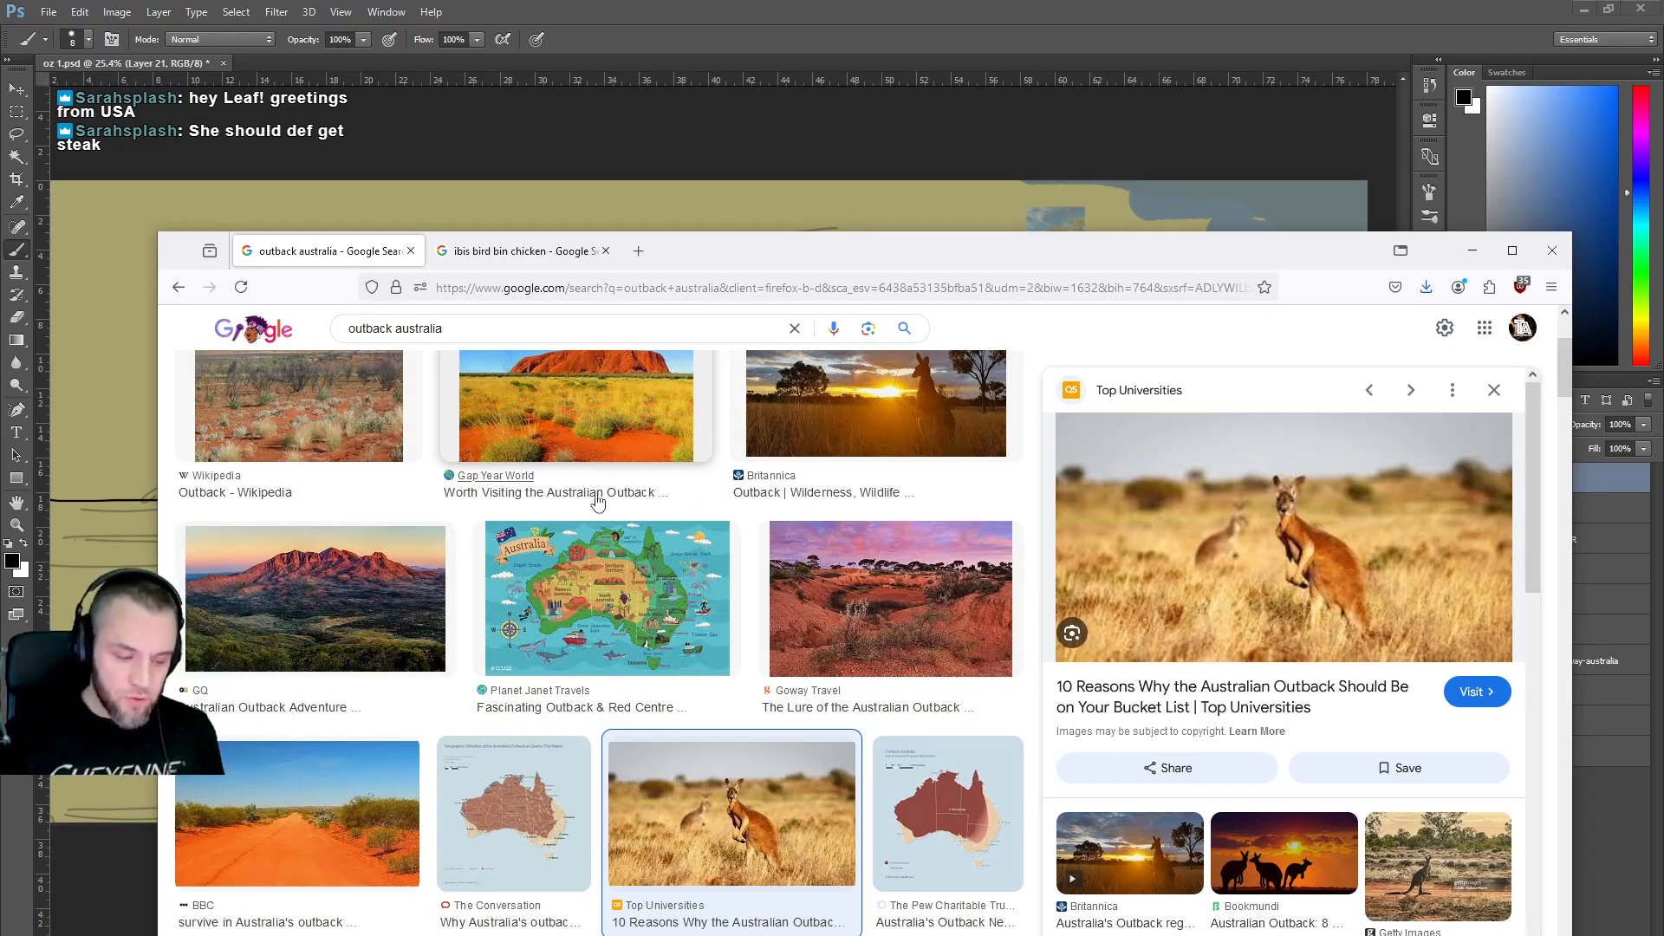
scroll(983, 594, down, 3)
scroll(923, 540, up, 3)
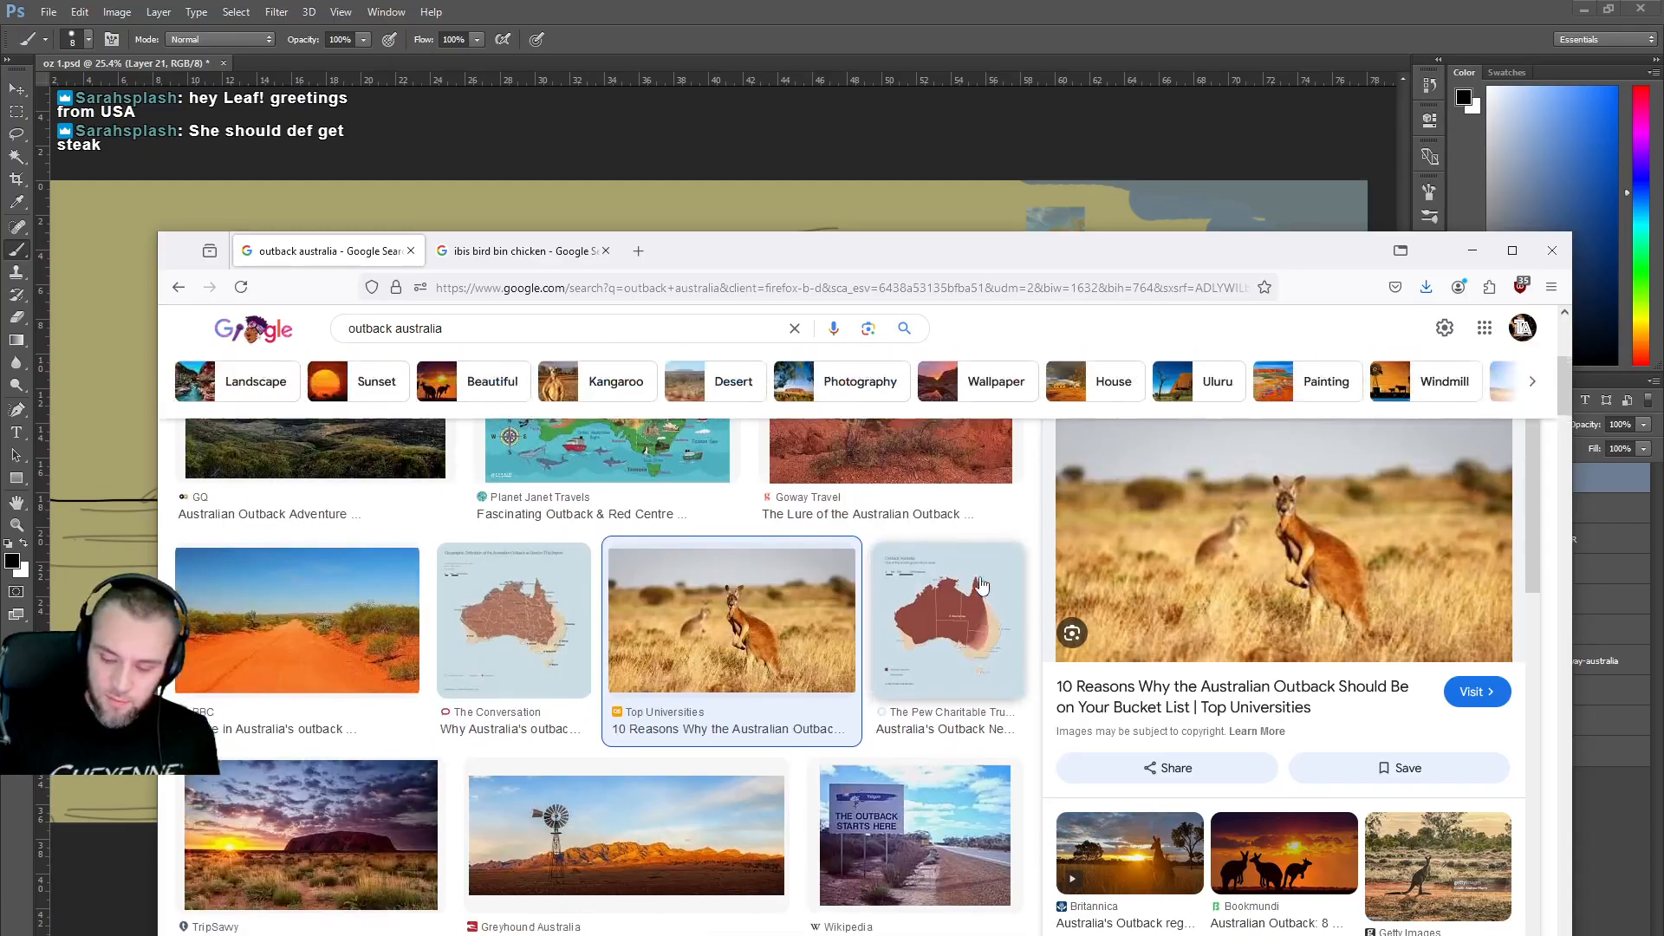
click(1443, 865)
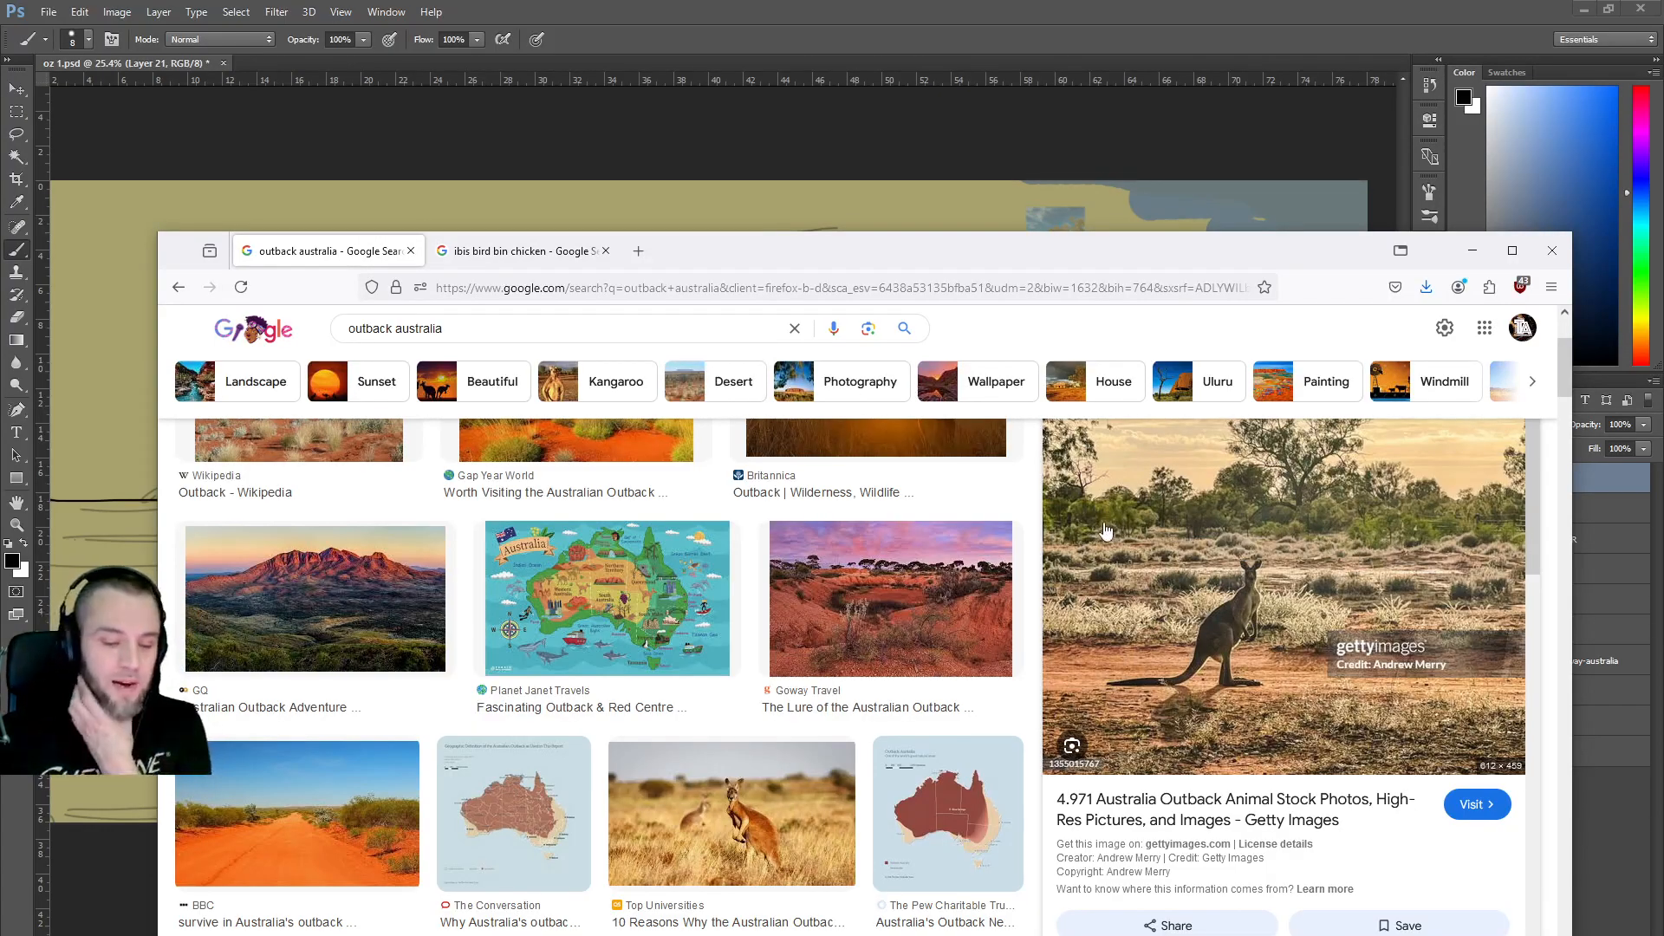
Scroll well down the results and preview the Getty kangaroo road sign photo.
scroll(1155, 520, down, 3)
scroll(856, 592, down, 5)
scroll(857, 592, down, 2)
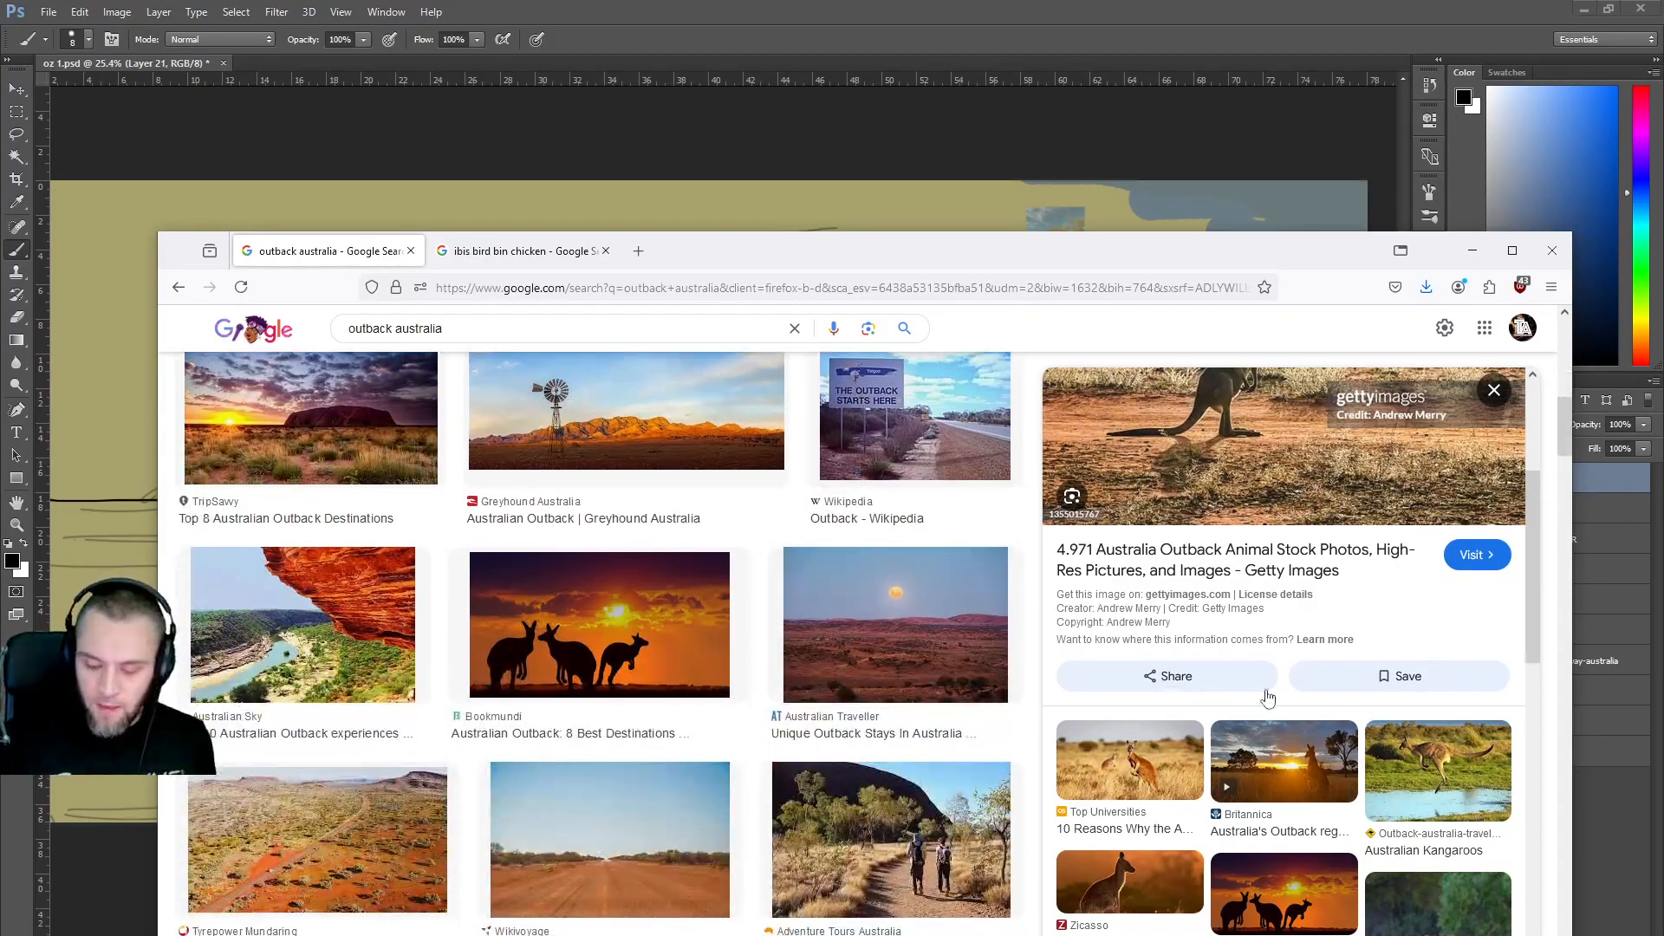
scroll(1213, 685, down, 5)
scroll(1191, 676, down, 2)
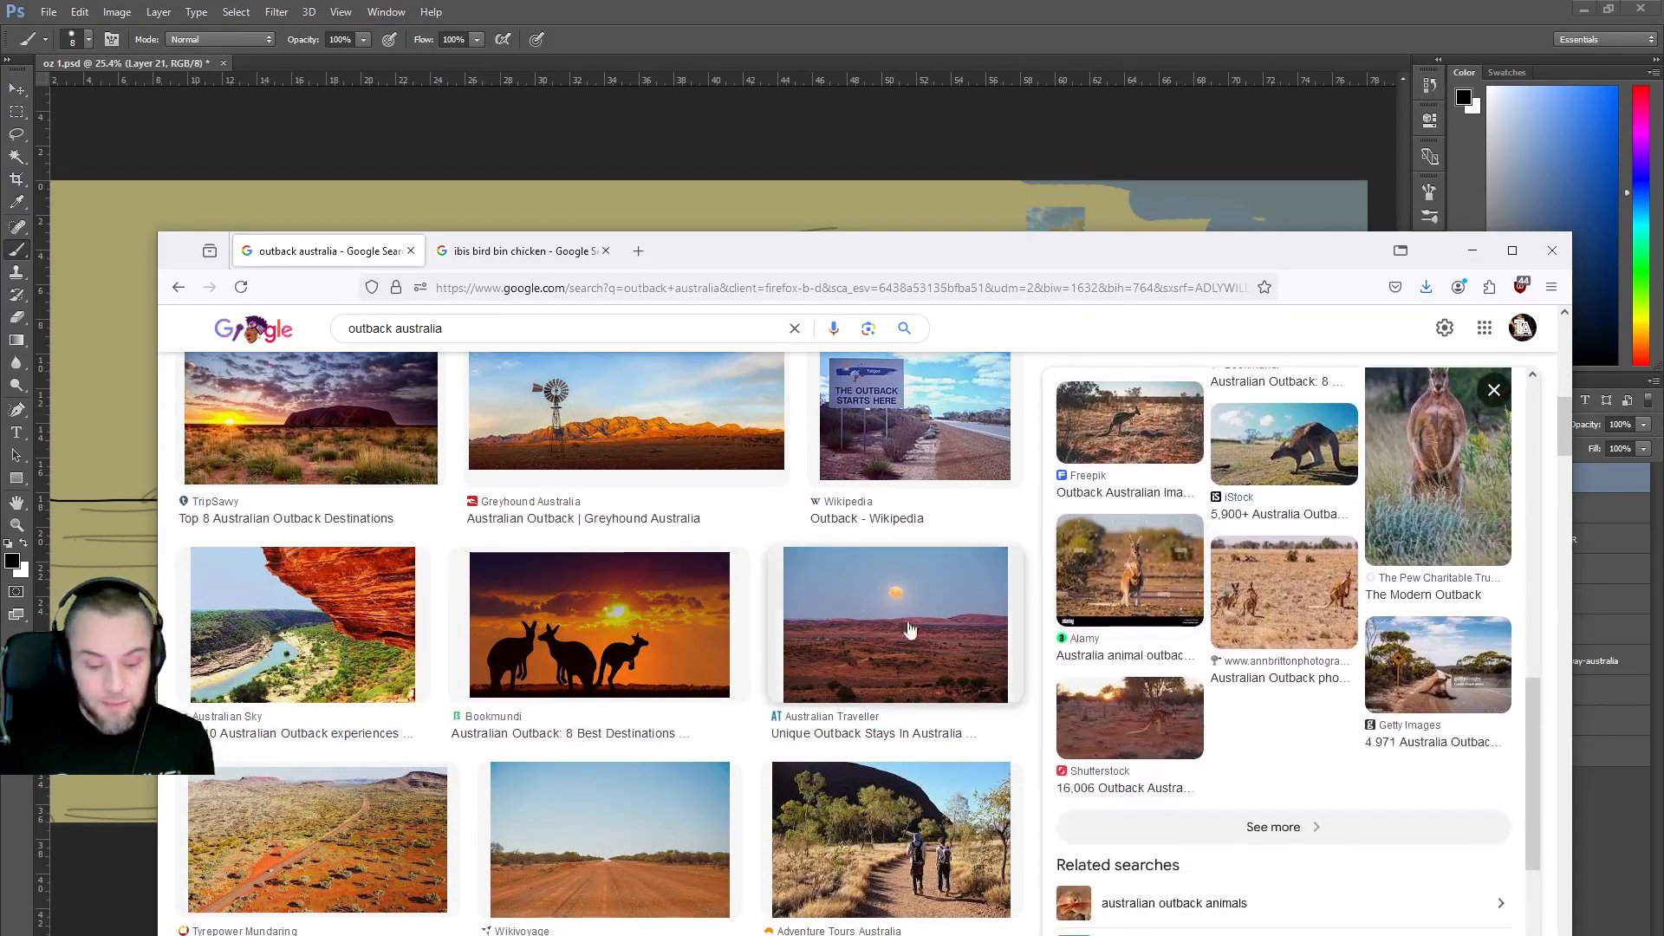
scroll(605, 624, down, 2)
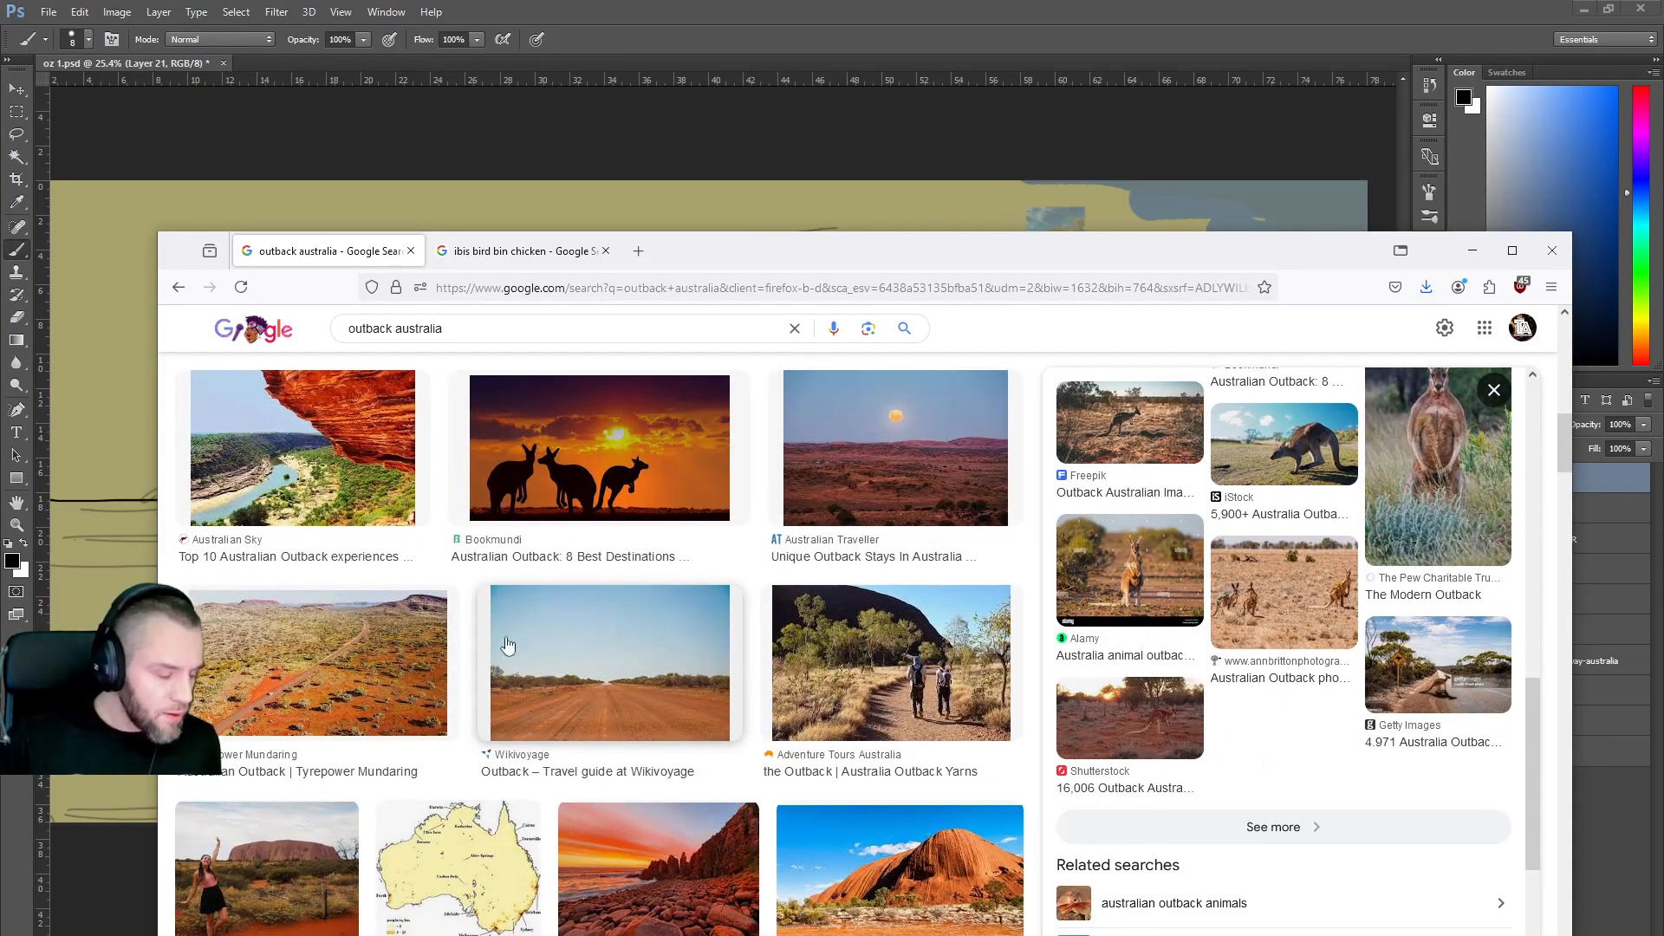
scroll(605, 624, down, 3)
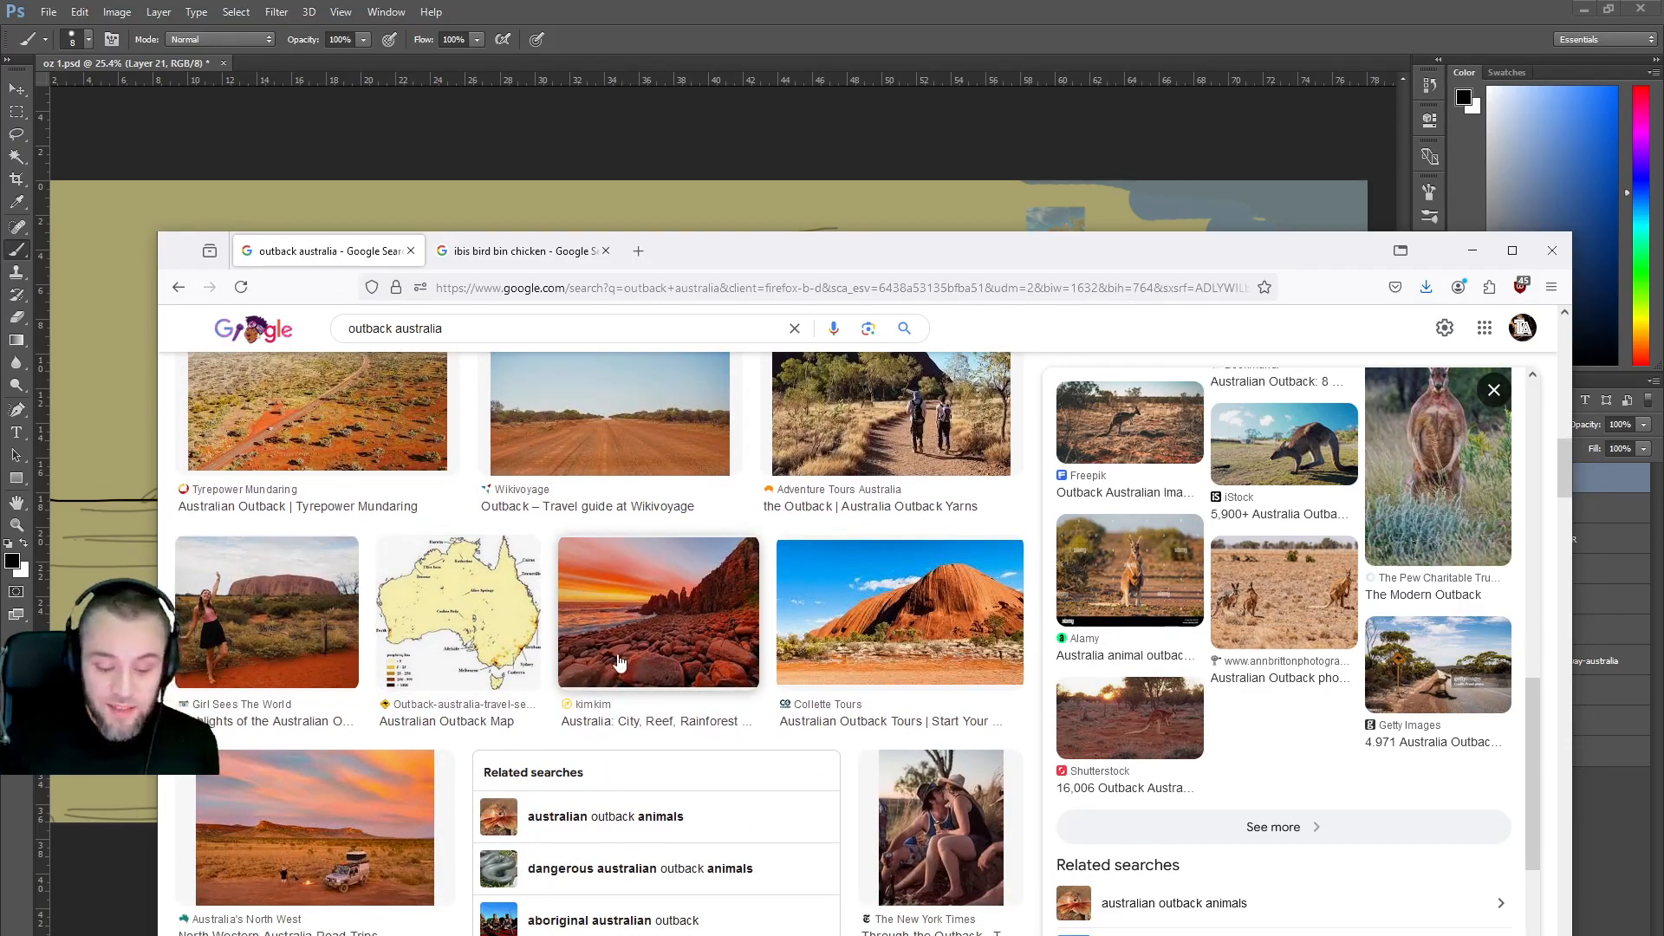
scroll(595, 663, down, 5)
scroll(491, 695, down, 1)
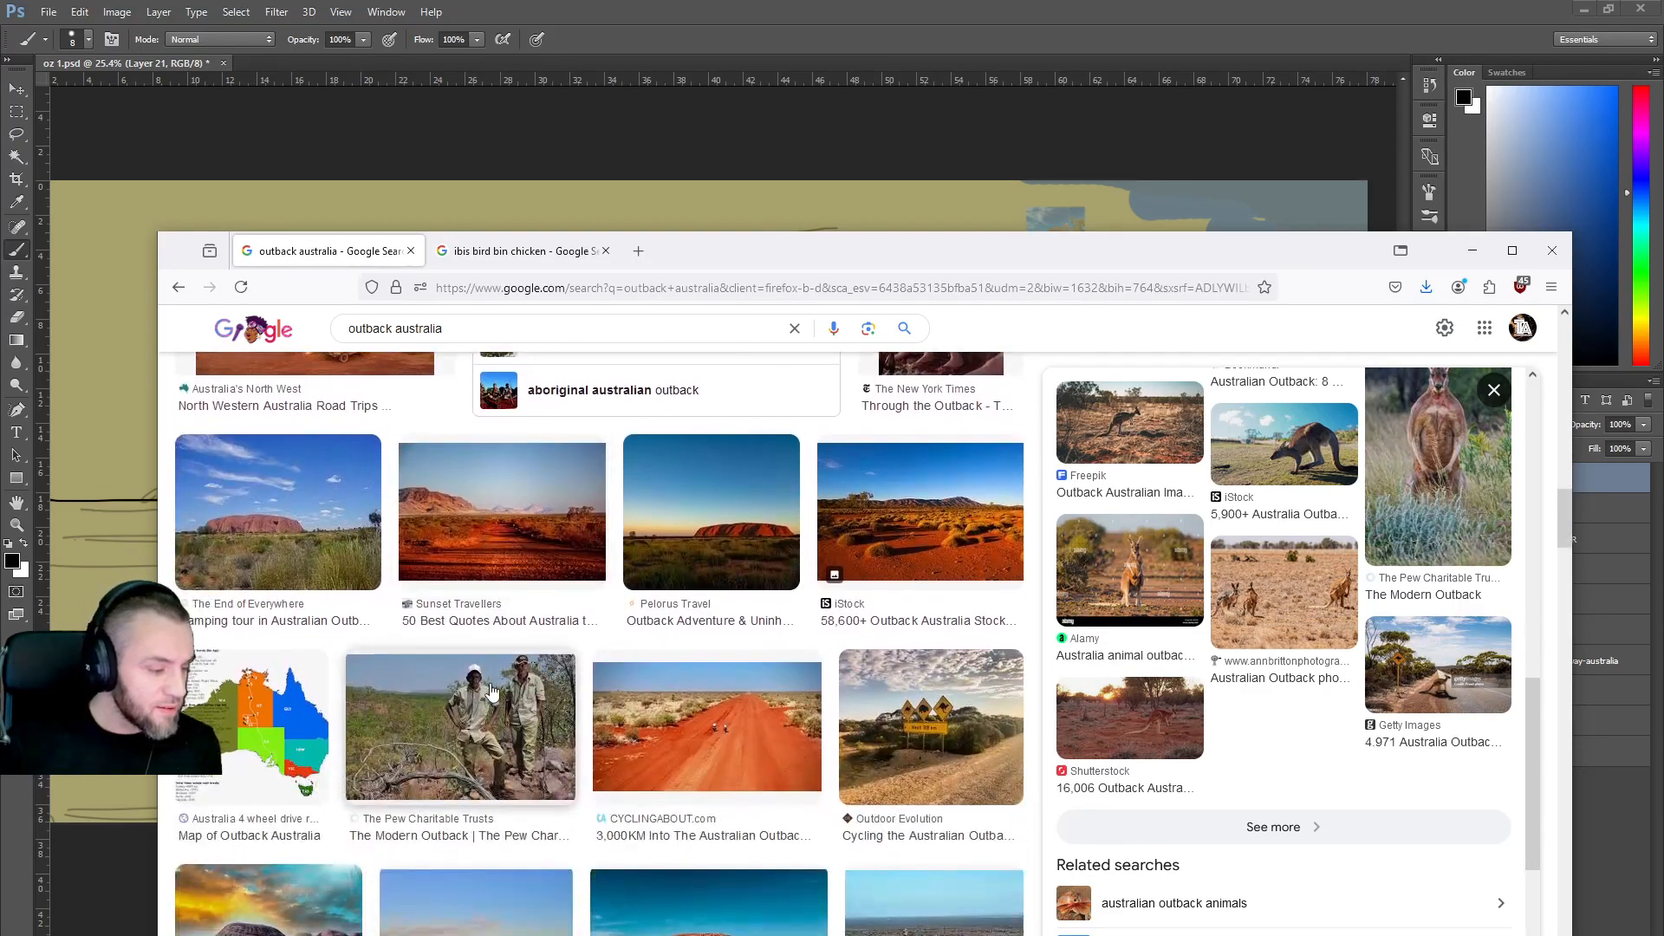
scroll(492, 691, down, 2)
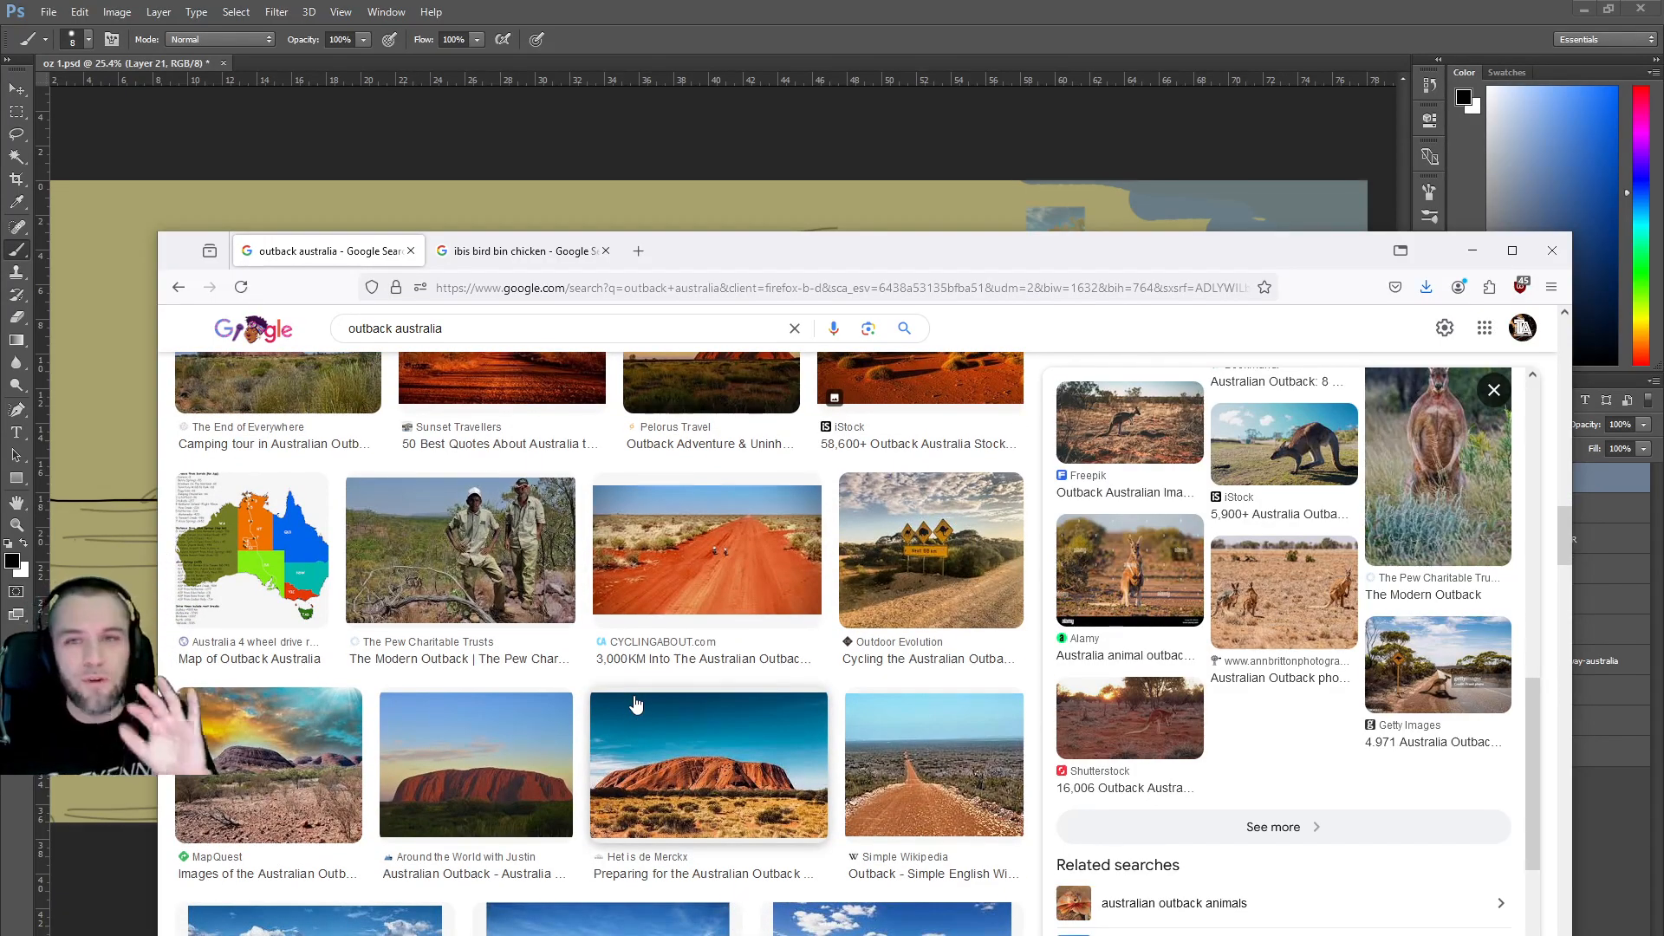
scroll(637, 706, down, 1)
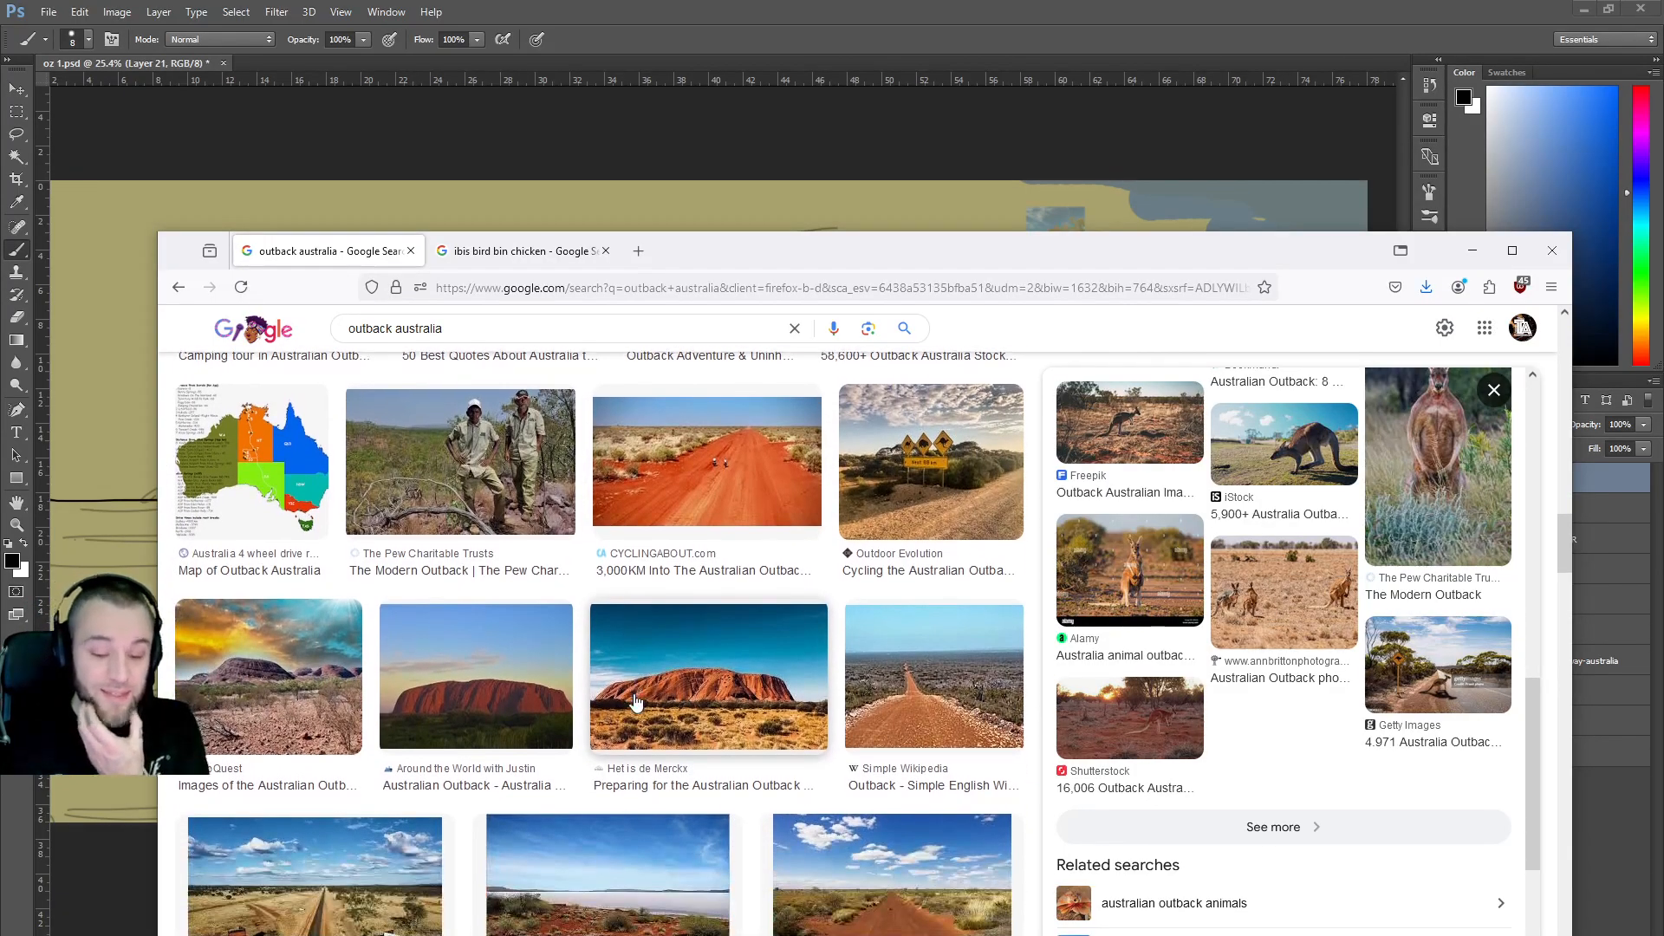
scroll(632, 684, down, 2)
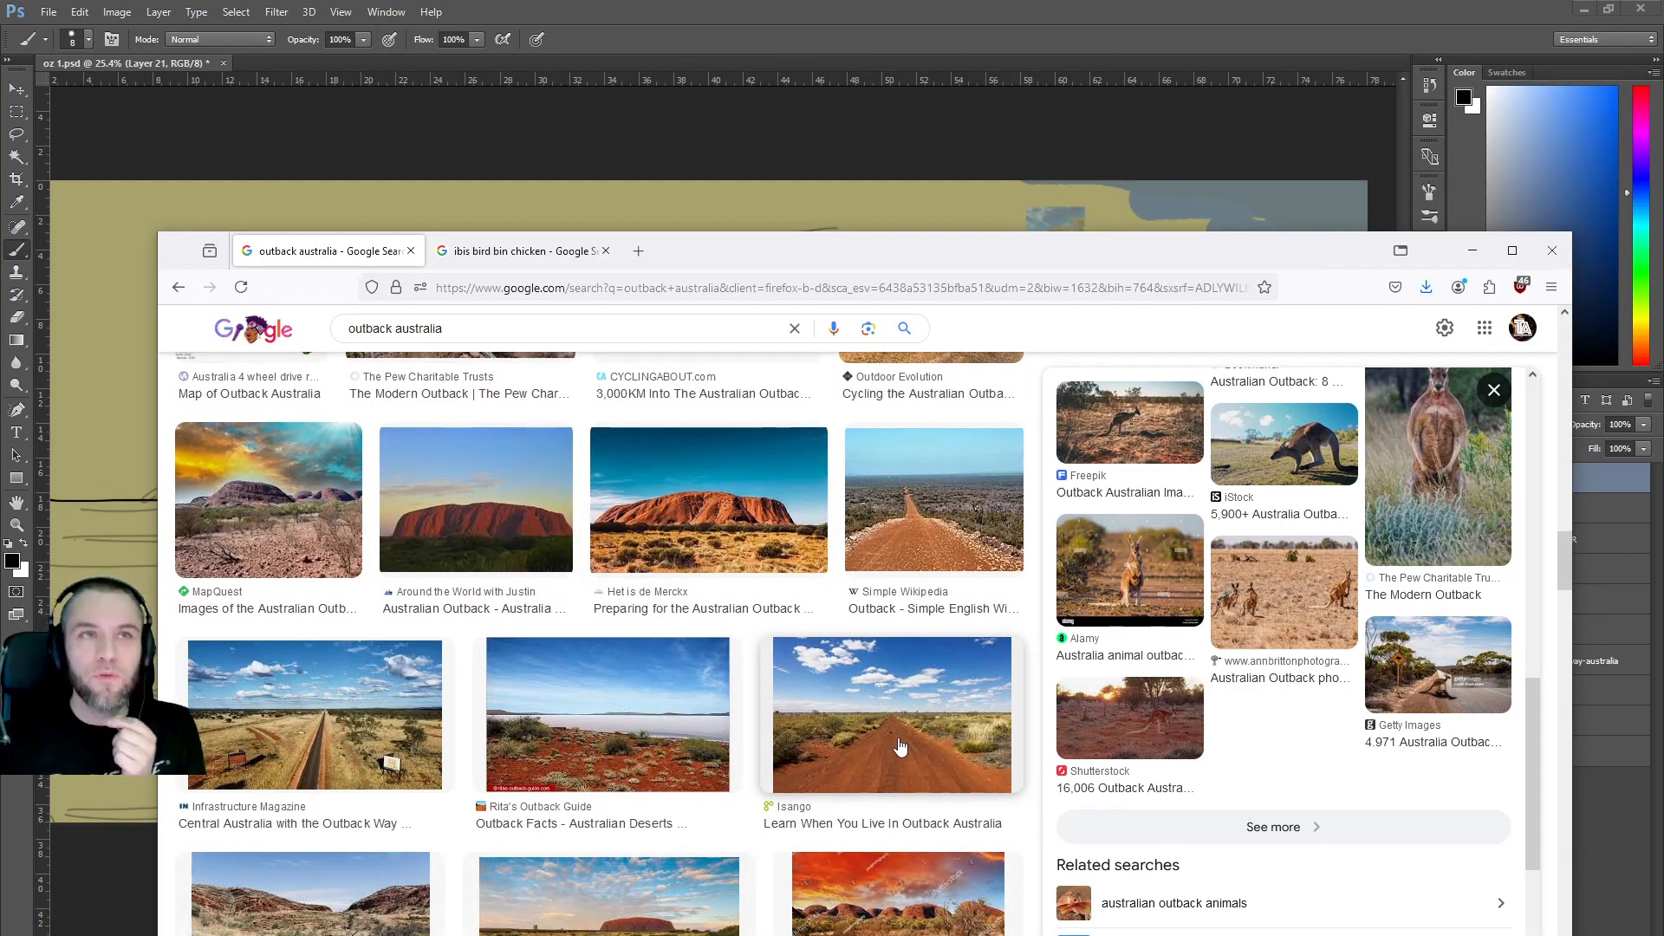
scroll(767, 715, down, 2)
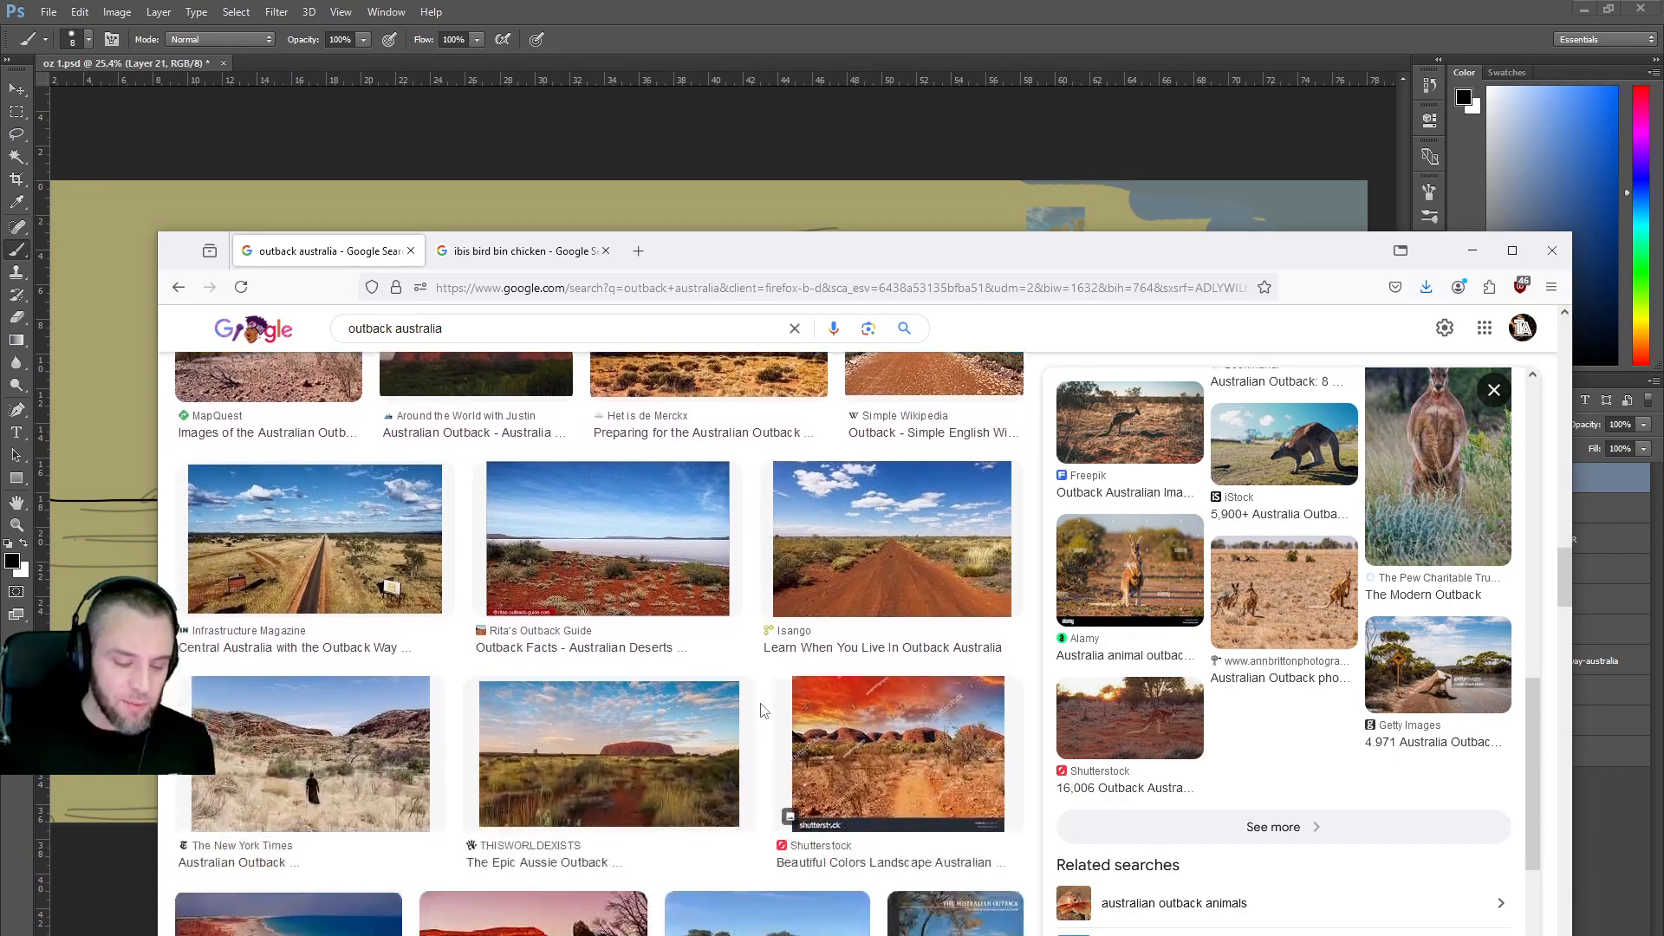
scroll(762, 711, down, 1)
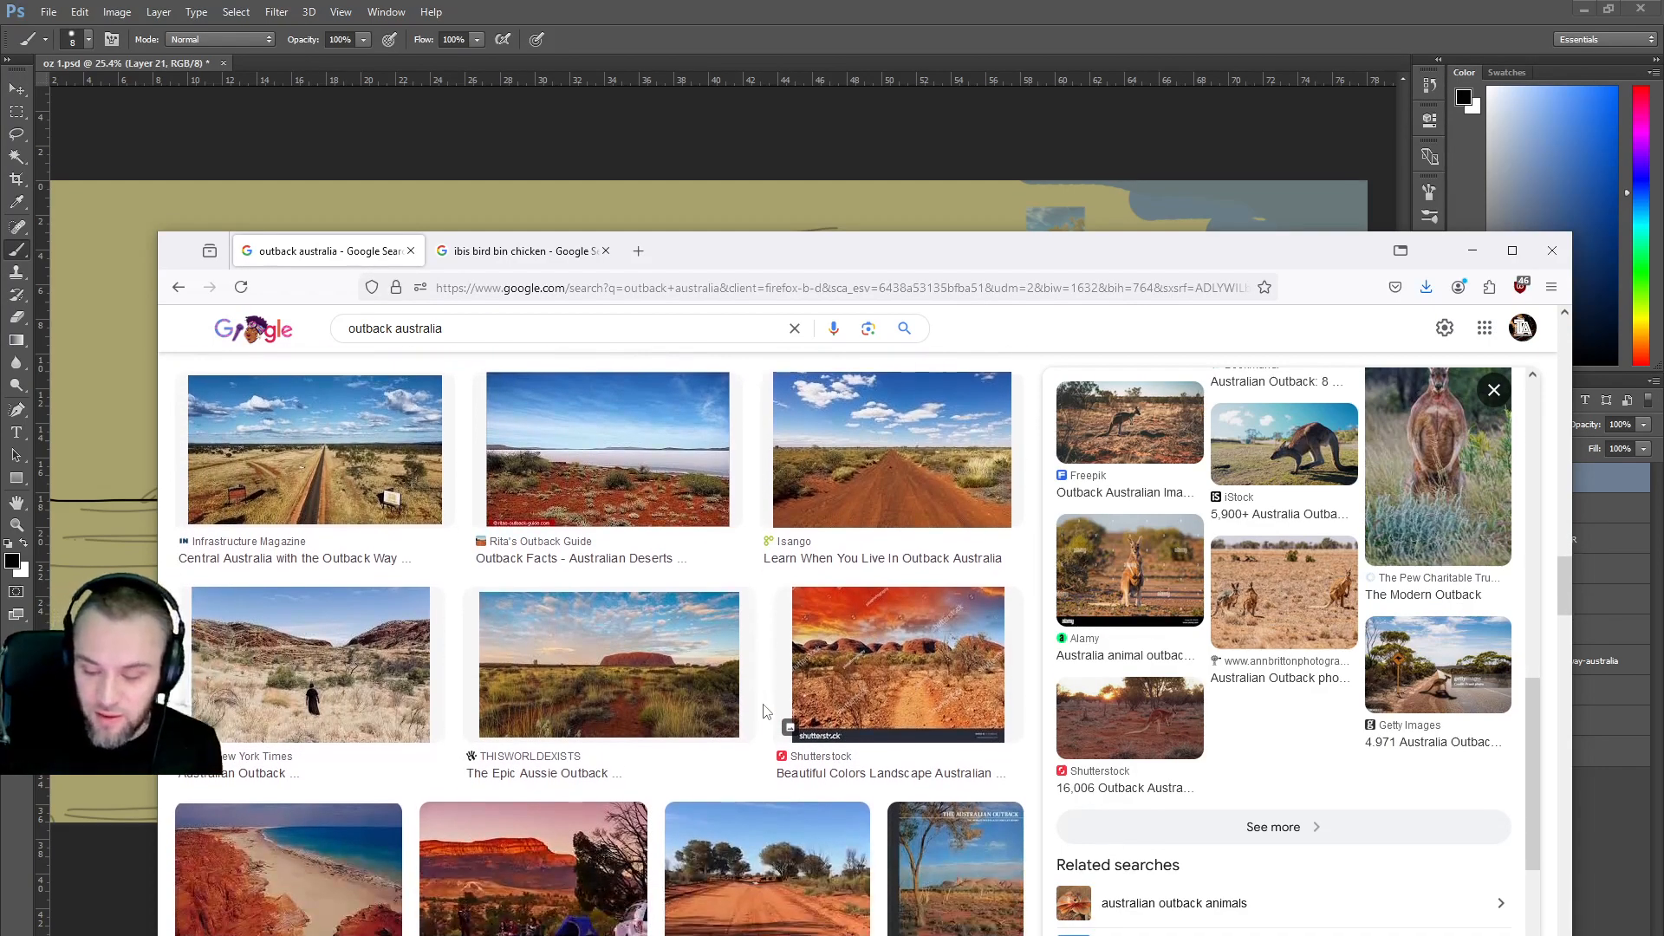
click(1393, 675)
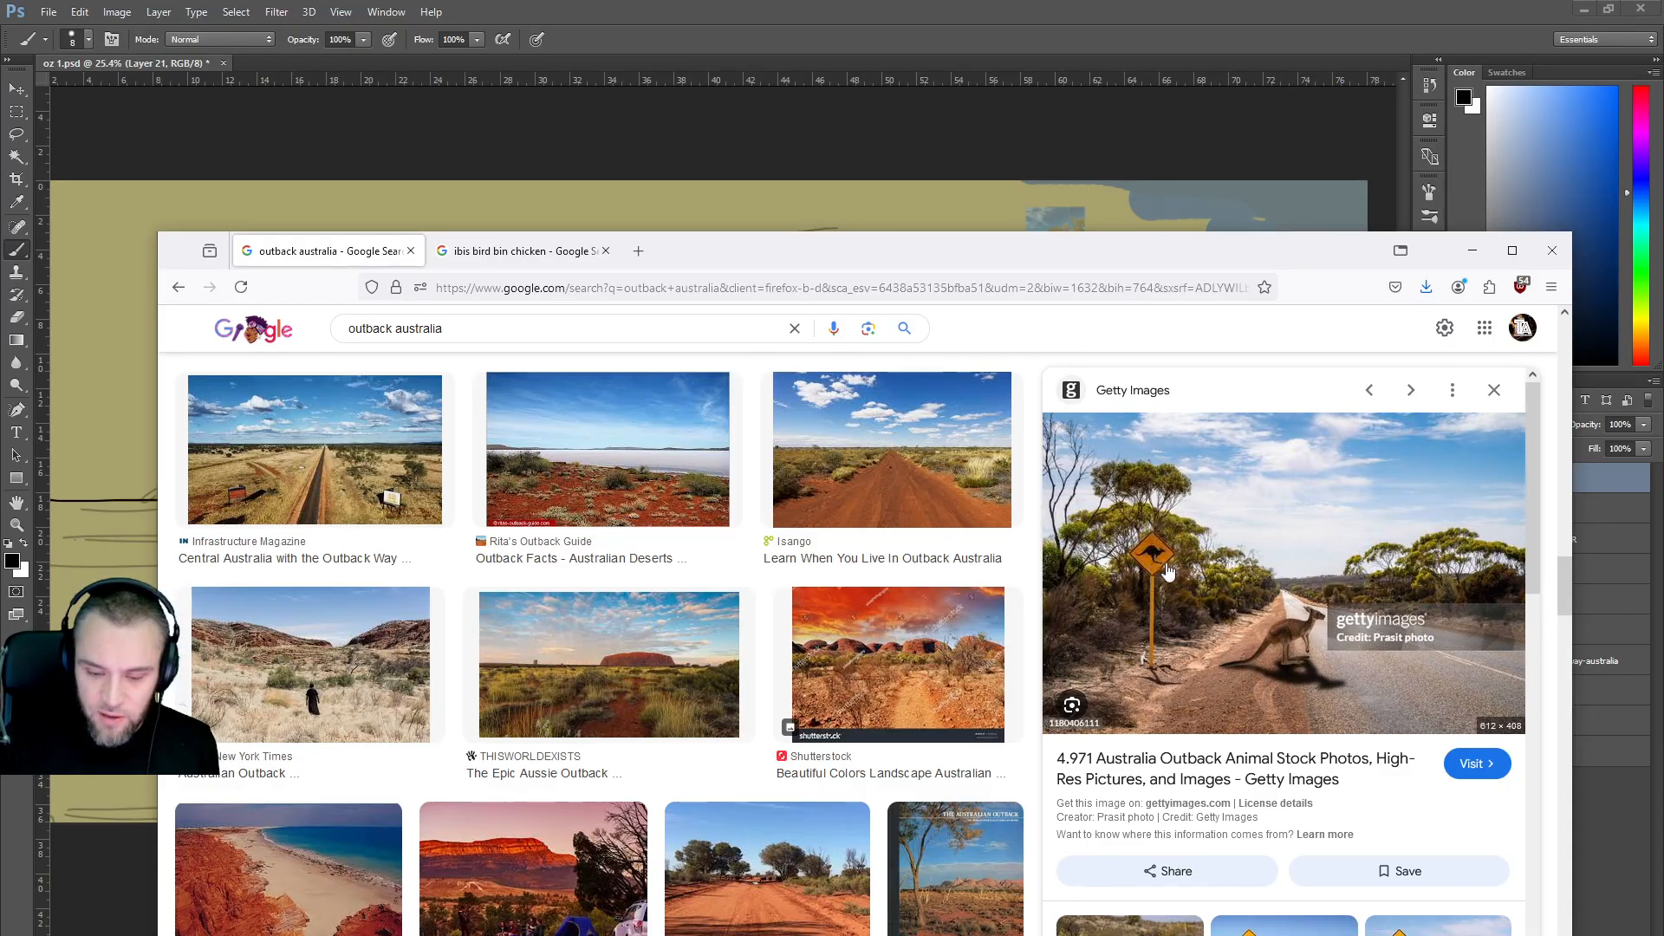
Scroll further through the outback results, then drag Firefox down to uncover the Photoshop canvas.
scroll(869, 666, down, 2)
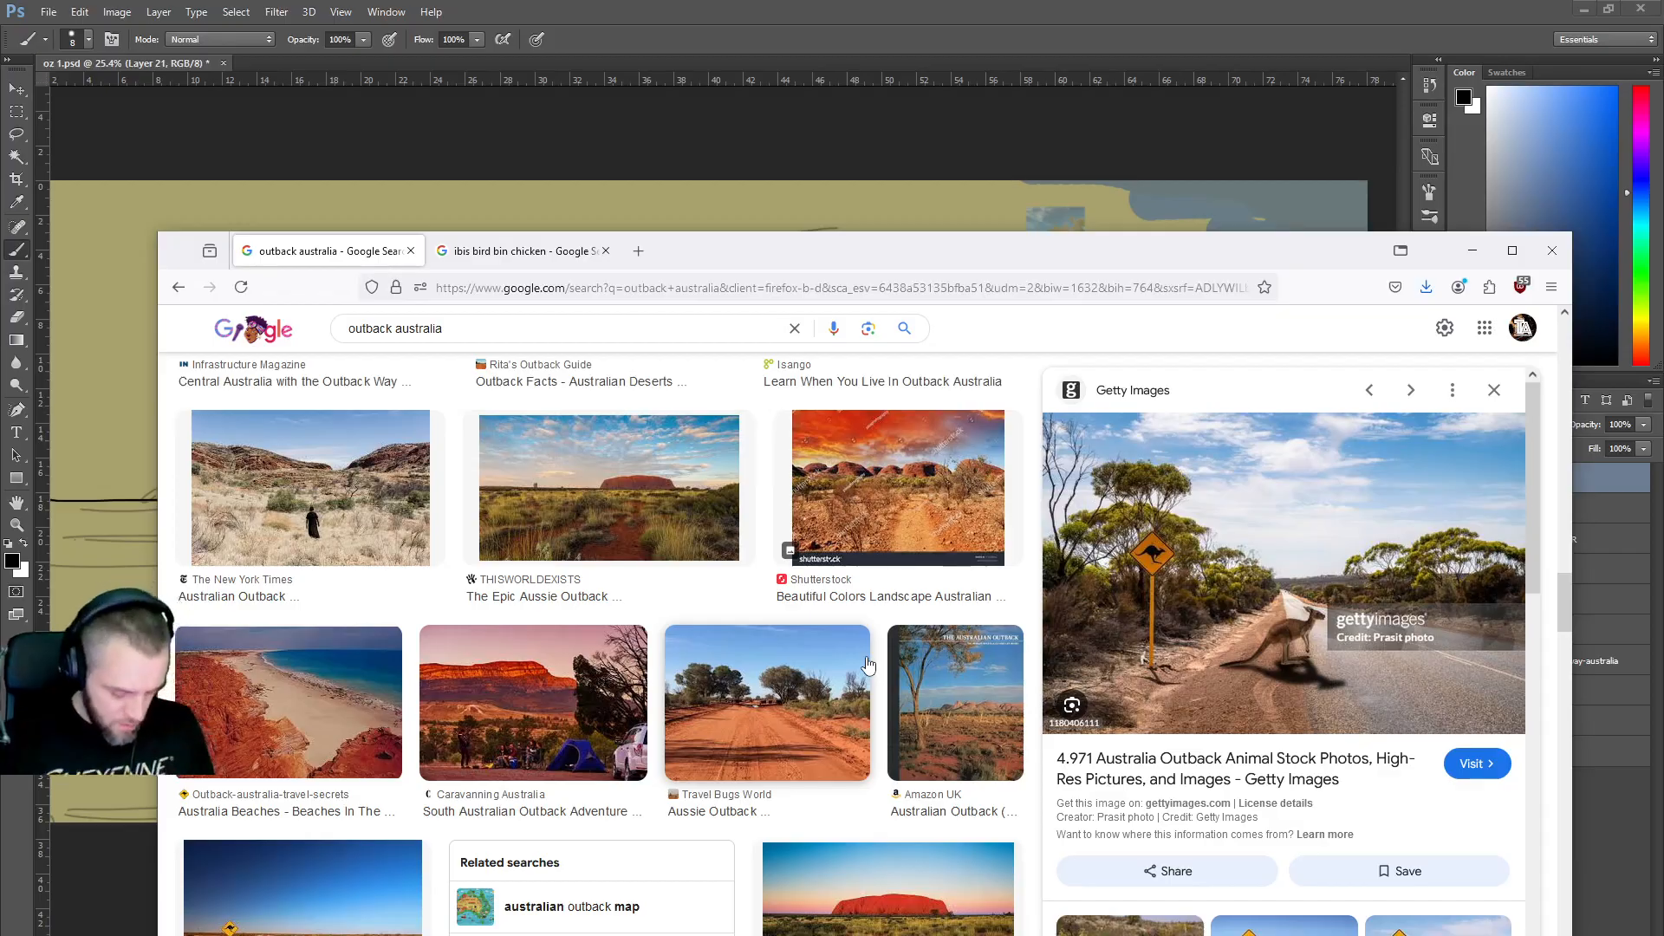
scroll(867, 665, down, 3)
scroll(1211, 738, down, 4)
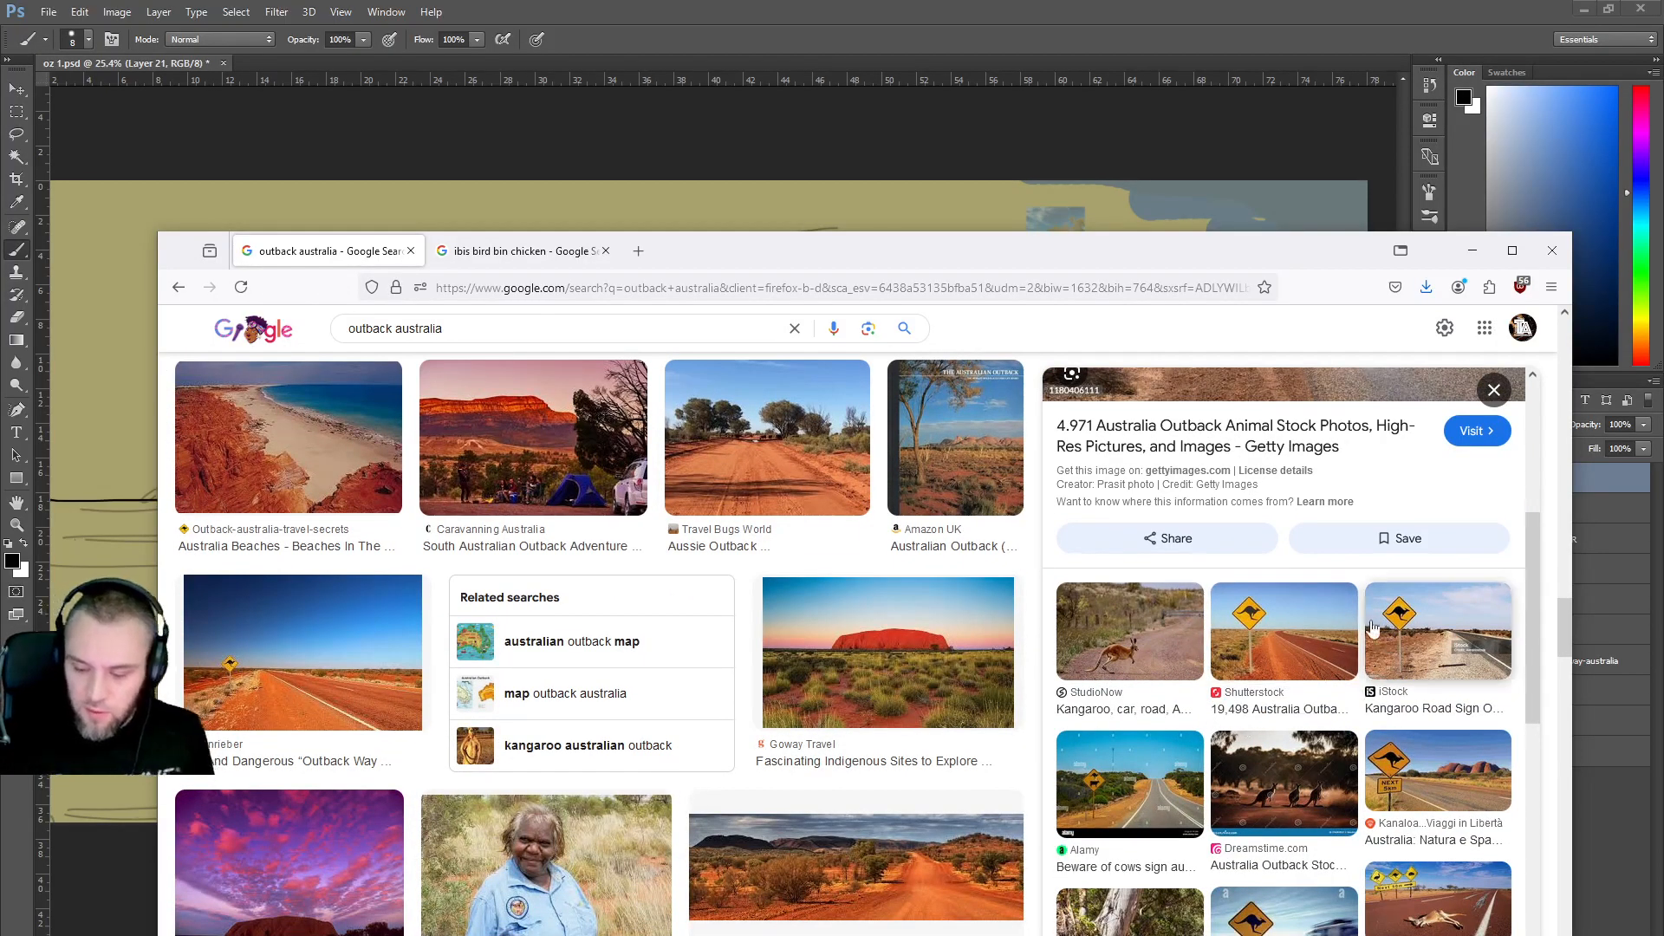
scroll(1270, 670, down, 3)
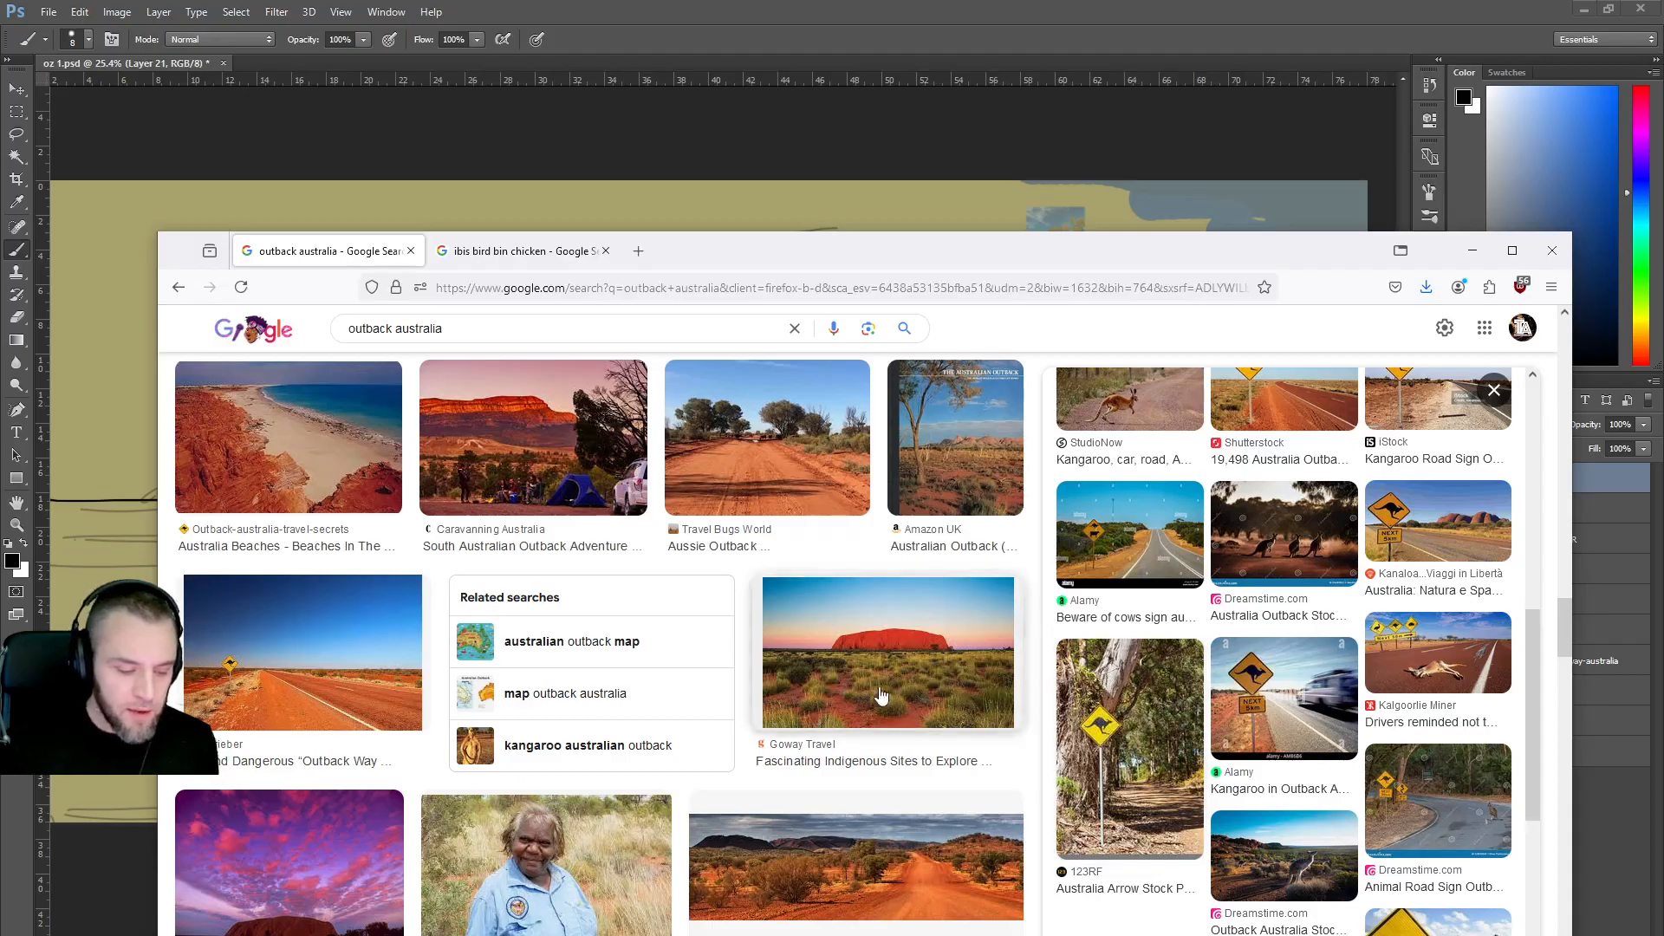
scroll(859, 691, down, 2)
scroll(859, 691, down, 8)
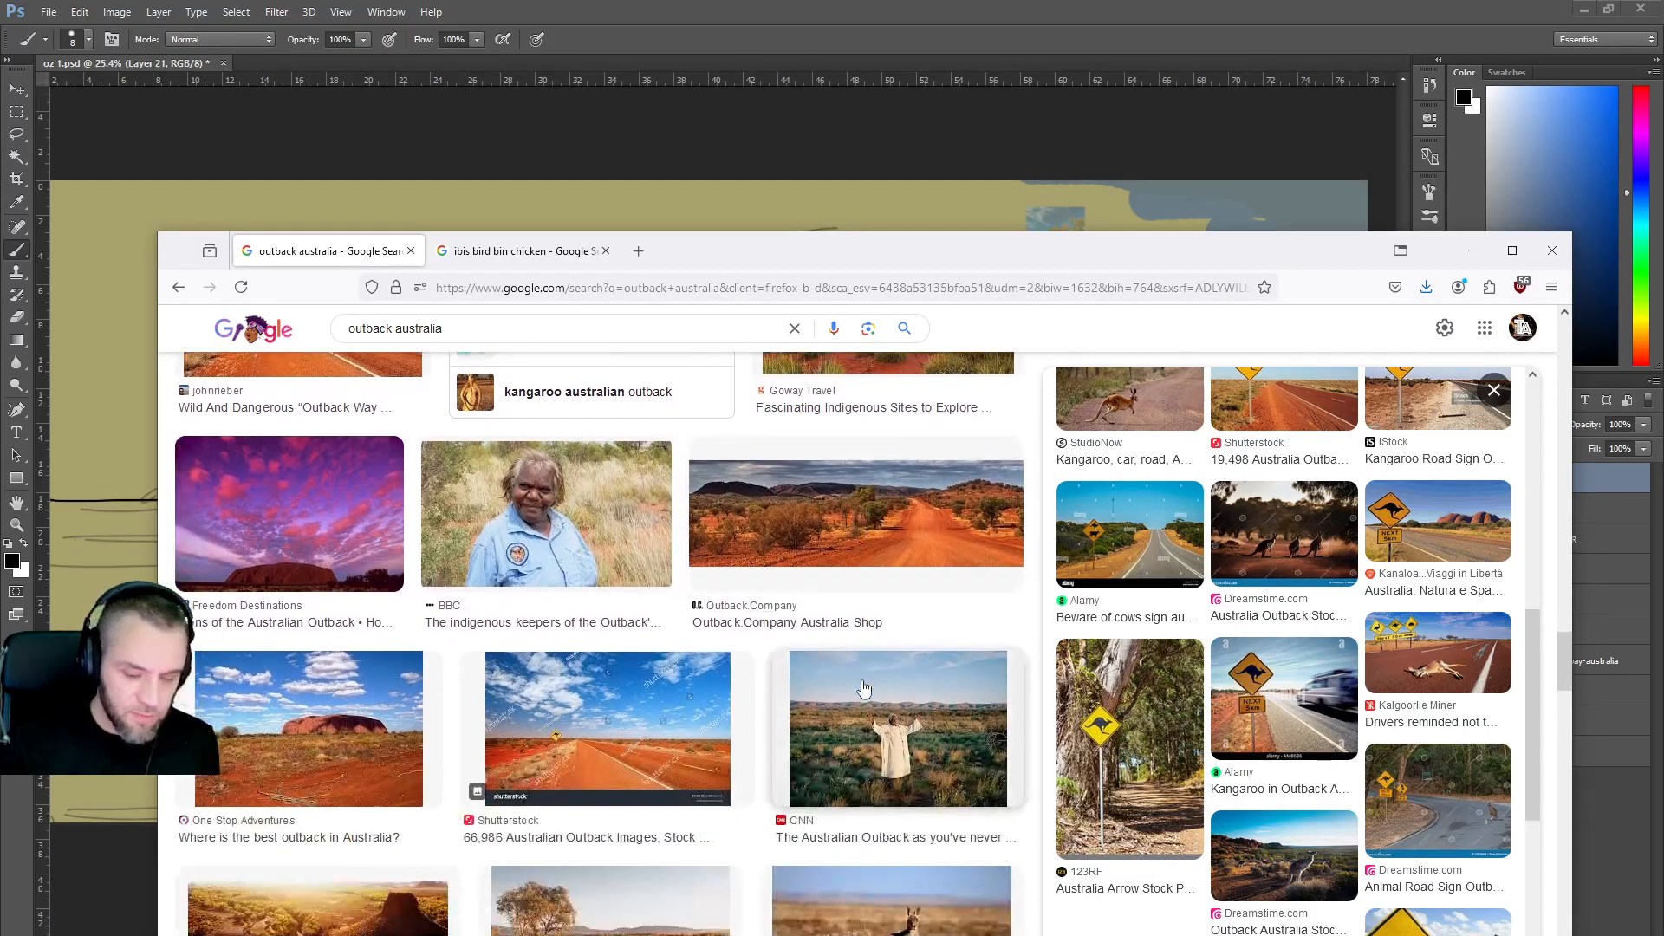
scroll(864, 688, down, 2)
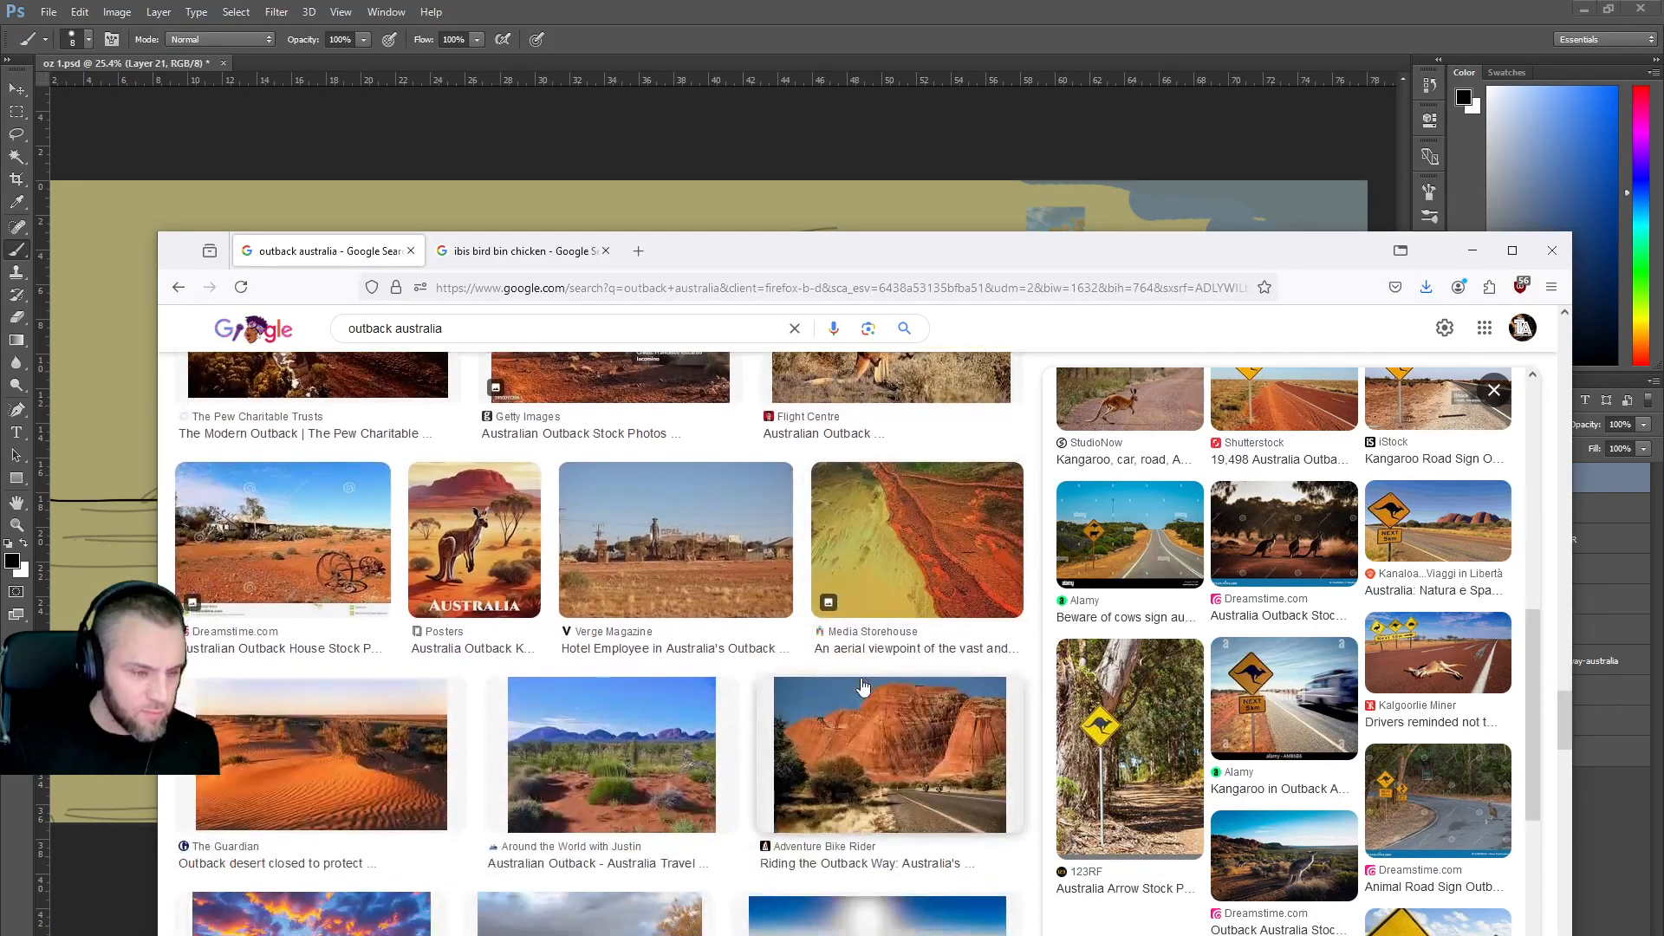
scroll(861, 680, down, 3)
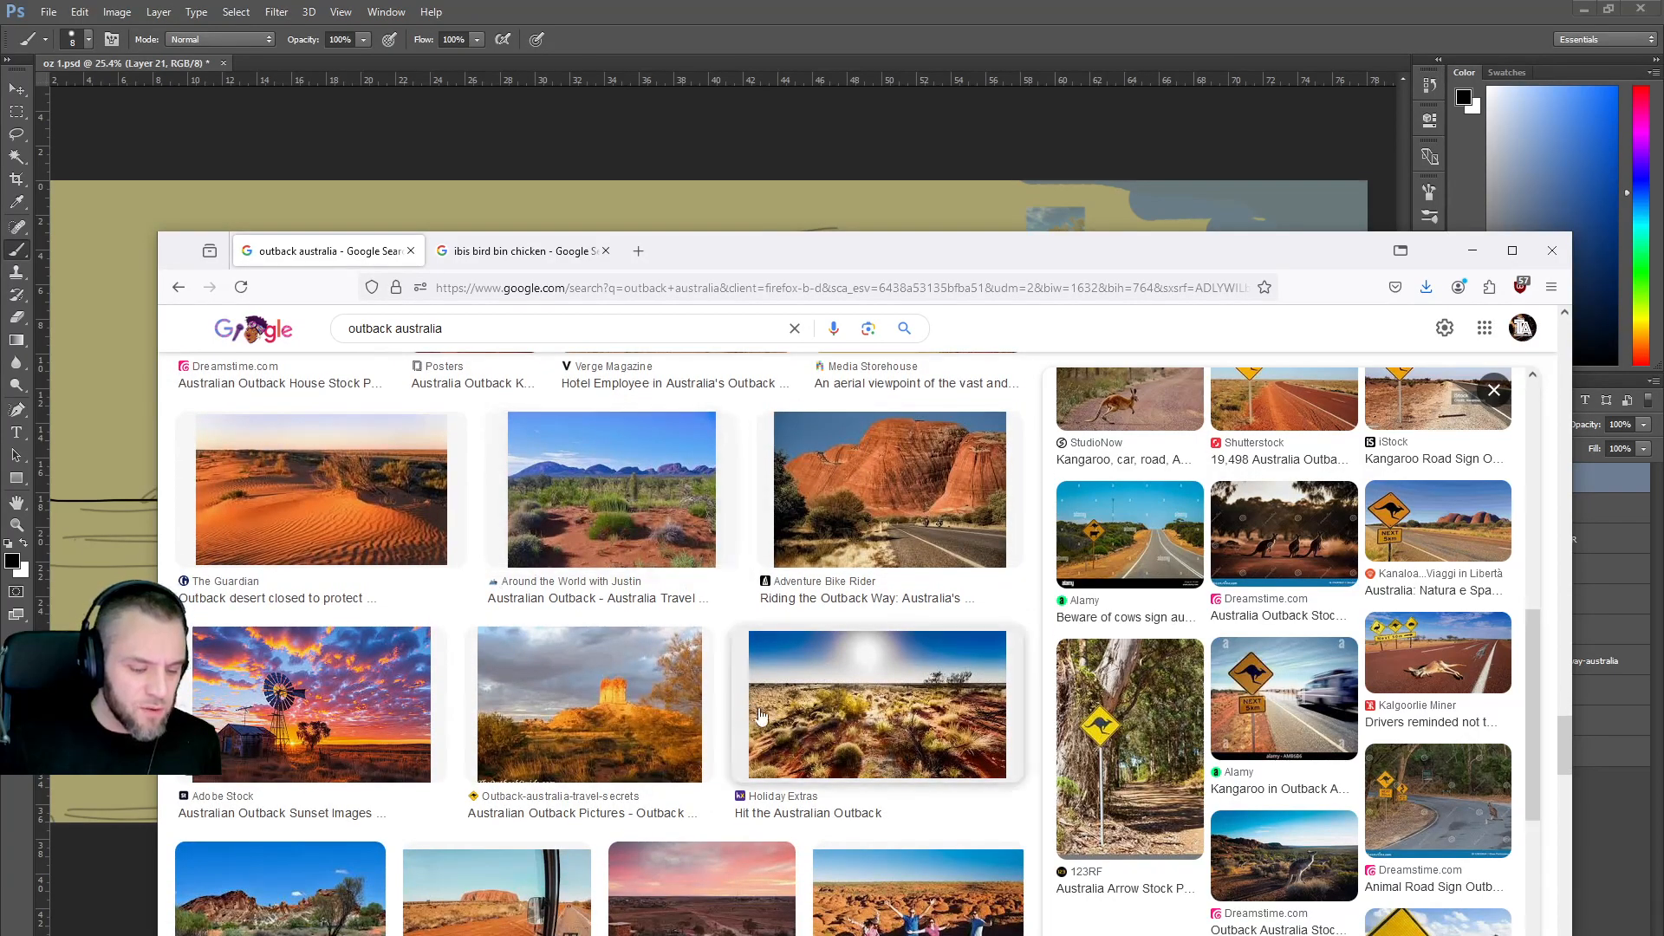
scroll(756, 709, down, 2)
scroll(753, 704, down, 2)
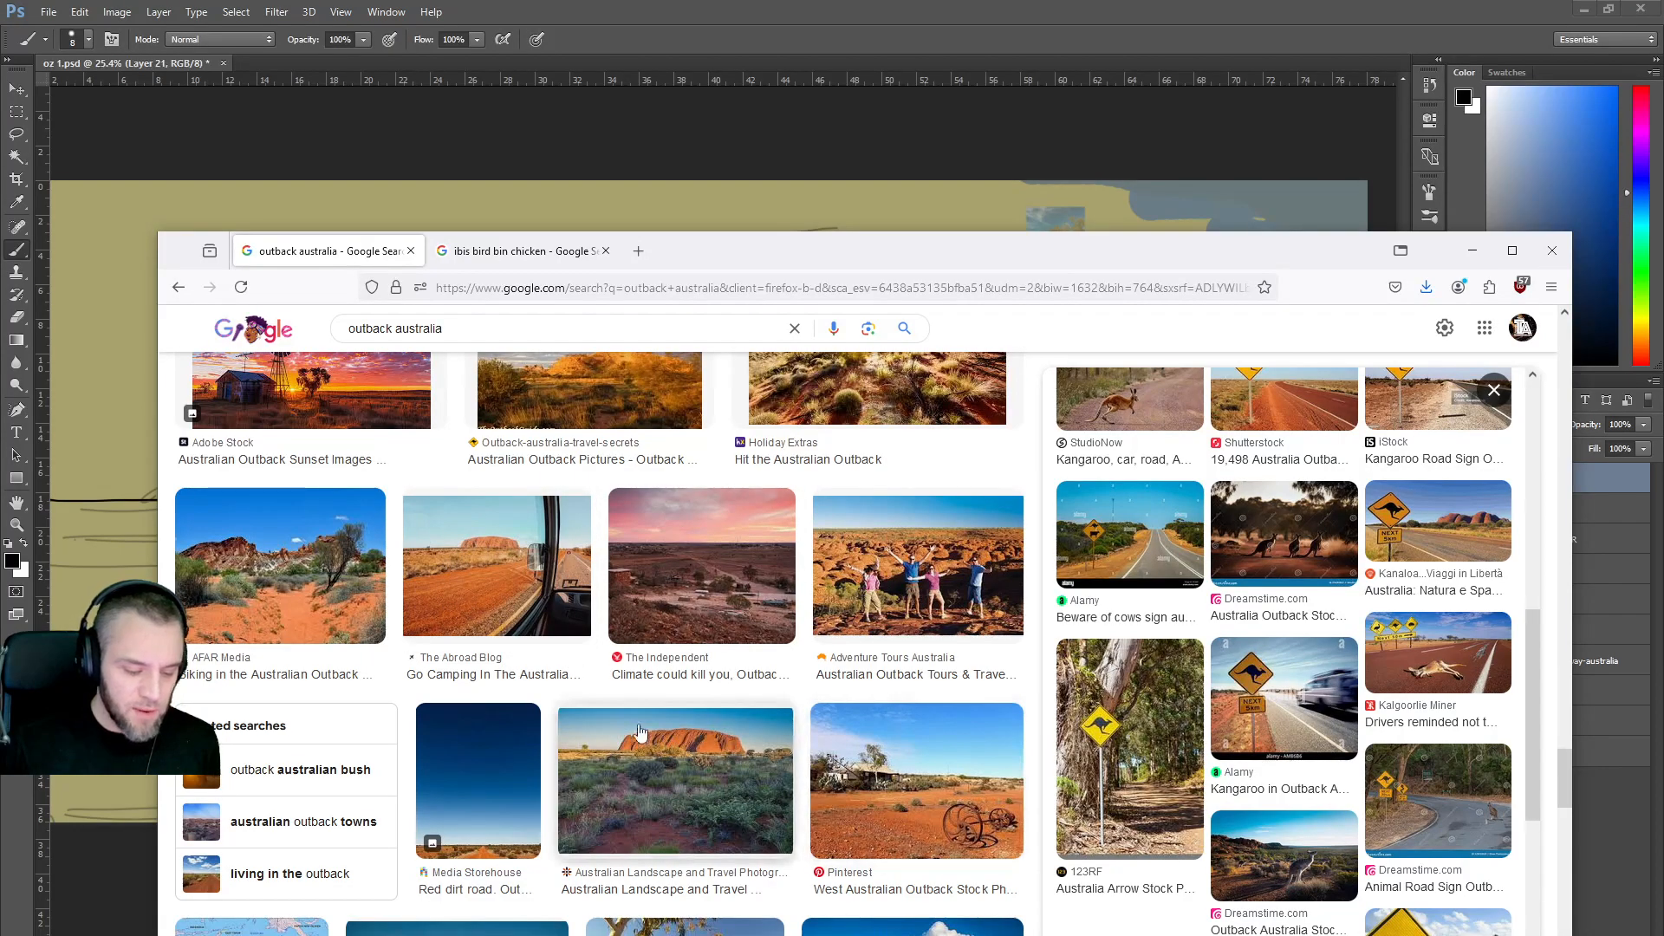
scroll(641, 730, down, 5)
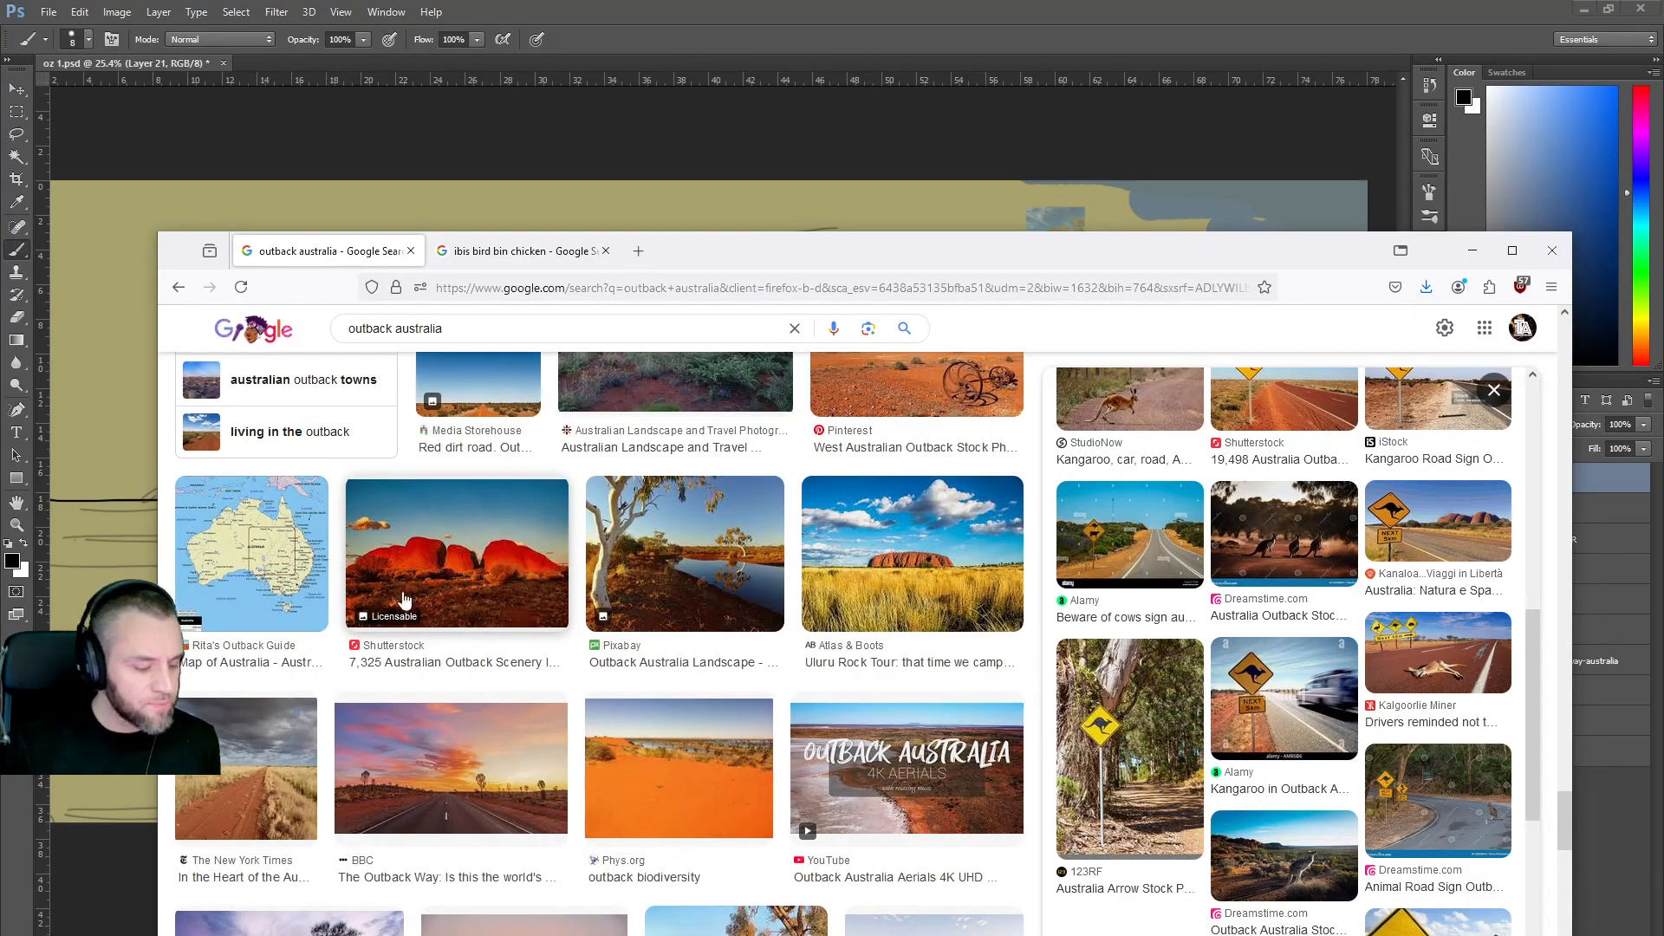
drag(755, 250, 739, 769)
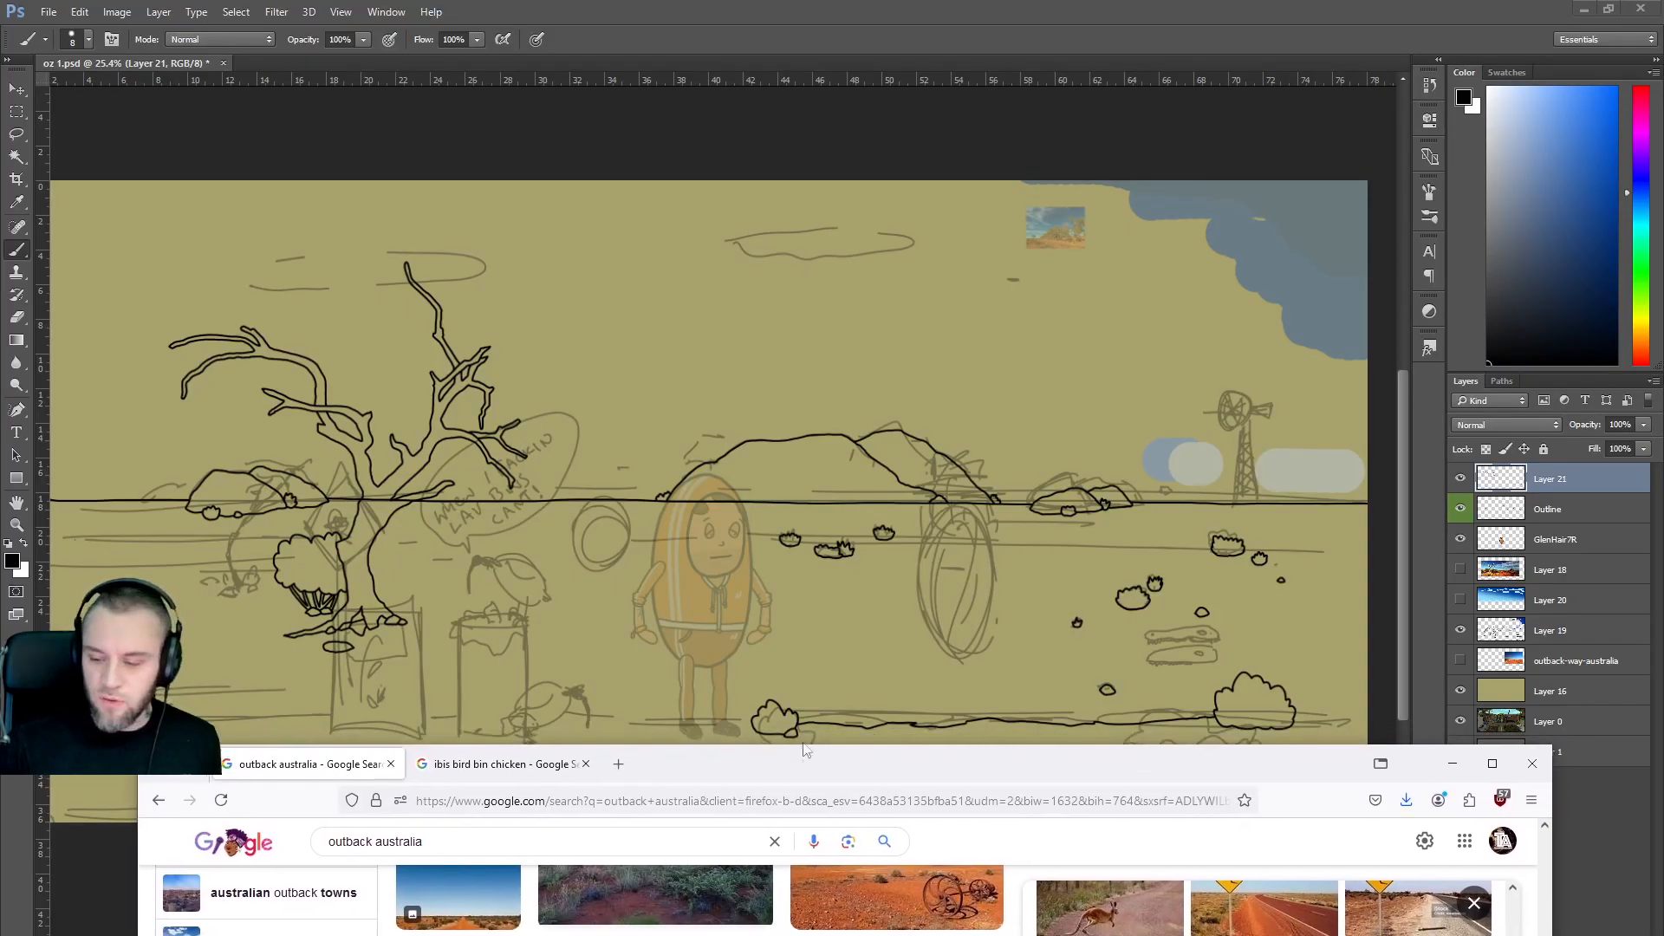
Bring Photoshop forward and briefly toggle the GlenHair7R and Outline layers off and on.
click(1551, 555)
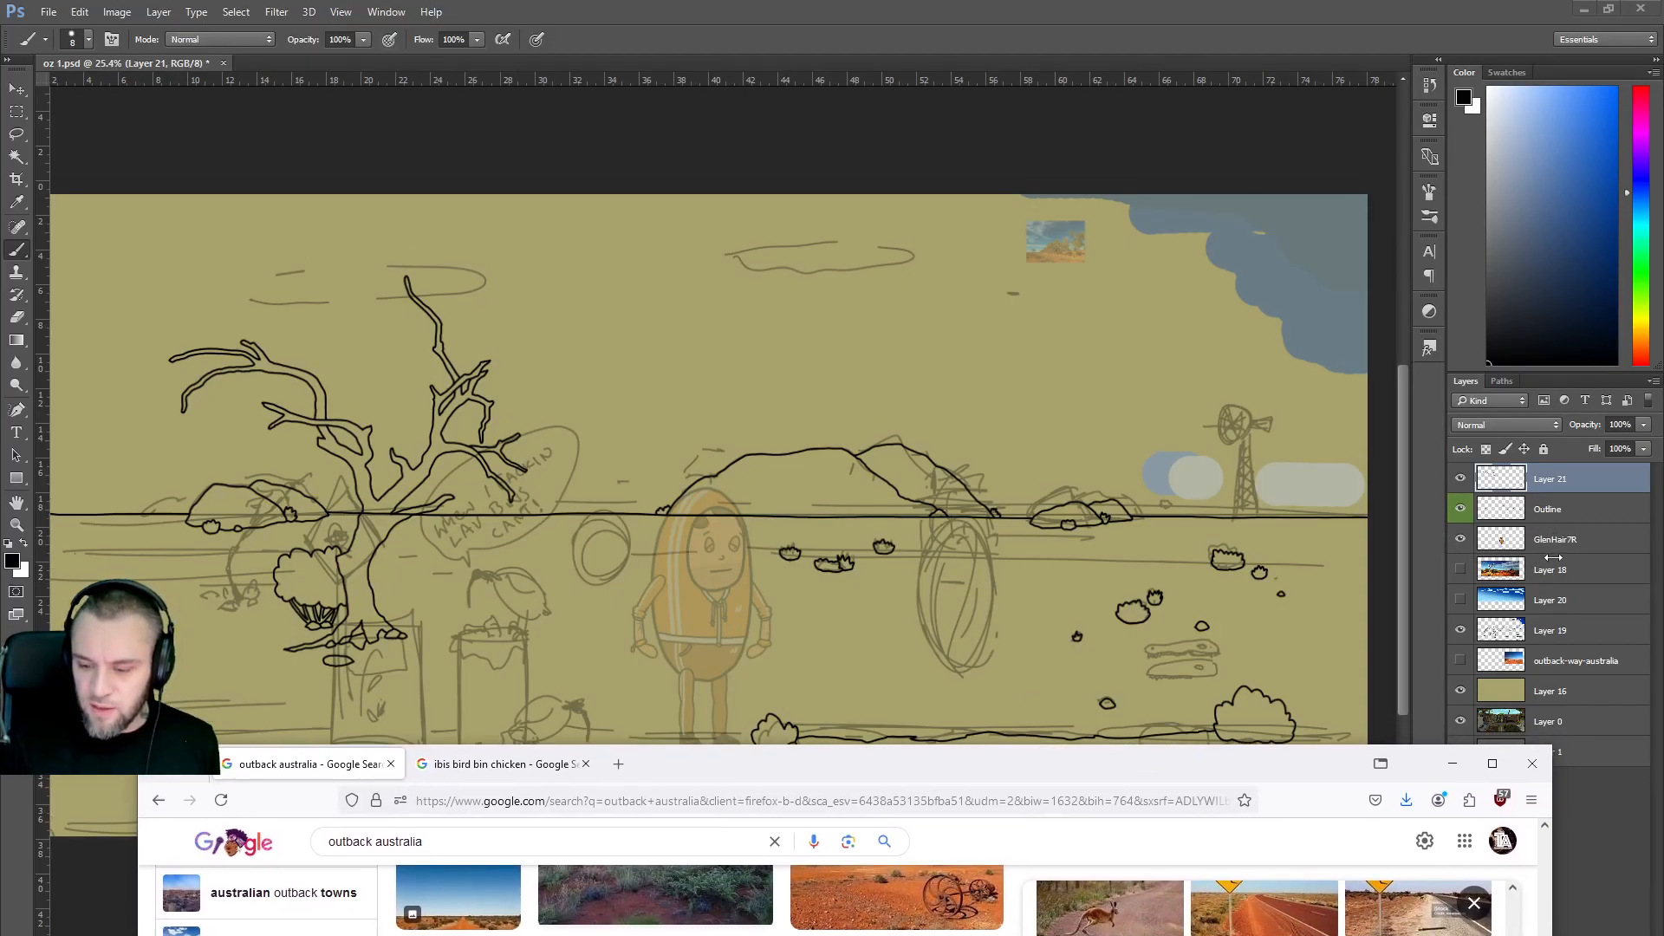
click(1461, 540)
click(1462, 539)
click(1461, 511)
click(1461, 512)
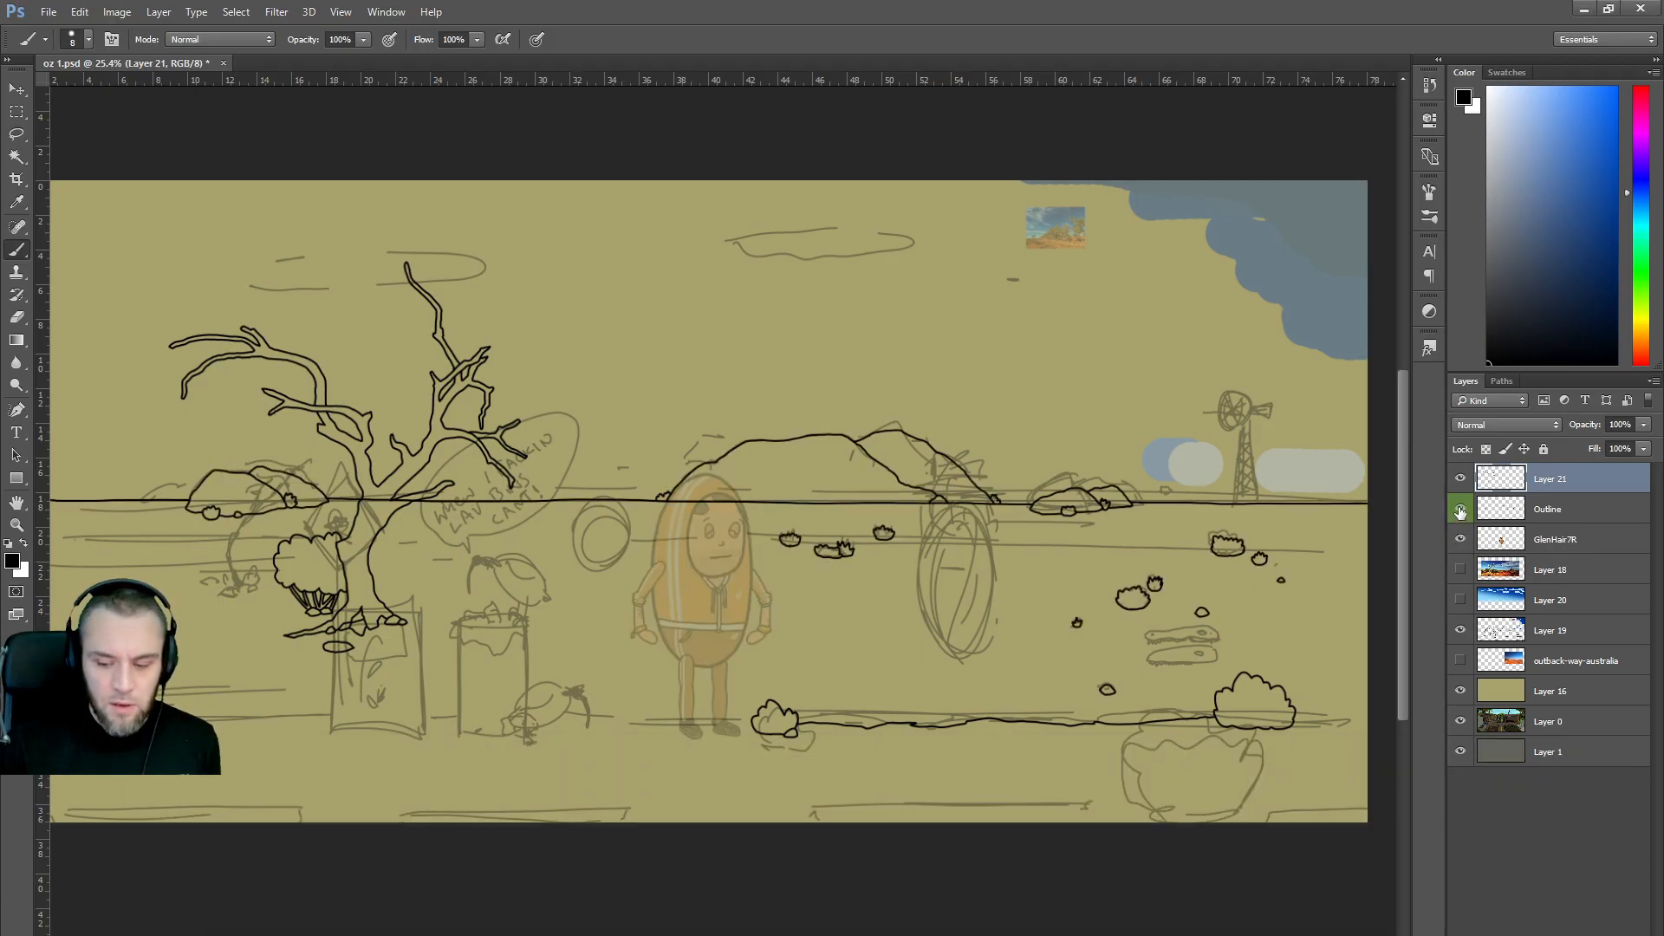
Flick Layer 19's rough sketch on and off to compare, leaving it hidden.
click(1462, 631)
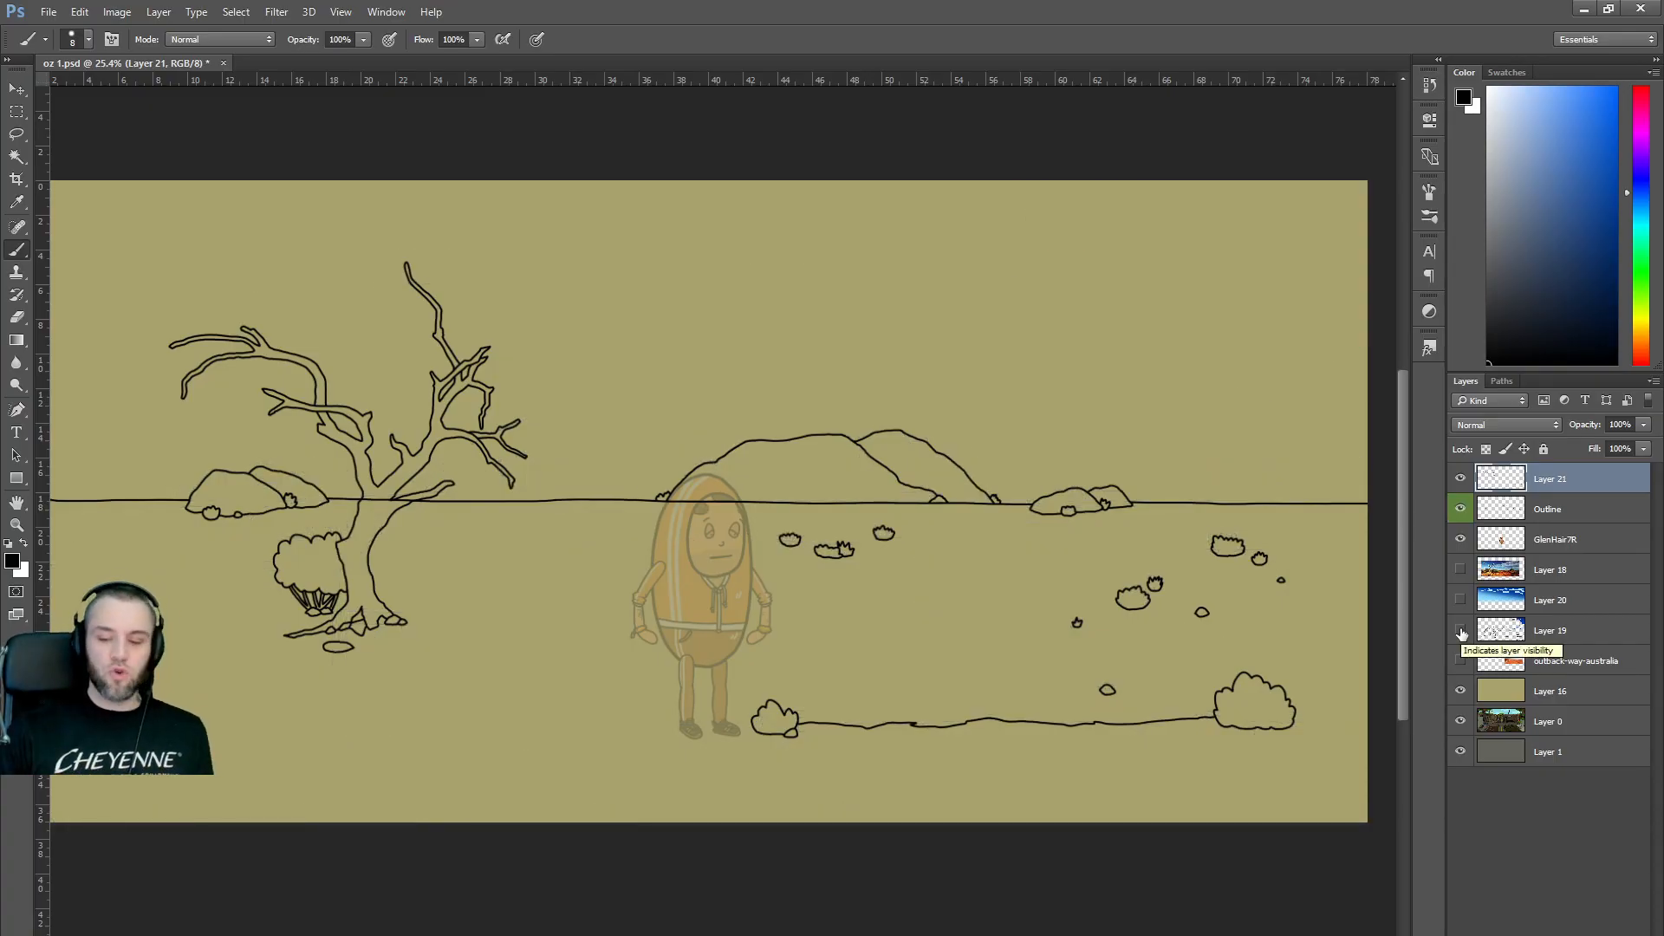
click(1461, 631)
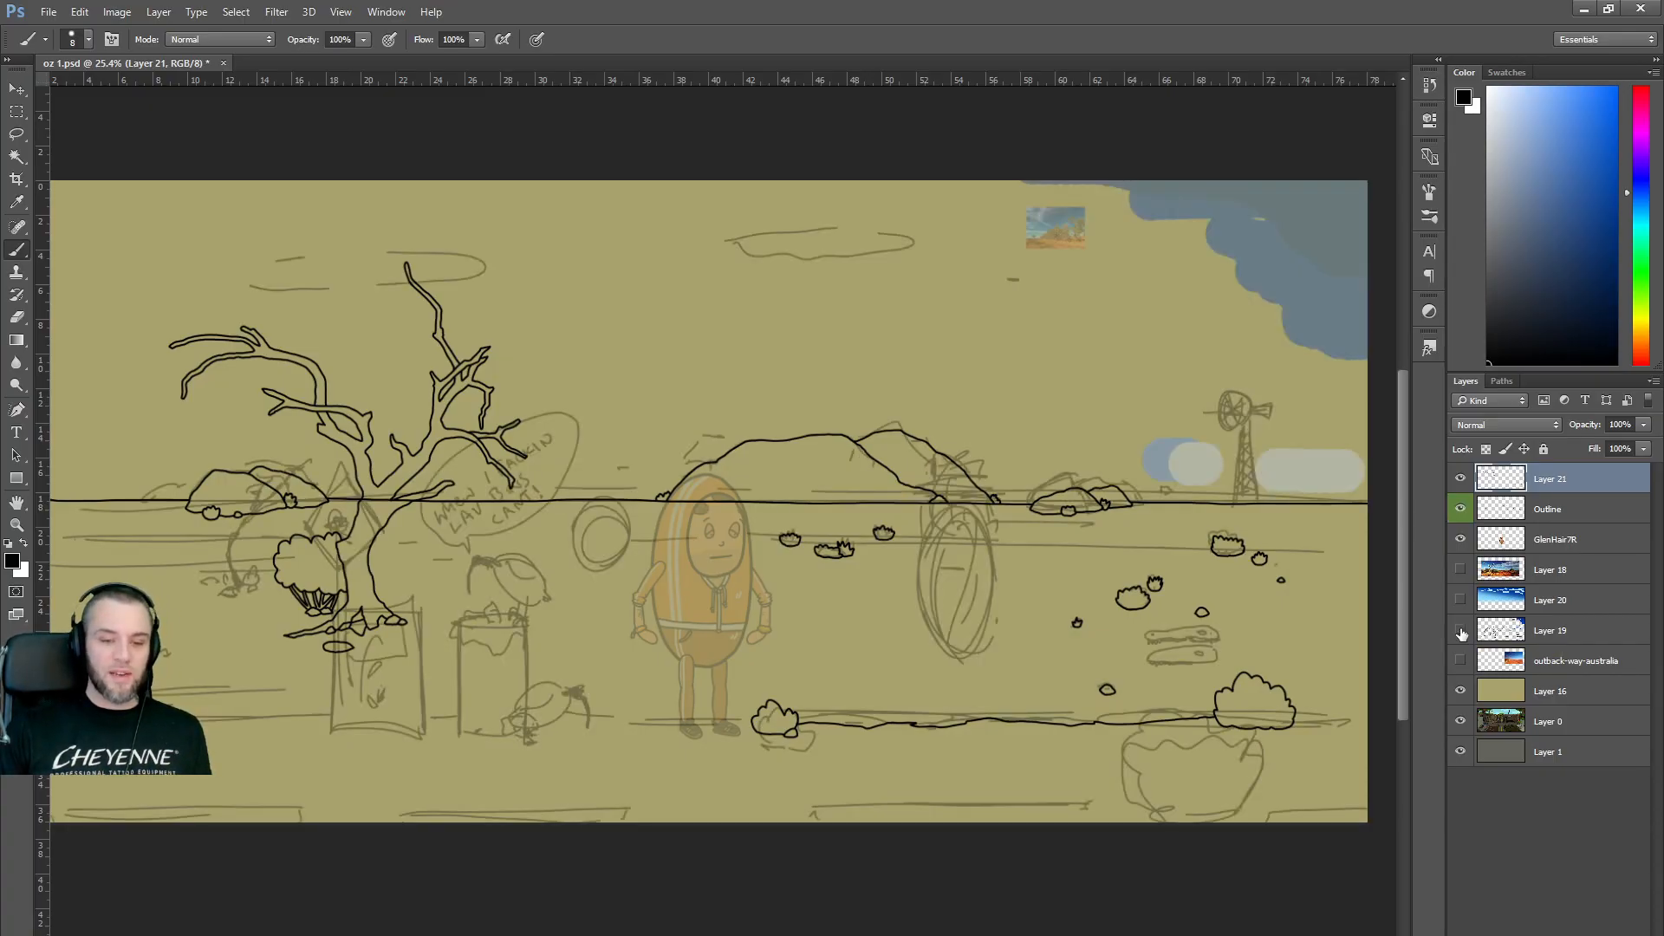
click(1461, 634)
click(1462, 634)
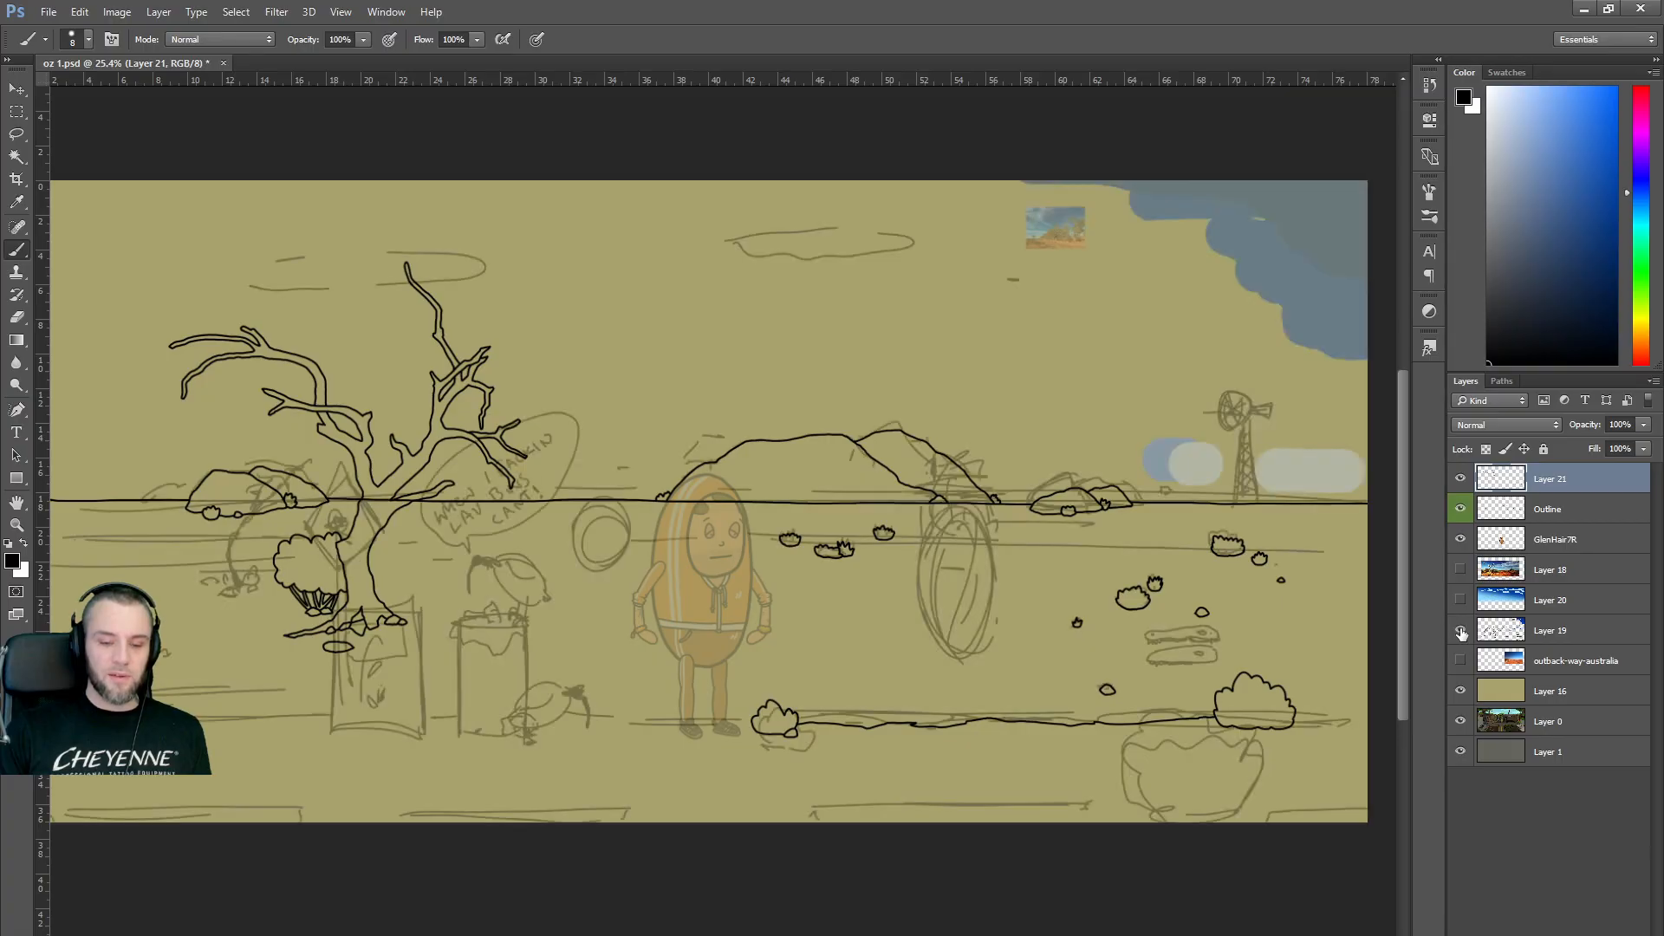
click(1461, 633)
click(1461, 634)
click(1461, 633)
click(1461, 634)
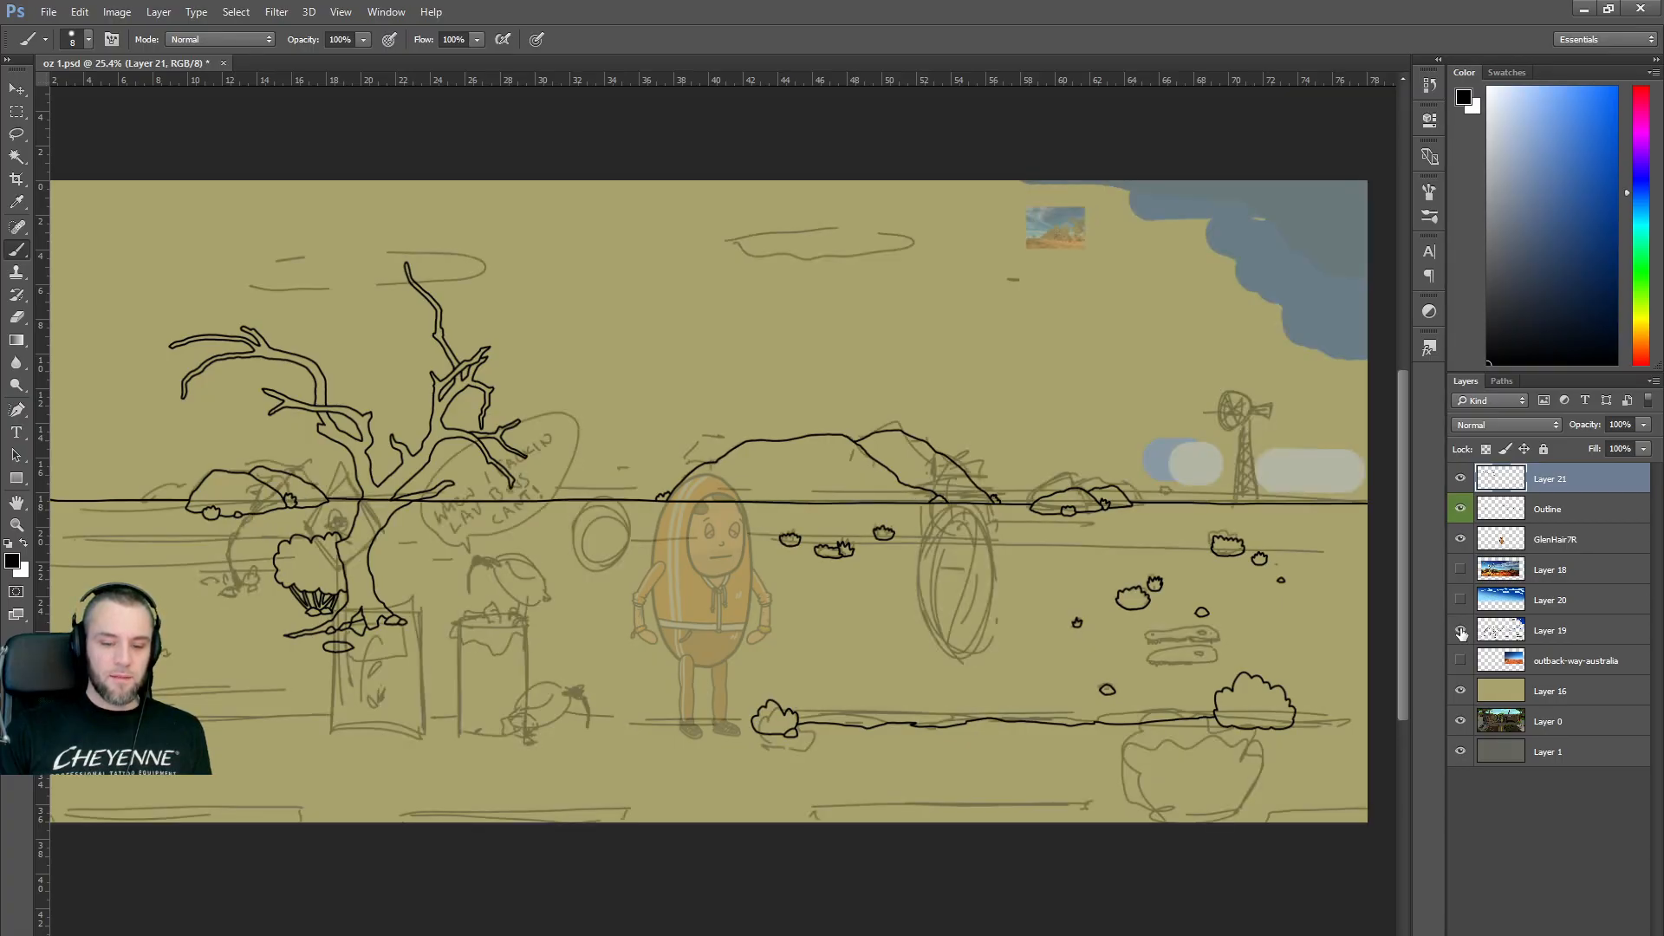
click(1462, 633)
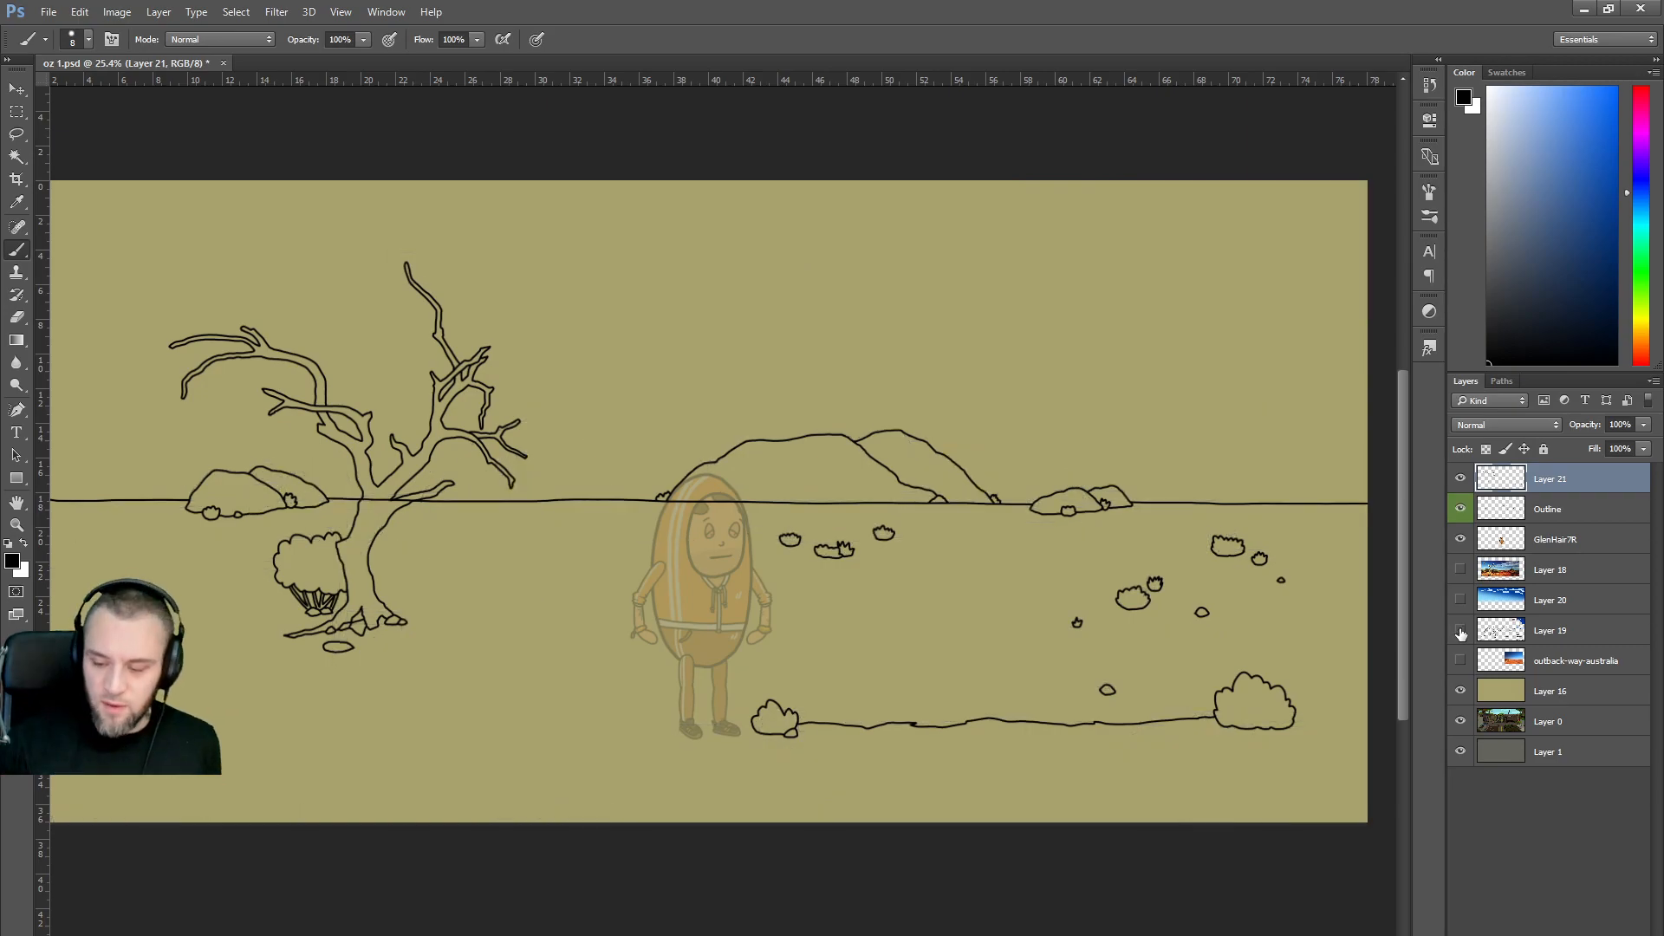
click(1461, 634)
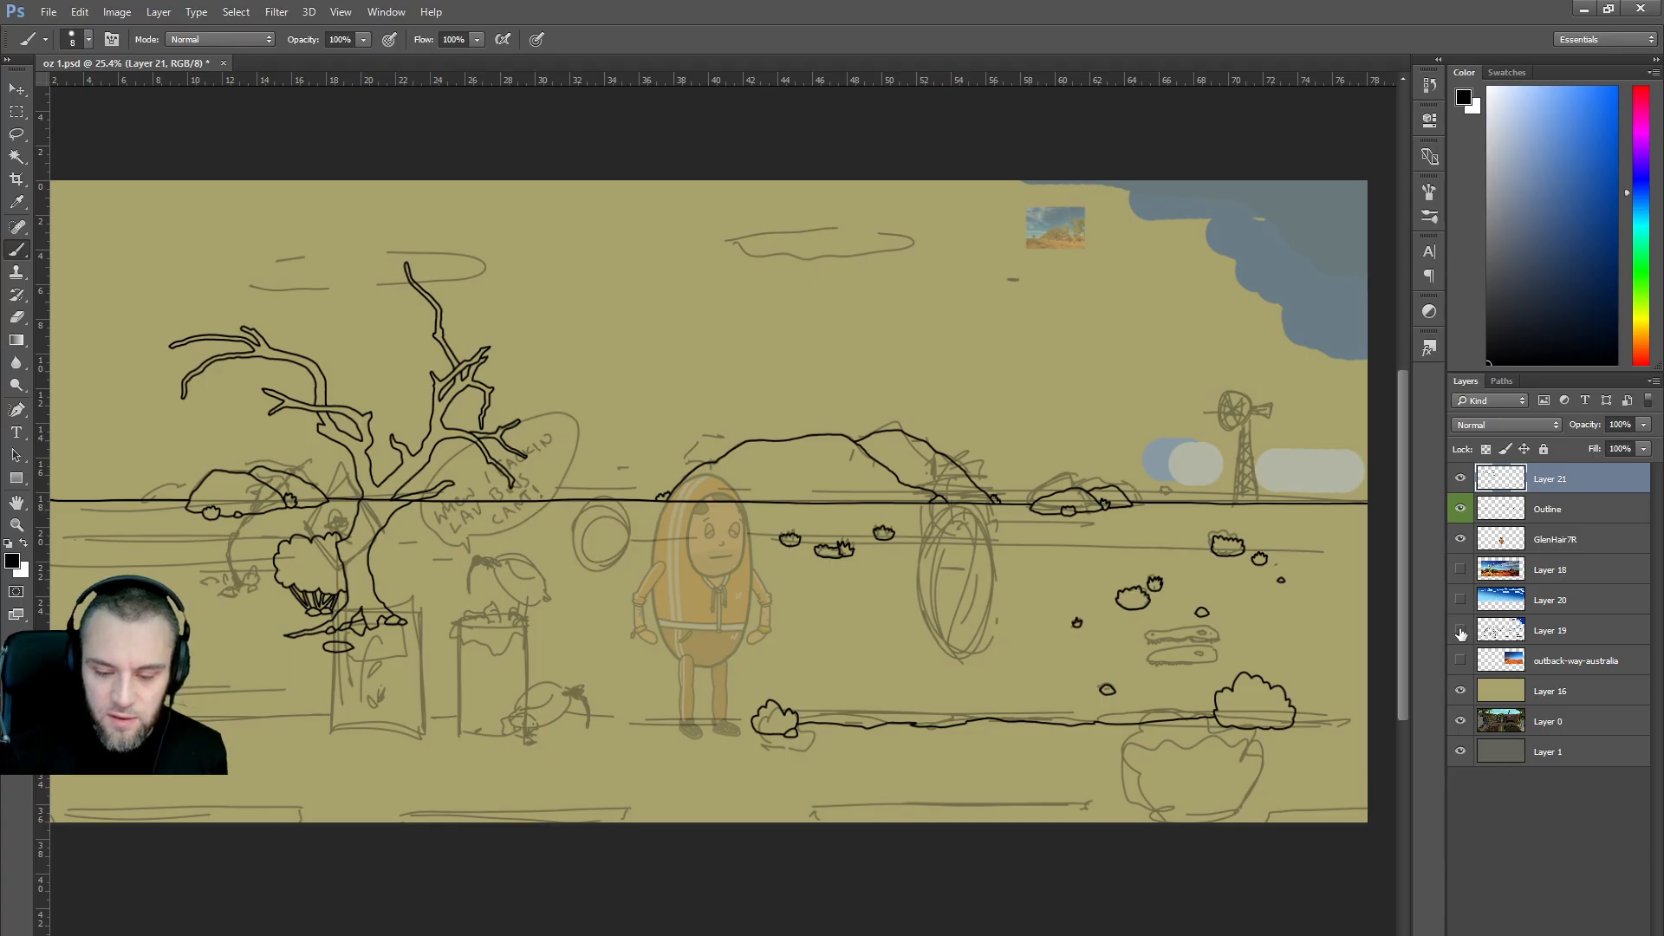
click(1462, 634)
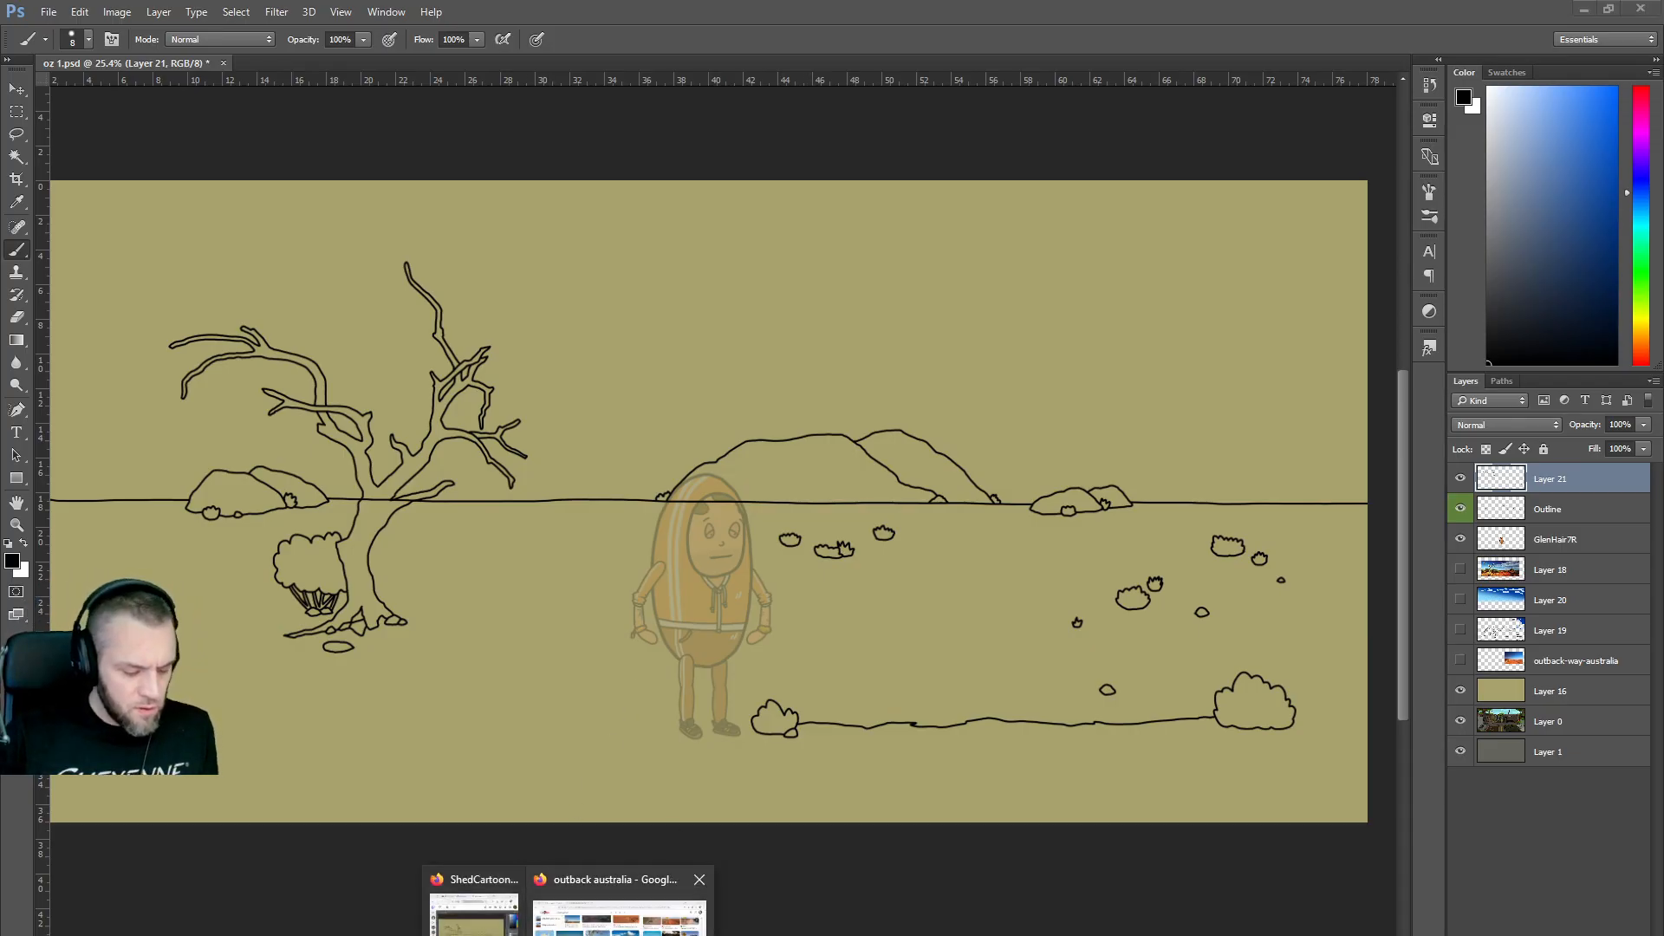
click(579, 919)
Drag Firefox back over Photoshop and select the whole 'outback australia' search query.
scroll(780, 711, down, 1)
drag(845, 765, 837, 181)
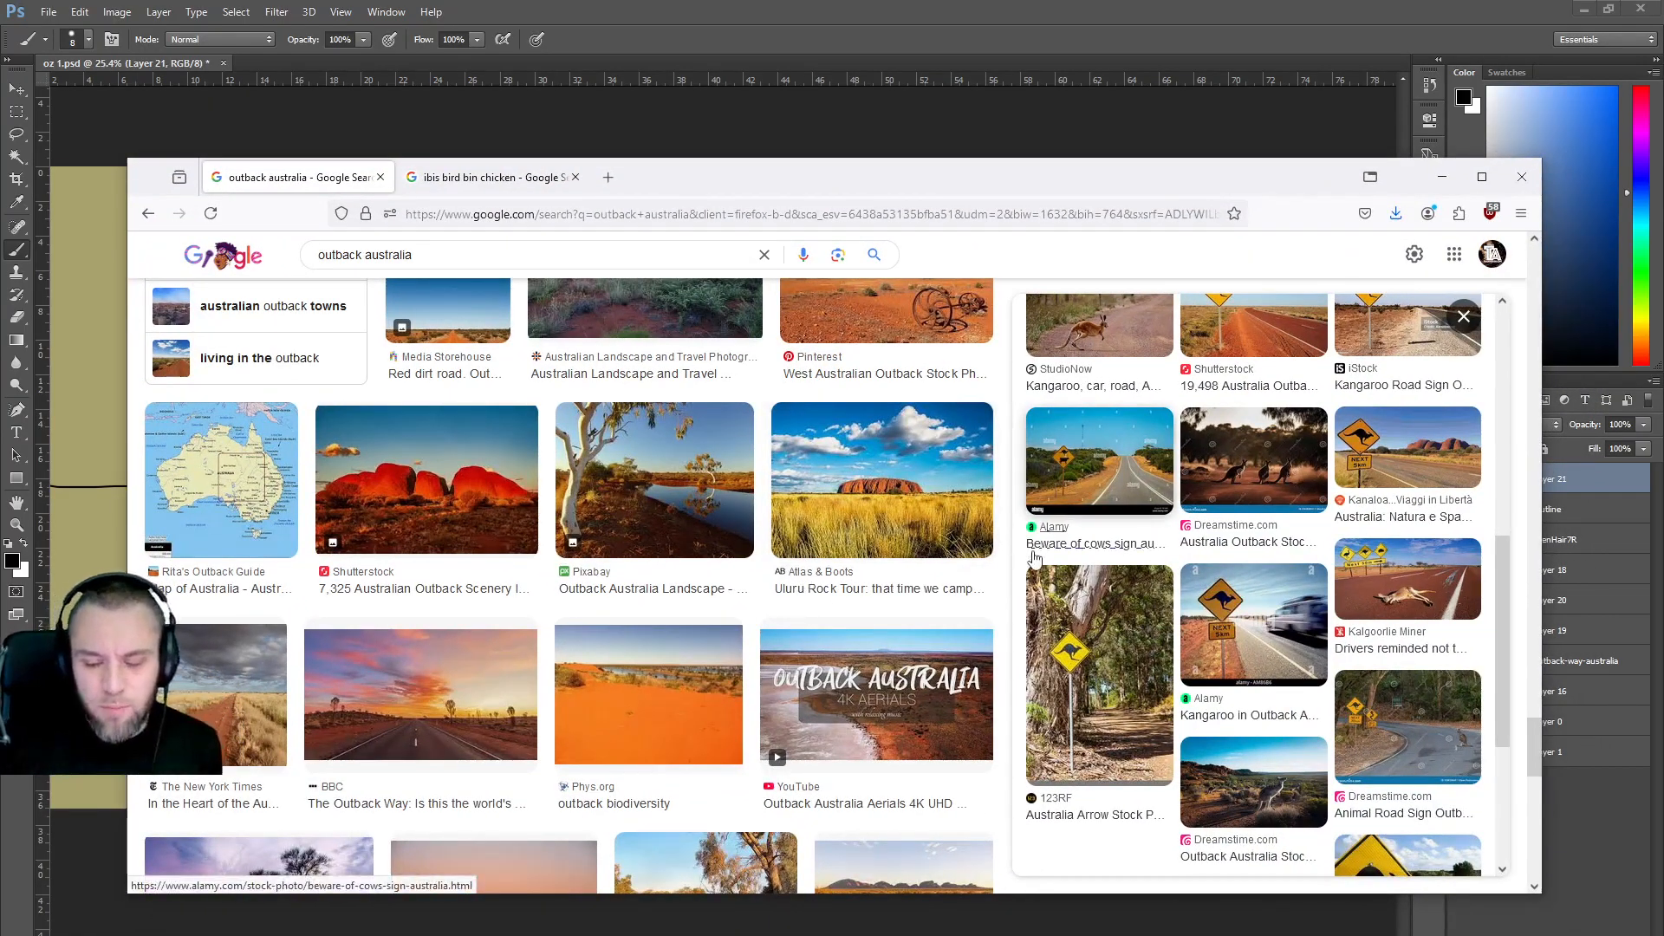
drag(361, 254, 294, 256)
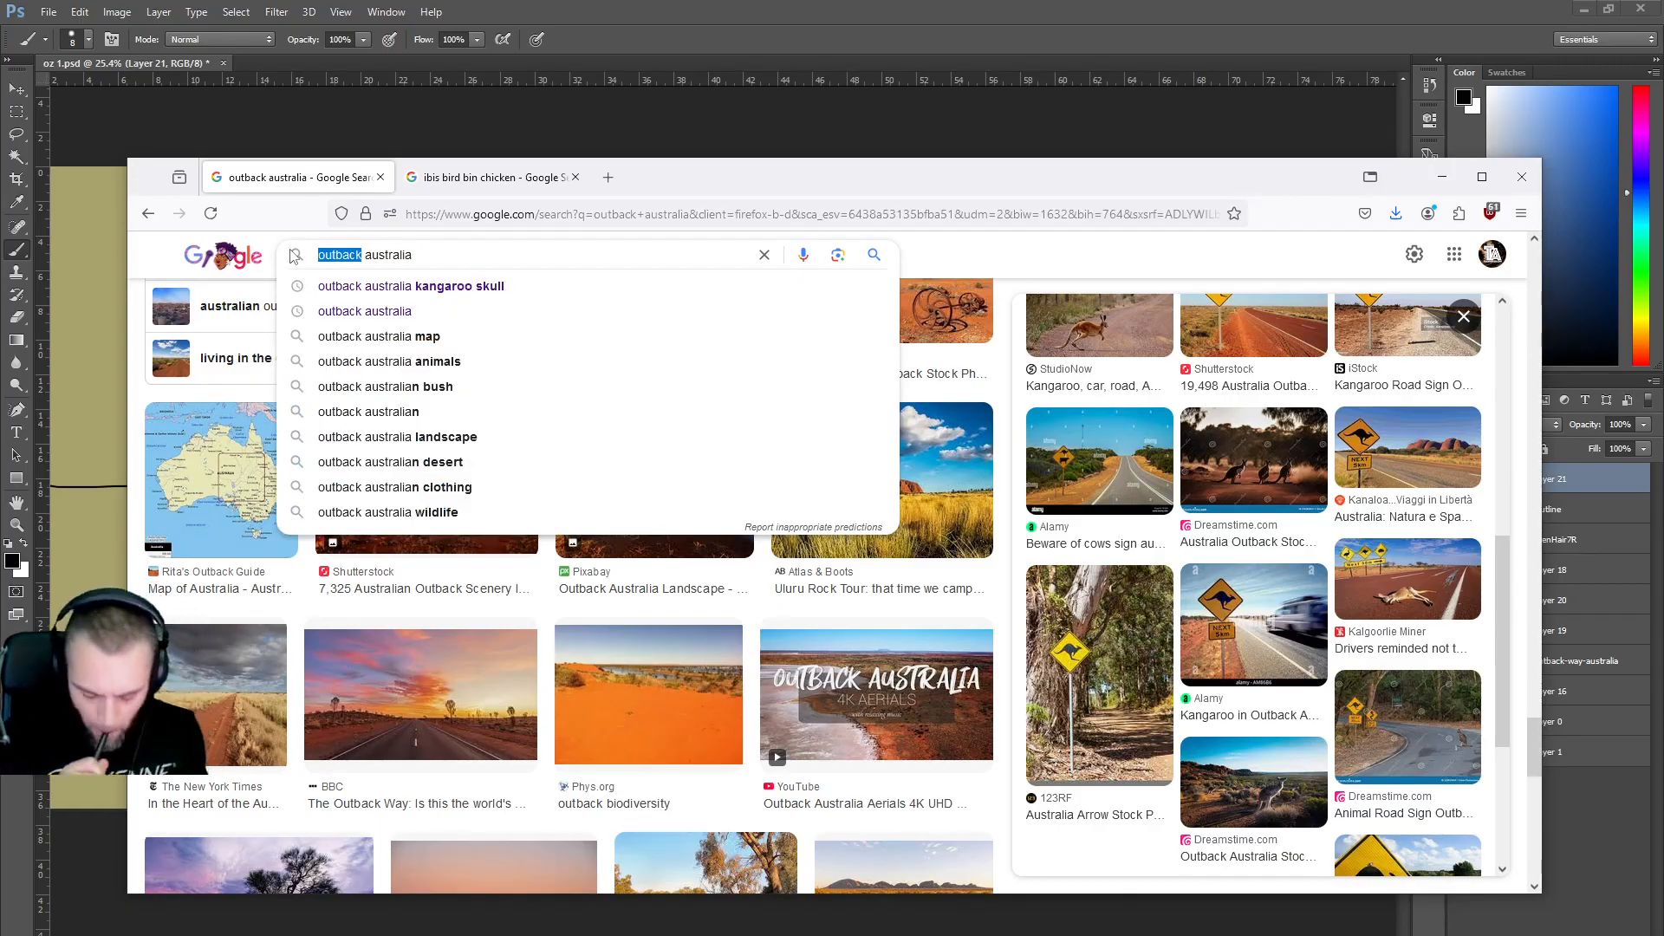
key(ctrl+a)
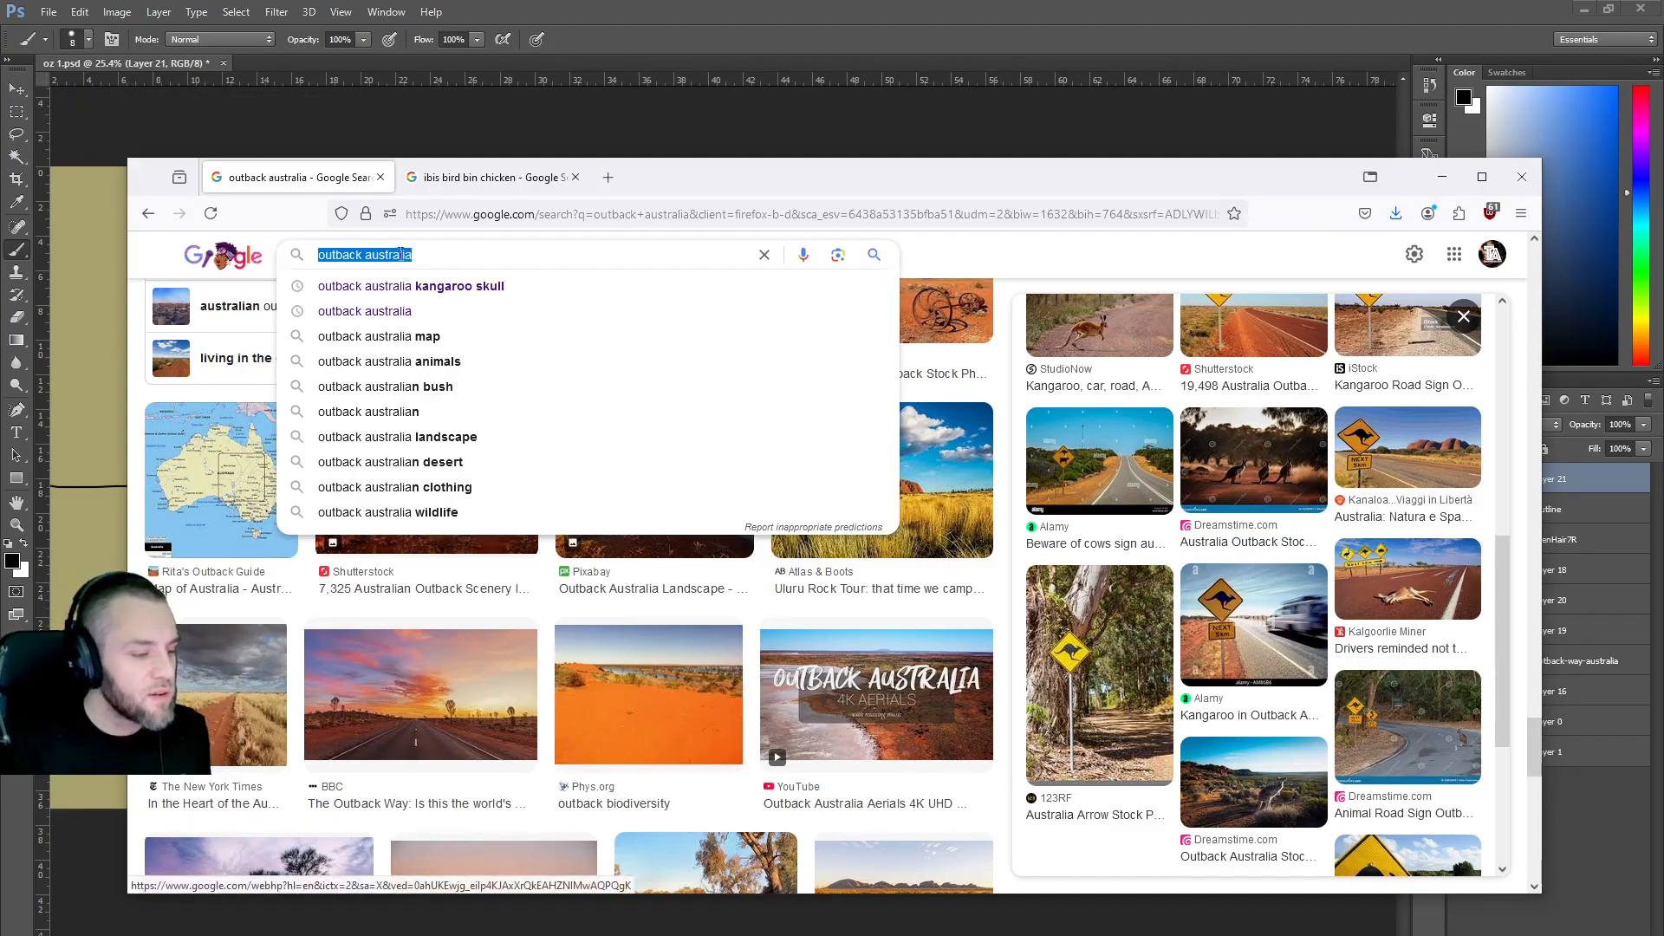
Search Google Images for 'perth australia' and scroll through the results.
text(per)
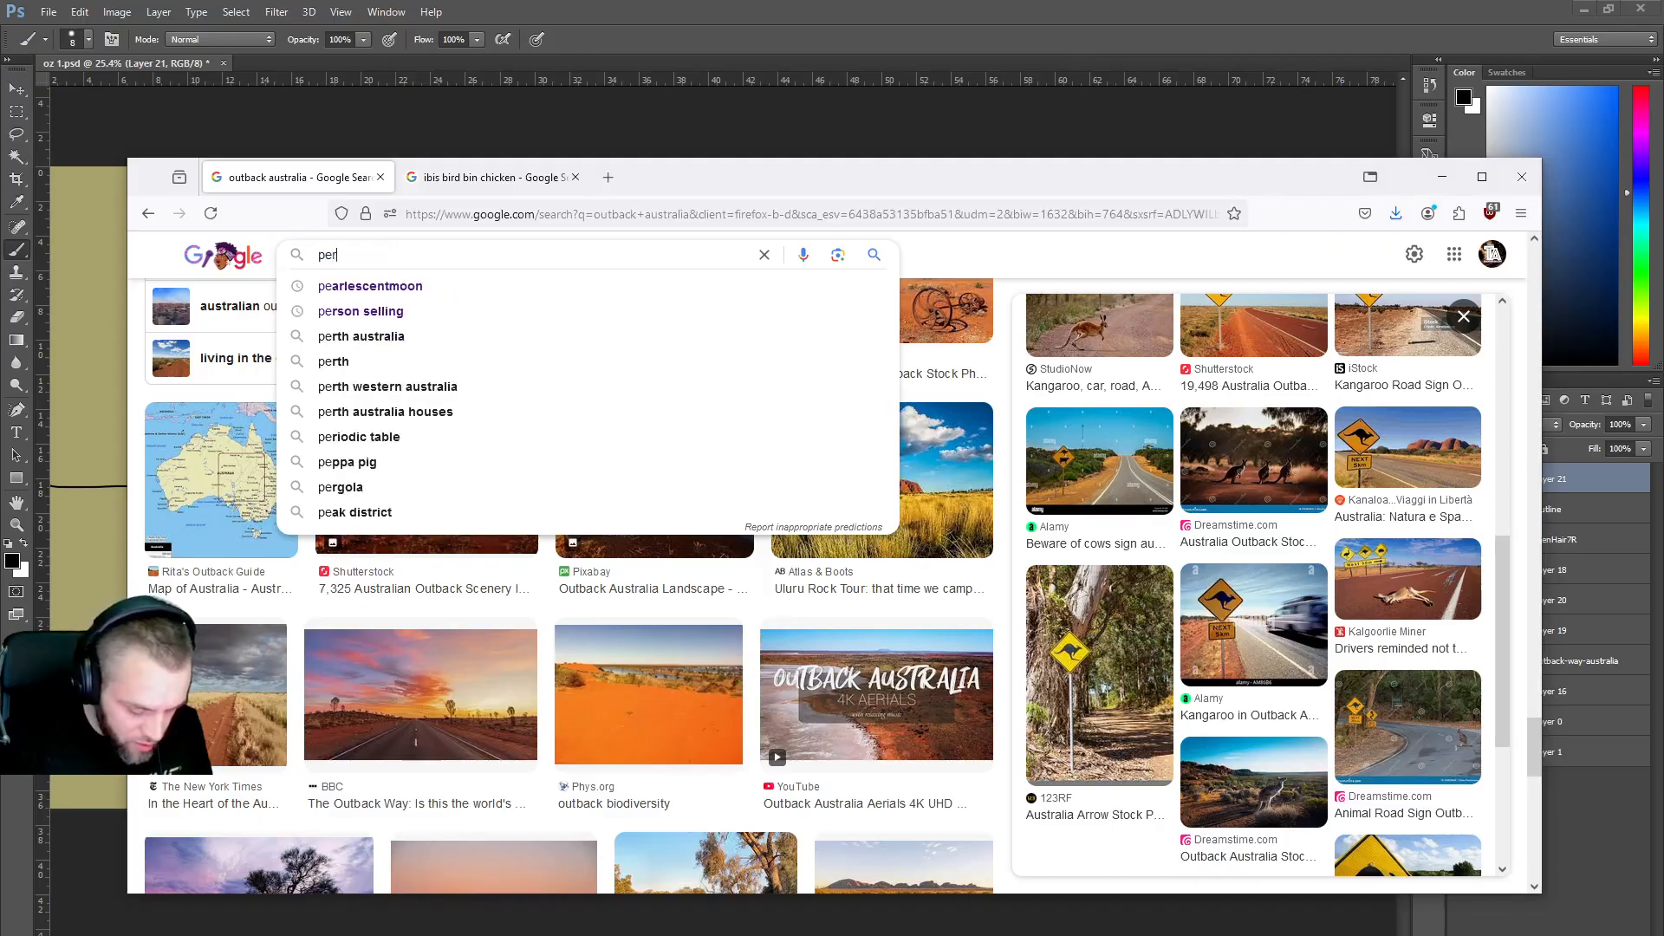
text(th australia)
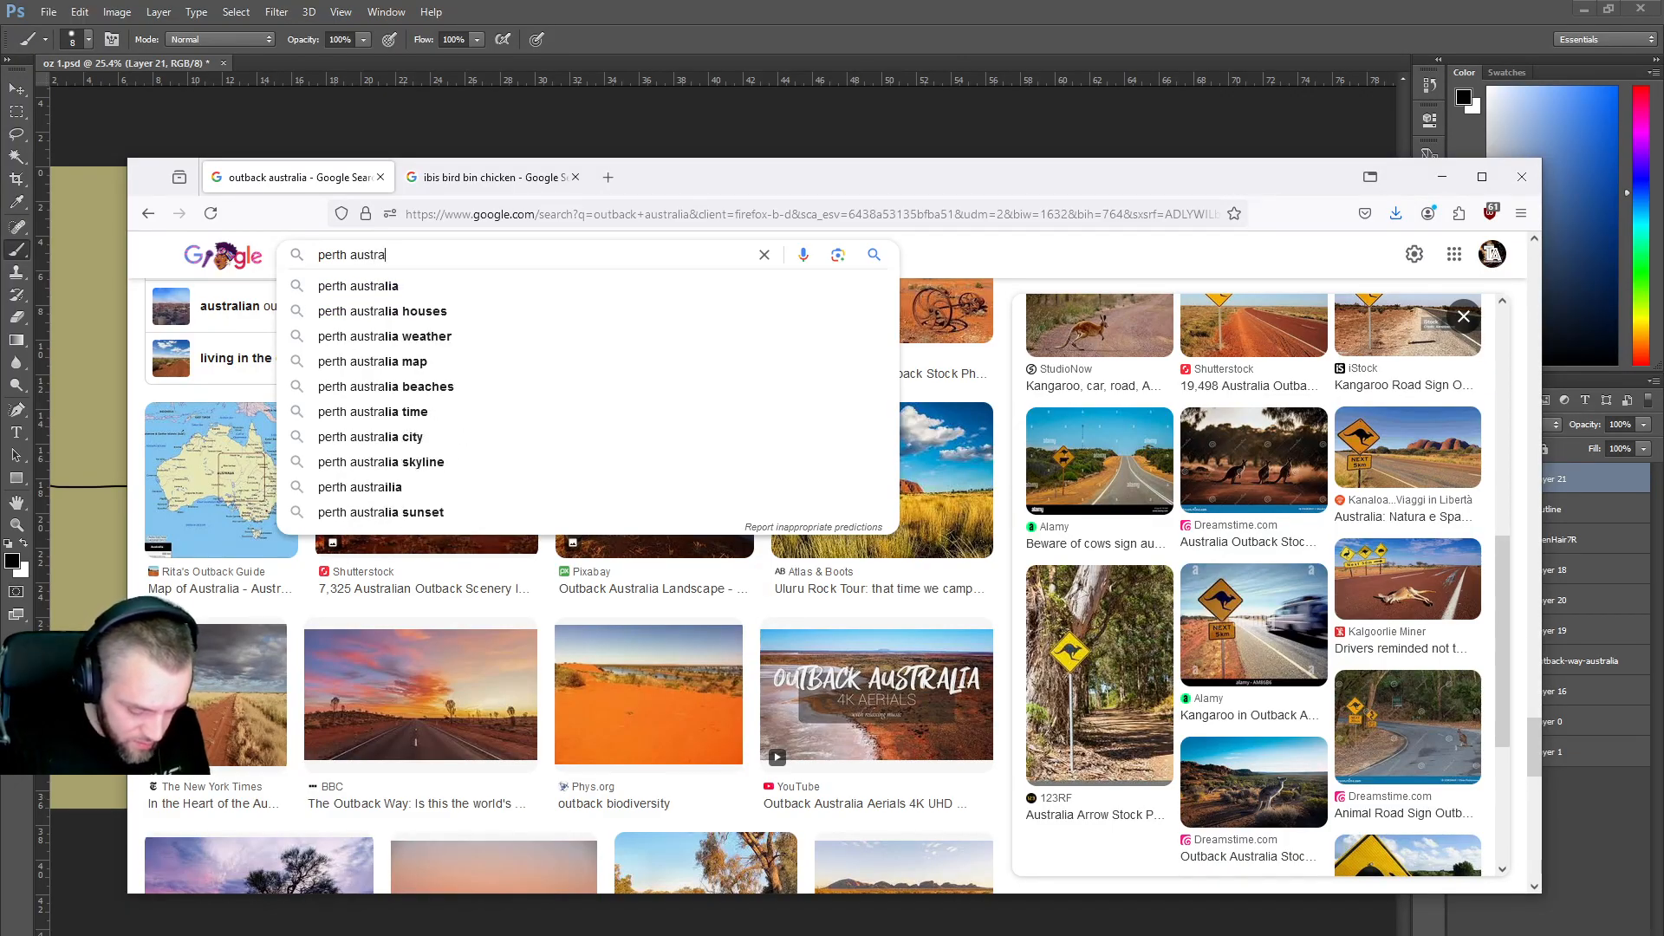
key(Return)
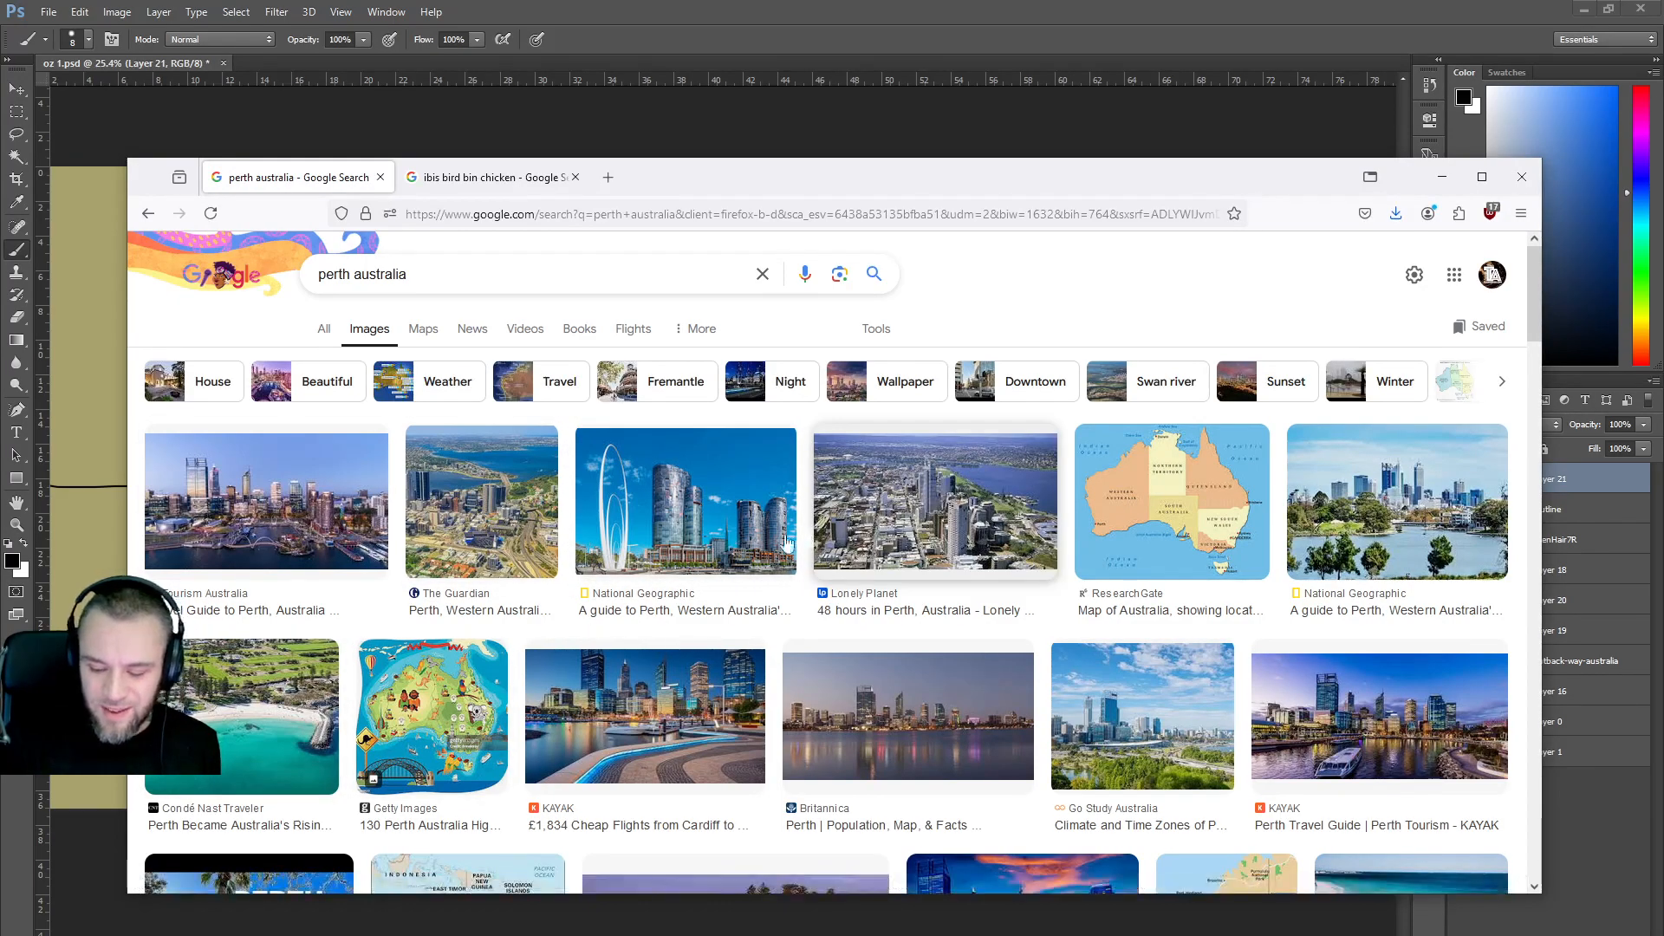
scroll(746, 546, down, 5)
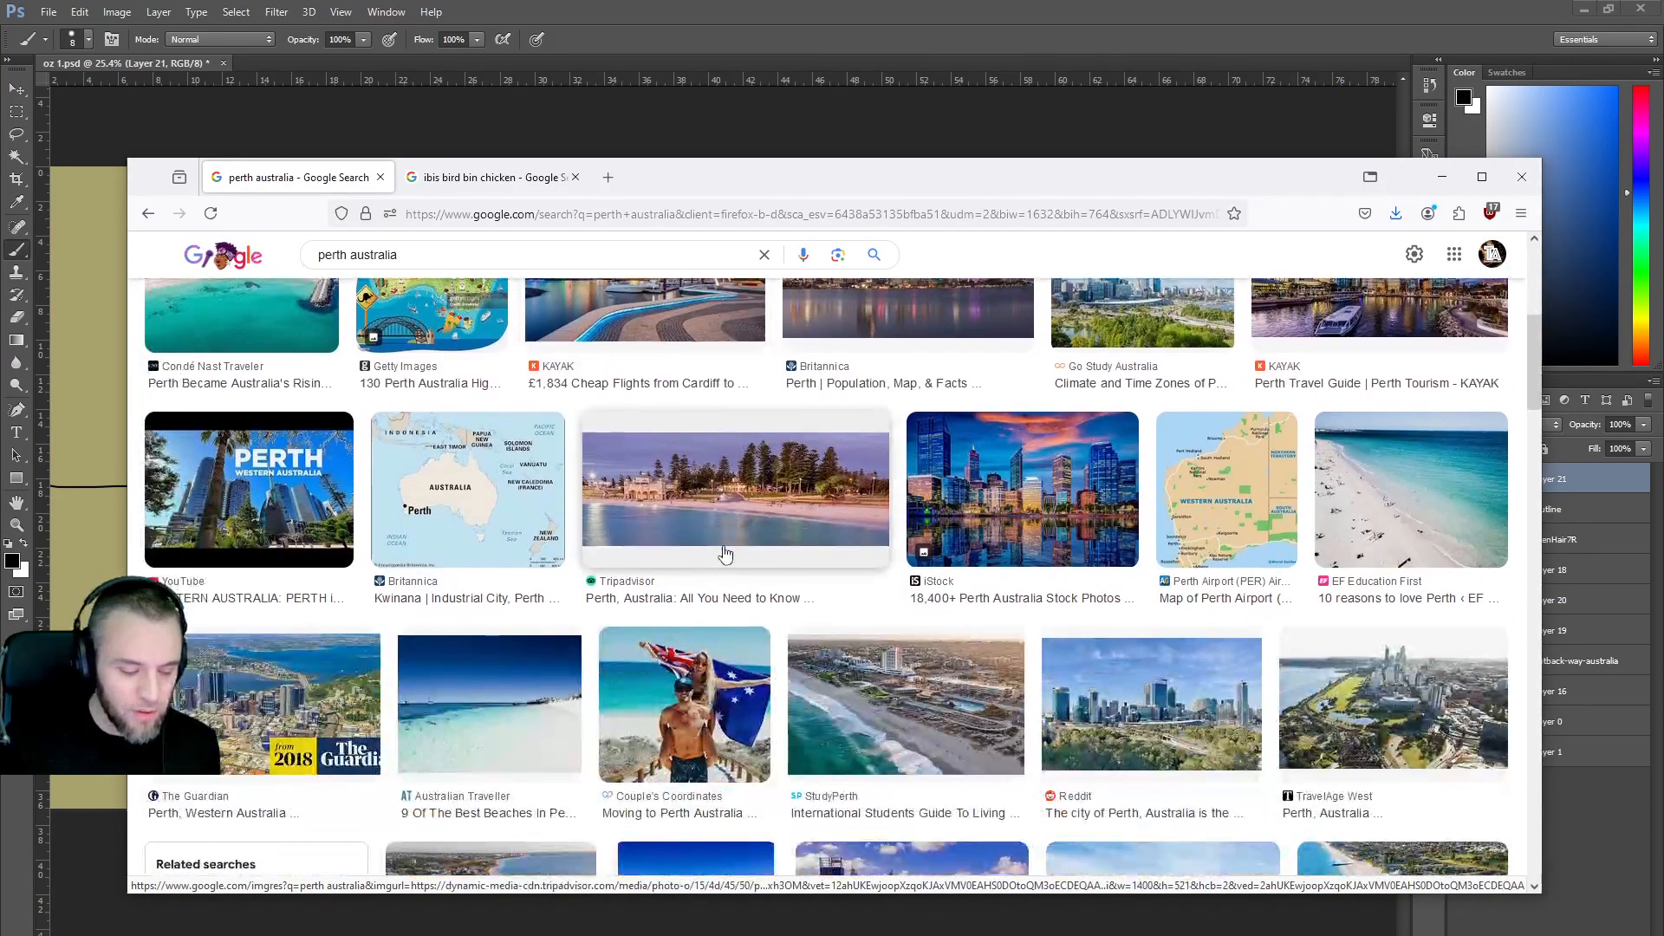
scroll(725, 555, down, 3)
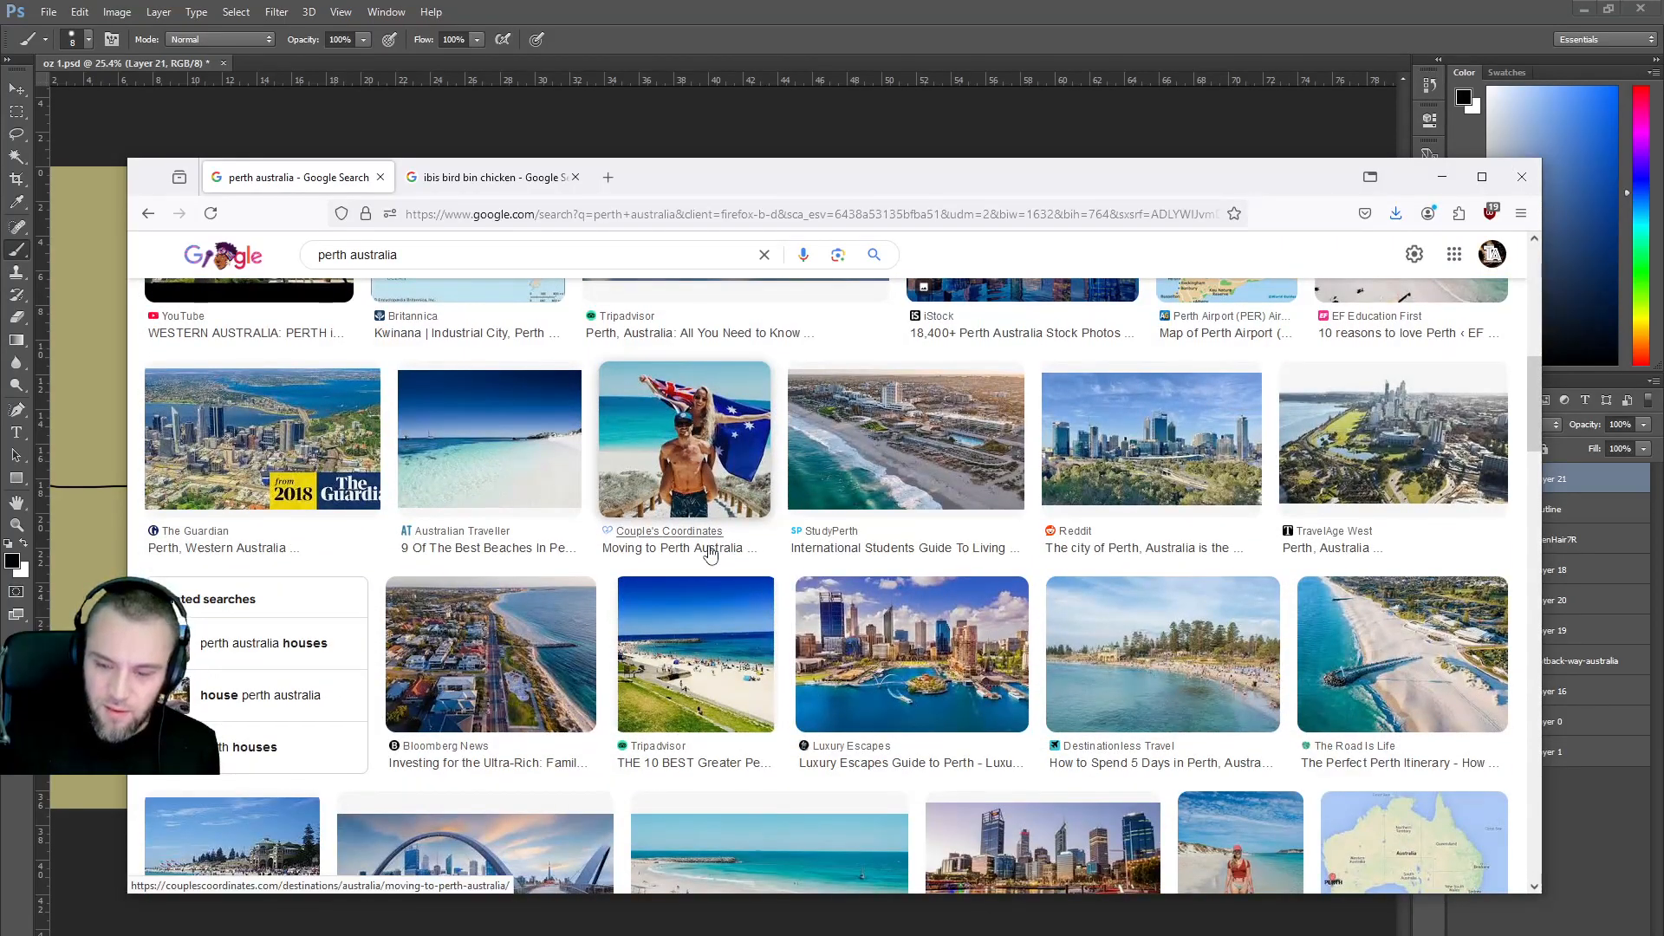
scroll(712, 632, down, 2)
scroll(712, 633, down, 6)
scroll(715, 631, down, 1)
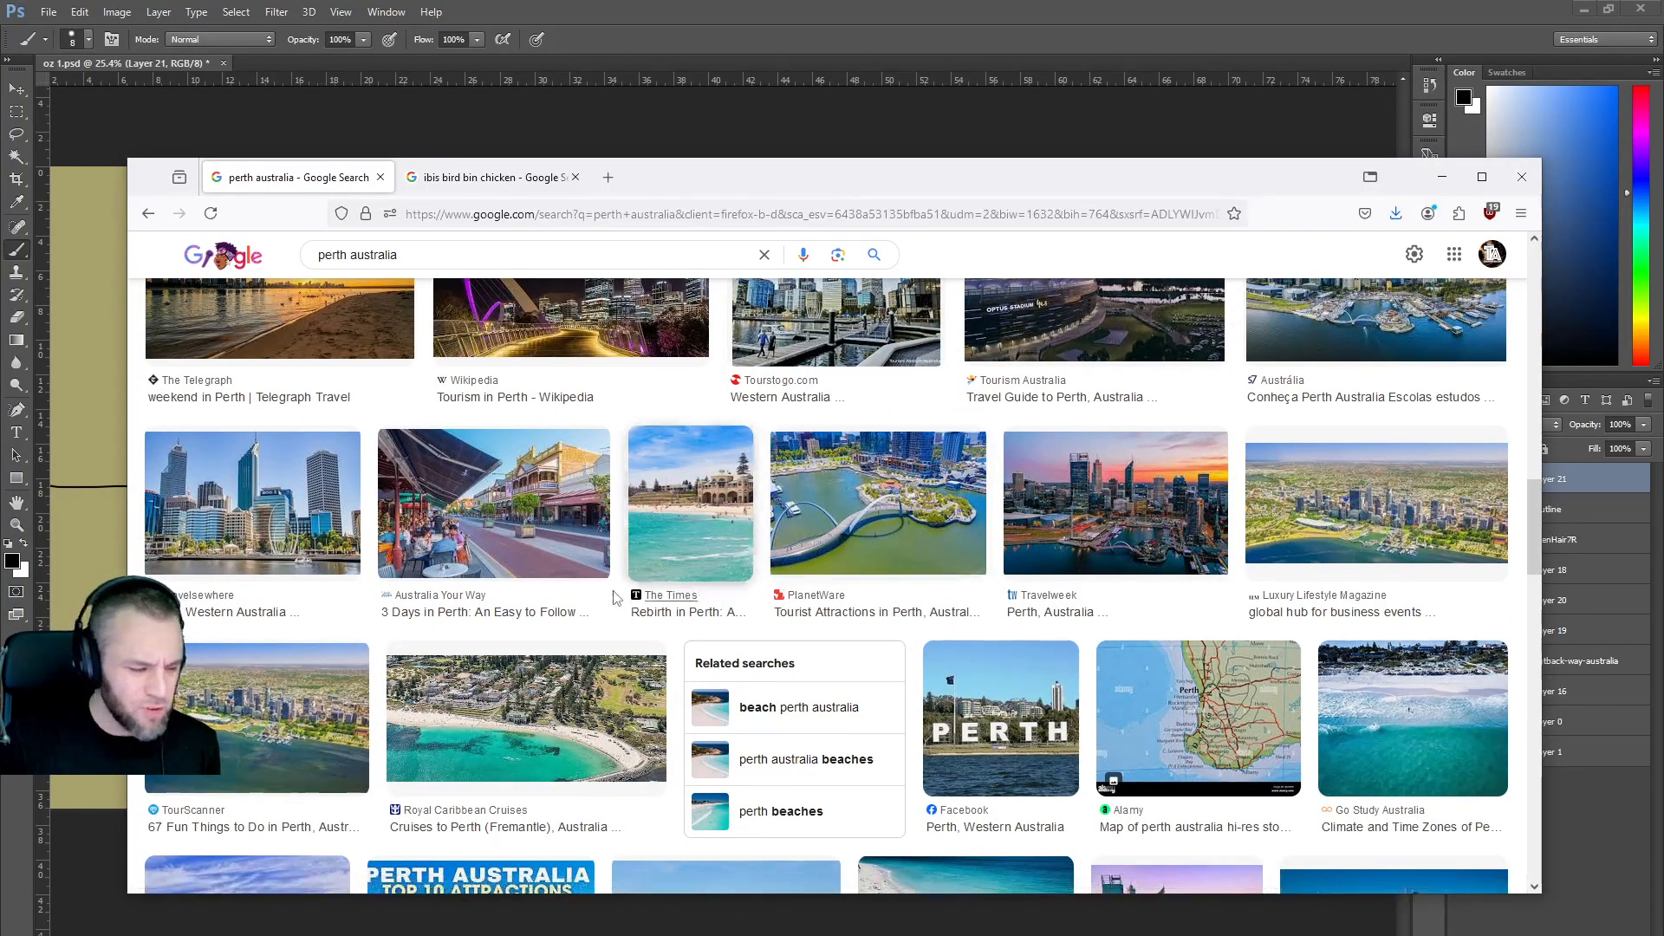
scroll(611, 598, down, 3)
scroll(598, 585, down, 5)
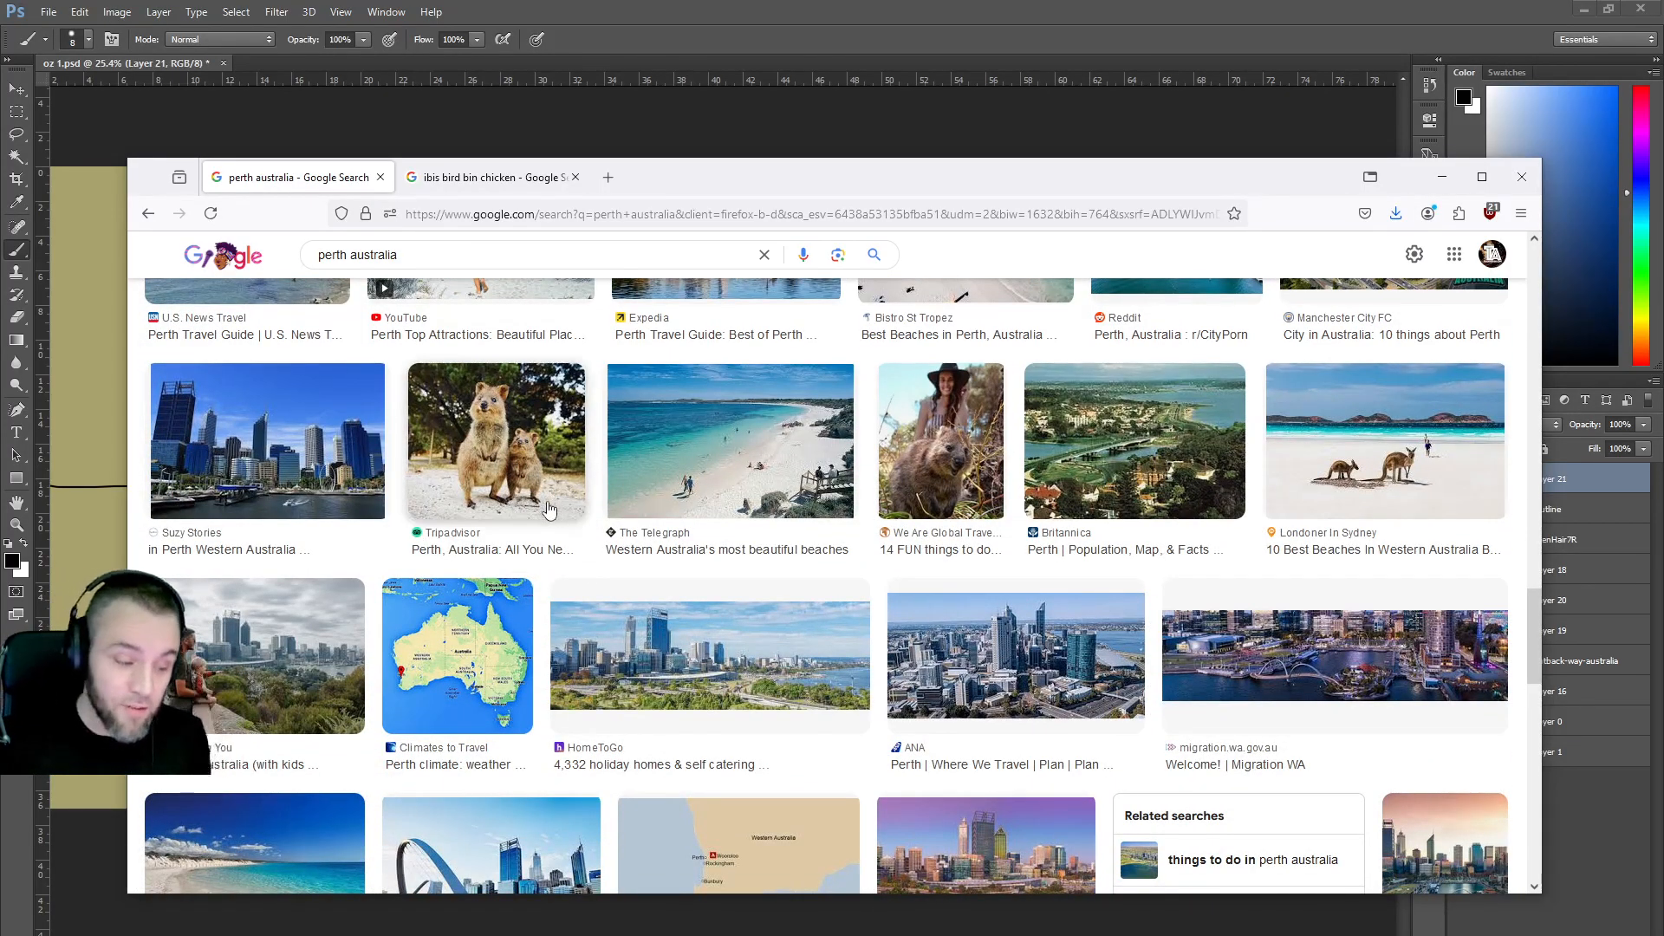
scroll(585, 563, down, 4)
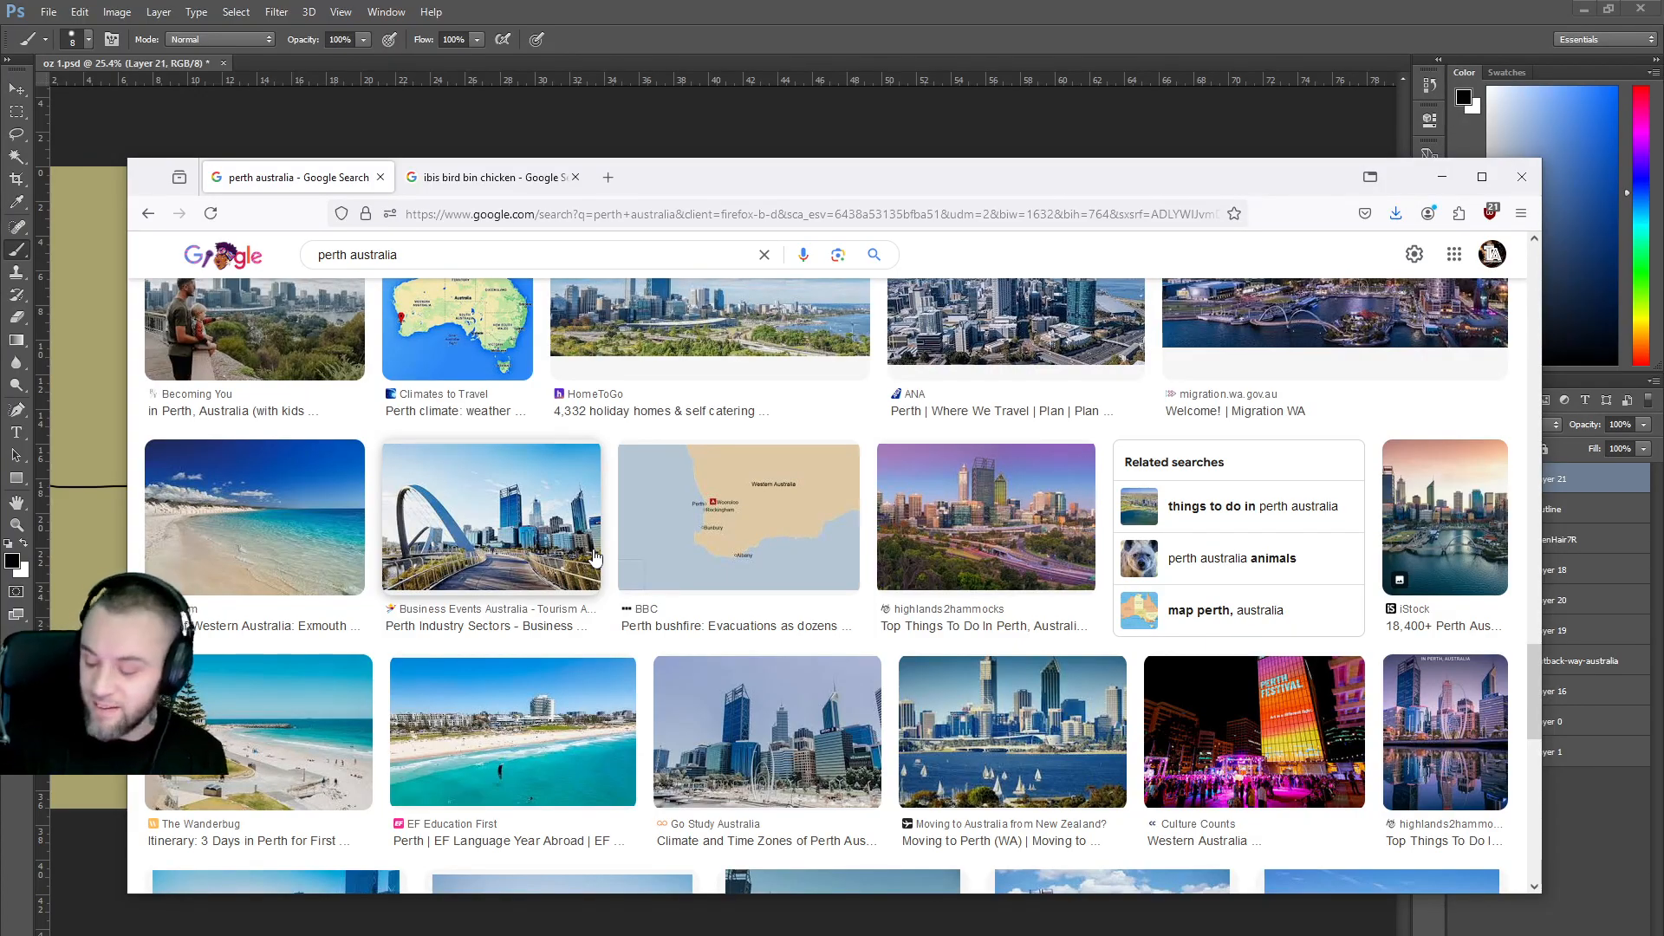
scroll(642, 607, down, 4)
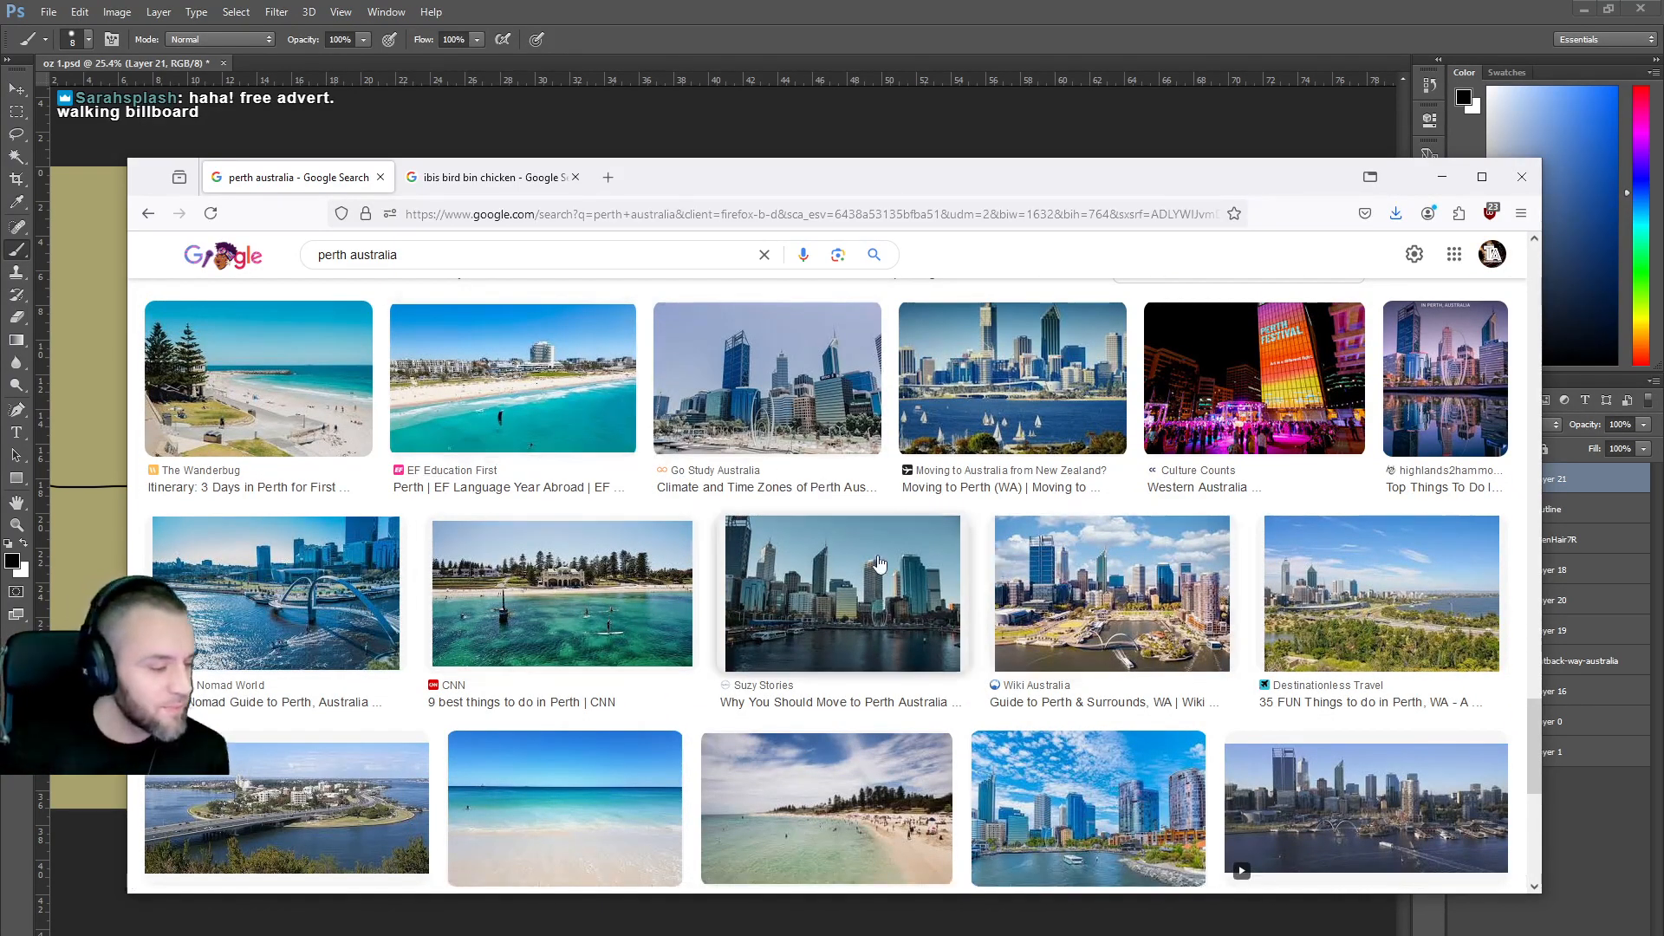
scroll(806, 548, down, 3)
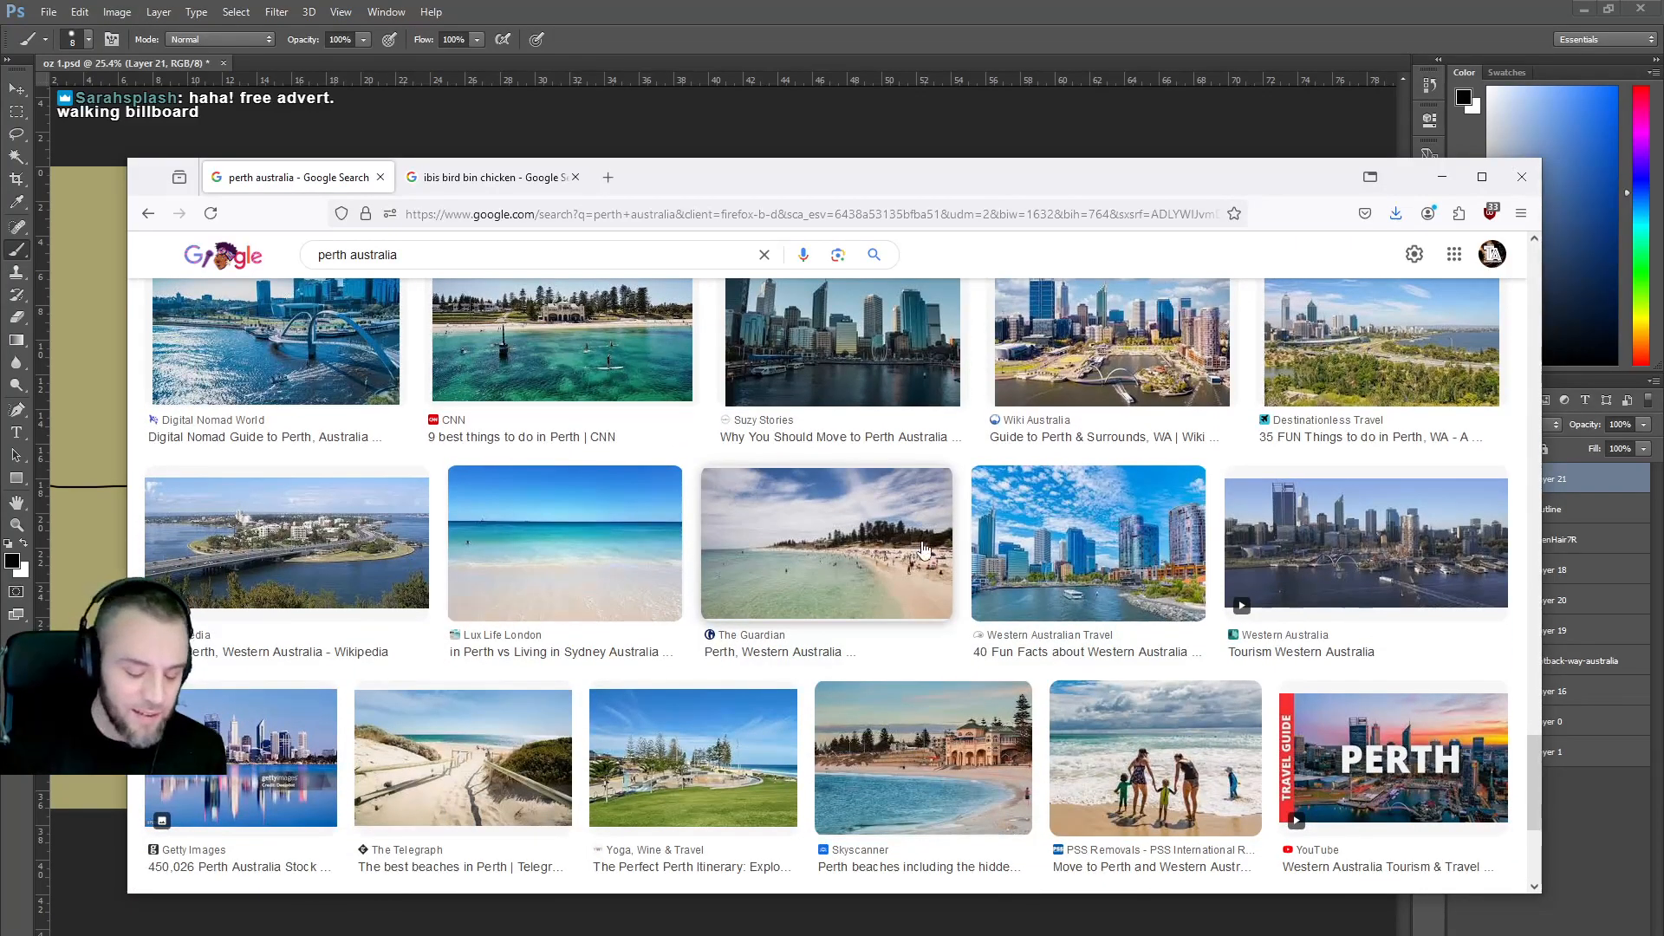
scroll(1317, 505, up, 2)
Preview the Perth skyline-and-river photo and browse its related images.
click(1365, 523)
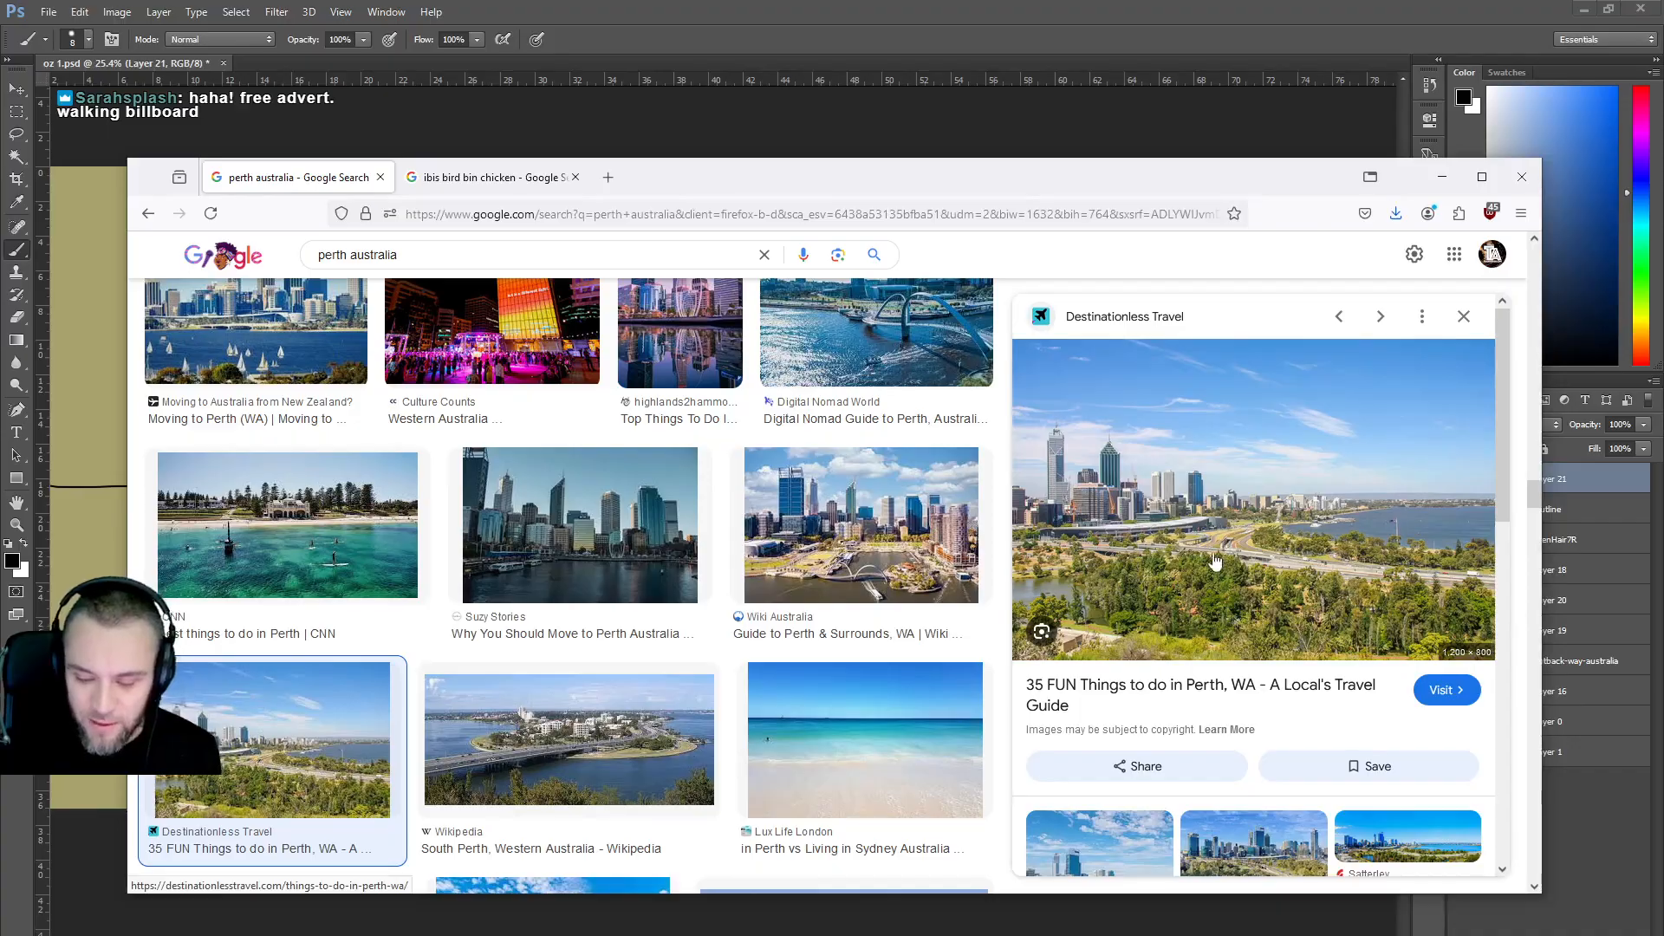
scroll(1126, 542, down, 2)
scroll(873, 548, down, 4)
scroll(873, 548, down, 2)
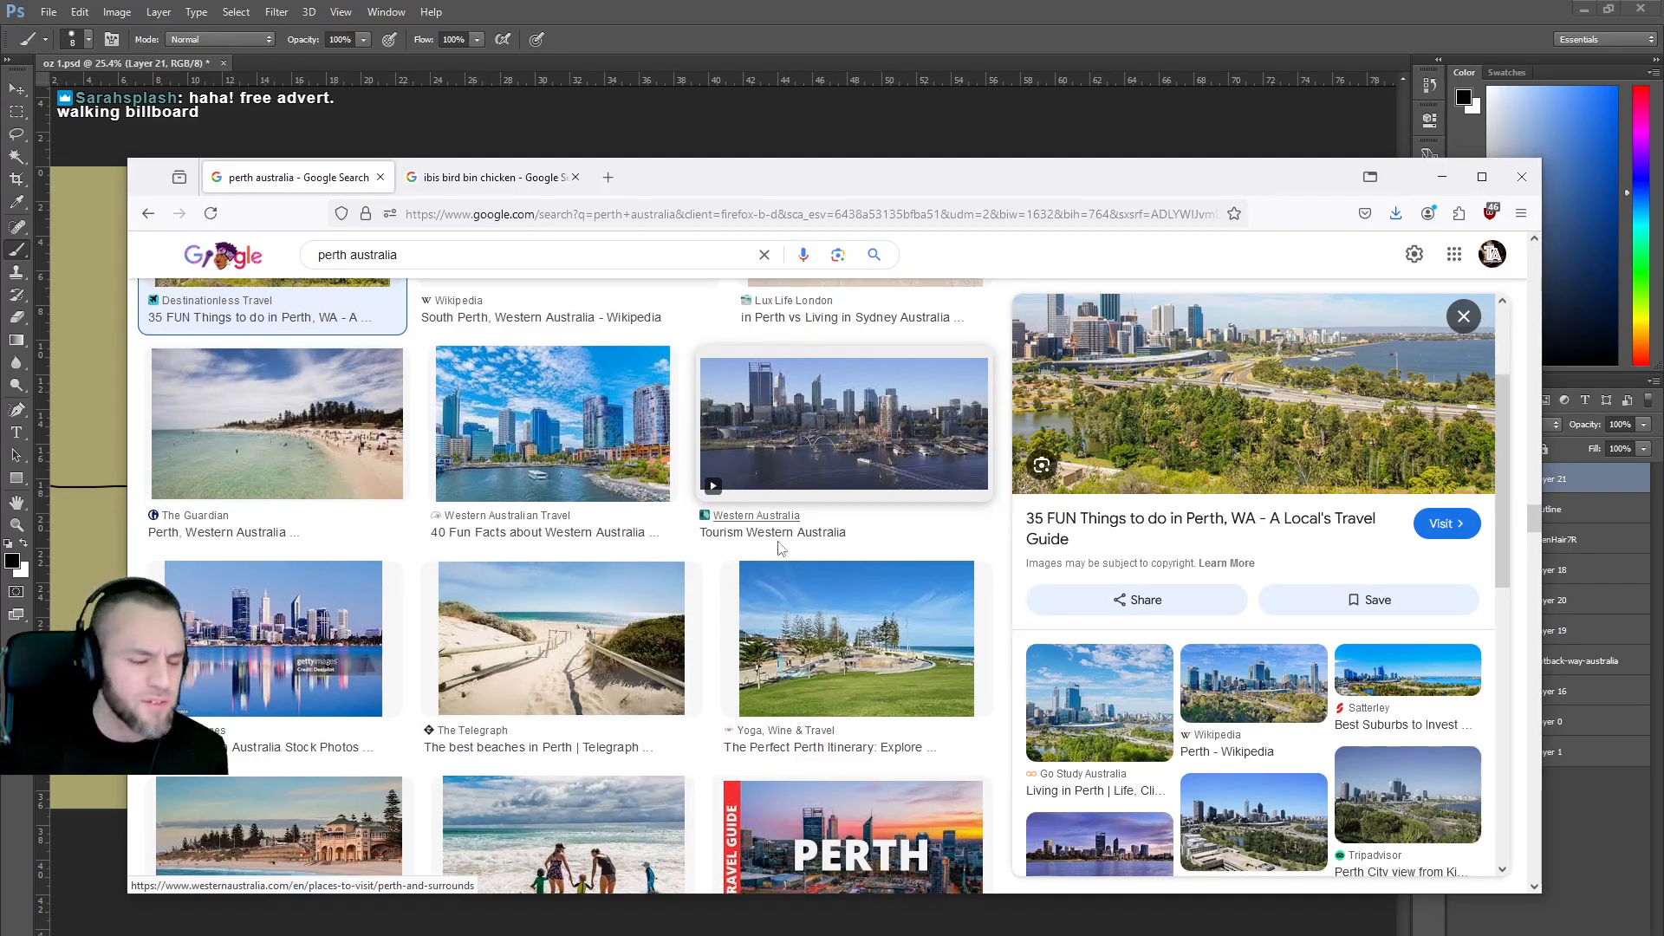
scroll(778, 532, down, 3)
scroll(763, 524, down, 4)
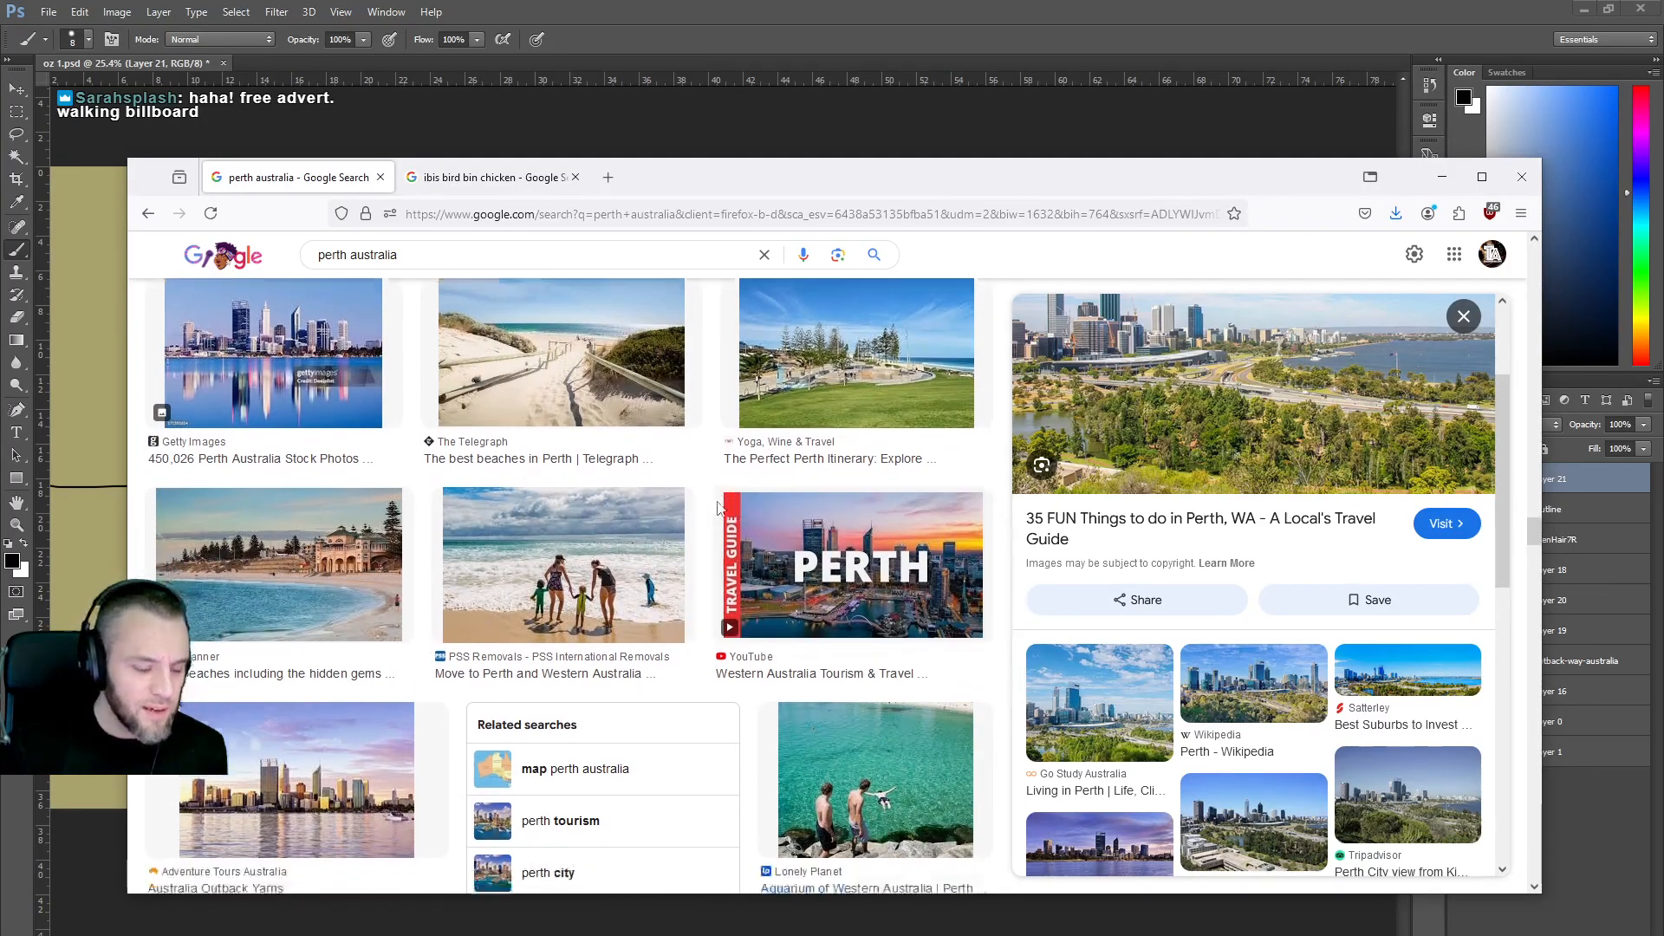
scroll(716, 510, up, 8)
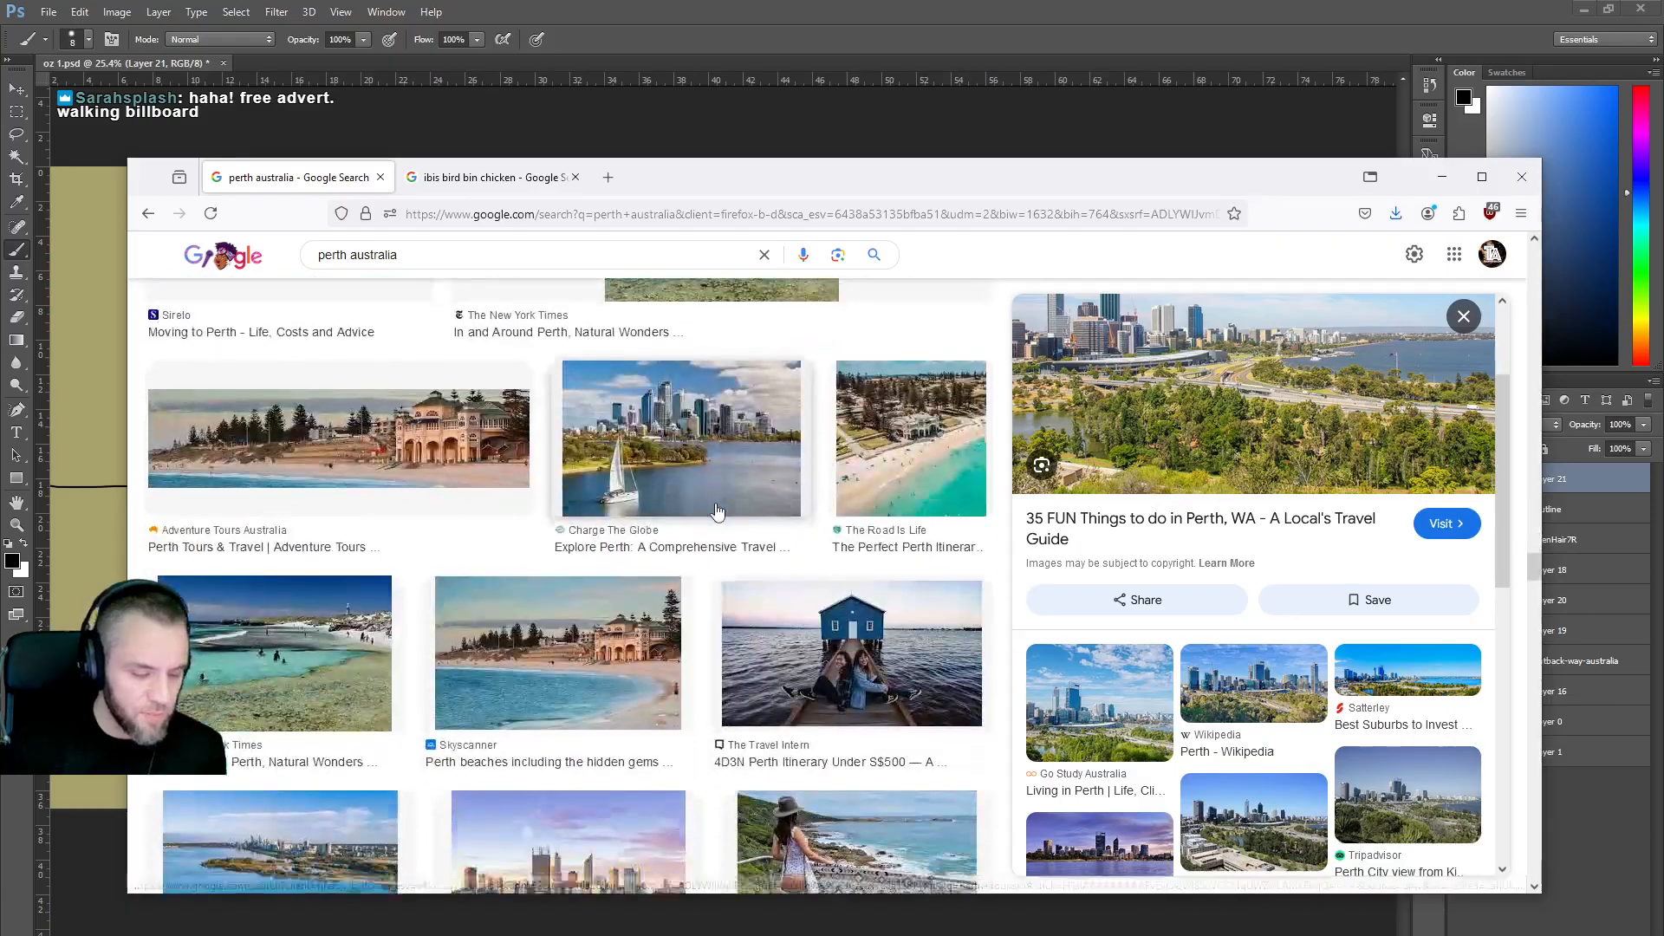
Change the image search from perth to 'sydney australia' and browse the Opera House and Harbour Bridge photos.
double_click(347, 253)
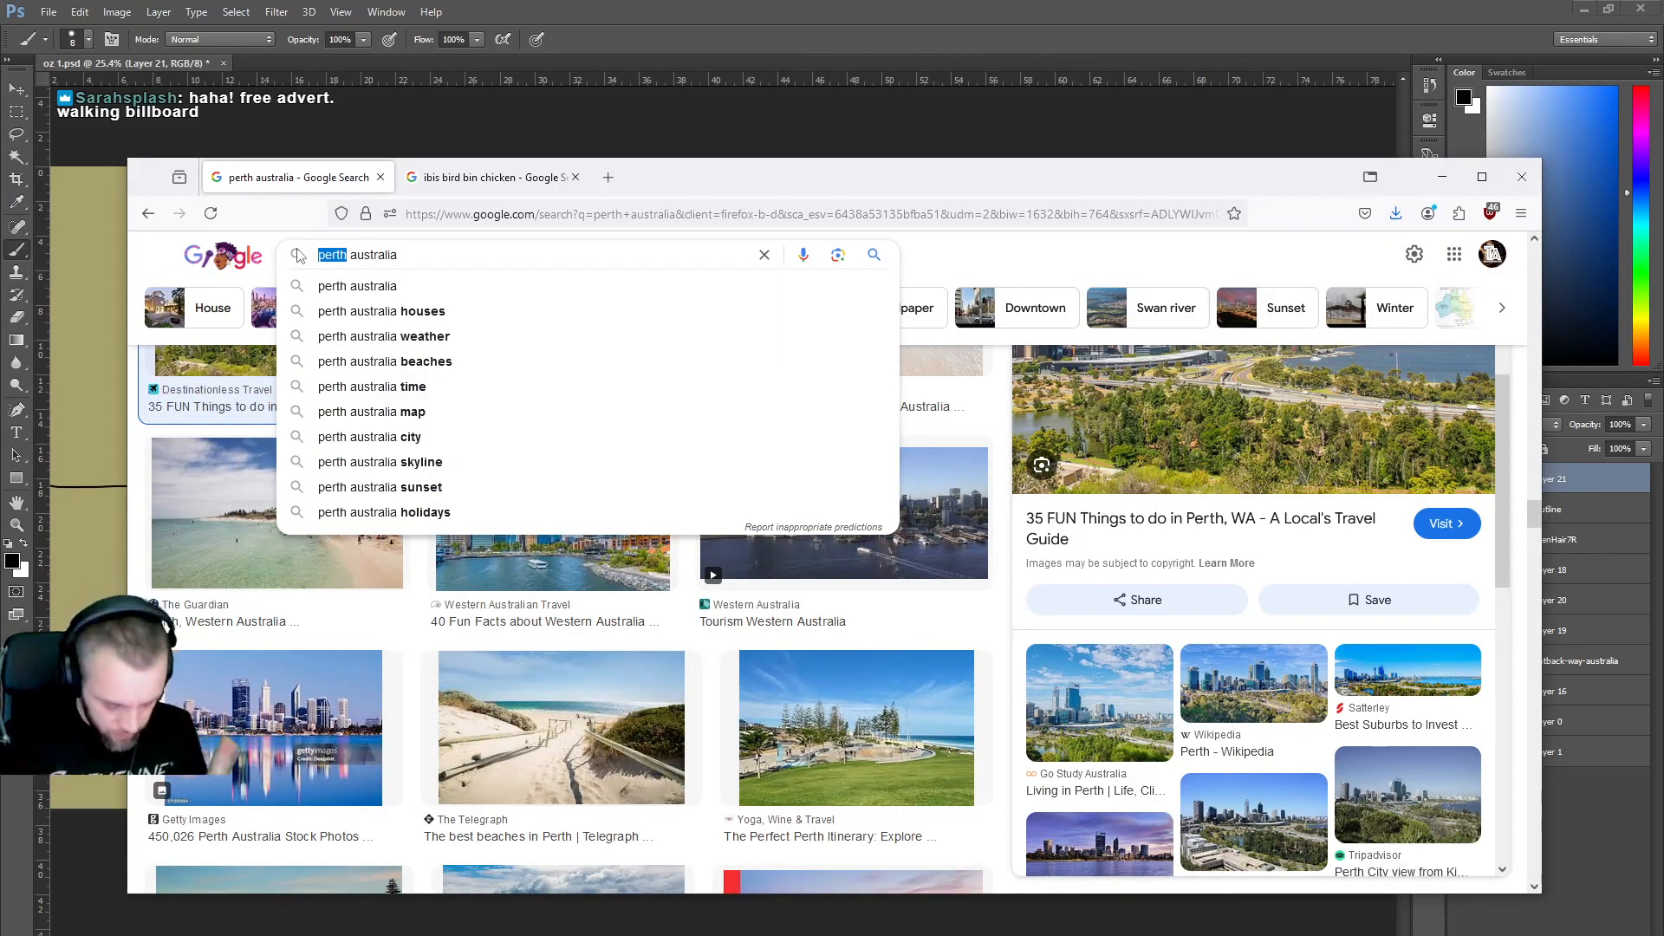
text(ydney)
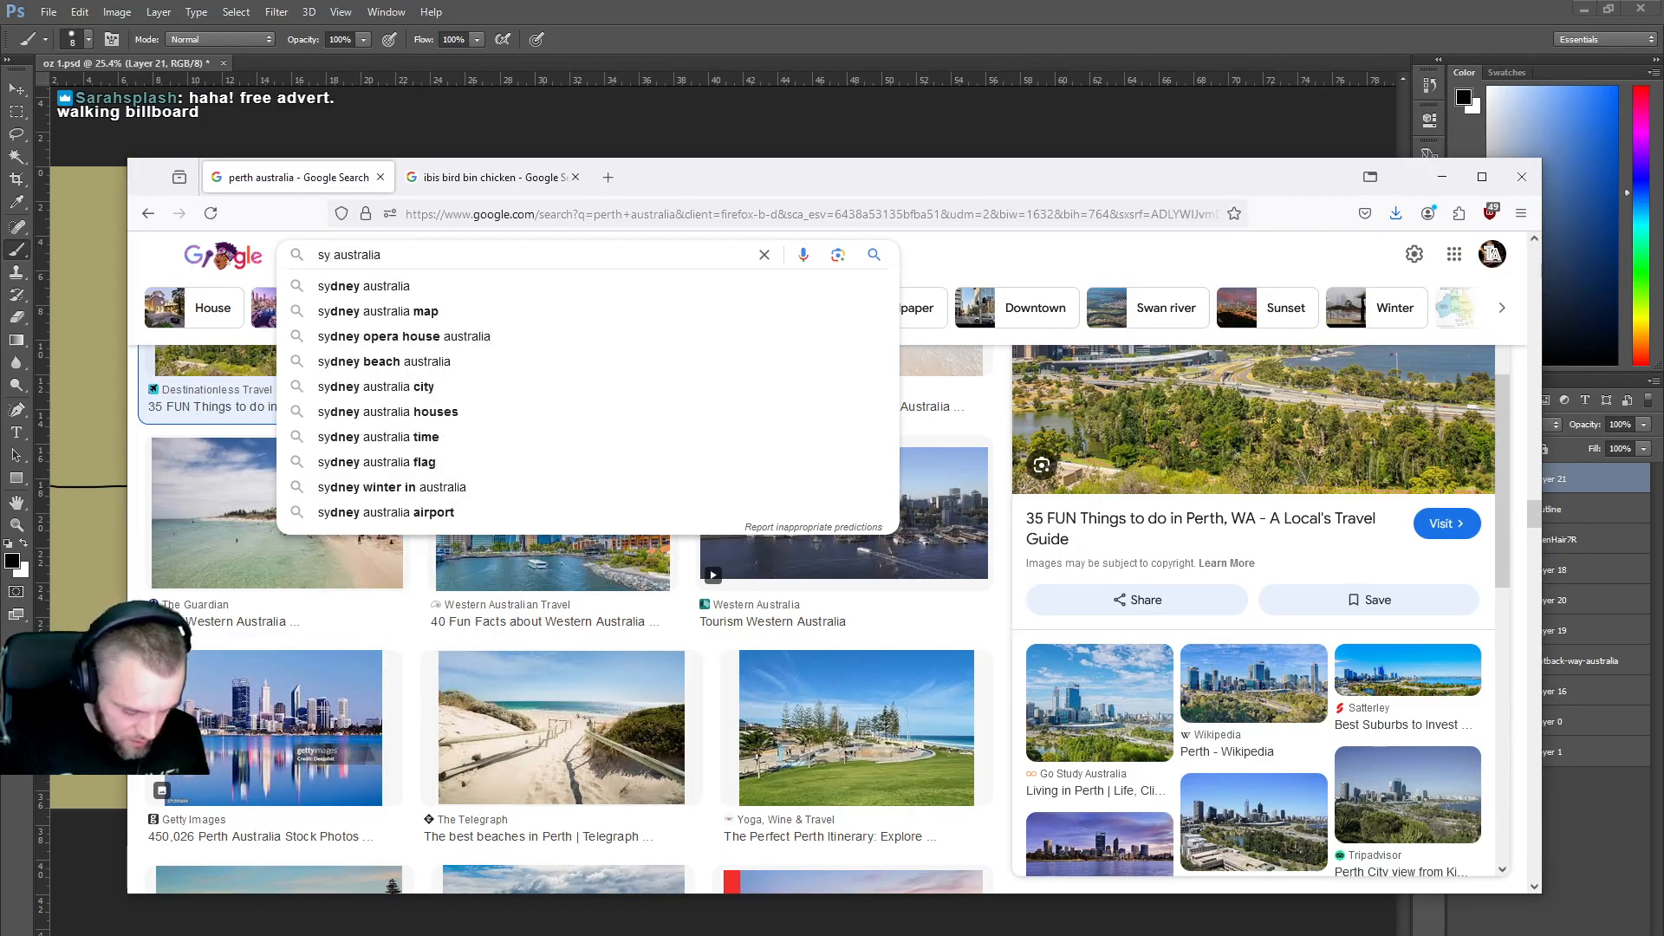
key(Return)
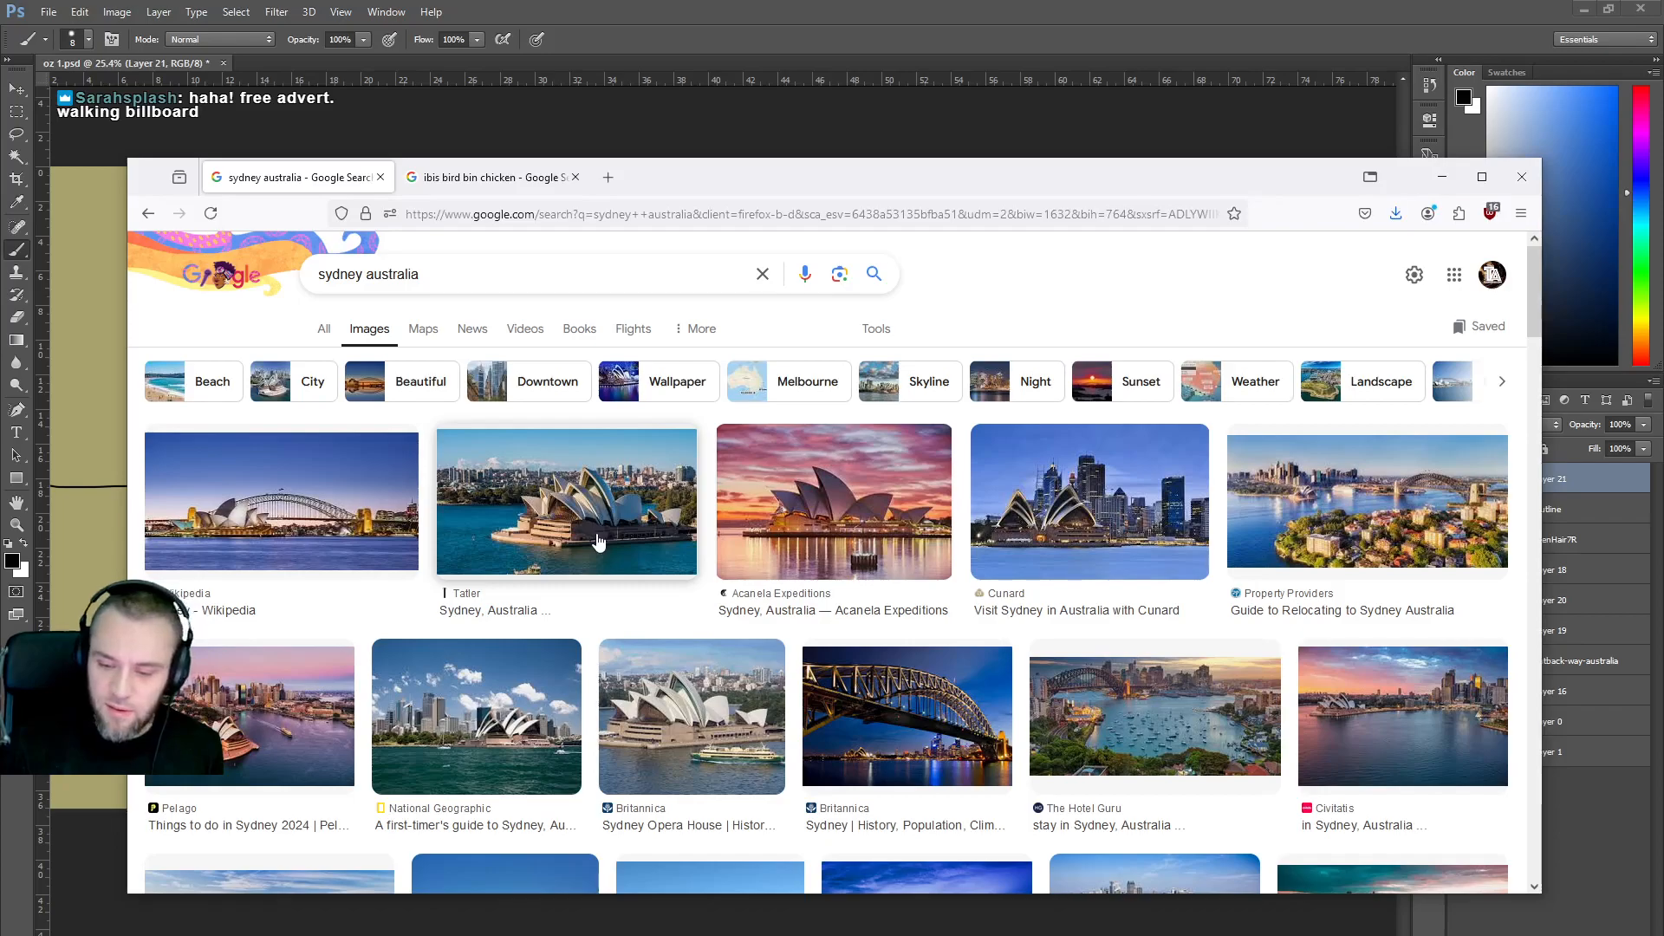
scroll(599, 542, down, 4)
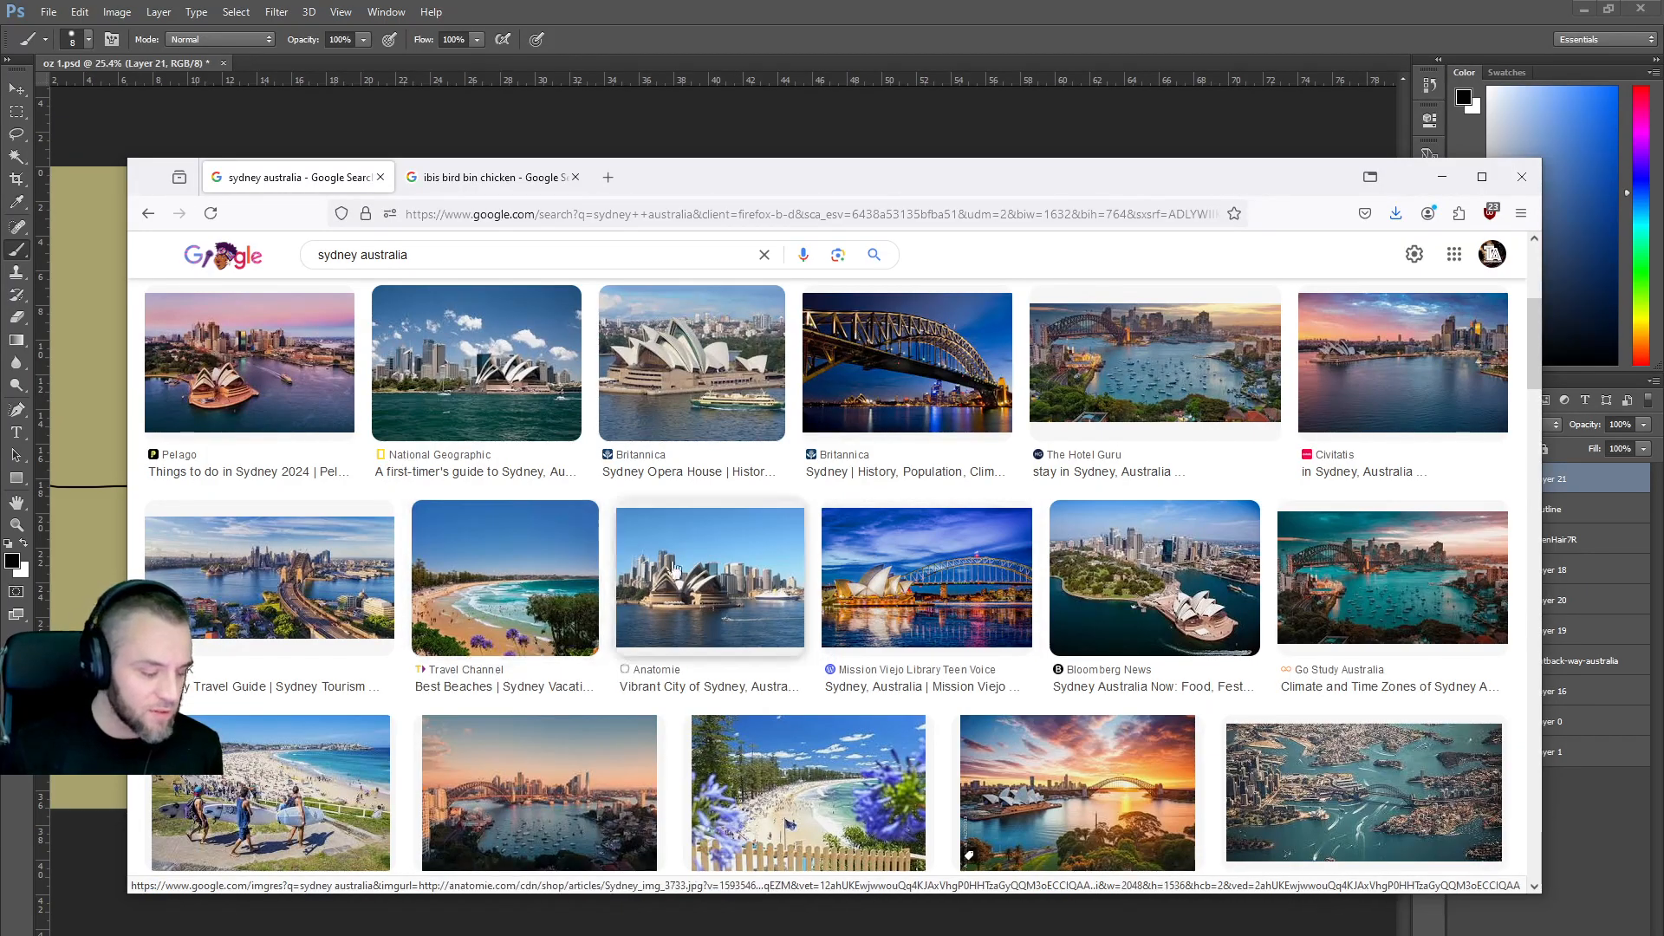
scroll(468, 656, down, 5)
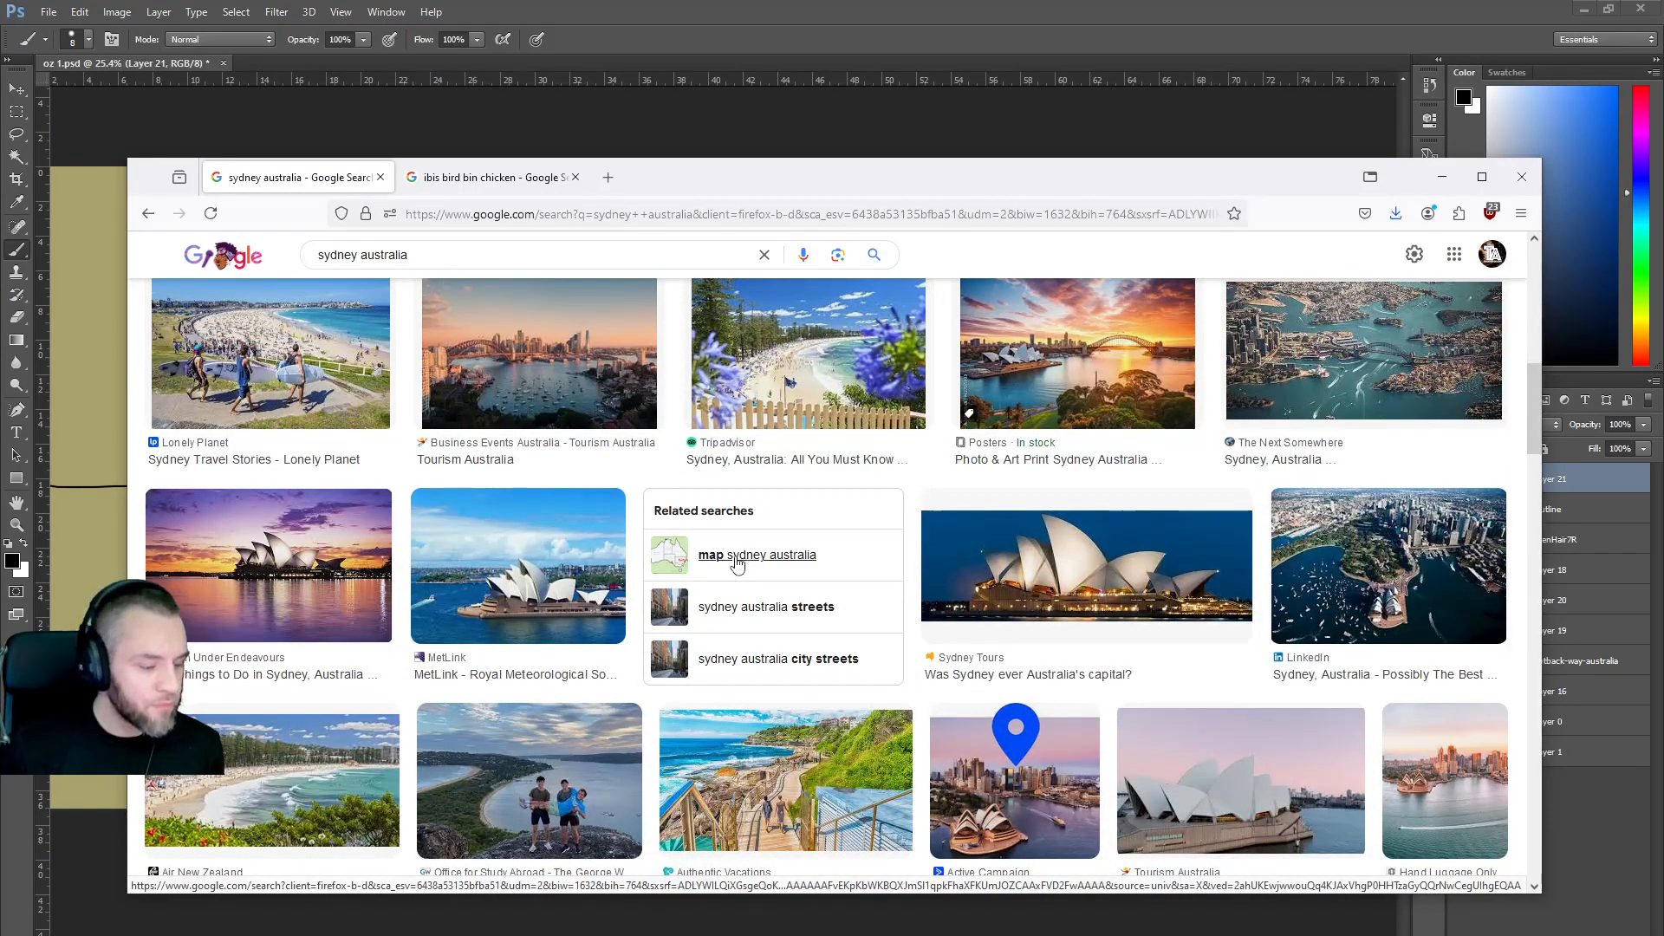
scroll(741, 561, down, 4)
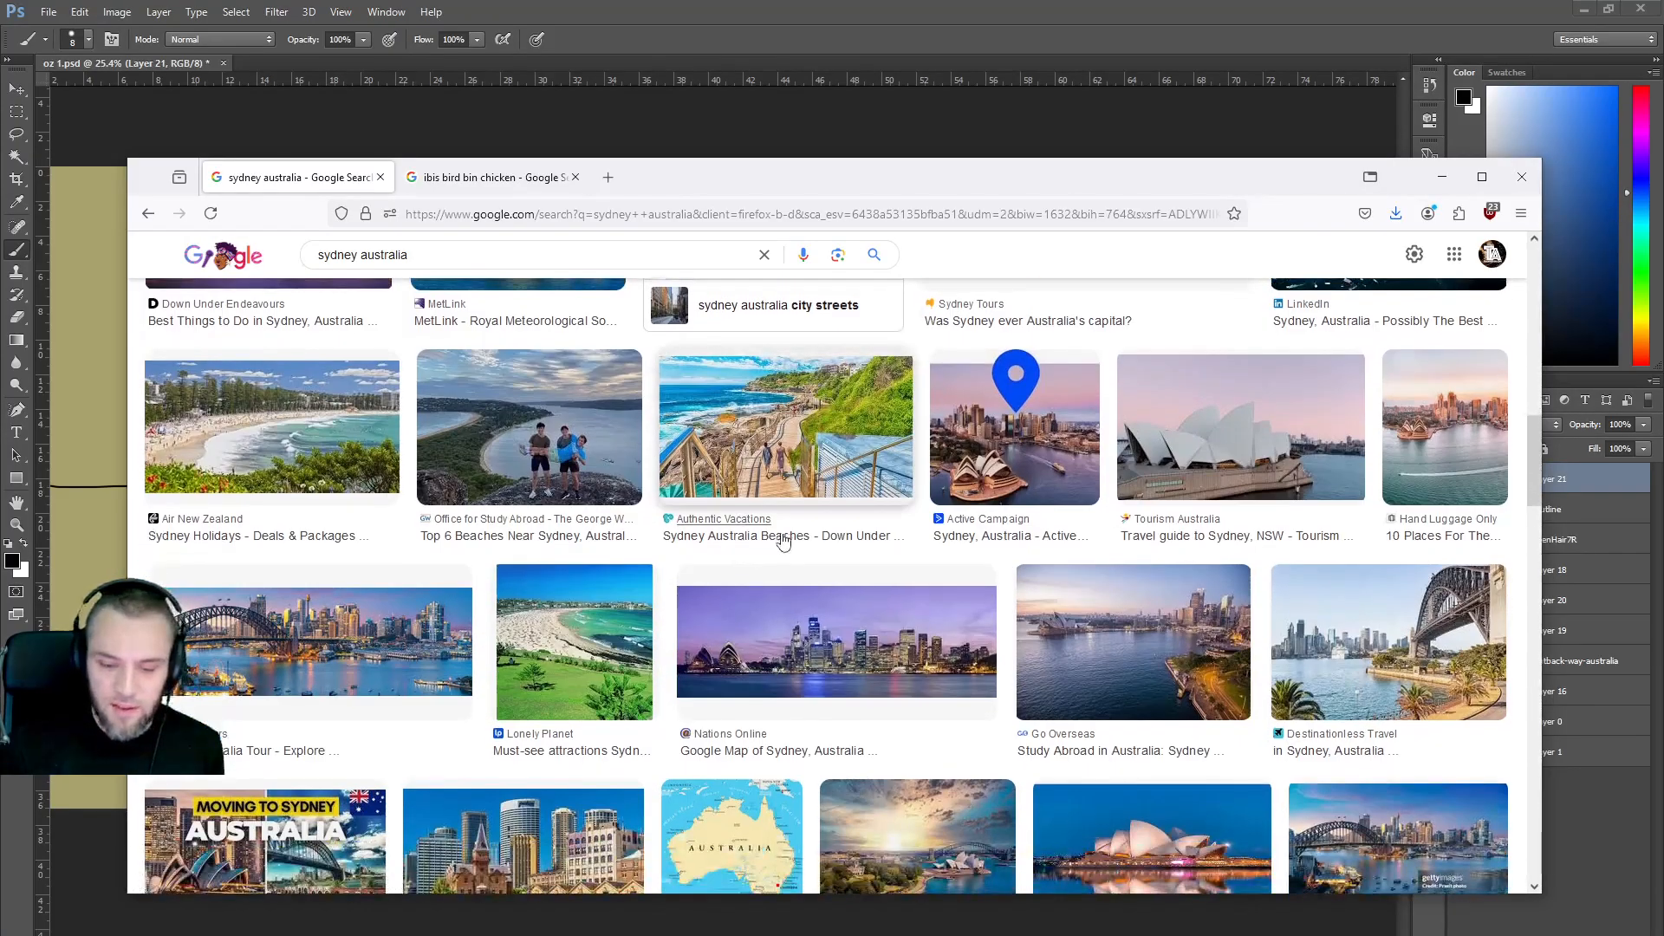
scroll(783, 542, up, 1)
scroll(783, 539, up, 6)
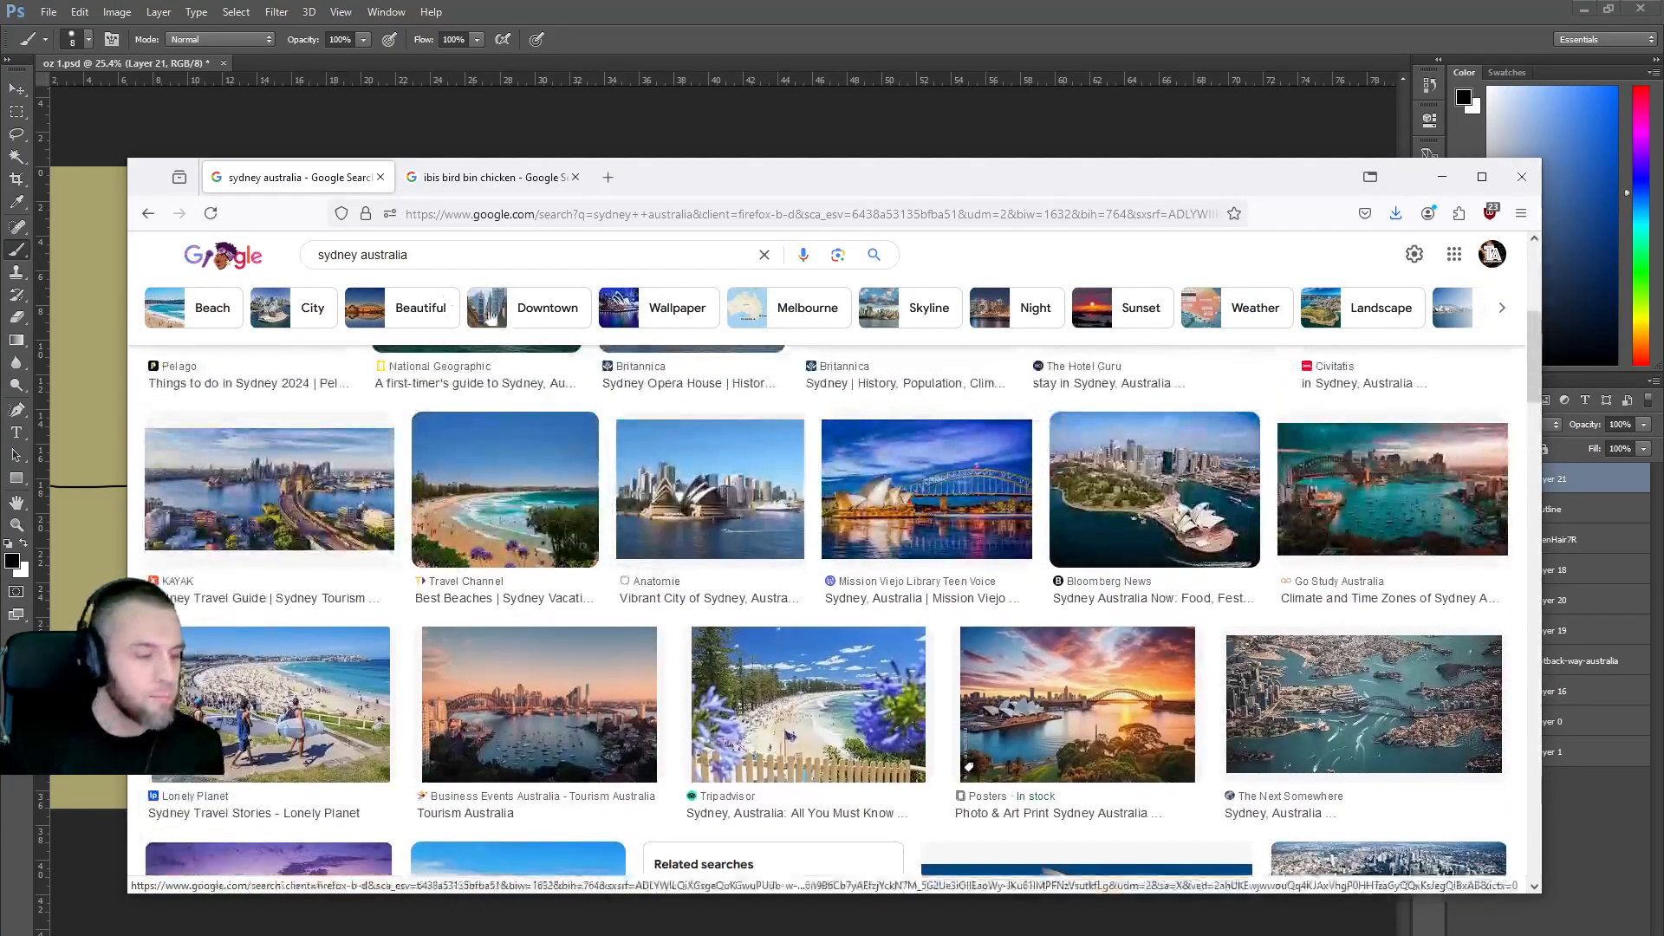
Replace sydney with 'melbourne' in the query and browse the skyline and beach-hut photos.
drag(358, 254, 248, 249)
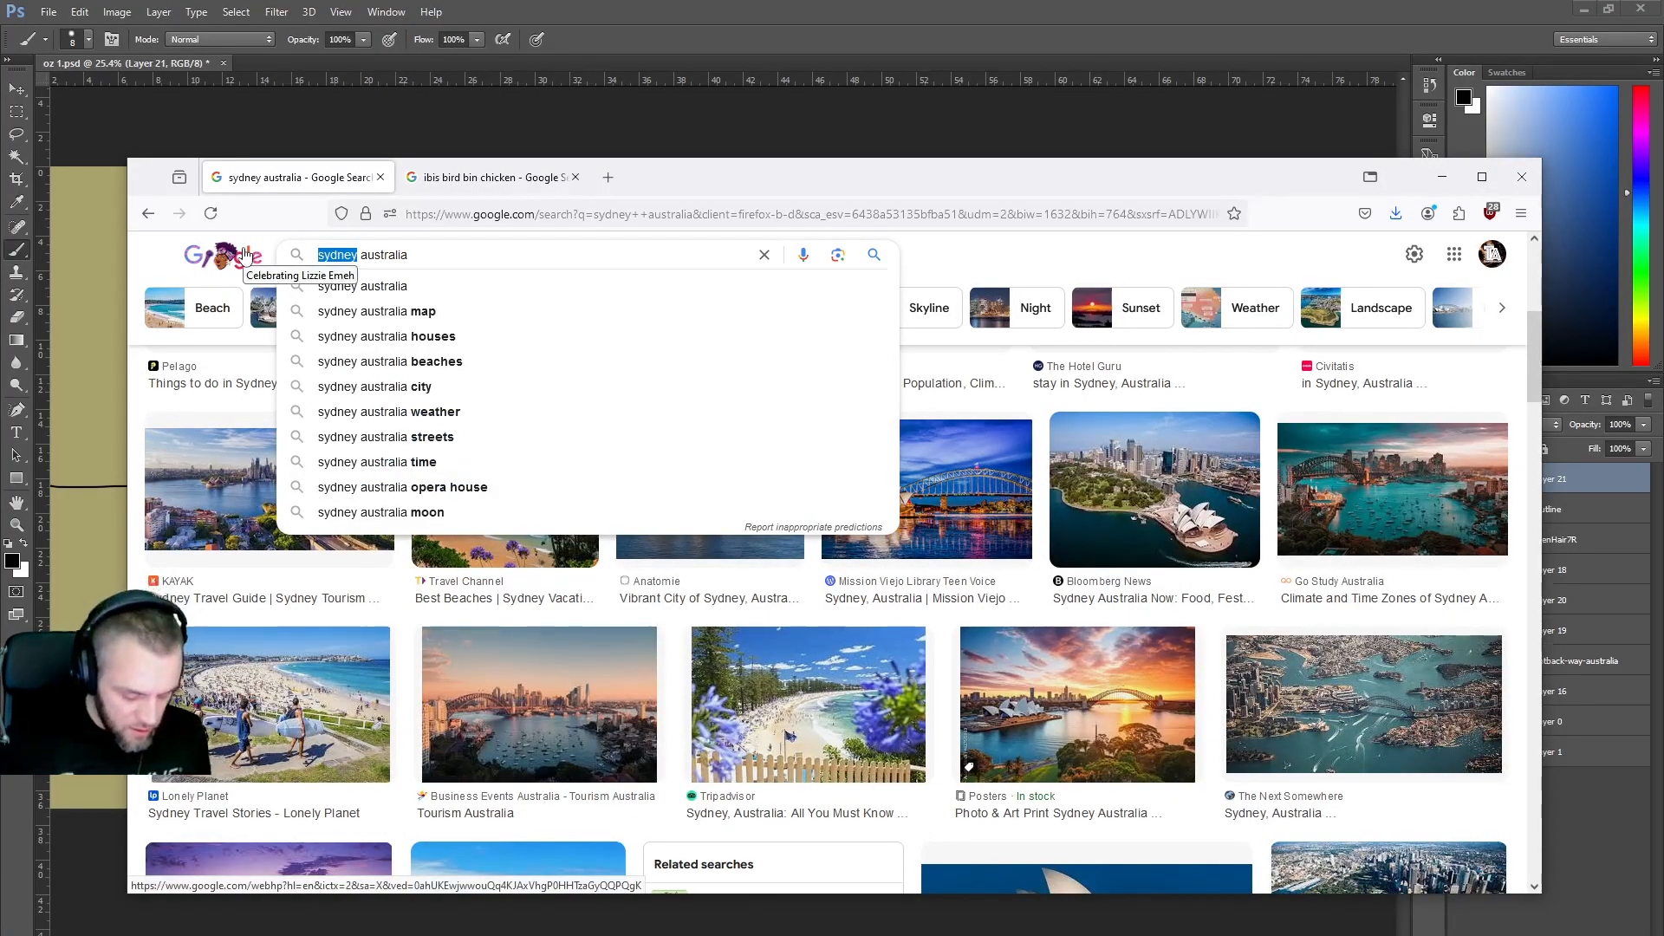
text(melbour)
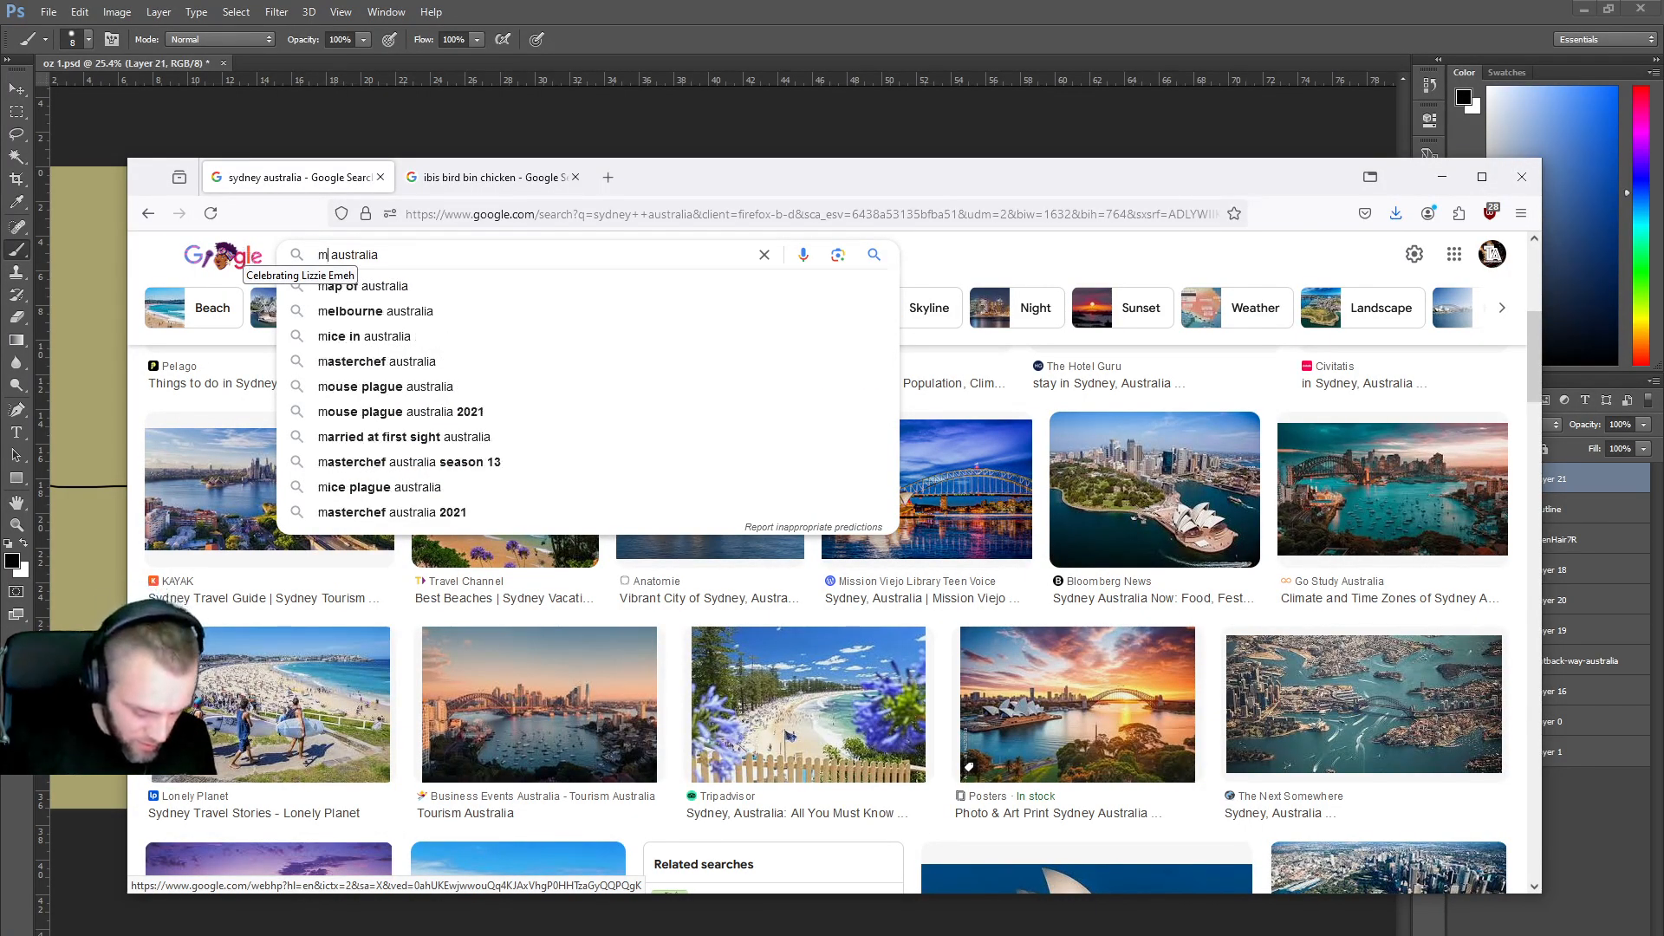
text(ne)
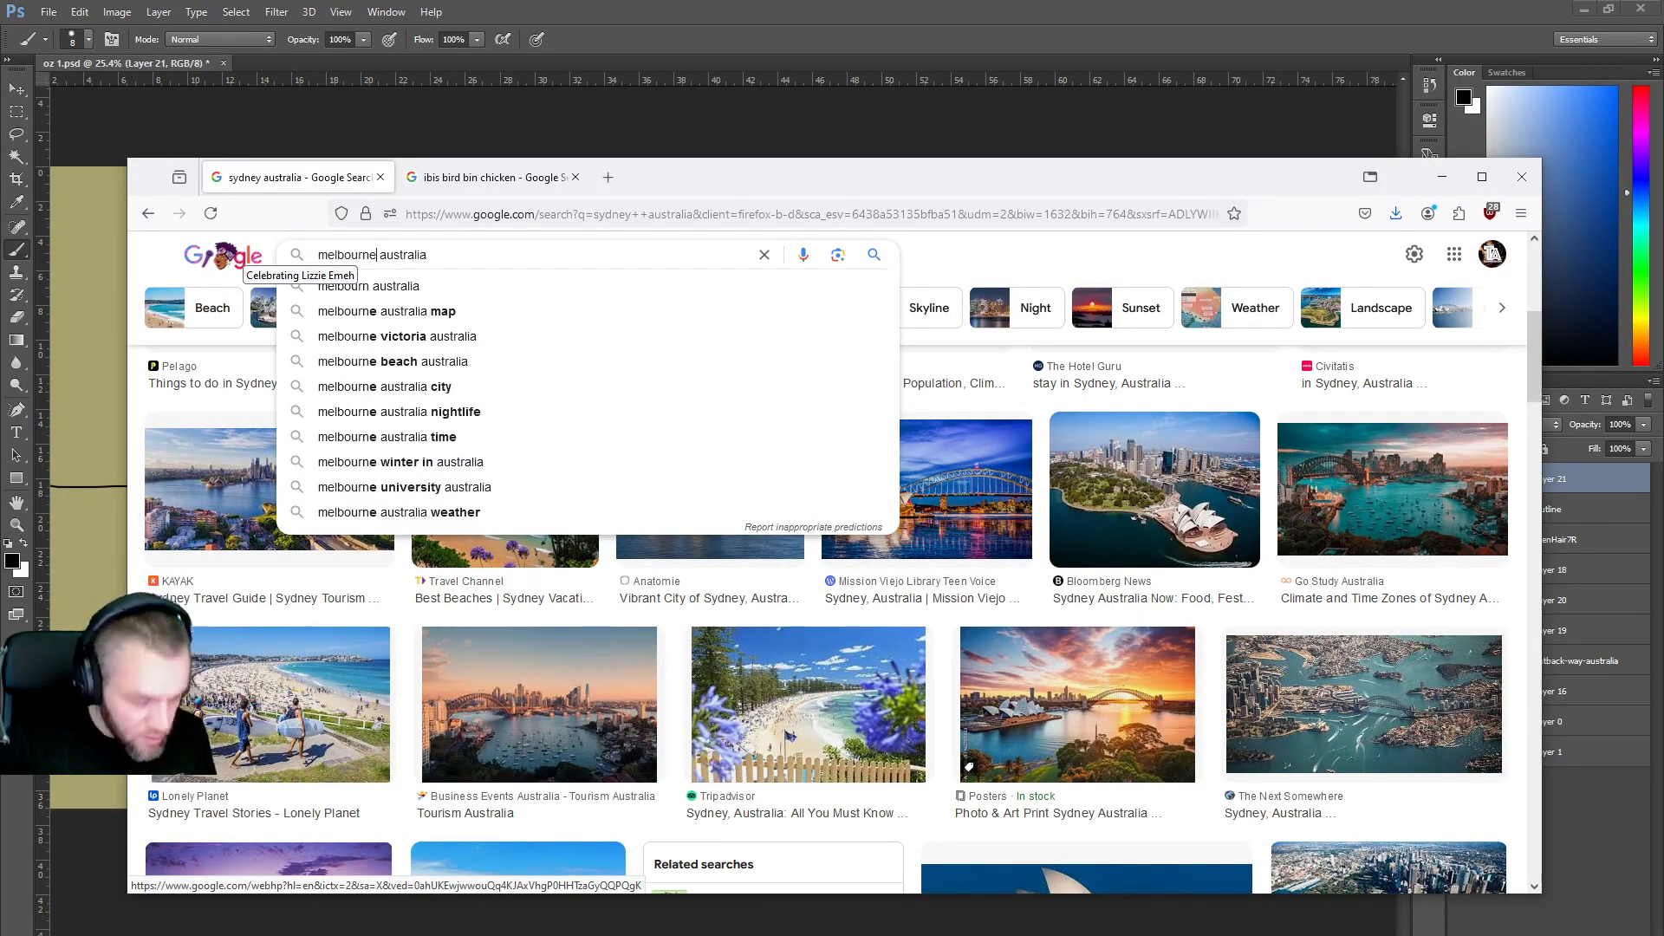
key(Return)
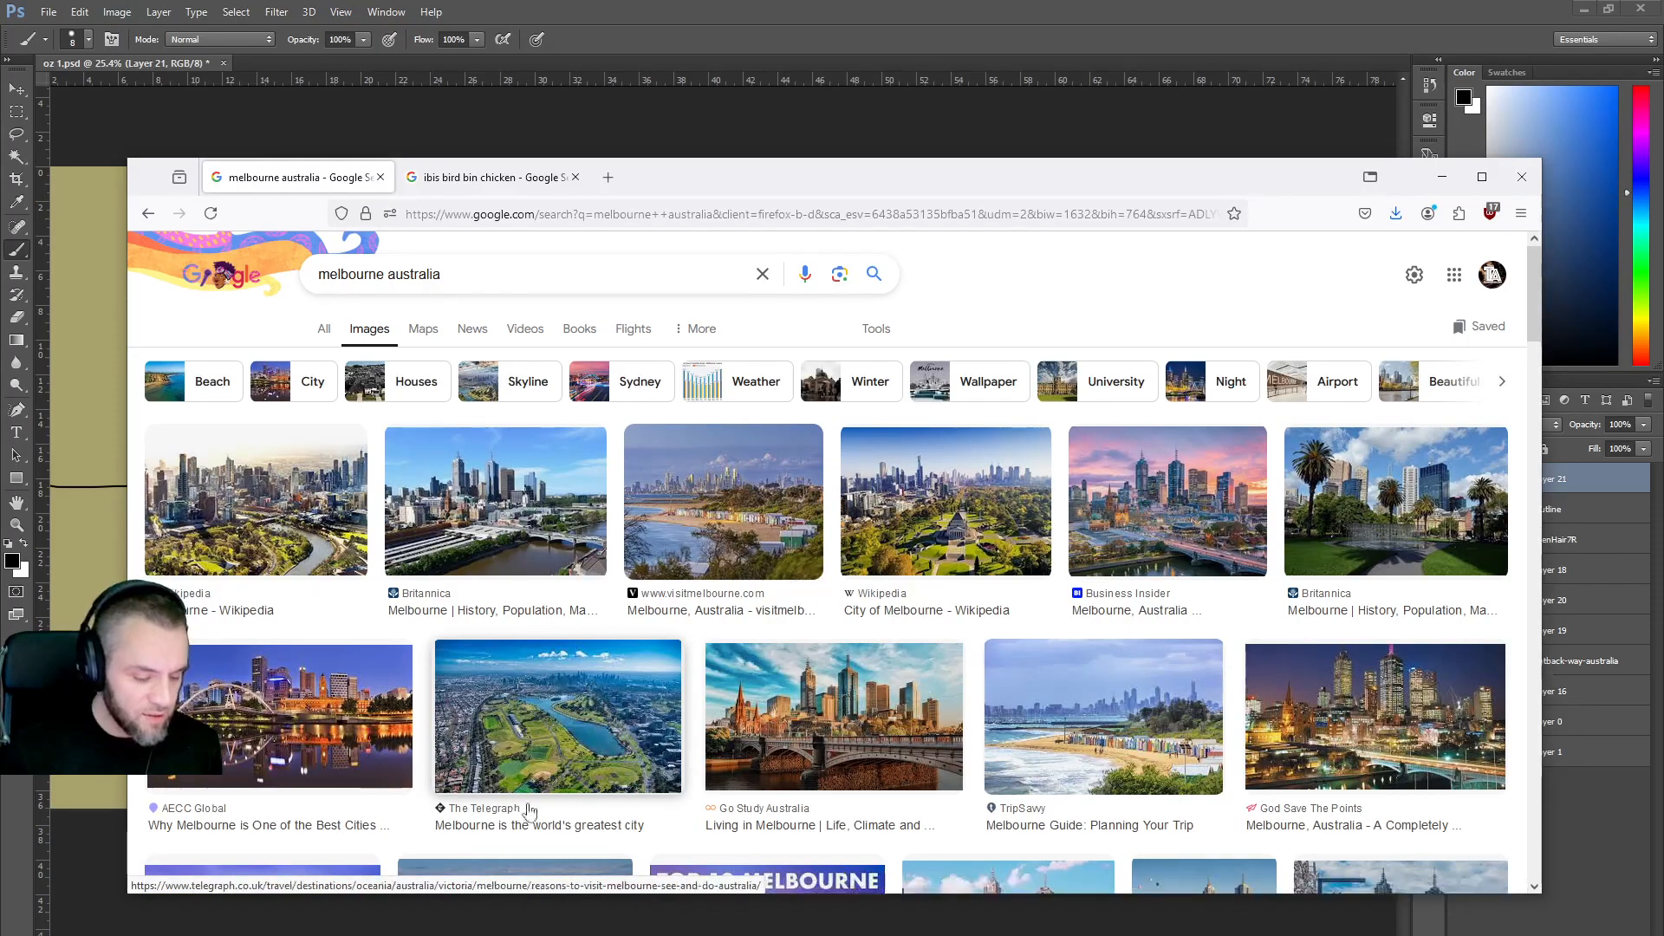
scroll(839, 622, down, 5)
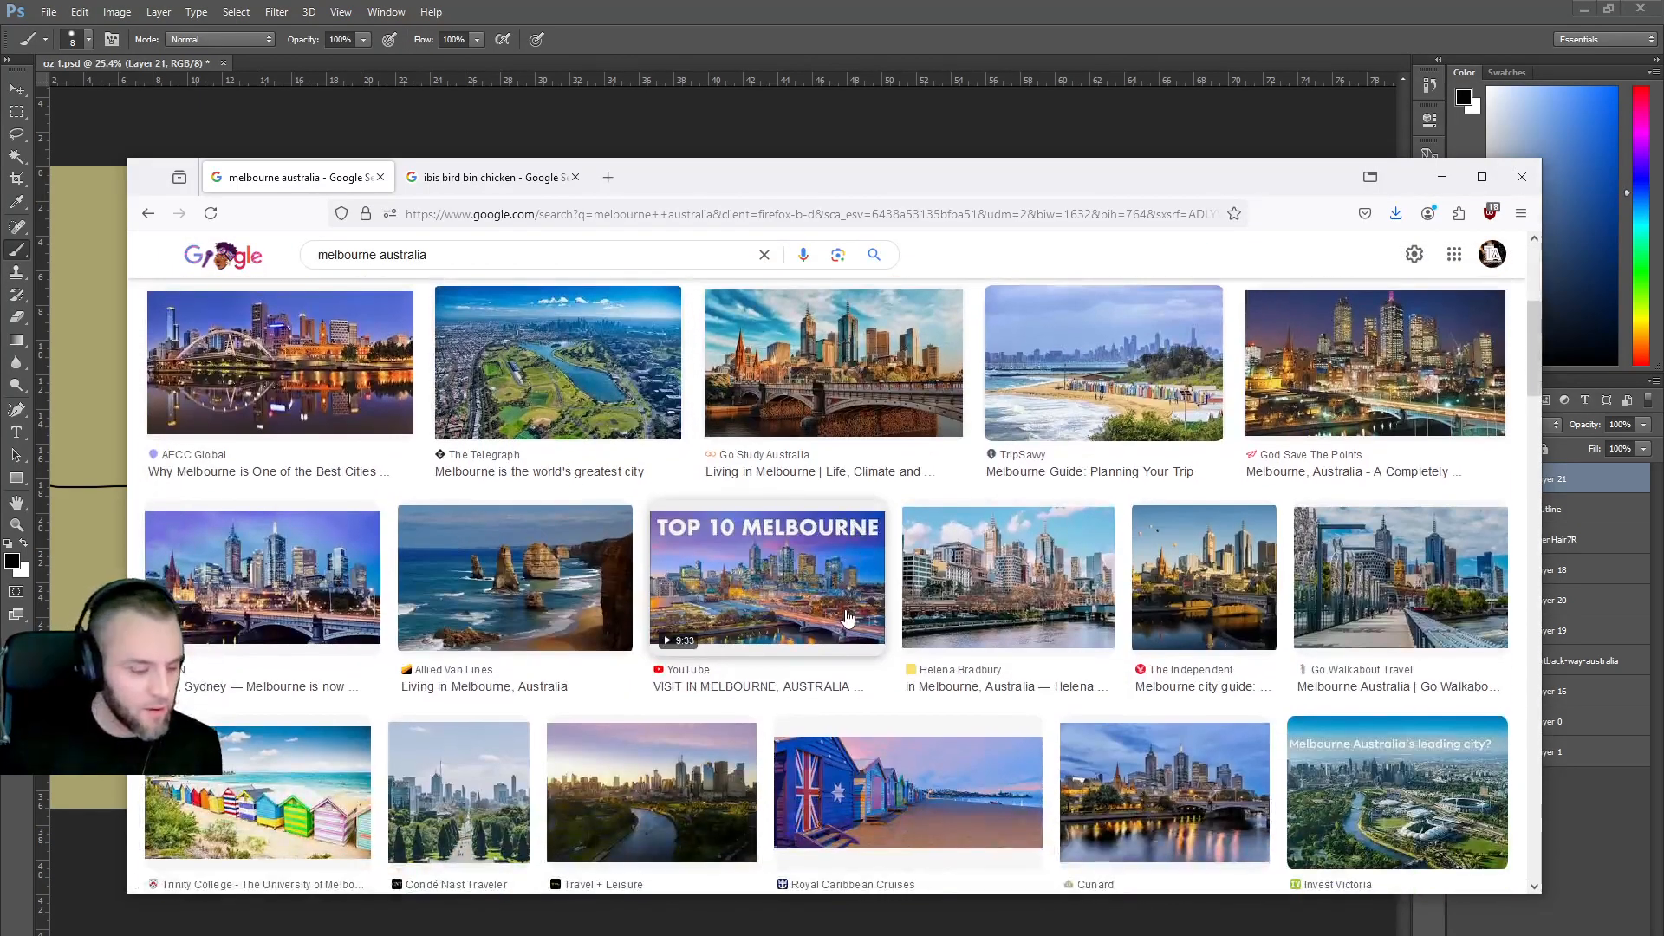
scroll(476, 260, up, 5)
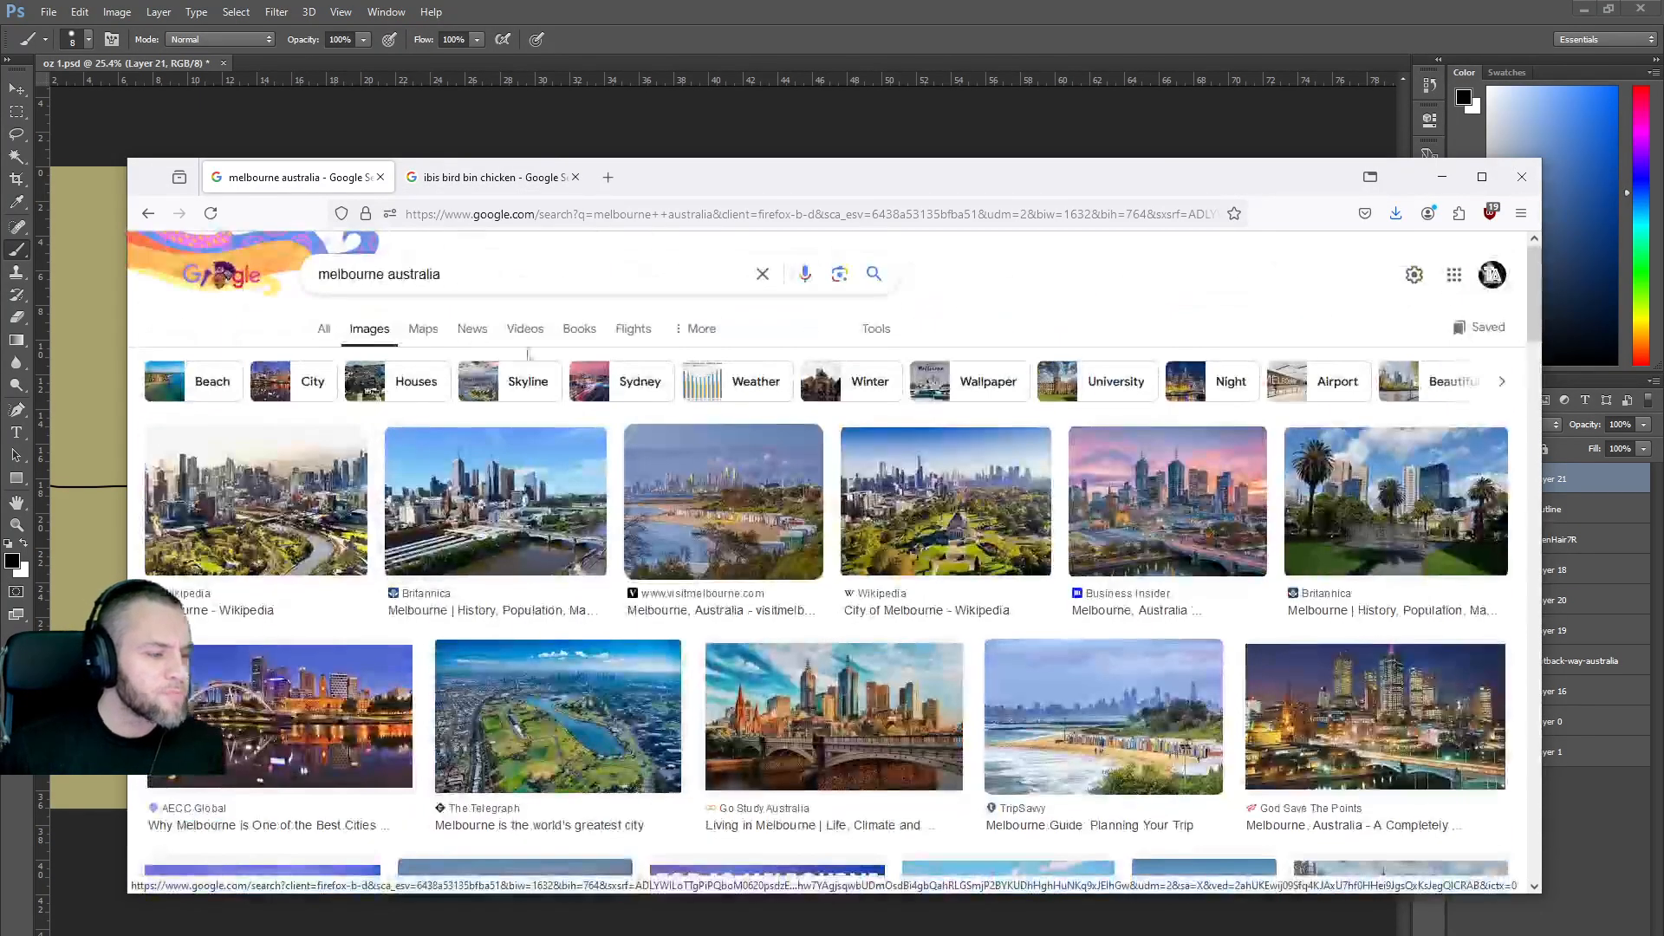
Show the melbourne australia search on Google Maps.
click(423, 340)
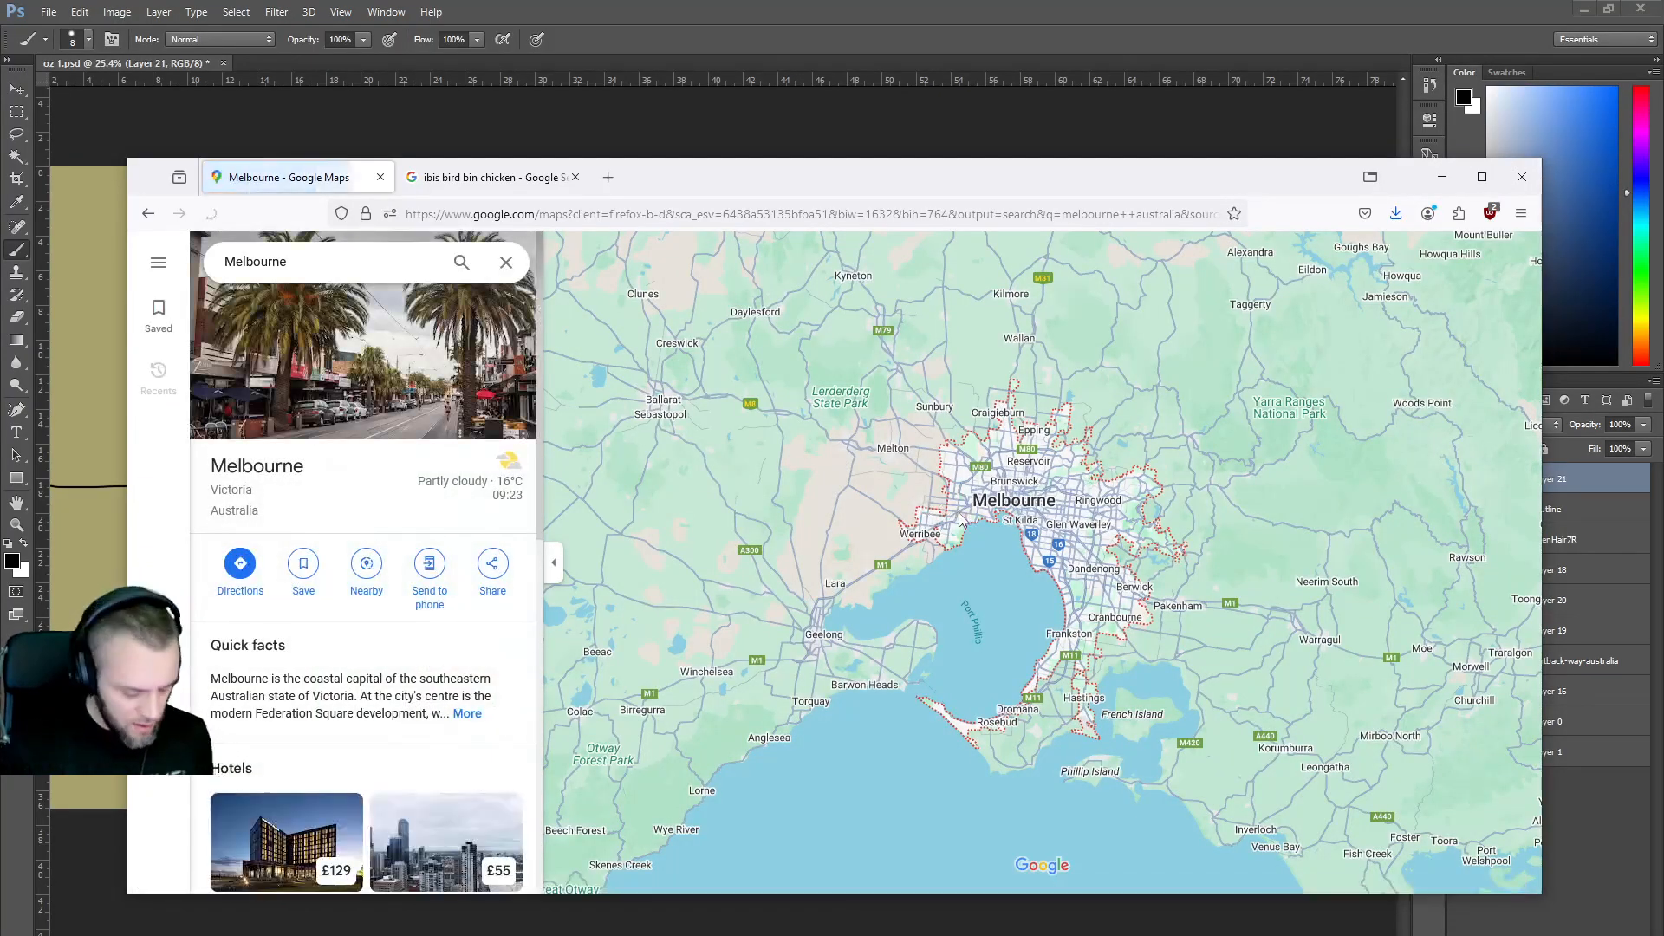
scroll(997, 520, down, 5)
scroll(1008, 521, up, 1)
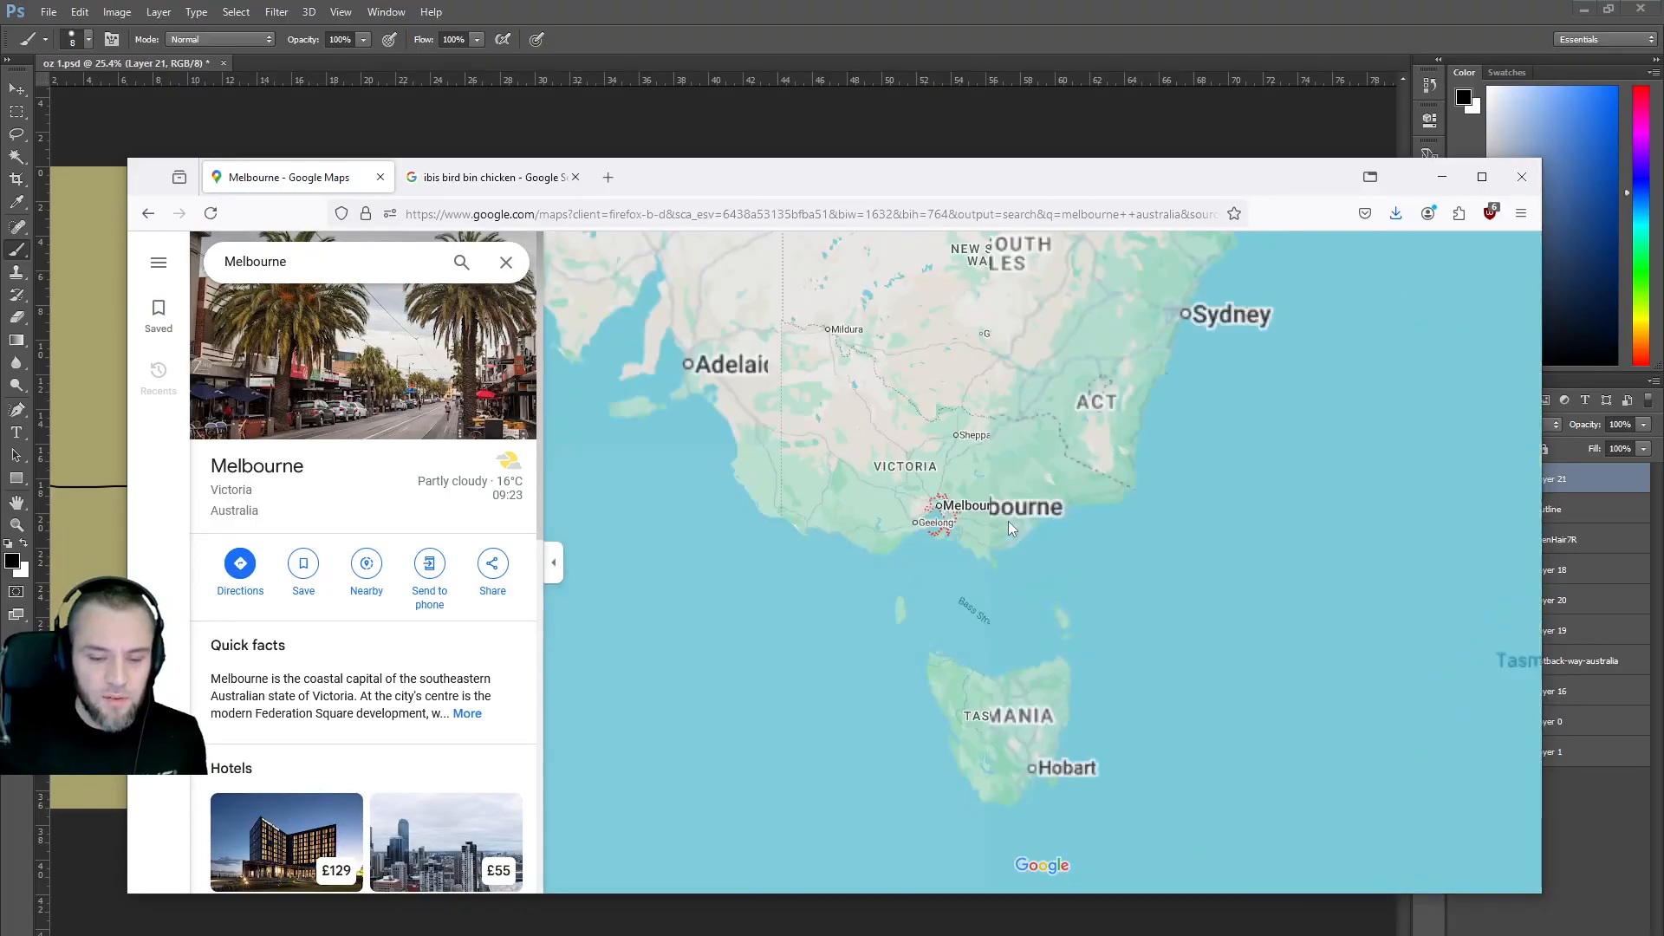
Pan the map from Brisbane west to Perth and Kalgoorlie, then zoom out toward Alice Springs.
drag(1191, 340, 1241, 596)
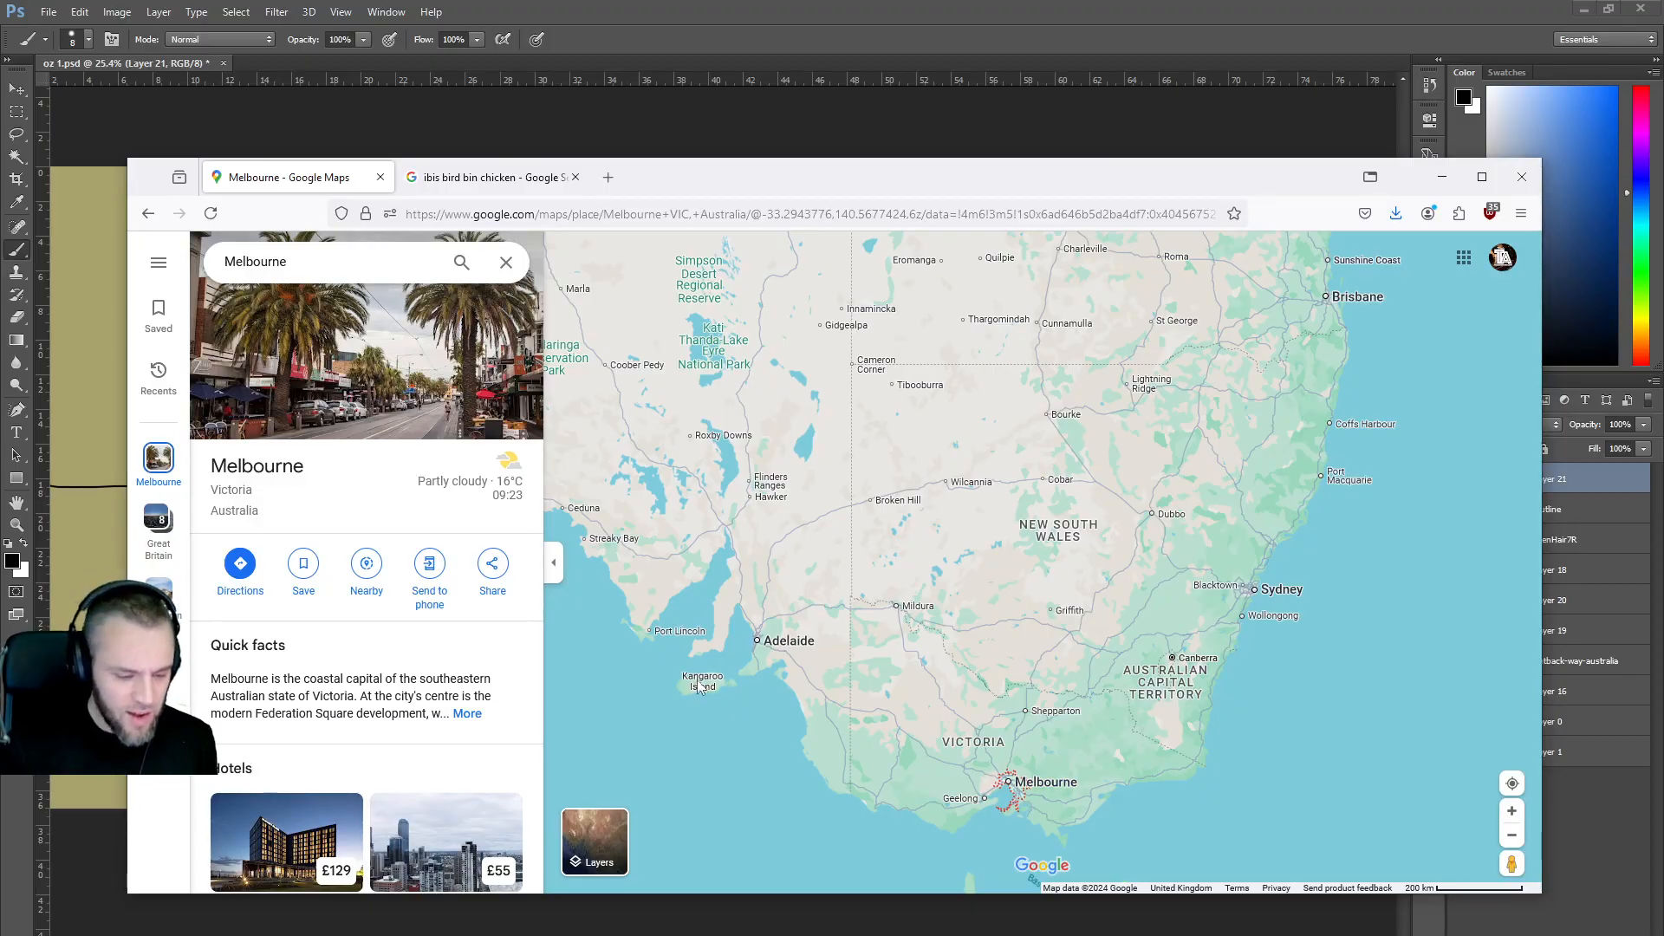
drag(749, 559, 1343, 525)
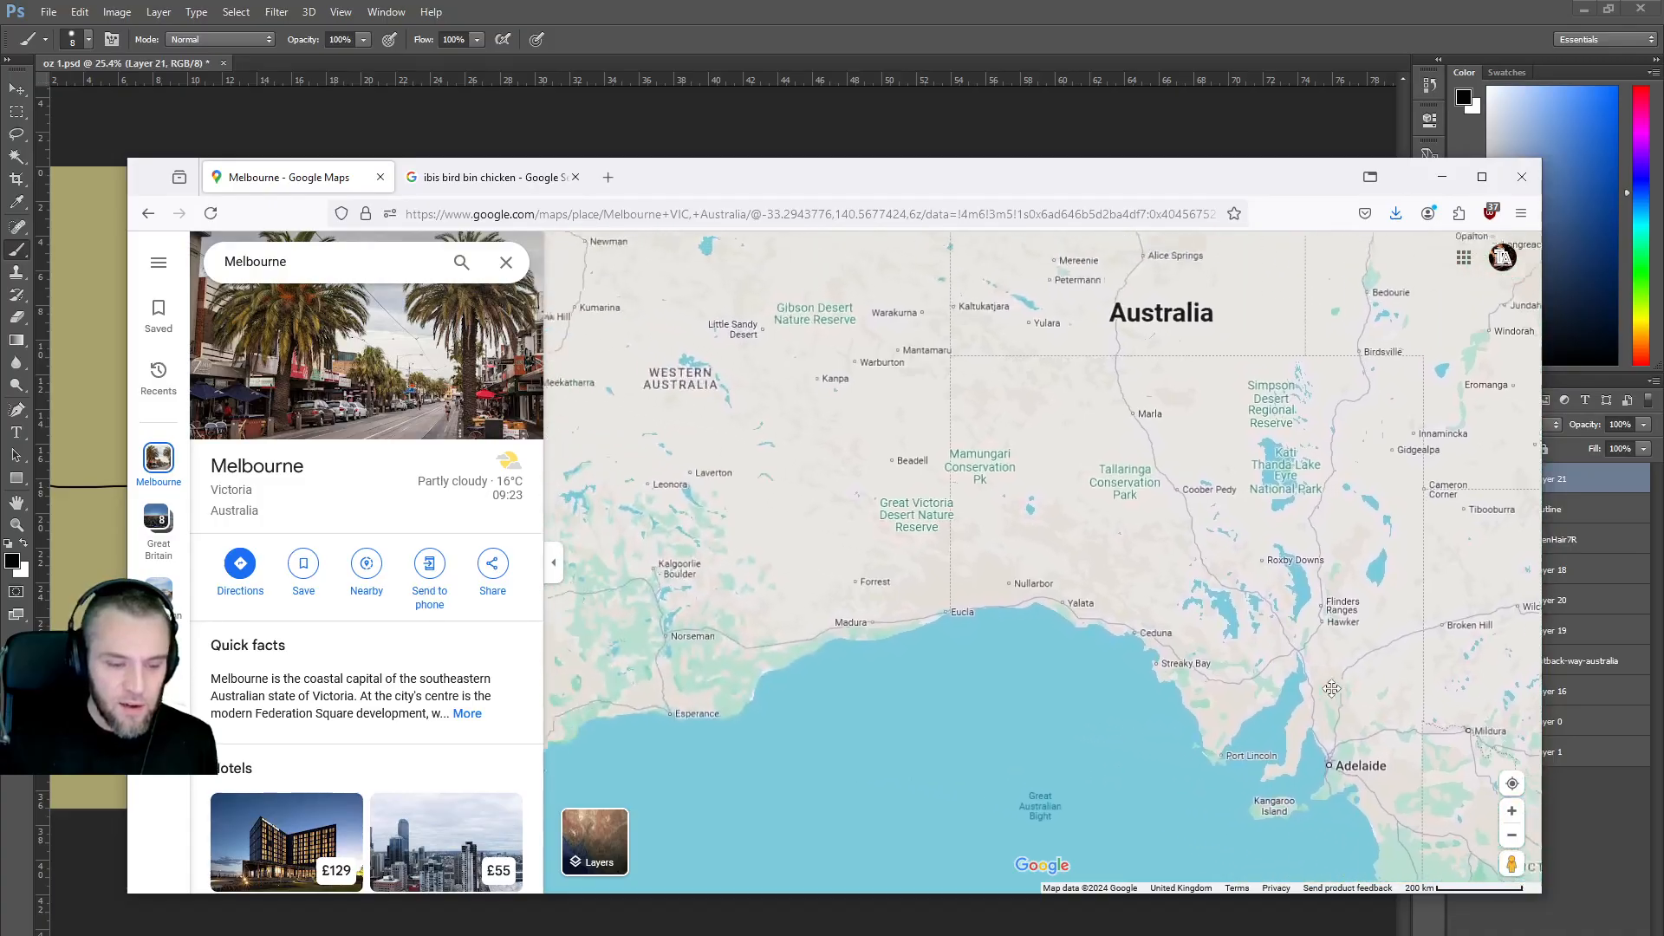
drag(795, 533, 1016, 424)
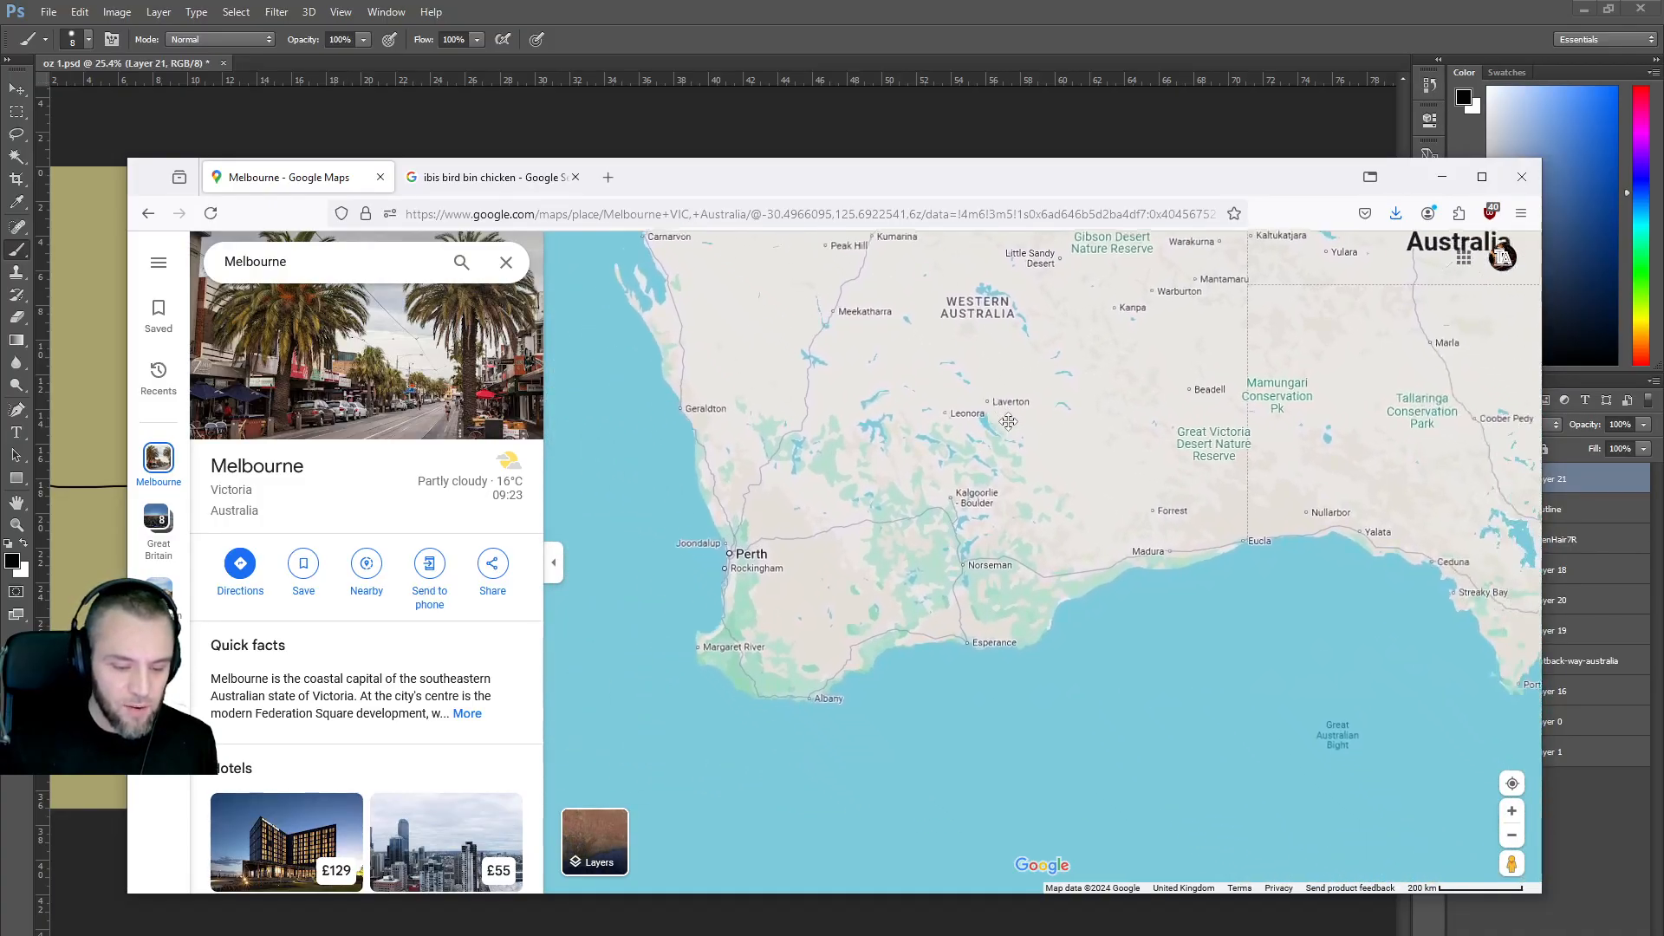
drag(1158, 553, 607, 520)
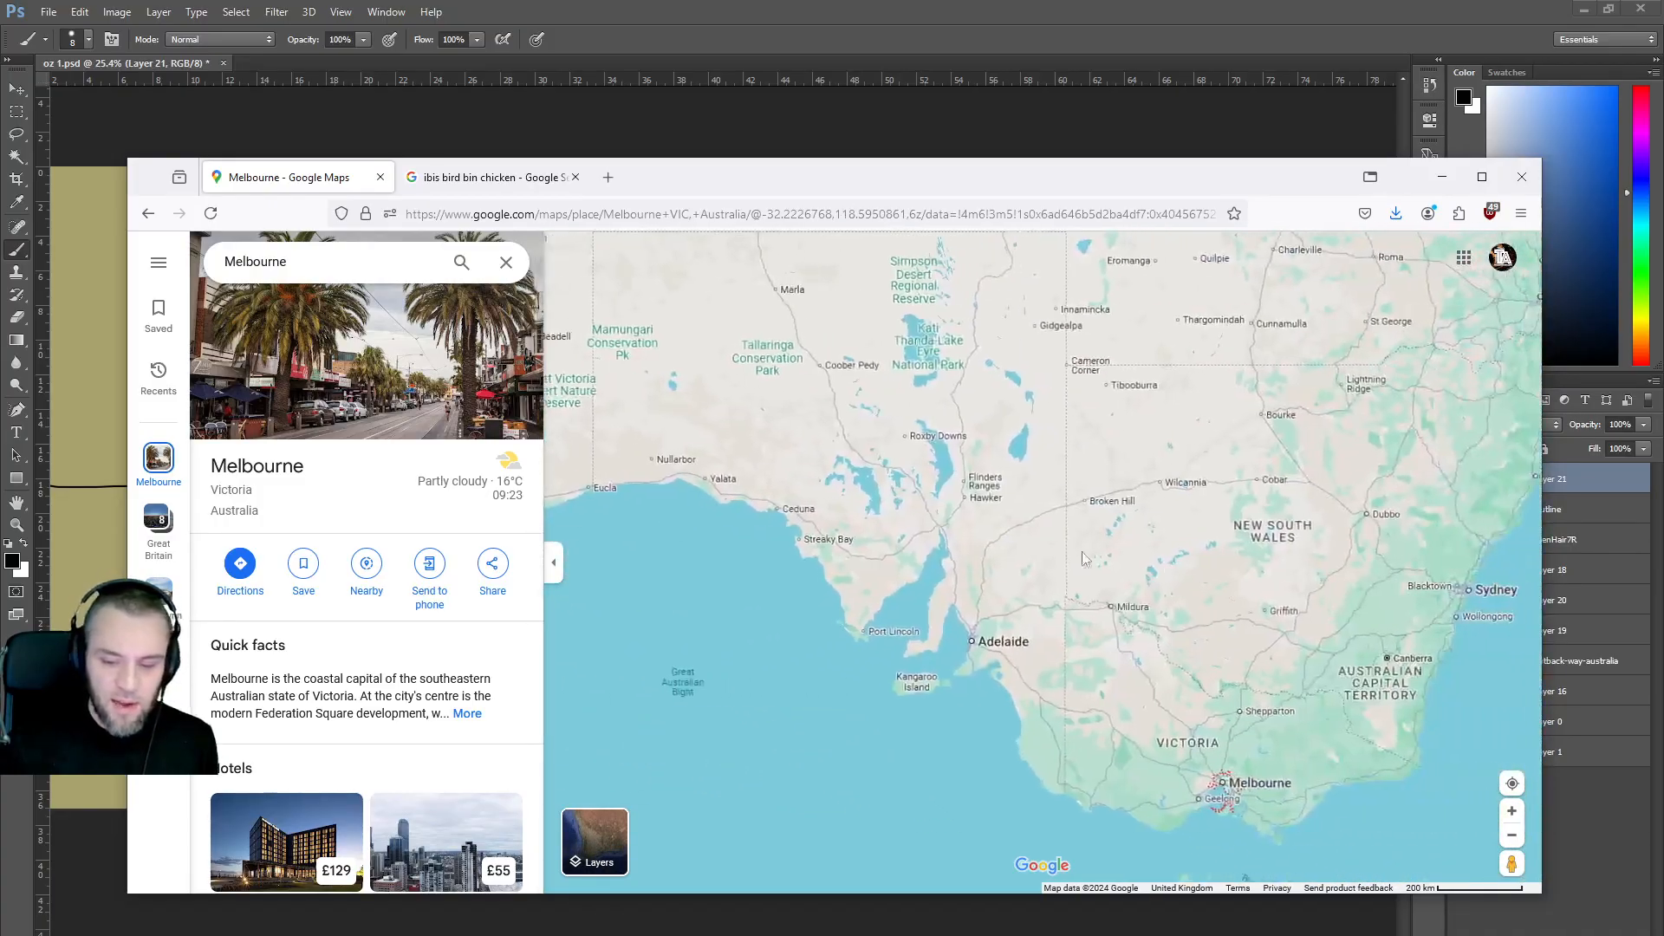
drag(1474, 762, 1192, 720)
drag(1106, 558, 1147, 515)
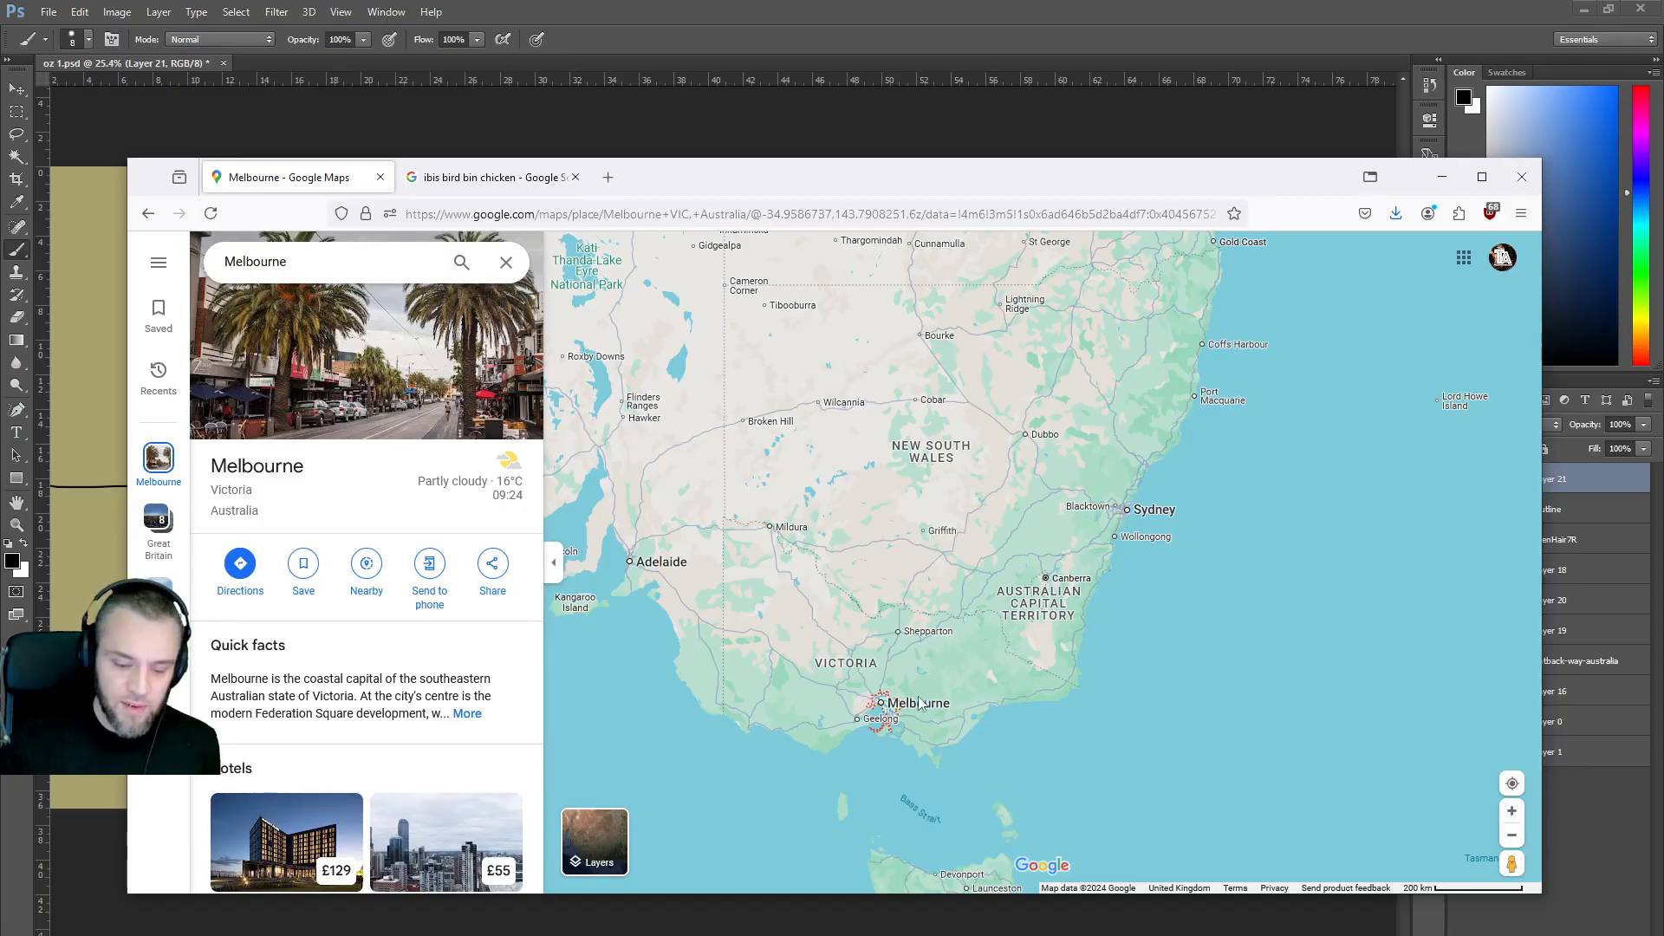
drag(802, 626, 1479, 696)
drag(761, 549, 970, 570)
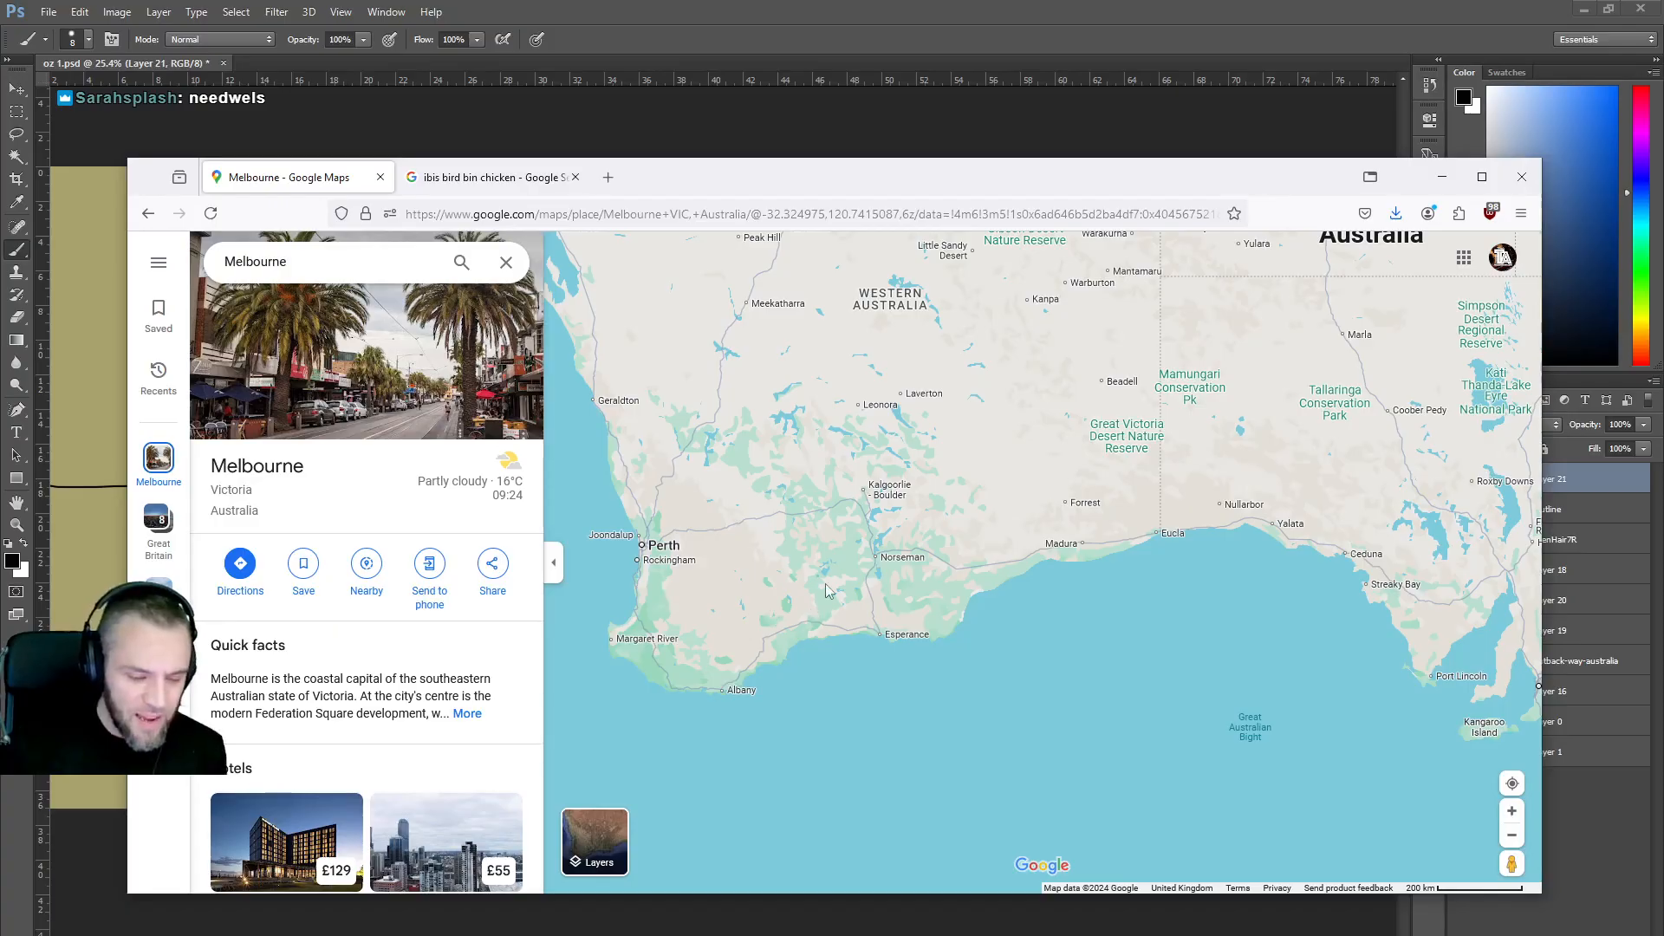
scroll(1054, 449, down, 1)
drag(1054, 449, 915, 597)
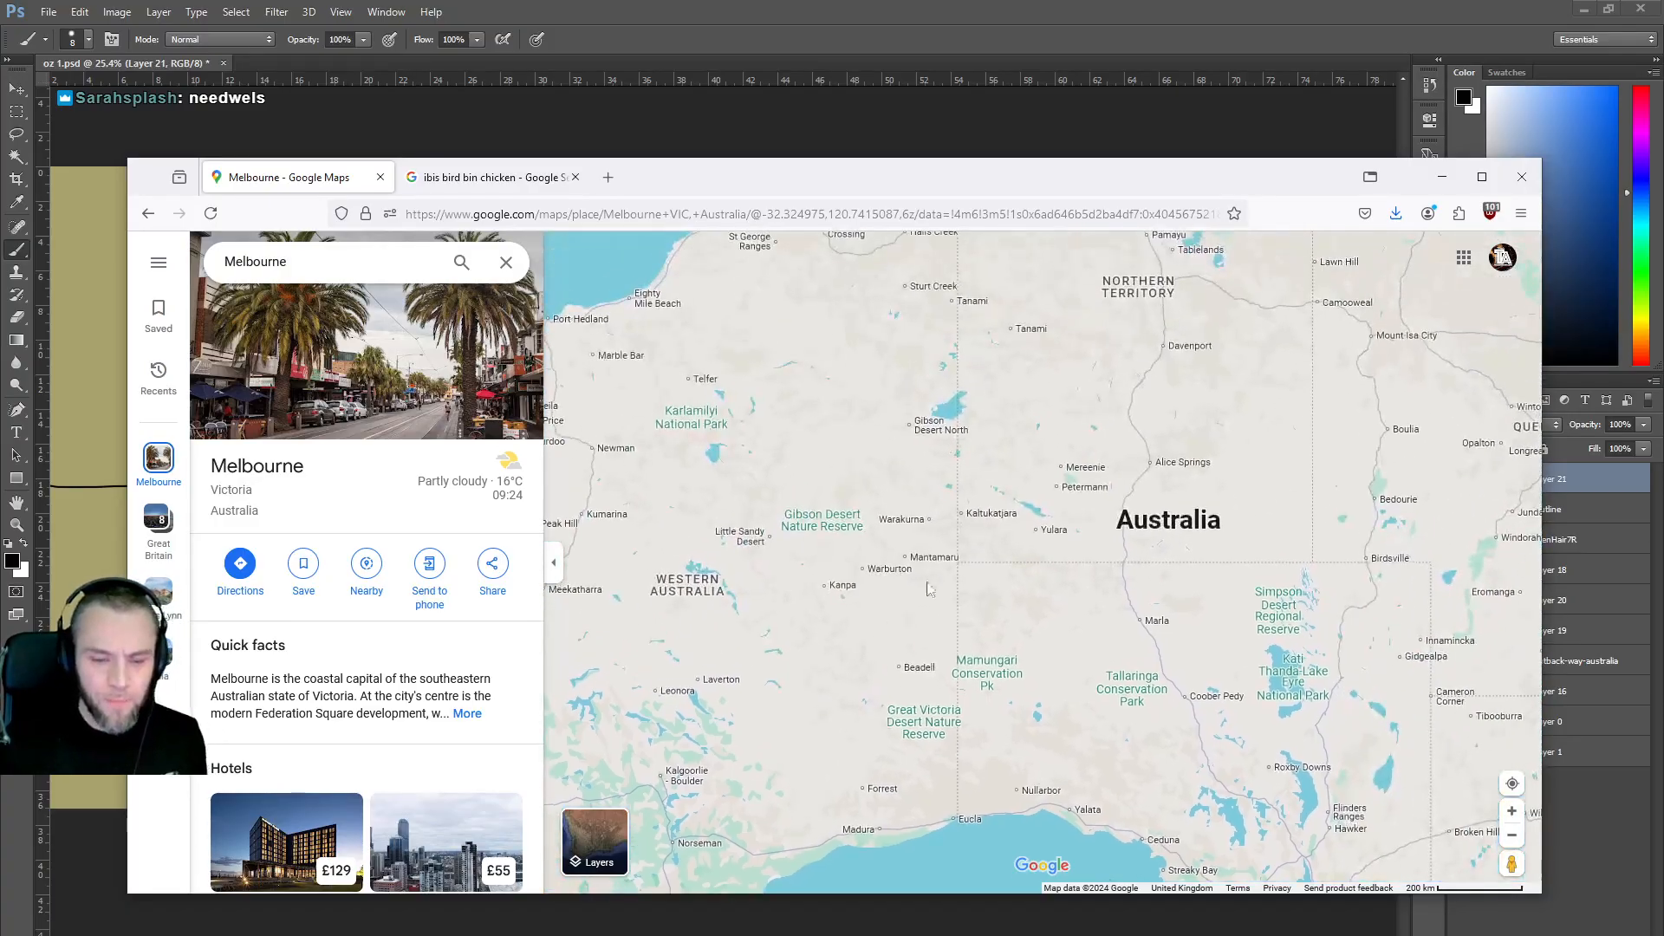
scroll(1036, 487, down, 2)
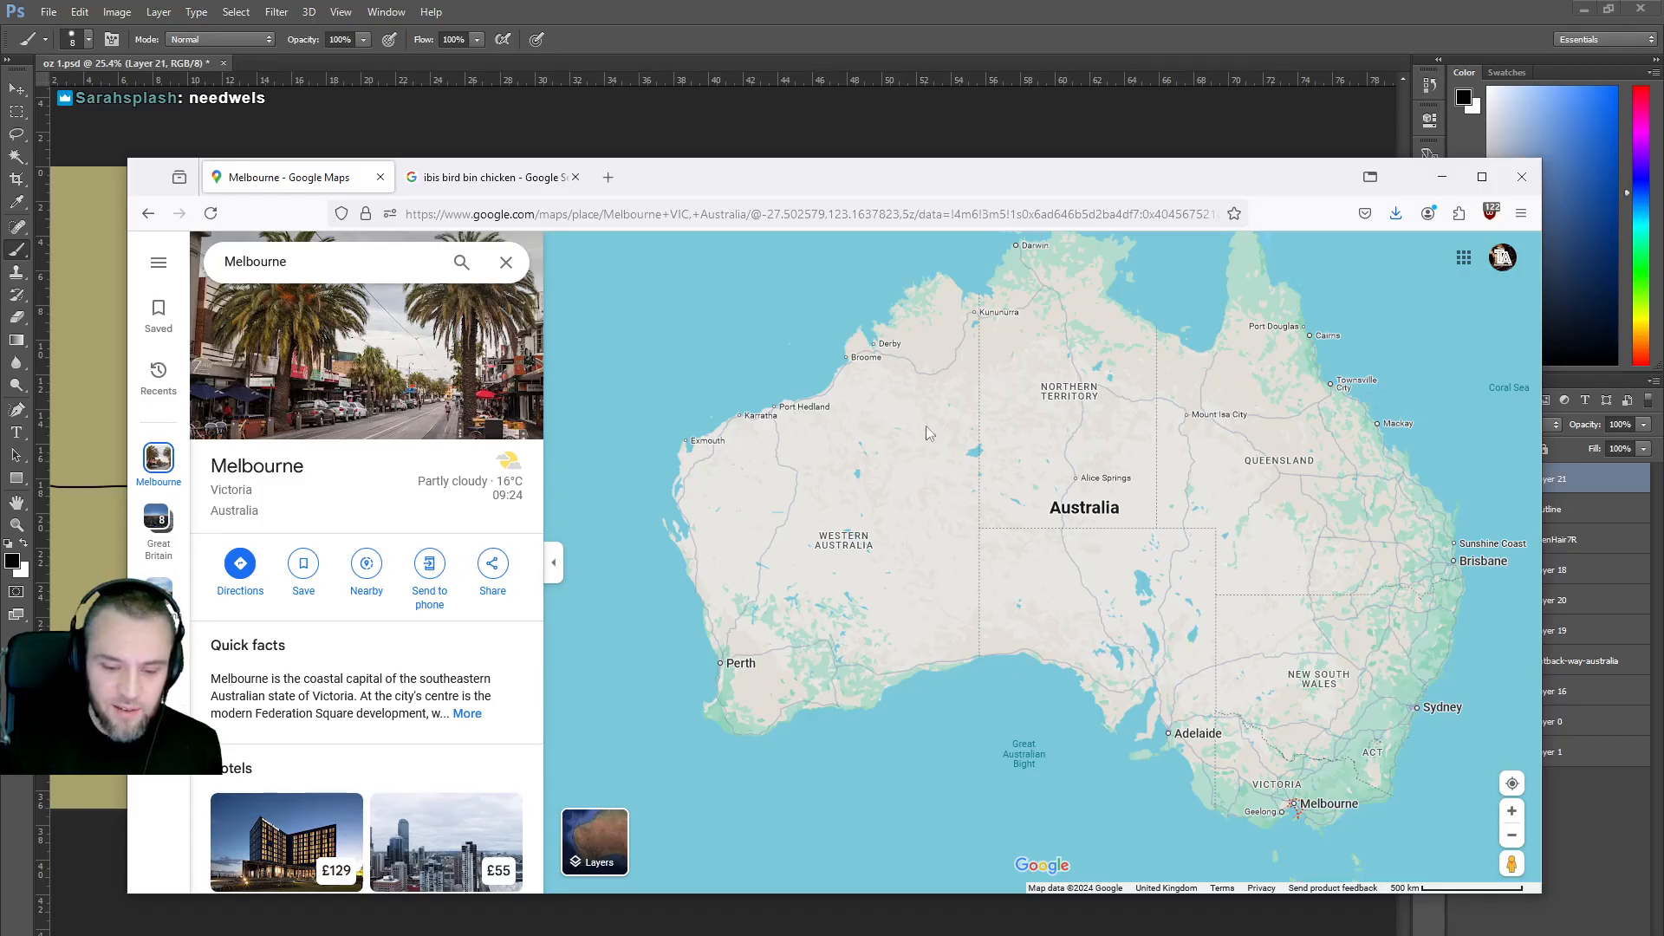
Pan past Coober Pedy and Lake Eyre to bring South Australia, Victoria and Melbourne into view.
scroll(1049, 490, up, 3)
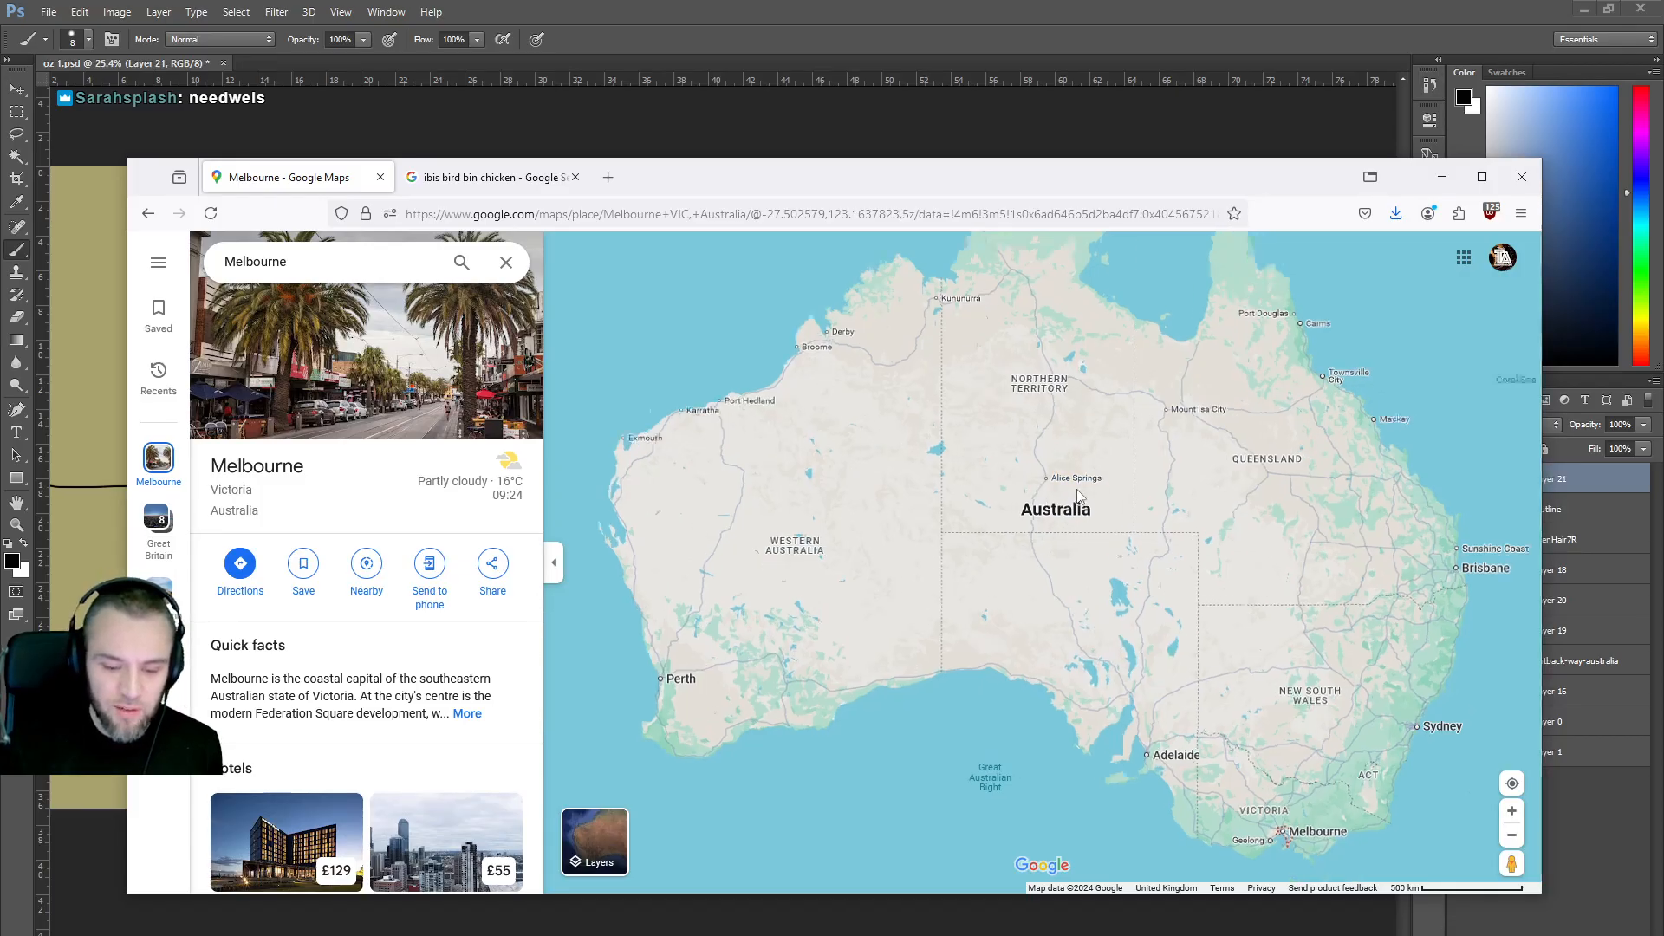
scroll(1069, 489, up, 5)
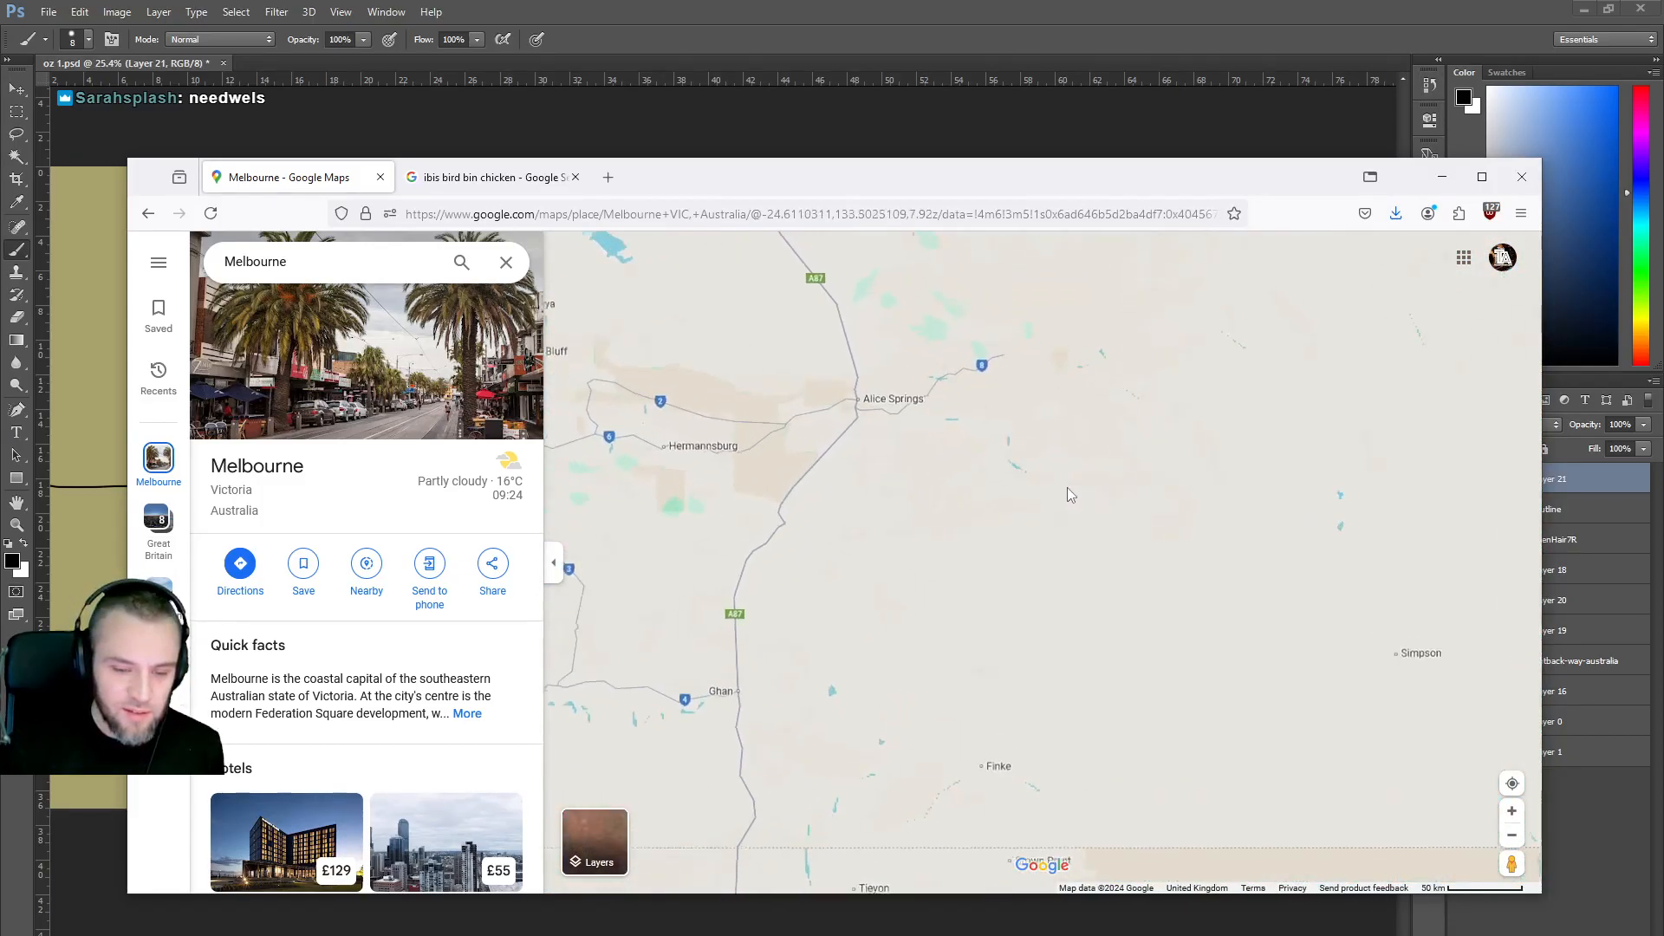
scroll(949, 511, up, 3)
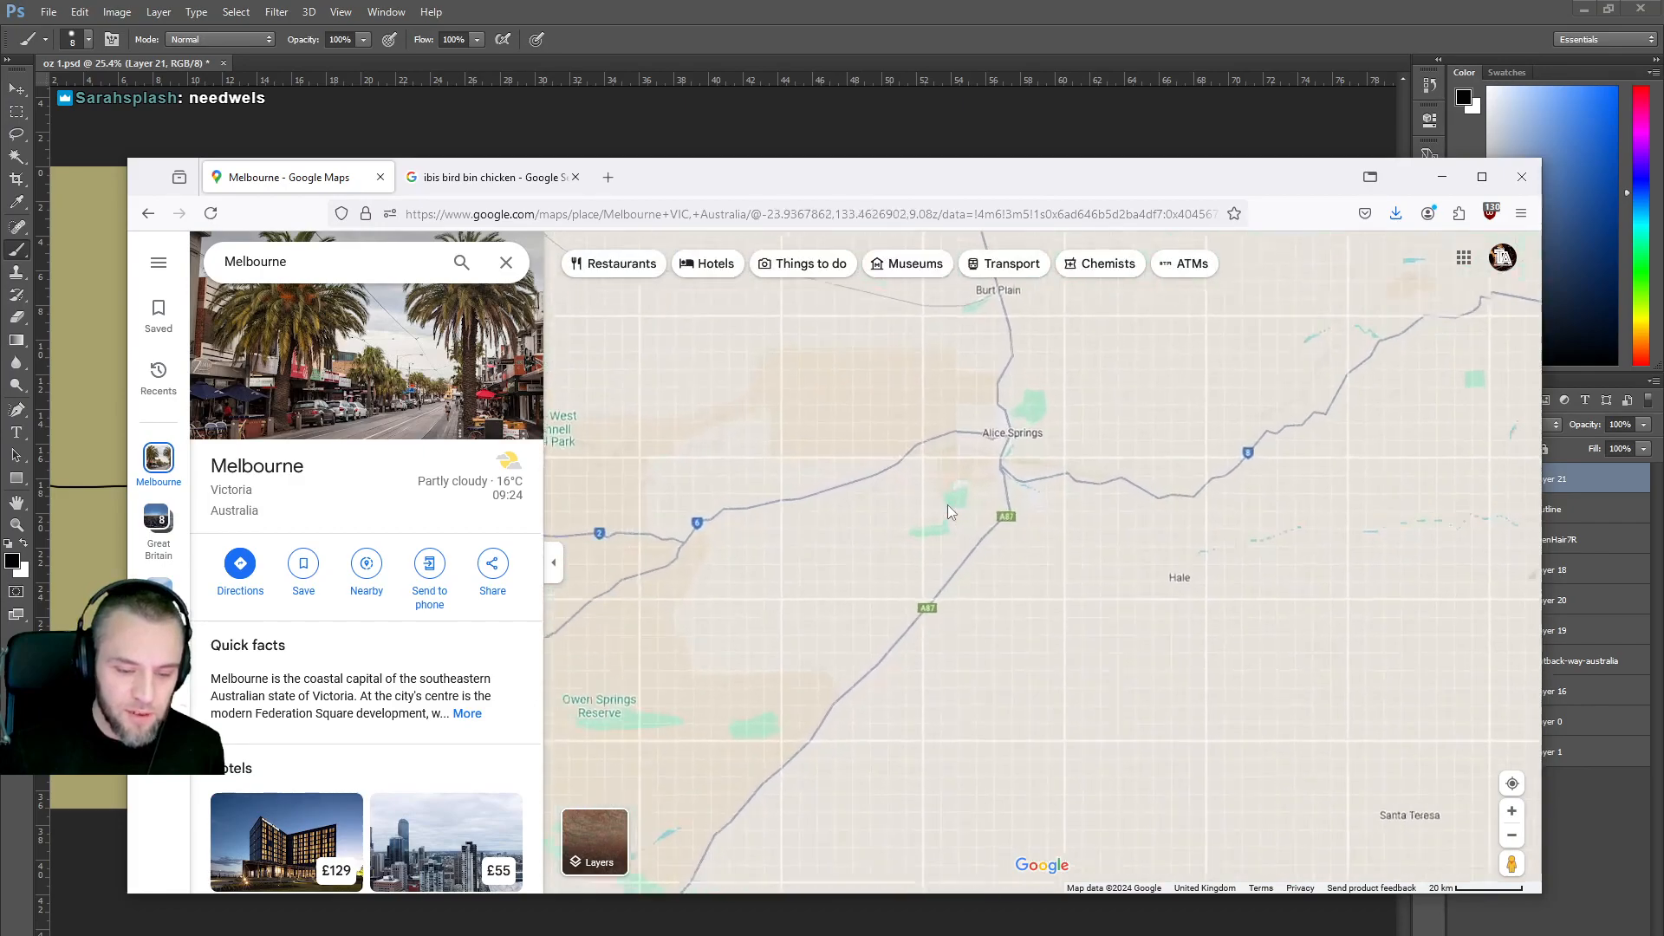
scroll(1009, 549, up, 3)
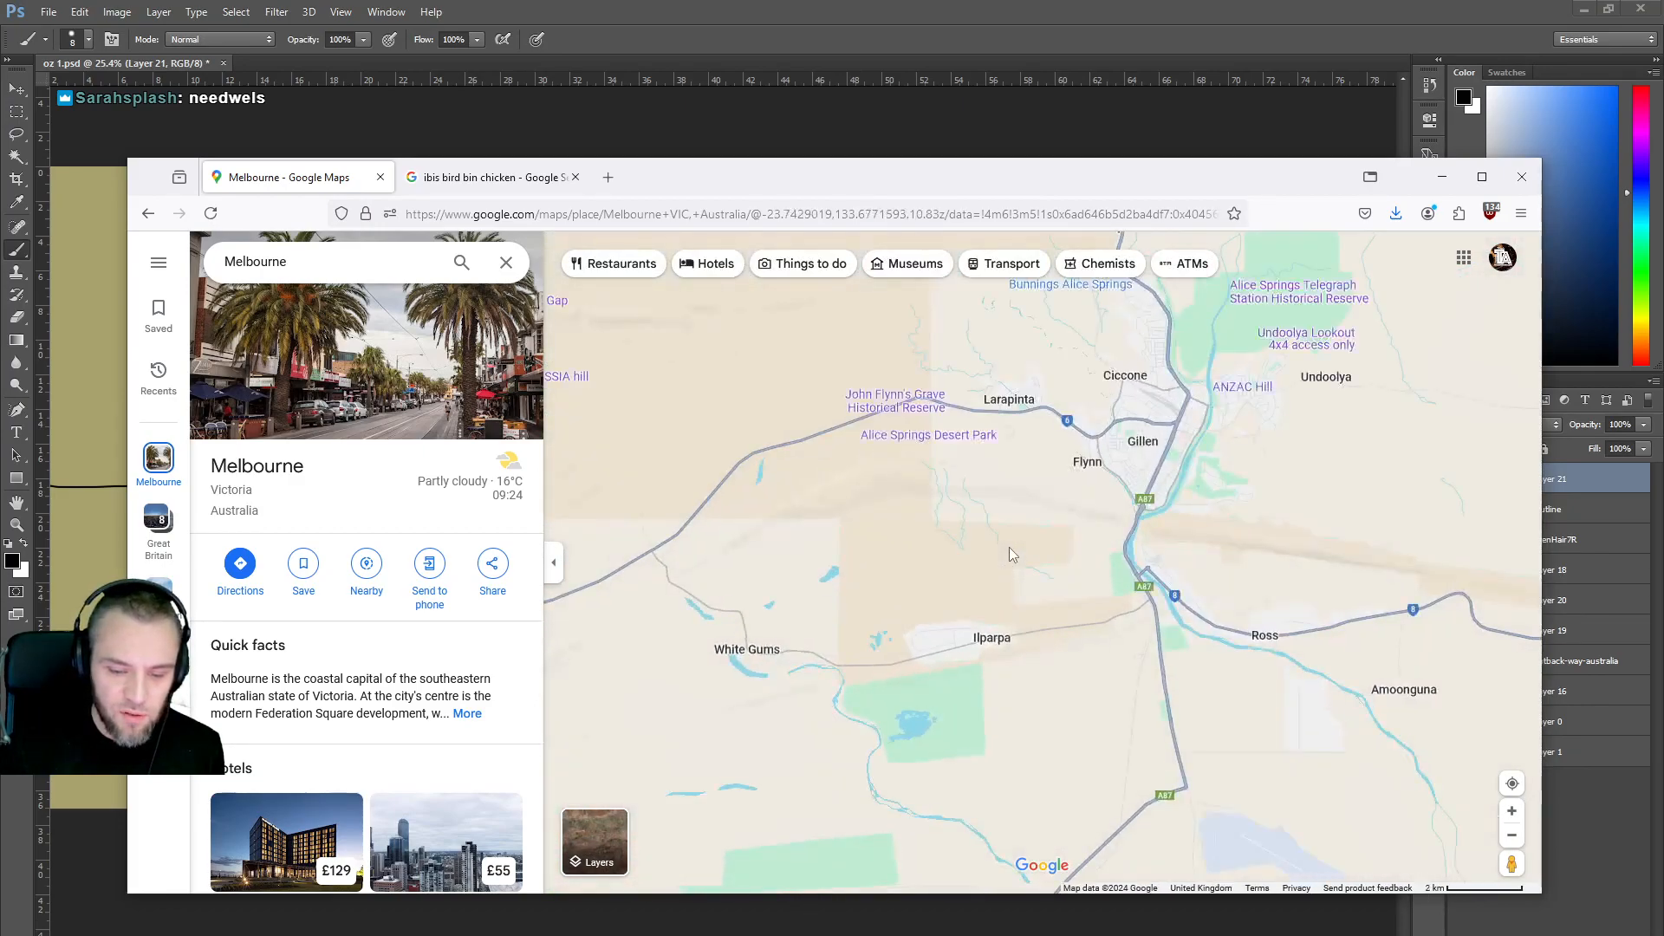
drag(996, 668, 1001, 416)
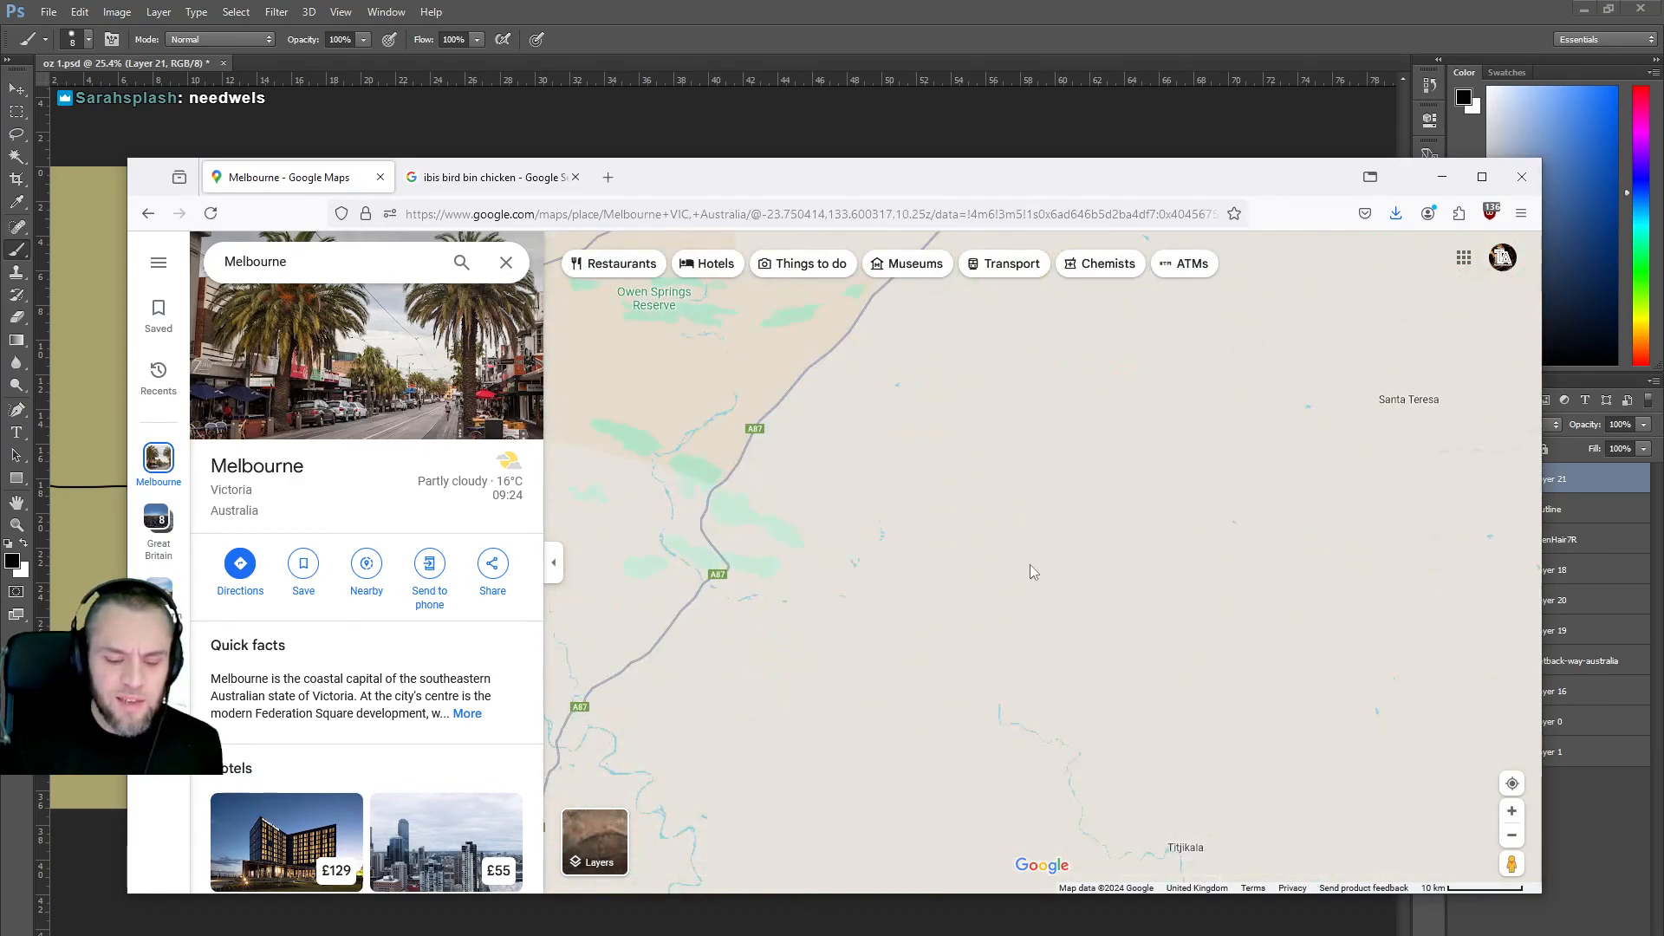
scroll(1030, 565, down, 4)
drag(1059, 678, 960, 437)
scroll(995, 527, down, 4)
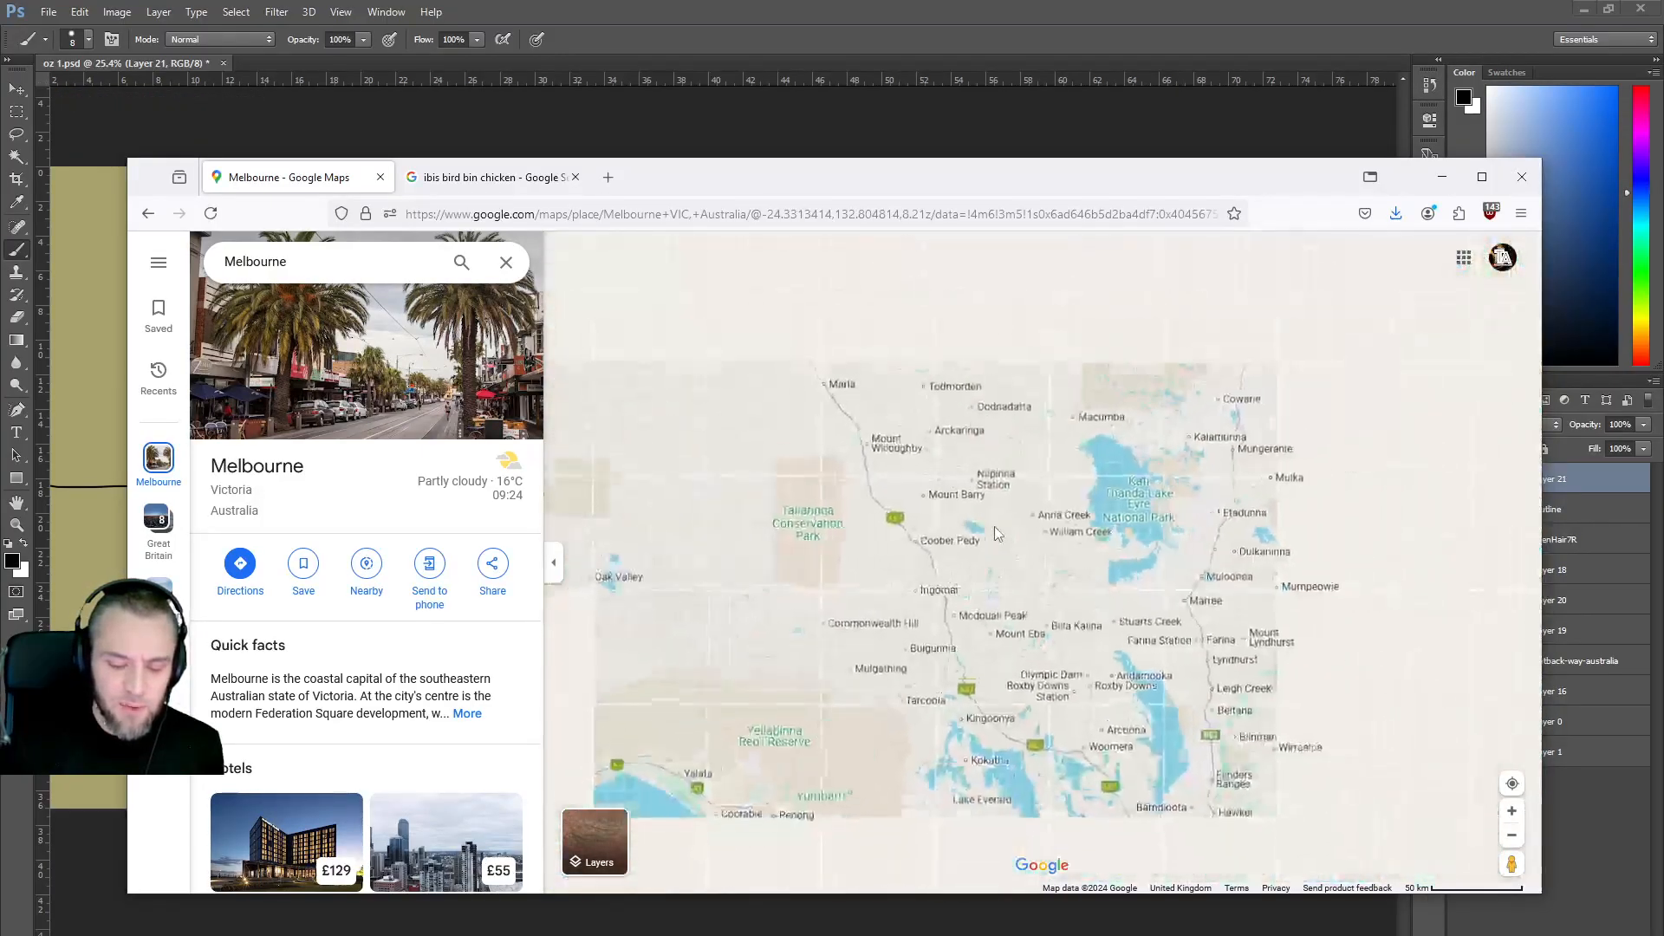
drag(954, 850, 546, 340)
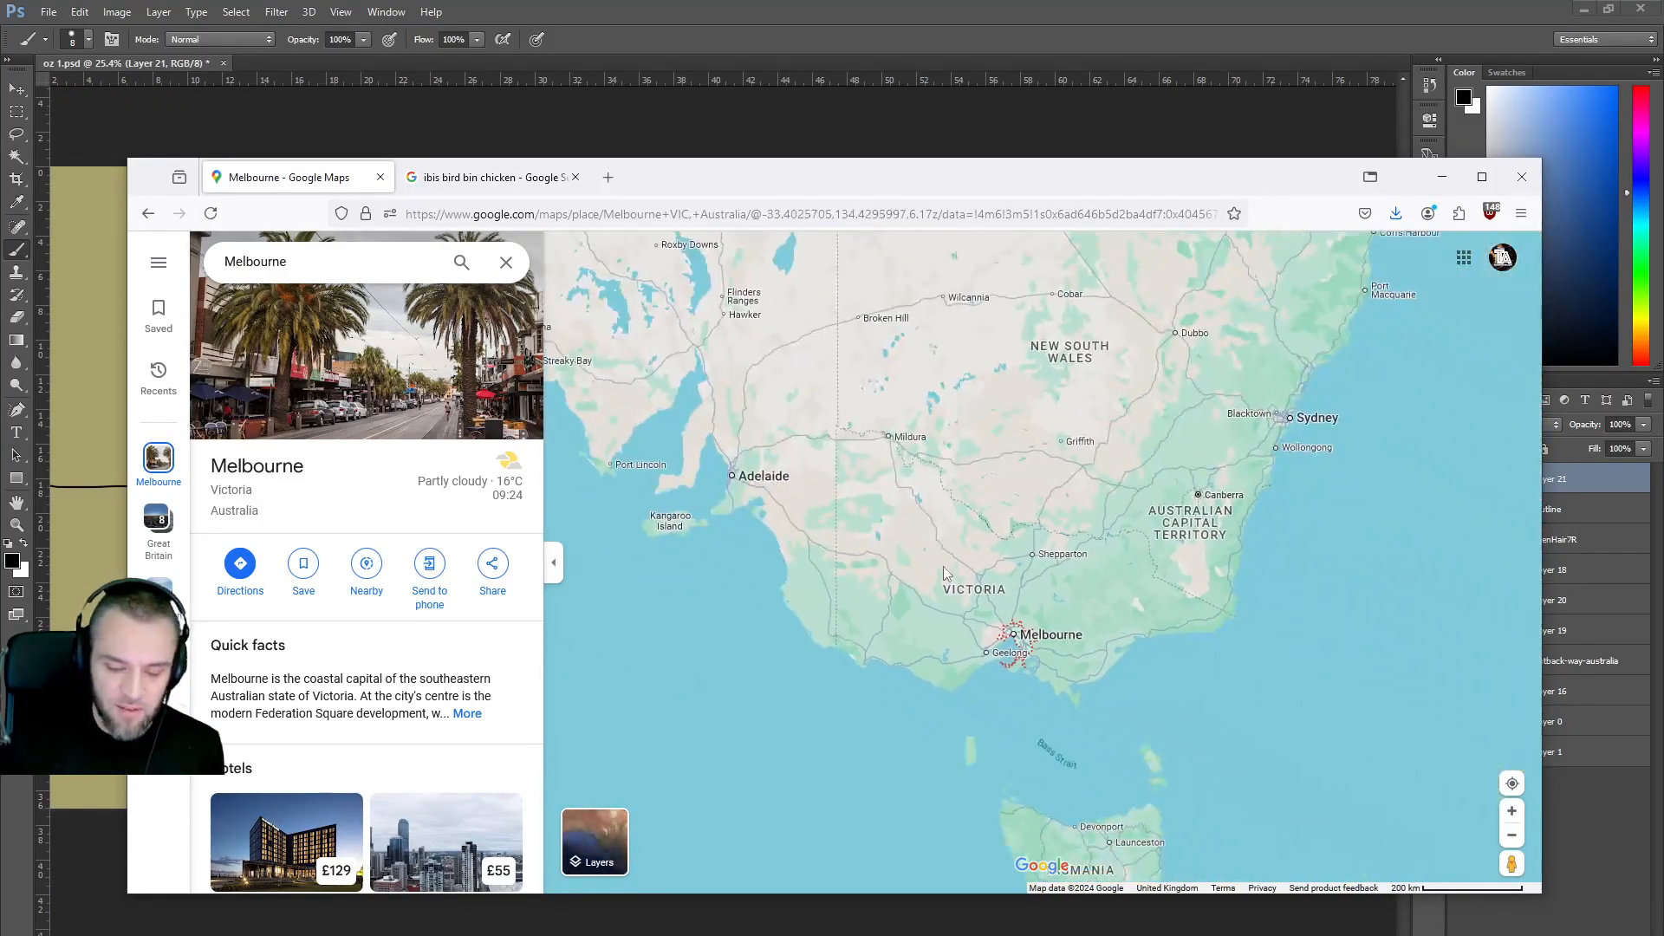
scroll(975, 642, up, 4)
Zoom into Melbourne and switch the map to Satellite imagery and back to the default view.
scroll(975, 642, up, 3)
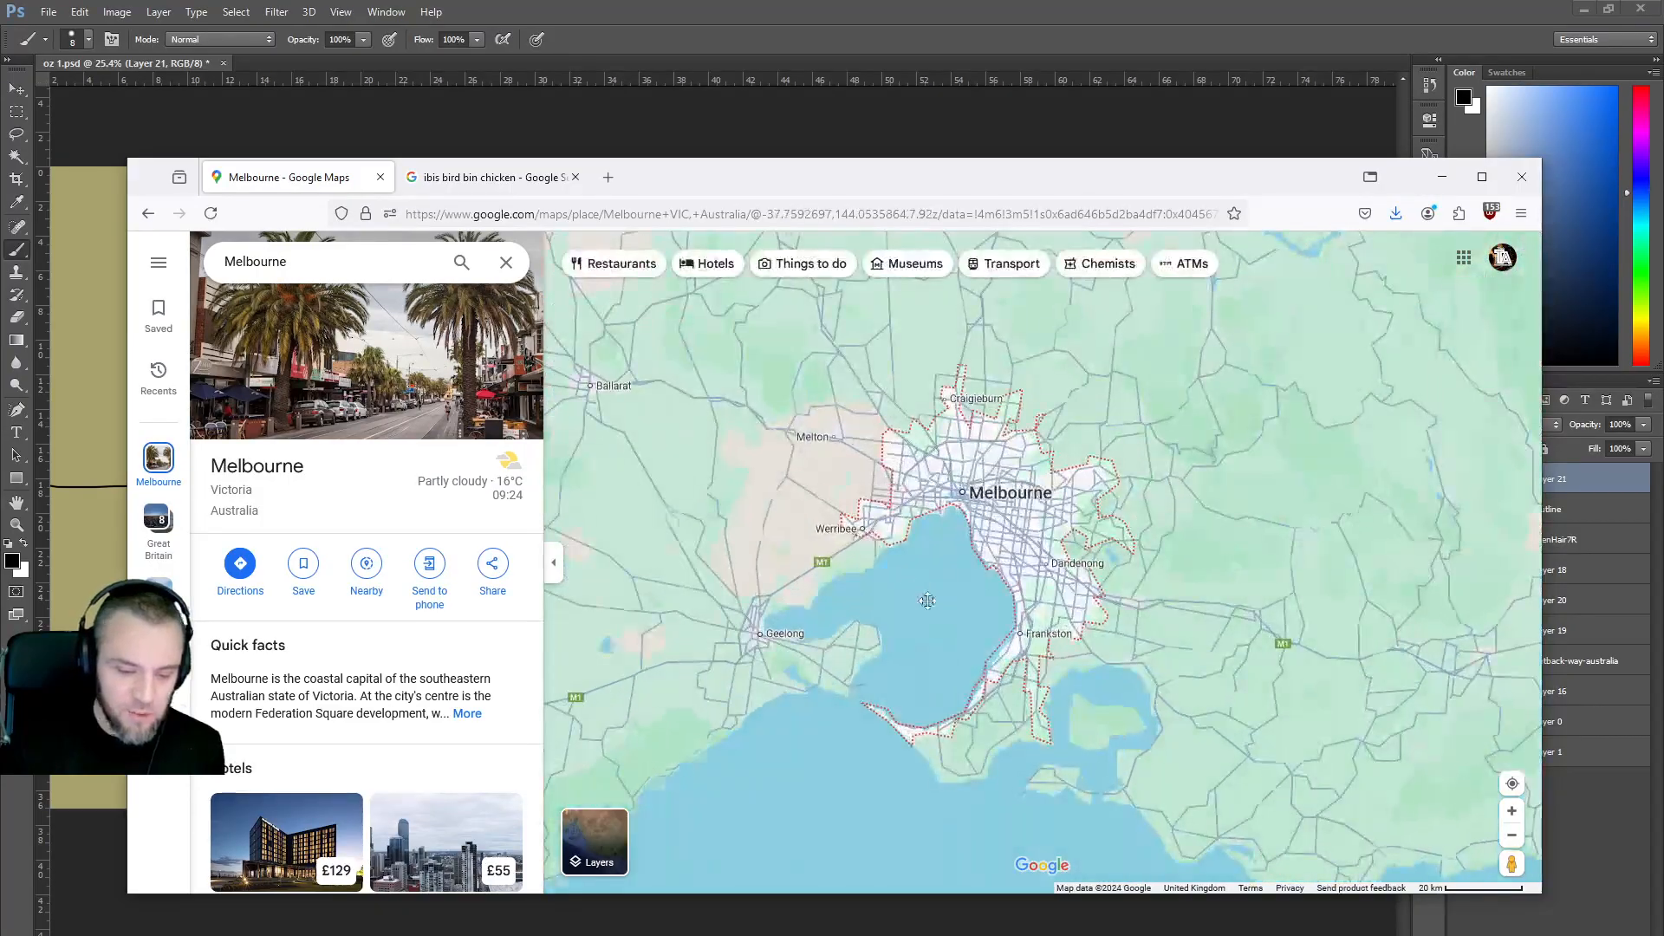
click(593, 832)
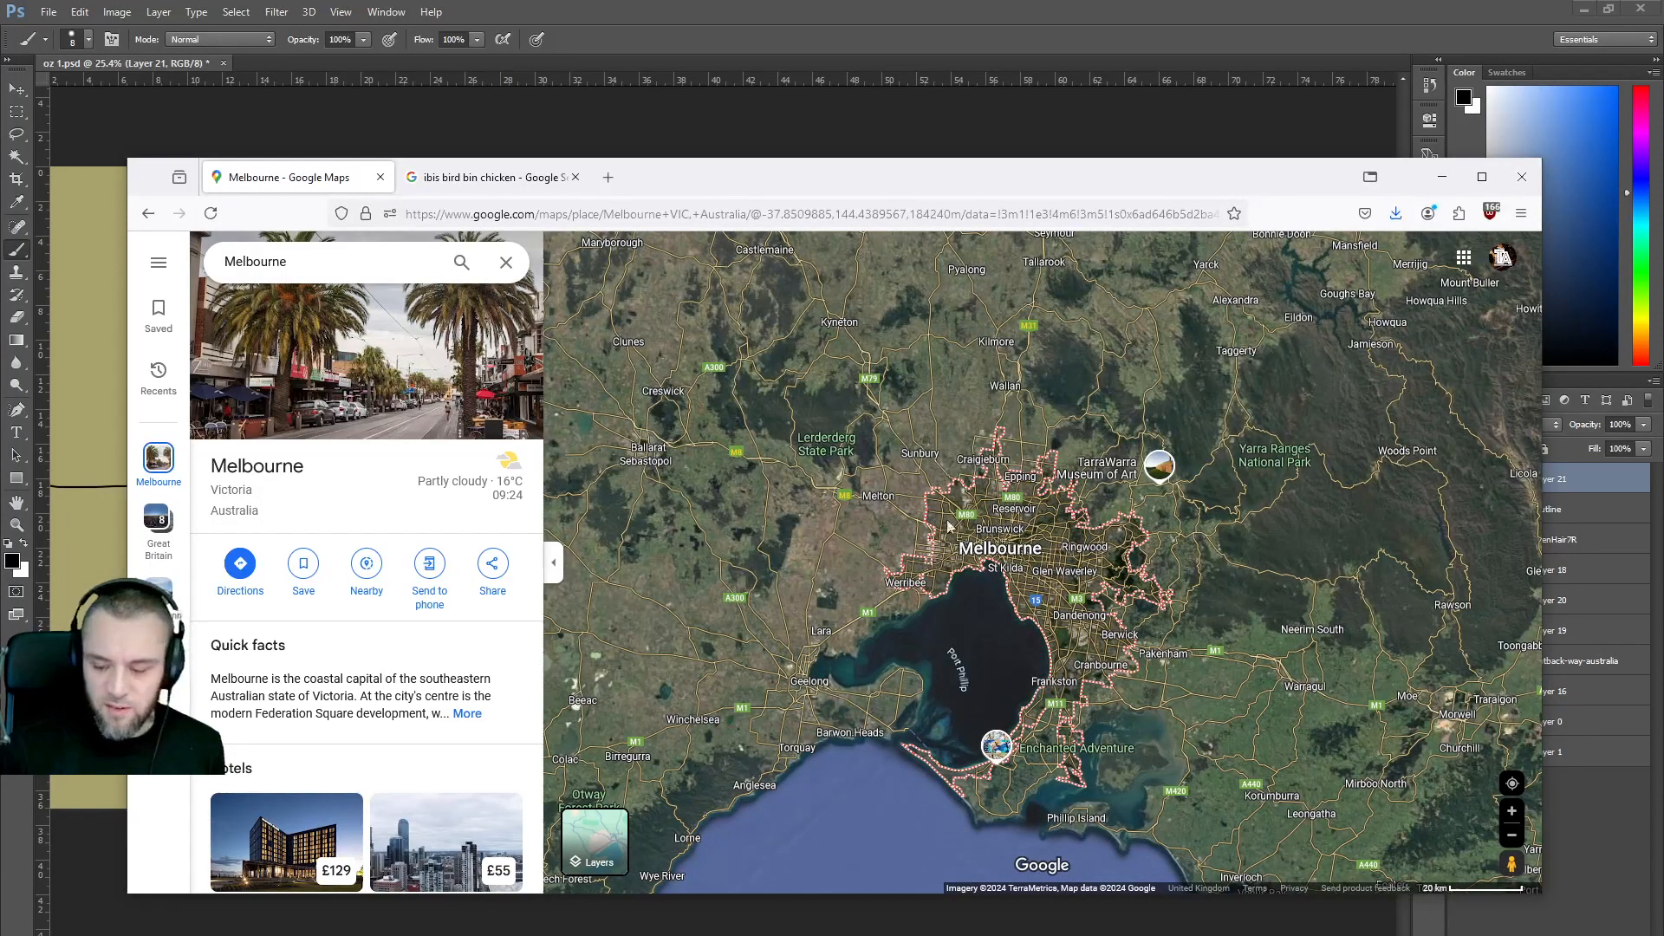
click(614, 832)
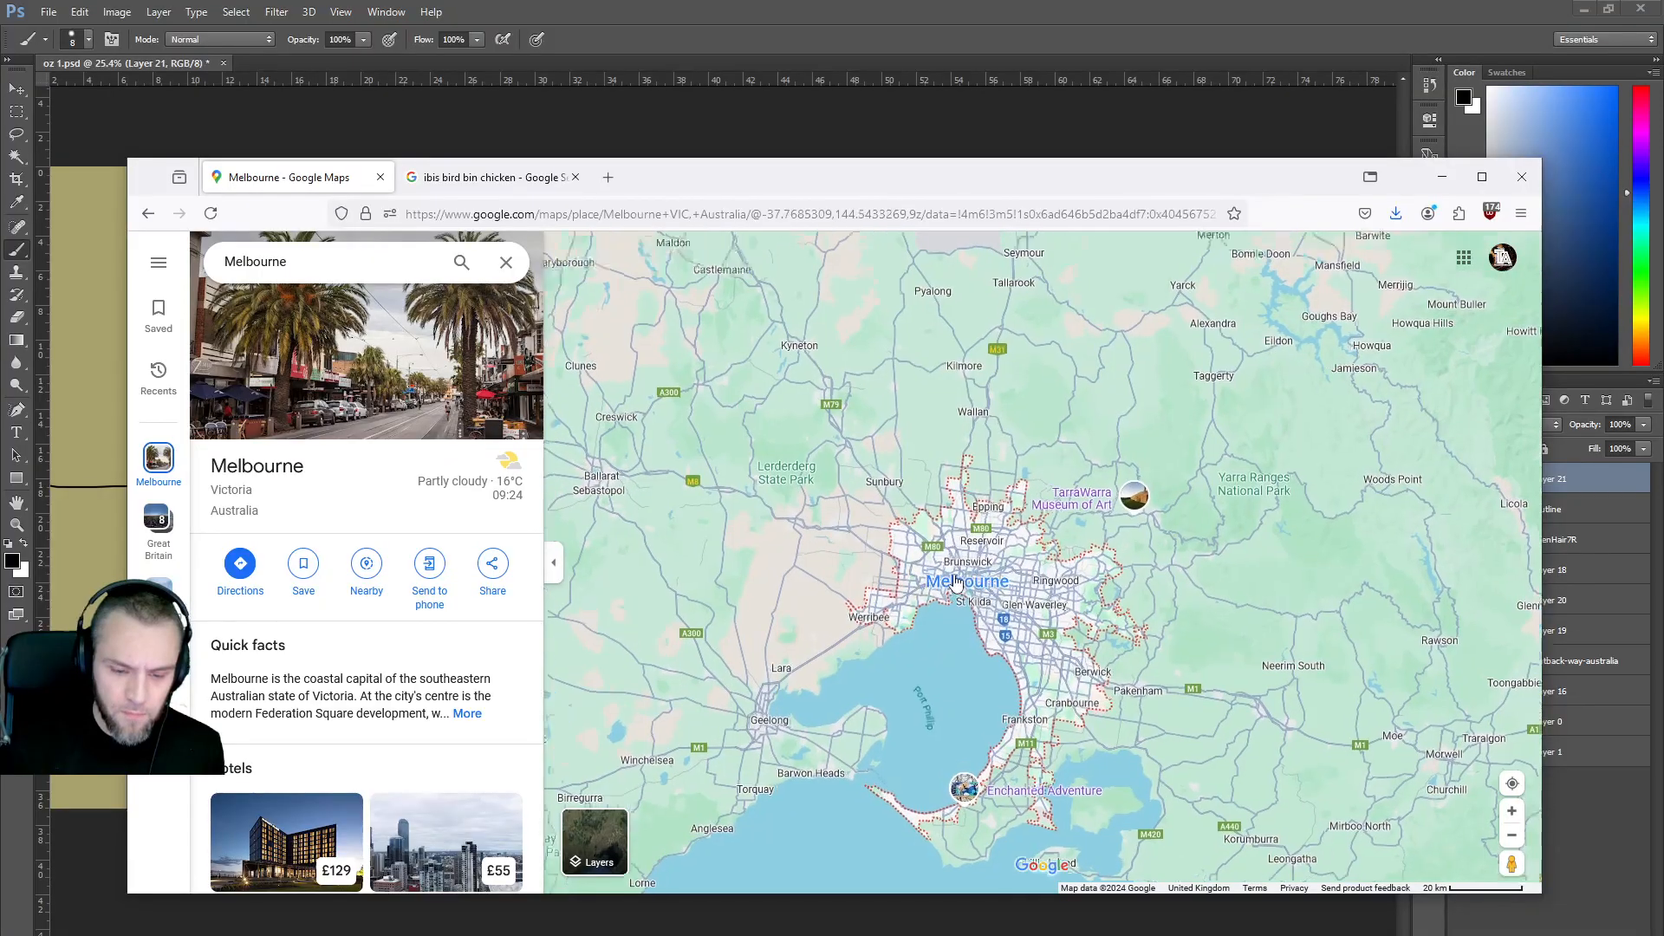
scroll(957, 583, up, 3)
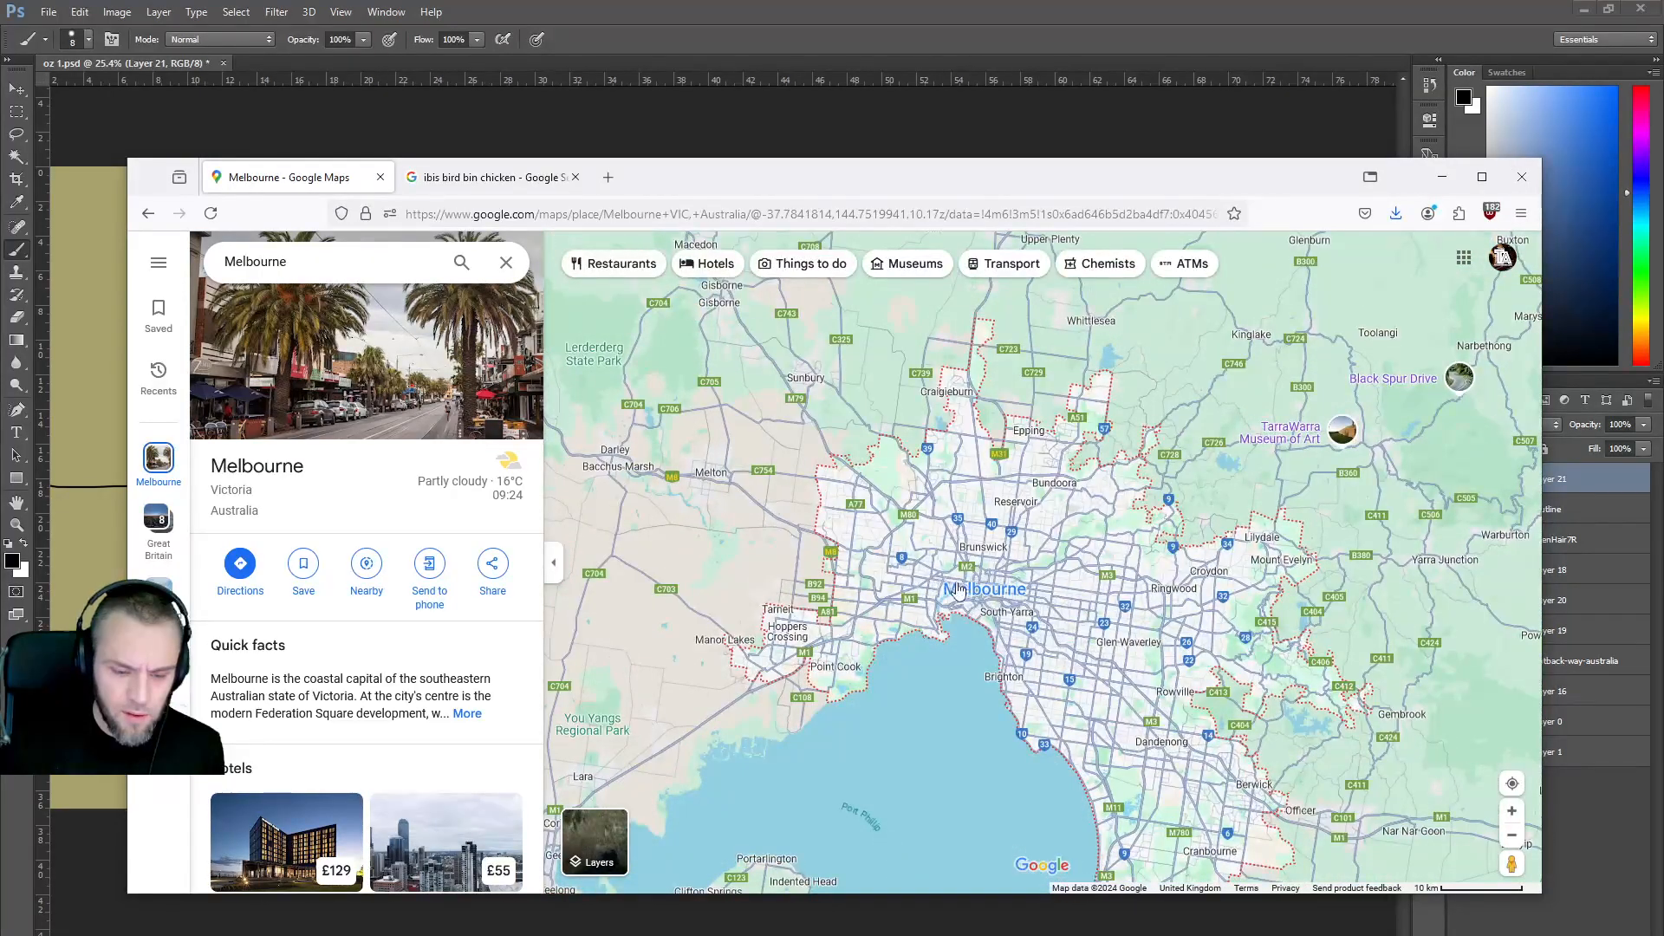
Pan east along the Gippsland coast to Cape Howe, then back west to Adelaide and Kangaroo Island.
mouse_move(967, 596)
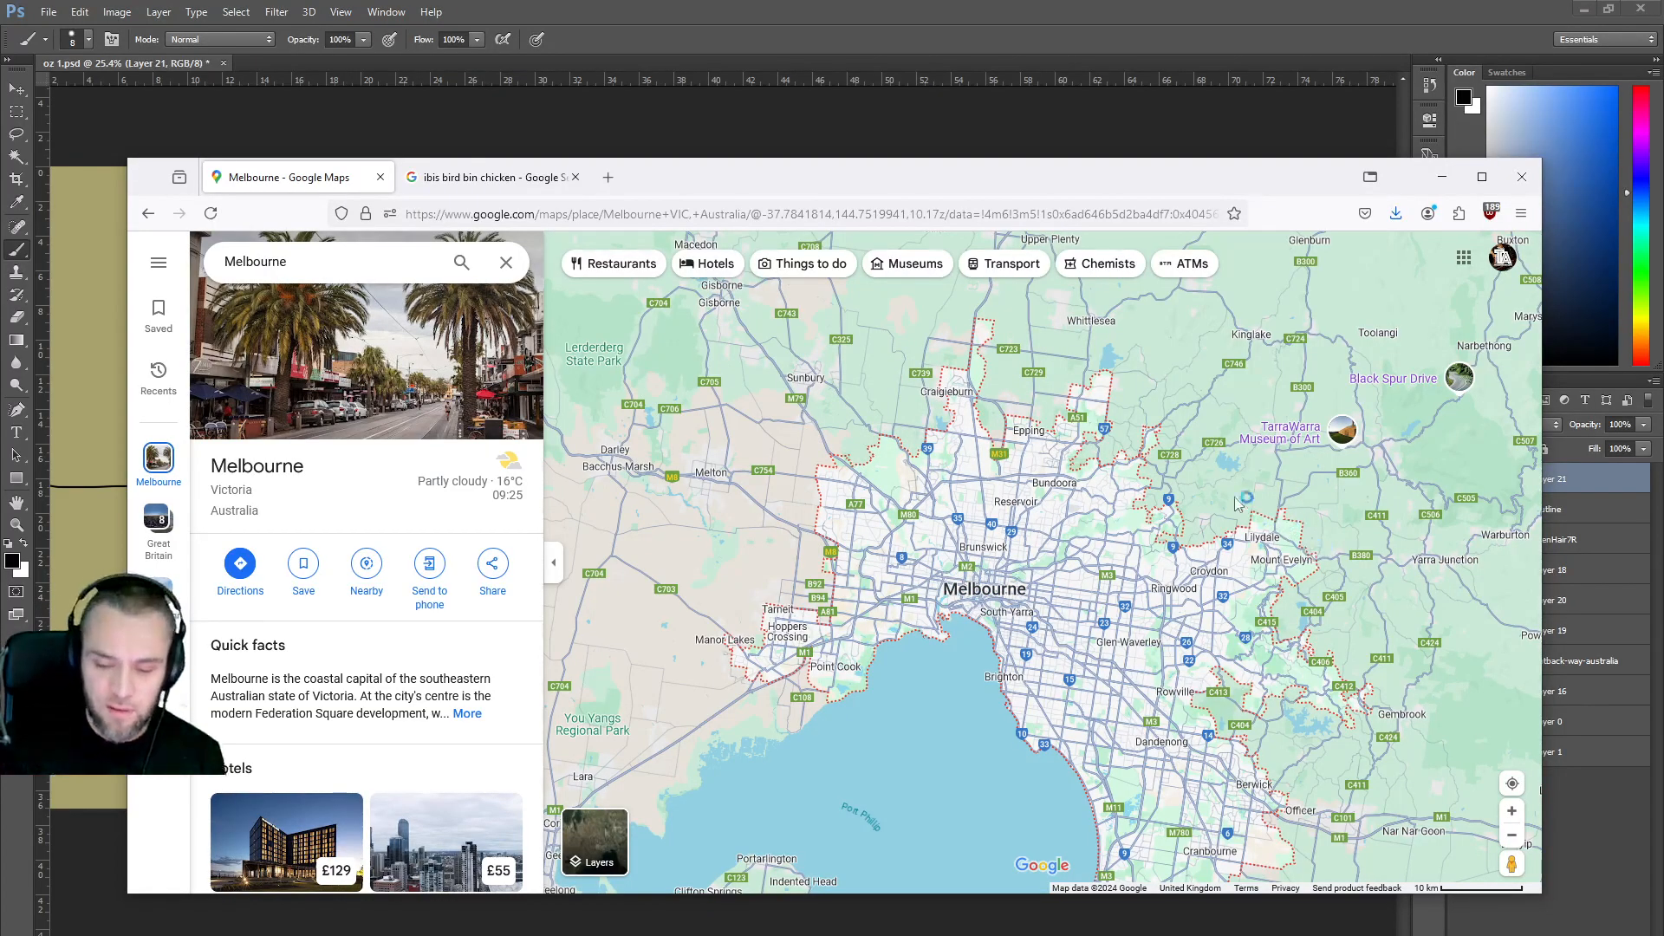
drag(1078, 564, 719, 511)
drag(1122, 364, 1031, 491)
scroll(1146, 461, down, 3)
drag(1218, 468, 1337, 606)
drag(737, 577, 1353, 572)
drag(693, 486, 910, 494)
drag(606, 416, 954, 486)
drag(858, 416, 932, 493)
Continue west along the Bight and Nullarbor past Norseman to Perth and zoom in.
drag(658, 486, 997, 512)
drag(780, 502, 1271, 426)
drag(780, 433, 1171, 434)
drag(694, 433, 1117, 430)
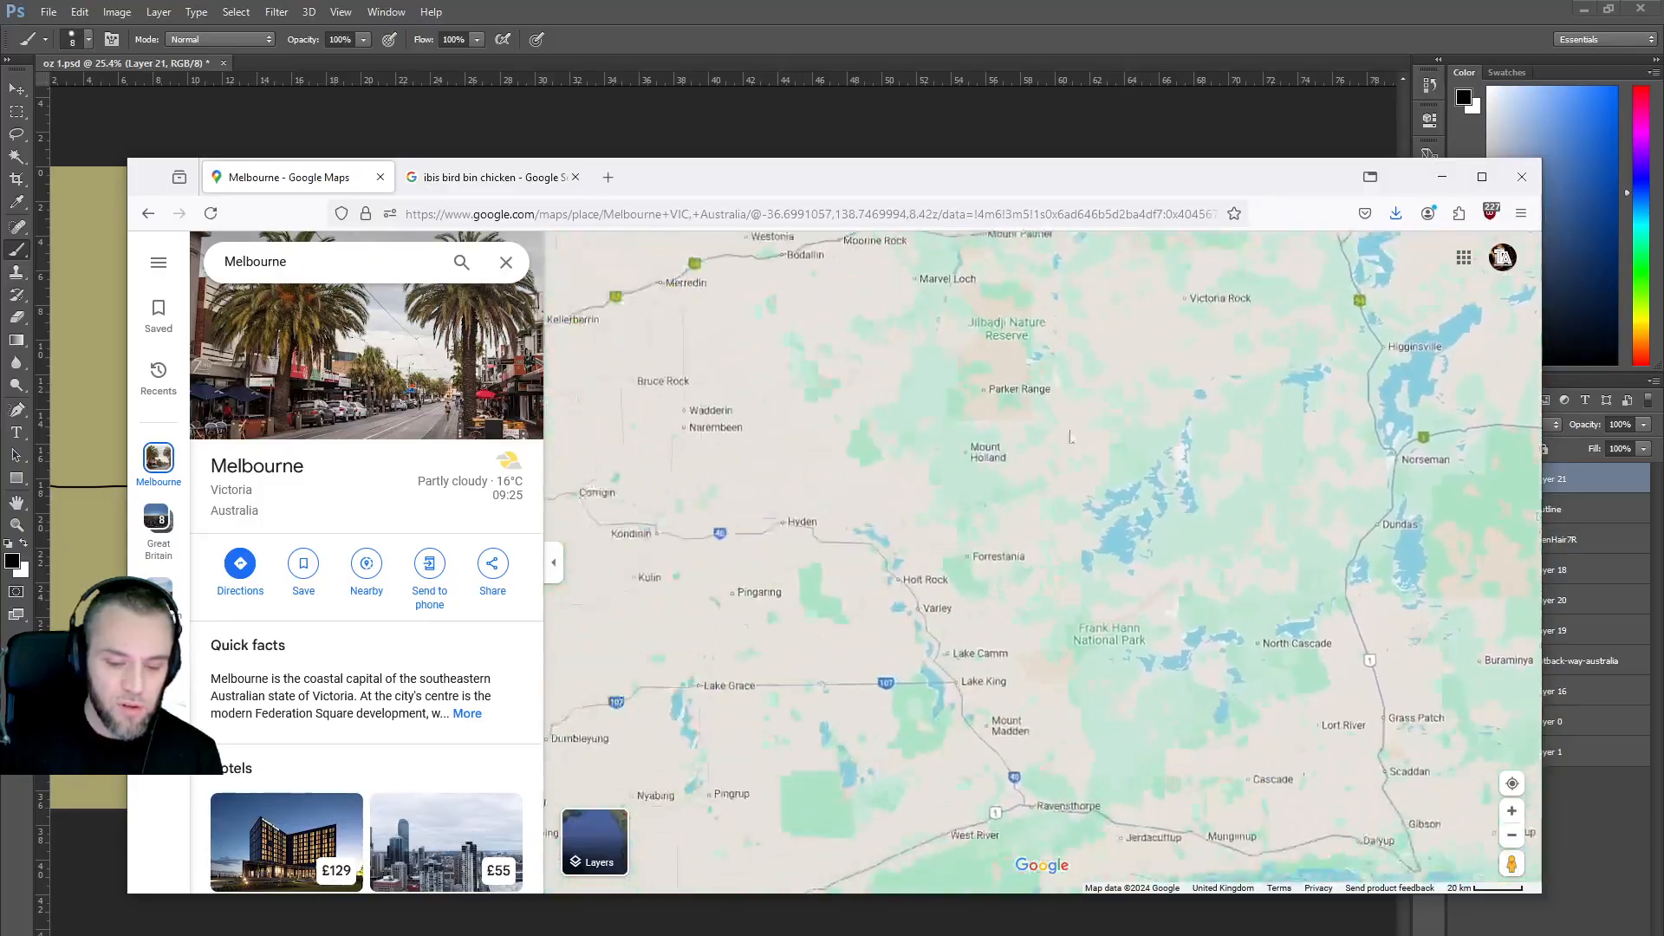
drag(659, 390, 1178, 451)
drag(736, 416, 1083, 514)
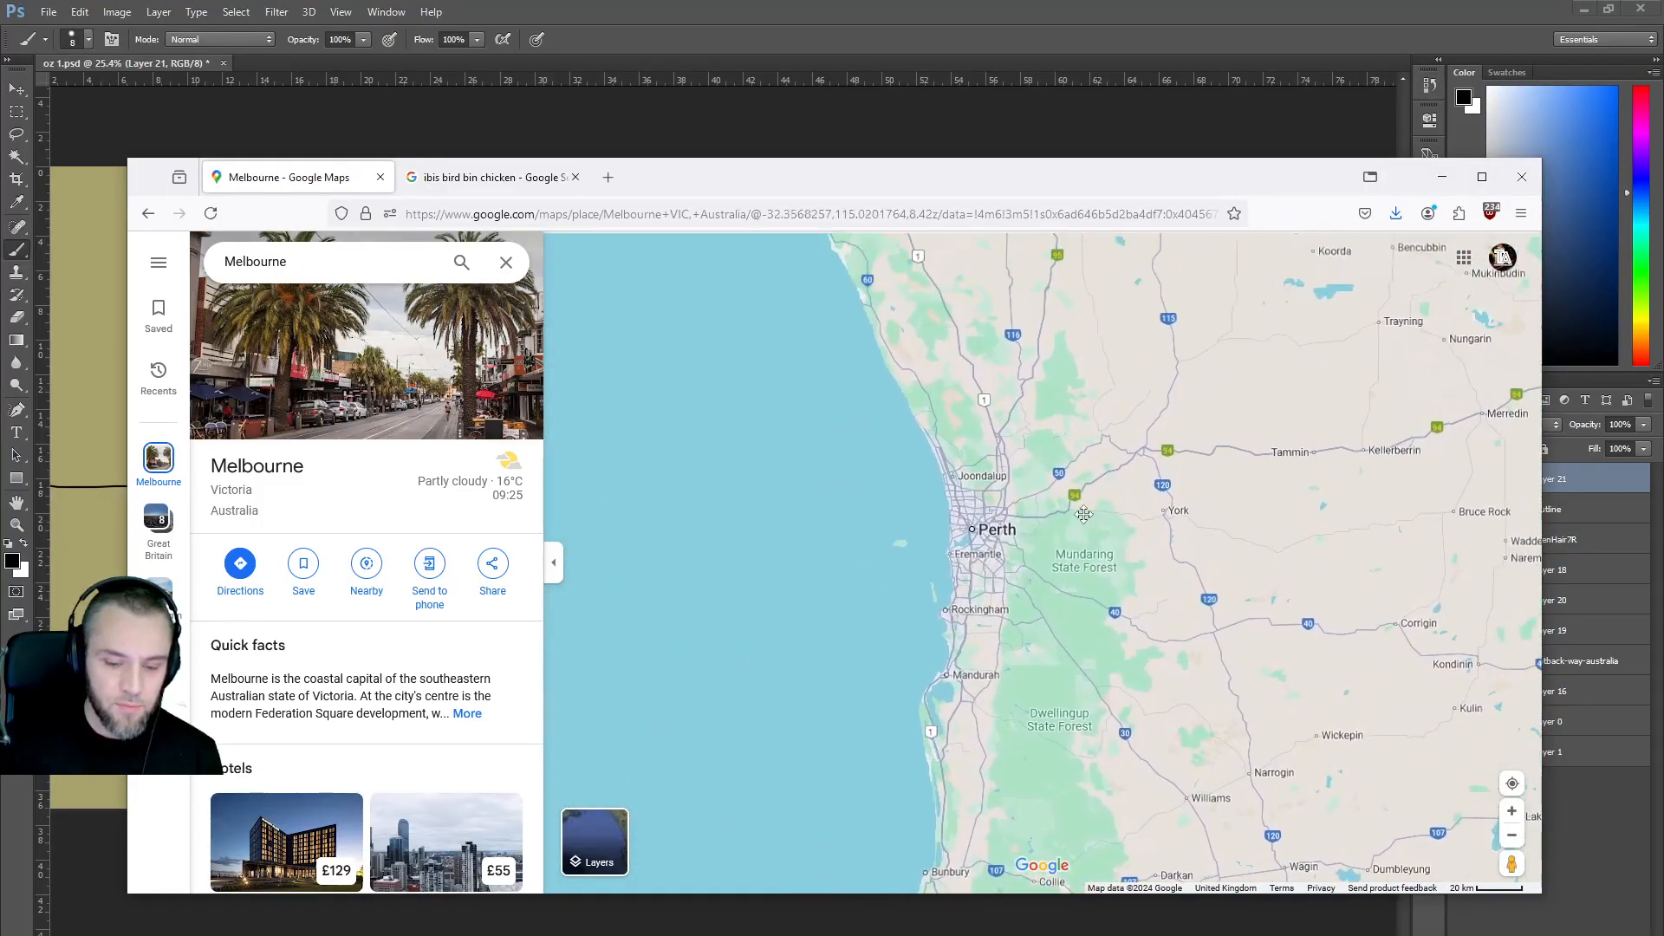
scroll(990, 531, up, 5)
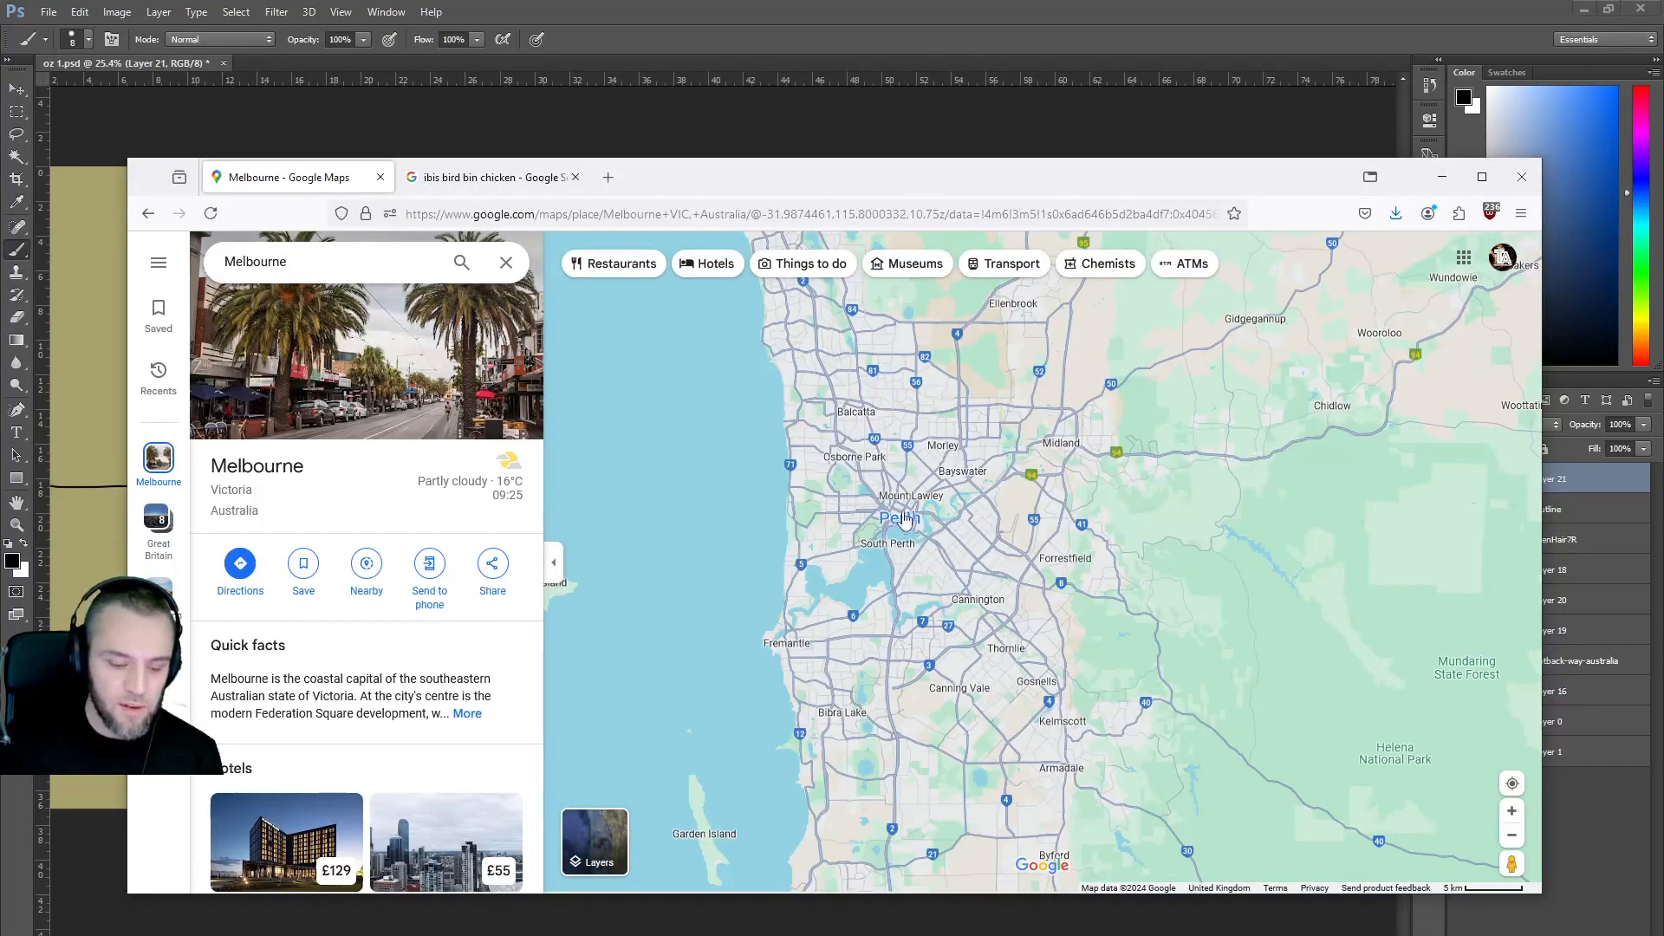
Zoom out and pan east until all of Australia, including Melbourne and Tasmania, is in view.
mouse_move(596, 842)
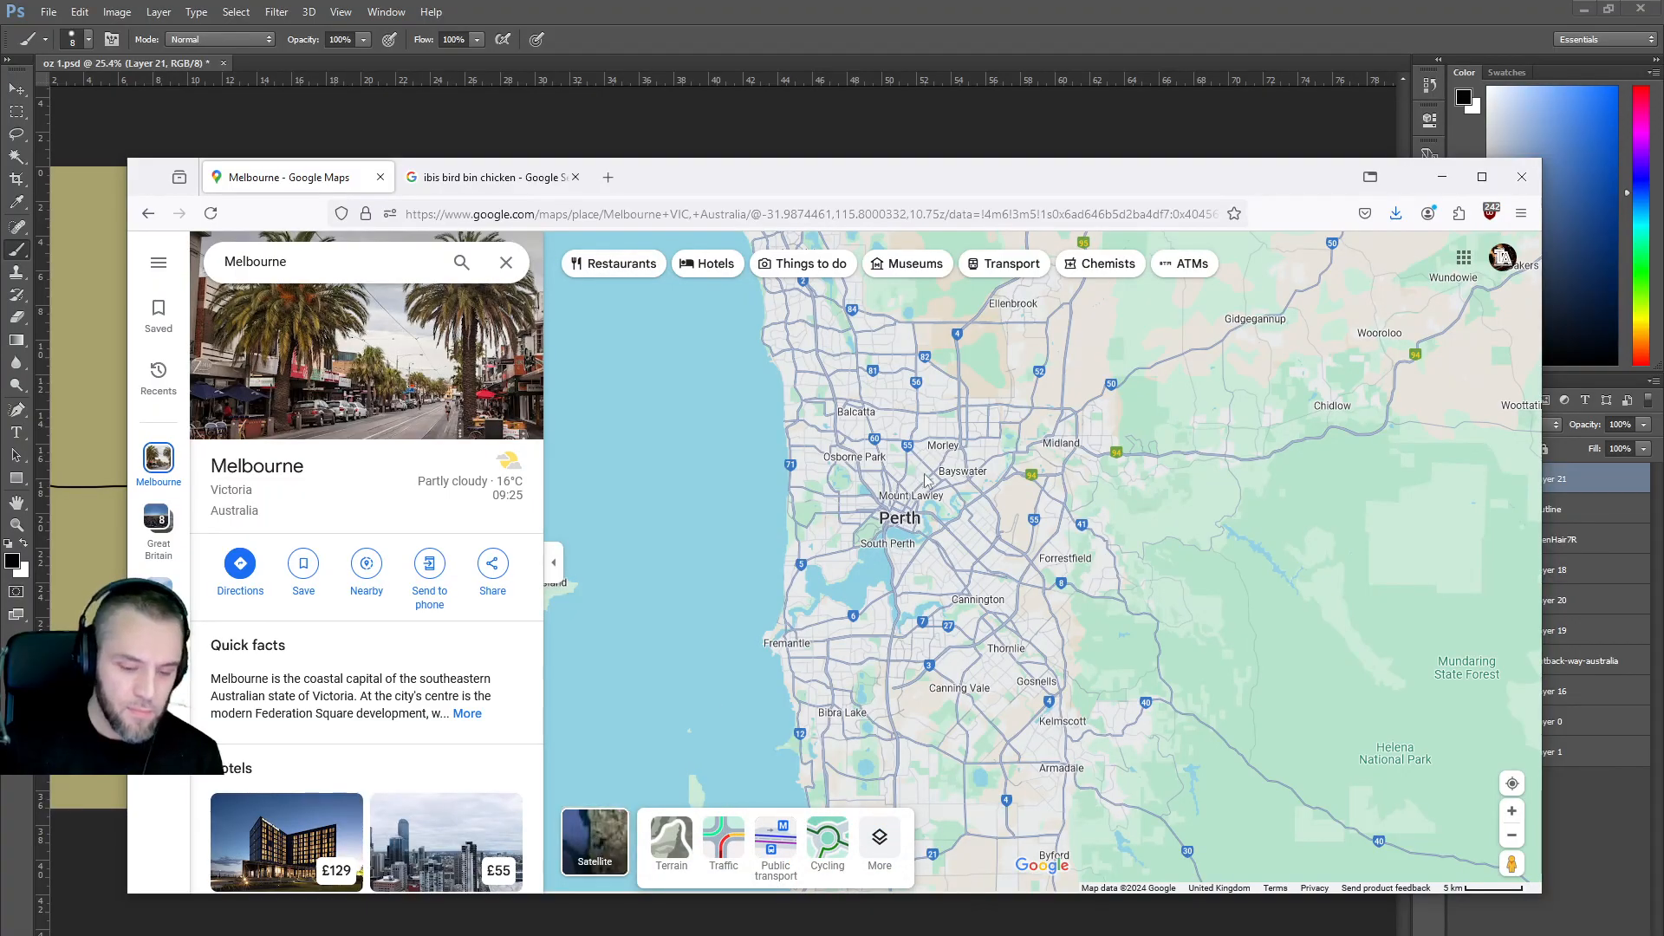
mouse_move(900, 522)
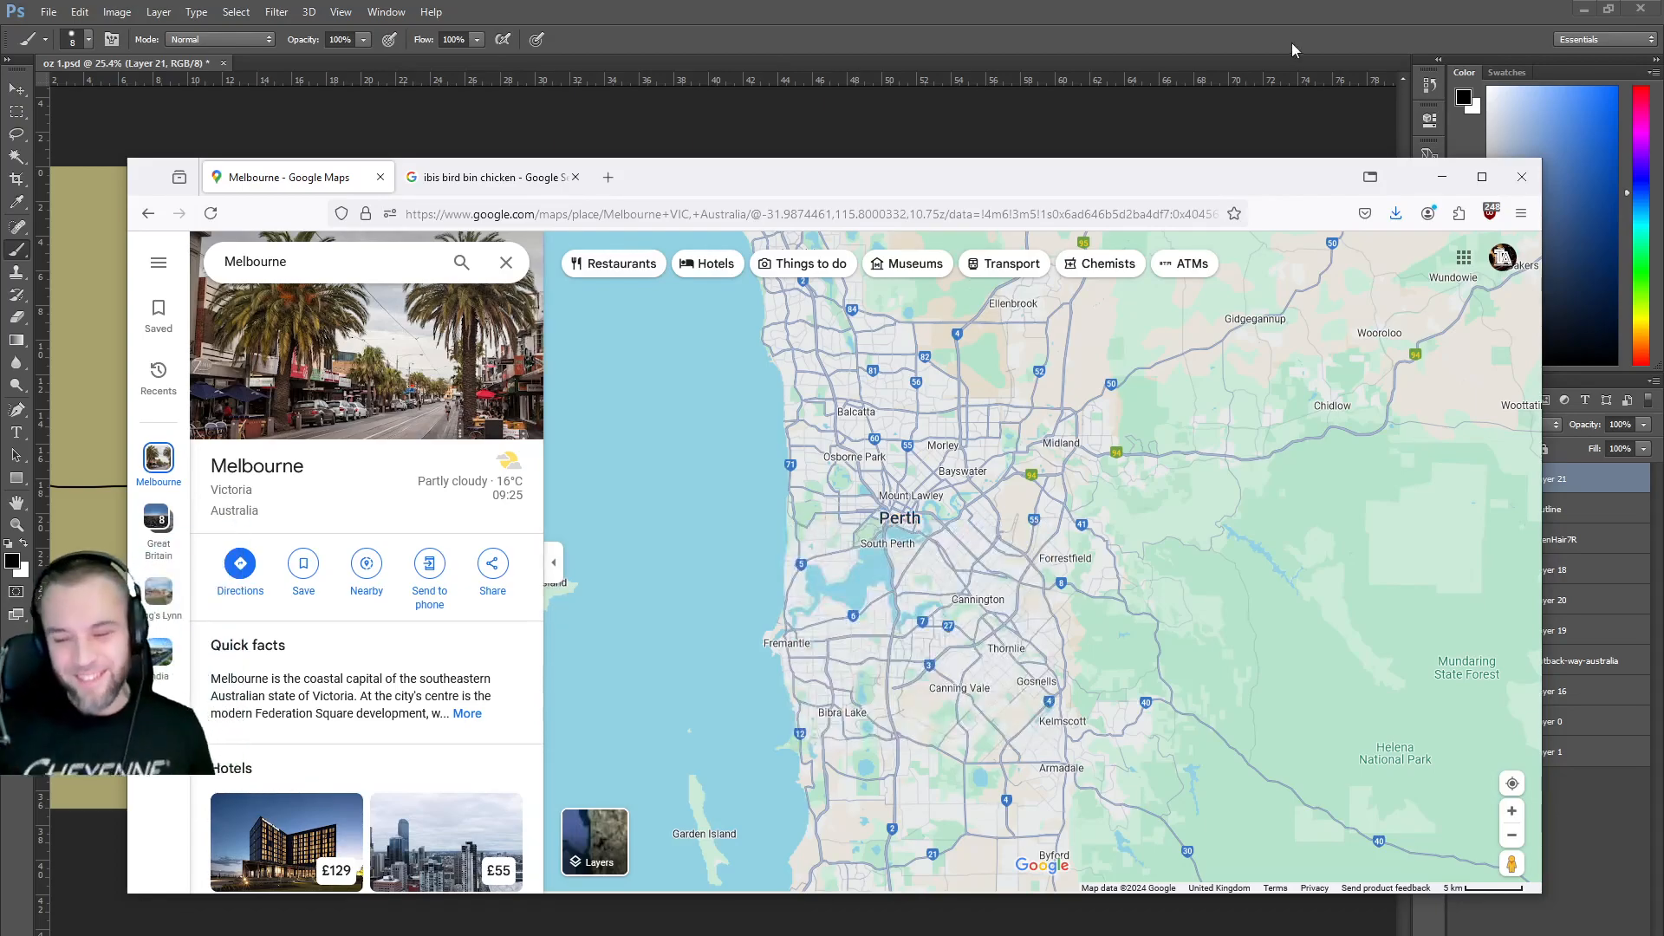
scroll(1075, 494, down, 5)
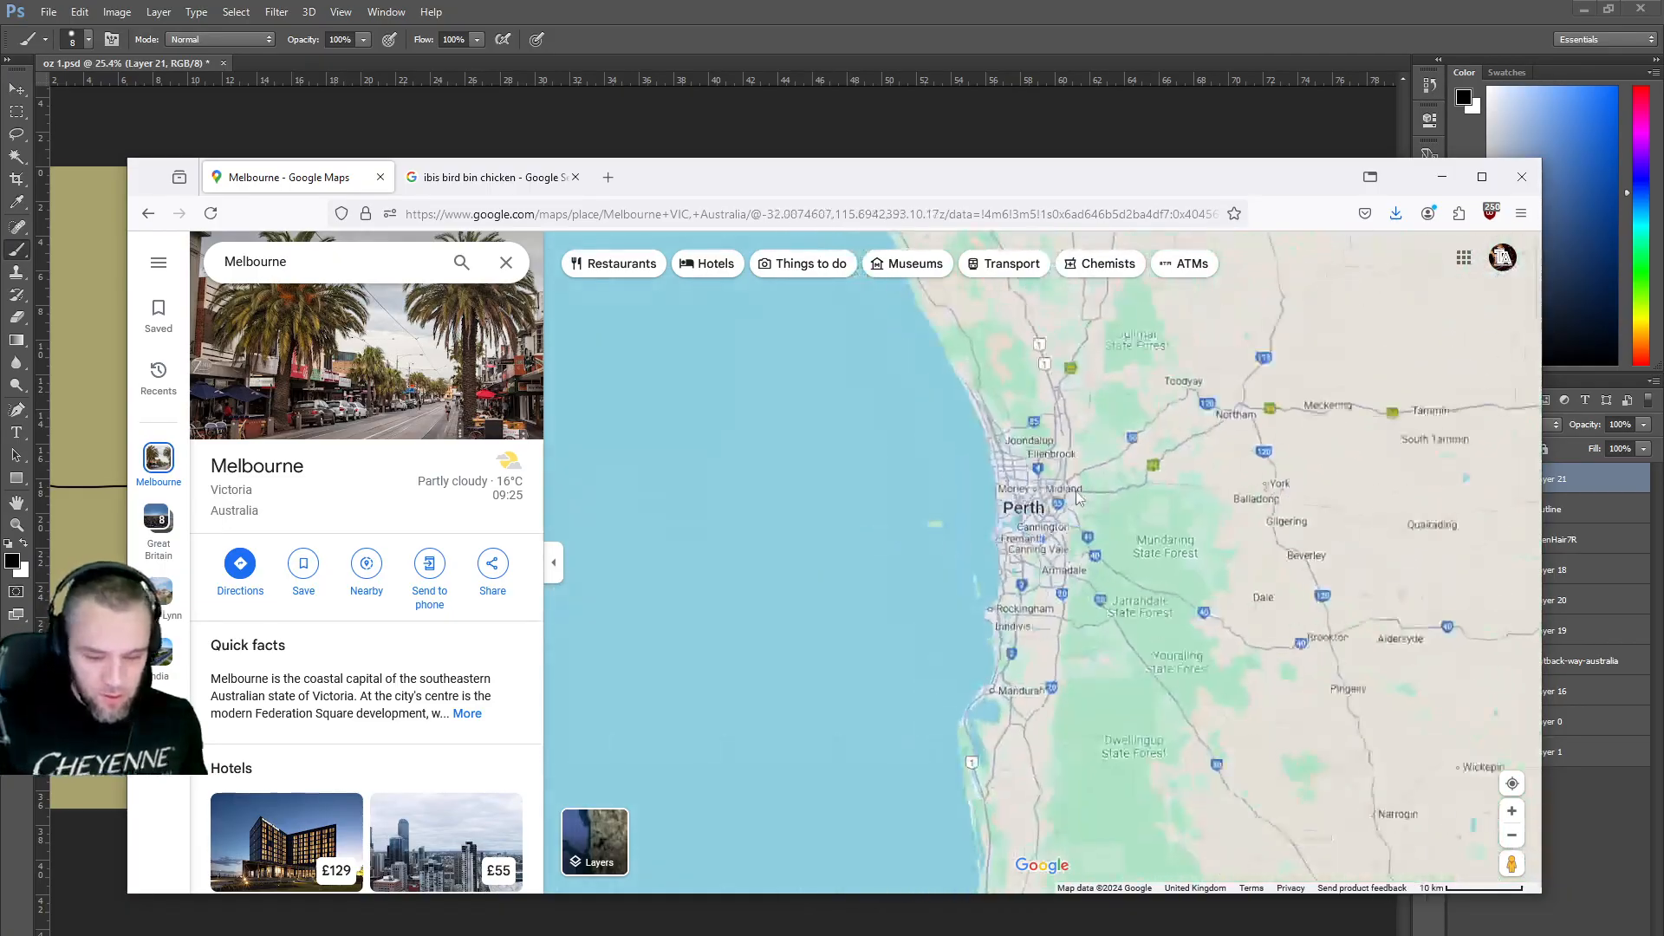
drag(1387, 511, 936, 494)
drag(1335, 449, 806, 462)
drag(1422, 663, 1271, 624)
scroll(1027, 451, down, 4)
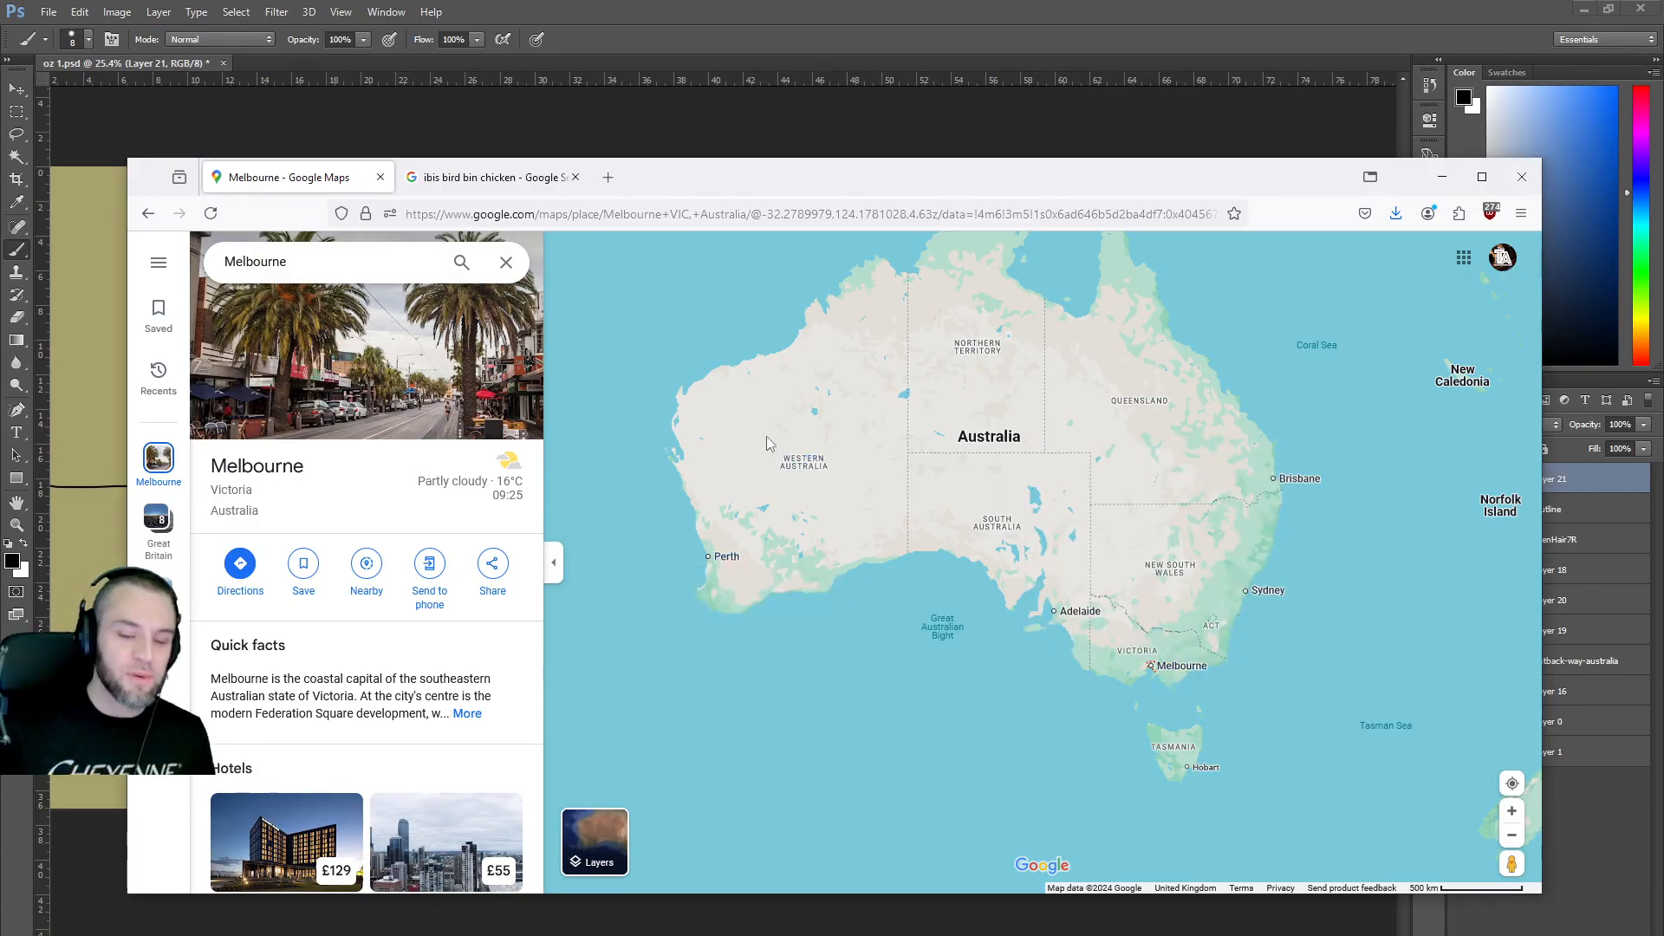
Zoom out and move the map from Australia across the Indian Ocean and Africa to Europe.
scroll(783, 439, down, 2)
scroll(782, 440, down, 2)
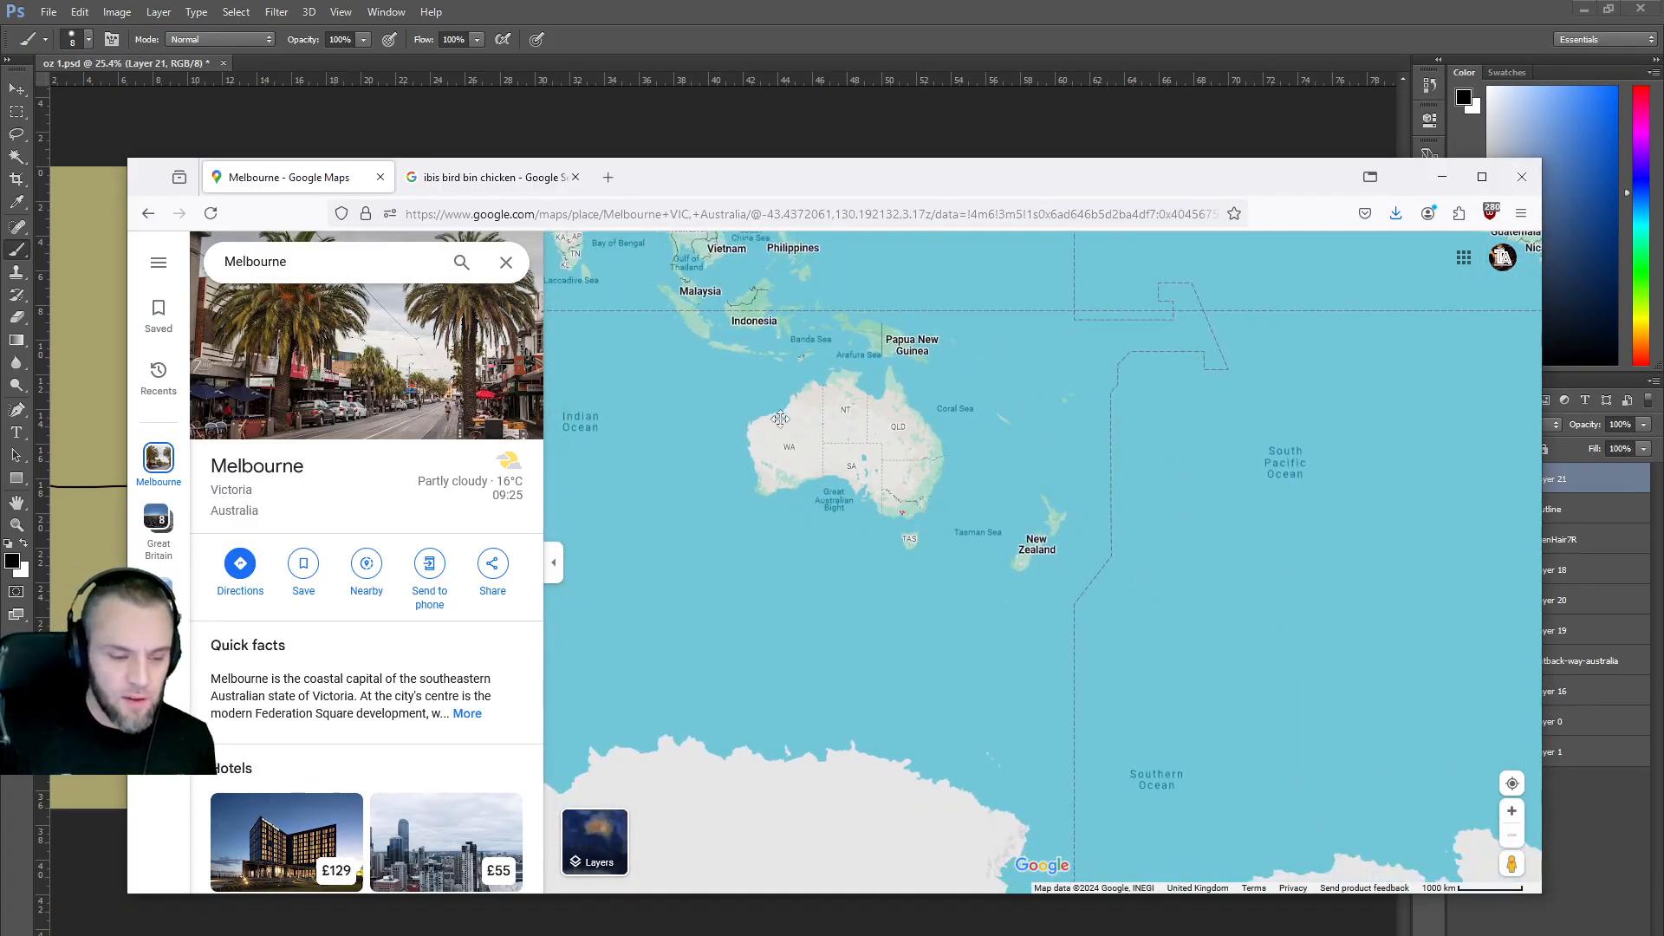
drag(879, 493, 1295, 623)
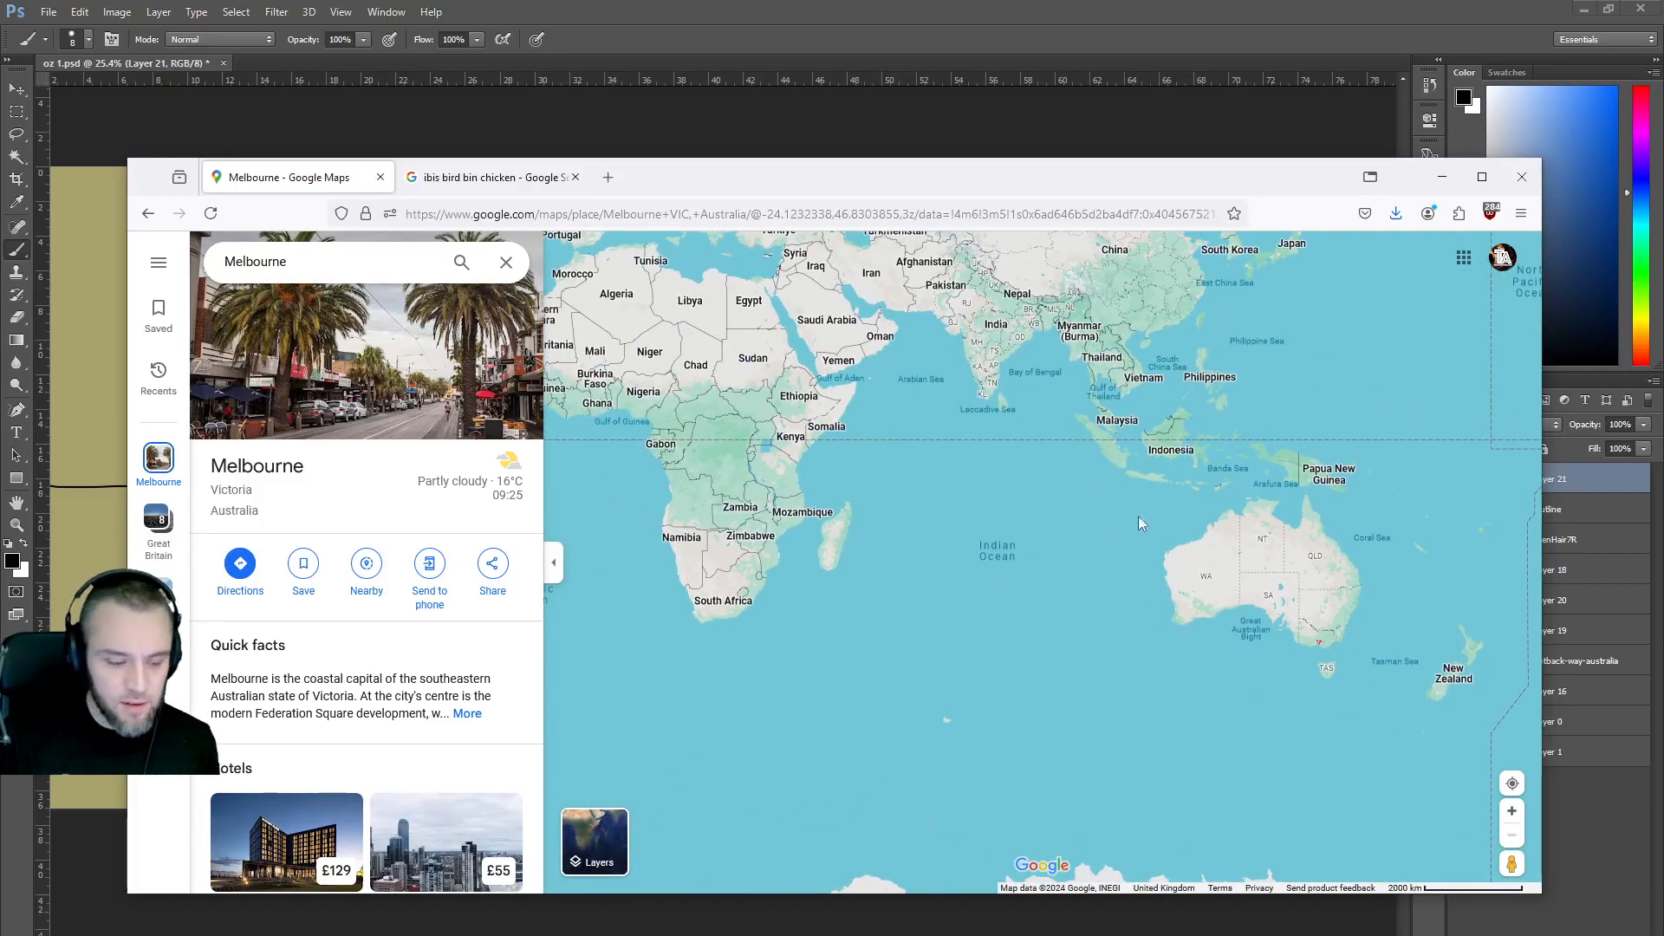
scroll(1090, 492, up, 3)
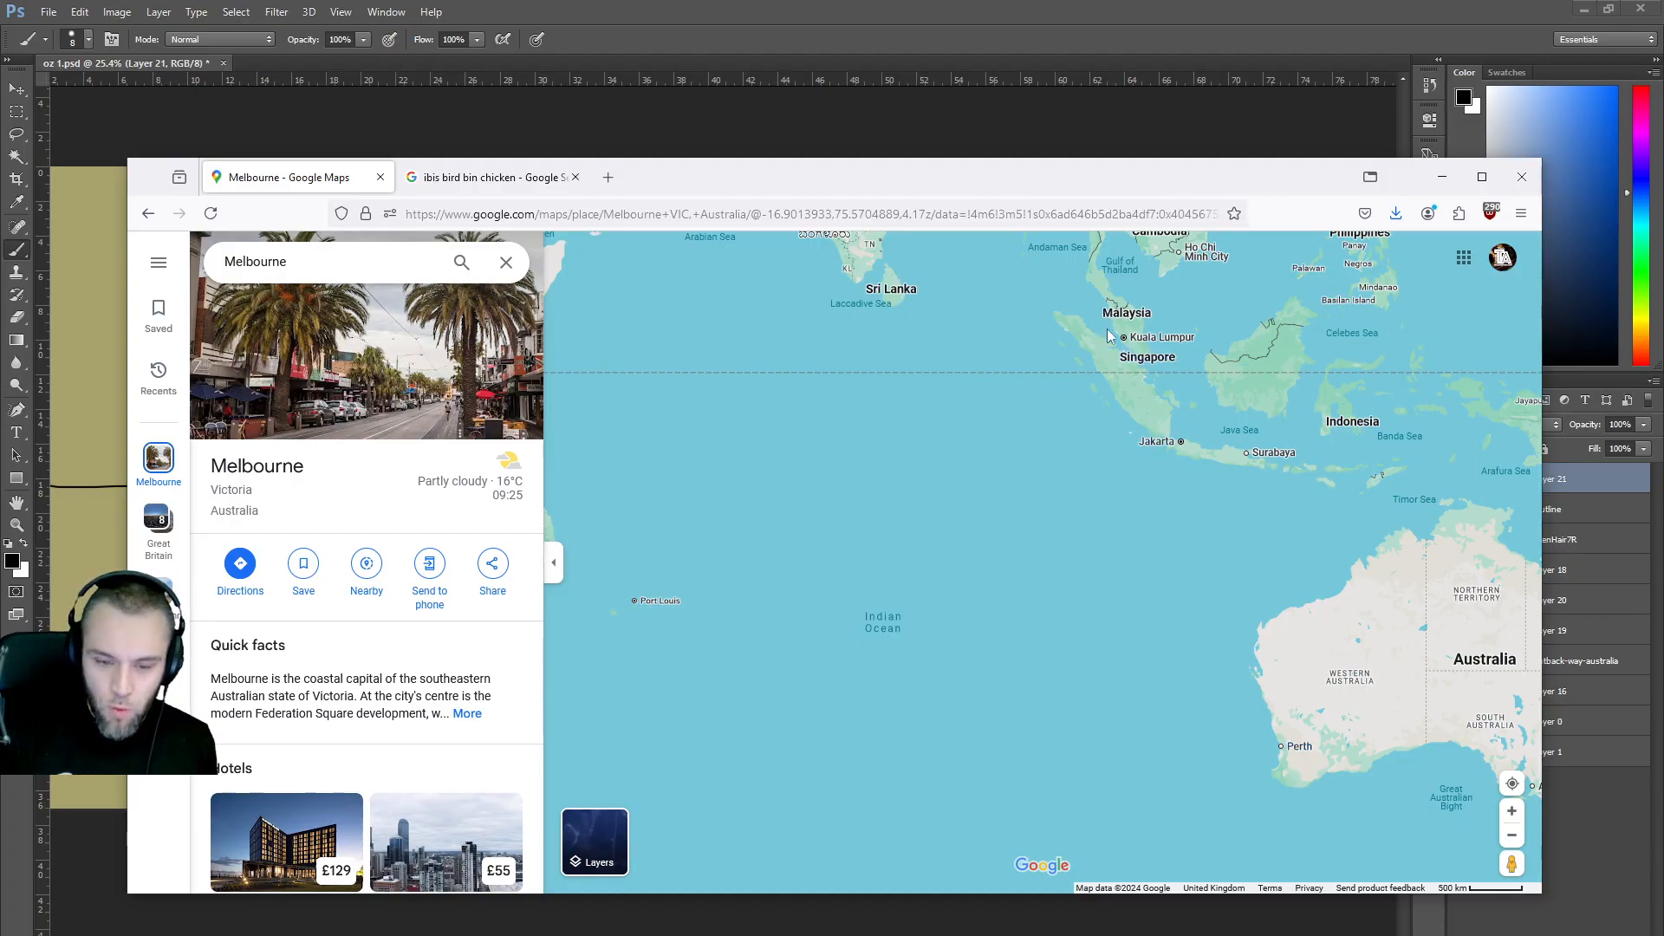
drag(997, 366, 1361, 528)
drag(854, 419, 1300, 524)
drag(947, 495, 1118, 499)
drag(771, 416, 915, 546)
drag(1016, 156, 1011, 445)
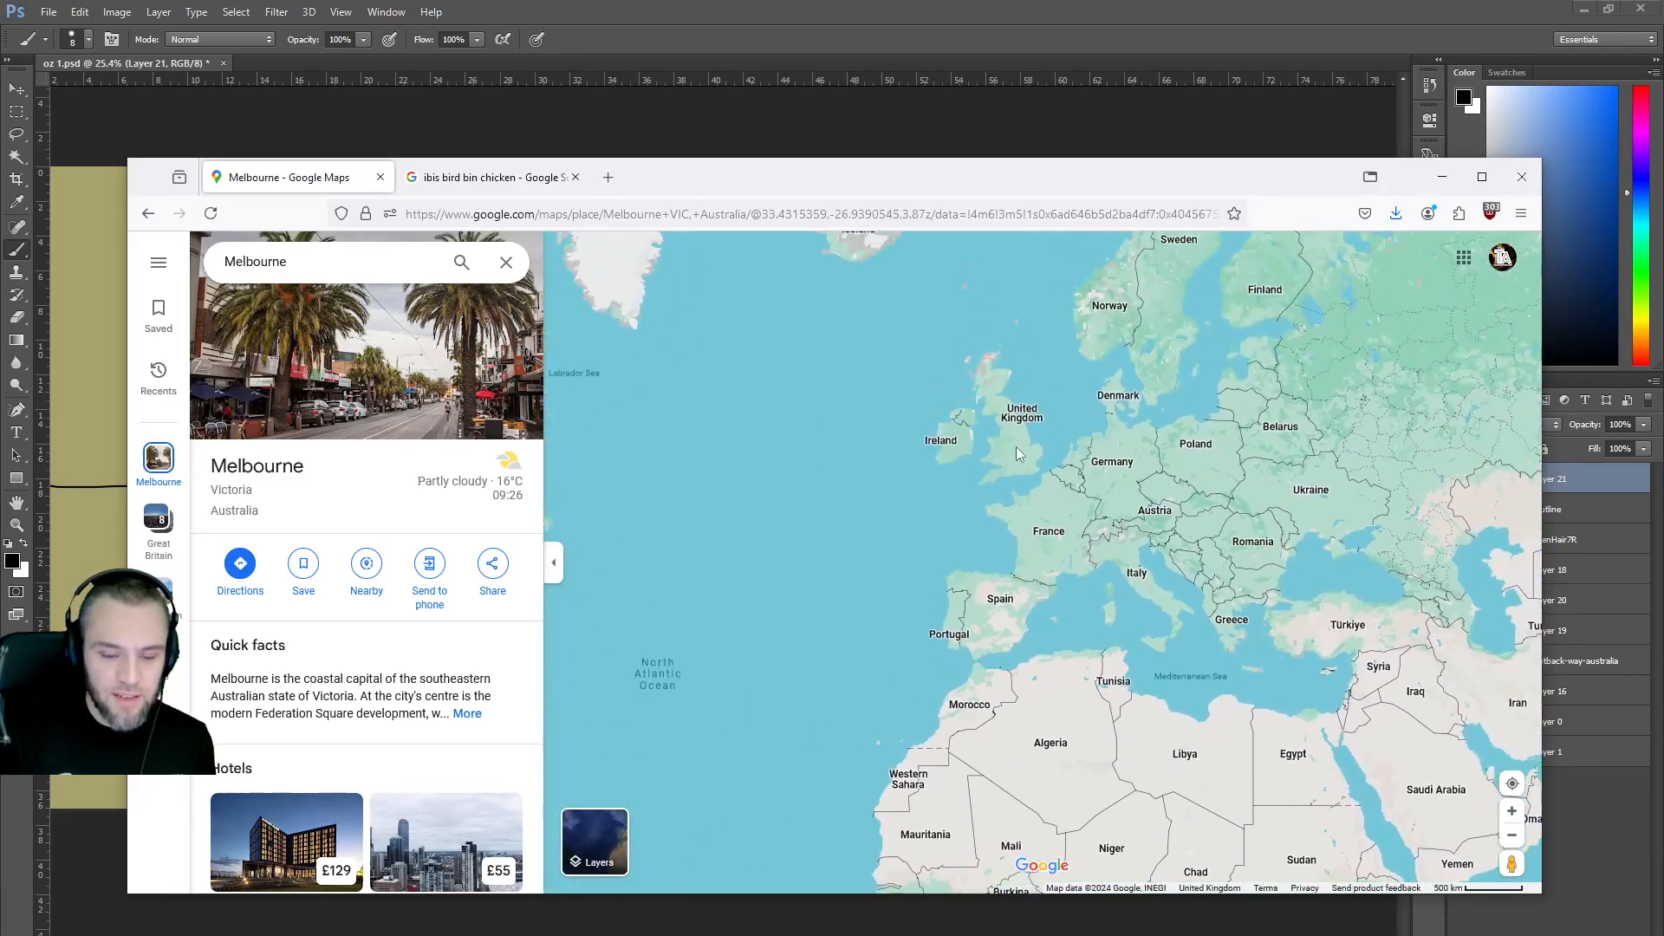
scroll(1028, 445, up, 3)
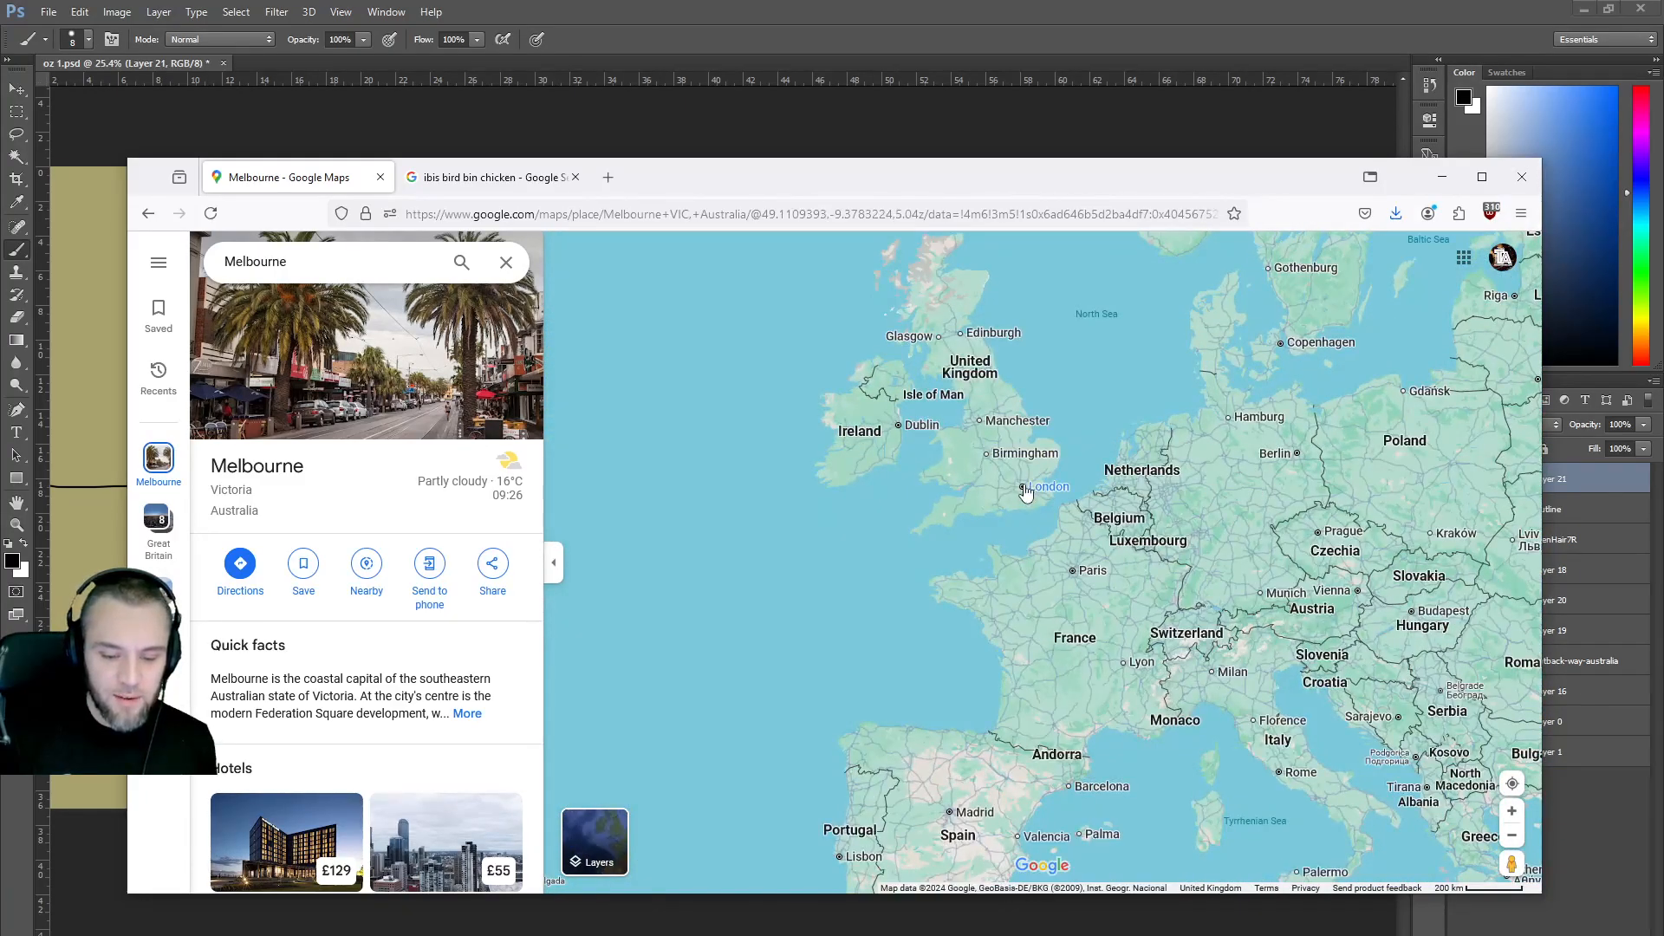
scroll(1057, 433, up, 3)
Centre the UK and zoom in along the coast to Seaham.
drag(1065, 413, 1062, 482)
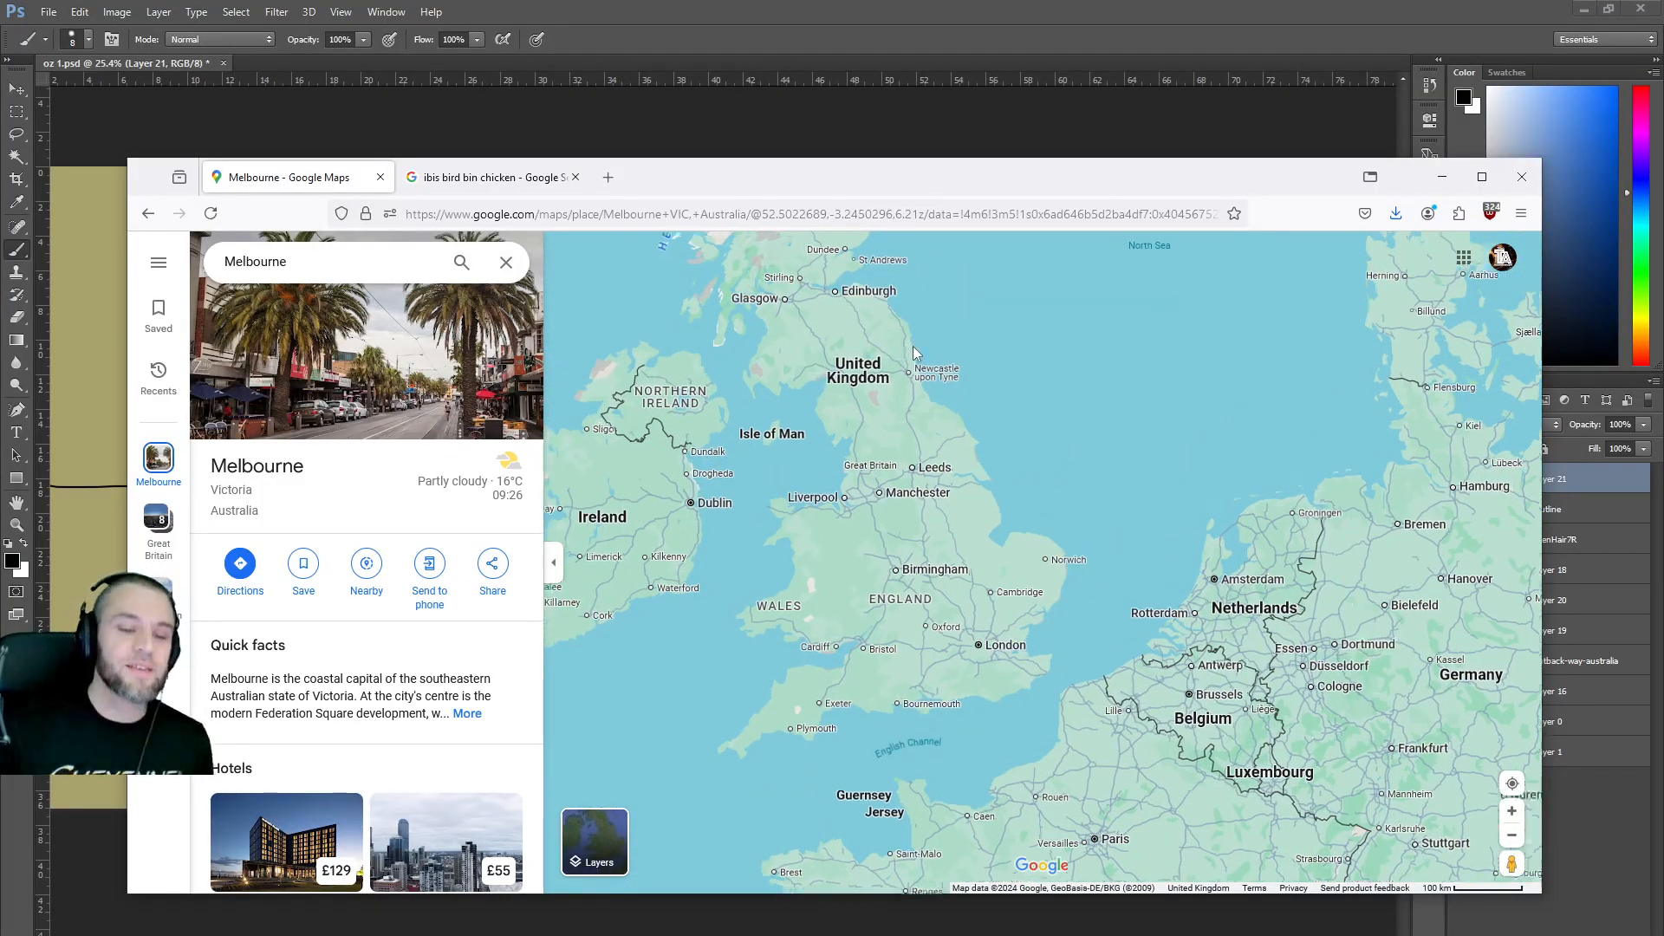
scroll(916, 352, up, 10)
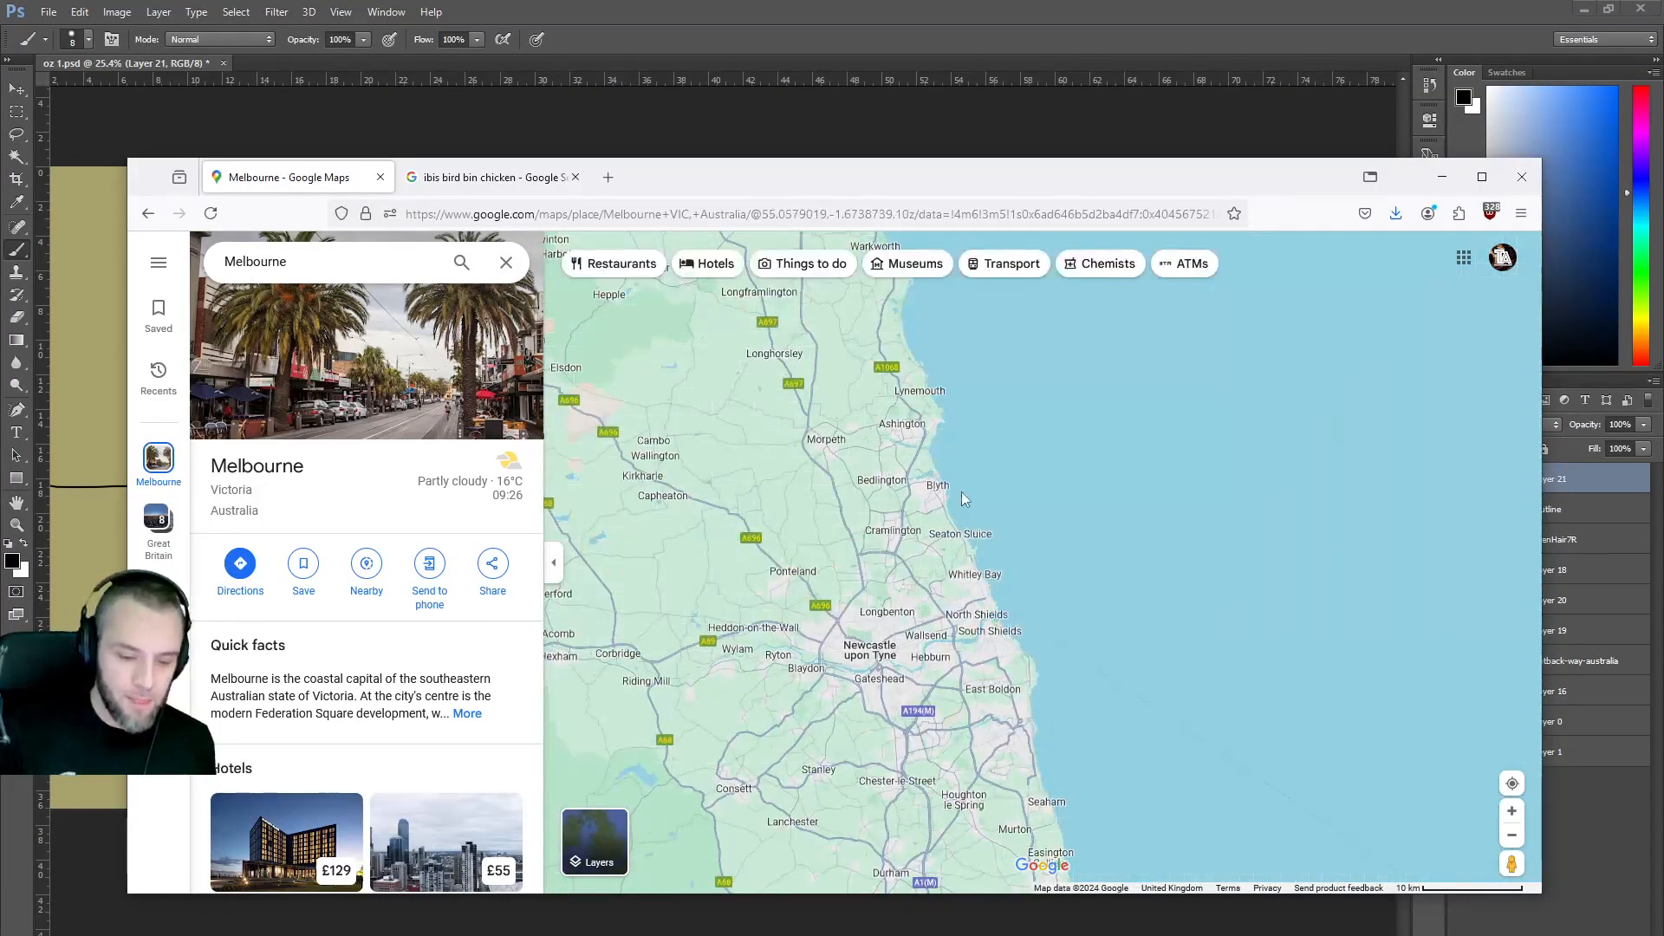
scroll(961, 485, up, 3)
scroll(961, 485, down, 1)
drag(1039, 590, 957, 189)
scroll(1026, 542, up, 5)
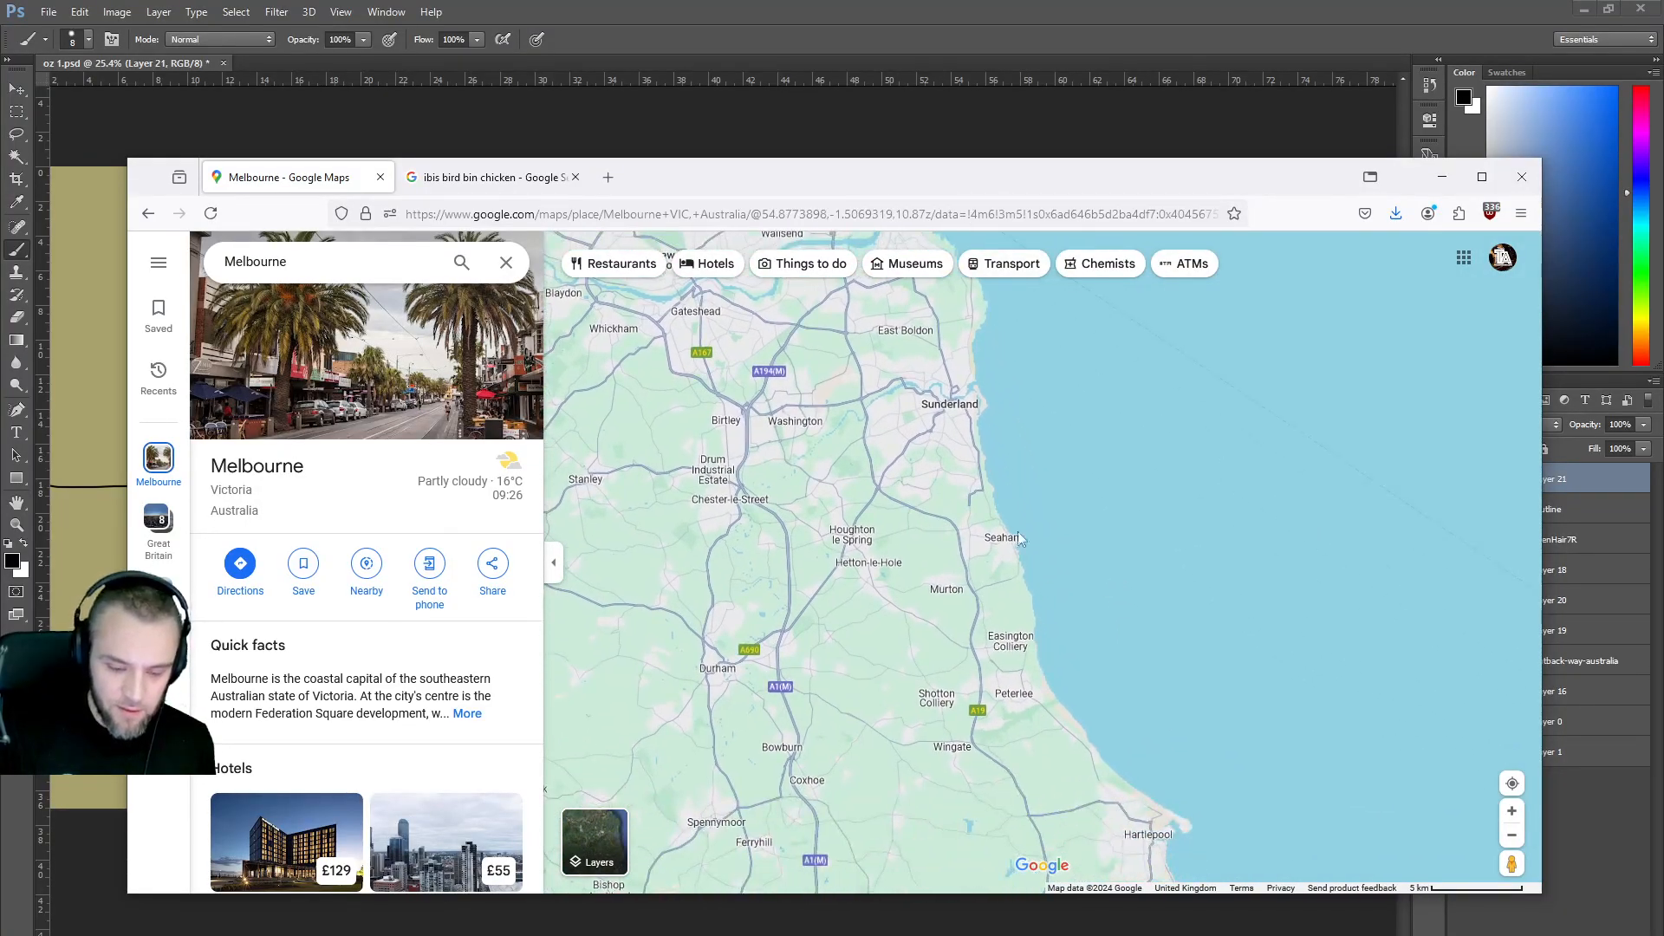
scroll(994, 560, up, 8)
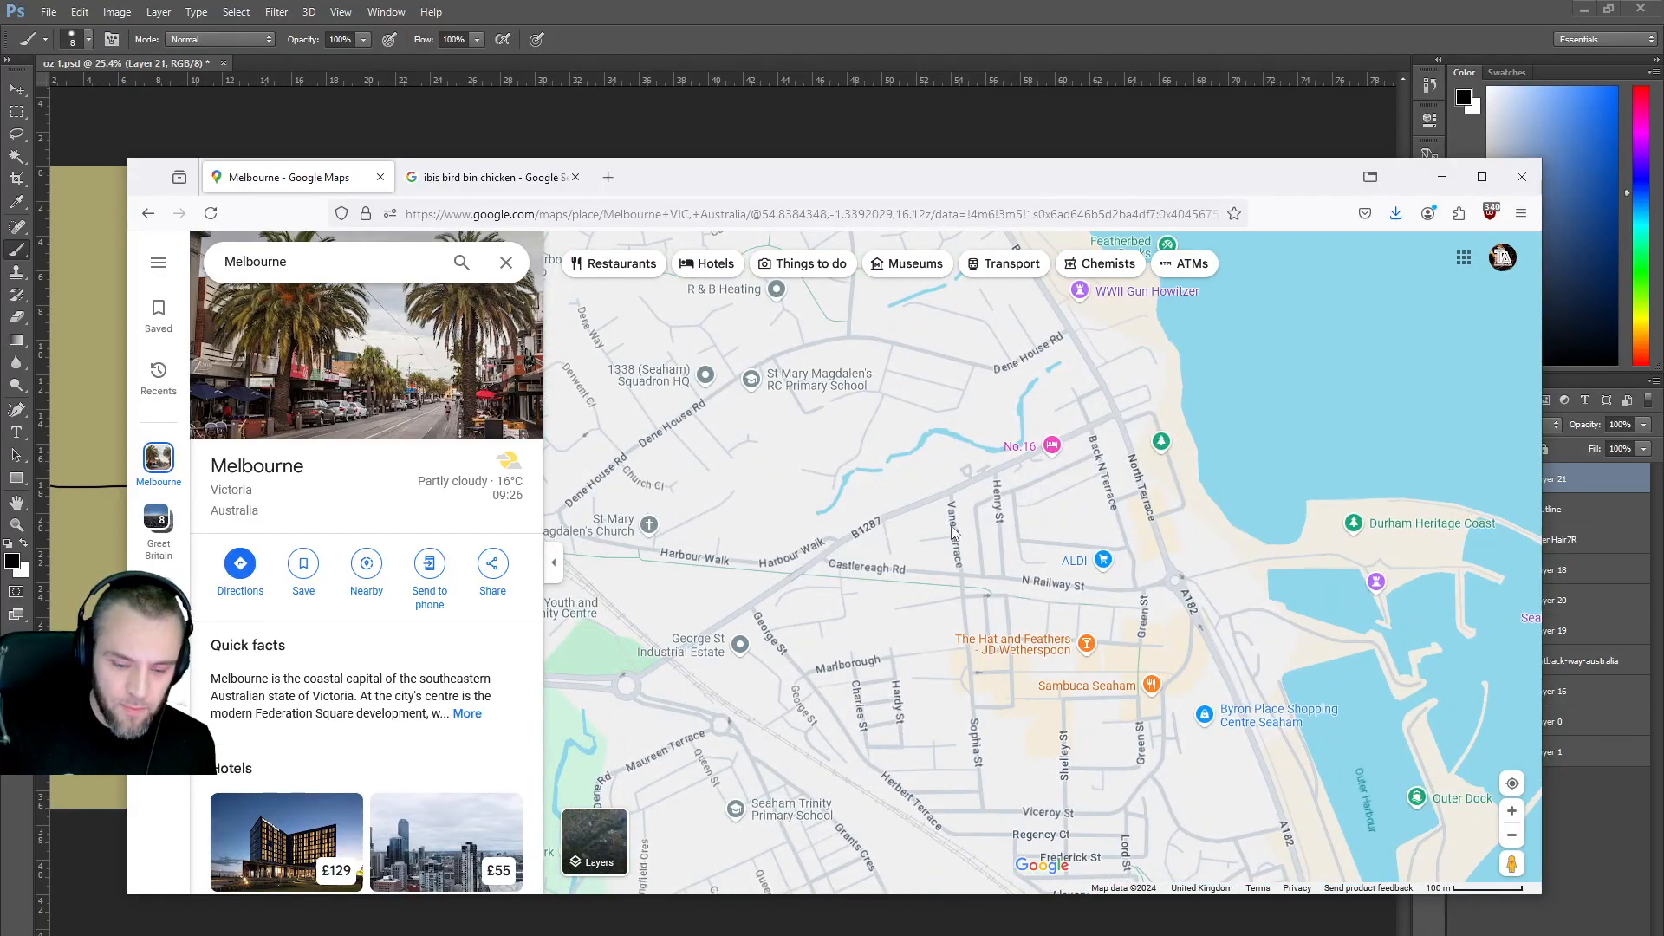
Drop Pegman onto Vane Terrace in Seaham to open Street View.
mouse_move(597, 839)
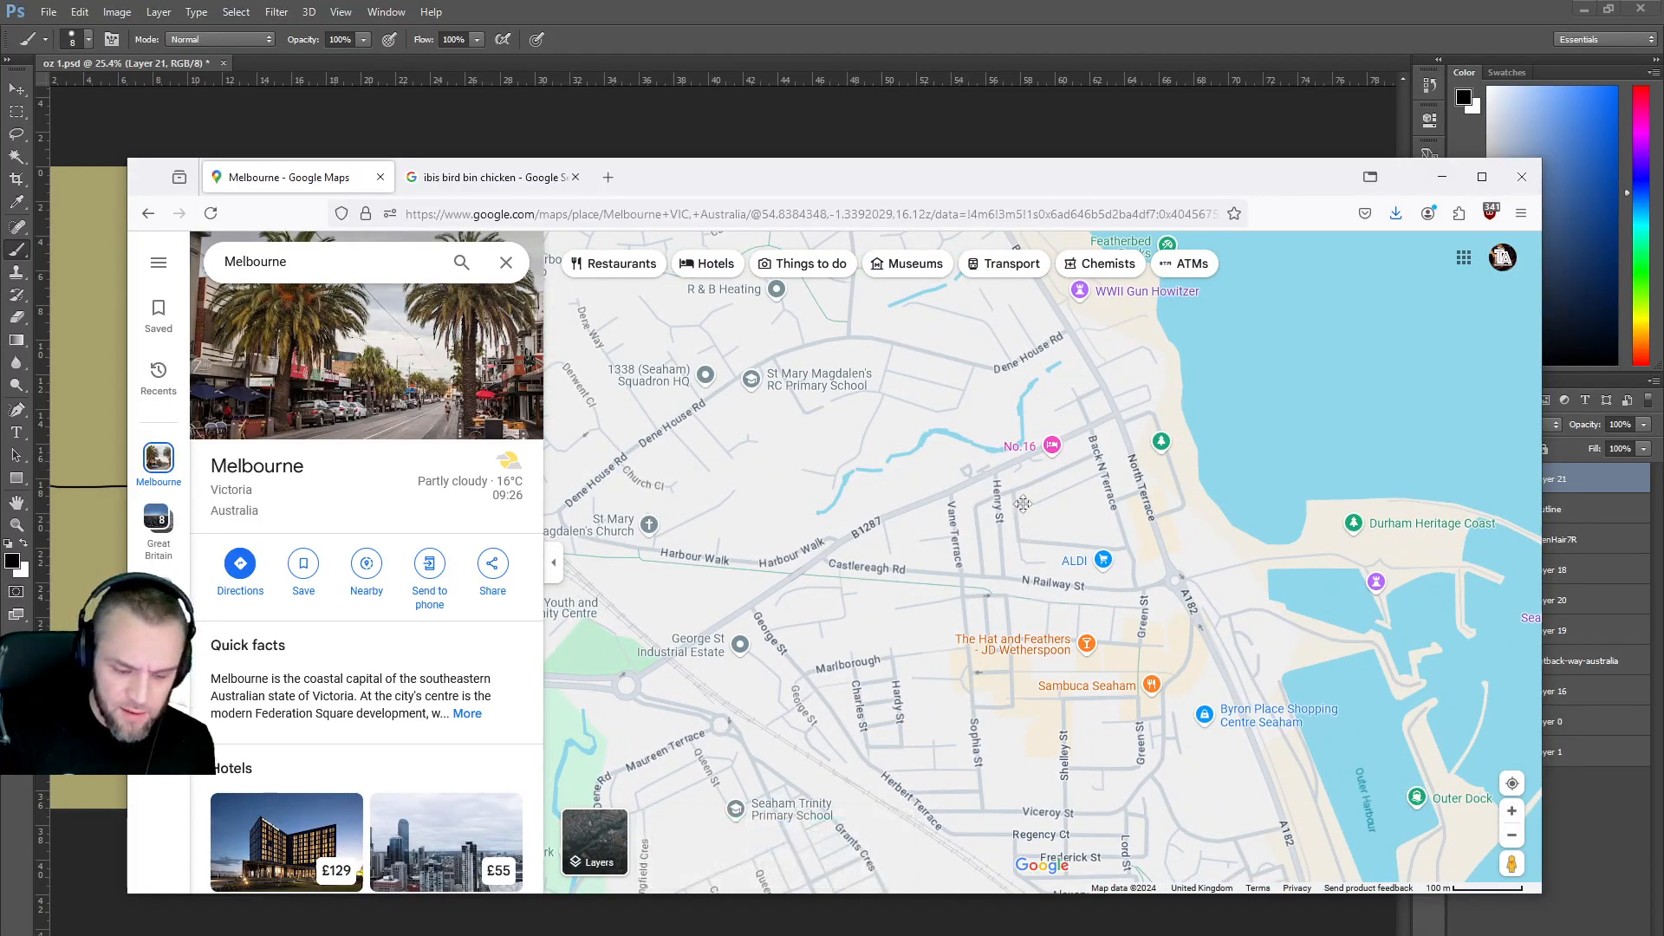
drag(1020, 519, 1034, 440)
mouse_move(618, 861)
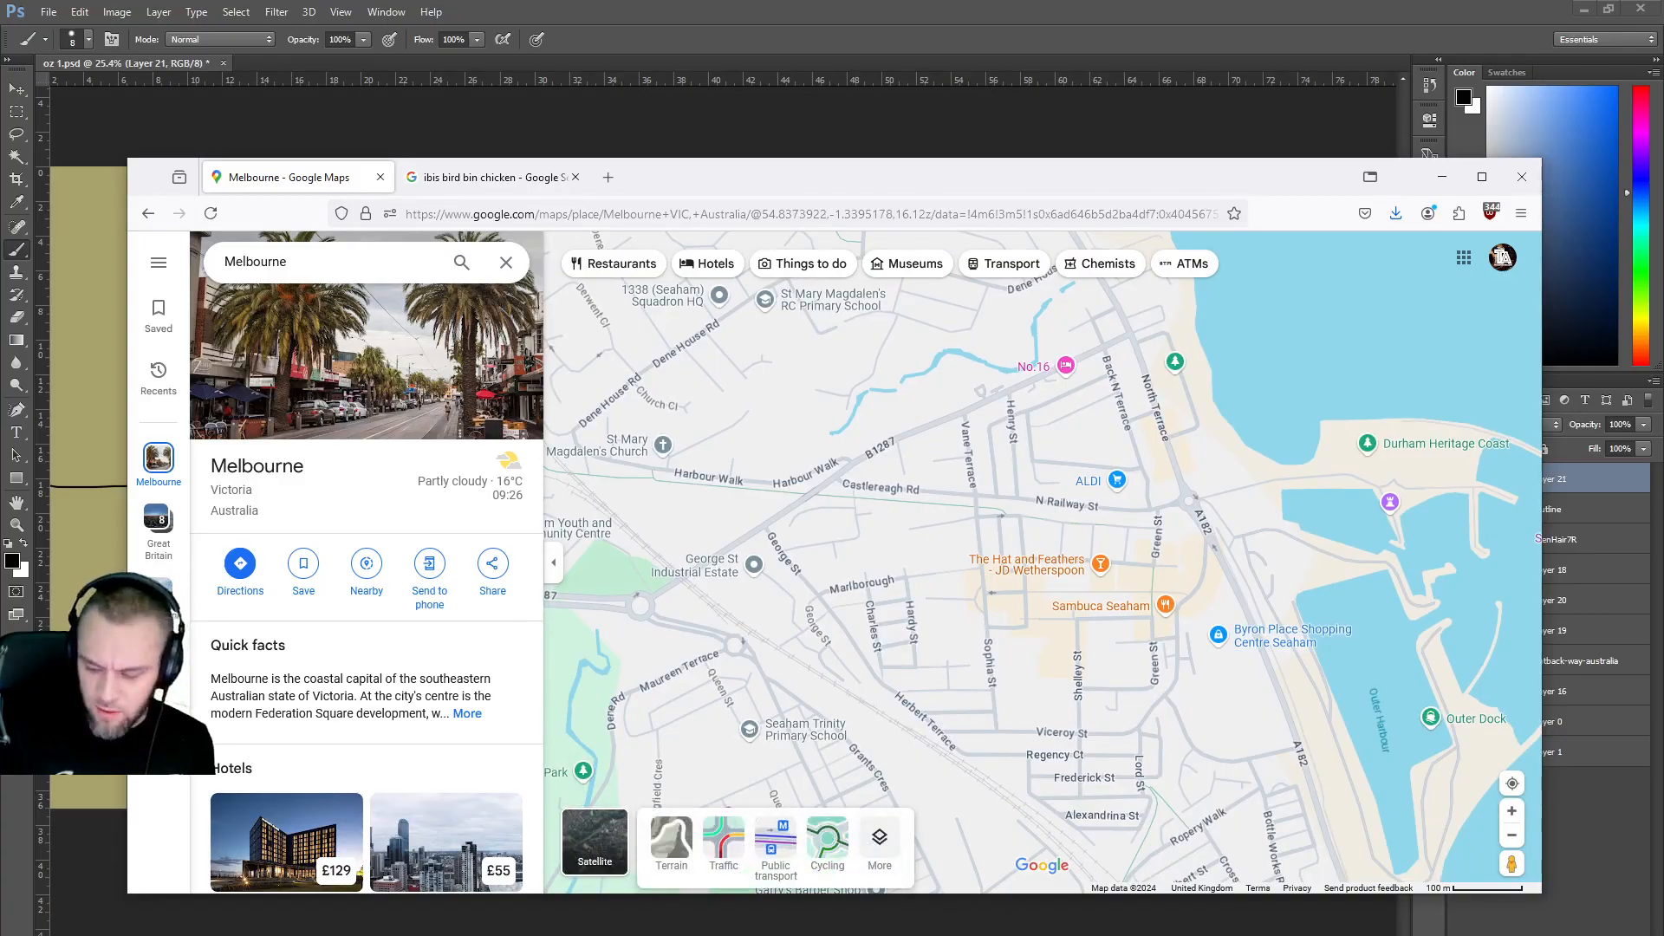
drag(1513, 862, 969, 403)
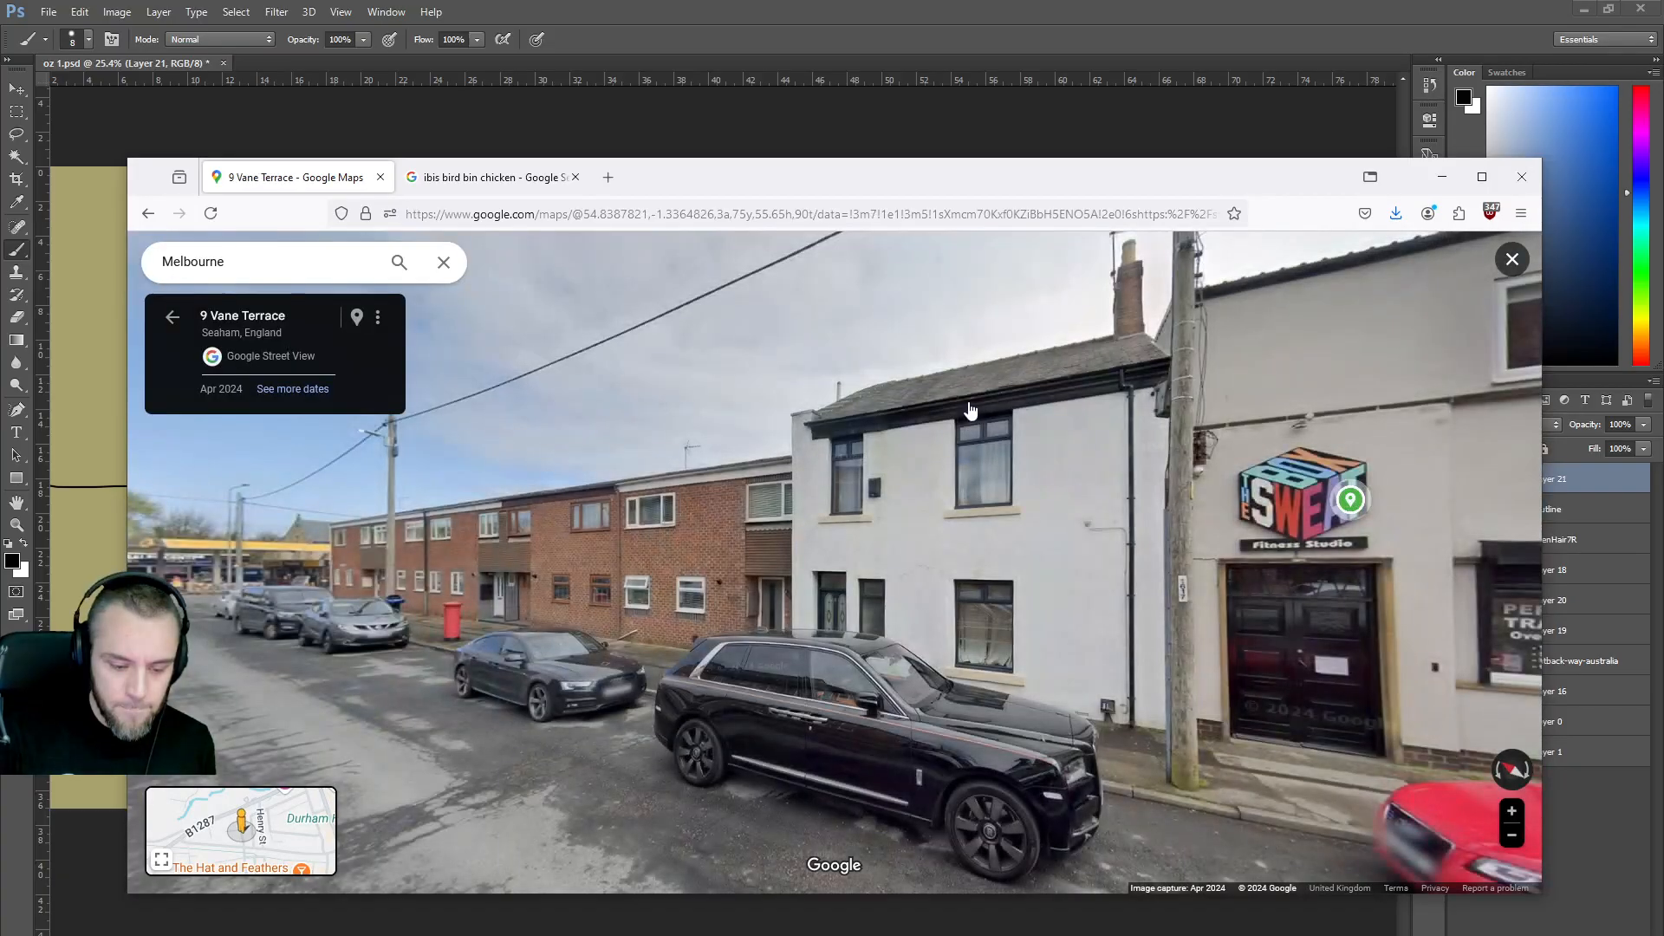
Walk along Vane Terrace in Street View past the Tattoo Studio.
drag(1097, 543, 931, 639)
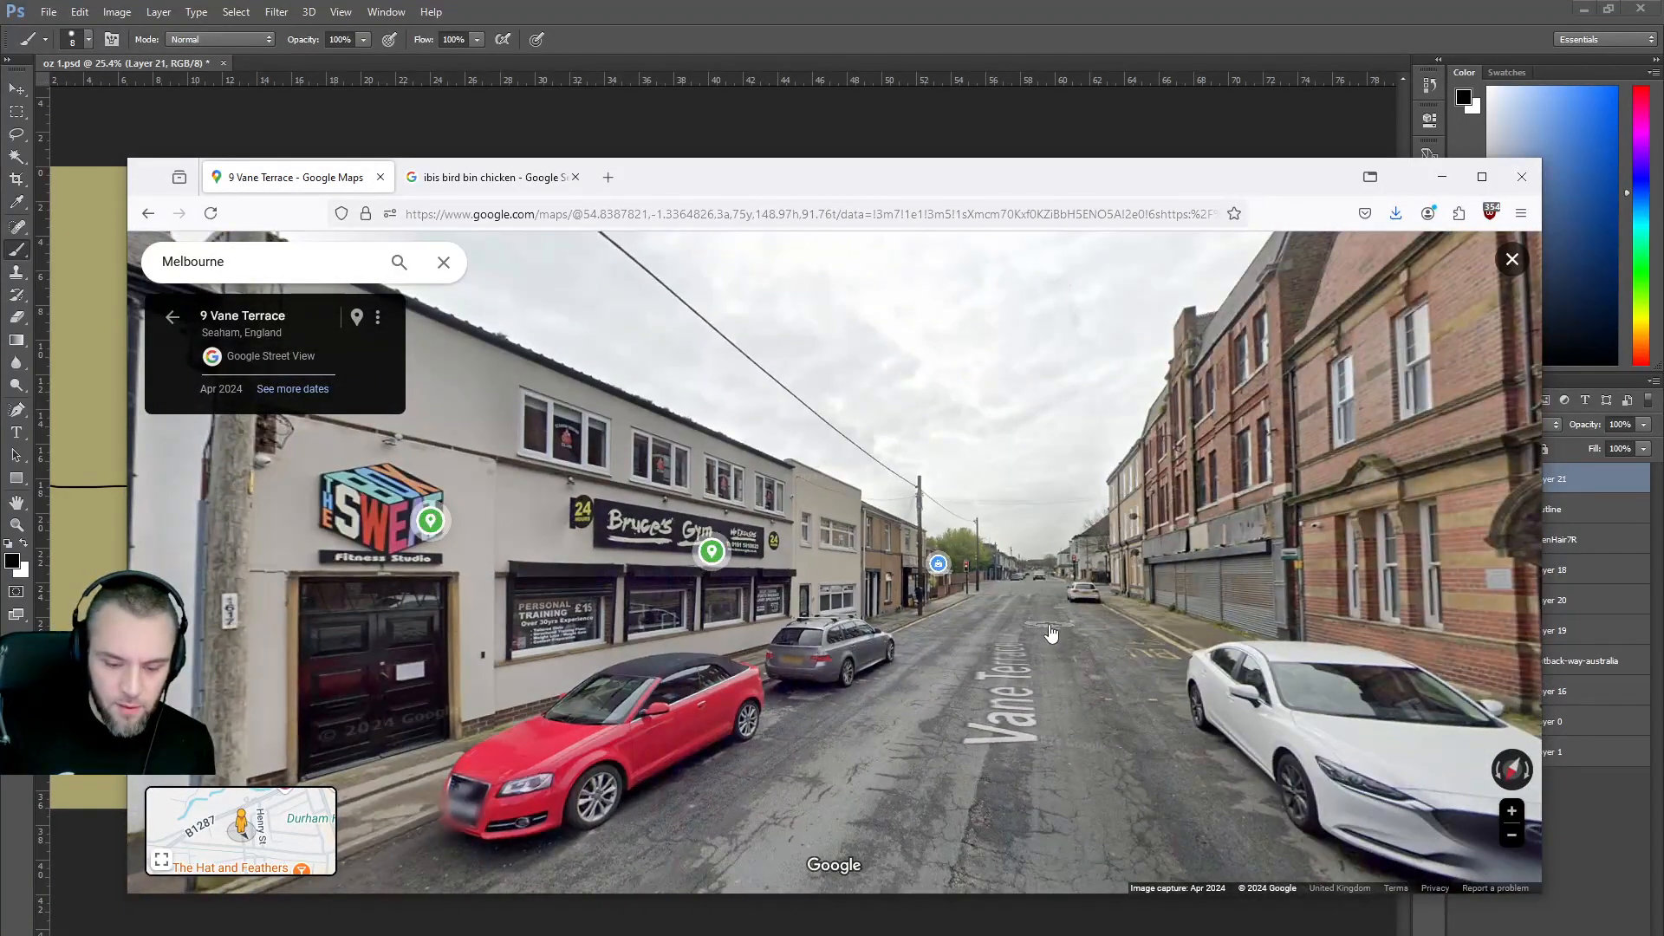
click(1054, 637)
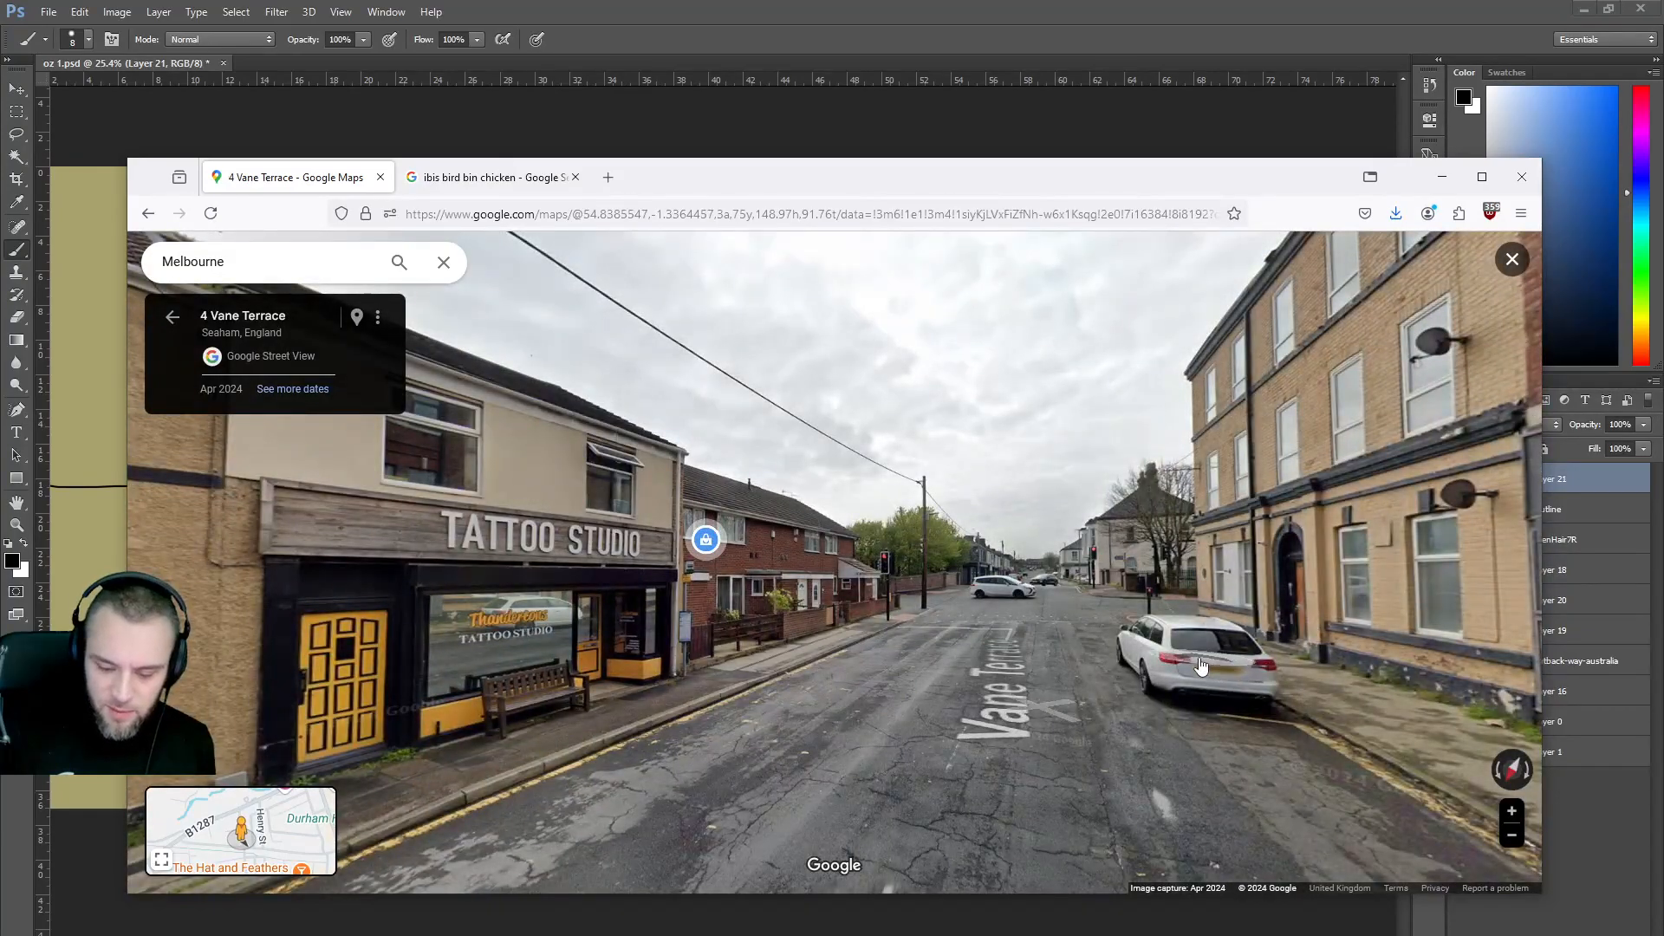
drag(736, 646, 1396, 598)
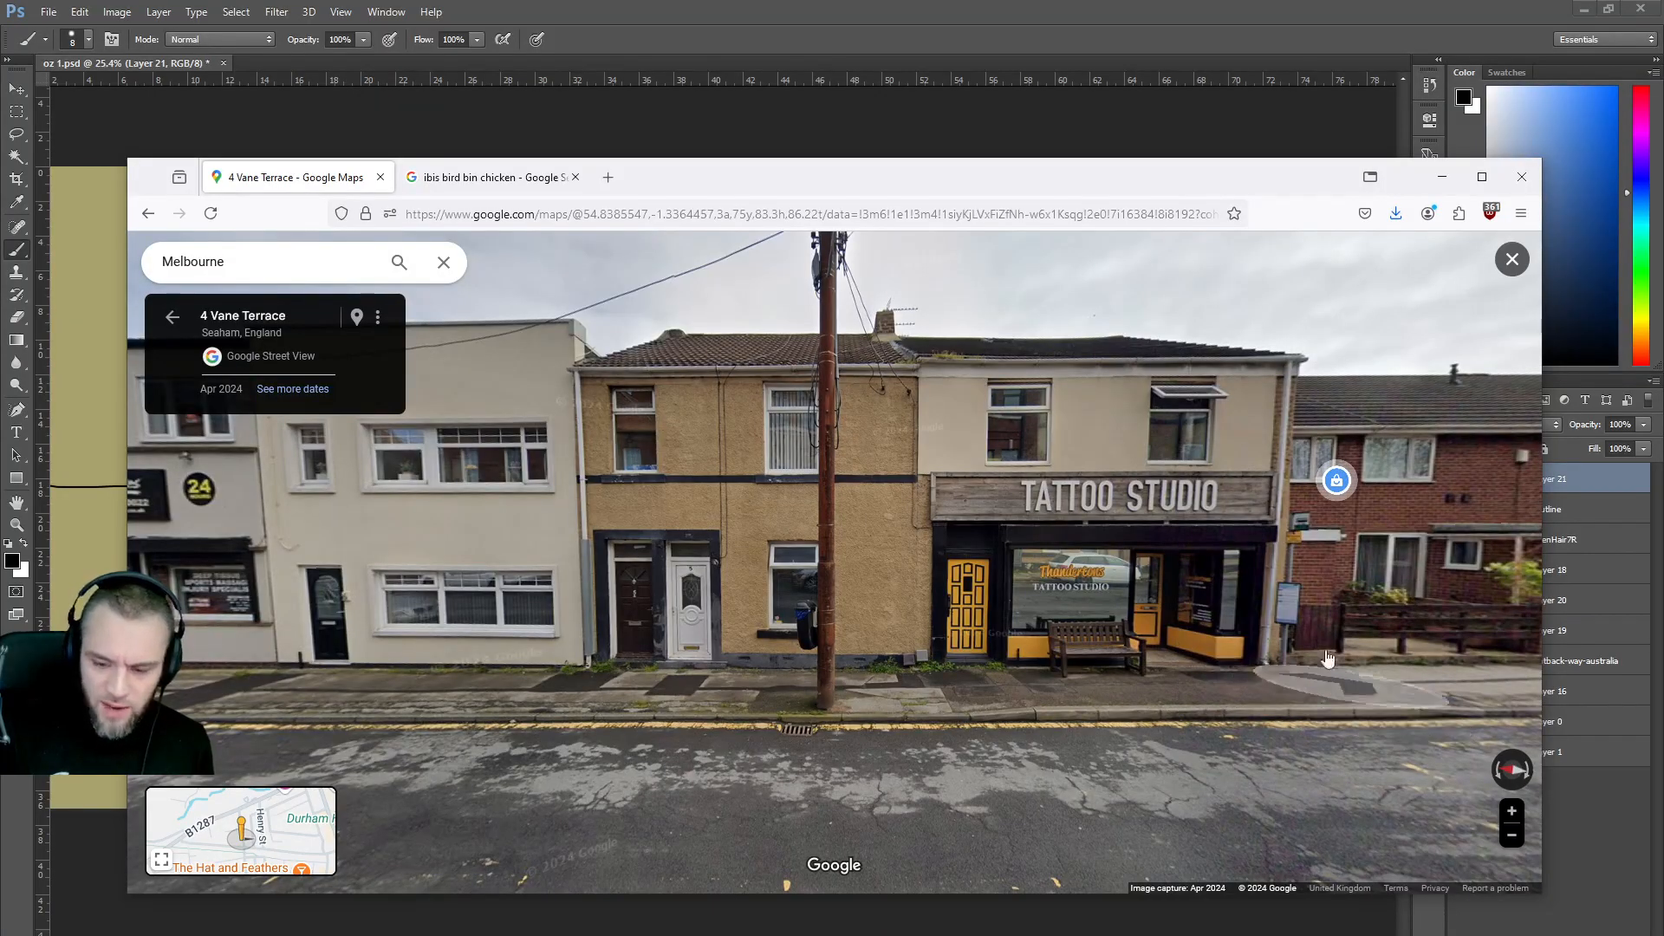
mouse_move(1338, 488)
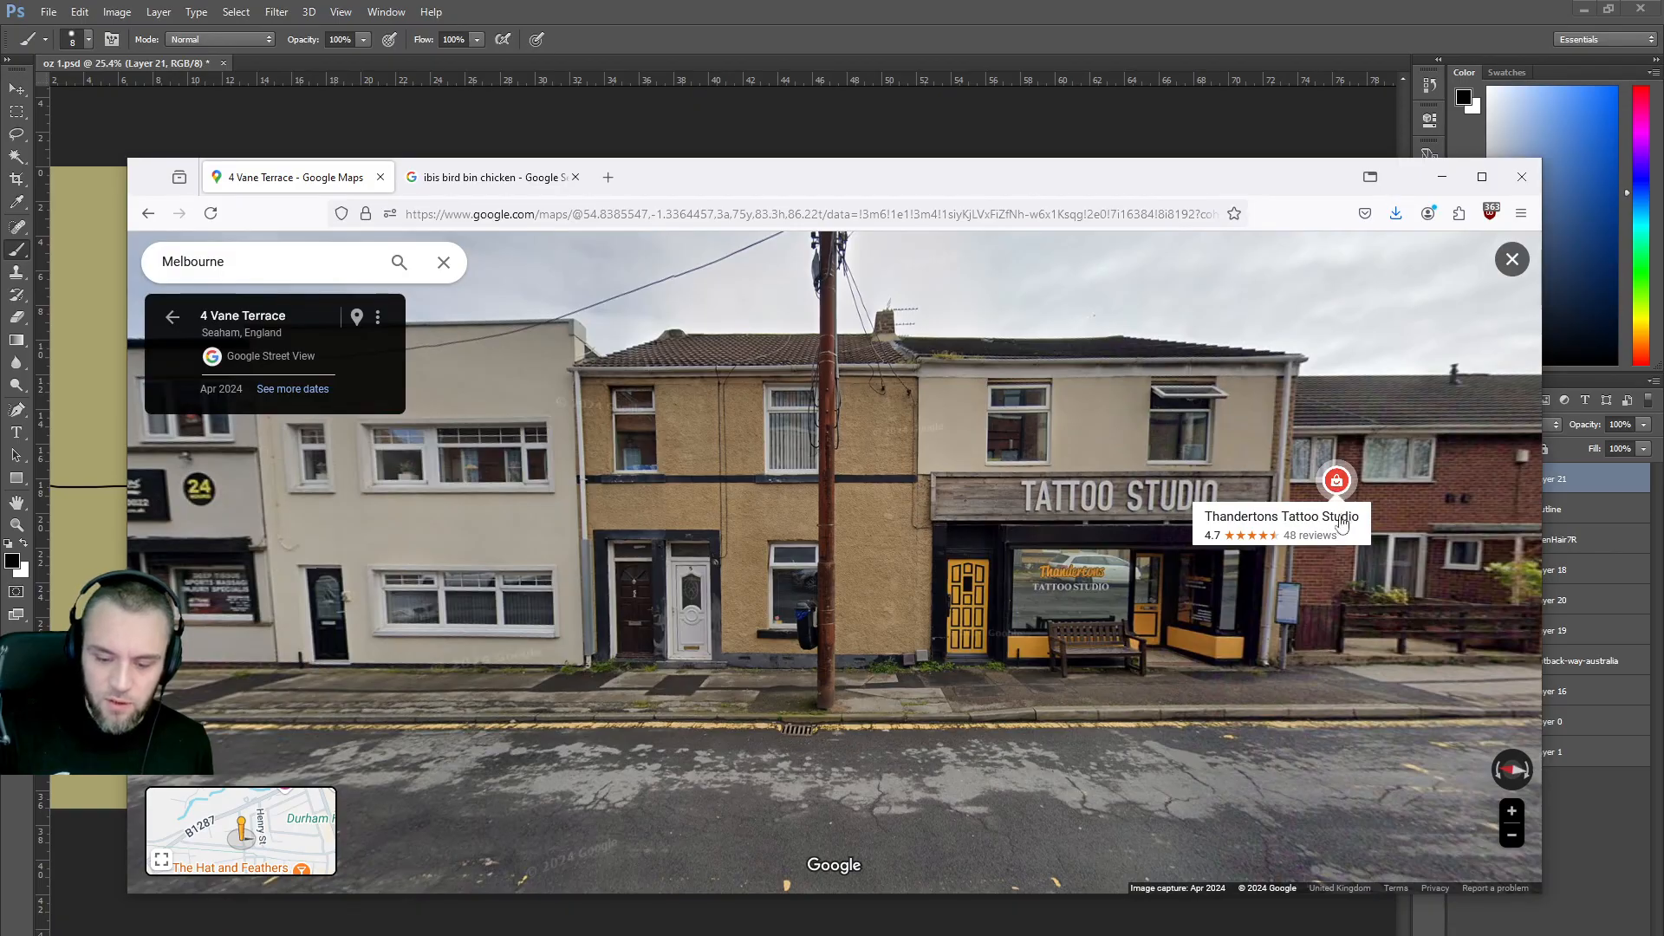
click(552, 570)
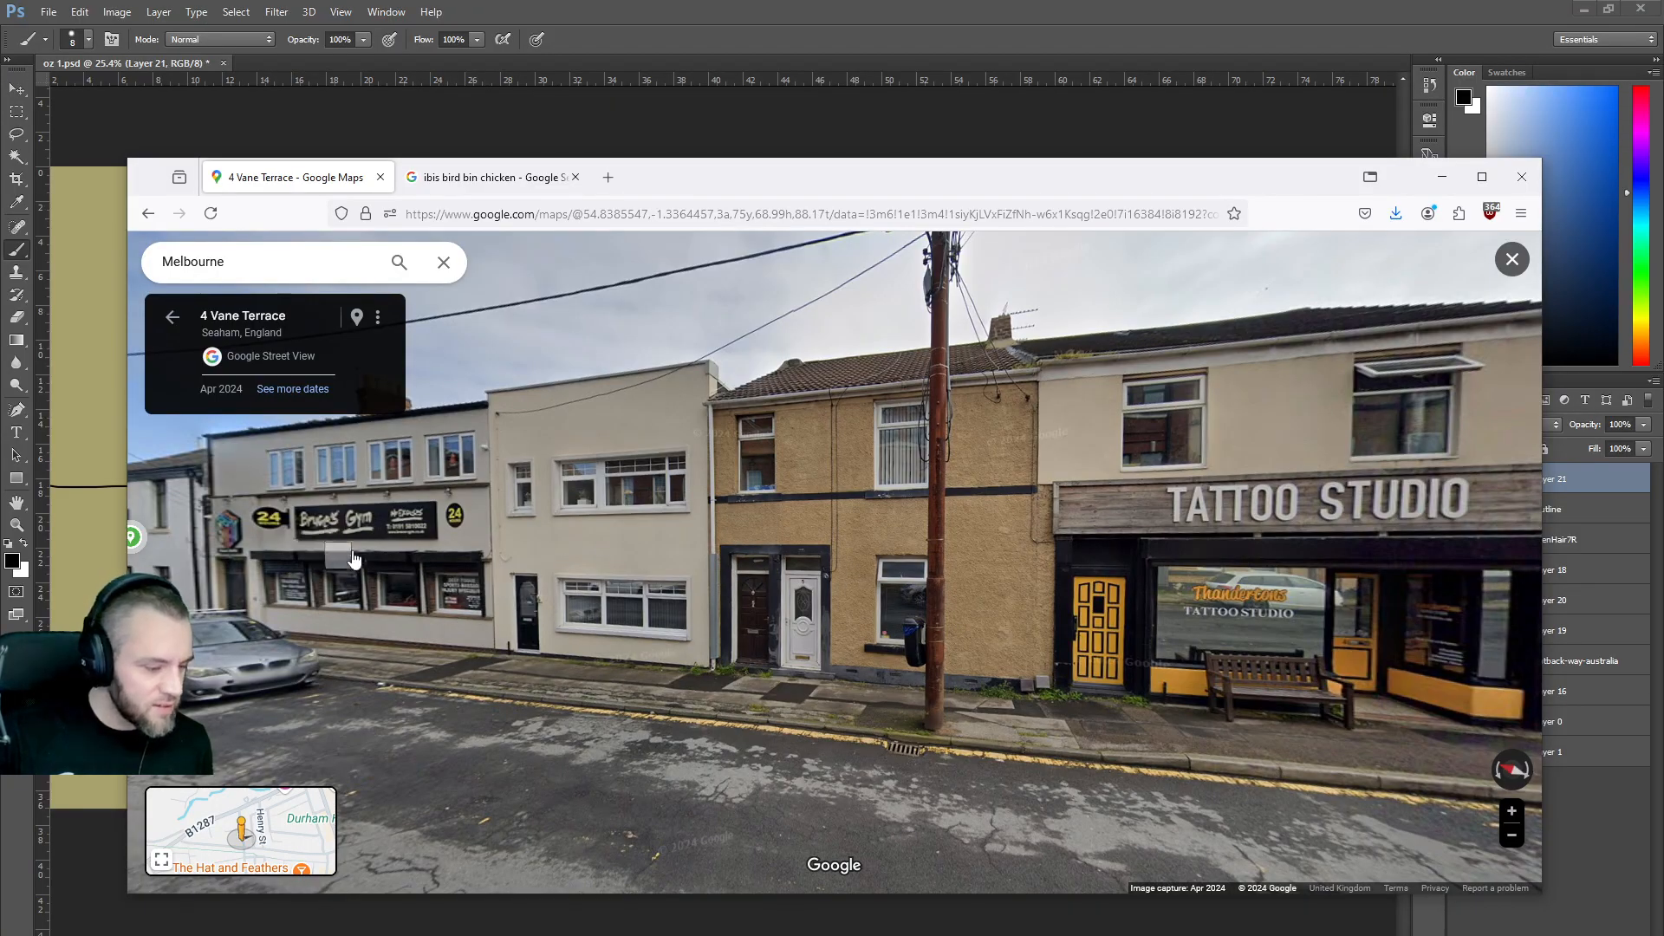
drag(807, 568, 260, 563)
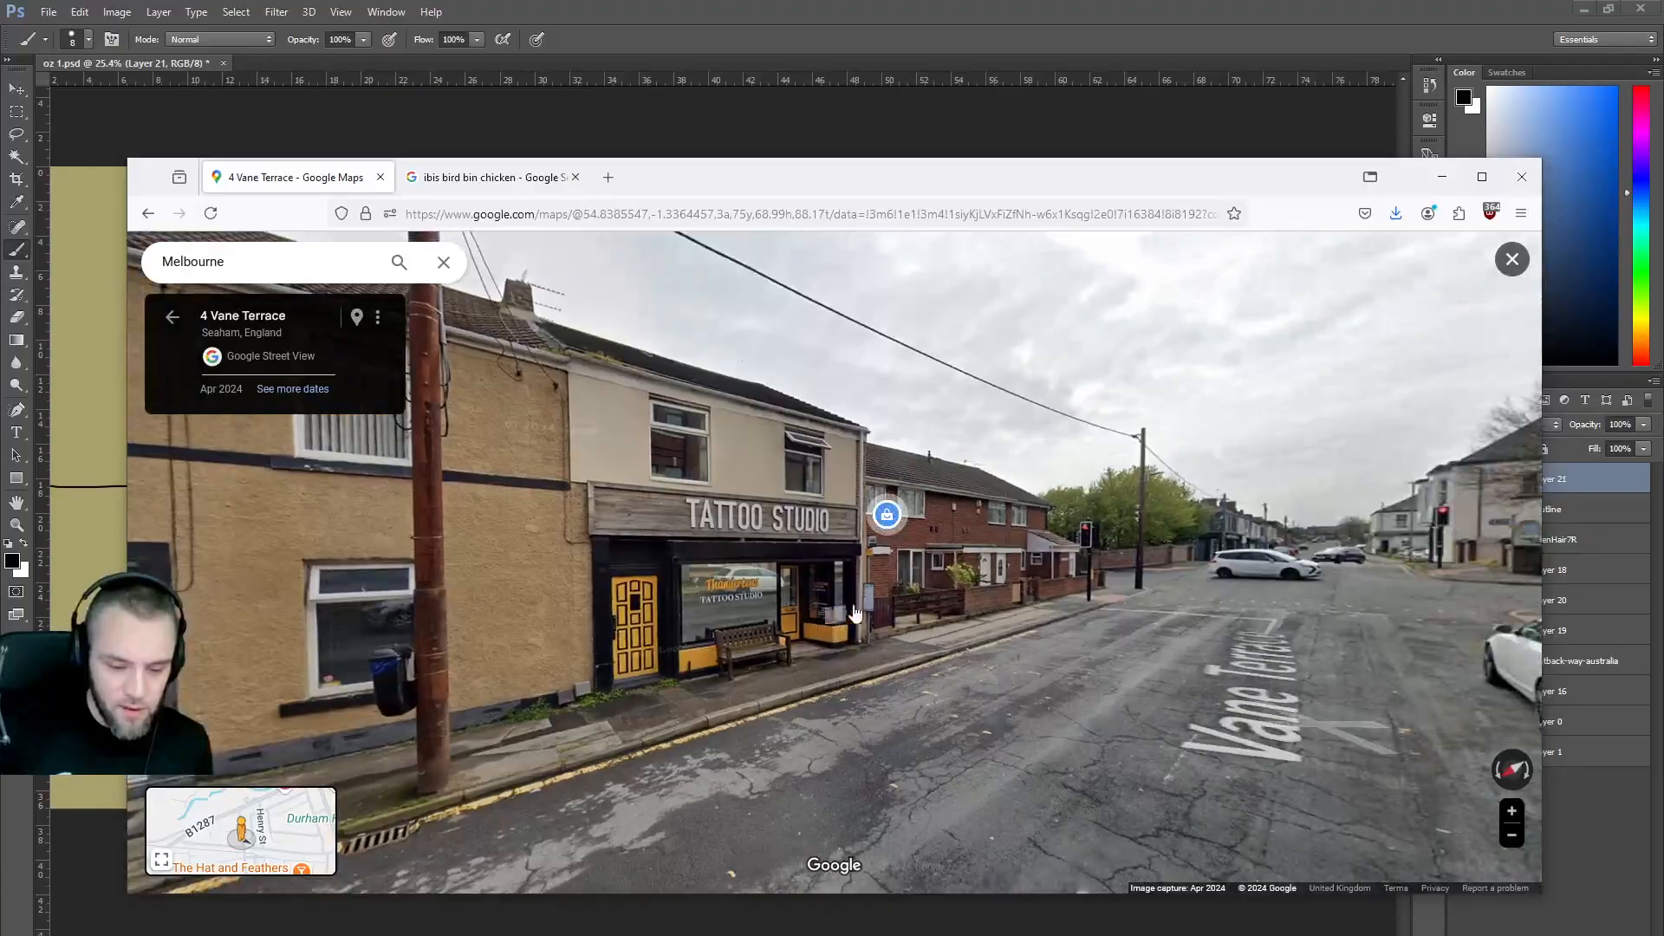
click(1304, 712)
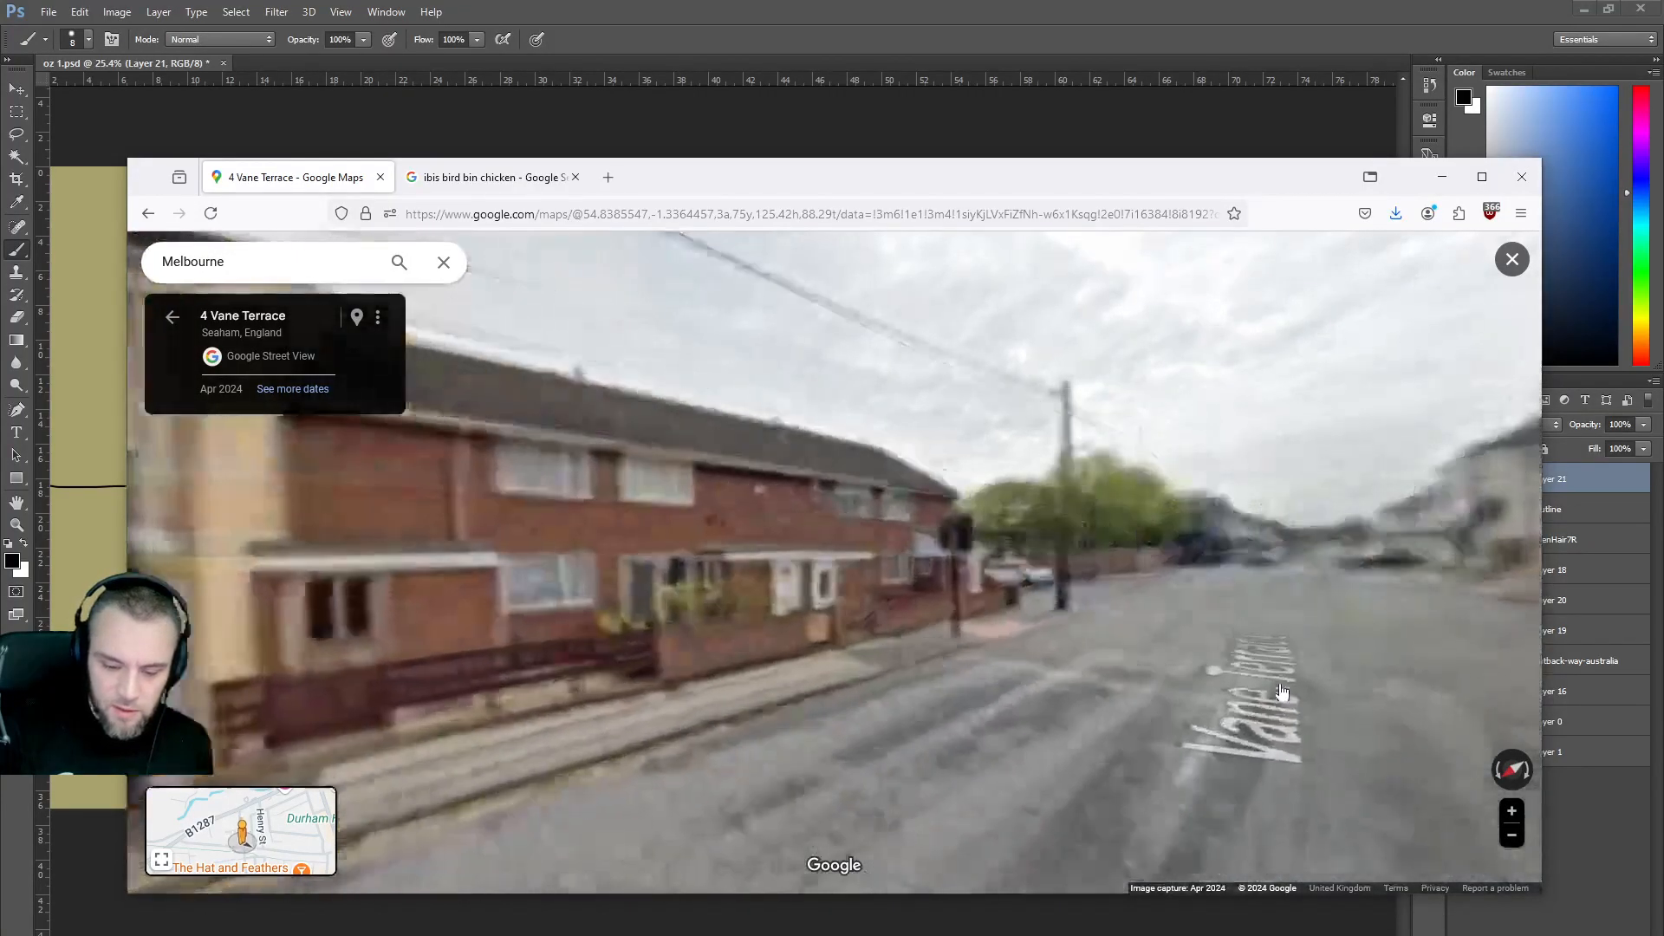
drag(393, 636, 606, 652)
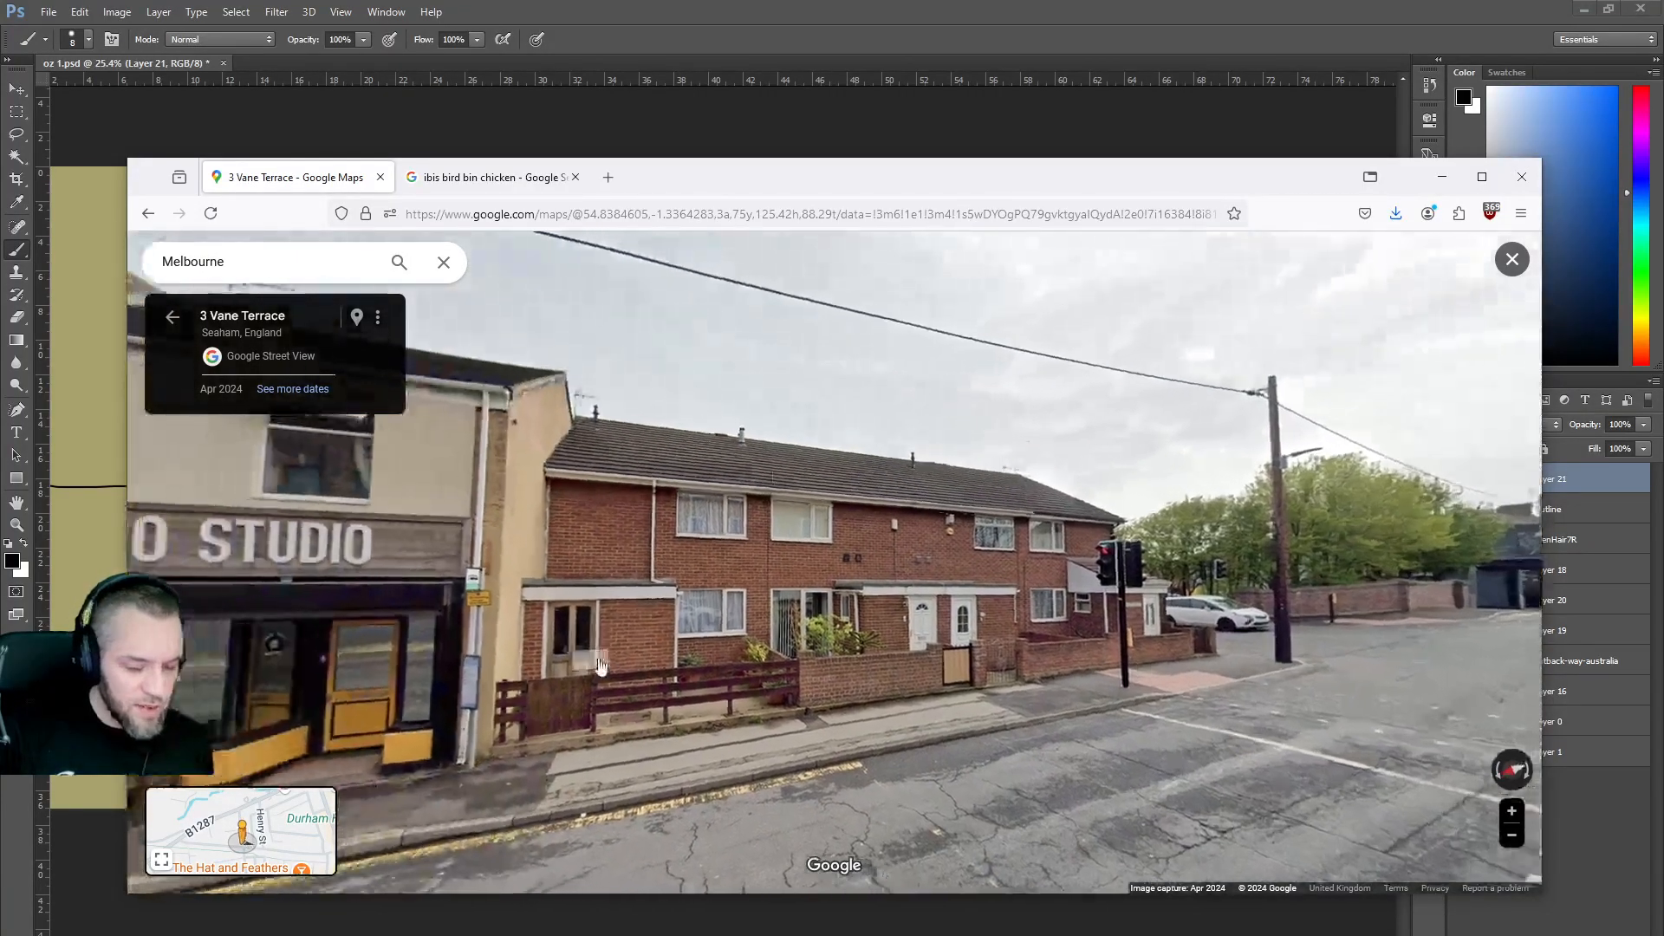
click(922, 746)
View the yellow-brick facade, then move on to face the shuttered red-brick building.
drag(1066, 659, 398, 606)
drag(804, 494, 718, 538)
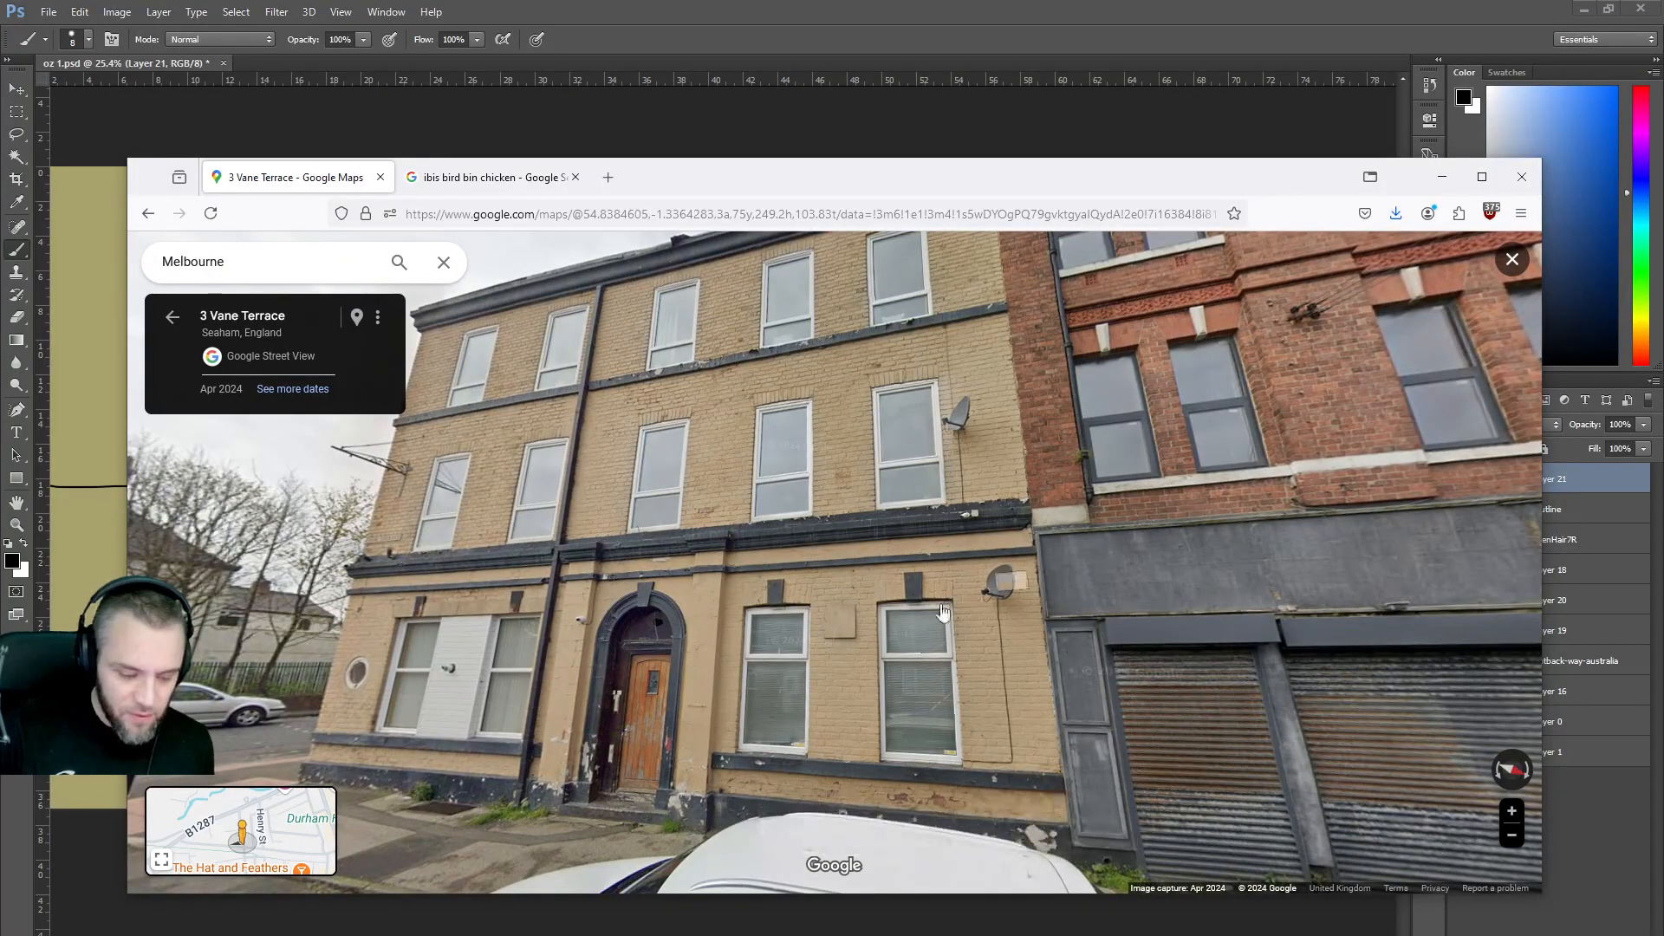
click(661, 630)
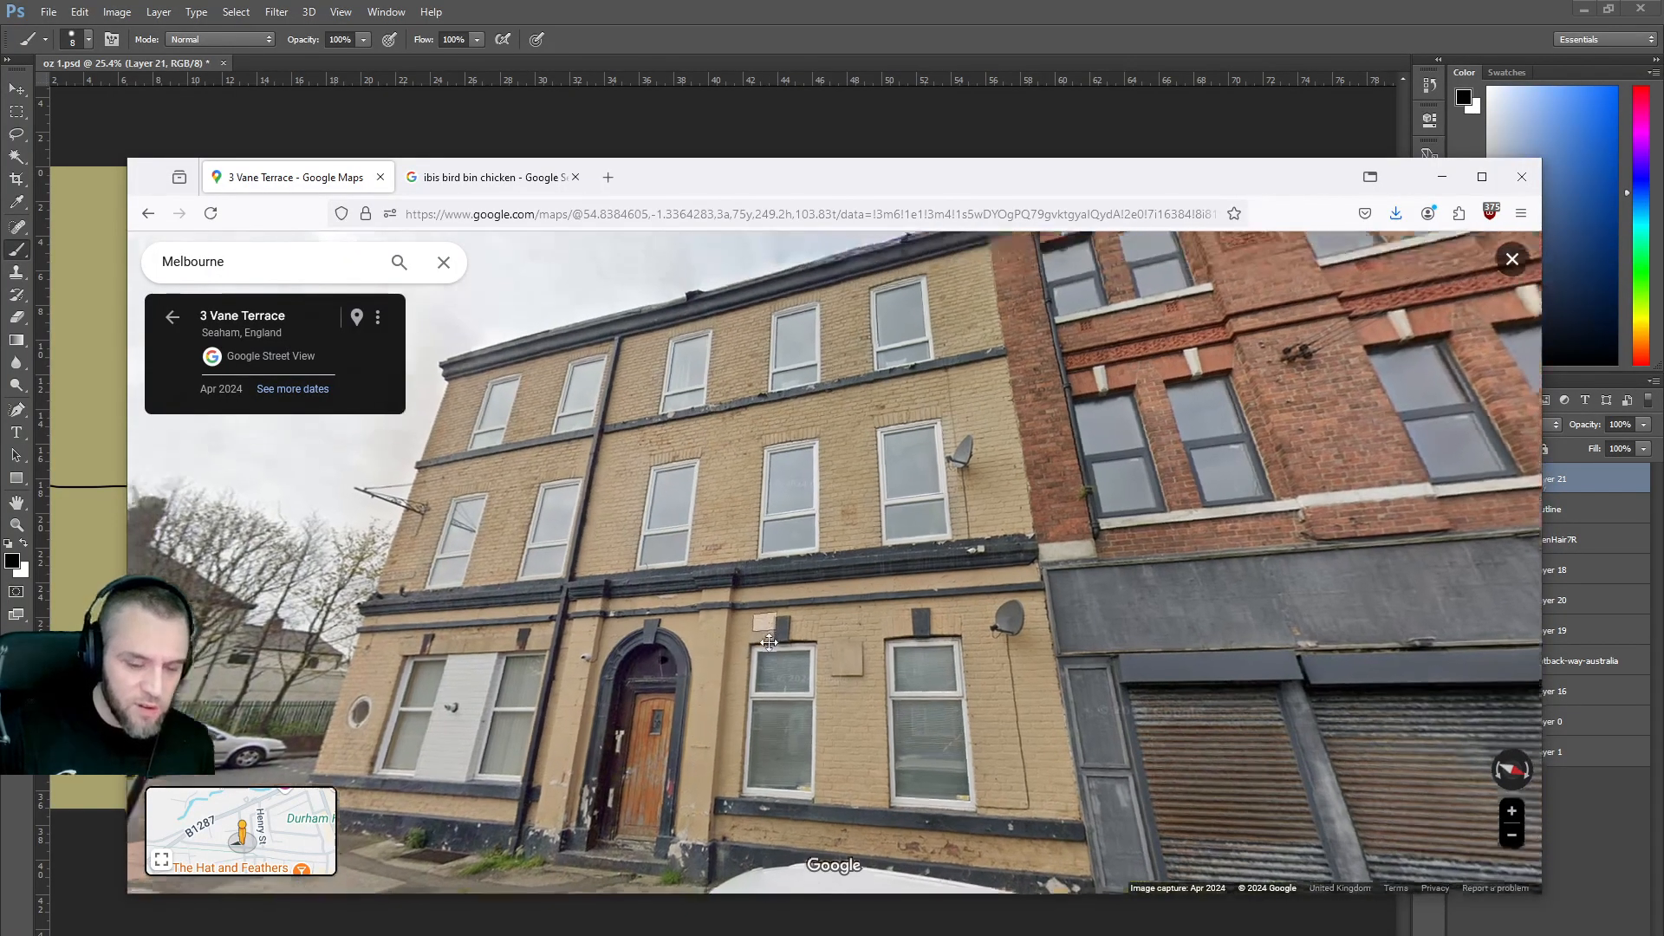
drag(1179, 668, 791, 616)
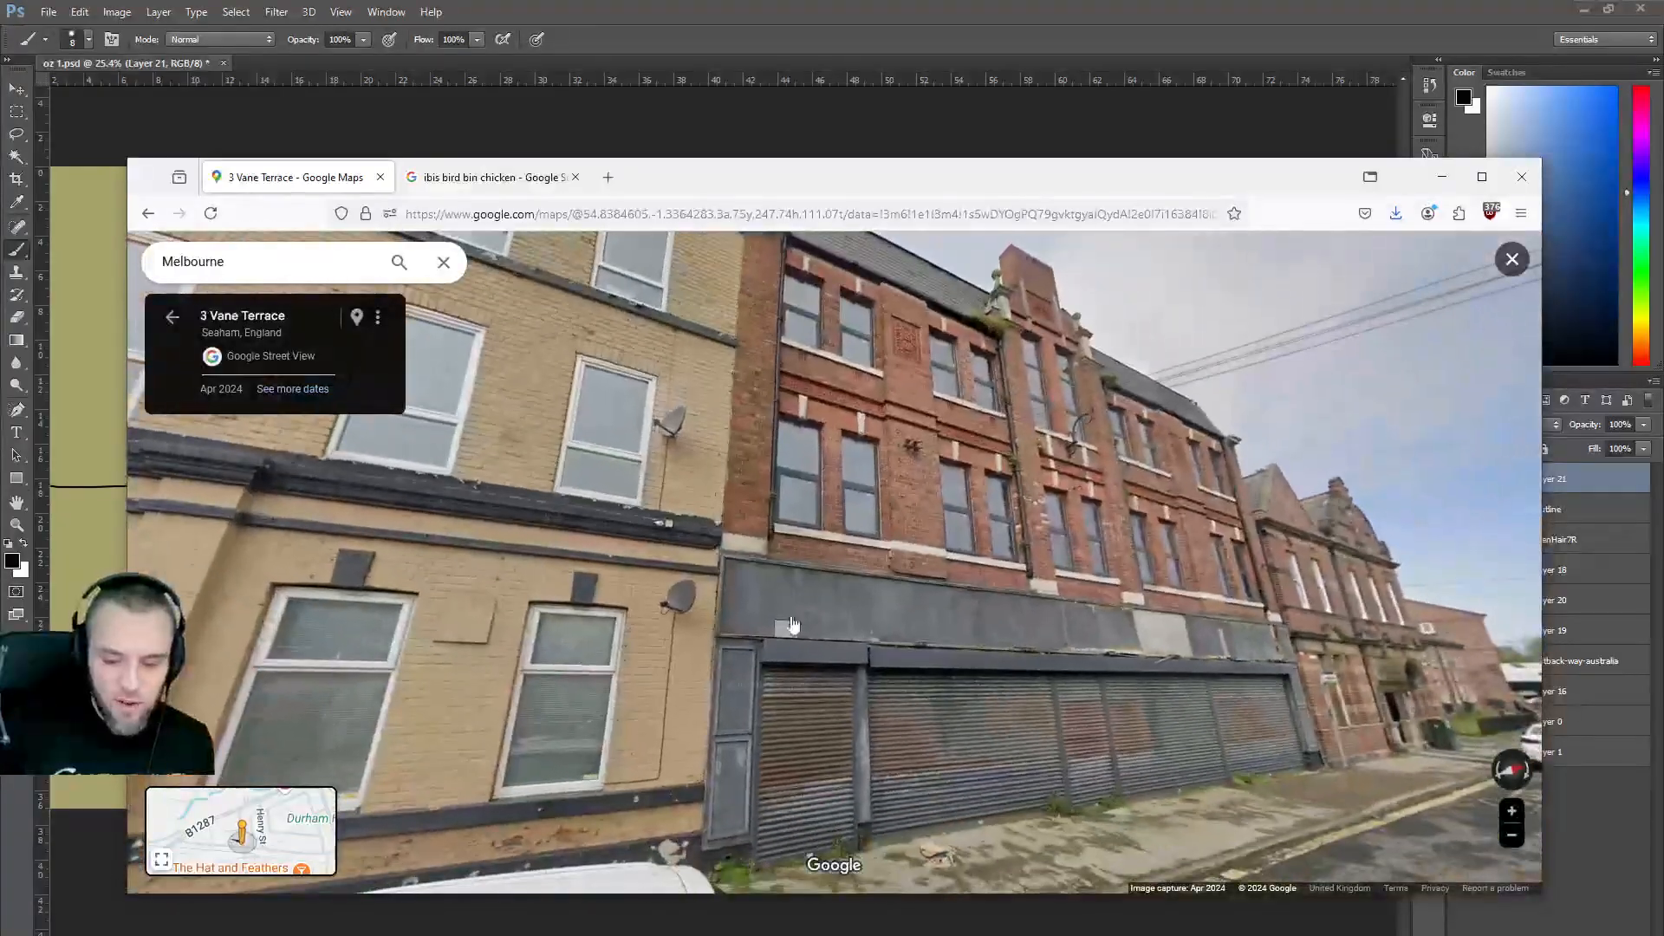
drag(1261, 762, 992, 661)
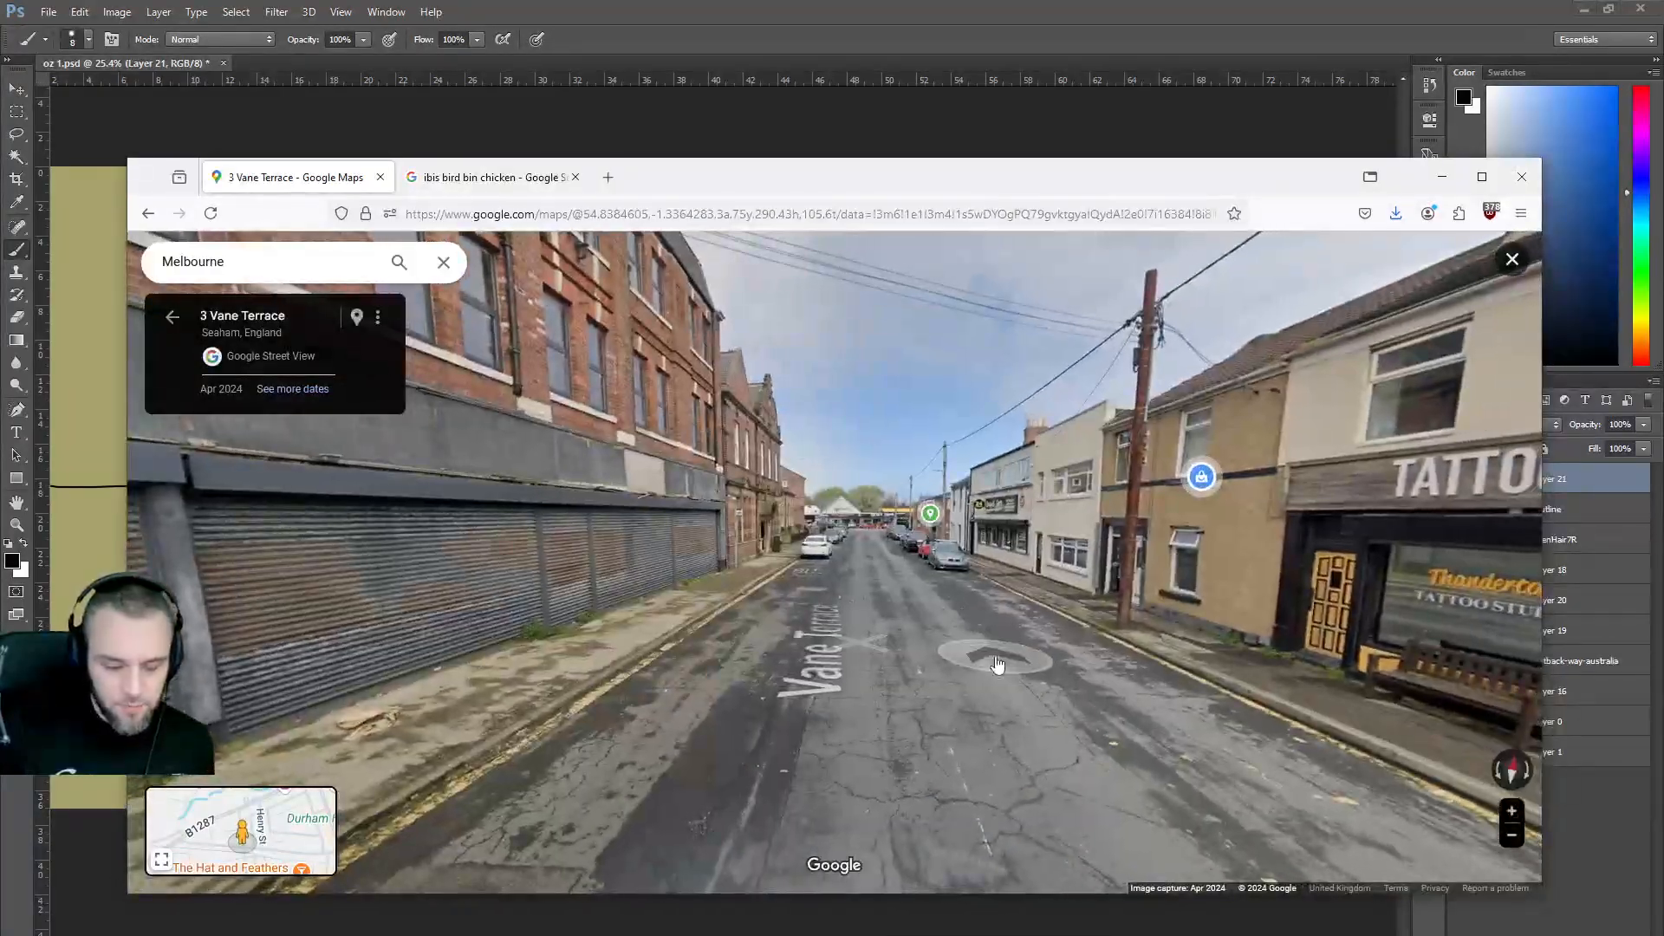
click(992, 661)
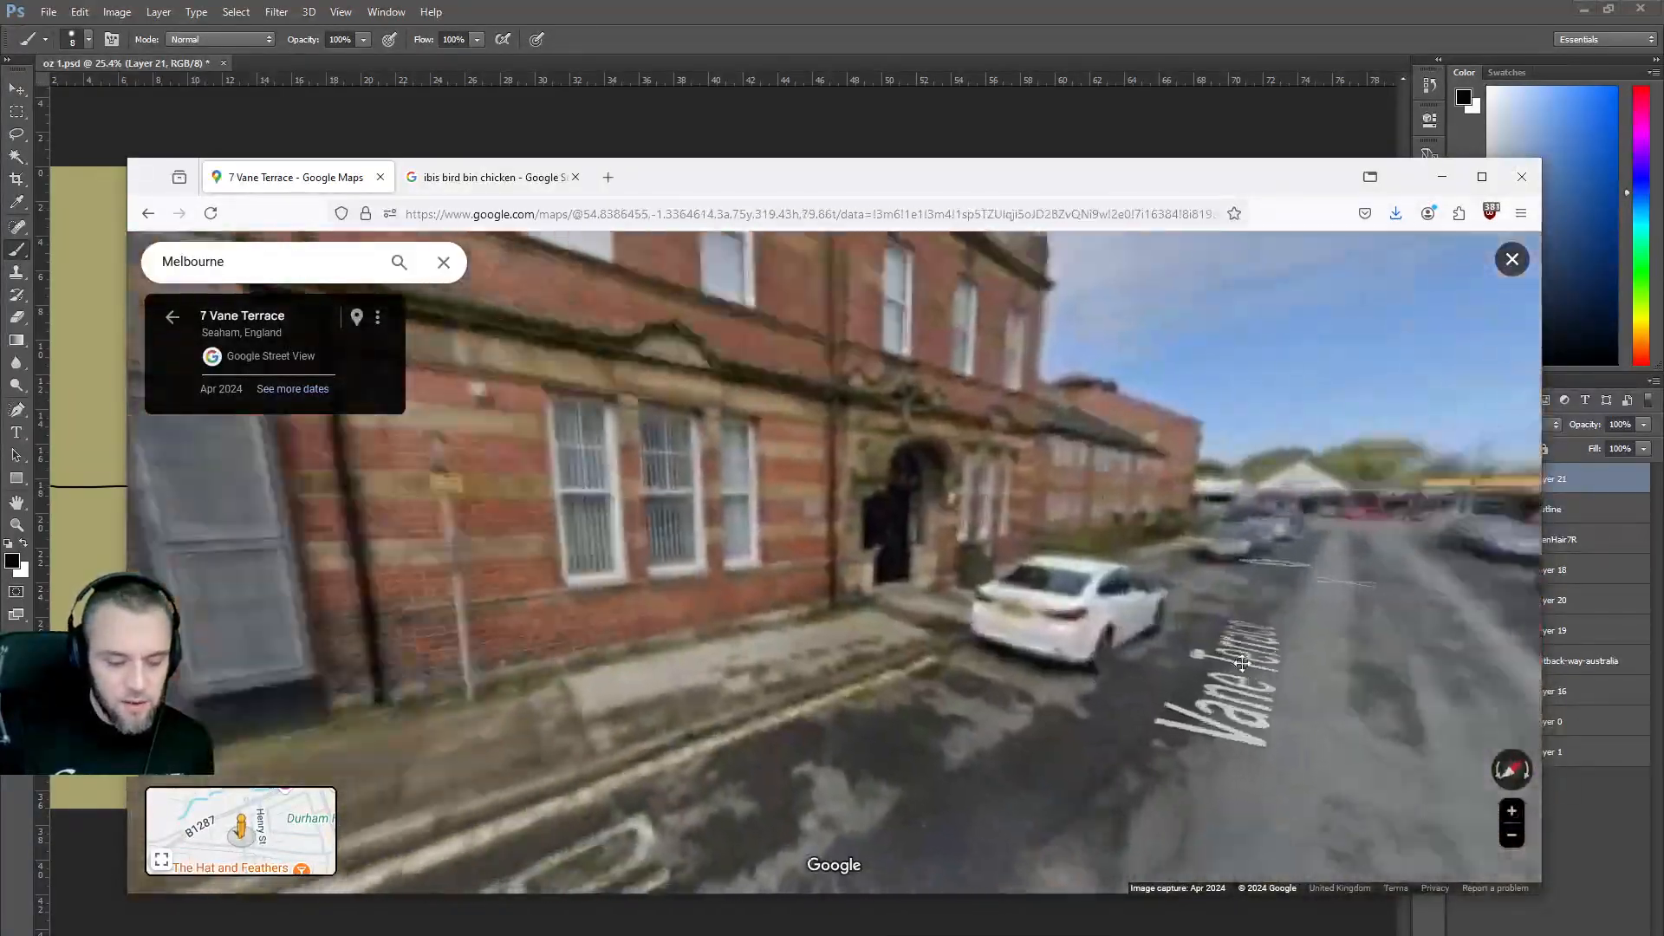
drag(217, 746, 488, 763)
click(645, 595)
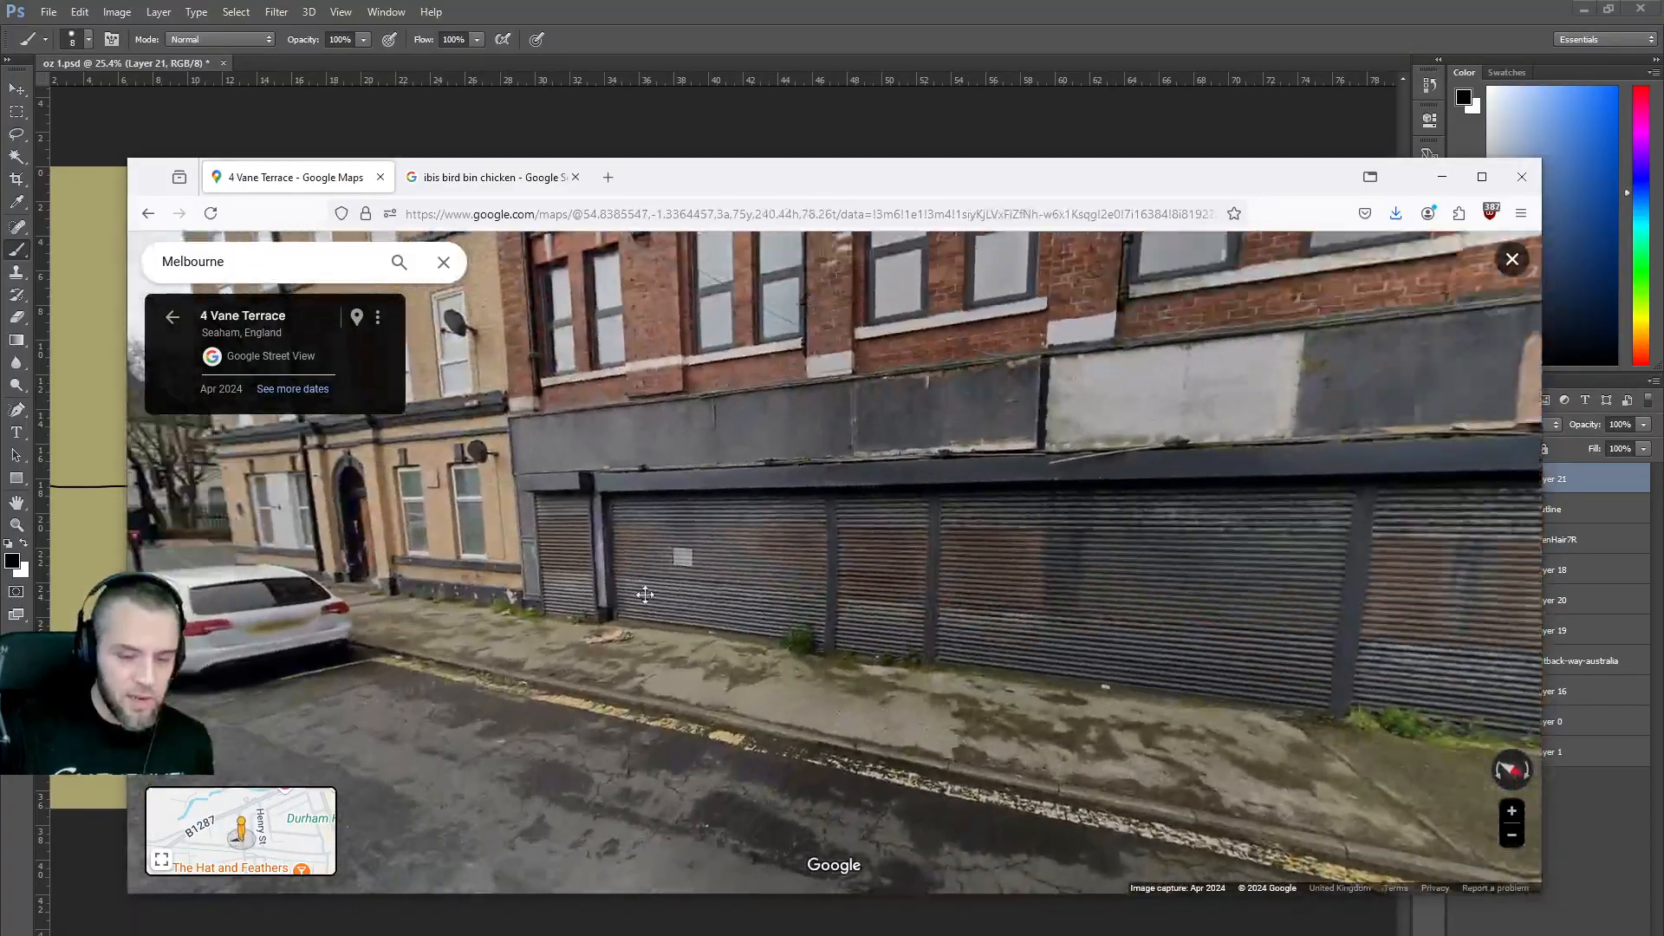
drag(644, 595, 744, 730)
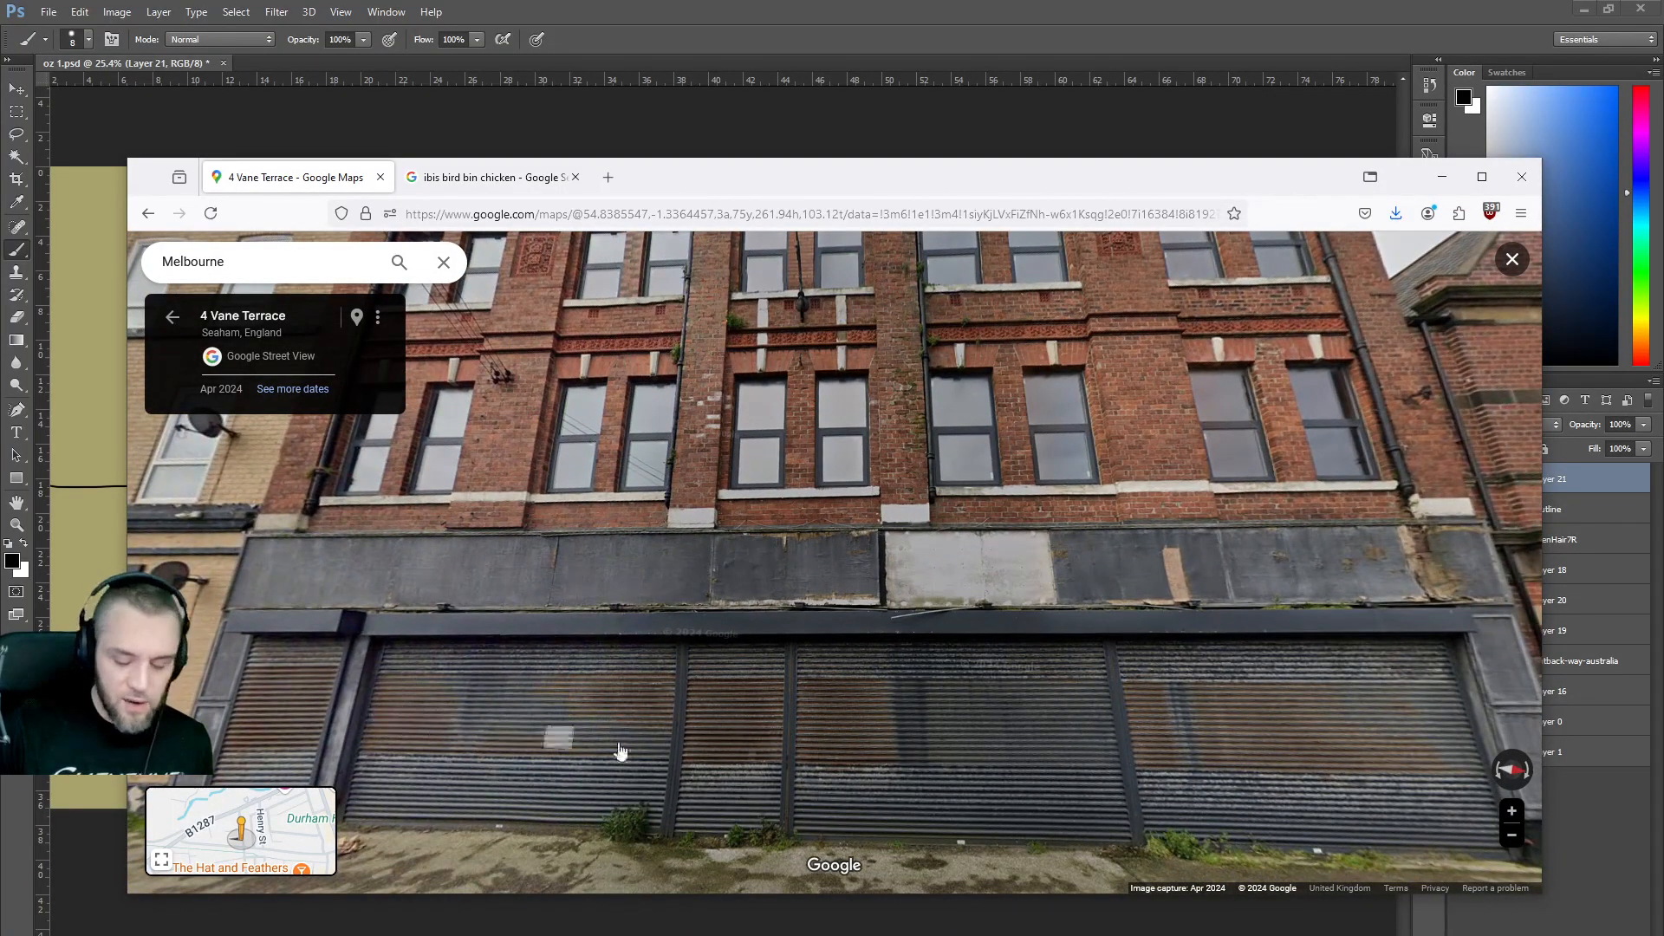
Tilt and turn the view to inspect the shuttered building up to its roofline.
drag(1290, 747, 1266, 563)
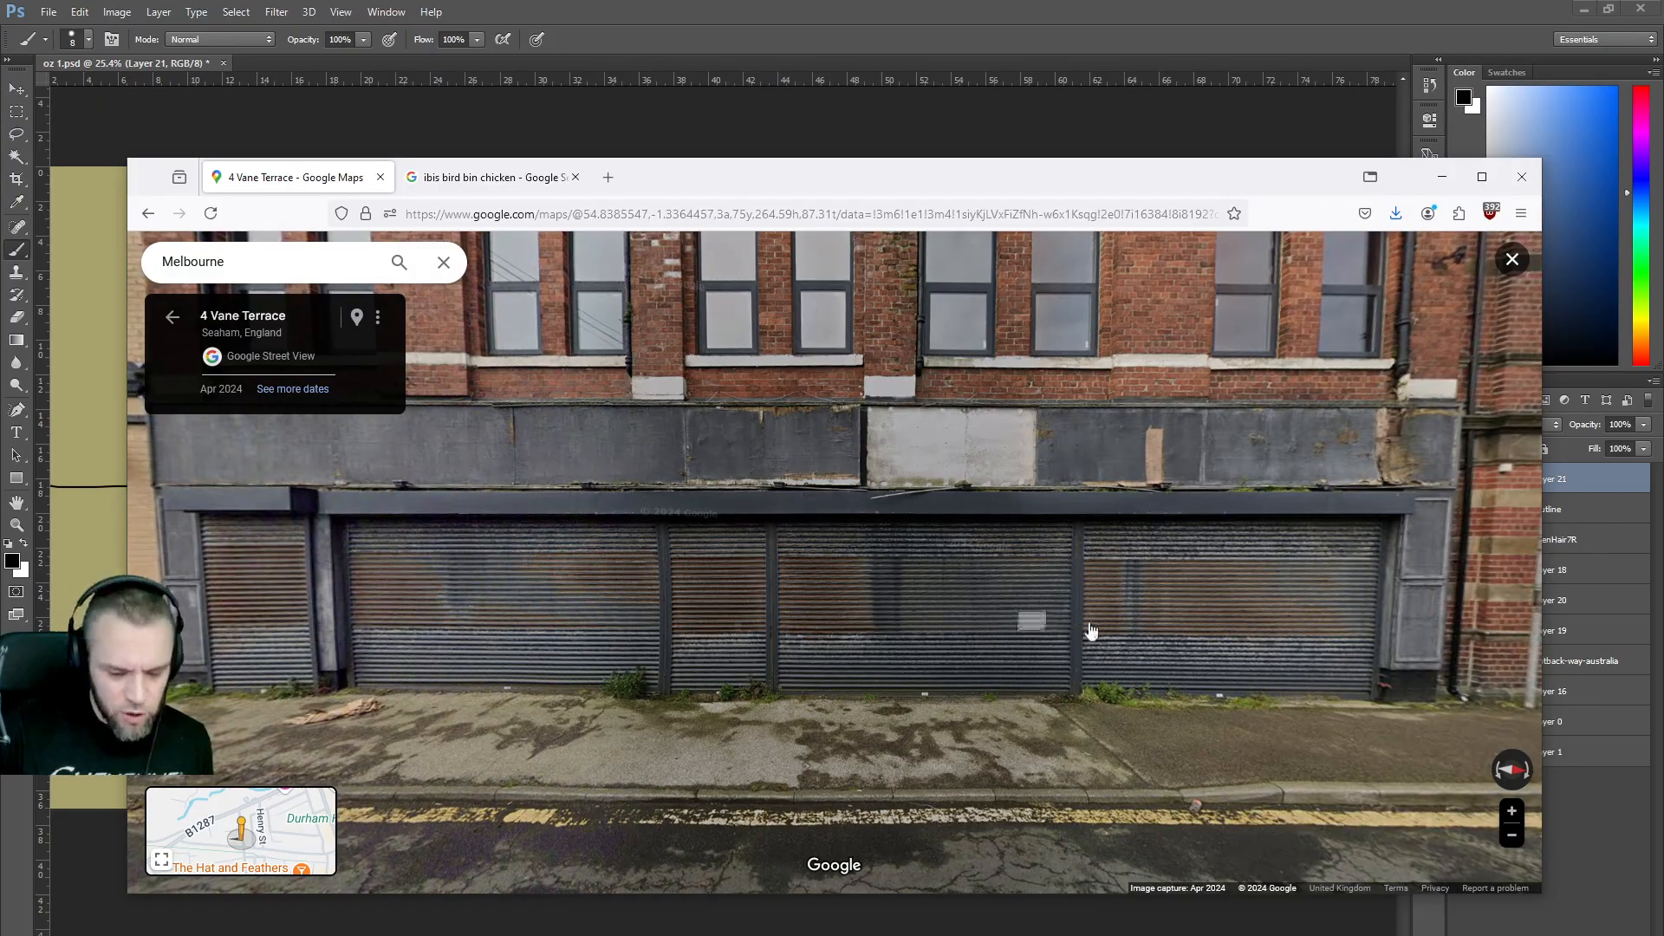
drag(685, 568, 849, 567)
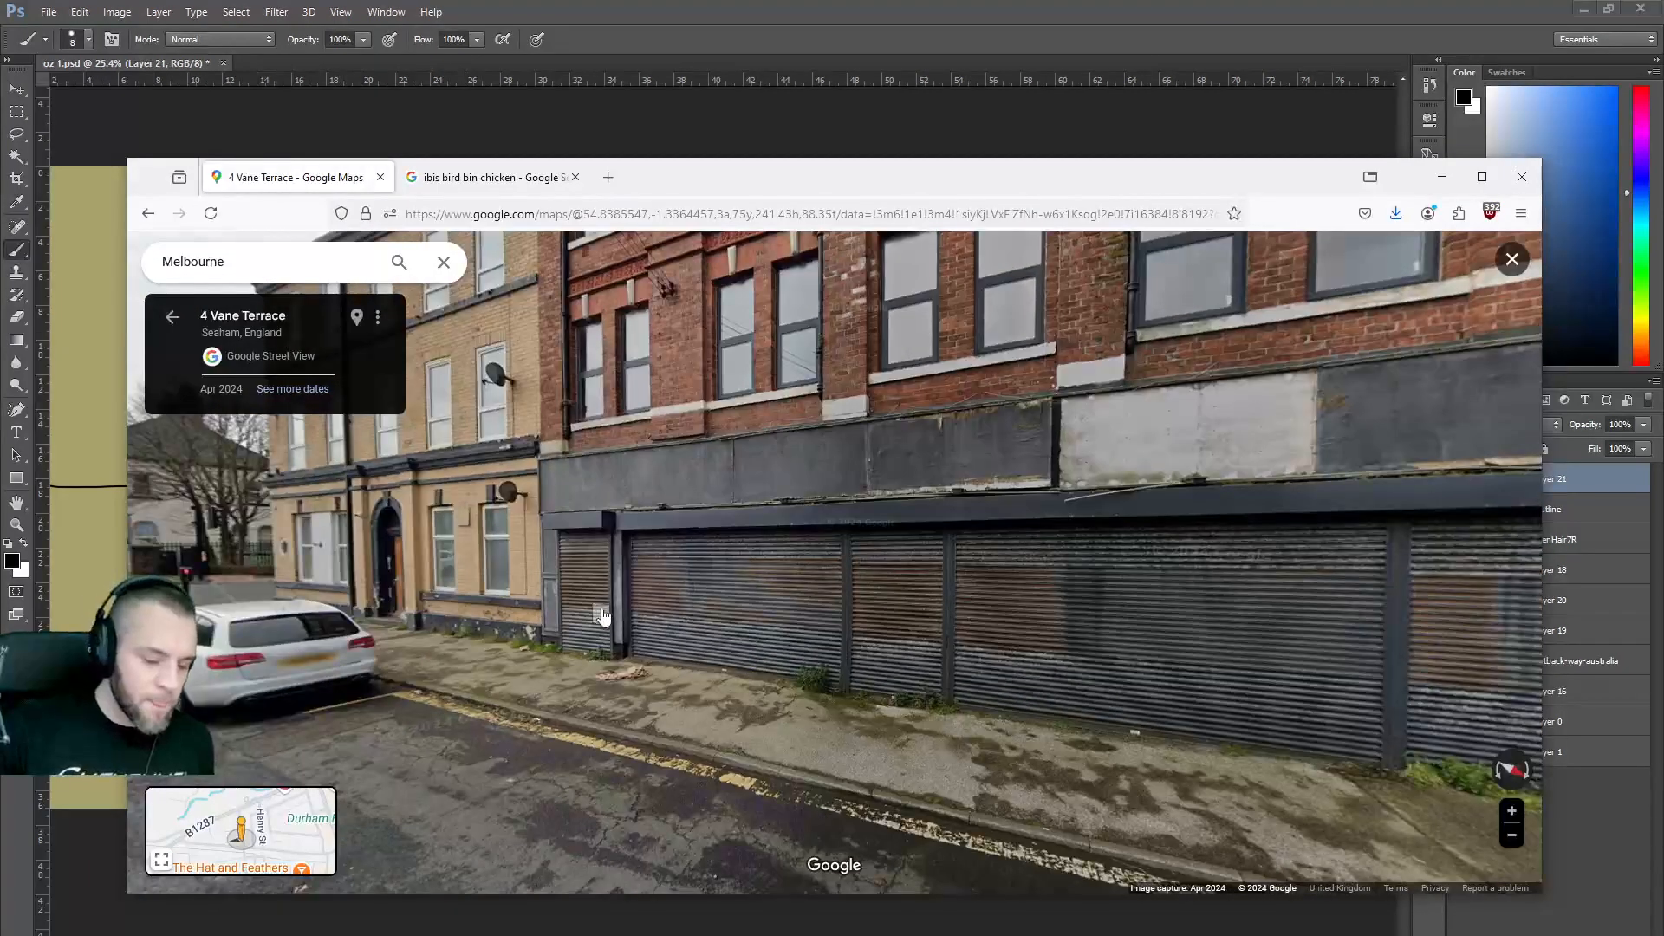
drag(588, 611, 826, 578)
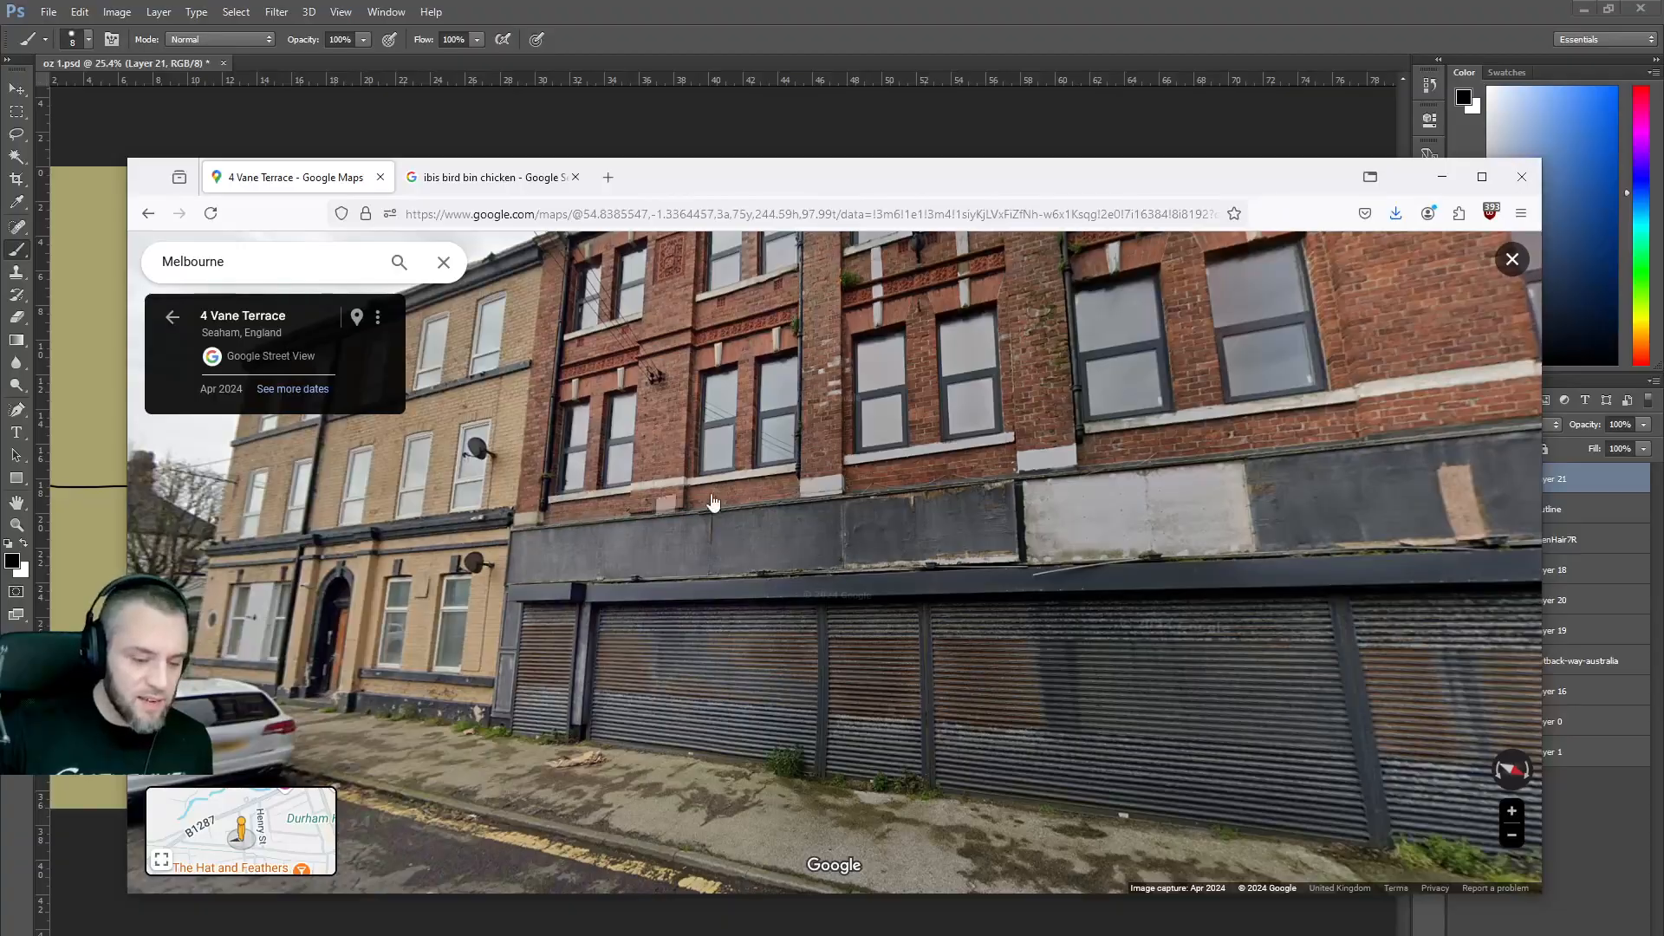
drag(666, 421, 517, 444)
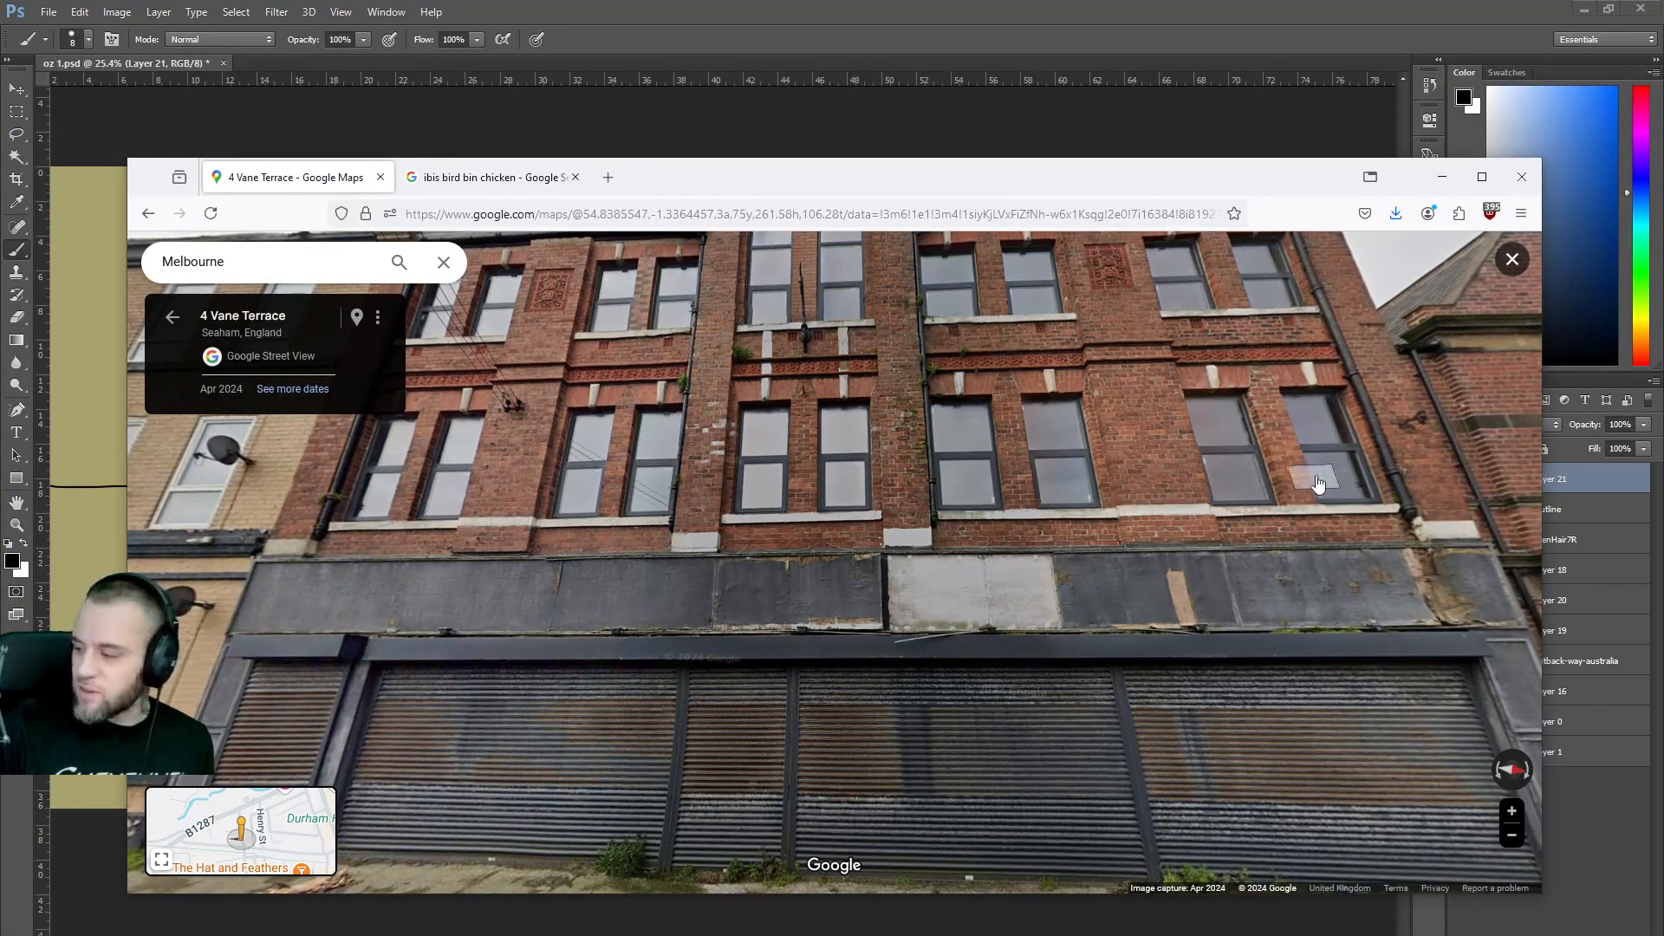
drag(897, 449, 915, 512)
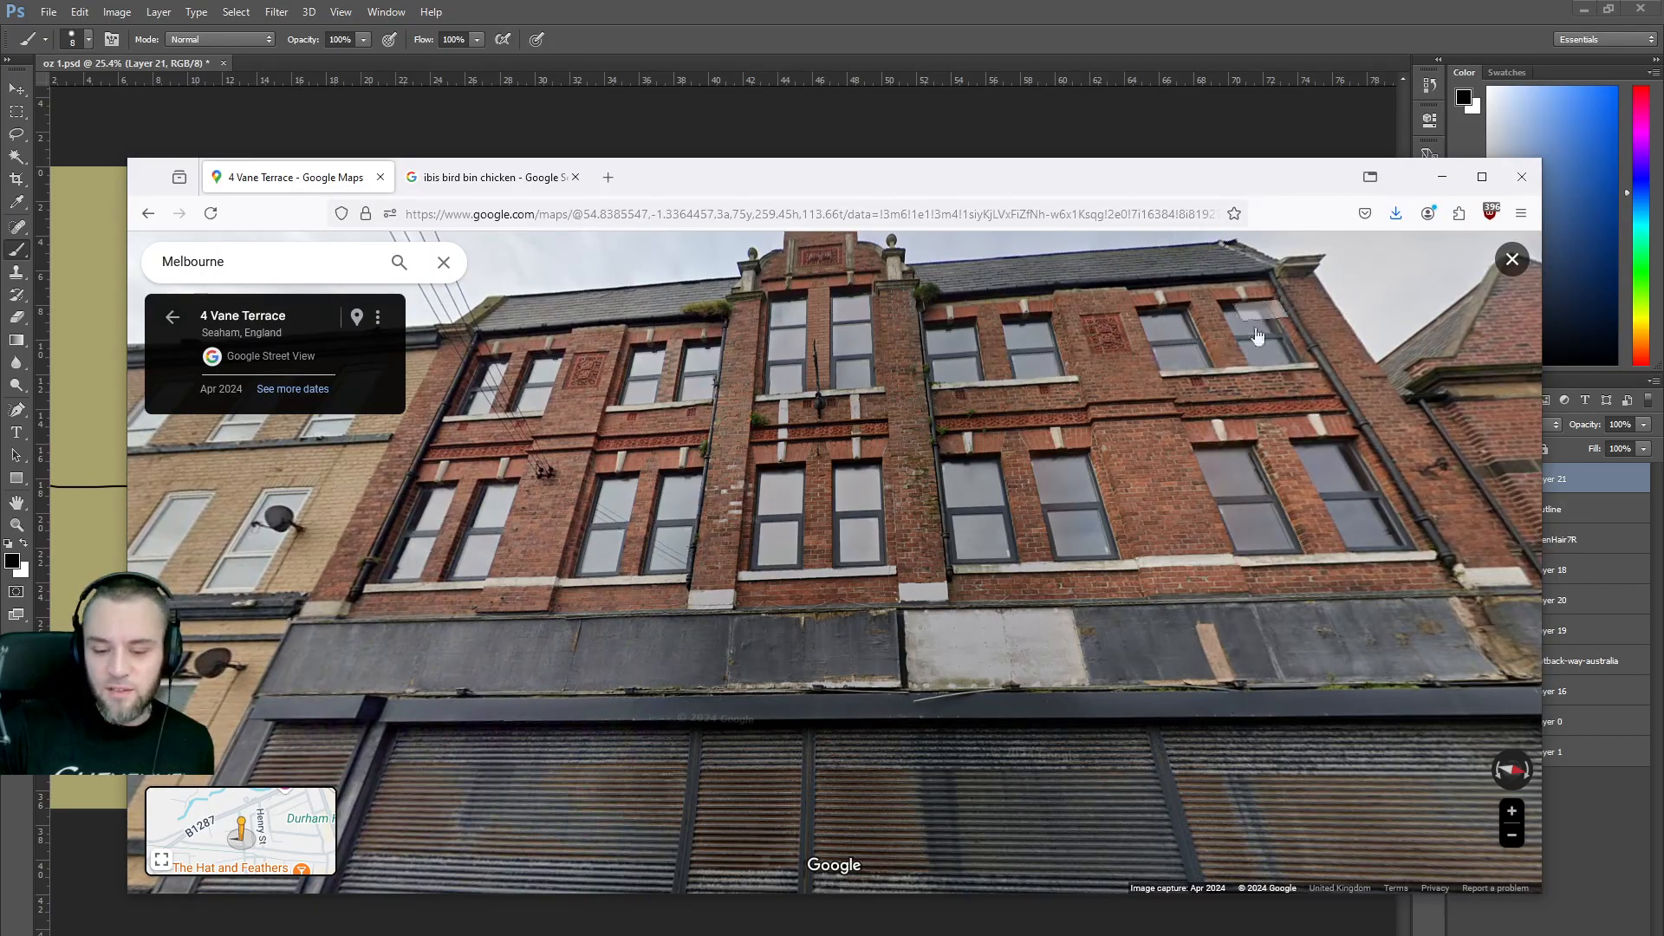
Move along Vane Terrace past the corner building and white car to the Tattoo Studio.
click(917, 468)
drag(917, 468, 1085, 480)
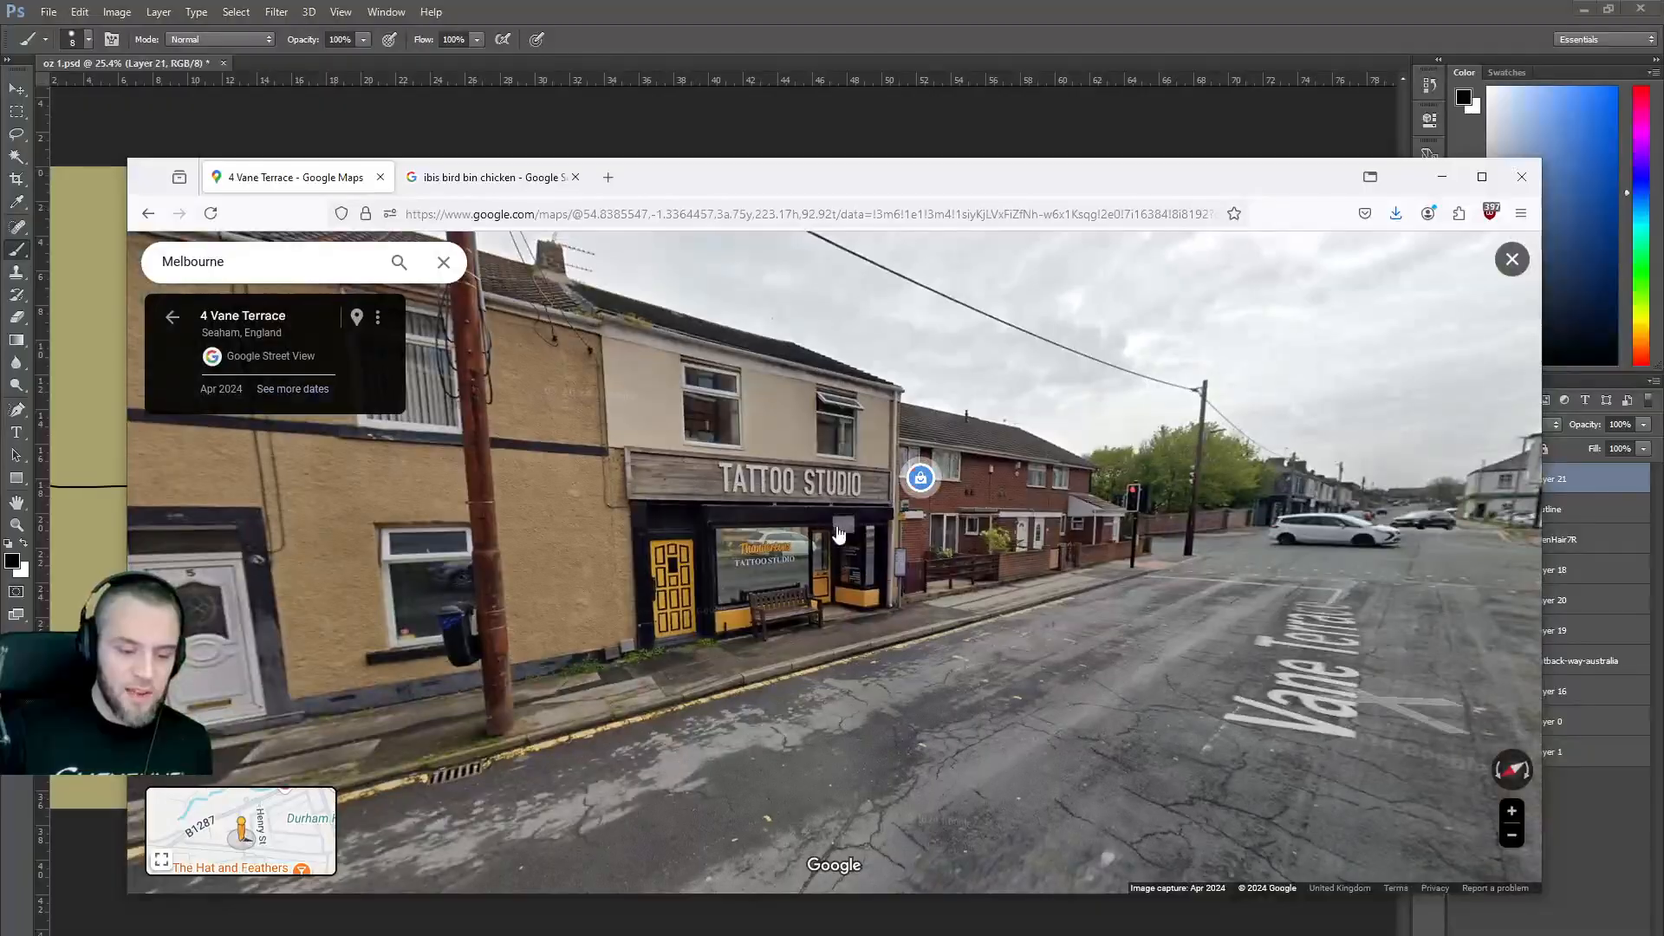
drag(770, 472, 832, 490)
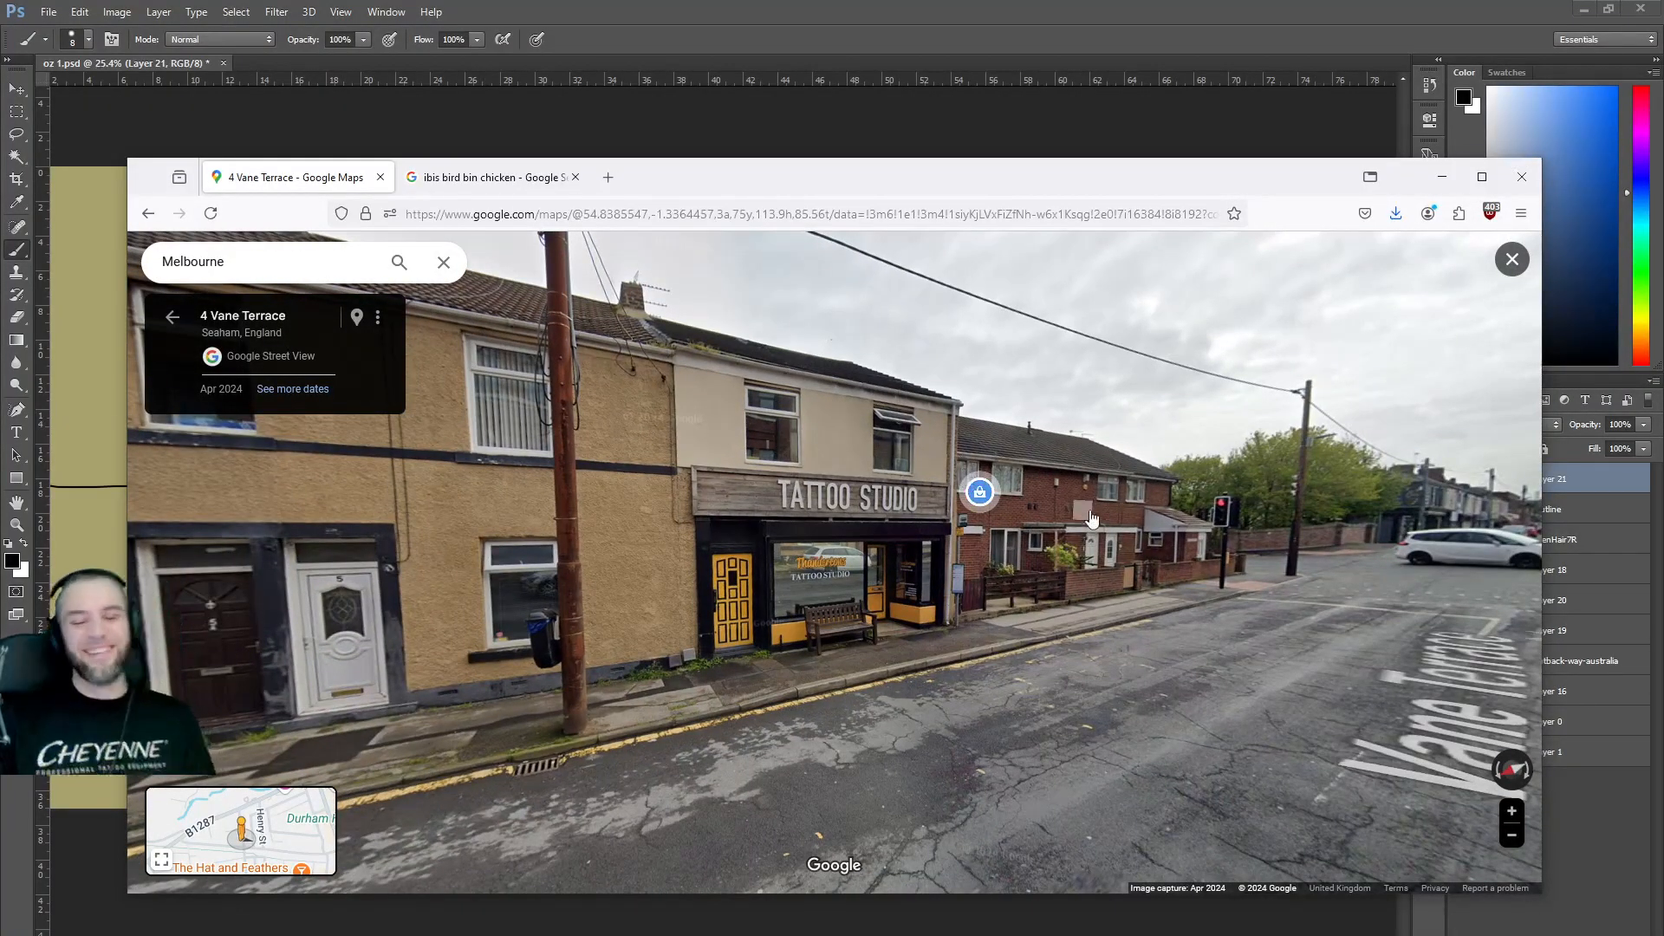
drag(879, 348, 1059, 388)
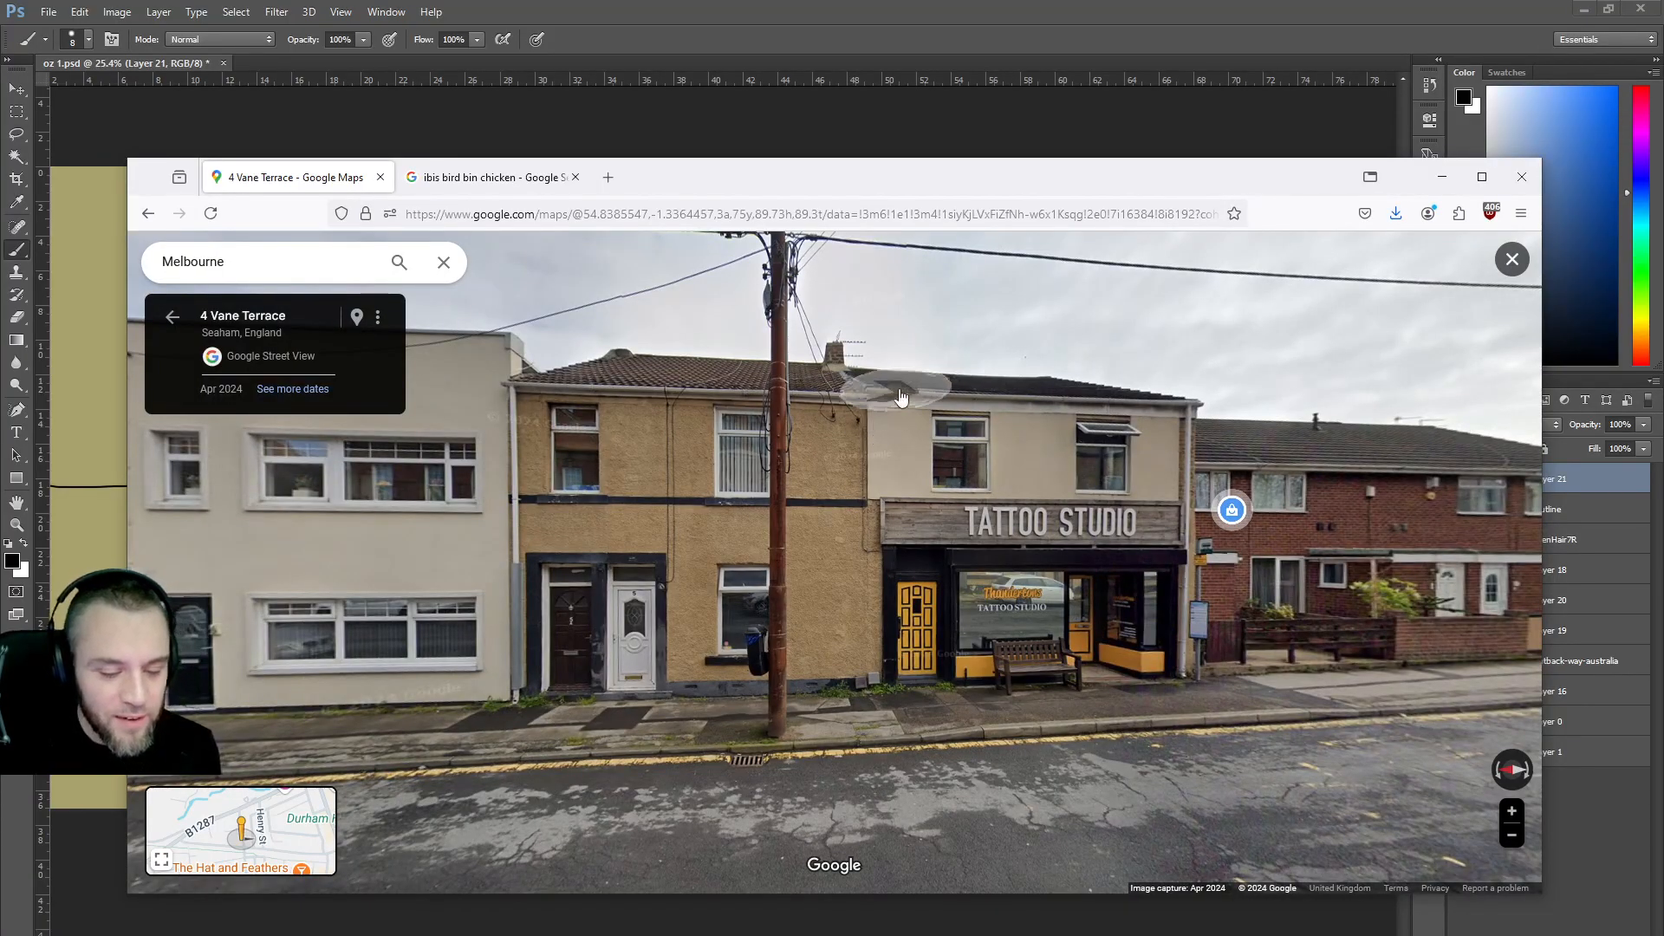
drag(1380, 602, 784, 486)
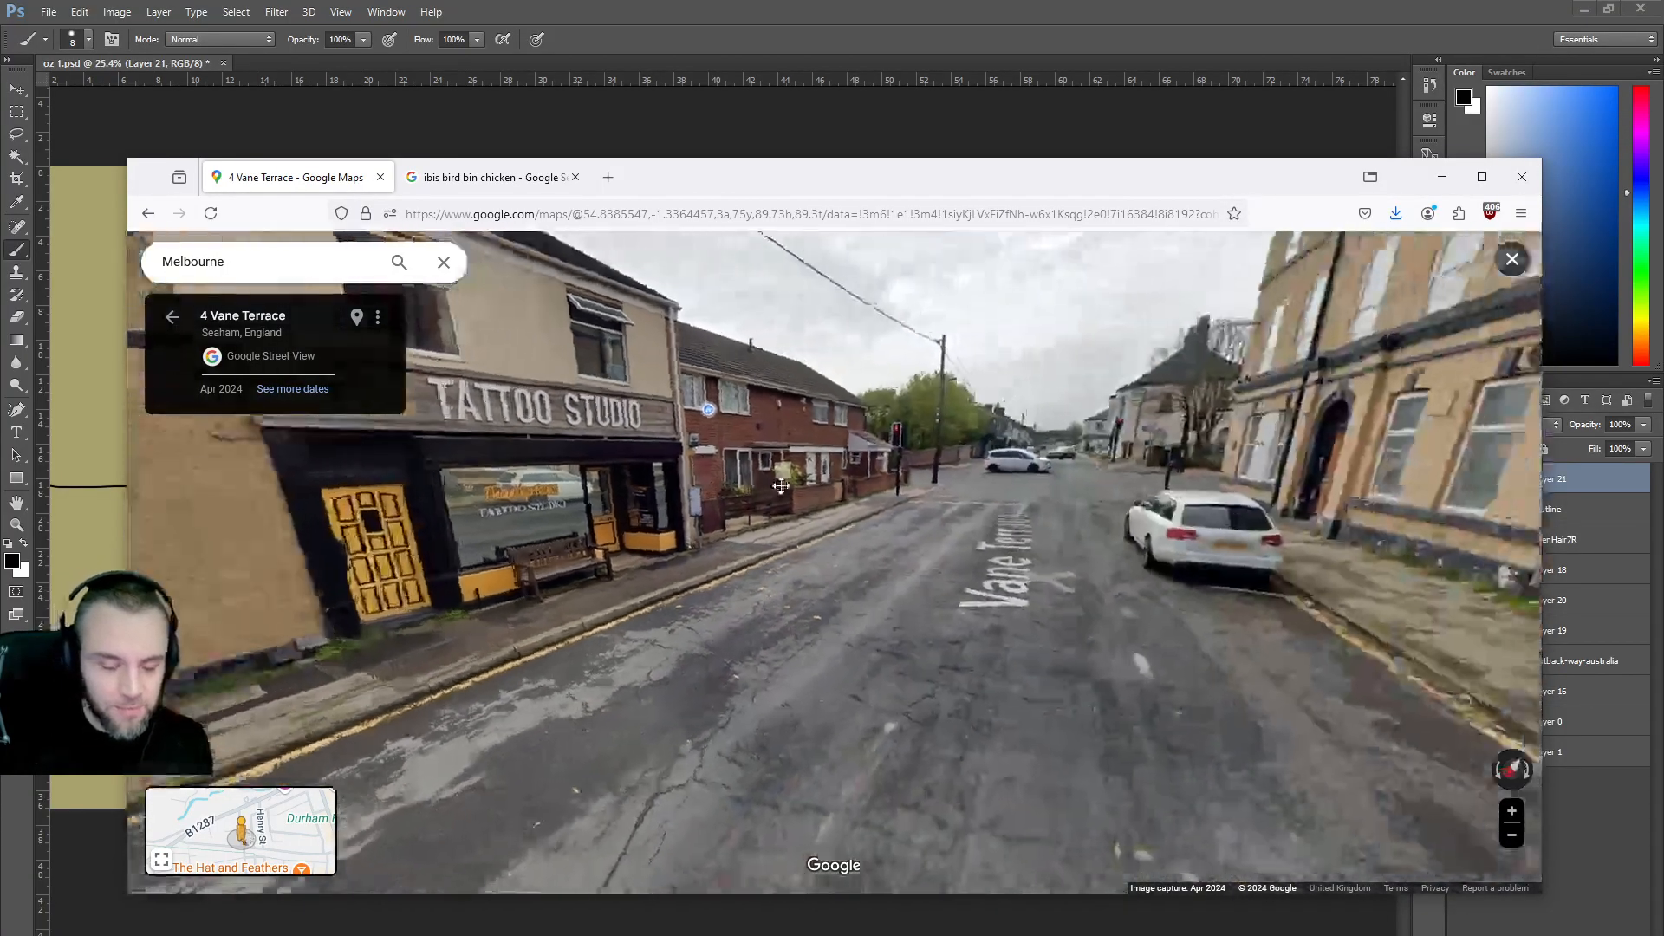
click(825, 535)
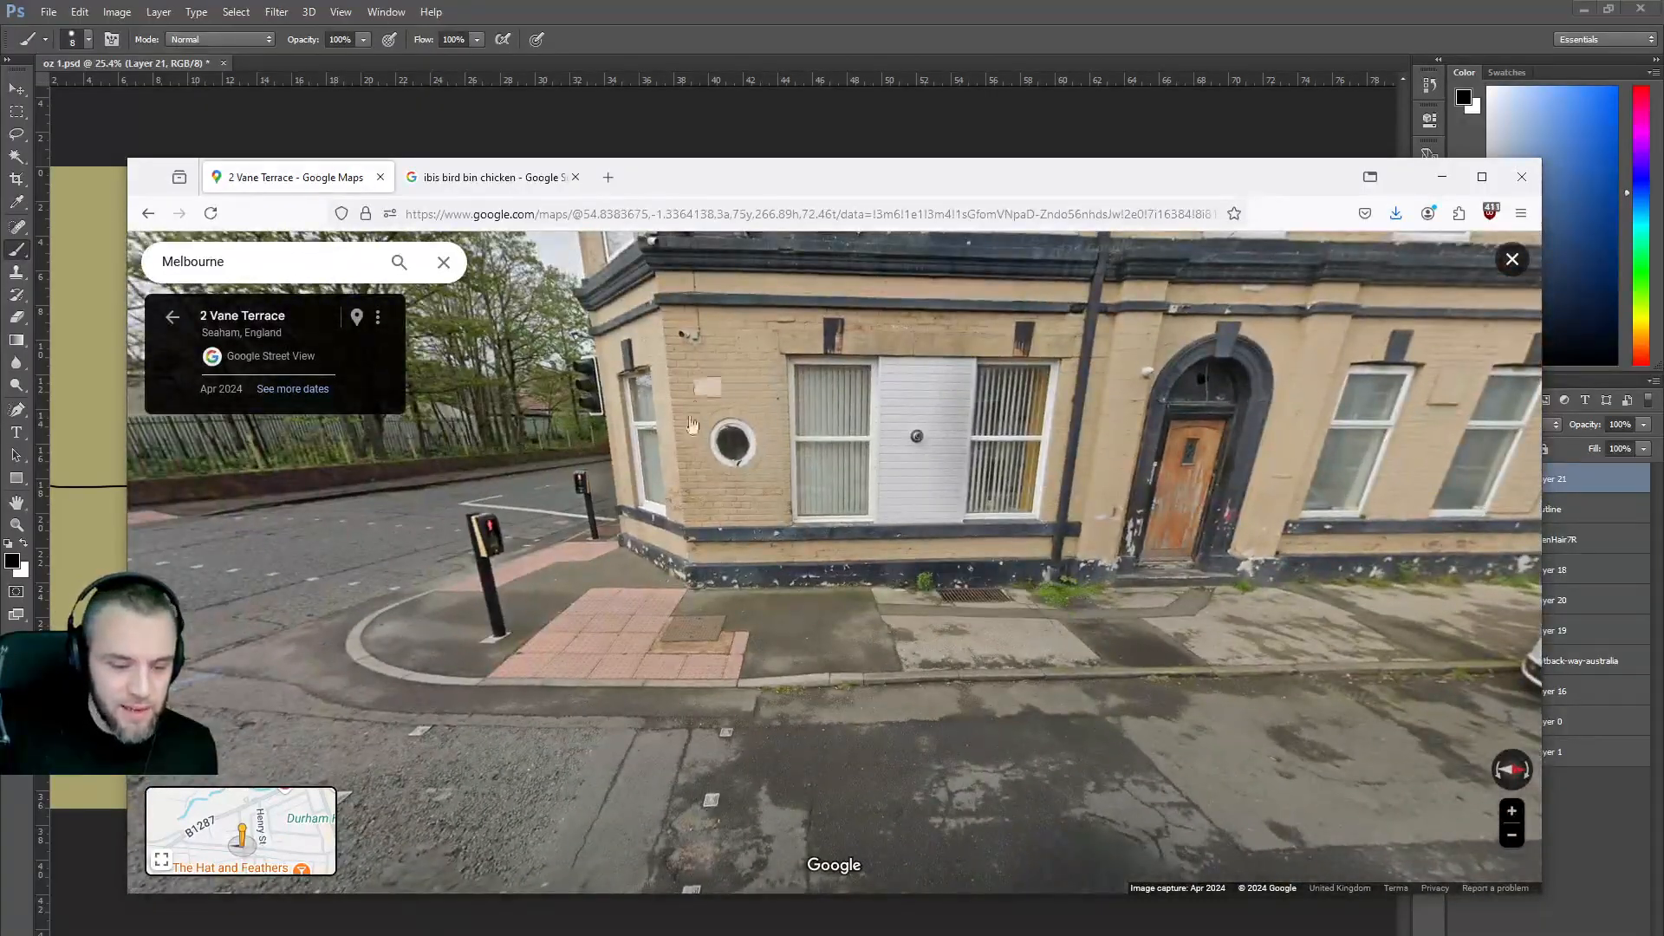
drag(1198, 722, 955, 674)
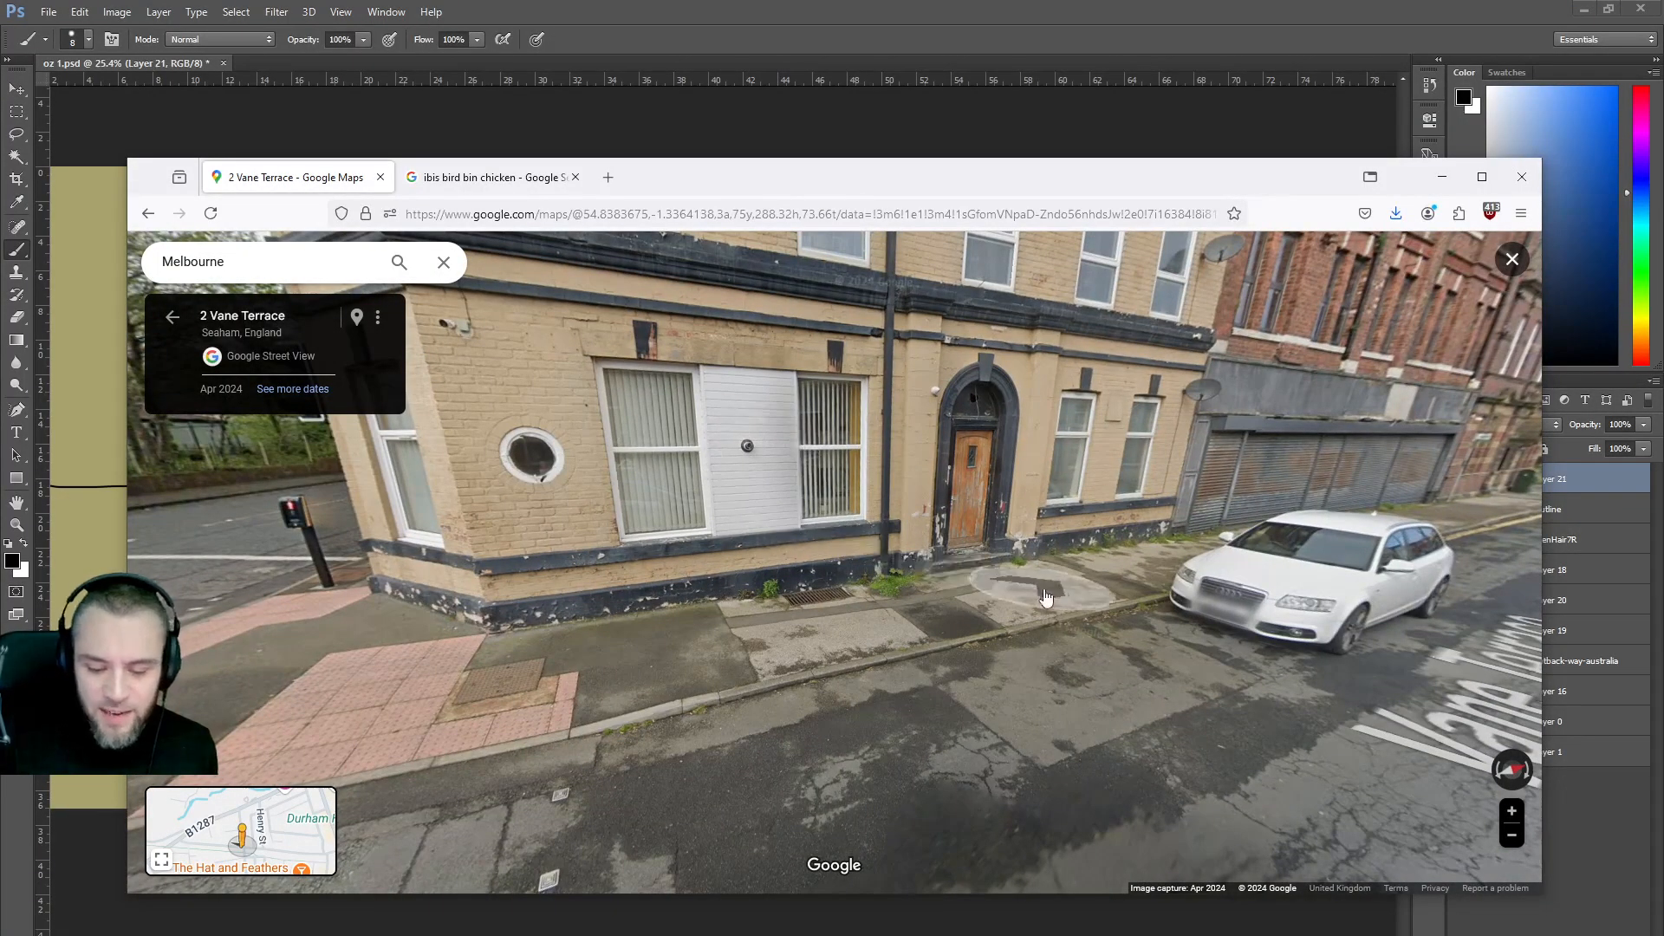
click(989, 606)
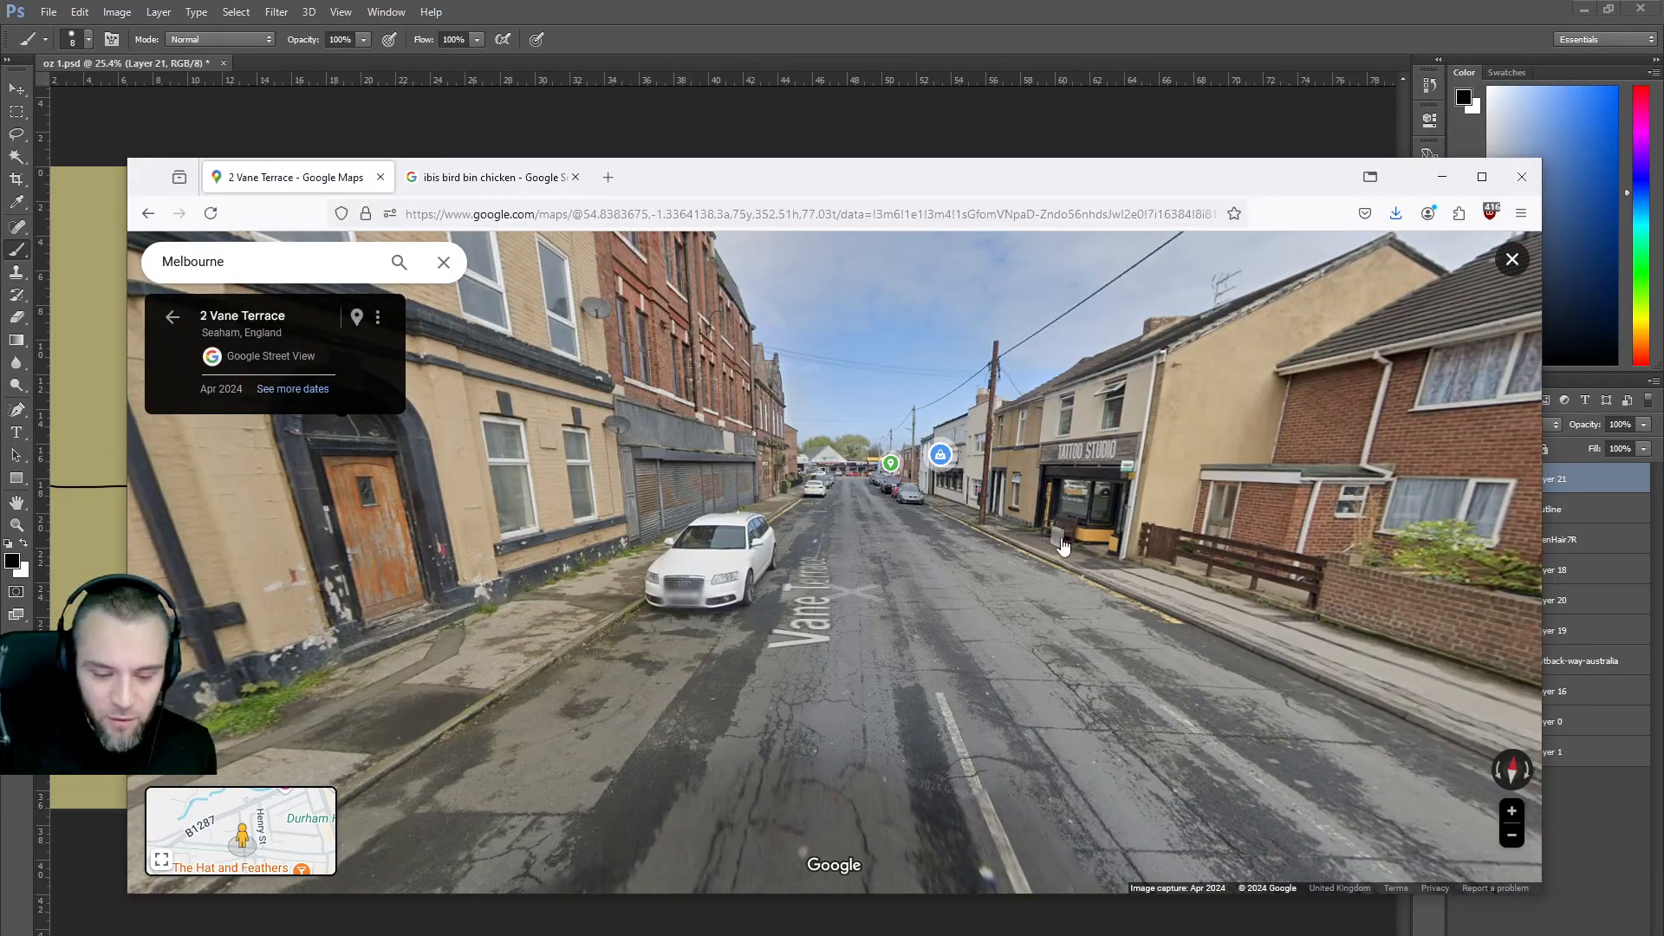
click(1063, 546)
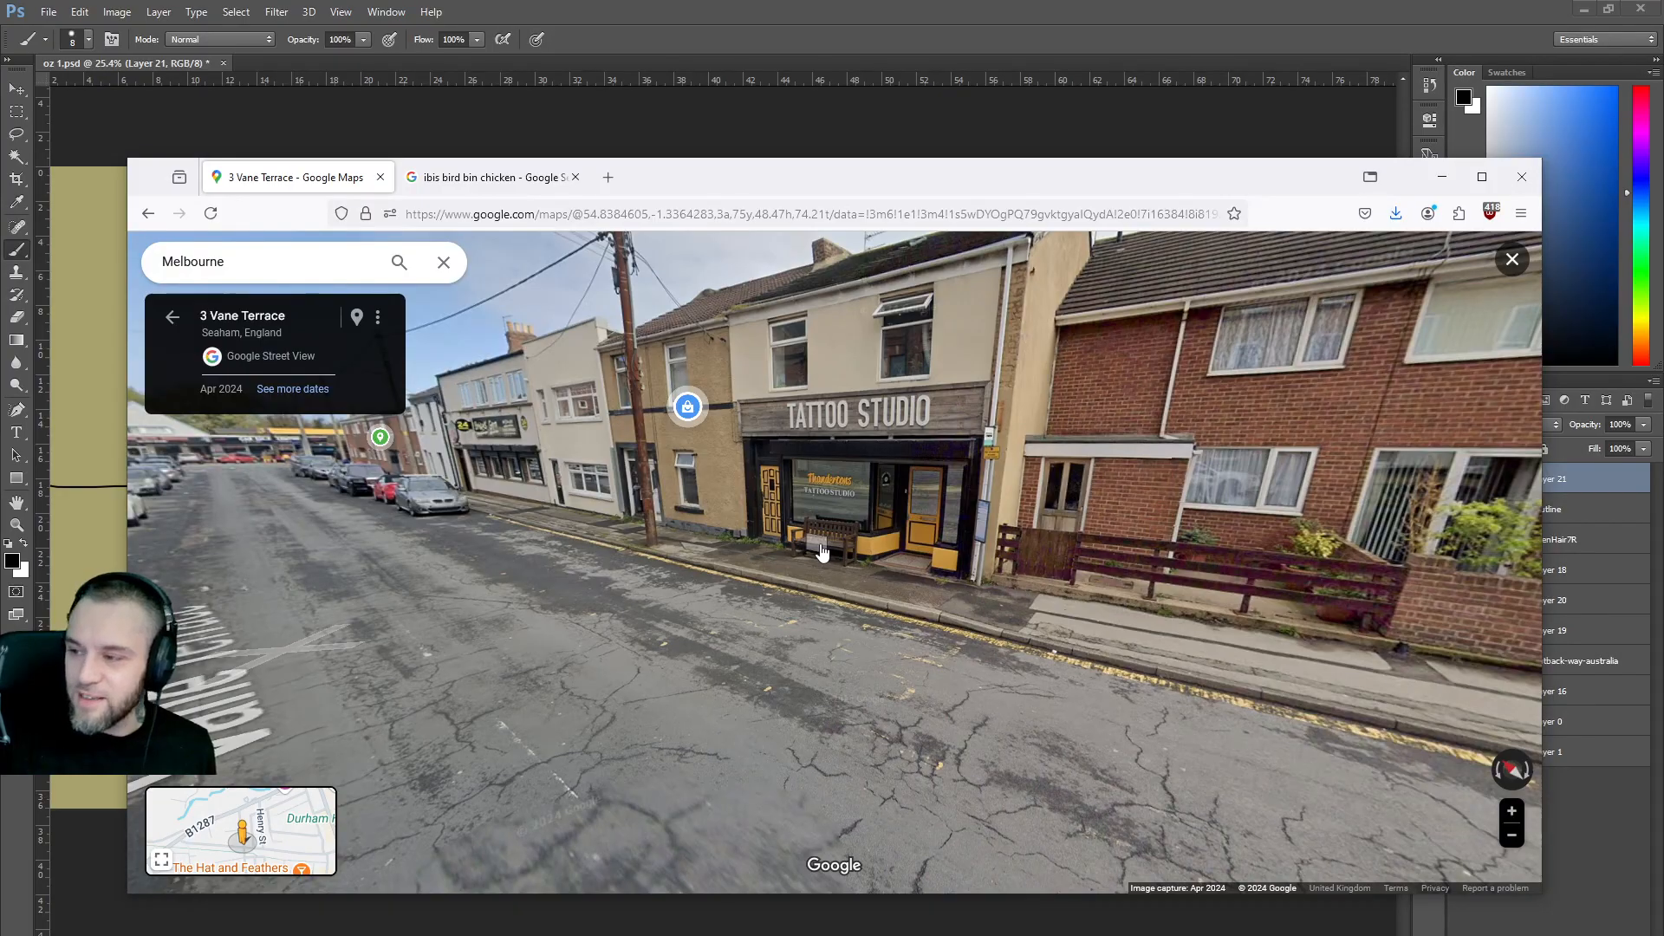
drag(842, 551, 1082, 530)
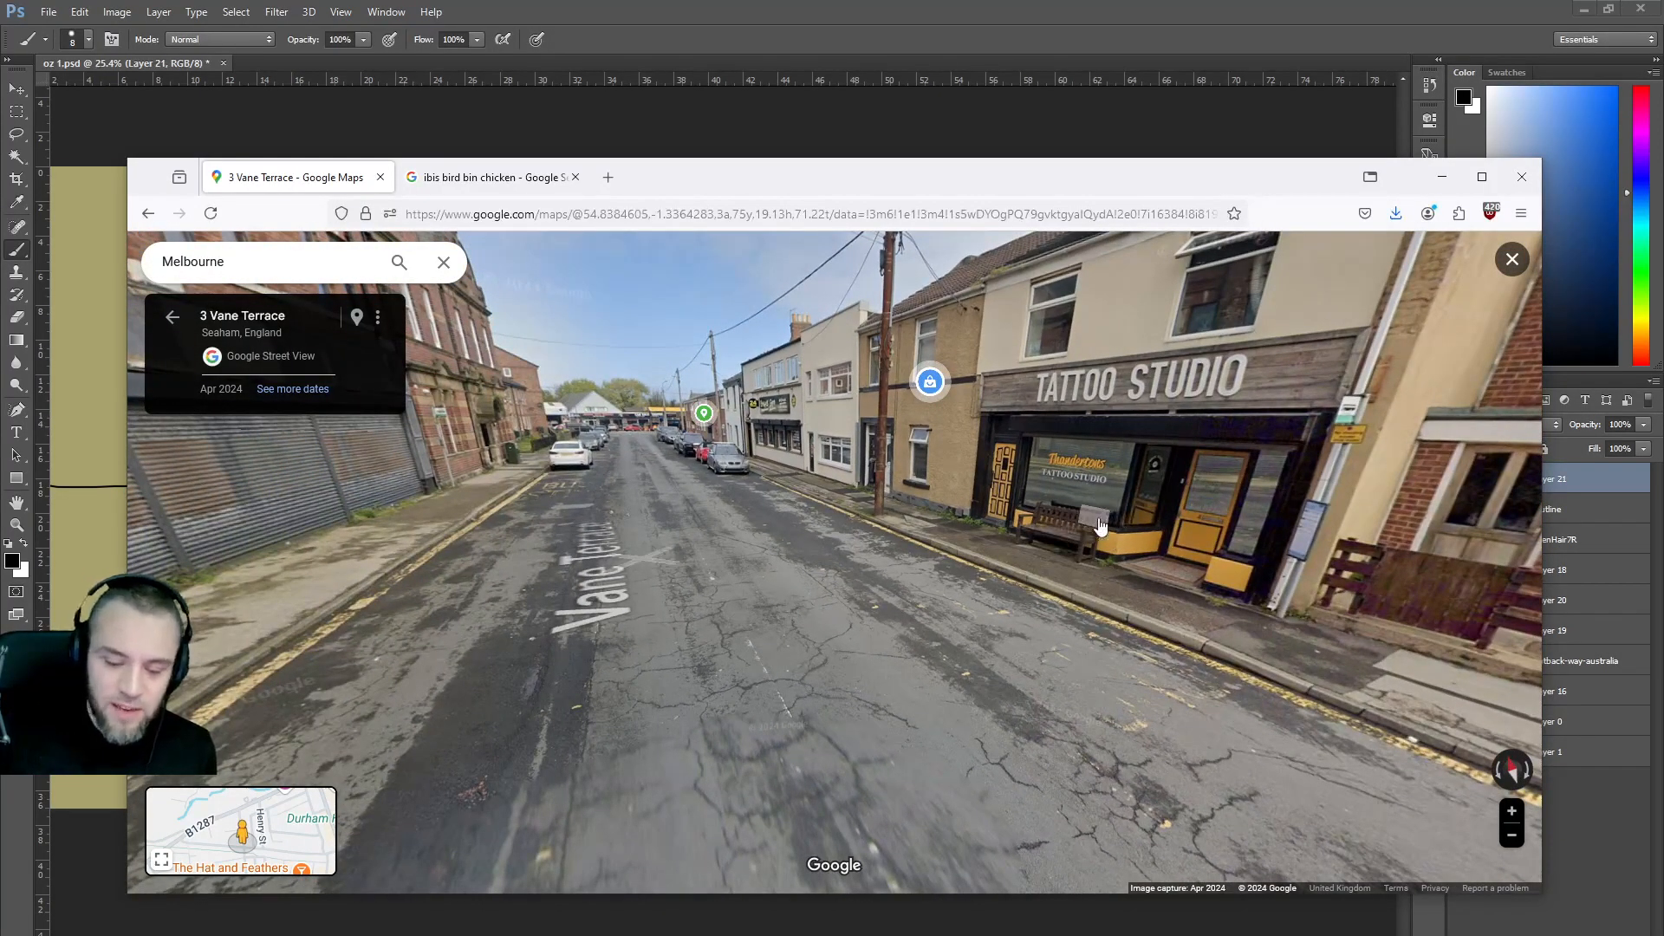
Rotate the camera to look down Vane Terrace toward the traffic lights.
key(Left)
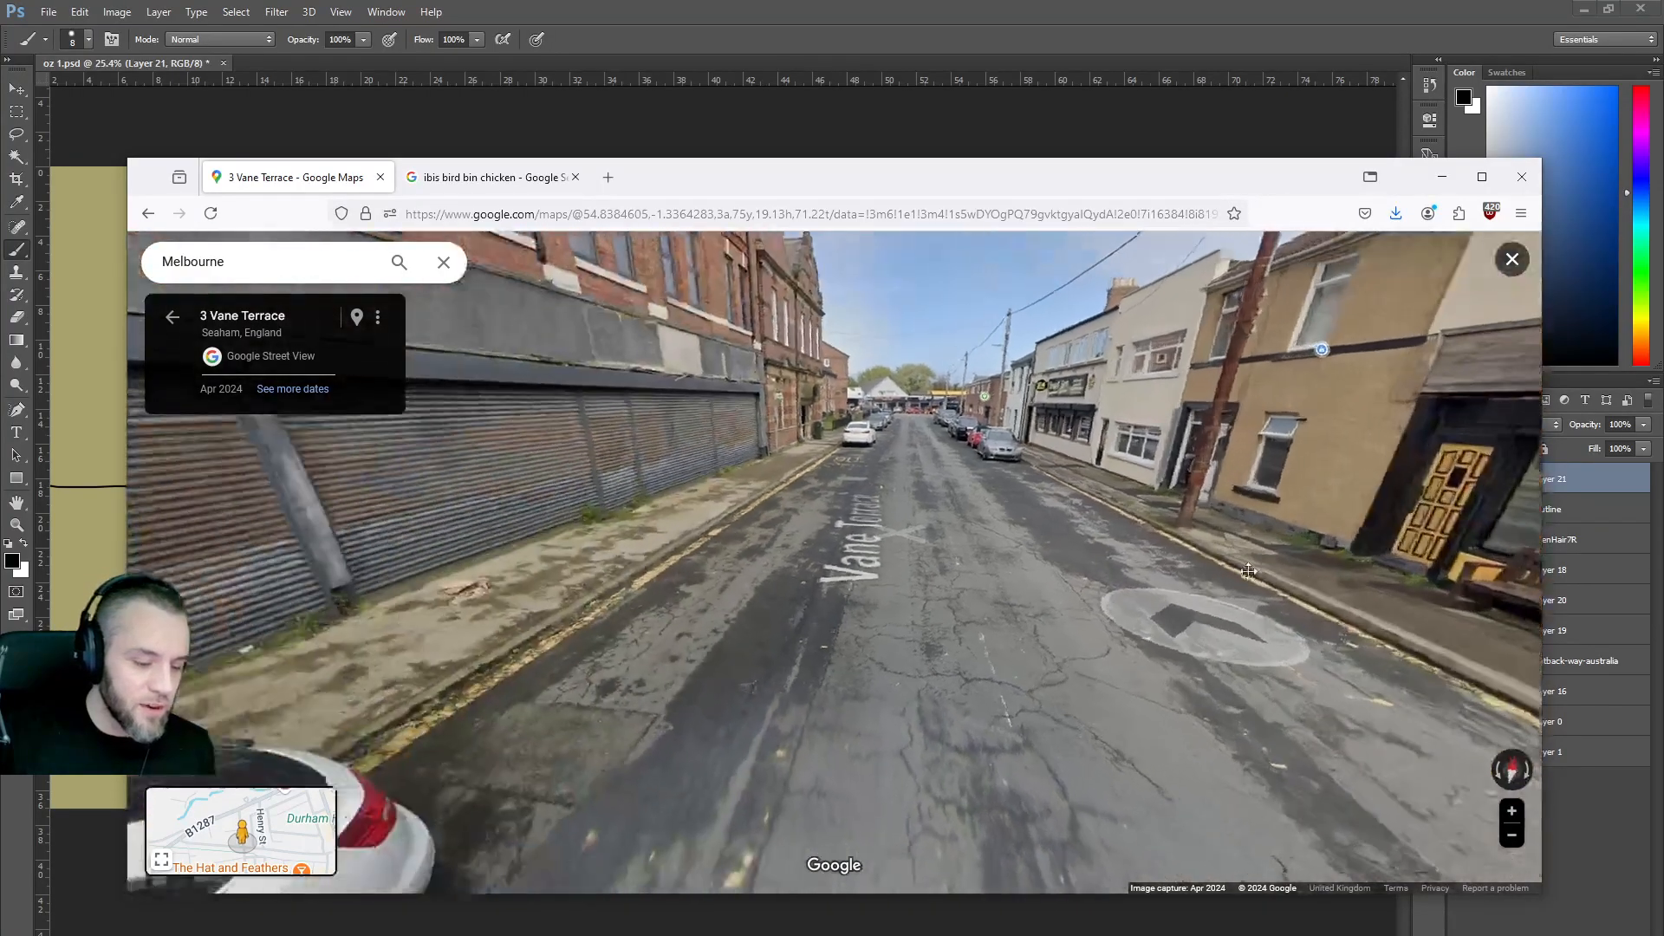
key(Left)
key(Down)
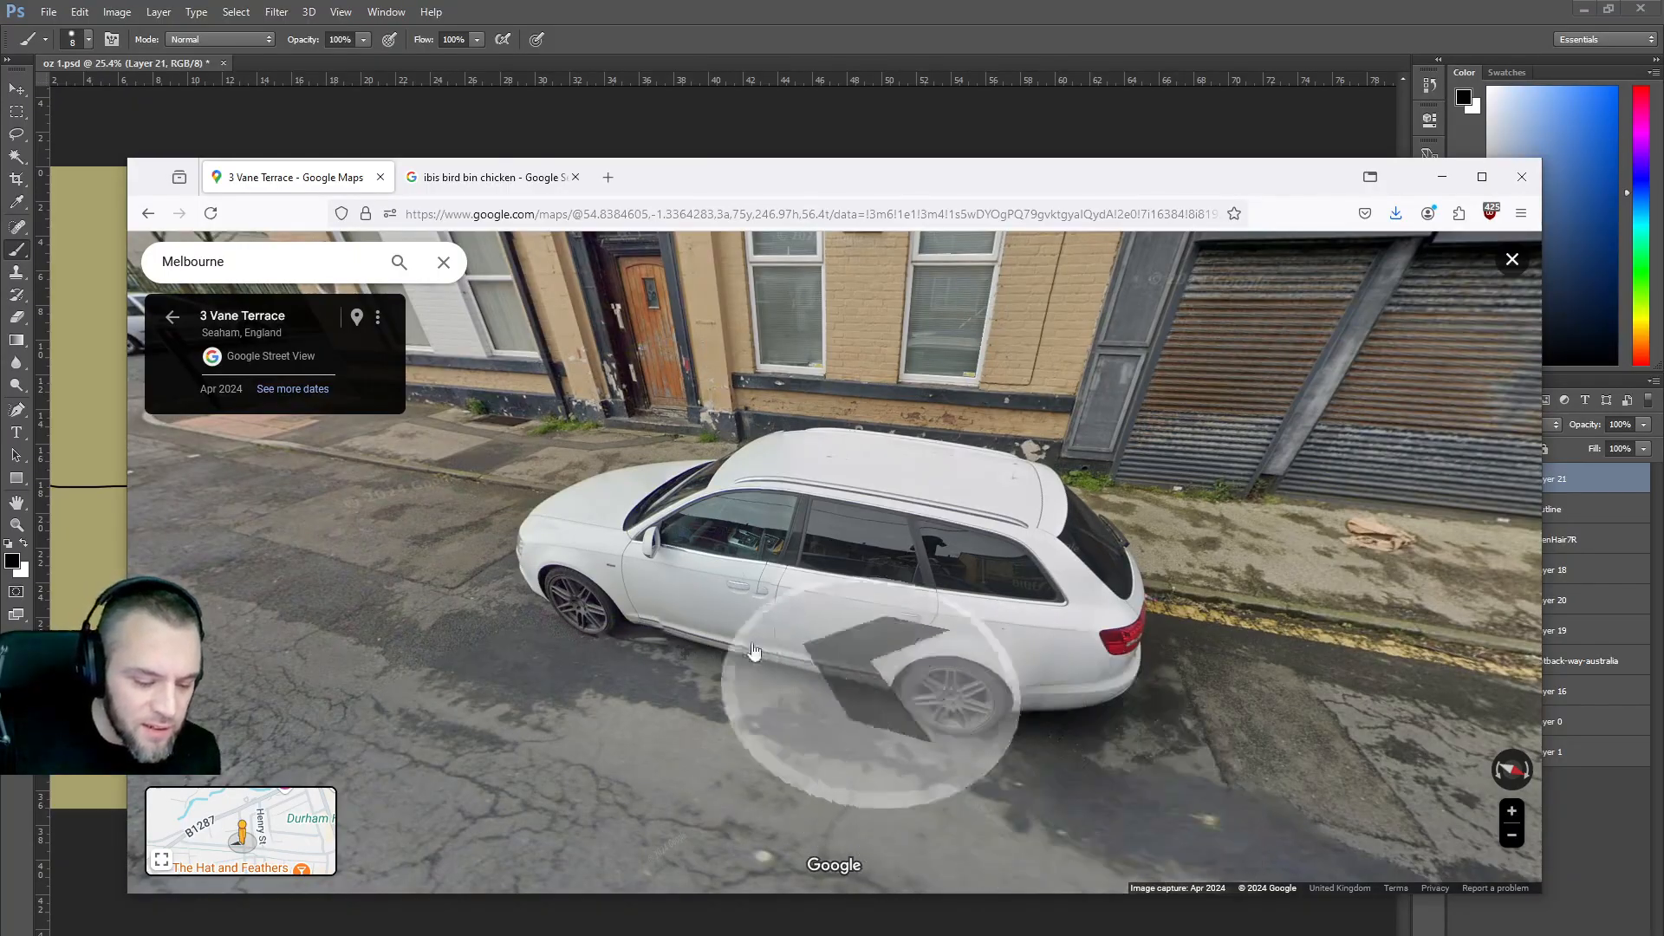
key(Left)
key(Right)
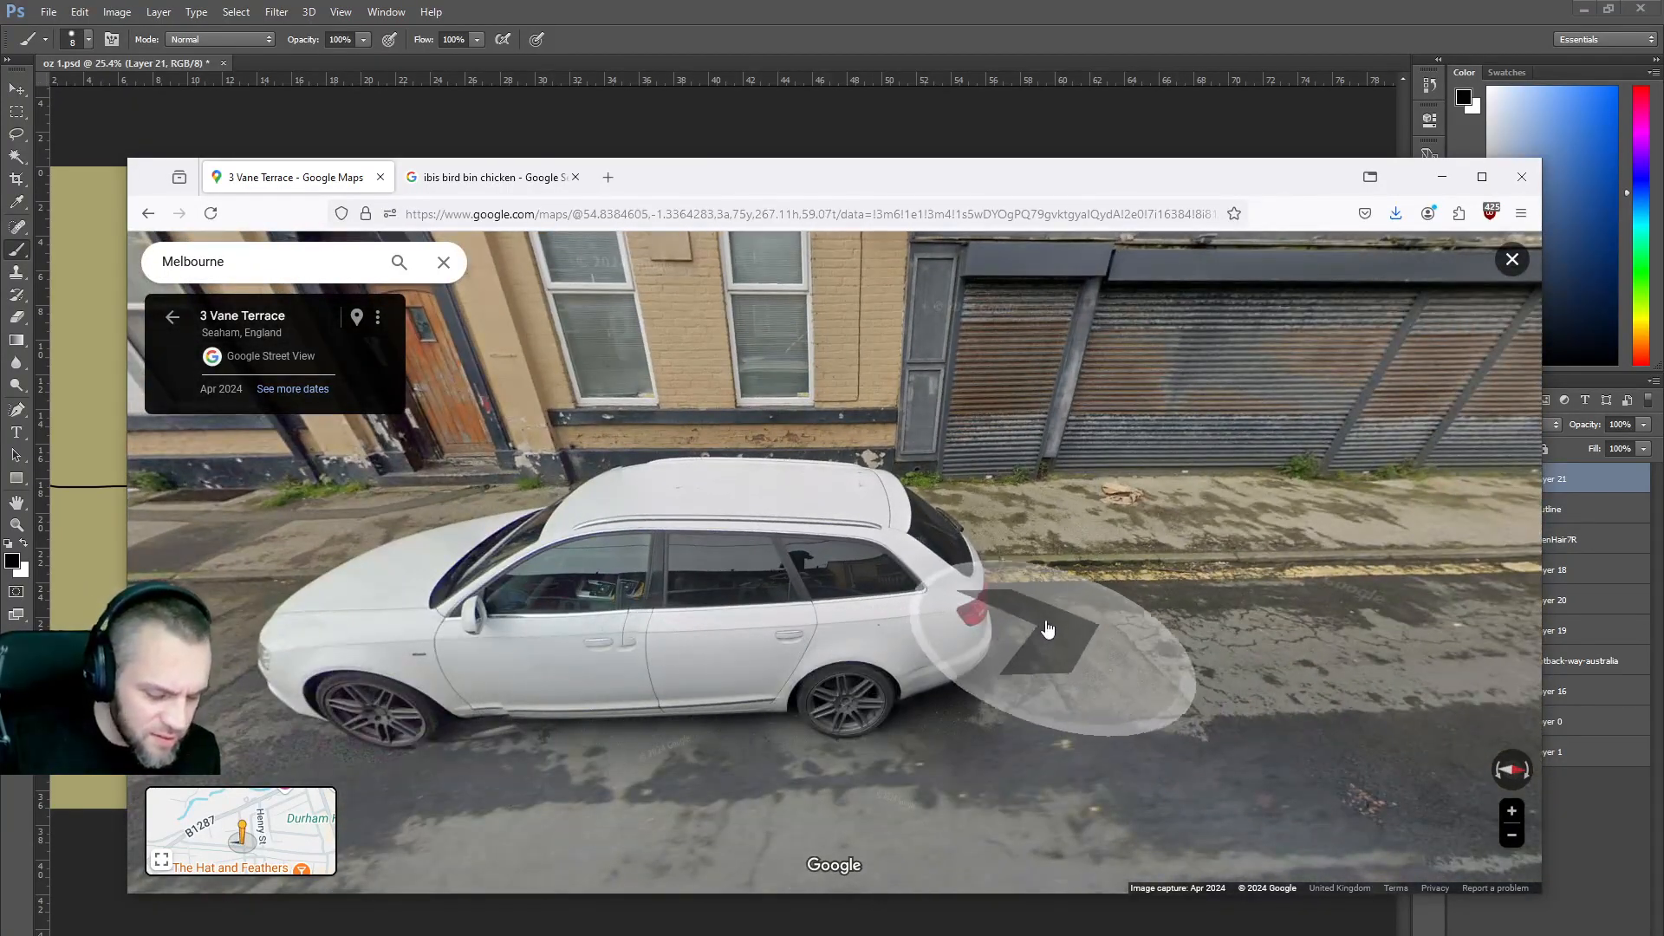
key(Down)
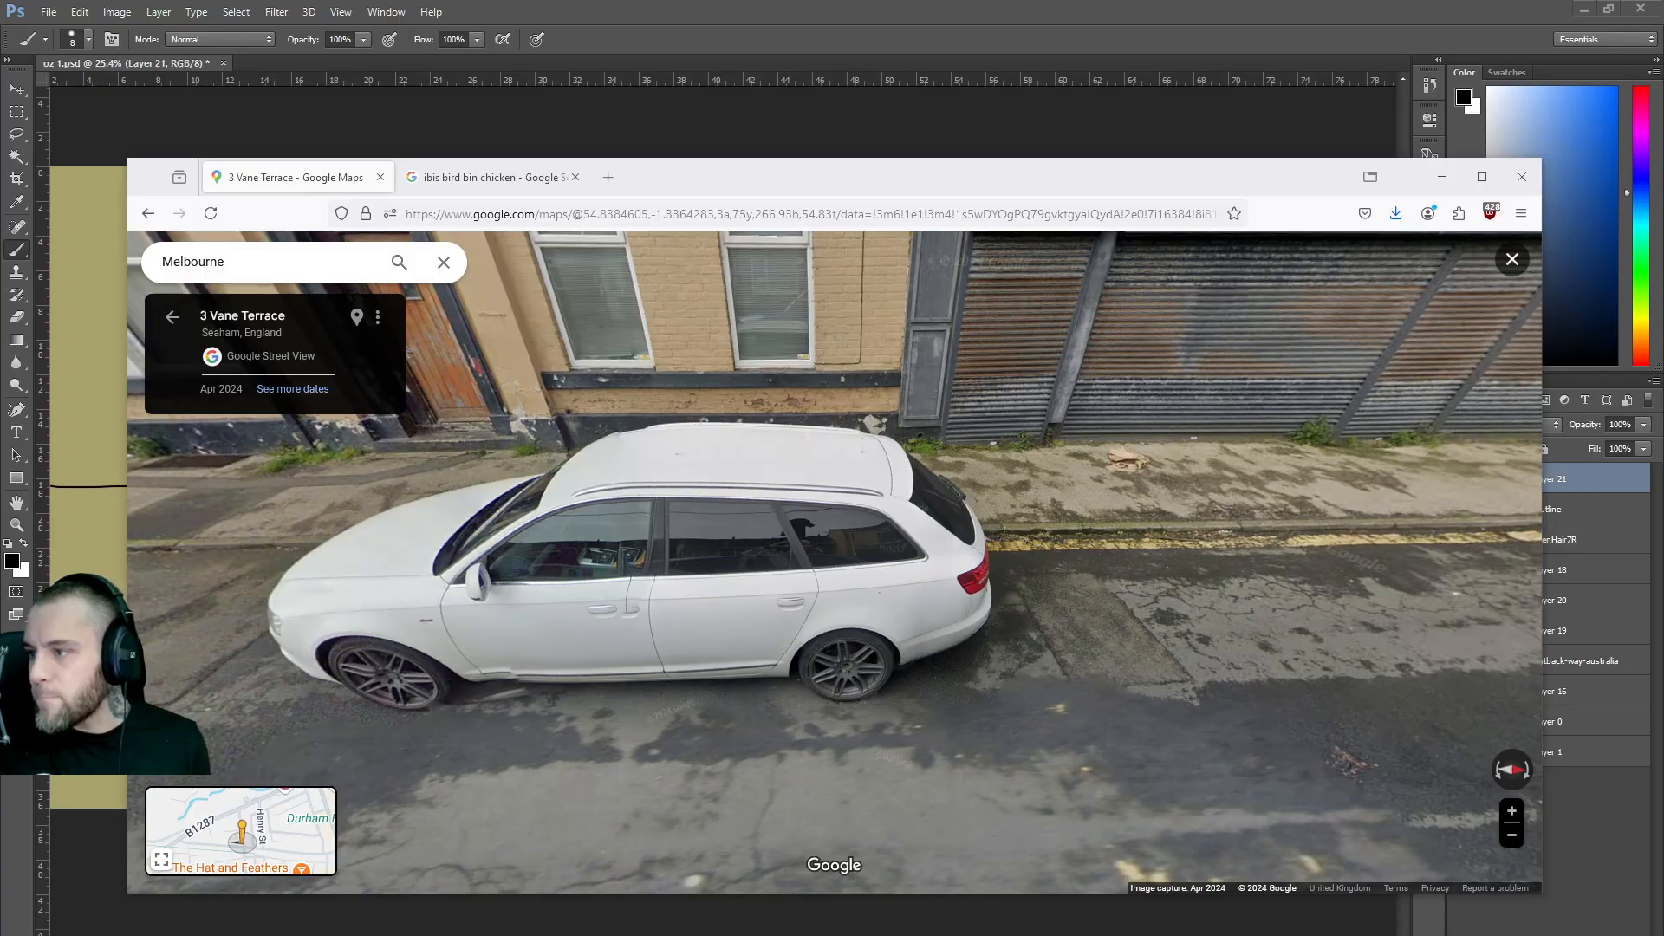
drag(495, 605, 1115, 685)
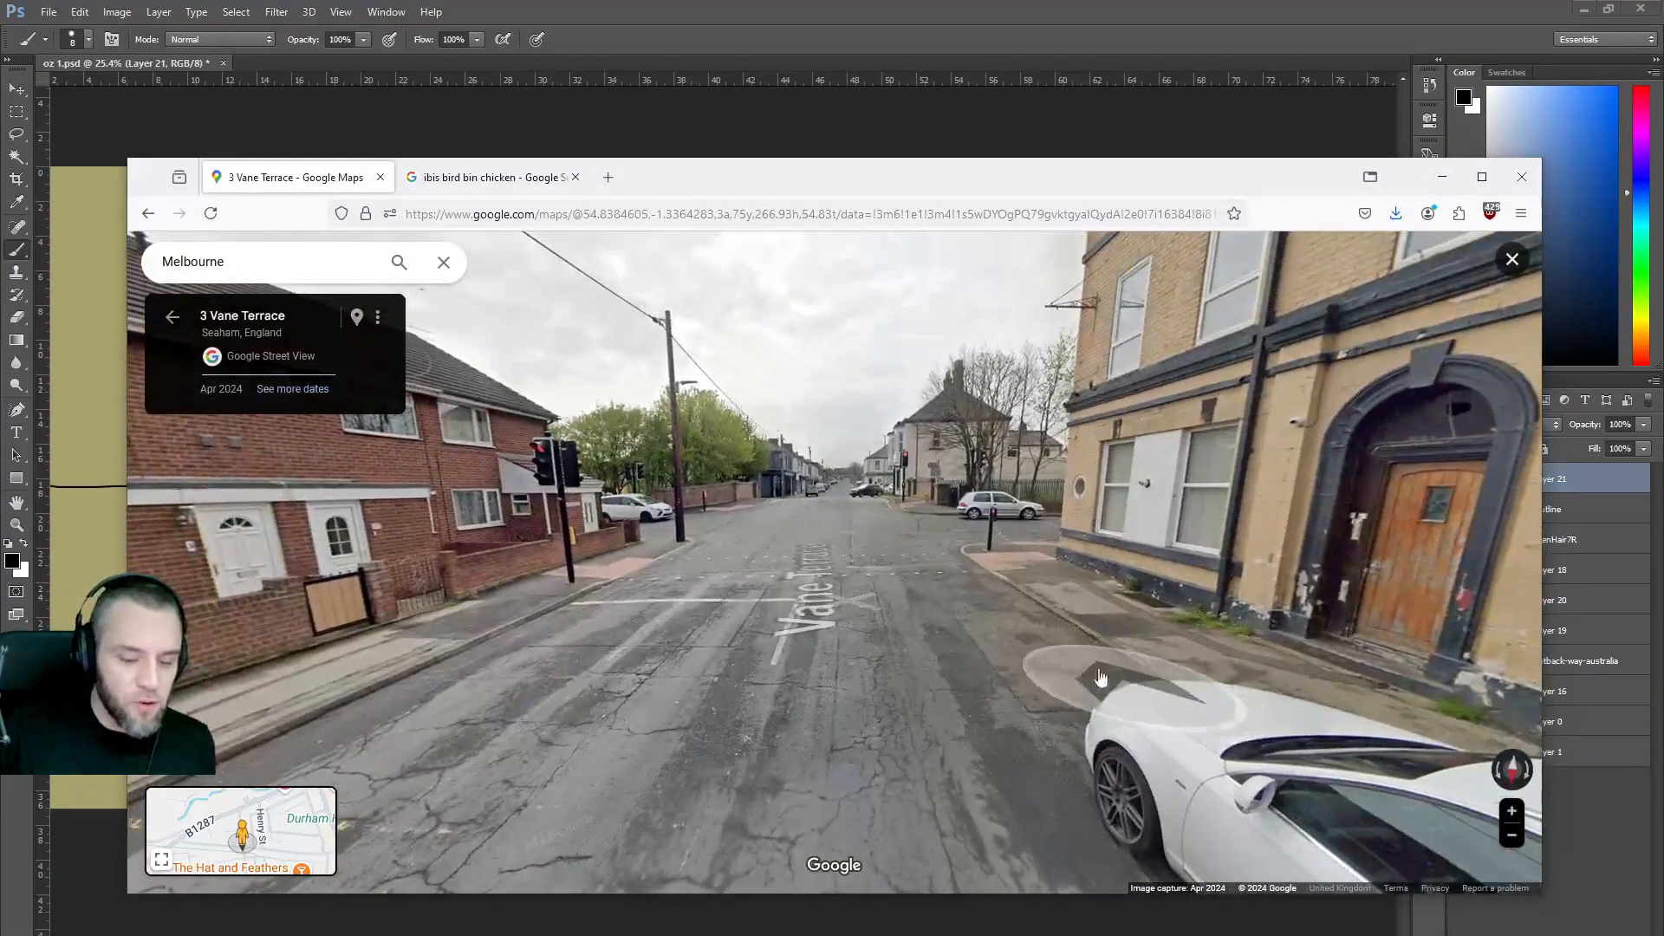
Walk Street View down Vane Terrace onto N Railway St, turning to face the roadside fence and park.
click(803, 546)
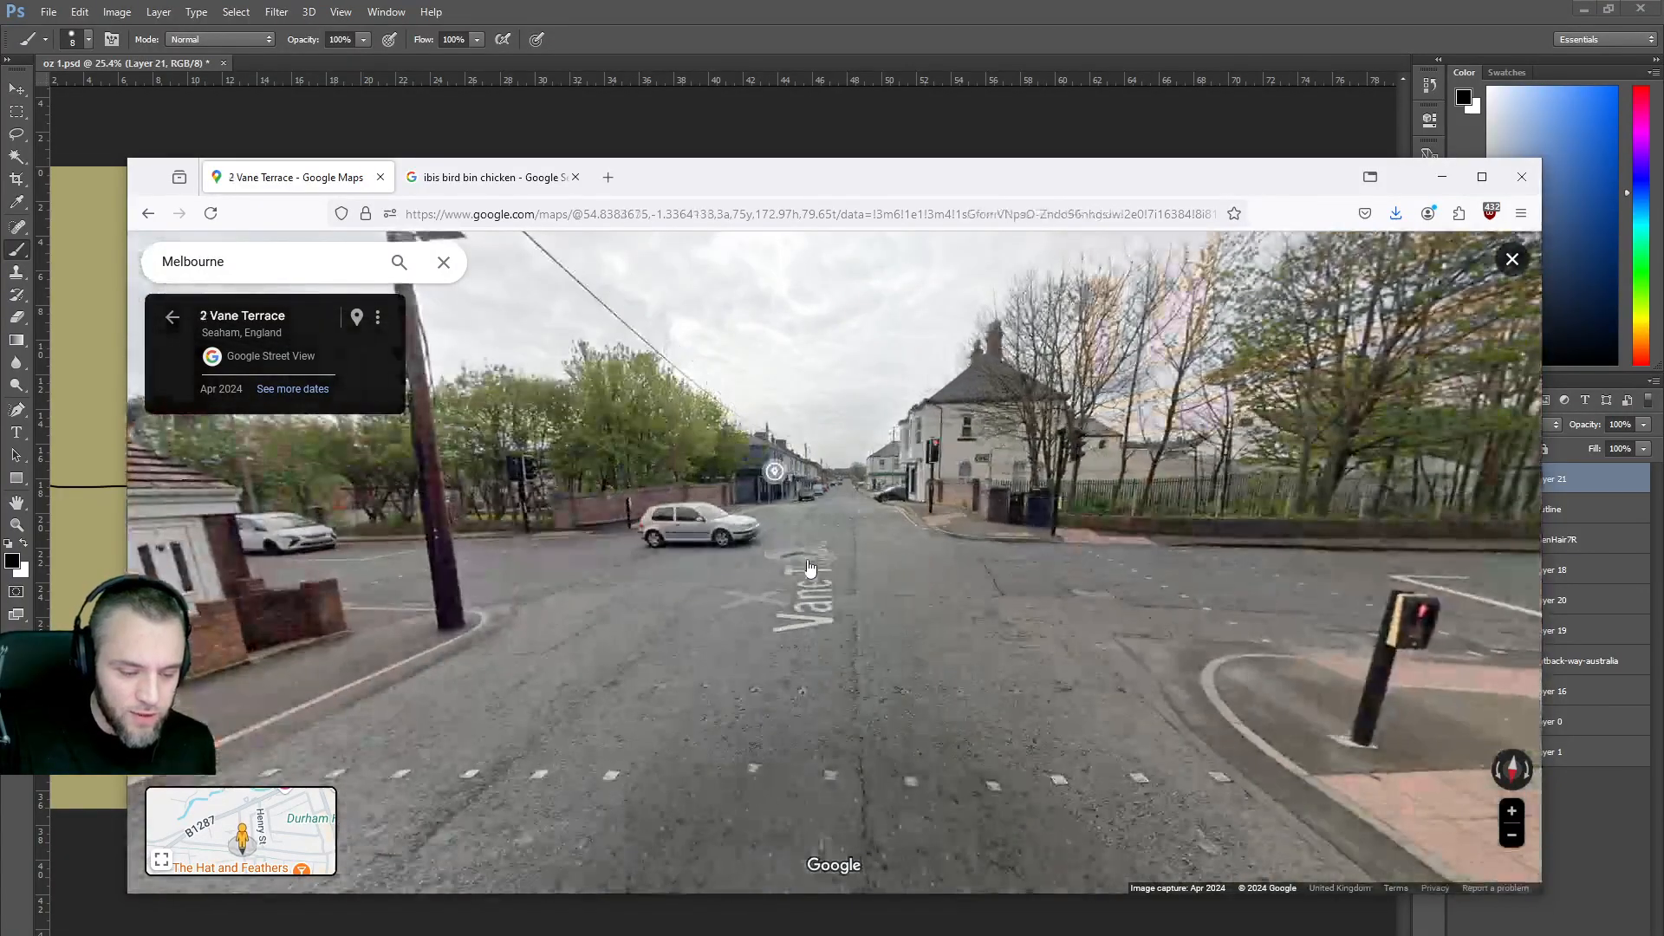
click(810, 566)
drag(476, 557, 1178, 580)
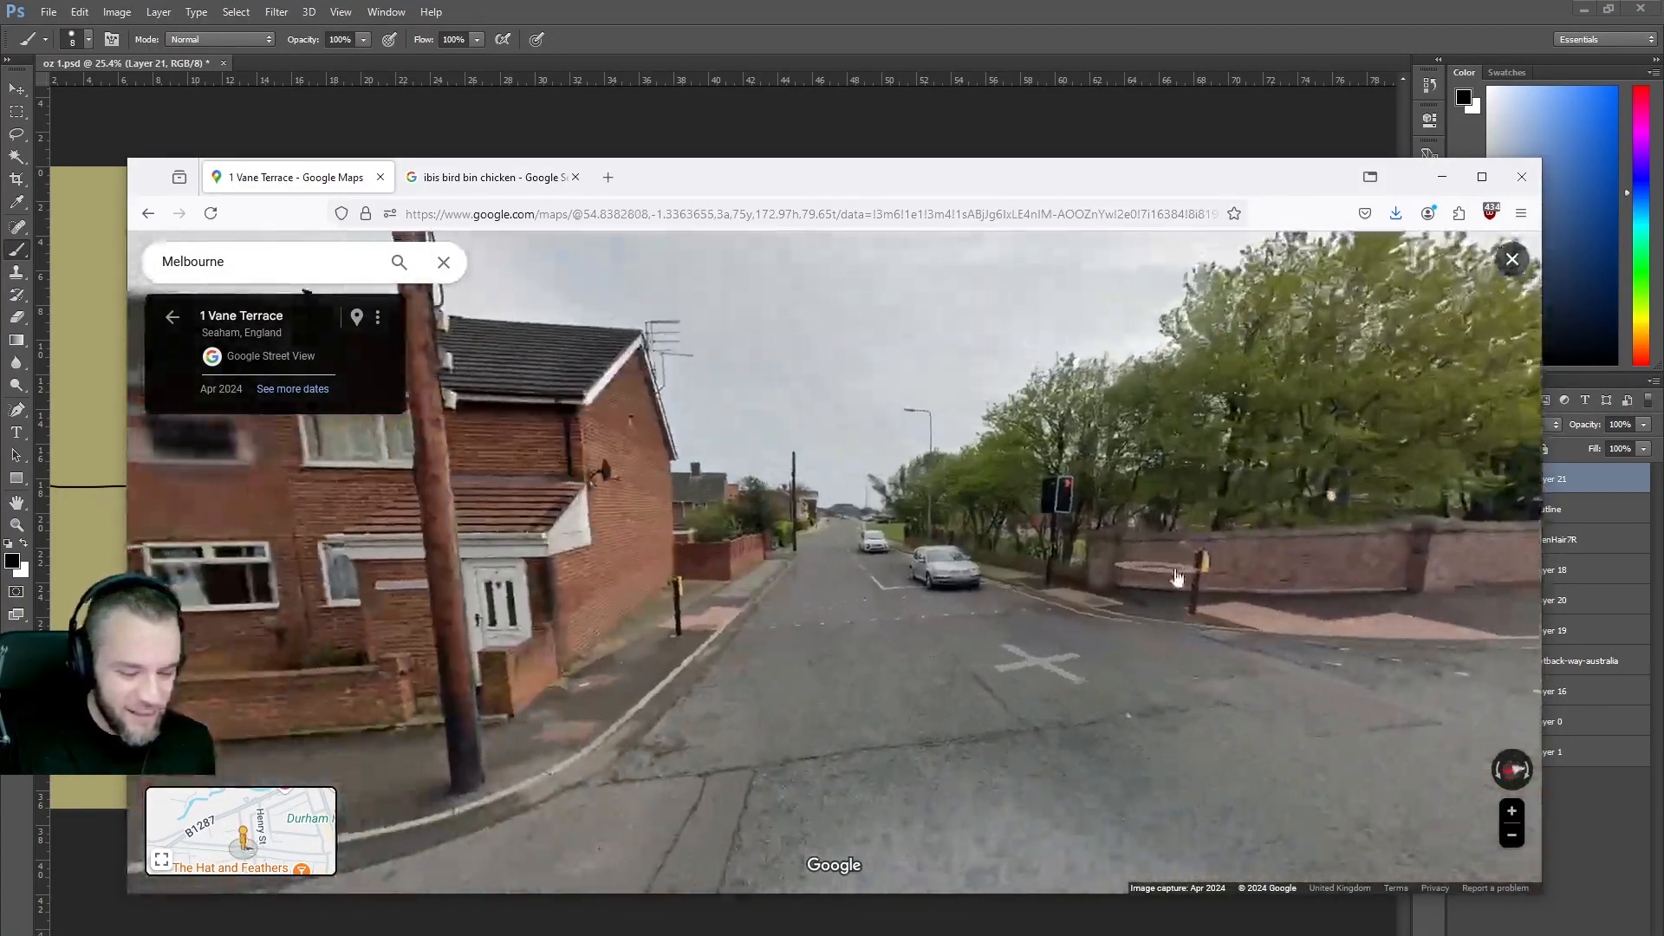
click(832, 591)
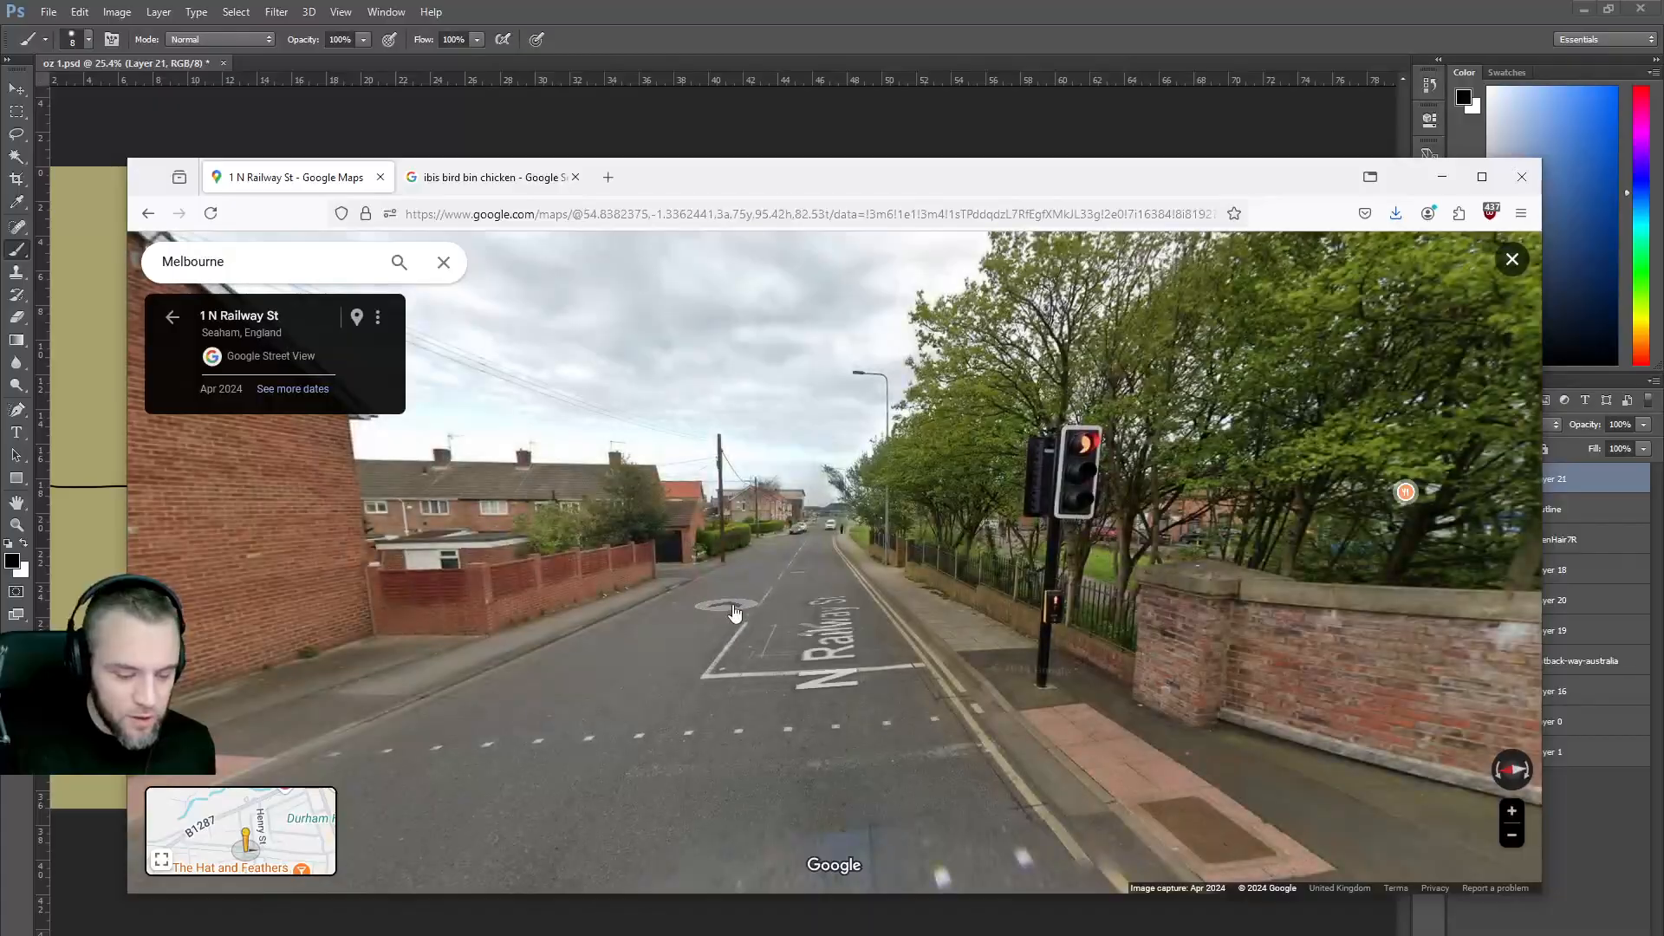
click(733, 616)
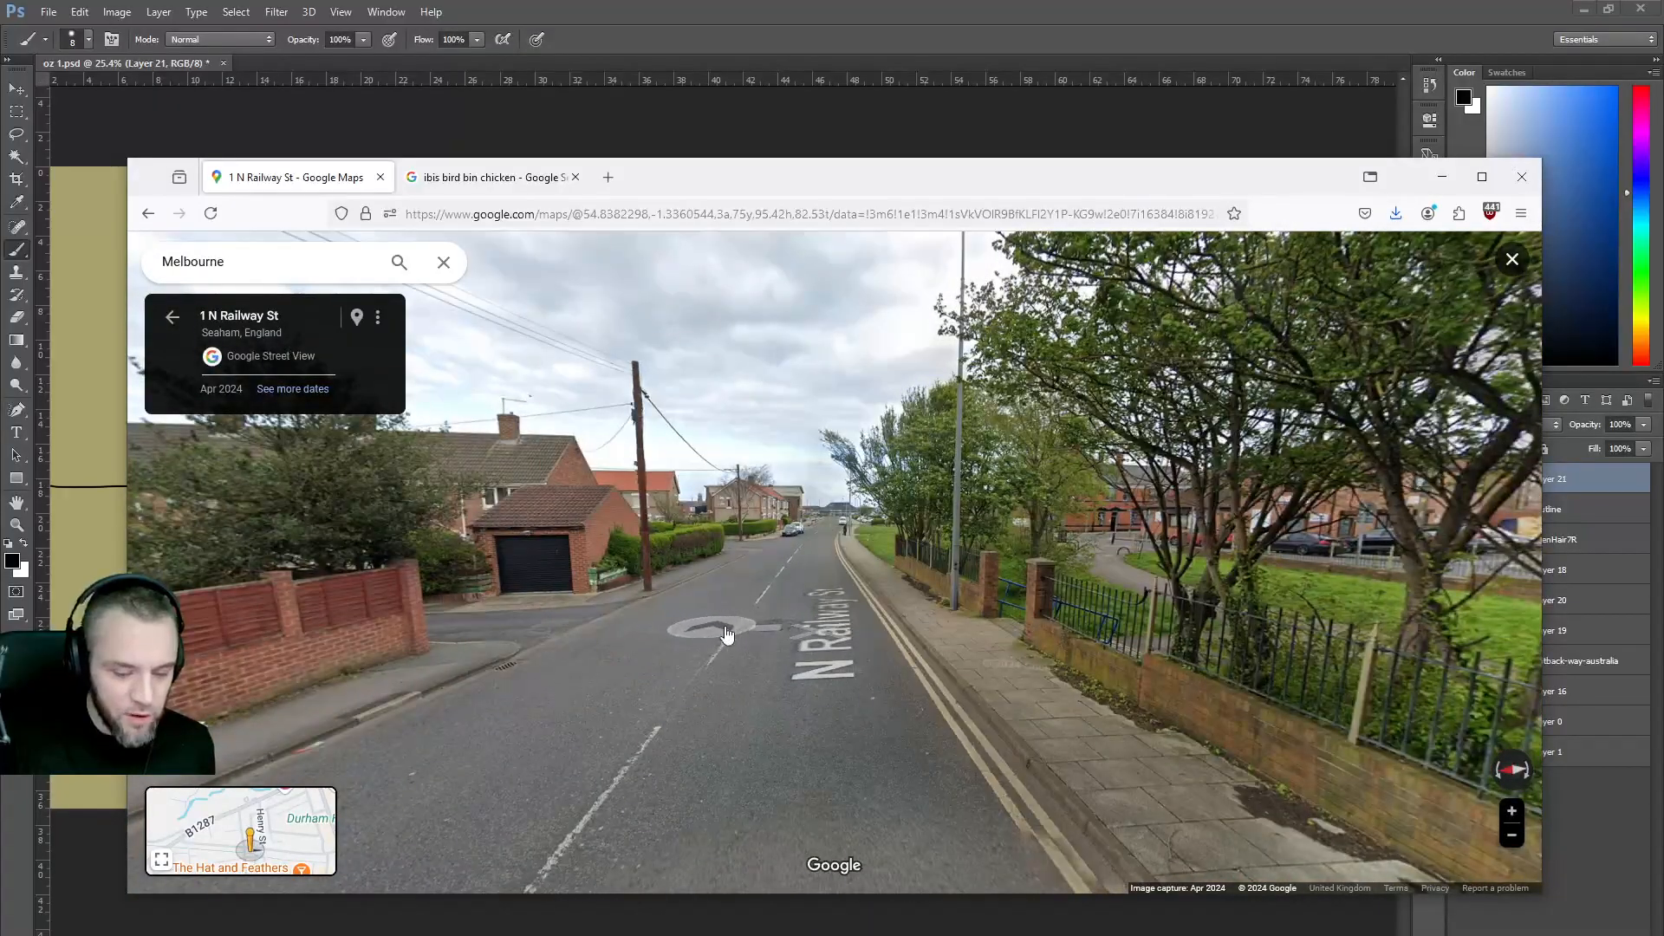
click(731, 653)
drag(1070, 691, 490, 591)
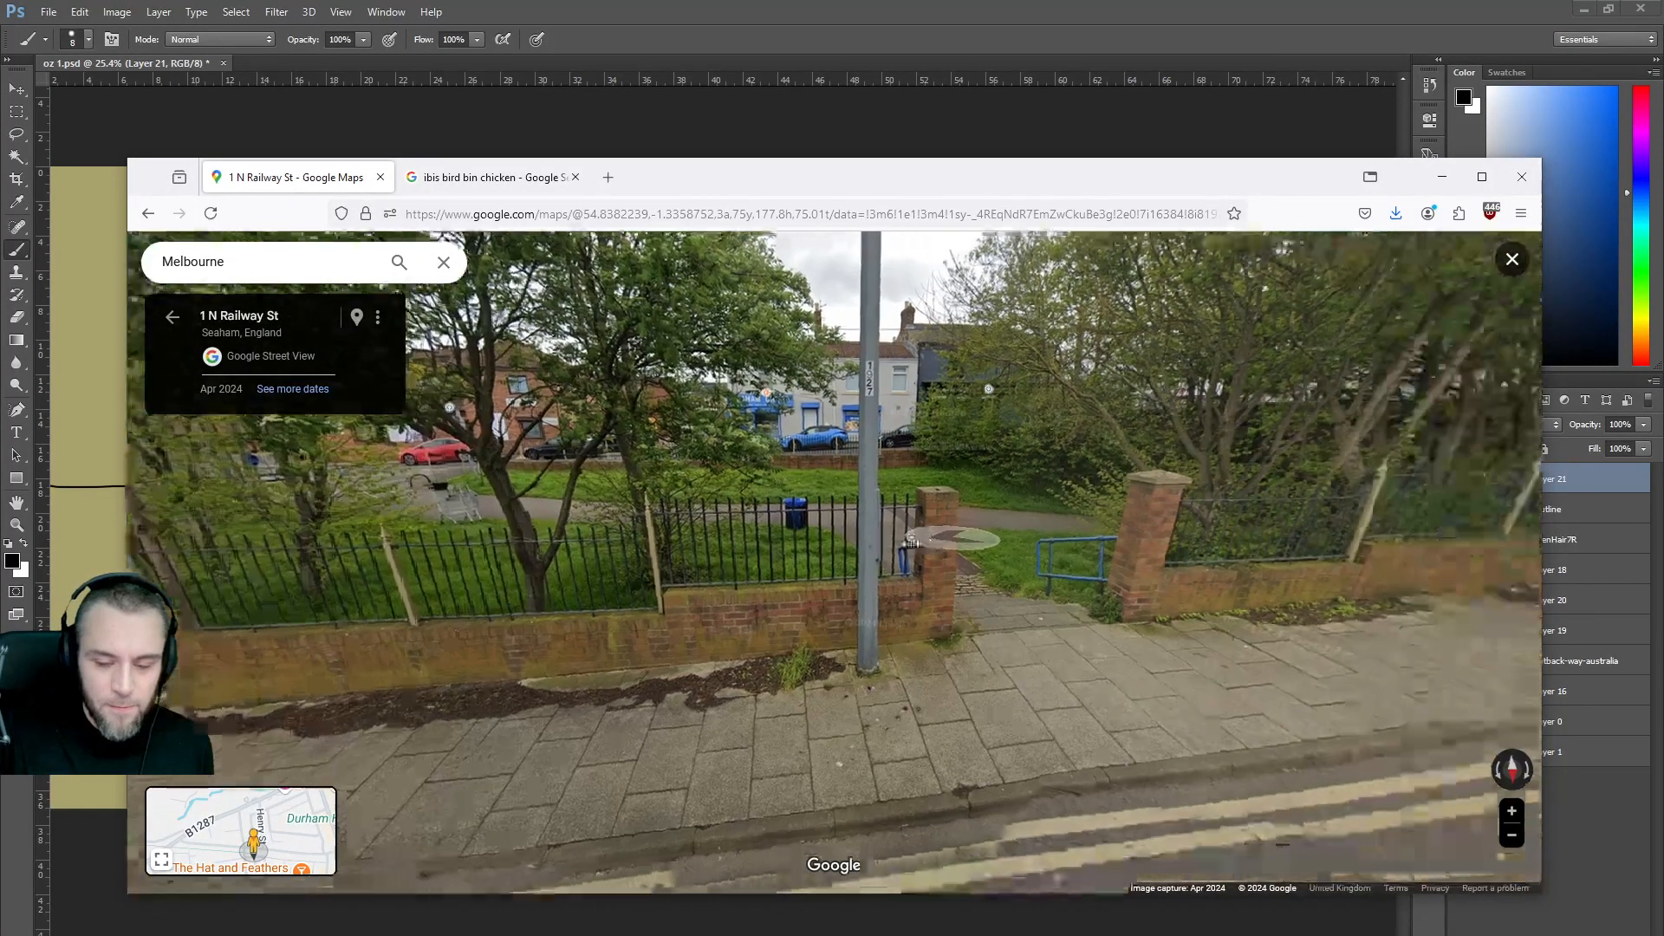
Continue along the N Railway St pavement, look along the fence, then turn into the side street.
click(1074, 571)
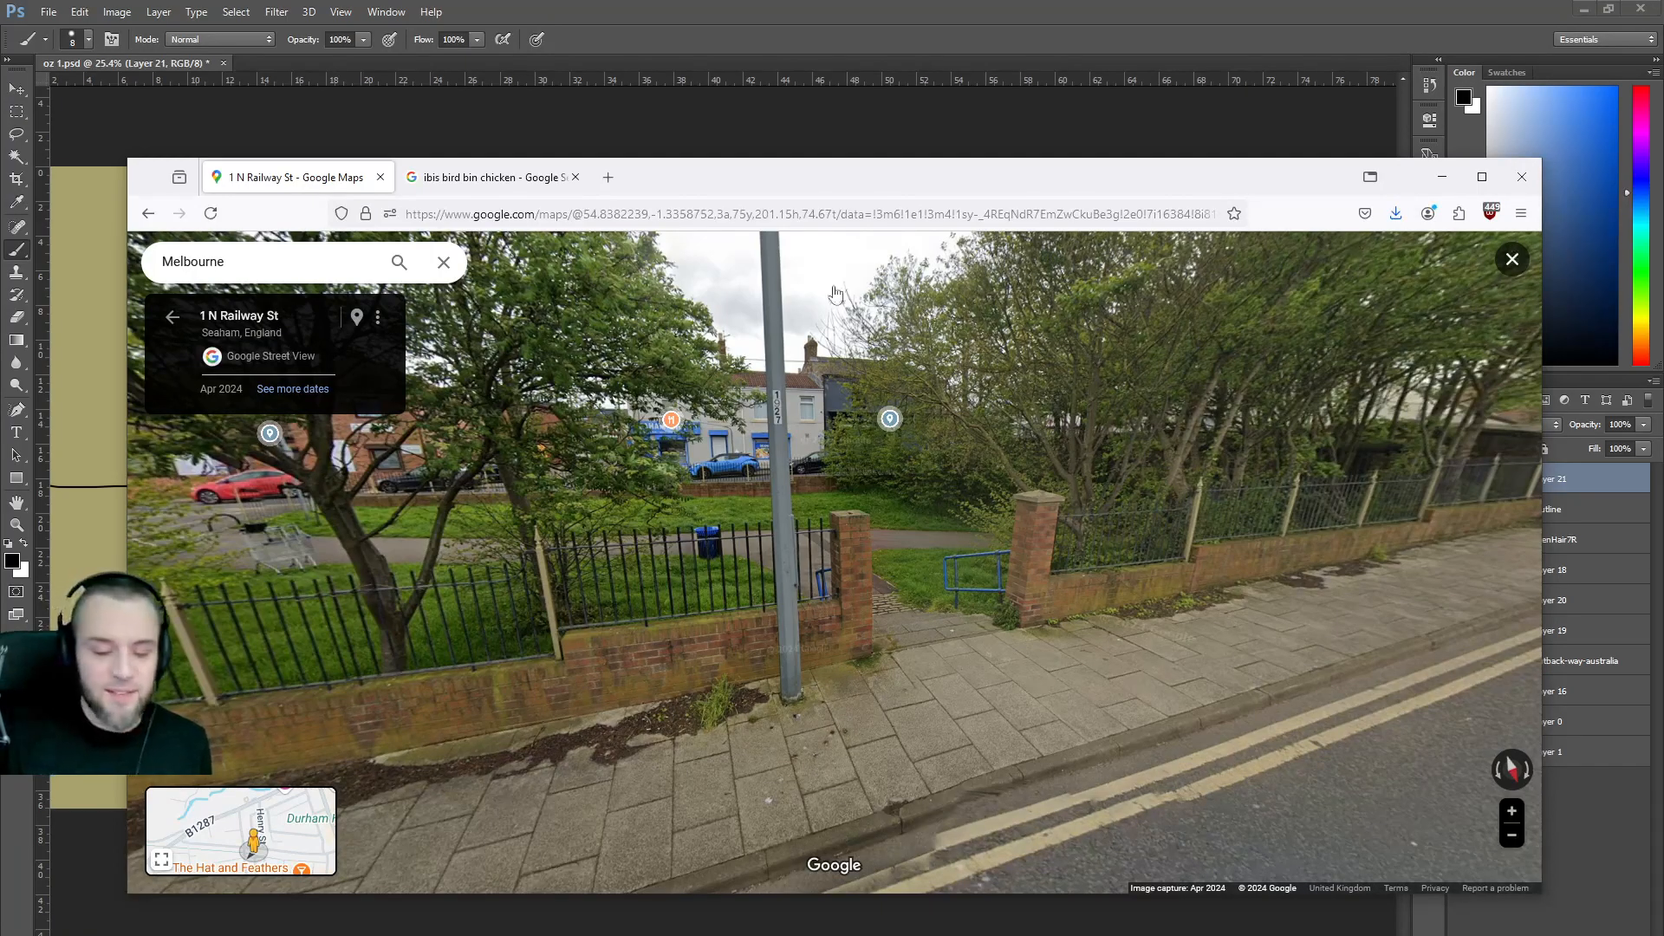
drag(840, 483, 951, 460)
drag(802, 501, 662, 471)
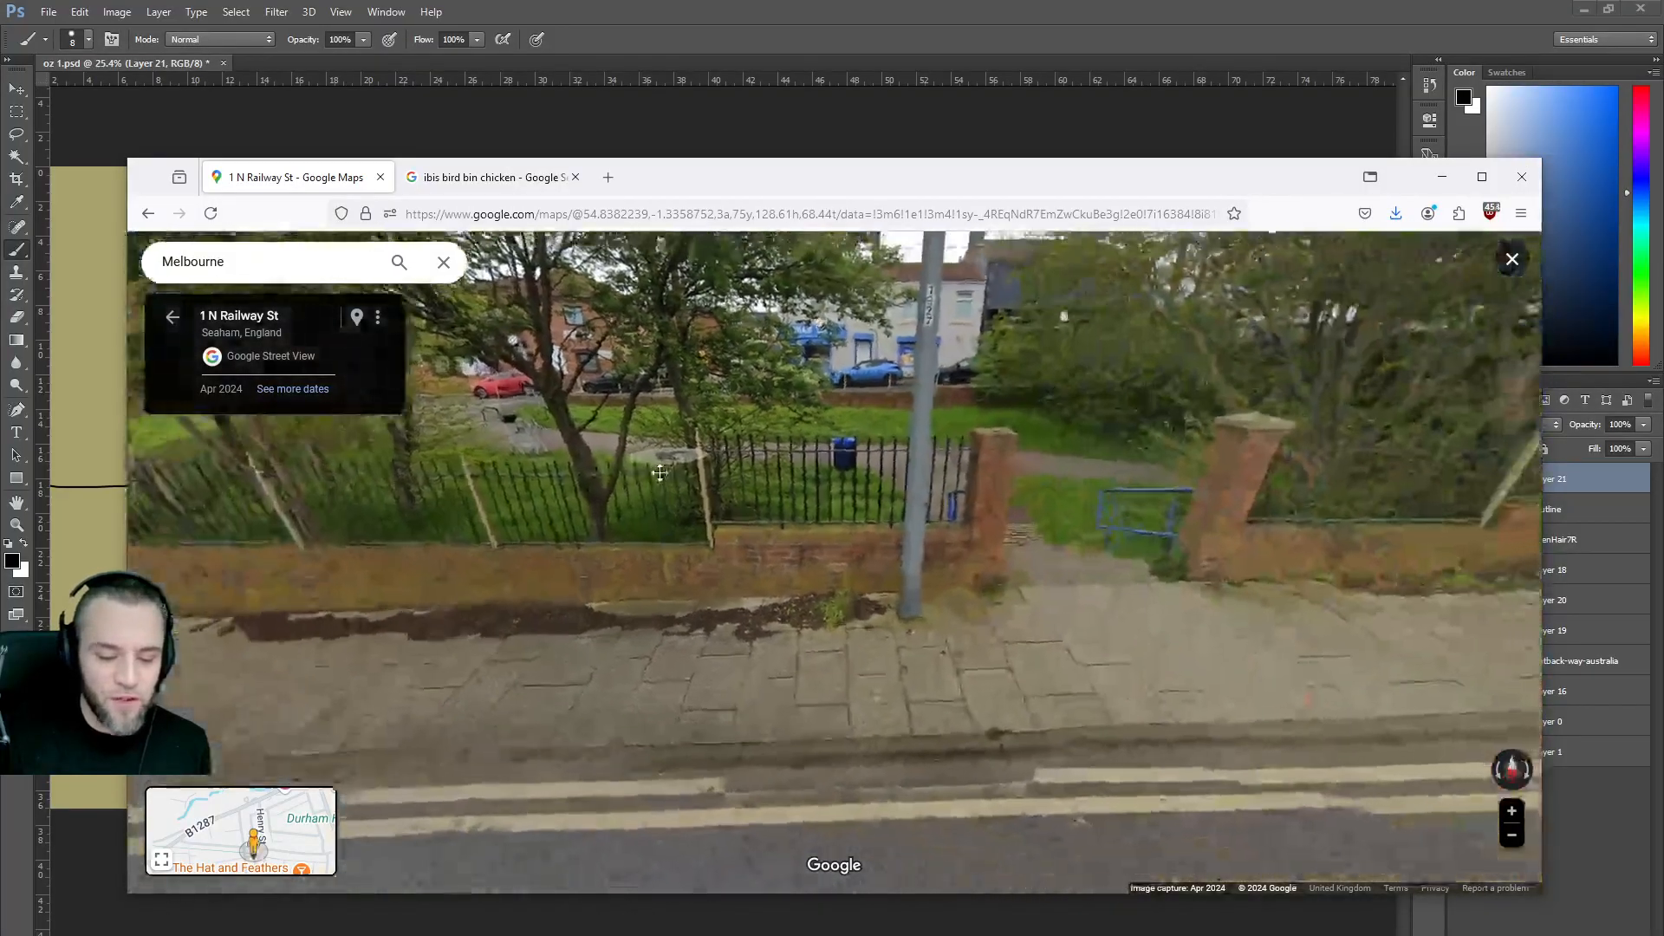
key(Right)
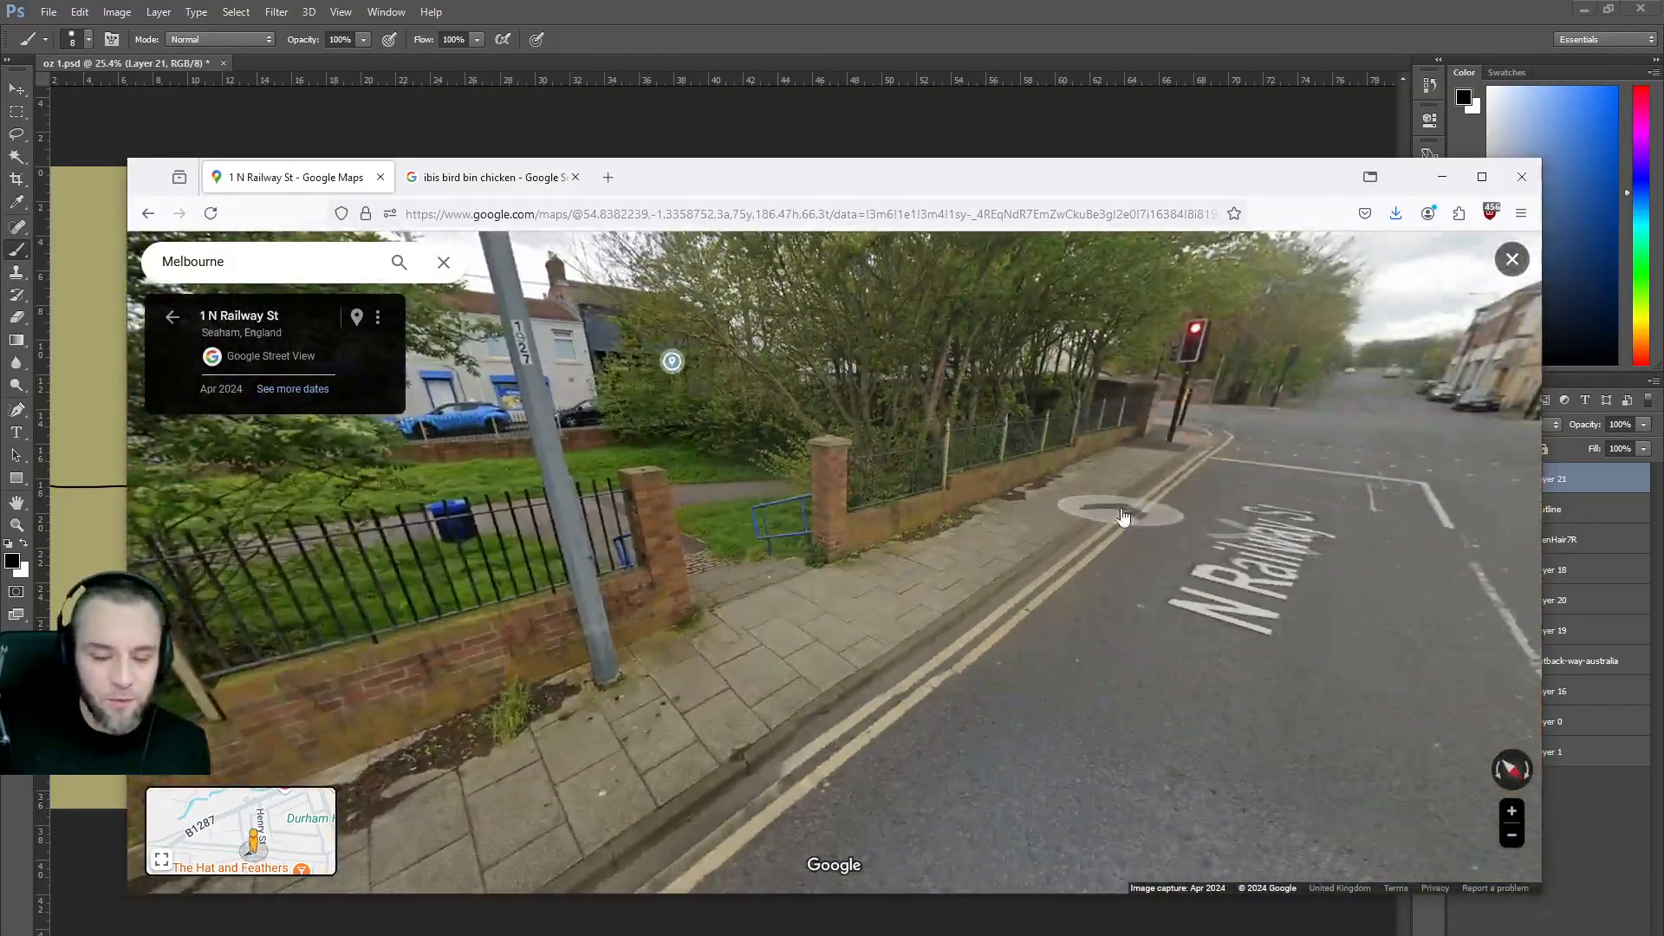
key(Right)
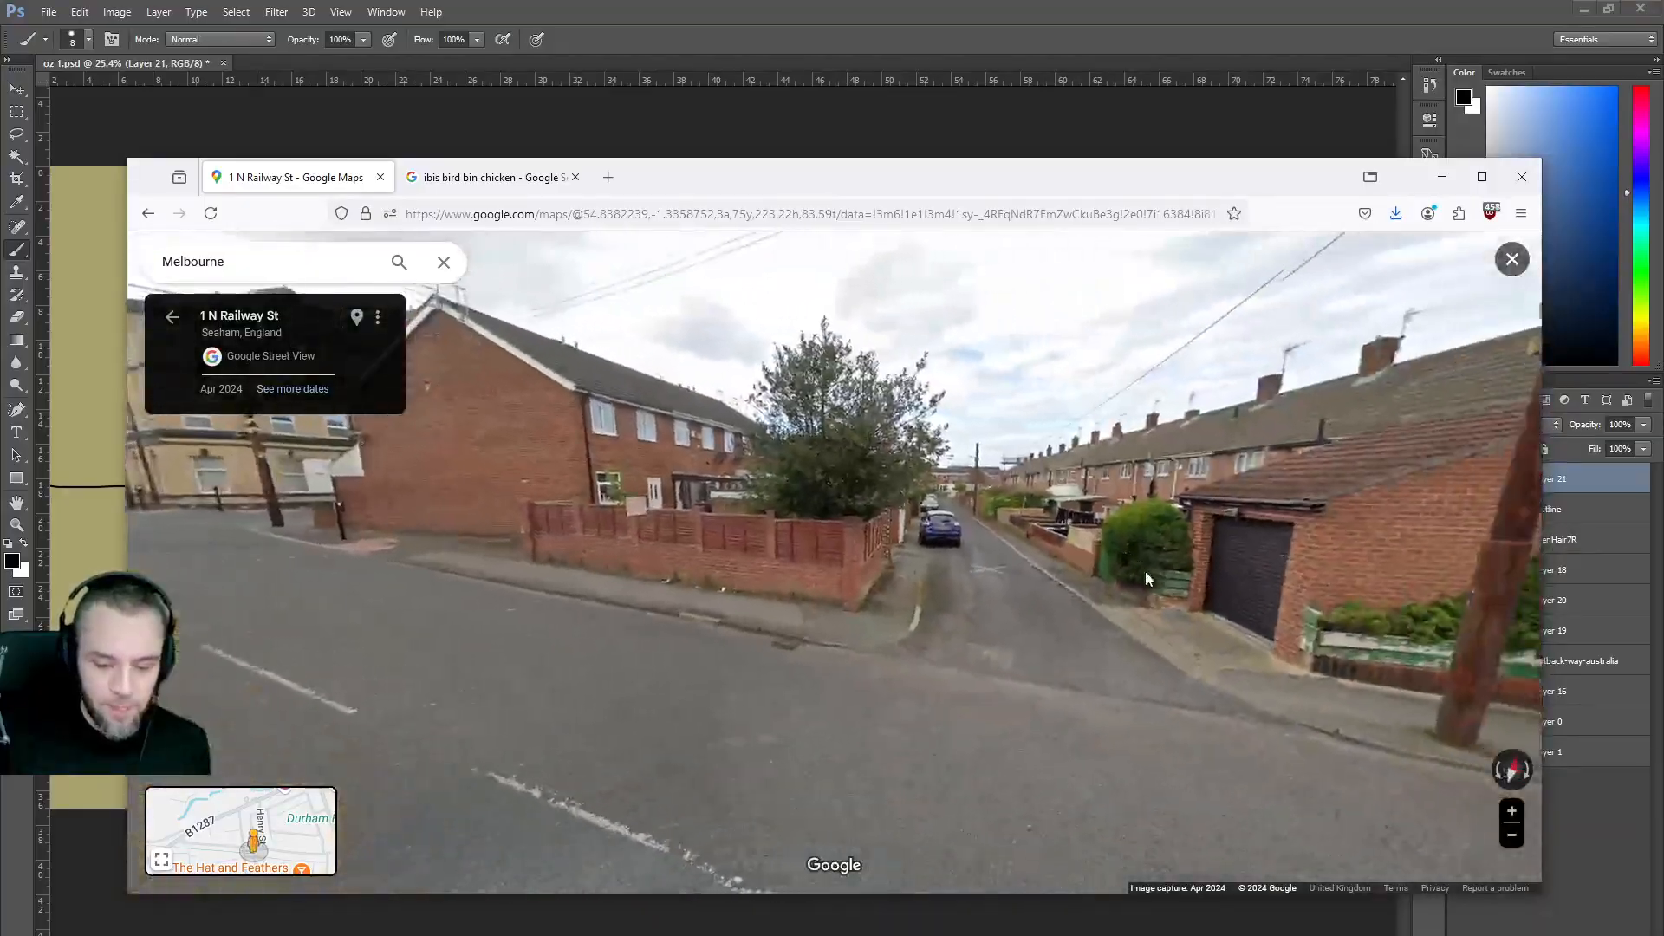
click(903, 579)
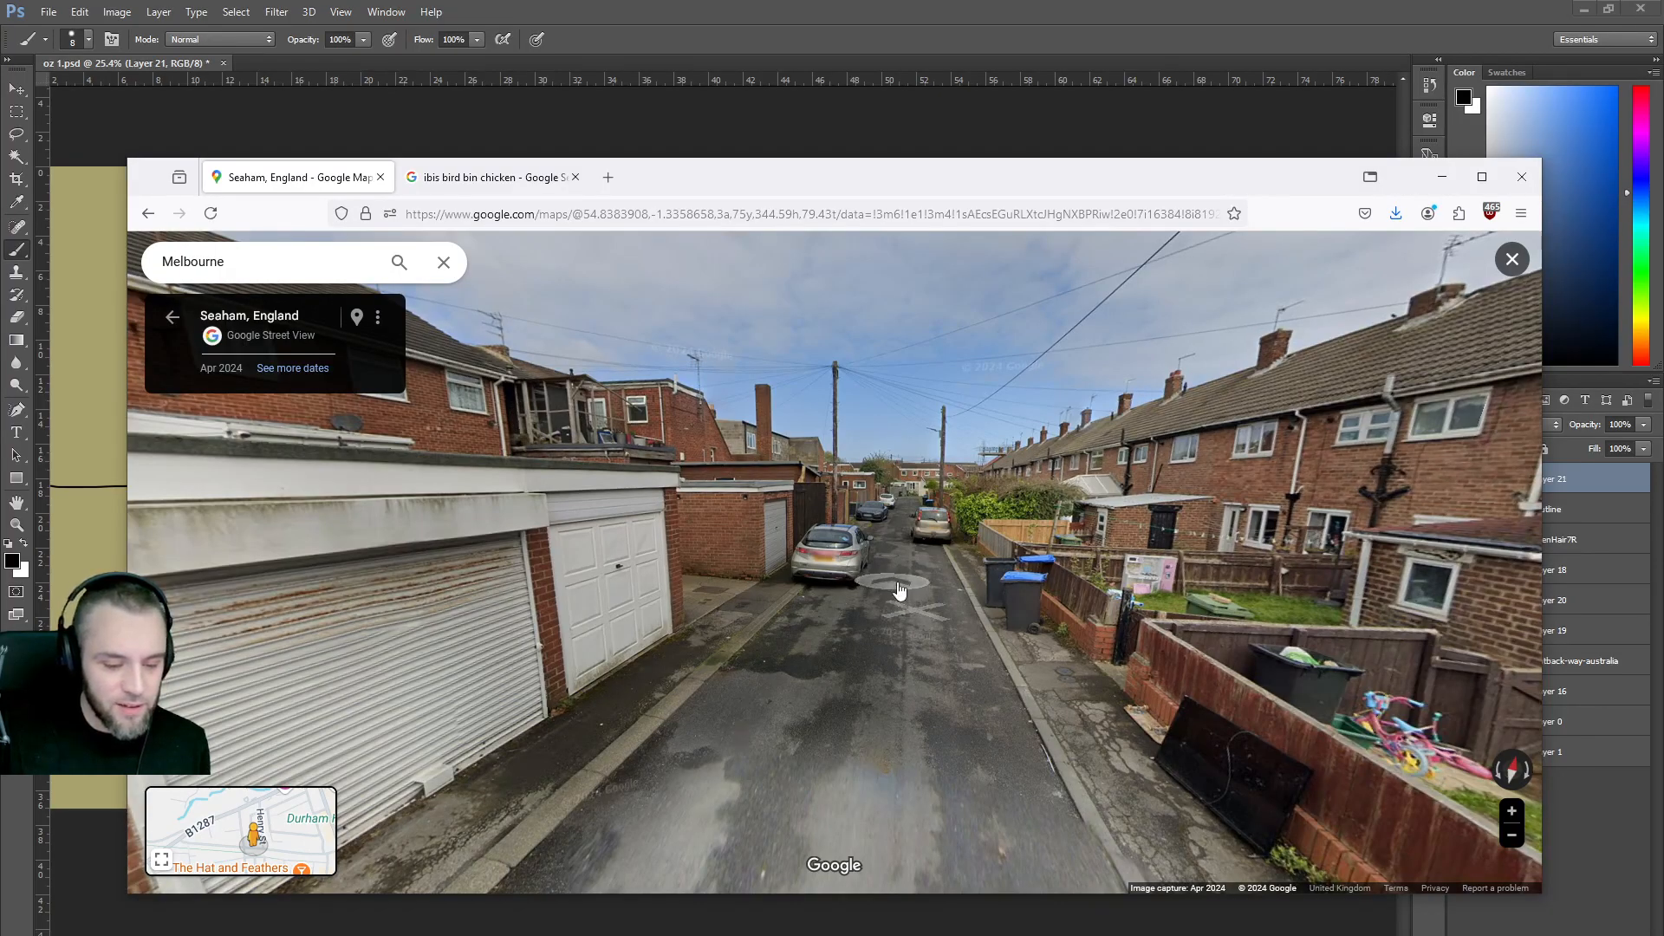
click(867, 572)
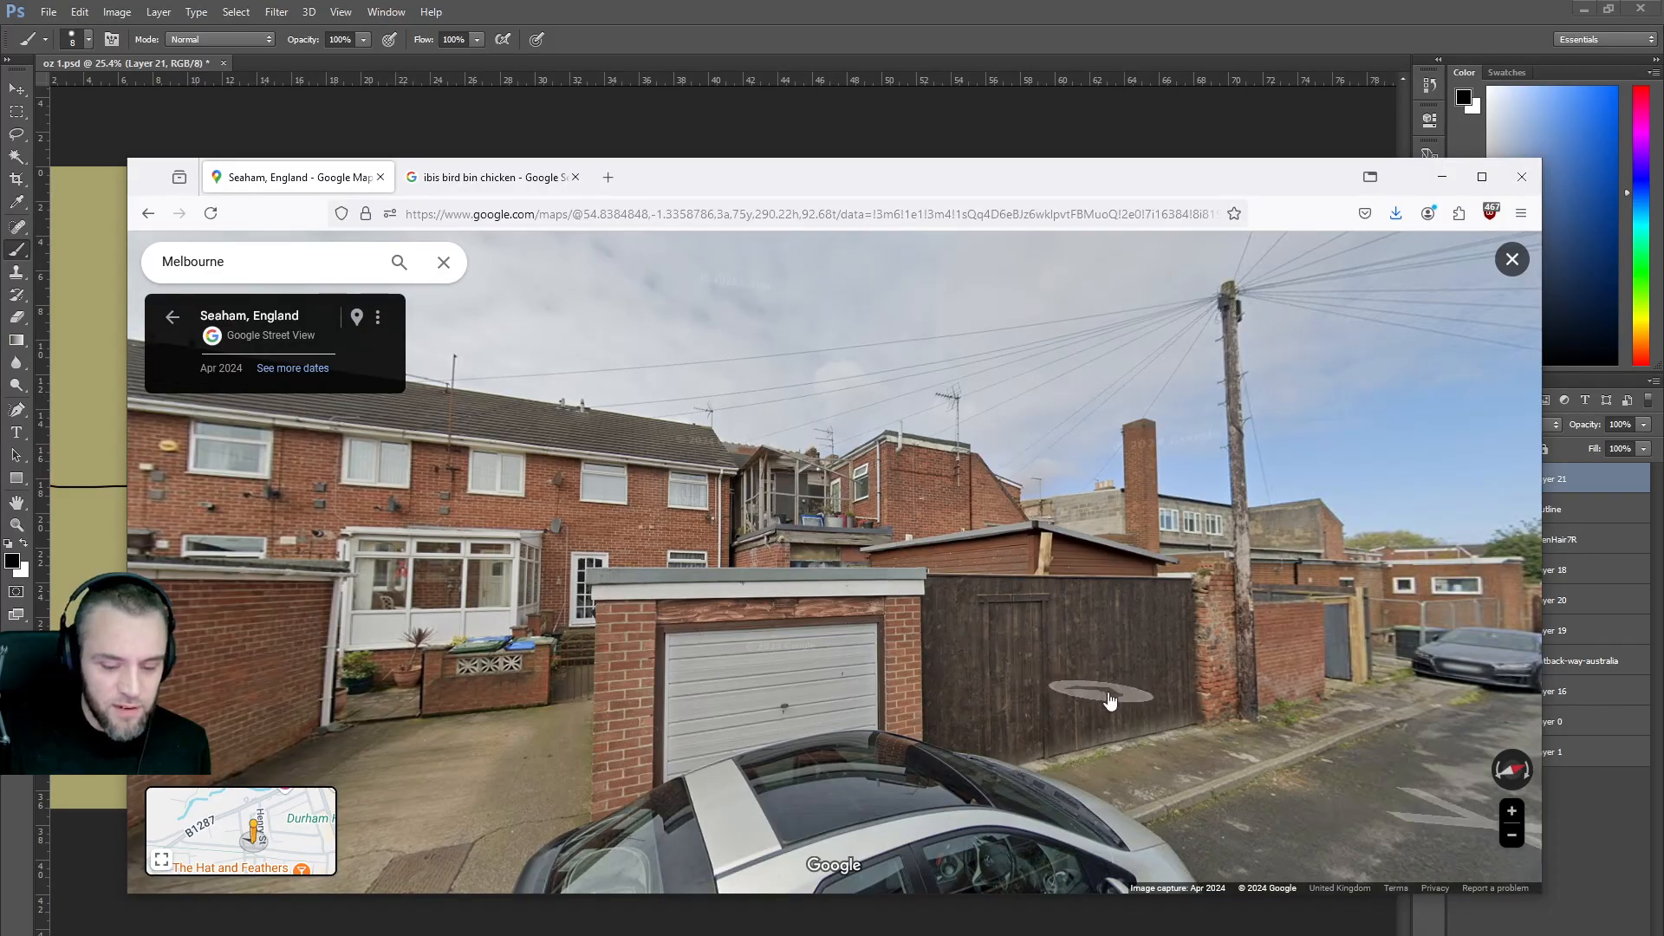
click(1024, 689)
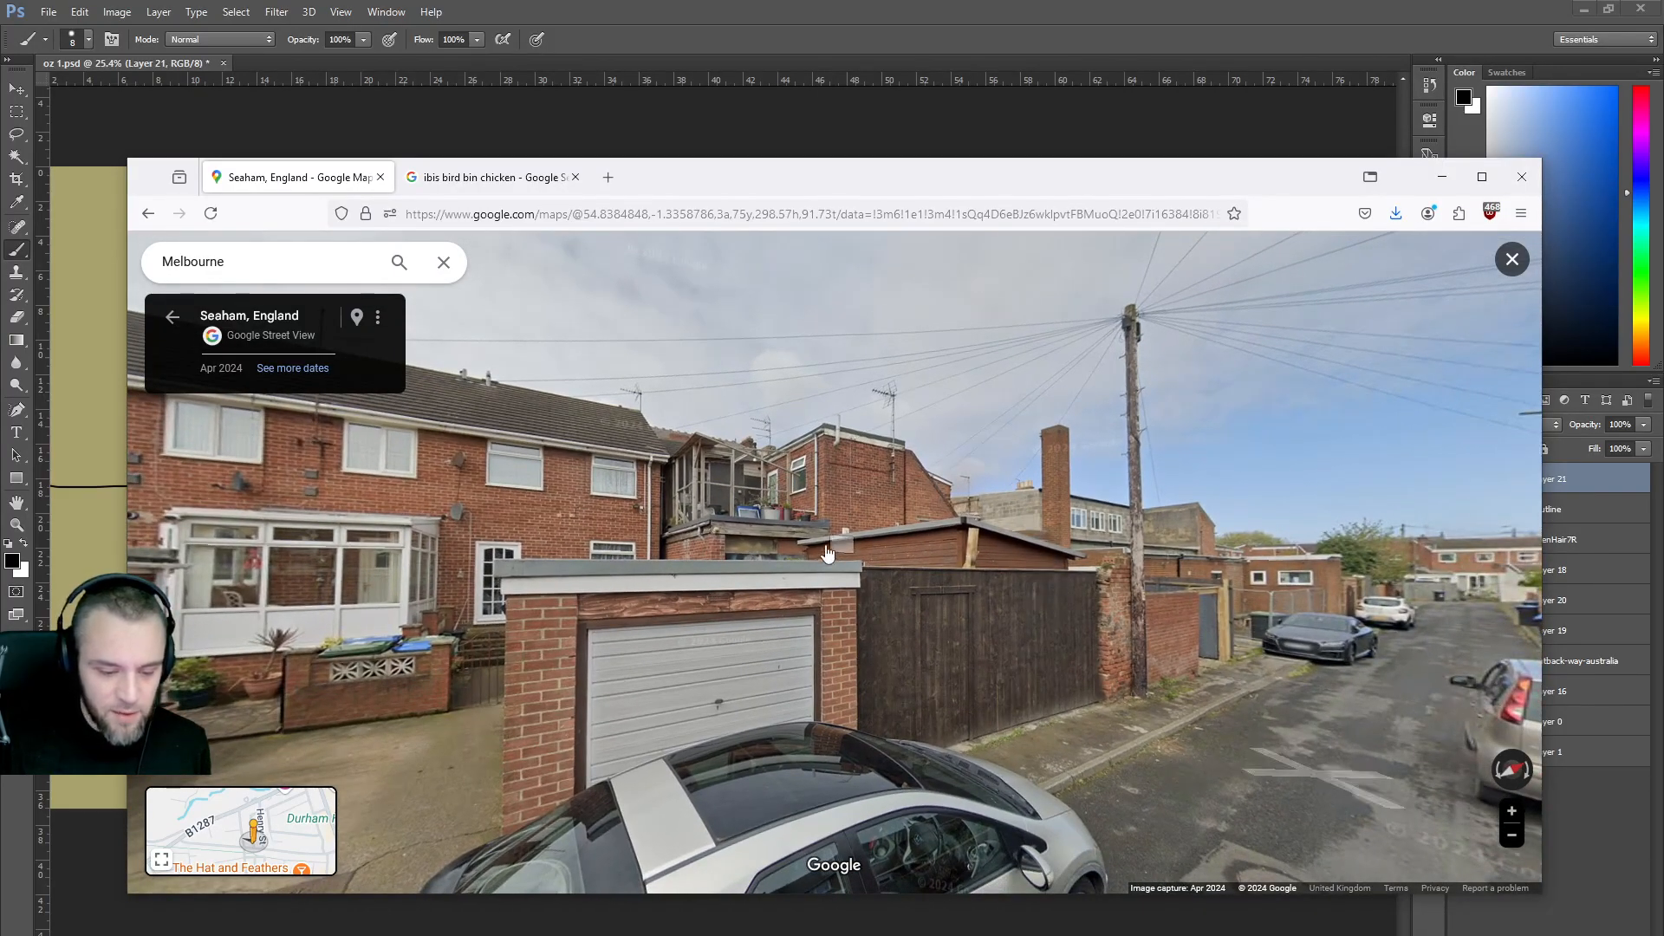
drag(947, 552, 919, 390)
drag(557, 635, 851, 609)
click(862, 624)
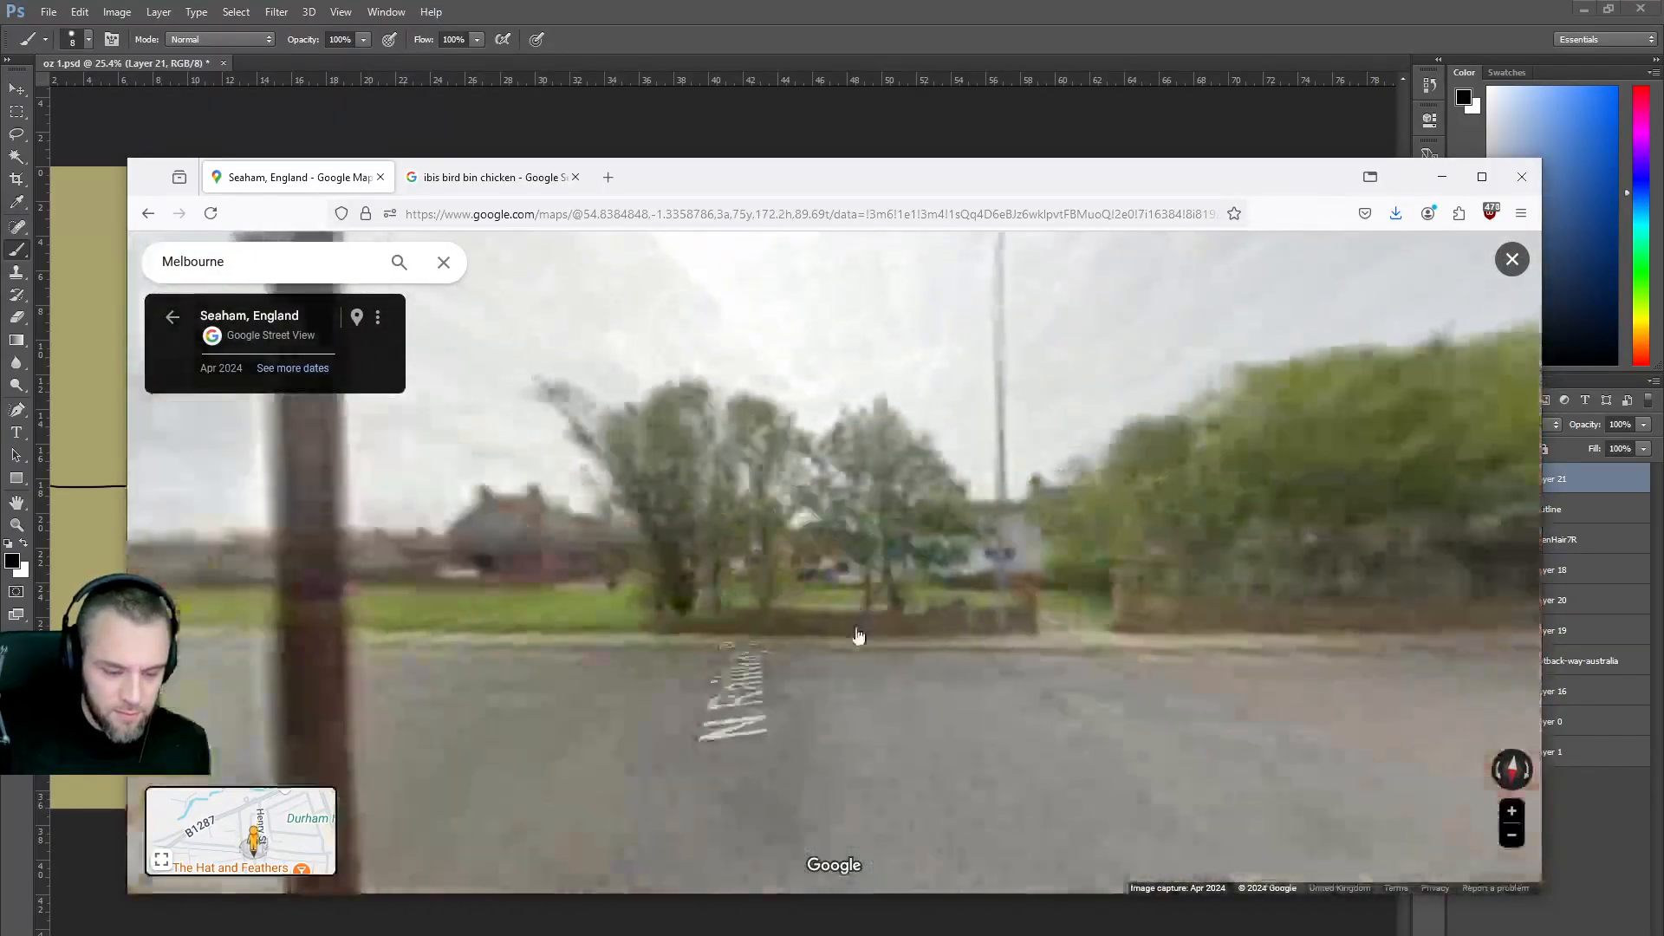
click(976, 728)
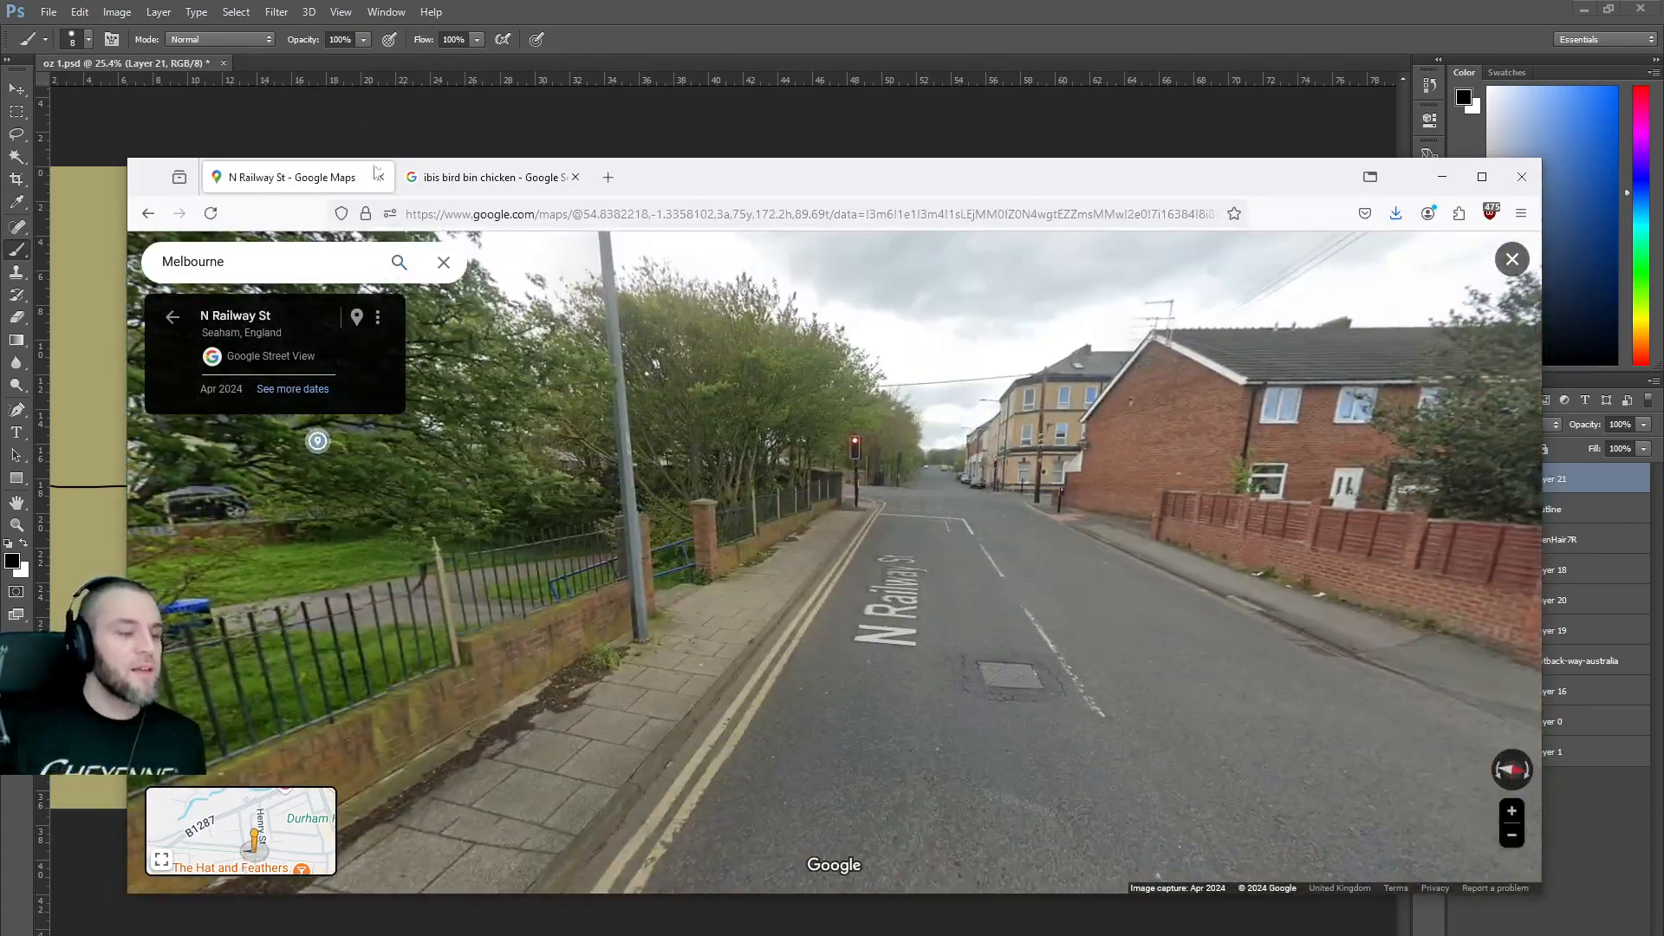
click(150, 215)
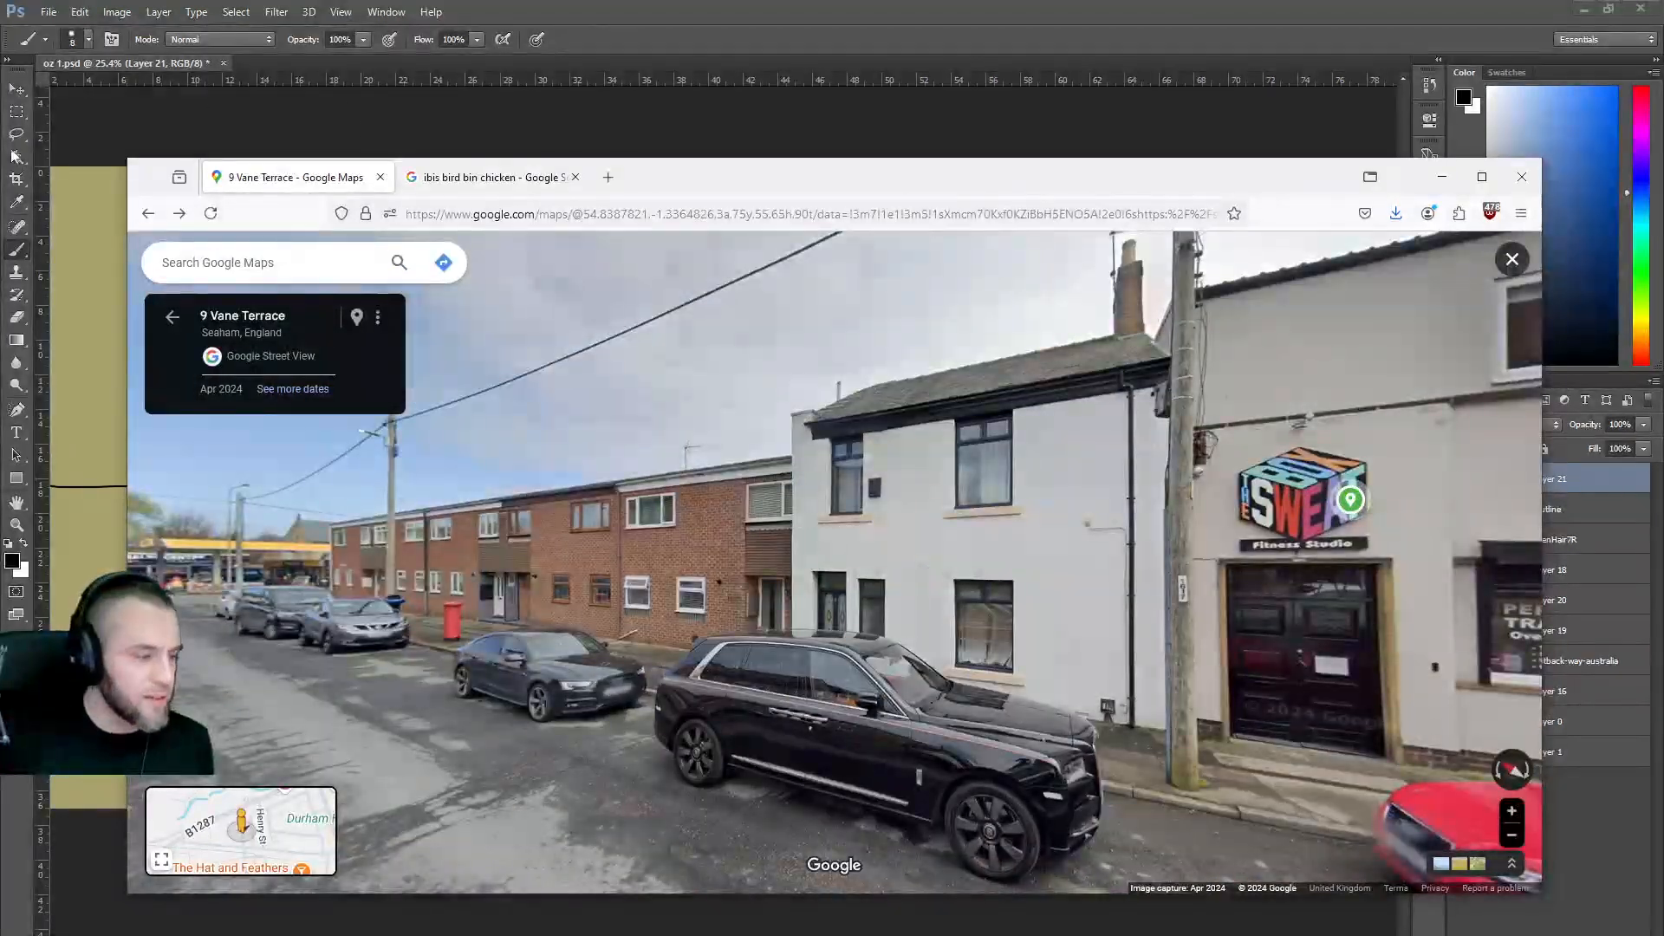
Close the Google Maps tab and minimize Firefox to return to the drawing.
click(380, 178)
scroll(862, 491, up, 2)
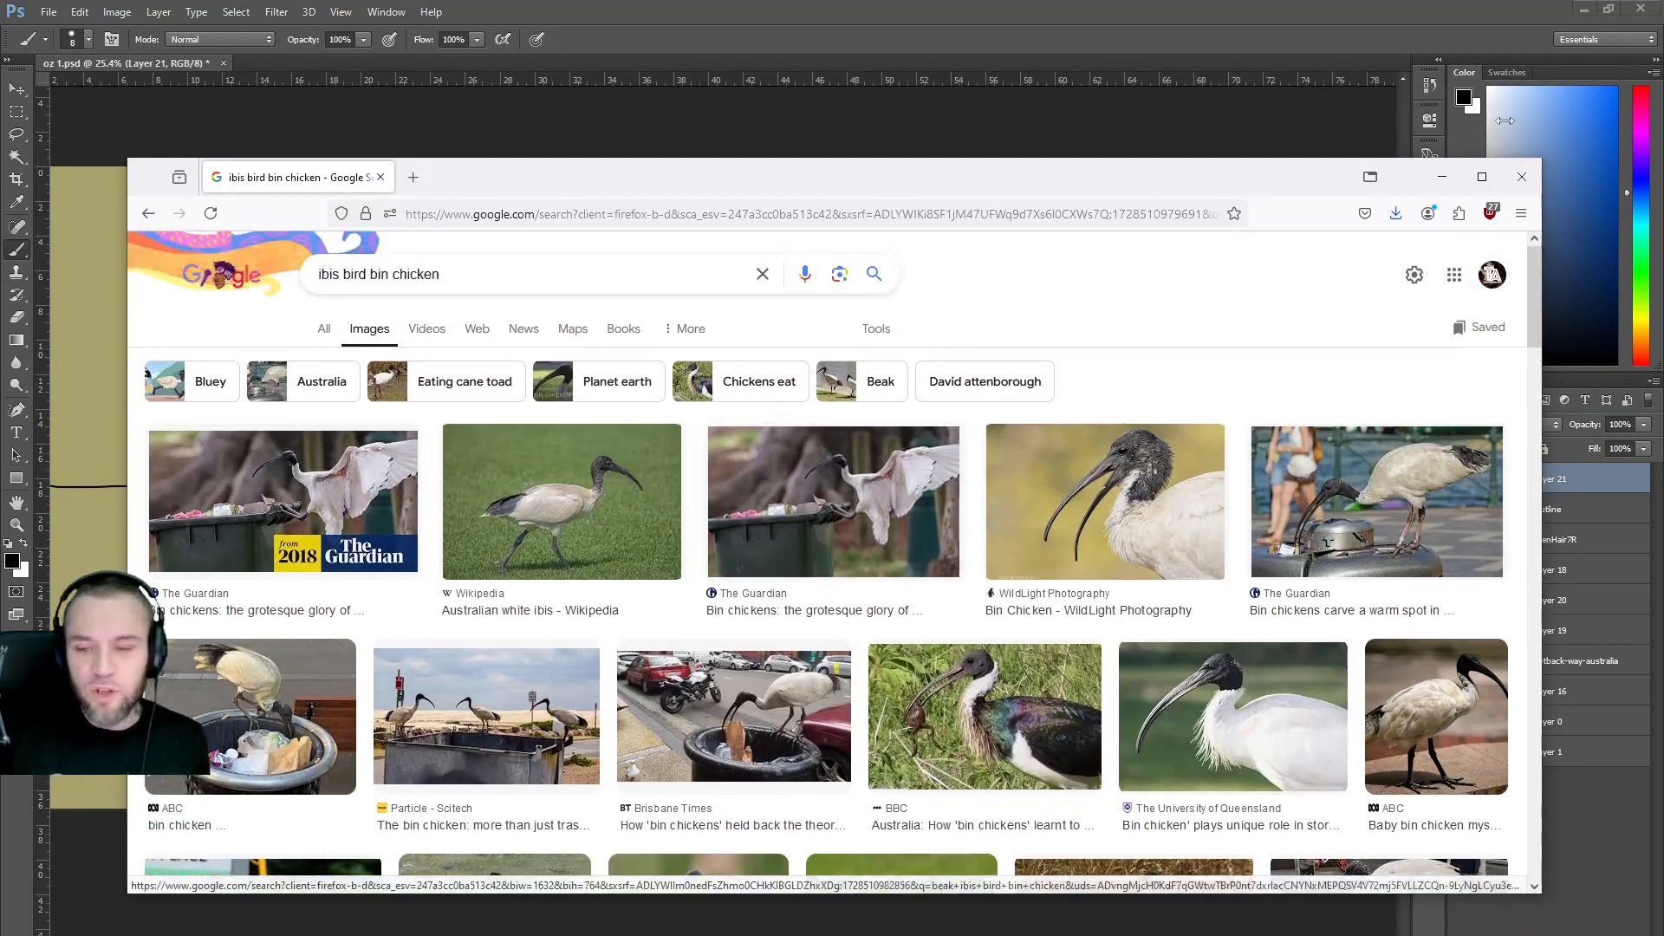
click(1443, 180)
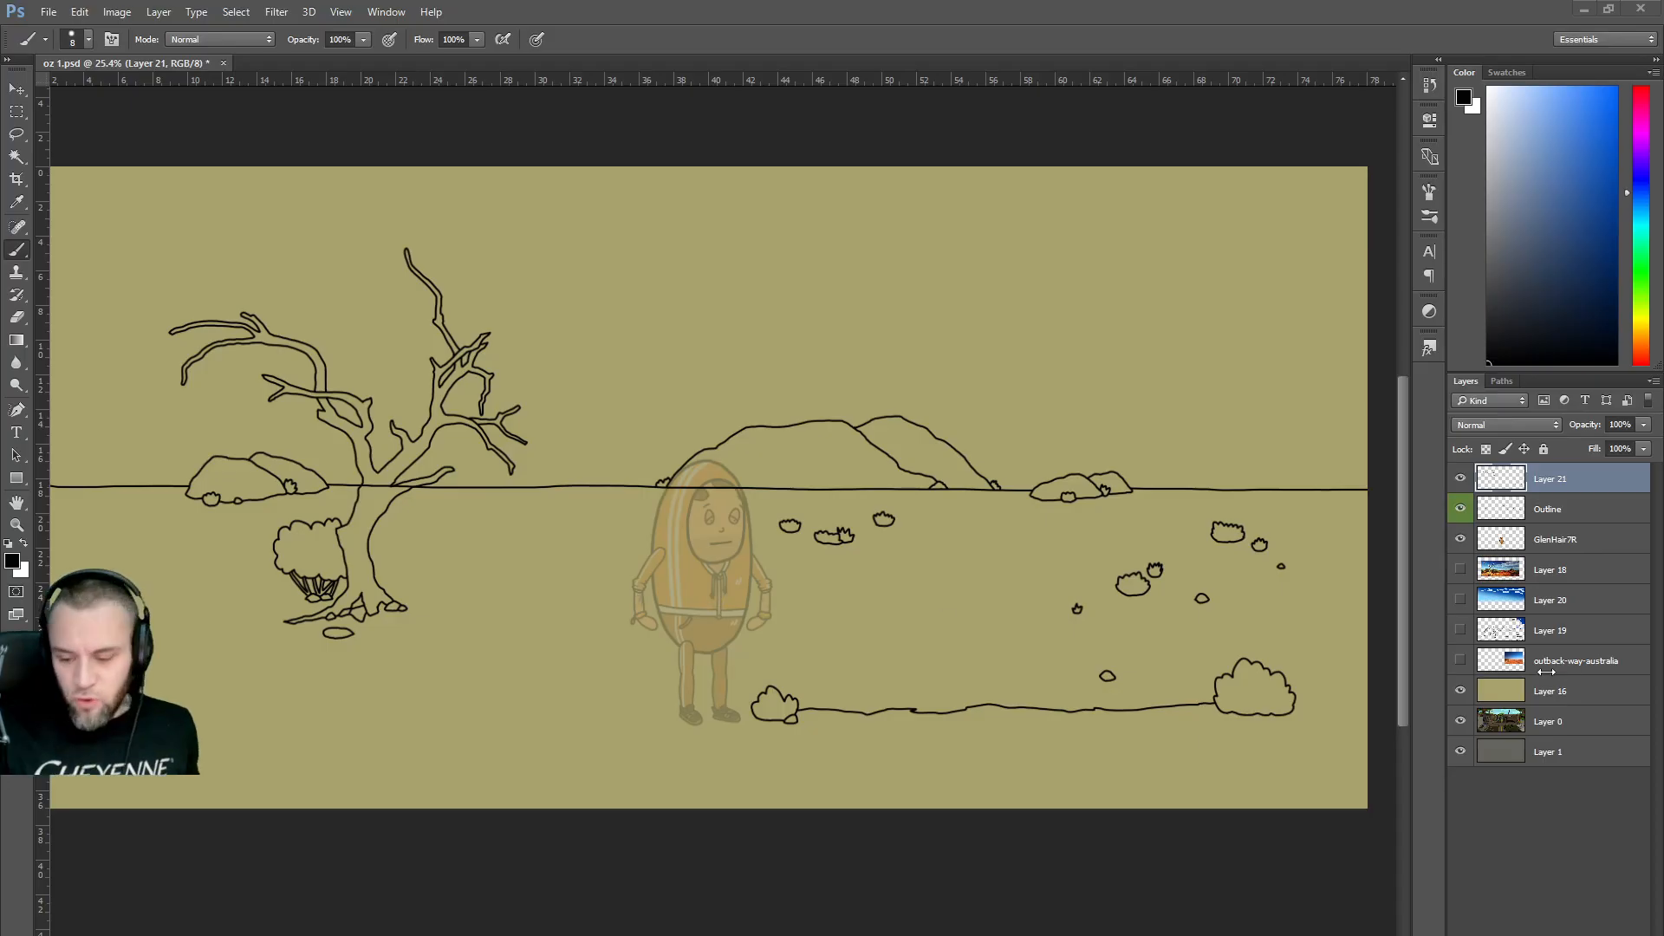
Make Layer 19's rough sketch visible again and zoom into the canvas.
click(1459, 632)
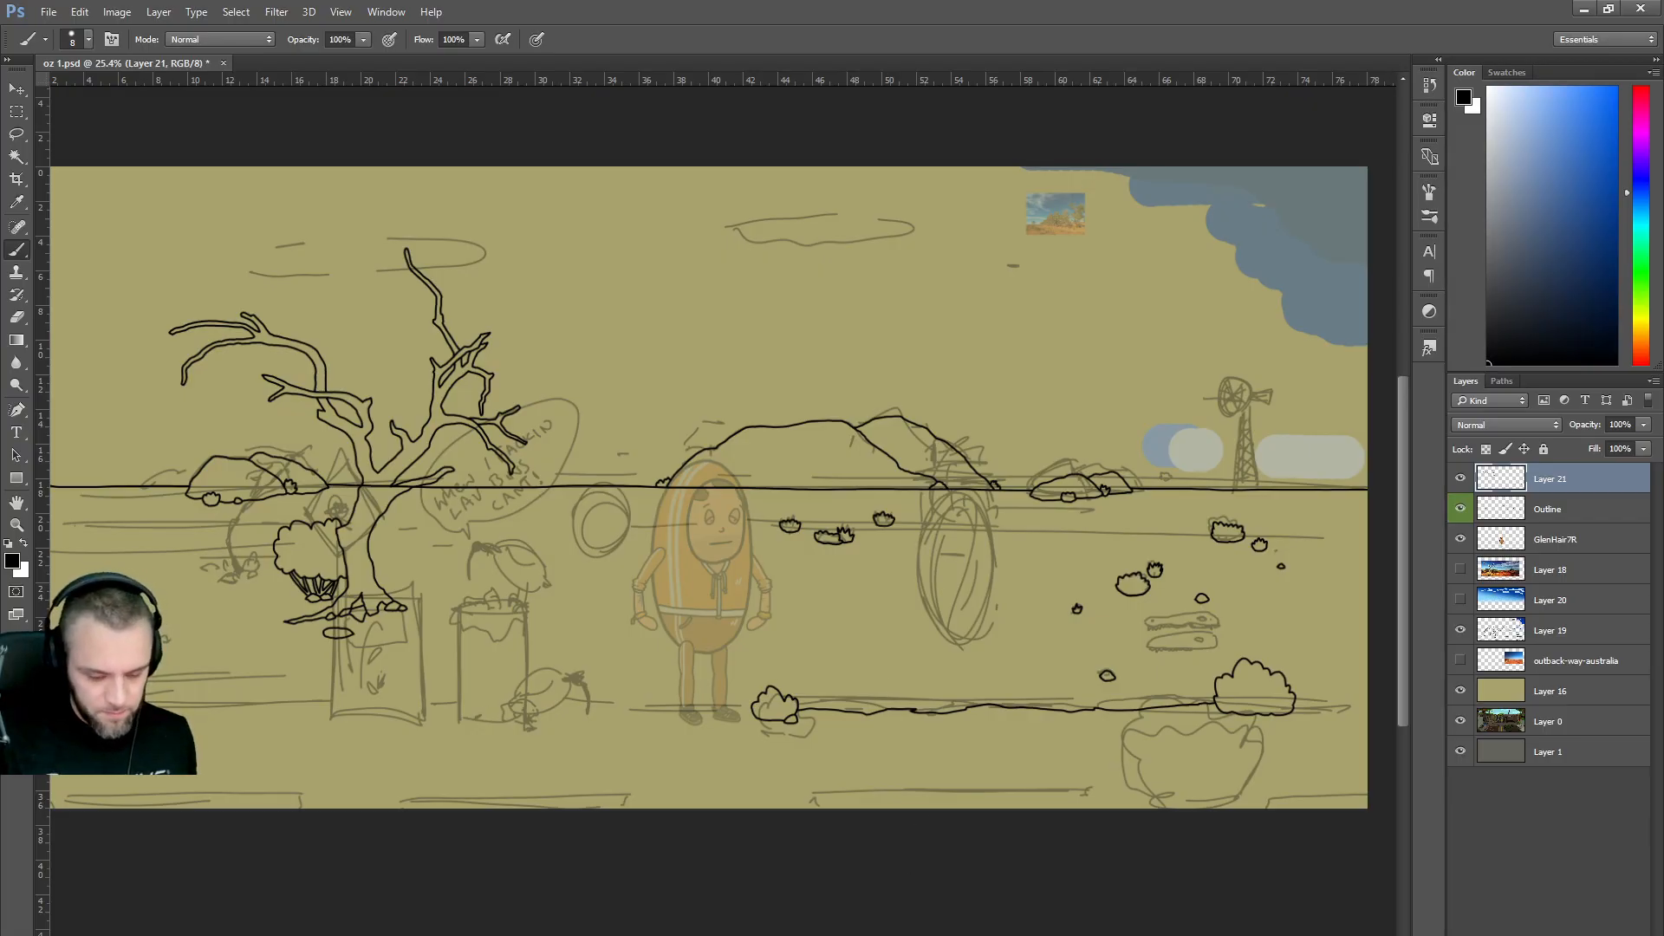
scroll(855, 626, up, 3)
key(alt)
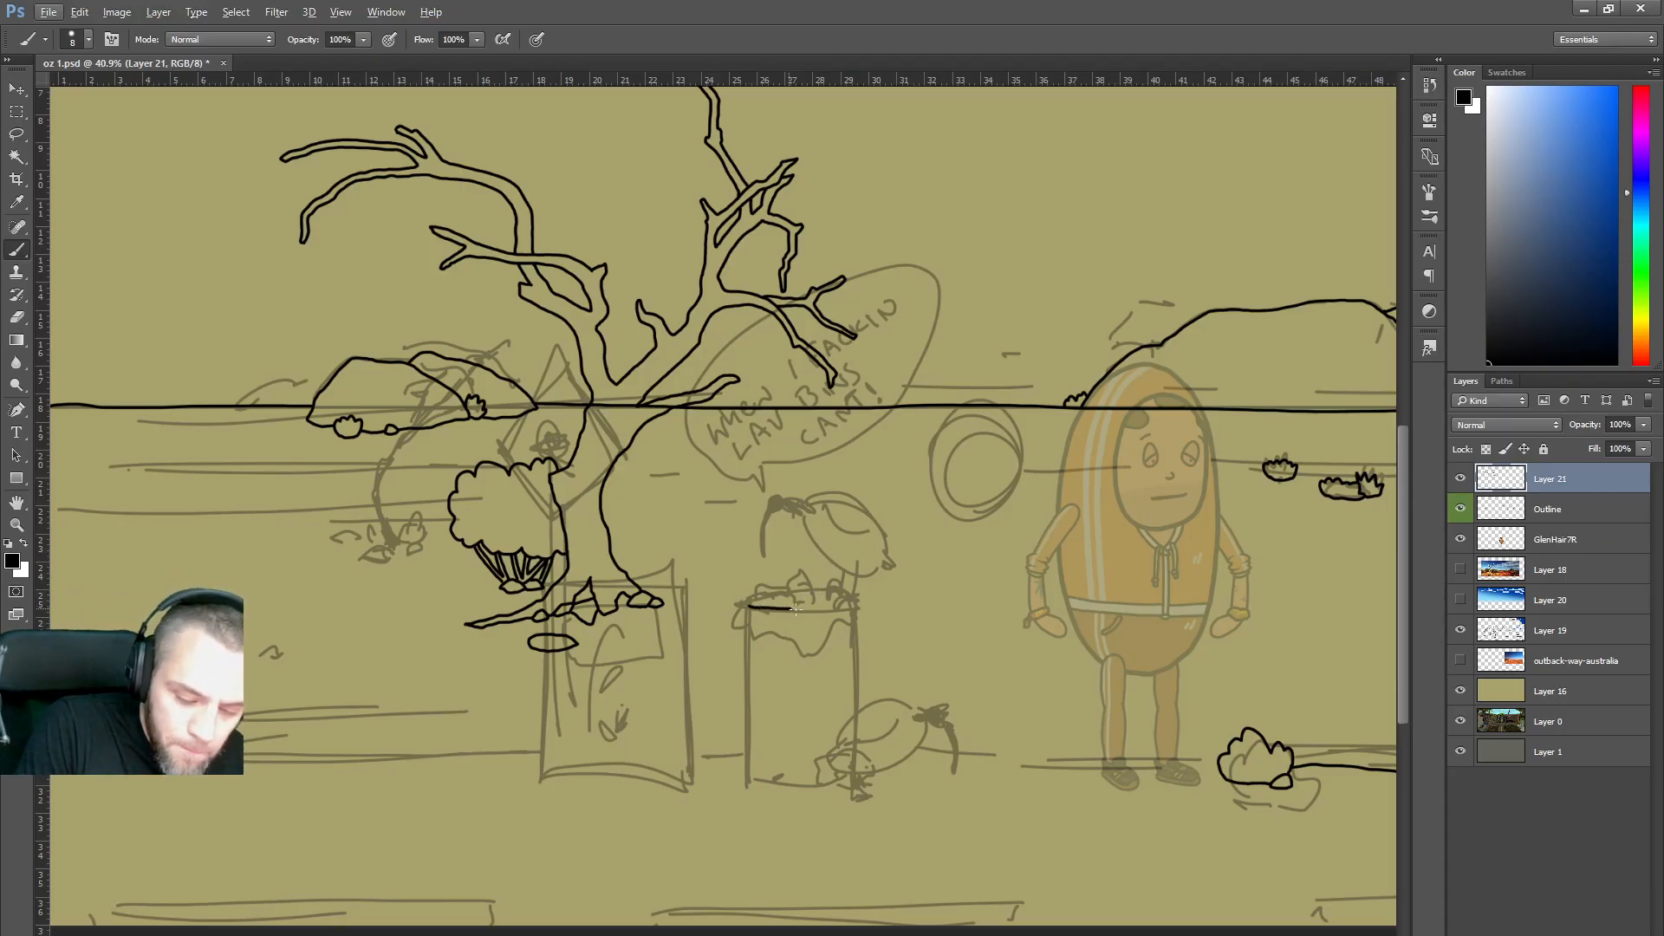
On the Outline layer, ink the bin's oval rim and drooping overflowing edge in bold black.
key(alt)
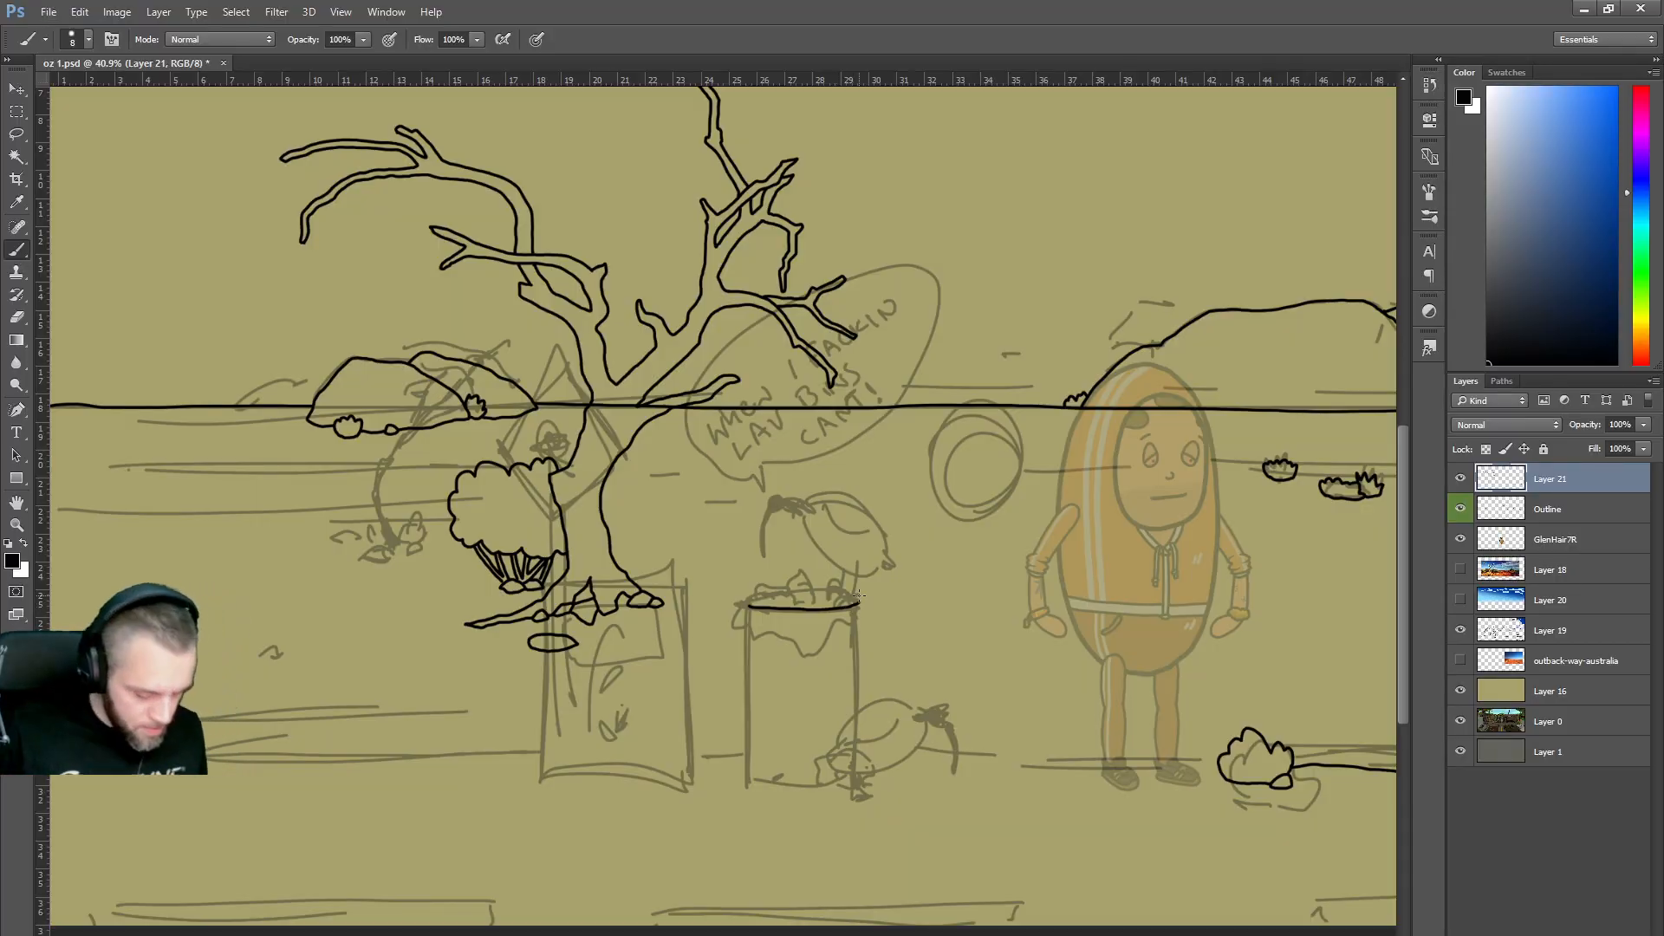
scroll(1152, 479, up, 3)
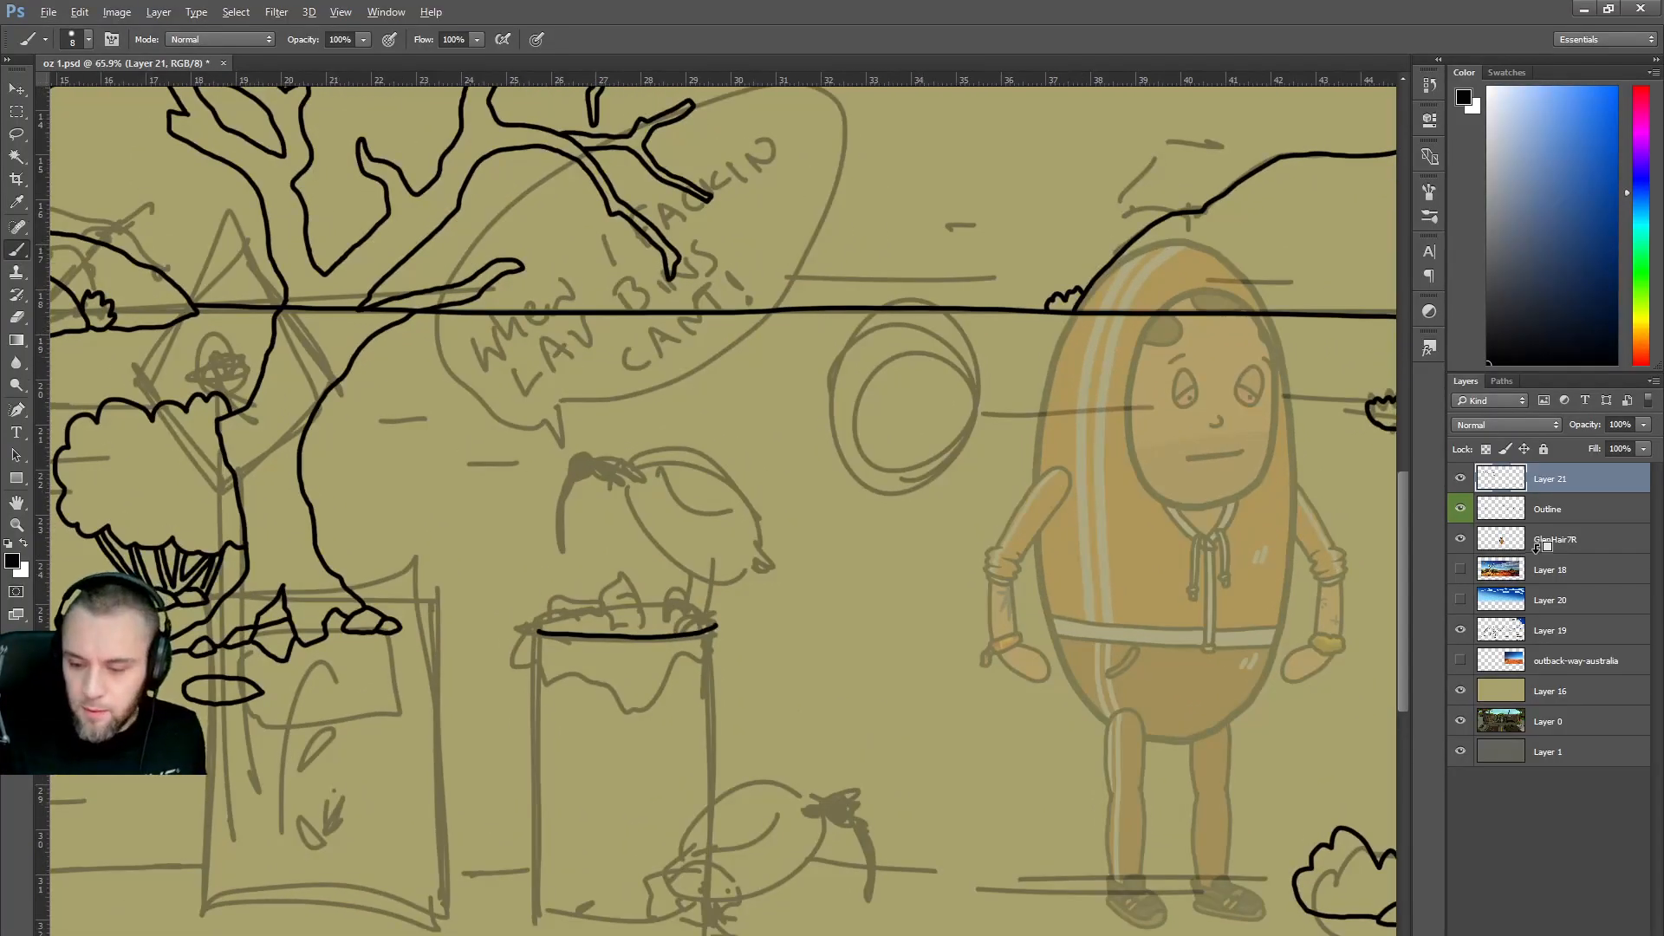
click(1549, 513)
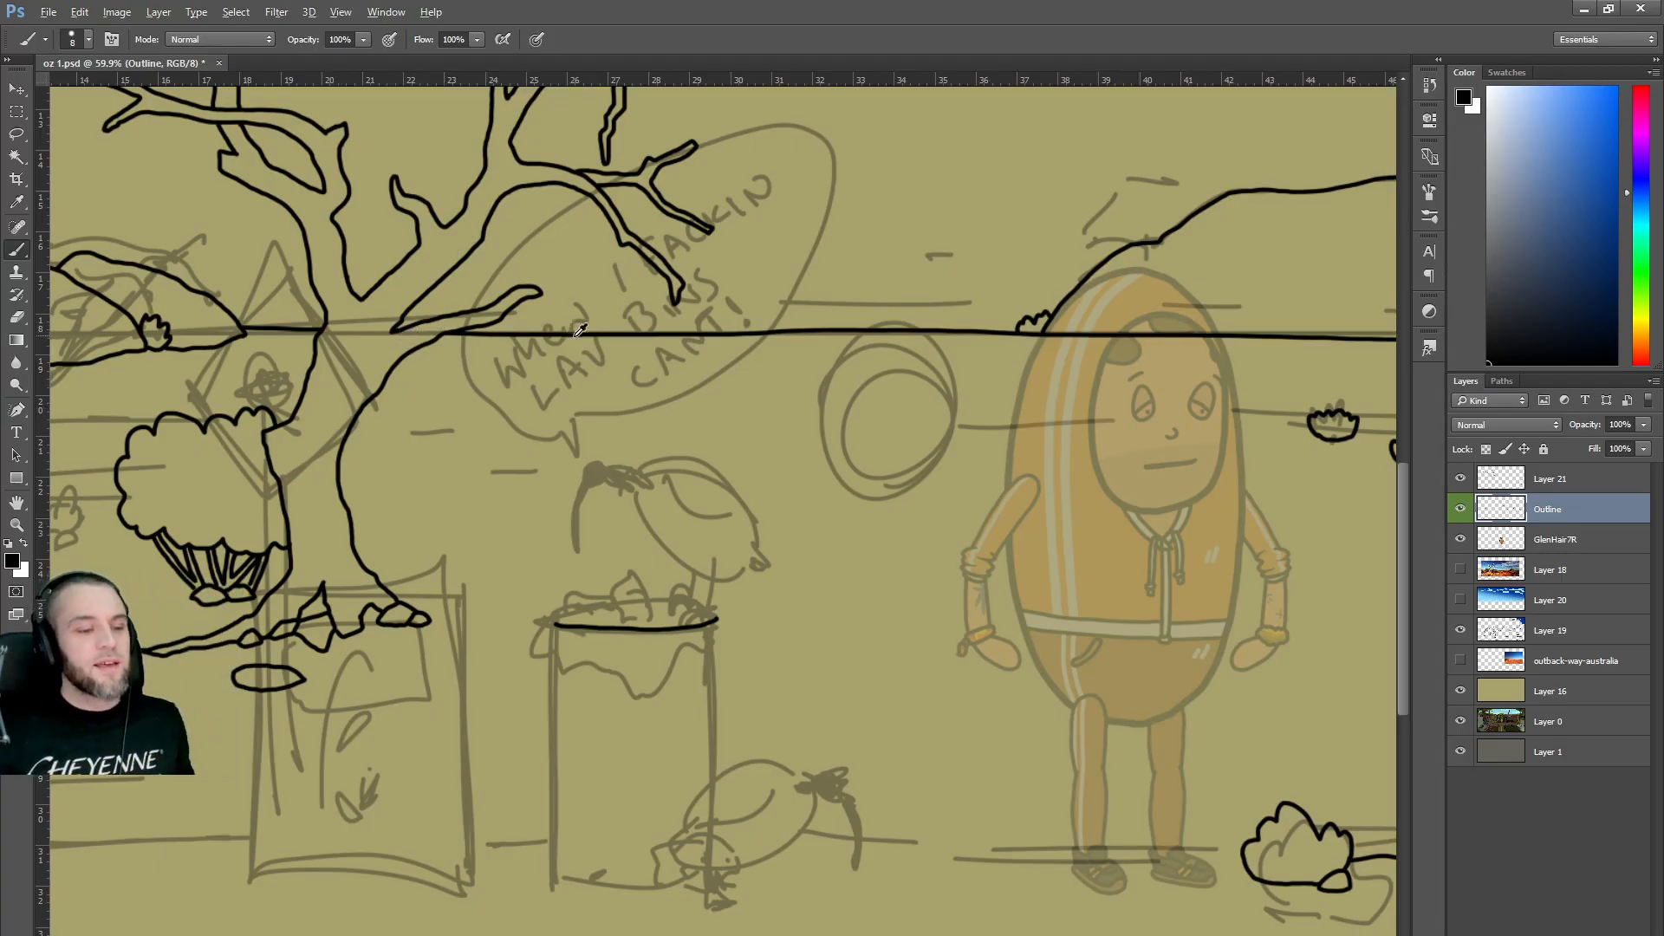
scroll(573, 330, down, 6)
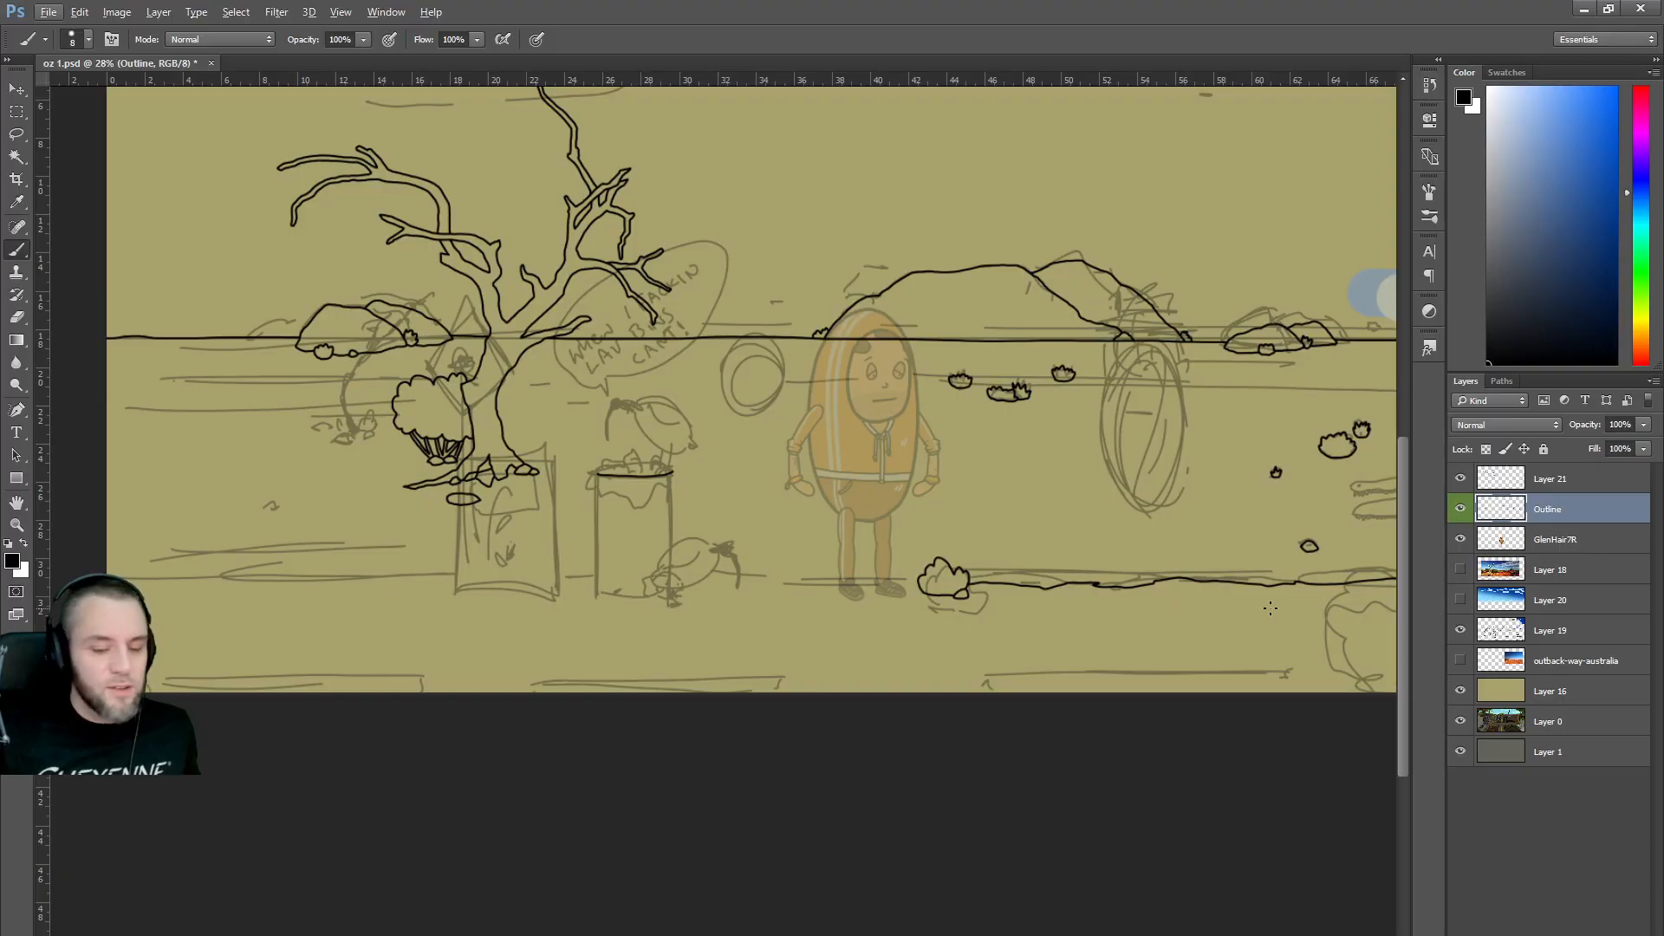
drag(1402, 615, 1406, 555)
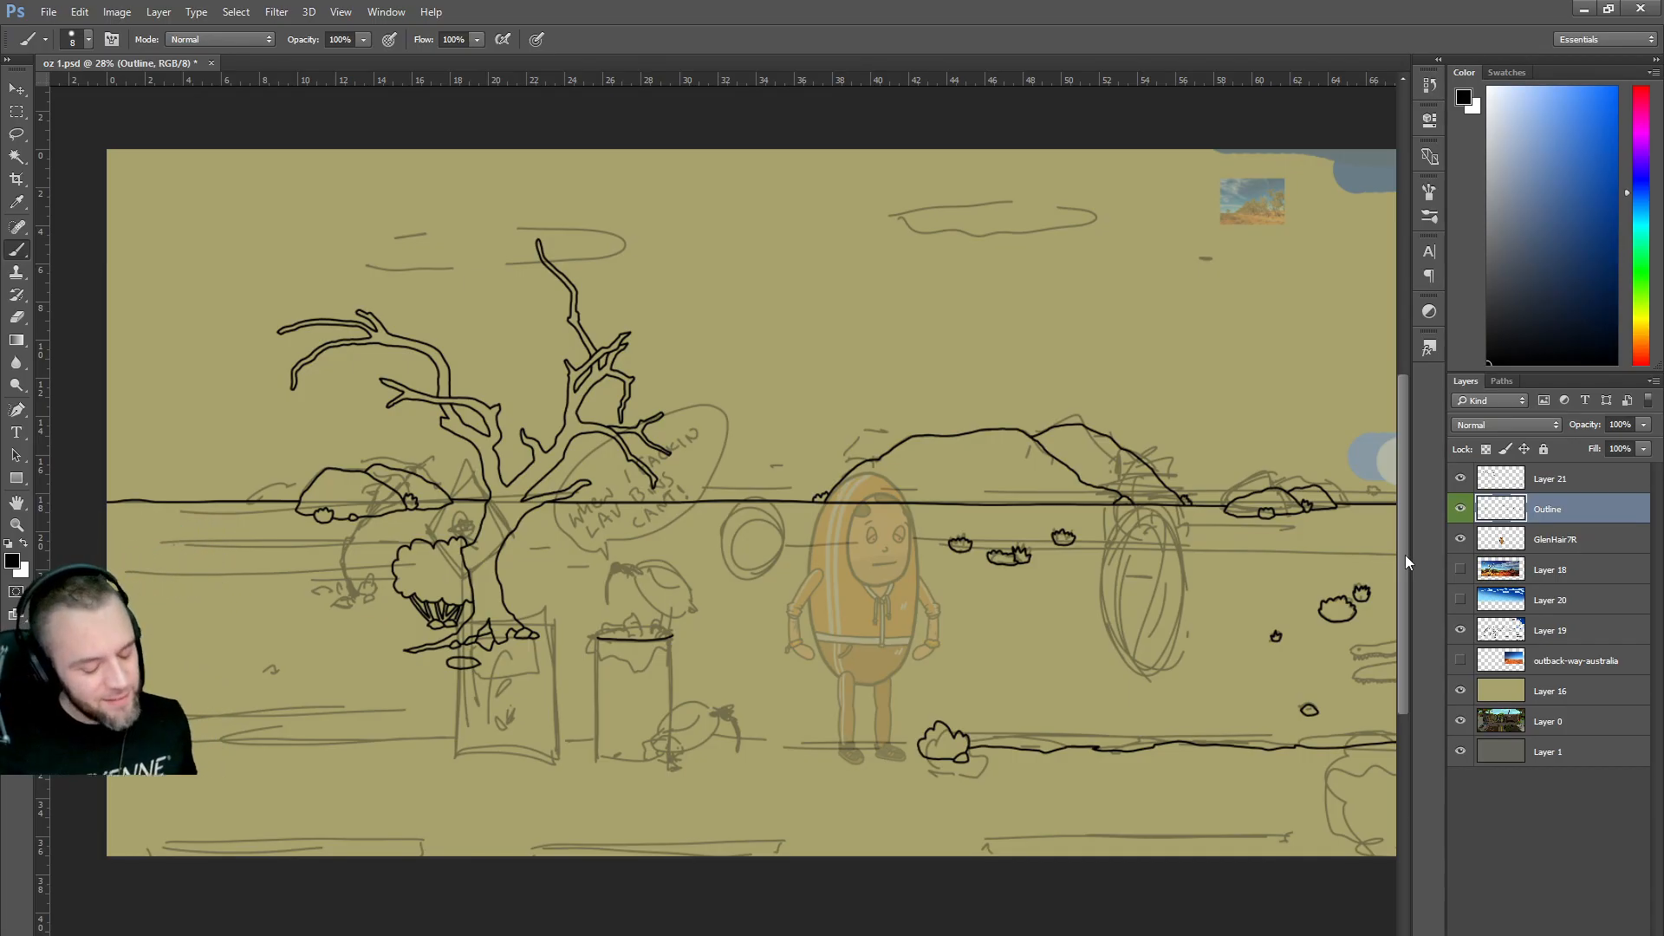
alt+scroll(522, 580, up, 3)
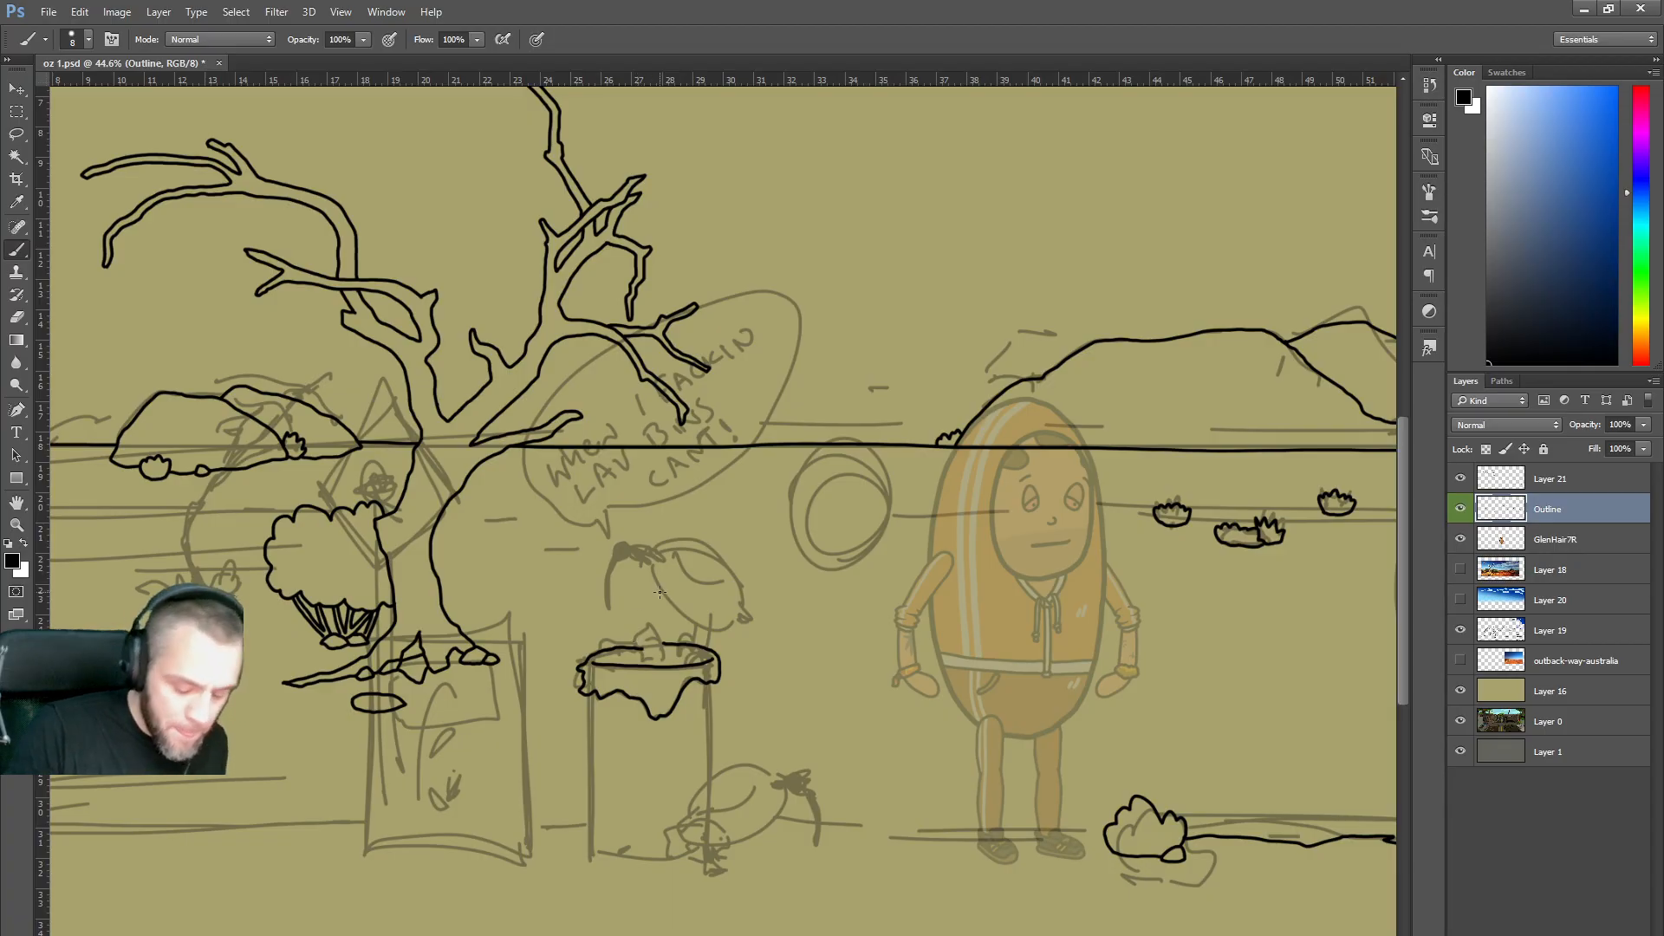
scroll(657, 722, up, 2)
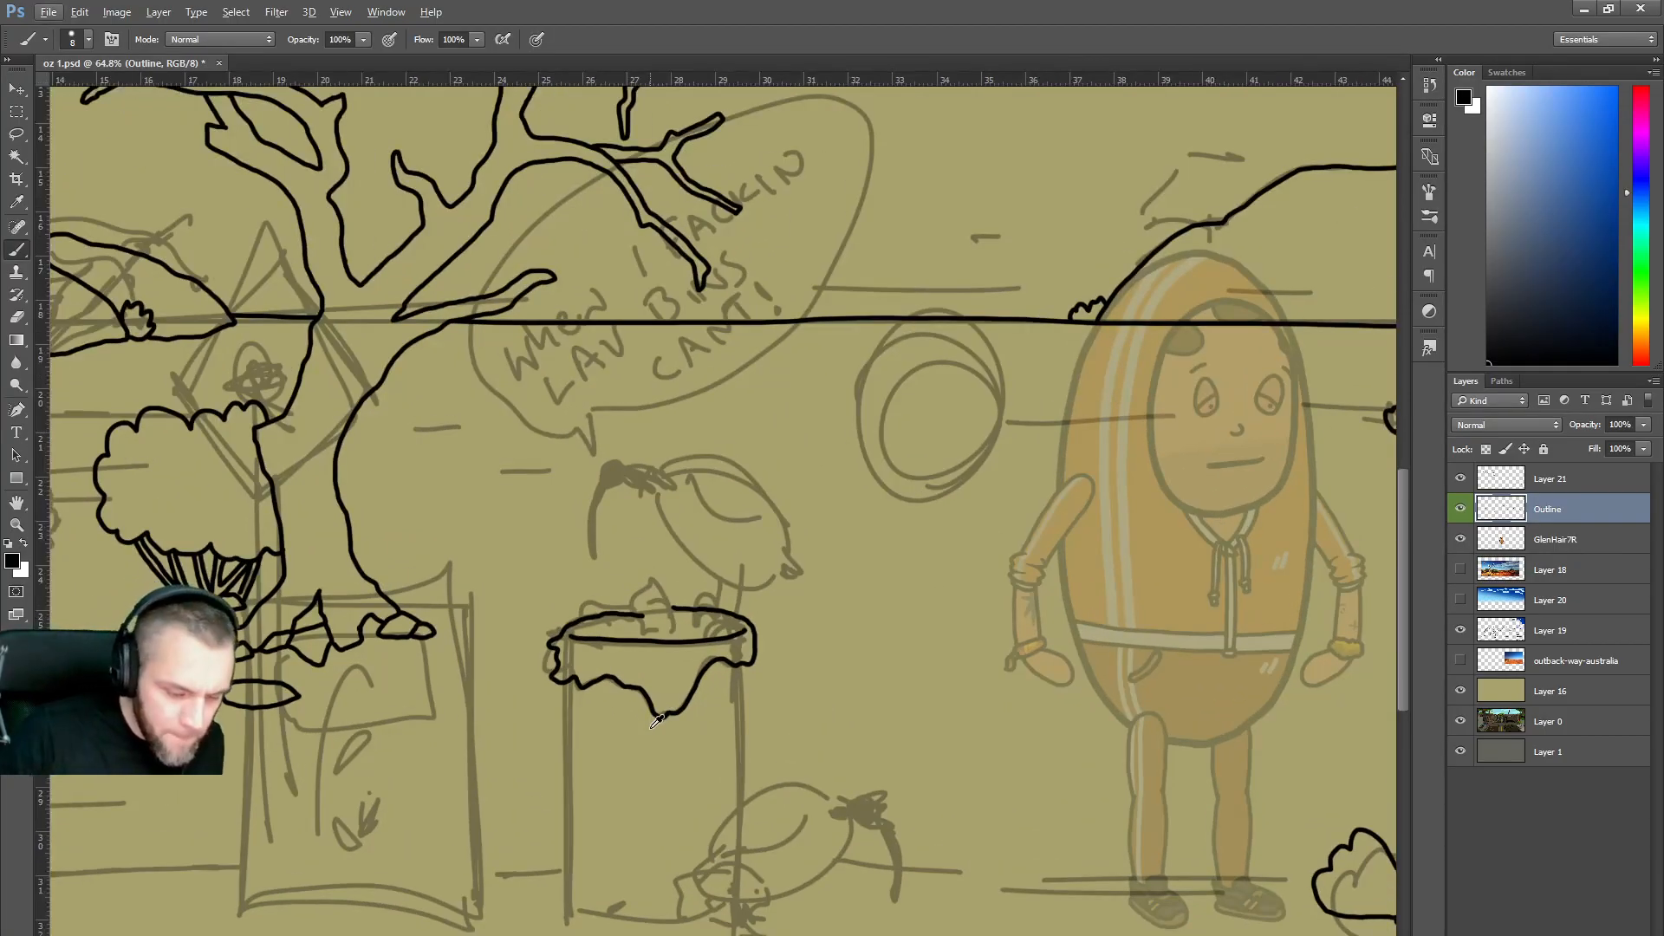
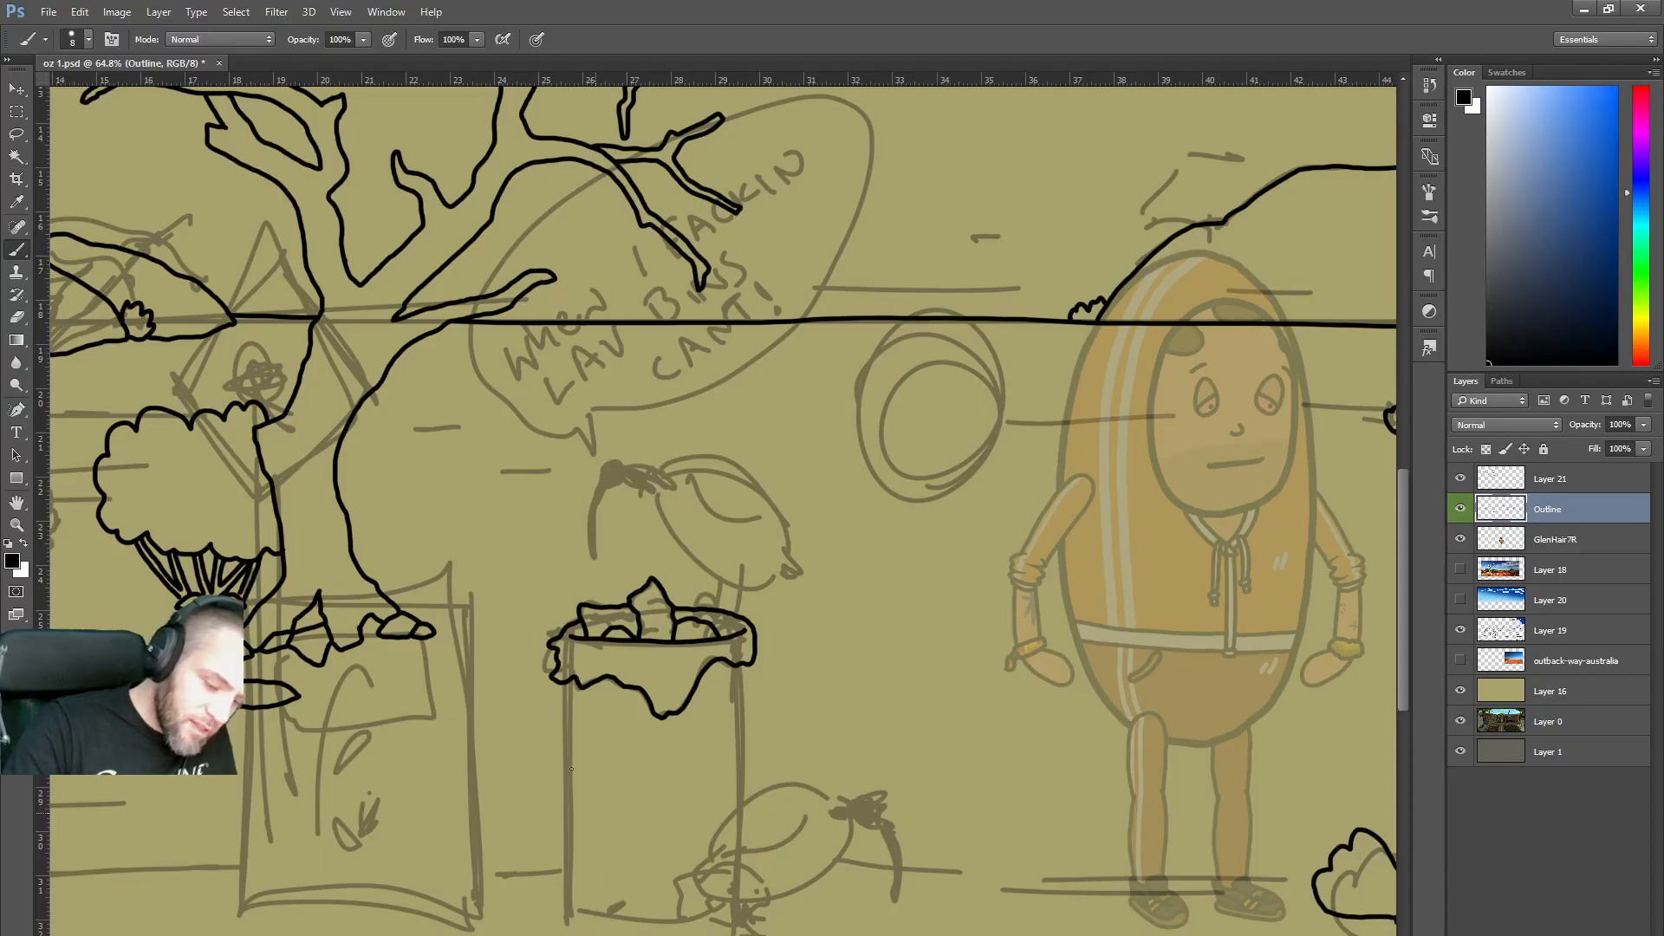
Trace the bin's left and right sides and the ground line in black, then zoom out.
drag(567, 736, 570, 886)
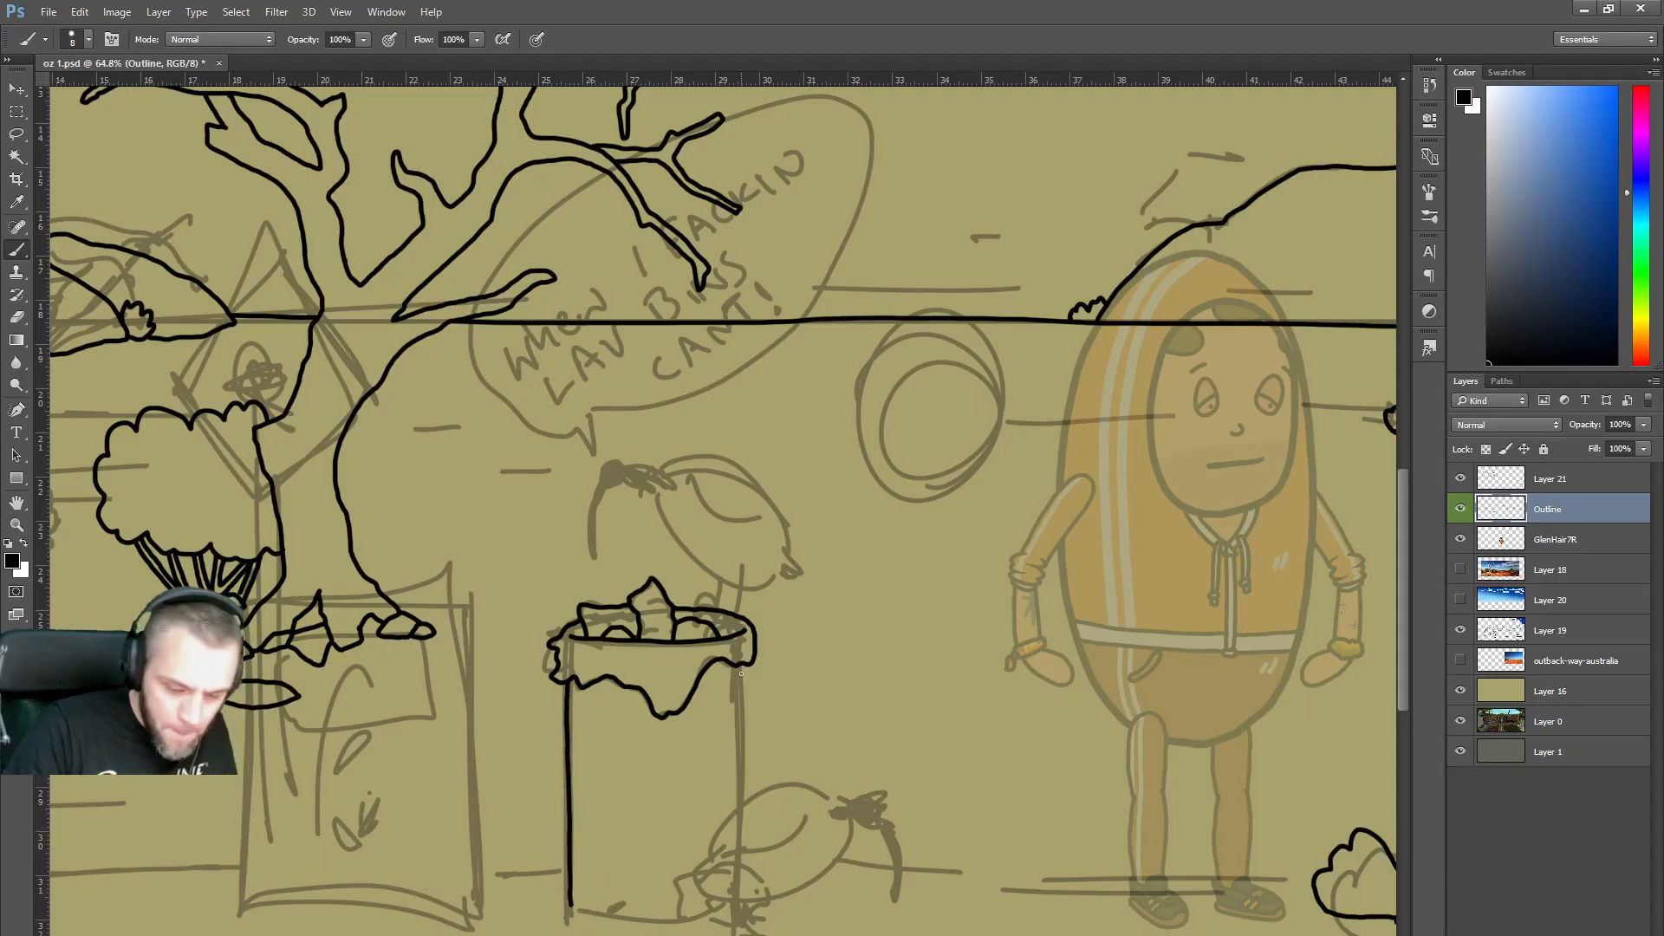
mouse_move(740, 669)
mouse_down()
mouse_move(740, 900)
mouse_move(708, 890)
mouse_up()
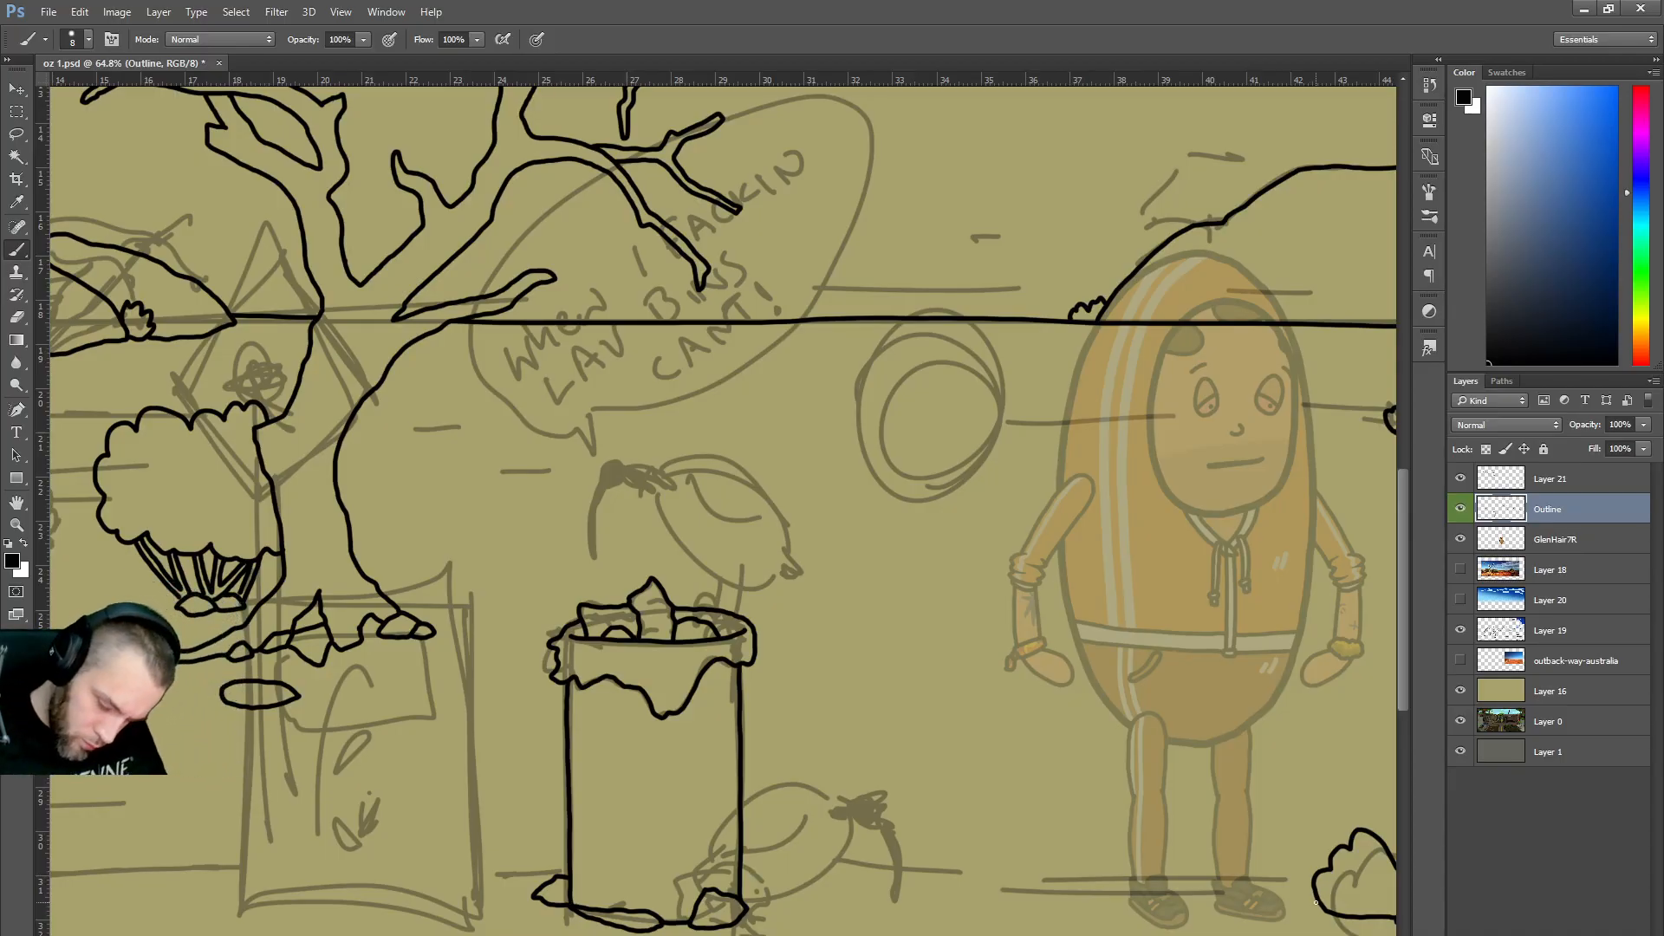
drag(1293, 904, 769, 885)
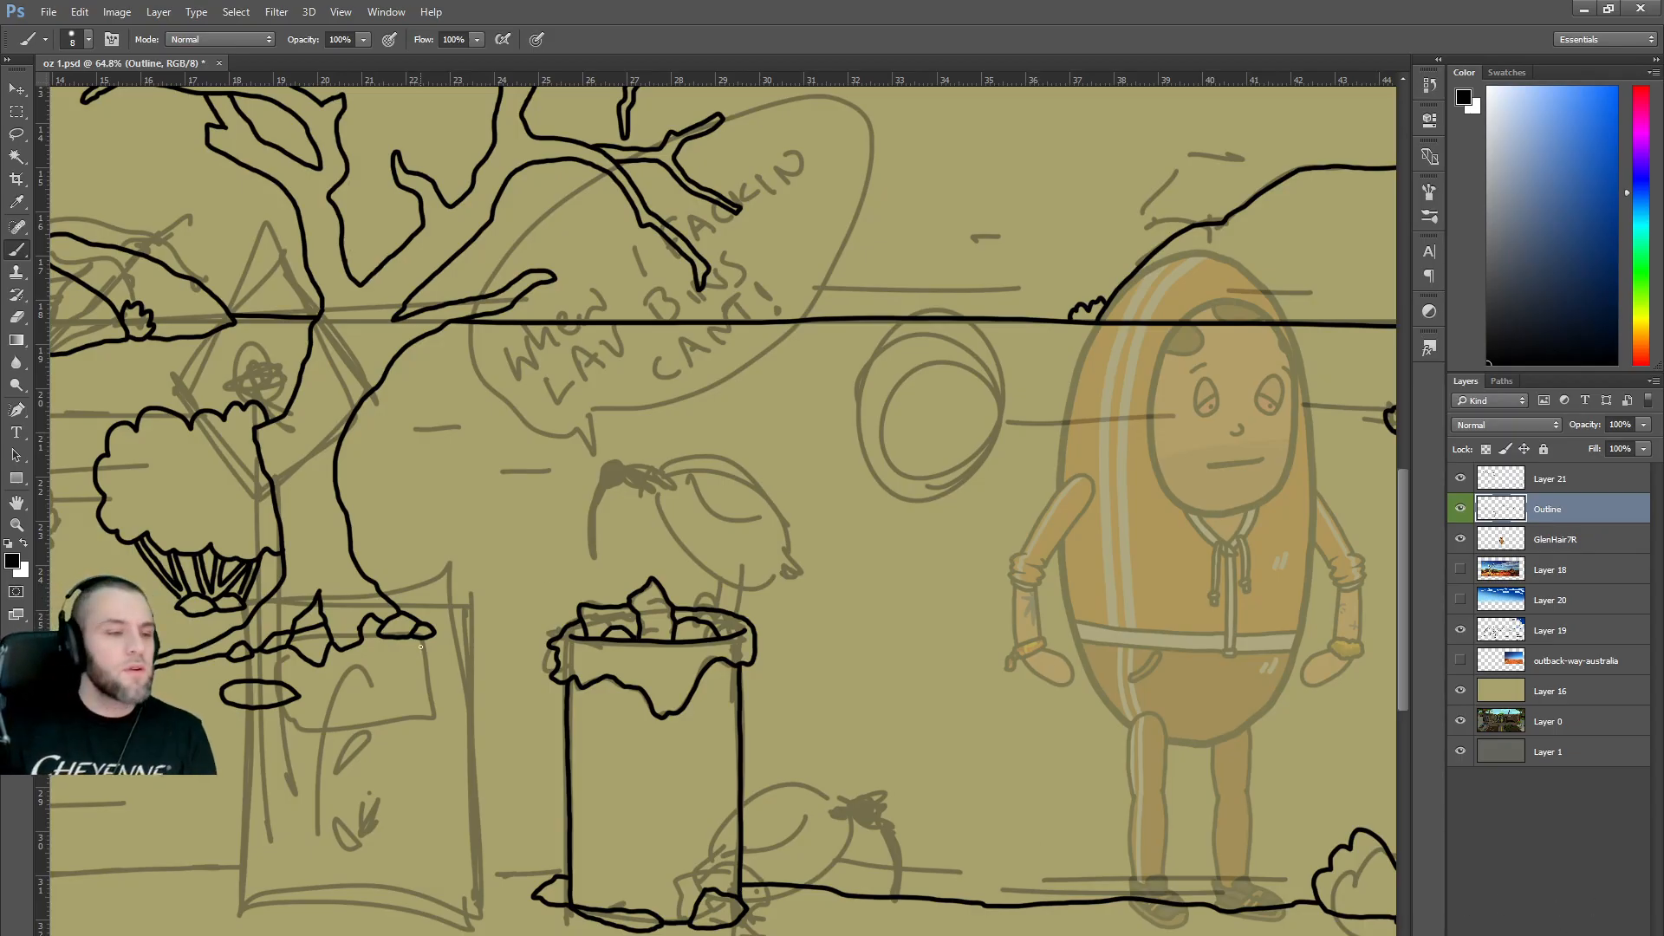
scroll(624, 540, down, 4)
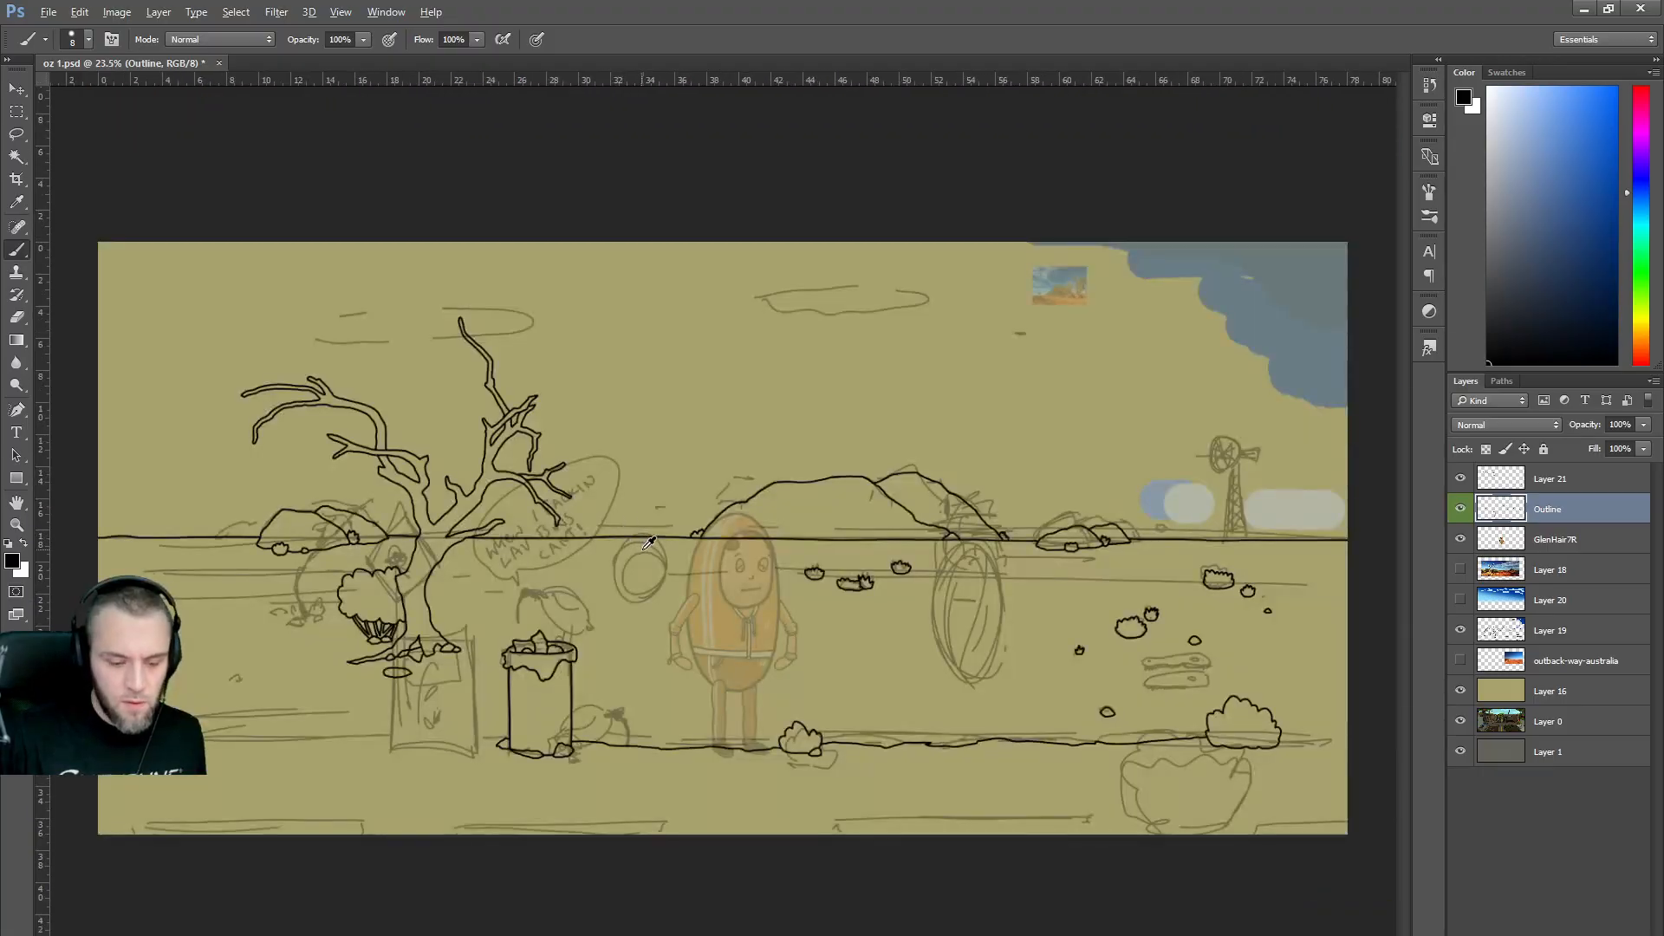
scroll(628, 533, up, 1)
scroll(648, 604, down, 1)
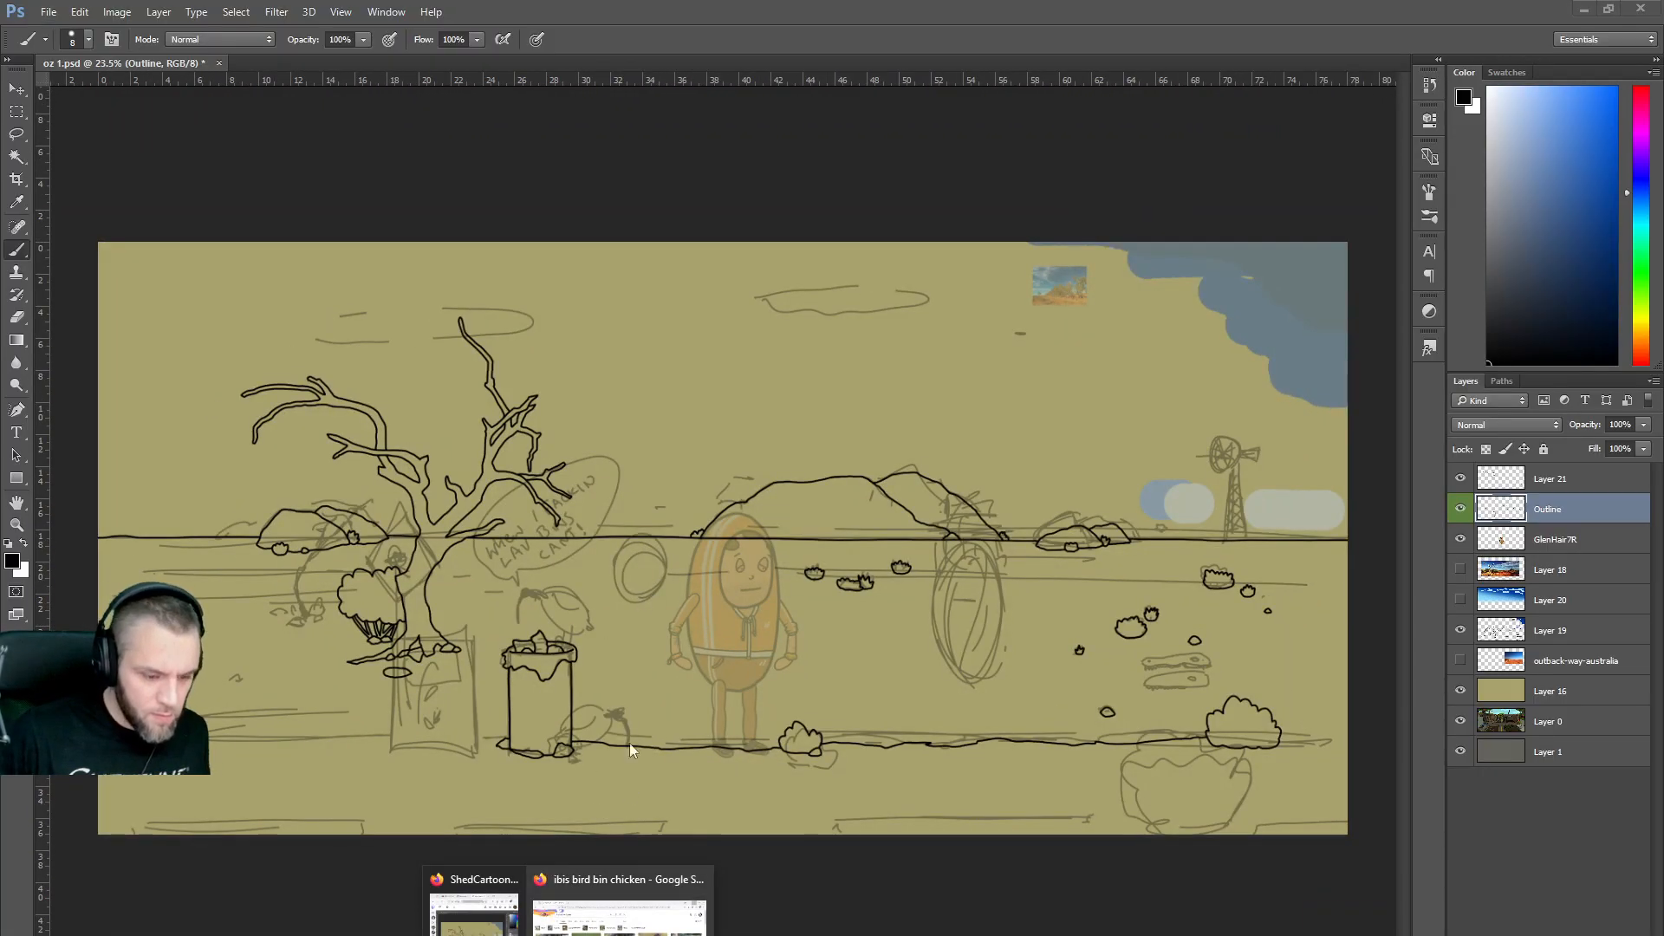
In Firefox, search for 'australia' and show the results in Google Maps.
click(620, 906)
triple_click(437, 273)
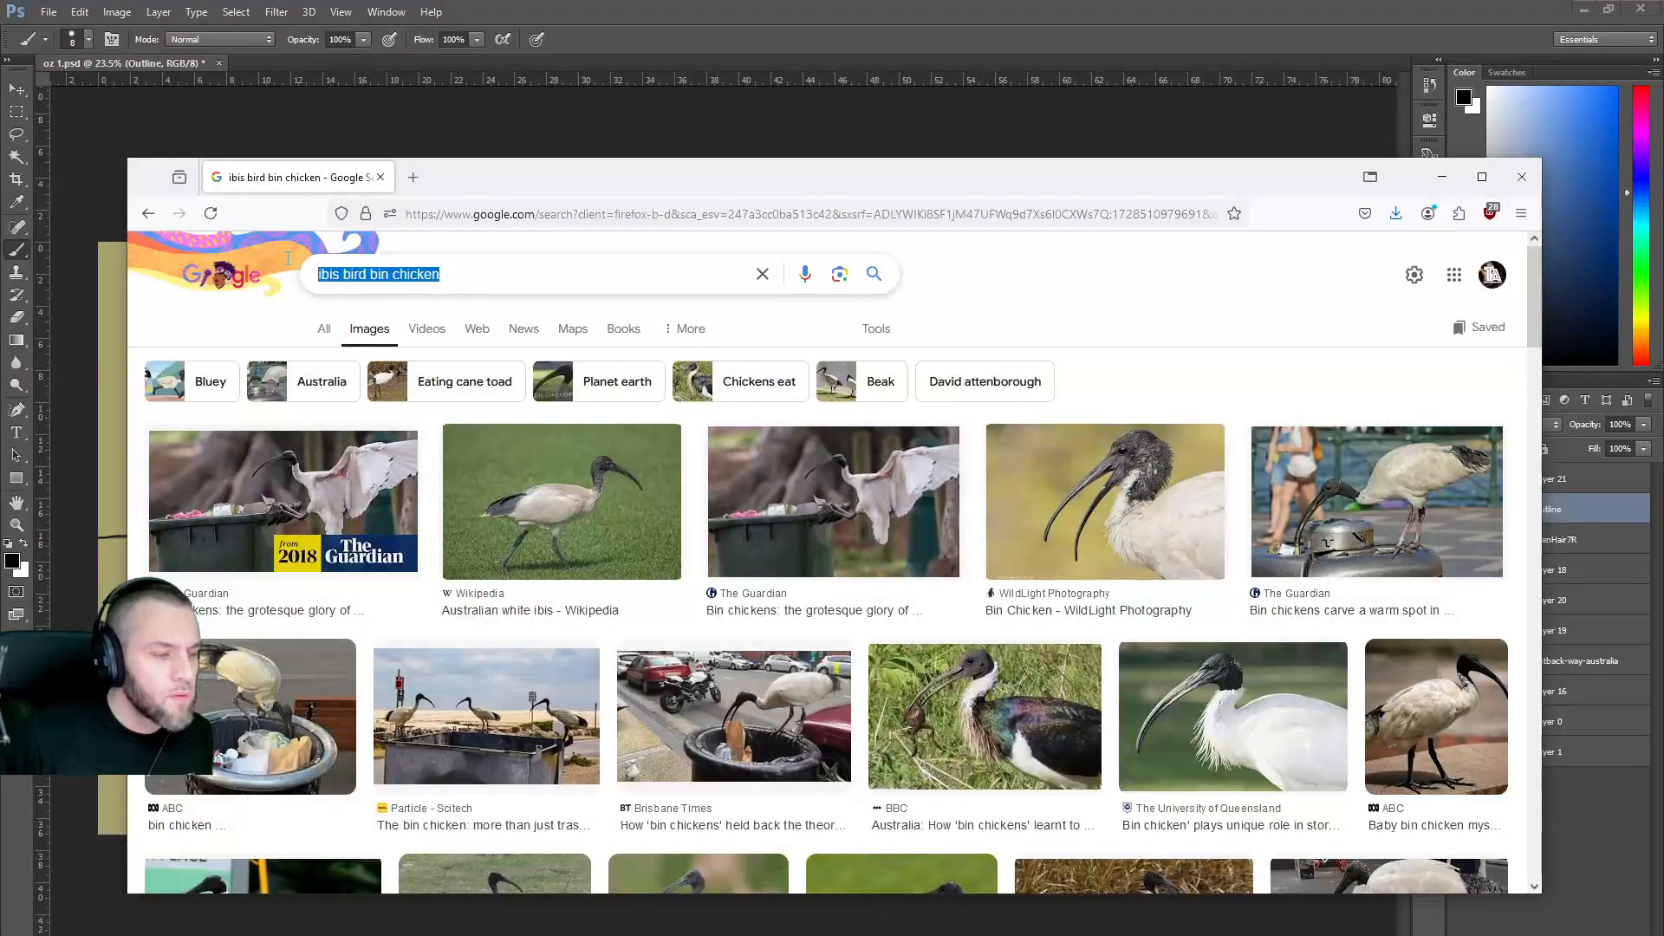
text(austr)
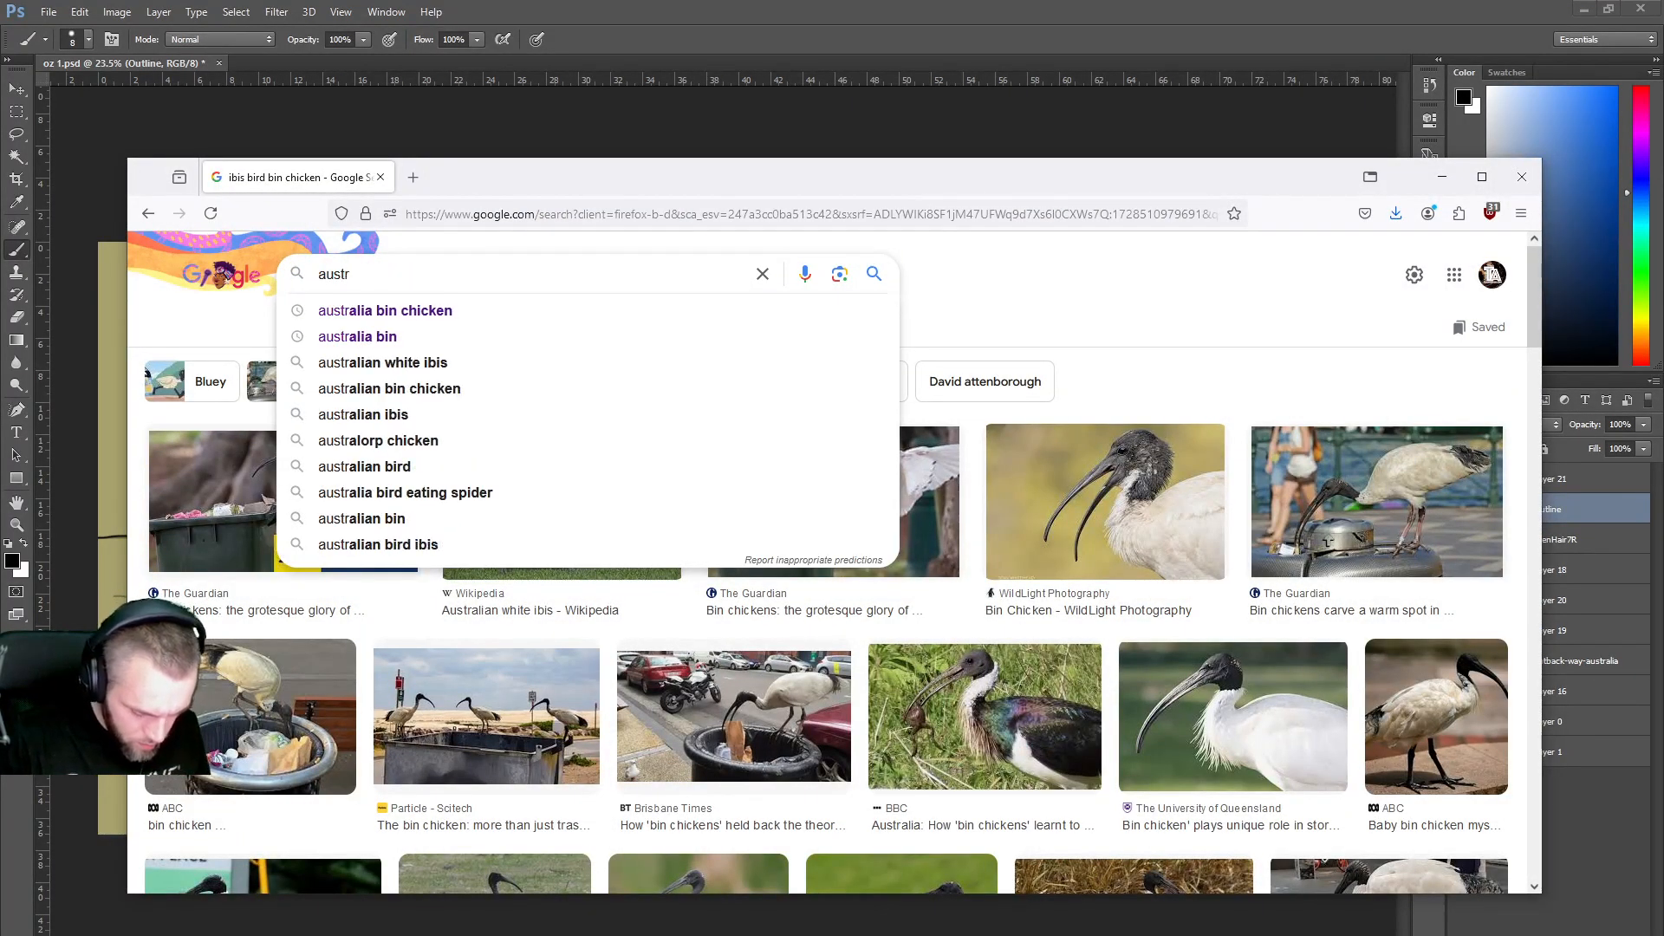
text(alia)
key(Return)
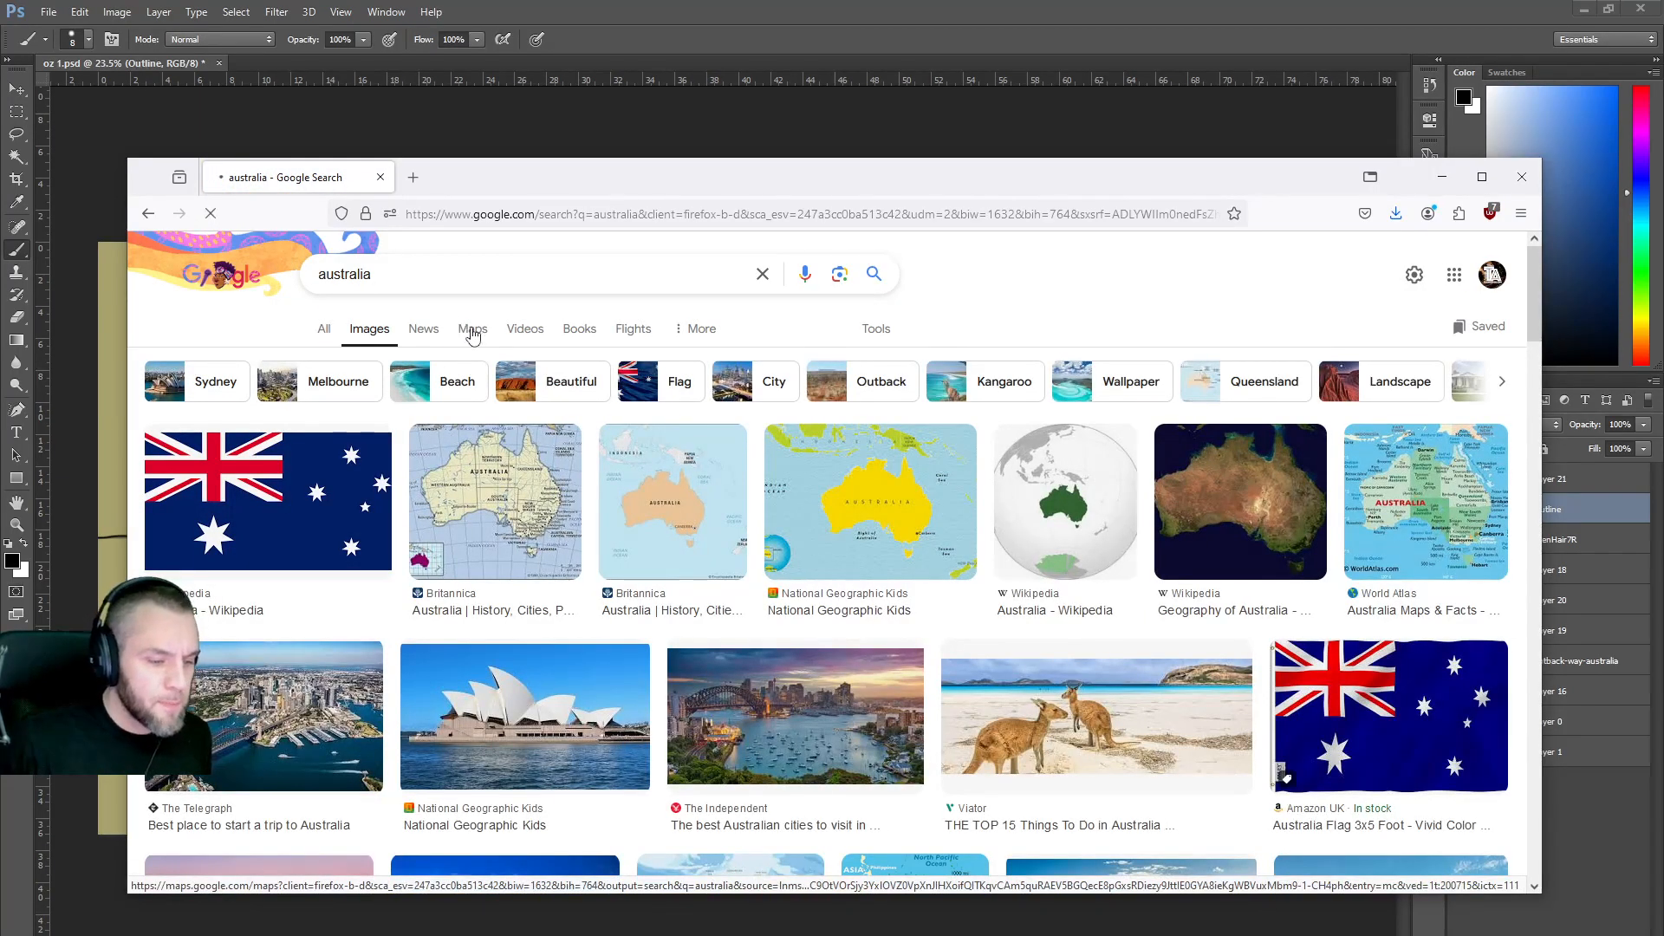
click(472, 333)
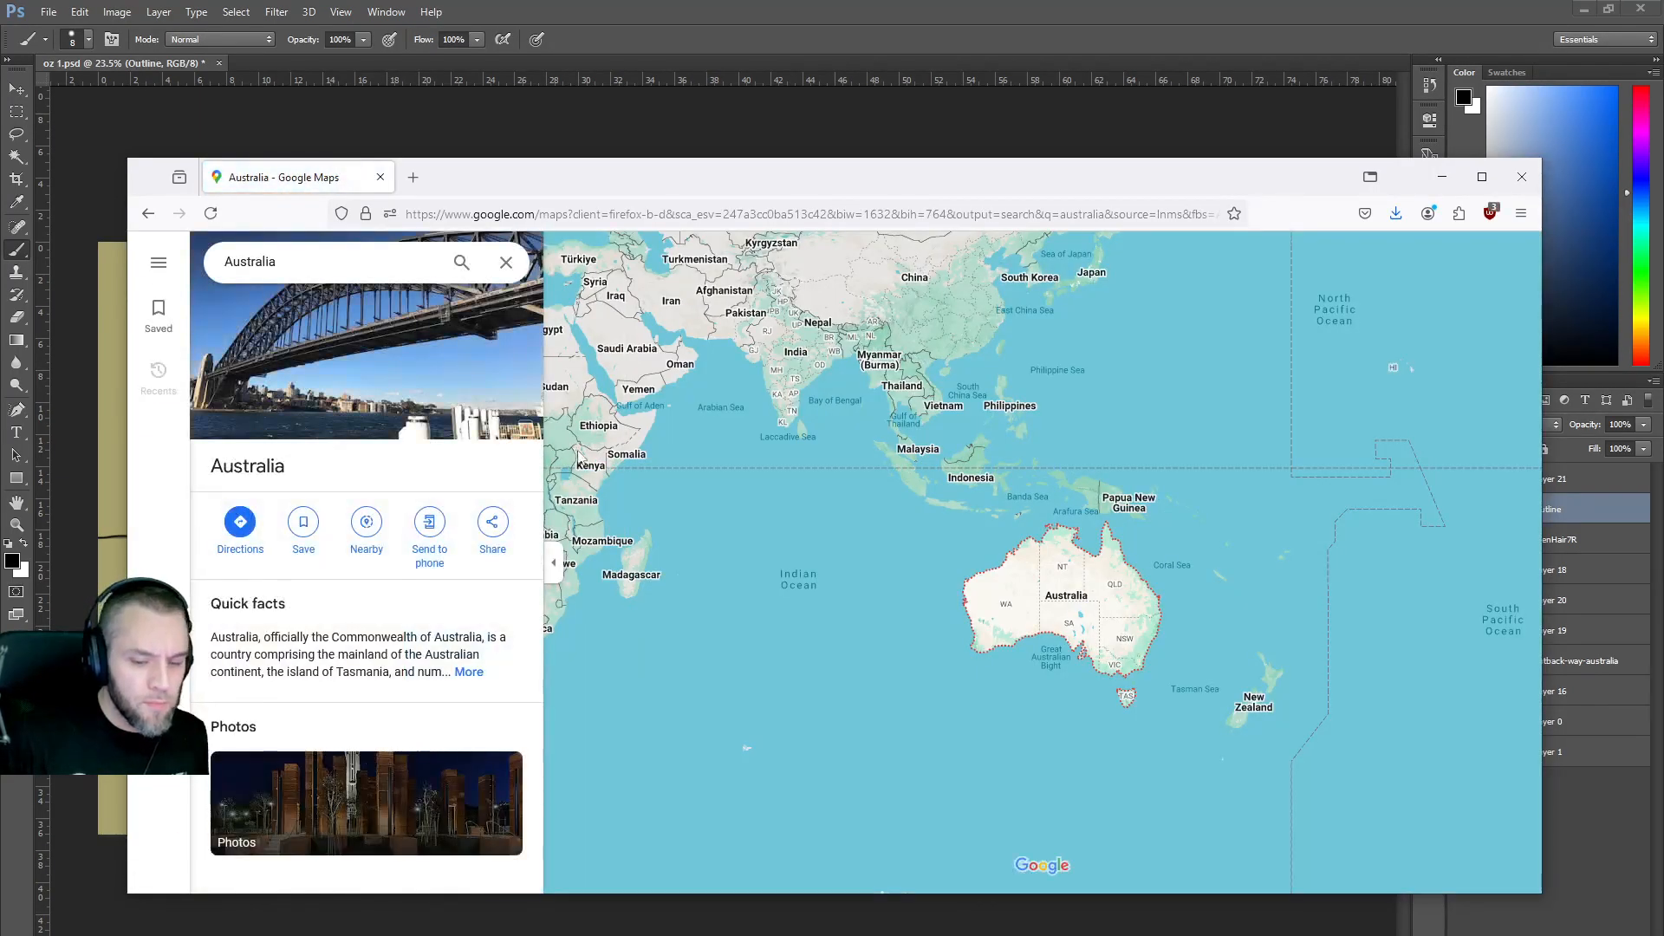
Drop into Street View on Selwyn Rd near Boulia and look up and down the road.
scroll(1079, 604, up, 5)
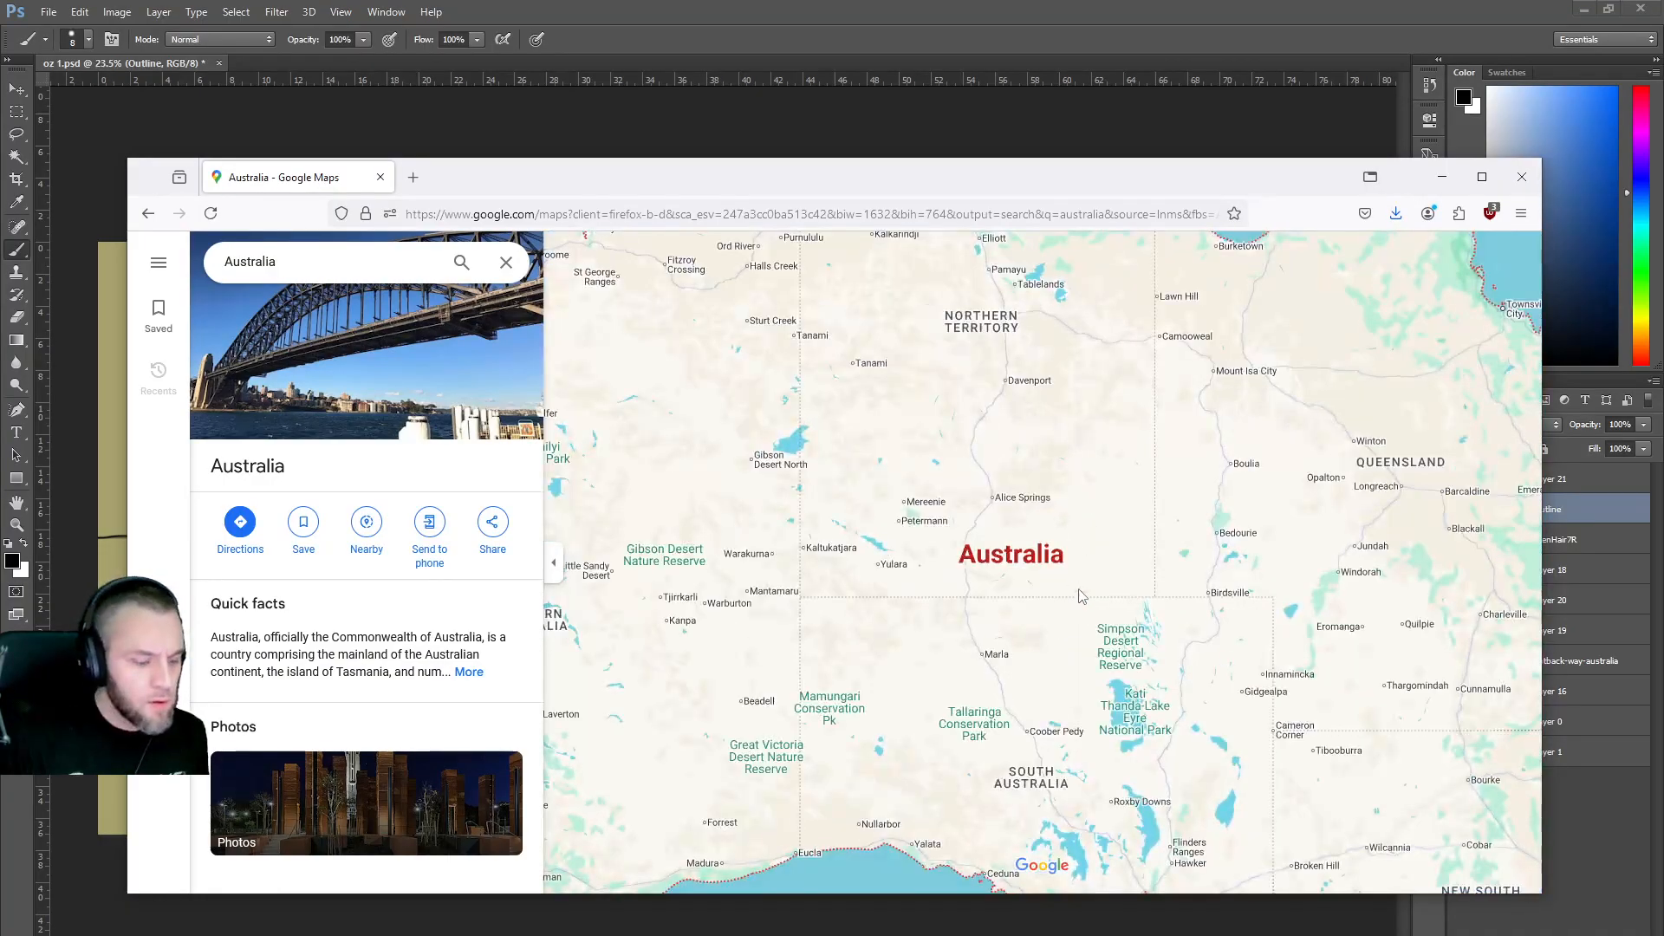
drag(1045, 164, 934, 146)
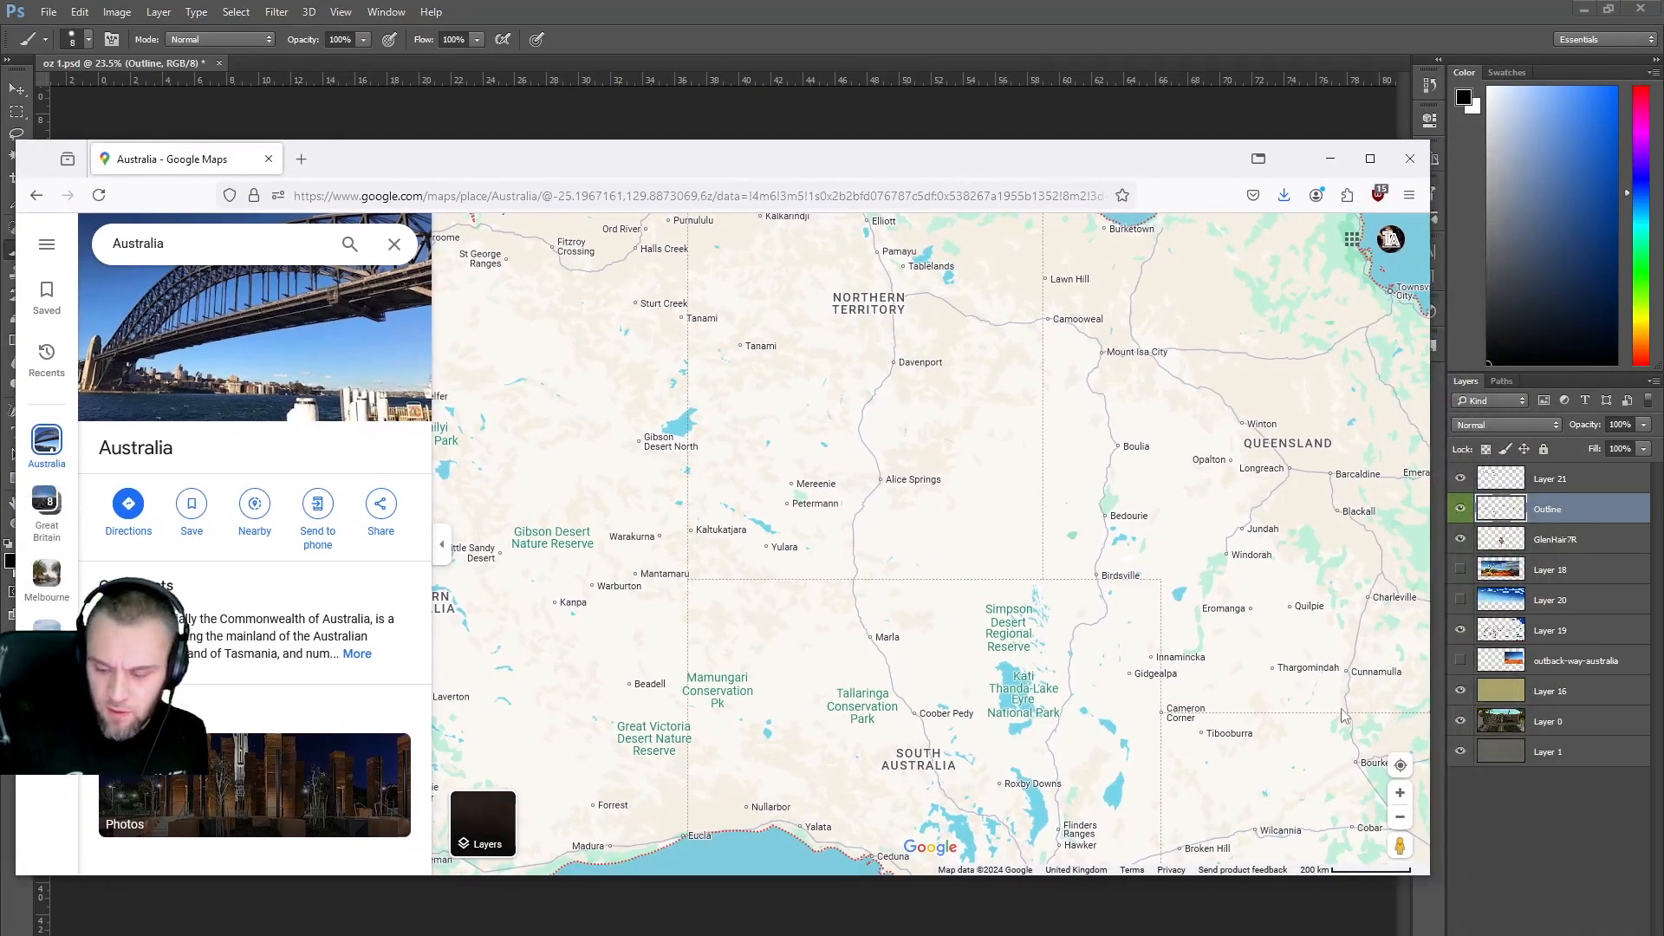
drag(1400, 845, 1130, 399)
drag(927, 583, 539, 500)
drag(1056, 496, 486, 434)
click(749, 448)
drag(996, 438, 736, 398)
drag(1005, 407, 416, 478)
drag(729, 513, 1036, 579)
drag(728, 573, 390, 486)
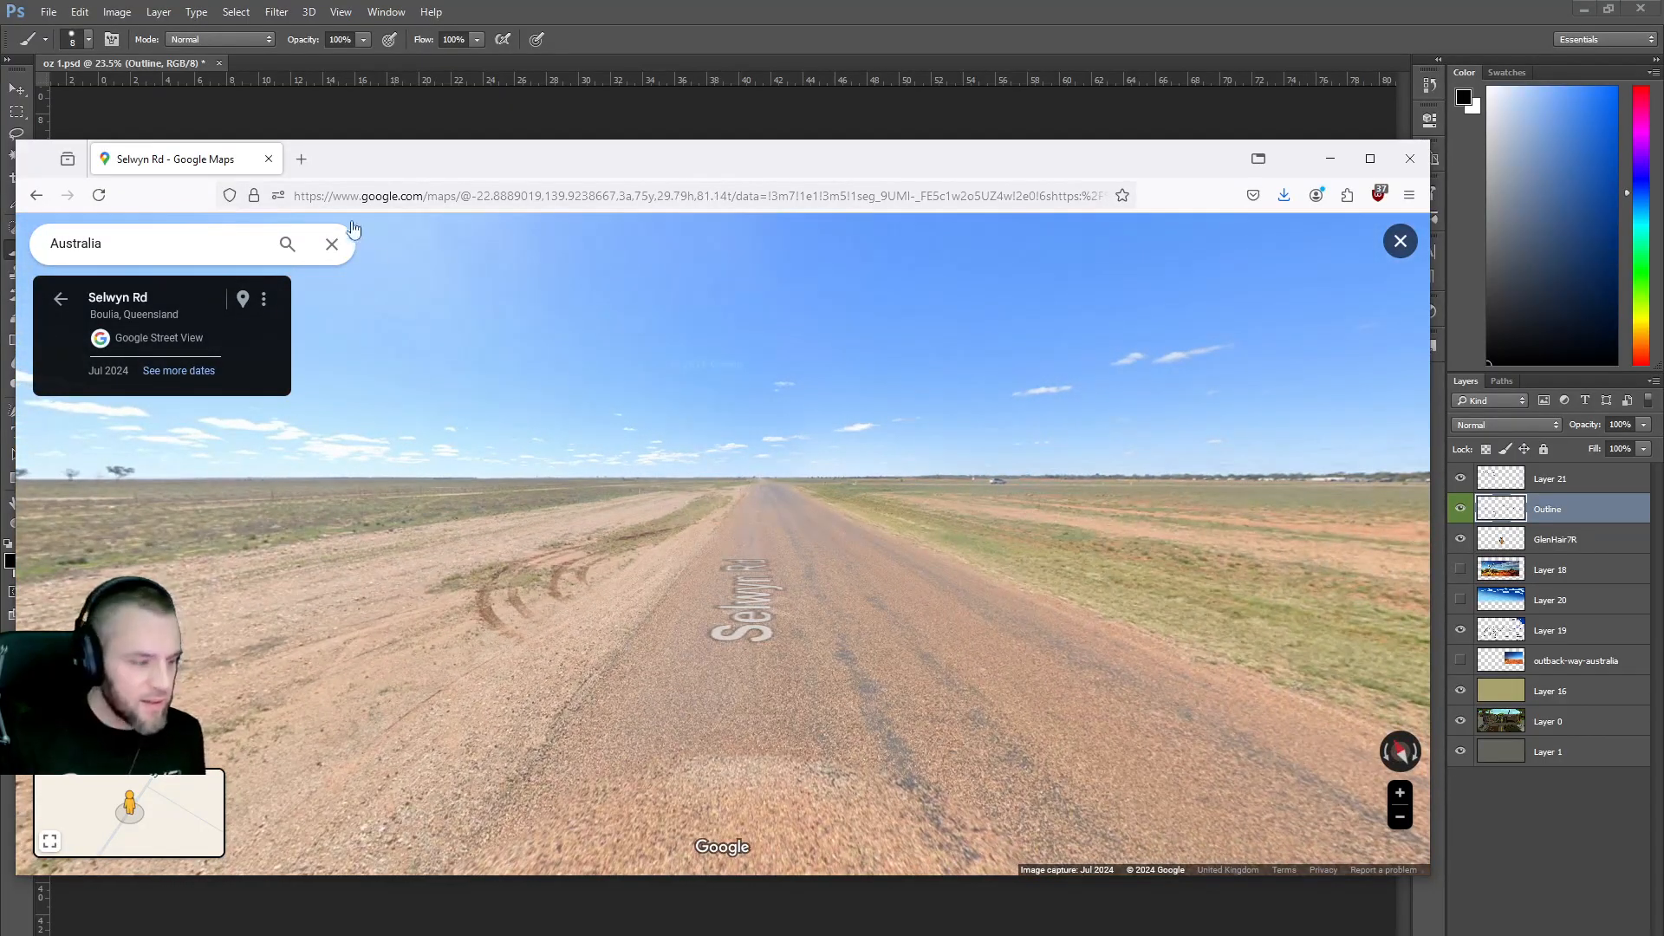
Pan the overview map, expand the street view, then return to the Australia map.
mouse_move(130, 838)
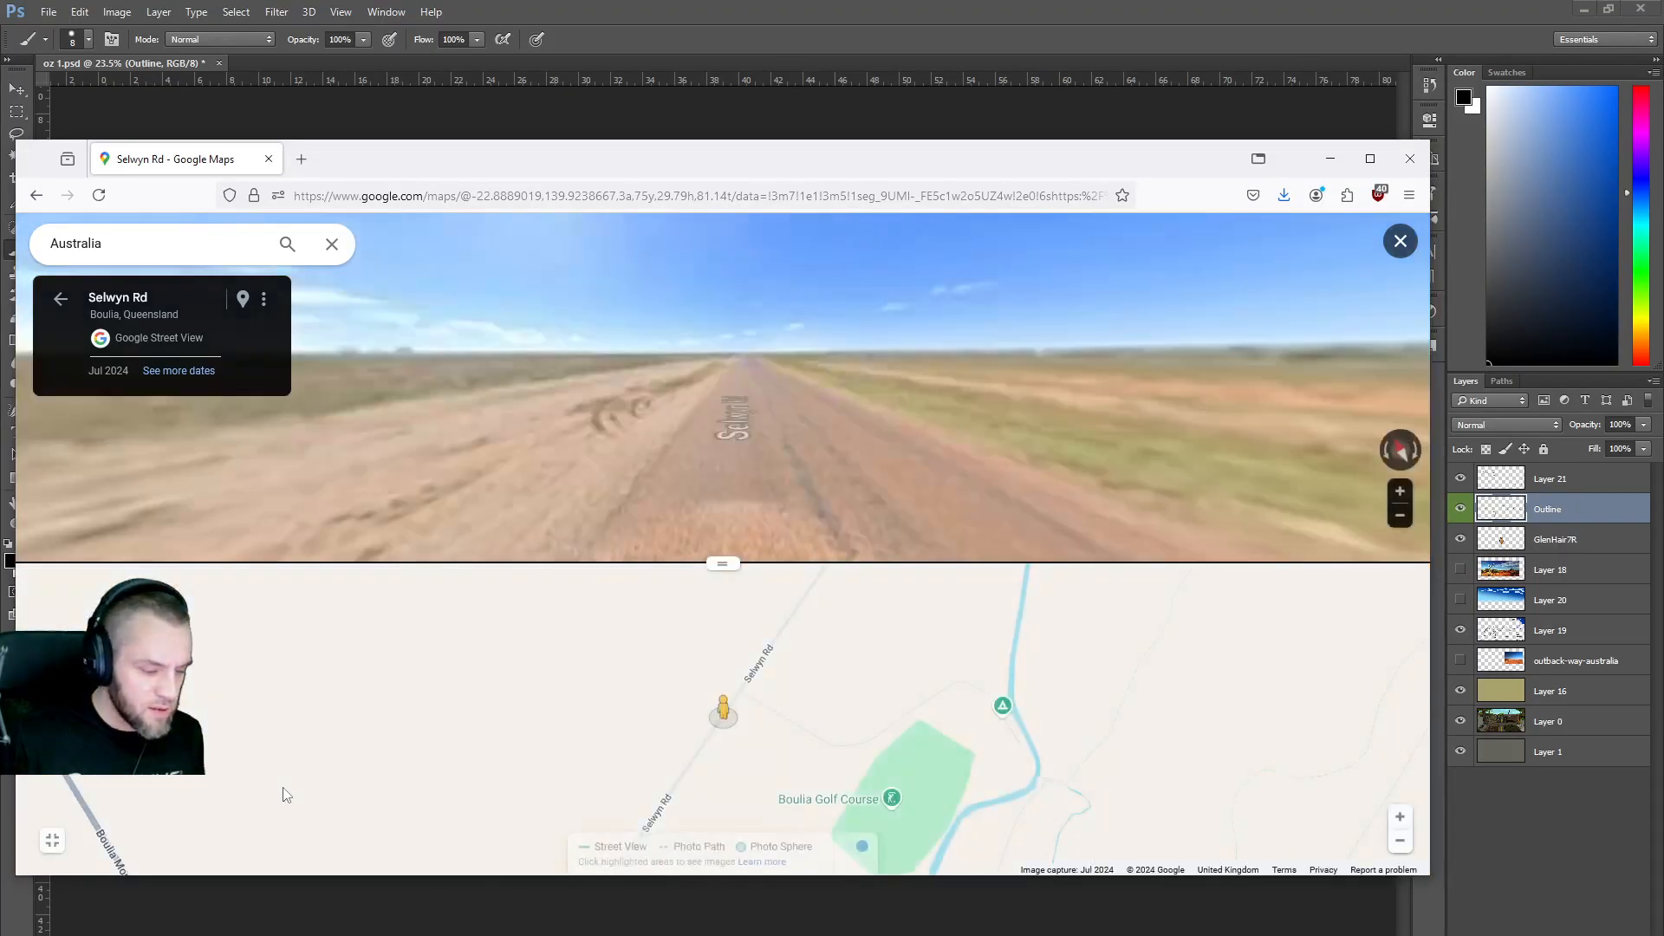
drag(839, 670, 589, 751)
scroll(475, 735, down, 2)
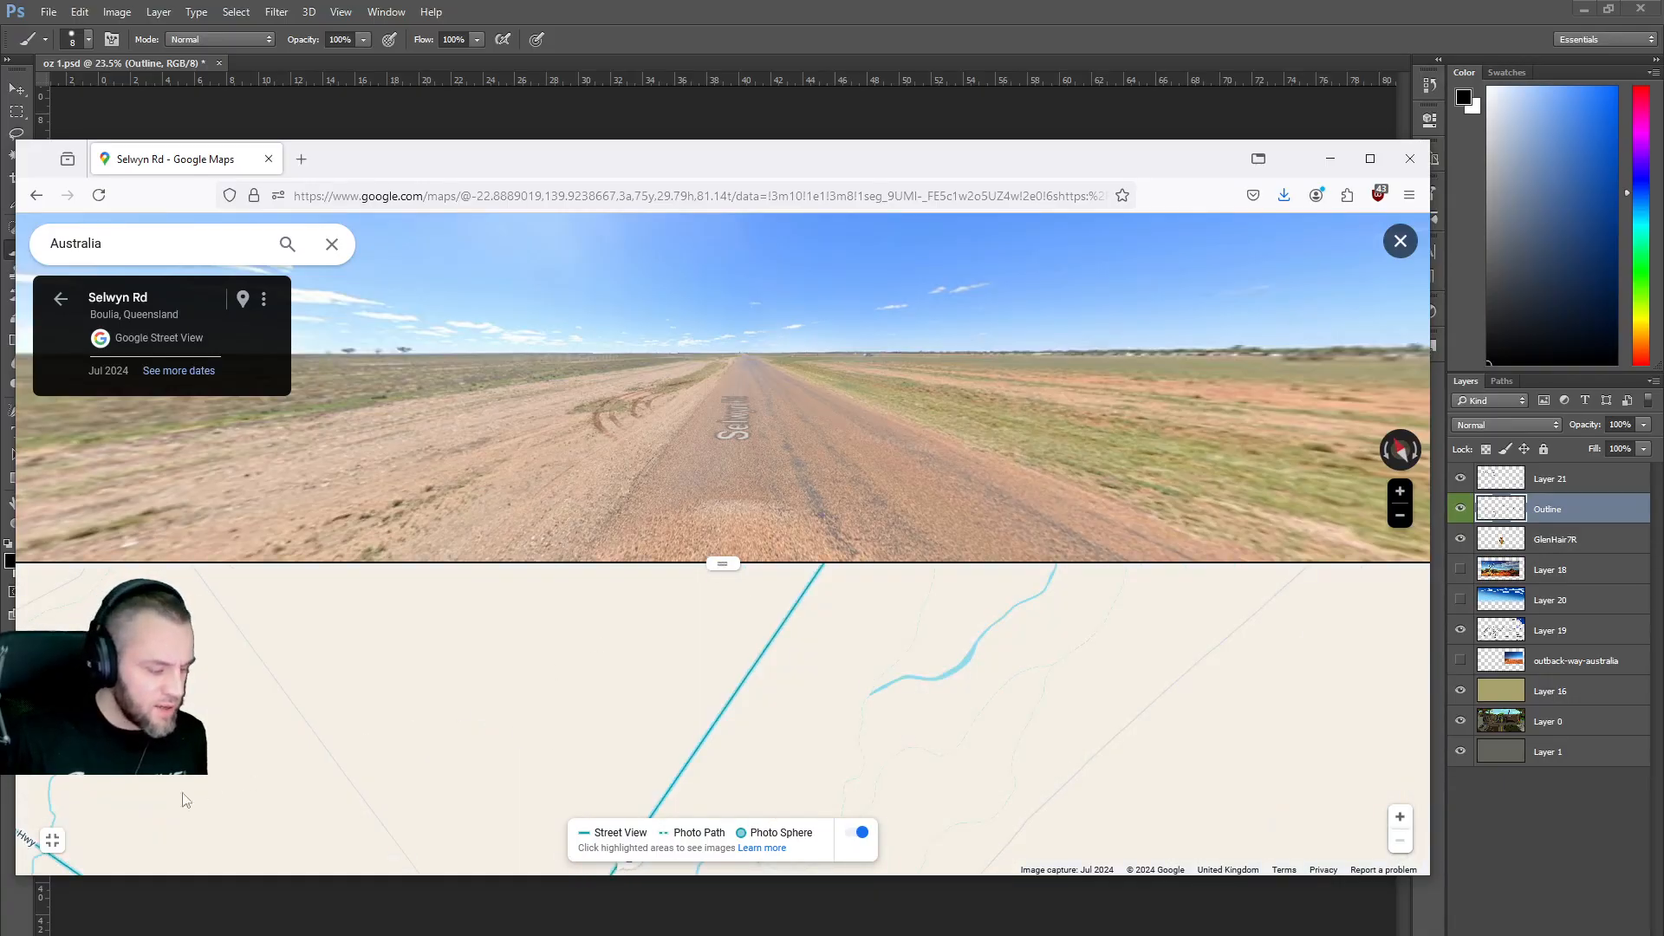
click(49, 842)
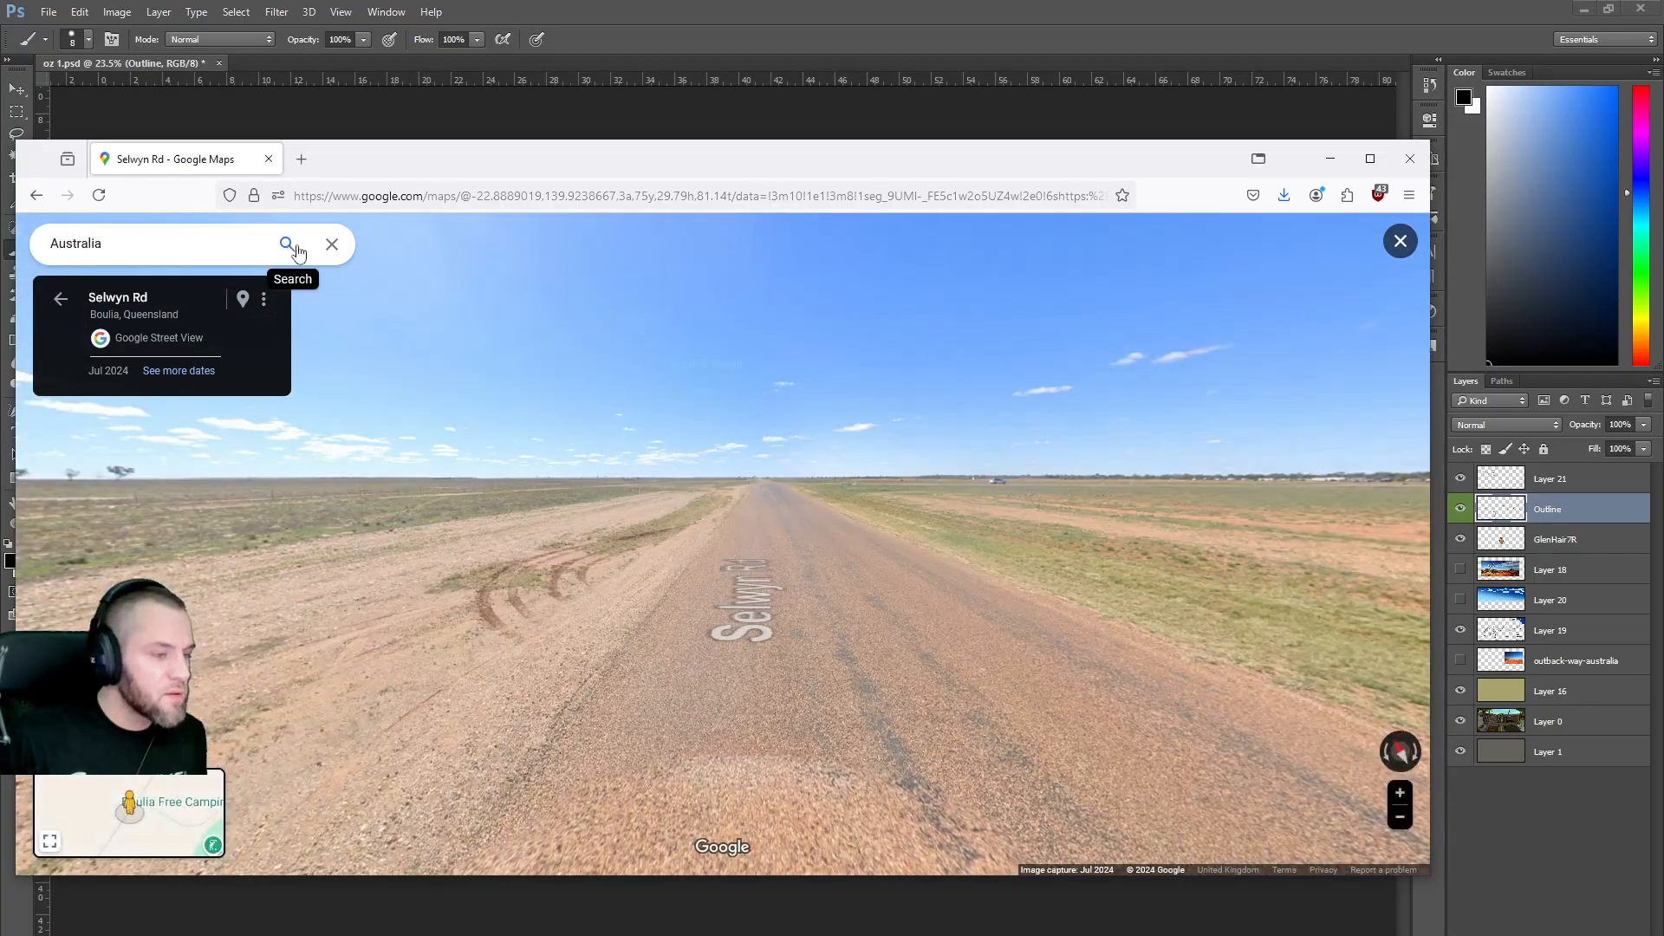
click(60, 303)
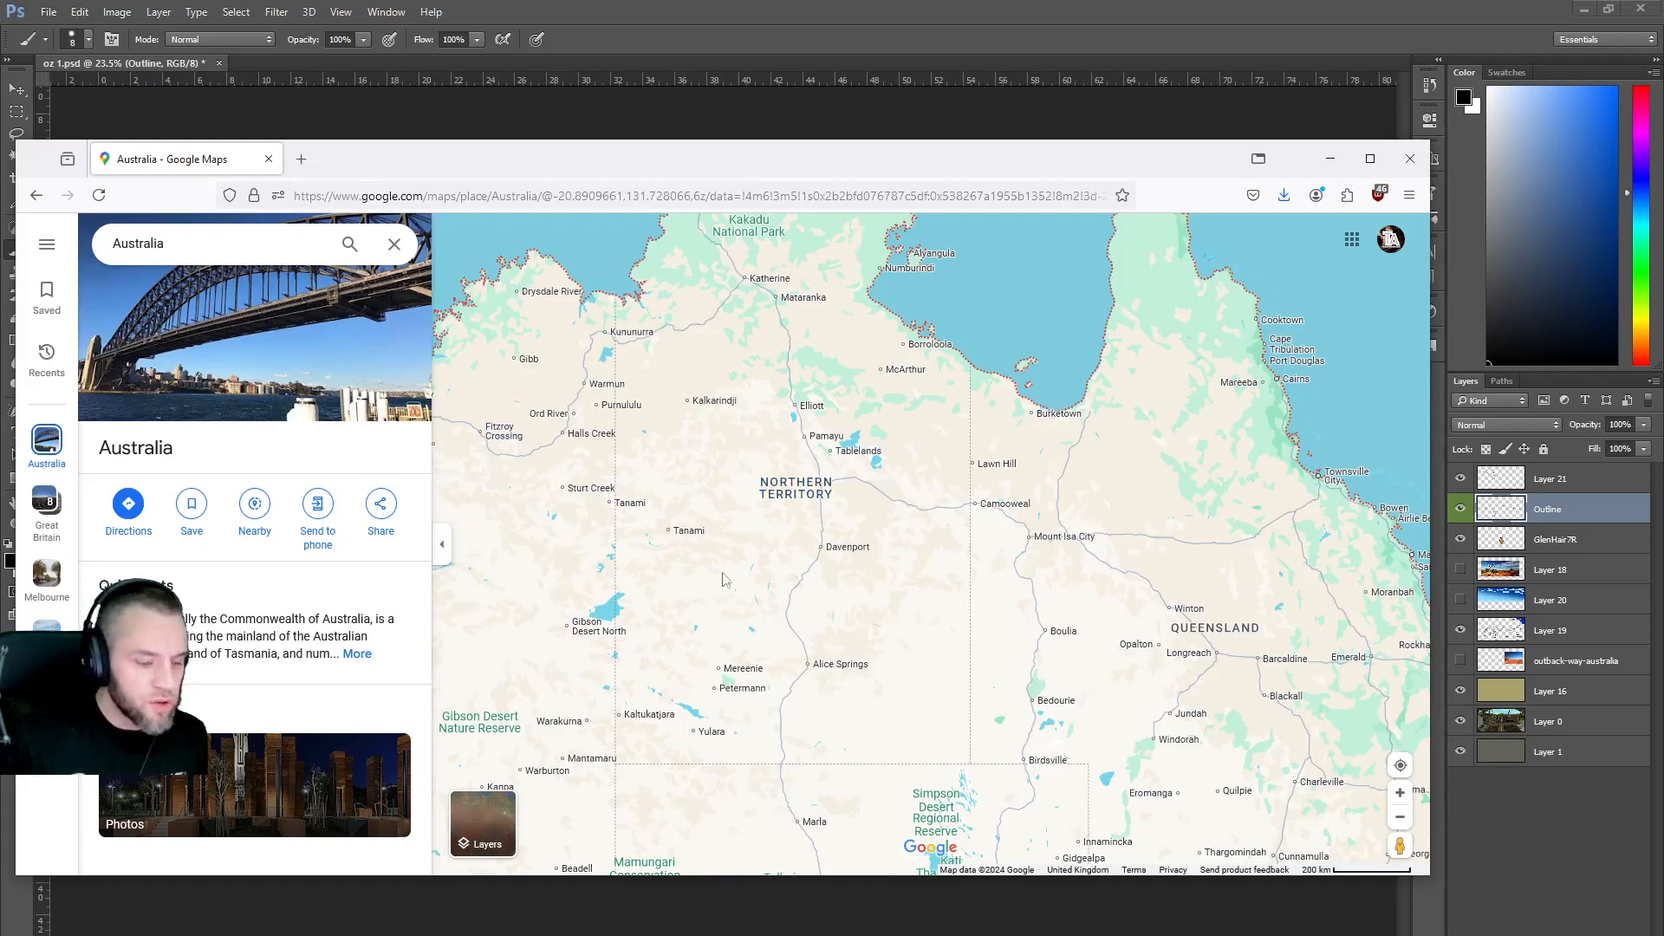
drag(1394, 843, 819, 500)
drag(680, 523, 962, 544)
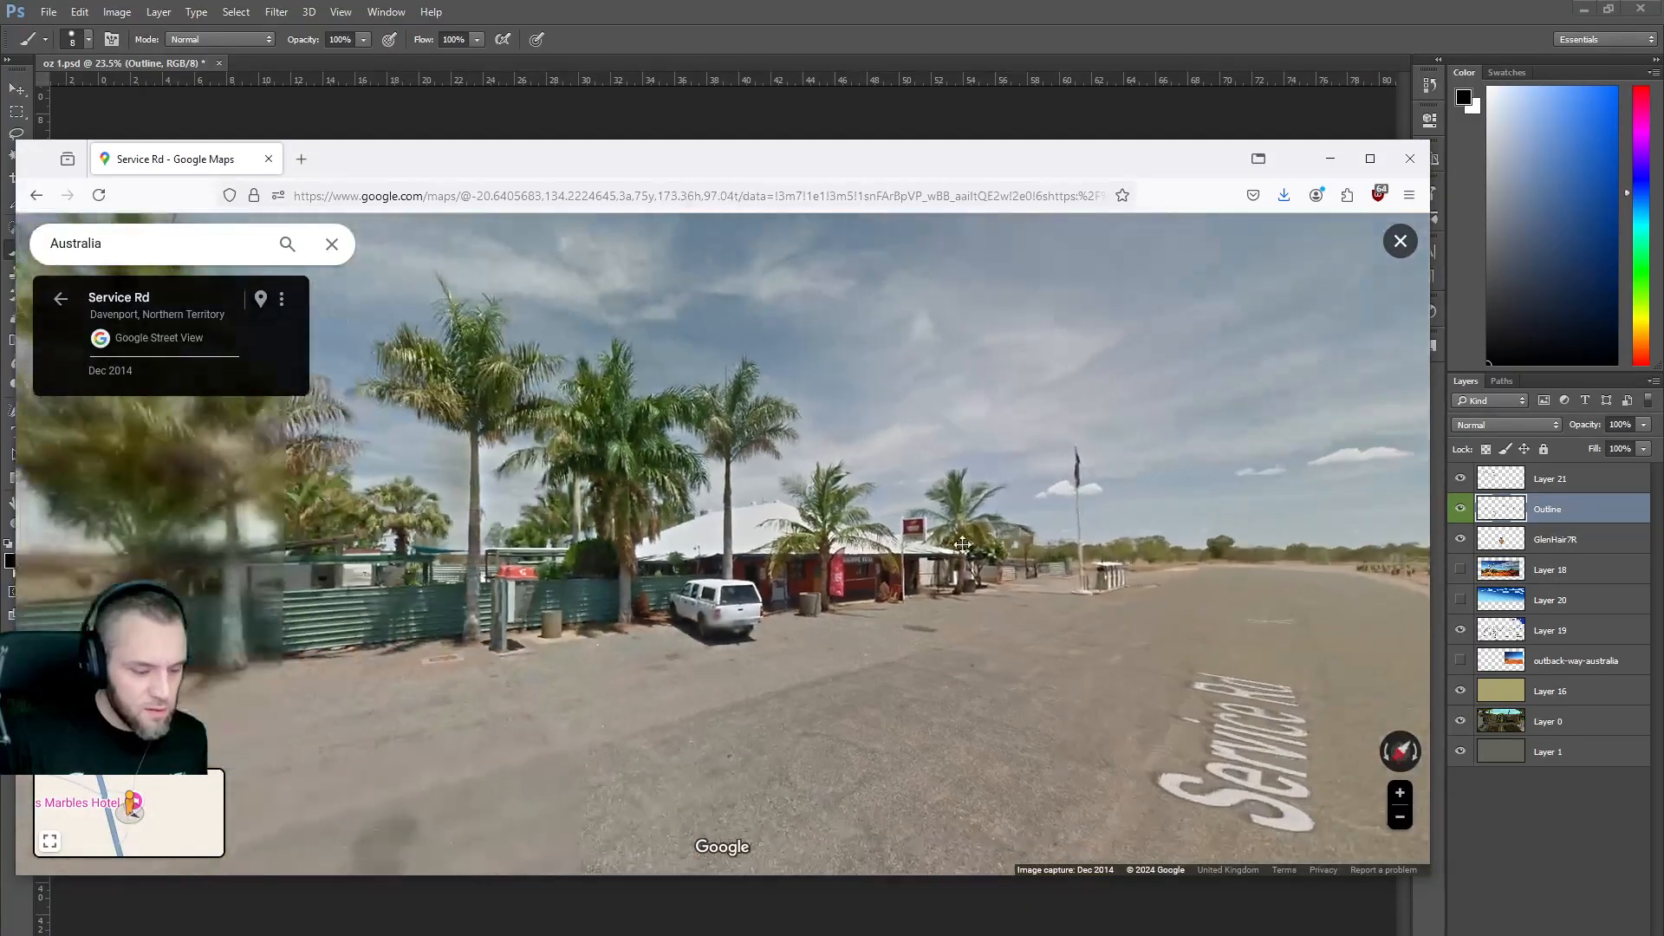
drag(682, 555, 809, 560)
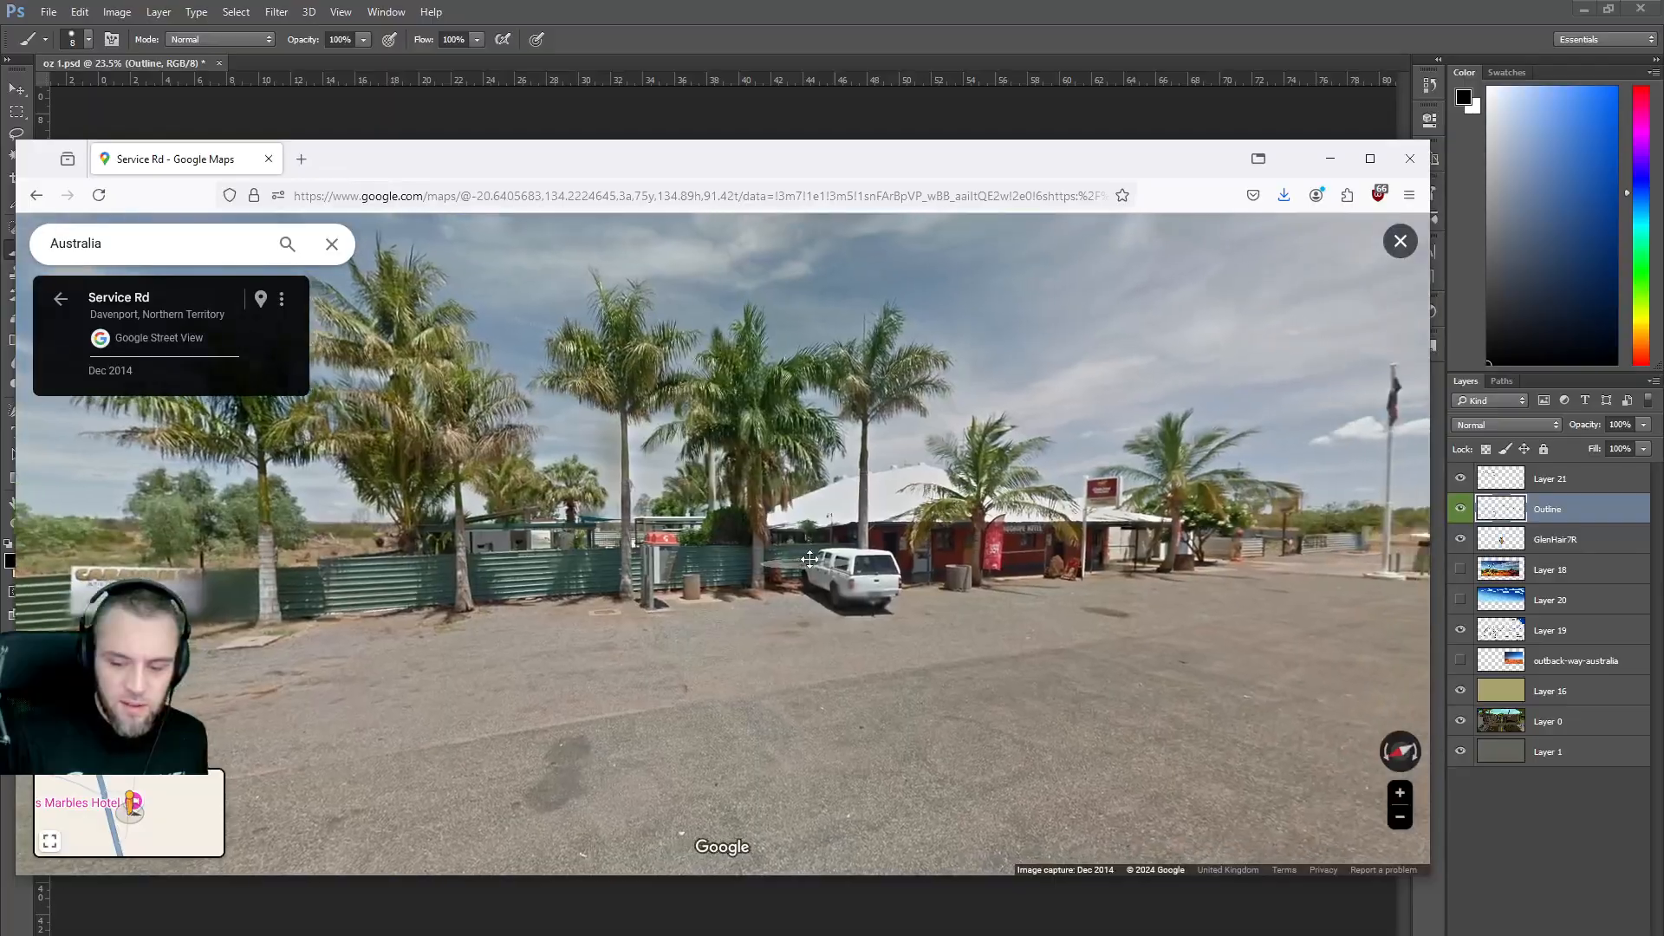
mouse_move(416, 557)
mouse_down()
mouse_move(963, 538)
mouse_move(1092, 550)
mouse_up()
drag(448, 564, 687, 617)
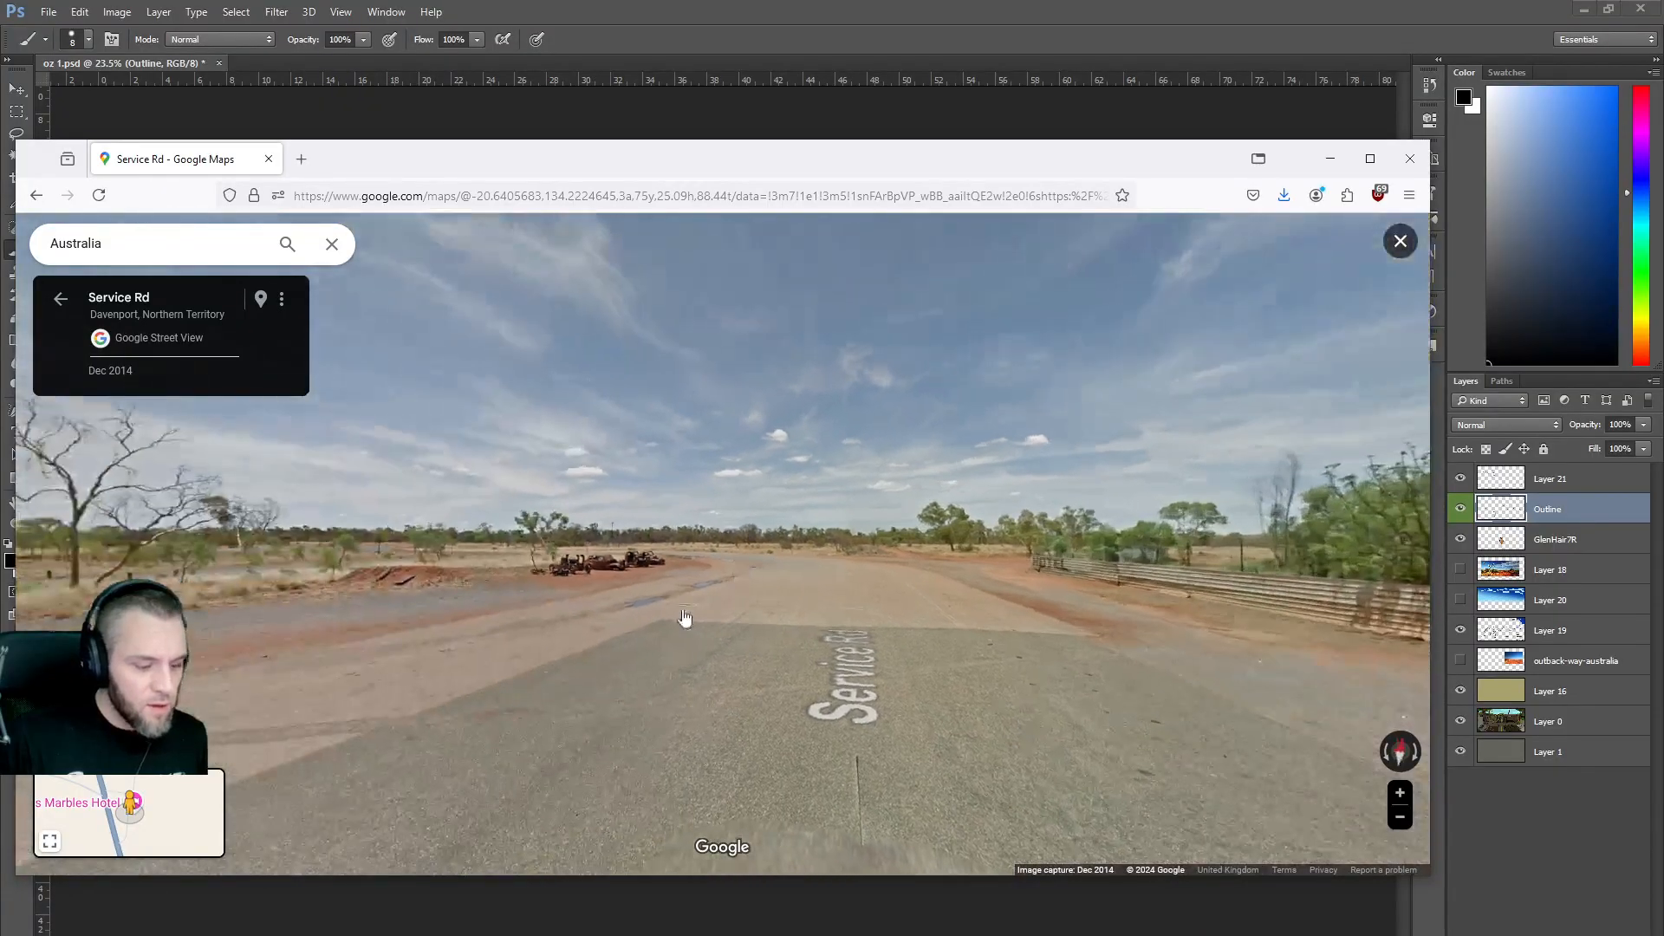
click(810, 598)
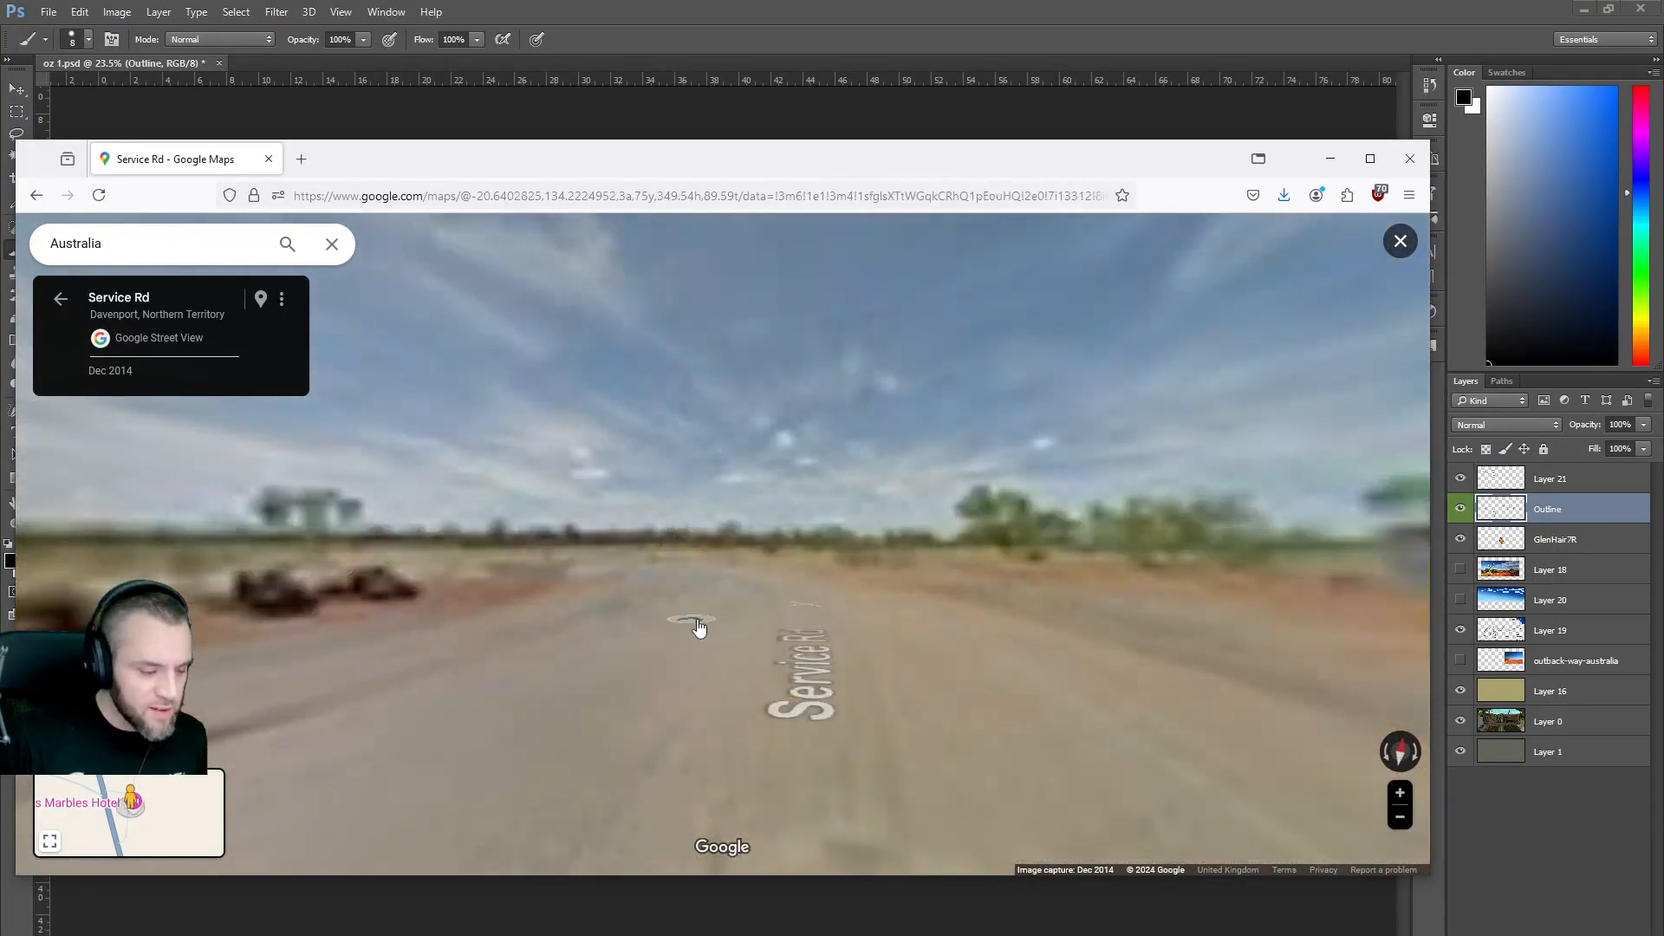
drag(302, 631, 347, 663)
drag(837, 657, 590, 661)
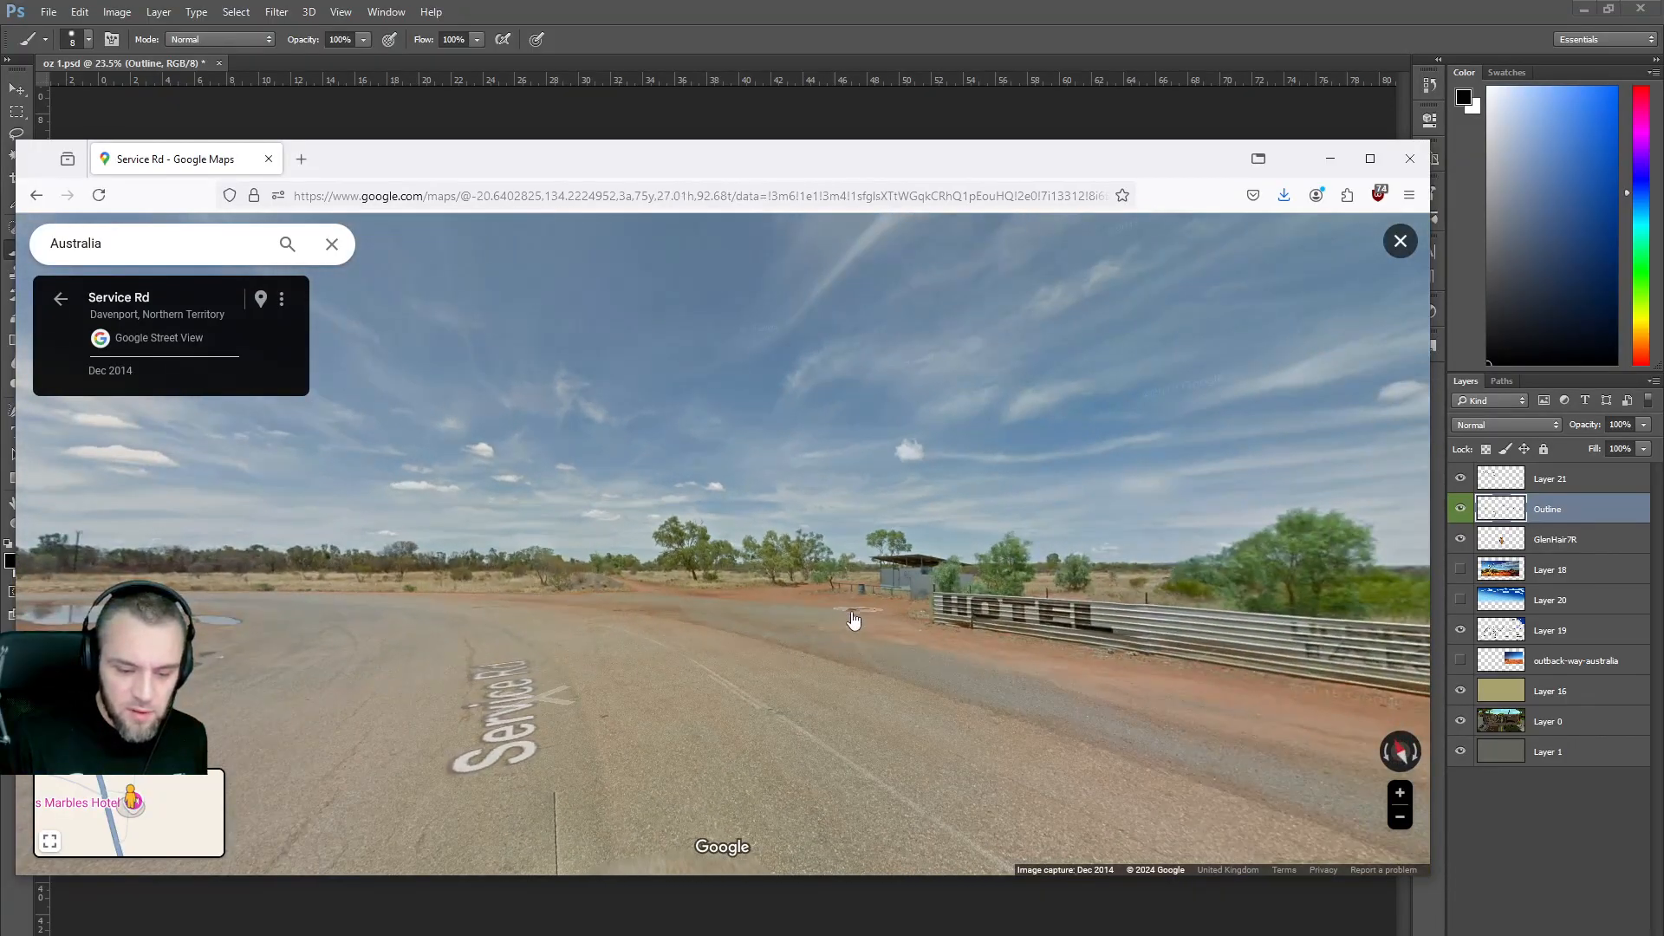
click(794, 618)
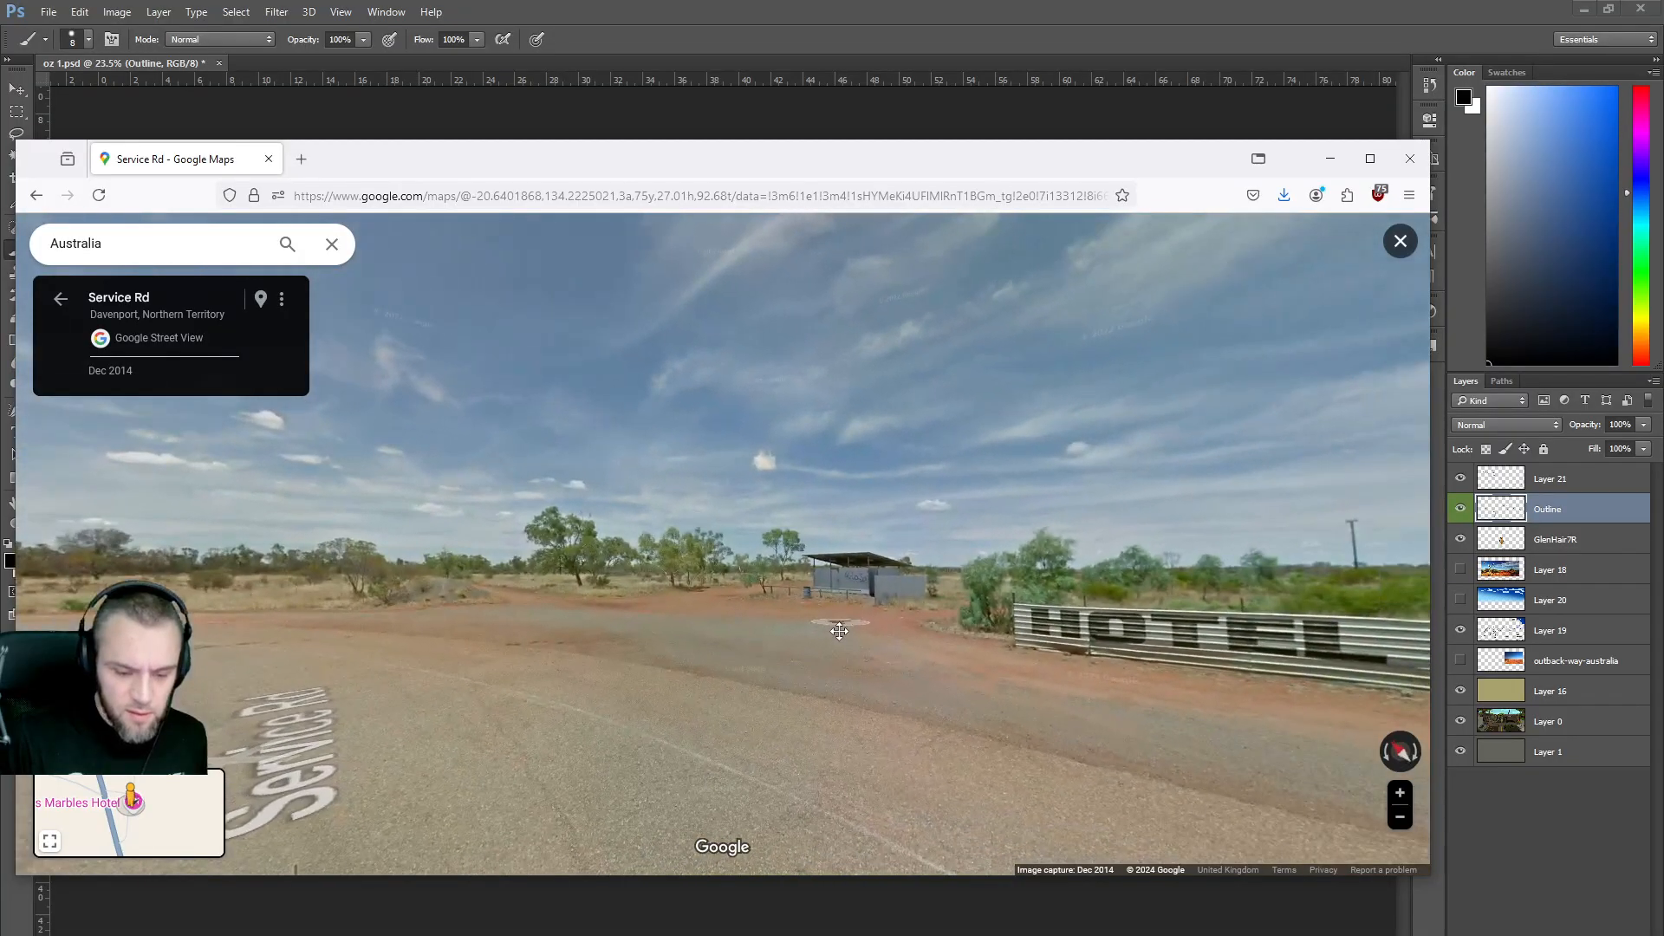
click(756, 618)
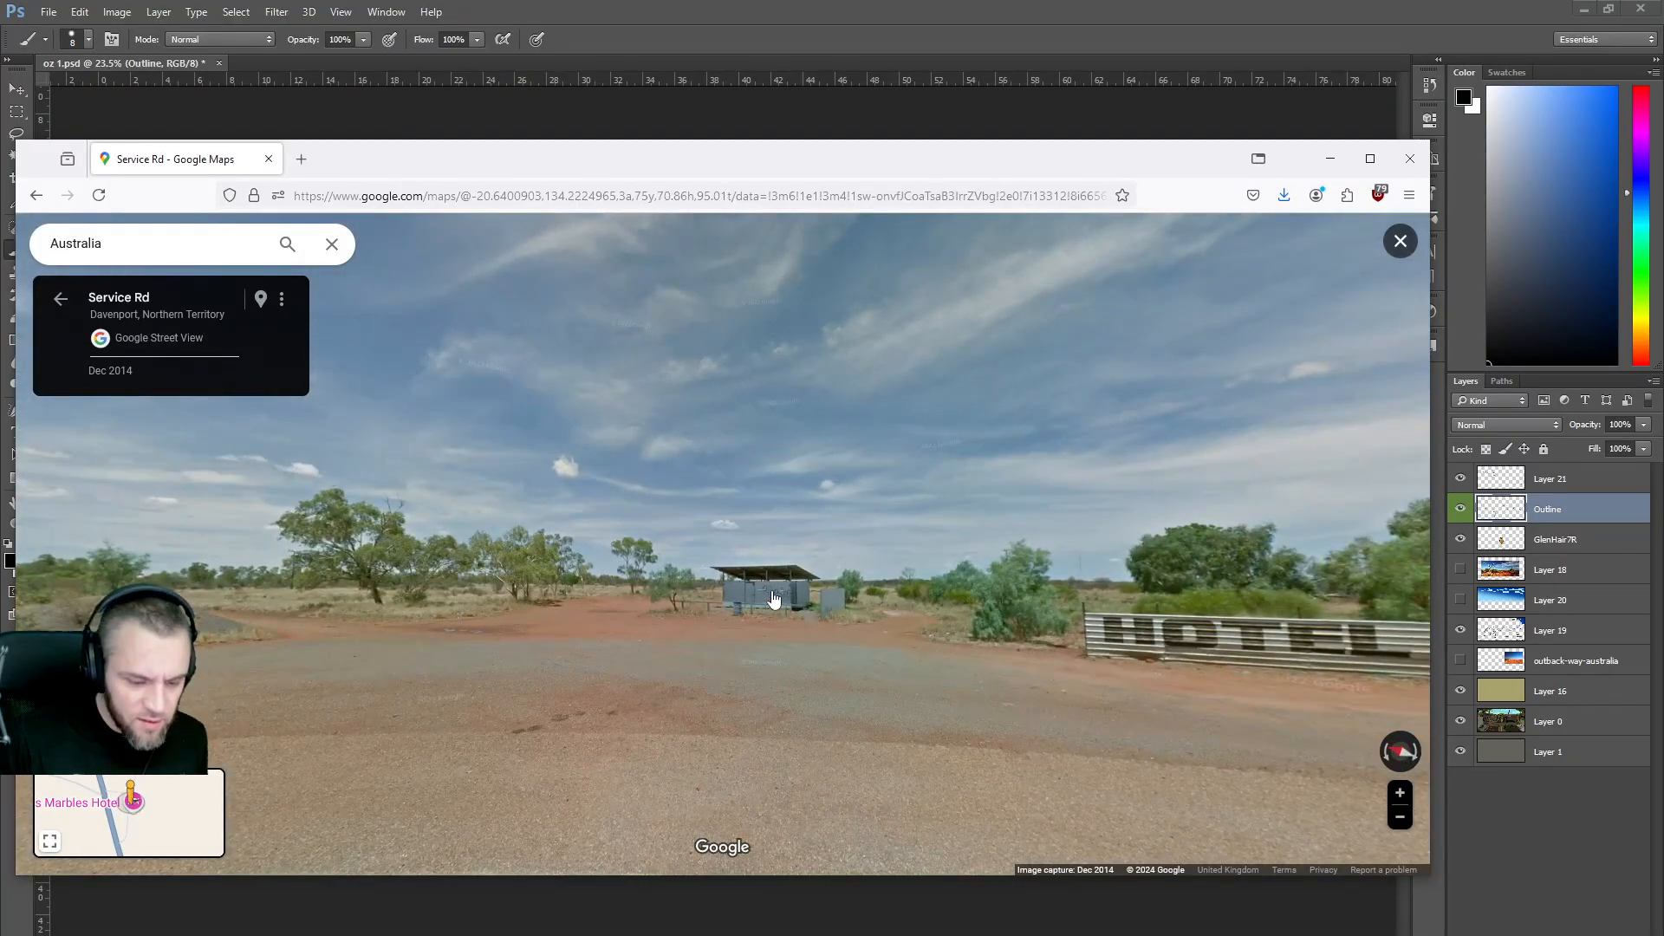
click(777, 634)
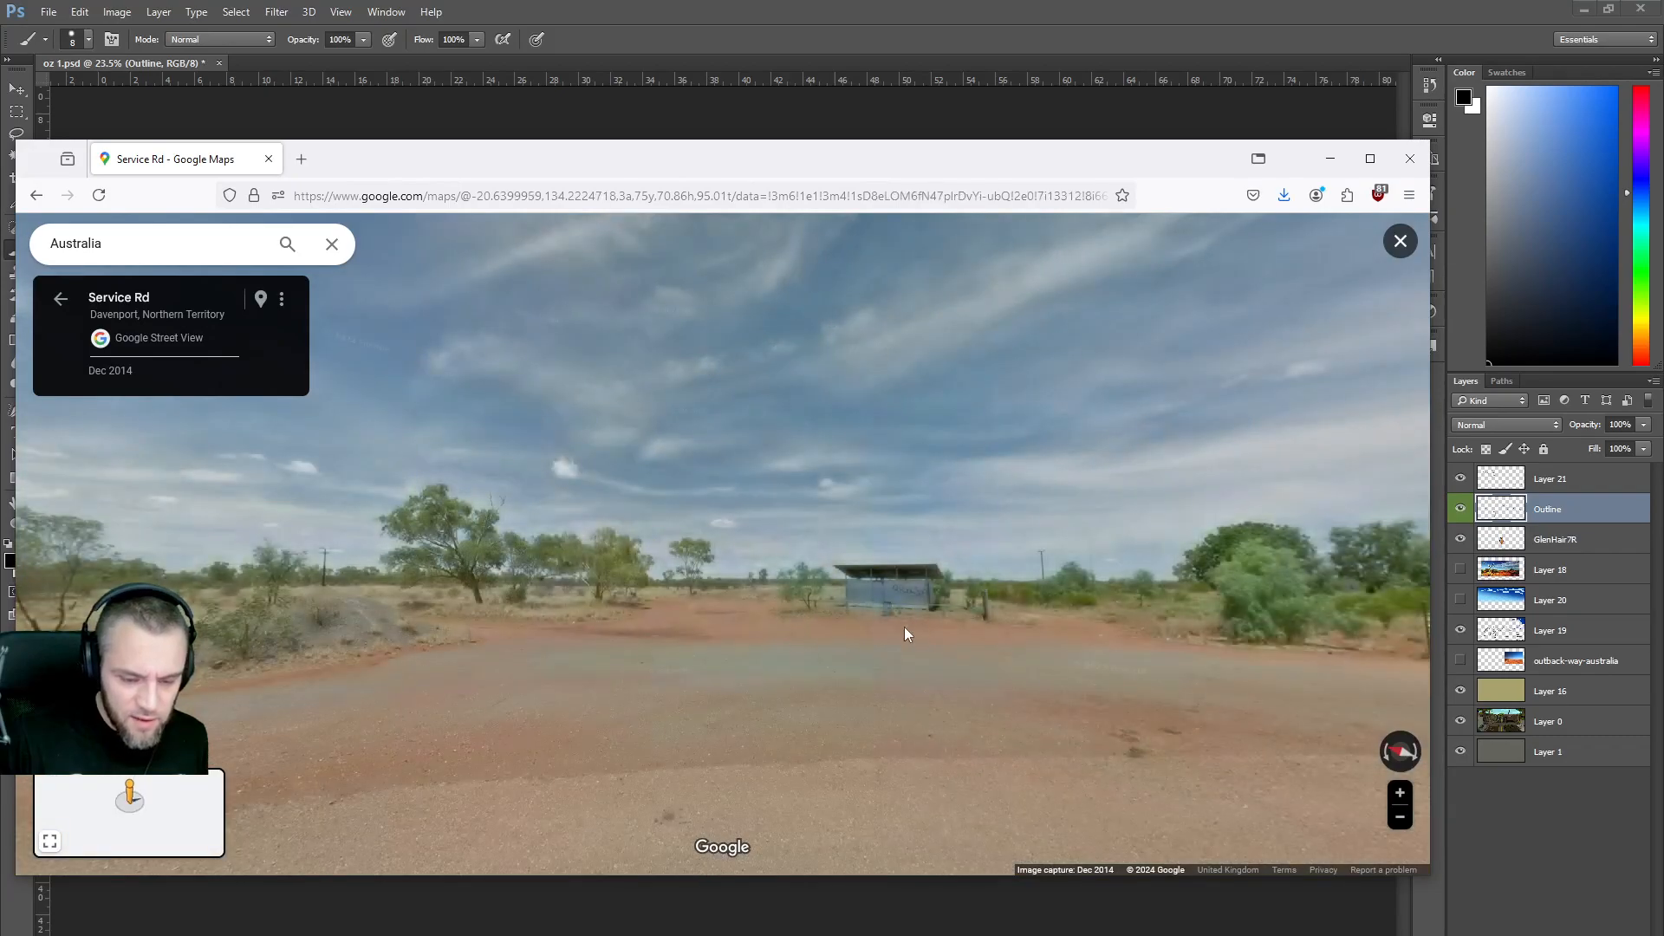
drag(903, 626, 827, 631)
click(845, 625)
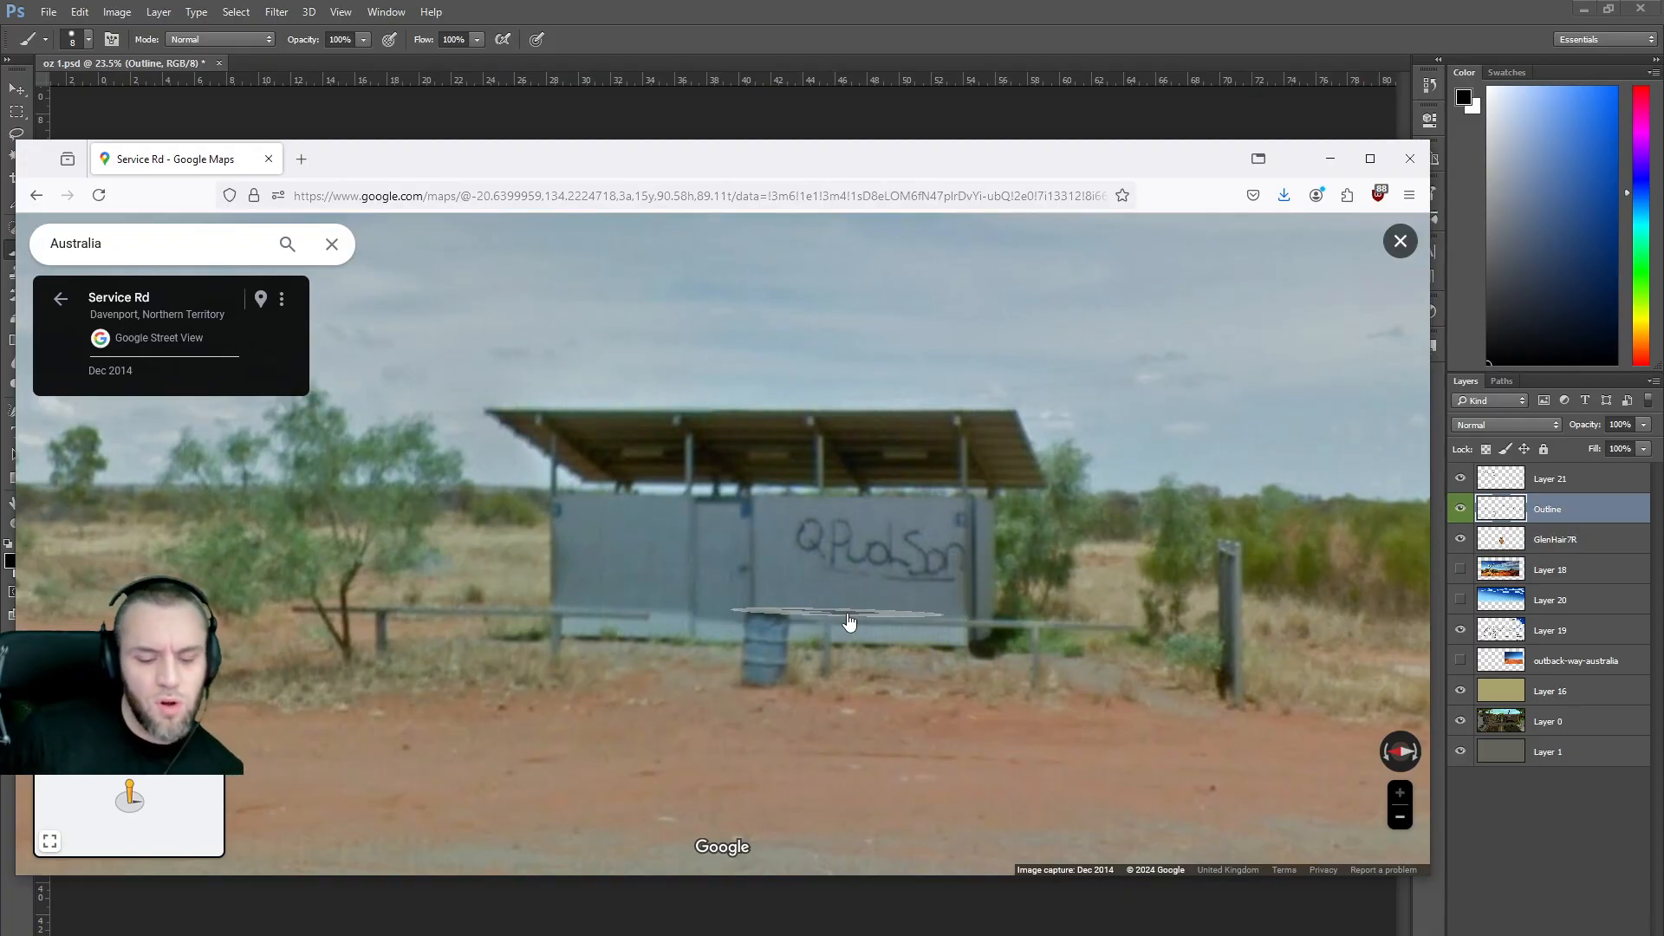
scroll(849, 626, down, 3)
drag(498, 622, 765, 672)
drag(486, 661, 730, 637)
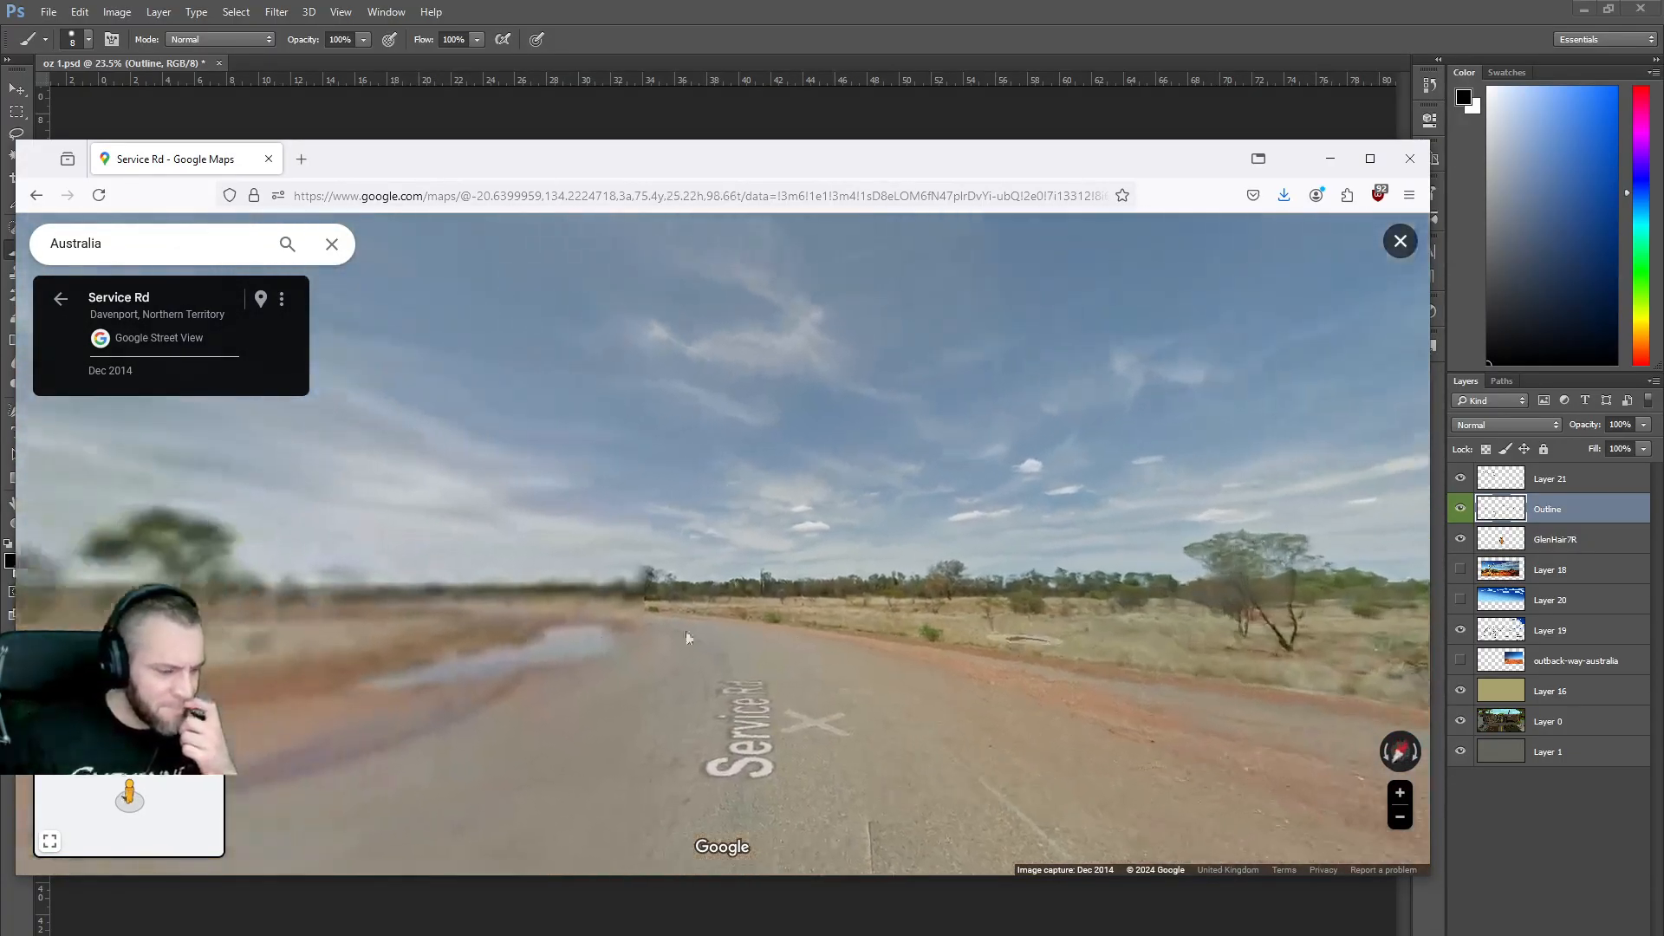
click(61, 302)
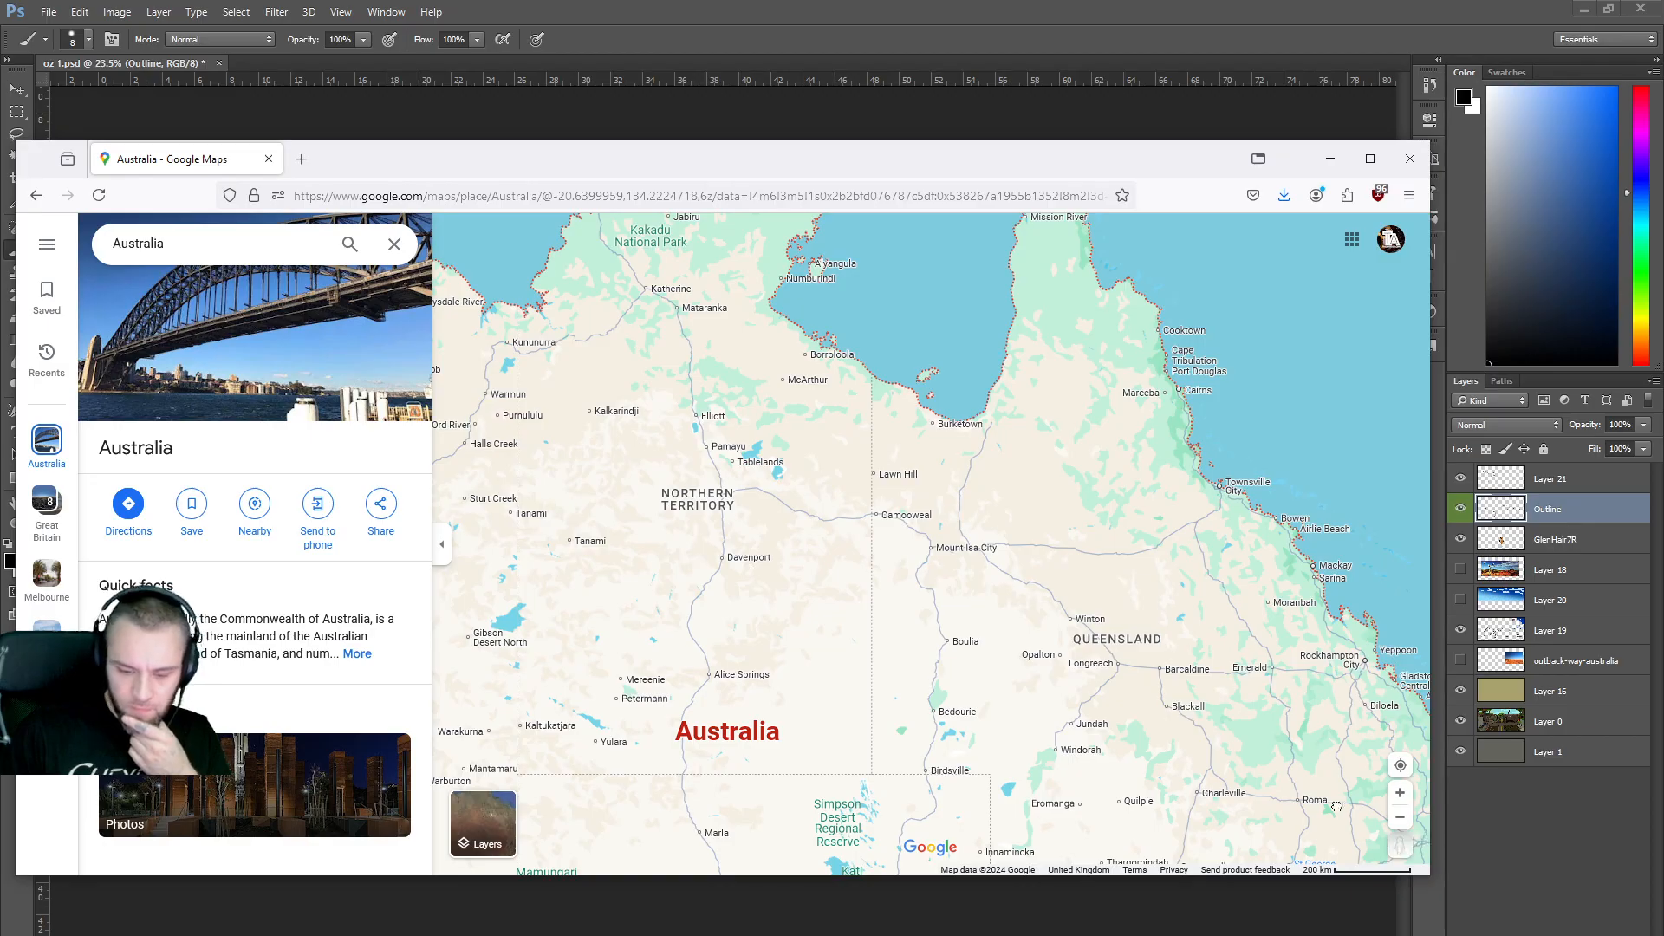
Open Street View on State Route 12 facing straight along the road.
drag(1400, 845, 902, 633)
drag(843, 582, 840, 584)
drag(957, 604, 850, 662)
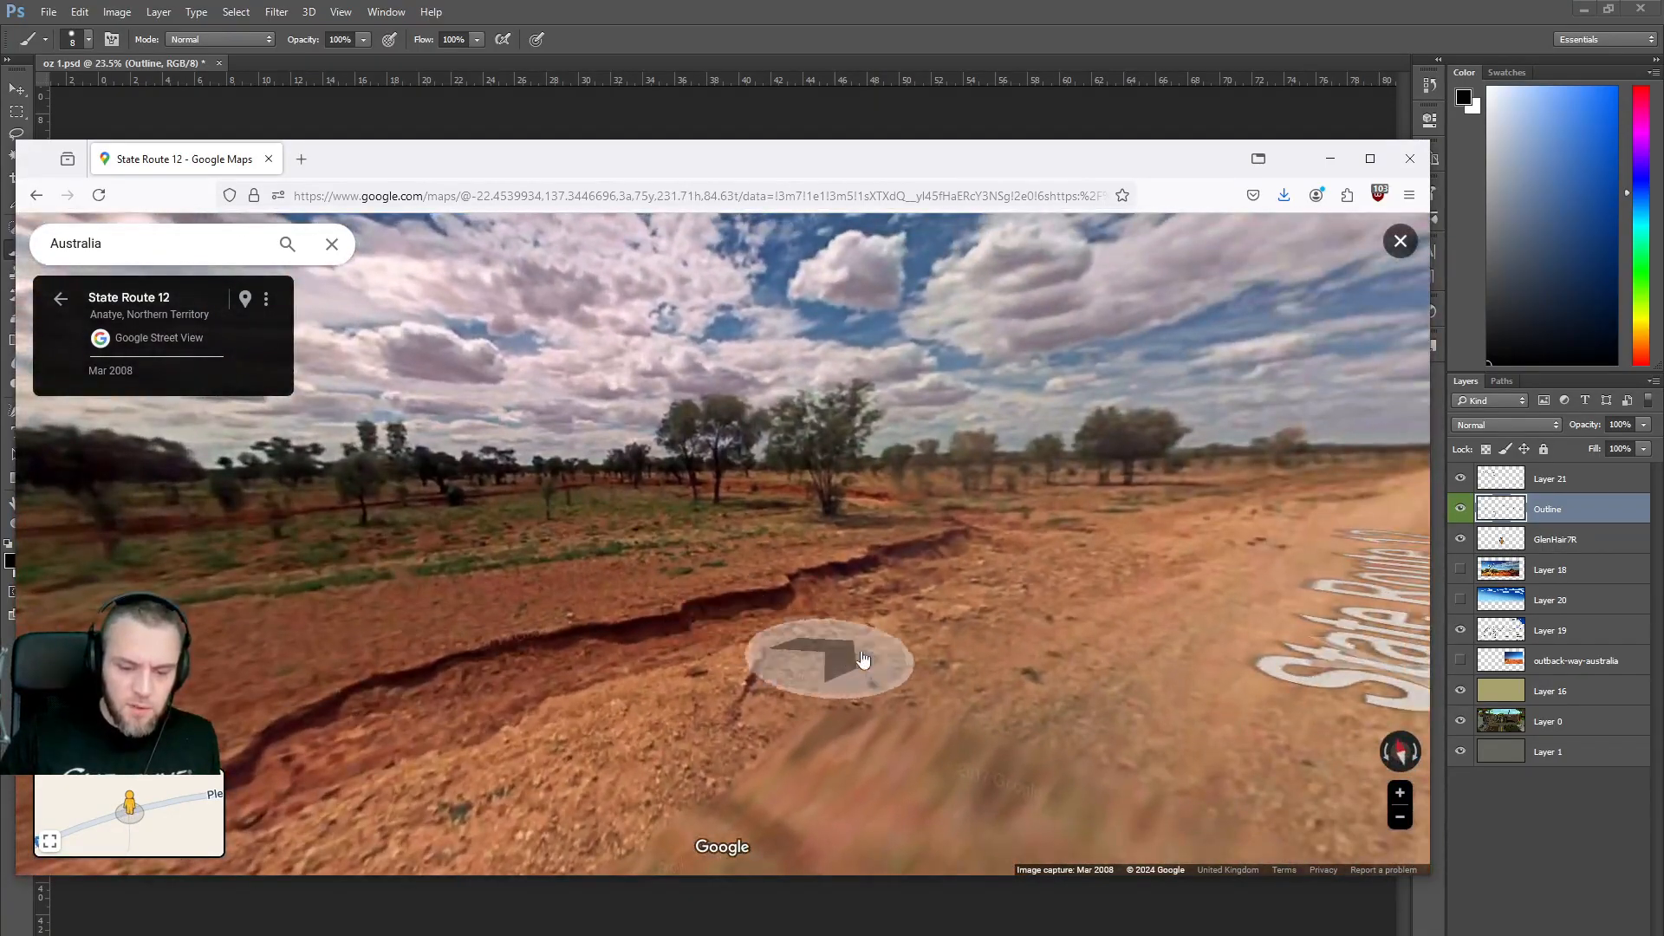
Advance several panoramas along State Route 12, glancing at roadside scrub, then exit to the map.
click(910, 611)
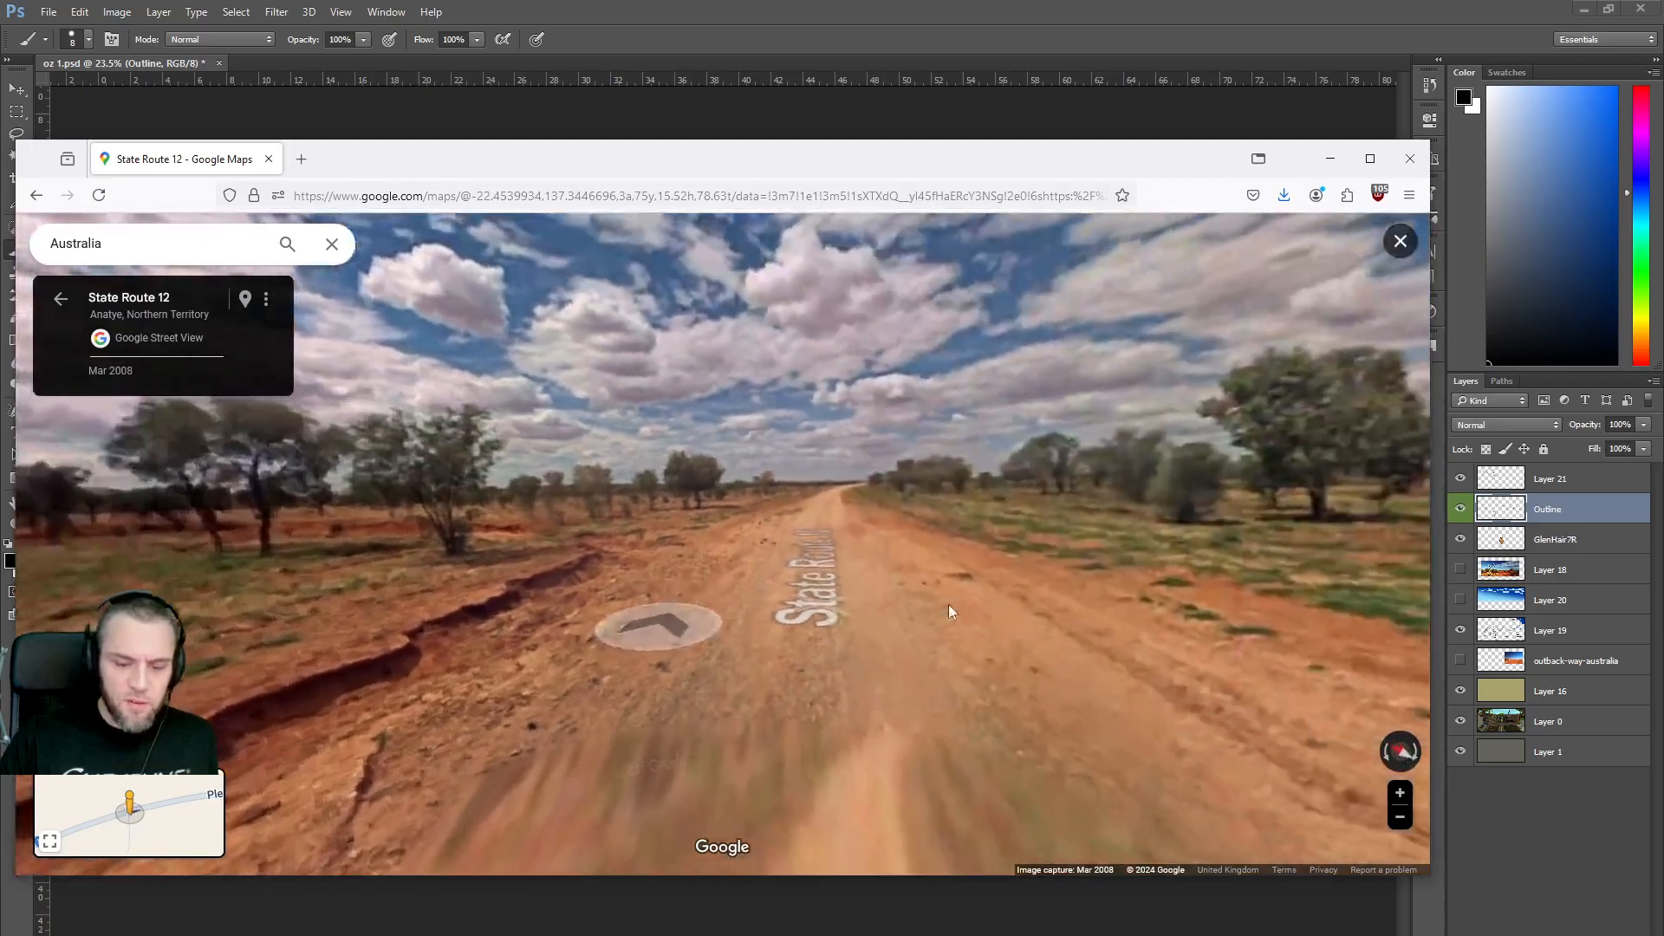
click(824, 509)
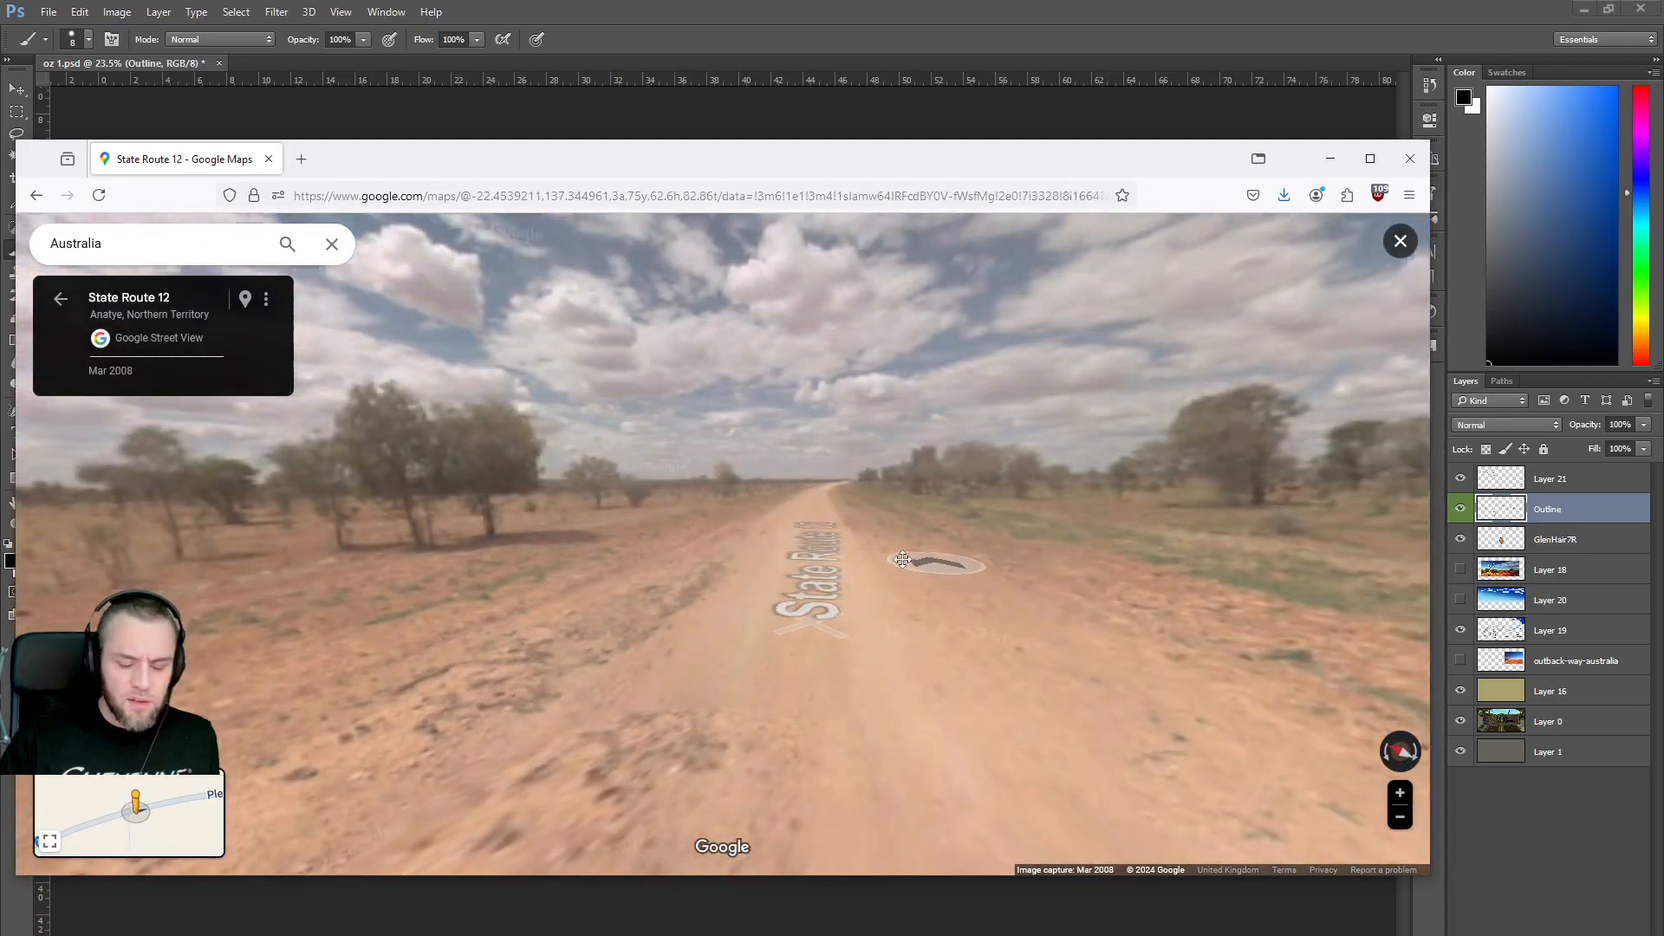
click(823, 555)
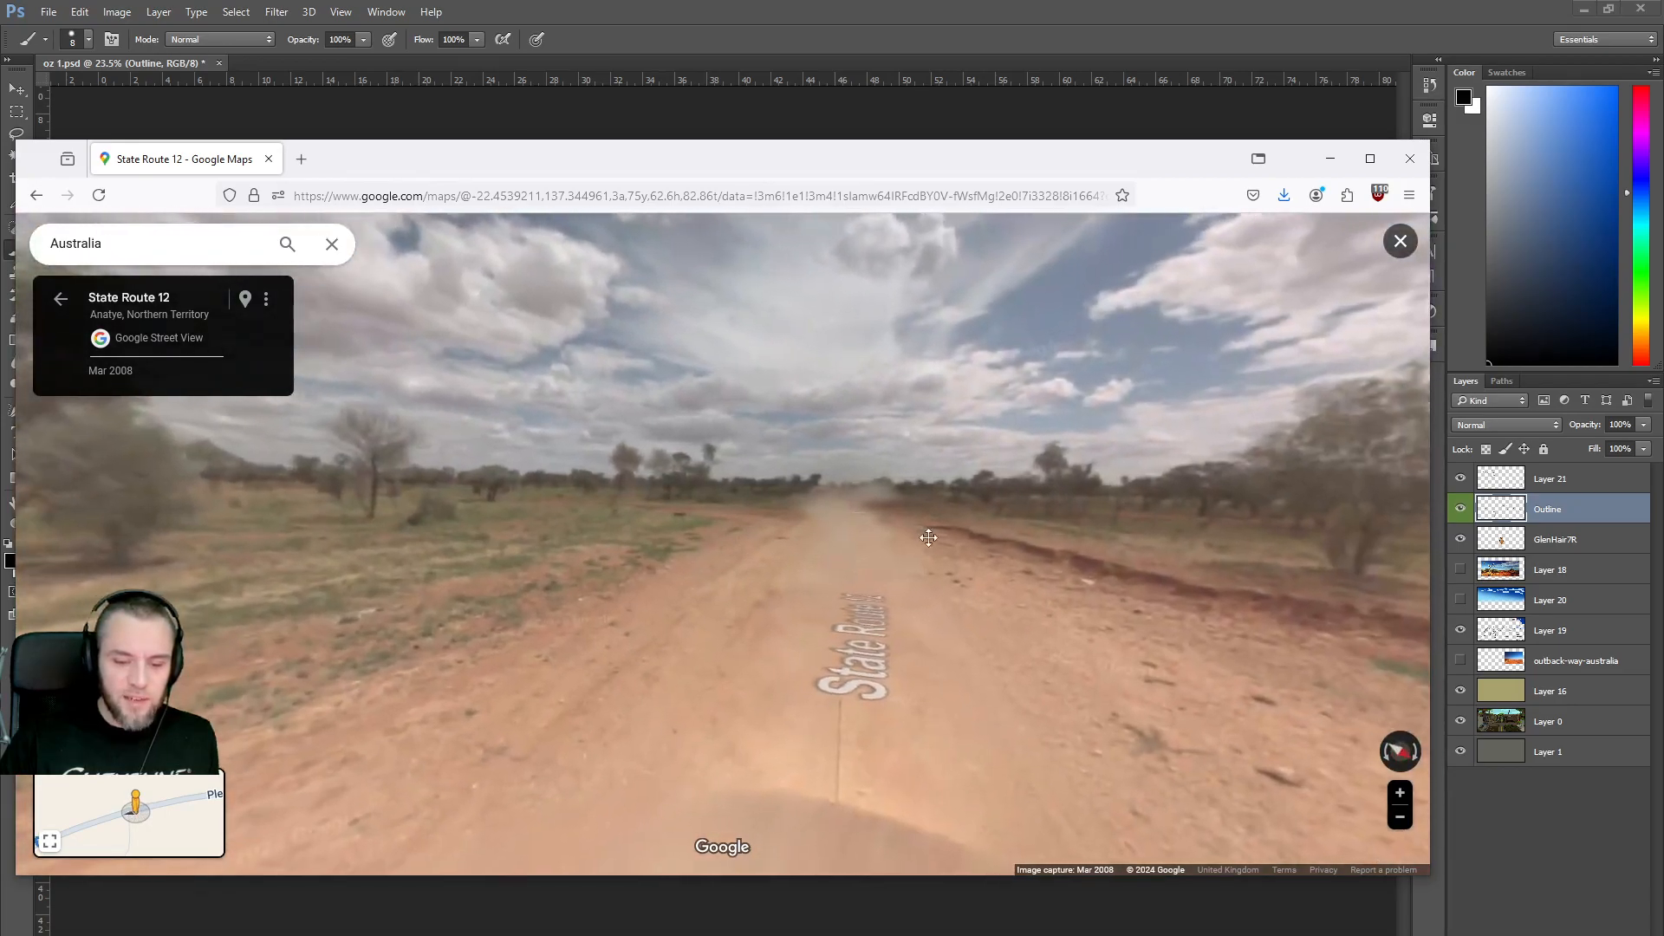
drag(520, 544, 862, 616)
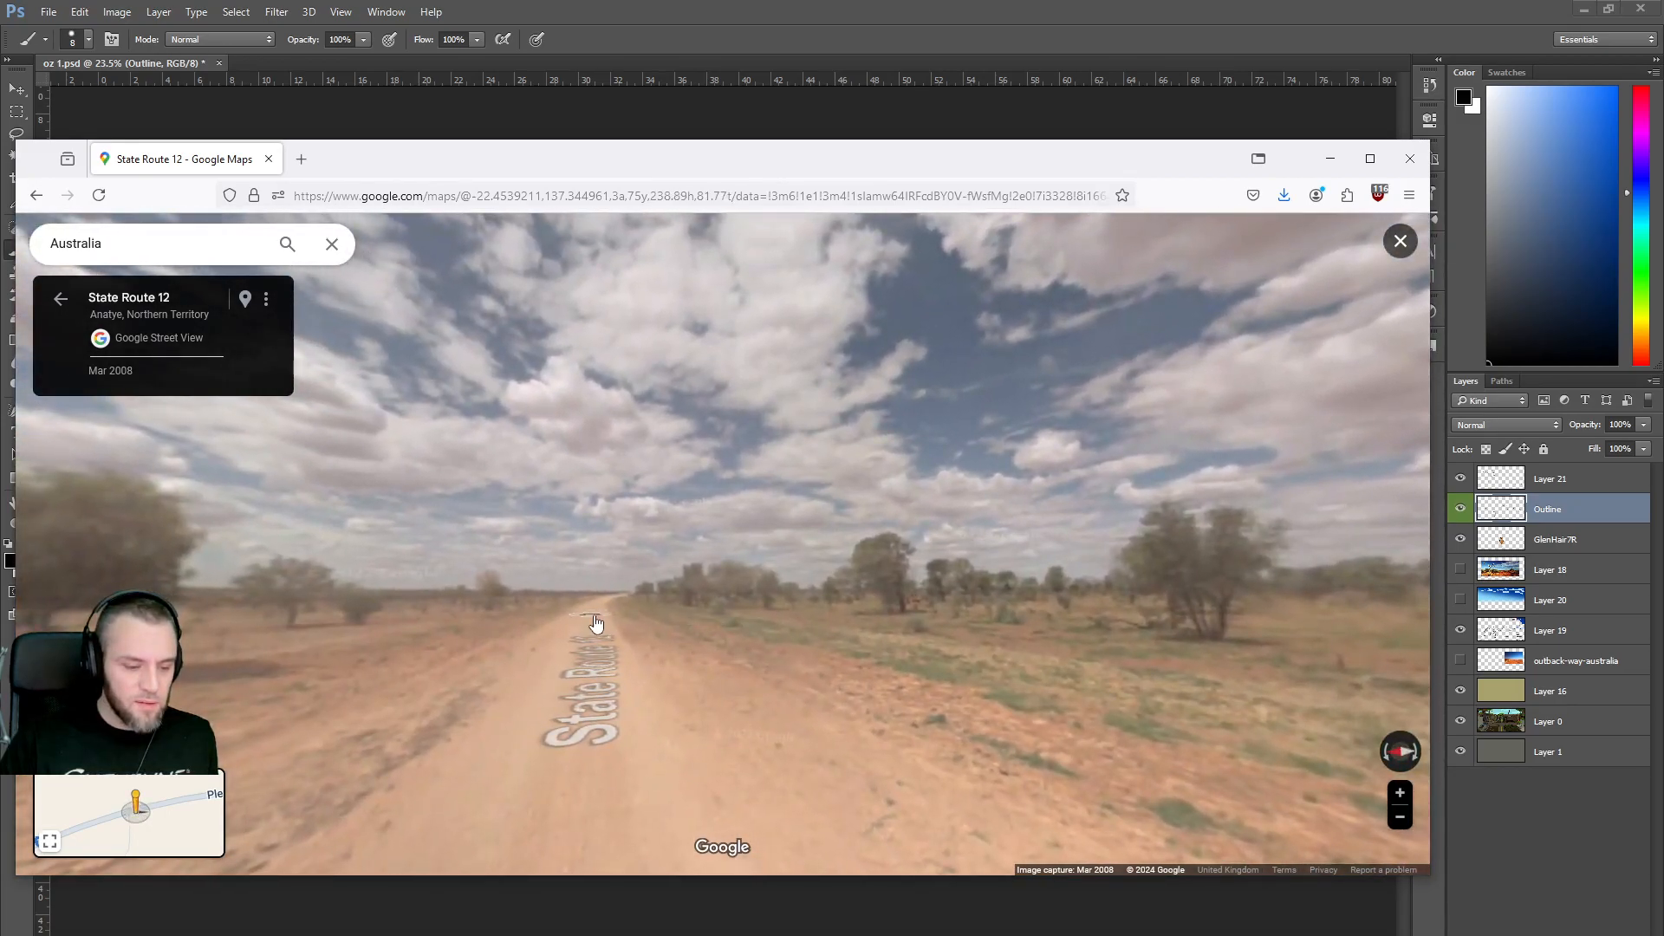
click(596, 622)
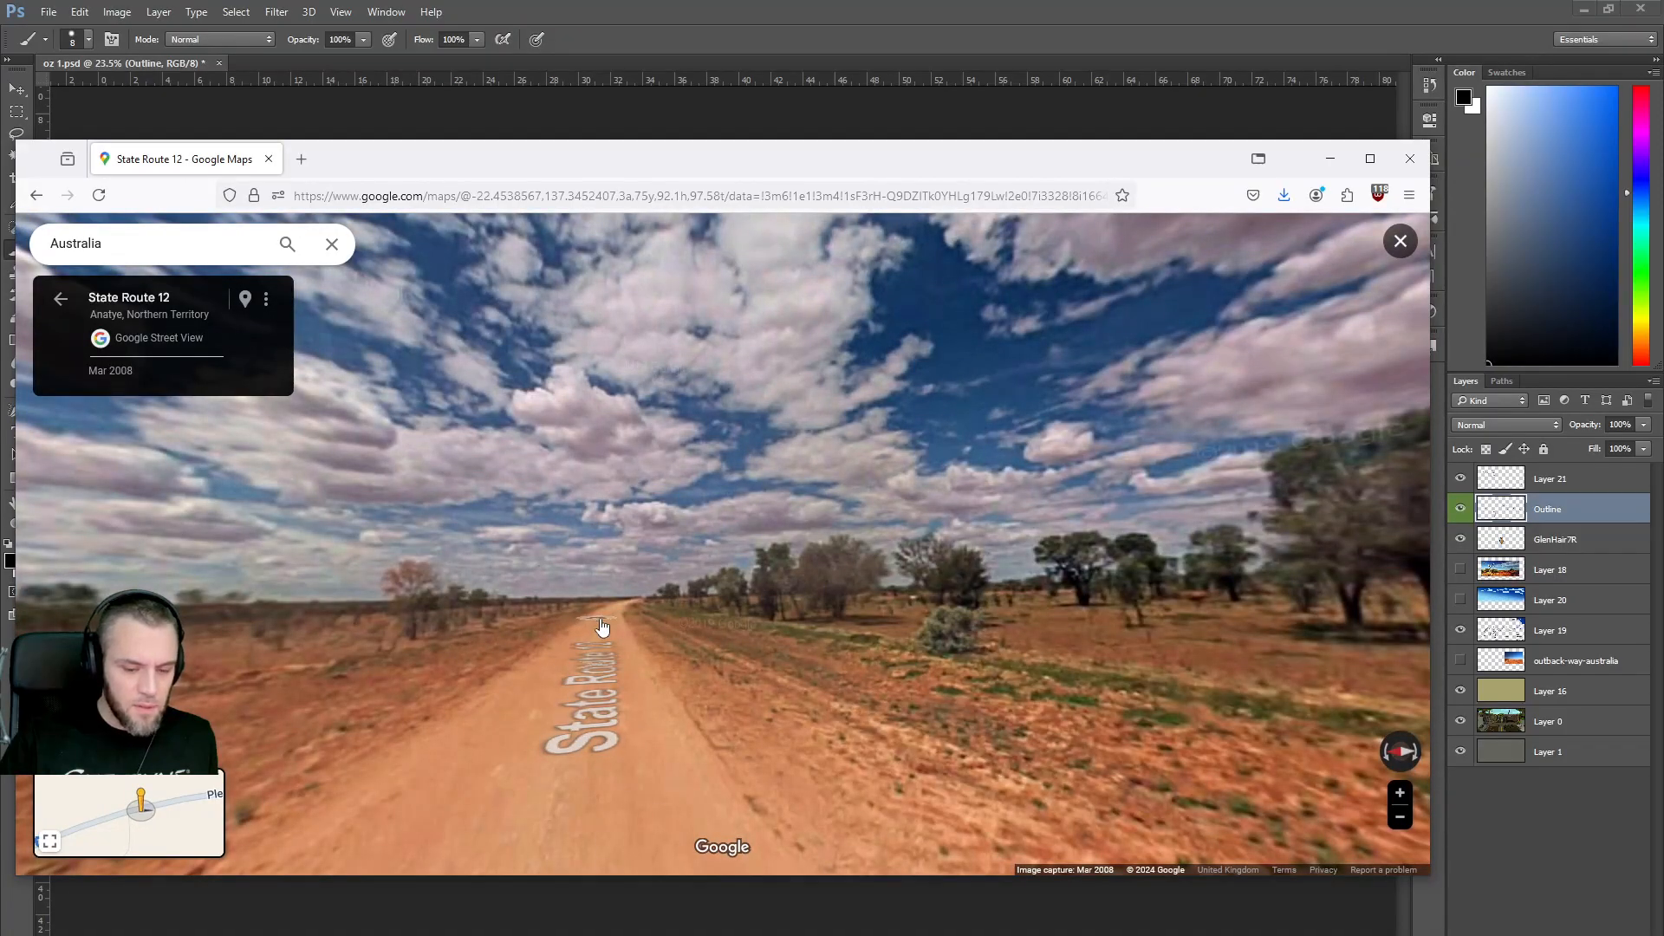
click(602, 625)
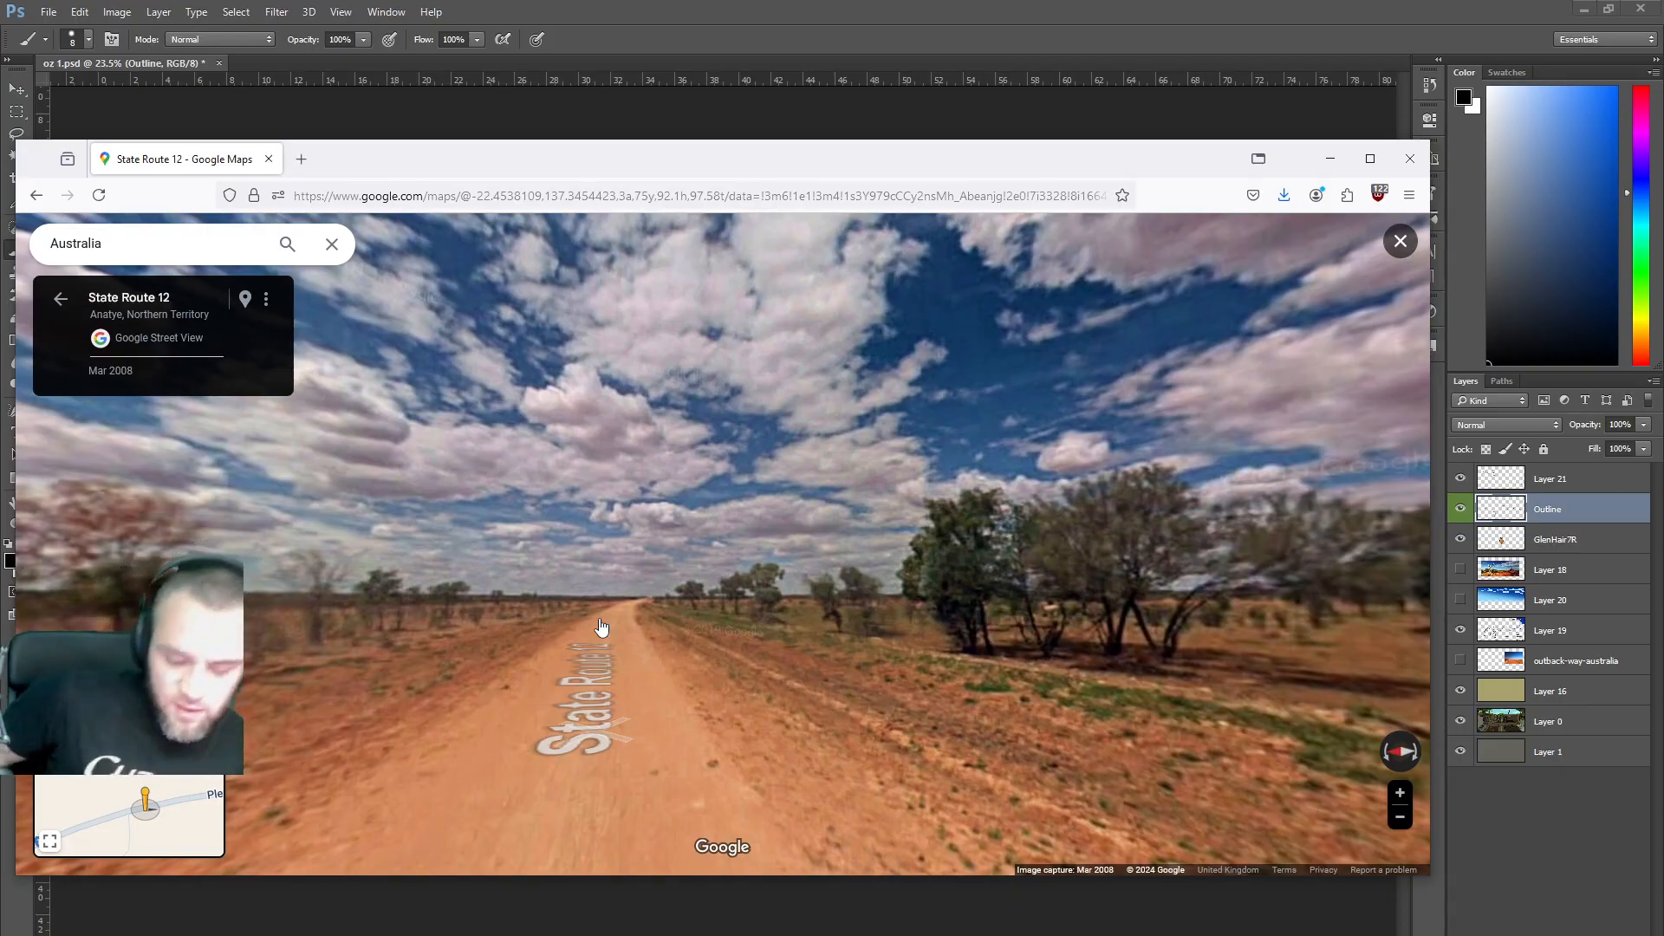
click(56, 303)
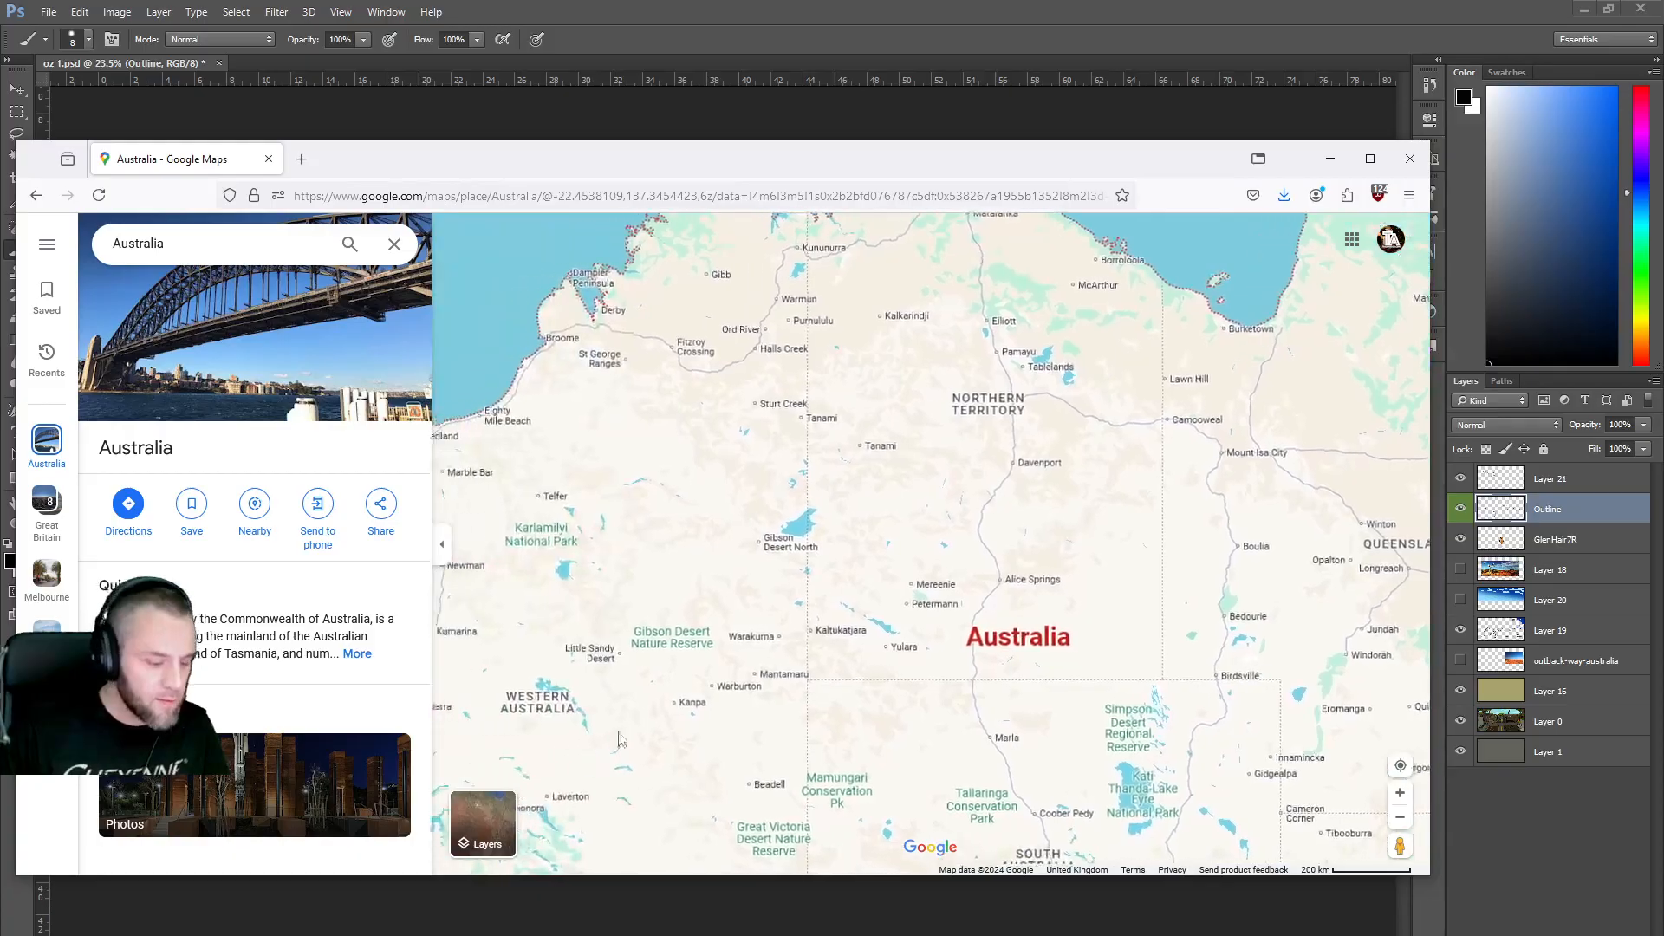
Open Street View at Halls Creek and turn toward the green road sign.
drag(1400, 845, 767, 485)
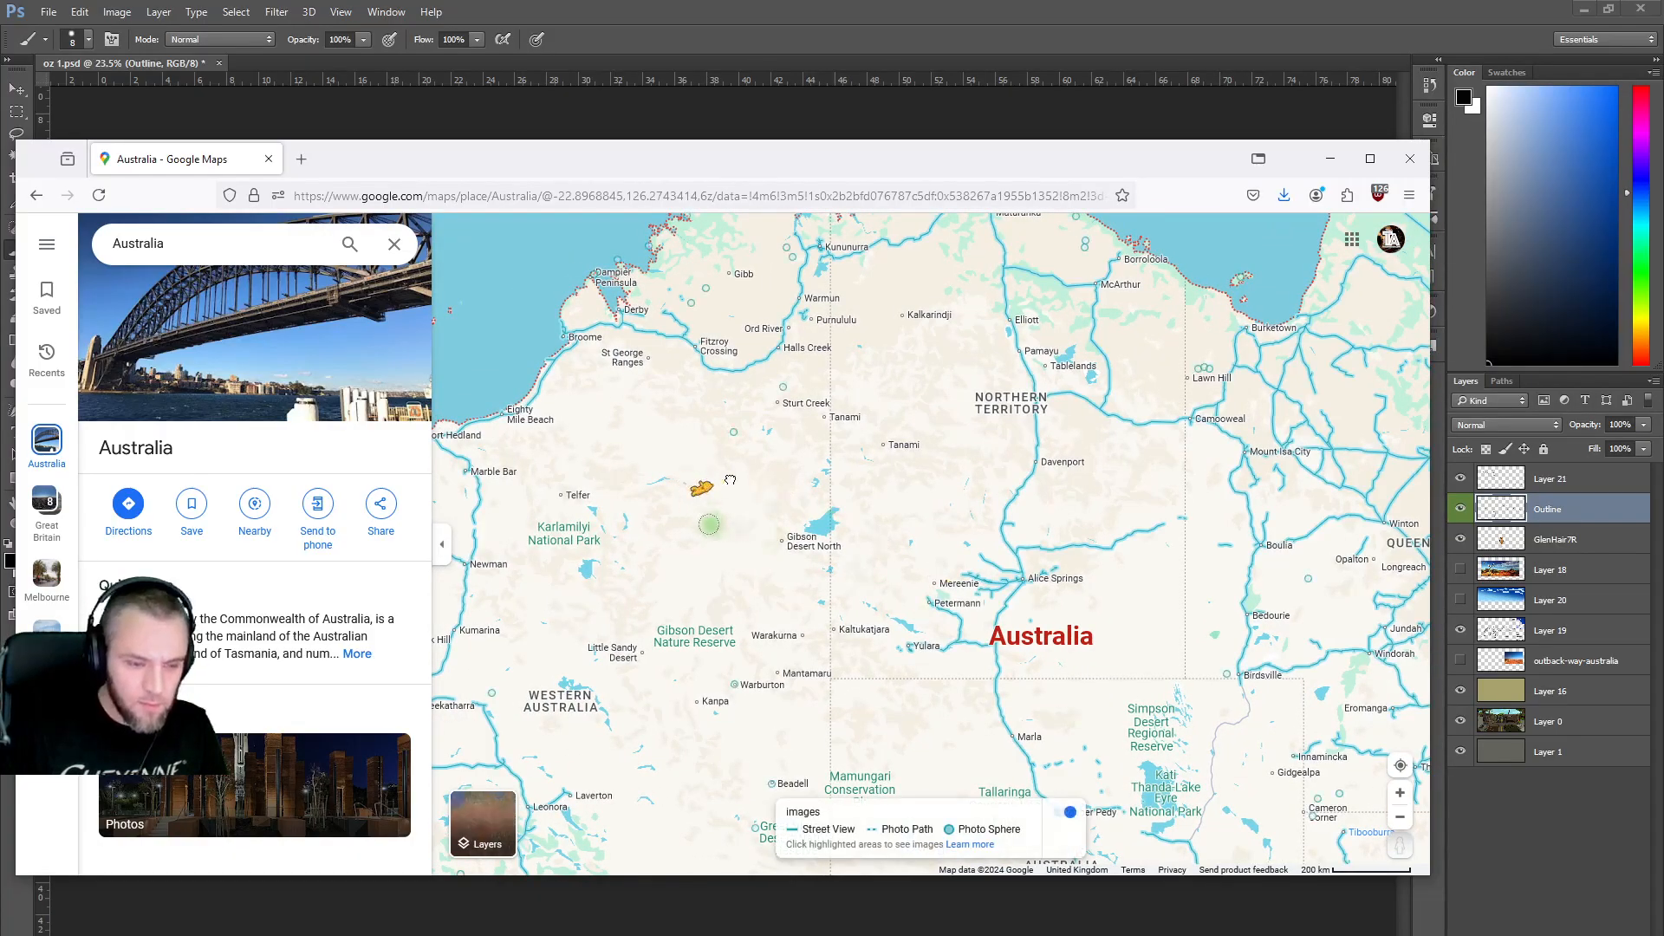
drag(1184, 769, 1185, 773)
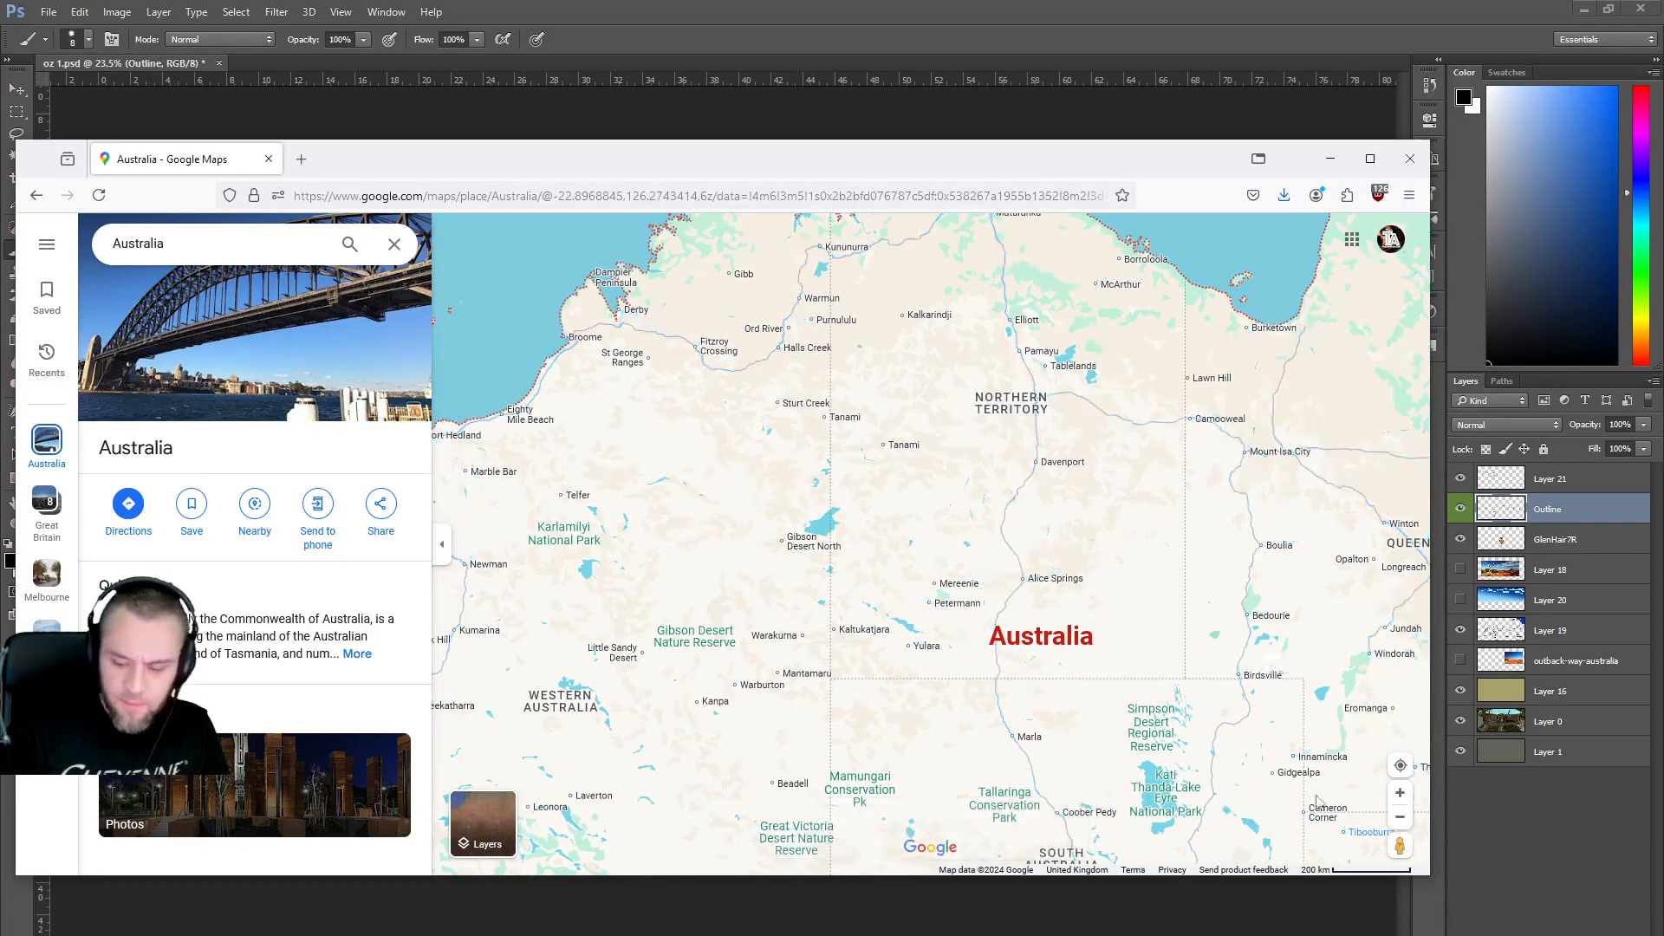
drag(1130, 697, 774, 305)
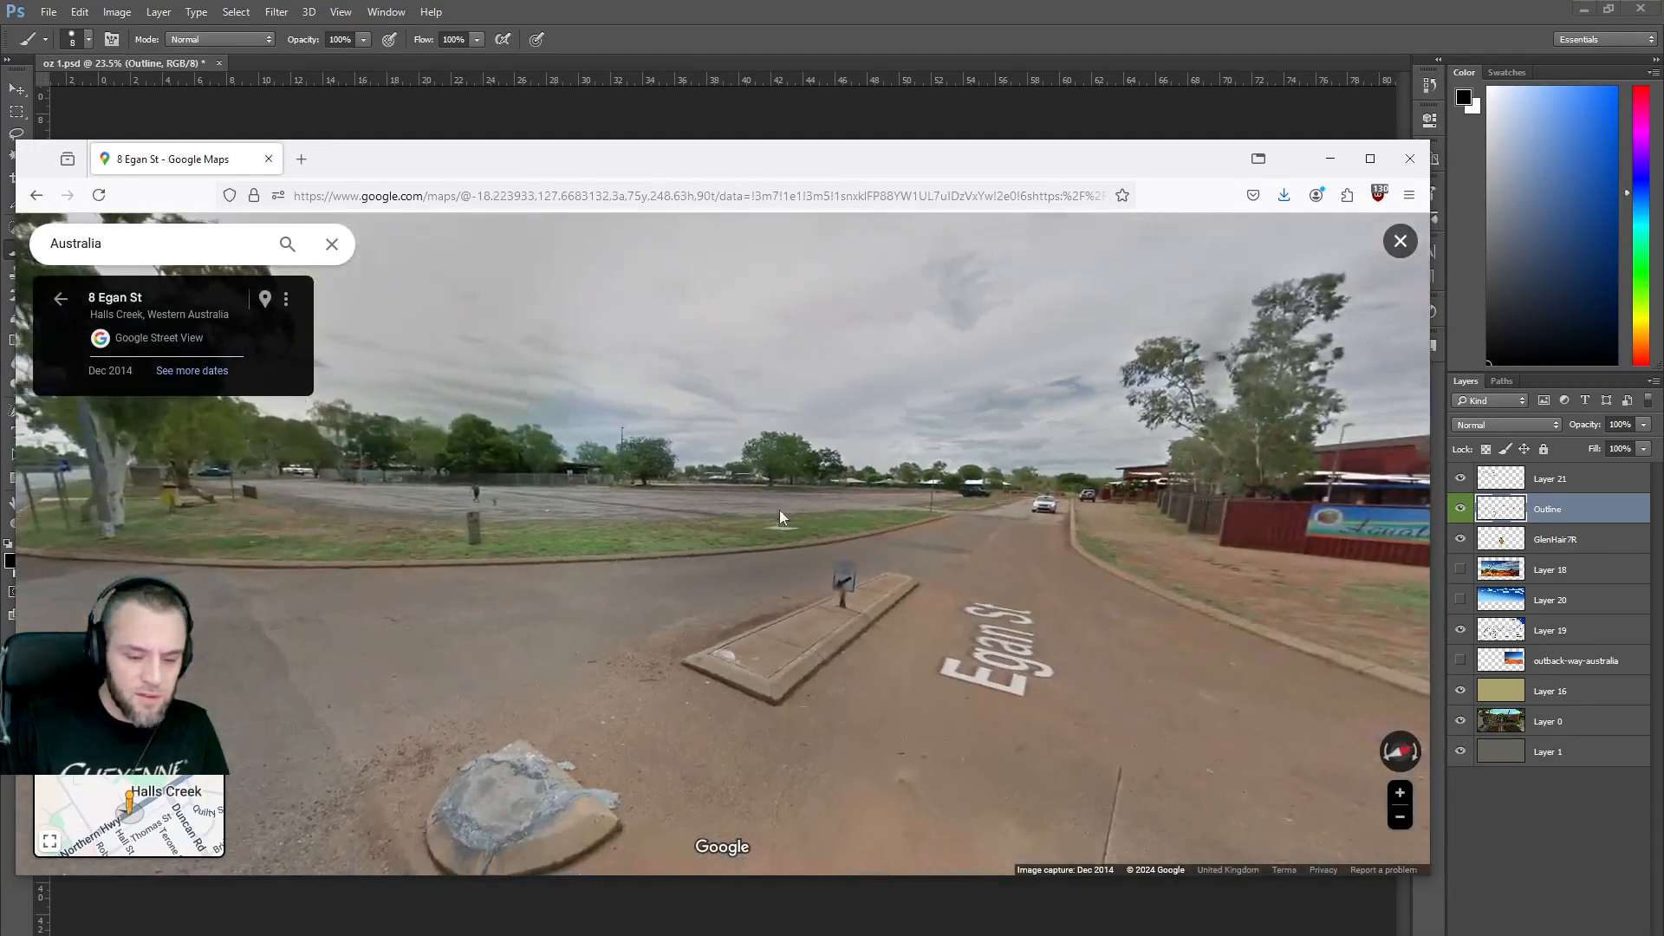
drag(778, 510, 626, 497)
drag(808, 501, 675, 461)
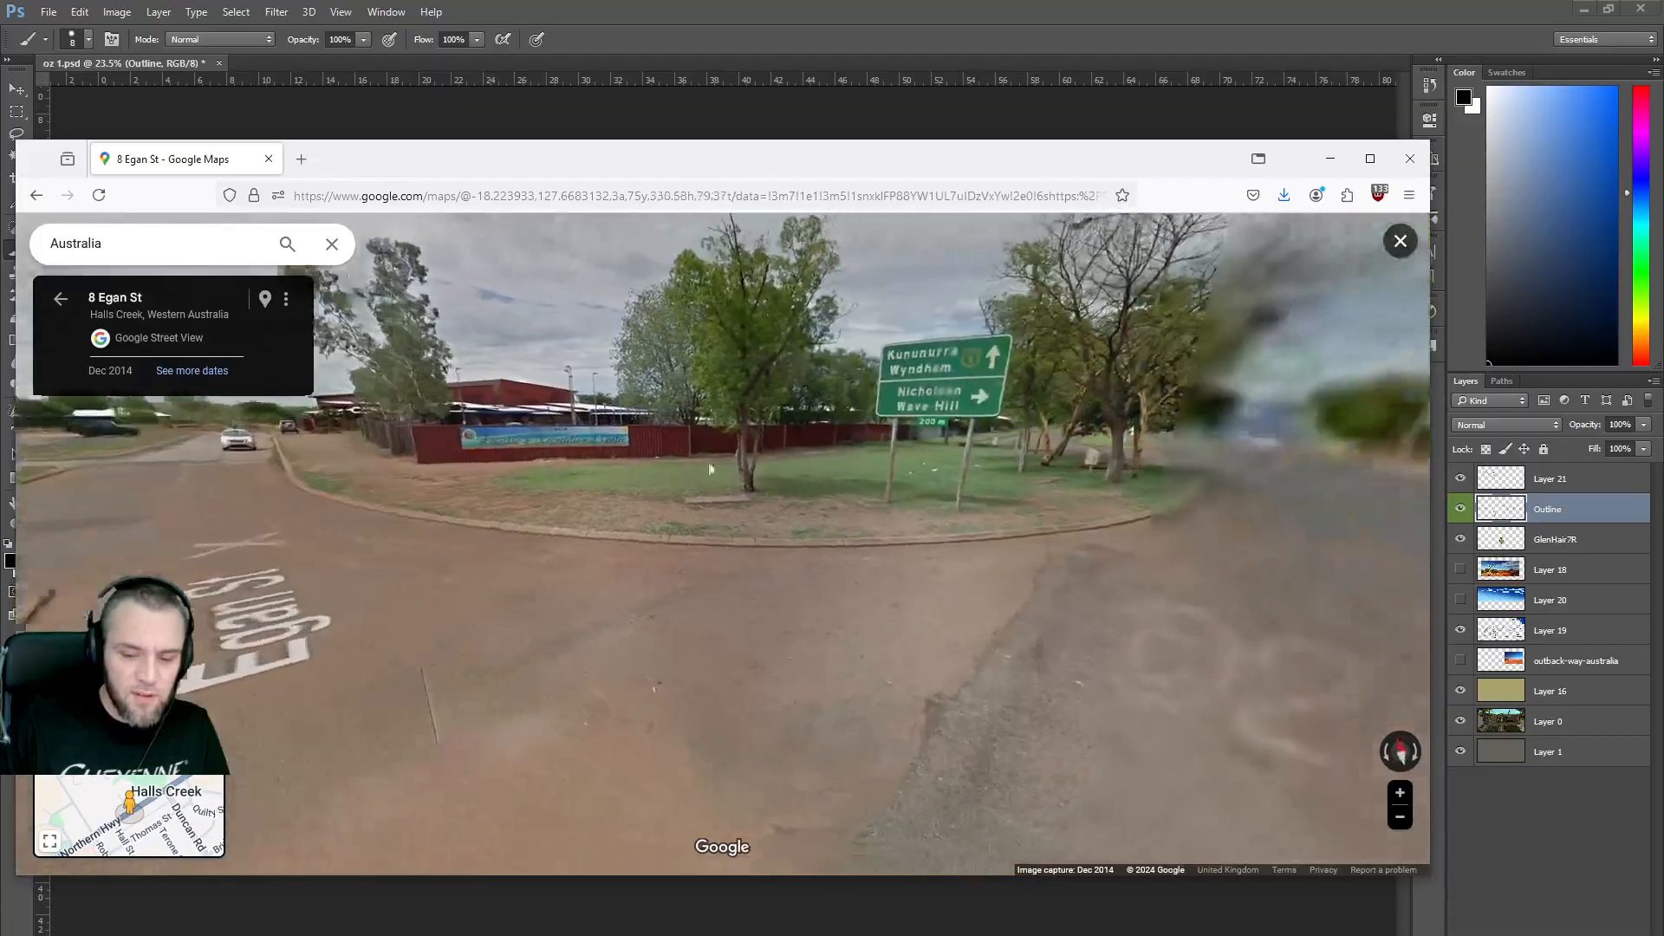
Turn to face the Poinciana Roadhouse, exit to the map, and show street-level coverage again.
key(Right)
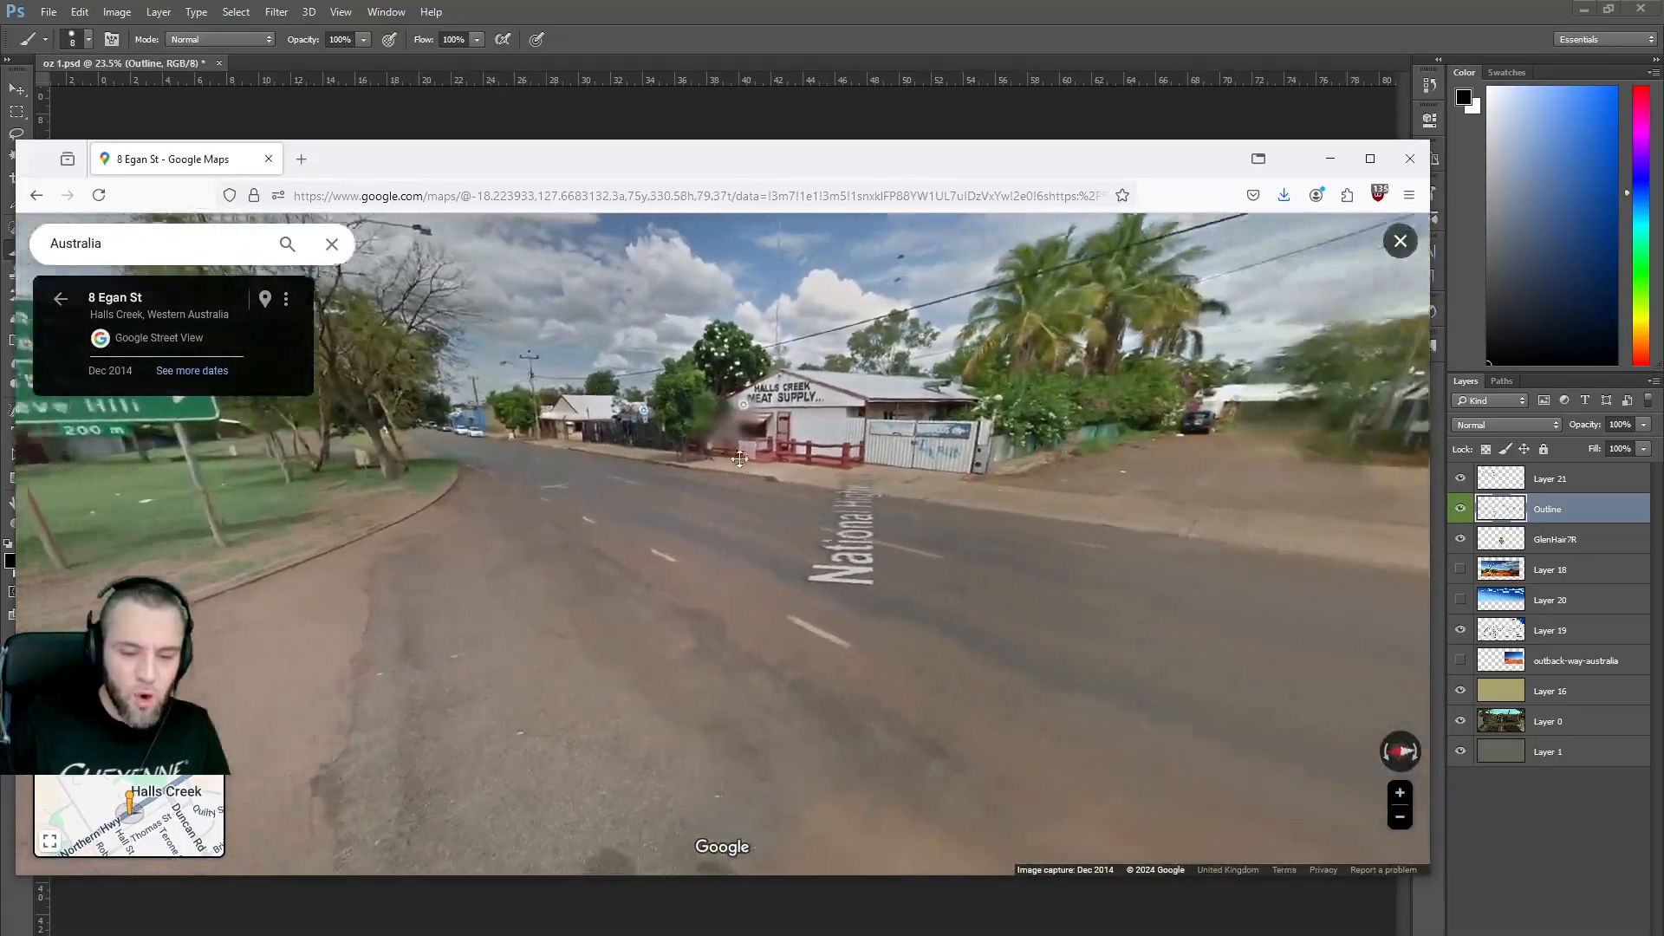
key(Right)
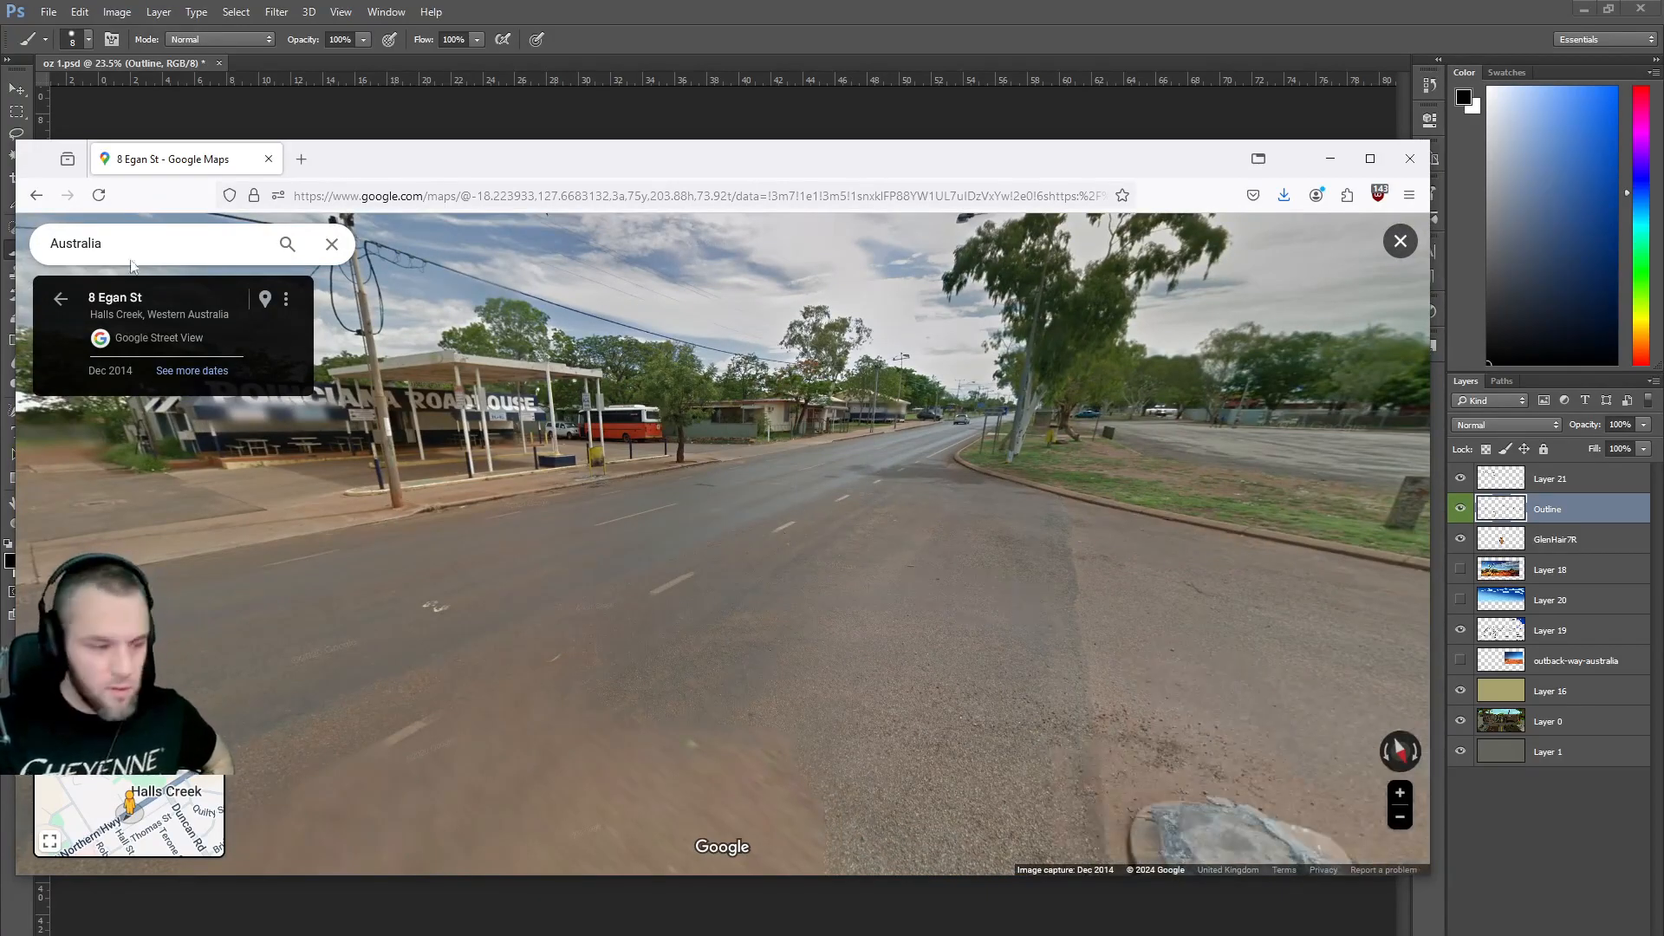
click(62, 302)
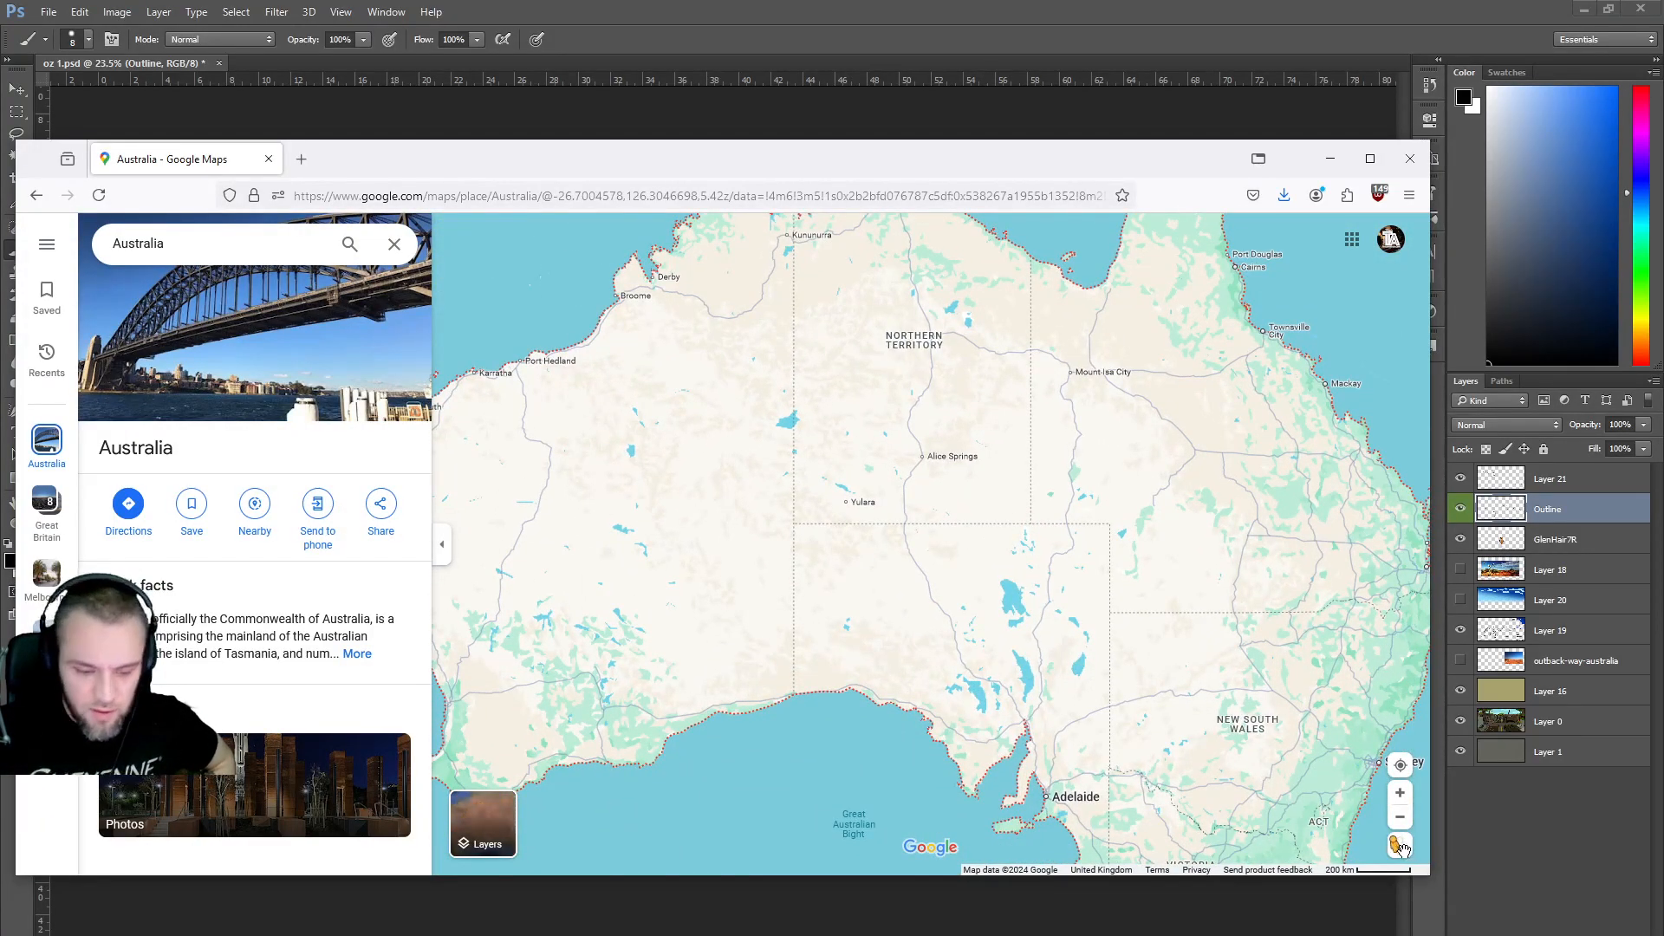
drag(1402, 848, 902, 445)
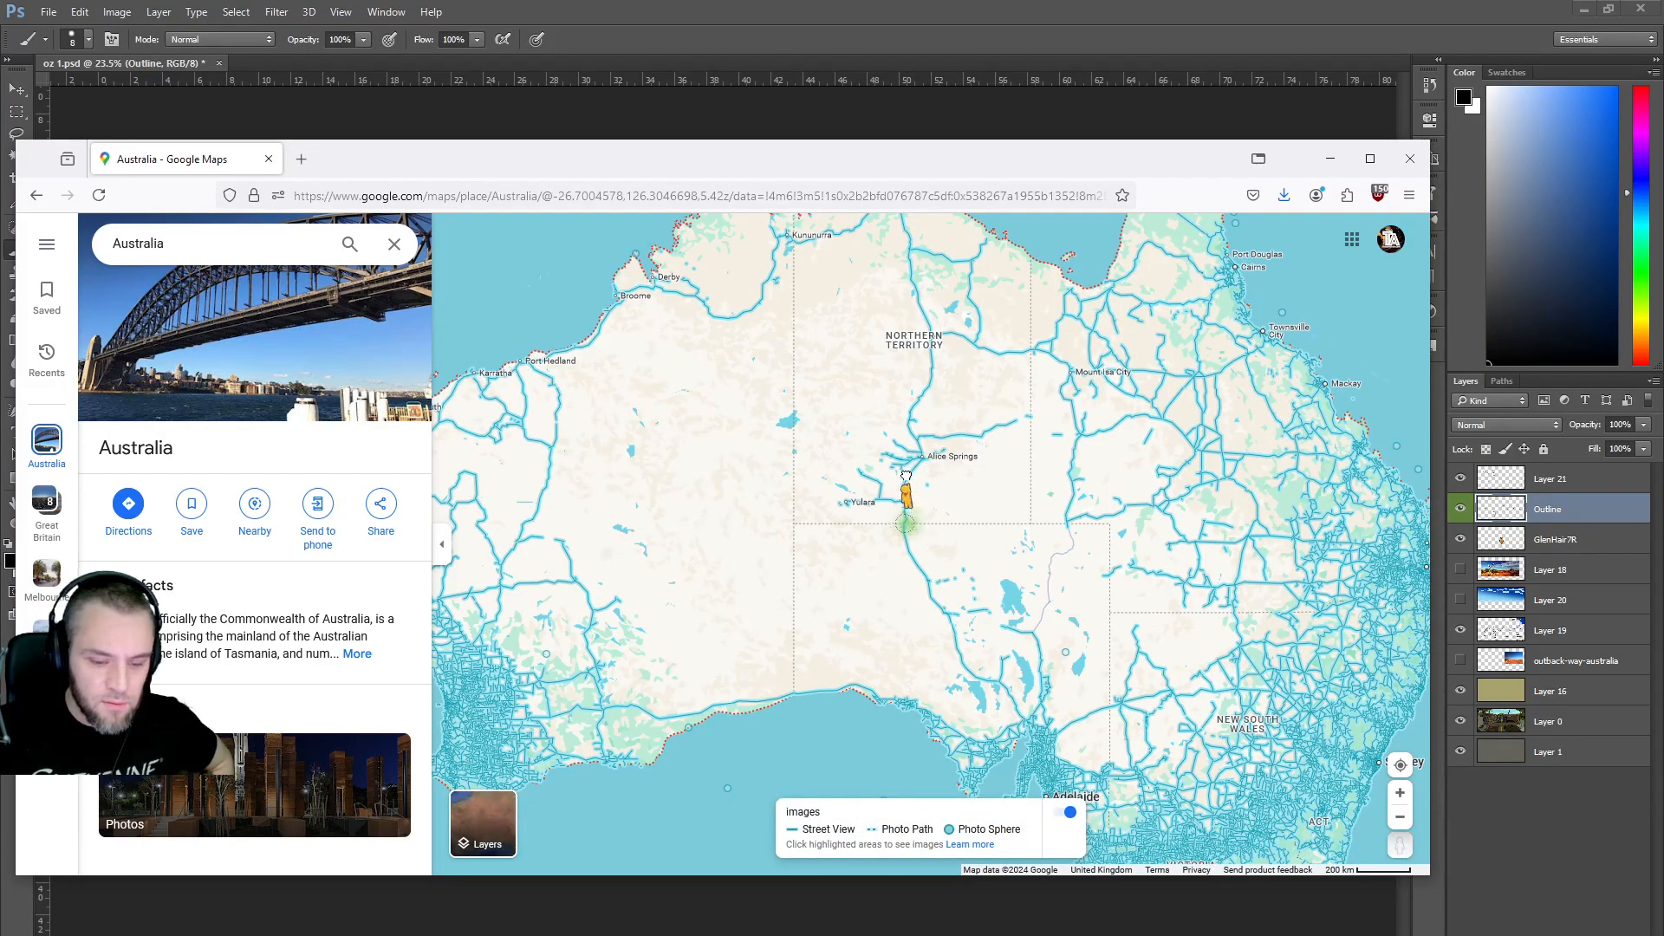
Open a Street View panorama near Yulara and turn from the caravan toward the scrubland.
drag(926, 530, 929, 537)
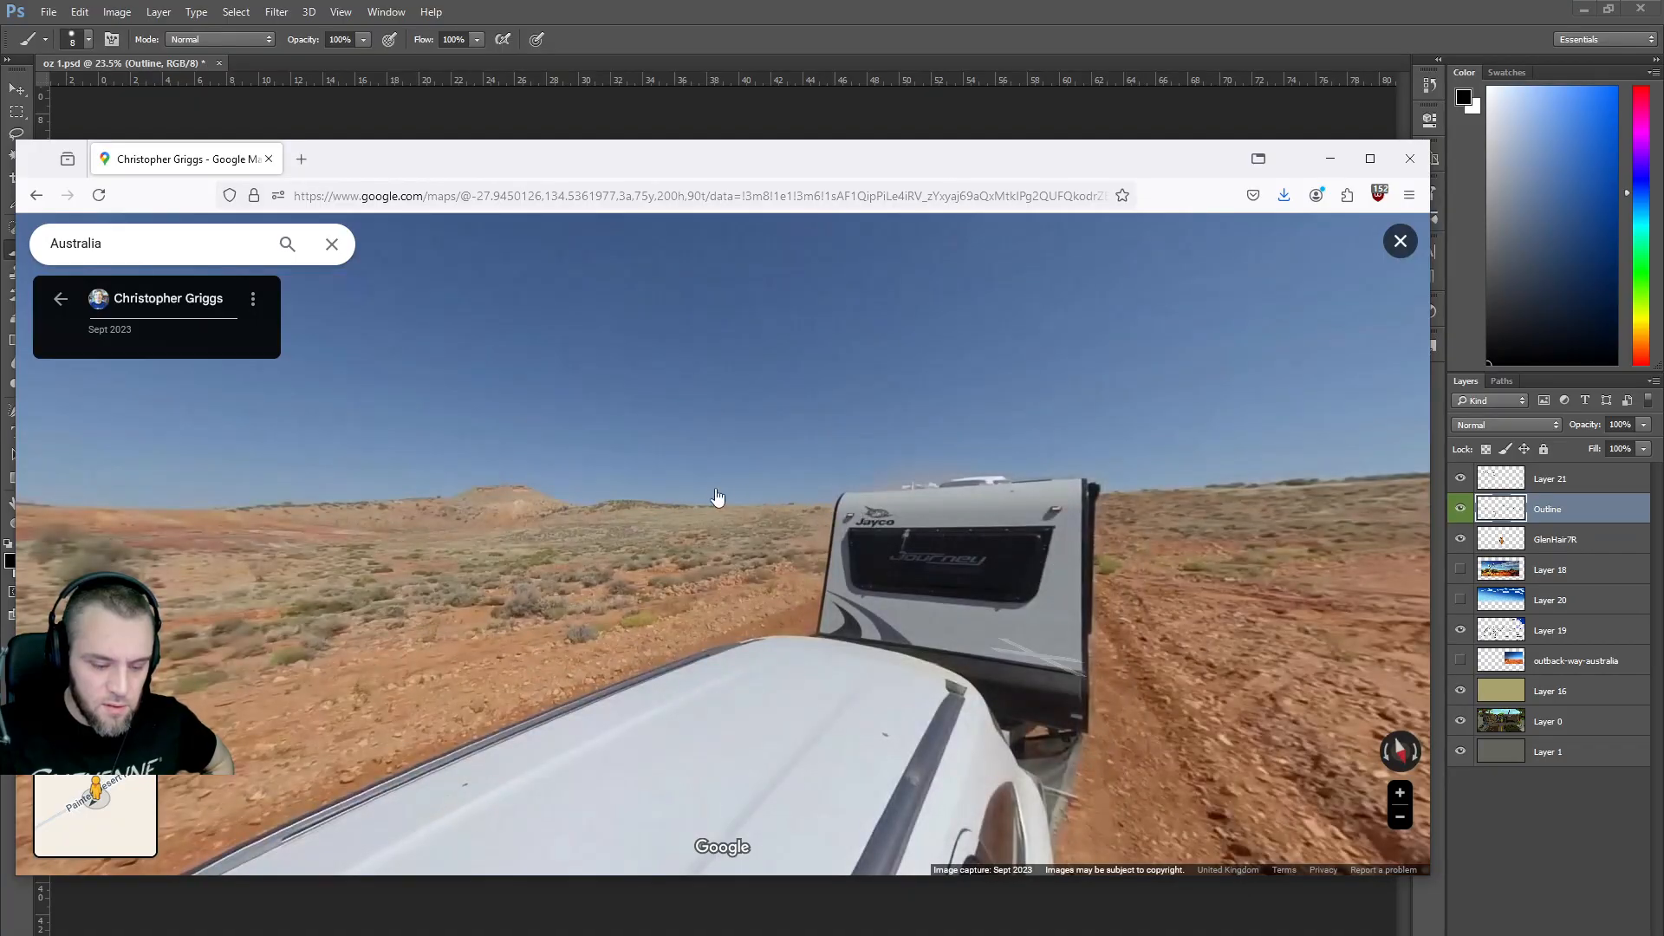
drag(718, 497, 866, 500)
drag(641, 525, 919, 512)
drag(690, 508, 557, 523)
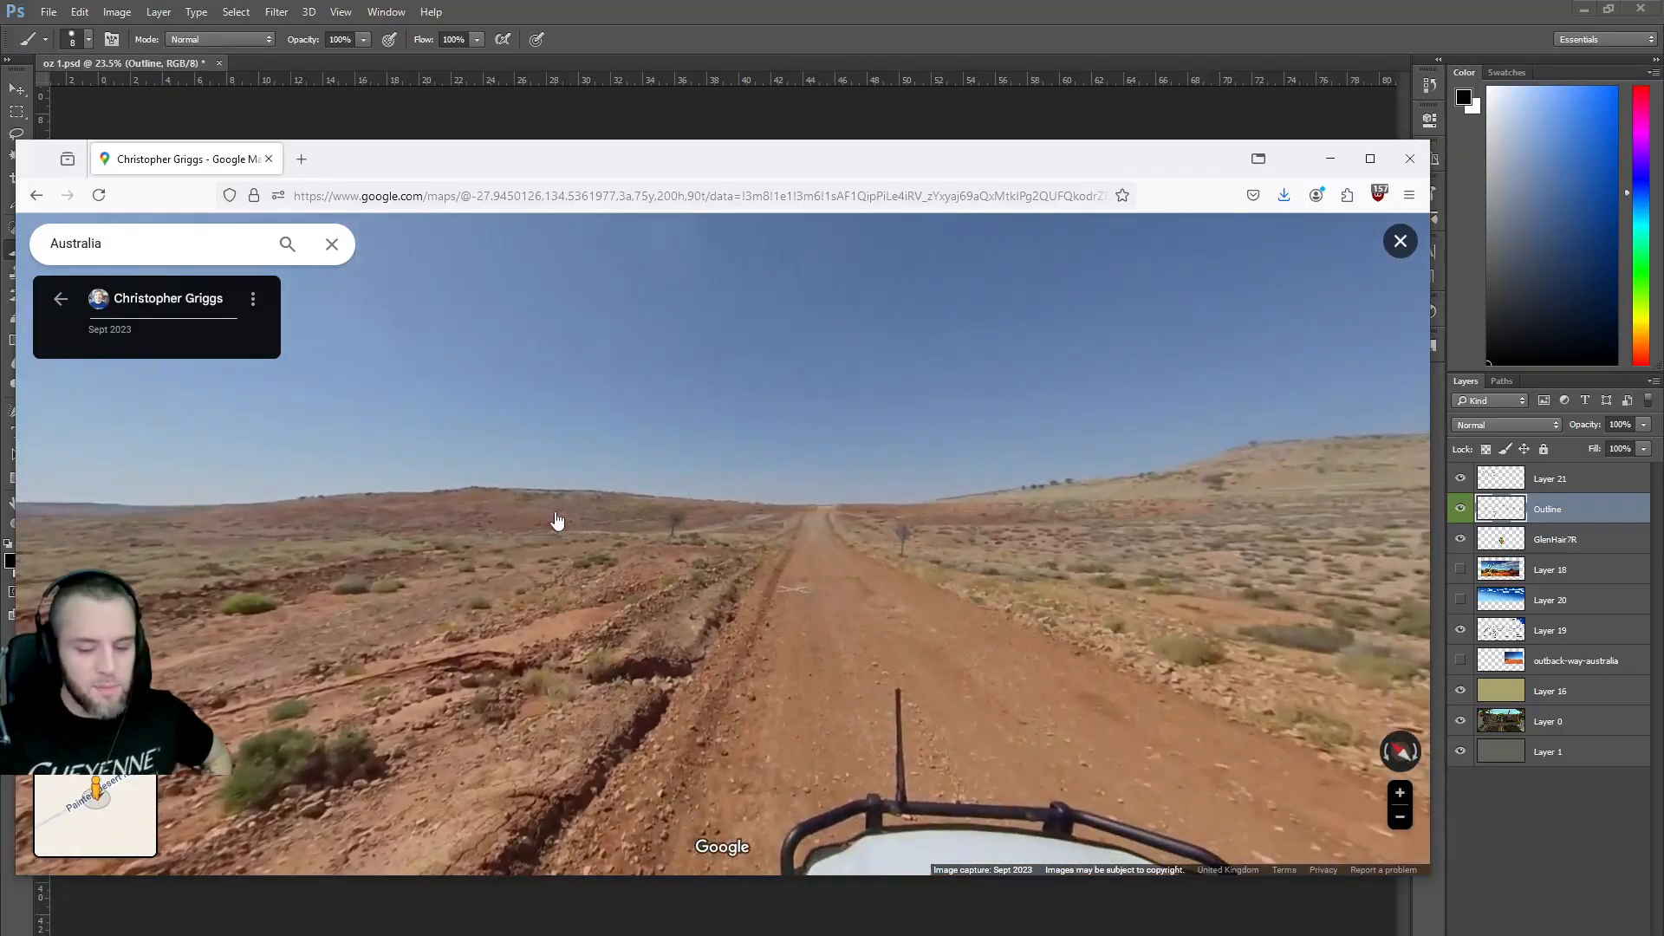
Step forward along the dirt road, looking back at the towed caravan.
click(817, 565)
click(832, 569)
click(830, 567)
click(841, 566)
drag(1071, 568, 818, 508)
click(818, 508)
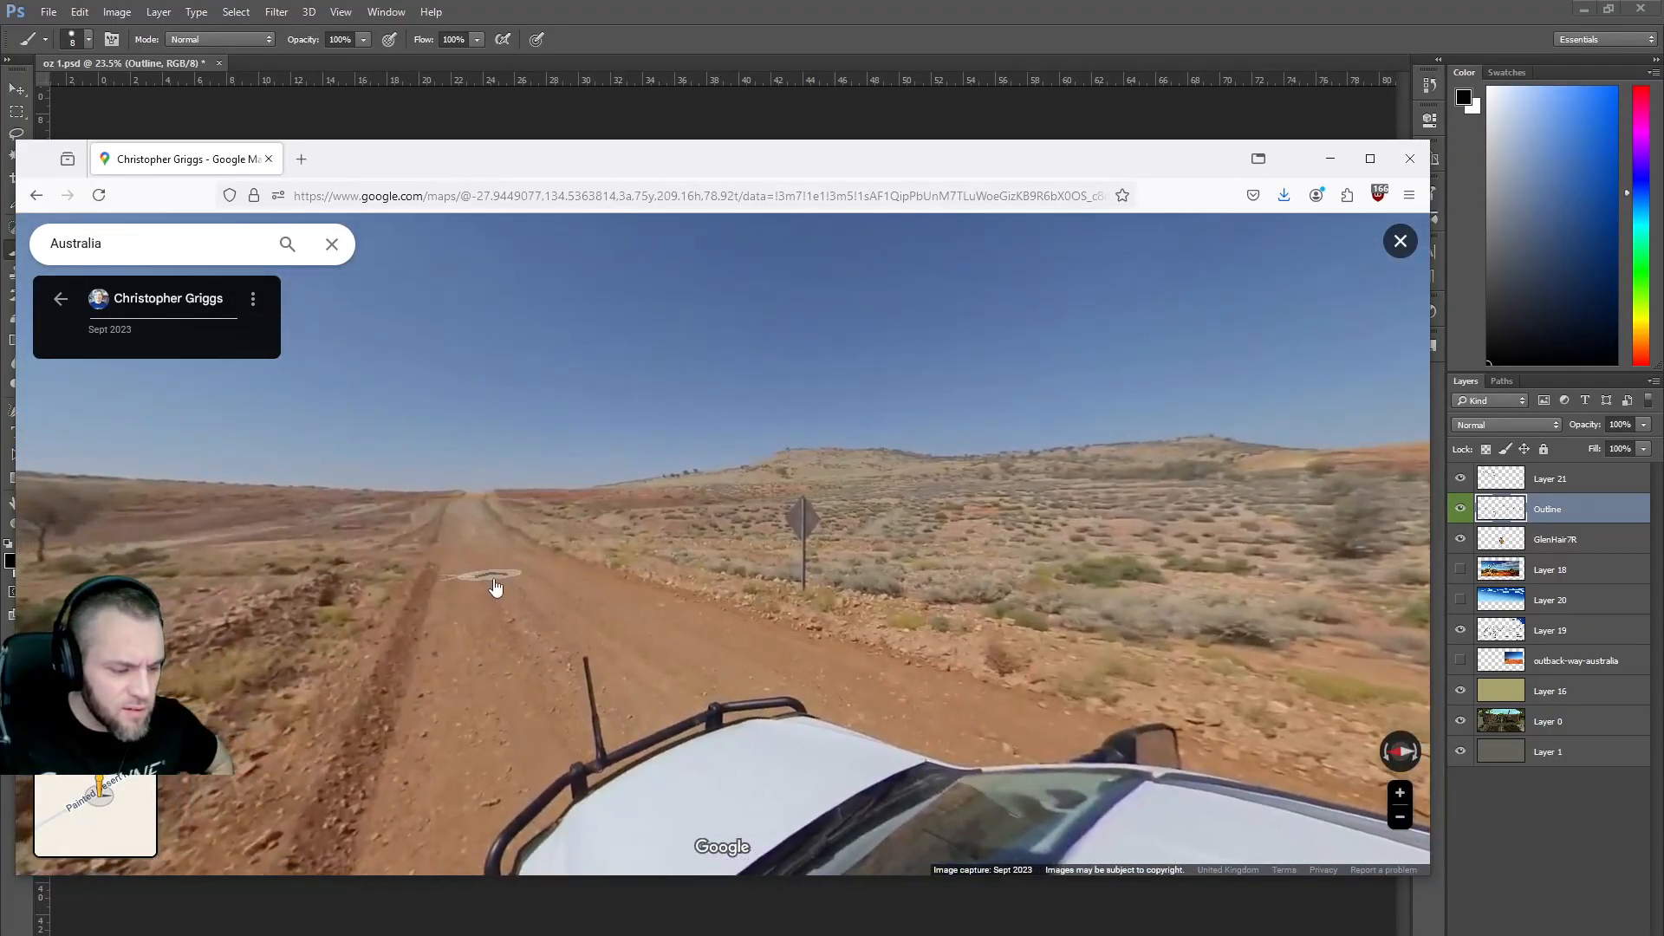
click(495, 587)
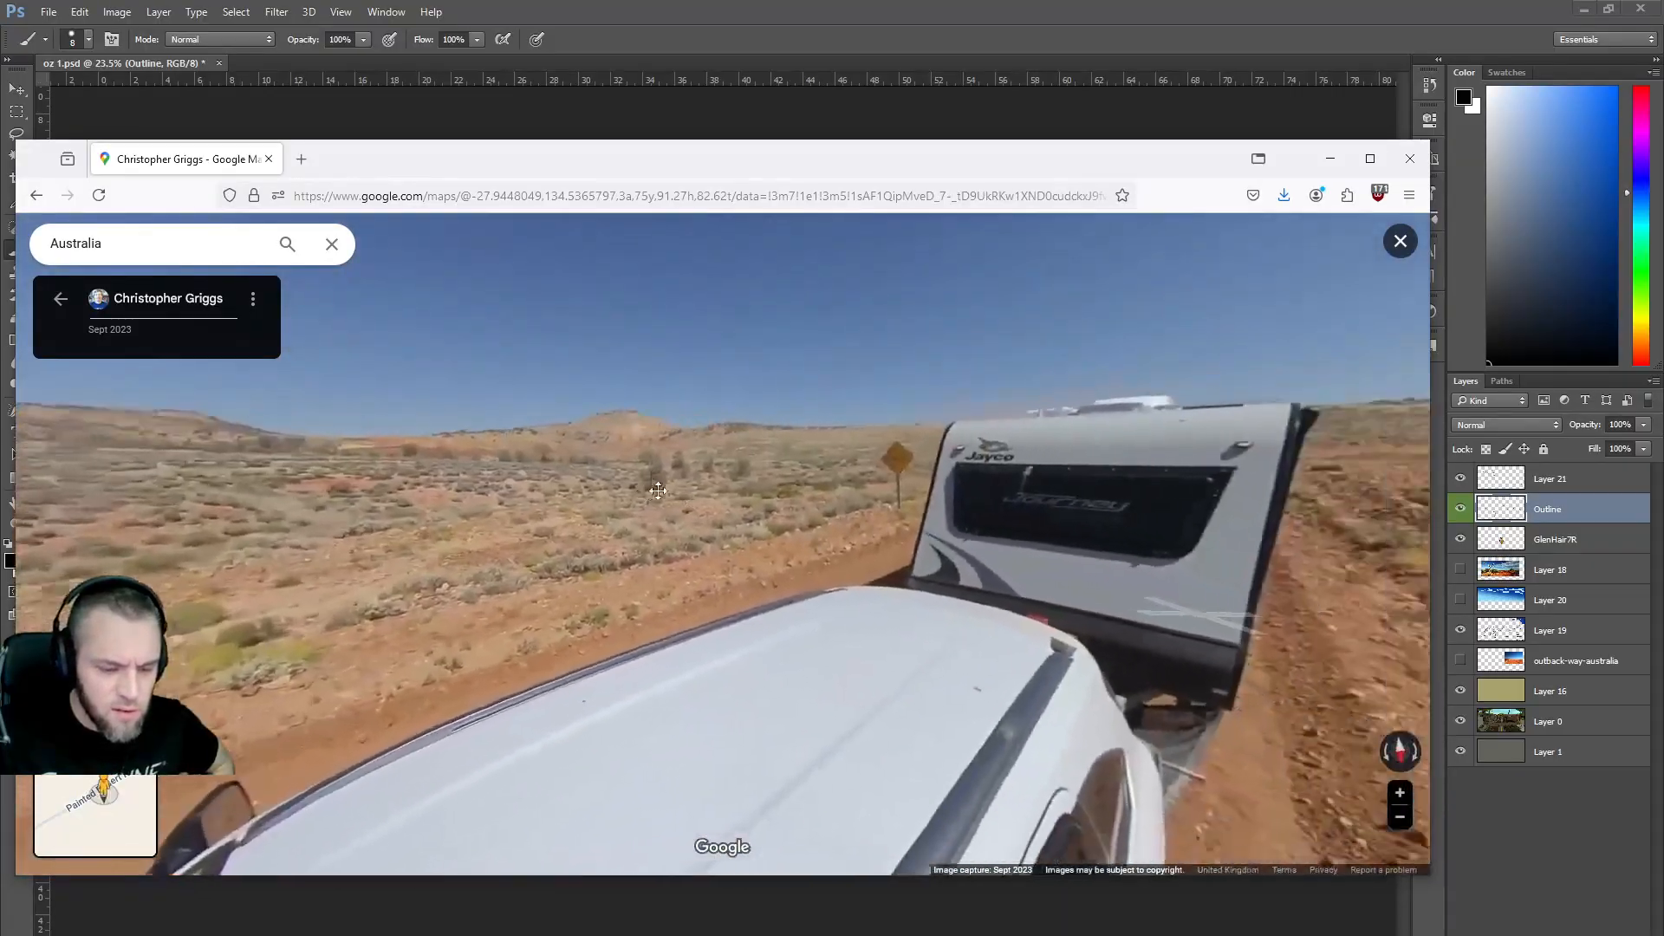
Zoom in on the yellow road sign, face the road again, and exit to the map.
scroll(880, 481, up, 5)
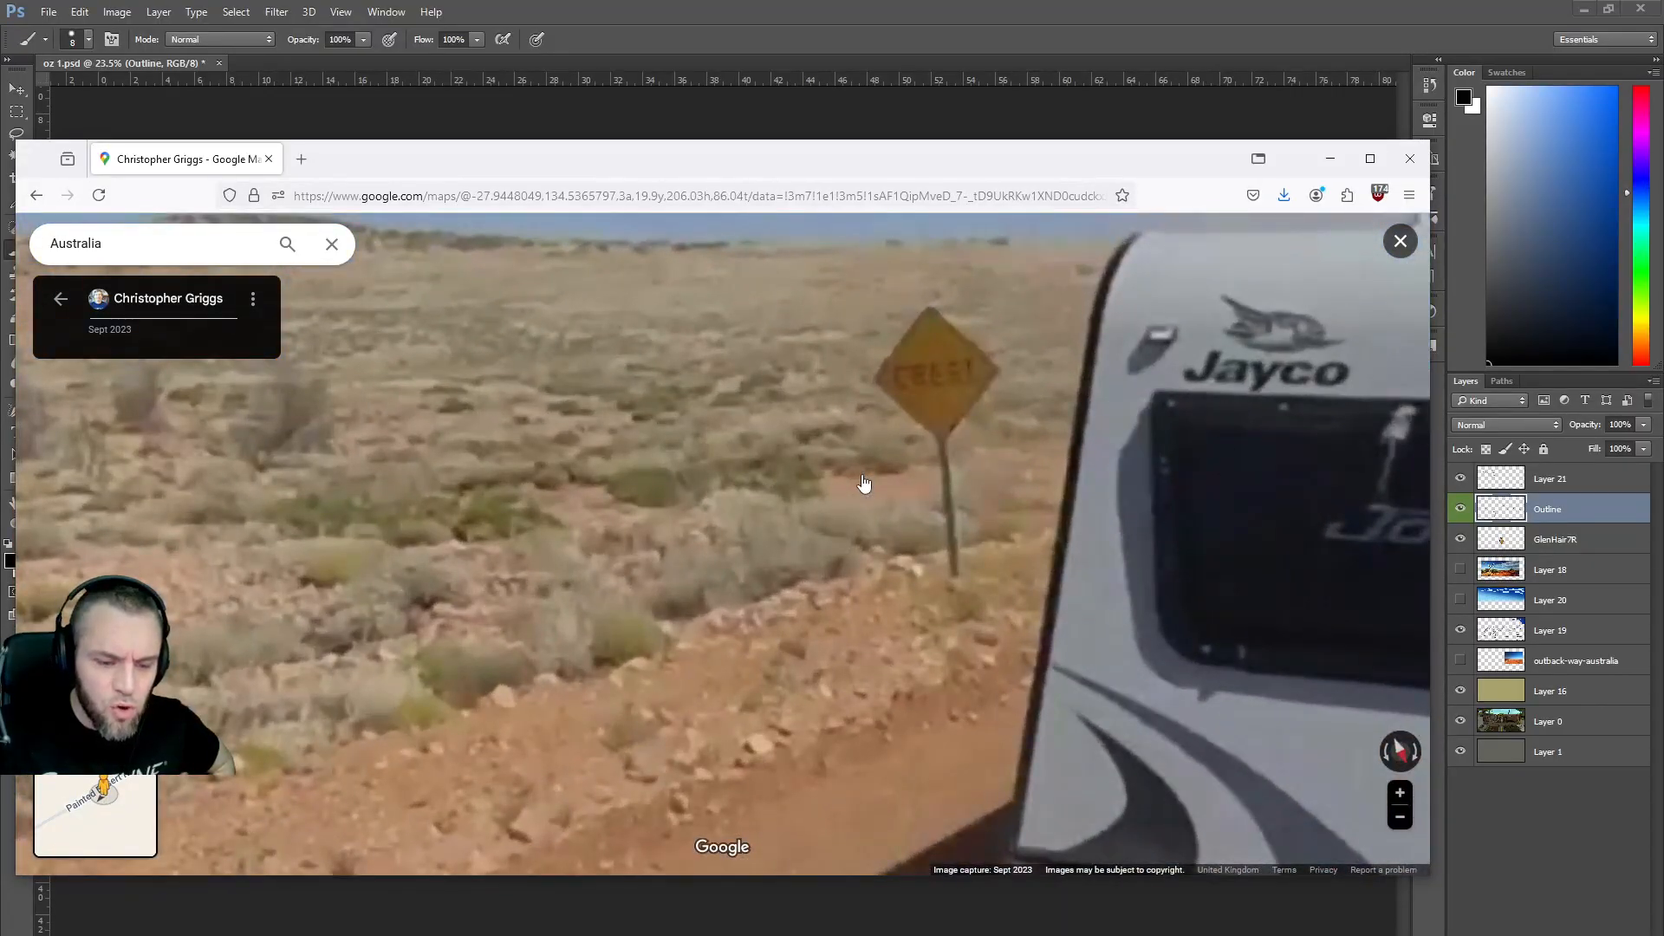
scroll(865, 483, down, 4)
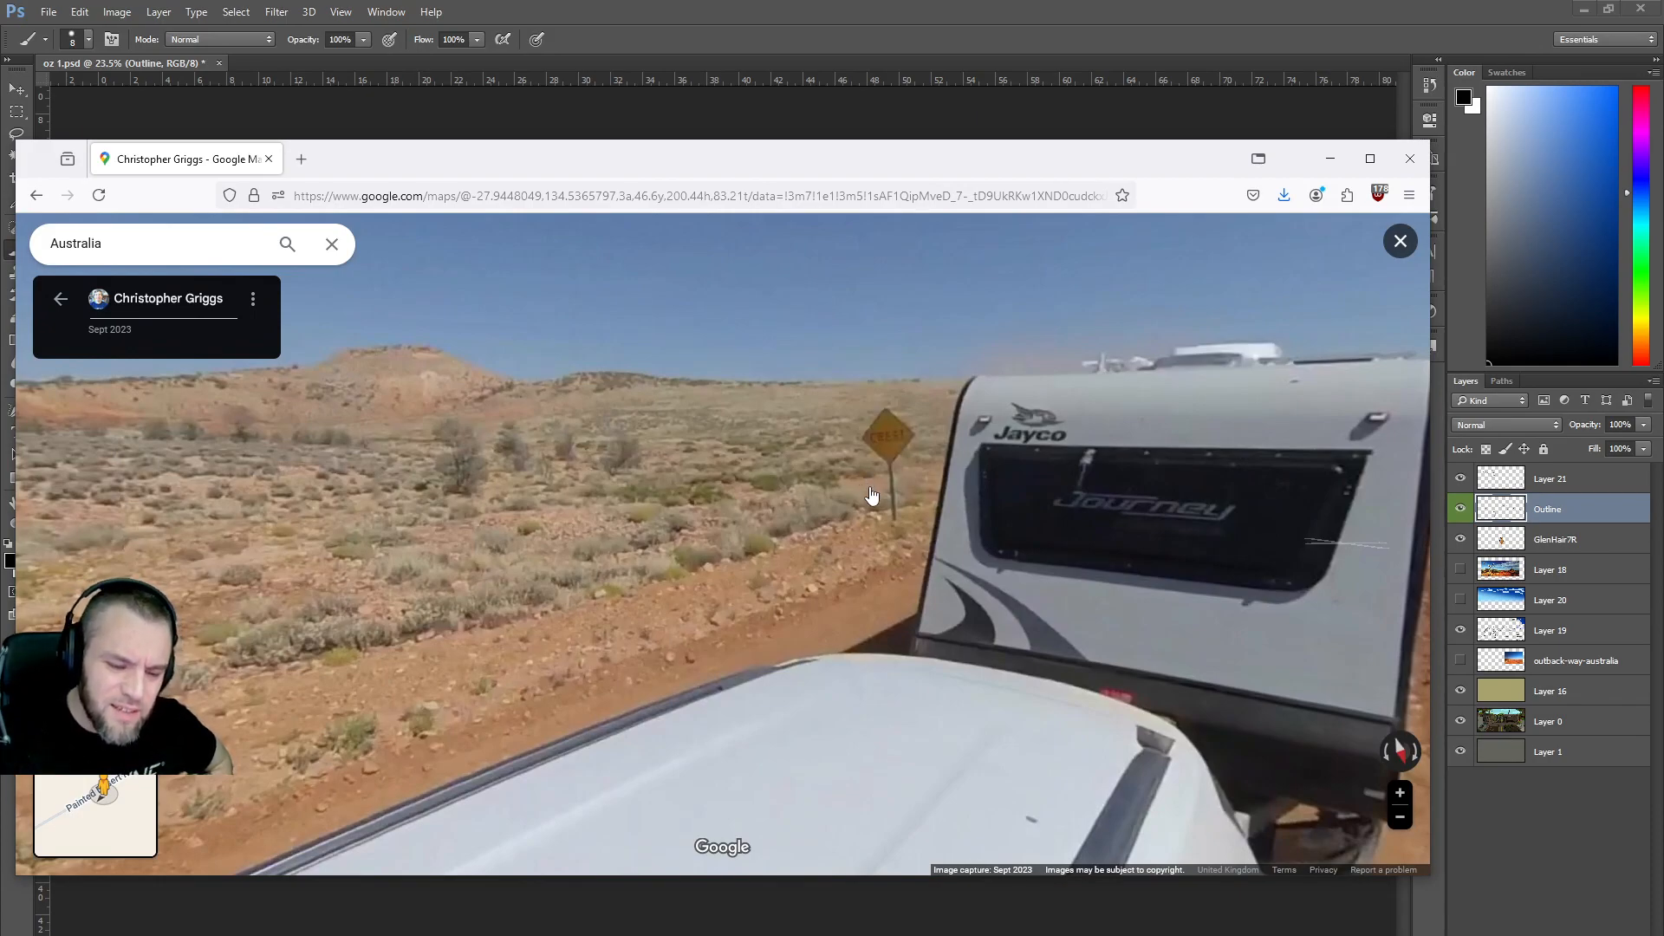
scroll(874, 494, down, 2)
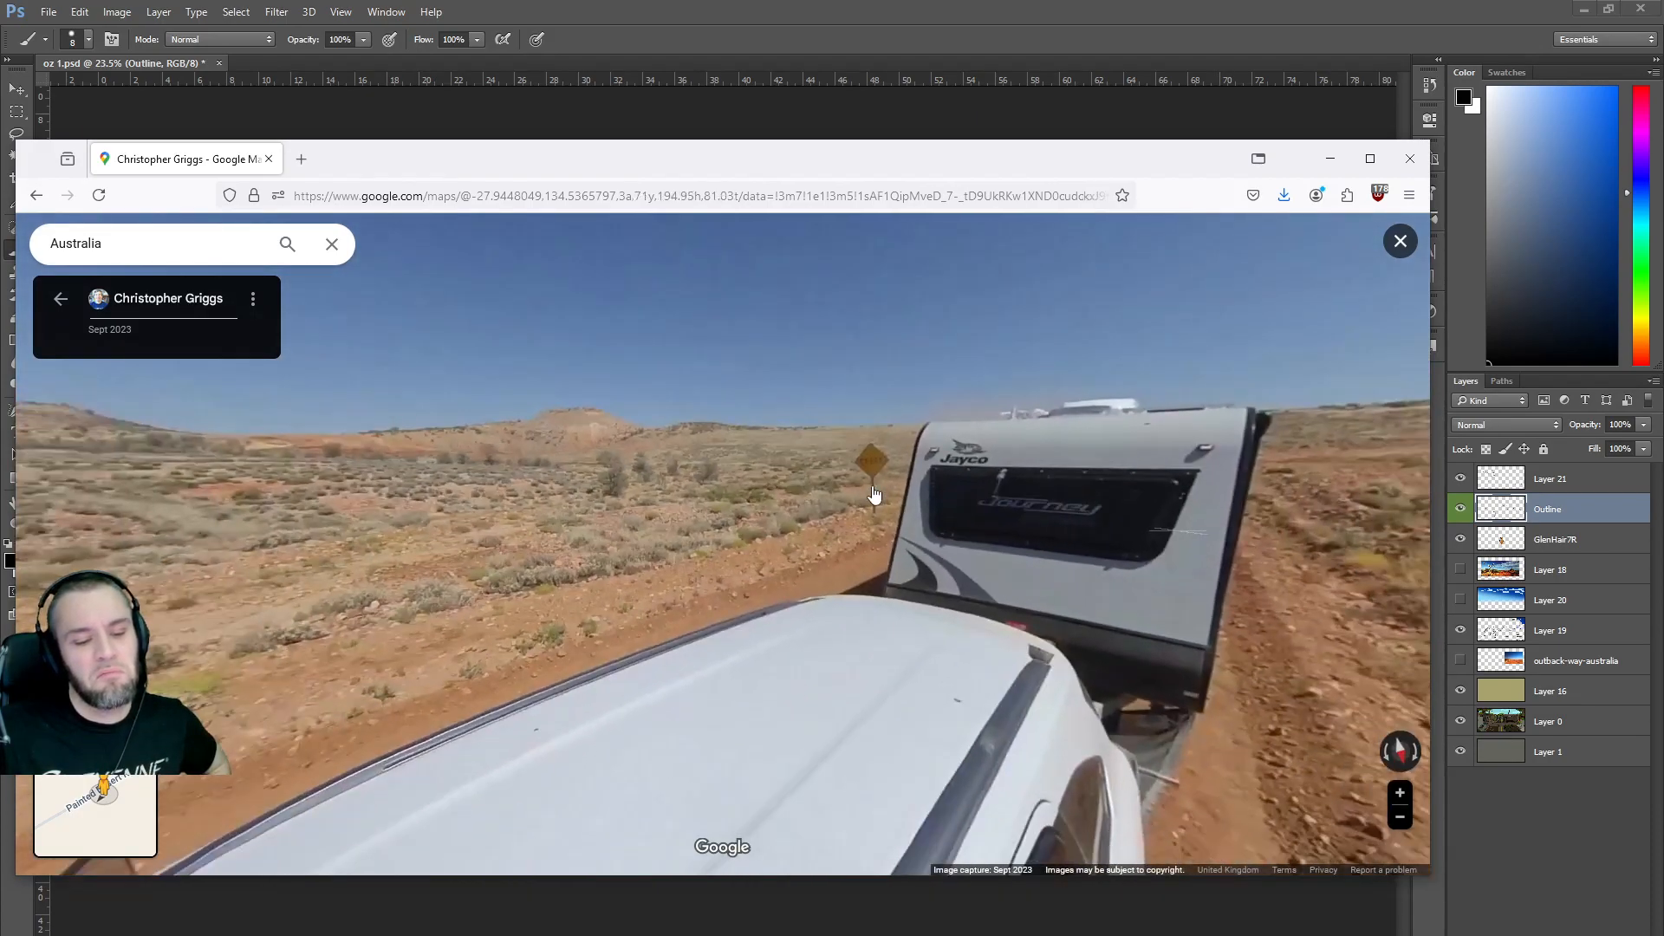
drag(504, 453, 556, 475)
click(62, 303)
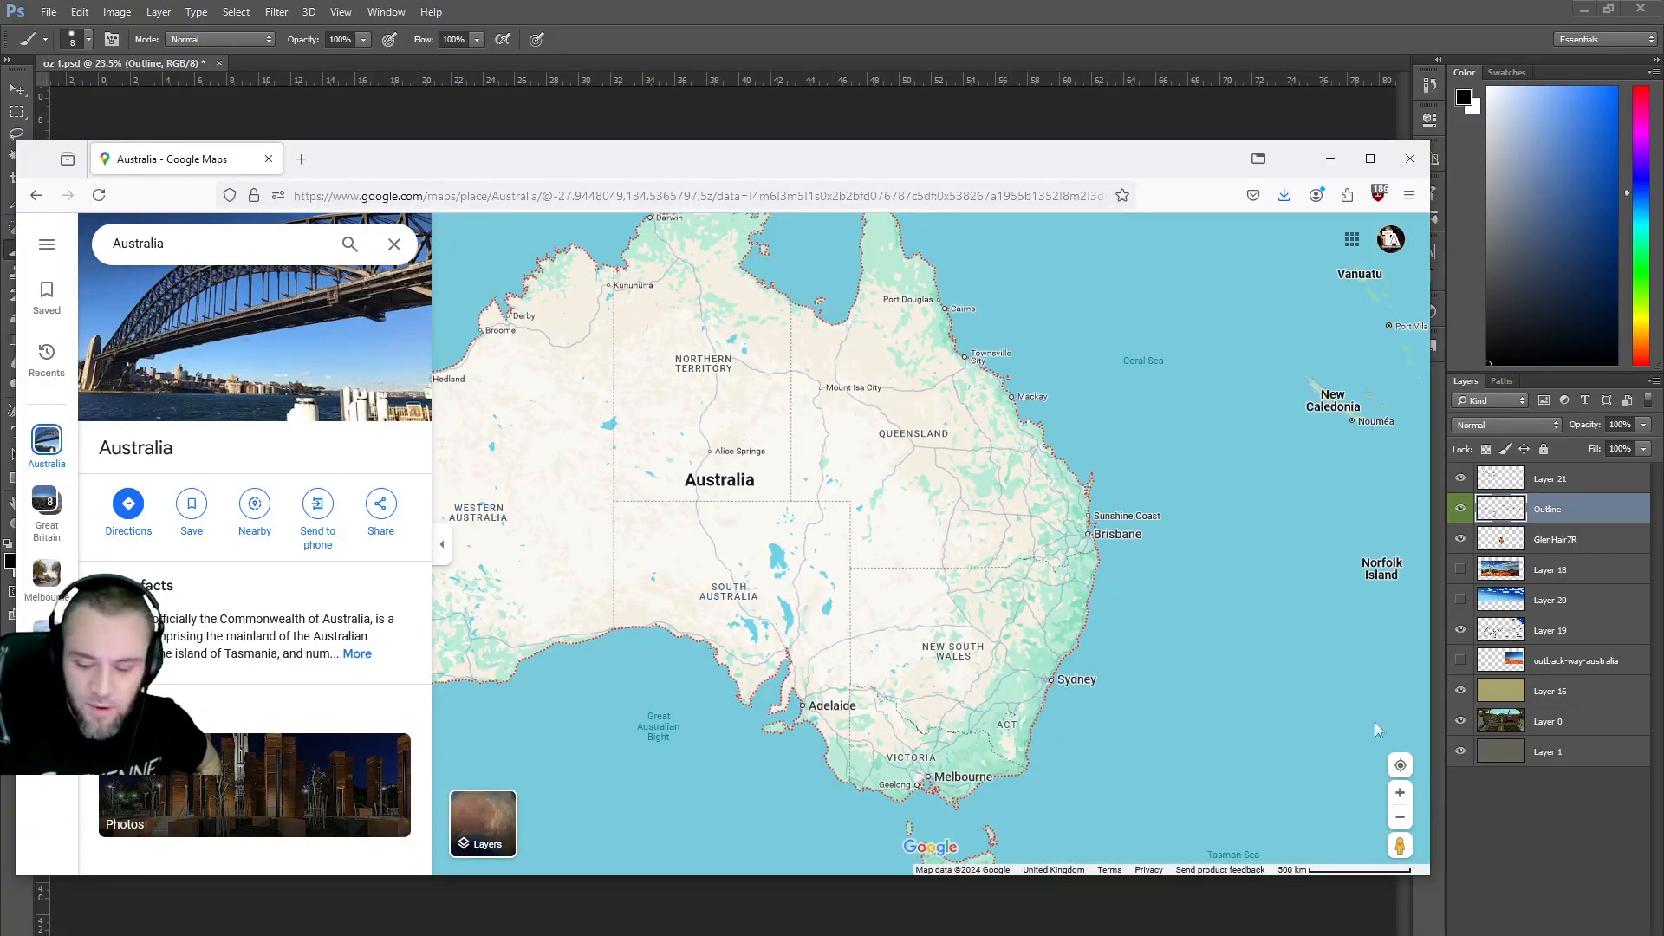
Open Street View at Marree and look around the junction toward the fenced road.
drag(1396, 845, 777, 535)
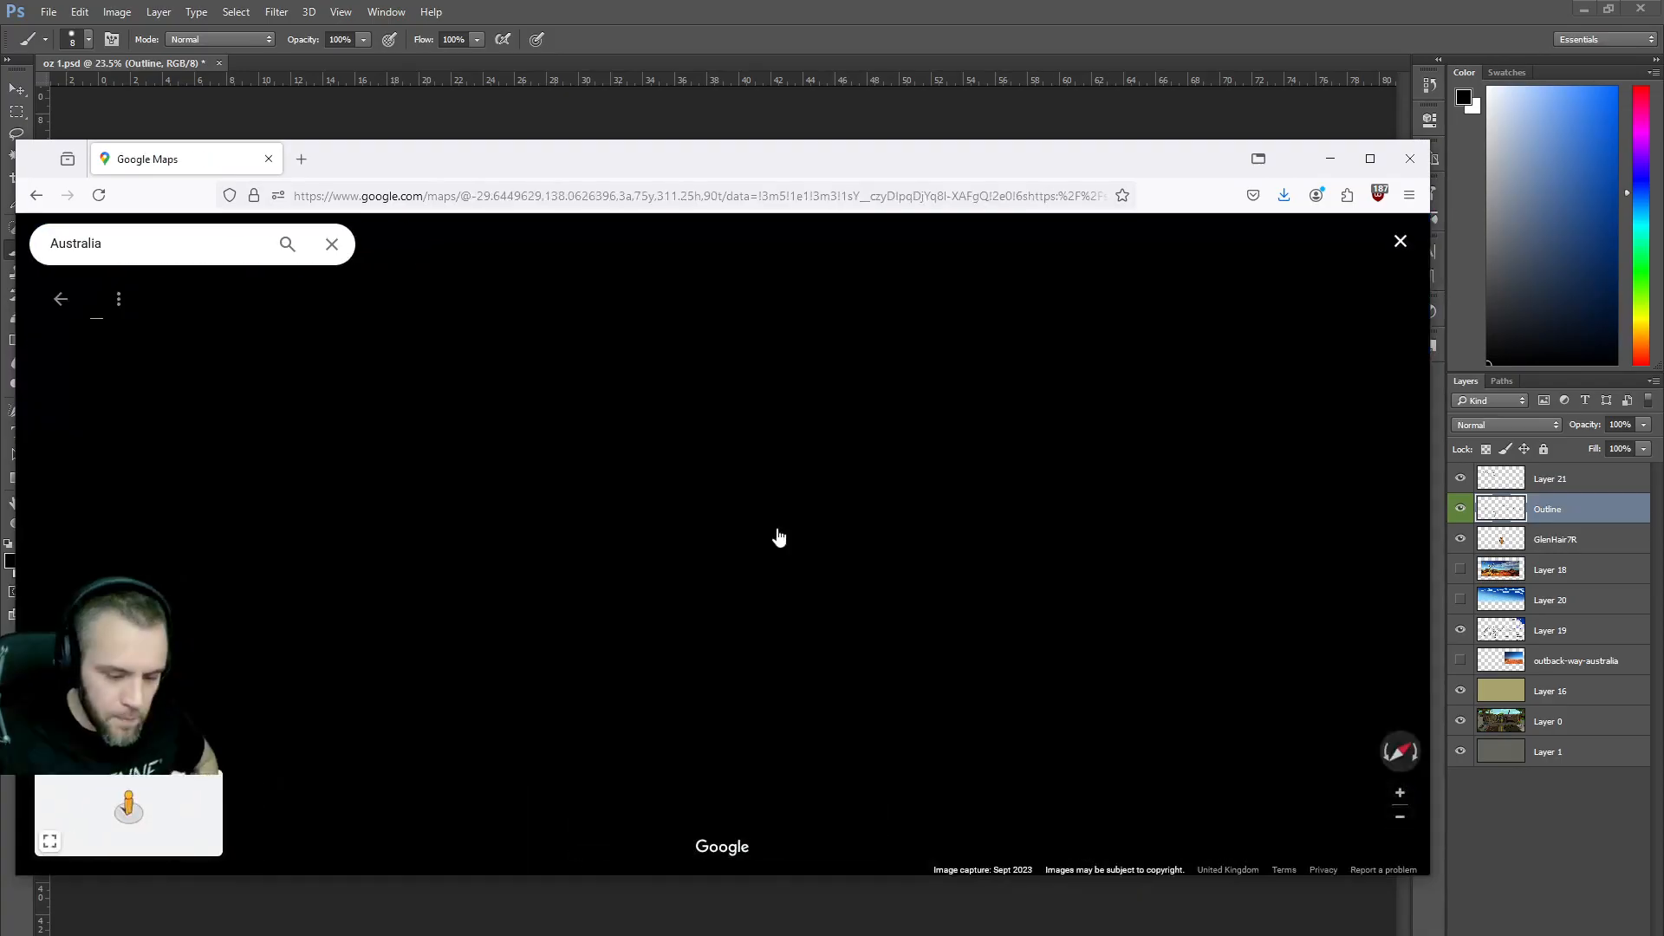
drag(684, 598, 1032, 557)
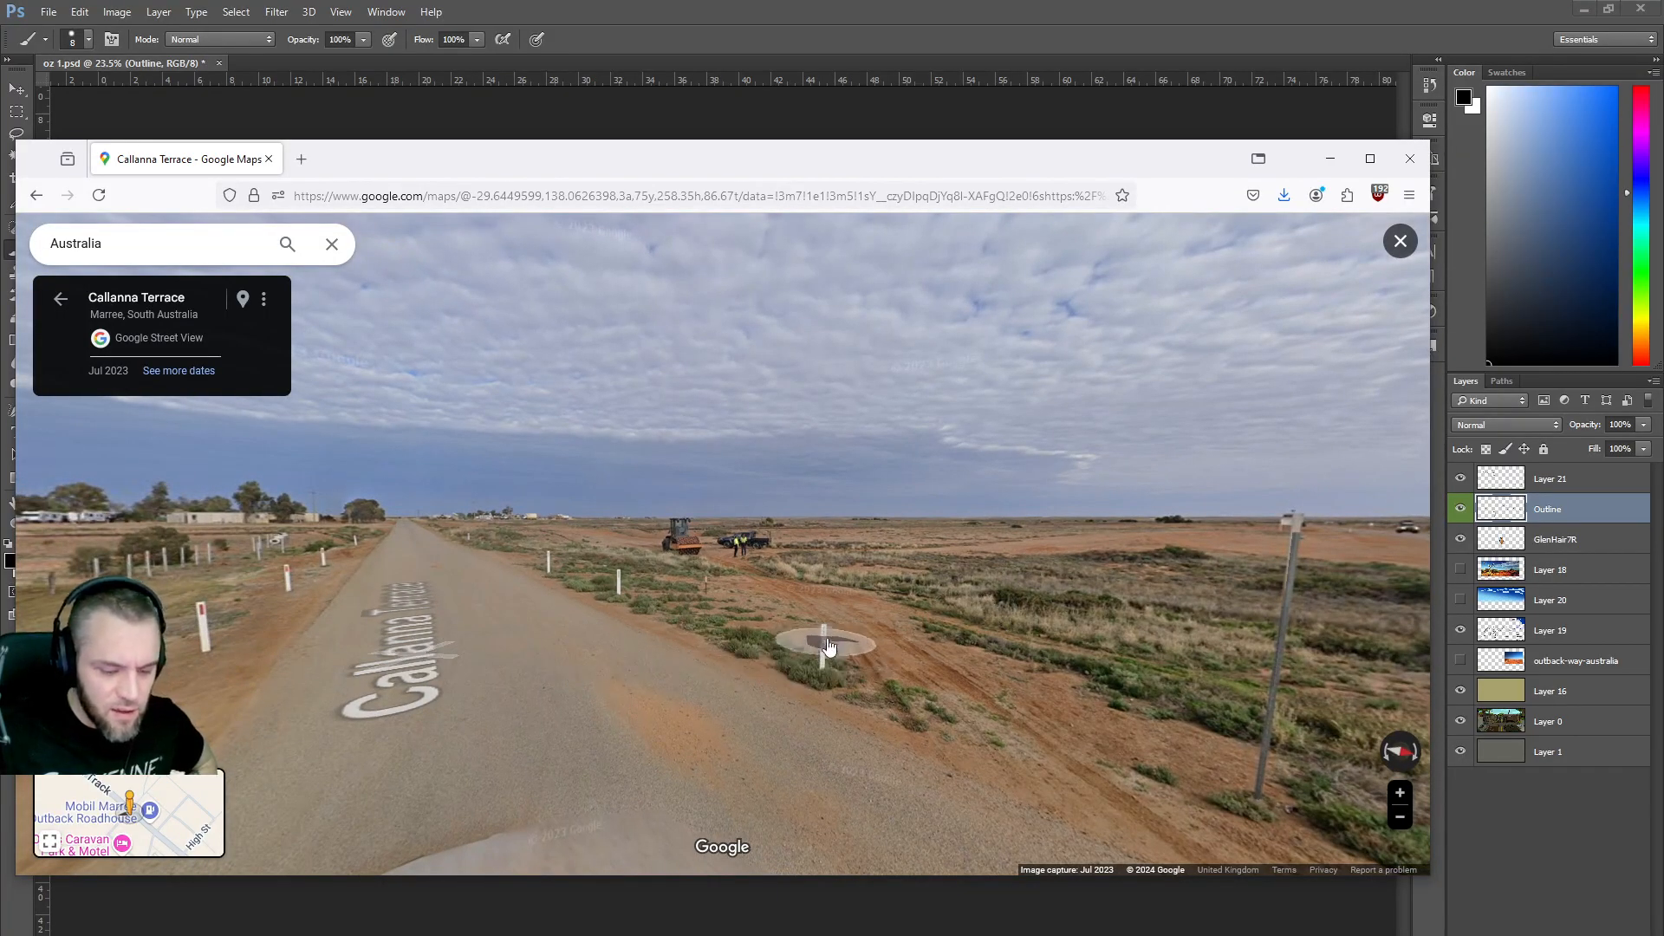
drag(971, 663, 295, 565)
drag(850, 581, 477, 631)
drag(892, 613, 503, 607)
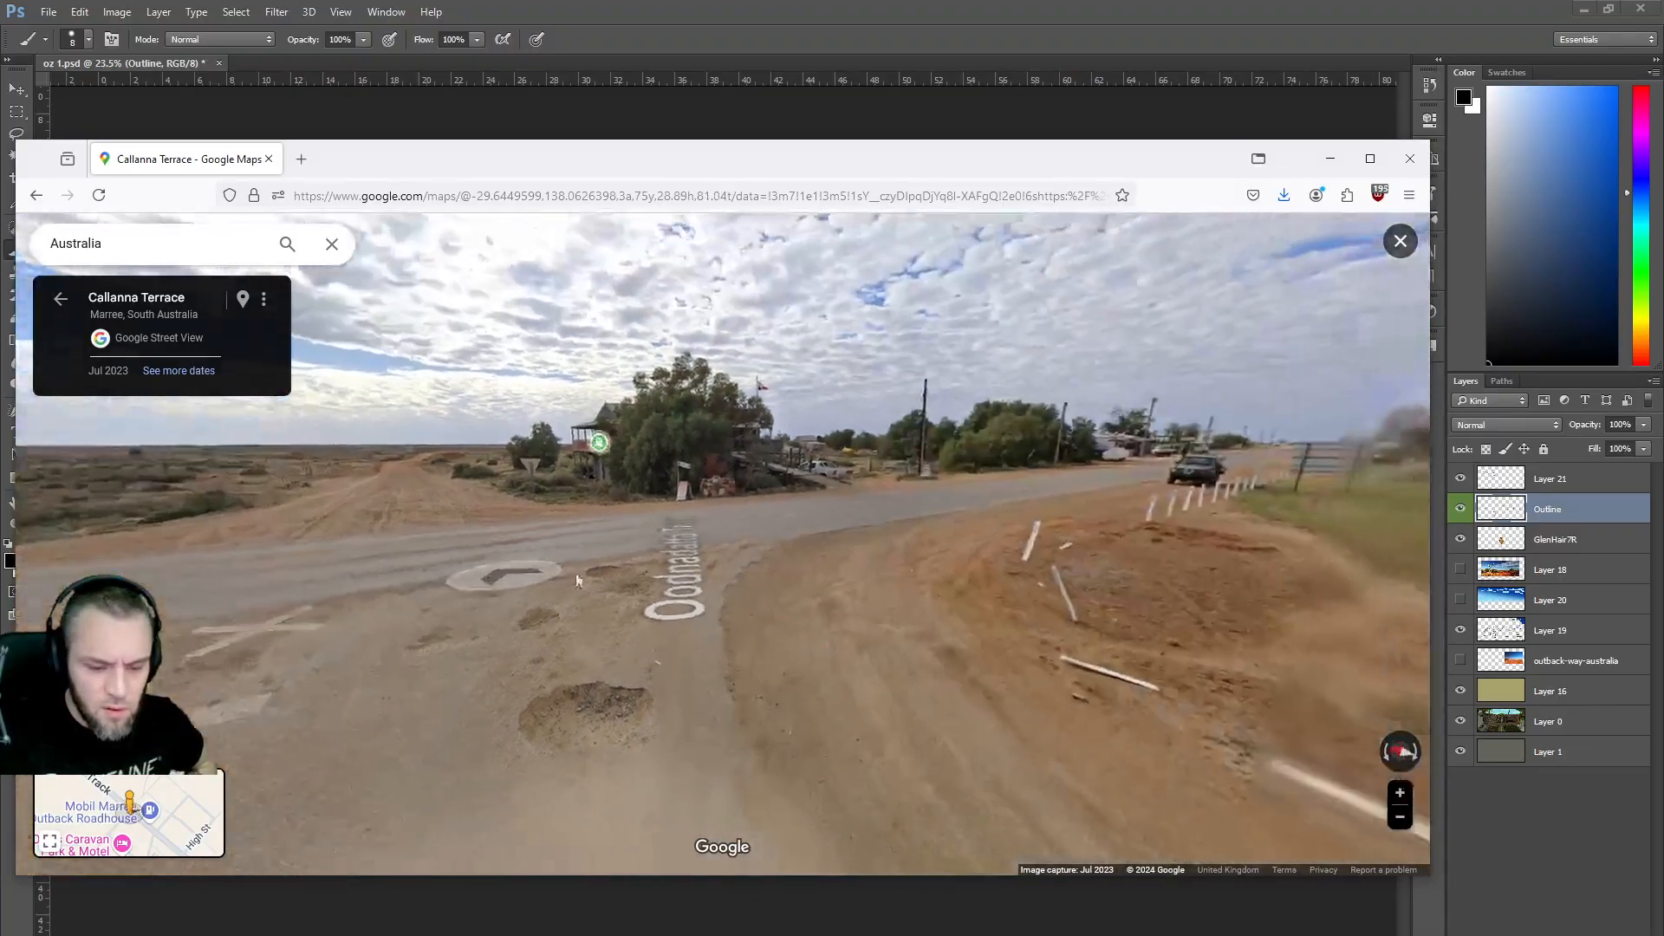
drag(936, 589, 772, 584)
Travel along Oodnadatta Track to the Outback Roadhouse, then exit to the map.
click(936, 524)
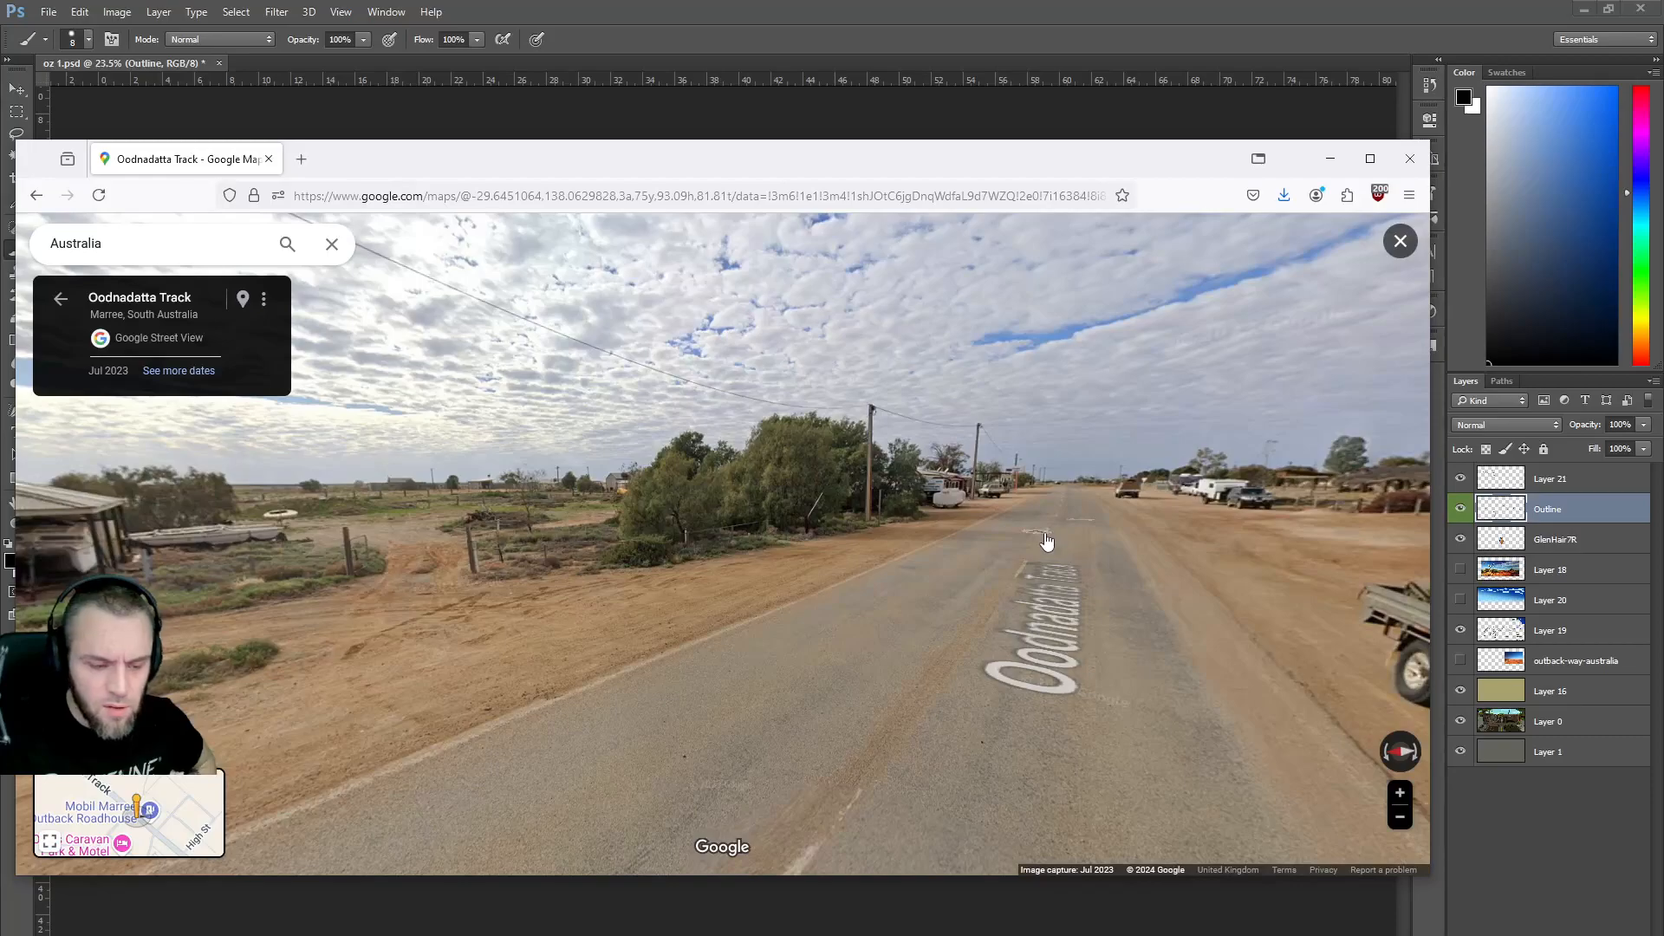
click(1046, 542)
click(1032, 549)
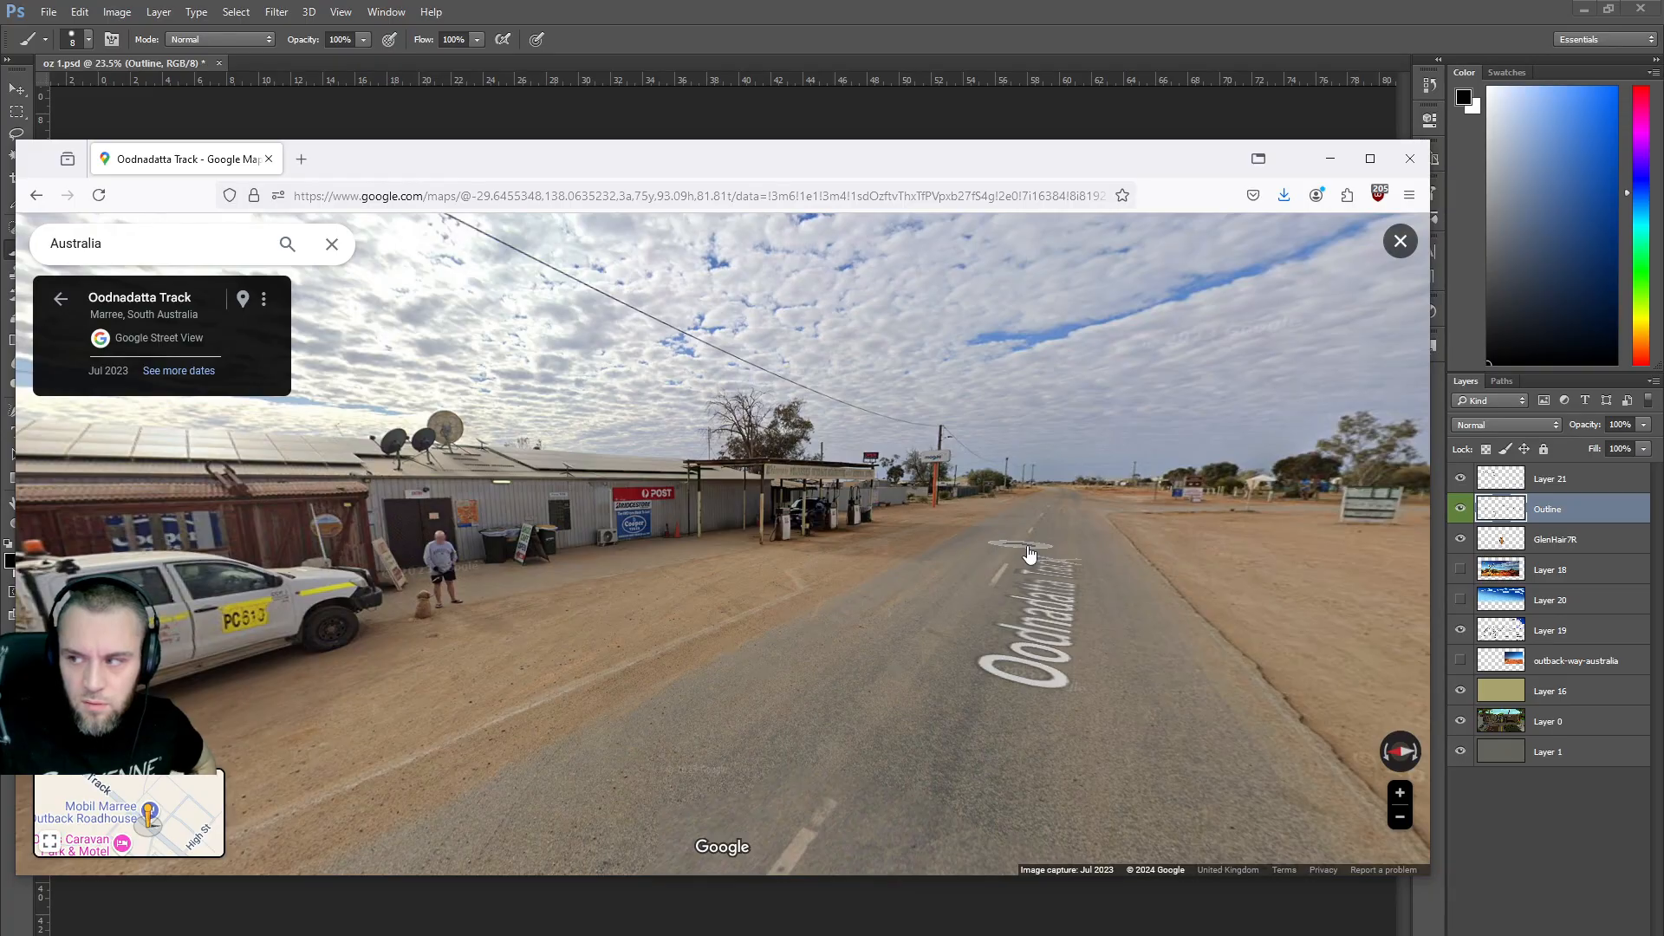
click(1030, 553)
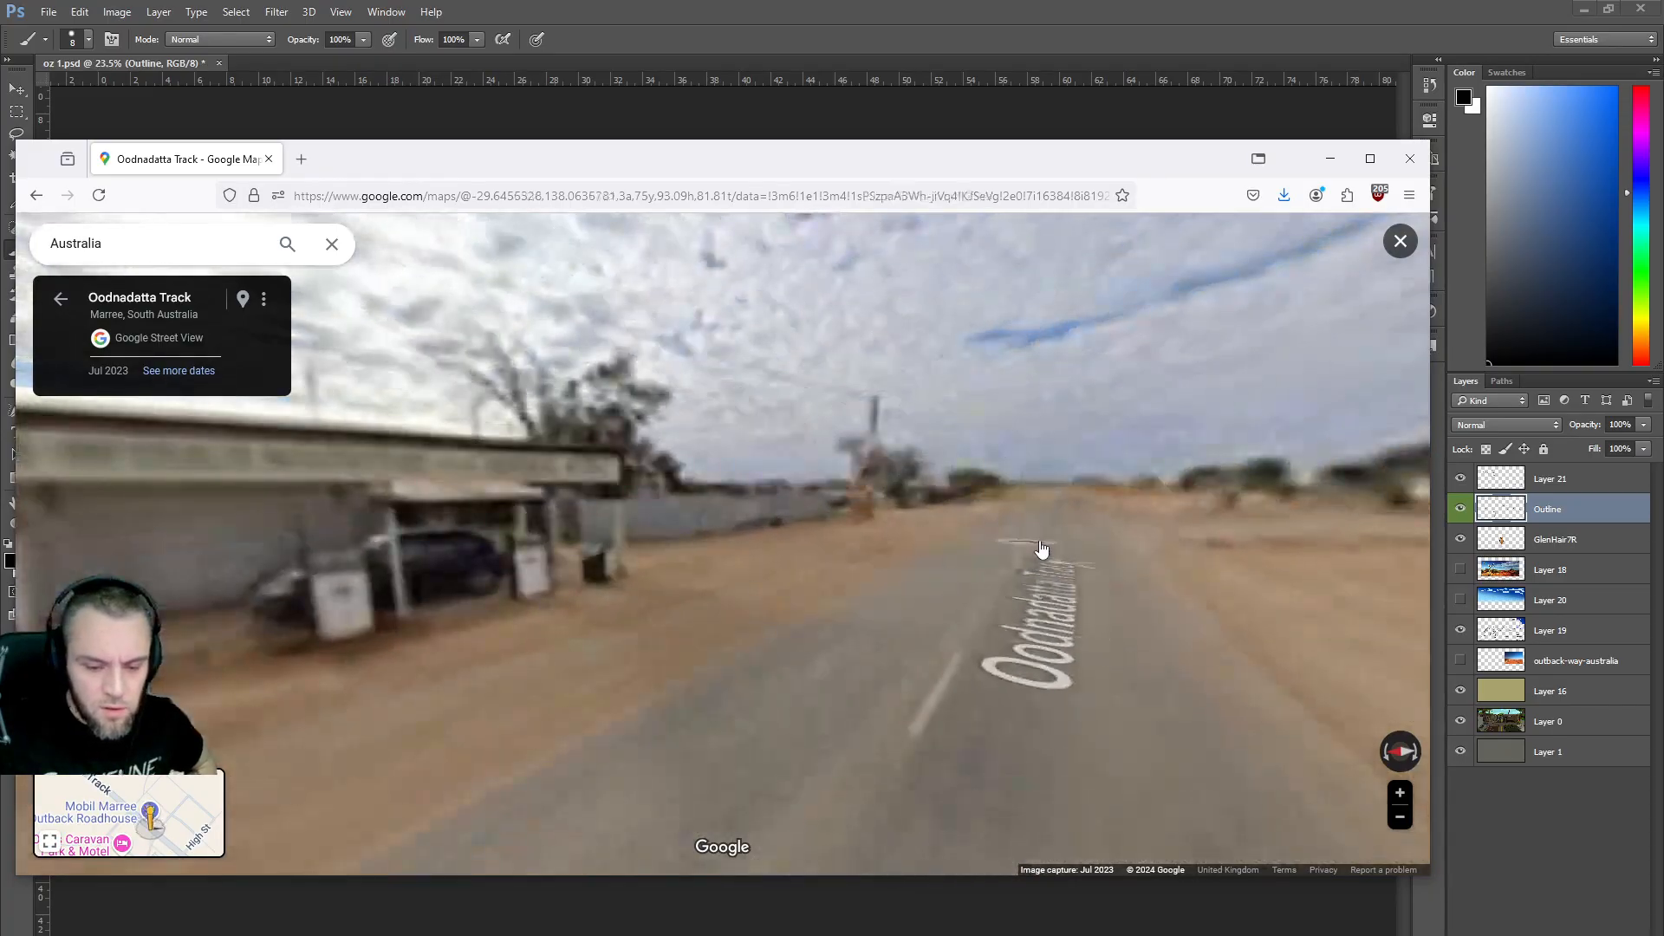
click(59, 301)
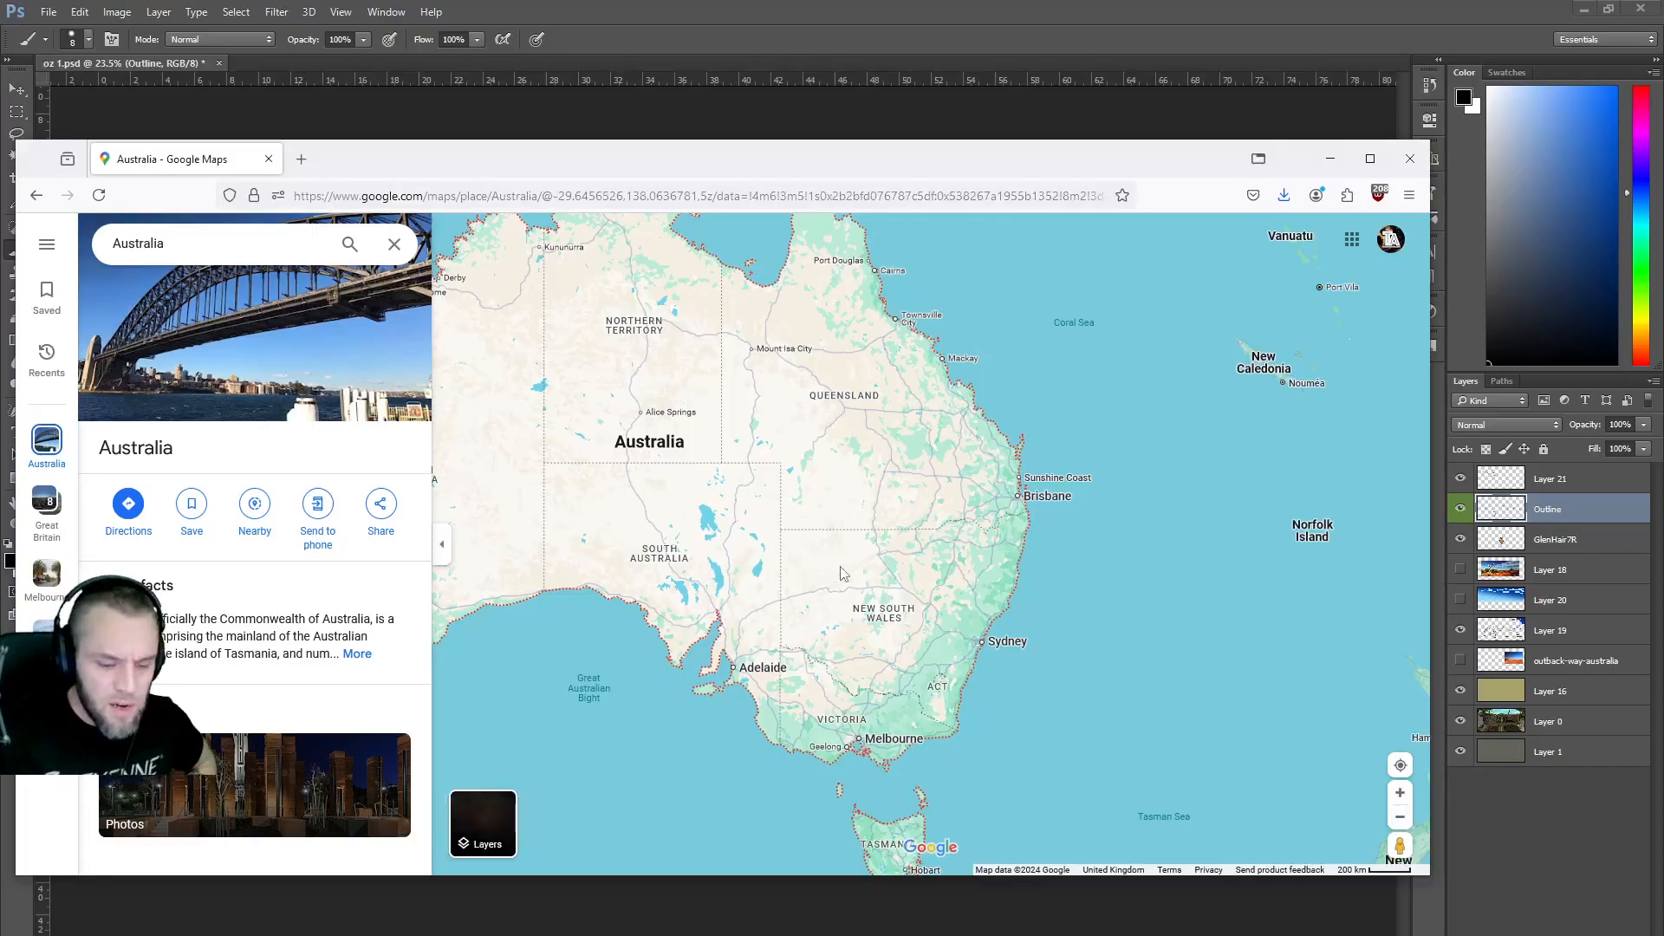
View William Creek Hotel in Street View, moving toward the fire truck, then exit to the map.
scroll(949, 579, up, 1)
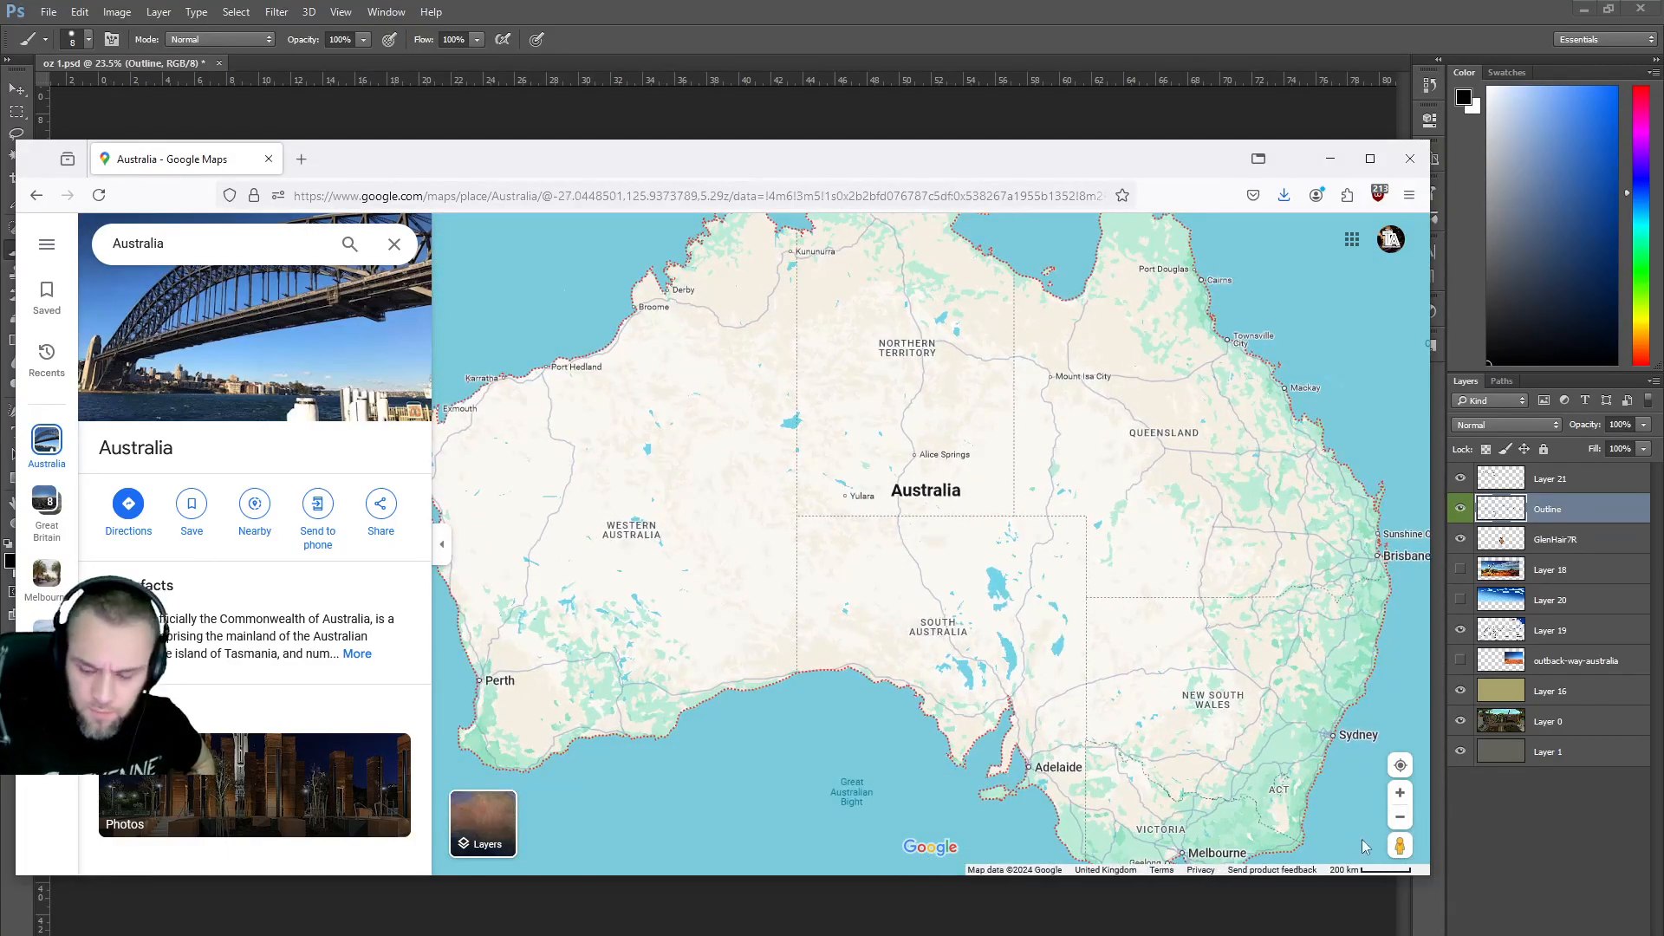
drag(1400, 845, 1034, 617)
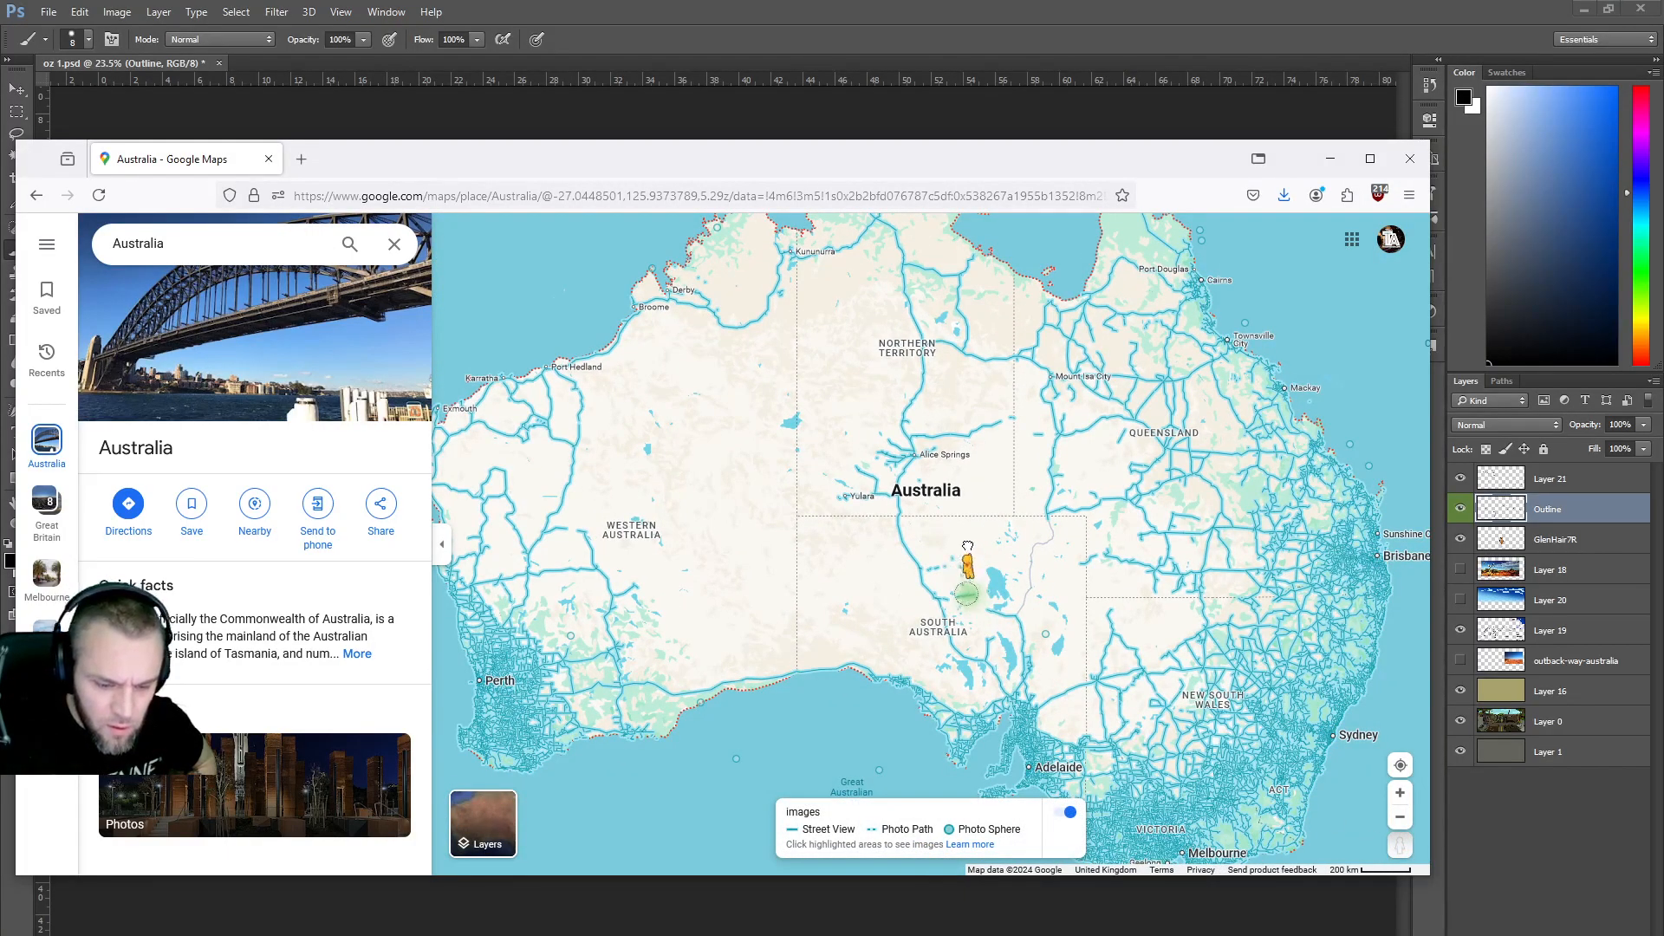
drag(969, 549, 969, 549)
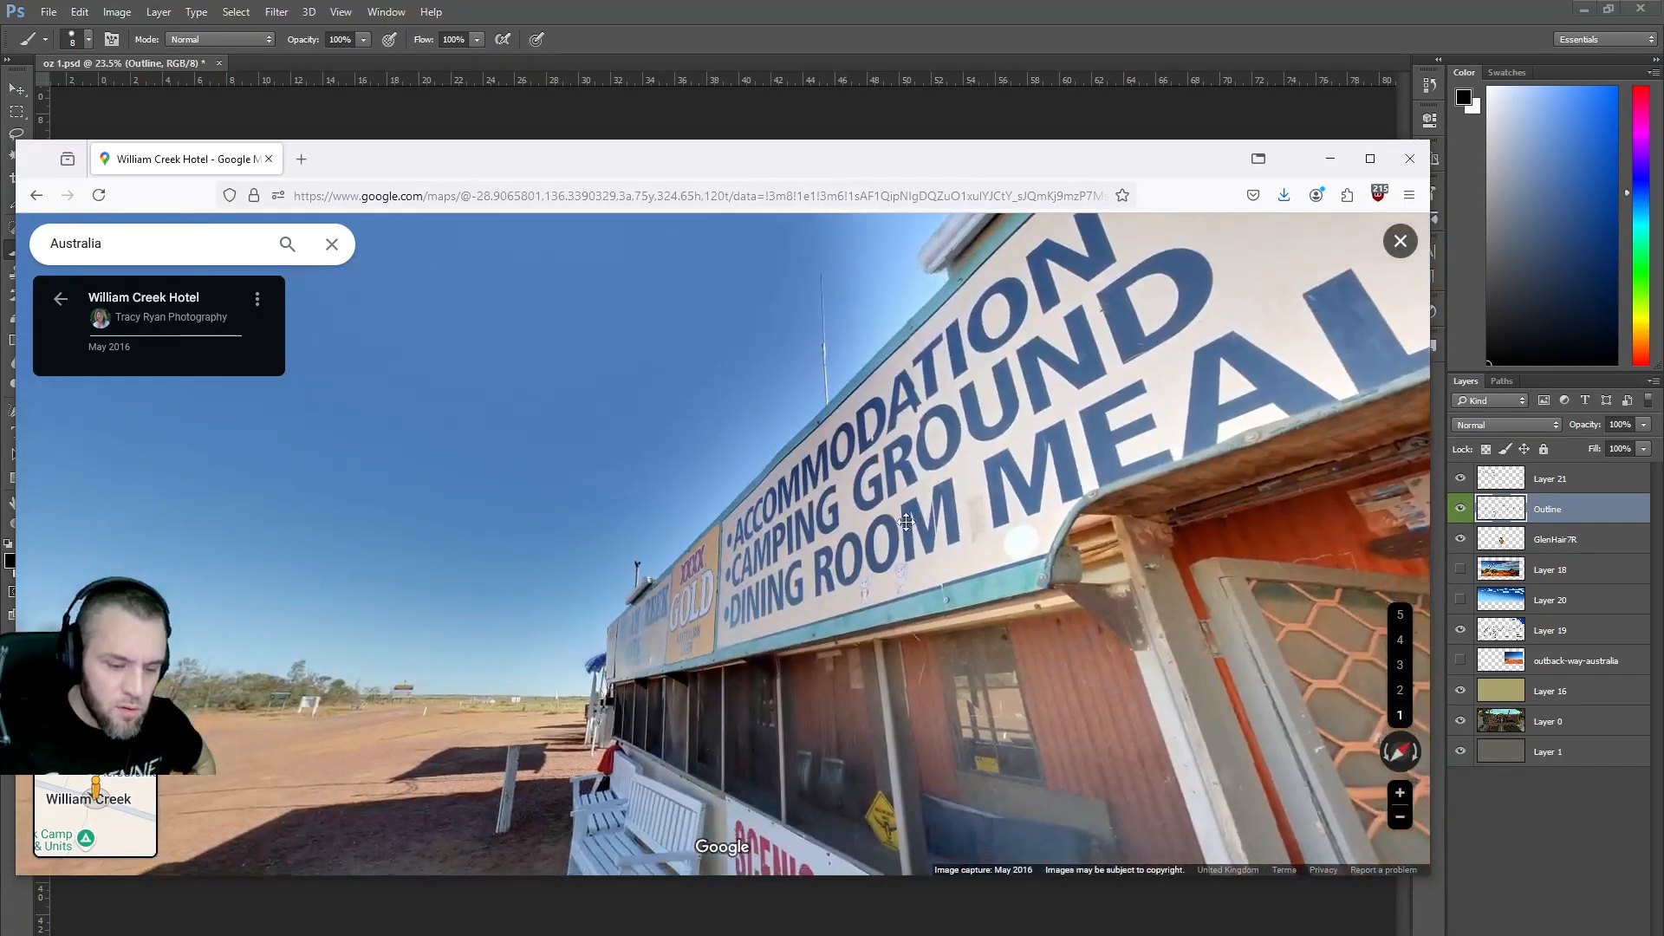
drag(795, 596, 512, 579)
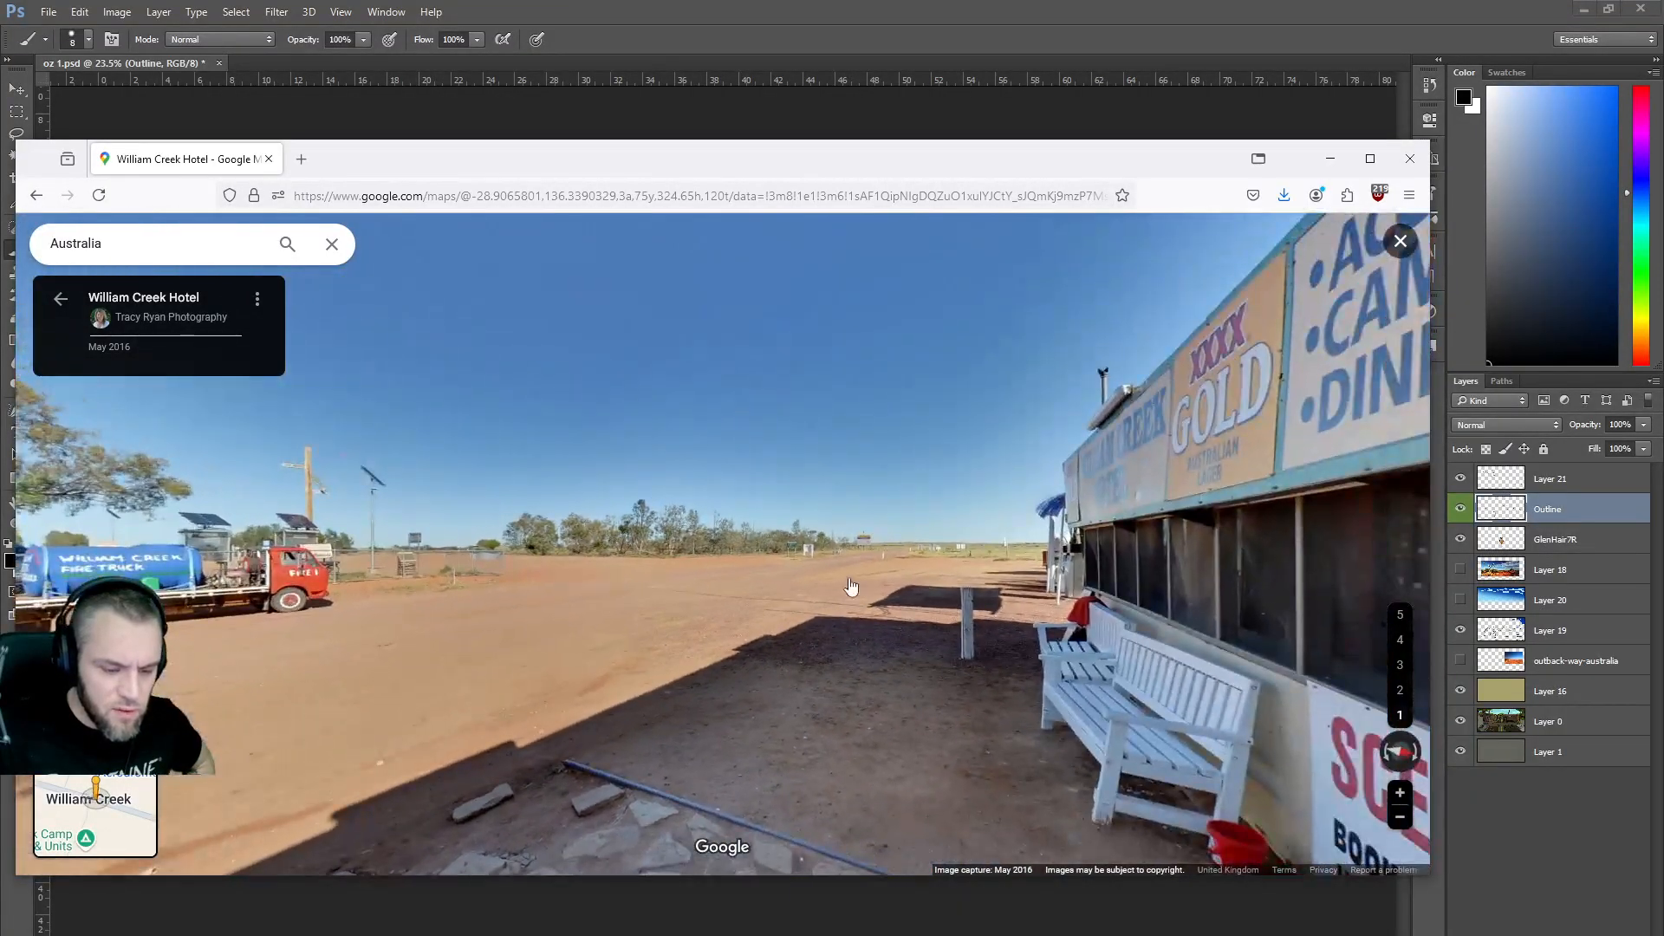
drag(691, 656, 891, 610)
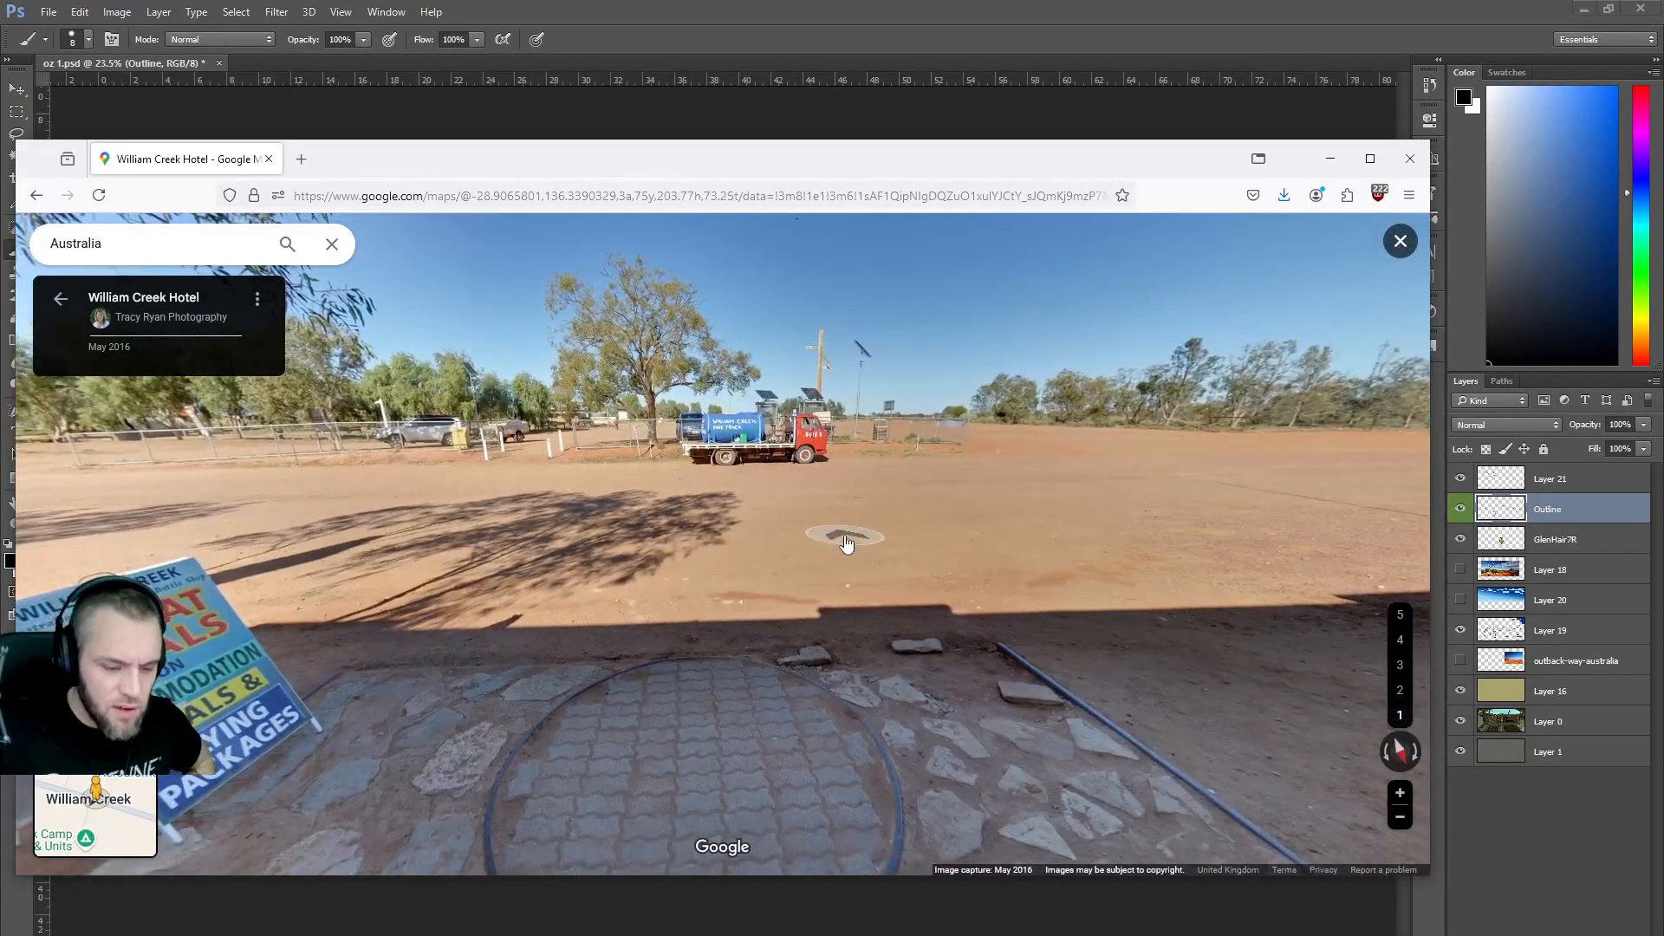
click(839, 520)
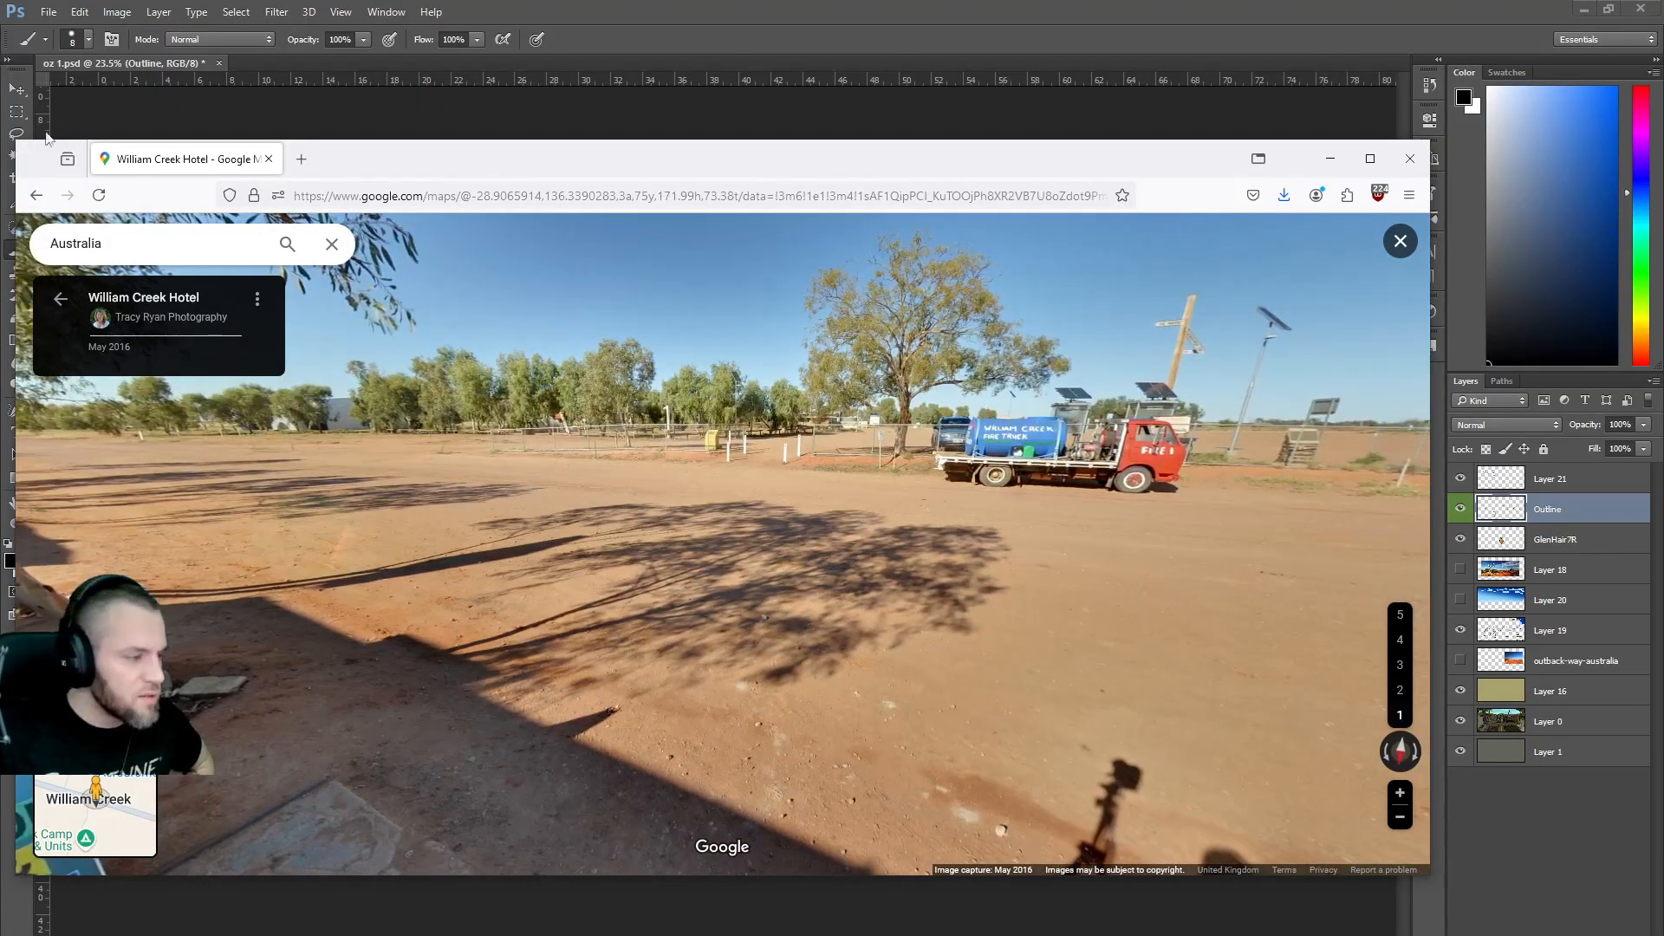
click(54, 301)
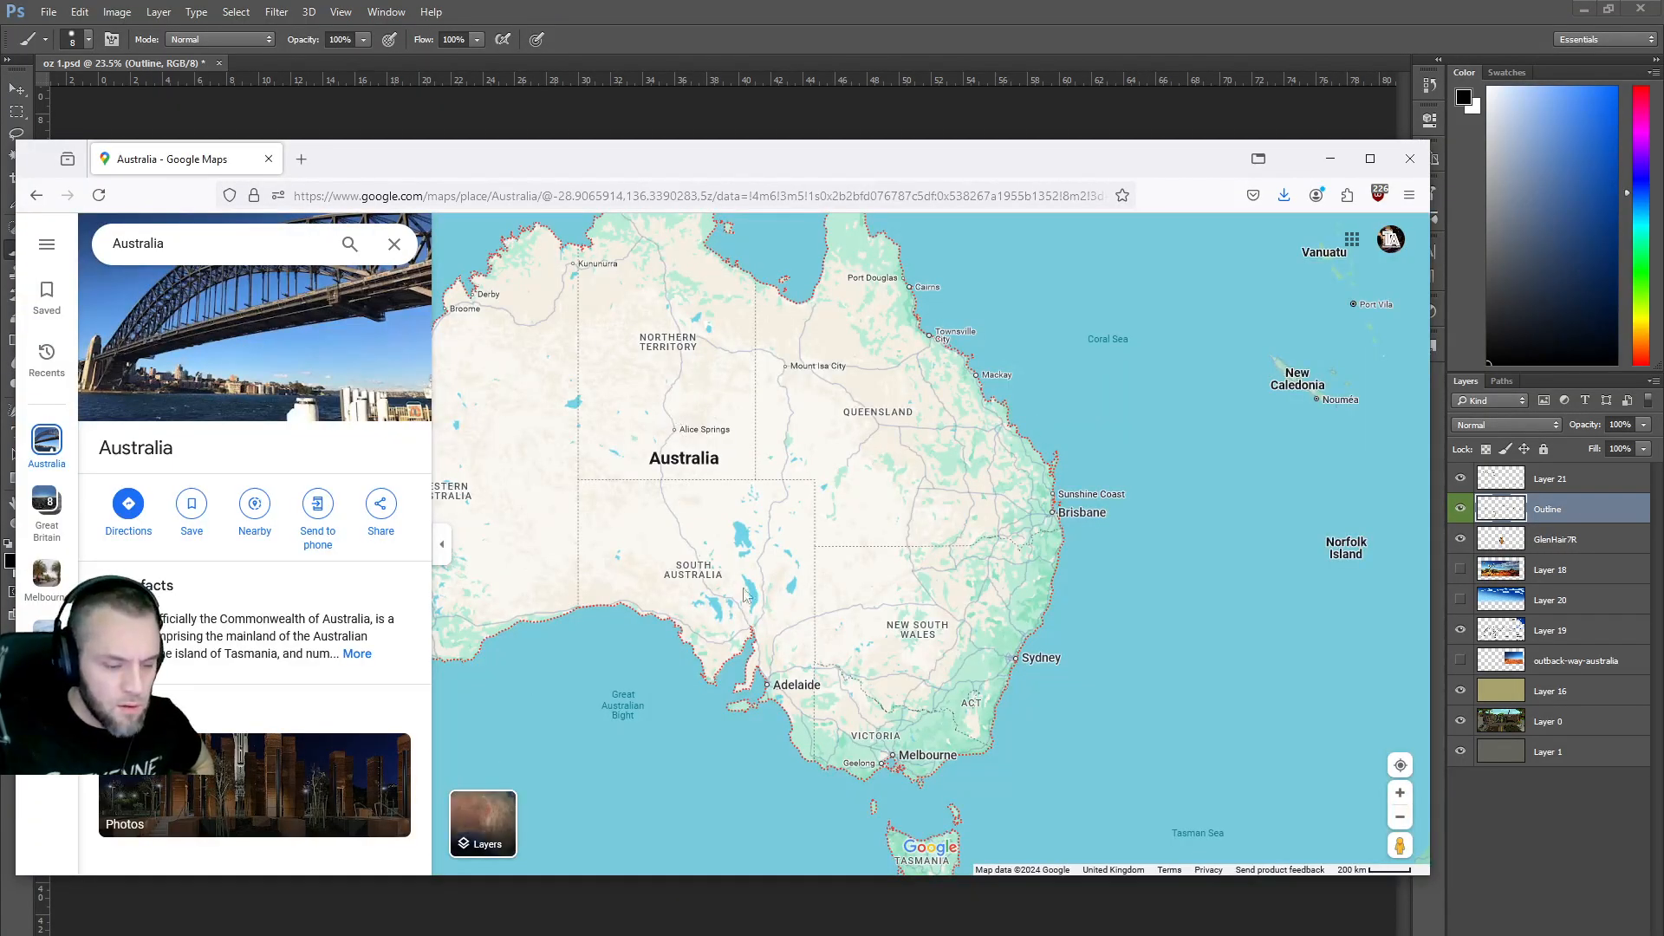
After a brief Queensland spot, open Street View on Landsborough Hwy near Longreach.
drag(1373, 836, 675, 469)
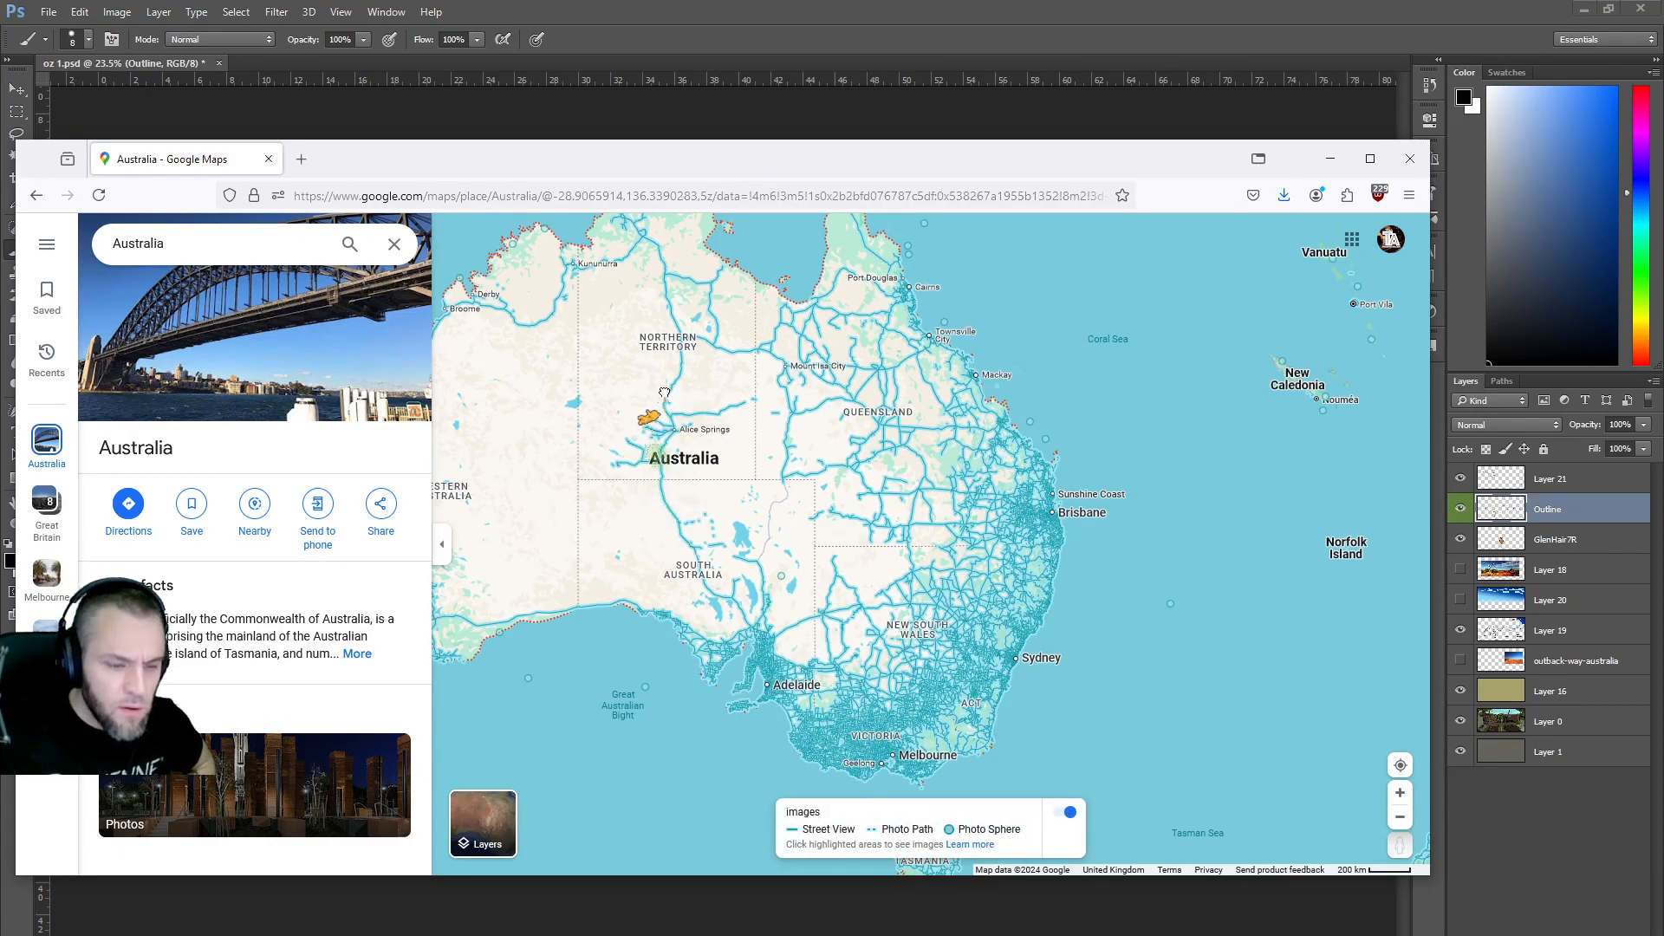
drag(789, 371, 789, 373)
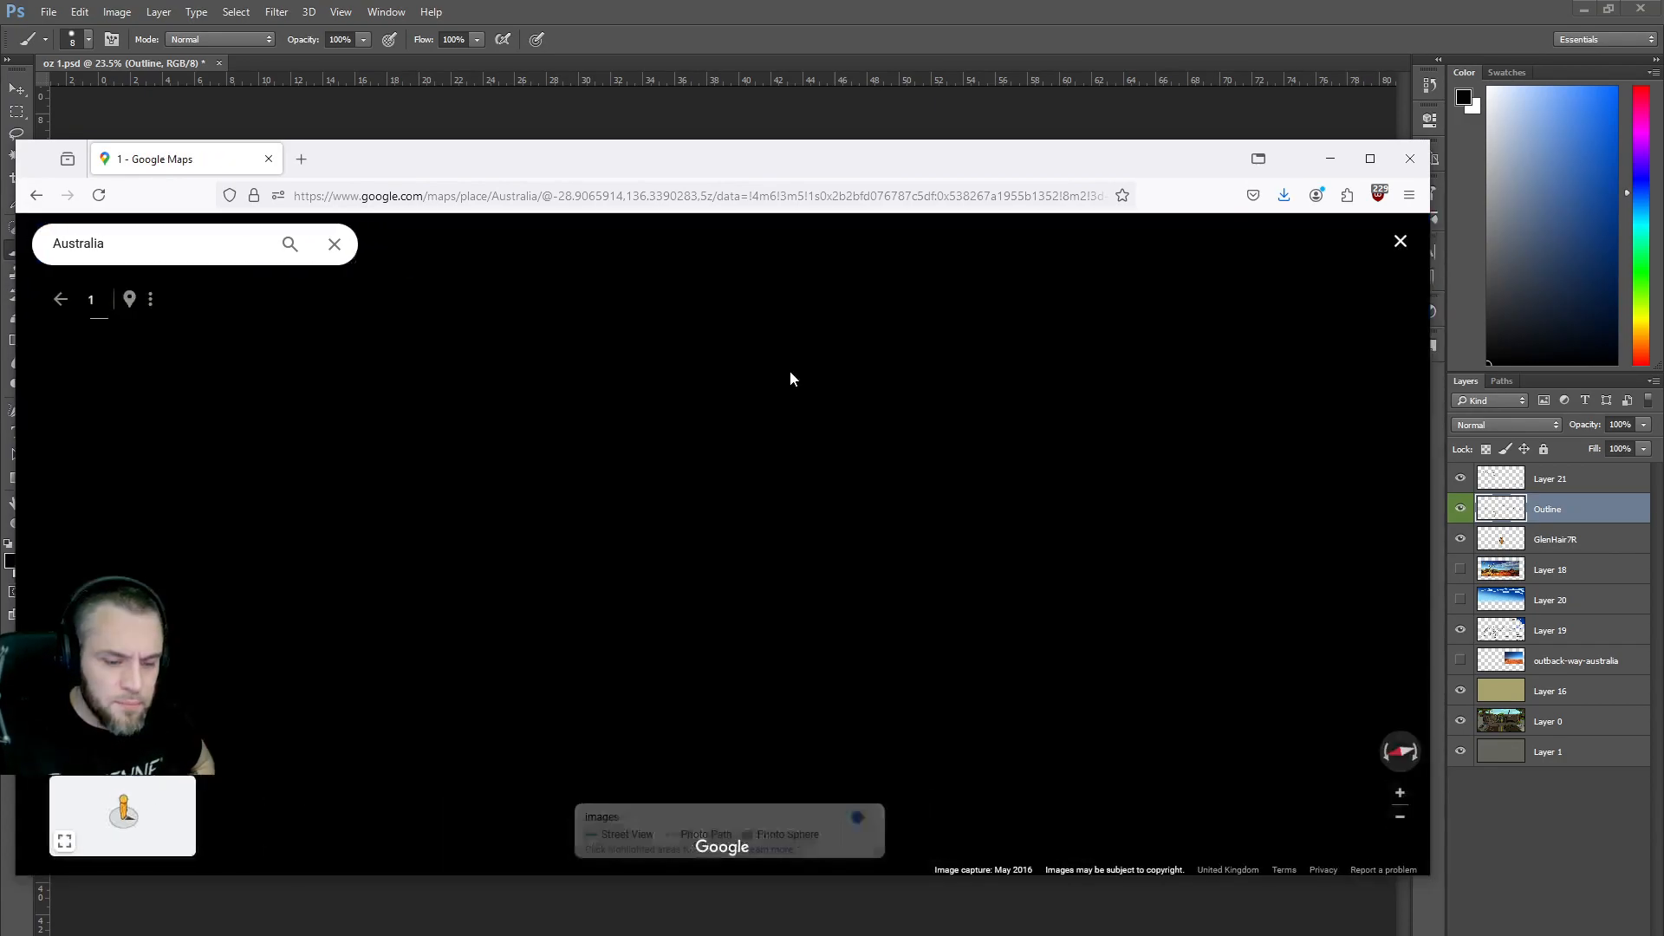
click(59, 303)
drag(1399, 845, 791, 495)
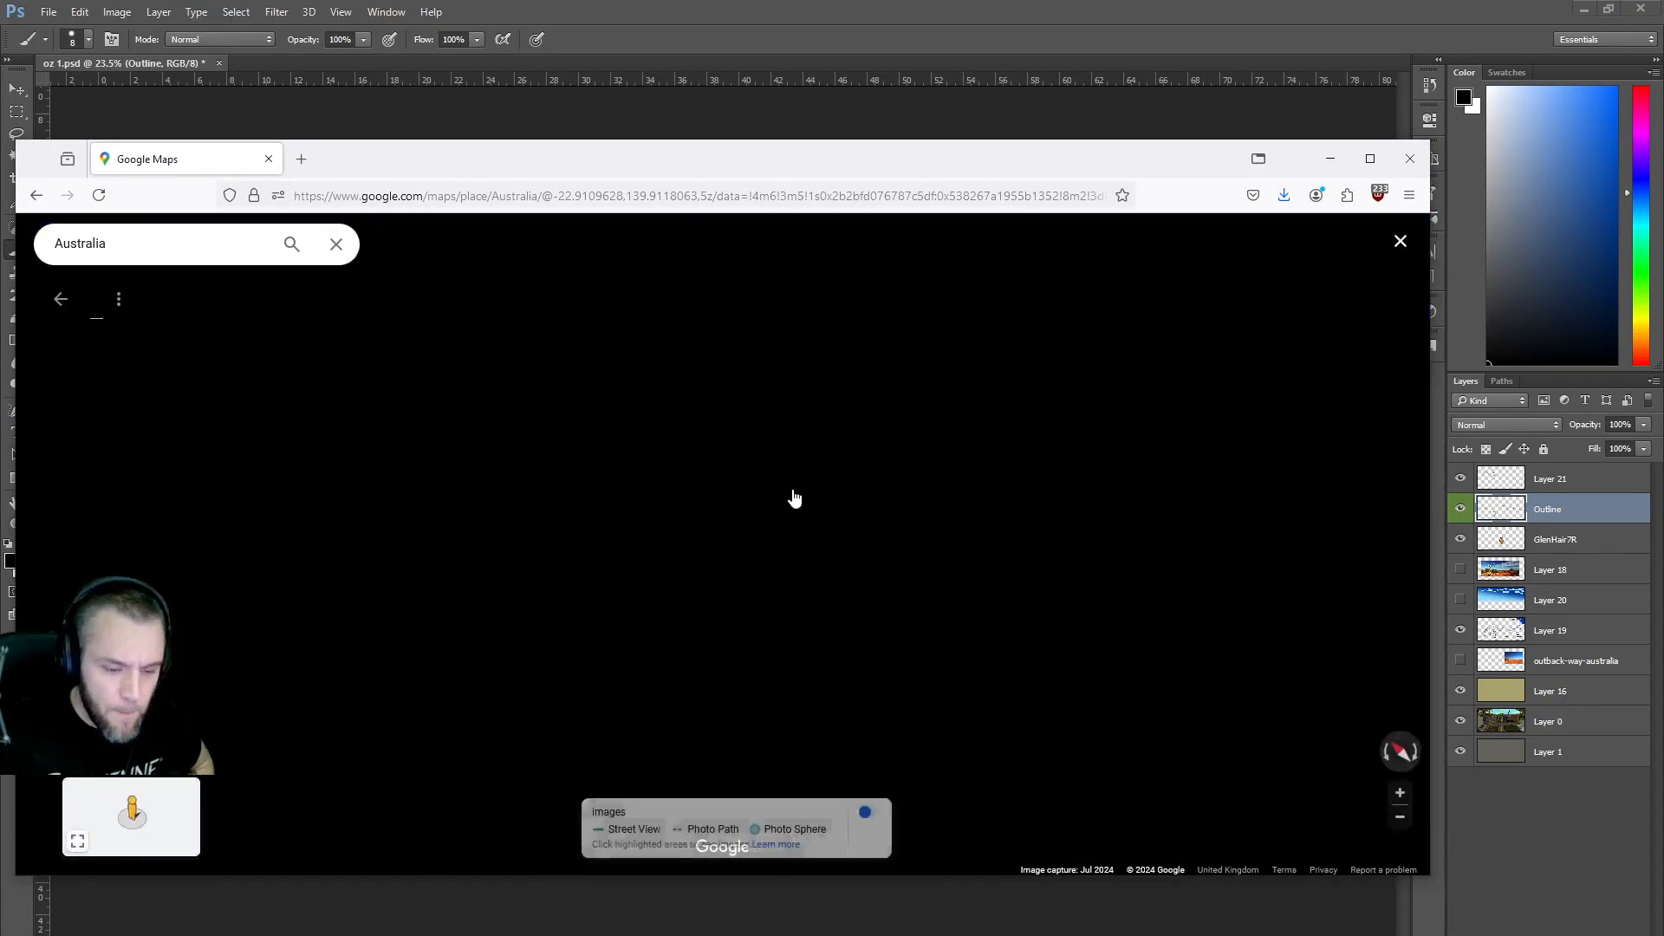
drag(936, 606, 780, 503)
Step along Landsborough Hwy up to the roadside shelter with red bins, then go back once.
click(506, 531)
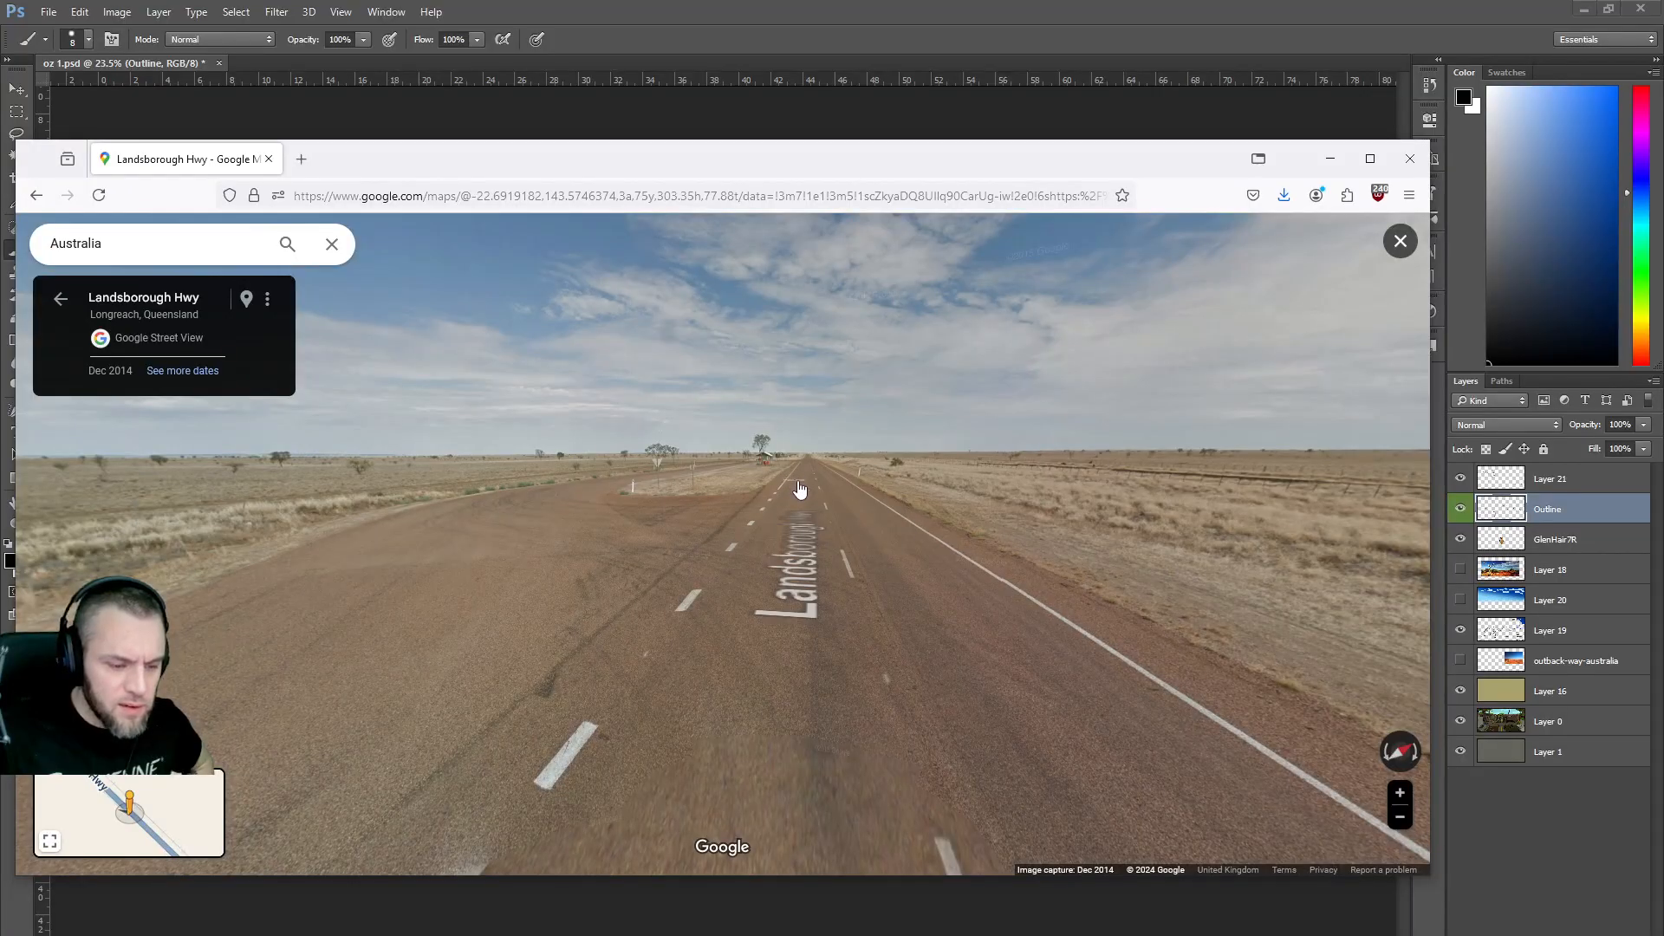
click(800, 490)
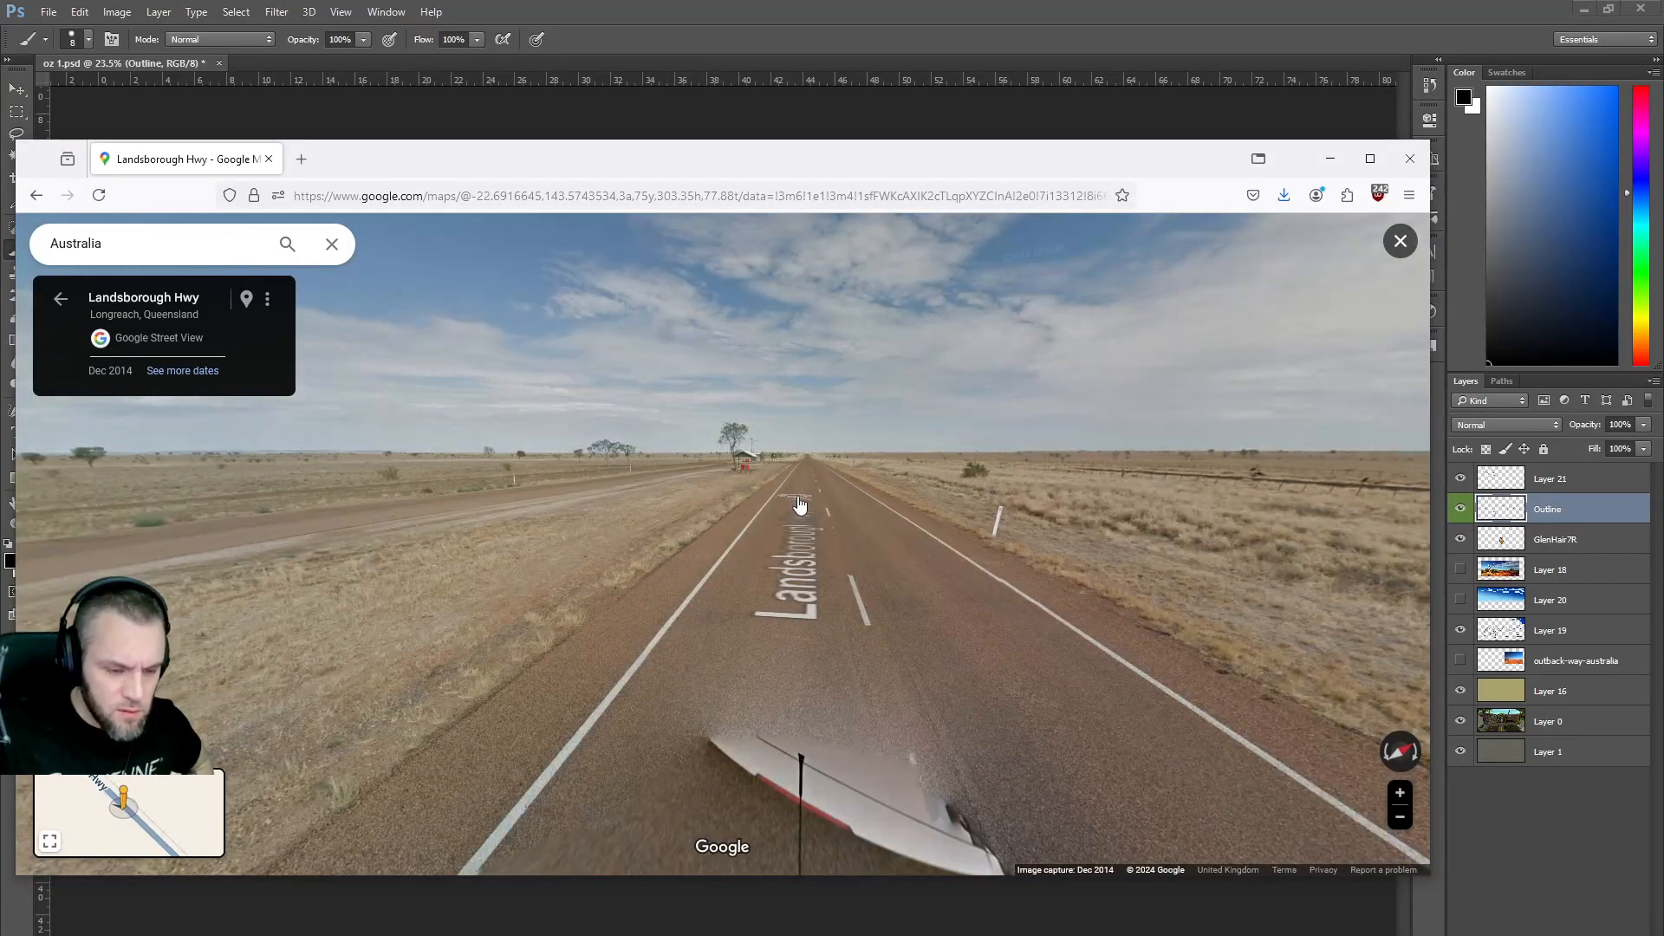
click(799, 504)
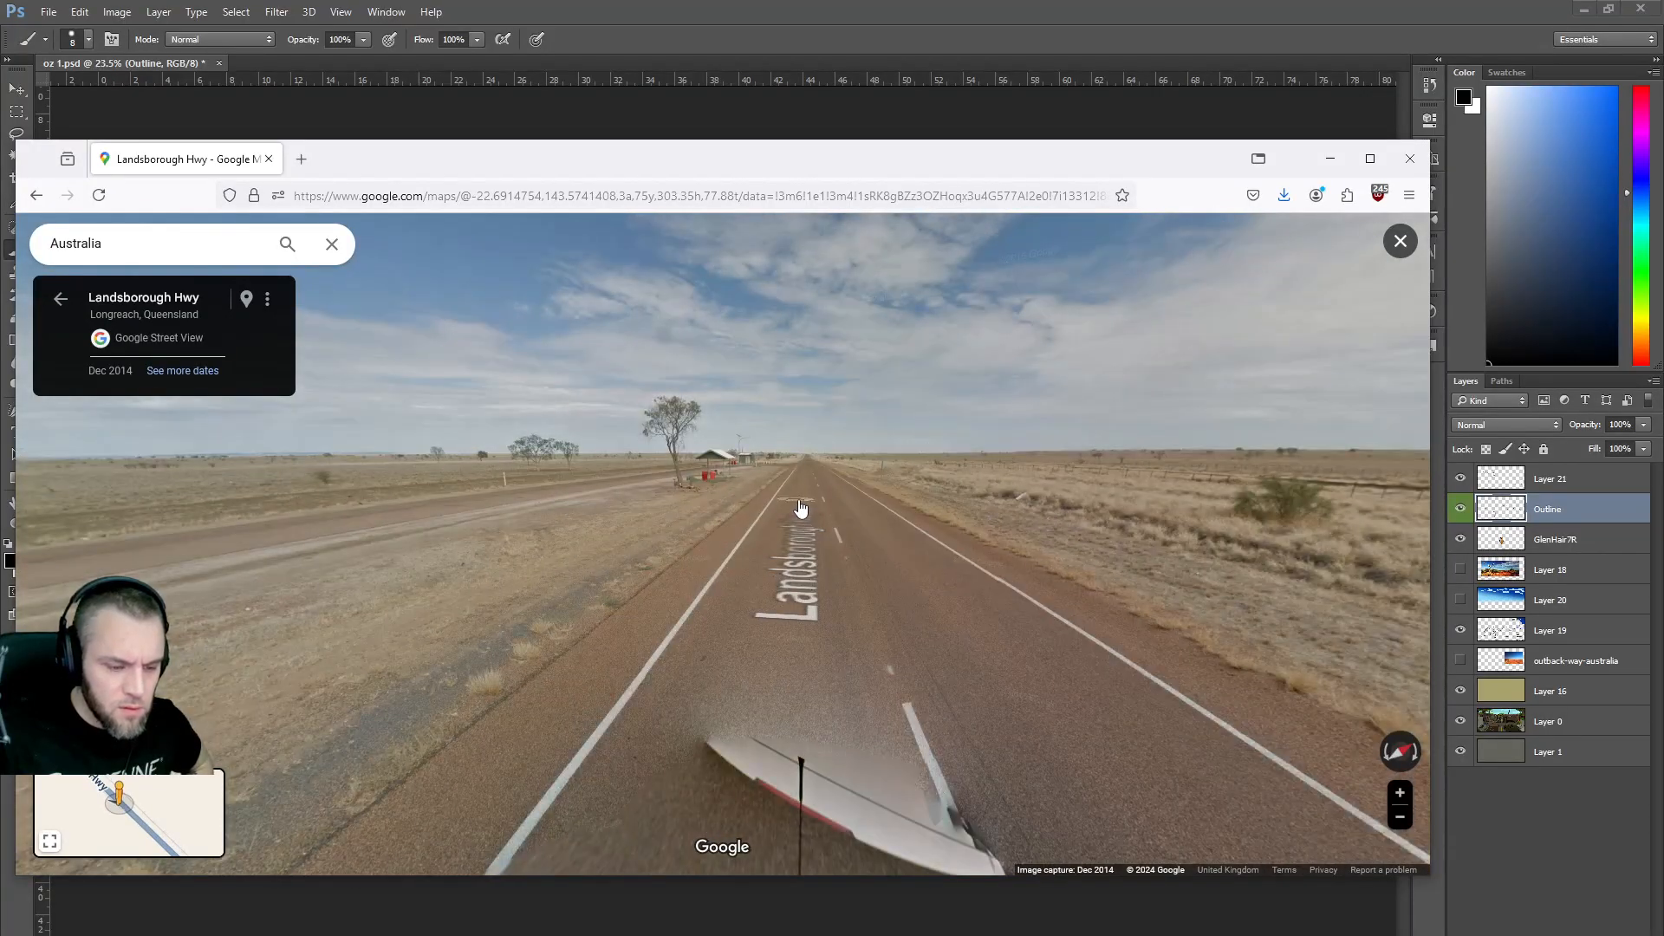
click(801, 509)
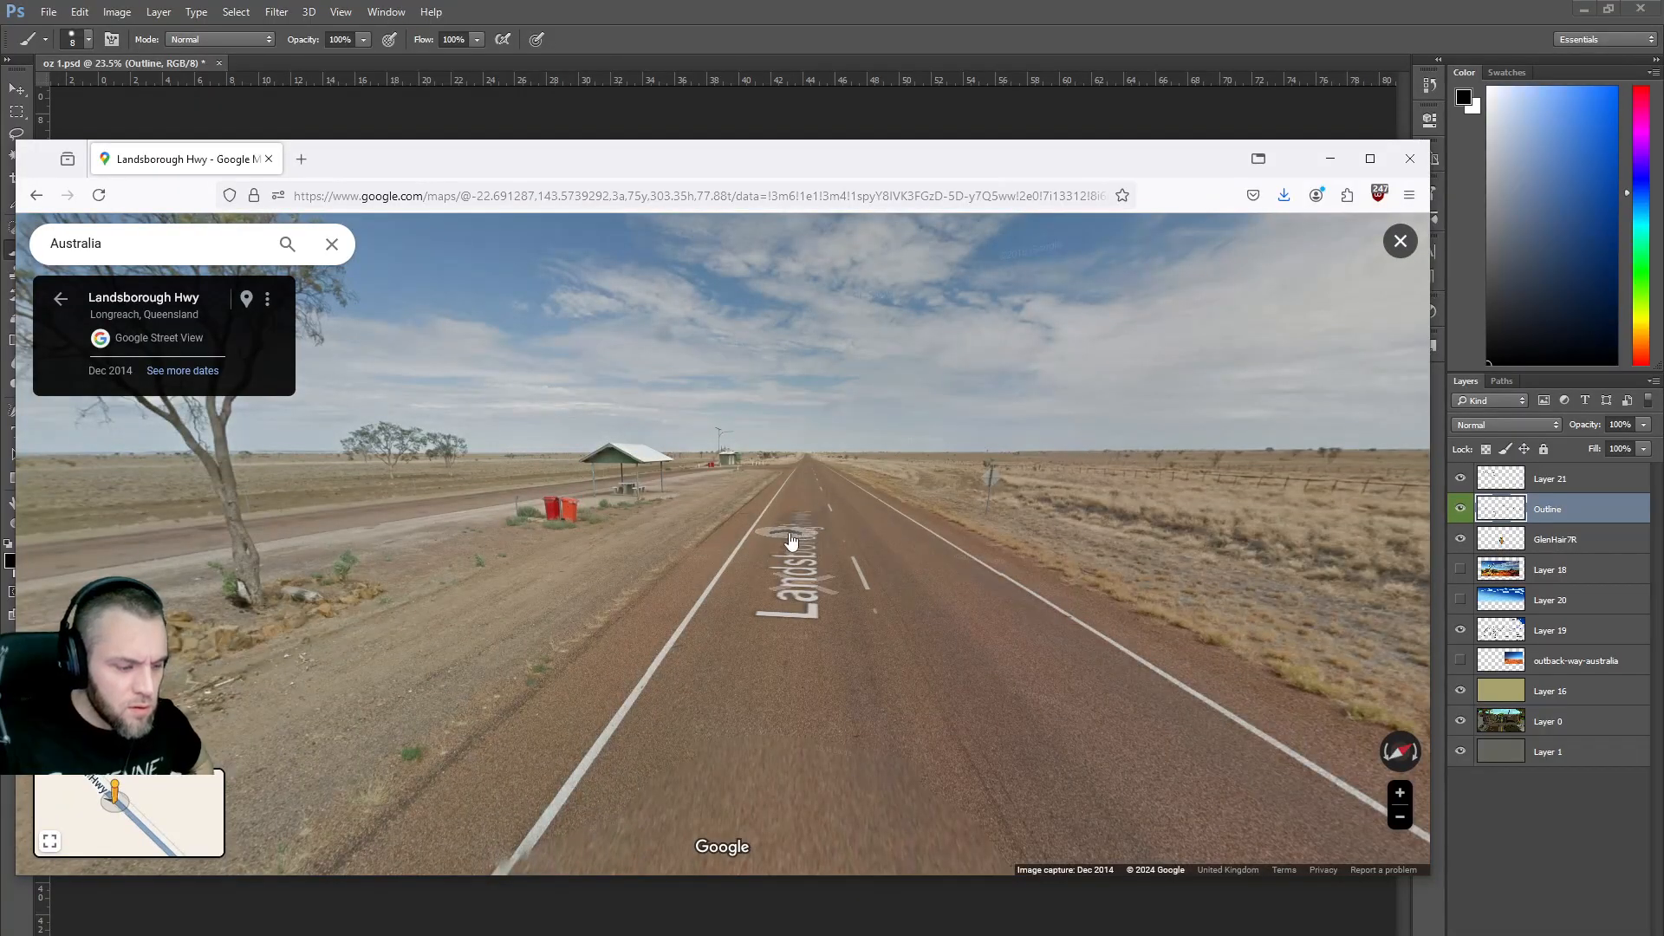
click(791, 541)
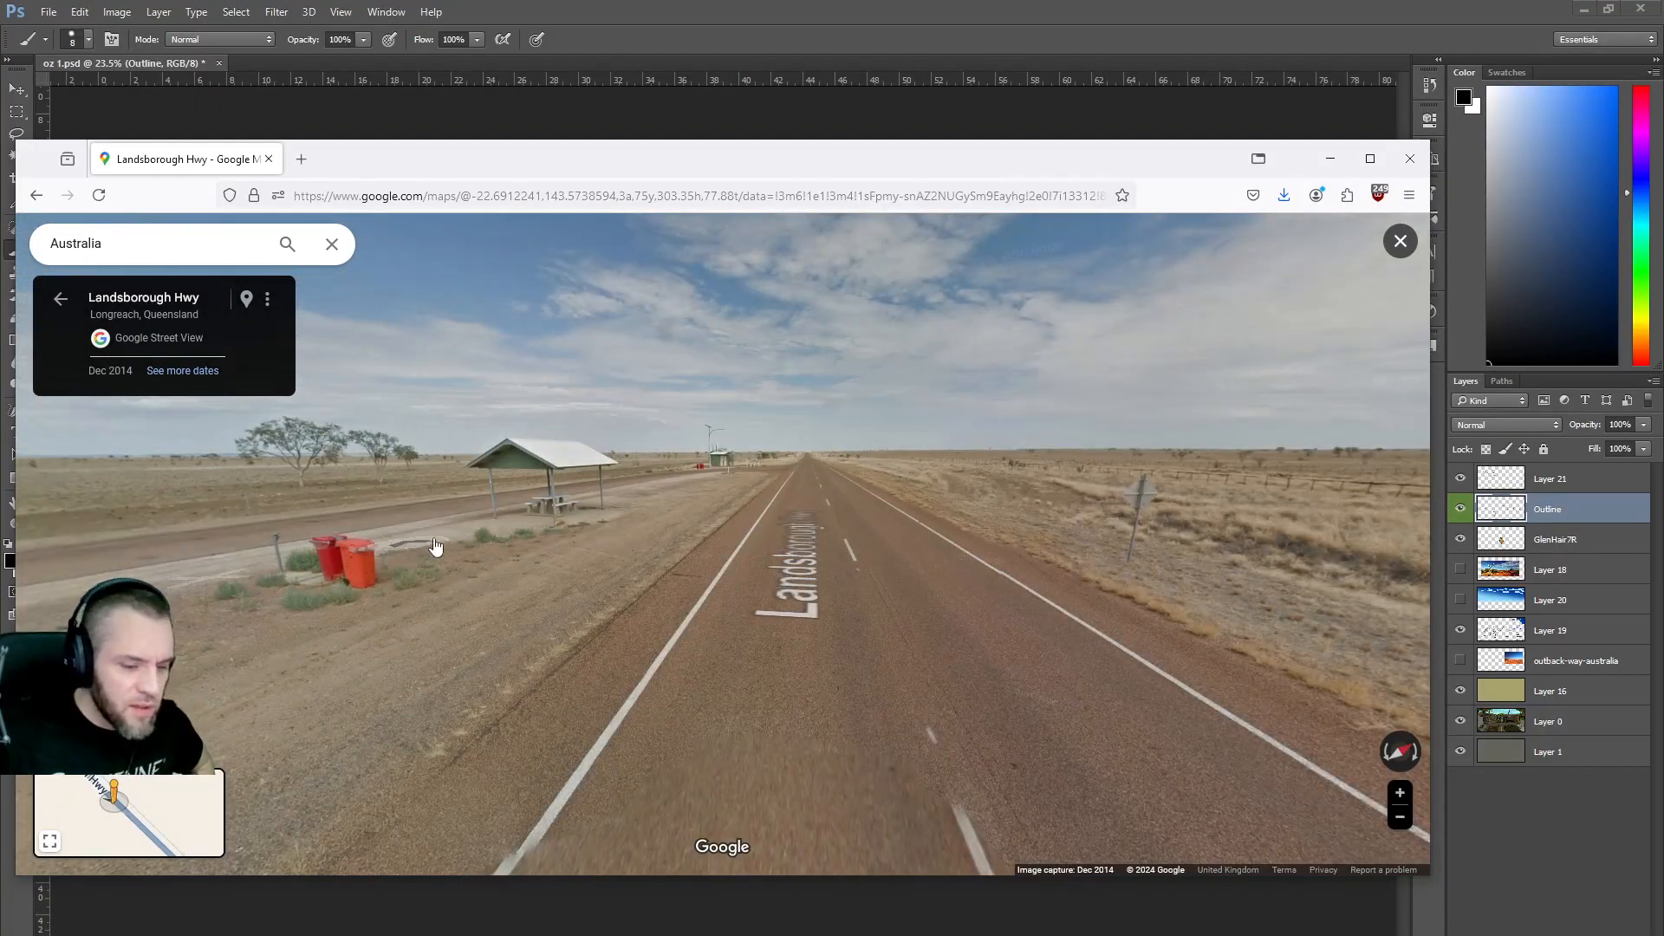
click(805, 521)
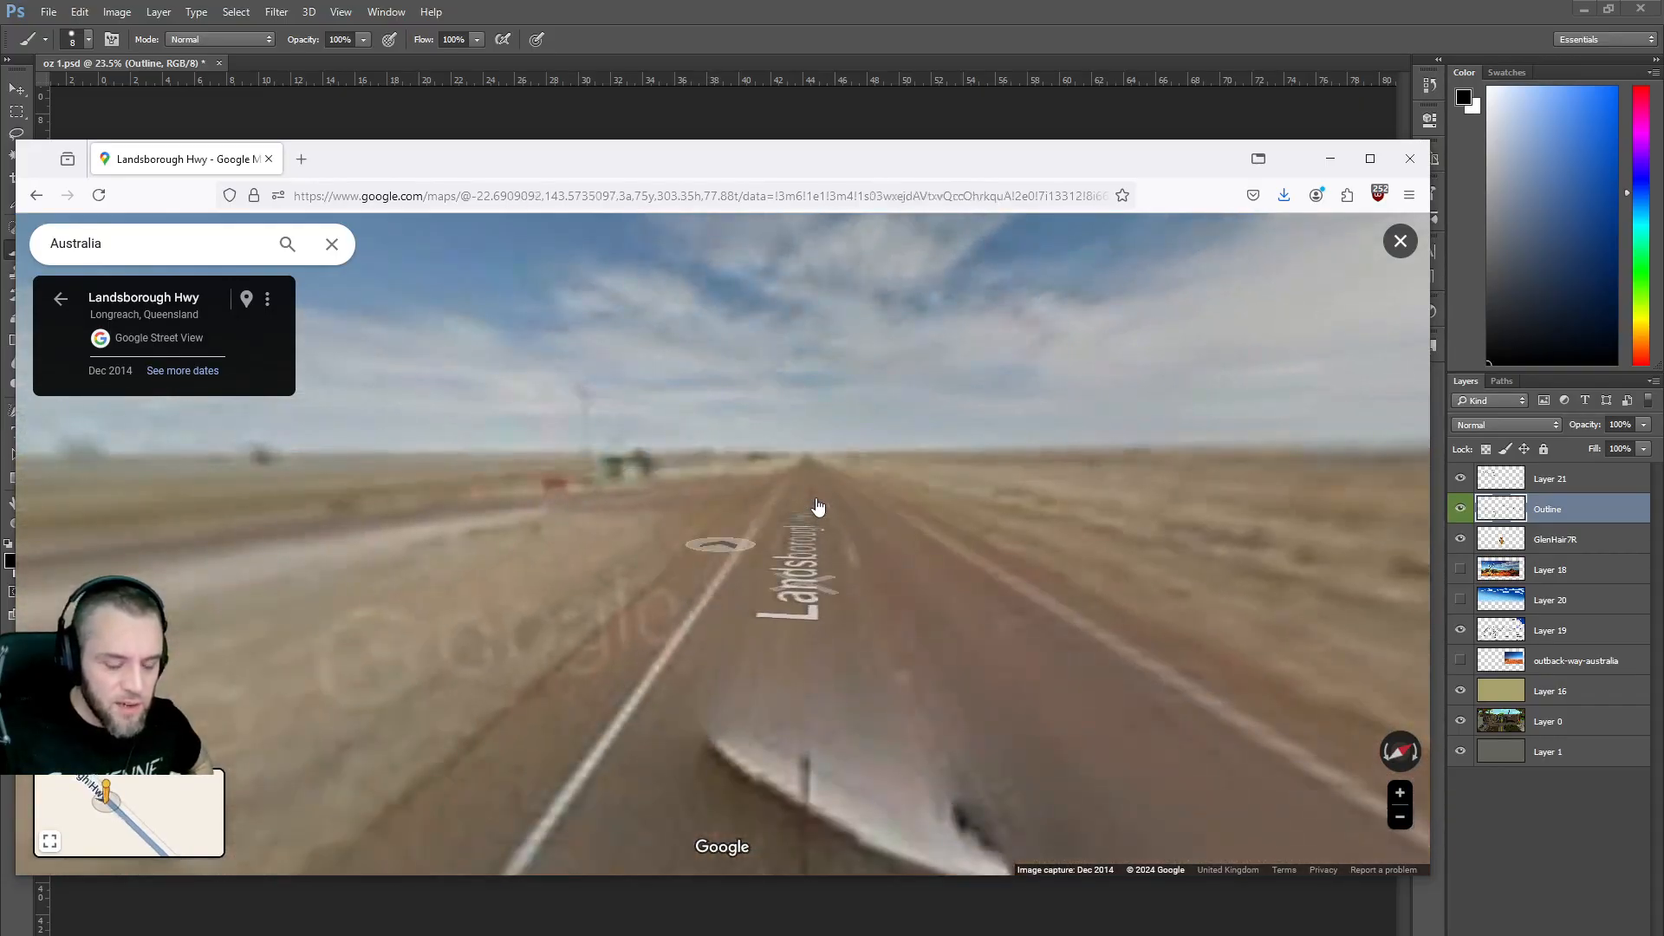
click(816, 510)
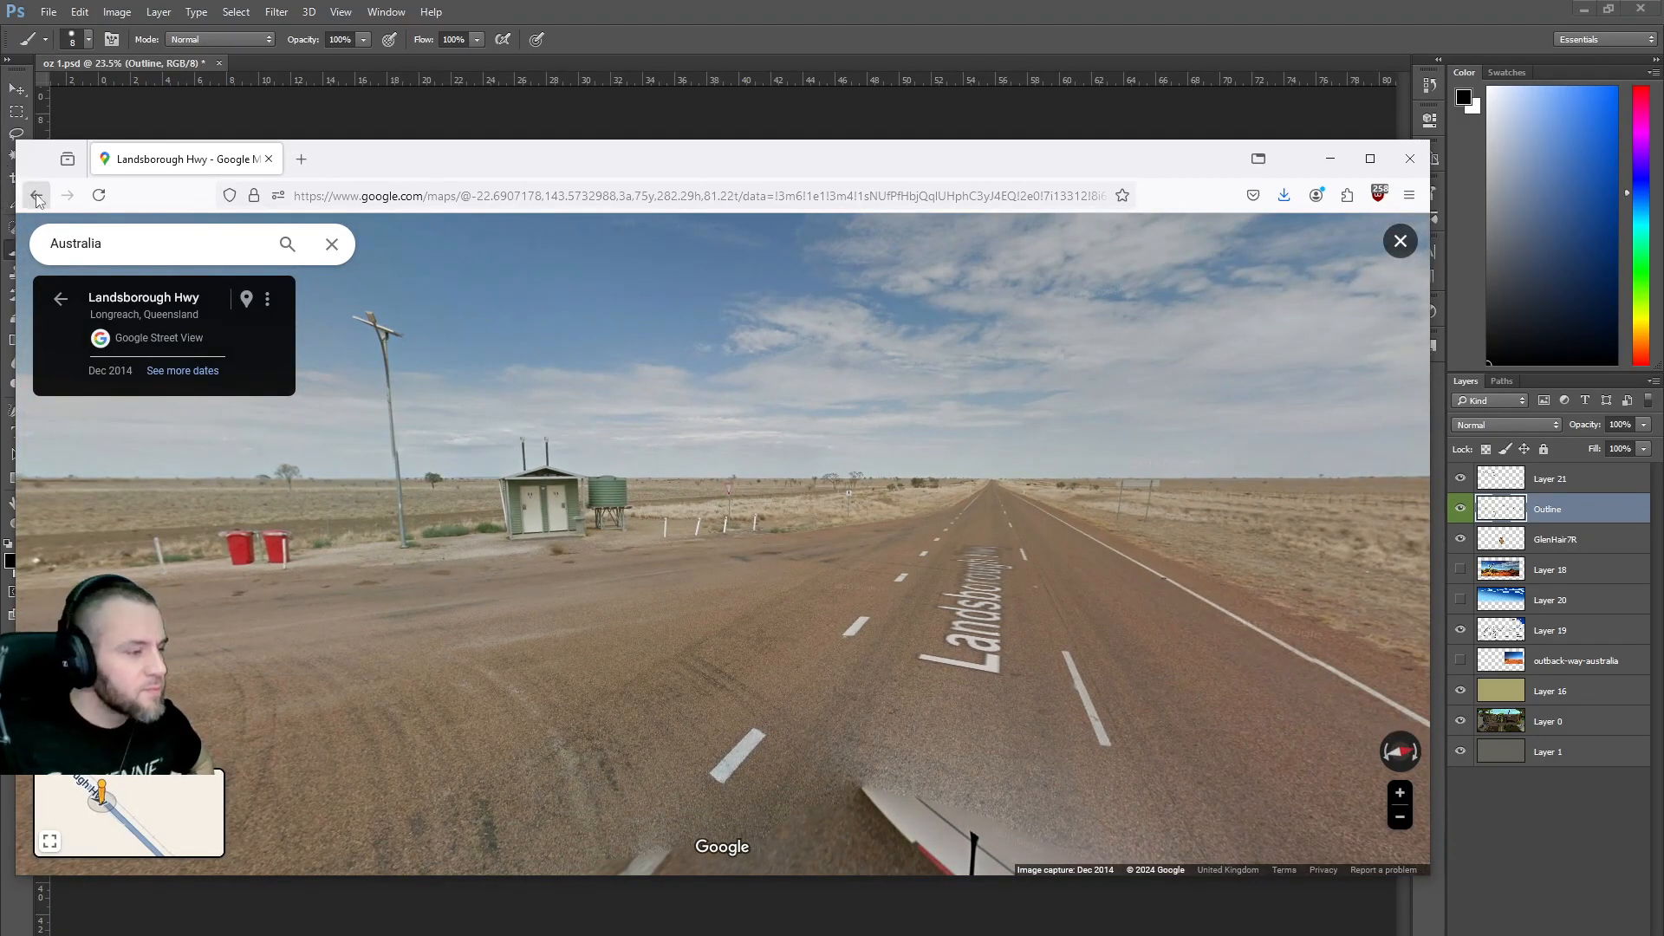
click(36, 197)
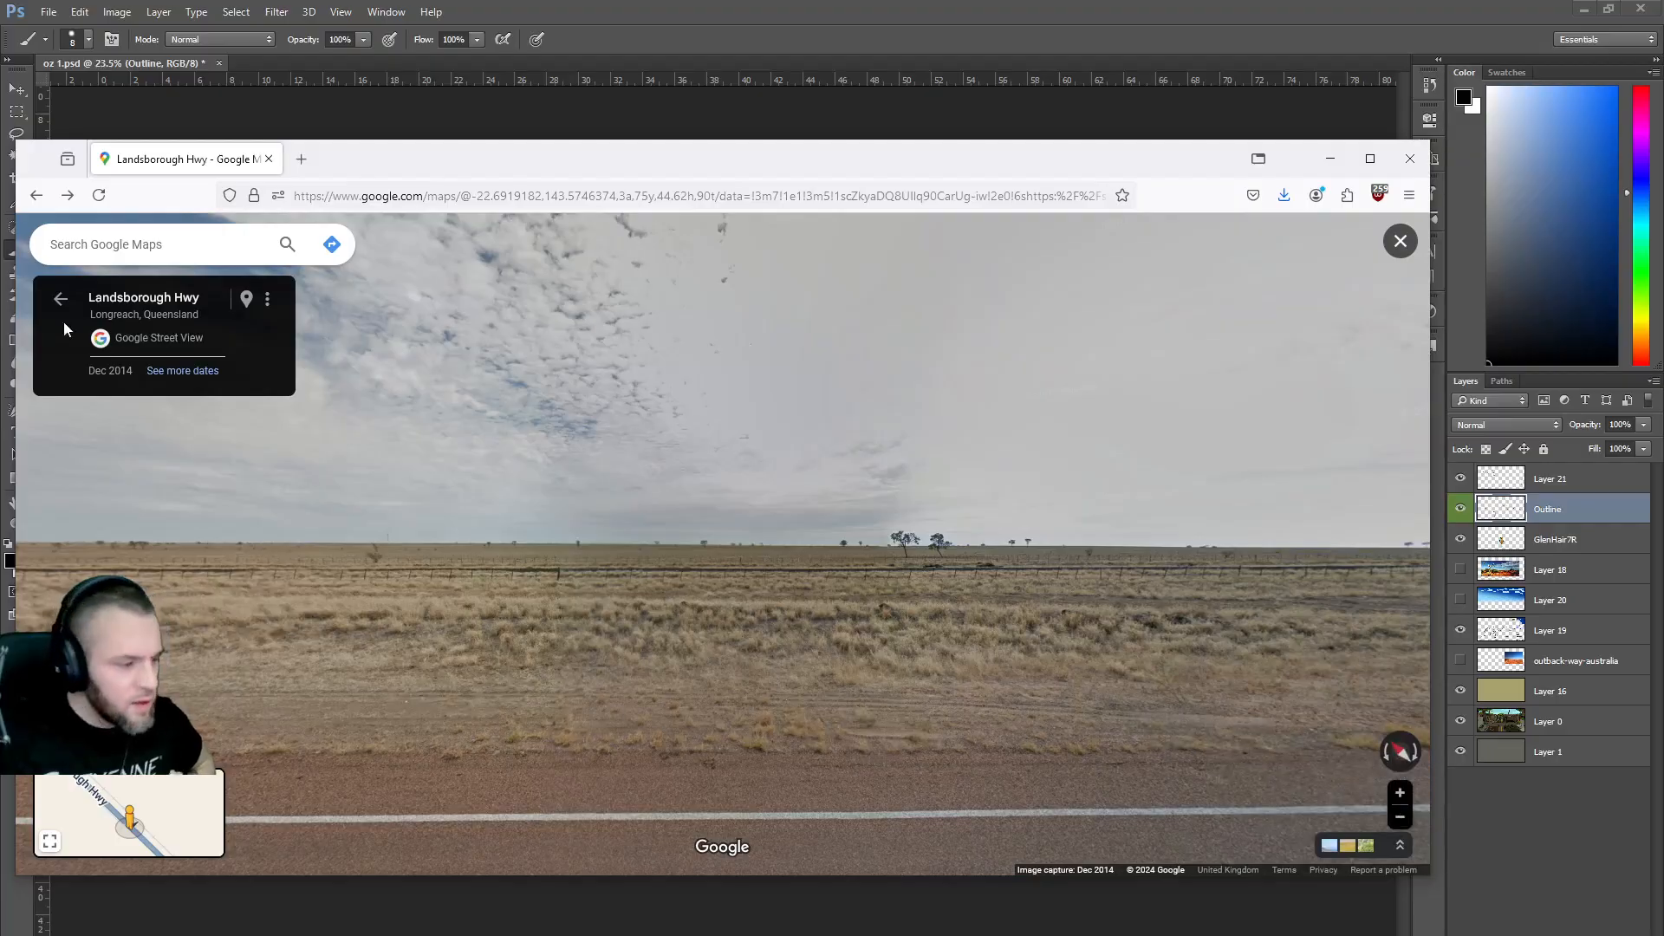
Leave Street View and look along Agnew Rd near Leinster at street level.
click(57, 301)
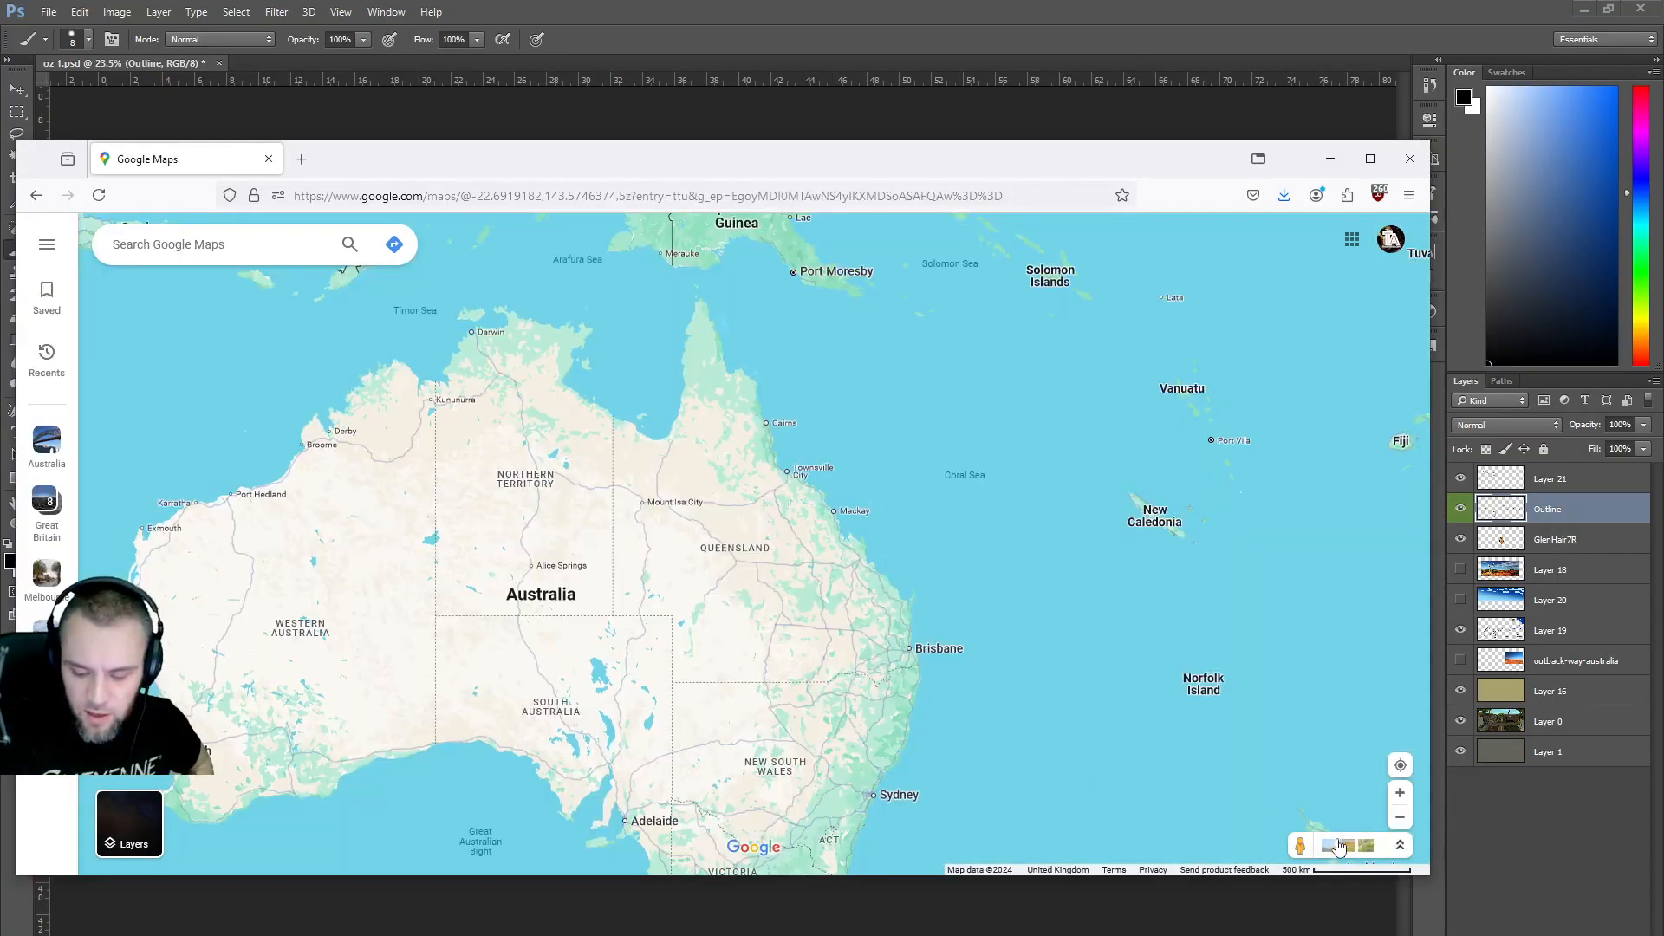
drag(1304, 845, 731, 526)
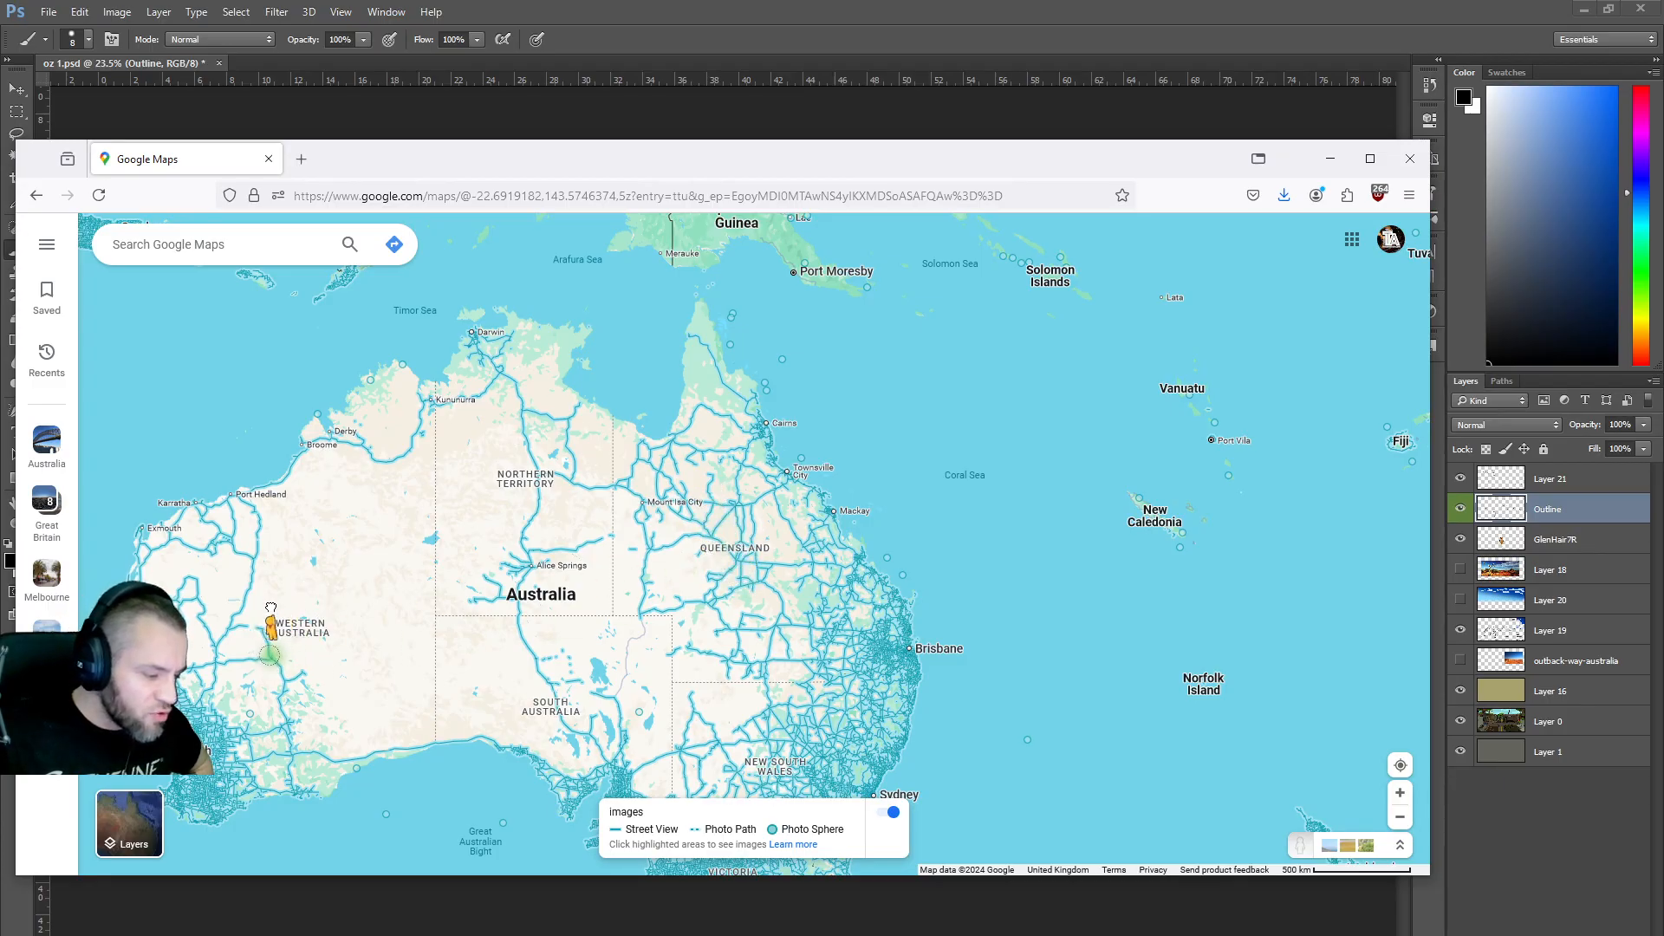
drag(335, 619, 270, 656)
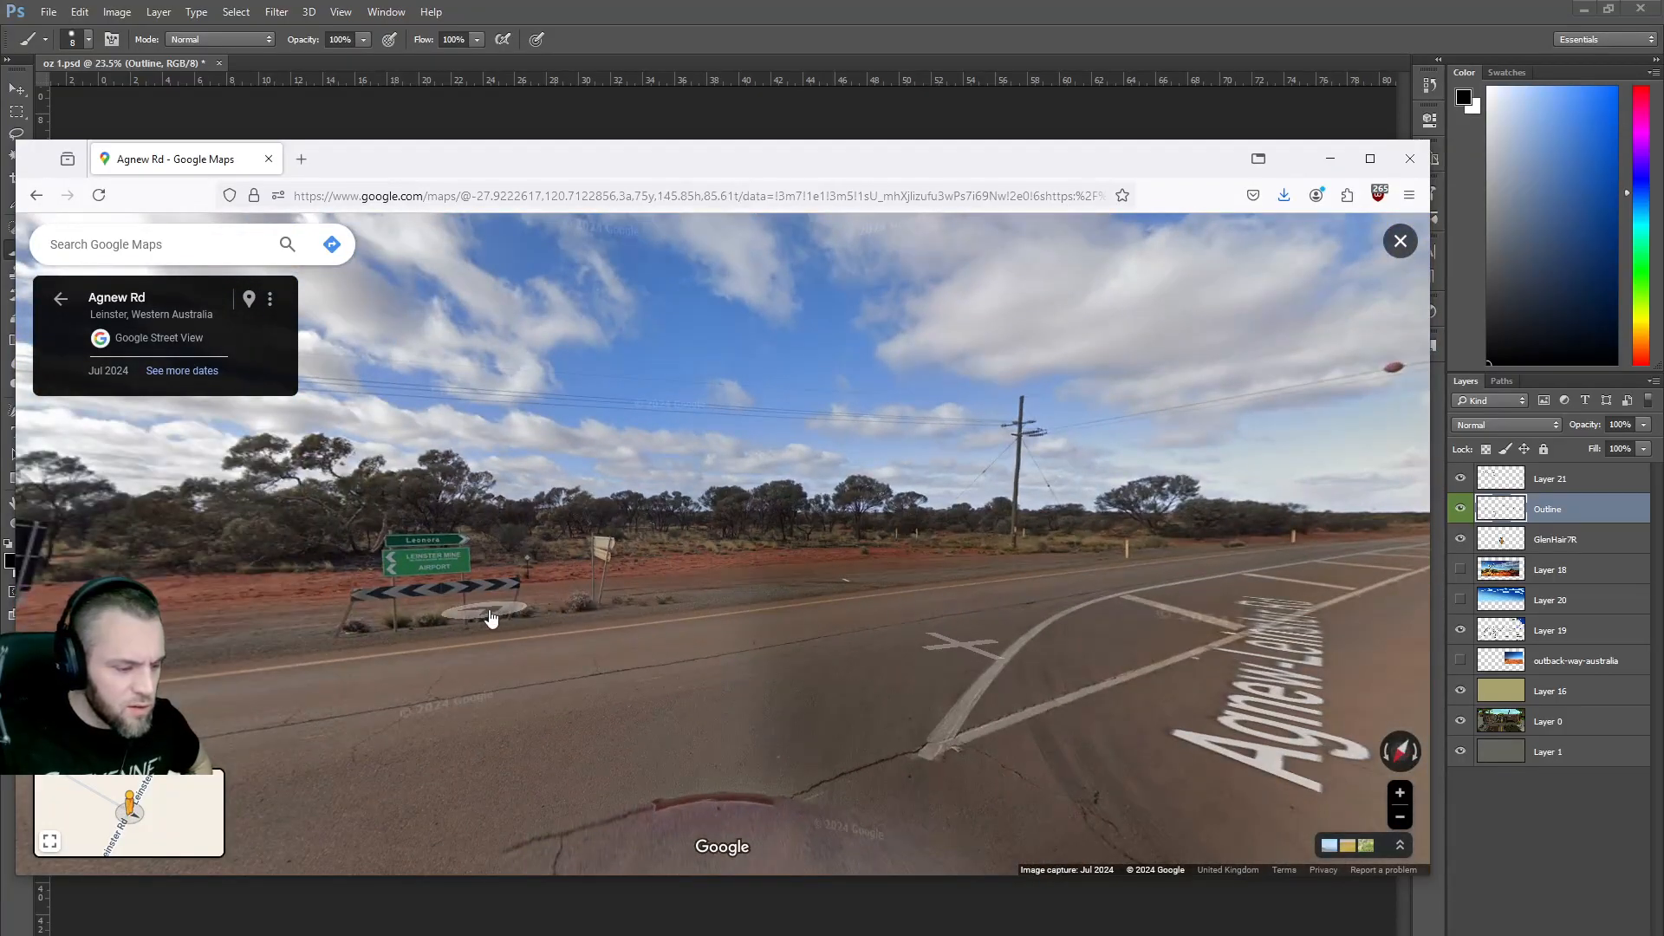
drag(512, 610, 1293, 591)
drag(558, 585, 1070, 630)
drag(871, 544, 746, 551)
drag(264, 503, 554, 496)
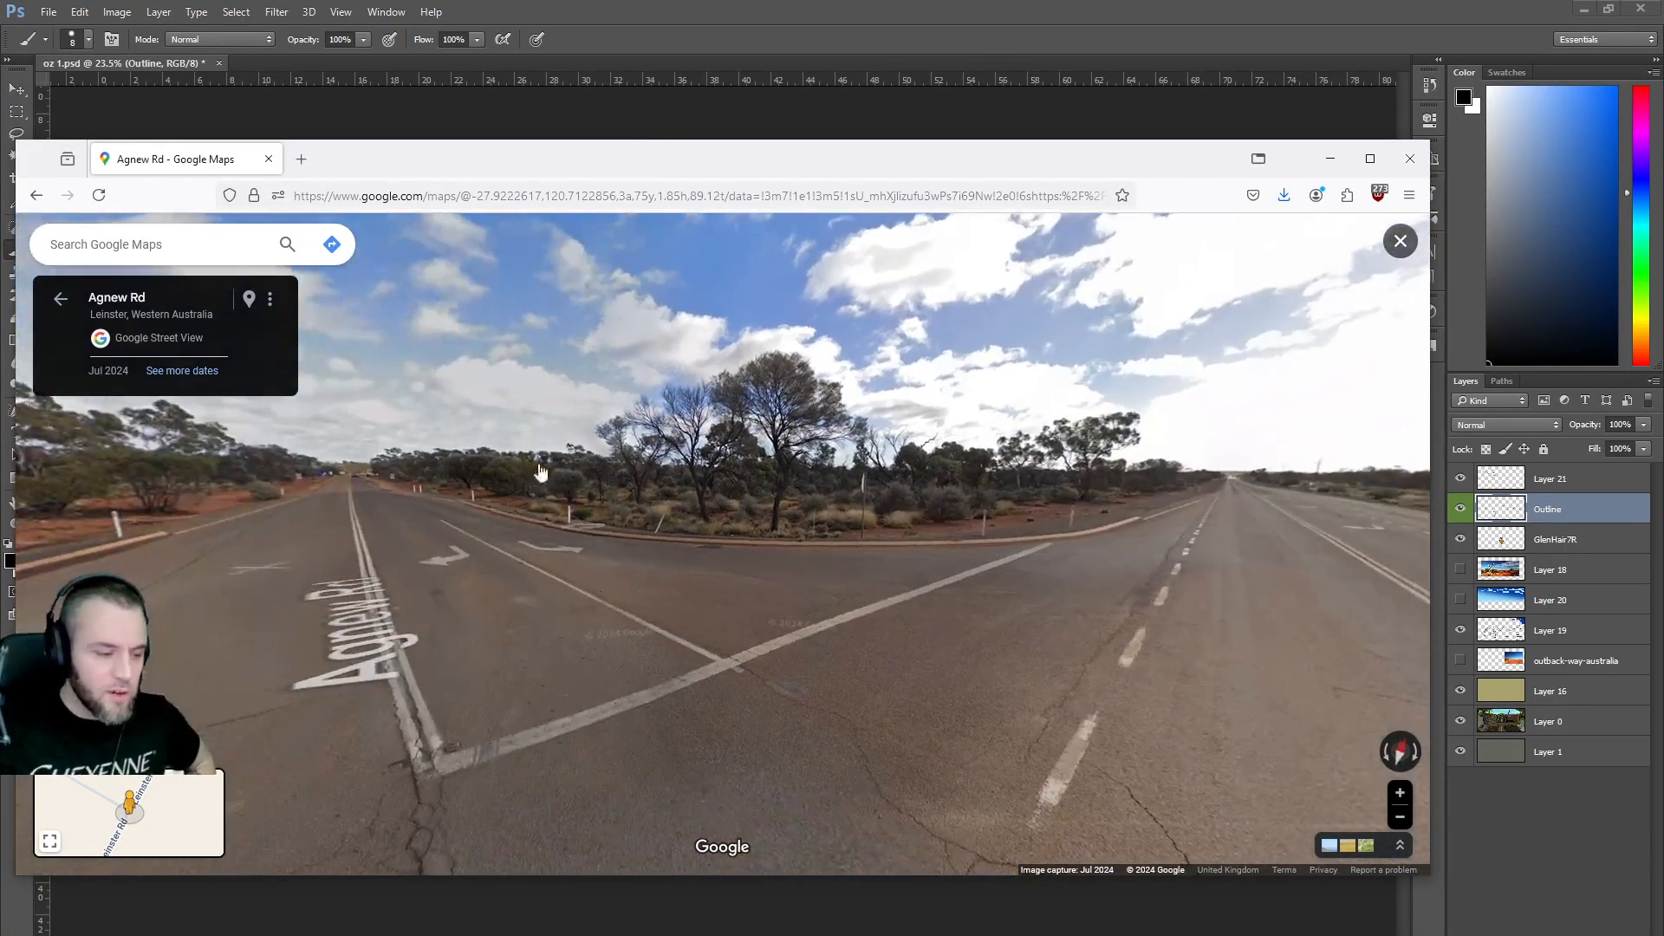
Search Maps for 'ayres rock' and frame the area around Uluru.
click(198, 247)
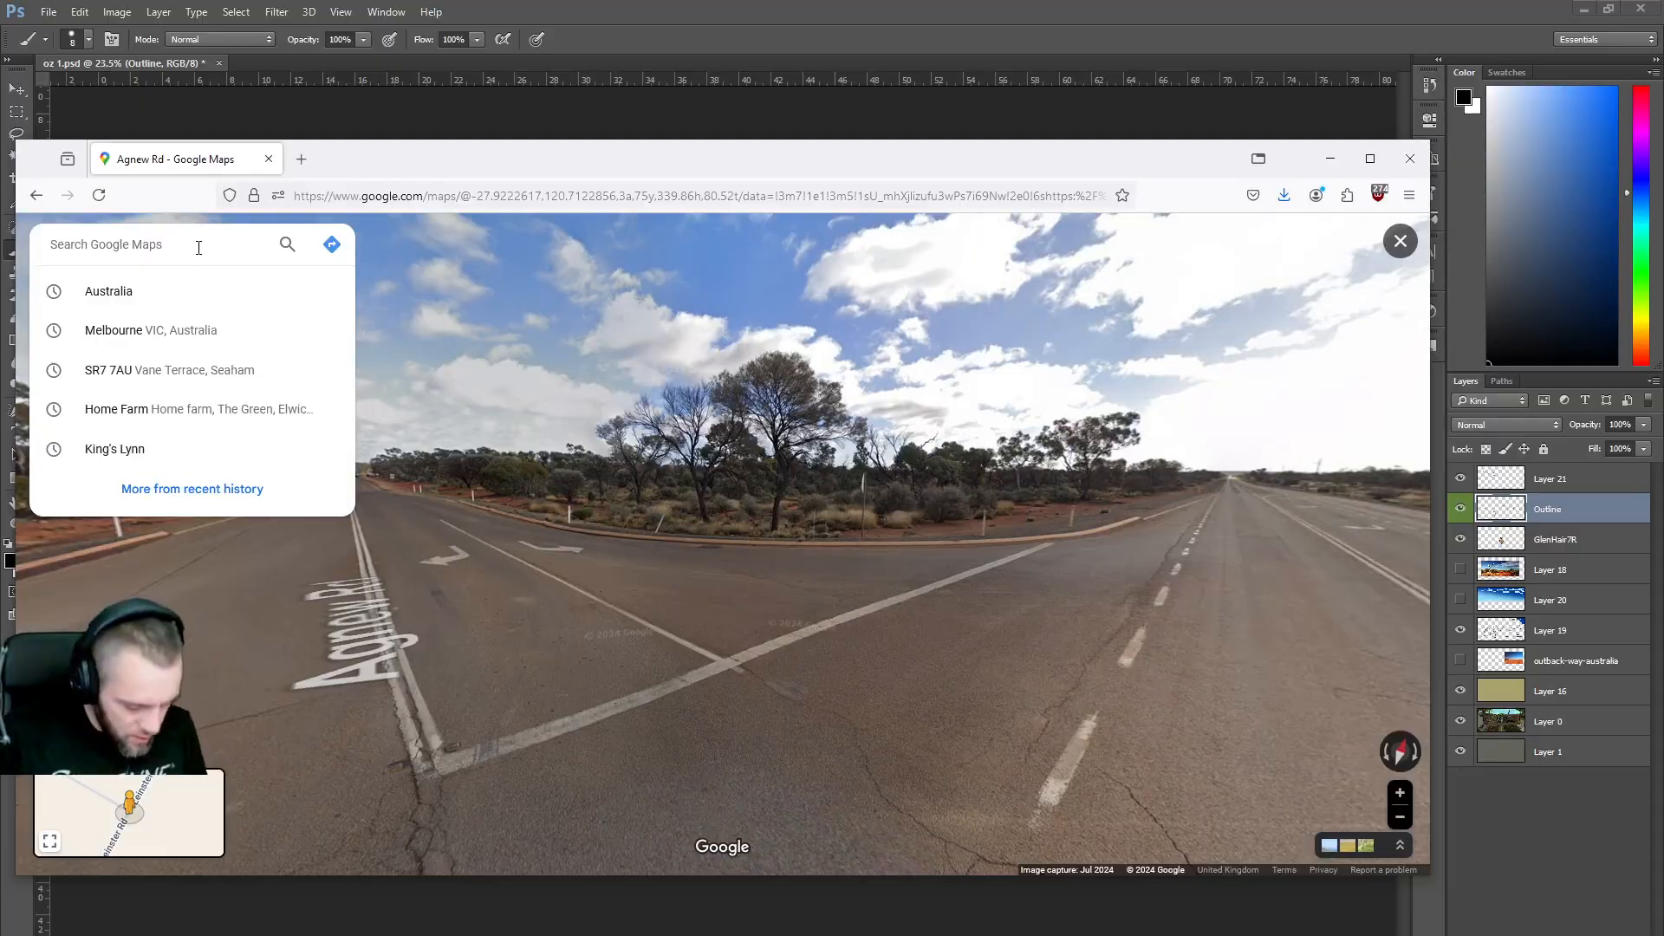
text(ayres rock)
key(Return)
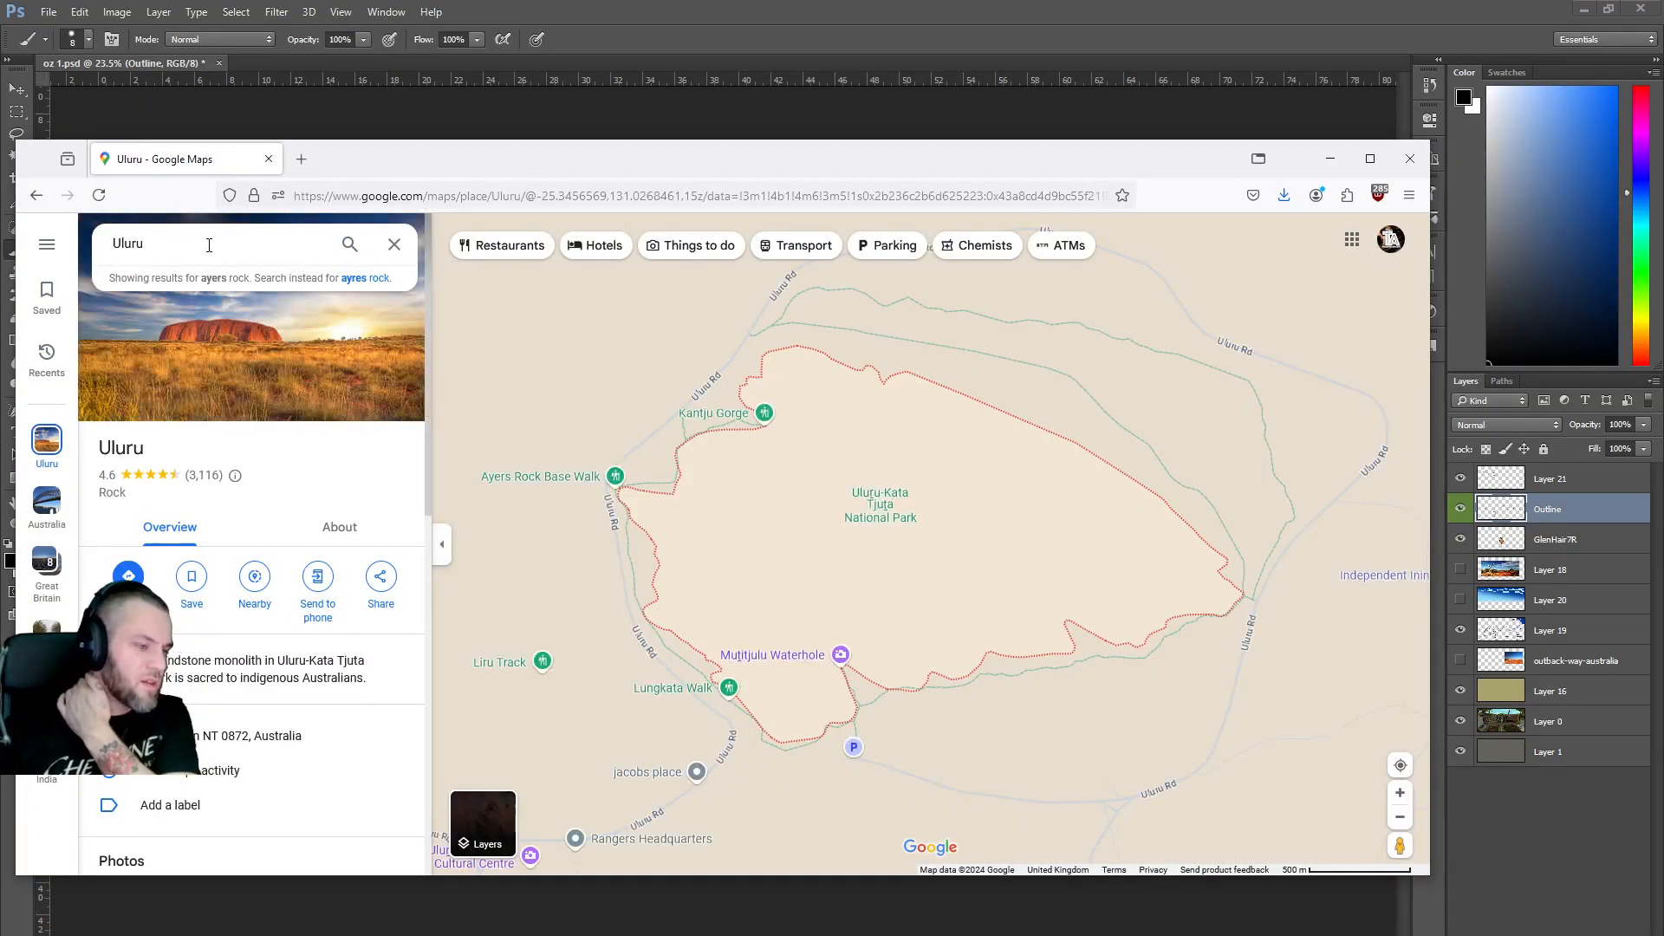
scroll(630, 496, down, 5)
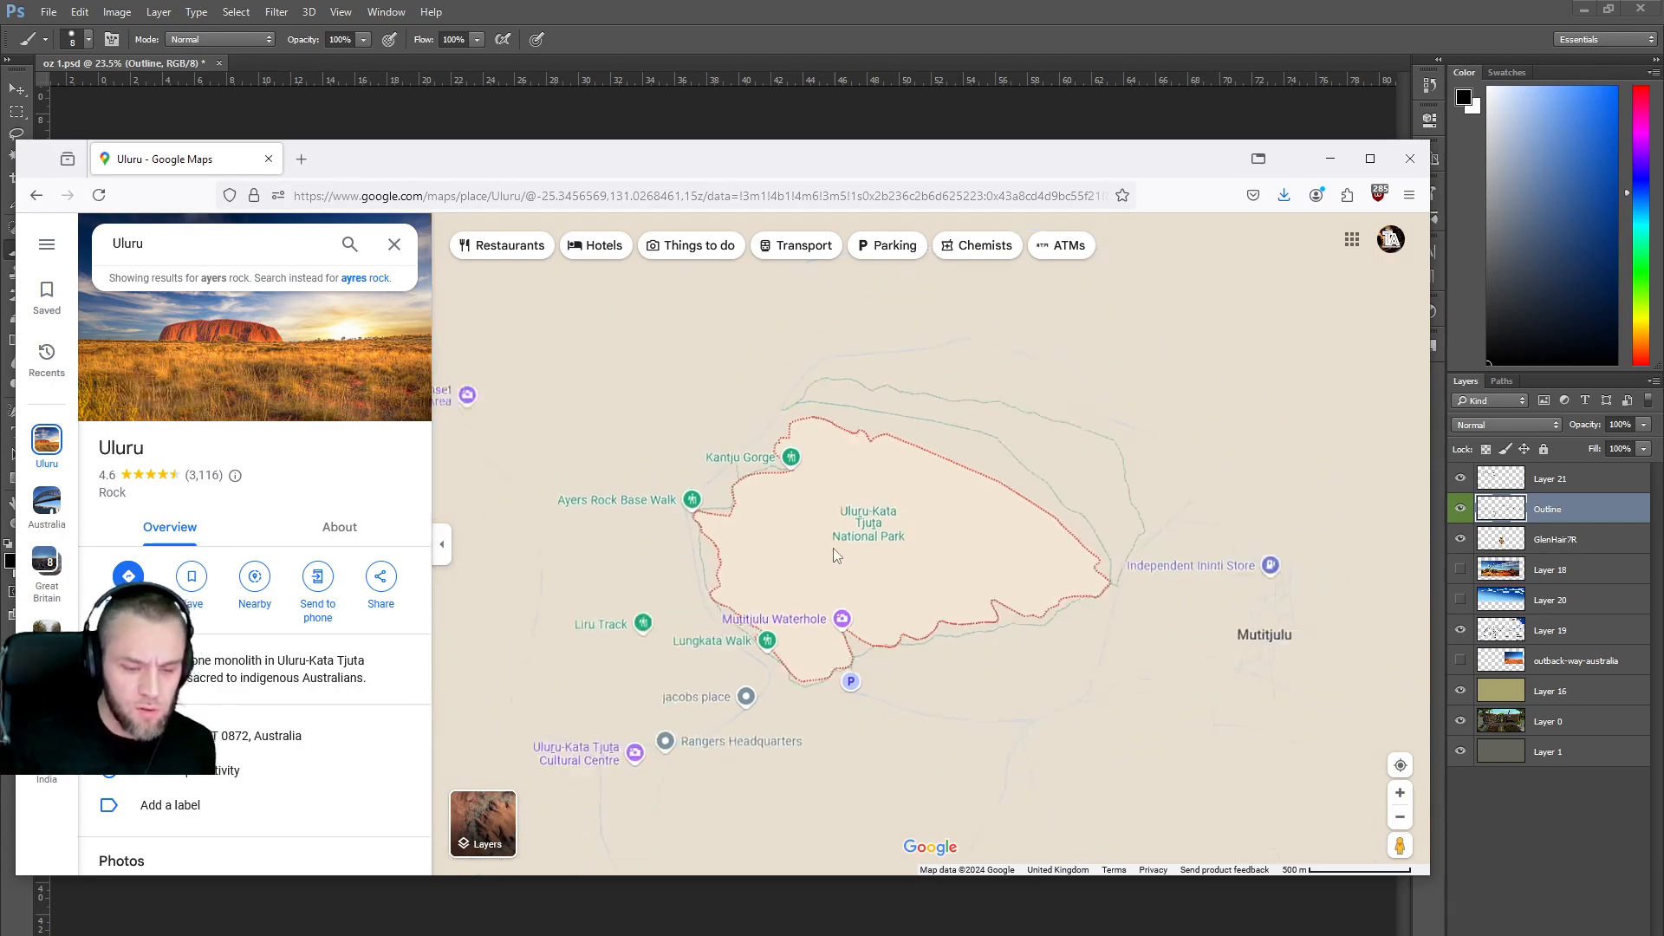
mouse_move(831, 551)
scroll(831, 551, down, 8)
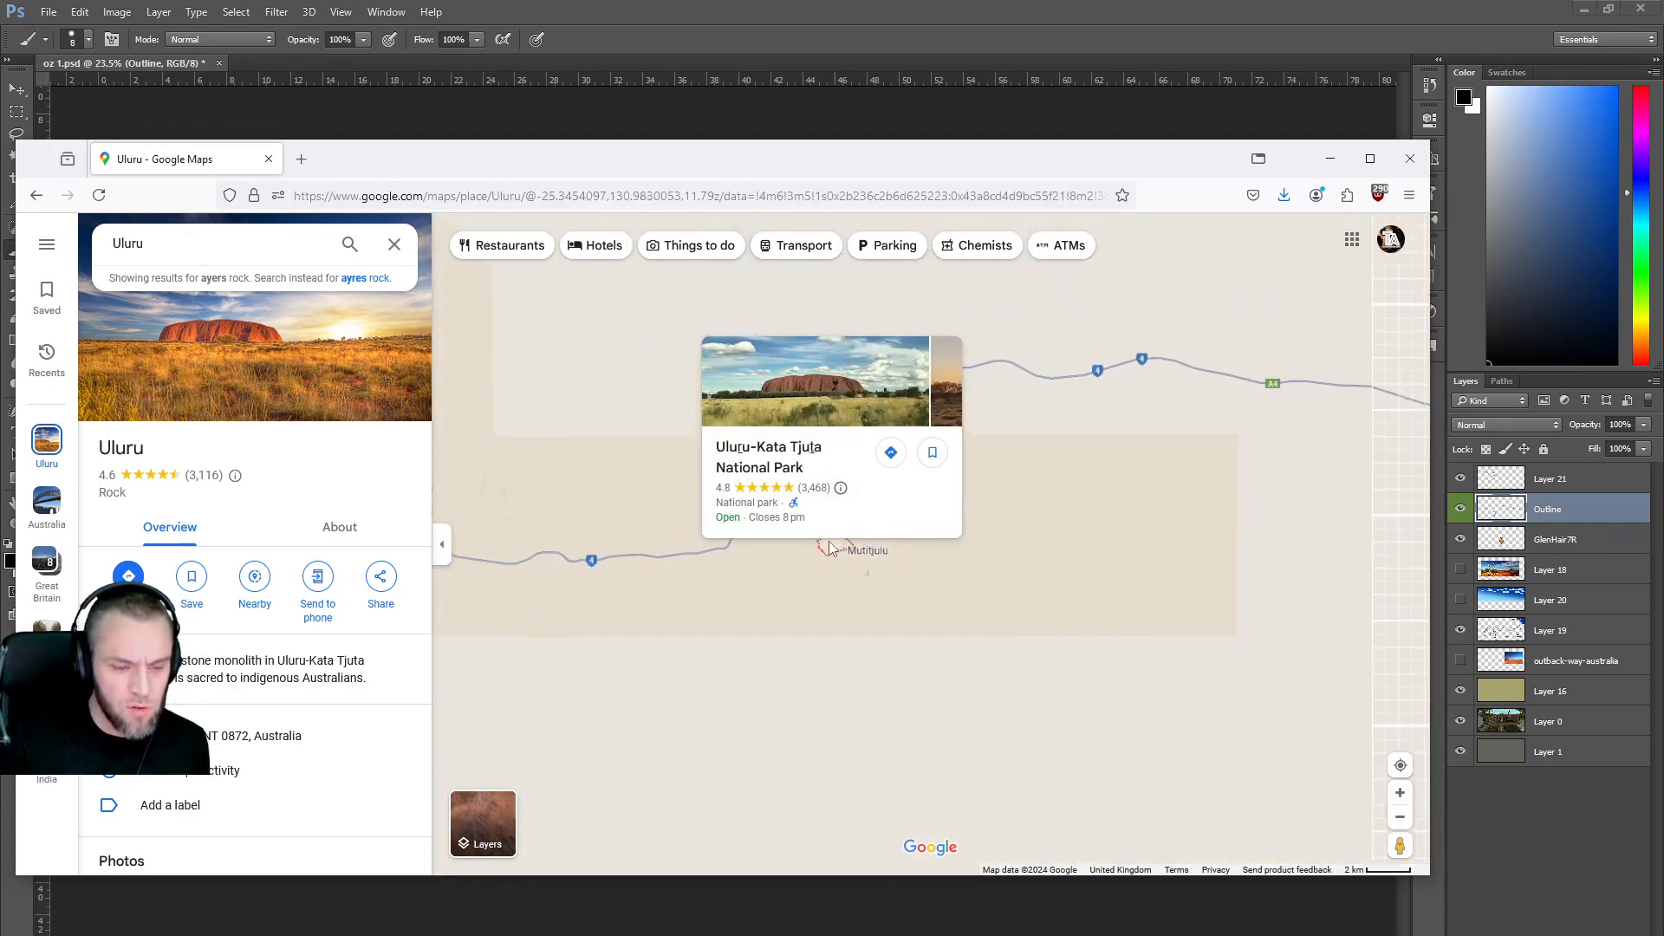
scroll(829, 547, down, 5)
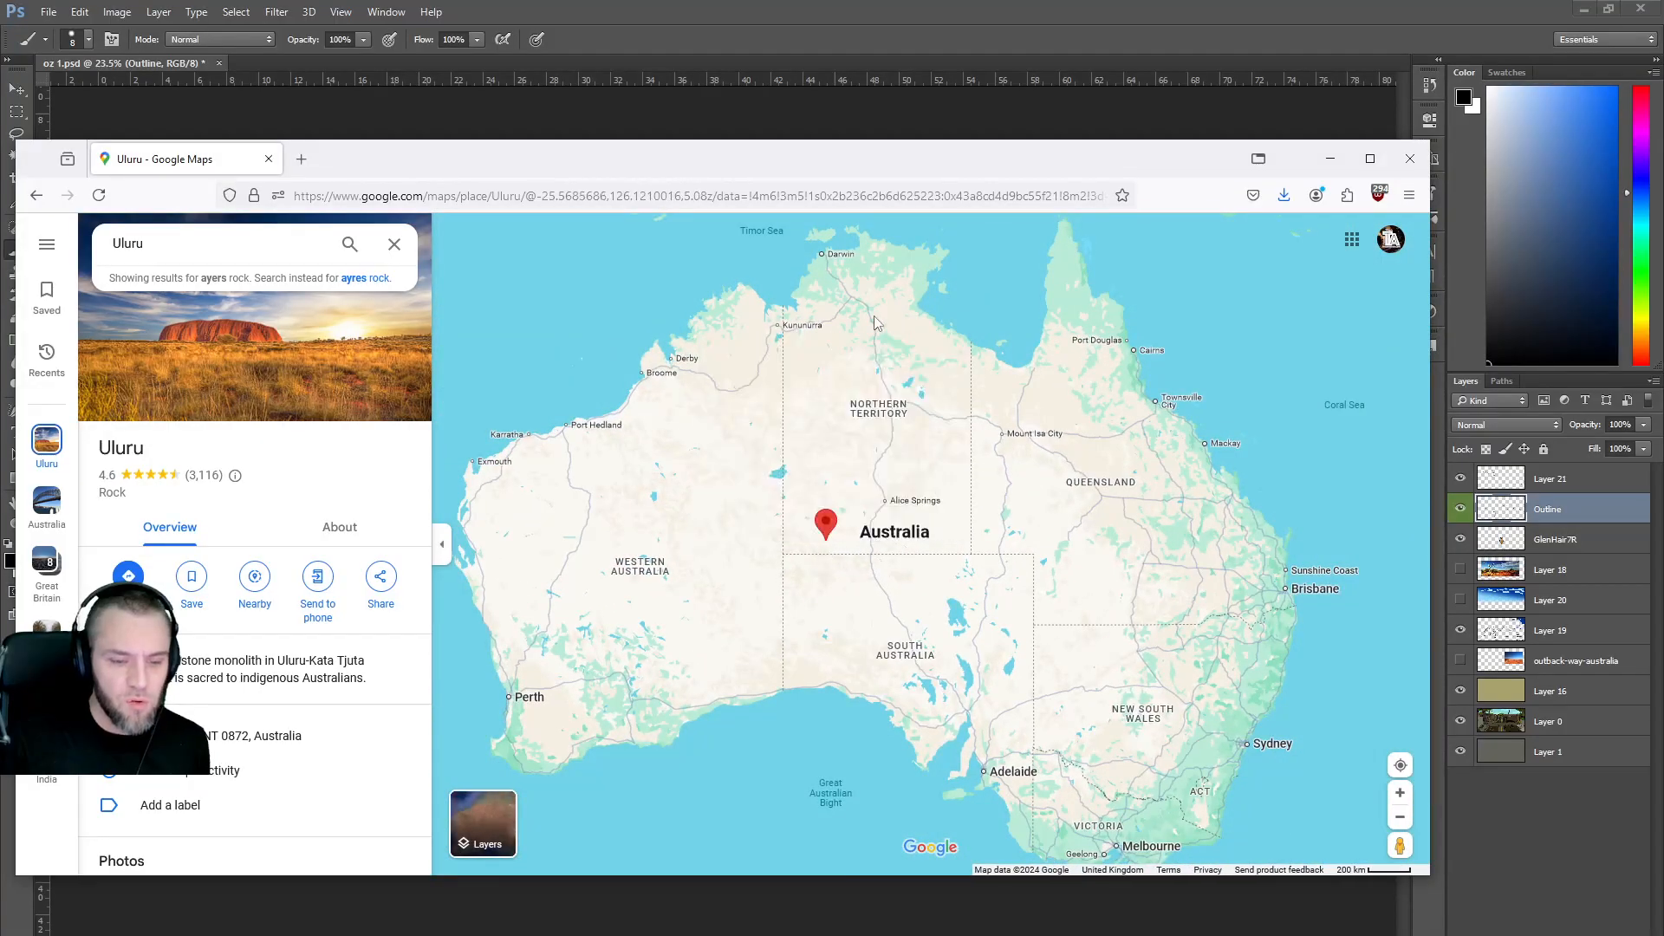
scroll(834, 521, up, 5)
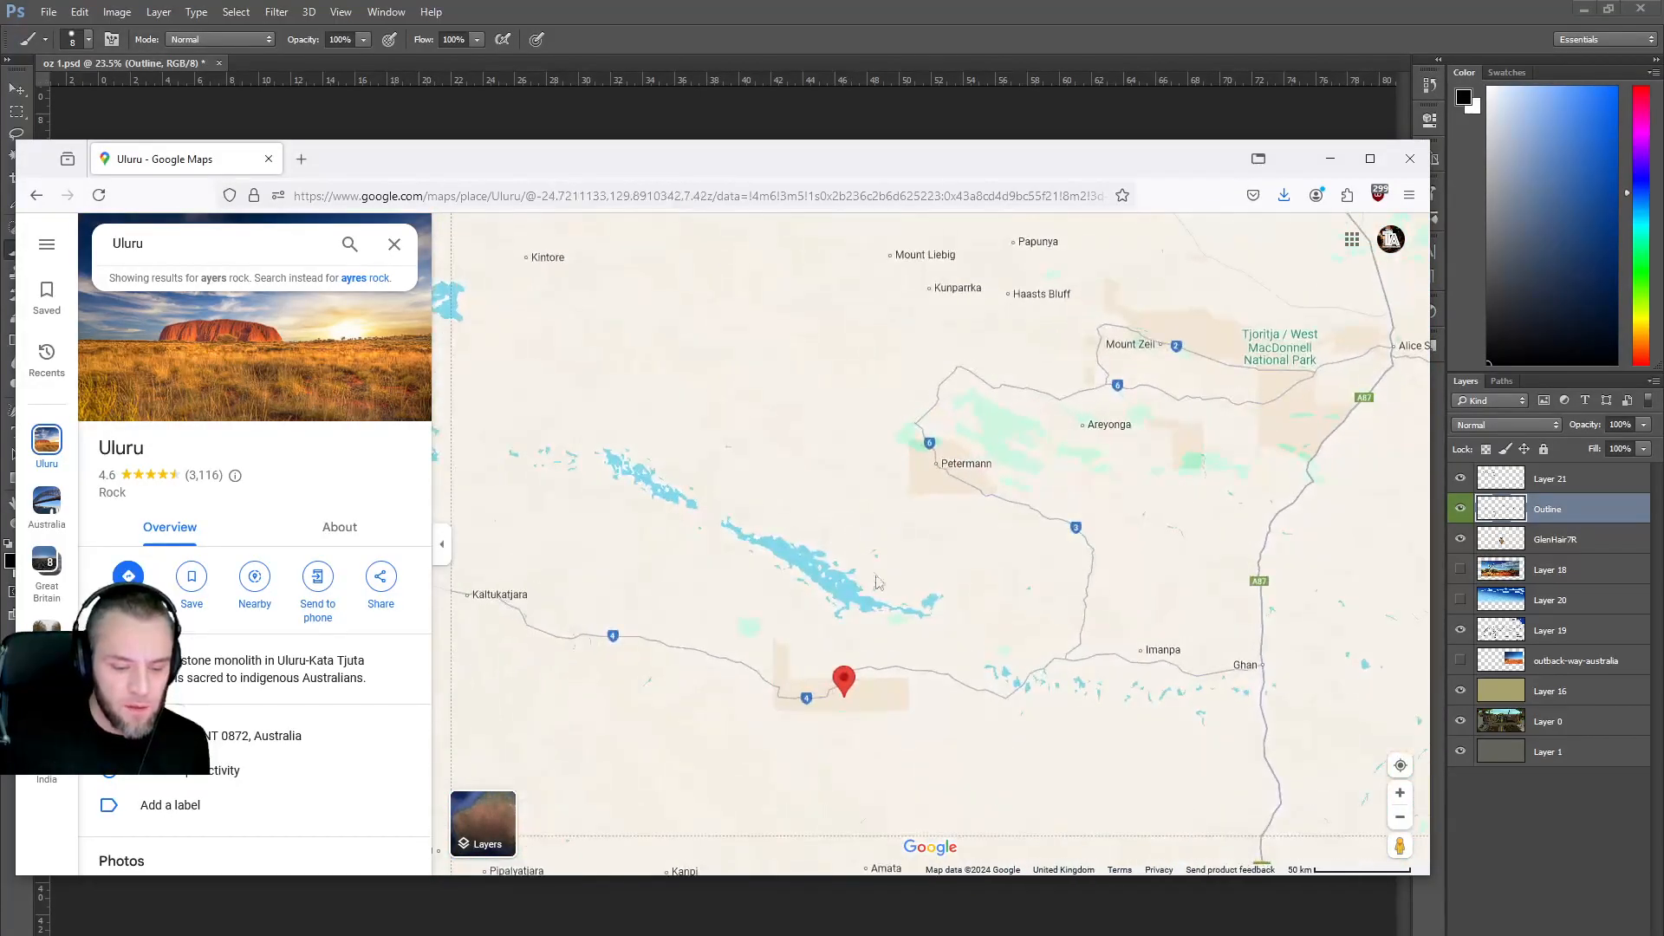
drag(925, 656, 908, 560)
View Lasseter Hwy near Uluru in Street View, turning toward the red desert, then exit.
drag(1397, 845, 885, 521)
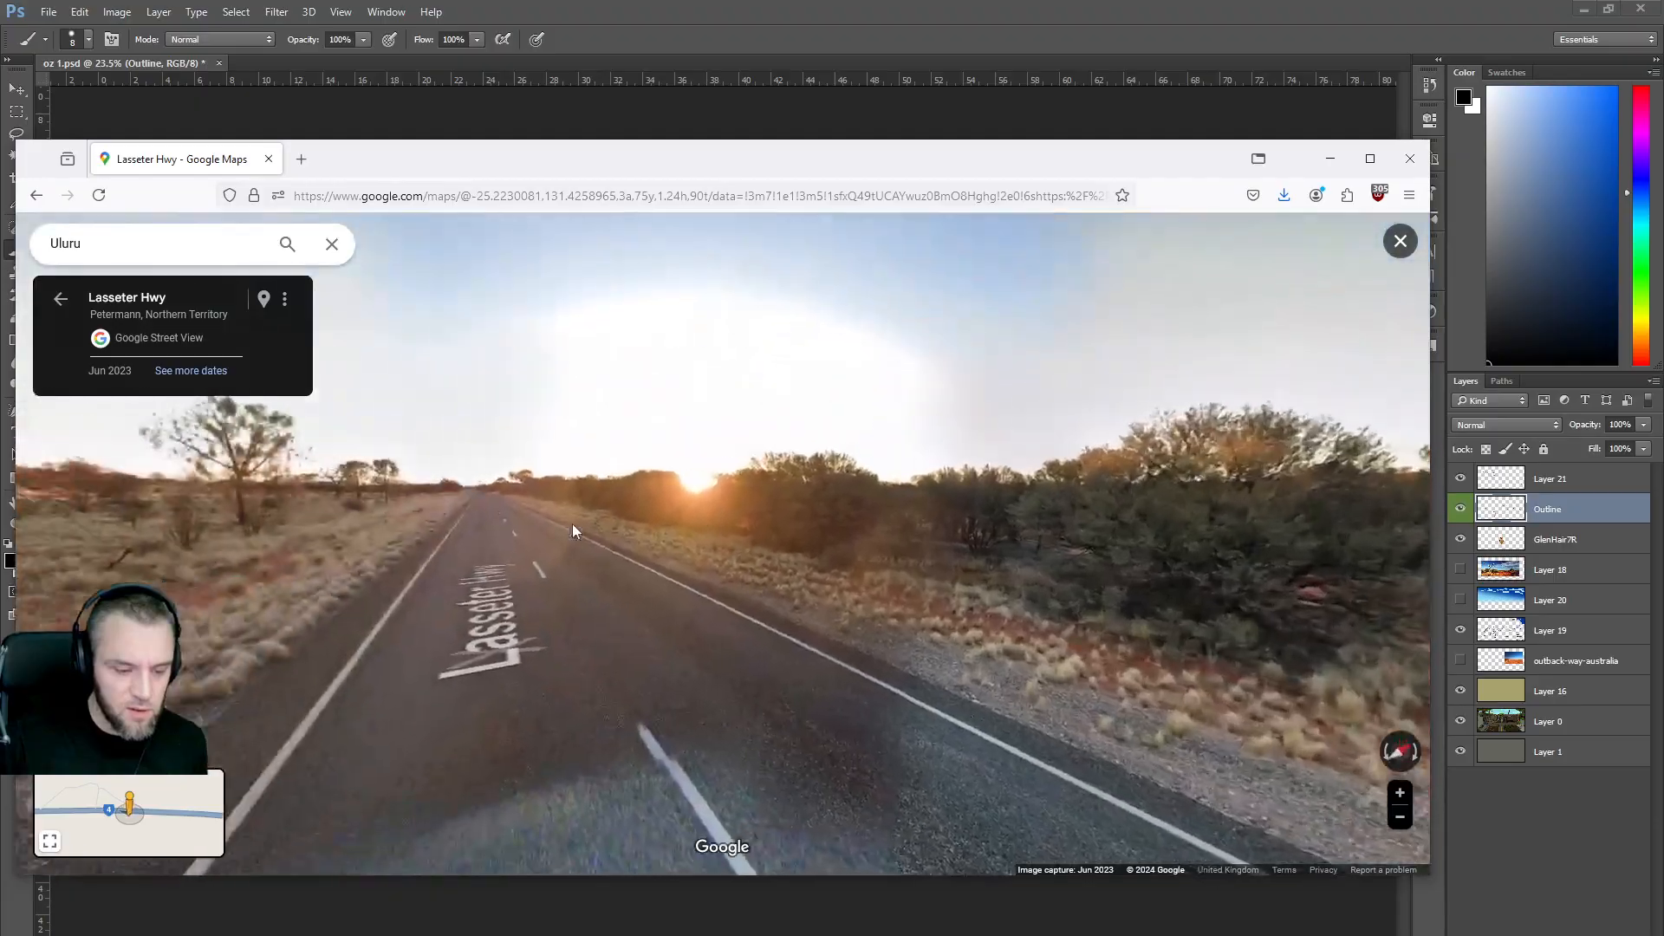
drag(573, 530, 941, 495)
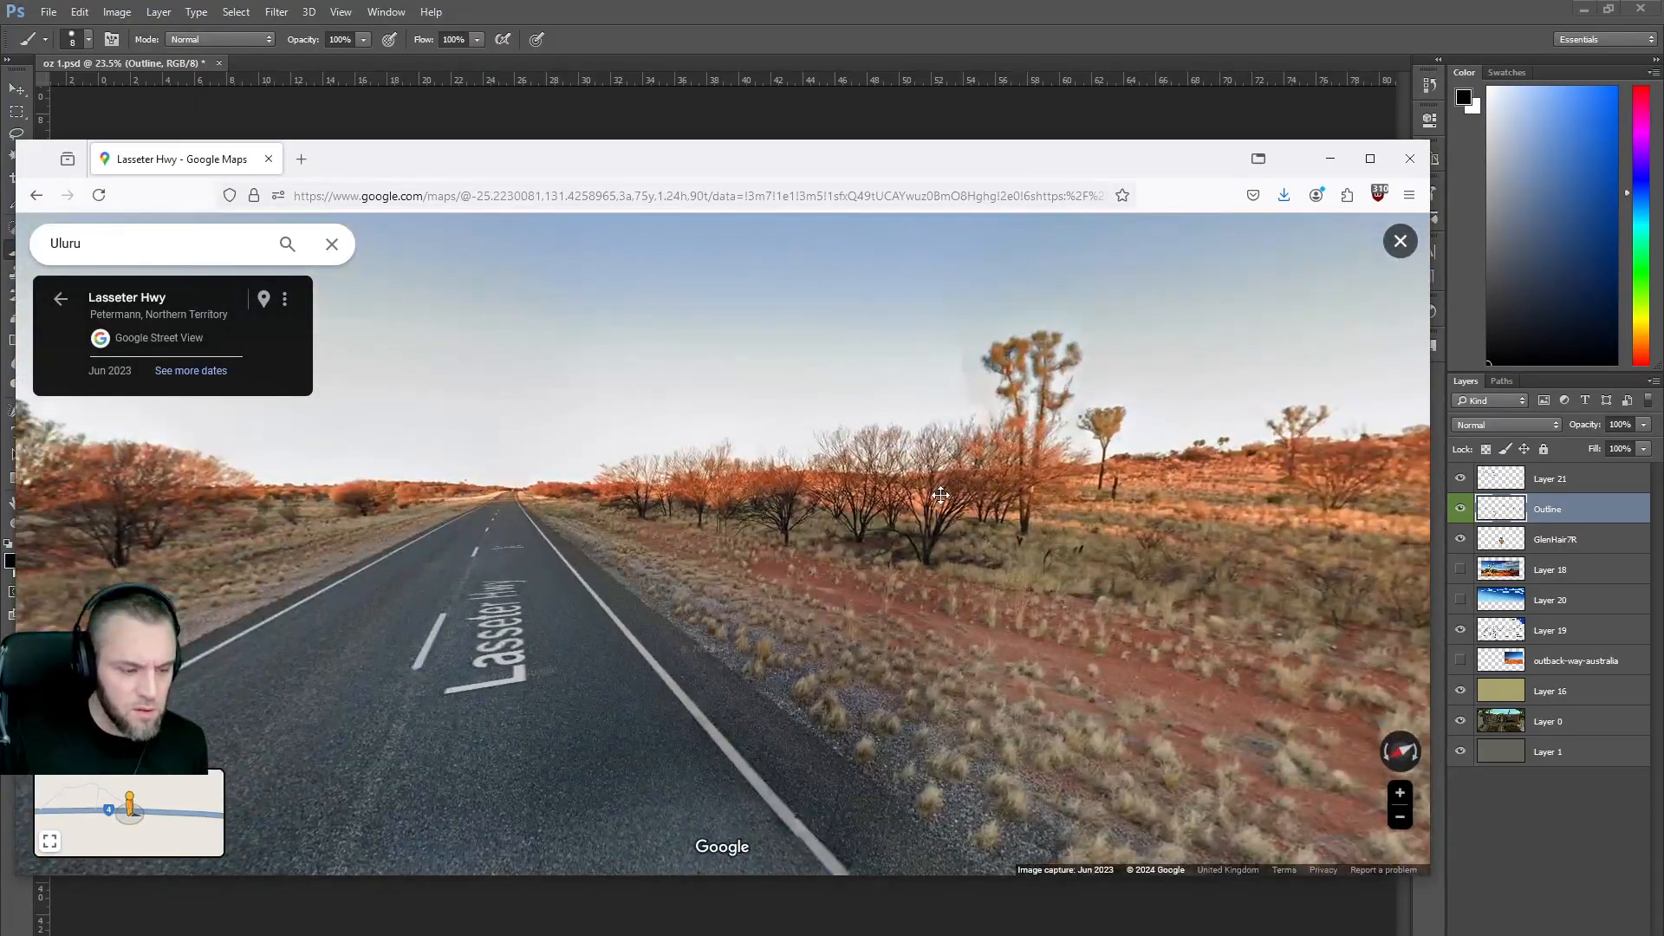
key(Right)
key(Right)
key(Right)
key(Right)
key(Right)
key(Right)
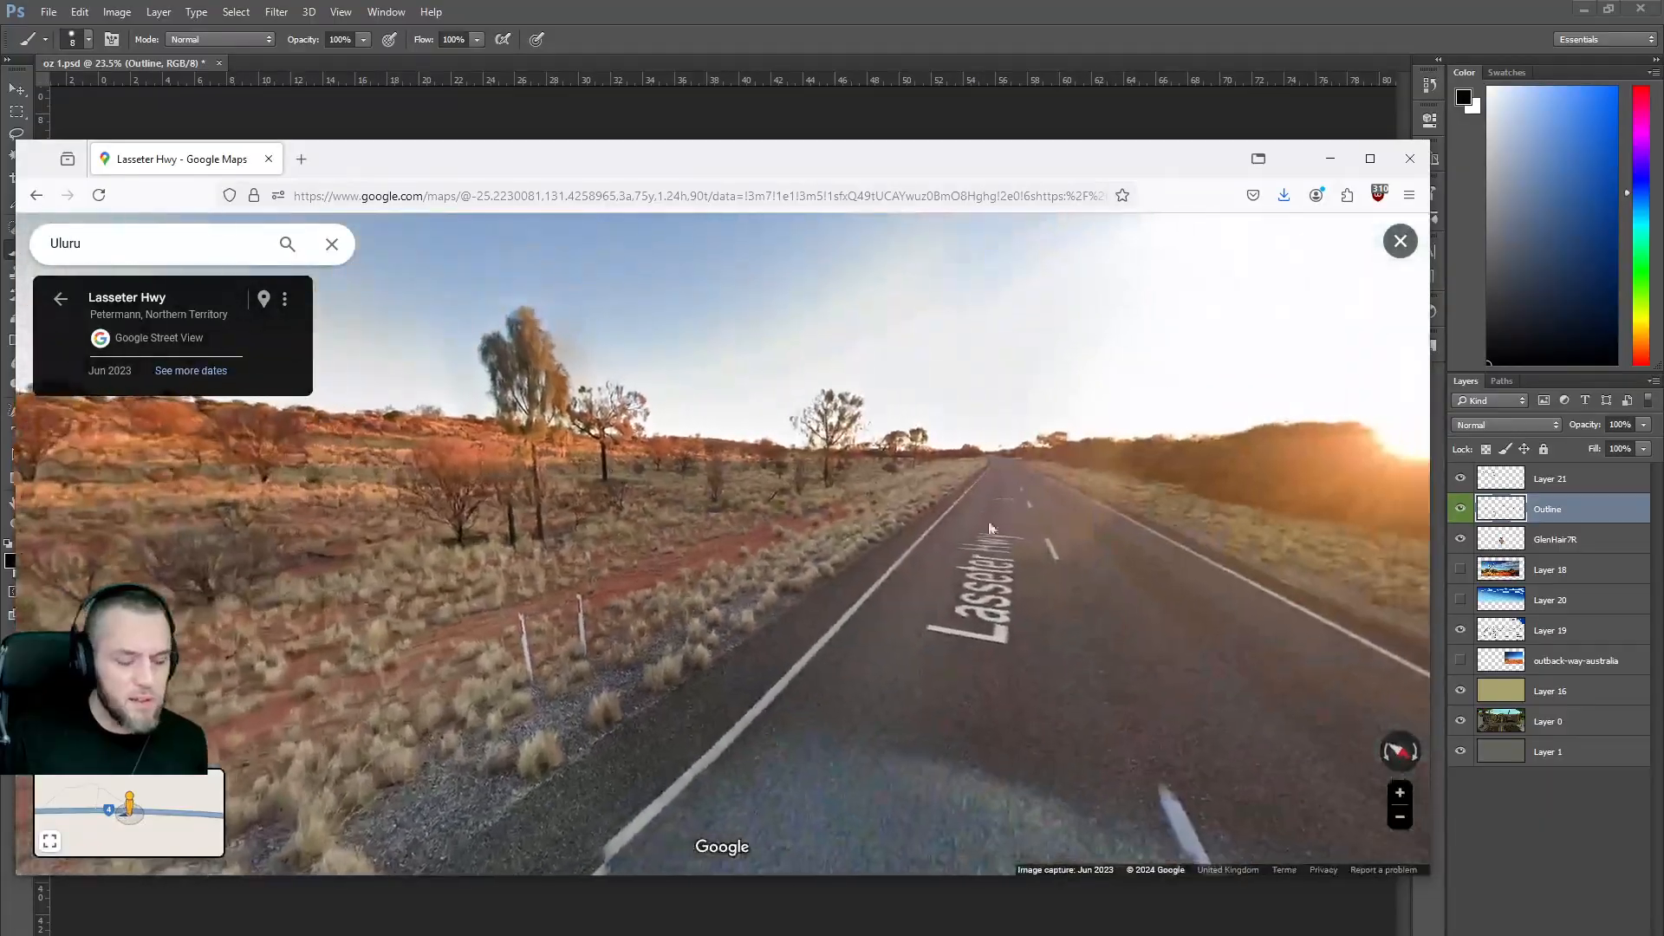
key(Right)
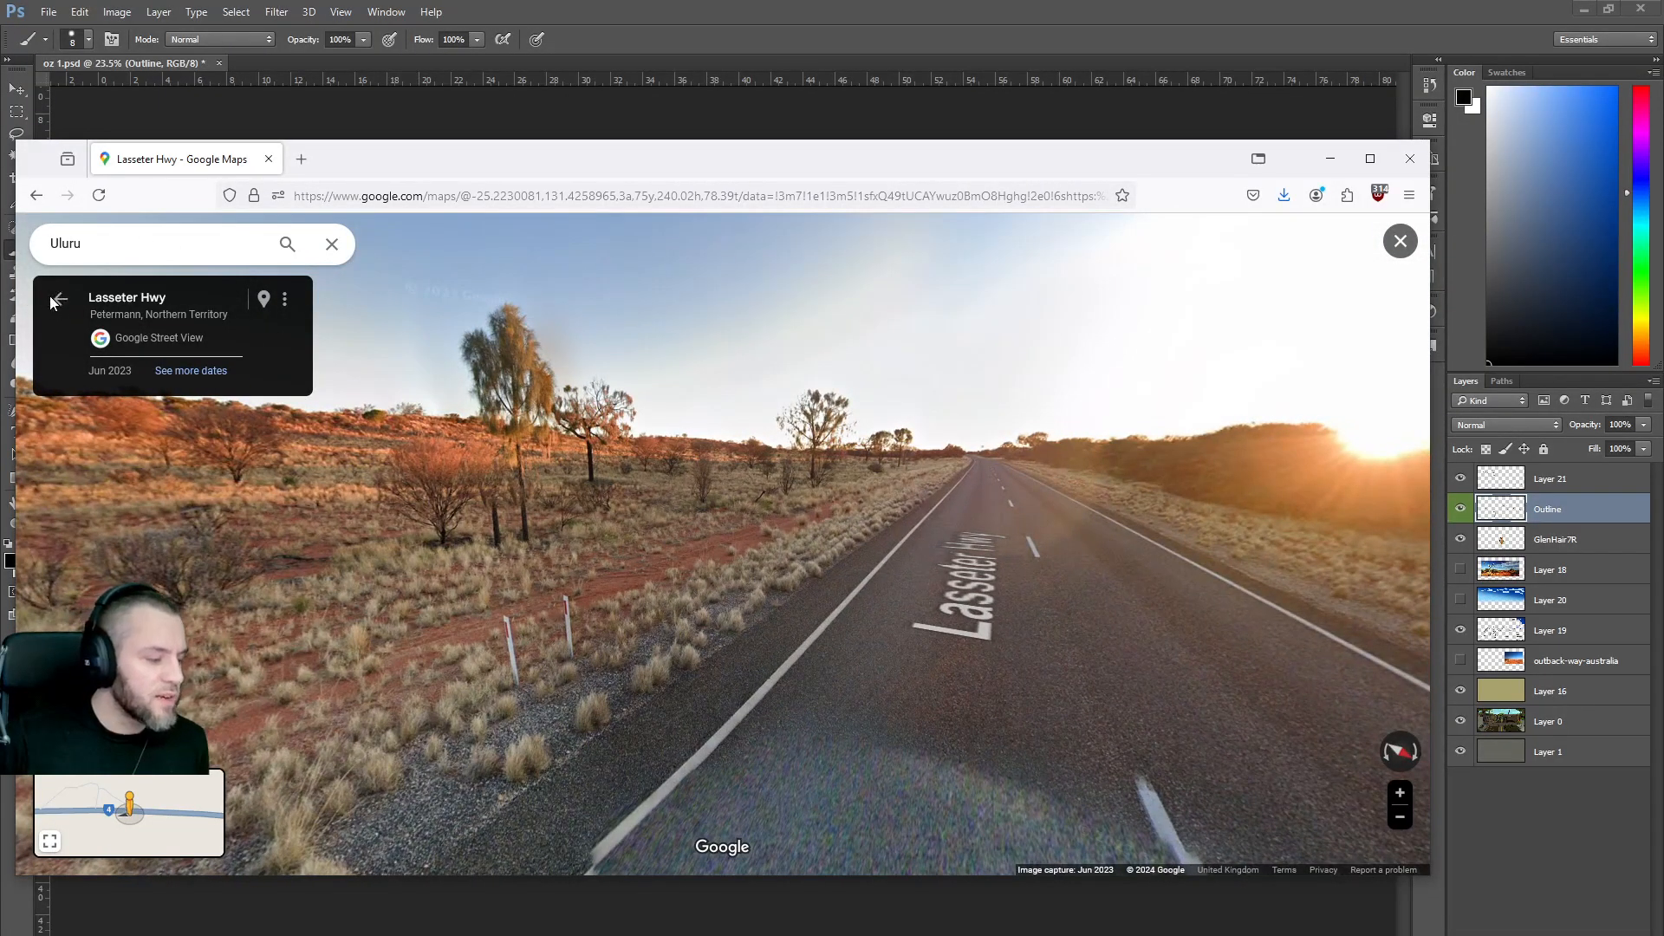
click(55, 298)
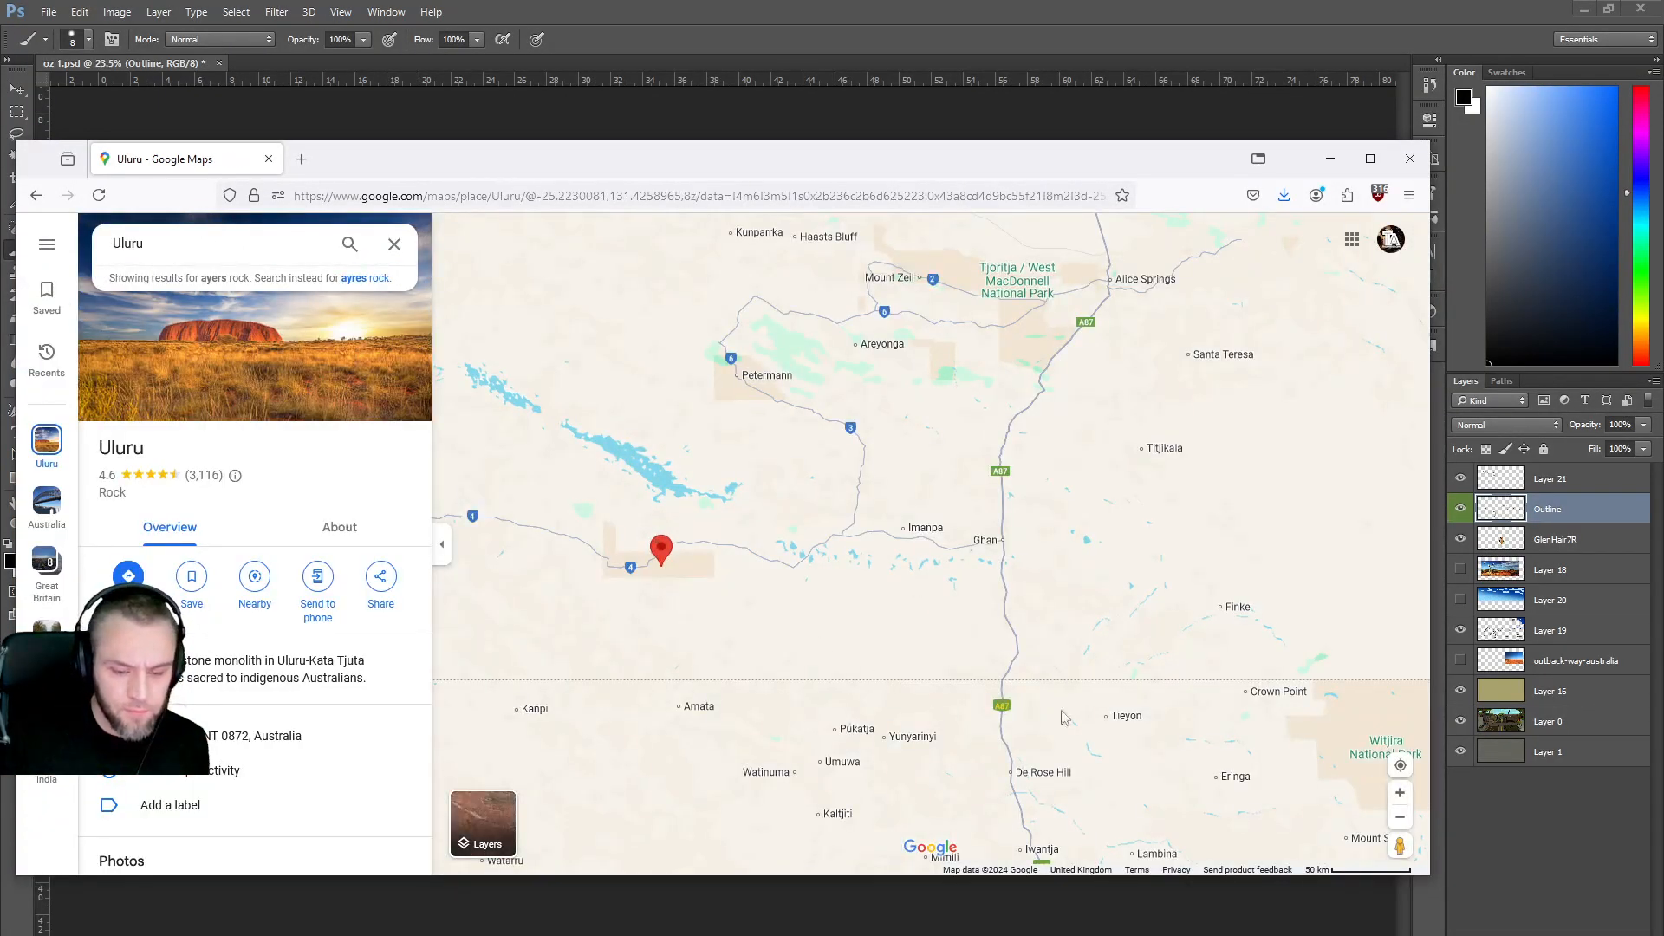
Look at the rocky walkway and gorge in Watarrka, then show central Australia coverage.
drag(1378, 857, 772, 376)
drag(680, 539, 364, 425)
drag(1231, 446, 352, 564)
click(39, 199)
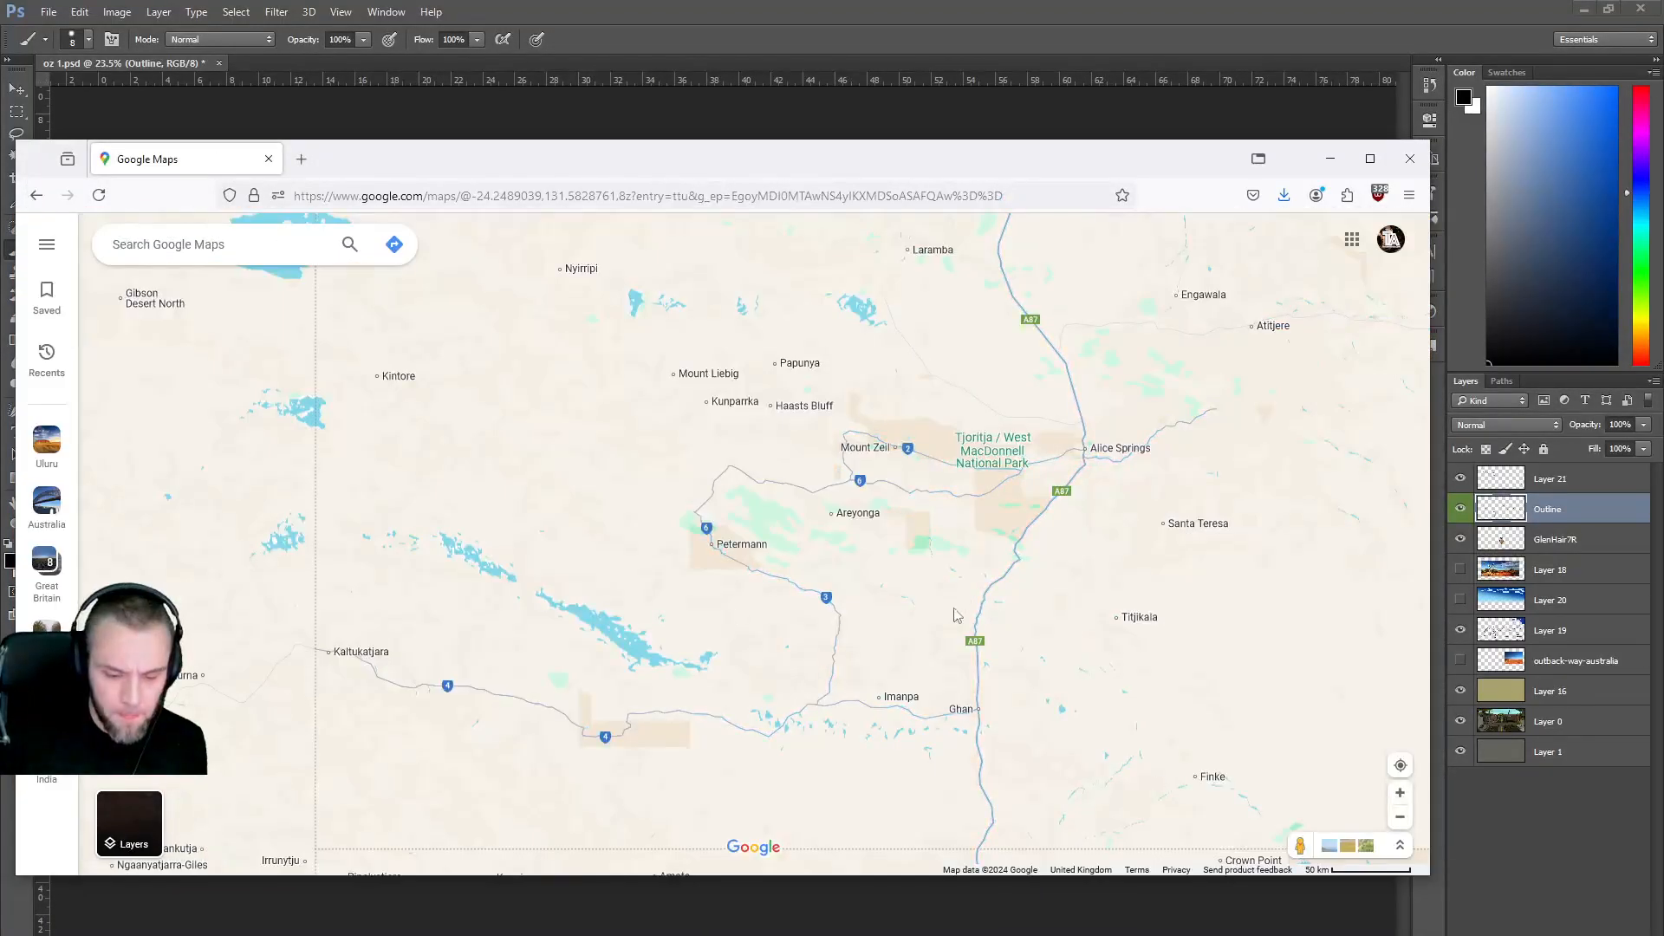
drag(1297, 846, 1001, 678)
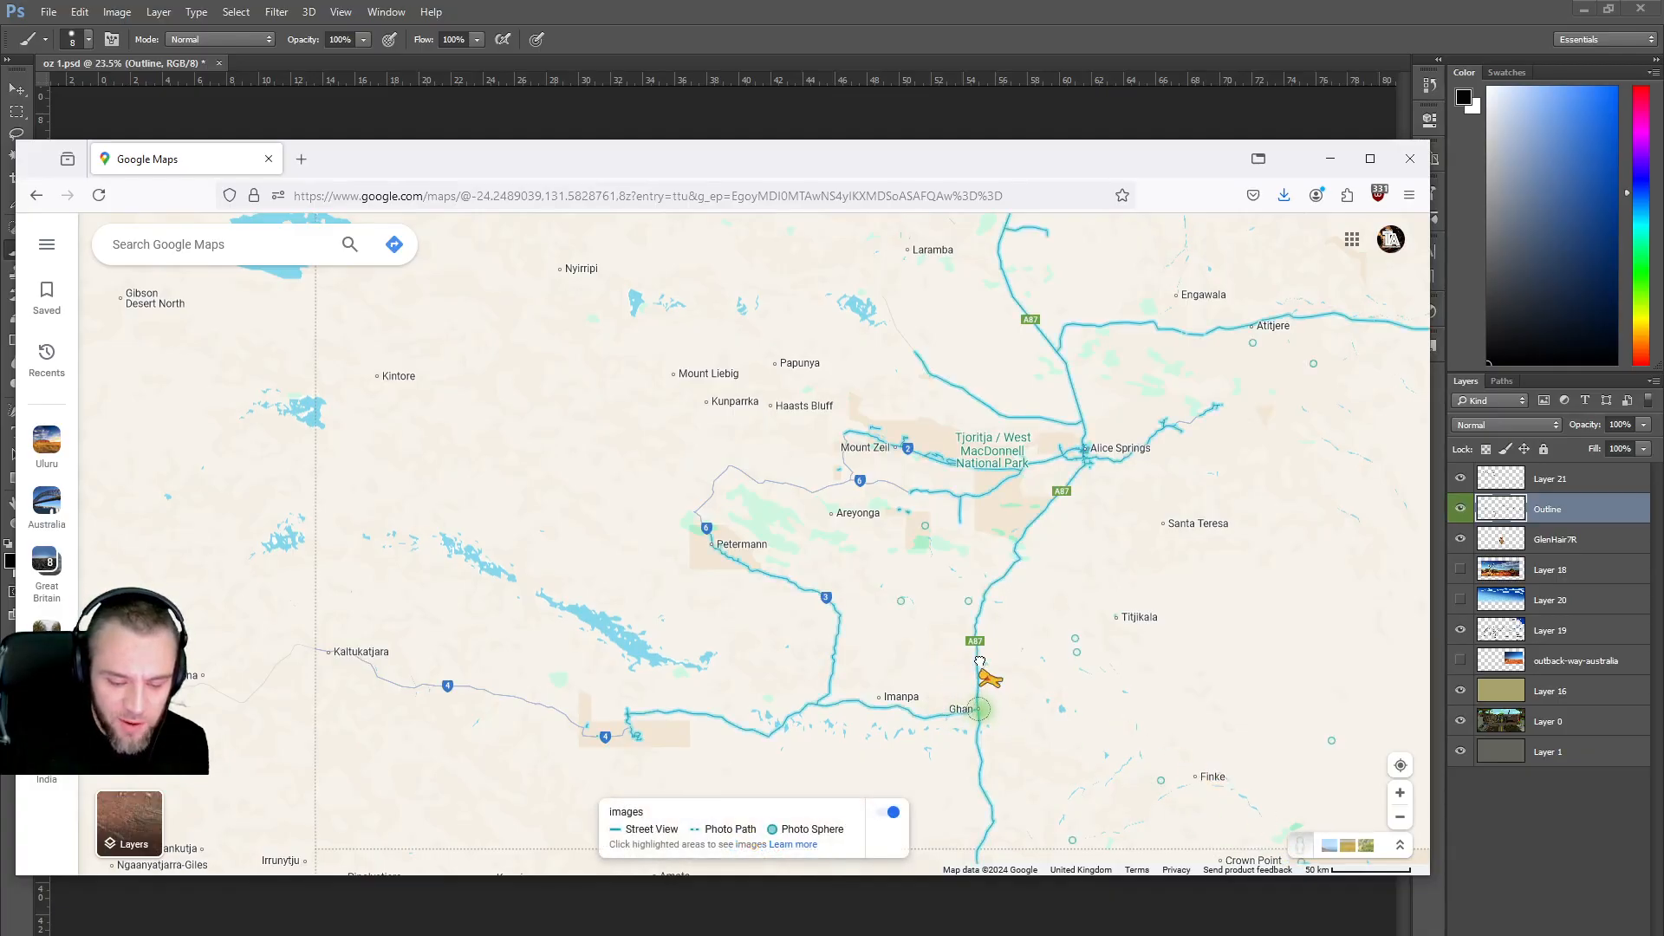
Open Street View in the Ghan roadside car park and look around toward the exit.
drag(978, 684, 978, 686)
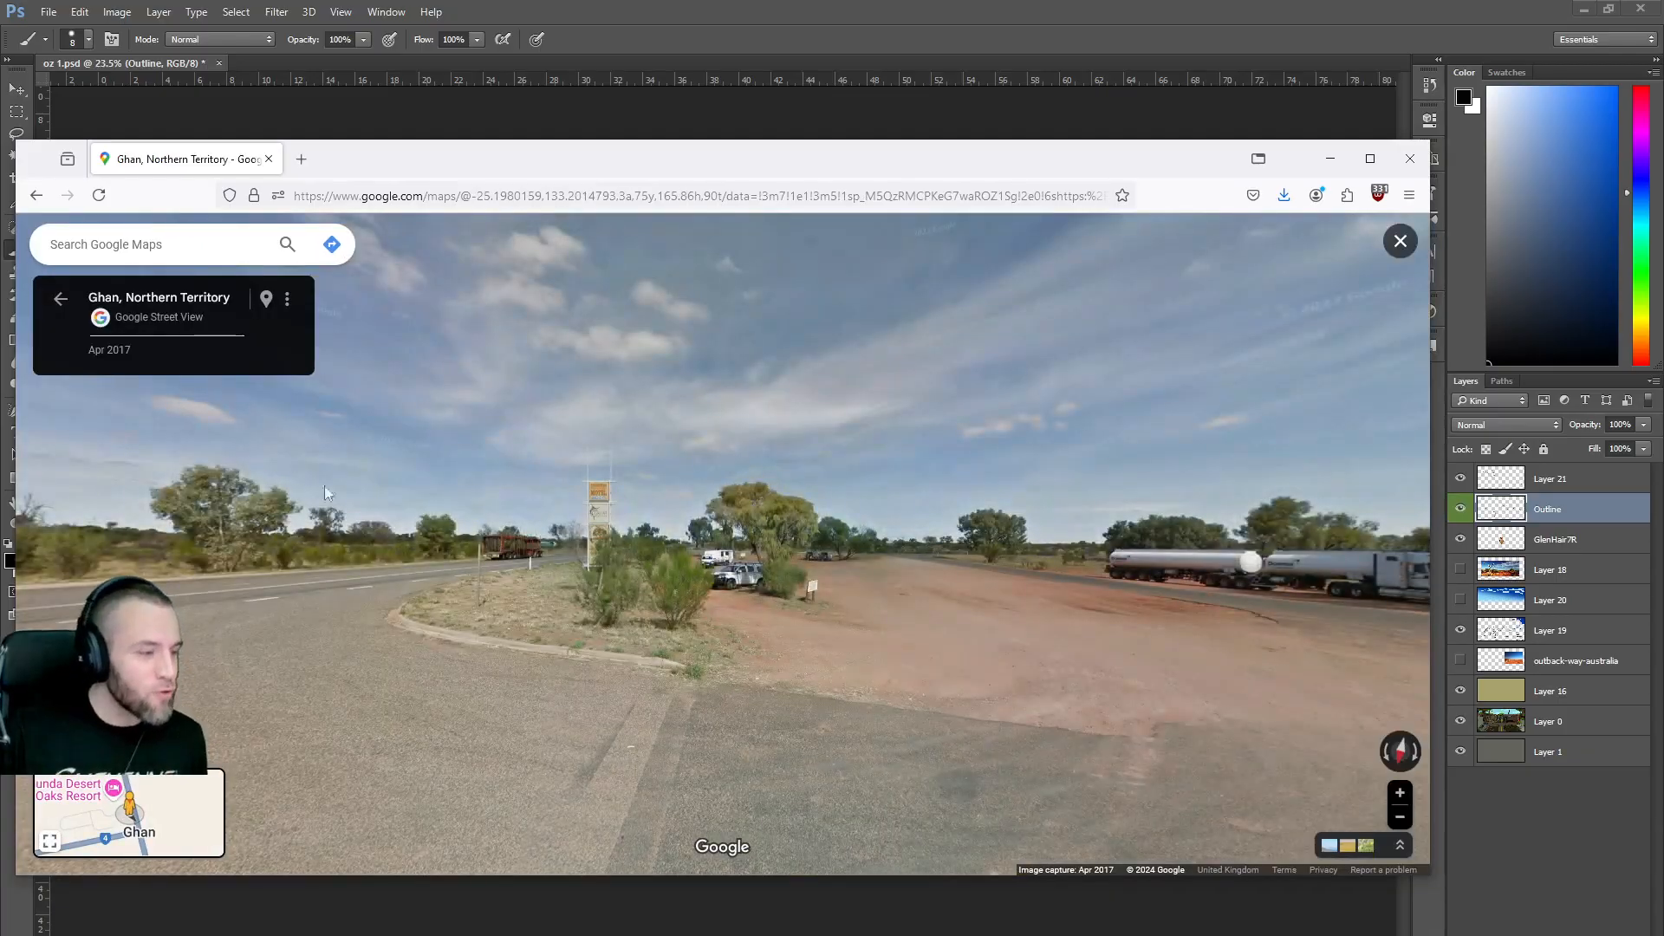
drag(494, 671, 471, 580)
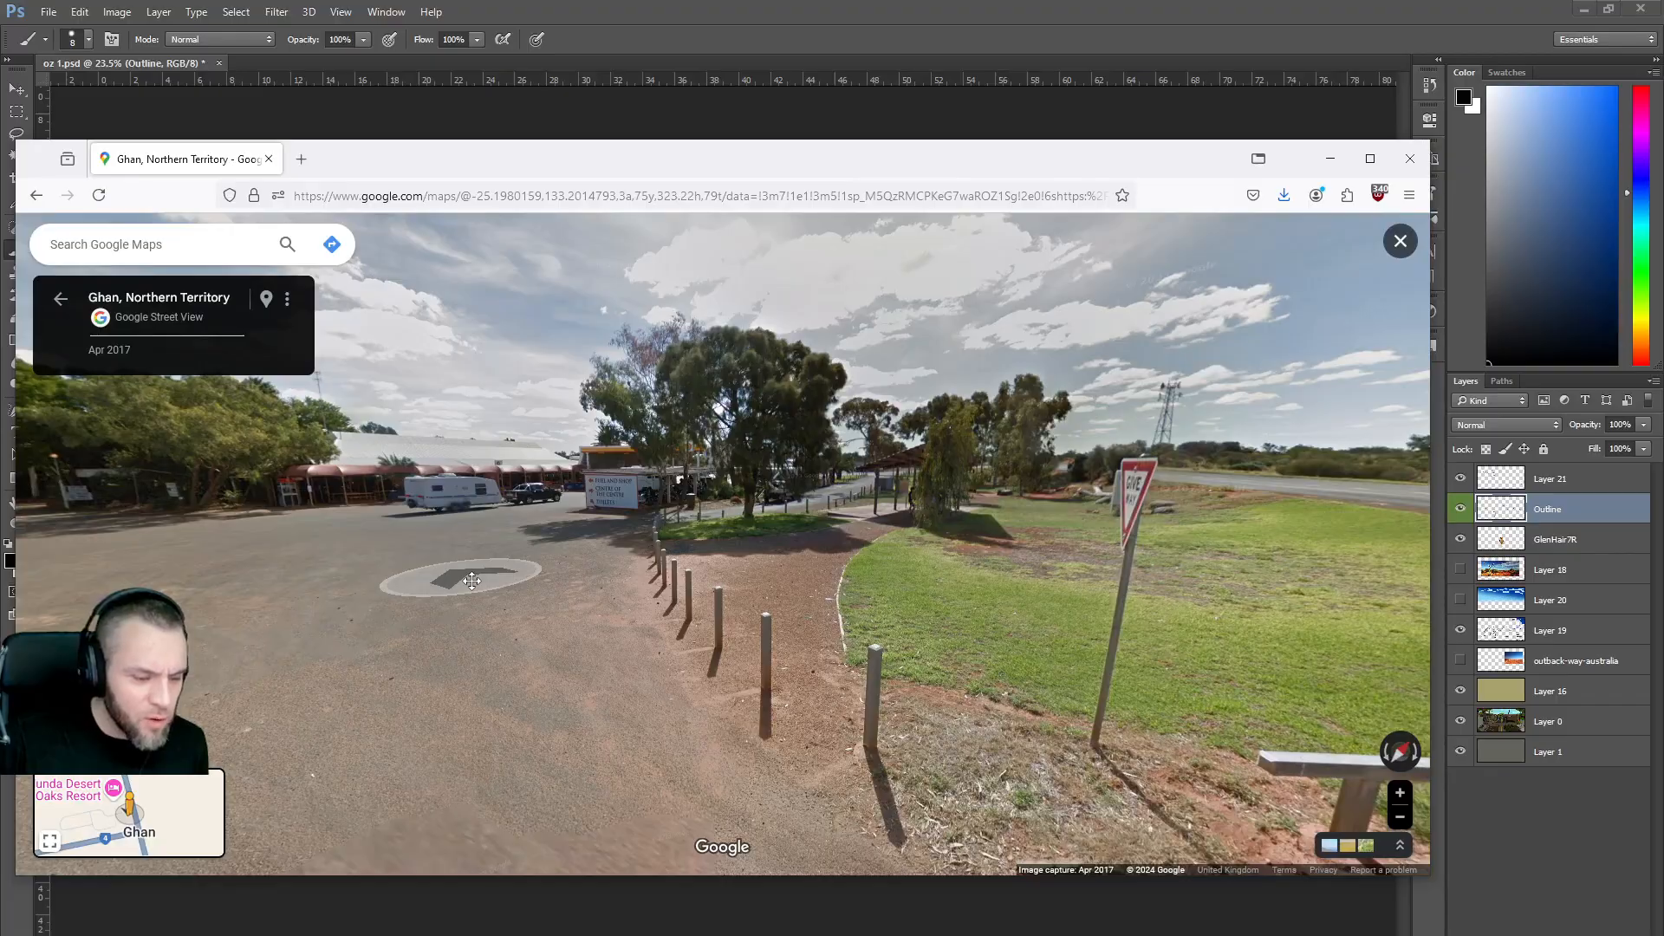
drag(471, 580, 447, 592)
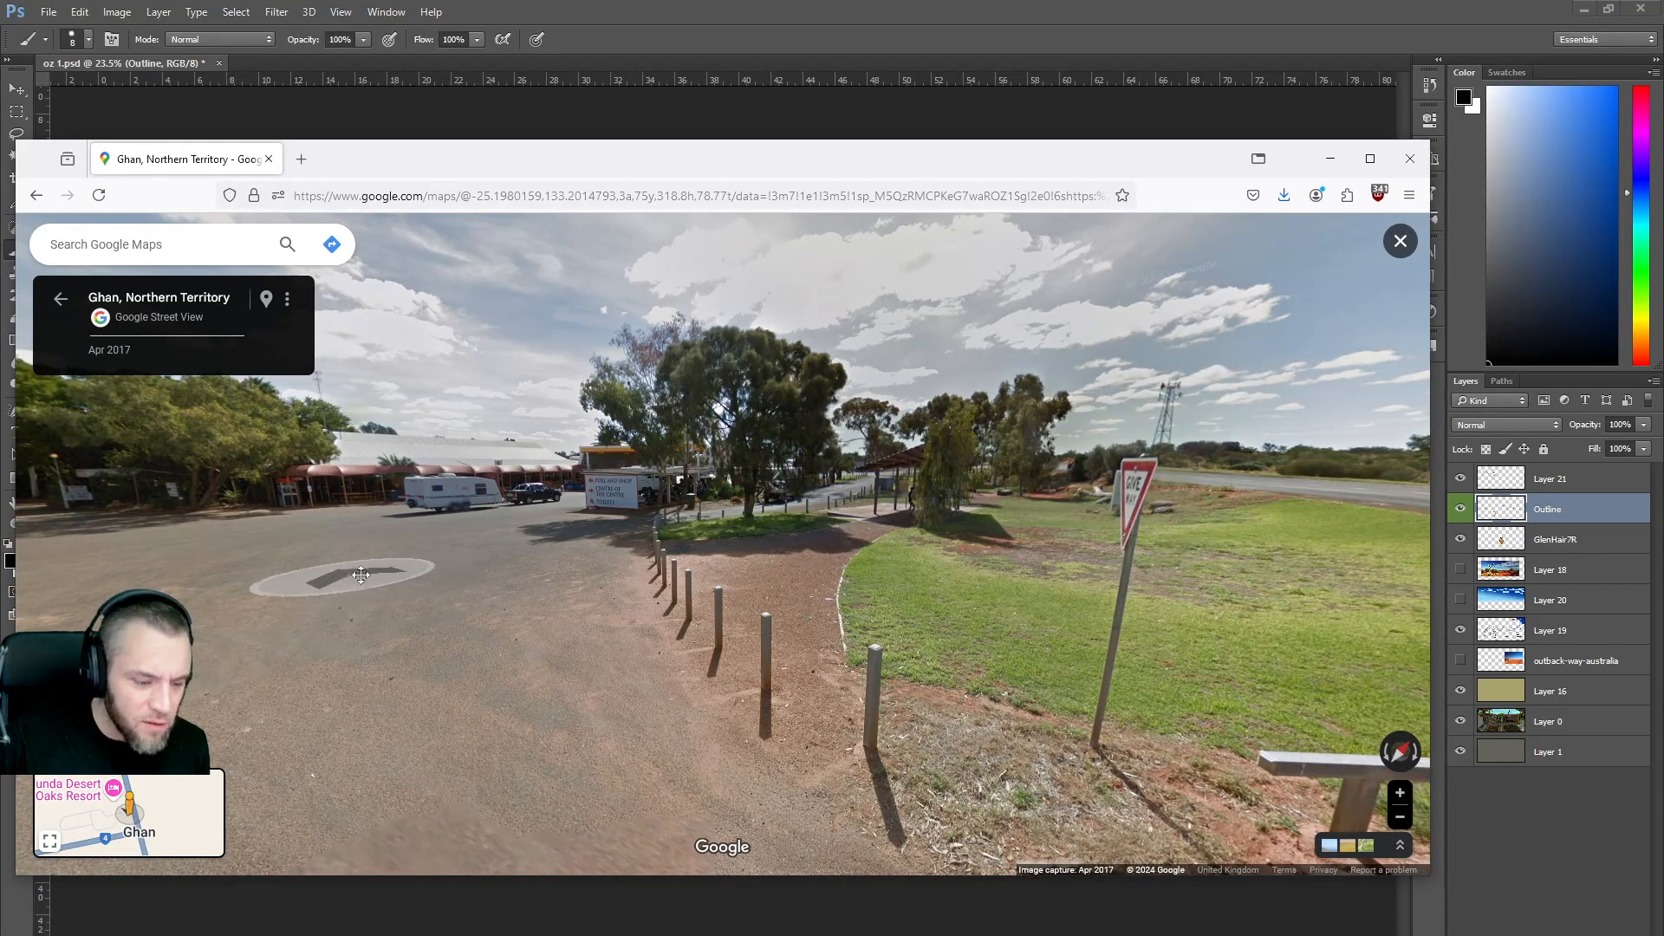
drag(346, 576, 724, 563)
drag(400, 573, 839, 575)
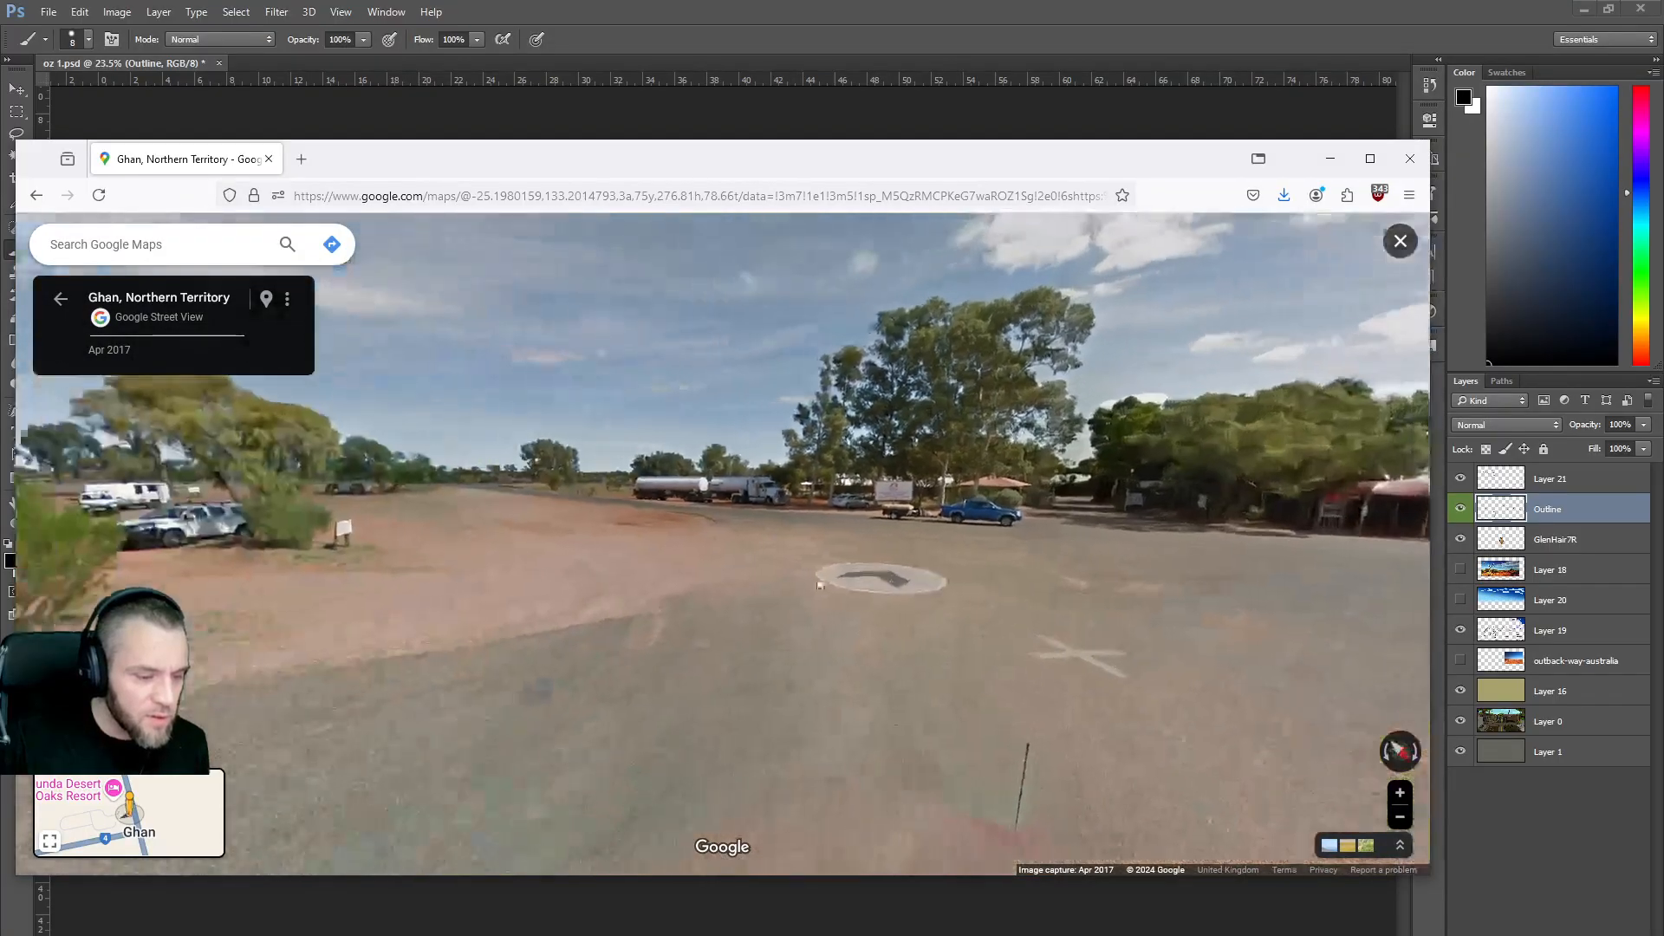
drag(616, 576, 649, 637)
Step out past the motel sign onto Stuart Hwy and advance along it.
click(648, 637)
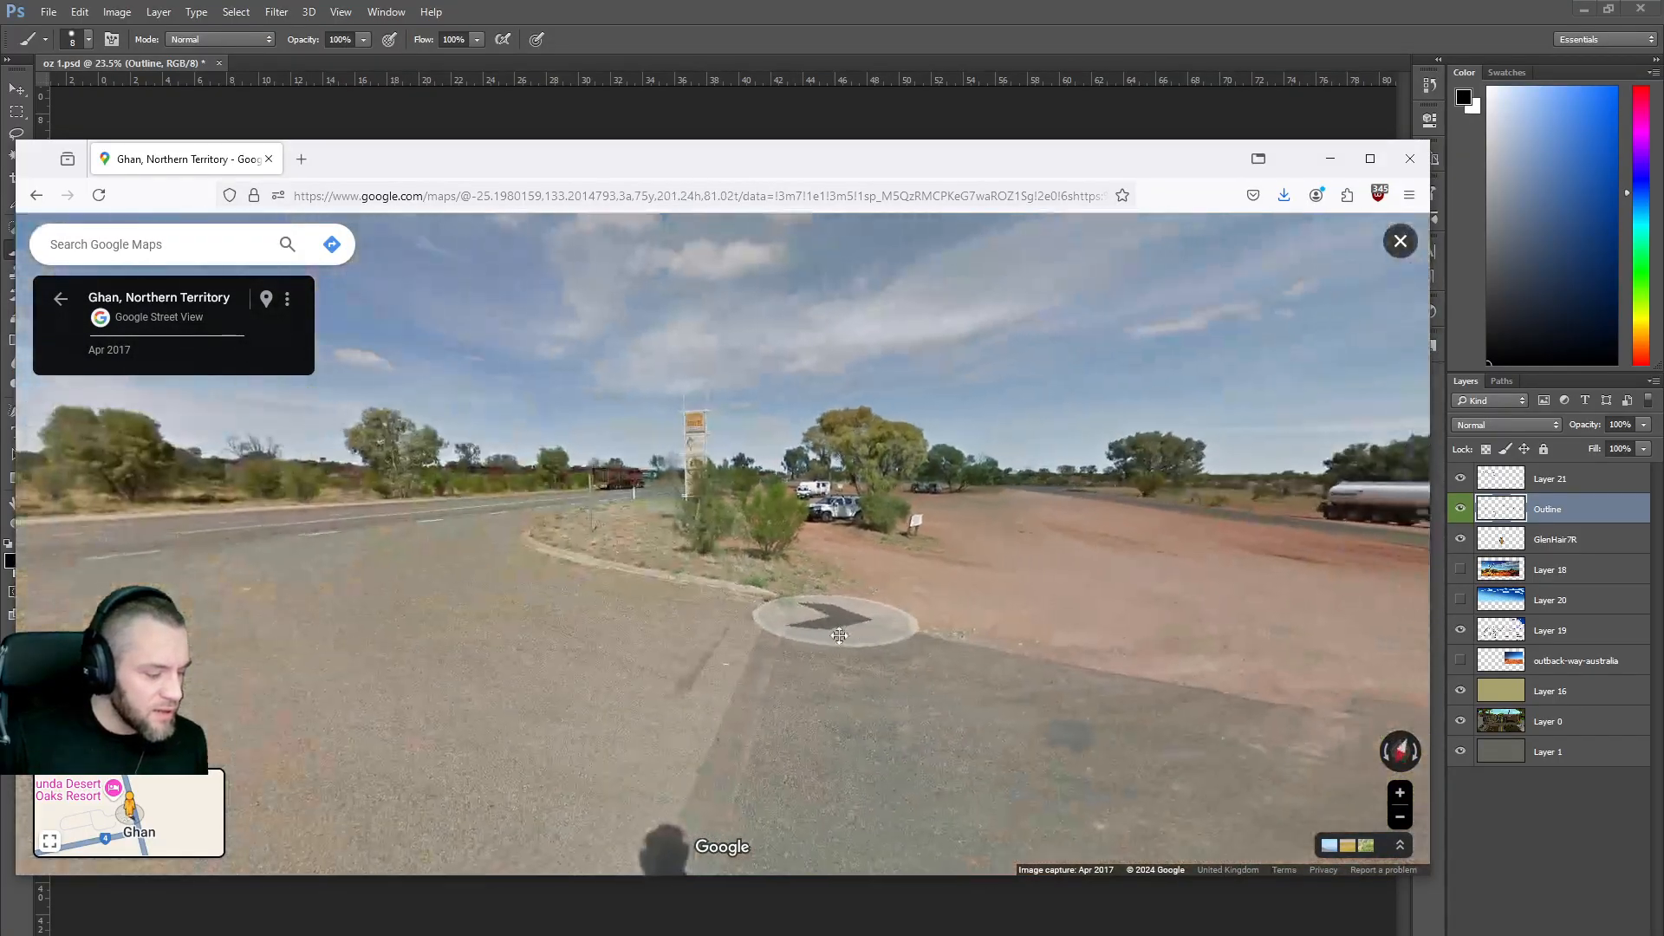
click(306, 549)
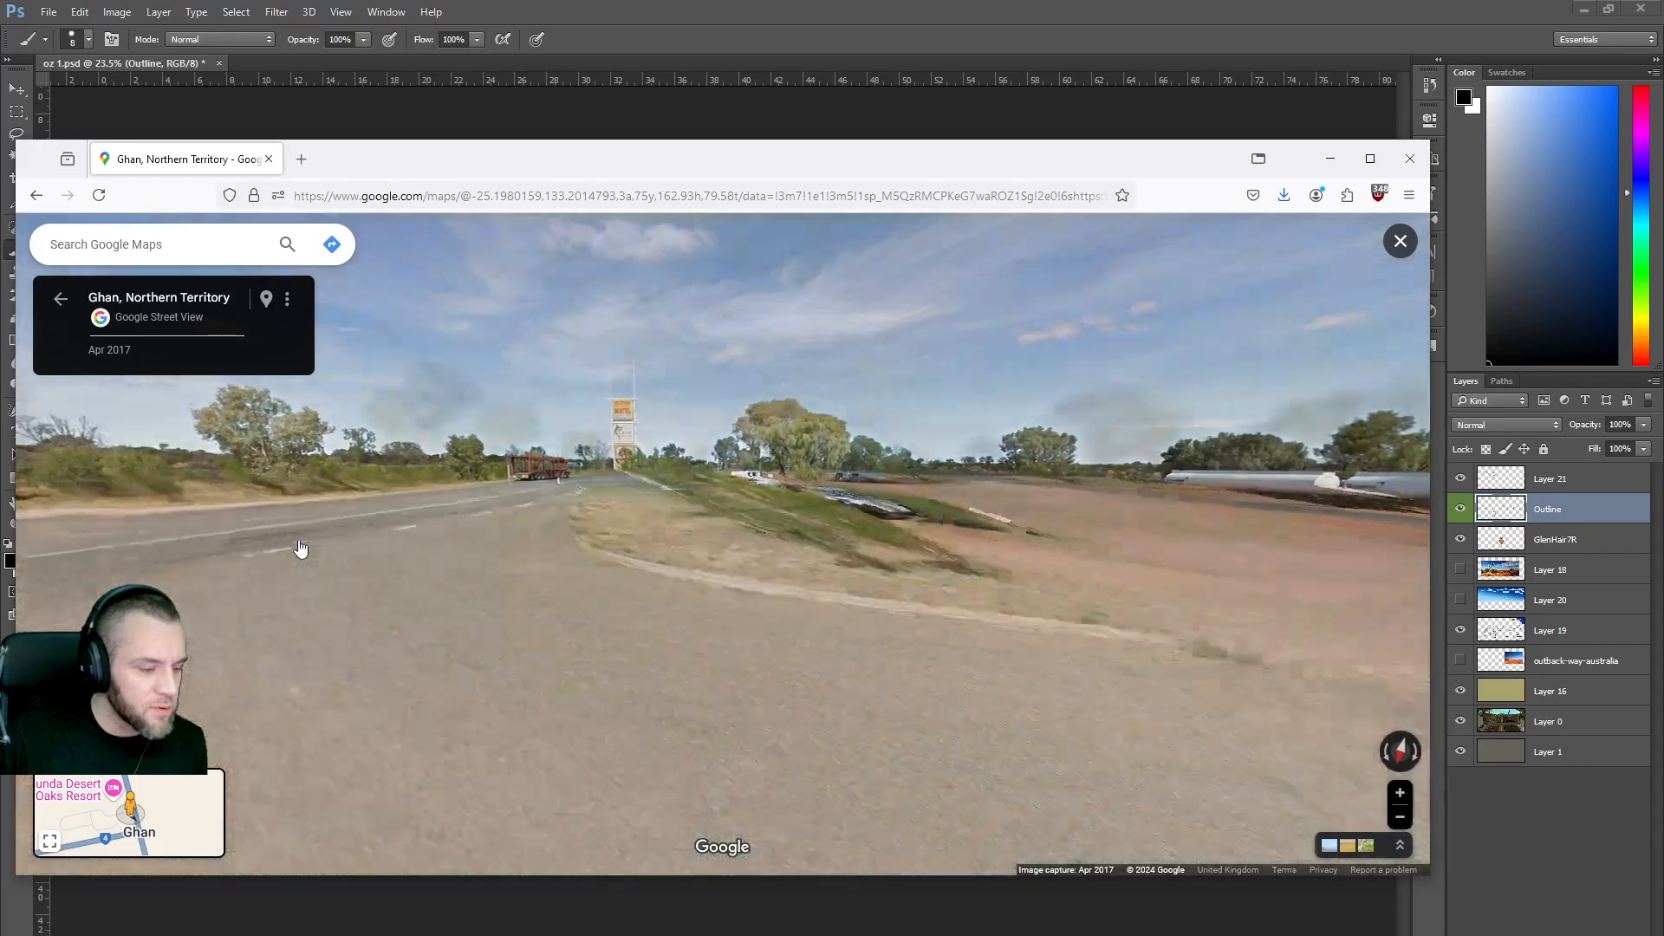
click(743, 512)
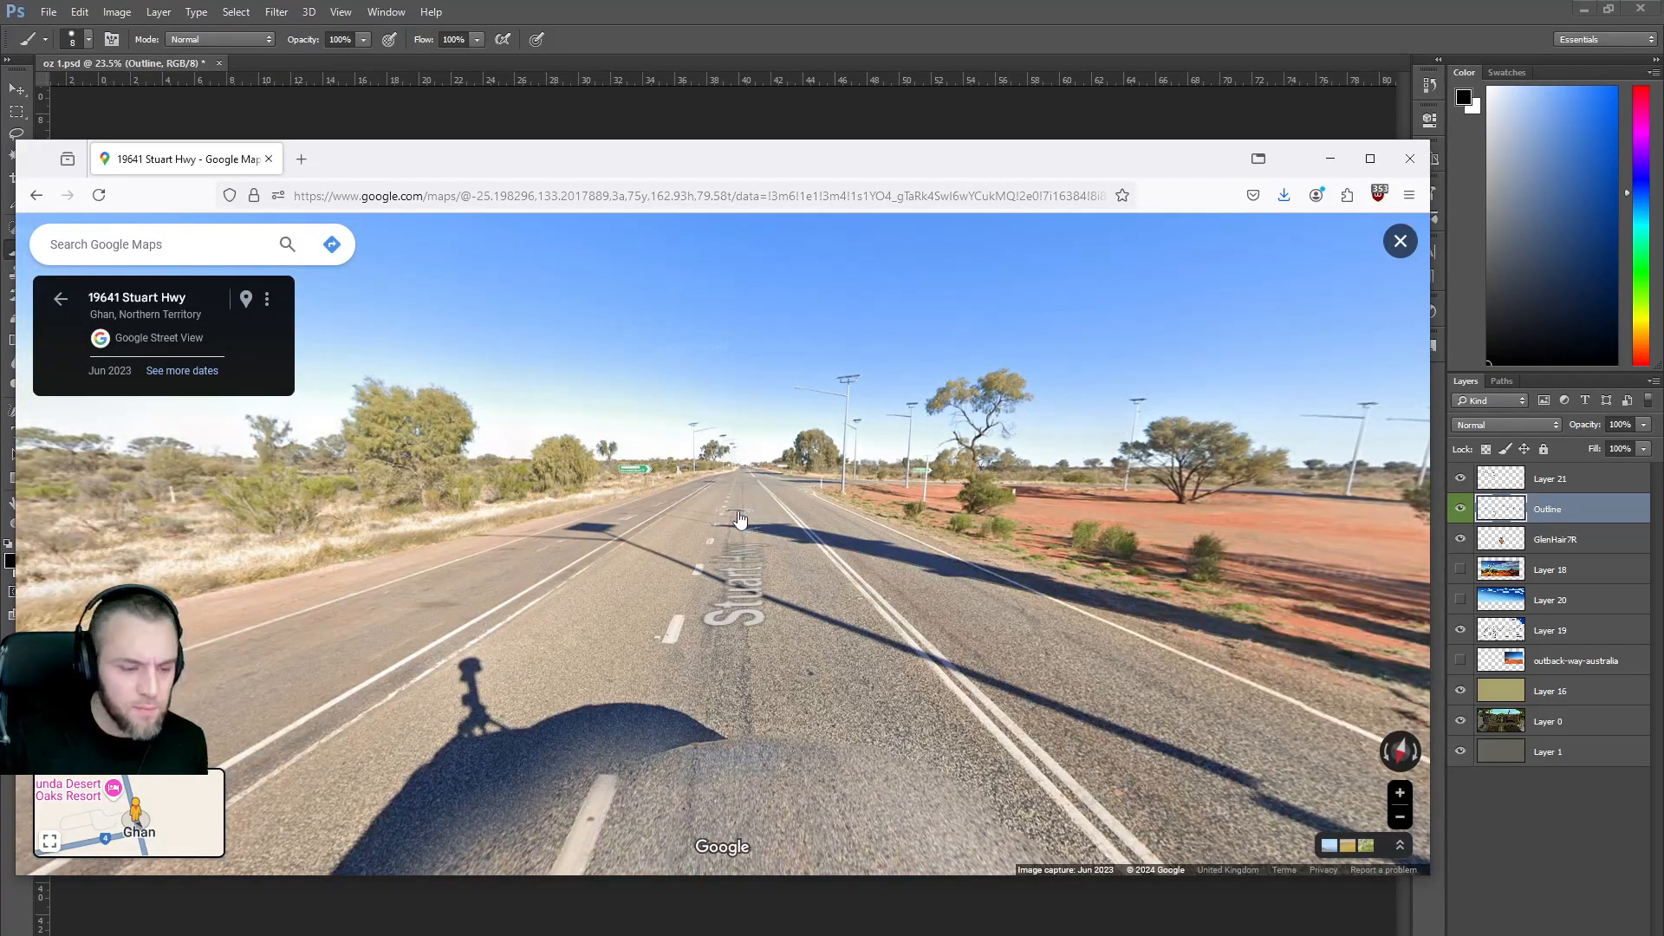
Advance several panoramas along Stuart Hwy in Street View, glancing toward the roadside.
click(740, 518)
click(740, 522)
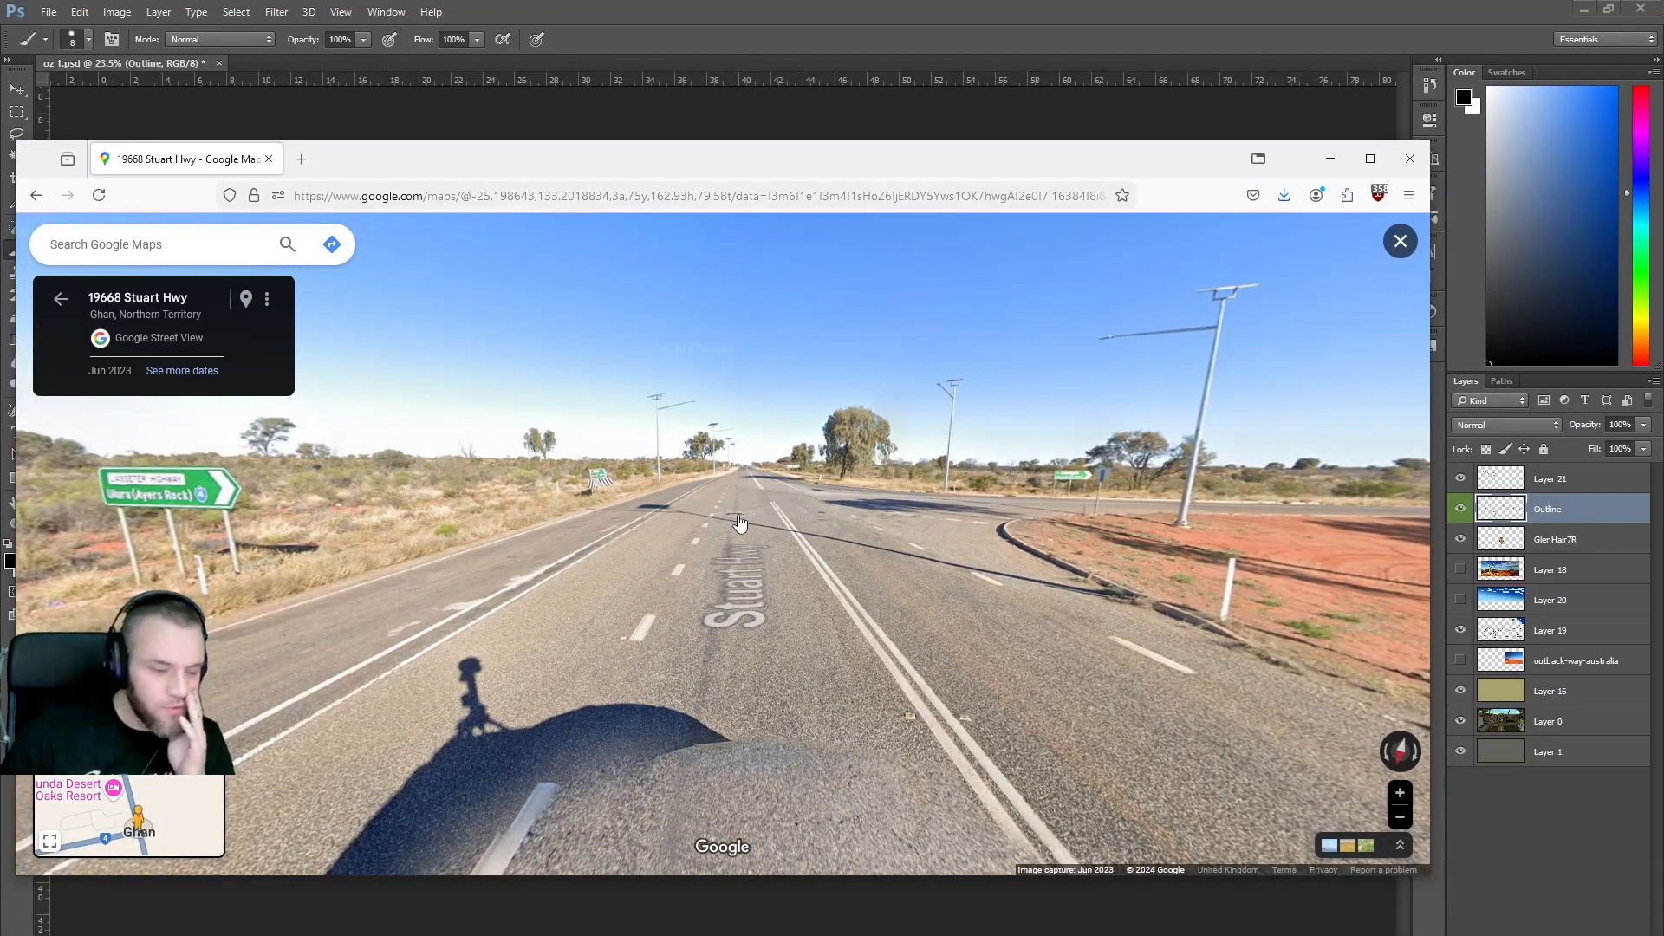
click(740, 522)
drag(462, 545, 500, 551)
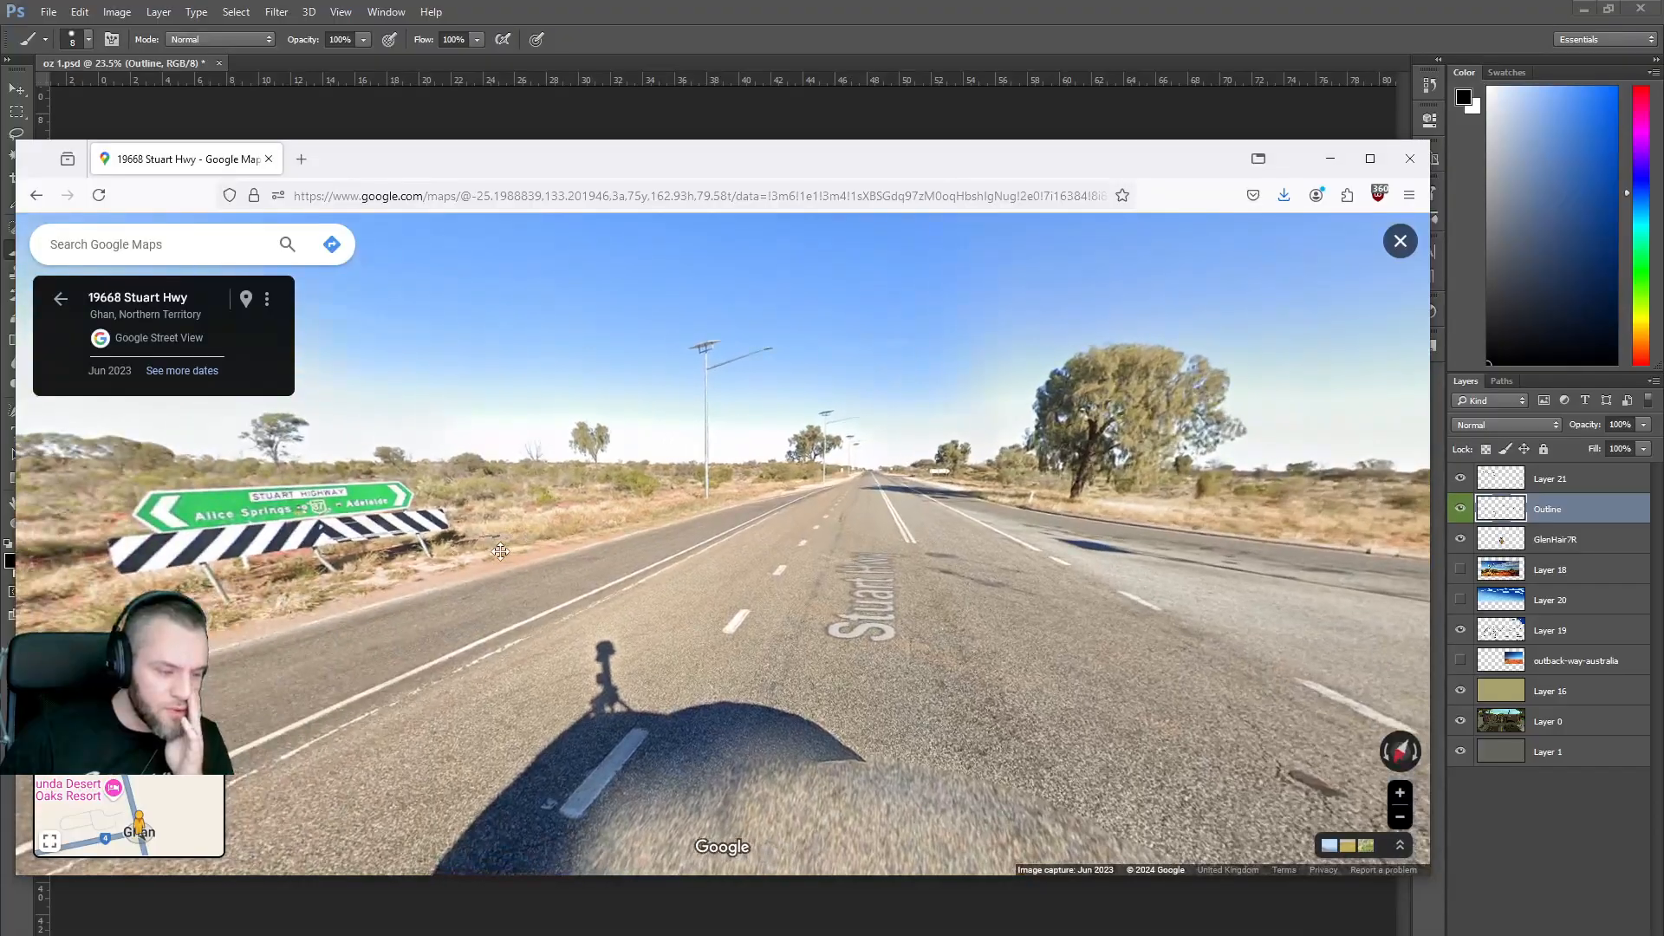
click(878, 523)
drag(878, 522, 716, 526)
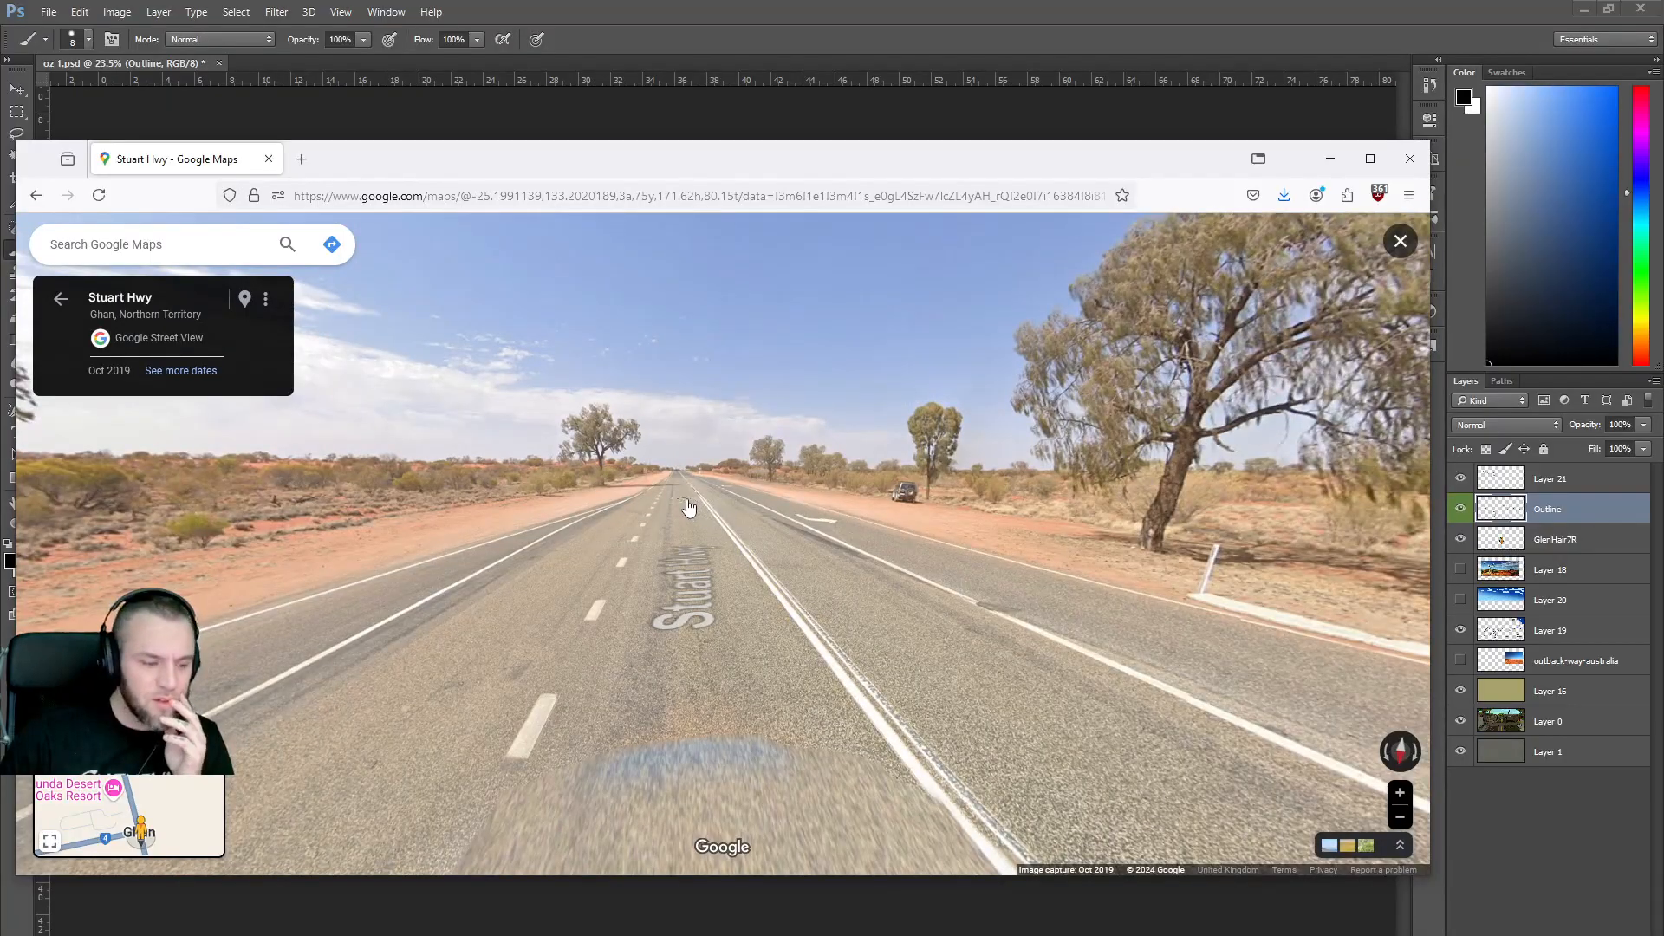
click(689, 507)
click(689, 513)
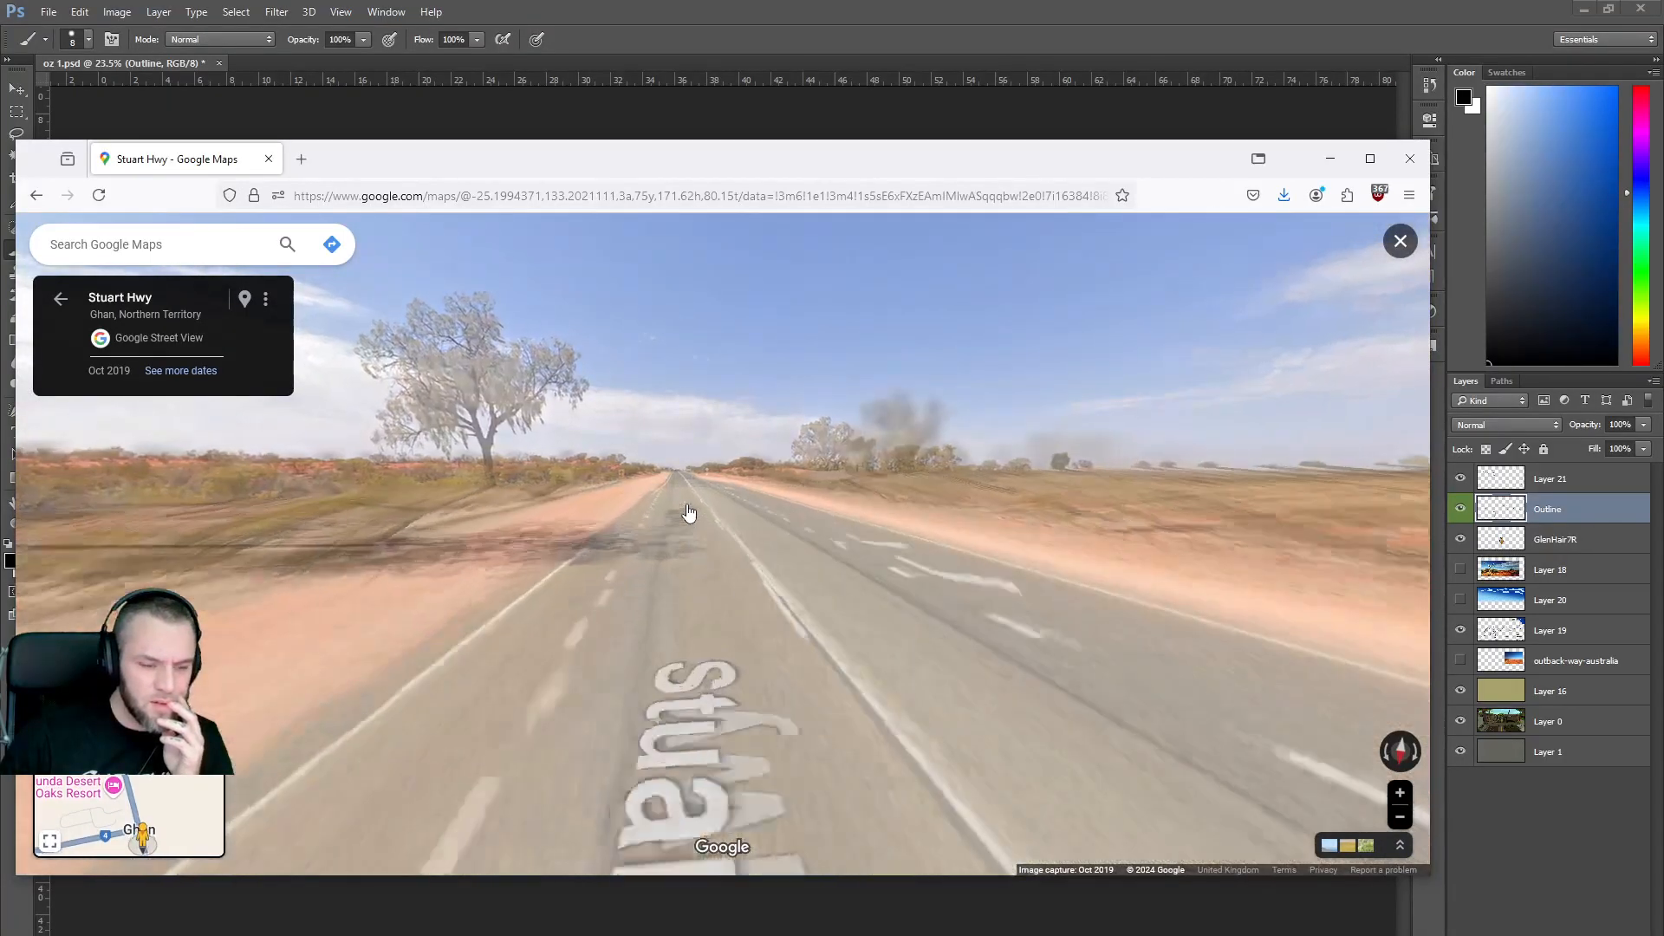
click(677, 513)
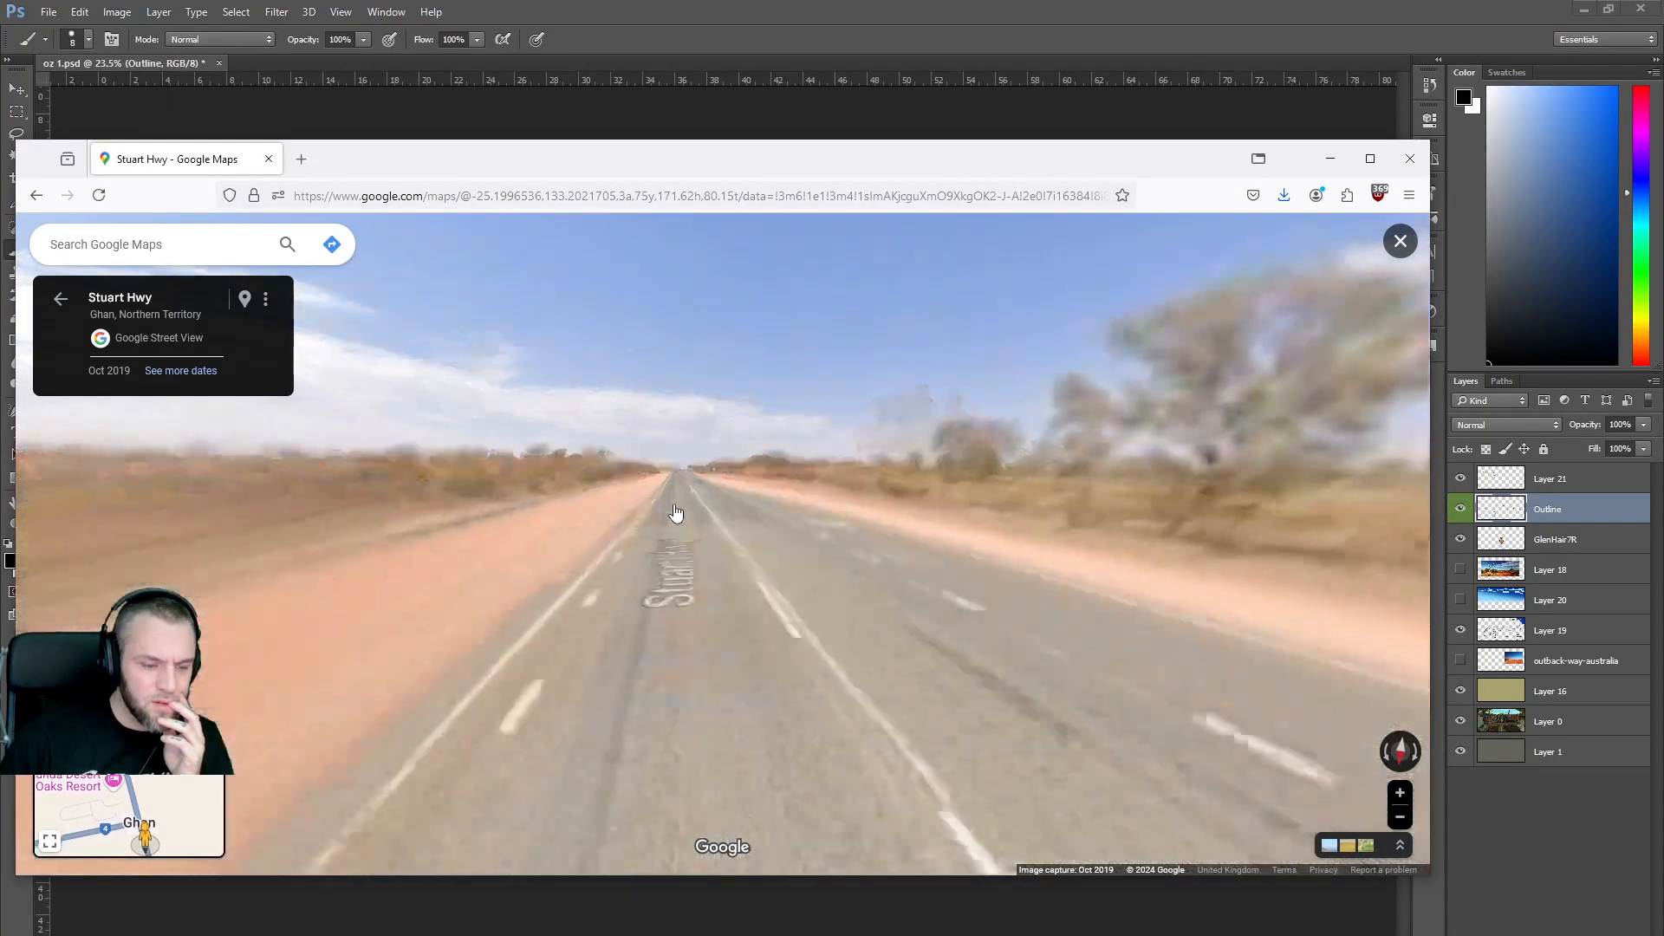
Close in on the BELT UP roadside sign until it fills the view.
drag(678, 511, 1019, 516)
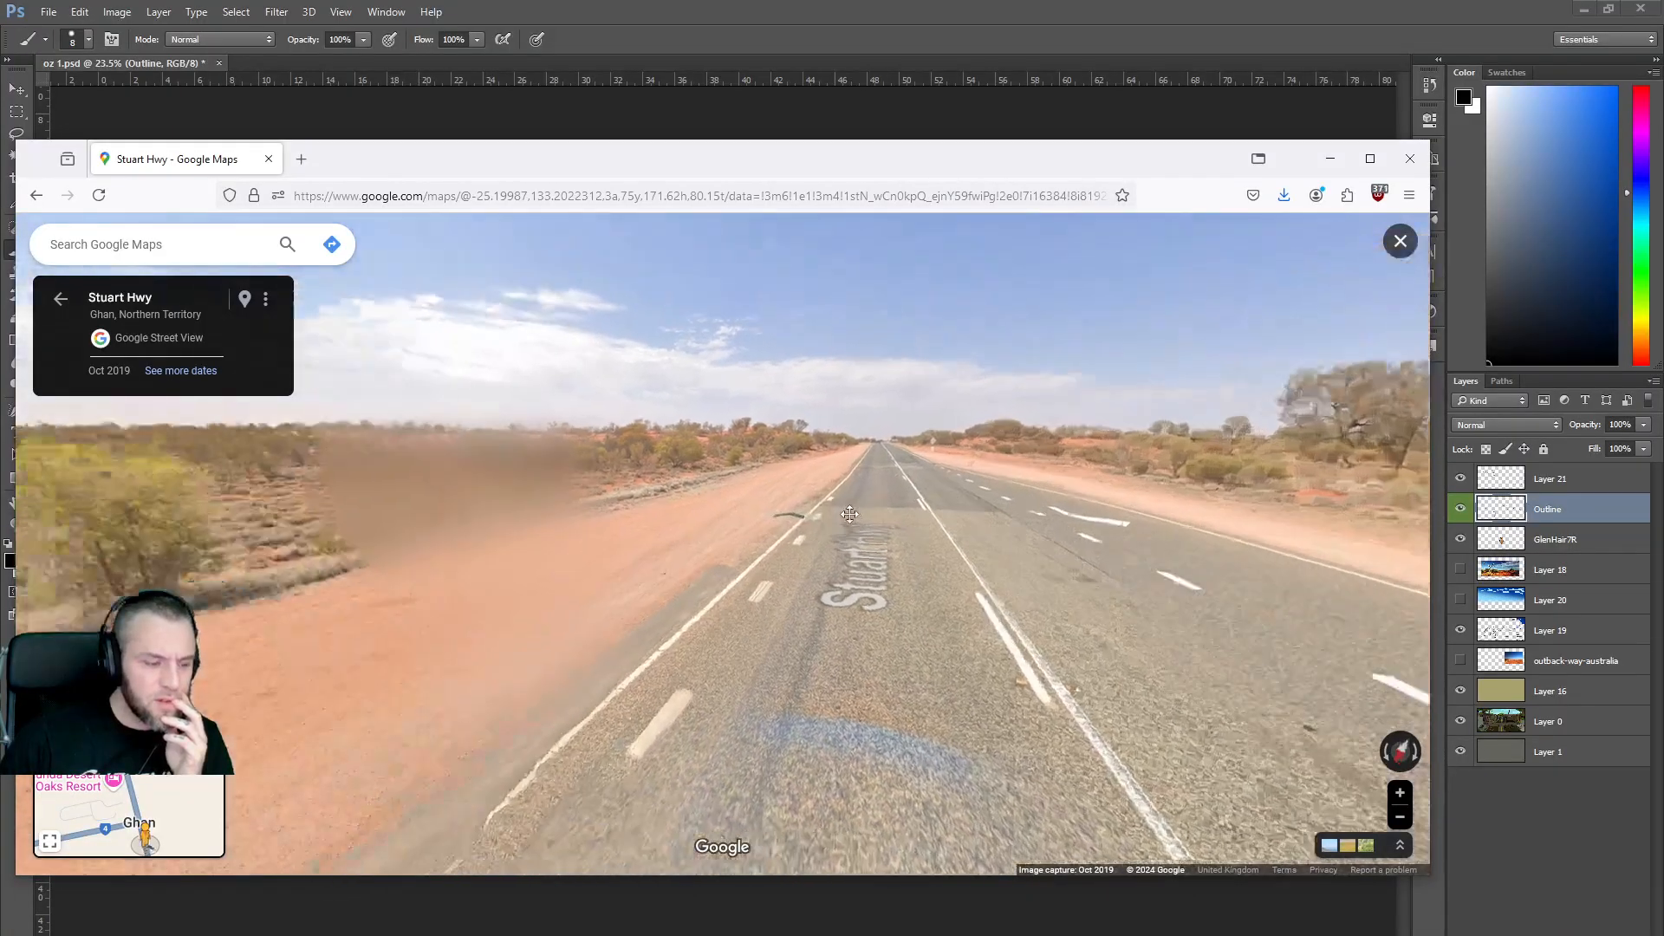
click(433, 579)
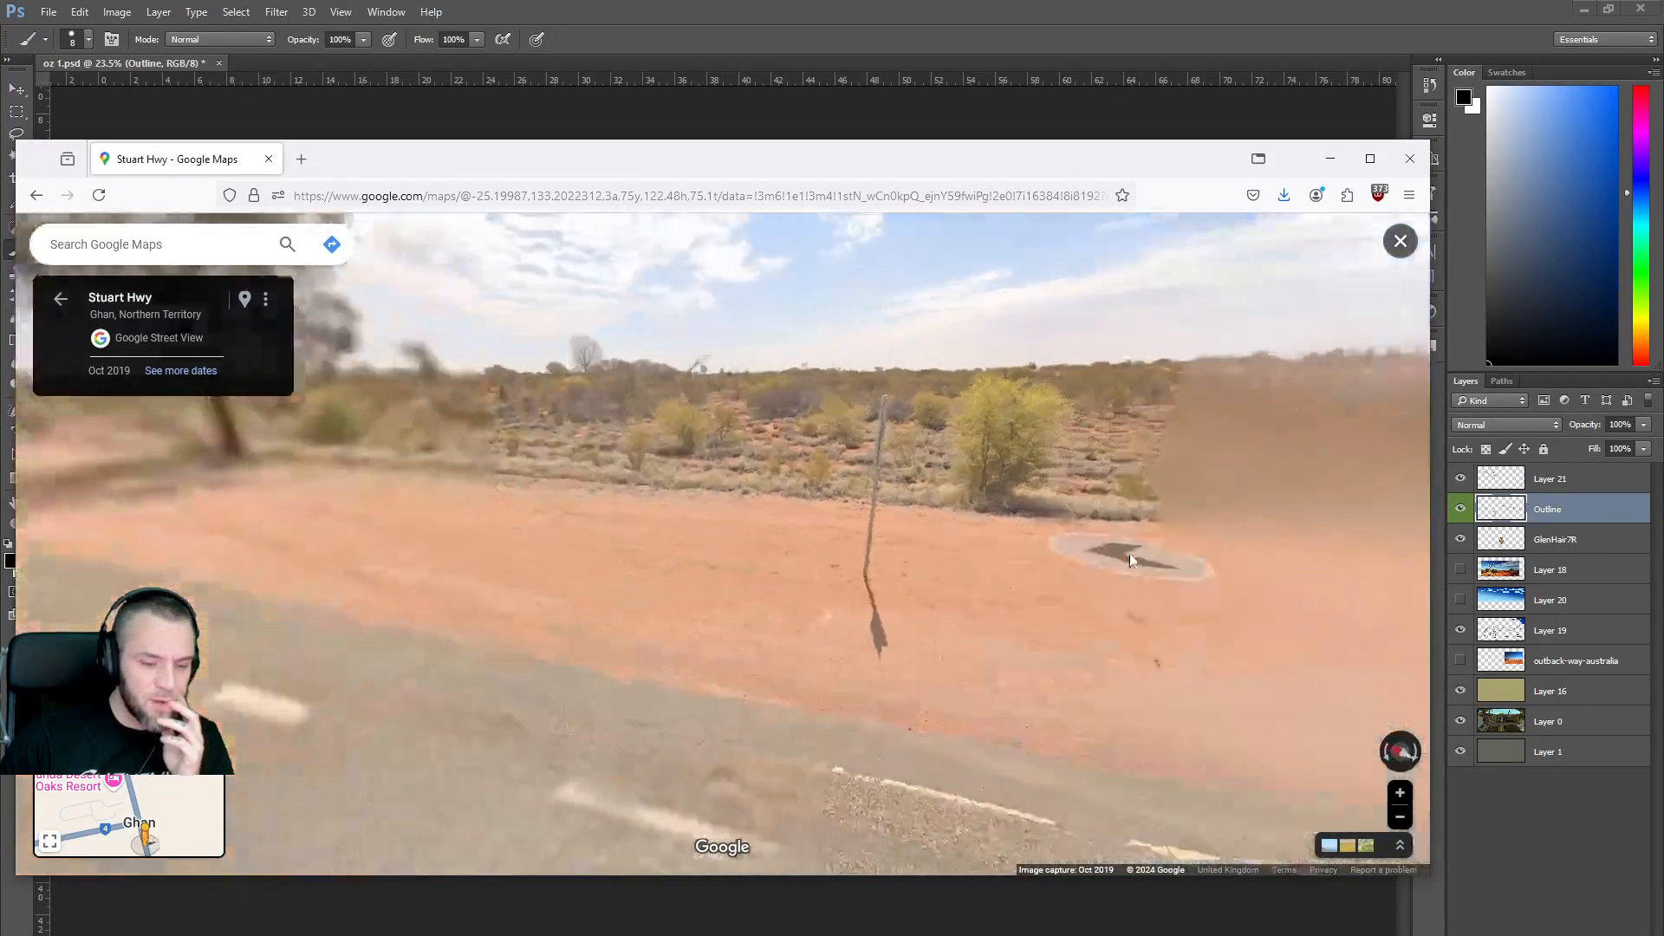
click(904, 574)
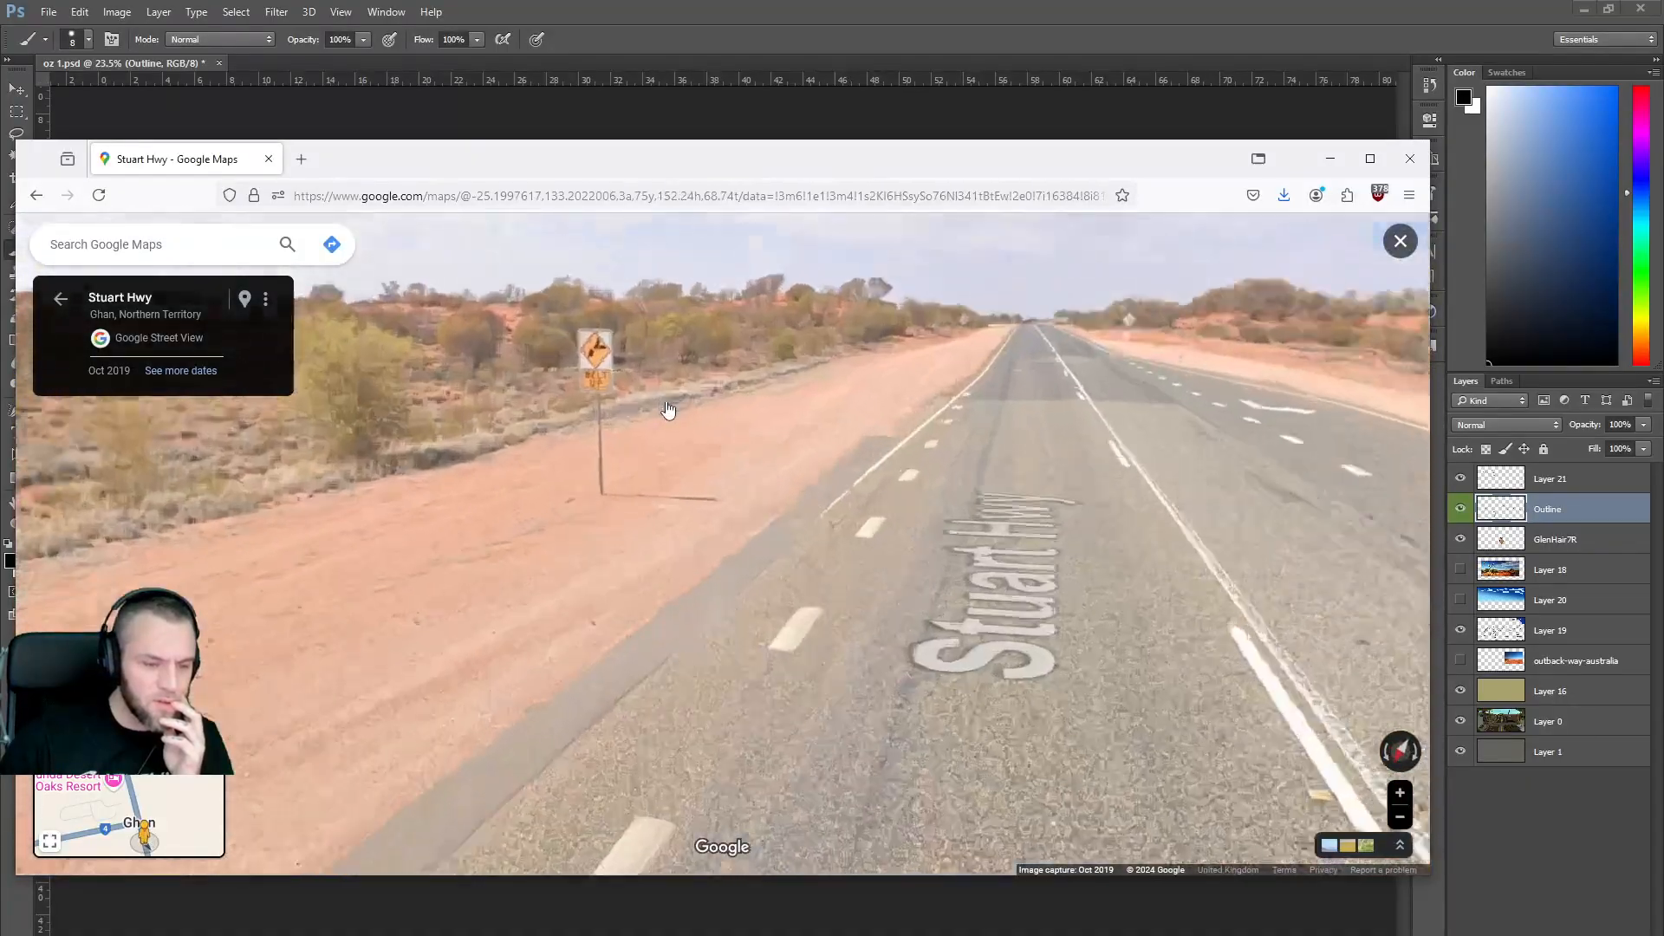
click(669, 409)
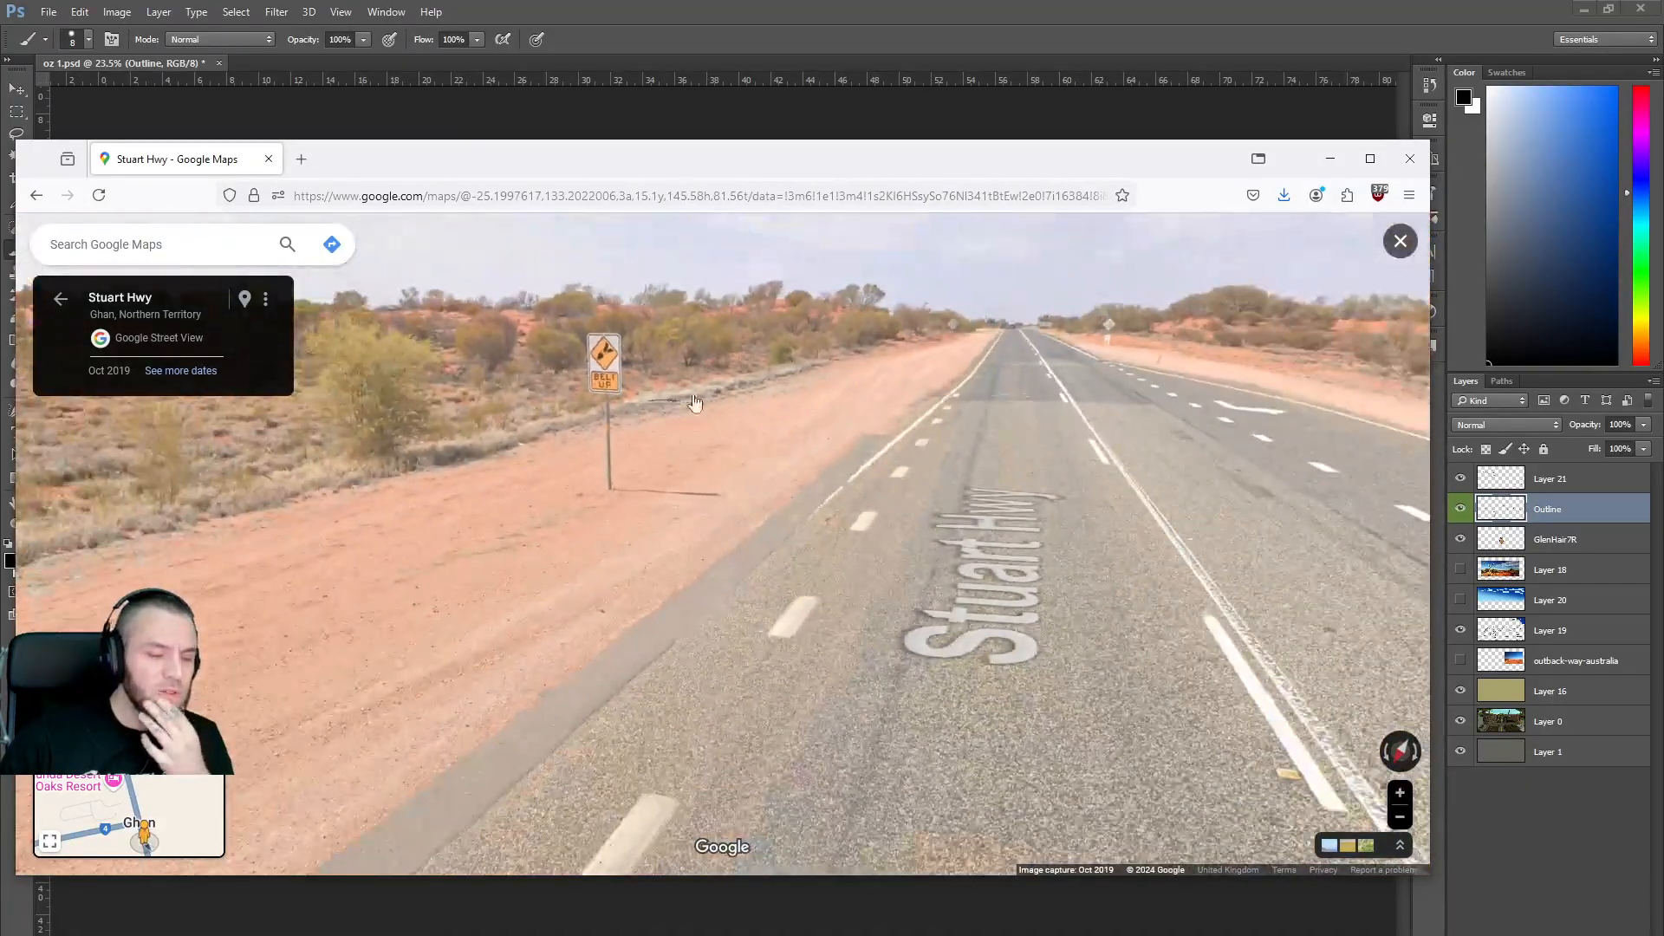
click(673, 407)
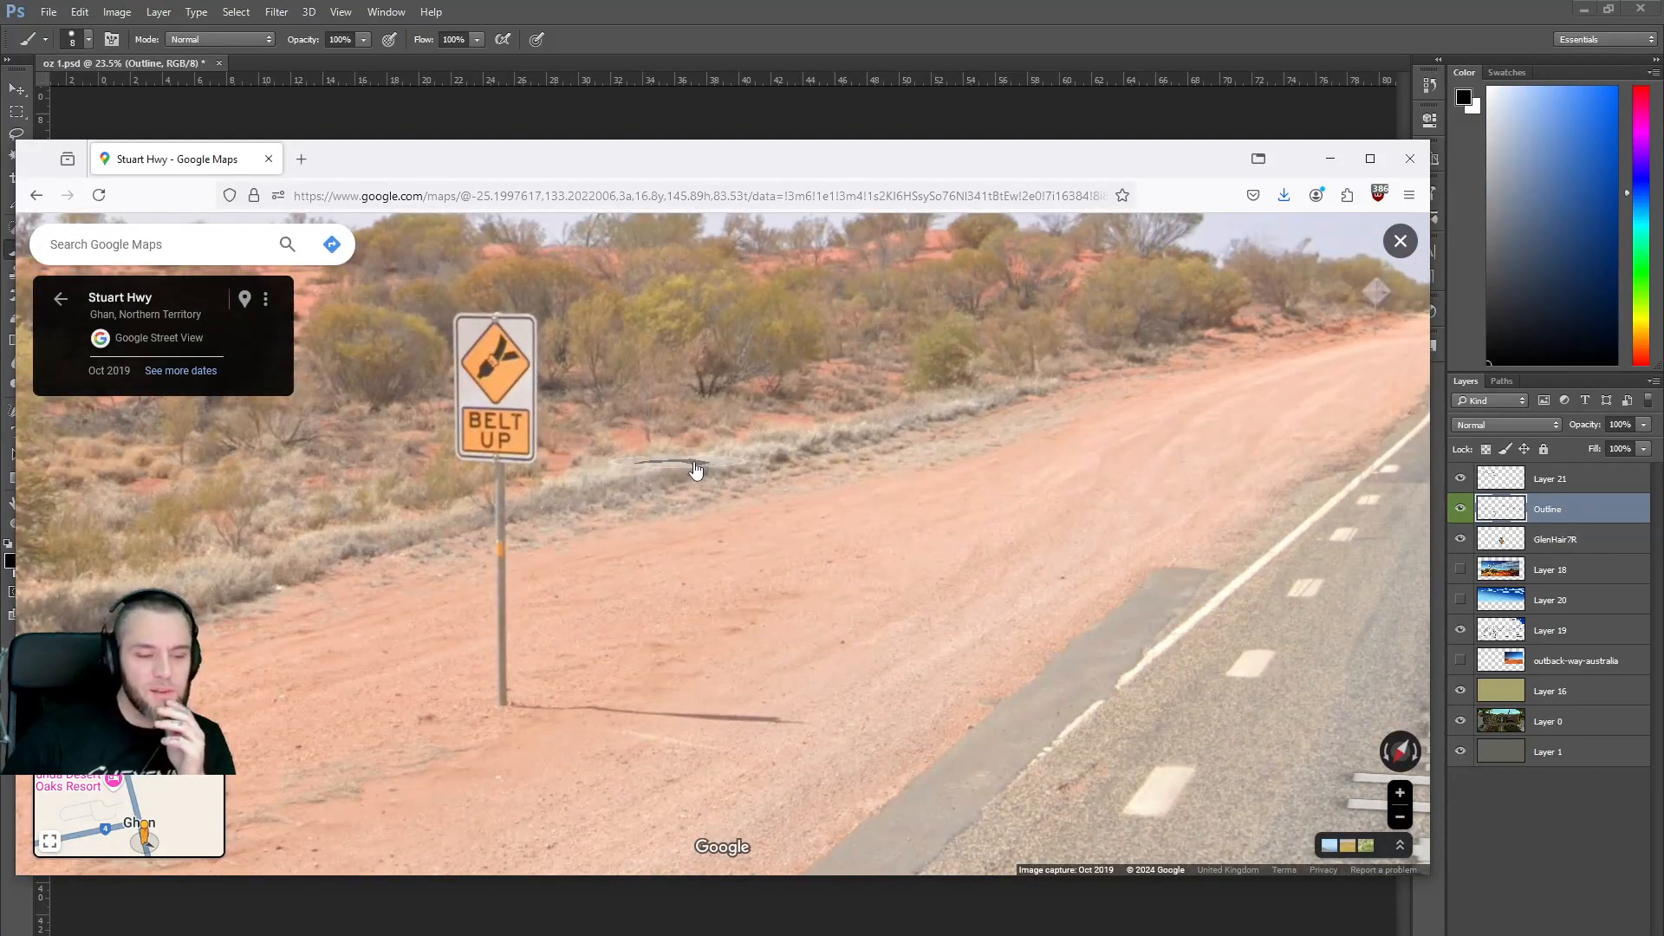
click(887, 441)
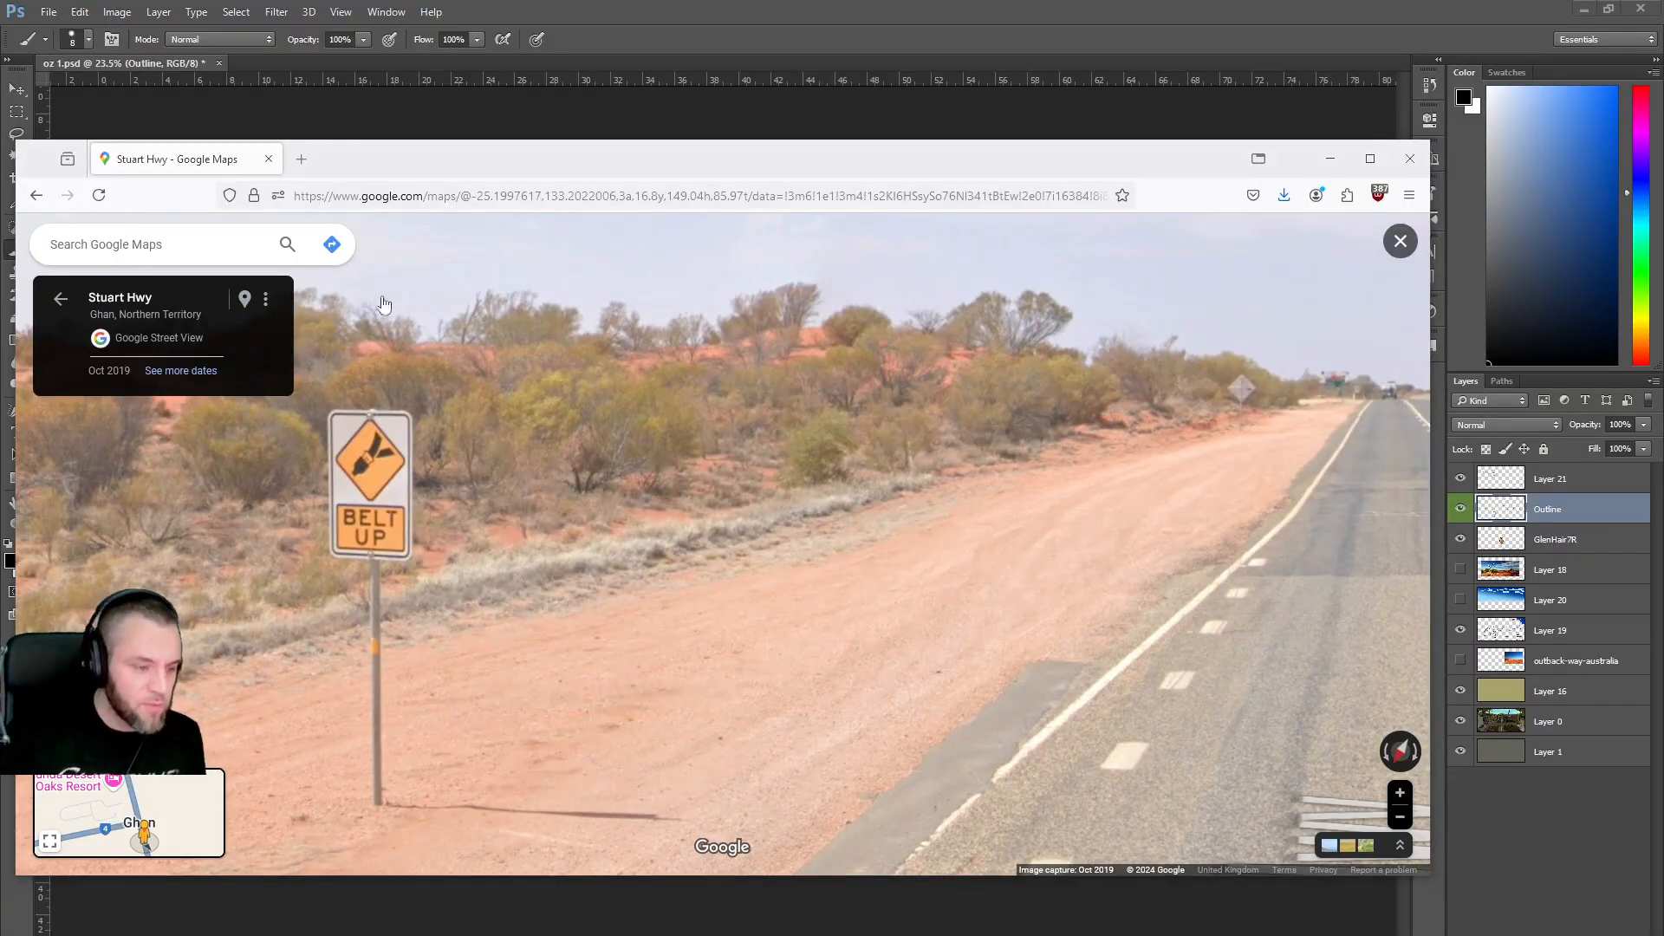
Snip the BELT UP sign and save it to the Desktop as PNG 'belt up'.
click(1138, 241)
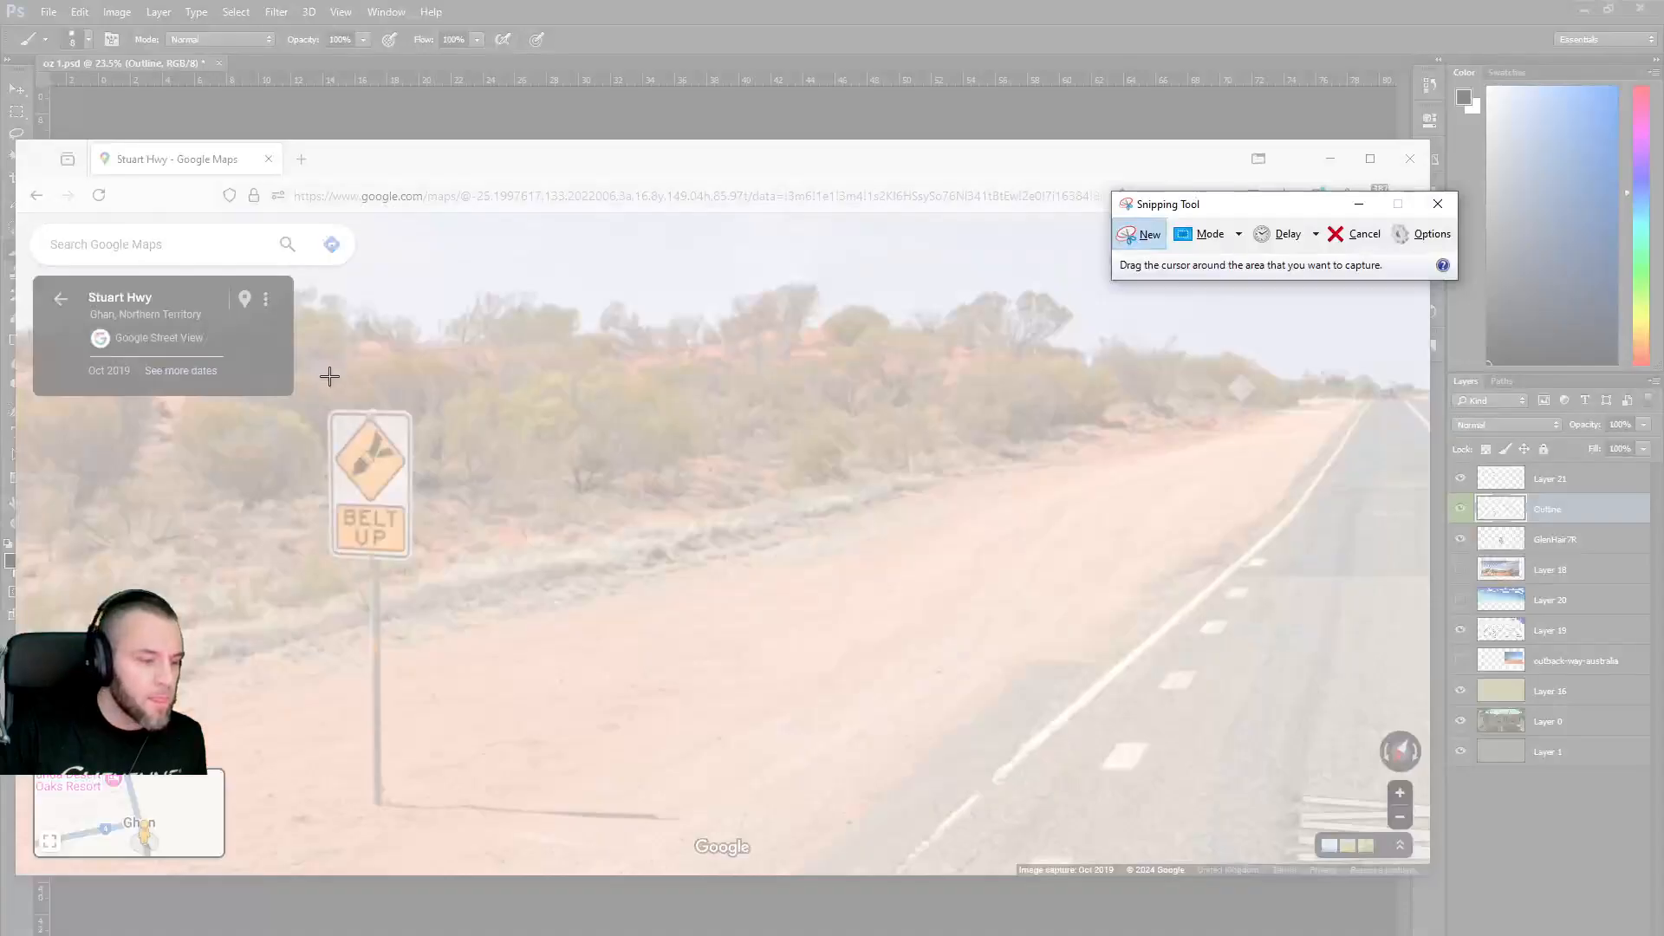
drag(310, 379, 448, 835)
click(244, 253)
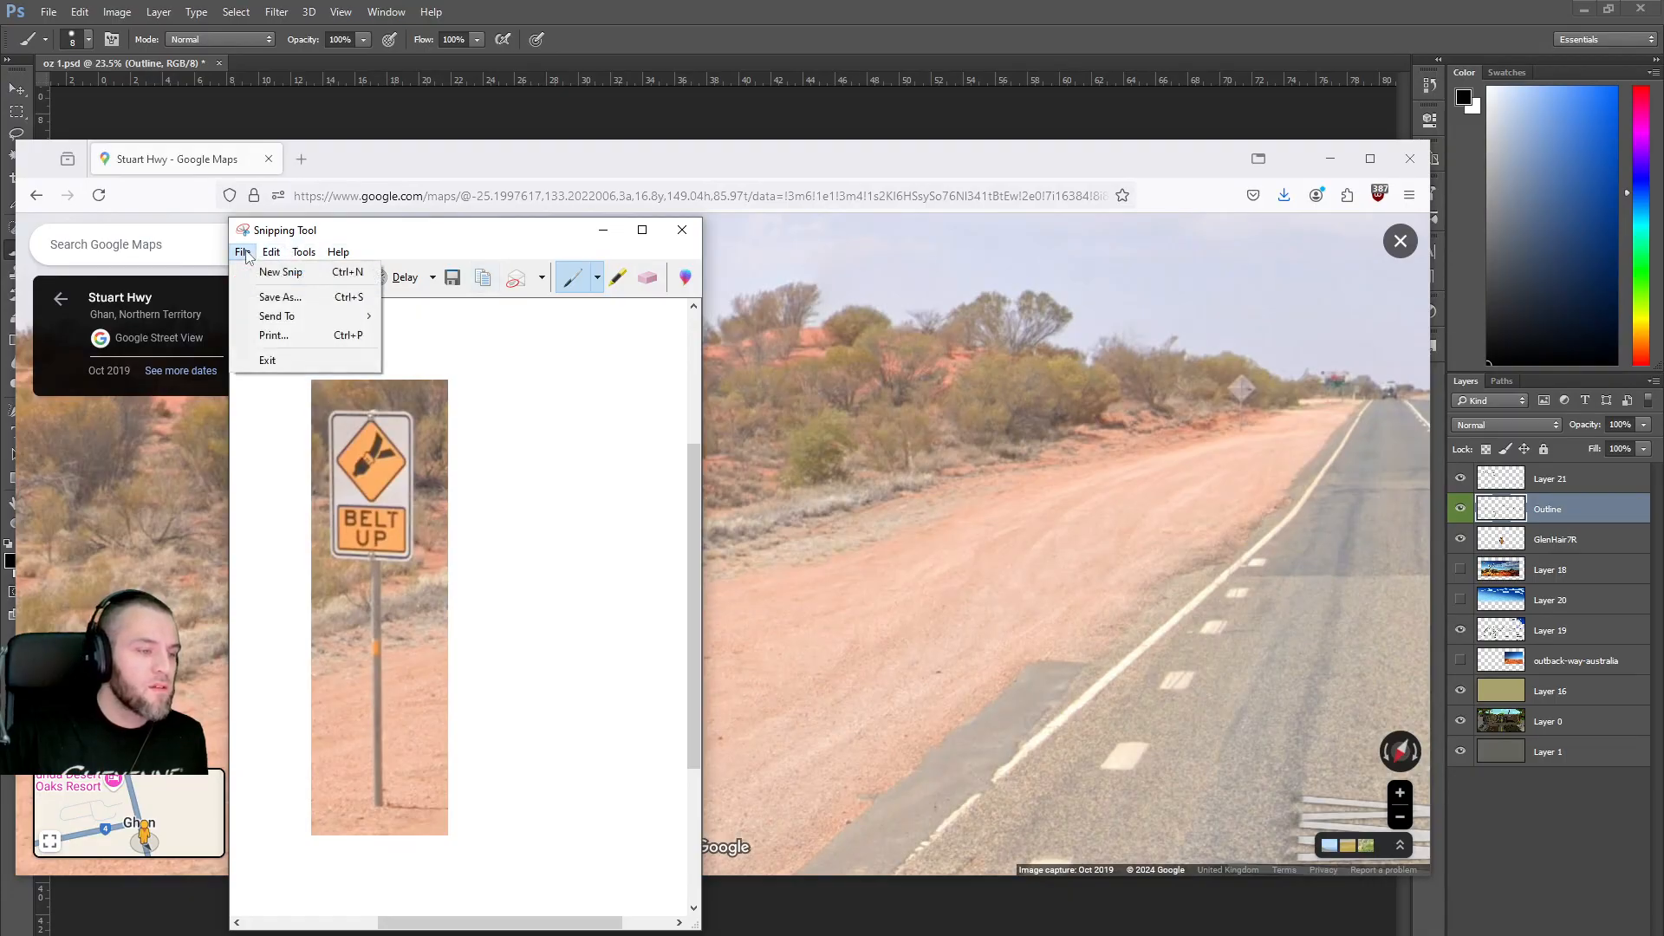
click(278, 298)
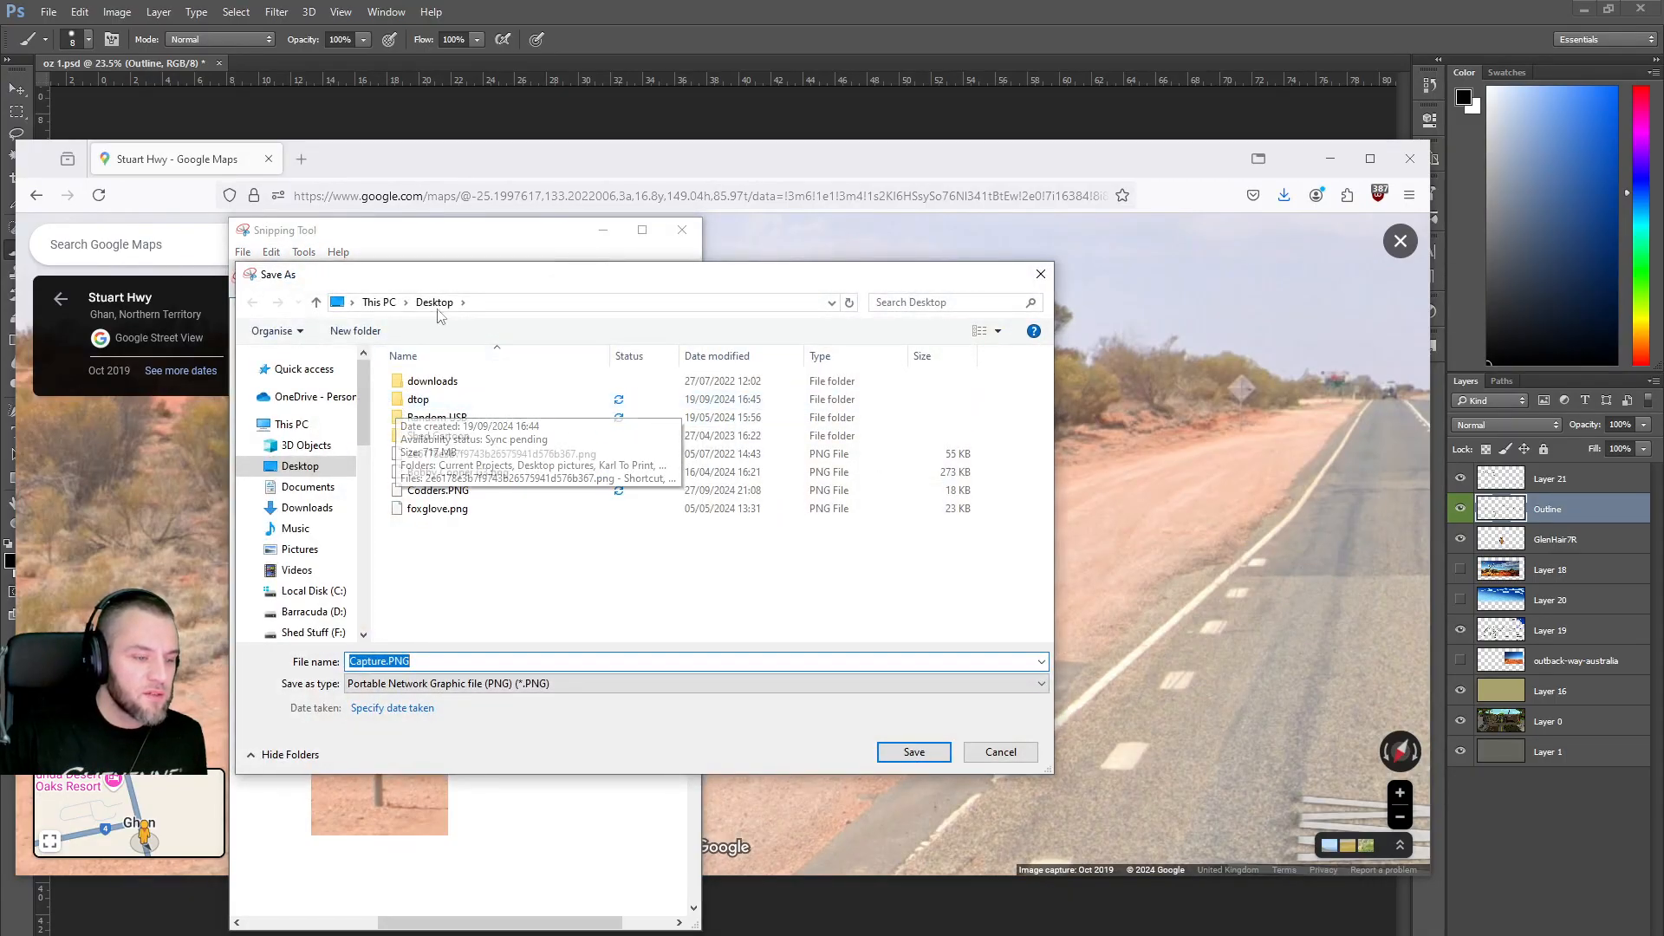
text(belt up)
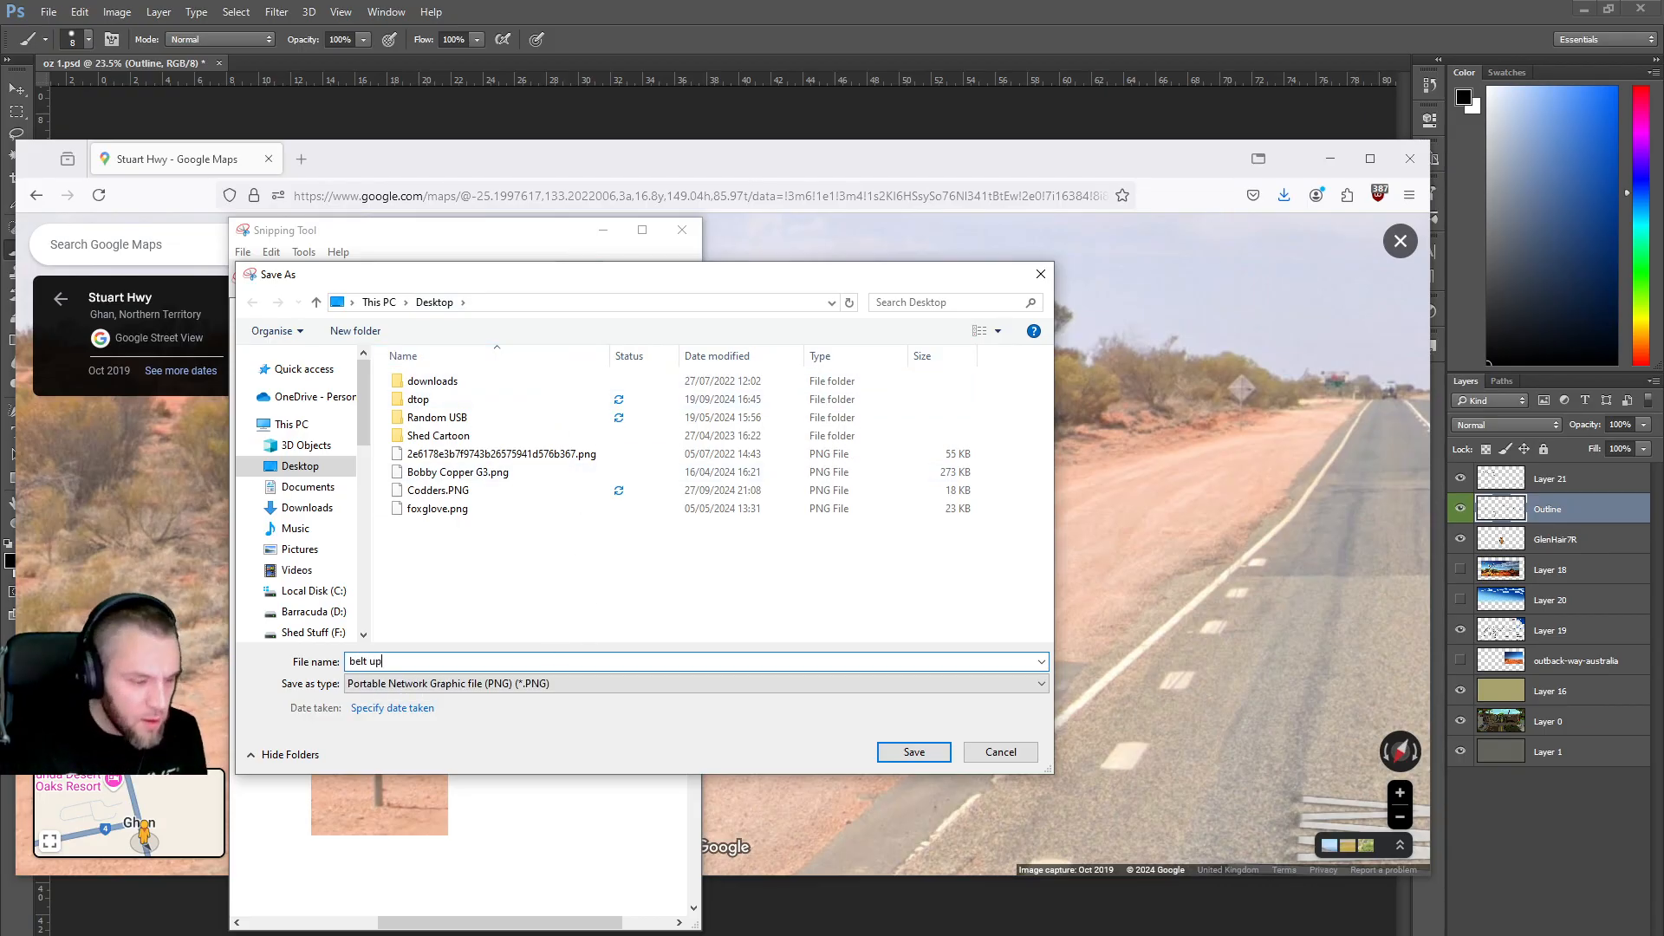
click(913, 751)
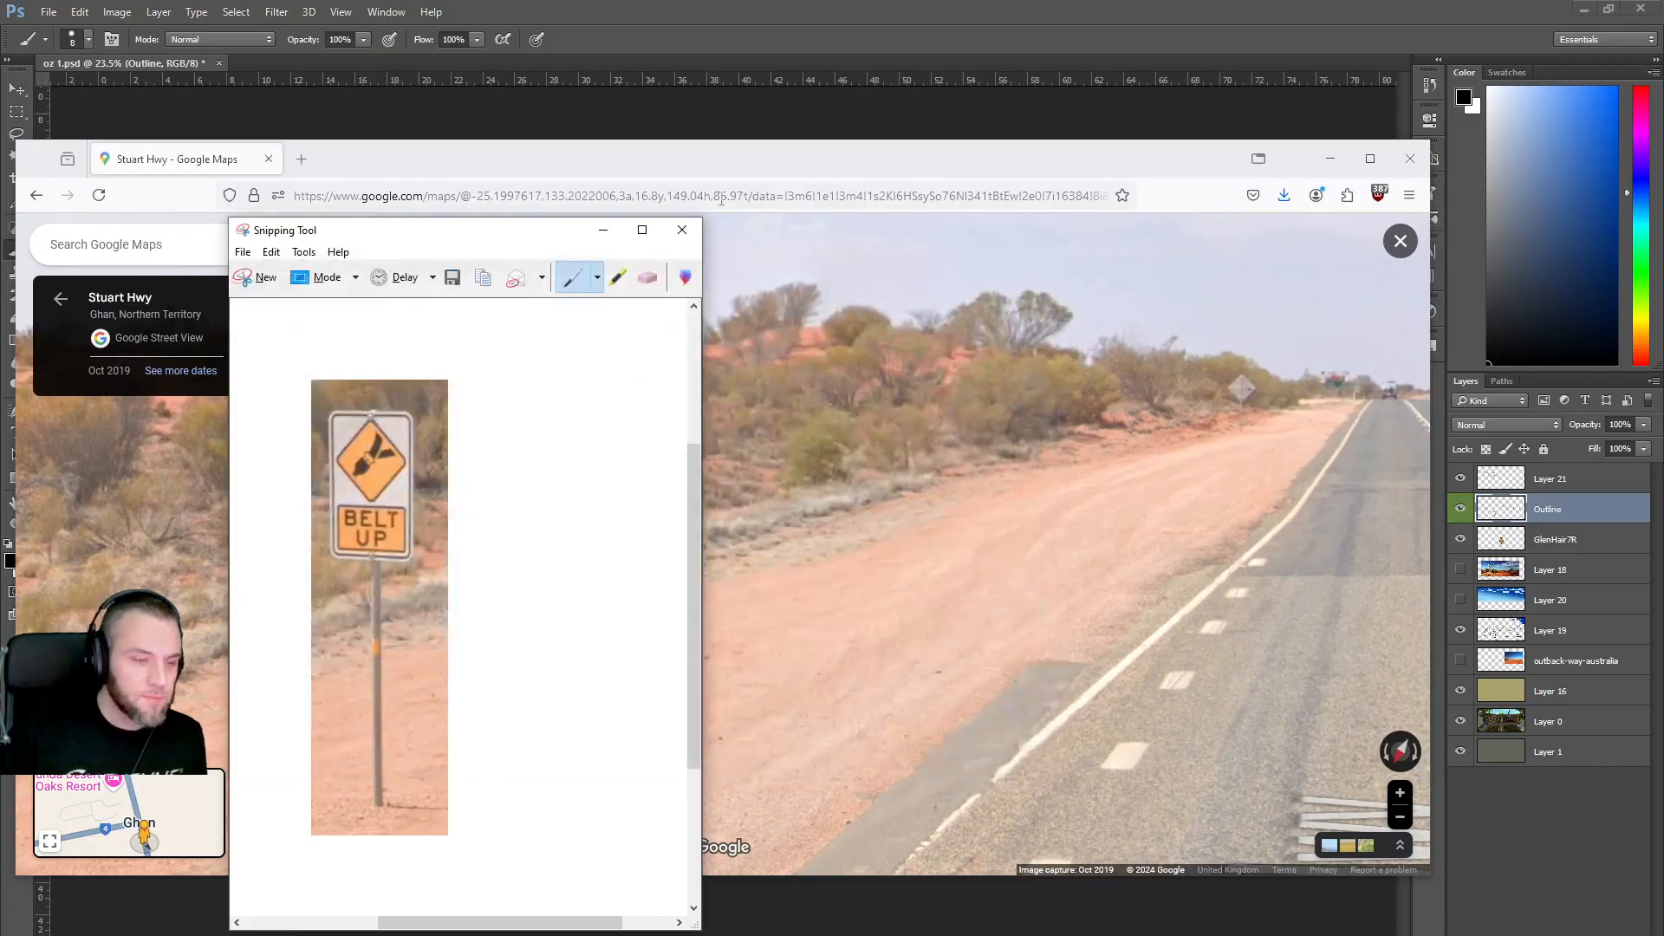
click(682, 230)
Travel further along Stuart Hwy to the kangaroo sign, looking around the roadside.
drag(1169, 486, 787, 394)
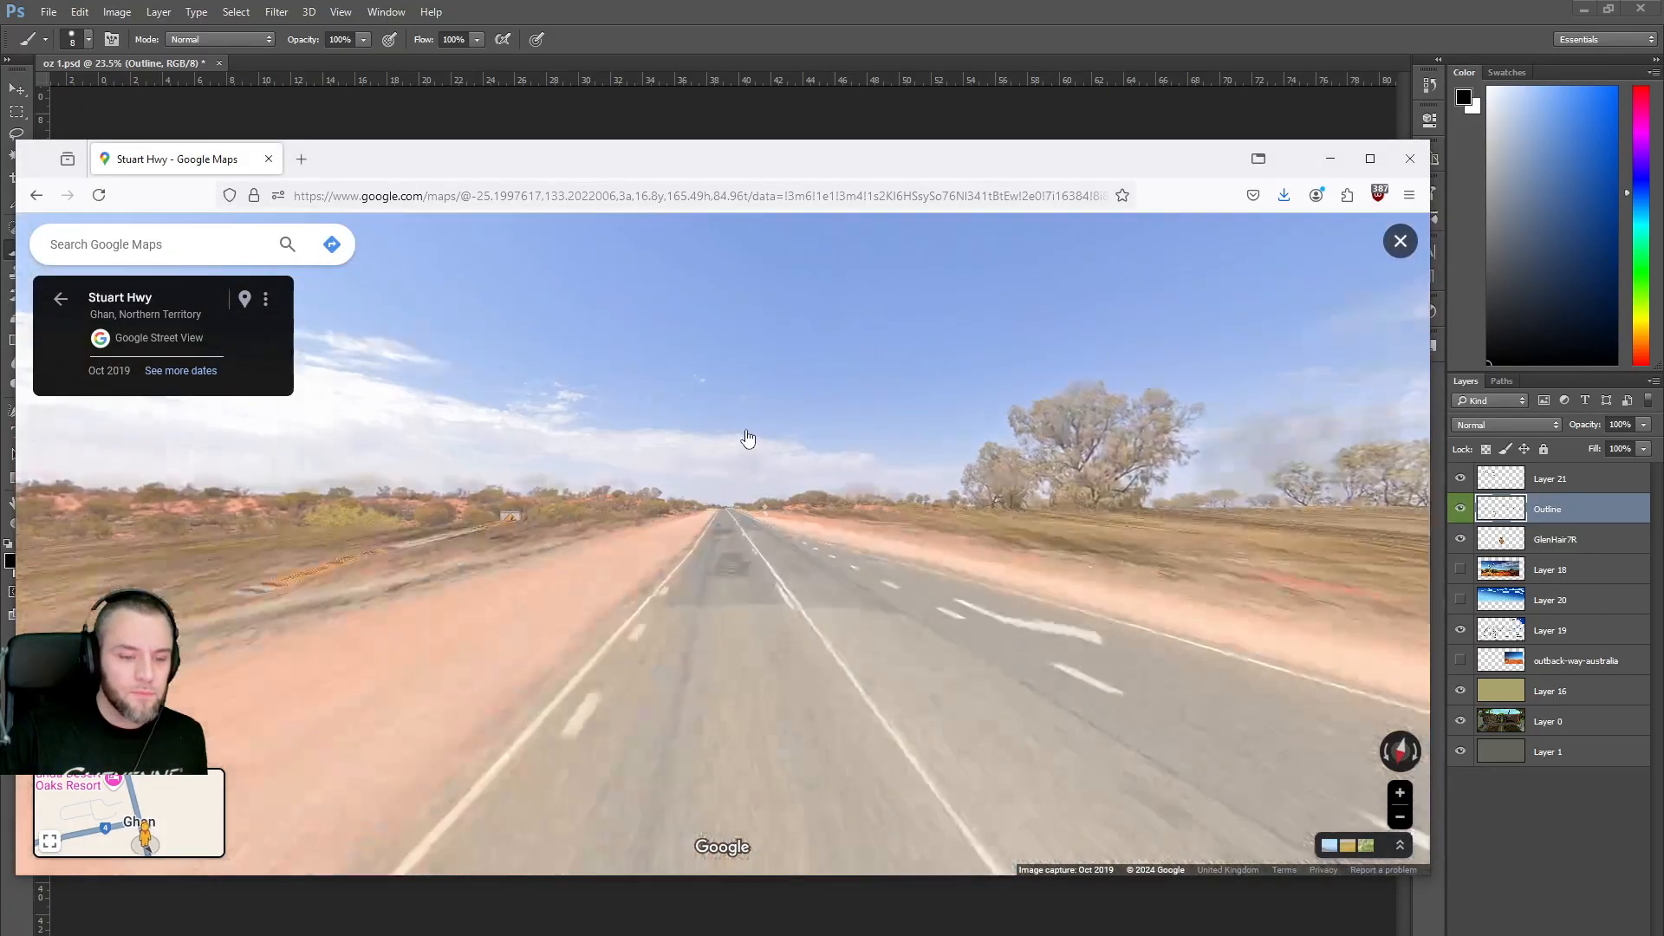
click(742, 547)
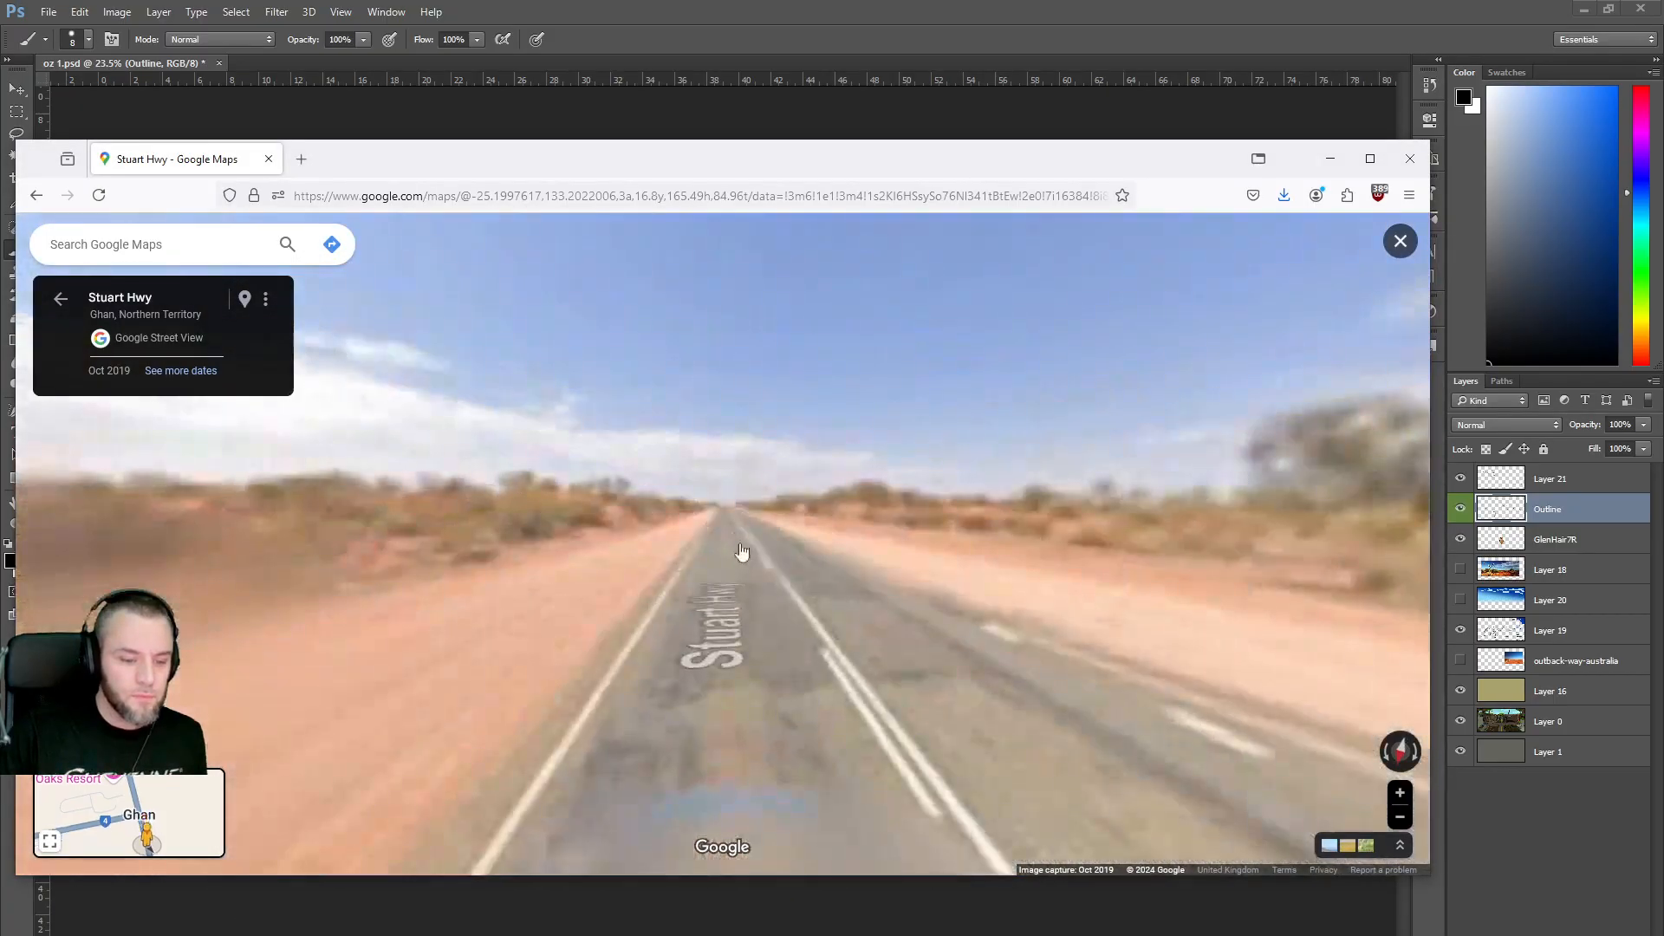
click(726, 534)
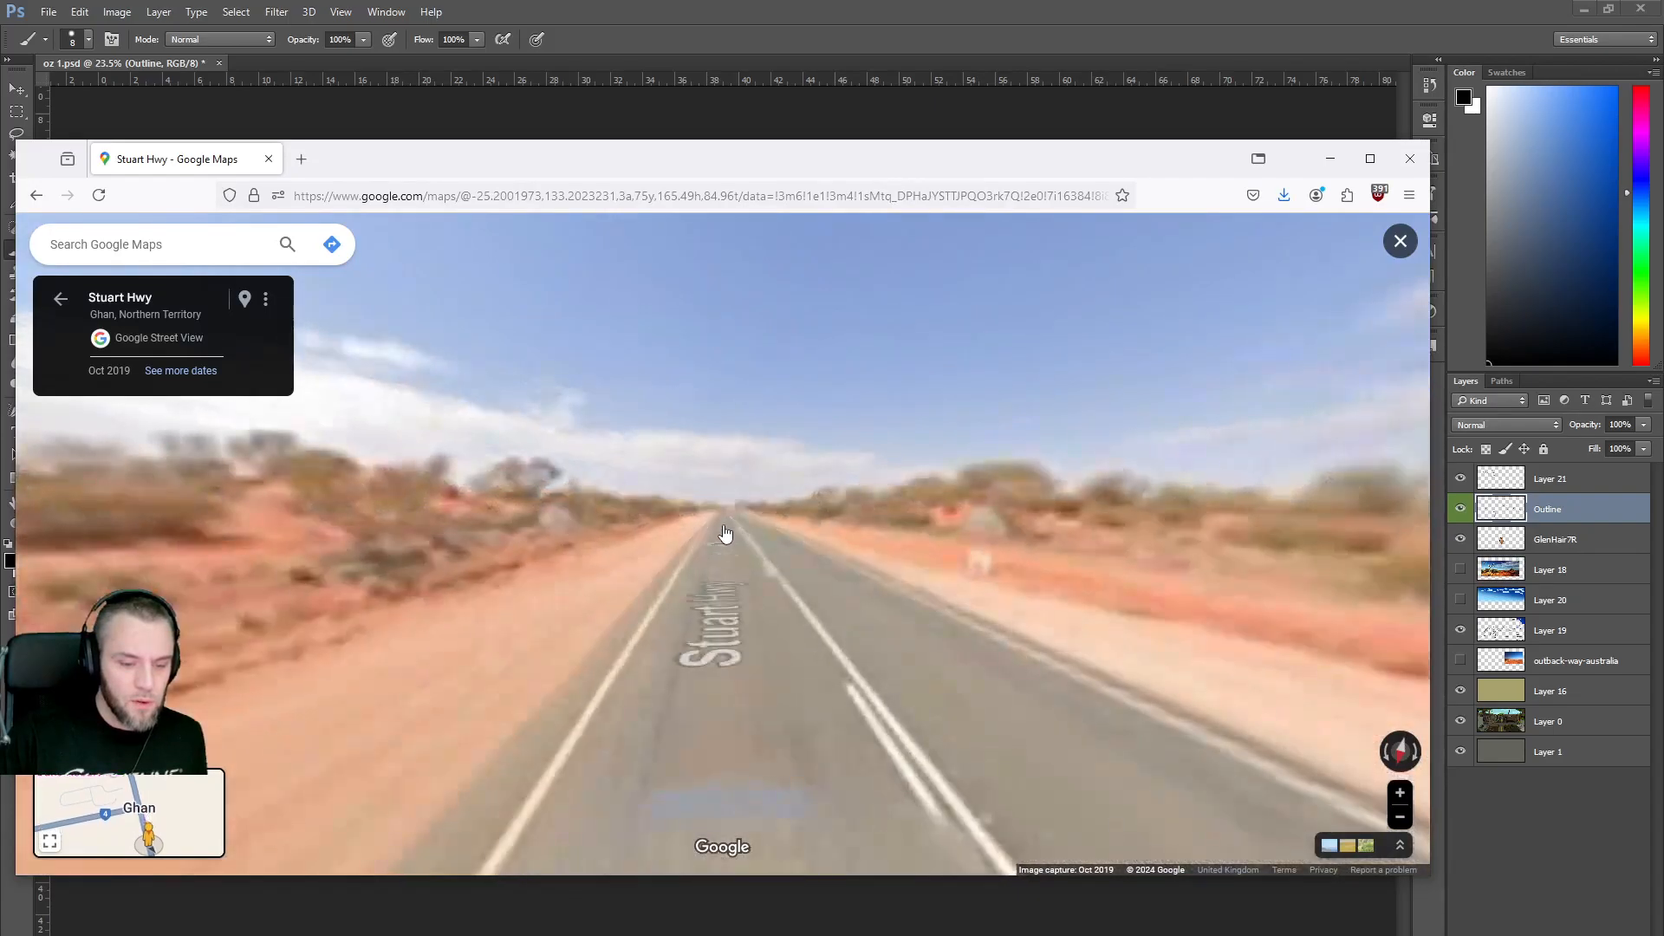
click(742, 562)
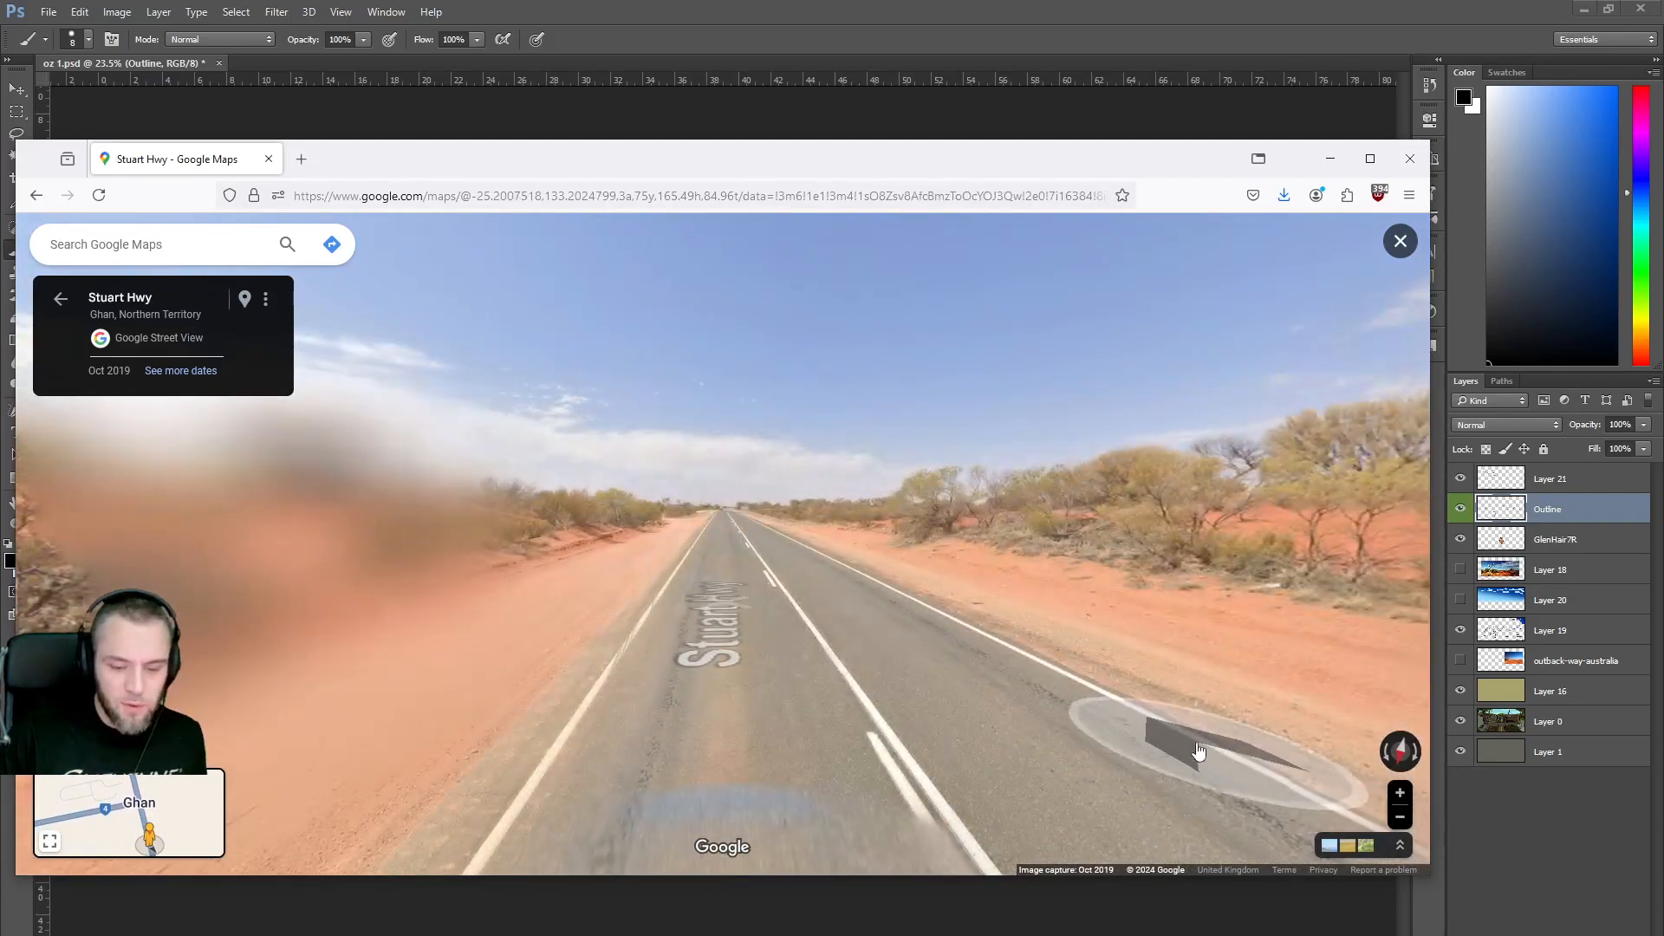
drag(1200, 754, 557, 547)
drag(971, 546, 773, 493)
drag(1075, 443, 390, 442)
click(389, 442)
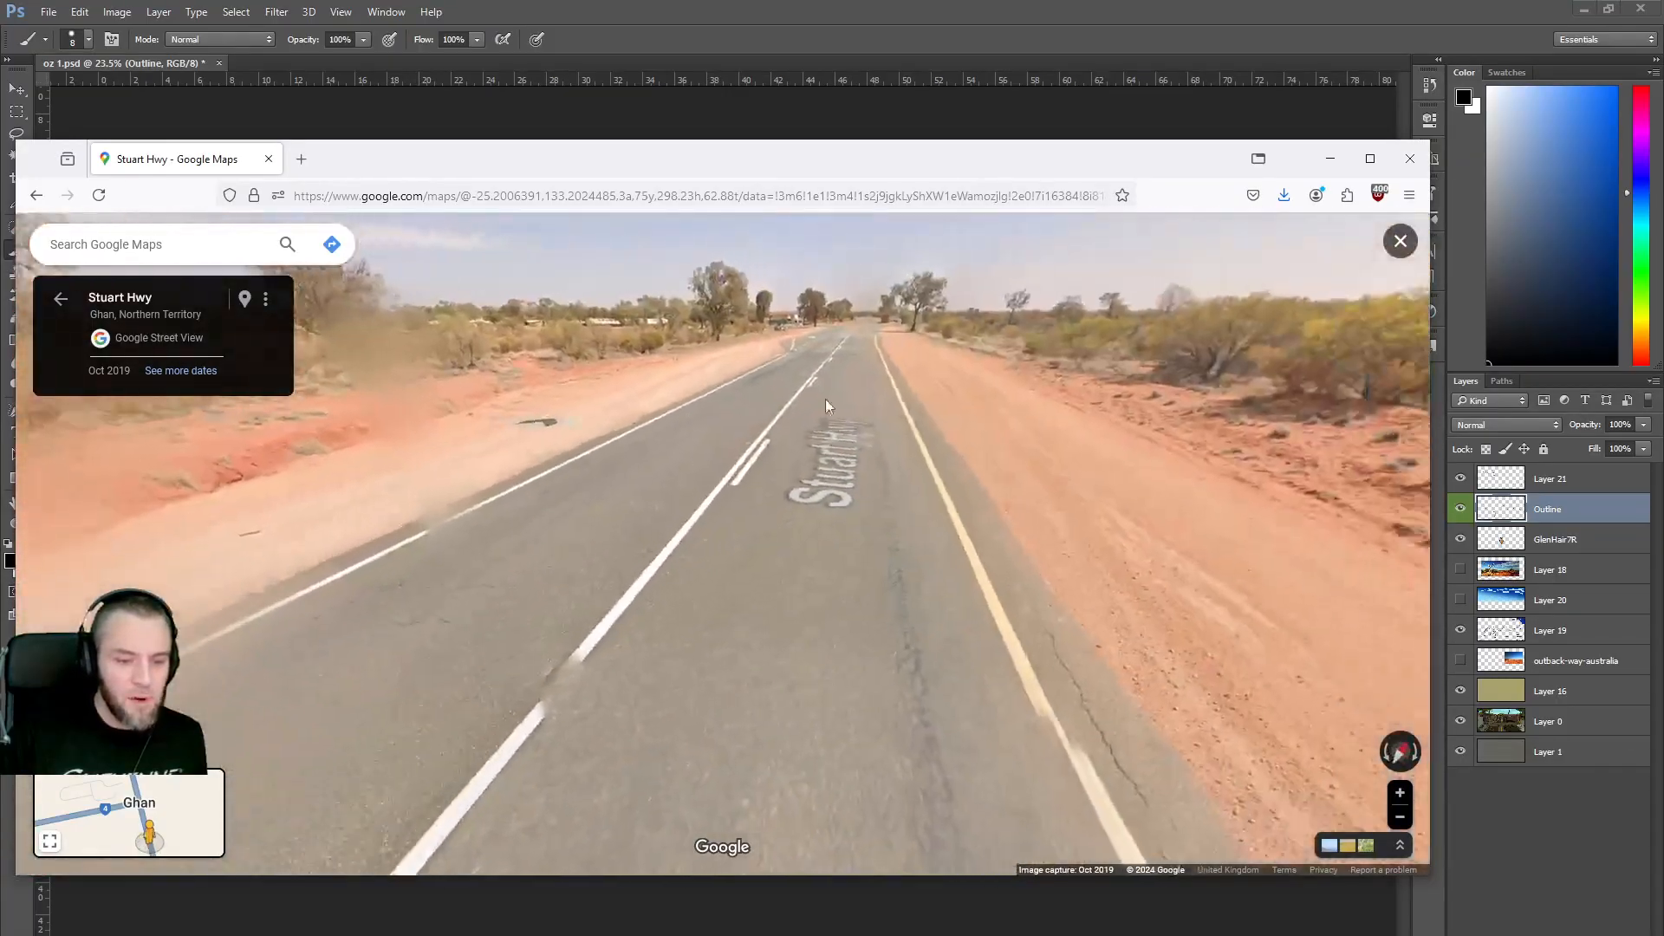
drag(825, 405, 744, 413)
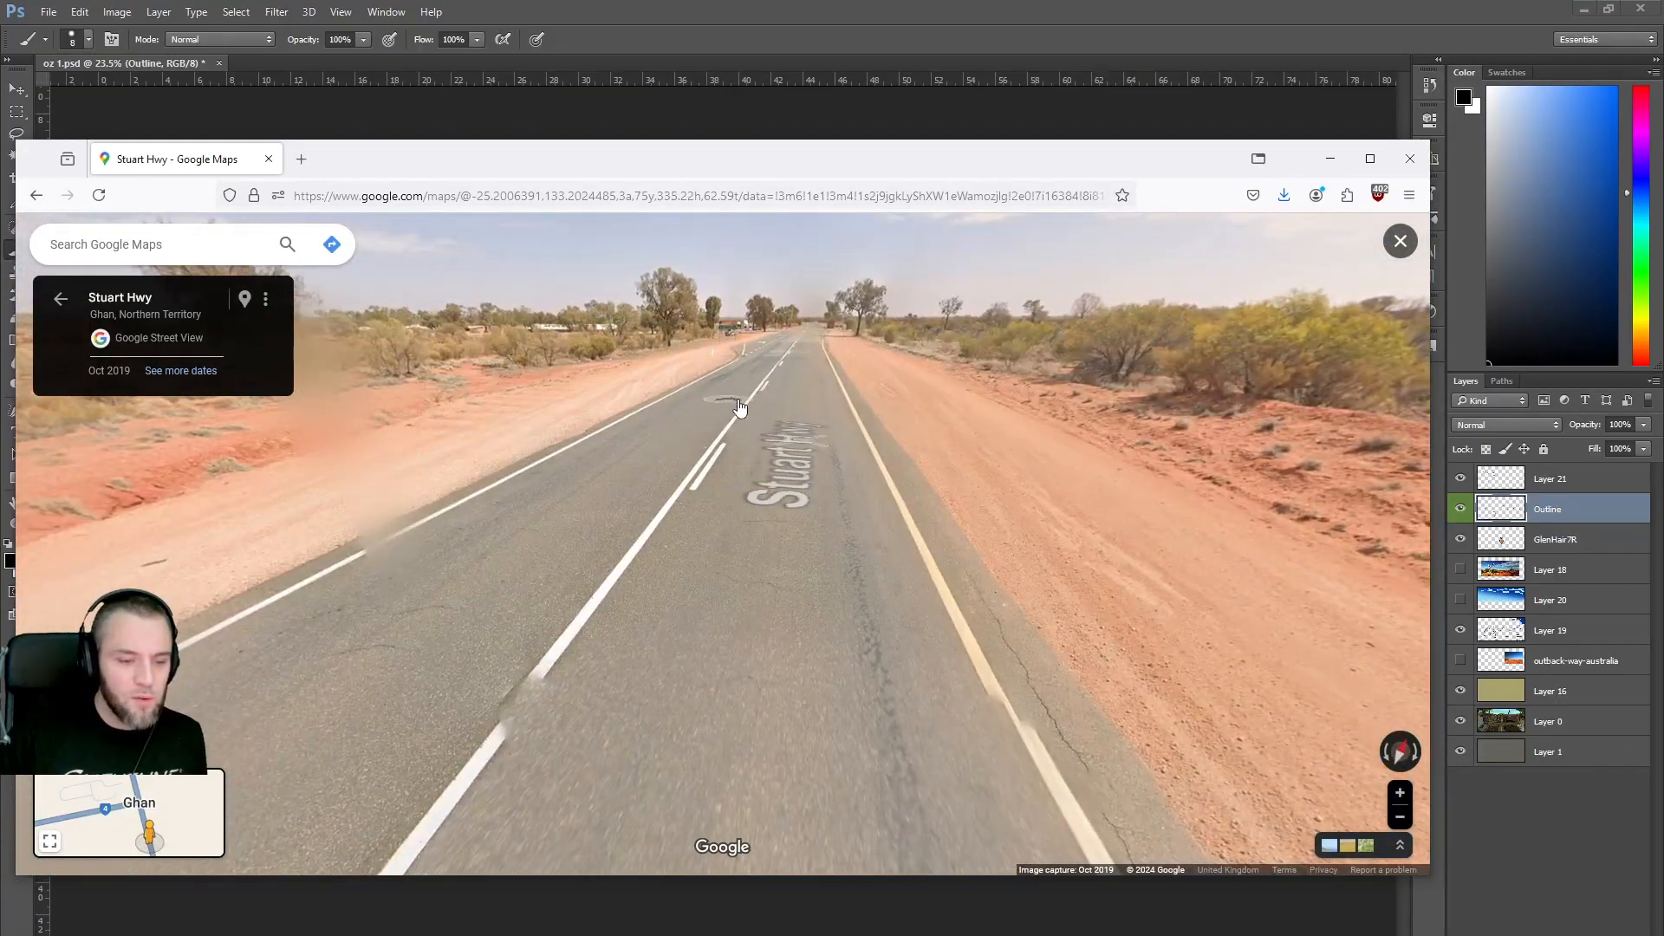
click(740, 408)
drag(584, 416, 1245, 424)
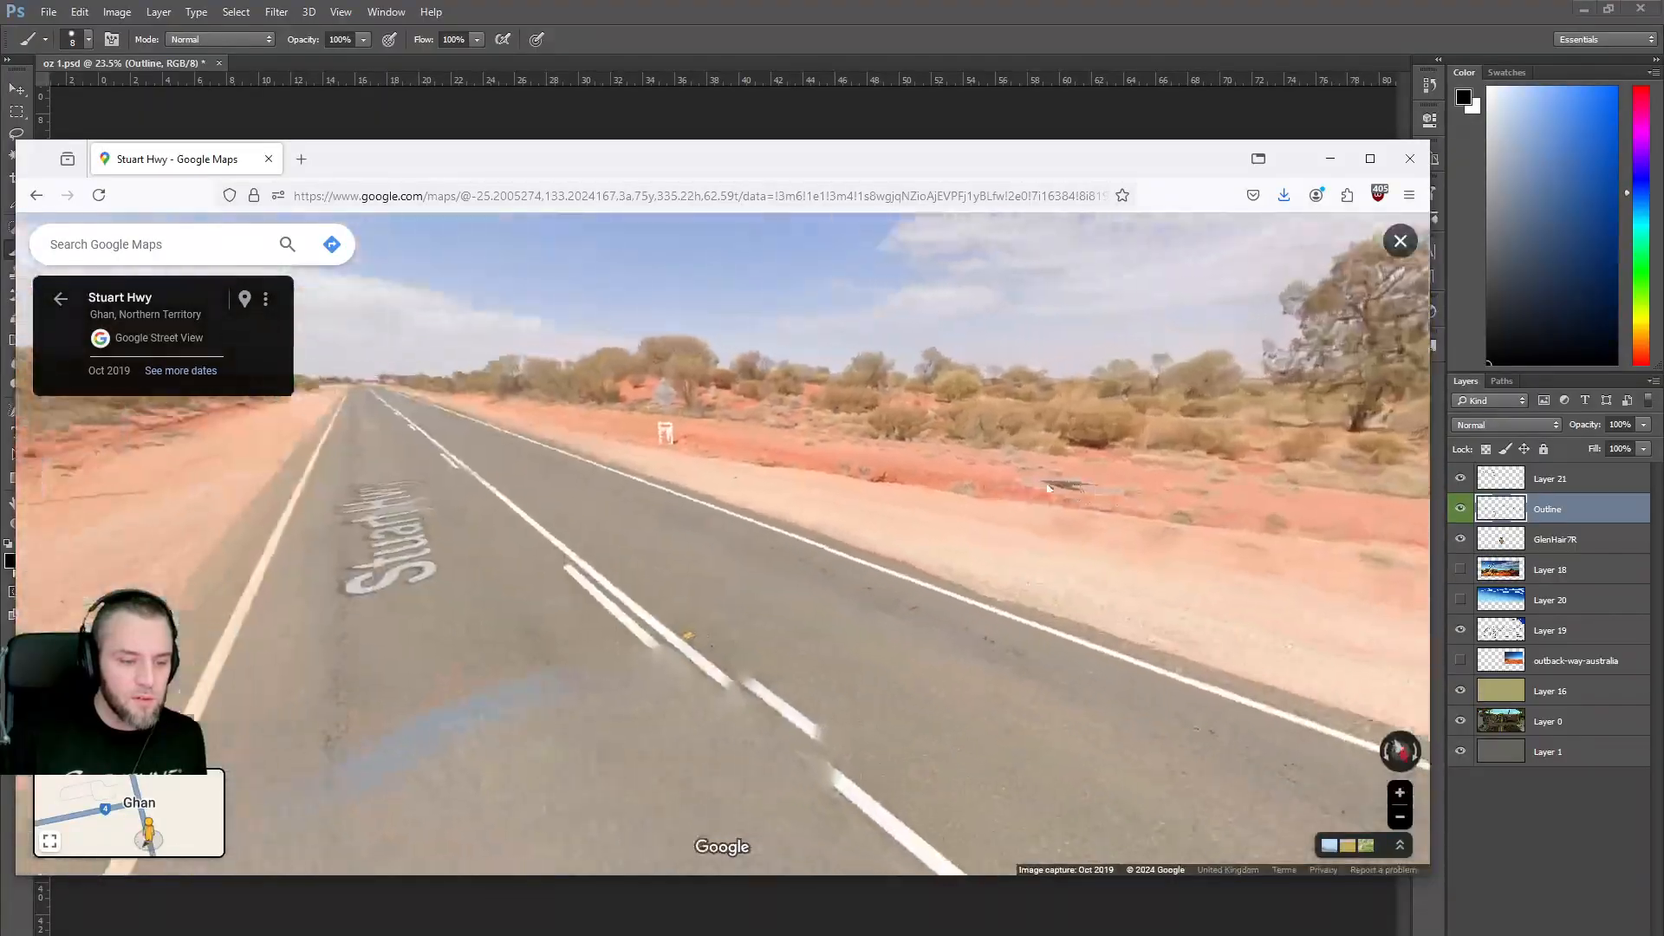
scroll(784, 457, up, 5)
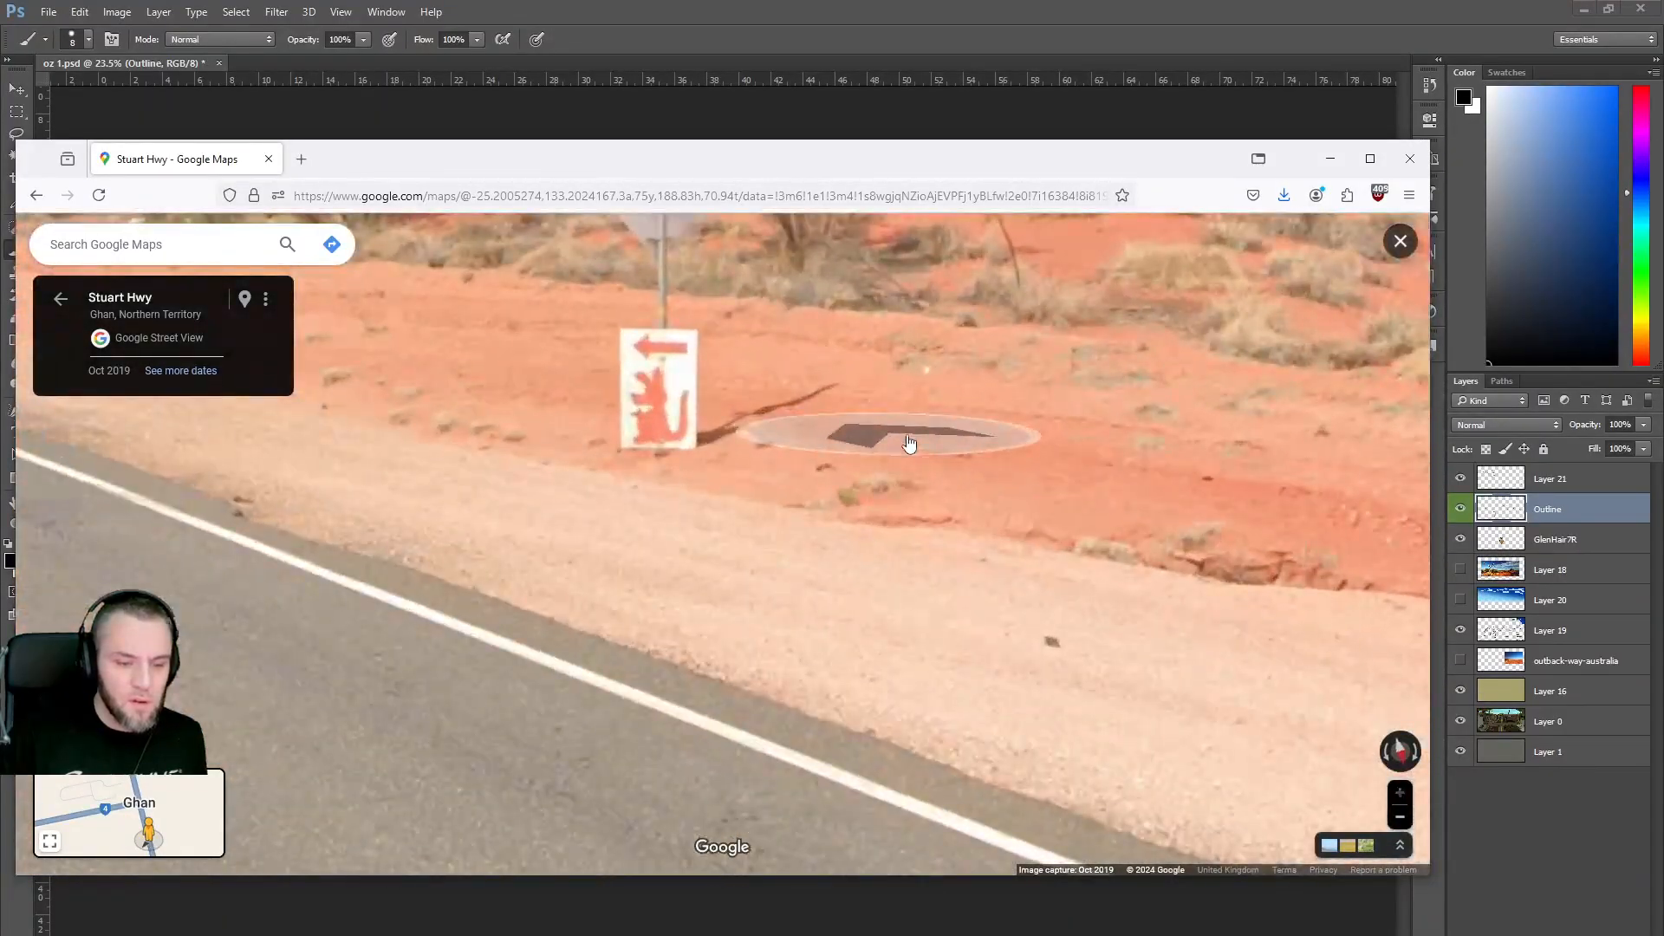
Move on to the old wheel in the red sand, zoom in, and start a new snip.
click(502, 401)
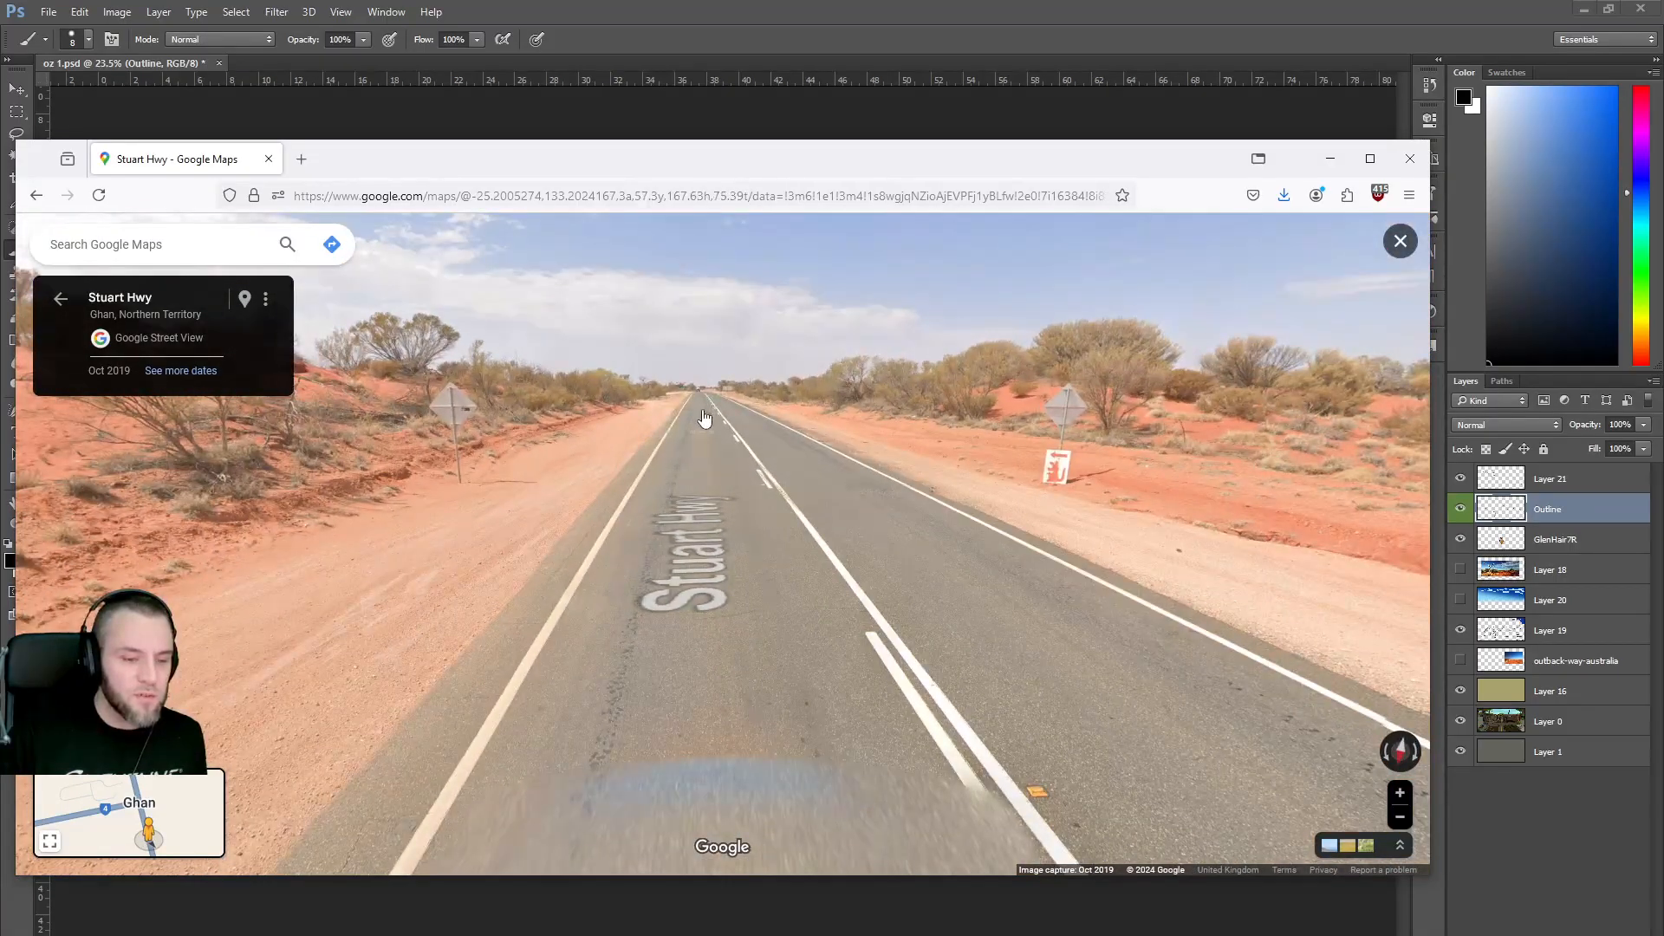
click(704, 424)
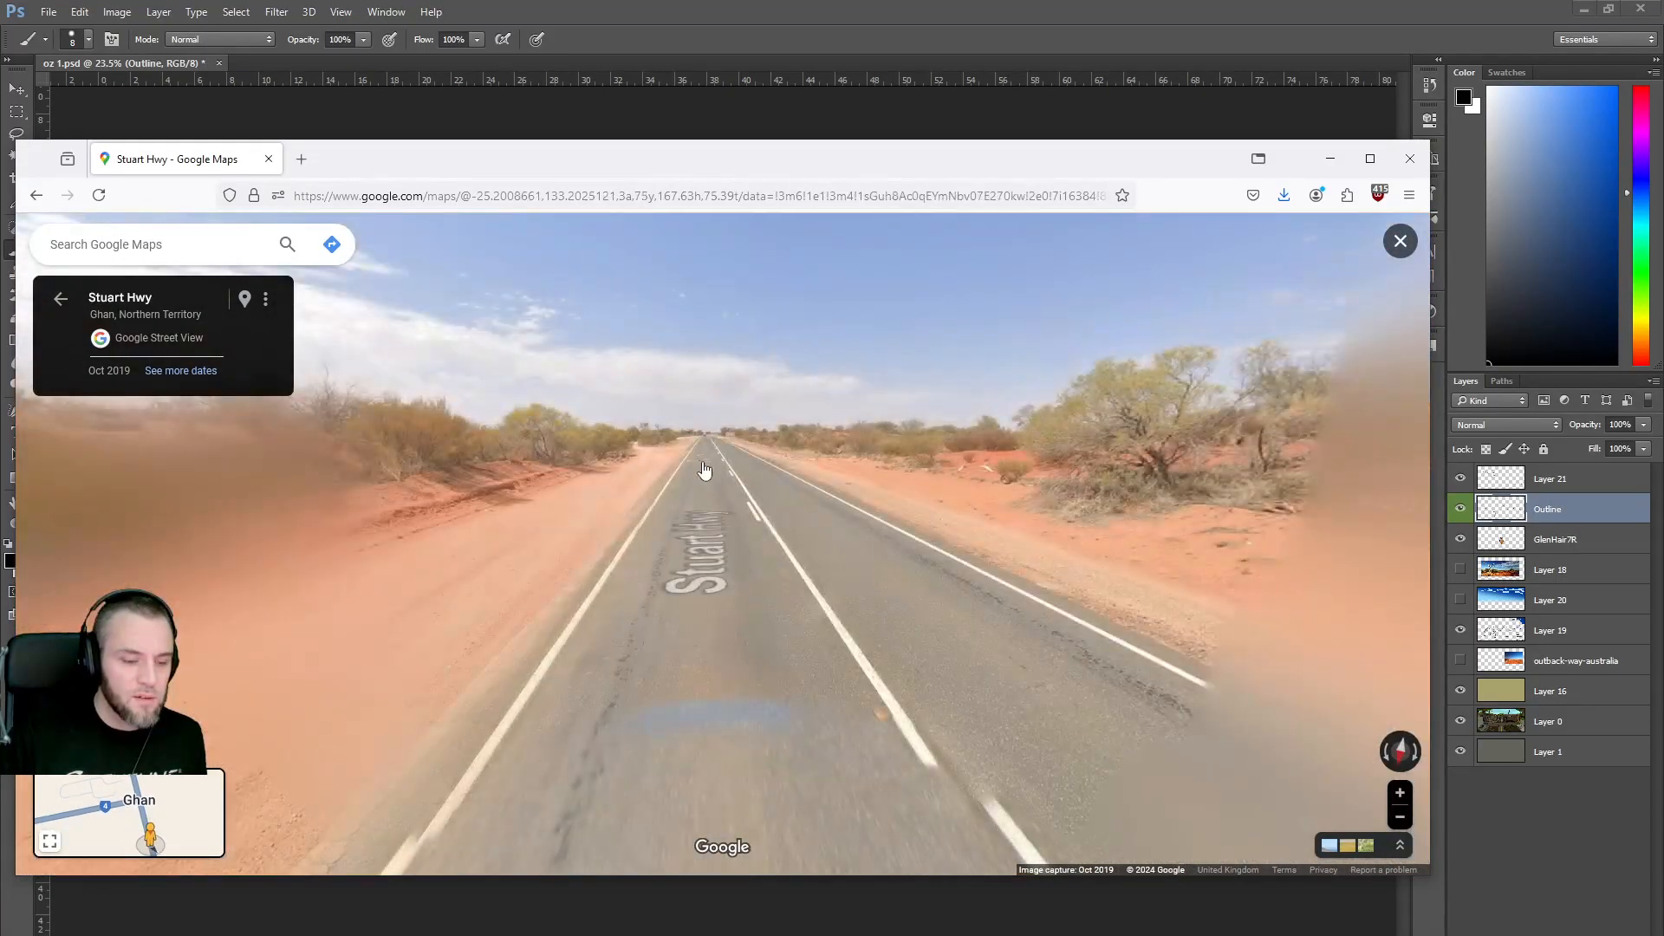
click(767, 493)
drag(899, 525, 713, 462)
double_click(808, 459)
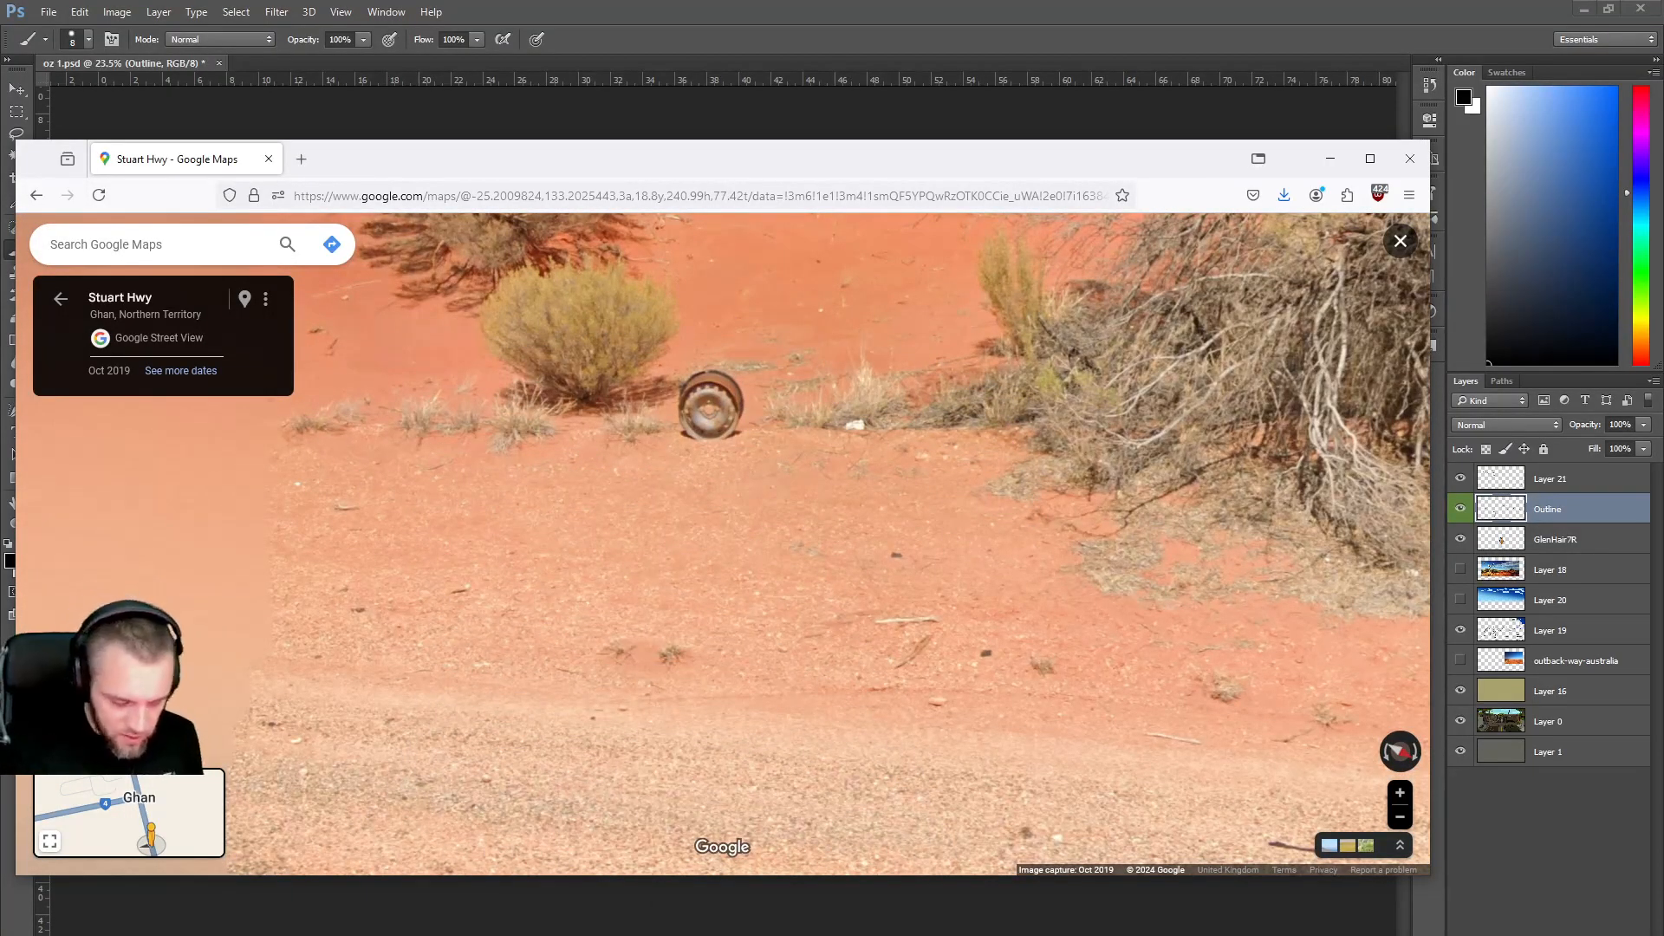
key(super+shift+s)
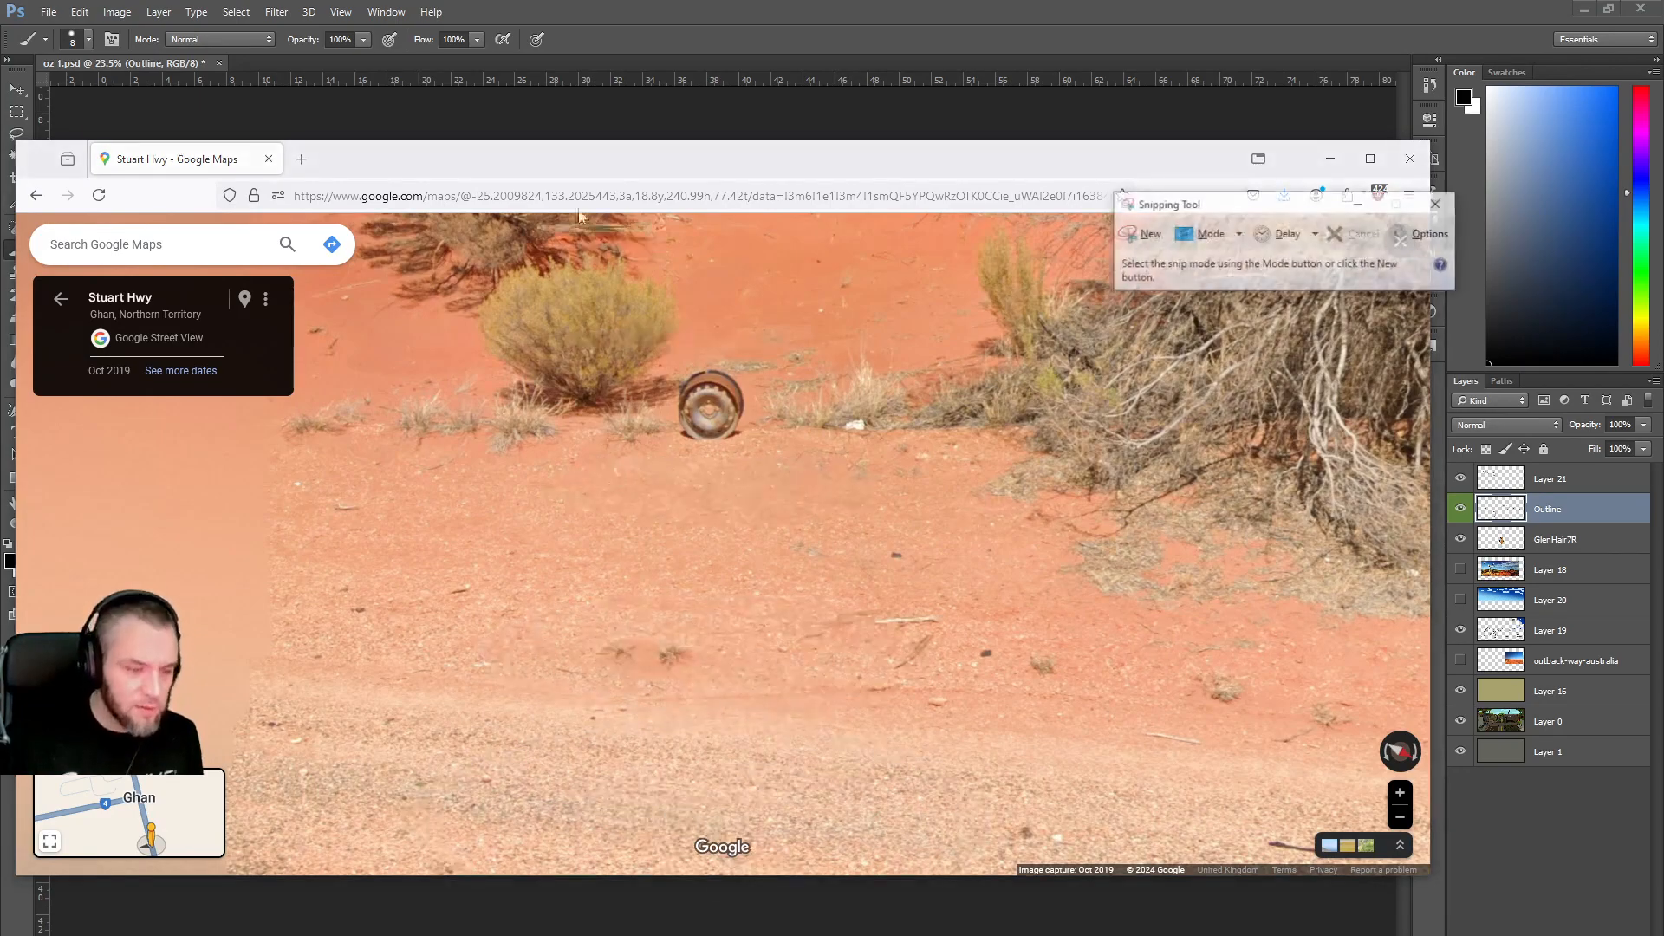
click(1149, 235)
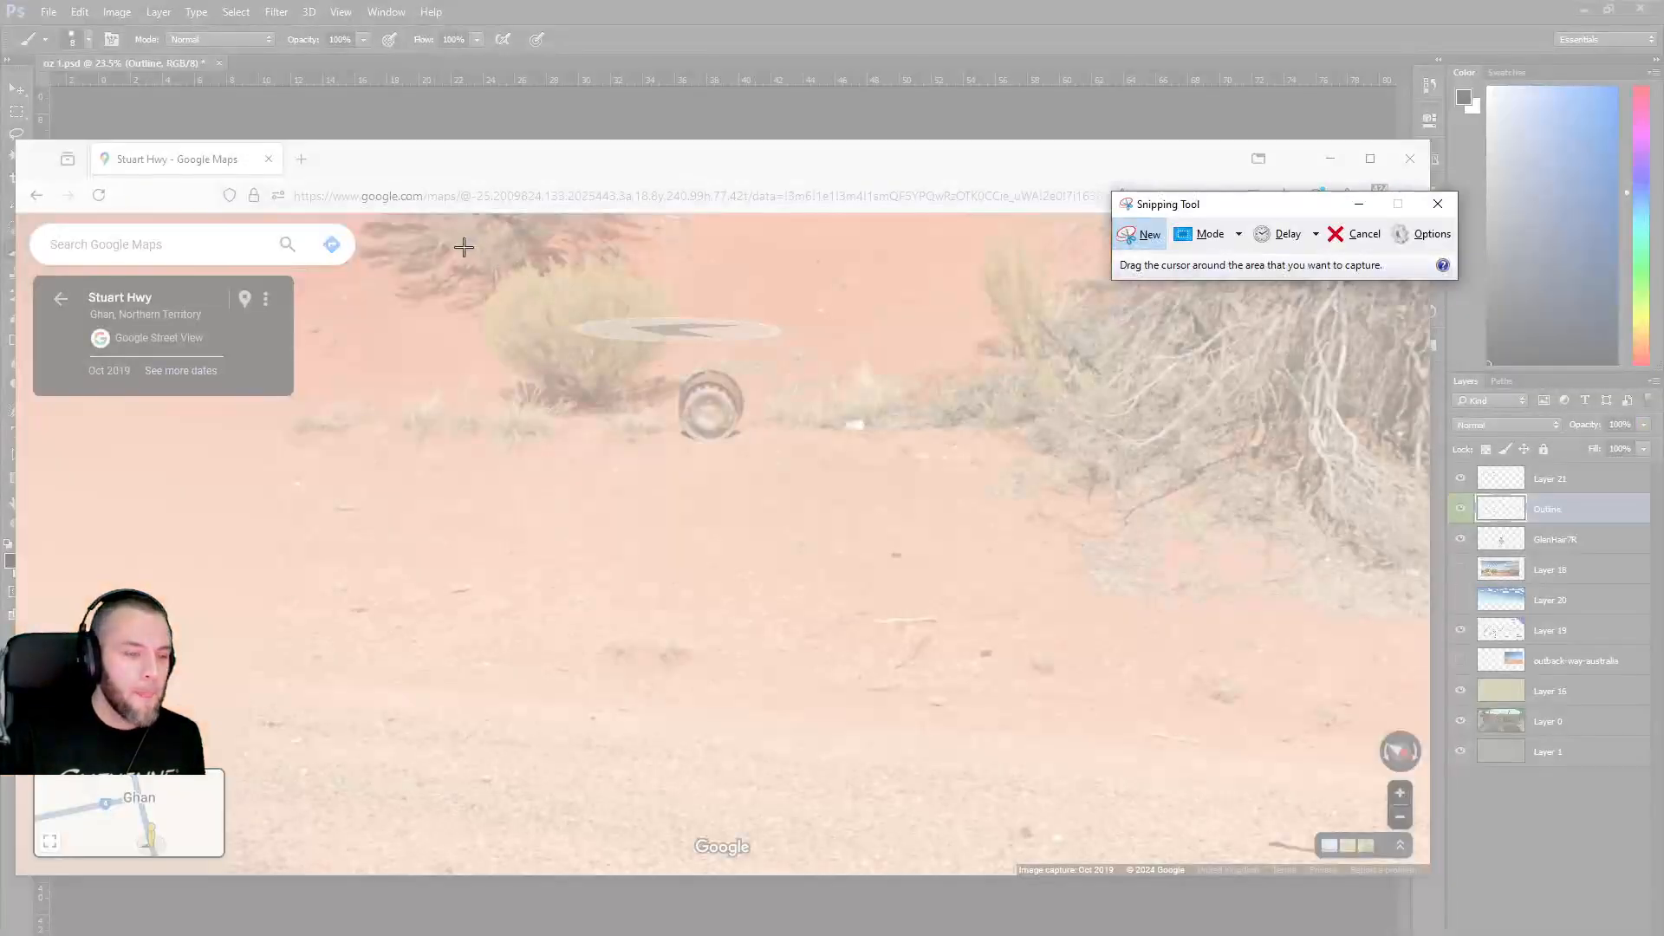
Snip the old wheel and bush and save it to the Desktop as PNG 'wheel n bush'.
drag(451, 242, 803, 473)
click(381, 114)
click(719, 400)
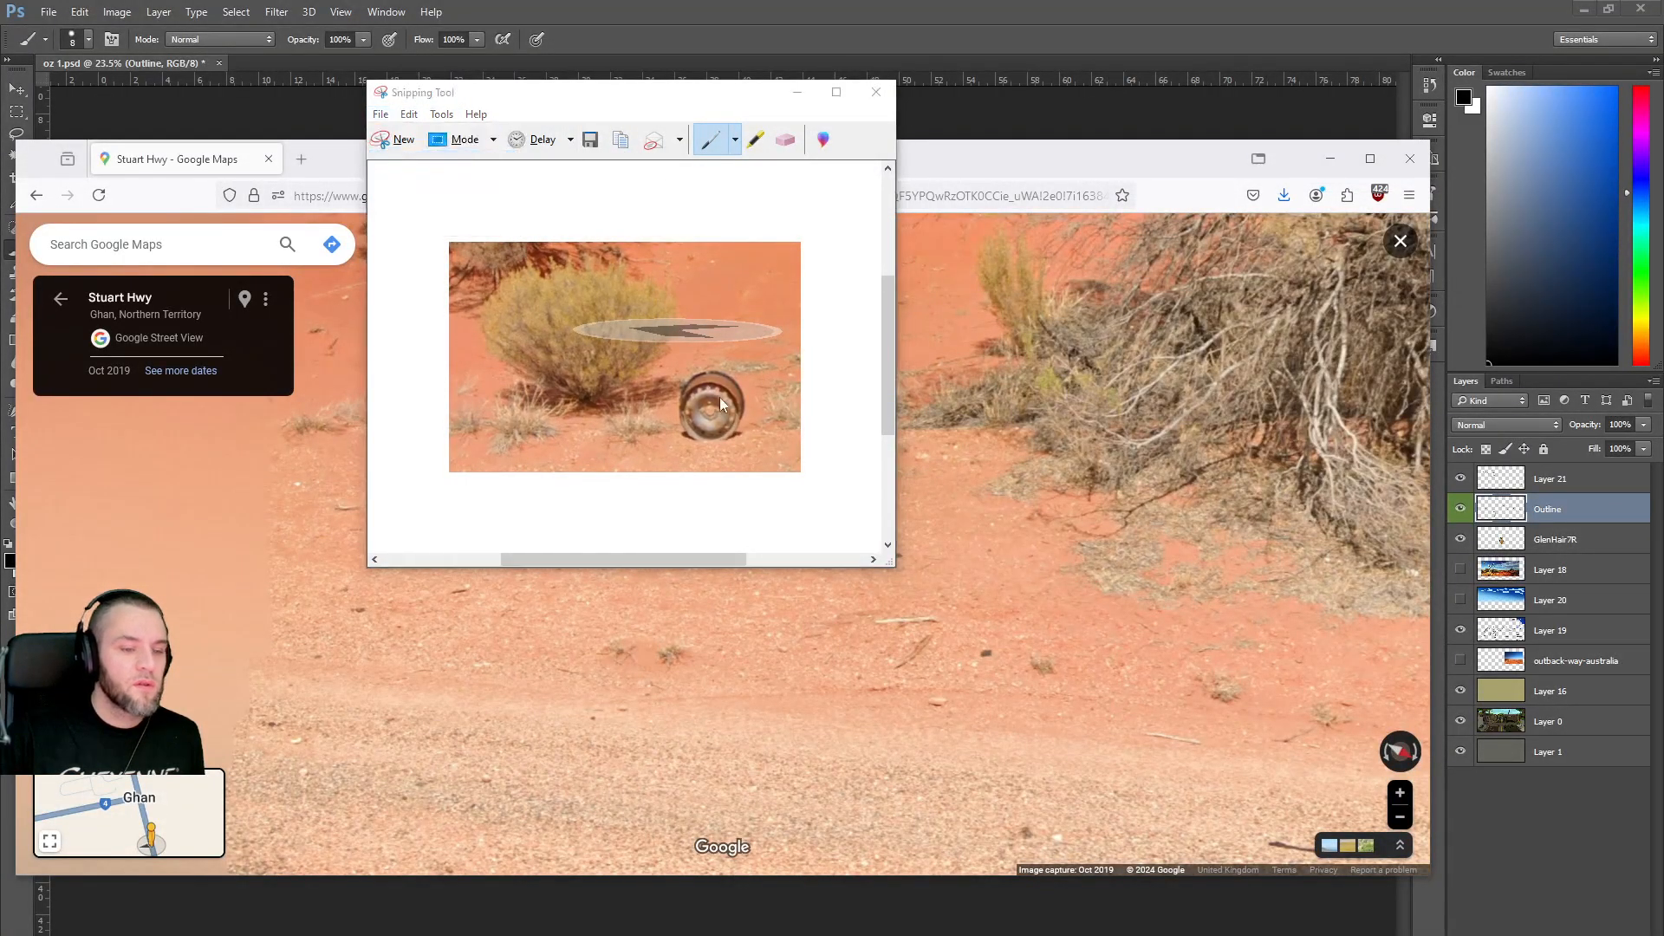
key(ctrl+s)
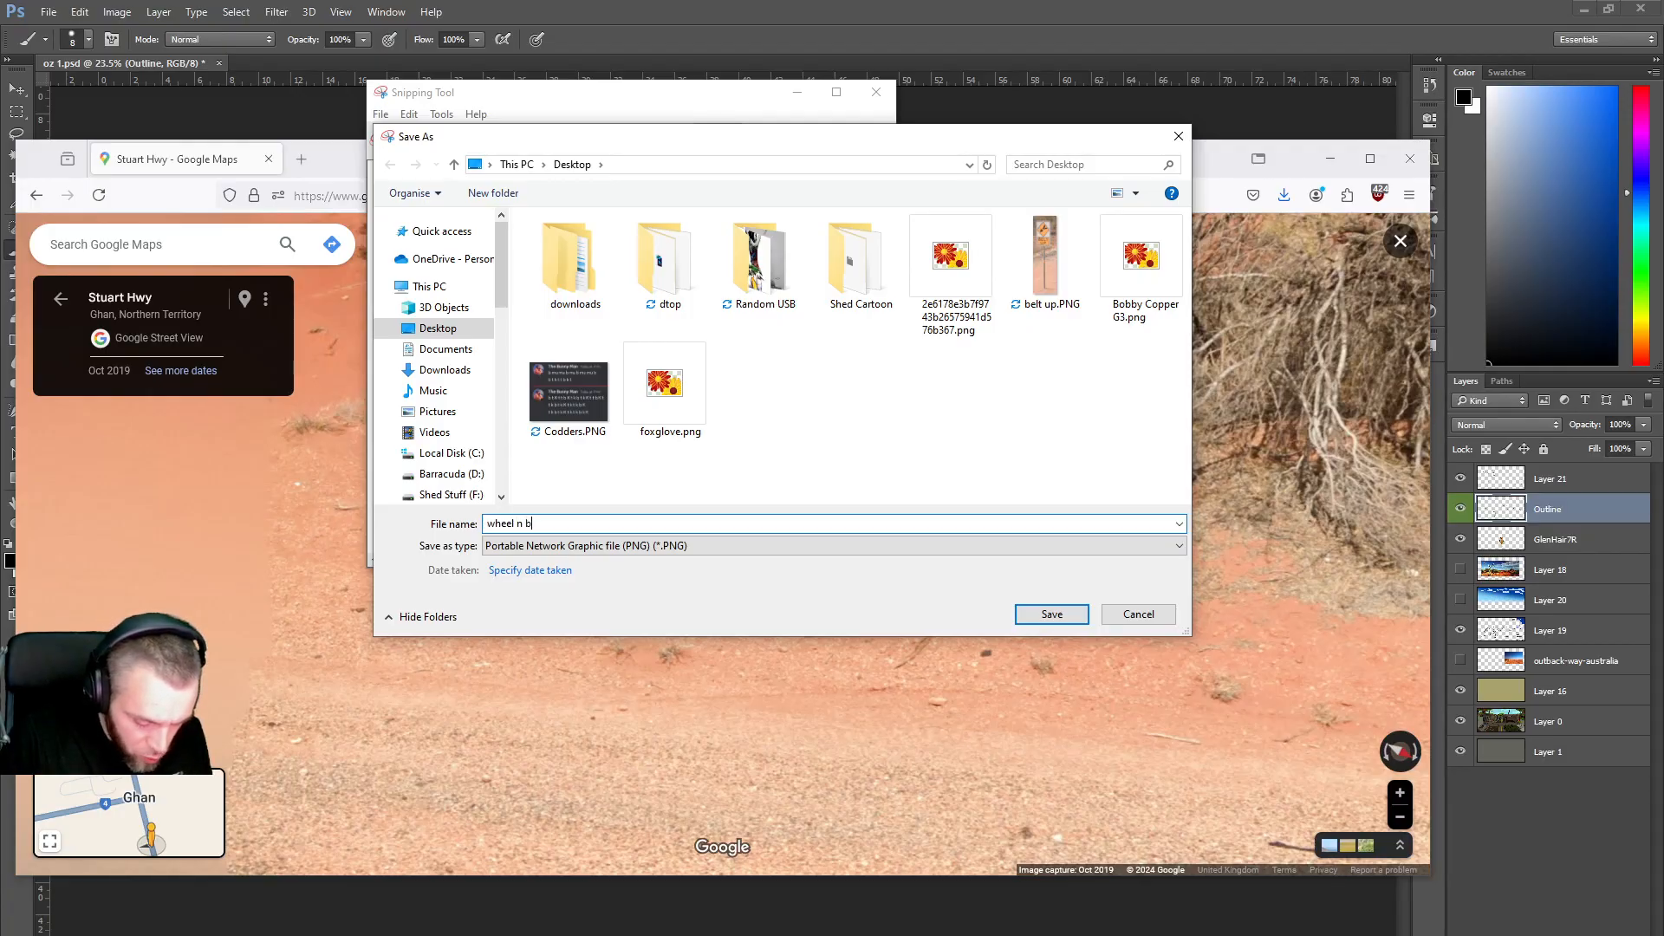
click(1051, 616)
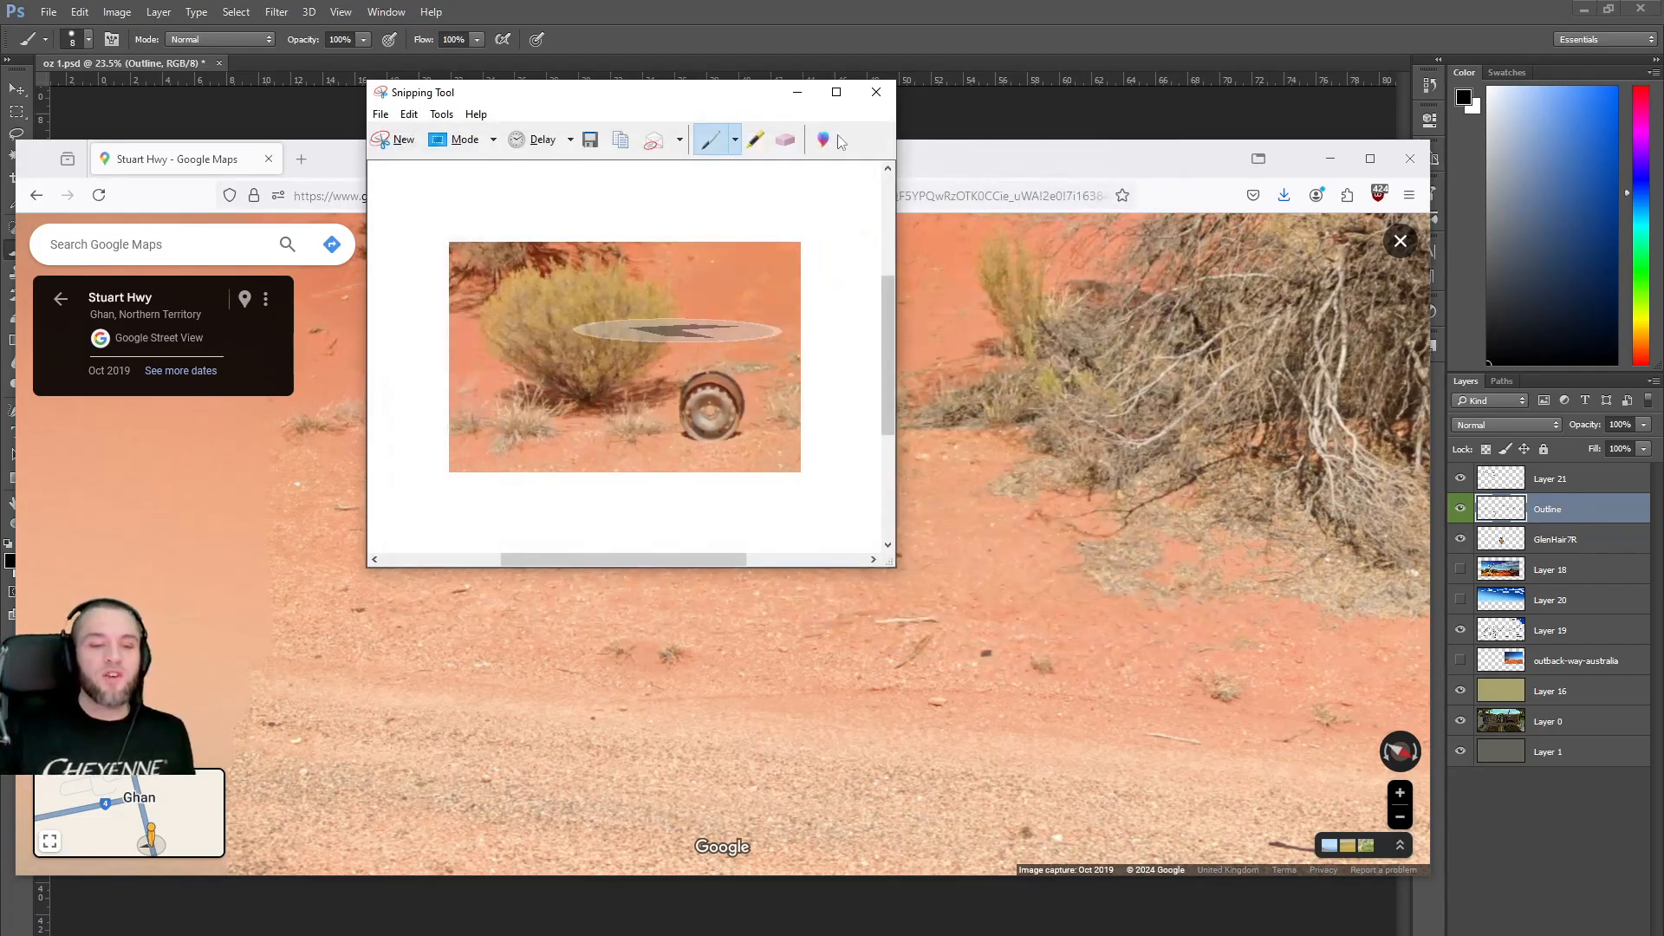
click(879, 93)
click(871, 389)
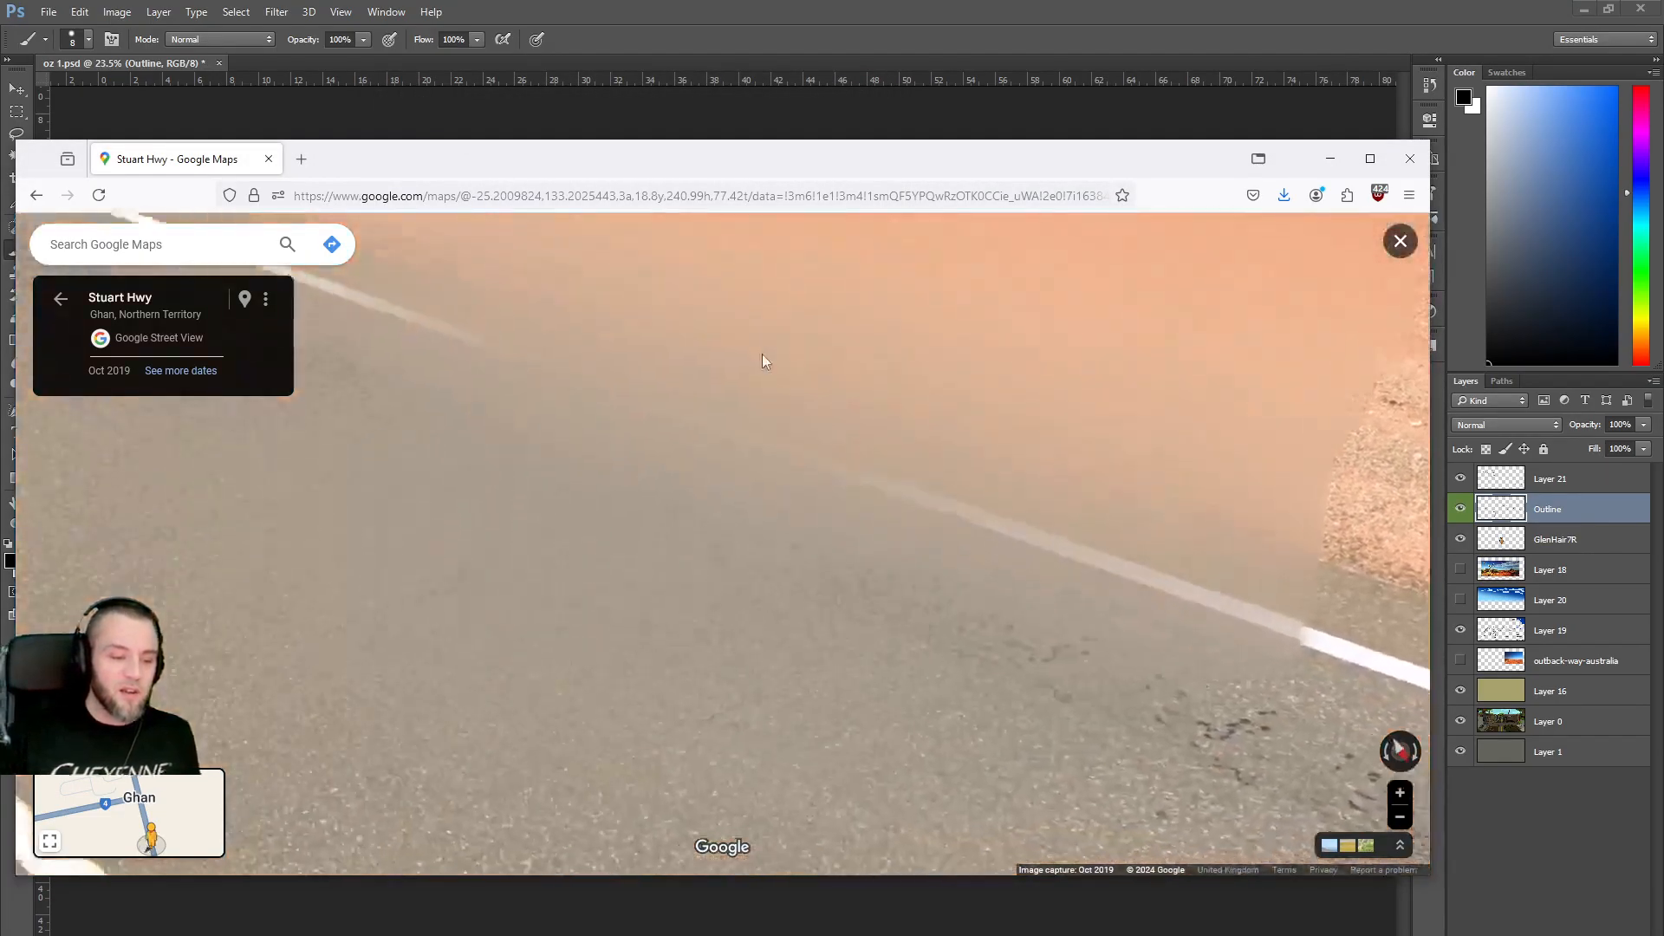
Advance along Stuart Hwy past the Kulgera 74 / Adelaide 1332 sign up to the roadside billboard.
click(395, 510)
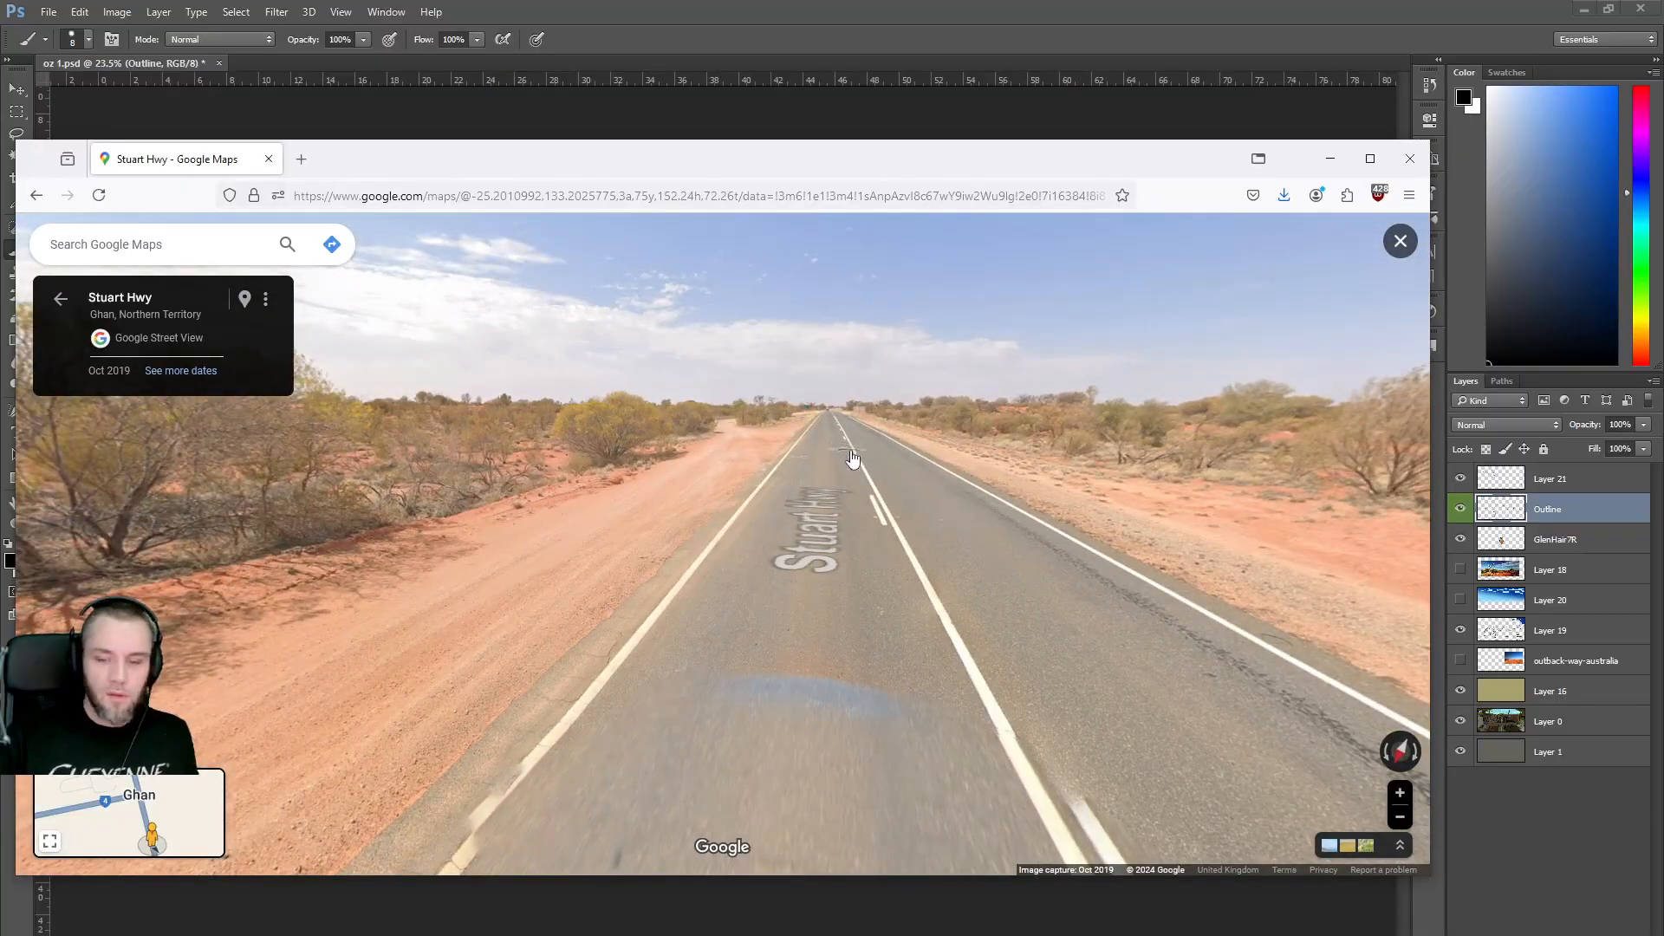
click(853, 459)
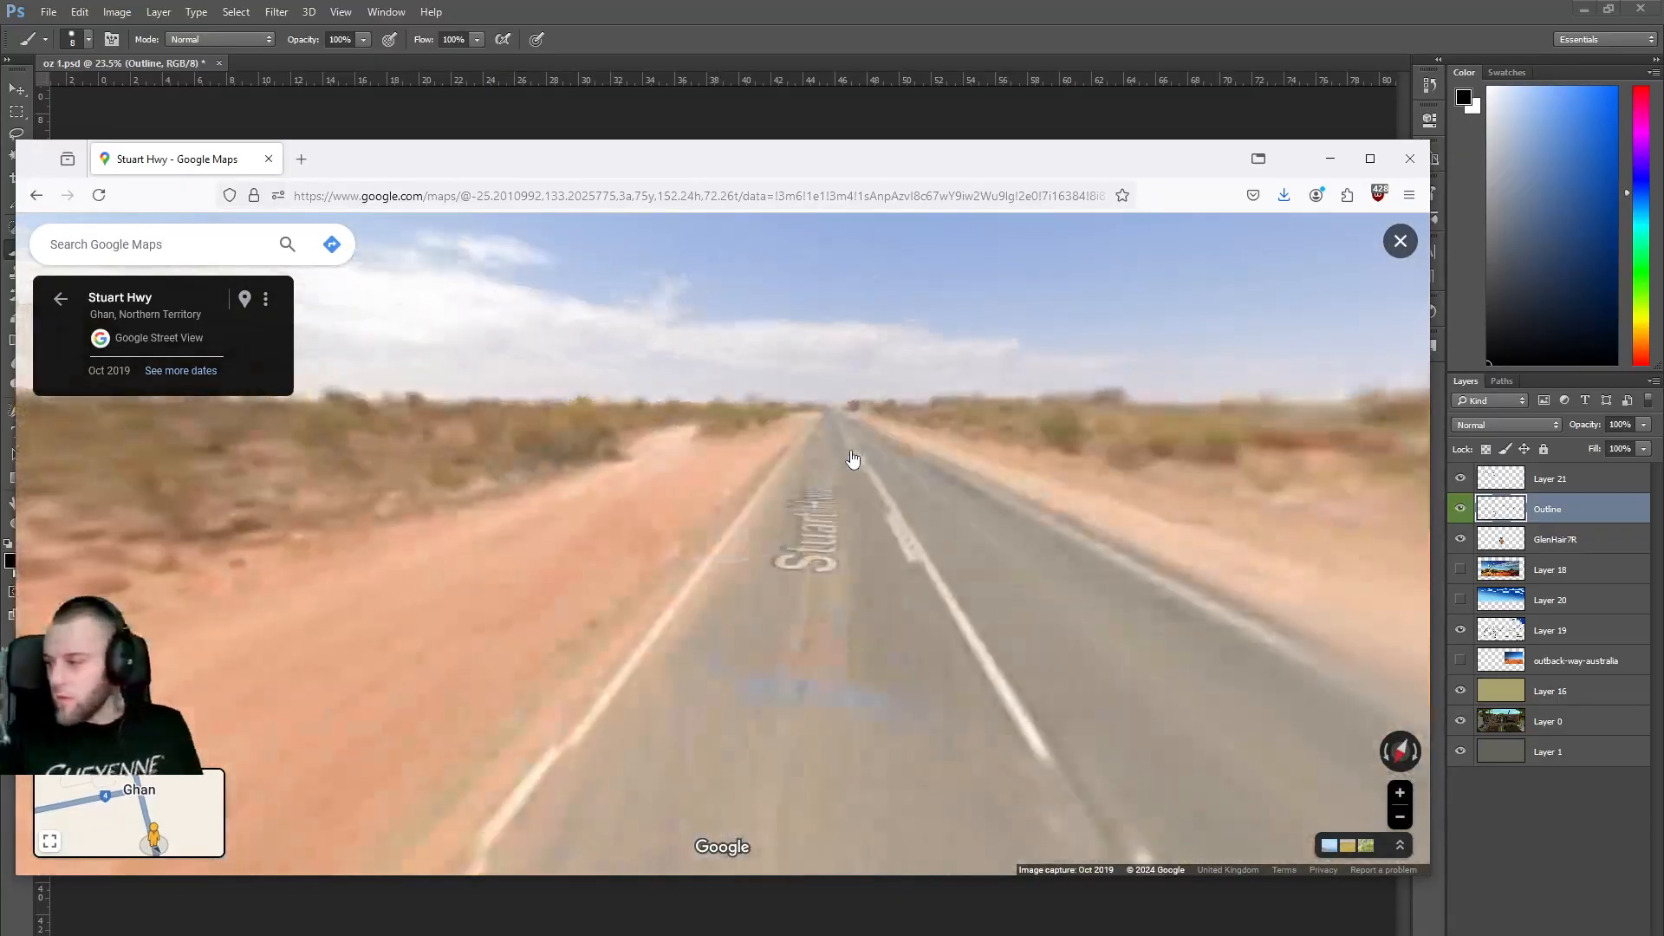
click(840, 446)
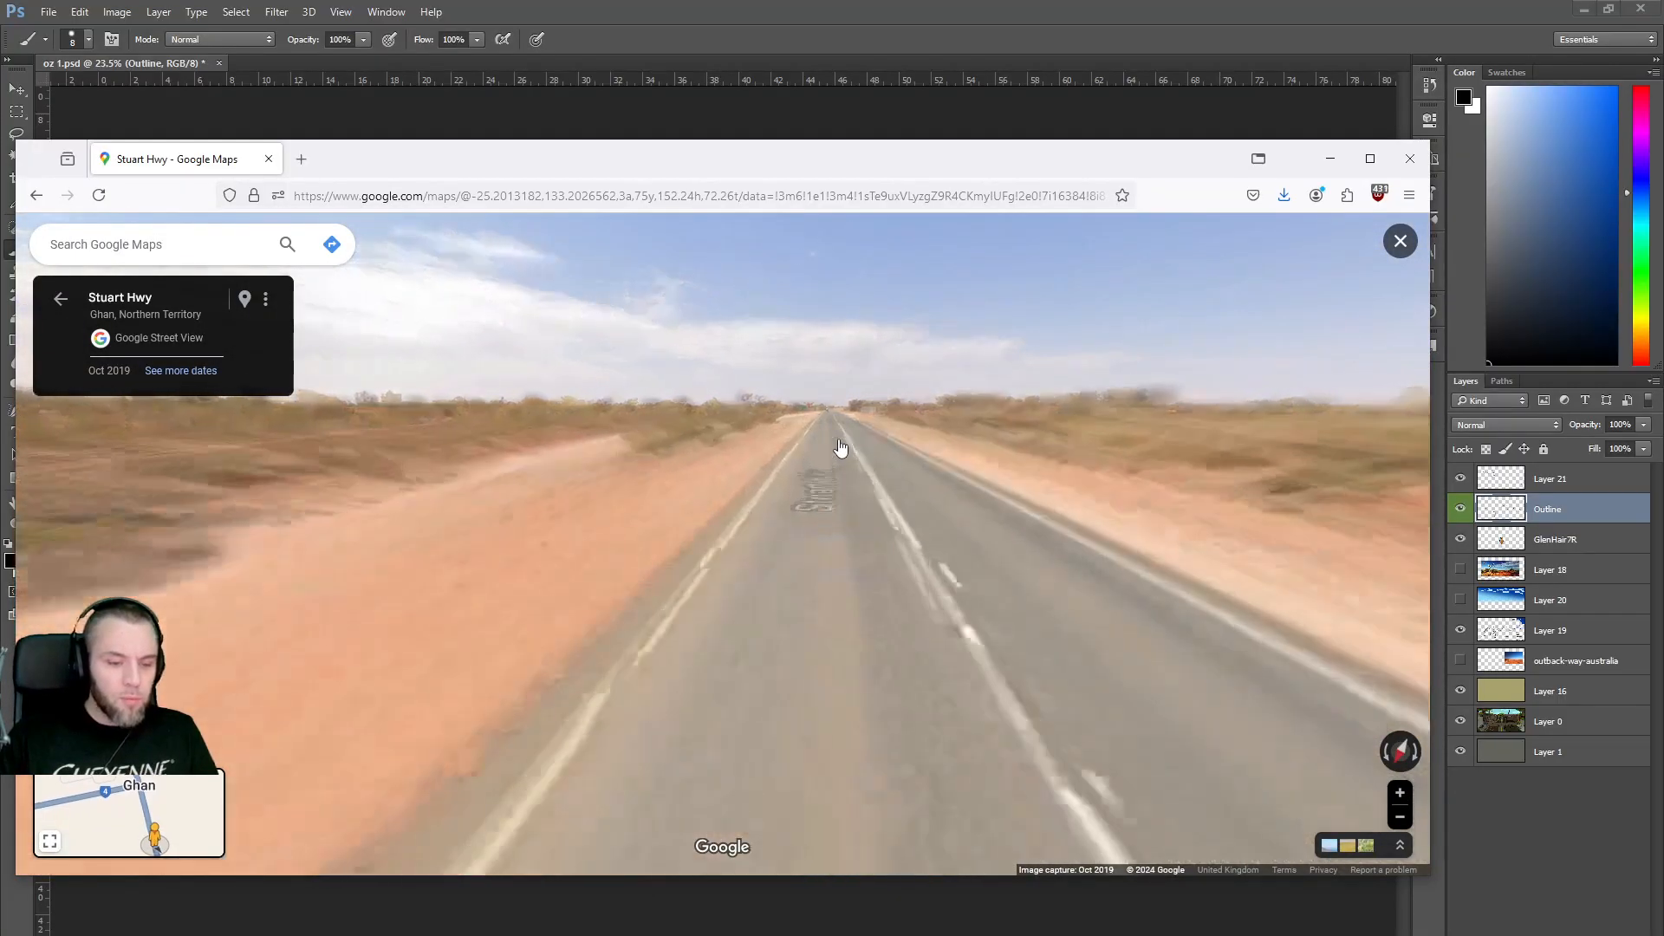
click(832, 447)
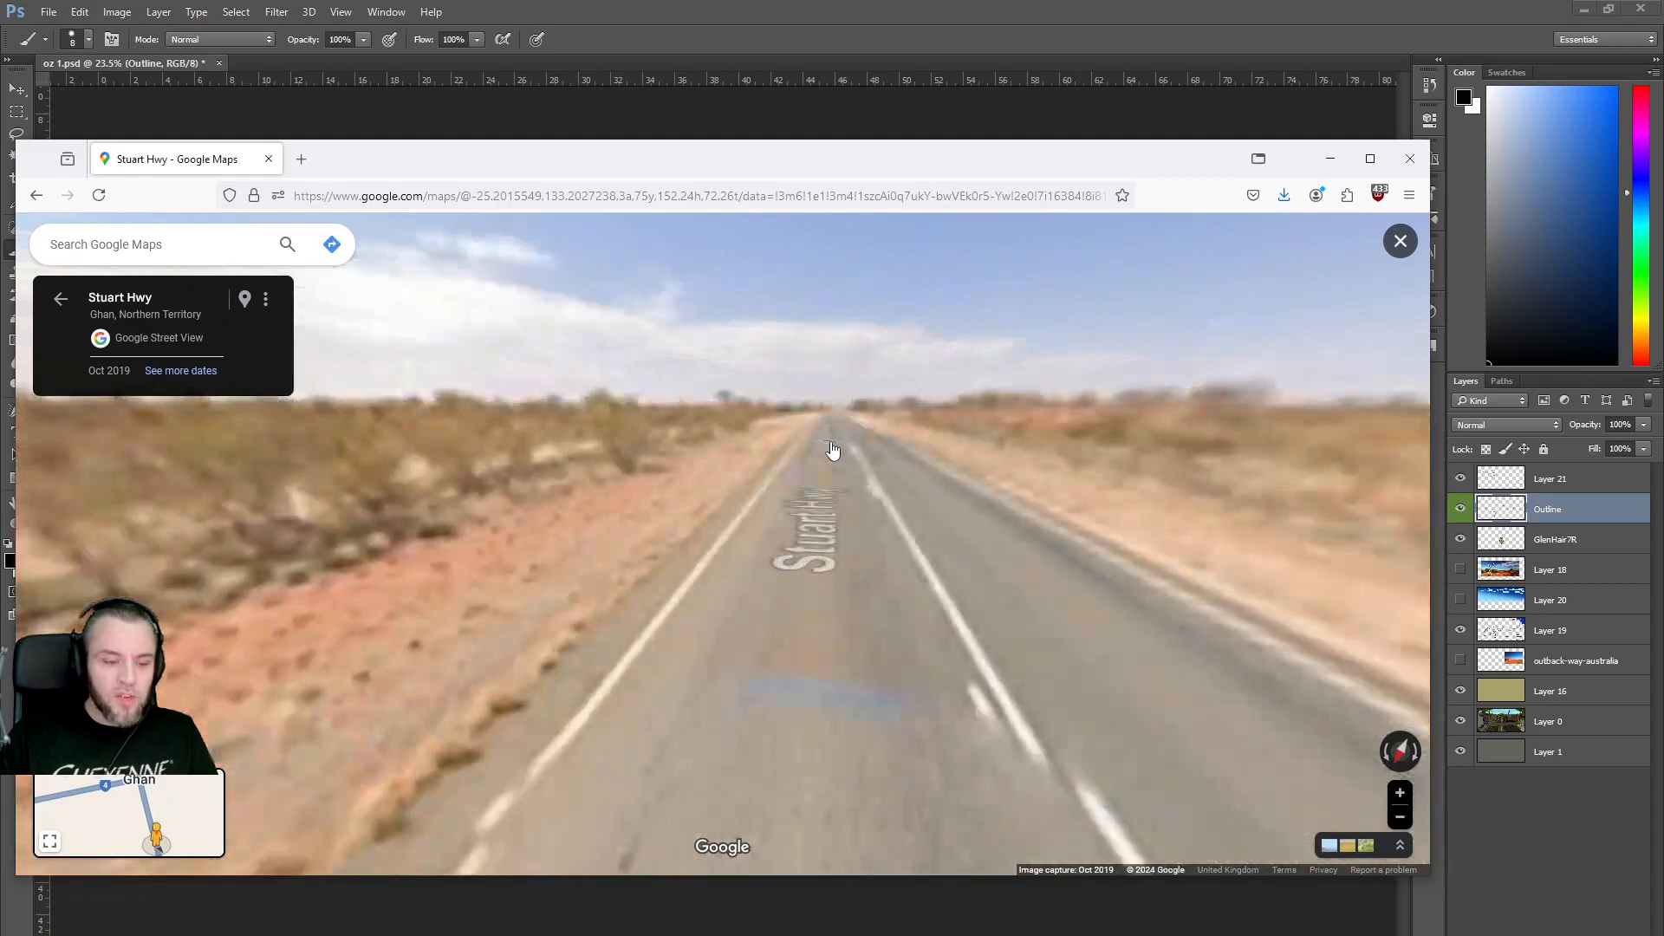
click(832, 449)
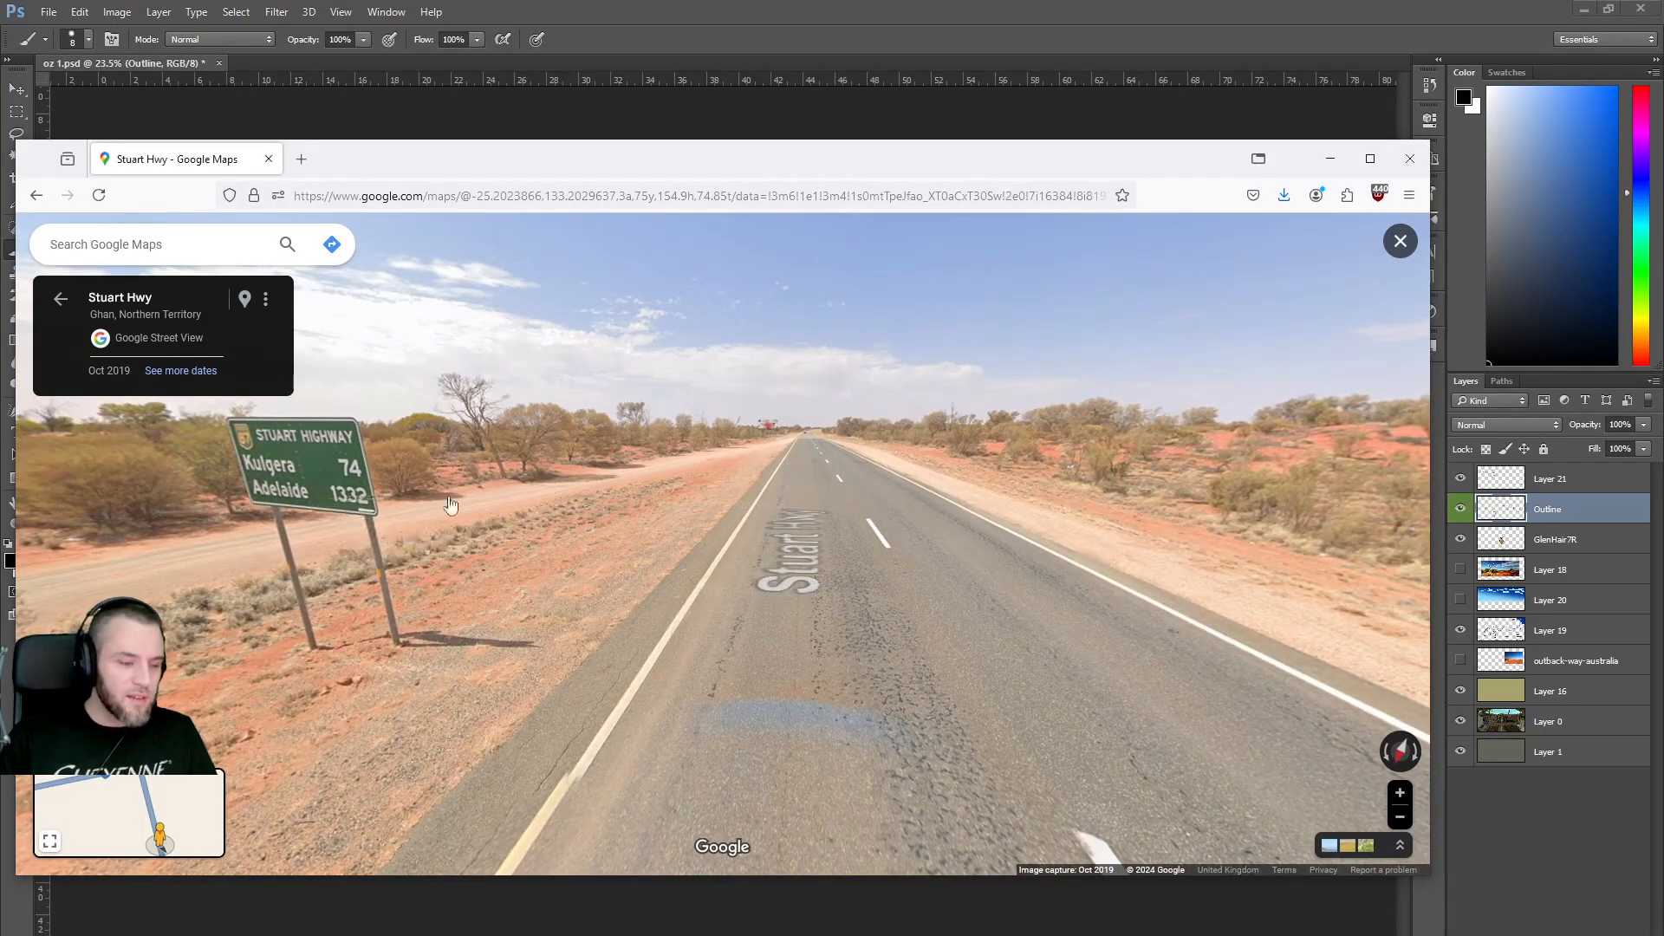
drag(819, 484, 693, 475)
click(642, 486)
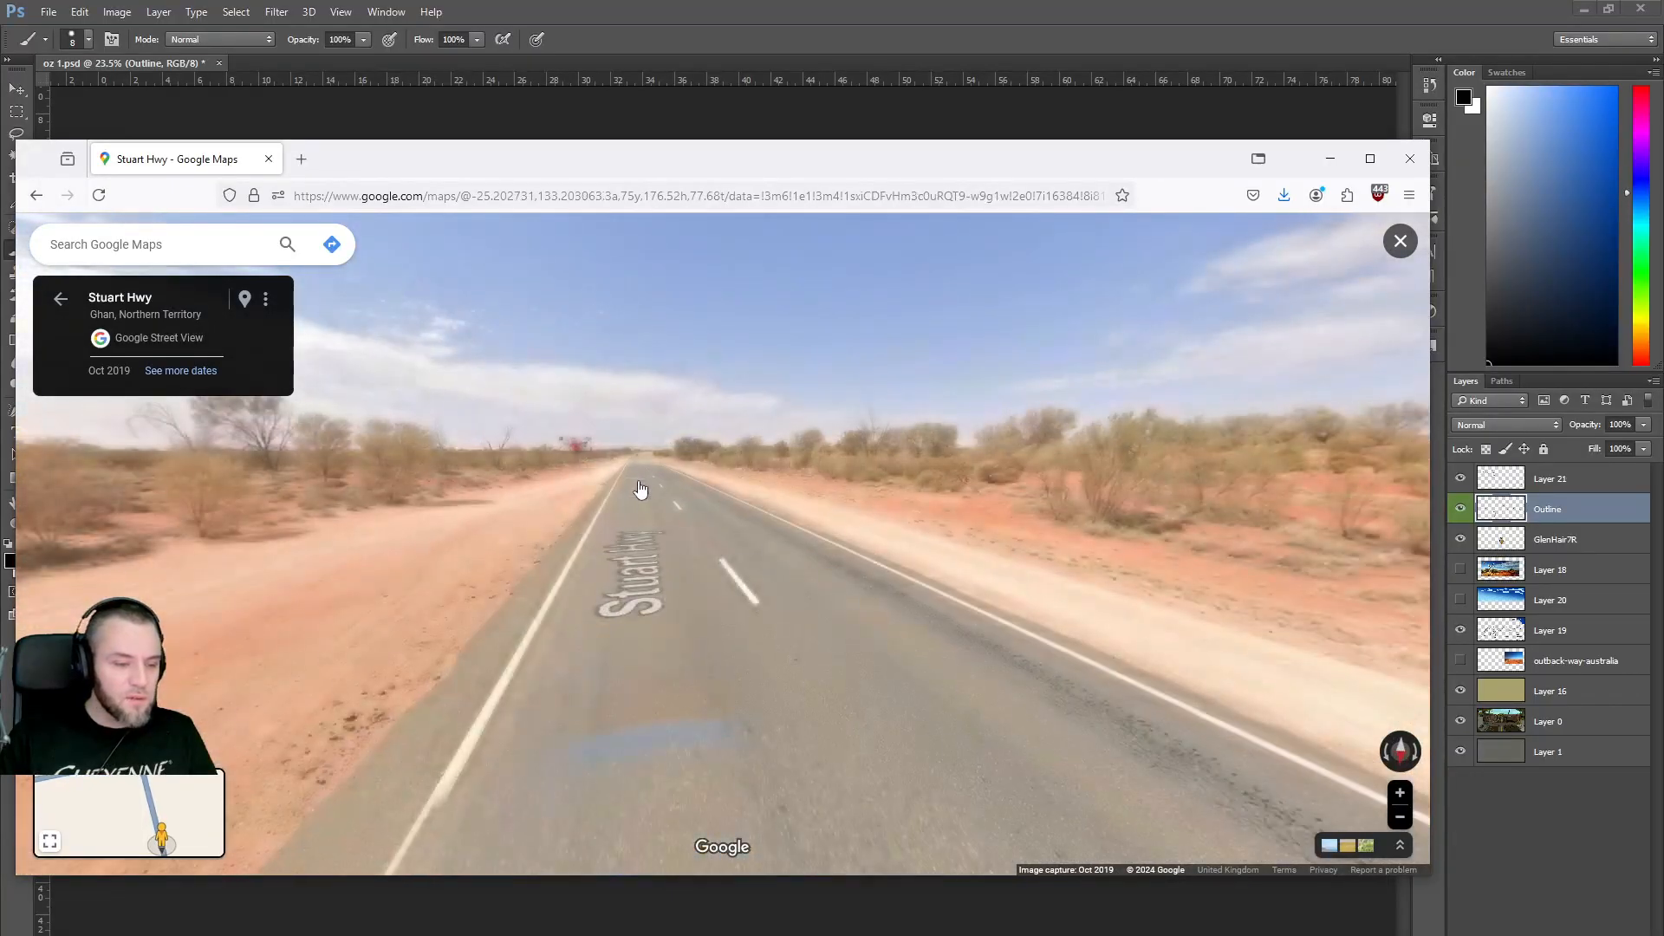
click(641, 491)
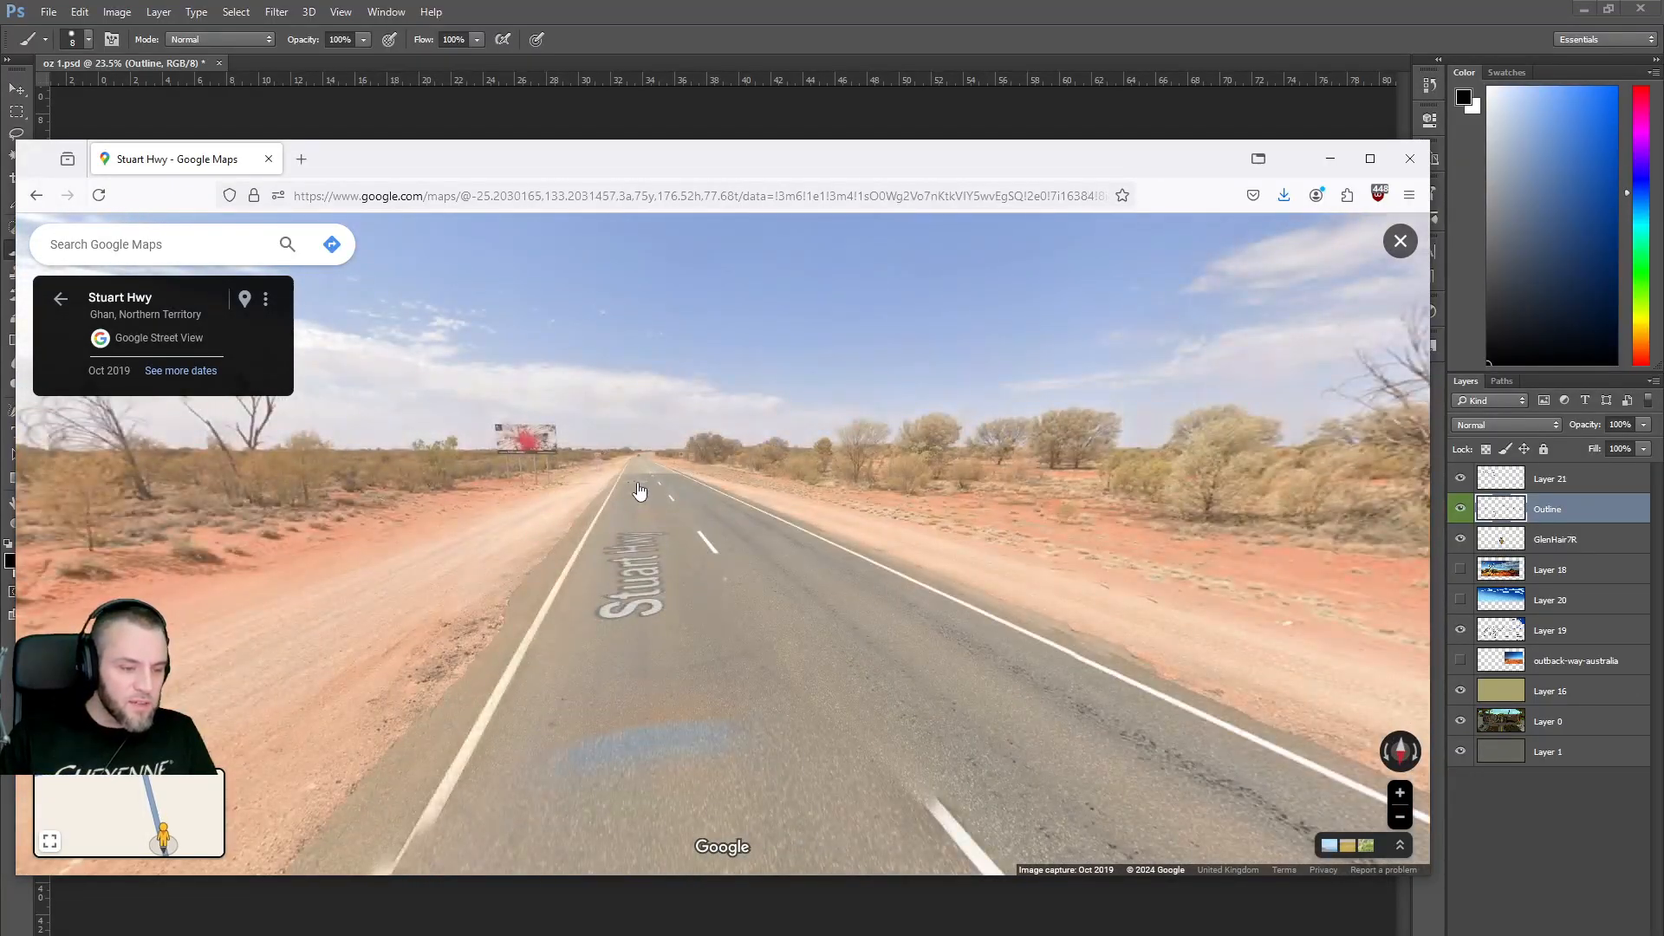
click(640, 490)
click(639, 493)
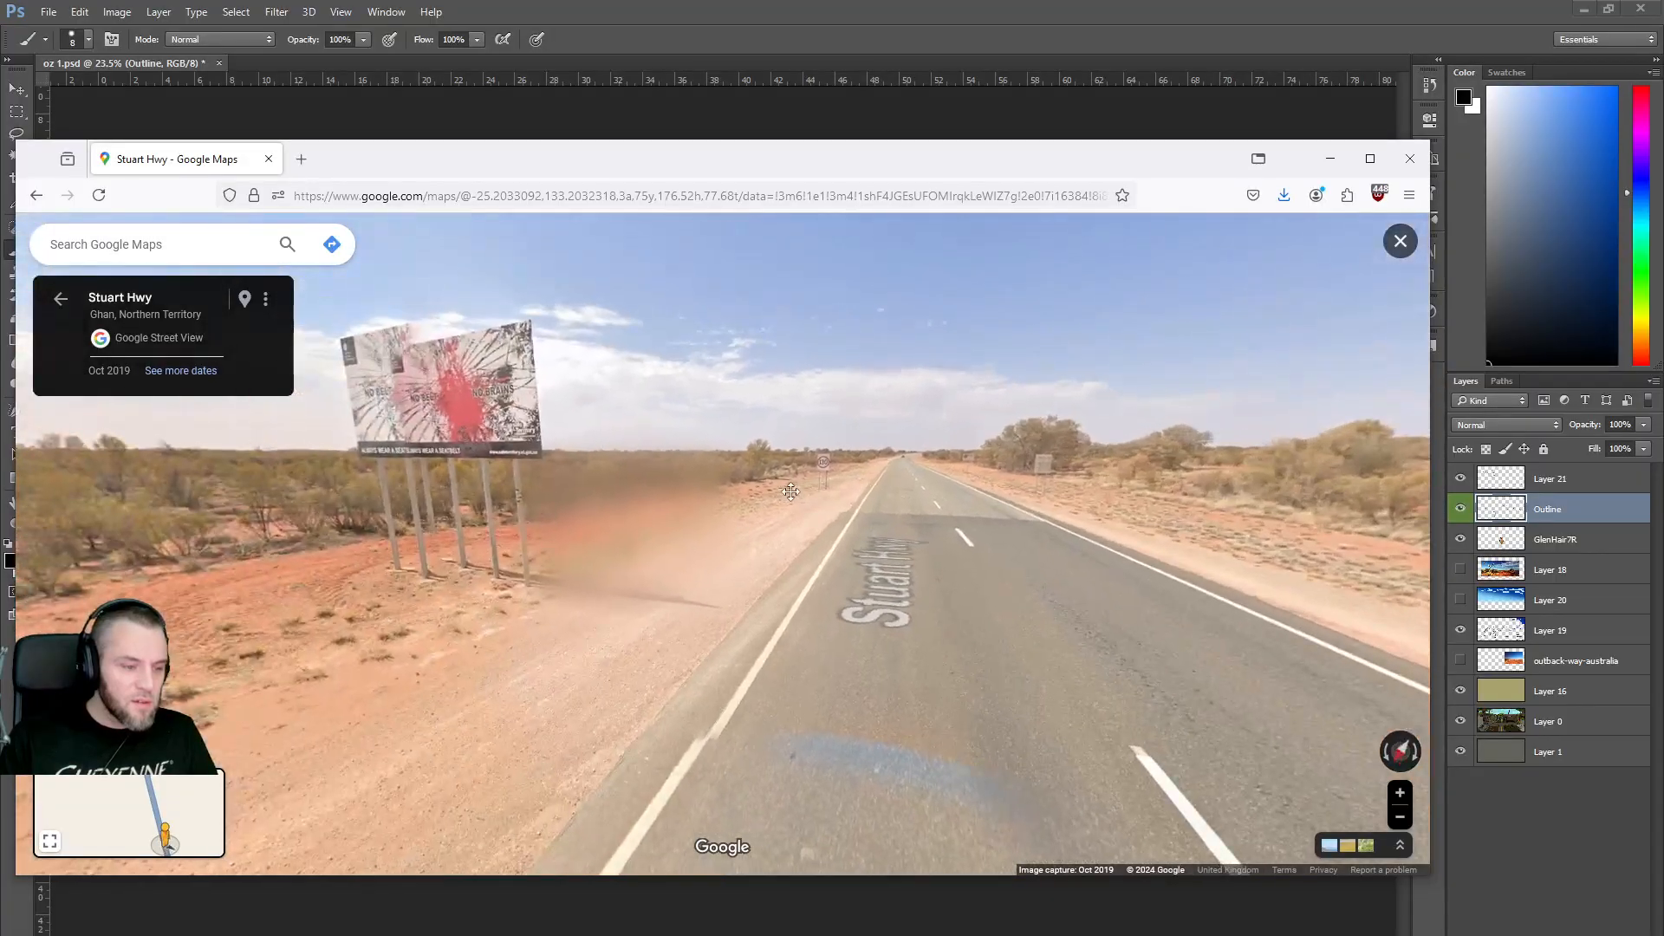
Zoom in on the seatbelt billboard, then move on past it.
drag(791, 490, 794, 525)
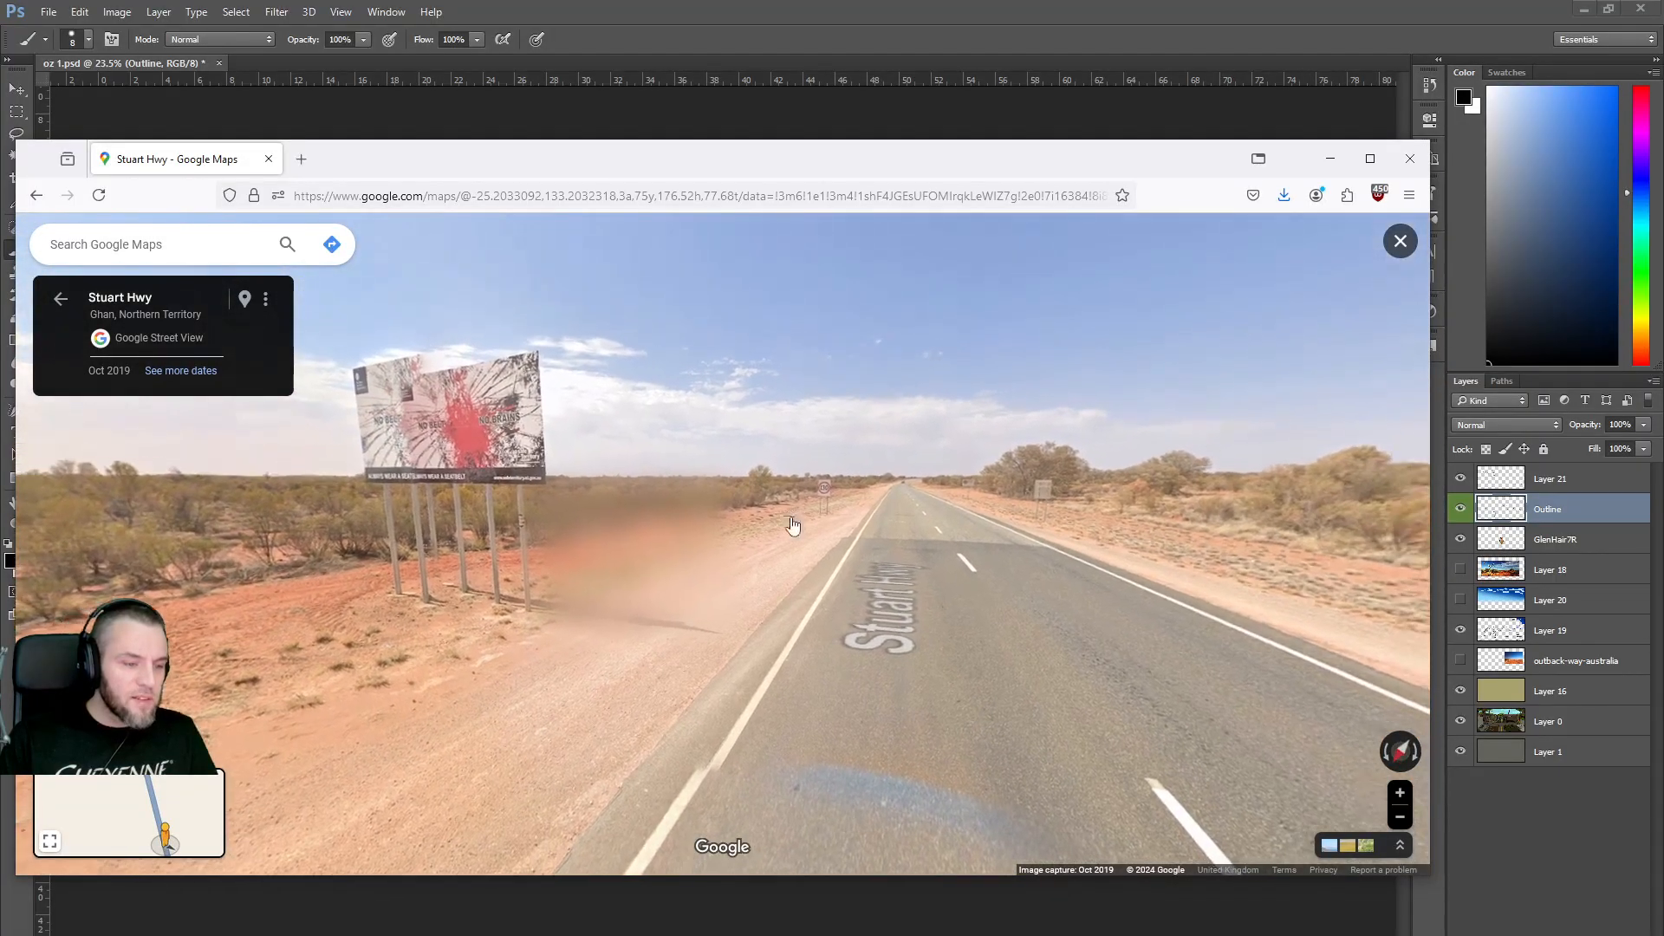
scroll(425, 437, up, 3)
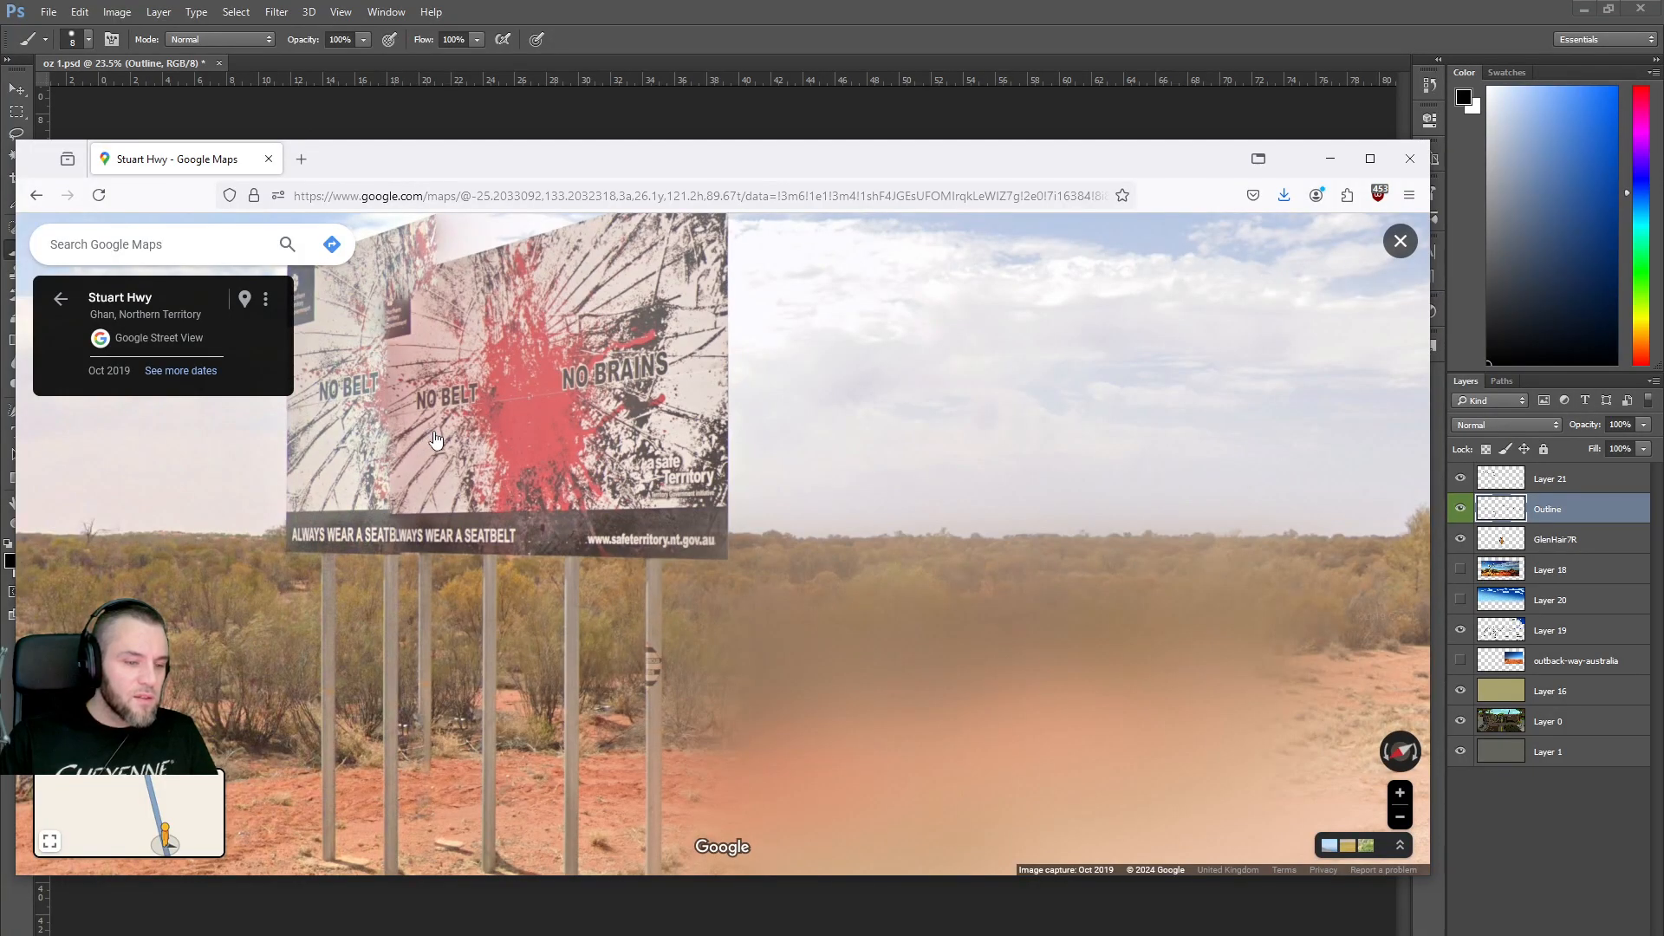
scroll(435, 439, down, 3)
scroll(436, 440, down, 2)
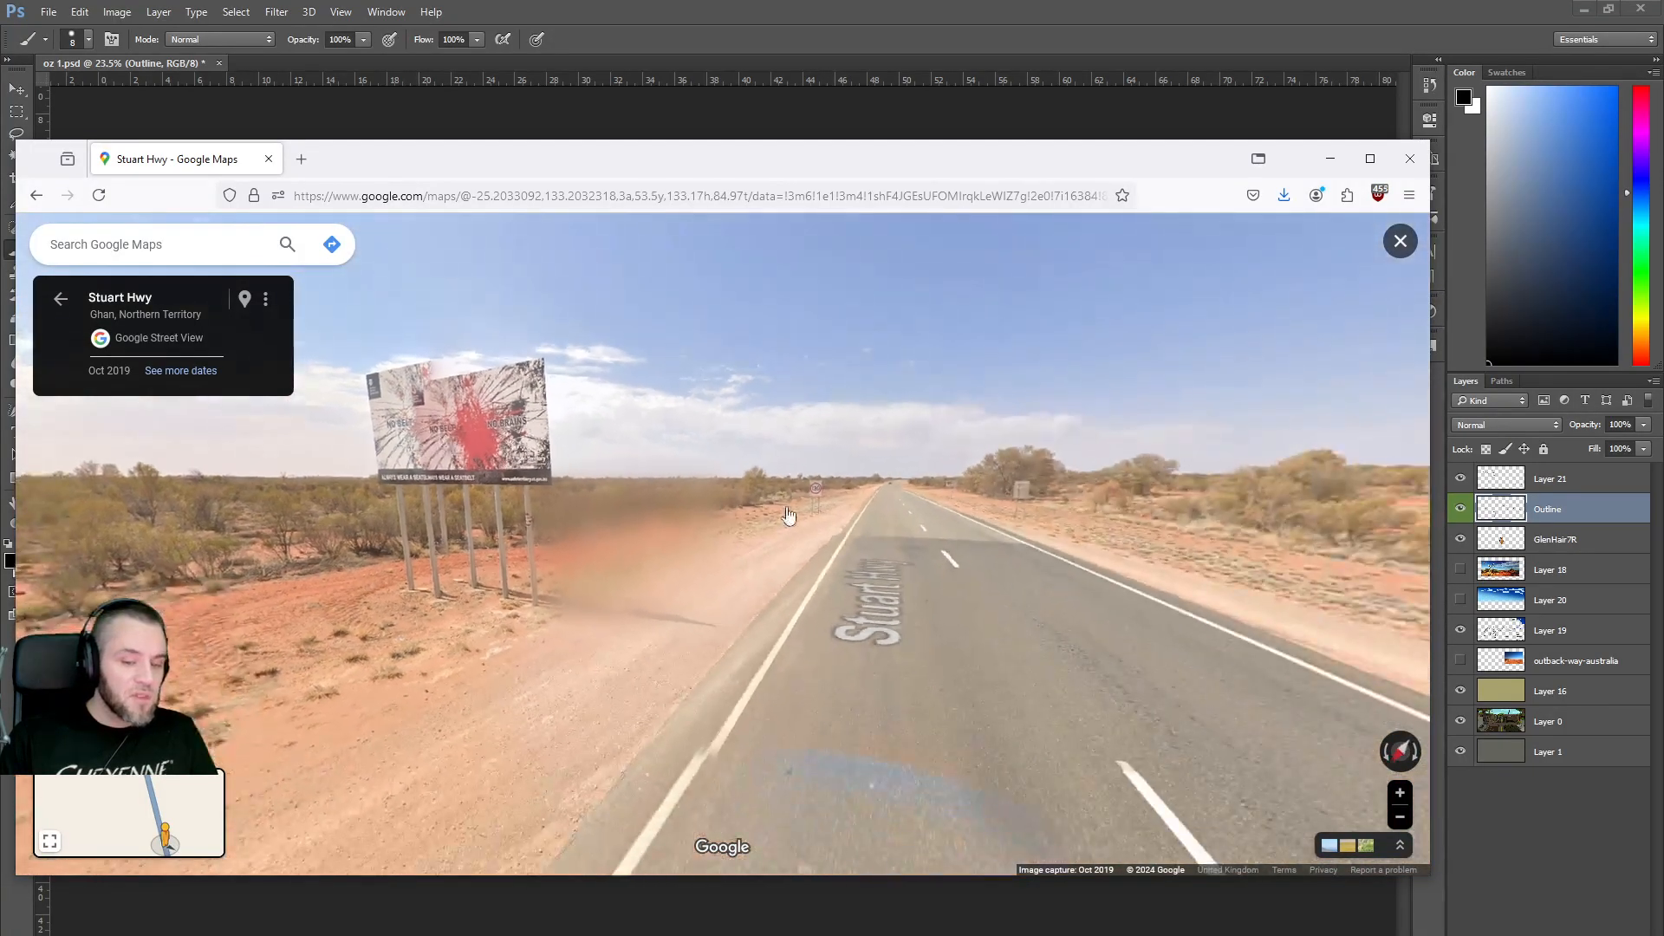
drag(898, 514, 826, 508)
click(829, 514)
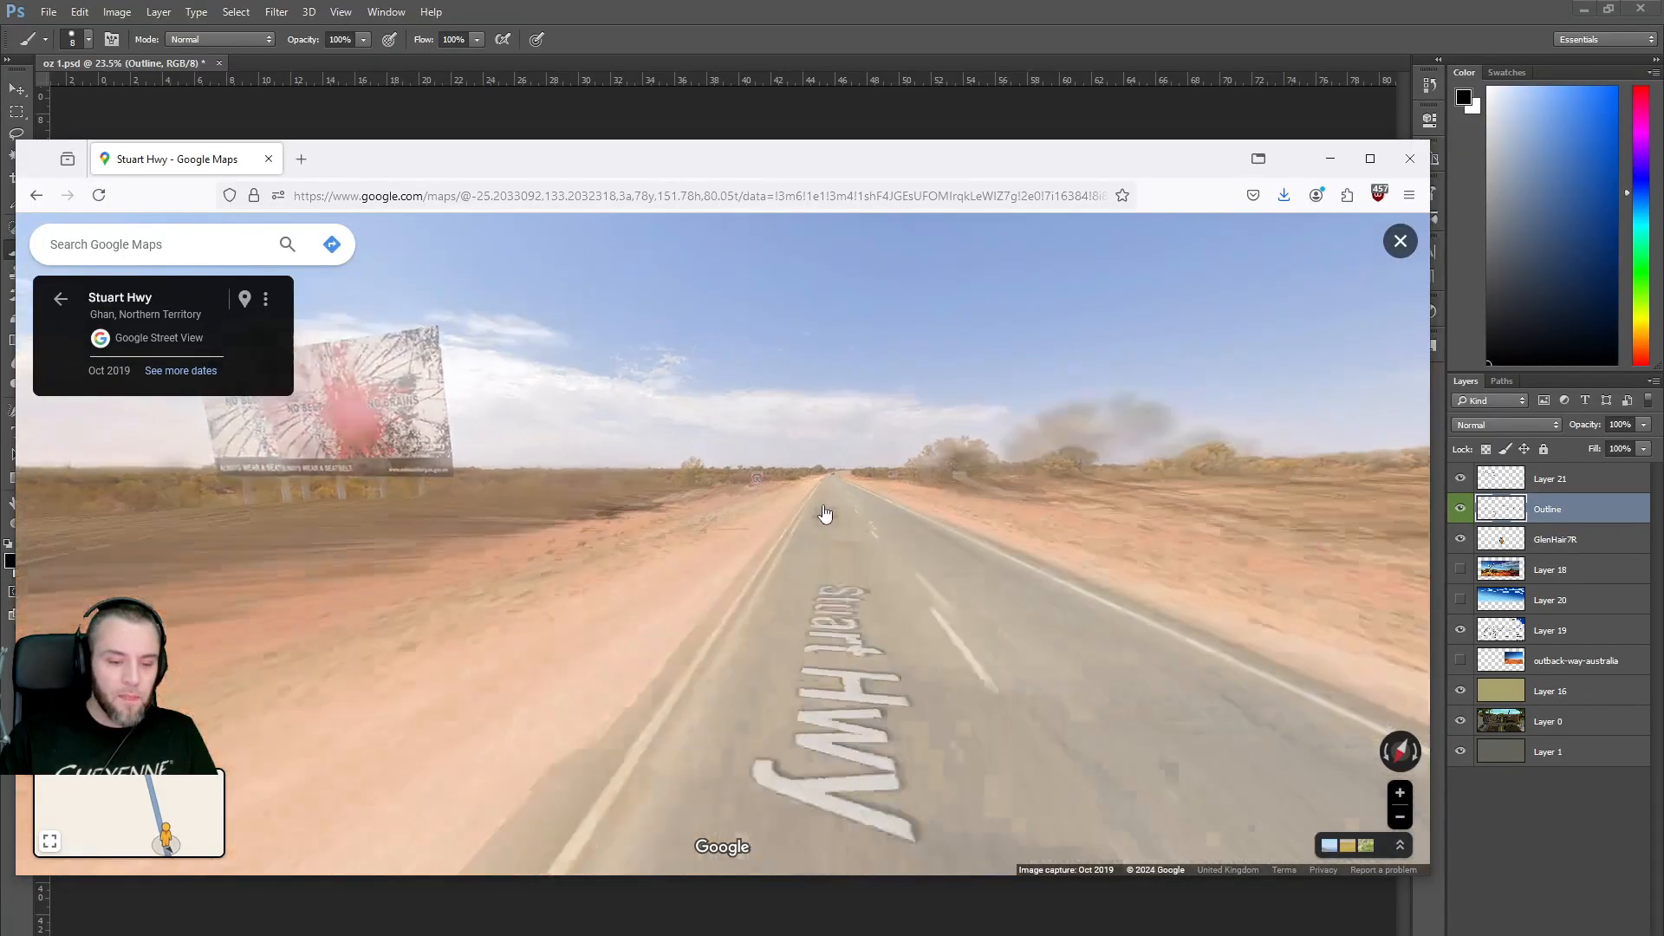
click(840, 506)
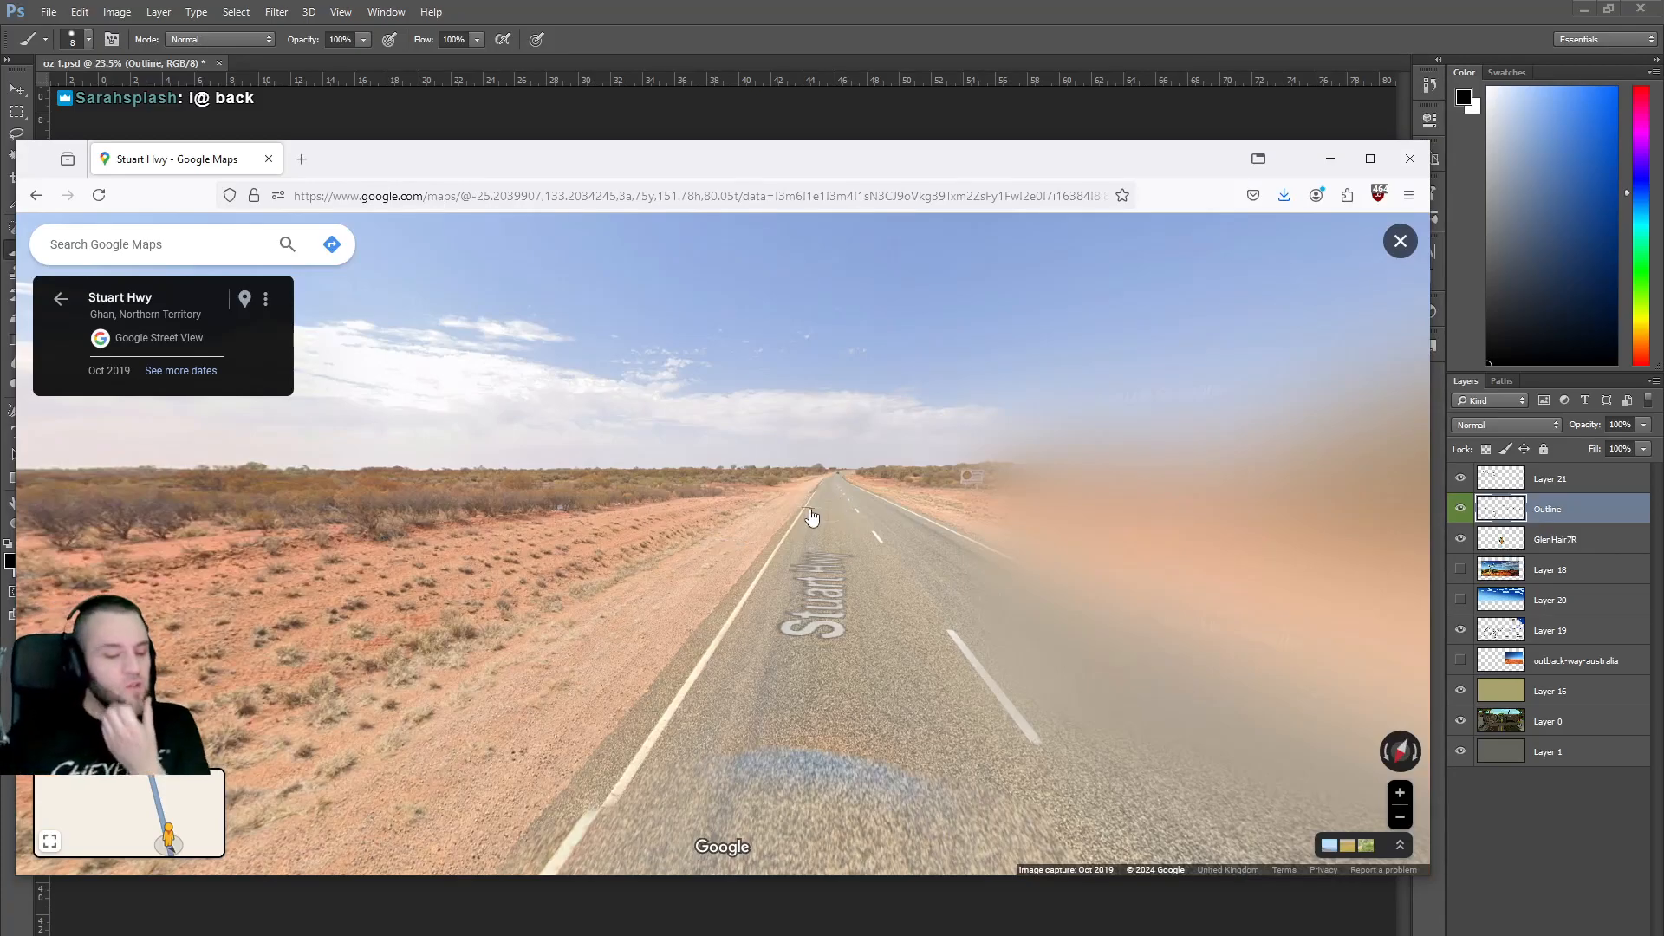
Continue past the AS 200 sign and the road signs further along Stuart Hwy.
click(592, 530)
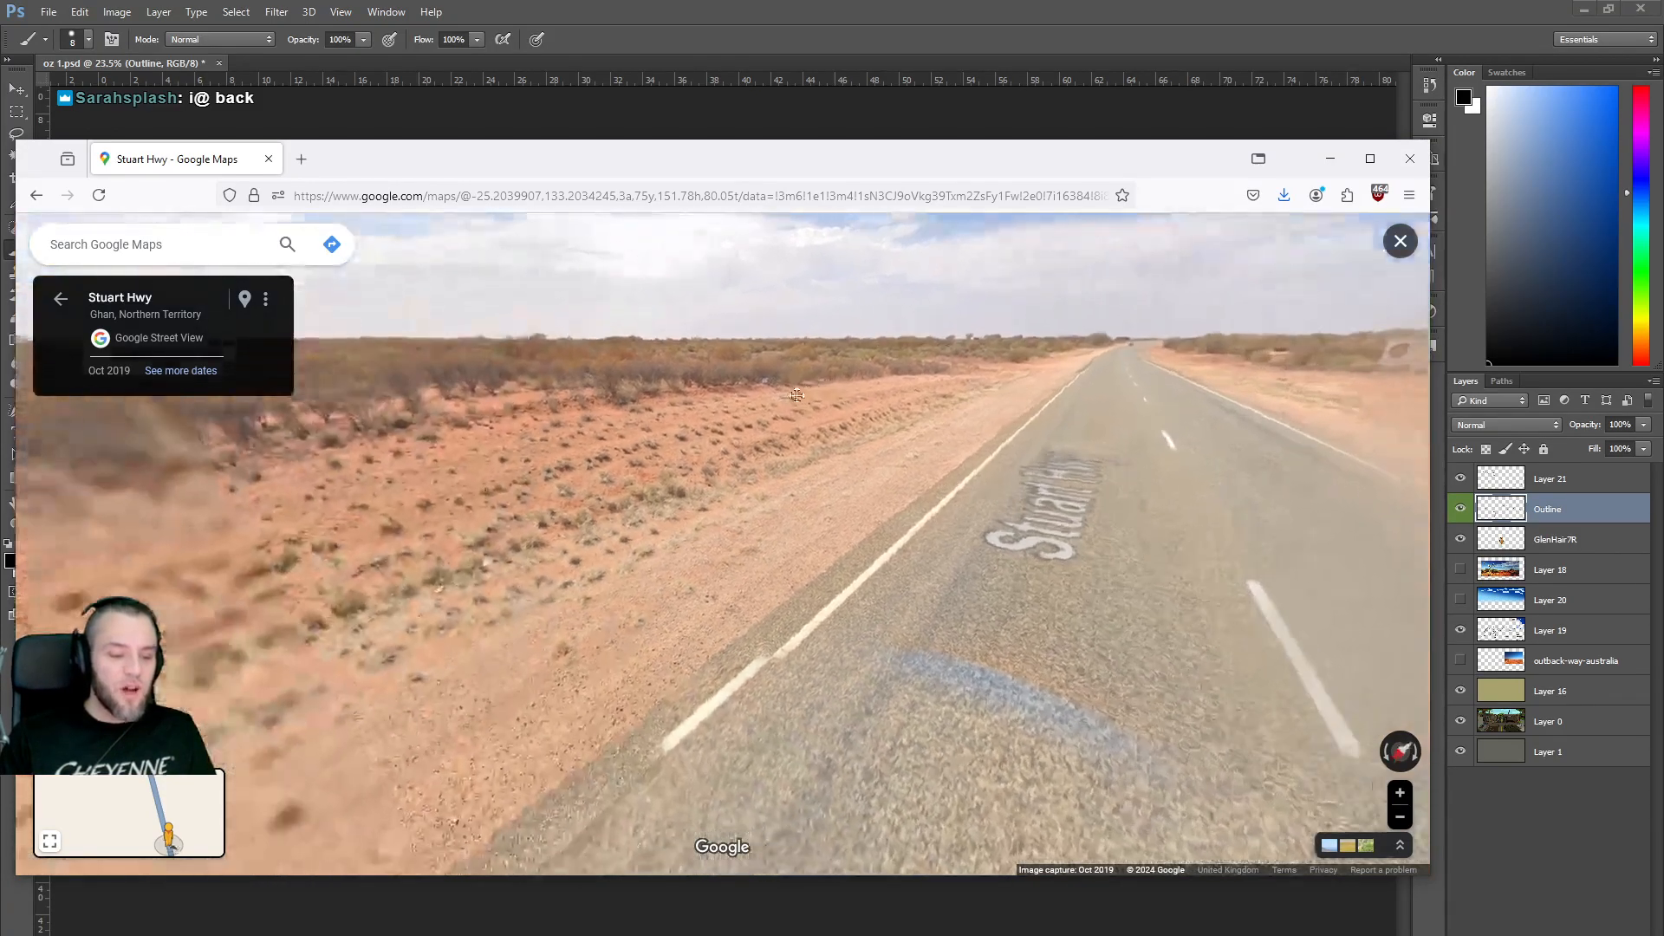
drag(198, 417, 806, 501)
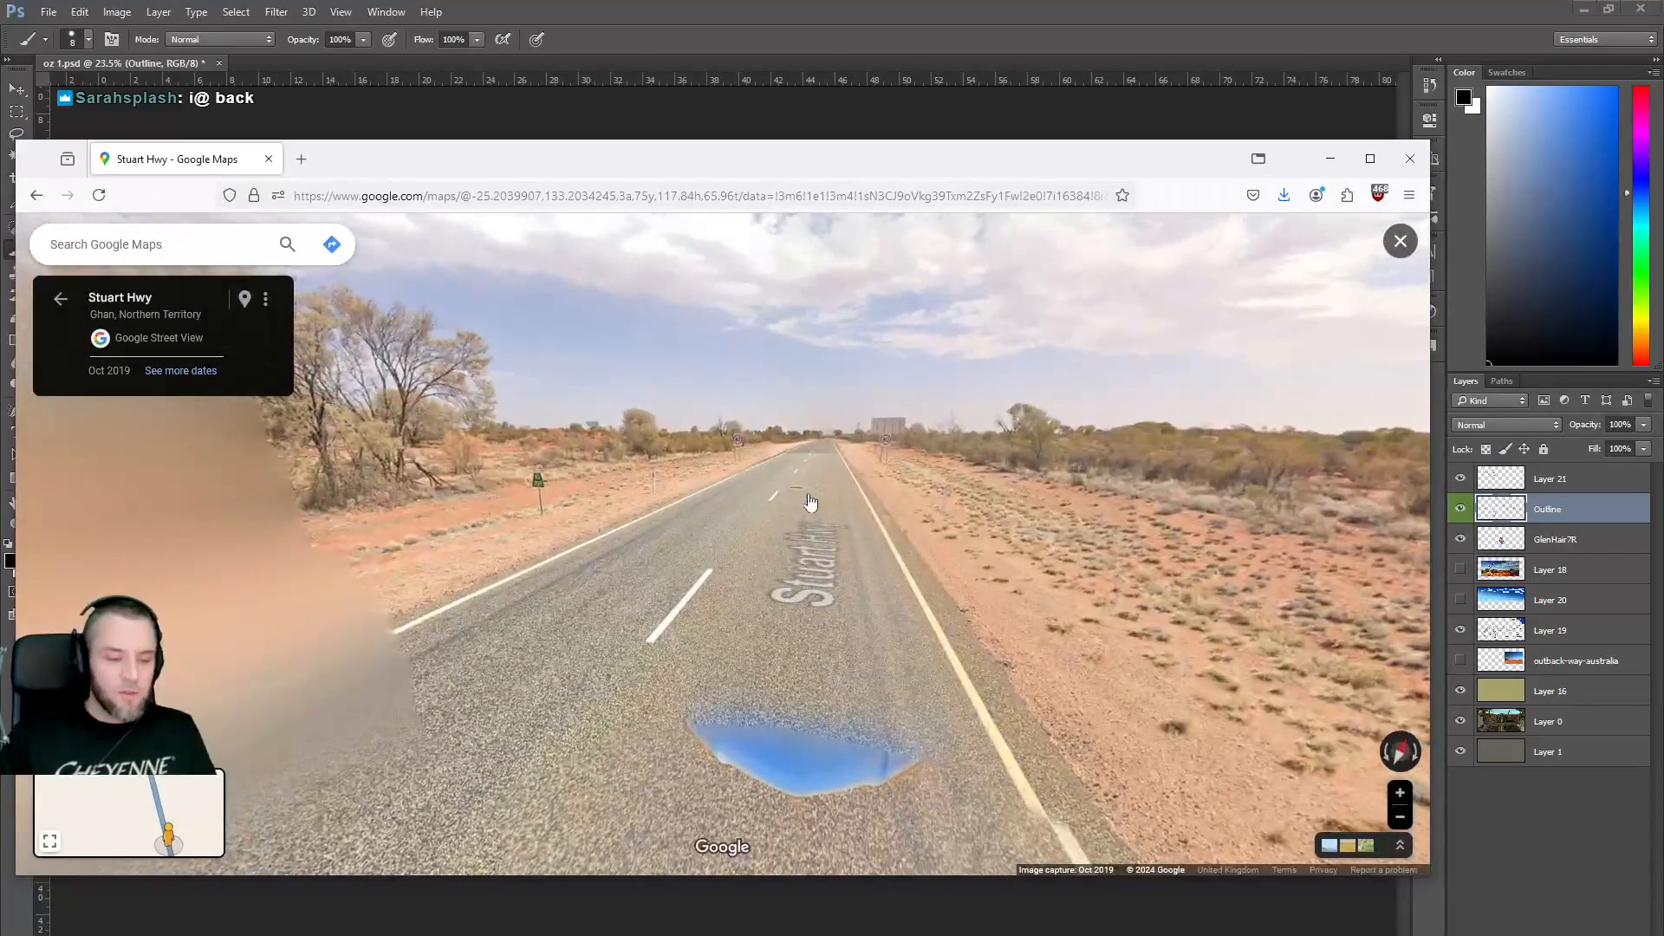
click(548, 522)
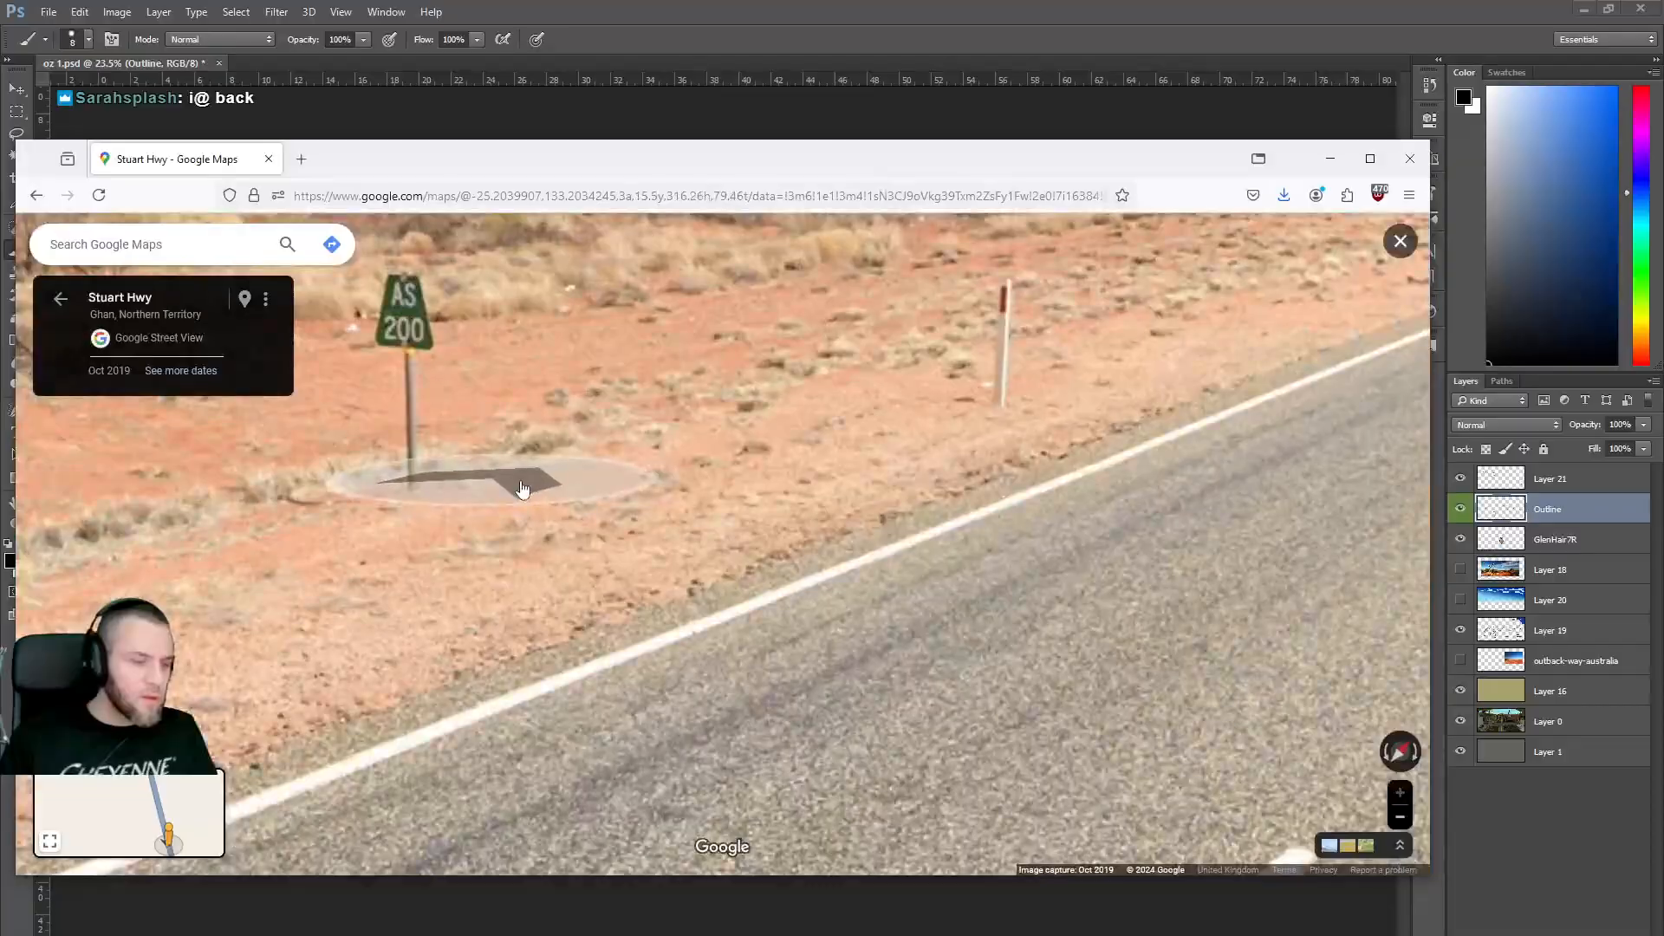
scroll(521, 488, down, 4)
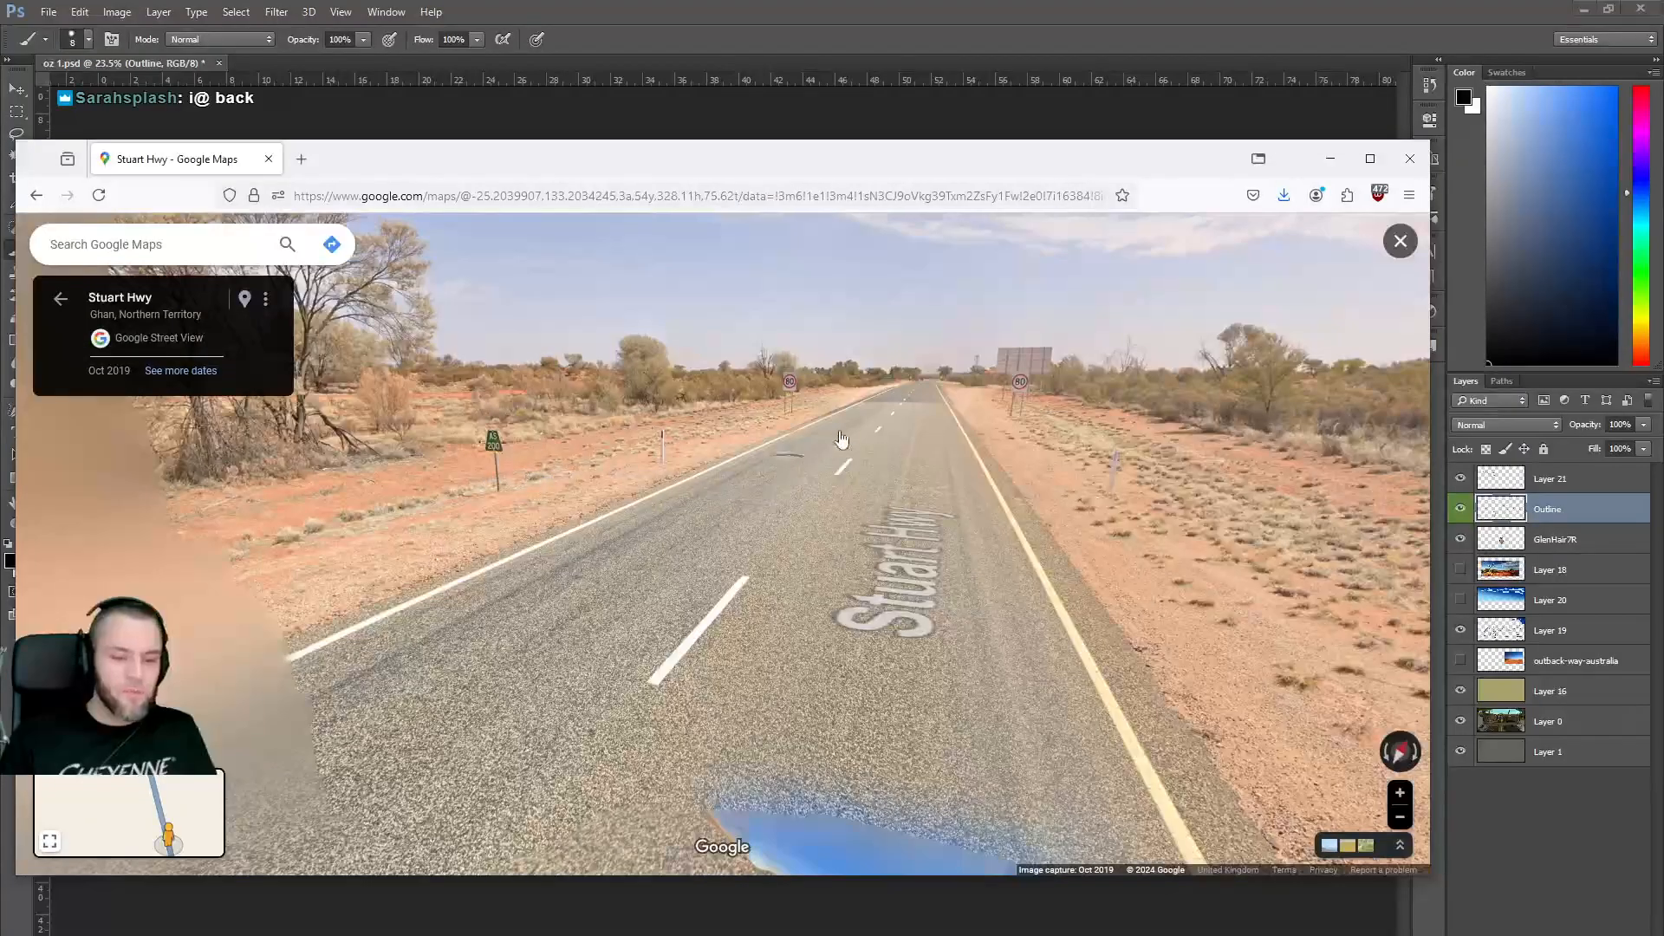
click(889, 422)
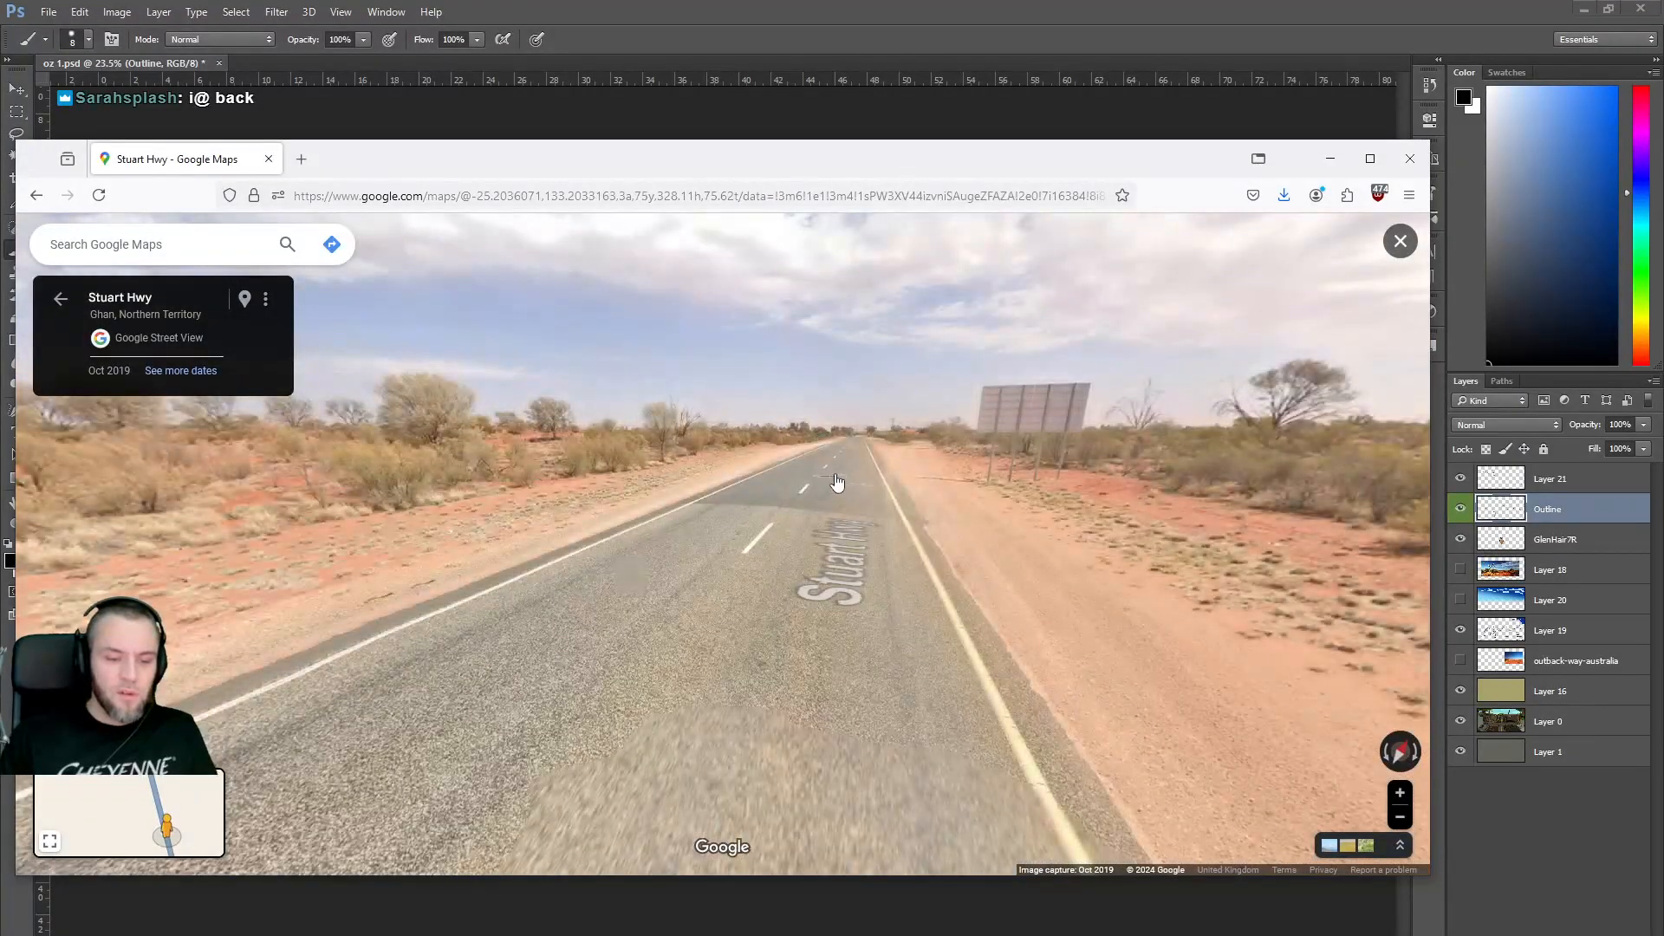
click(837, 480)
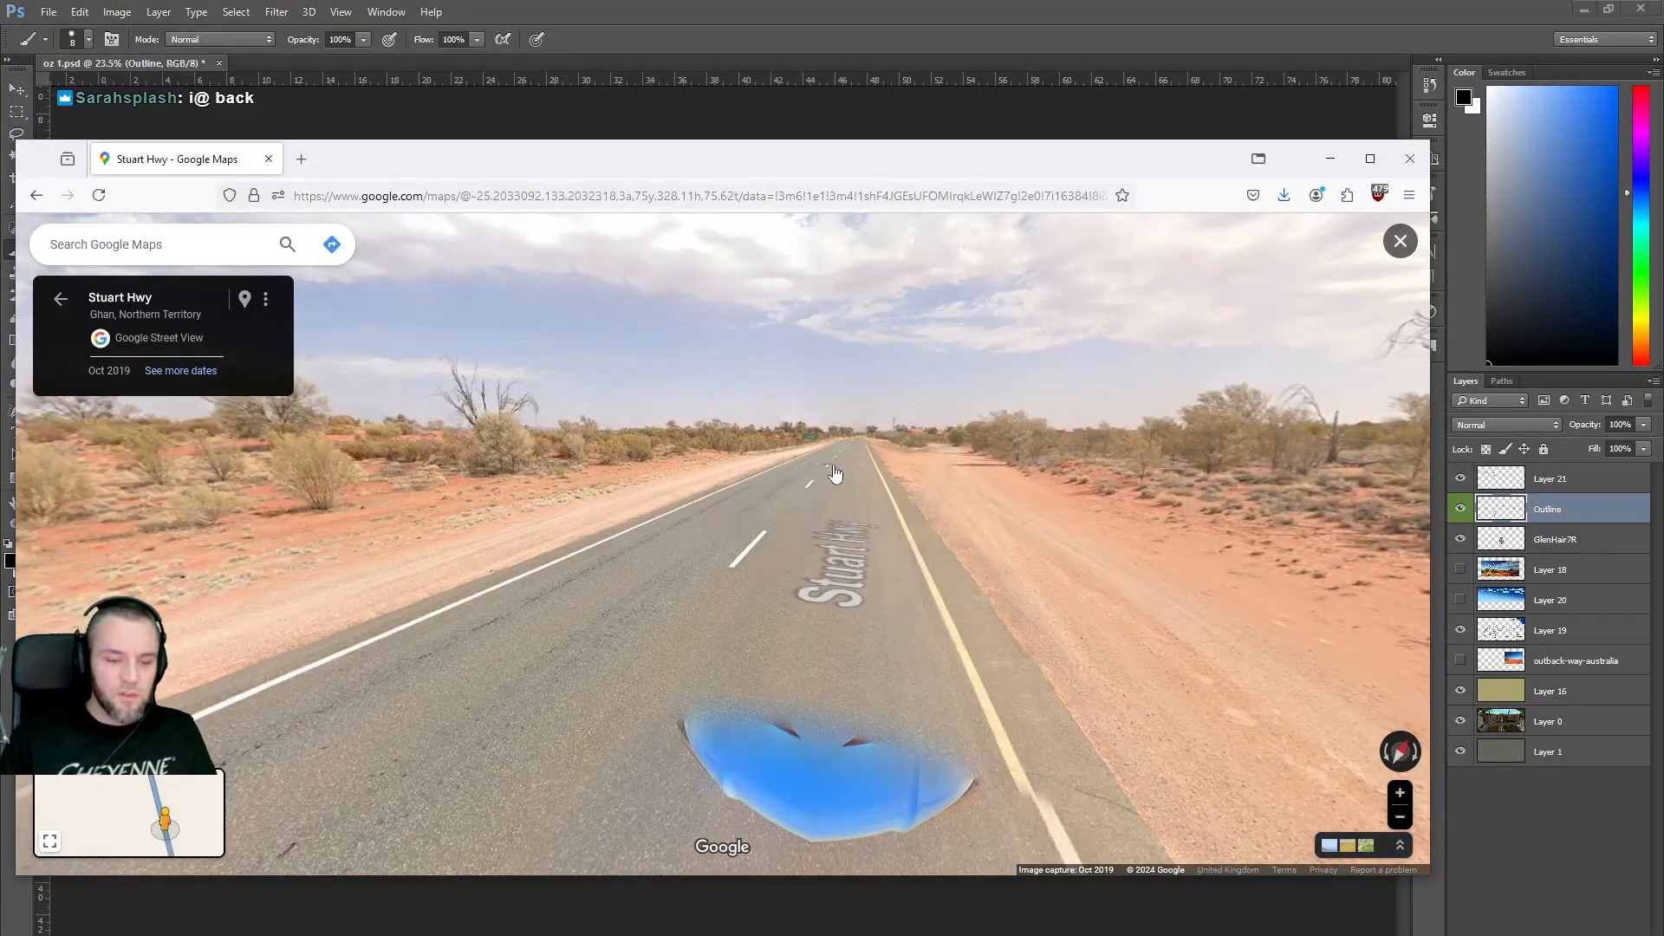
click(835, 473)
click(839, 467)
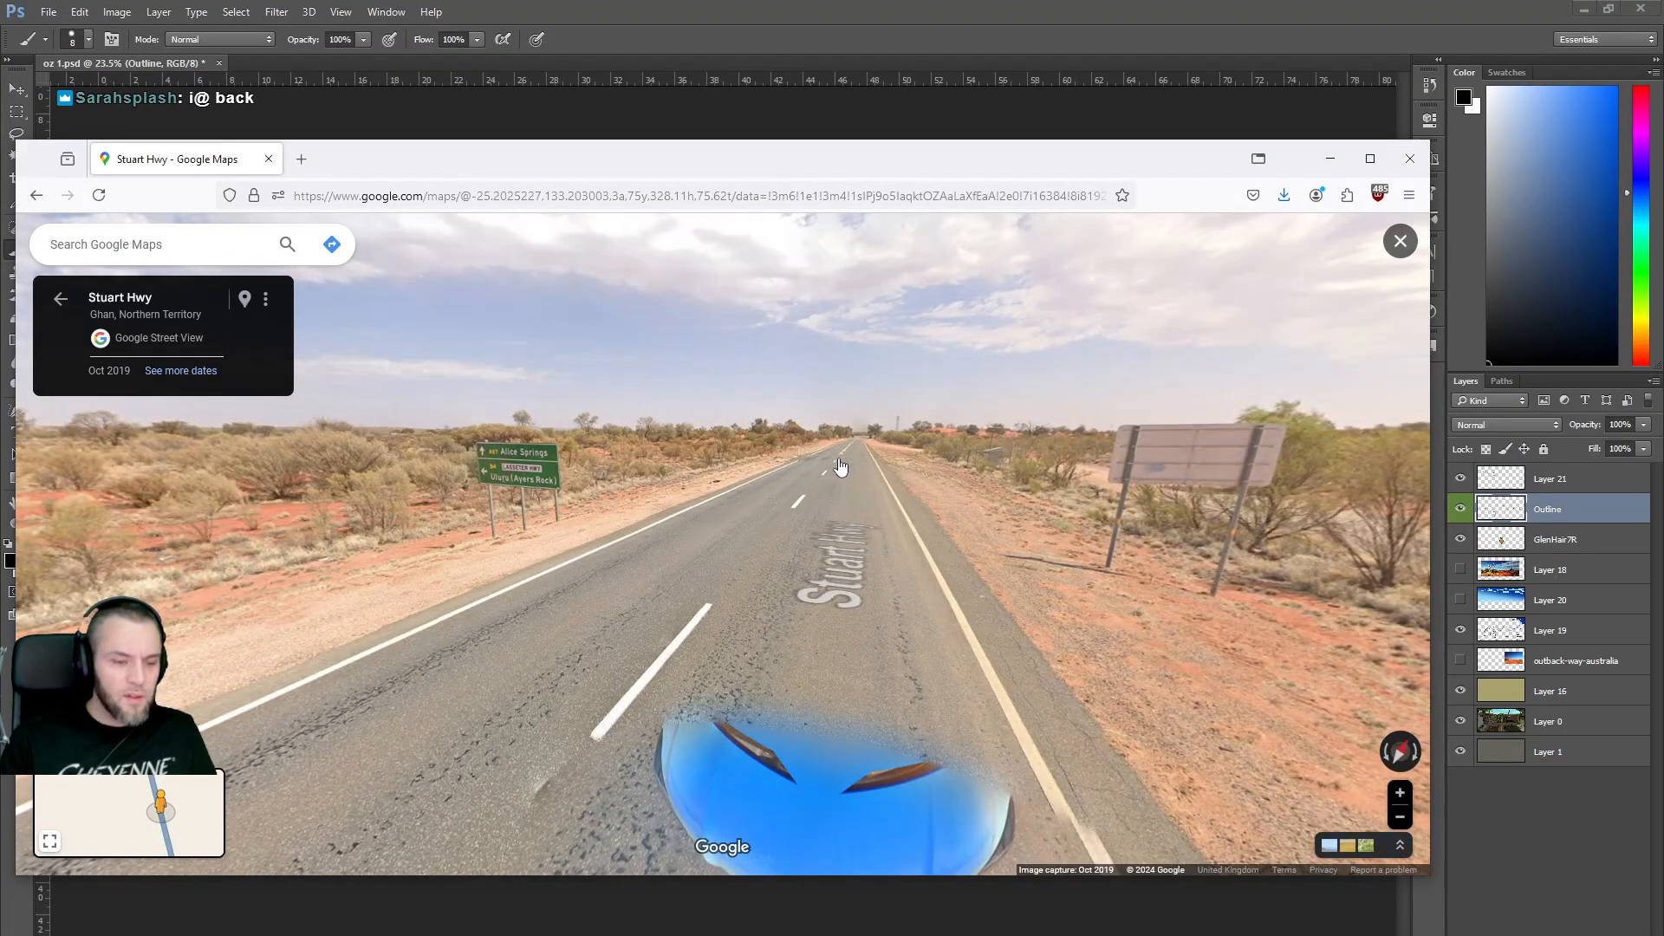
click(840, 468)
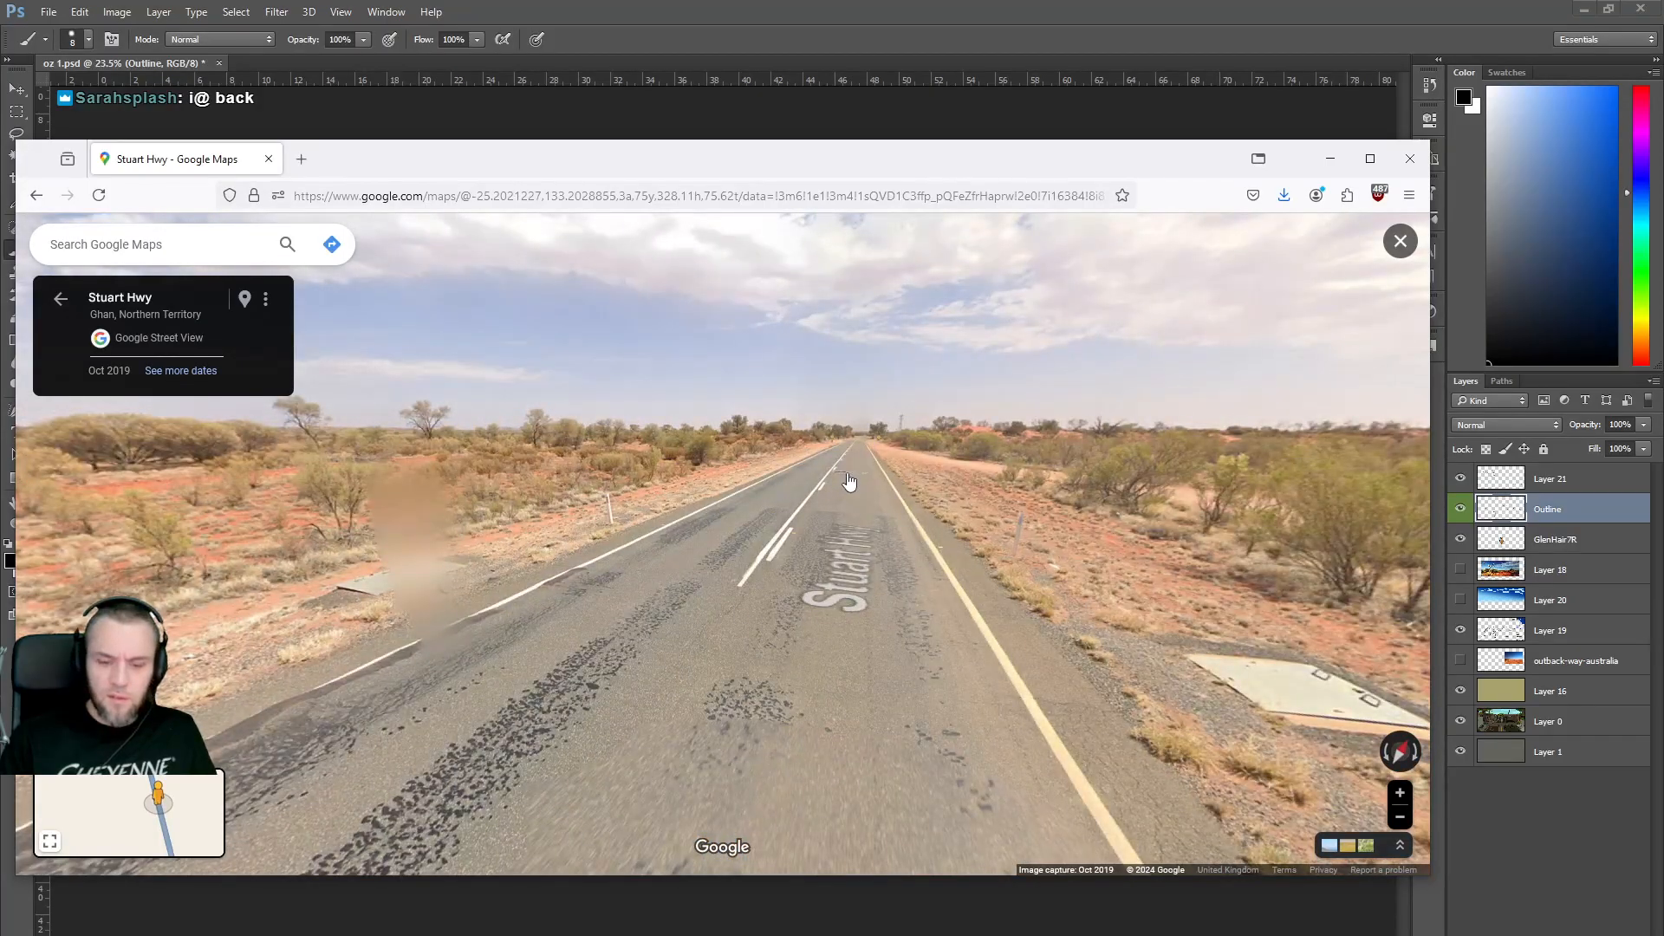
click(848, 482)
Travel on past the fenced shelter to a red-sand, scrubby stretch of roadside.
drag(845, 644, 617, 513)
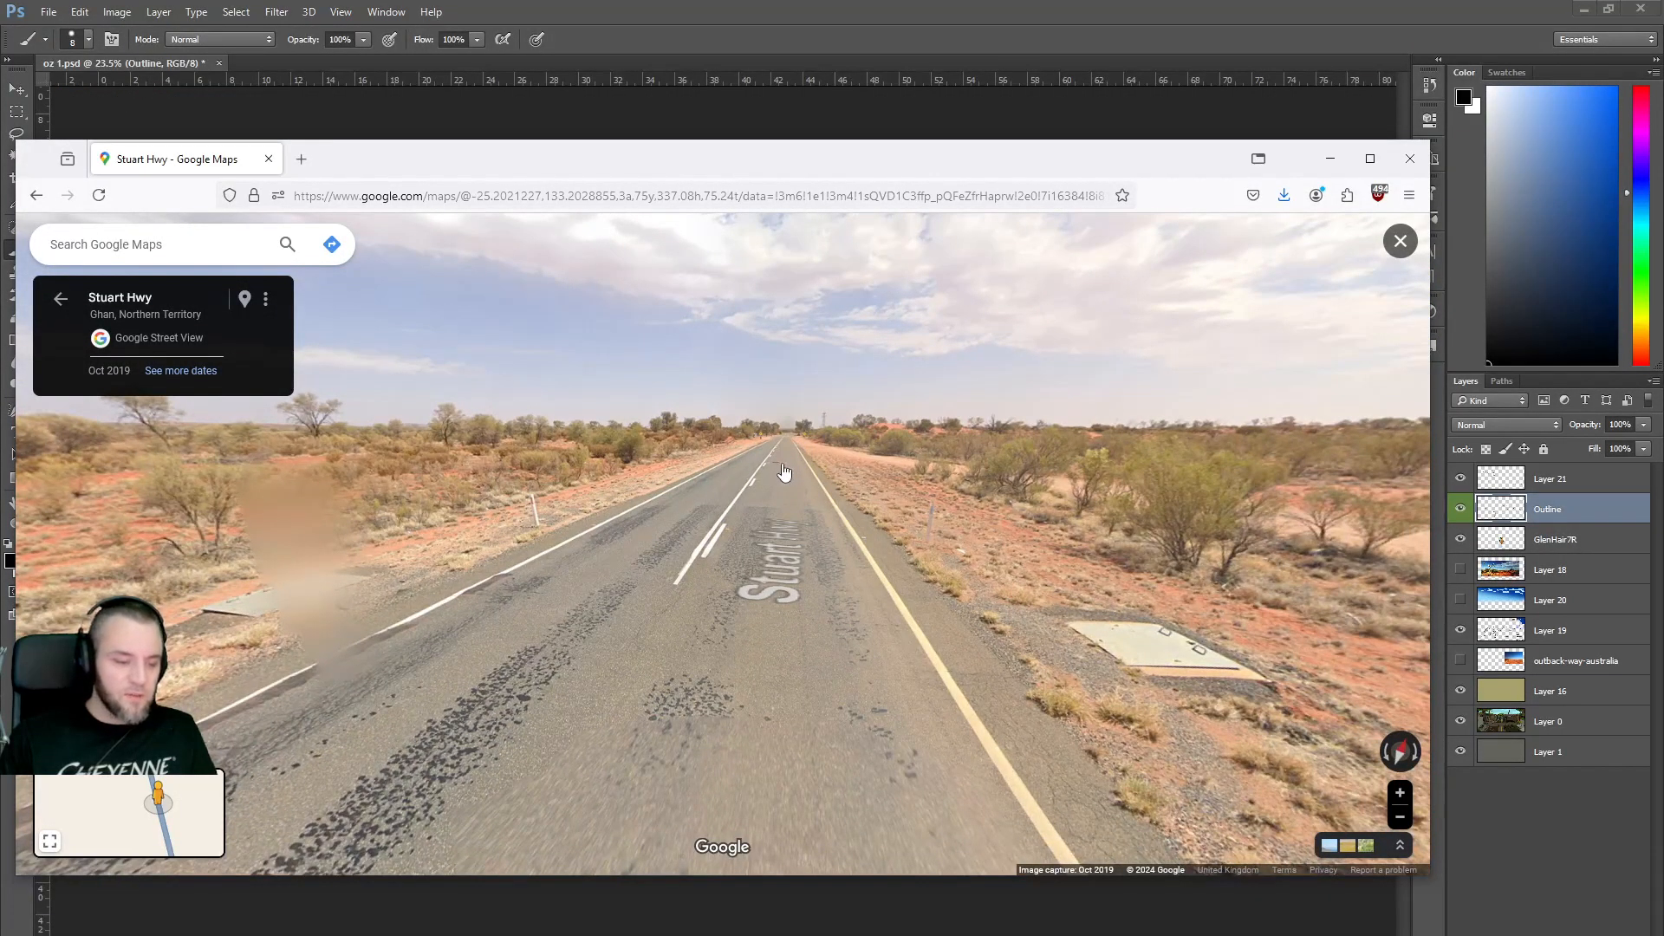
click(785, 471)
click(785, 470)
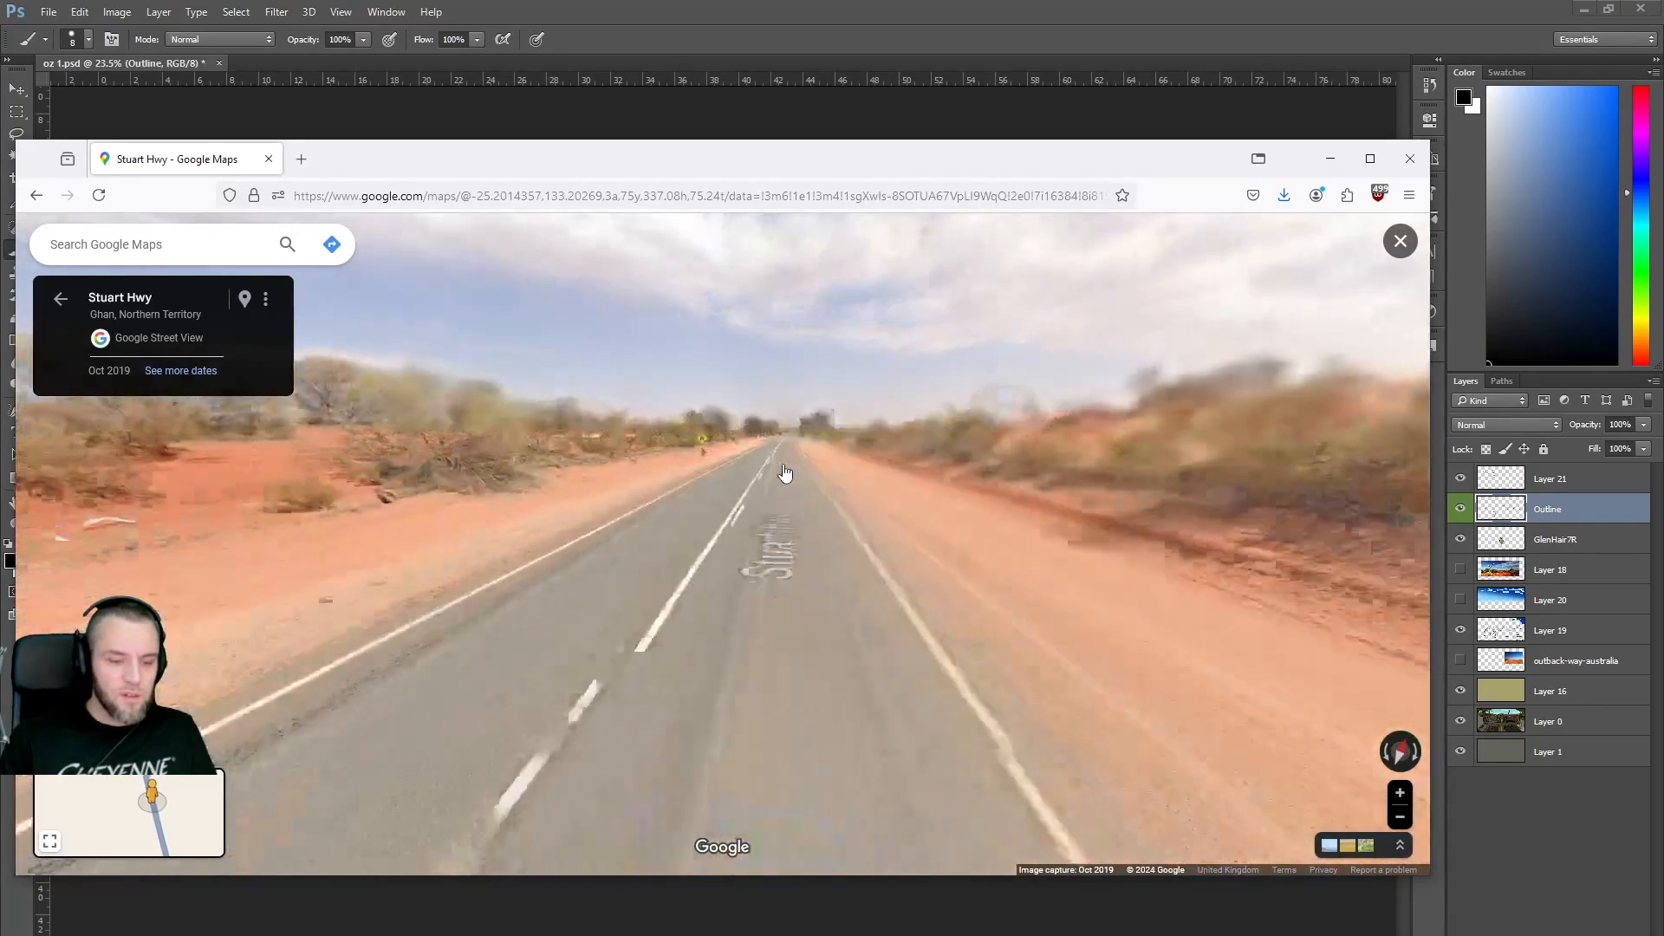
click(784, 477)
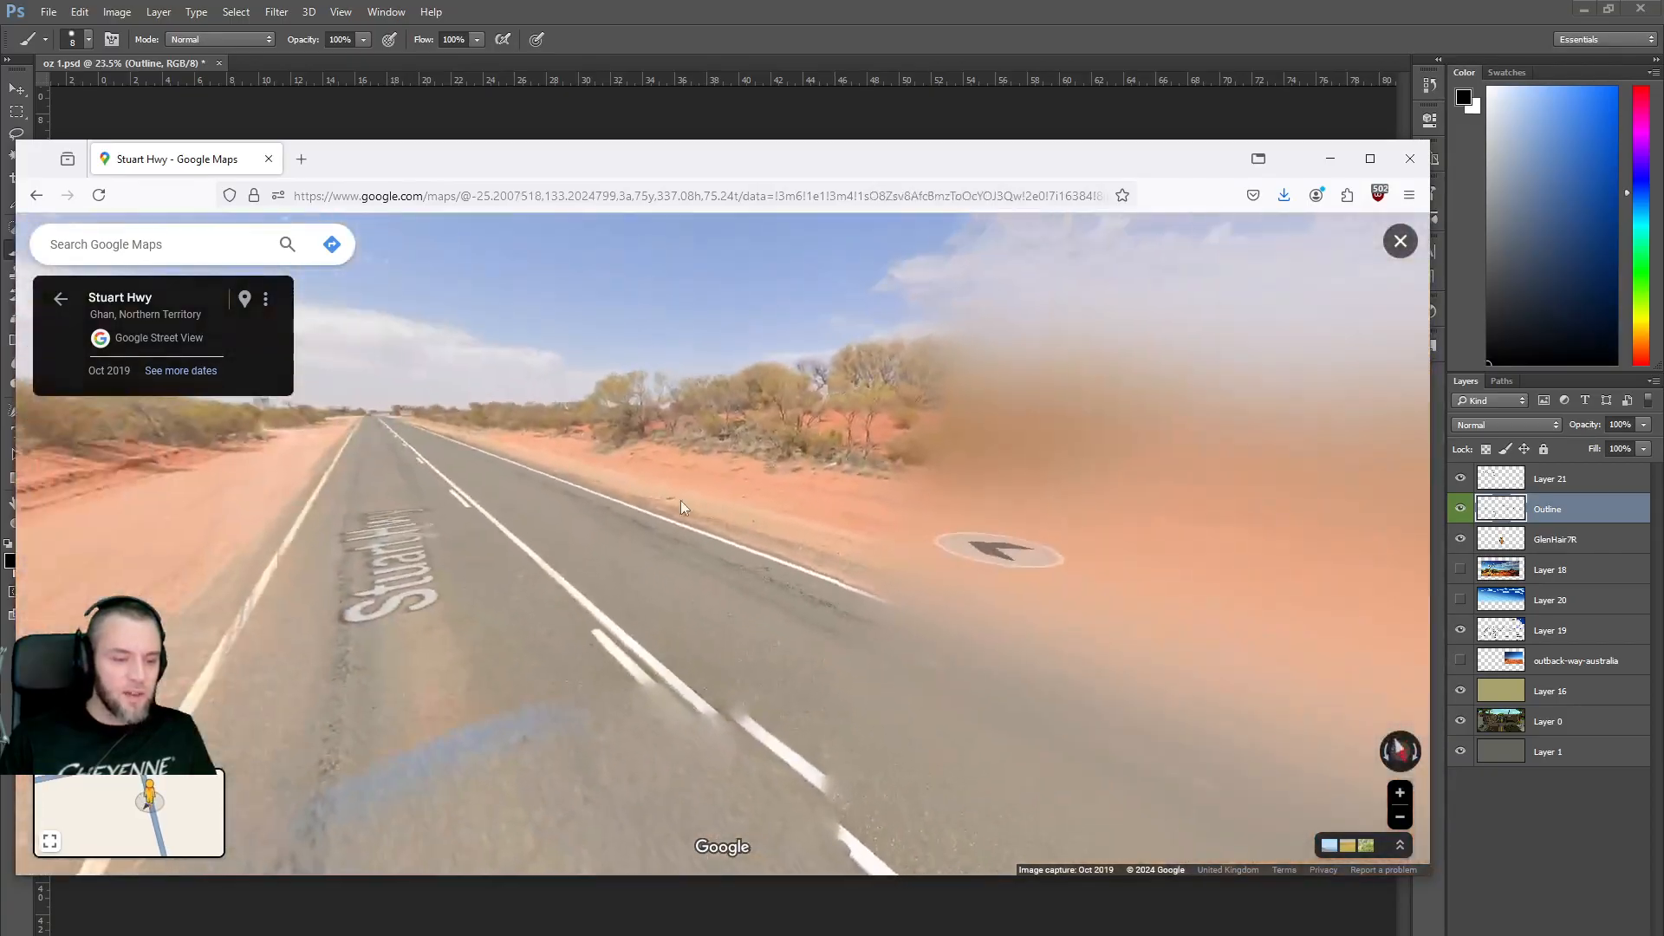
click(477, 523)
drag(815, 524, 649, 478)
drag(290, 463, 793, 532)
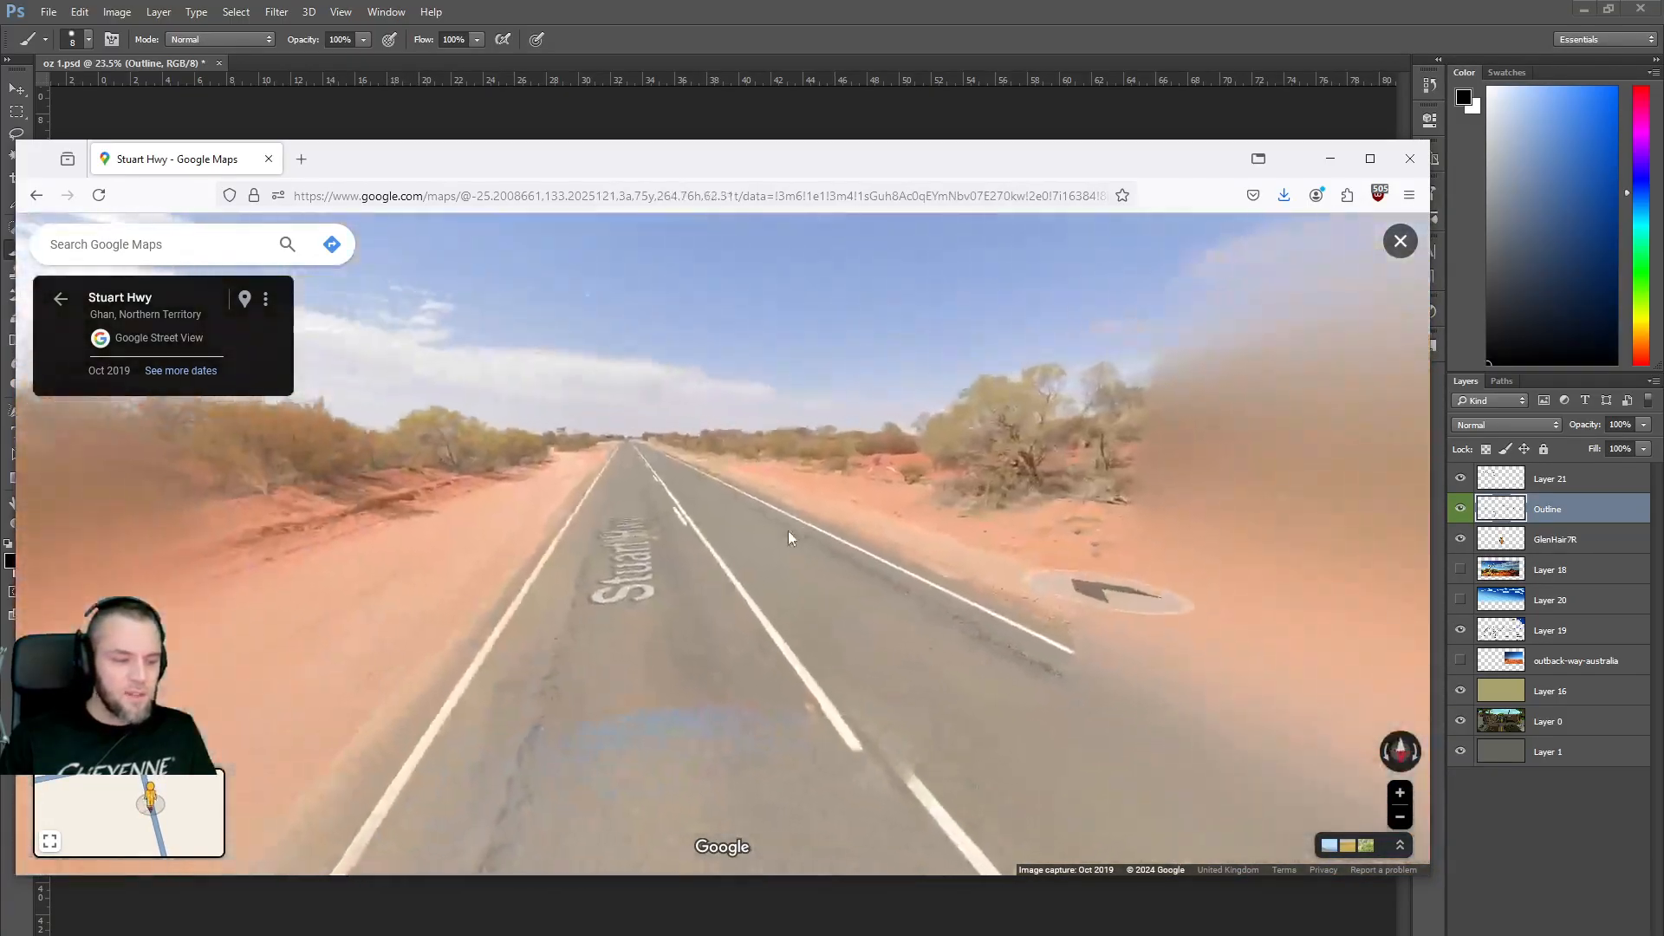
drag(1014, 564, 599, 464)
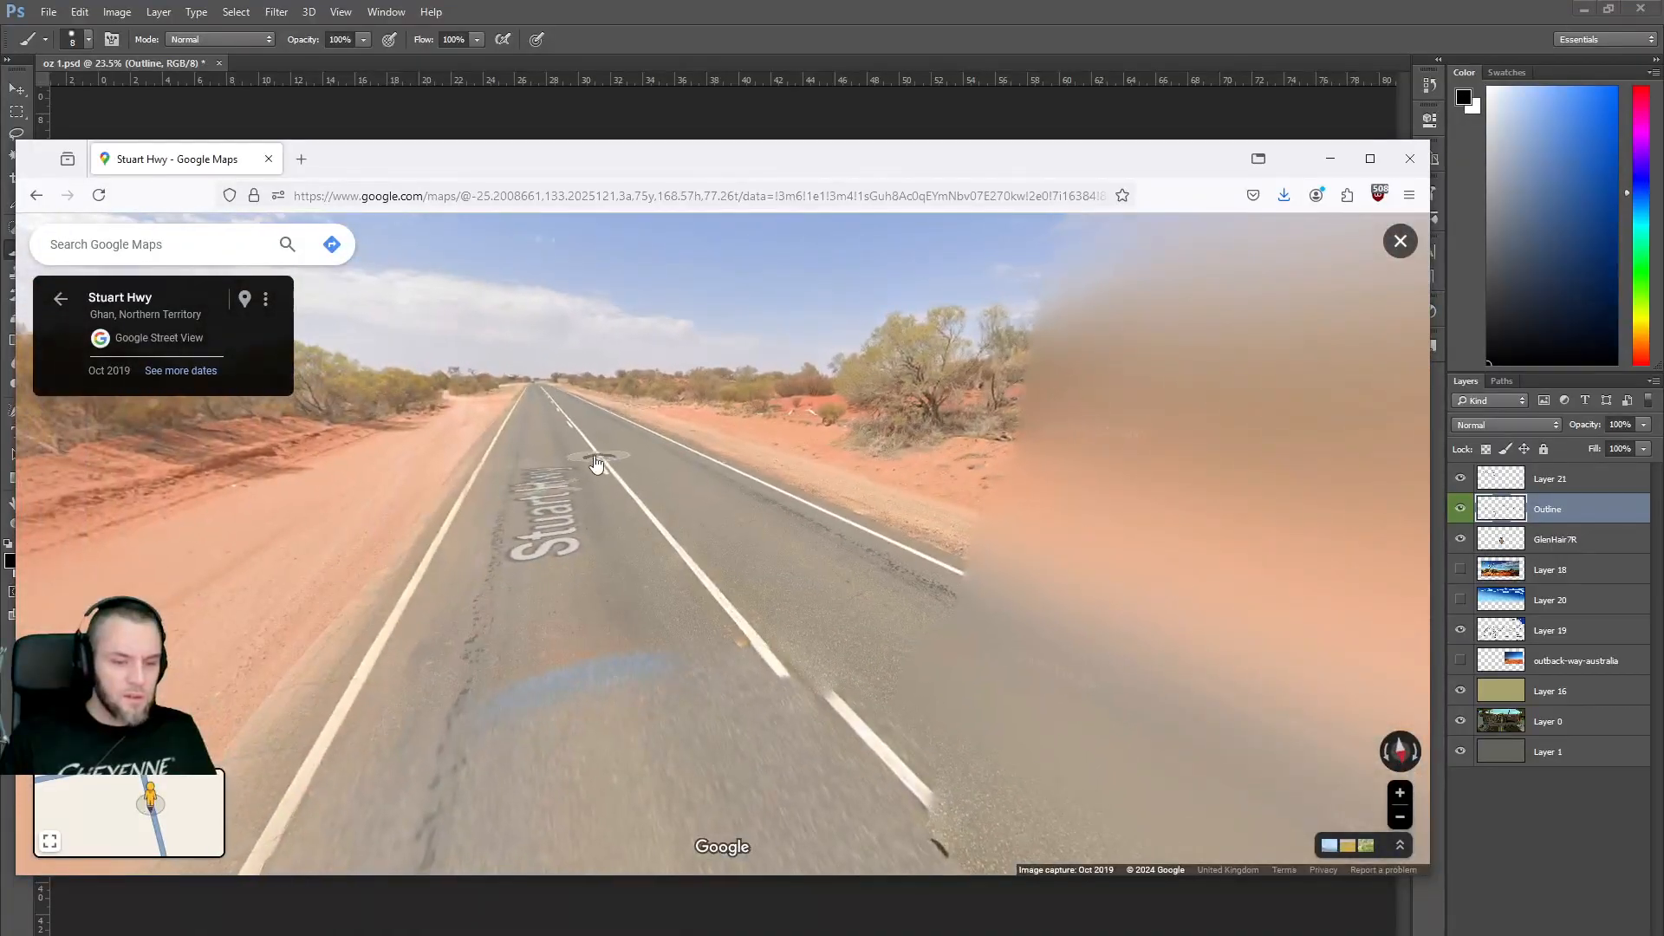
click(577, 460)
Zoom in on the tyre lying in the bushy right-hand roadside.
drag(896, 506, 635, 499)
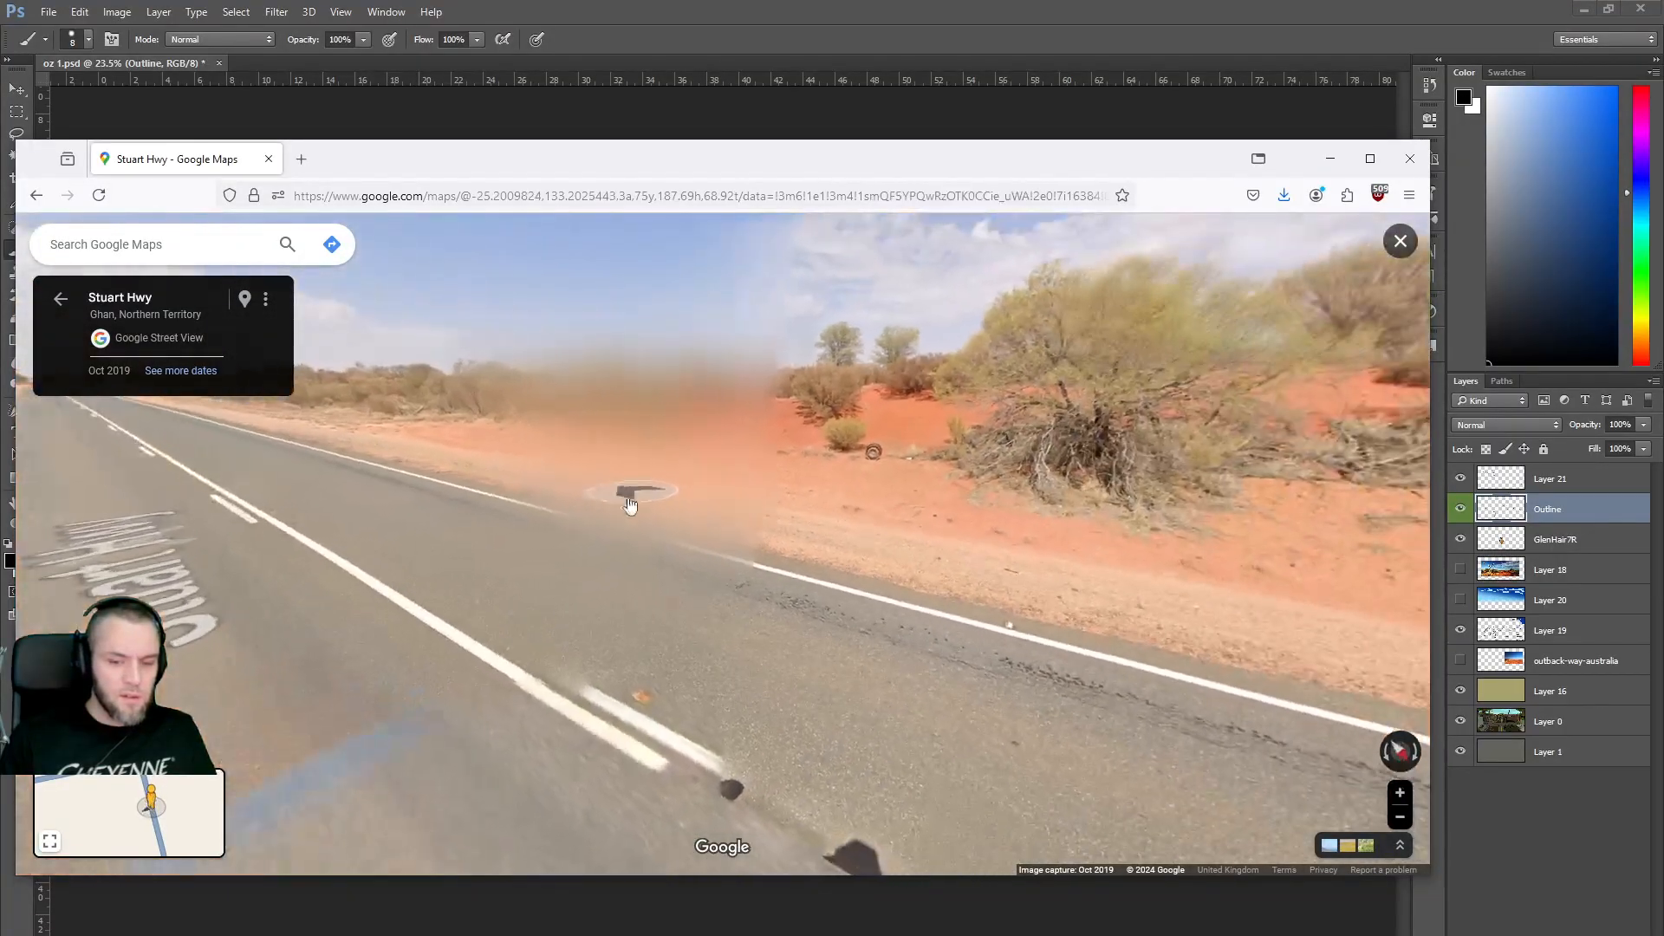
click(937, 480)
scroll(939, 479, up, 5)
drag(850, 351, 867, 622)
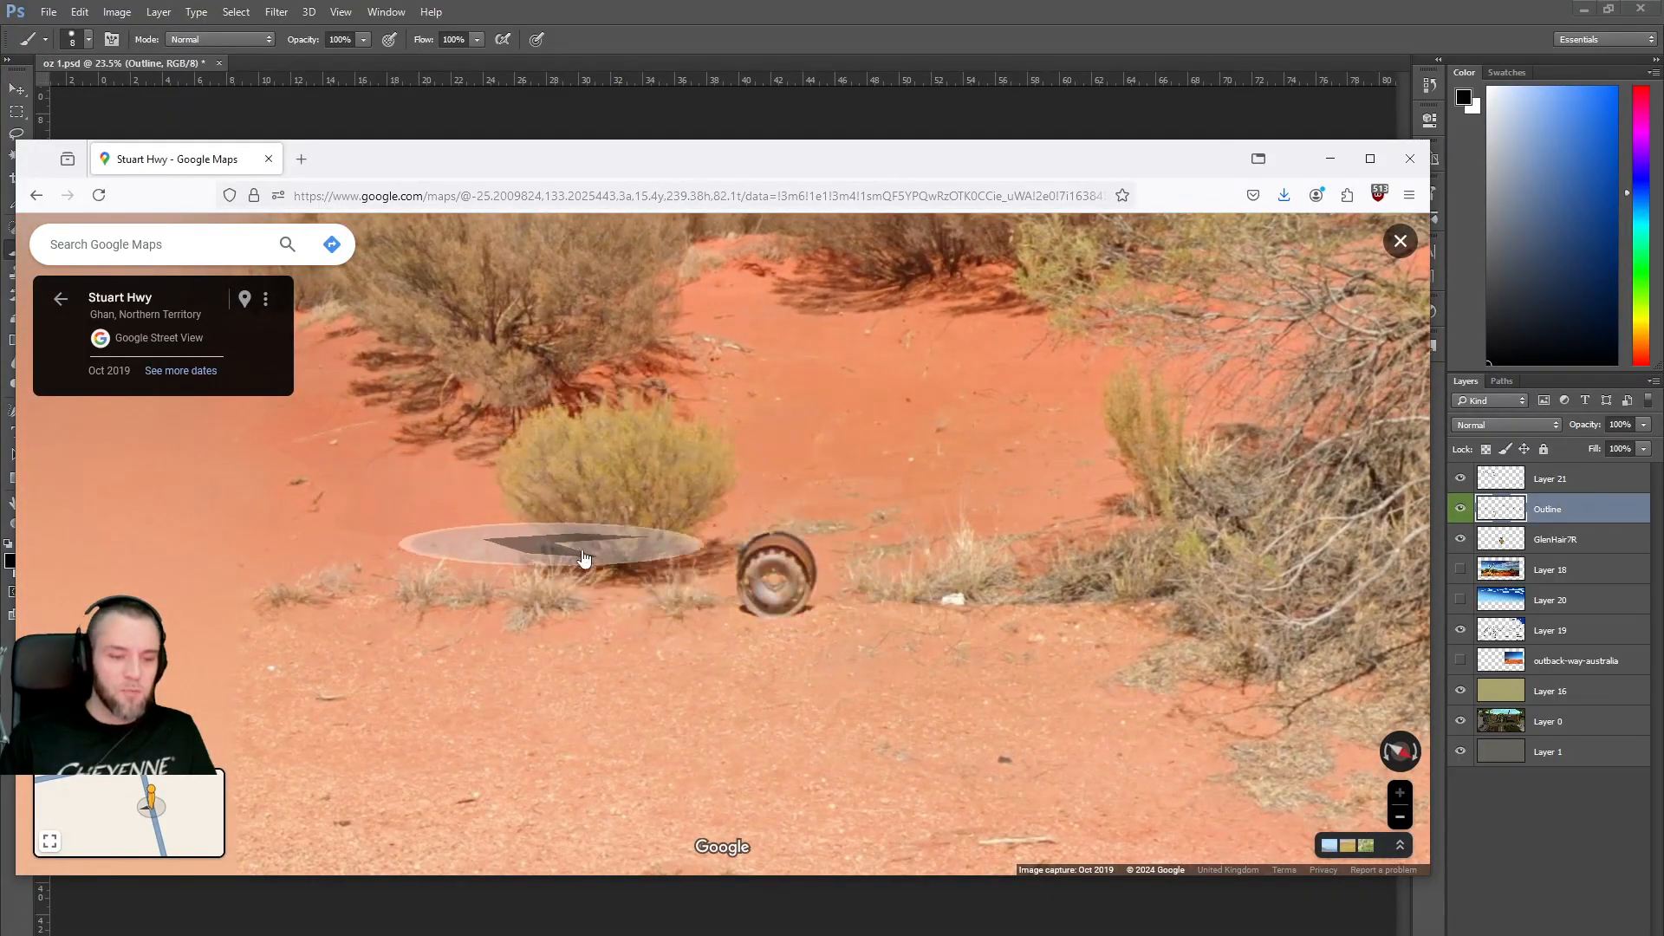
scroll(691, 596, down, 4)
drag(1075, 578, 637, 493)
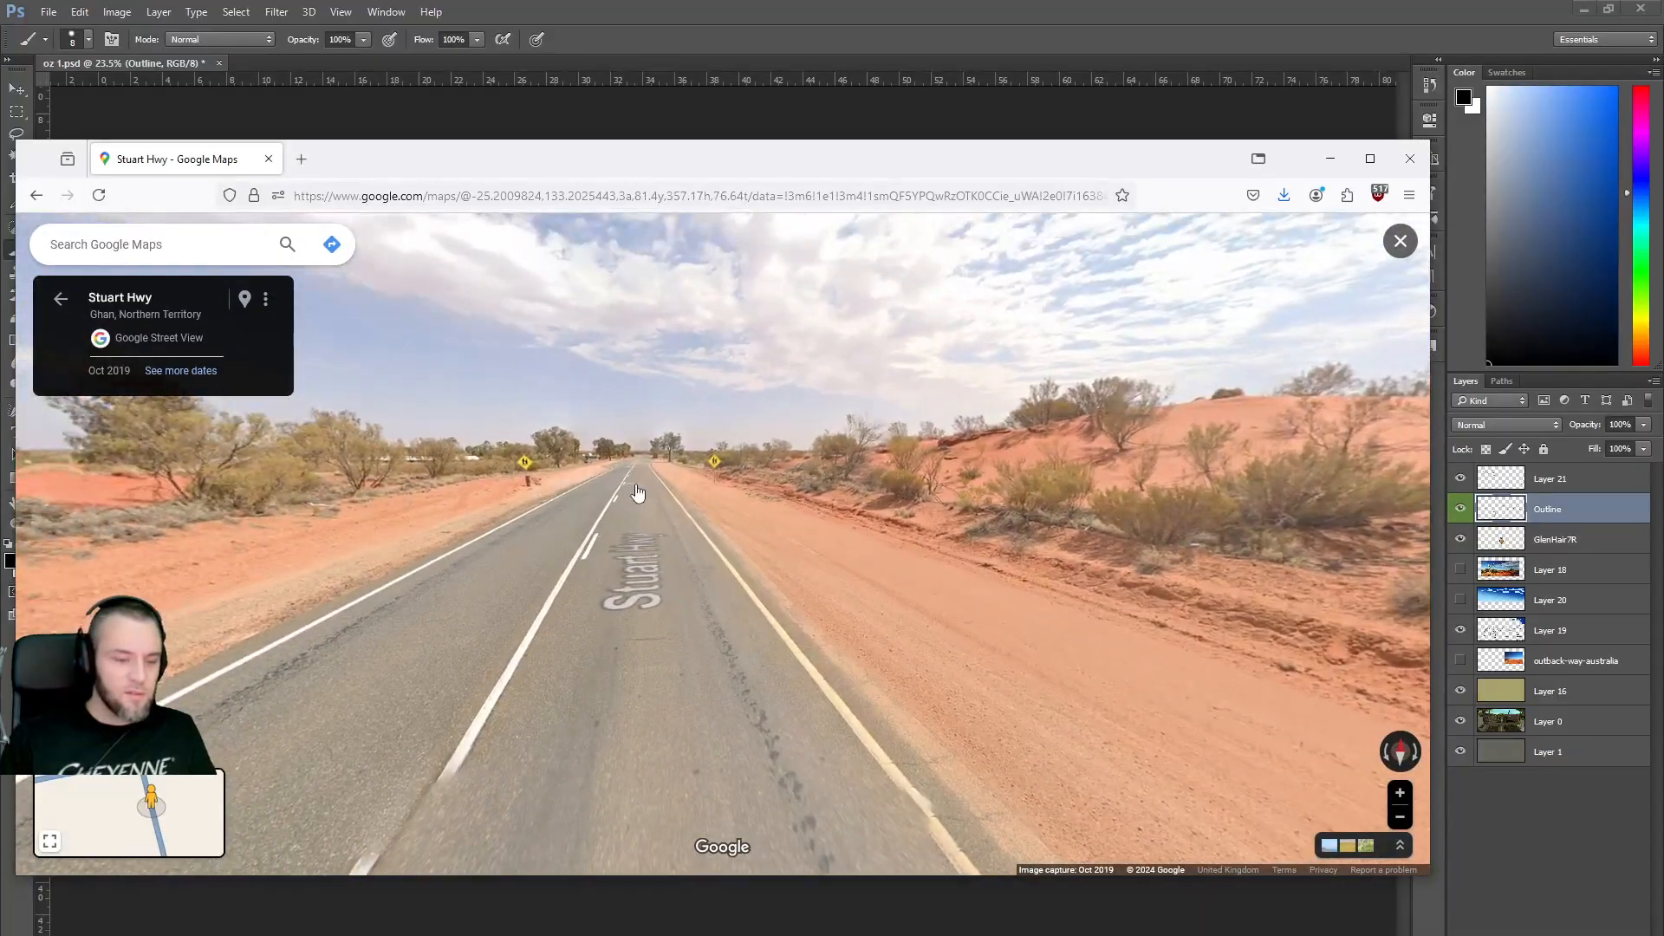
Advance along the highway to the BELT UP sign and zoom in on it.
click(637, 492)
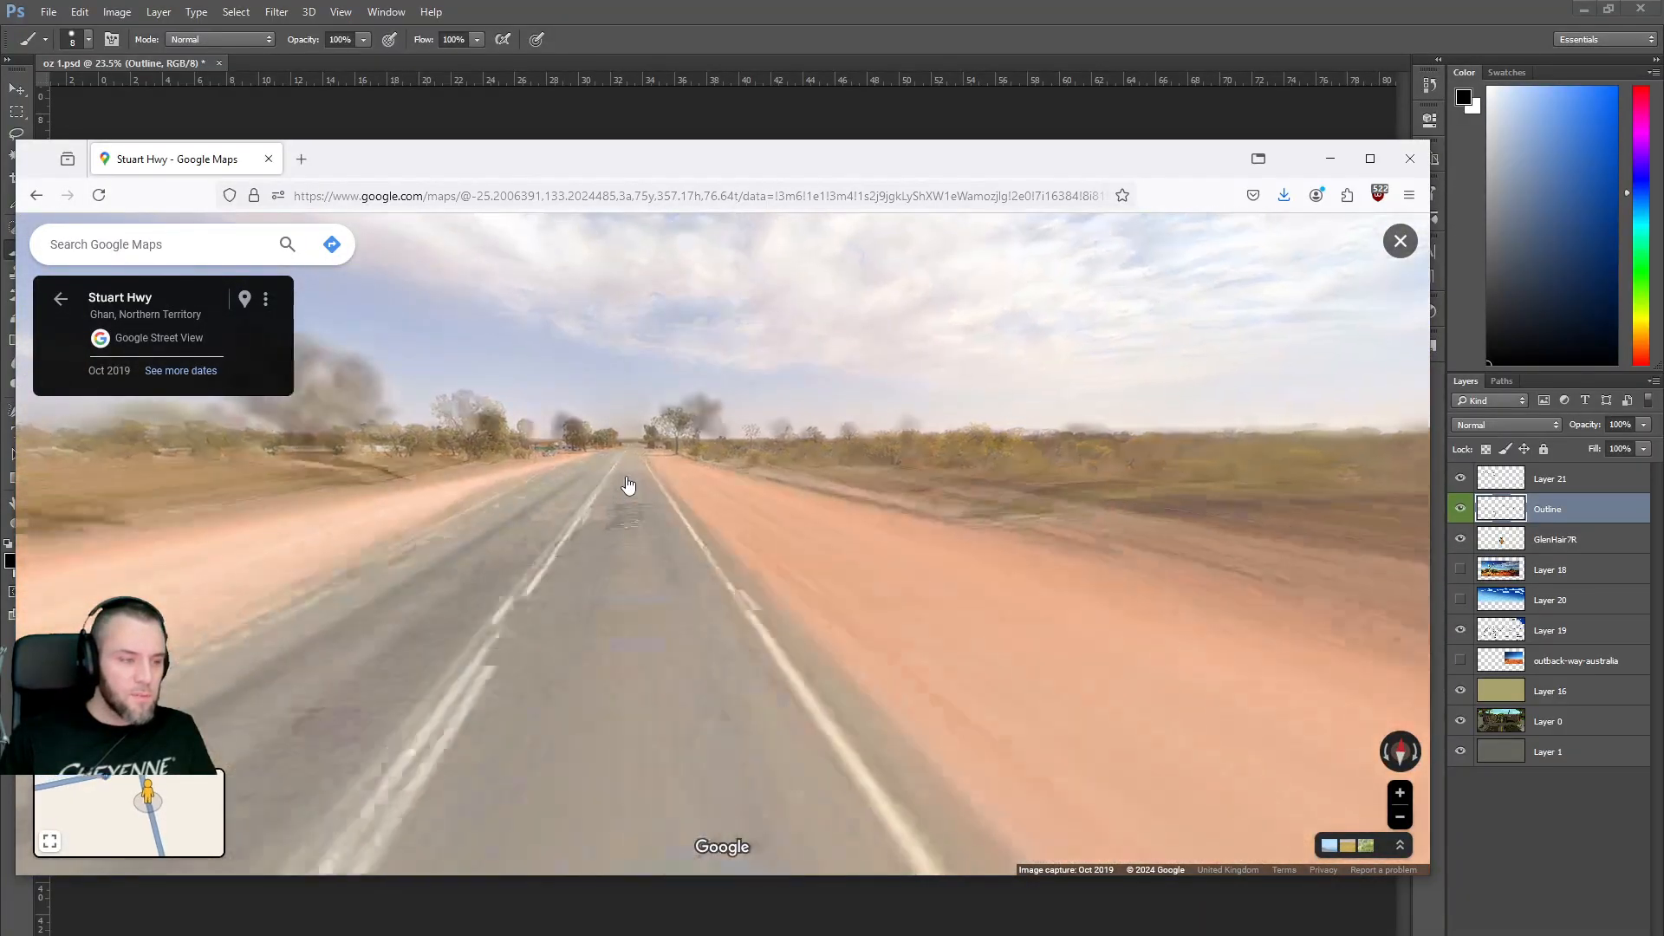
click(614, 488)
click(614, 490)
click(658, 500)
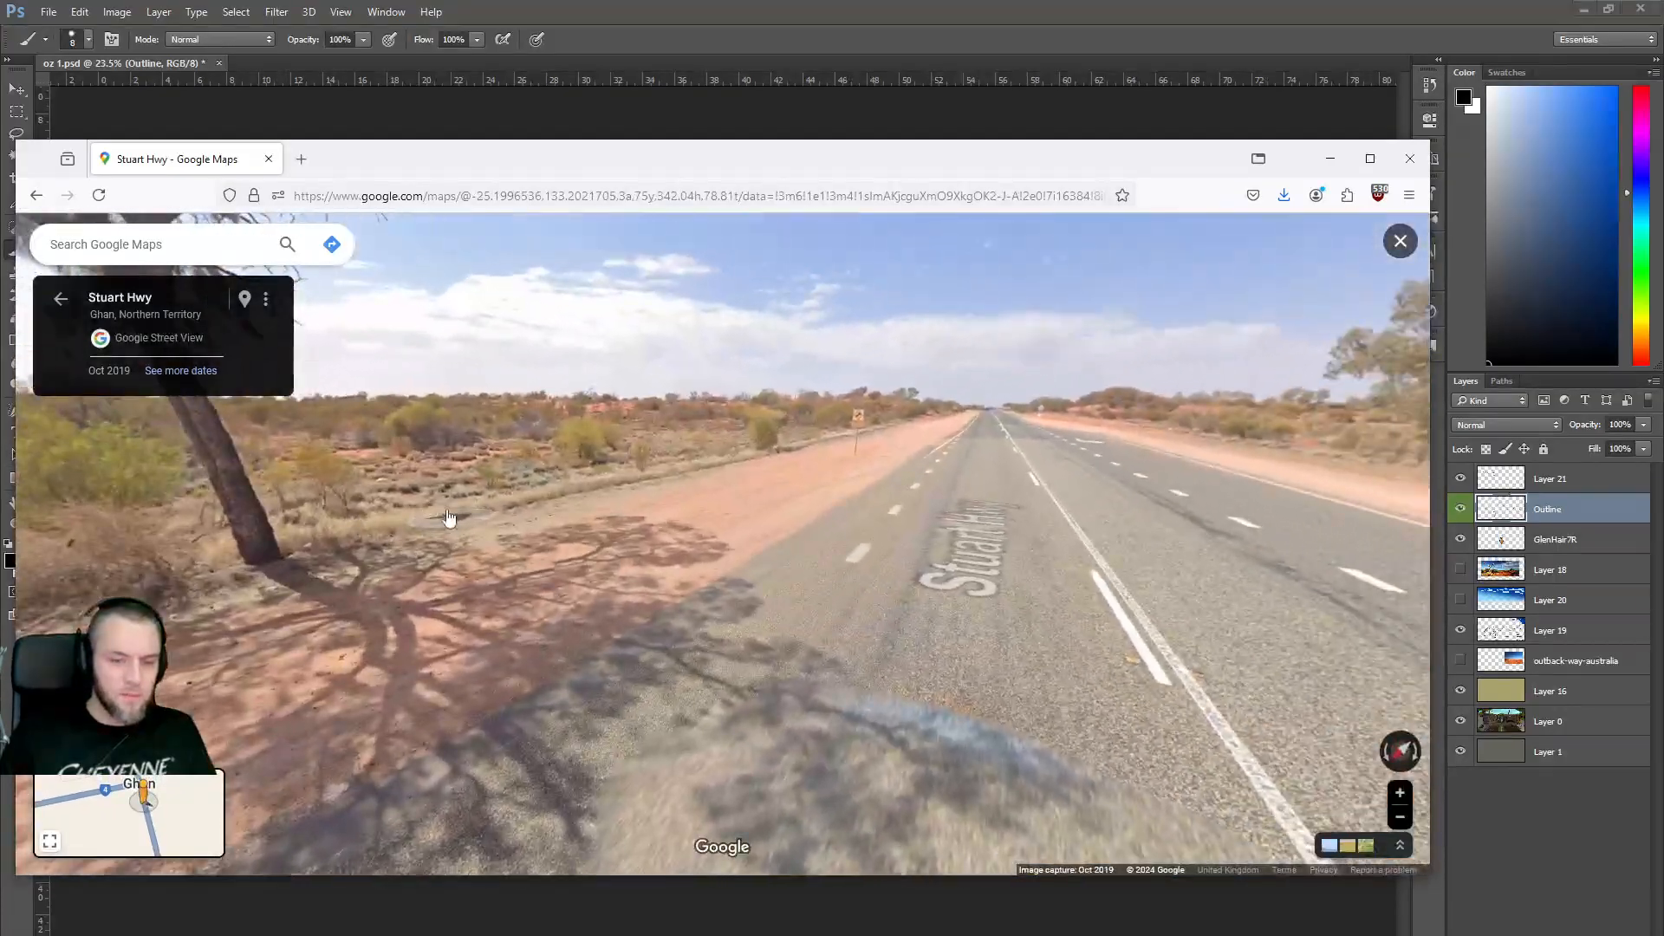
click(917, 434)
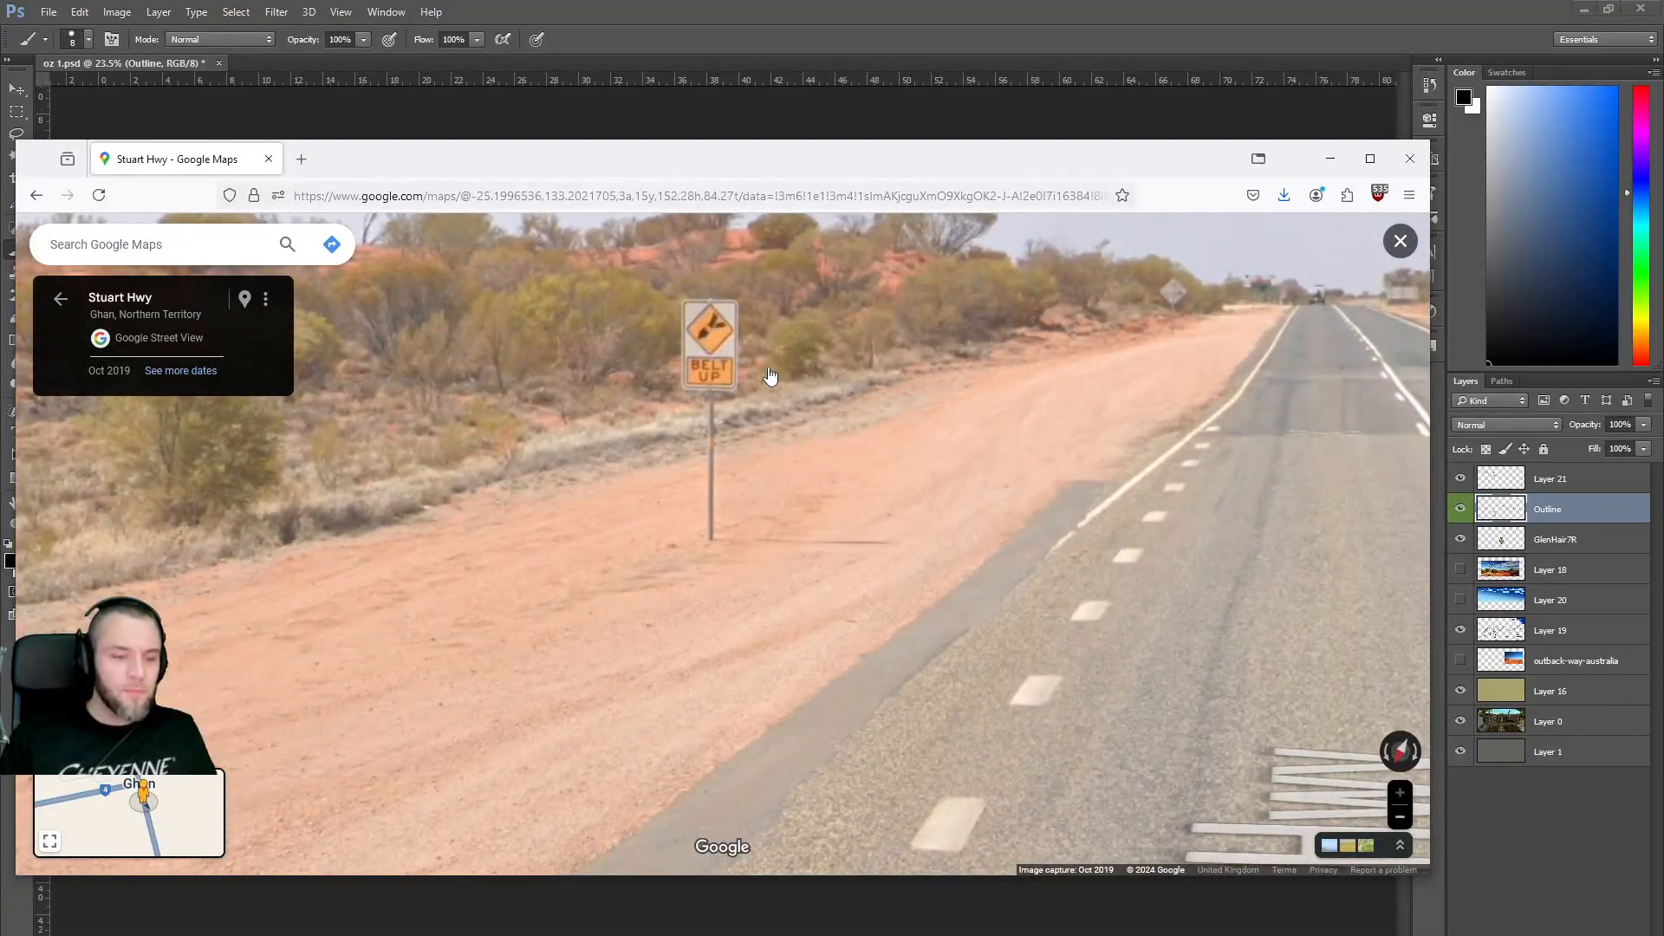
scroll(784, 346, down, 10)
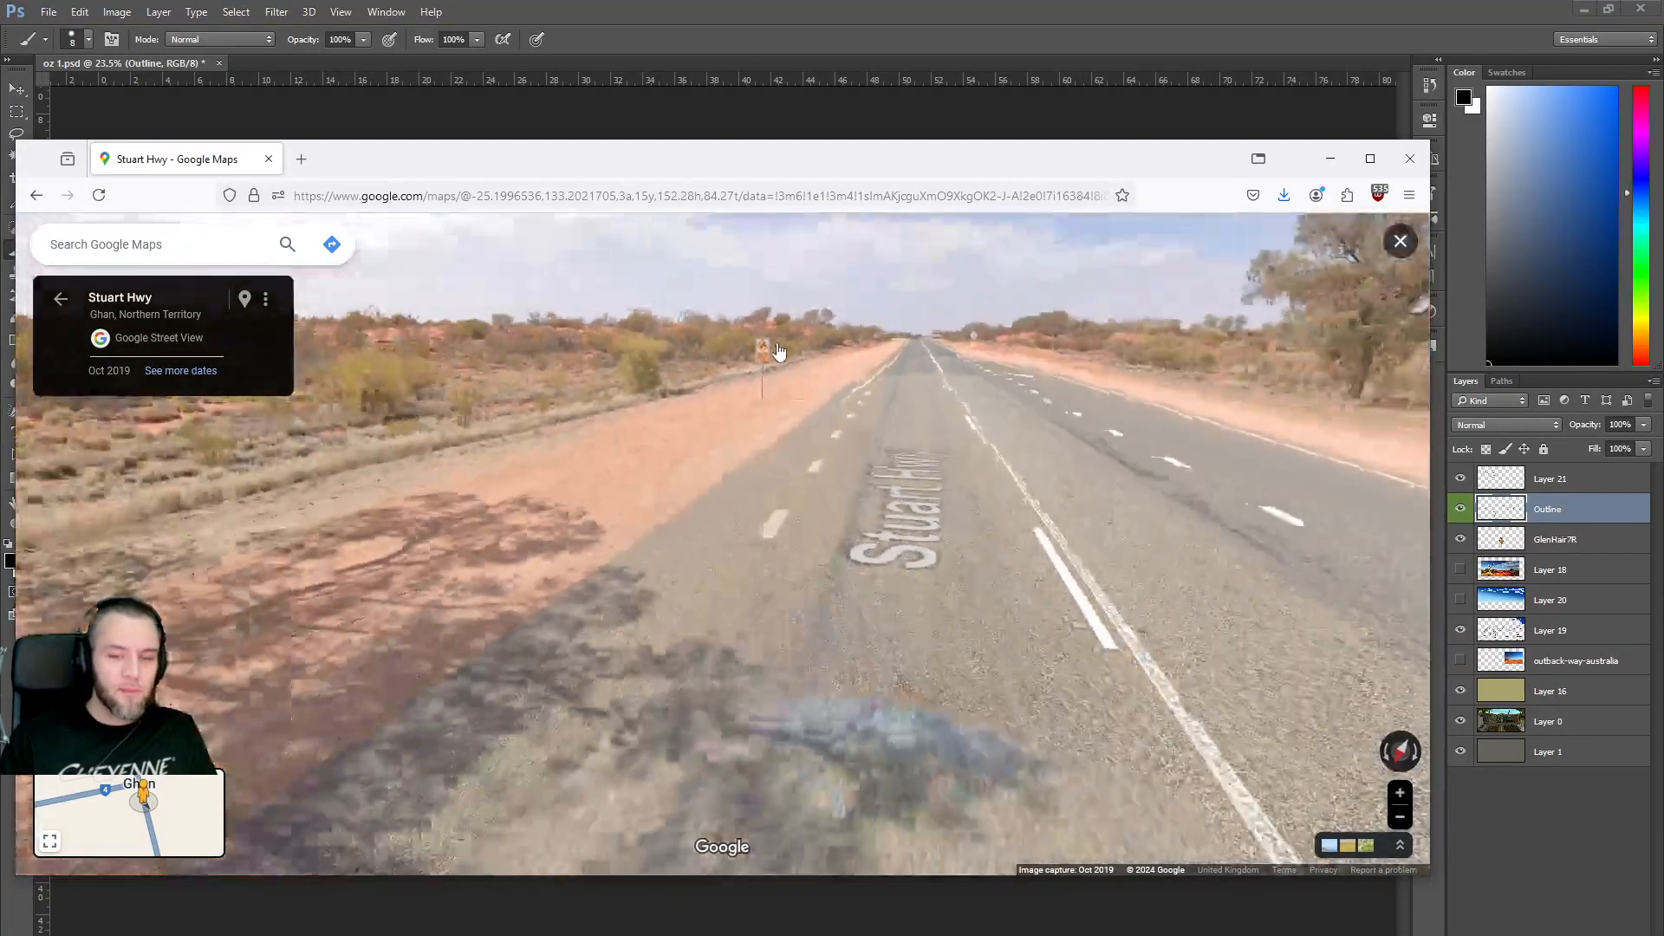
drag(557, 416, 1043, 364)
drag(515, 399, 988, 637)
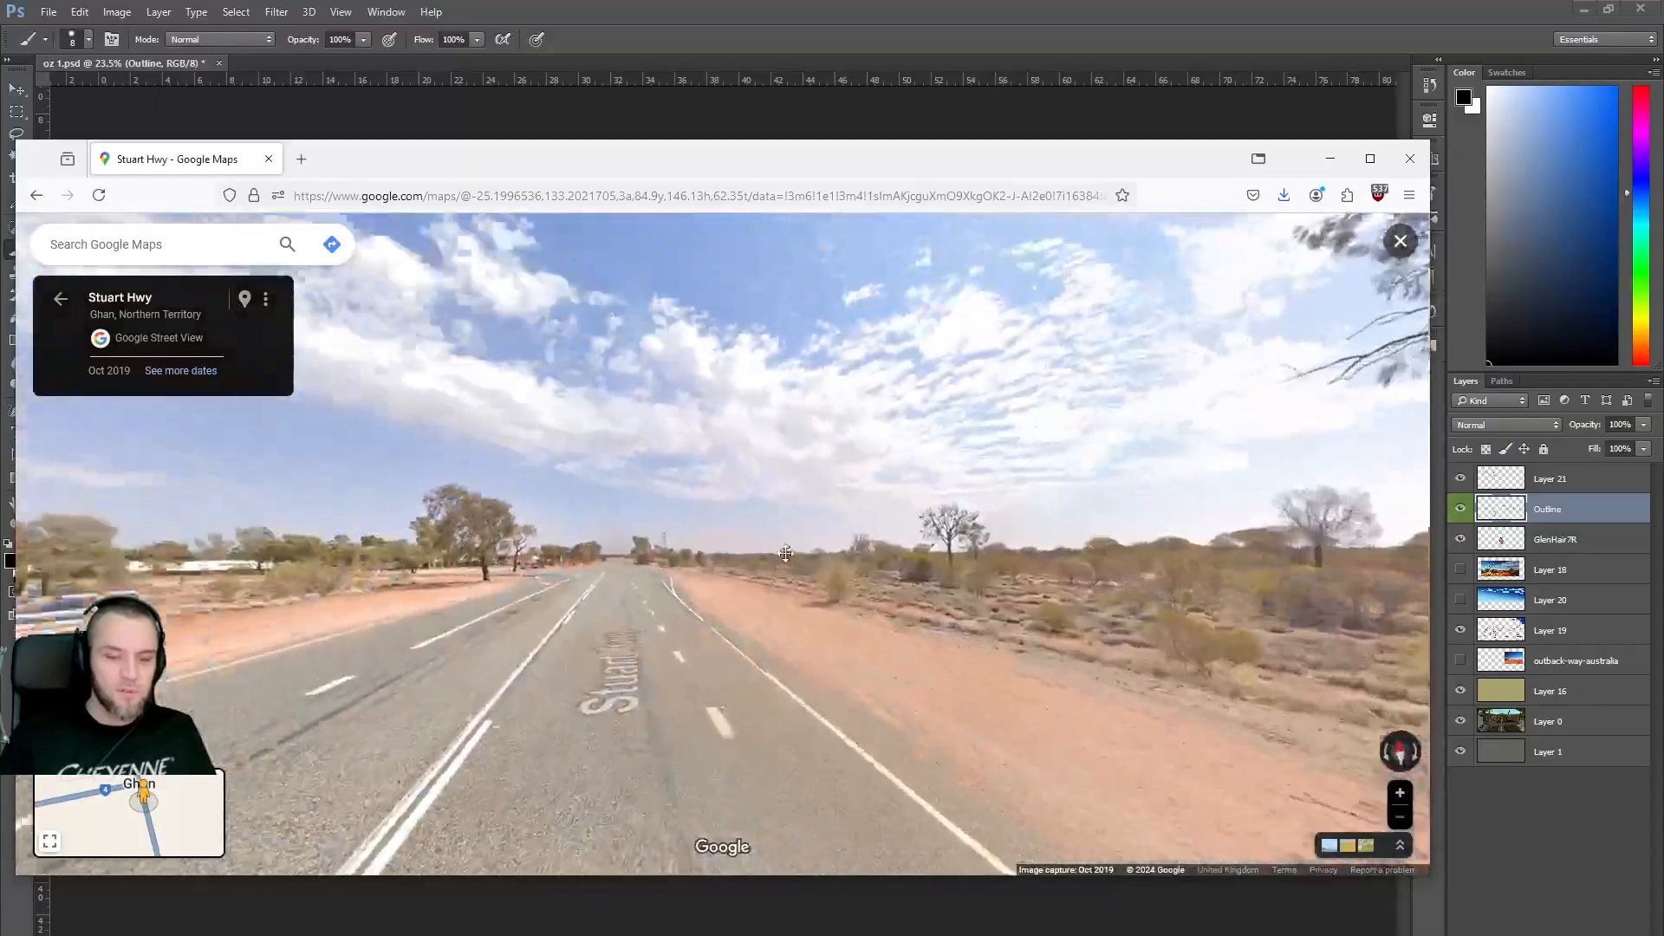
drag(620, 533, 729, 518)
drag(793, 581, 737, 522)
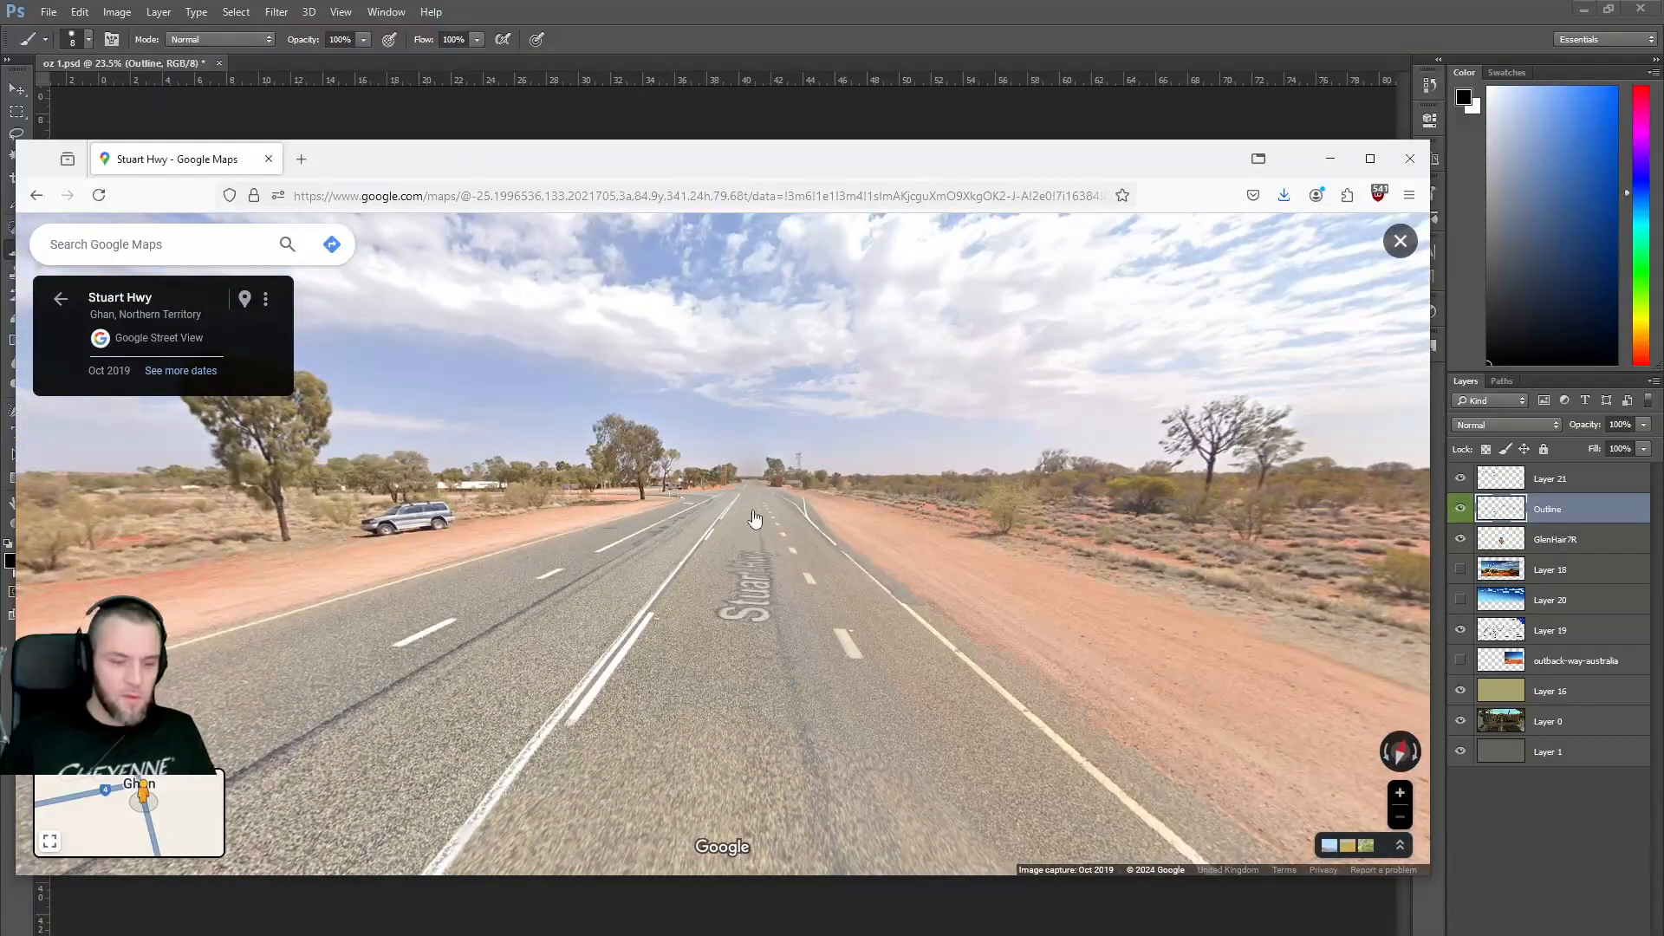
Continue past the Alice Springs/Adelaide and motel signs to the roadside rest area.
click(752, 523)
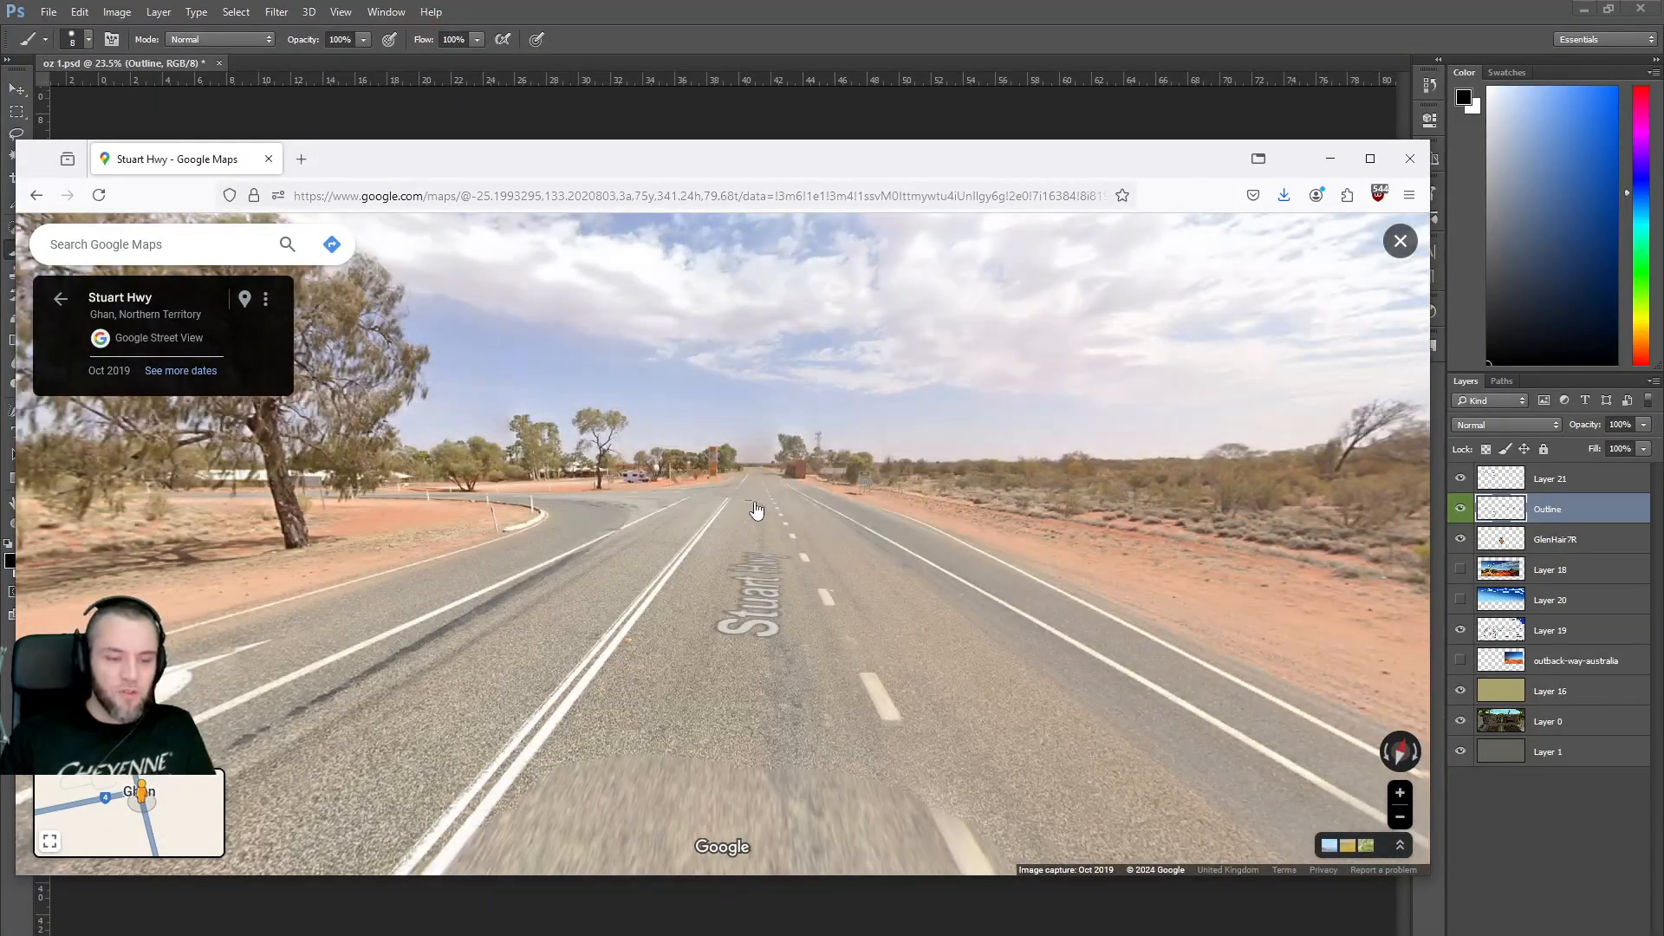
click(756, 510)
drag(887, 532, 598, 551)
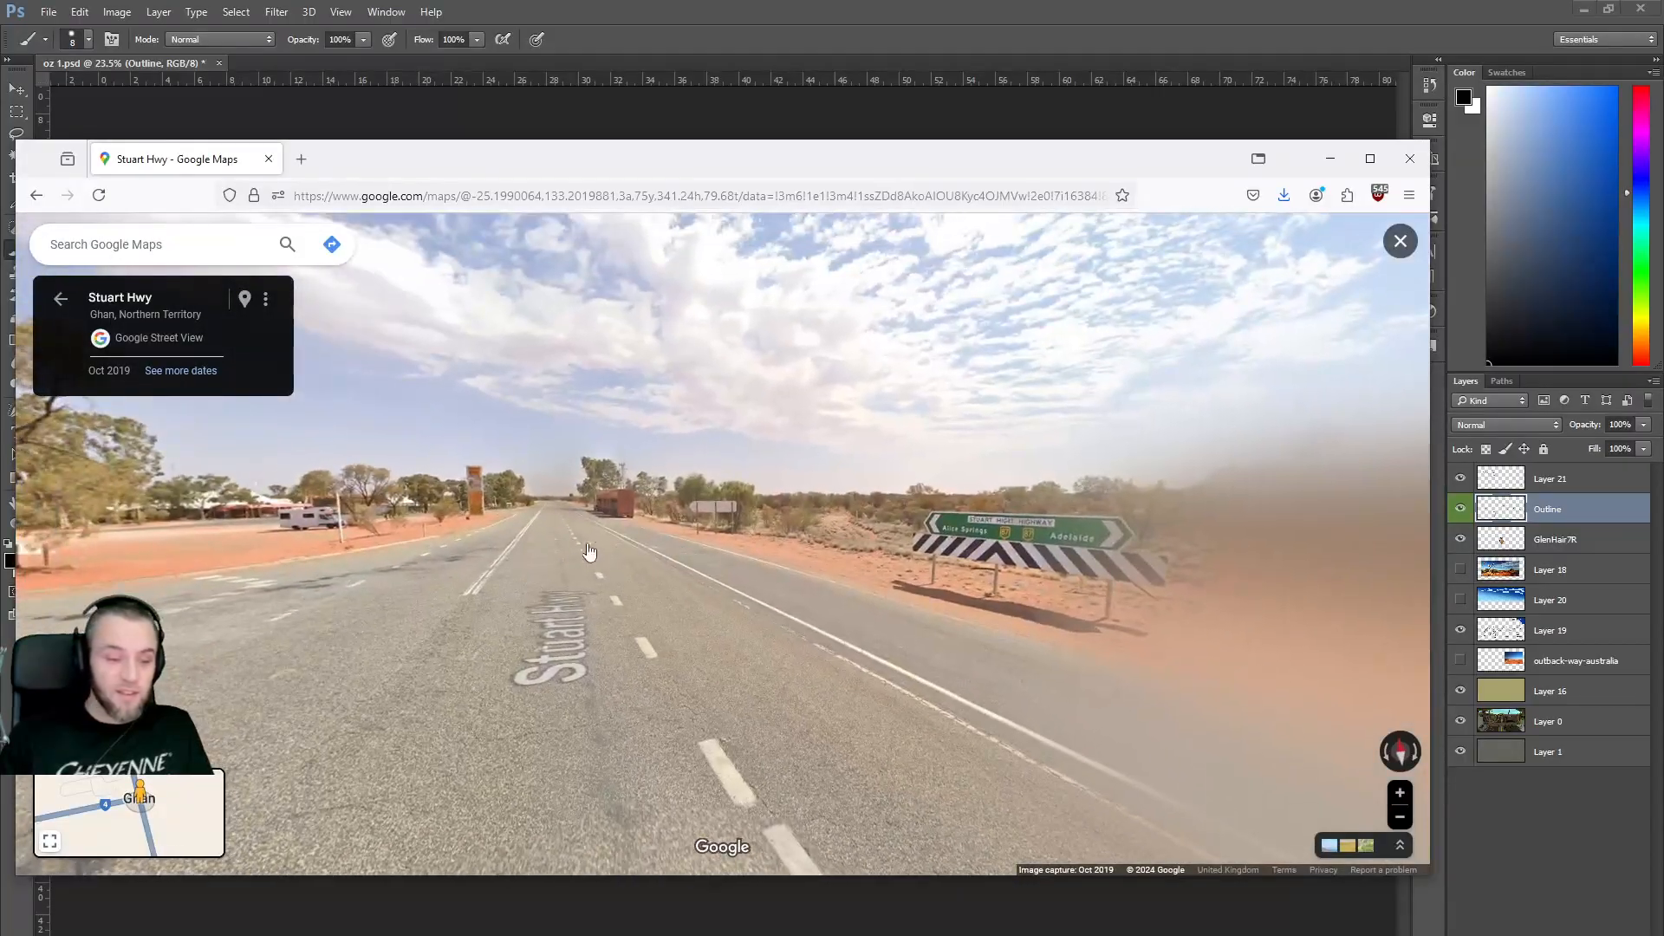
click(545, 546)
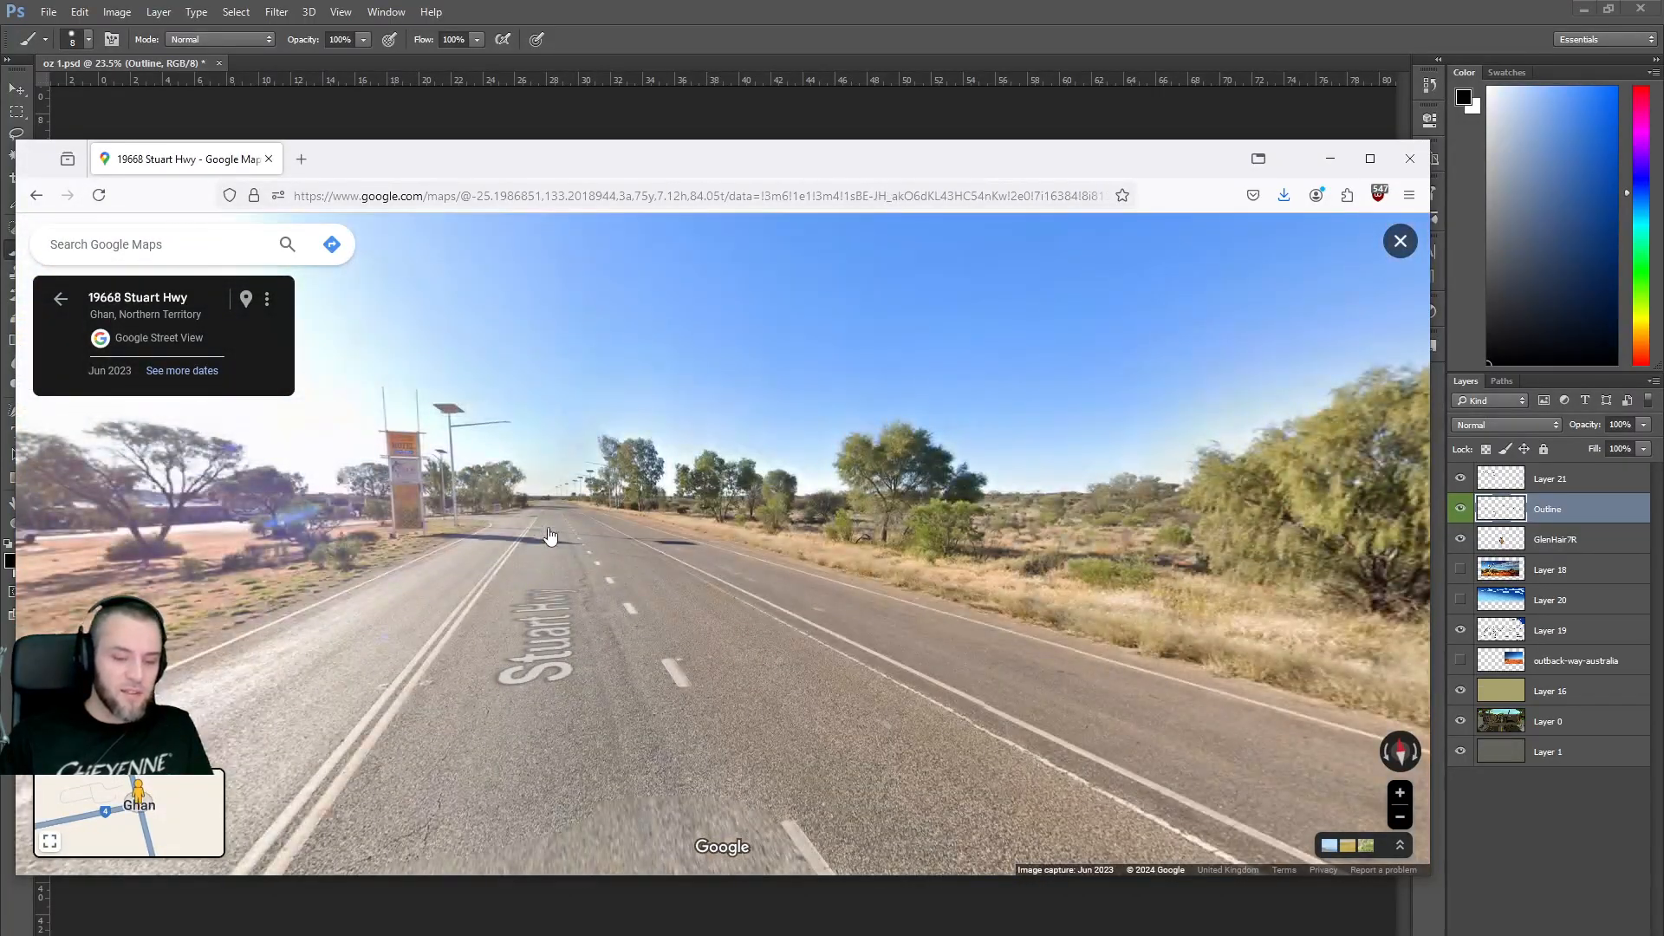
drag(533, 528, 916, 581)
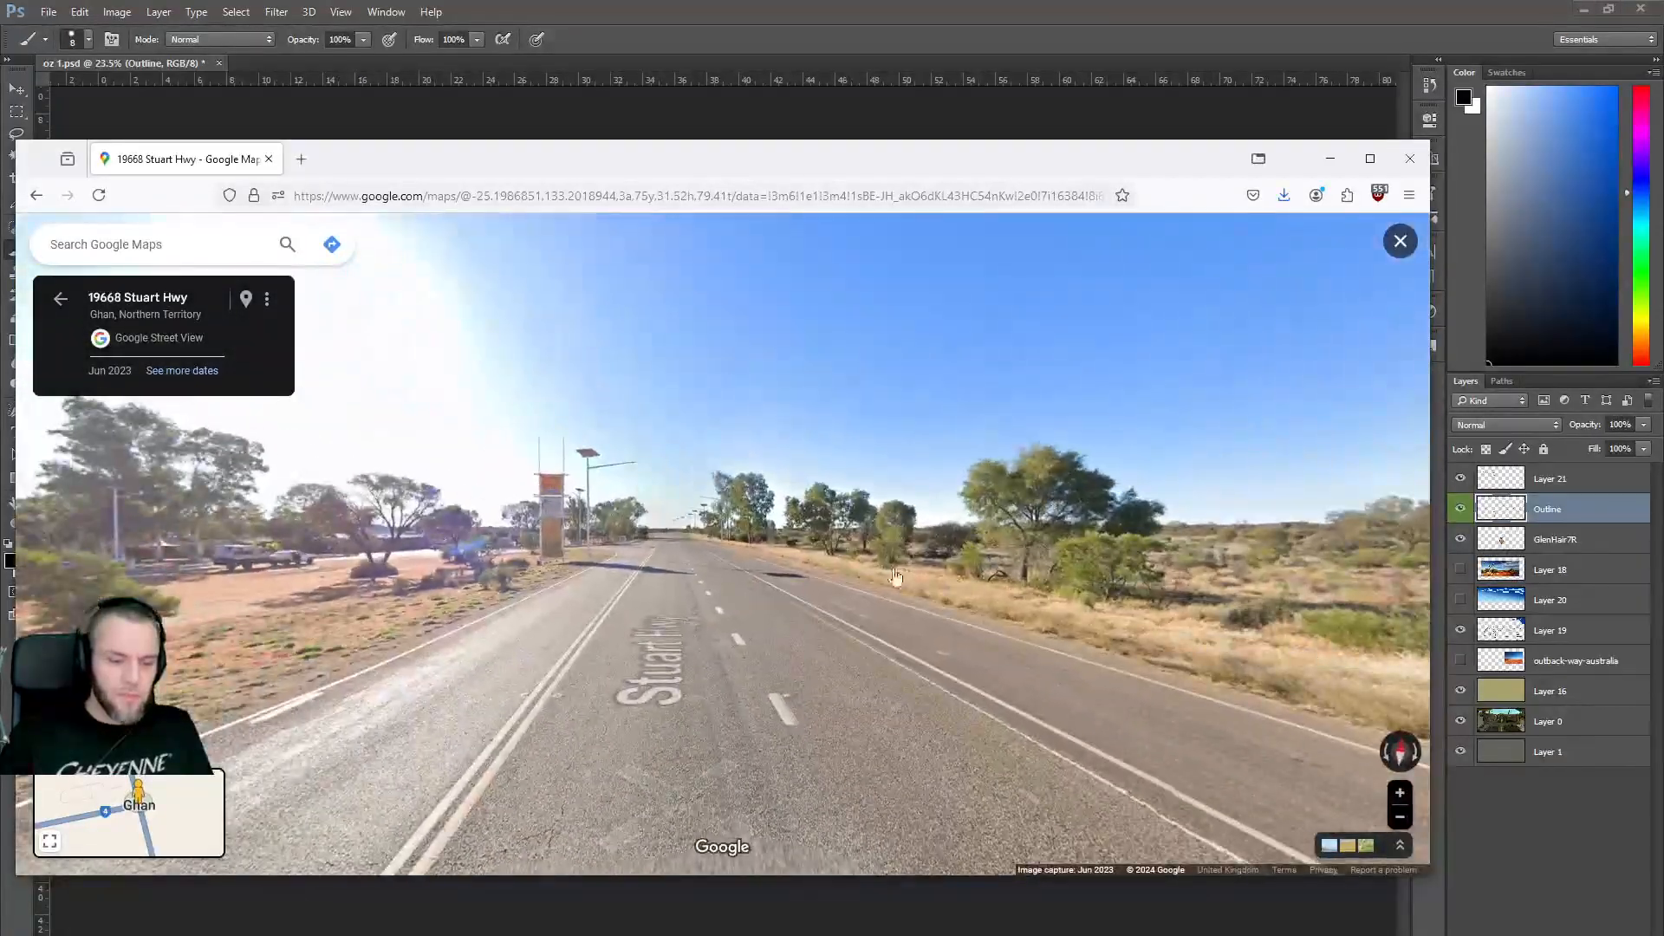
click(657, 568)
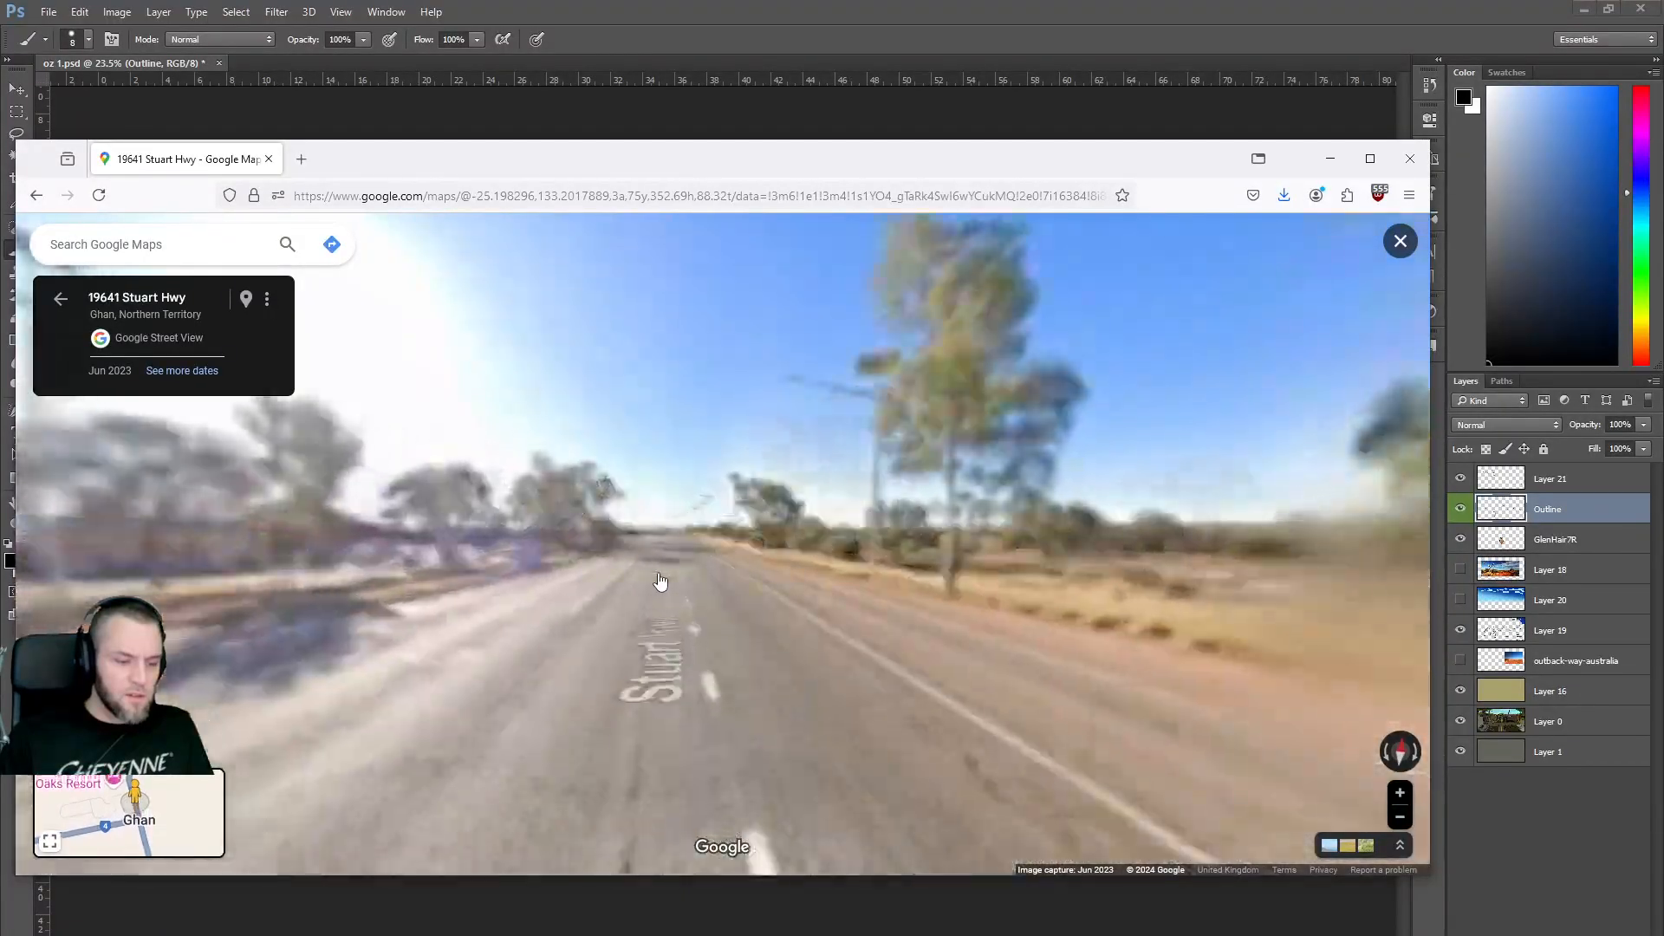
click(901, 631)
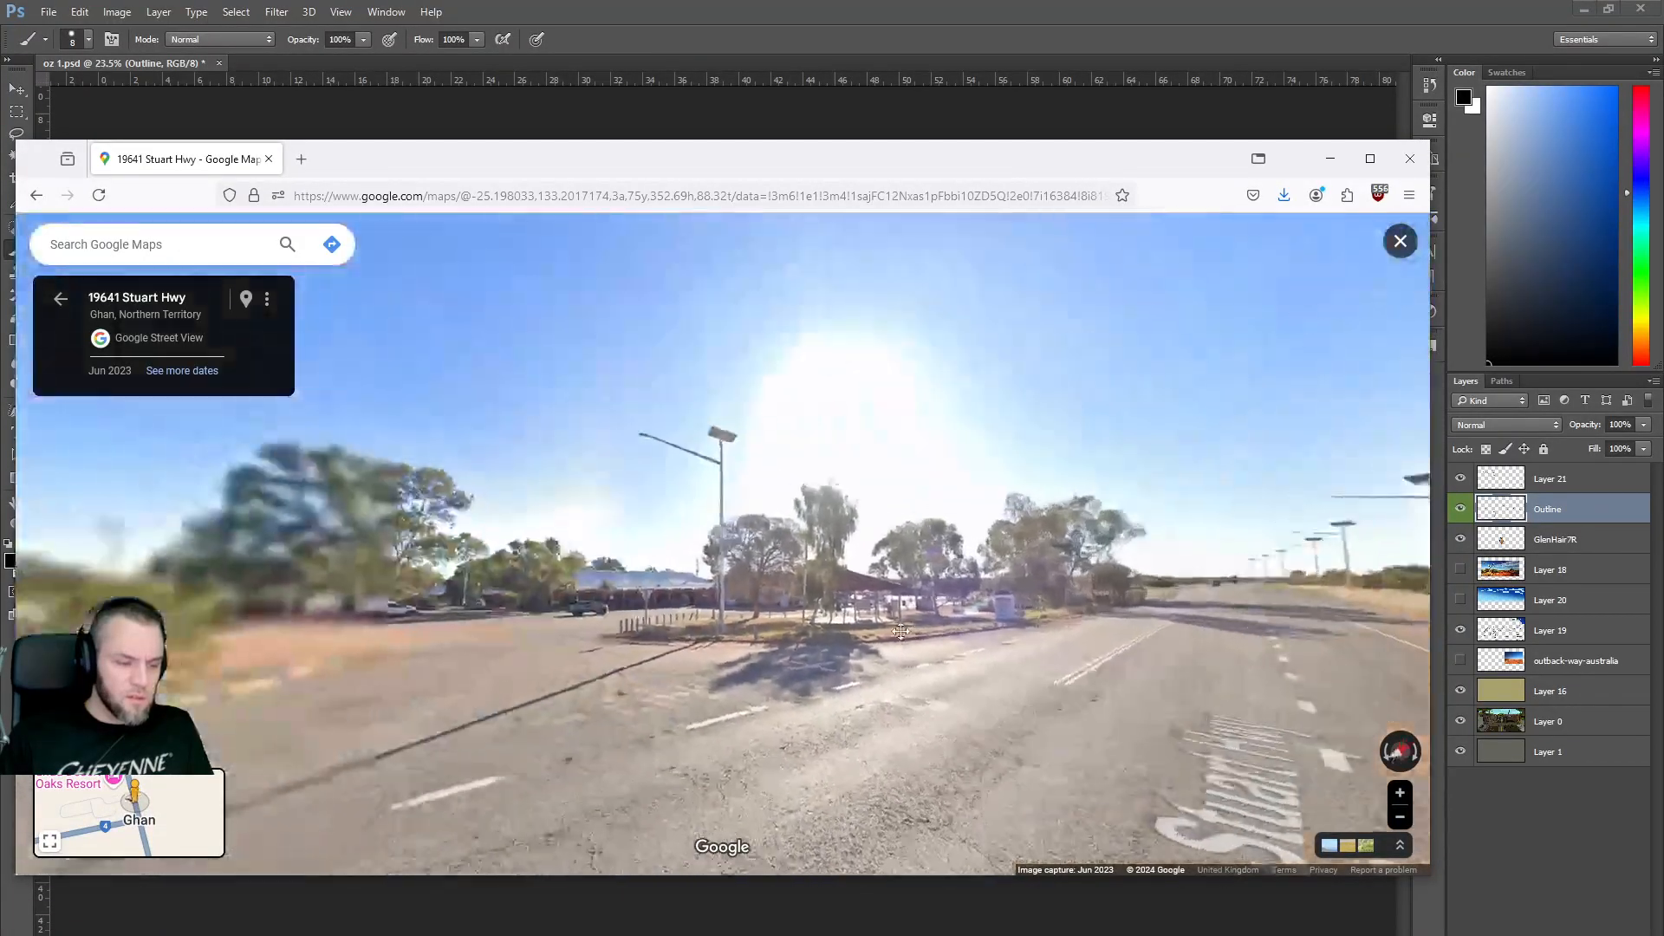
click(1102, 636)
Pan across the Desert Oaks Resort sign up close, advance along the A87, then exit Street View.
scroll(704, 662, up, 5)
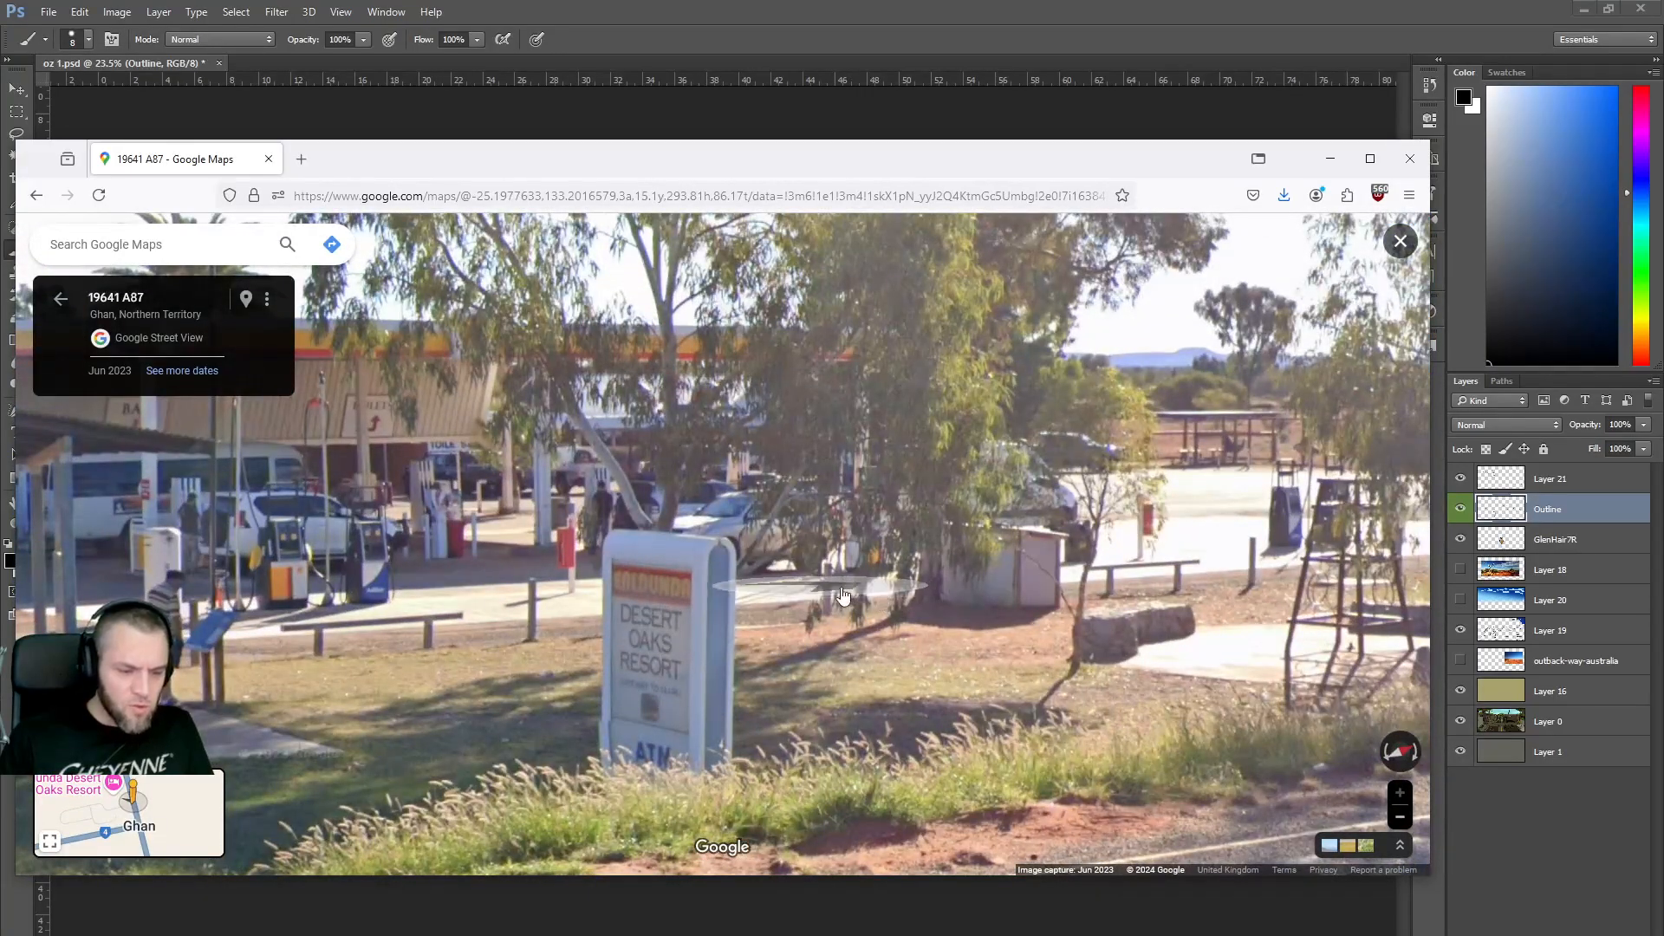
drag(903, 555, 234, 572)
scroll(747, 656, down, 2)
scroll(748, 656, down, 3)
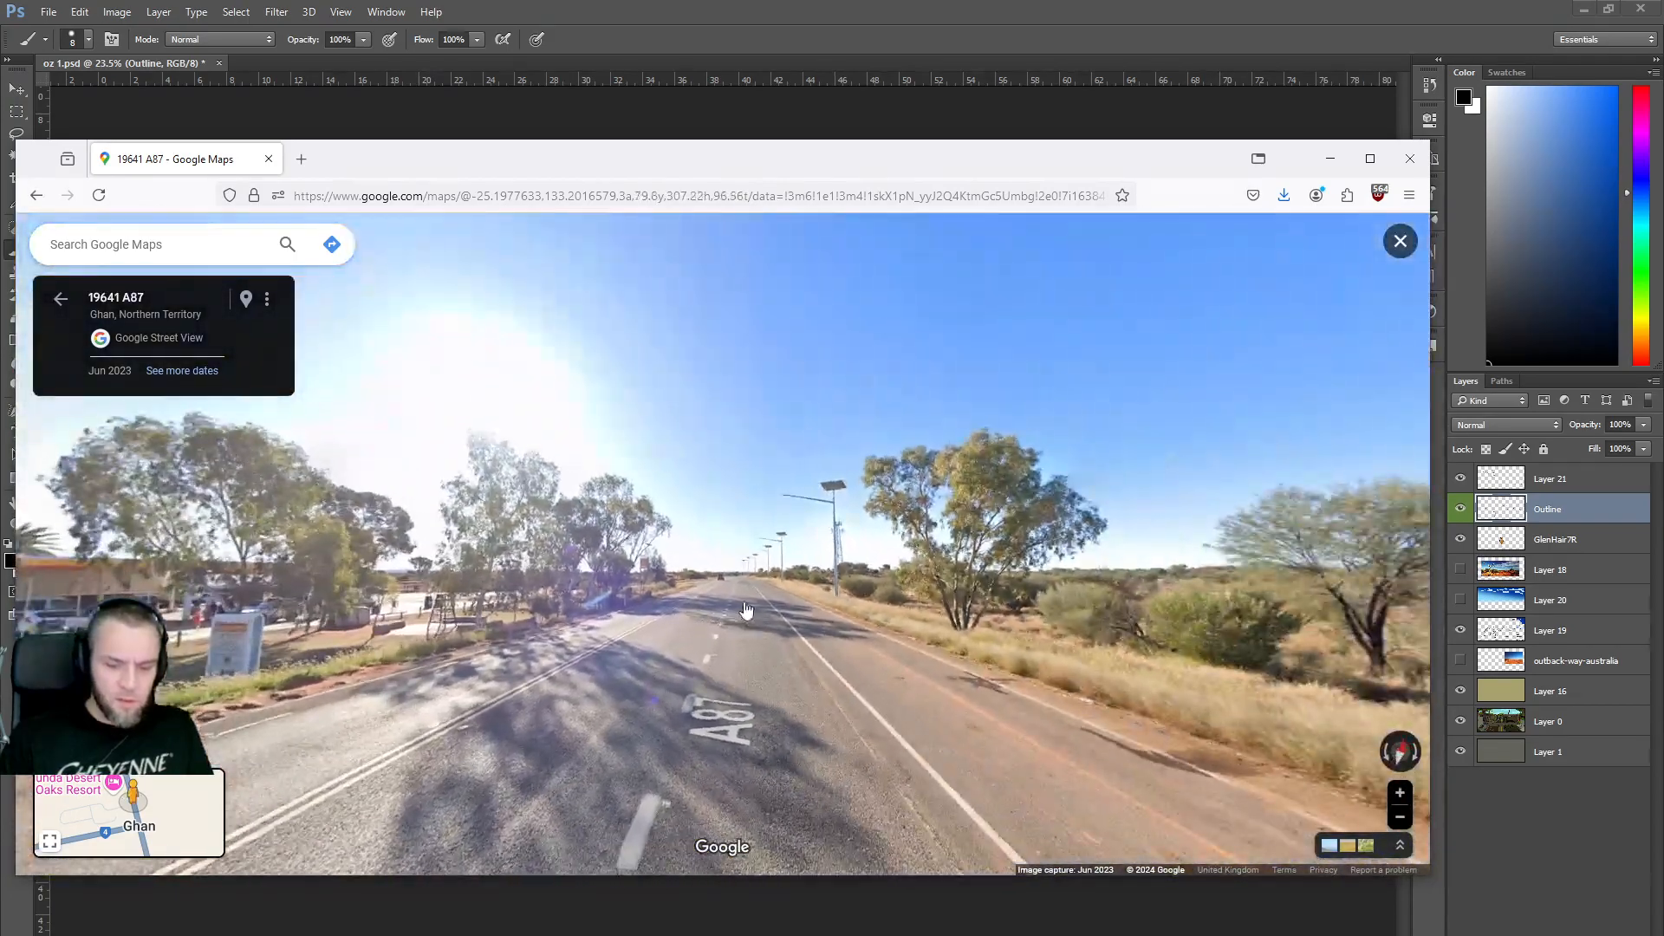
click(735, 610)
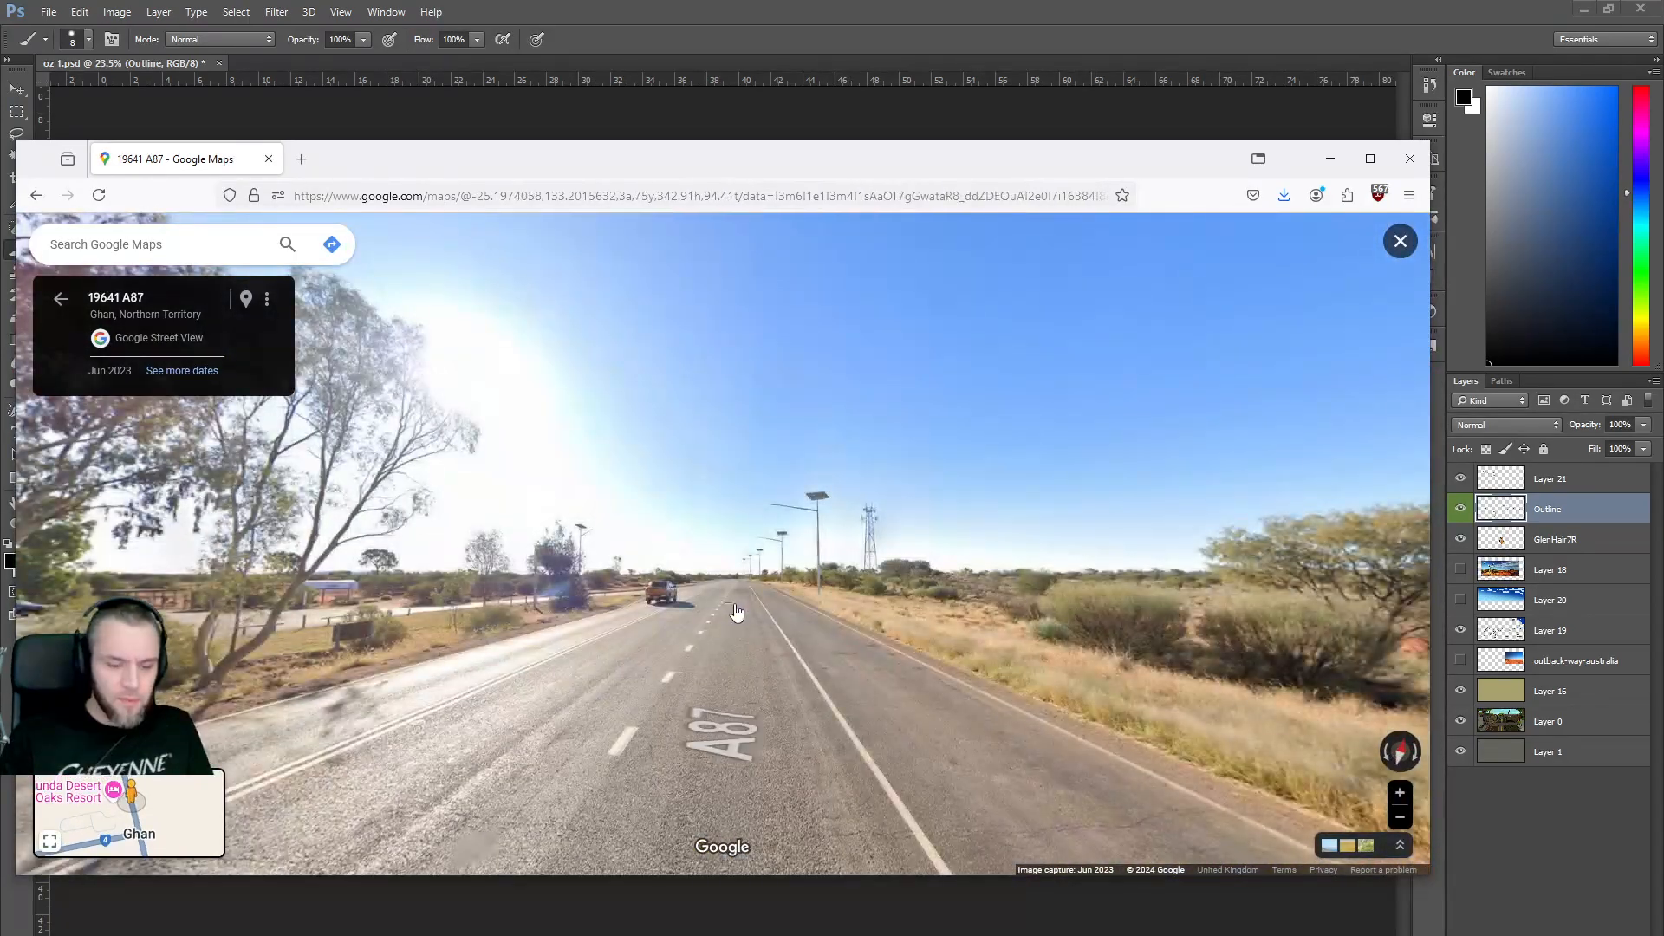
click(736, 611)
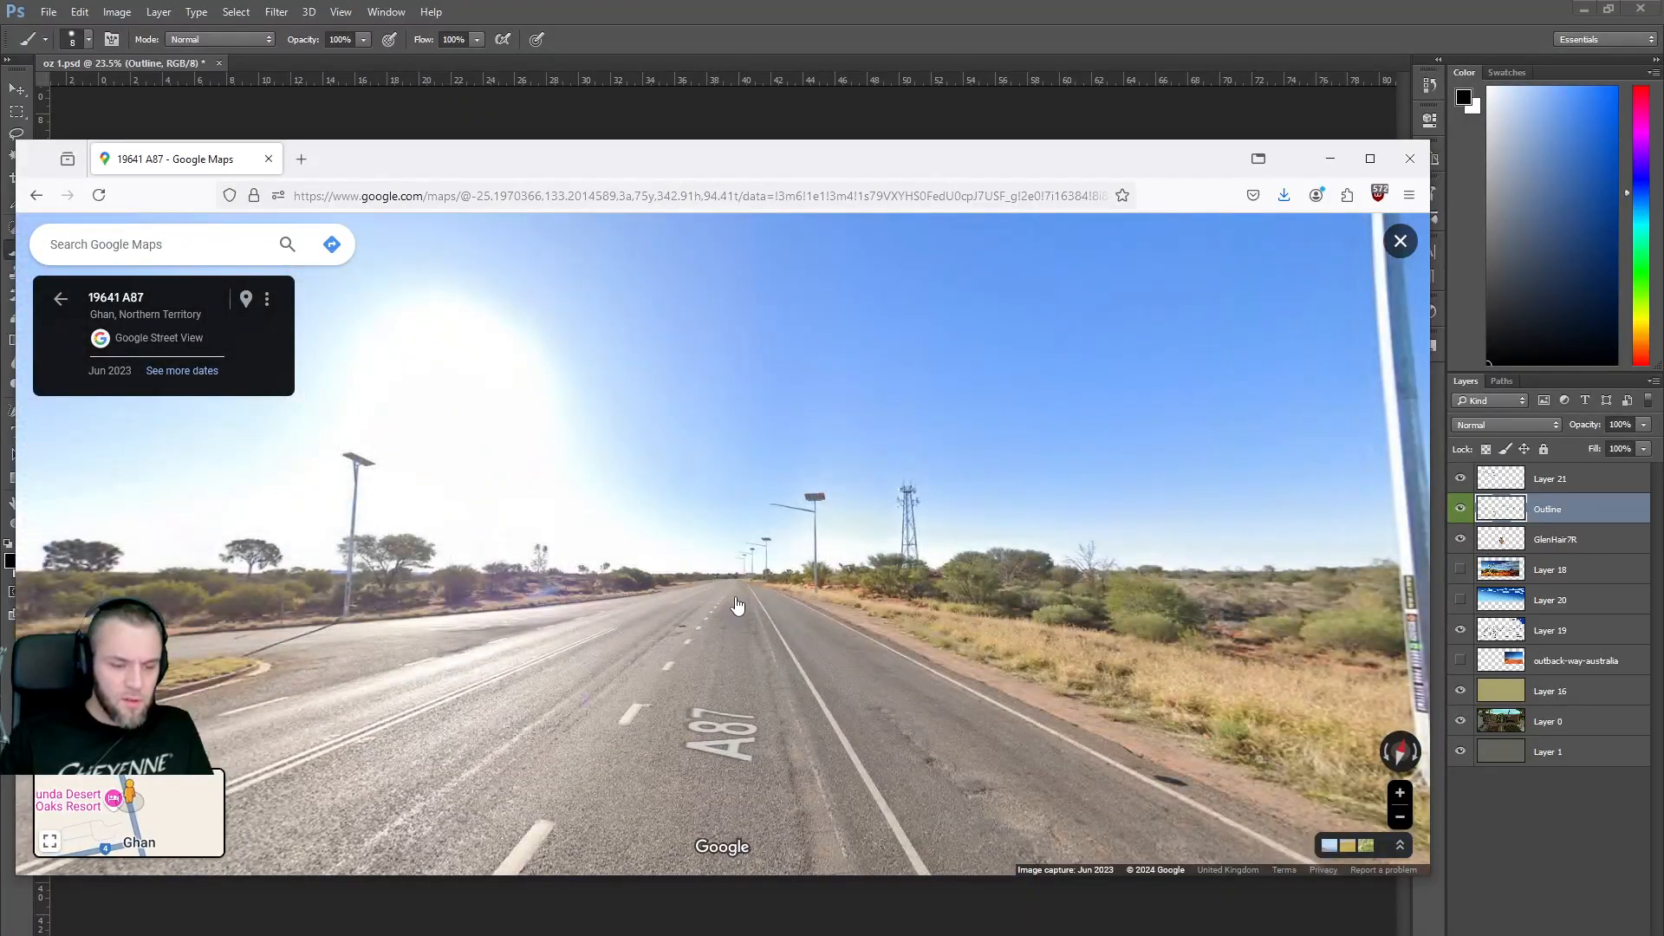
click(737, 606)
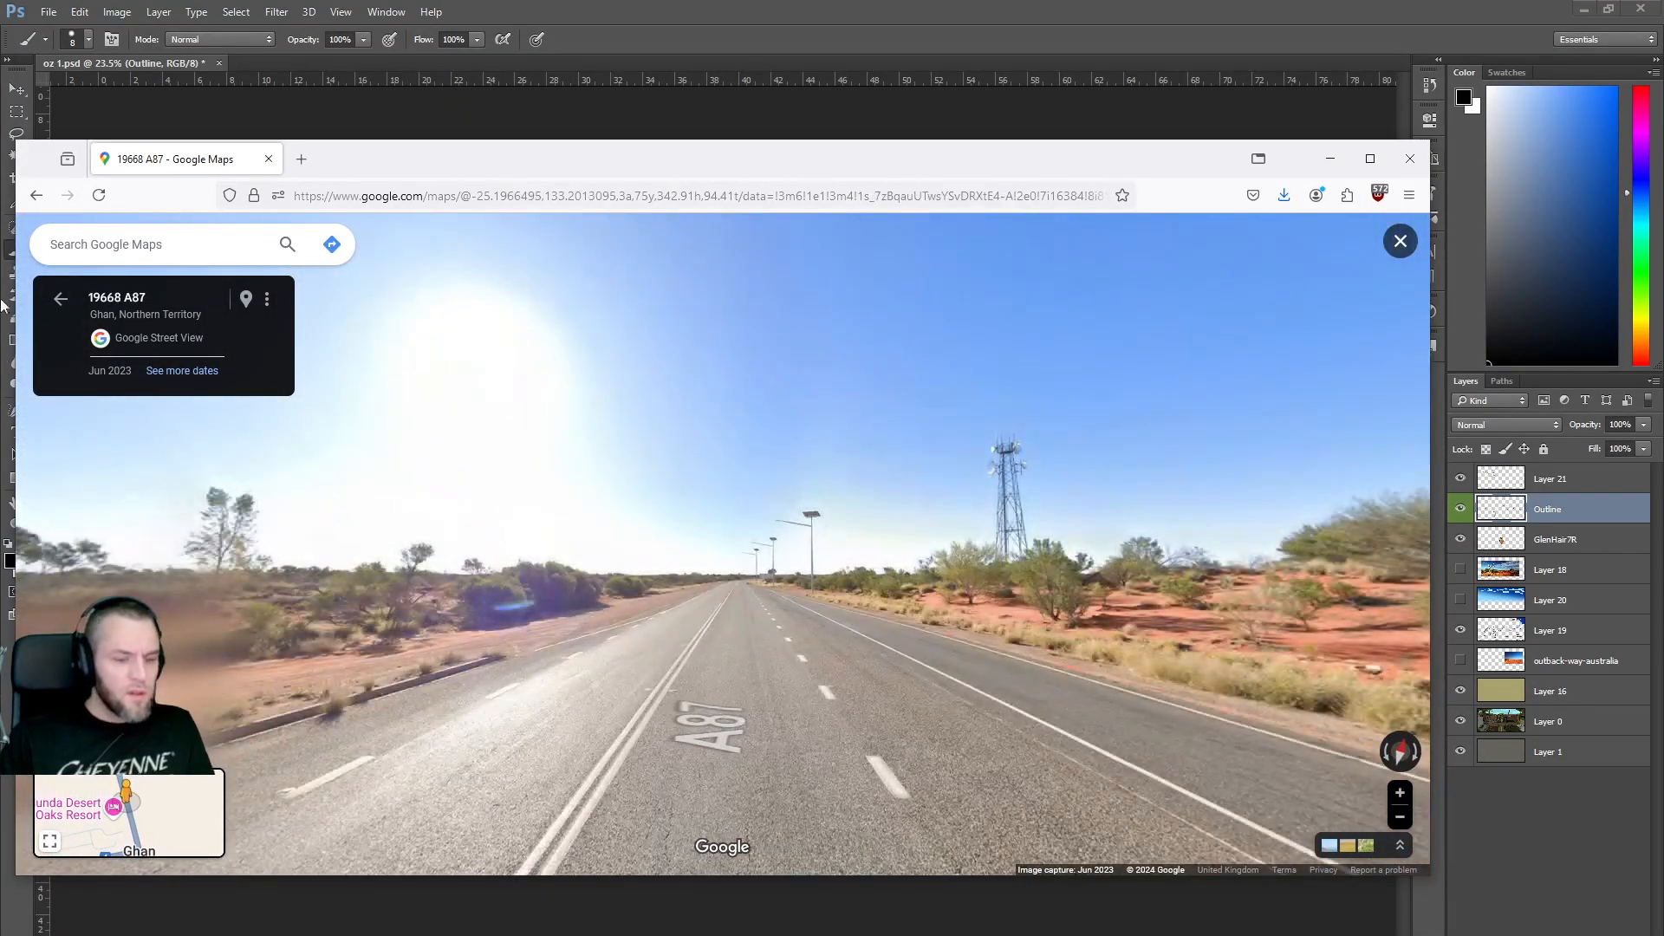
click(49, 296)
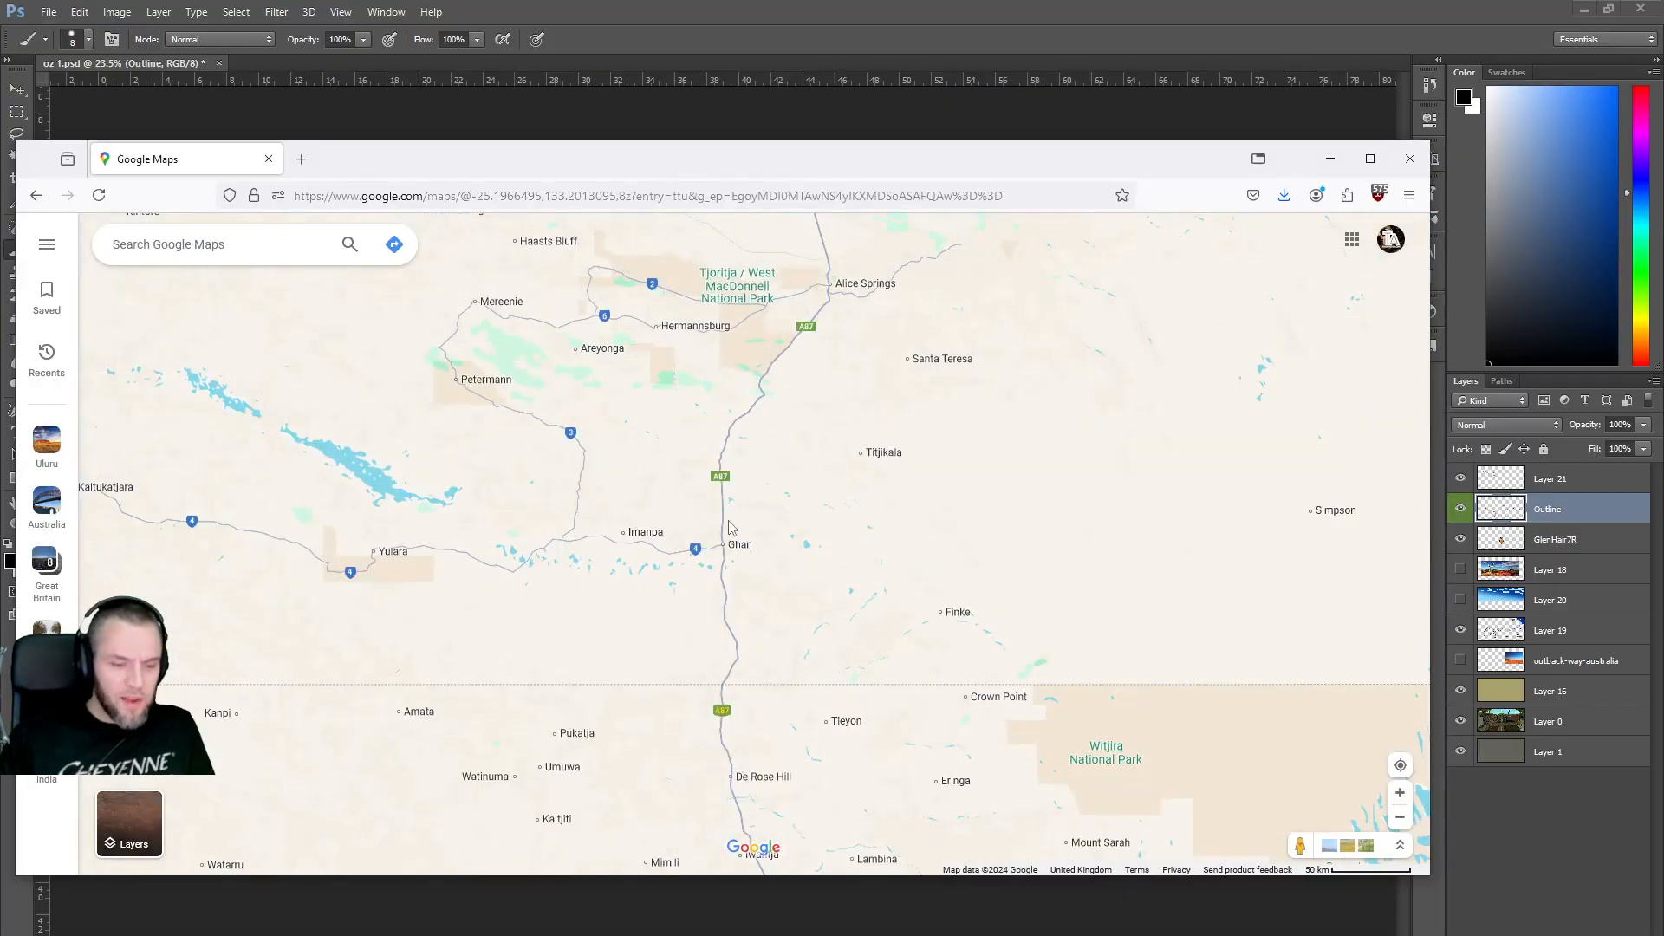
Briefly drop into Street View on Stuart Hwy near Ghan, then return to the map.
drag(1296, 843, 770, 526)
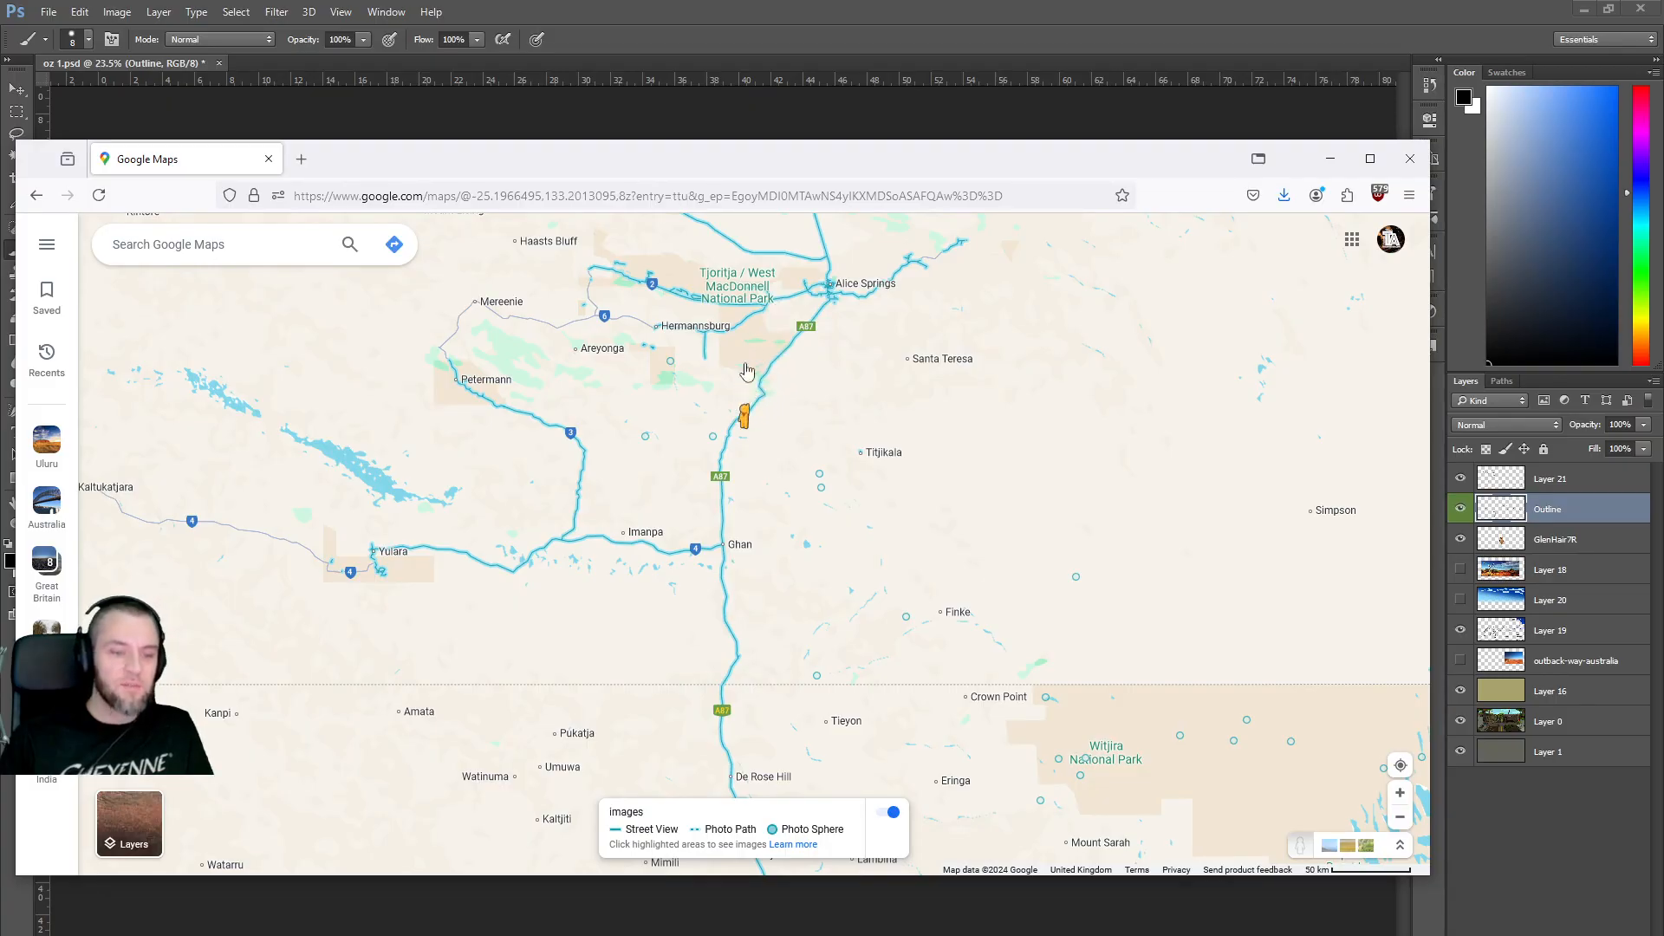
drag(748, 371, 747, 390)
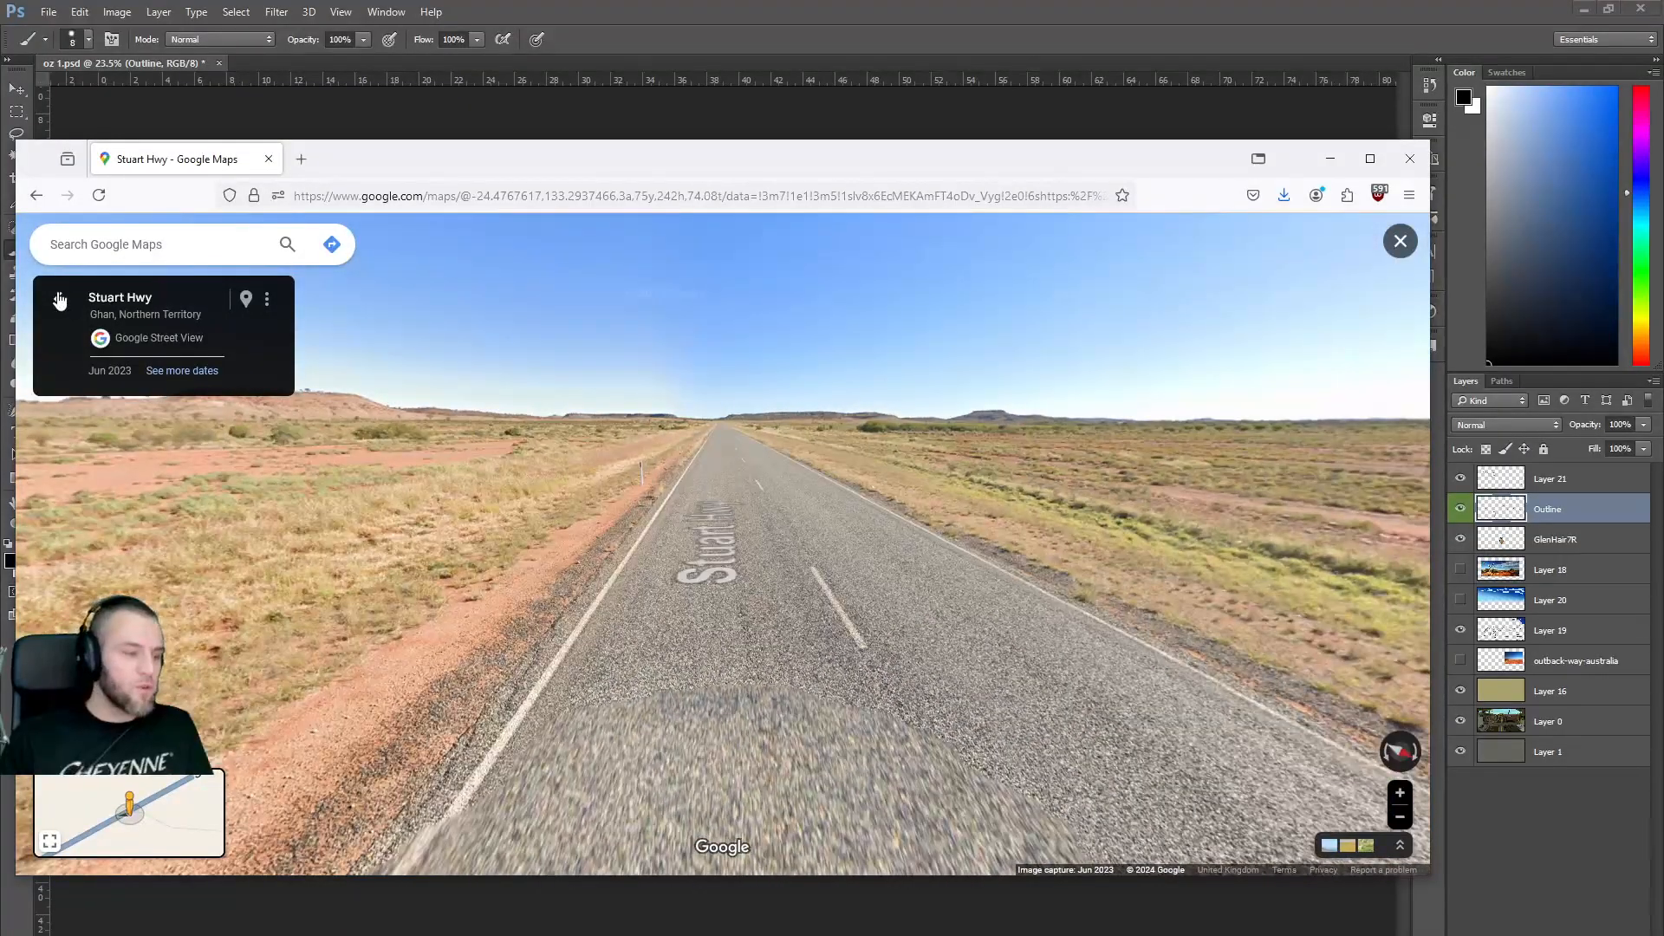
click(59, 299)
Enter Street View on Babbage St, Alice Springs, and zoom onto the yucca and boulder.
drag(1298, 843, 832, 382)
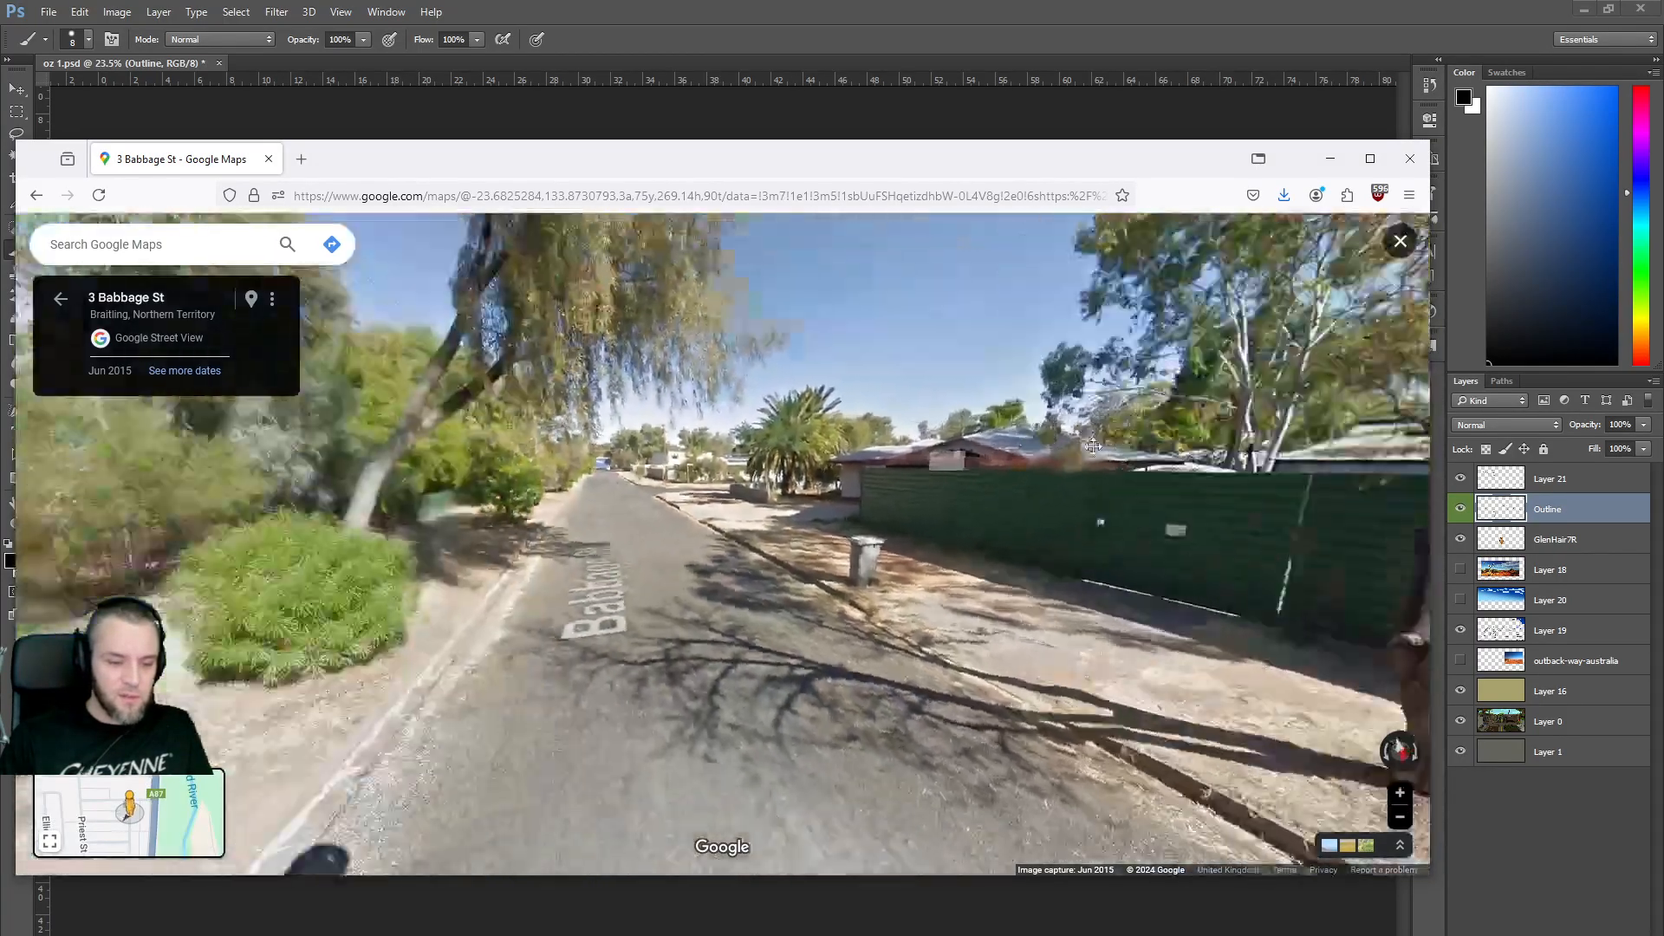
drag(390, 589, 1214, 581)
drag(304, 598, 1106, 646)
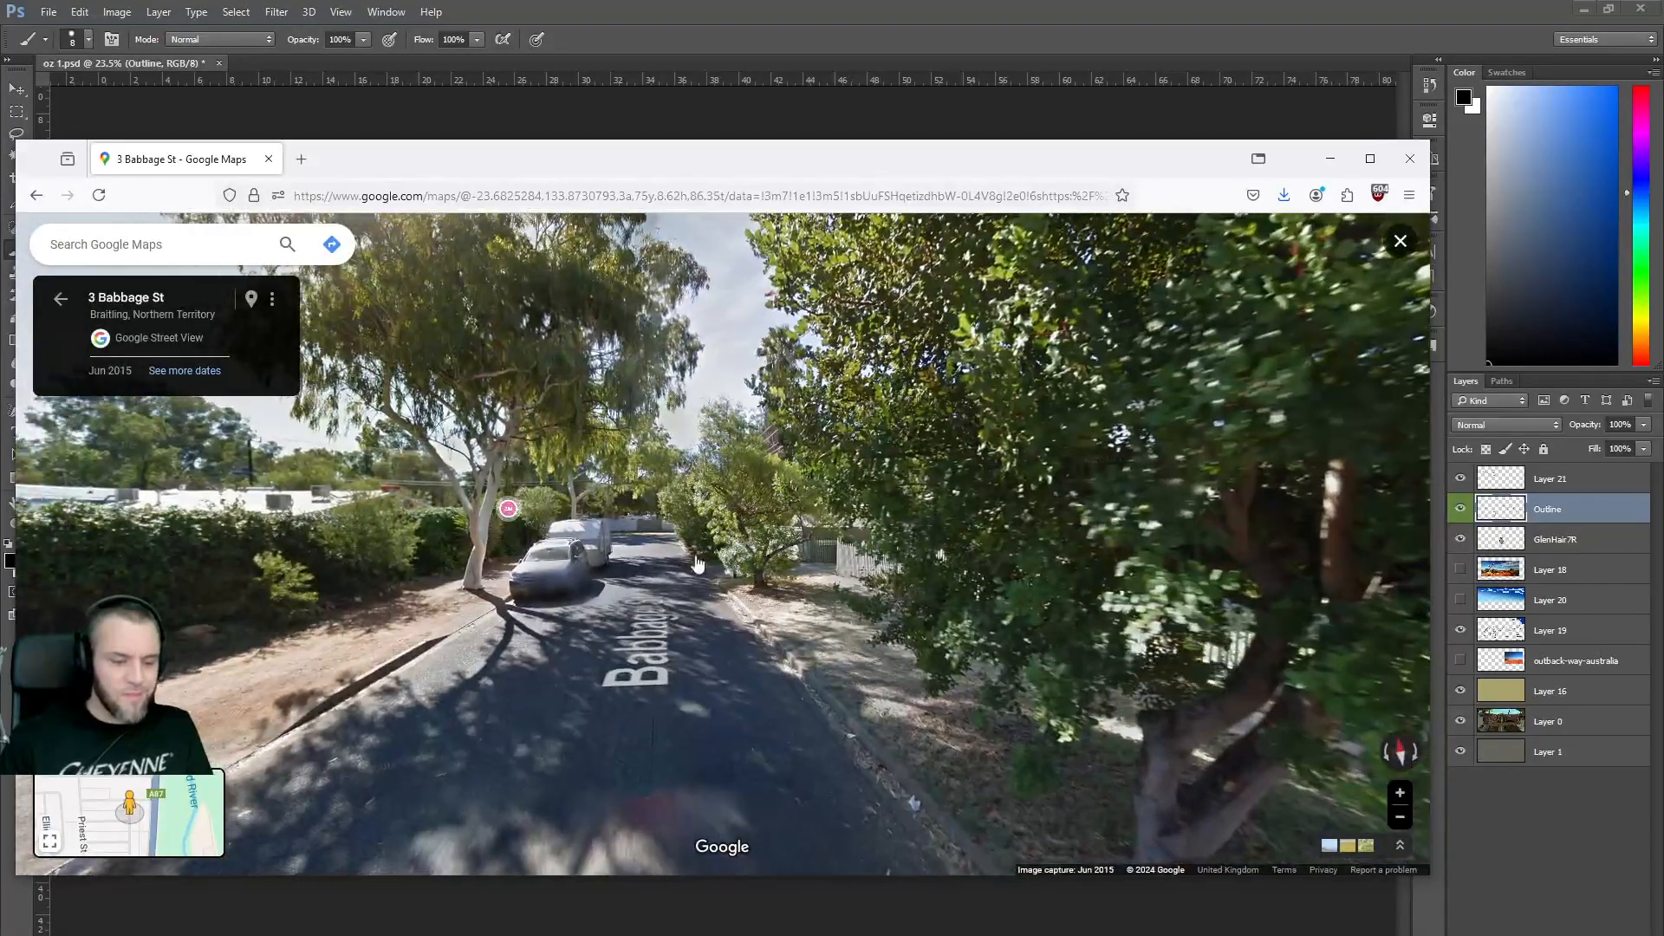
drag(618, 549, 684, 556)
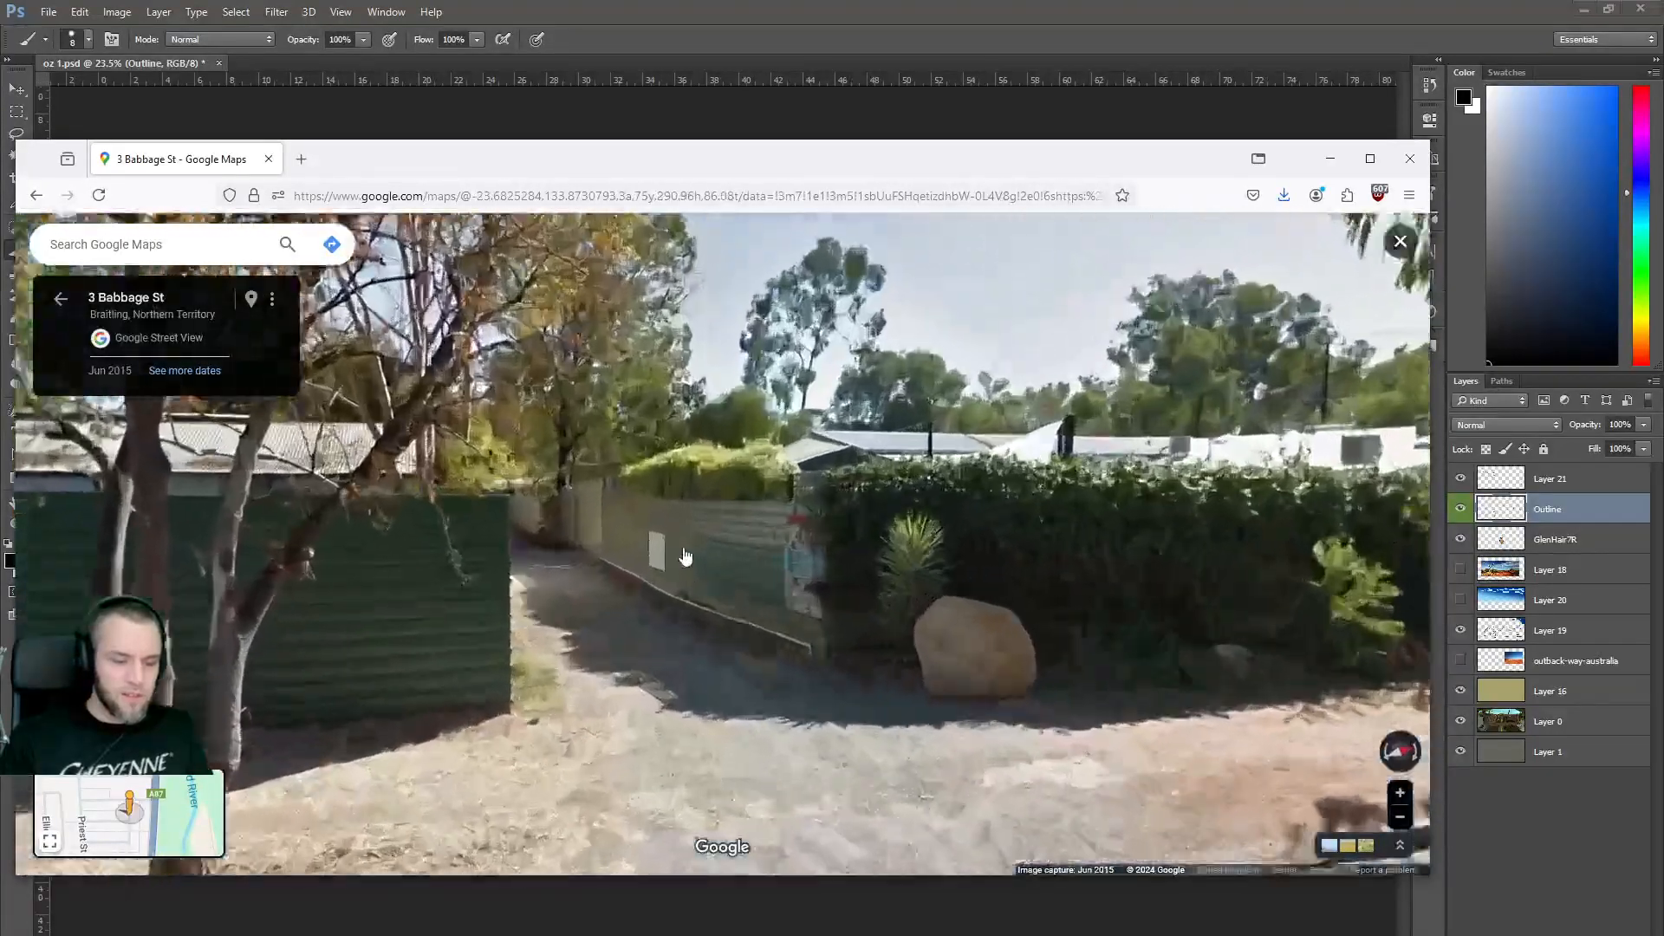
click(685, 557)
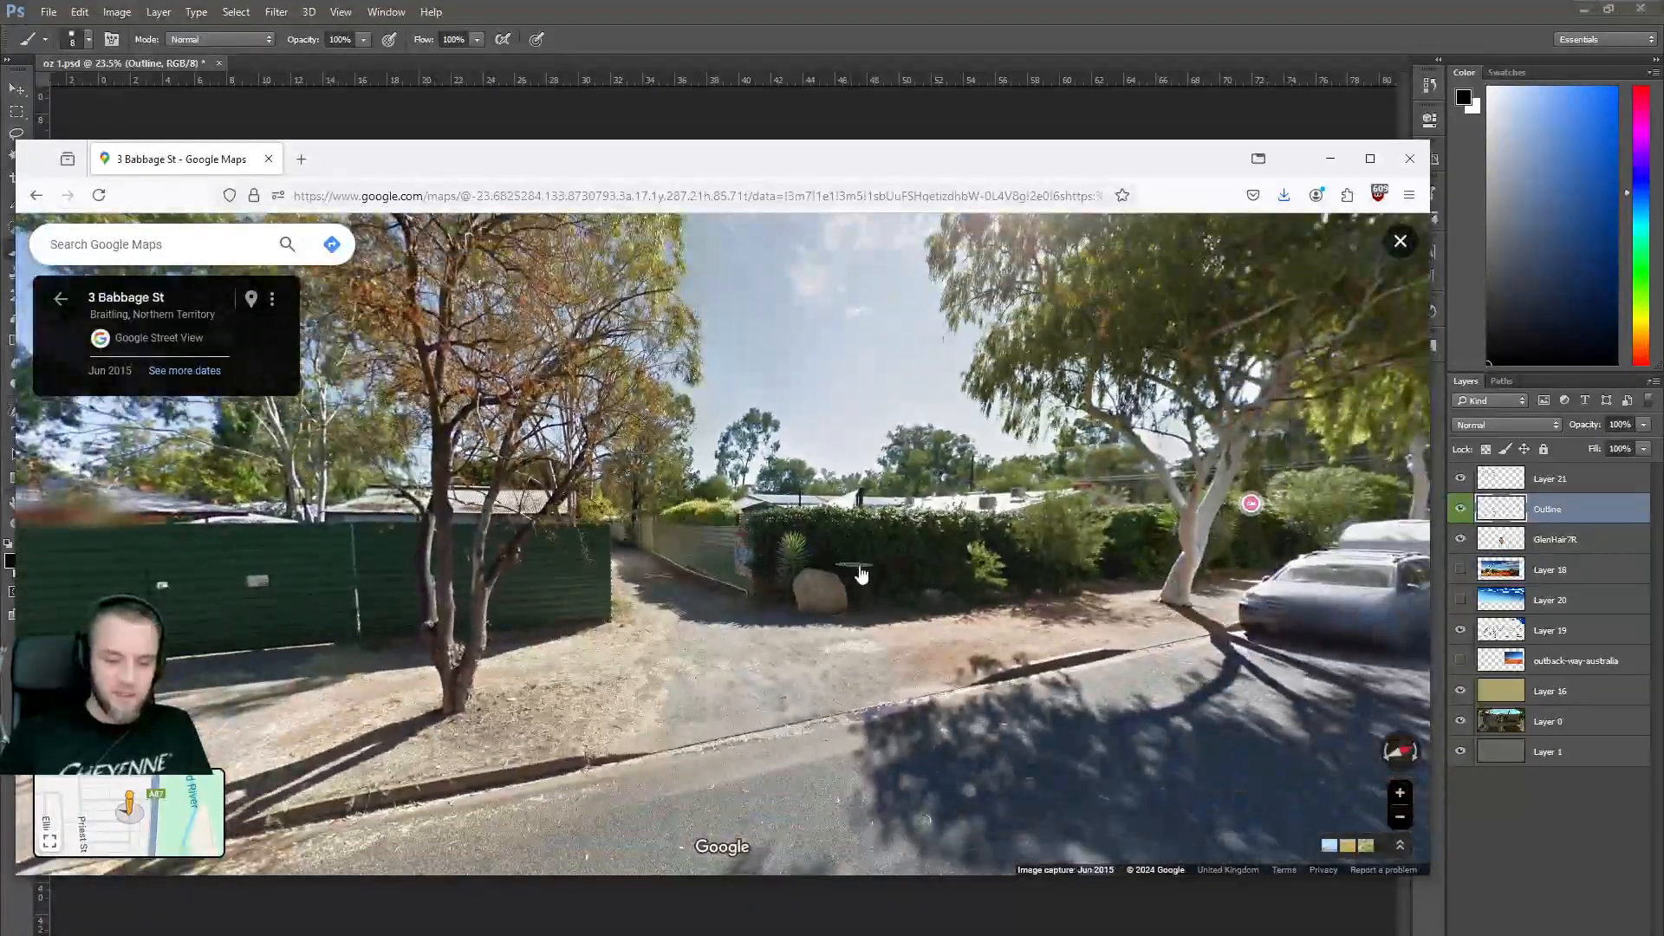
scroll(797, 564, up, 5)
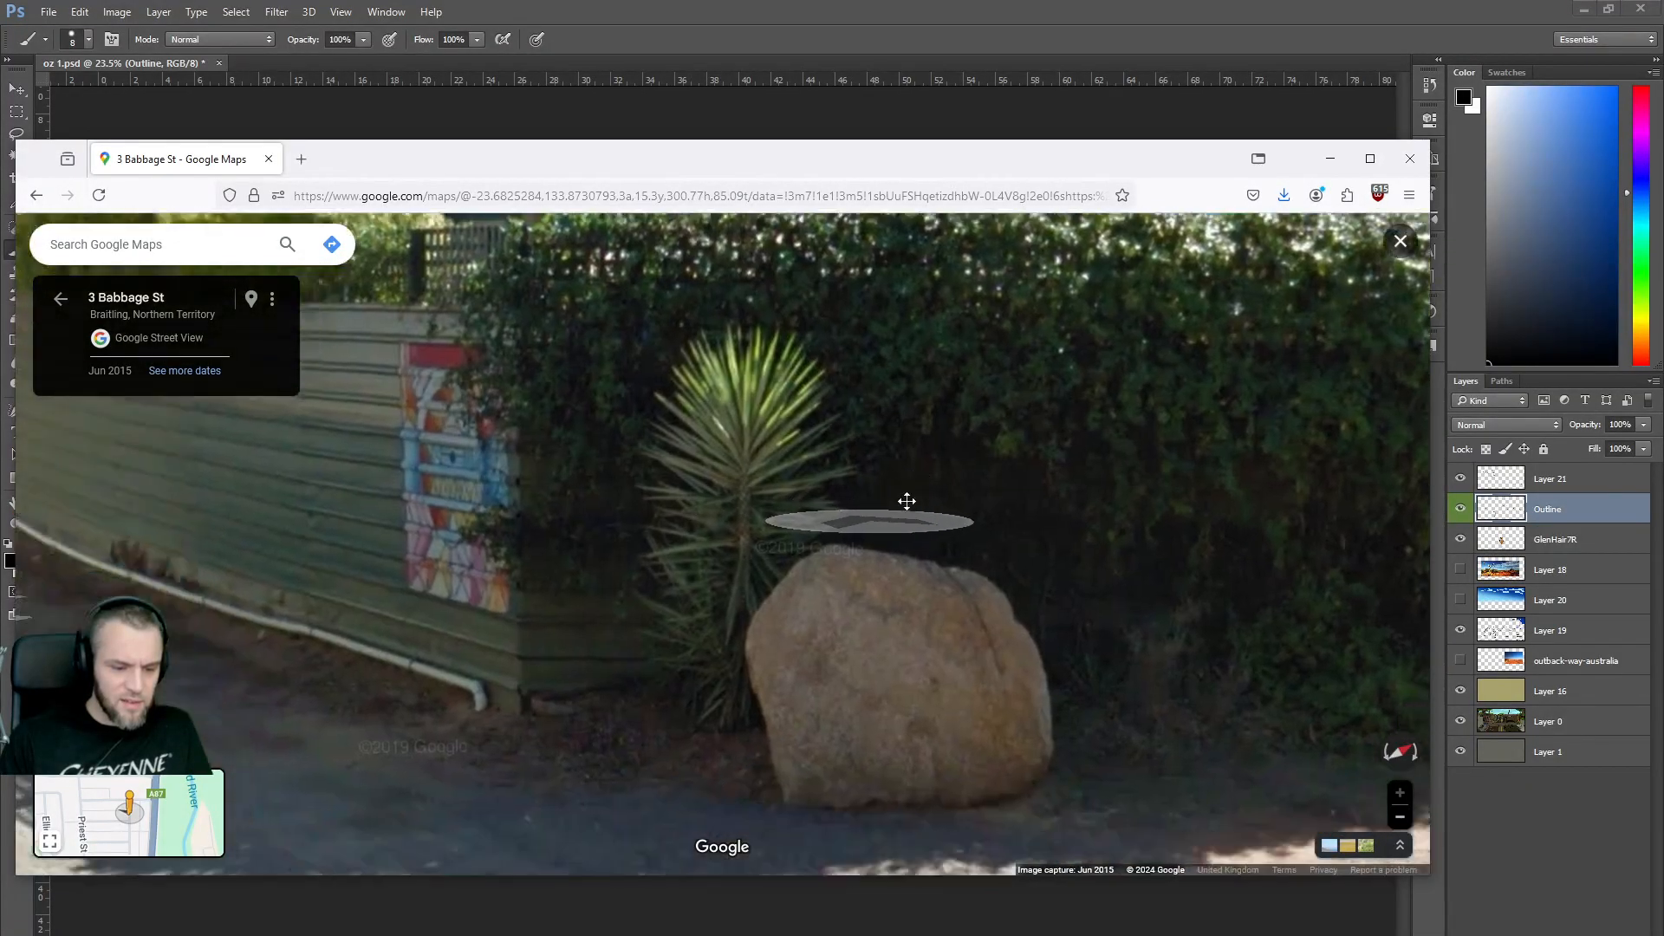
drag(906, 501, 911, 542)
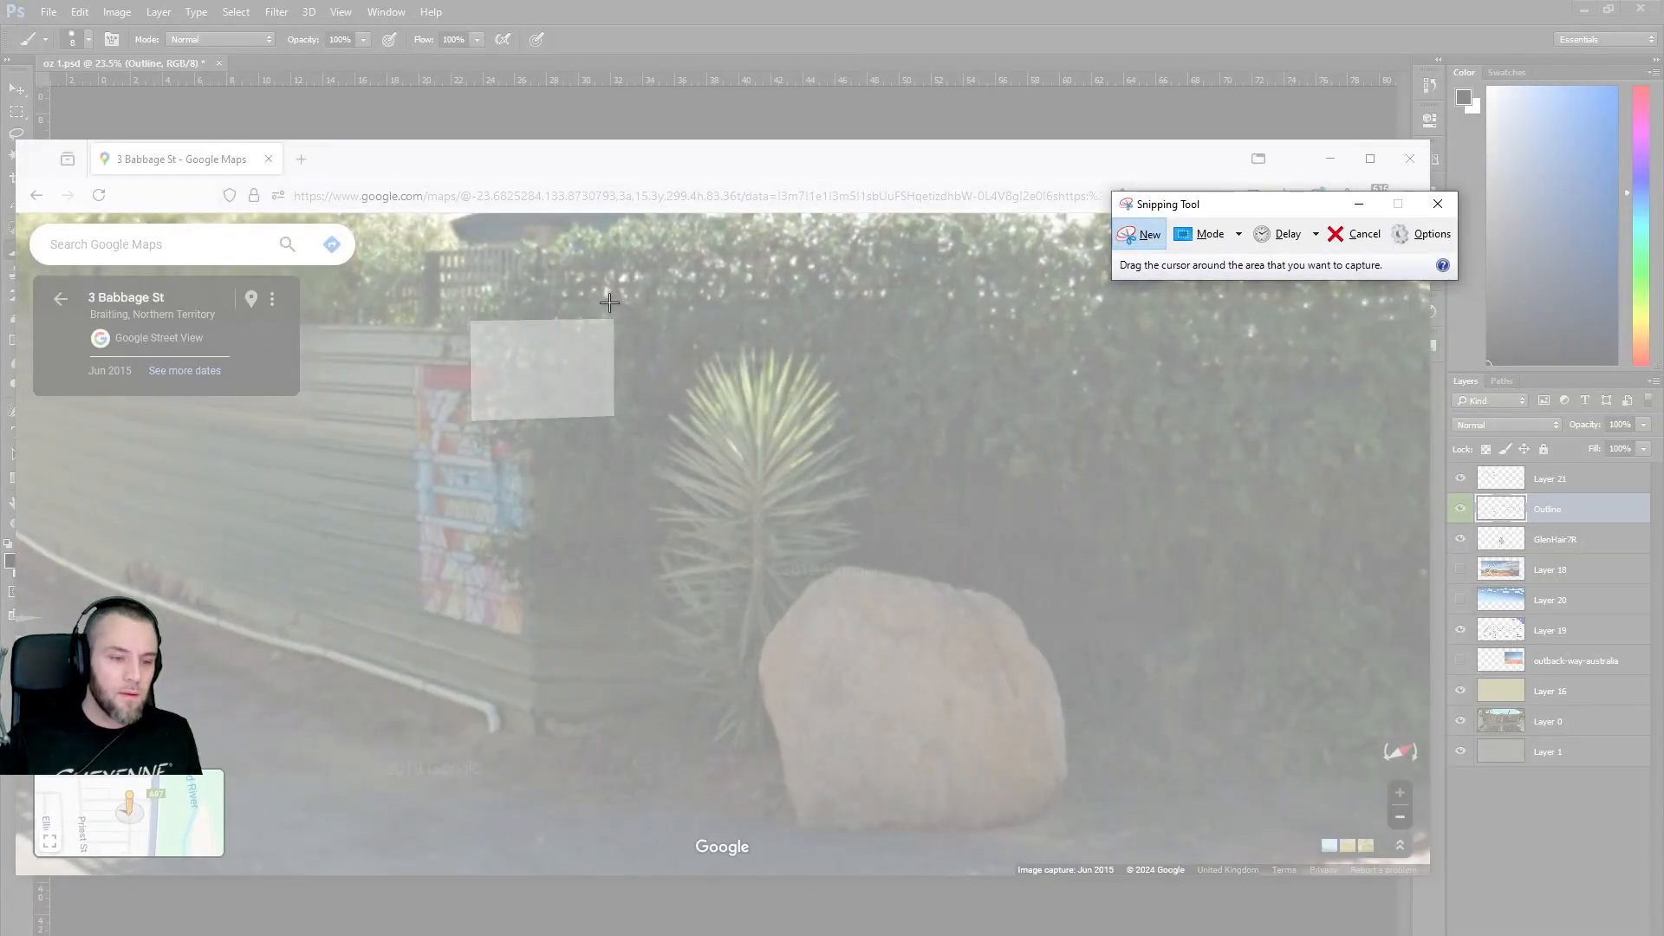
Snip the spiky plant and boulder and save it to the Desktop as 'Spiky Plant'.
drag(610, 302, 1081, 852)
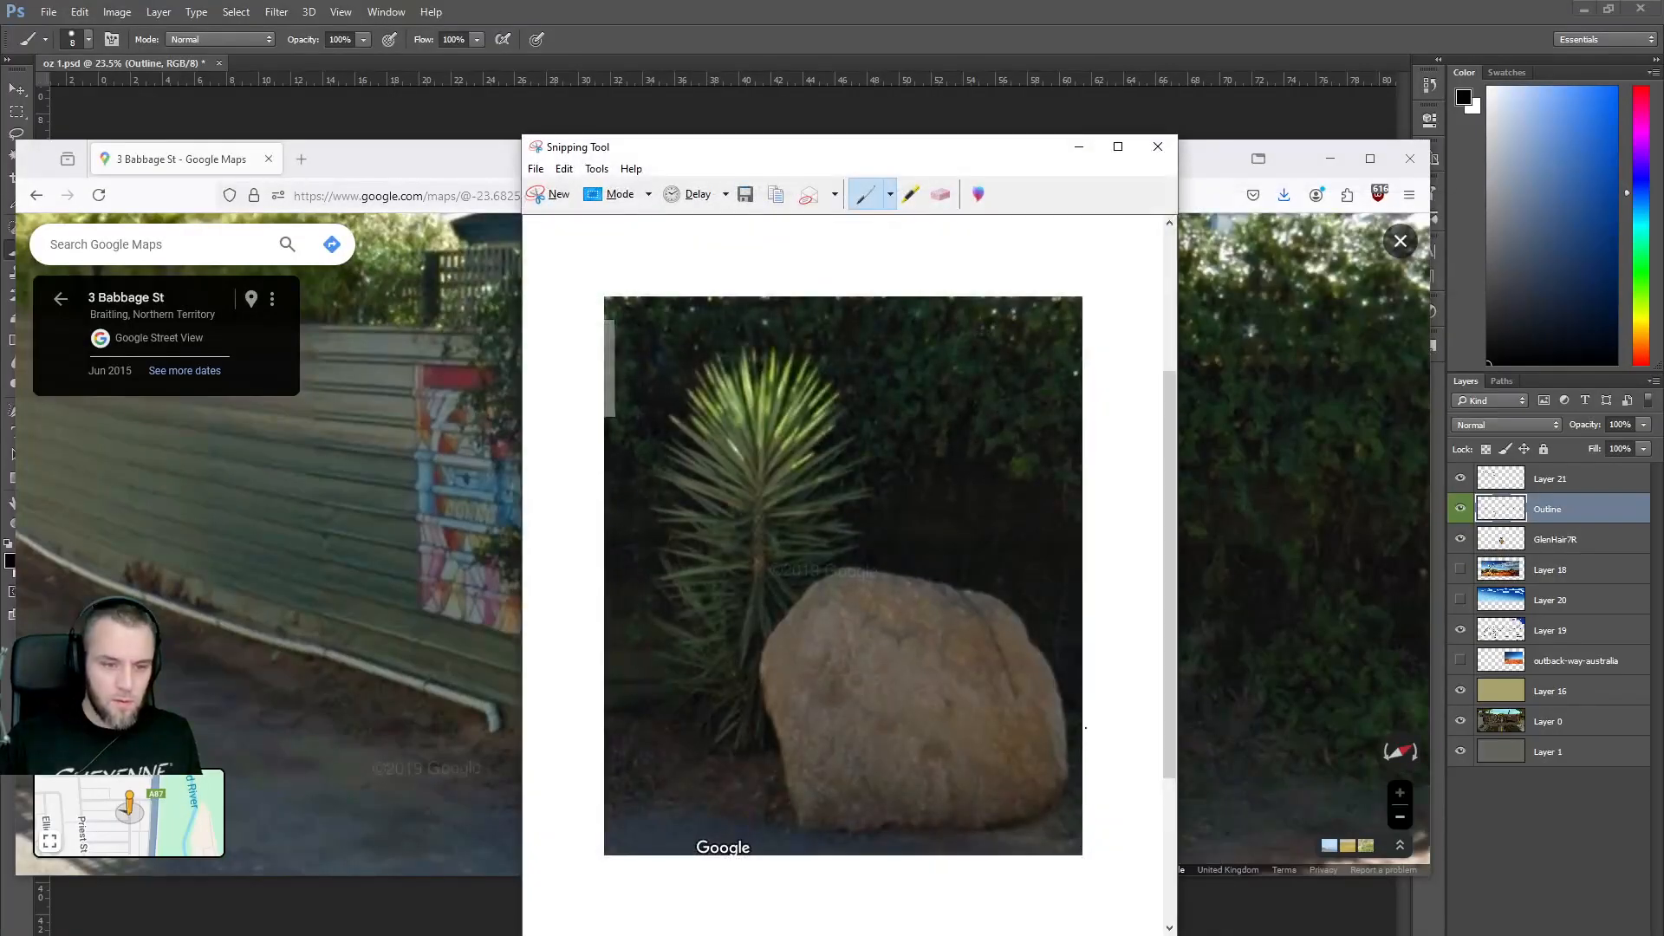
click(537, 170)
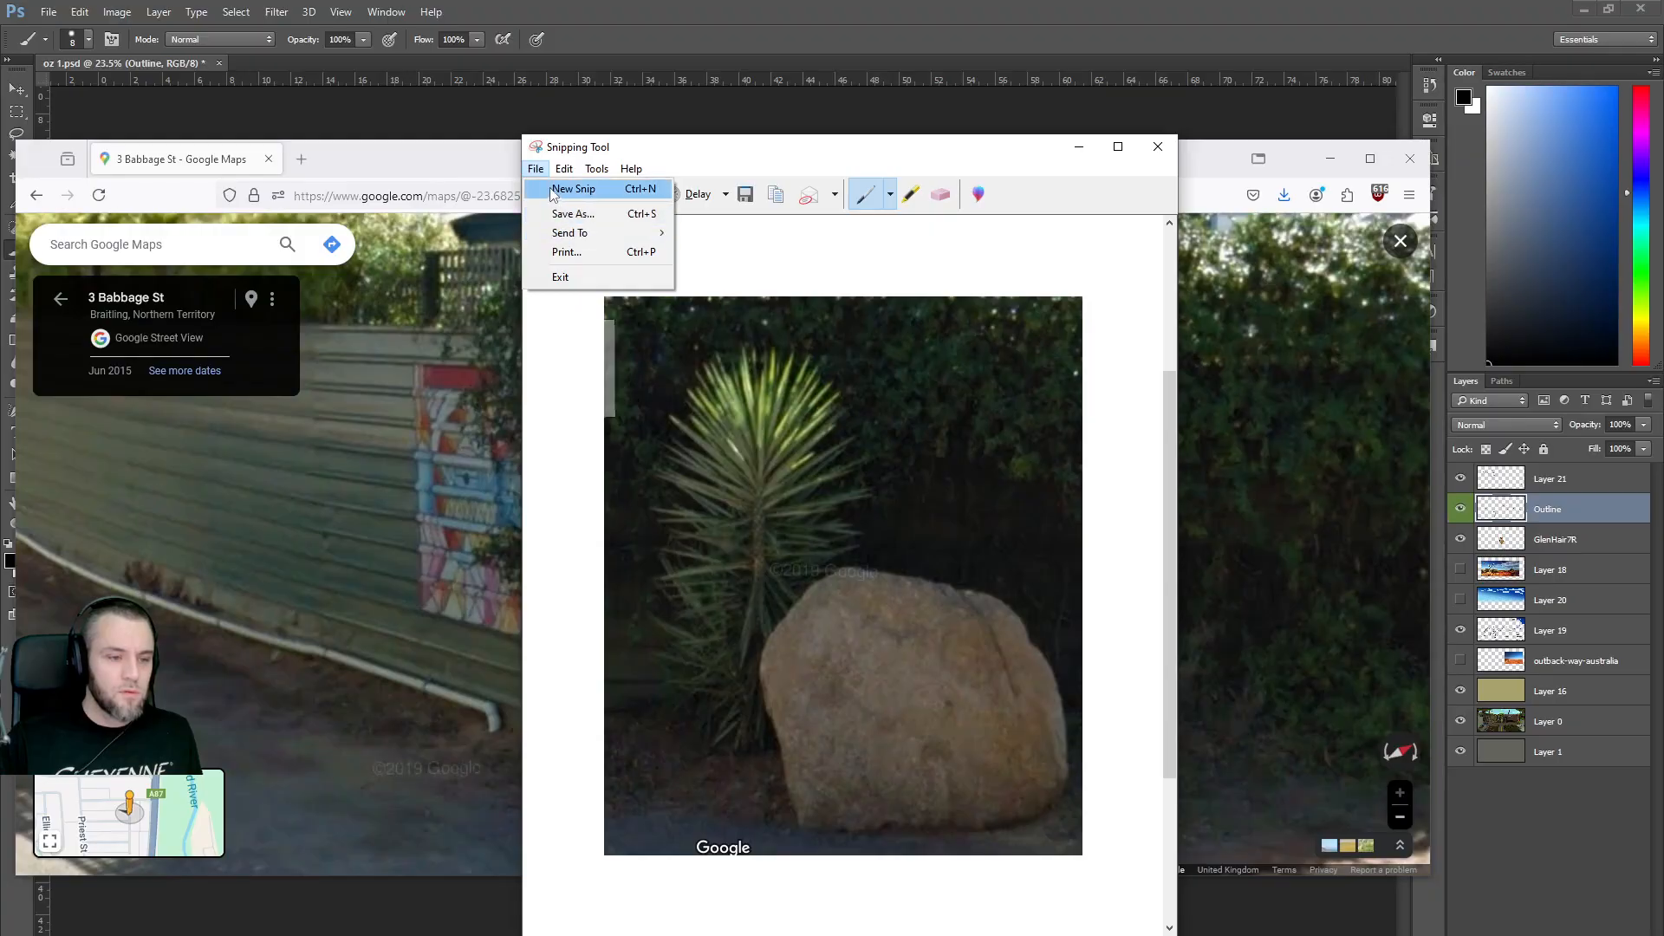
click(570, 213)
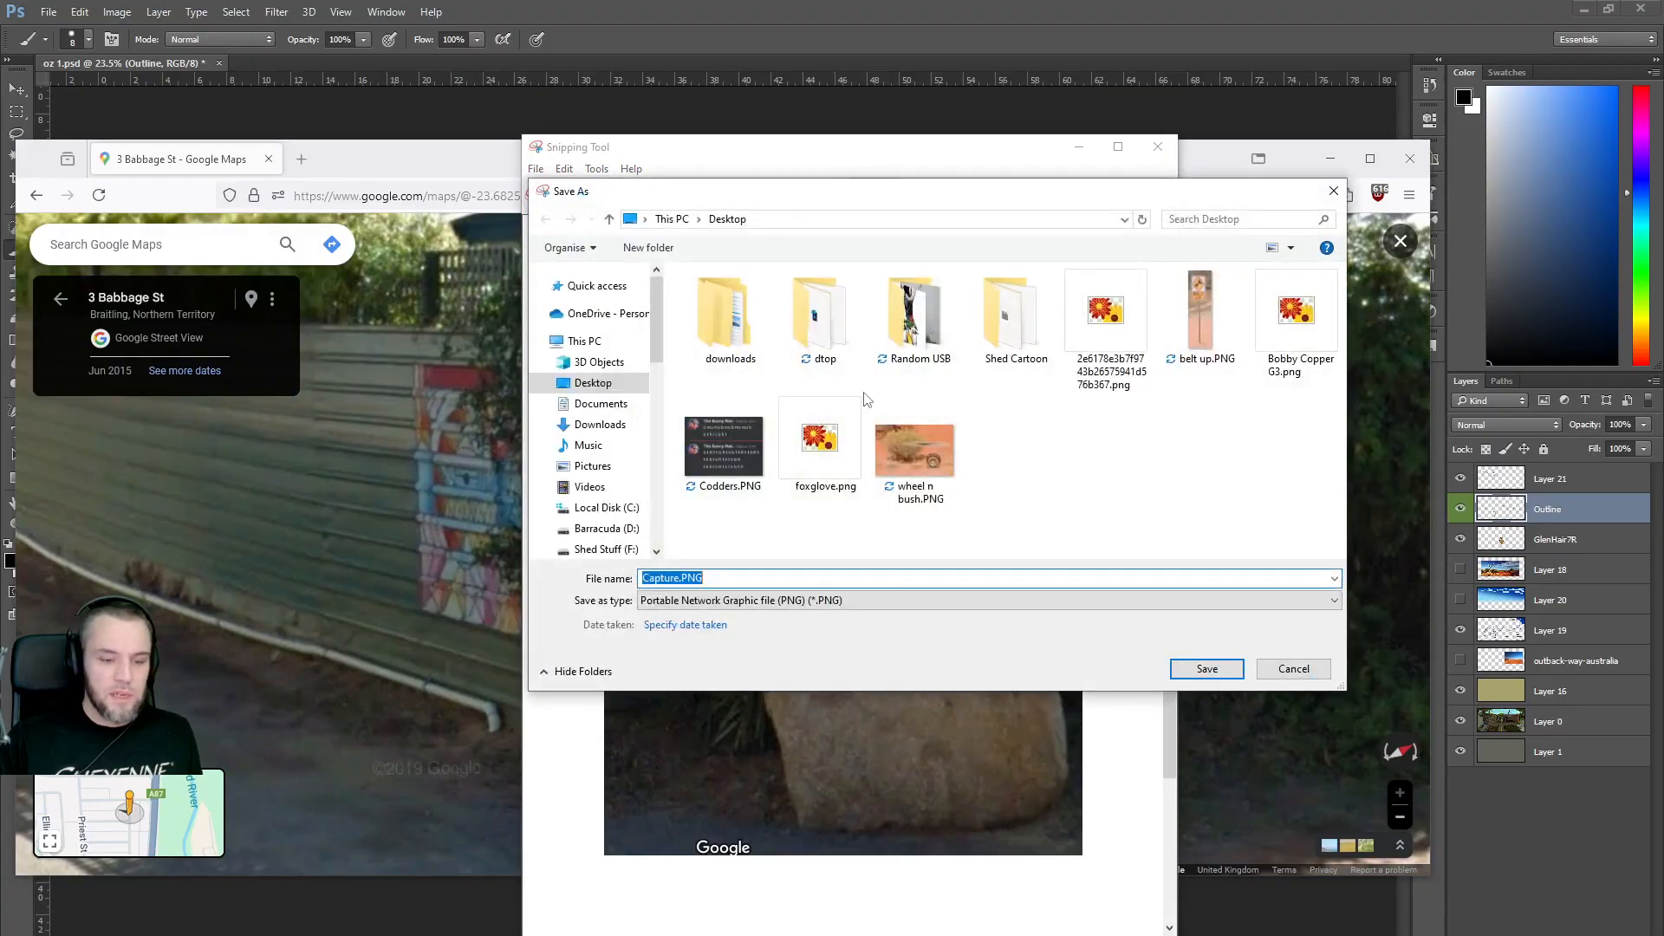
text(Spiky Plant)
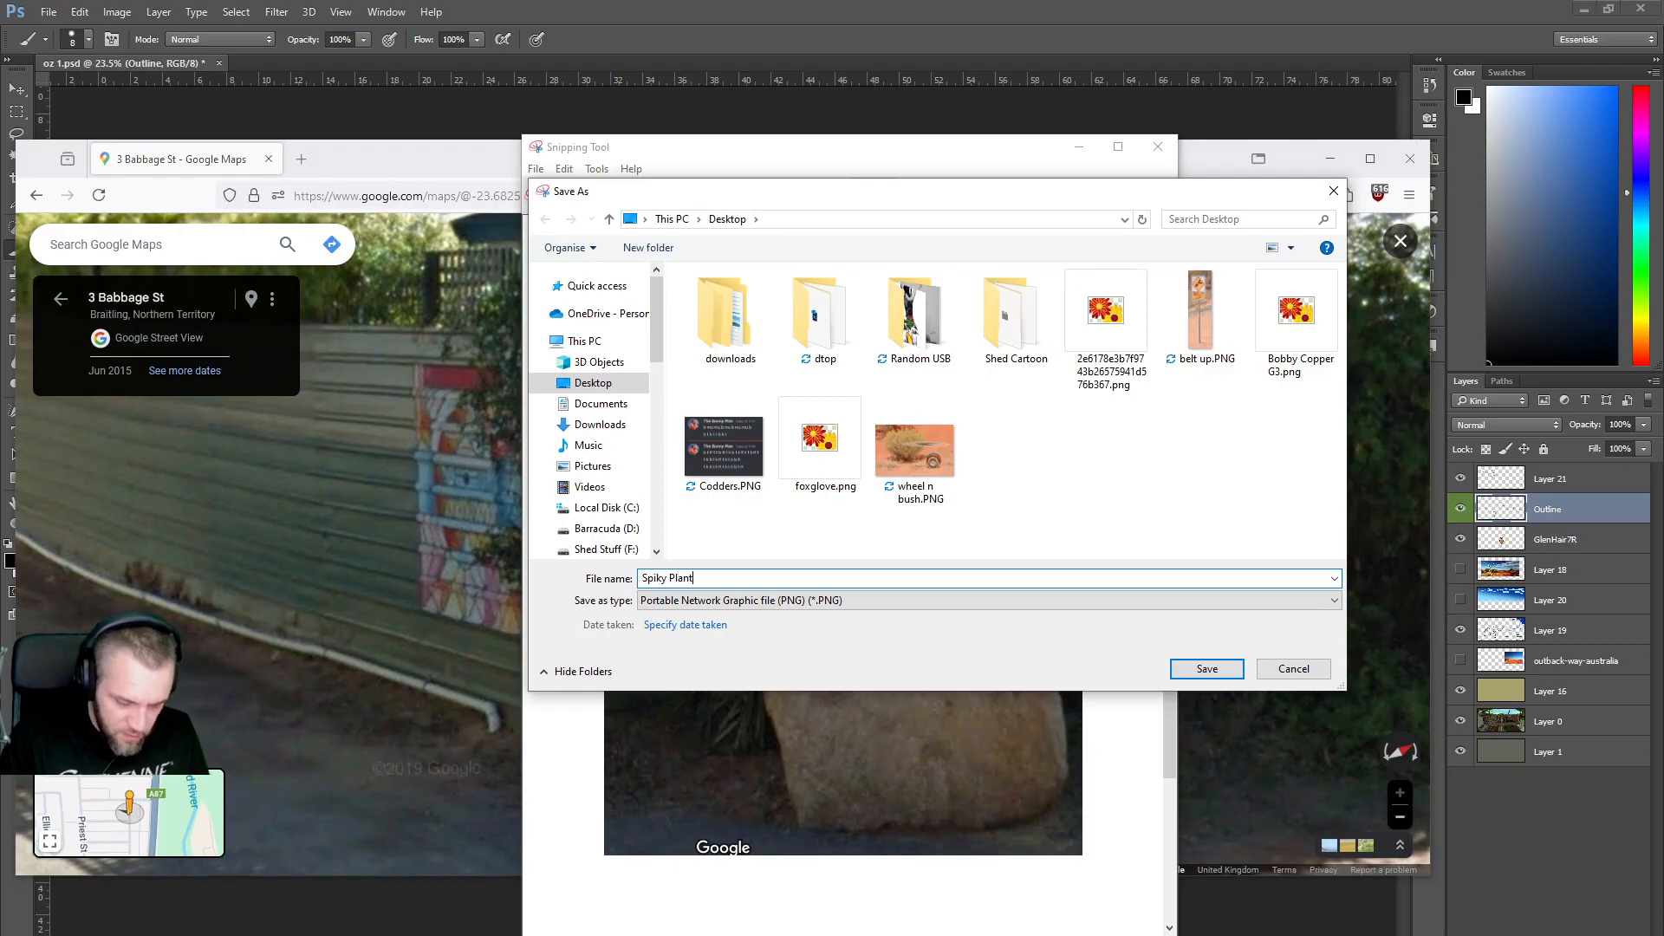
key(Return)
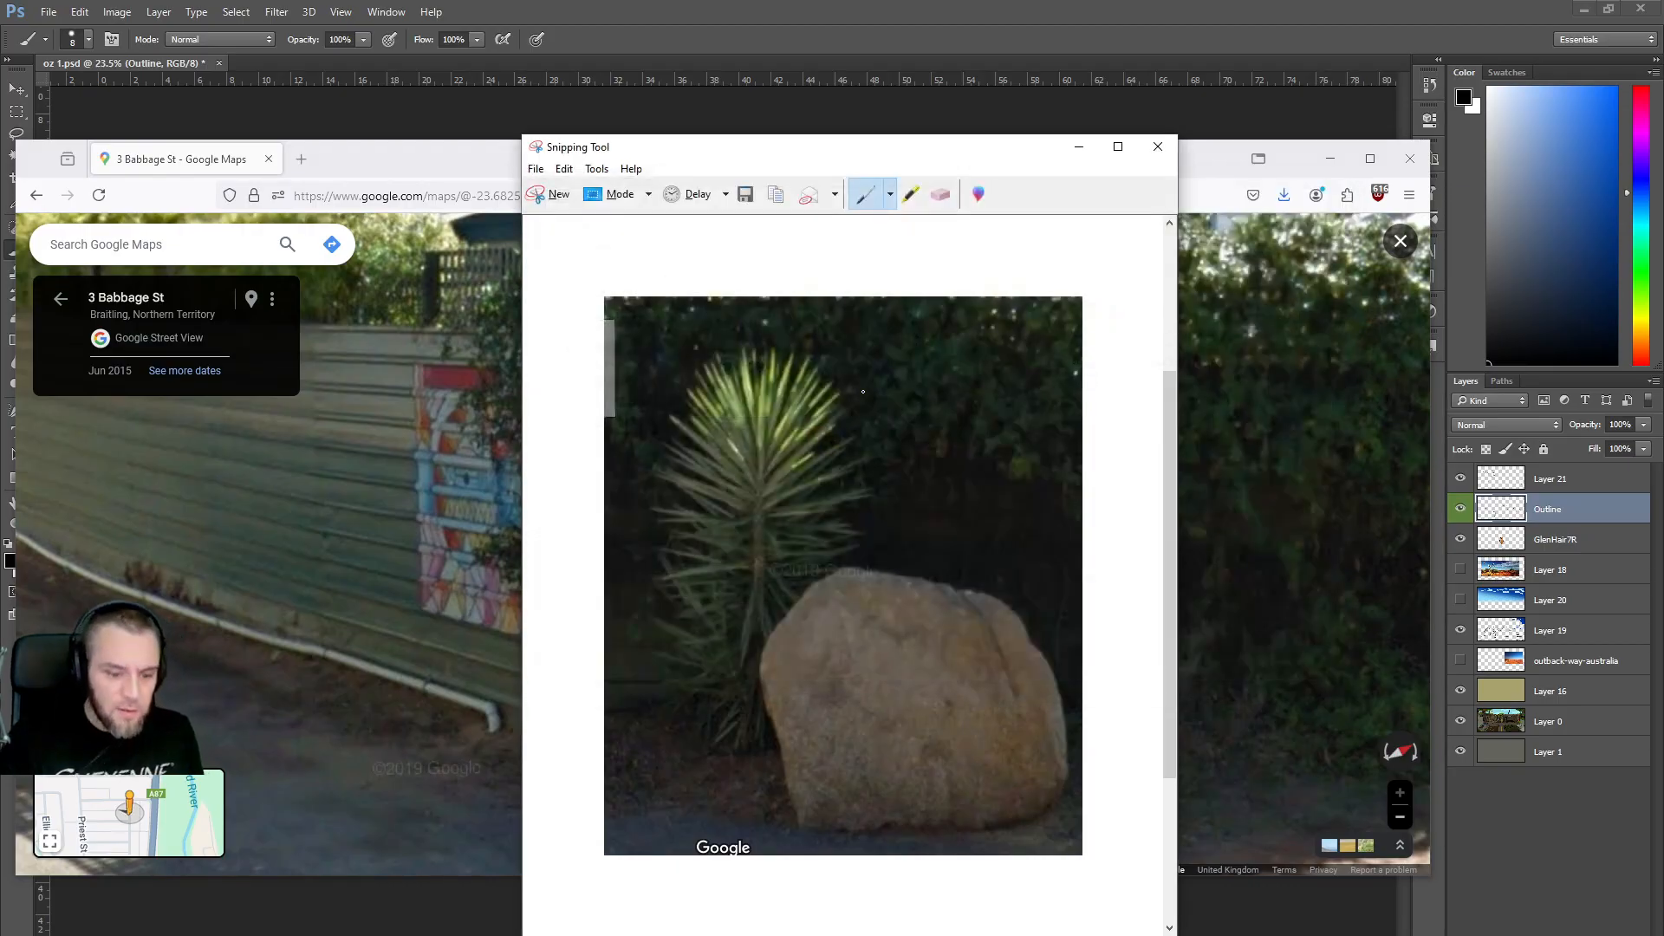
click(1157, 148)
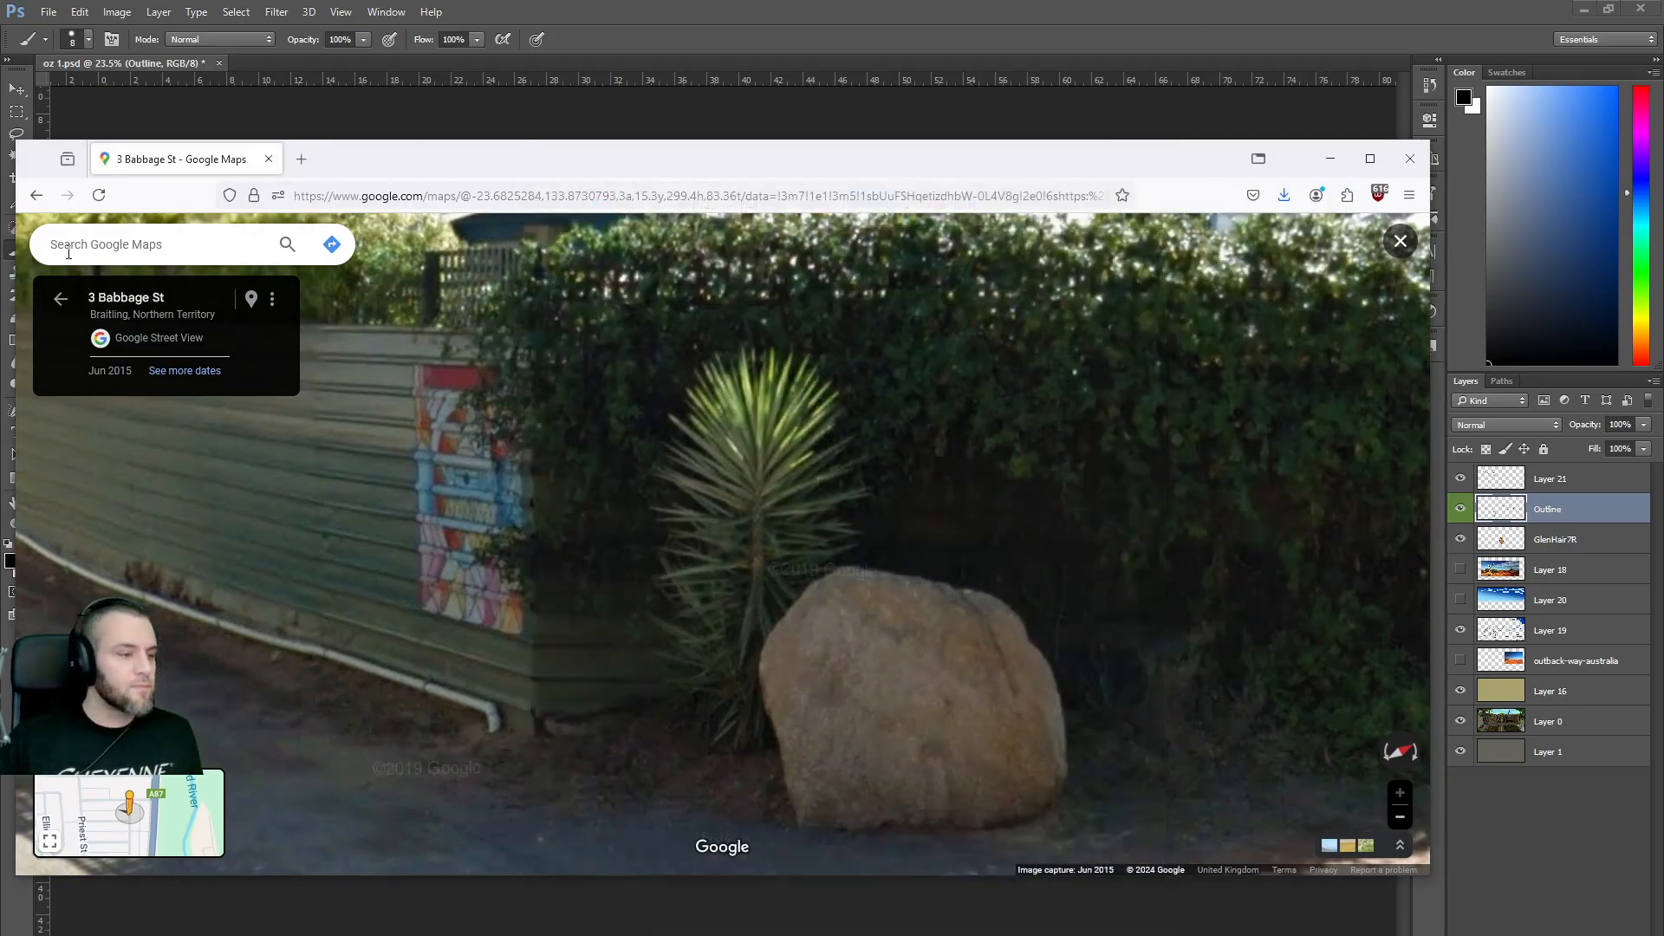
Leave Street View and drop Pegman near Hermannsburg to view Wallace Rockhole Rd.
click(58, 302)
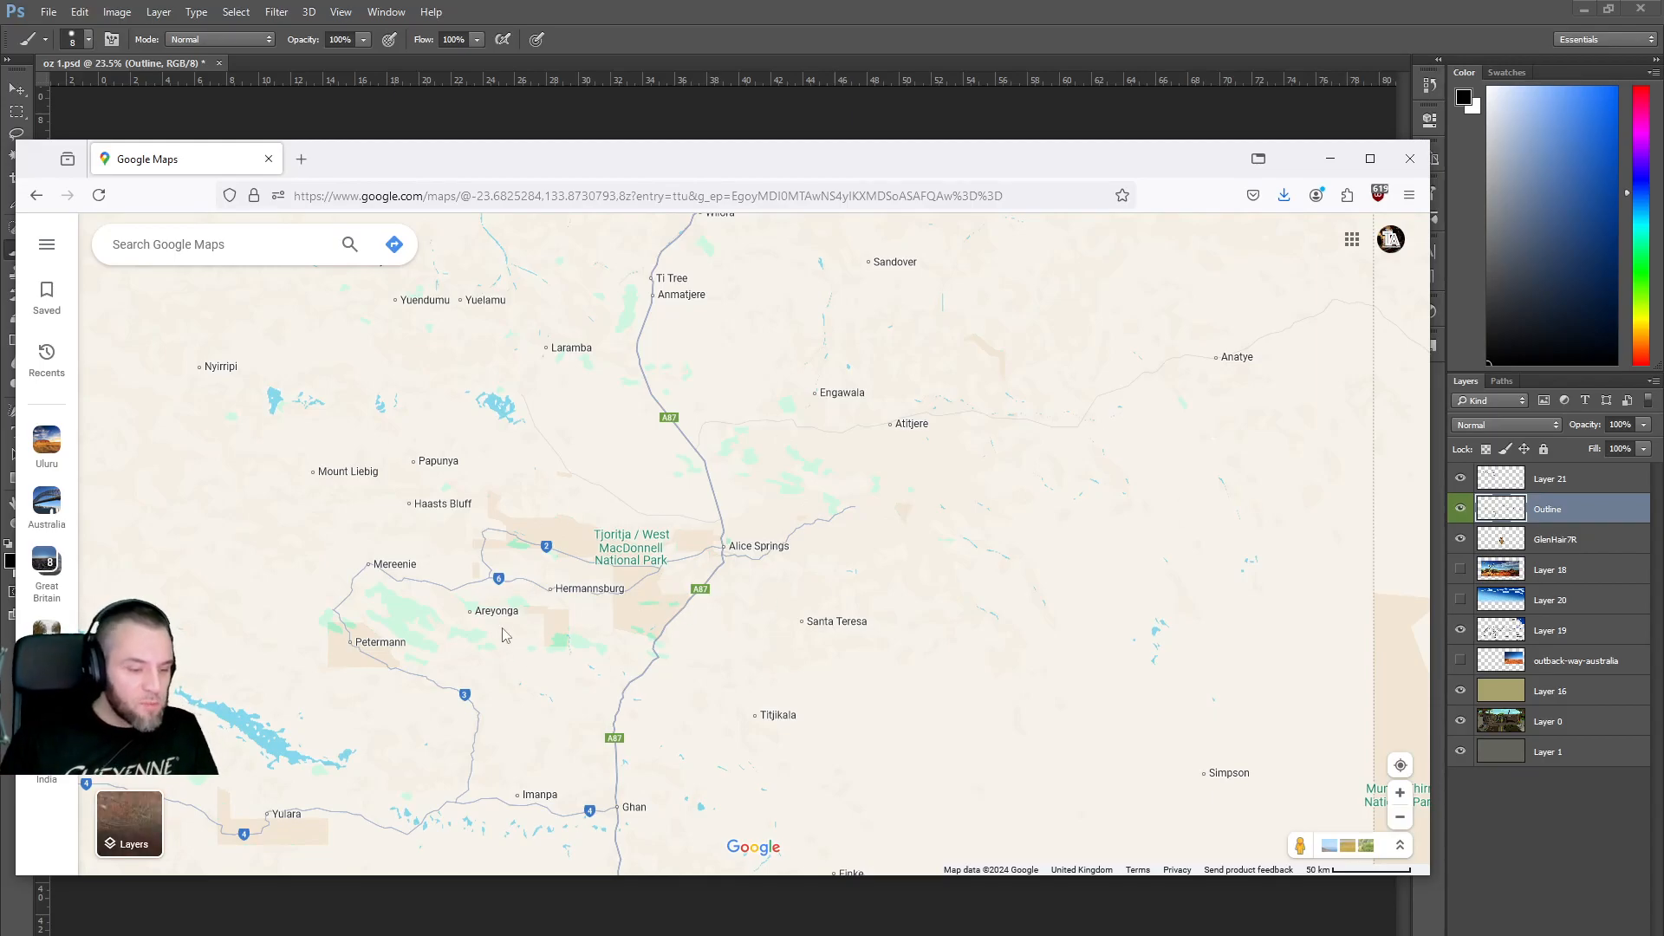
drag(1298, 845, 397, 544)
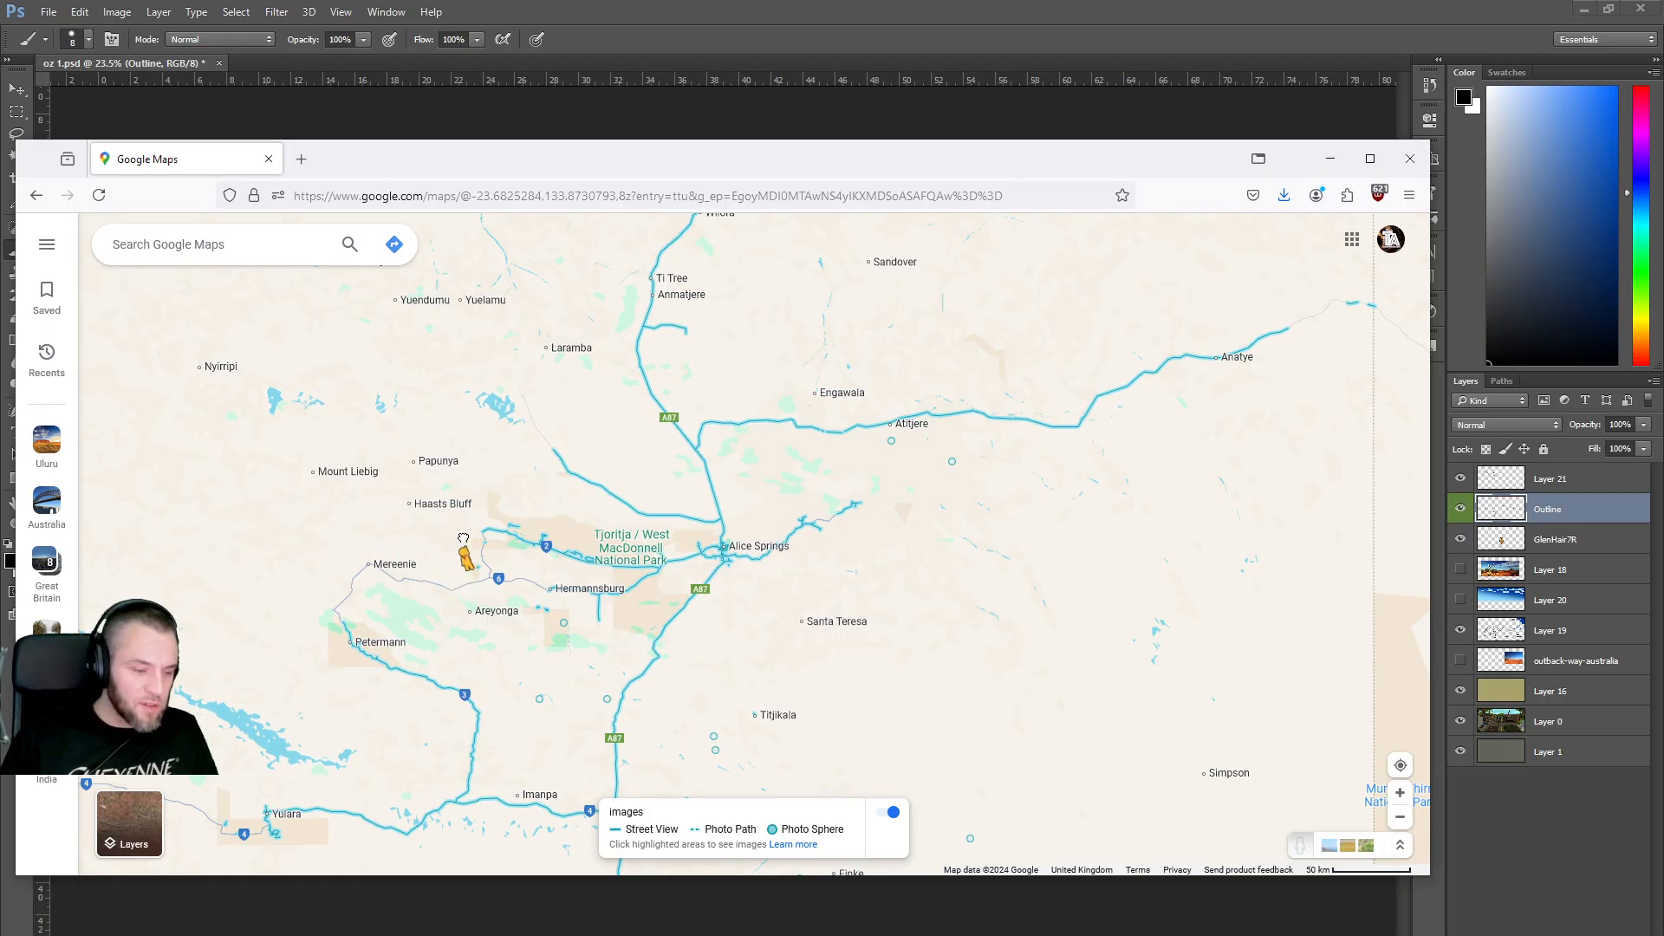
drag(1298, 845, 662, 644)
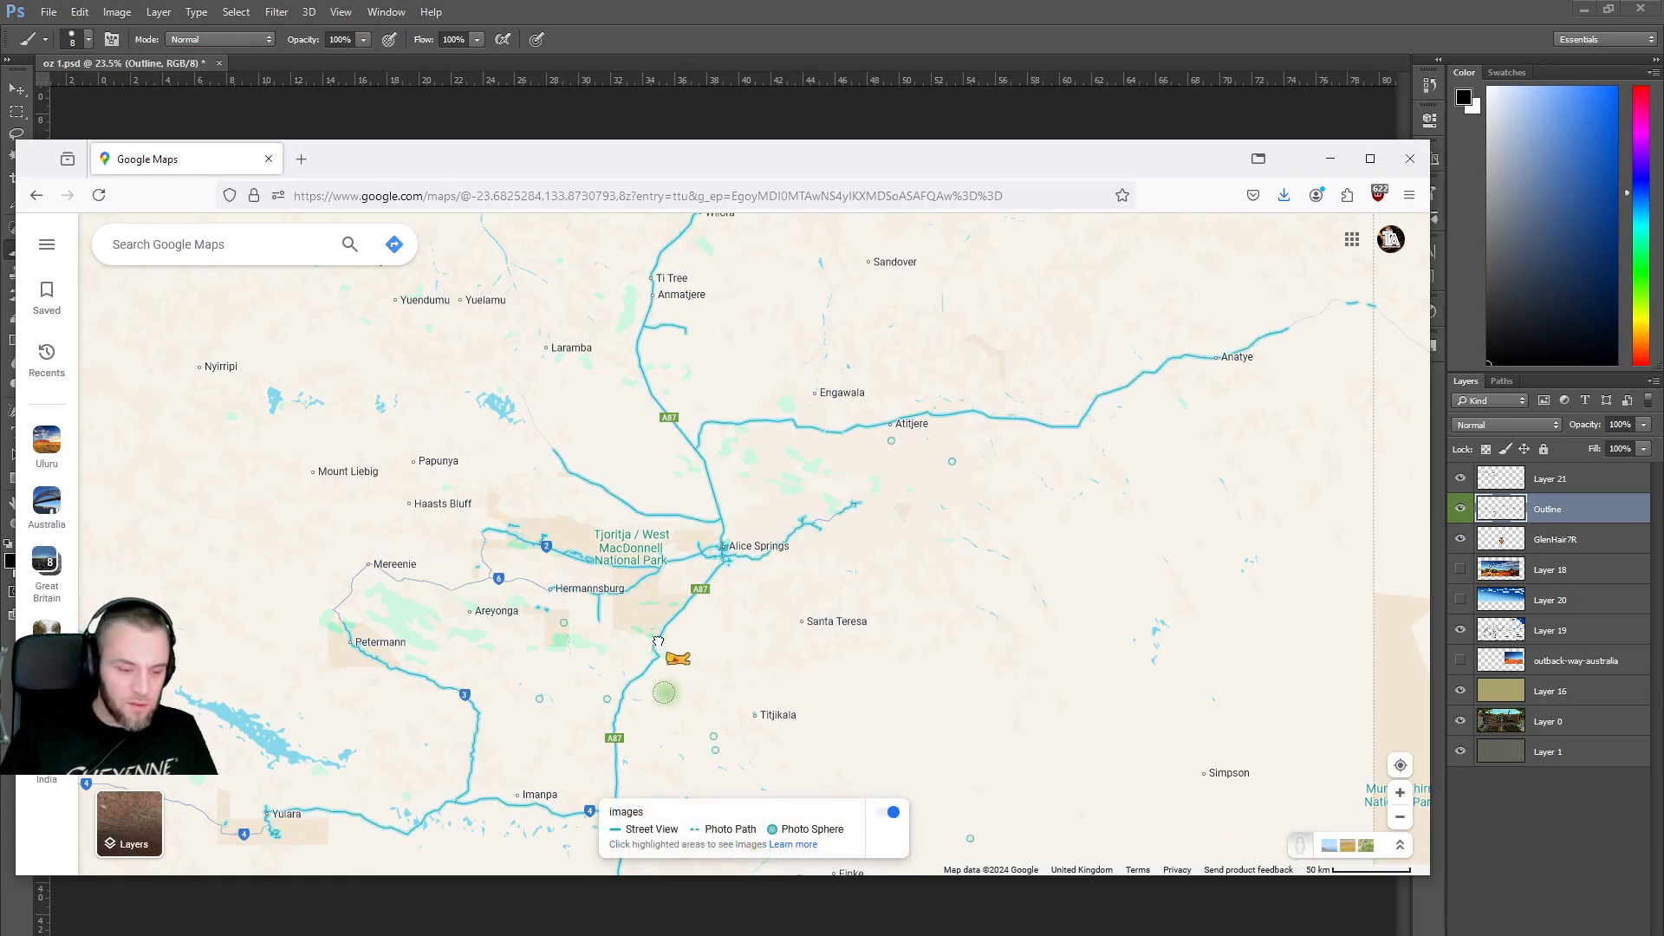
drag(597, 562, 752, 514)
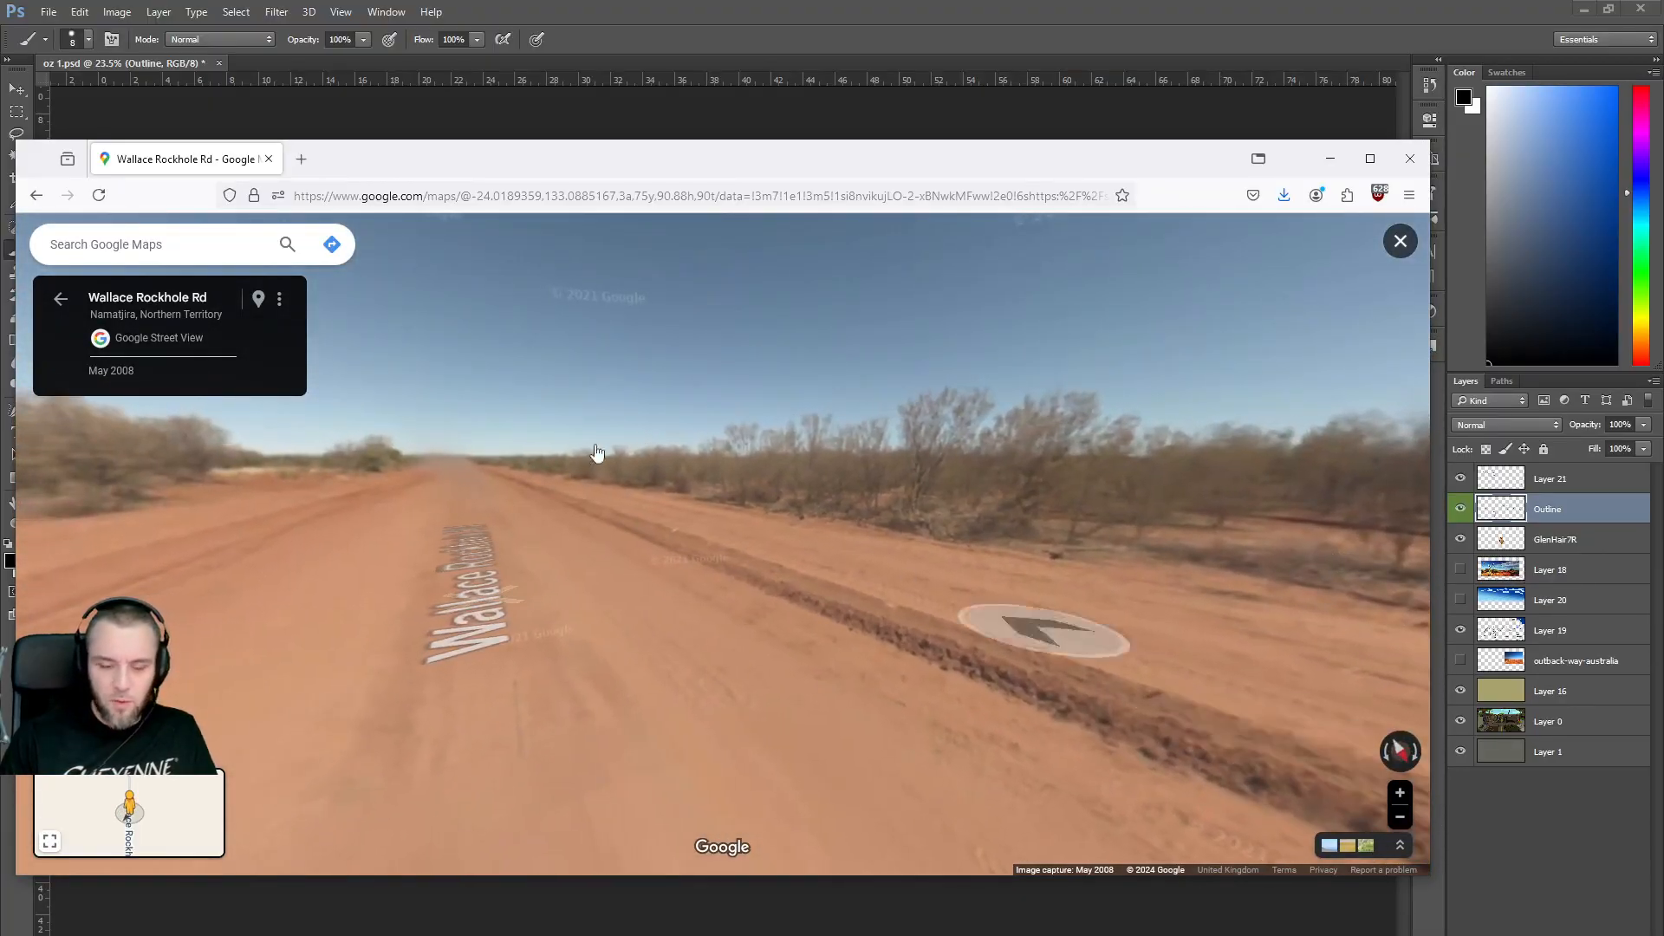
click(34, 196)
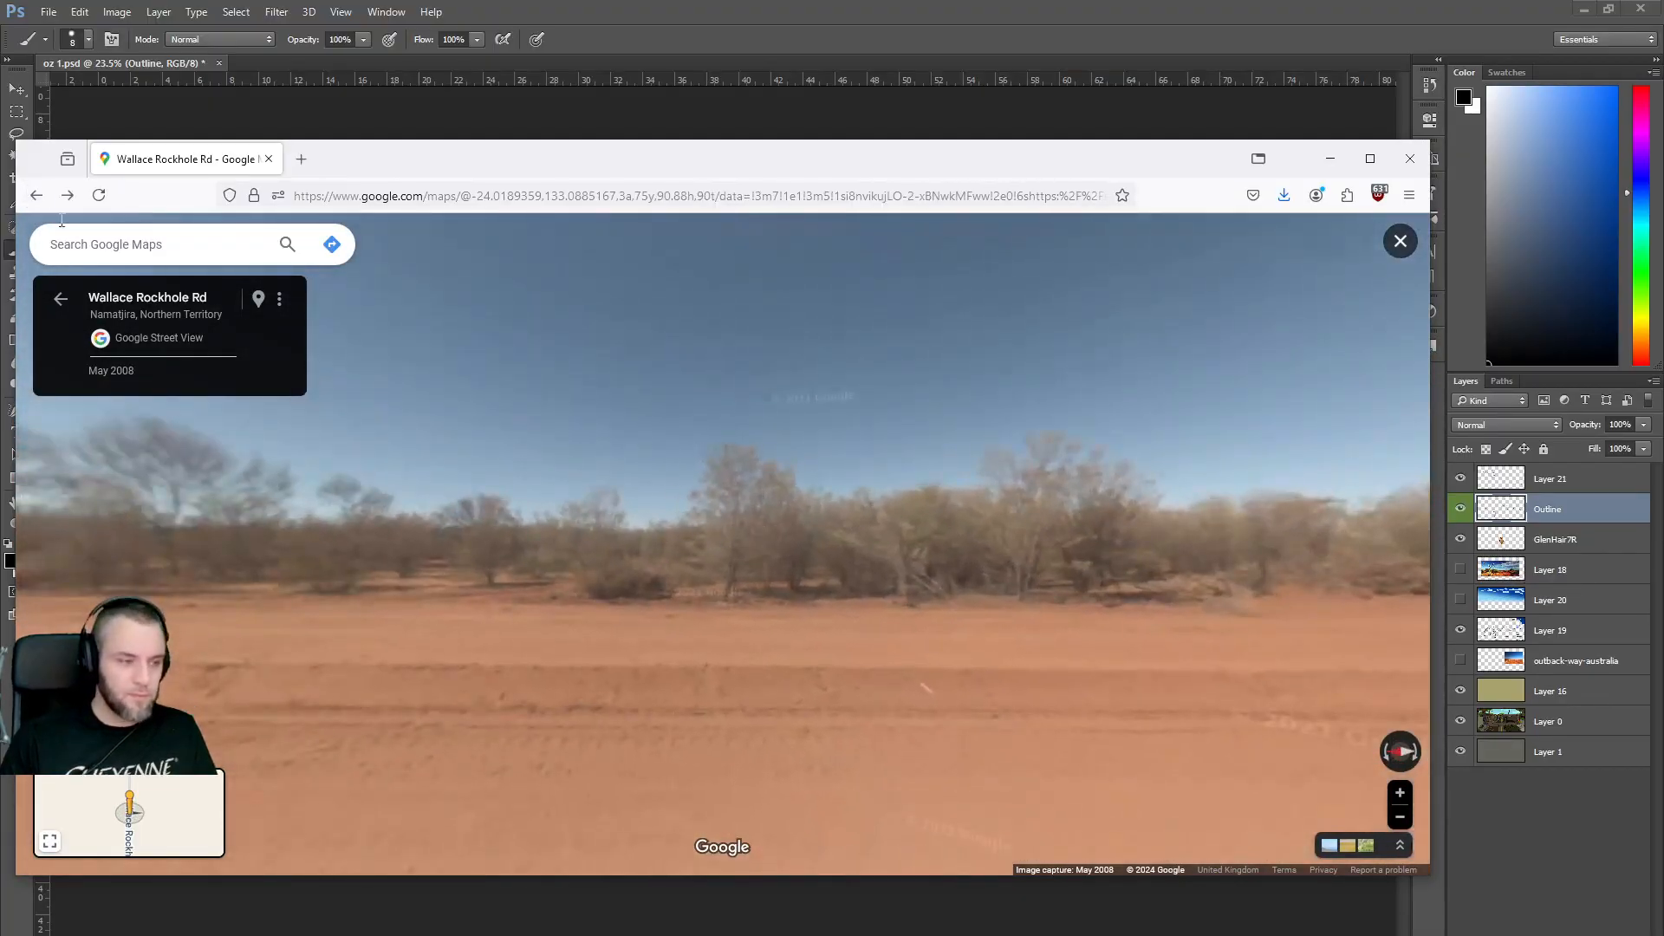
click(65, 302)
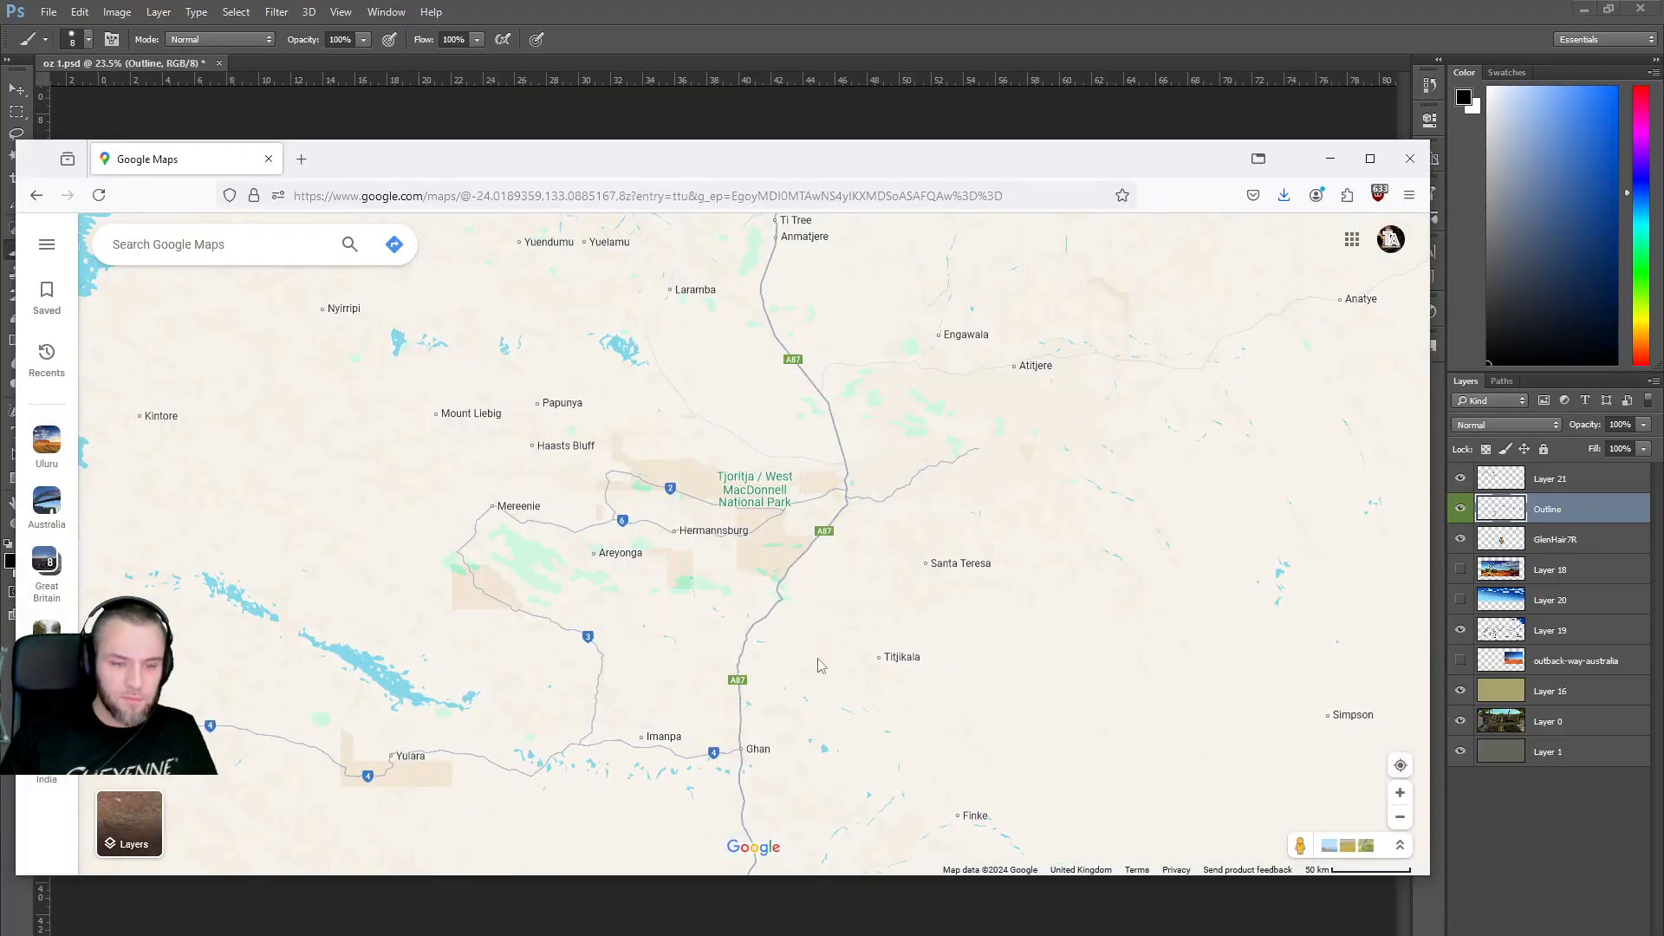
drag(820, 665, 819, 766)
drag(854, 408, 756, 624)
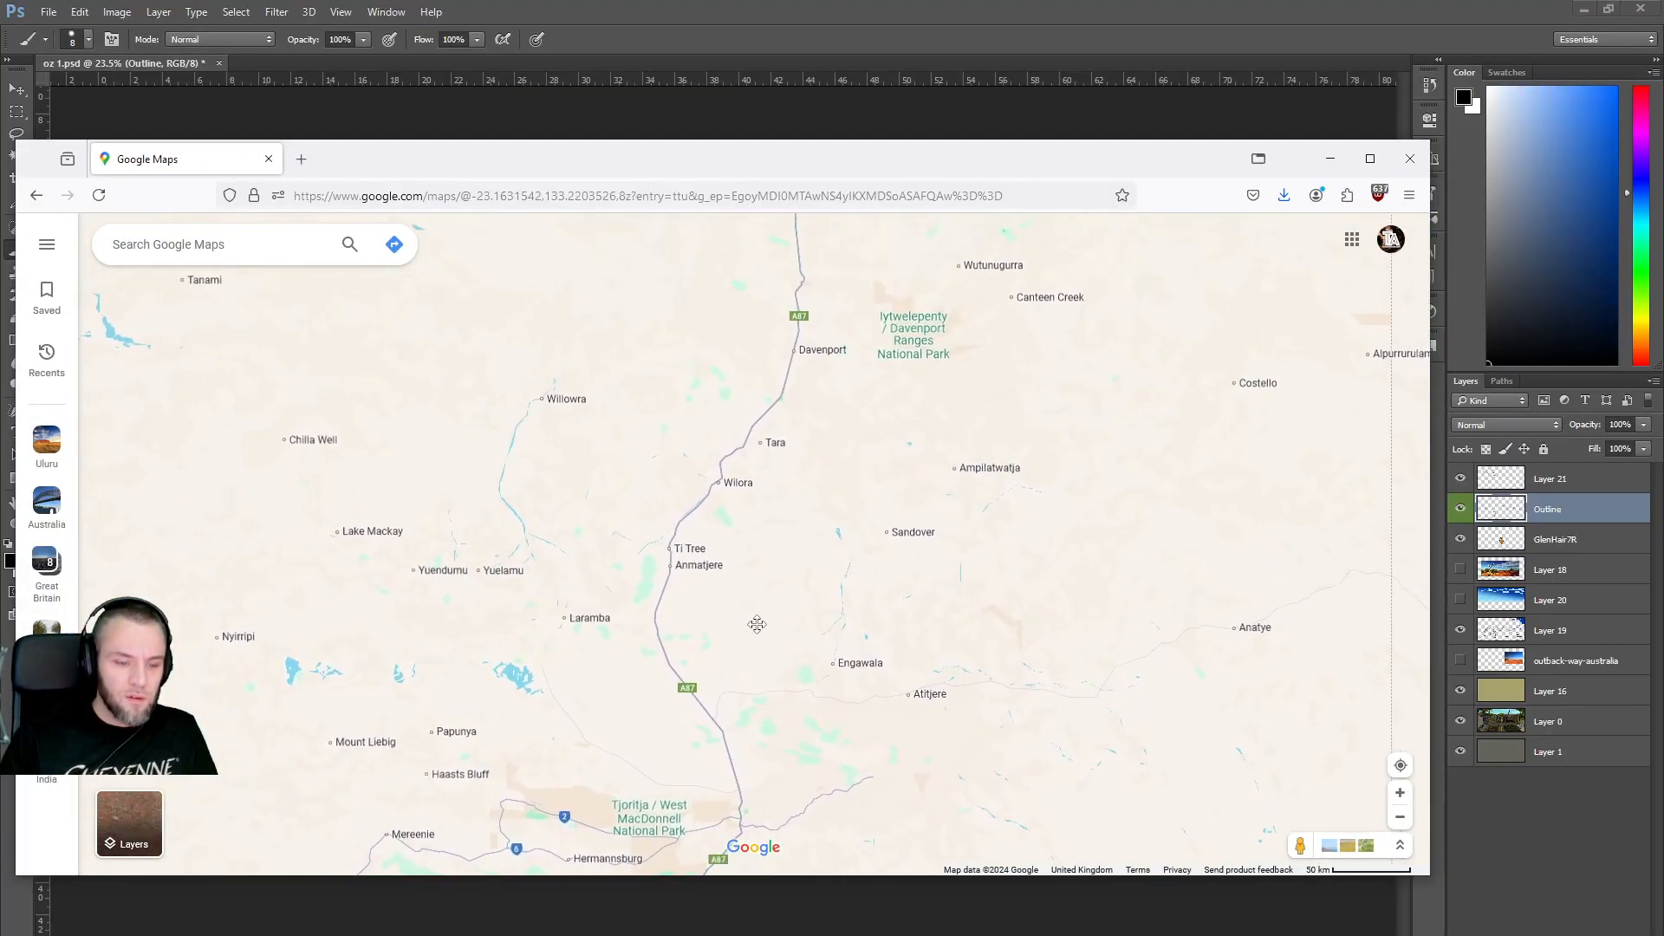
drag(1300, 845, 904, 484)
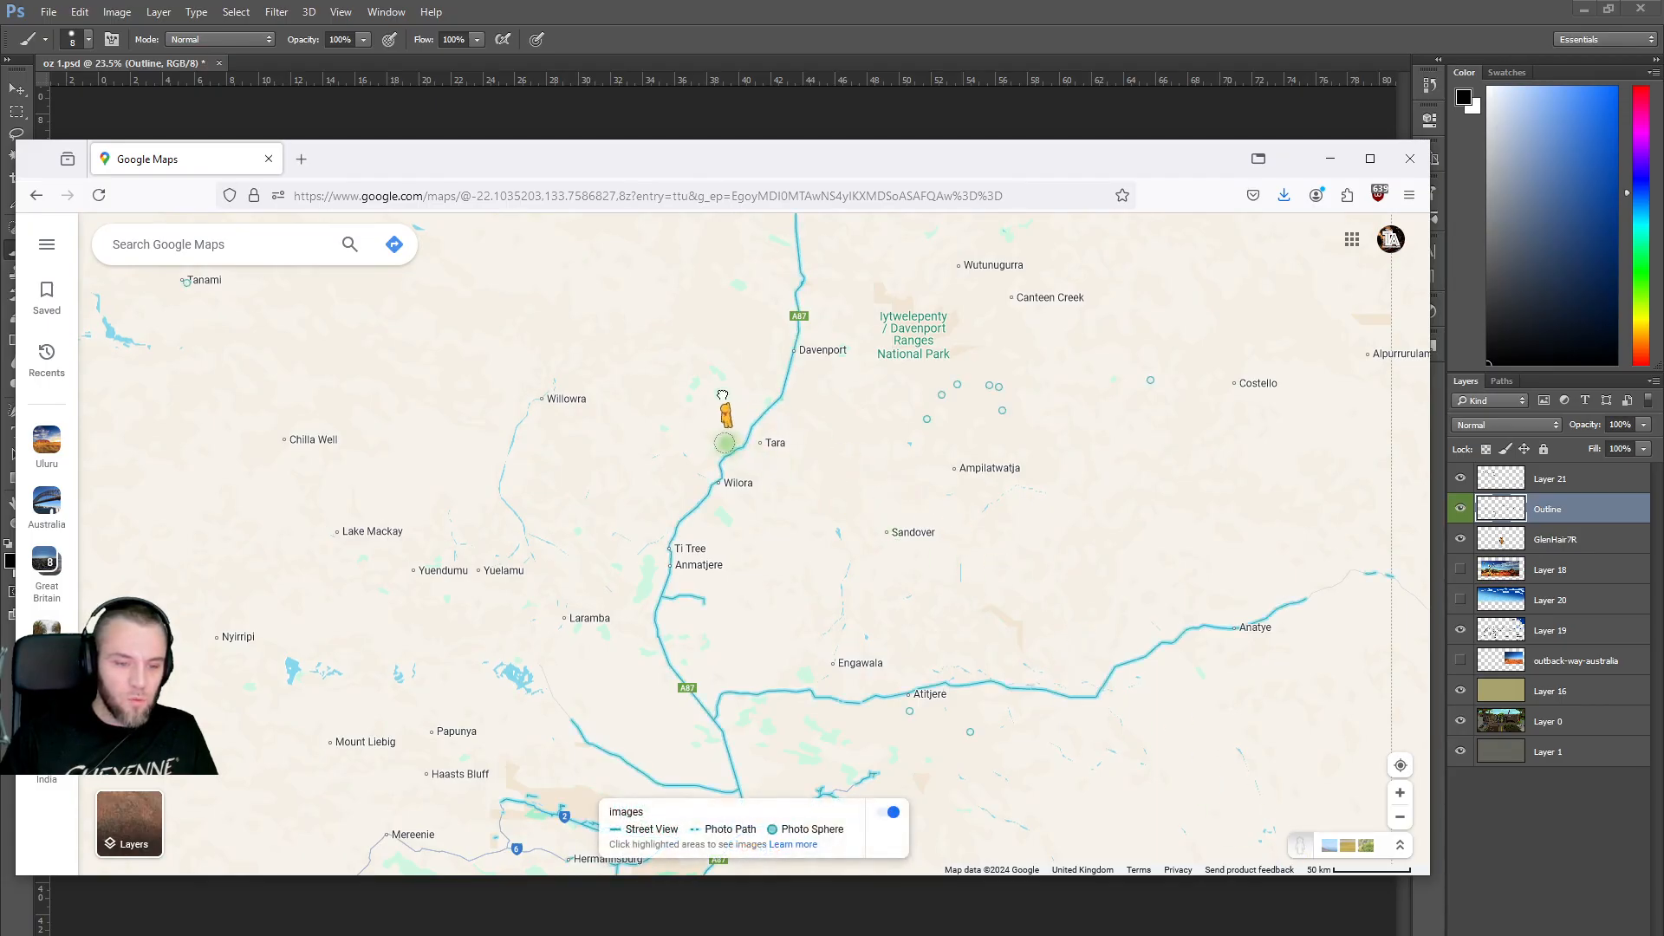
drag(721, 431, 721, 433)
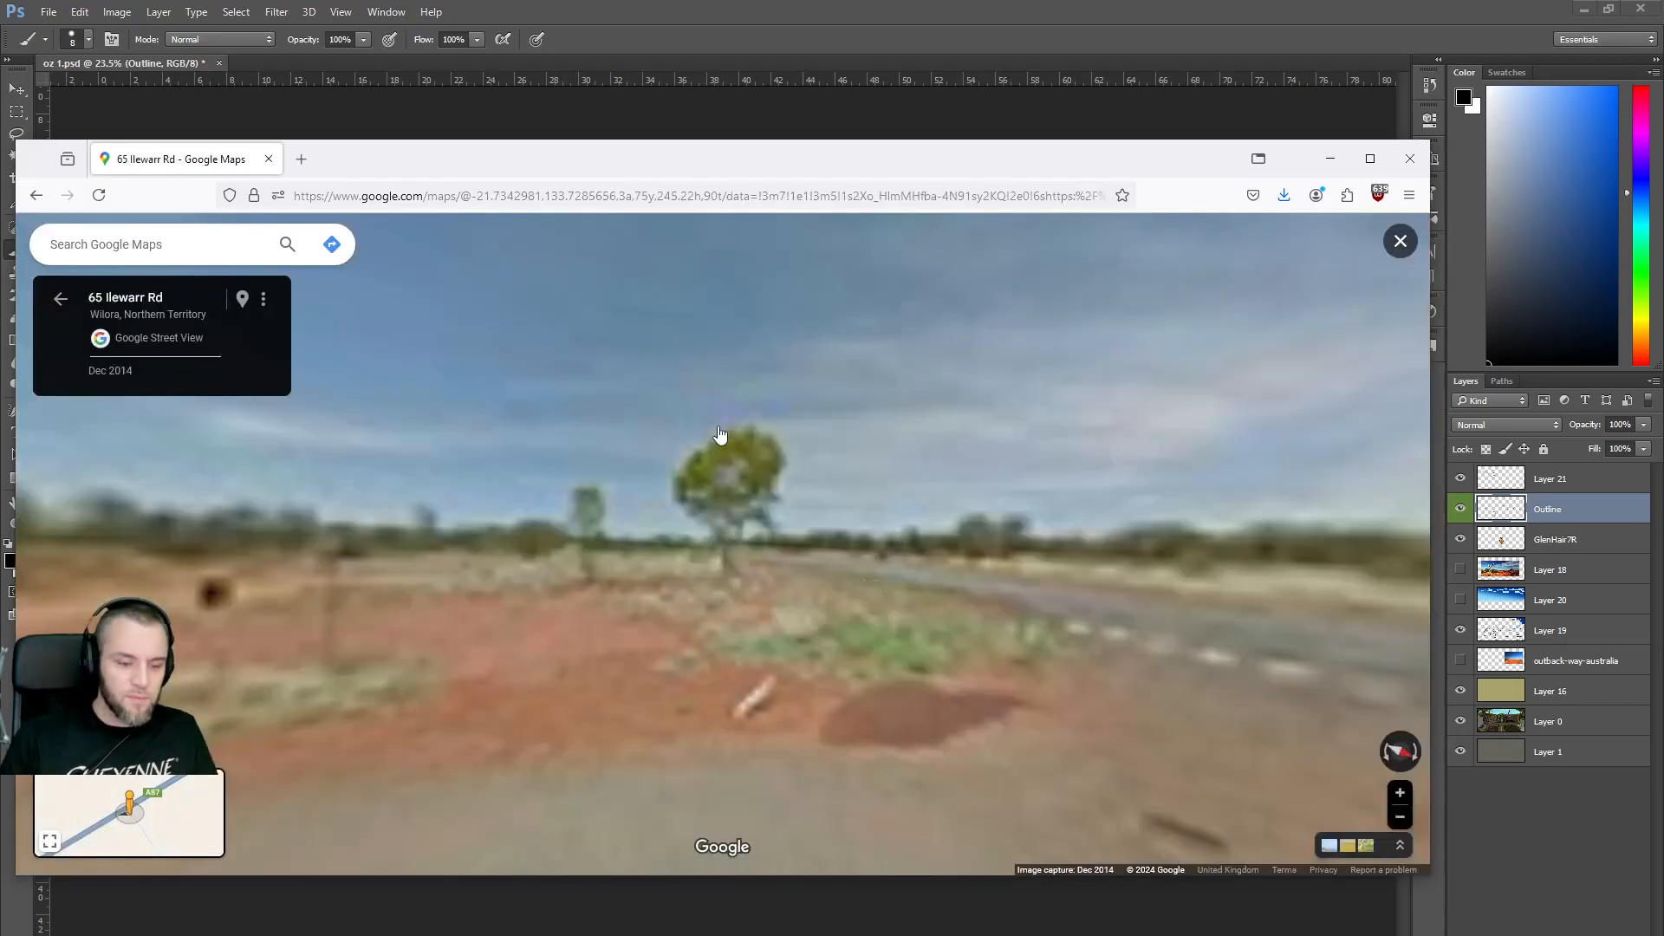
Look around from Ilewarr Rd toward the scrub and across the highway.
scroll(650, 543, up, 3)
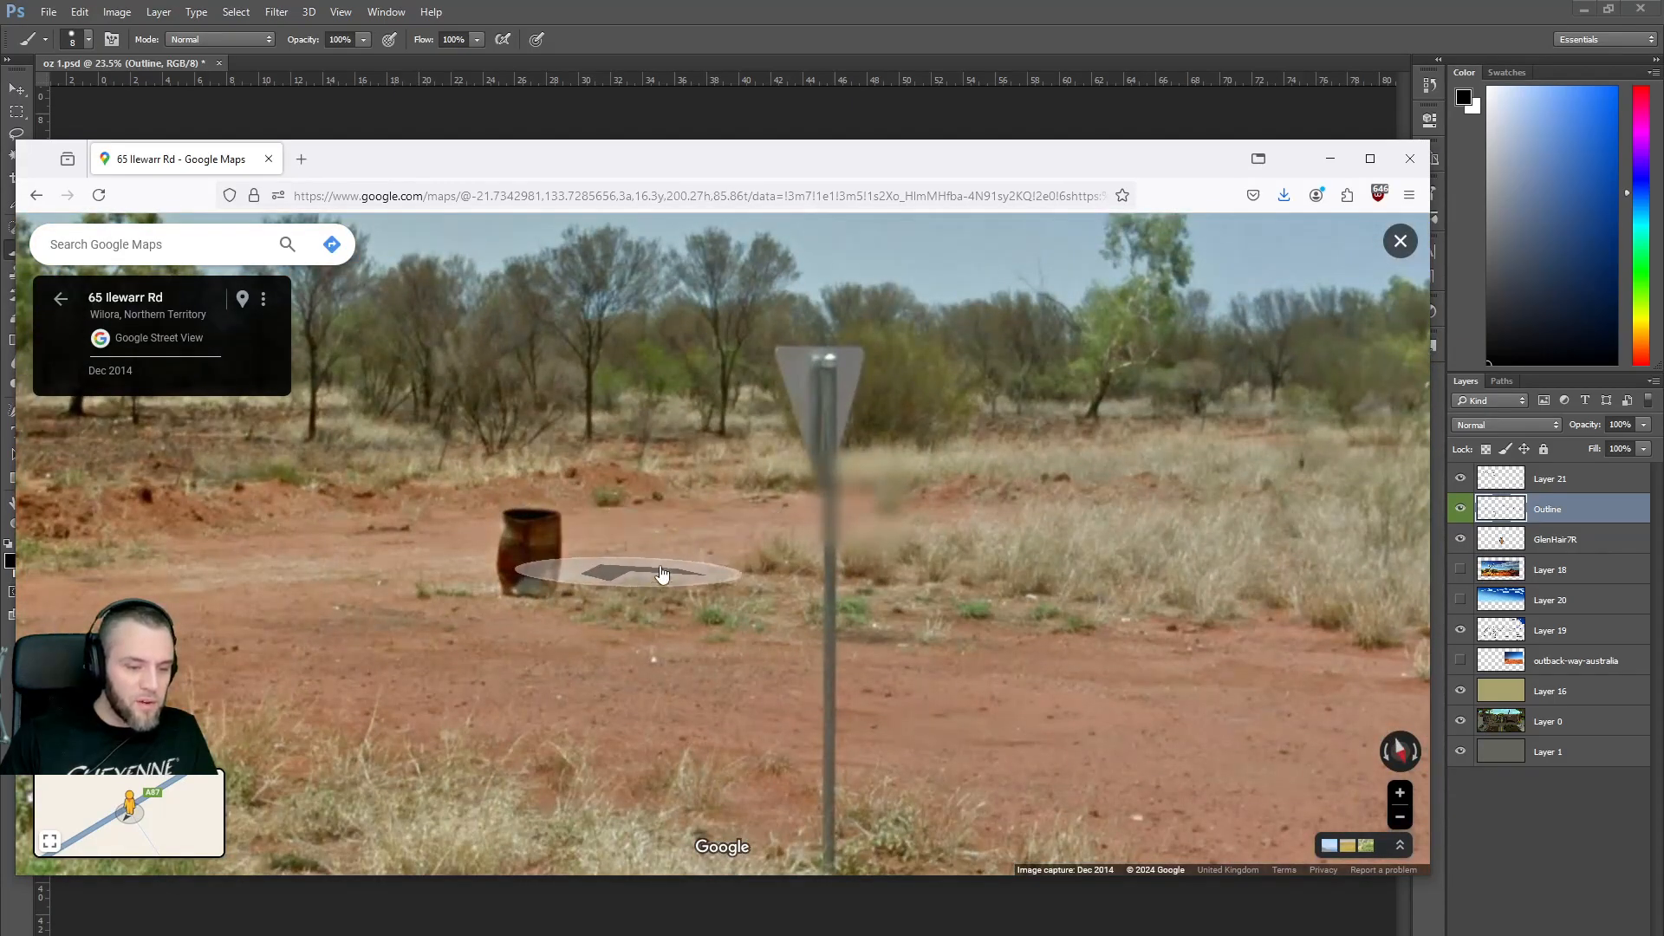
scroll(637, 524, down, 3)
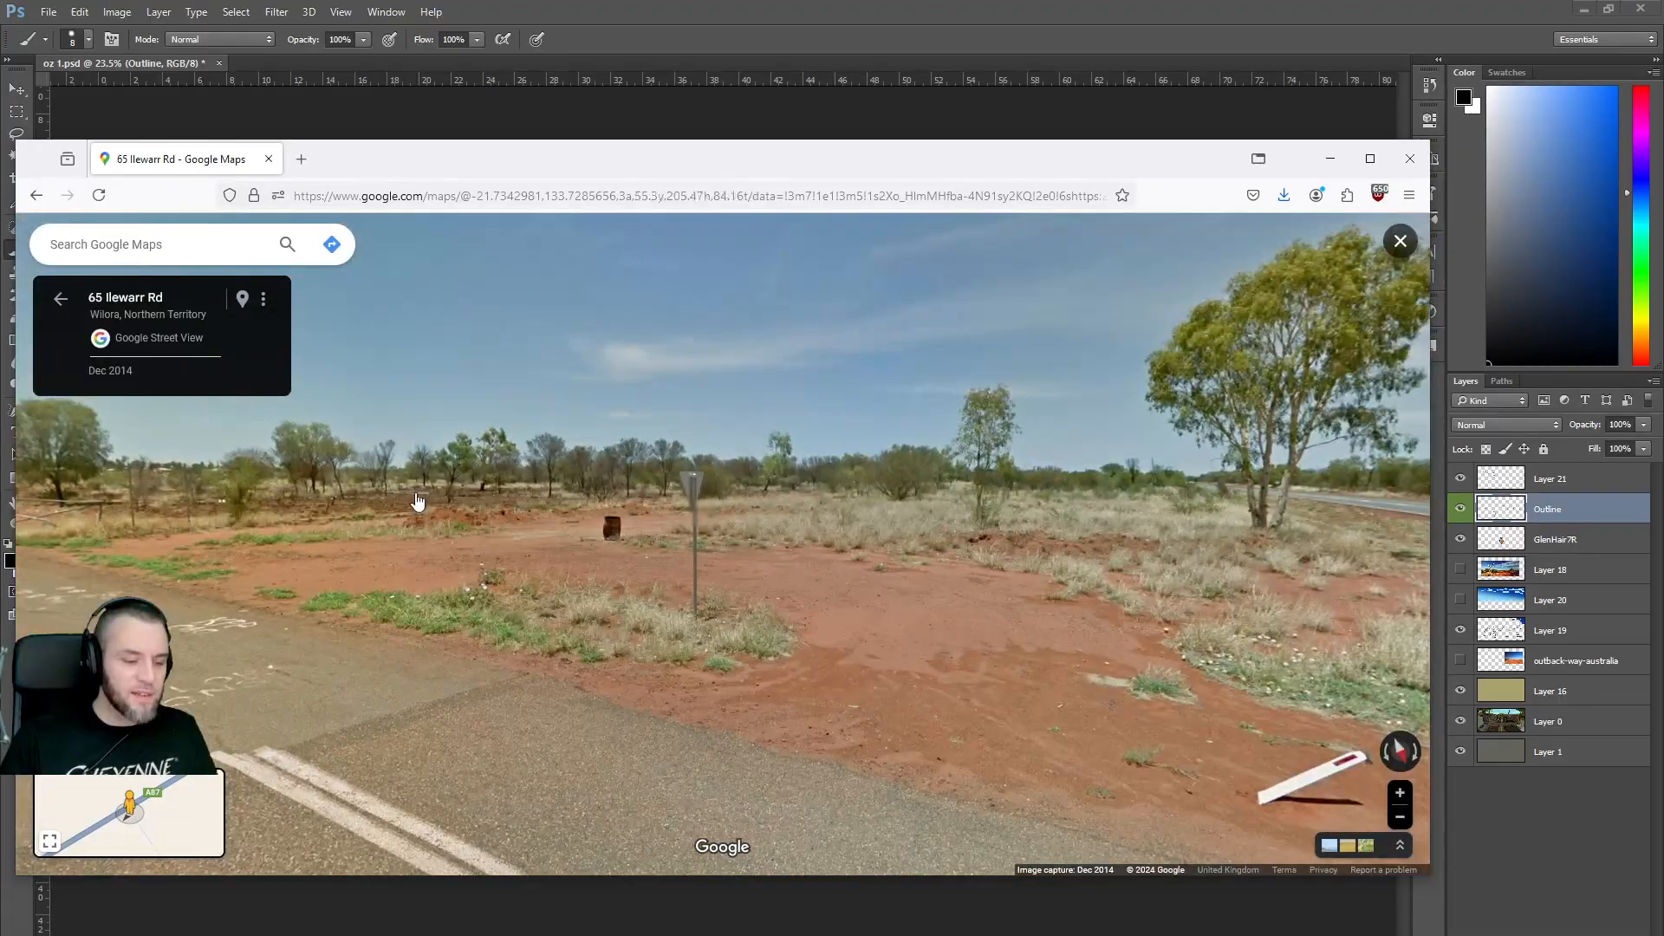
drag(642, 521, 845, 525)
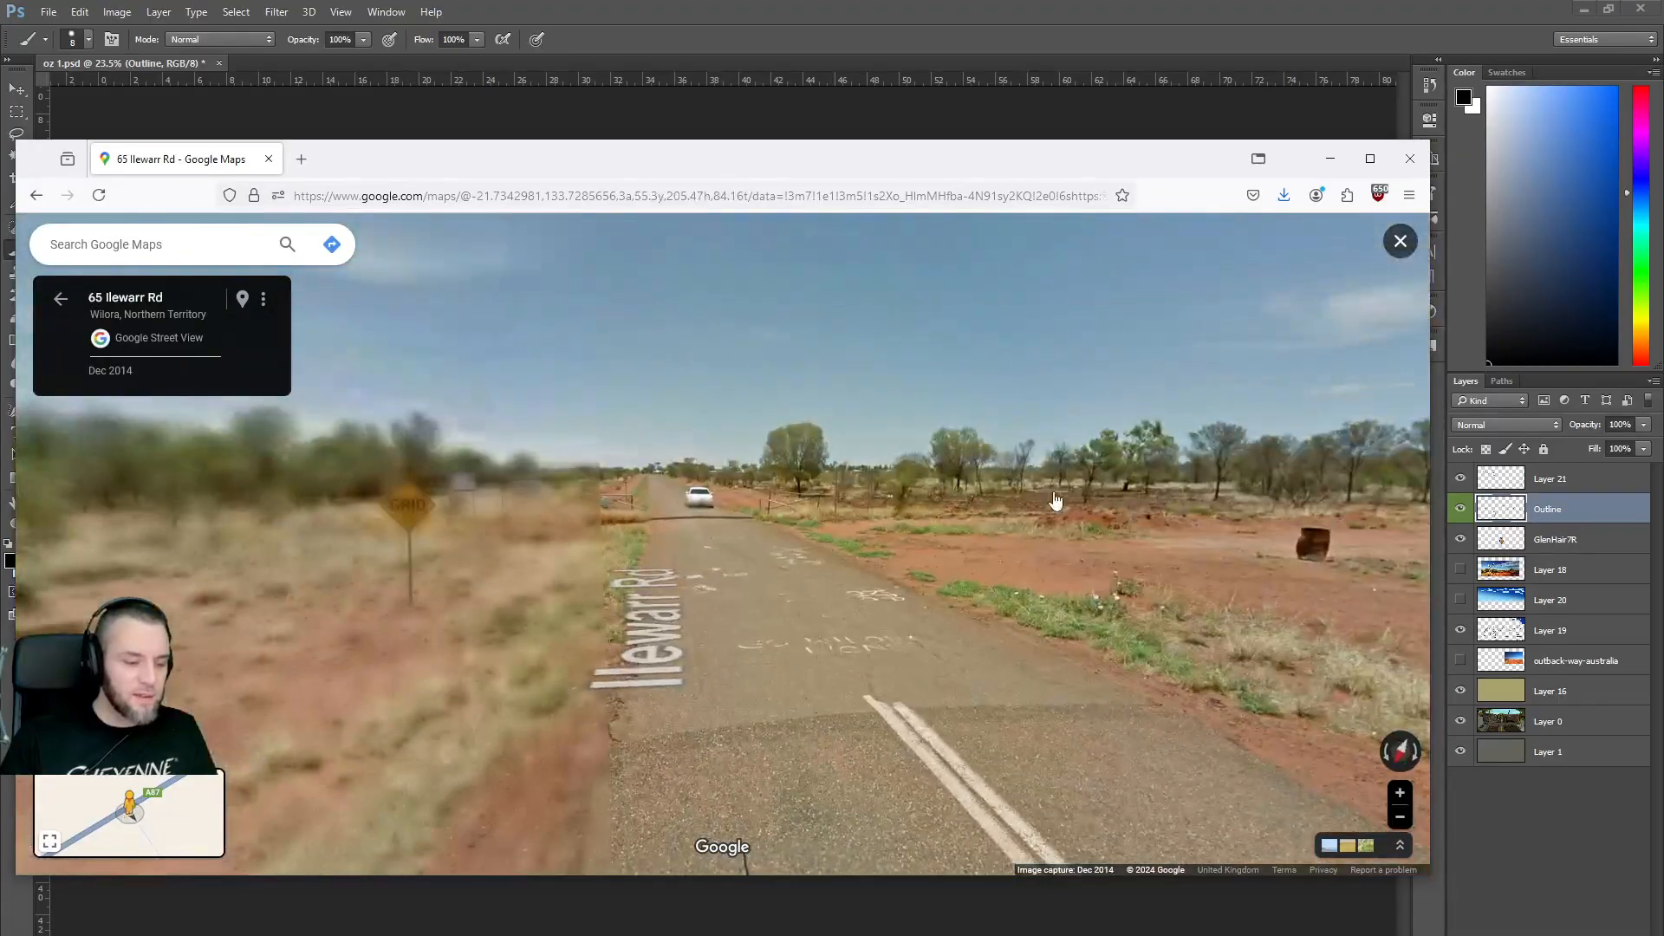
drag(439, 536, 858, 483)
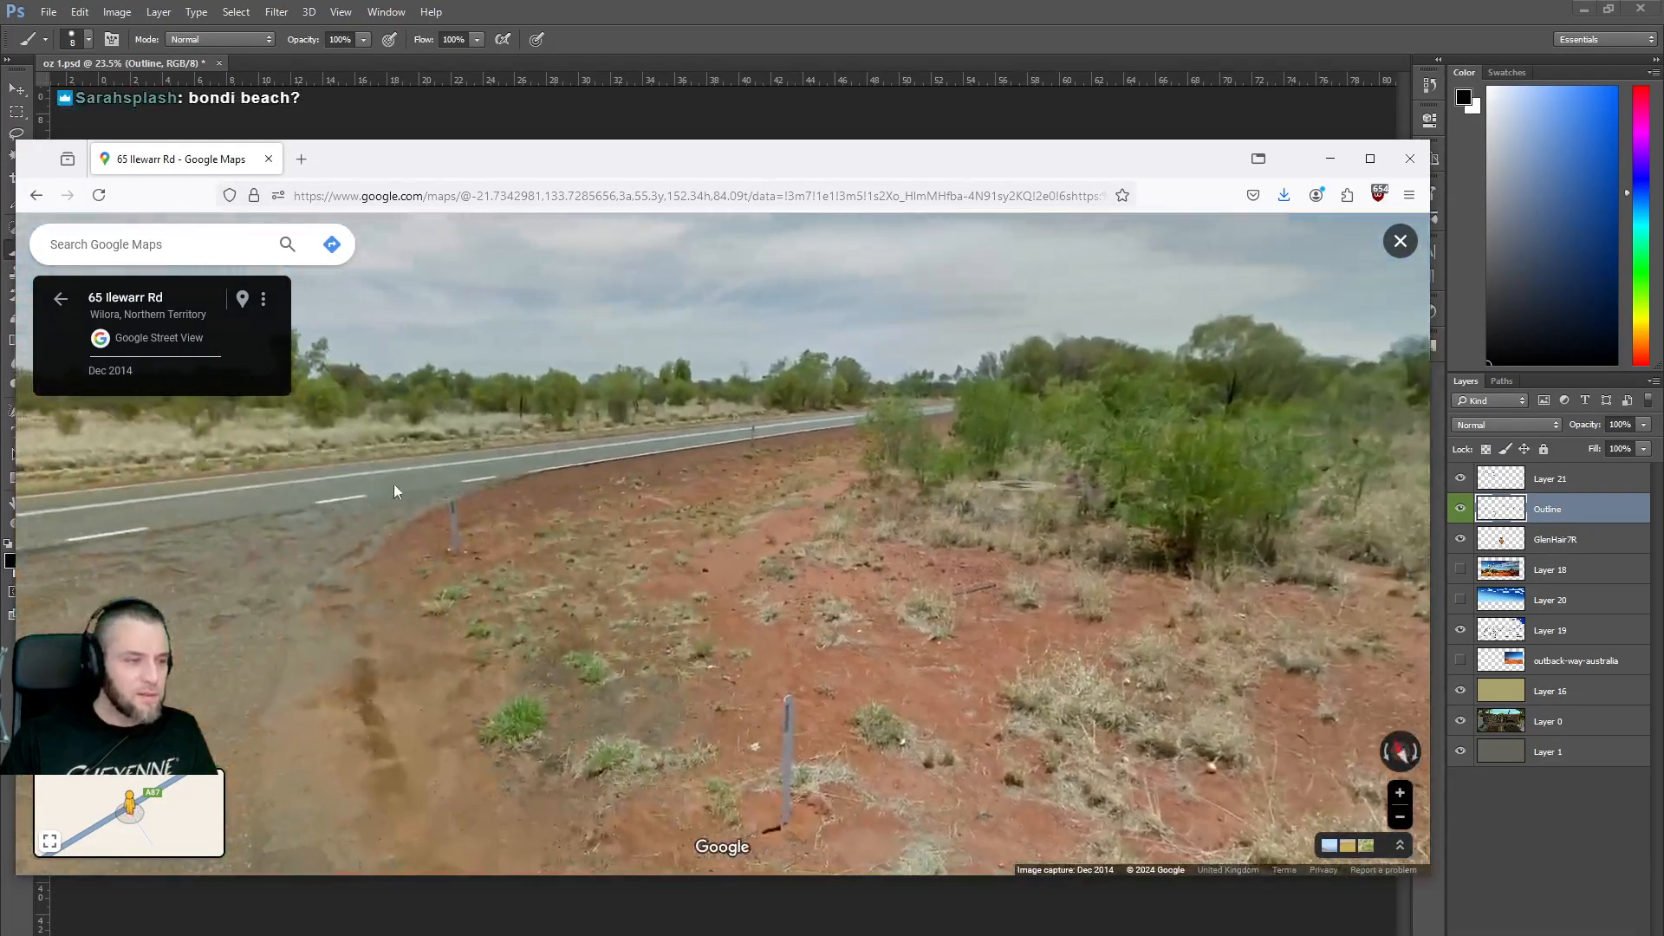
drag(385, 484, 839, 465)
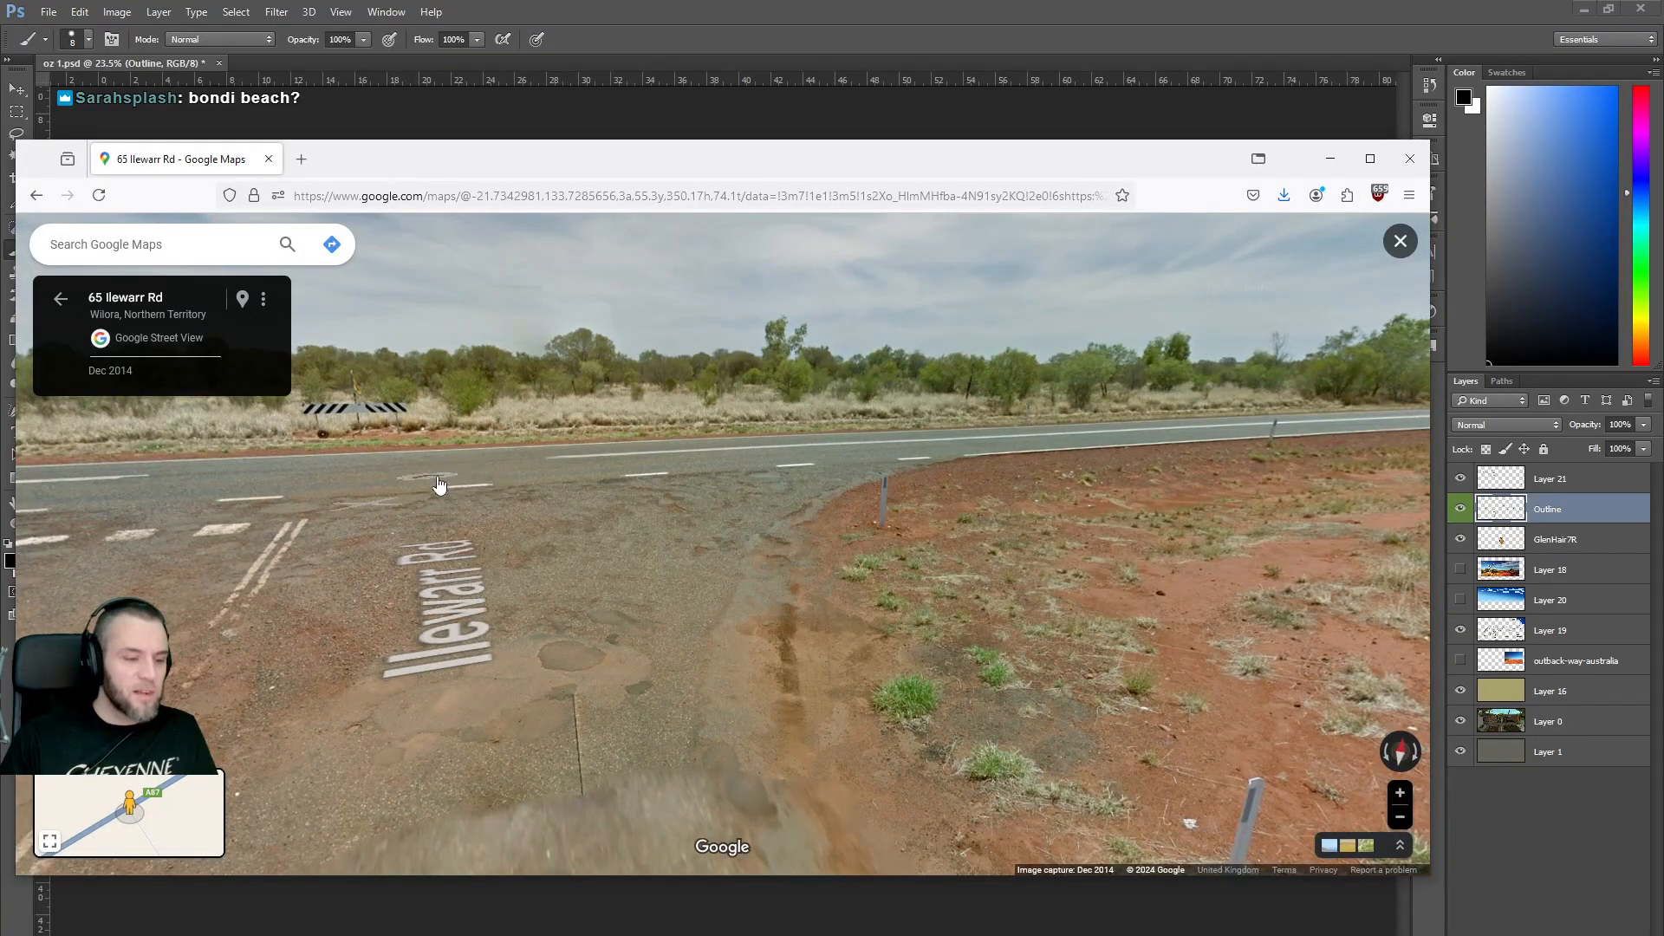
Step forward several spots along Stuart Hwy.
click(439, 485)
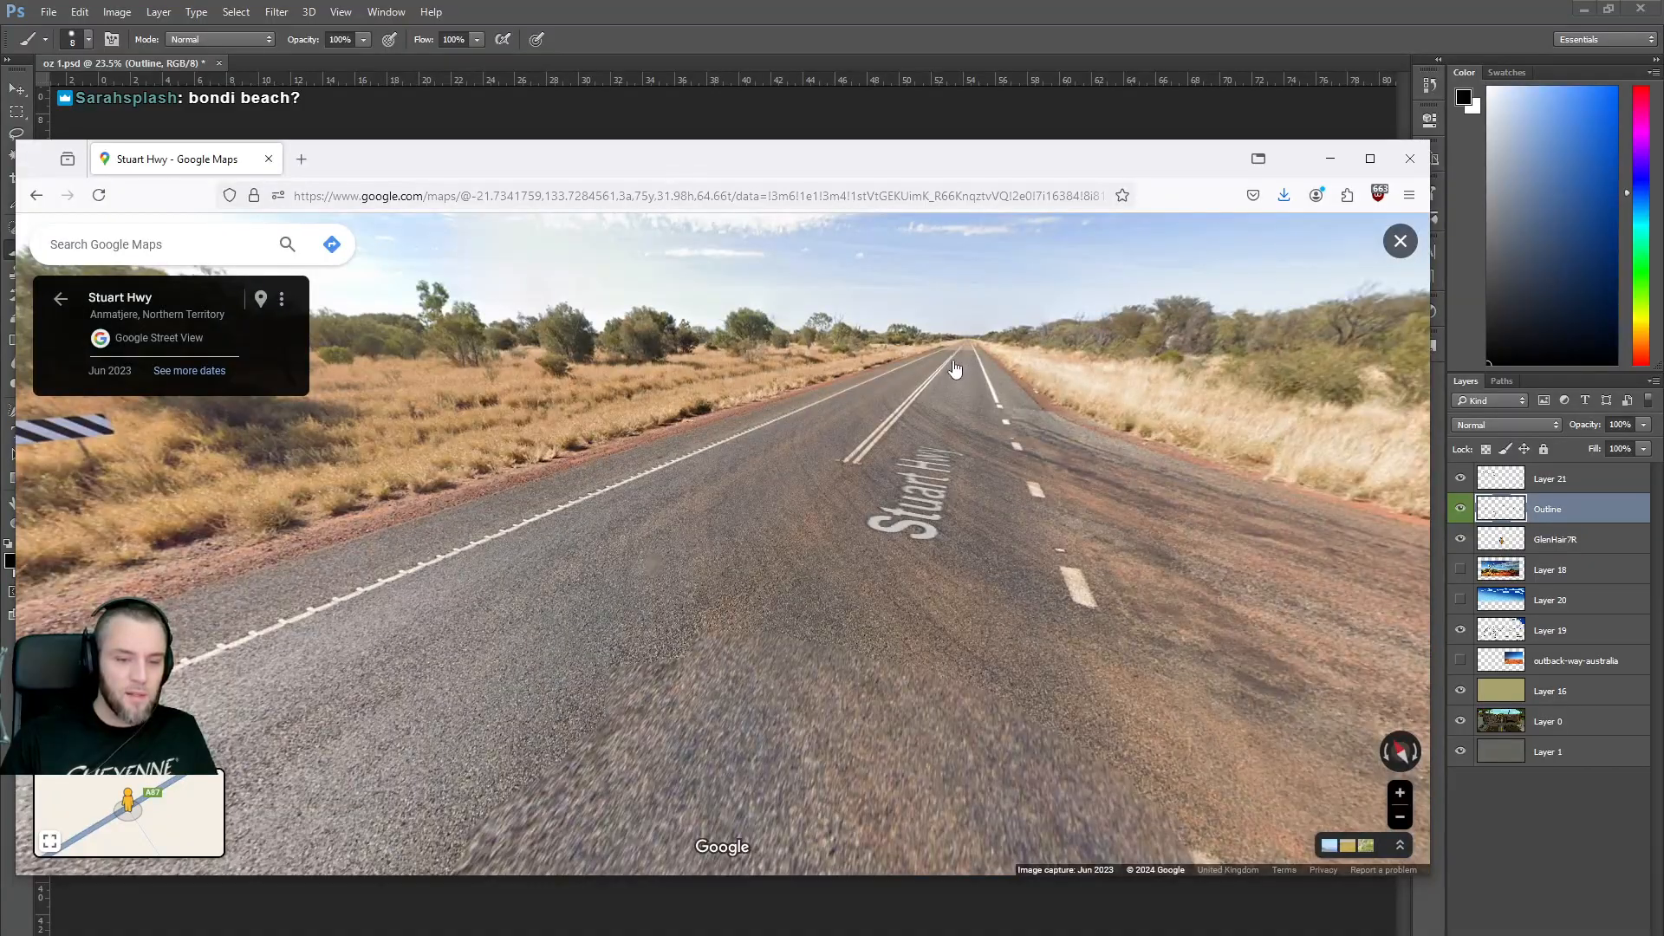
click(955, 370)
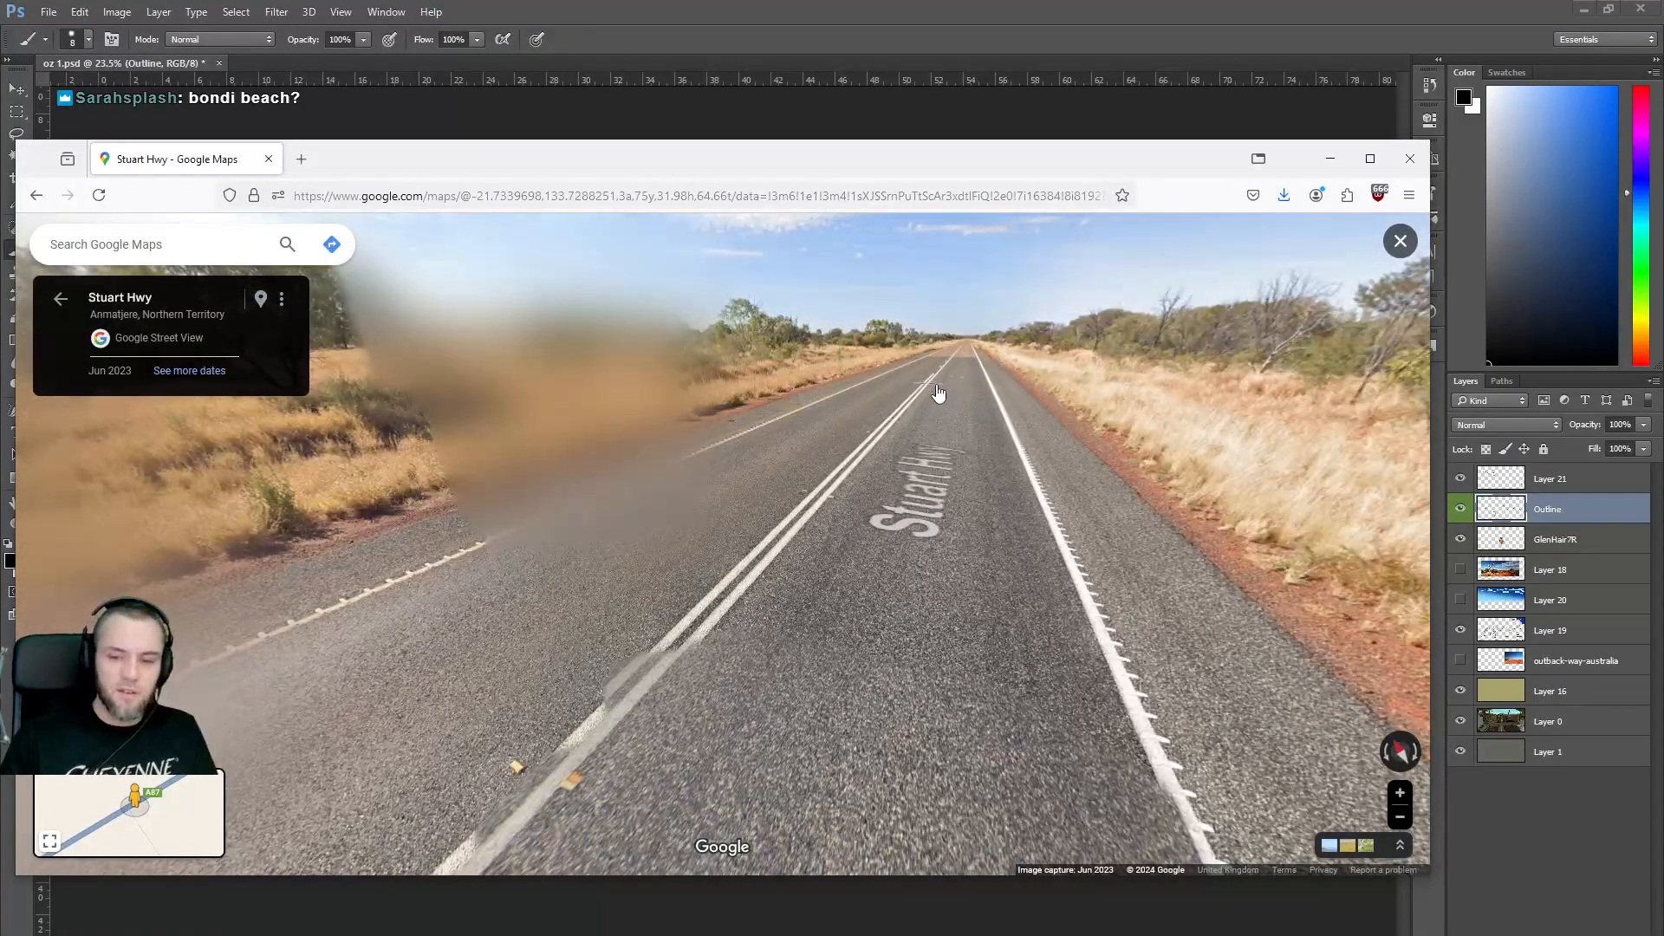
click(938, 395)
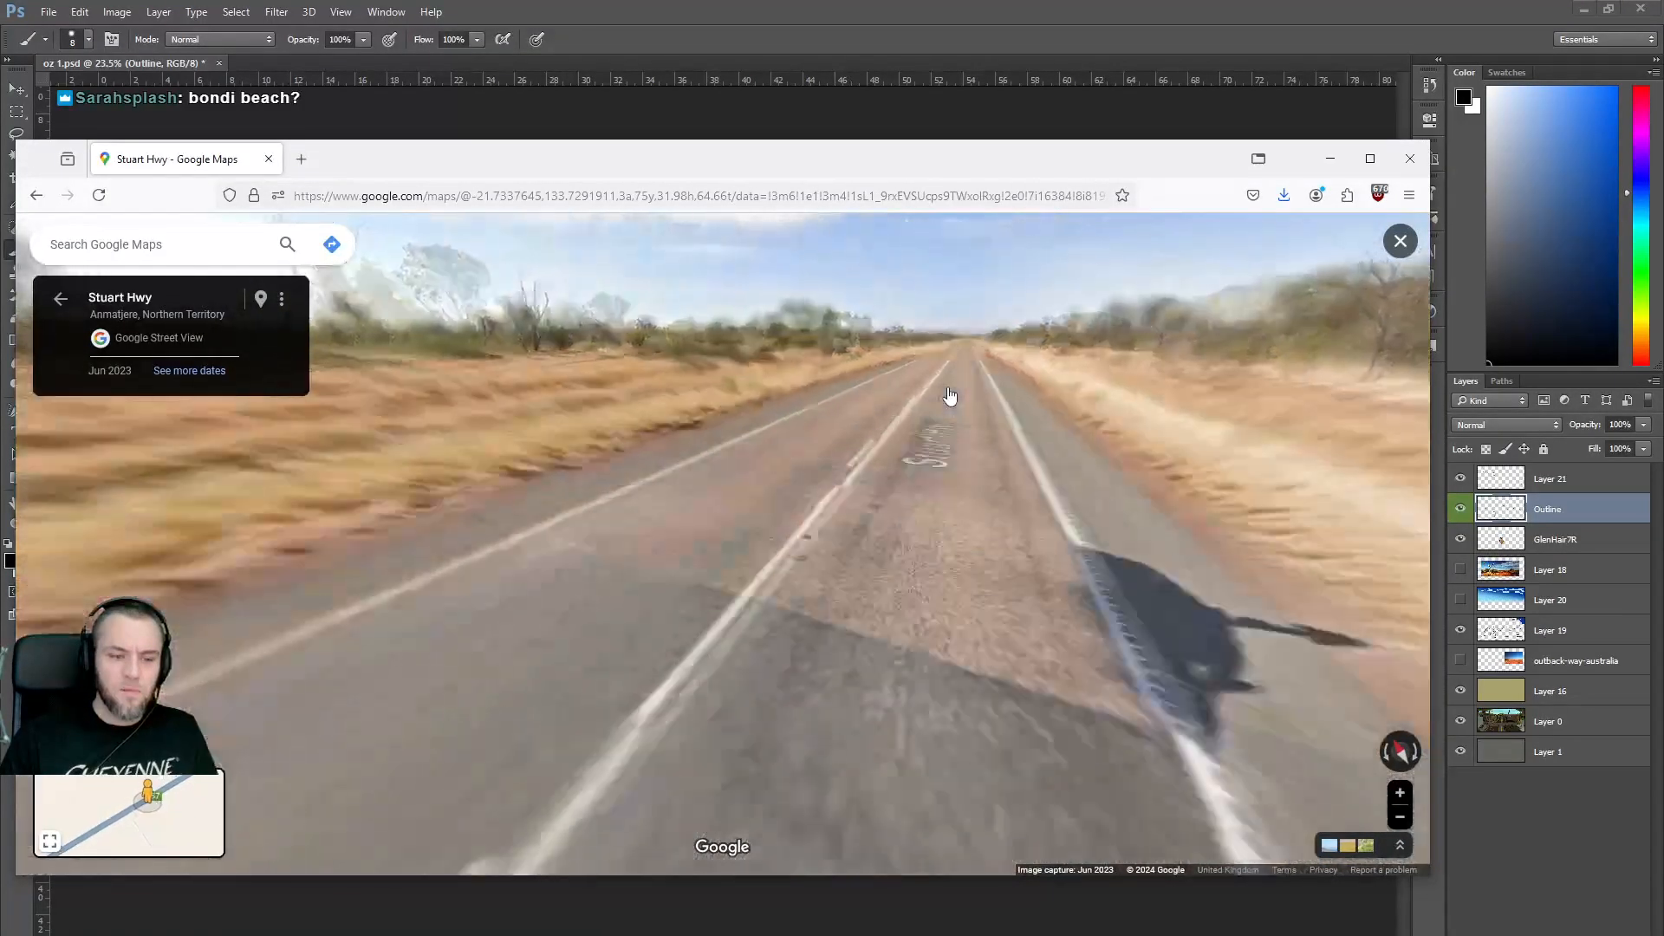
click(950, 396)
click(943, 392)
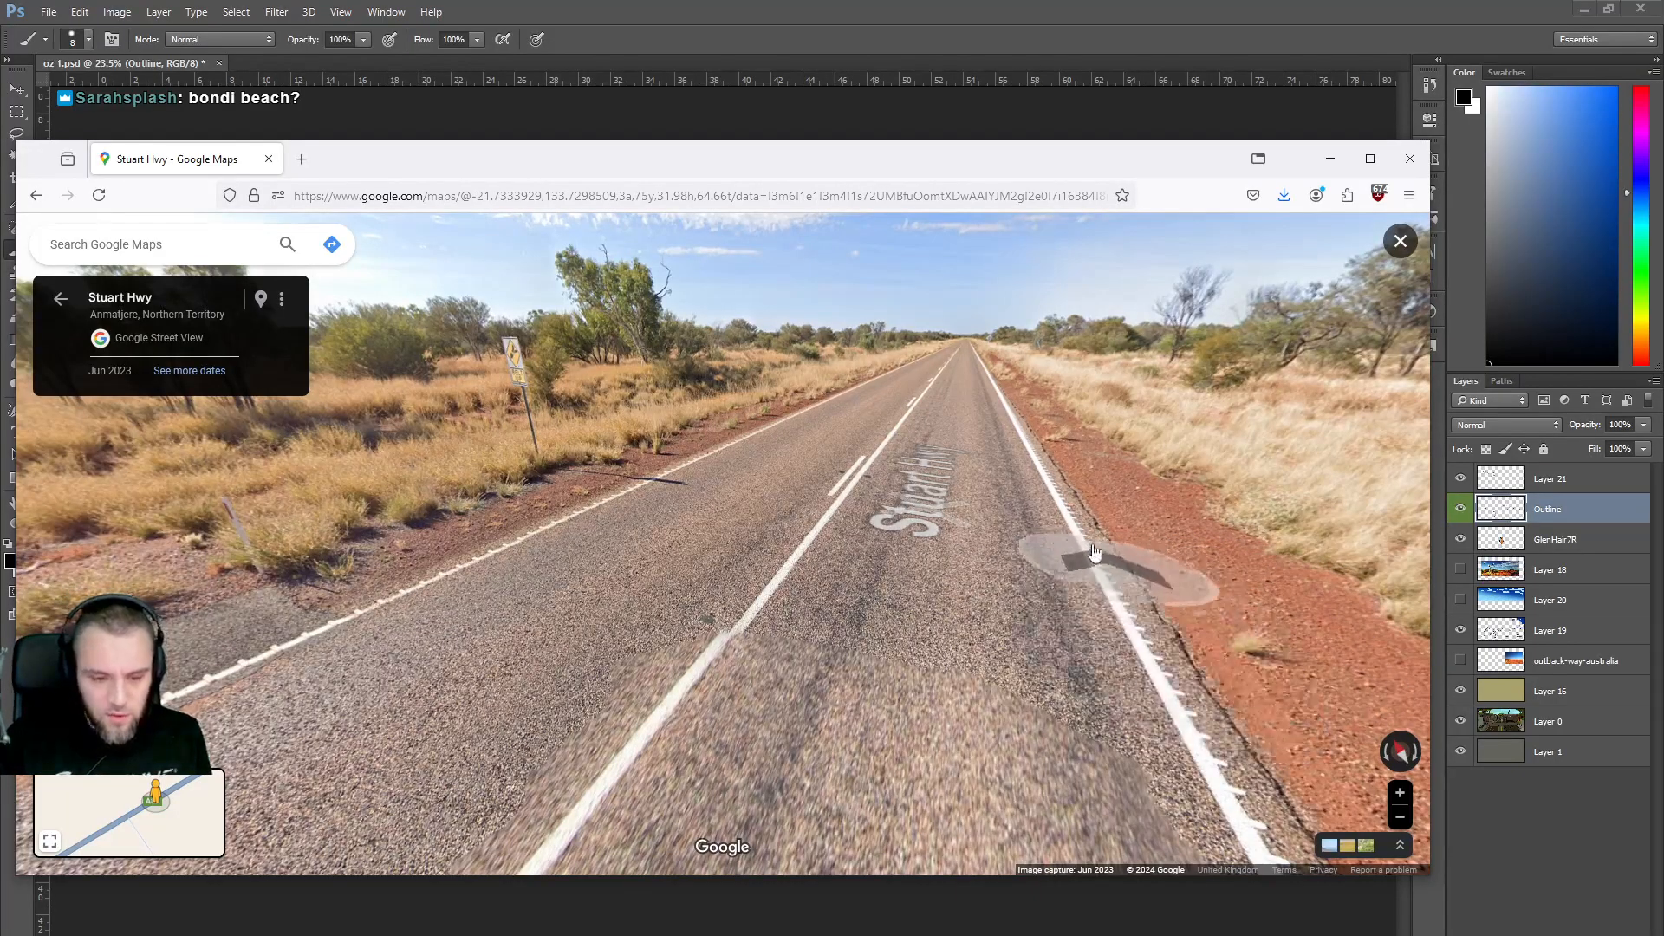
Return to the map and open Street View on Great Northern Hwy at Mueller Ranges.
click(57, 300)
scroll(698, 621, down, 5)
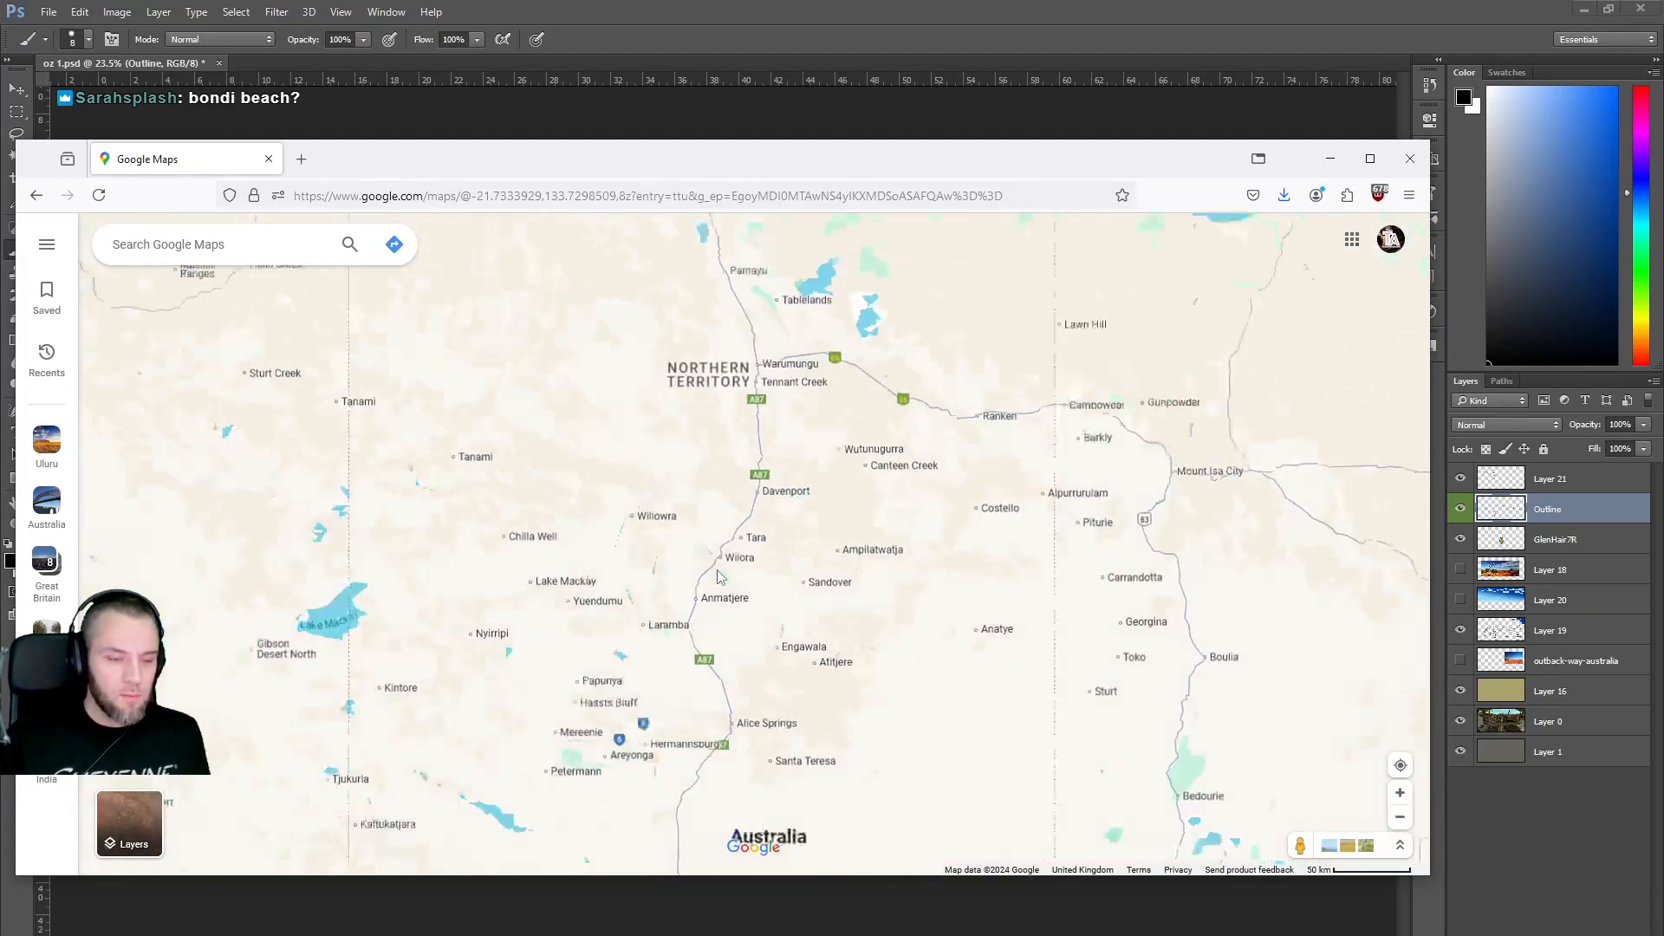
drag(728, 583, 849, 438)
drag(1300, 843, 598, 666)
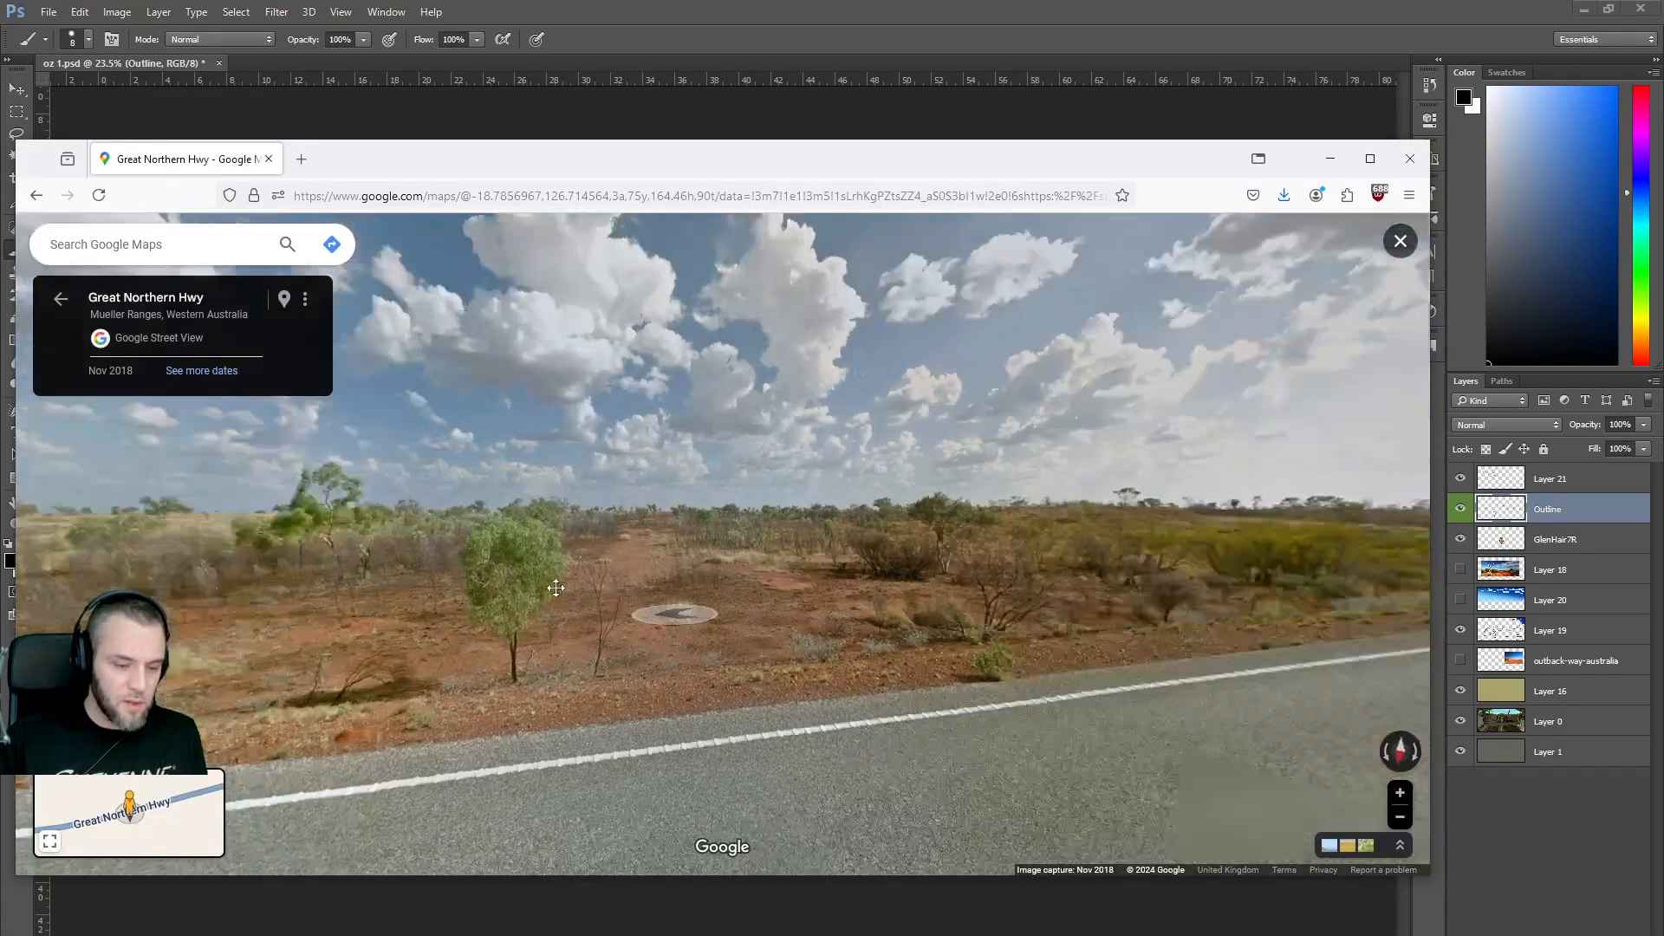
Turn to the opposite roadside and step forward along Great Northern Hwy.
drag(556, 587, 286, 555)
drag(910, 520, 139, 564)
drag(1083, 567, 715, 533)
click(741, 462)
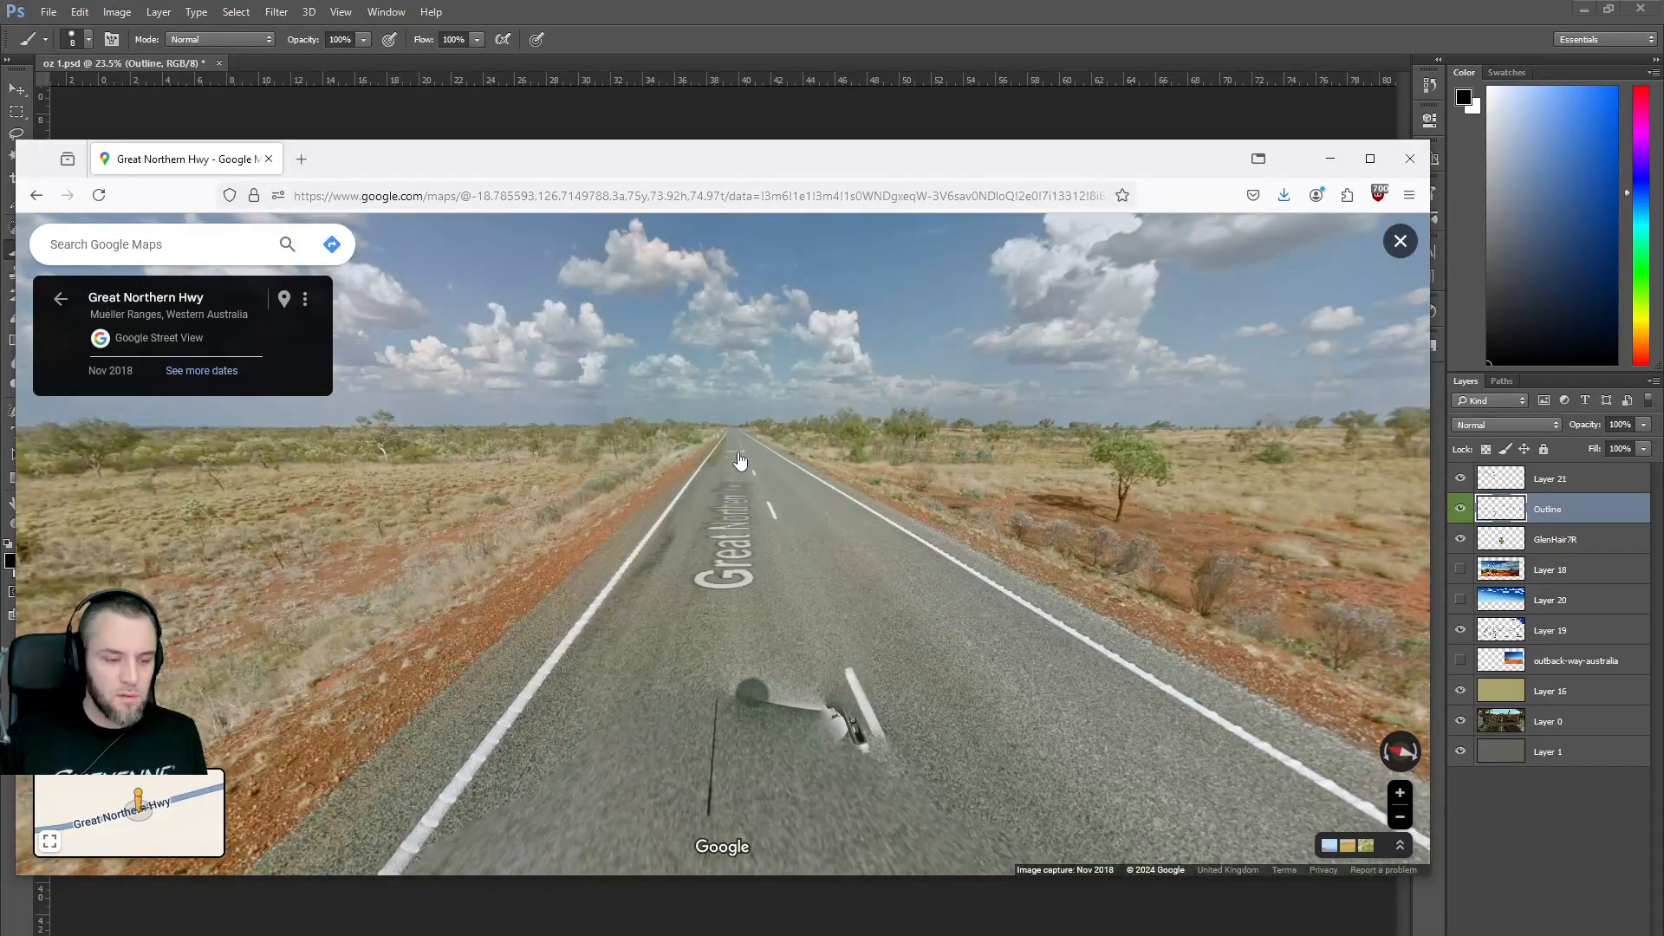
click(741, 462)
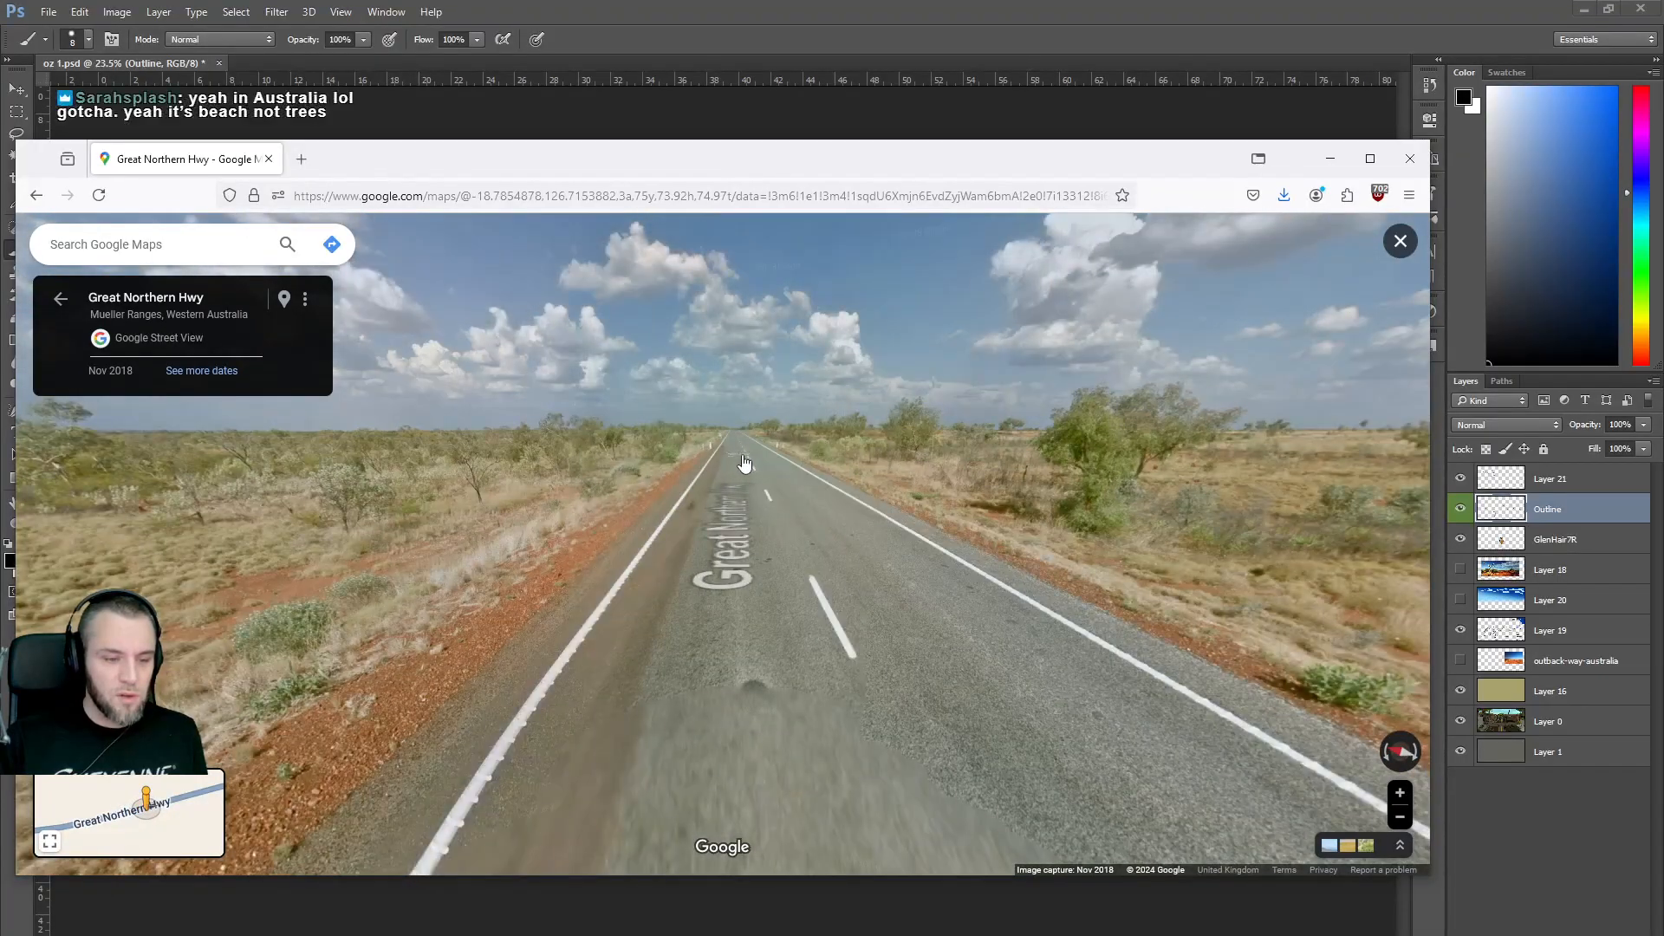
click(744, 462)
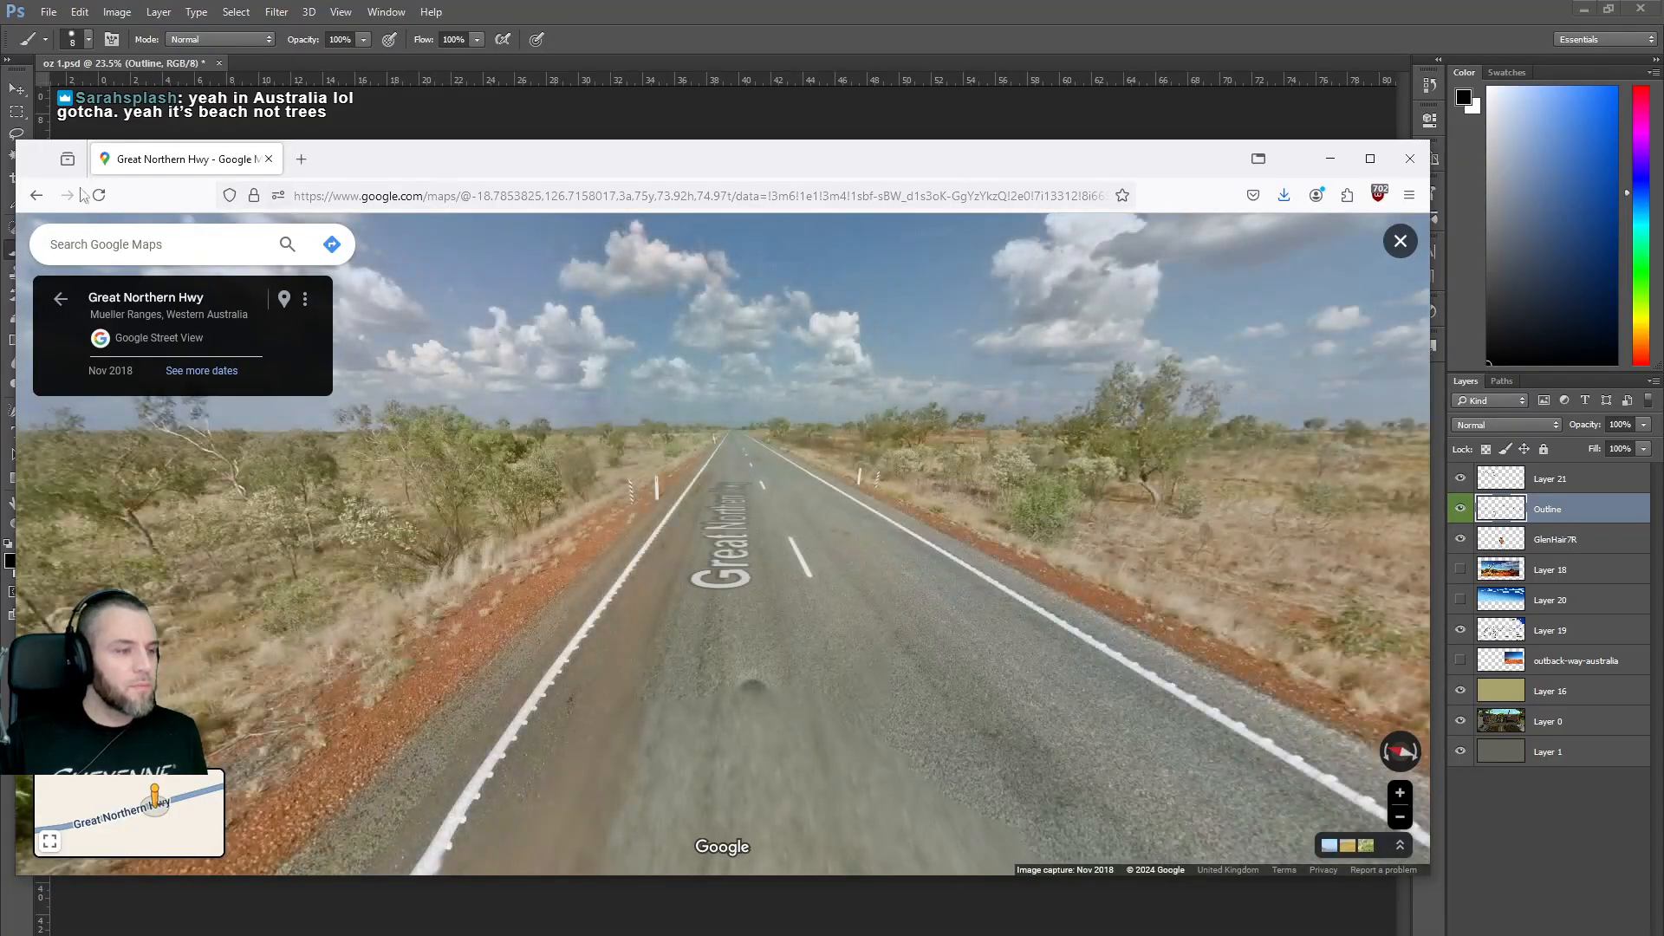
Return to the map and open Street View near Ranken in central Australia.
click(60, 300)
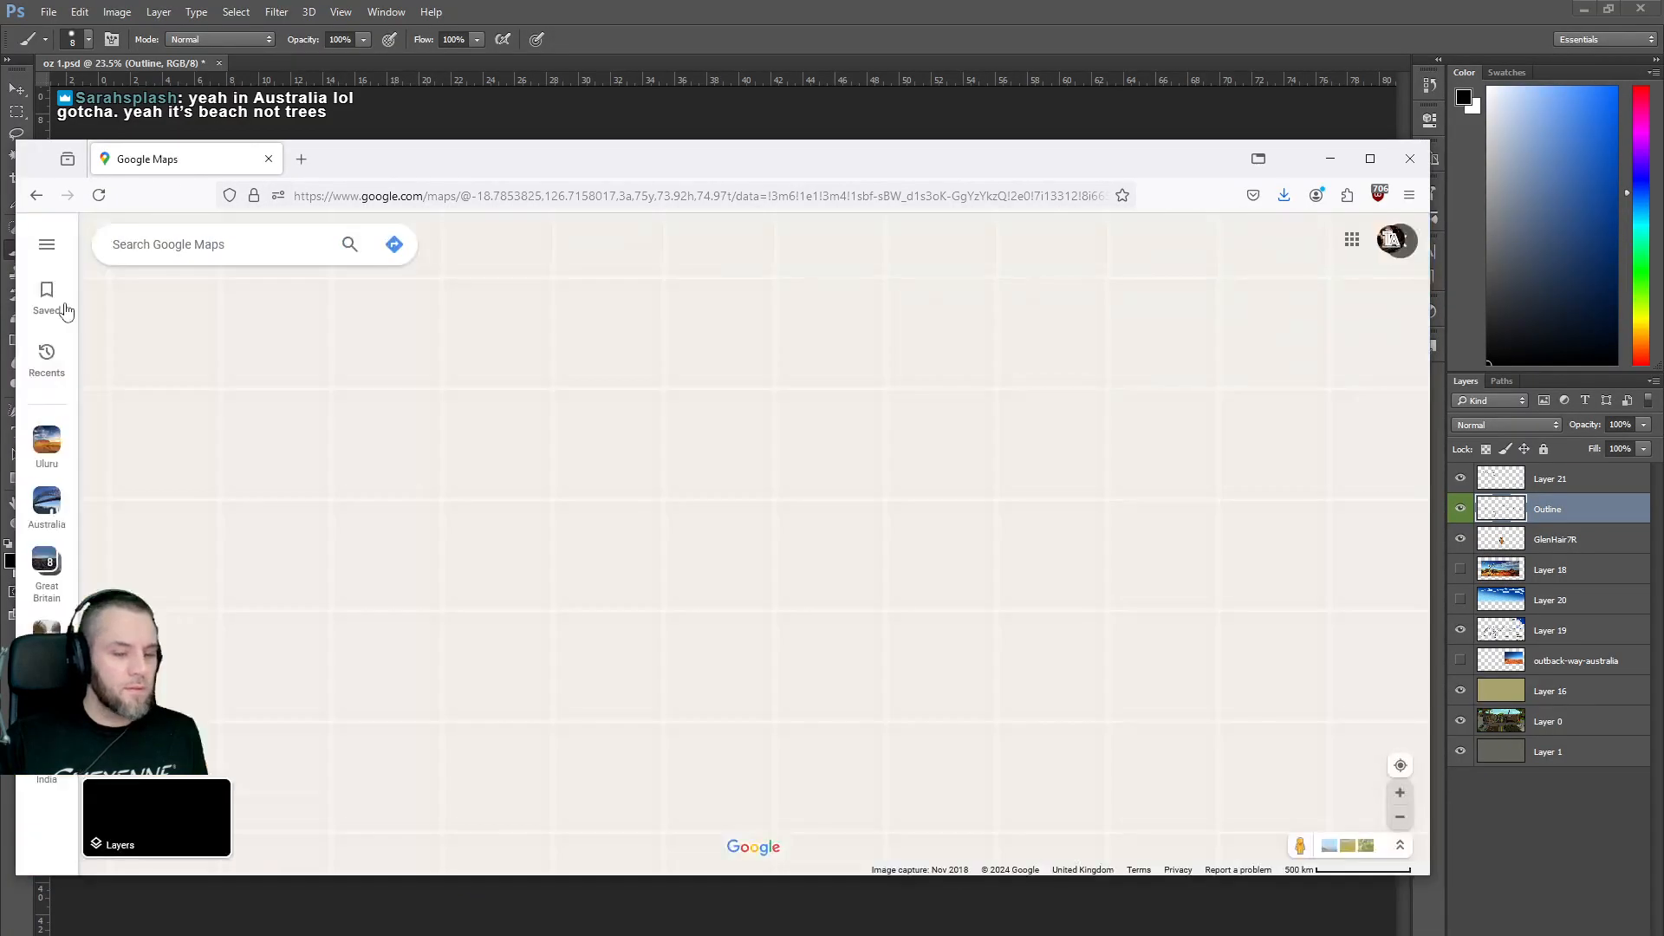
scroll(685, 596, up, 2)
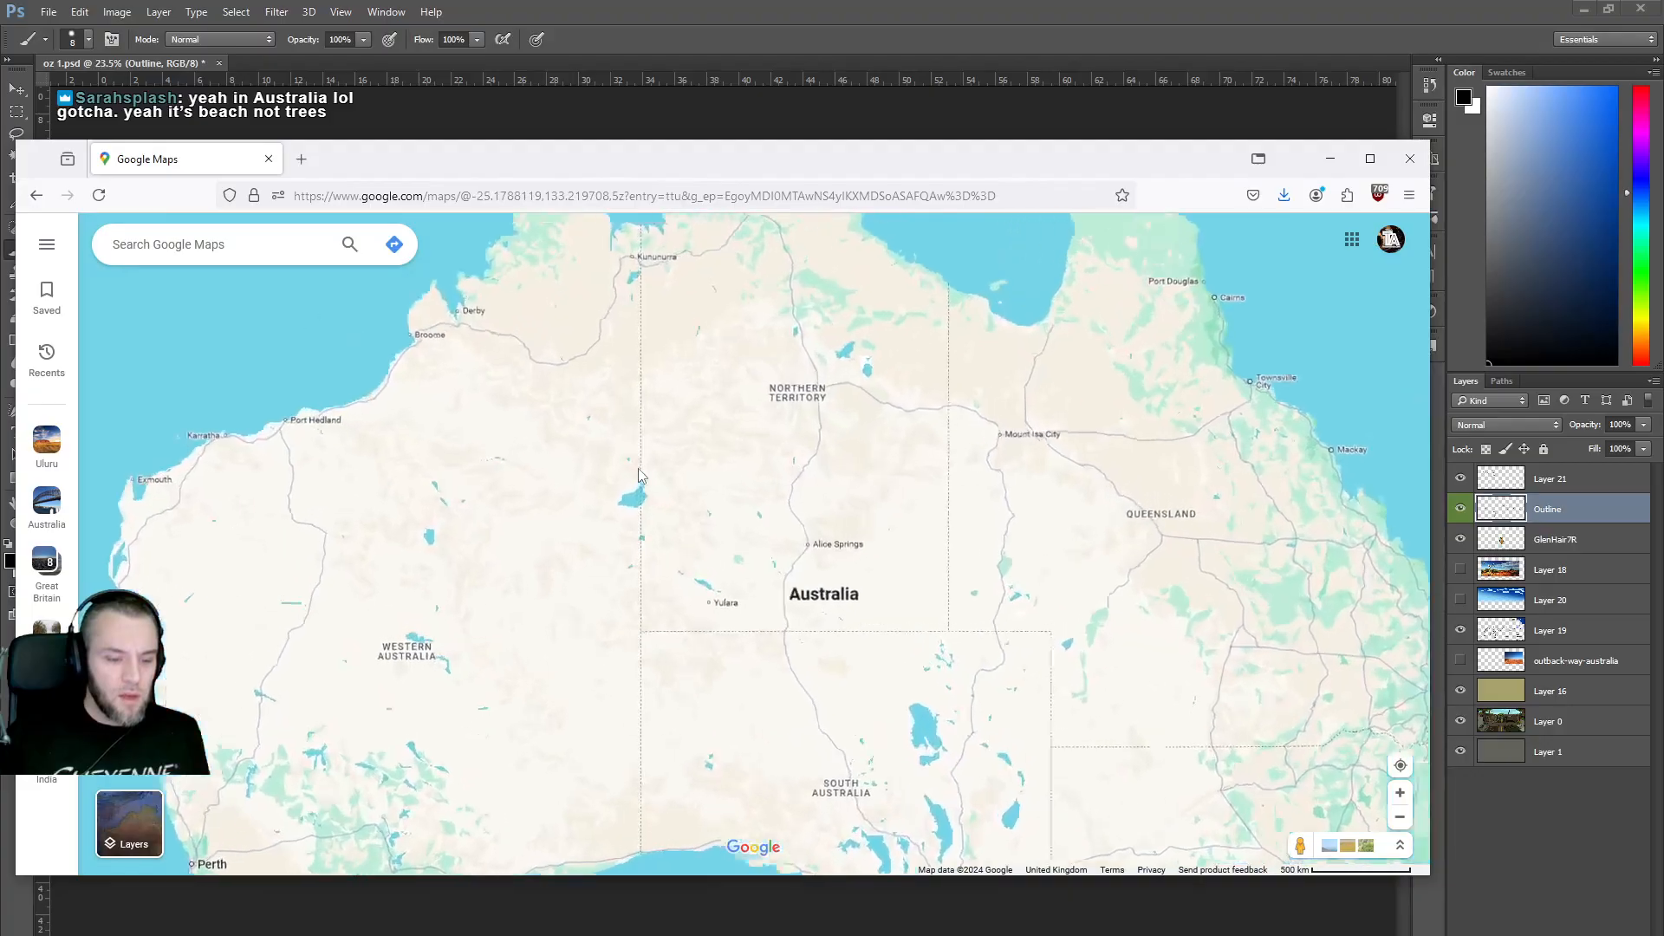
drag(688, 559, 677, 439)
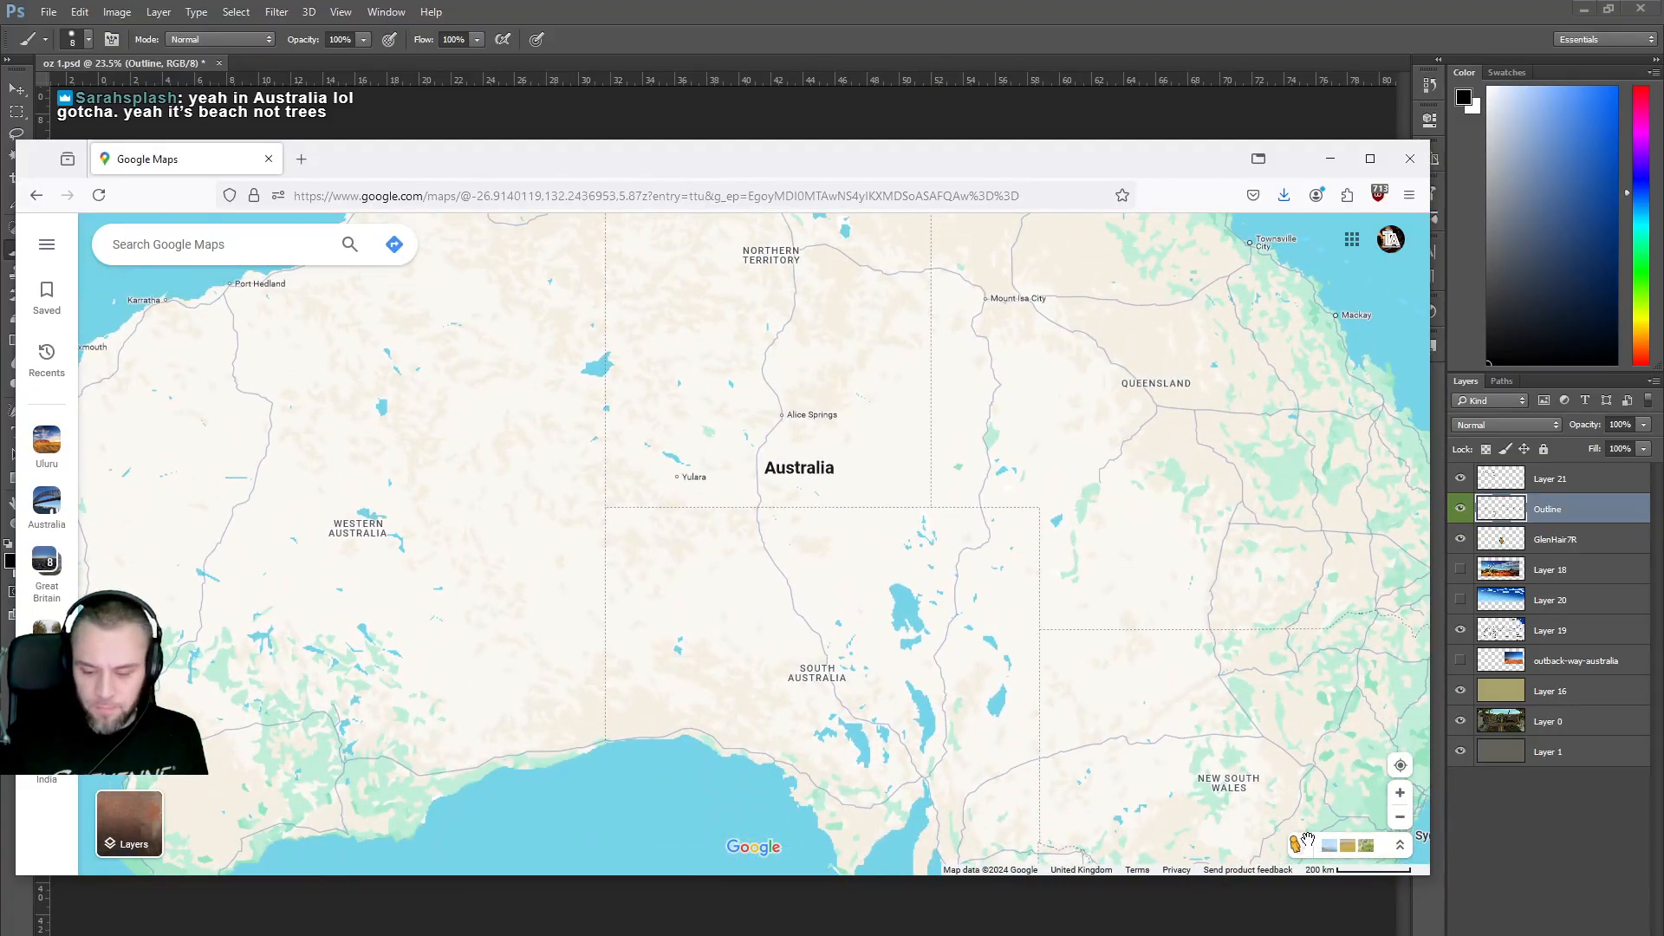
drag(1289, 847, 795, 358)
drag(931, 276, 878, 646)
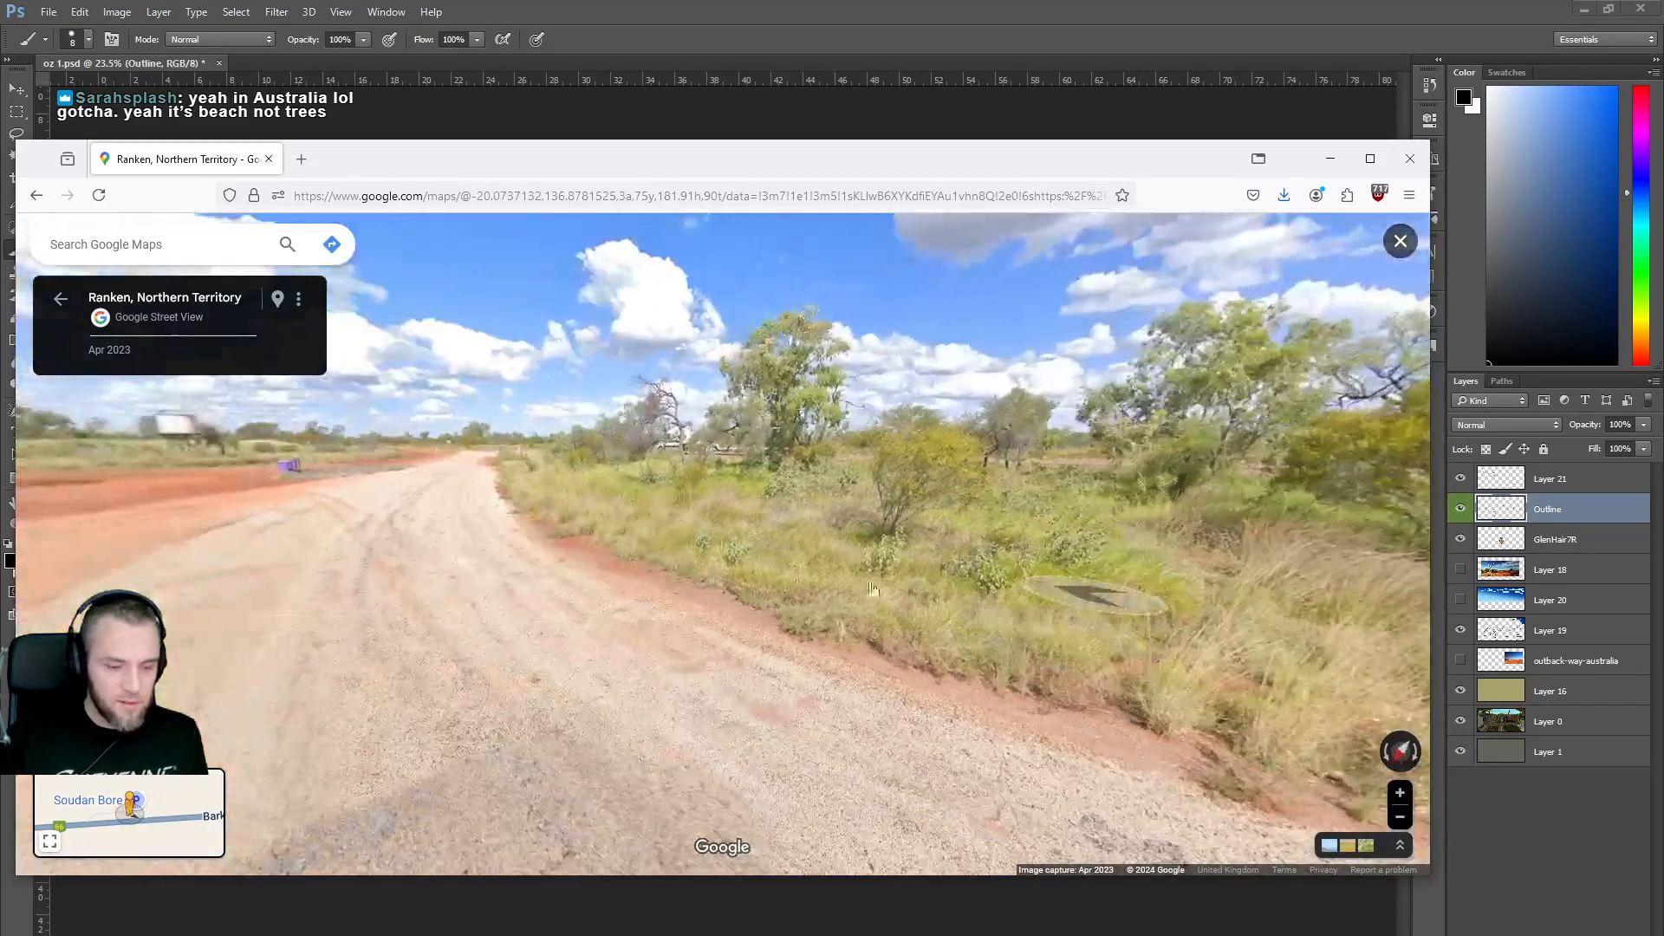
Move down the gravel road past the purple bins and water tank to the paved road.
drag(595, 579, 1167, 543)
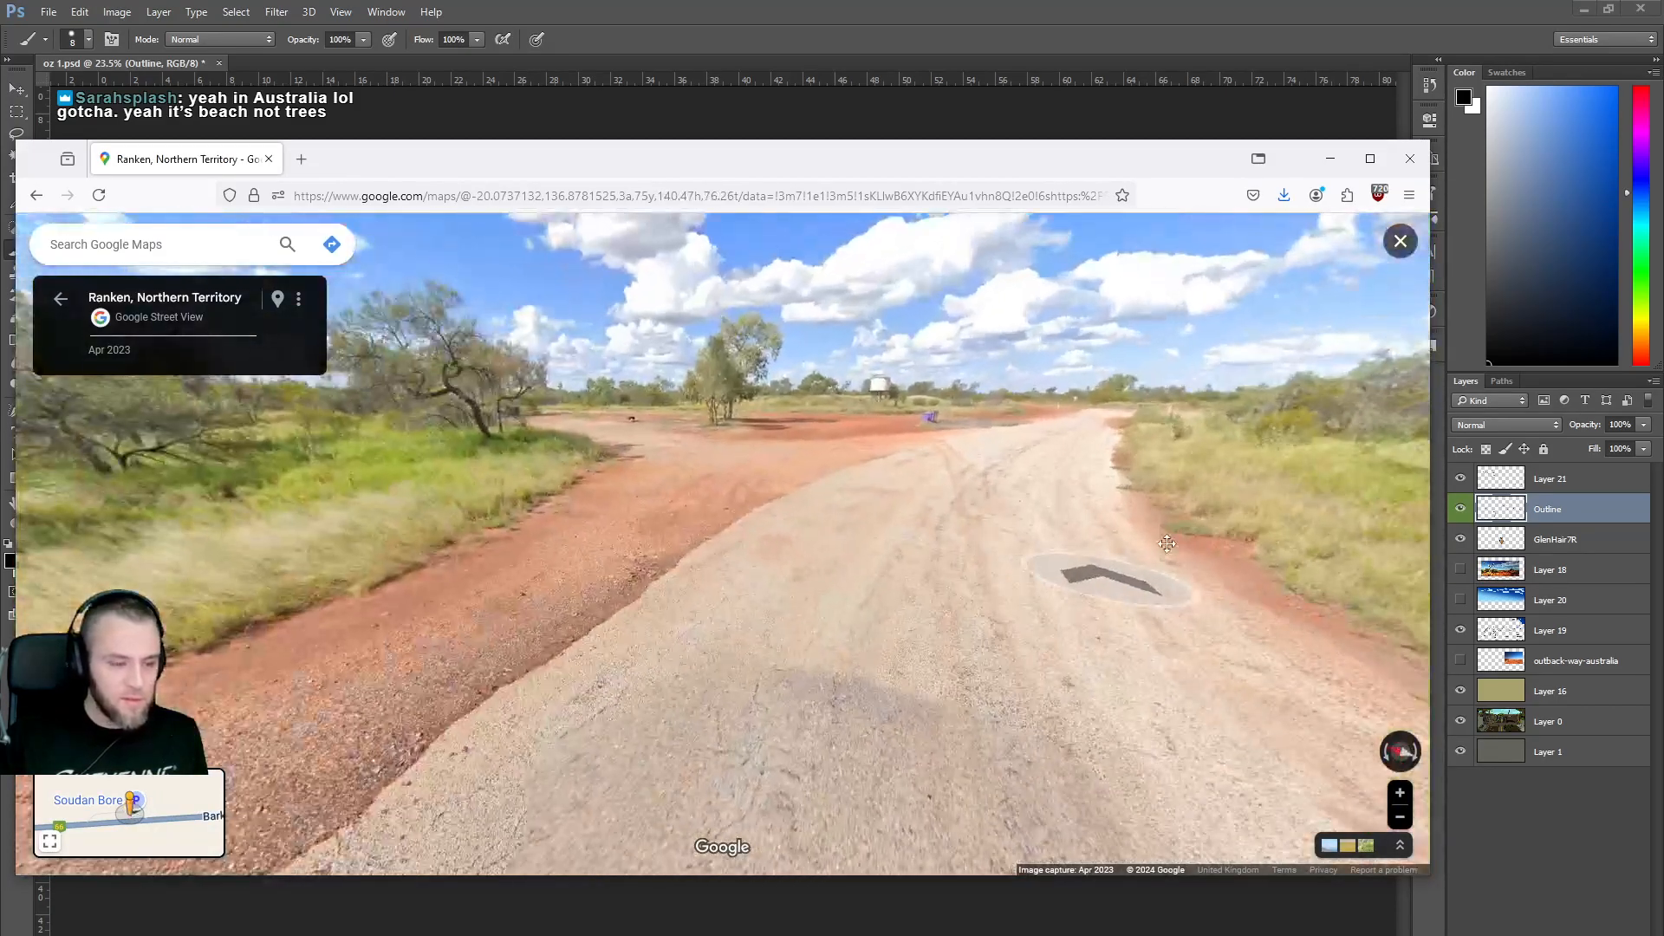
click(997, 462)
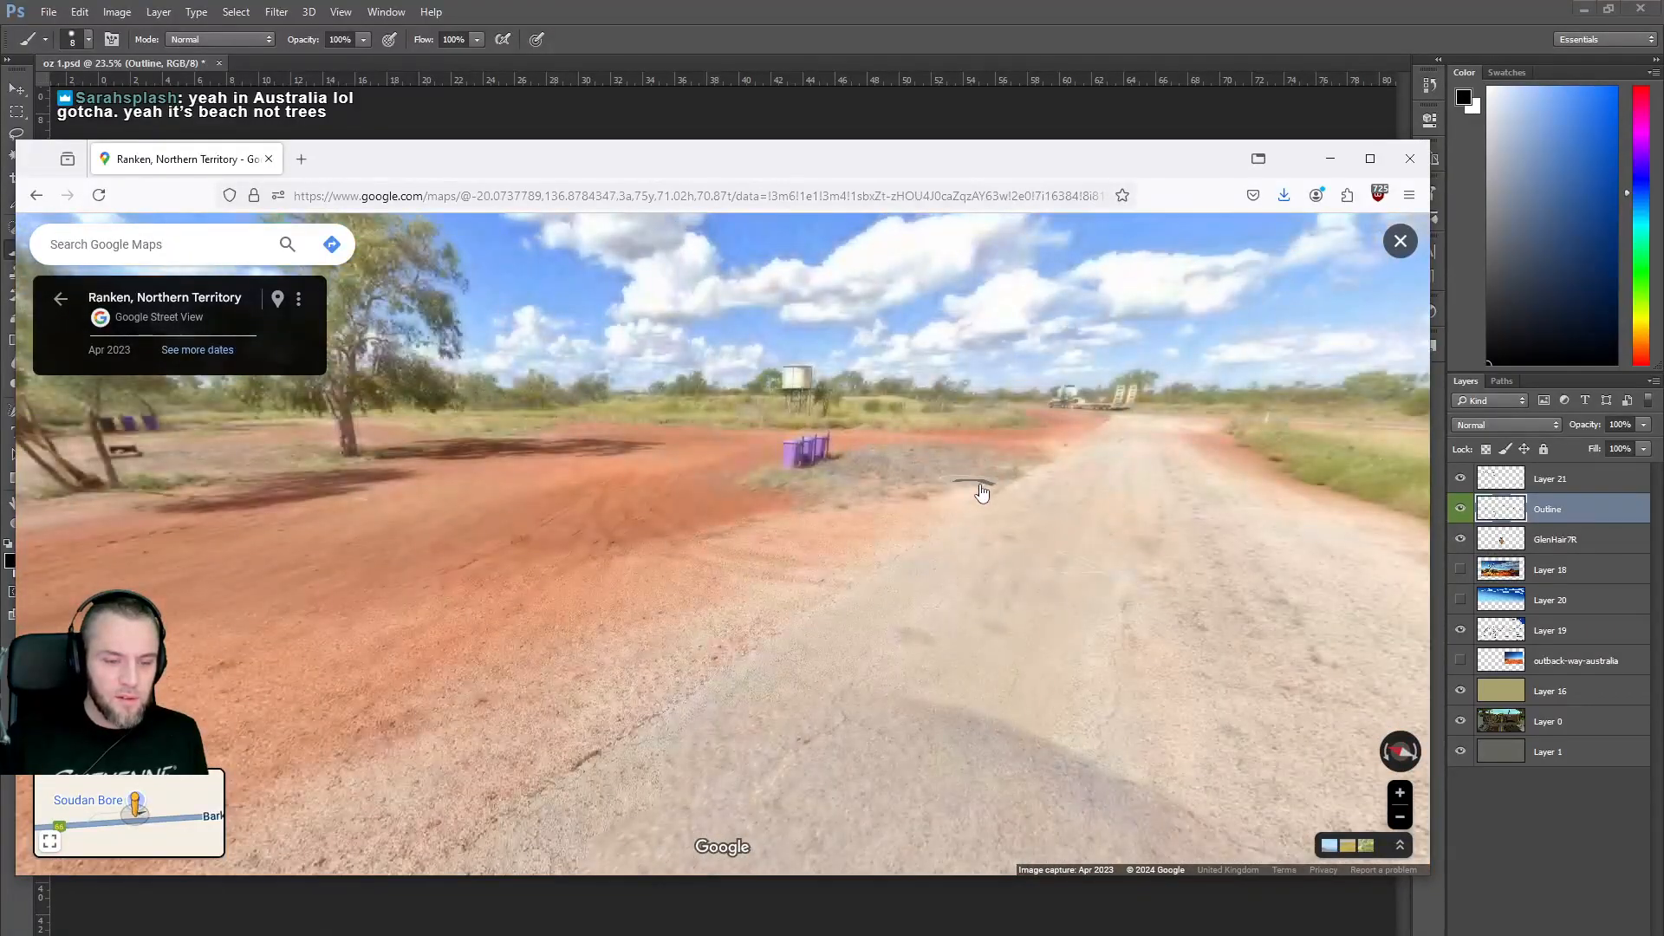
click(904, 504)
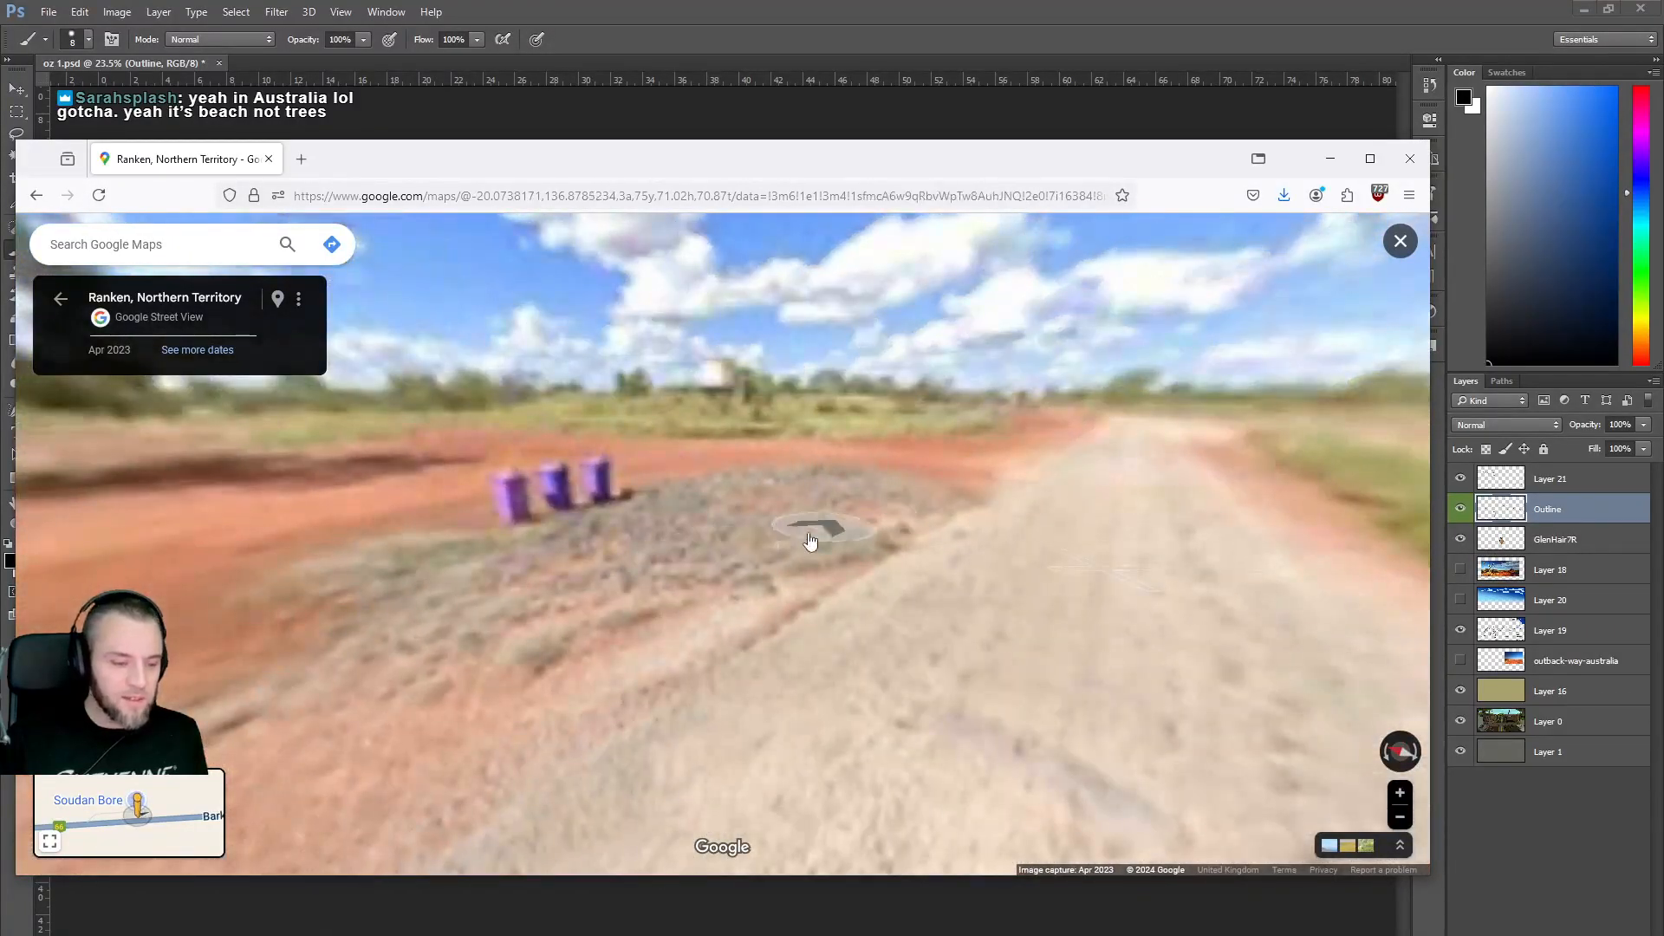
click(1084, 518)
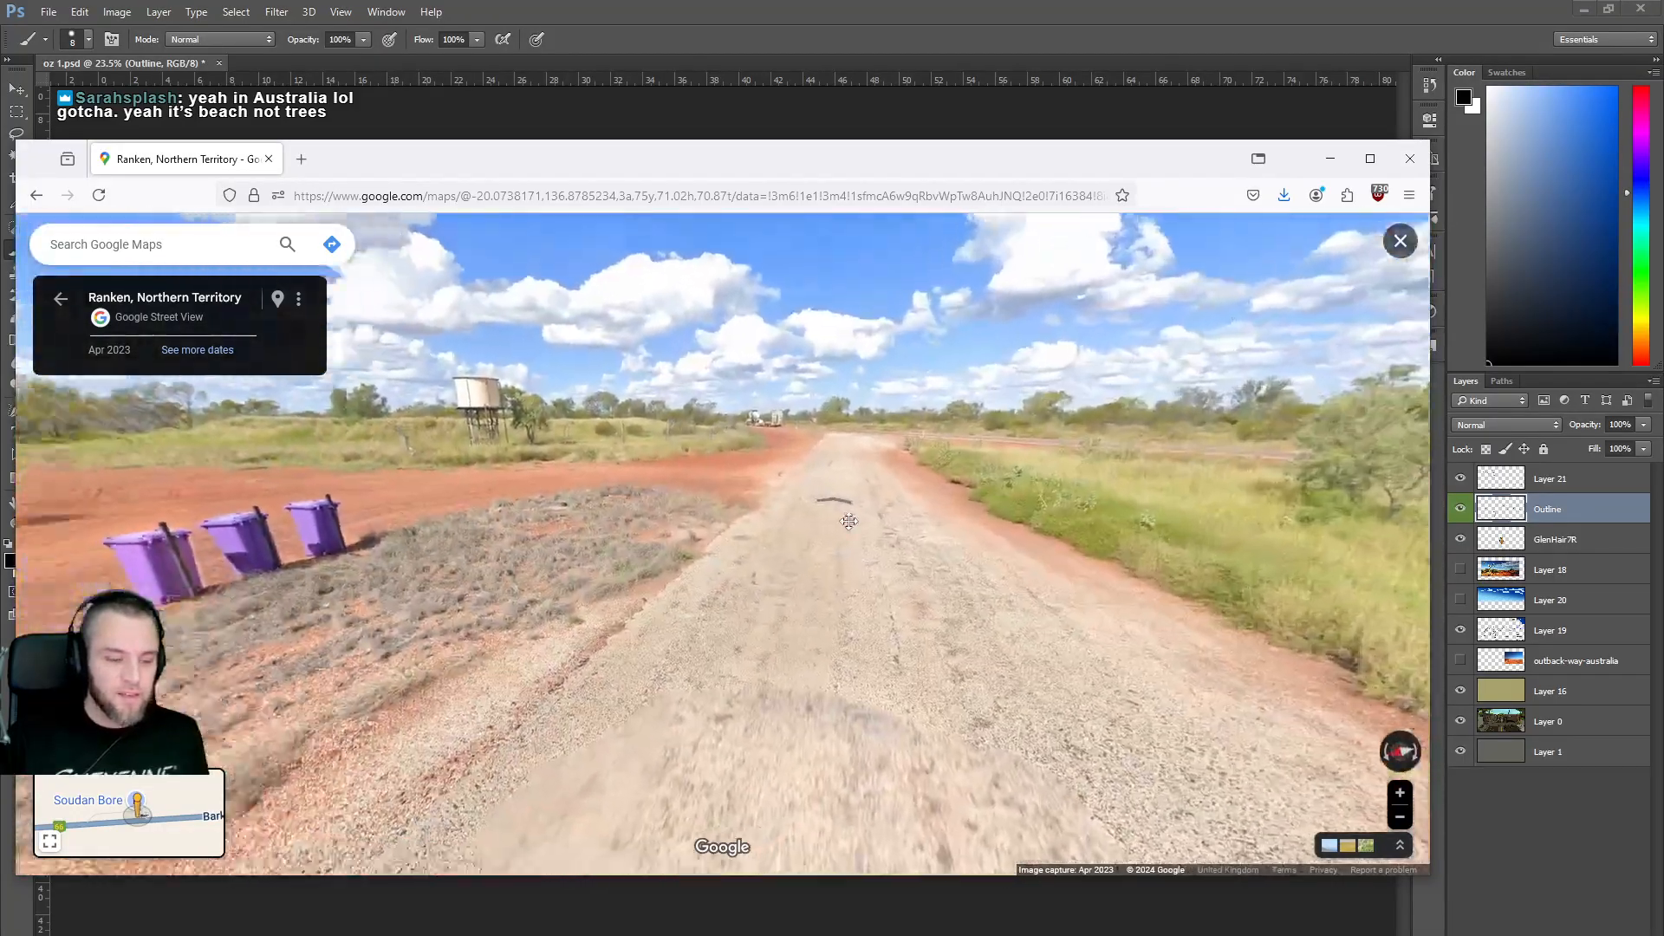
drag(849, 522, 876, 584)
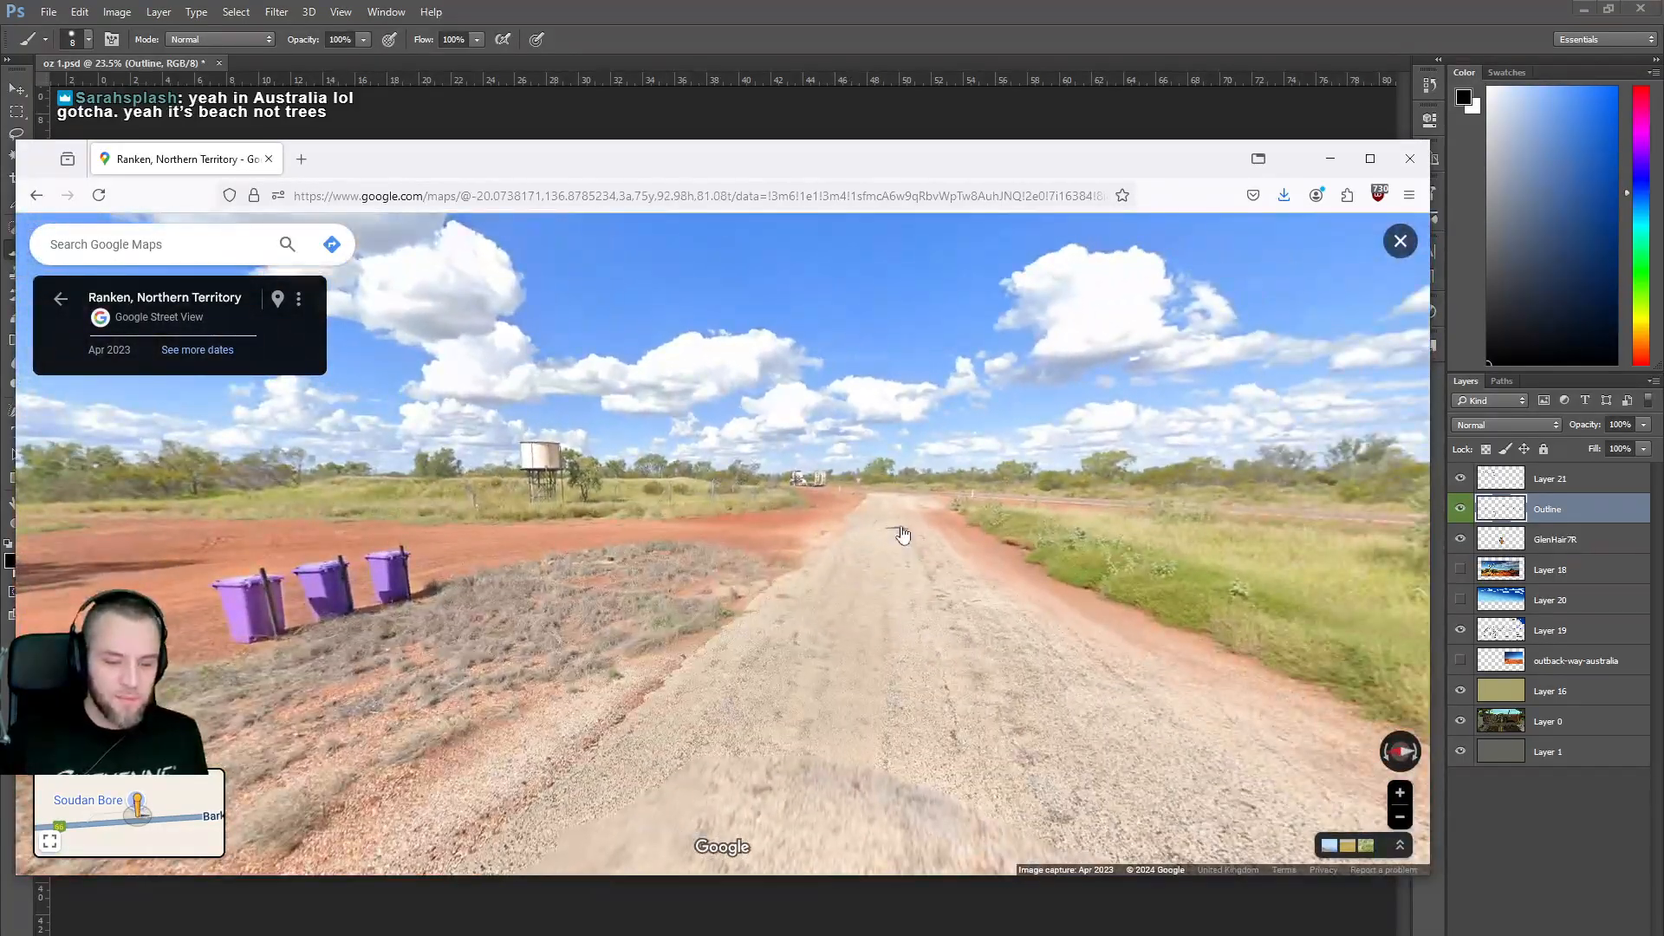
click(901, 533)
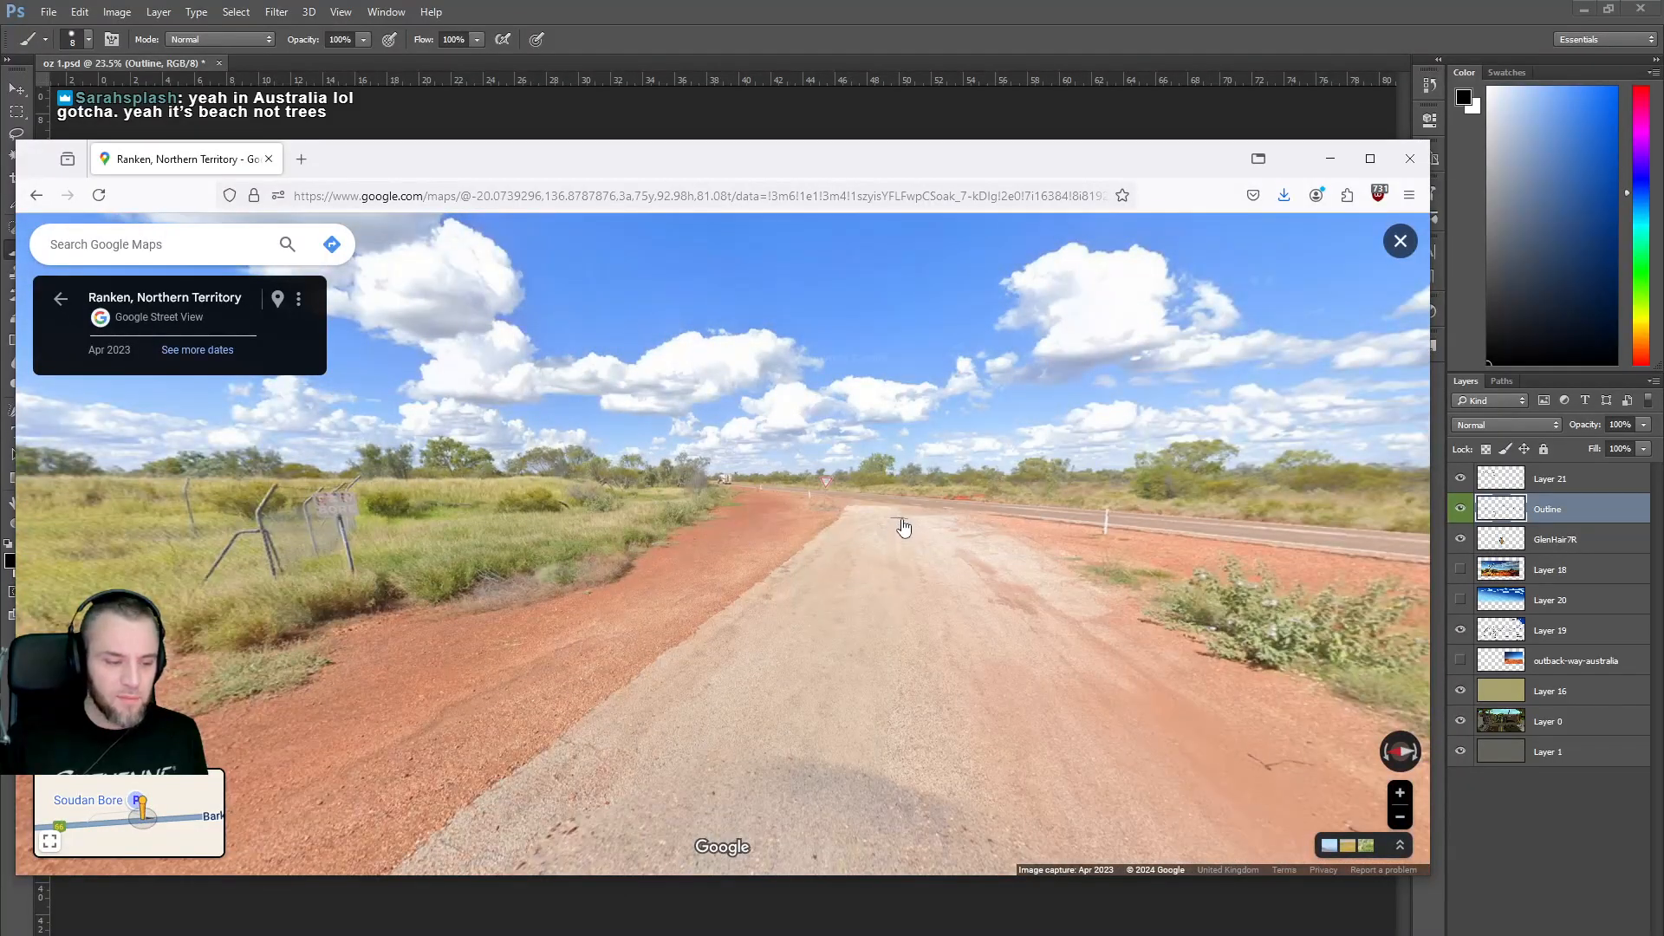
click(903, 527)
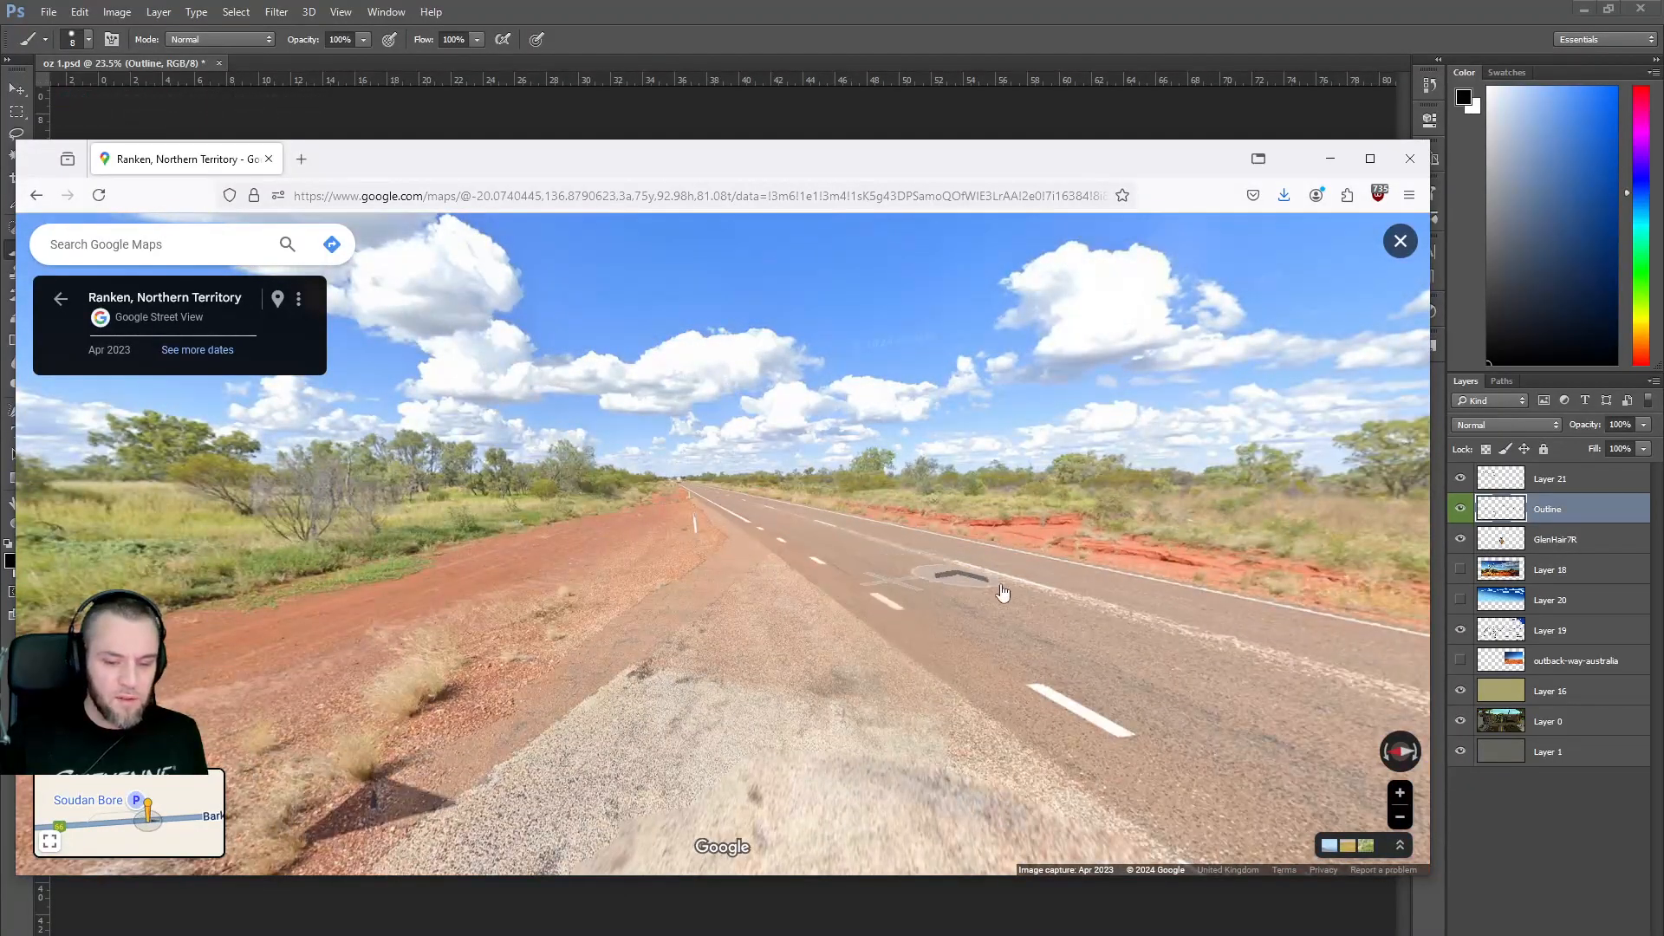
Travel along Barkly Hwy viewing the left roadside, then exit to the Australia map.
drag(985, 590, 602, 543)
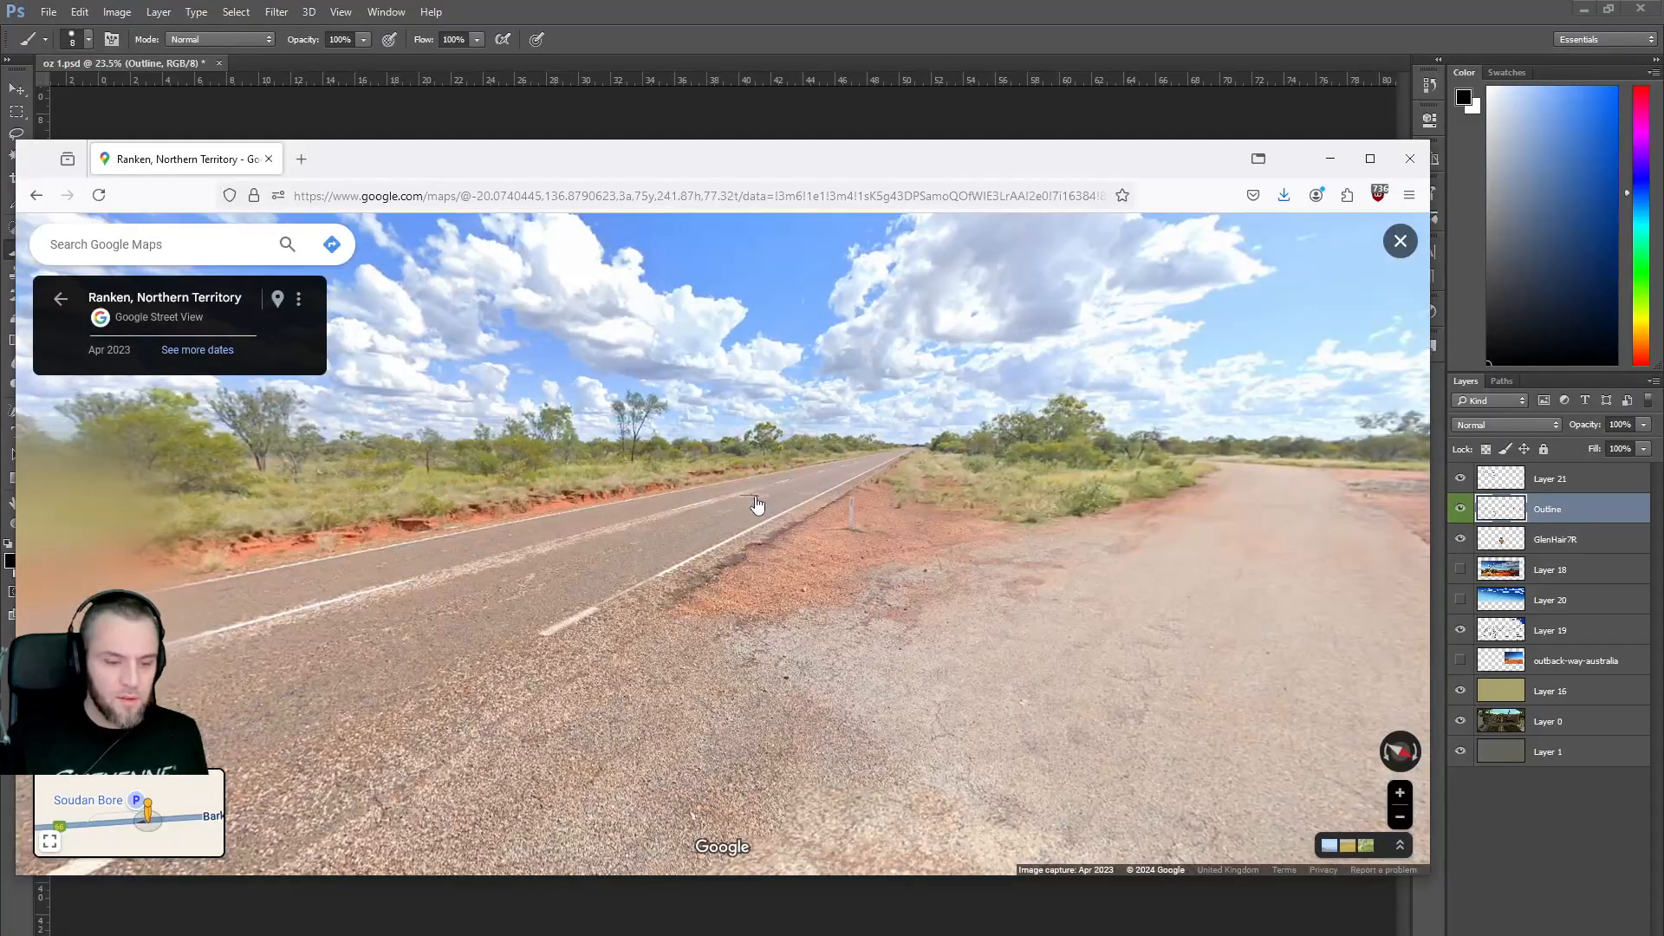
click(757, 505)
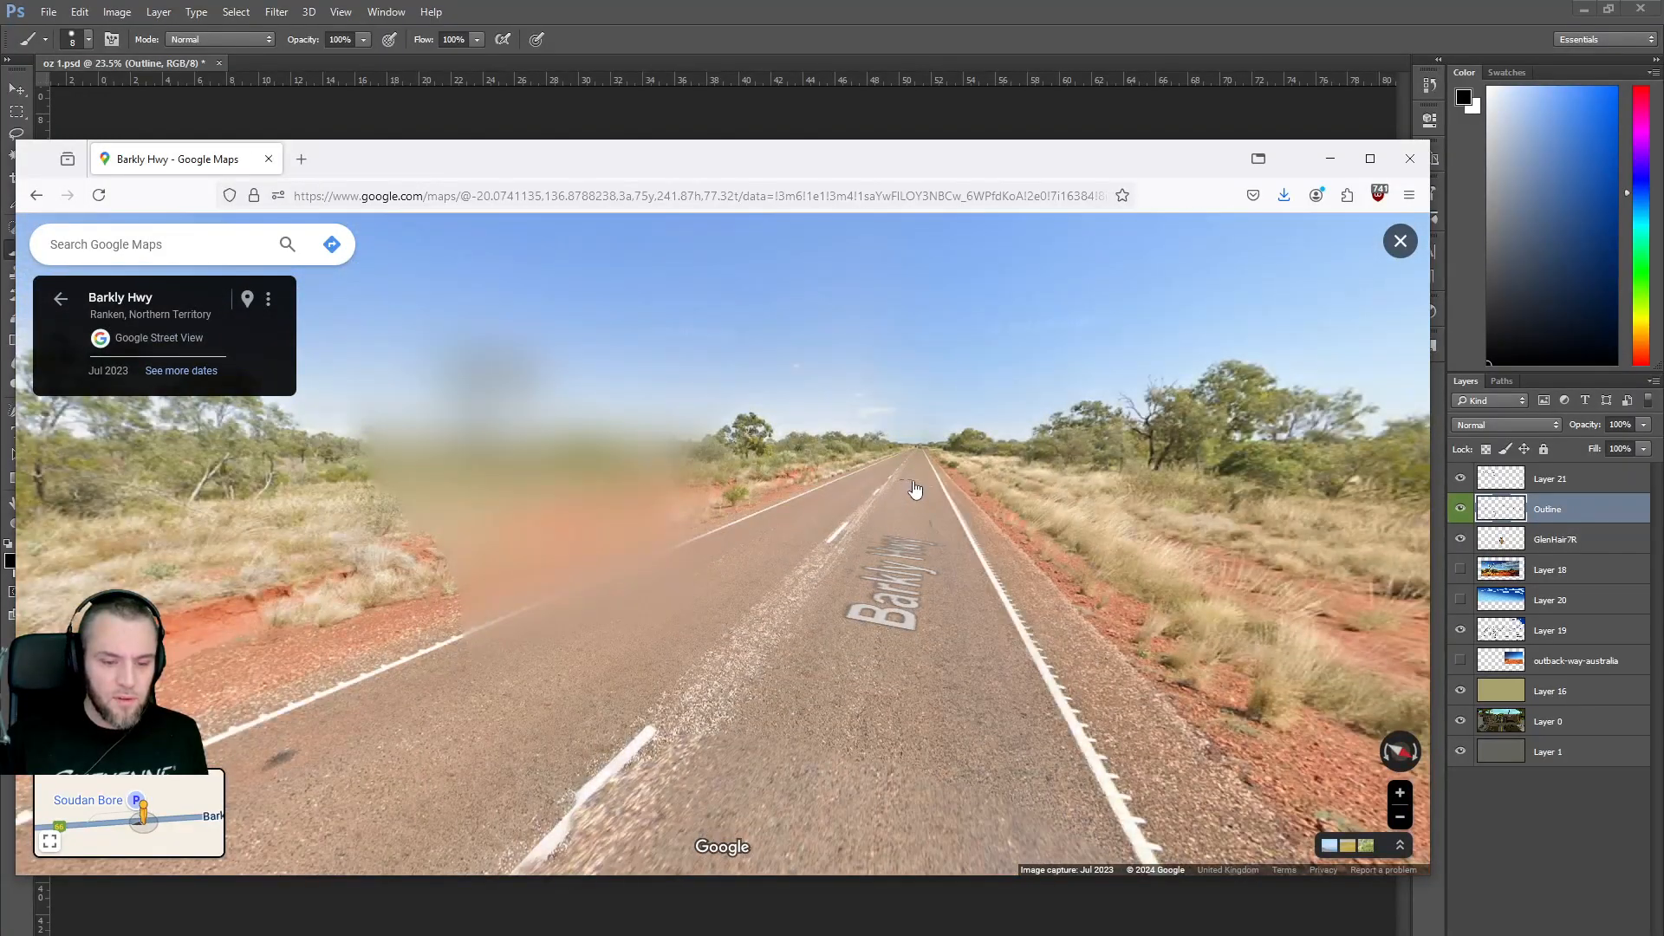
click(914, 490)
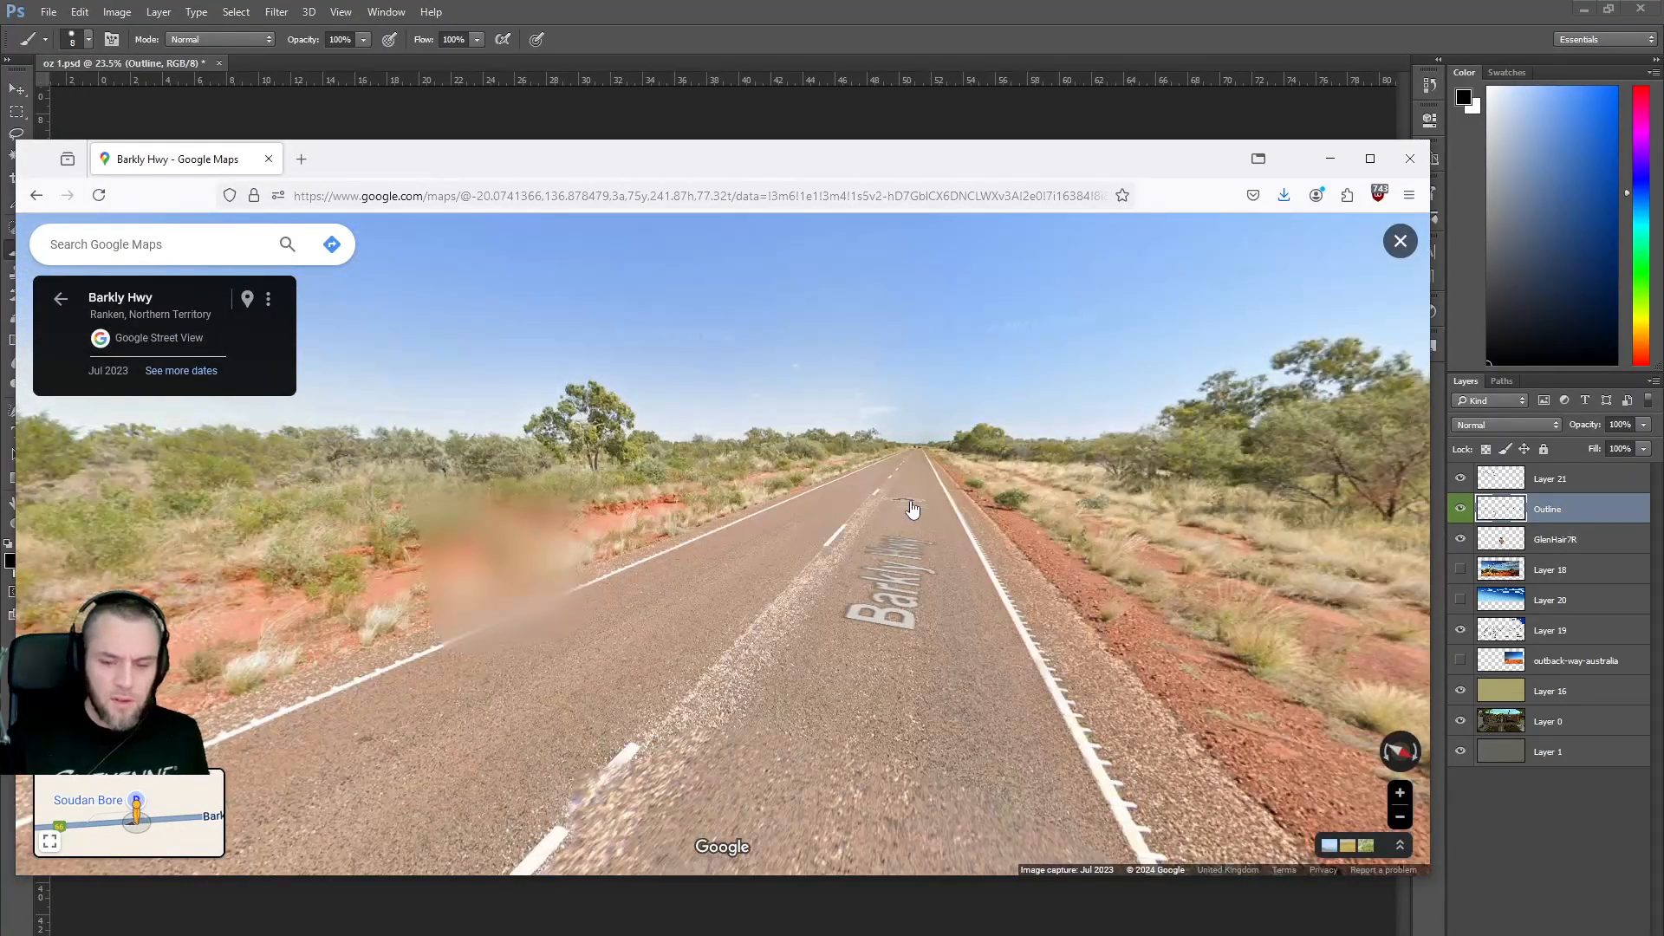
click(913, 510)
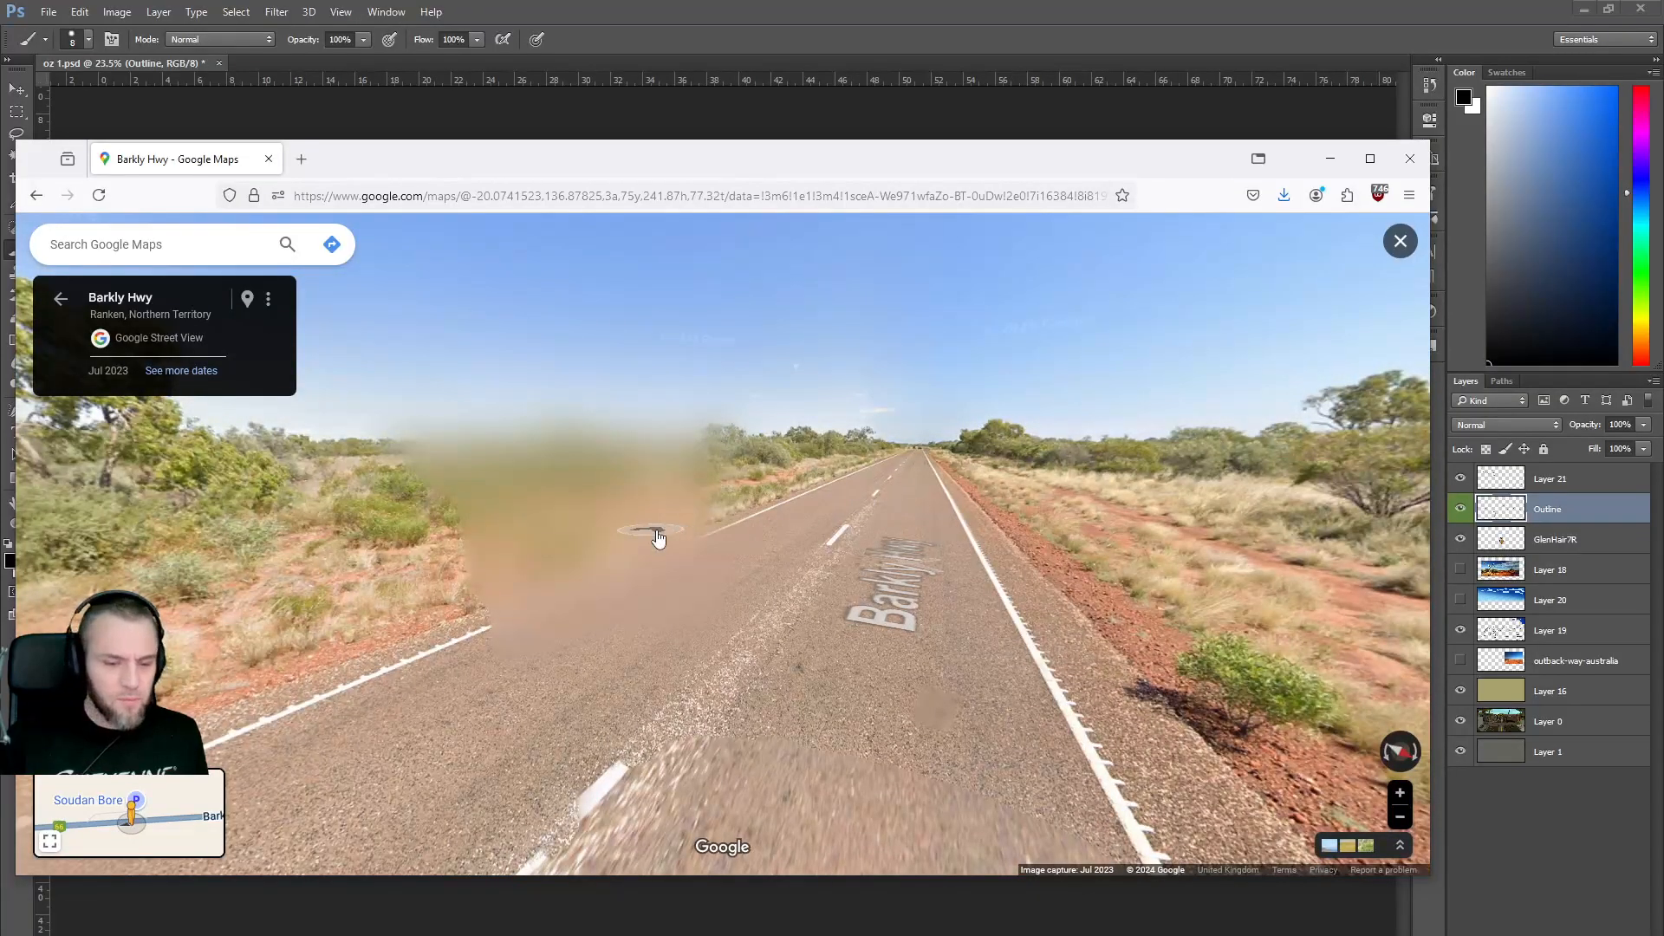
drag(524, 538, 851, 535)
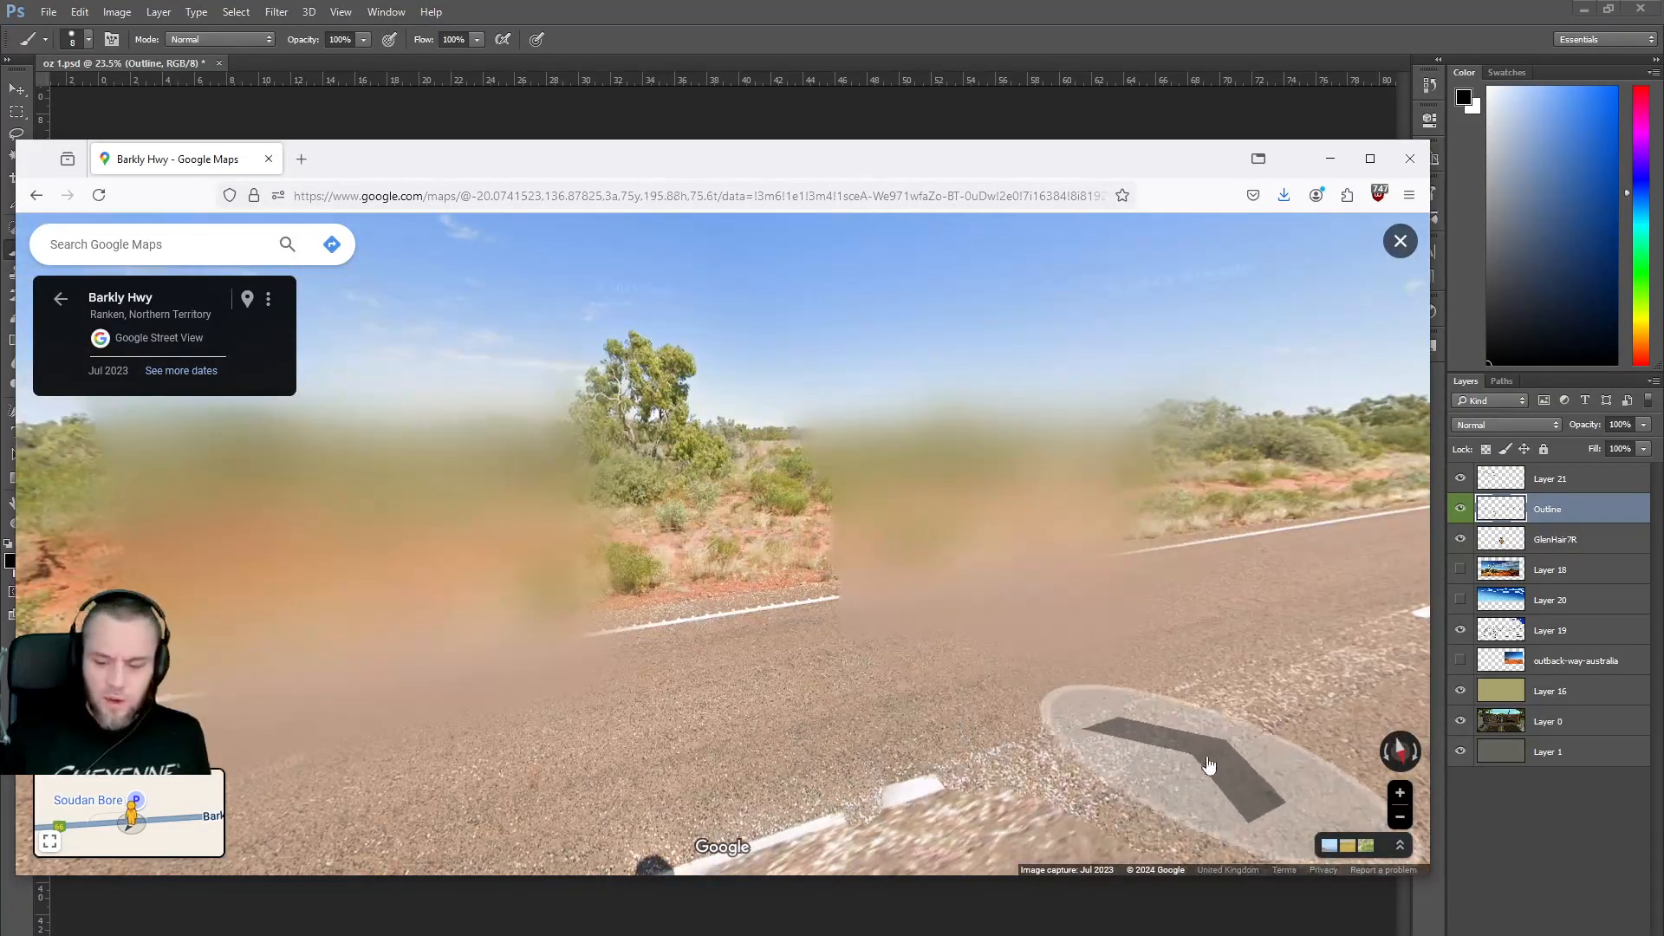
click(61, 302)
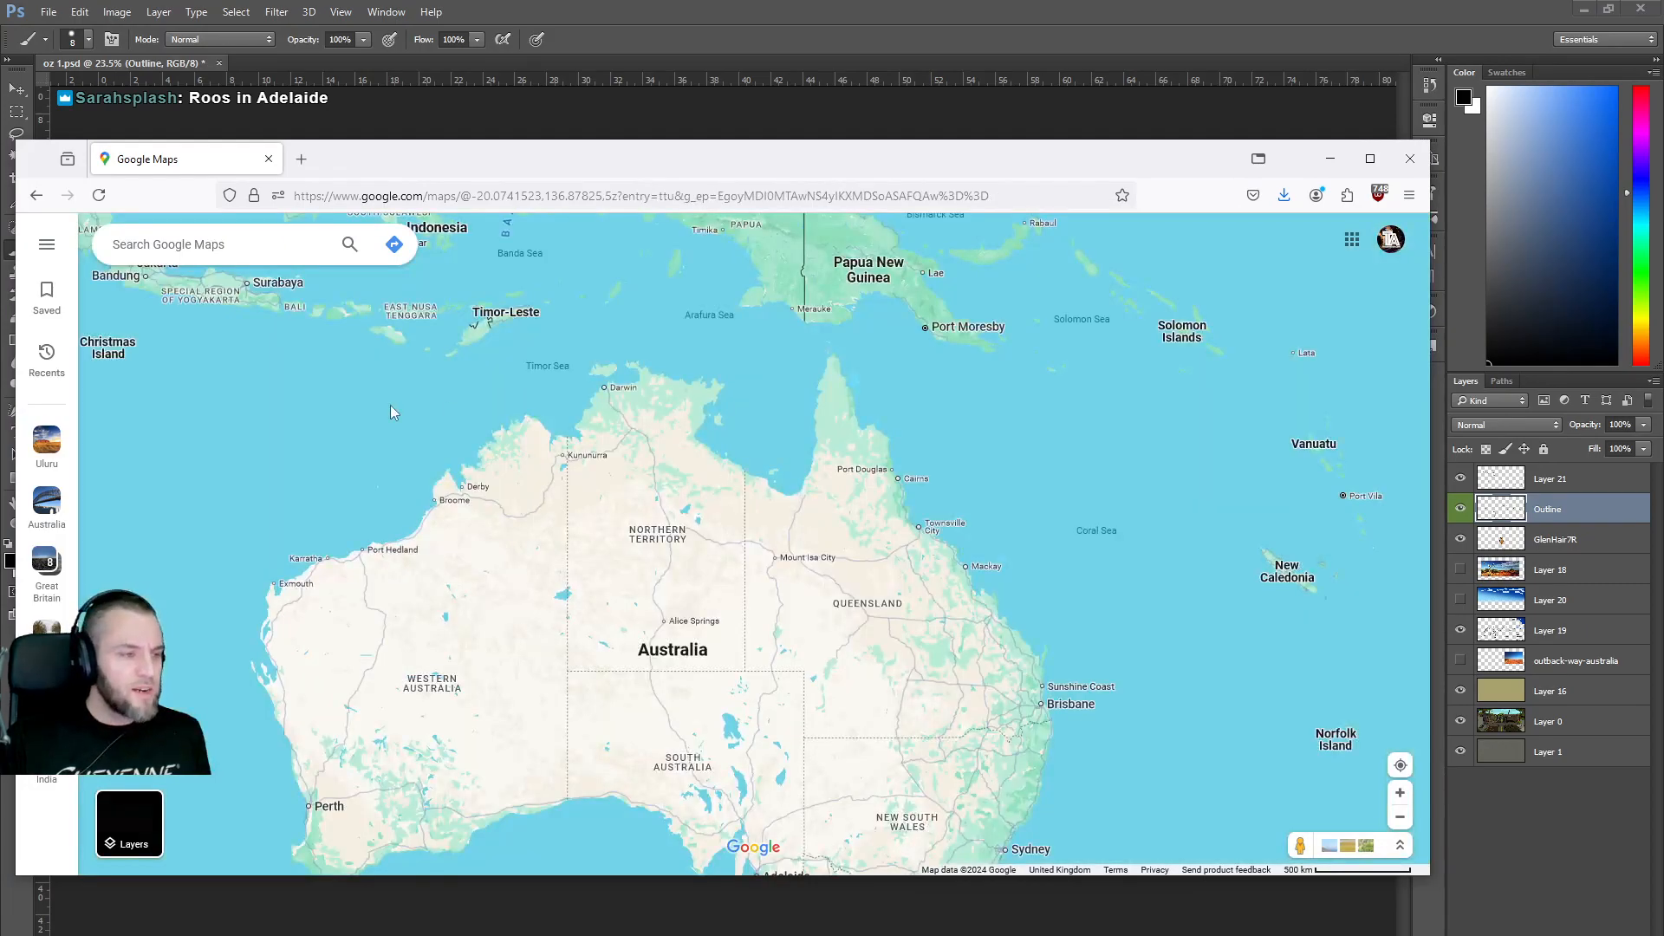
Bring southern Australia into view and open Street View at Yunta.
scroll(717, 609, up, 1)
drag(728, 646, 794, 457)
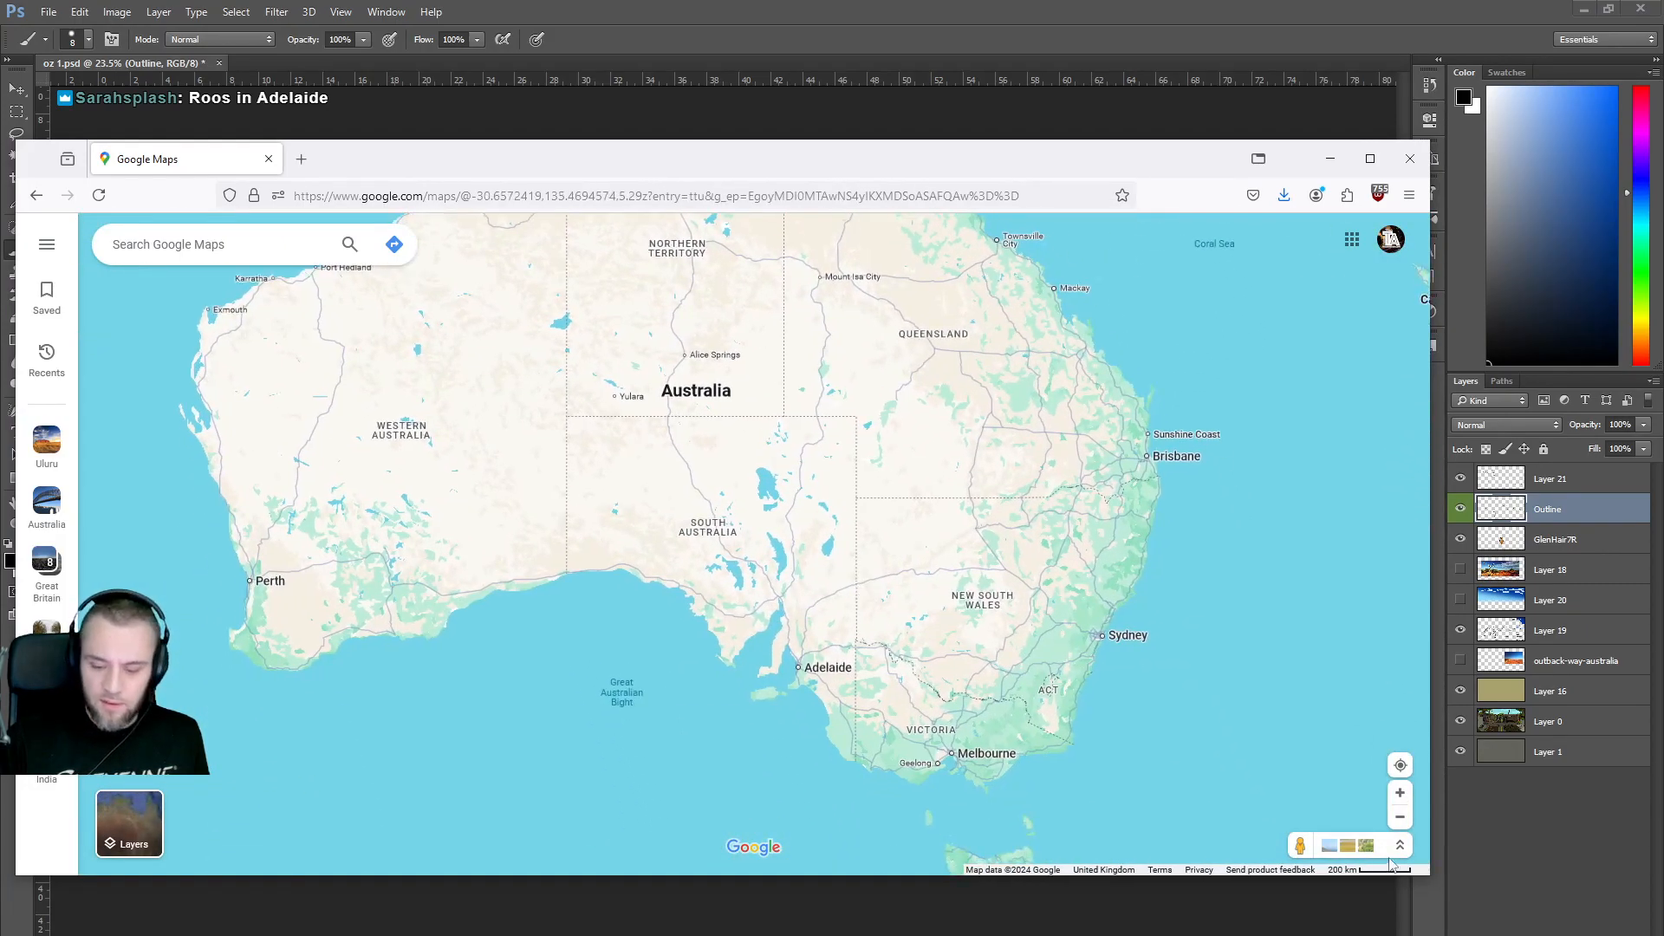
drag(1305, 844, 825, 548)
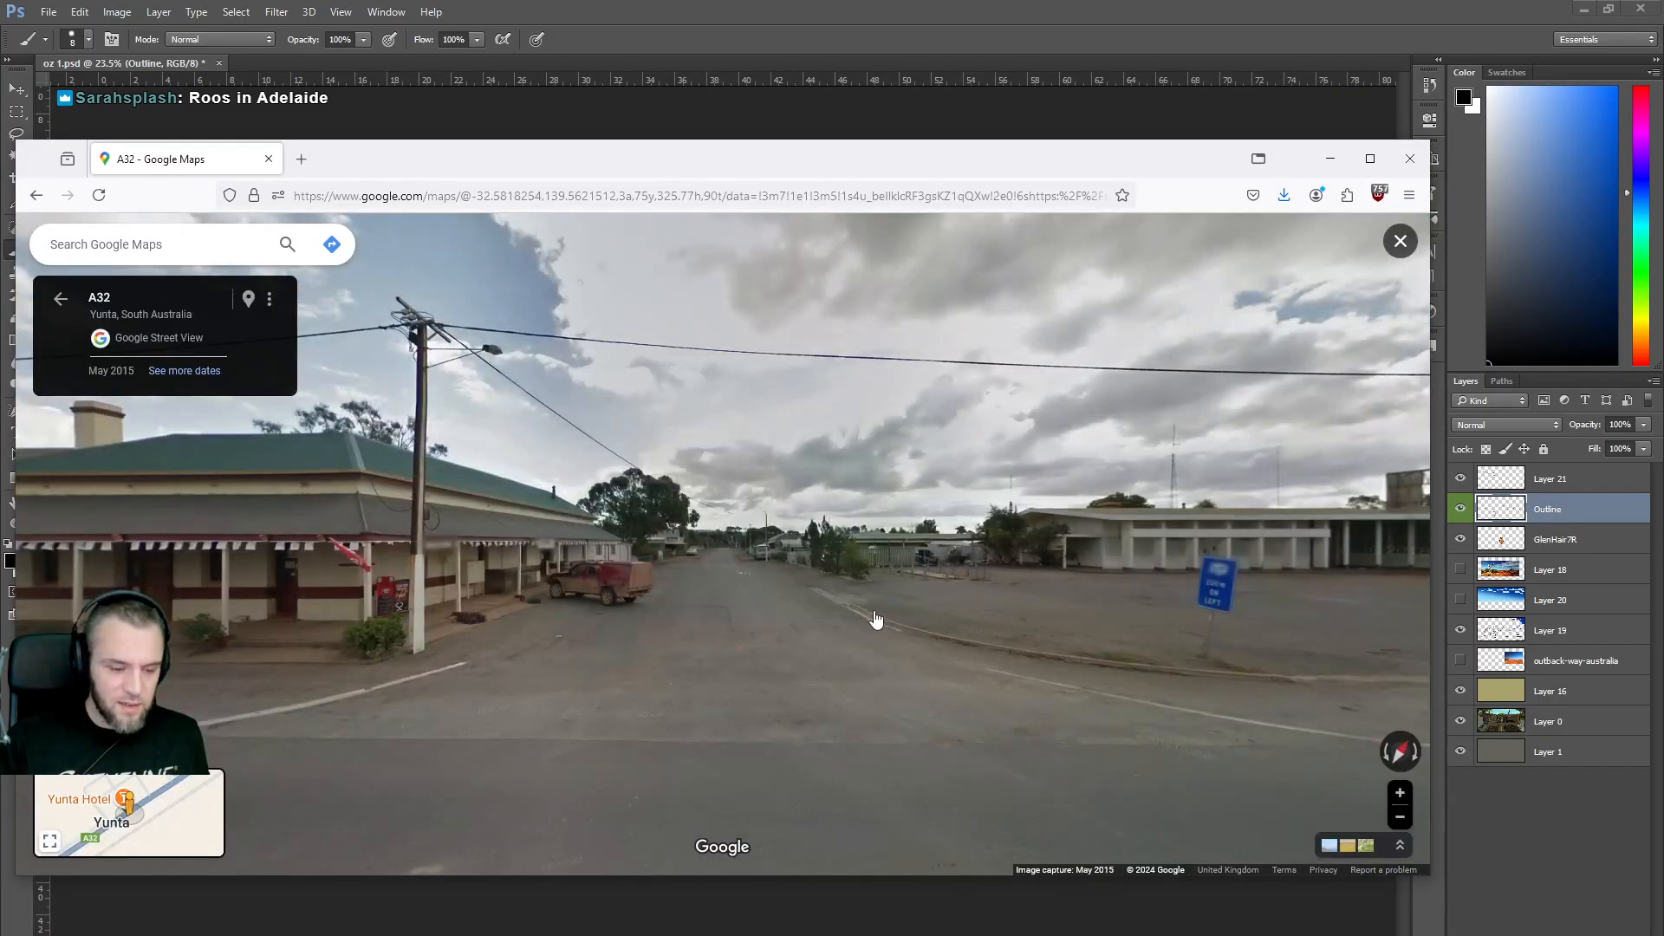
Tour past the hotel, red ute, shelter, roadside shop and Yunta sign.
click(643, 568)
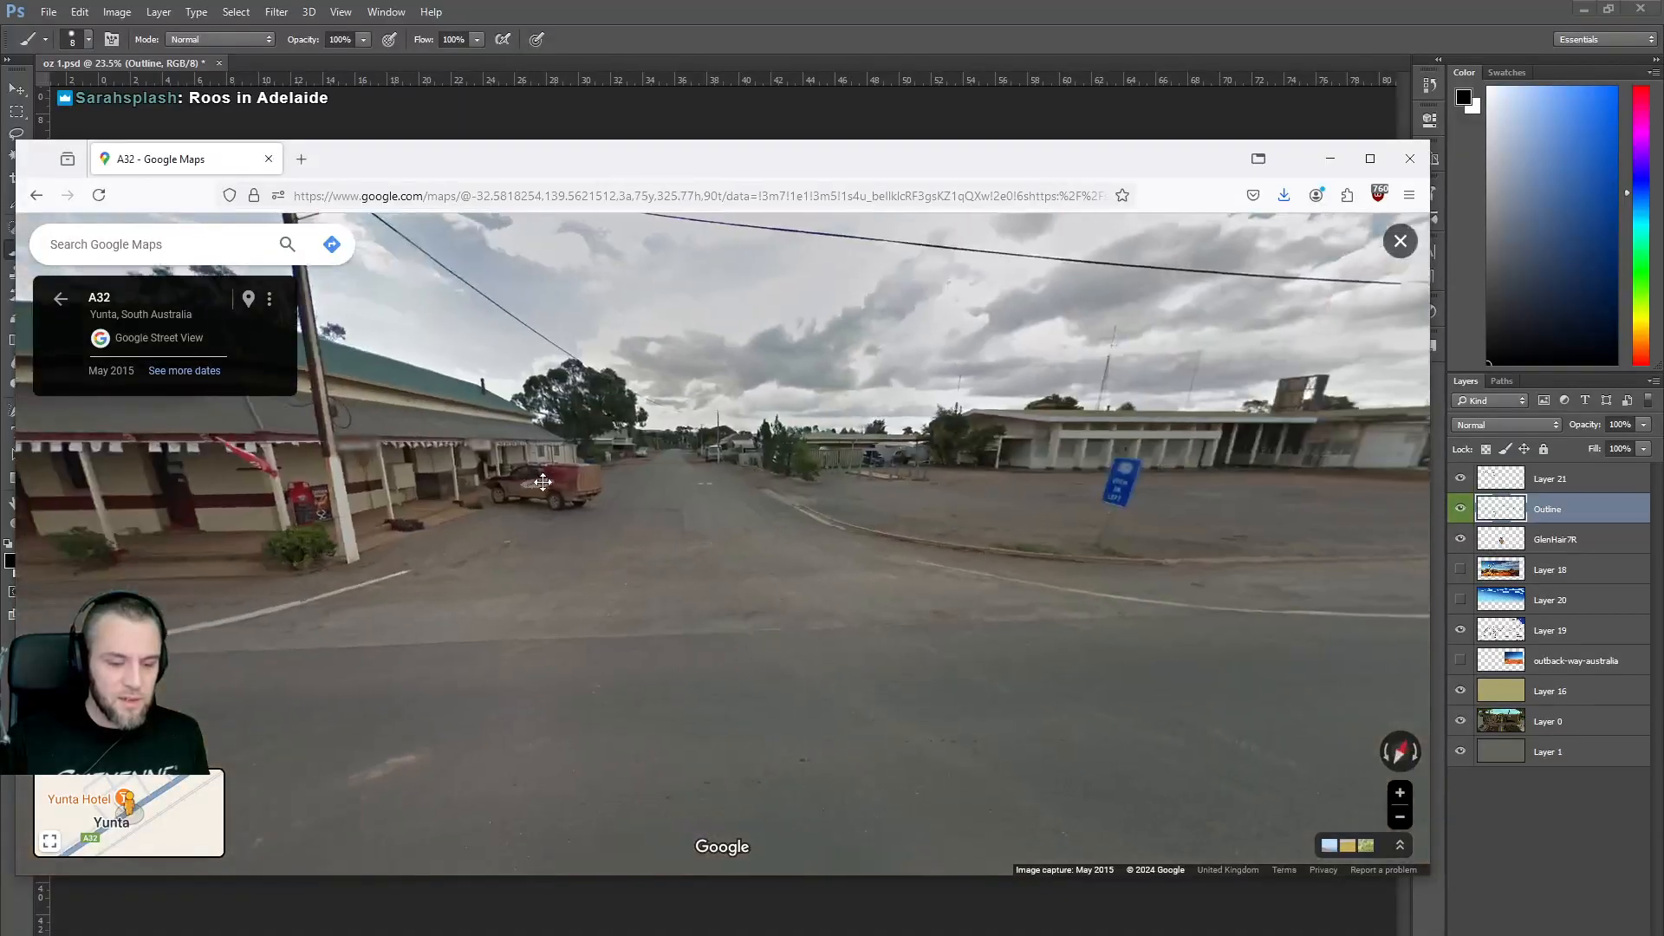
drag(543, 482, 1003, 507)
drag(624, 541, 865, 545)
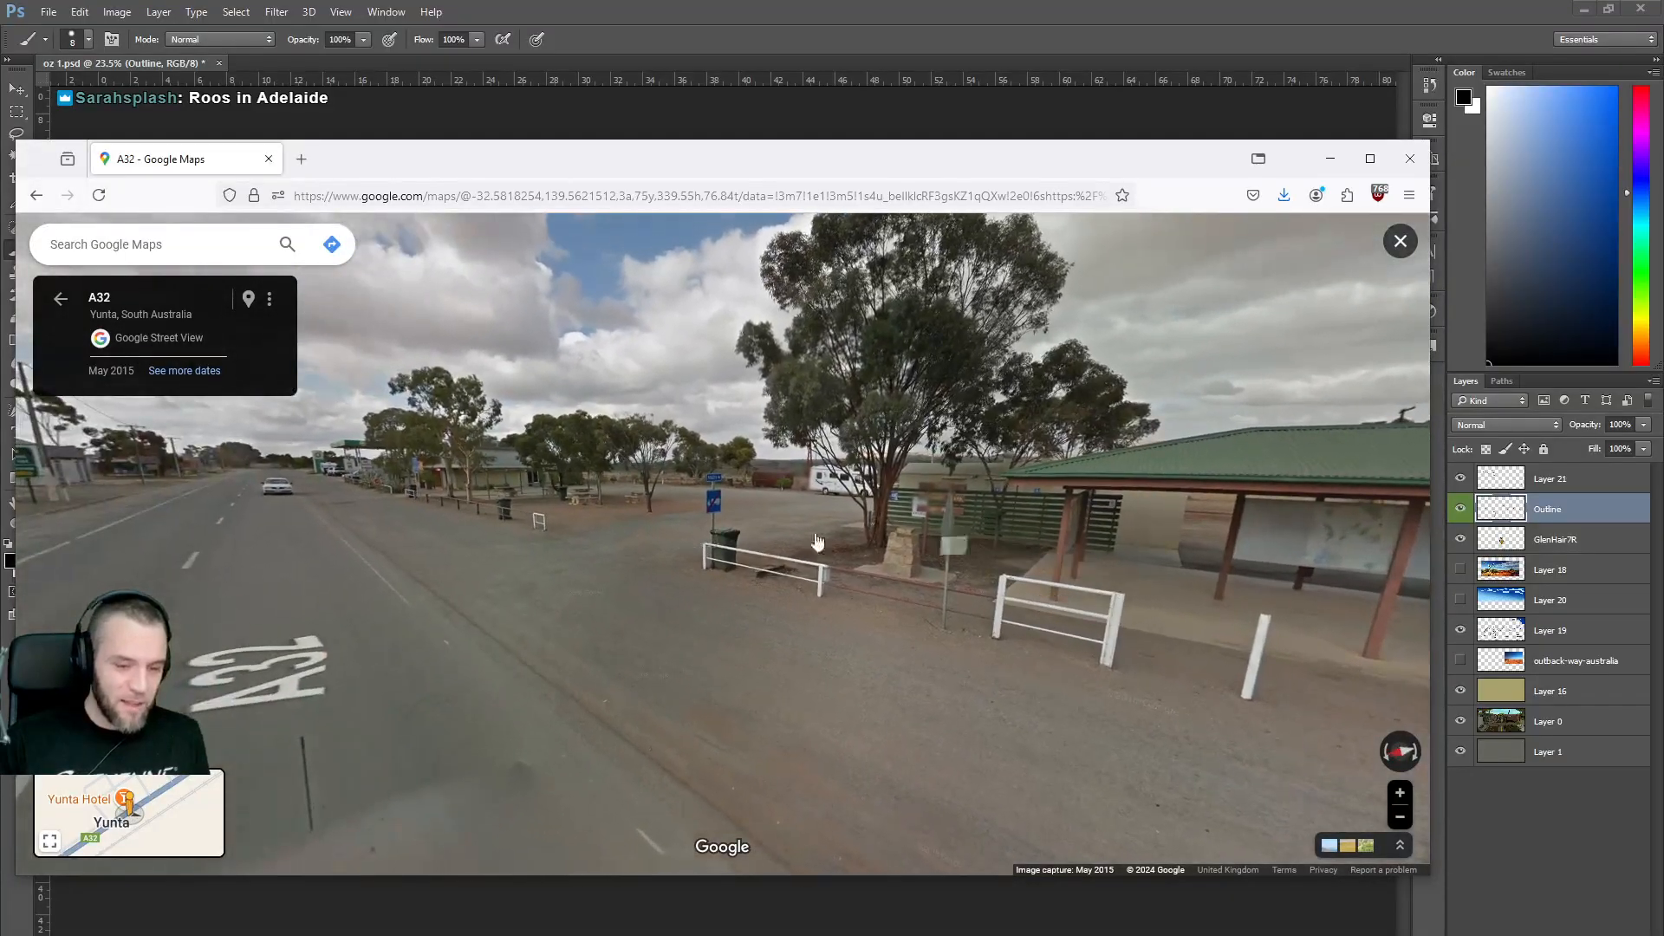
click(714, 510)
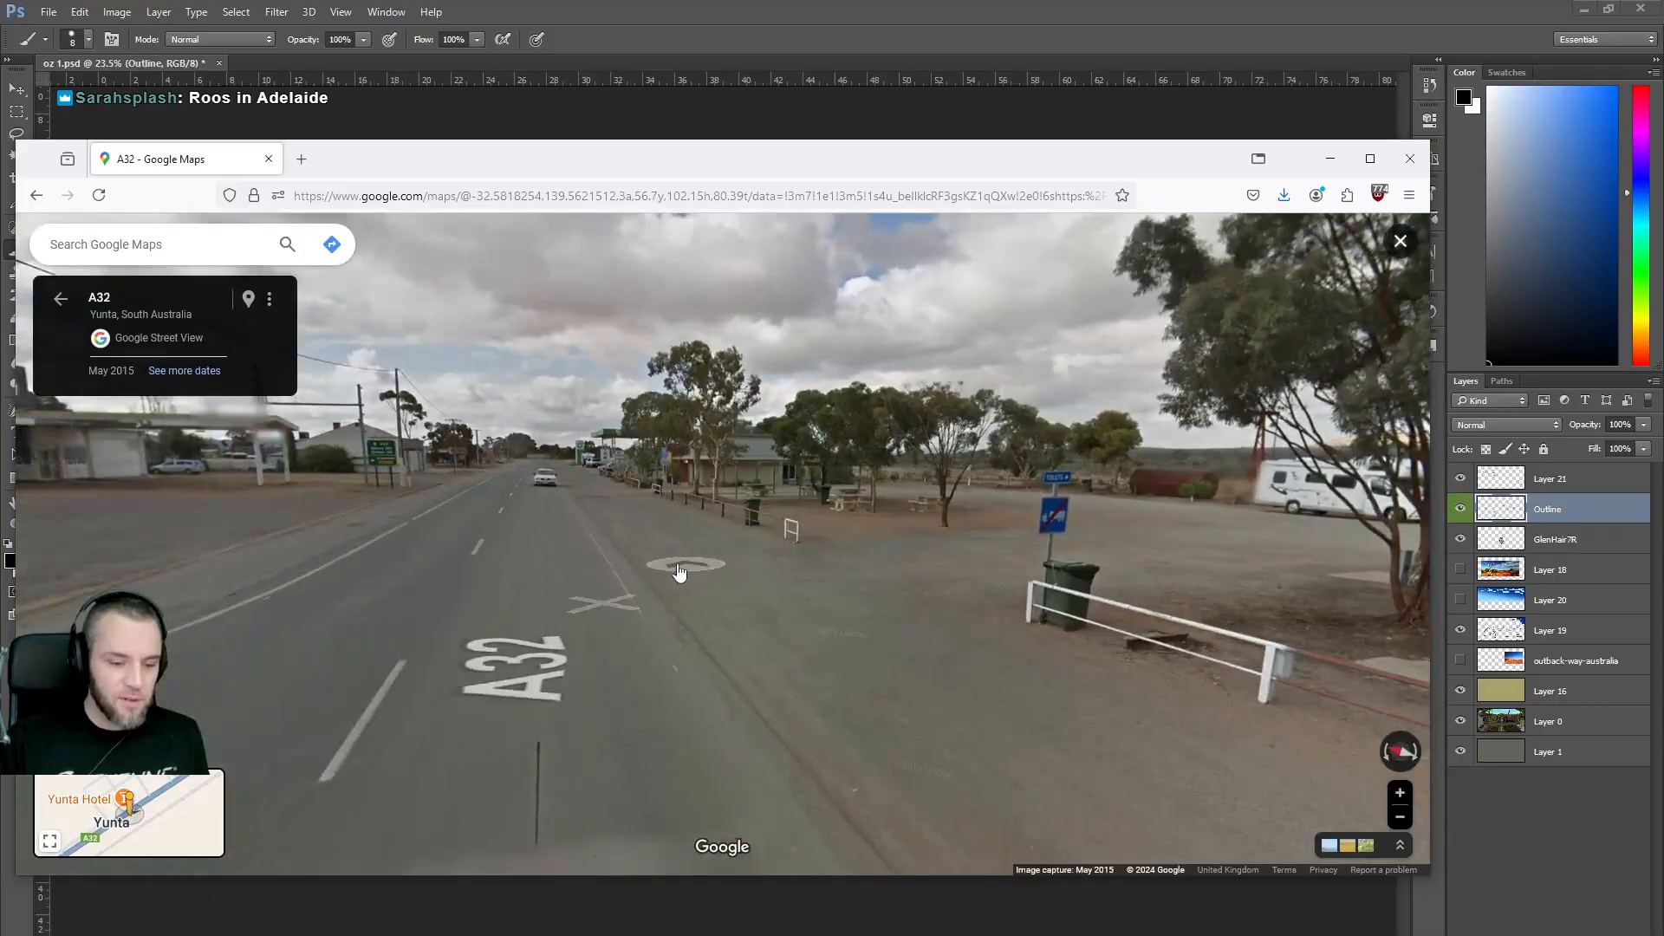
click(512, 511)
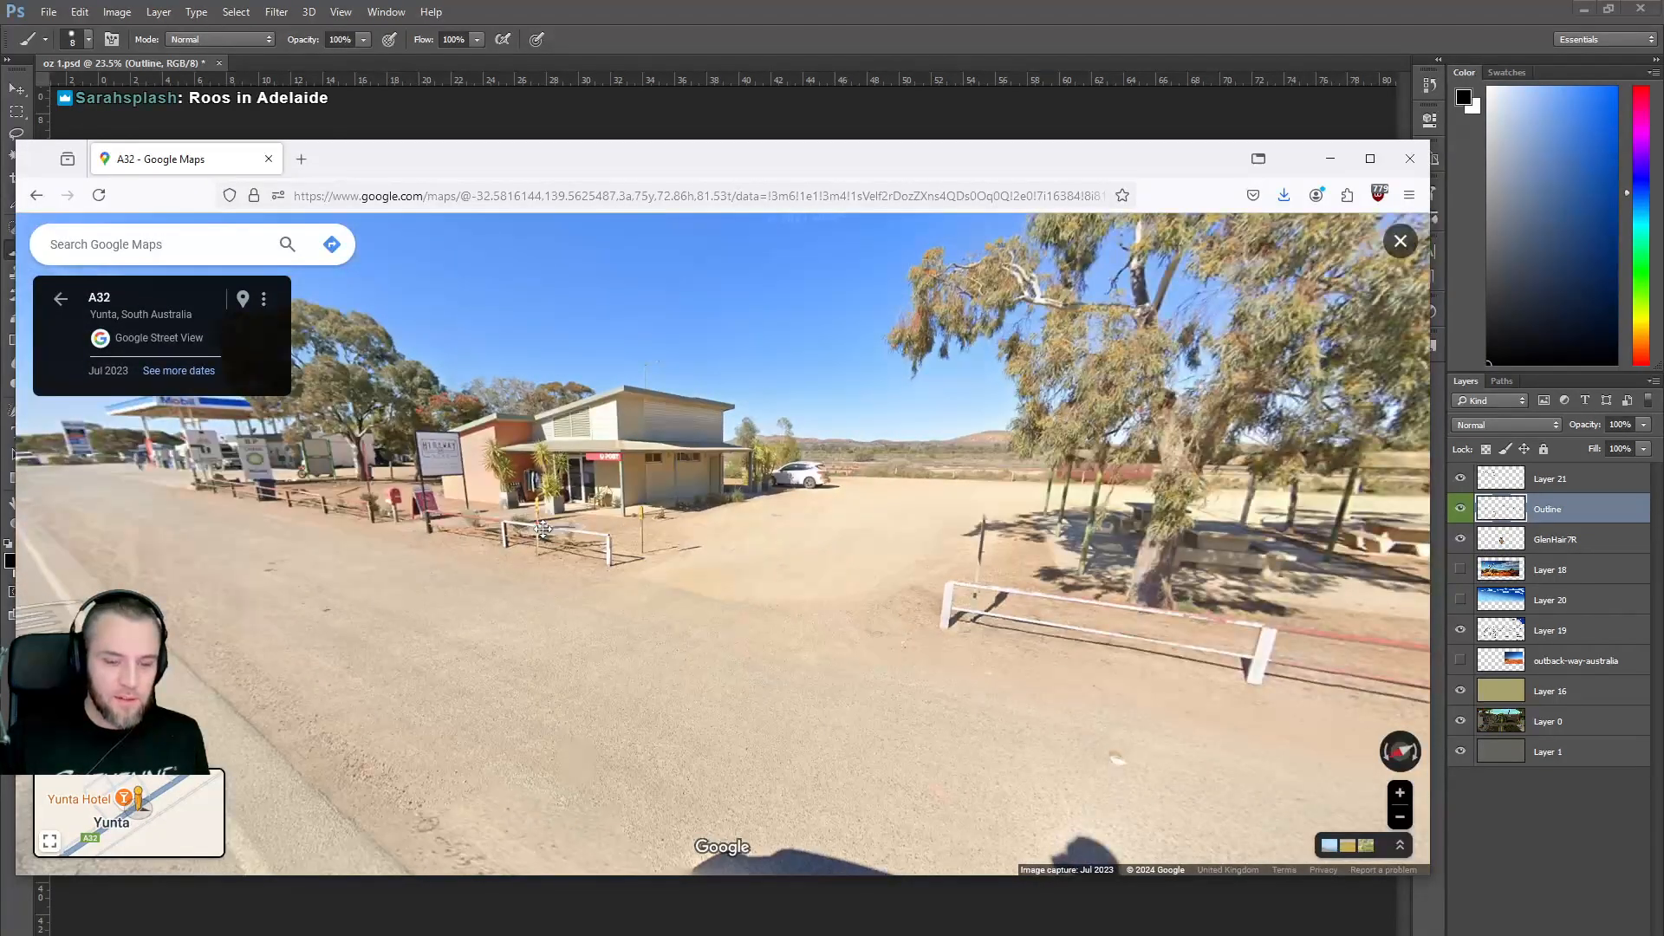
drag(543, 530, 191, 512)
drag(1087, 507, 1125, 501)
drag(580, 488, 1053, 563)
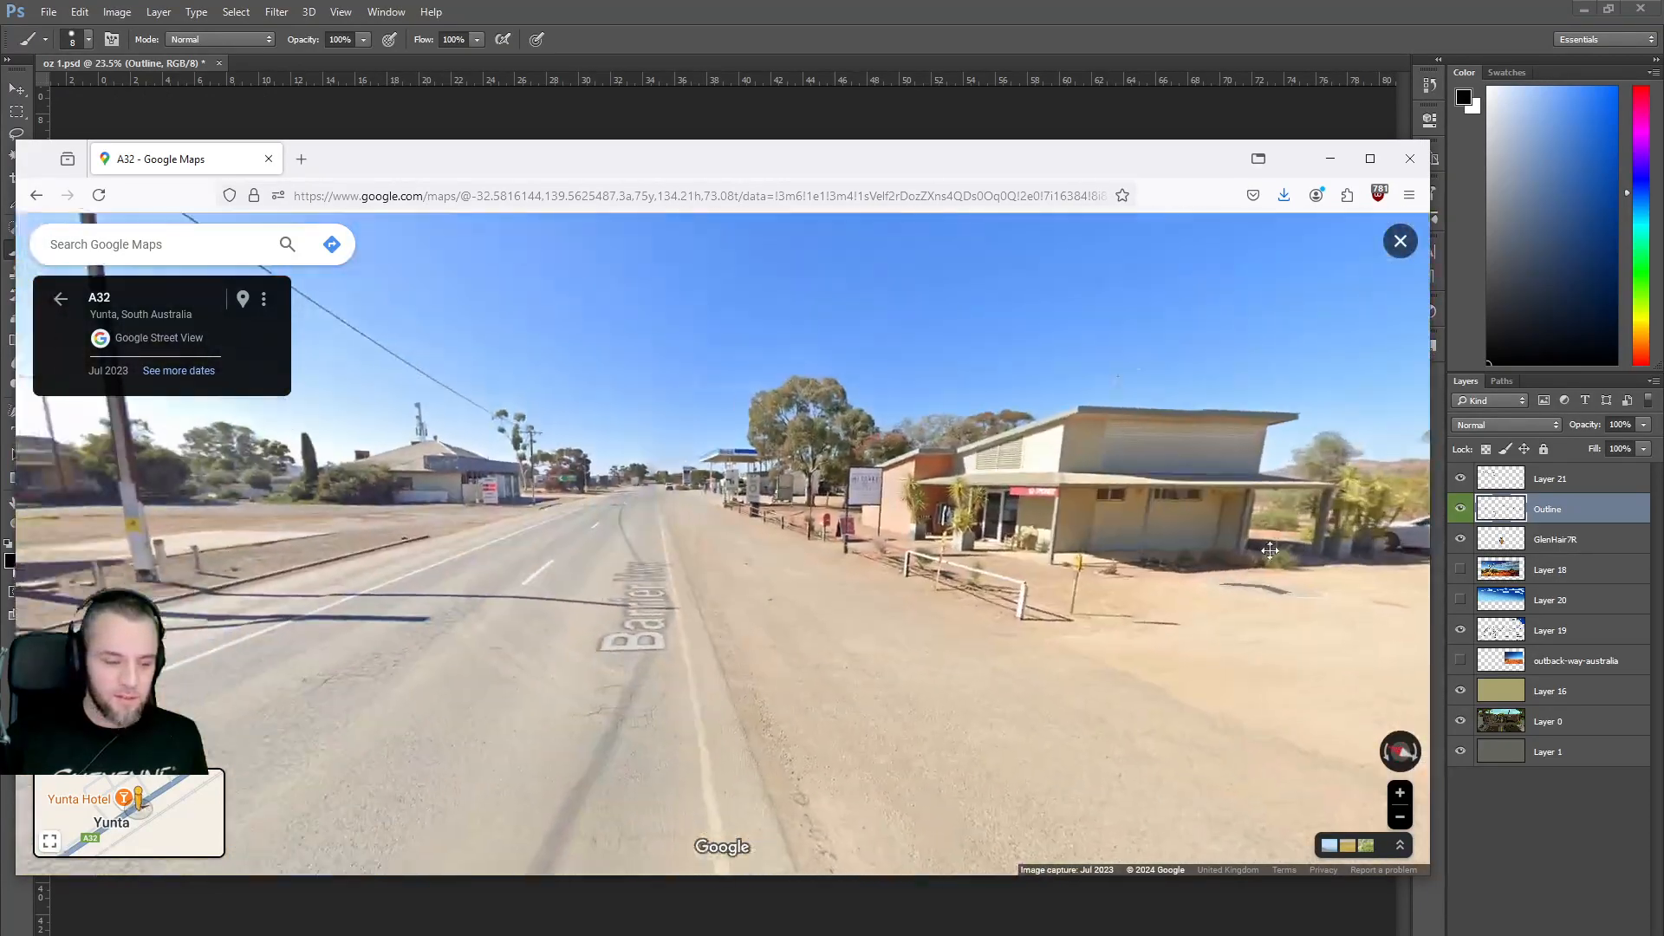
Approach the Mobil and BP stations and continue onto Railway Terrace.
click(634, 524)
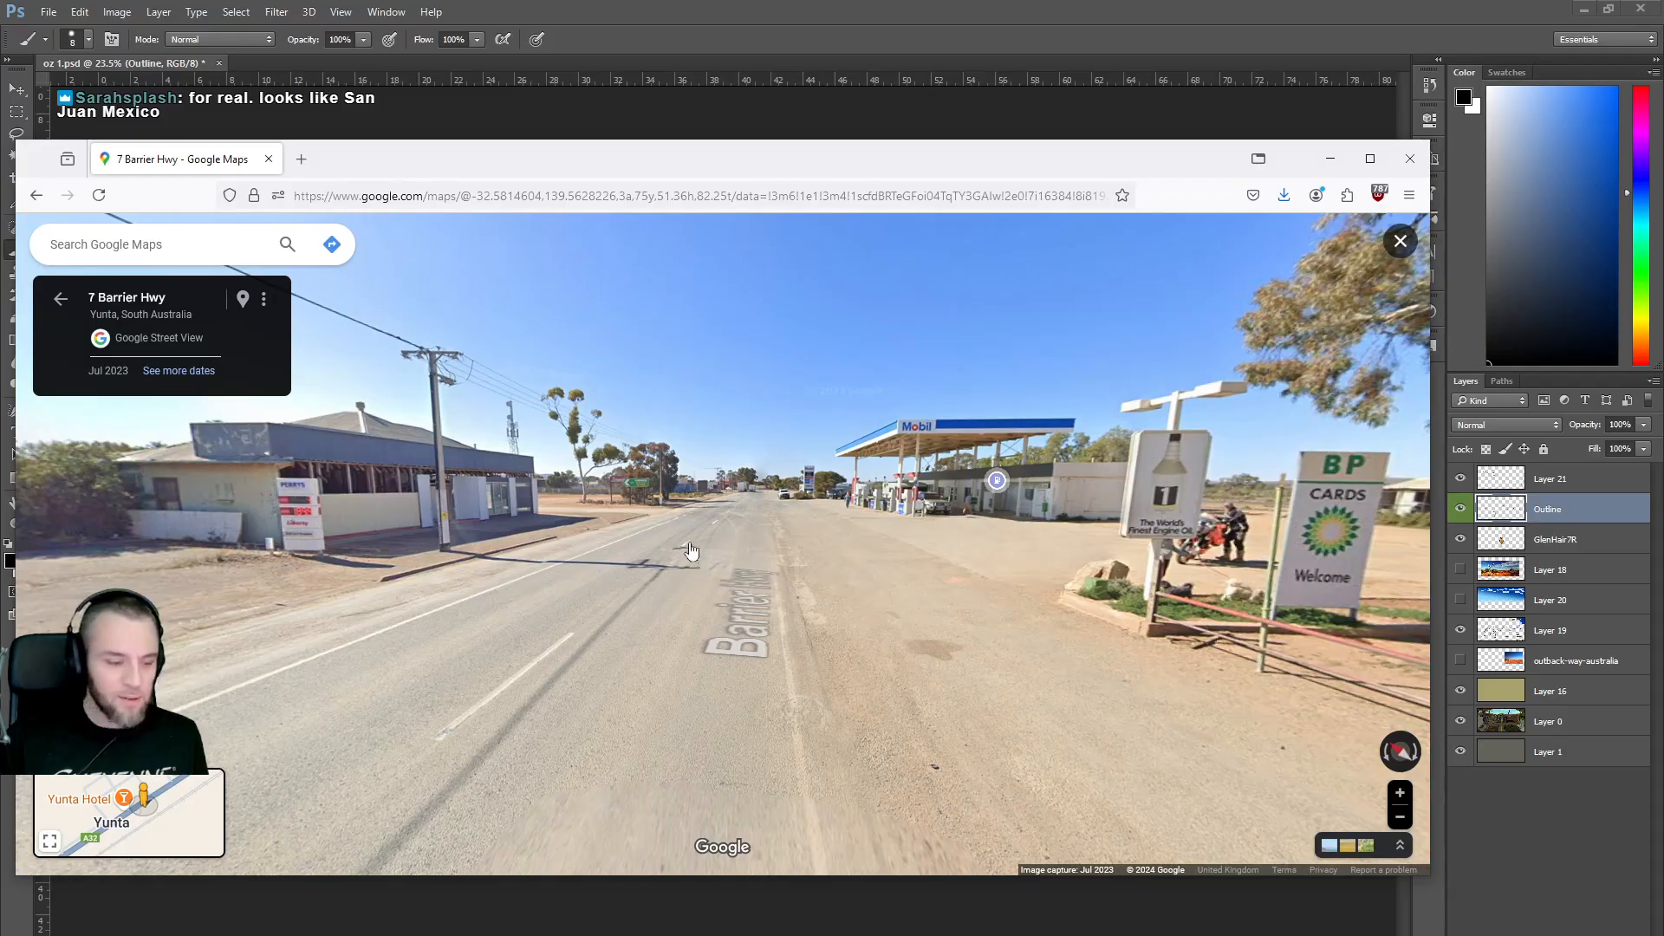
click(702, 544)
click(717, 564)
drag(717, 564, 888, 611)
click(731, 567)
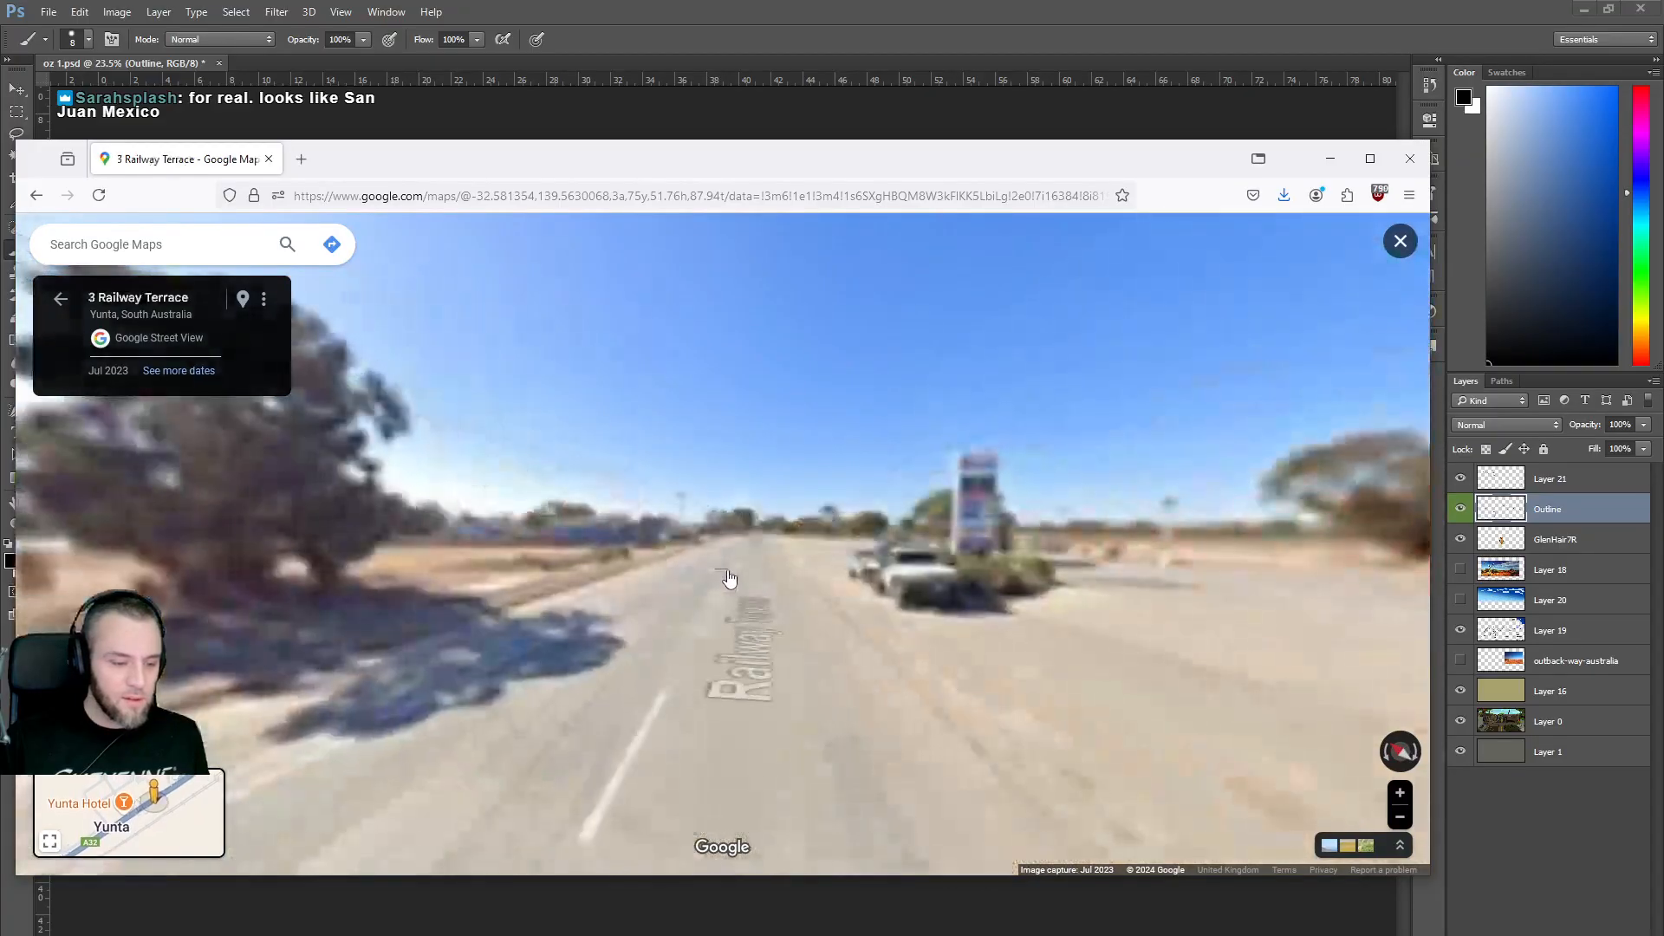
click(743, 585)
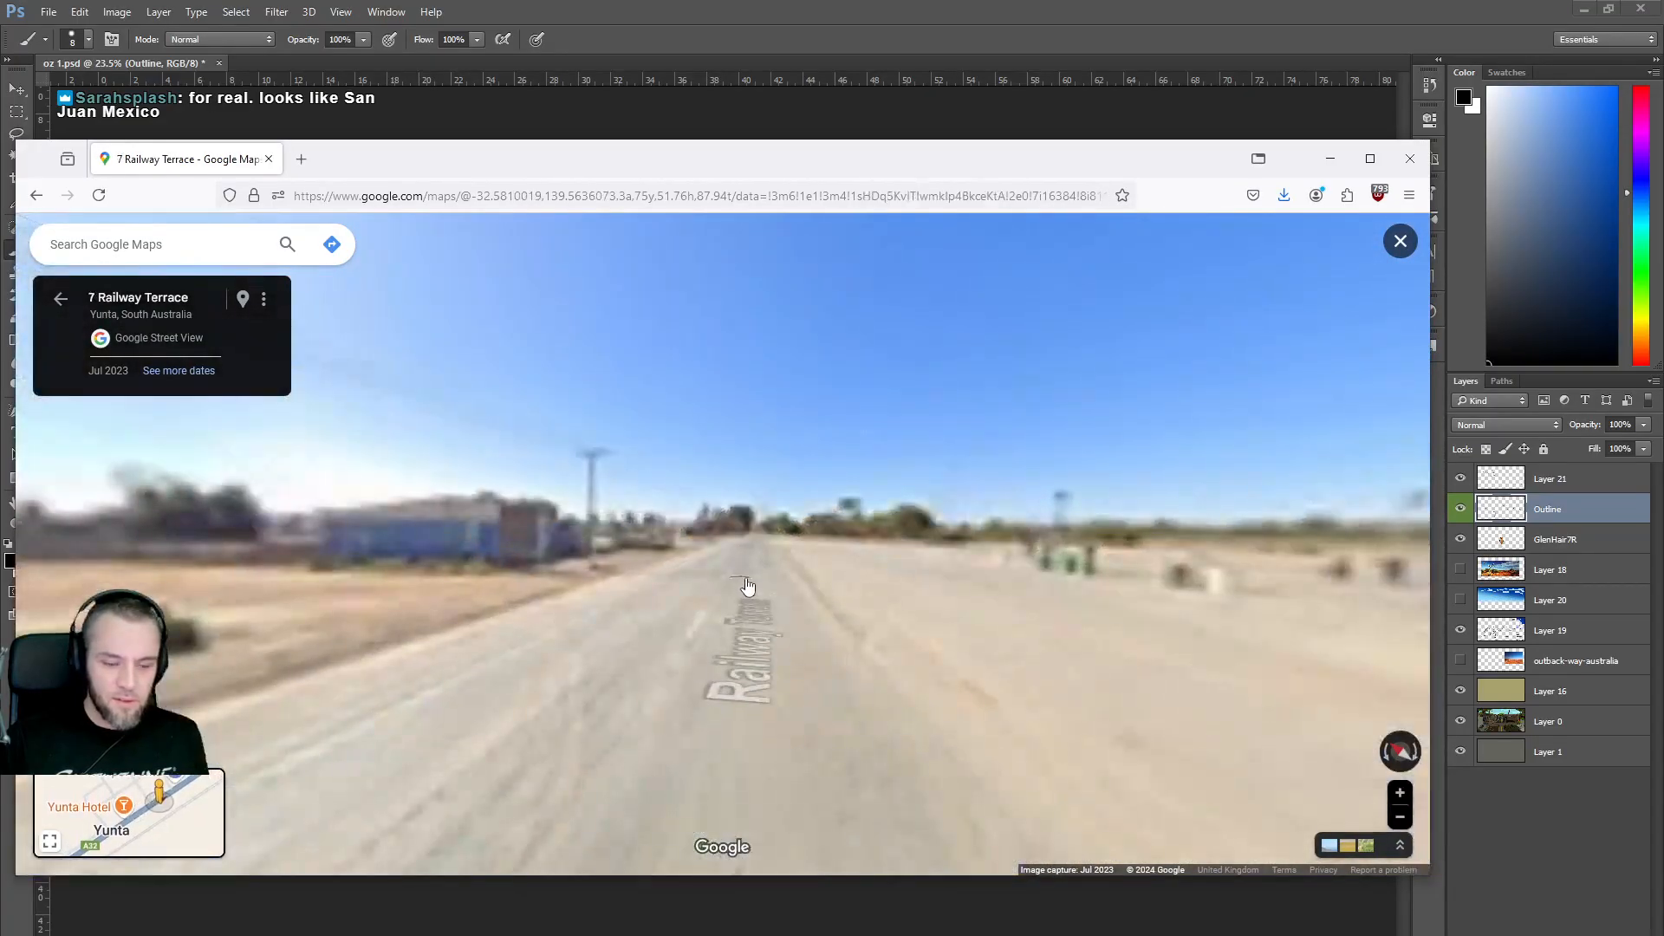
drag(1035, 613, 536, 544)
drag(1007, 604, 585, 598)
Move toward the blue building and frame the yellow barrels in the dirt lot.
click(605, 598)
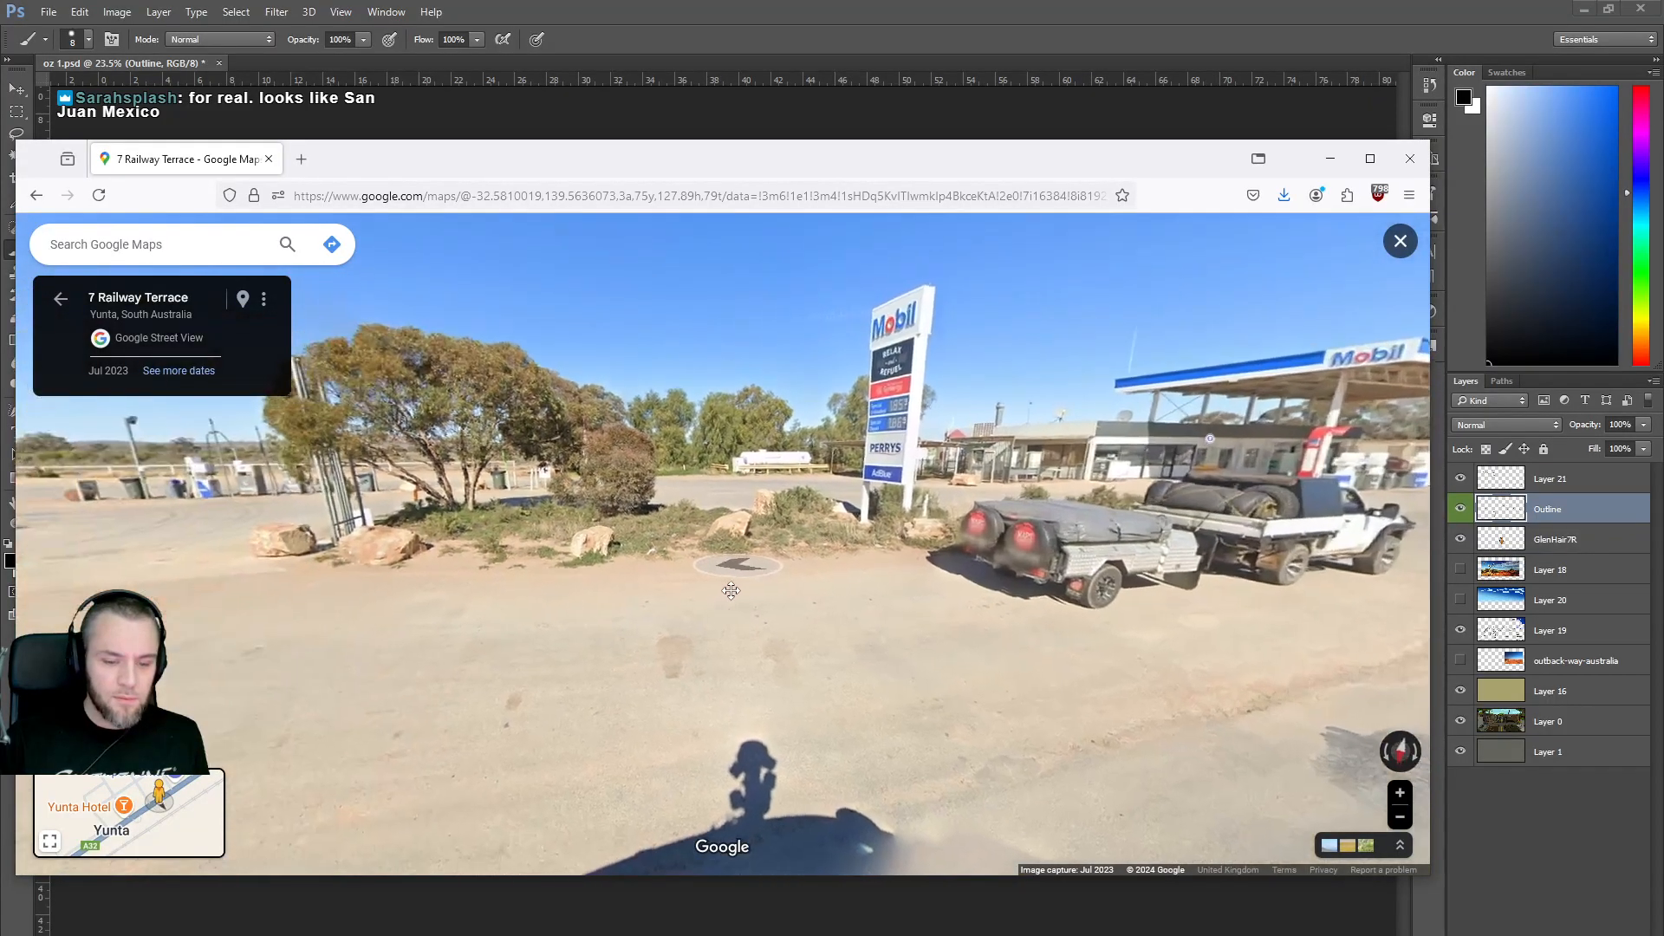
drag(543, 586, 860, 584)
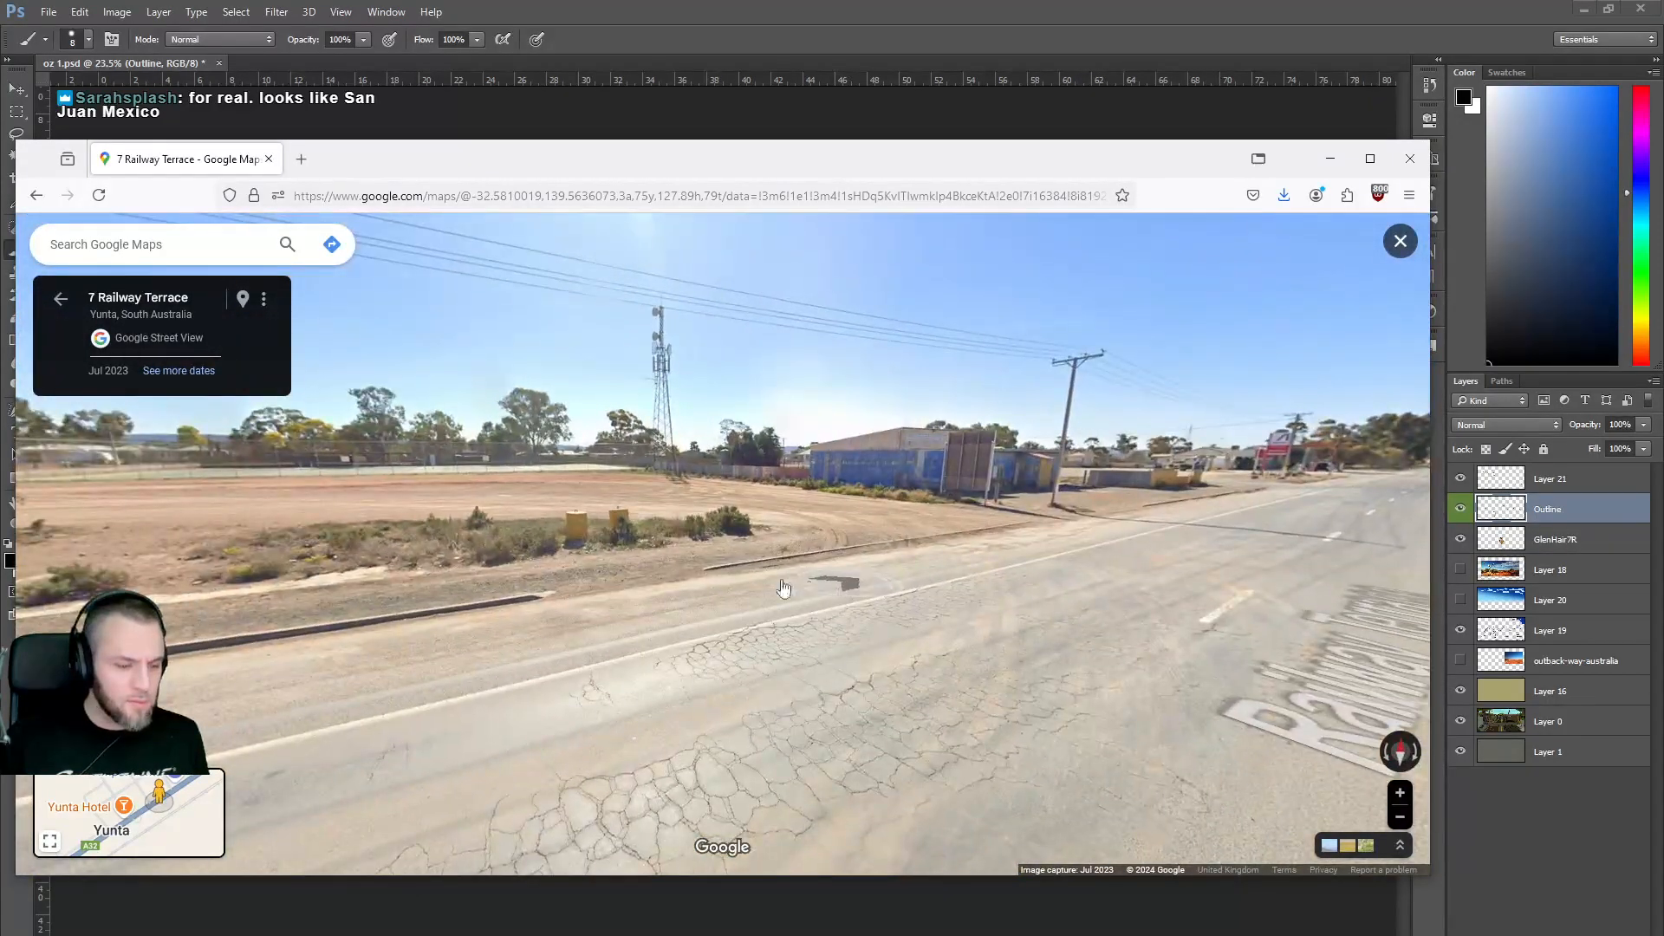
click(575, 571)
drag(476, 588, 977, 624)
scroll(751, 583, up, 5)
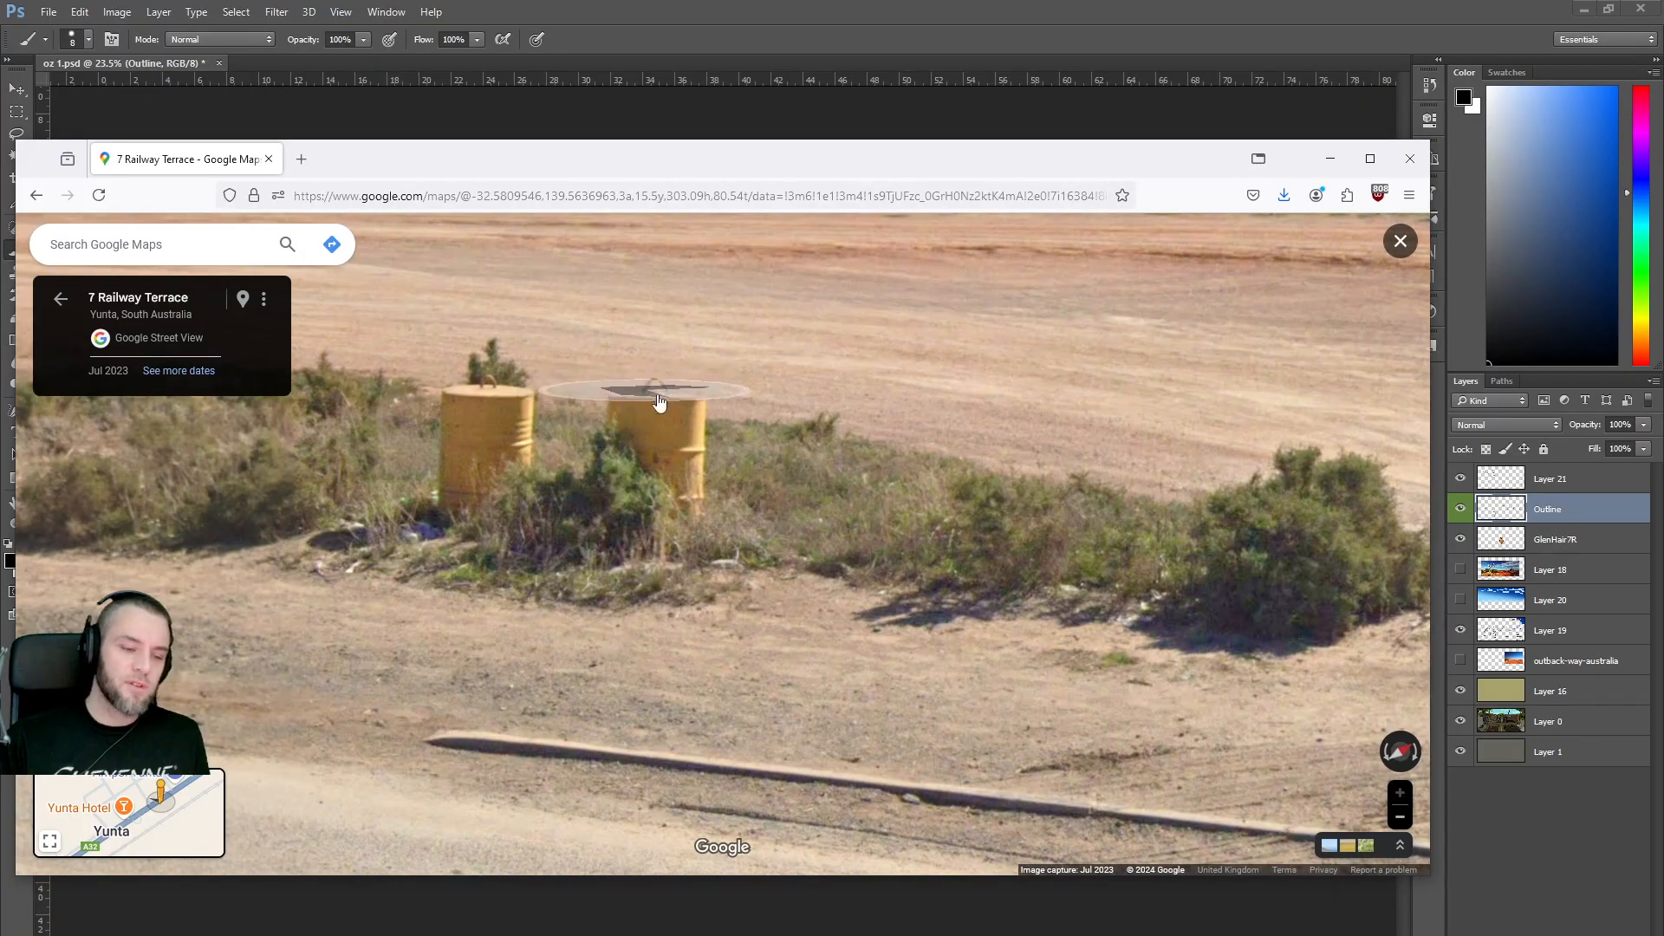
scroll(631, 394, down, 5)
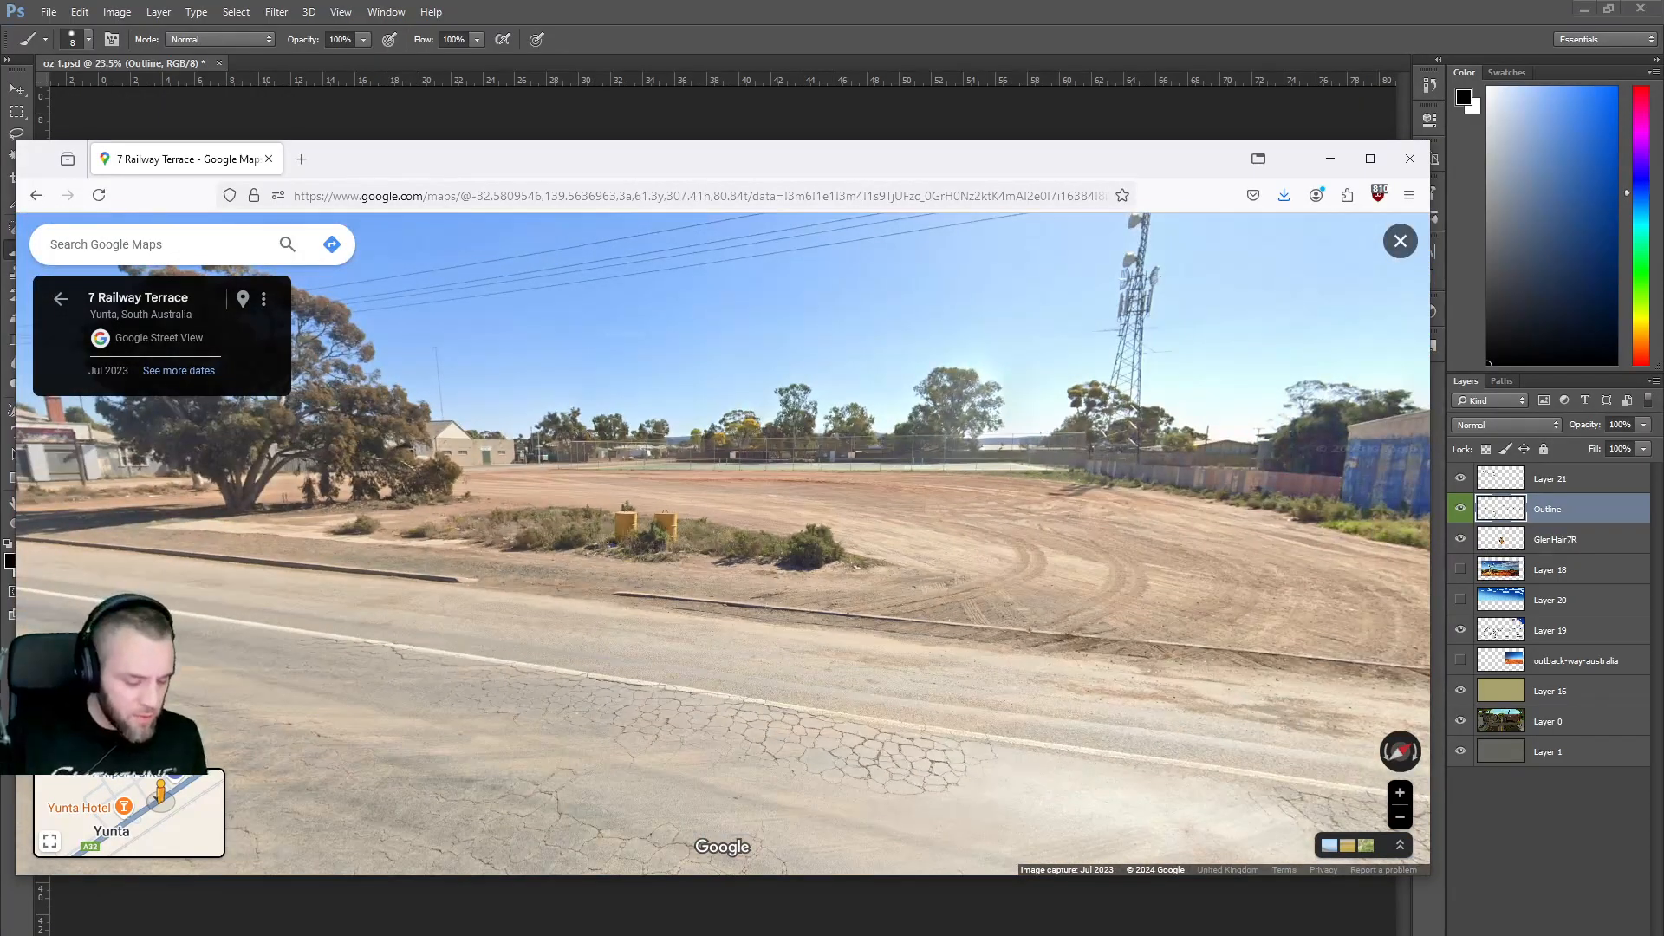
Back in Photoshop, brush a short vertical black stroke and zoom into the tree and bin.
key(alt+Tab)
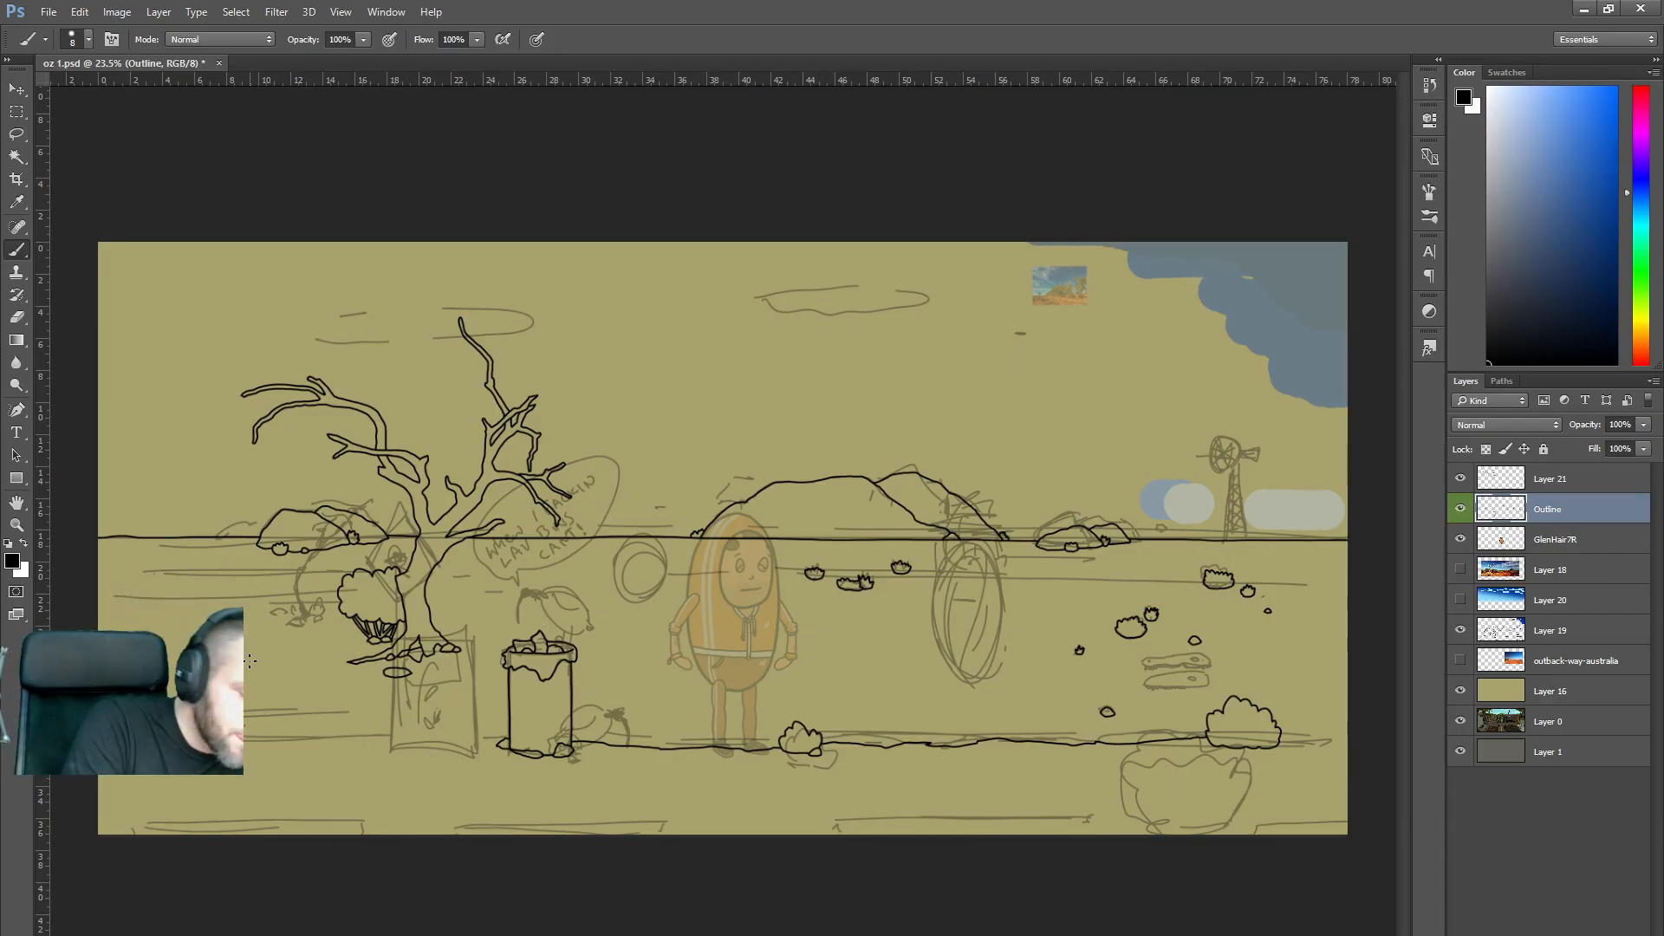
mouse_move(253, 655)
mouse_down()
mouse_move(257, 628)
mouse_move(226, 633)
mouse_move(225, 667)
mouse_up()
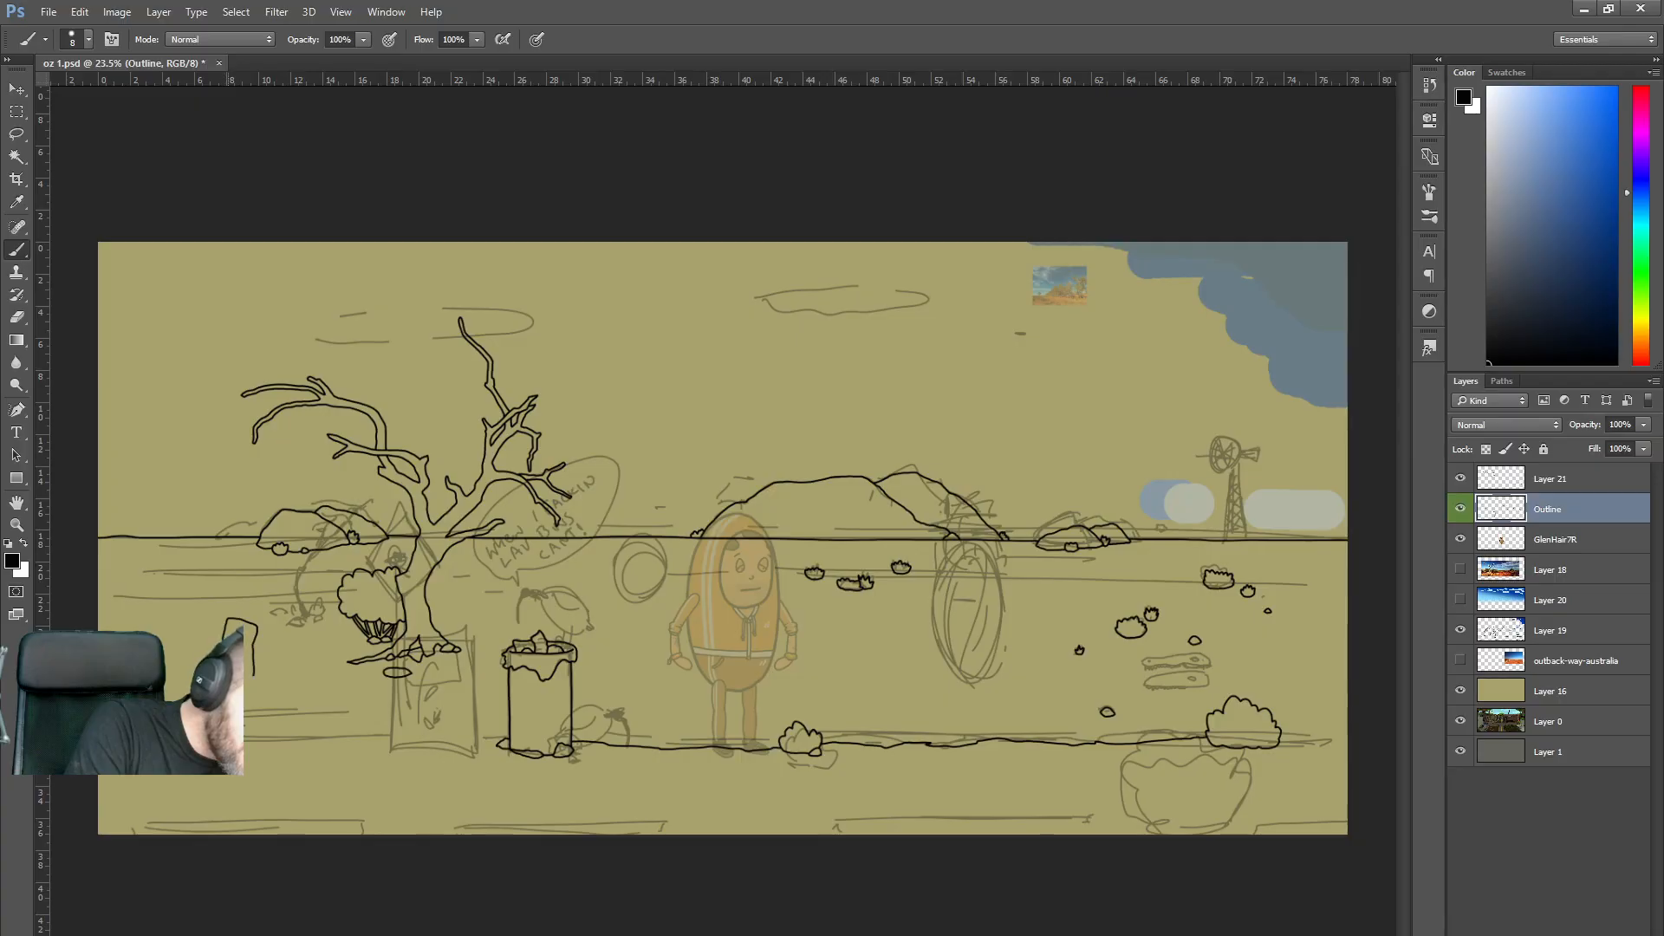
scroll(327, 657, up, 3)
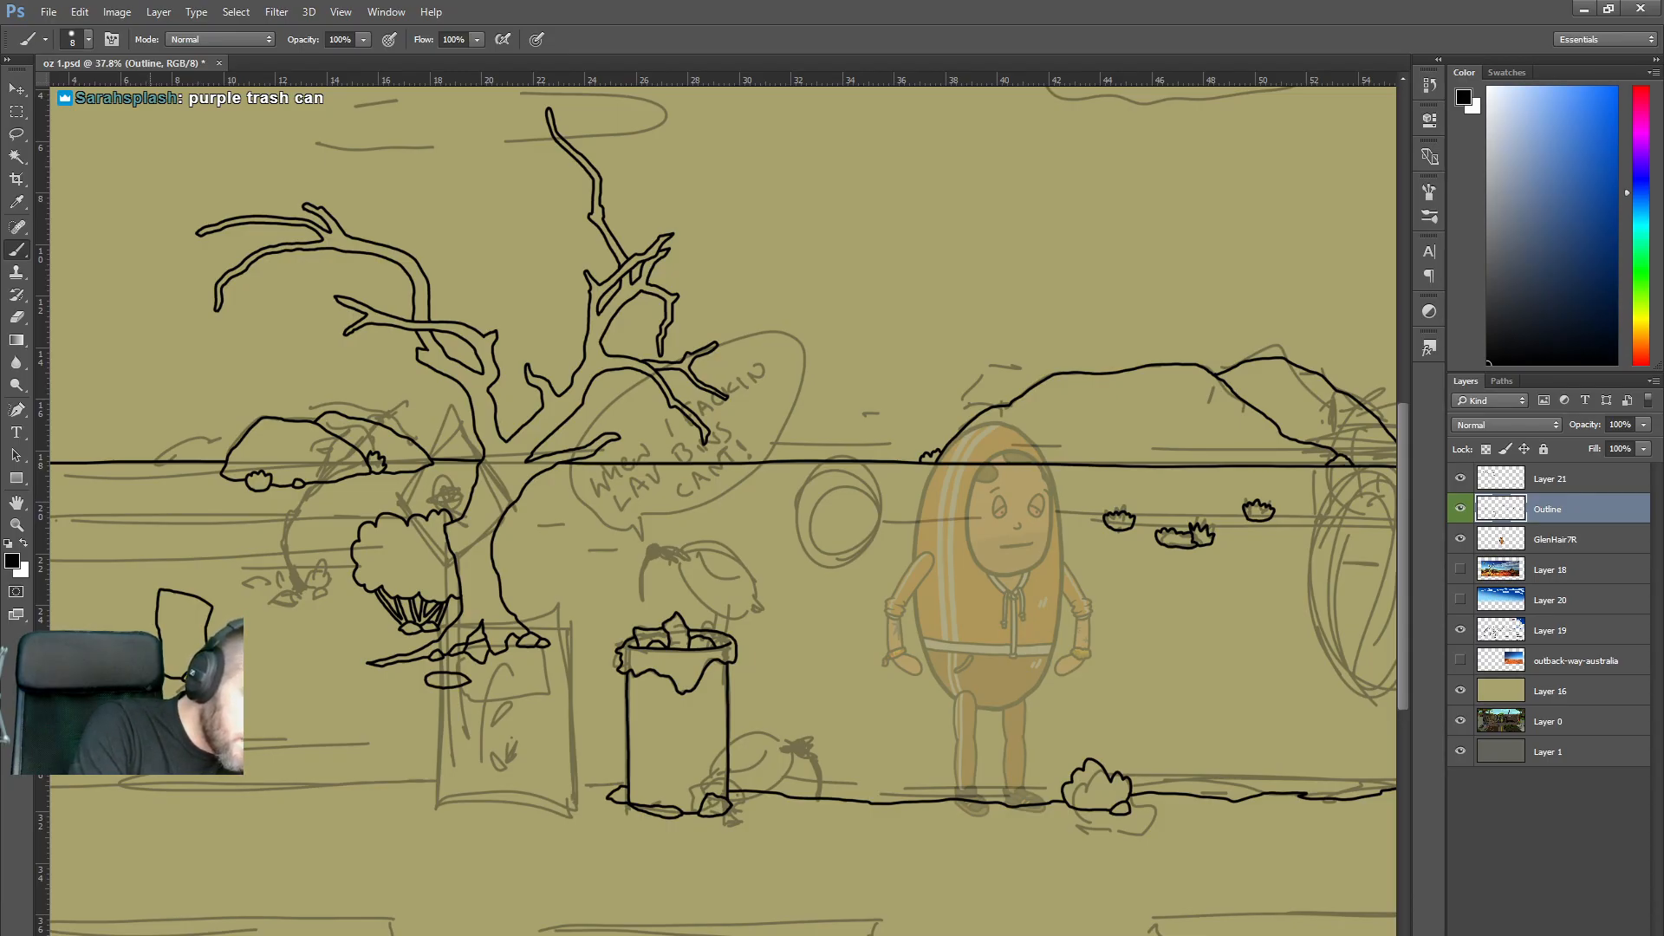
alt+scroll(199, 601, up, 1)
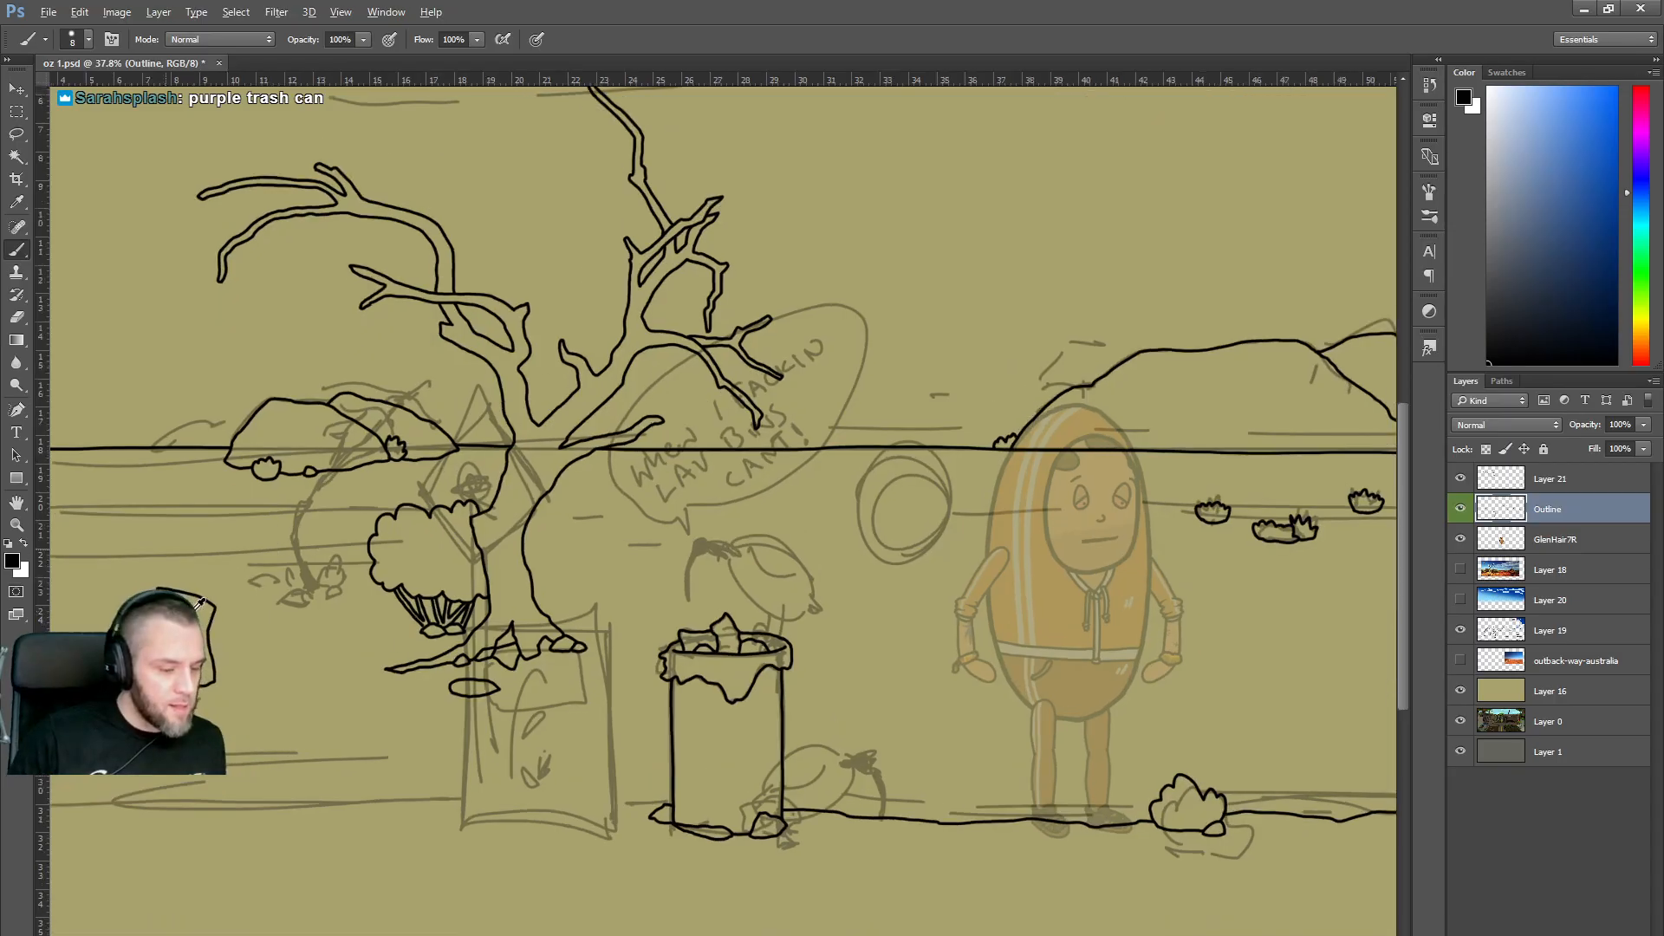
alt+scroll(199, 601, up, 1)
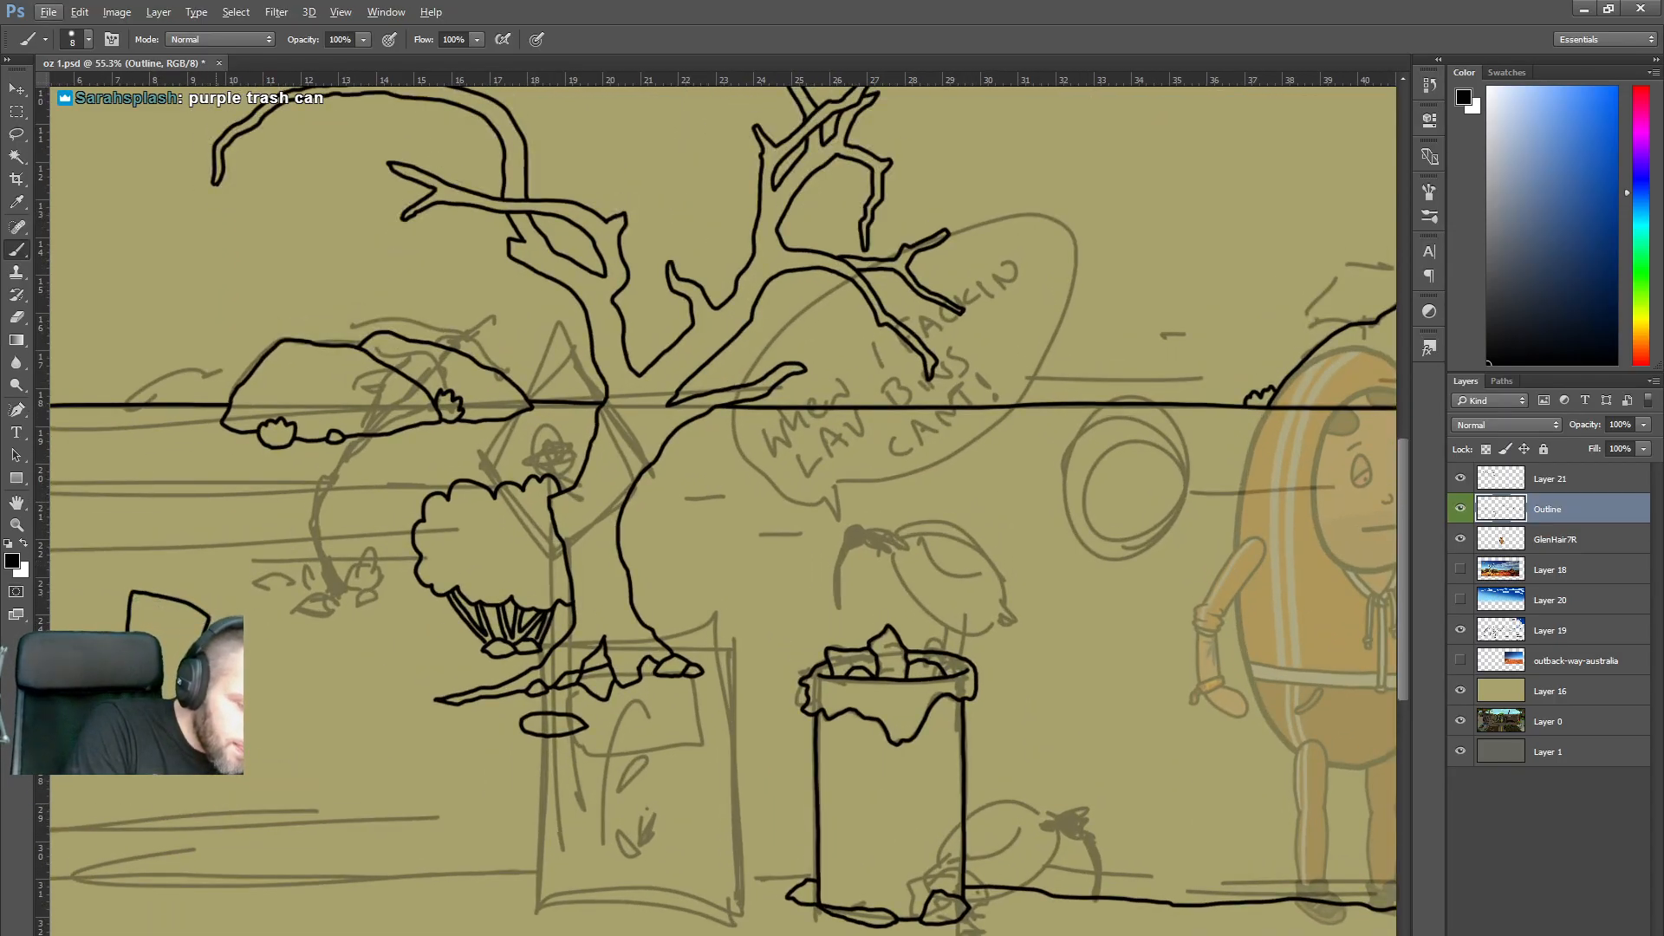
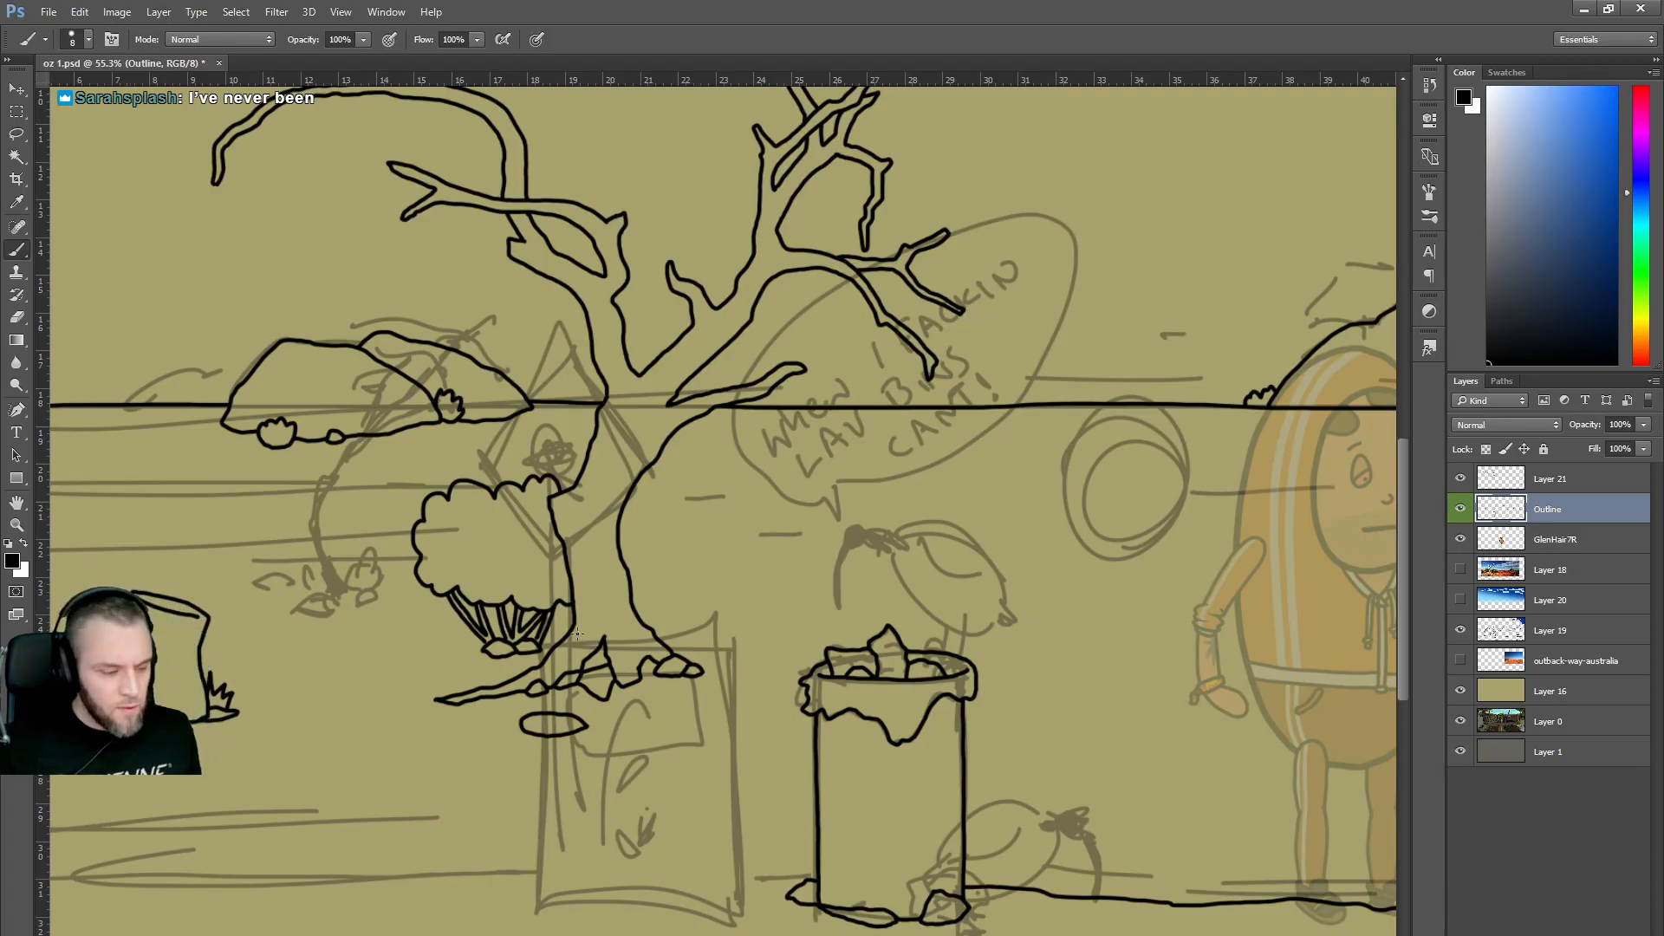
Ink small grass tufts at the dead tree's base, redrawing them after undoing the first attempt.
scroll(656, 637, down, 2)
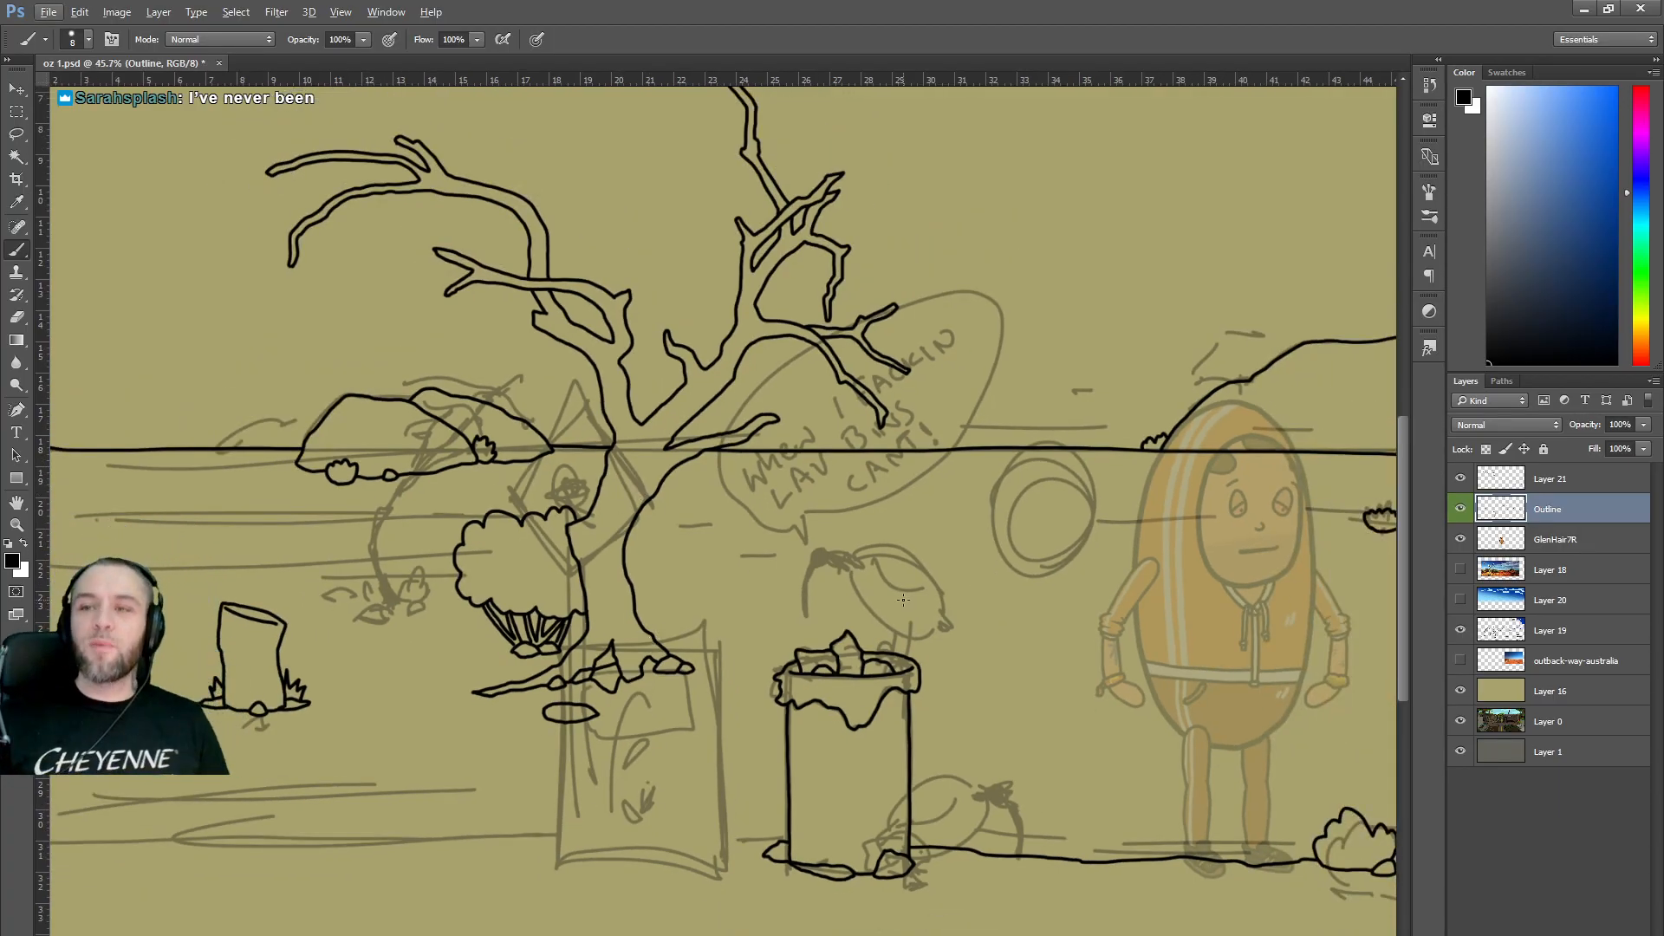
scroll(807, 746, down, 1)
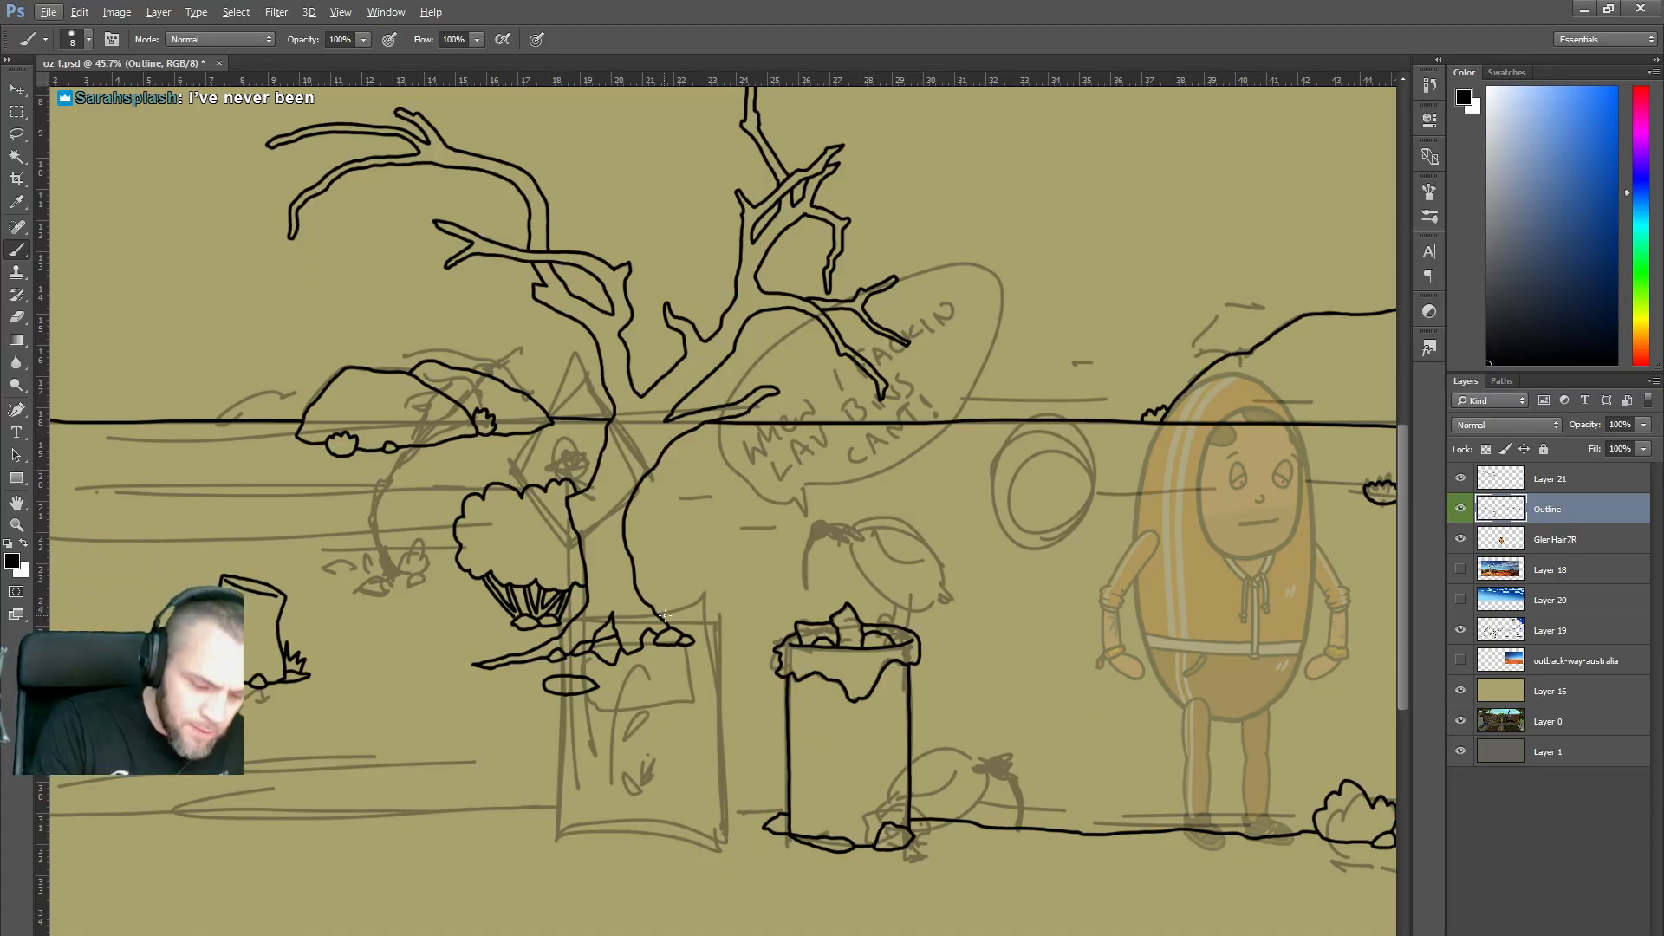
mouse_move(664, 618)
mouse_down()
mouse_move(666, 599)
mouse_move(682, 611)
mouse_up()
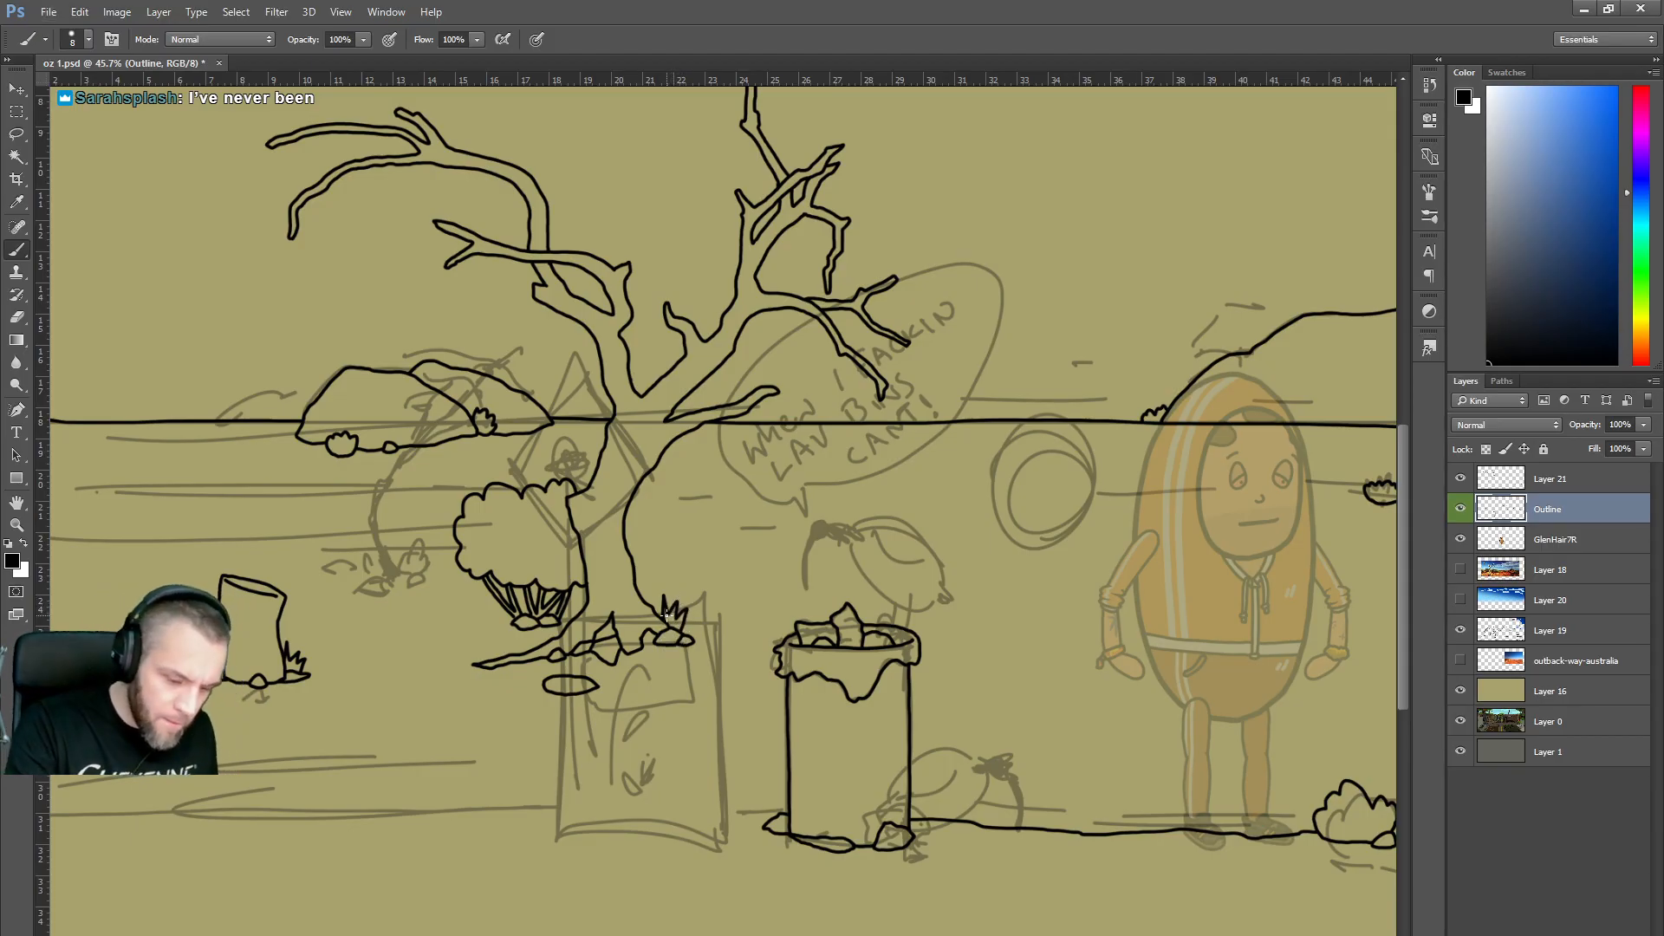
key(ctrl+alt+z)
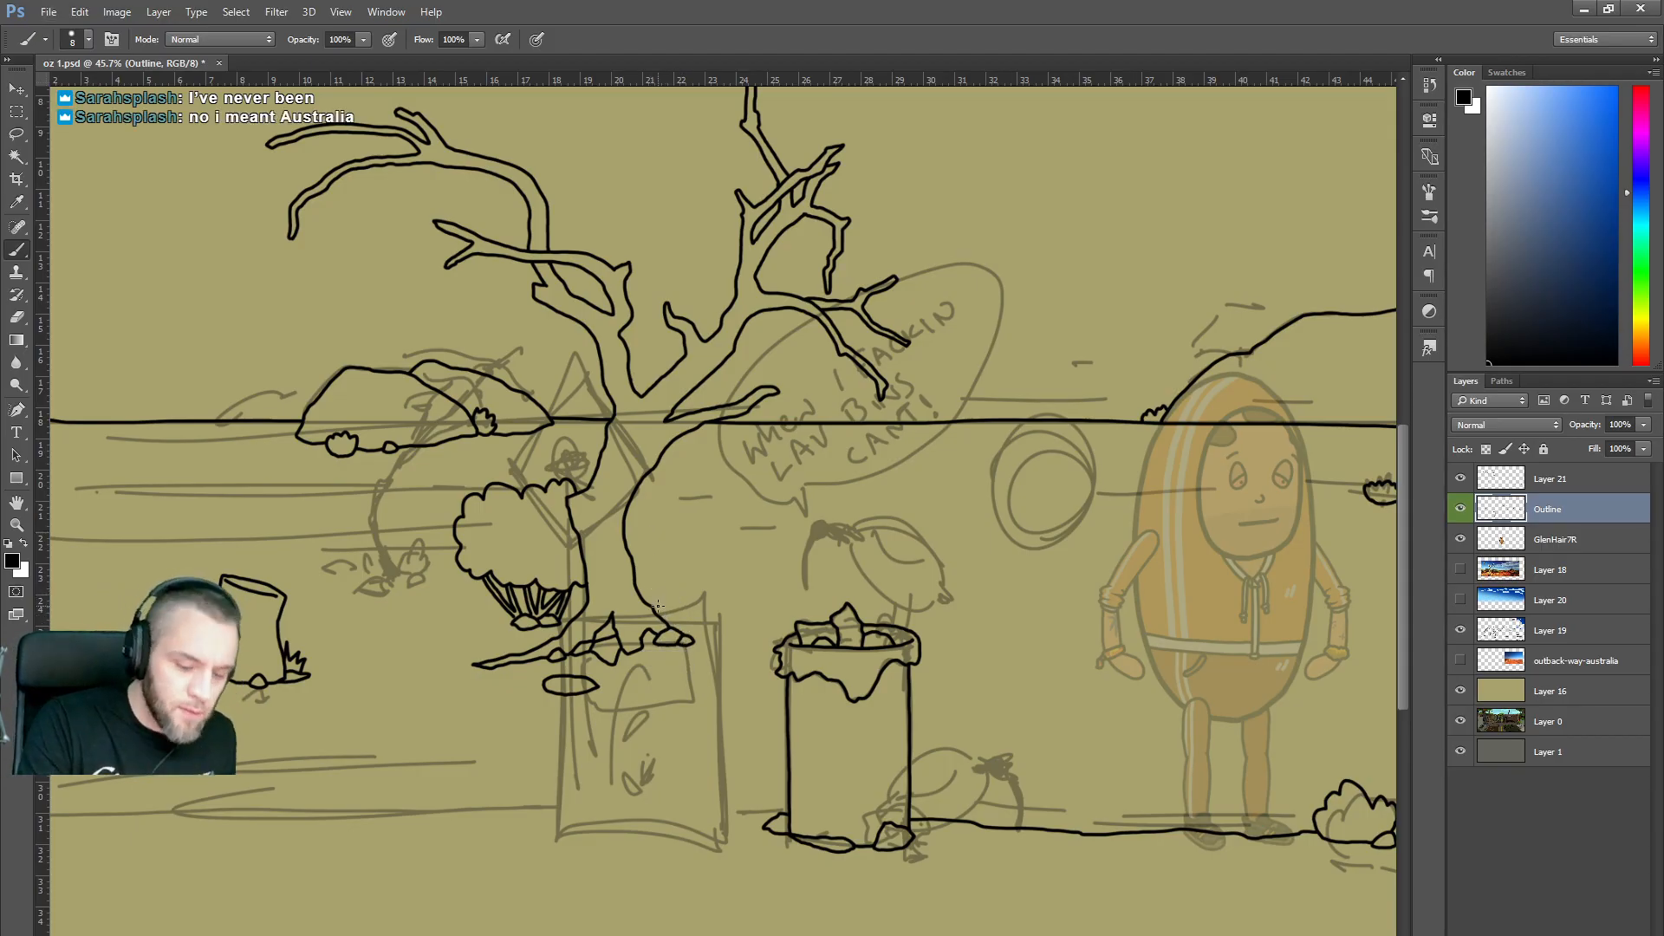
mouse_move(658, 610)
mouse_down()
mouse_move(691, 617)
mouse_move(680, 633)
mouse_up()
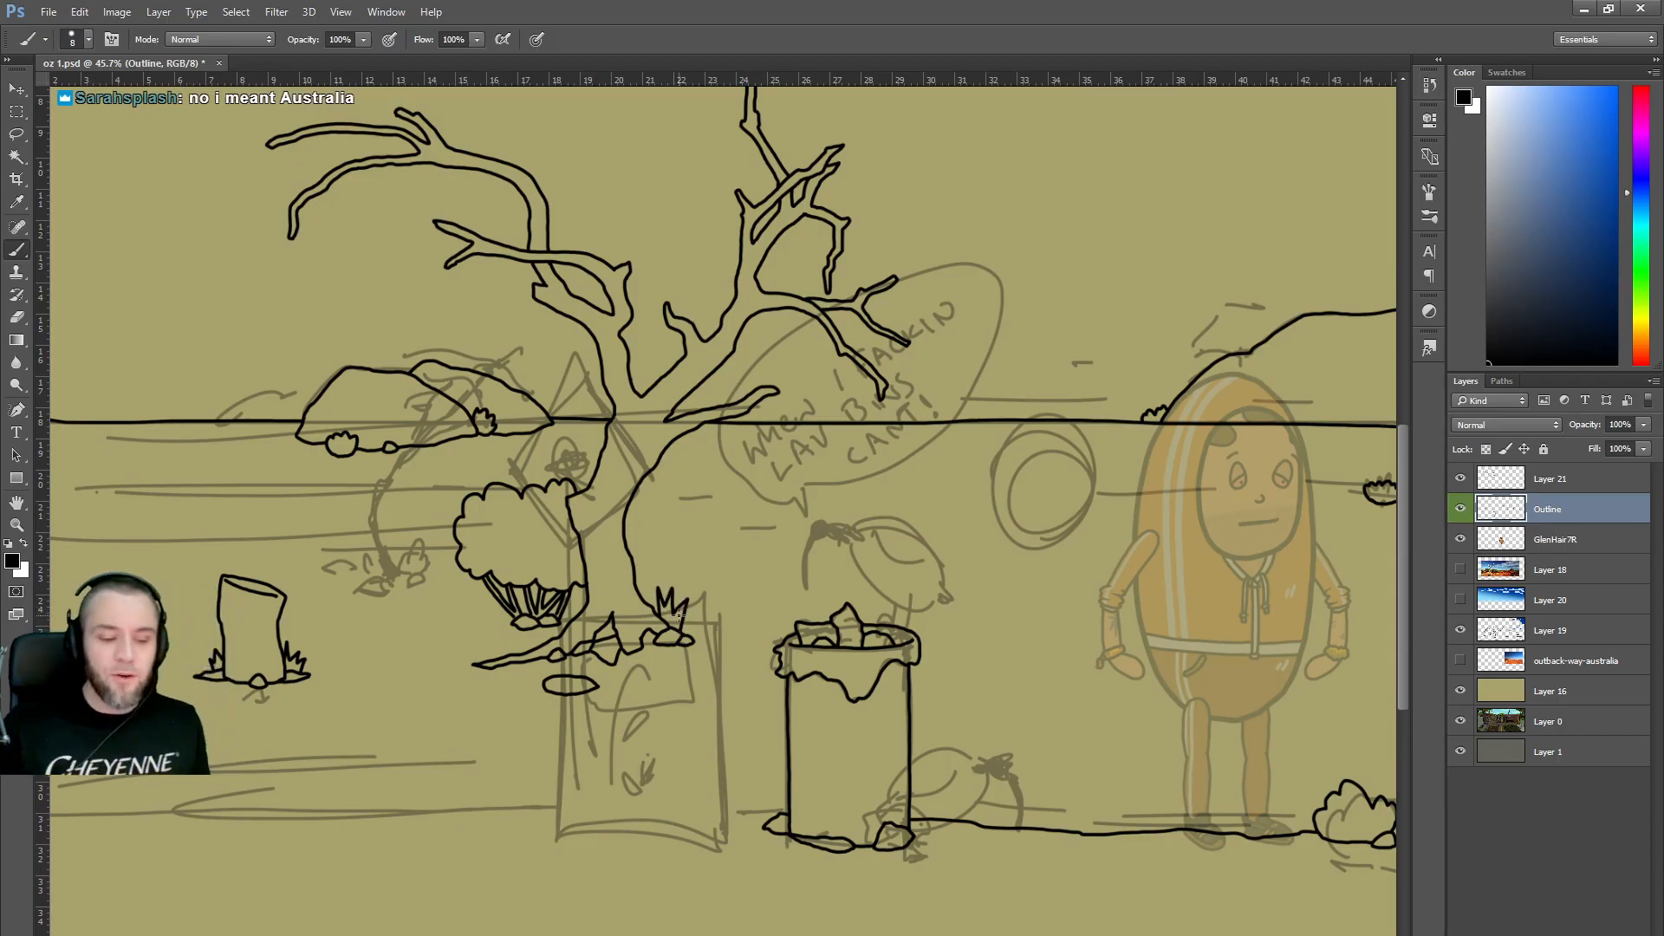
scroll(529, 546, down, 4)
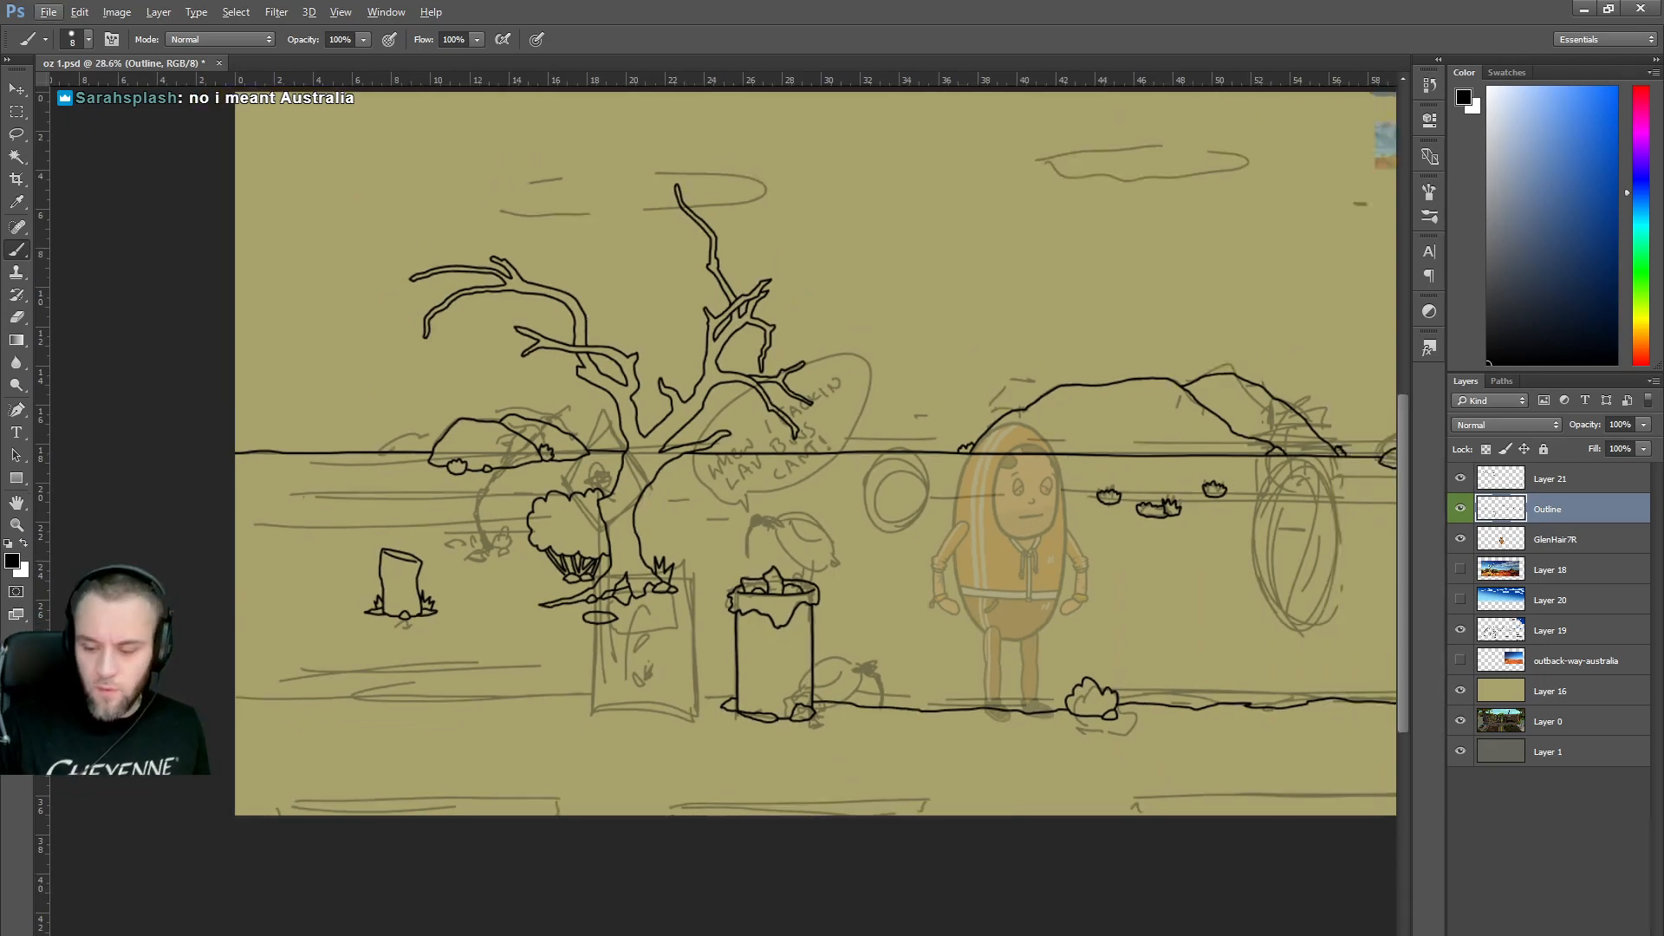
Hide Layer 19's rough sketch, extend the ground line to both canvas edges, and bring up the browser.
click(1461, 630)
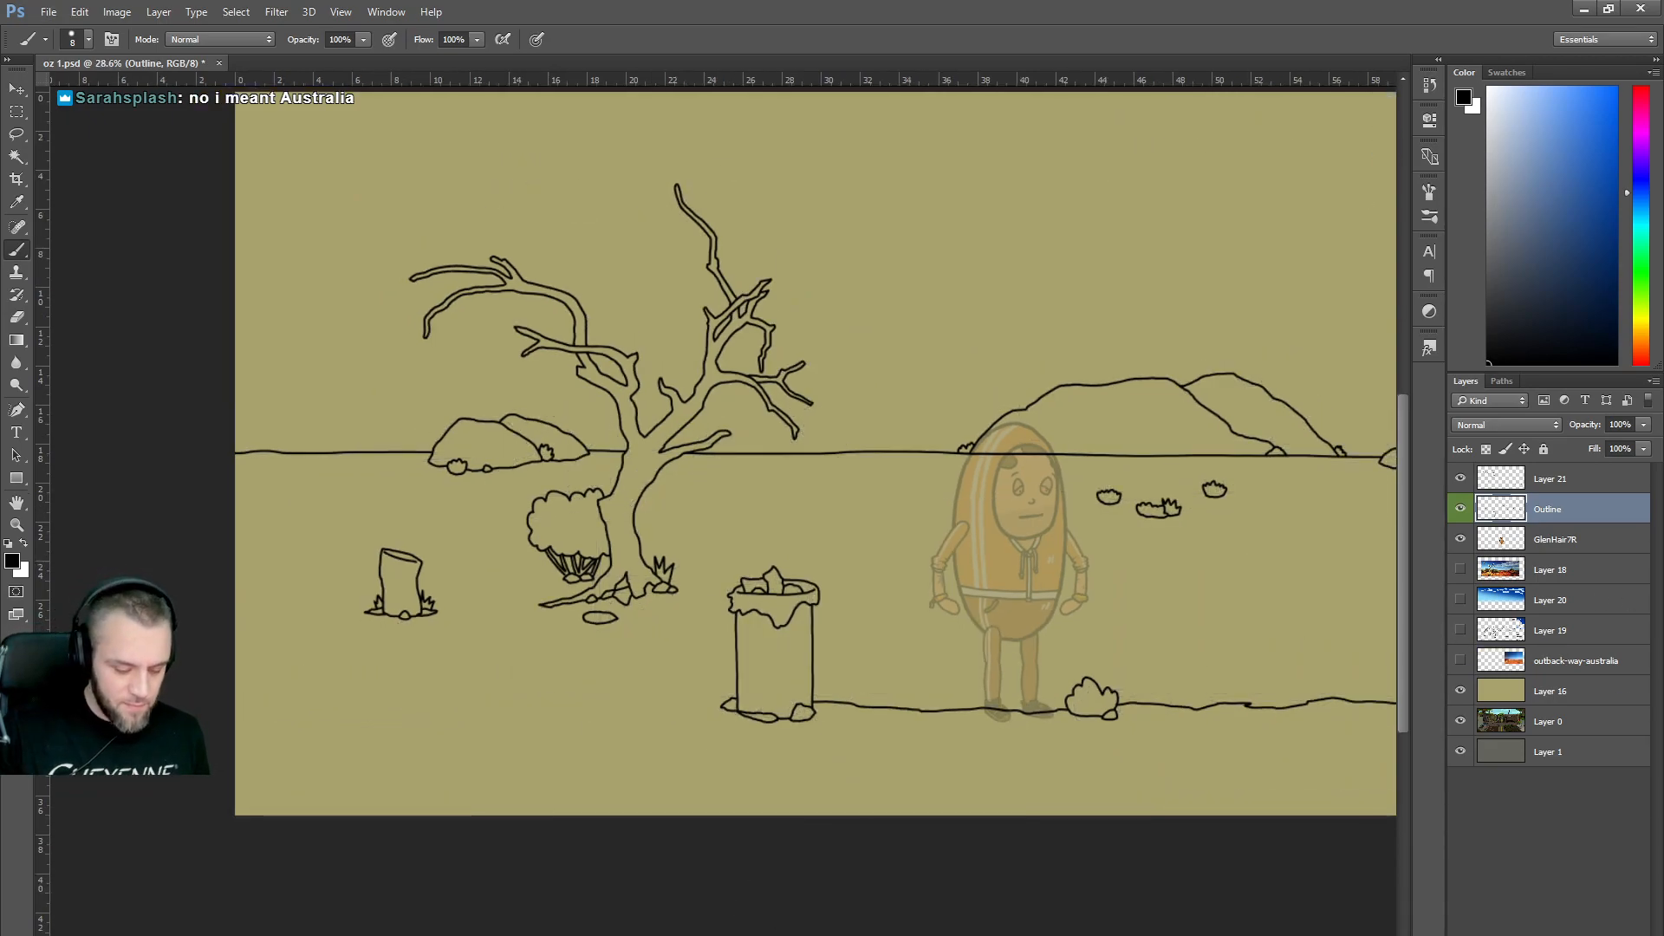
scroll(745, 889, right, 4)
scroll(722, 451, right, 2)
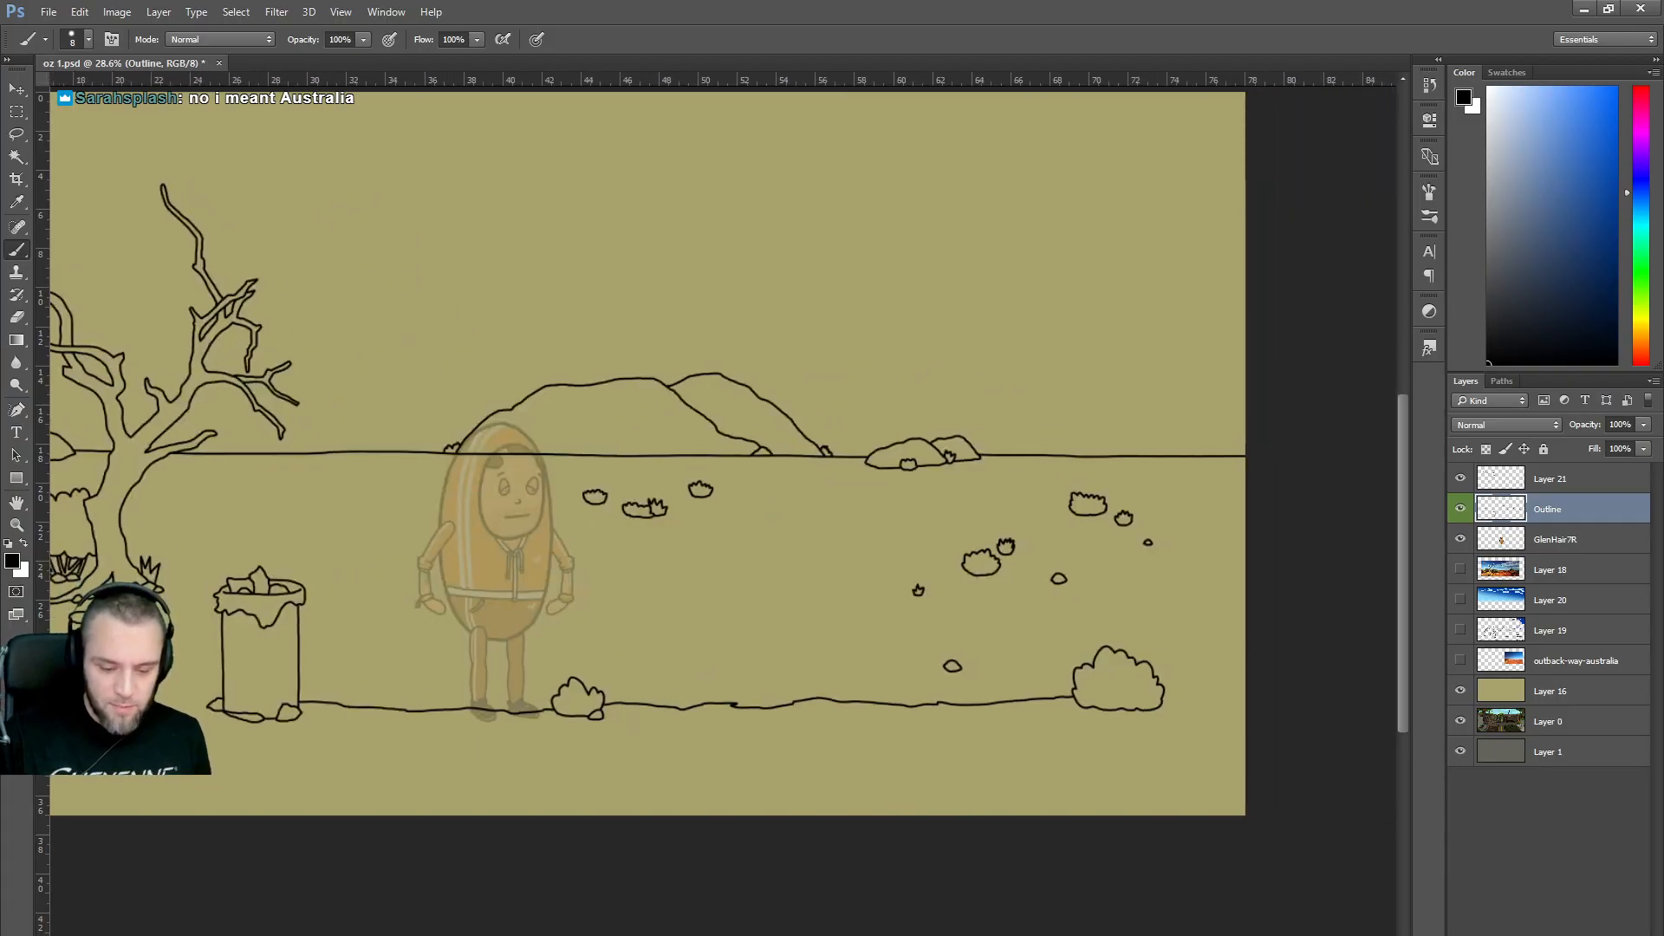
drag(1162, 702, 1277, 699)
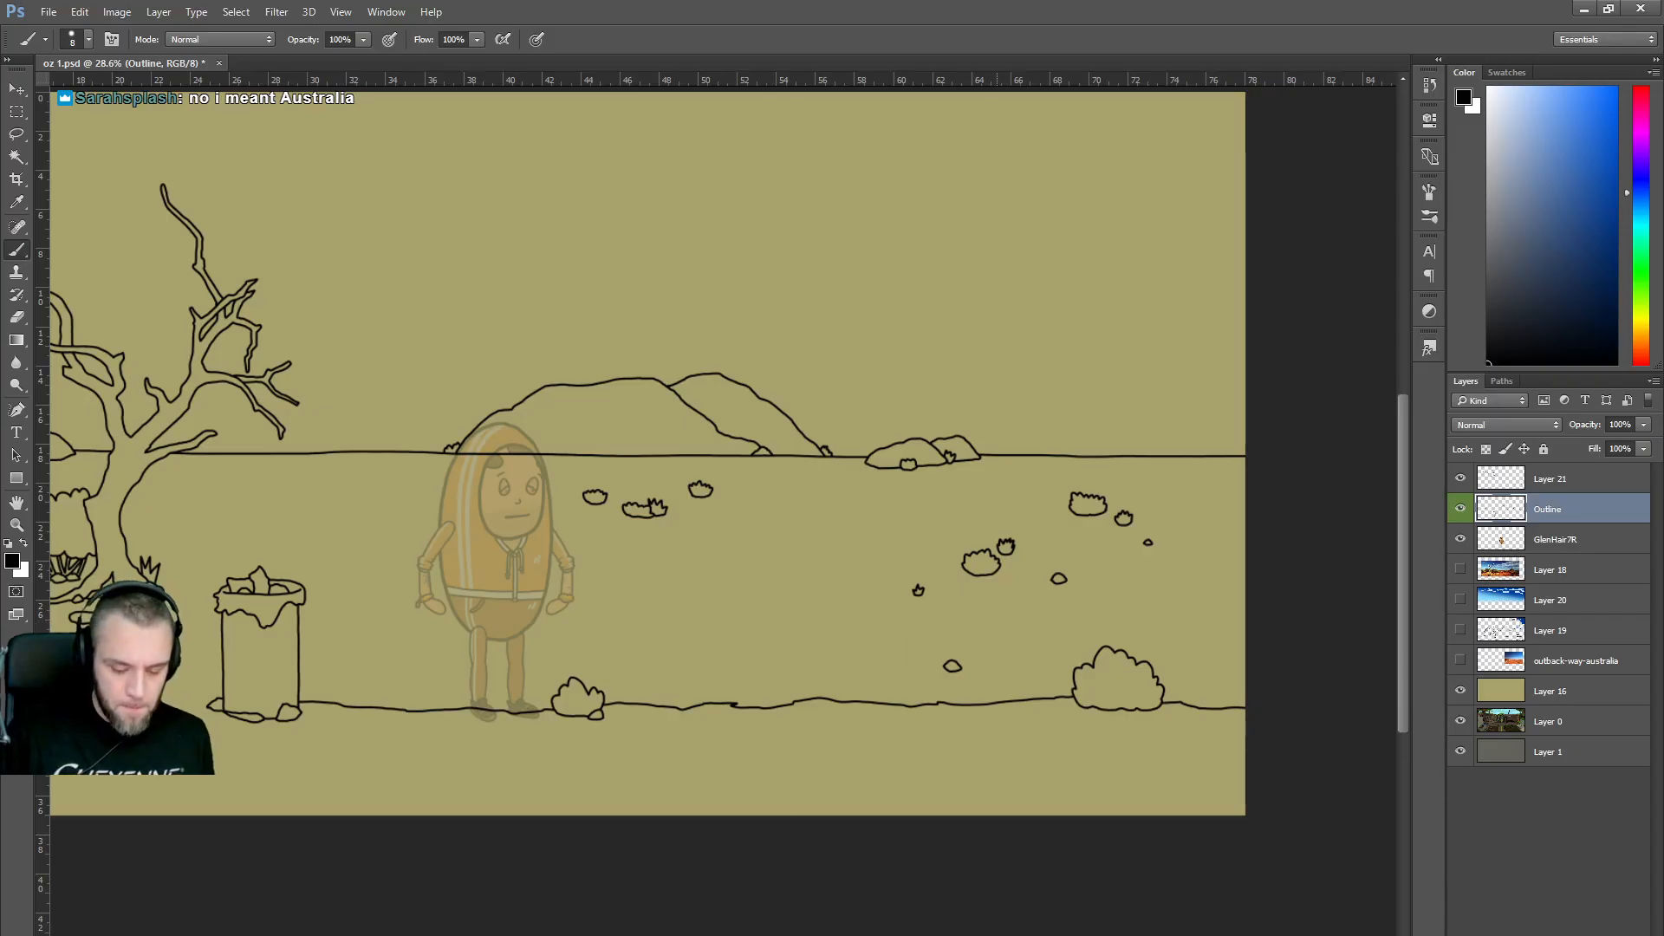
scroll(723, 451, left, 5)
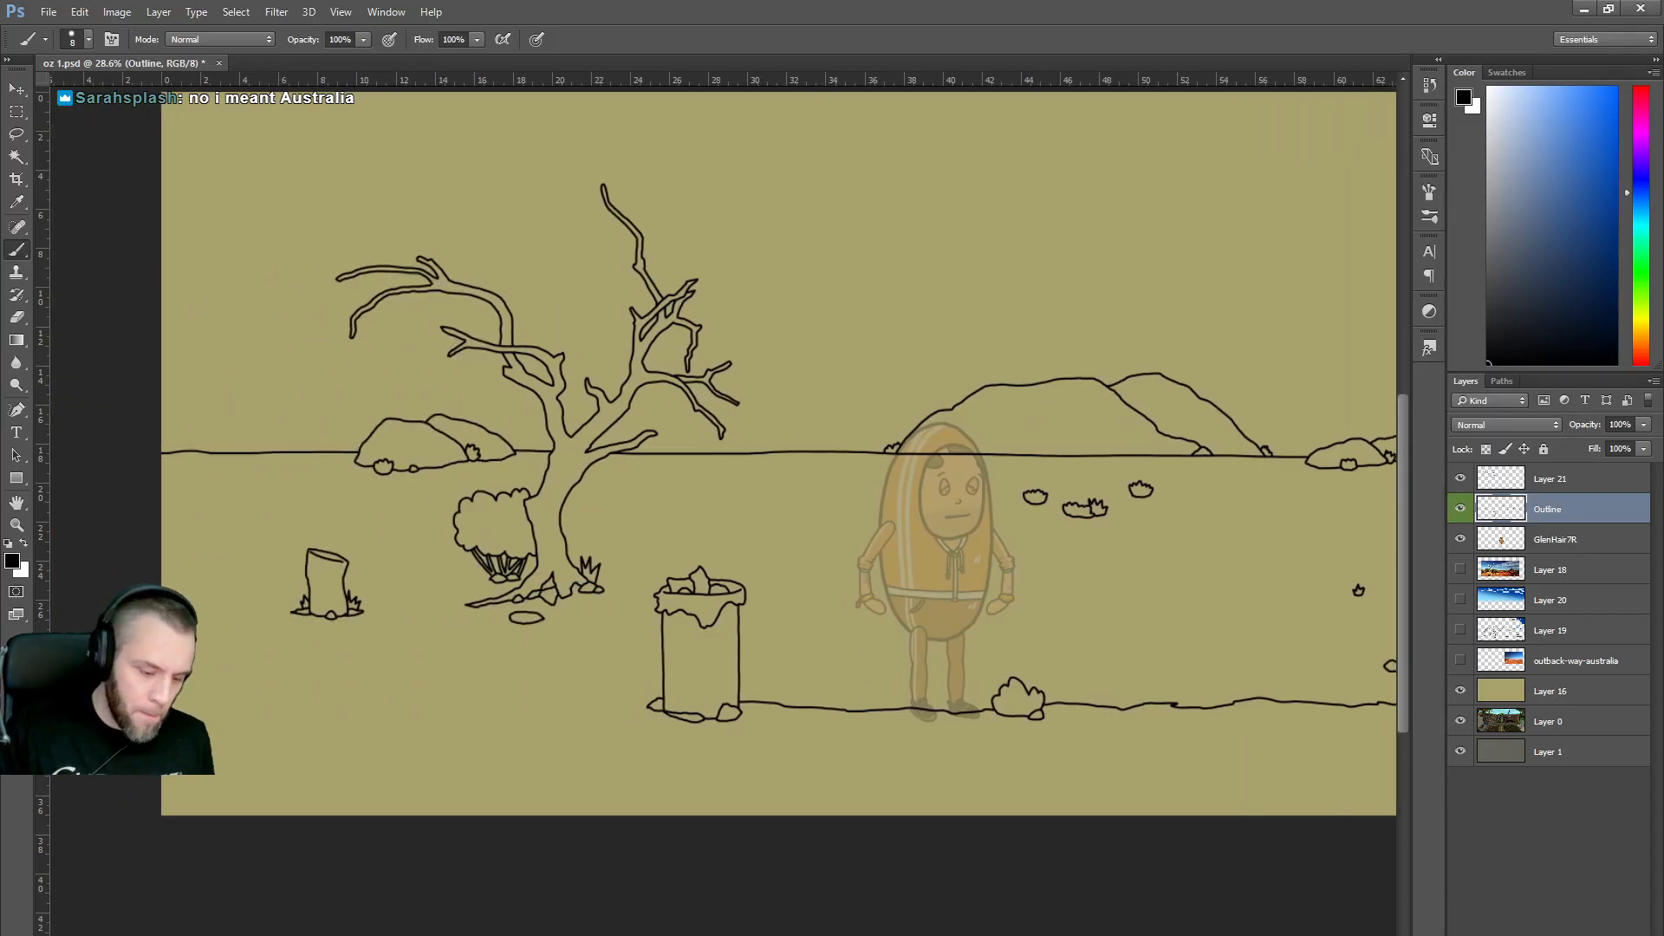
drag(646, 705, 280, 718)
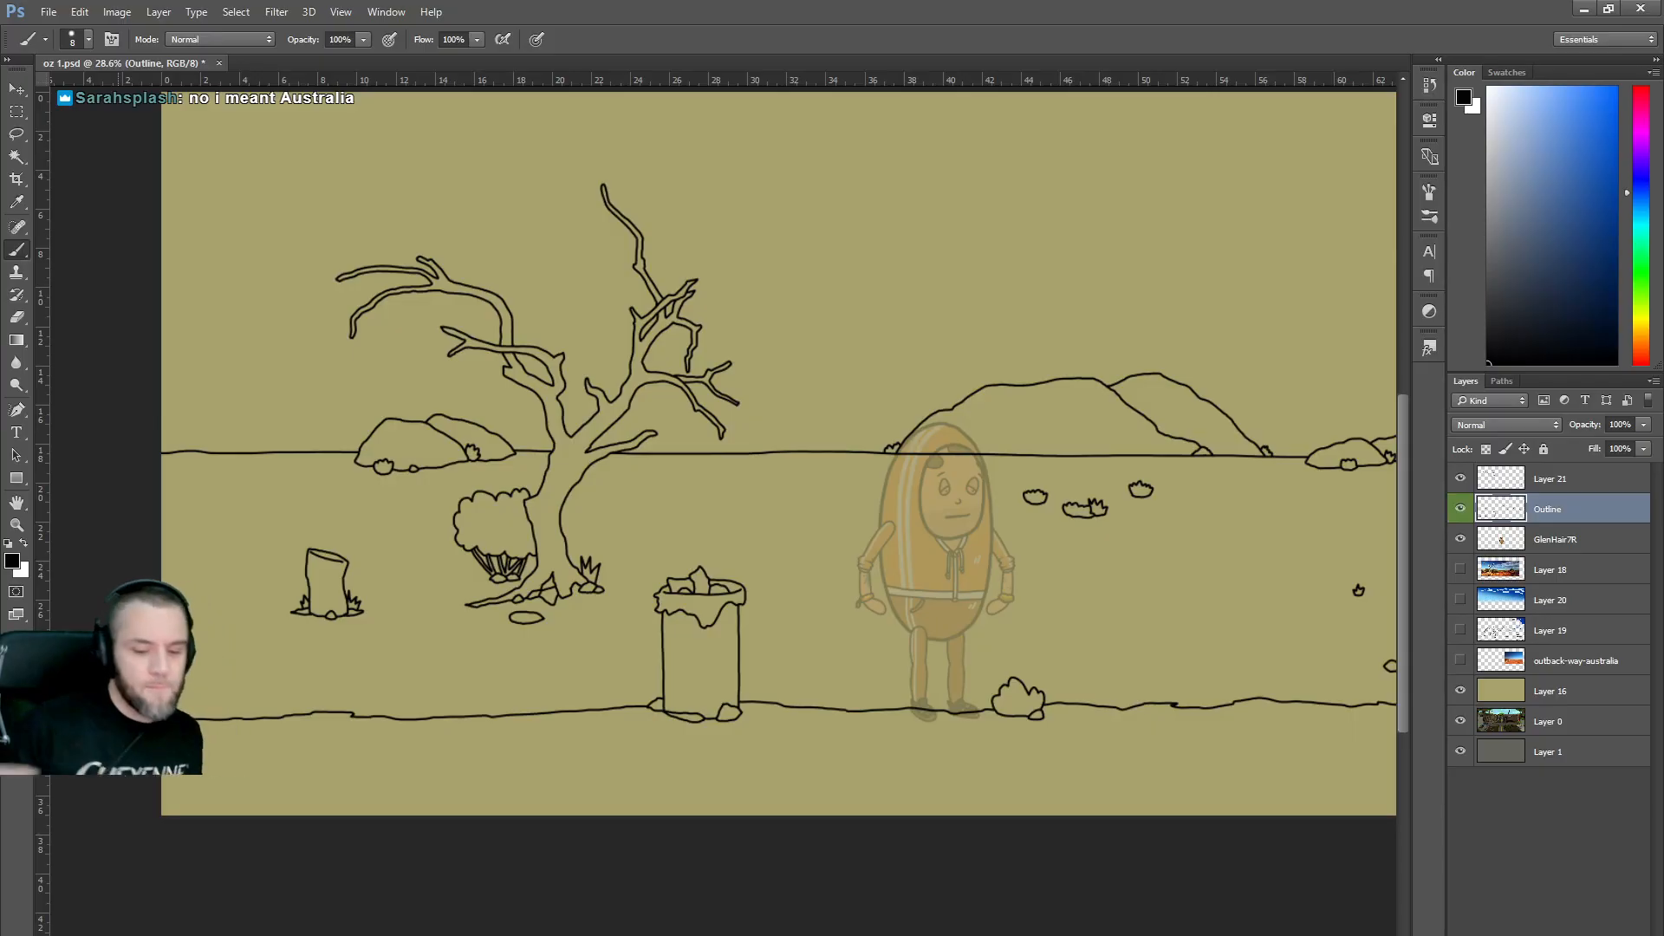
scroll(618, 392, right, 5)
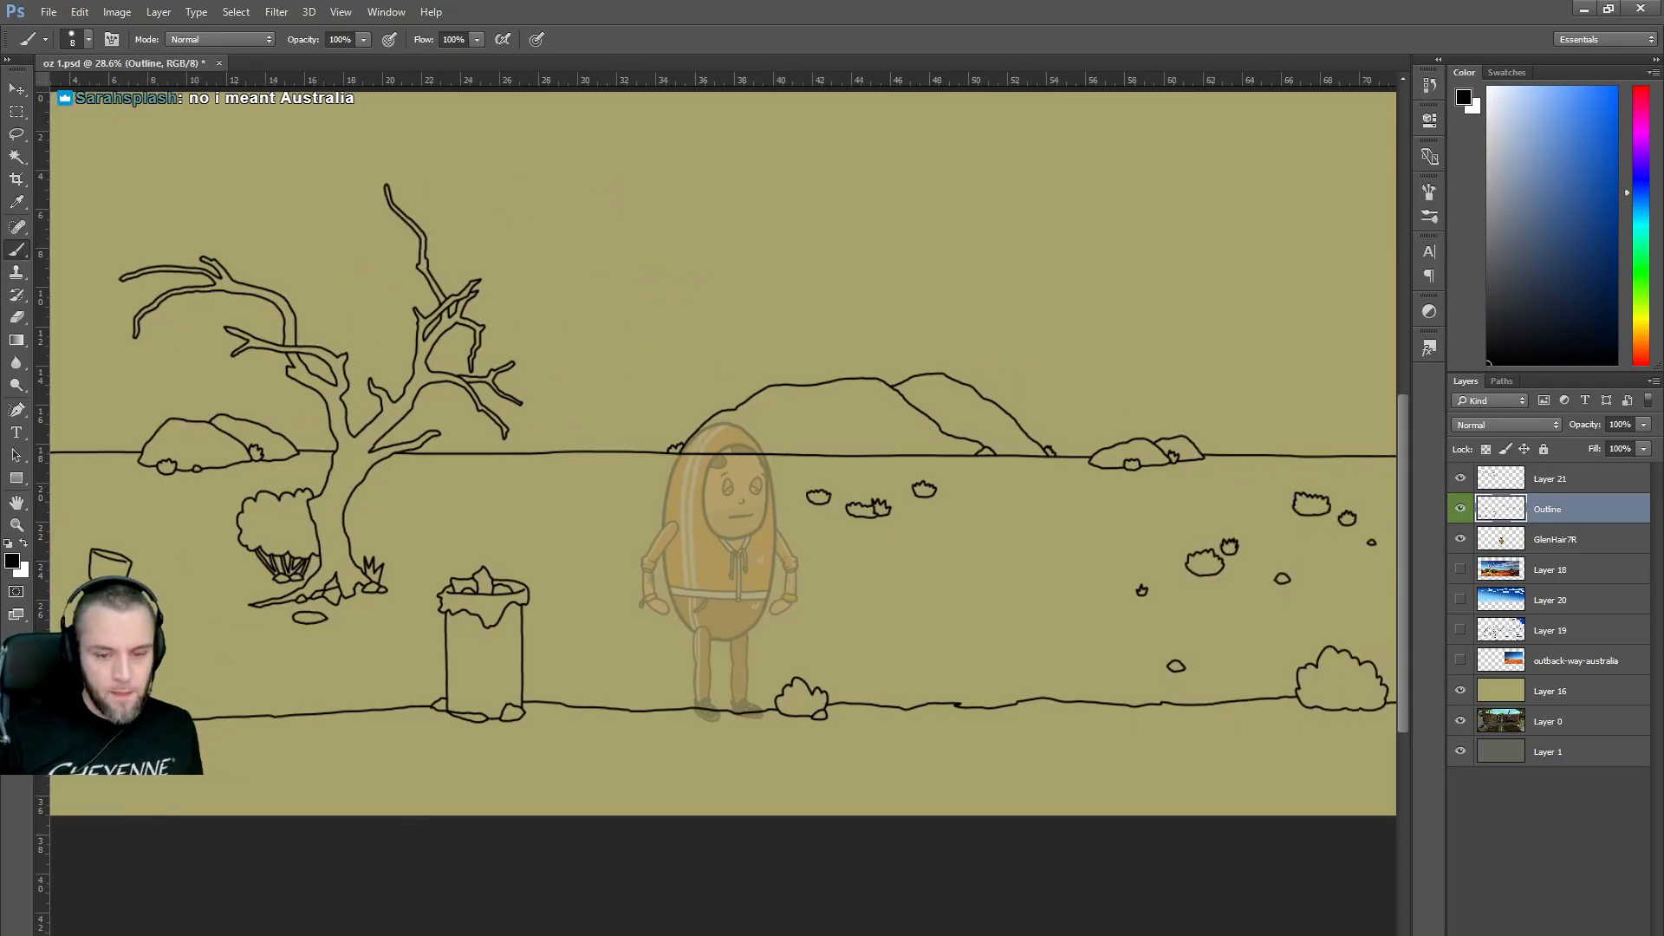
scroll(618, 392, down, 2)
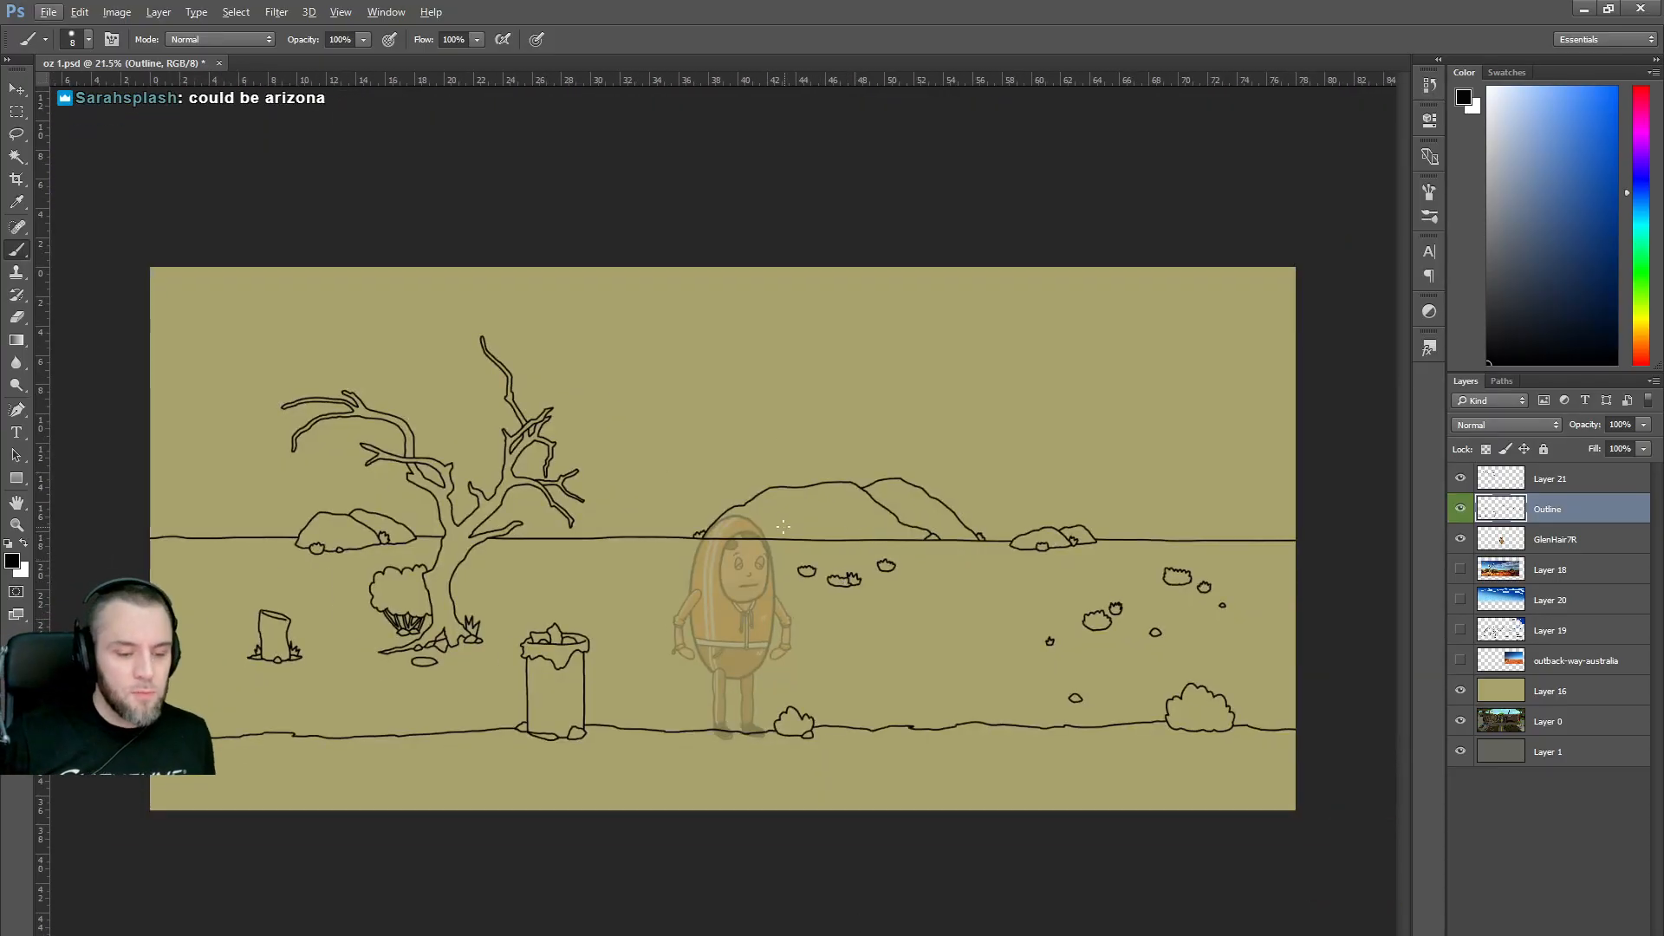
click(568, 934)
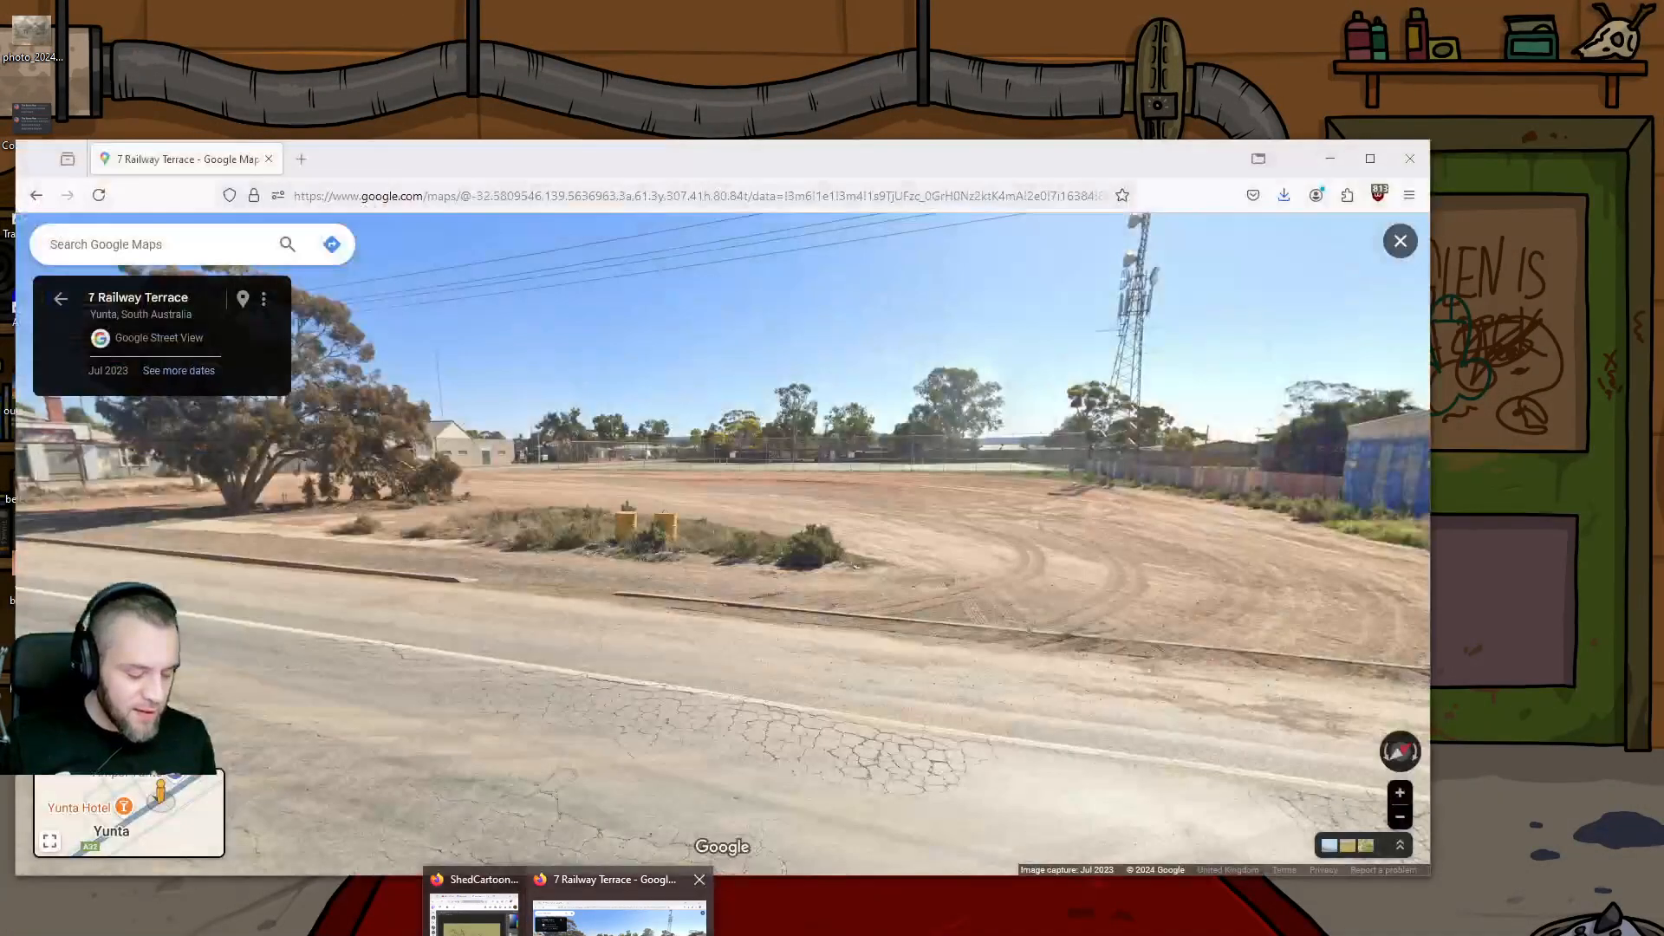
Bring the Street View browser window to the front.
click(620, 910)
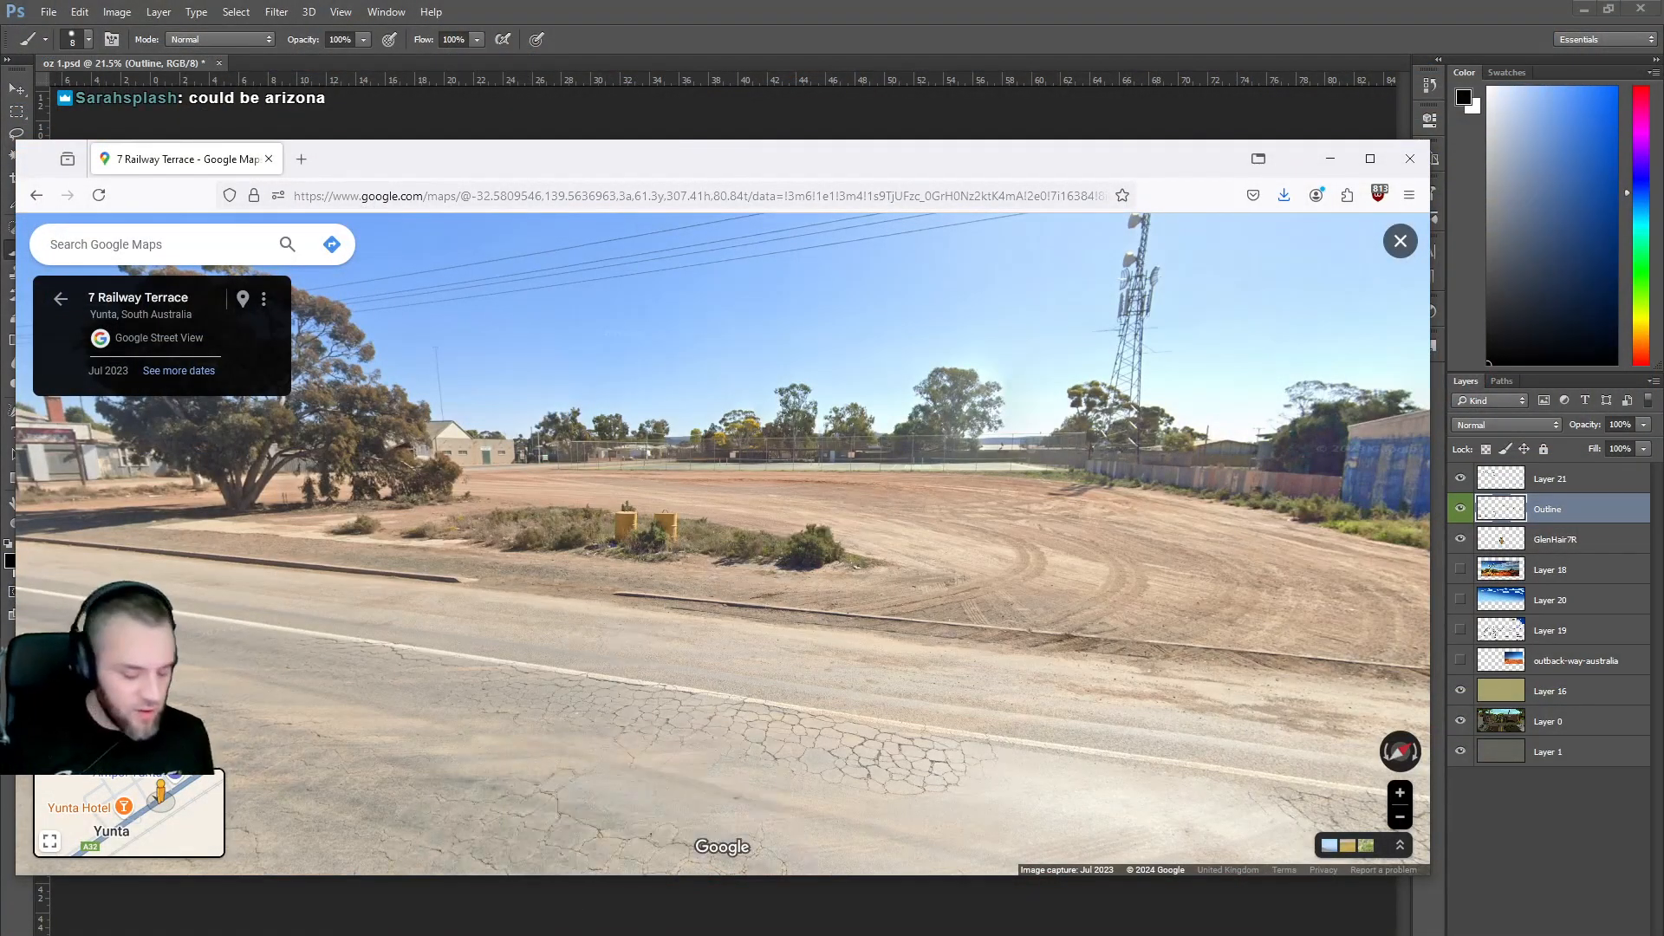
key(alt+Tab)
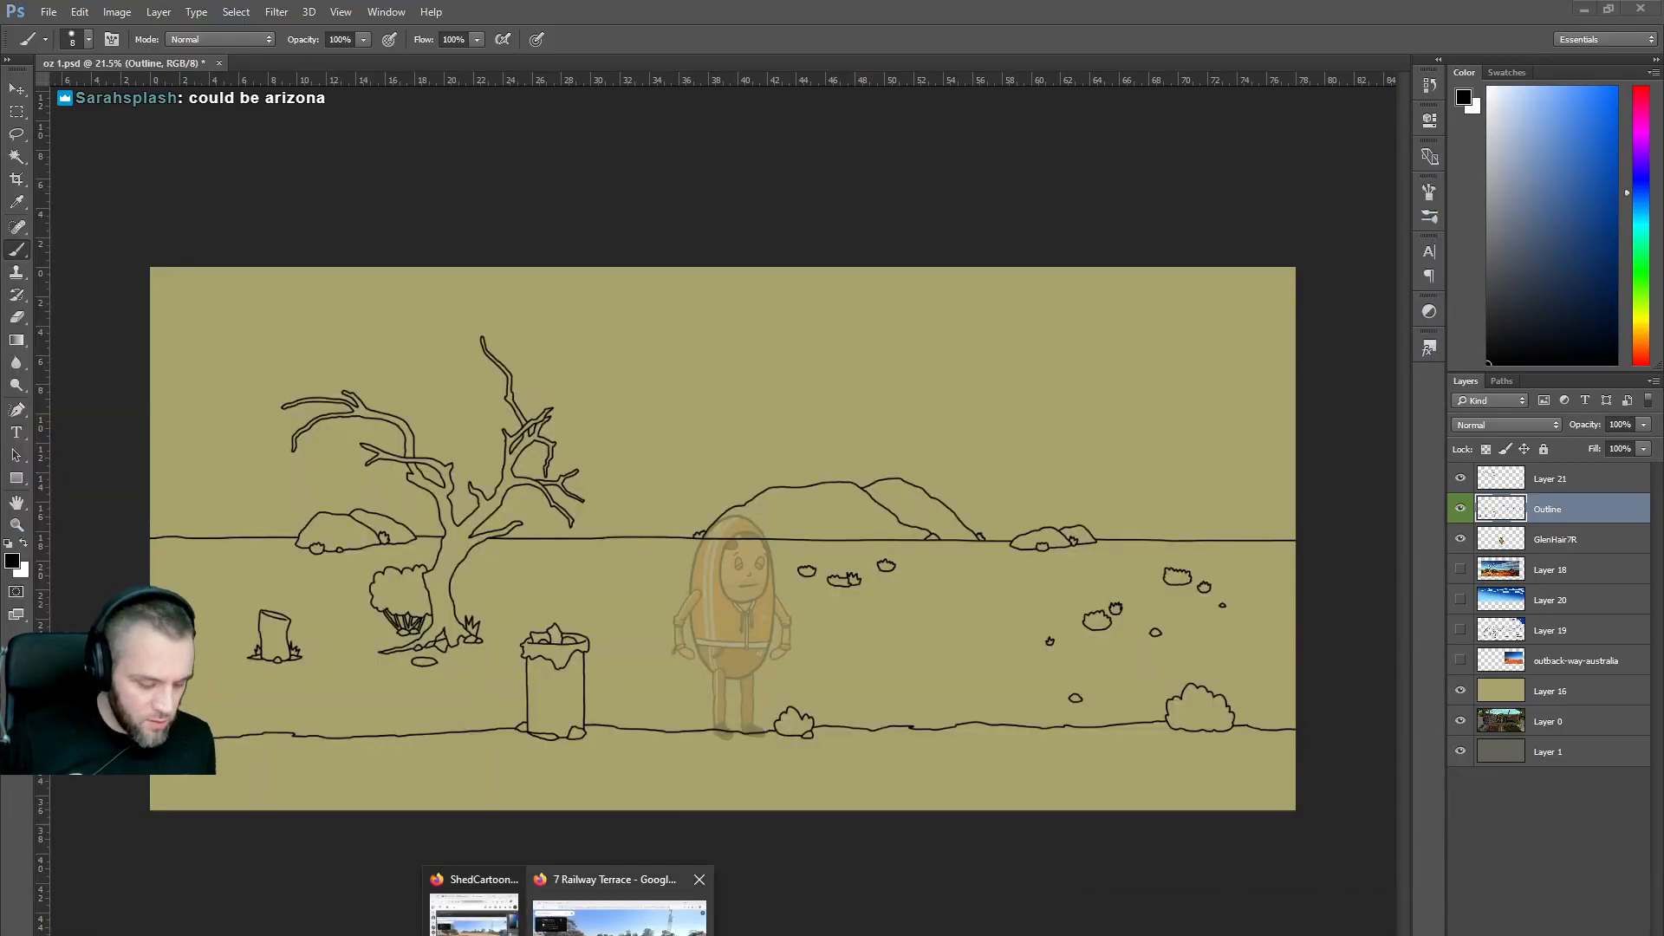
click(620, 906)
In a new tab, search Google Images for 'australia outback skull' and browse the results.
click(301, 159)
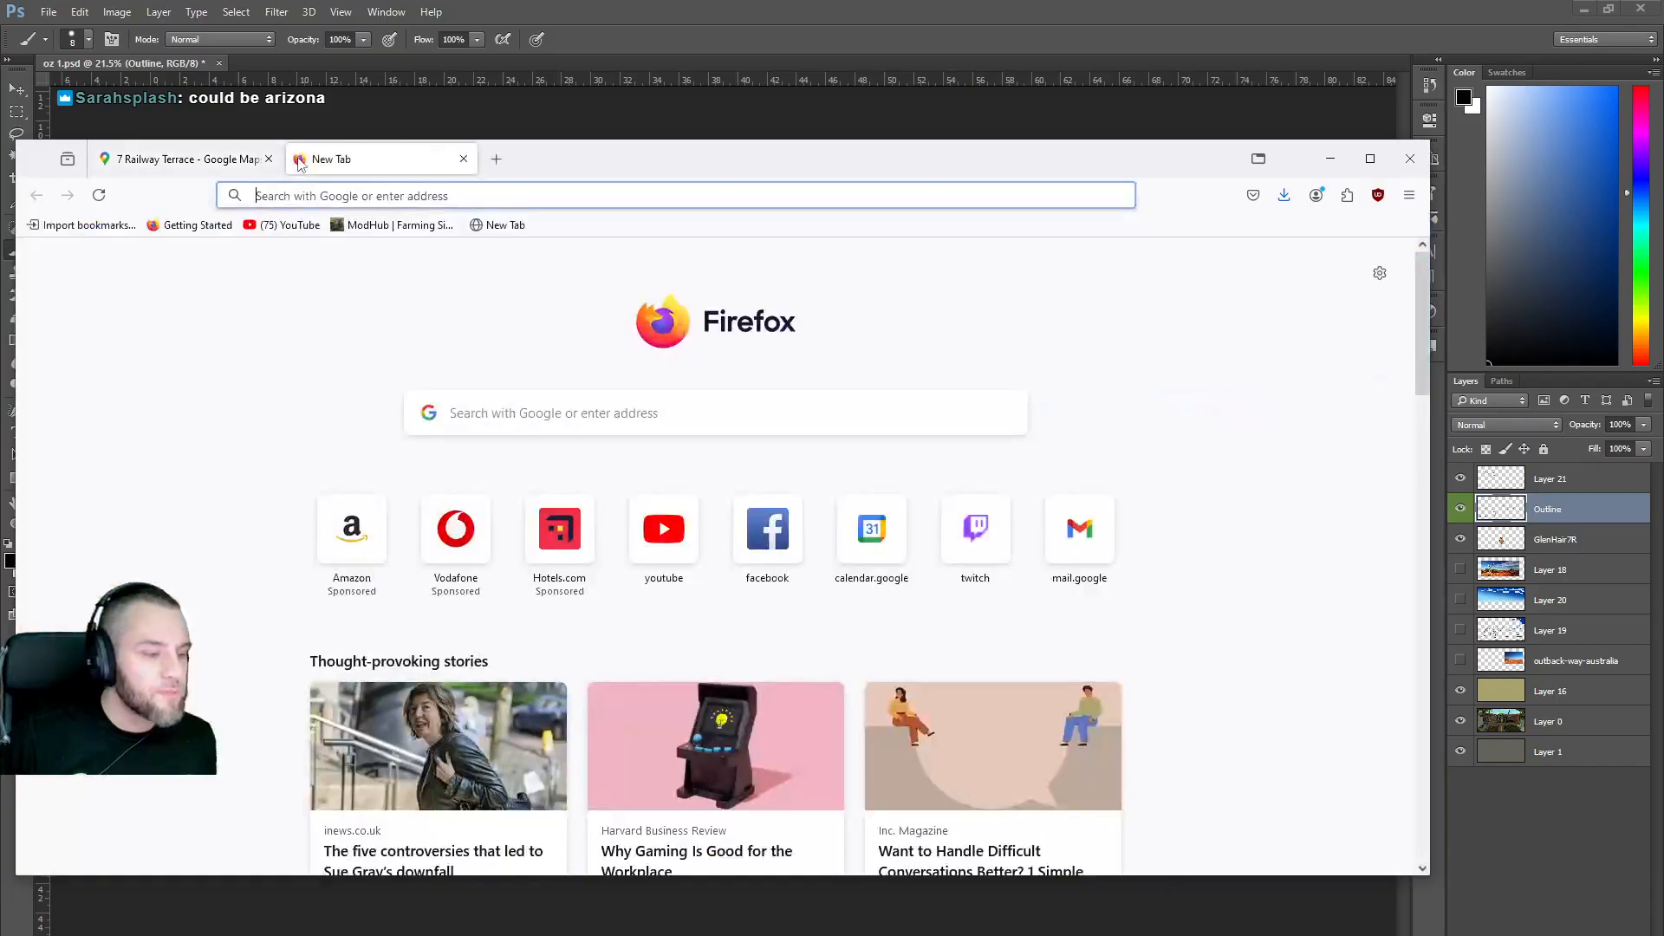
click(593, 416)
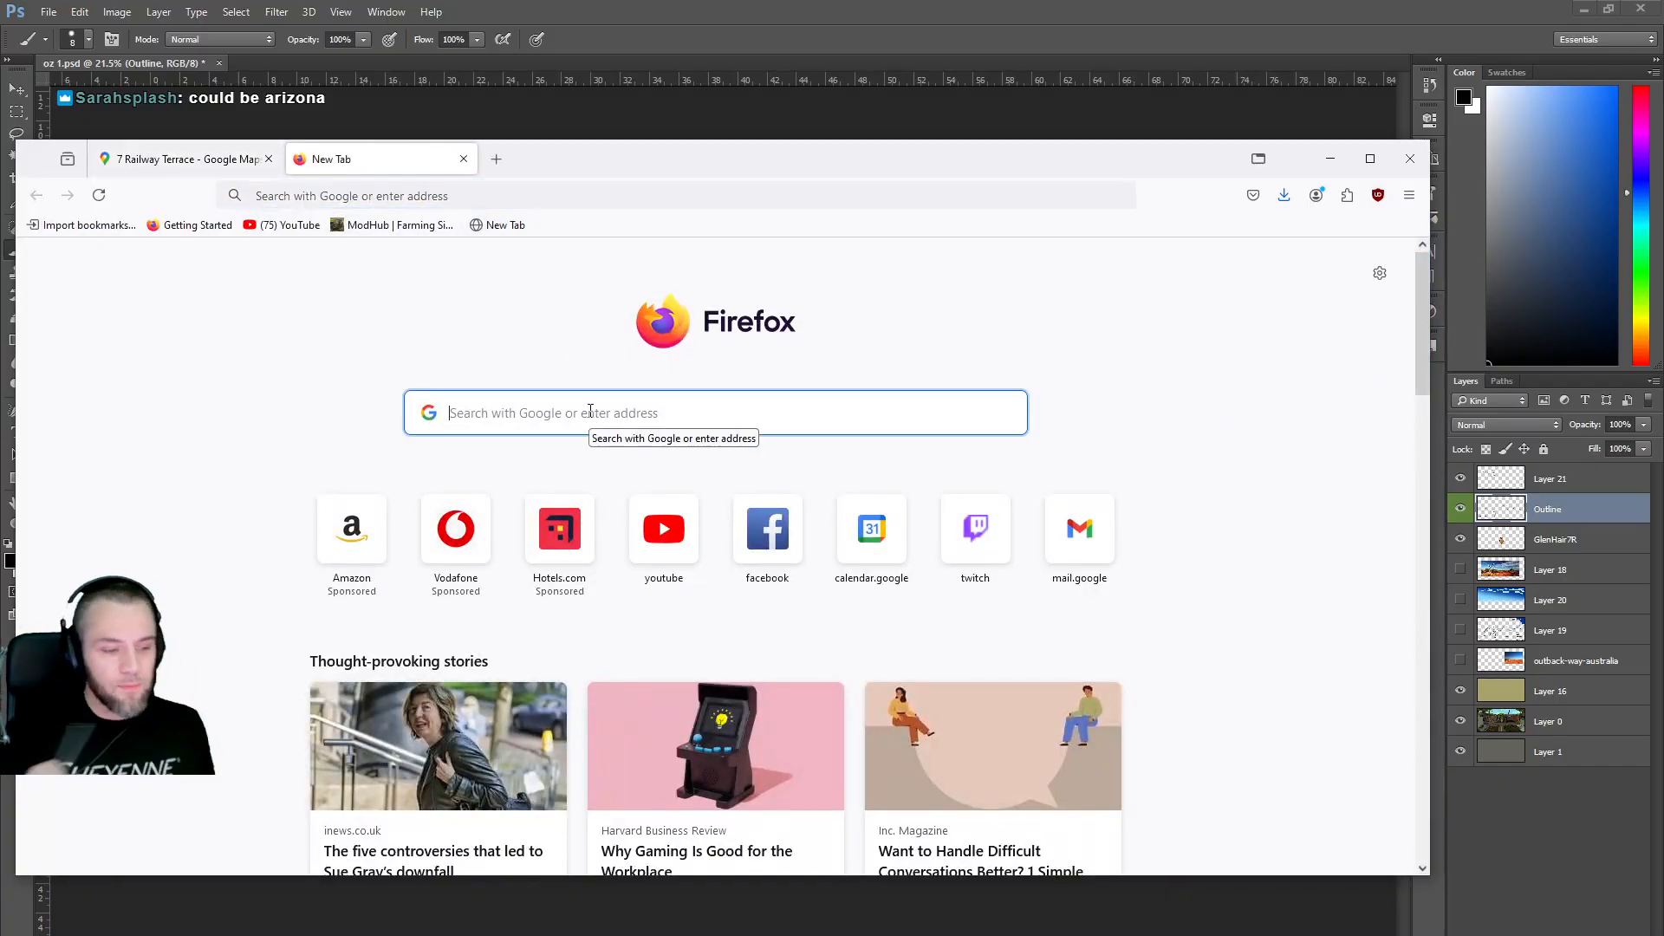
text(au)
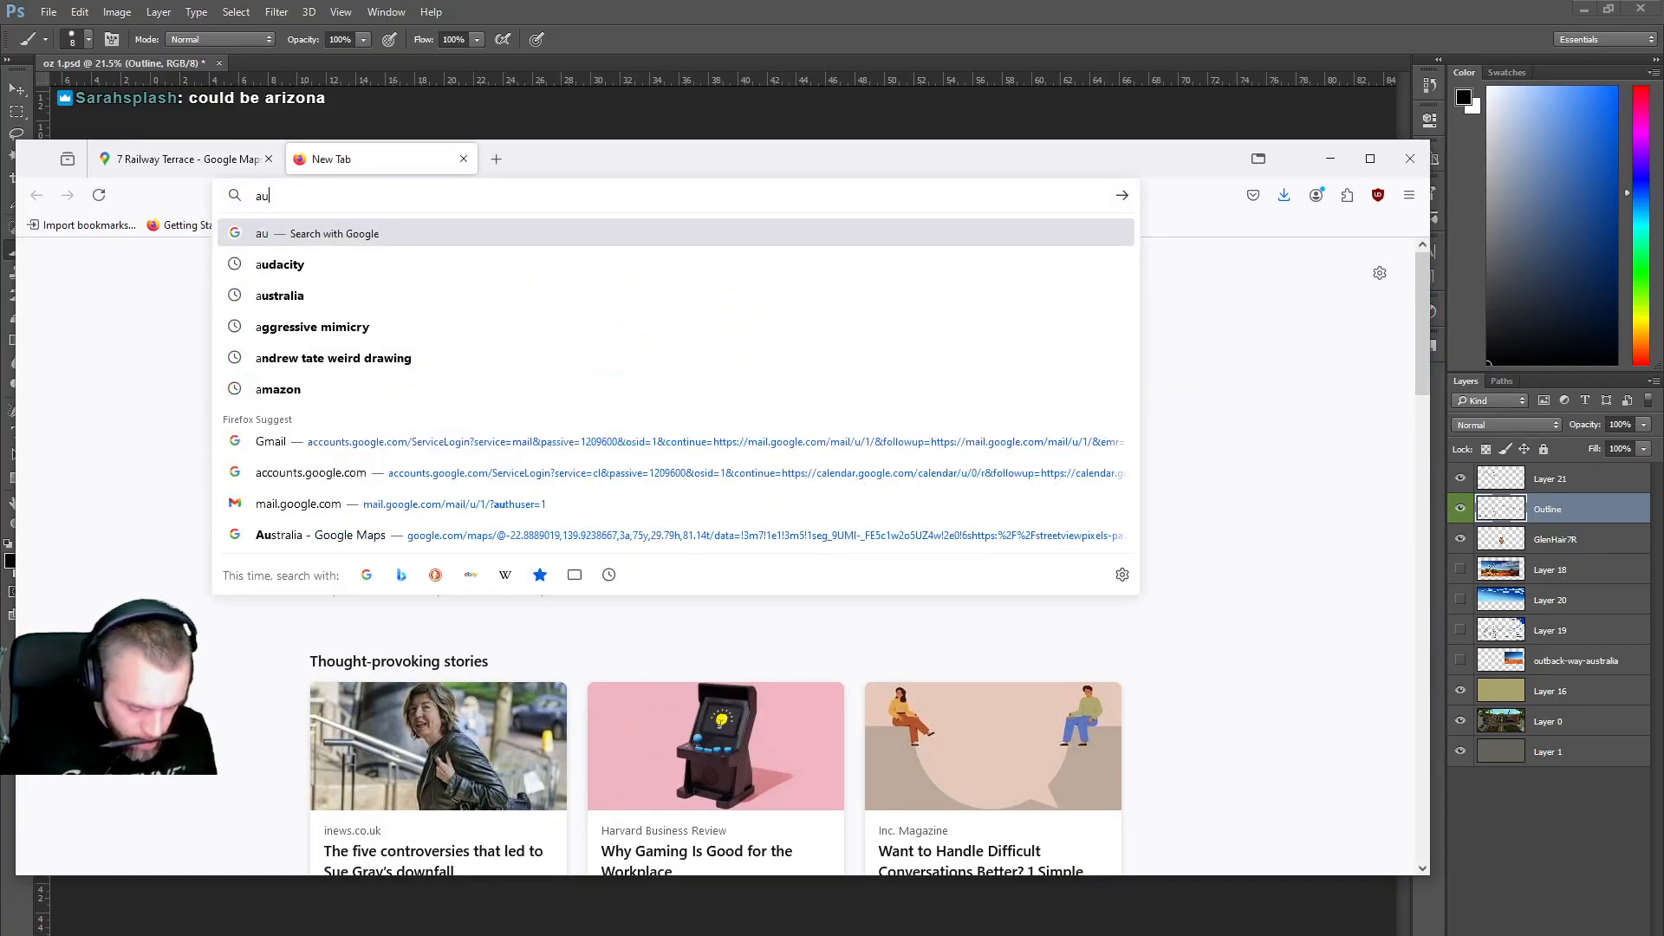
text(stralia outback skul)
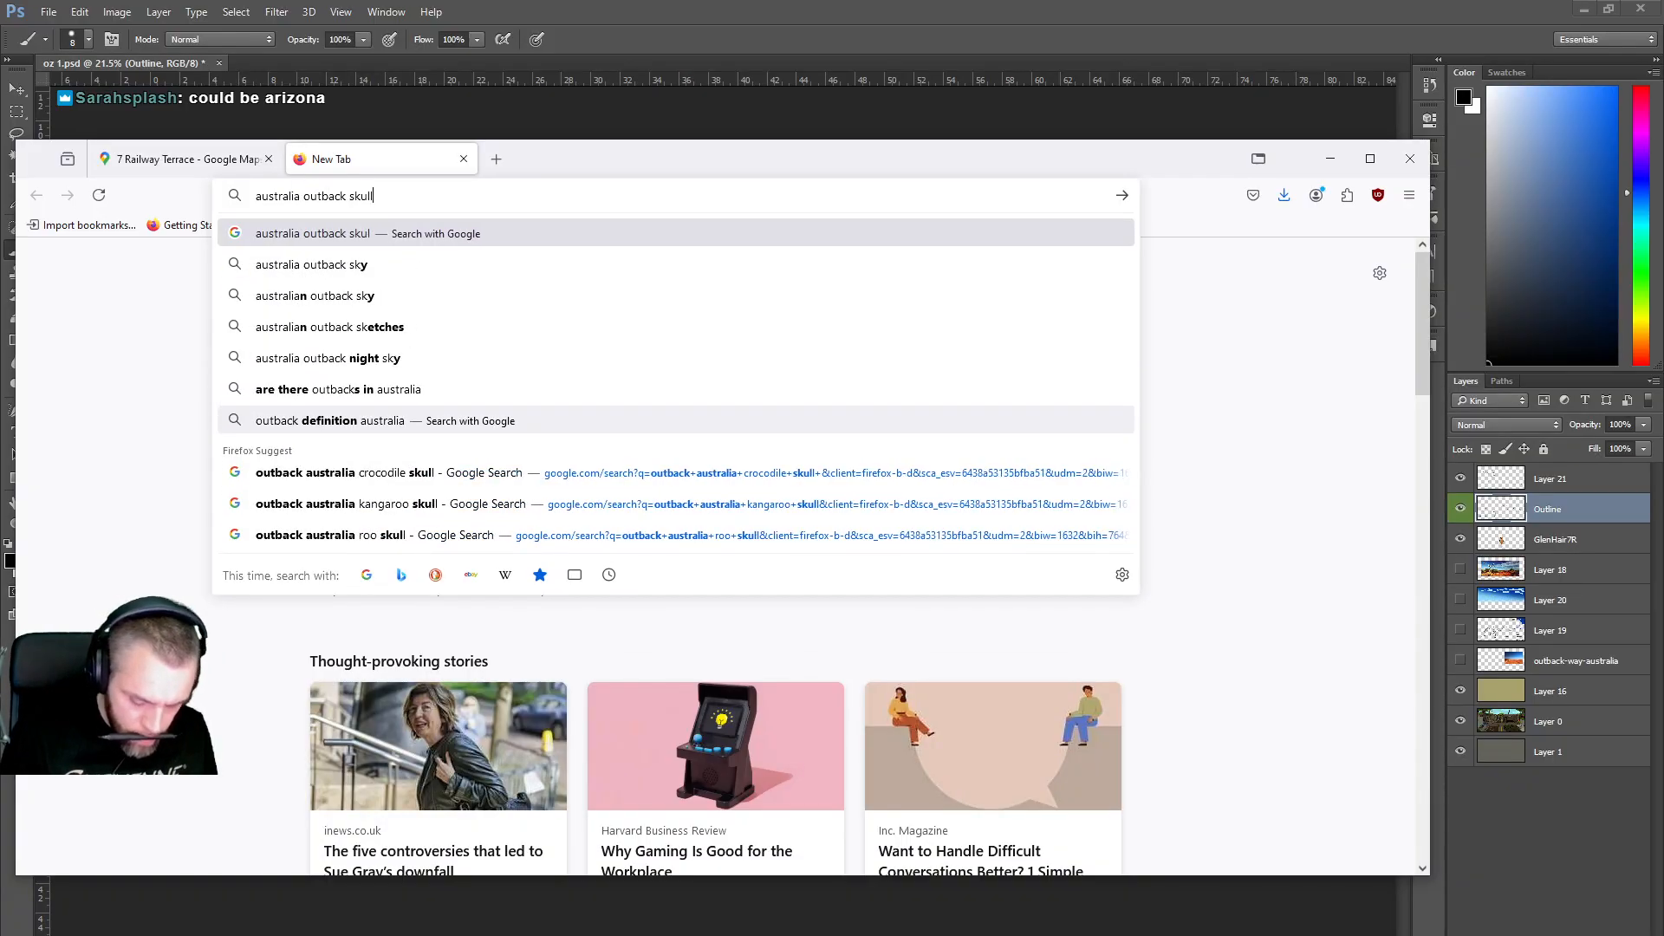
text(l)
key(Return)
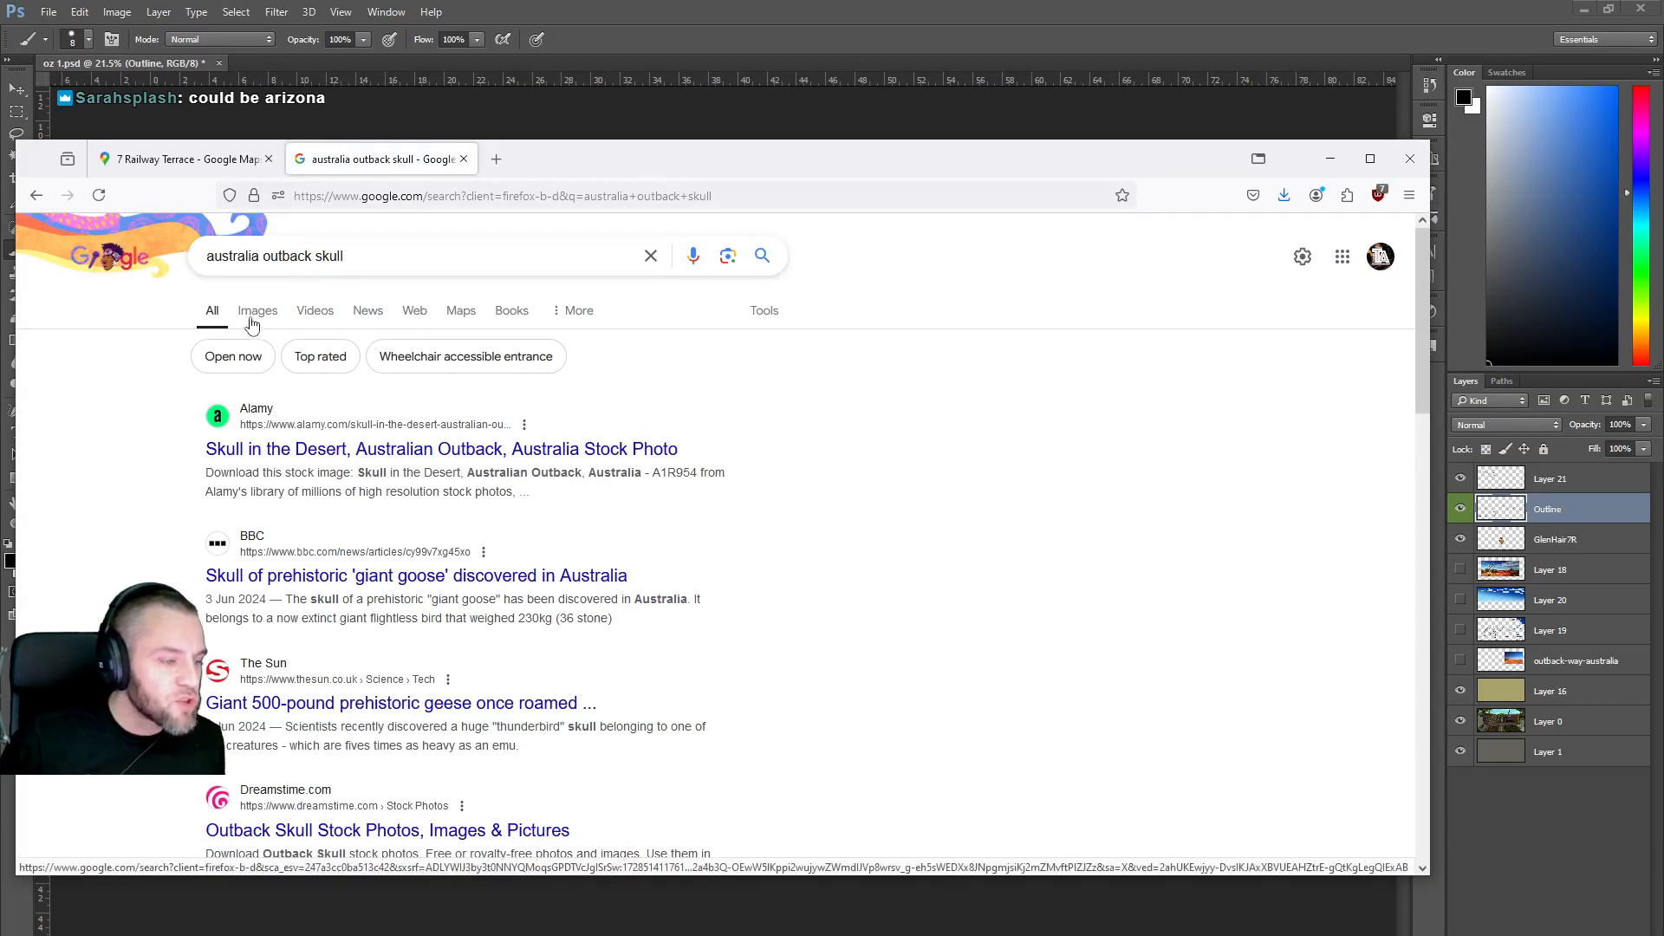
click(253, 322)
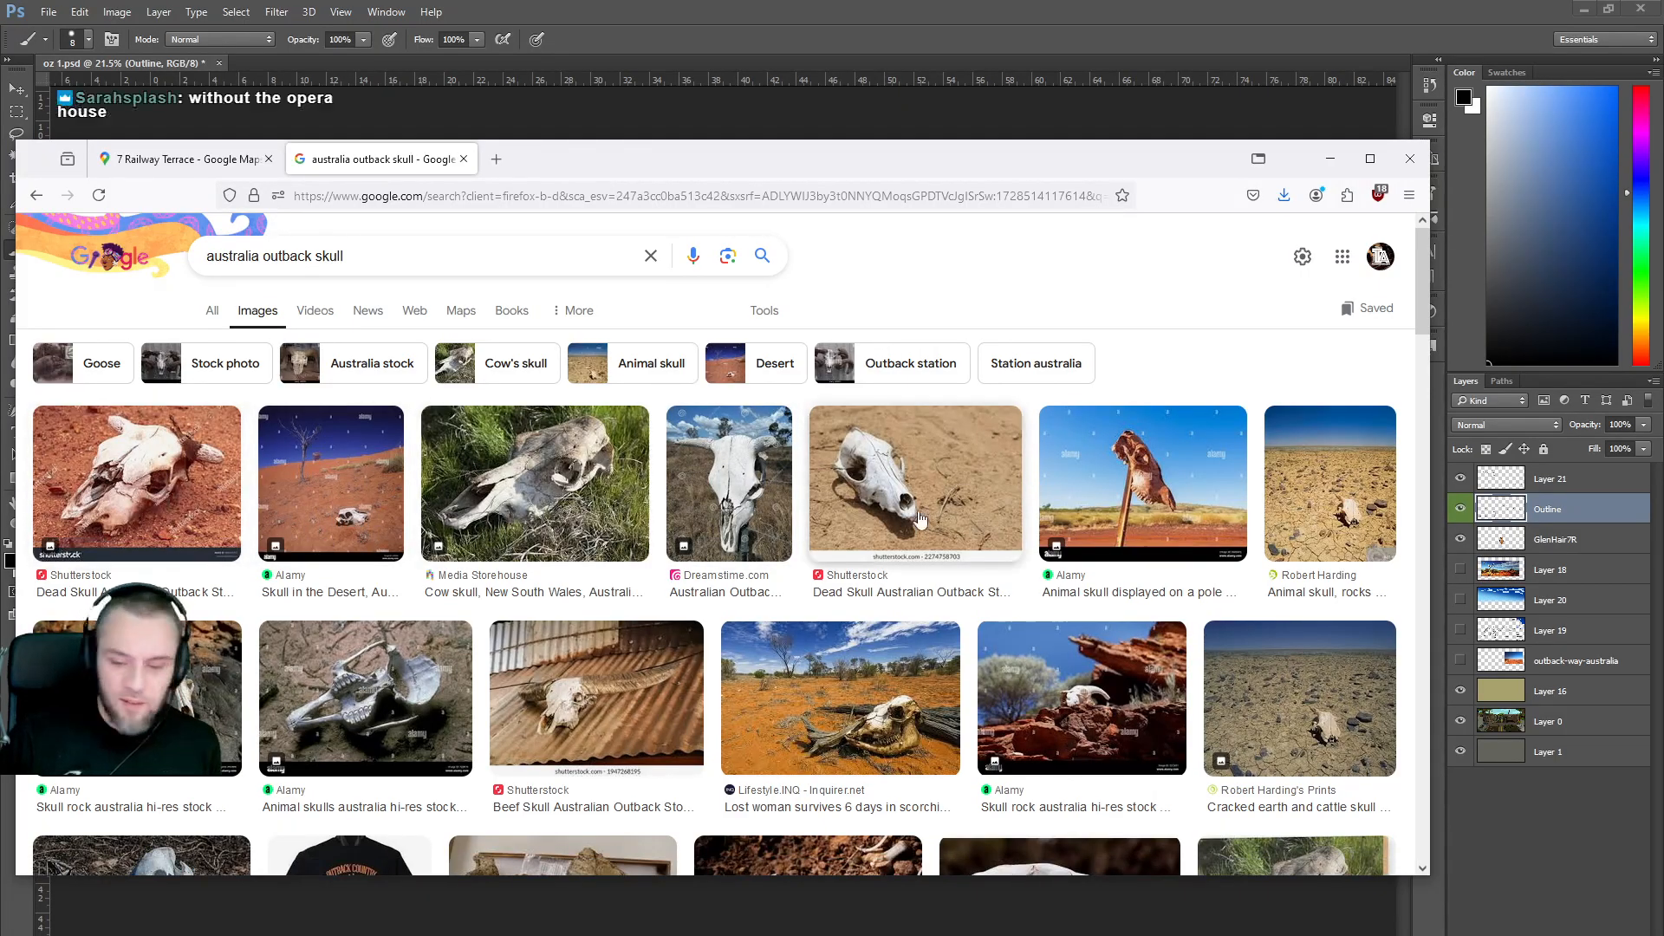
scroll(845, 511, down, 2)
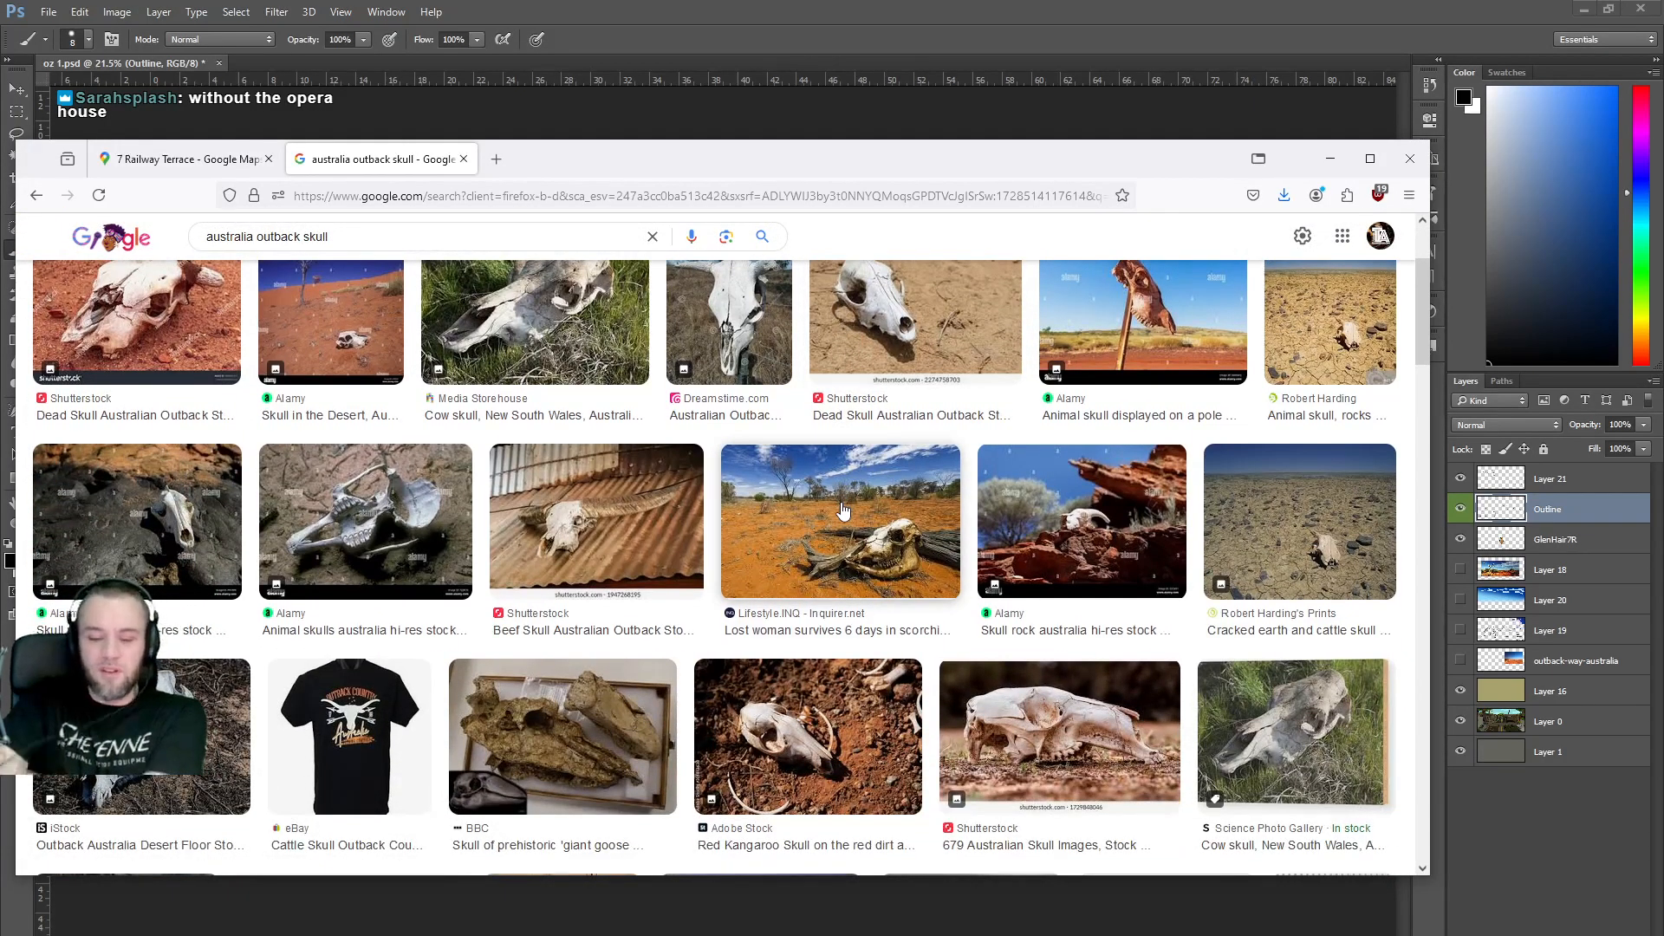
scroll(842, 509, down, 3)
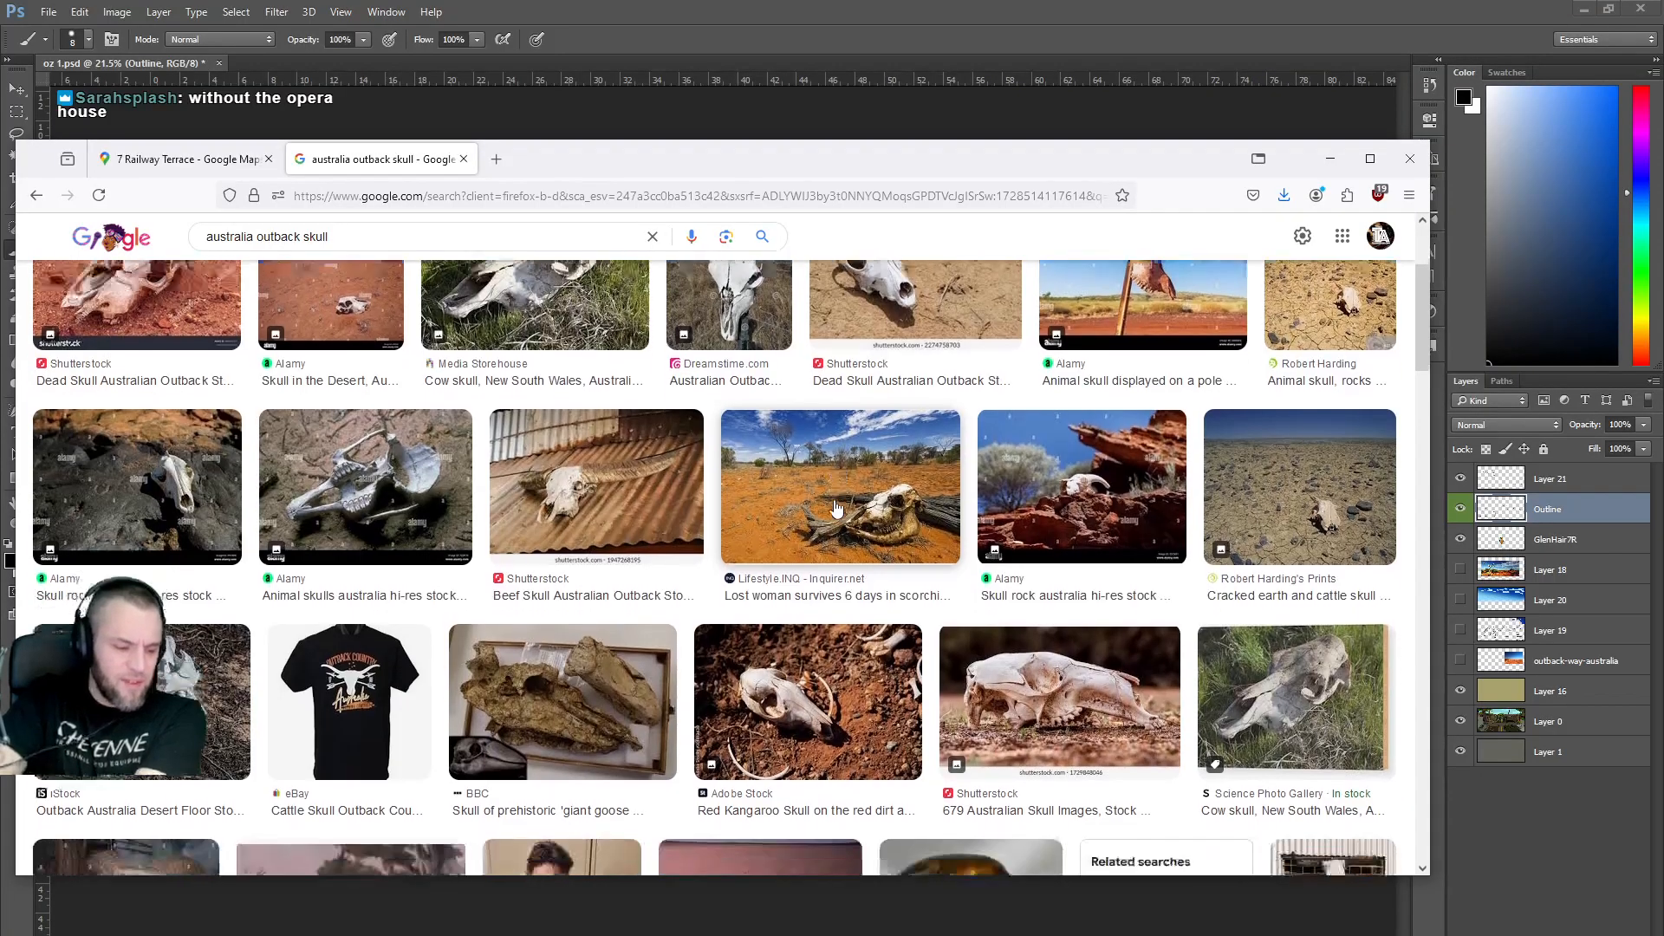
scroll(867, 504, down, 5)
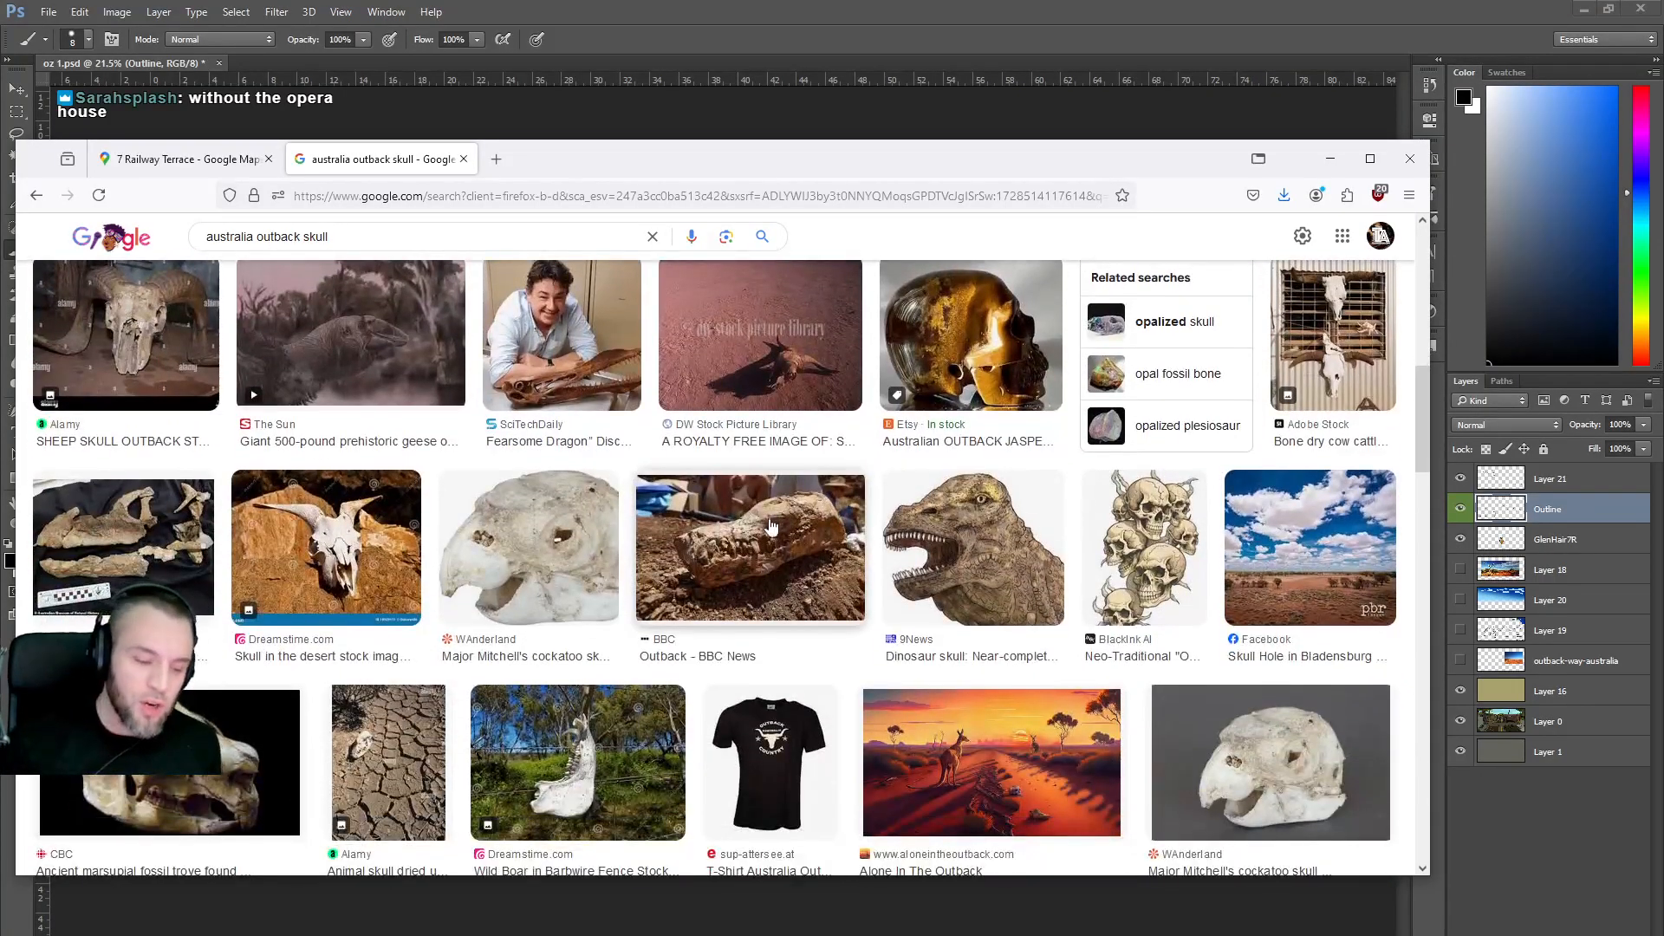
scroll(777, 521, up, 1)
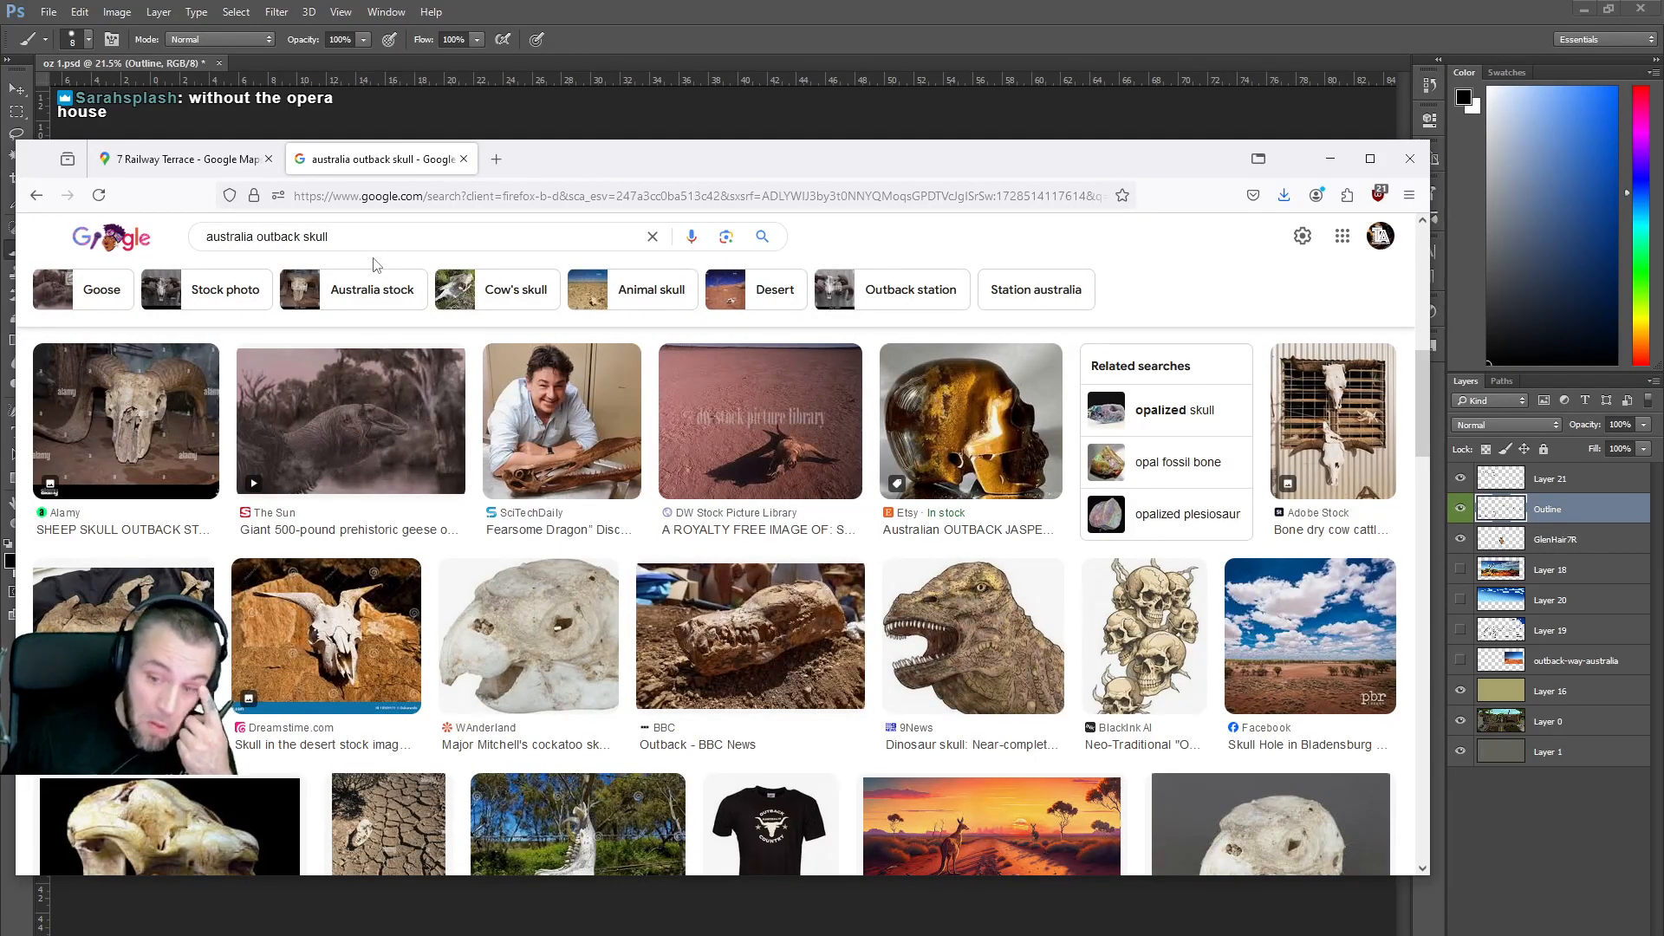
mouse_move(236, 174)
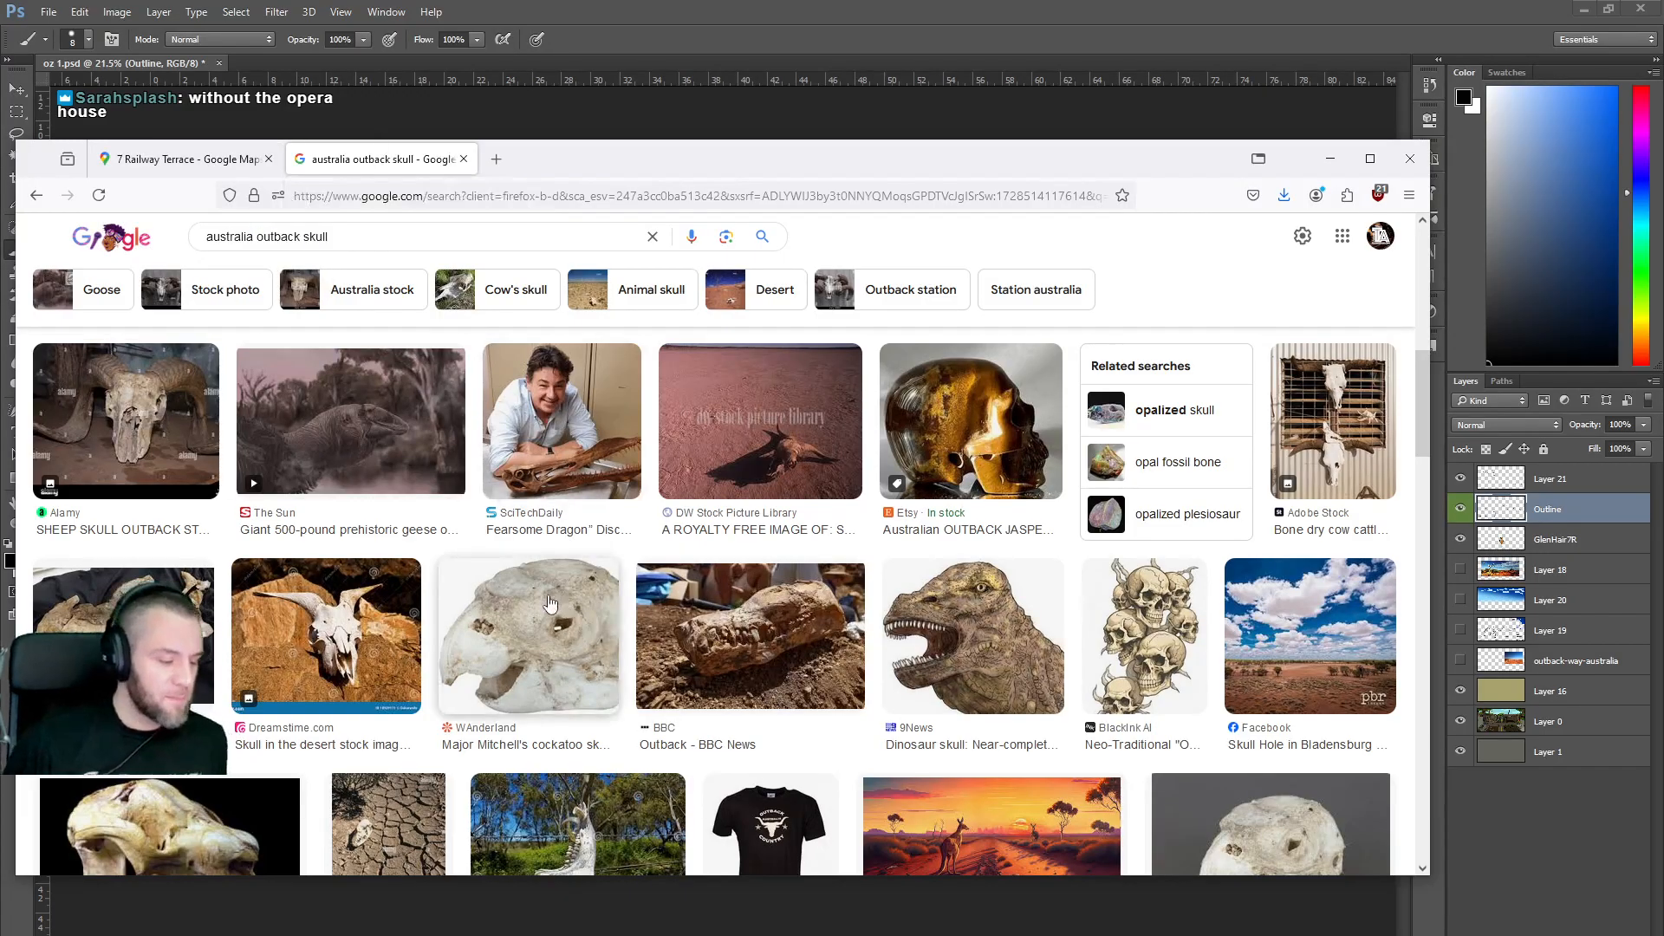
scroll(549, 603, down, 5)
Return to the Street View tab and exit it to the map of Australia.
click(198, 161)
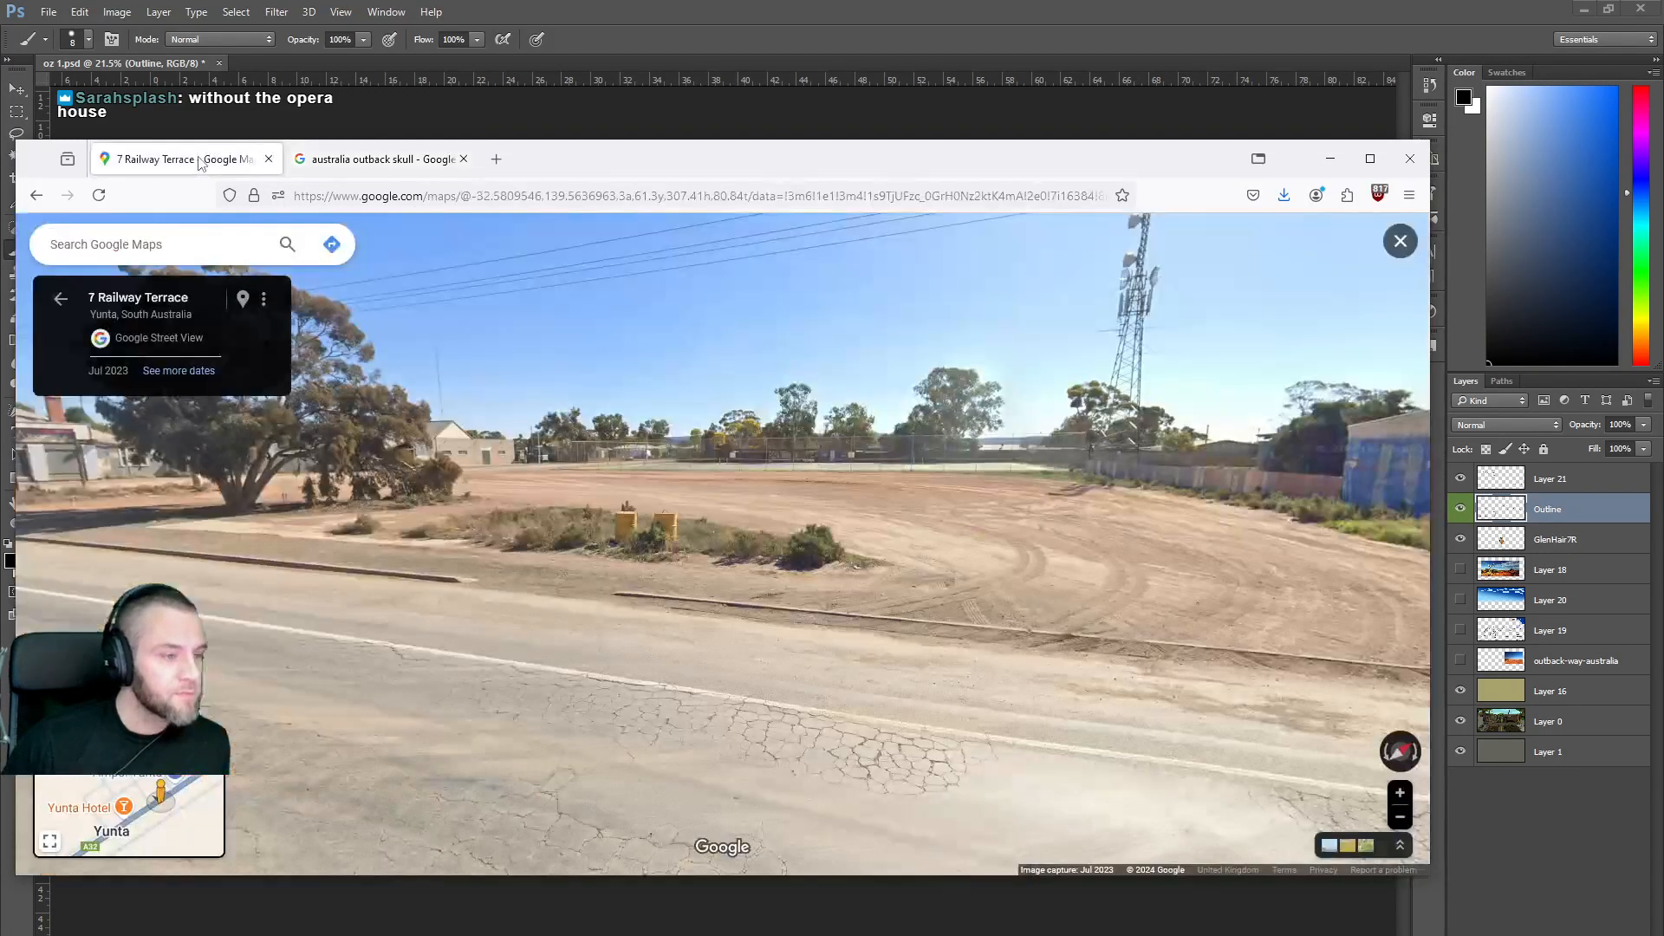
click(59, 300)
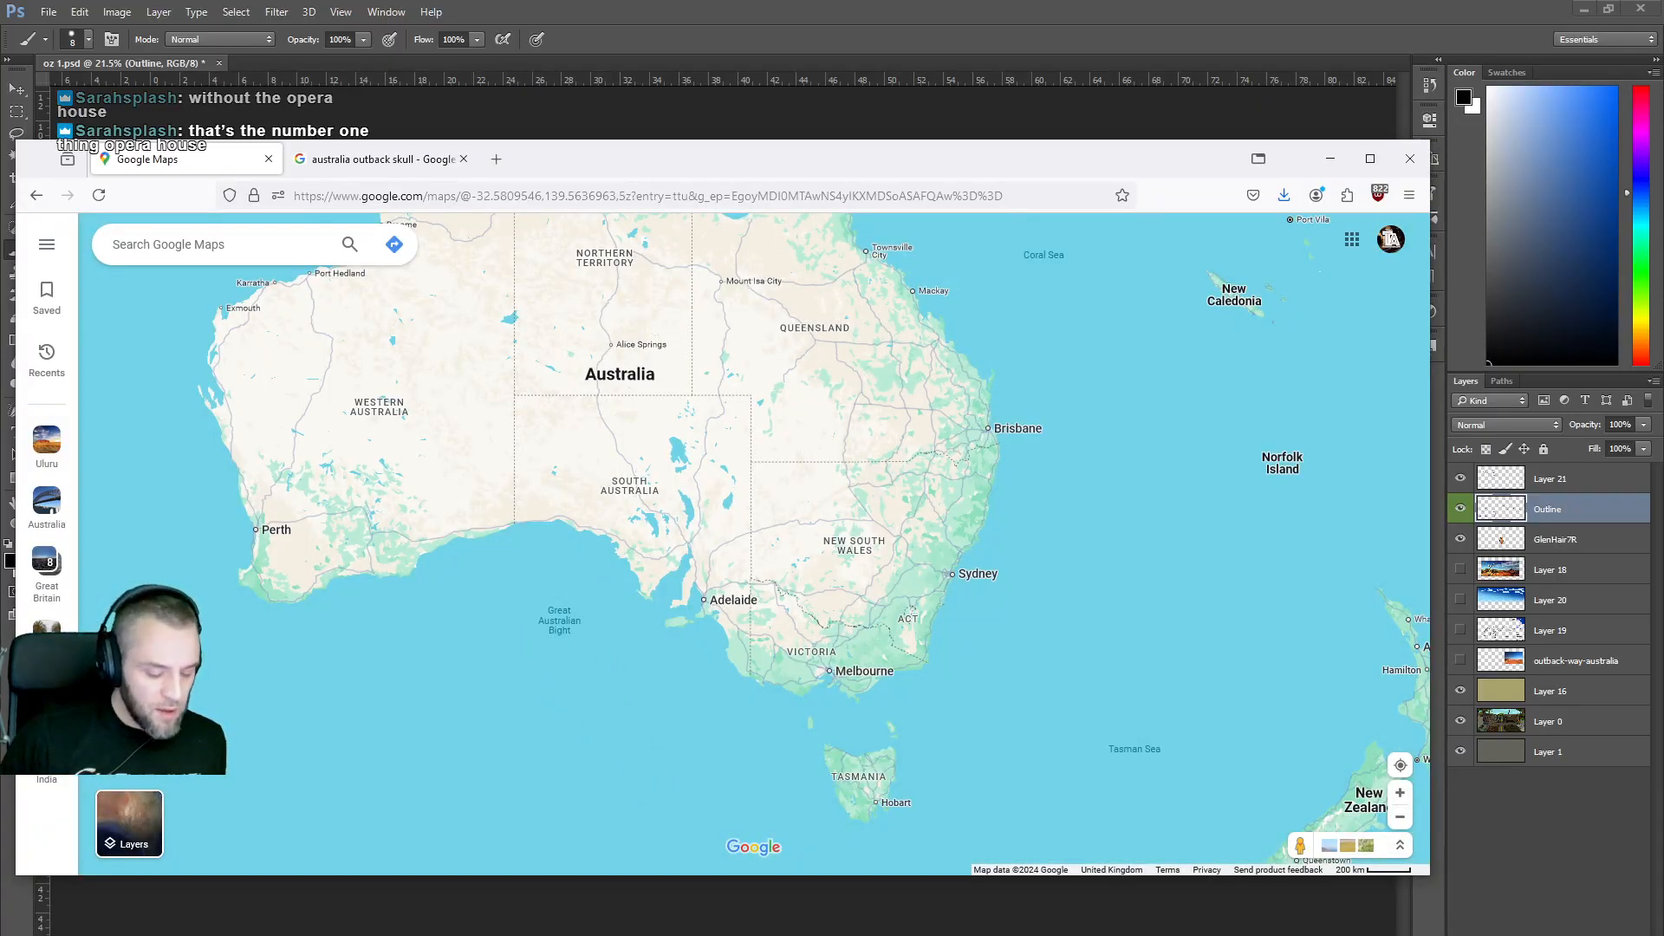
mouse_move(525, 935)
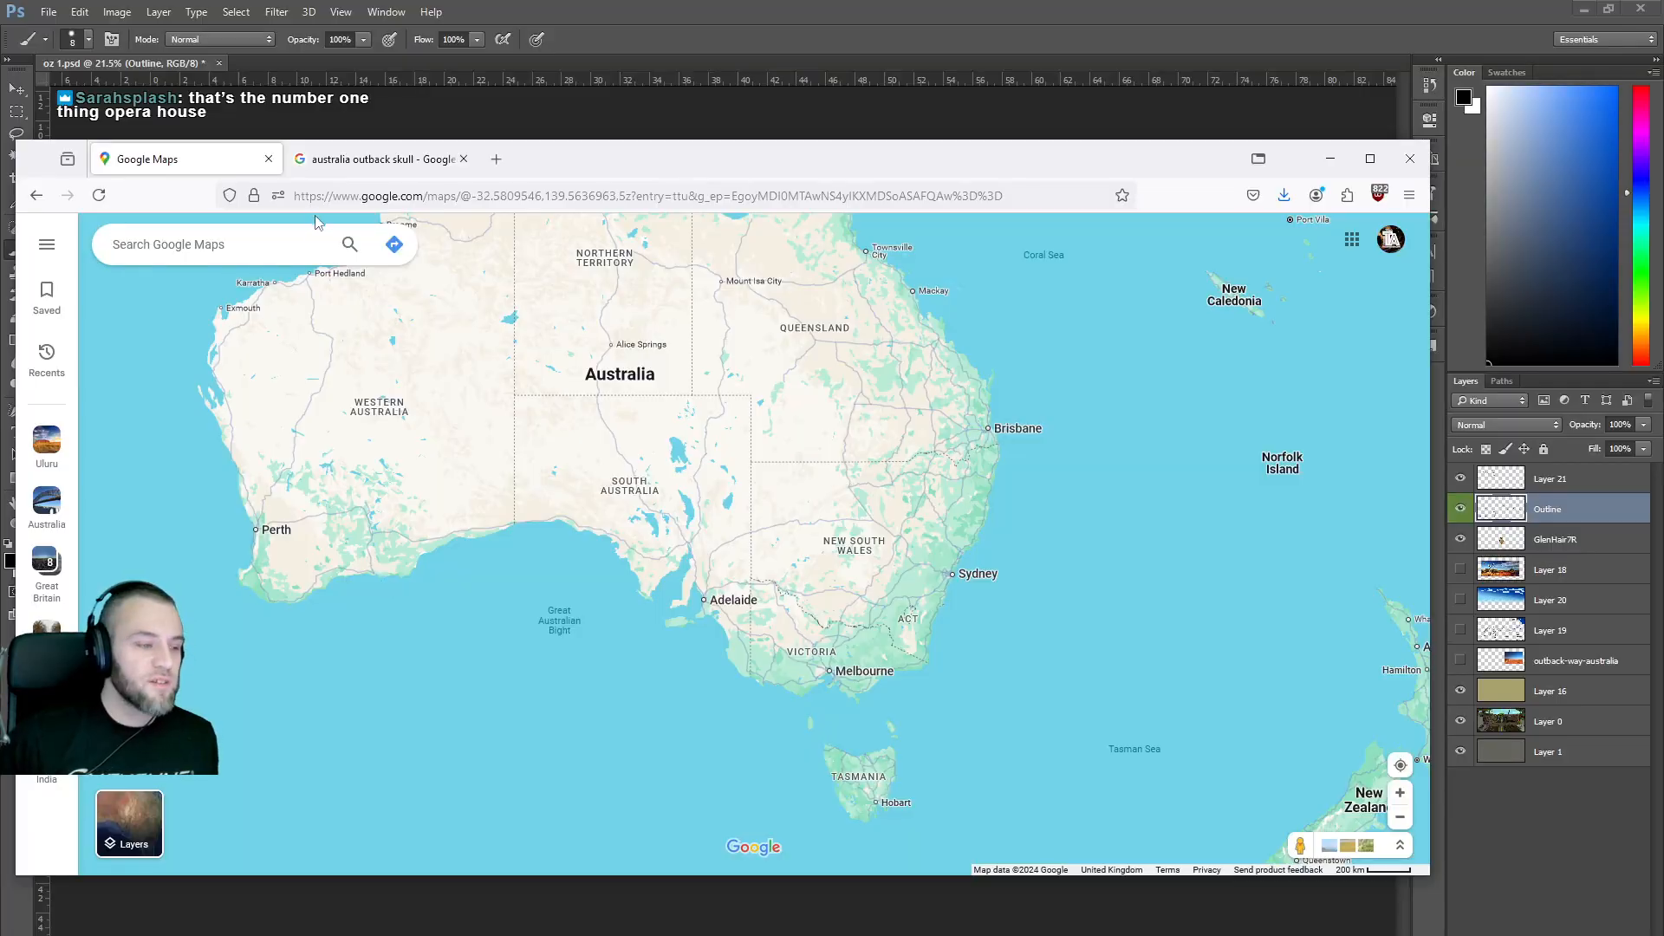
In a new tab, search Google Images for 'ayres rock' and scroll through the Uluru photos.
click(496, 158)
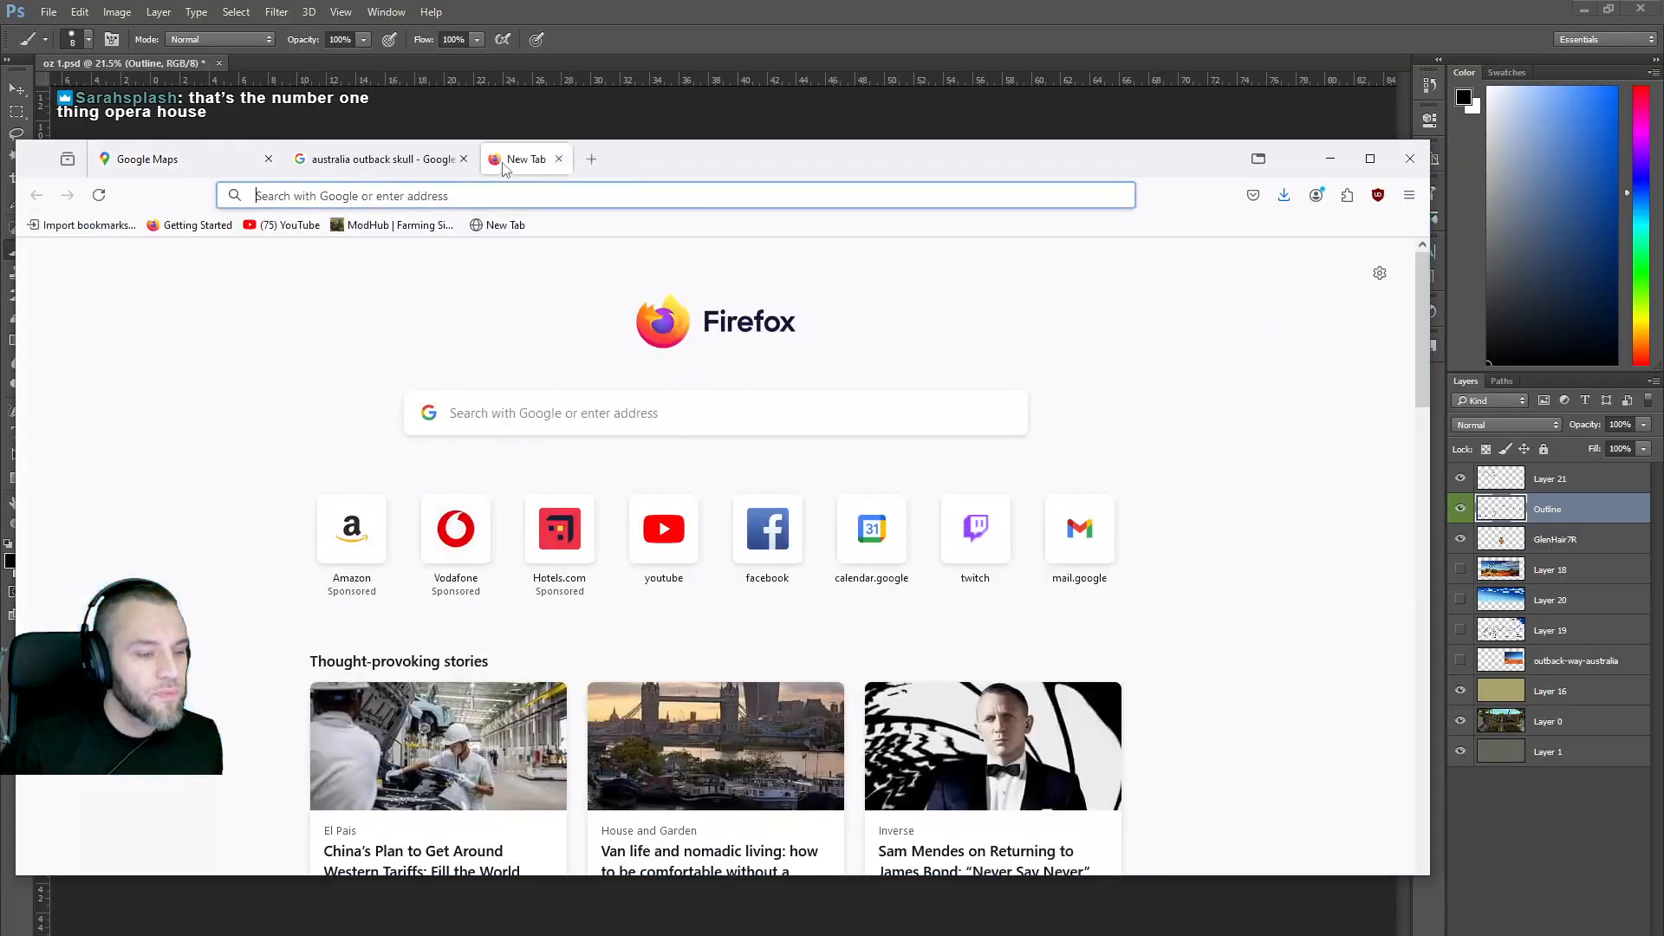
click(529, 195)
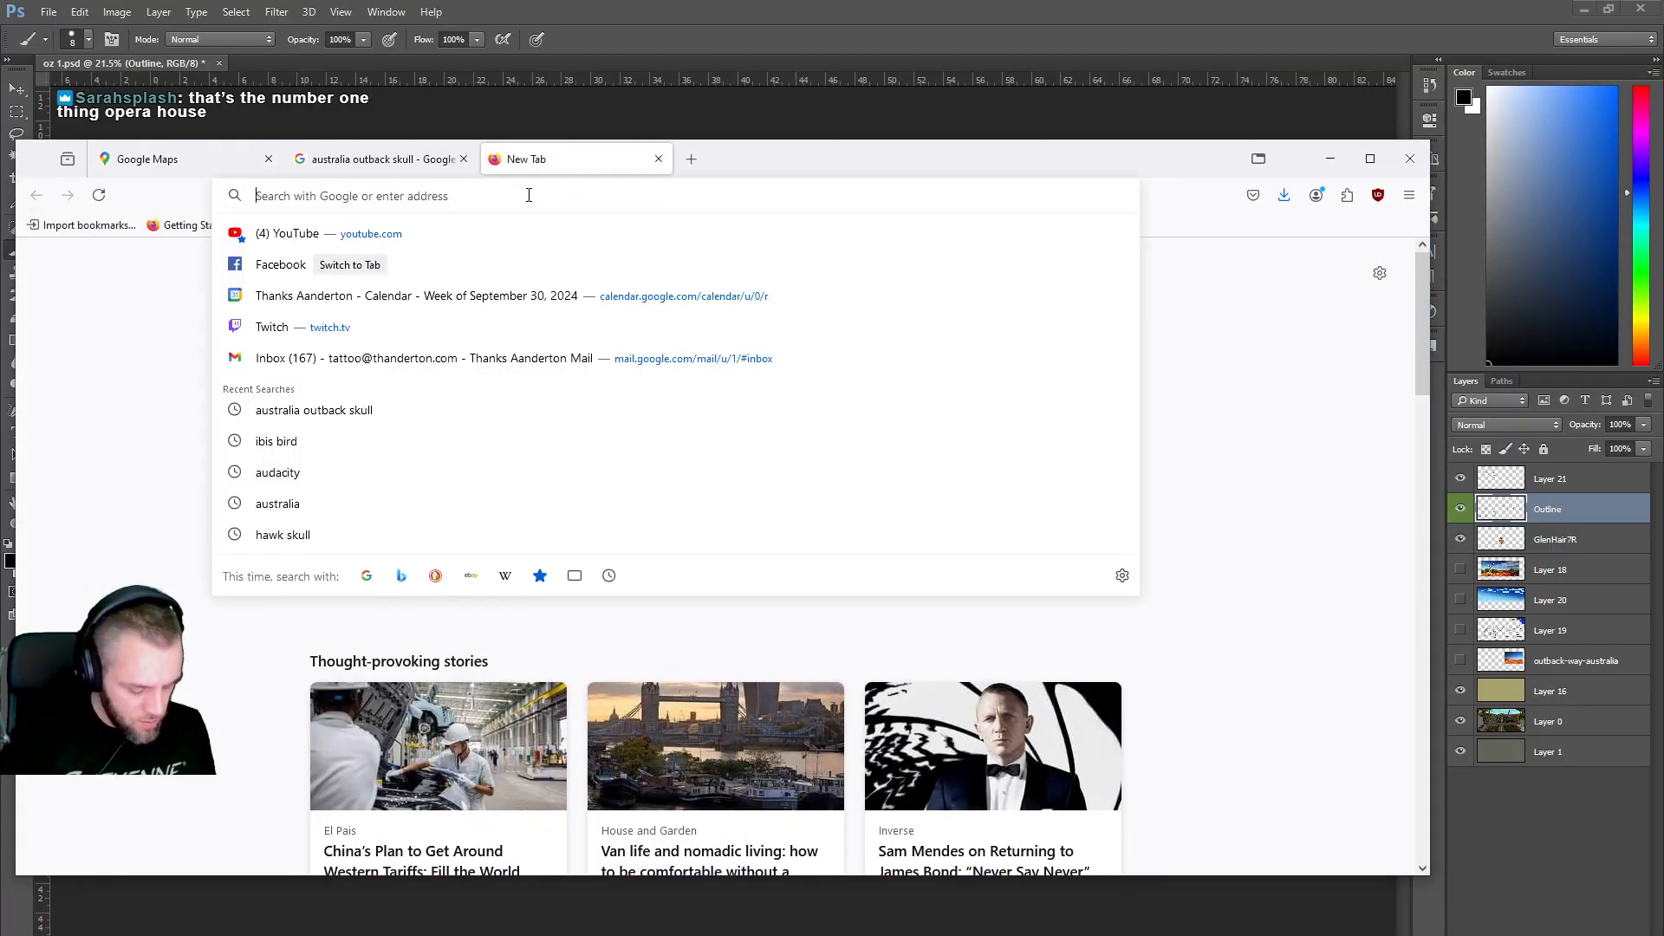
text(ayres rock)
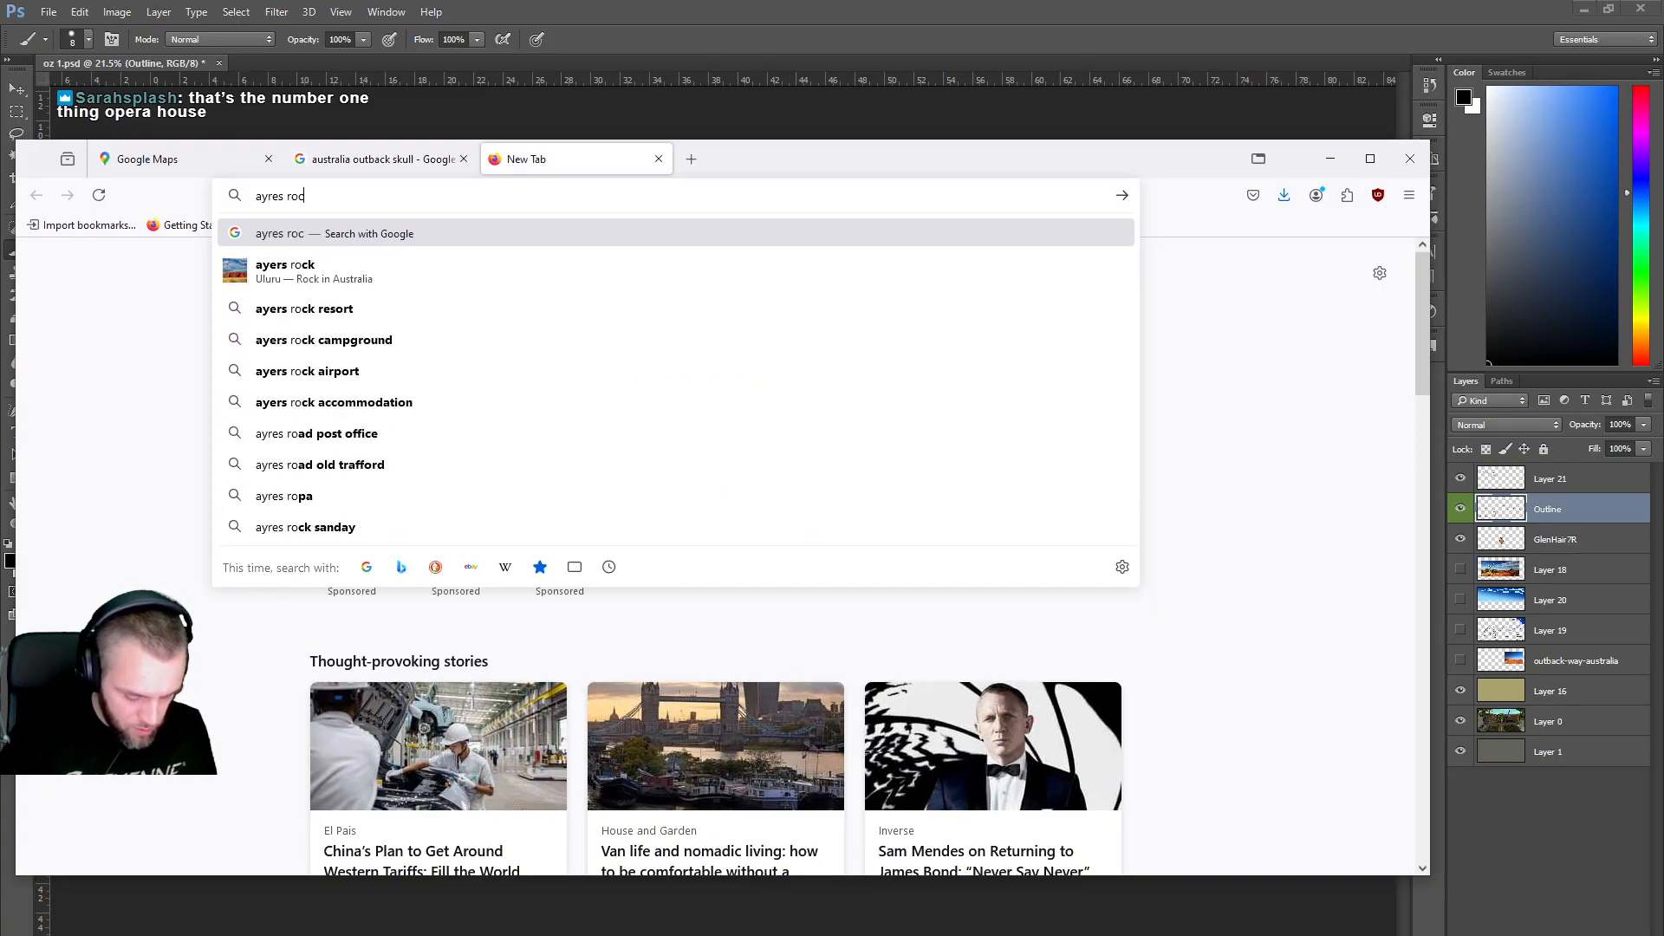
key(Return)
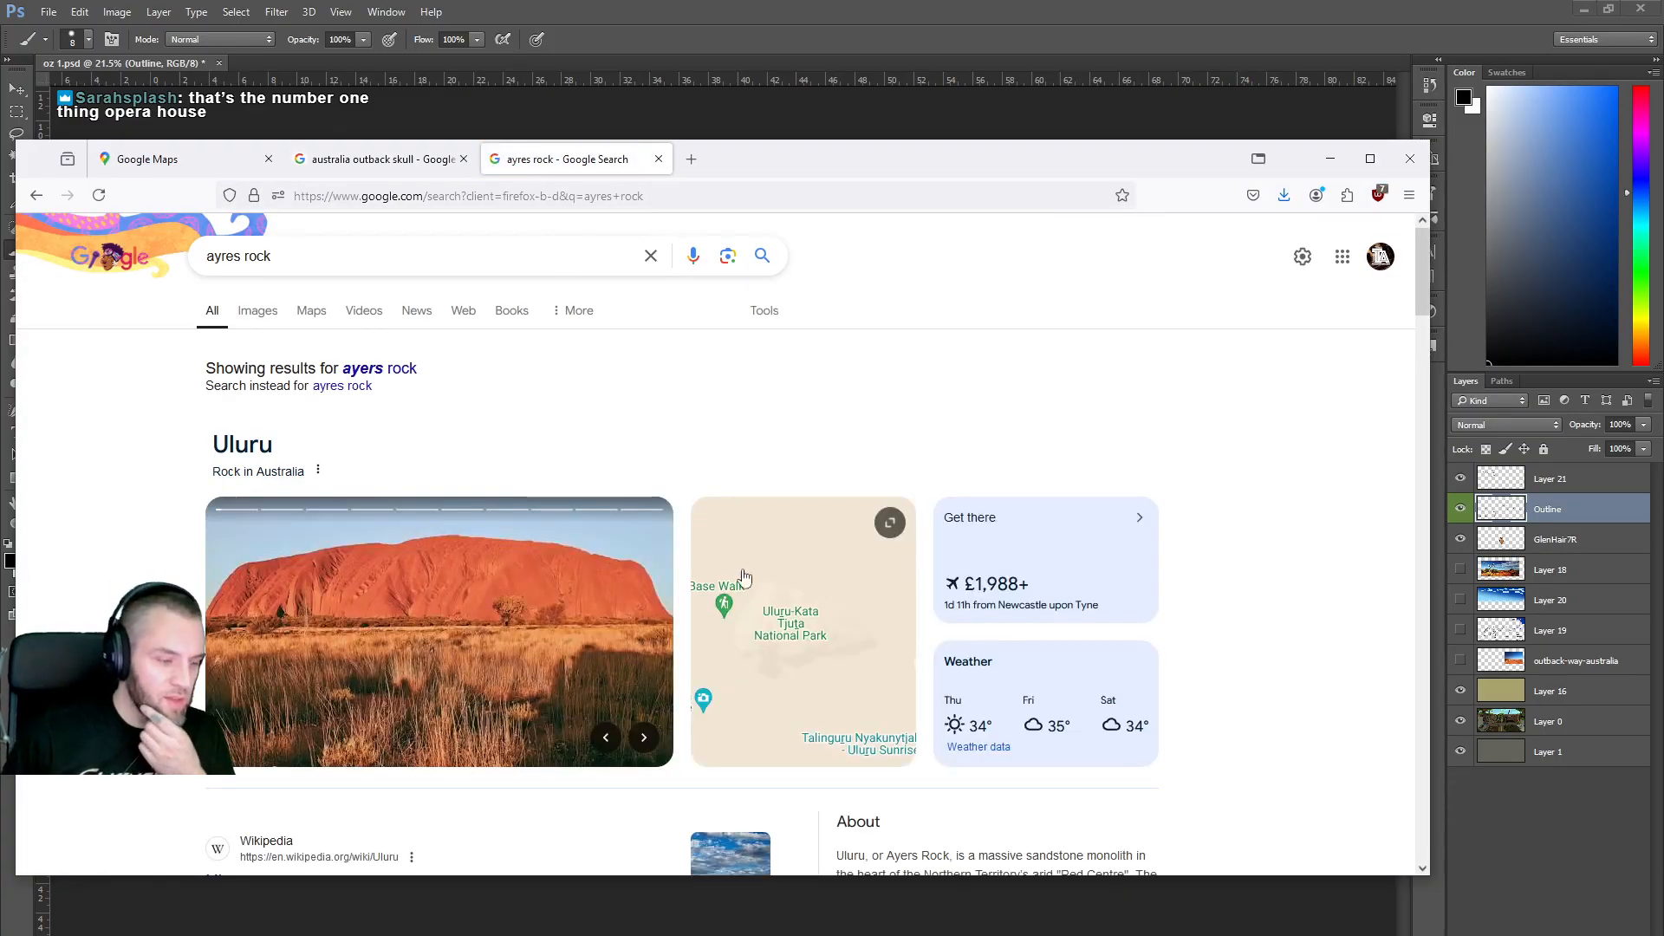
click(254, 312)
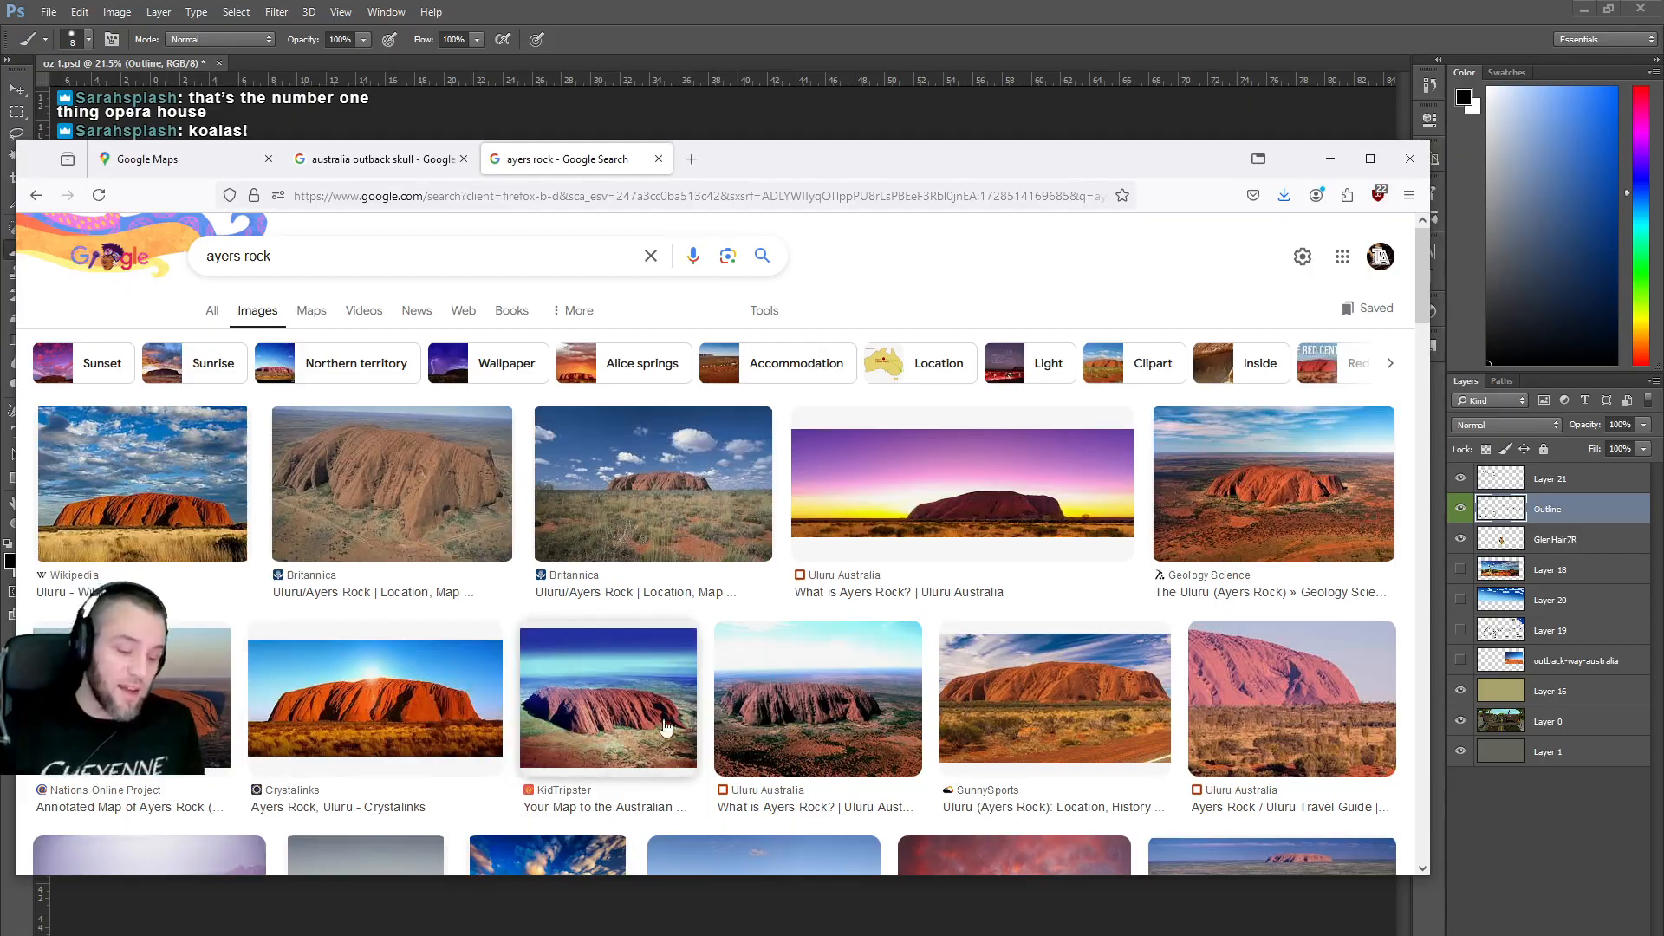
scroll(711, 693, down, 3)
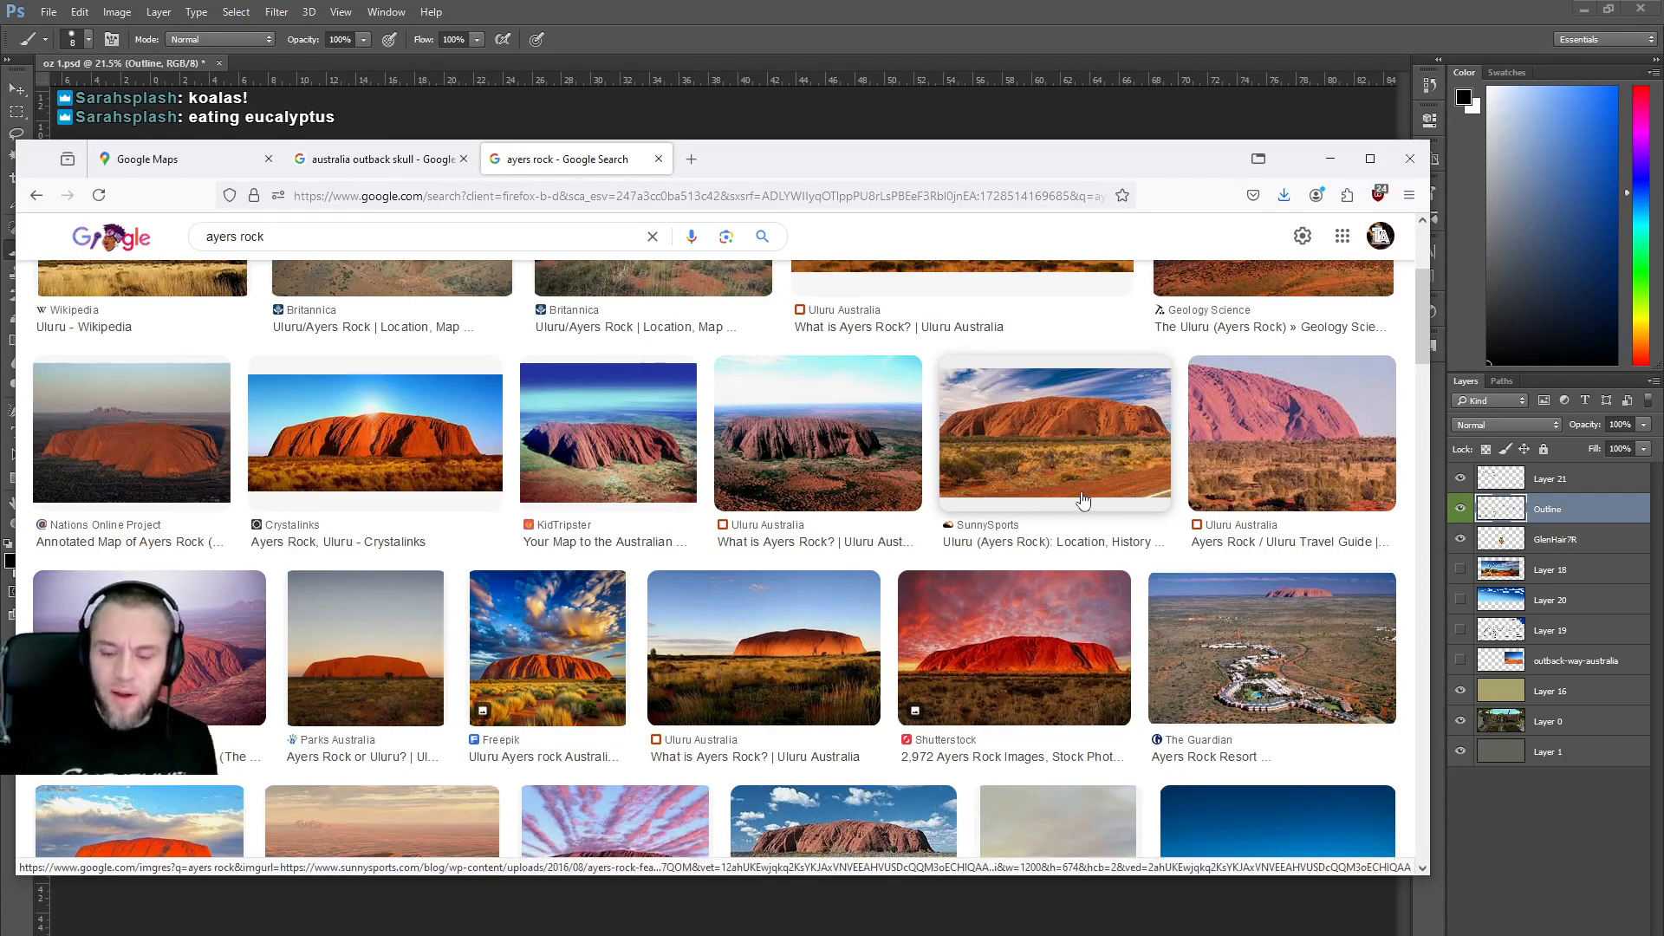
scroll(841, 471, down, 1)
scroll(841, 471, down, 2)
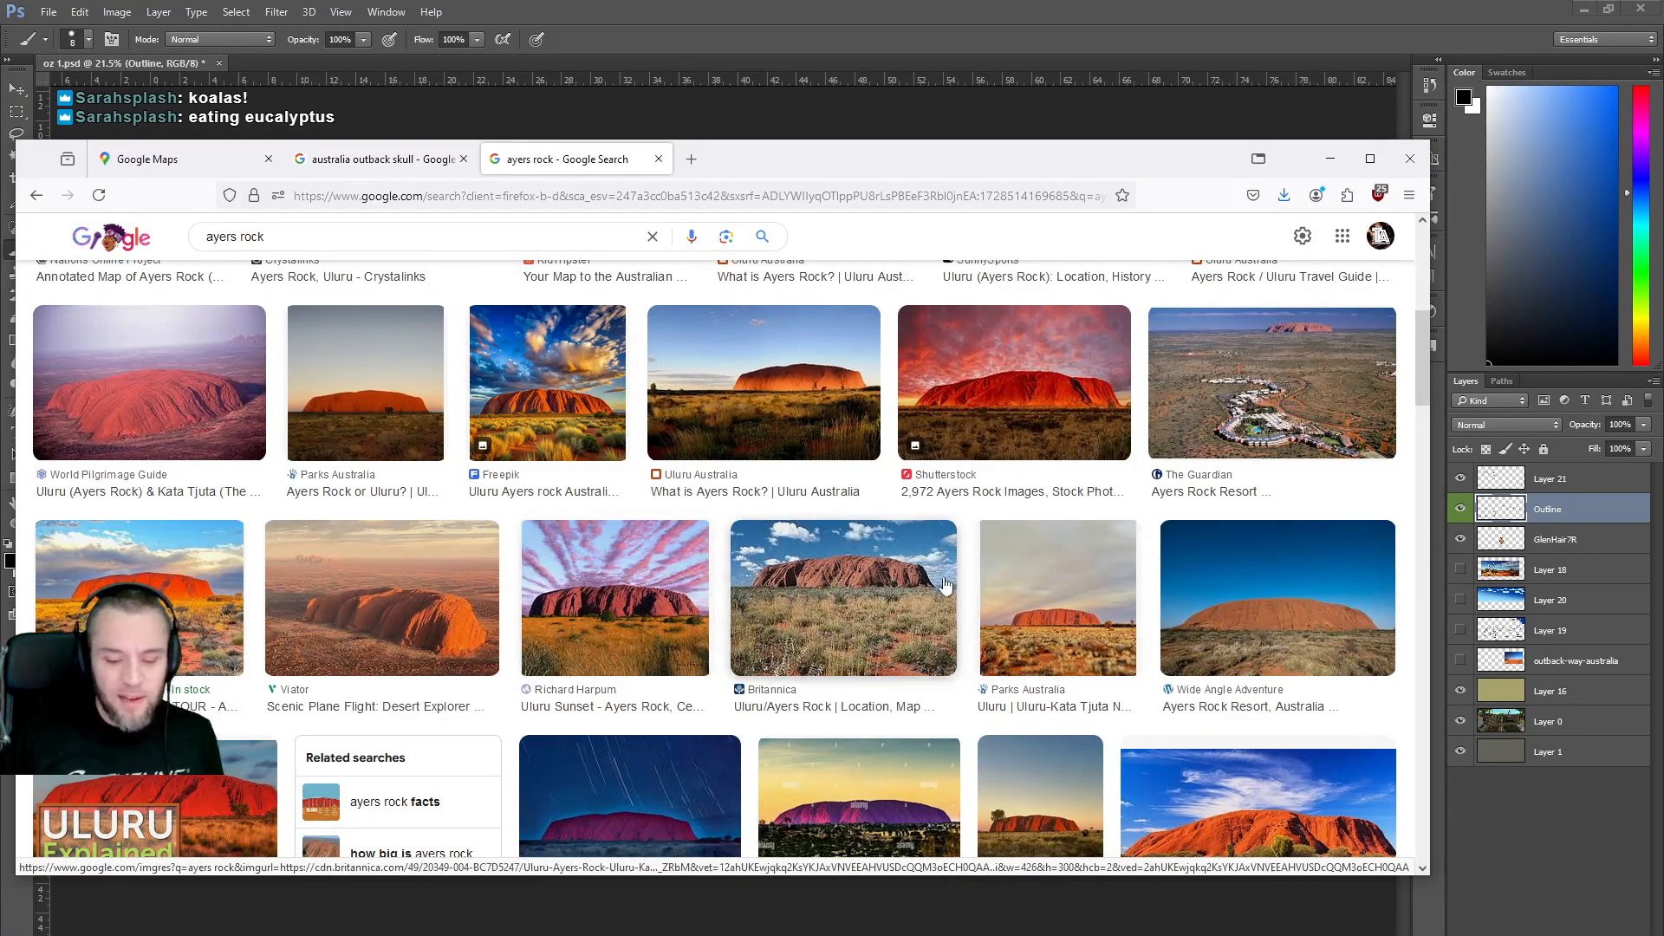
scroll(945, 588, down, 2)
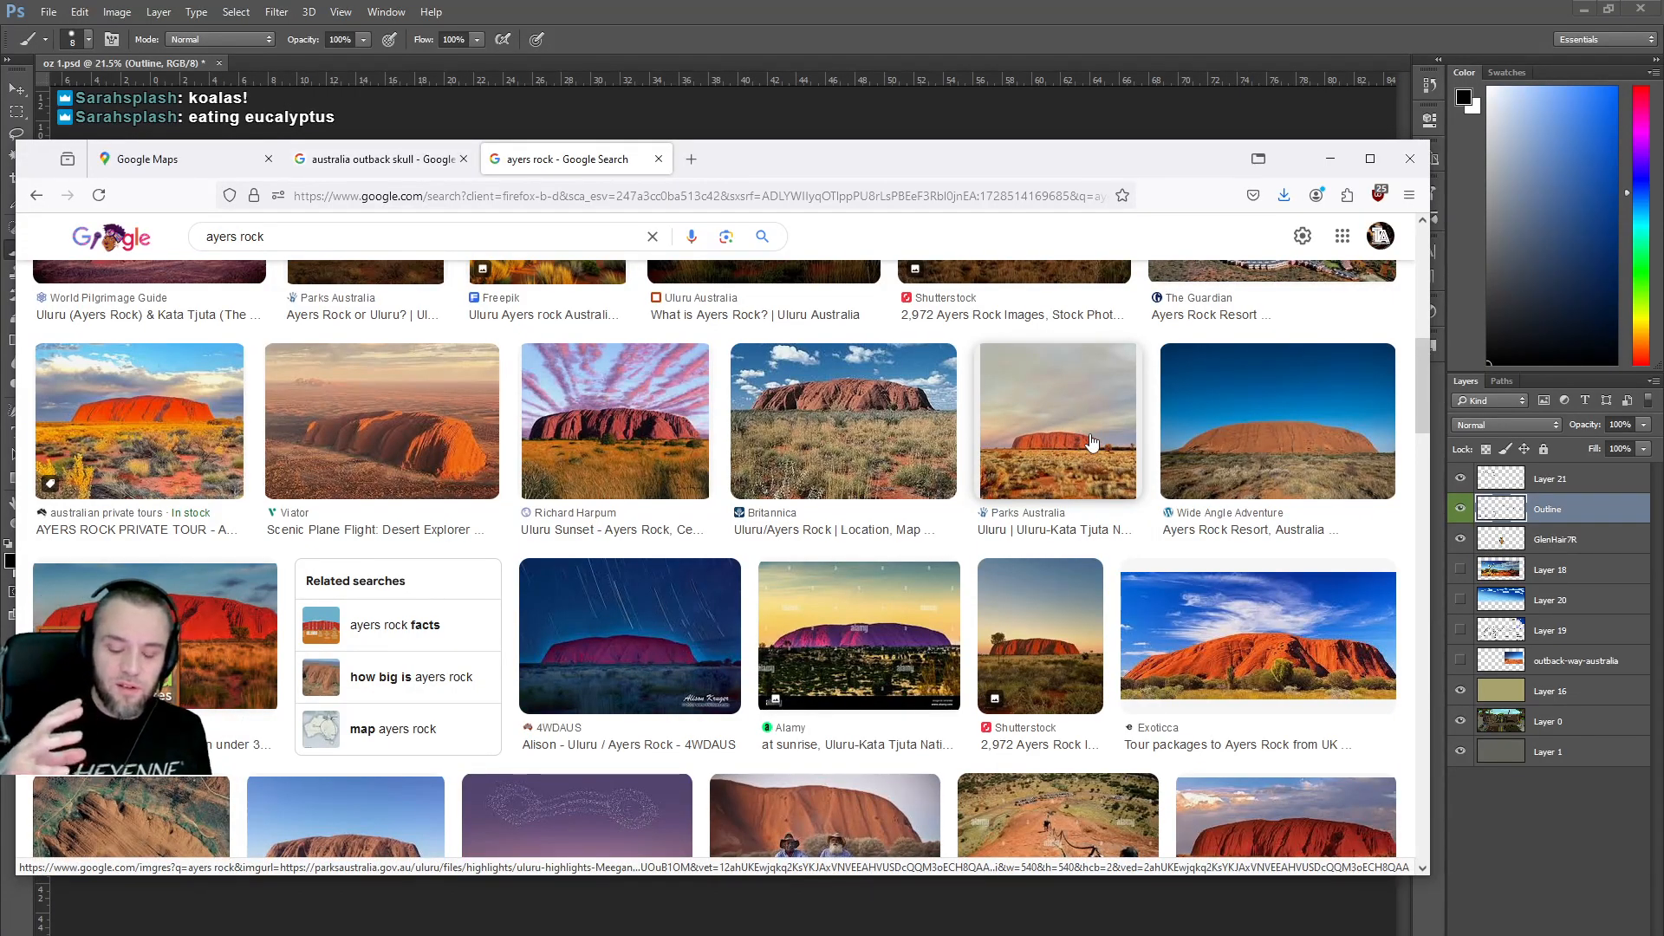
scroll(1026, 477, down, 2)
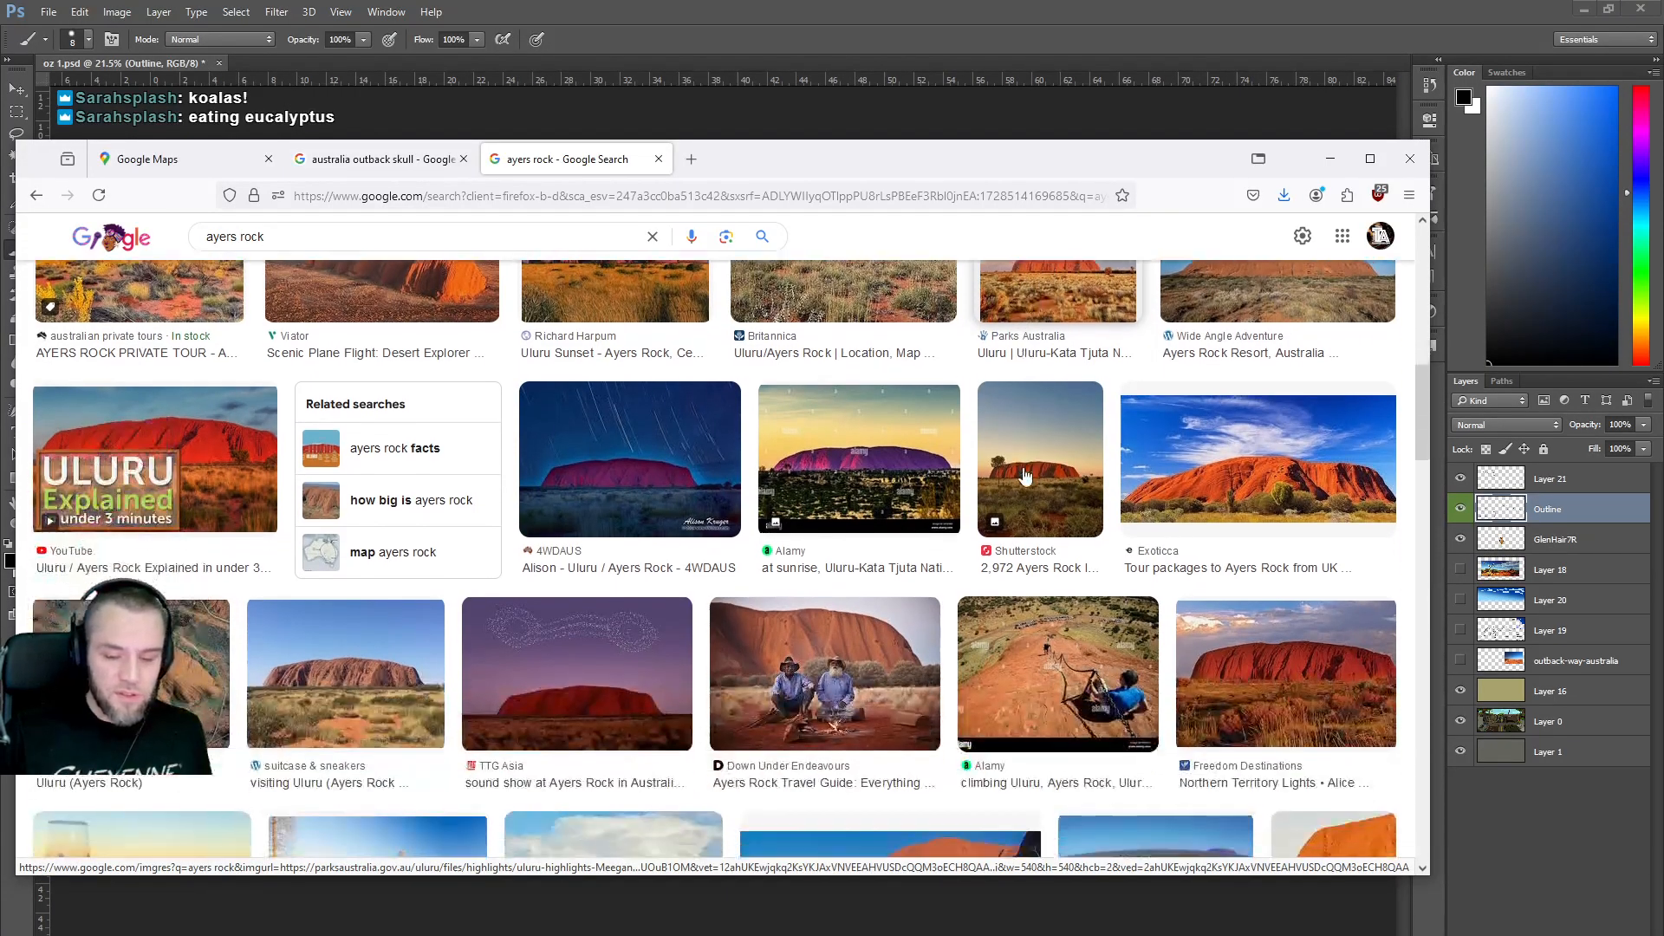
scroll(1026, 477, down, 1)
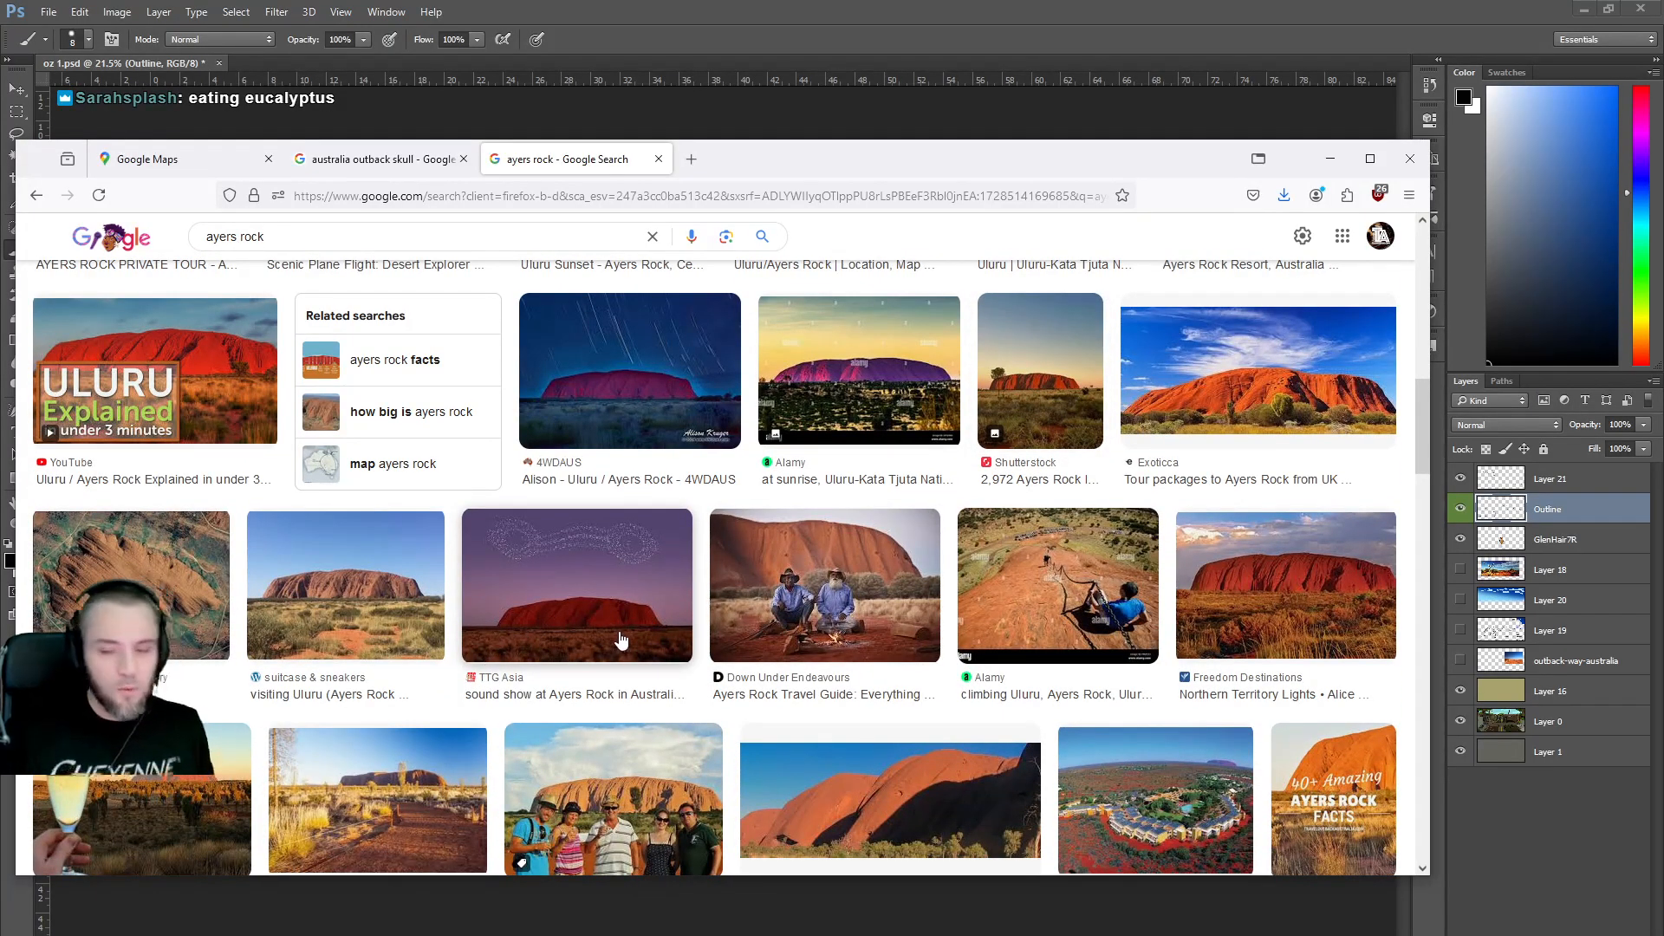
scroll(620, 640, down, 4)
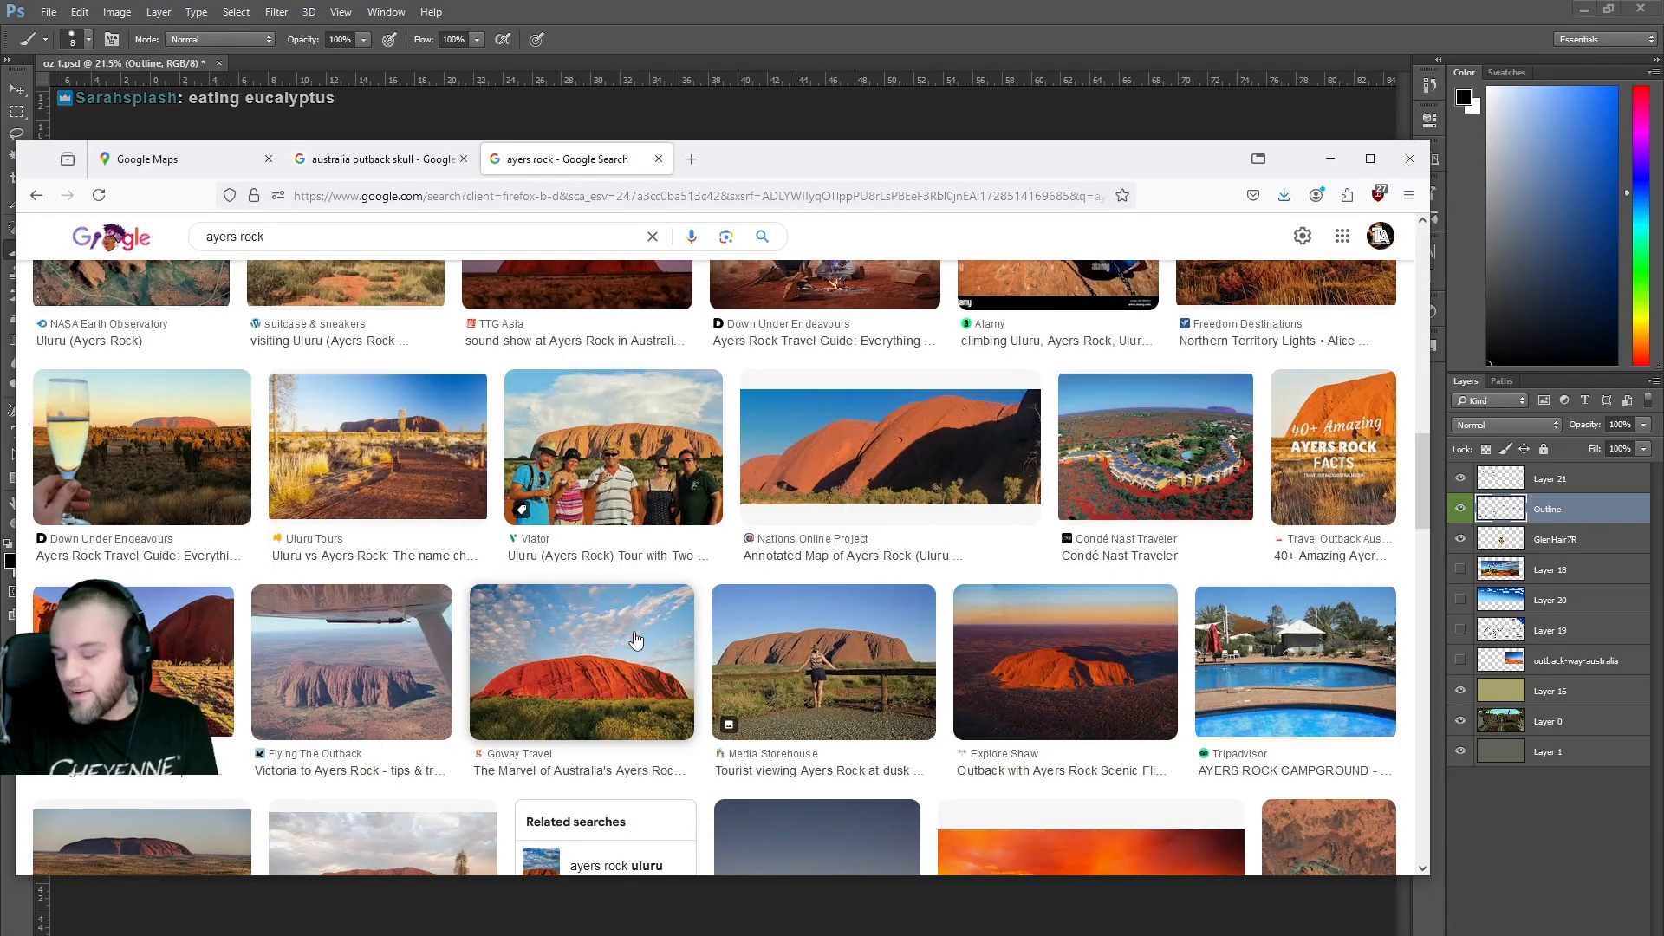
Glance at the skull results, return to the Ayers Rock images, then switch to Photoshop.
click(386, 167)
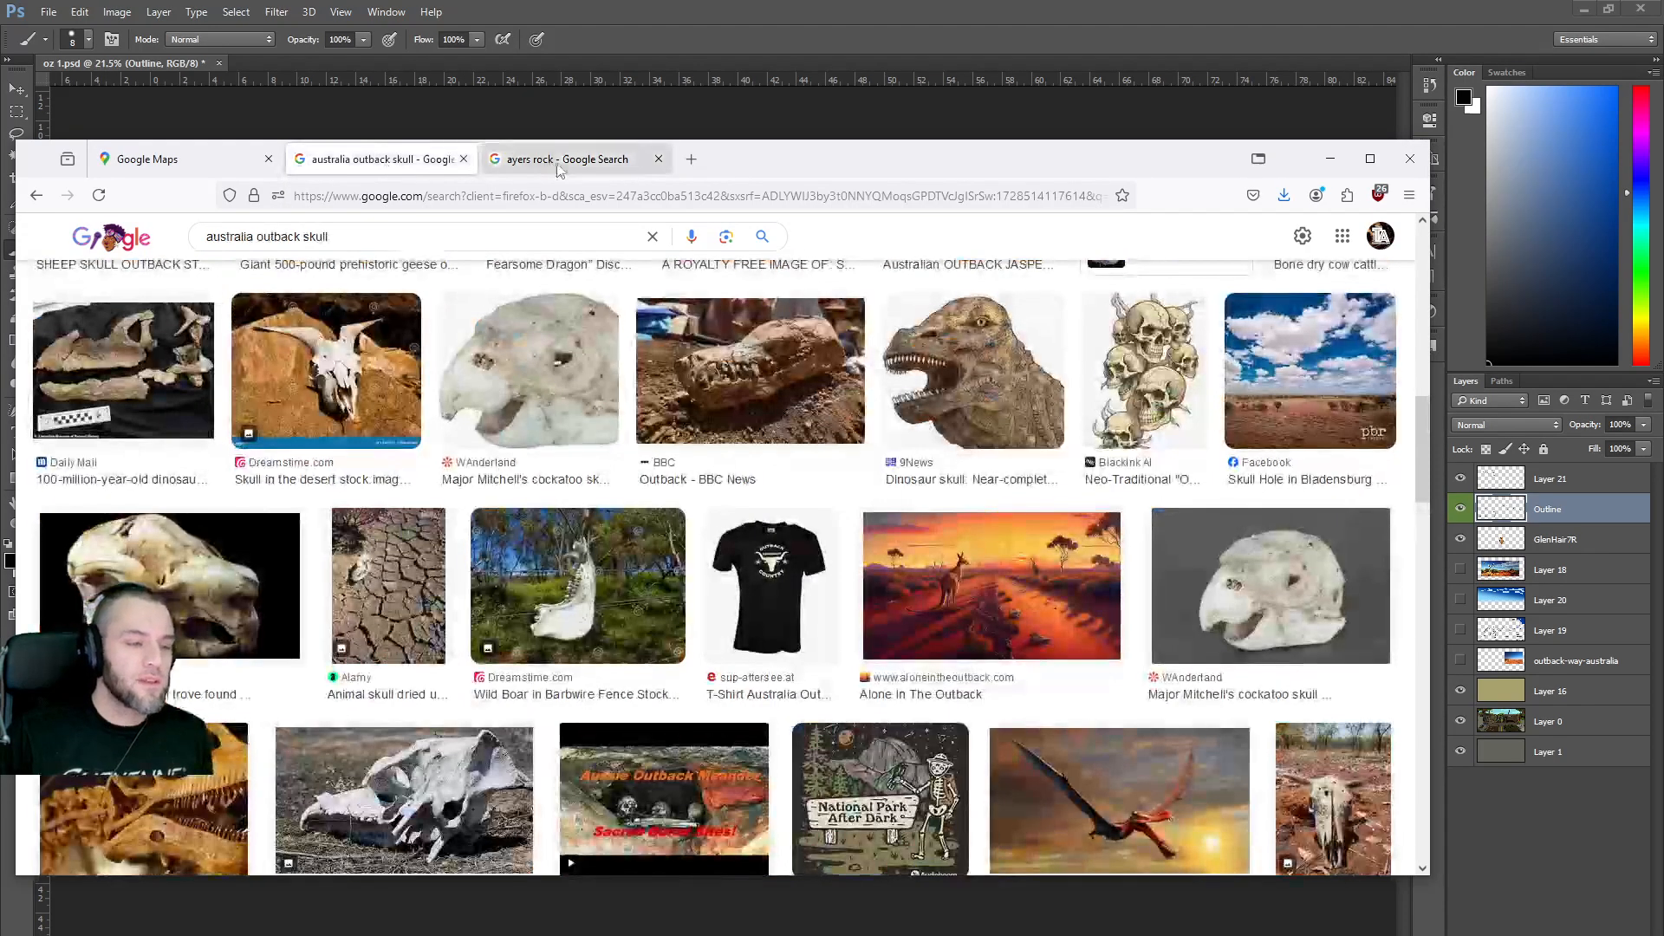
click(563, 160)
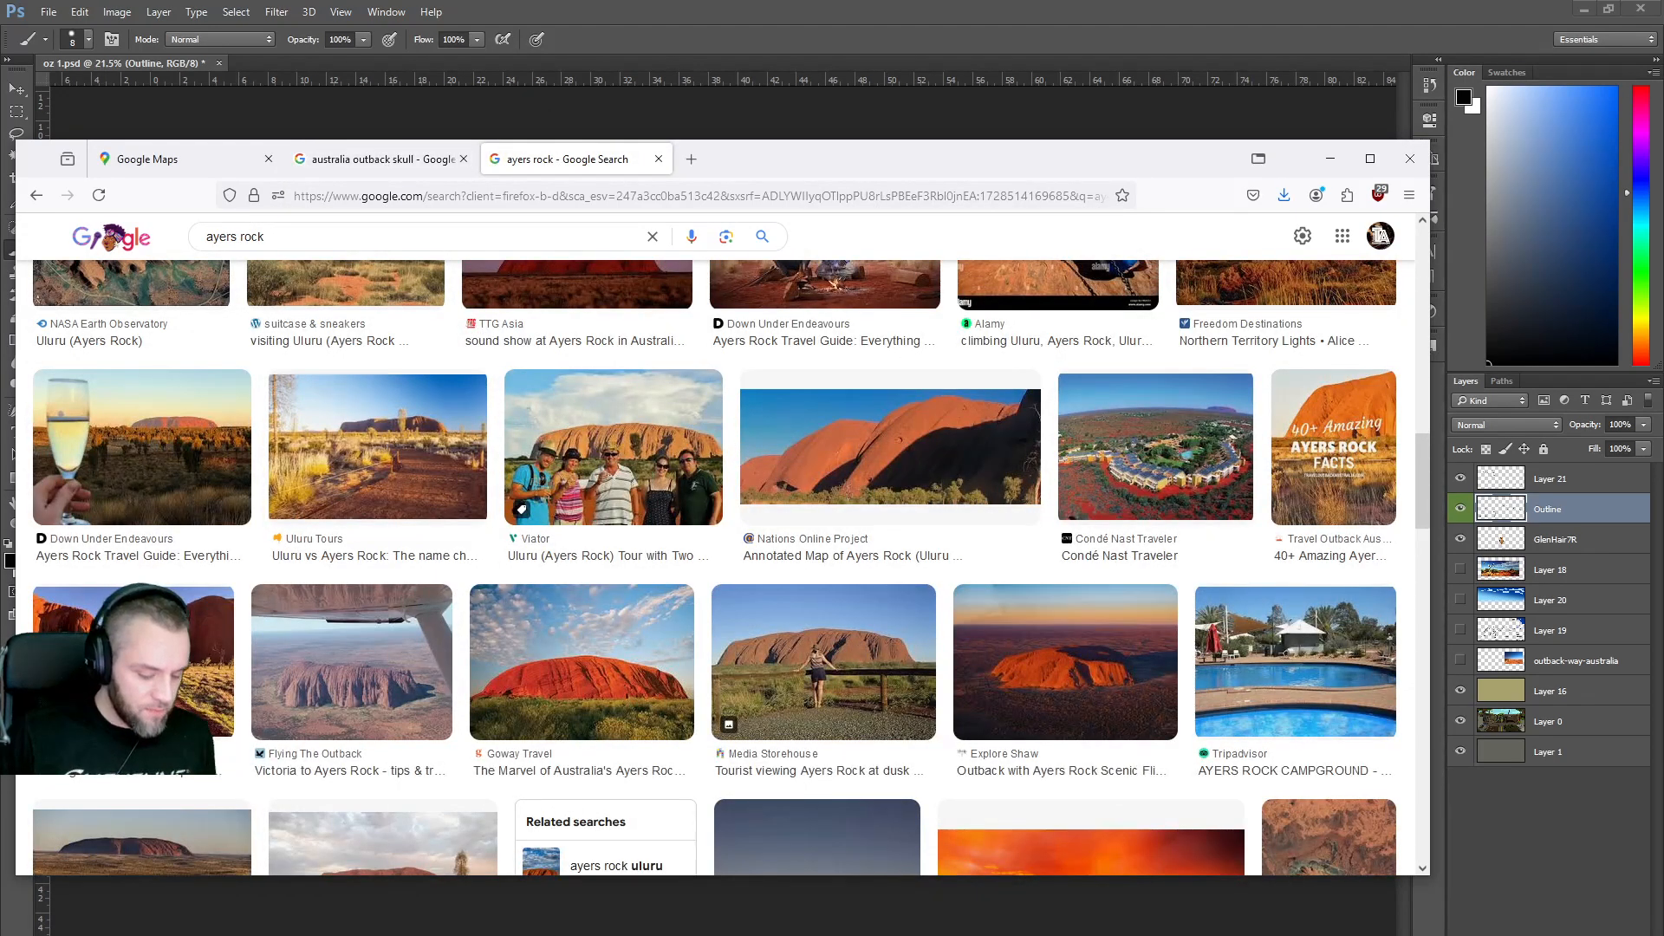
key(alt+Tab)
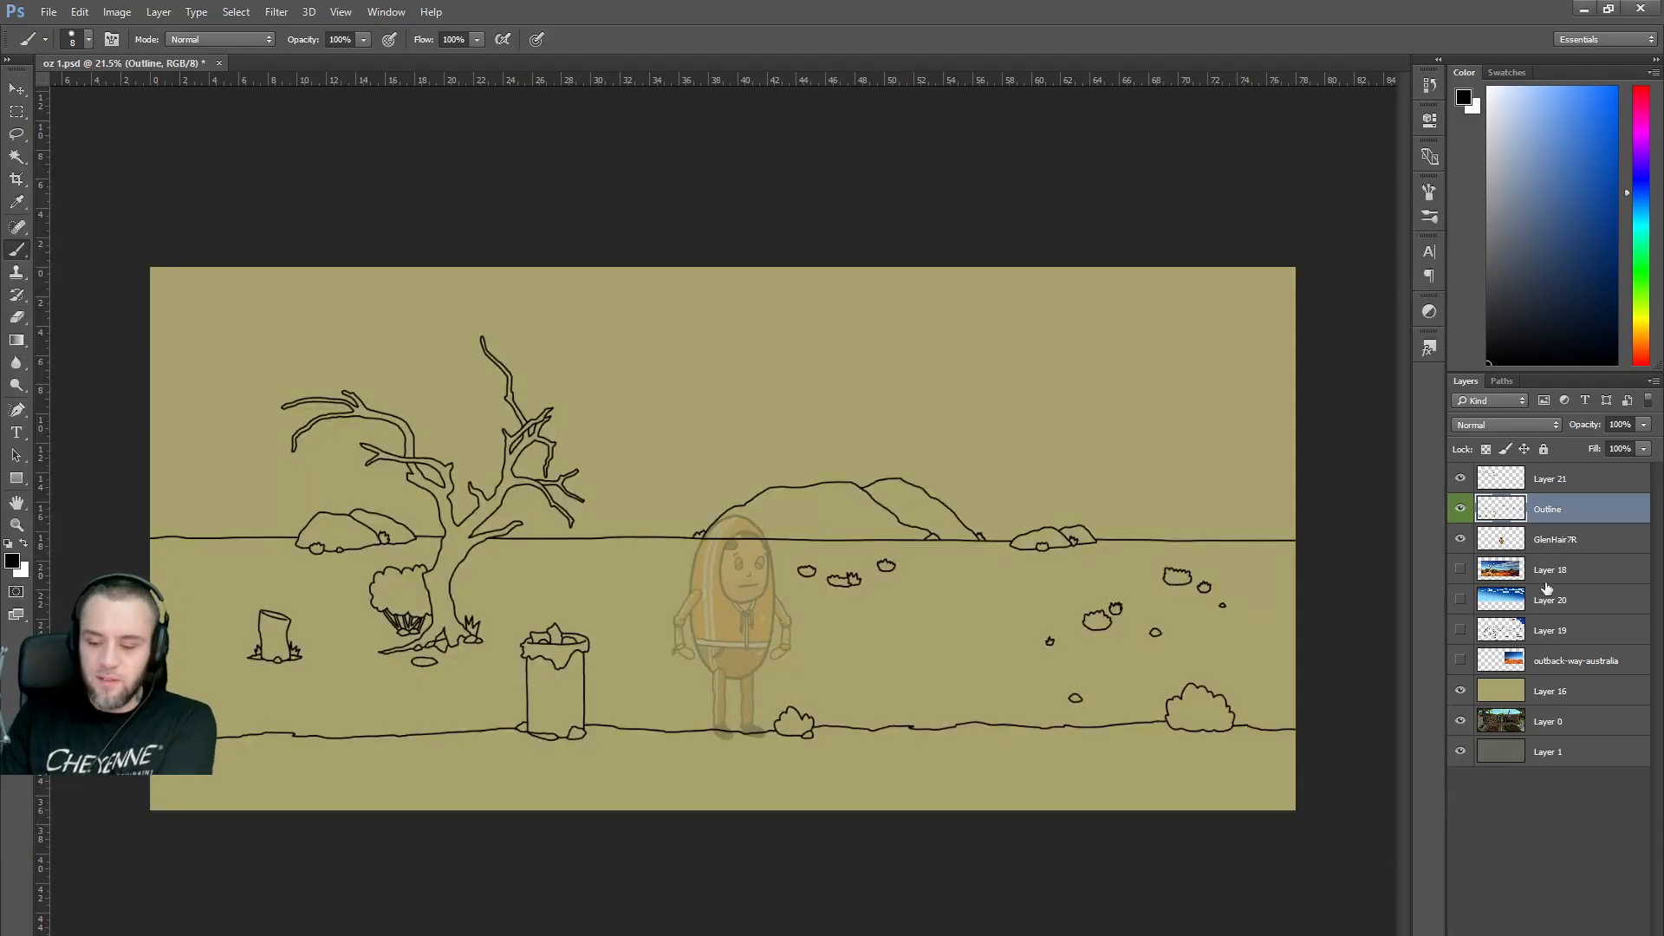
Show Layer 19's rough sketch again, briefly toggling Layer 18's outback photo on and off.
click(1460, 631)
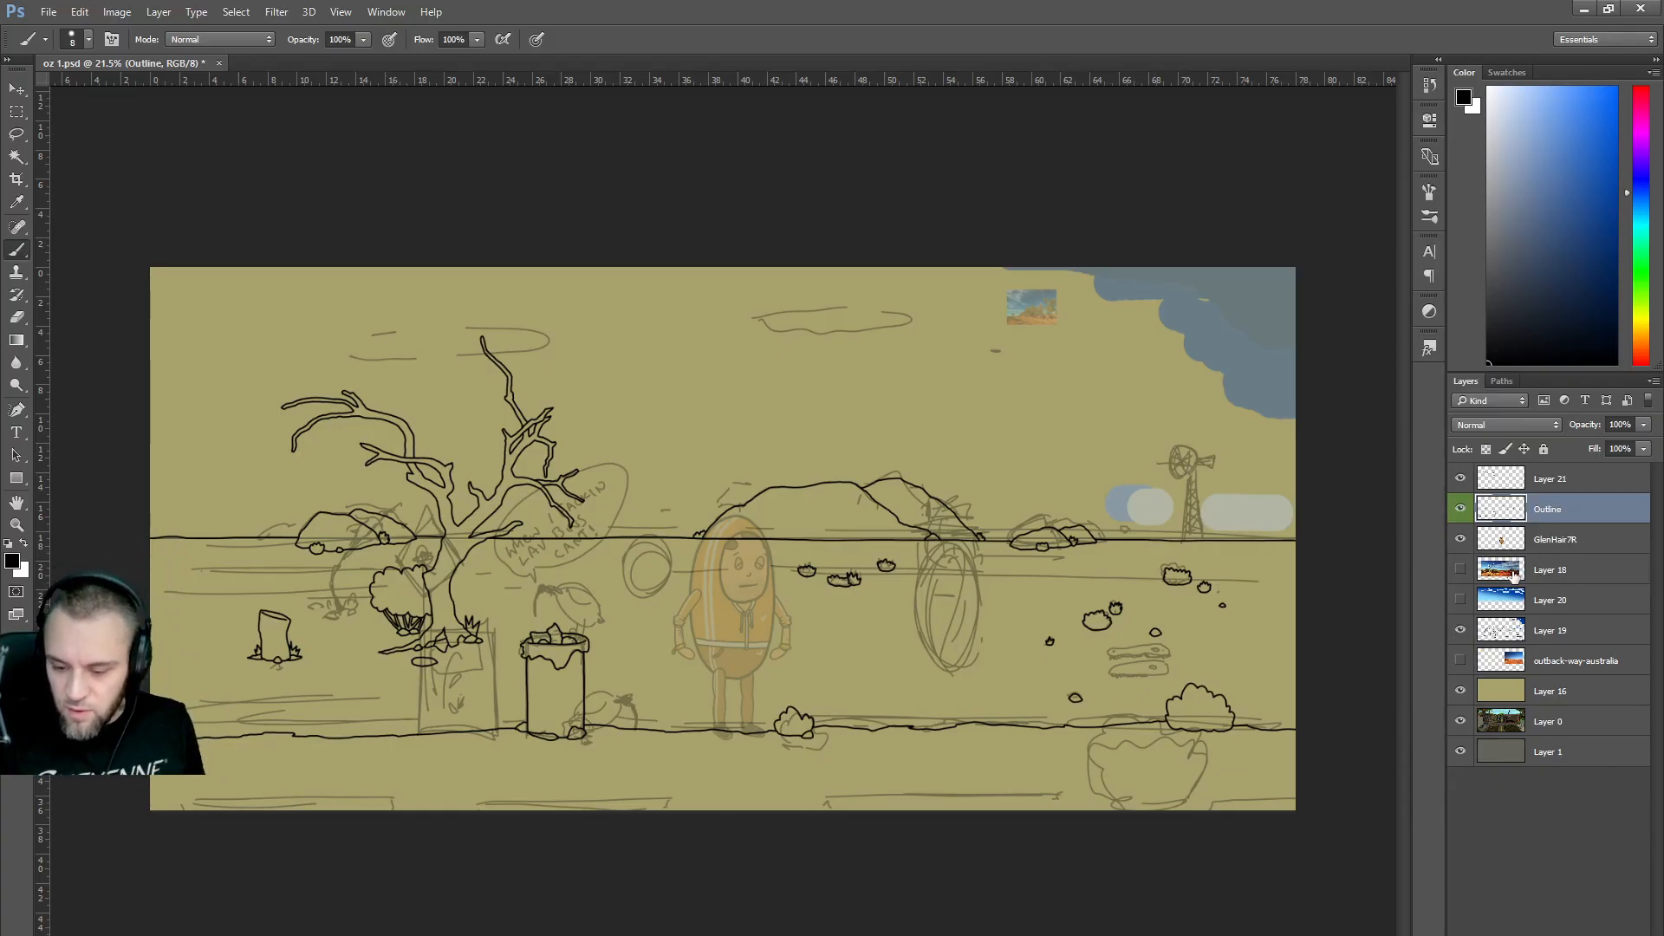
click(1461, 570)
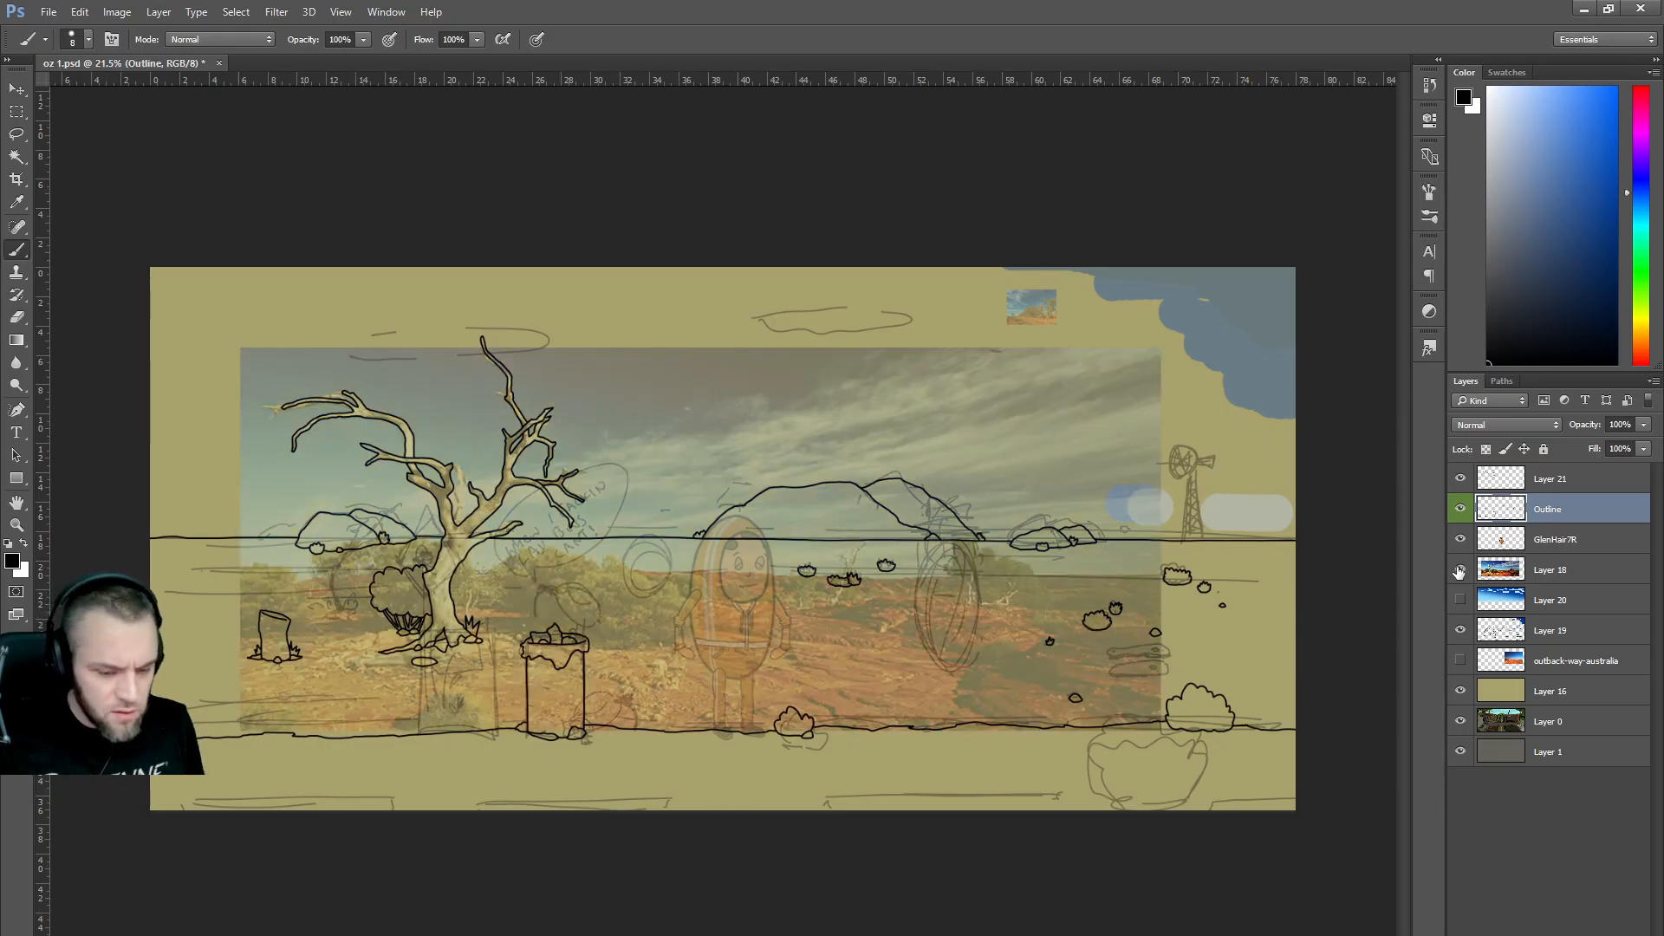
click(1461, 570)
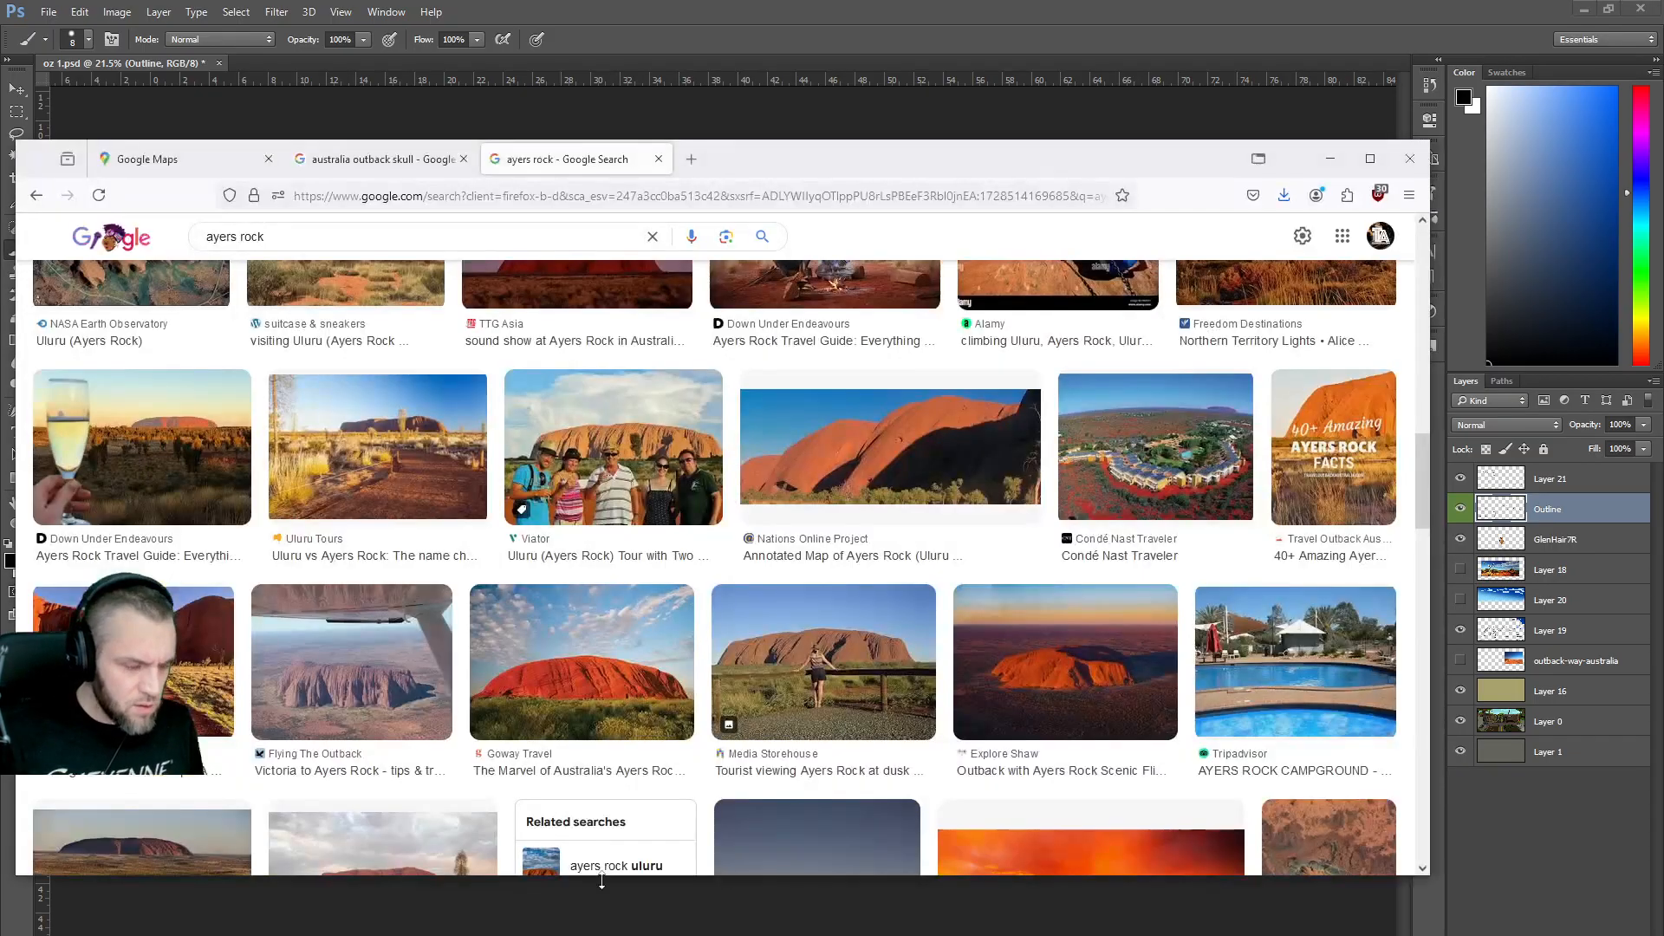
Replace the image search query with 'australia outback' and run it.
click(624, 906)
triple_click(331, 239)
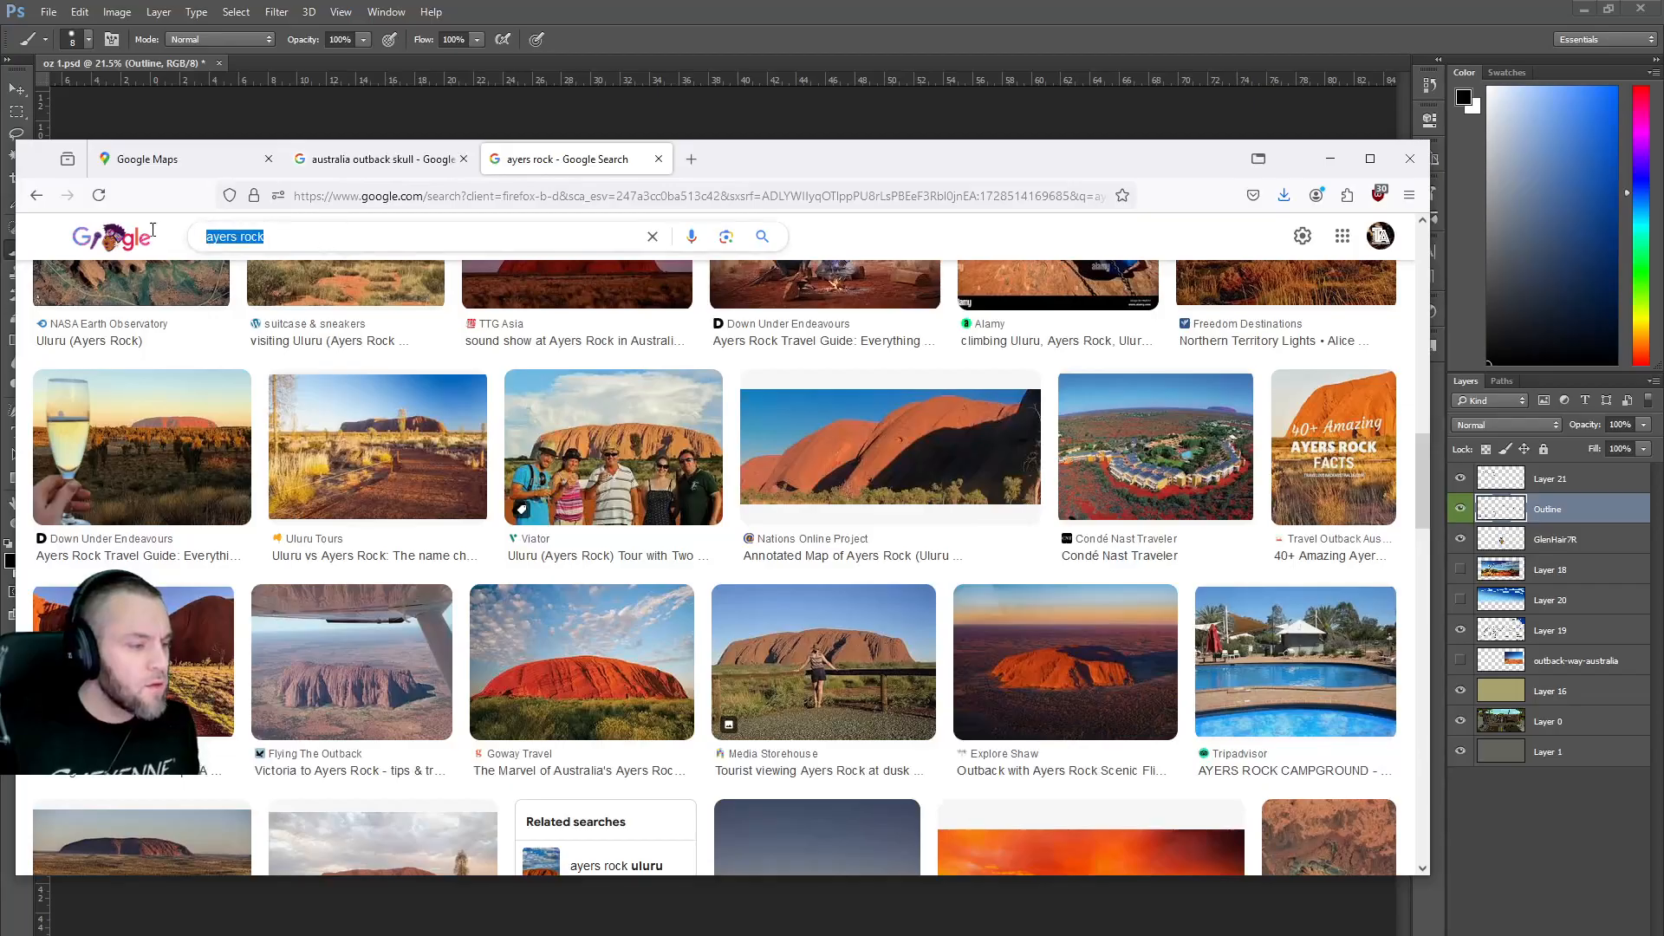
text(aus)
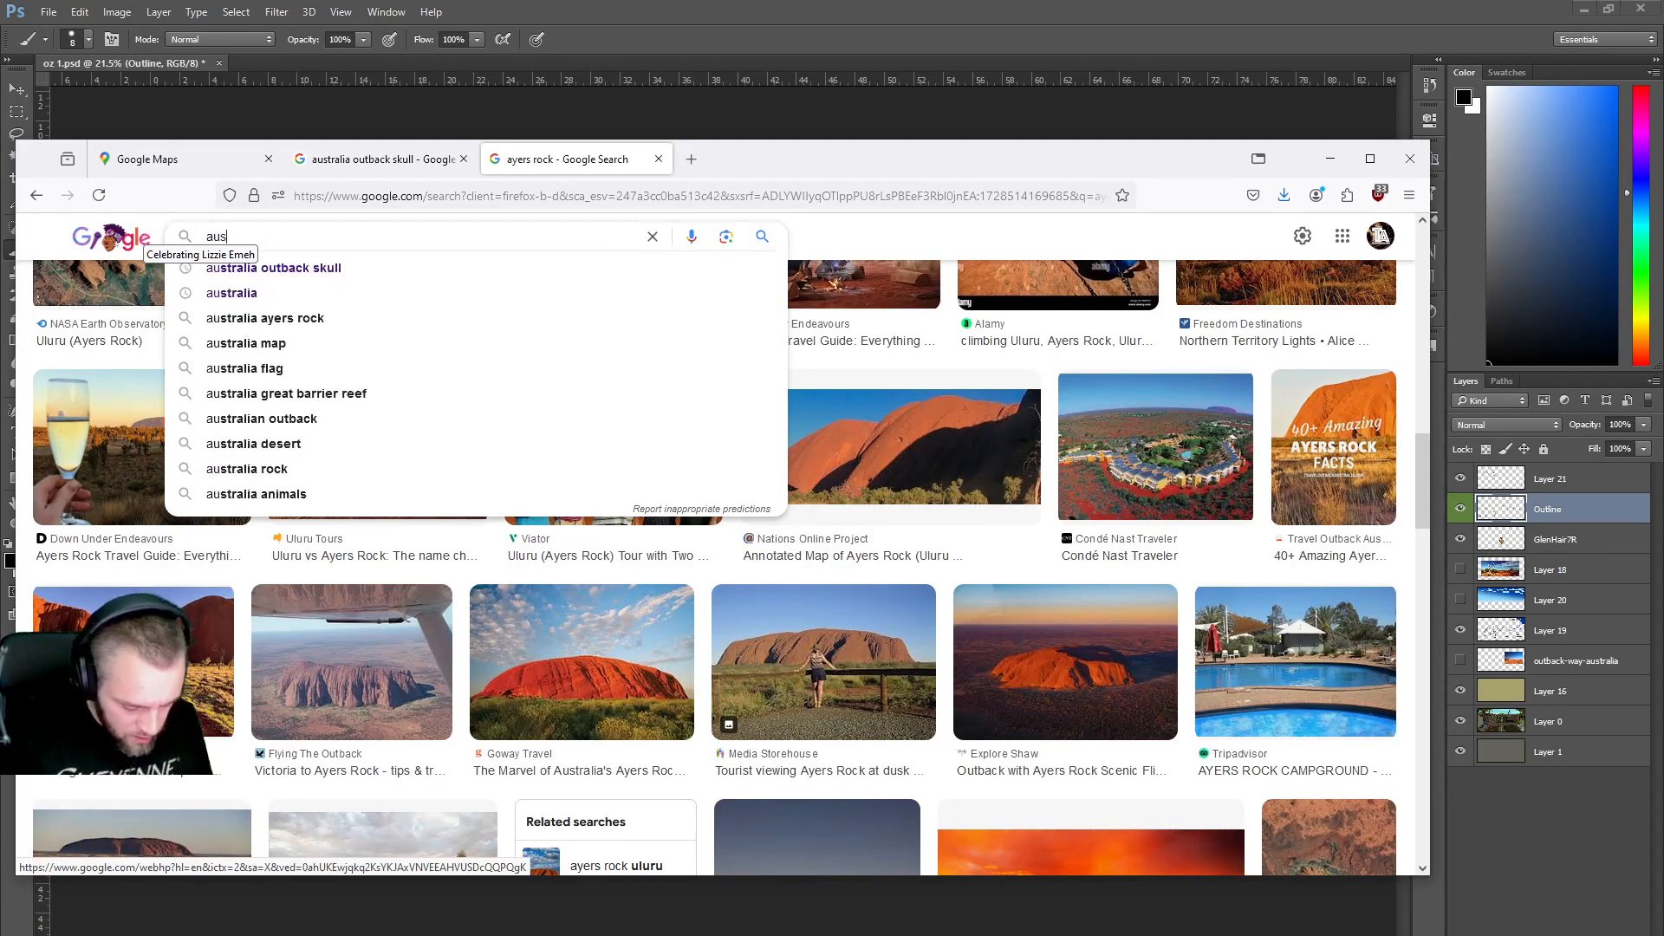
text(tralia outback)
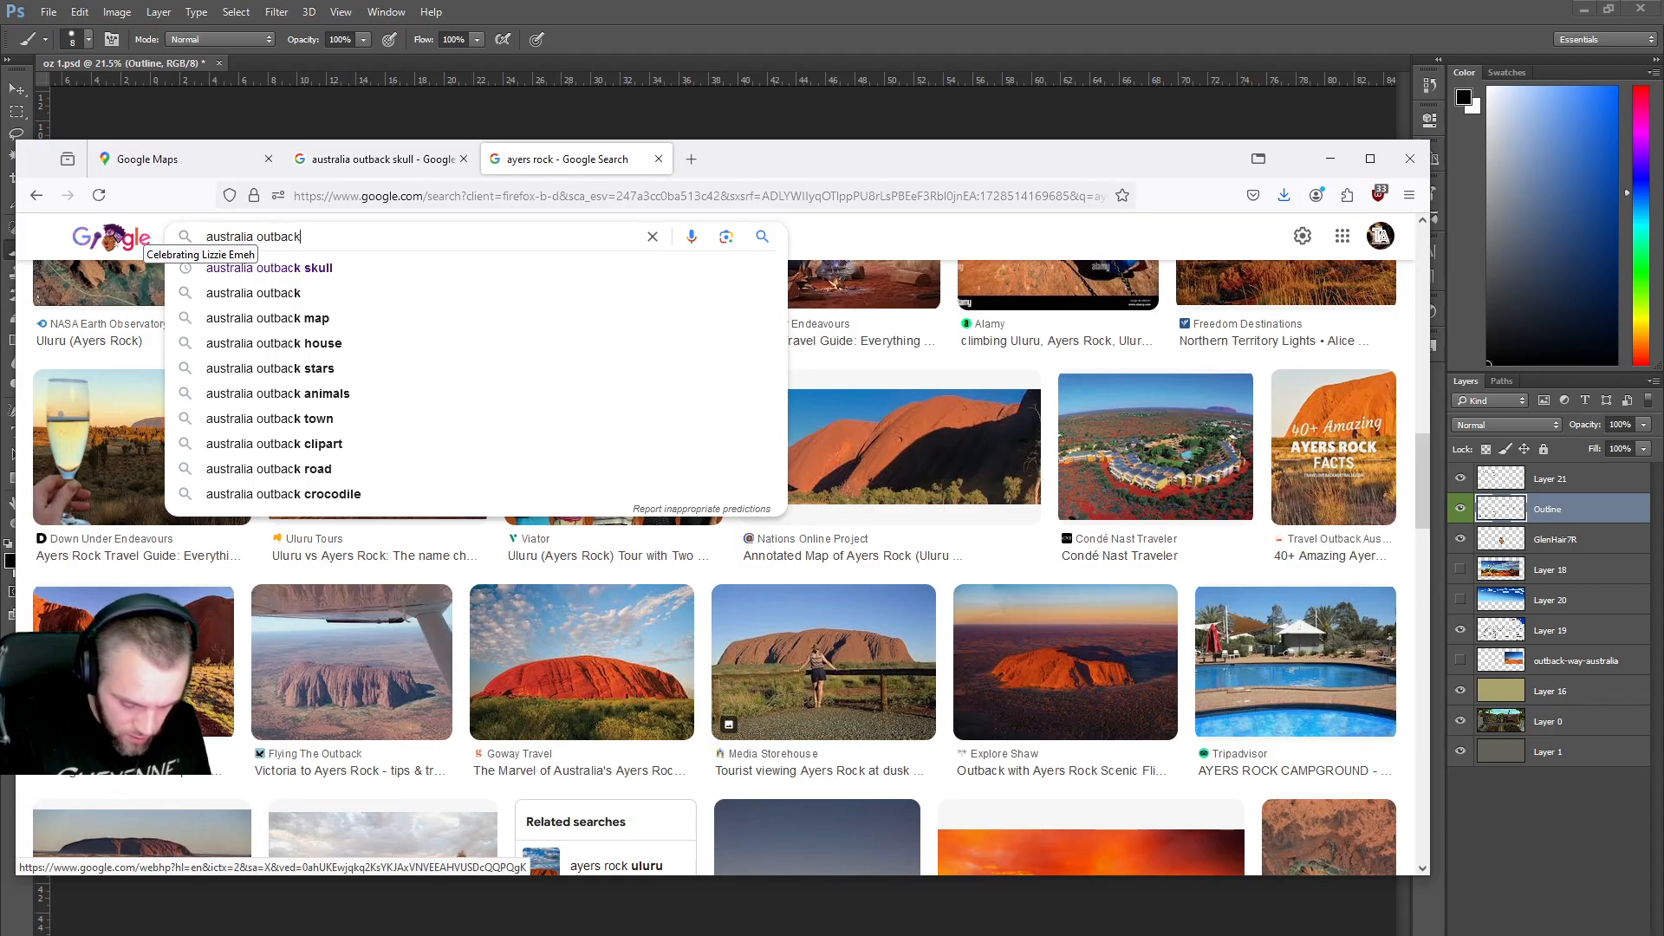
key(Return)
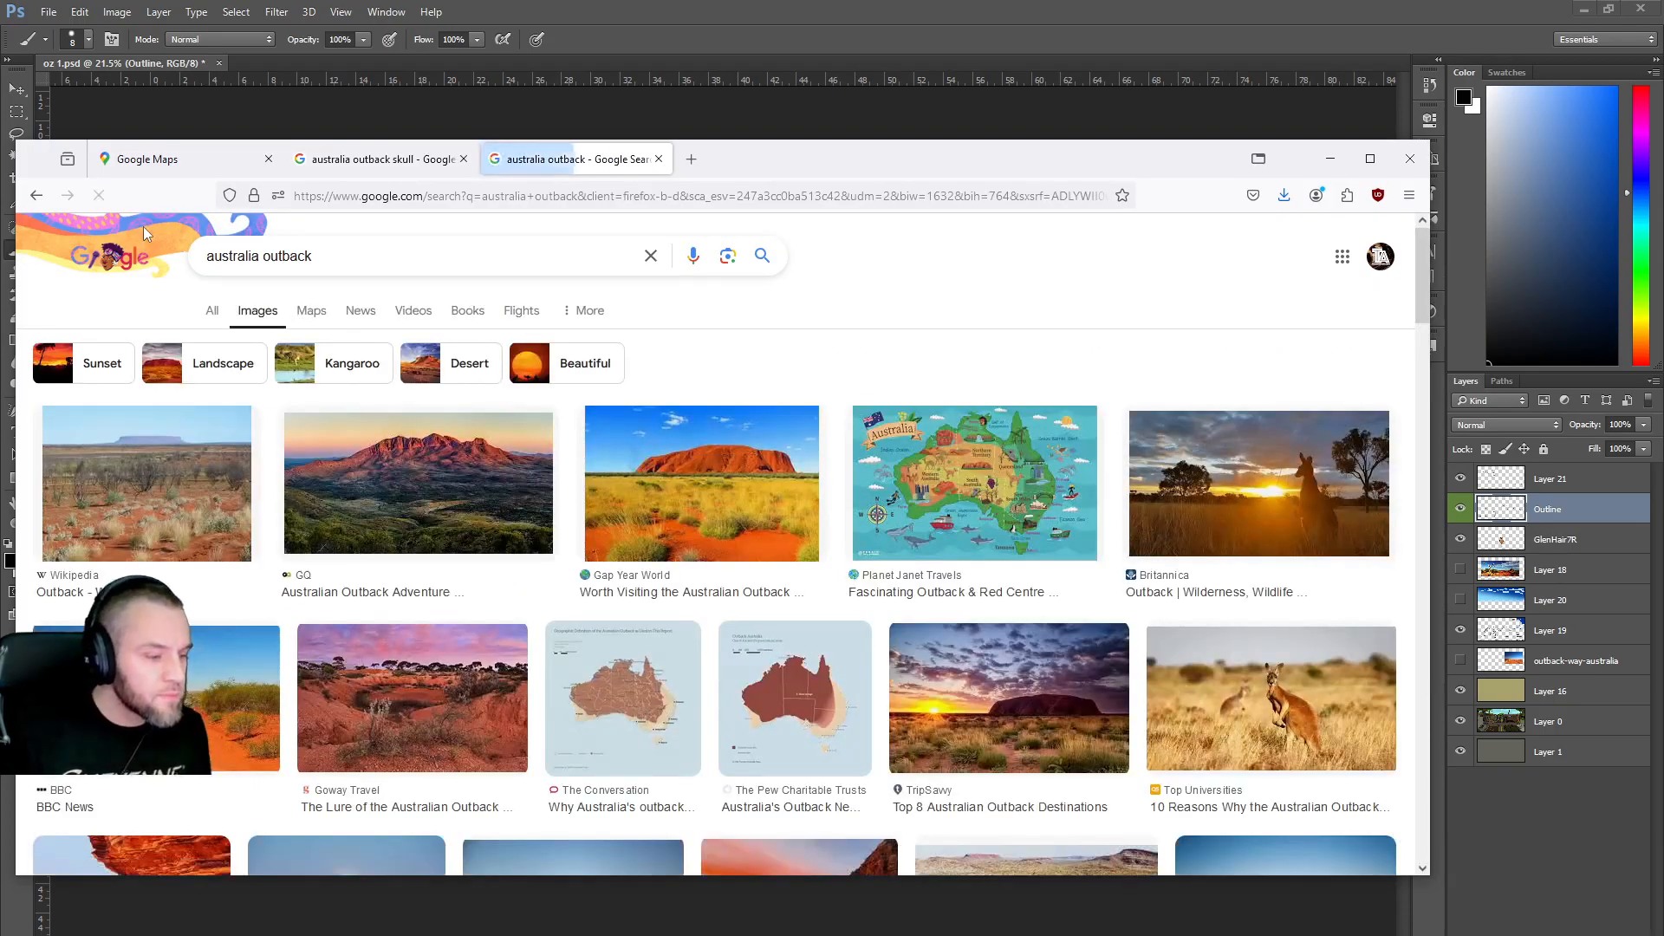
Scroll through the australia outback image results for landscape ideas, then return to Photoshop.
scroll(585, 486, down, 3)
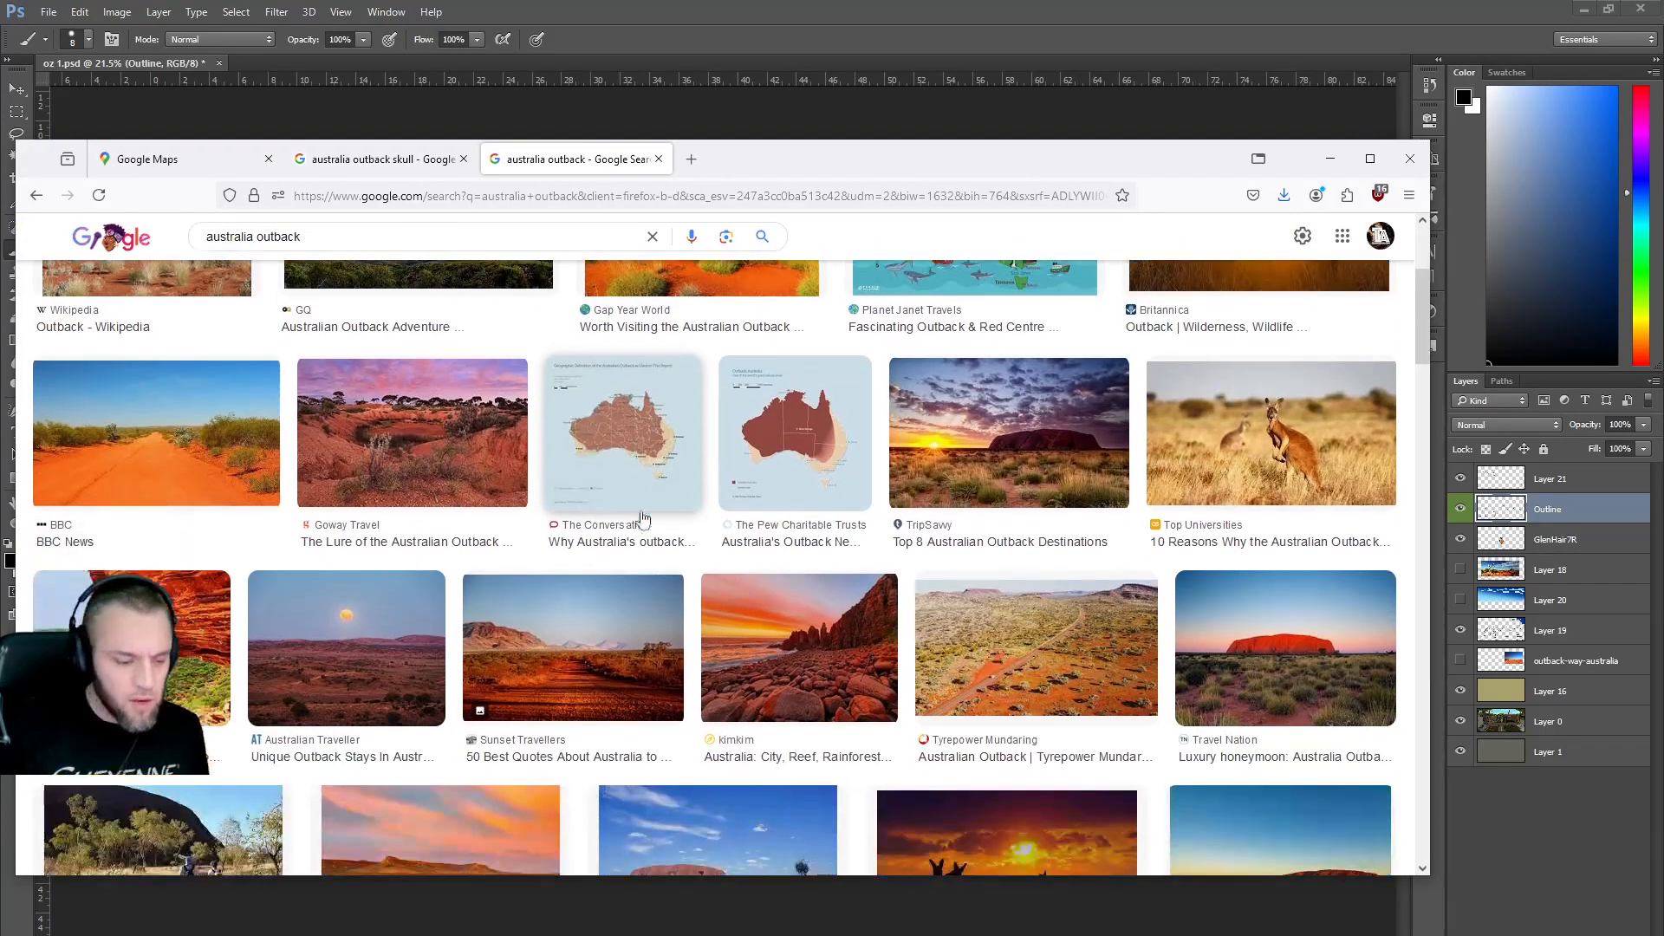
scroll(774, 524, down, 4)
scroll(777, 537, down, 1)
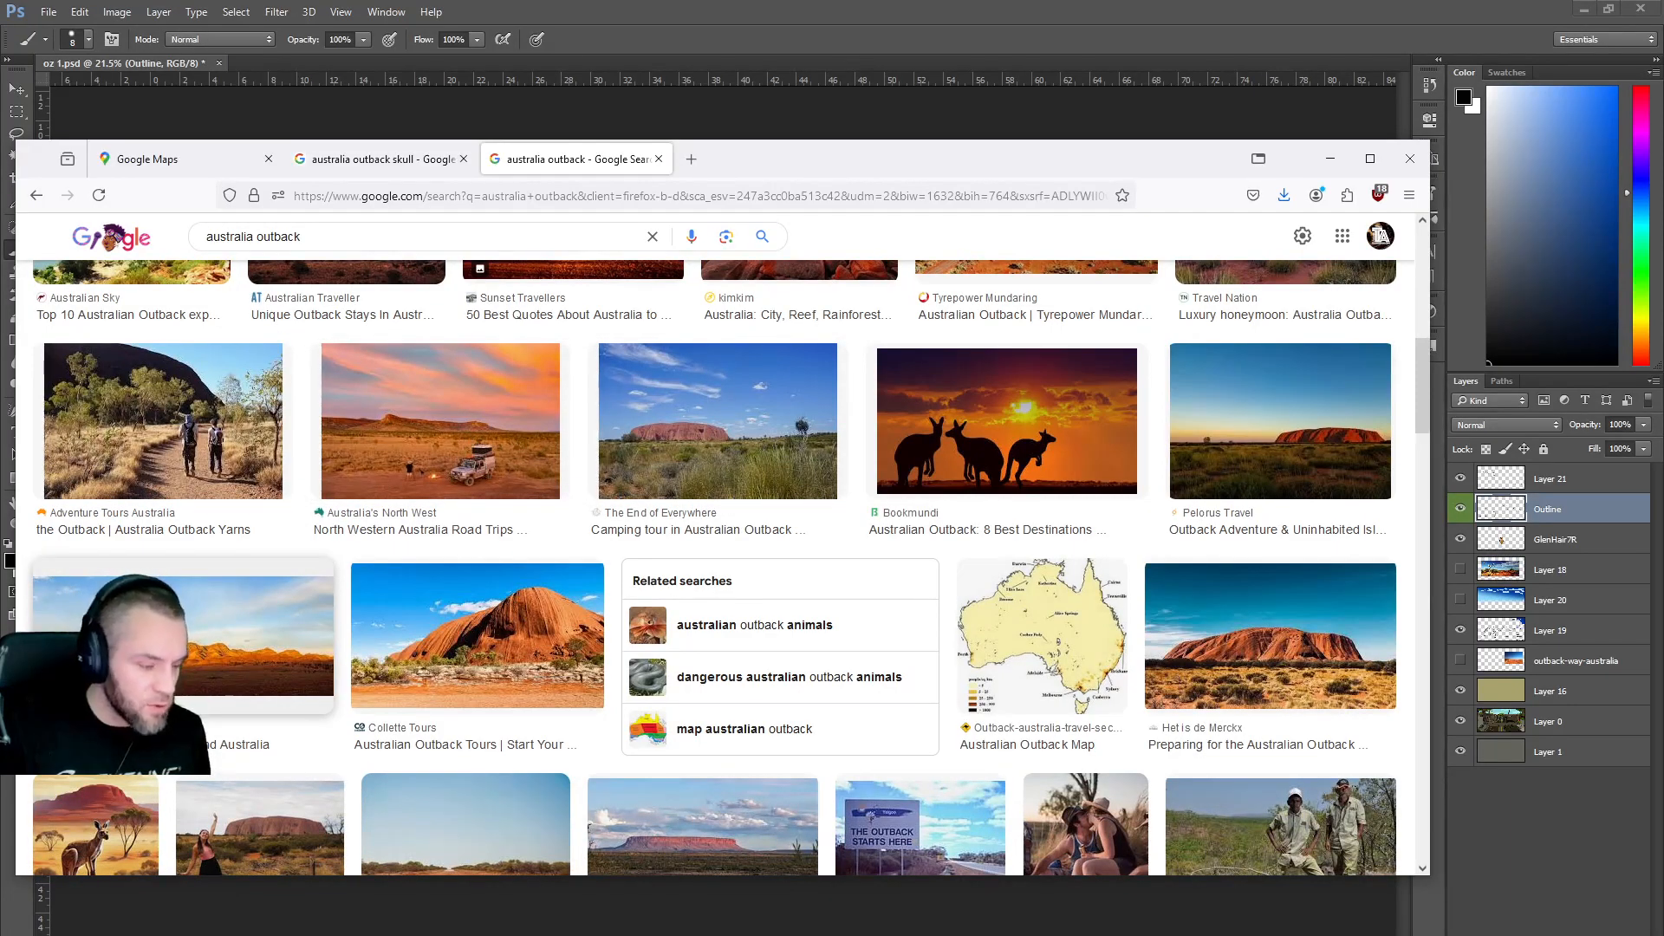
scroll(173, 450, down, 2)
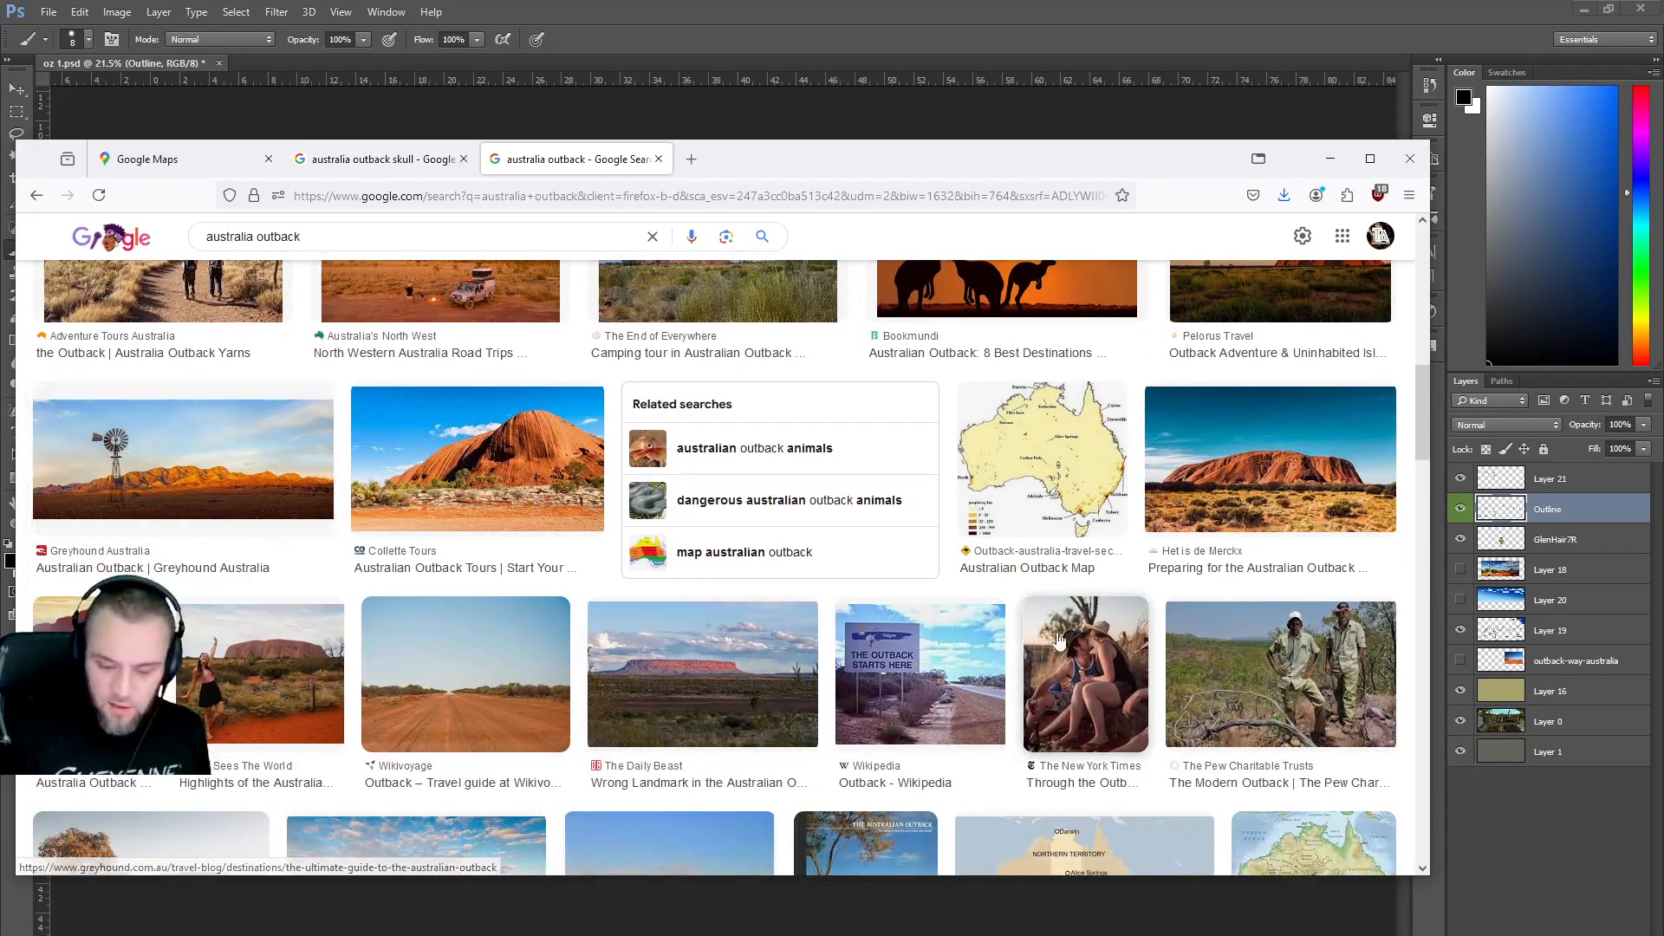
scroll(1081, 660, down, 2)
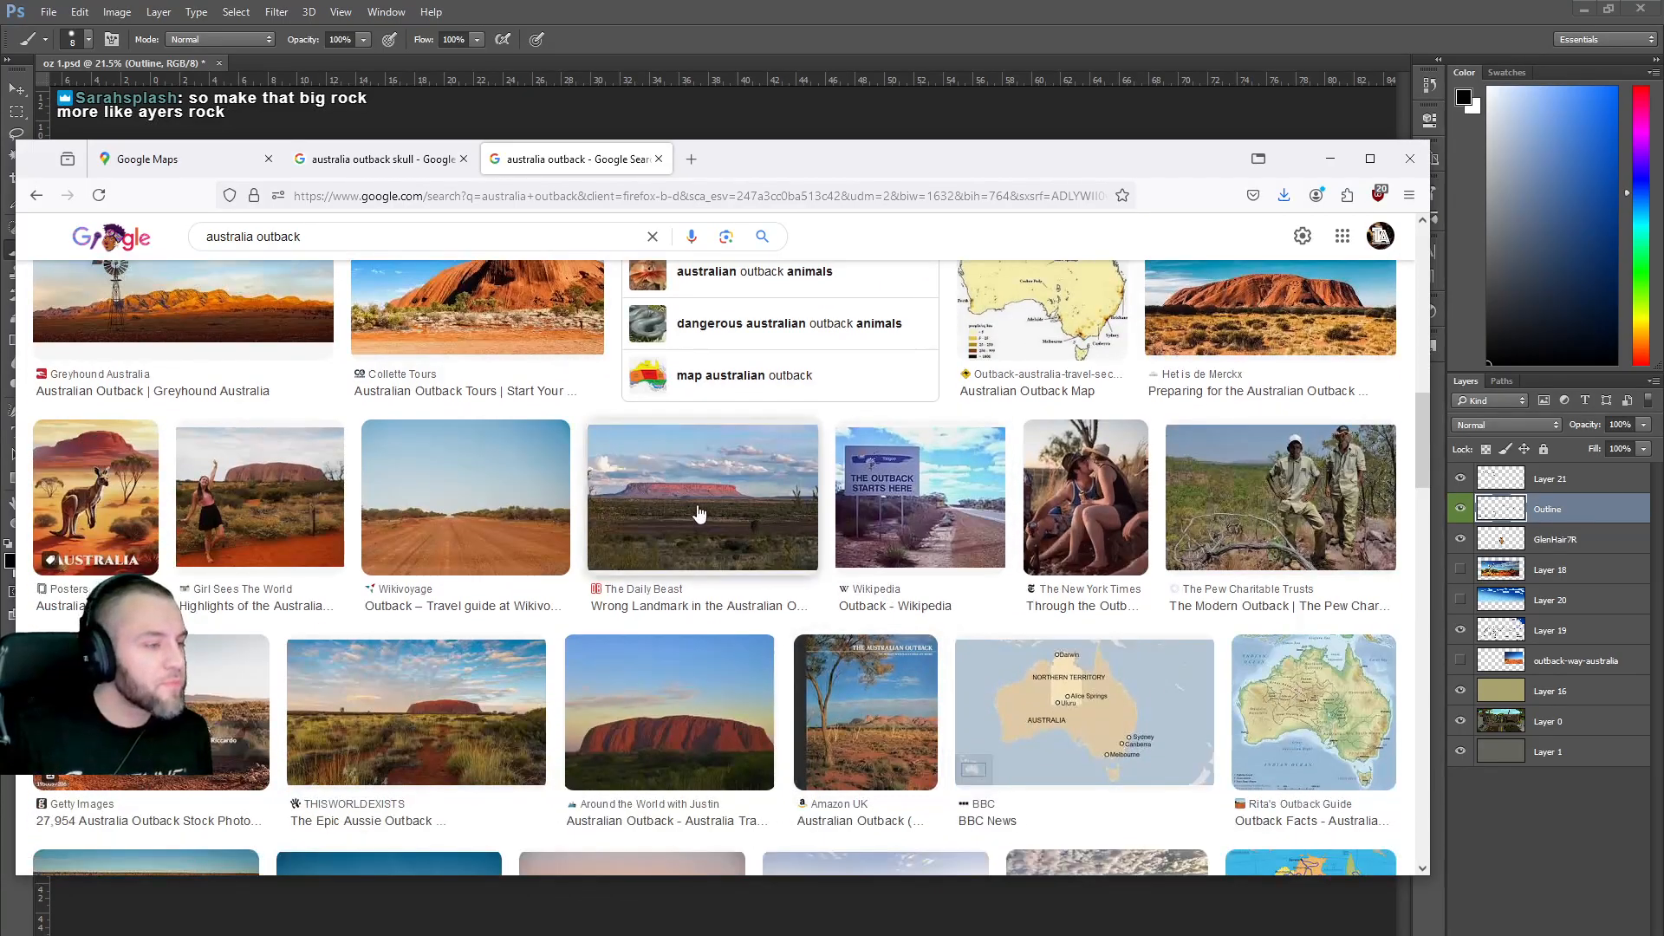
scroll(666, 531, up, 1)
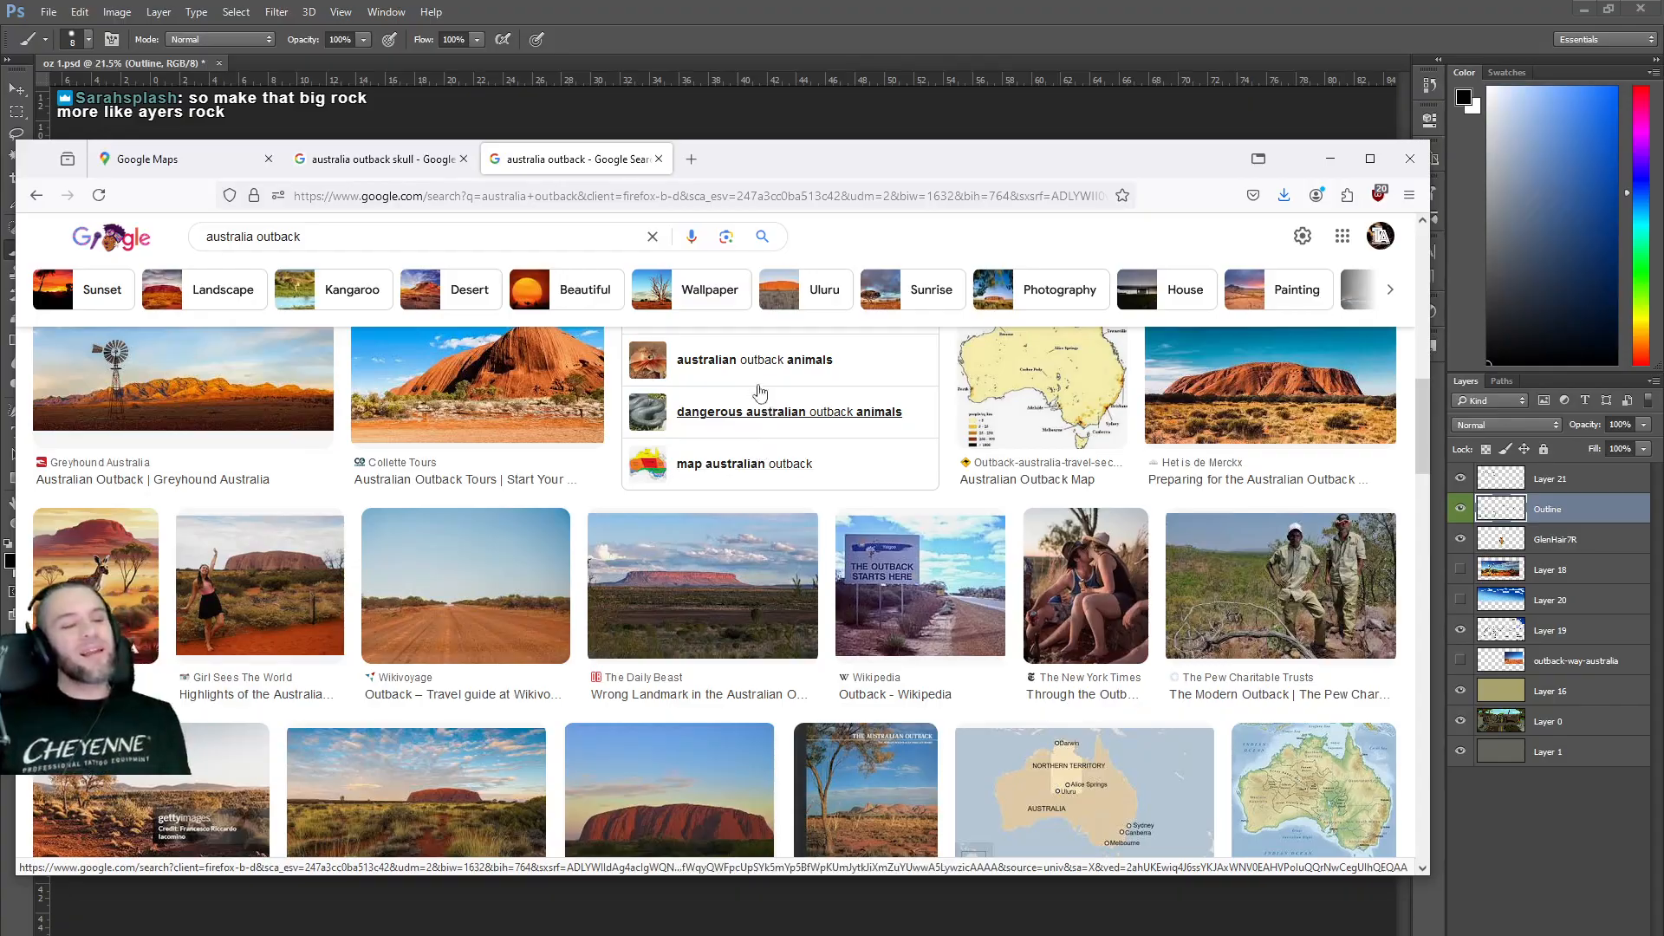
mouse_move(389, 177)
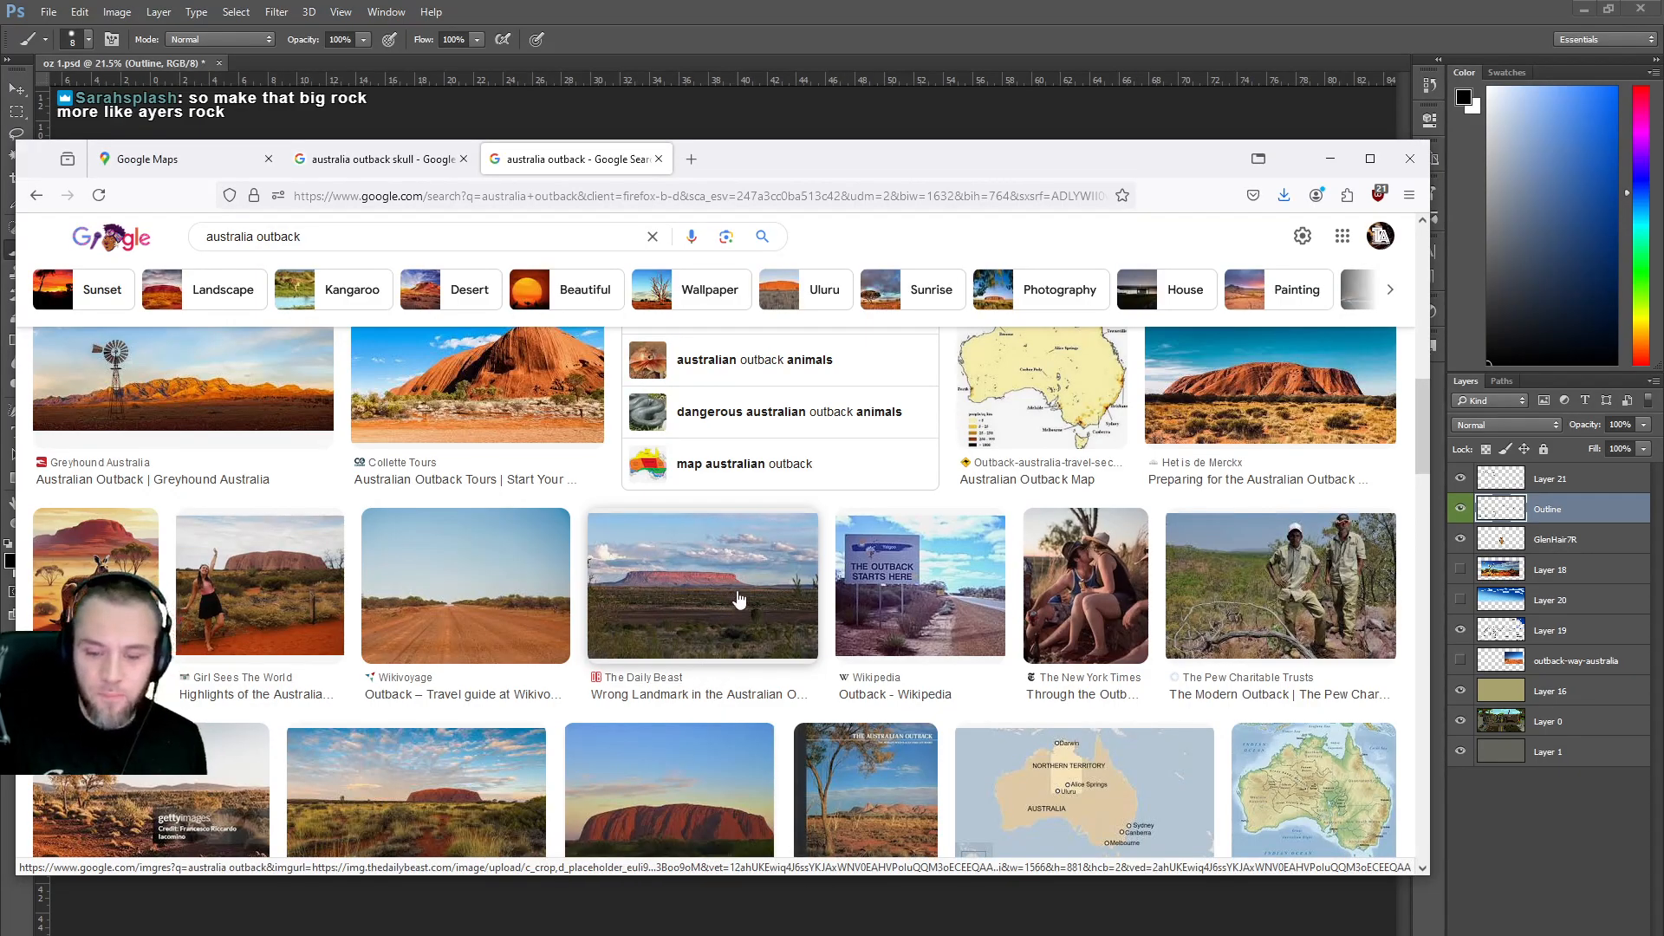
scroll(730, 594, down, 3)
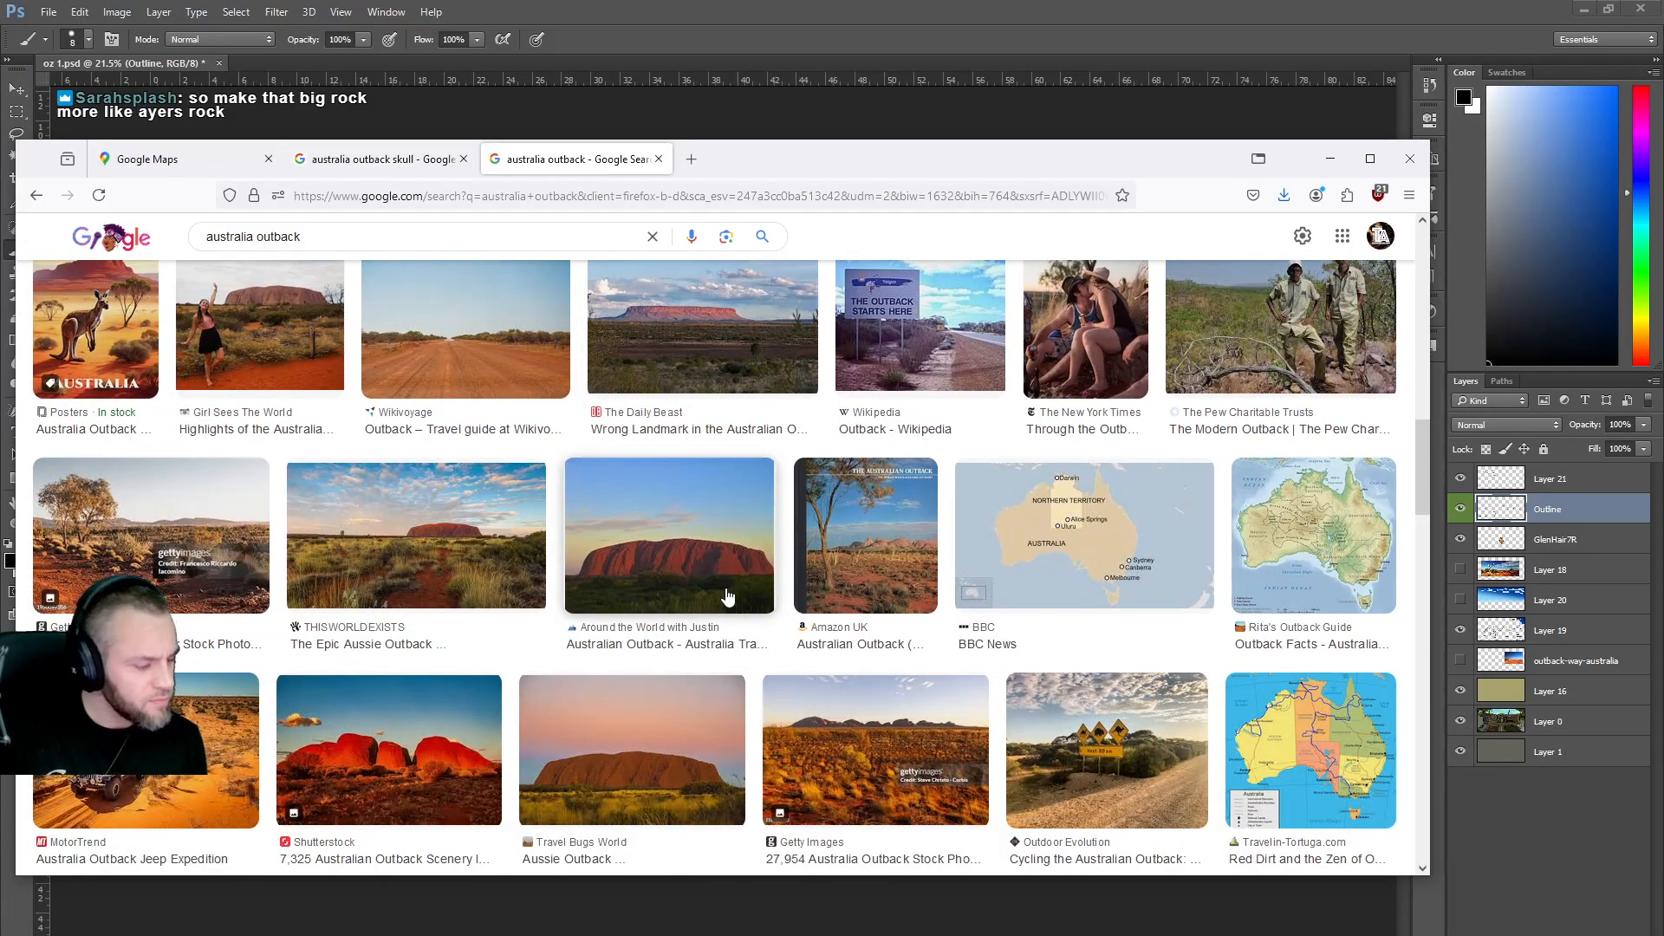
scroll(728, 596, down, 2)
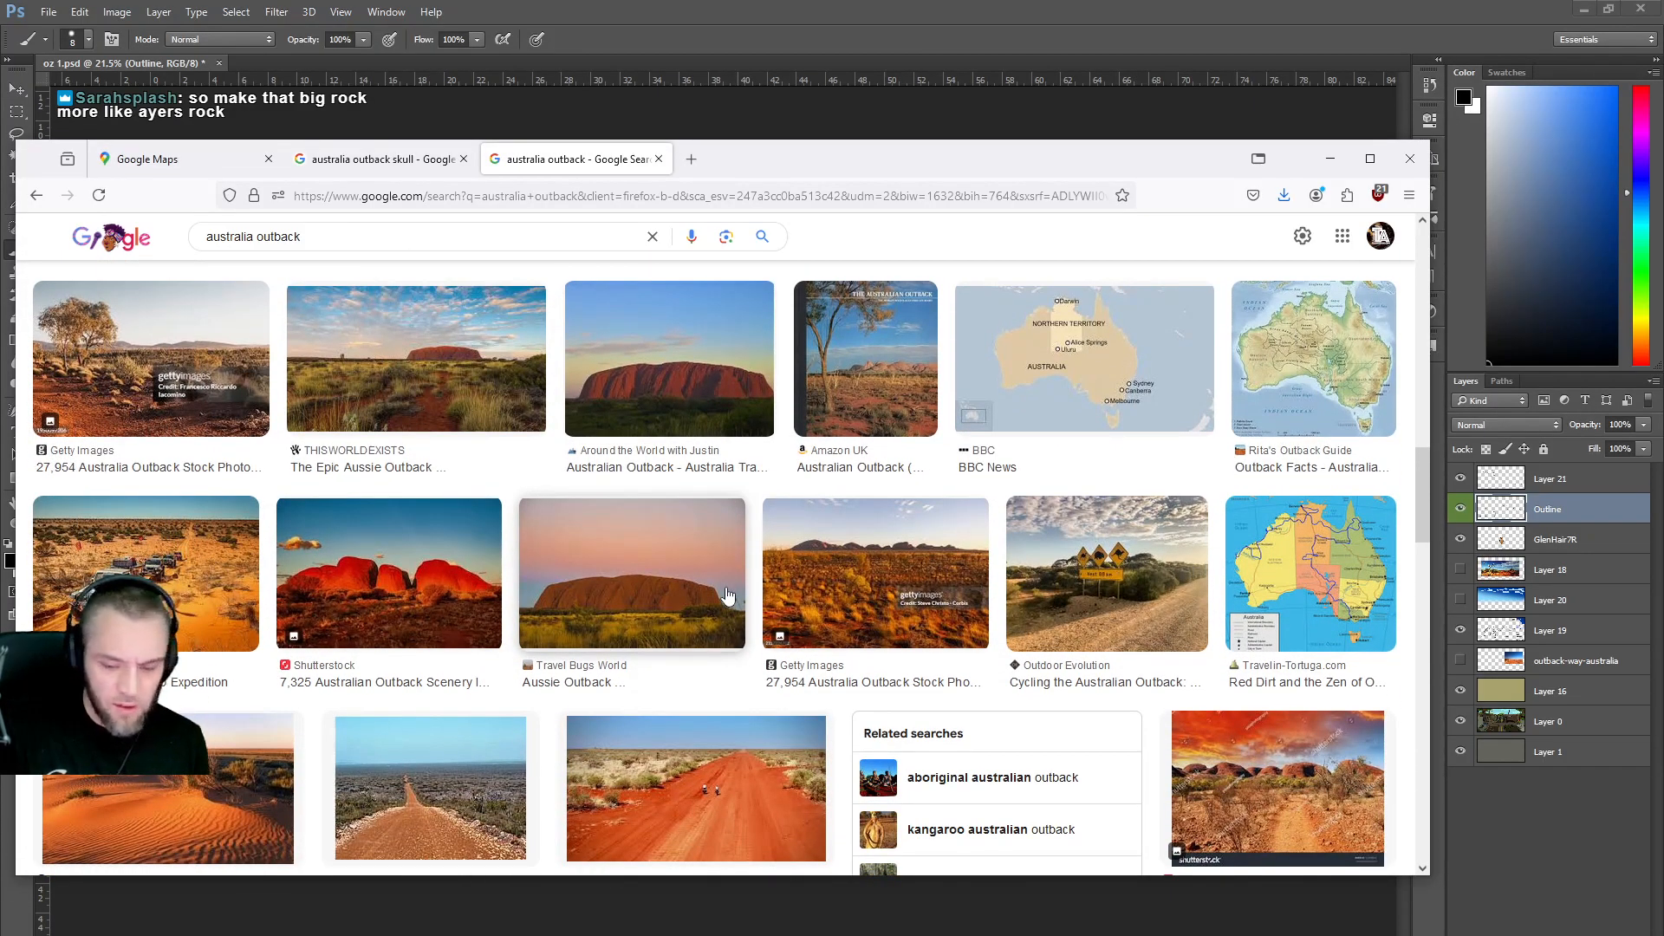
scroll(728, 596, down, 1)
scroll(728, 596, down, 2)
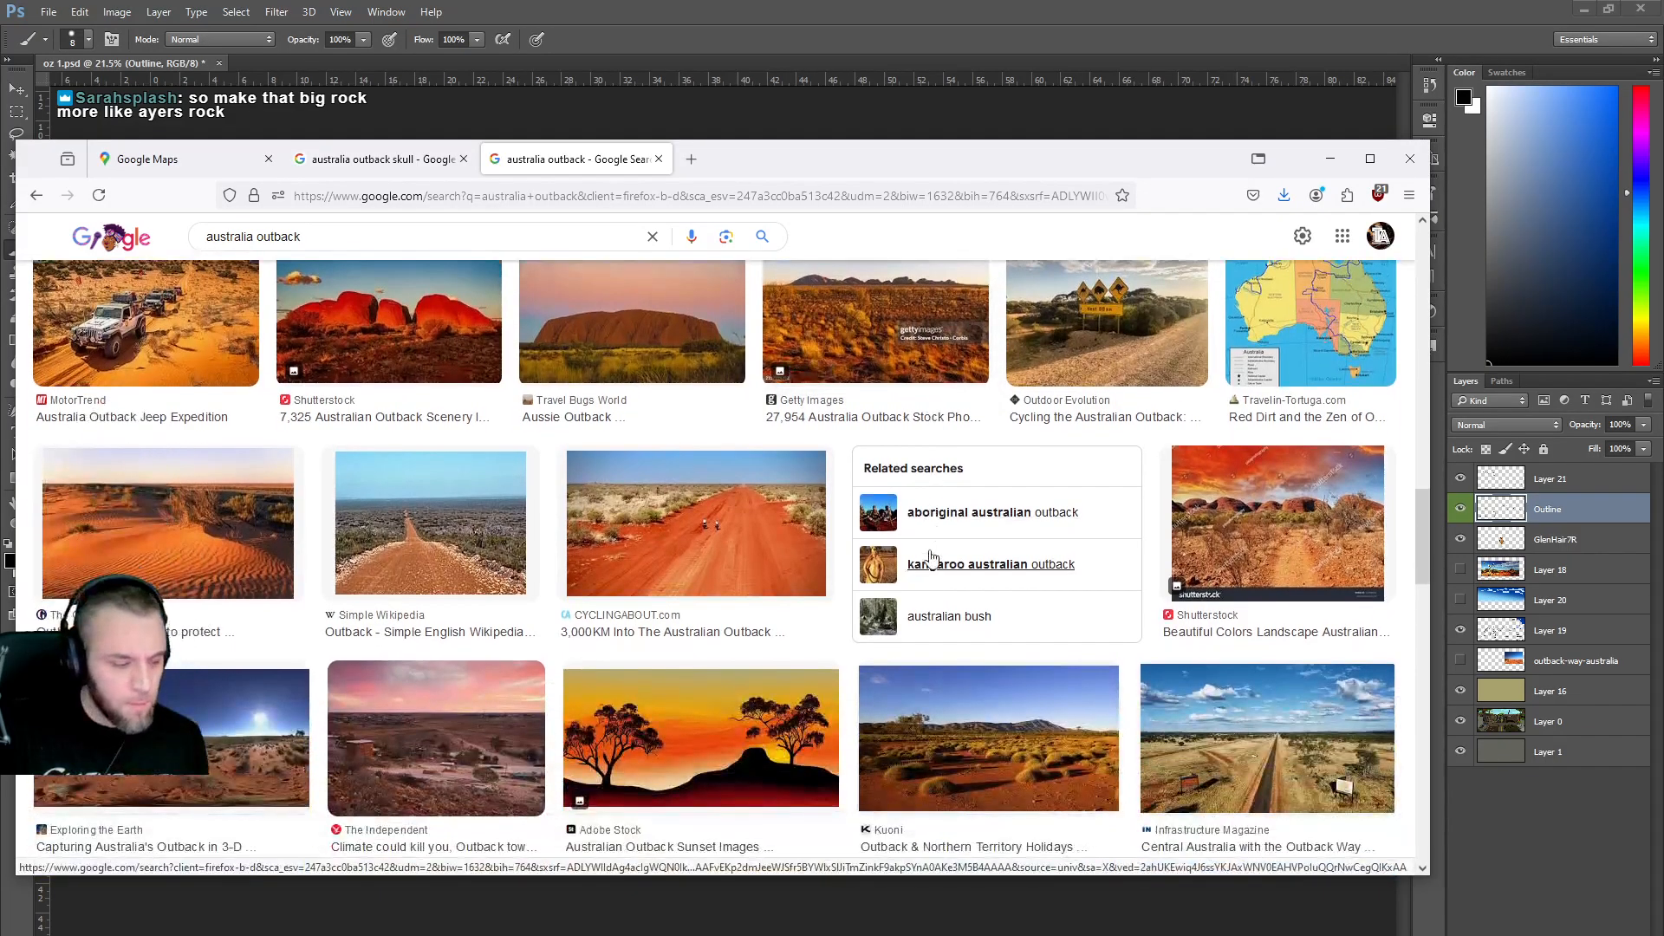
scroll(932, 557, down, 2)
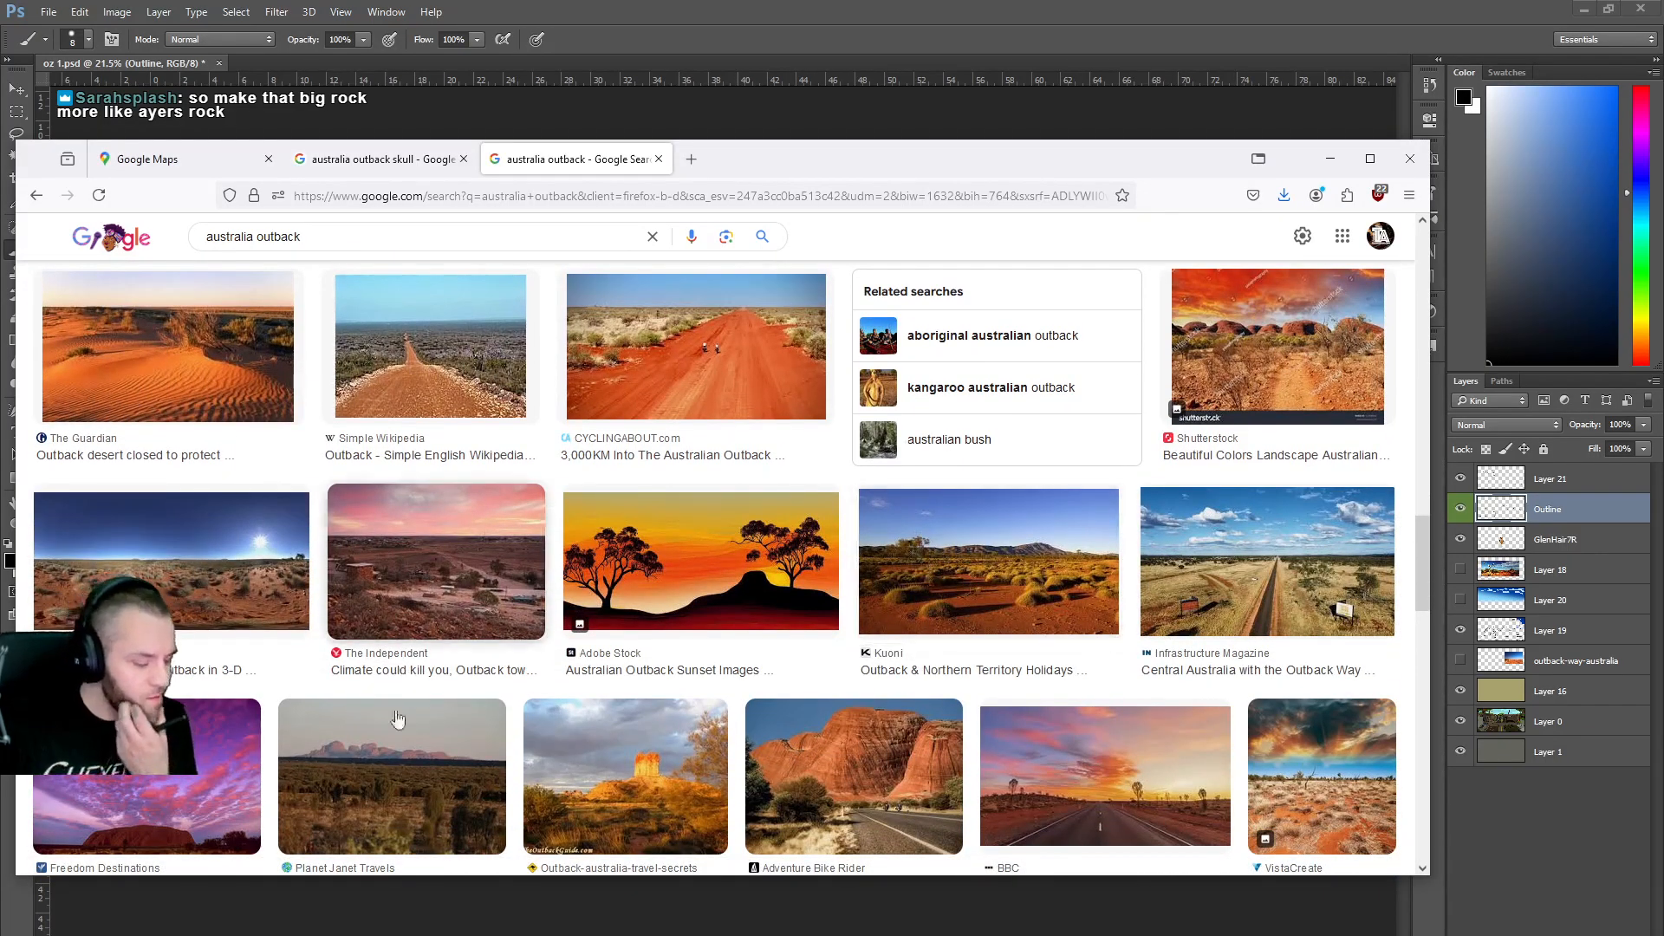
key(alt+Tab)
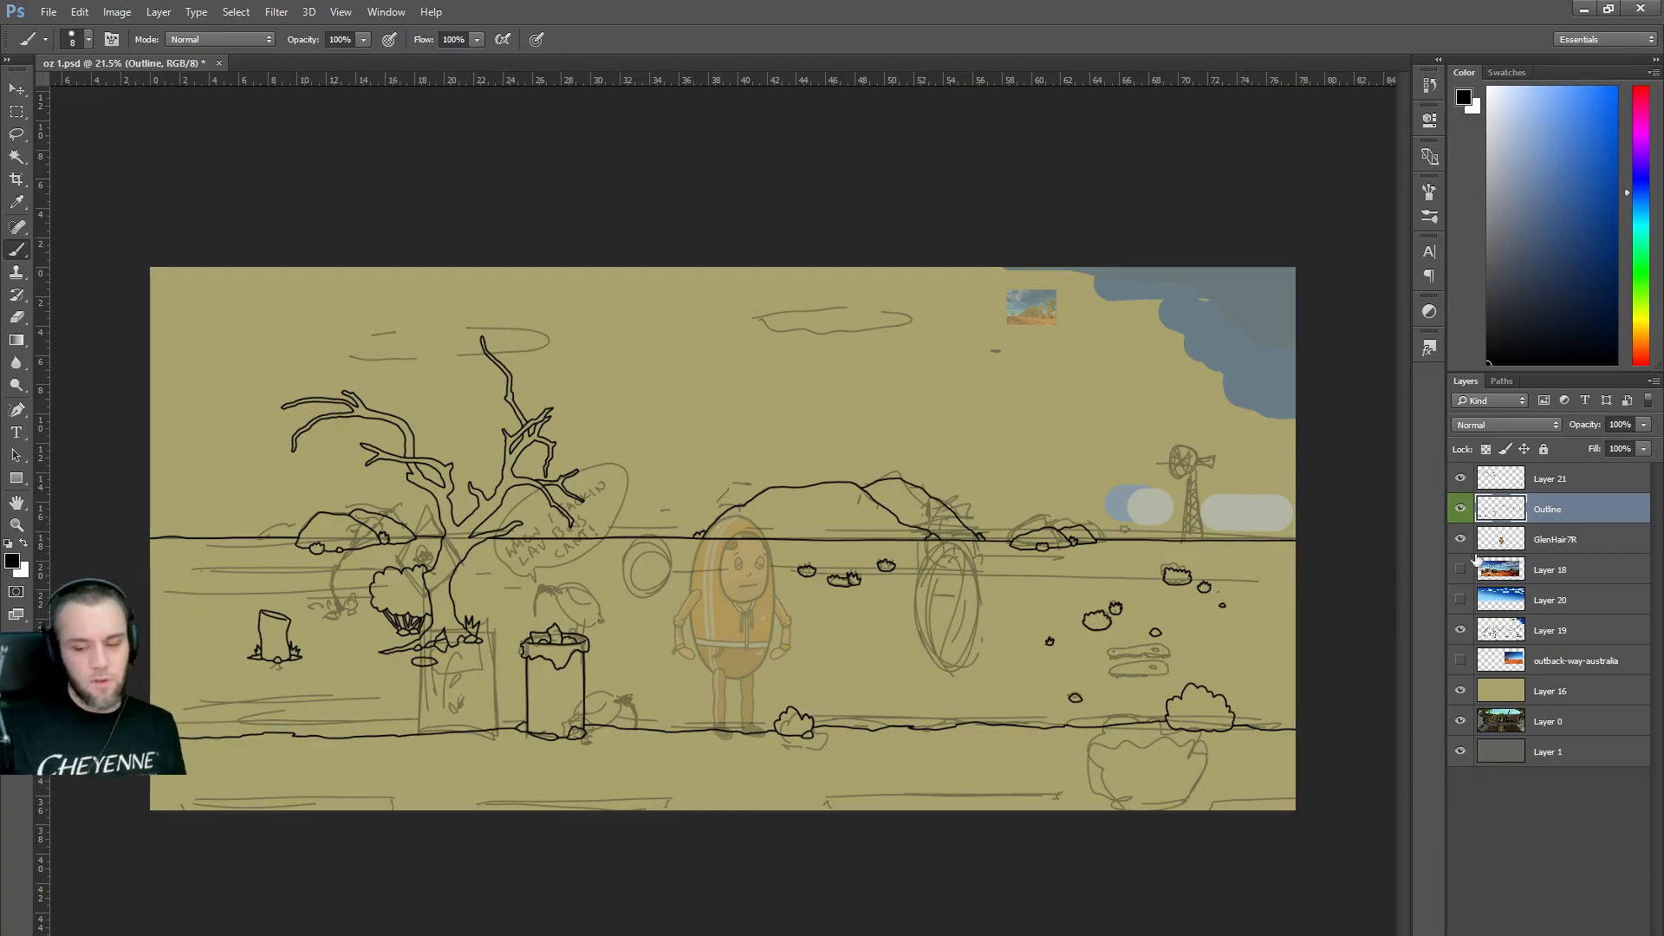
Toggle the Layer 19 sketch and Layer 21 tree visibility to compare them, leaving Layer 21 selected.
click(1461, 630)
click(1460, 631)
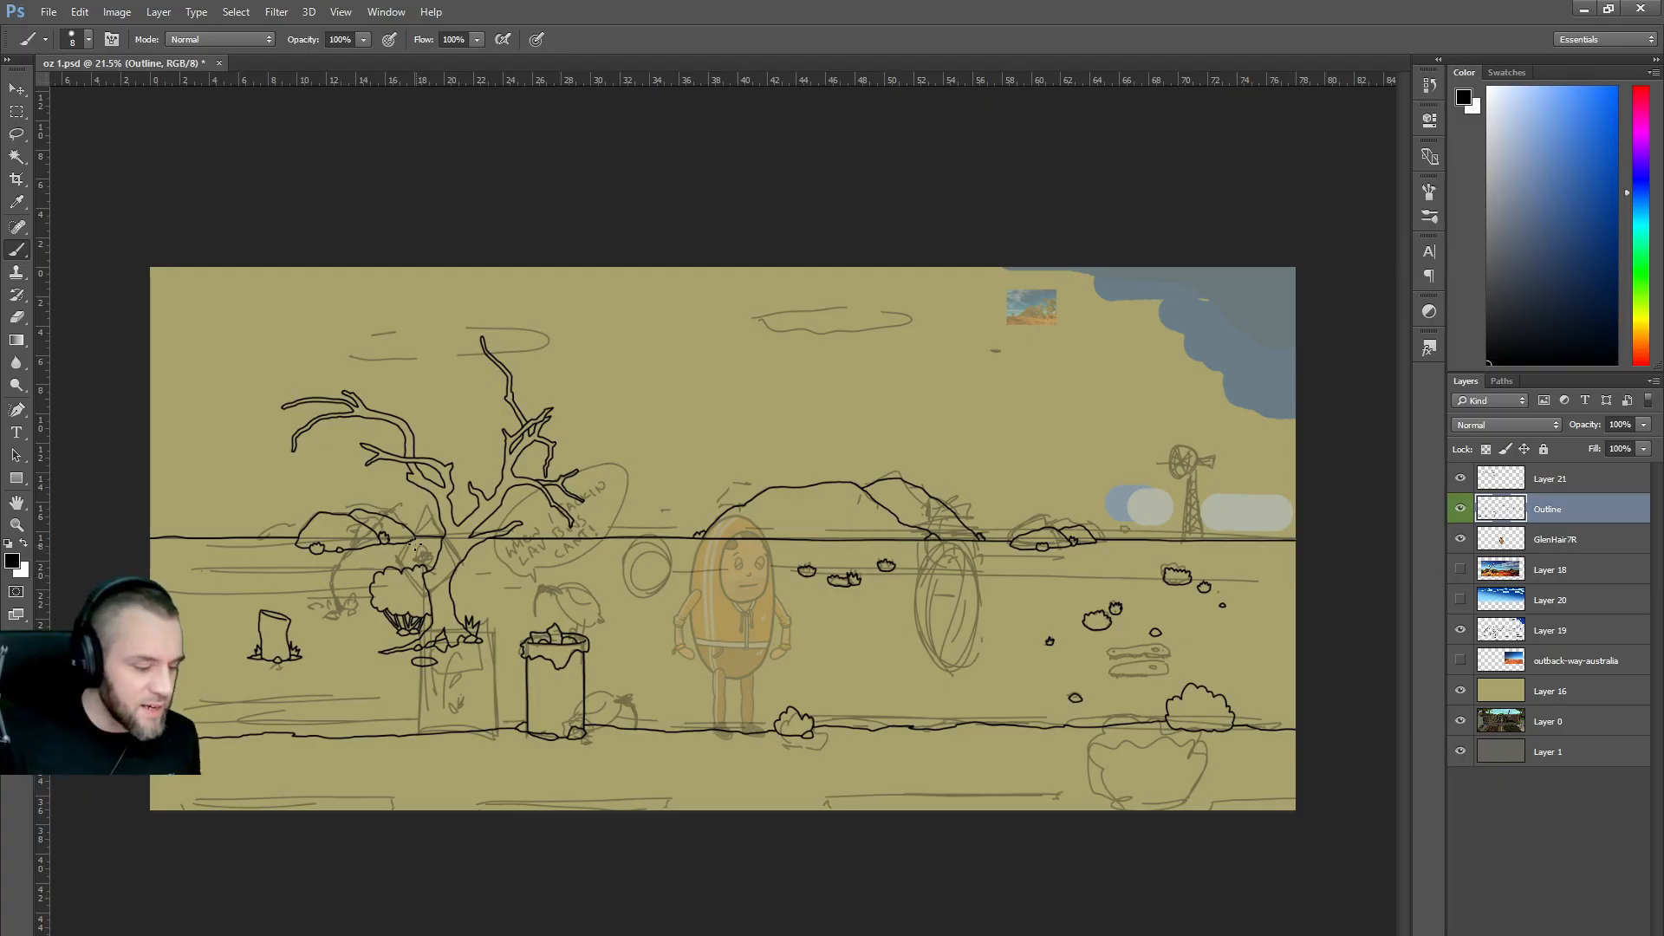
click(1550, 485)
click(1461, 477)
click(1461, 478)
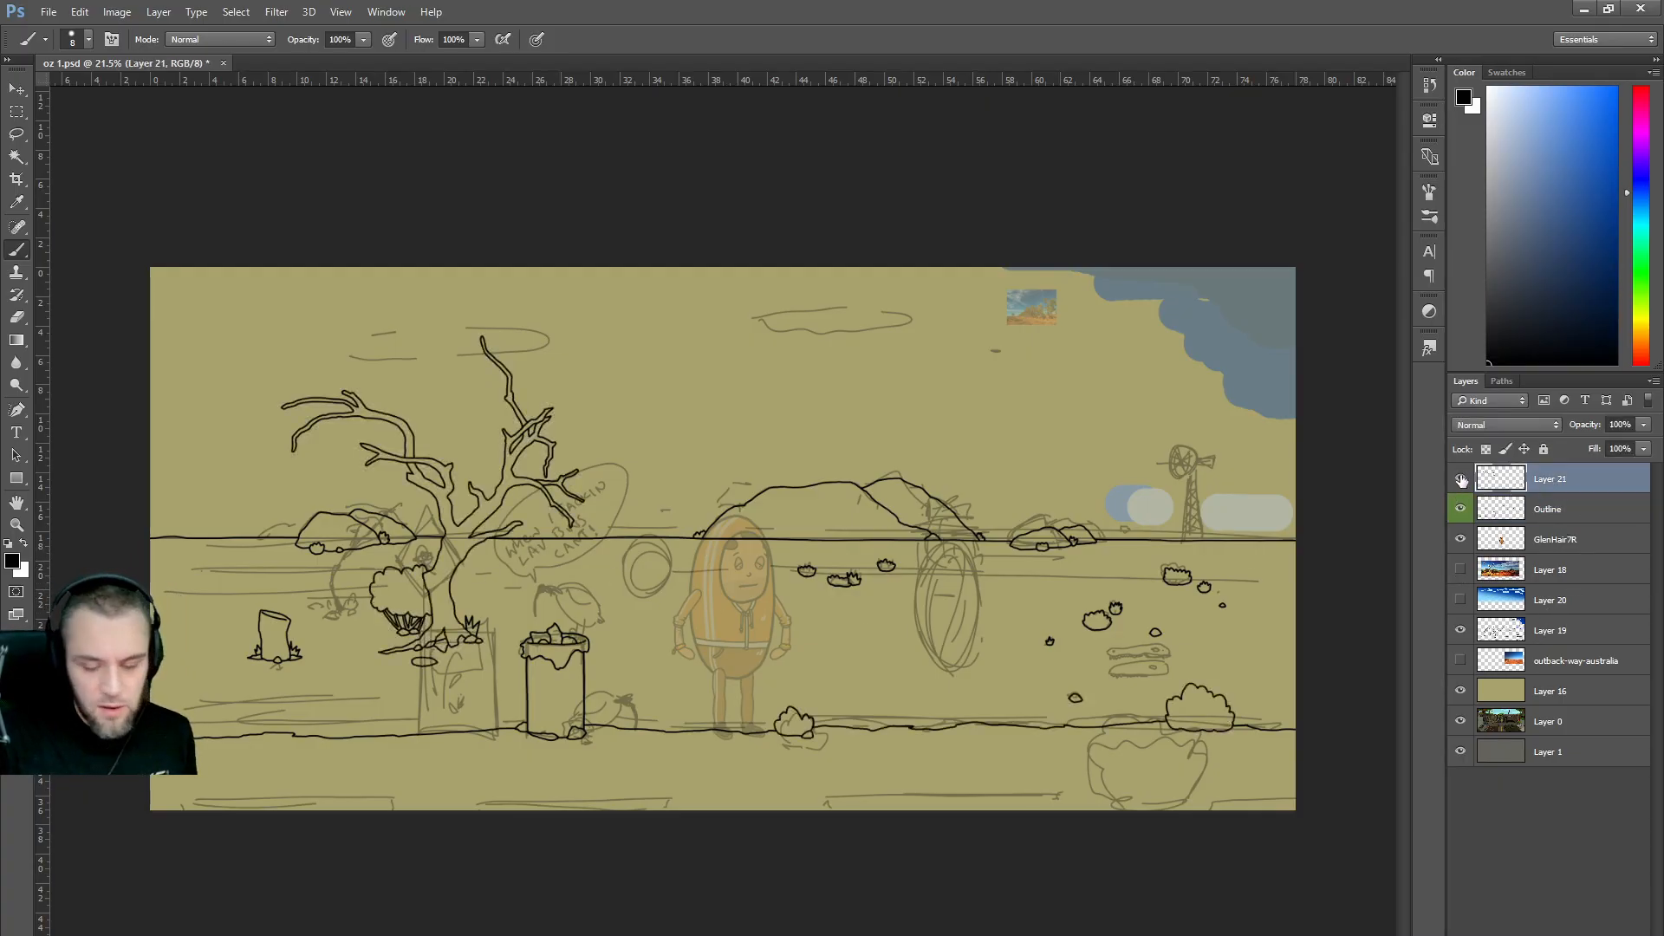
On a new layer, draw the diamond road sign's upper-left and lower-right edges beside the windmill.
key(ctrl+shift+alt+n)
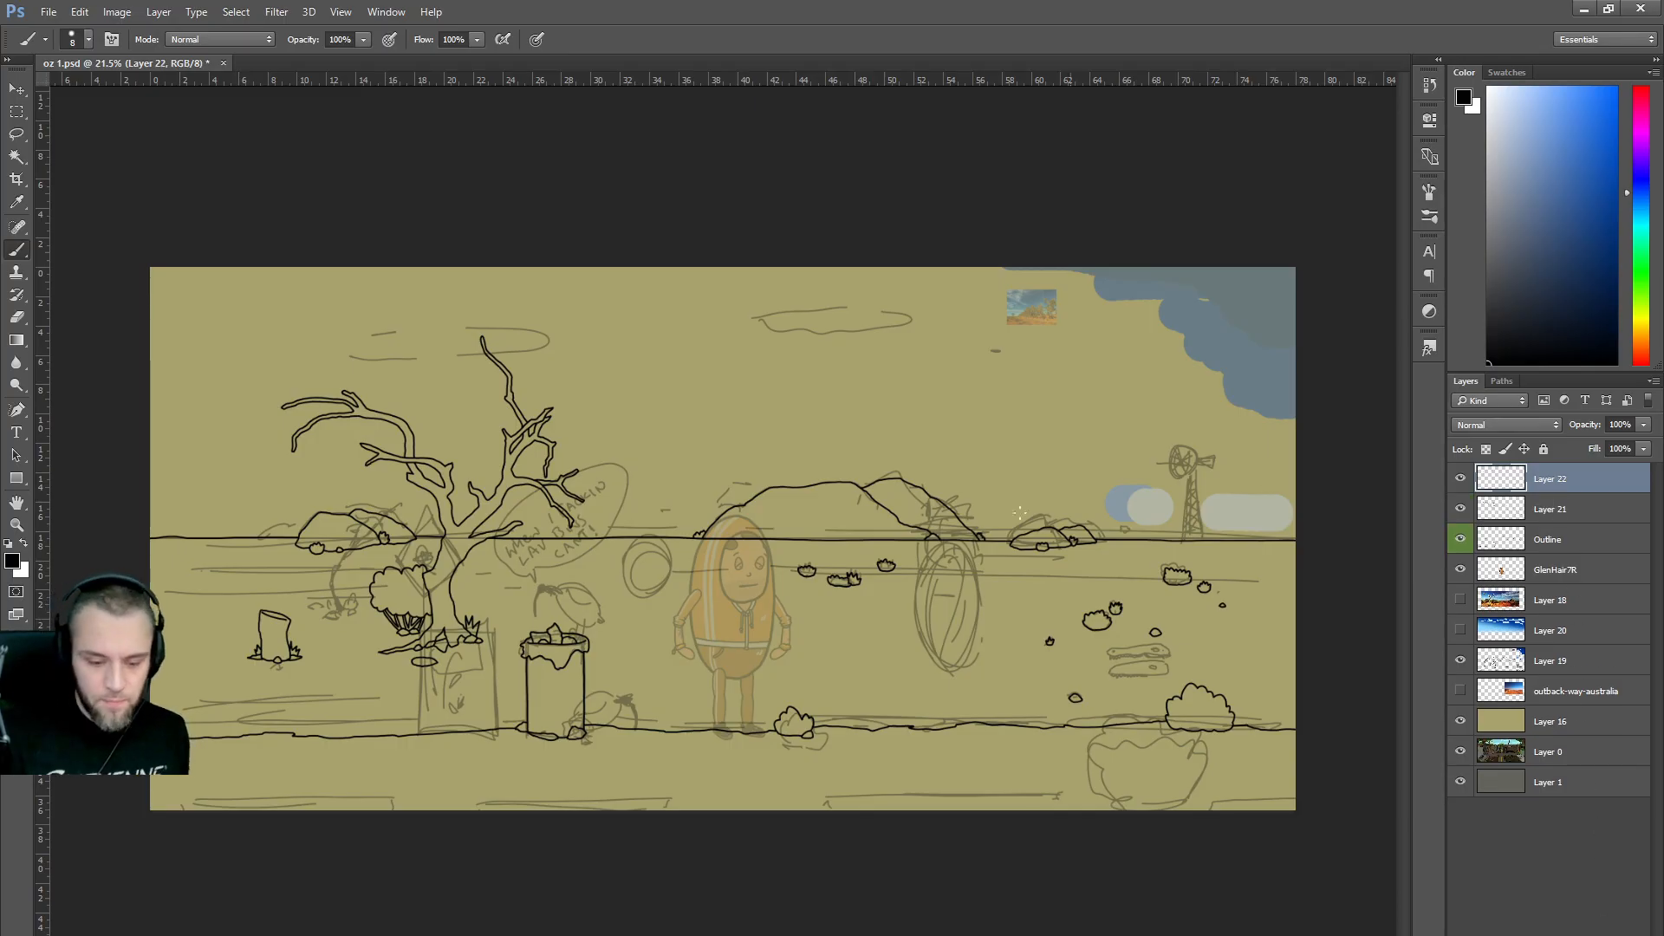
scroll(862, 572, up, 1)
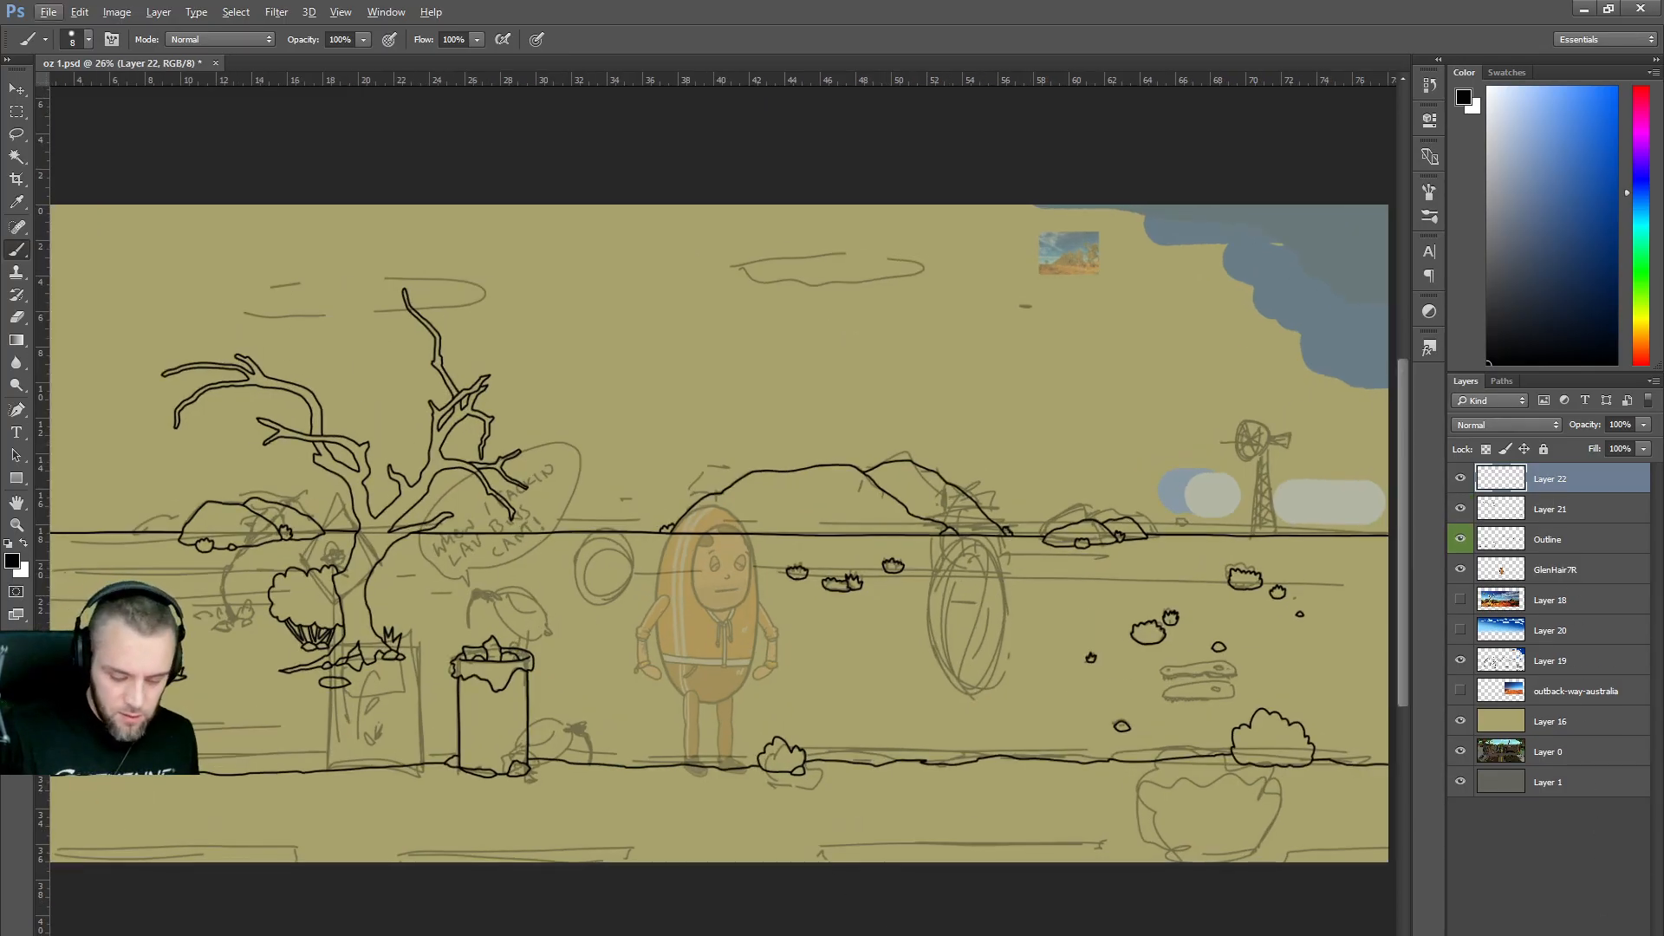
scroll(925, 512, right, 1)
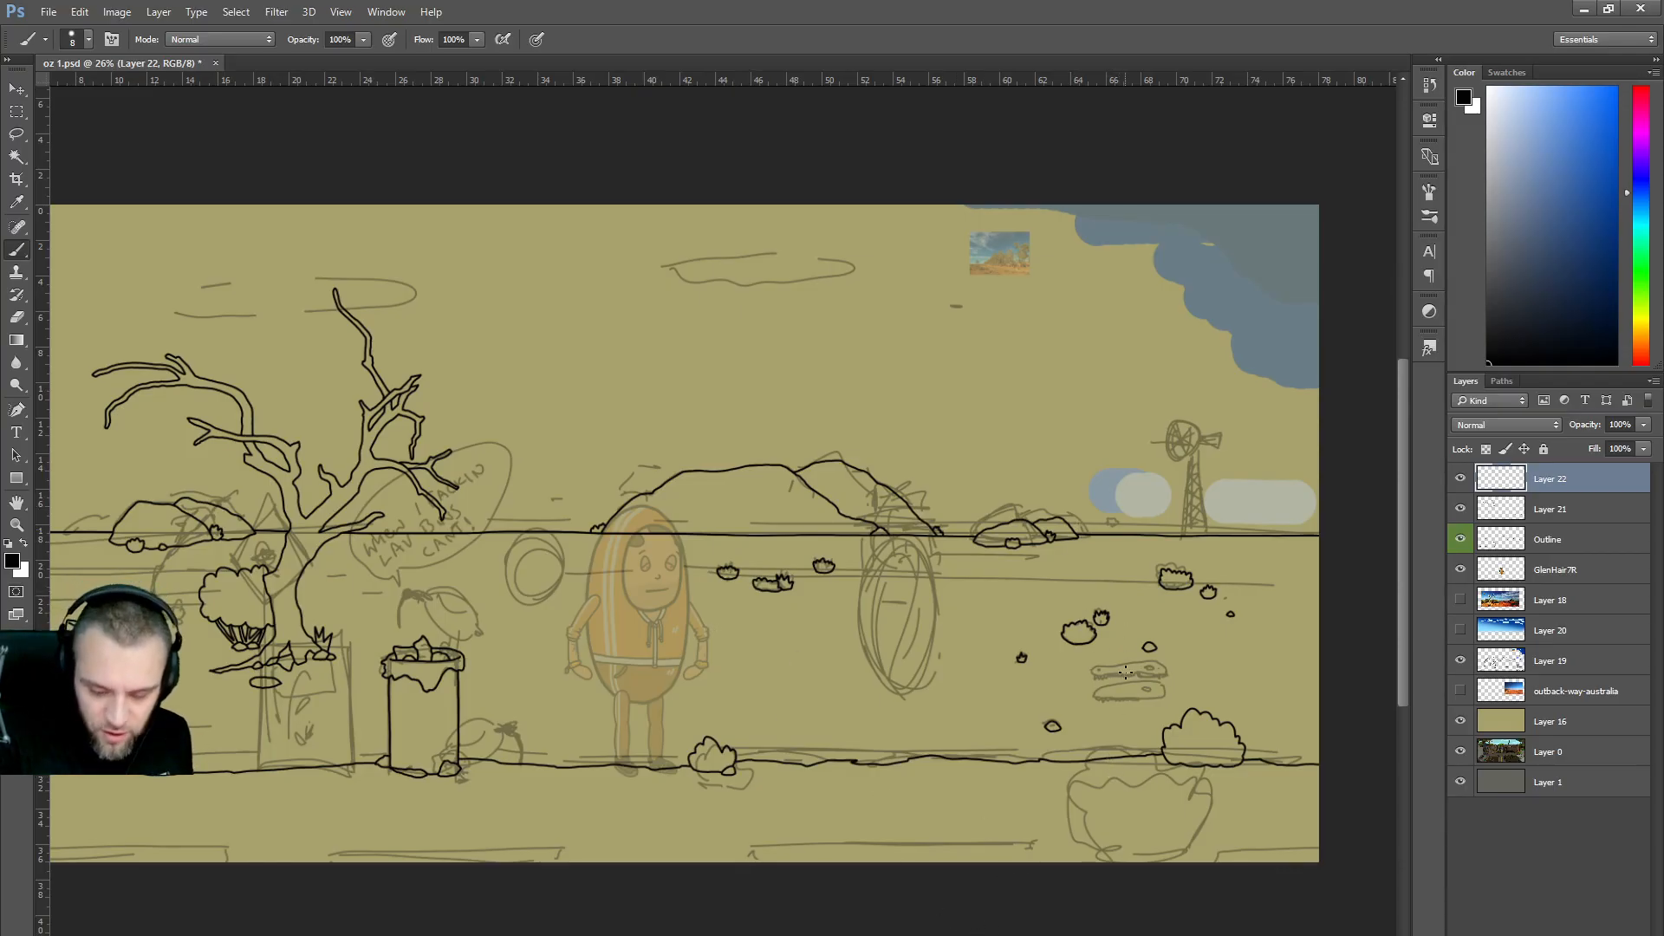
drag(1079, 561, 1115, 506)
key(ctrl+z)
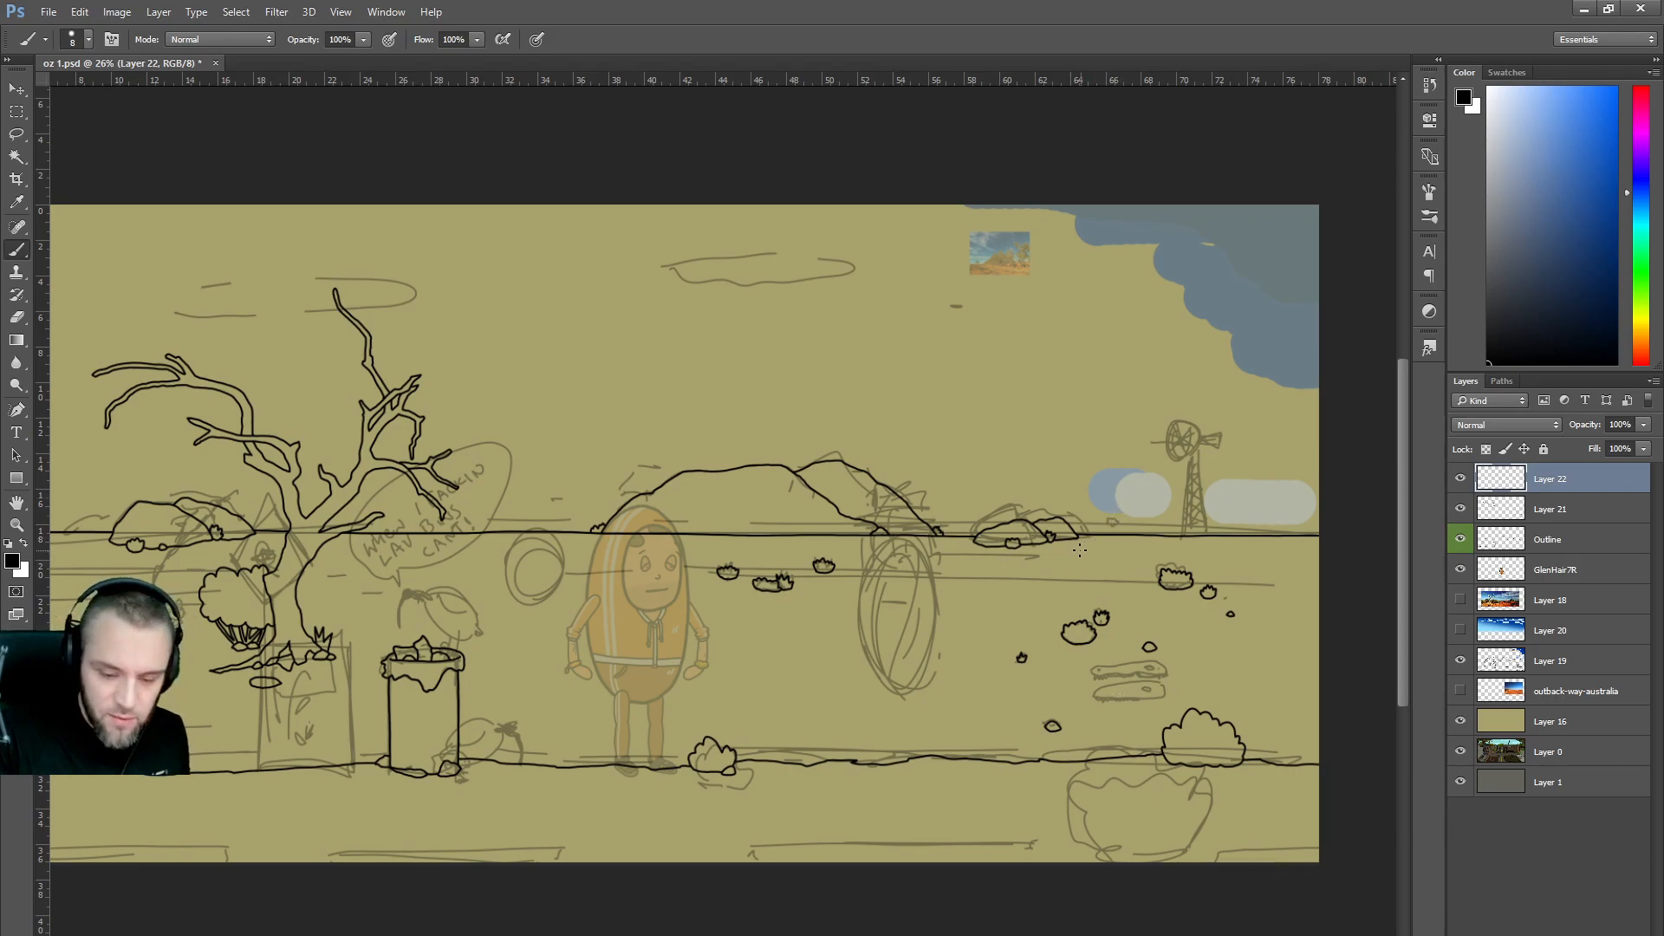
drag(1070, 562, 1115, 517)
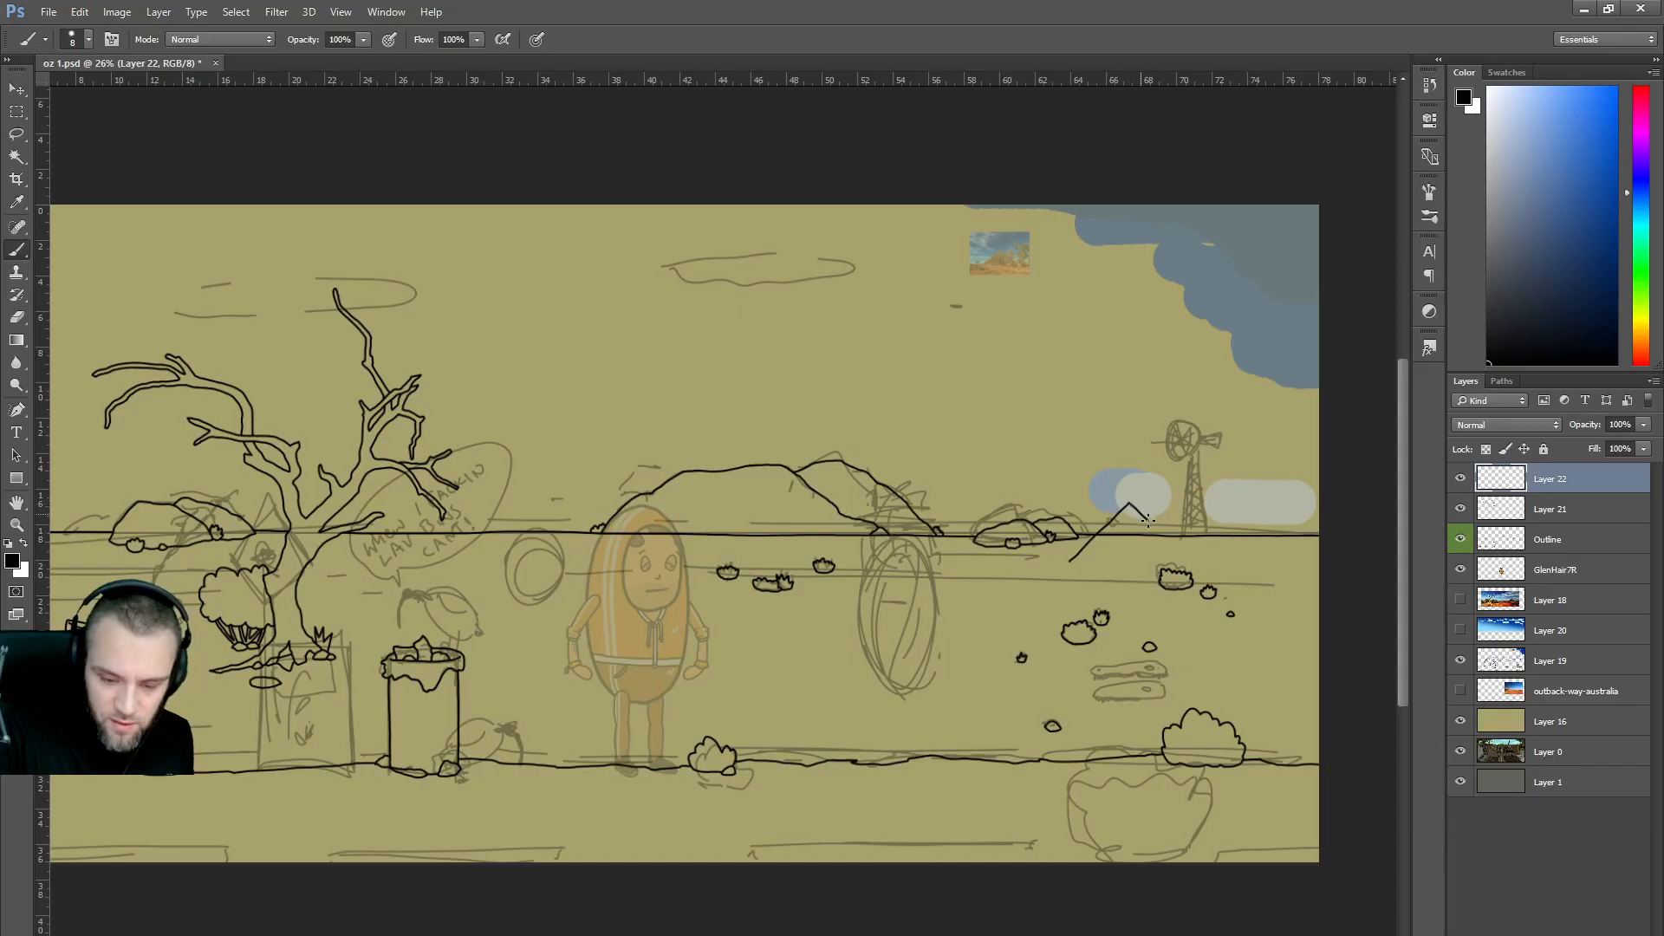
mouse_move(1177, 581)
mouse_down()
mouse_move(1138, 621)
mouse_move(1104, 610)
mouse_up()
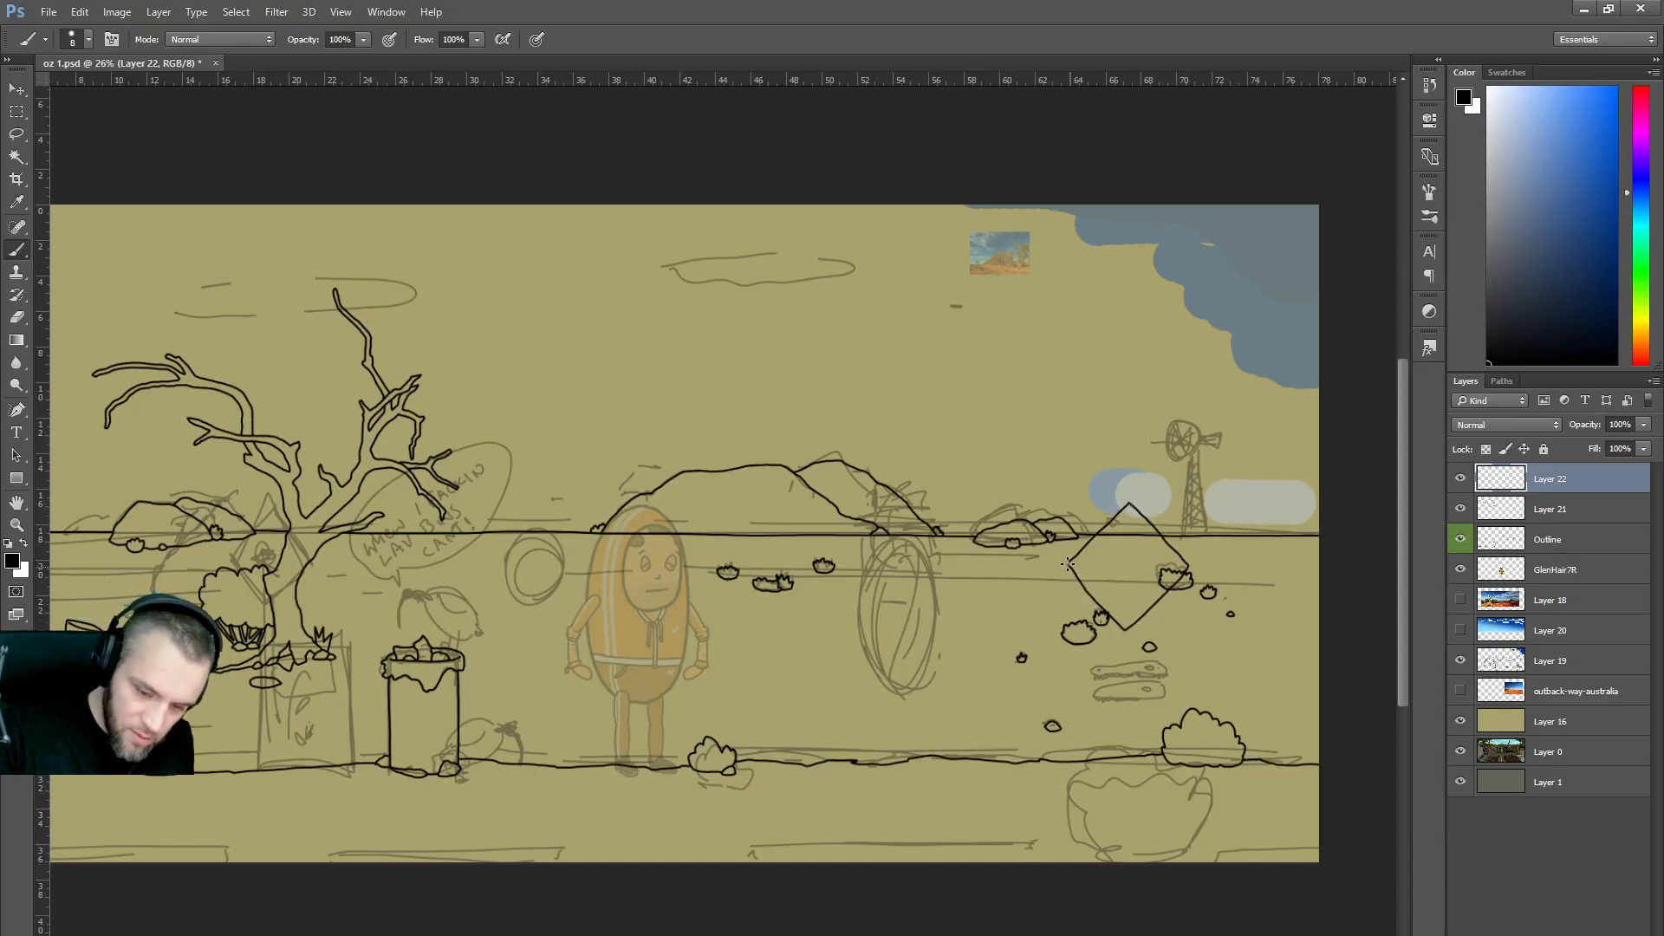
Briefly show the Layer 18 outback photo to compare against the sign outline.
scroll(1229, 595, up, 3)
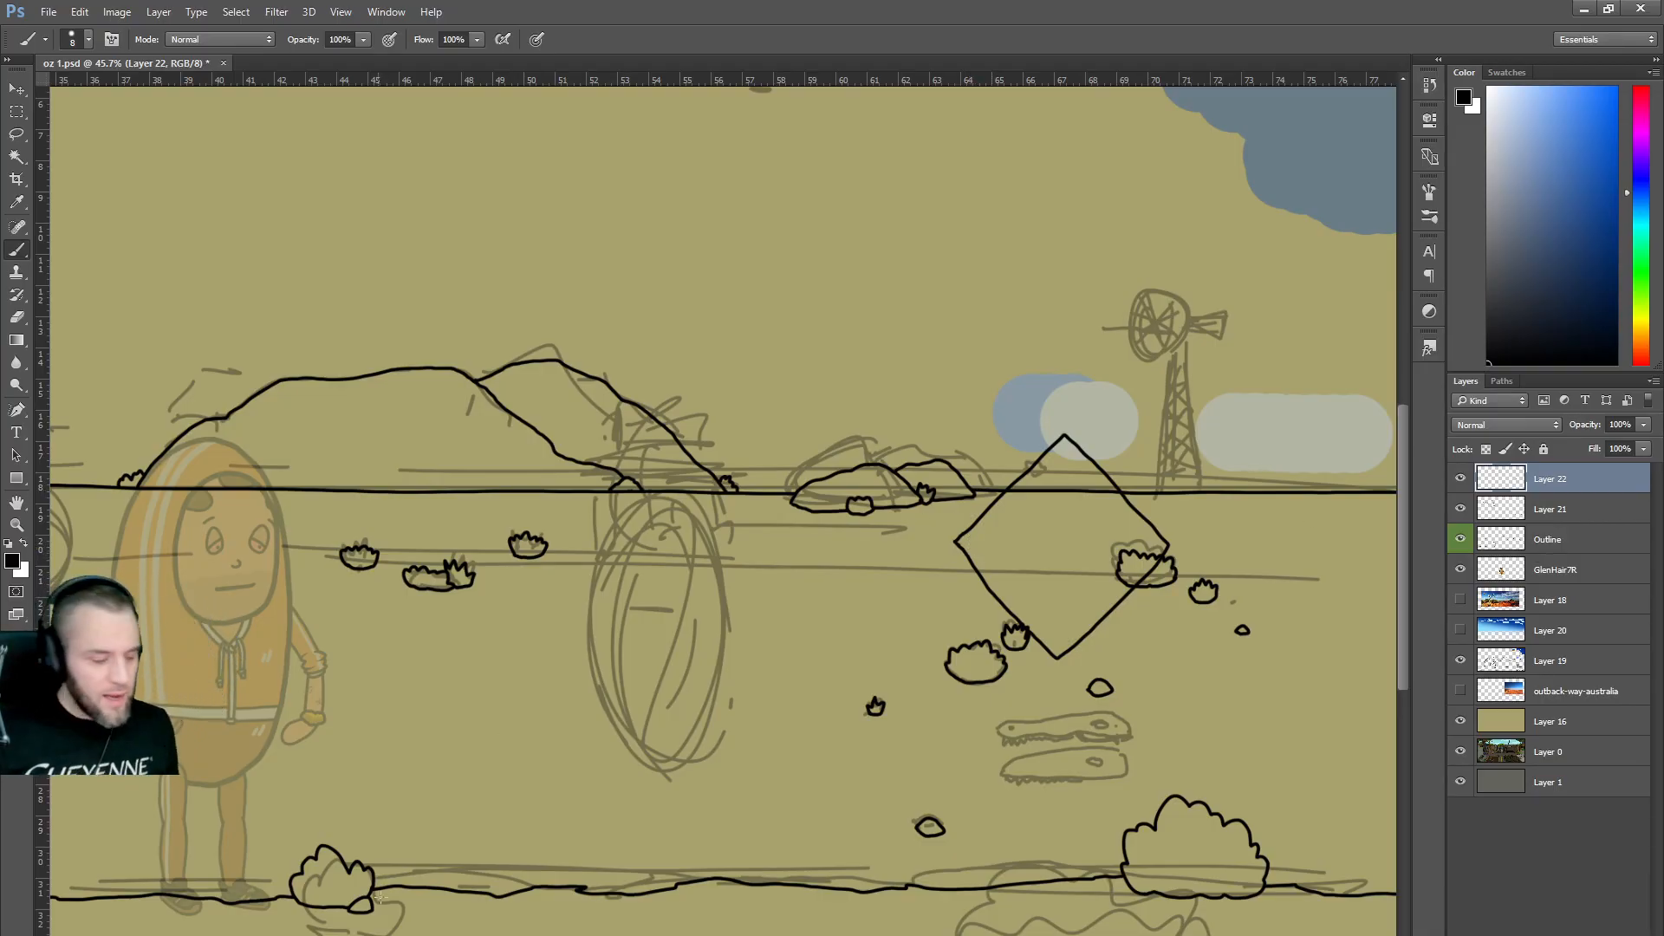
scroll(548, 602, down, 2)
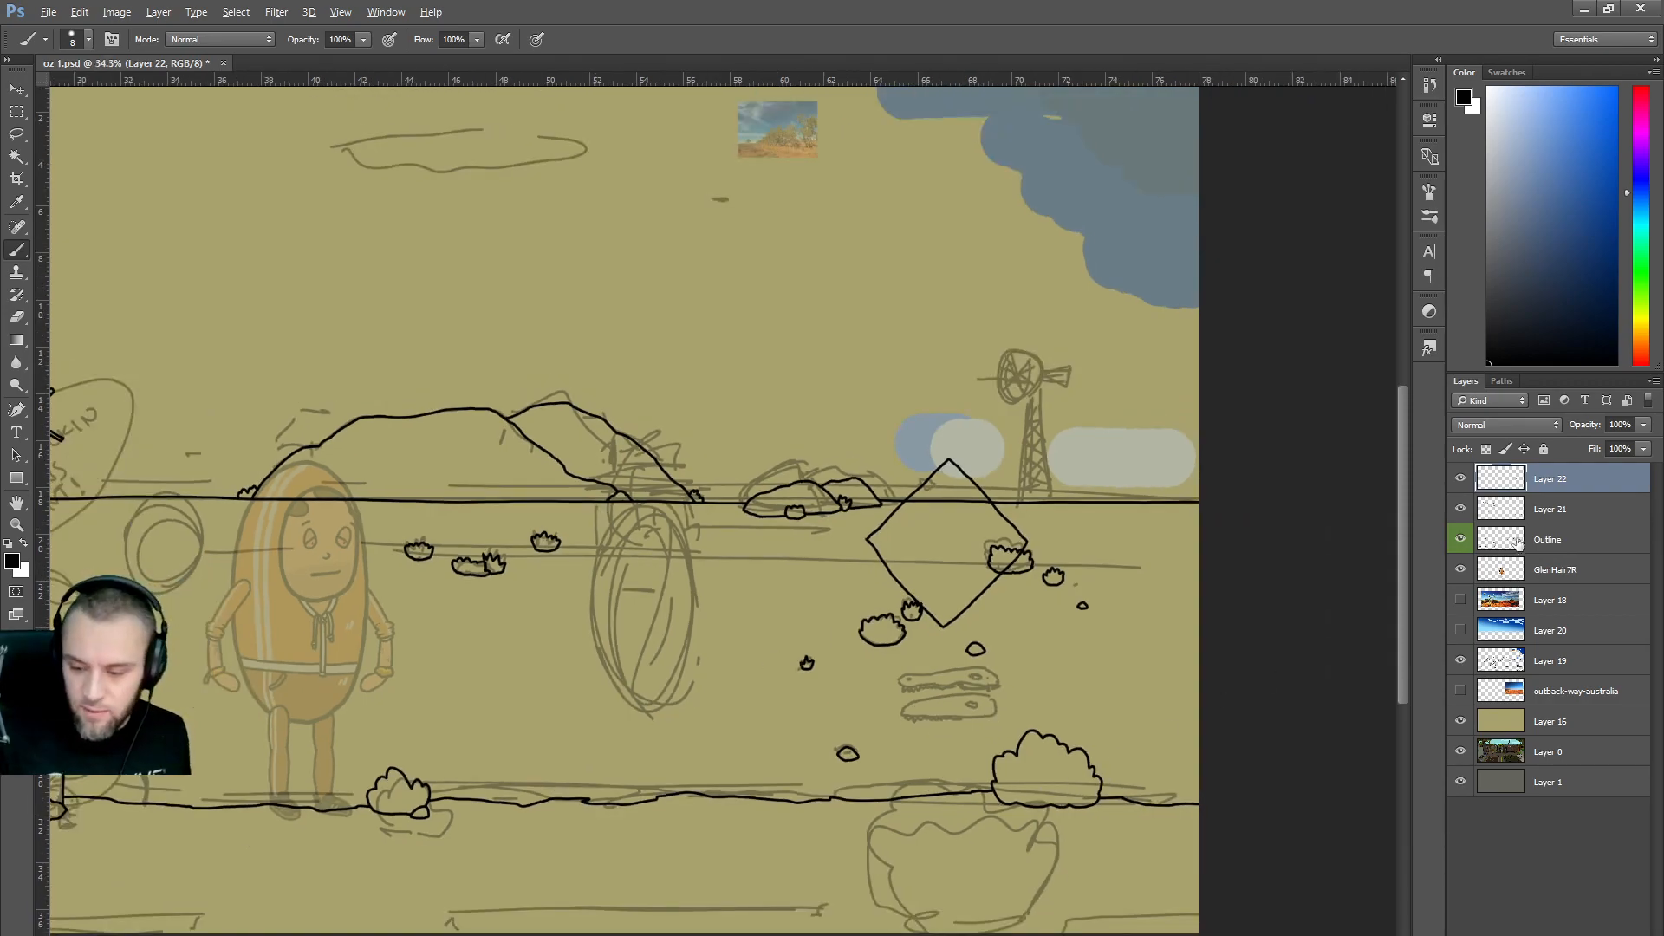
click(1459, 601)
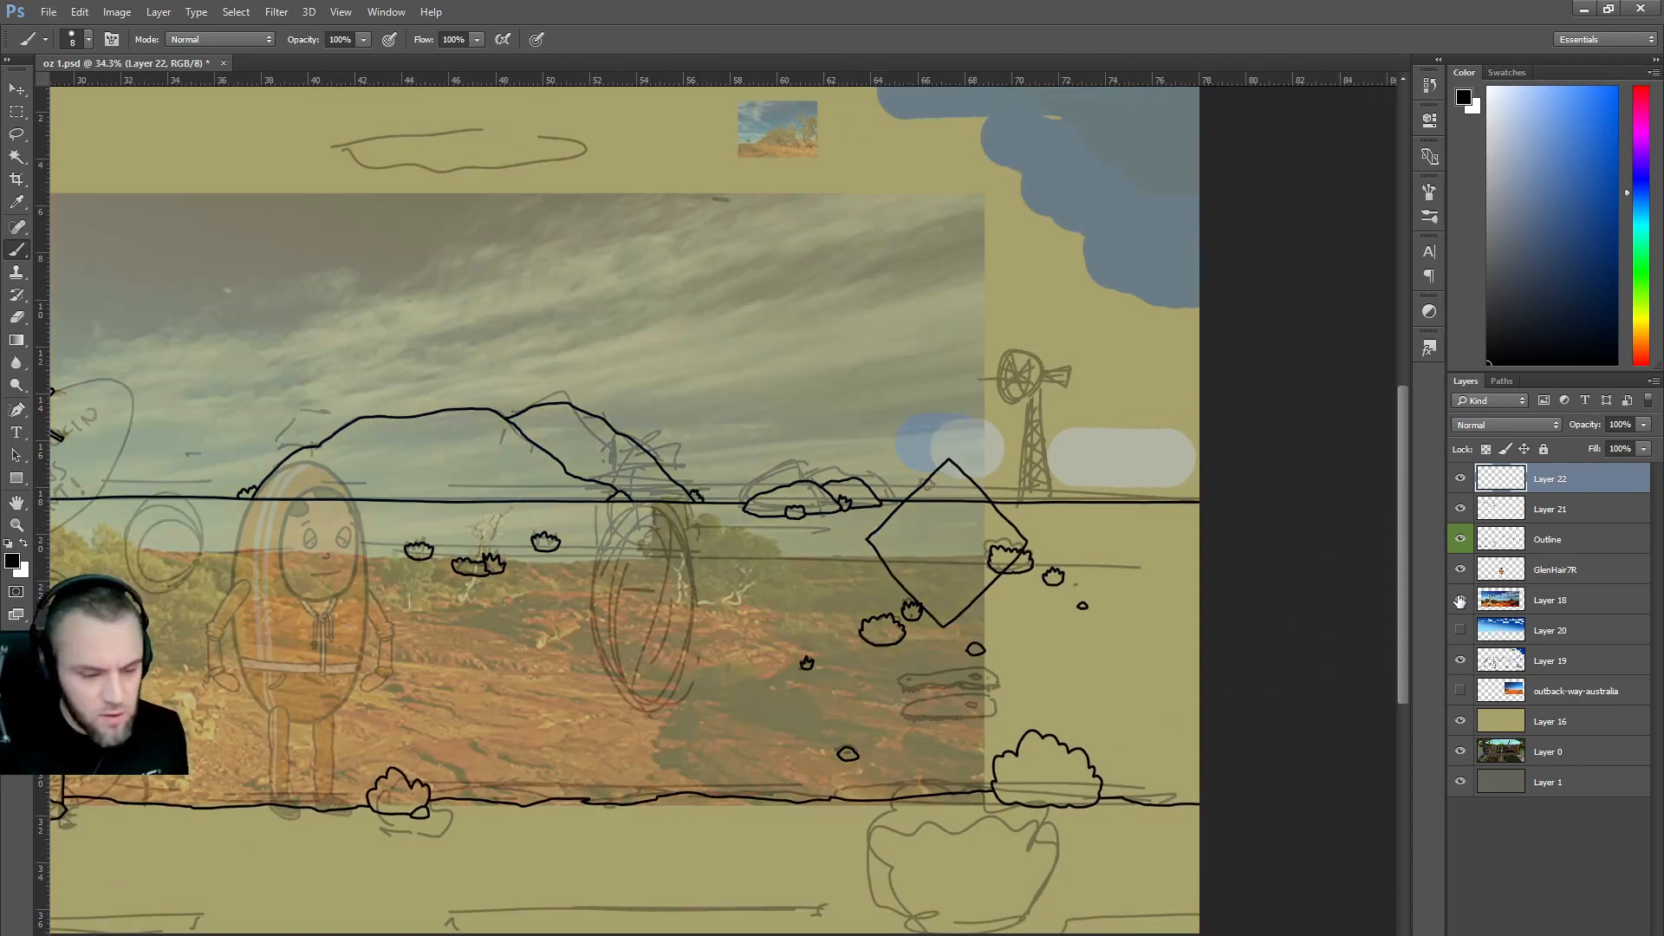
click(1460, 600)
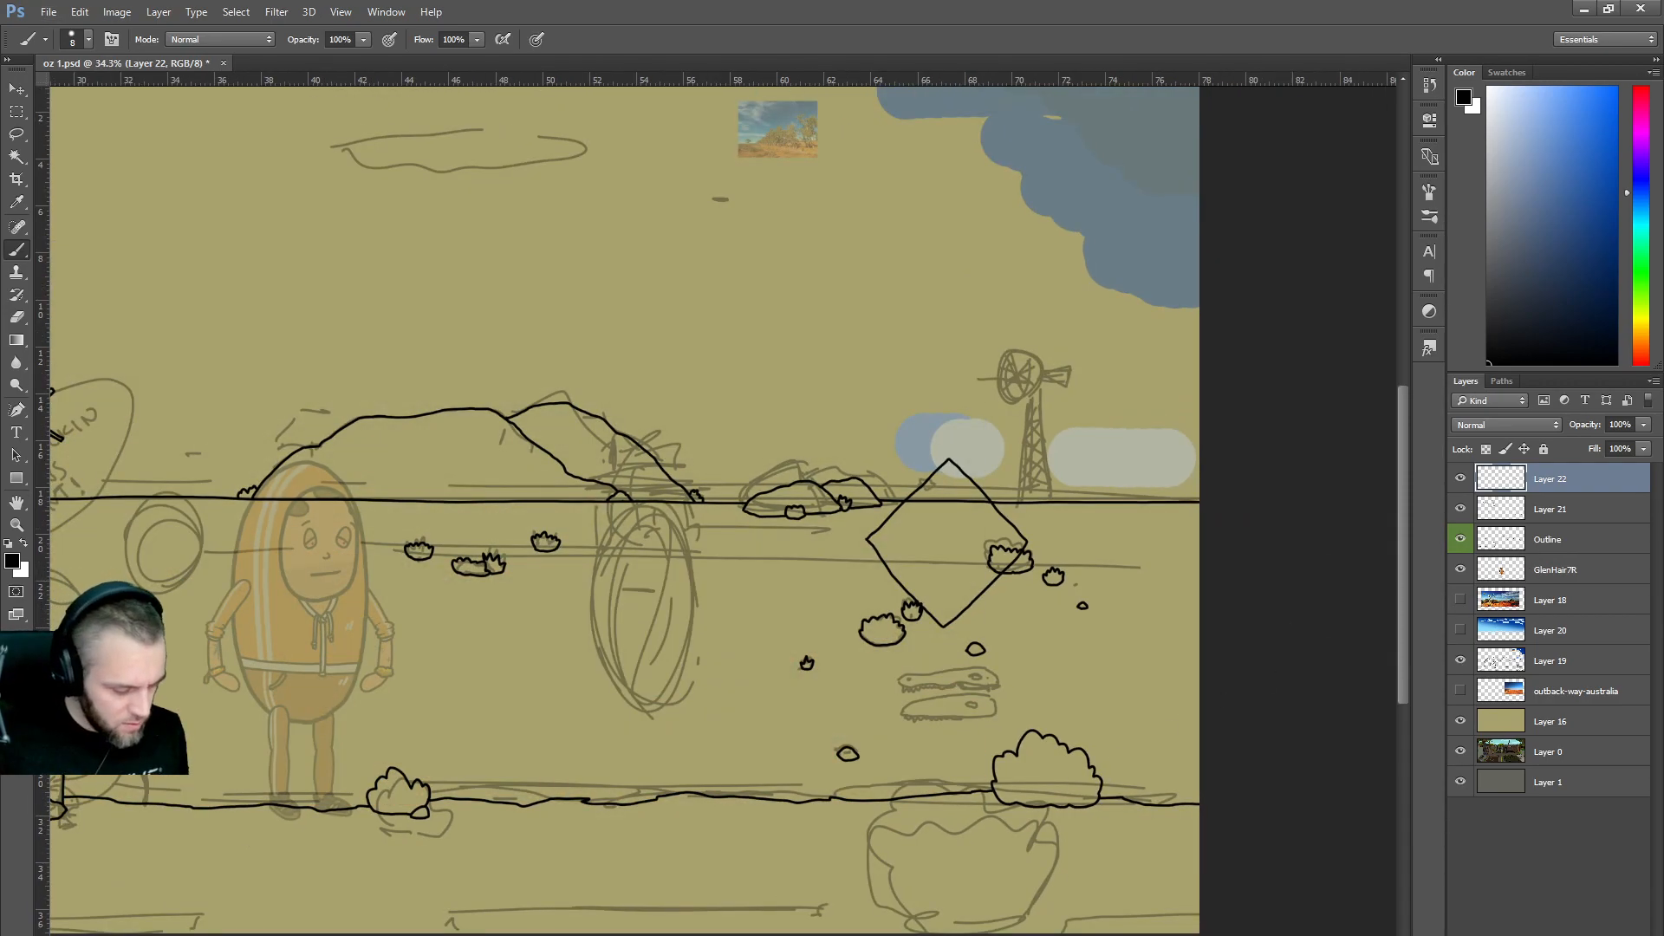
scroll(724, 503, left, 5)
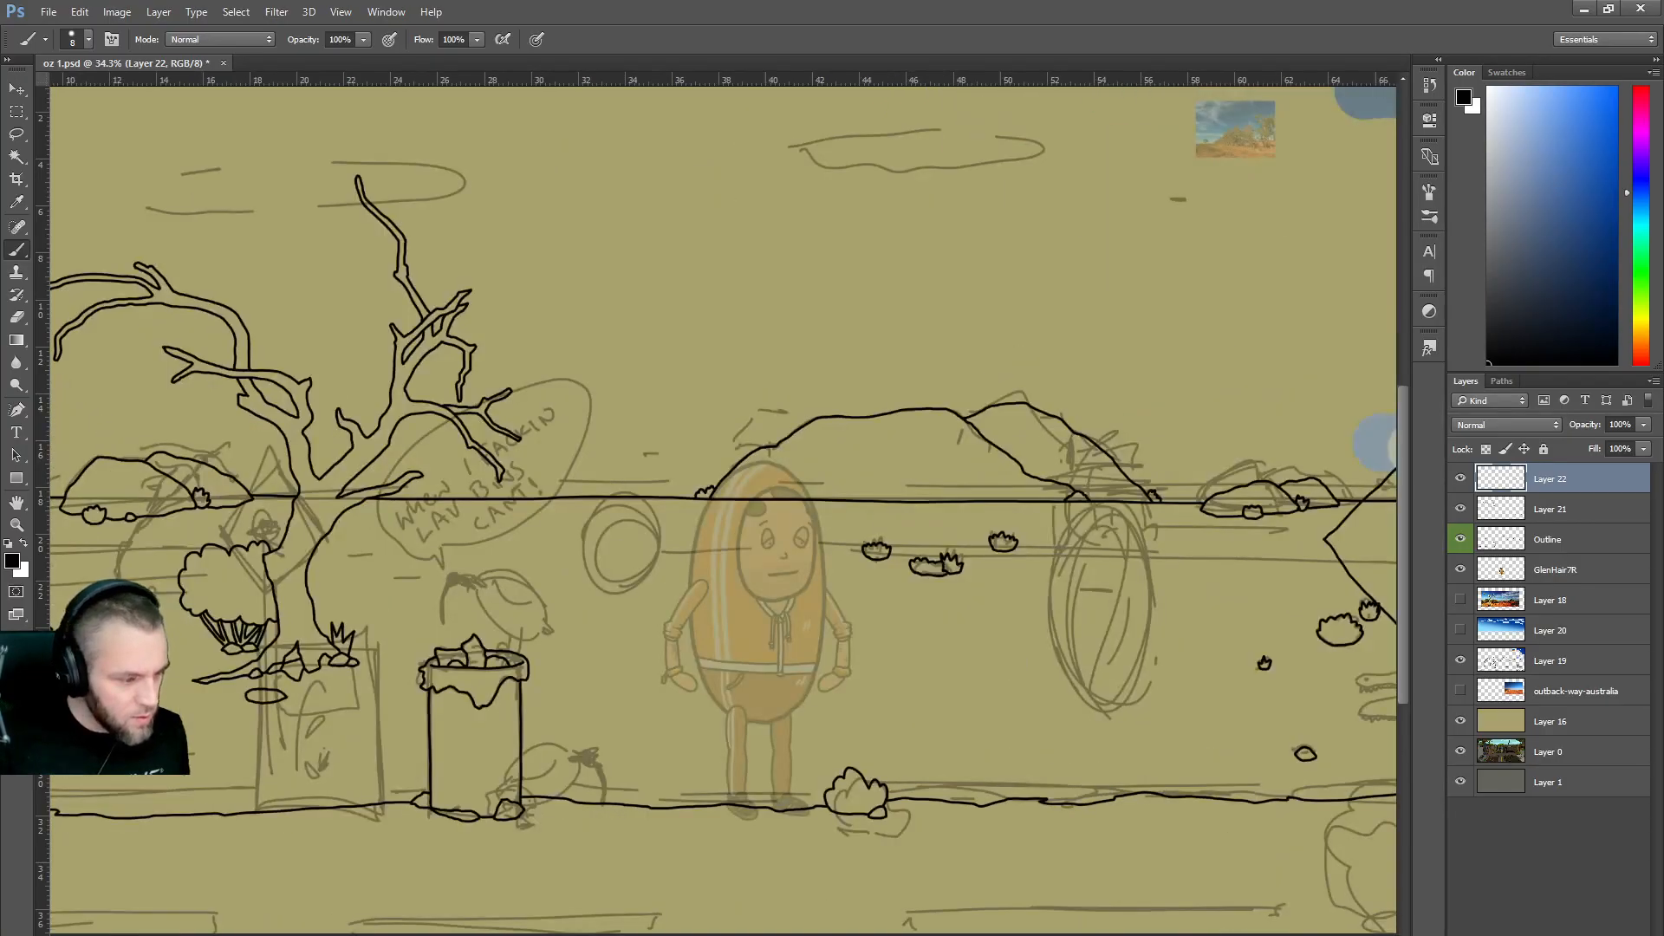
scroll(724, 502, right, 2)
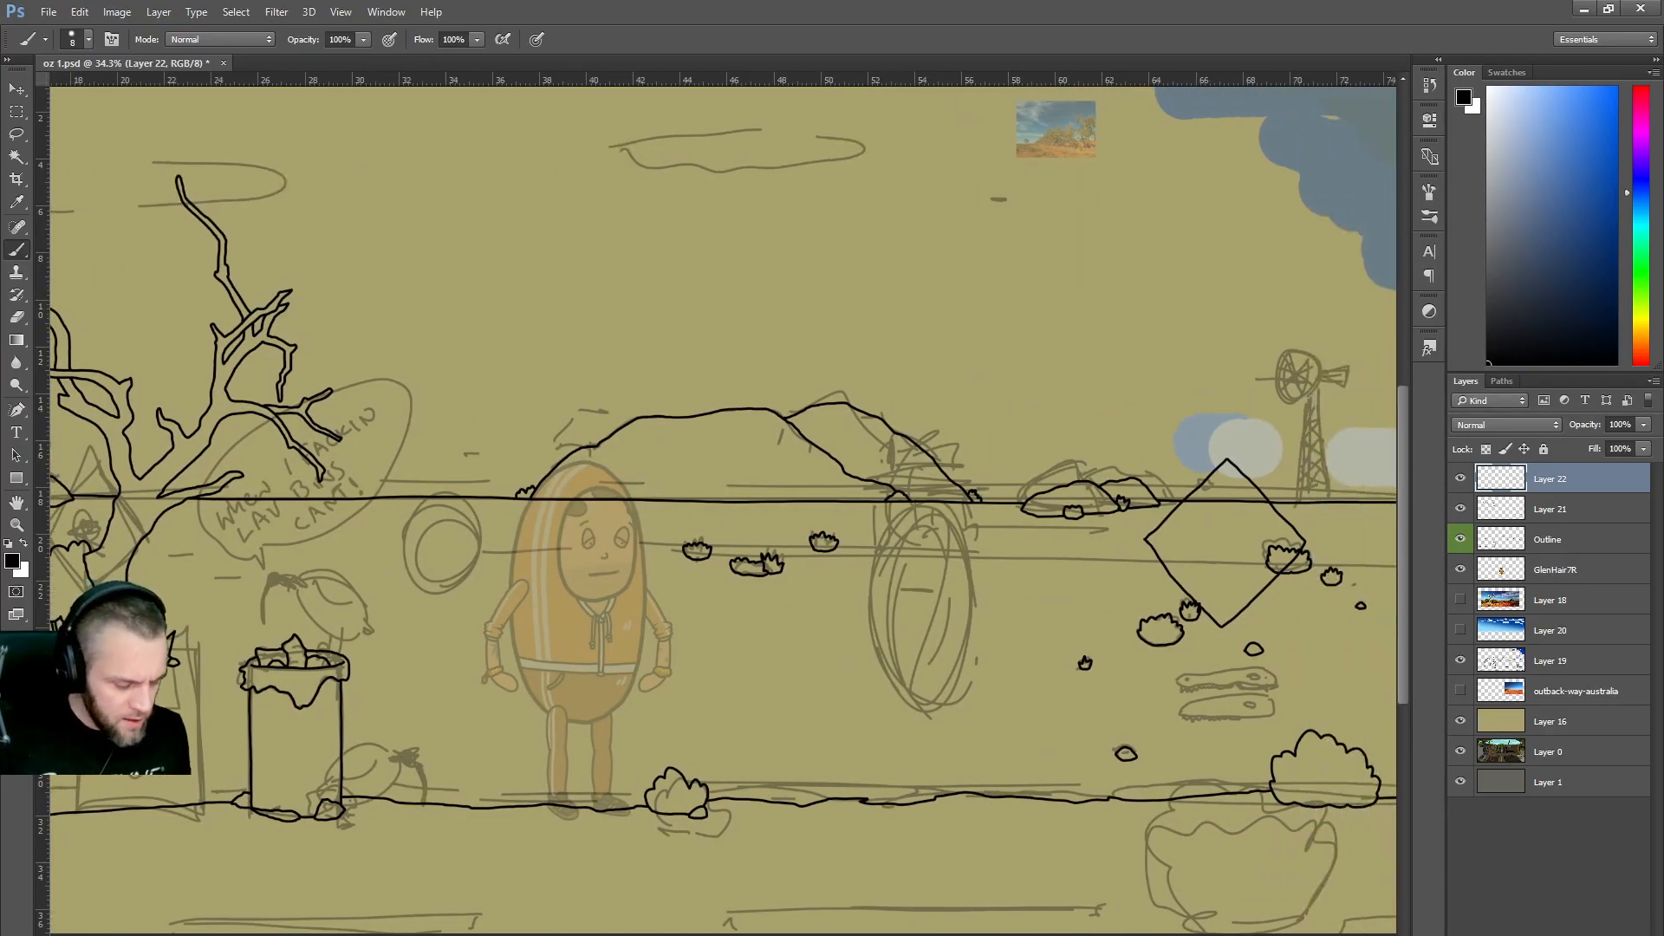
Return to the australia outback image results and scroll through them.
click(569, 934)
click(597, 897)
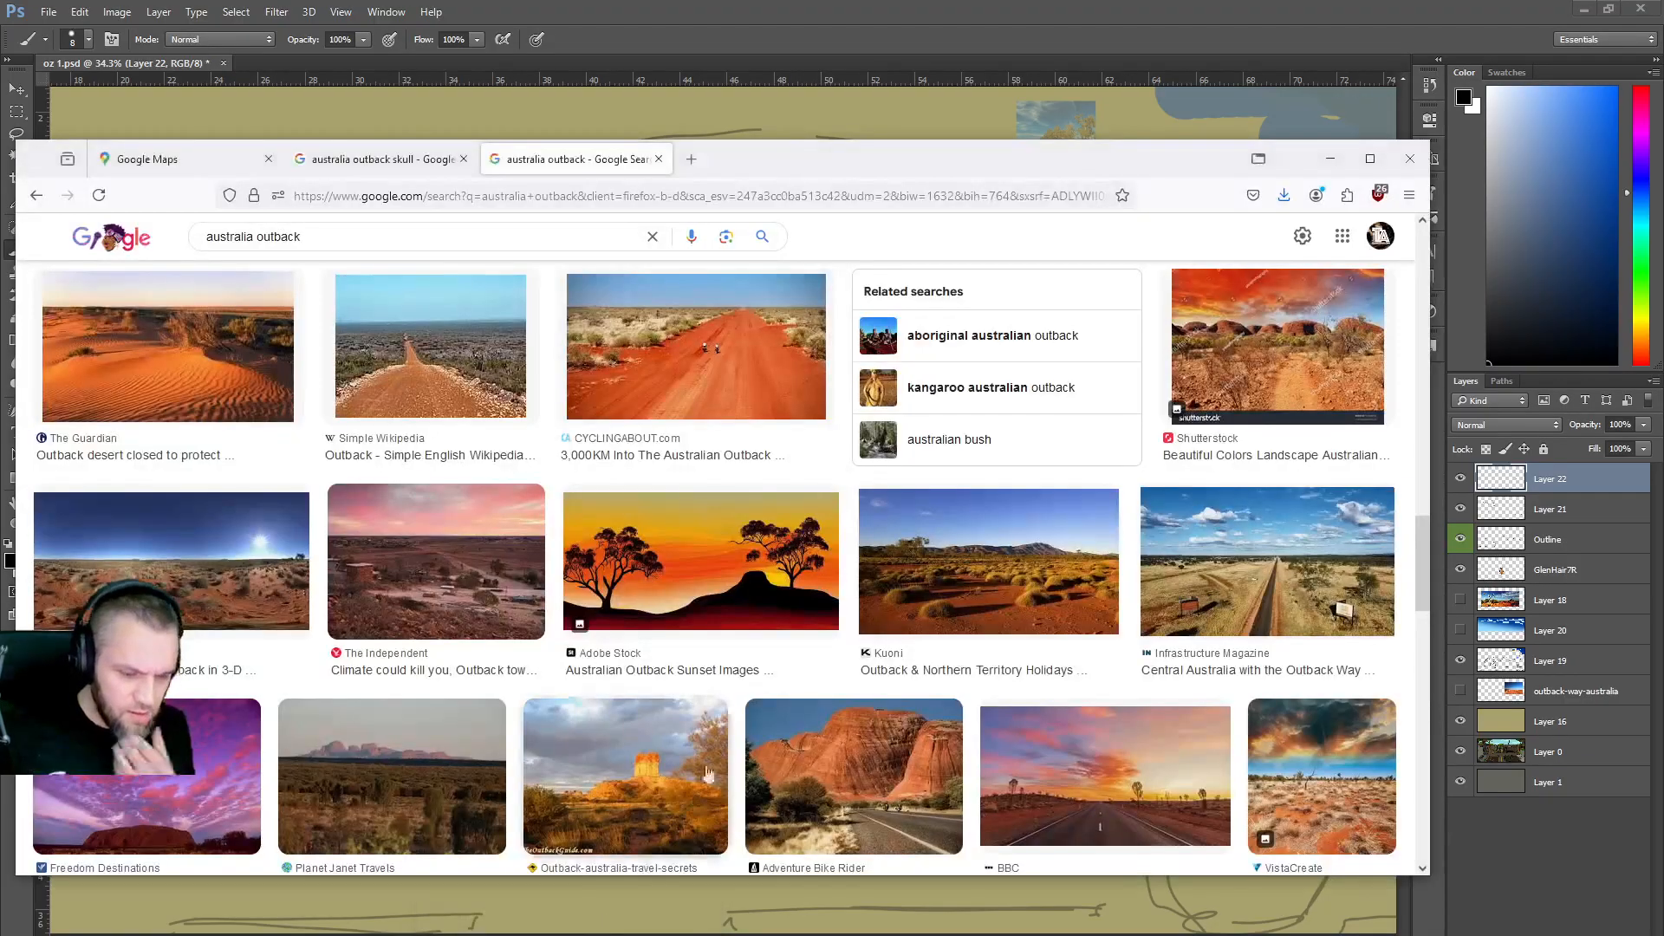
scroll(774, 578, down, 4)
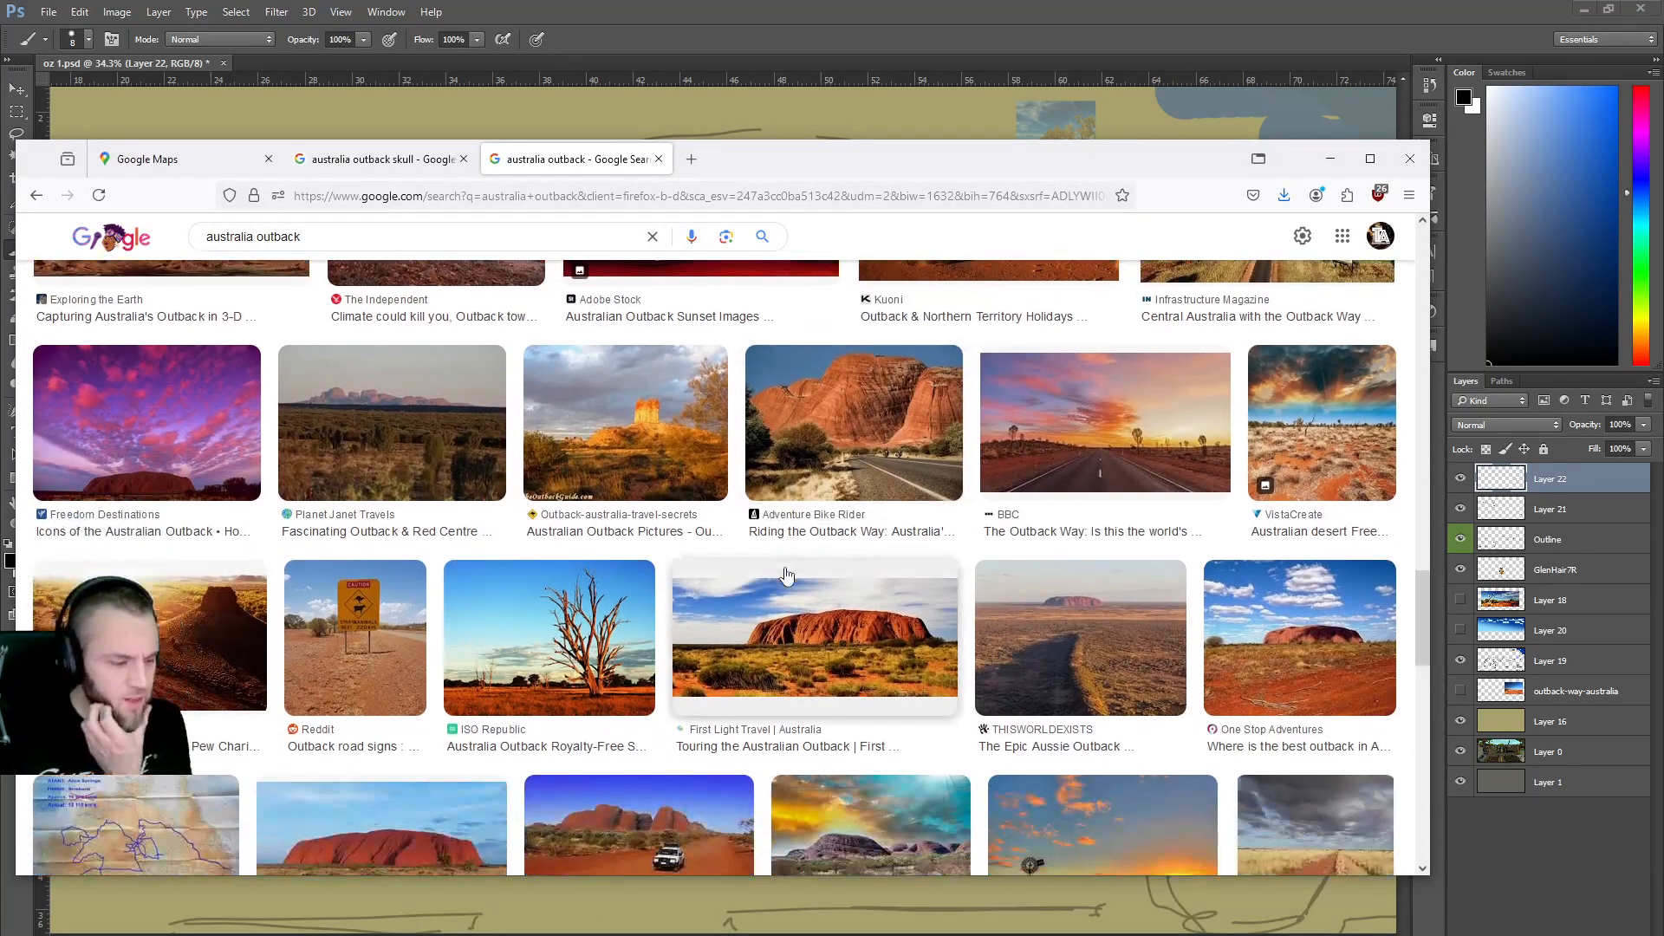
scroll(782, 578, down, 5)
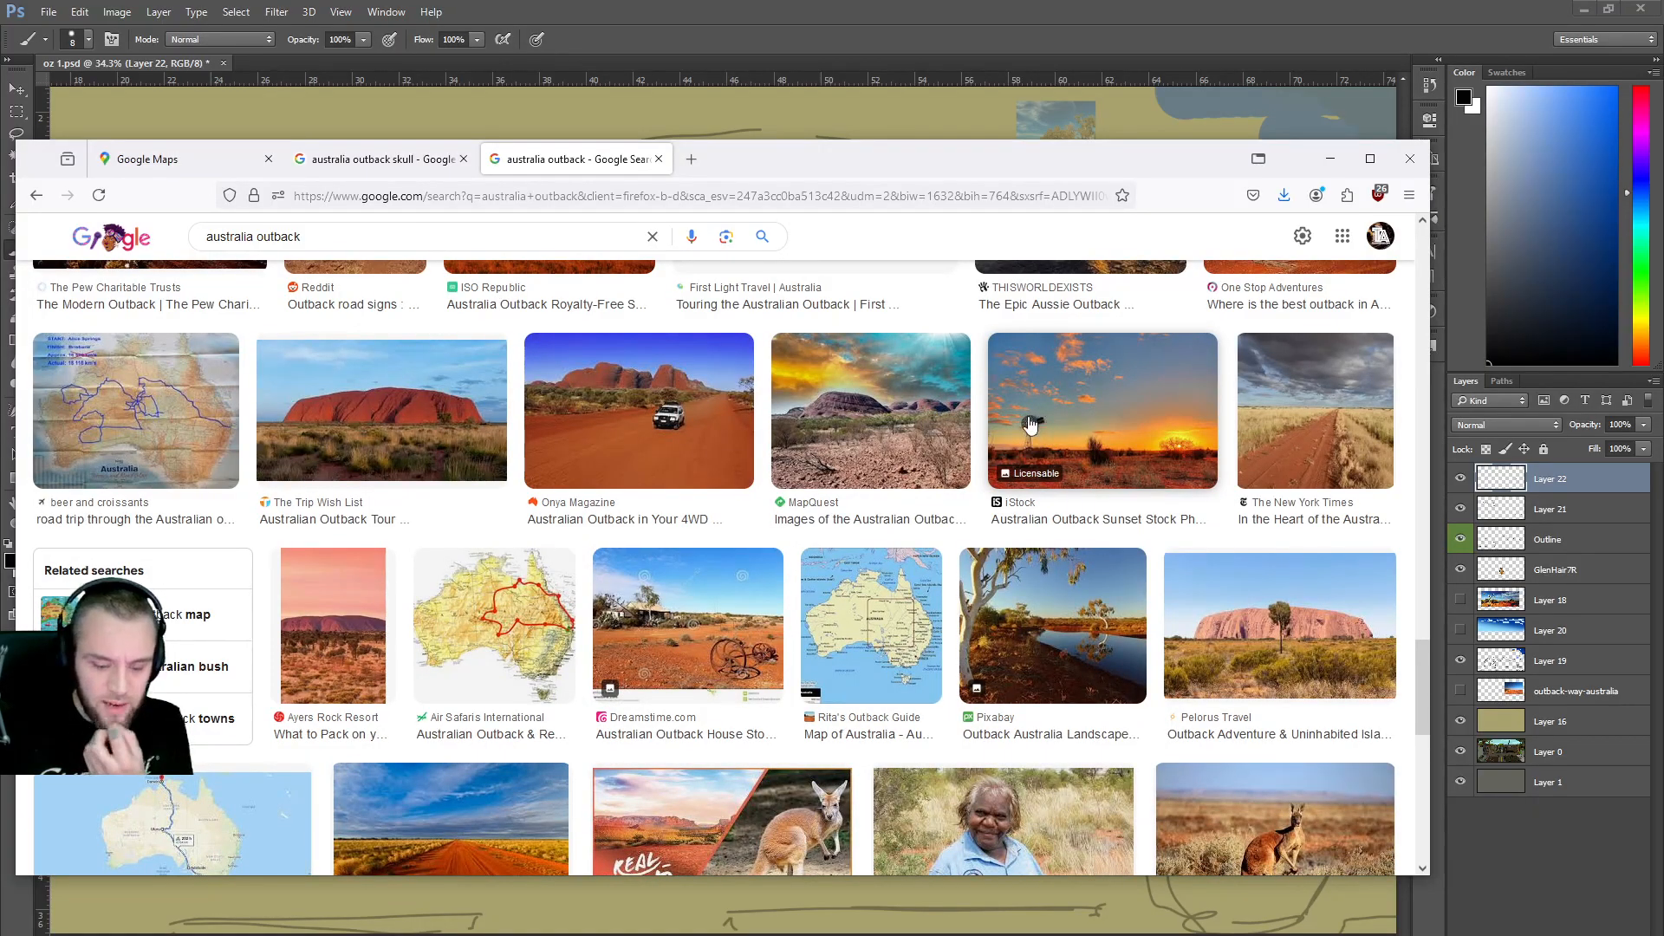
scroll(1028, 431, down, 1)
scroll(1028, 431, down, 5)
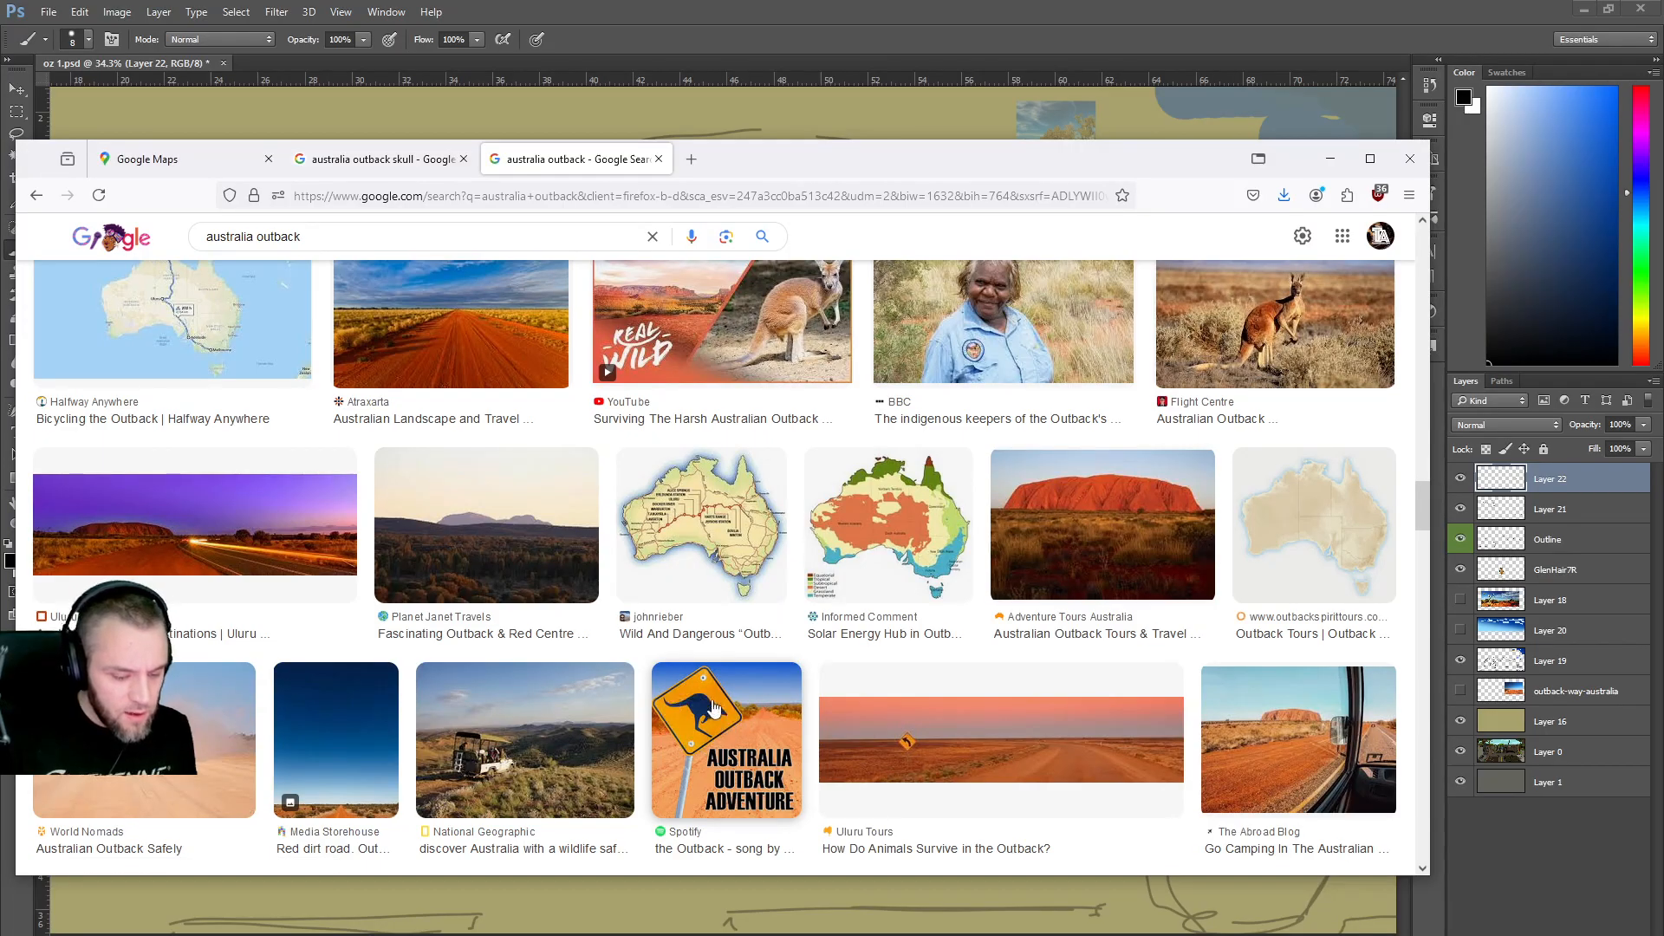
scroll(802, 612, up, 6)
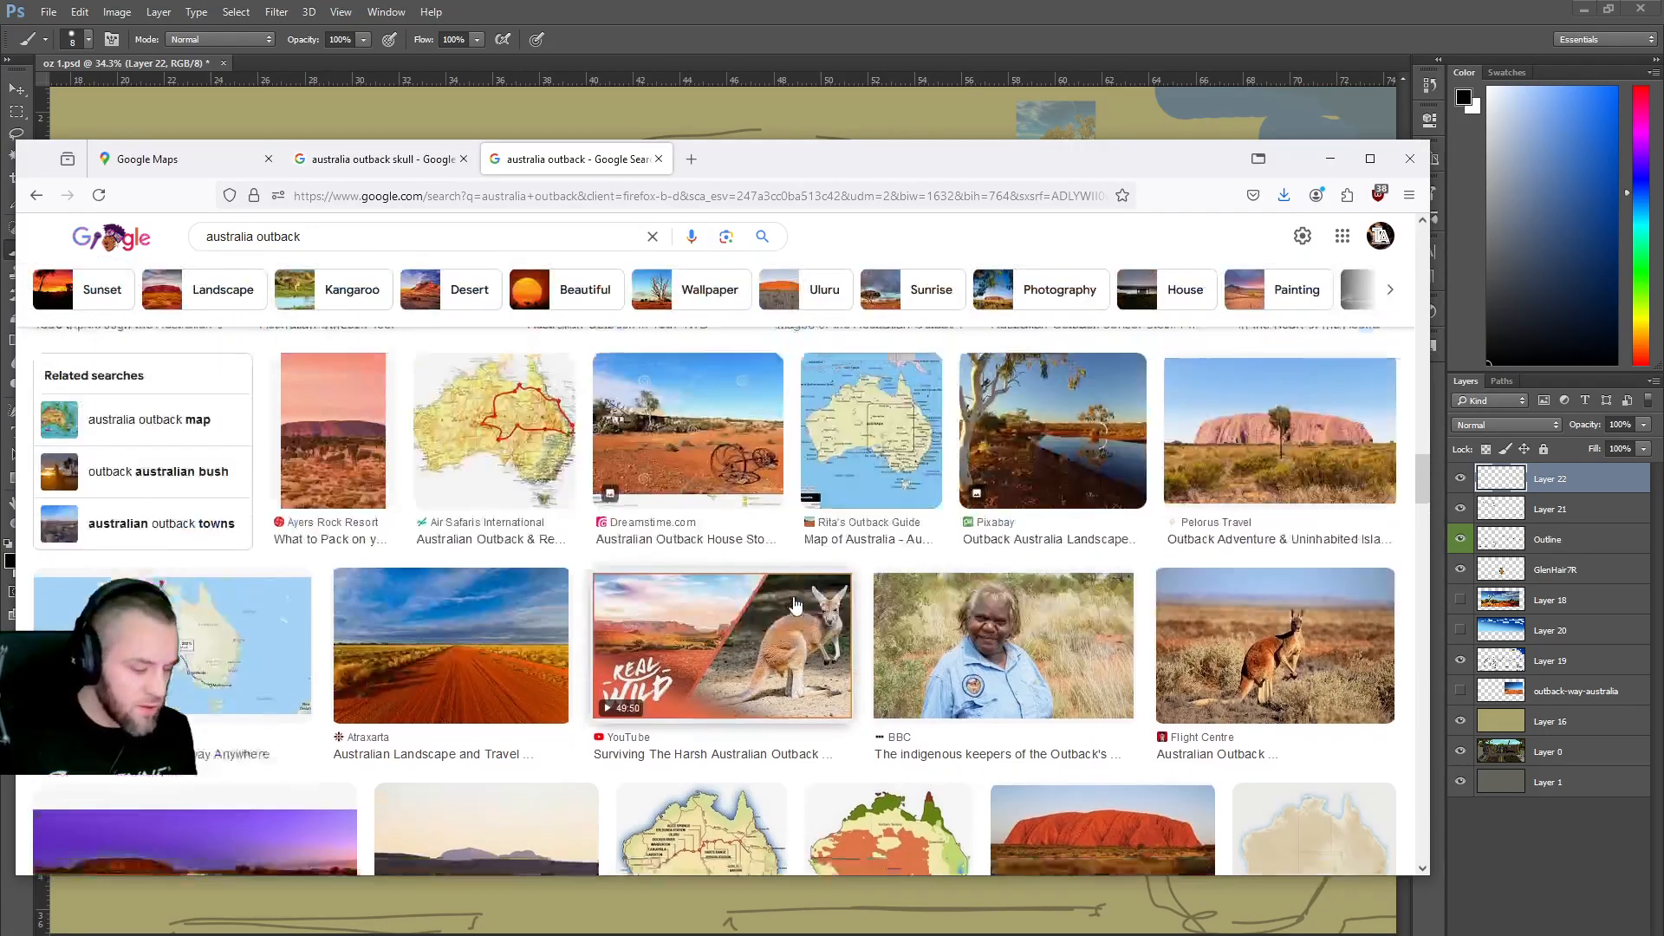
scroll(802, 612, up, 15)
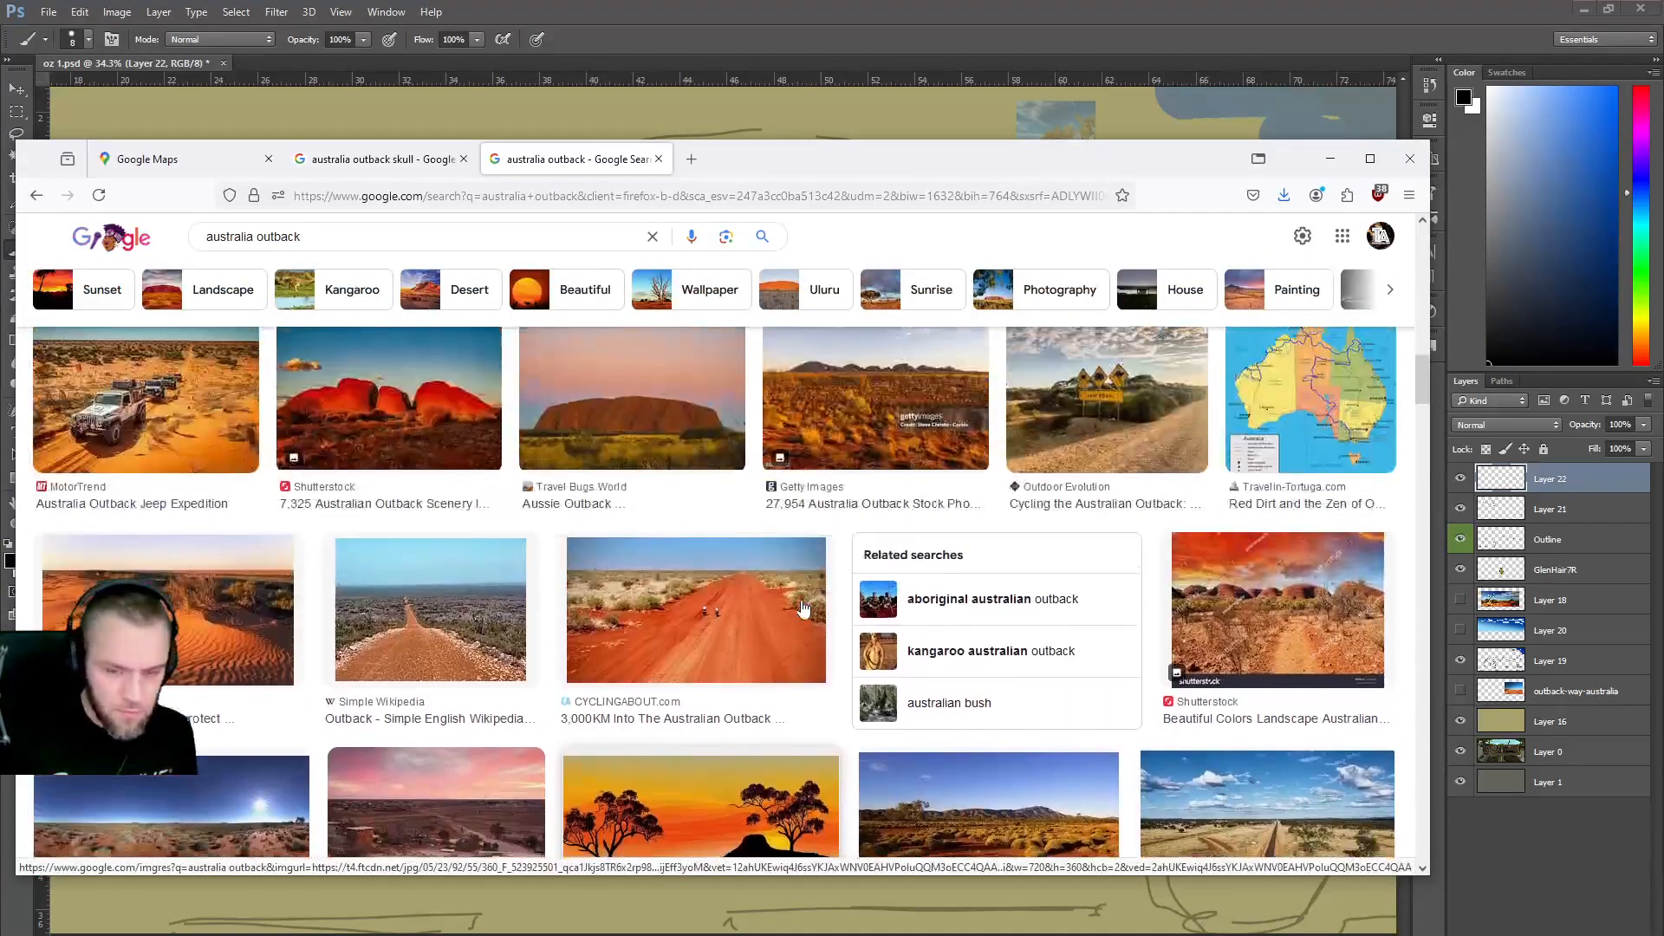
scroll(802, 610, up, 10)
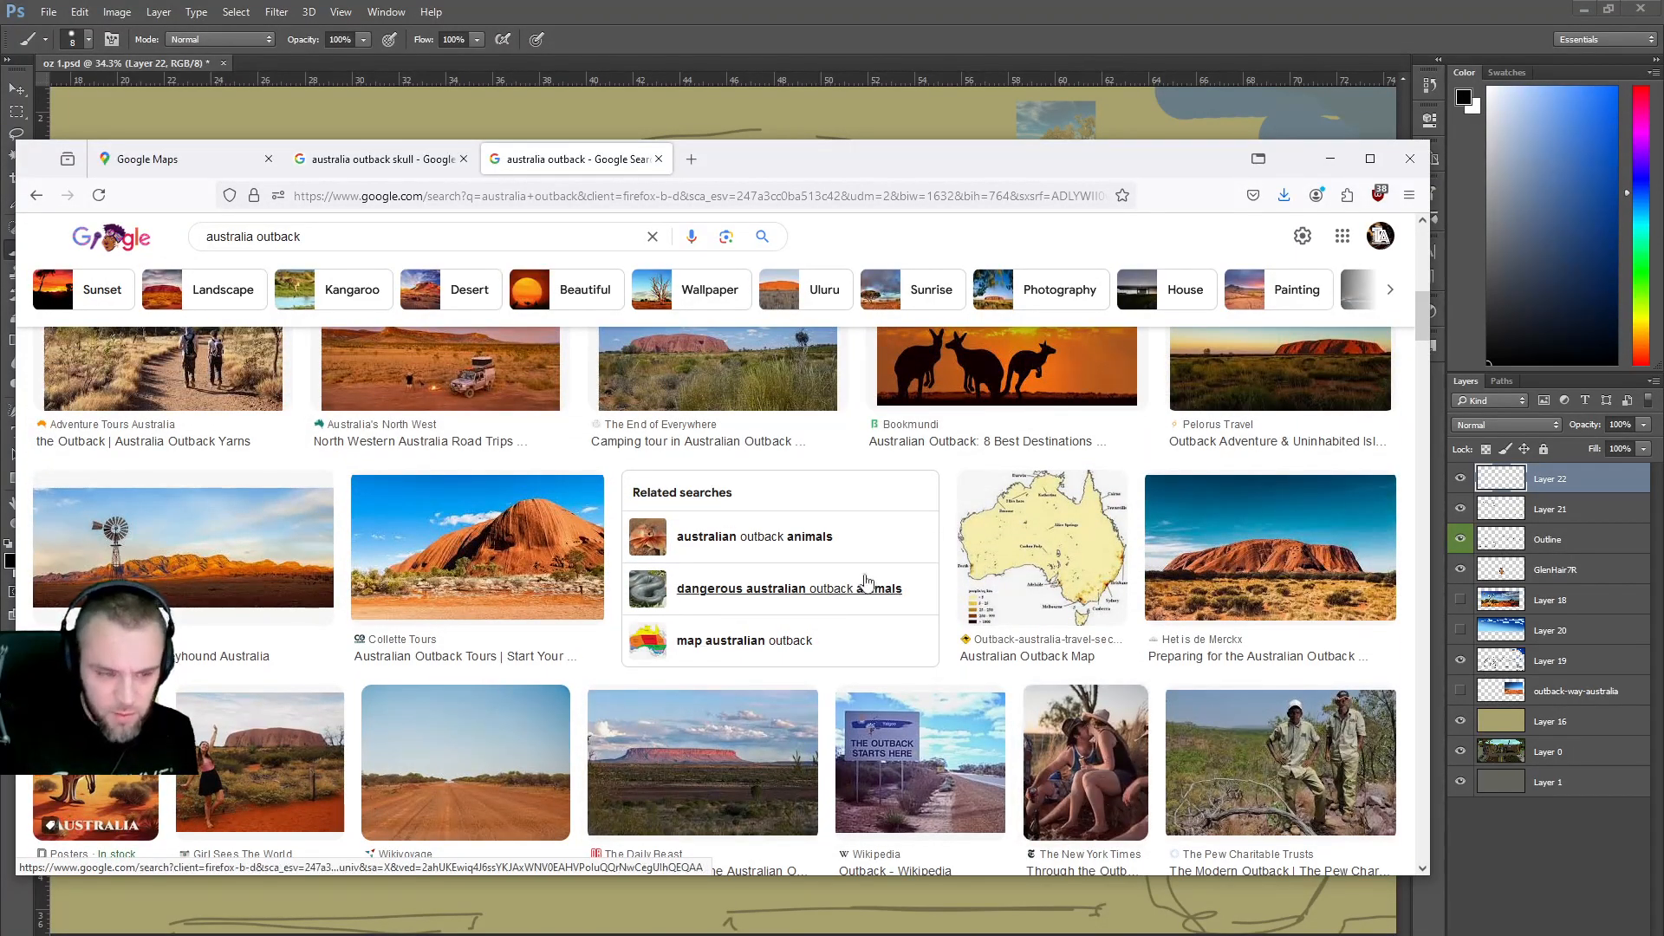
scroll(868, 581, up, 10)
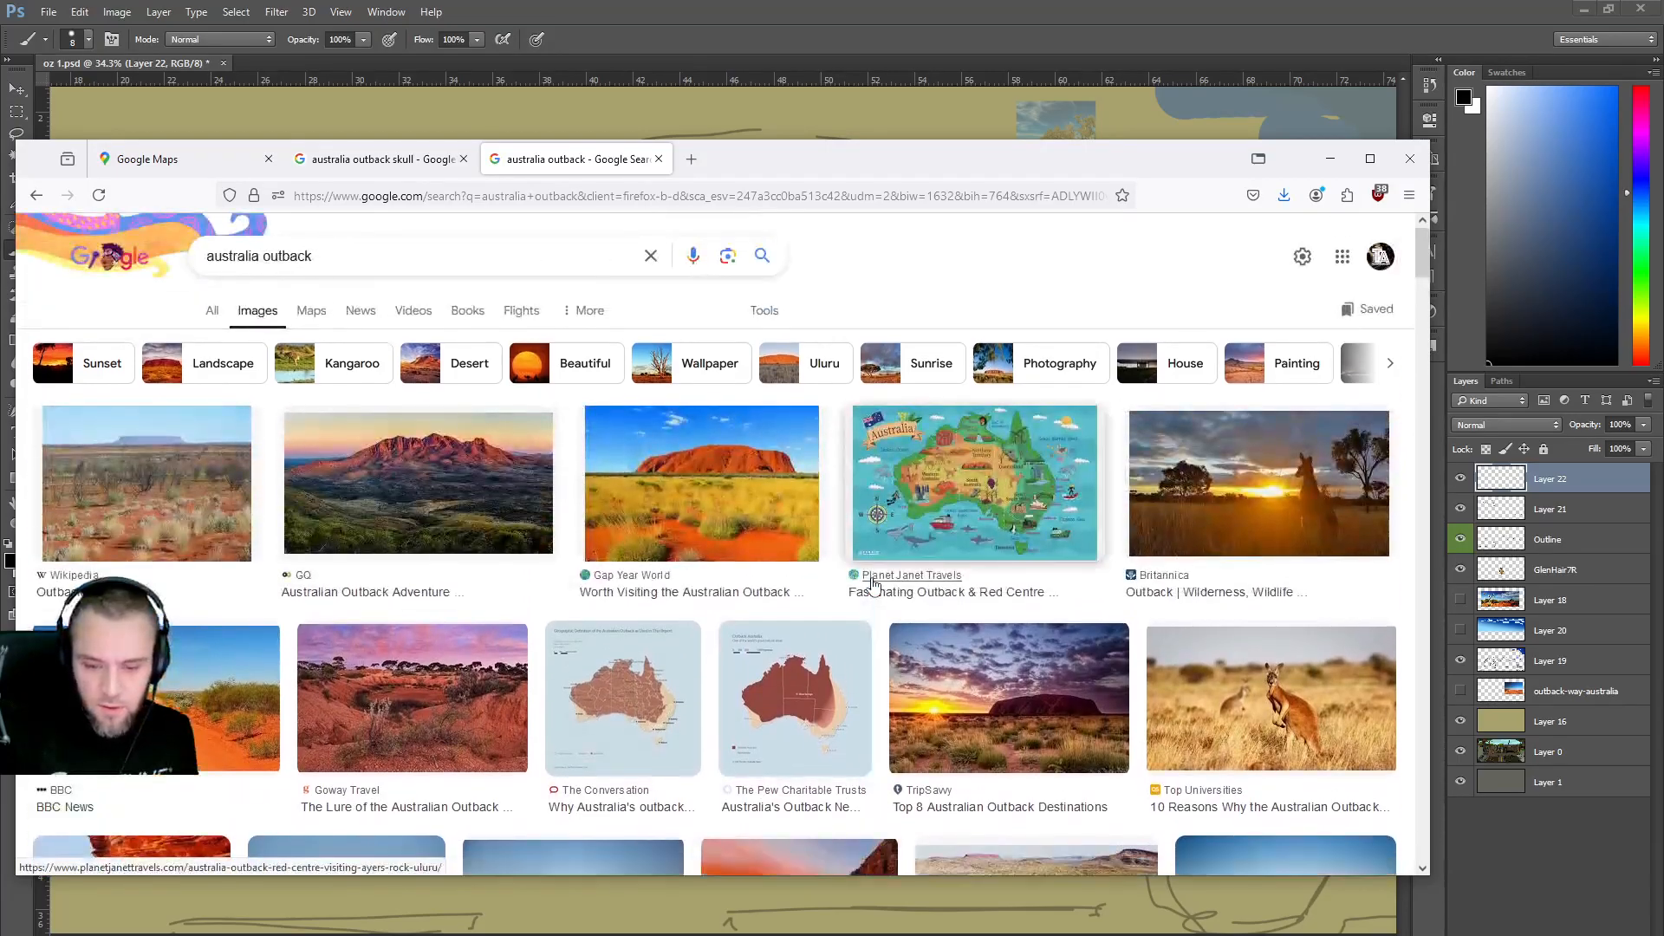
Open the large preview of the Shutterstock outback road photo with the yellow kangaroo sign.
scroll(874, 585, down, 1)
scroll(873, 587, down, 15)
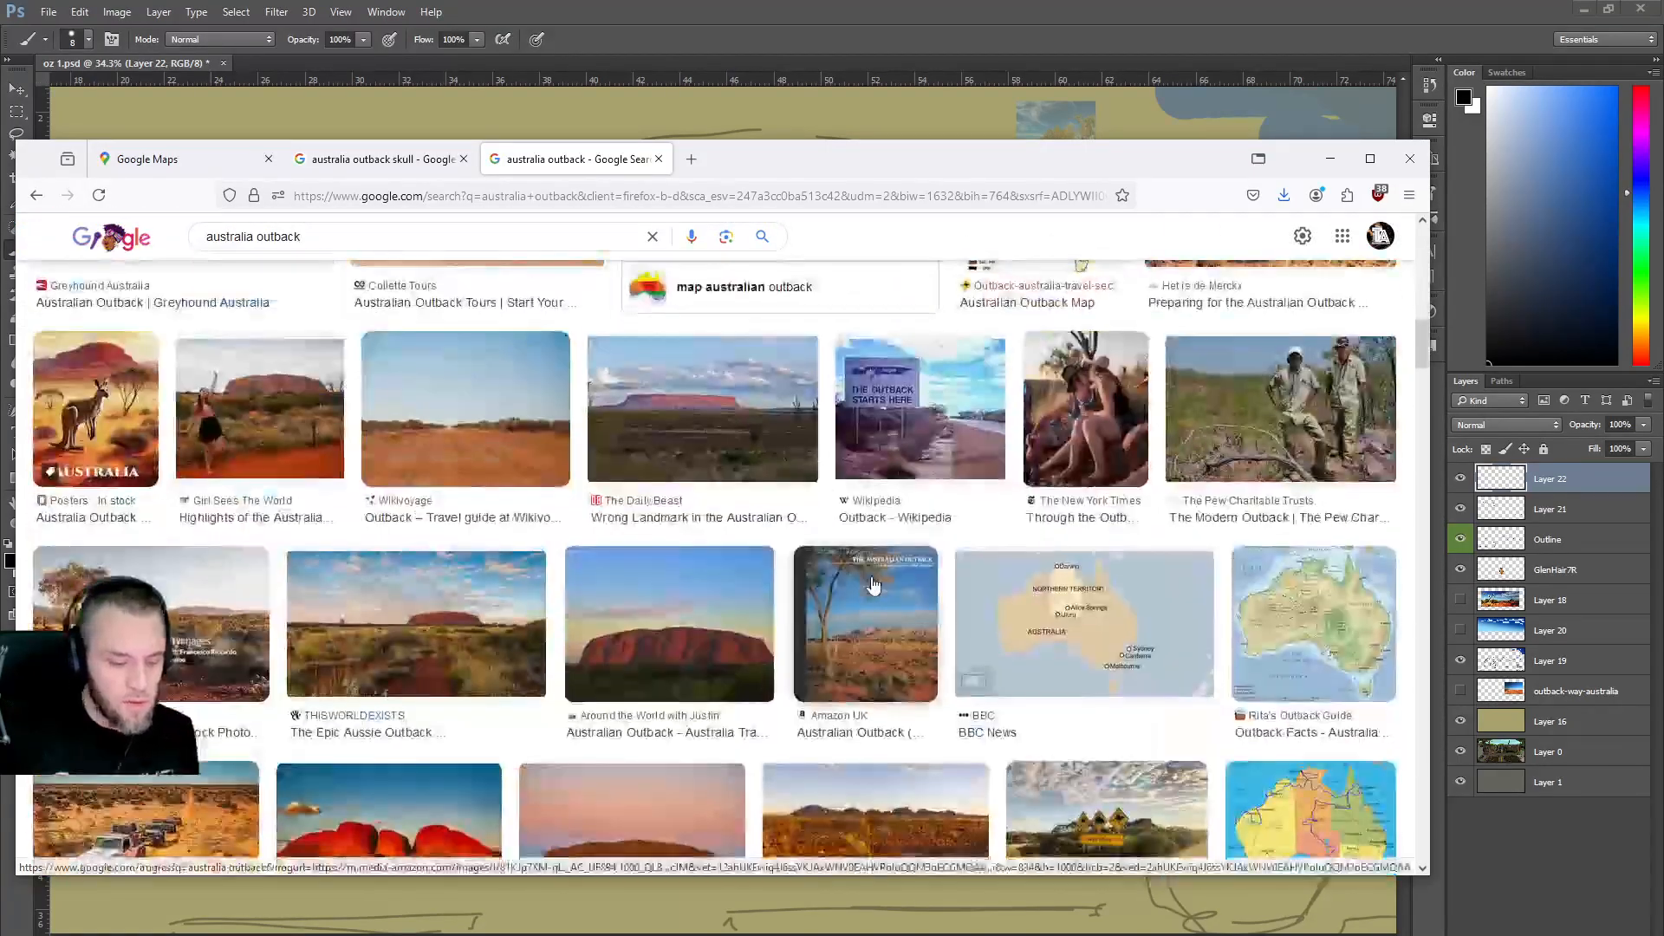
scroll(874, 587, down, 12)
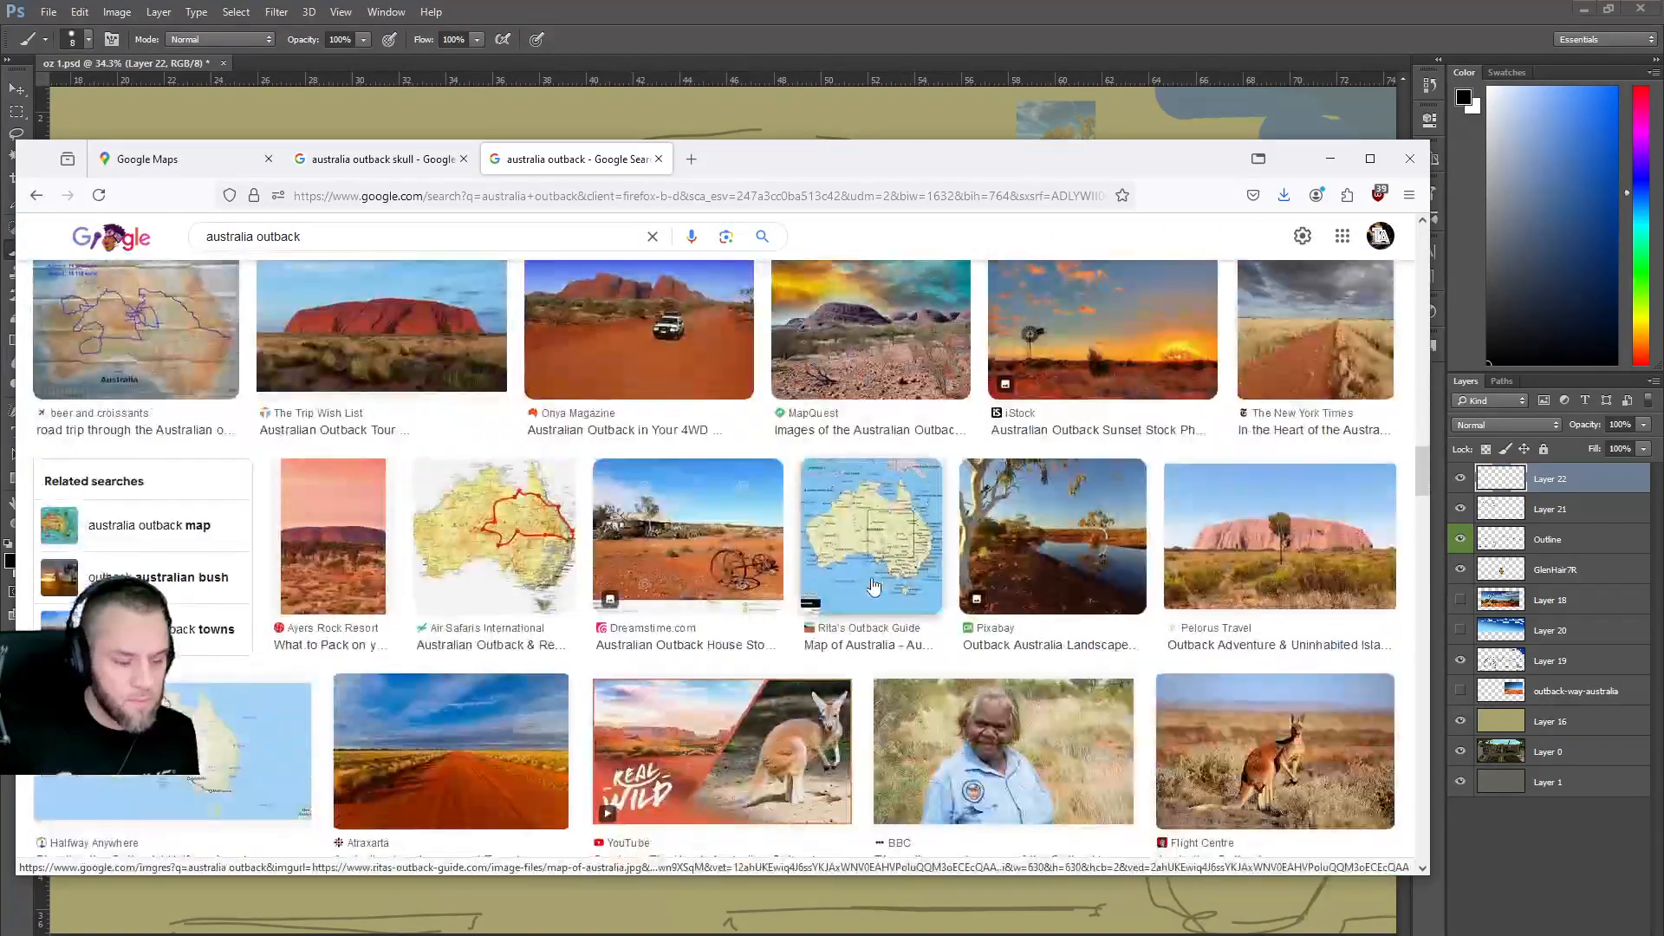
scroll(884, 585, down, 6)
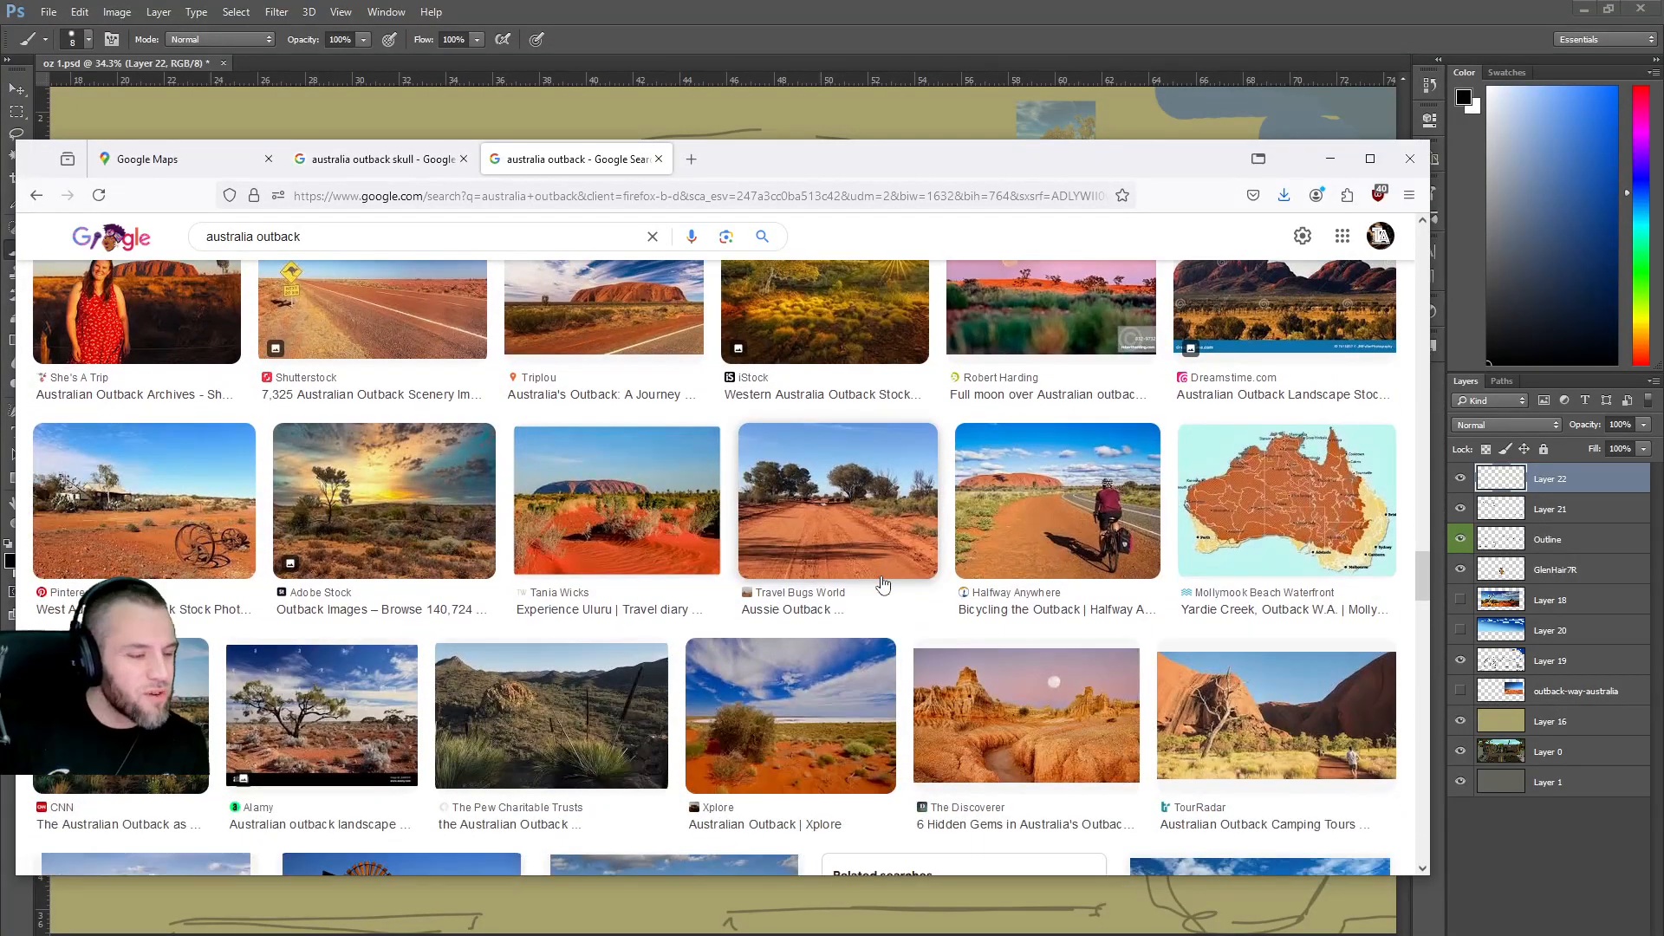
click(361, 320)
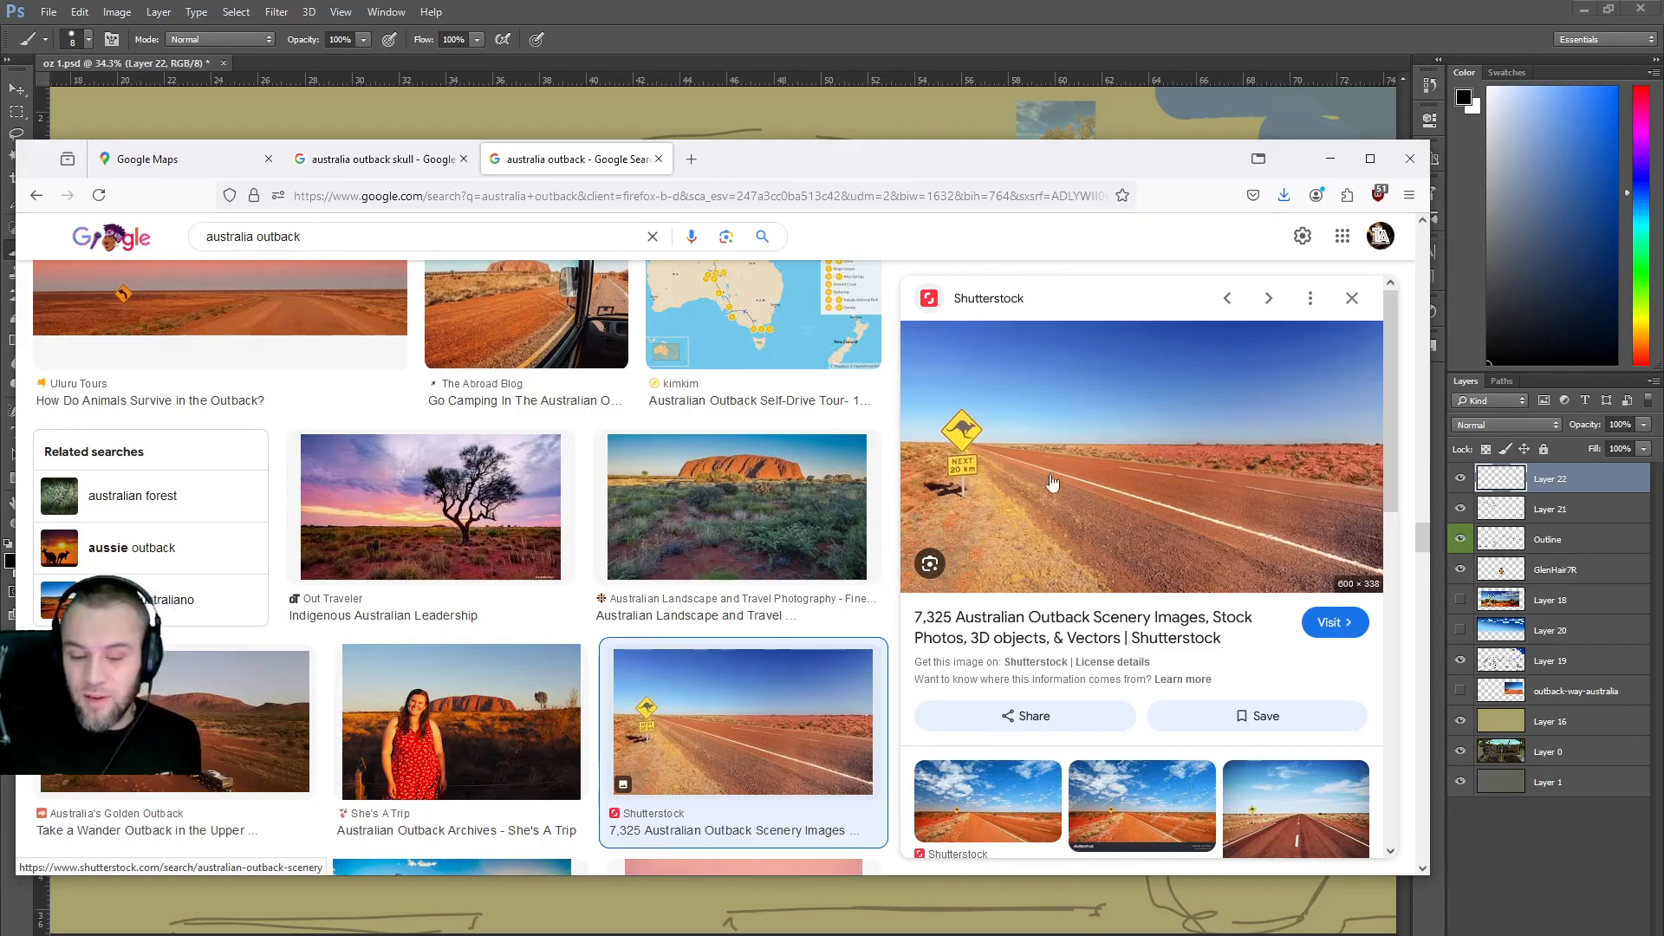
right_click(975, 445)
Drag the kangaroo-sign road photo from the browser into the drawing and position it.
click(940, 160)
drag(941, 159, 941, 553)
drag(953, 828, 918, 411)
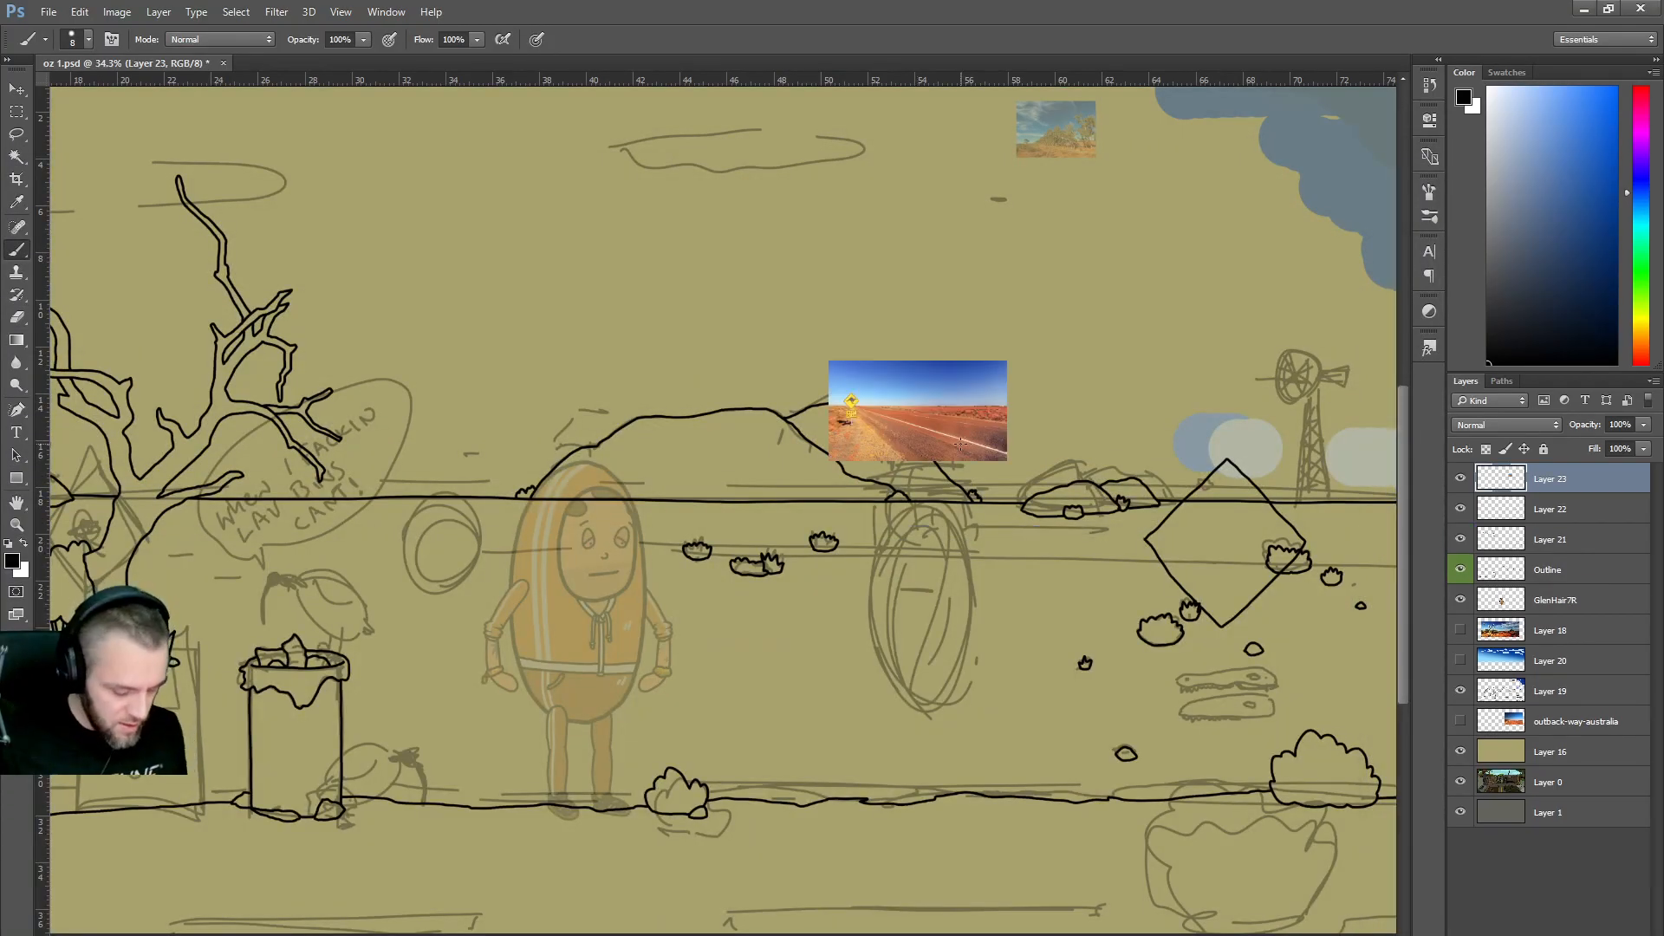
drag(1008, 461, 1256, 753)
scroll(928, 476, down, 3)
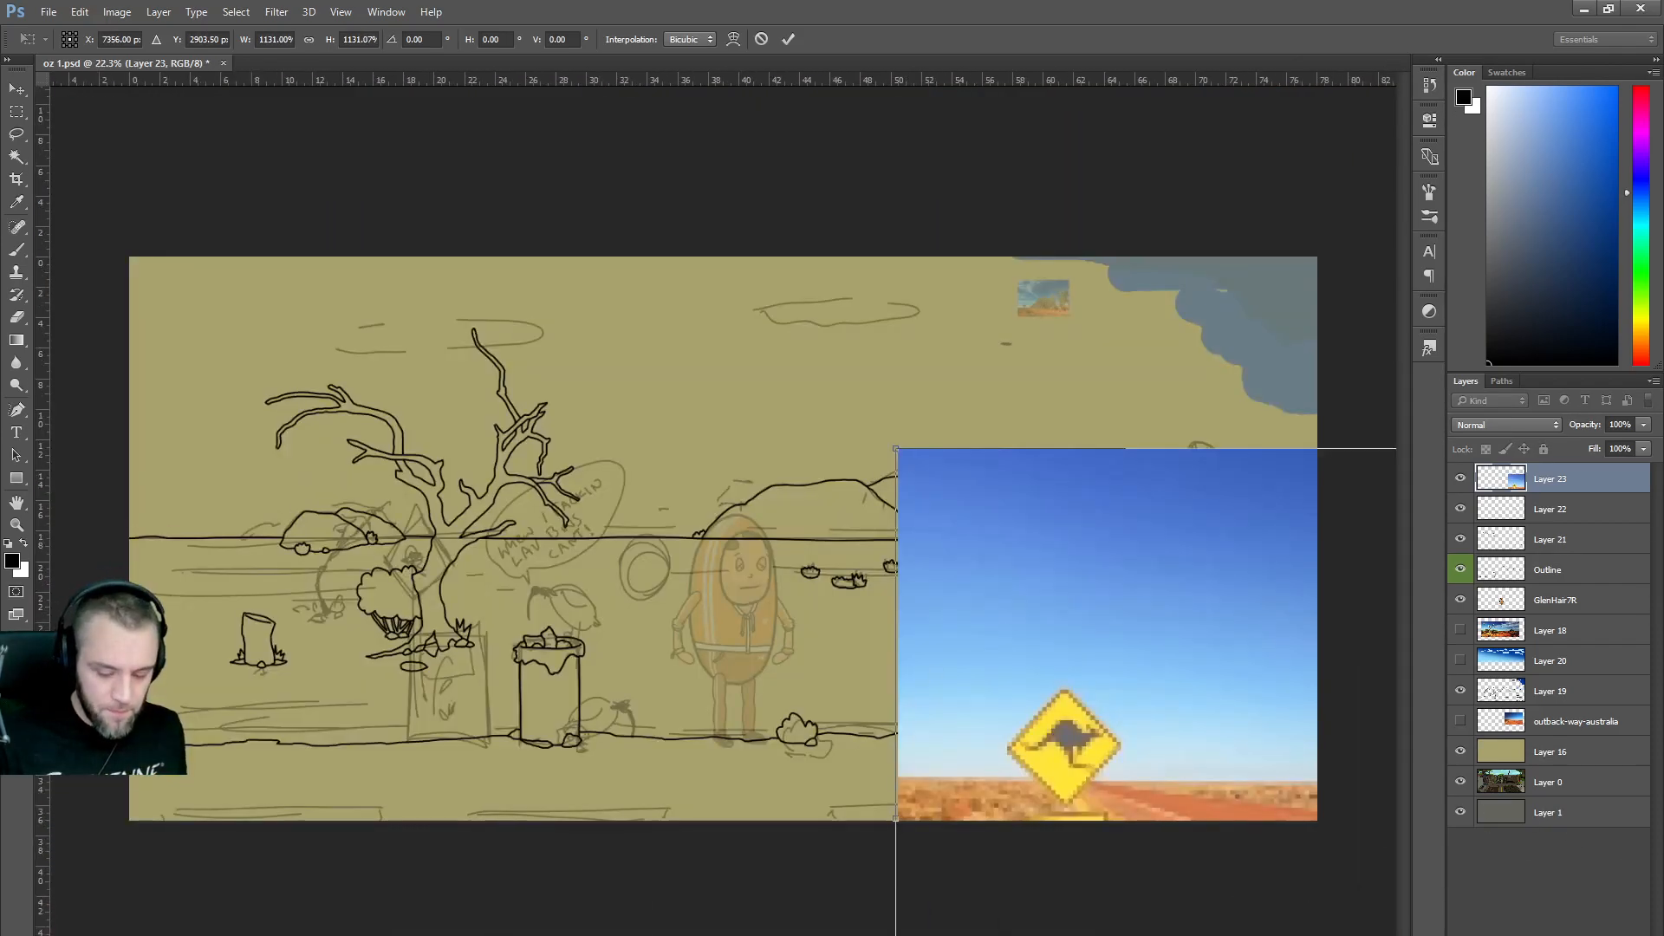
drag(1102, 626, 1066, 431)
key(Return)
key(b)
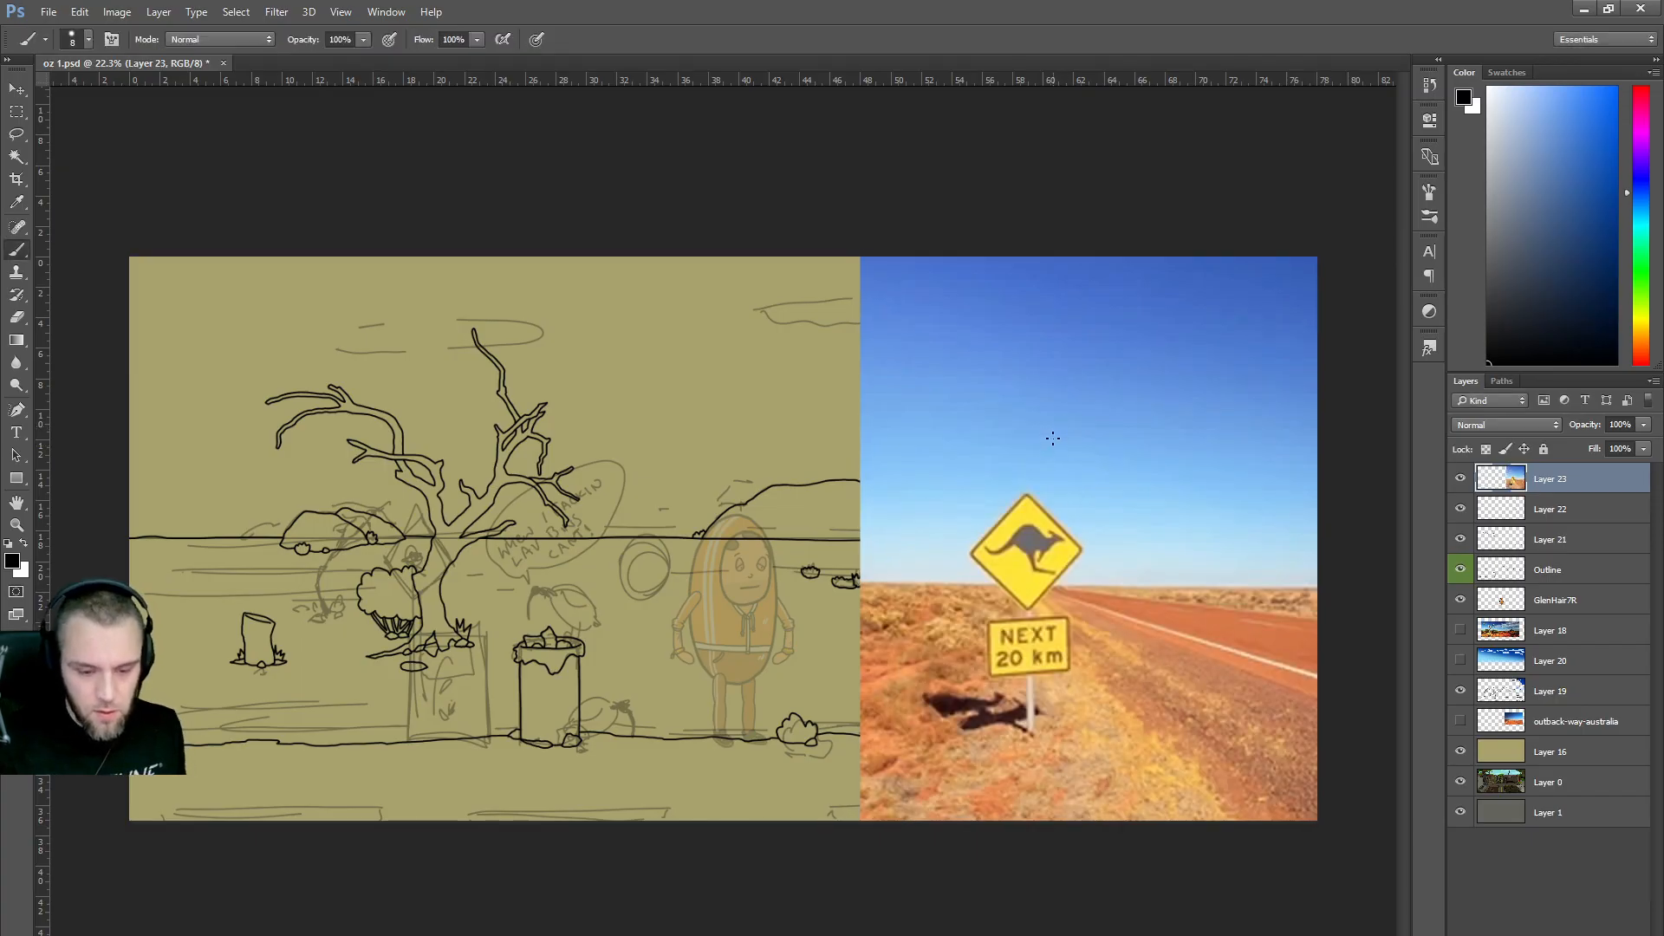
Scale the photo to 88.55% along the canvas's right side, then add empty Layer 24.
key(ctrl+t)
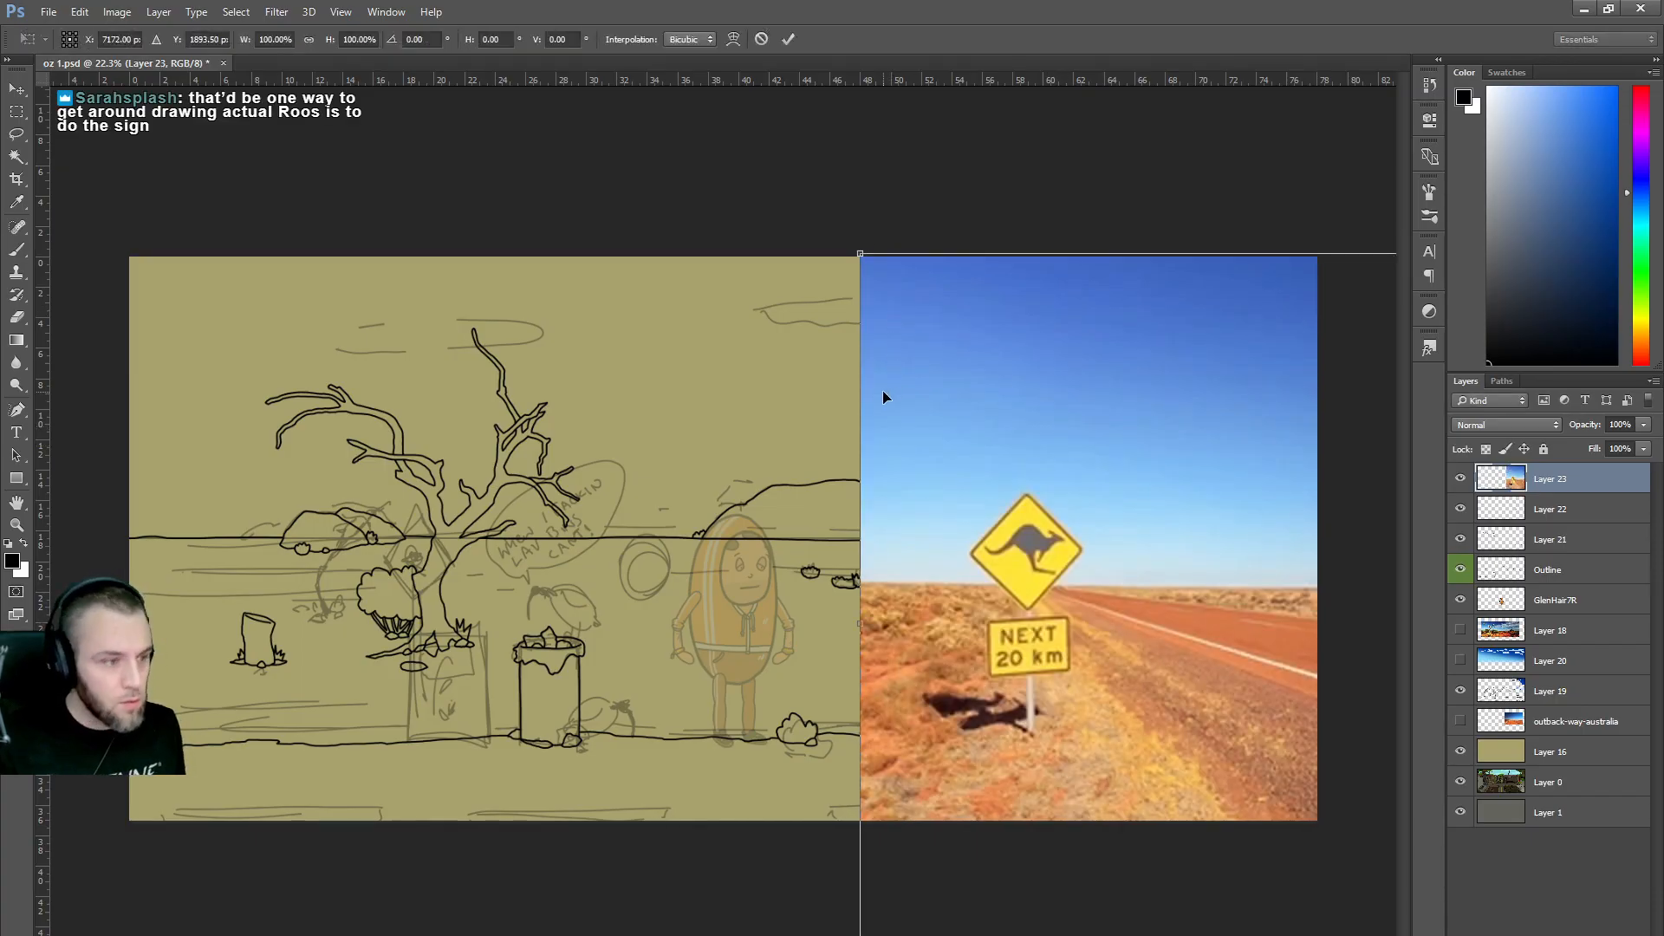
key(ctrl+minus)
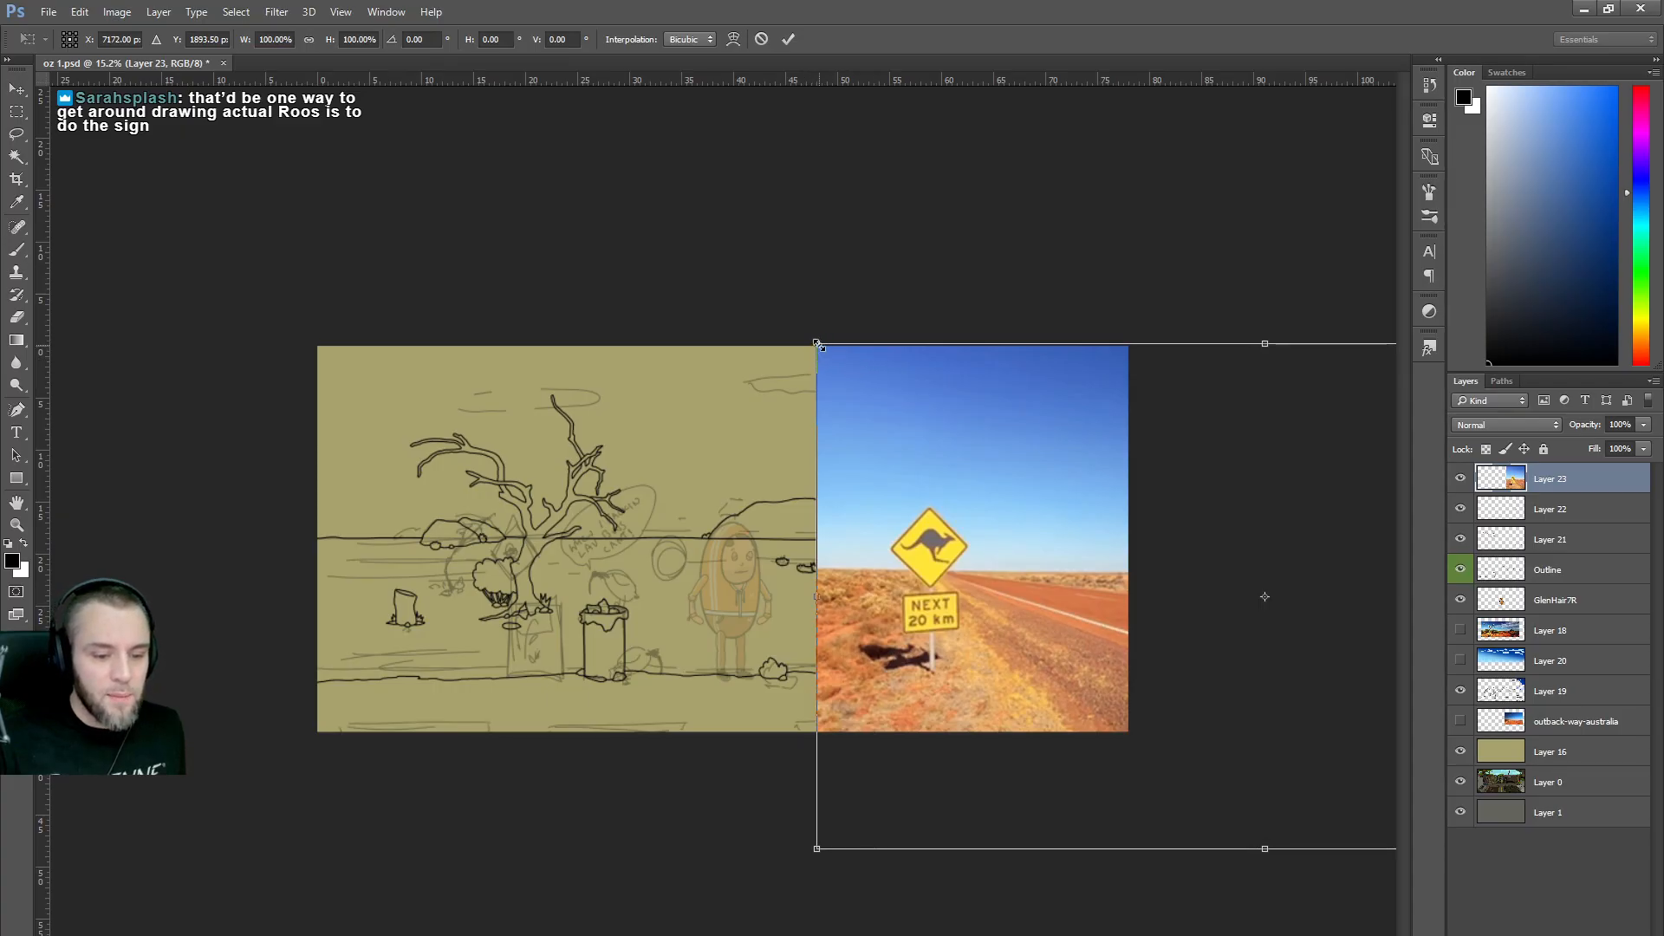
drag(819, 345, 915, 410)
mouse_move(1010, 473)
mouse_down()
mouse_move(1056, 484)
mouse_move(1050, 456)
mouse_move(980, 470)
mouse_up()
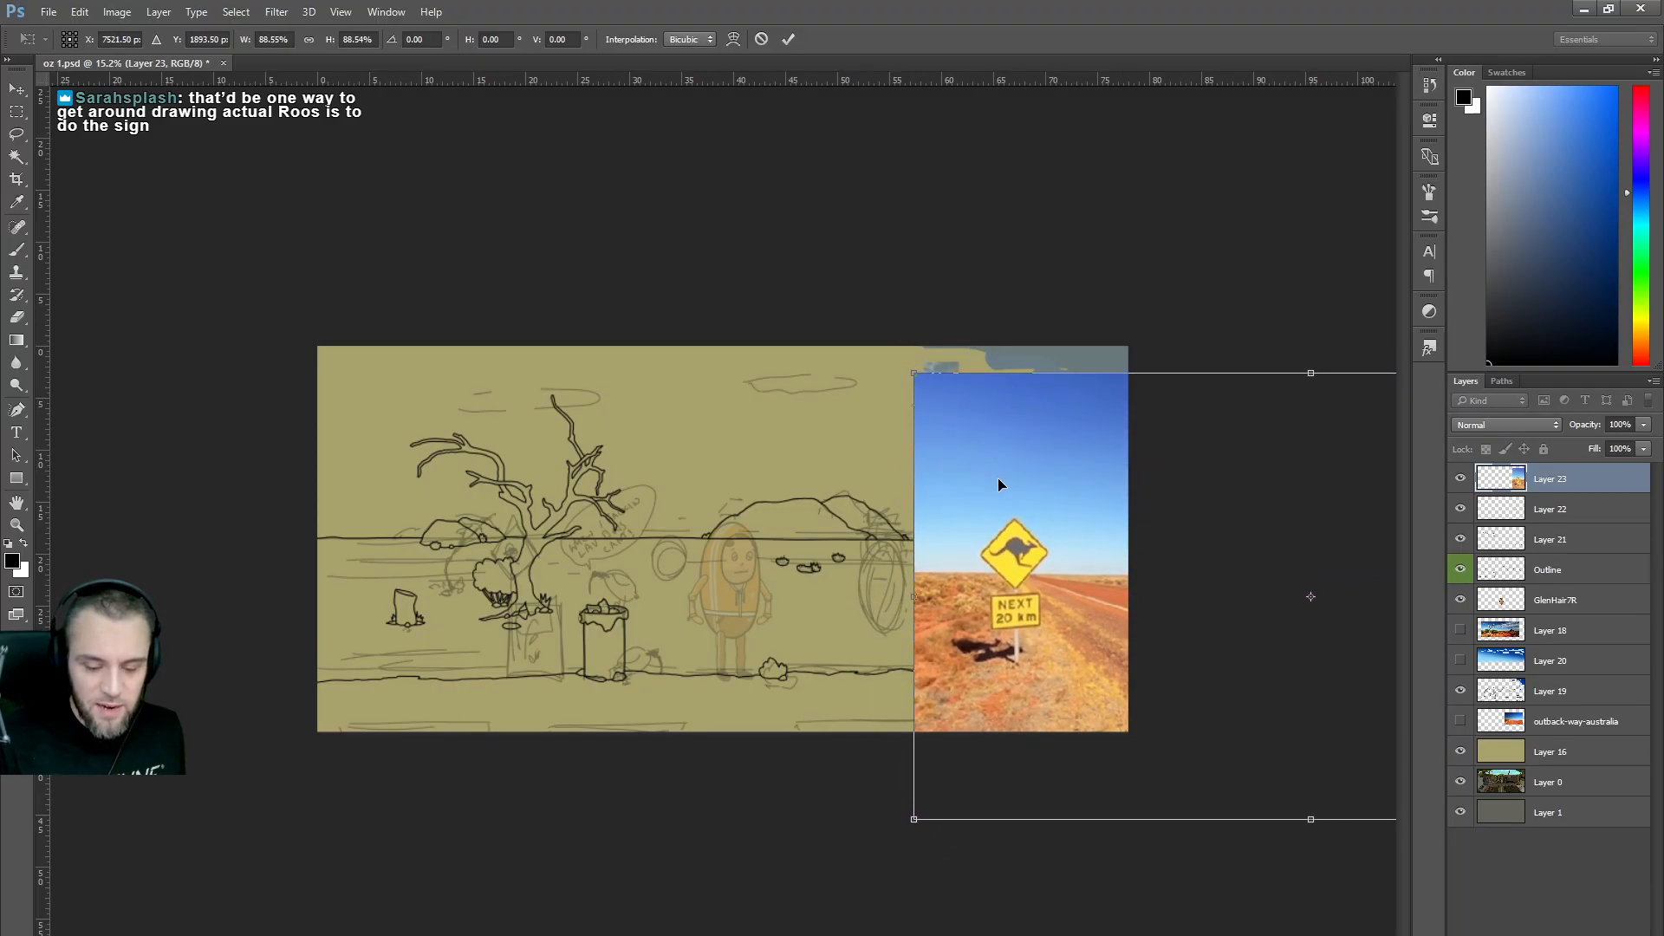
key(ctrl+plus)
key(alt+space)
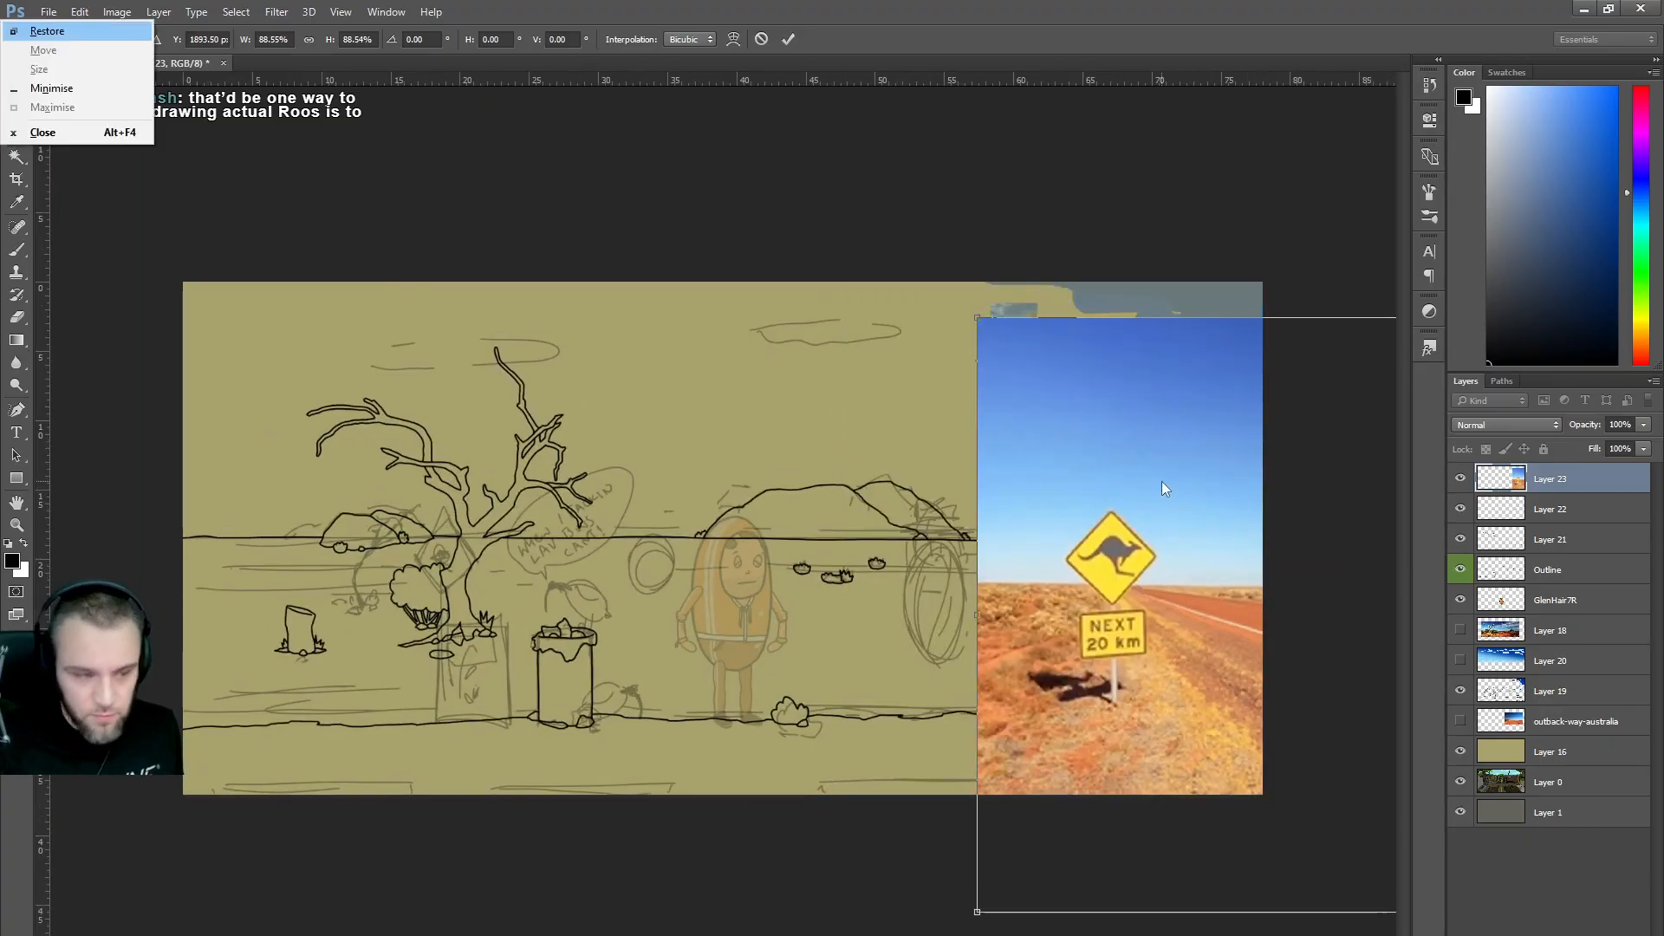
key(Escape)
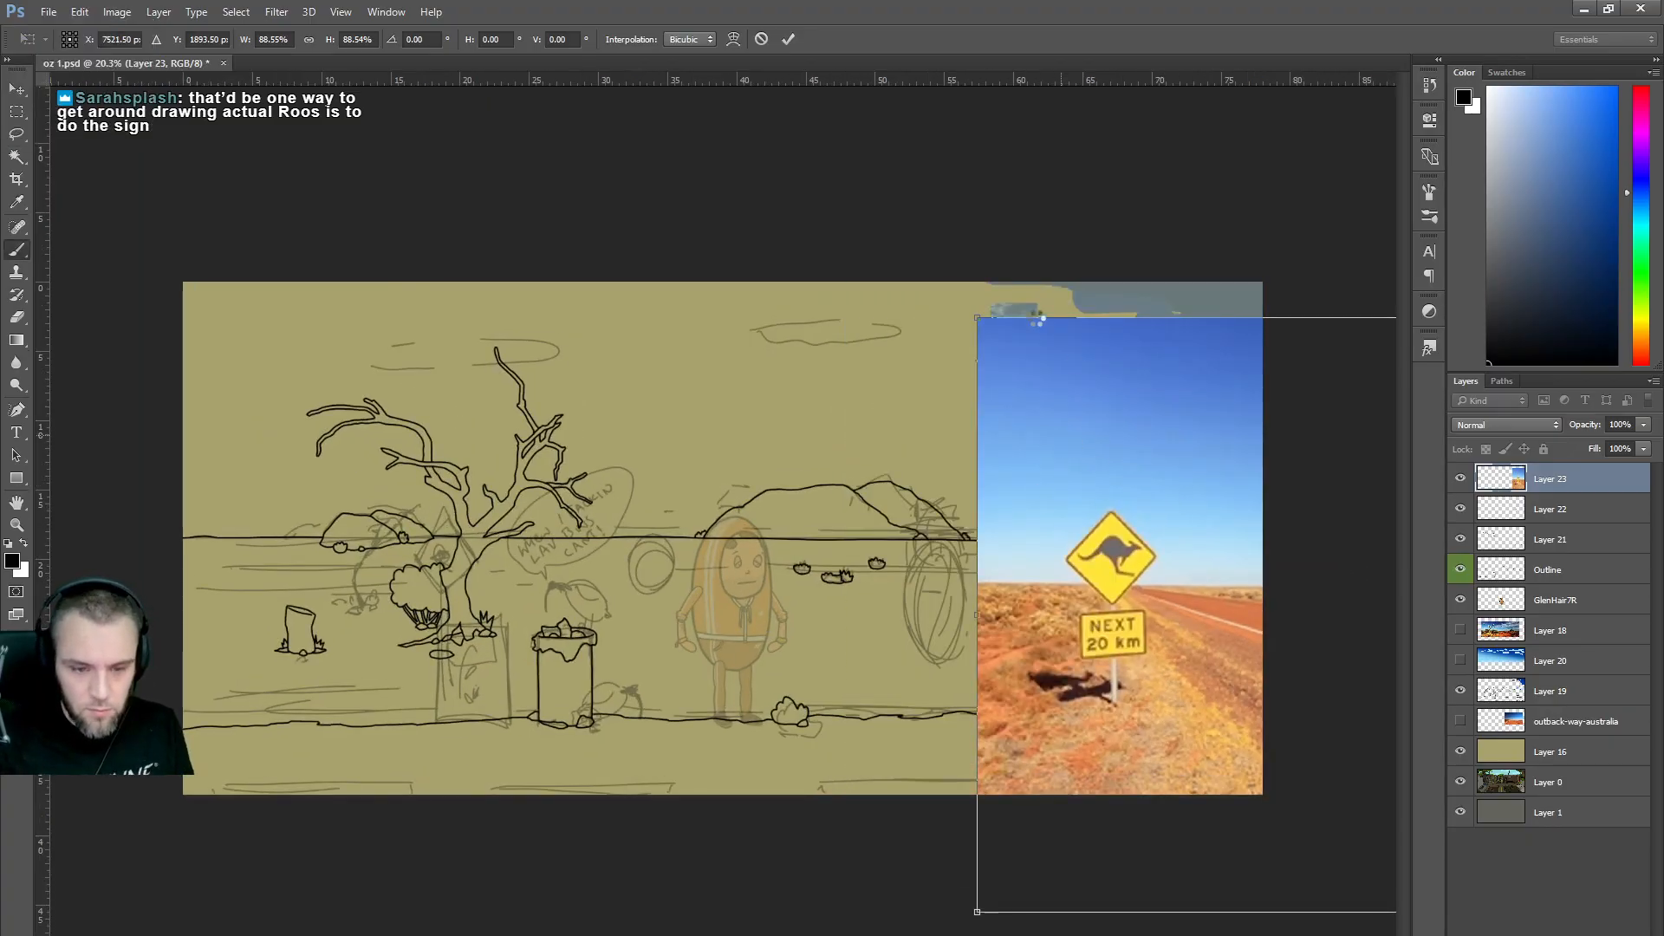
key(Return)
key(b)
scroll(724, 537, up, 2)
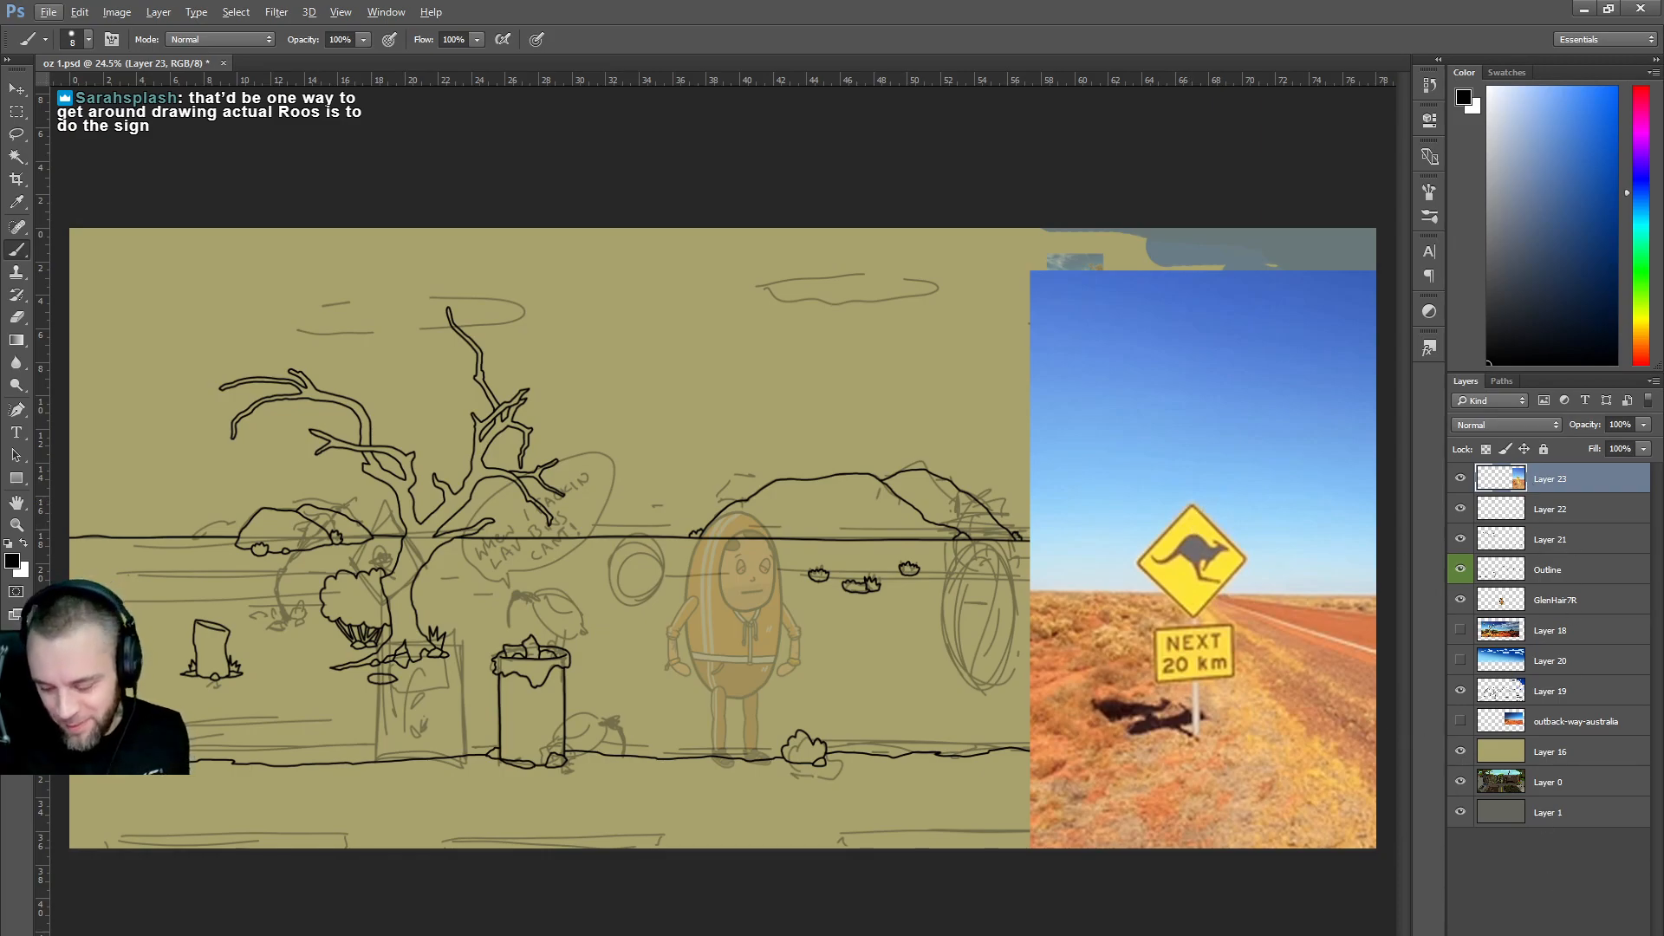
key(ctrl+shift+alt+n)
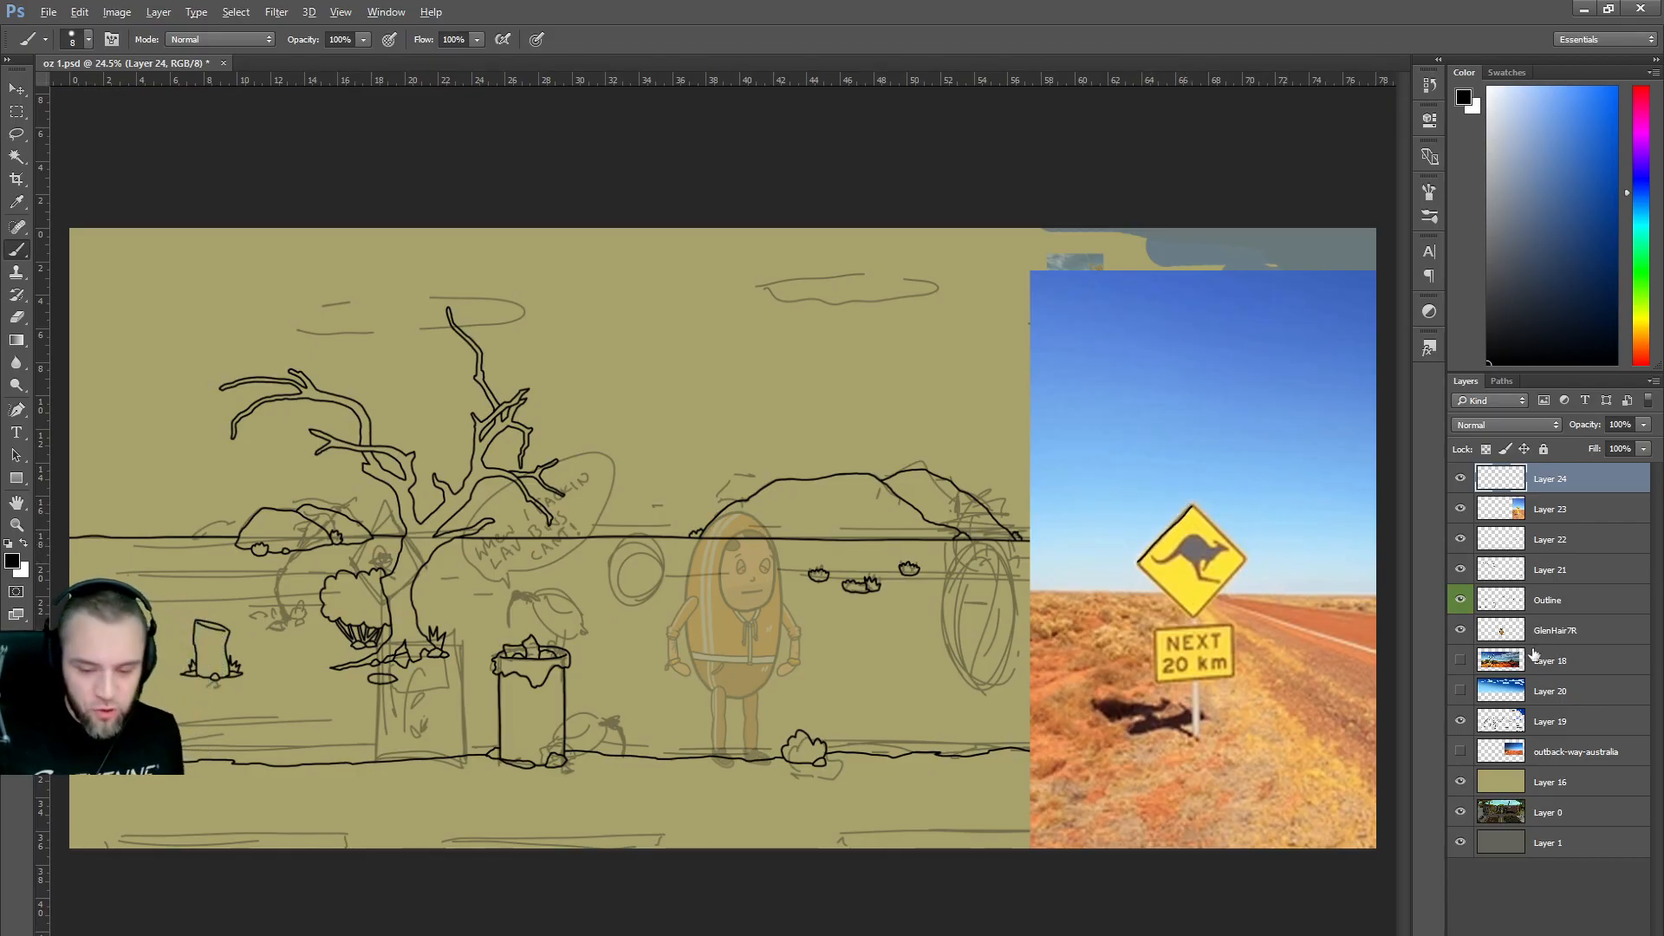
Outline the diamond sign's edges in black, undoing and redoing the lower-left stroke.
scroll(1300, 540, up, 1)
scroll(1300, 541, up, 2)
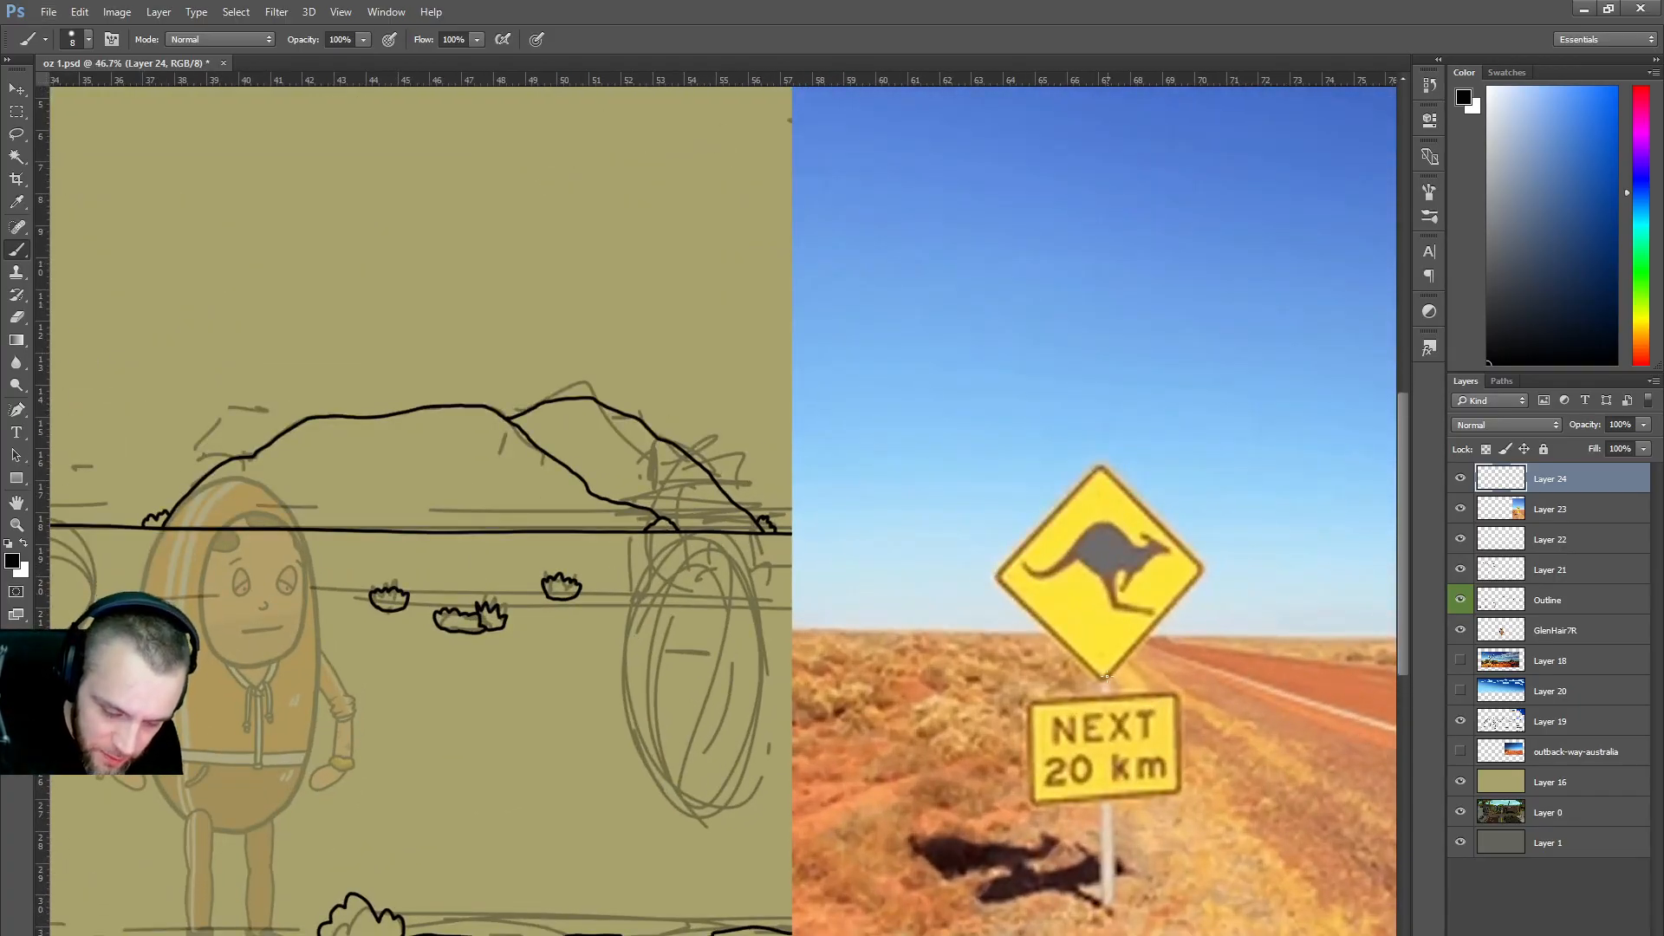
drag(1101, 679, 1001, 579)
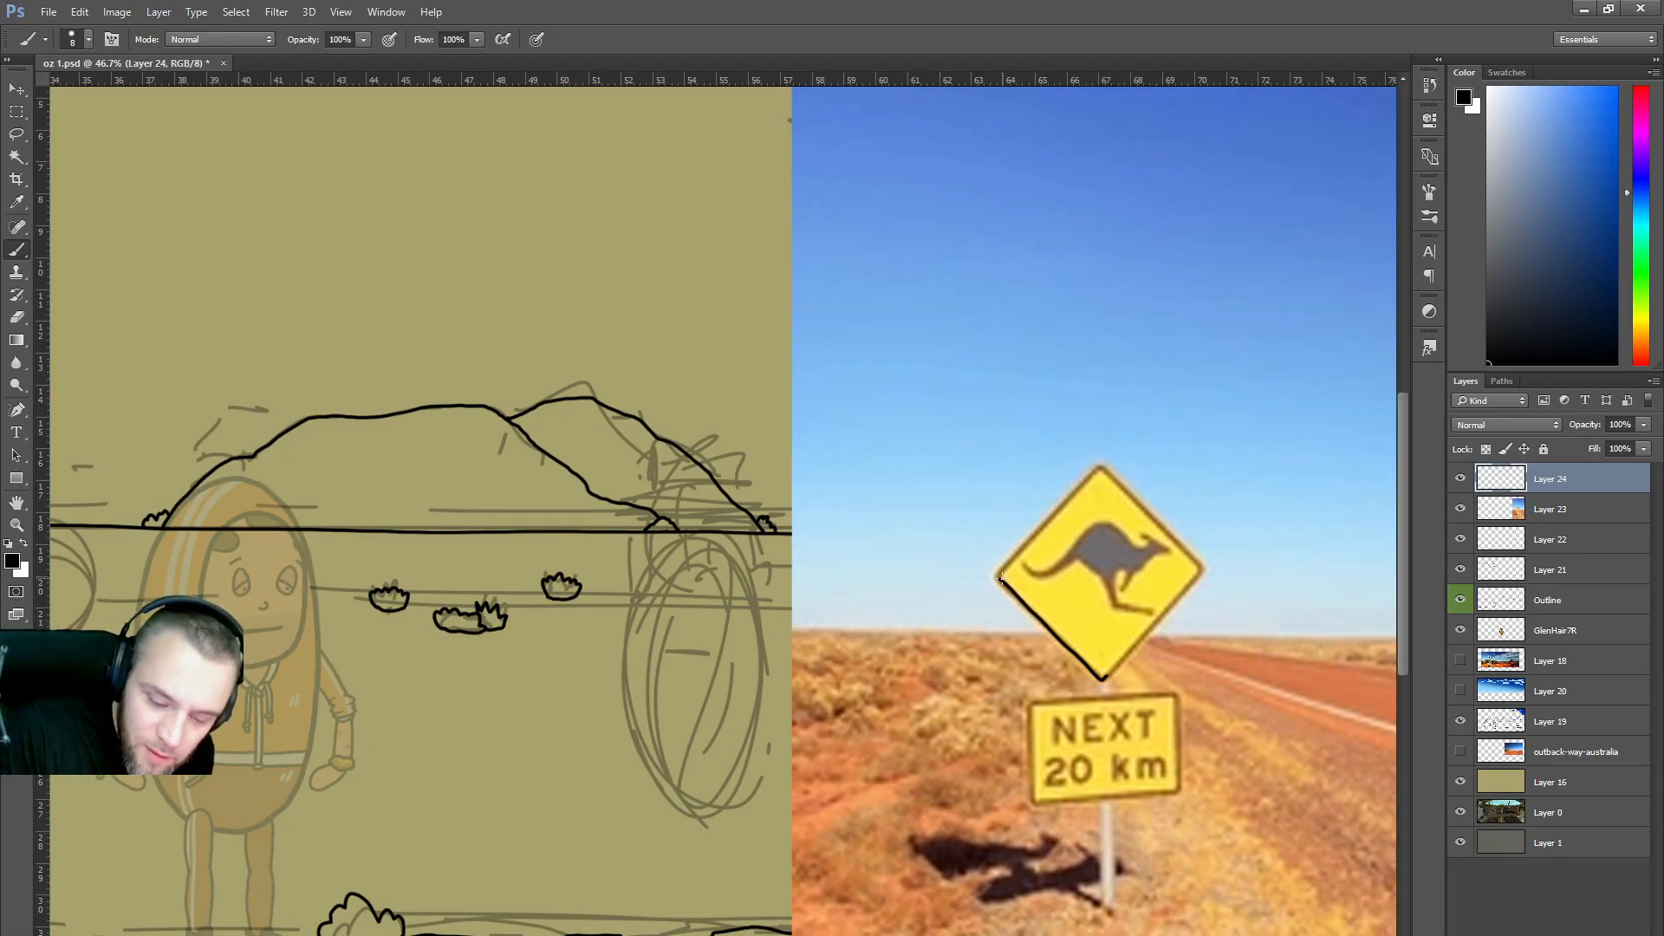
key(ctrl+z)
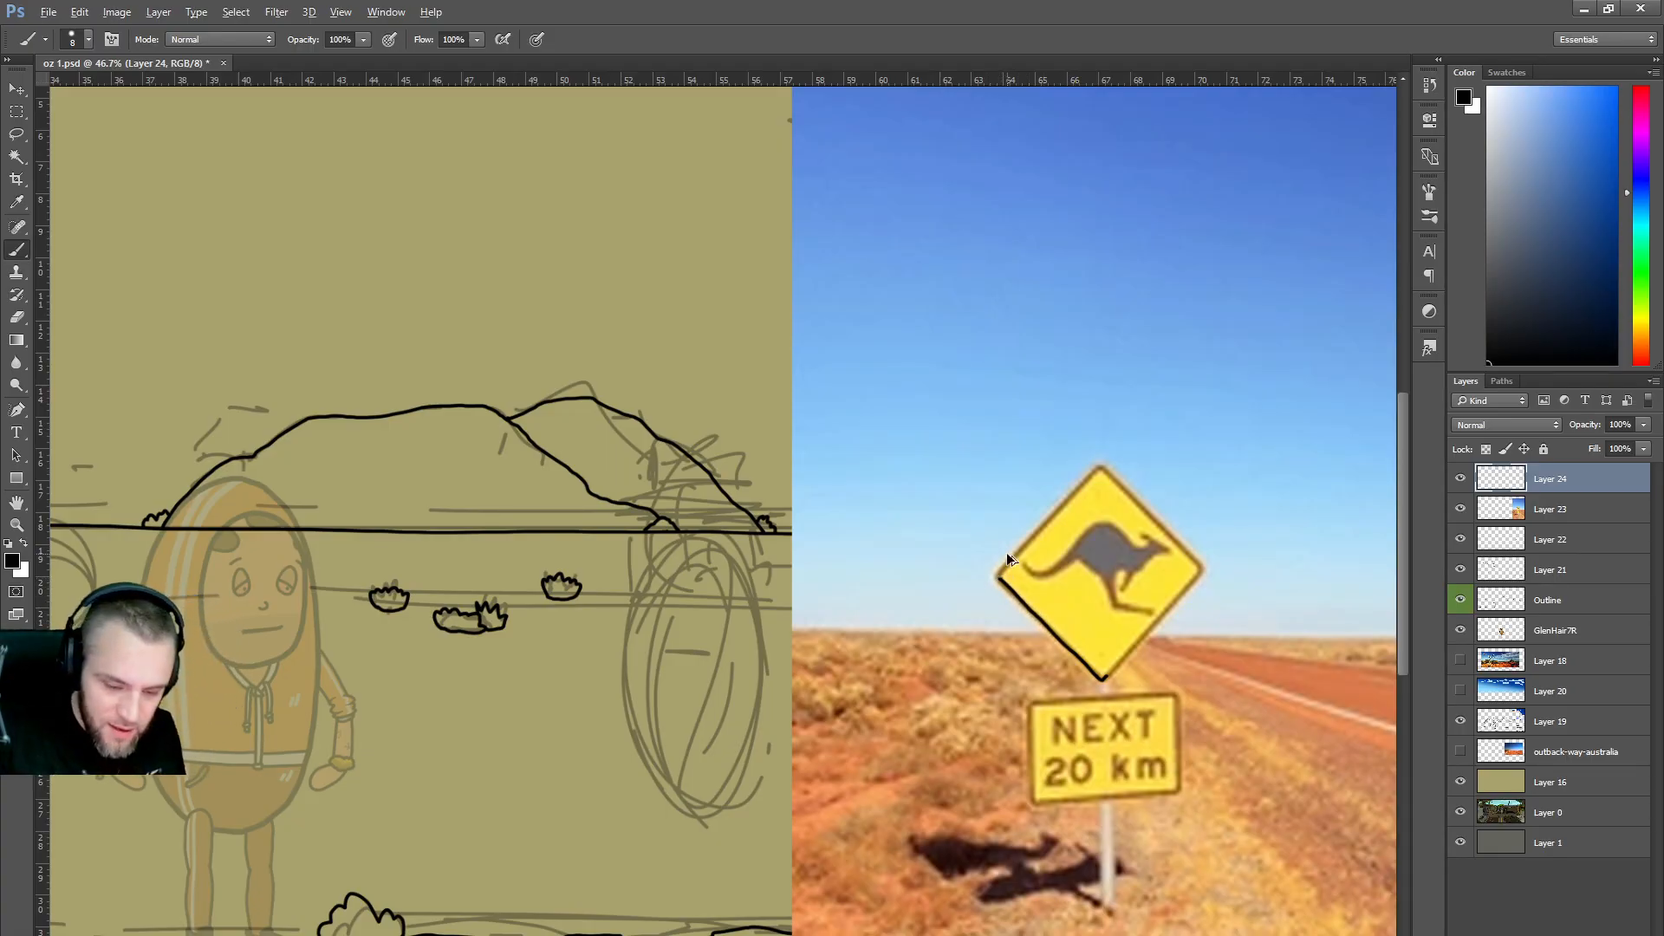
mouse_move(1105, 685)
mouse_down()
mouse_move(986, 579)
mouse_move(1093, 679)
mouse_up()
key(ctrl+z)
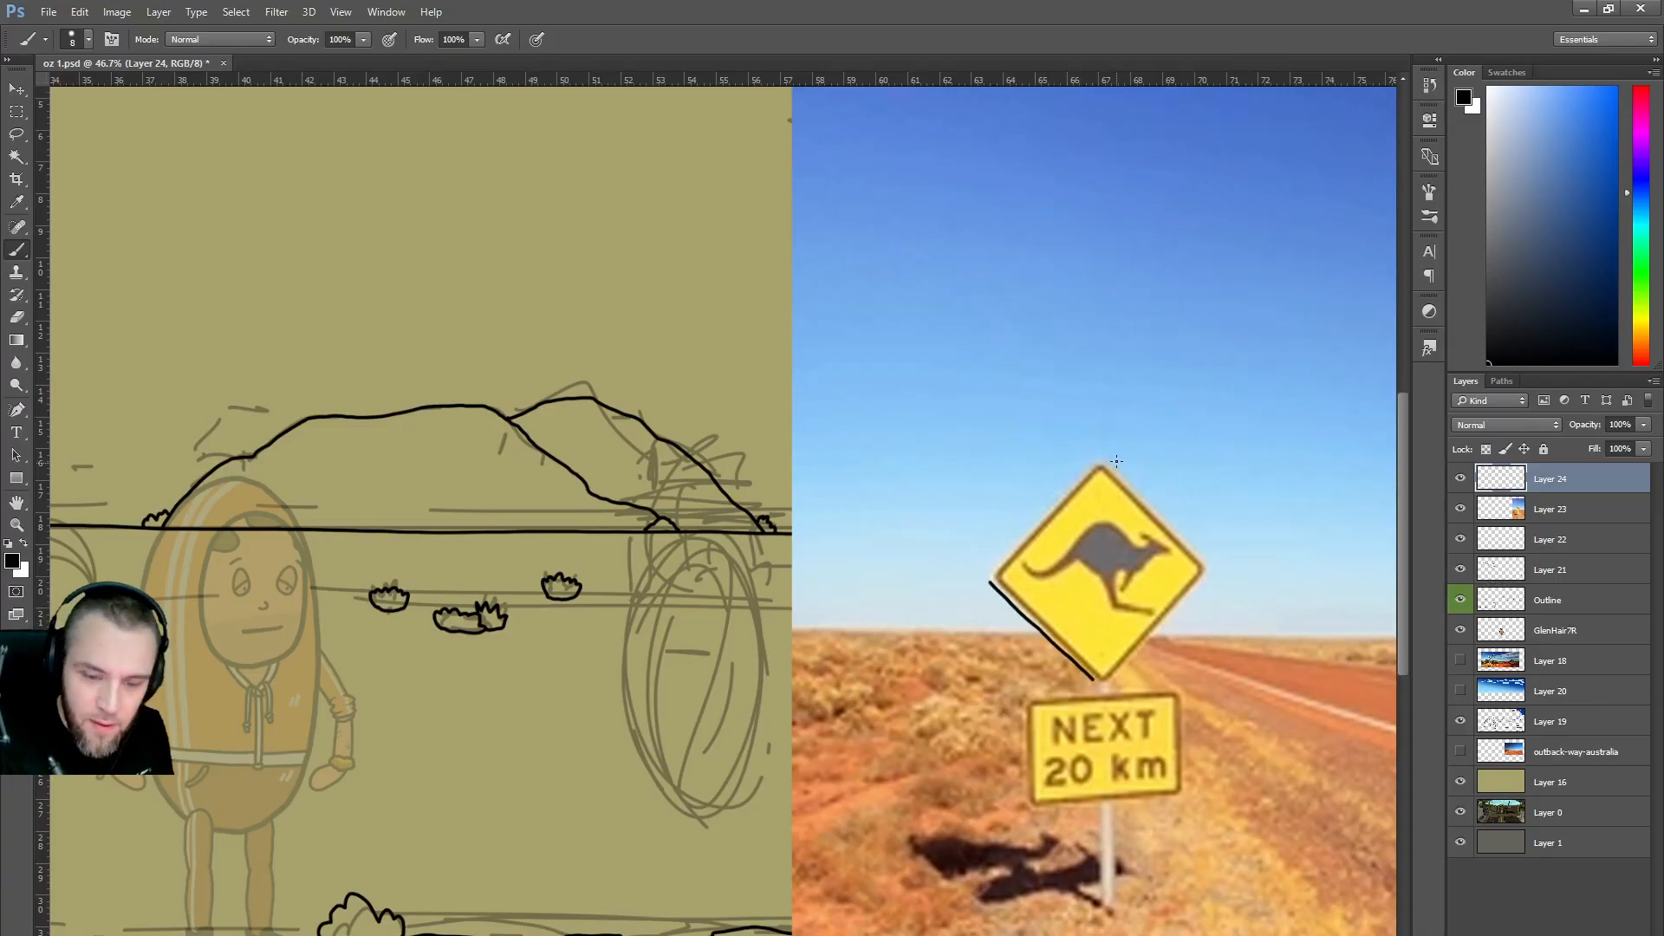
drag(1103, 462, 1194, 559)
drag(1111, 679, 1210, 561)
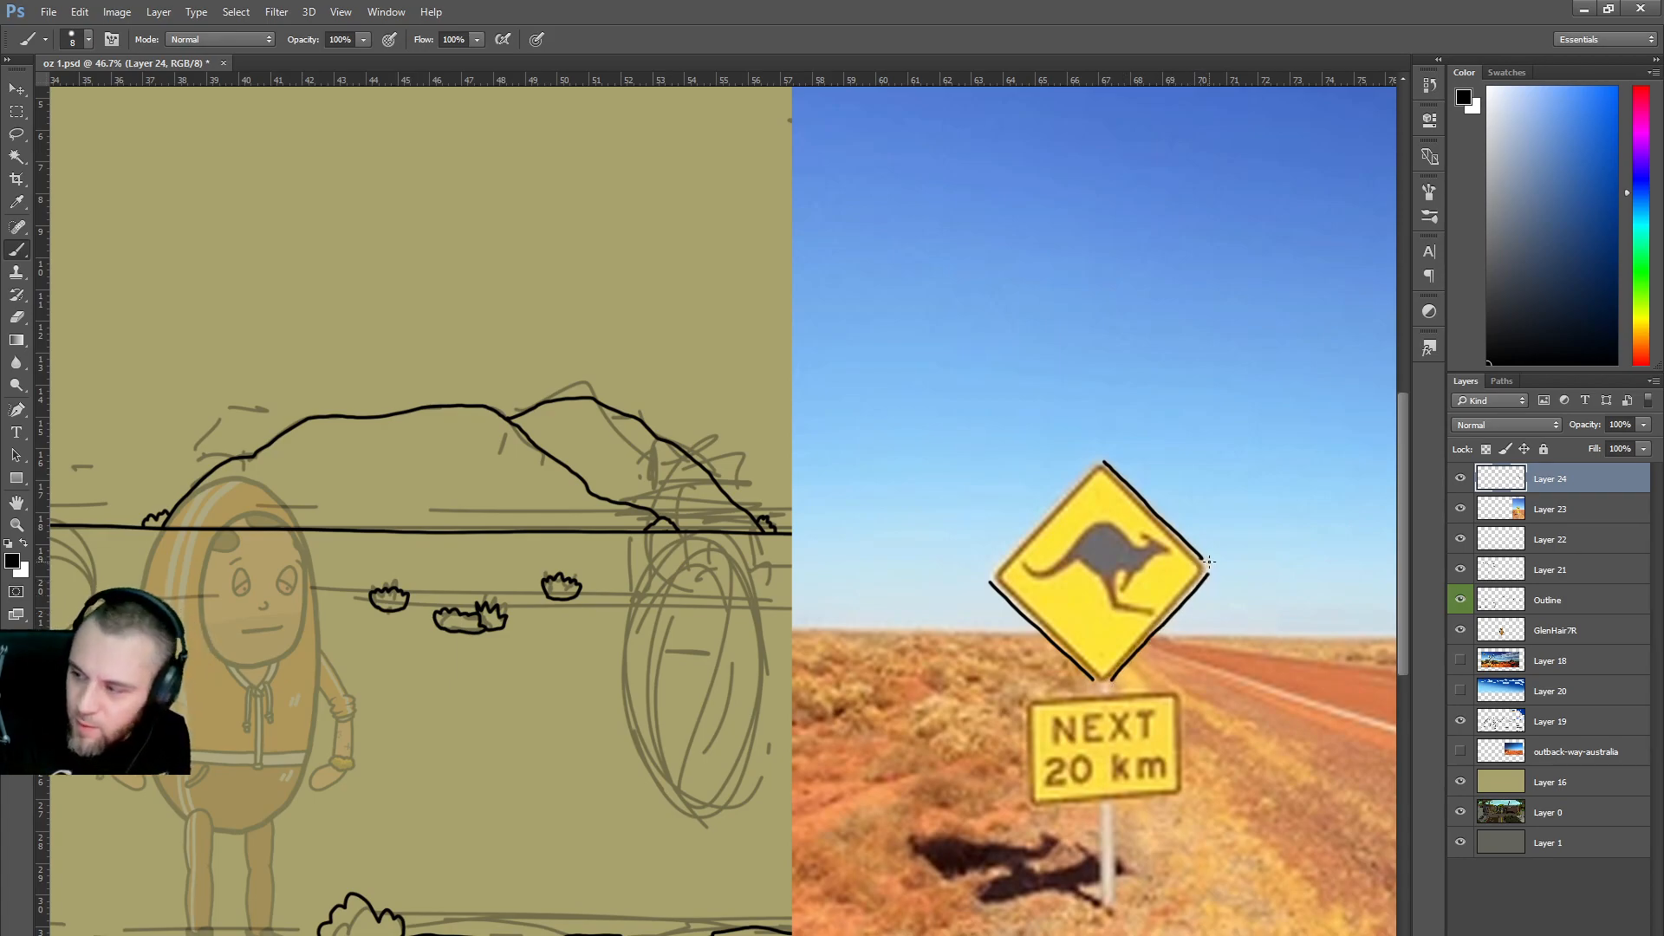
drag(994, 569, 1115, 458)
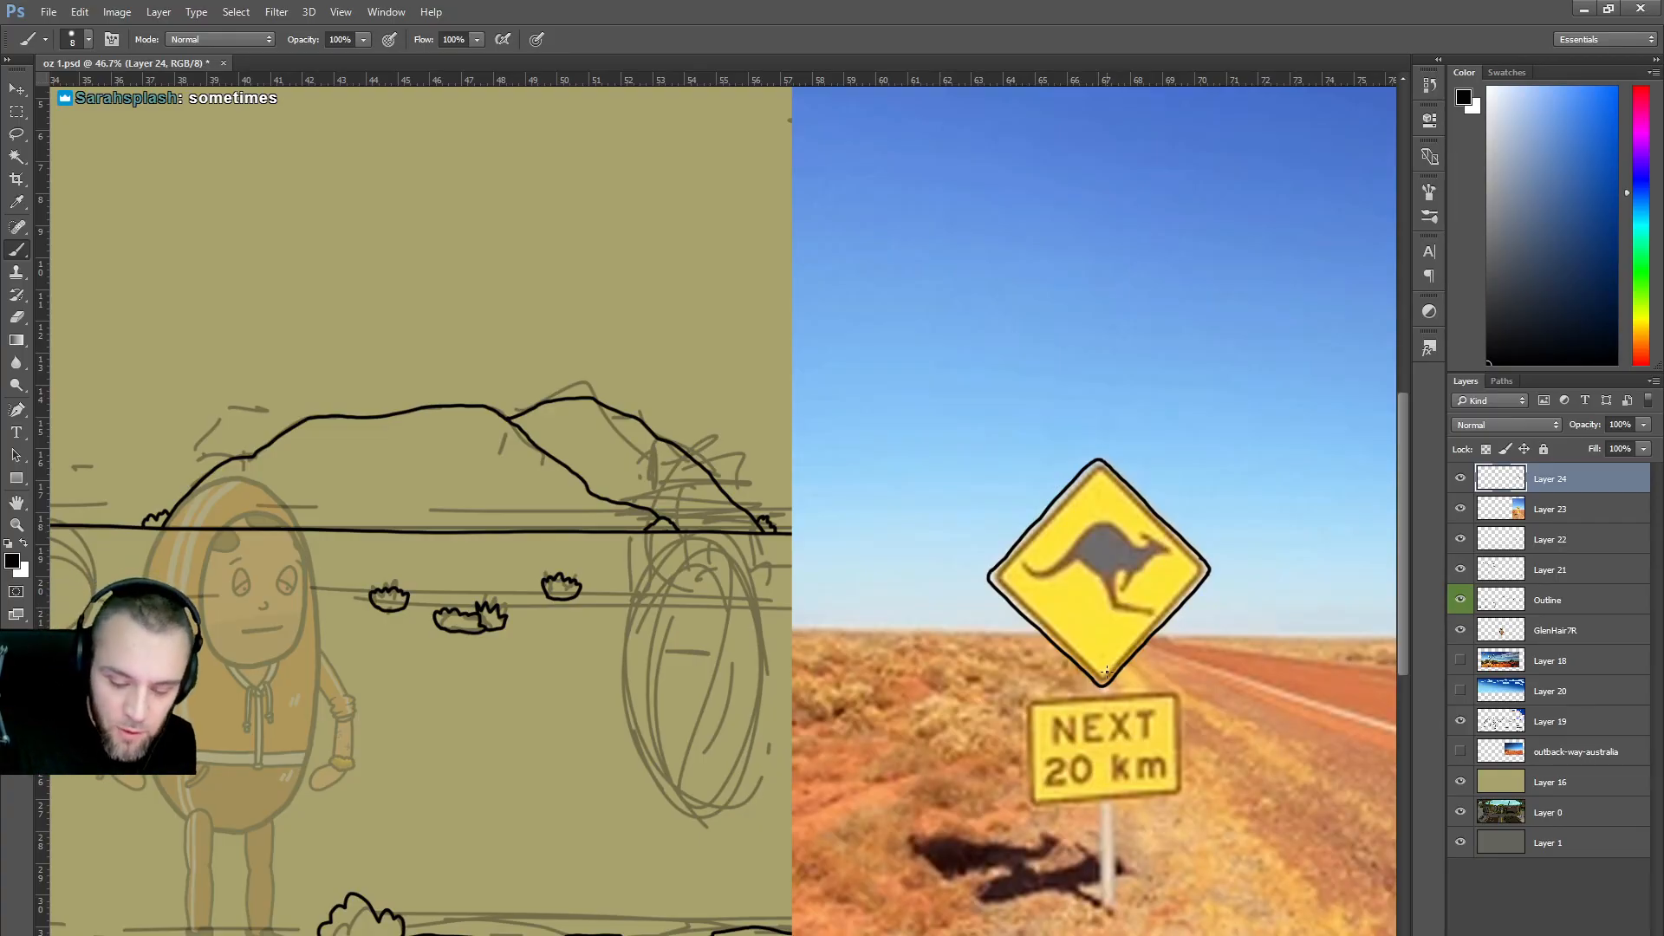
Thicken all four sign edges and trace the kangaroo's tail.
drag(1107, 669, 1200, 570)
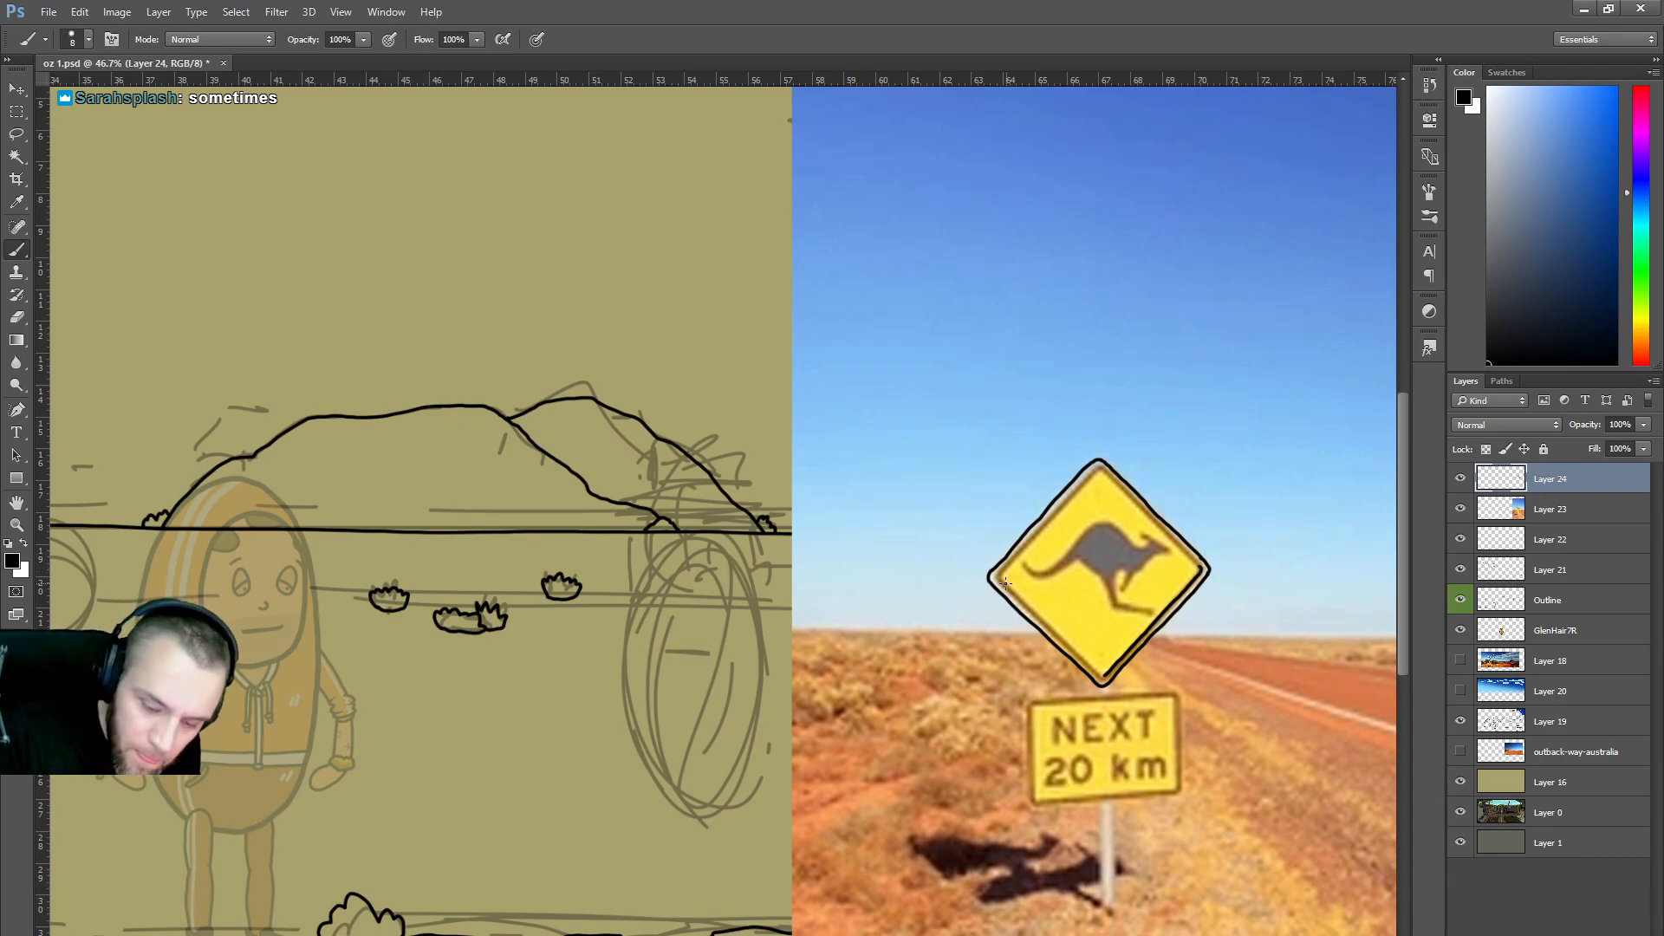
drag(1011, 560, 1077, 490)
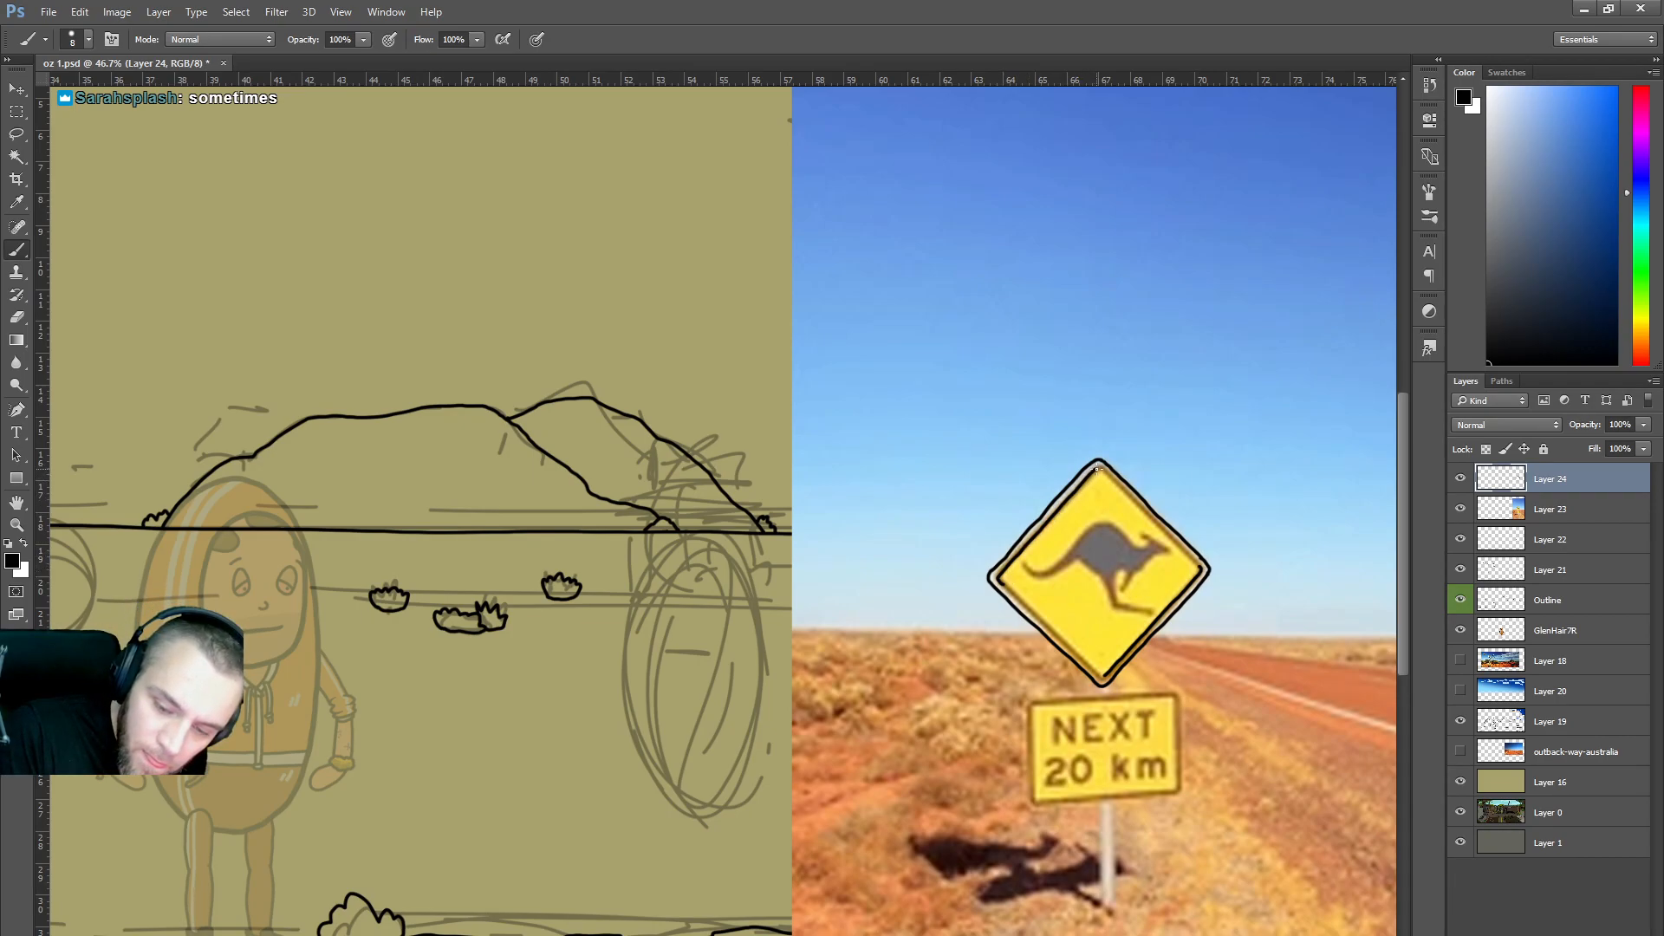
drag(1099, 465, 1179, 544)
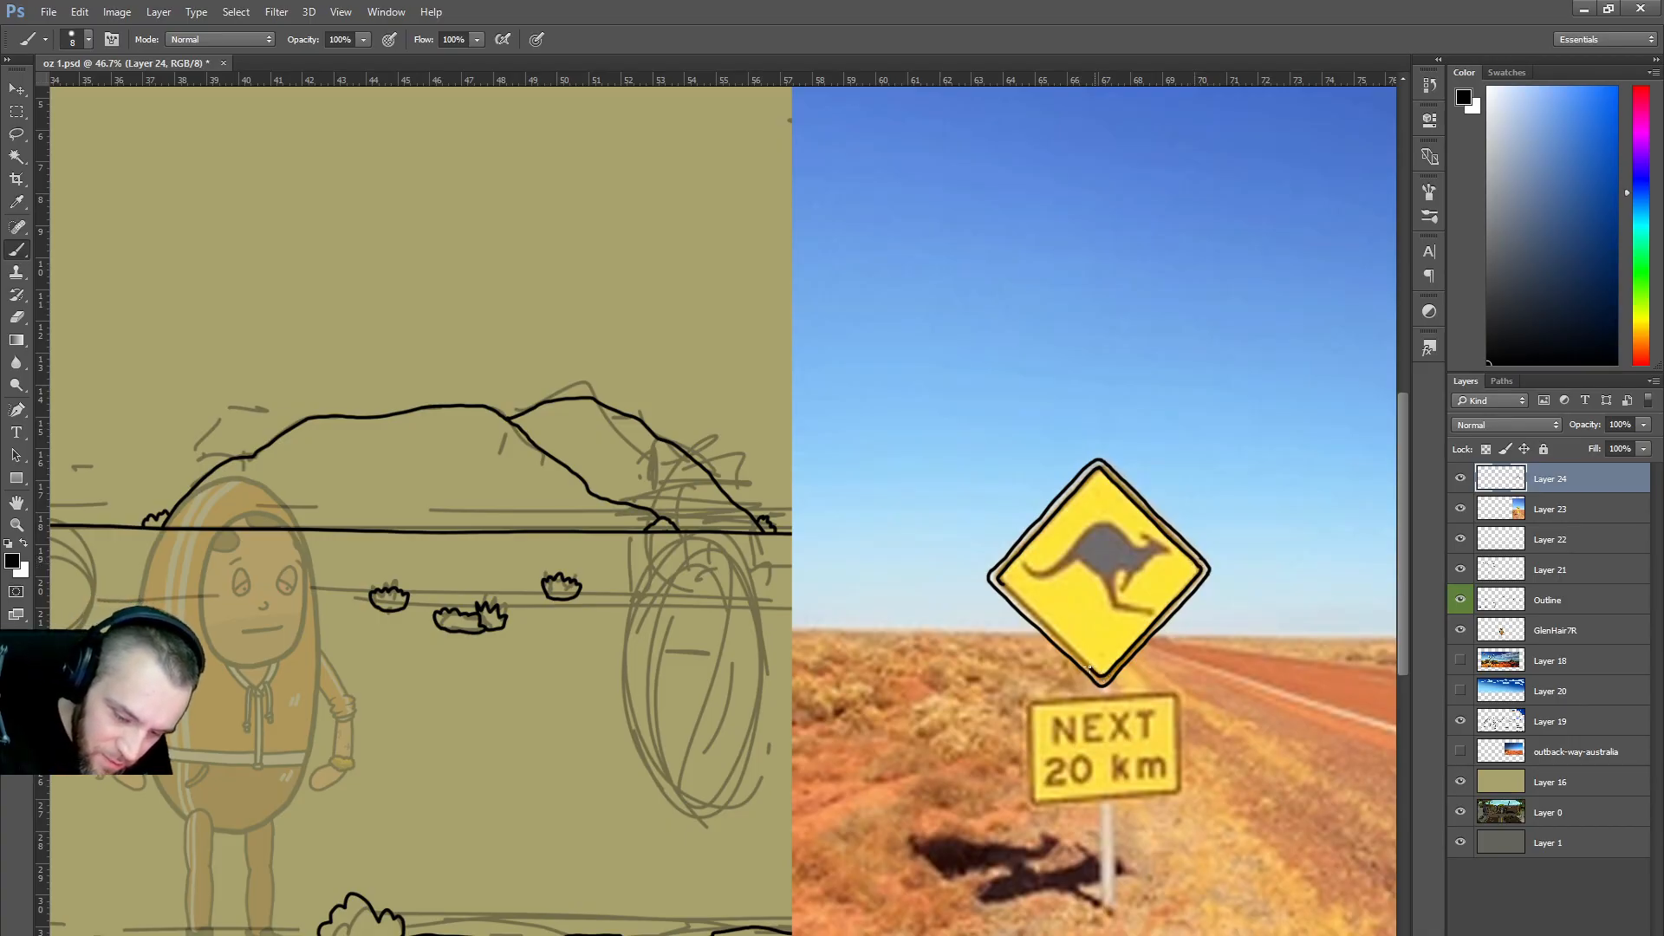
drag(1078, 656, 1019, 600)
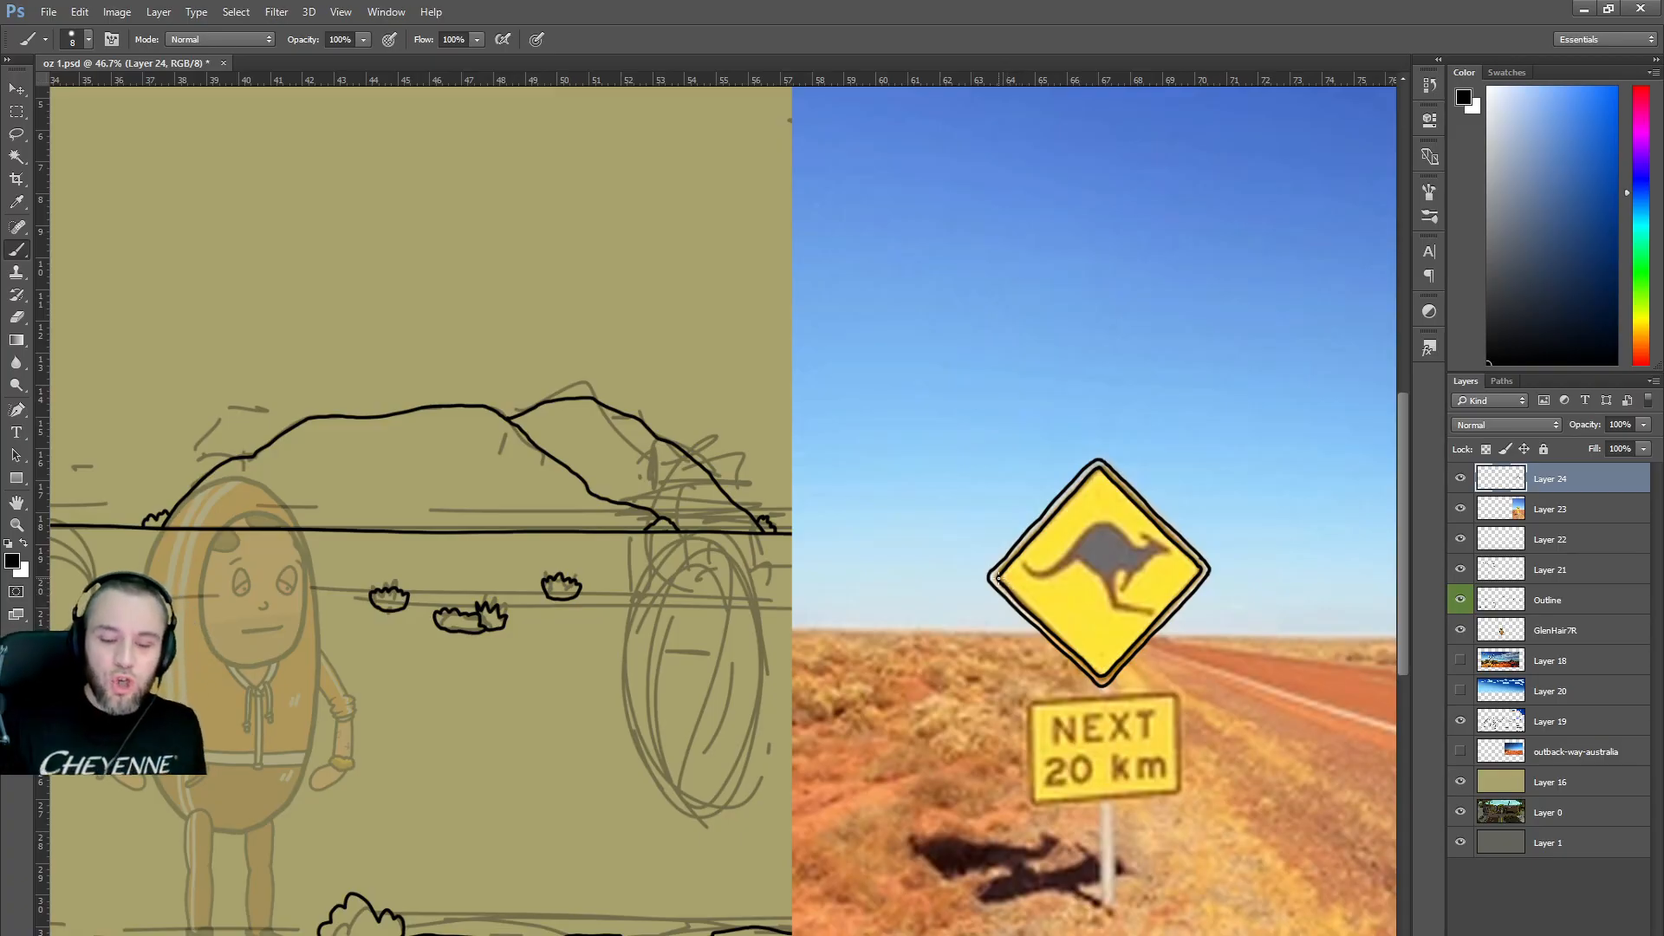
mouse_move(1024, 565)
mouse_down()
mouse_move(1051, 572)
mouse_move(1116, 526)
mouse_move(1143, 548)
mouse_up()
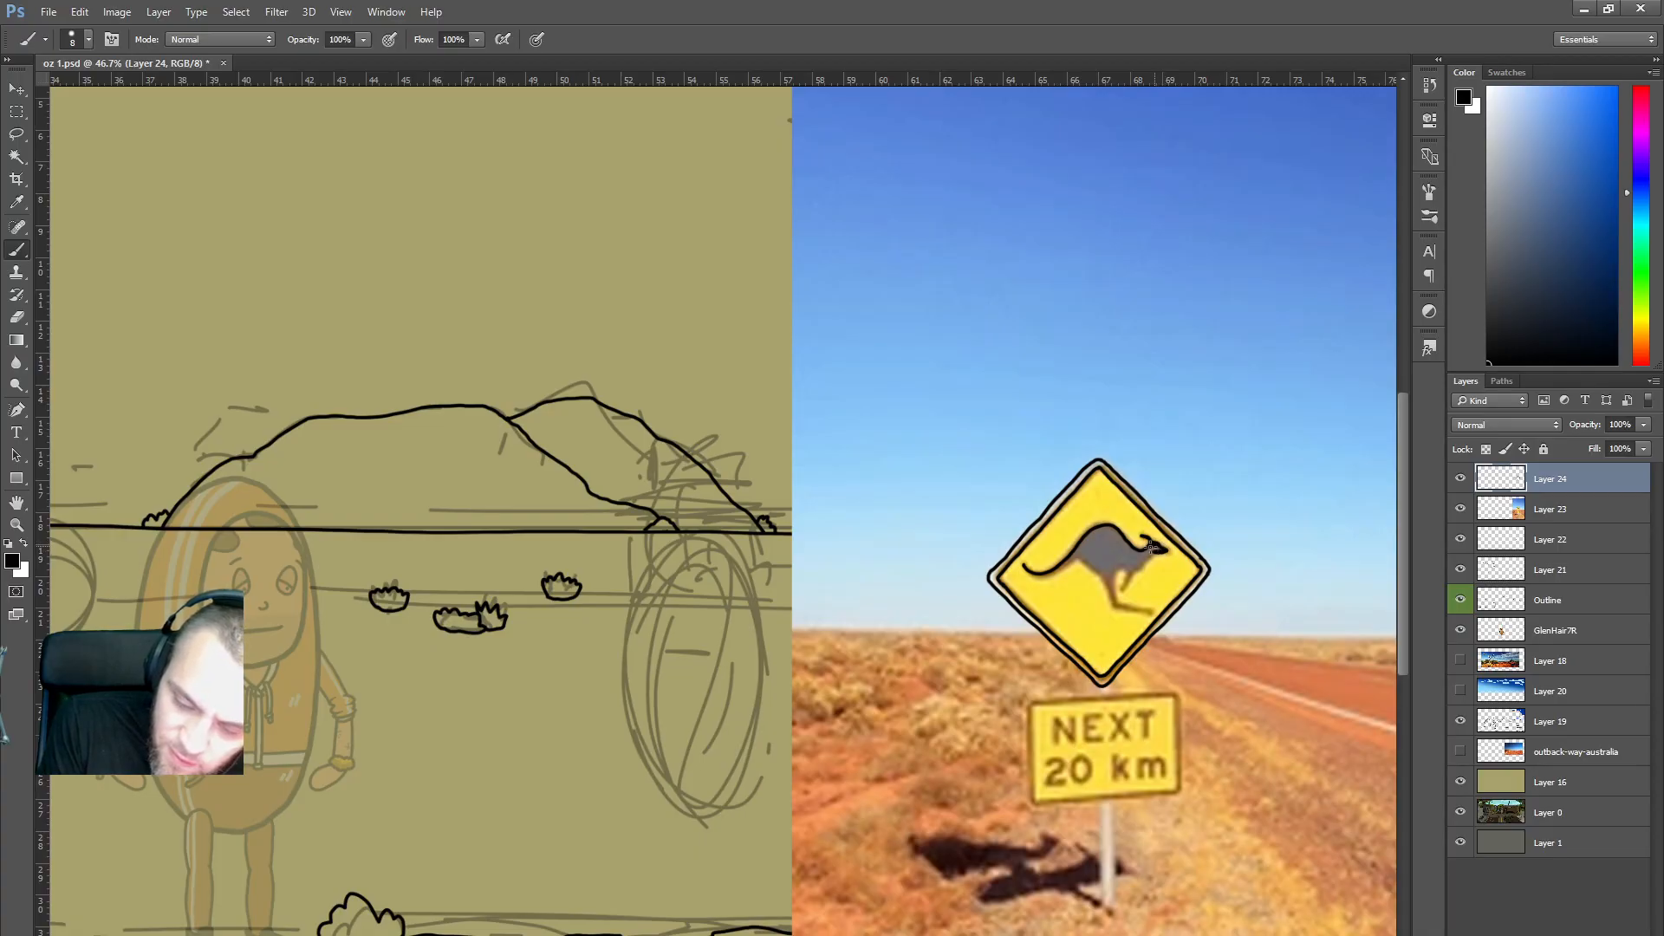
Ink the kangaroo's front arm, lower leg, lower body and tail area with black brush strokes.
drag(1122, 589, 1156, 552)
drag(1117, 605, 1115, 590)
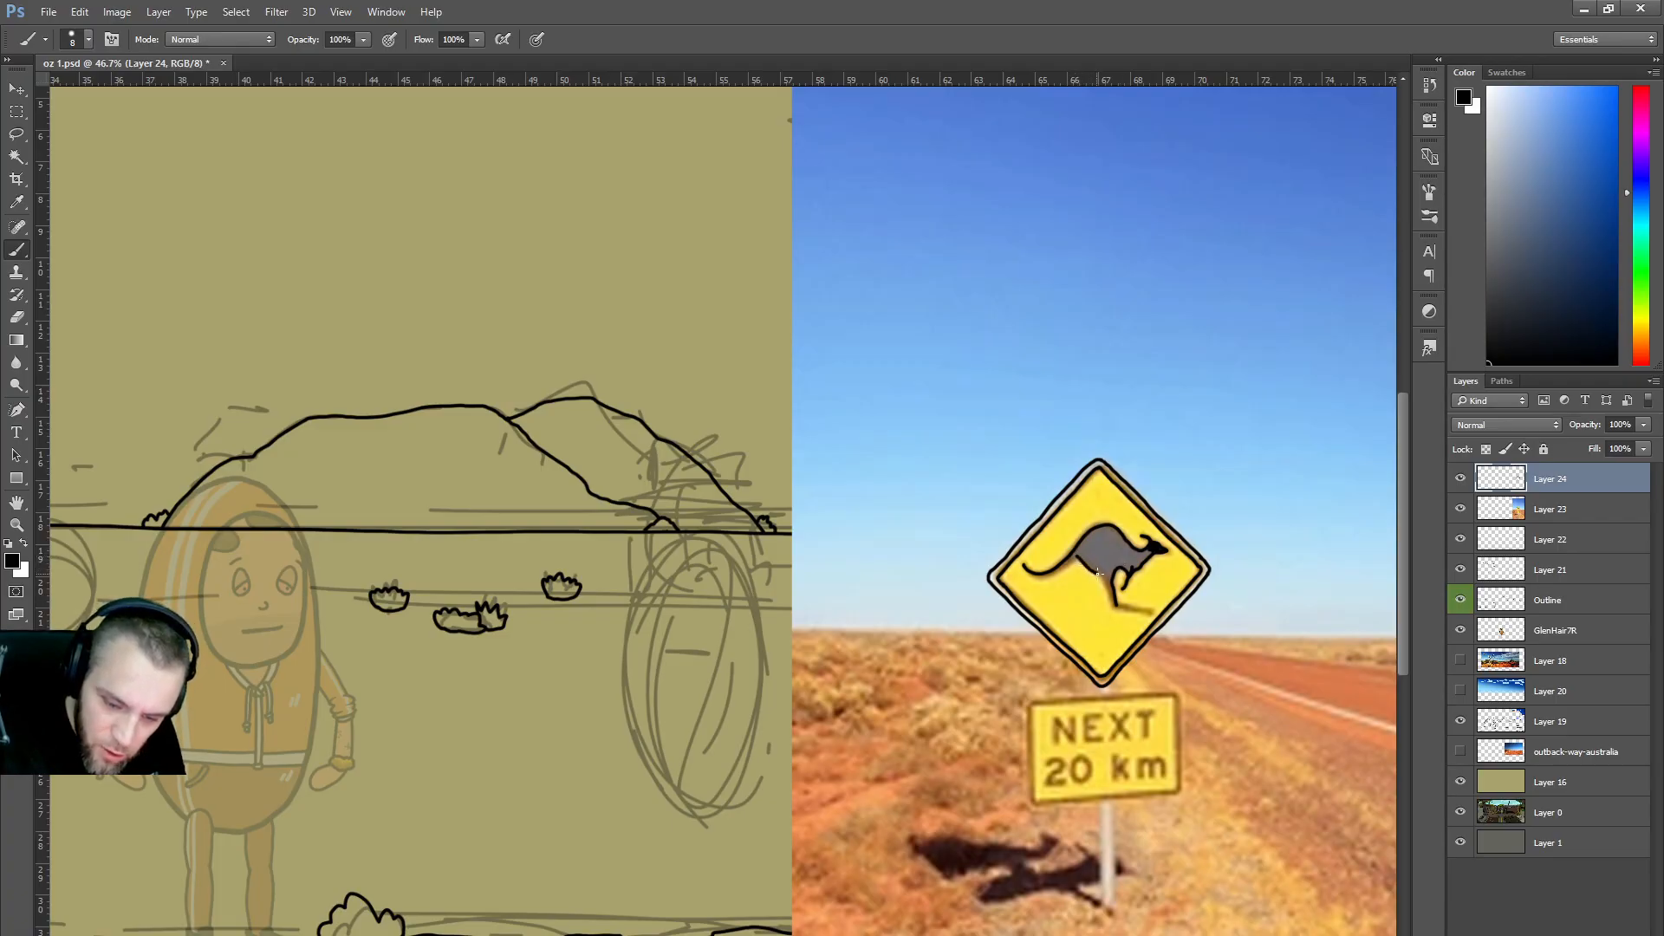
drag(1106, 583, 1112, 600)
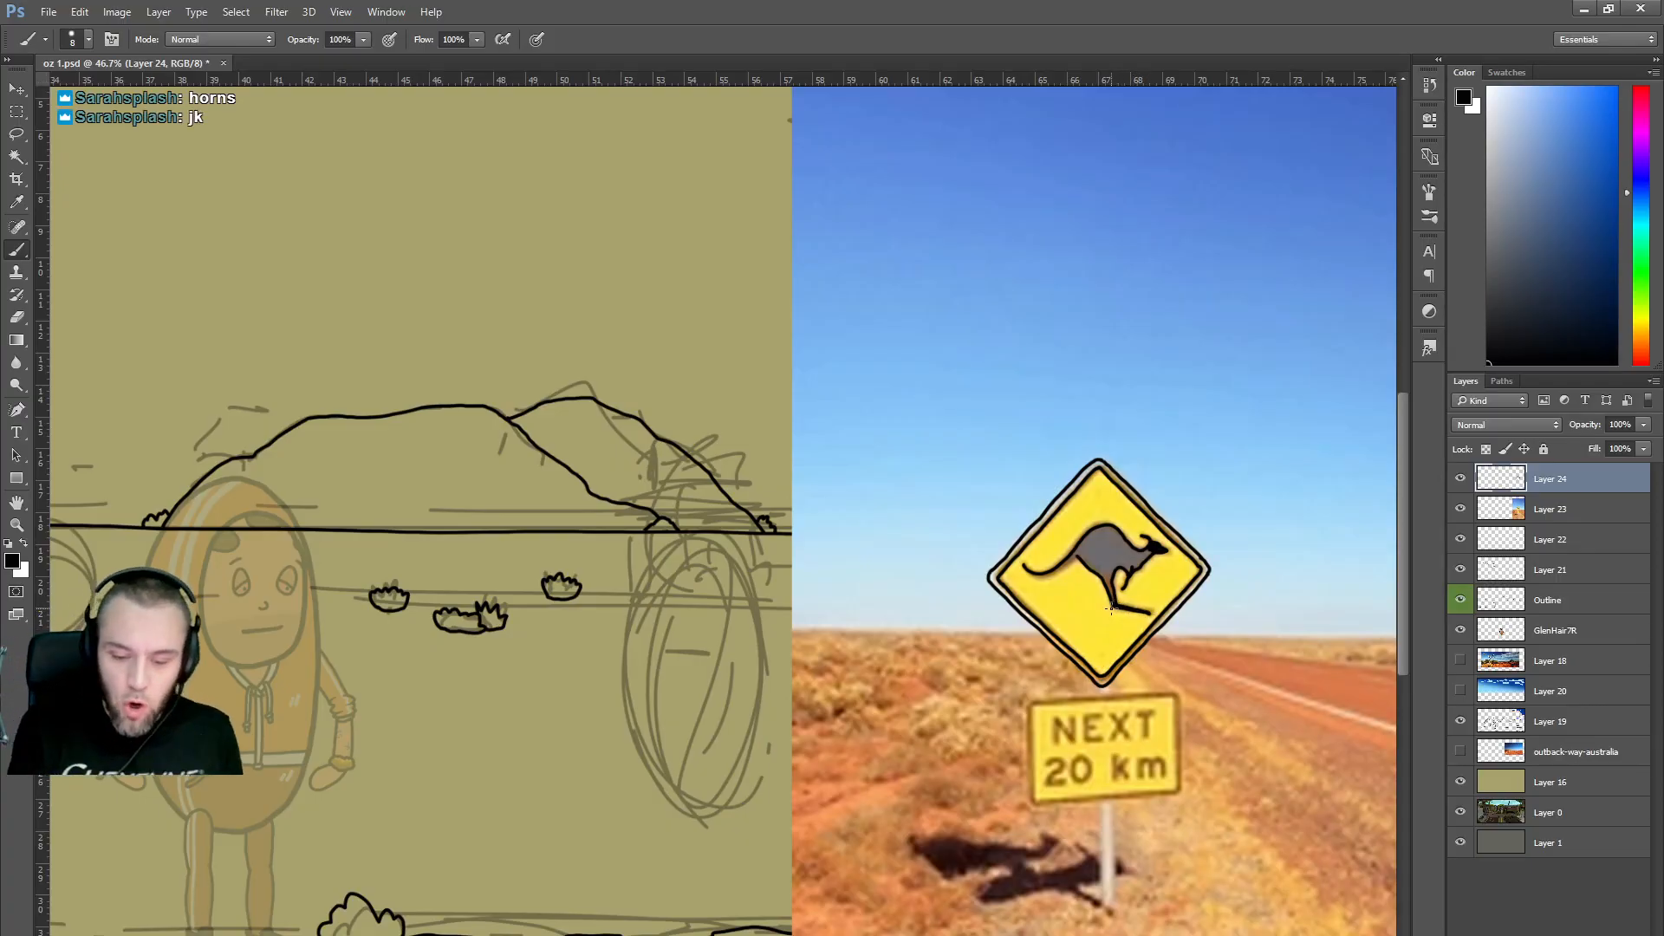
drag(1025, 567, 1065, 564)
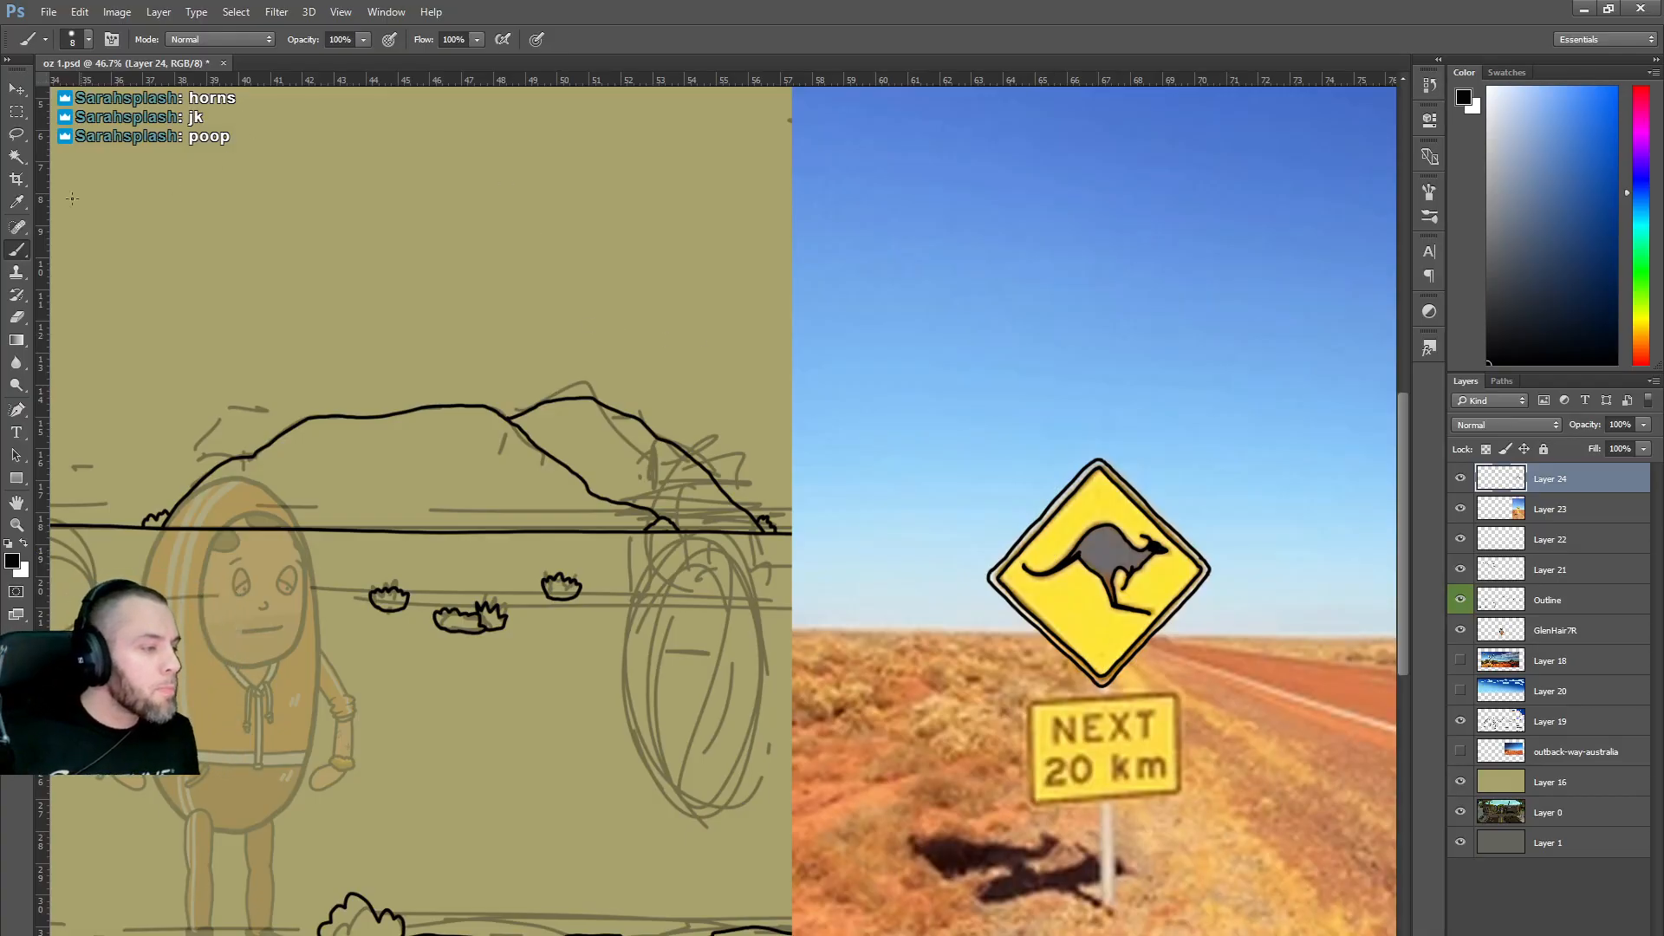
key(g)
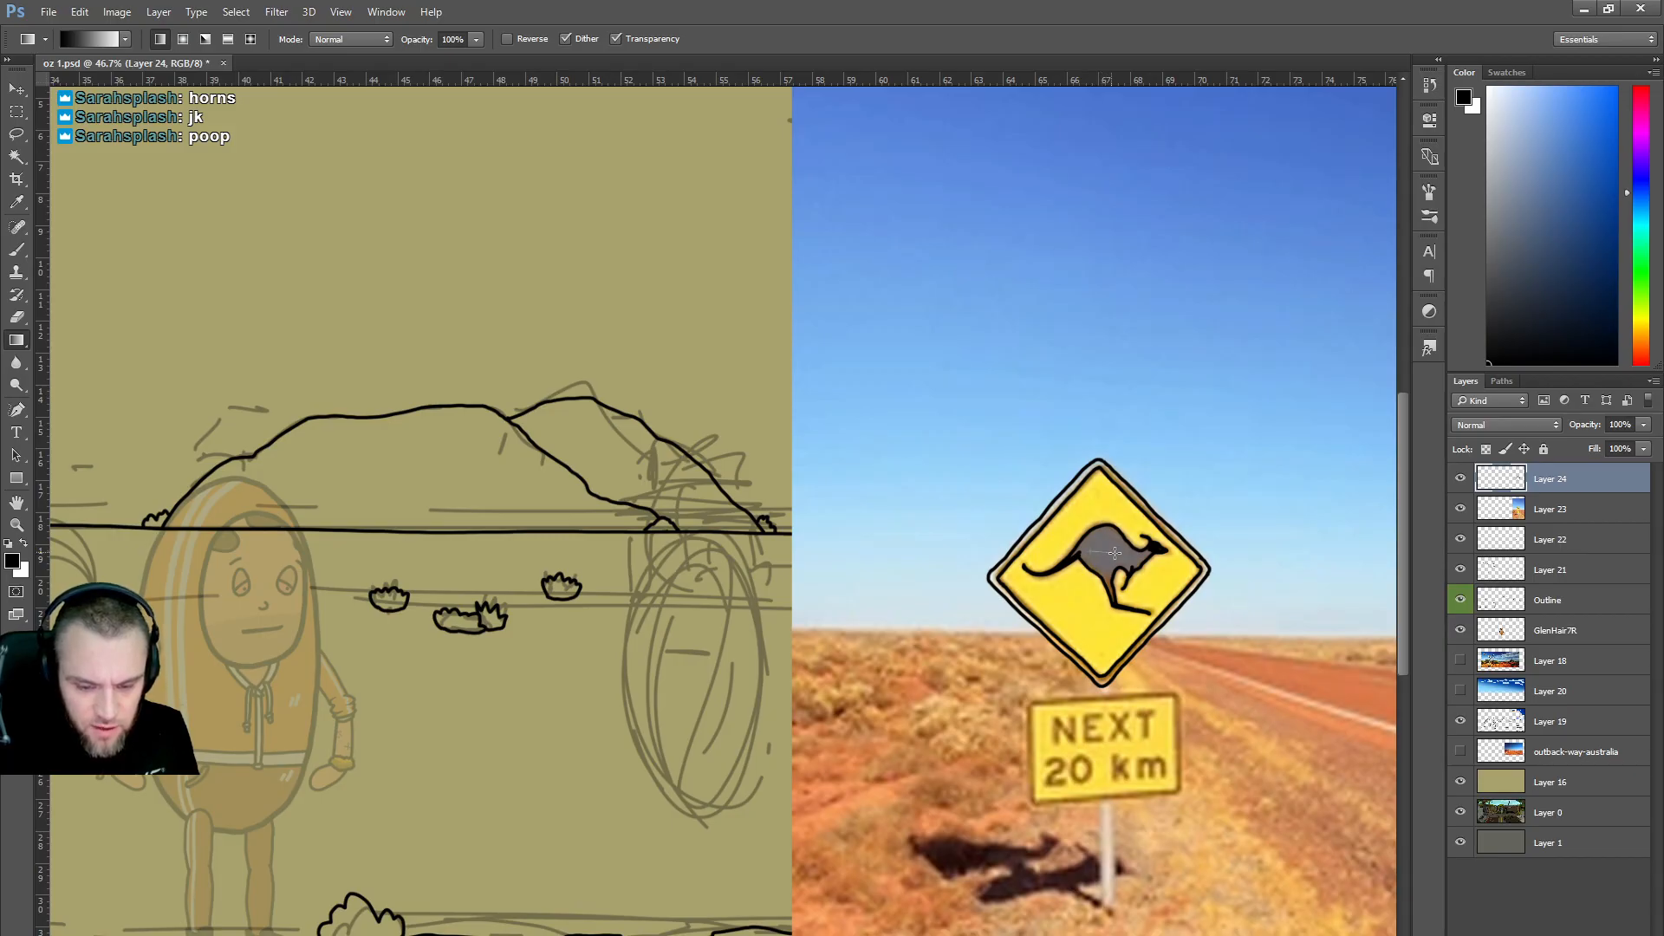
Undo an unwanted black-to-white gradient fill and swap the Gradient tool for the Paint Bucket.
drag(1093, 546, 1106, 544)
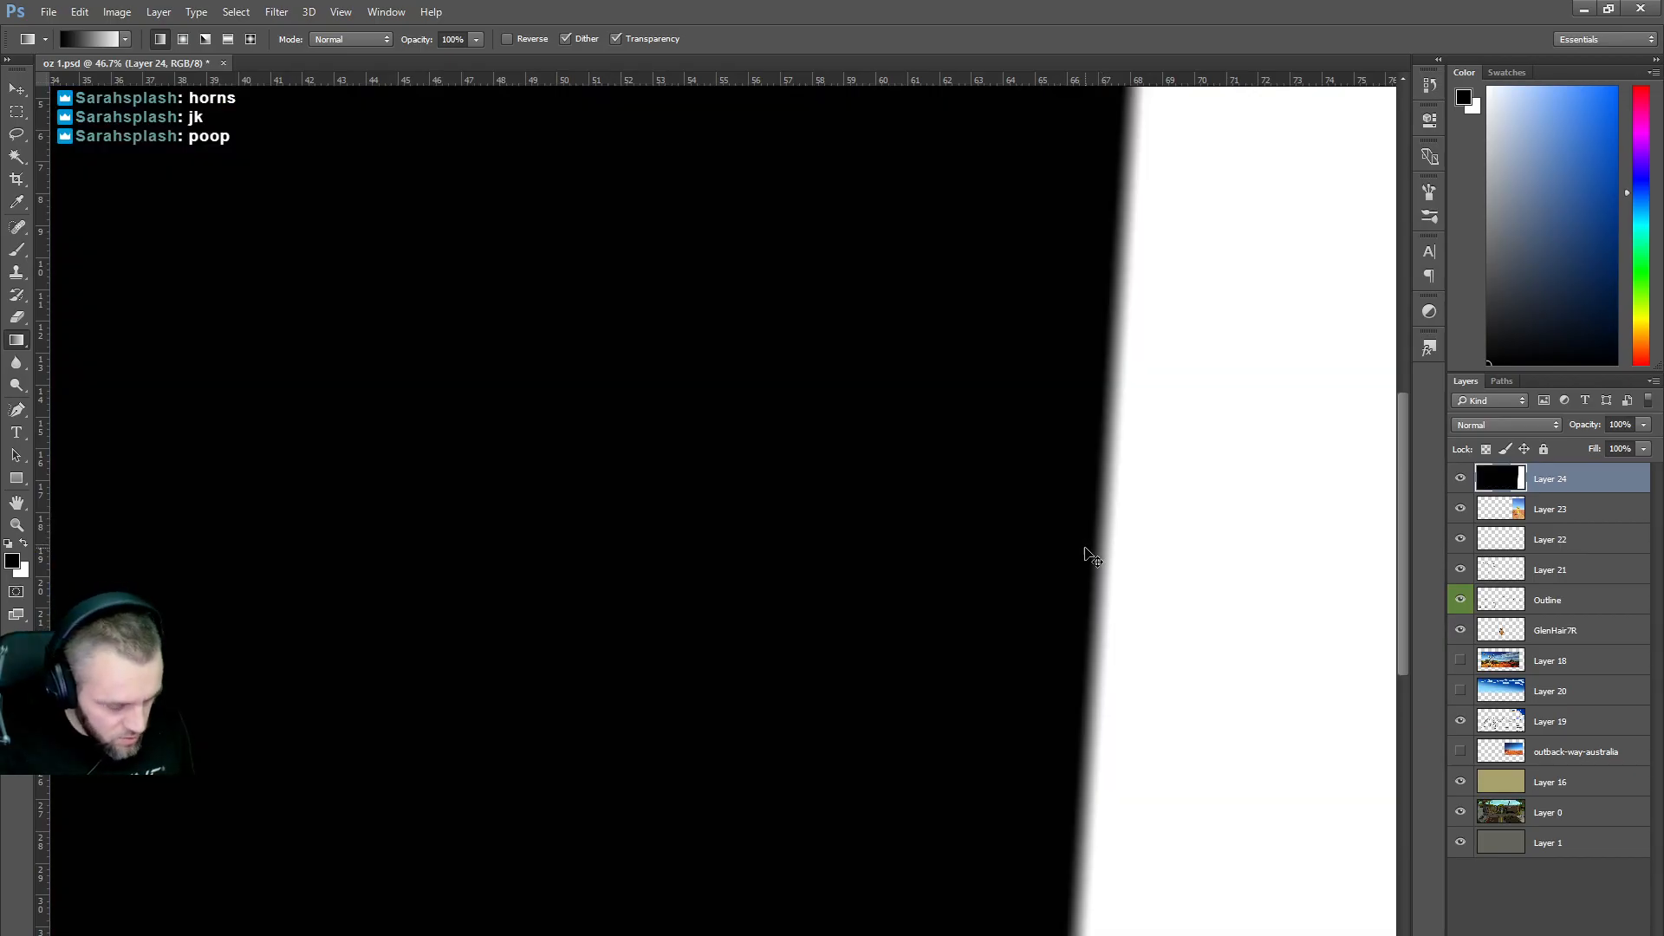
key(ctrl+z)
right_click(17, 340)
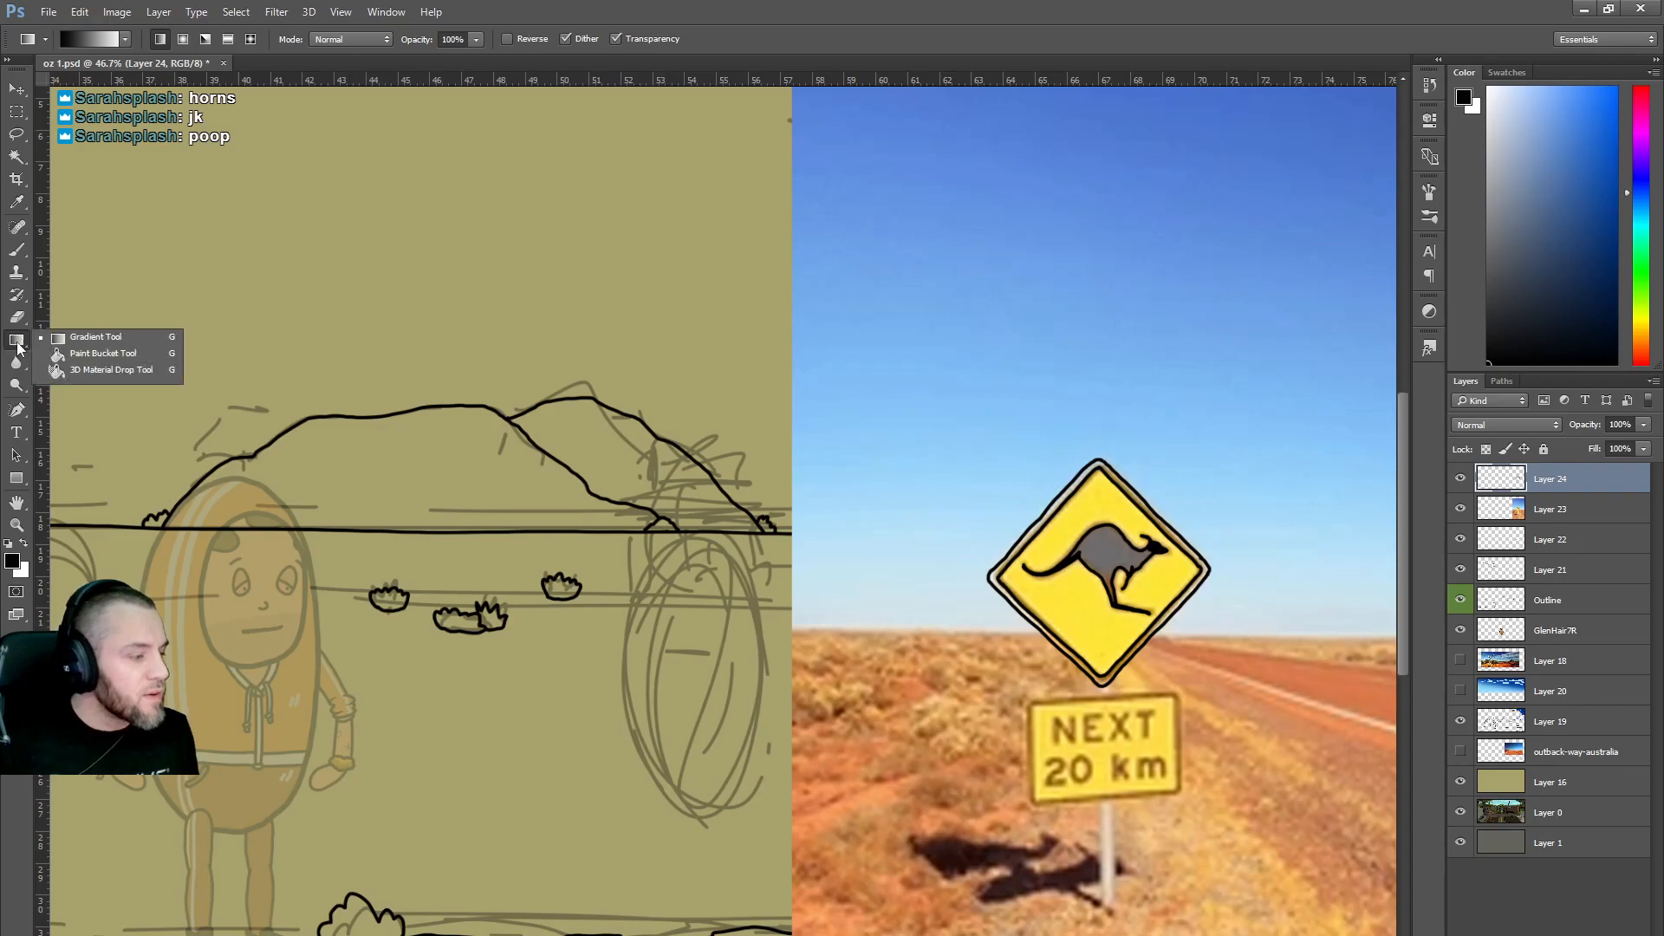
click(102, 354)
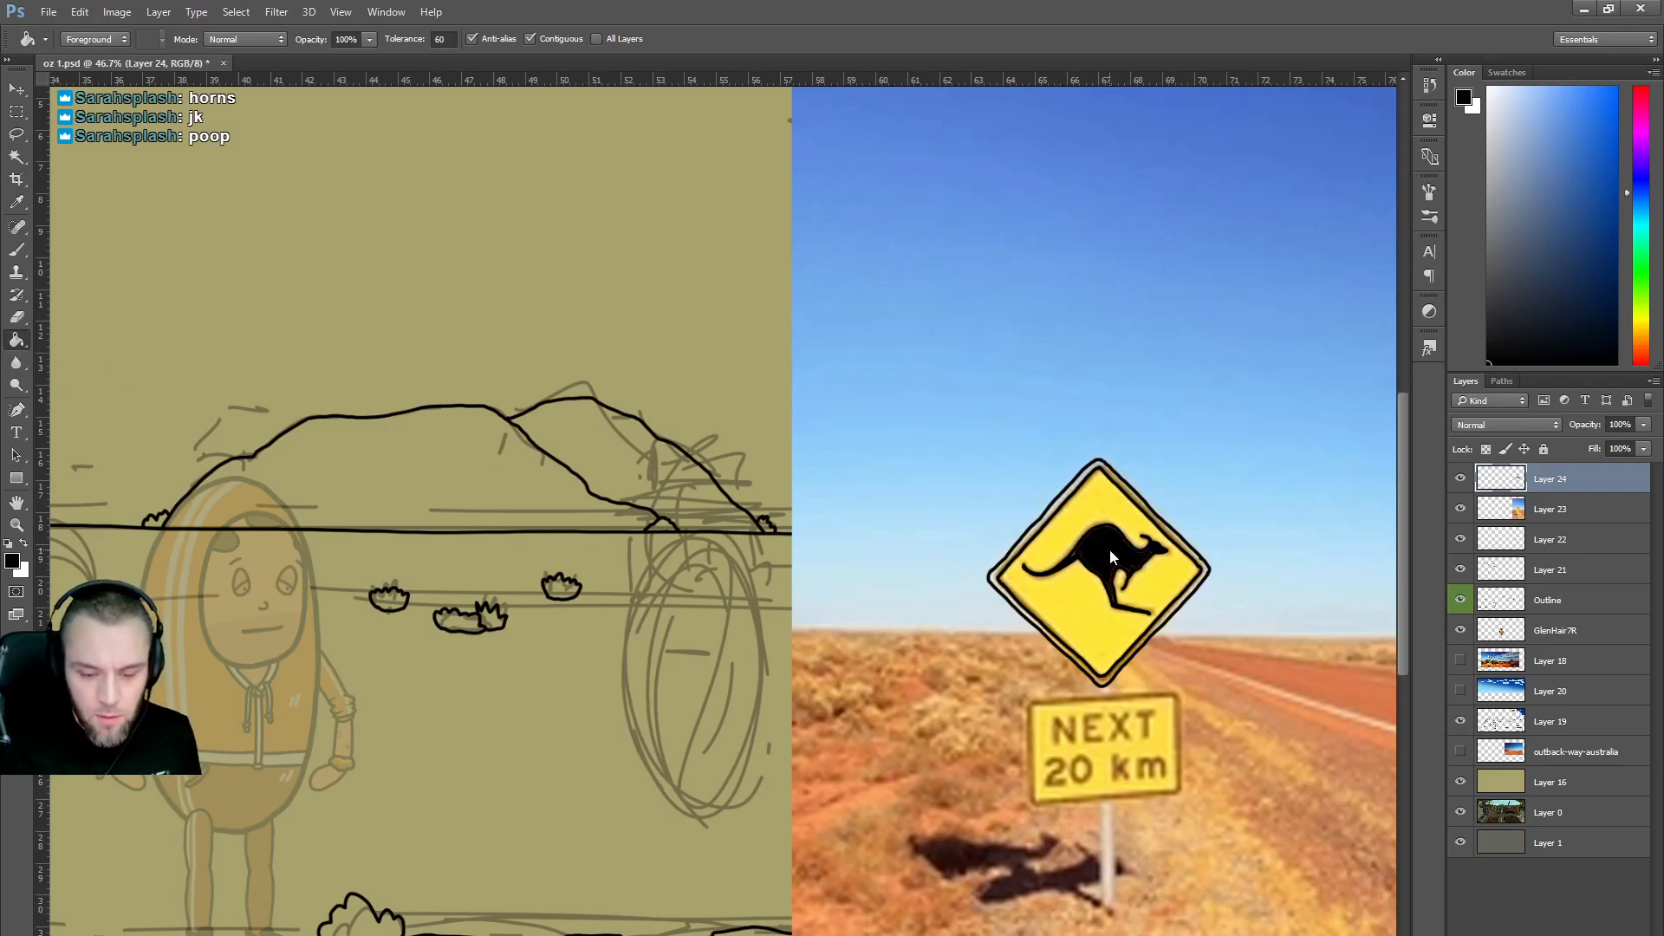
scroll(1136, 553, up, 2)
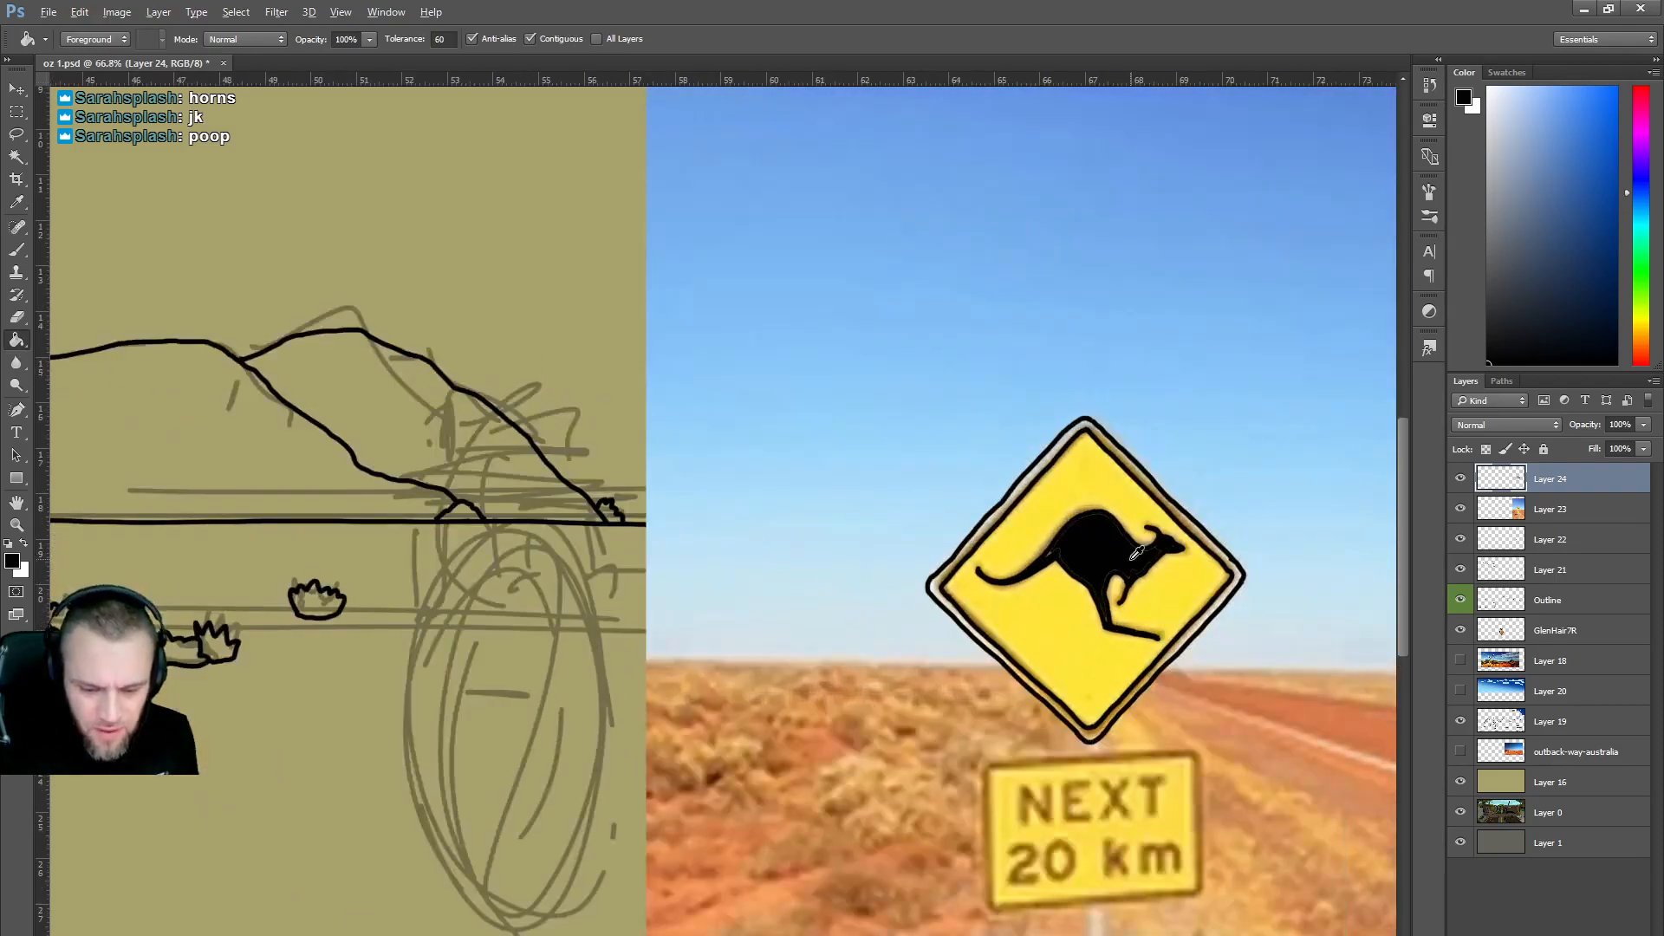
scroll(1136, 553, up, 2)
key(b)
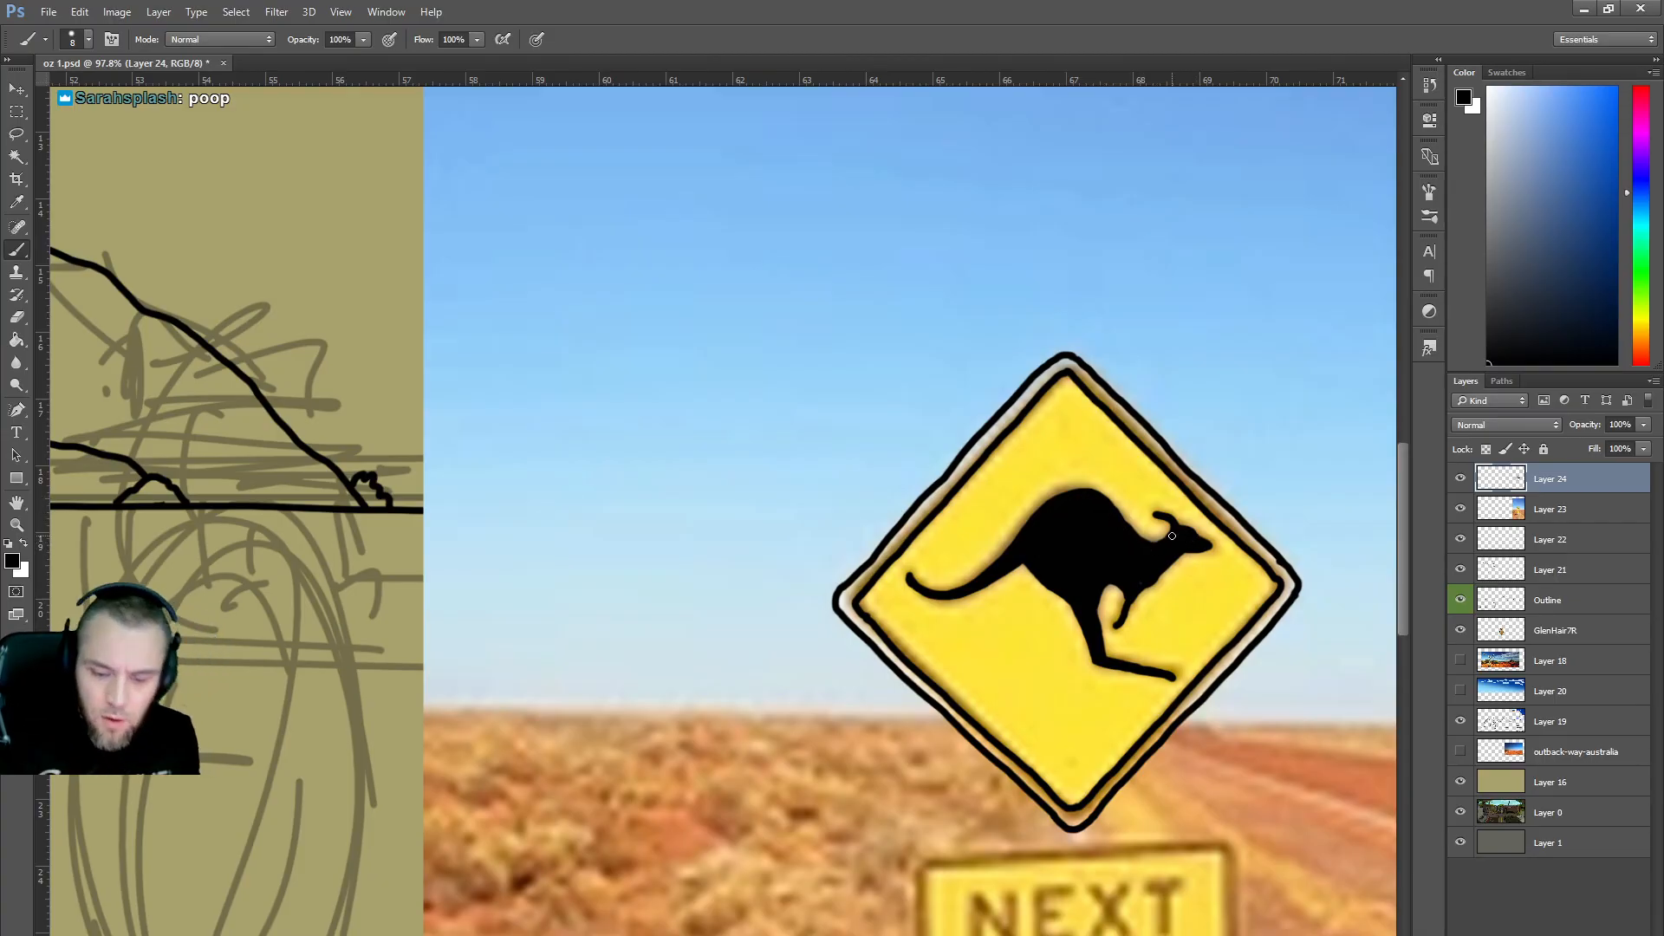
Erase stray bits of the kangaroo sign's outline with the Eraser.
scroll(1182, 536, down, 5)
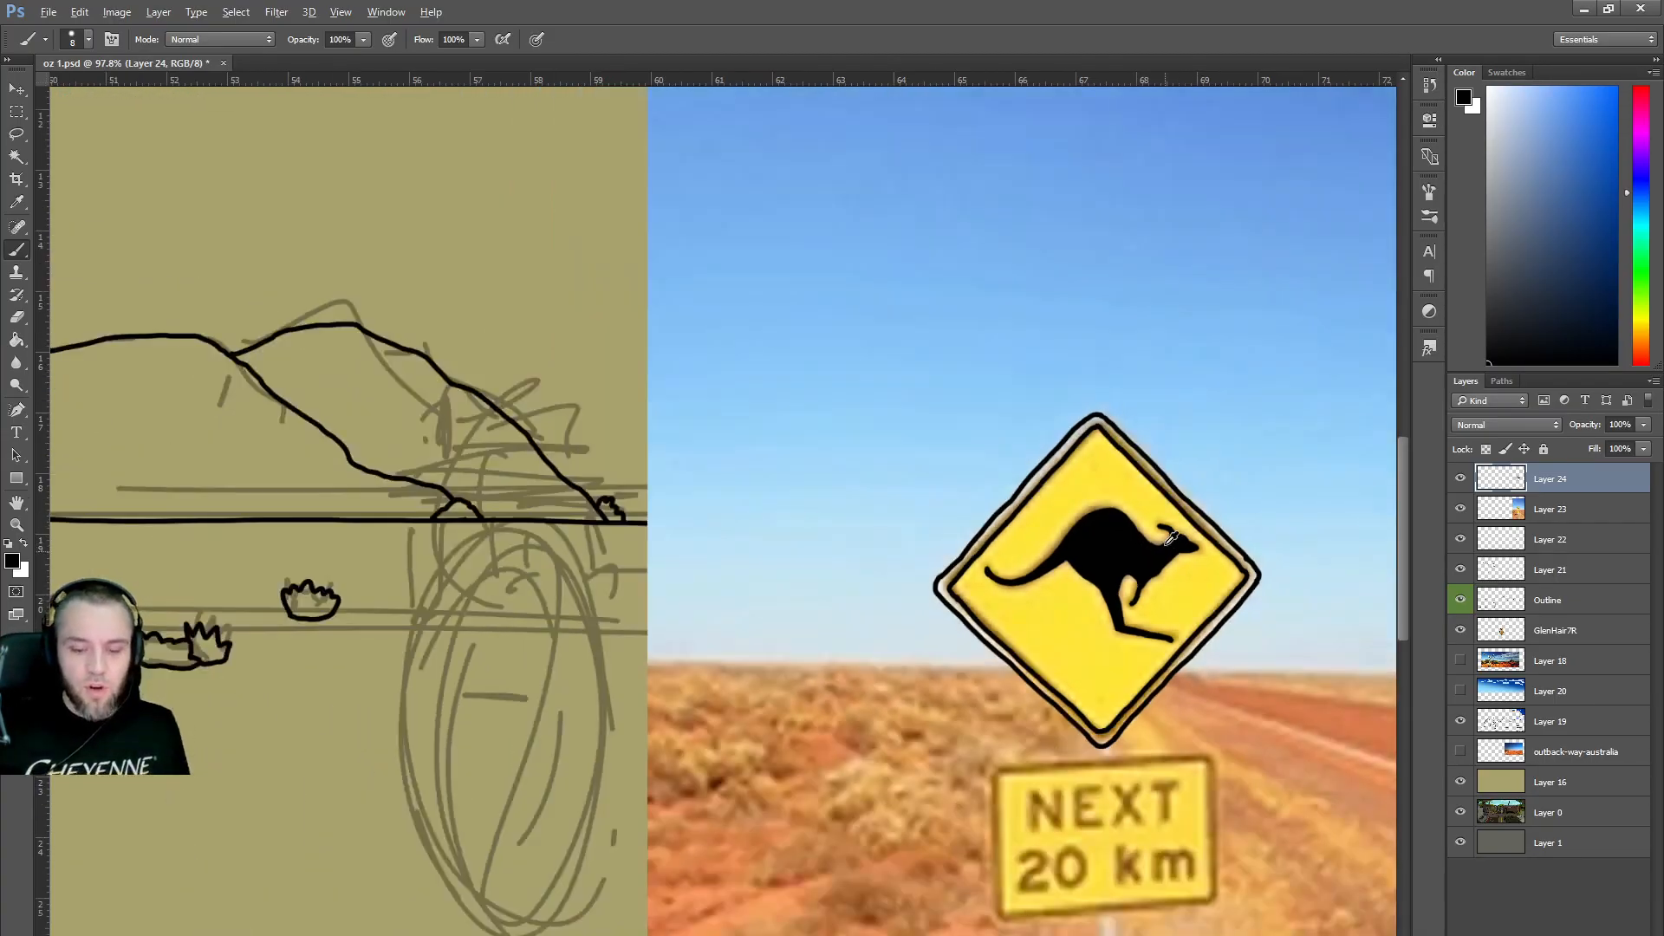
scroll(1248, 589, up, 5)
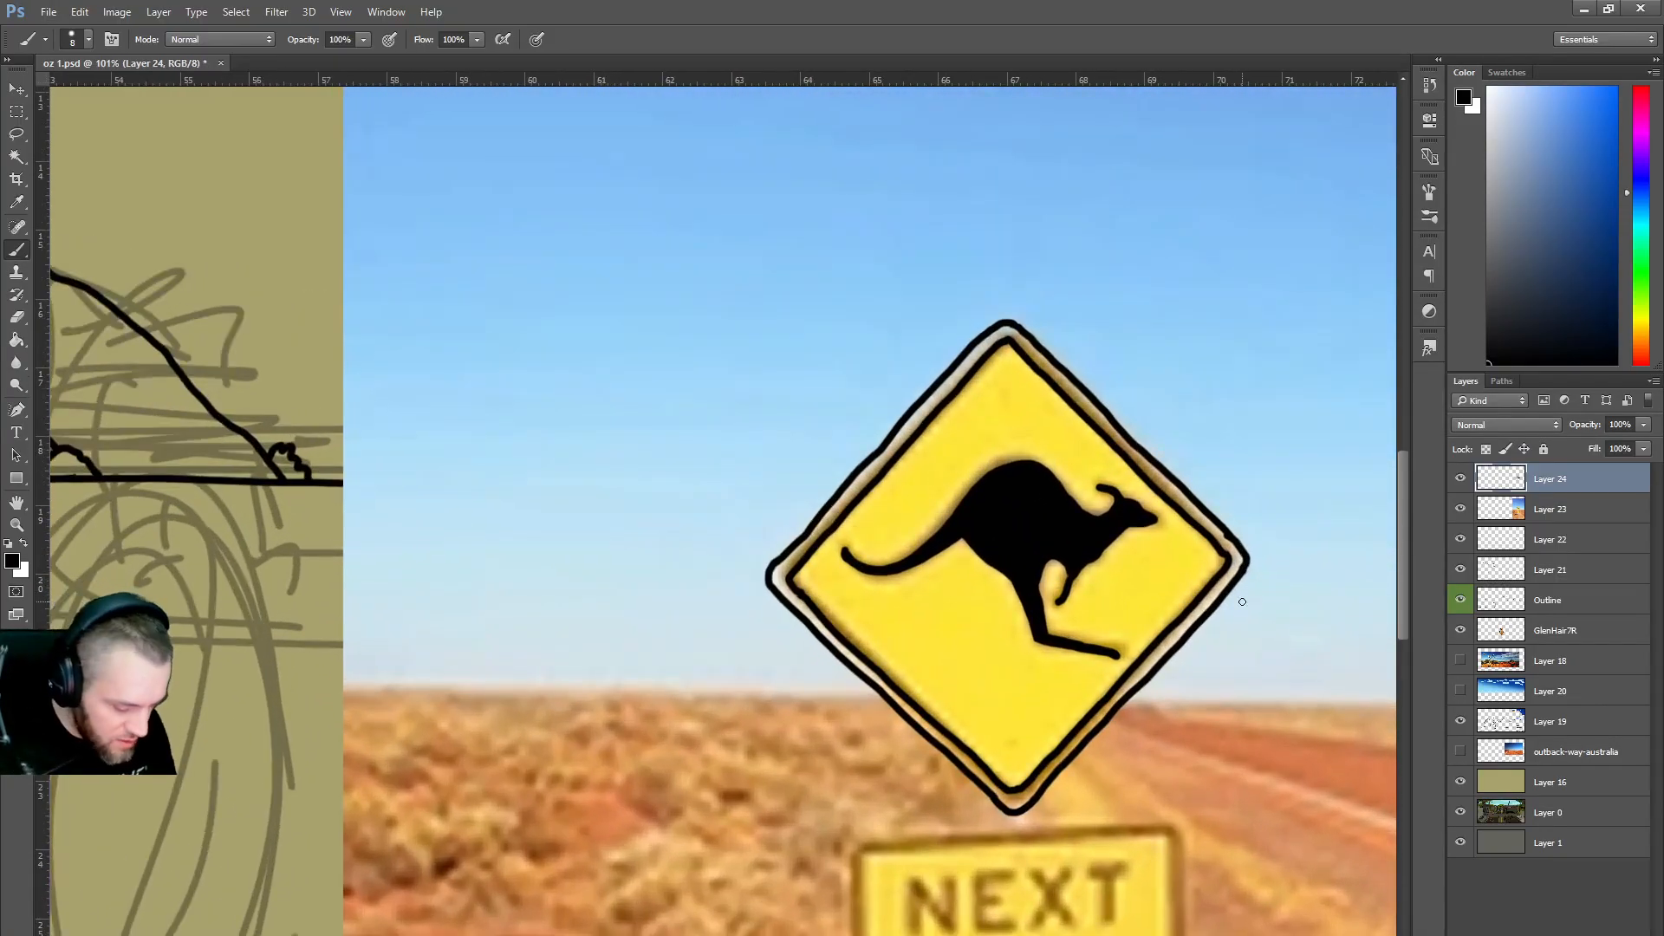
key(e)
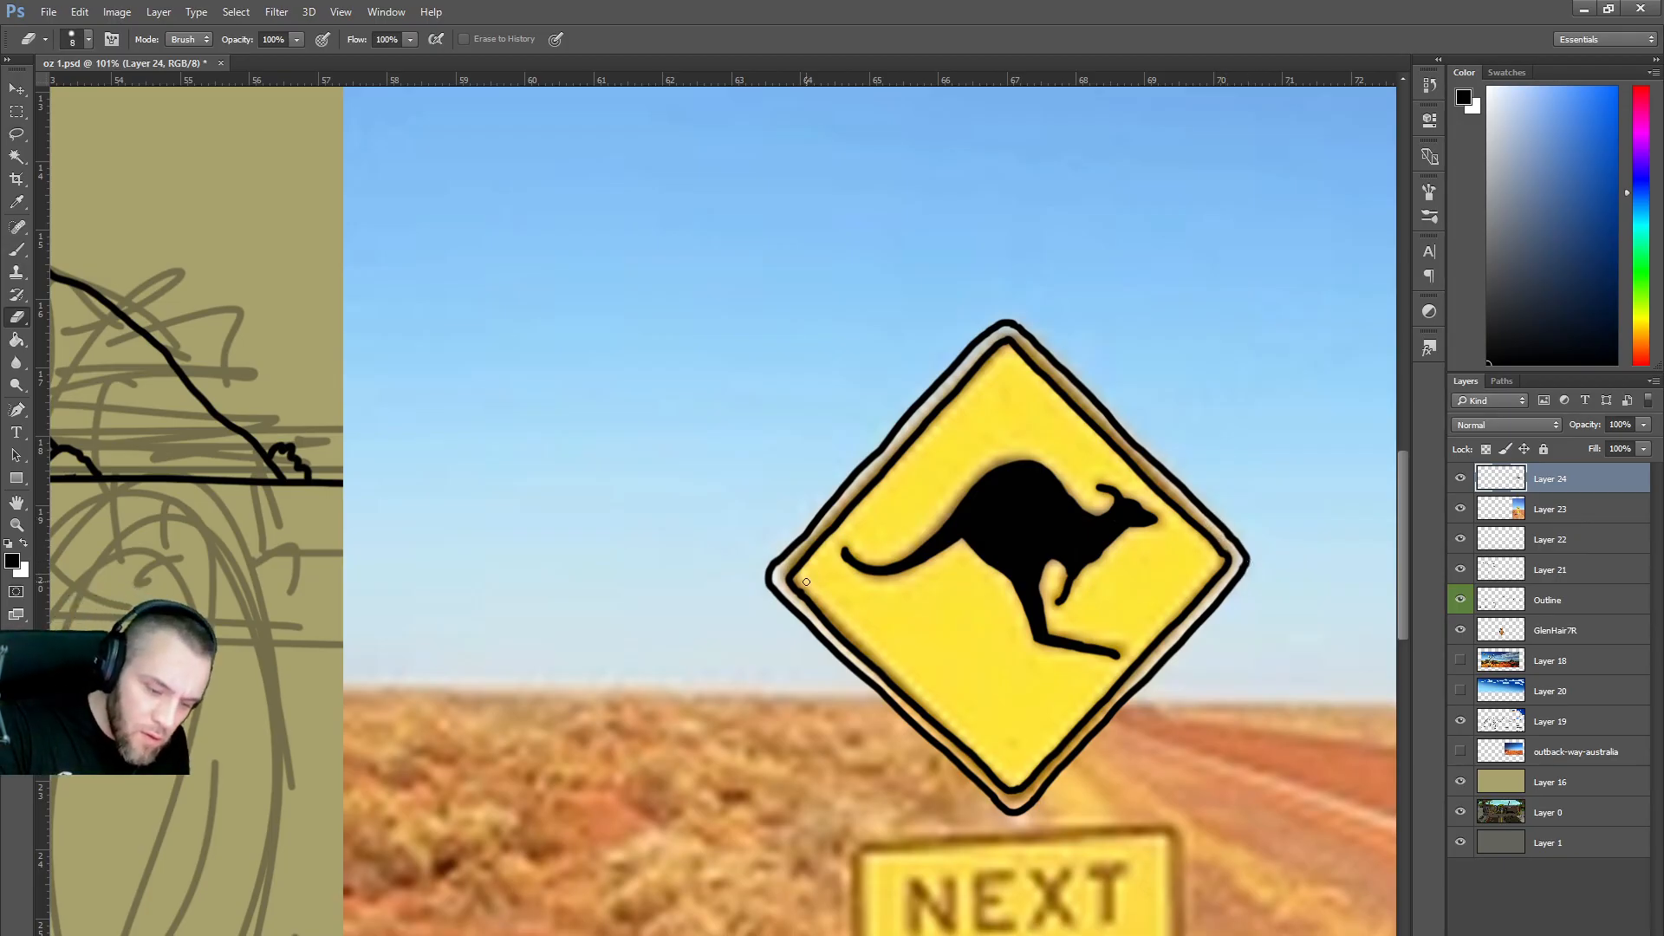
scroll(766, 539, down, 3)
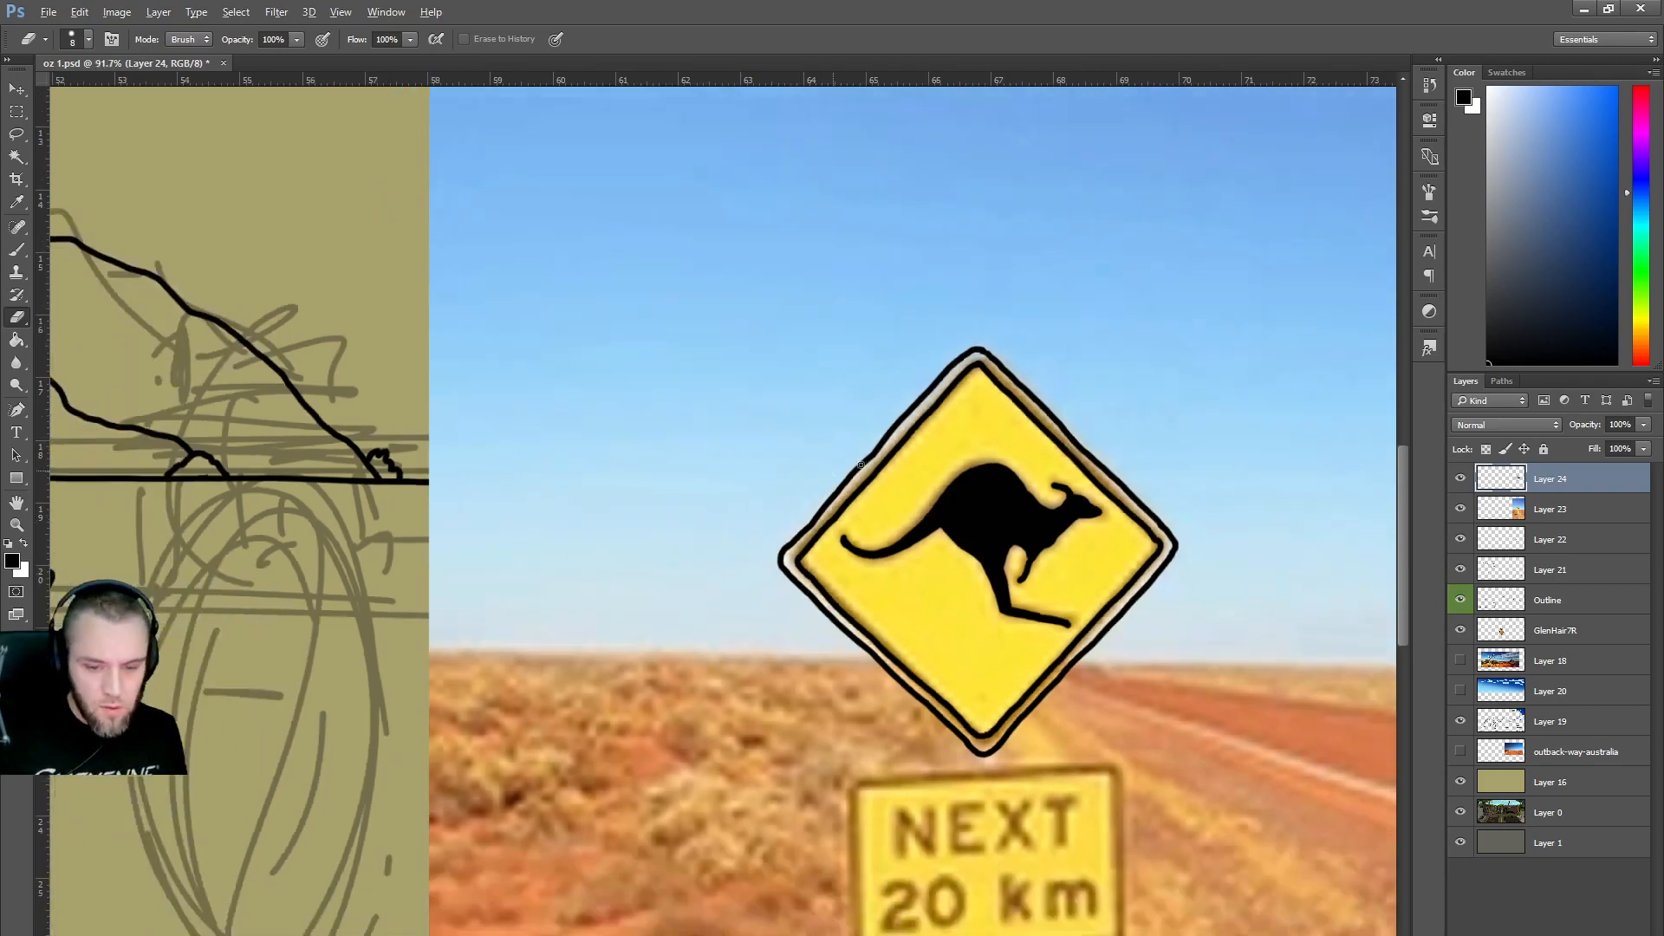
scroll(1064, 807, up, 1)
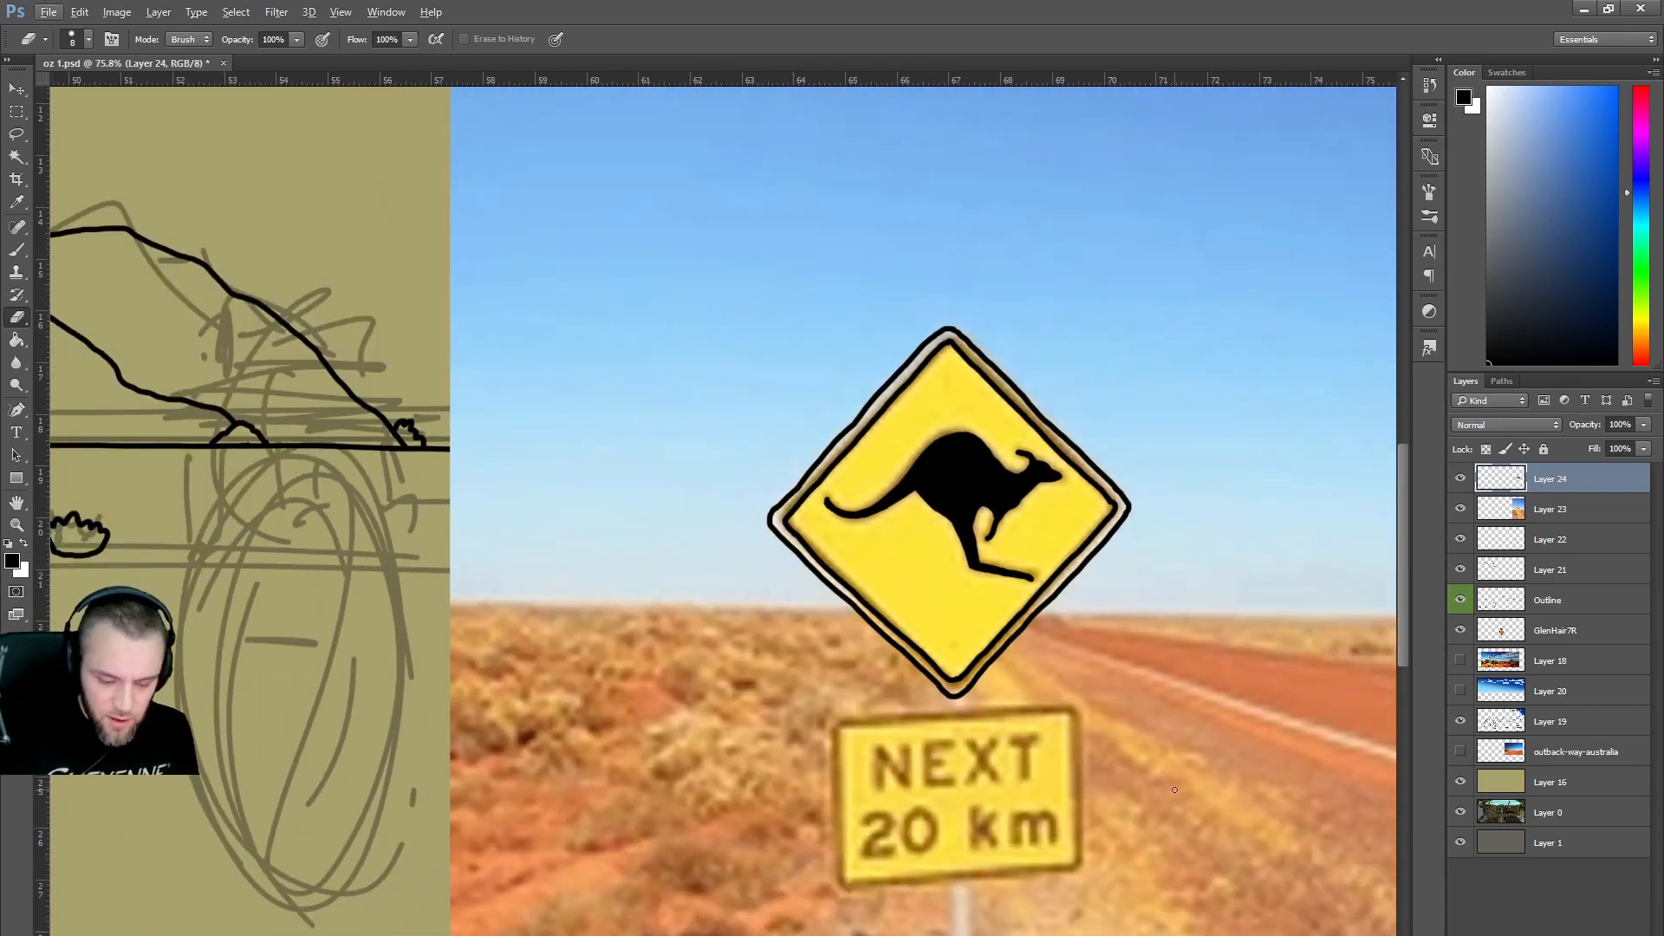
Trace the left and right edges of the NEXT 20 km sign and the N of NEXT.
key(b)
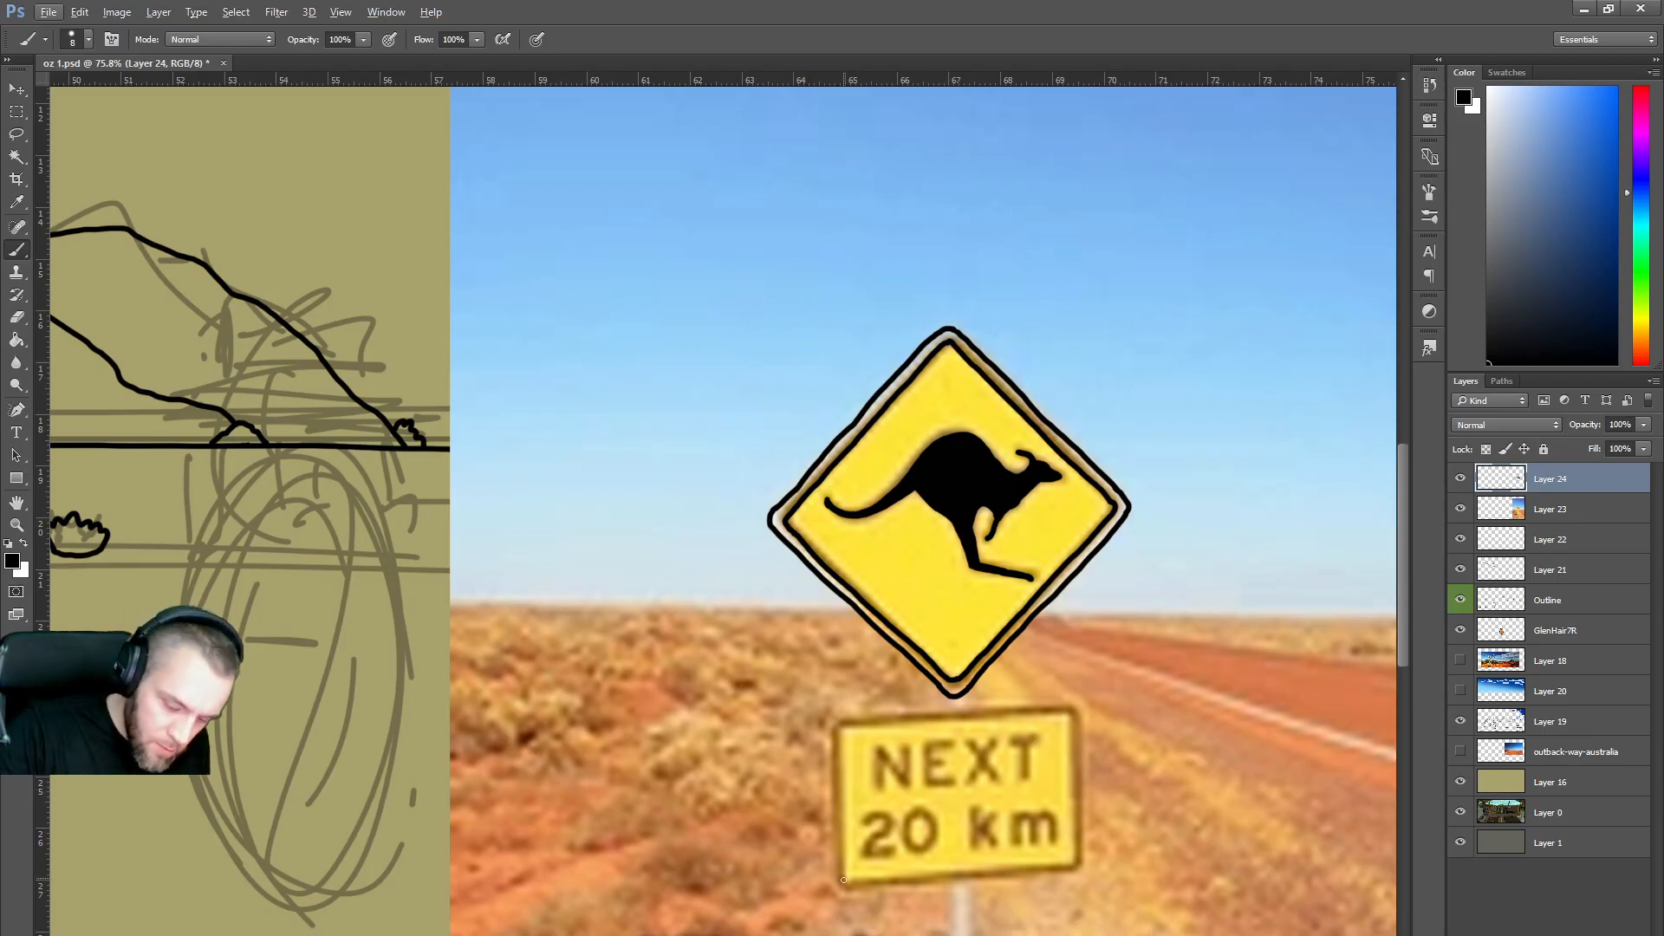
drag(844, 885, 837, 734)
drag(1070, 868, 1071, 715)
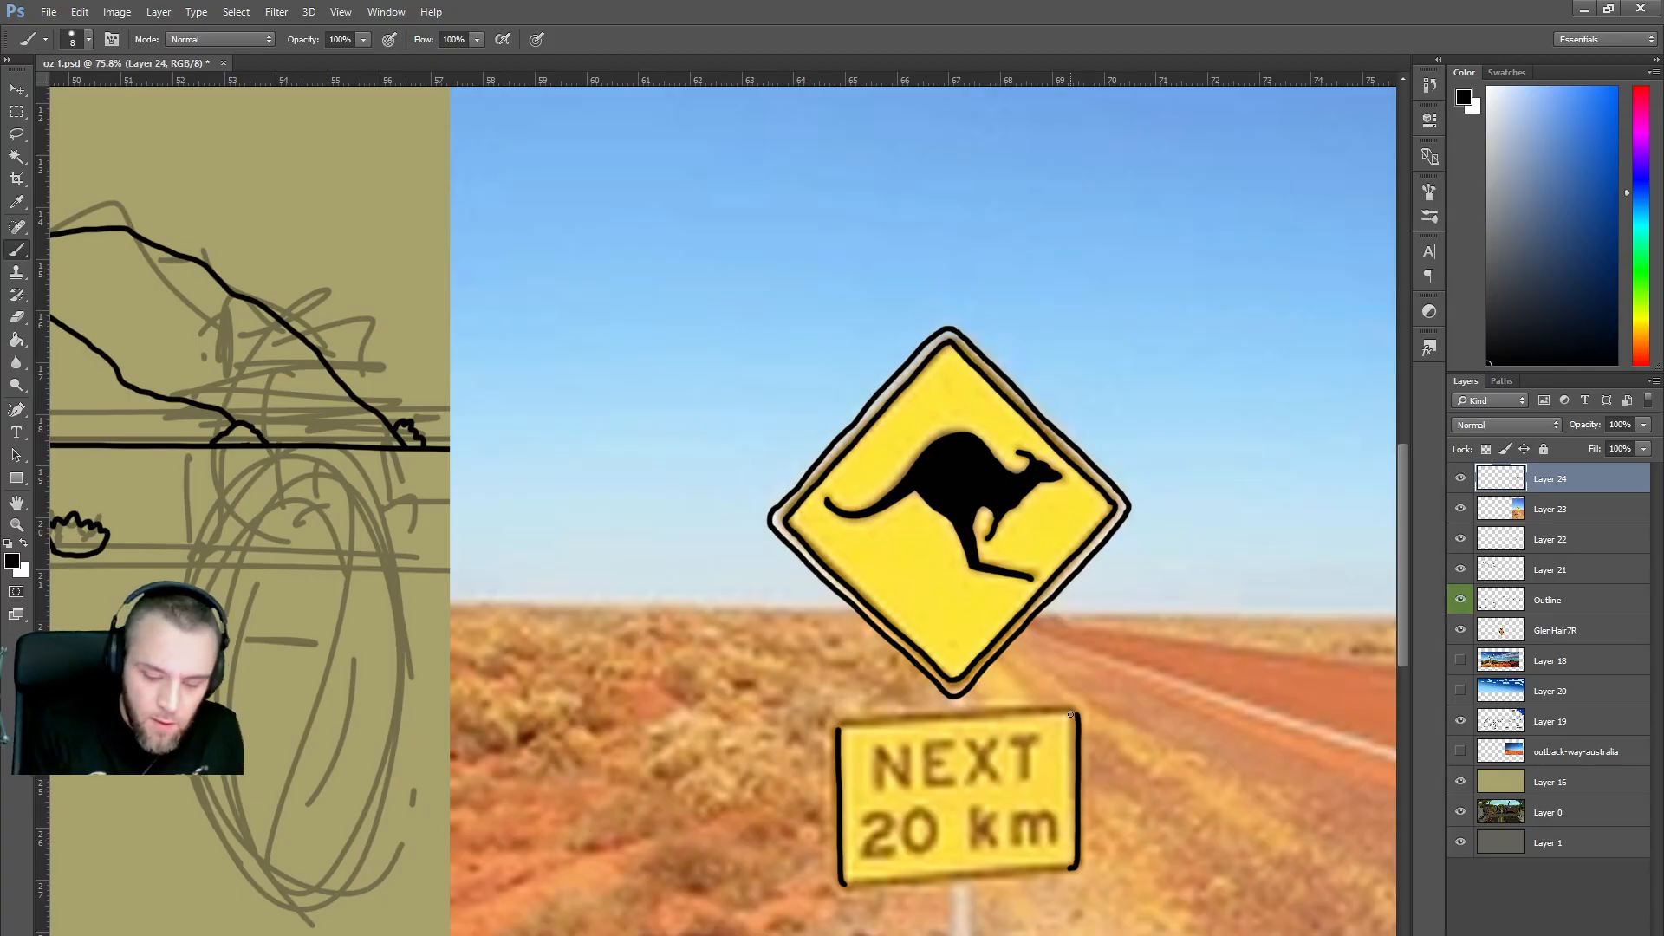
mouse_move(878, 787)
mouse_down()
mouse_move(878, 749)
mouse_move(906, 782)
mouse_move(905, 747)
mouse_move(948, 782)
mouse_move(926, 746)
mouse_move(950, 744)
mouse_move(971, 781)
mouse_move(981, 758)
mouse_move(992, 780)
mouse_move(1025, 773)
mouse_up()
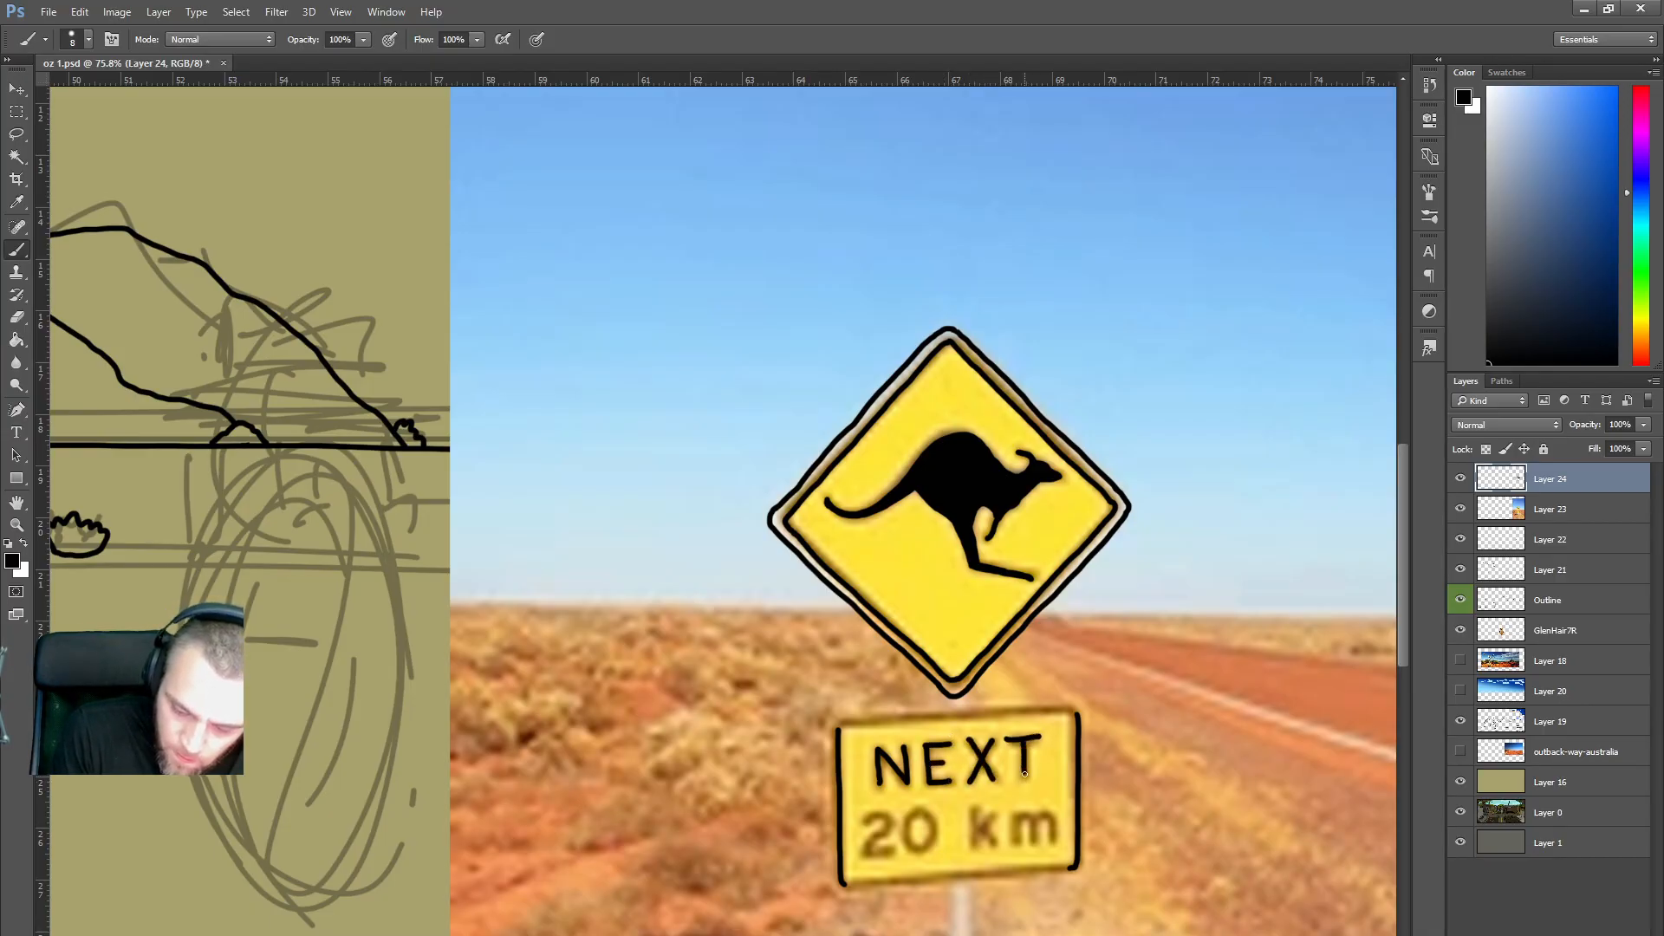
Turn the 2 into a Y, then ink the sign's bottom and top edges.
mouse_move(878, 805)
mouse_down()
mouse_move(893, 849)
mouse_move(940, 809)
mouse_move(924, 823)
mouse_move(937, 846)
mouse_move(939, 810)
mouse_move(967, 845)
mouse_move(969, 811)
mouse_move(992, 843)
mouse_move(991, 803)
mouse_move(1040, 836)
mouse_up()
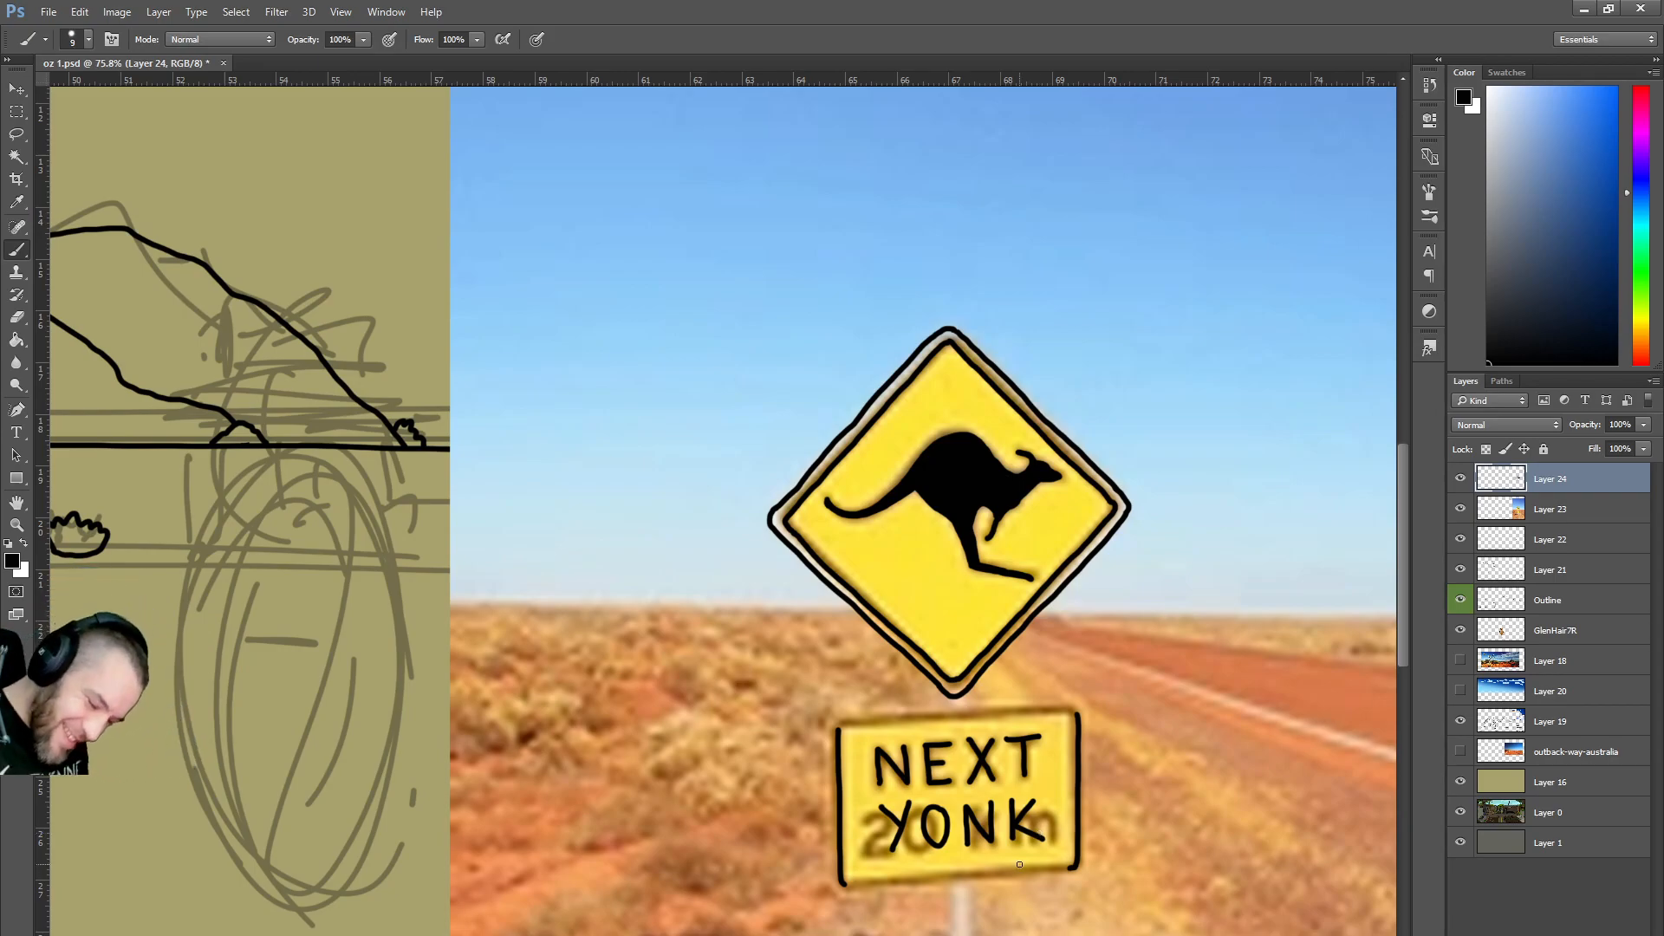
drag(1072, 868, 856, 886)
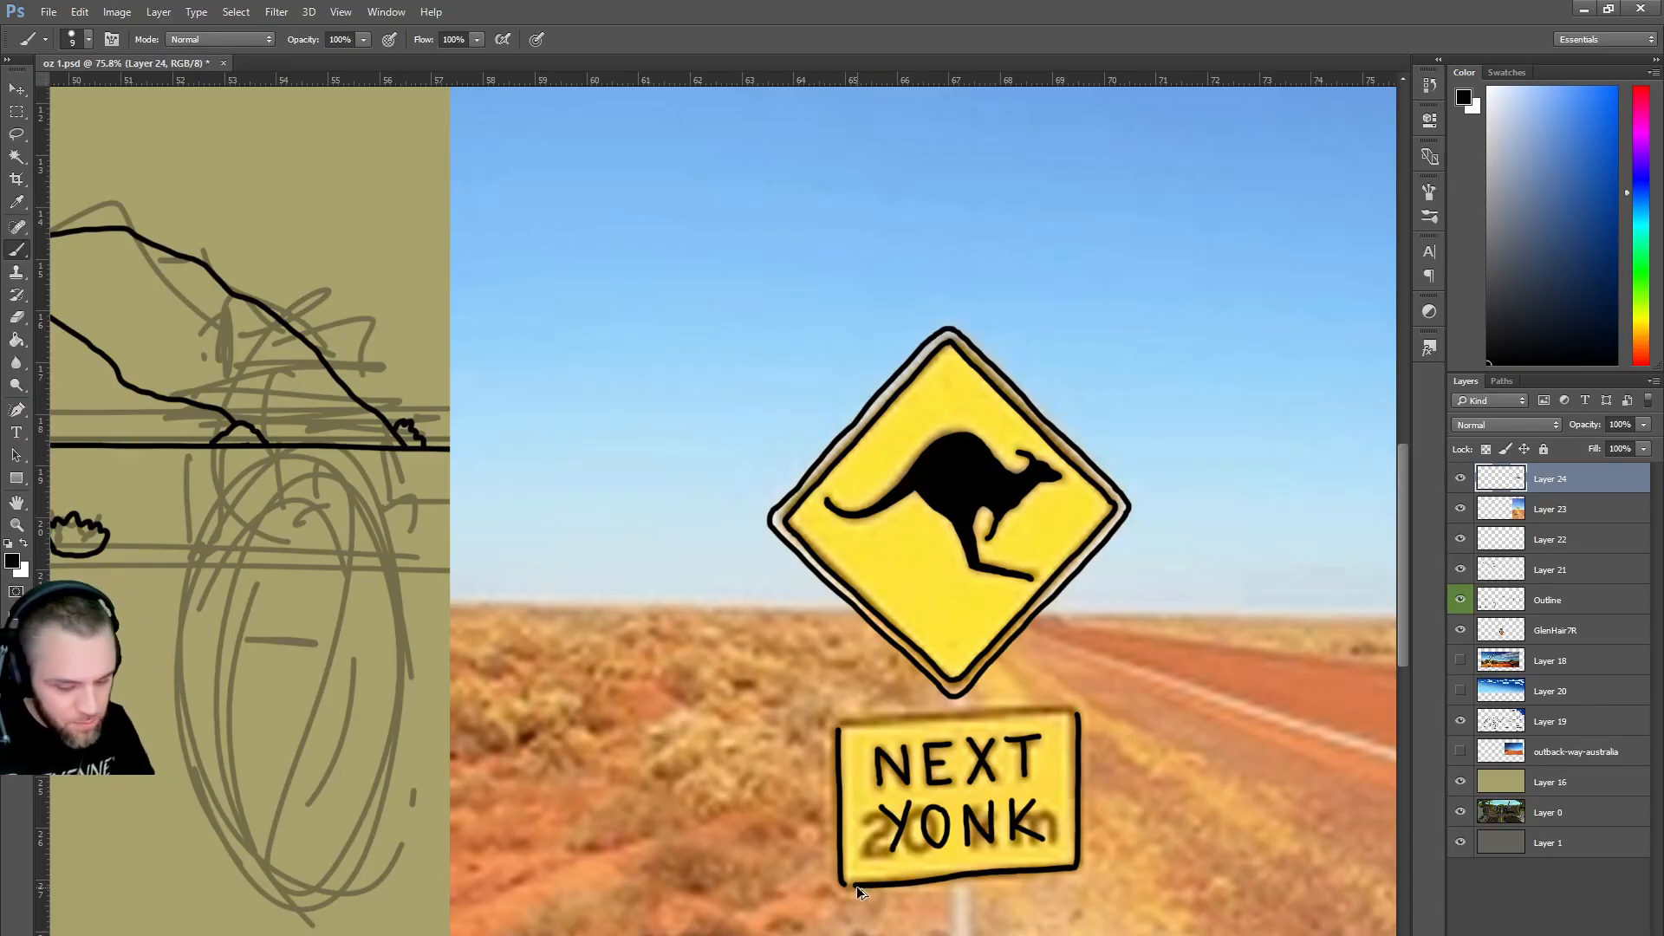
key(ctrl+z)
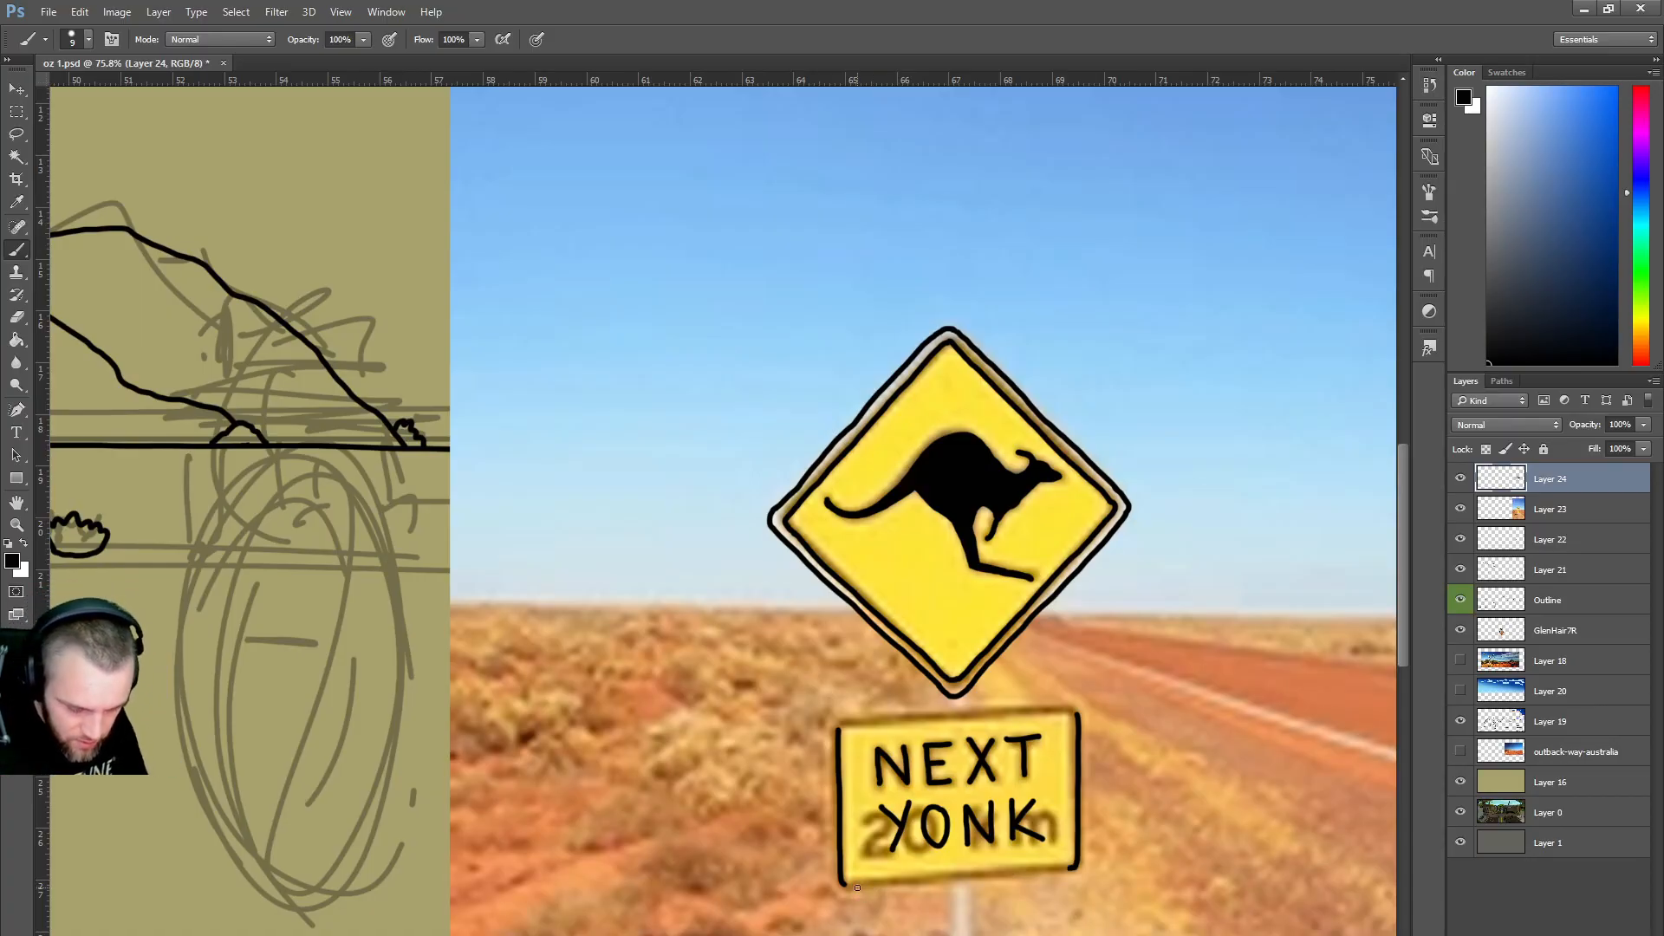
drag(1071, 868, 879, 885)
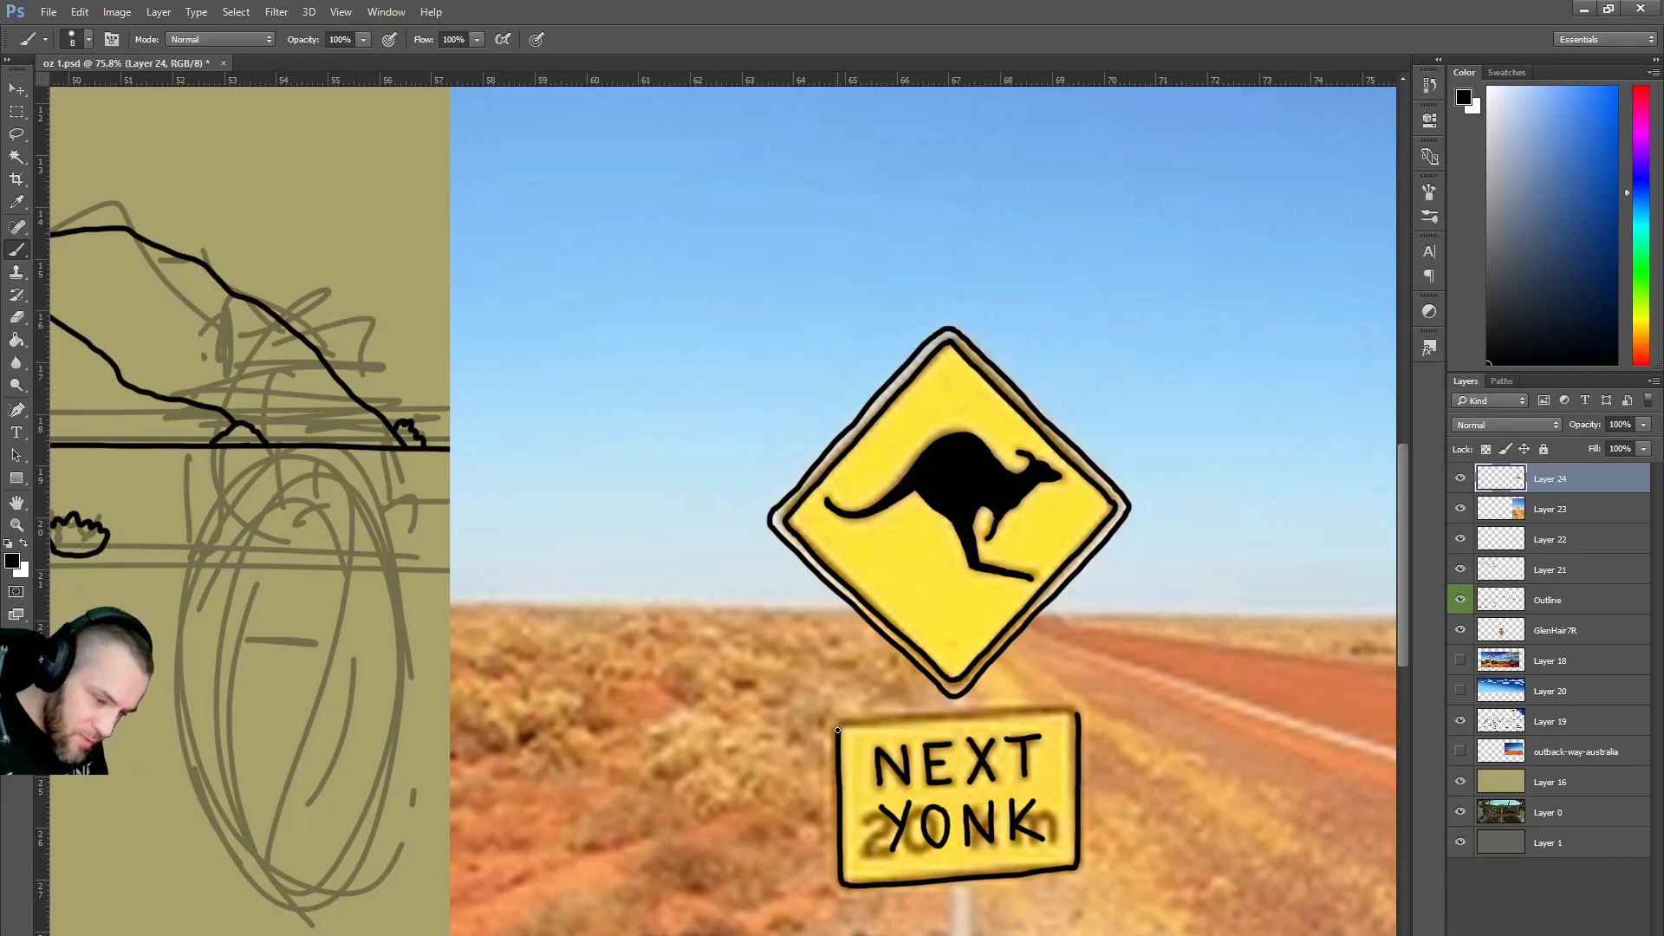
drag(911, 718, 1066, 709)
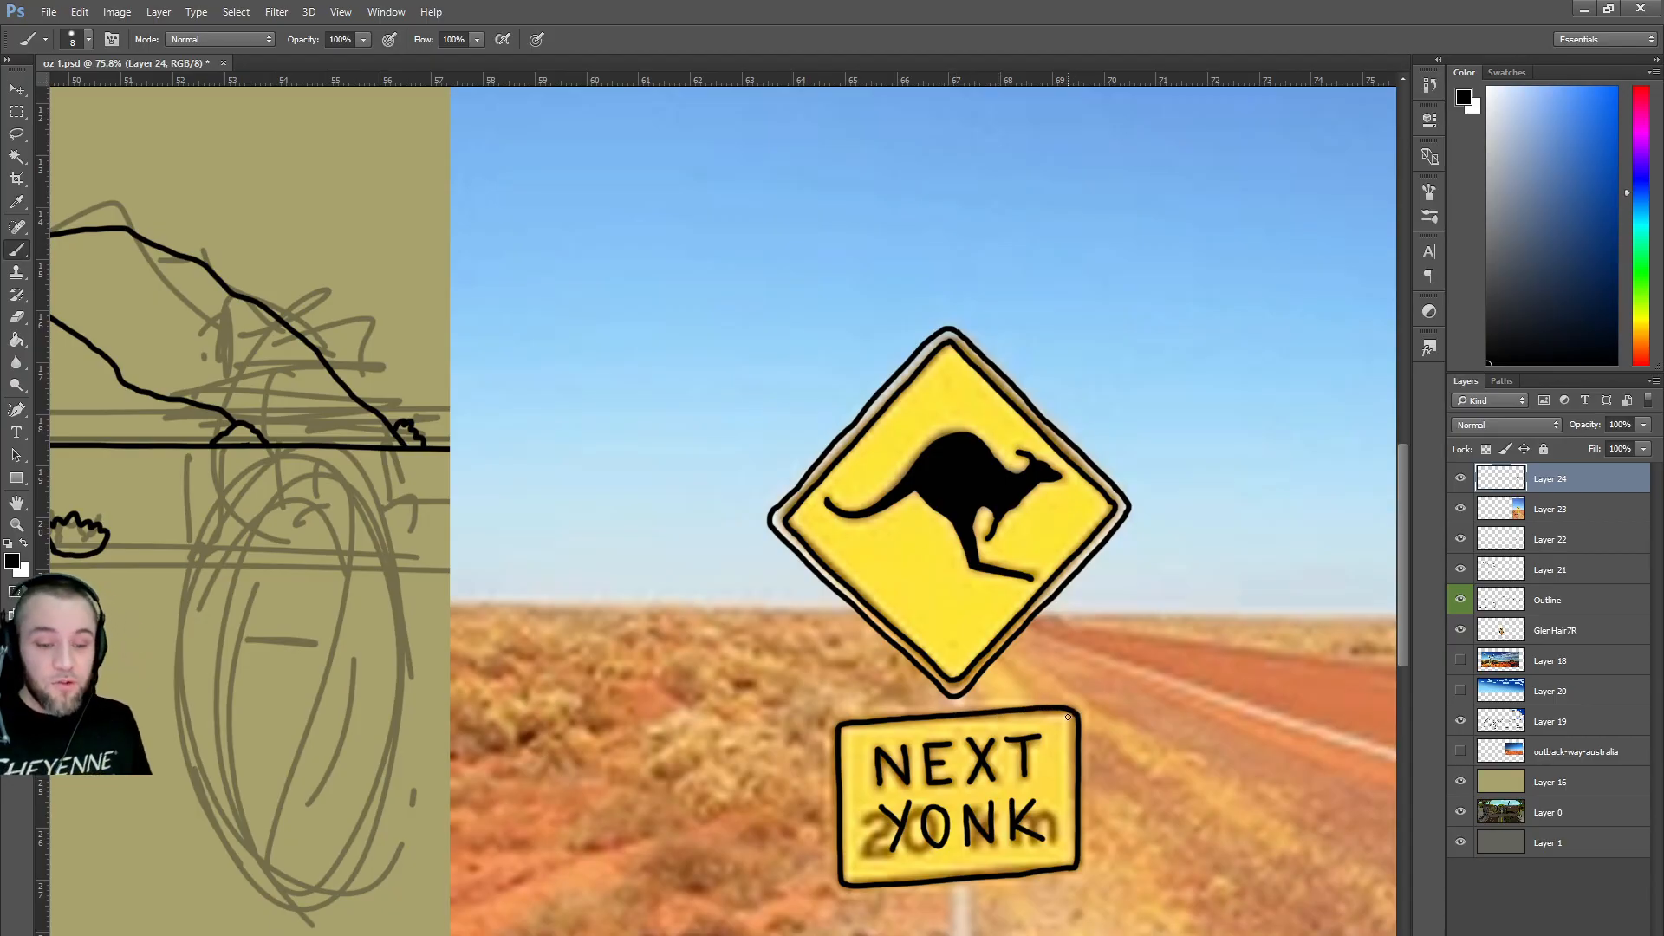
scroll(1148, 565, down, 3)
Hide the road photo on Layer 23 and delete Layer 22 with the duplicate sign outline.
scroll(1148, 566, down, 3)
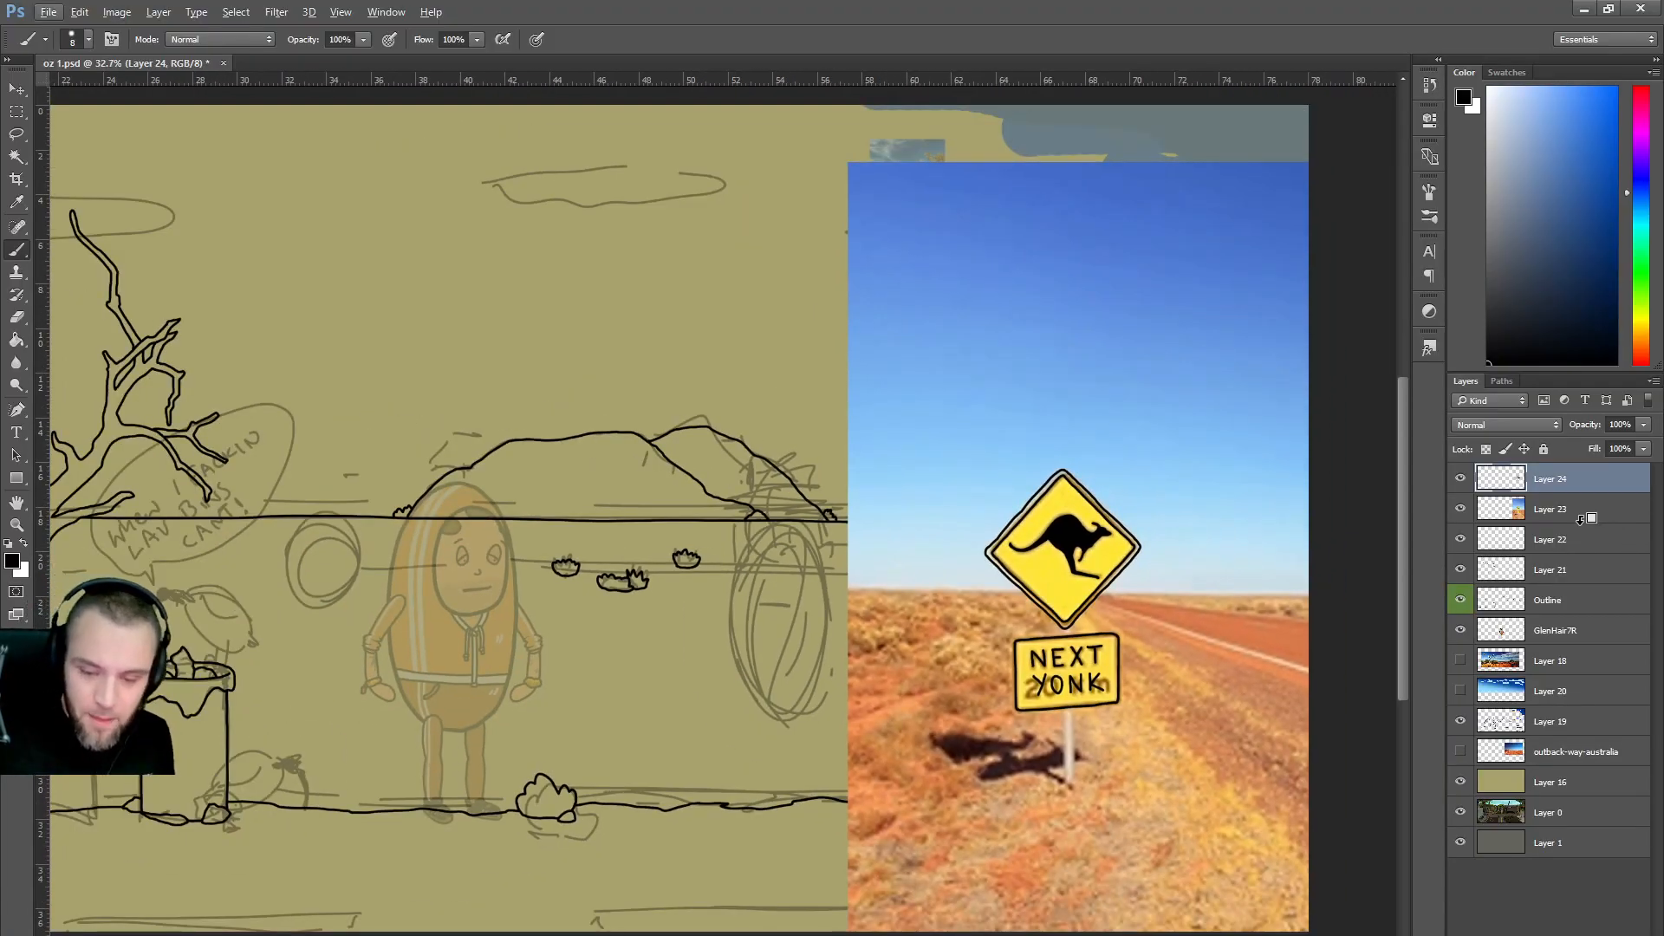
click(1460, 511)
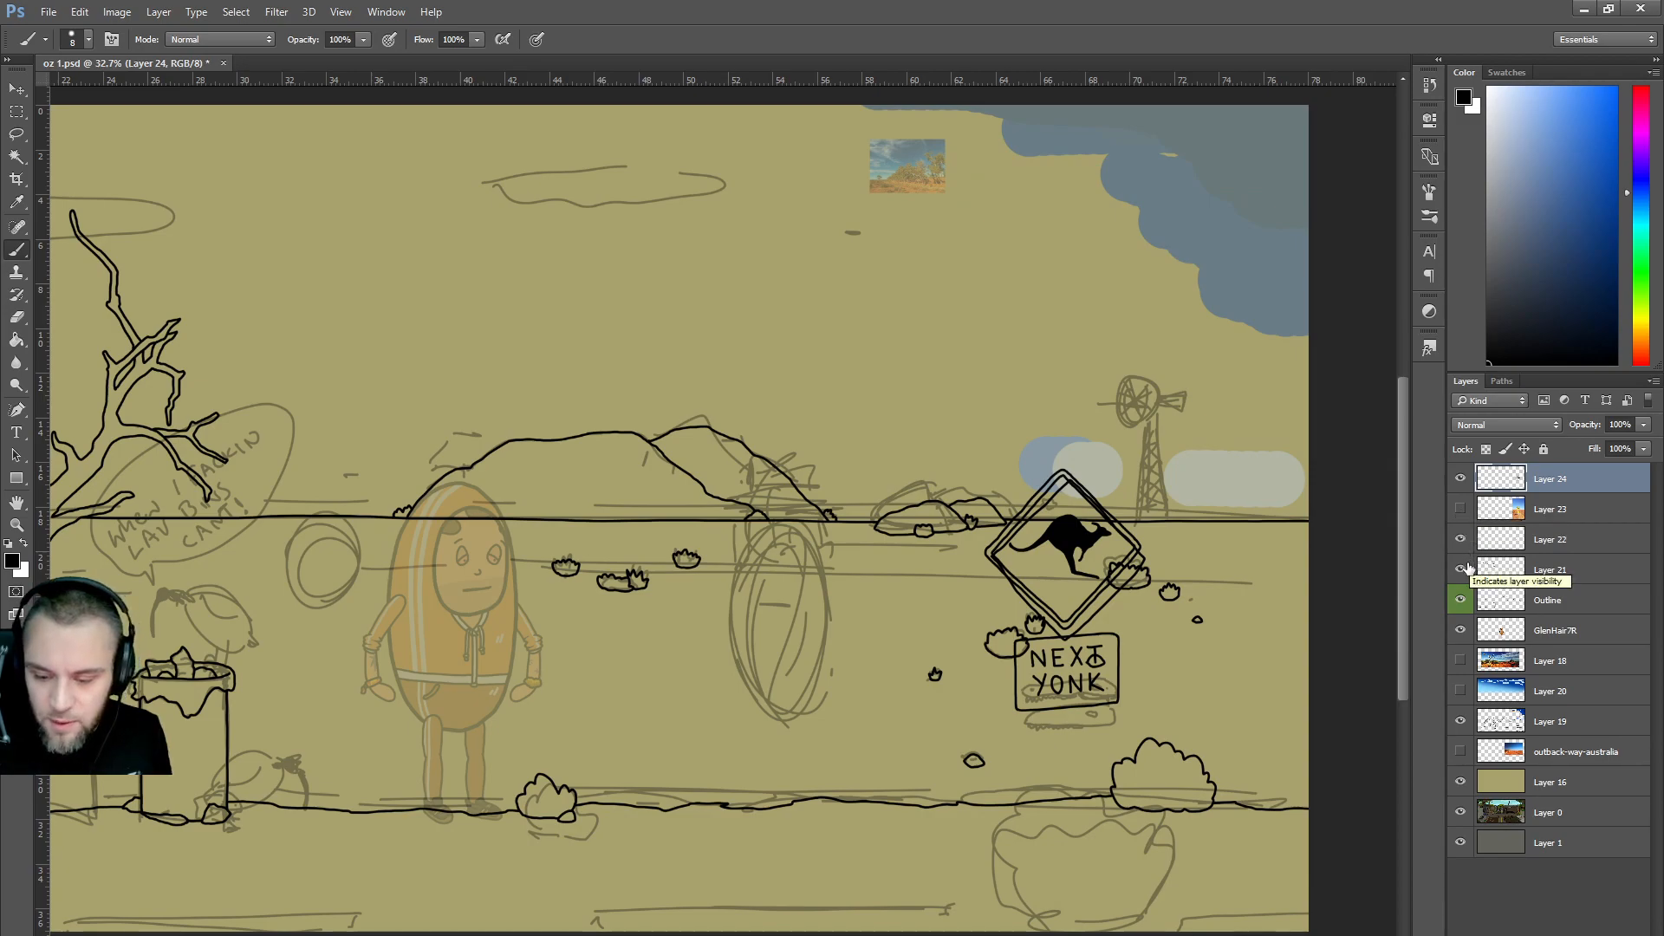
click(1460, 539)
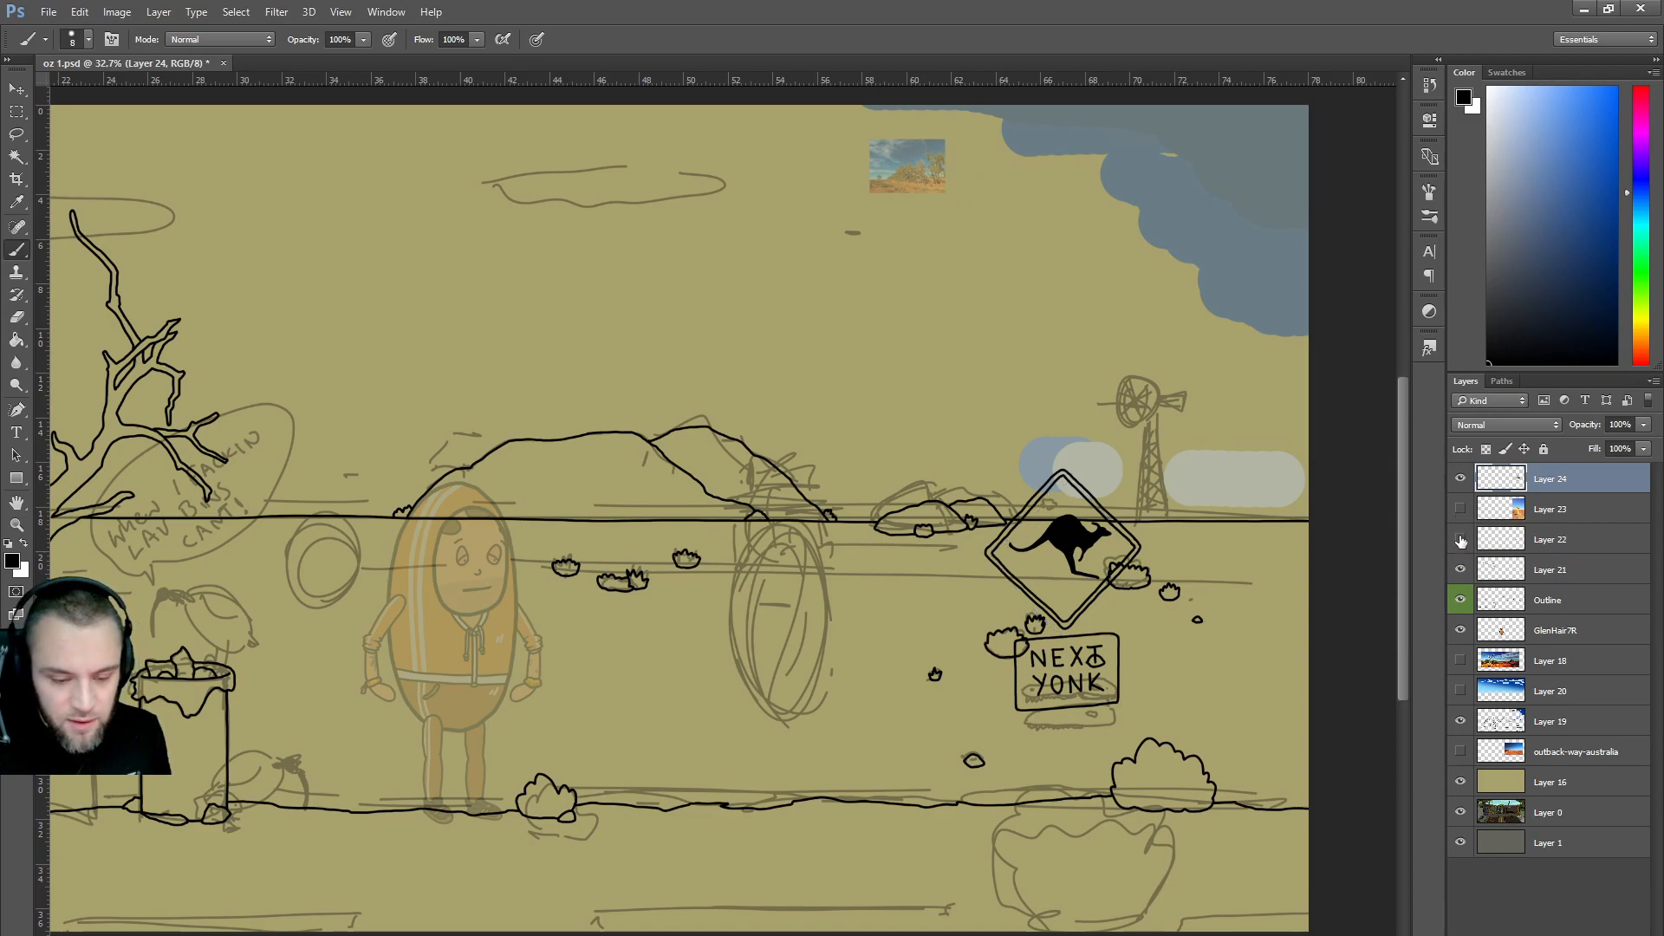
click(1544, 541)
key(Delete)
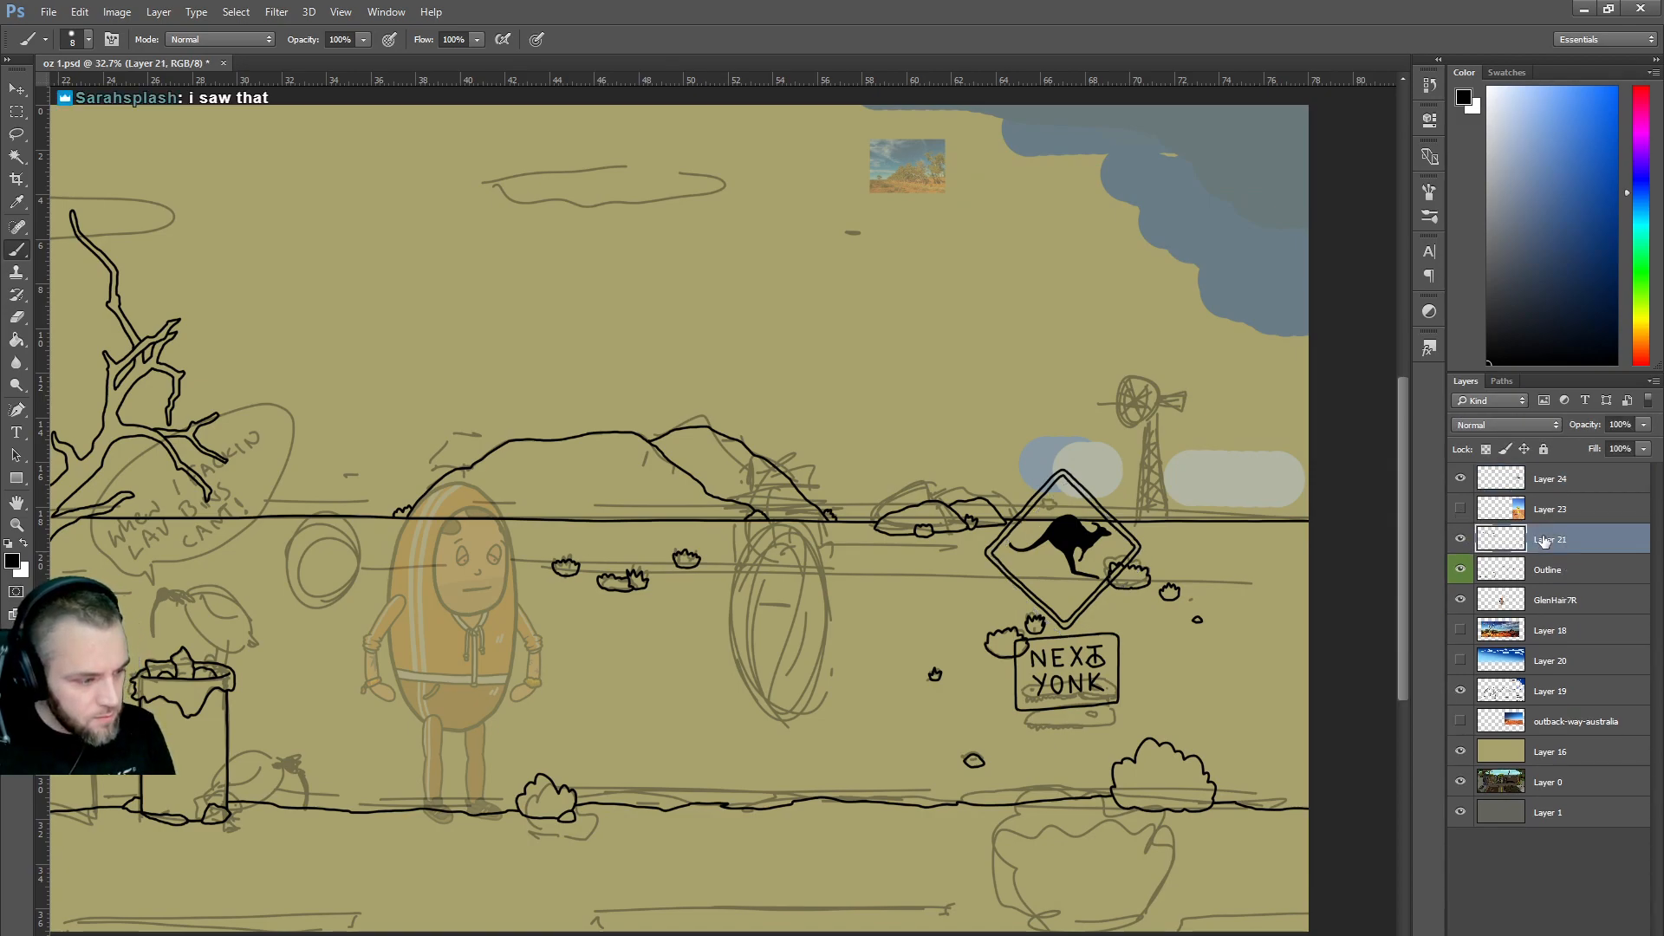
On a new layer above Layer 24, draw the sign post's two vertical lines.
click(1552, 481)
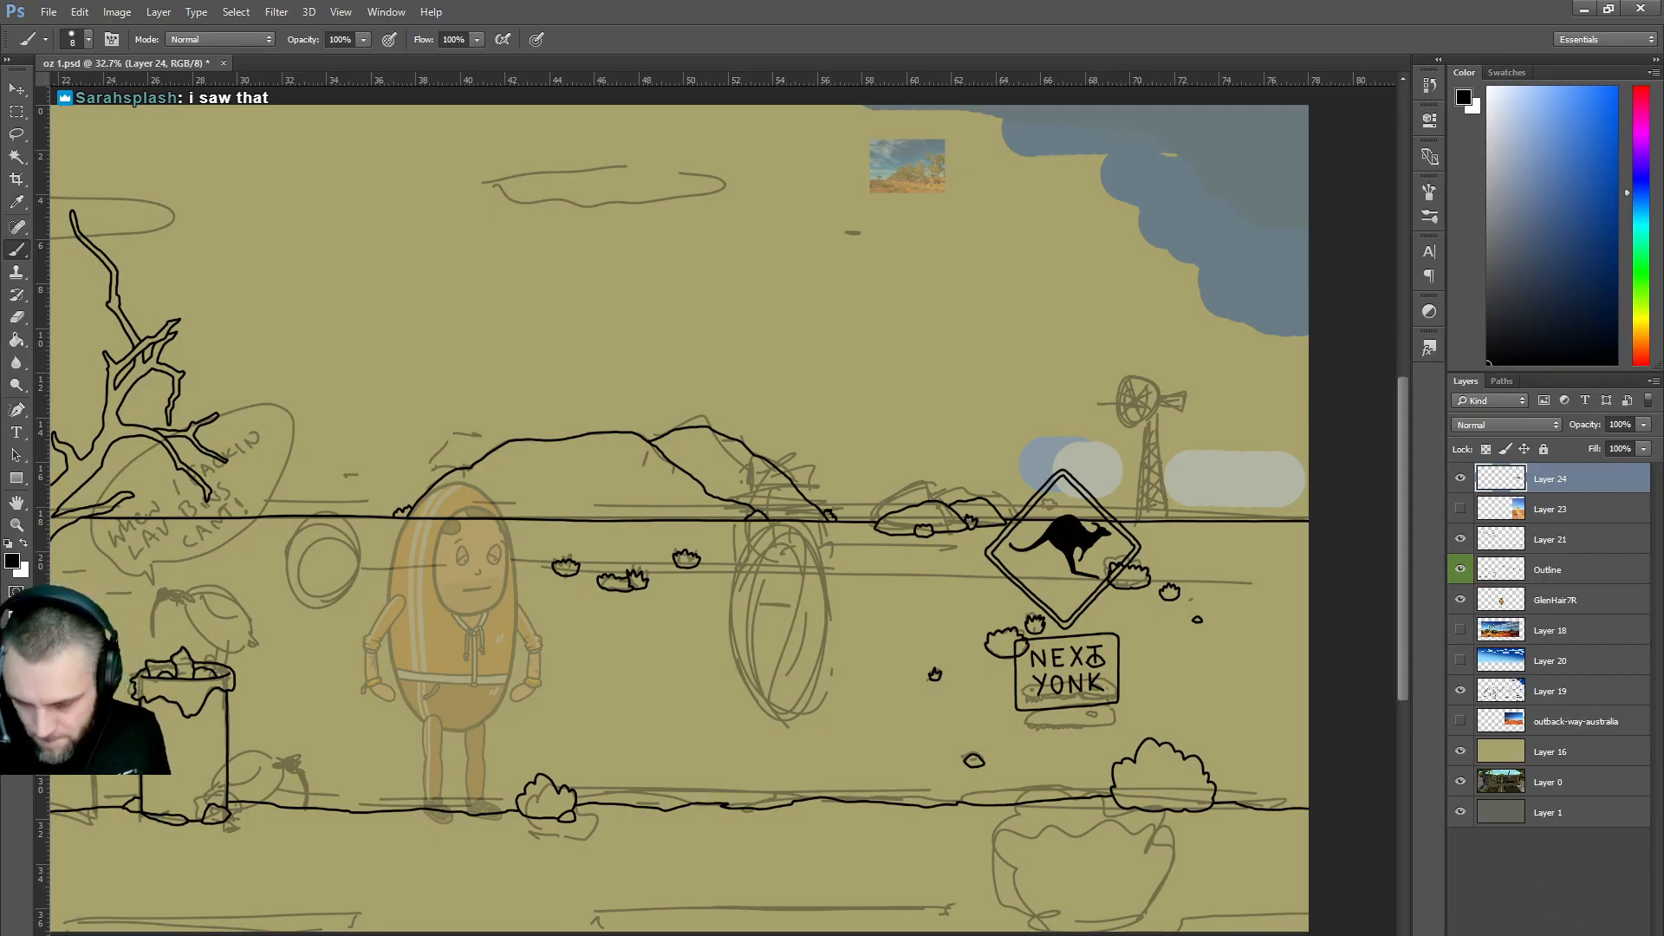
key(ctrl+shift+alt+n)
drag(1059, 601, 1064, 817)
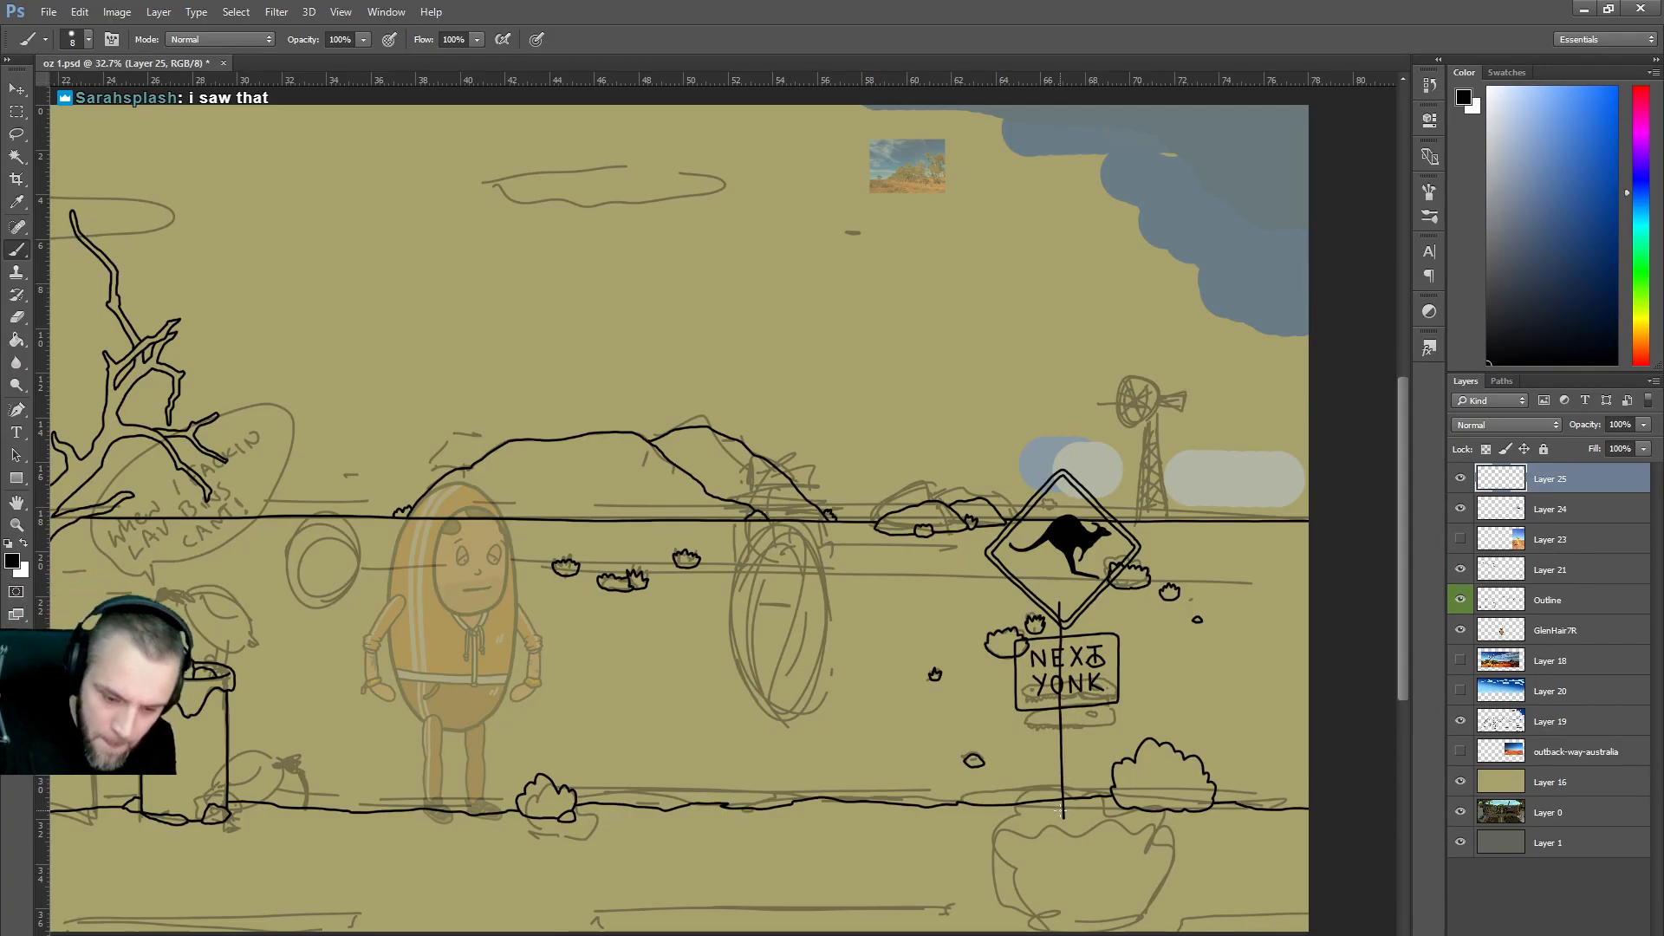
drag(1072, 598, 1076, 817)
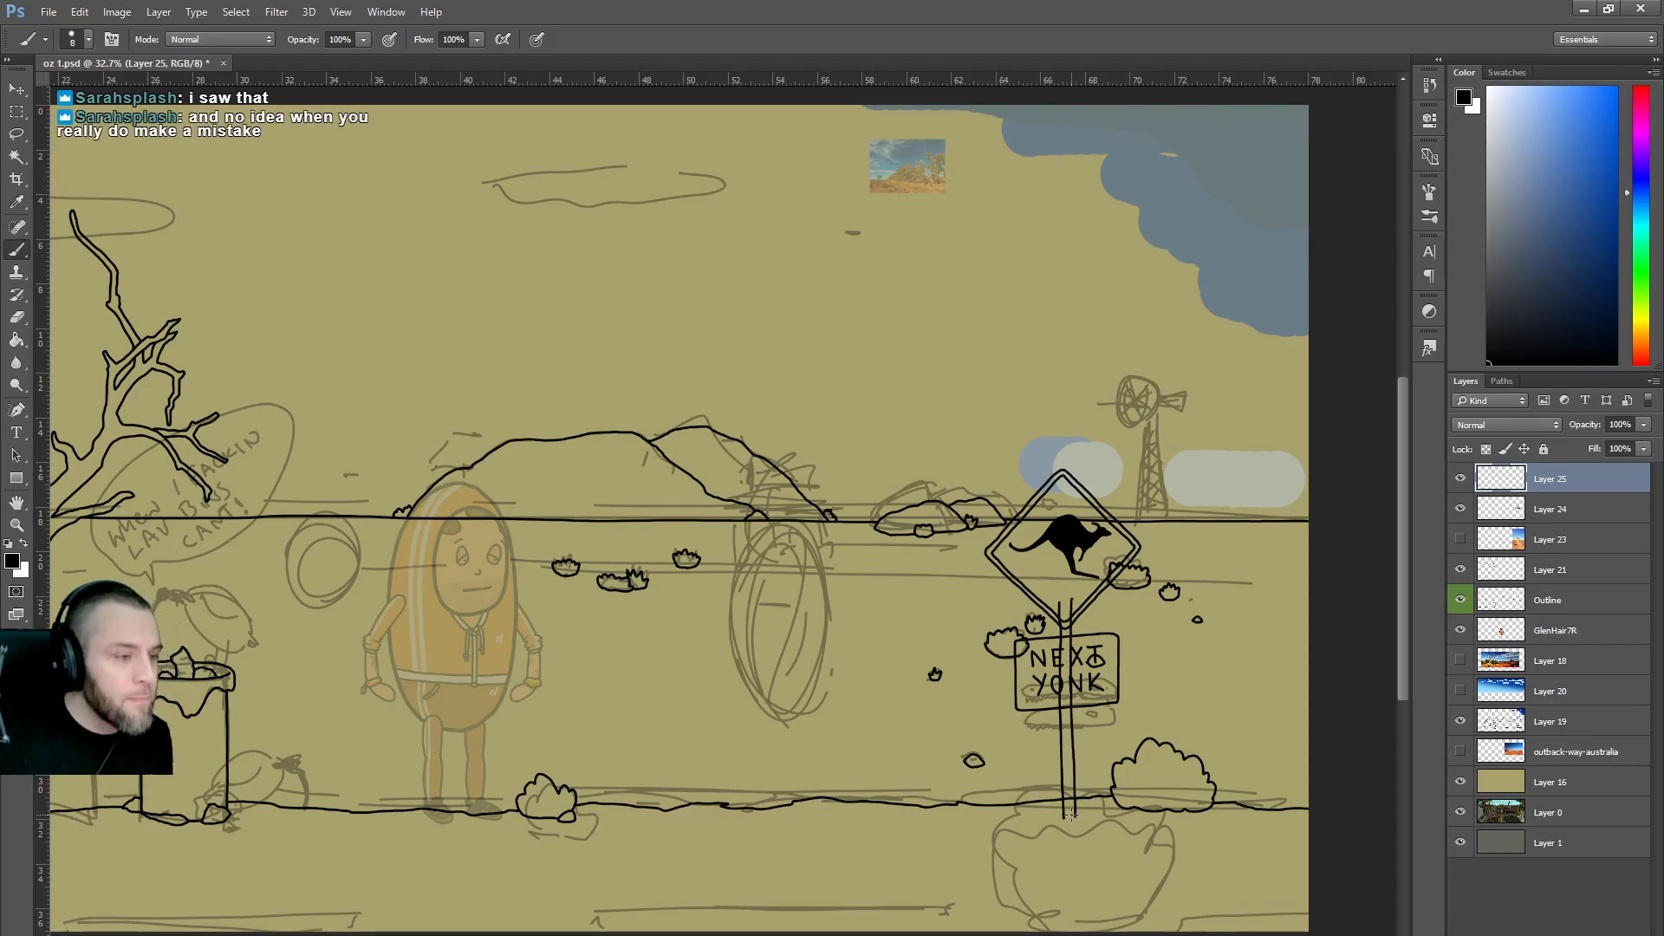
Add a grass tuft at the post's base and erase the post lines inside the diamond.
scroll(1218, 635, up, 3)
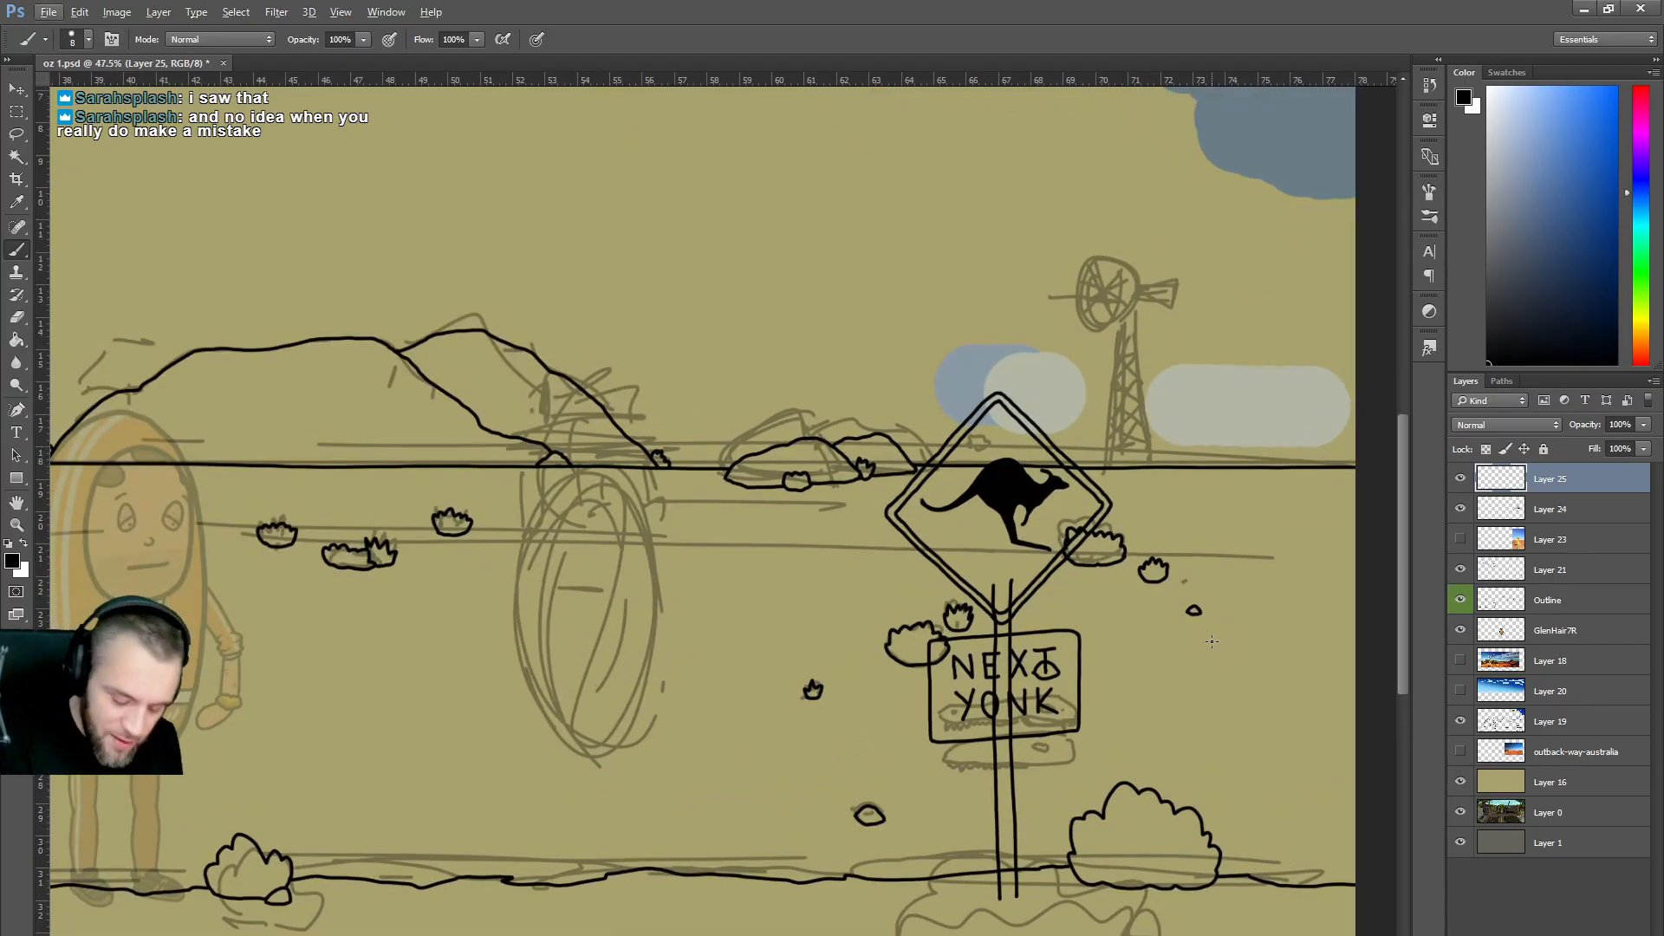
mouse_move(995, 907)
mouse_down()
mouse_move(985, 882)
mouse_move(1005, 895)
mouse_up()
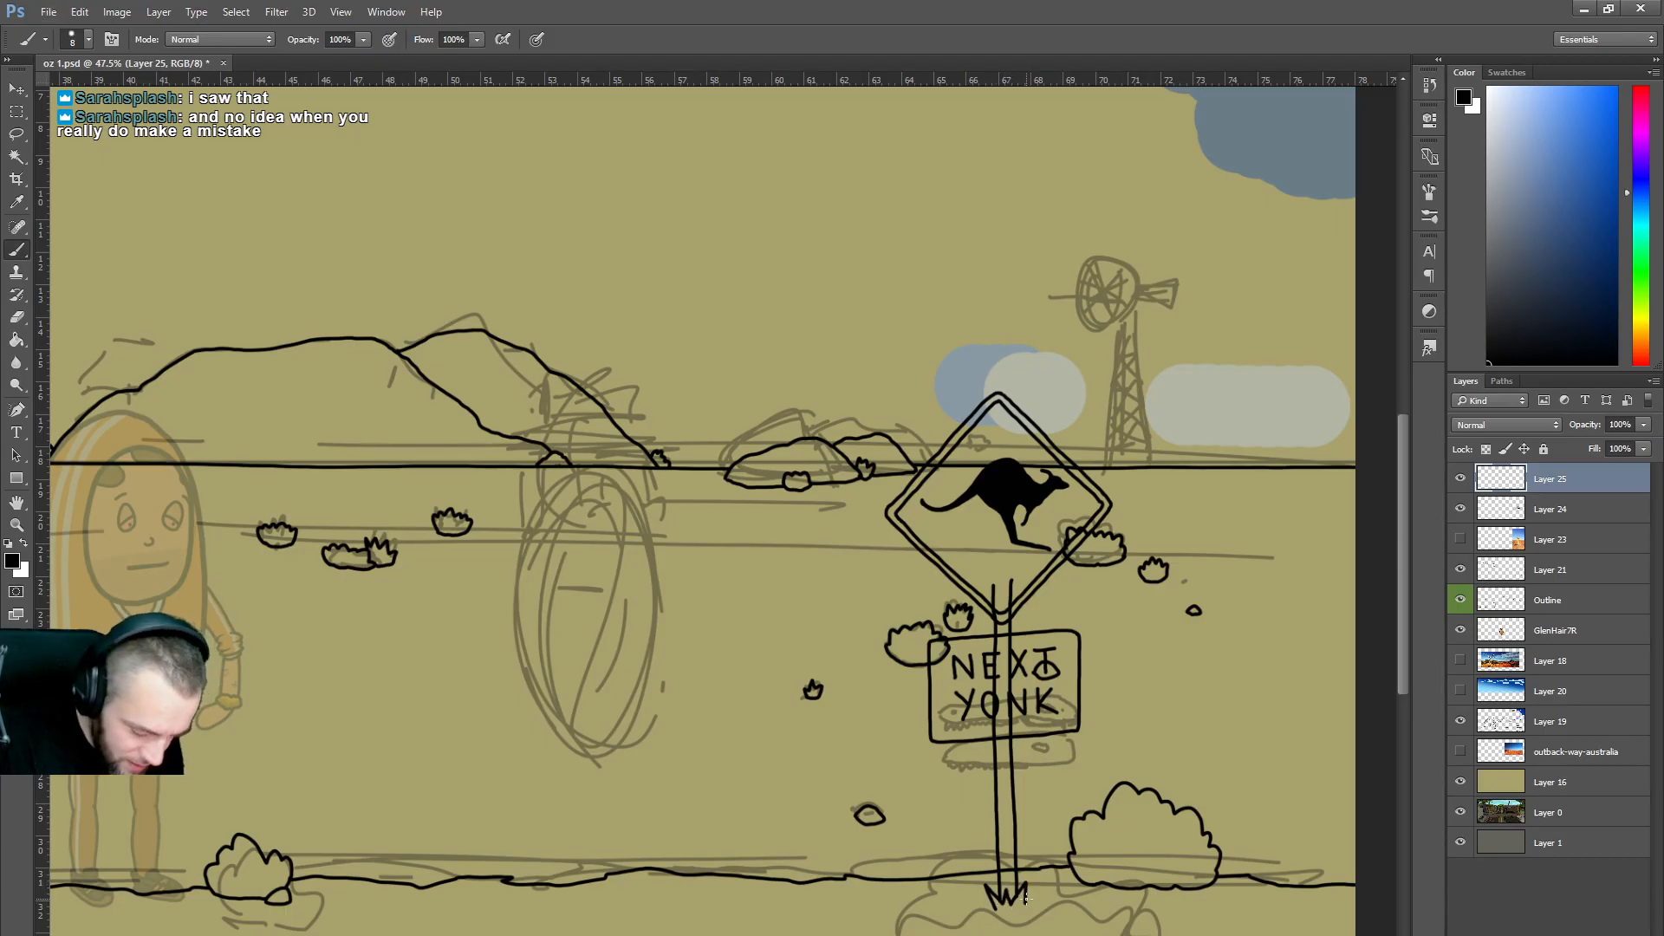
key(ctrl+z)
mouse_move(1019, 897)
mouse_down()
mouse_move(987, 884)
mouse_move(993, 904)
mouse_move(1027, 893)
mouse_up()
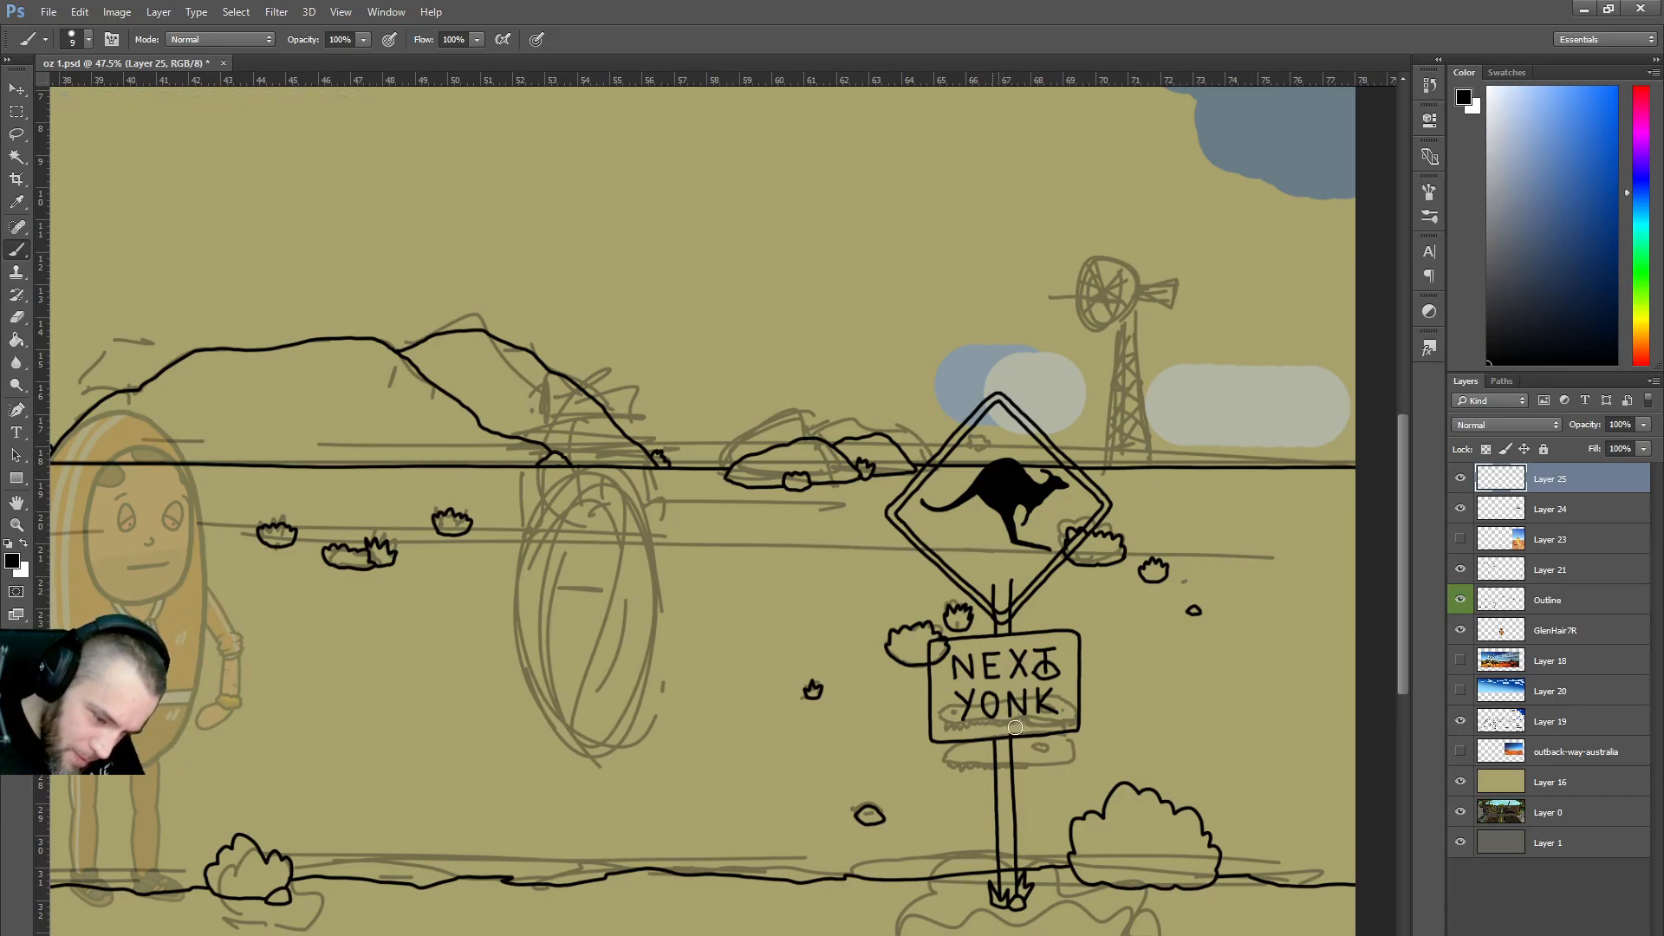
drag(994, 583, 1007, 611)
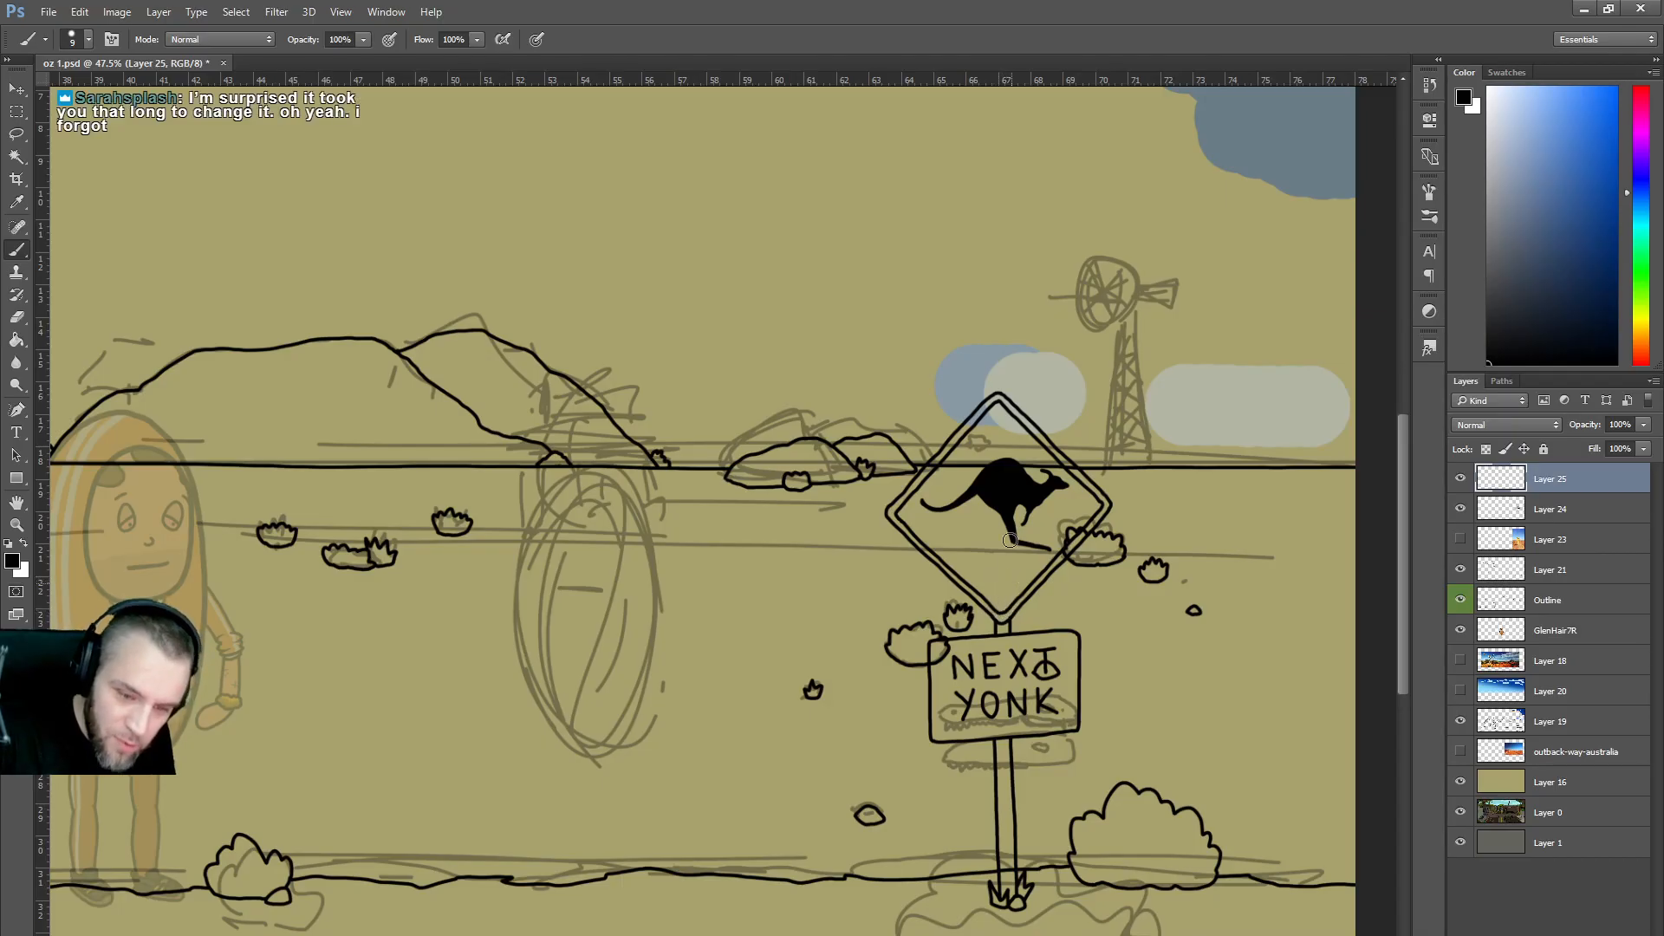
scroll(1016, 424, down, 5)
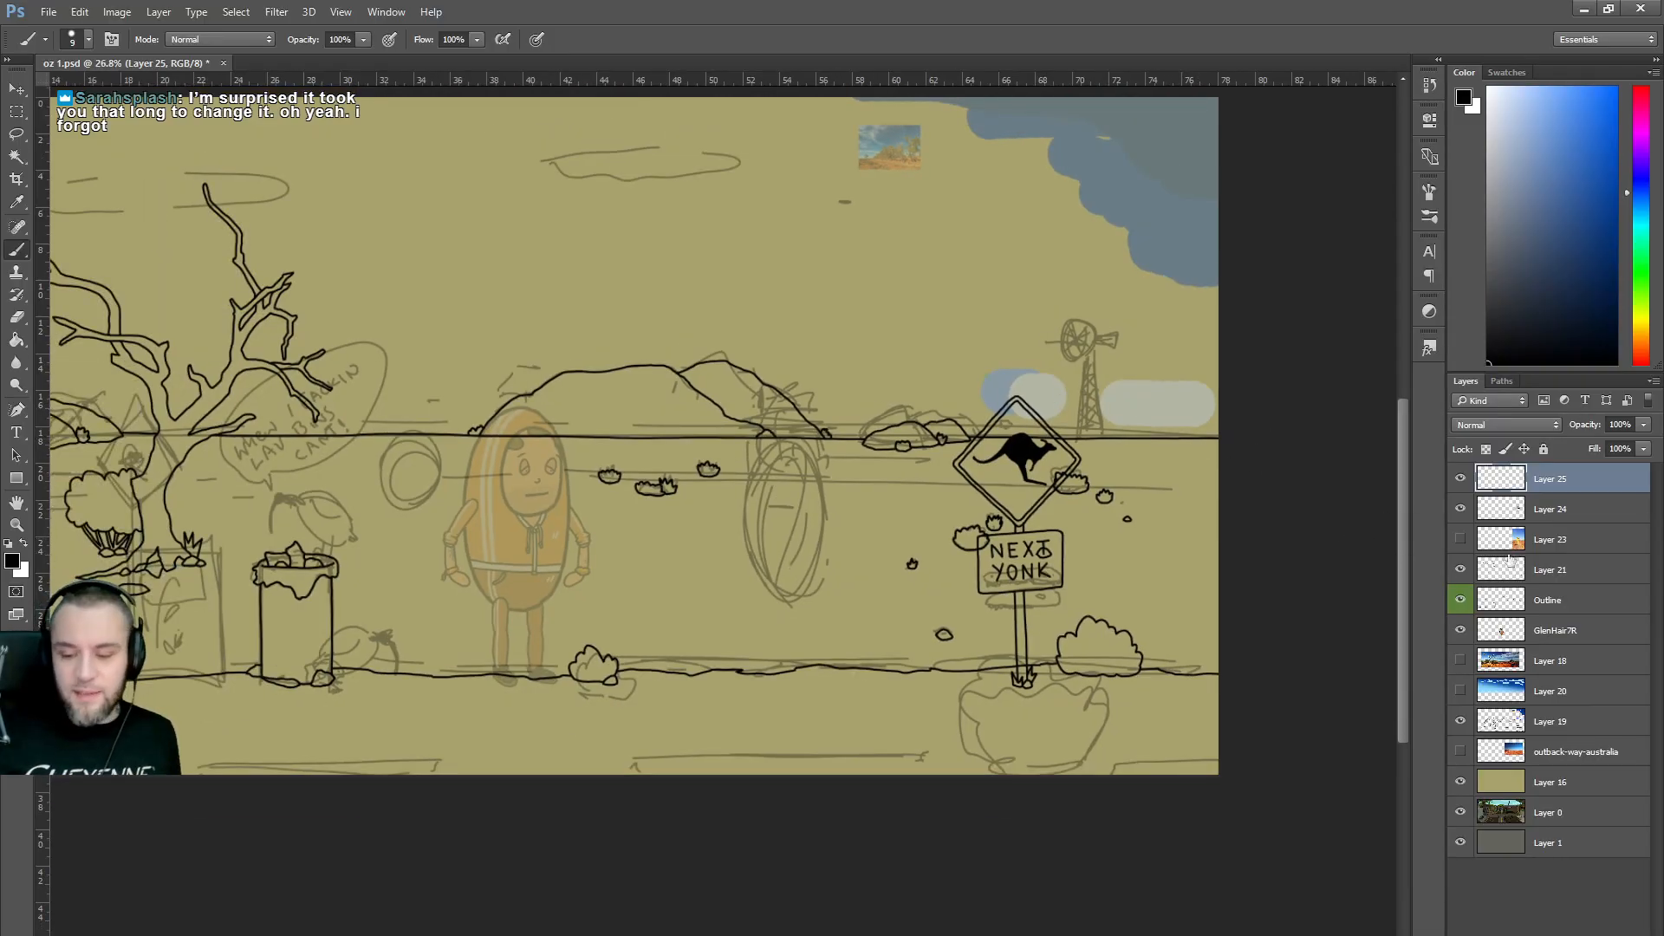
Merge Layer 24 and Layer 25 into a single layer.
click(1461, 509)
click(1460, 509)
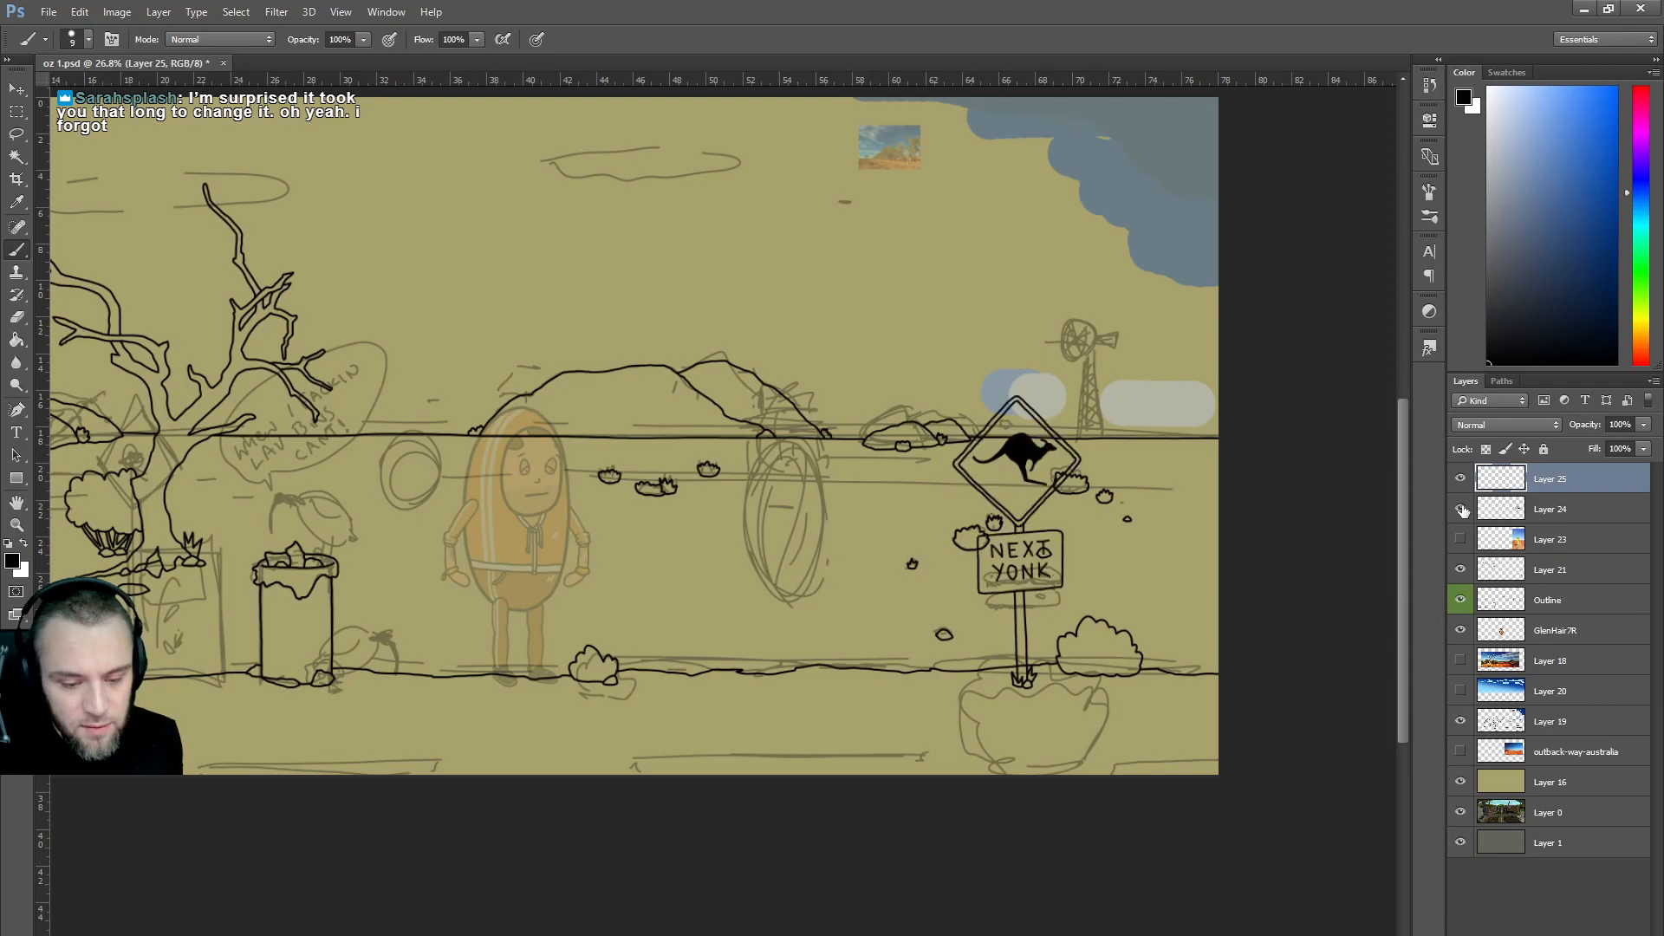
shift+click(1552, 510)
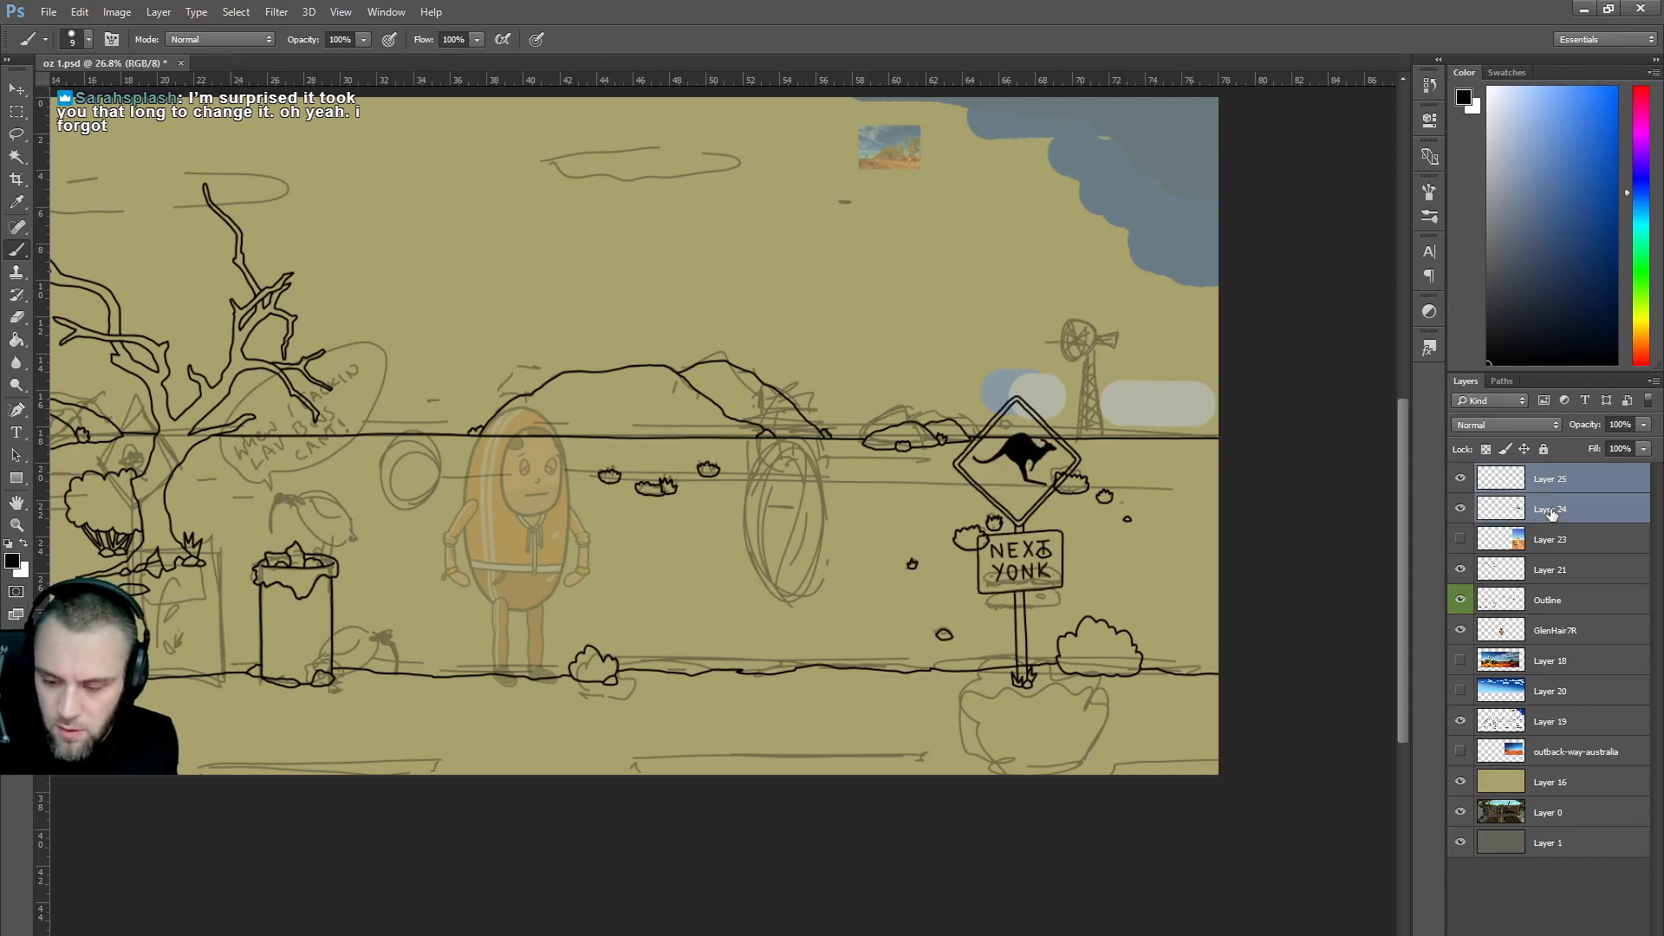
right_click(1550, 512)
click(1378, 734)
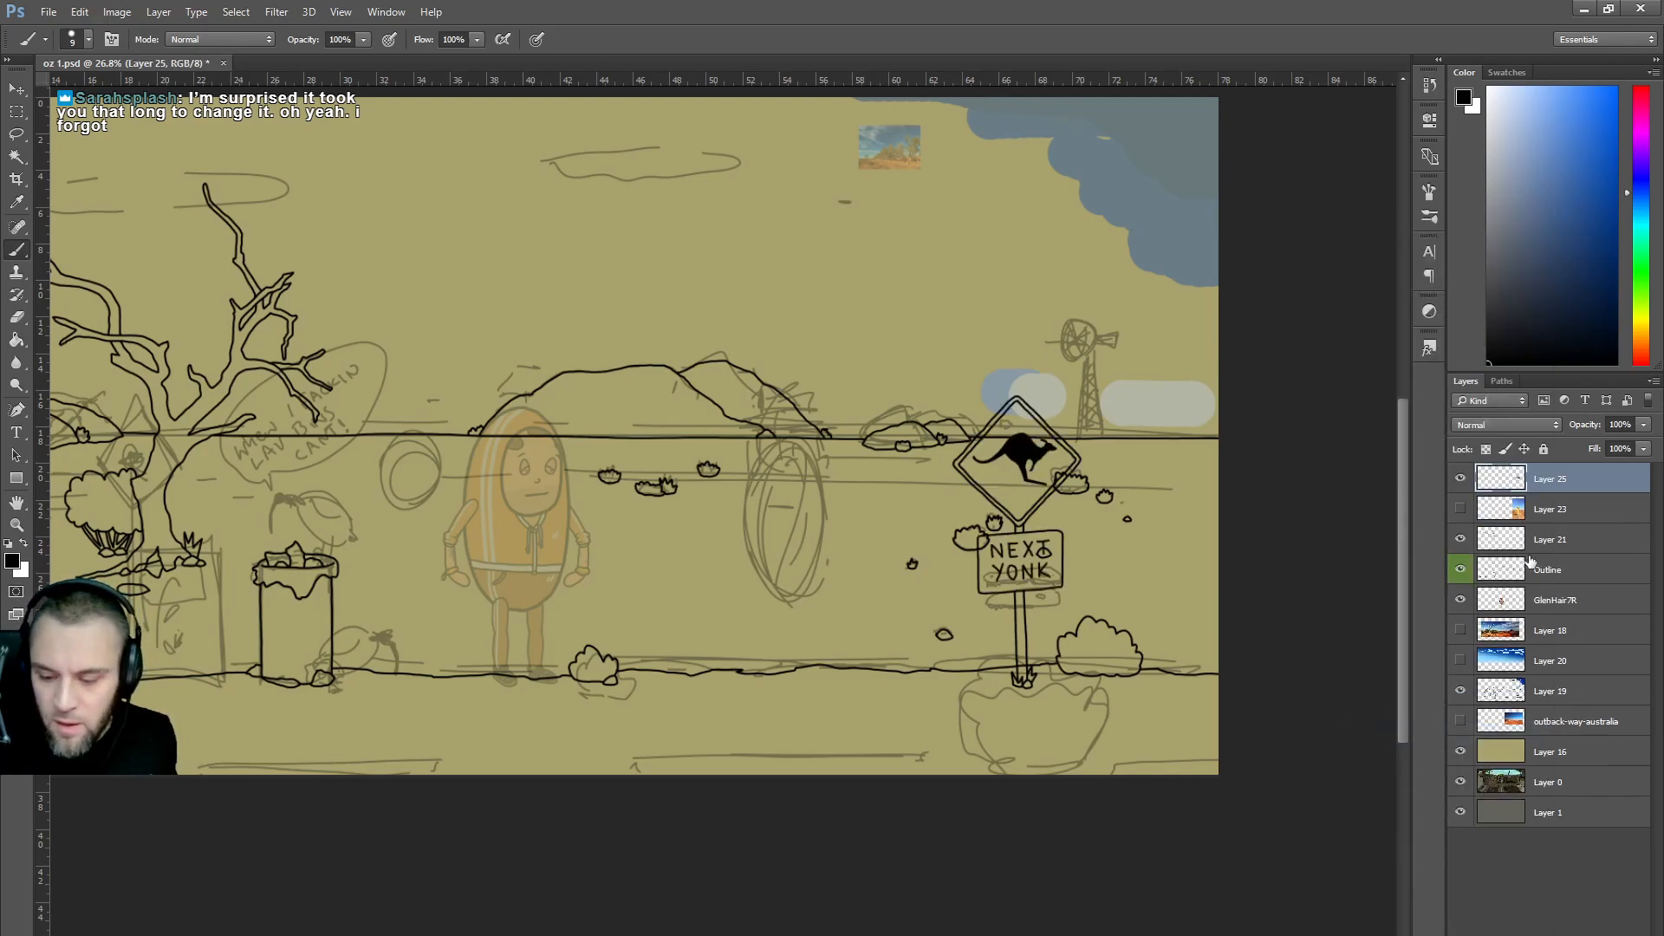
Check Layer 21's content by toggling its visibility, then select the Outline layer.
click(1461, 539)
click(1461, 539)
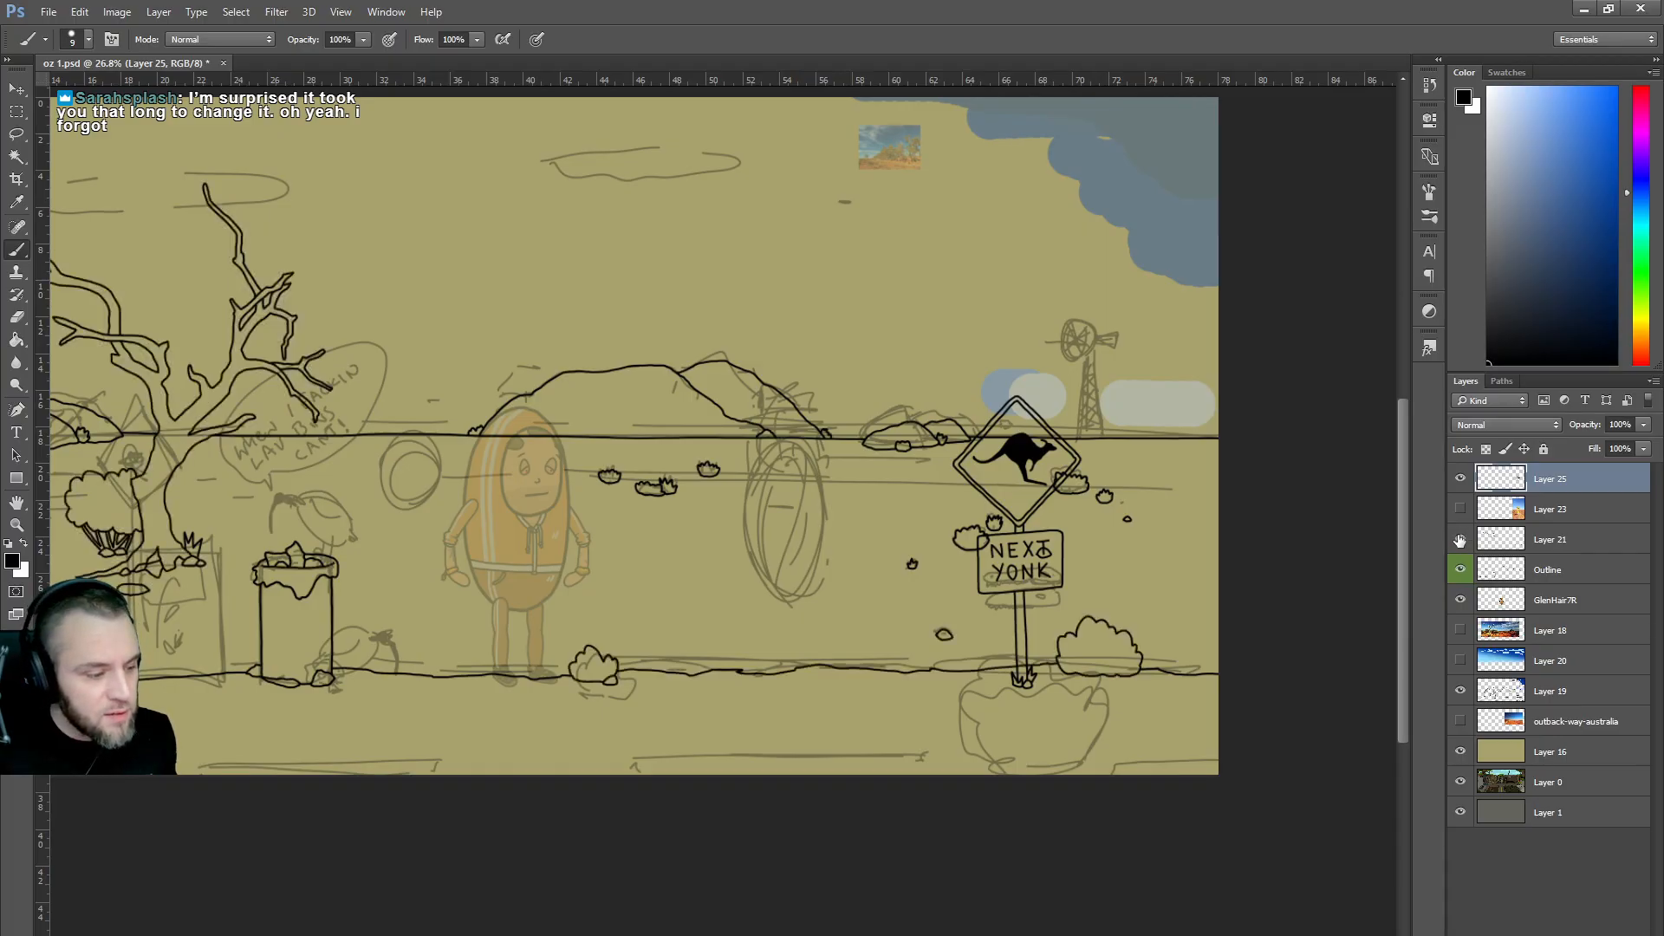
click(1461, 539)
click(1461, 539)
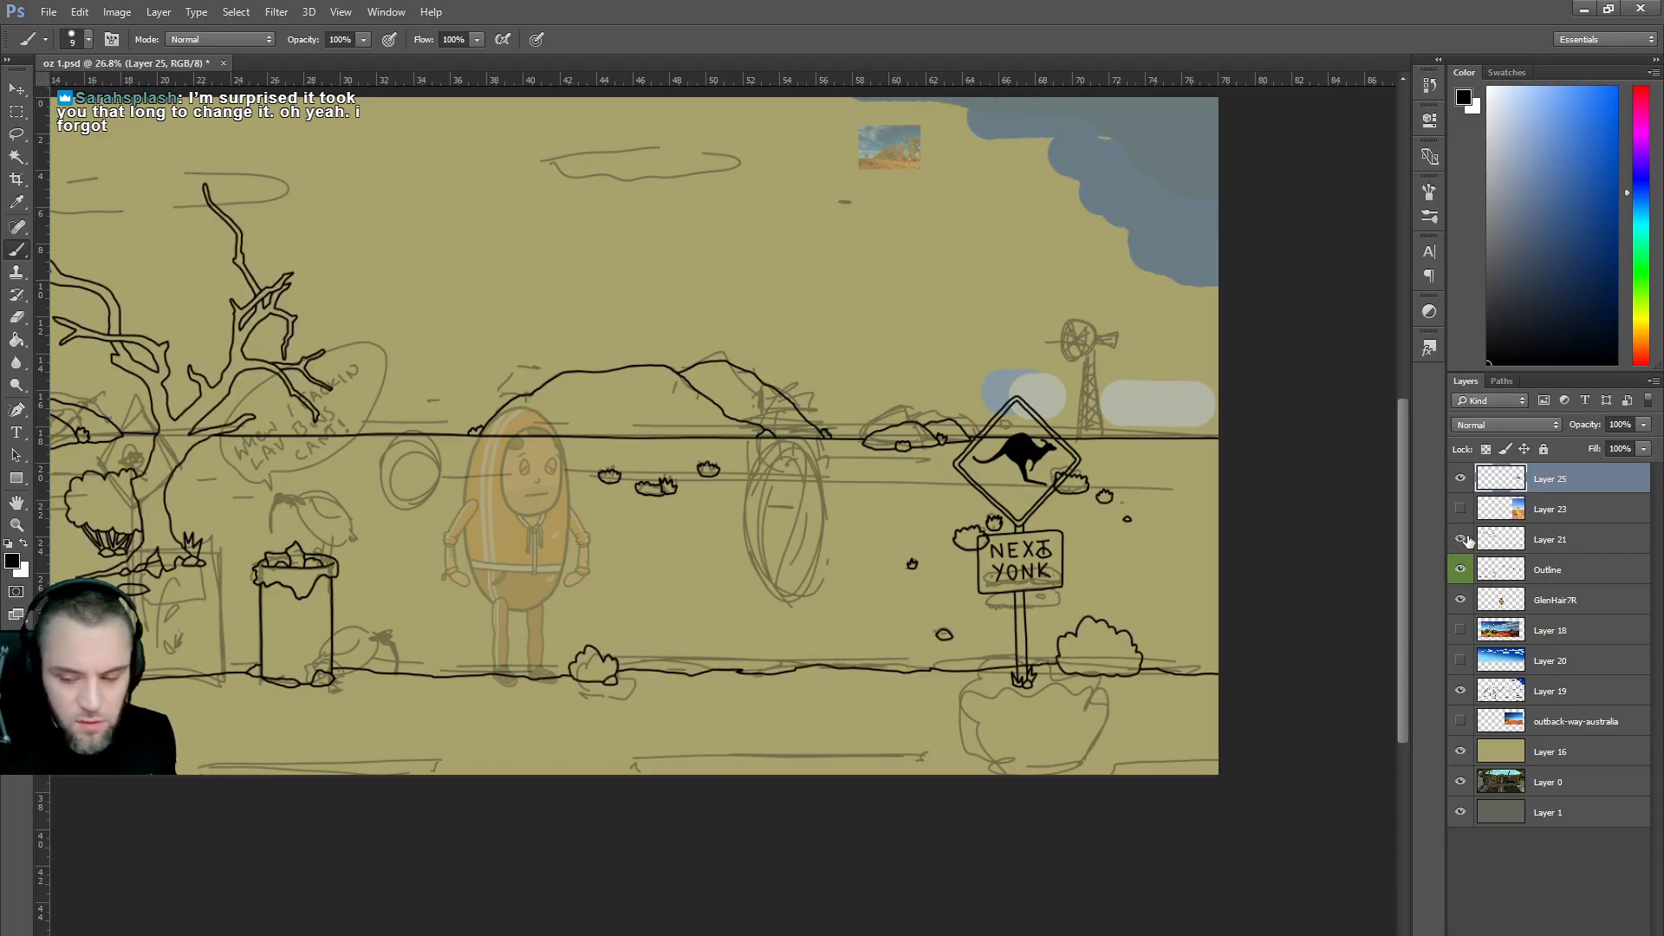
click(1549, 541)
scroll(958, 561, up, 5)
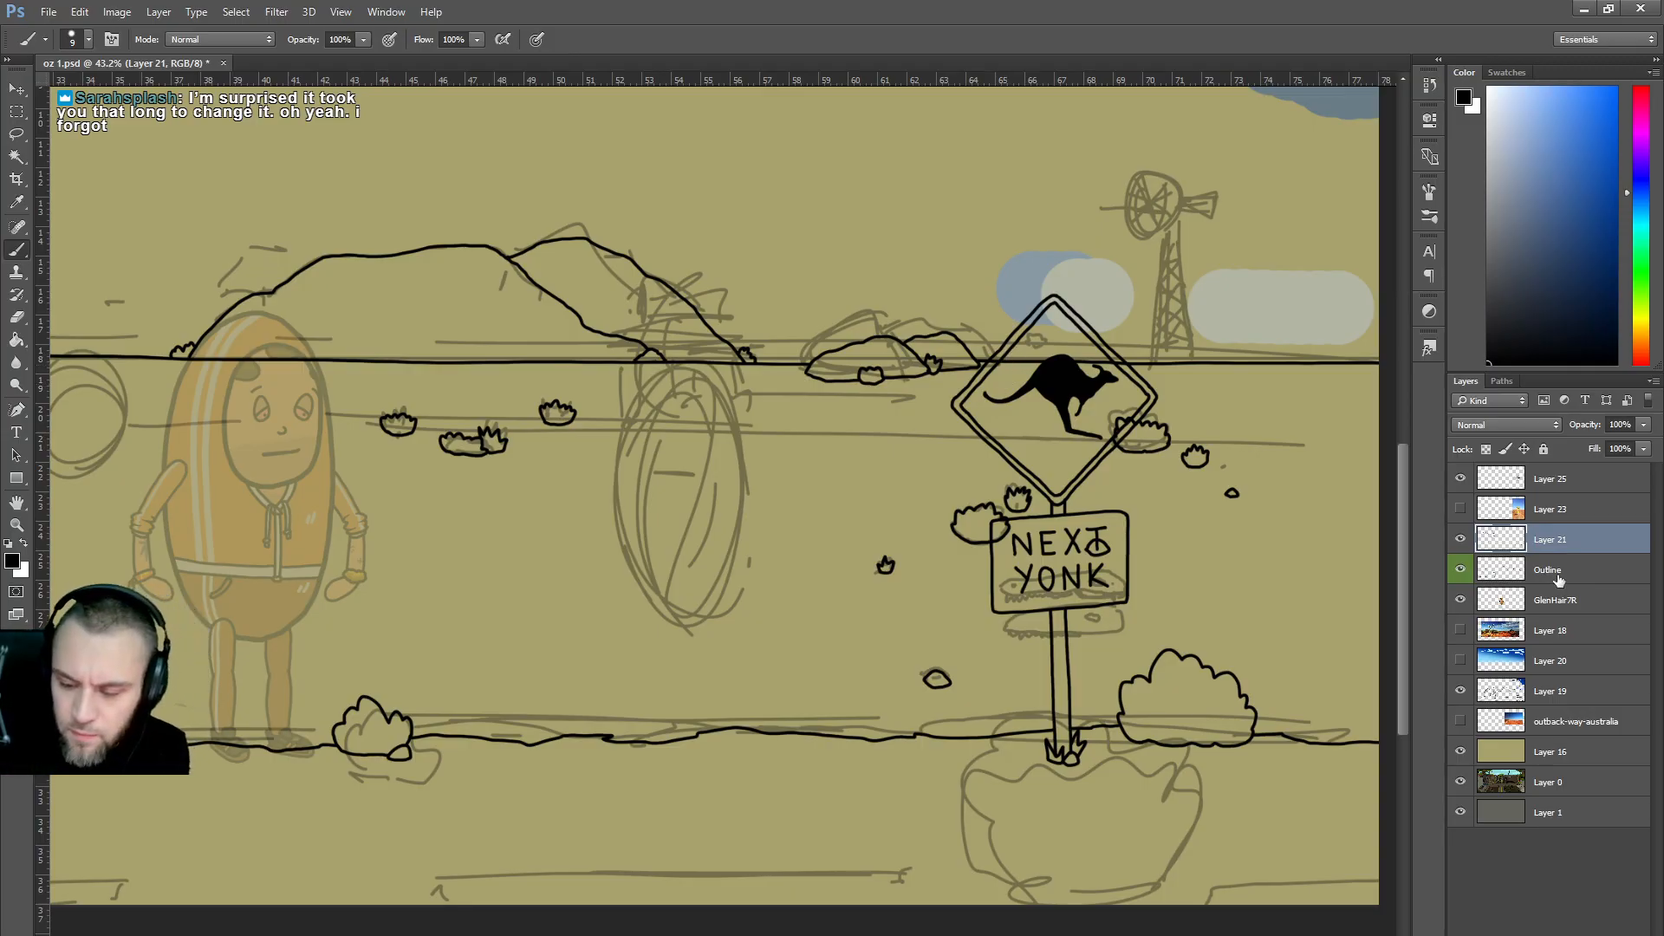
key(alt+bracketleft)
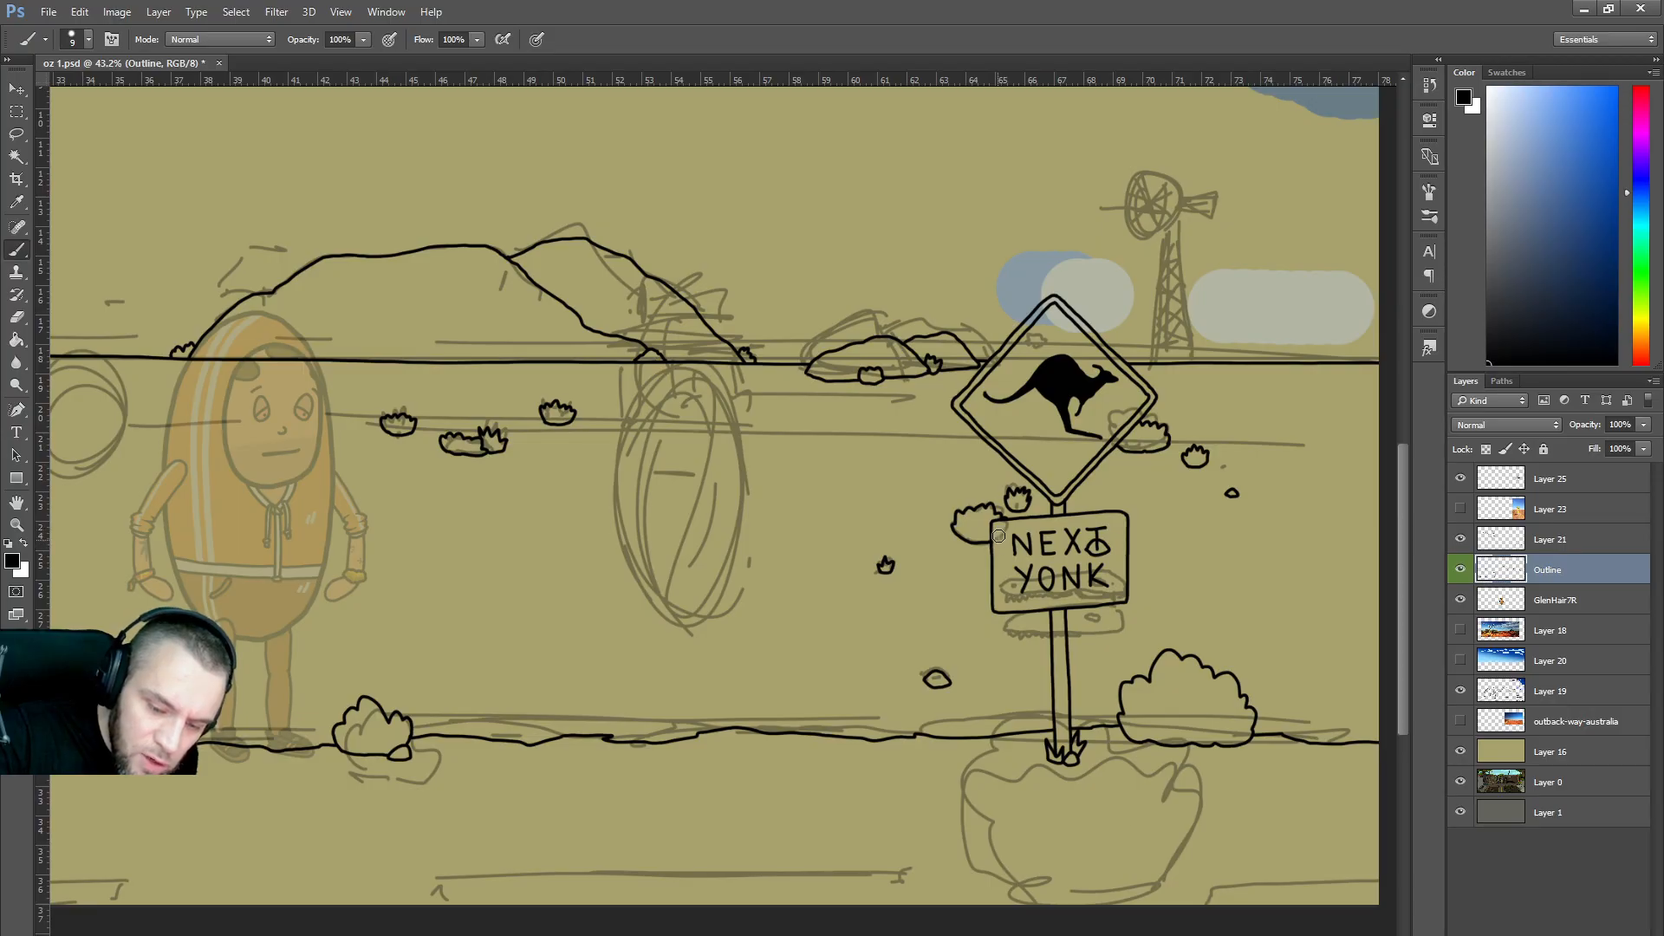
scroll(1074, 524, down, 3)
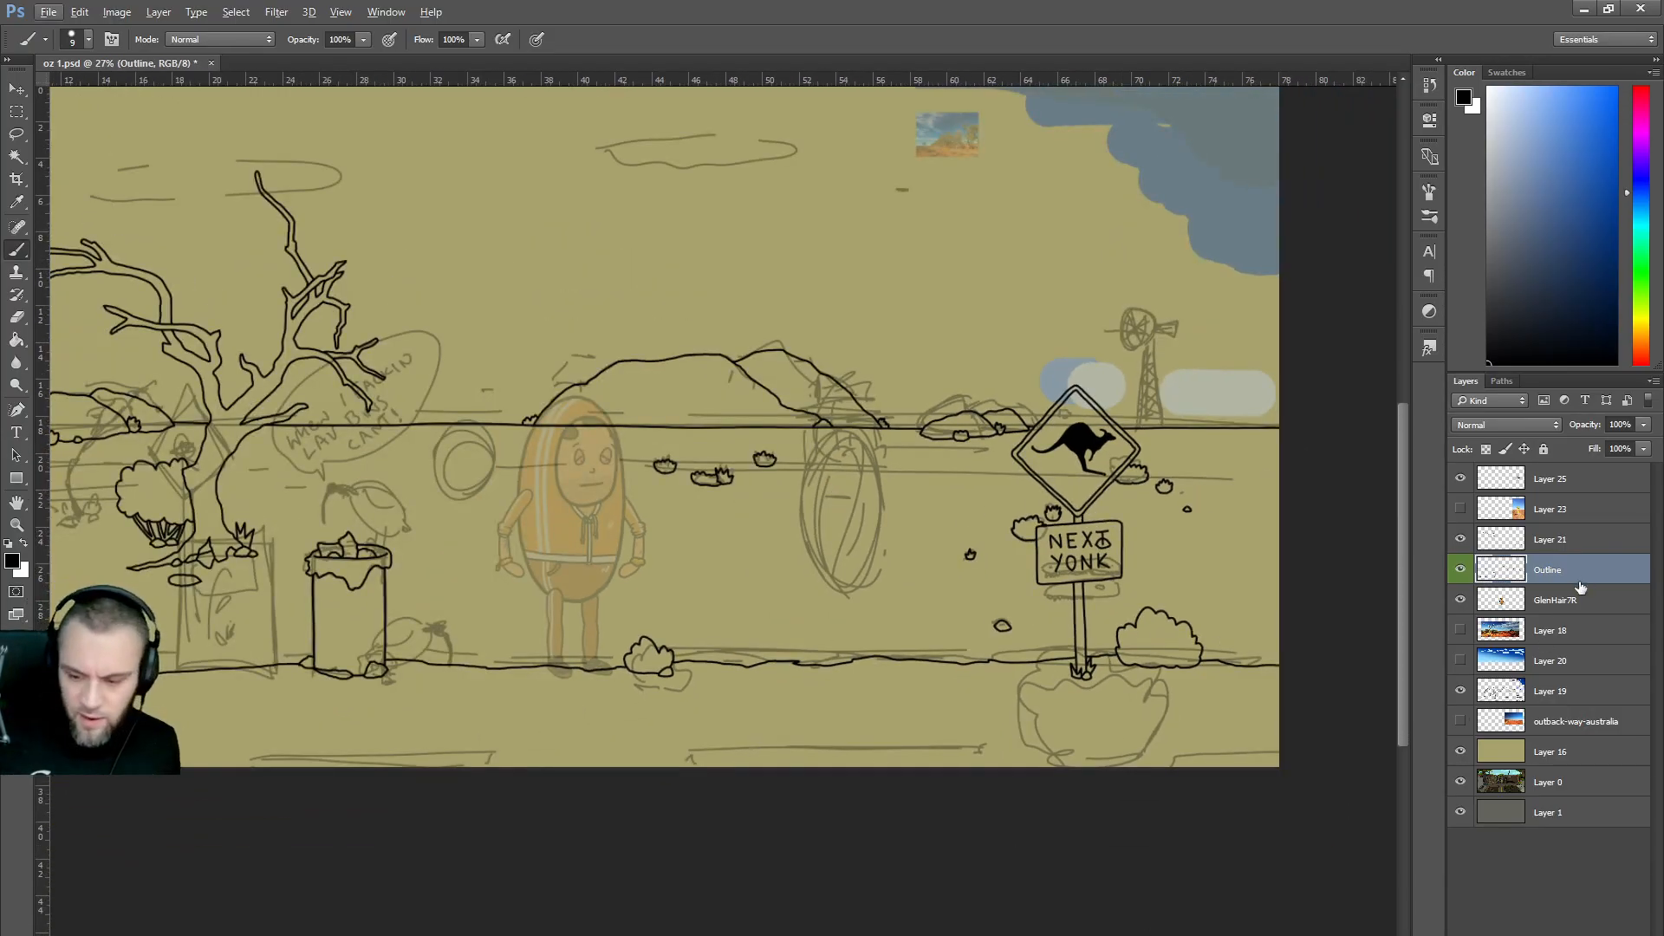
Hide the Layer 19 sketch and GlenHair7R layer, and move Layer 23 below GlenHair7R.
click(1462, 690)
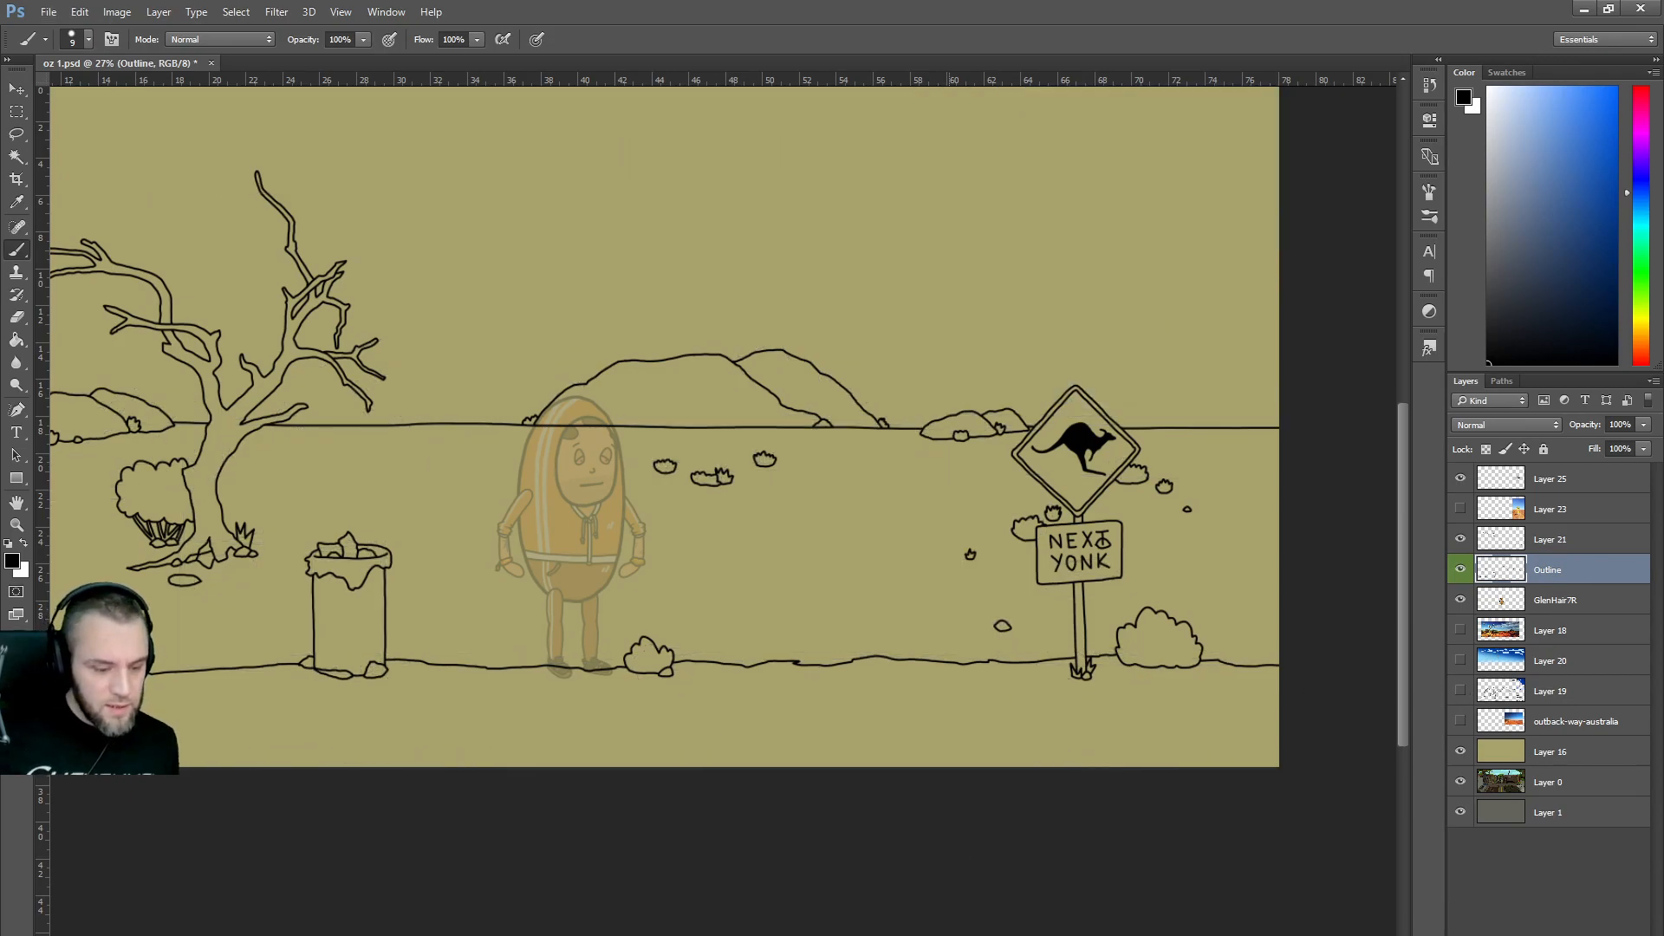
scroll(723, 422, left, 4)
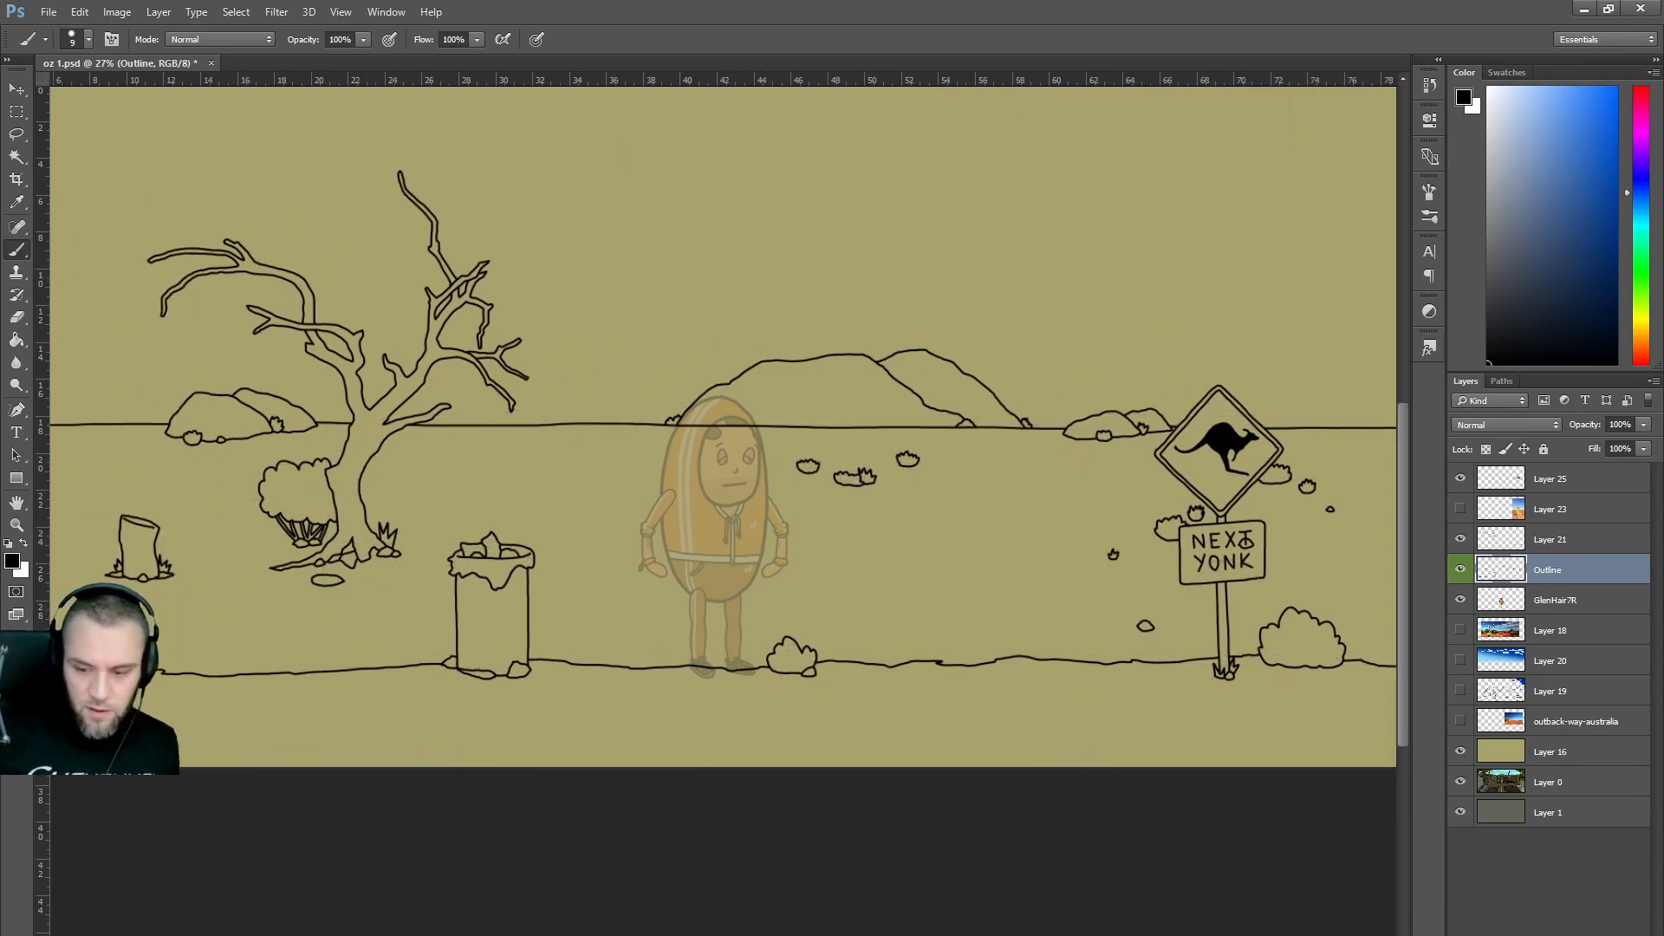
click(1461, 601)
scroll(1094, 644, down, 1)
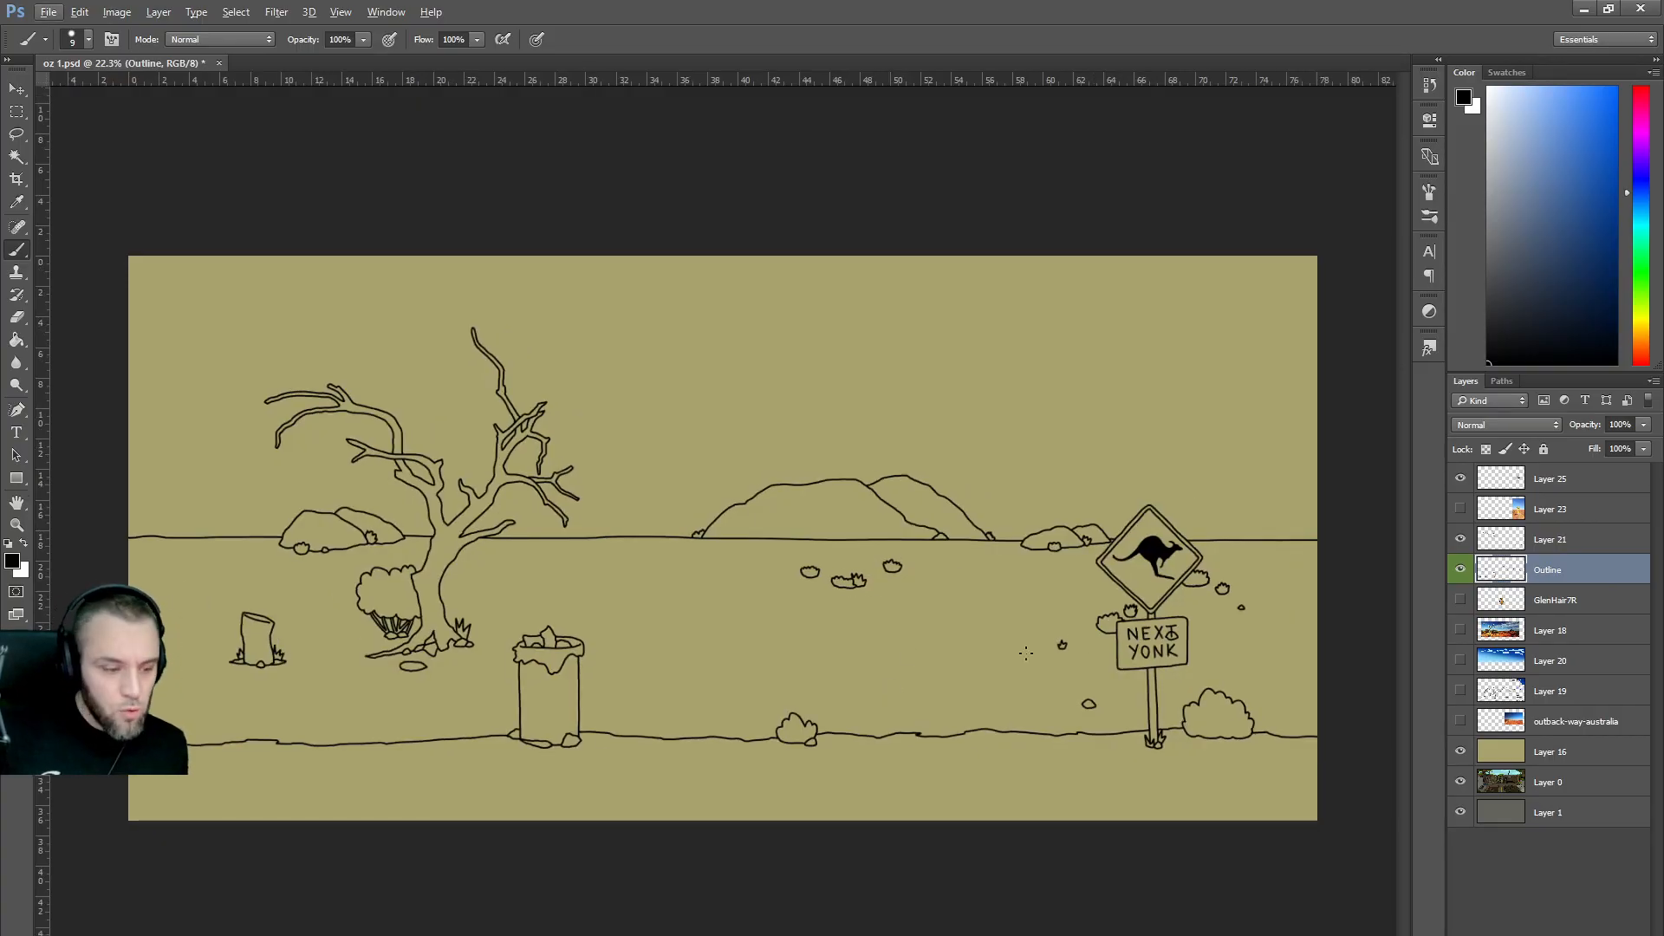
drag(1550, 512, 1551, 608)
Merge the line-art layers into 'Outline' with a green label, then undo back to separate layers.
click(1547, 541)
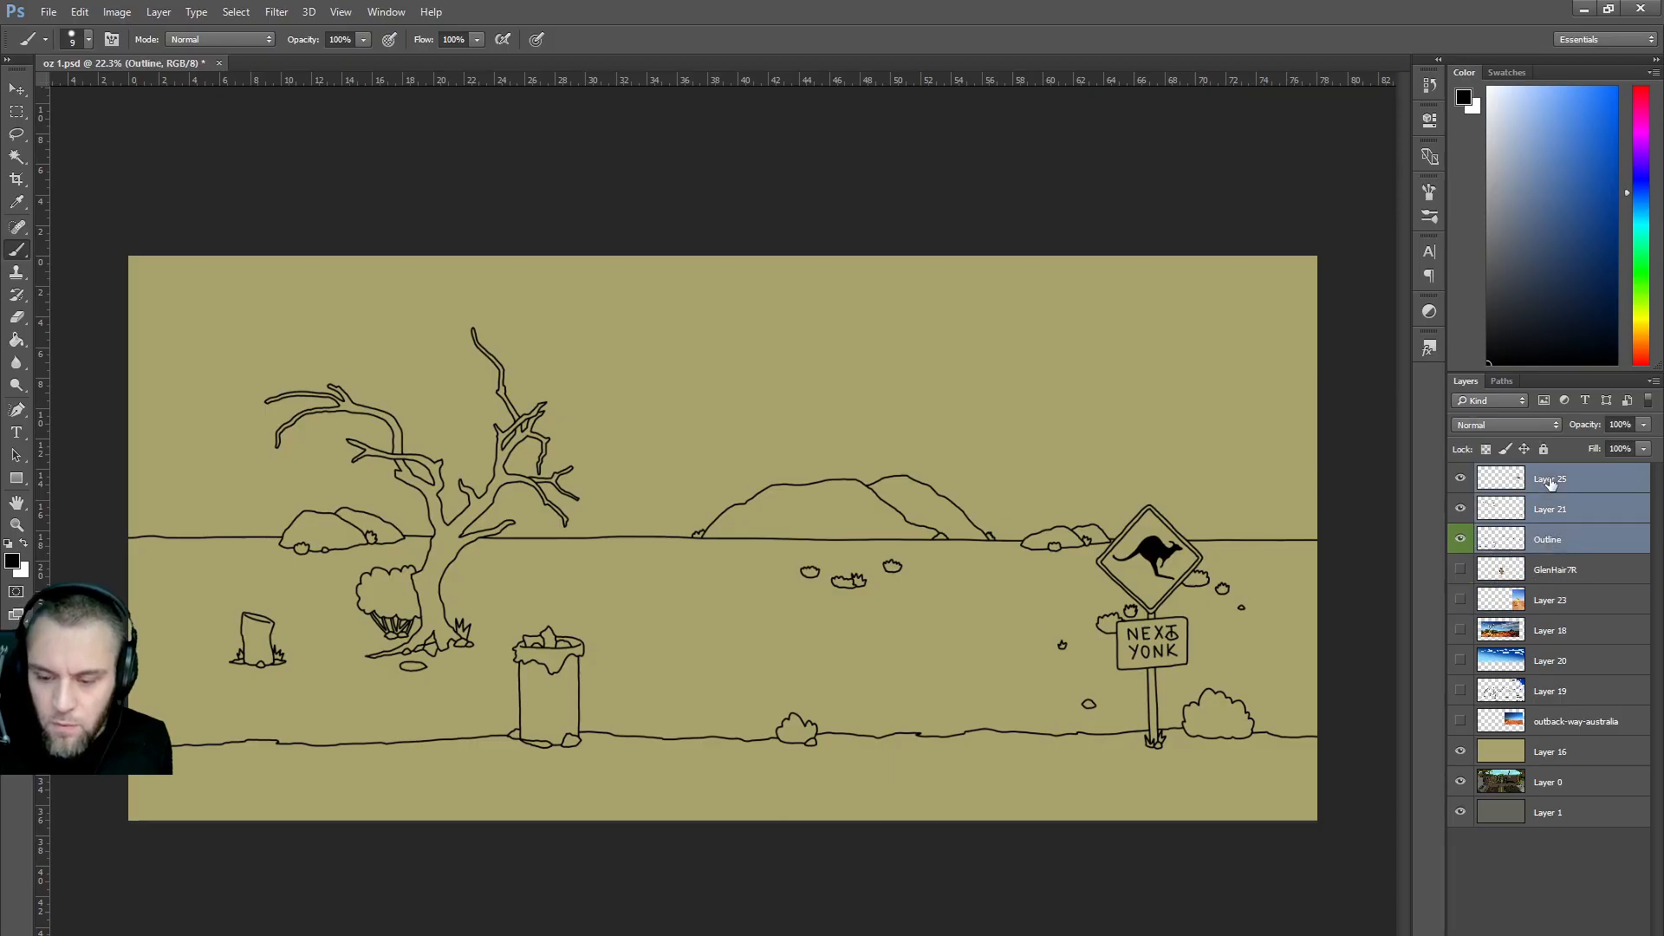
shift+click(1551, 483)
right_click(1552, 483)
click(1361, 732)
double_click(1551, 482)
text(Outline)
key(Return)
right_click(1608, 490)
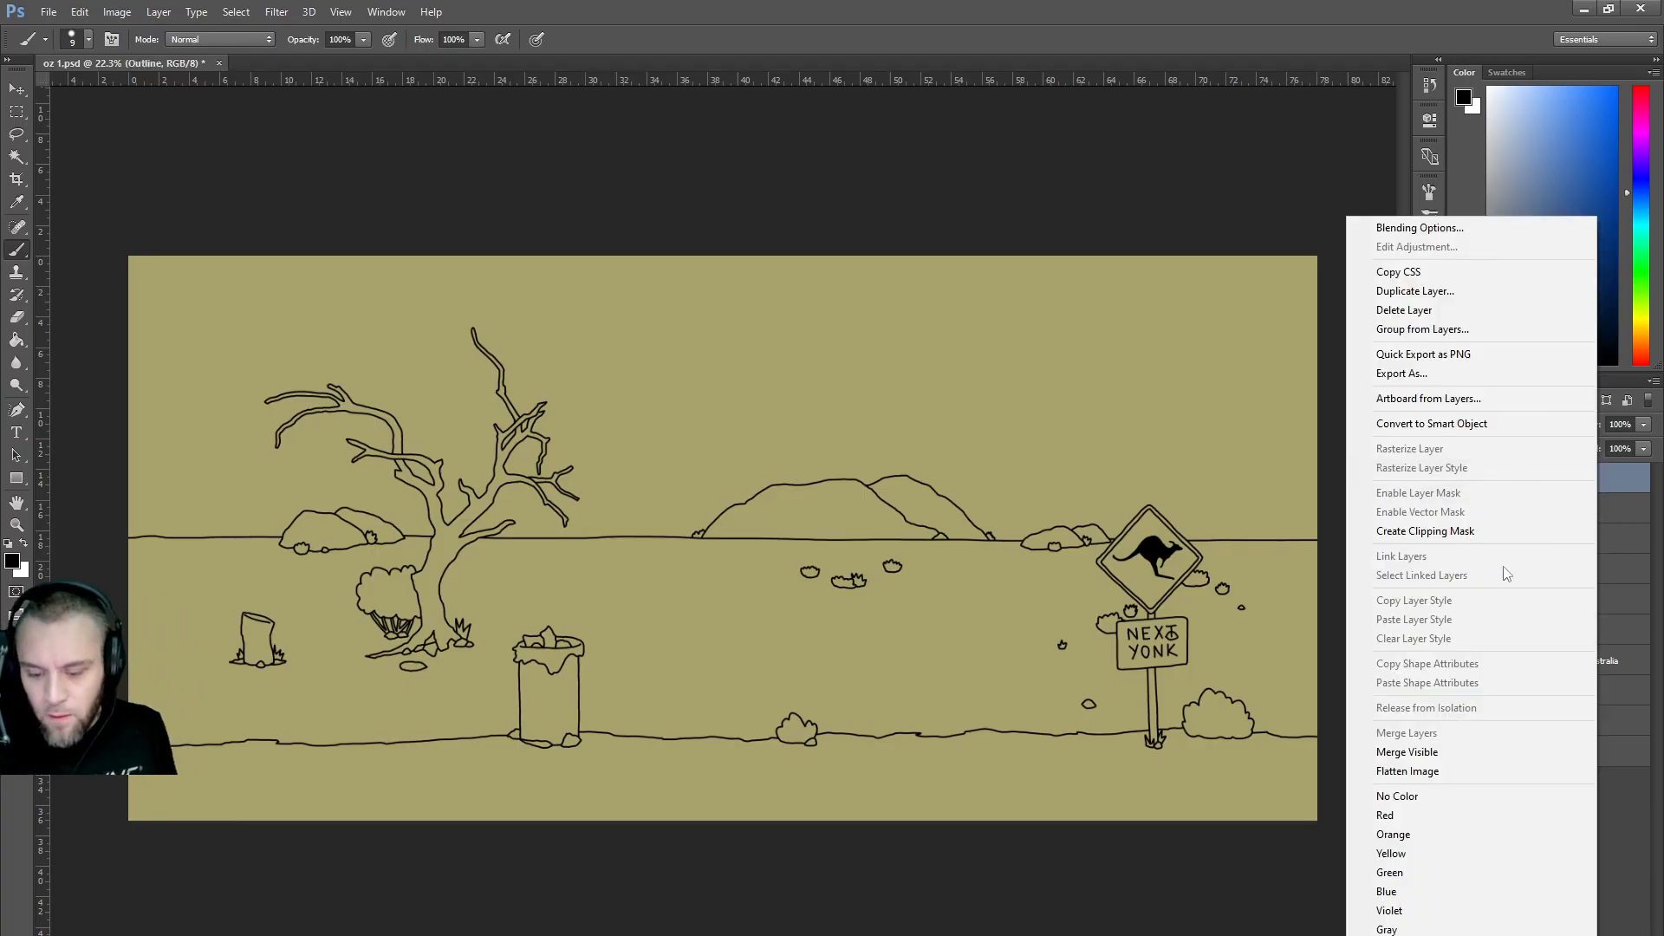
click(1443, 874)
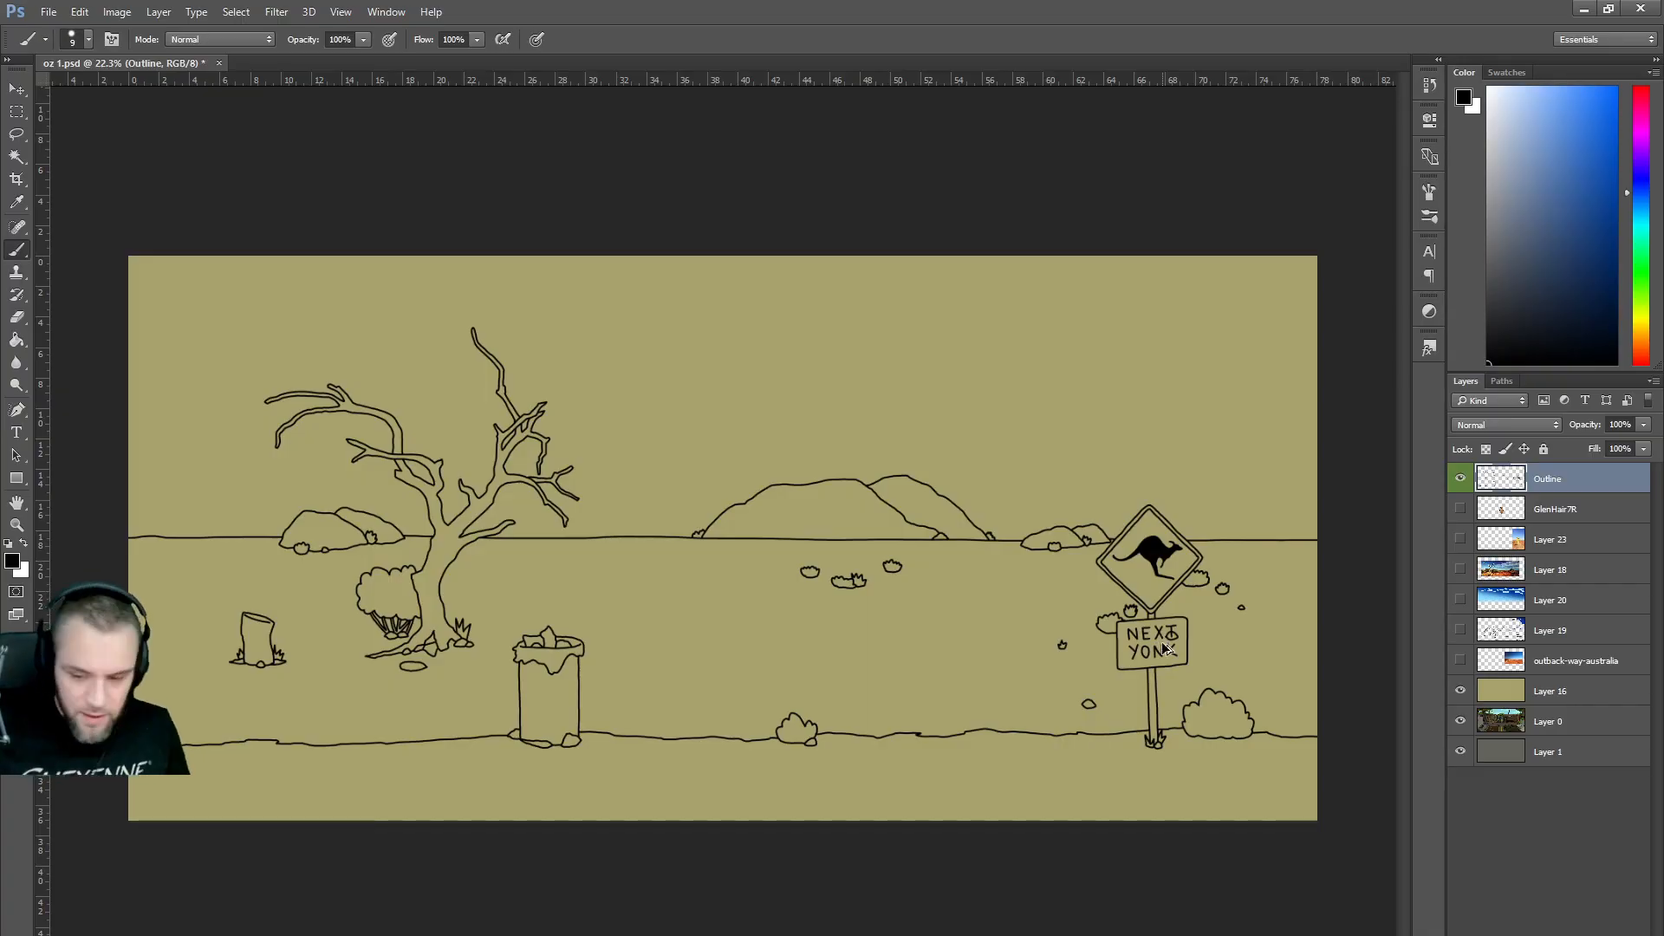
key(ctrl+alt+z)
key(ctrl+alt+z)
key(ctrl+alt+z)
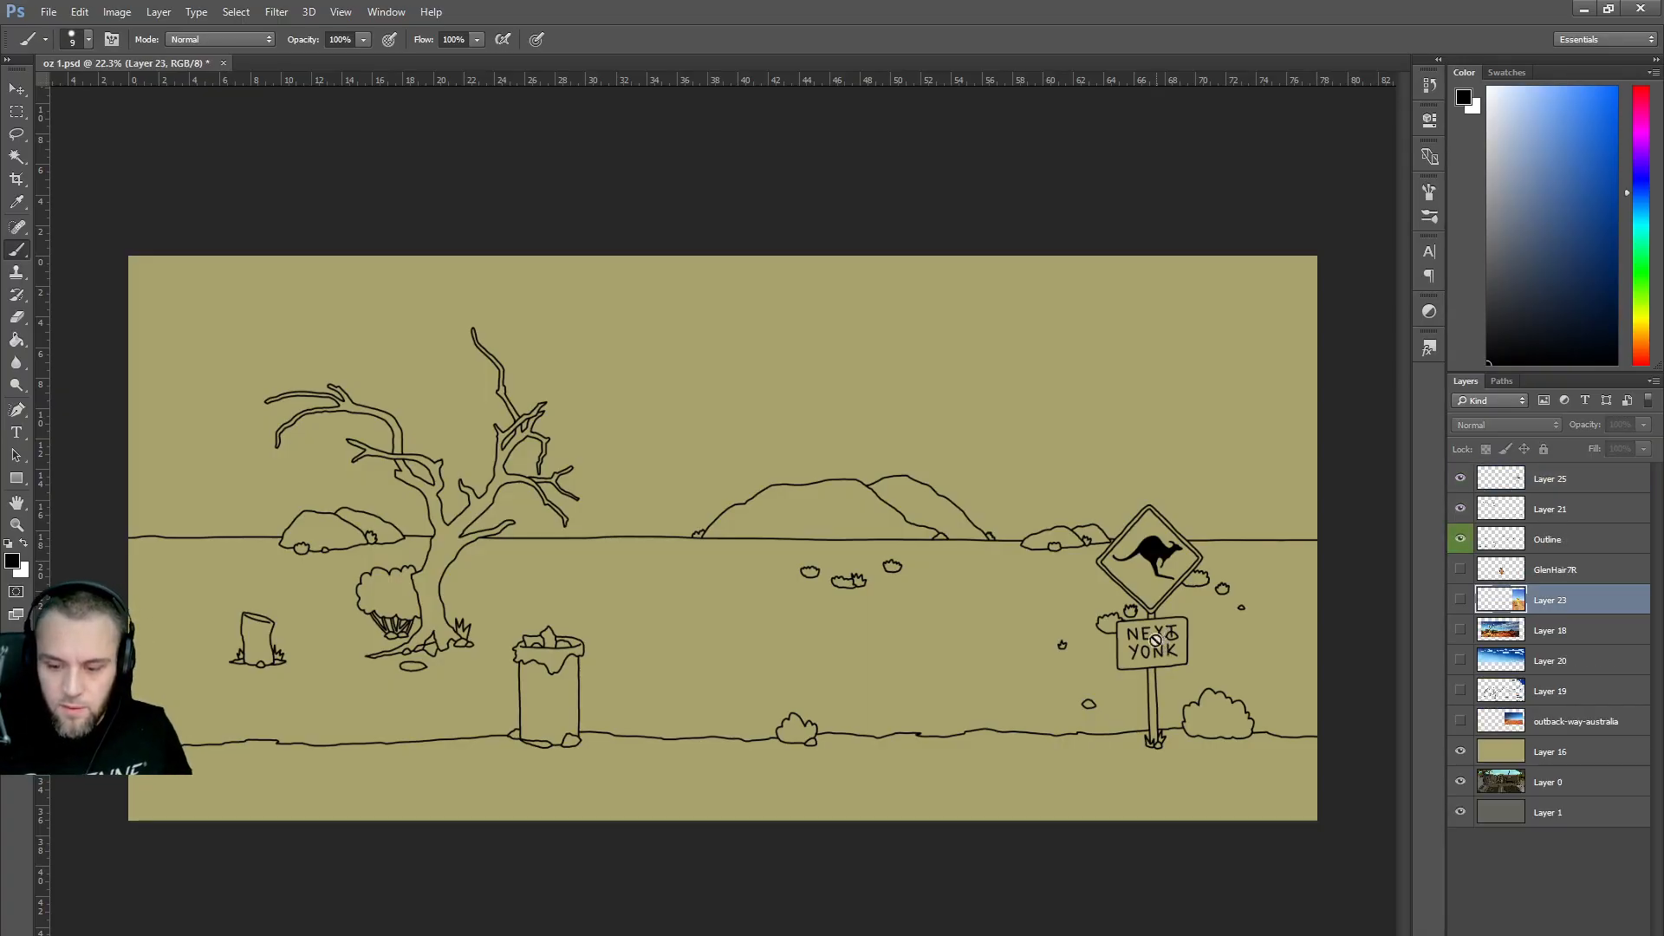
Erase the stray marks around the T of NEXT on the Outline layer.
click(1461, 539)
click(1461, 539)
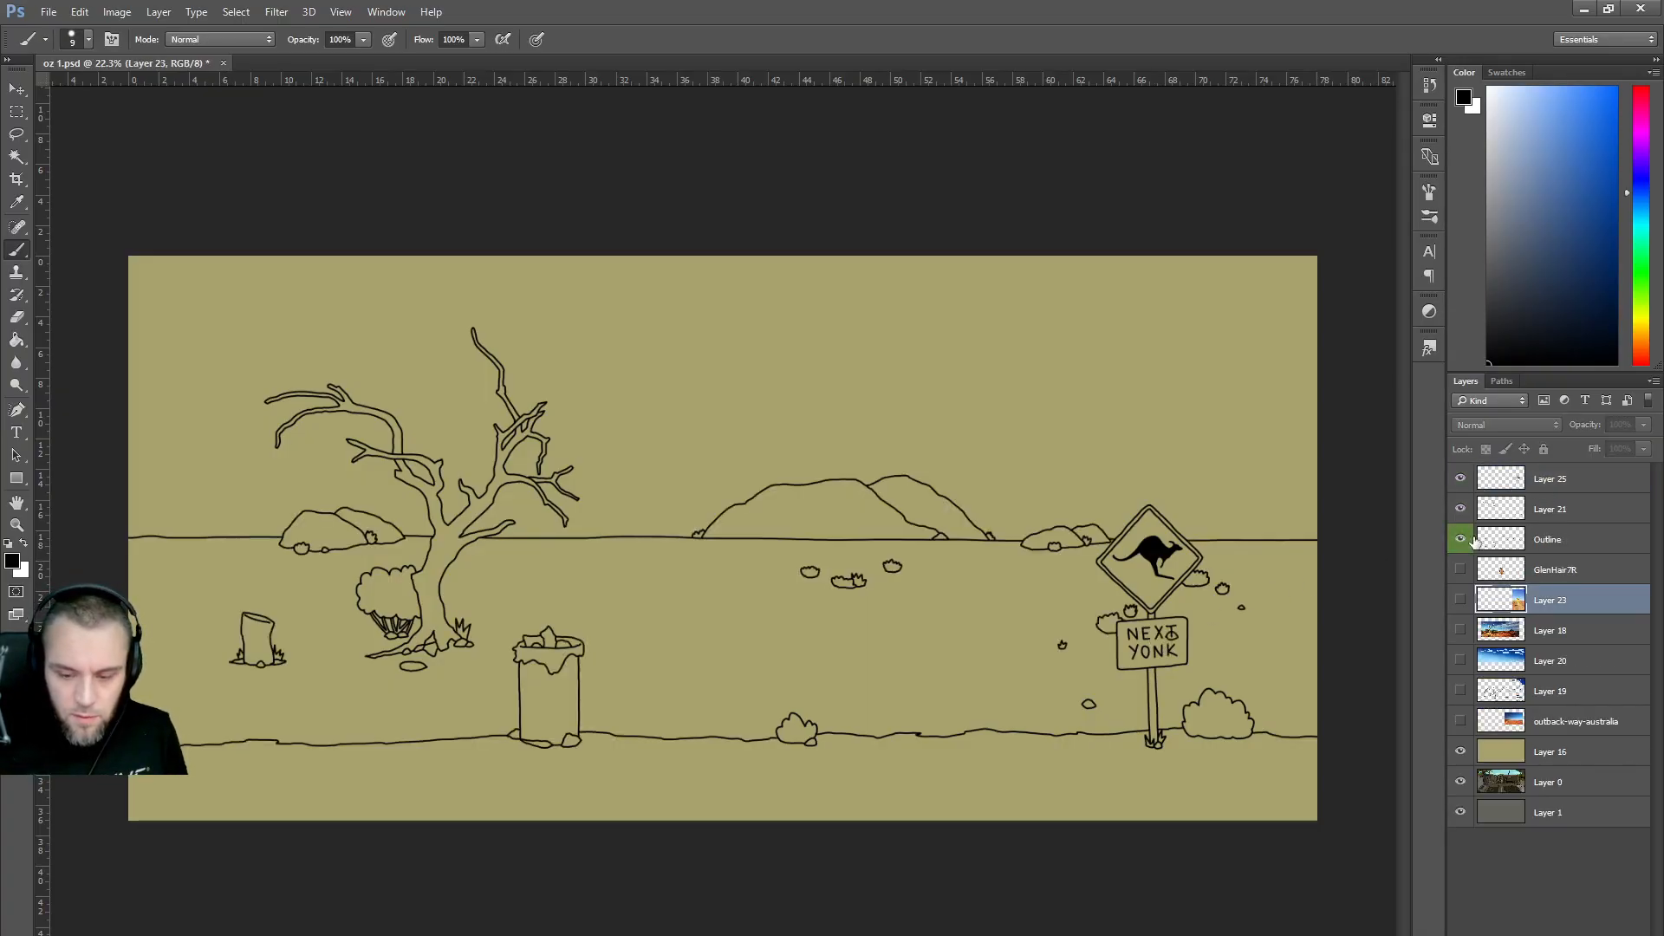
click(1544, 548)
drag(1166, 642, 1177, 640)
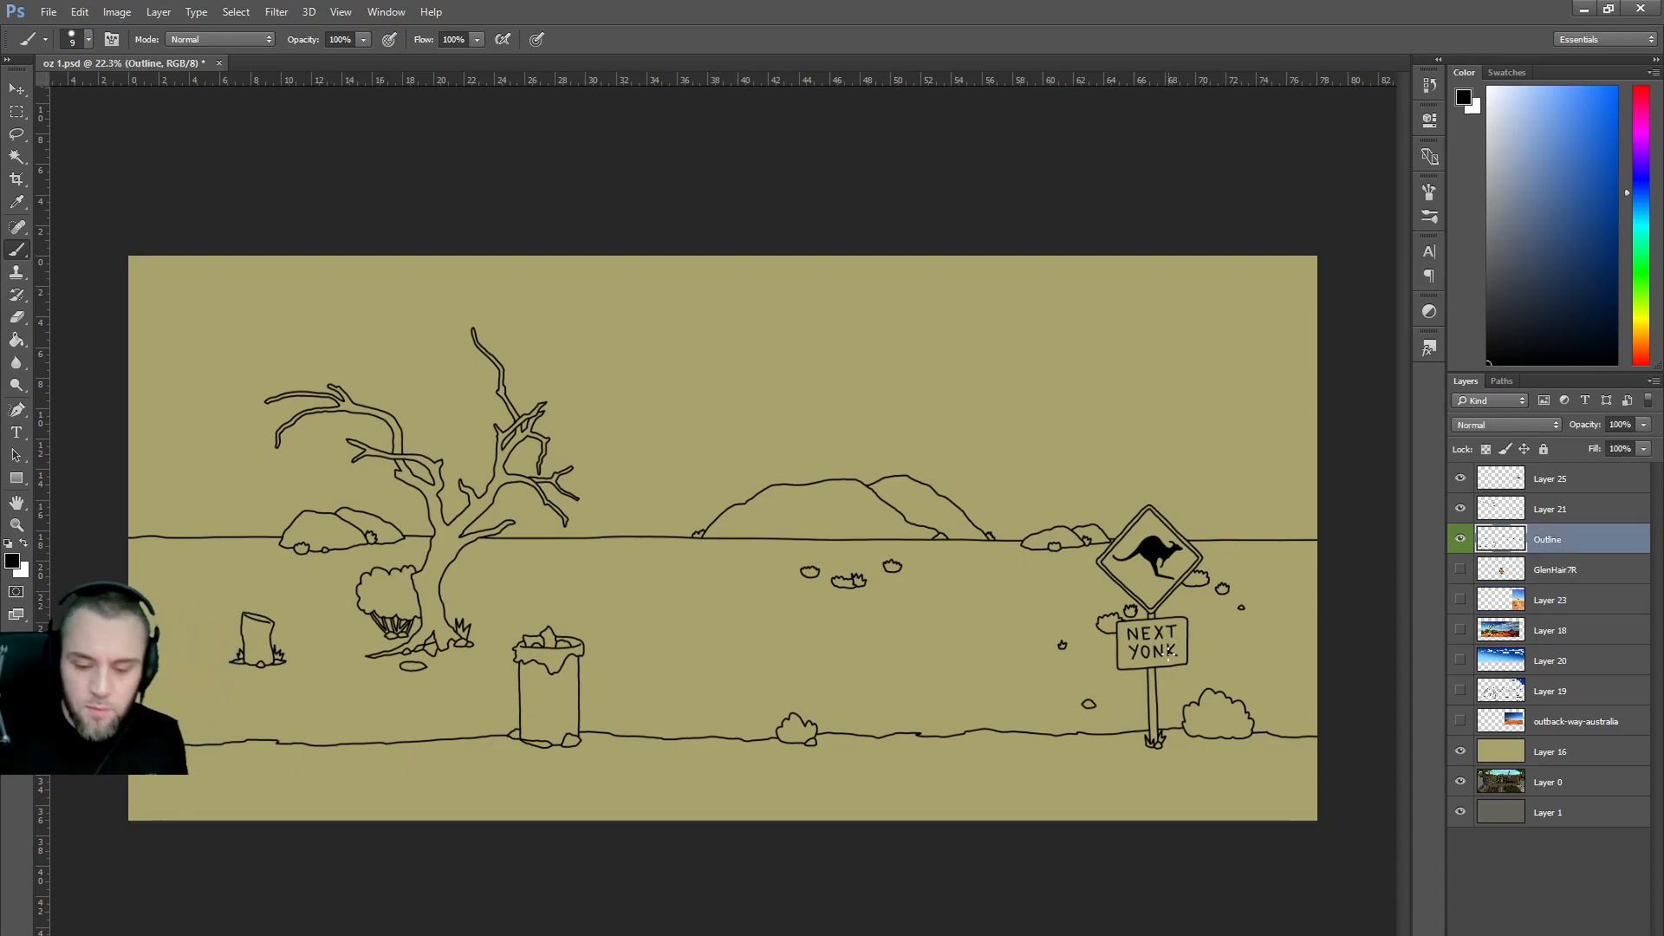
Merge Layer 25 and Layer 21 into the Outline layer and show the Layer 19 sketch again.
shift+click(1567, 482)
right_click(1567, 482)
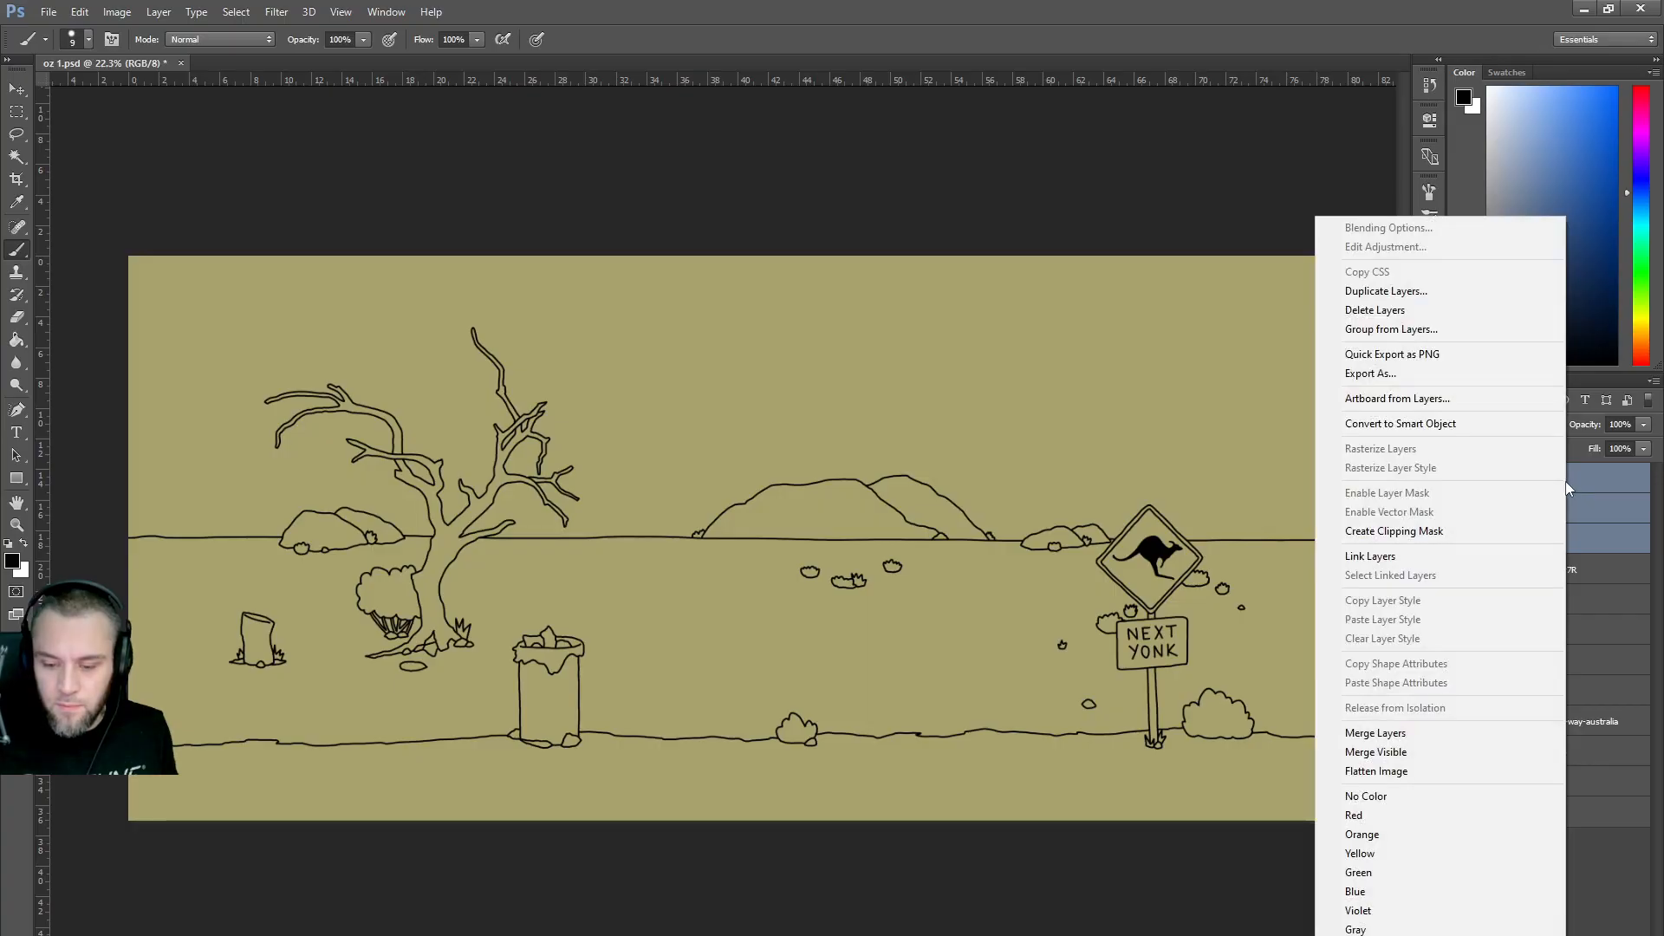
click(1583, 499)
click(1562, 512)
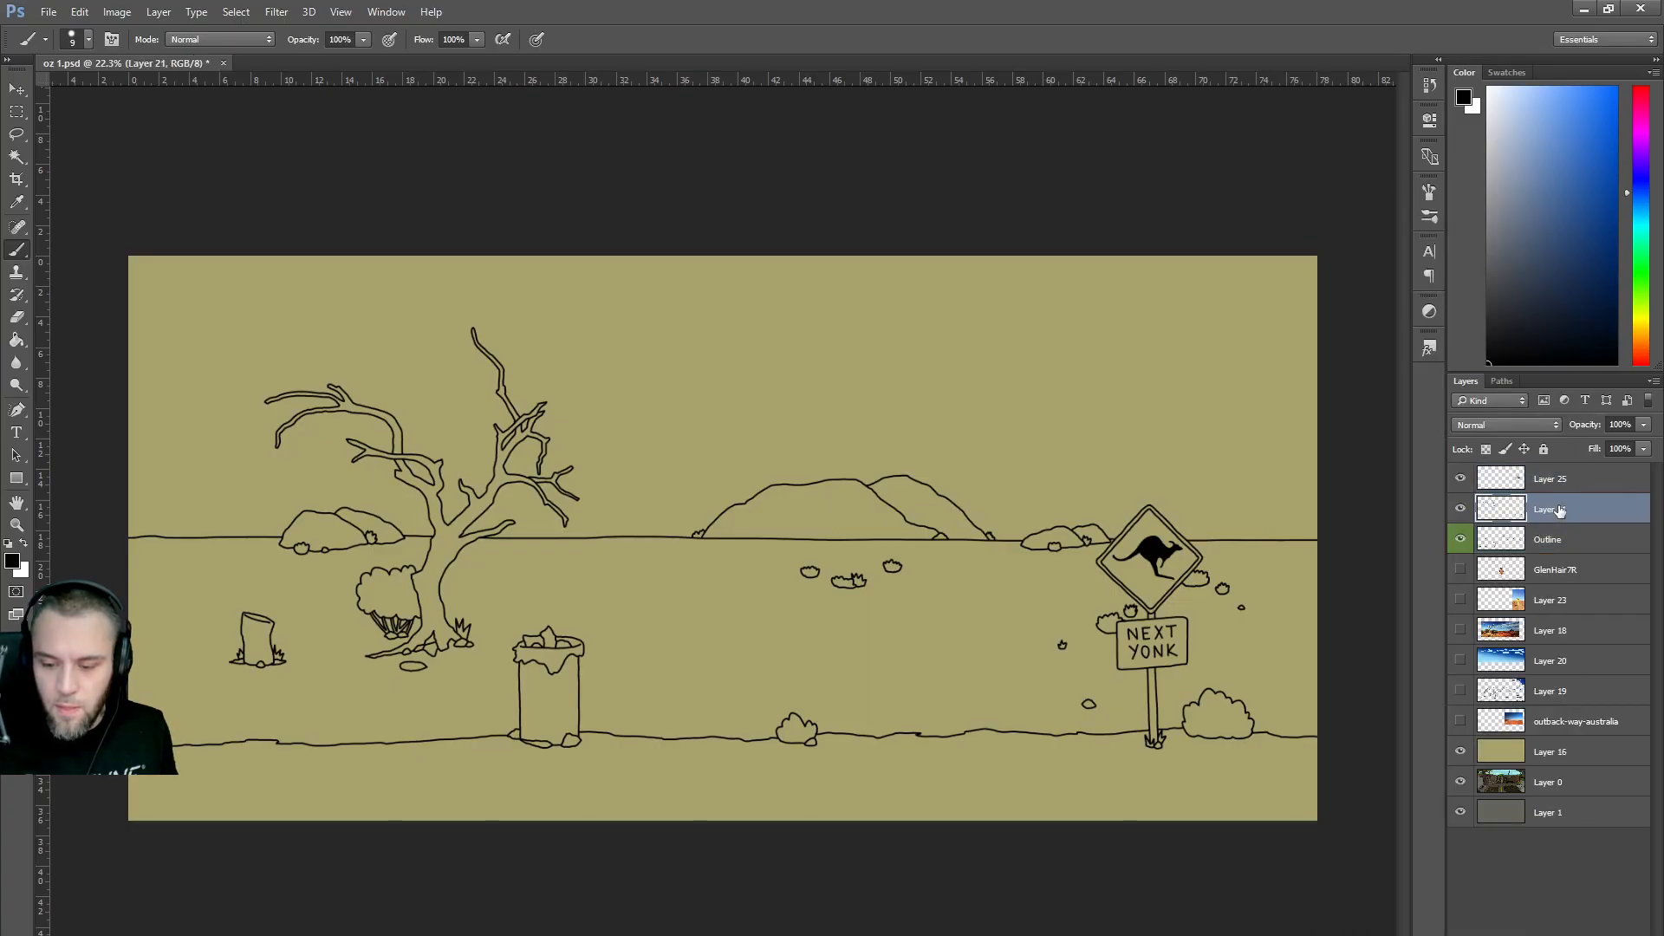
shift+click(1551, 482)
drag(1551, 482, 1549, 555)
shift+click(1548, 480)
right_click(1549, 480)
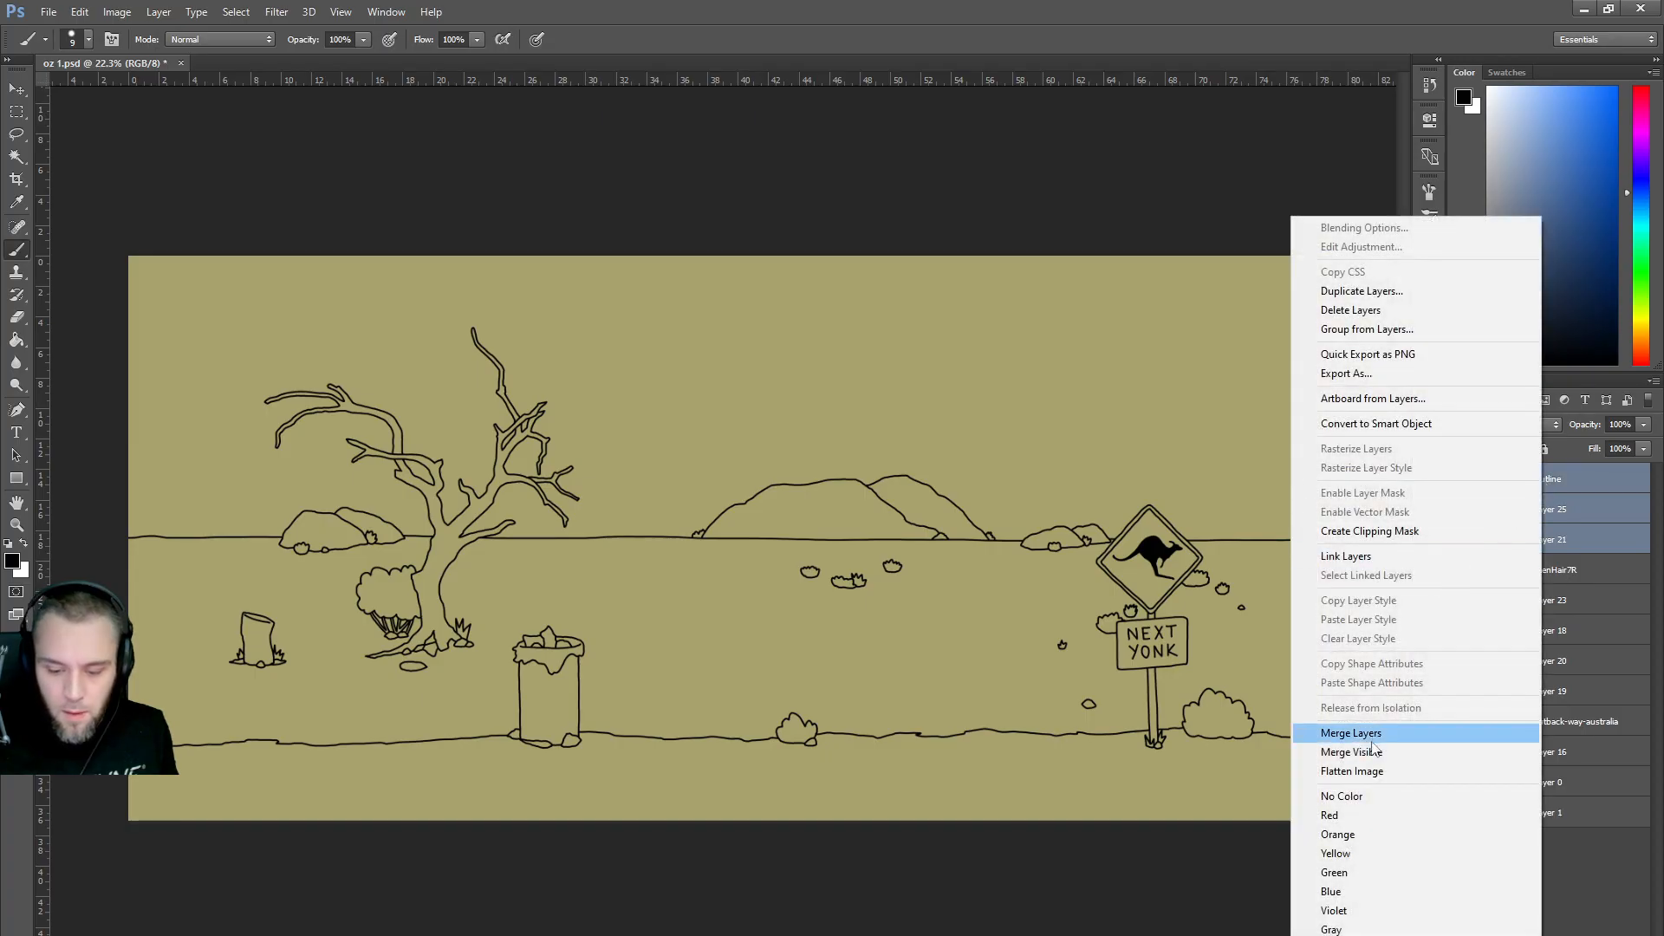
click(1372, 736)
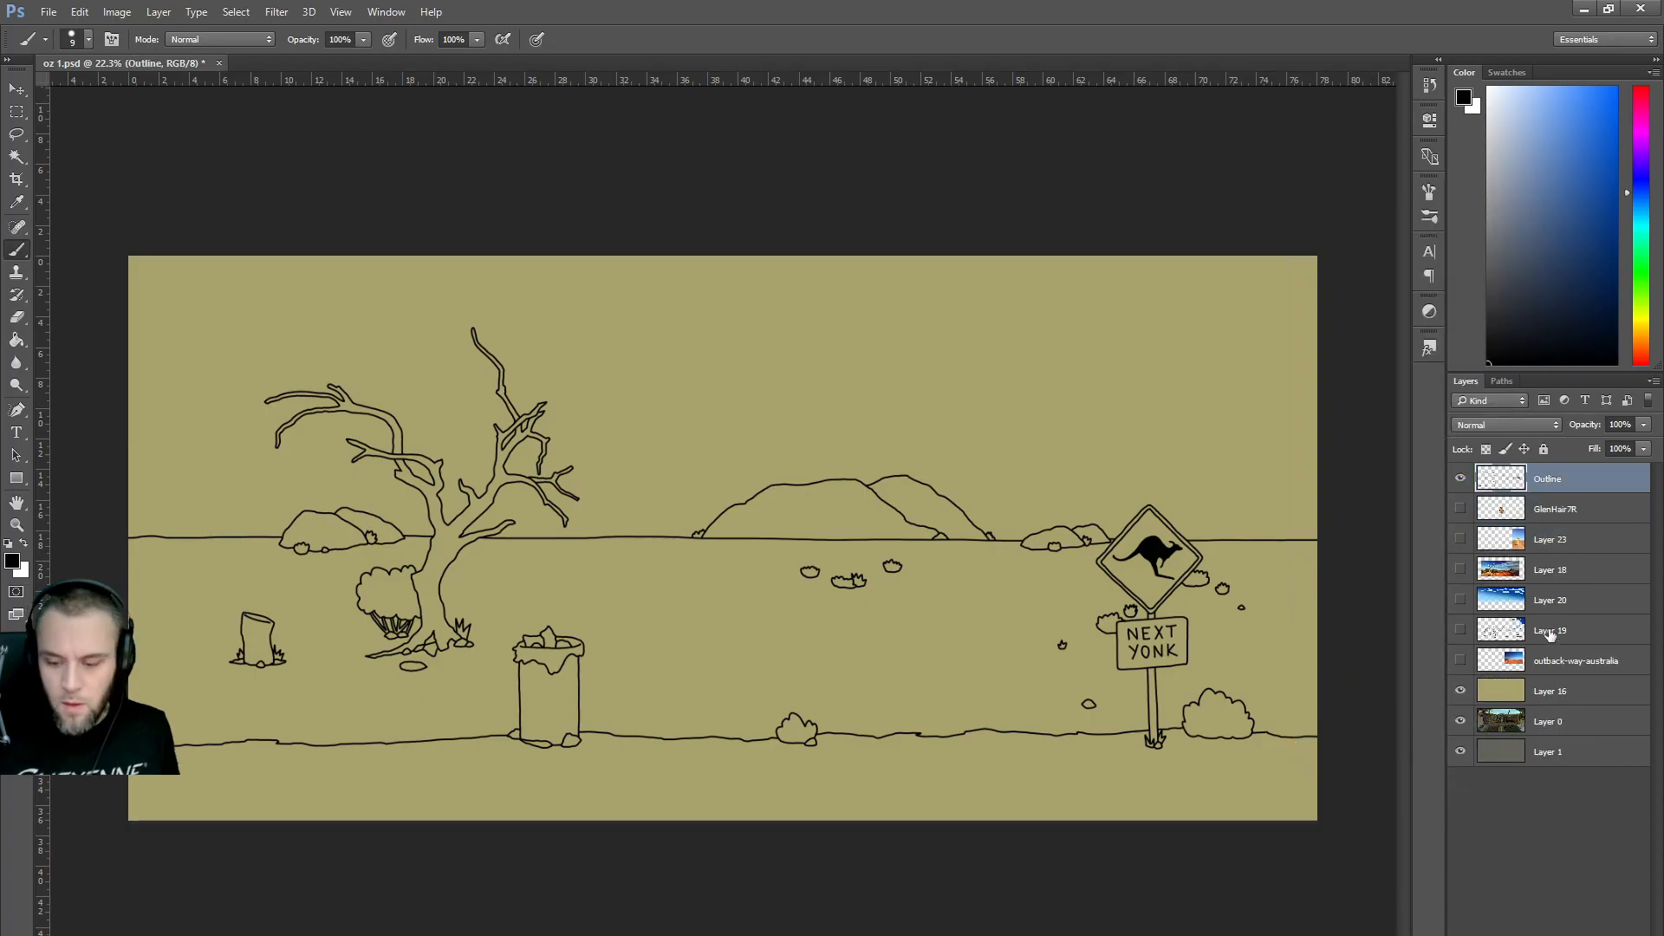
click(1460, 632)
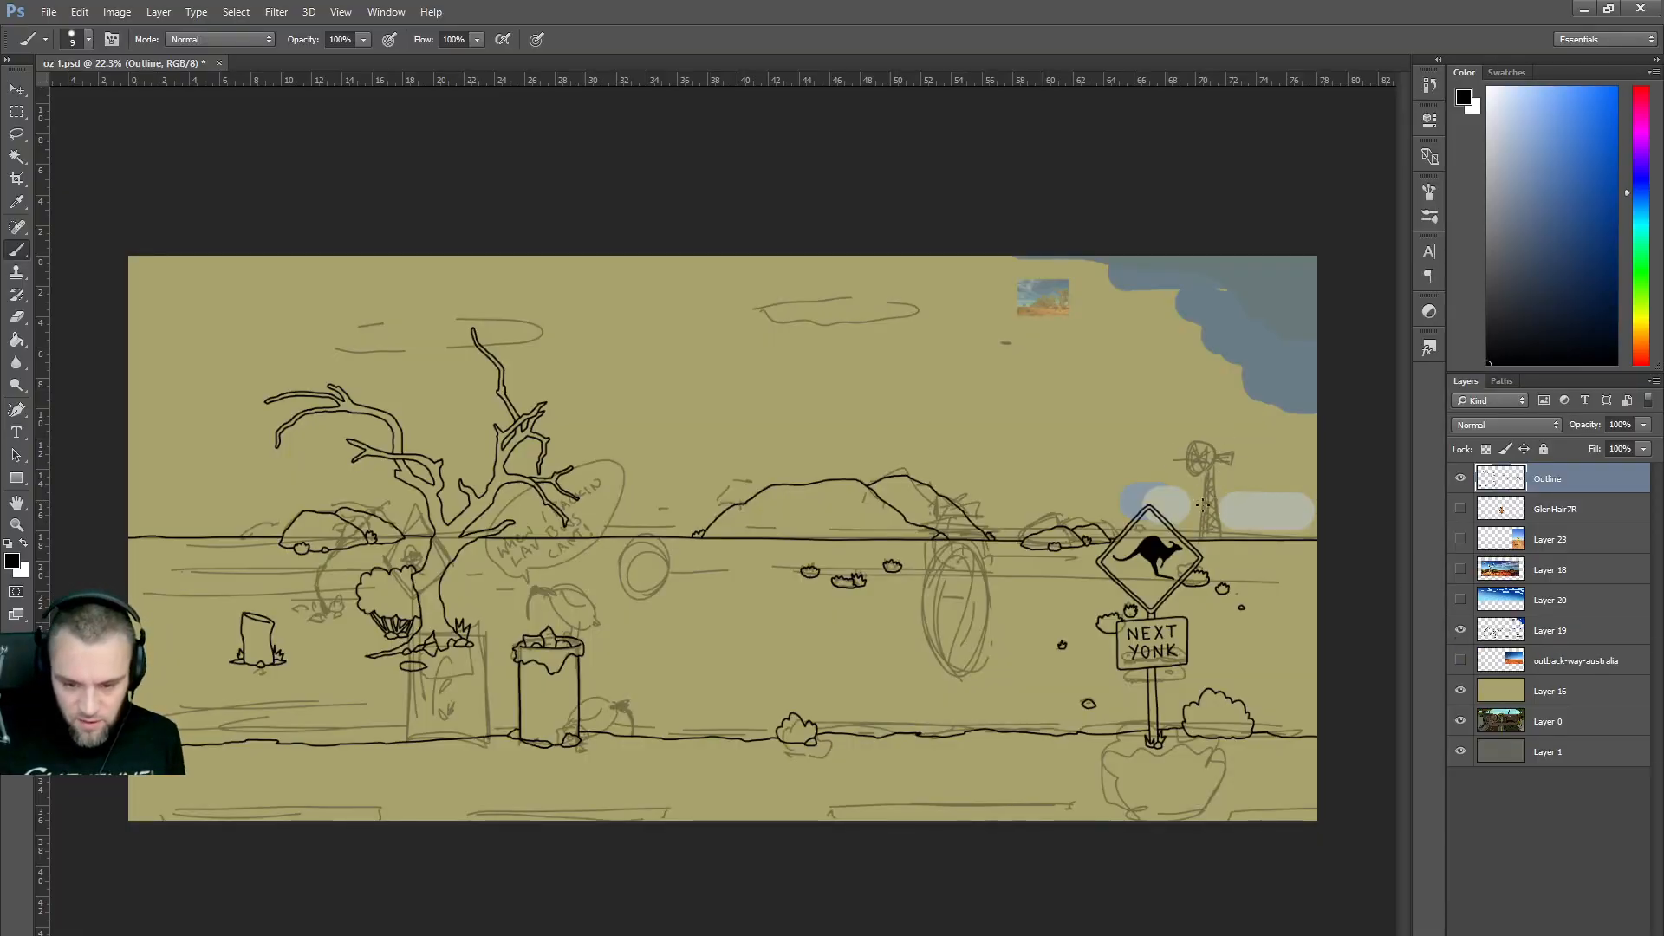
click(567, 935)
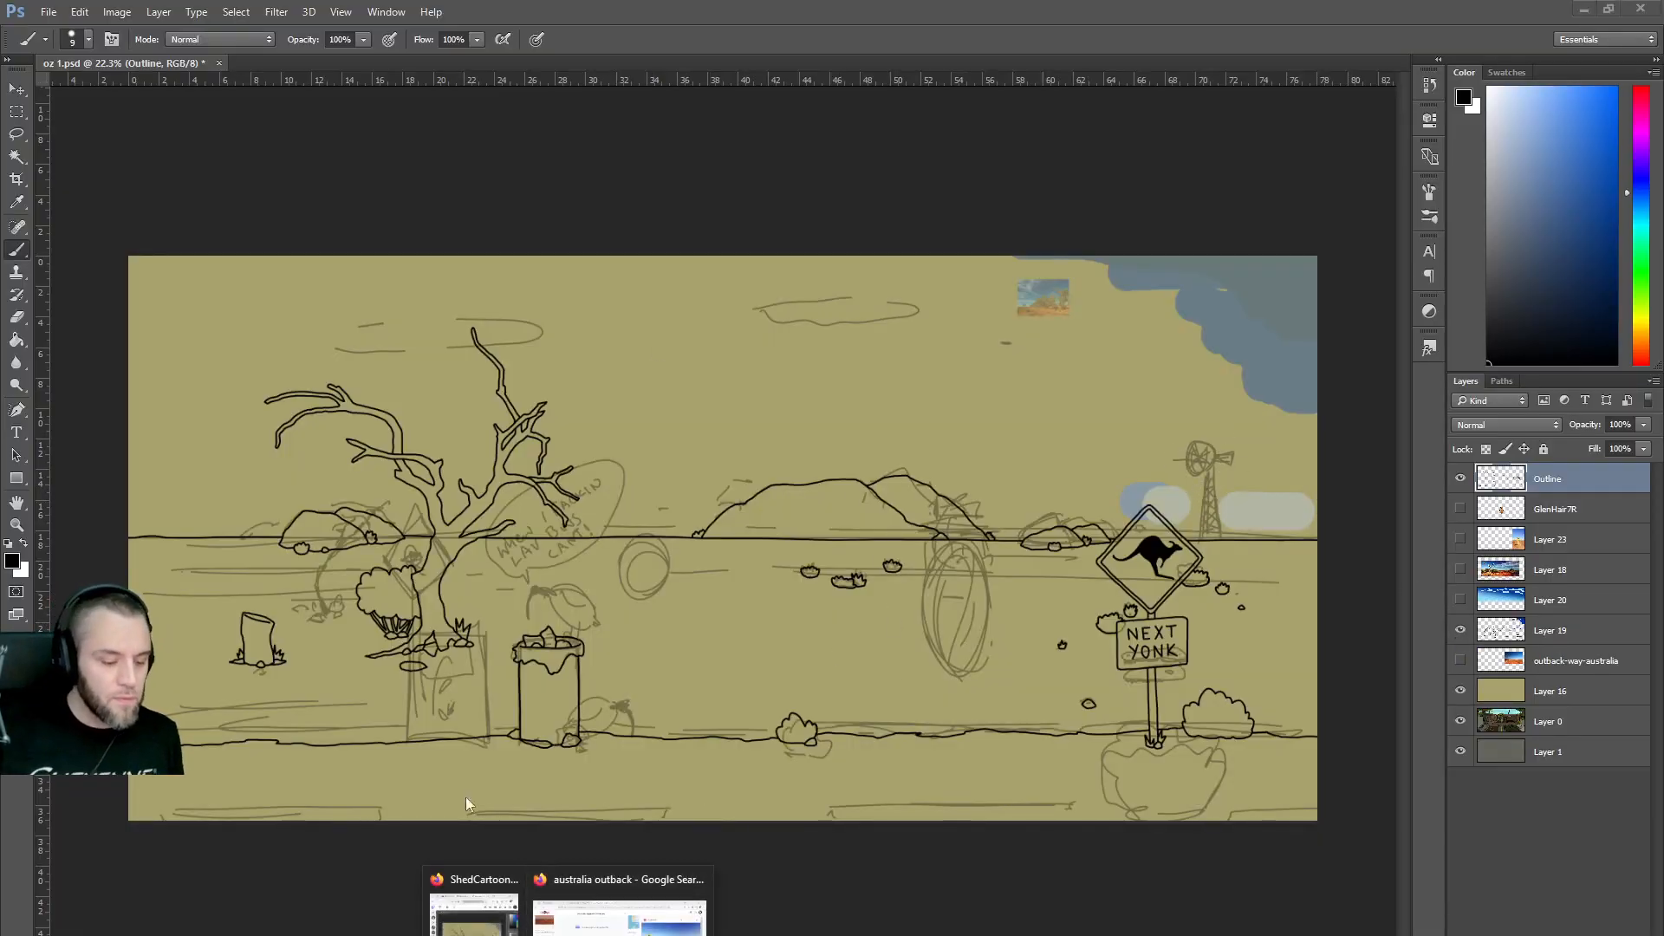
Bring the australia outback image search window over the canvas and close the lookup popup.
click(620, 906)
click(685, 646)
drag(732, 565, 891, 166)
scroll(830, 422, down, 6)
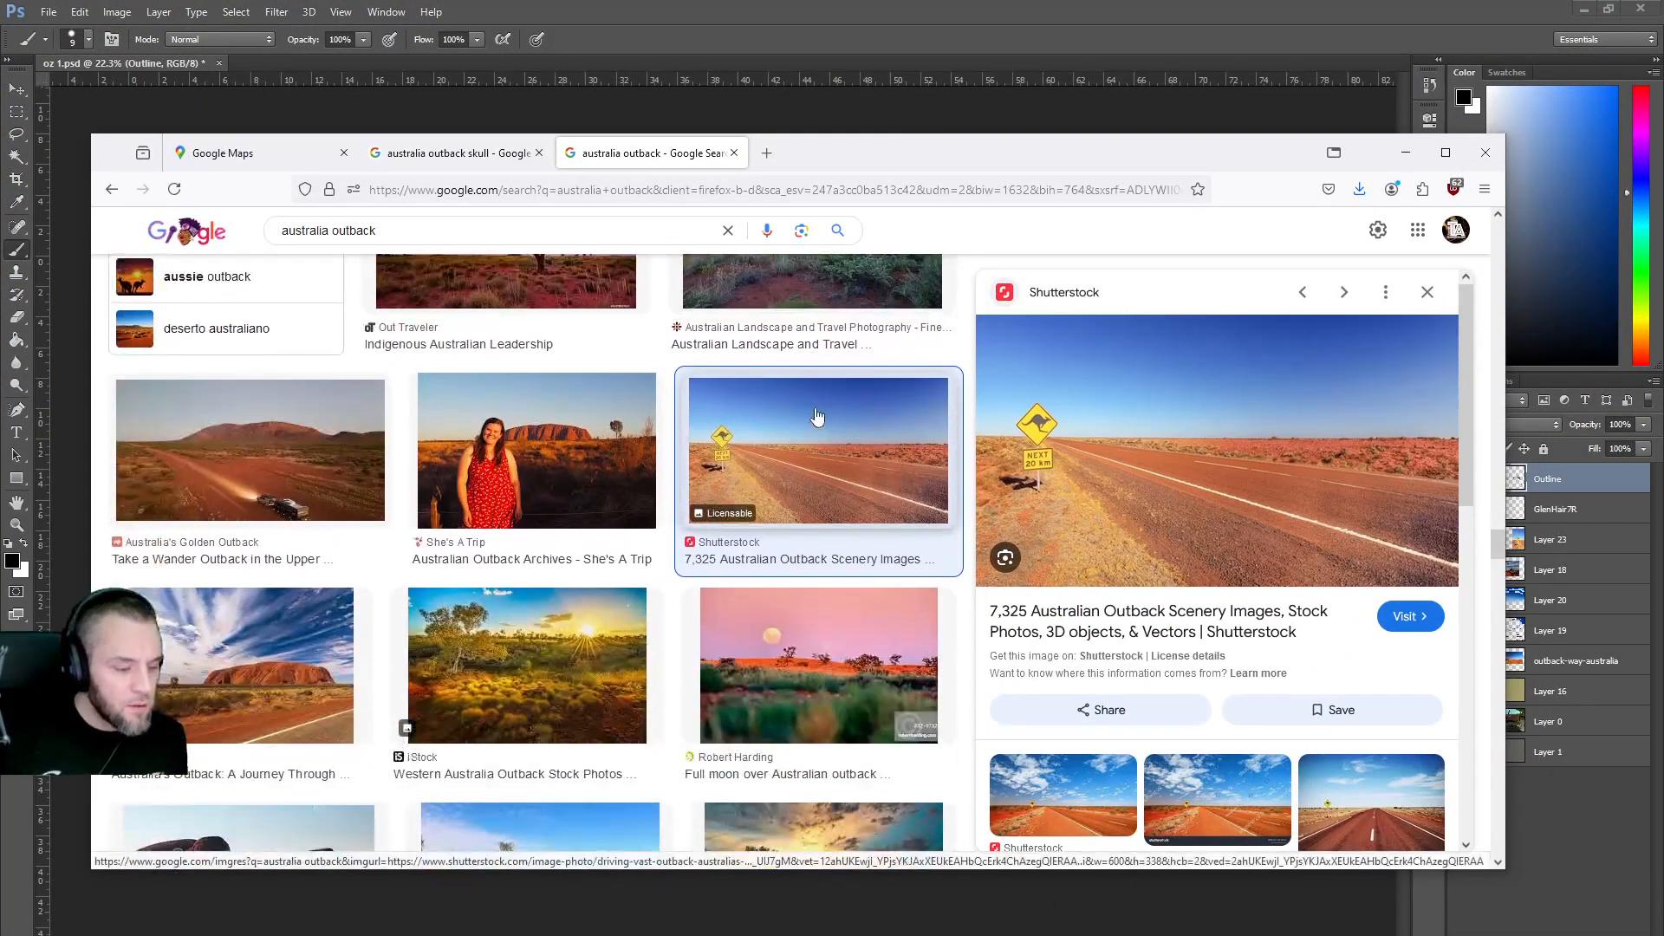
scroll(760, 414, up, 3)
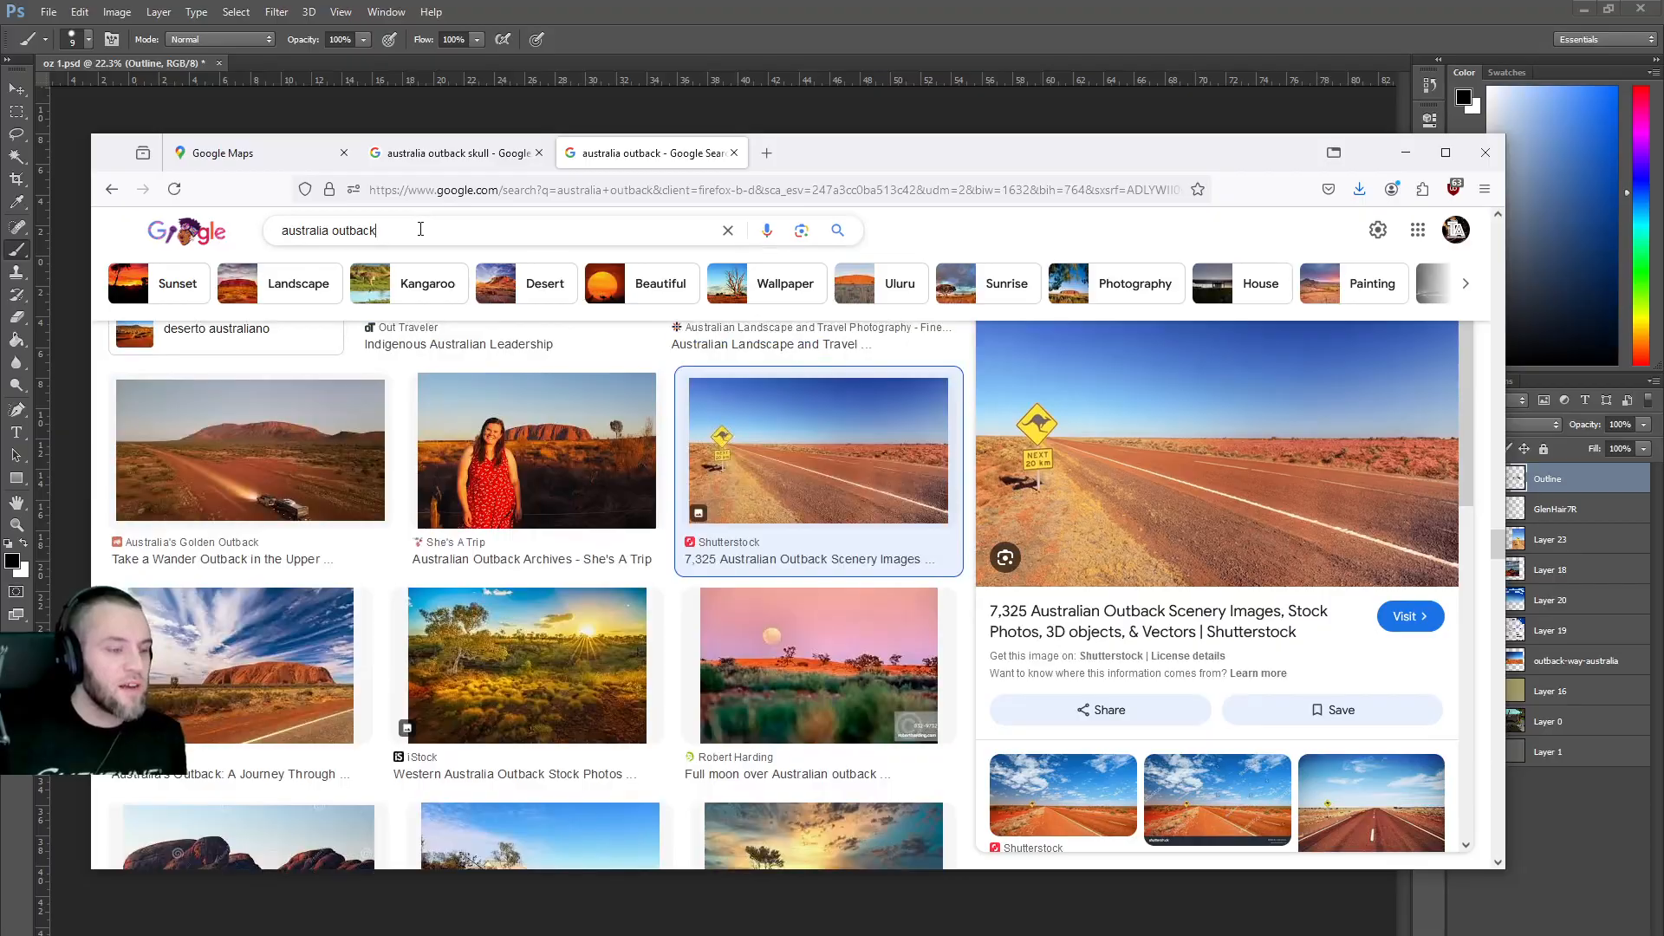
Search images for 'australia outback windmill' and browse through the results.
click(422, 229)
text(wind)
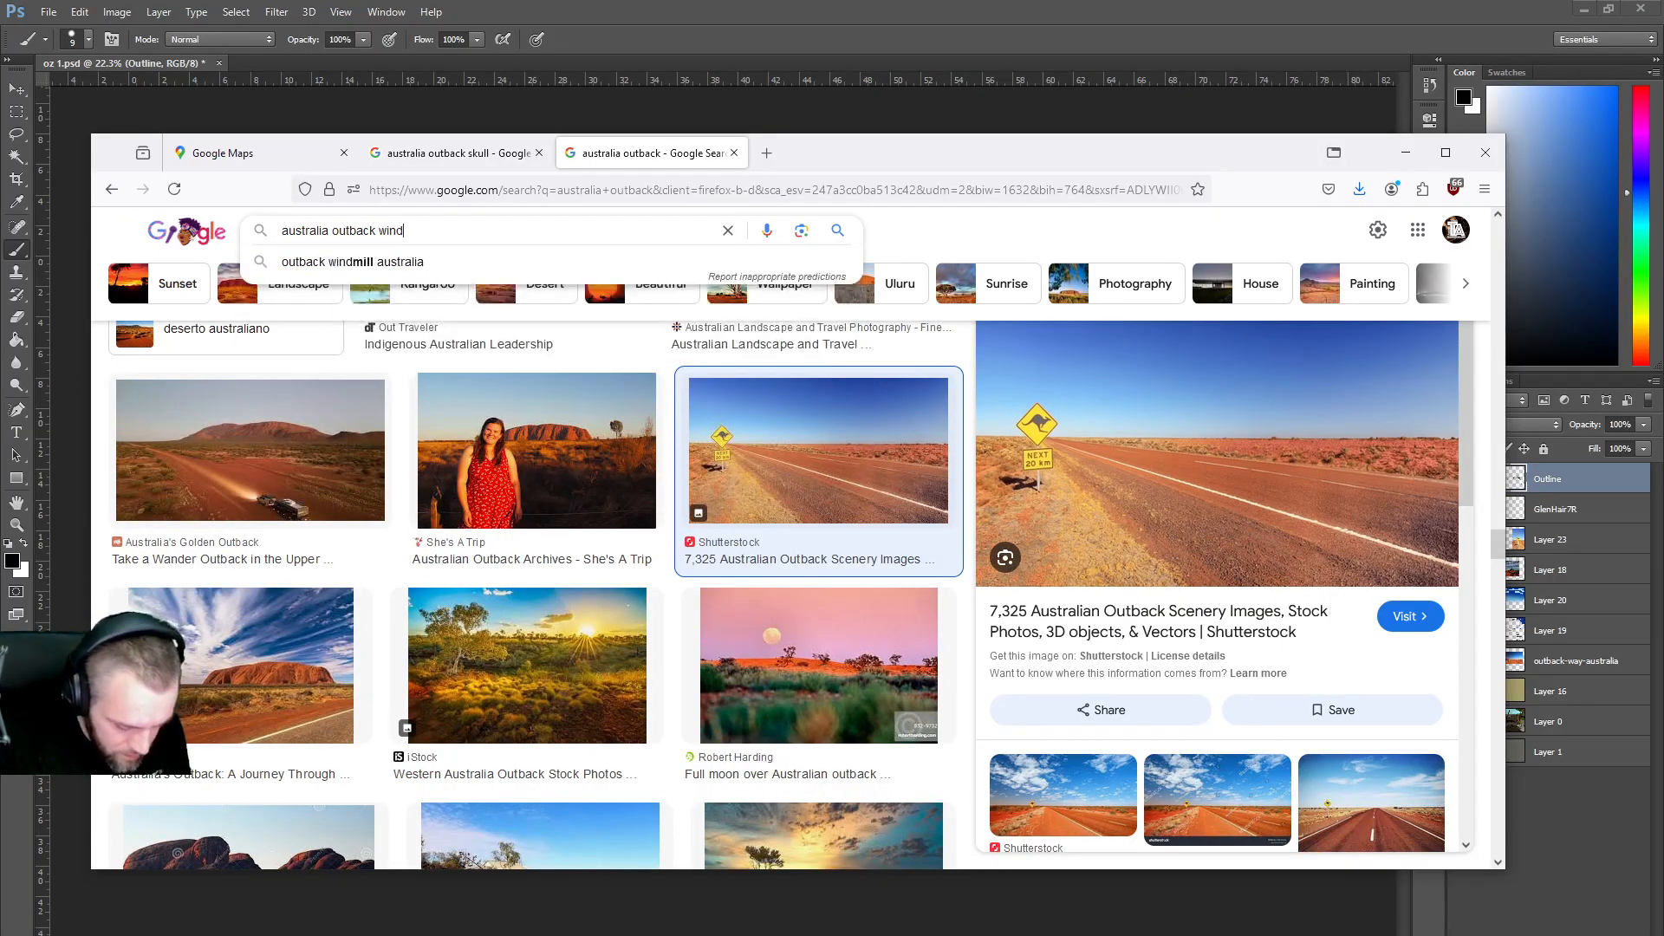
text(mill)
key(Return)
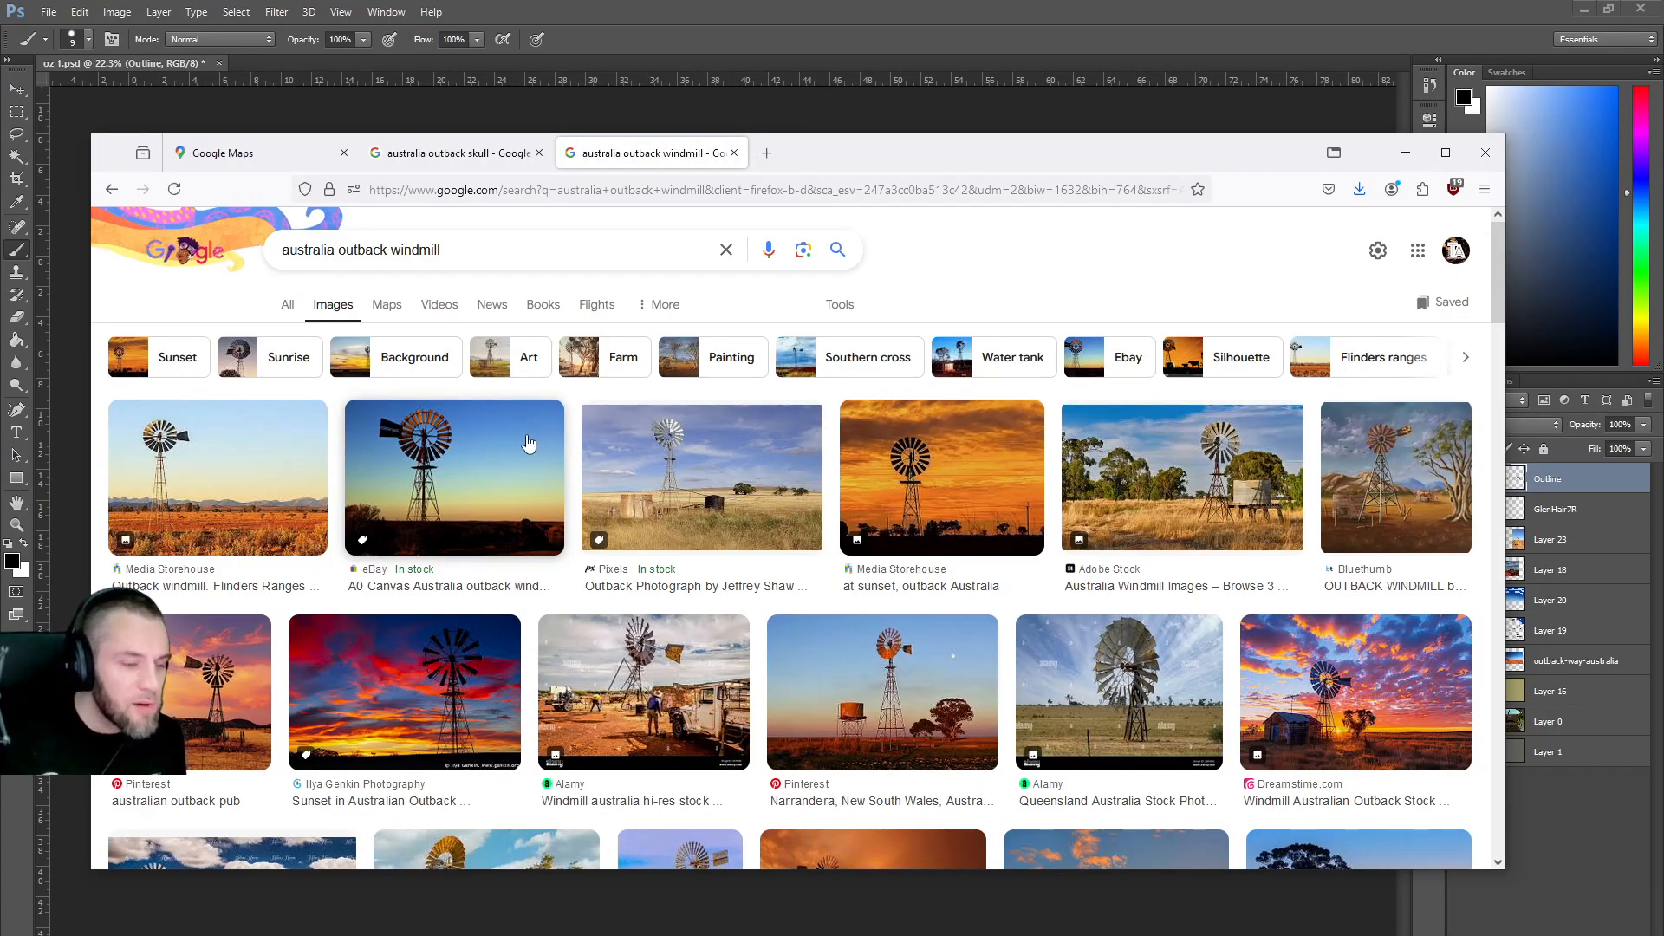
scroll(528, 444, down, 5)
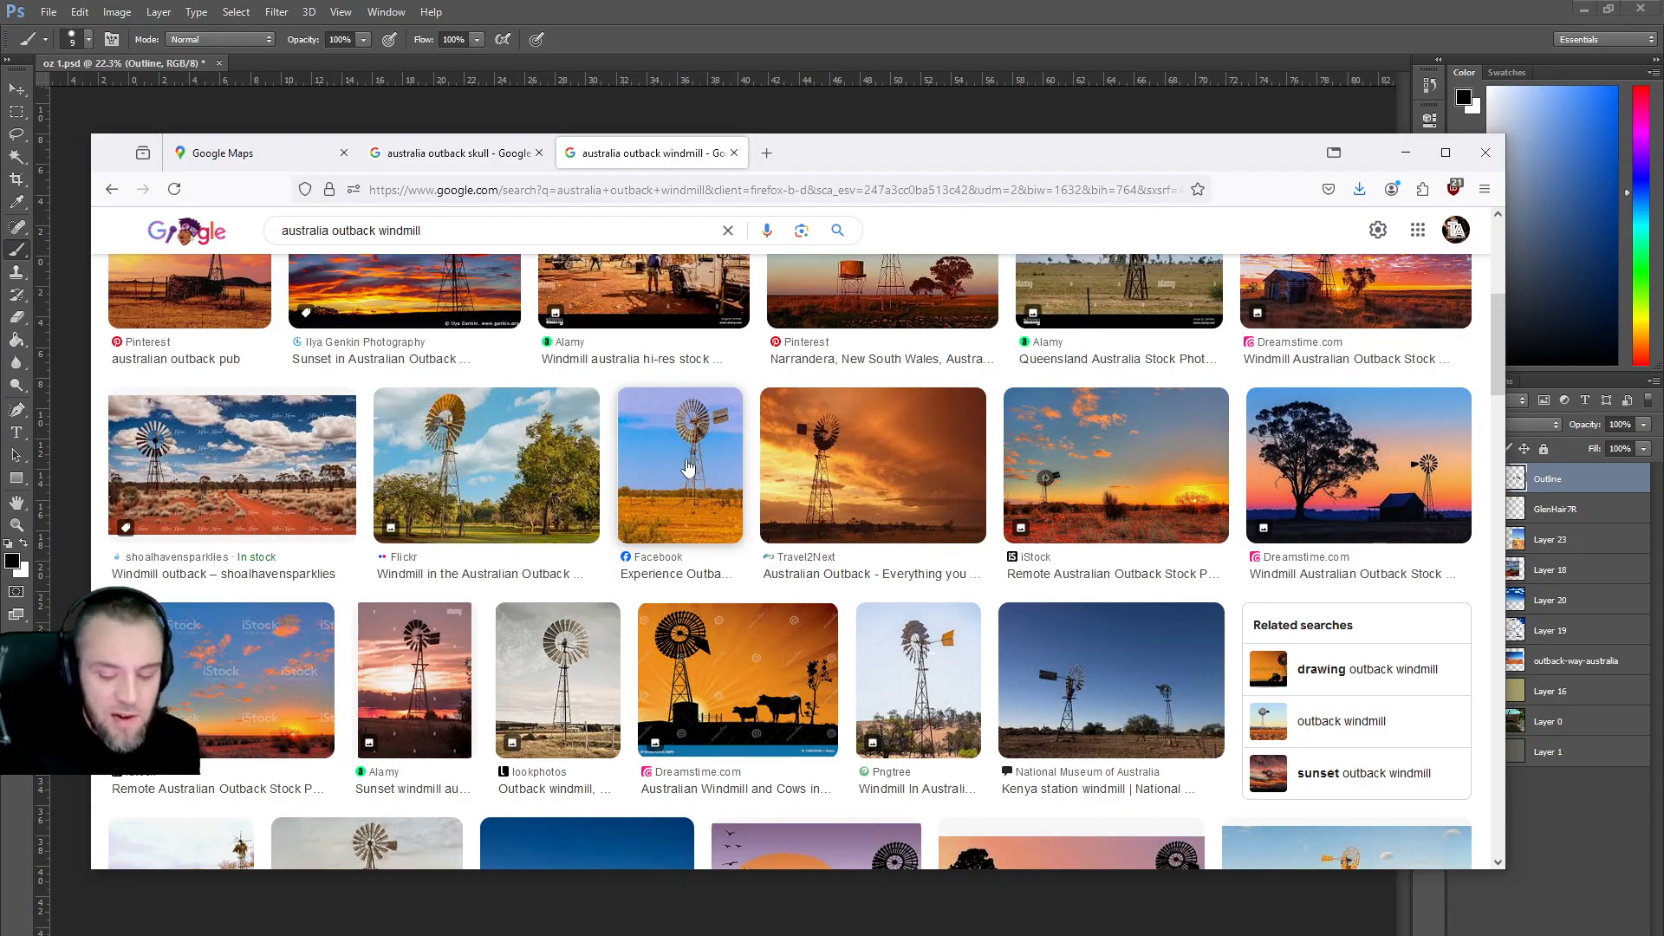
scroll(687, 468, down, 2)
scroll(744, 442, down, 3)
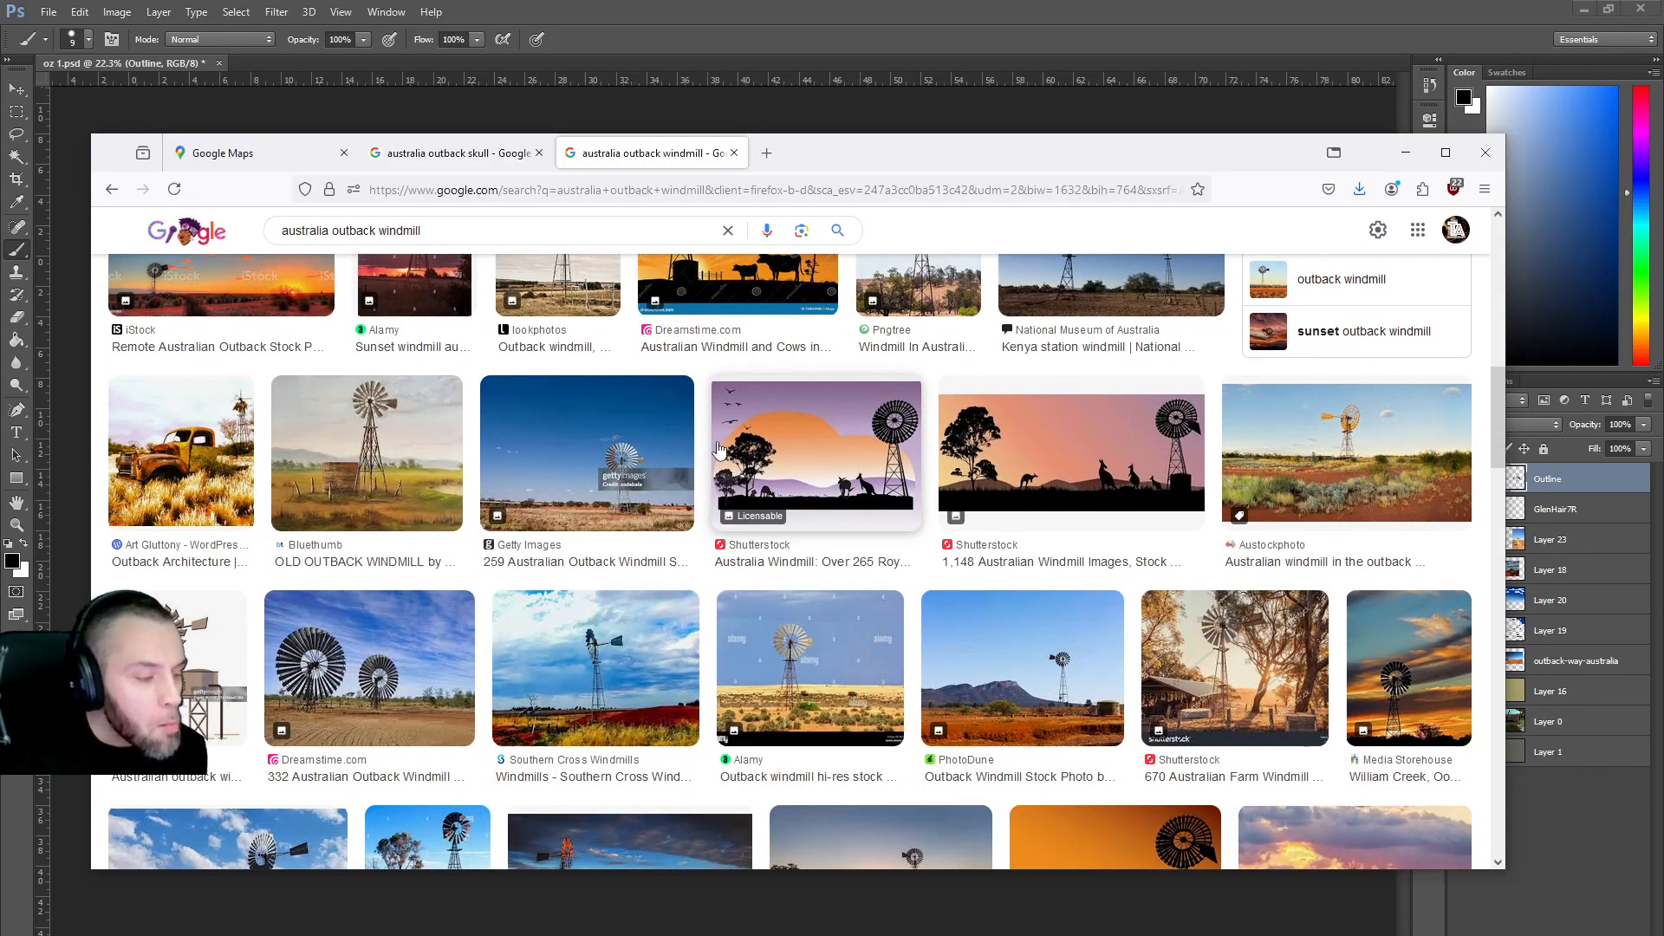
scroll(717, 449, down, 3)
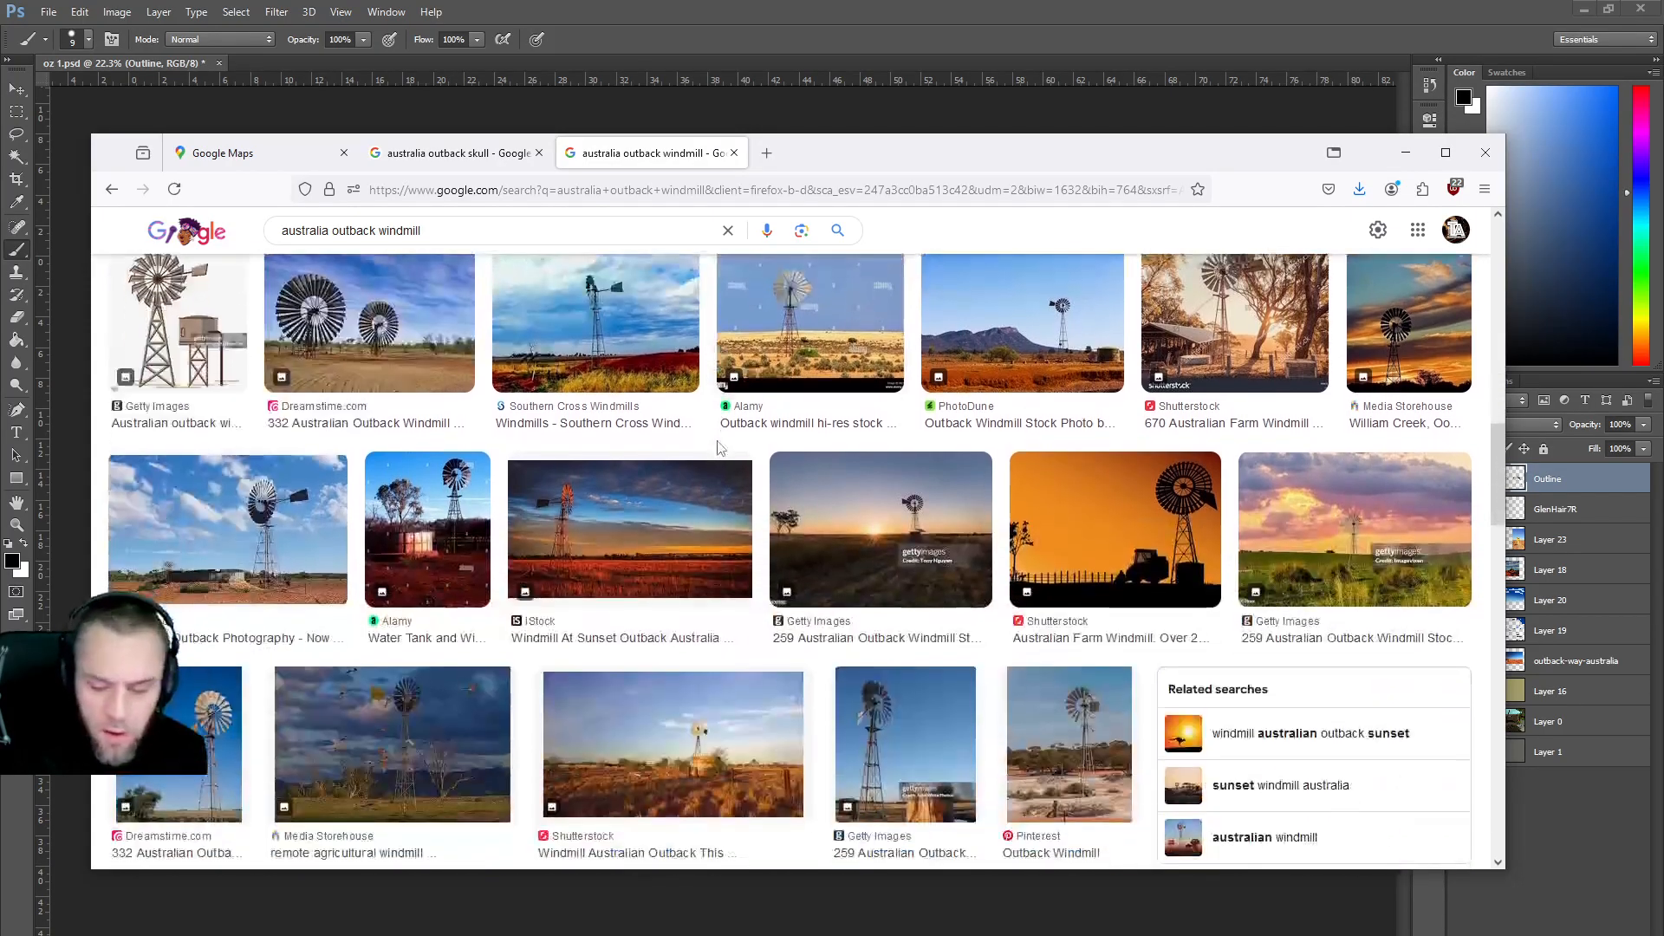
scroll(718, 448, down, 2)
scroll(718, 448, down, 2)
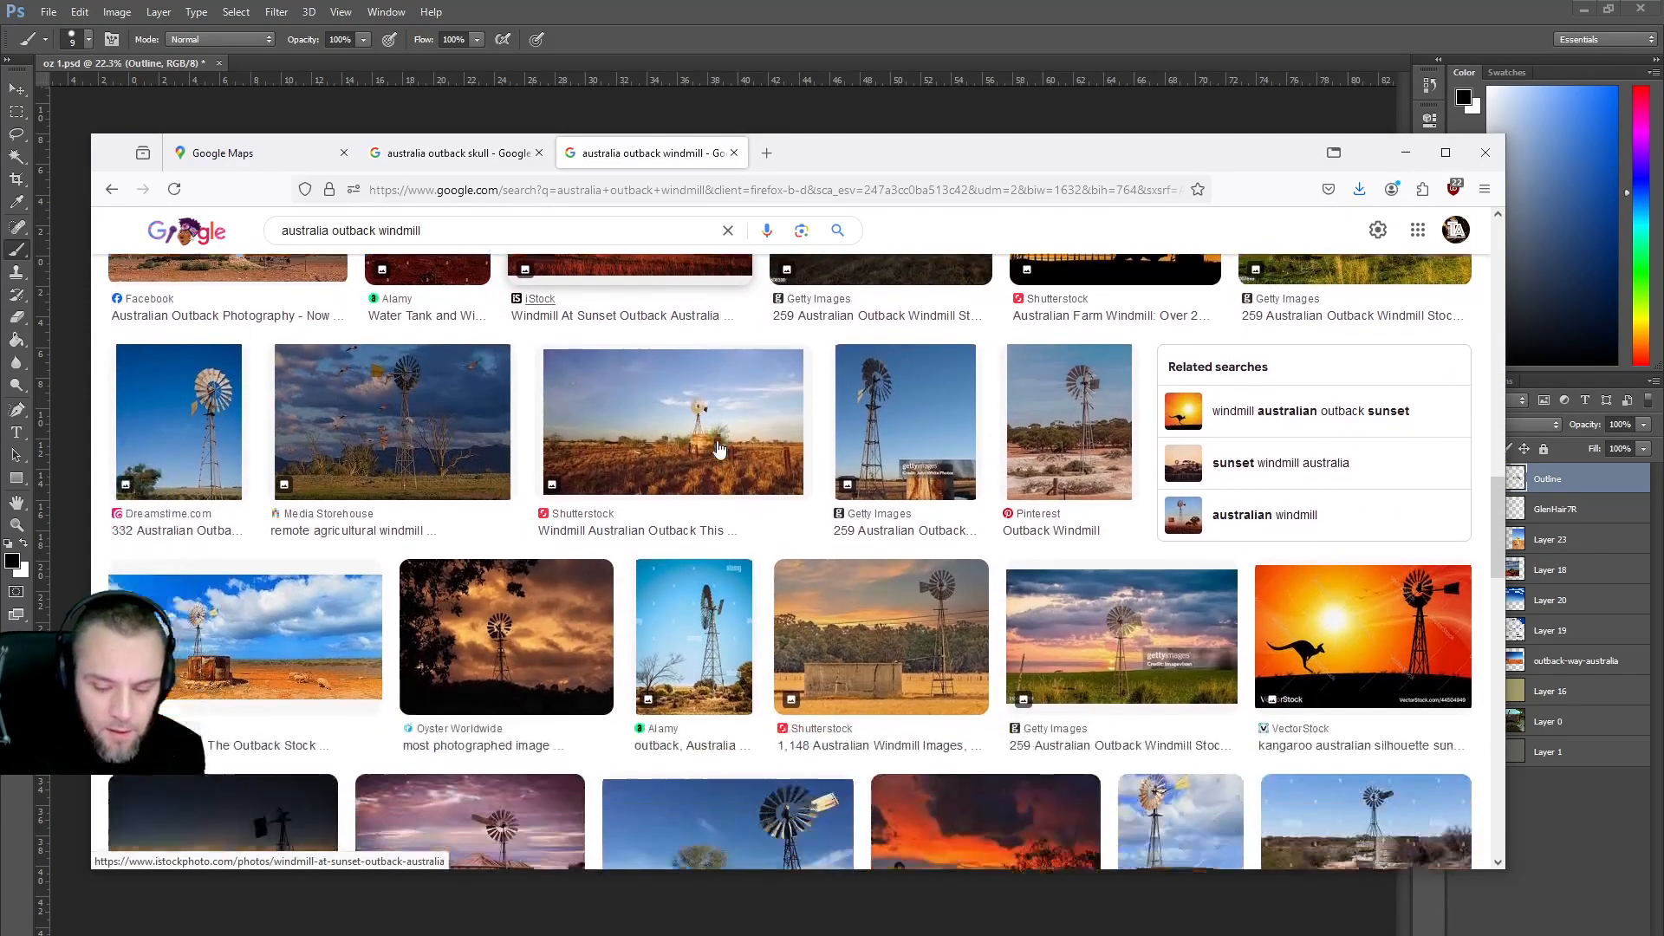
scroll(718, 448, down, 3)
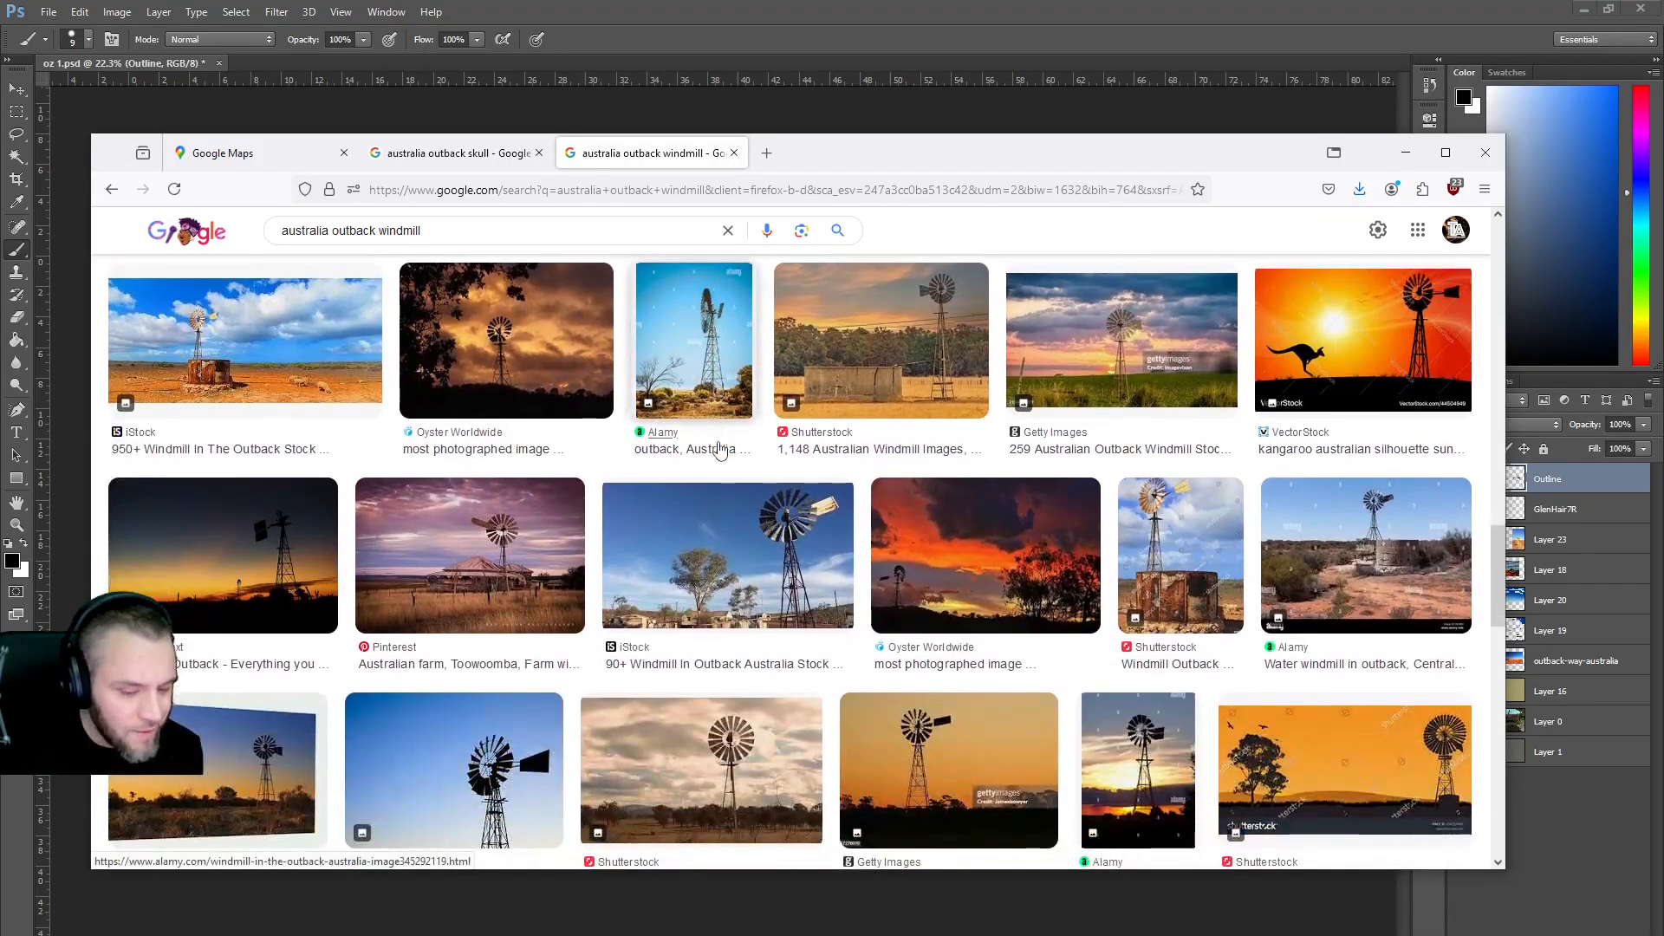
scroll(717, 449, down, 1)
scroll(718, 448, down, 2)
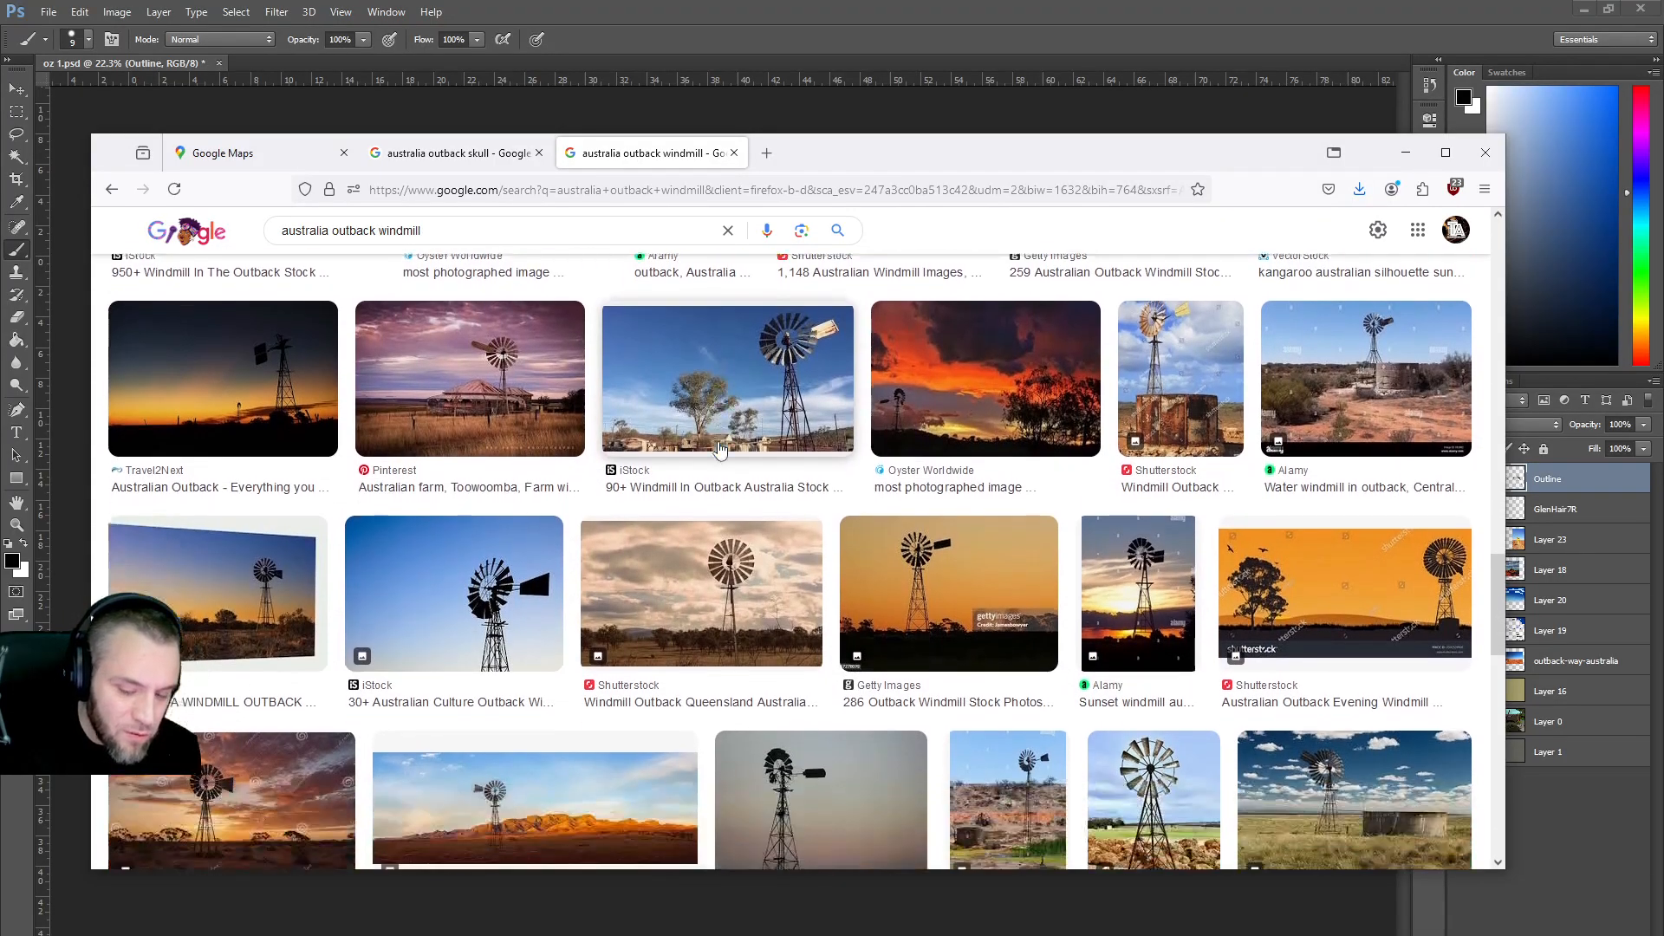
scroll(717, 448, down, 1)
scroll(718, 448, down, 2)
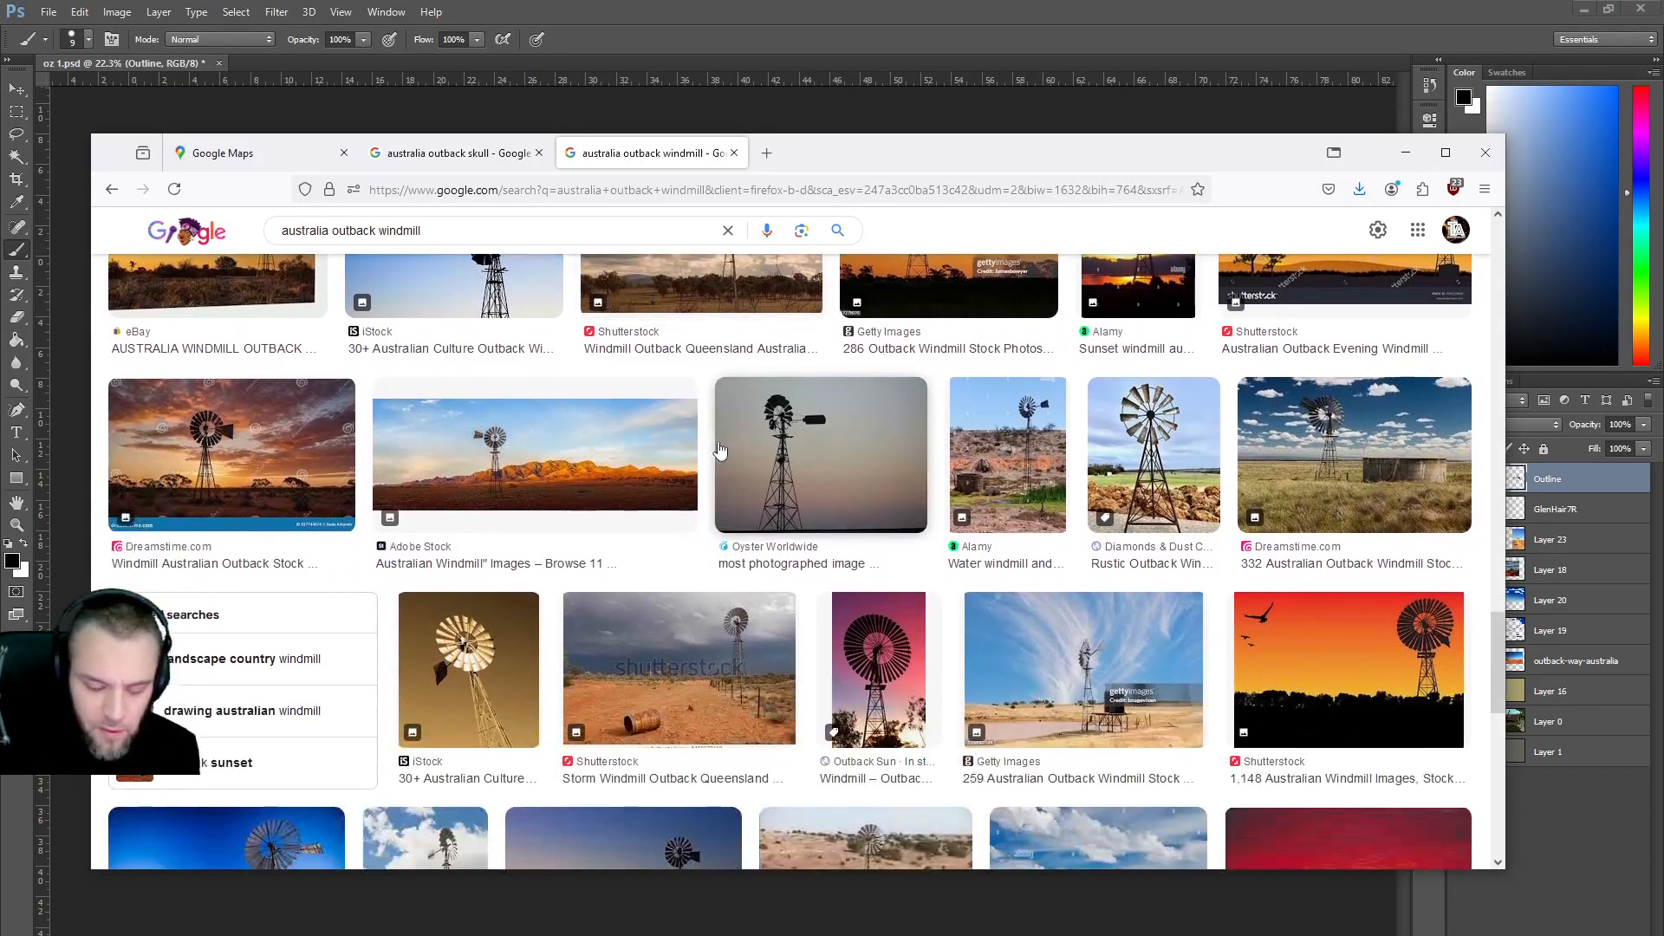
scroll(718, 448, down, 5)
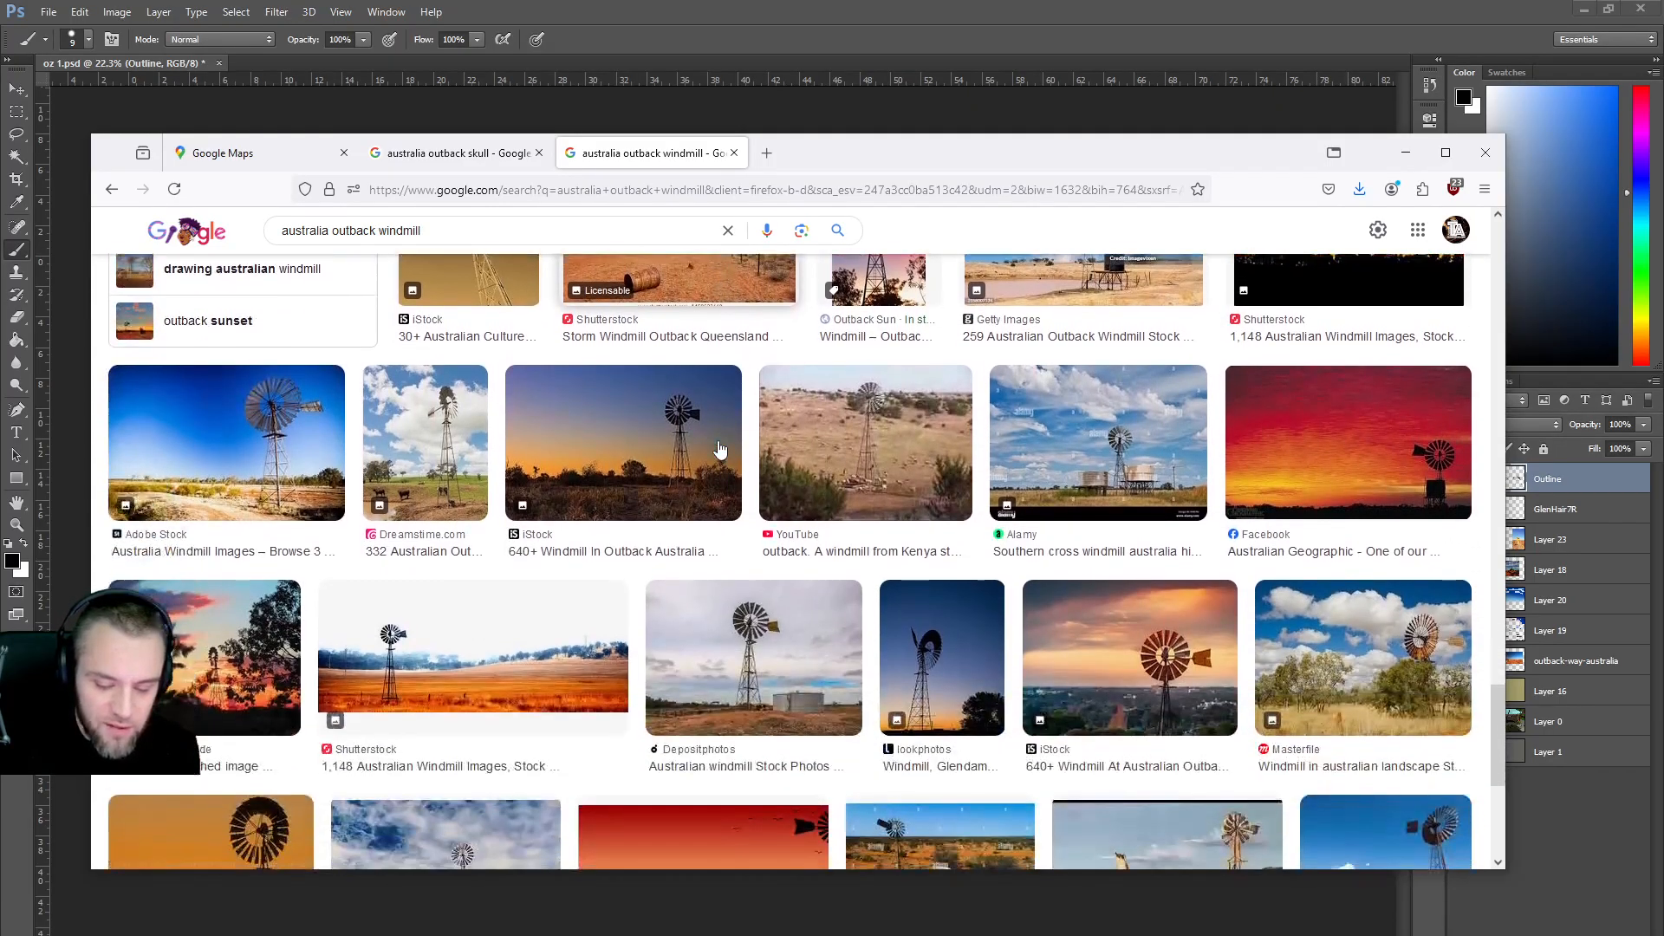
scroll(724, 446, down, 3)
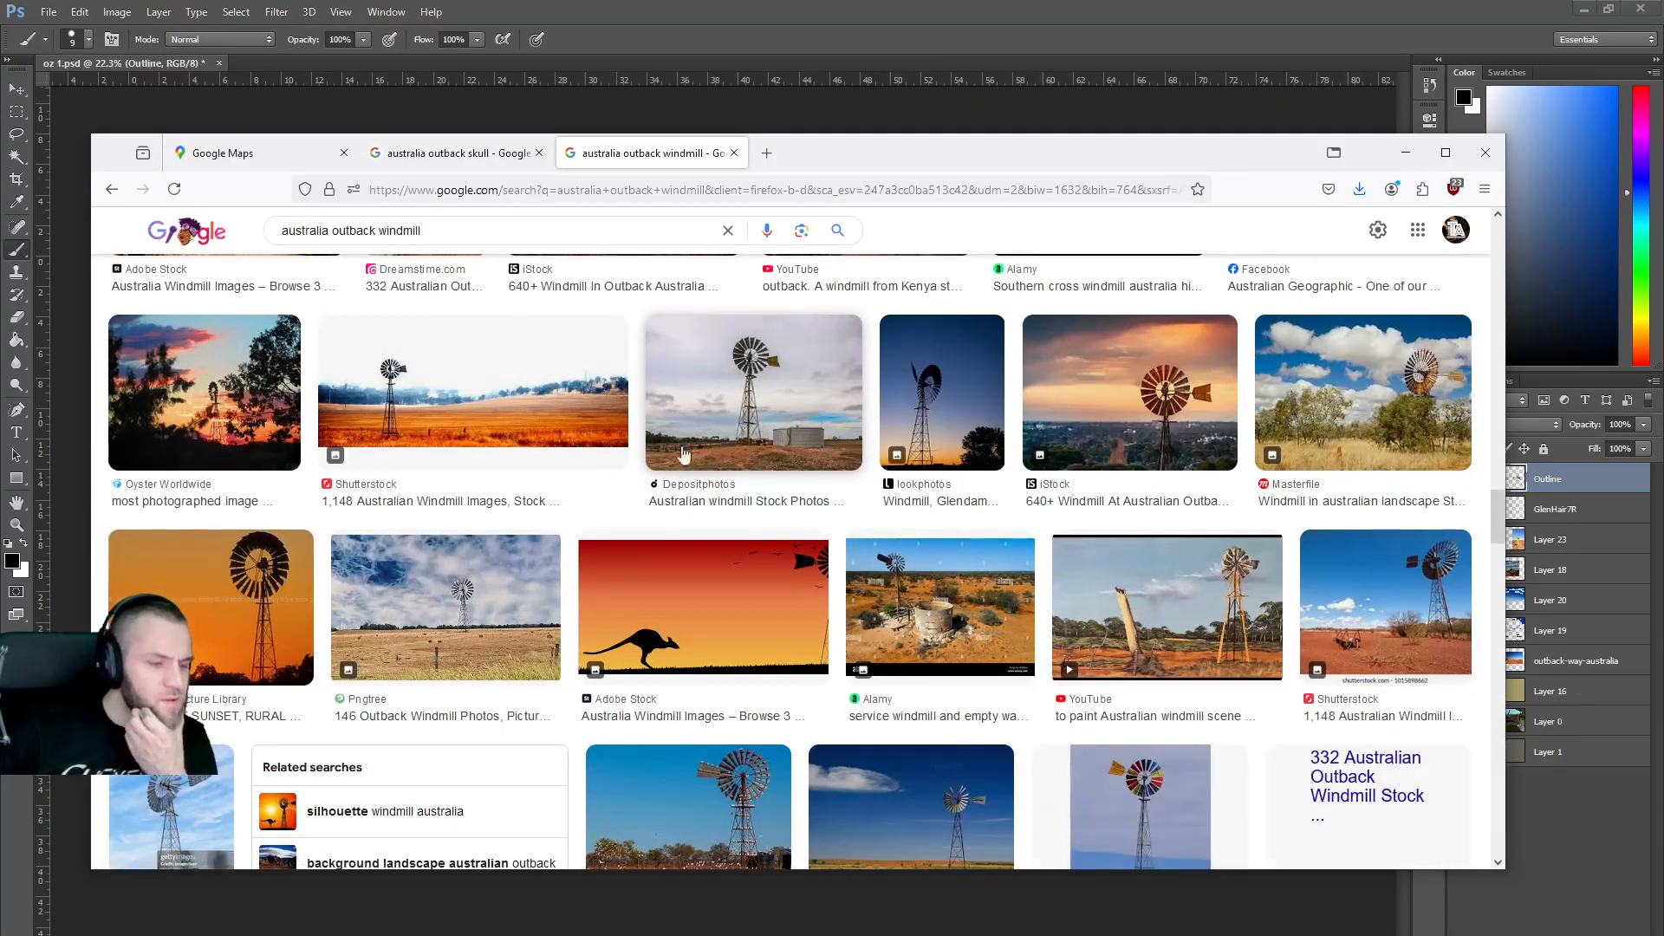
scroll(403, 398, down, 3)
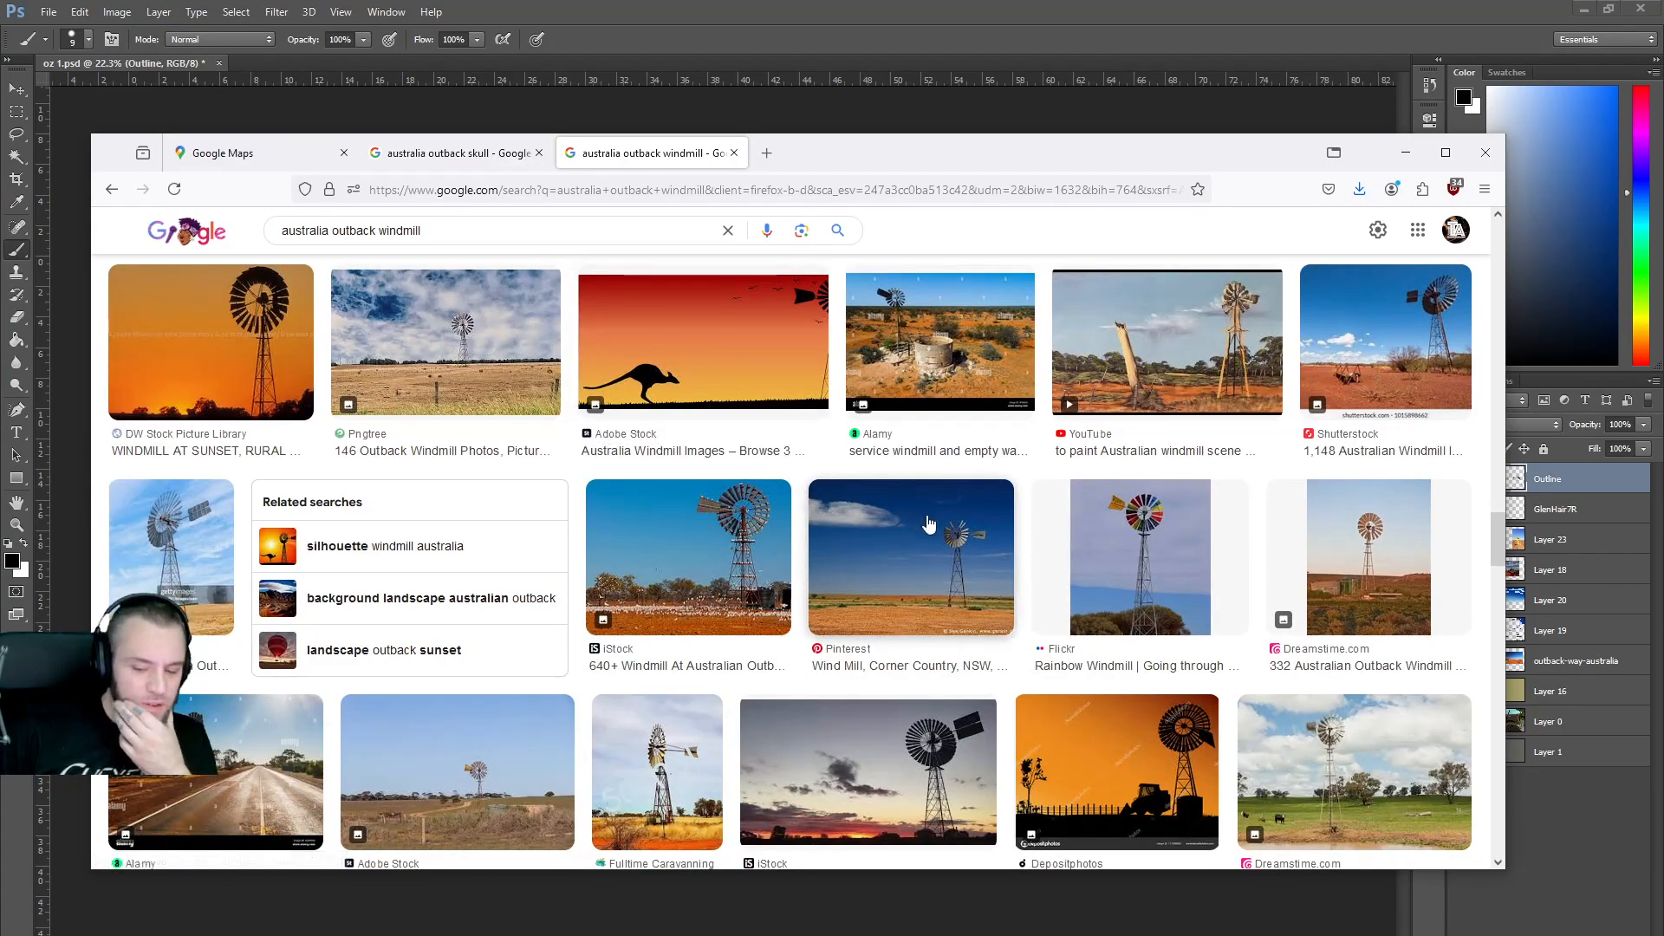
scroll(832, 527, up, 4)
scroll(833, 526, up, 10)
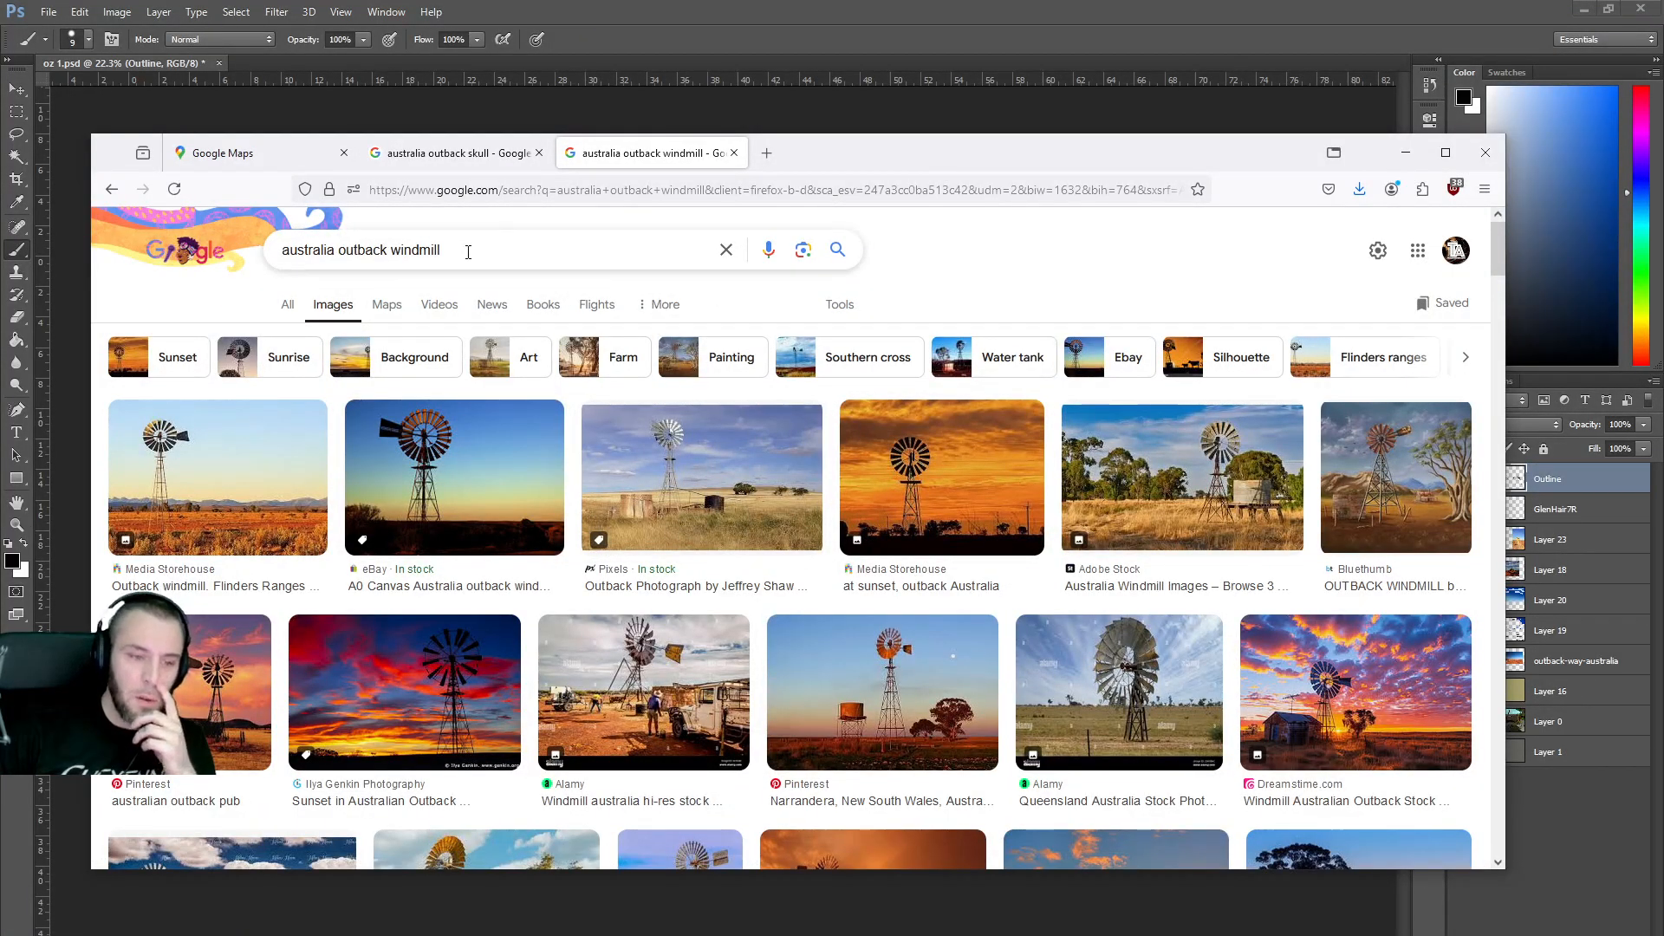
Search for 'outback australia' and preview the windmill photo in front of red ranges.
drag(487, 251, 265, 250)
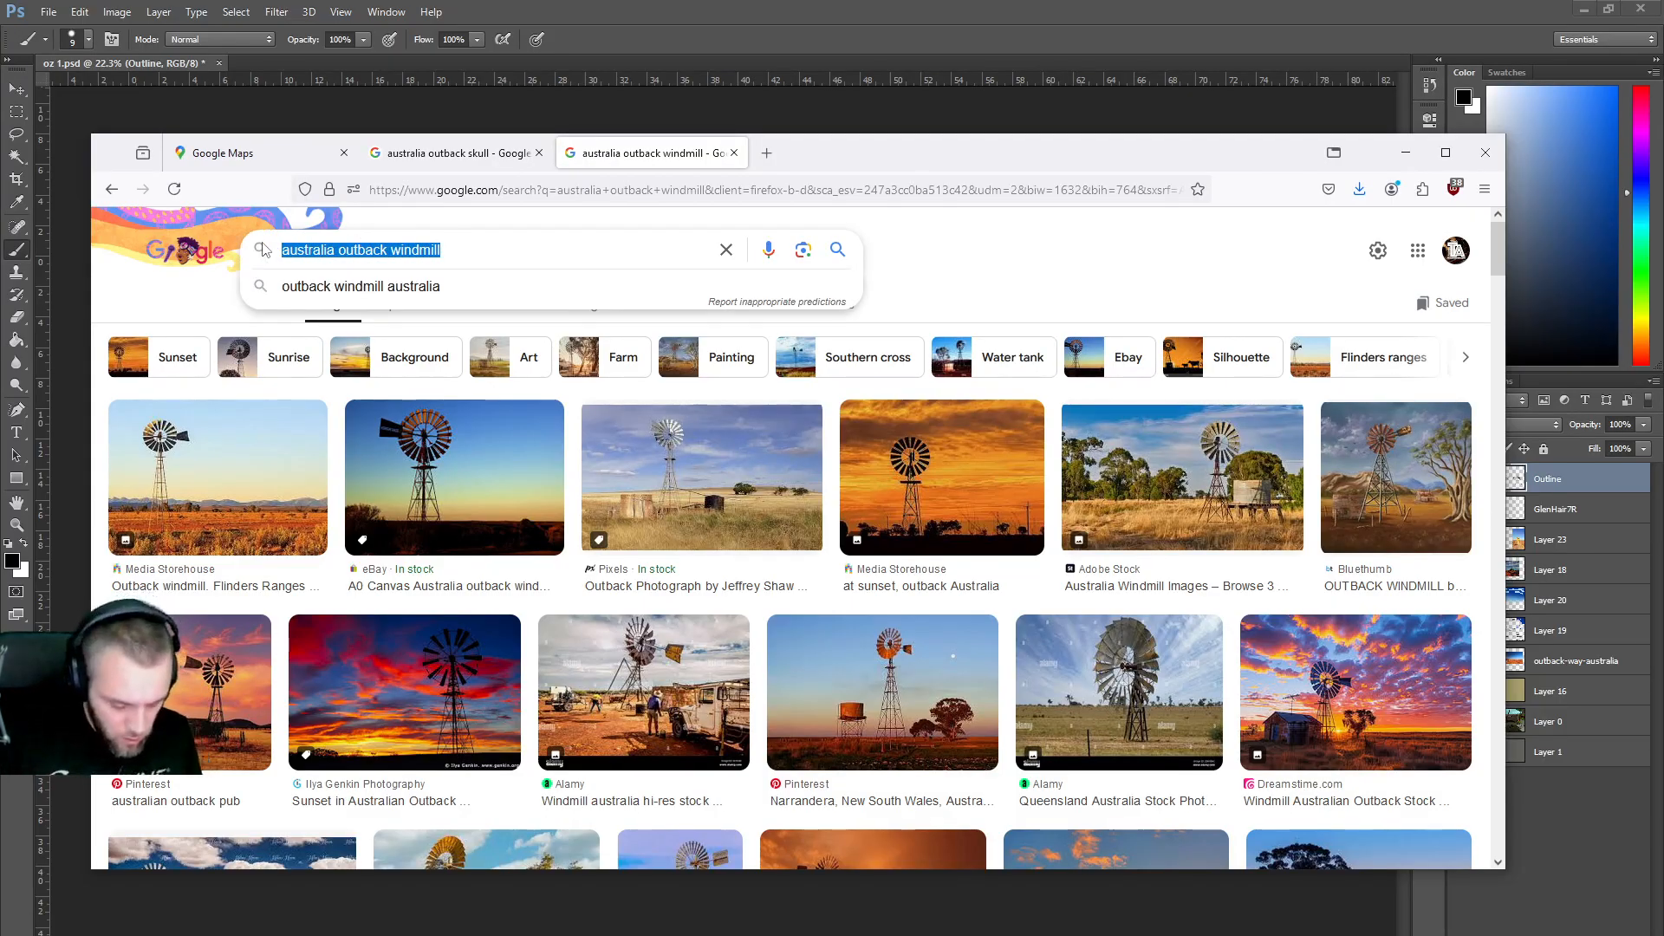
text(outback australia#)
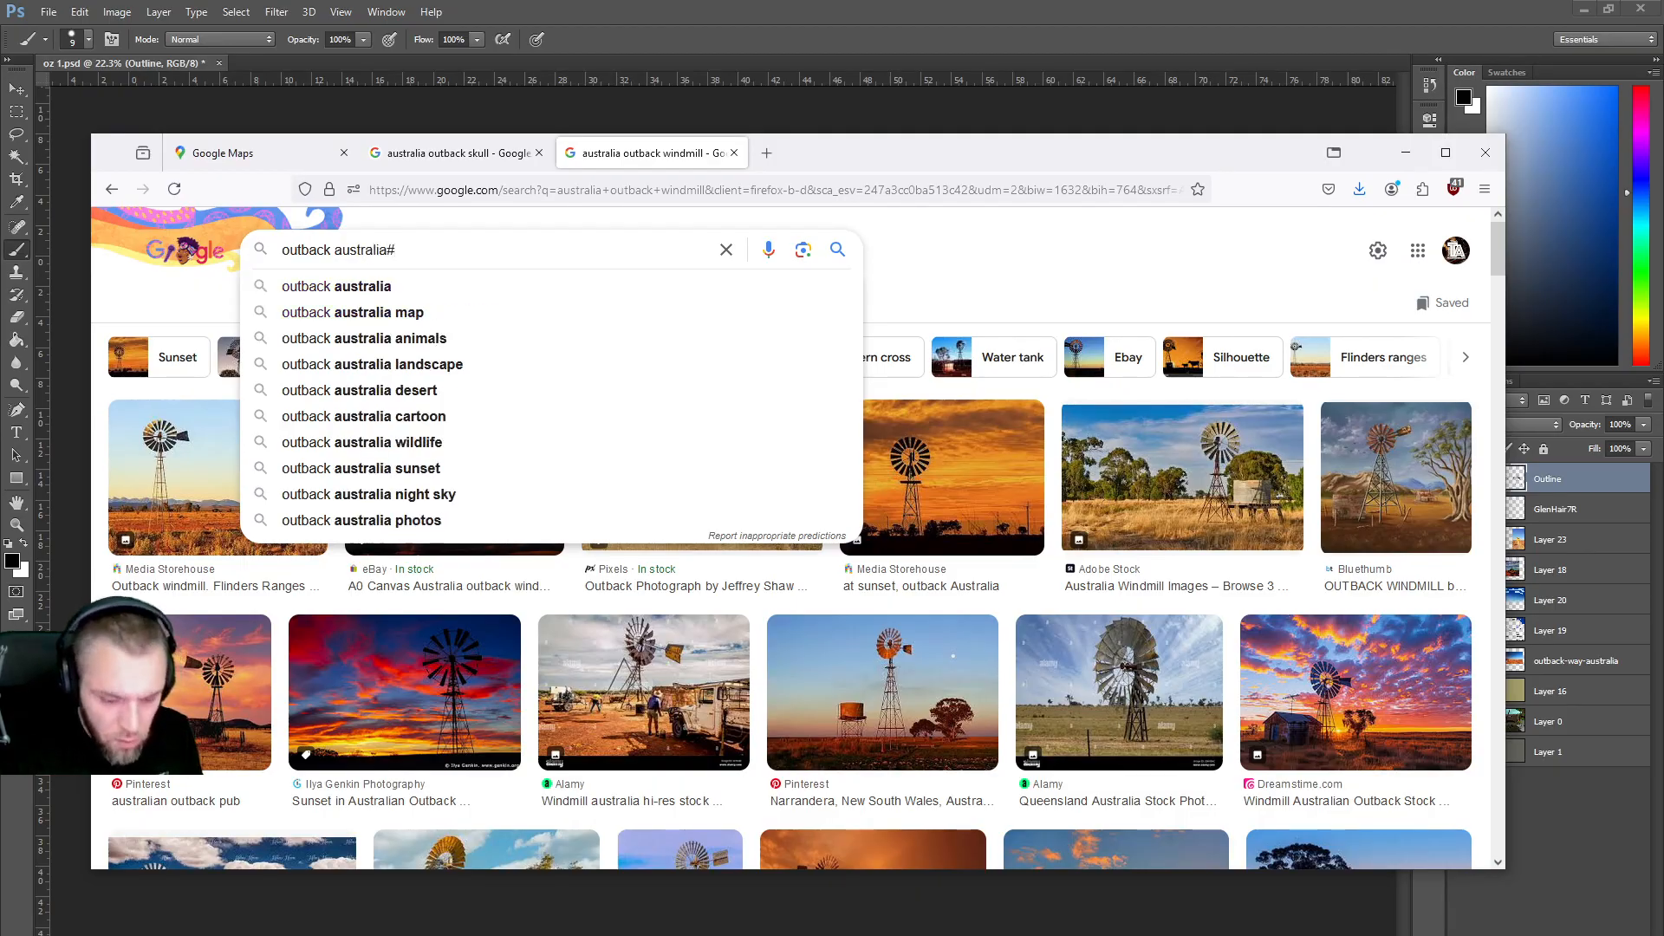
key(BackSpace)
key(Return)
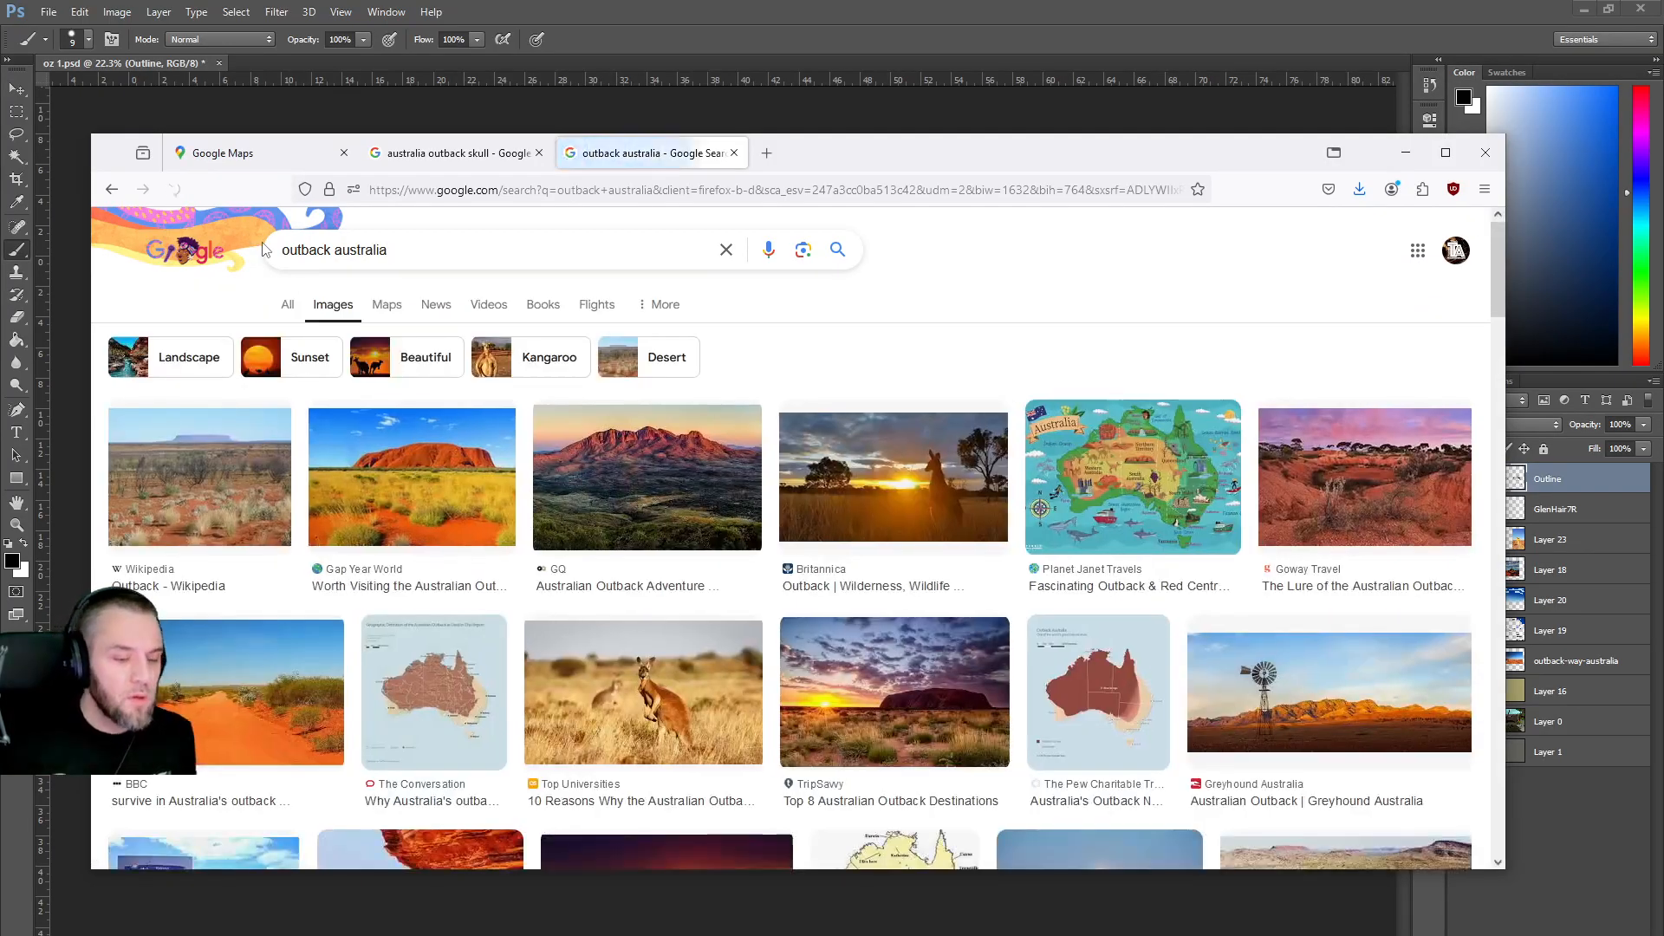
scroll(717, 480, down, 4)
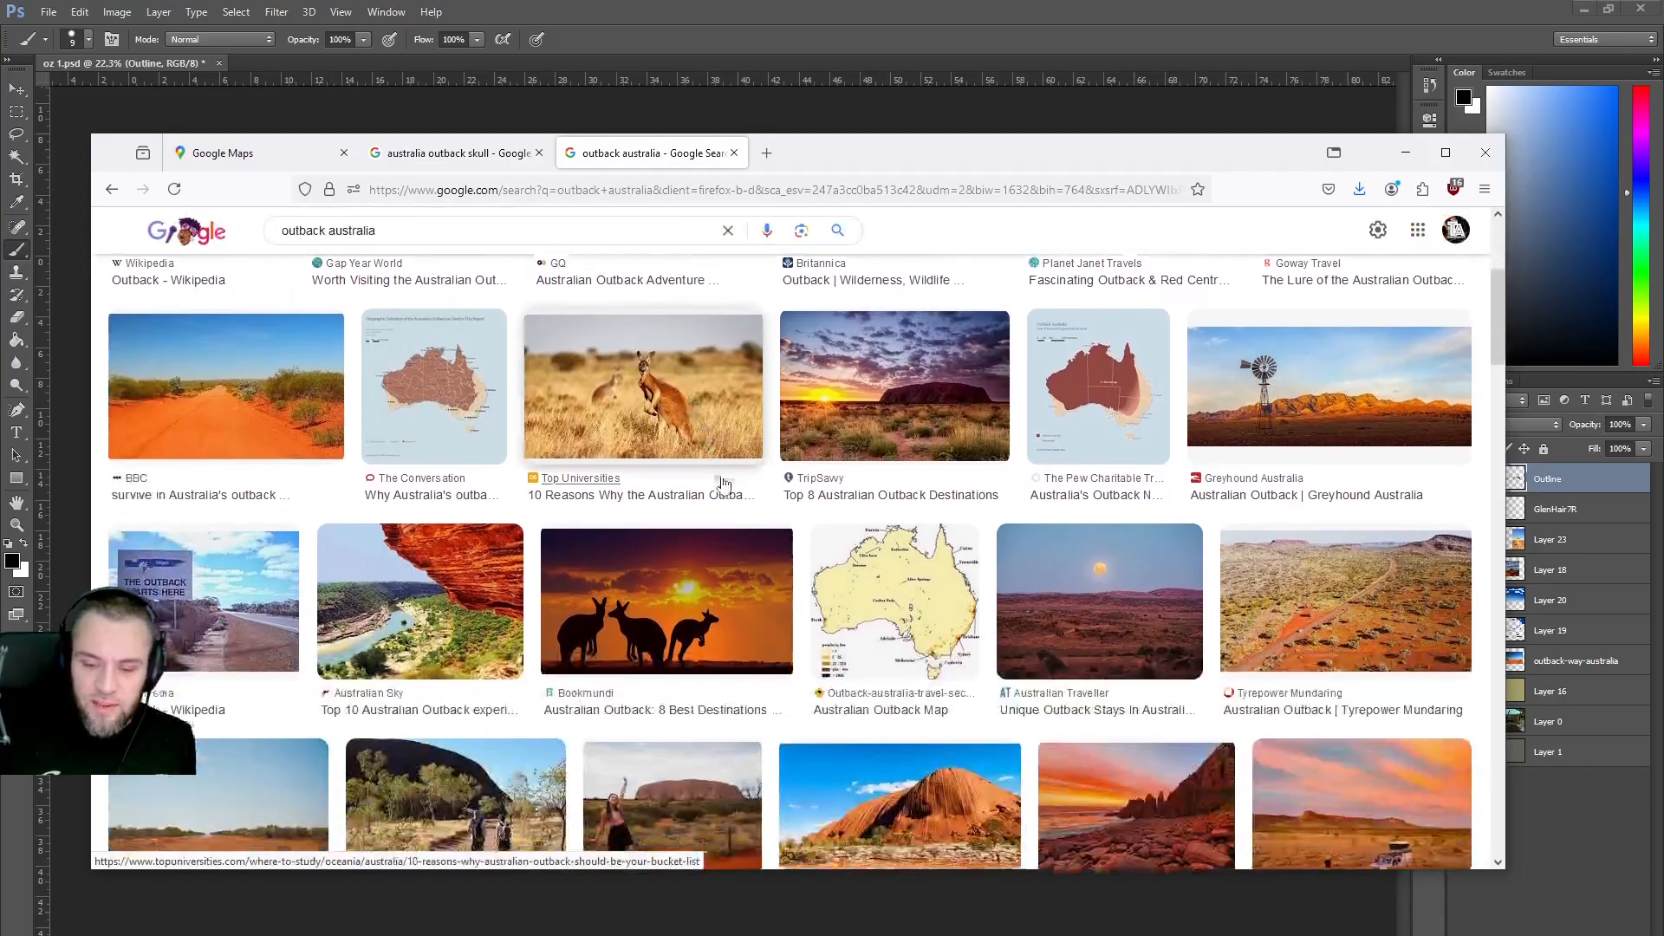
scroll(860, 475, down, 6)
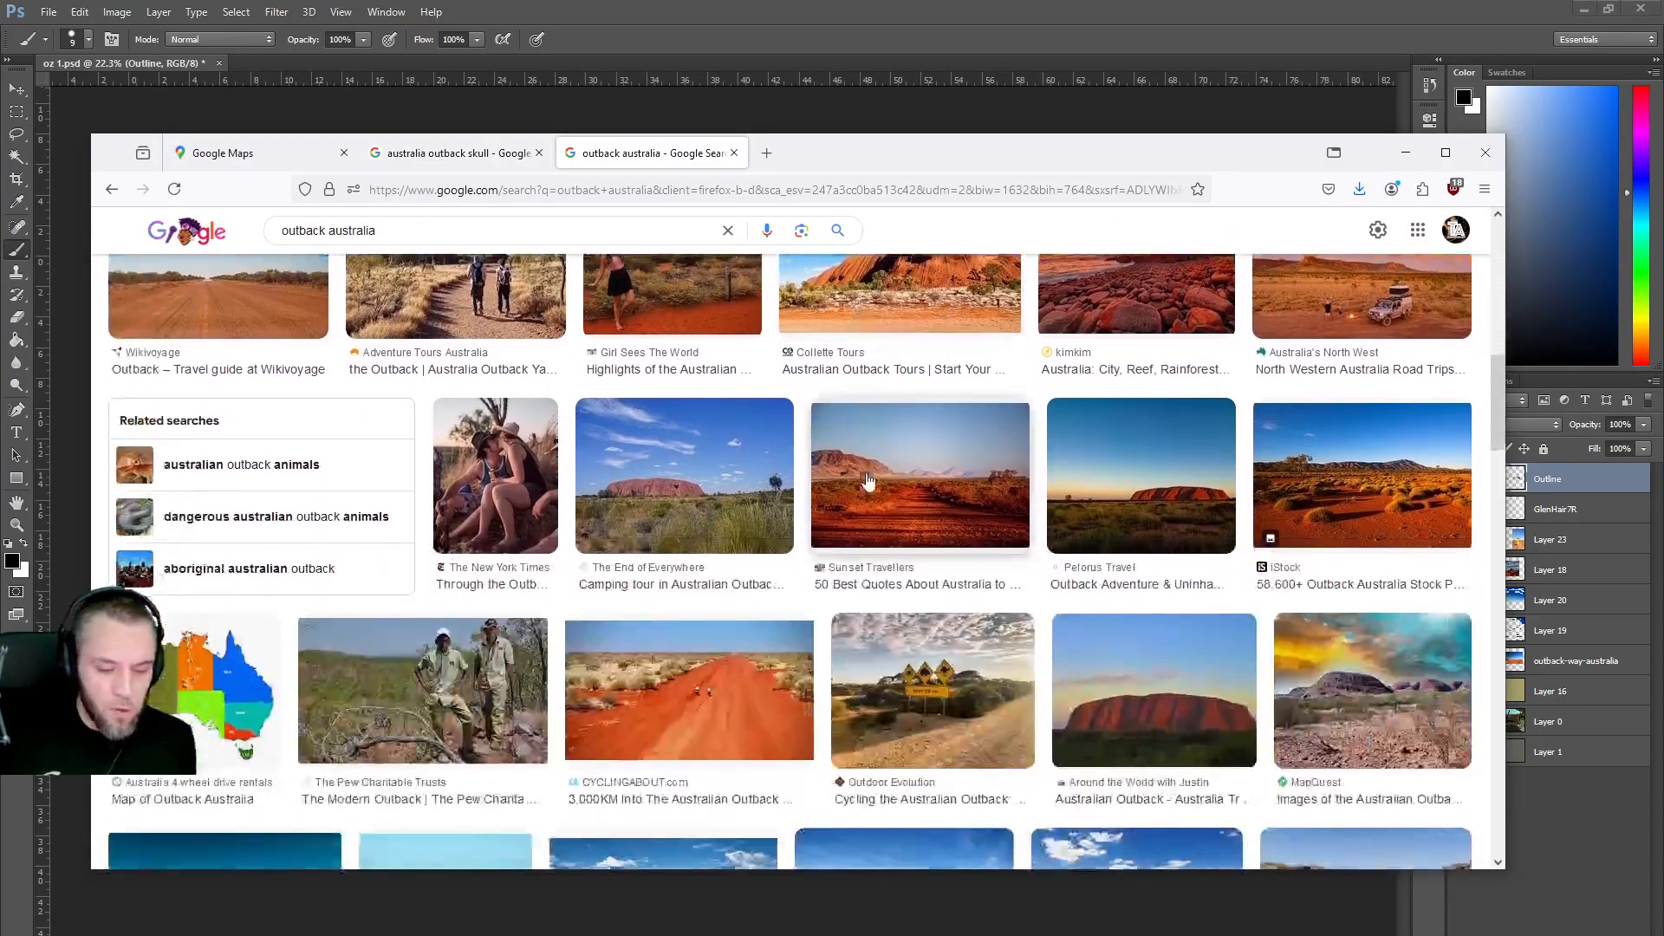
scroll(764, 479, down, 4)
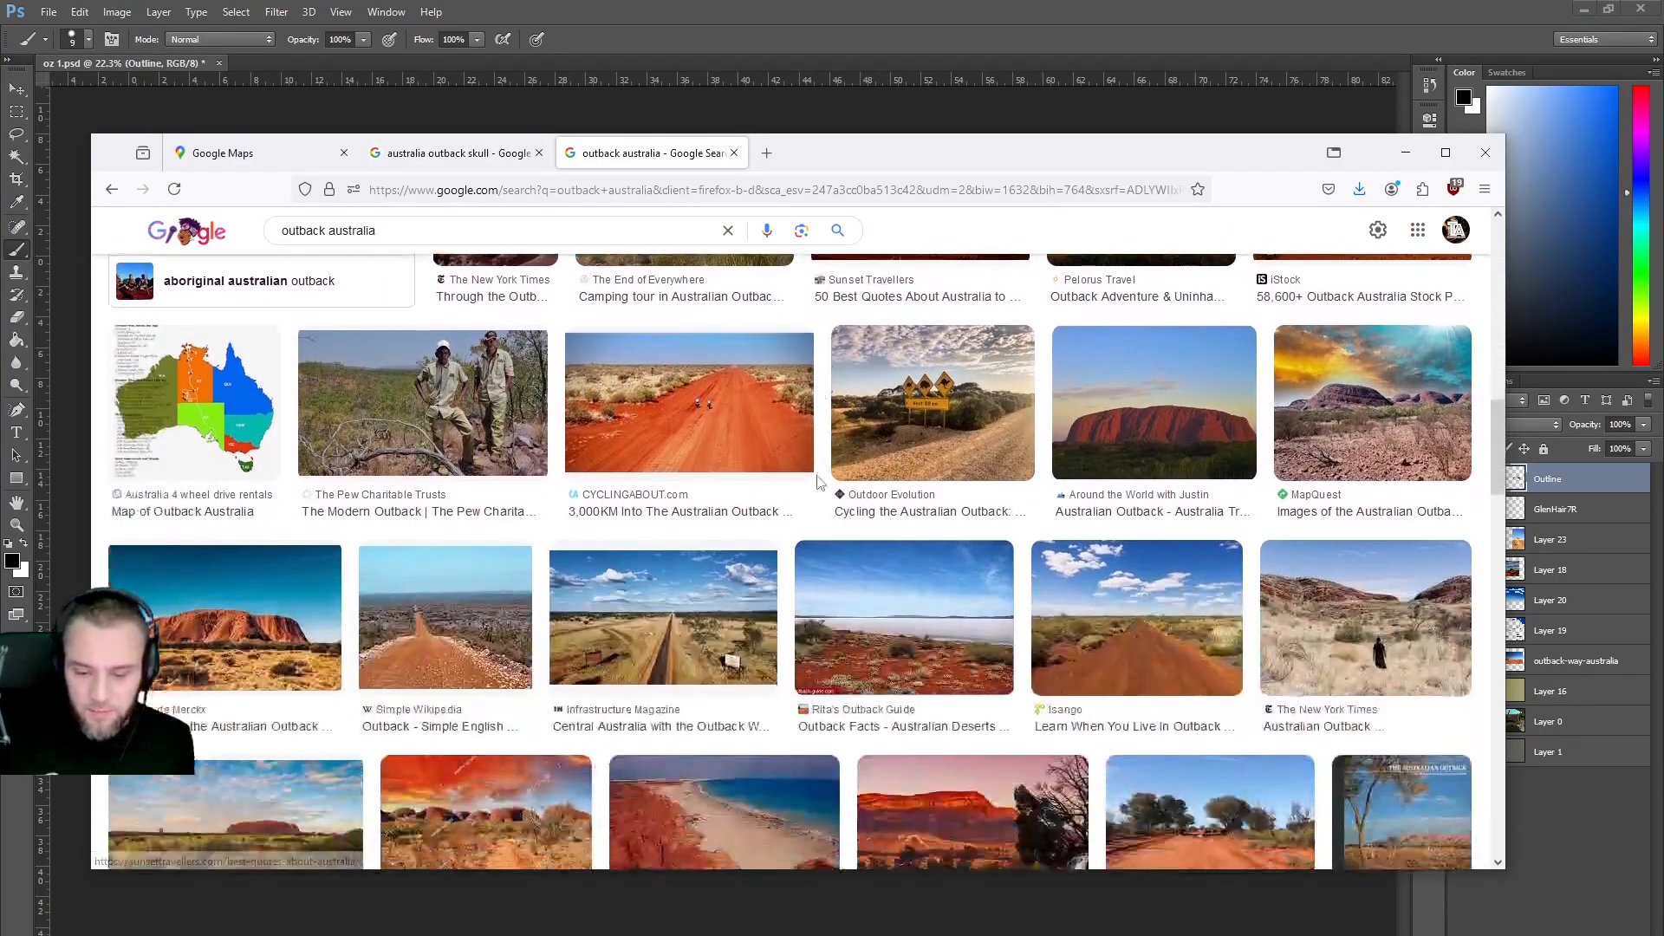
scroll(765, 479, down, 8)
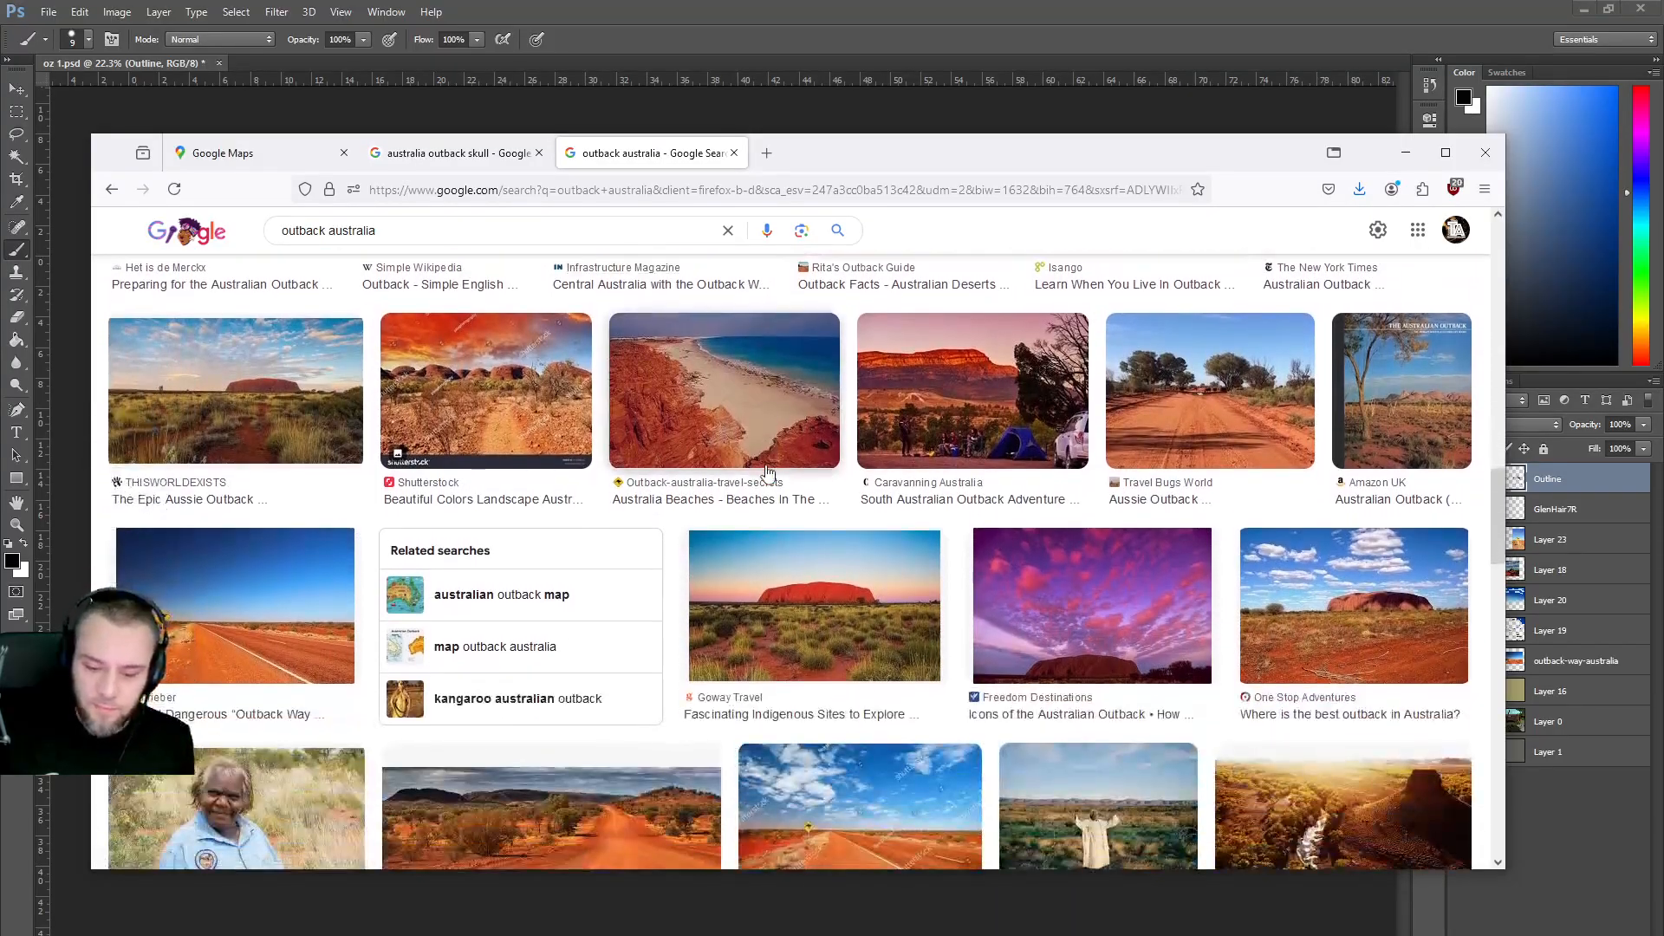
scroll(768, 470, down, 4)
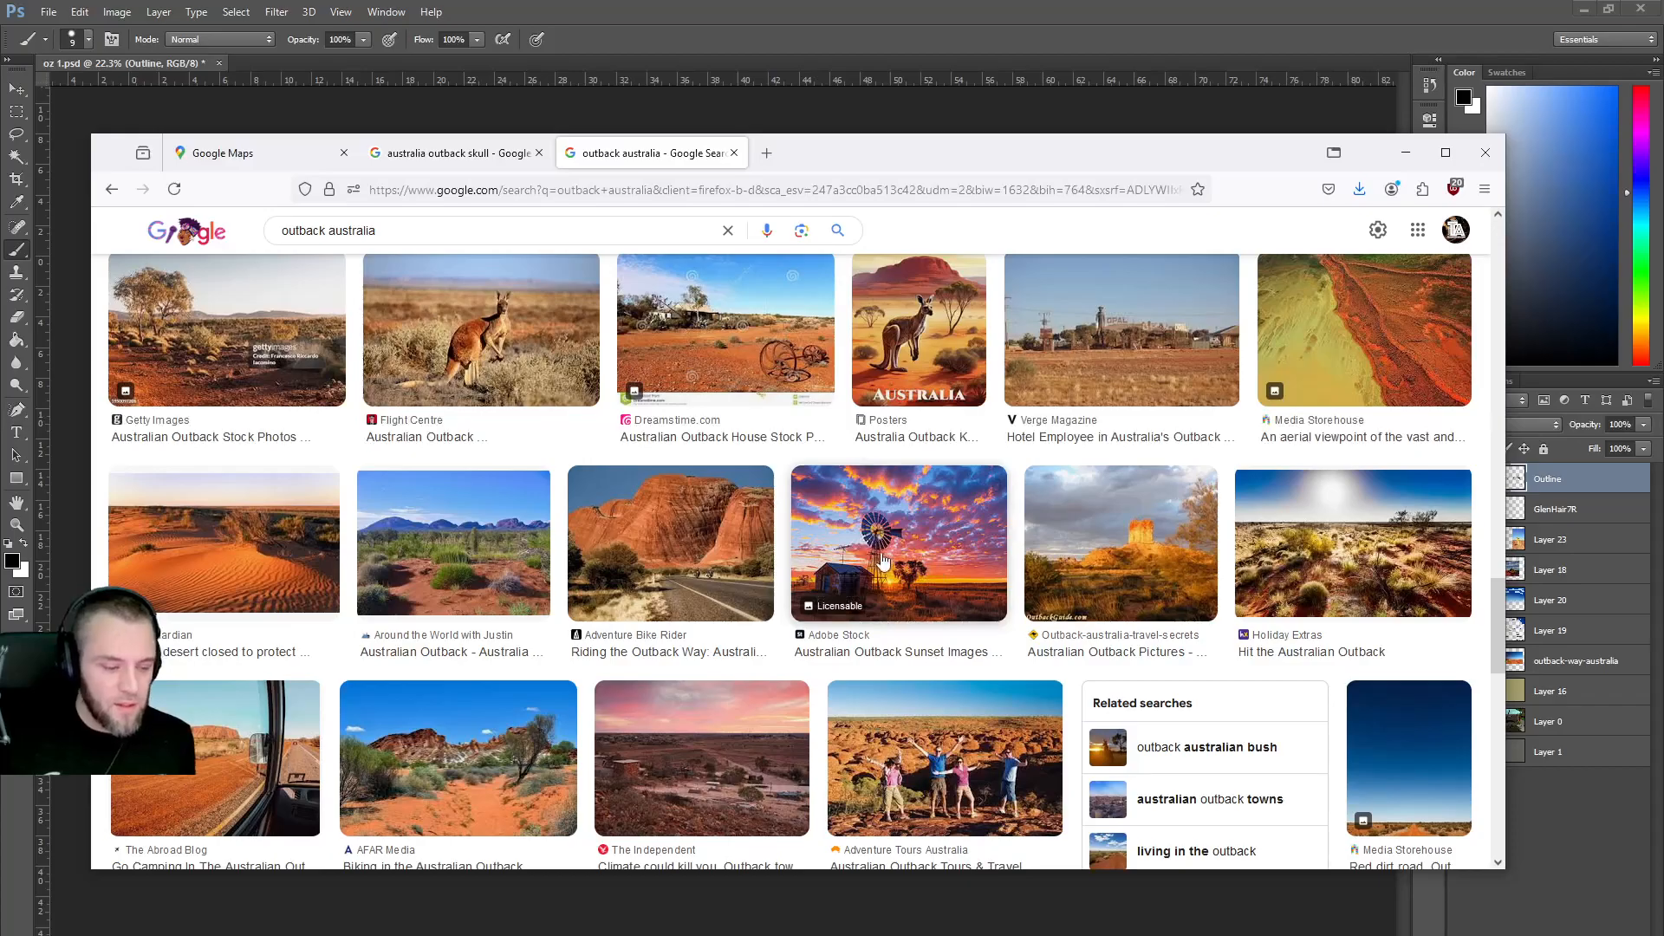
scroll(867, 551, down, 5)
scroll(867, 546, down, 5)
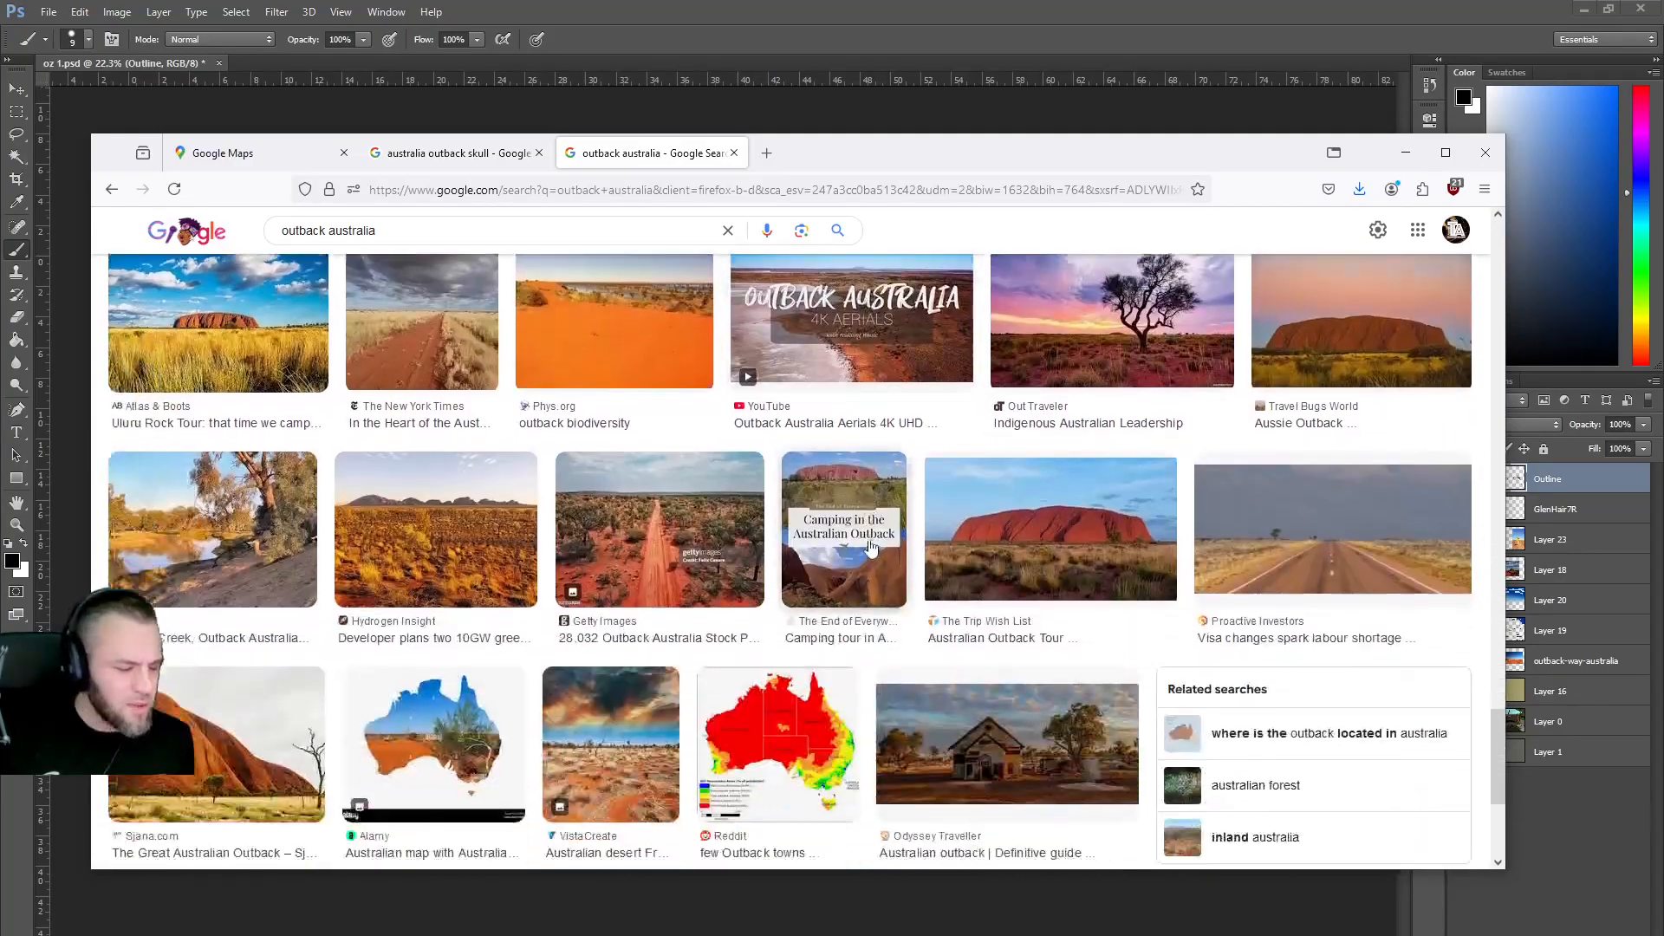
scroll(874, 537, up, 10)
scroll(875, 536, up, 15)
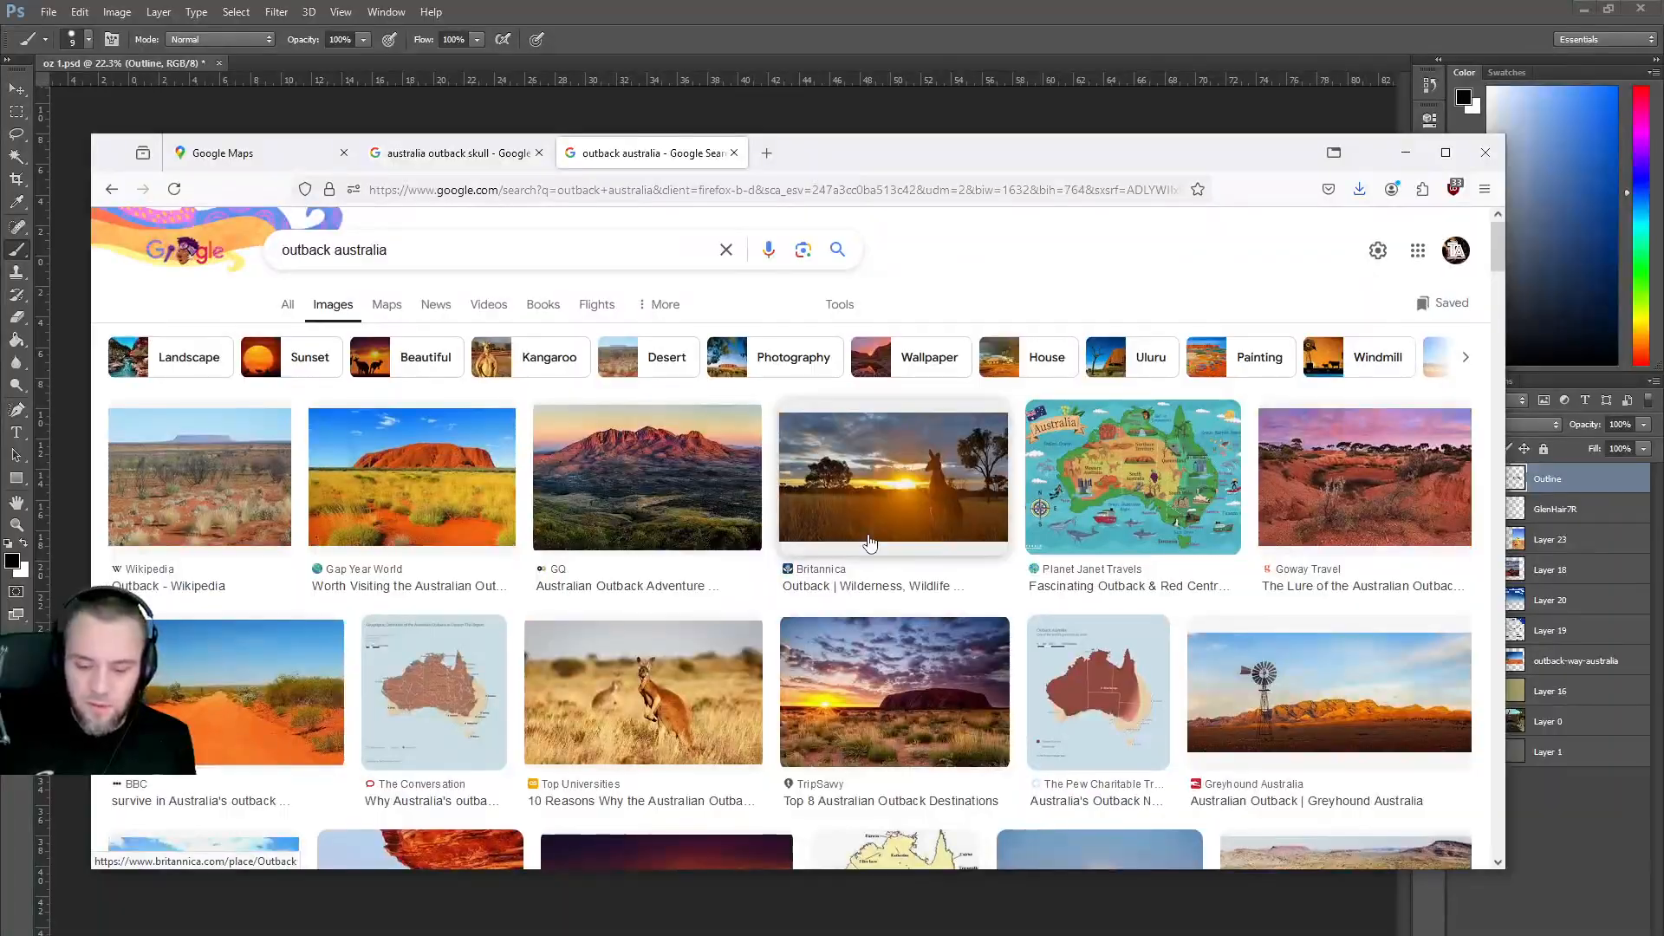
click(1284, 712)
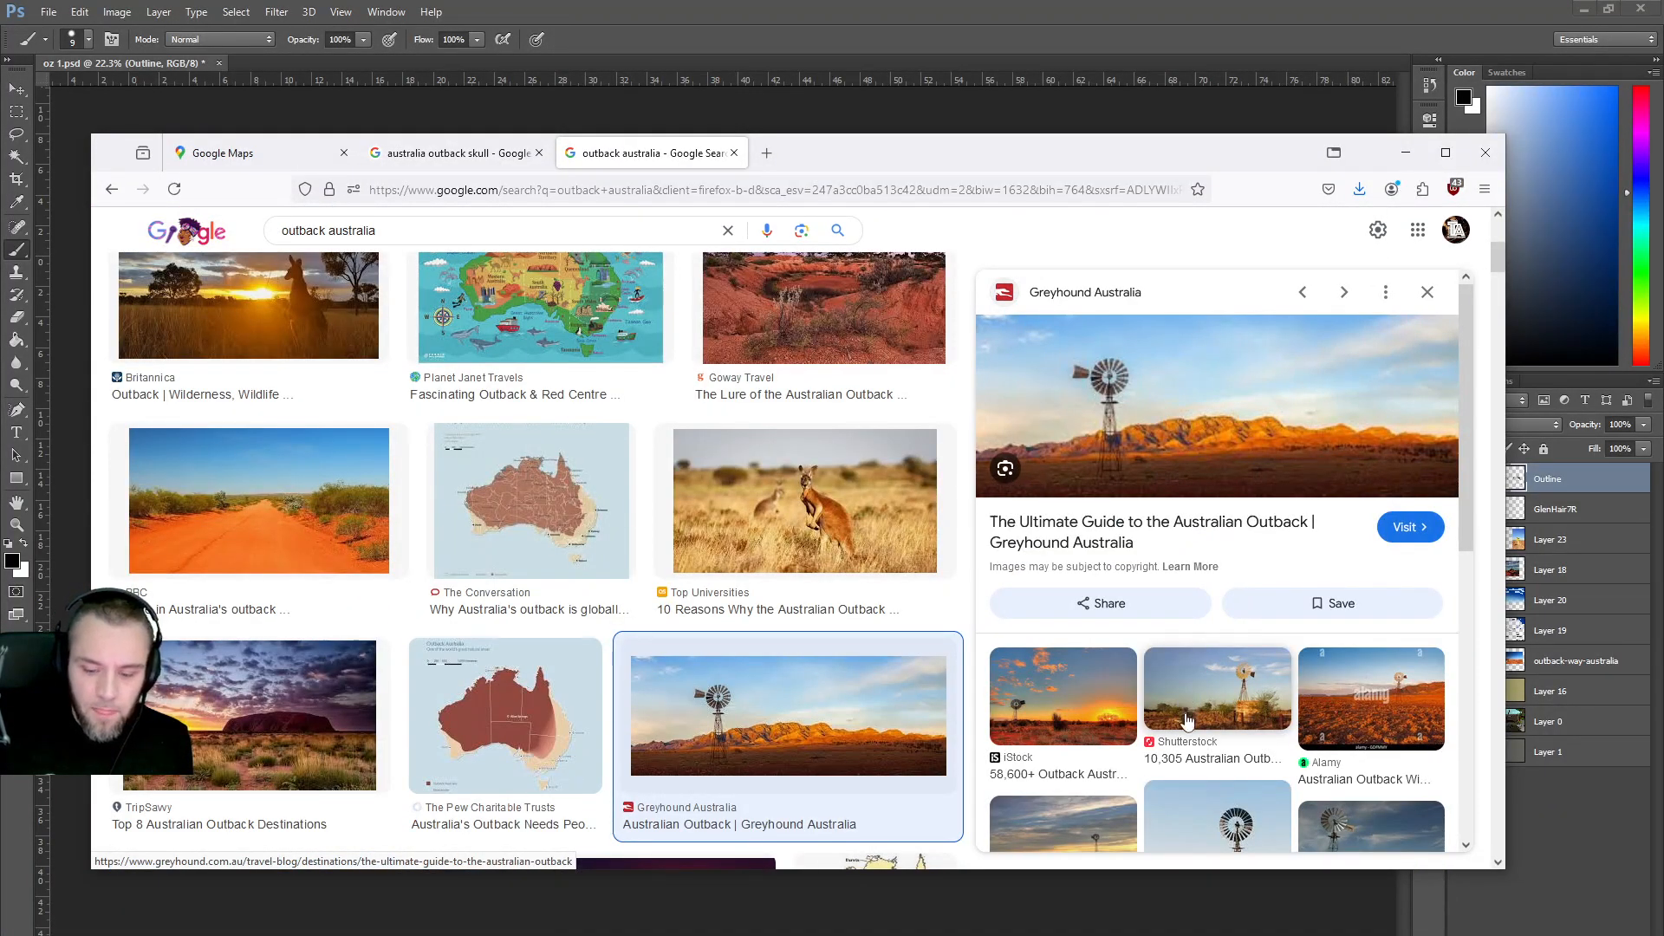
scroll(1170, 746, down, 2)
scroll(1164, 747, up, 2)
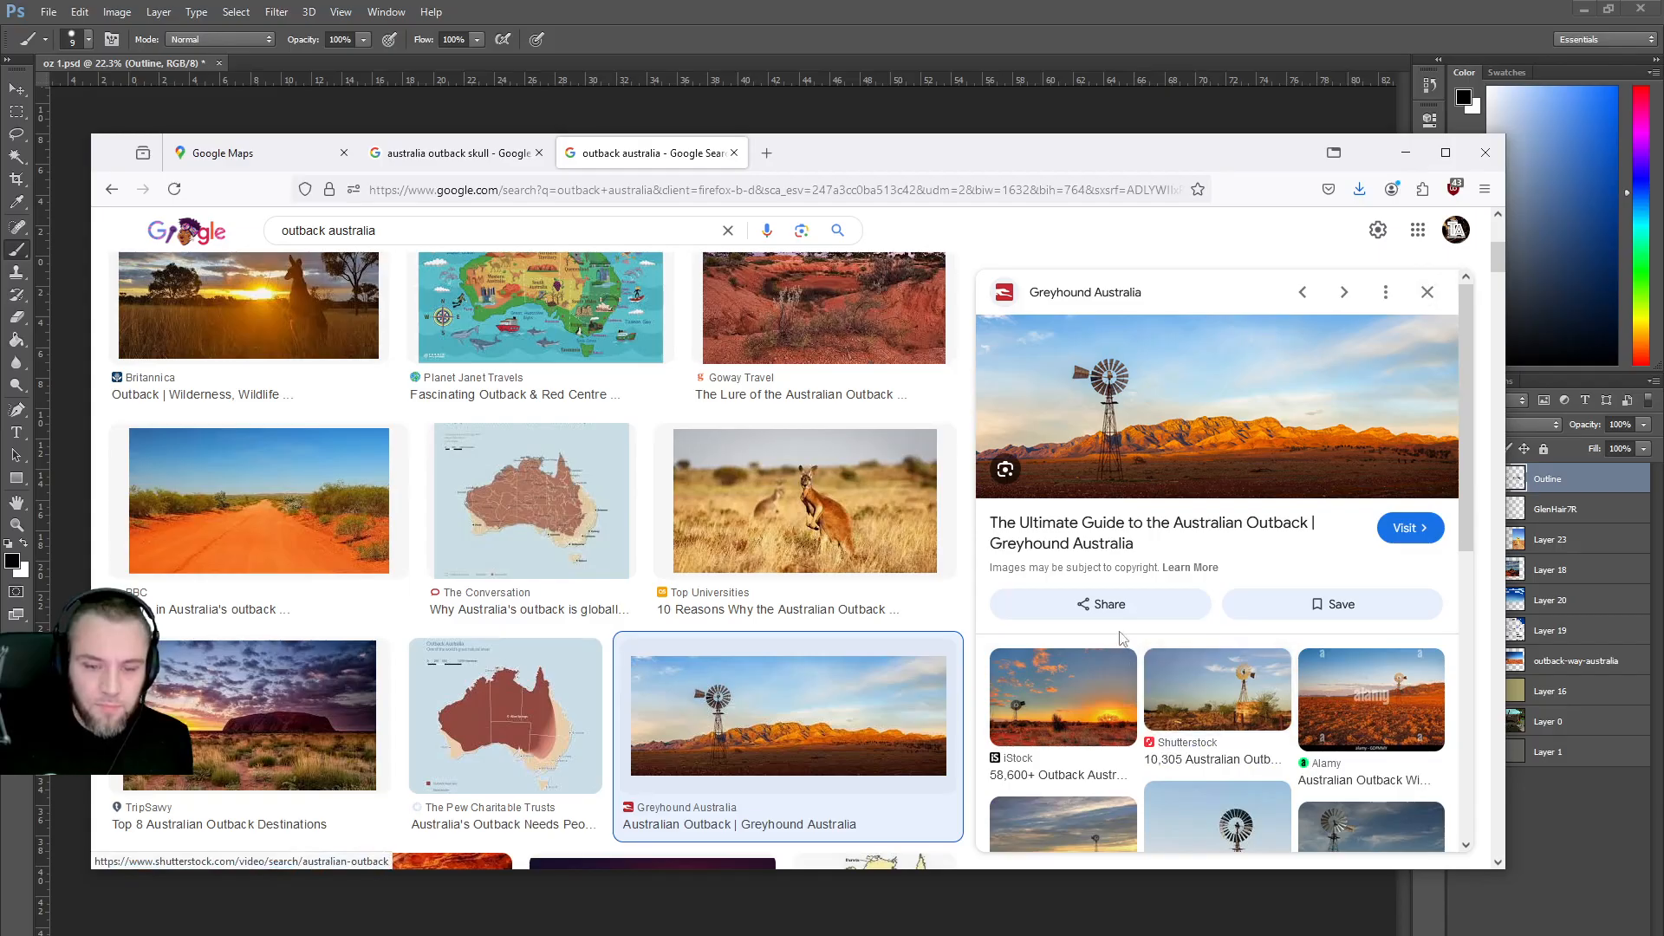
drag(892, 134, 867, 615)
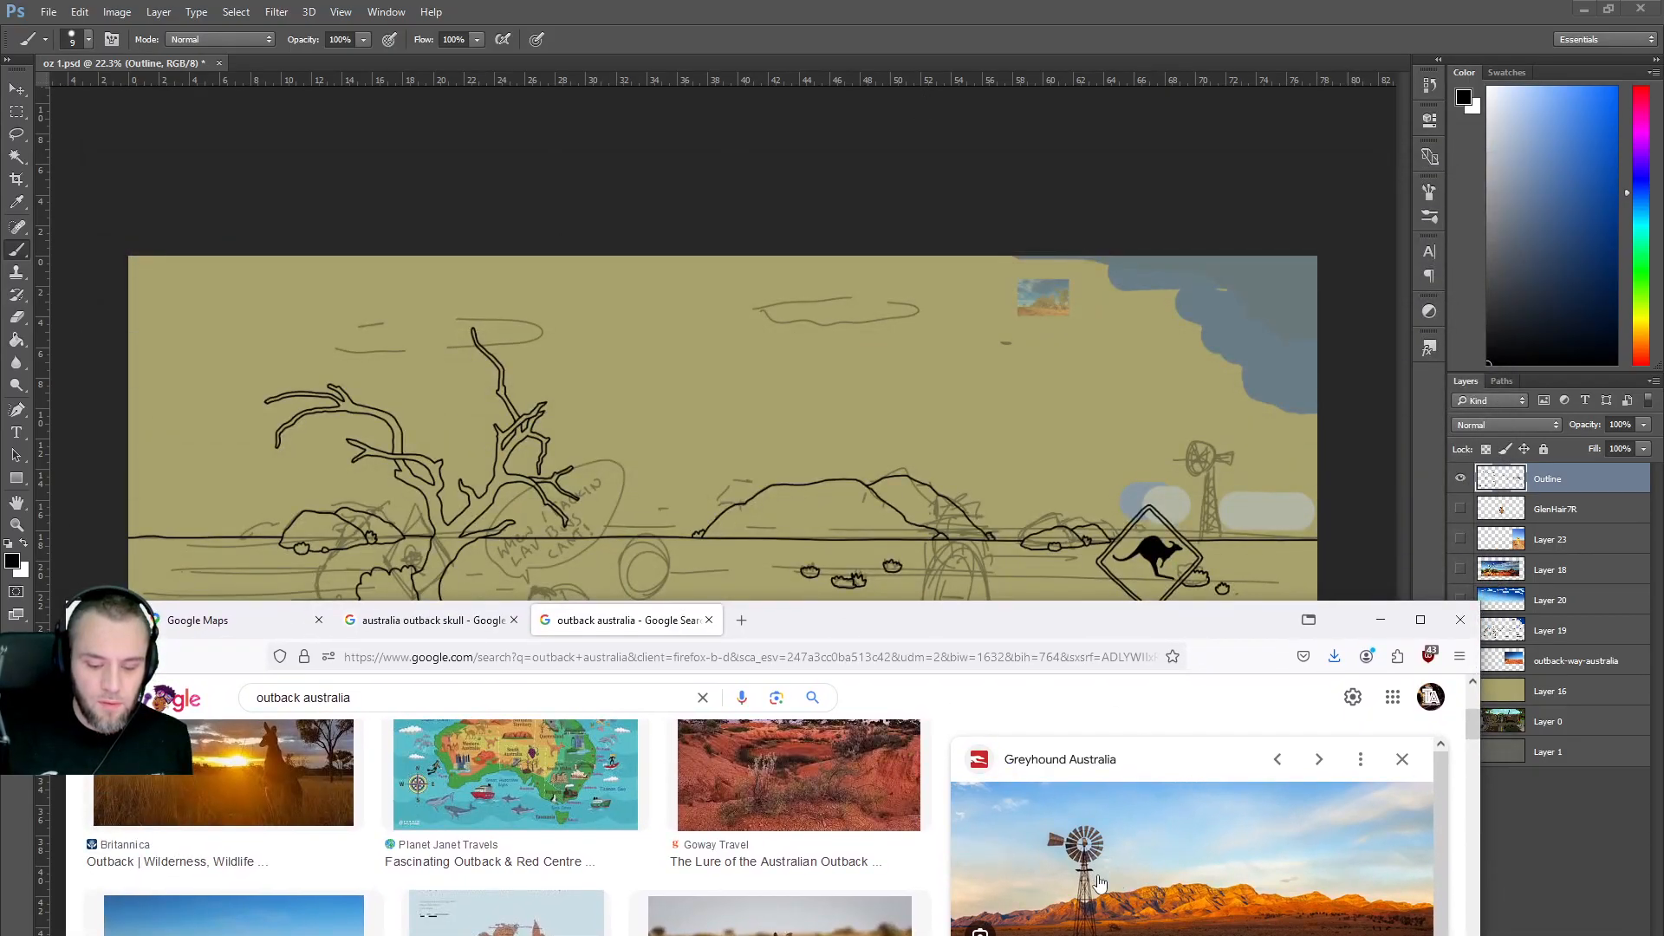
Drop the windmill photo onto the canvas and erase all but a narrow windmill strip.
drag(1099, 888, 1096, 447)
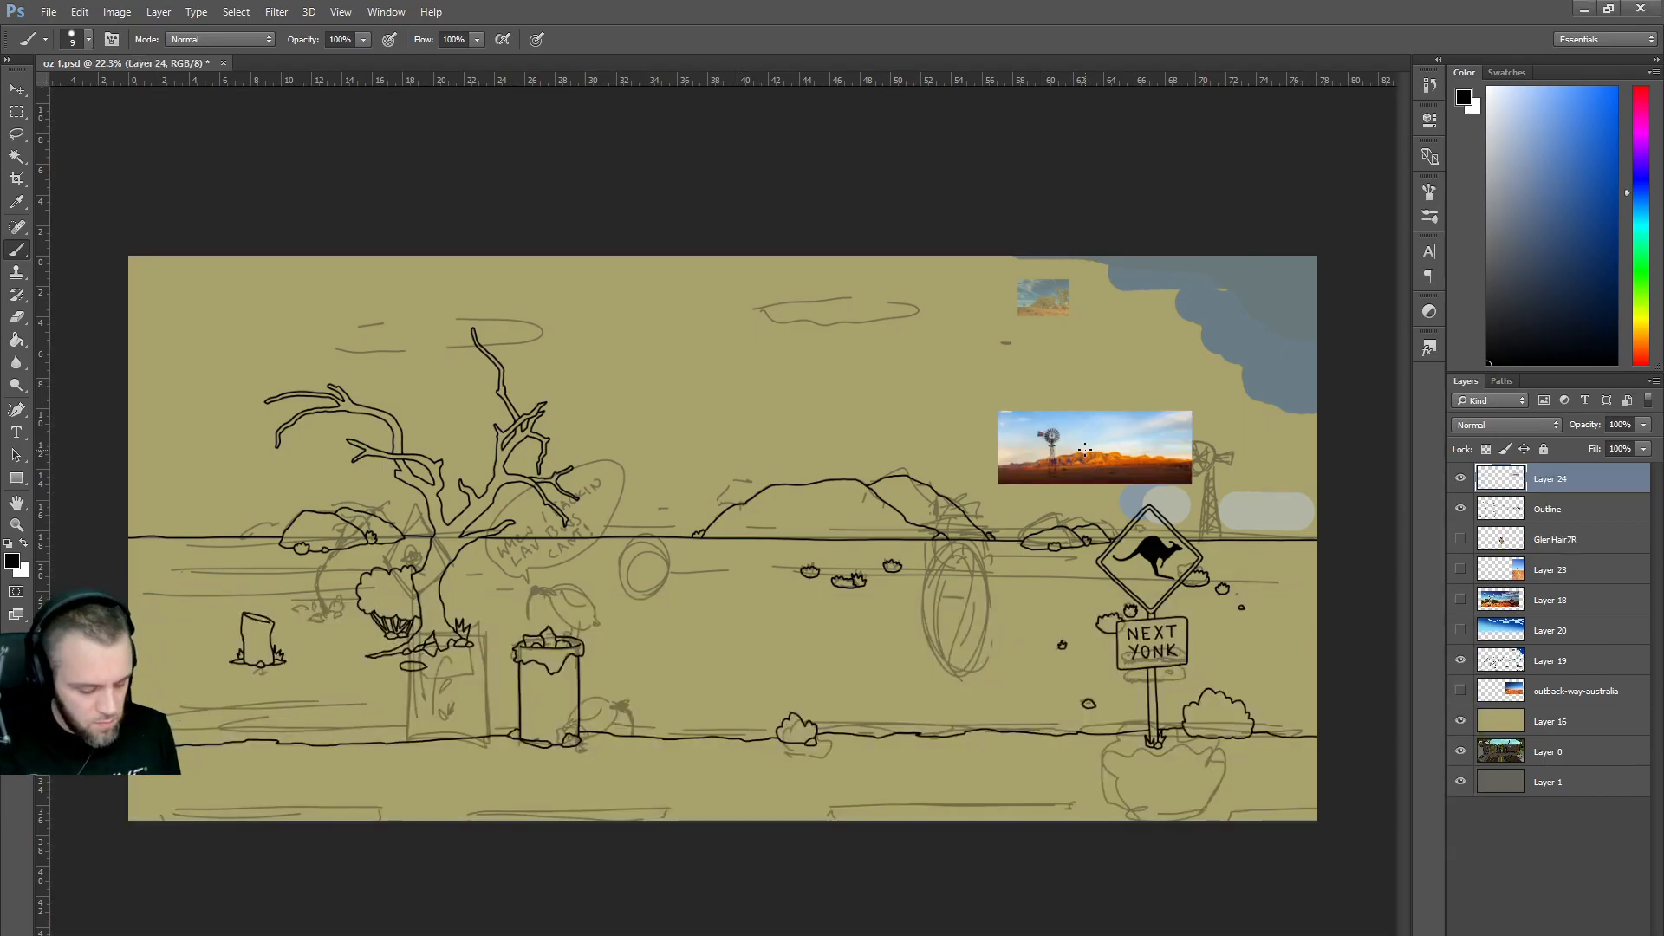
key(e)
drag(1075, 415, 1073, 514)
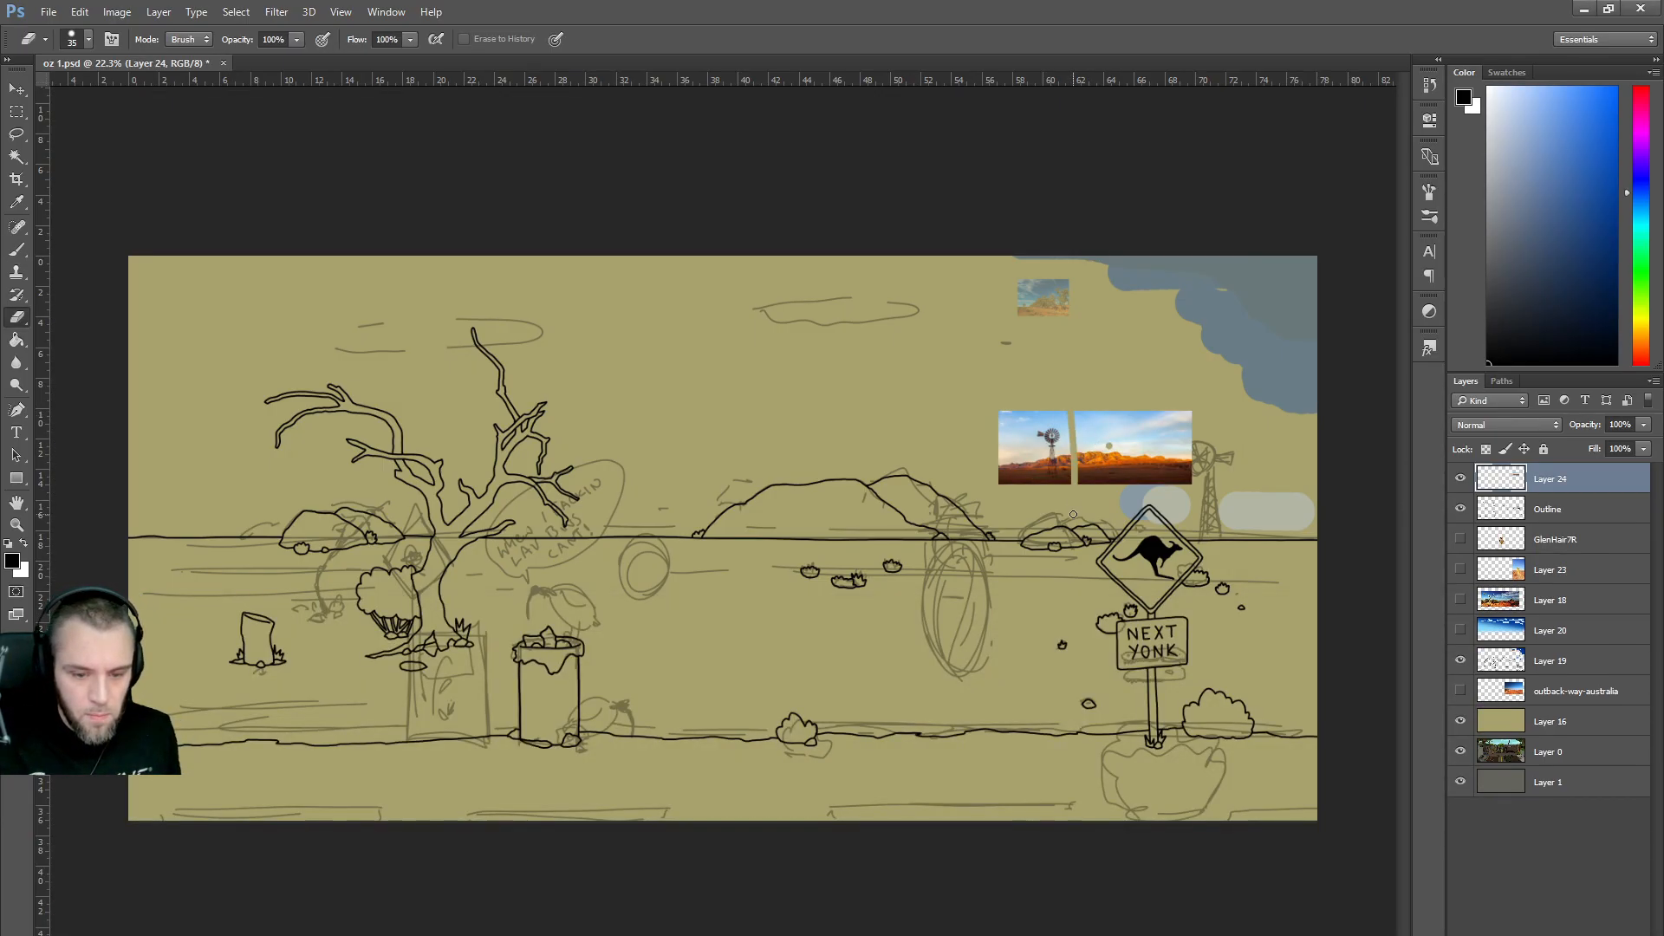
key(bracketright)
key(bracketright)
key(bracketright)
key(bracketright)
key(bracketright)
key(bracketright)
key(bracketright)
key(bracketright)
key(bracketright)
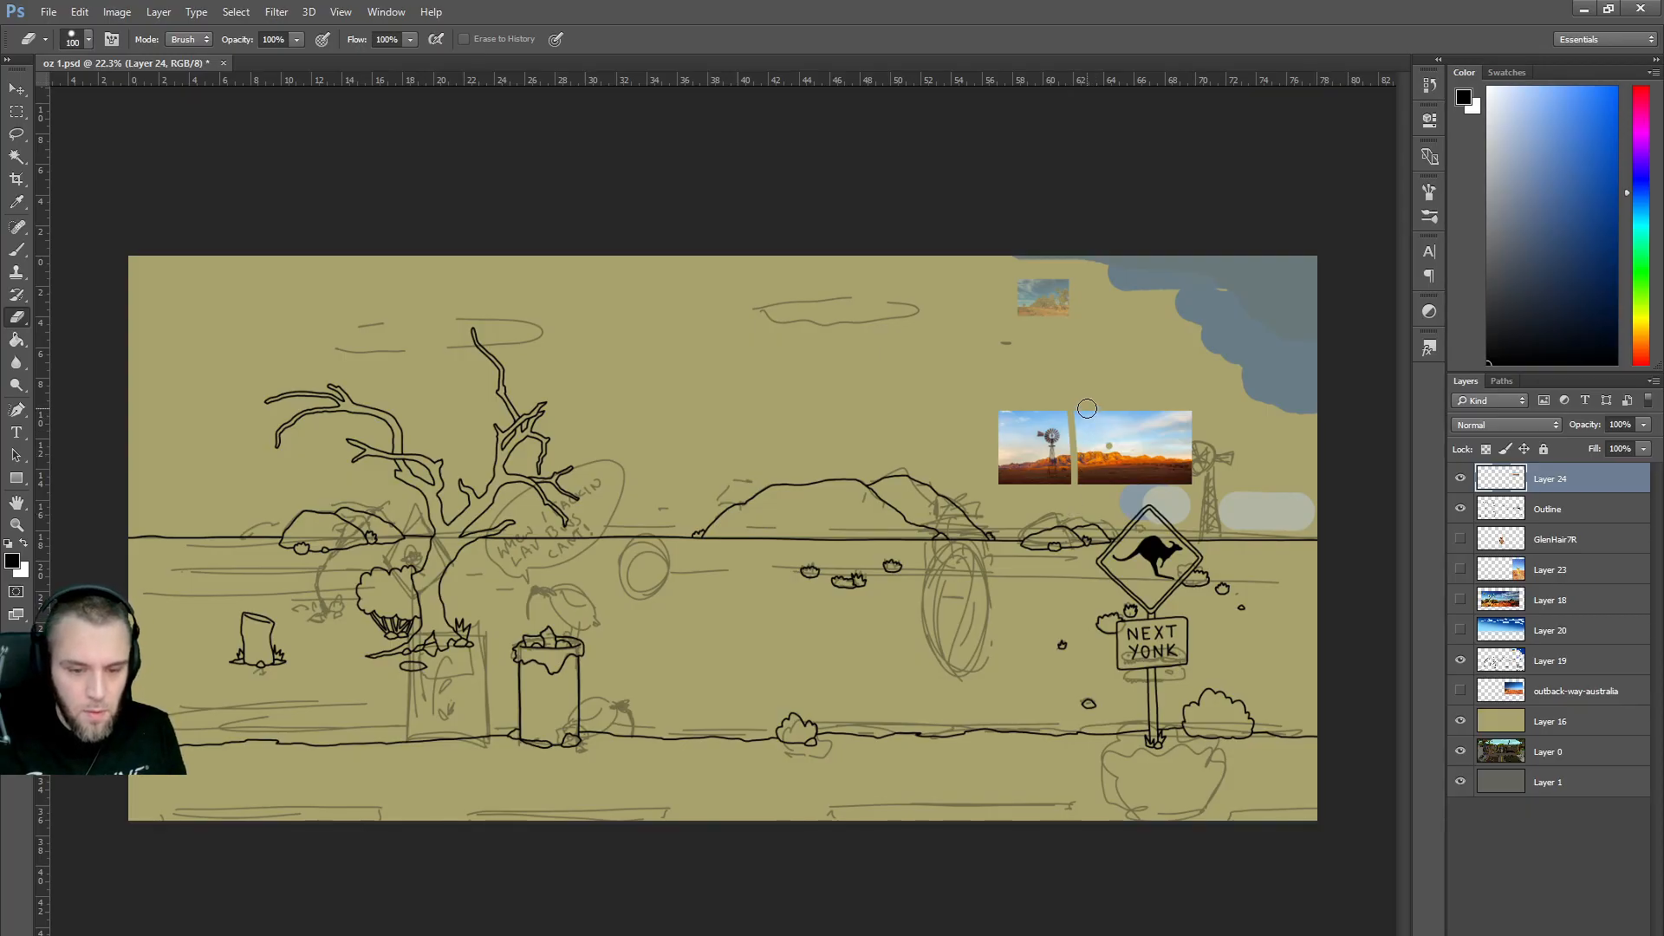
mouse_move(1089, 401)
mouse_down()
mouse_move(1090, 483)
mouse_move(1118, 413)
mouse_move(1118, 485)
mouse_move(1154, 481)
mouse_move(1179, 410)
mouse_move(1186, 481)
mouse_up()
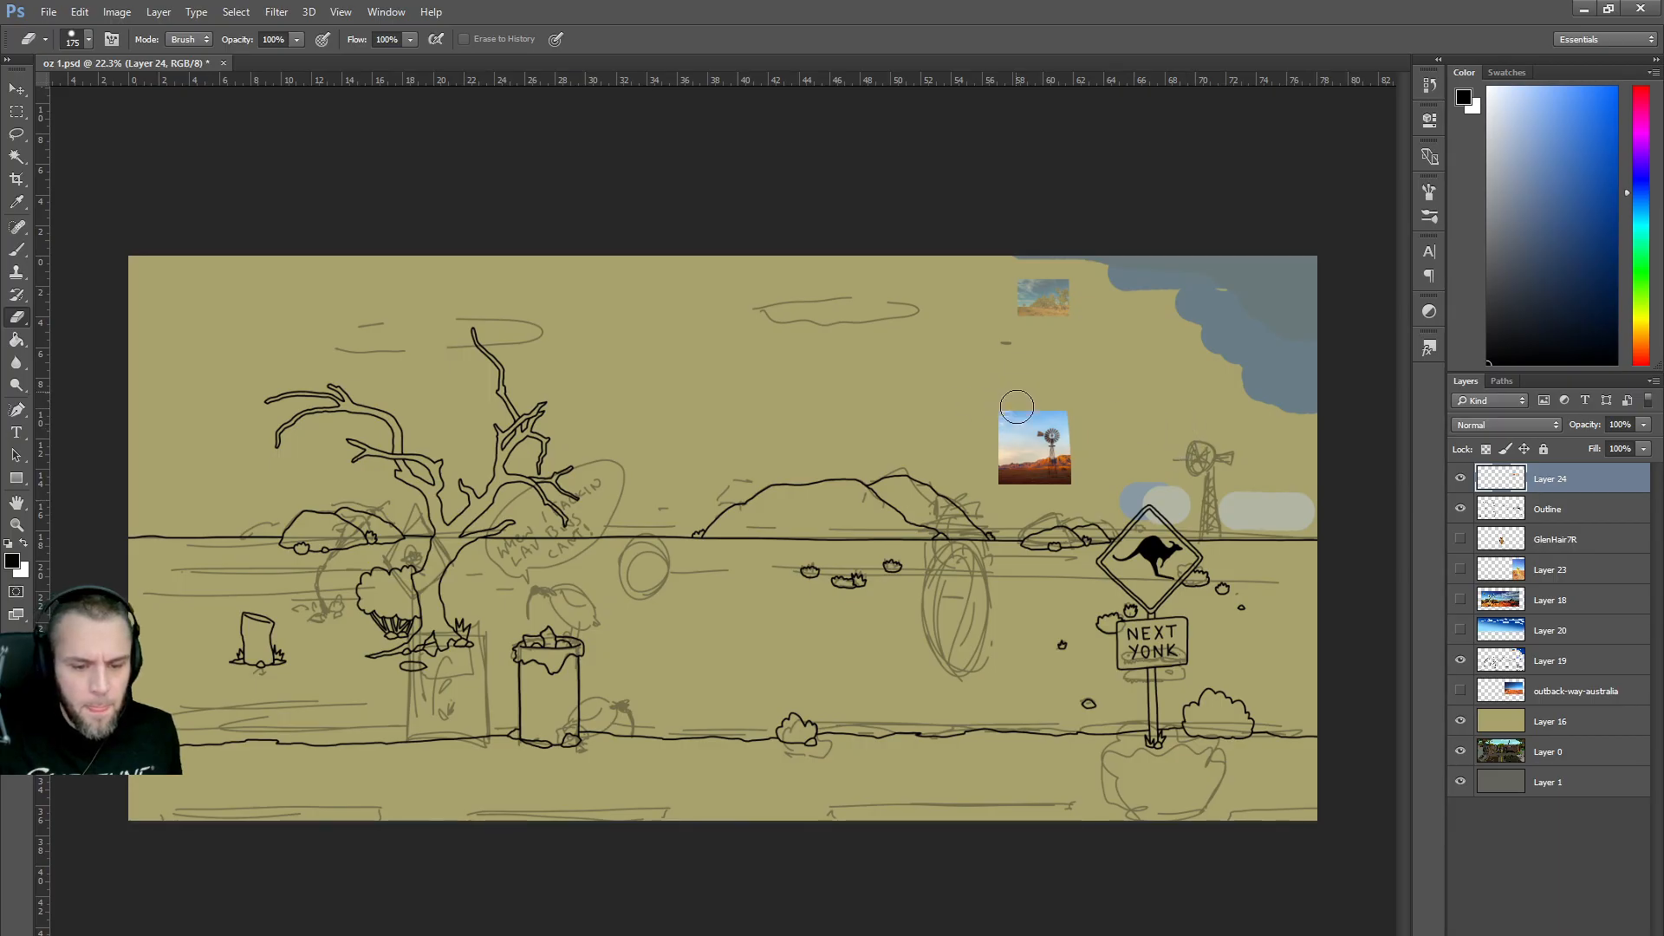
drag(1014, 398, 1015, 494)
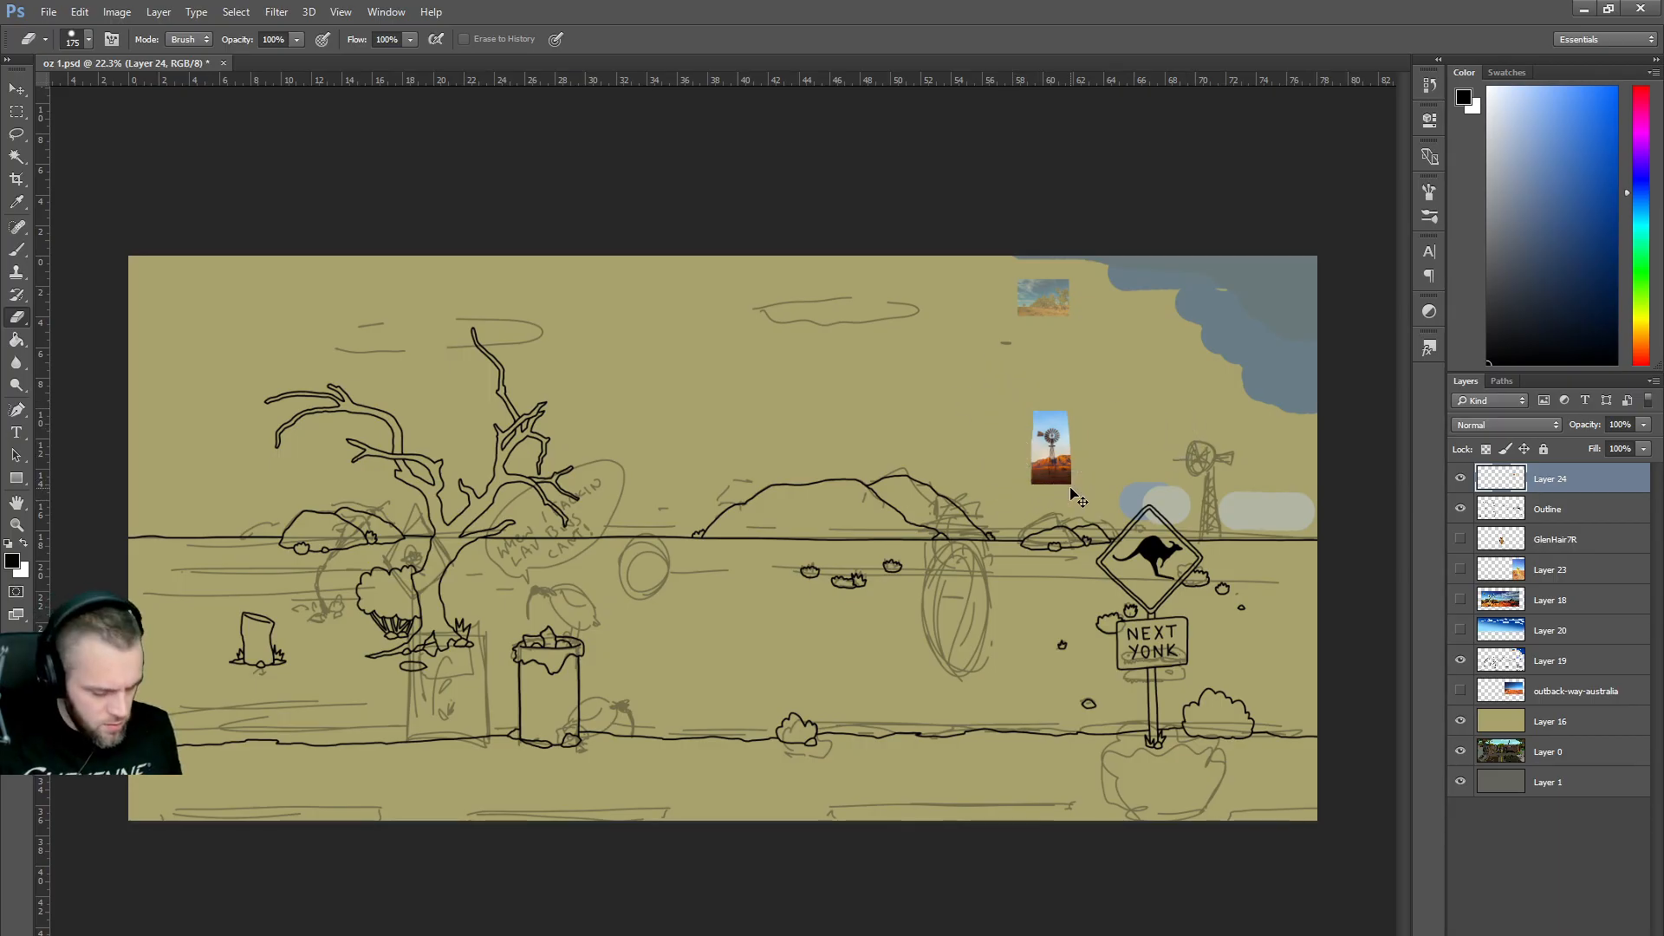
Mirror the strip with width -100%, scale it to about 200%, and place it beside the kangaroo sign.
key(ctrl+t)
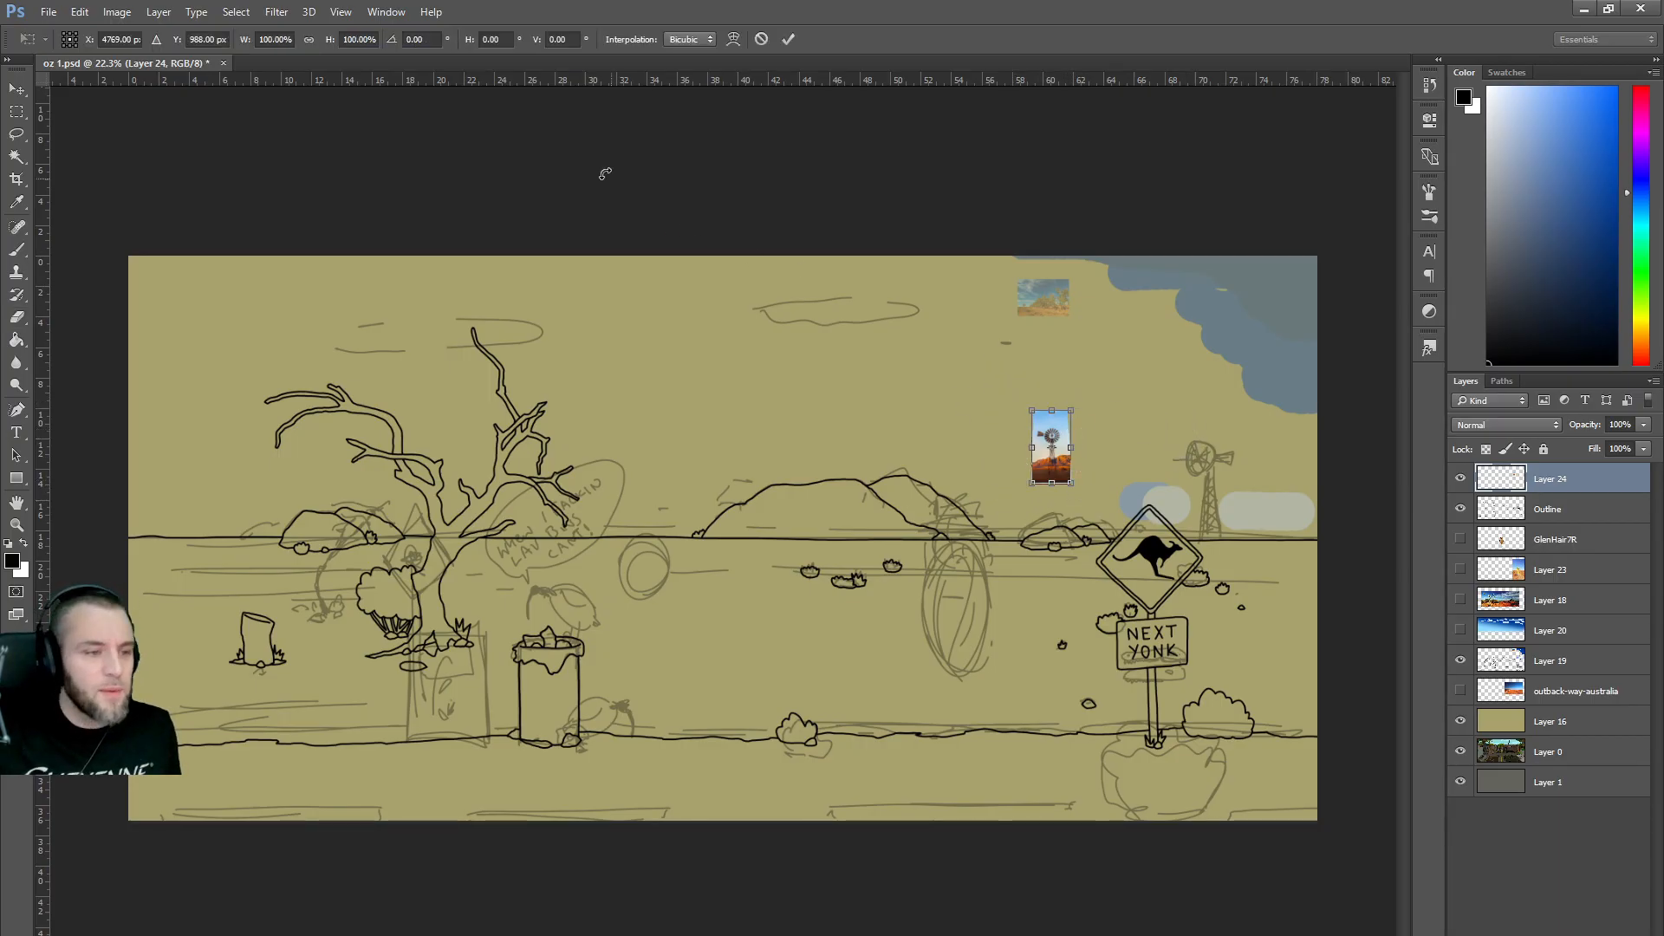
click(343, 38)
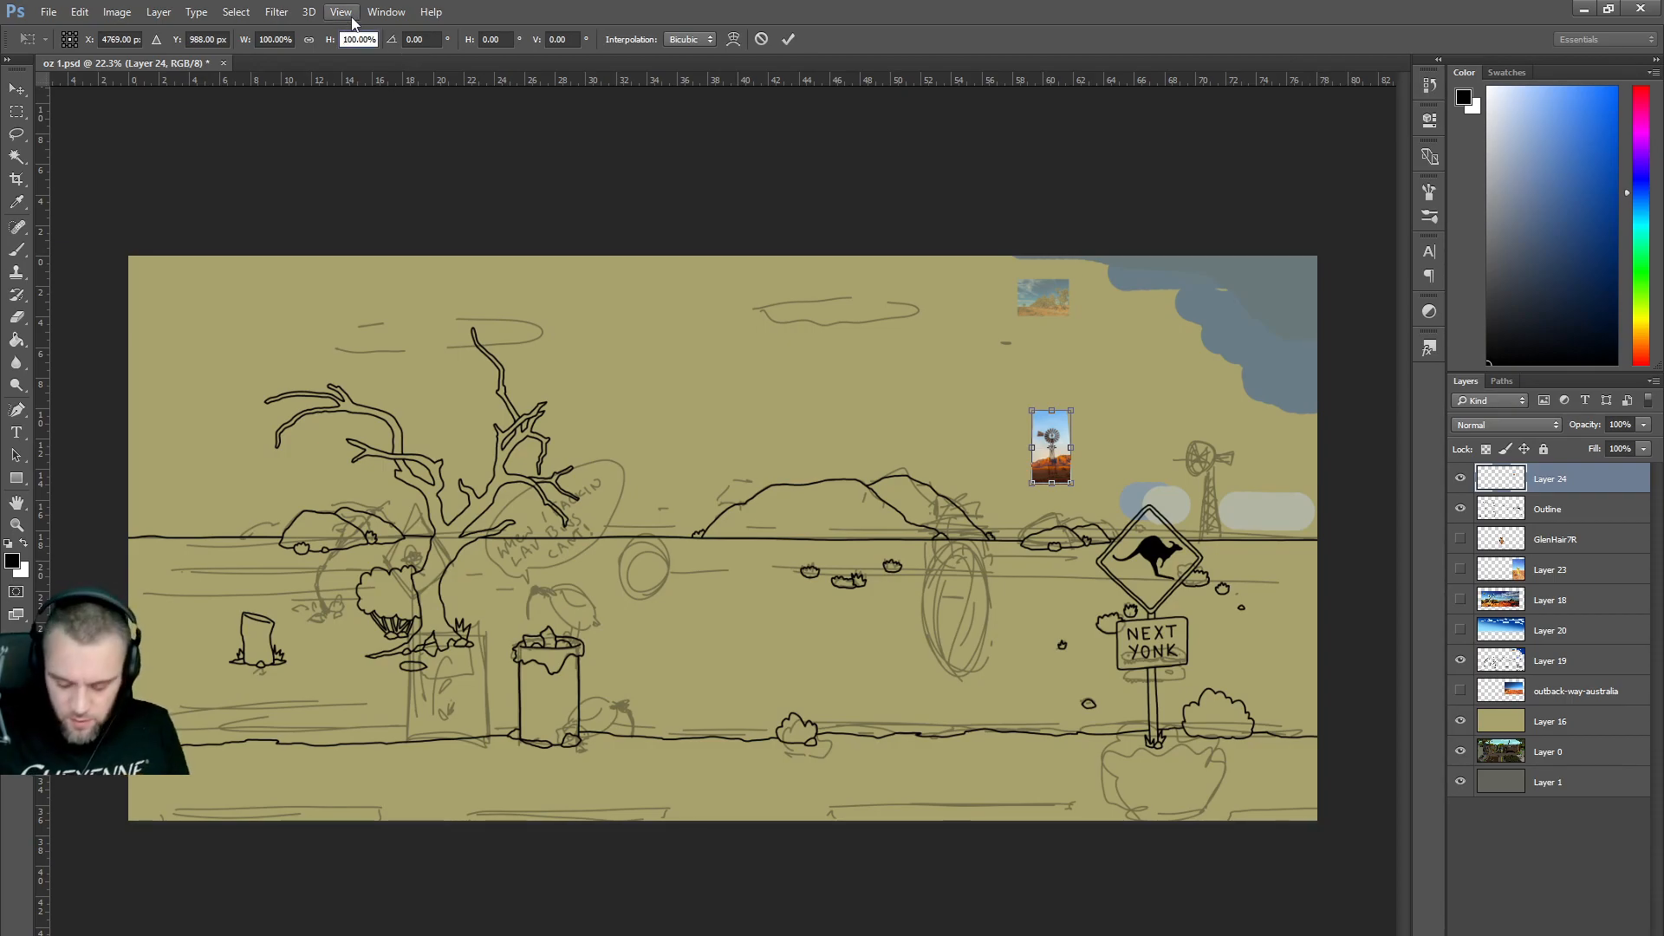
click(262, 38)
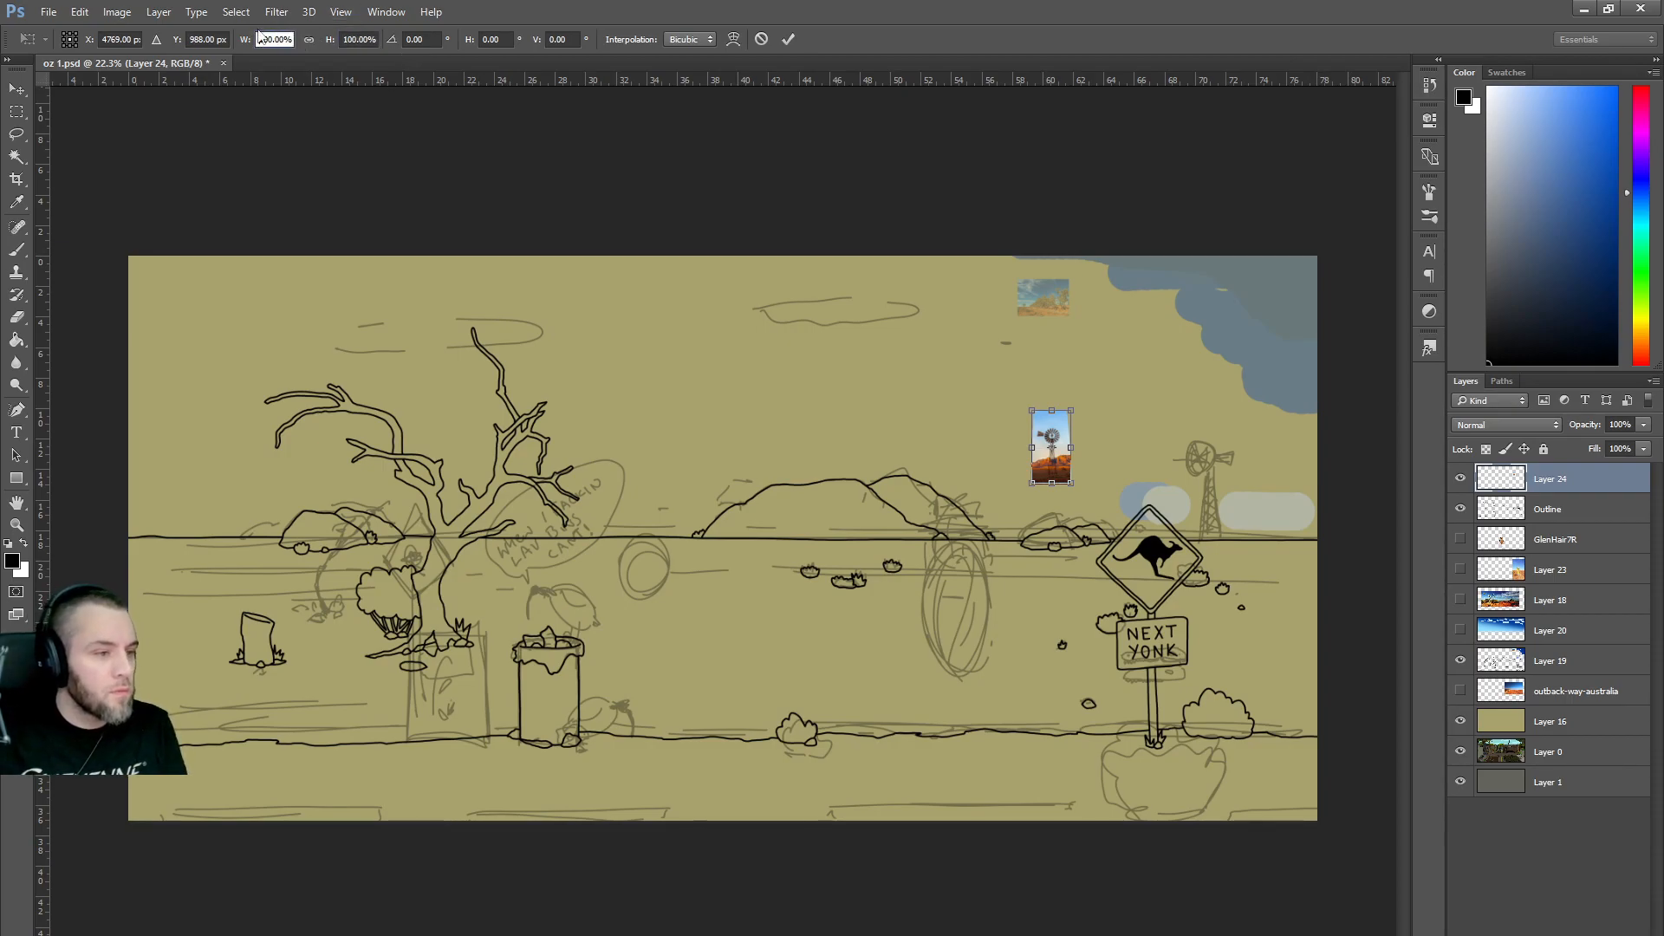
text(-)
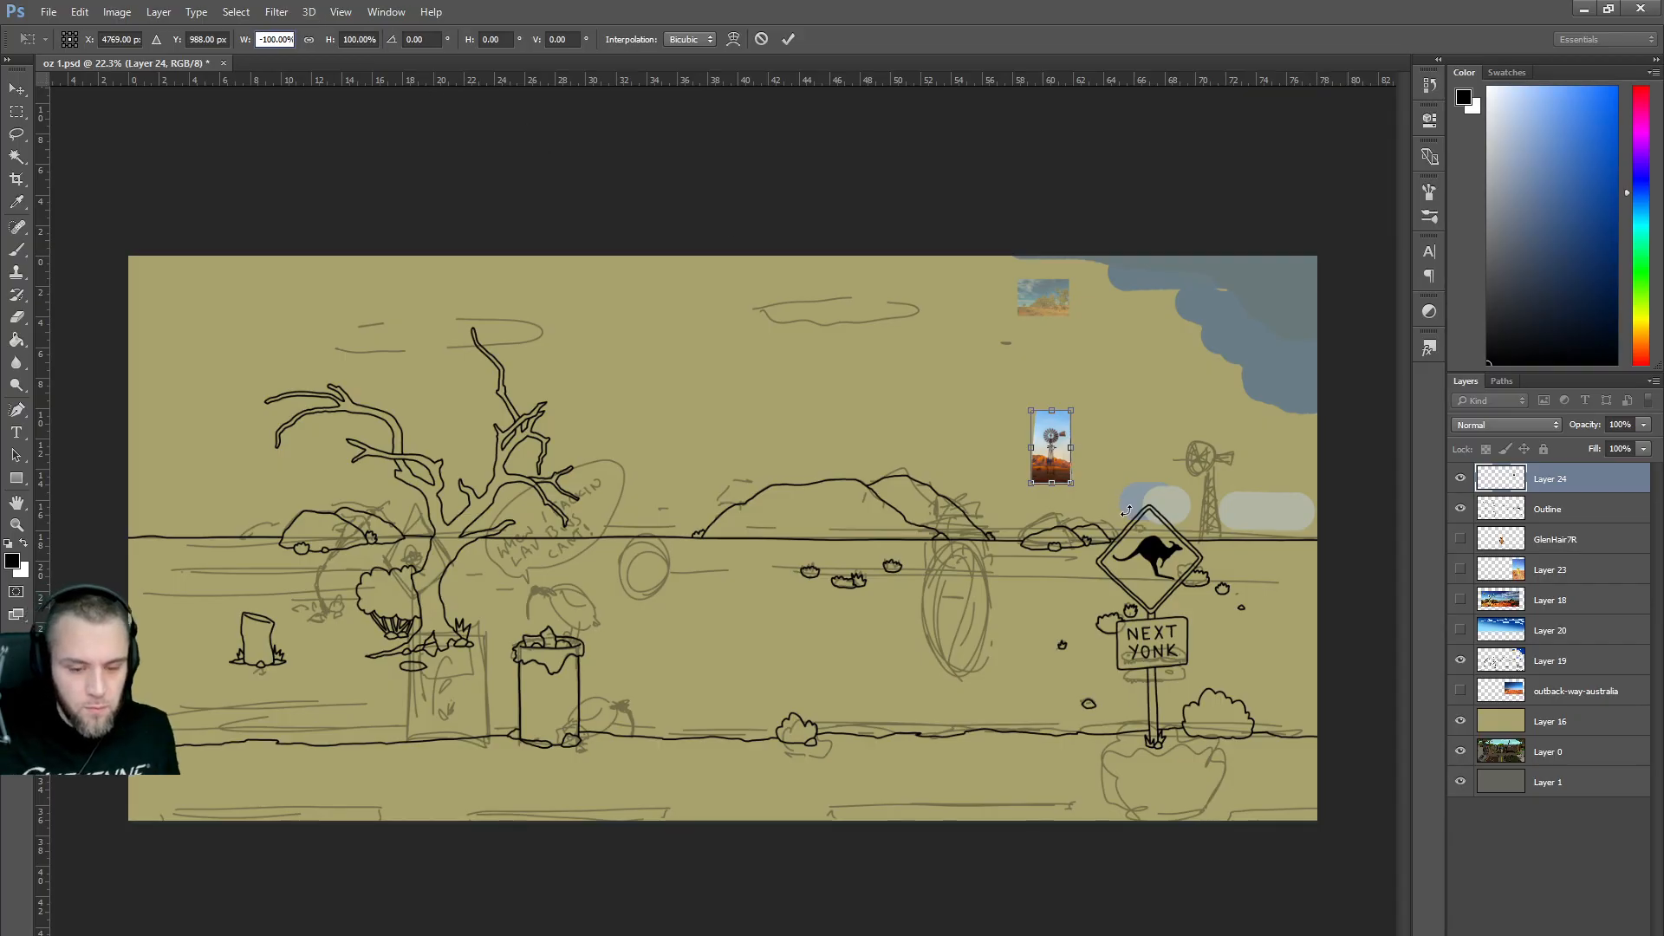
drag(1066, 480, 1280, 555)
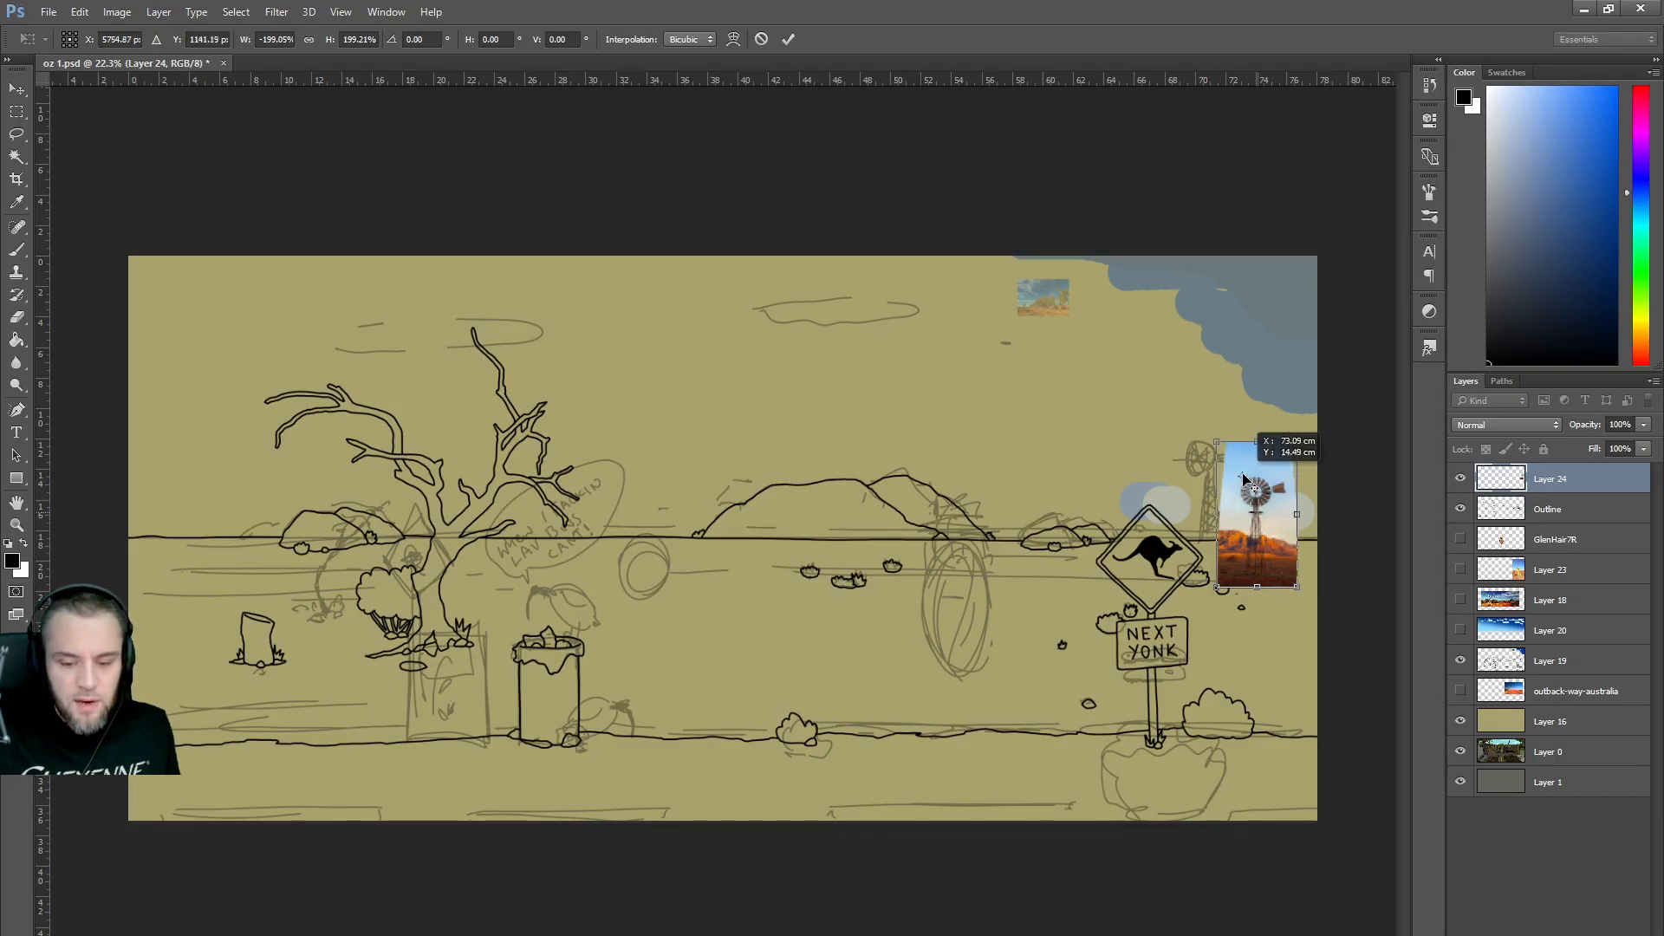
drag(1245, 537, 1207, 501)
mouse_move(1261, 404)
mouse_down()
mouse_move(1267, 464)
mouse_move(1249, 445)
mouse_move(1264, 416)
mouse_move(1248, 443)
mouse_up()
key(Return)
Set the windmill photo layer to 56% opacity and add a new empty layer to trace on.
key(e)
scroll(1253, 448, up, 4)
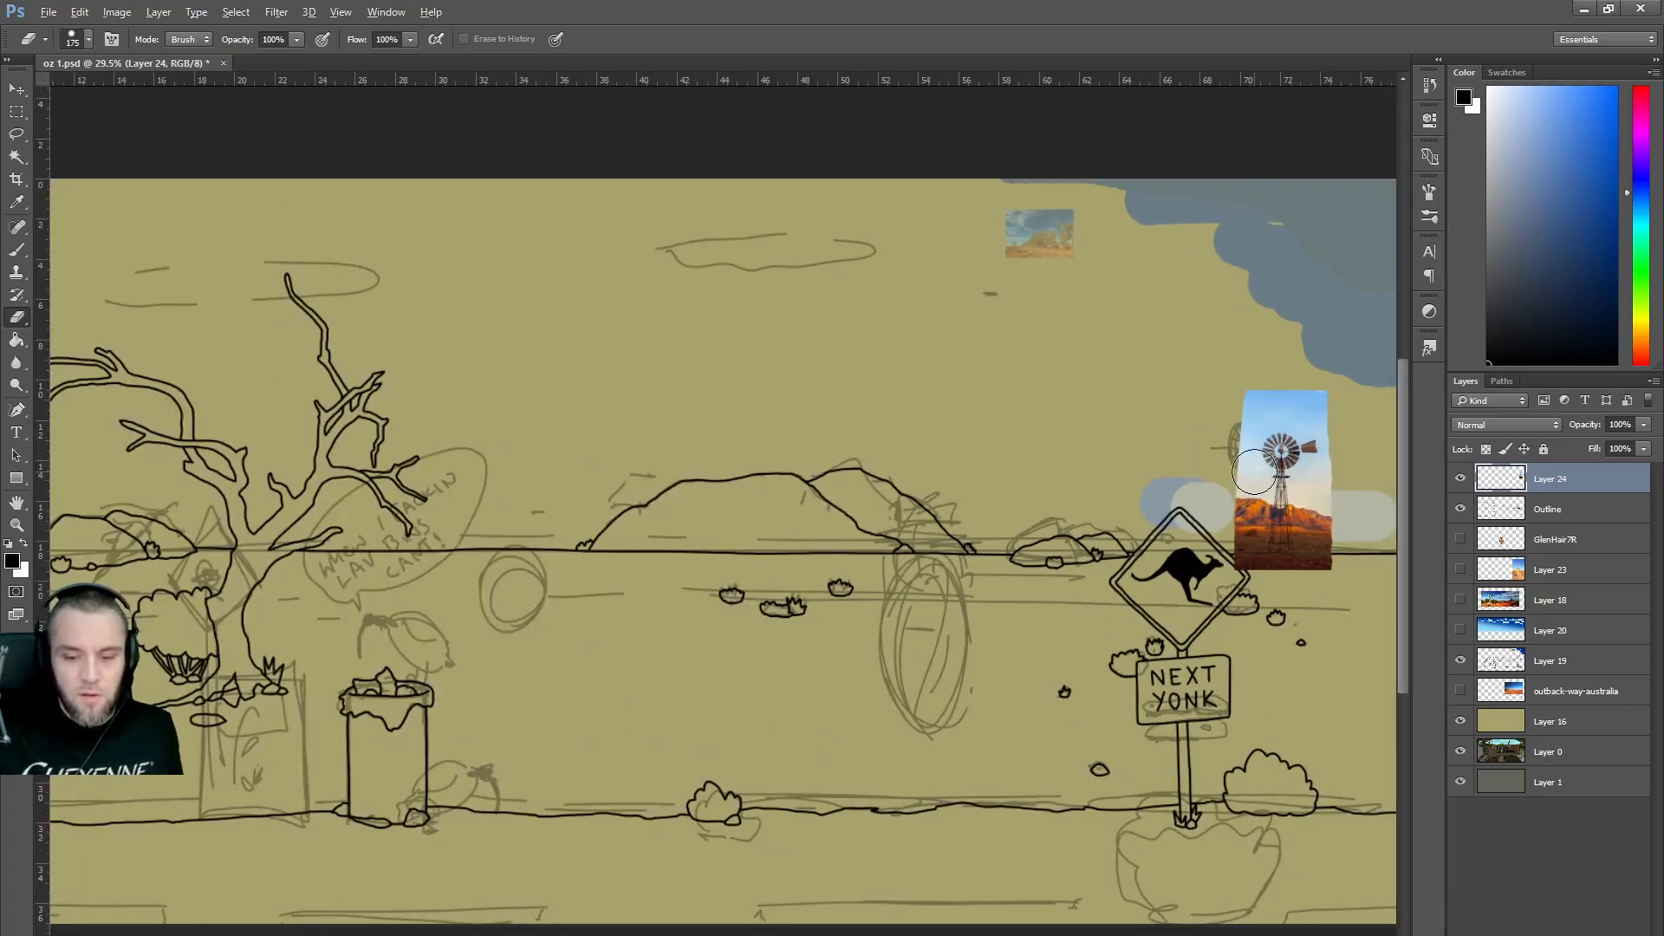
key(alt)
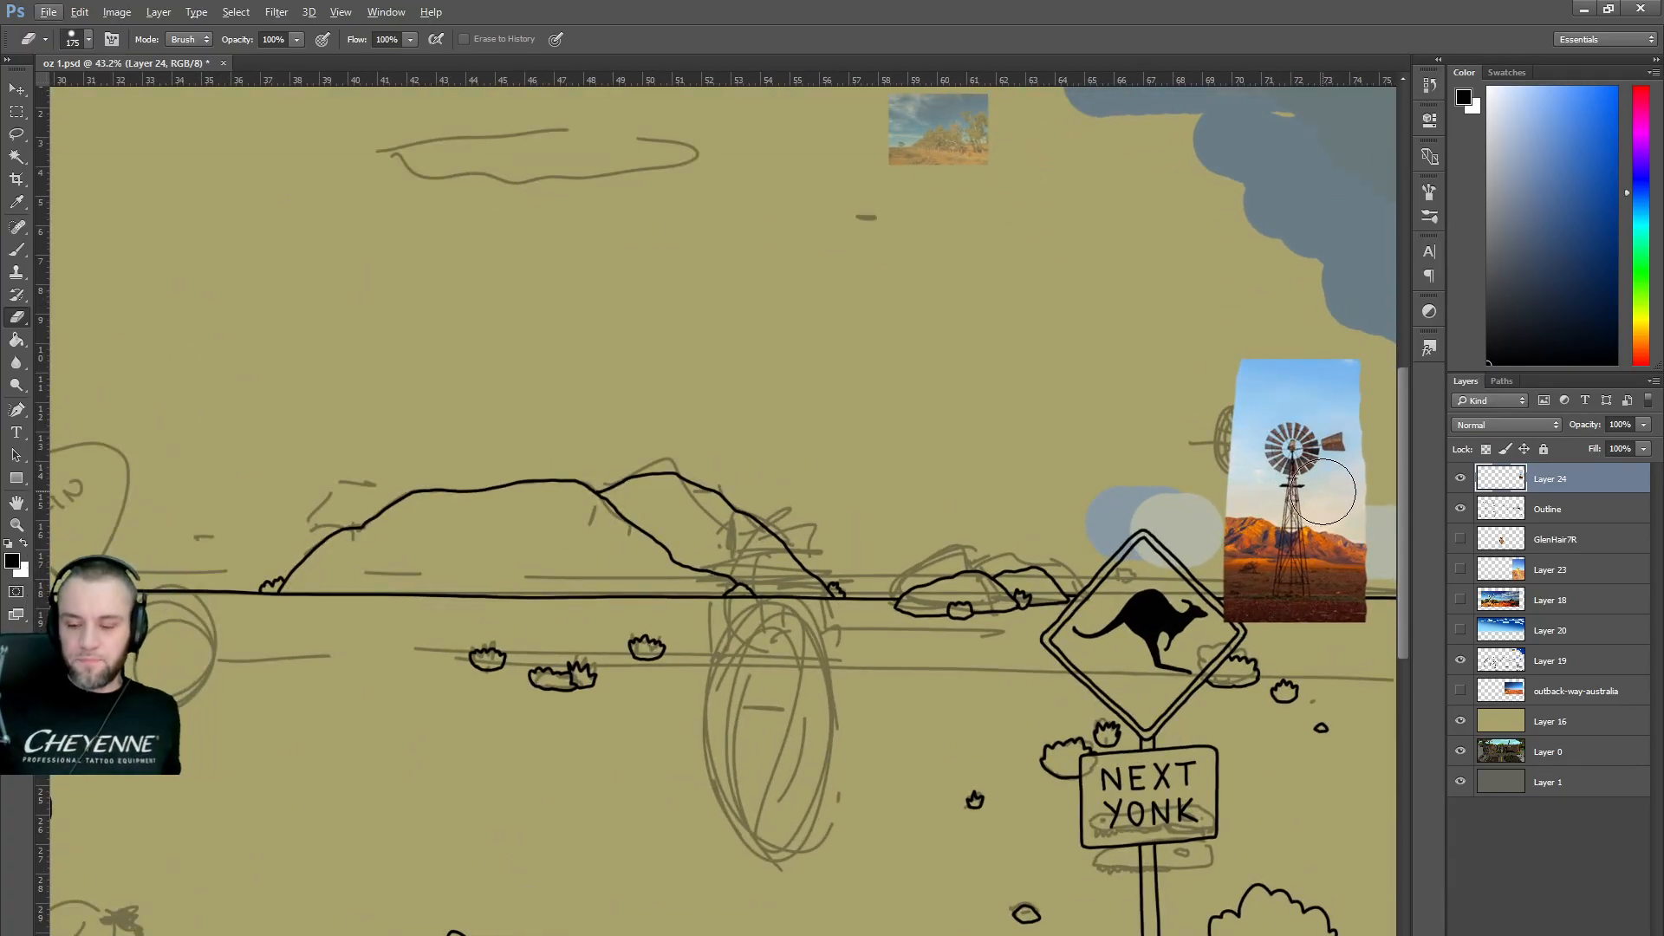
drag(1646, 433, 1607, 447)
key(ctrl+shift+alt+n)
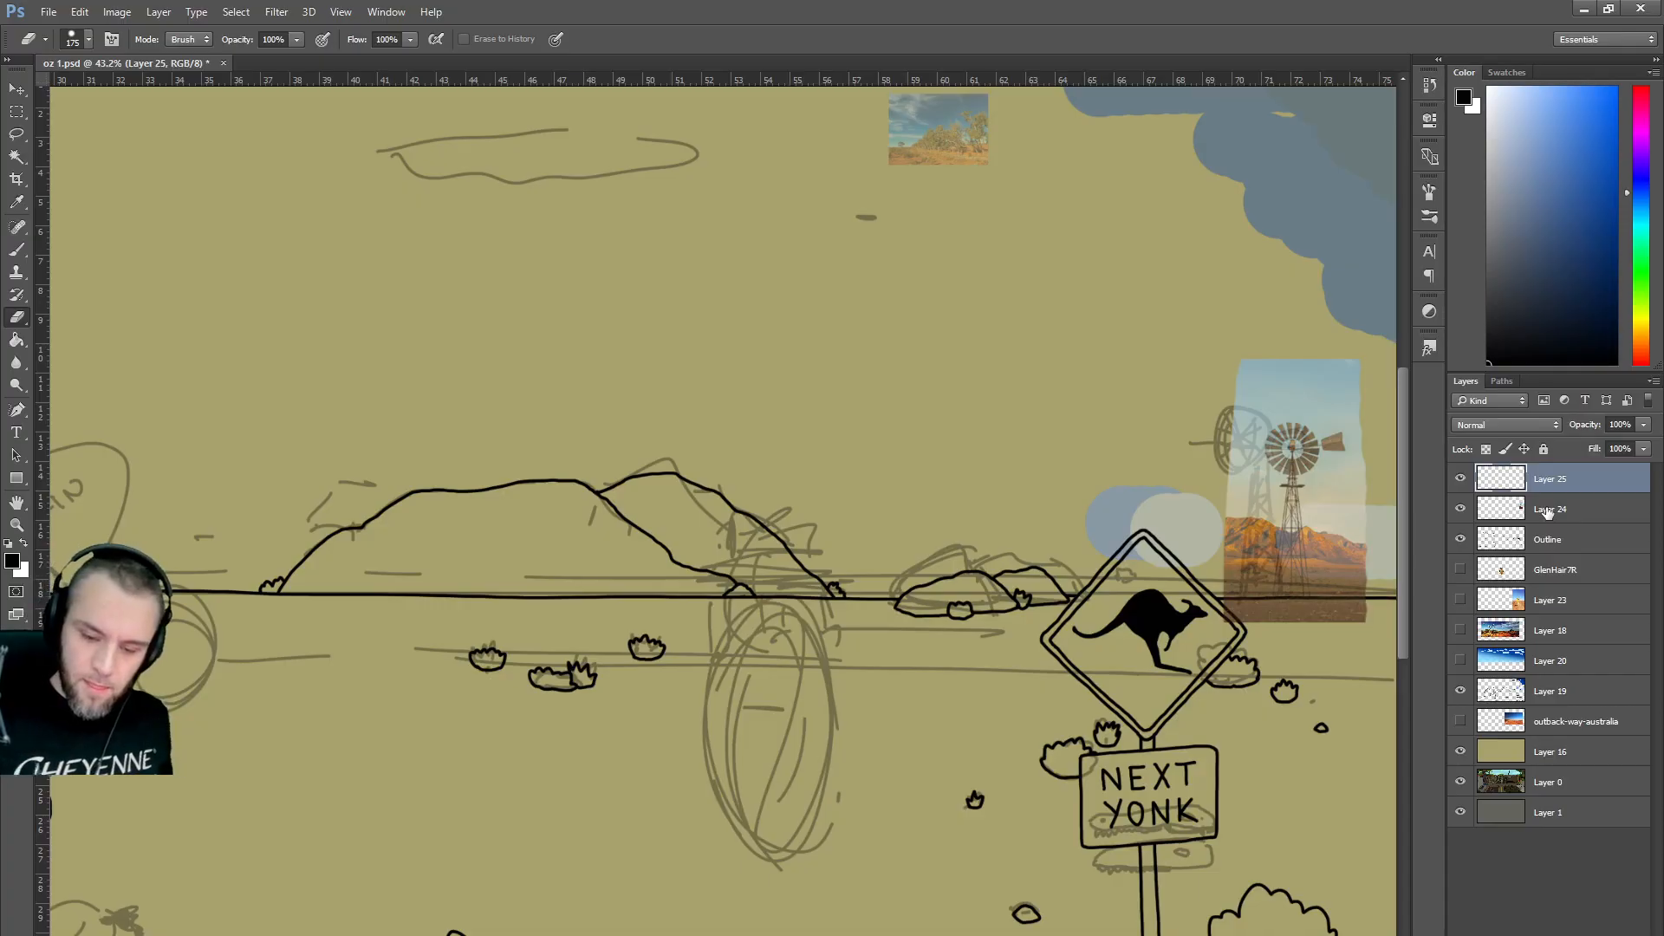
Try a brush circle around the windmill head, undo it, and select the windmill photo layer.
key(b)
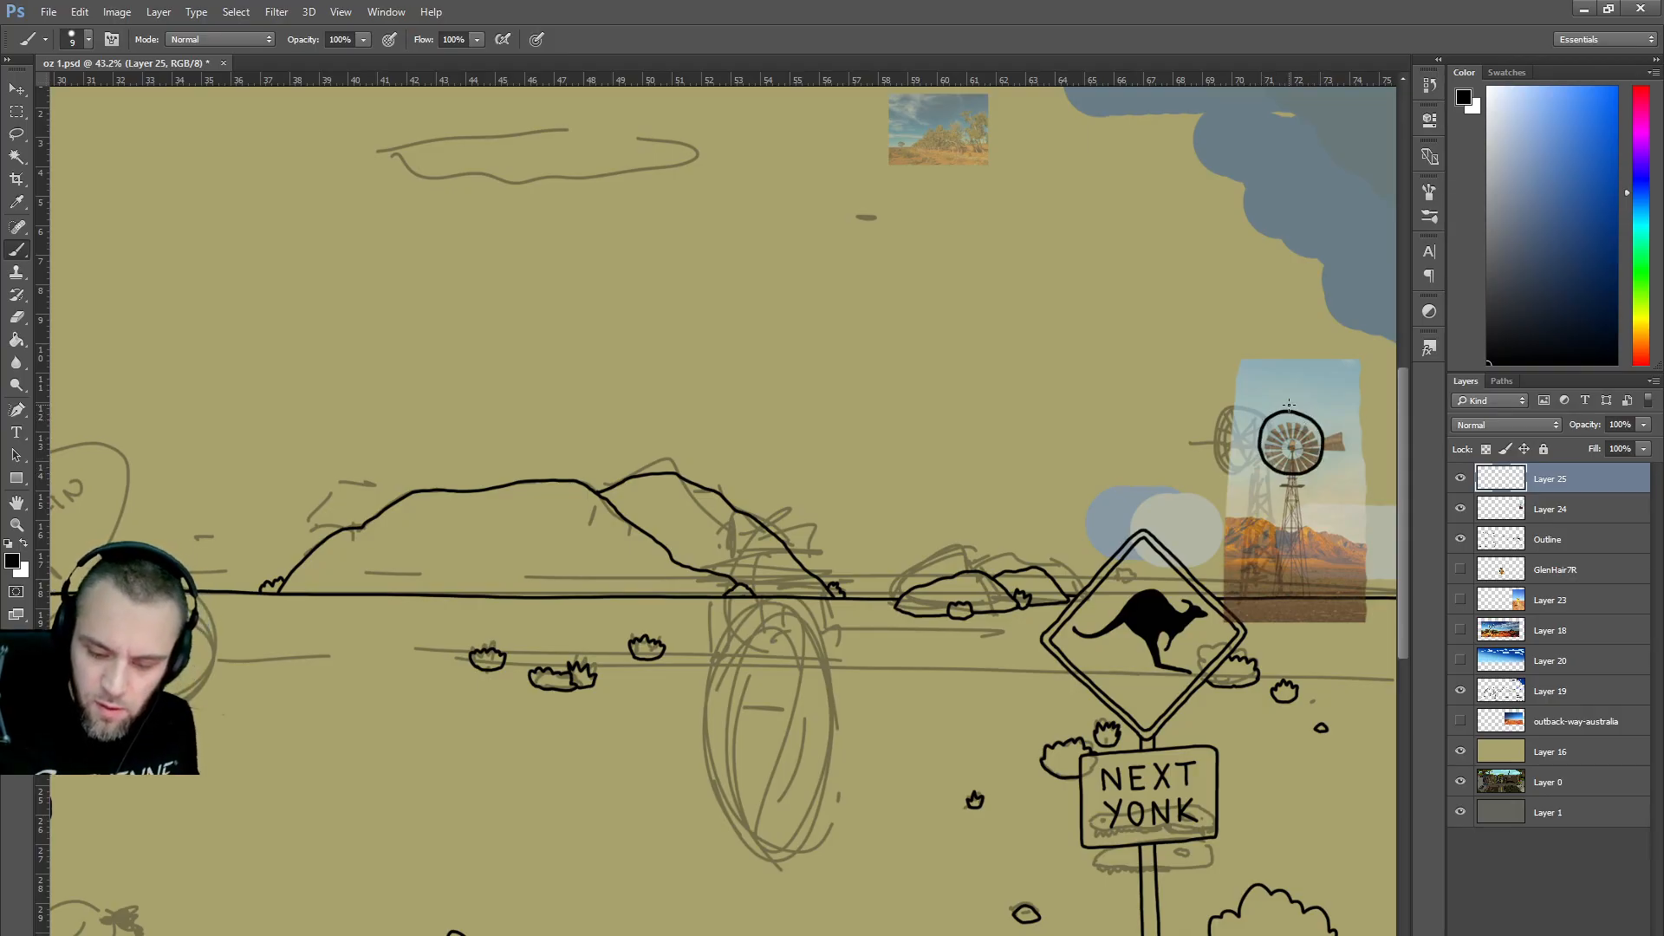
key(ctrl+z)
mouse_move(1276, 416)
mouse_down()
mouse_move(1262, 475)
mouse_move(1320, 465)
mouse_up()
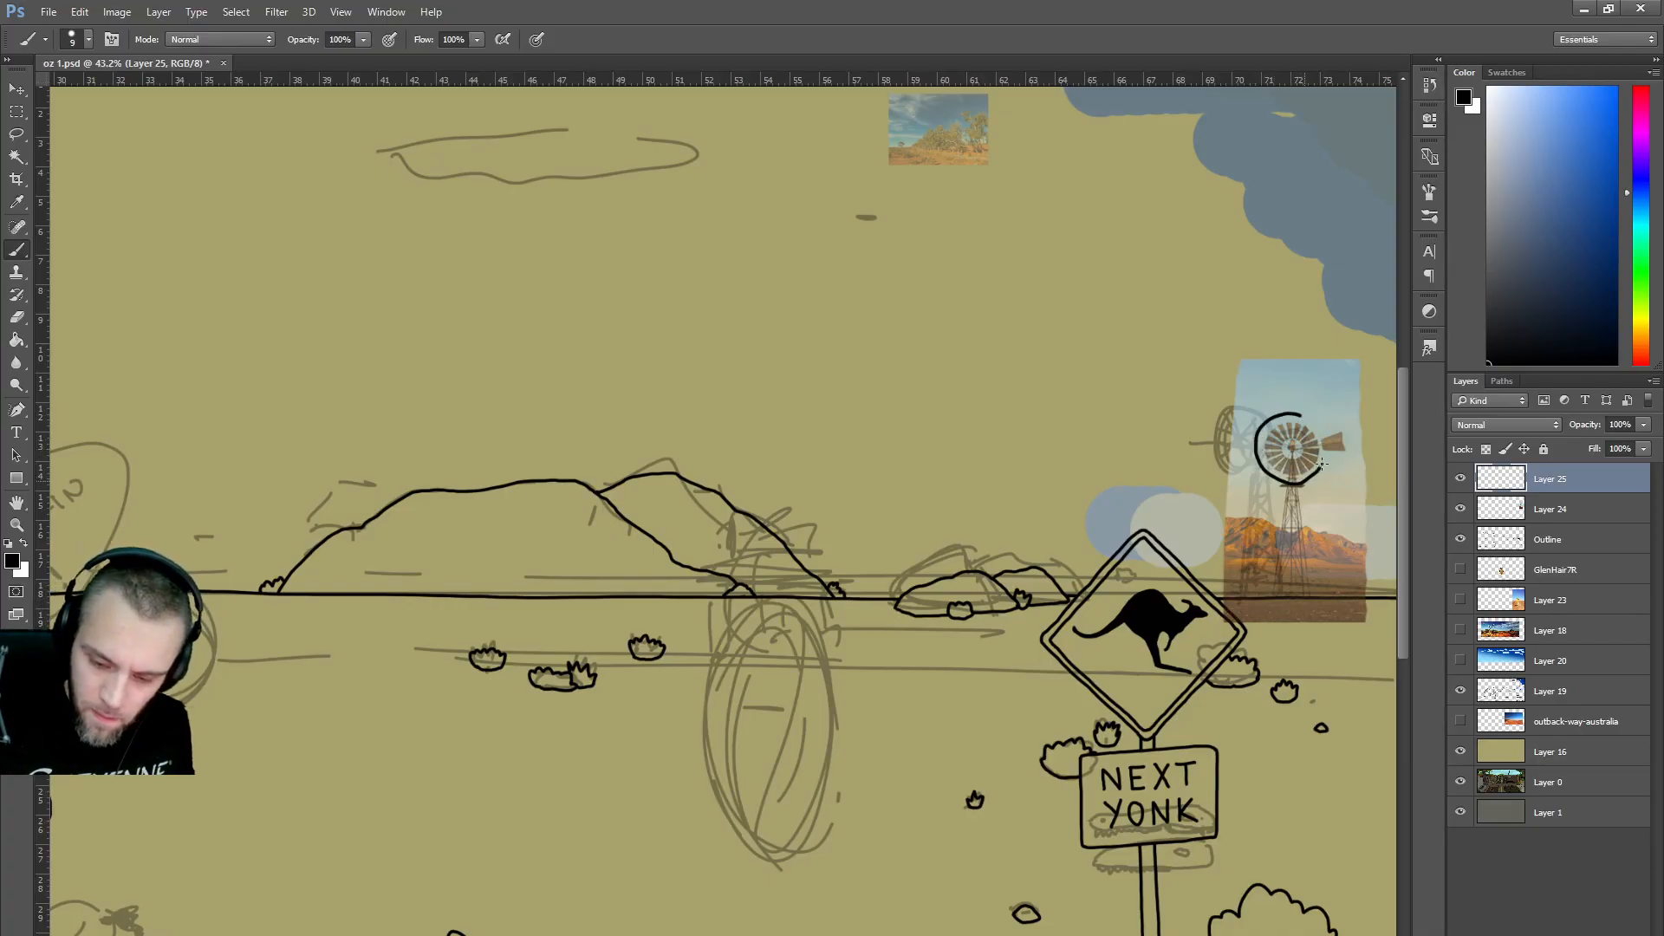
key(ctrl+z)
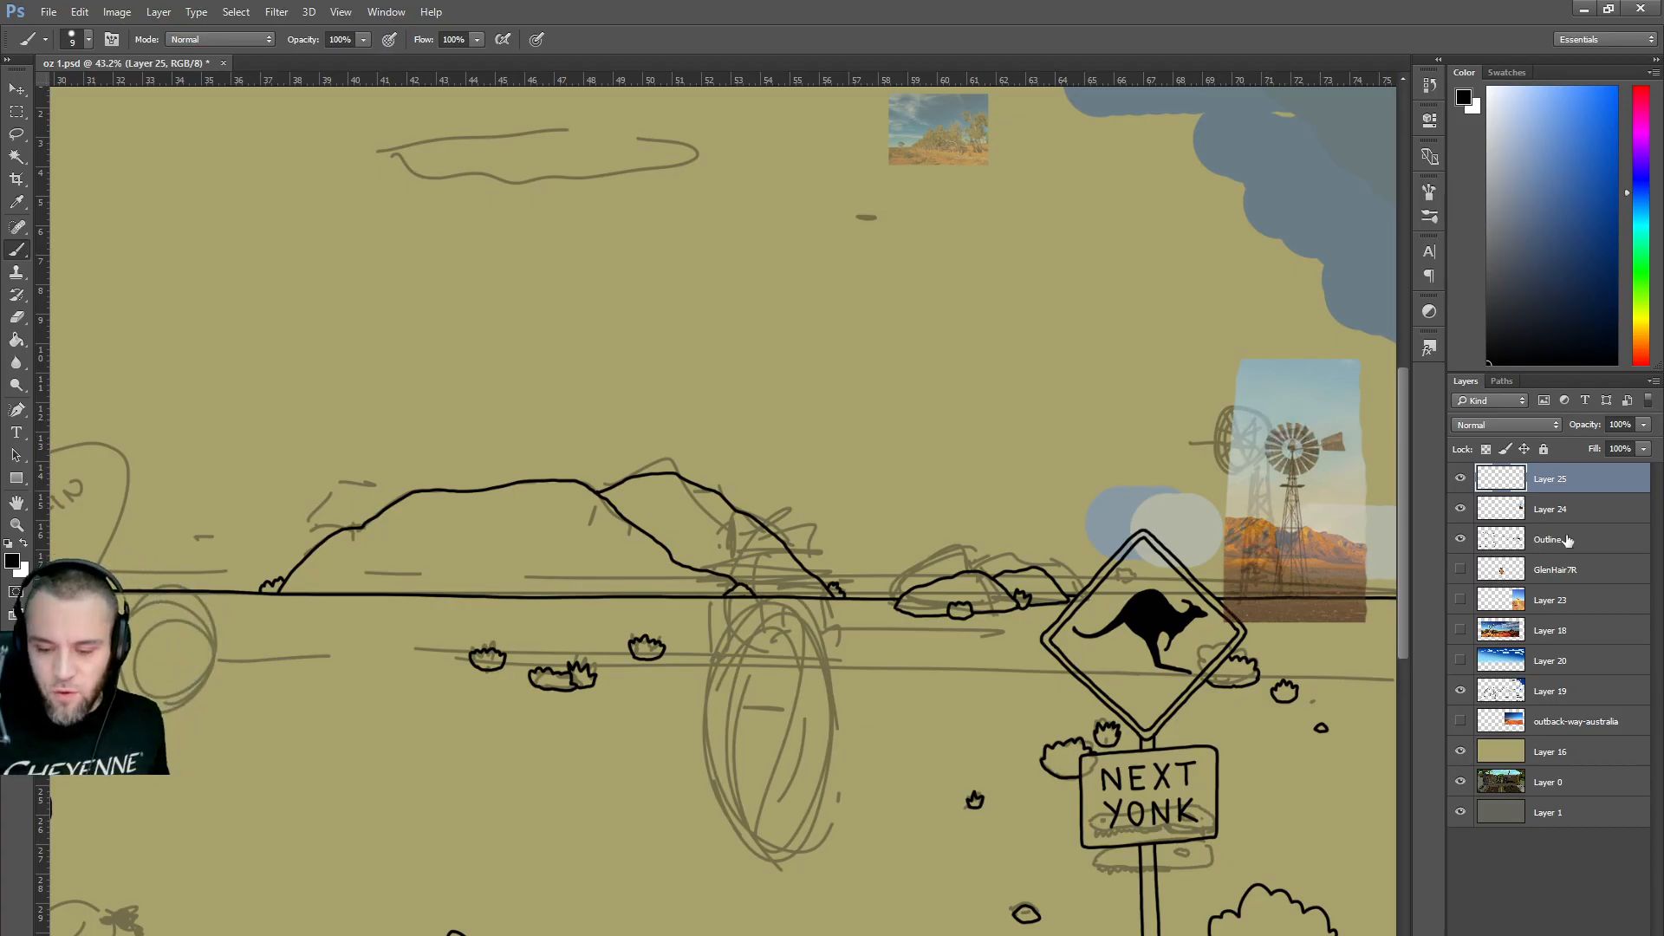
click(1549, 511)
Delete the windmill photo layer, fit the canvas to view, and make Layer 25 active.
key(Delete)
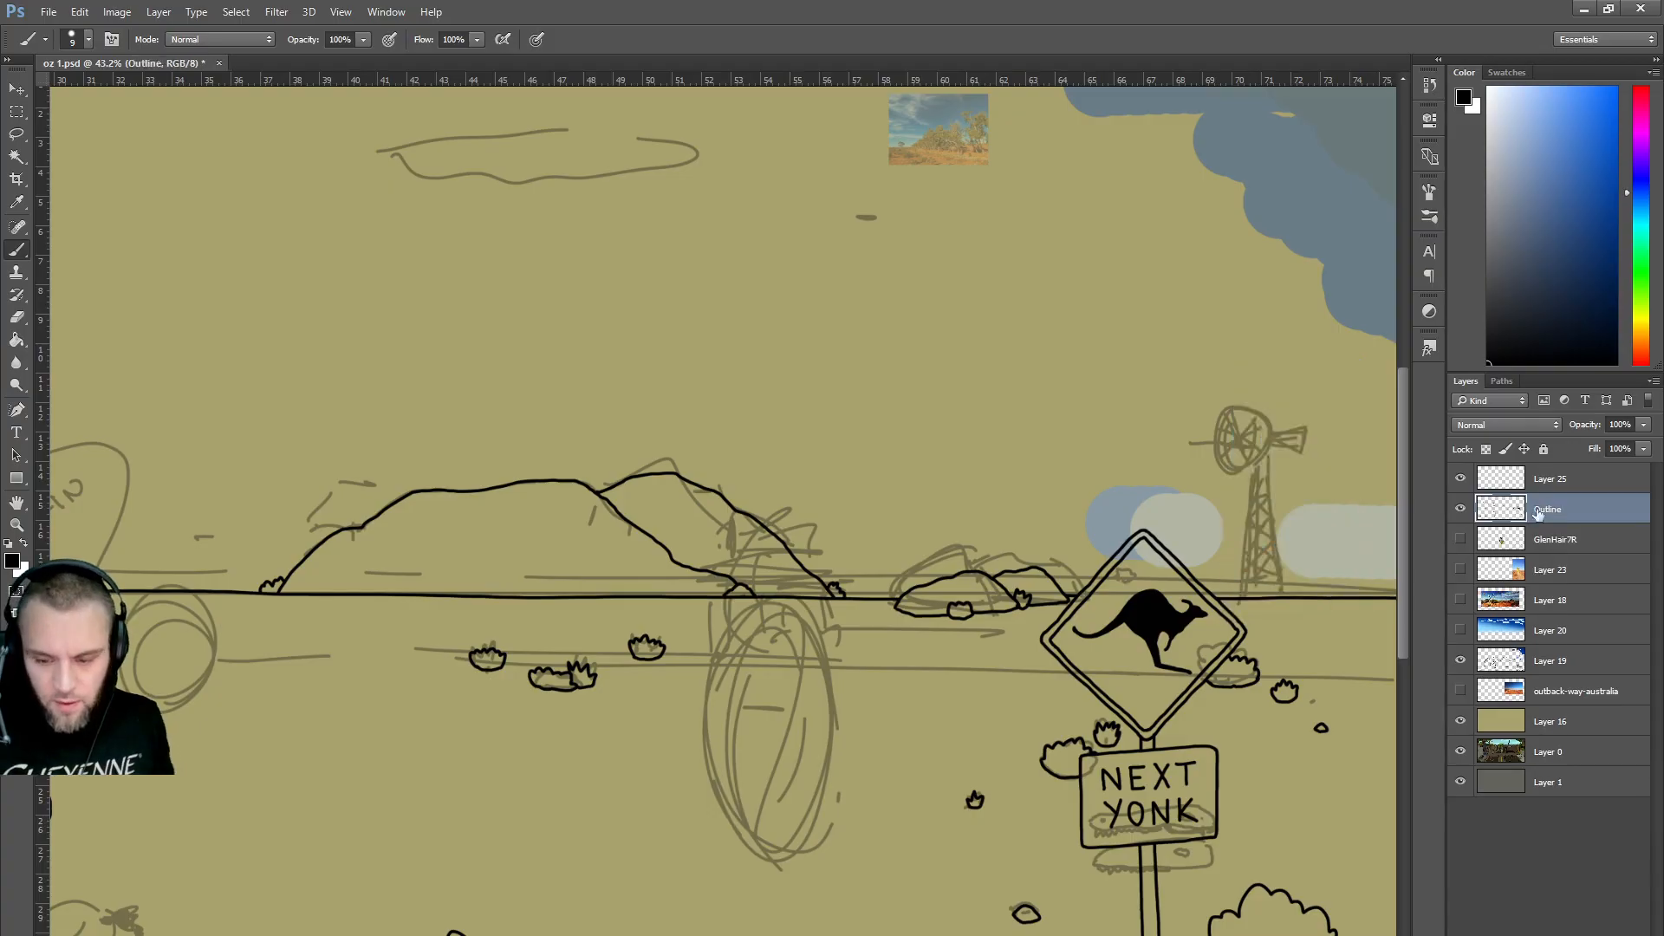
key(ctrl+0)
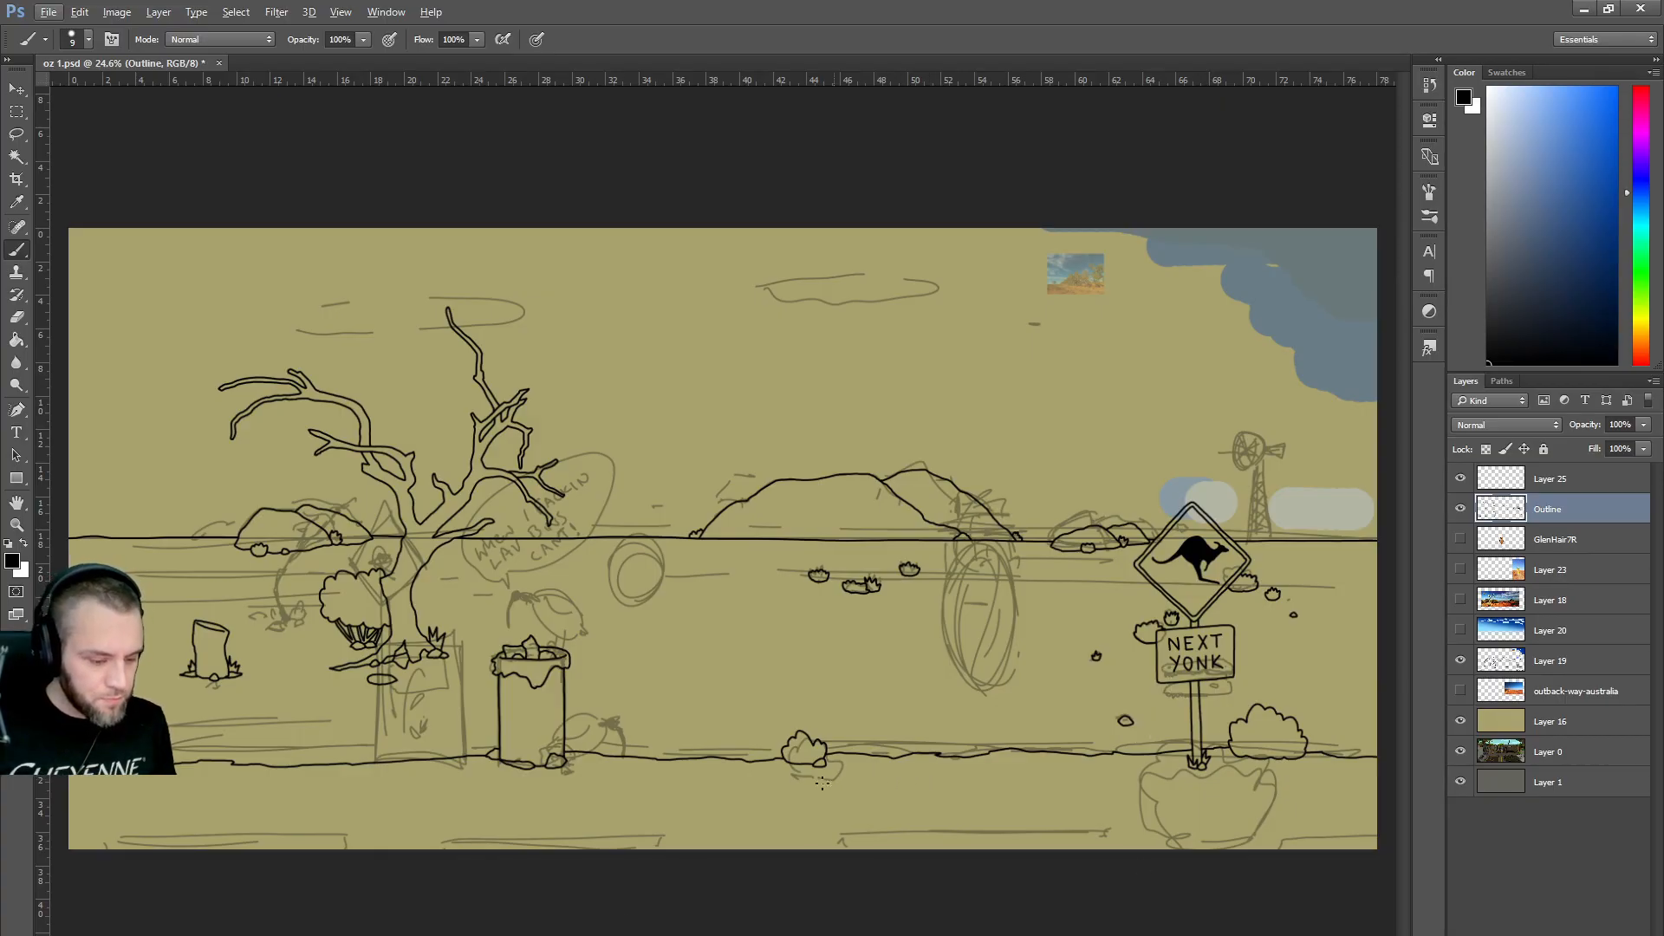
click(1461, 540)
click(1462, 539)
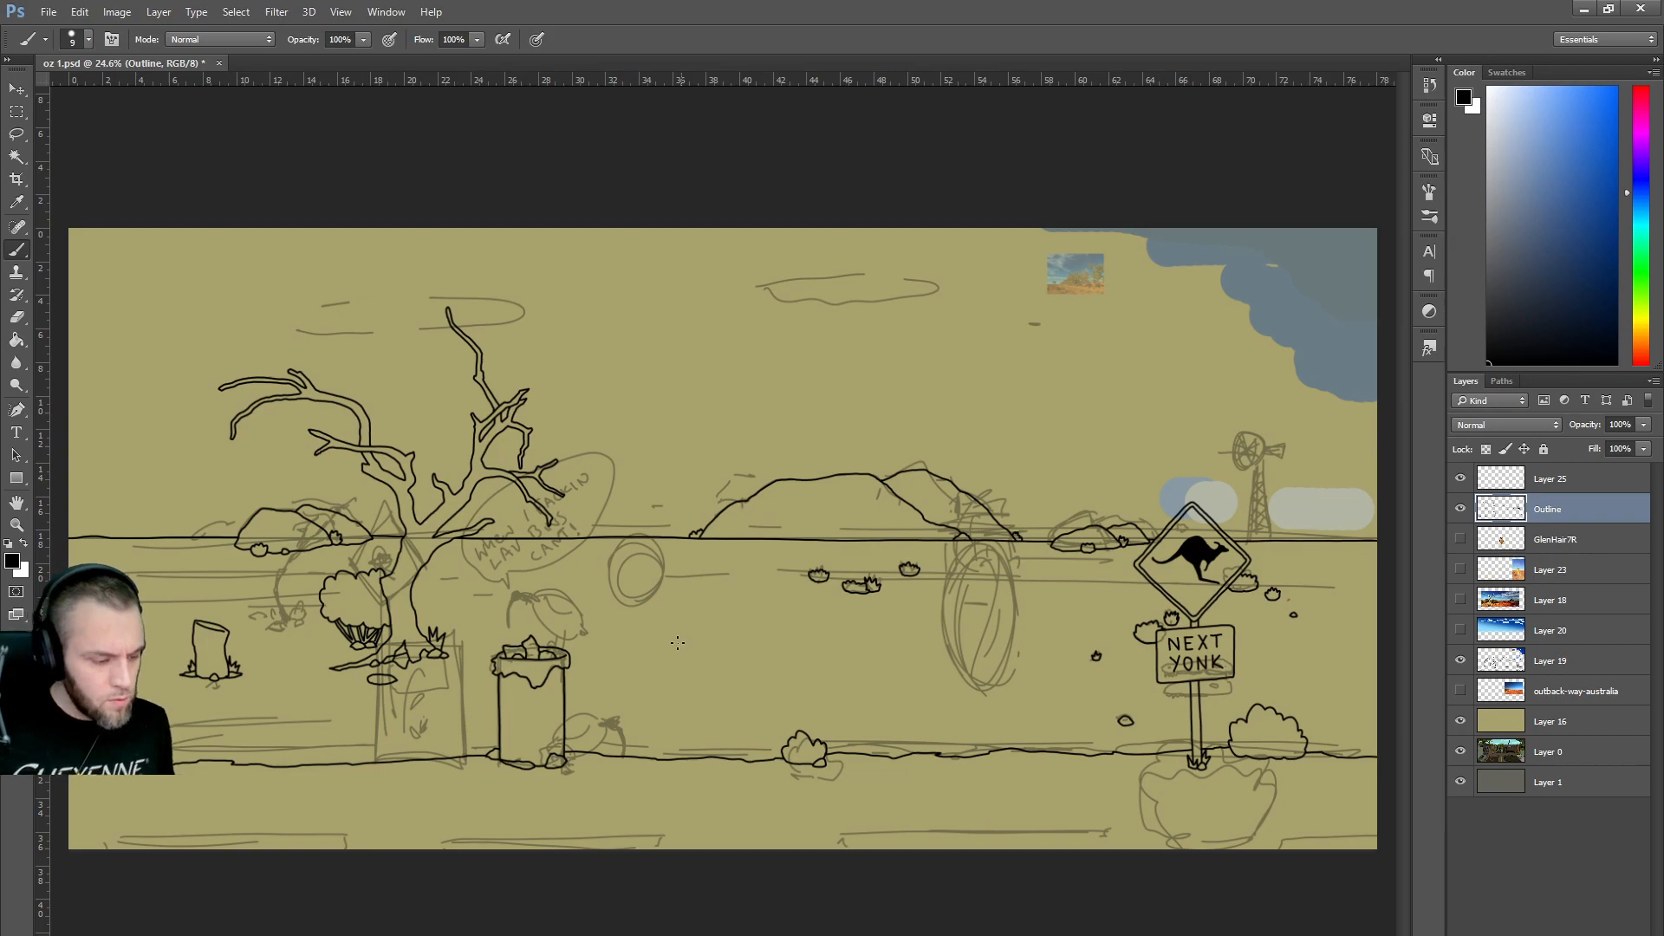
scroll(749, 639, up, 2)
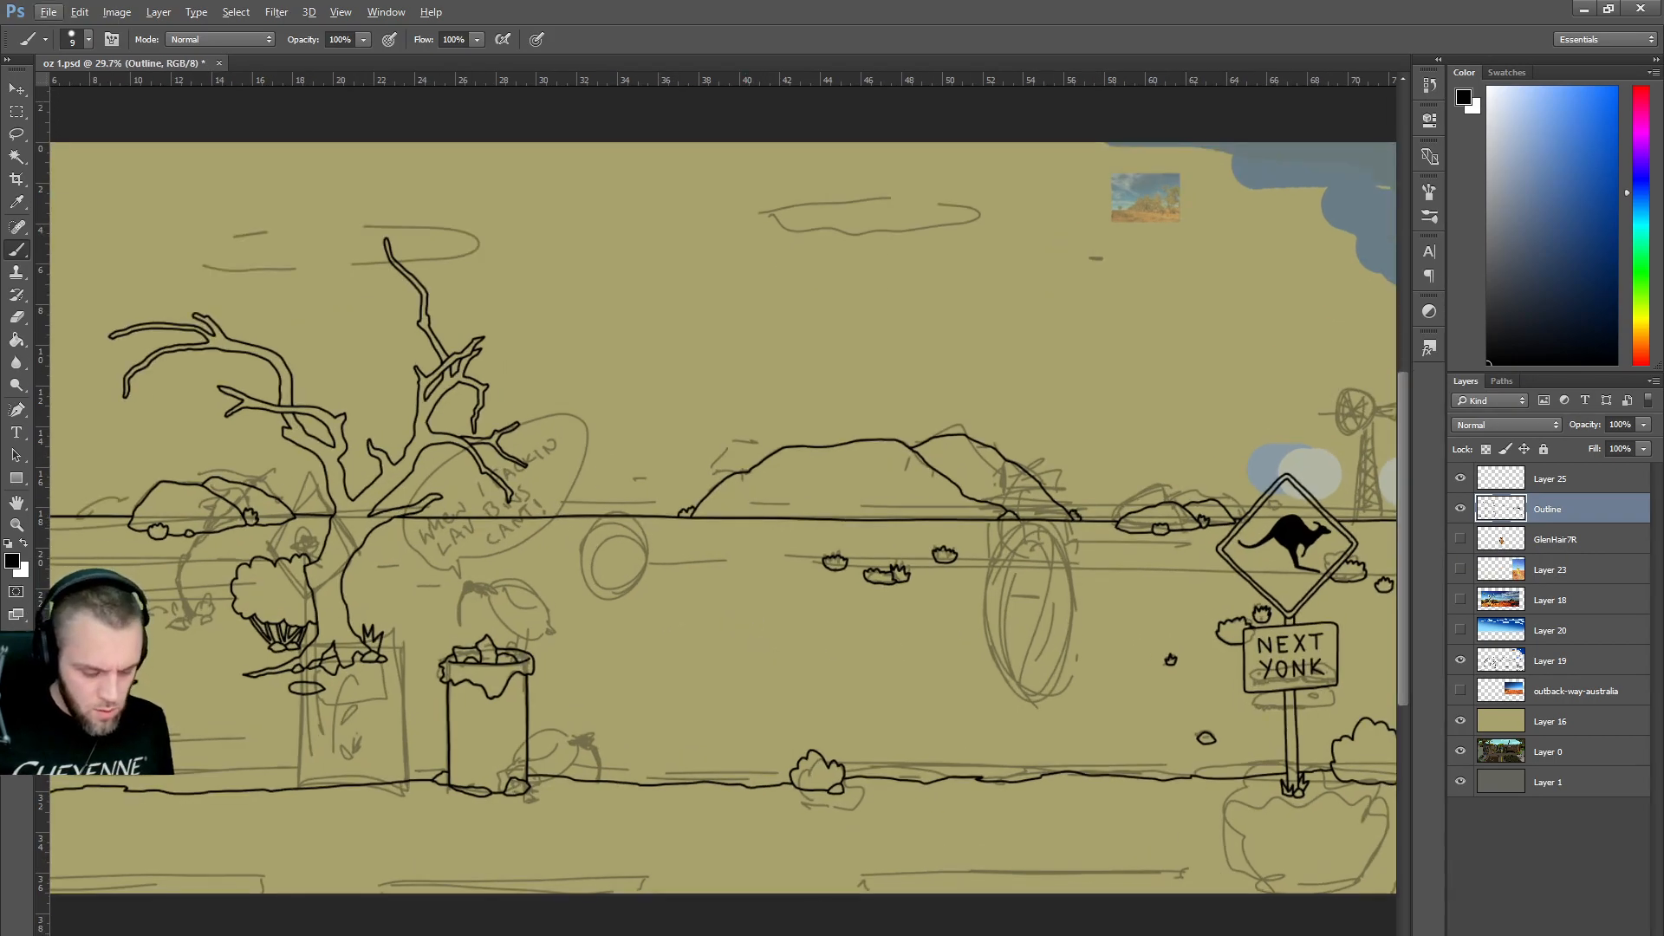
scroll(723, 517, left, 5)
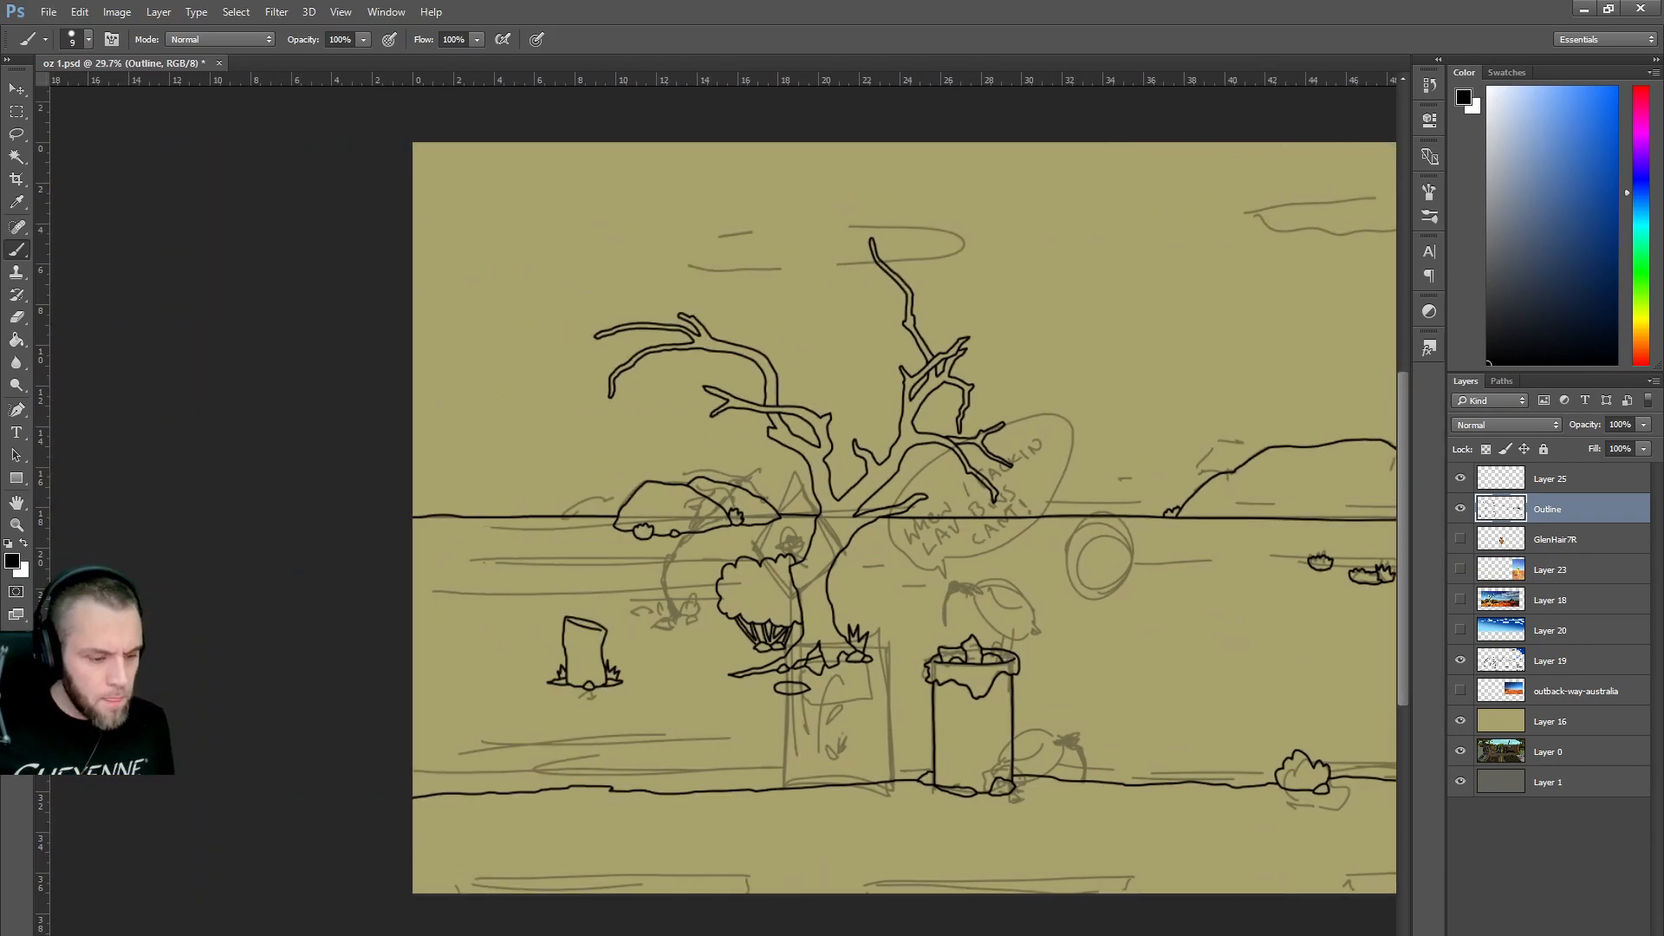
click(1552, 483)
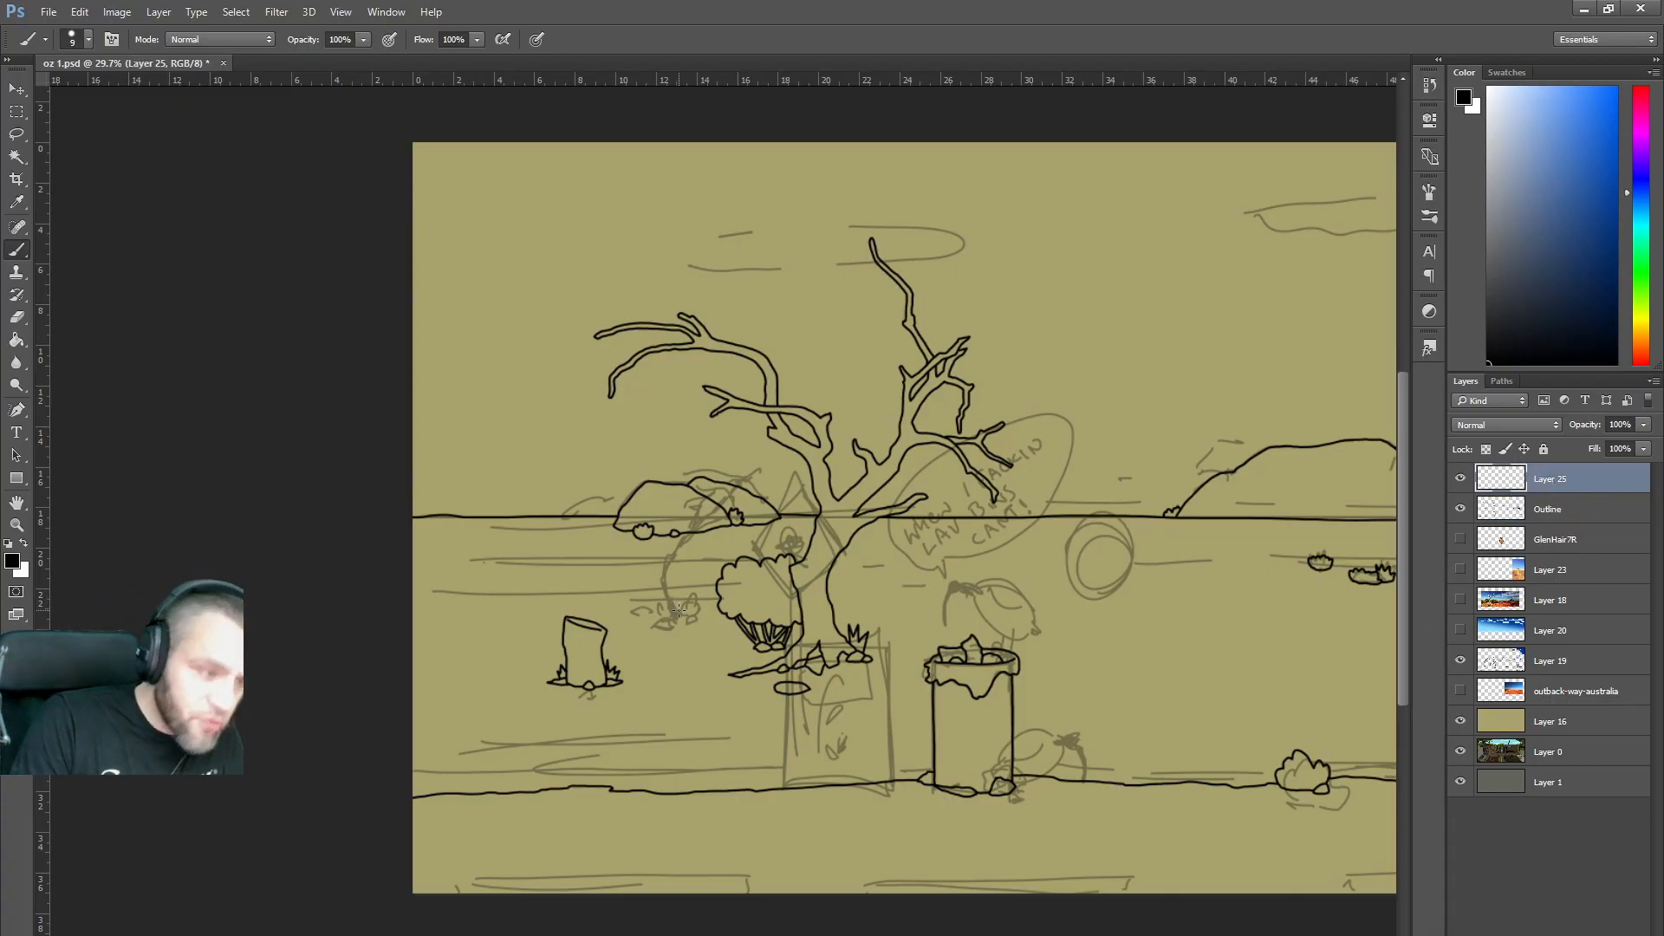
Ink a small leaning tree with a leafy top, two trunk lines and rocks at its base.
drag(692, 600, 683, 613)
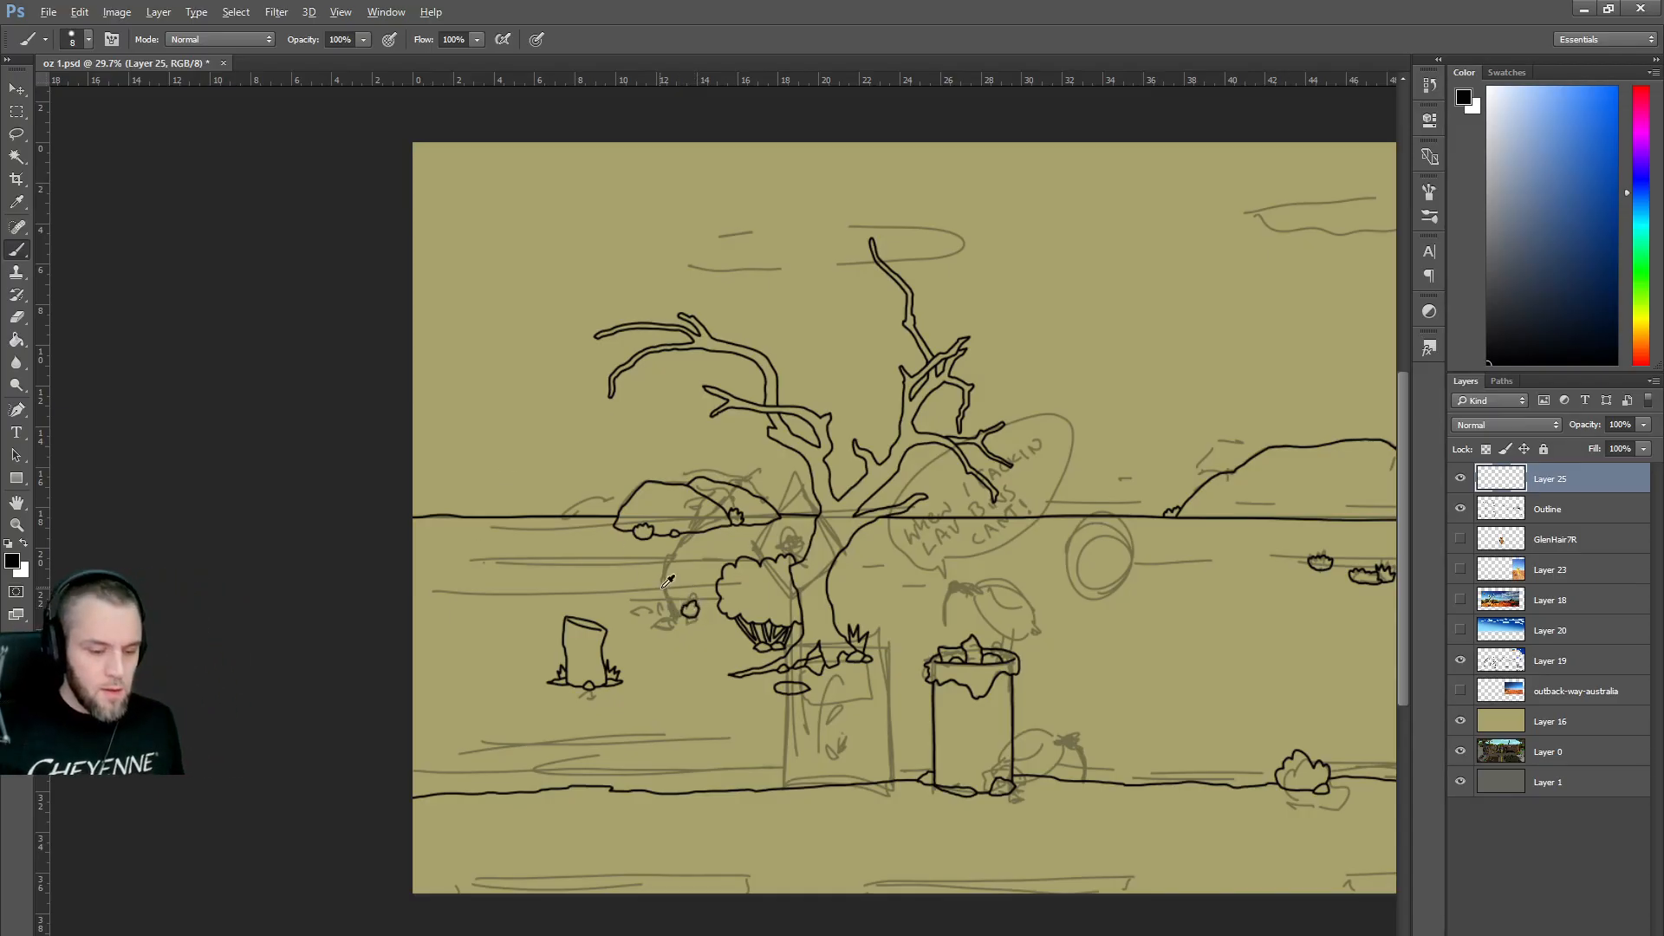
scroll(753, 568, up, 4)
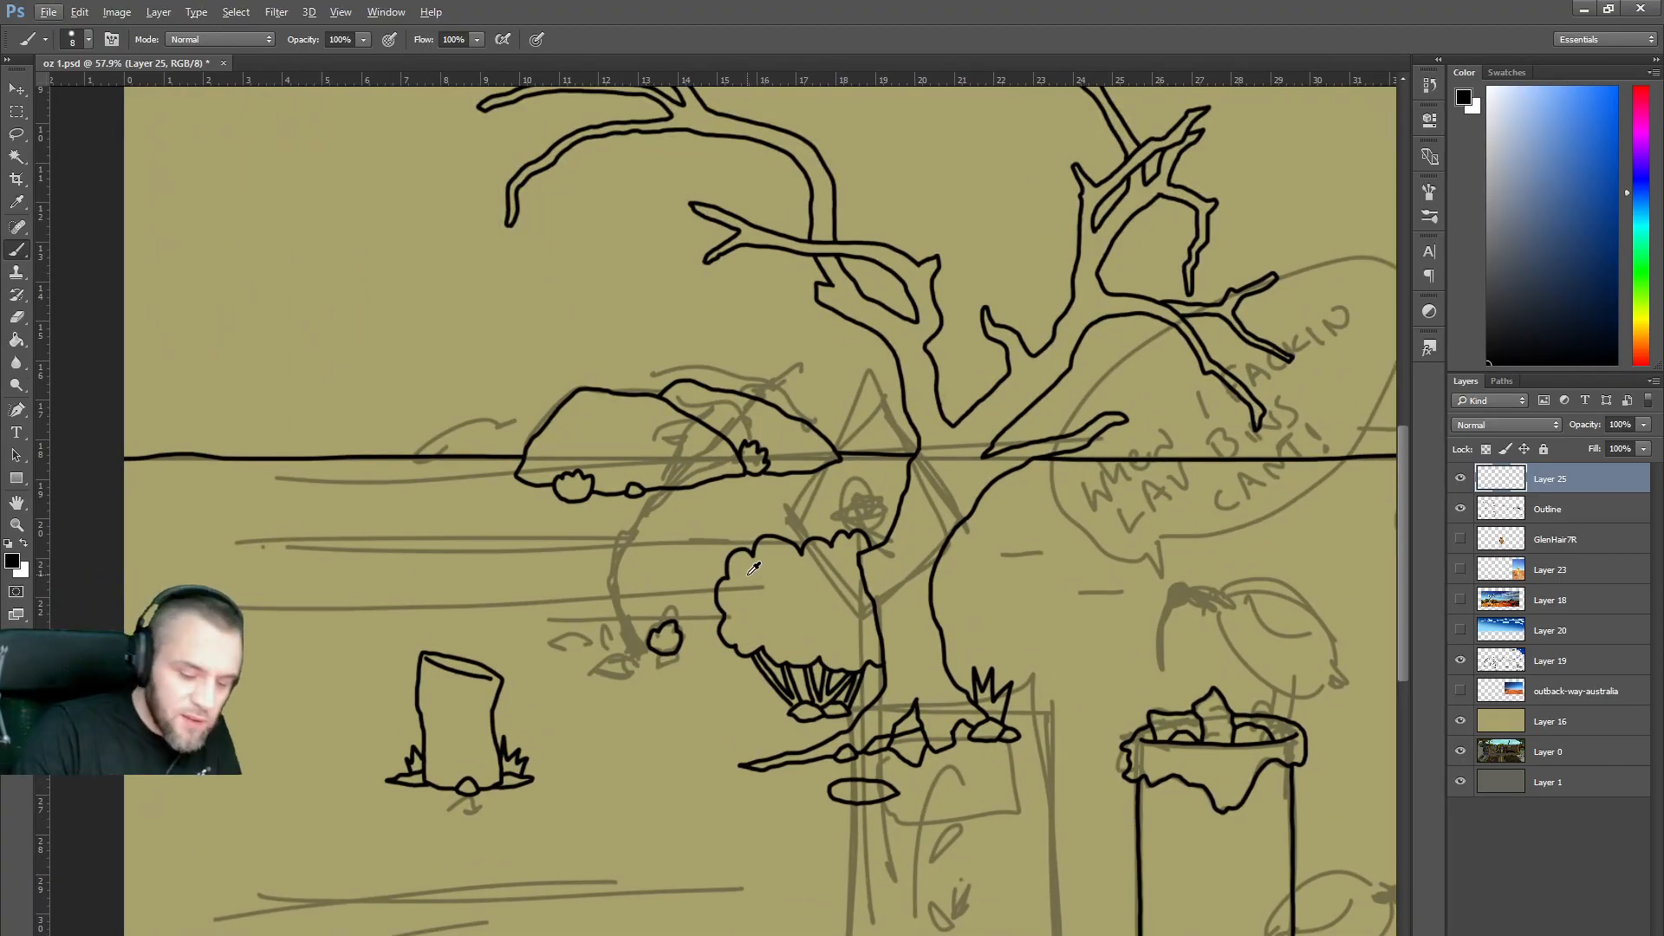
mouse_move(649, 643)
mouse_down()
mouse_move(622, 587)
mouse_move(633, 541)
mouse_move(764, 431)
mouse_move(734, 425)
mouse_move(728, 452)
mouse_move(683, 474)
mouse_move(801, 378)
mouse_move(776, 364)
mouse_move(748, 380)
mouse_move(768, 390)
mouse_up()
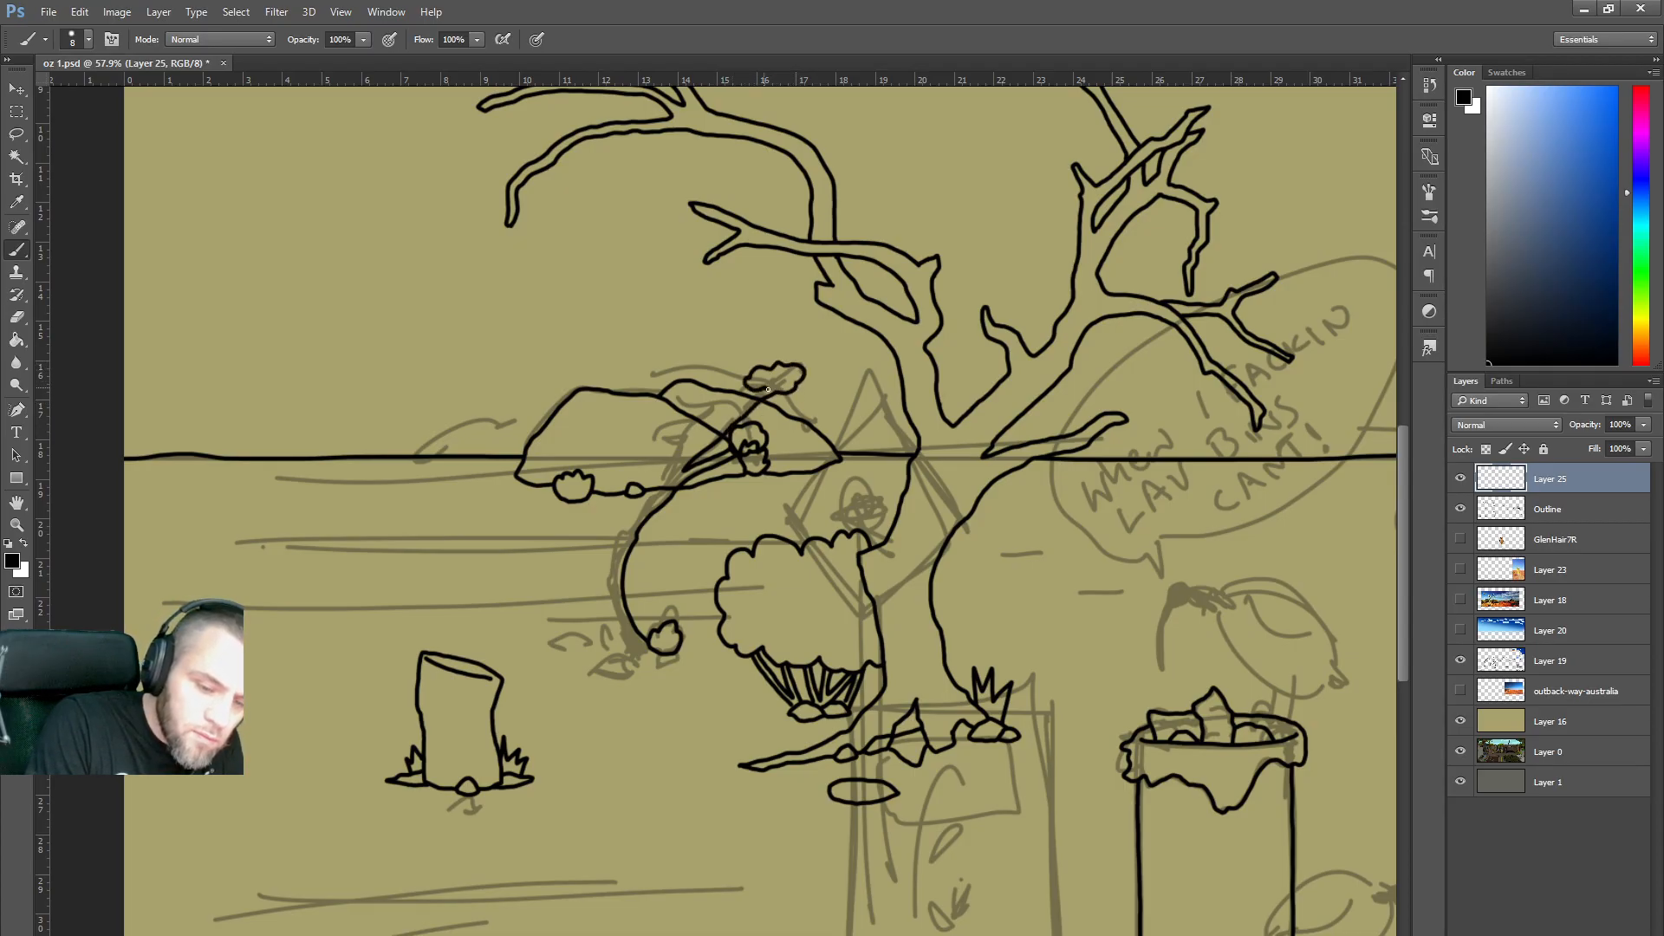
mouse_move(678, 430)
mouse_down()
mouse_move(710, 406)
mouse_move(663, 423)
mouse_move(686, 431)
mouse_move(680, 461)
mouse_move(741, 403)
mouse_up()
key(ctrl+z)
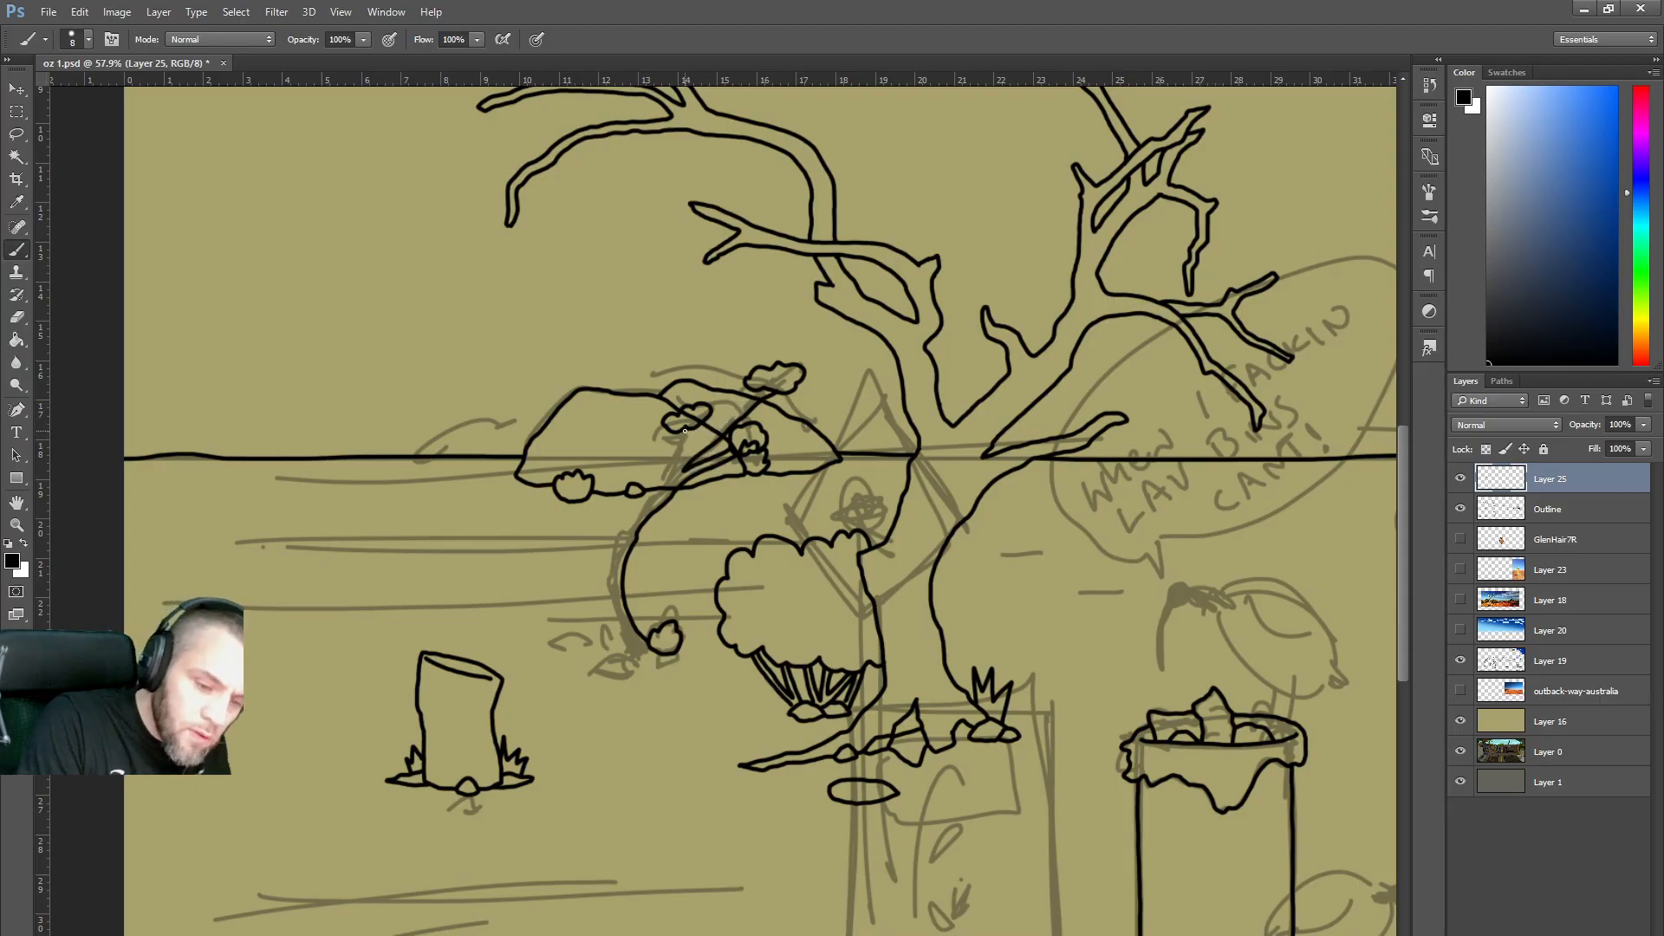
drag(681, 455, 768, 387)
mouse_move(677, 435)
mouse_down()
mouse_move(603, 585)
mouse_move(637, 665)
mouse_move(600, 668)
mouse_move(661, 658)
mouse_move(639, 666)
mouse_move(633, 647)
mouse_move(654, 651)
mouse_move(650, 668)
mouse_move(673, 646)
mouse_move(638, 666)
mouse_move(671, 655)
mouse_move(589, 643)
mouse_up()
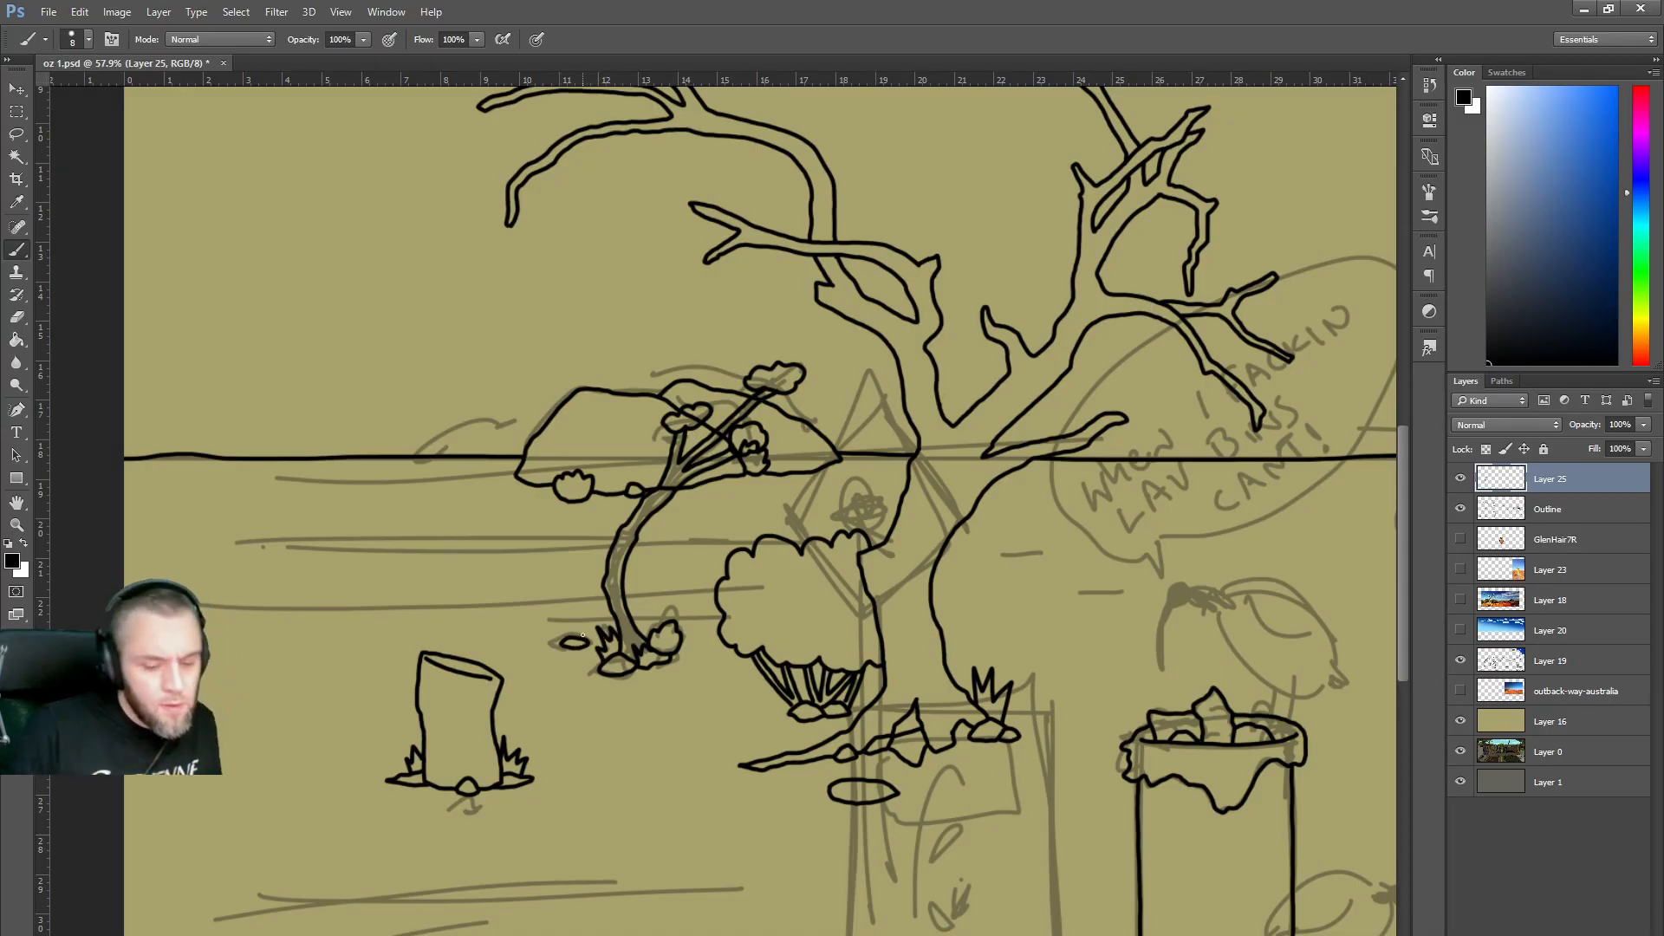
mouse_move(708, 654)
mouse_down()
mouse_move(728, 665)
mouse_move(700, 662)
mouse_move(709, 652)
mouse_up()
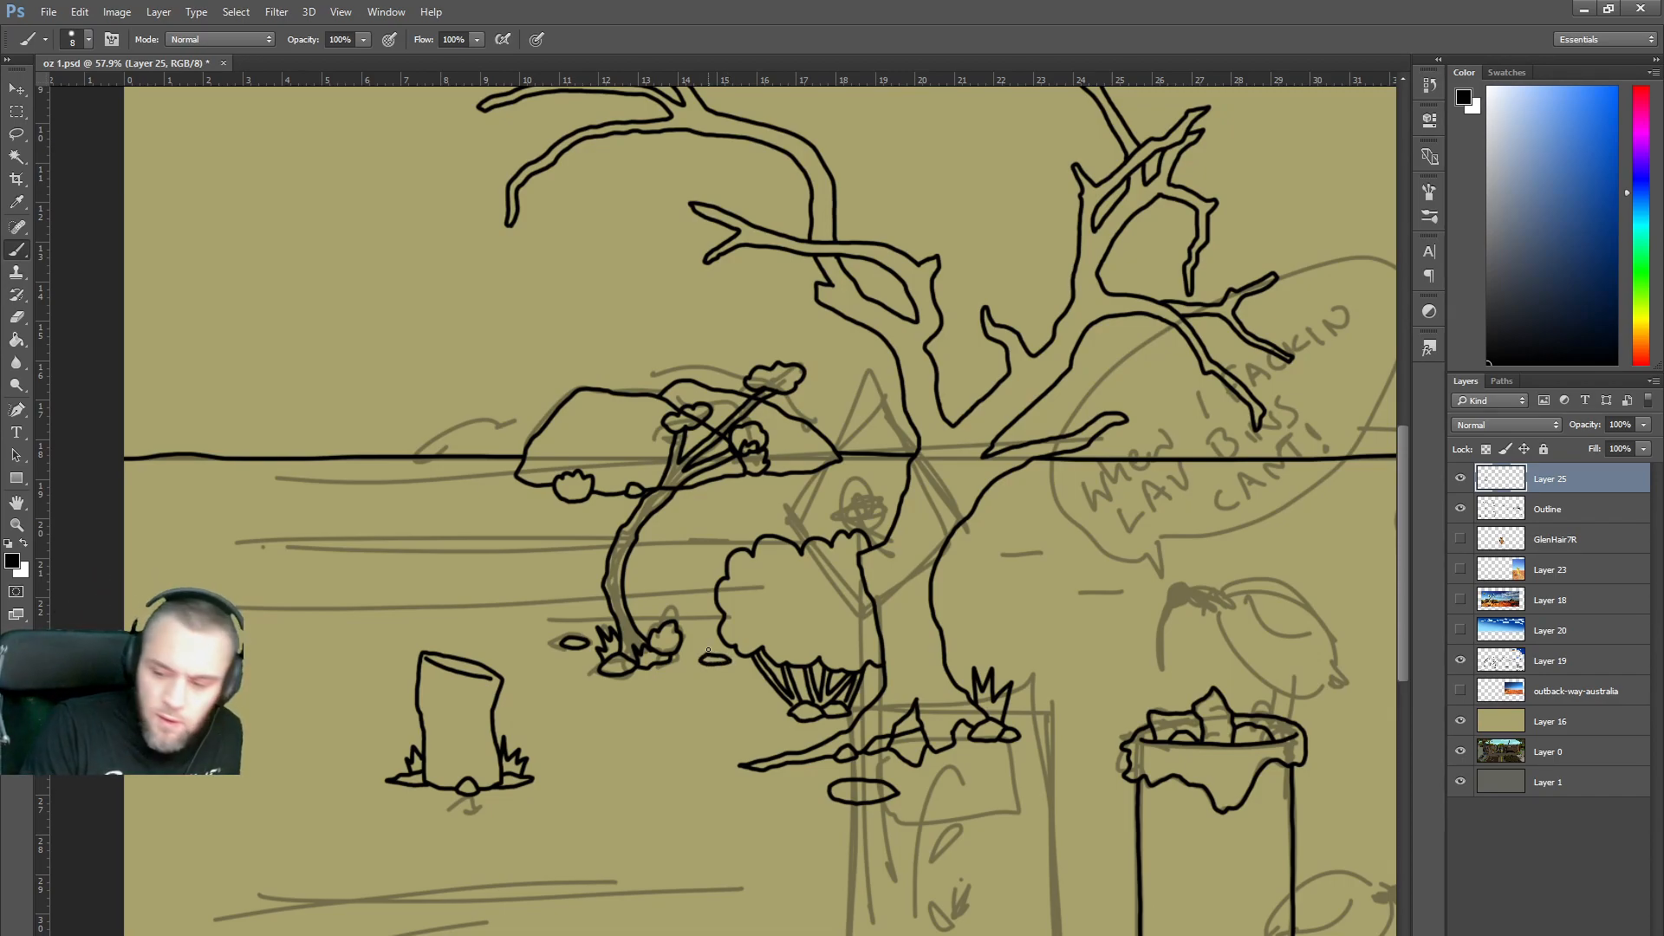
On the Outline layer, erase the base rocks and step back through history to remove the small tree strokes.
click(1565, 511)
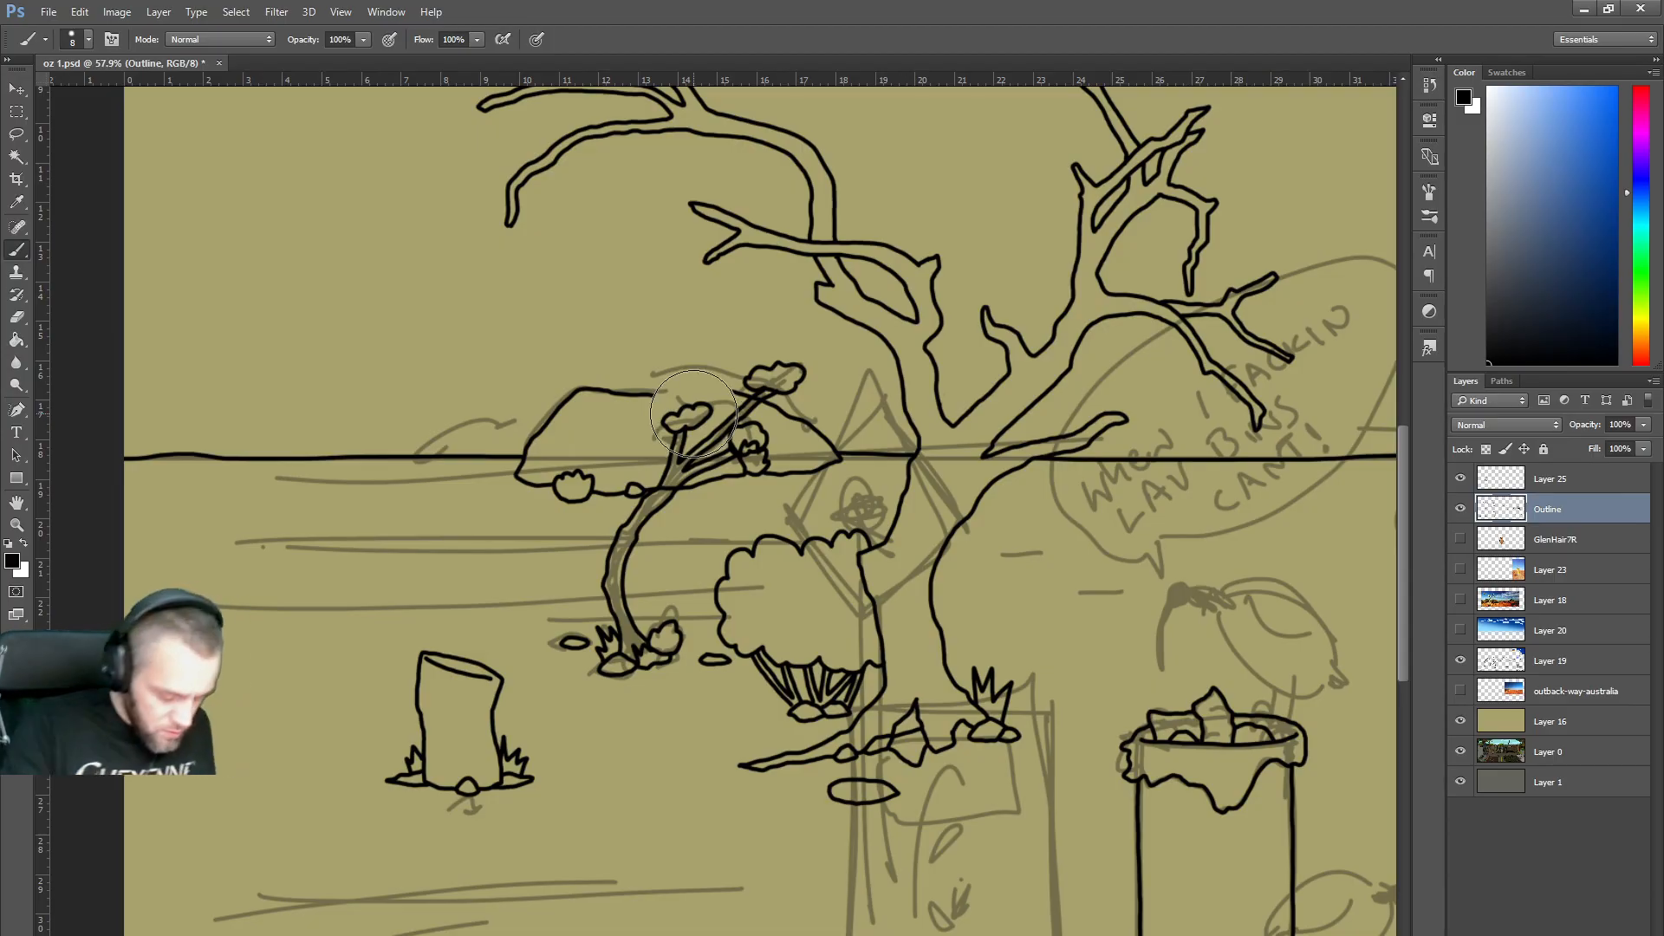
key(e)
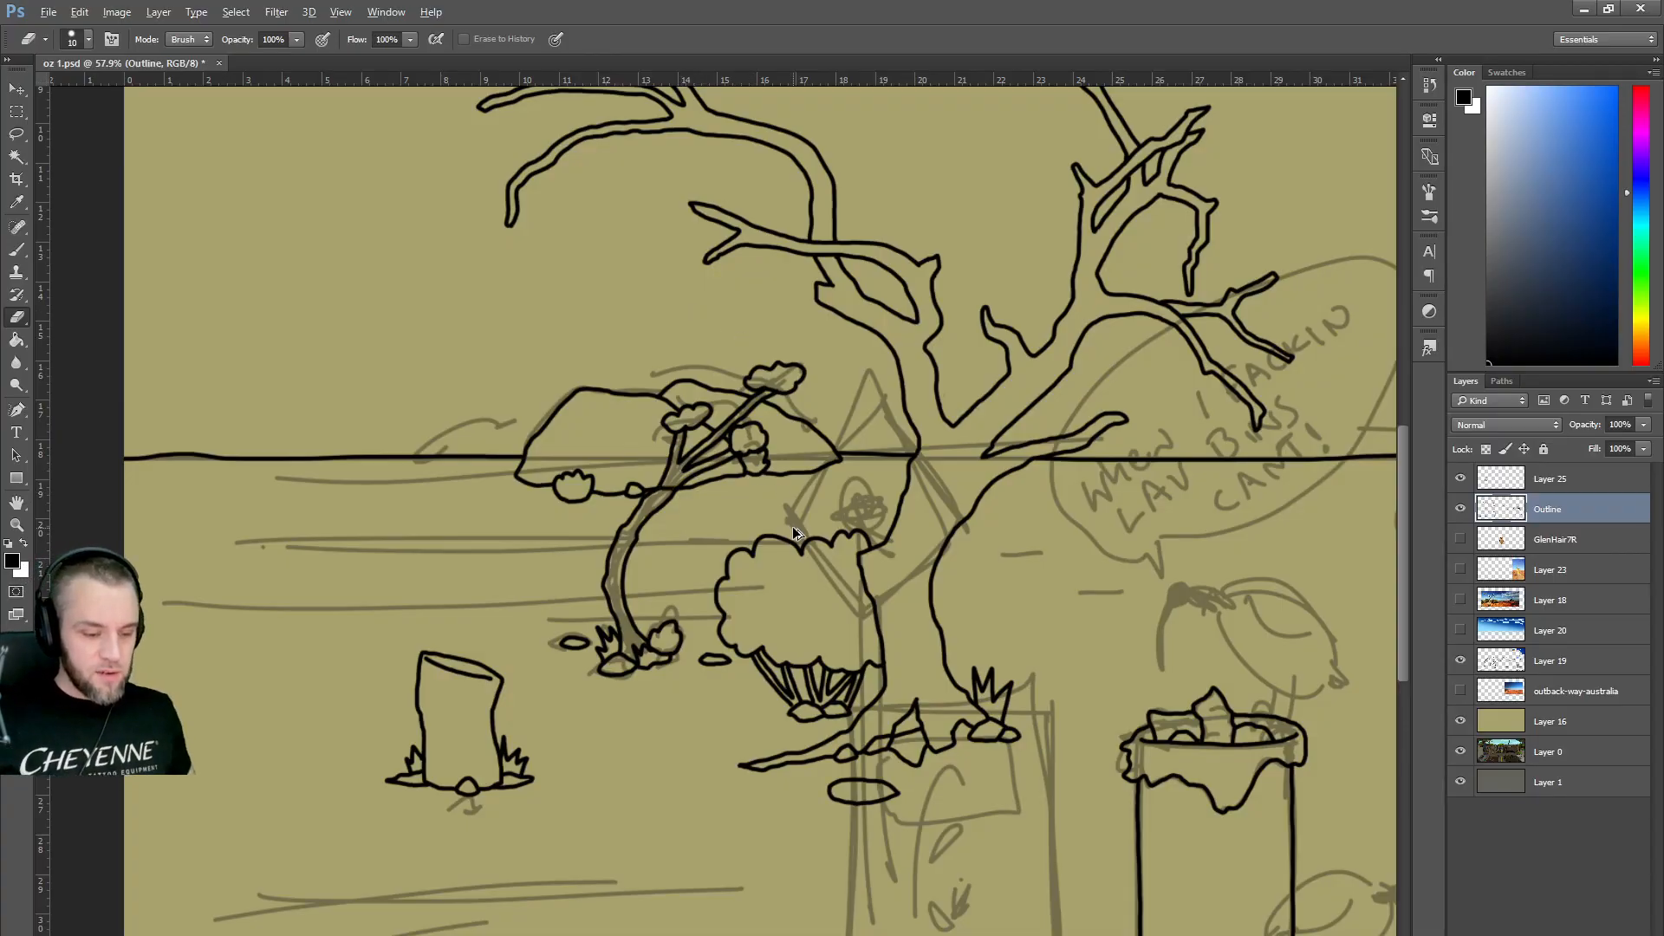
drag(700, 658, 730, 660)
drag(560, 643, 617, 649)
key(ctrl+alt+z)
key(ctrl+alt+z)
key(ctrl+alt+z)
key(ctrl+alt+z)
key(ctrl+alt+z)
key(ctrl+alt+z)
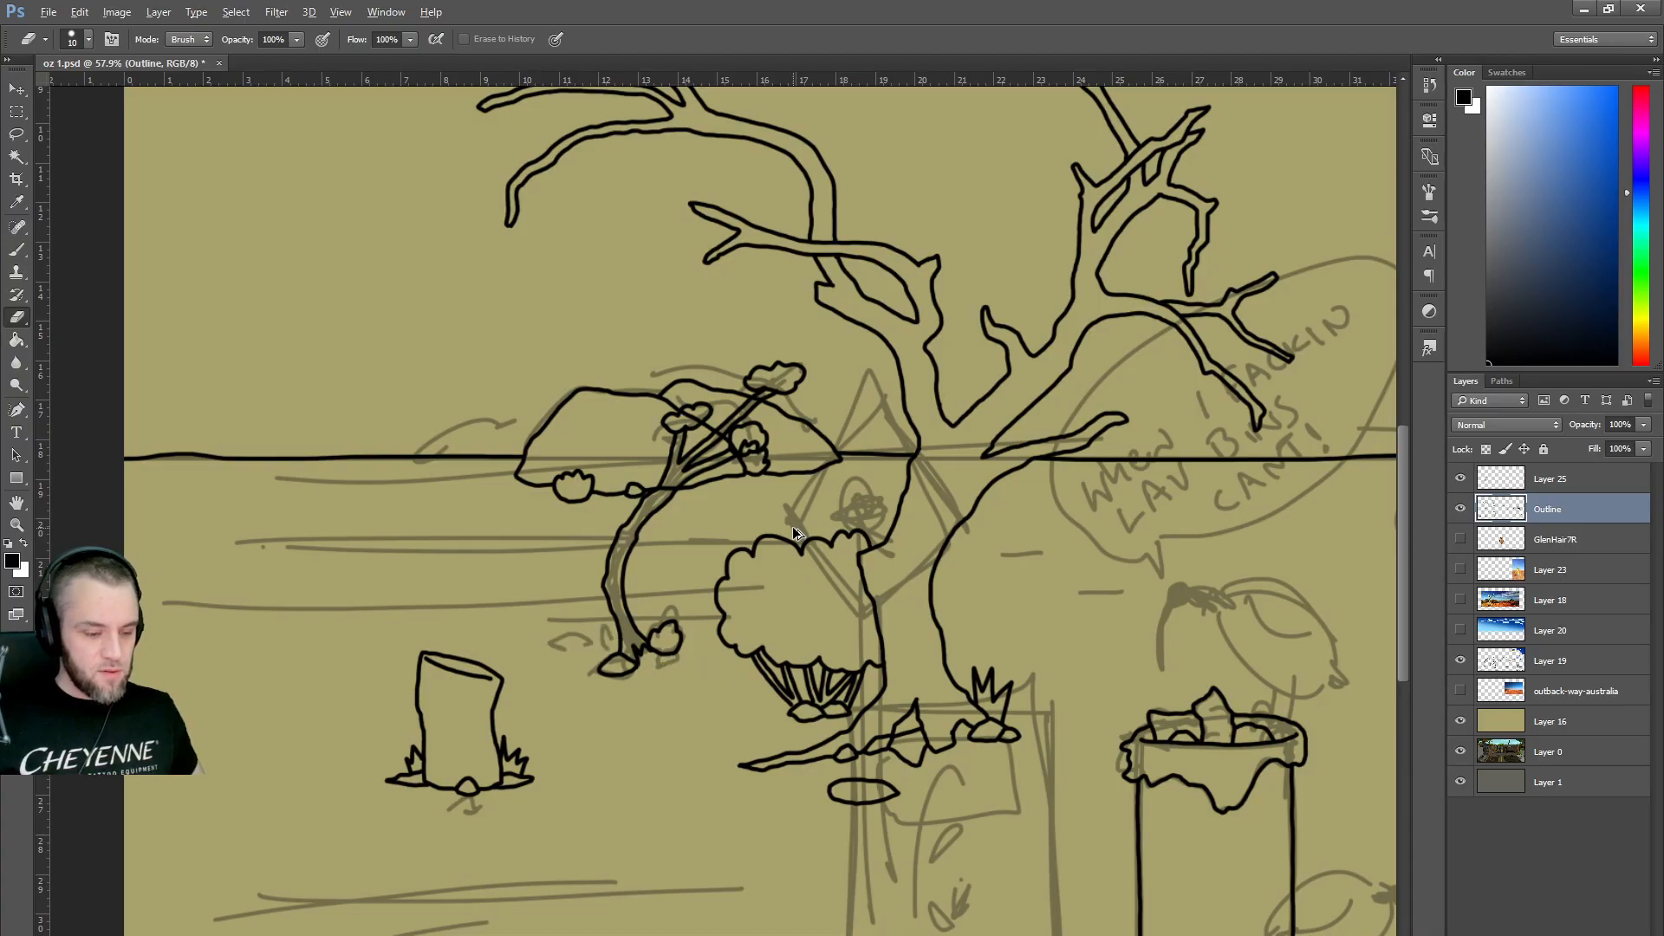
key(ctrl+alt+z)
key(ctrl+alt+z)
key(ctrl+alt+z)
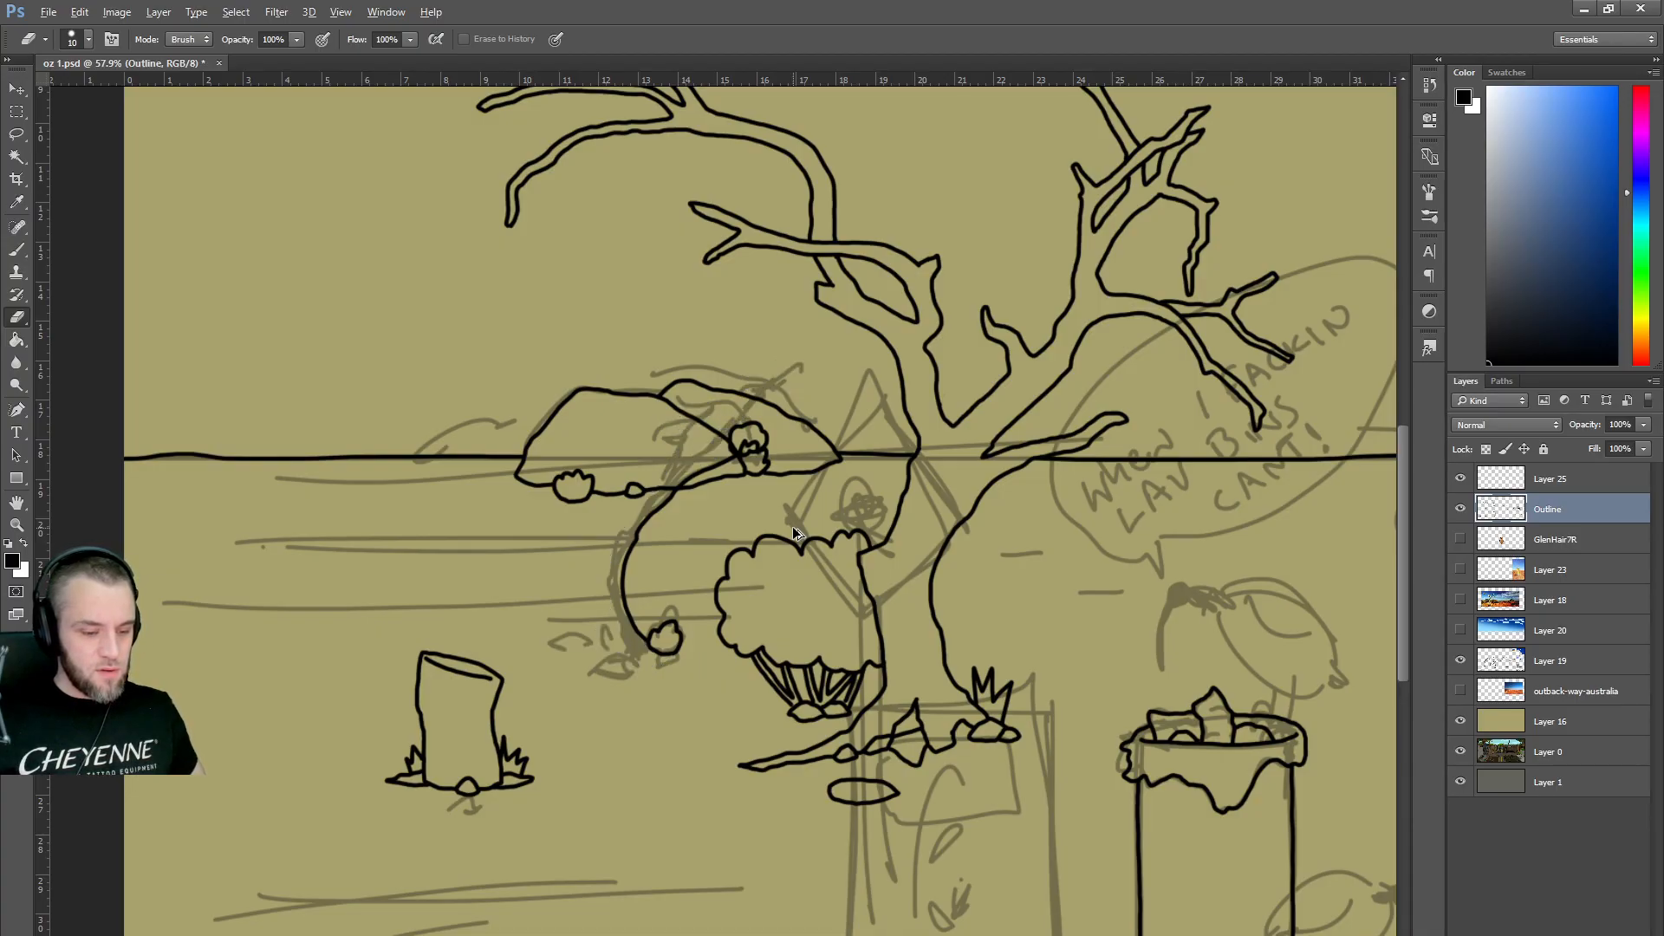
scroll(667, 530, down, 1)
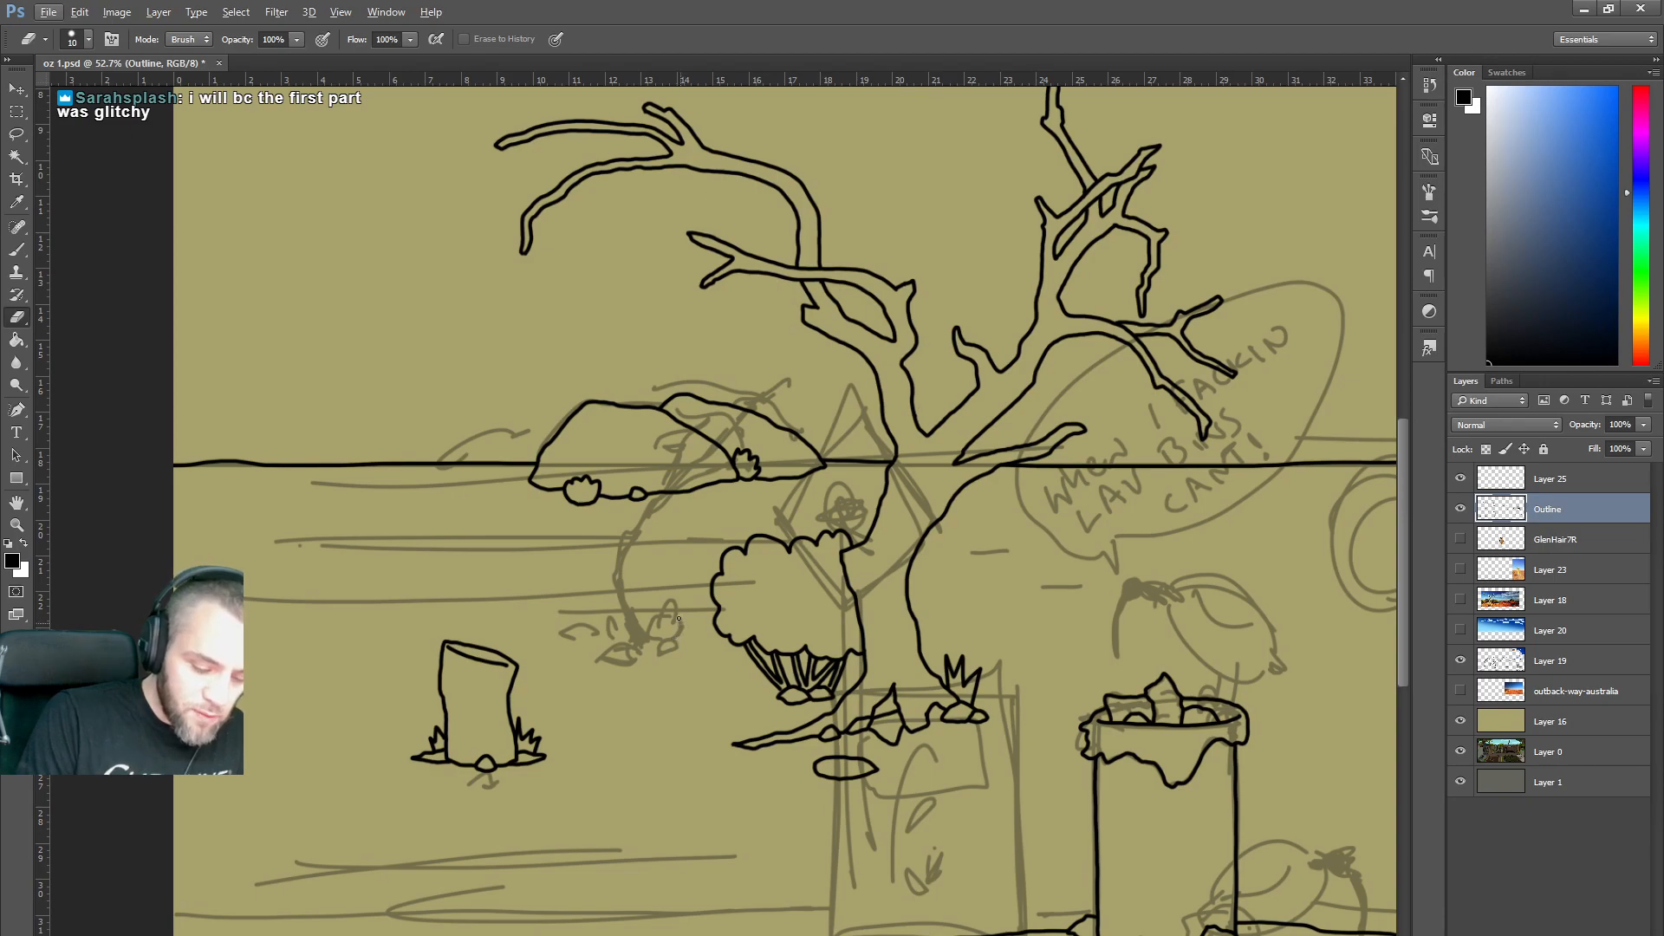
Brush a small rock, a lumpy rock and a flat rock left of the bush, plus grass at the horizon rock's left edge.
key(b)
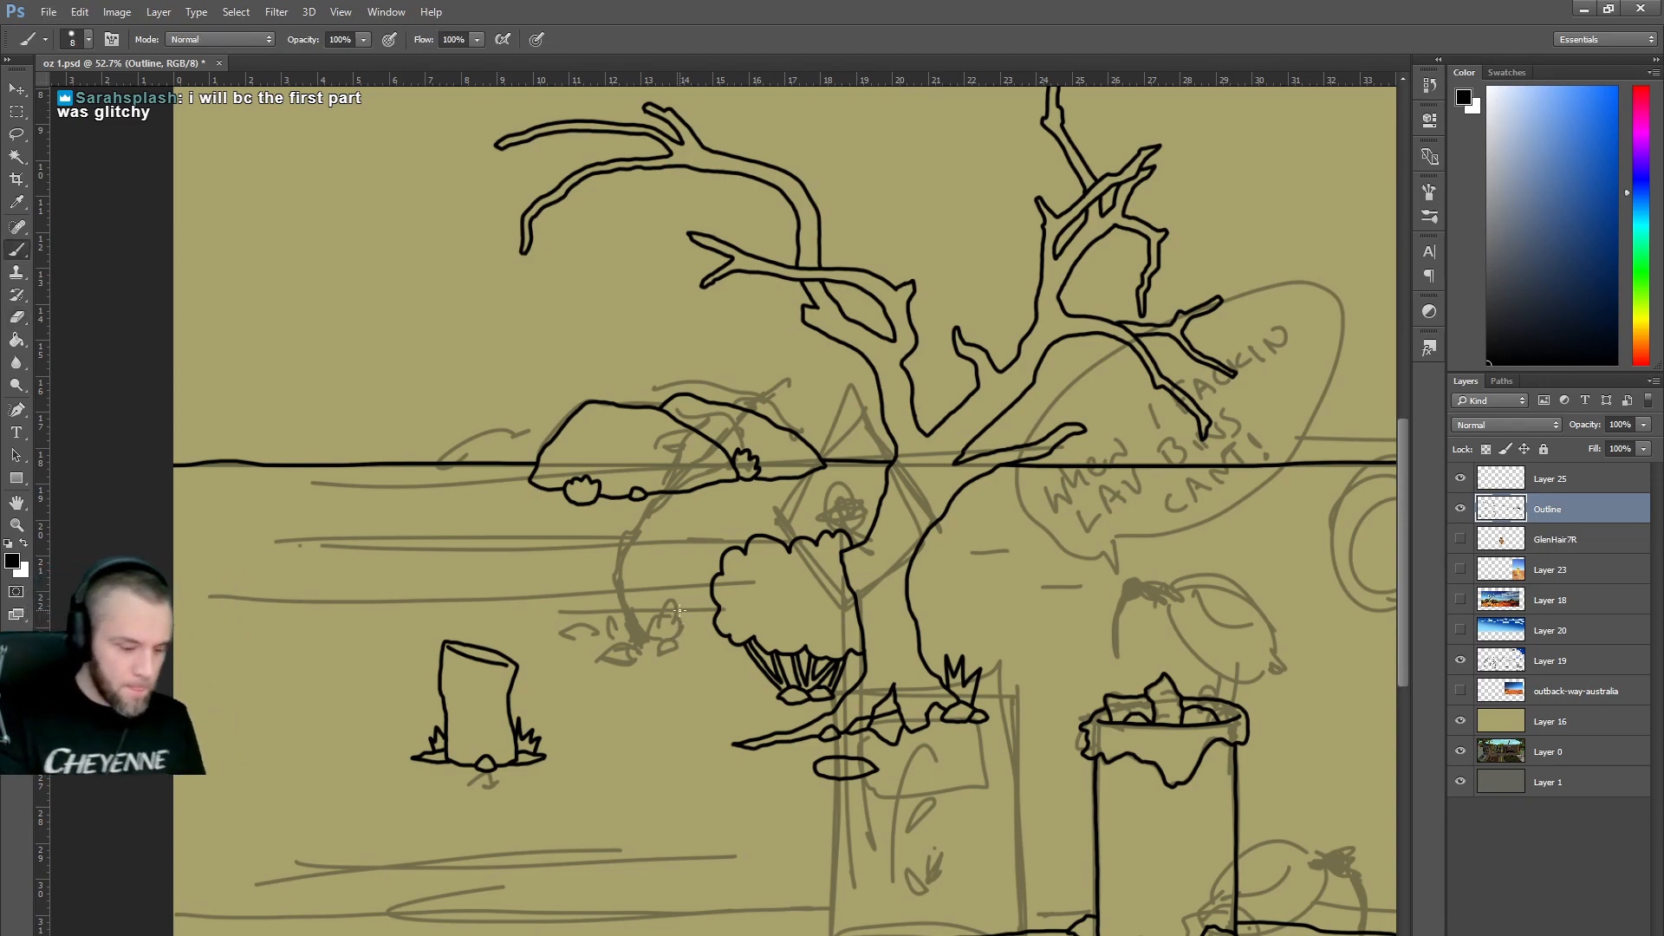
mouse_move(603, 659)
mouse_down()
mouse_move(622, 644)
mouse_move(637, 666)
mouse_move(606, 644)
mouse_move(671, 611)
mouse_move(678, 638)
mouse_move(657, 643)
mouse_up()
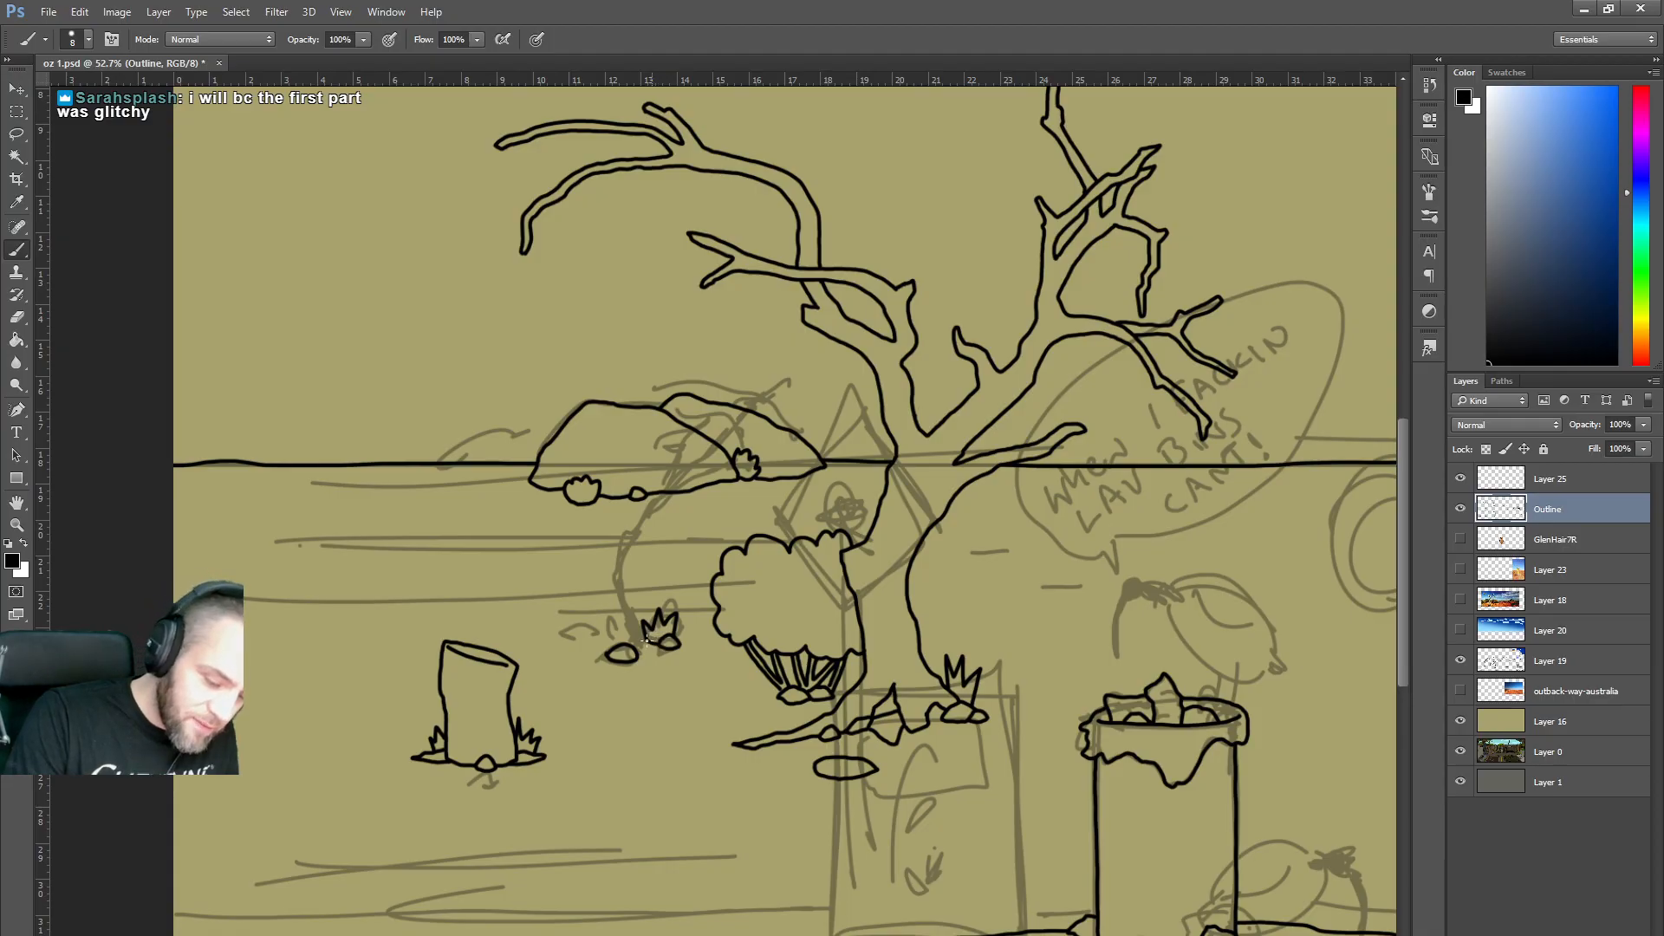
mouse_move(620, 640)
mouse_down()
mouse_move(593, 627)
mouse_move(582, 647)
mouse_move(604, 652)
mouse_move(548, 630)
mouse_move(578, 628)
mouse_up()
mouse_move(739, 671)
mouse_down()
mouse_move(714, 674)
mouse_move(732, 684)
mouse_move(726, 668)
mouse_up()
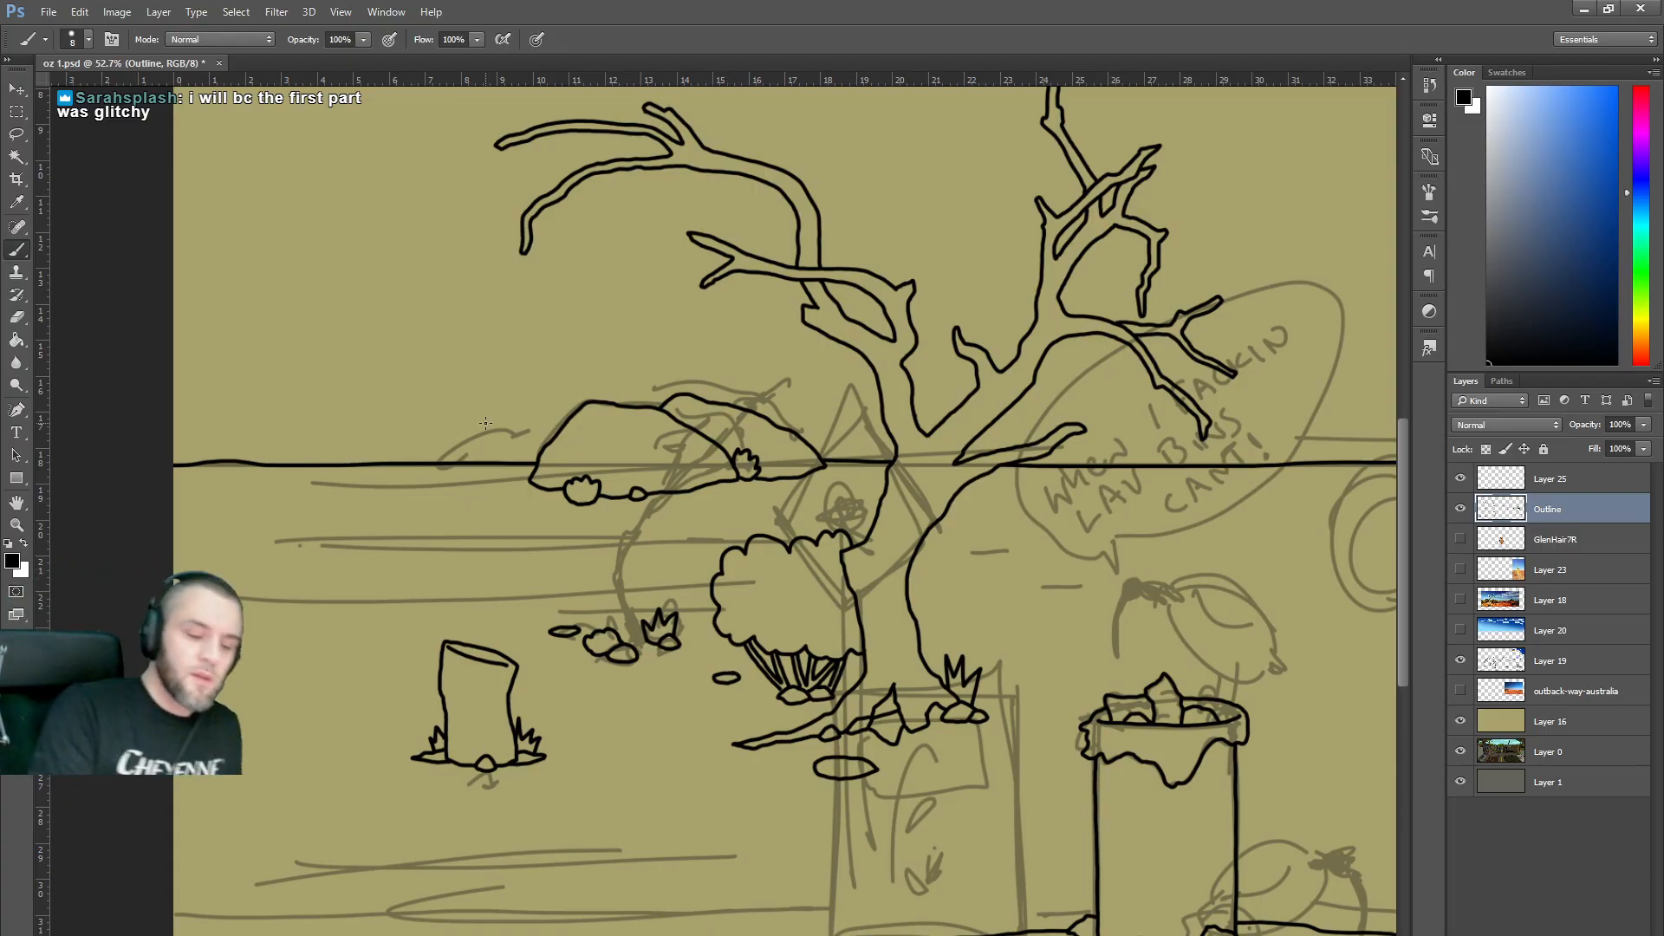
drag(544, 444, 503, 460)
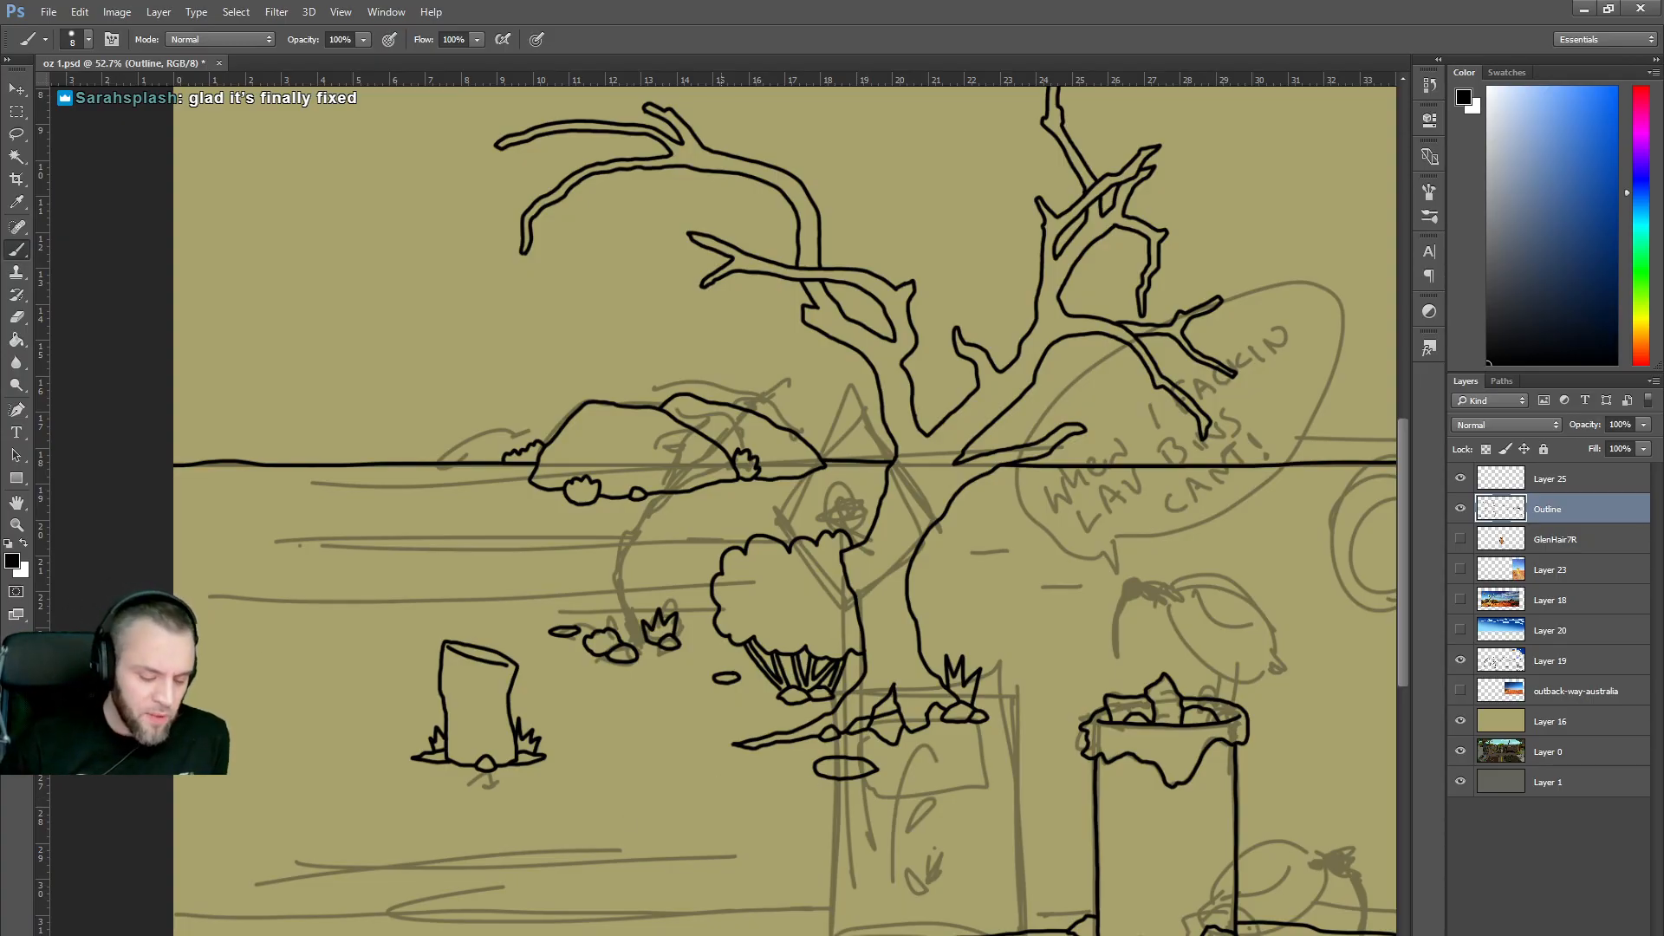
Draw a bush at the right edge past the kangaroo sign and a small lower-right rock, then pan back toward the hills.
scroll(723, 503, right, 10)
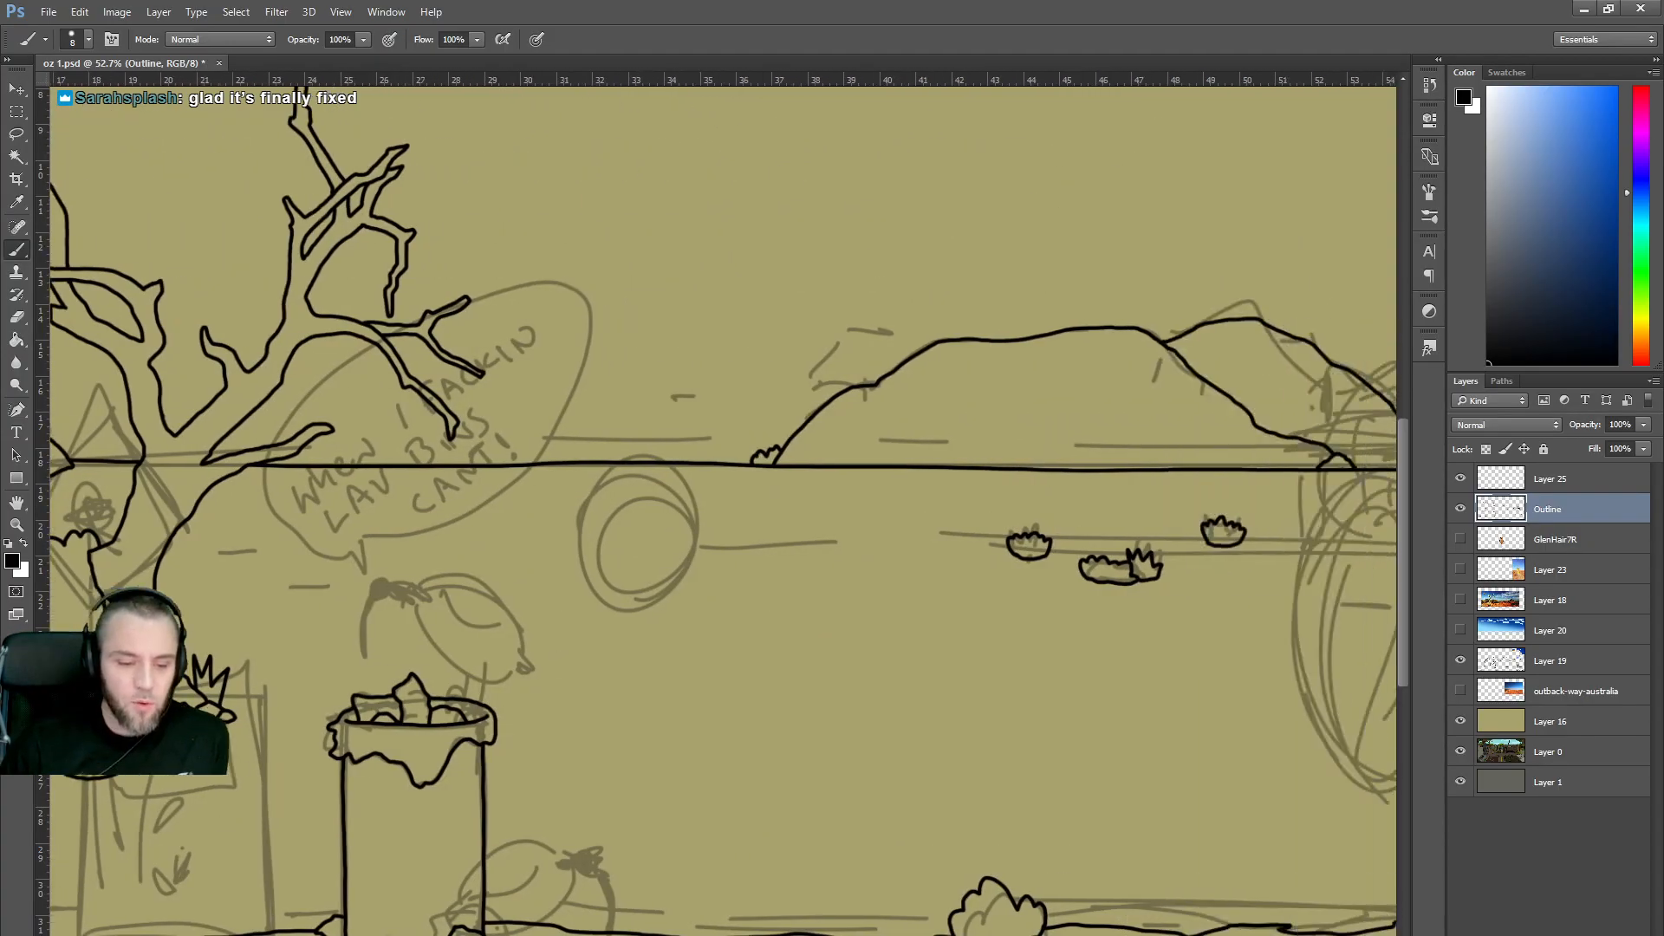
scroll(723, 503, right, 12)
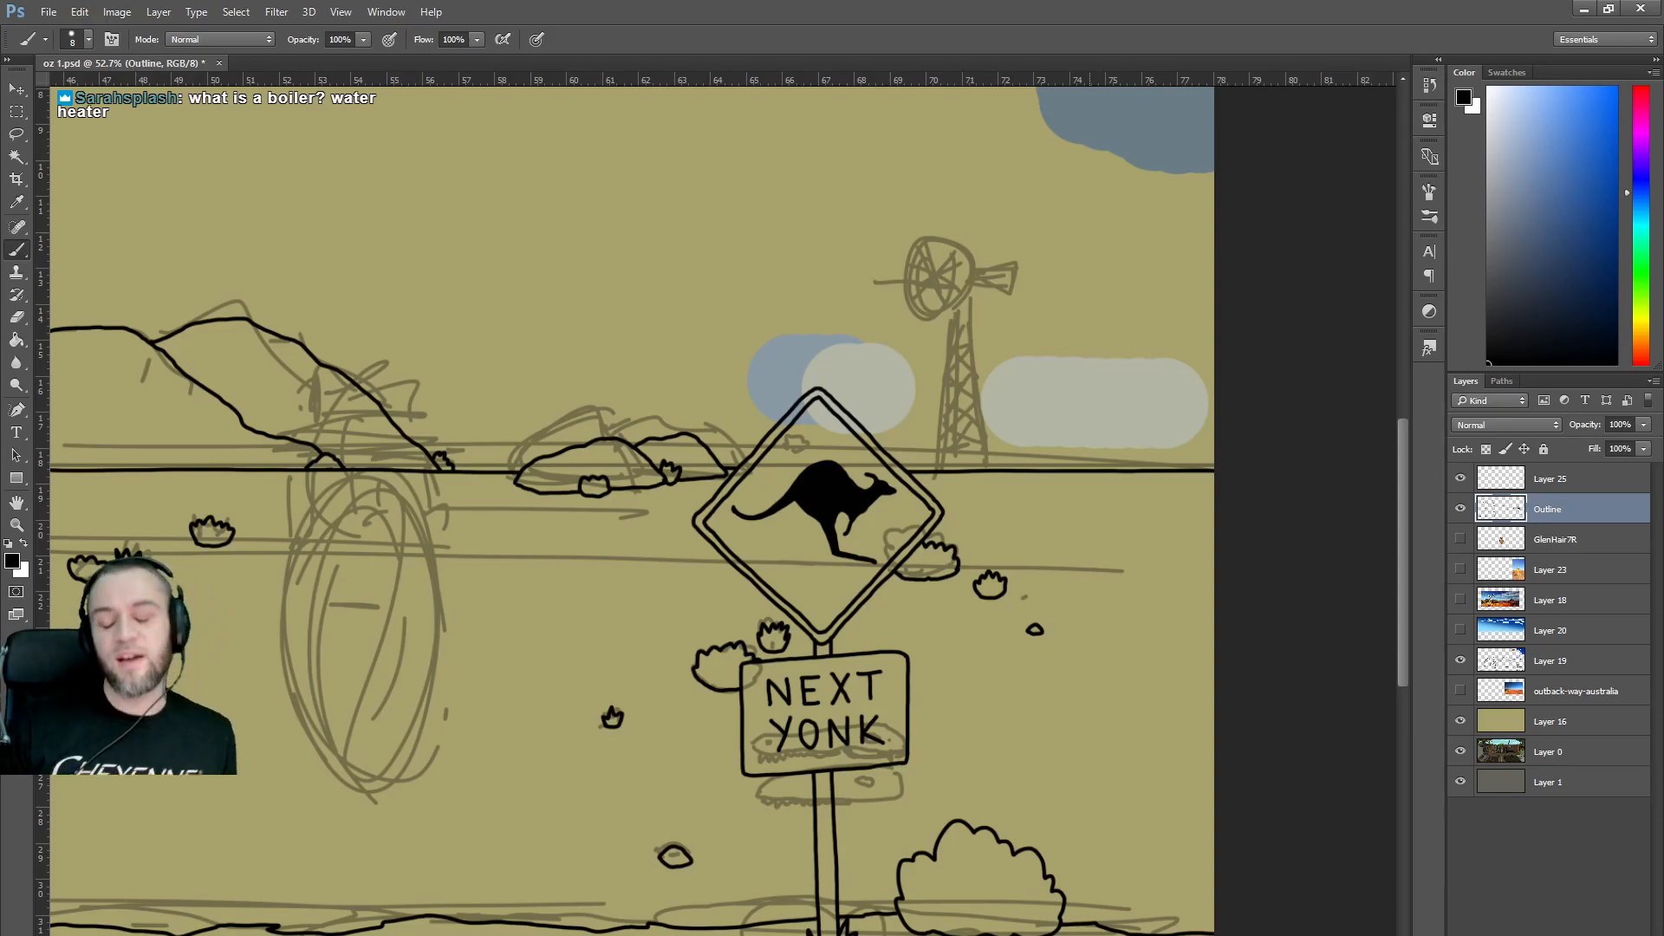
mouse_move(1216, 509)
mouse_down()
mouse_move(1180, 511)
mouse_move(1167, 539)
mouse_move(1226, 542)
mouse_move(1150, 555)
mouse_move(1174, 561)
mouse_move(1199, 533)
mouse_up()
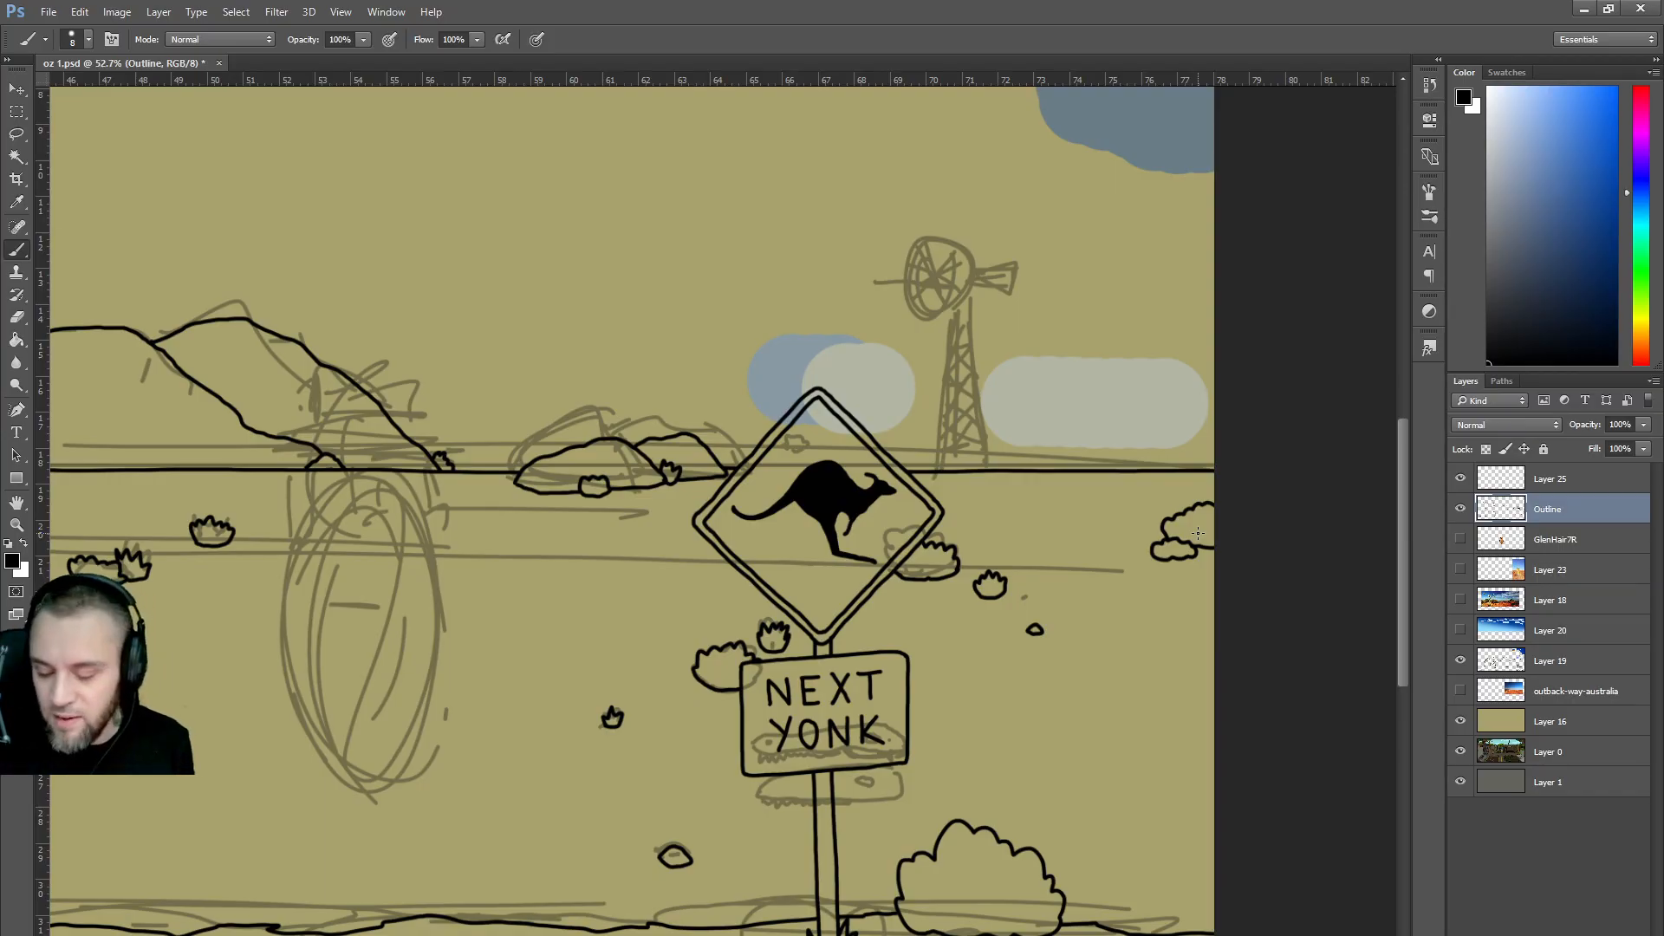
mouse_move(1153, 833)
mouse_down()
mouse_move(1179, 826)
mouse_move(1151, 836)
mouse_move(1143, 802)
mouse_move(1167, 808)
mouse_move(1134, 813)
mouse_up()
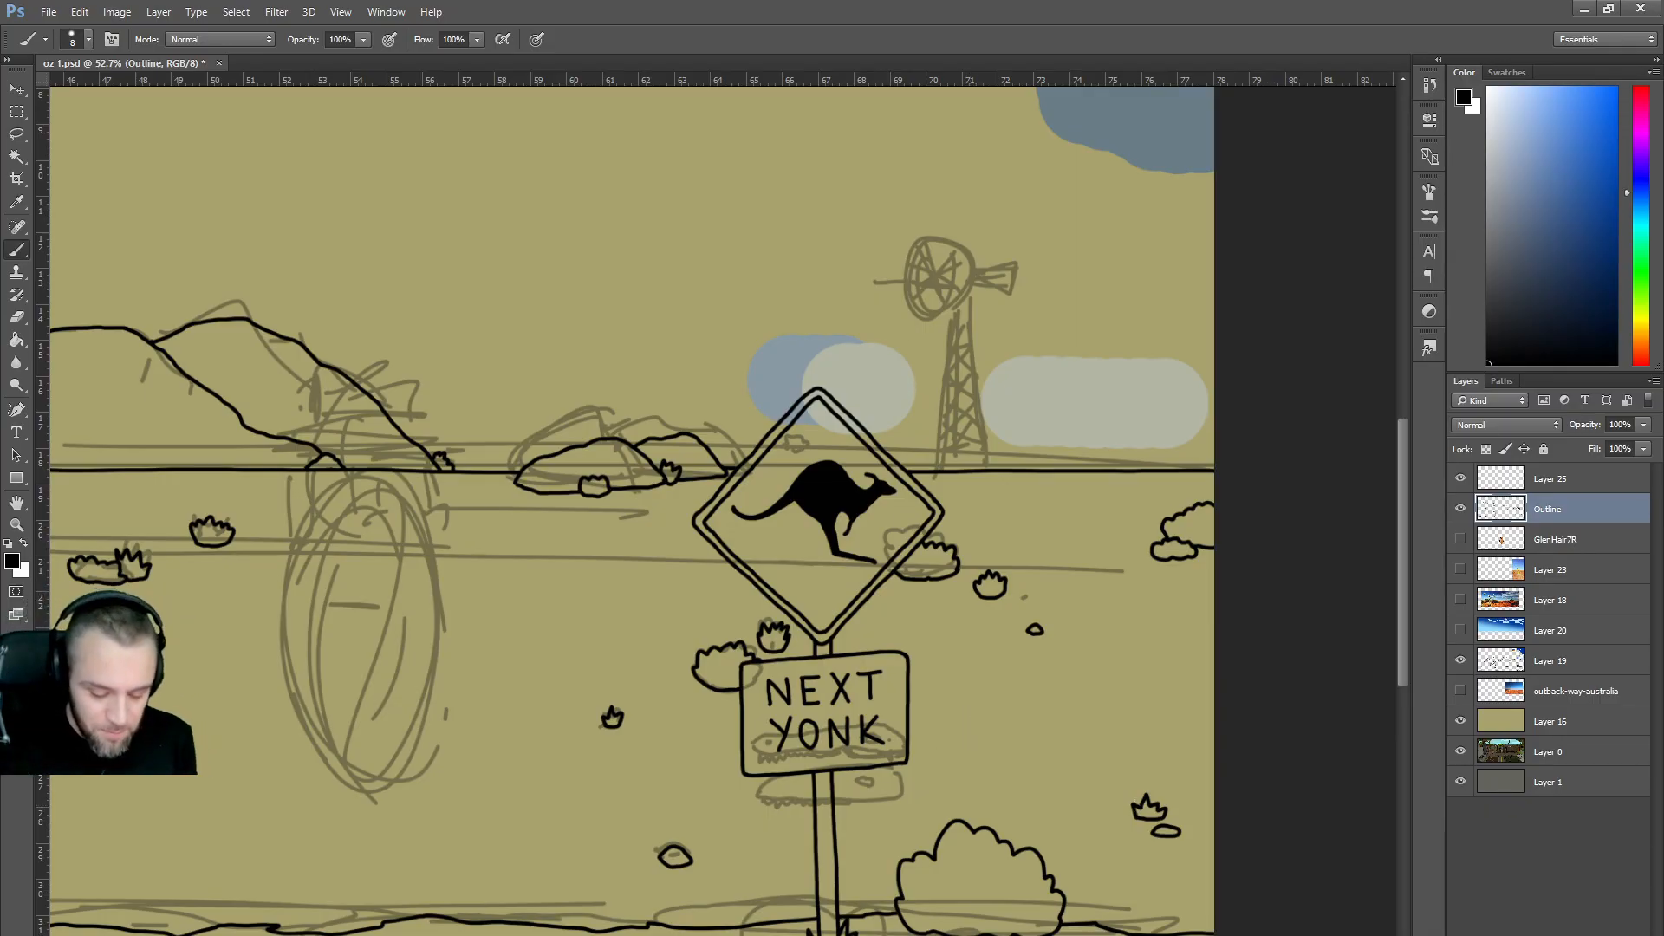
drag(824, 520, 1248, 520)
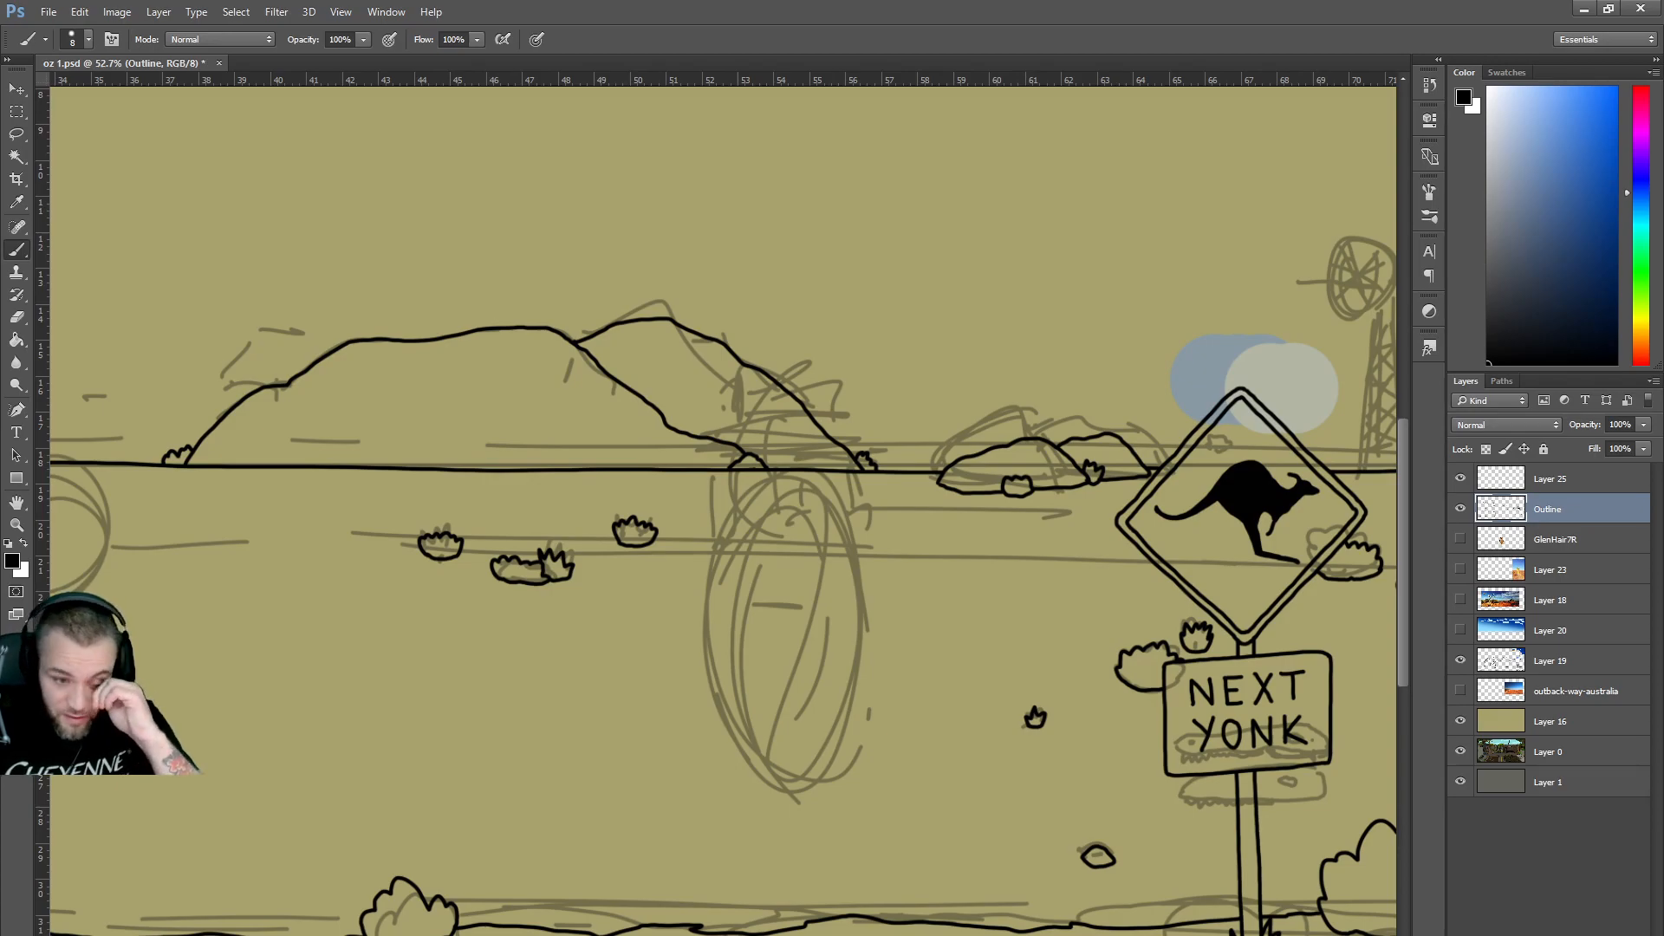
drag(1035, 718, 1312, 717)
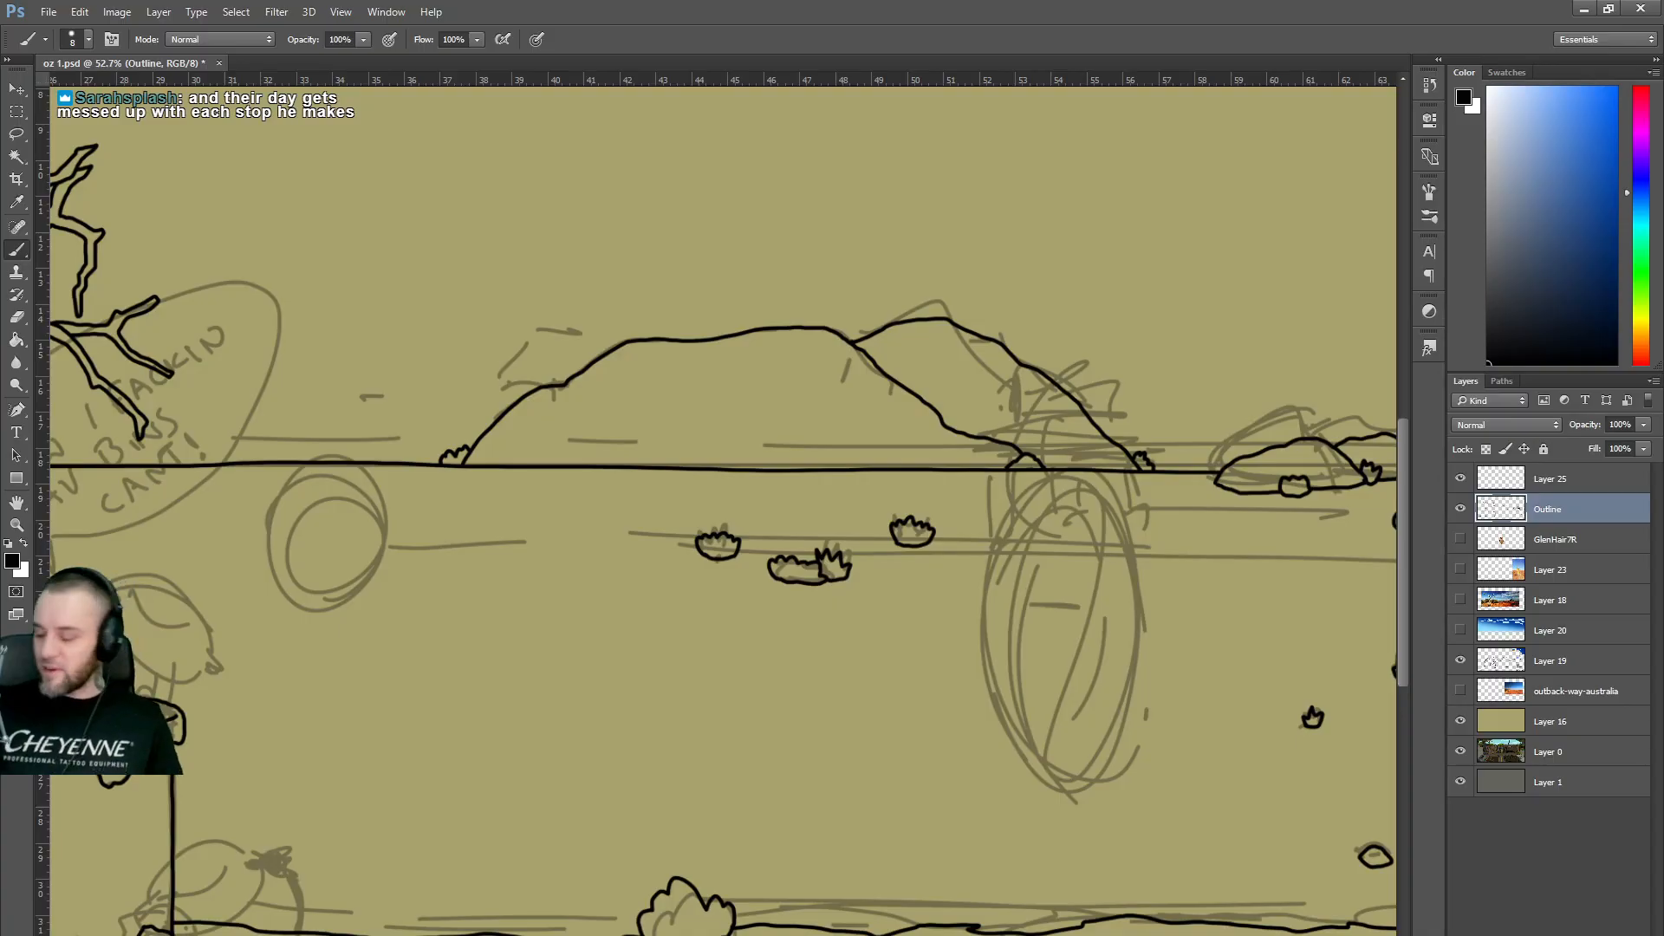
Zoom out, pan across, and zoom to about 58% on the dead tree trunk and its bushes.
scroll(906, 675, down, 4)
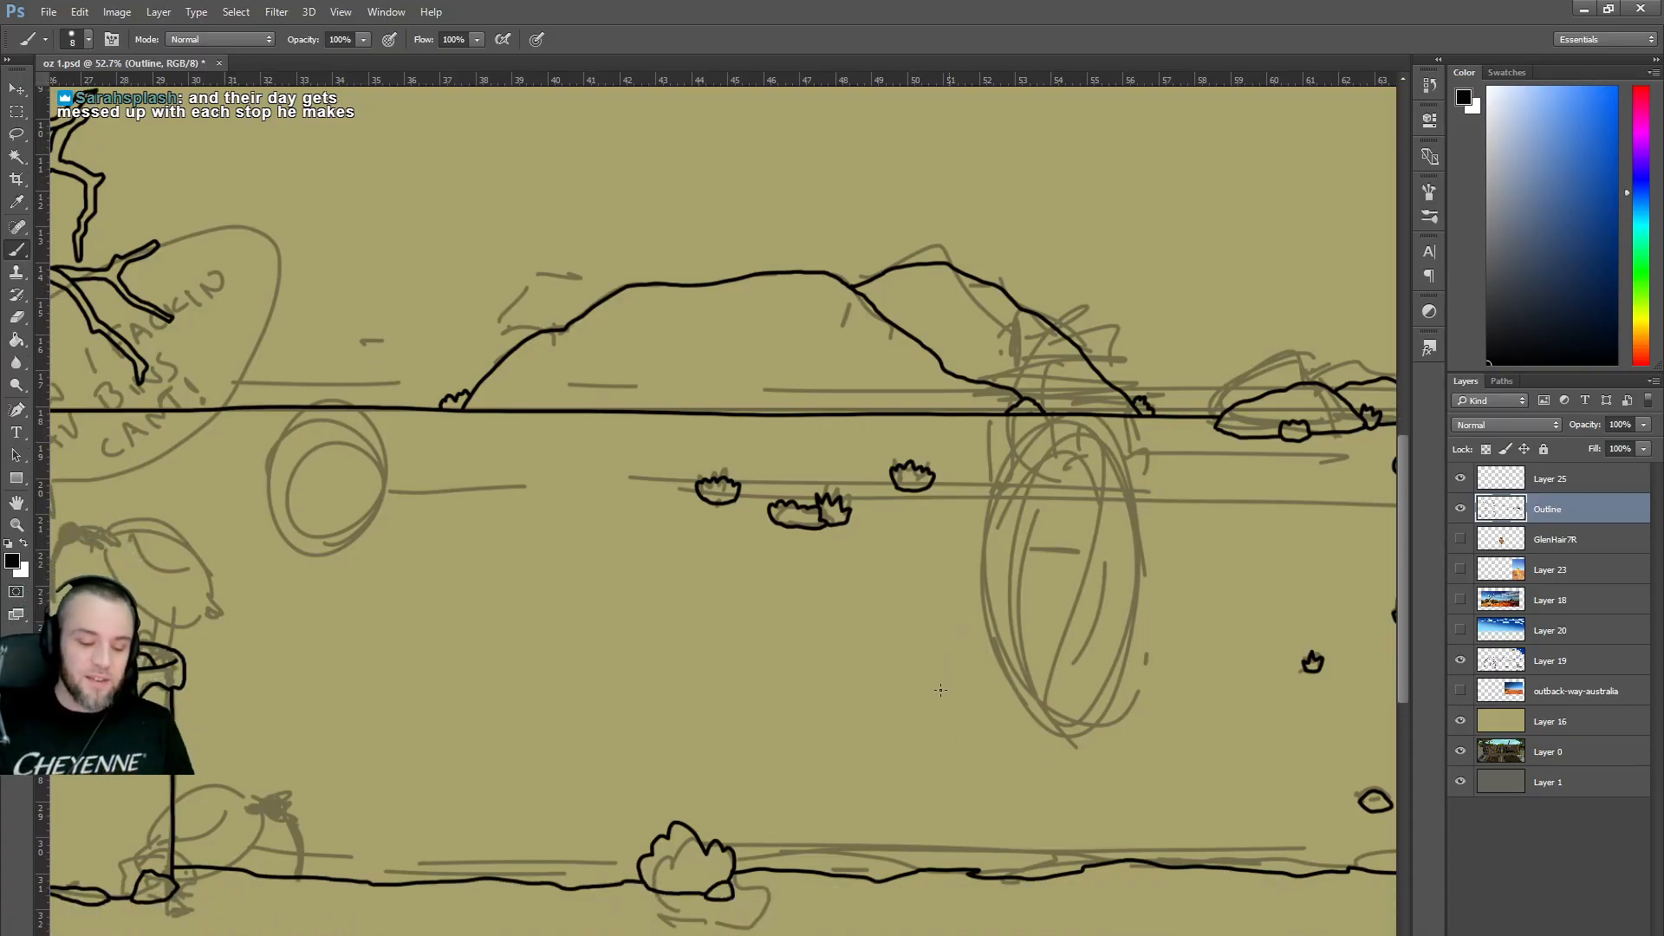
scroll(907, 675, down, 3)
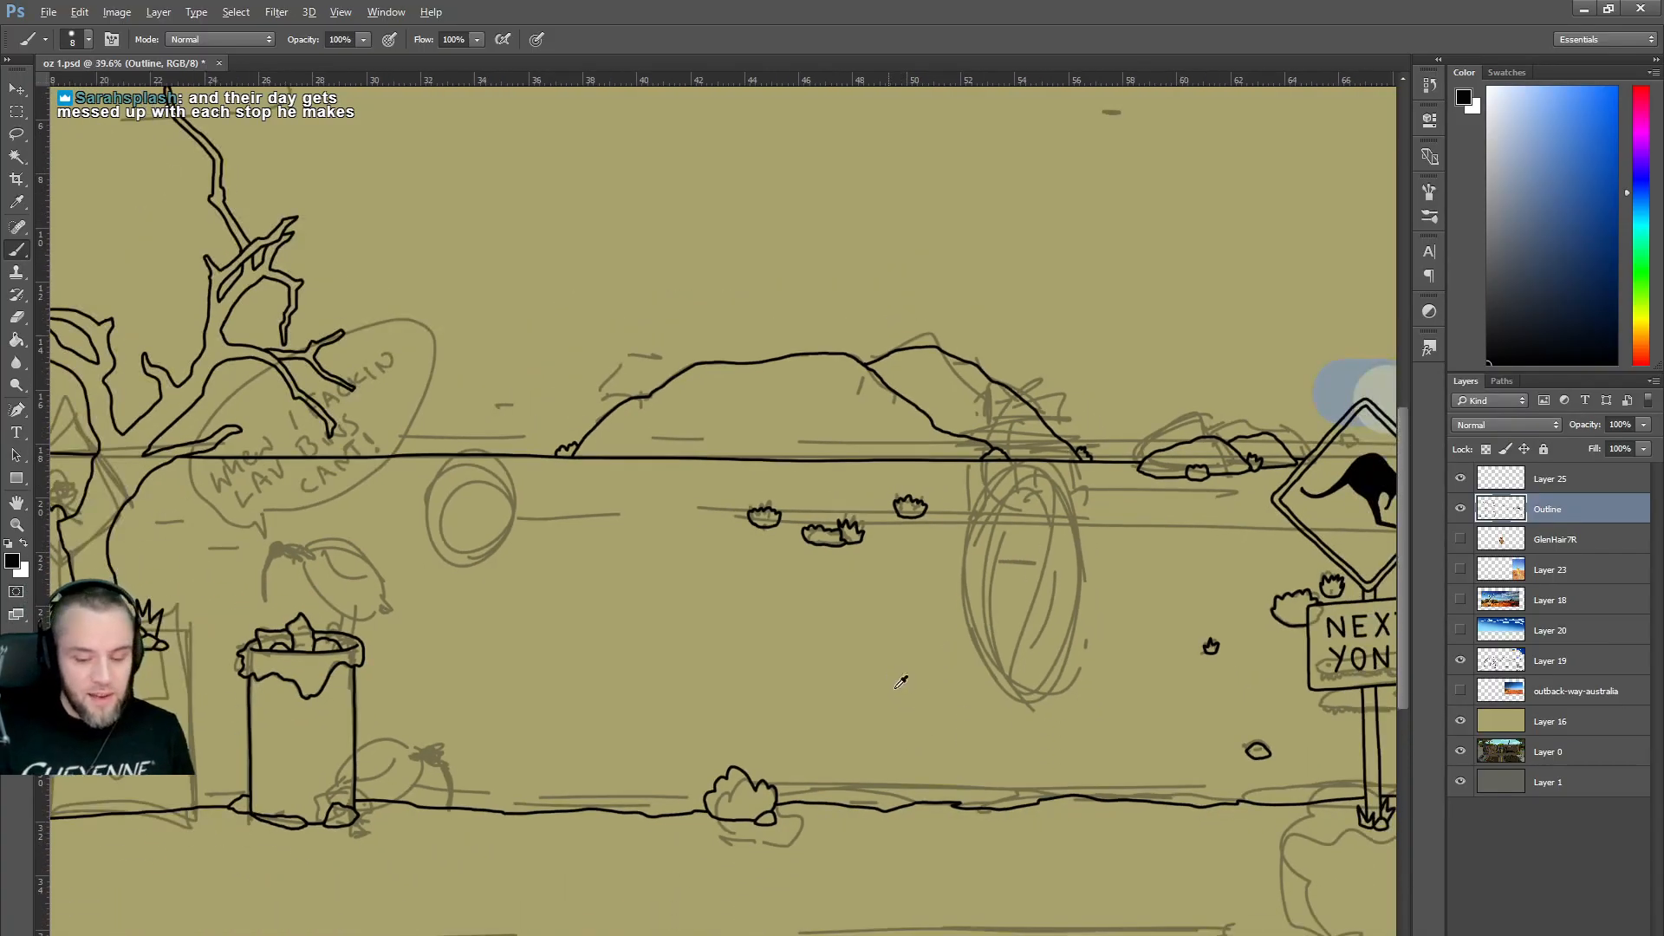
scroll(988, 875, up, 1)
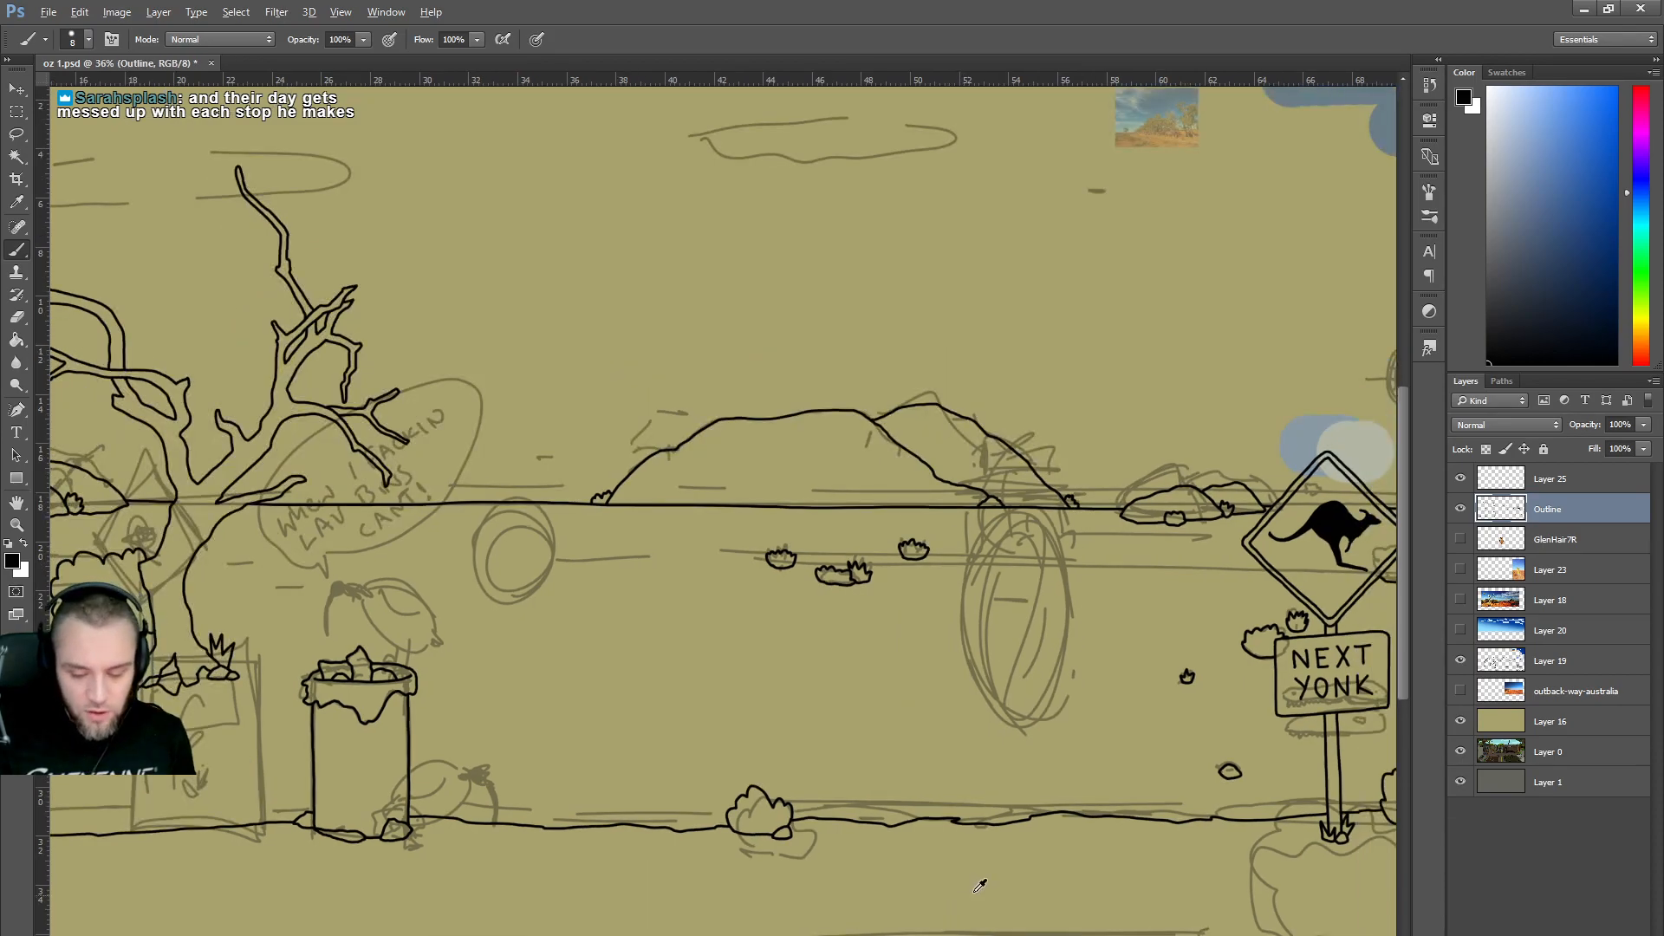
scroll(978, 892, down, 3)
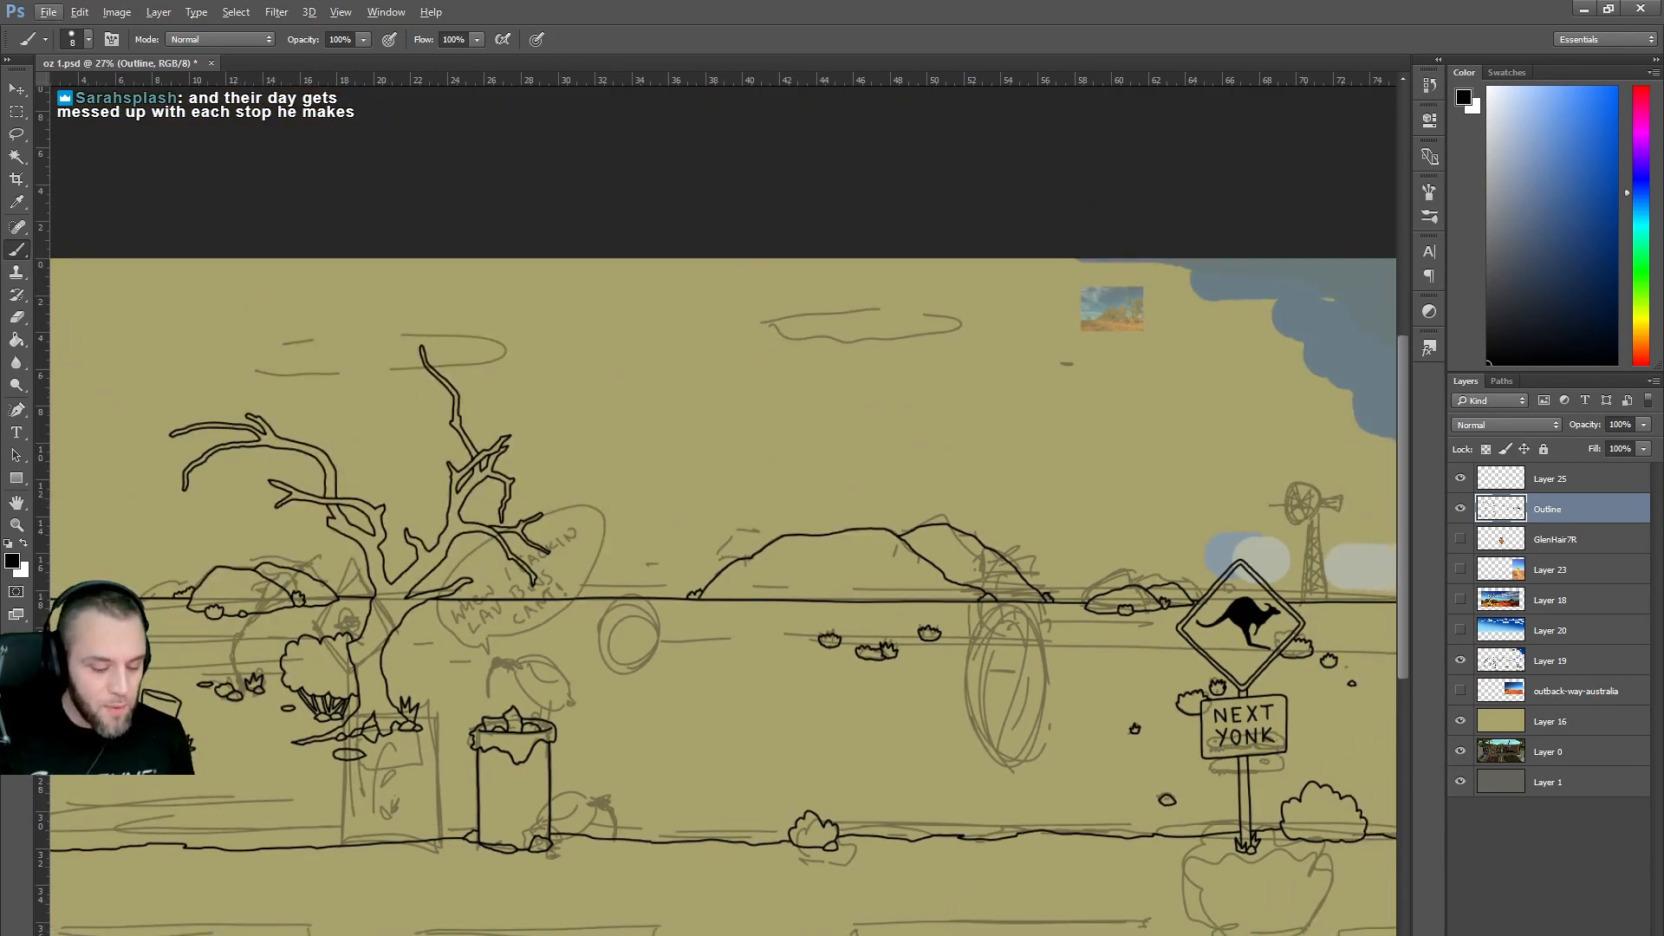
scroll(961, 901, left, 3)
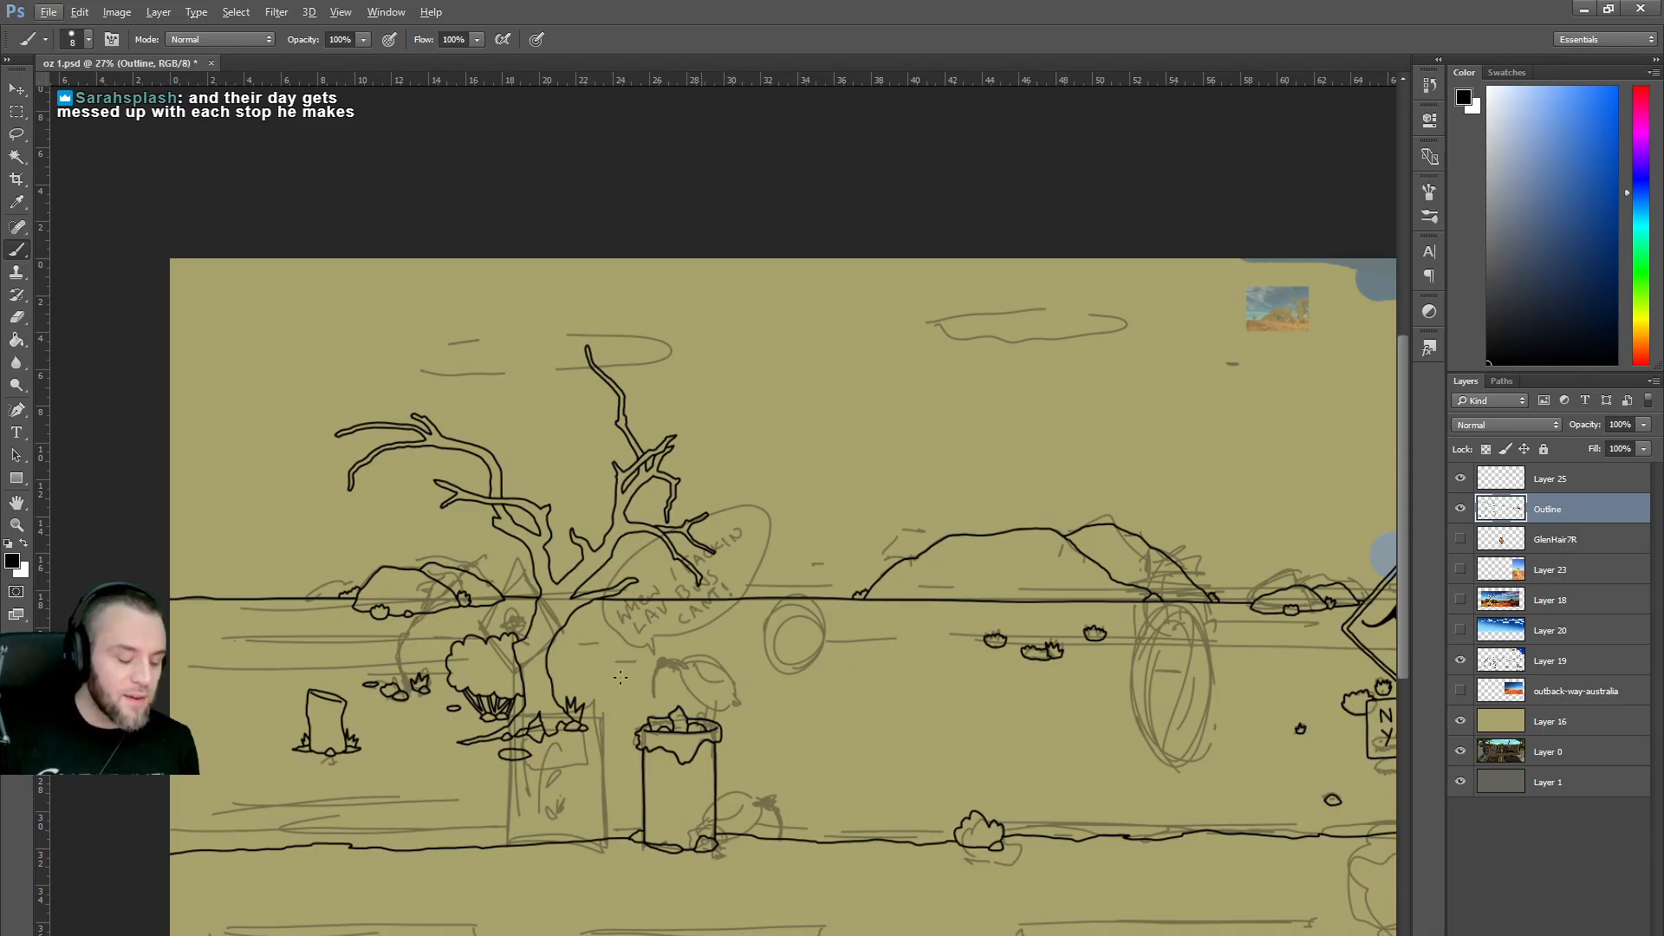
scroll(581, 671, up, 2)
scroll(722, 502, left, 5)
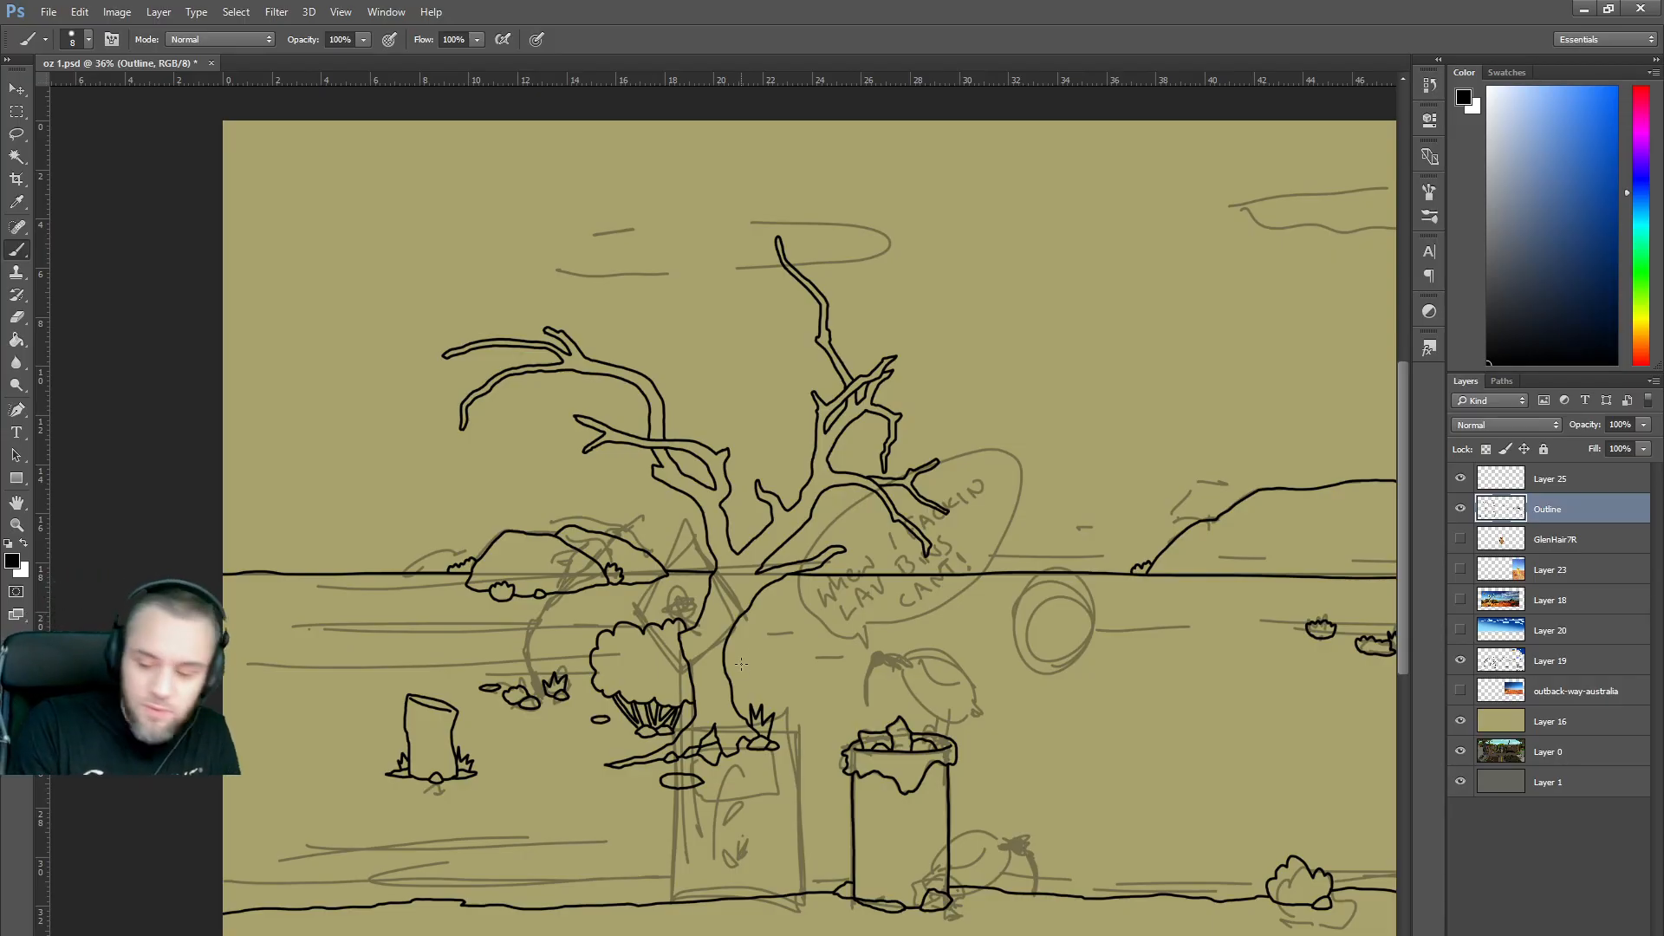
scroll(720, 530, up, 5)
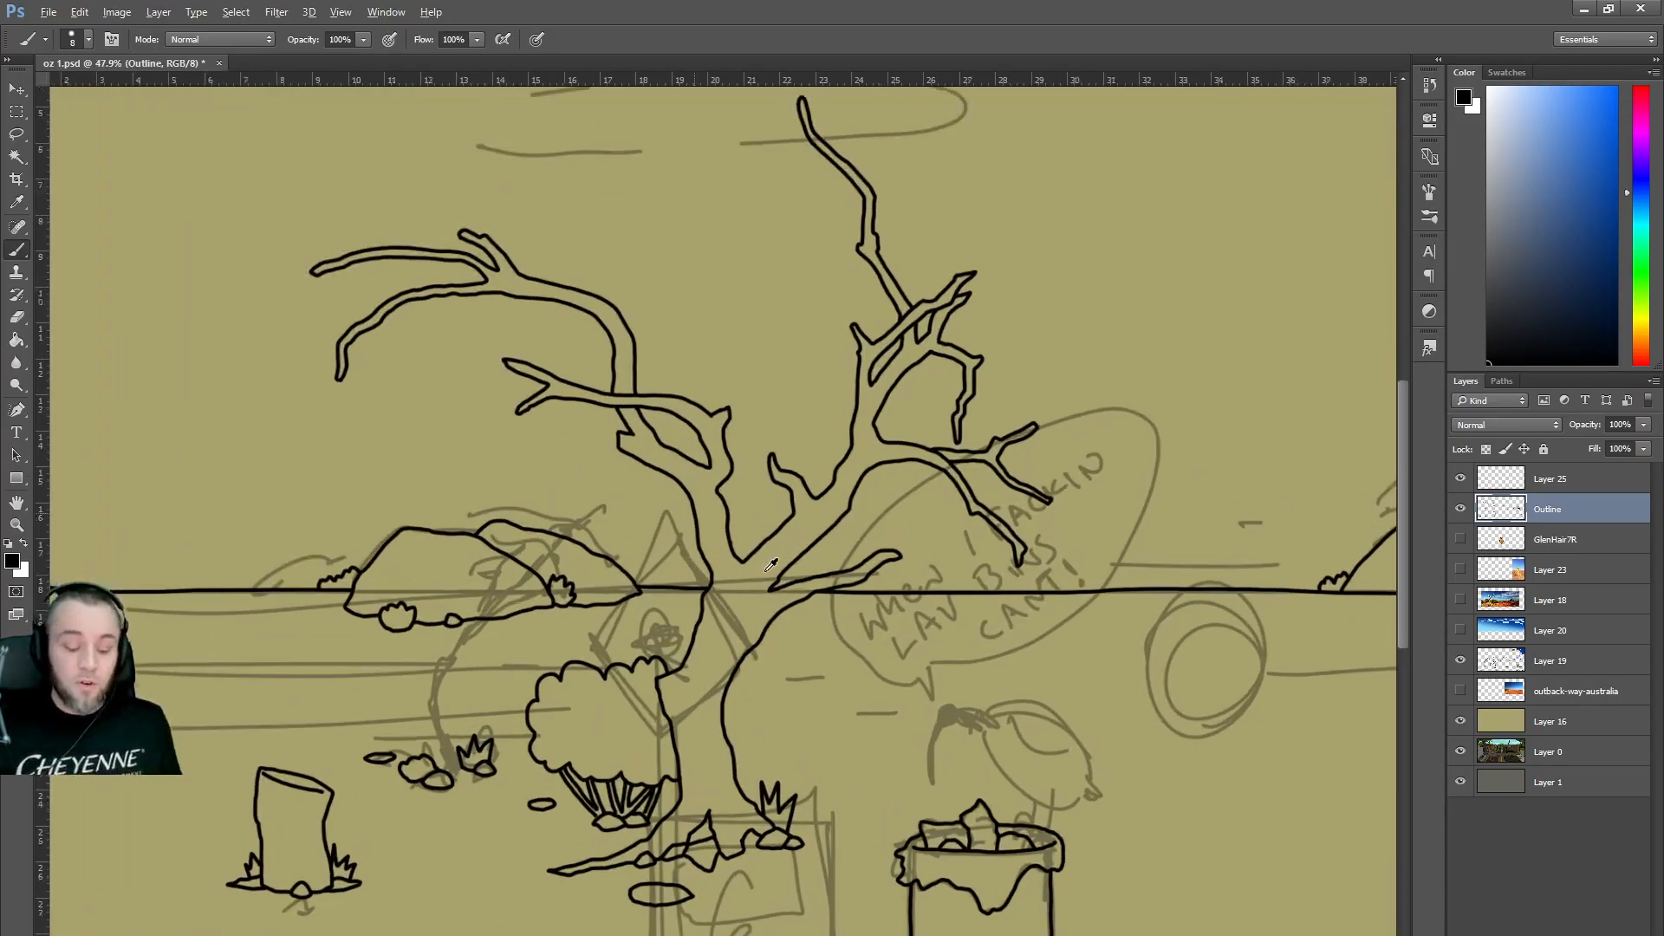
Ink the trunk's left edge and a short curve off the trunk, undoing the overlong root strokes.
drag(1404, 463, 1411, 509)
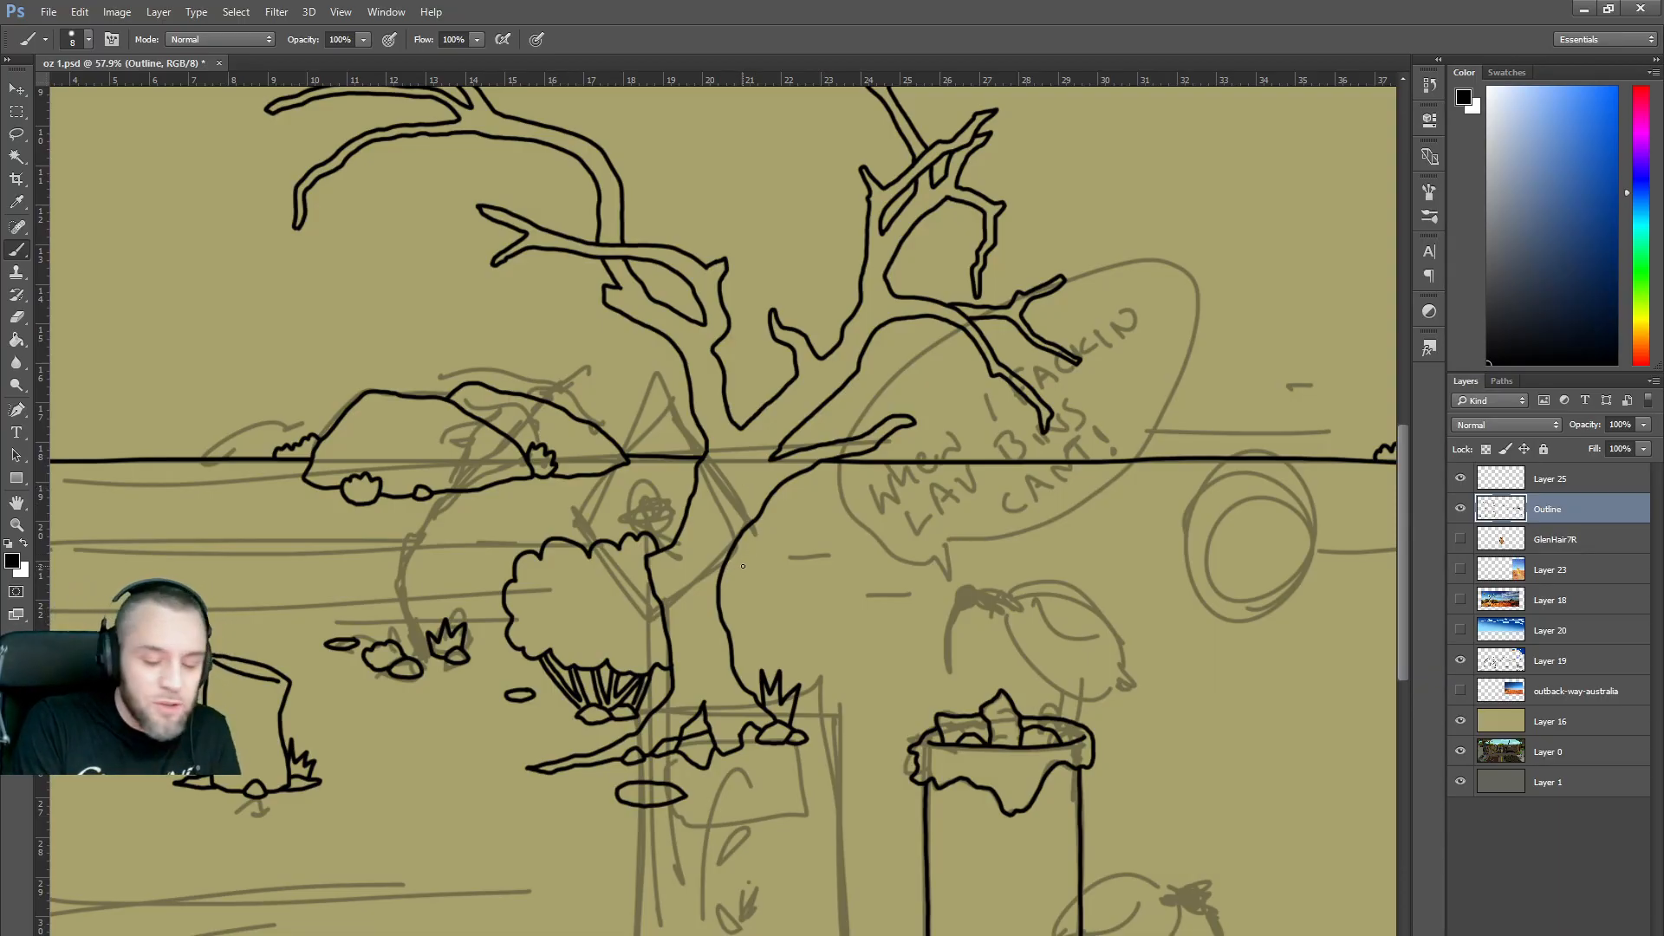
drag(727, 564, 779, 585)
key(ctrl+z)
drag(656, 598, 661, 646)
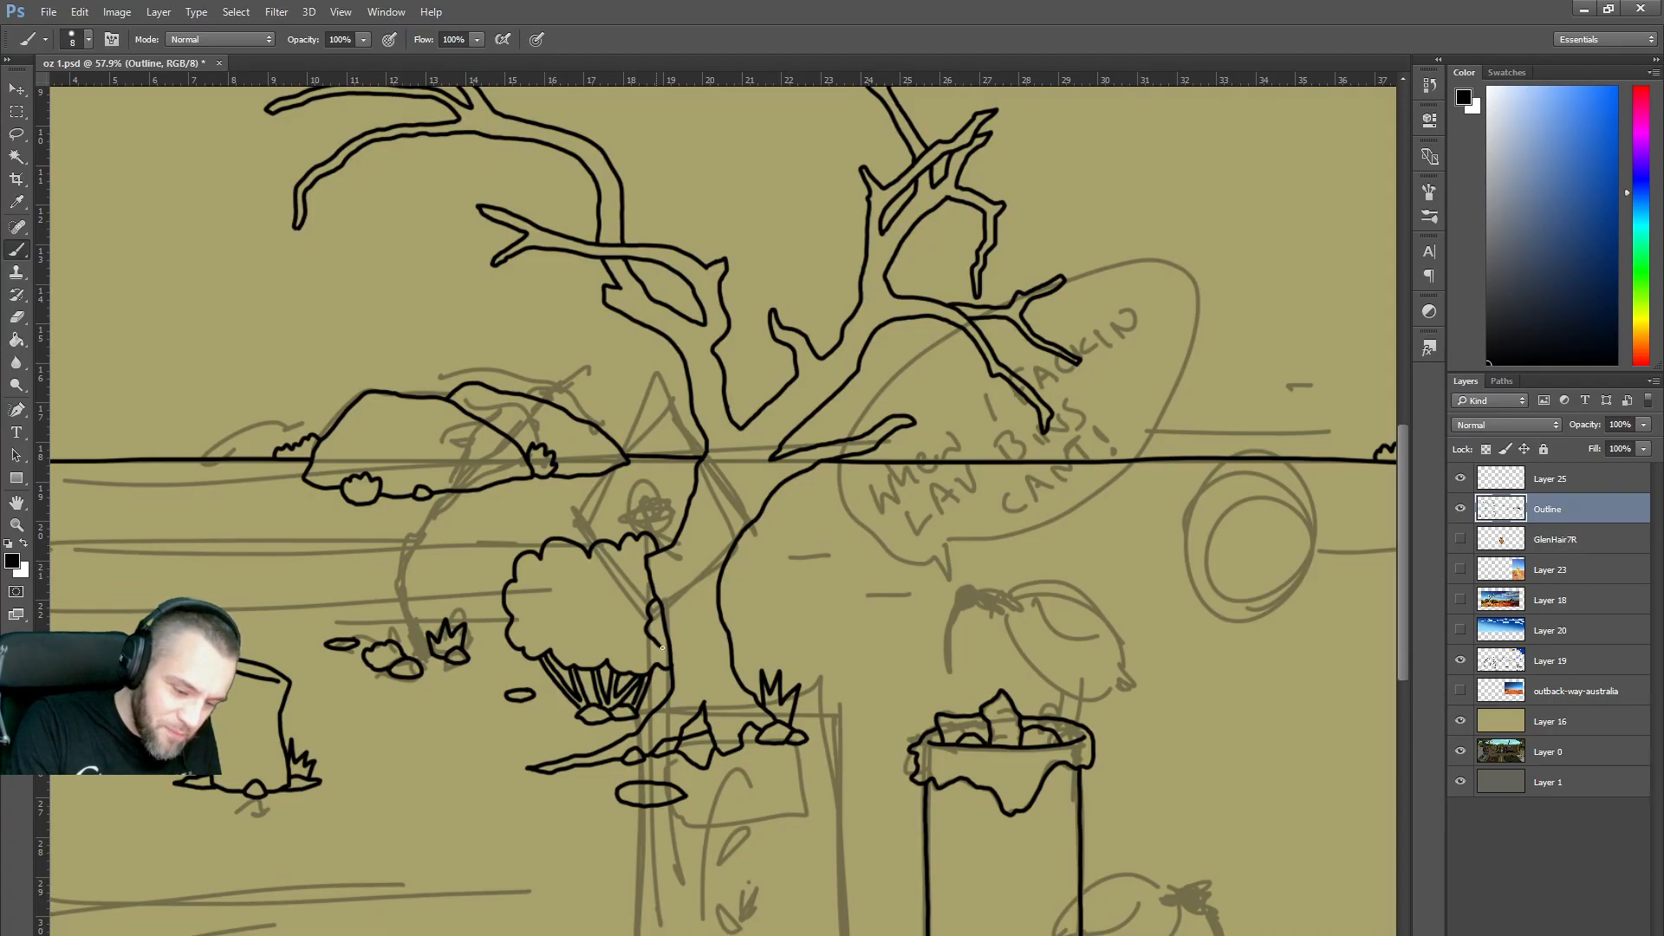
mouse_move(719, 586)
mouse_down()
mouse_move(785, 578)
mouse_move(830, 605)
mouse_up()
key(ctrl+z)
mouse_move(719, 579)
mouse_down()
mouse_move(781, 563)
mouse_move(842, 607)
mouse_move(799, 654)
mouse_move(734, 661)
mouse_up()
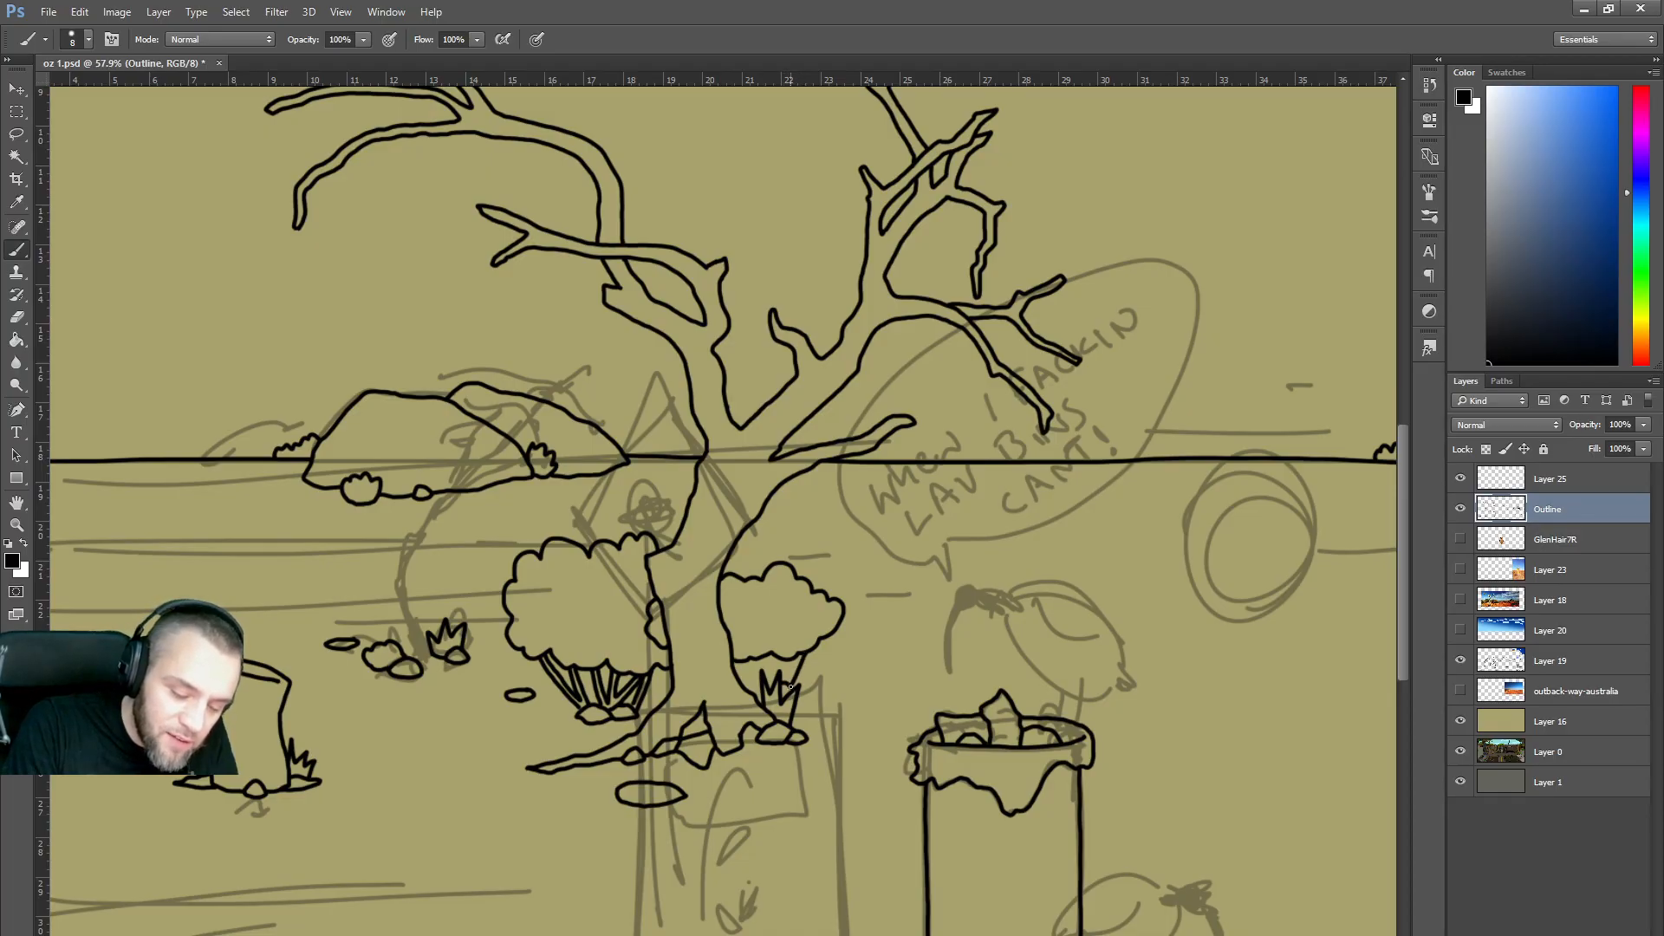
Add grass blades along the base of the bush right of the trunk.
drag(787, 685, 794, 663)
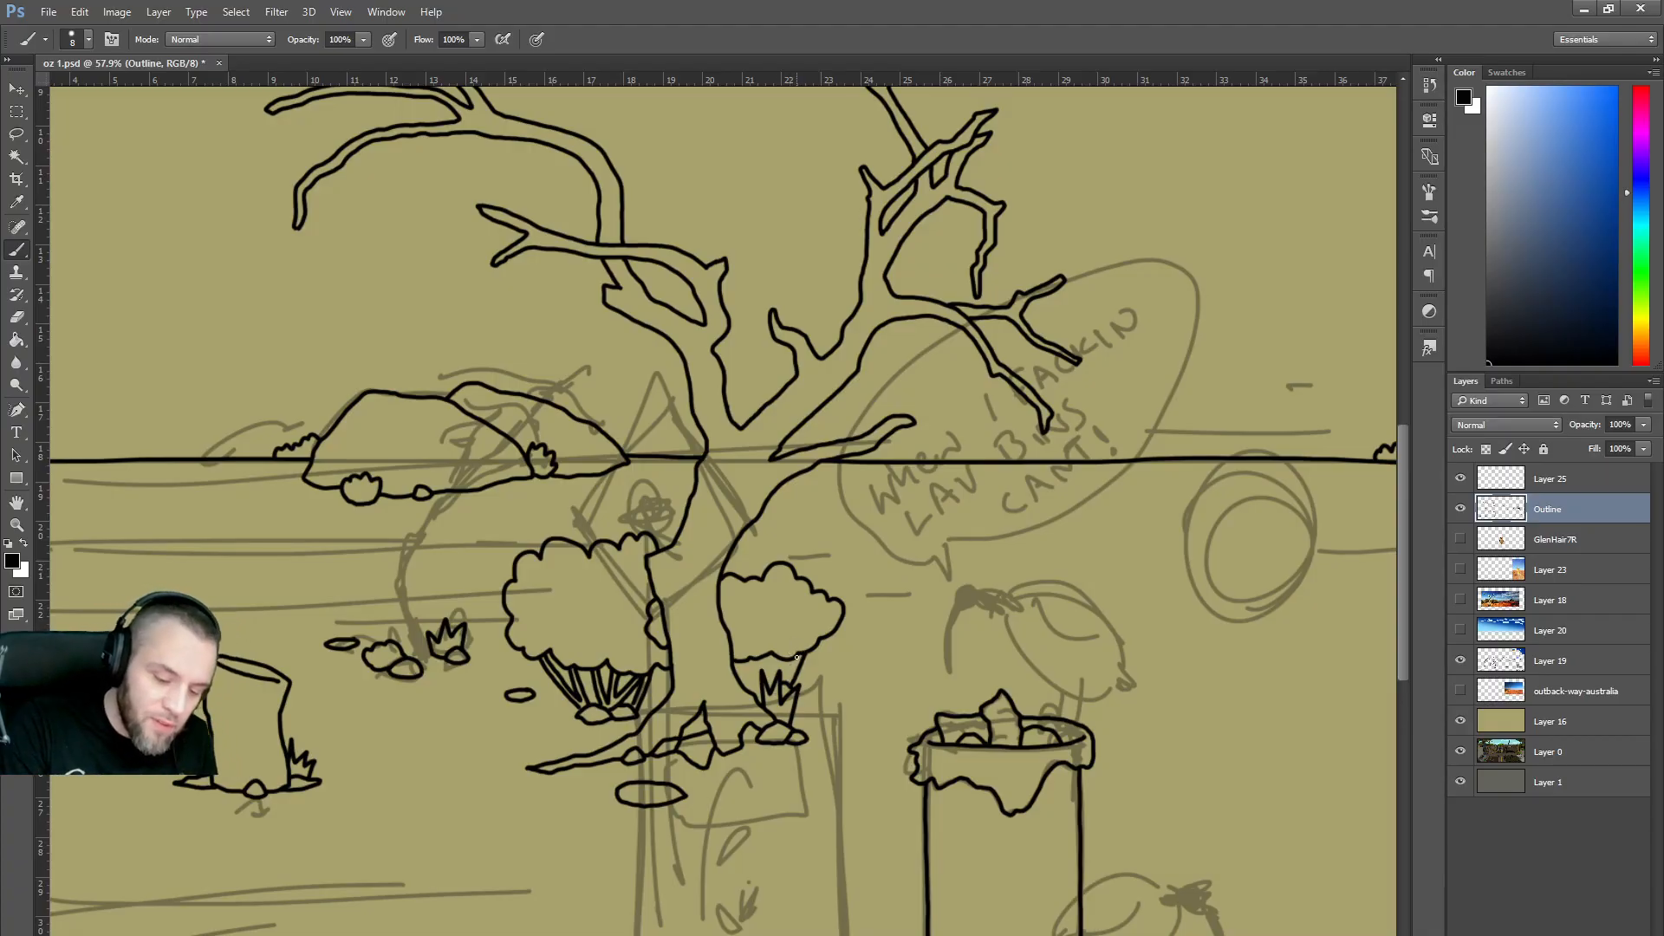
drag(795, 661, 787, 678)
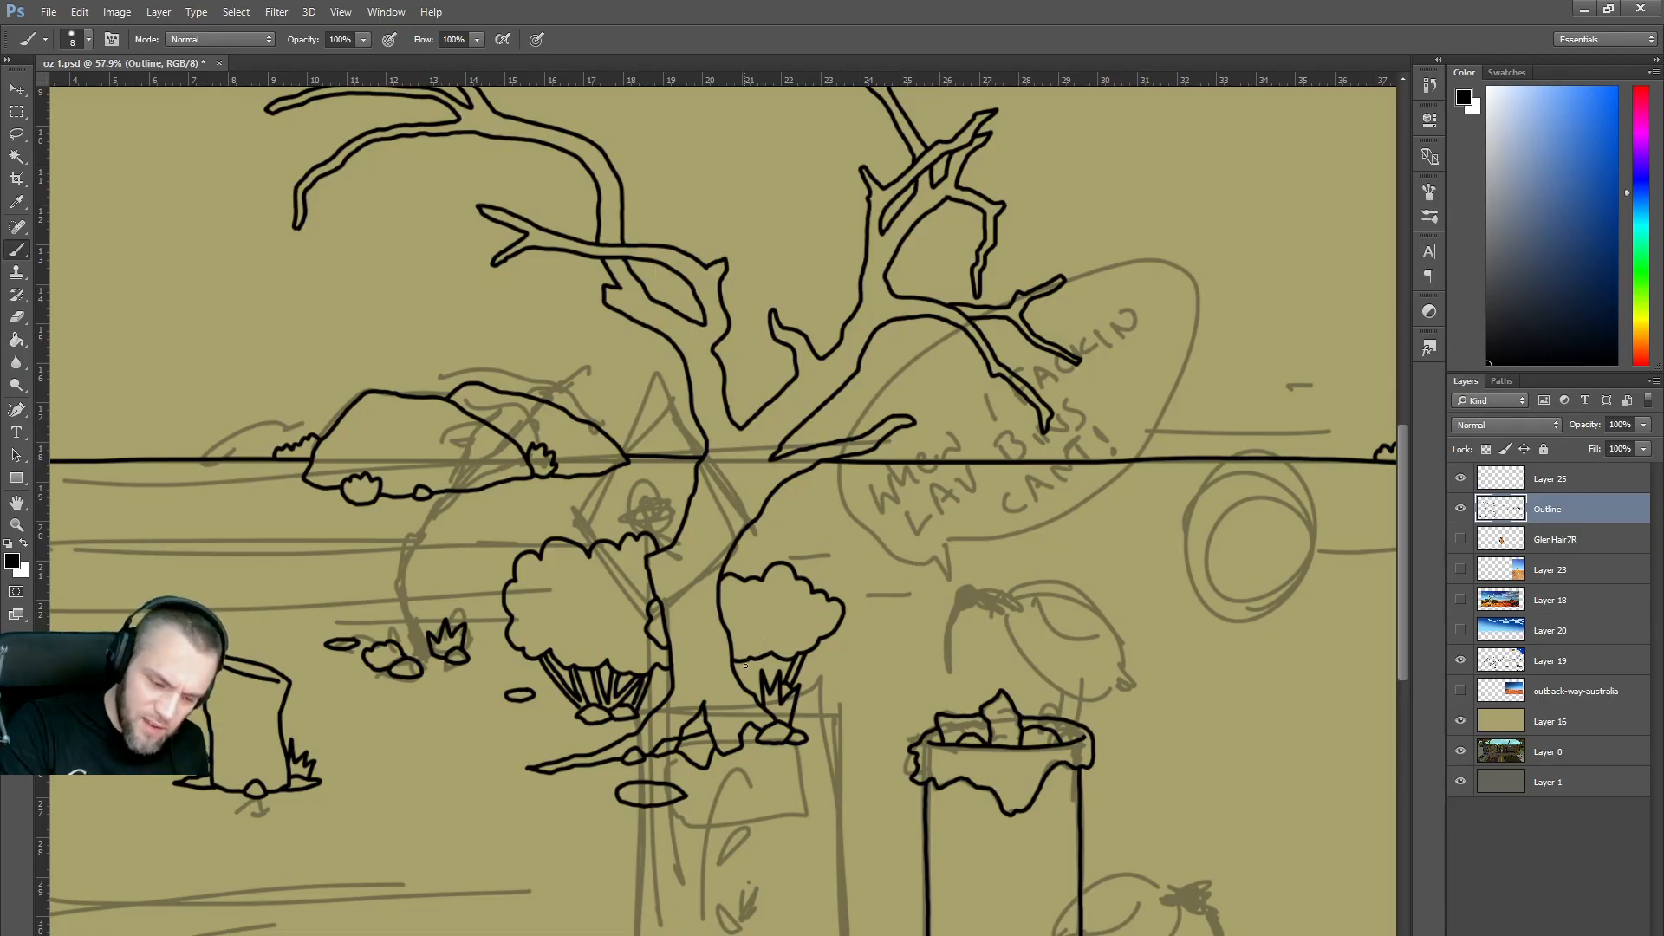
key(ctrl+alt+z)
key(ctrl+alt+z)
mouse_move(796, 668)
mouse_down()
mouse_move(786, 681)
mouse_move(793, 666)
mouse_up()
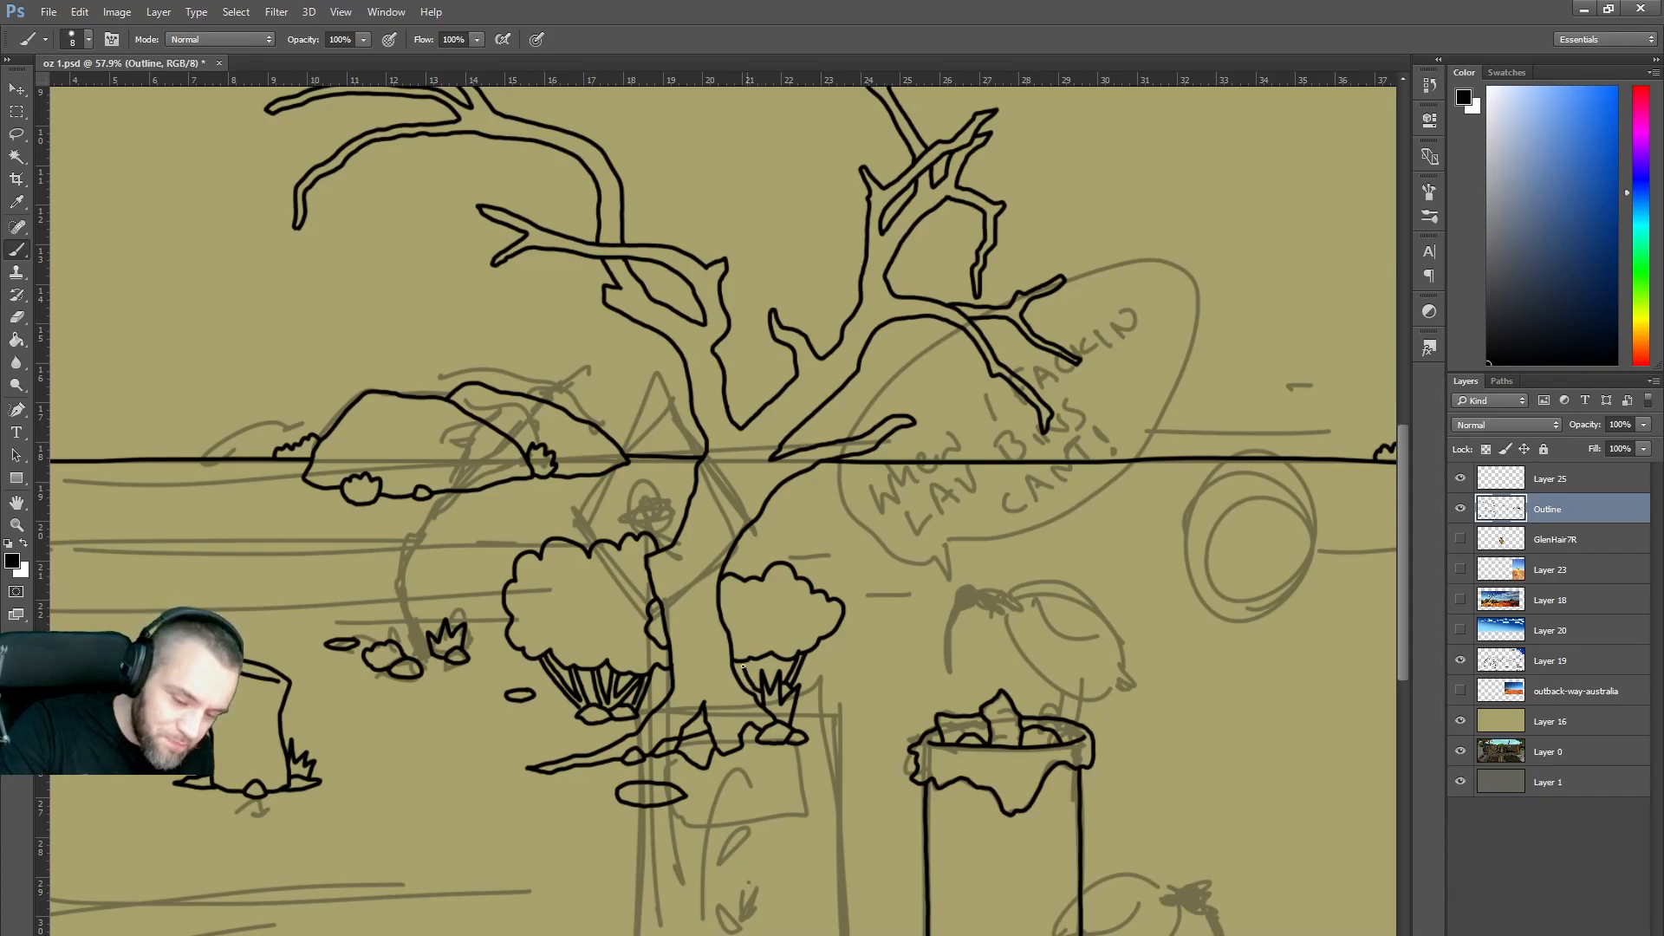
drag(747, 660, 770, 675)
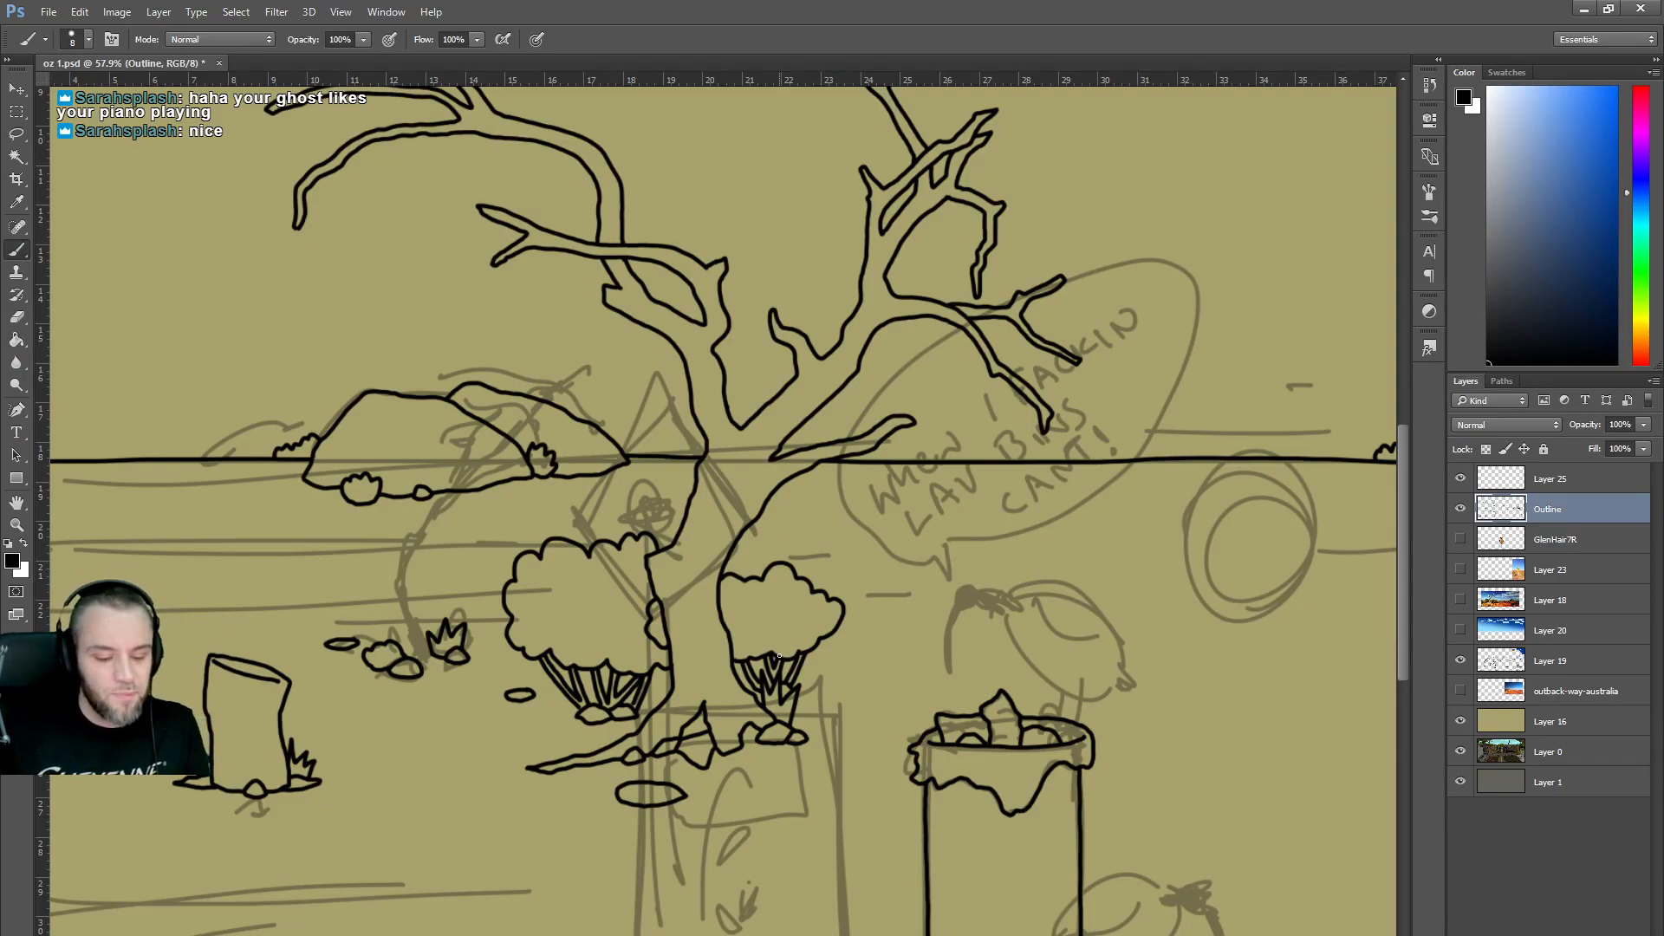
Draw a small grass clump right of the bush and grass blades under both bushes, undoing the right bush's blades.
mouse_move(841, 689)
mouse_down()
mouse_move(906, 673)
mouse_move(902, 692)
mouse_move(840, 685)
mouse_up()
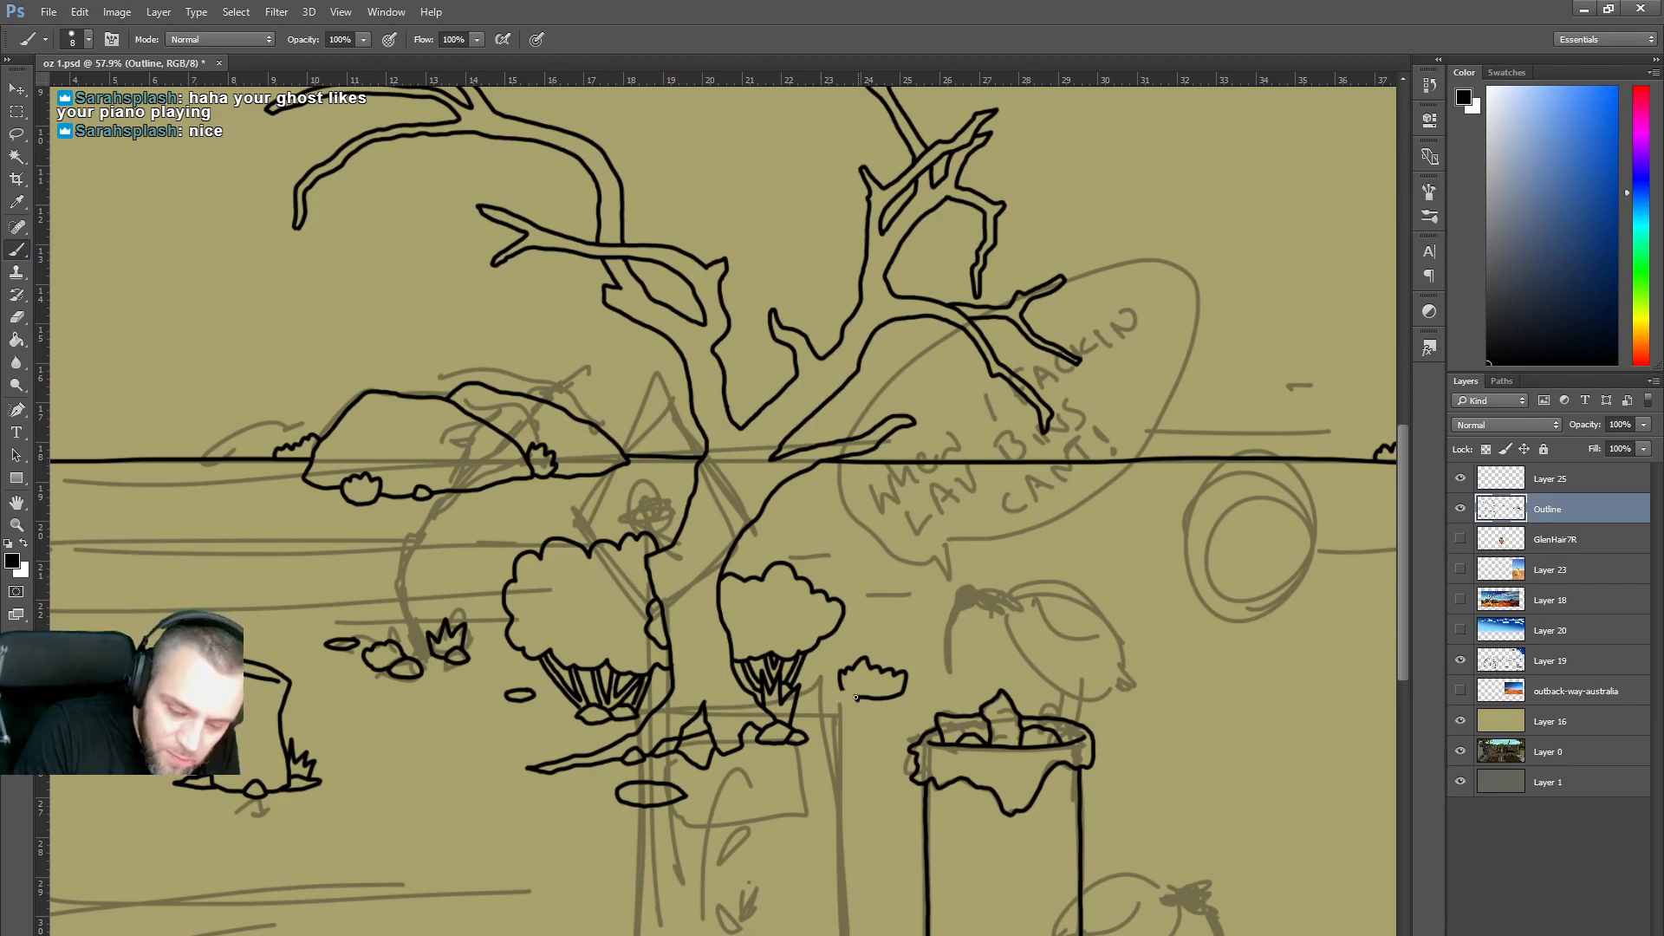
drag(831, 697, 853, 698)
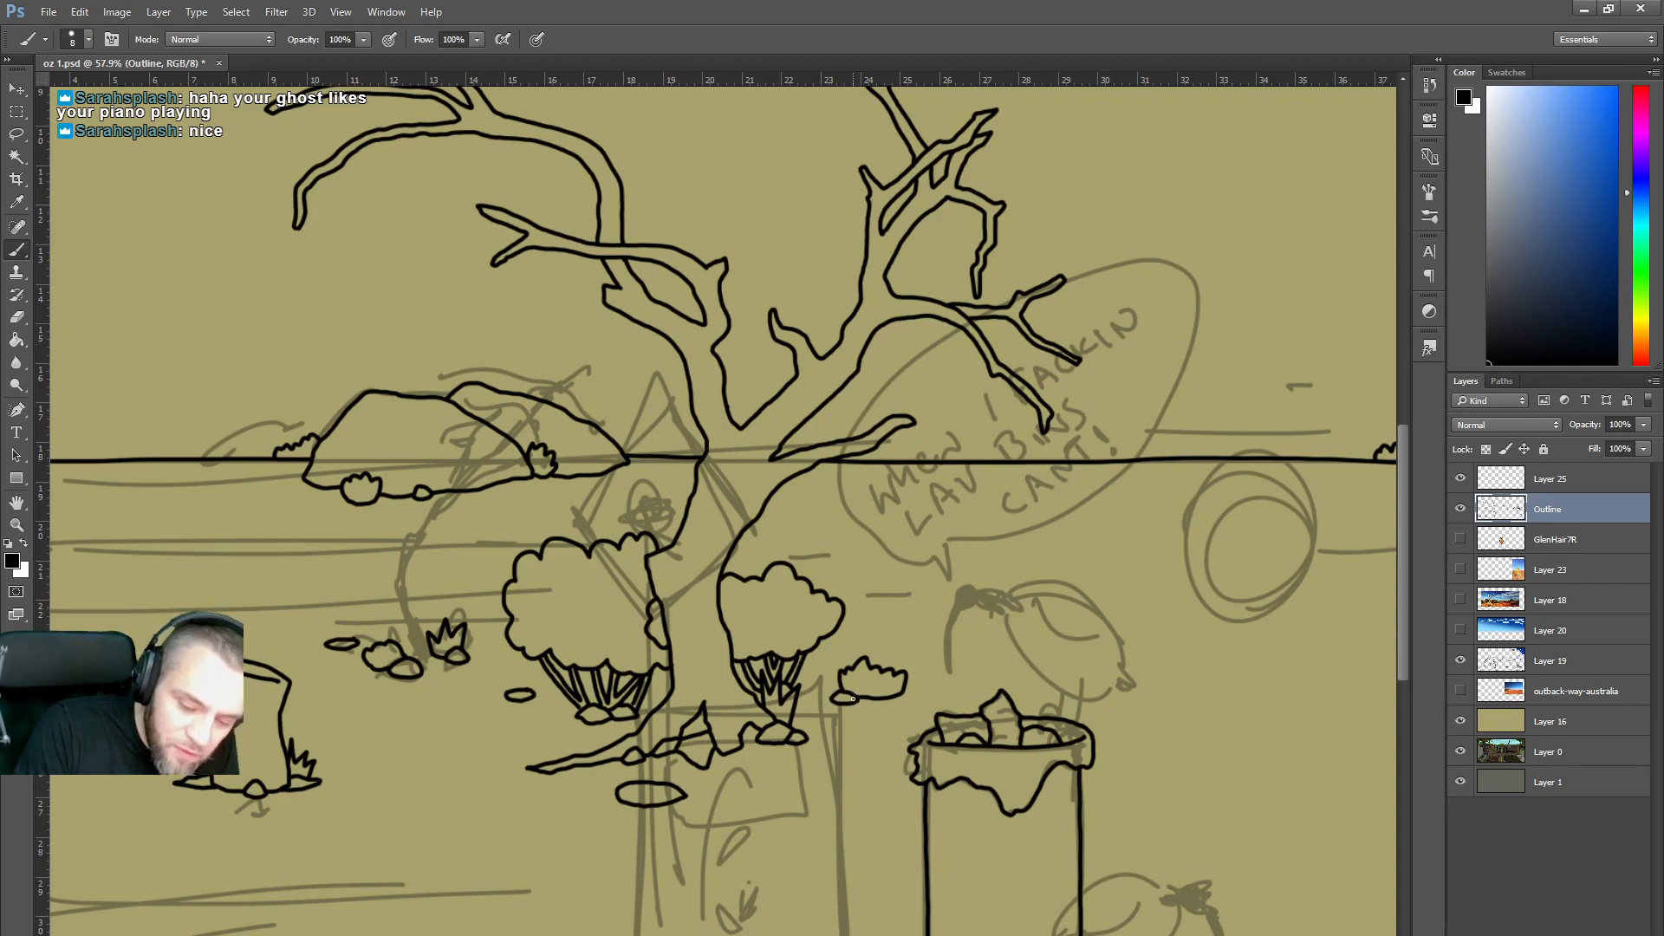
drag(743, 747, 757, 744)
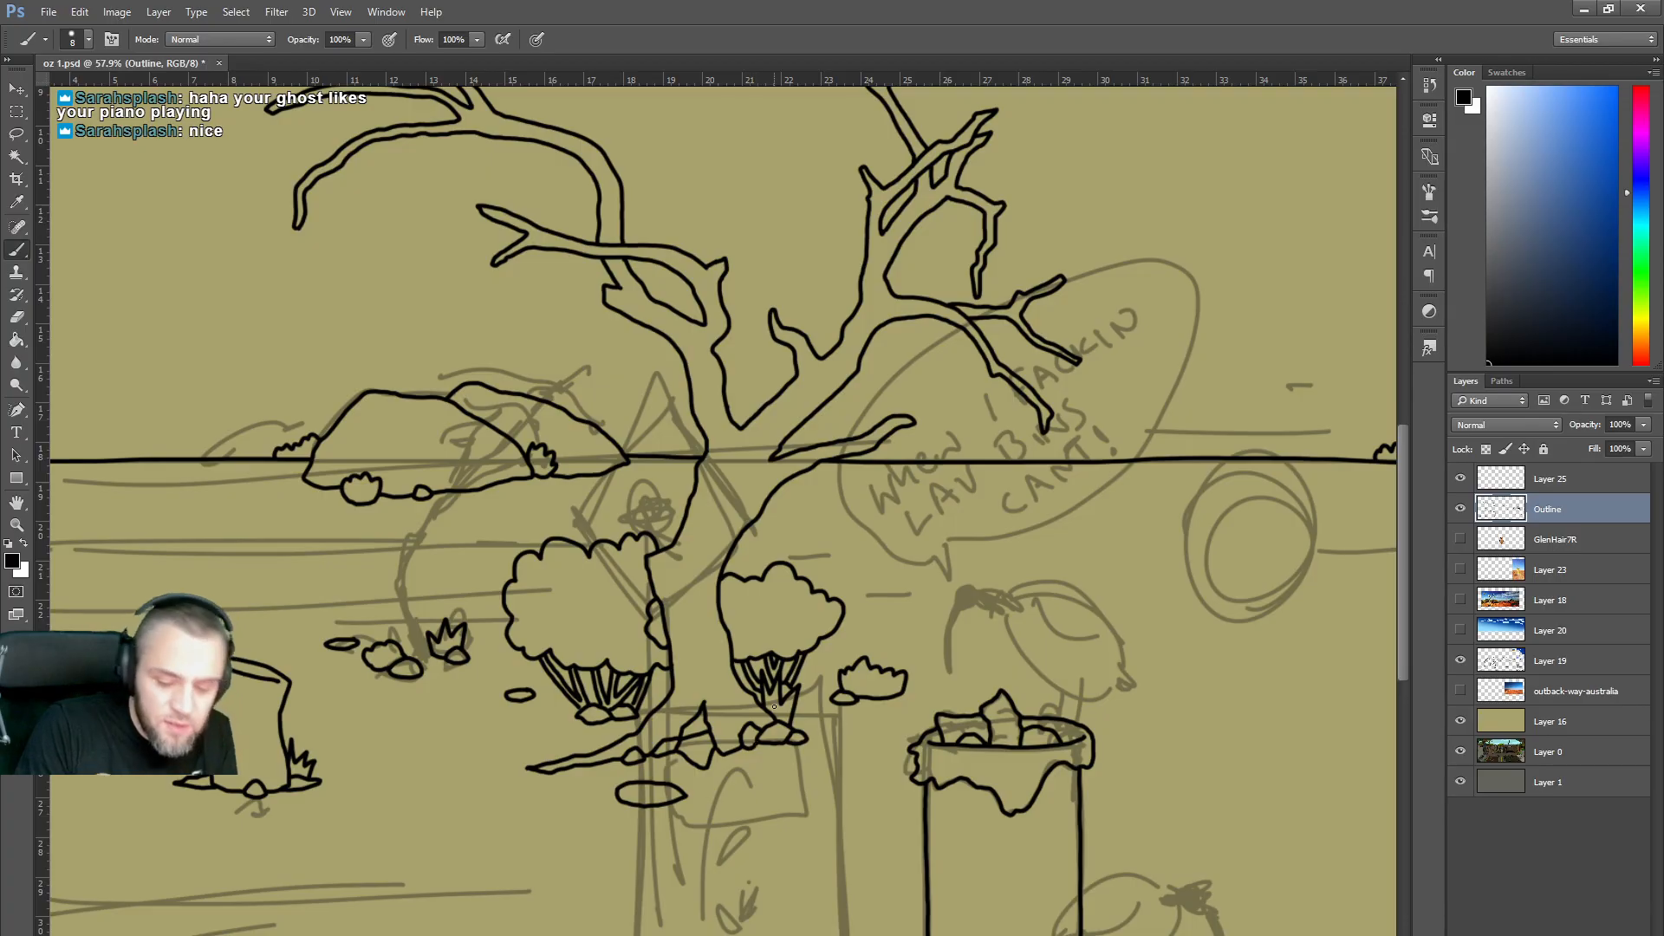
mouse_move(732, 720)
mouse_down()
mouse_move(735, 699)
mouse_move(759, 720)
mouse_move(729, 719)
mouse_move(741, 704)
mouse_move(759, 725)
mouse_up()
key(ctrl+z)
key(ctrl+alt+z)
key(ctrl+alt+z)
key(ctrl+alt+z)
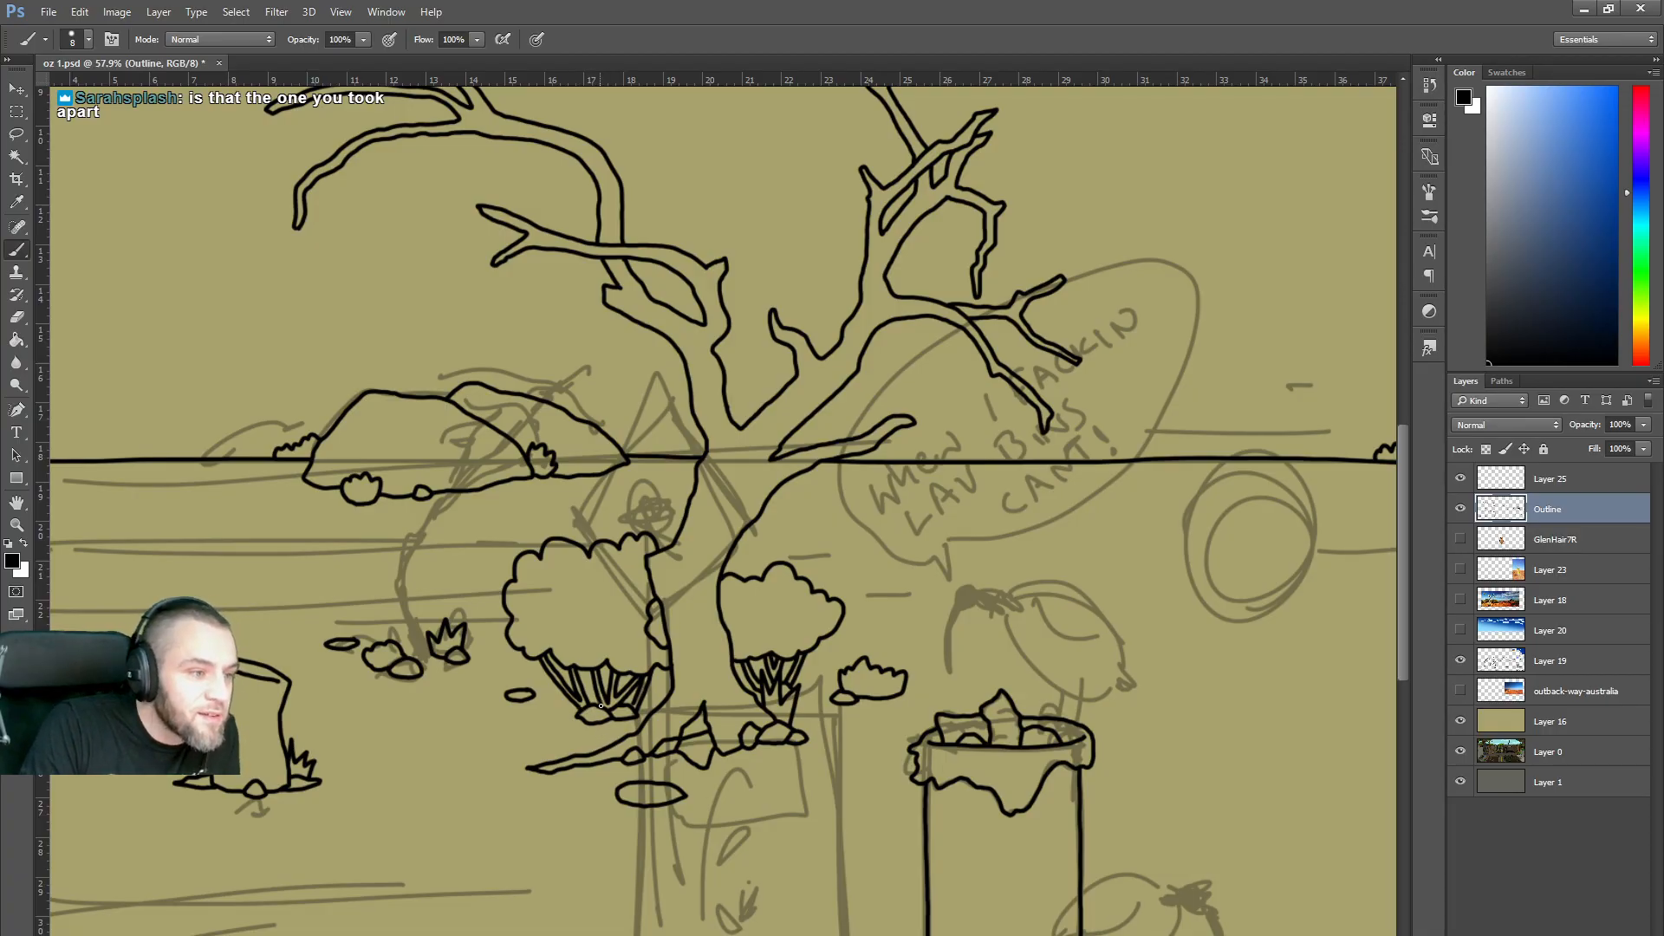
mouse_move(605, 748)
mouse_down()
mouse_move(598, 732)
mouse_move(628, 728)
mouse_up()
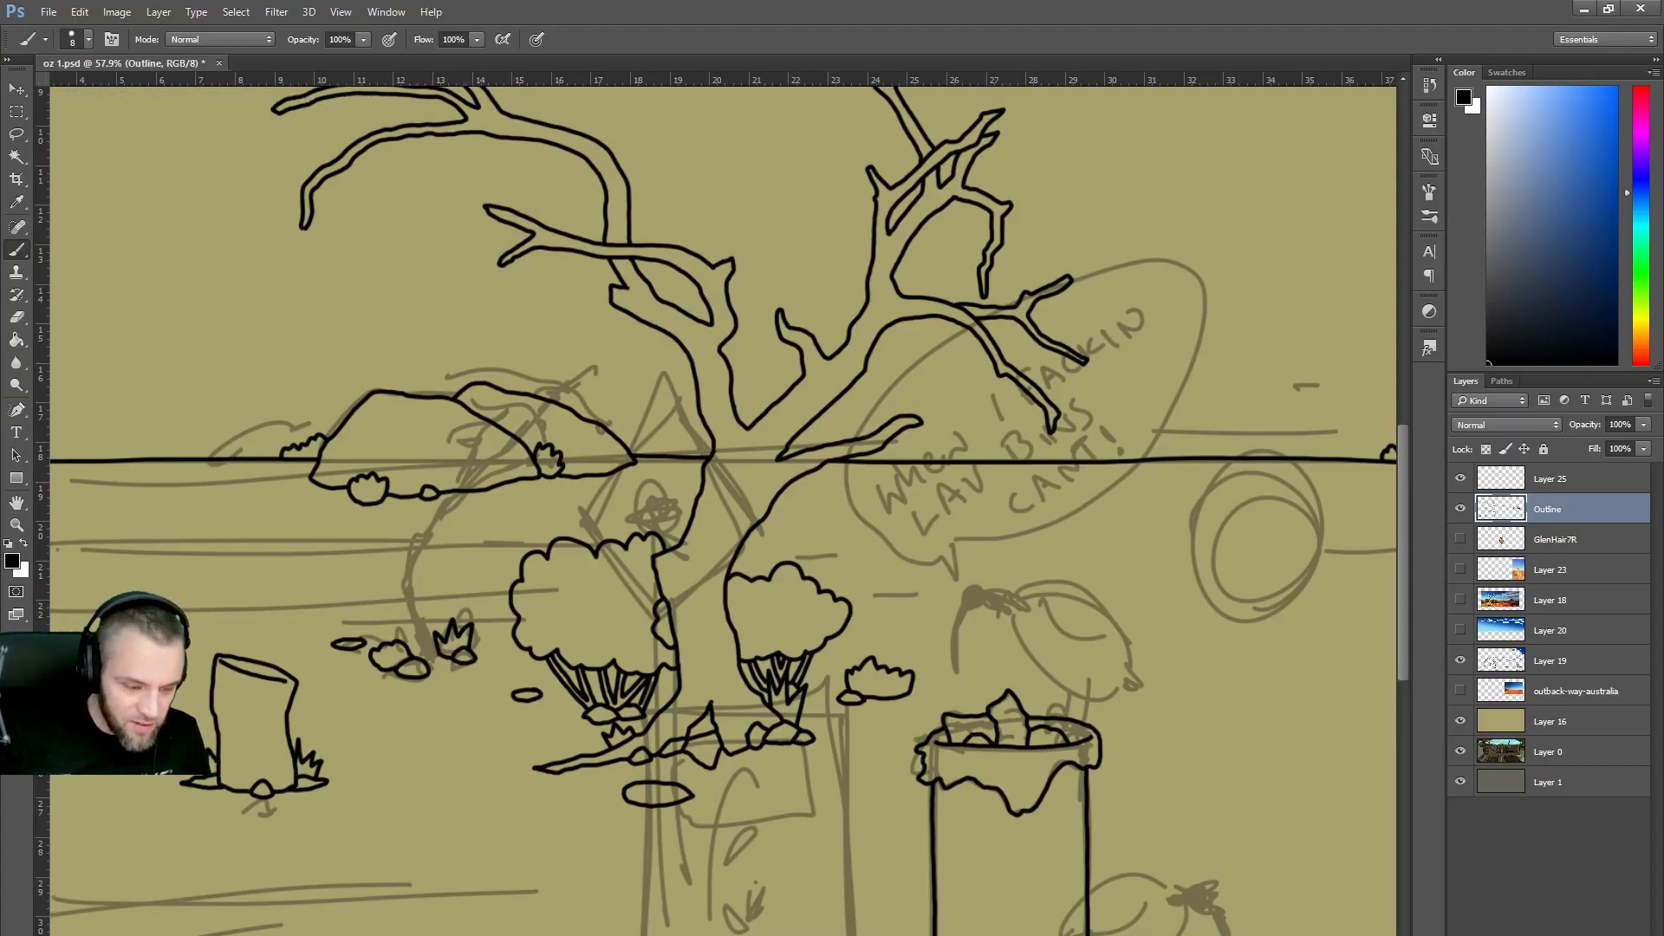
Draw and undo an oversized left-edge bush, then ink a foreground grass clump and three small pebbles.
scroll(724, 511, left, 5)
mouse_move(429, 490)
mouse_down()
mouse_move(526, 514)
mouse_move(530, 540)
mouse_move(430, 570)
mouse_up()
key(ctrl+z)
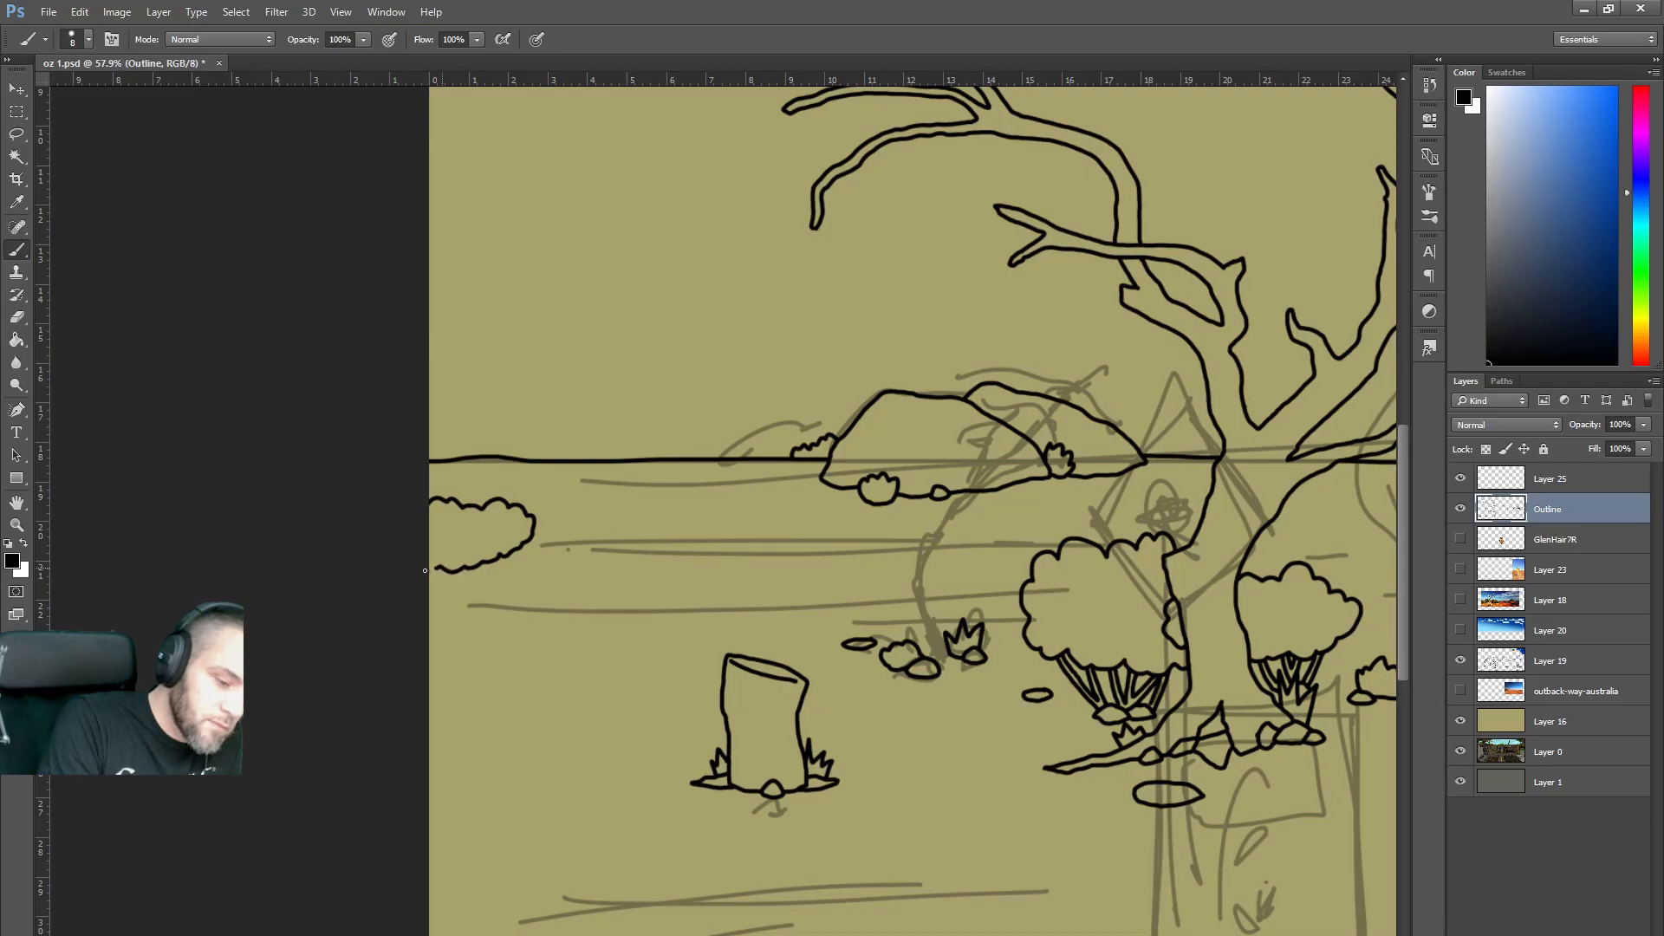
mouse_move(555, 602)
mouse_down()
mouse_move(618, 588)
mouse_move(615, 570)
mouse_move(555, 557)
mouse_move(545, 603)
mouse_up()
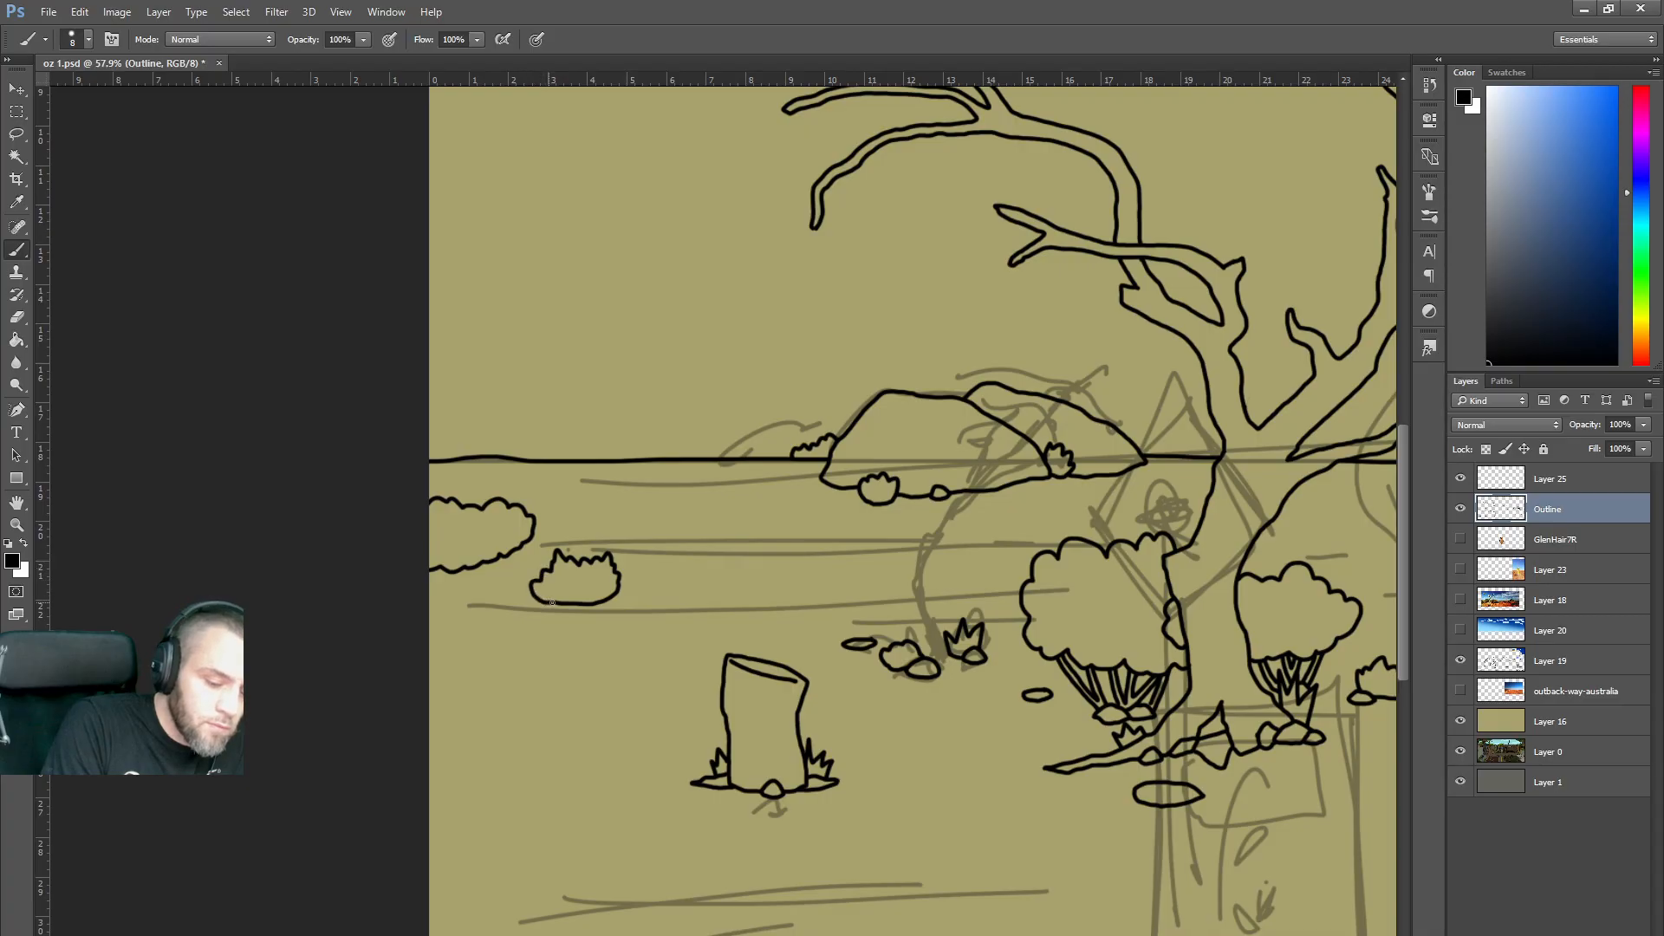
mouse_move(748, 560)
mouse_down()
mouse_move(800, 557)
mouse_move(752, 561)
mouse_up()
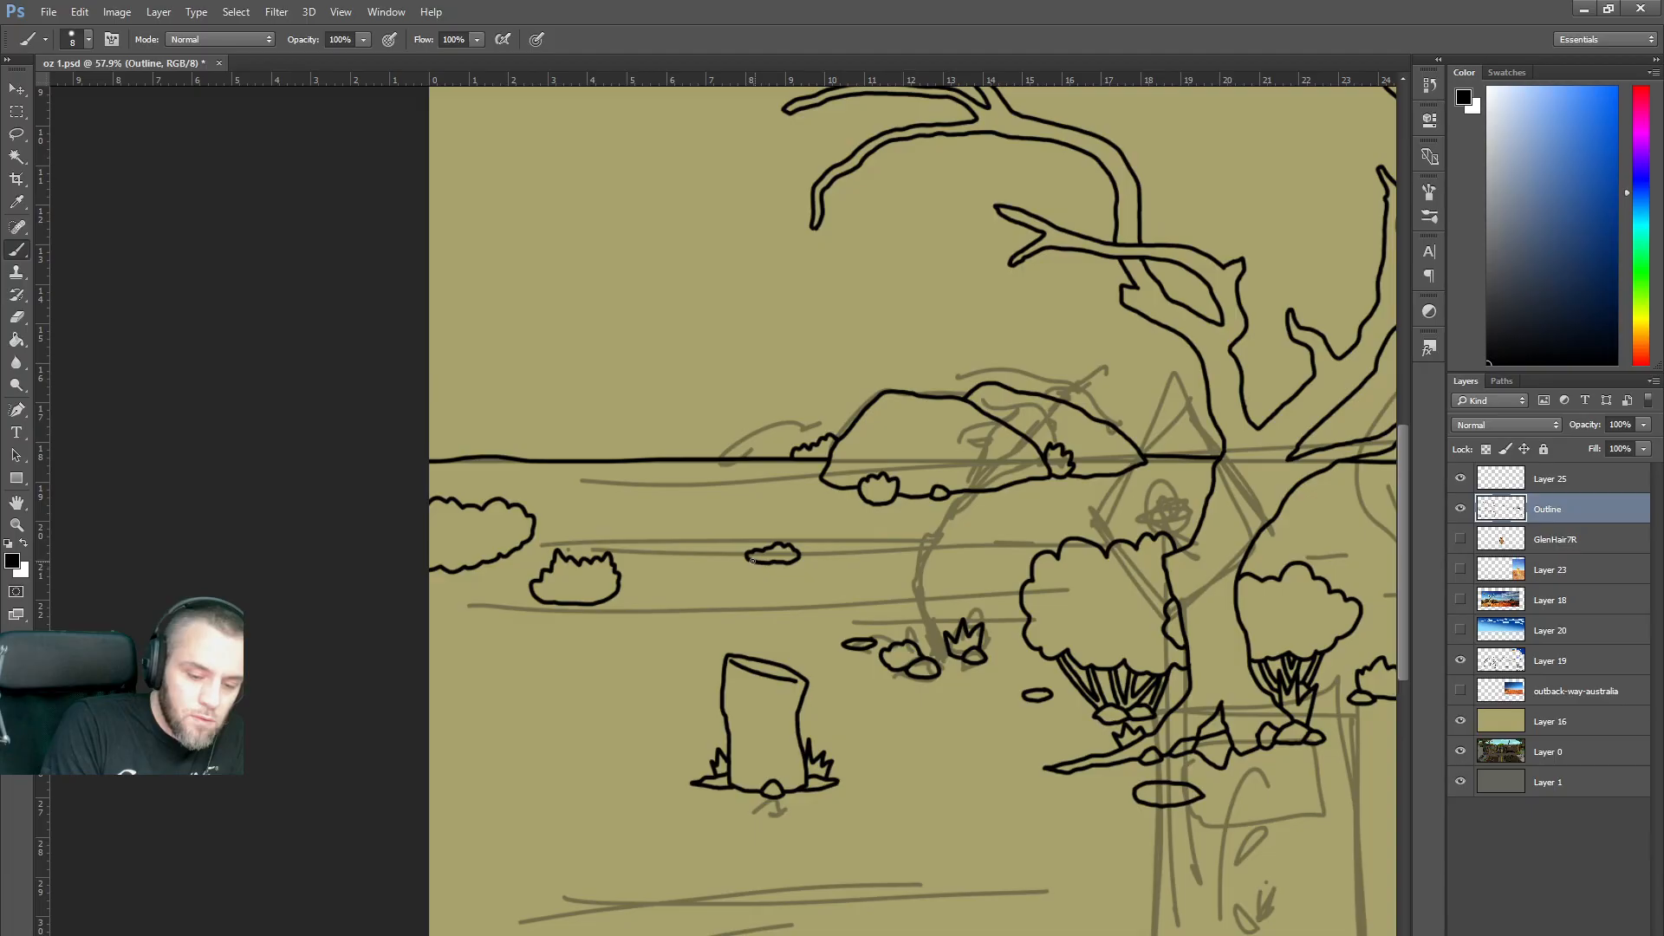
mouse_move(671, 598)
mouse_down()
mouse_move(694, 602)
mouse_move(670, 599)
mouse_up()
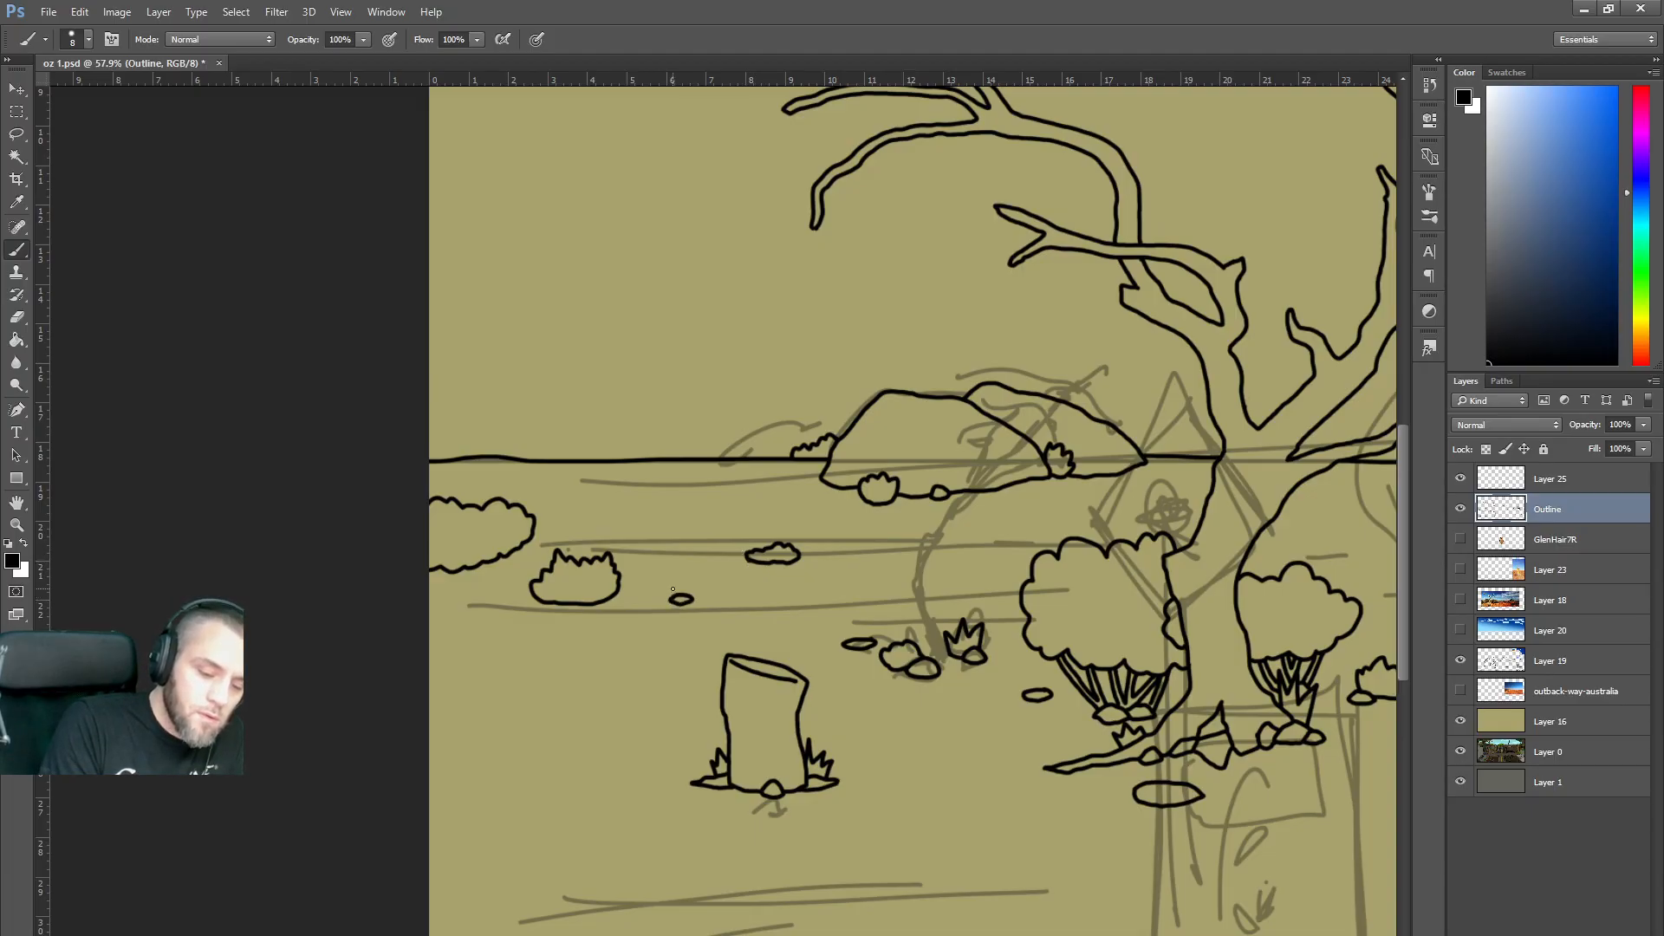
mouse_move(480, 690)
mouse_down()
mouse_move(496, 686)
mouse_move(482, 691)
mouse_up()
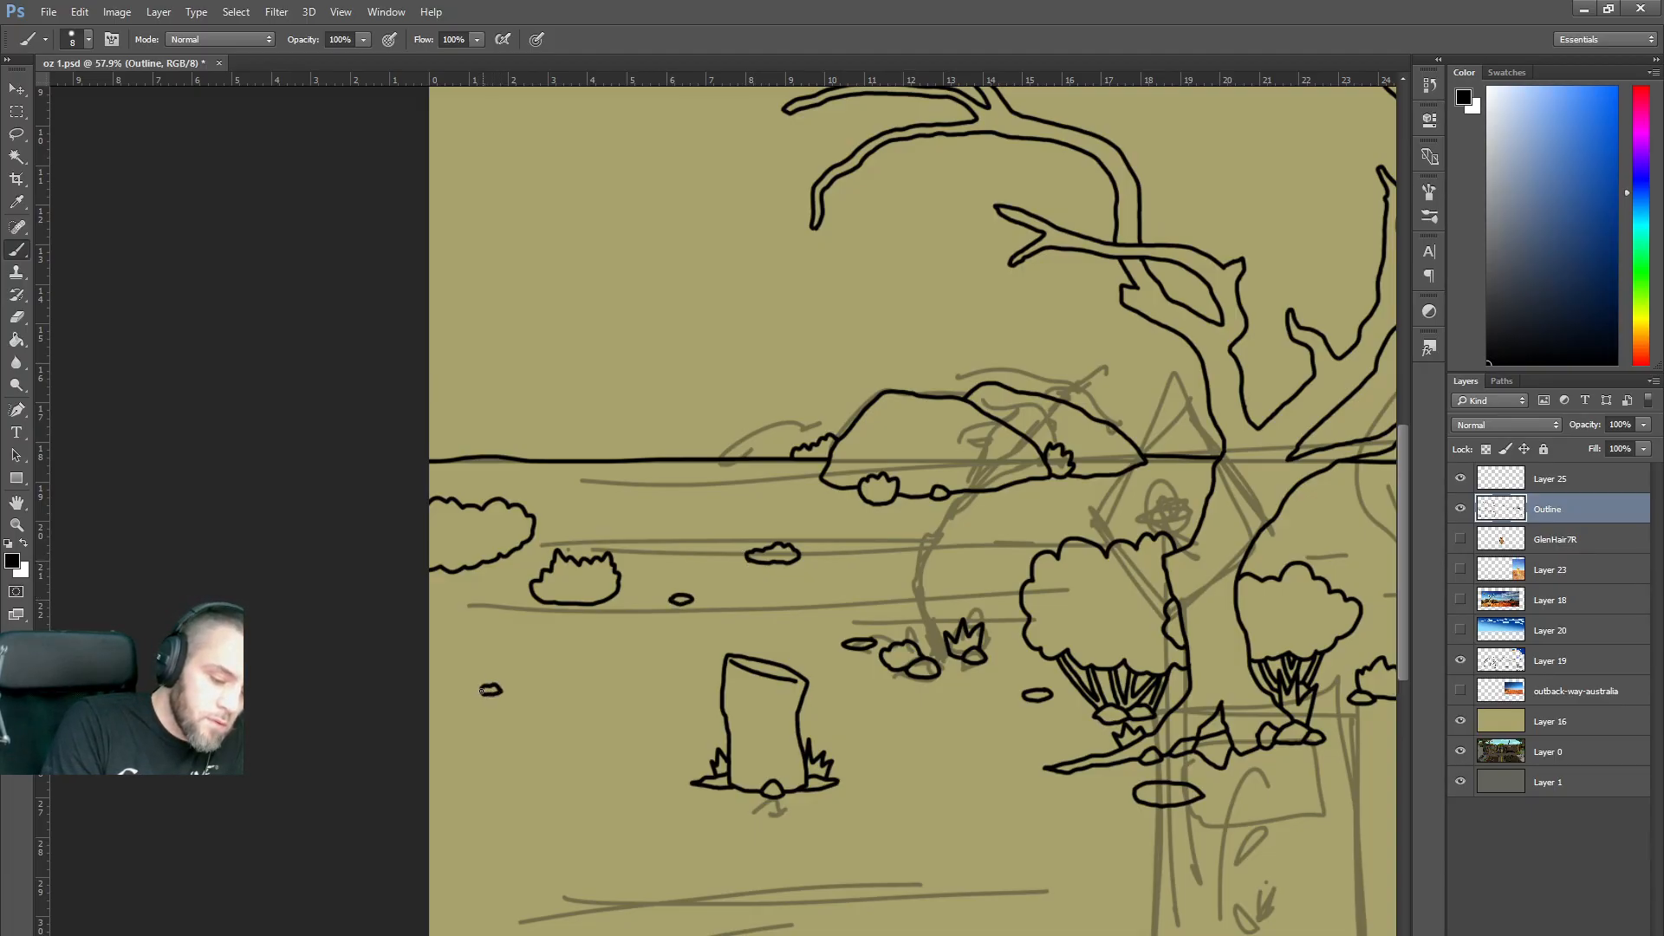
Compare the line art with and without the Layer 19 sketch, leave it hidden, and zoom back in.
scroll(785, 273, down, 3)
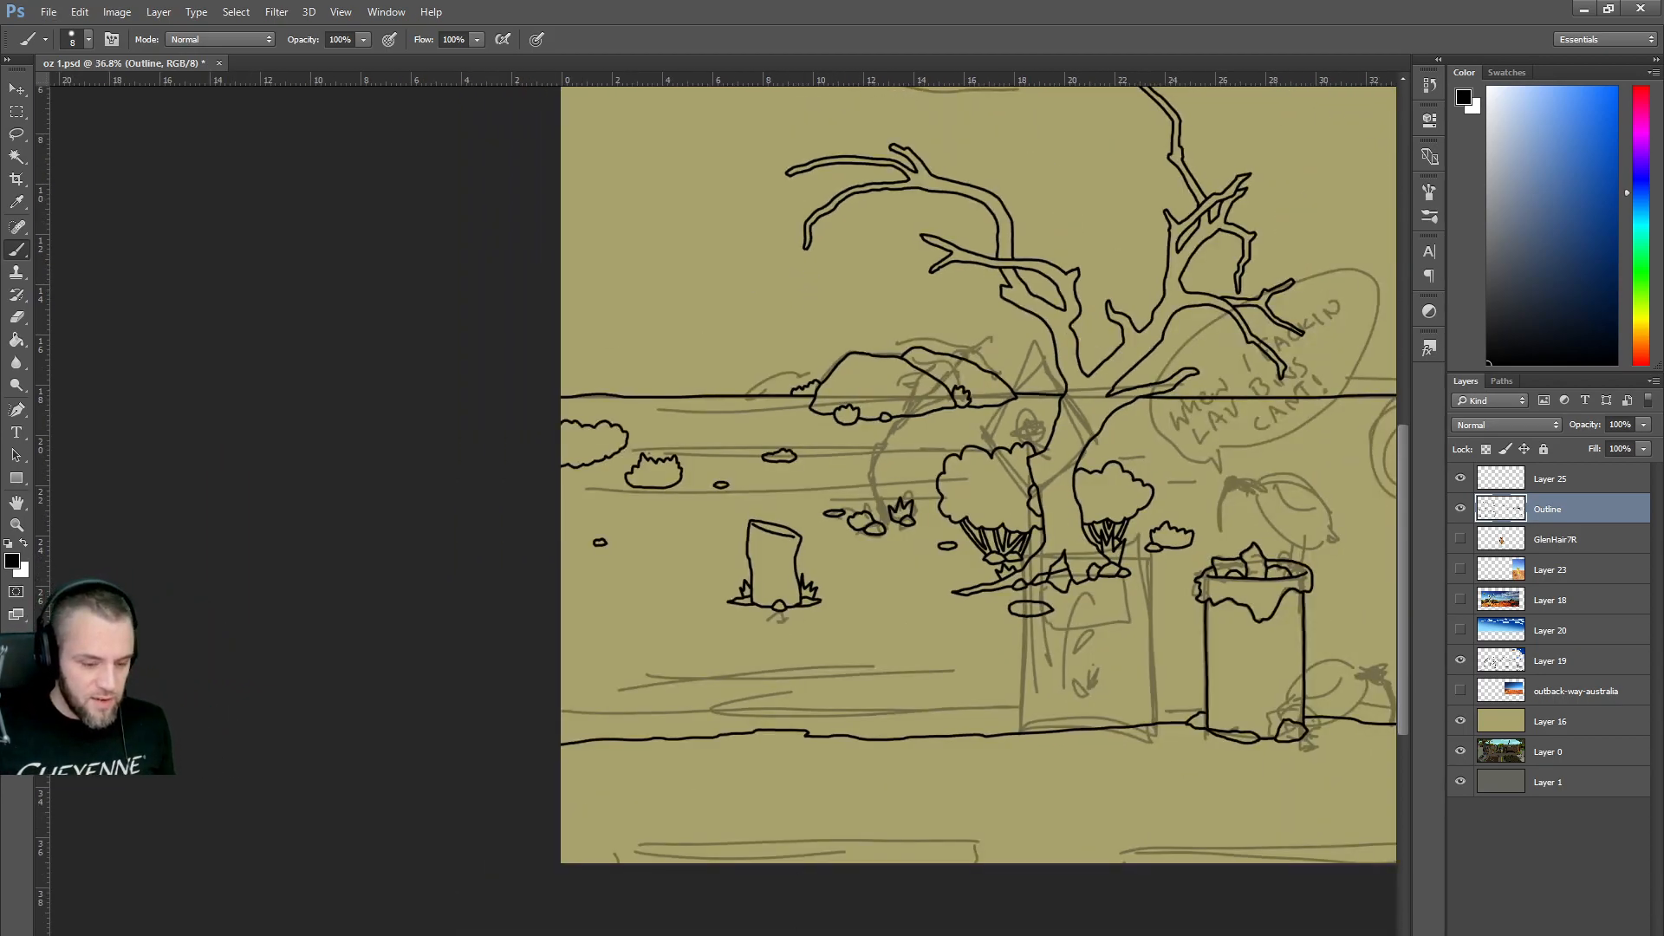
scroll(874, 705, right, 8)
scroll(945, 671, down, 3)
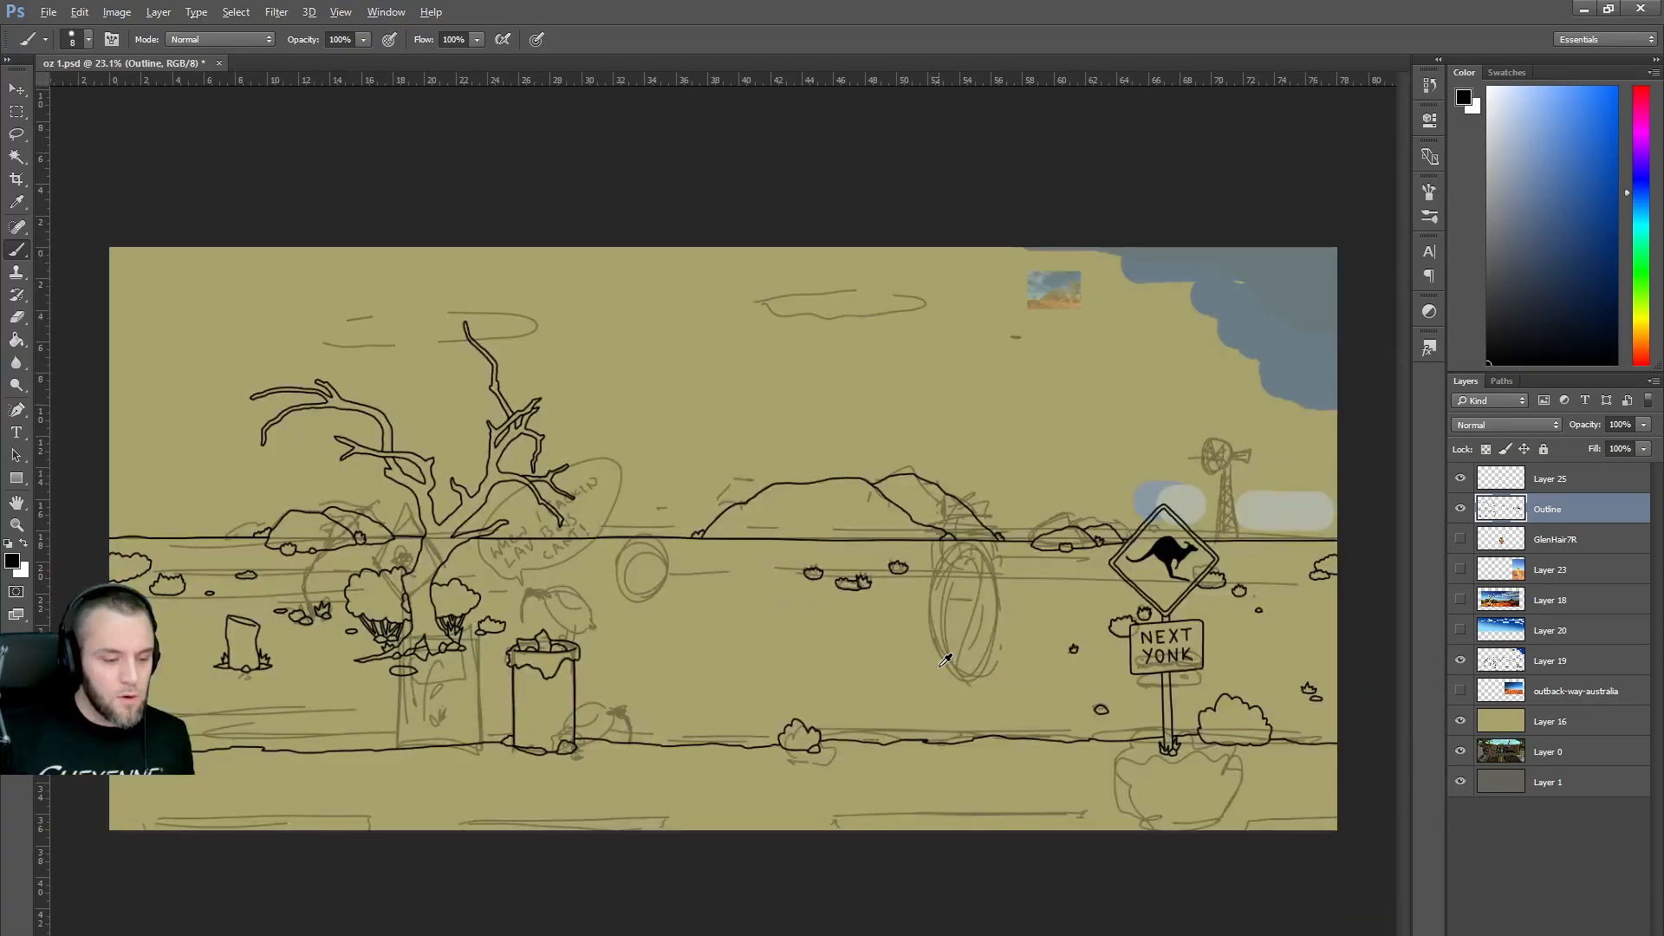
click(1460, 661)
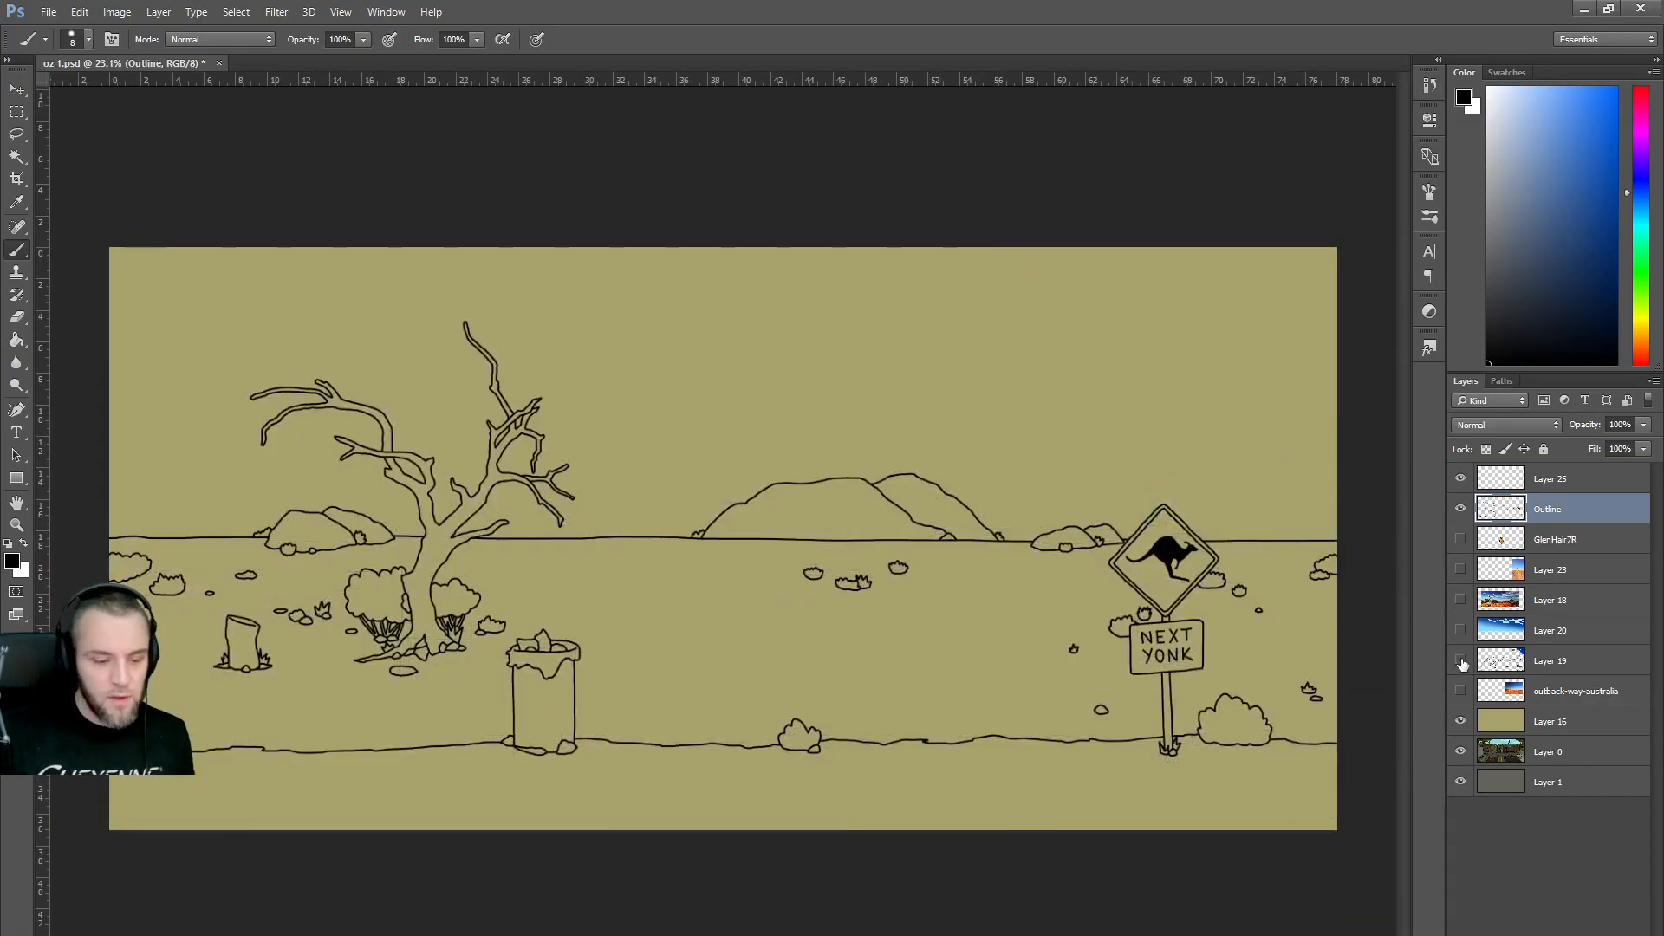
click(1460, 661)
click(1461, 661)
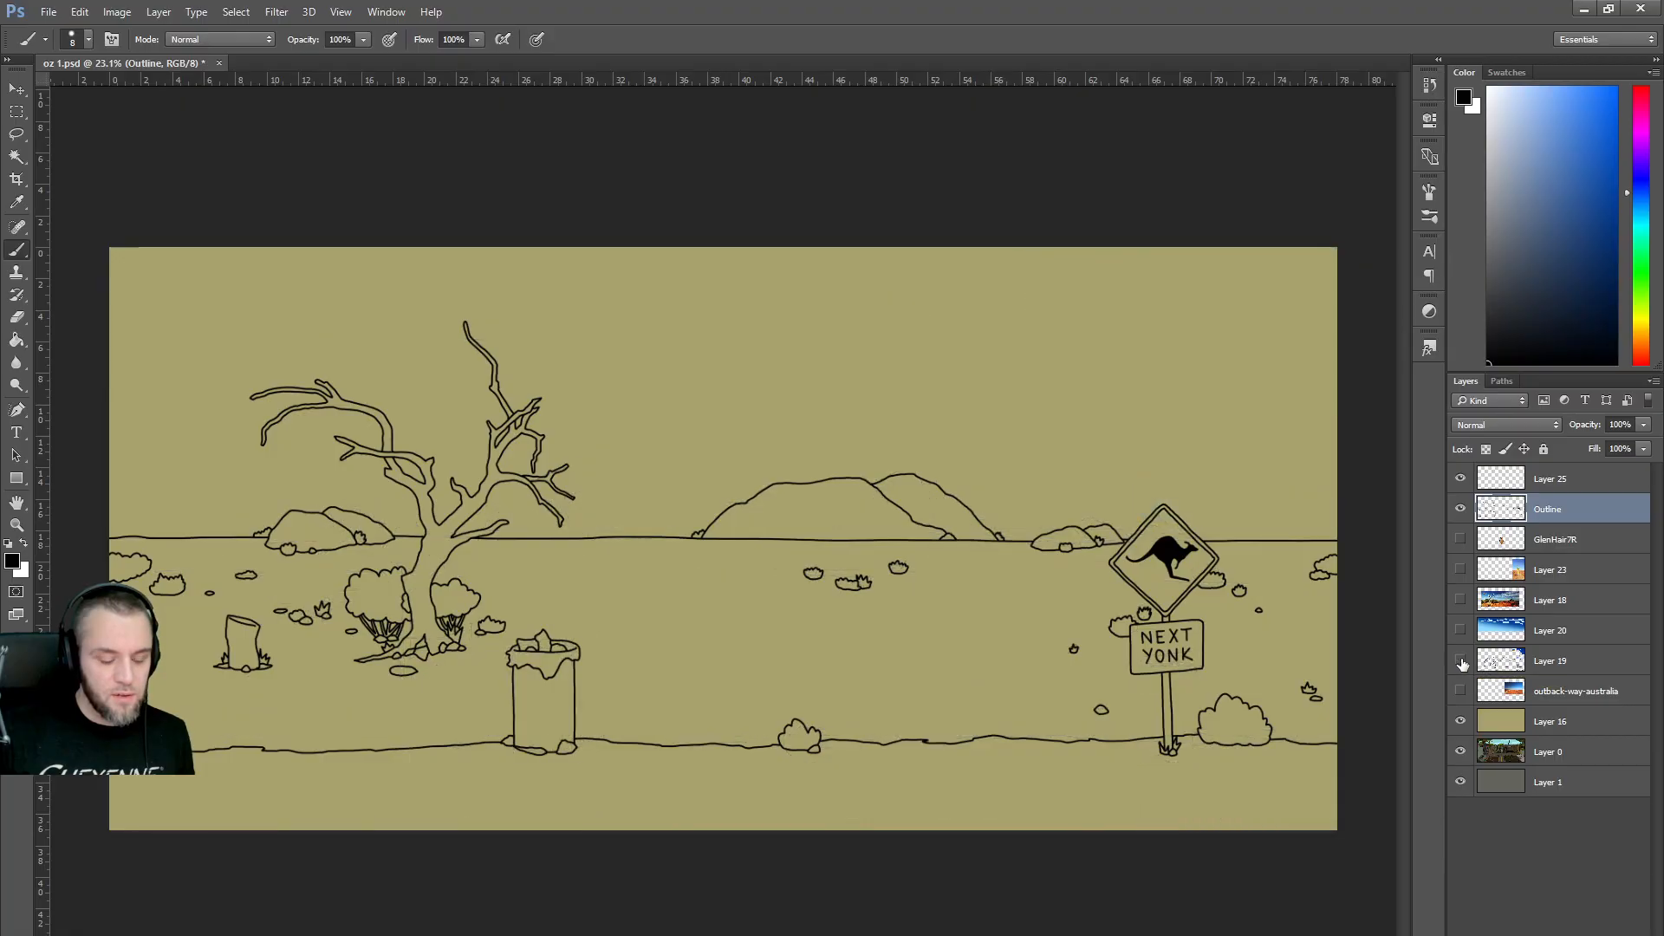
click(1461, 661)
click(1461, 661)
scroll(883, 459, up, 1)
scroll(882, 458, up, 3)
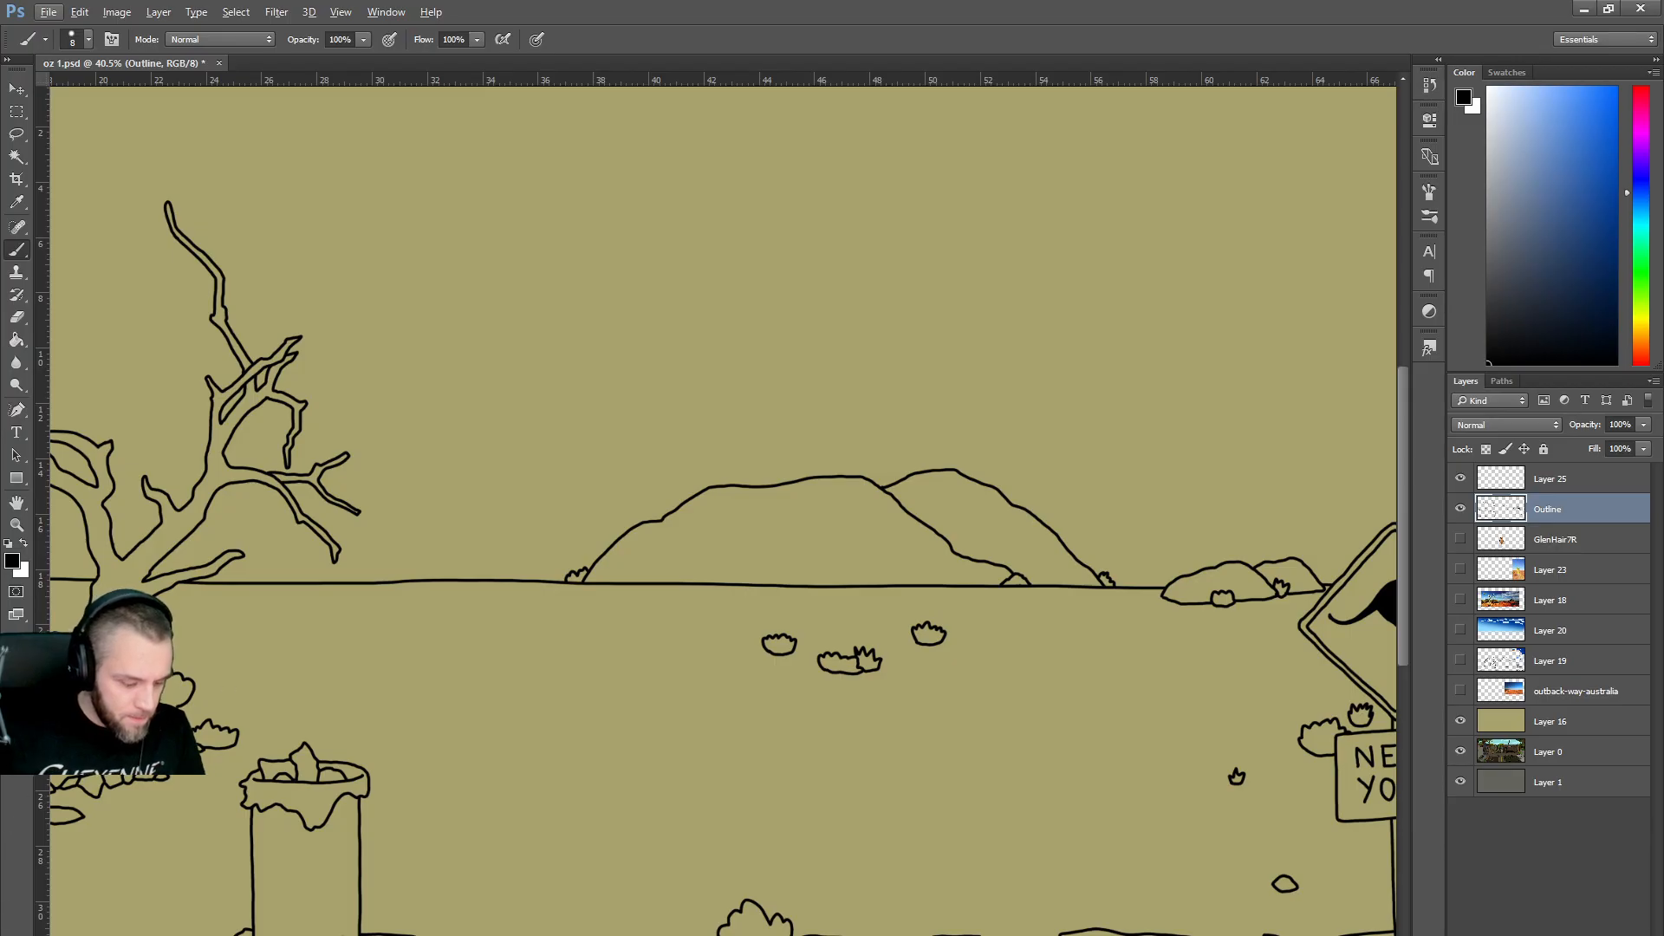
Bring Firefox's 'outback australia' image results over the drawing and close the Google Lens upload prompt.
click(619, 905)
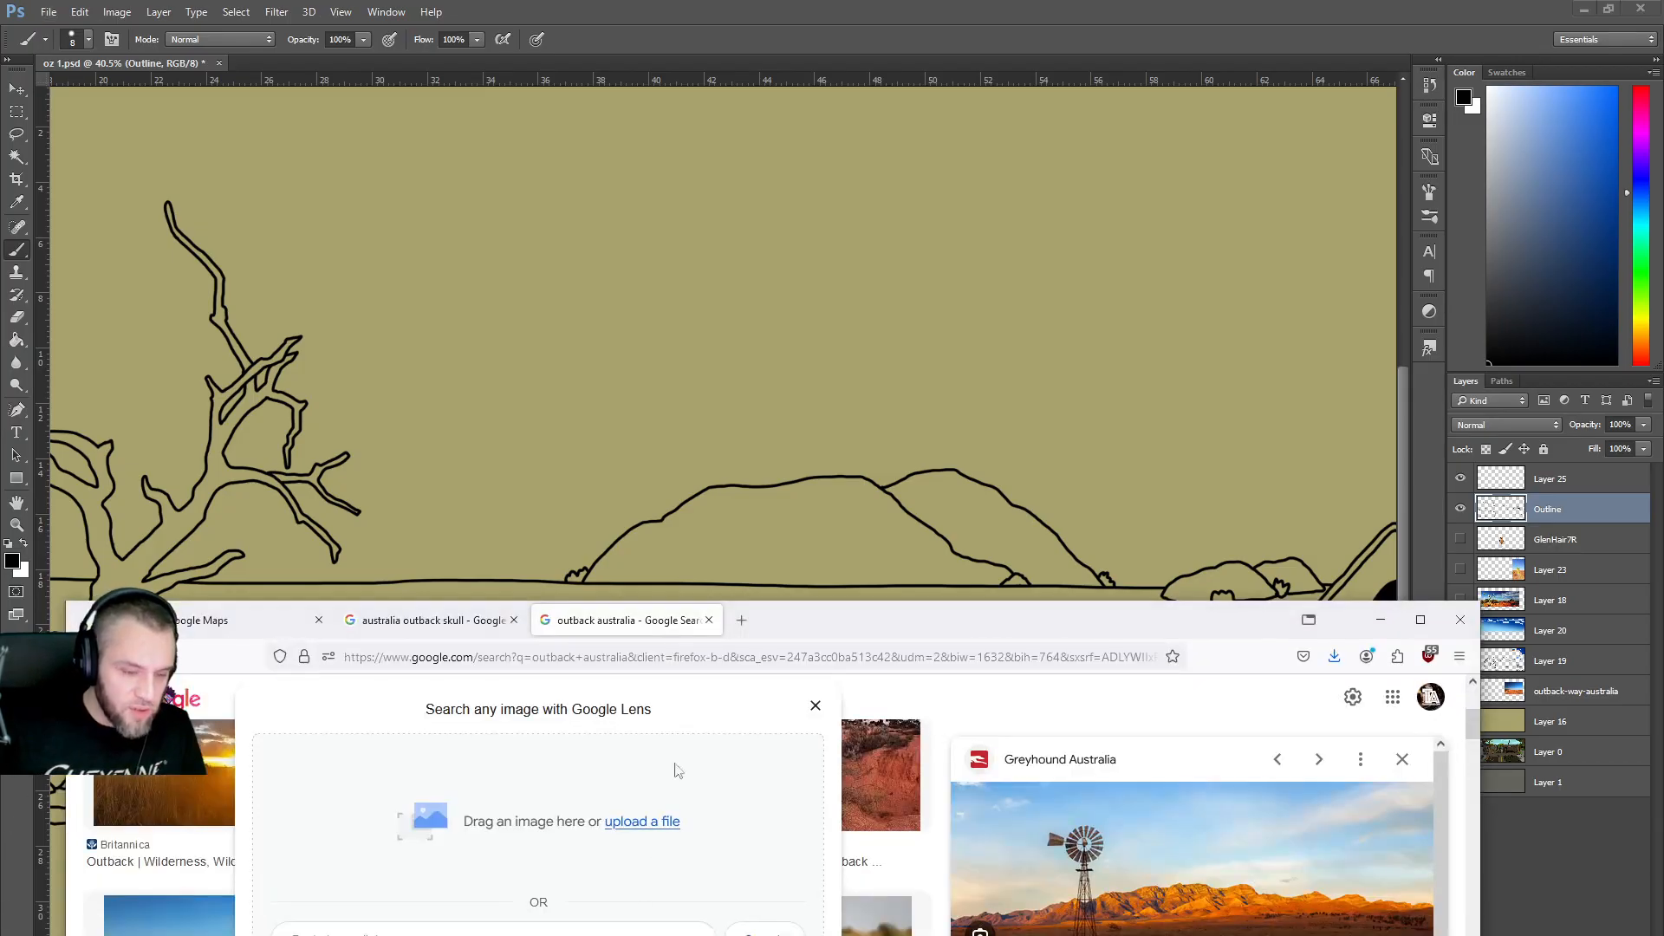
drag(793, 620, 810, 167)
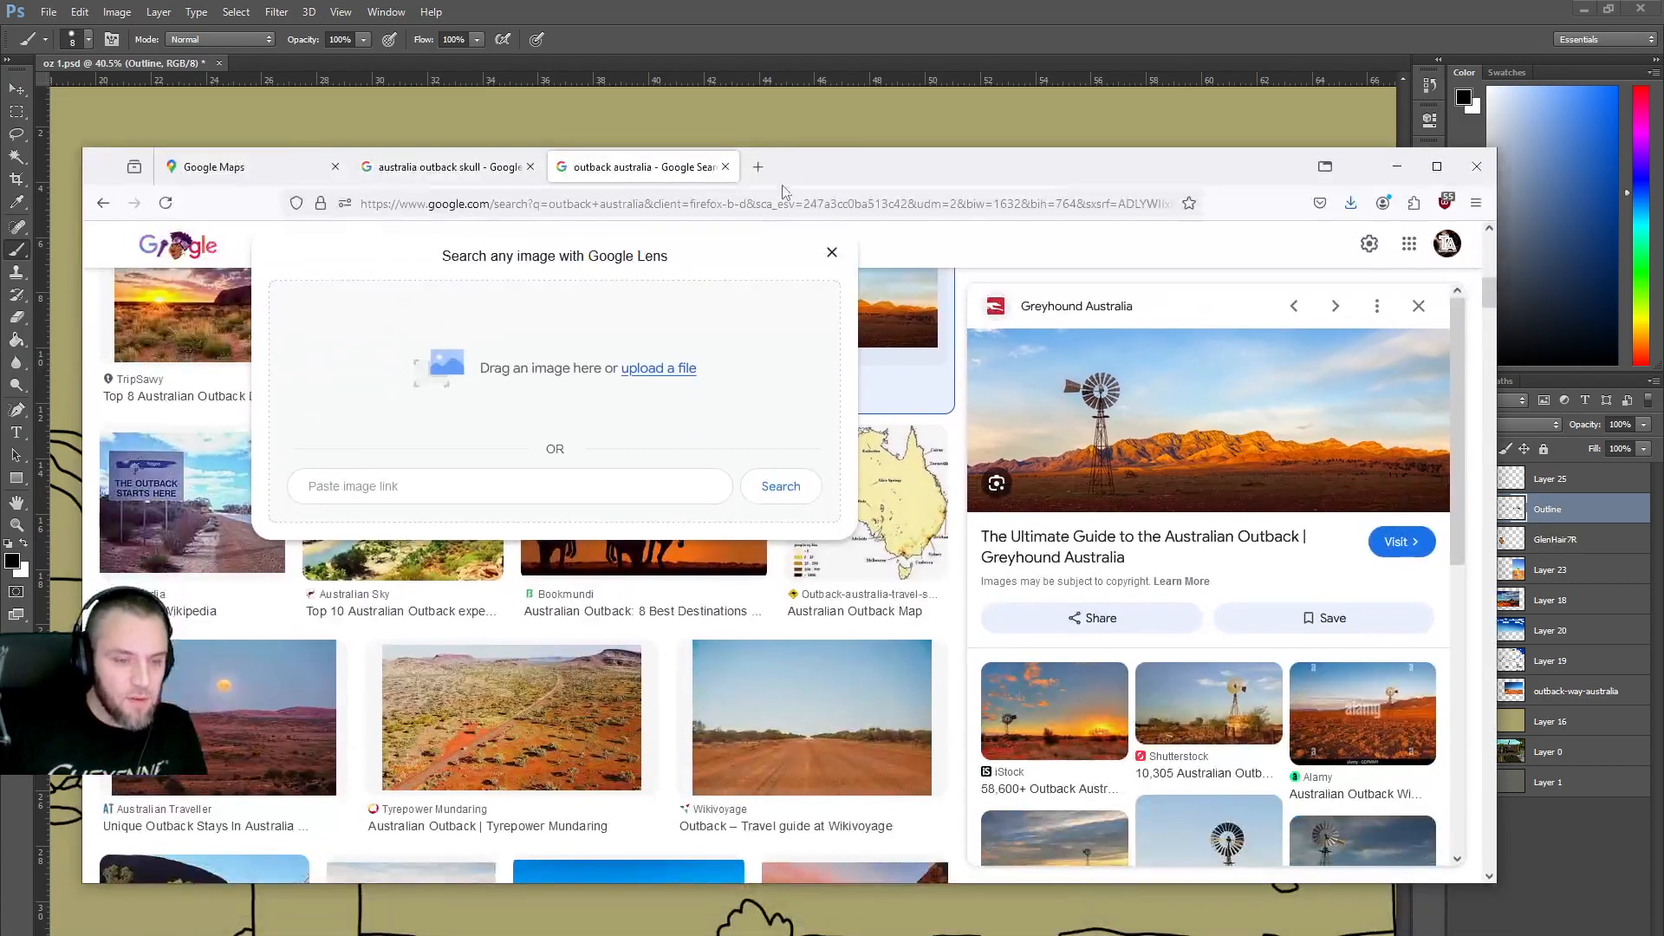
click(831, 255)
scroll(637, 460, down, 6)
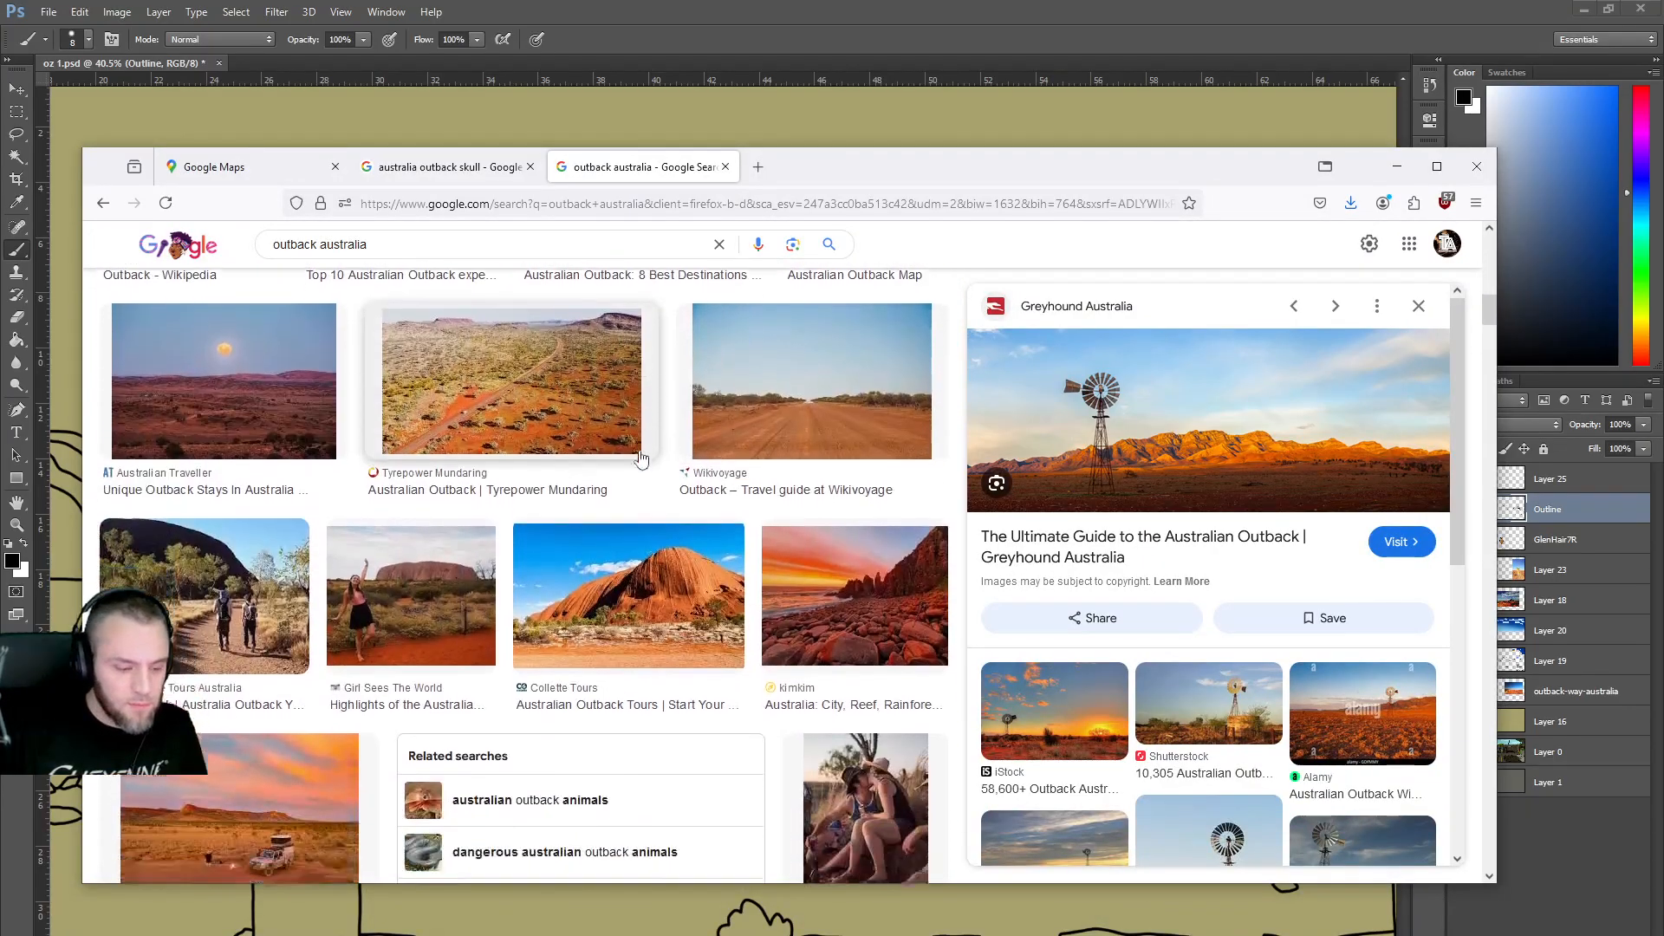
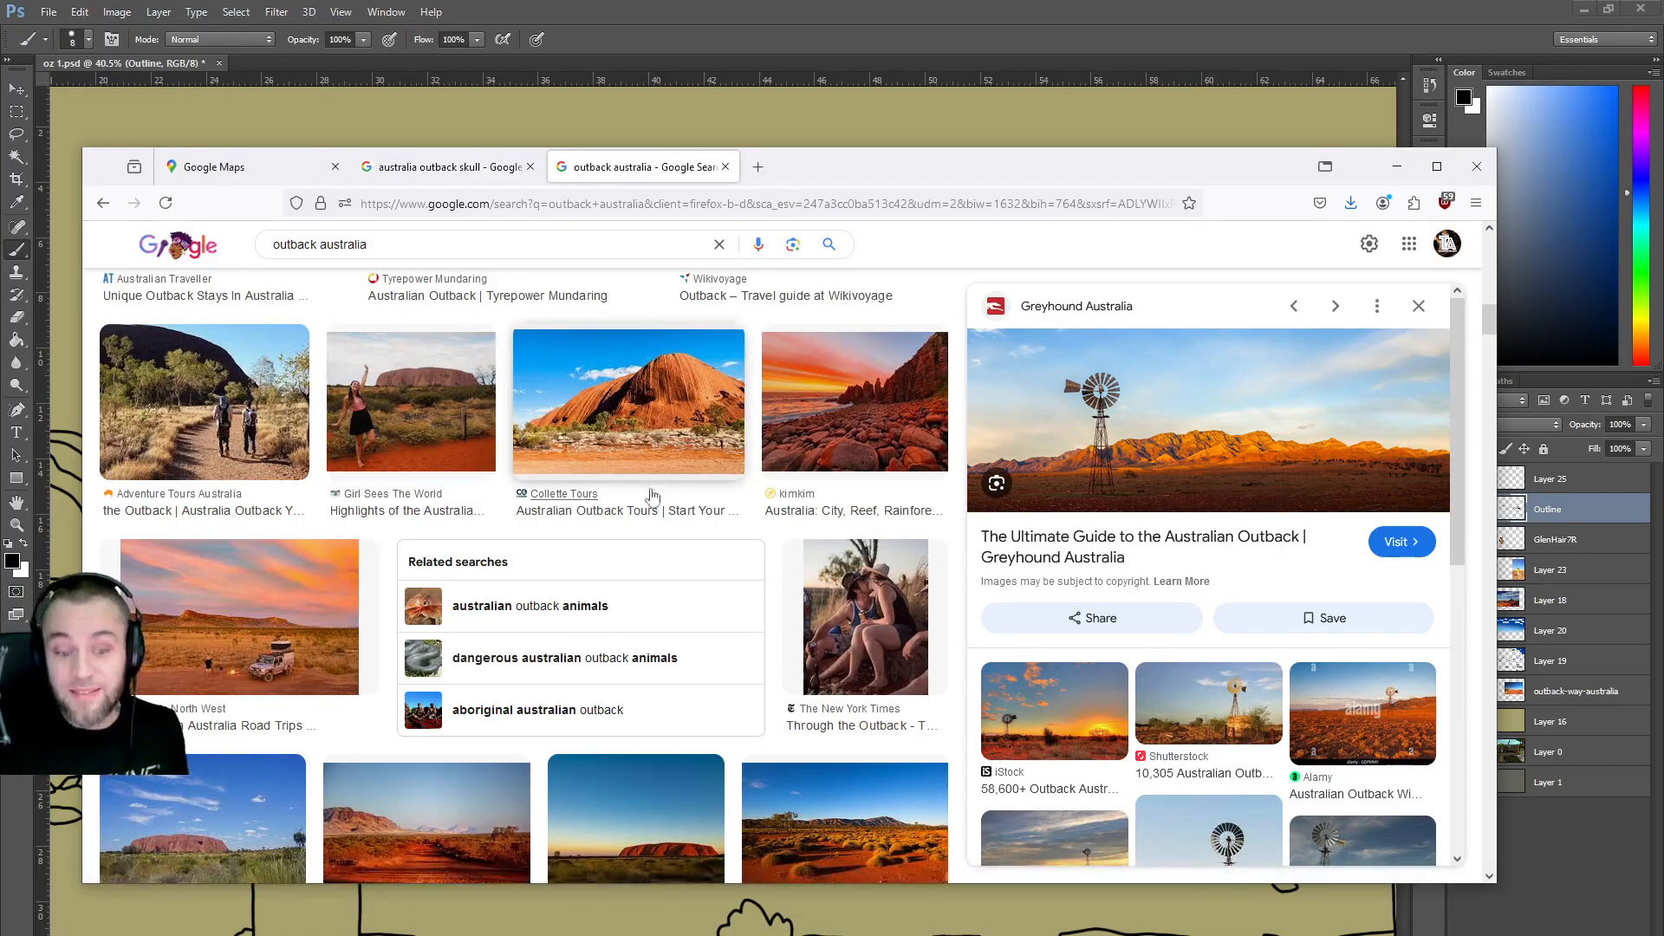
Scroll through the 'outback australia' image results, then switch back to the Photoshop drawing.
scroll(651, 482, down, 4)
scroll(635, 527, down, 1)
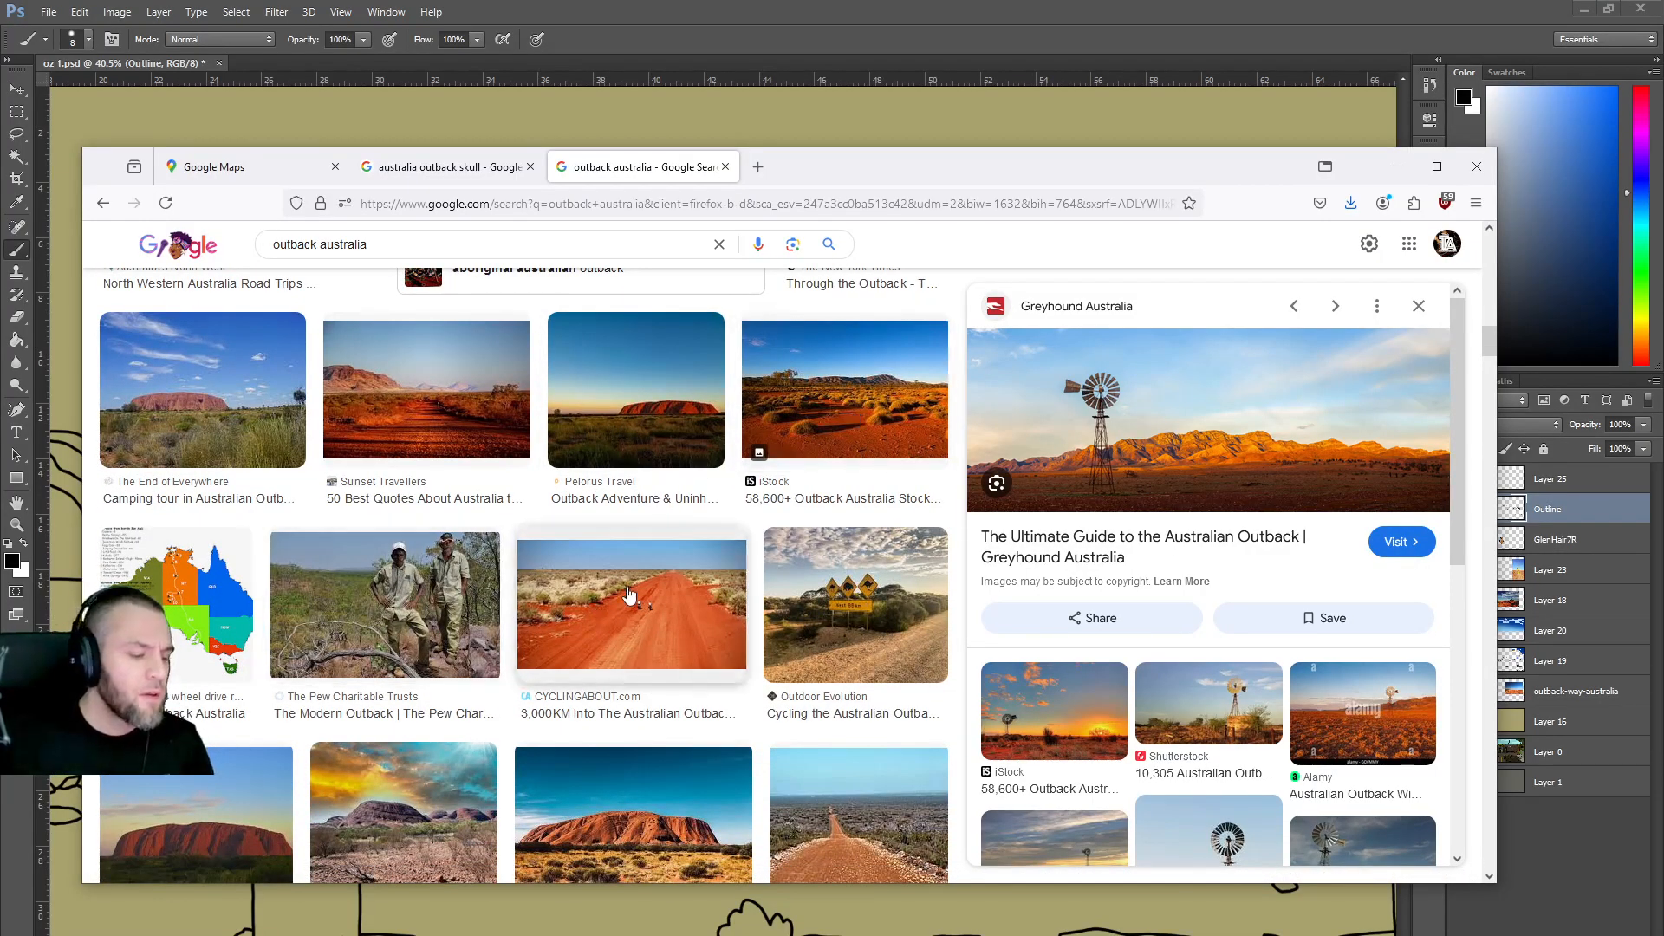
scroll(633, 591, down, 4)
scroll(637, 589, down, 1)
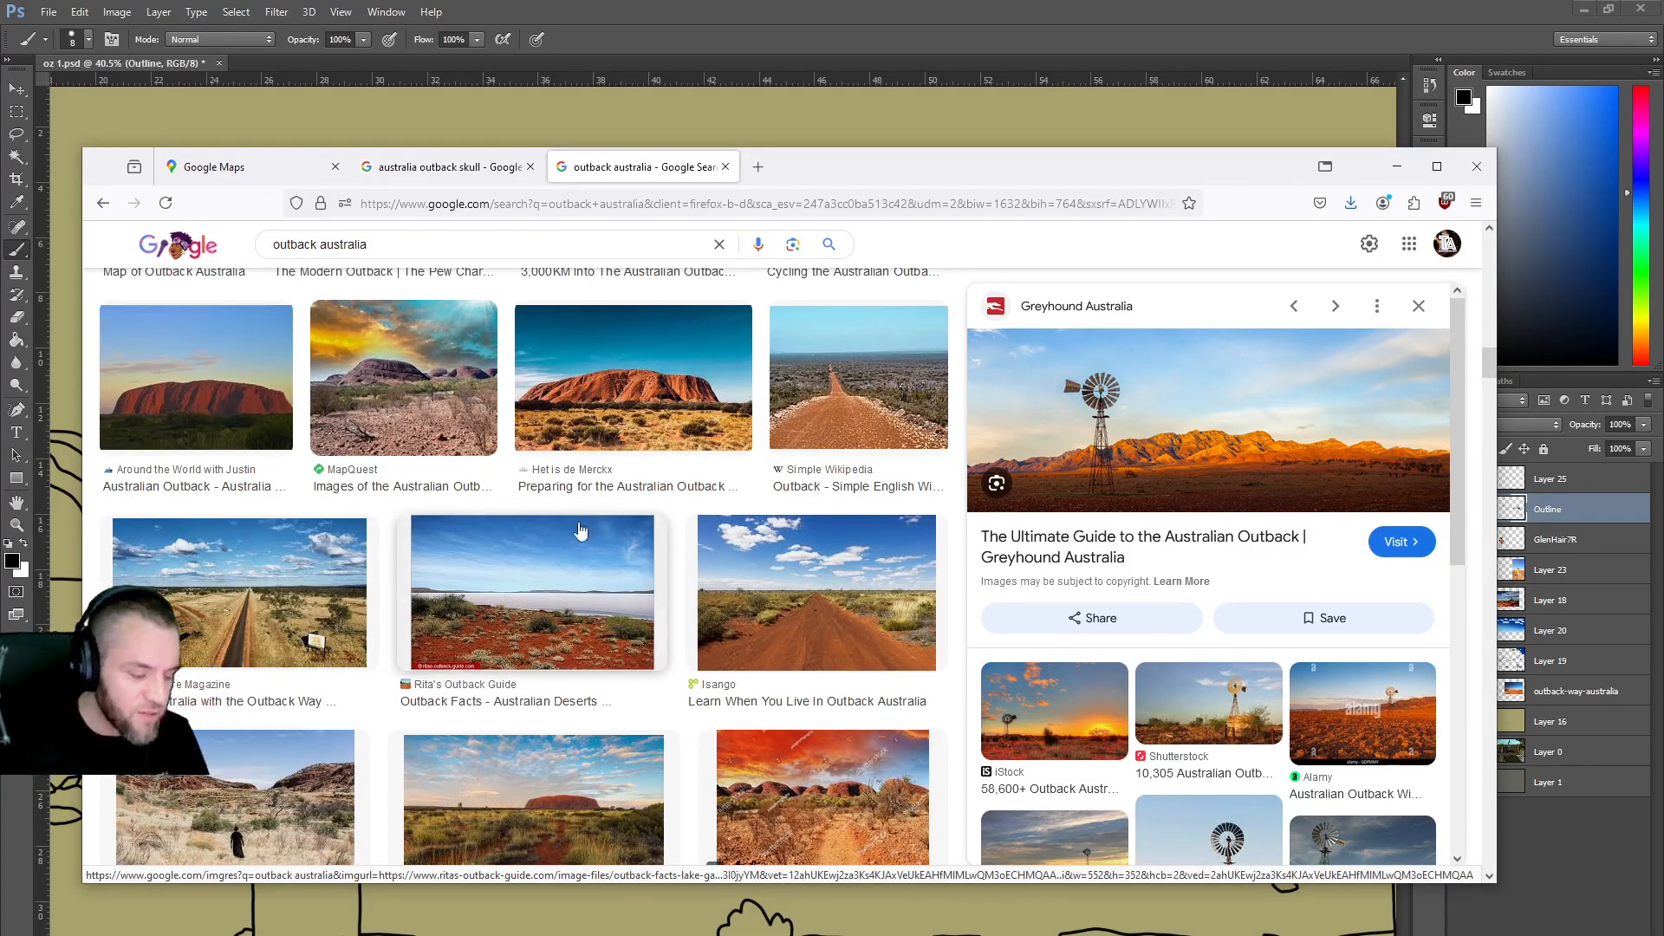
scroll(651, 564, down, 7)
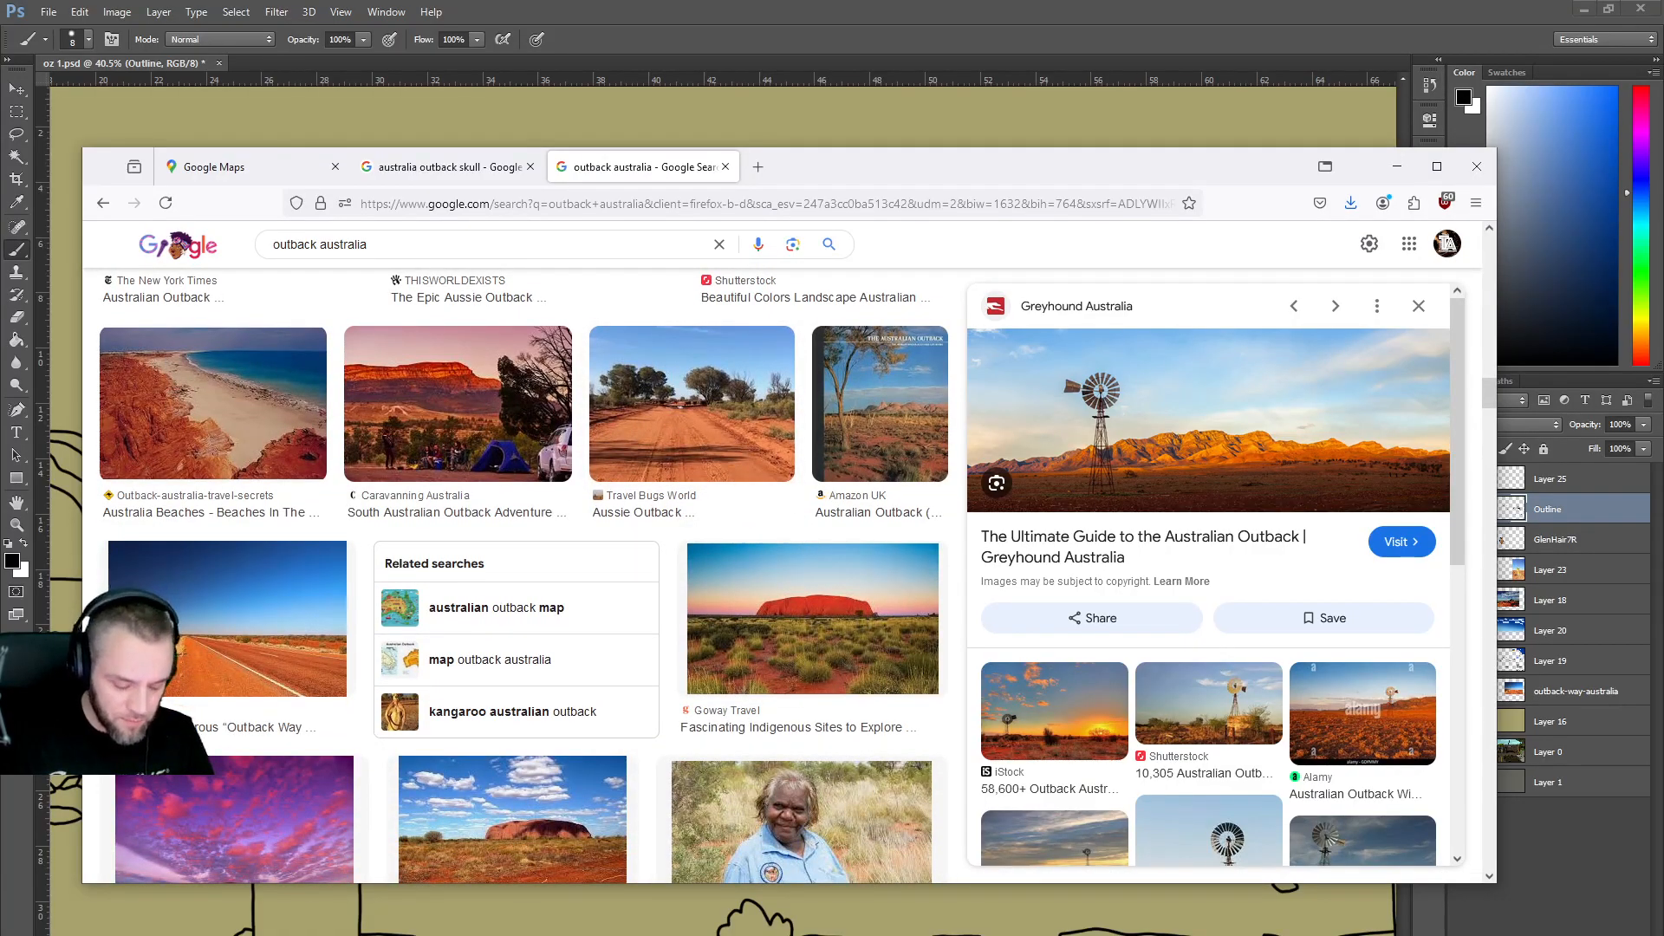
key(alt+Tab)
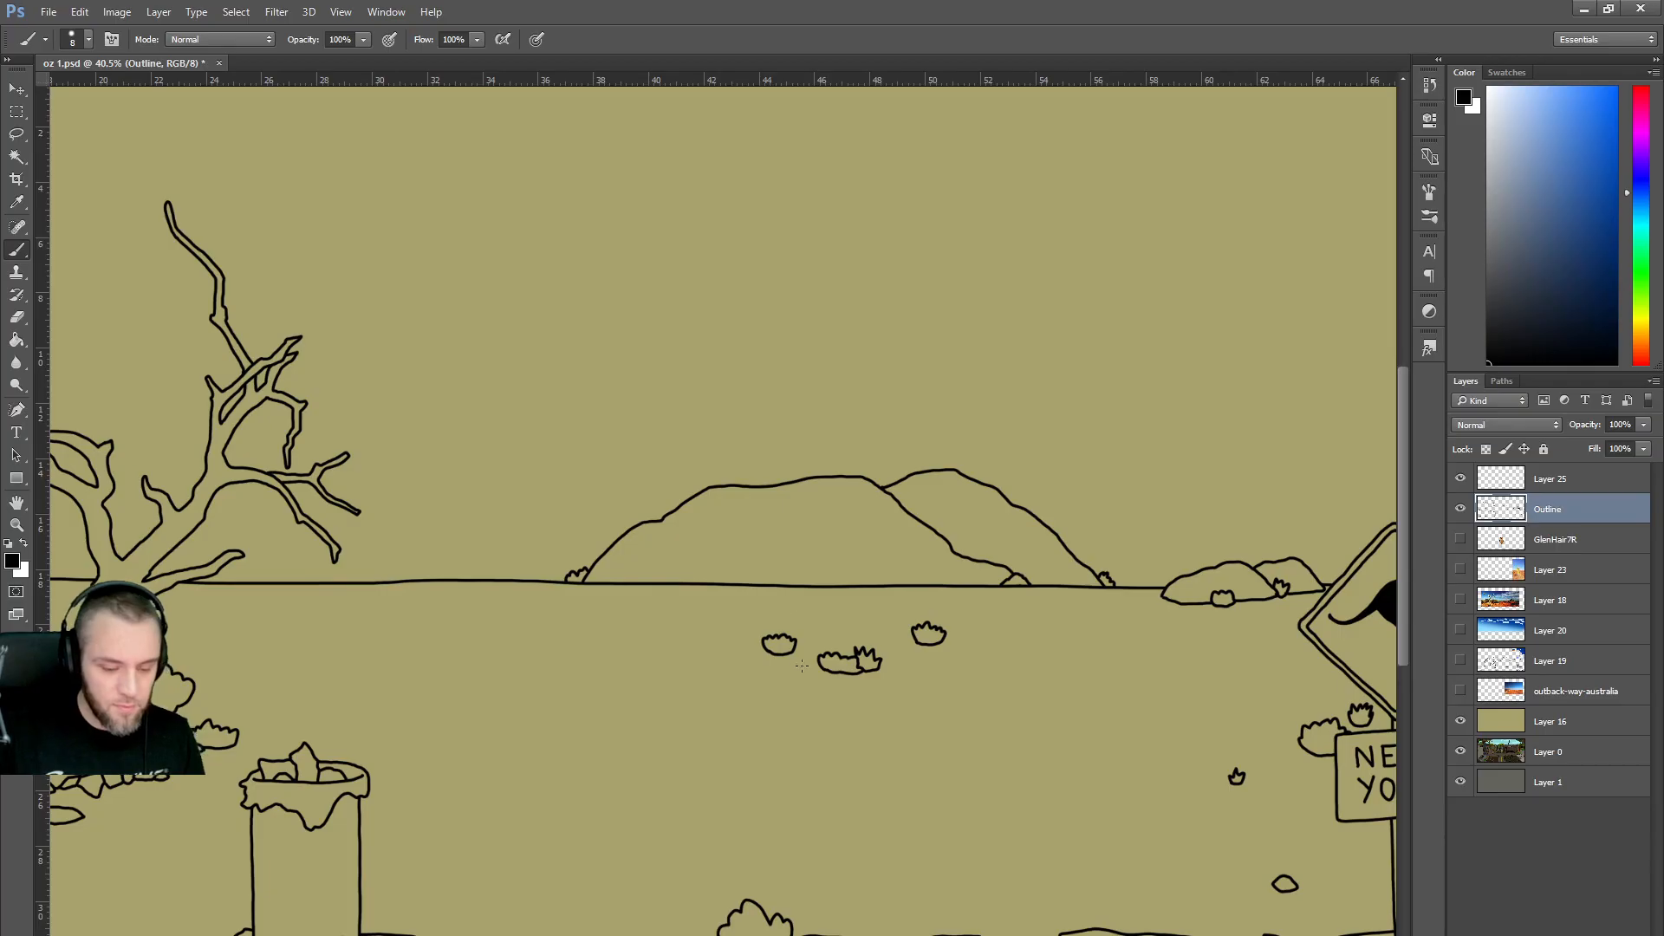
scroll(809, 670, down, 5)
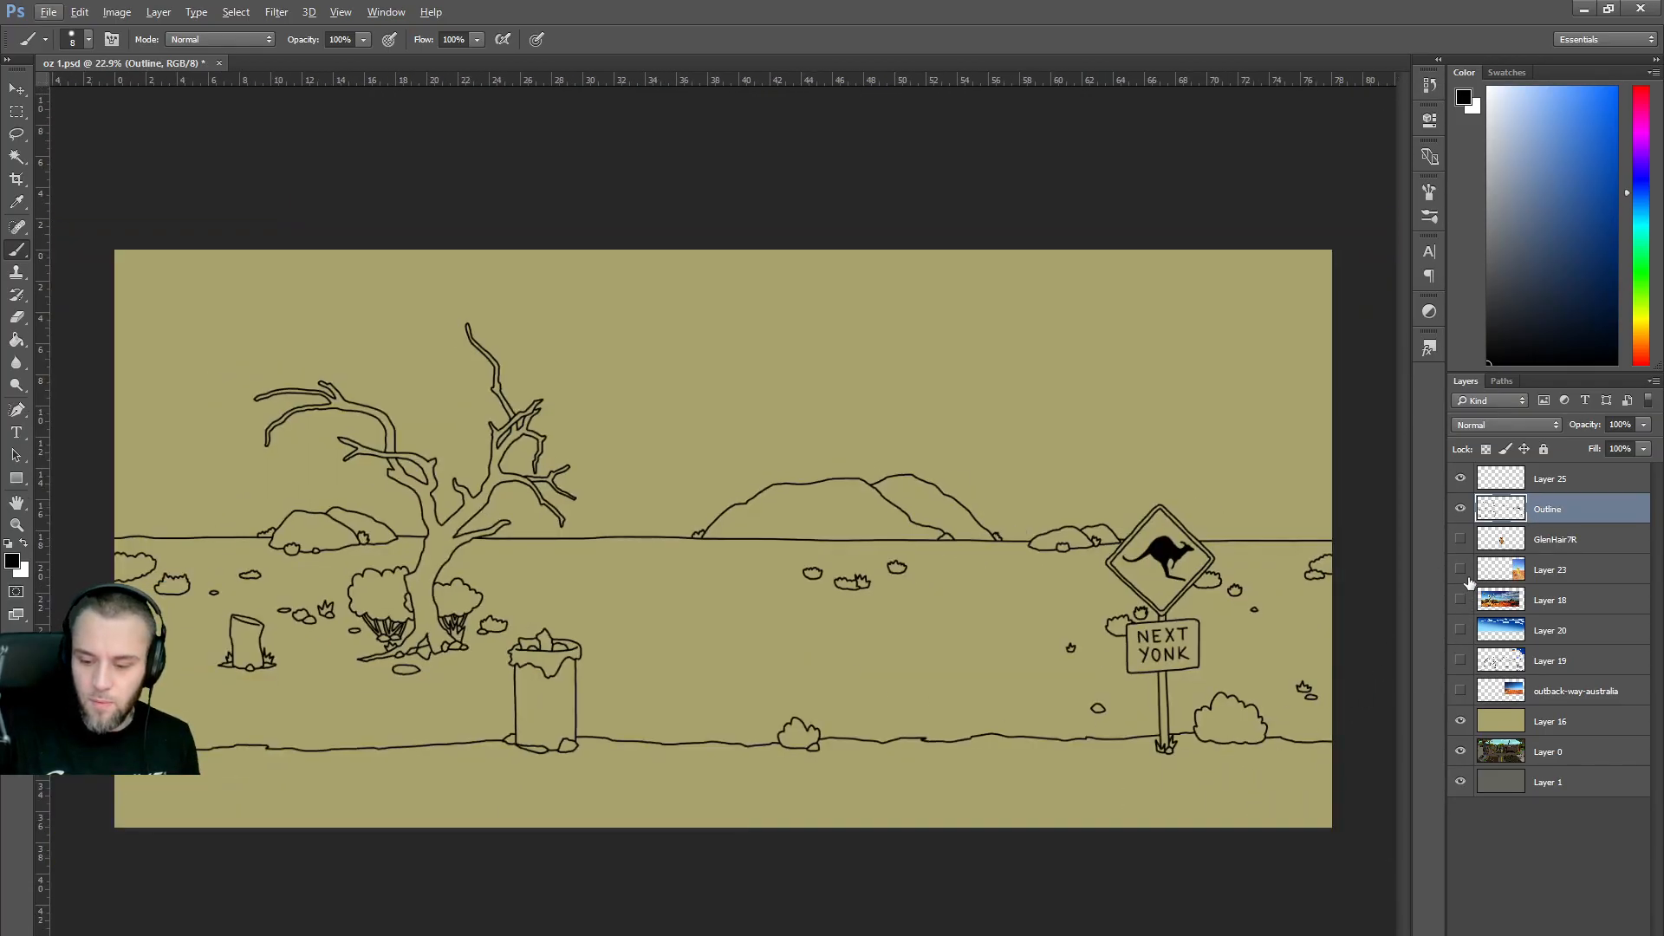
click(1459, 660)
click(1460, 660)
click(1460, 660)
click(1460, 660)
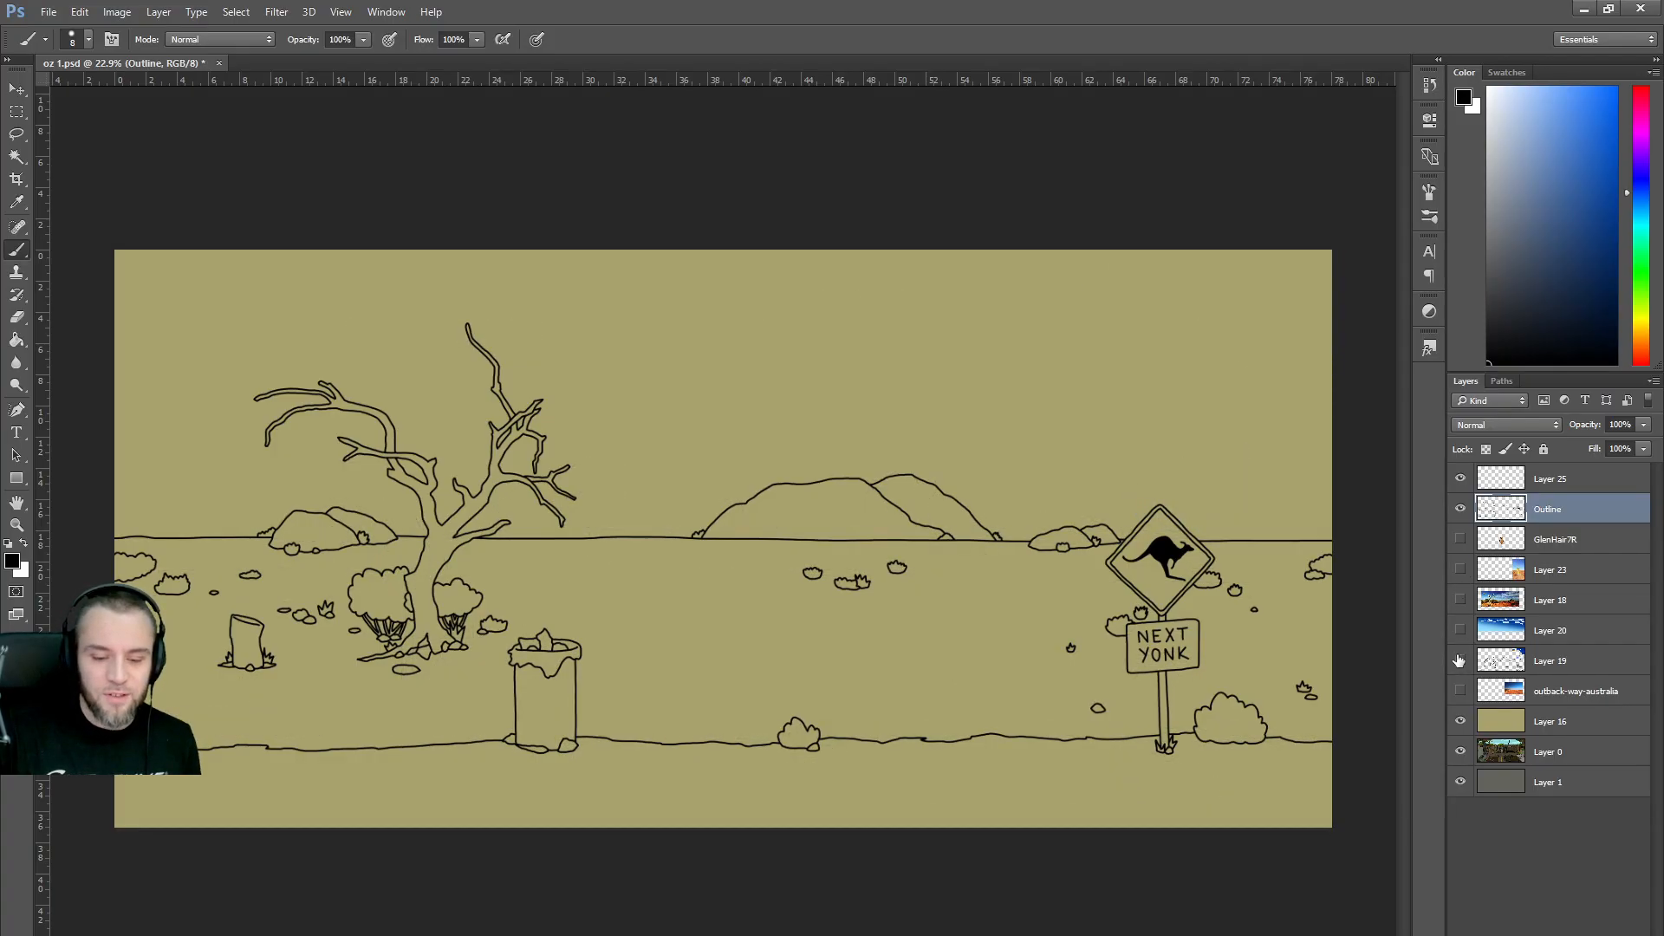
click(1459, 661)
scroll(1128, 504, up, 3)
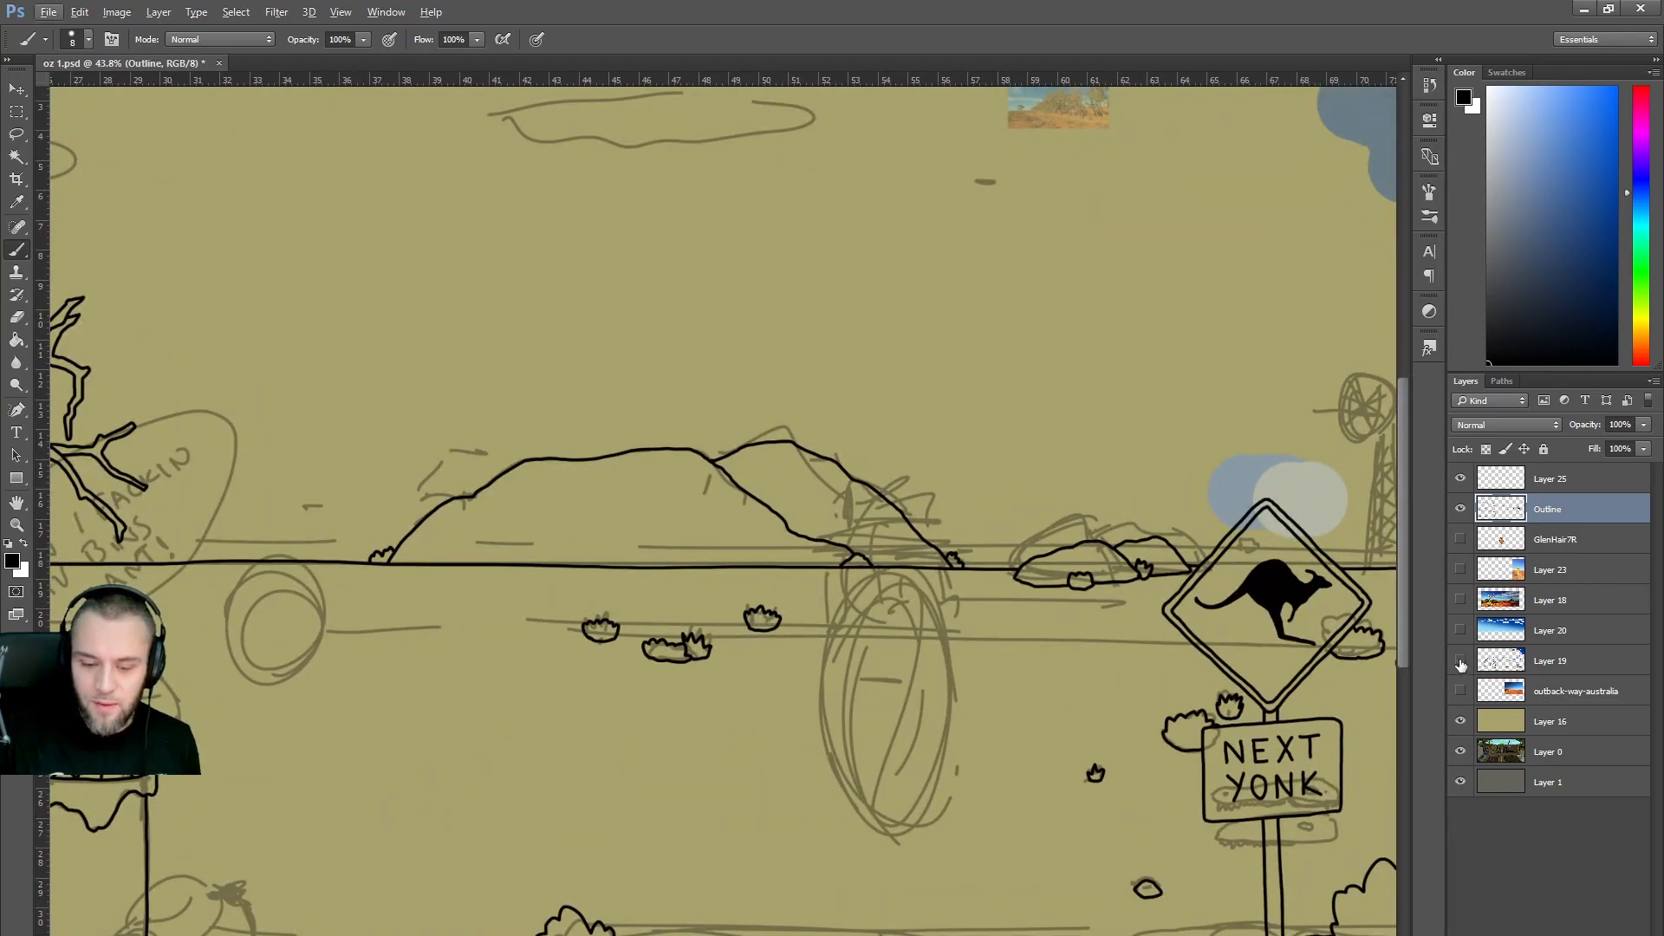
click(1460, 661)
click(1460, 661)
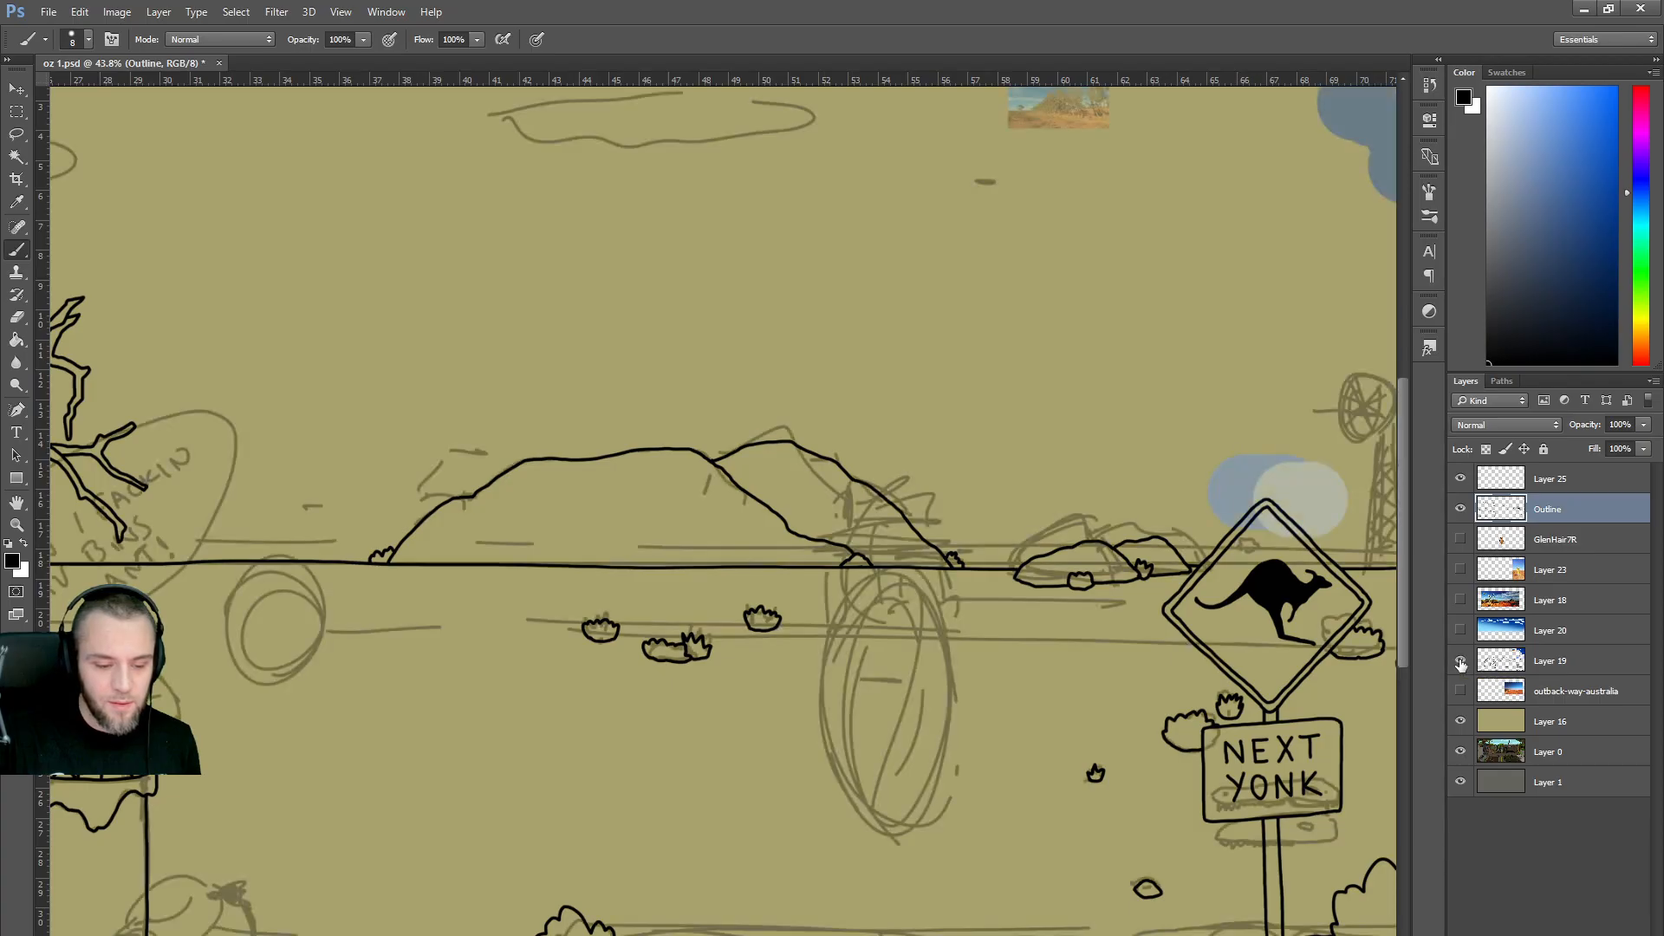
click(1461, 661)
click(1461, 661)
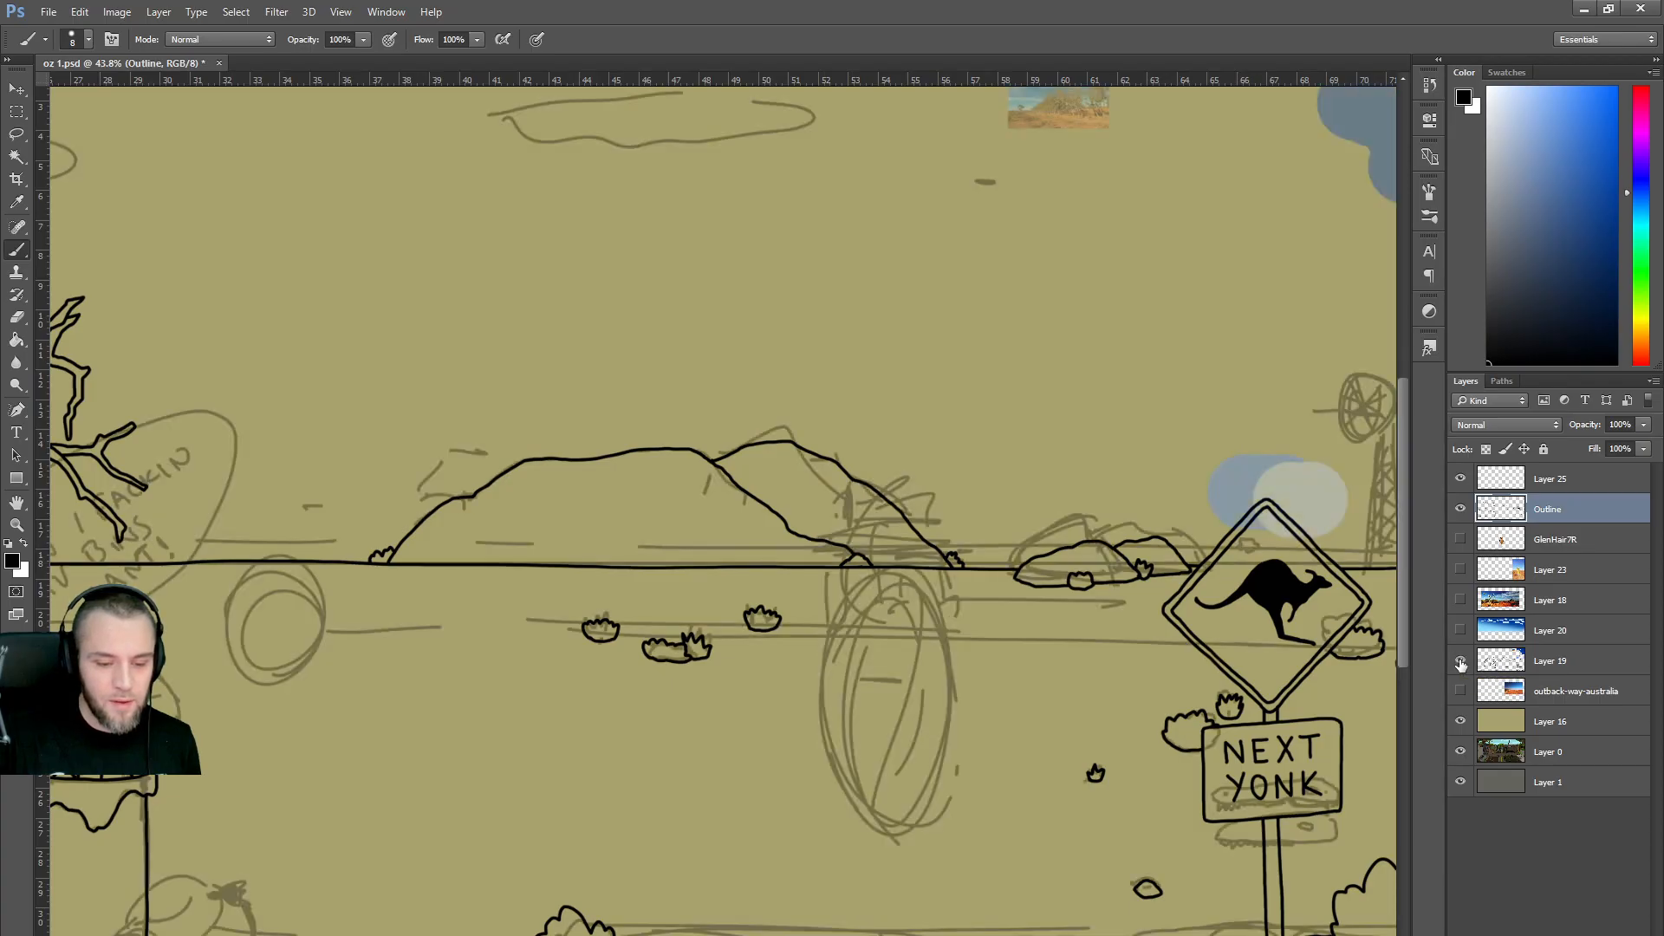
click(1461, 662)
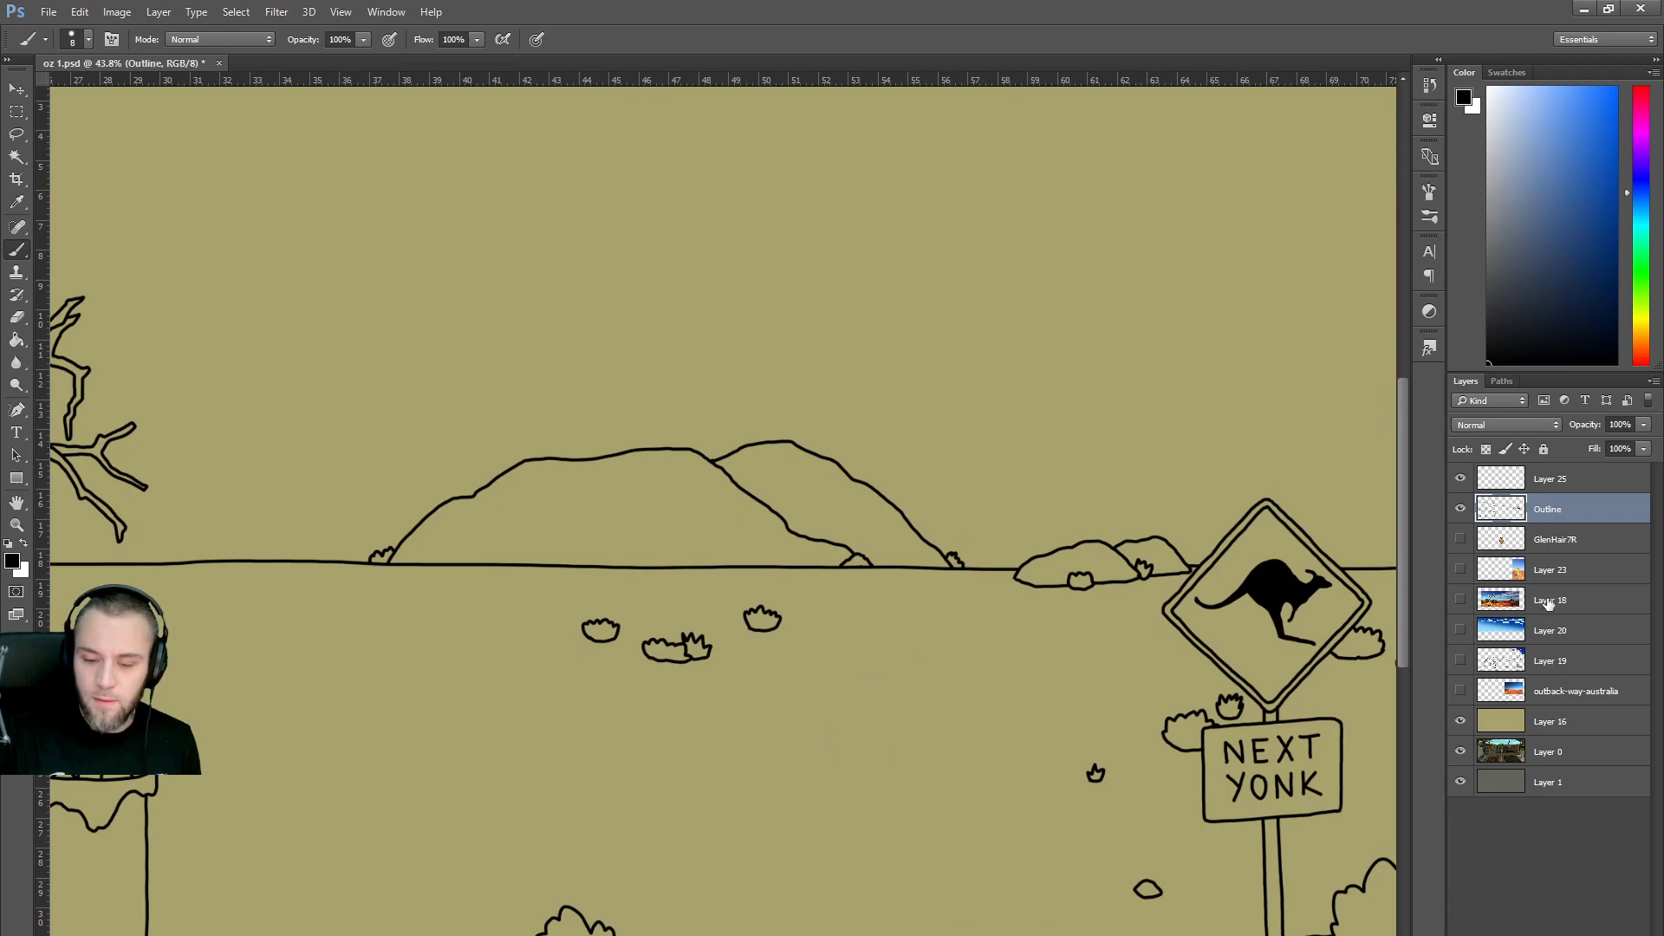
click(1460, 662)
click(1460, 661)
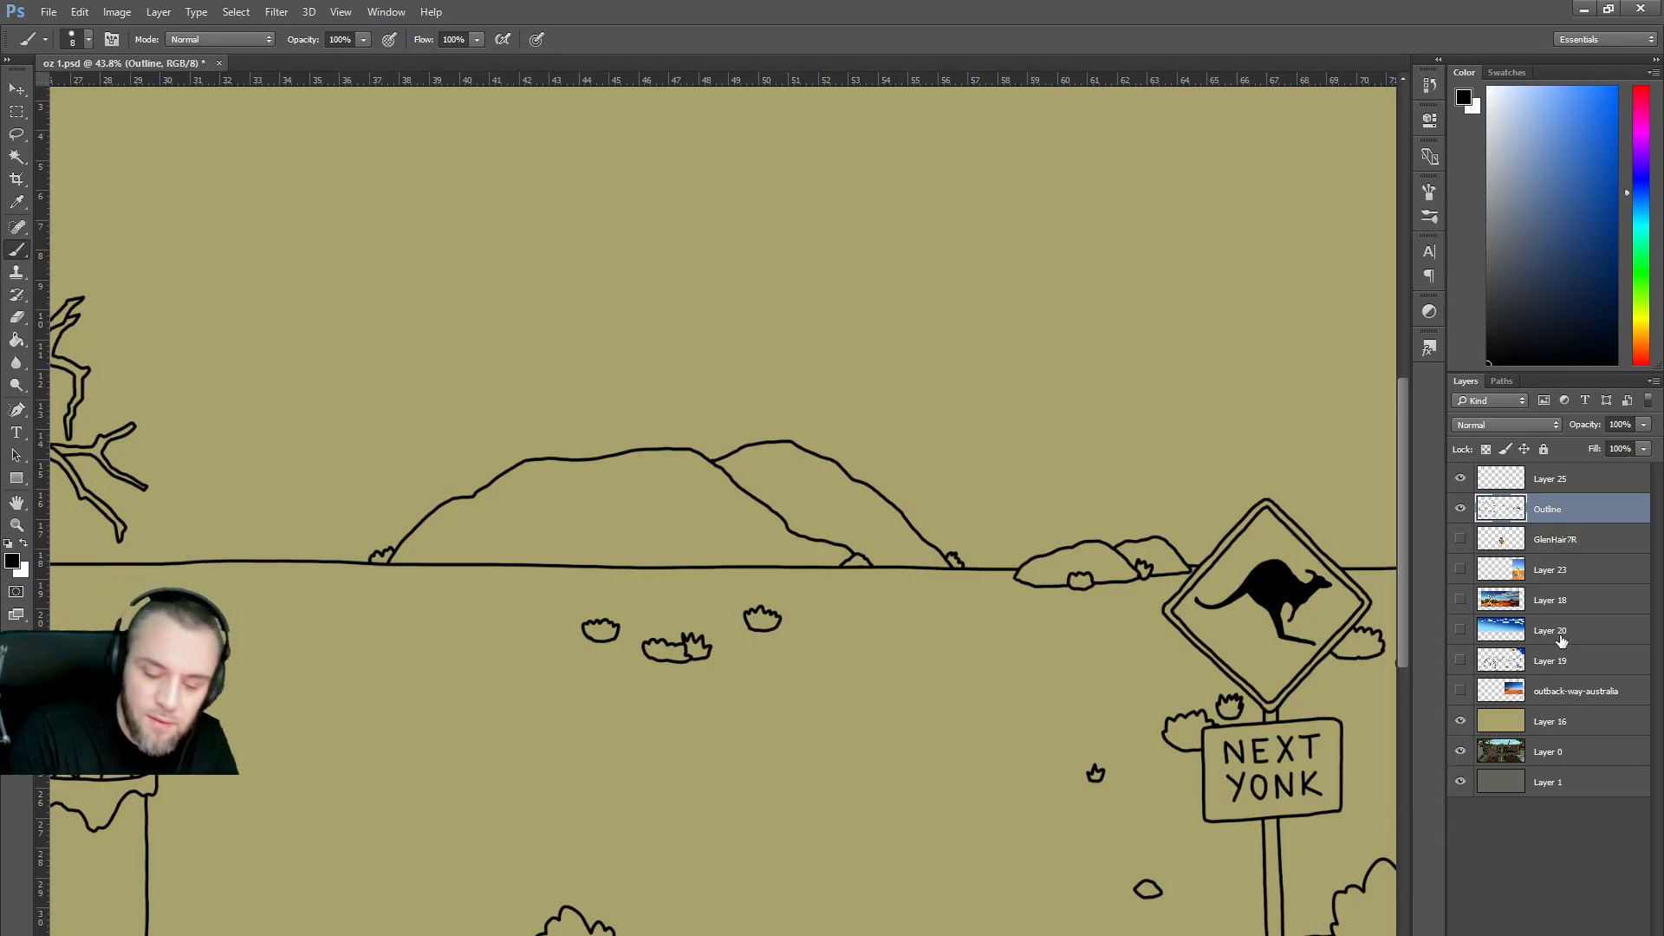
Try two strokes rising from the horizon by the bush, undoing both.
drag(998, 567, 1059, 546)
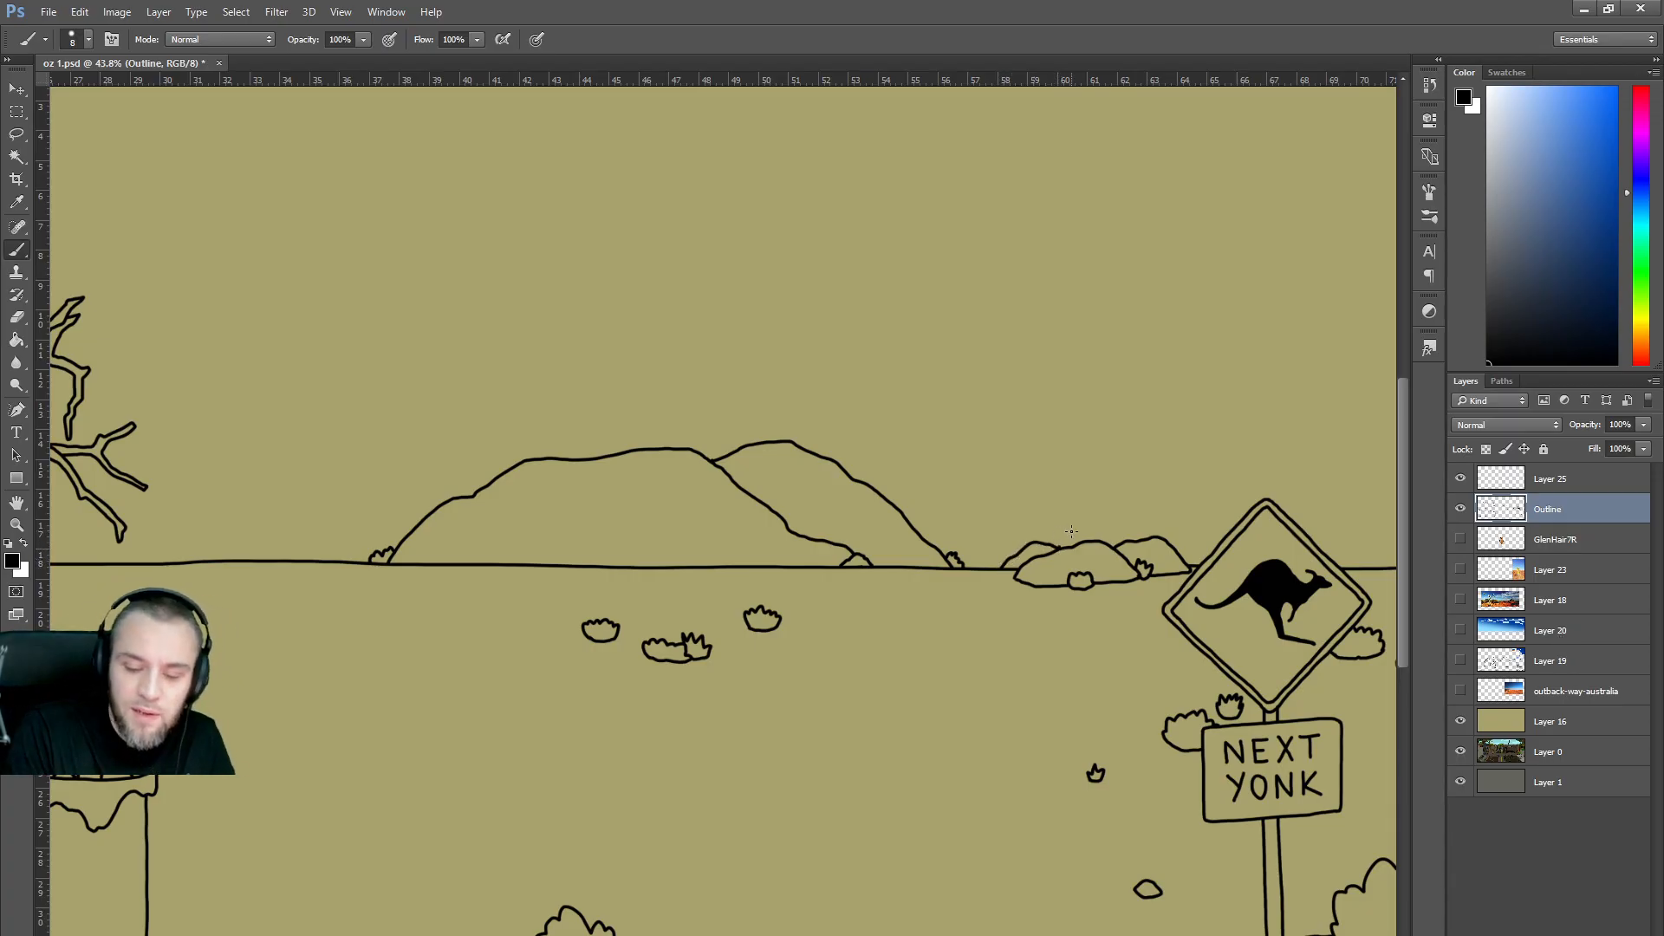
key(ctrl+z)
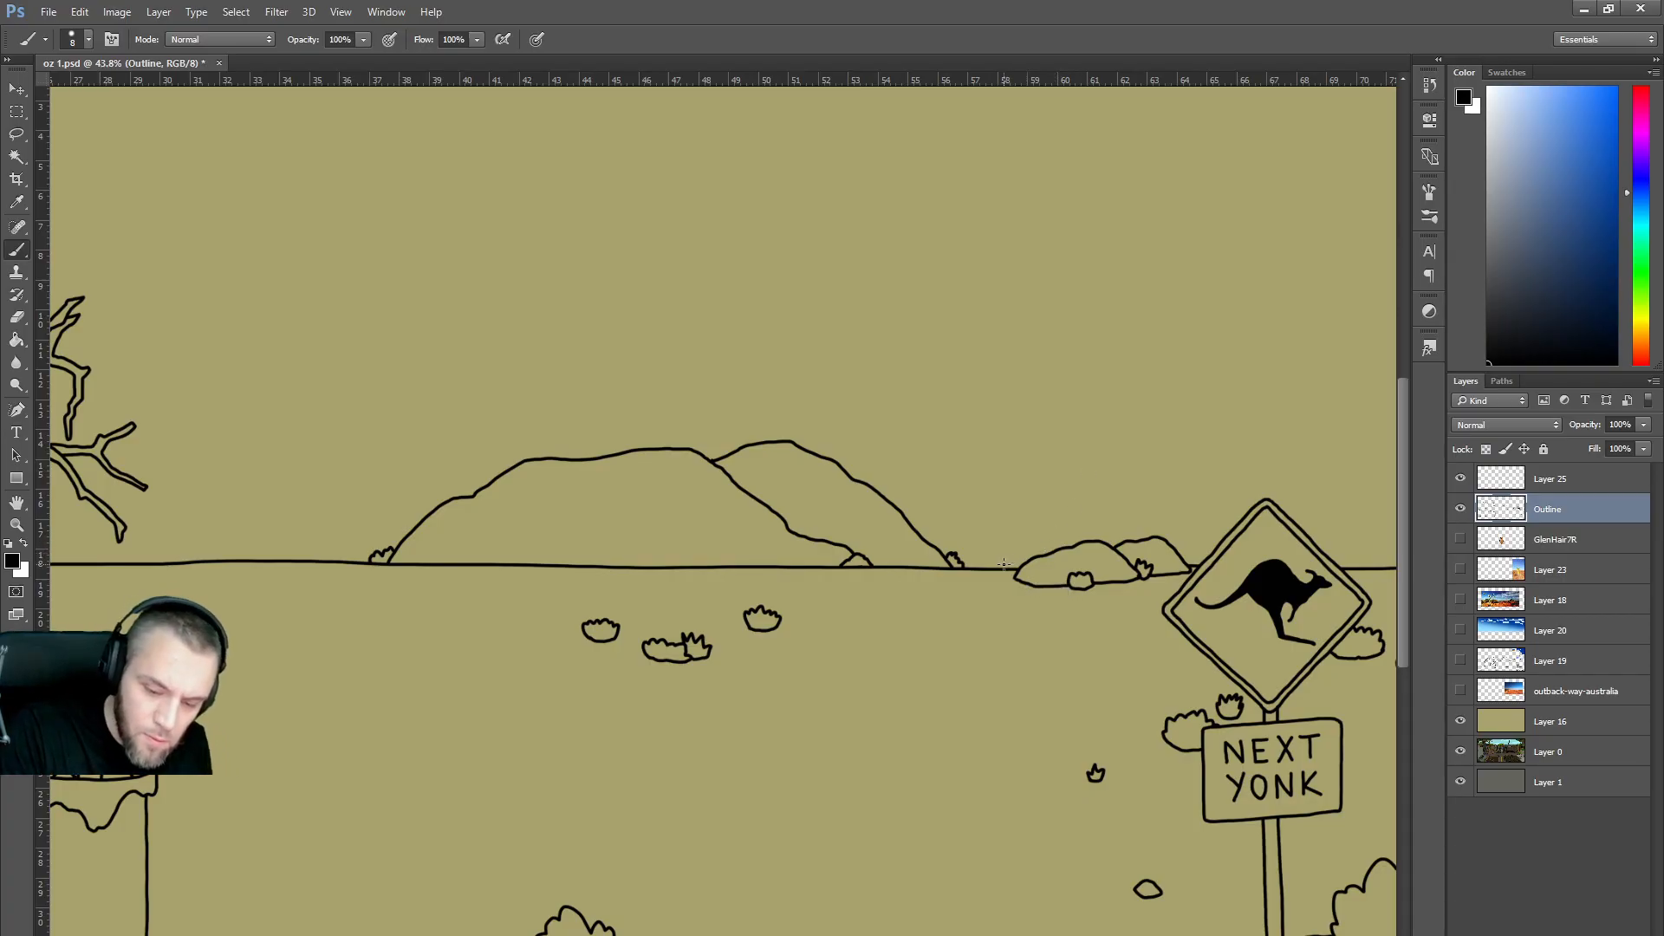
mouse_move(1002, 571)
mouse_down()
mouse_move(1058, 537)
mouse_move(1103, 537)
mouse_up()
key(ctrl+z)
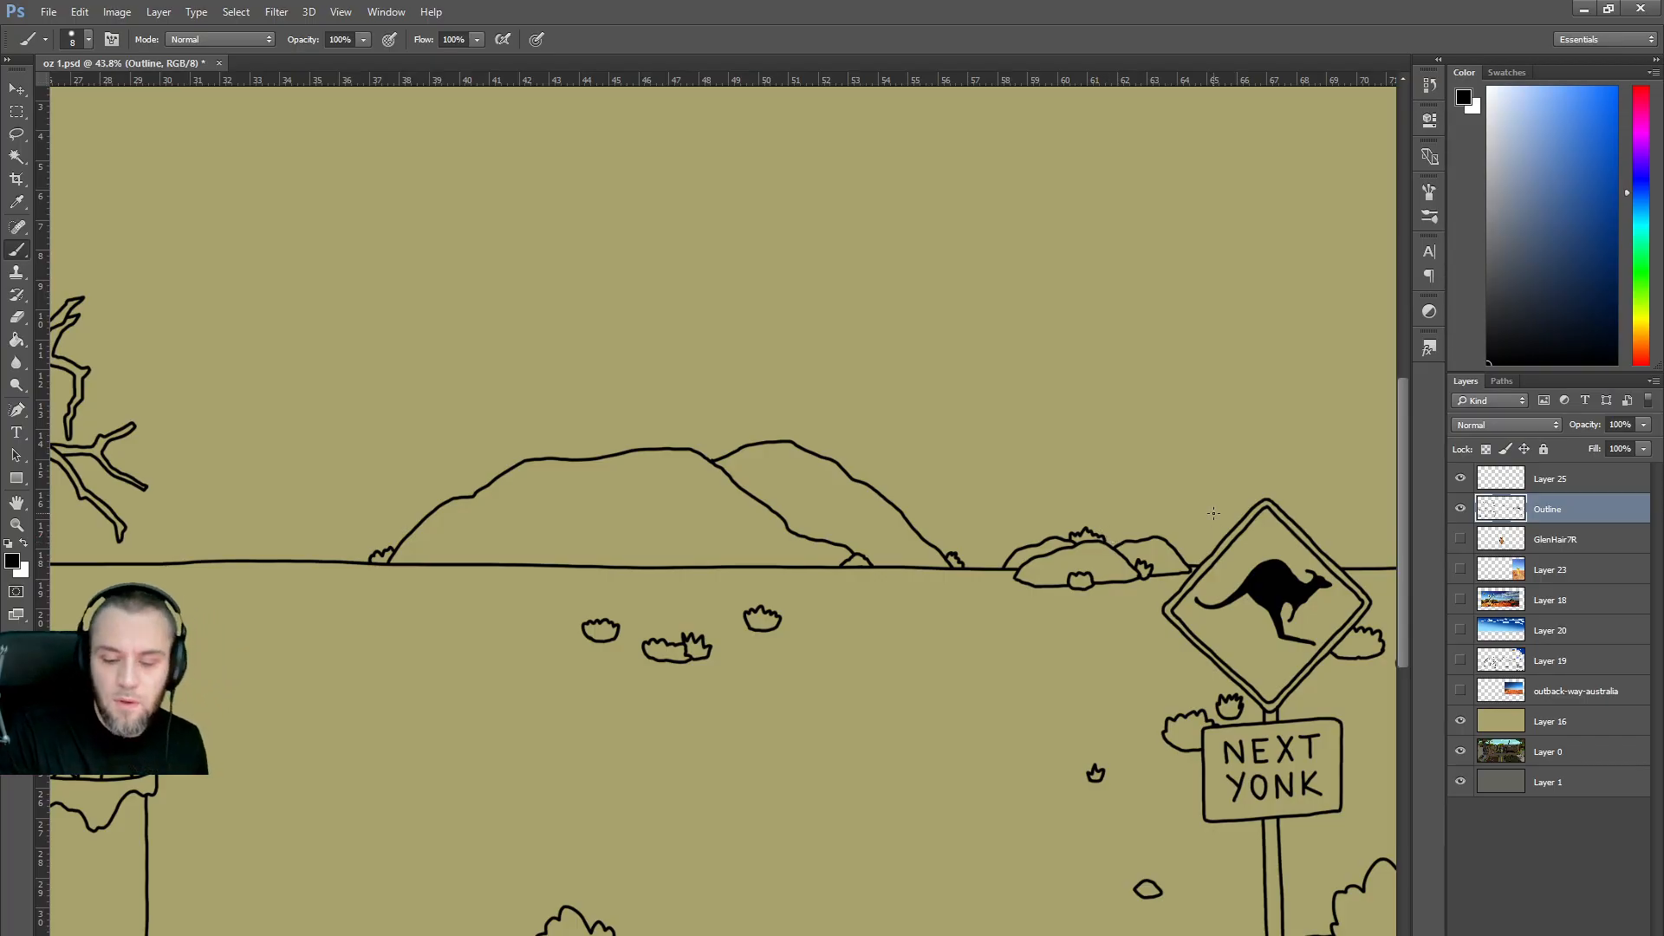
Paint a thickened black grass tuft on the horizon beneath the large hill.
scroll(858, 595, down, 2)
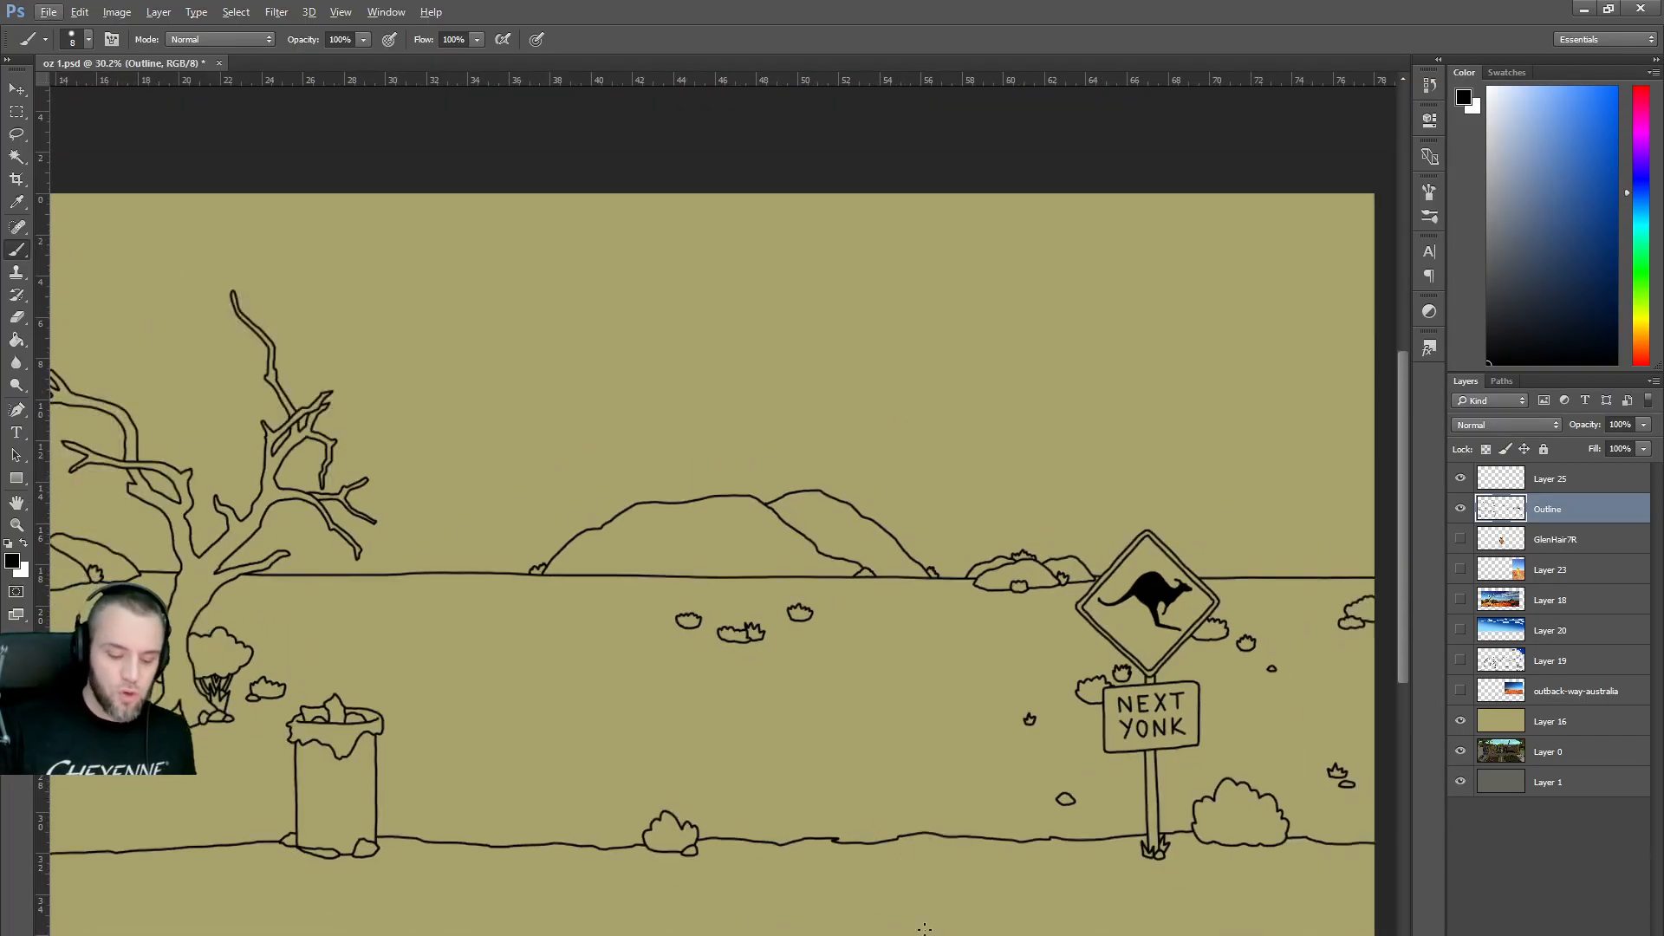
scroll(850, 615, up, 2)
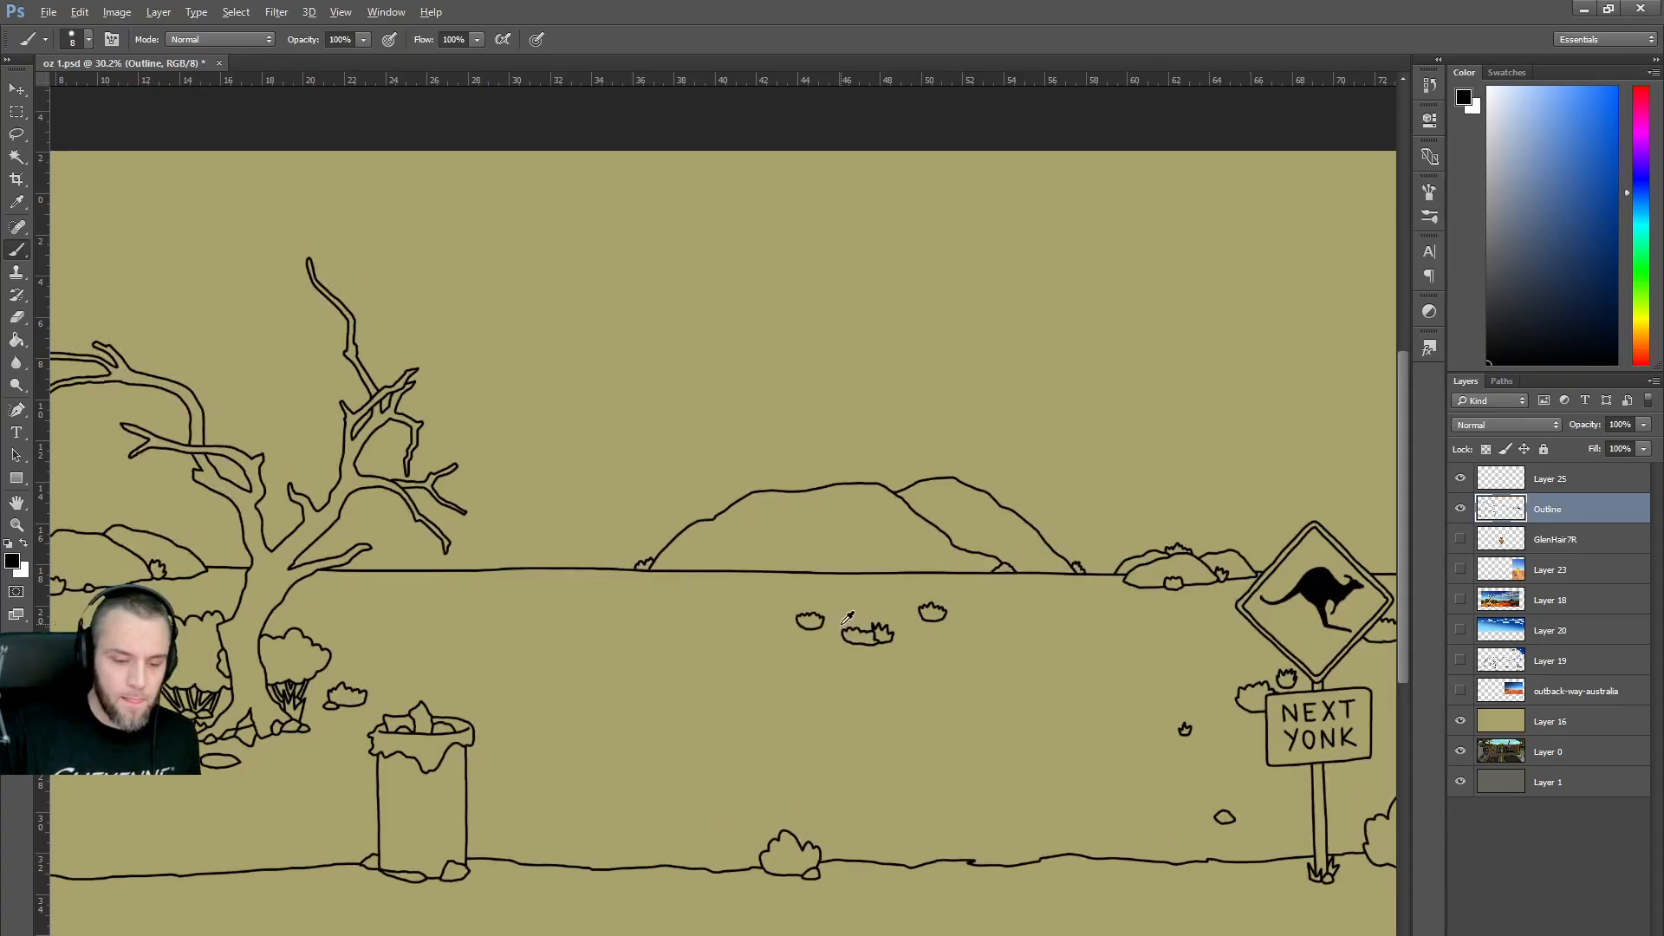
mouse_move(802, 560)
mouse_down()
mouse_move(808, 544)
mouse_move(828, 560)
mouse_up()
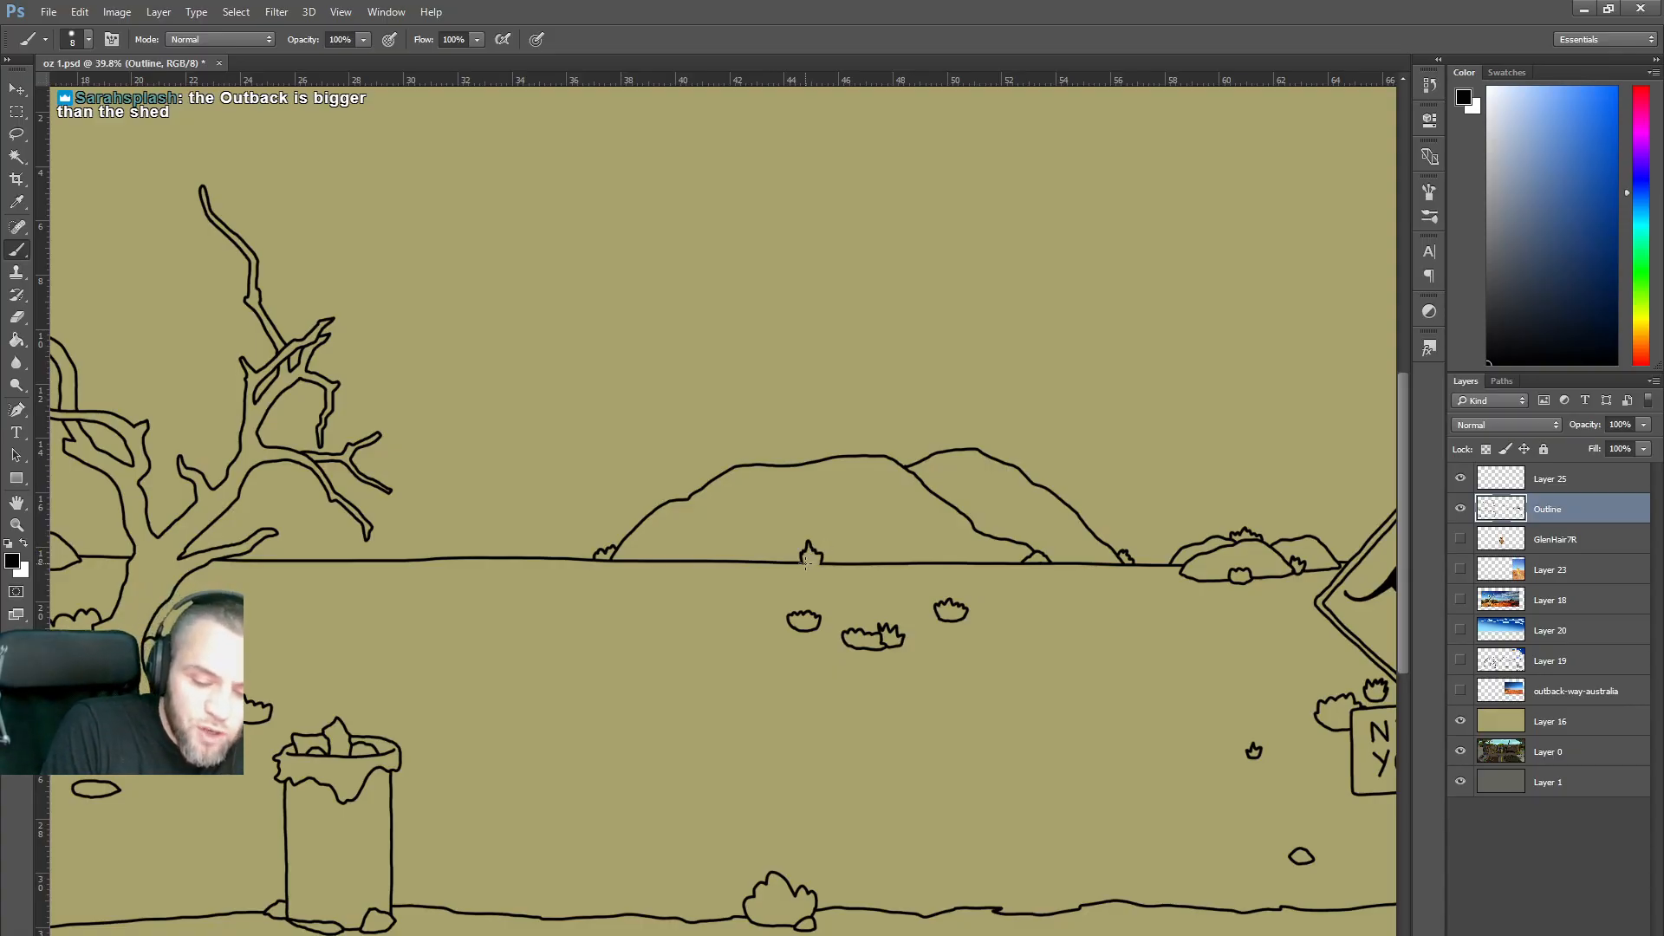
drag(803, 562, 815, 567)
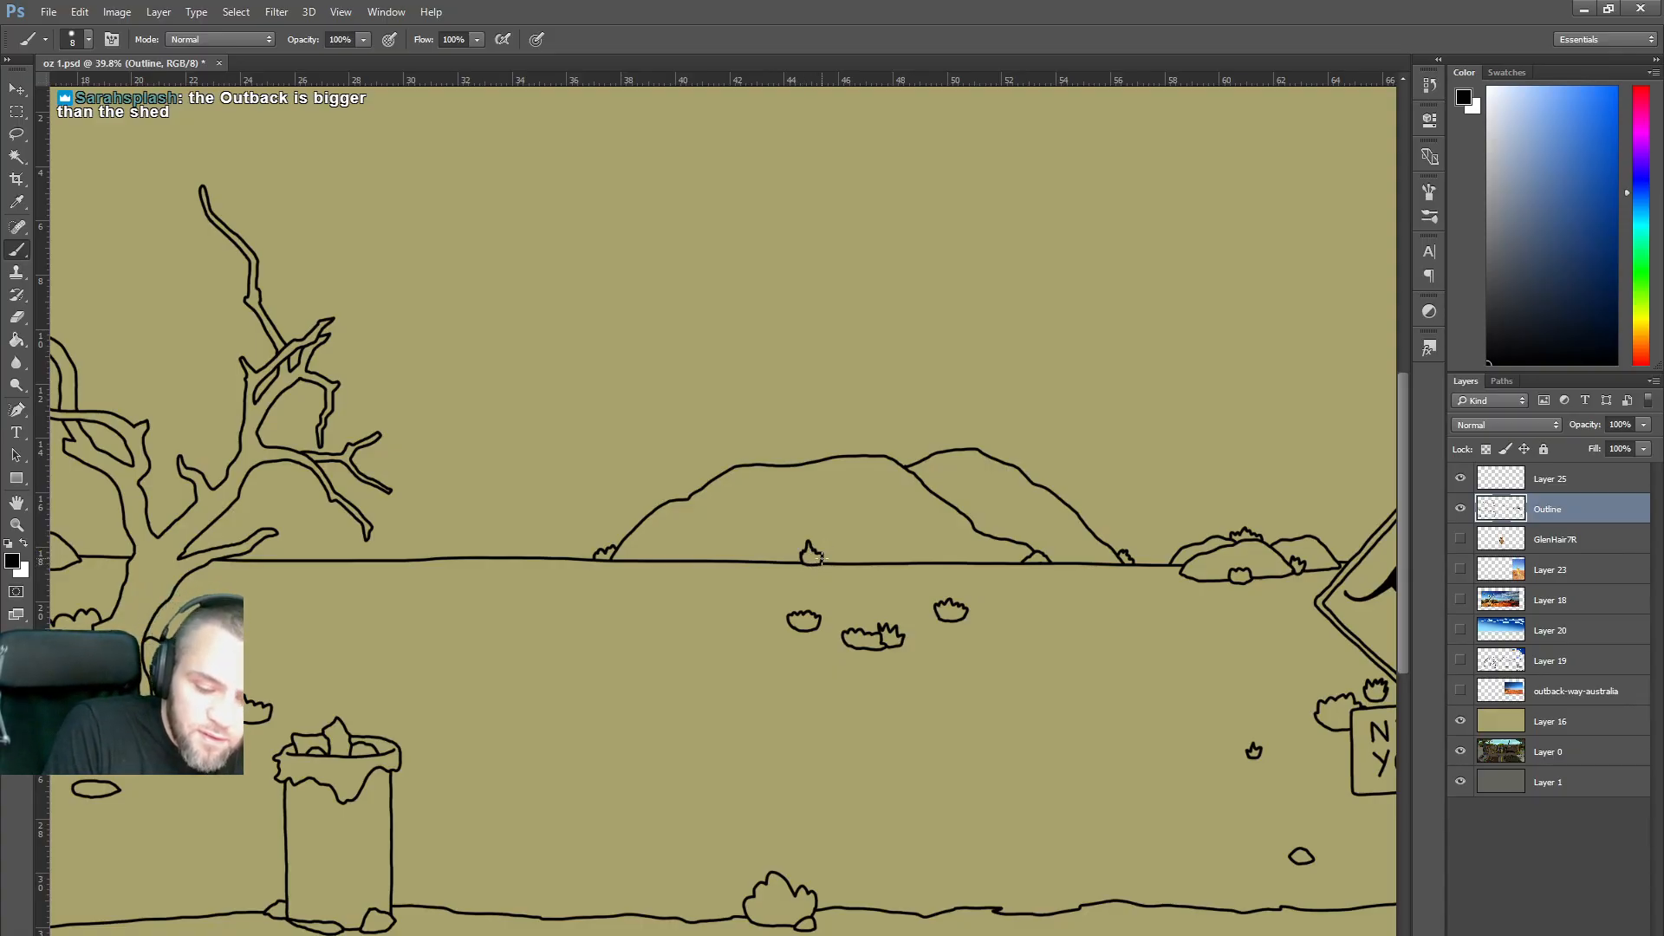
scroll(835, 554, down, 4)
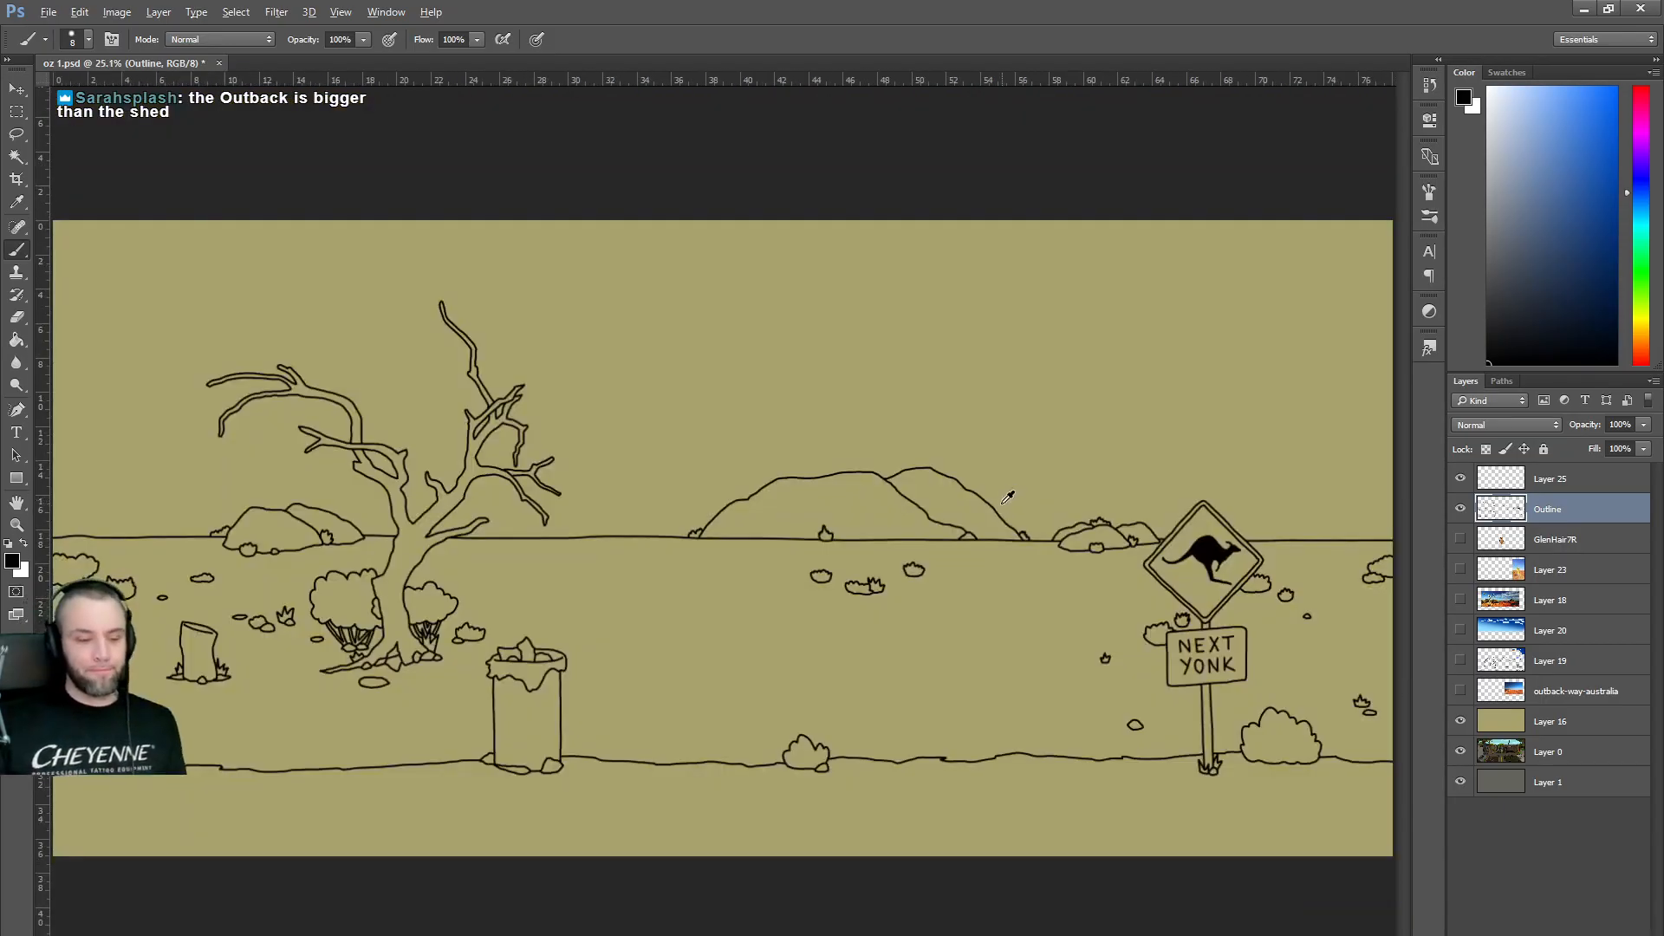
scroll(1061, 586, up, 1)
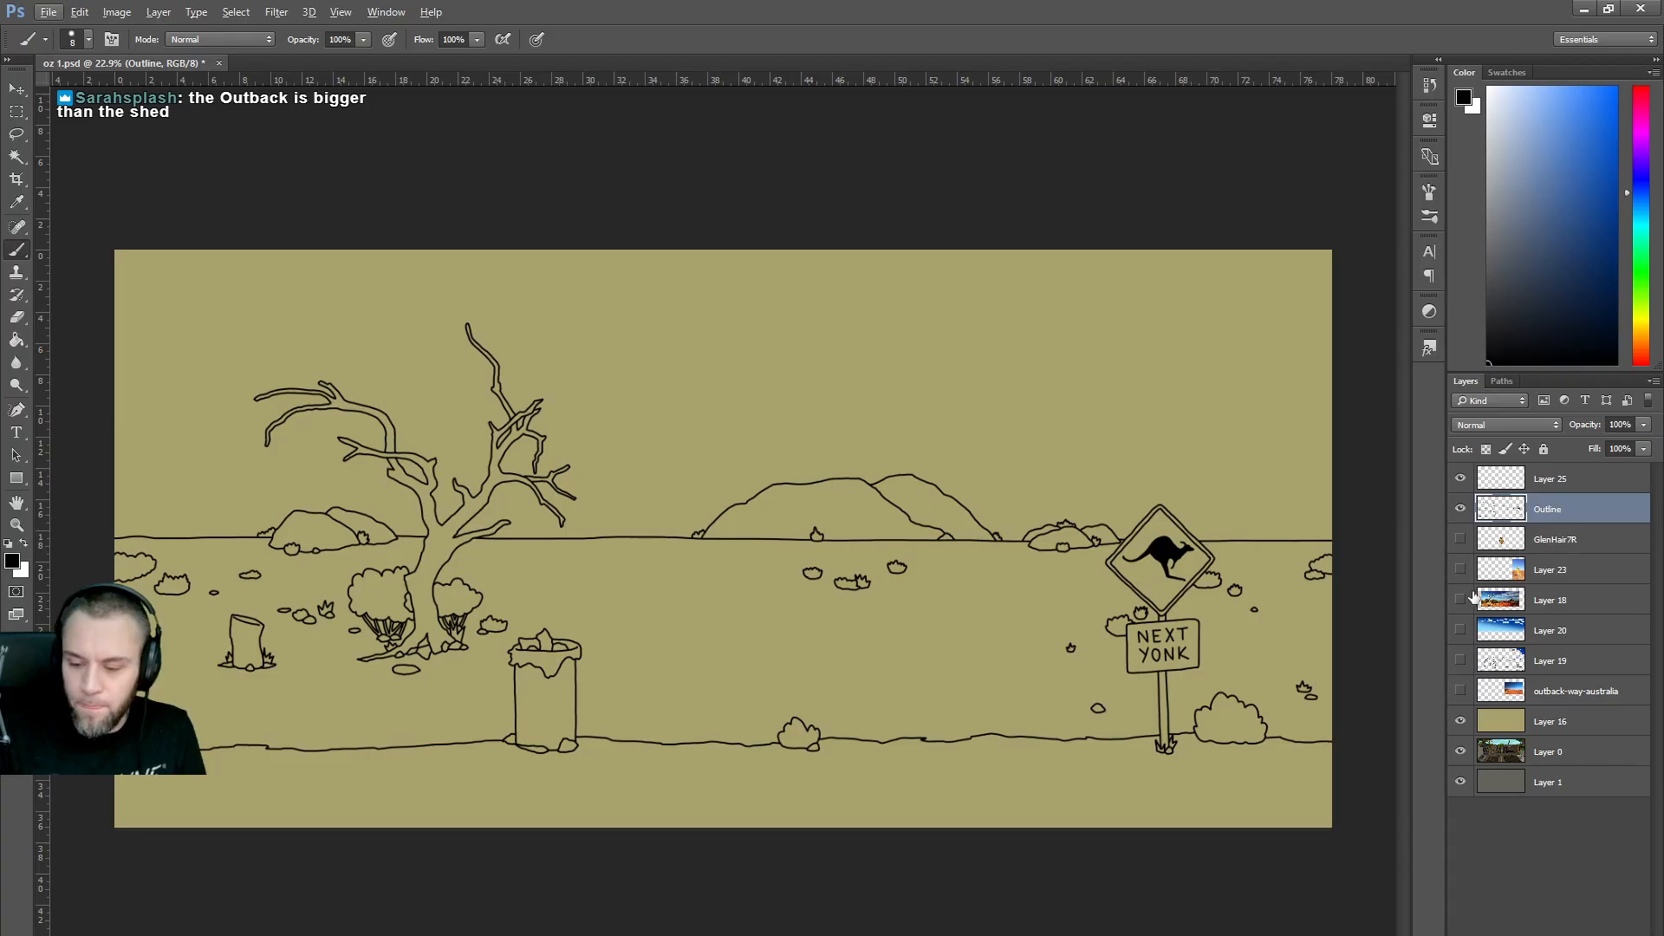
click(1461, 661)
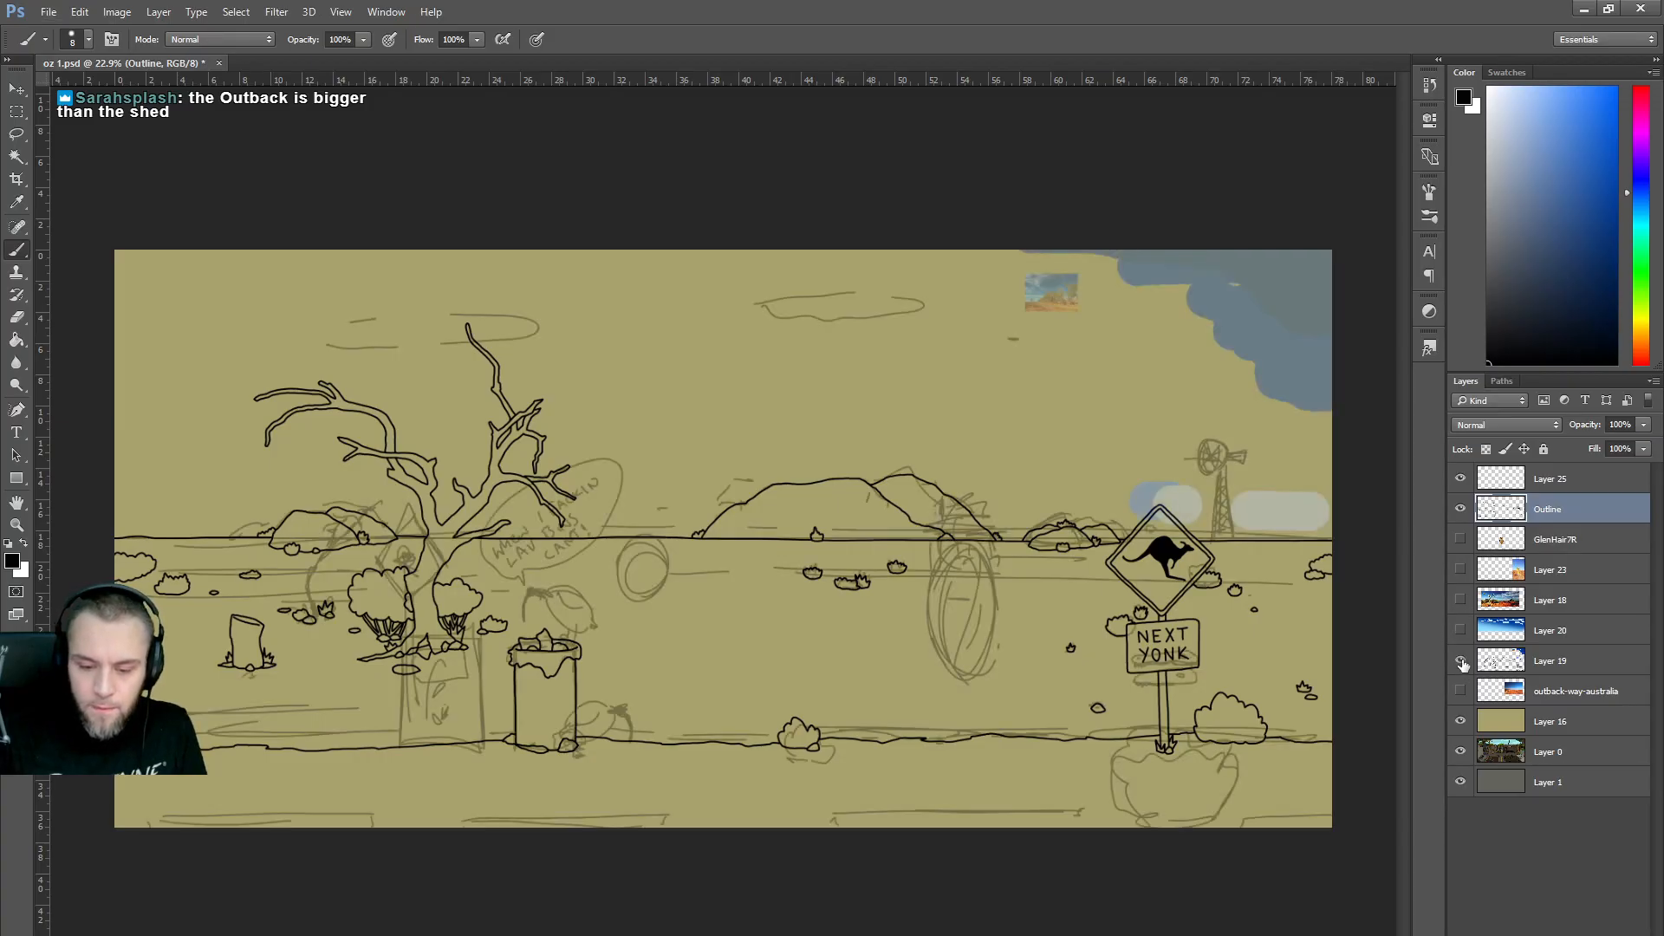
click(1462, 661)
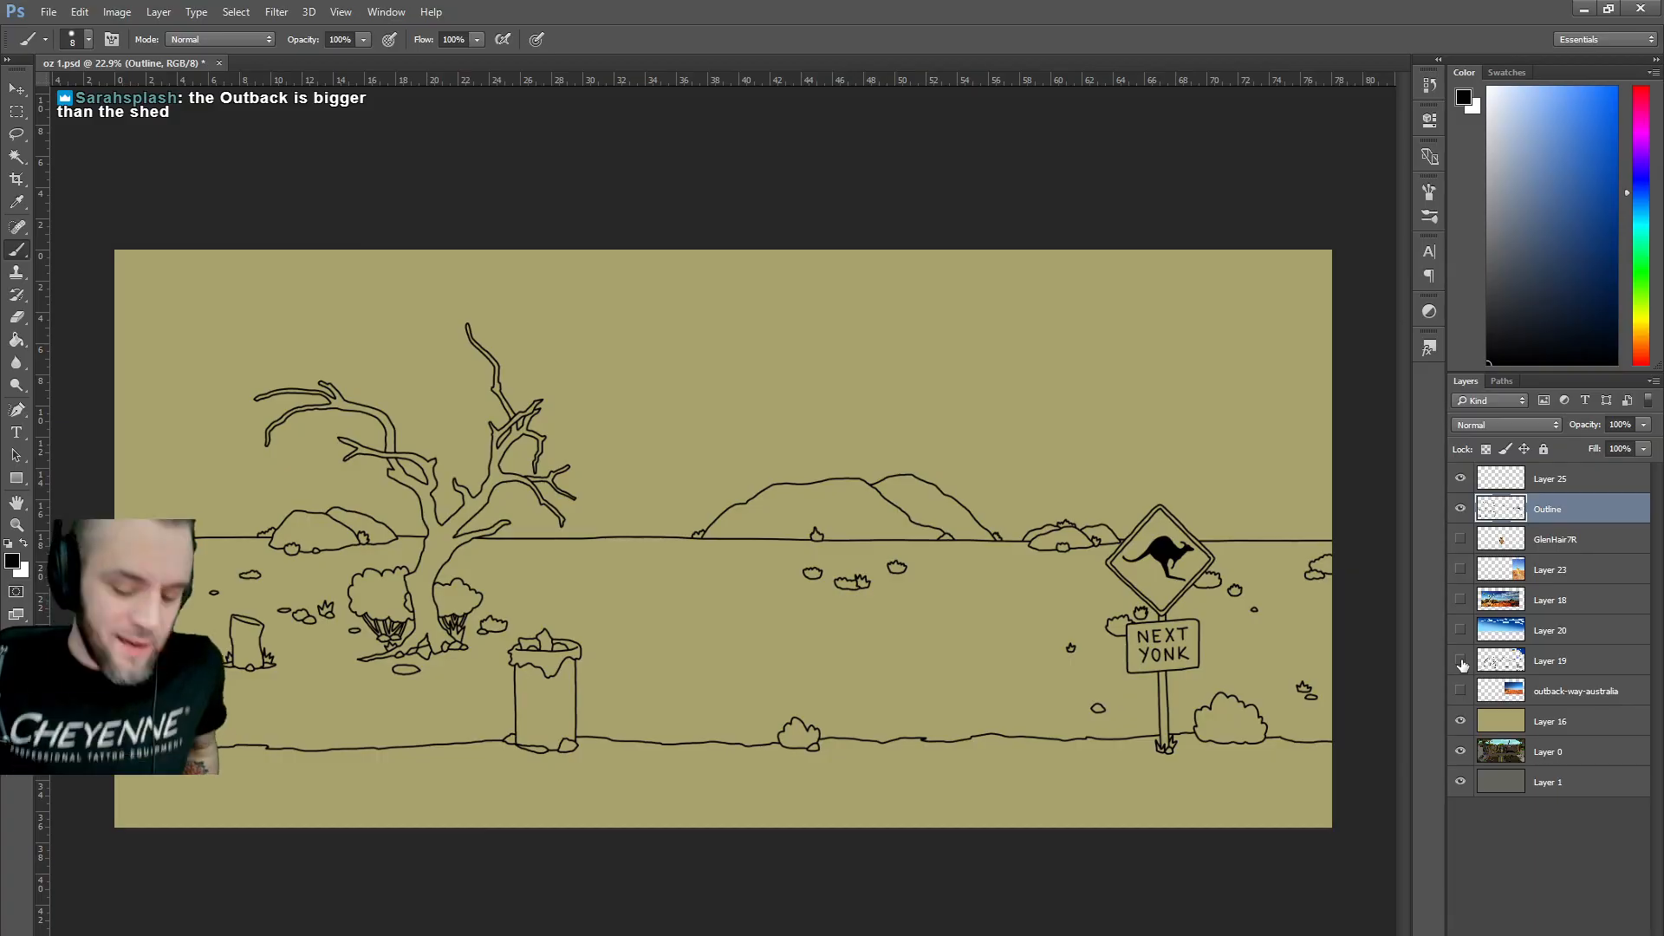
click(1555, 541)
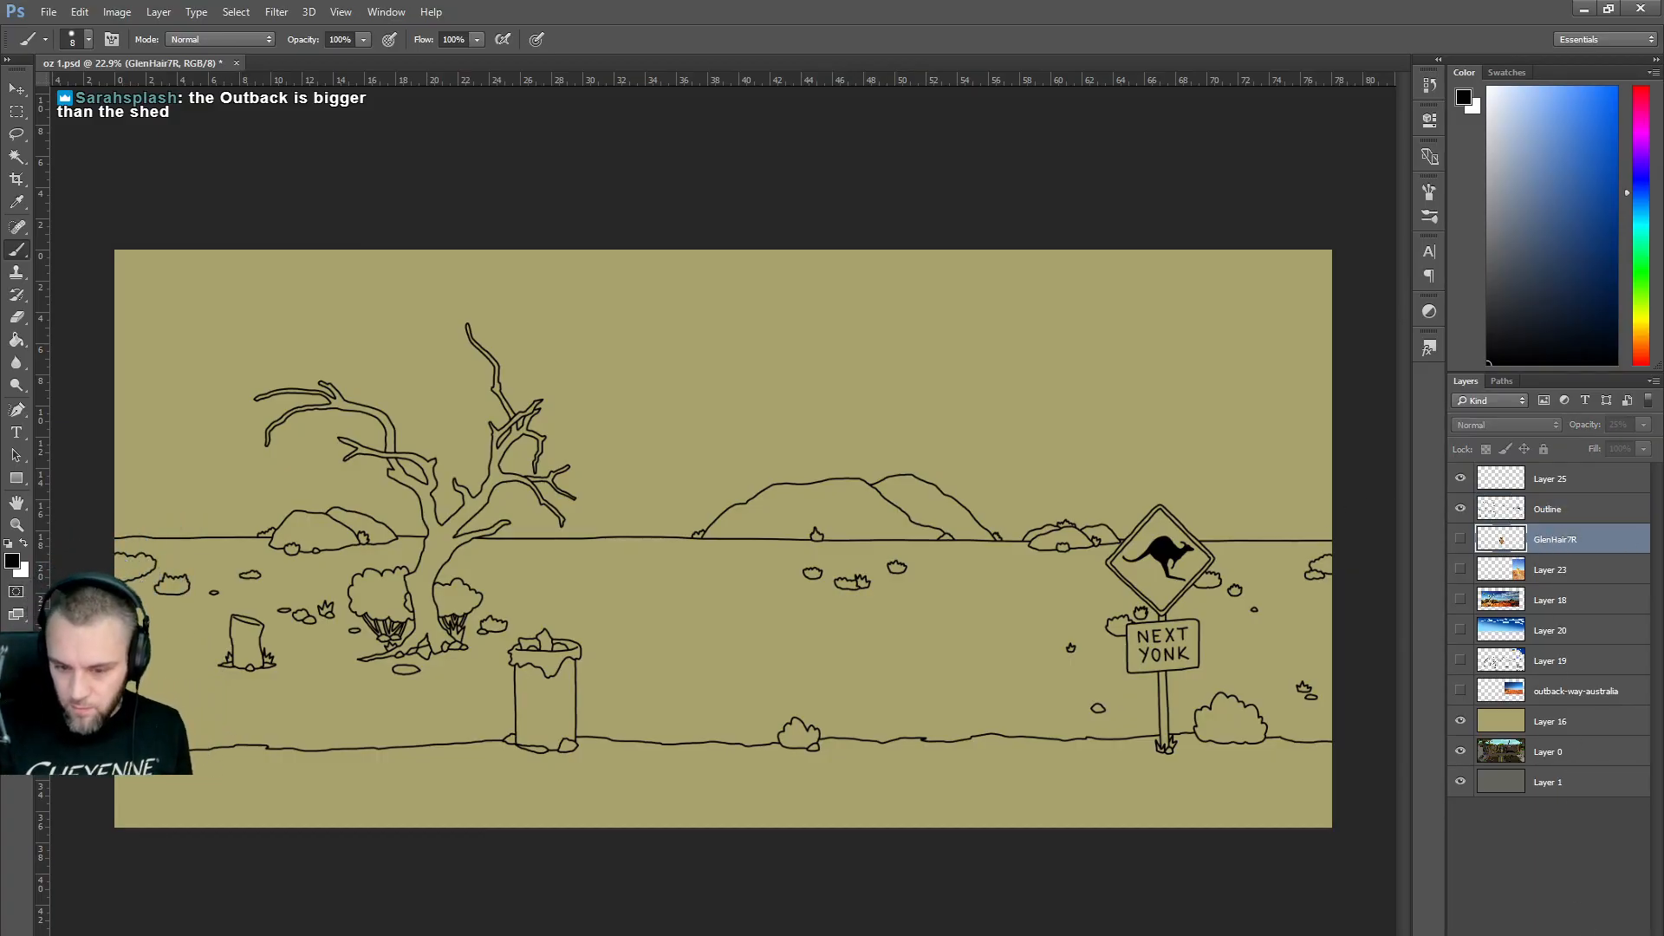
click(1555, 512)
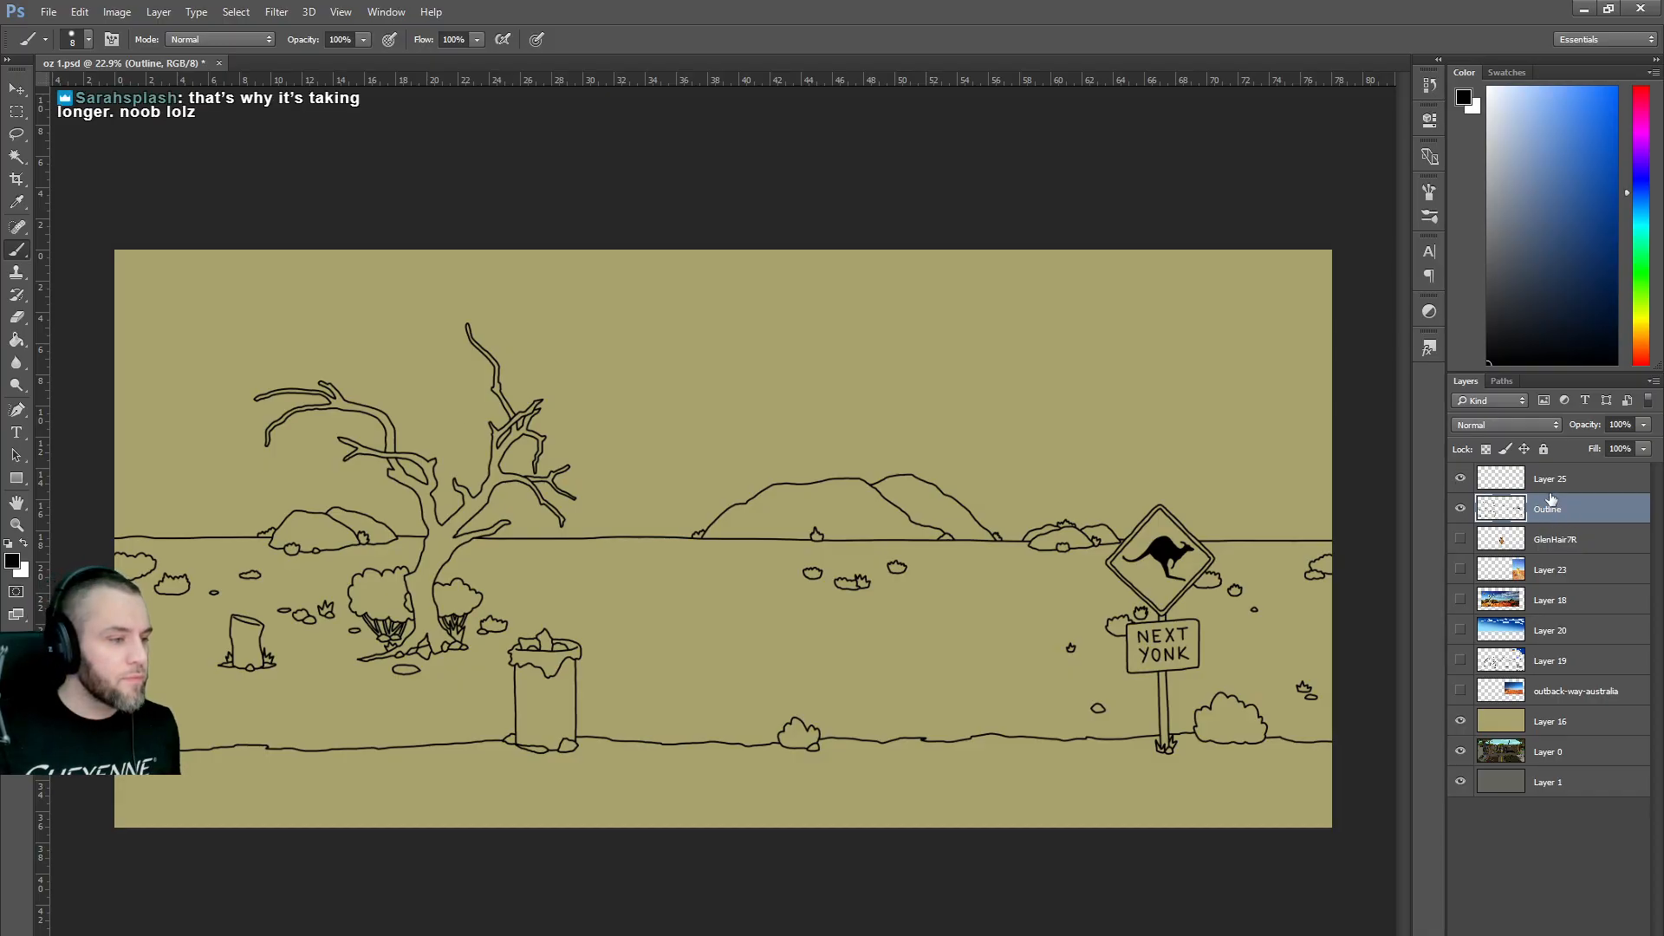
Select the sky and the gaps between the tree branches by colour.
click(17, 157)
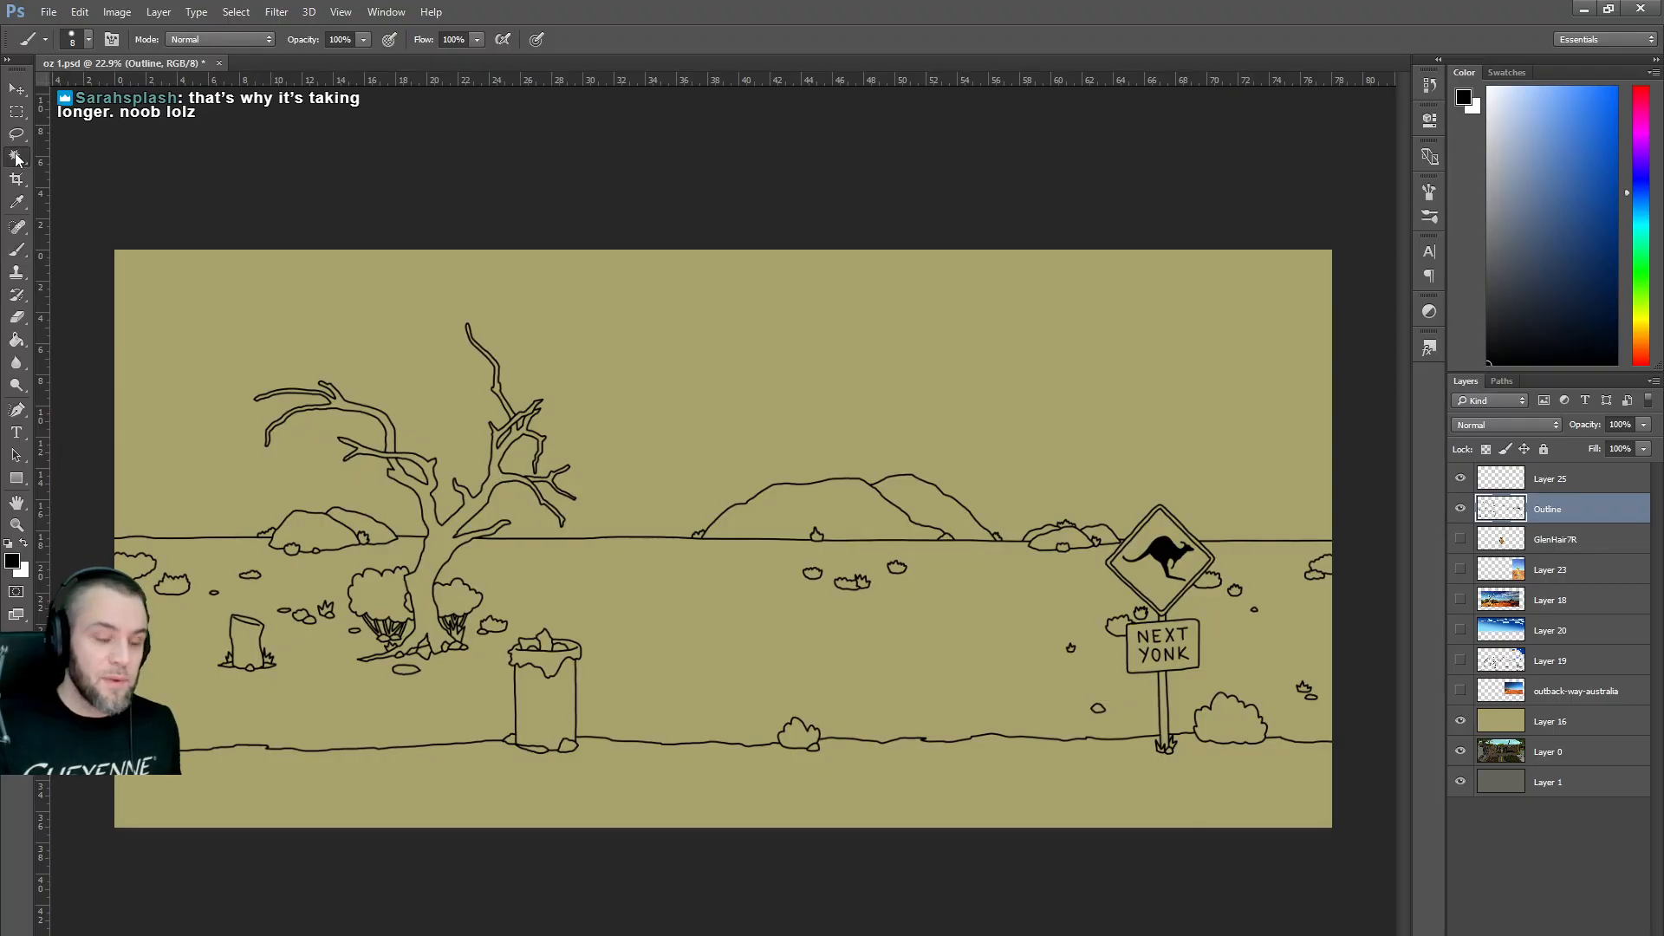
click(955, 368)
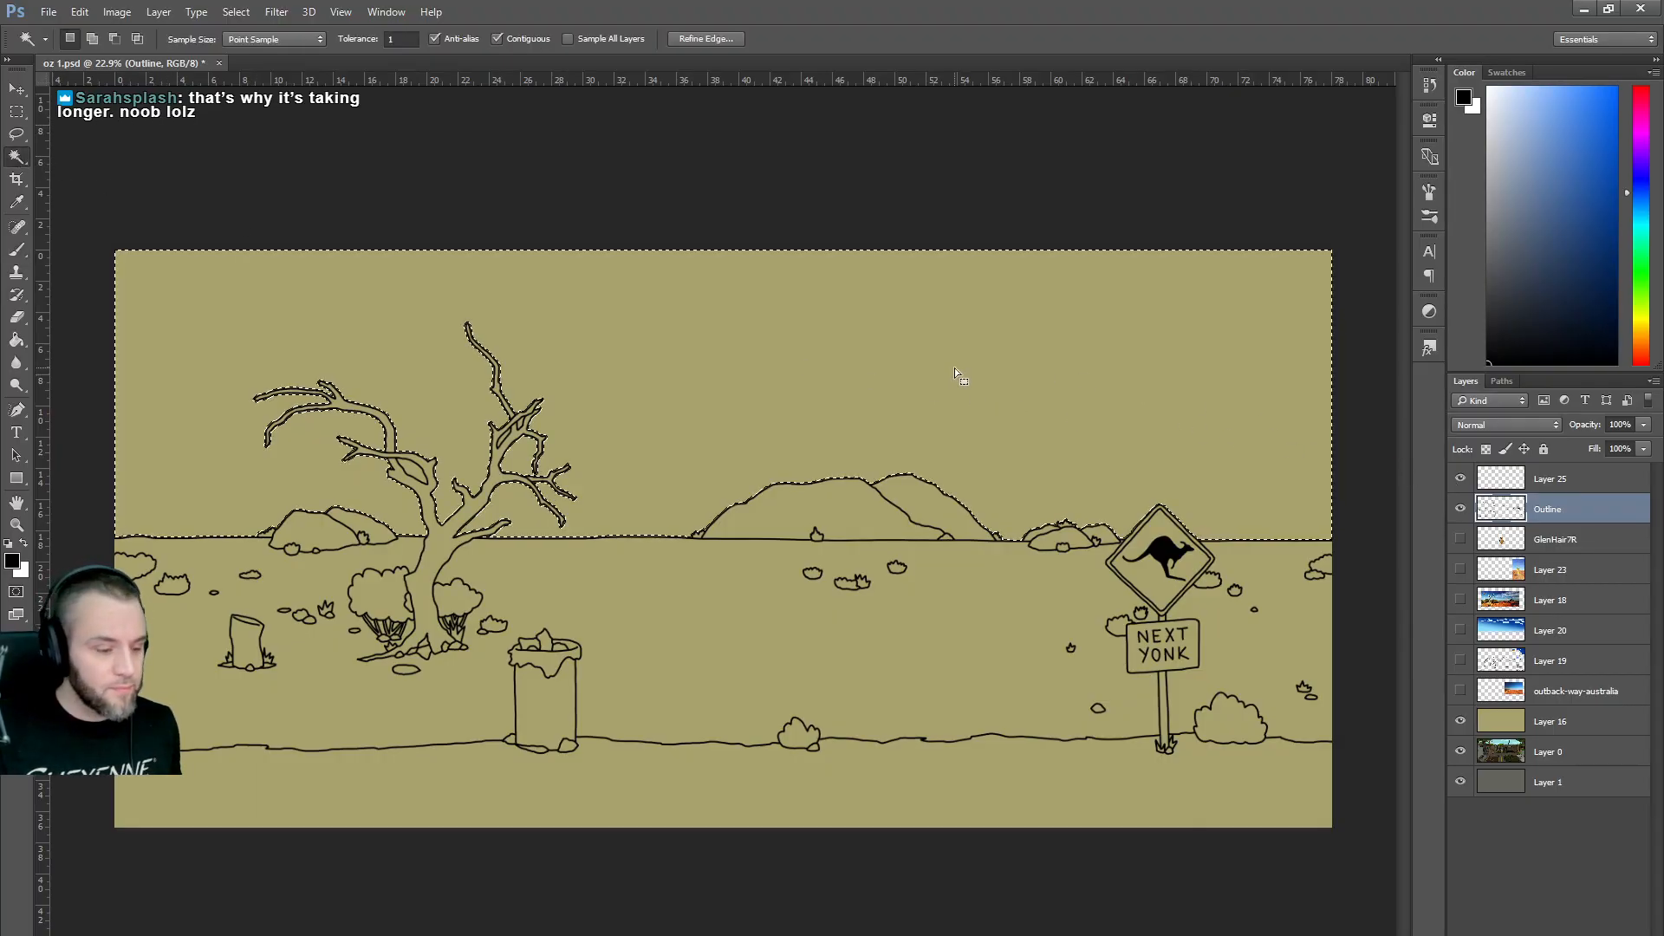
shift+click(511, 438)
shift+click(513, 460)
shift+click(533, 484)
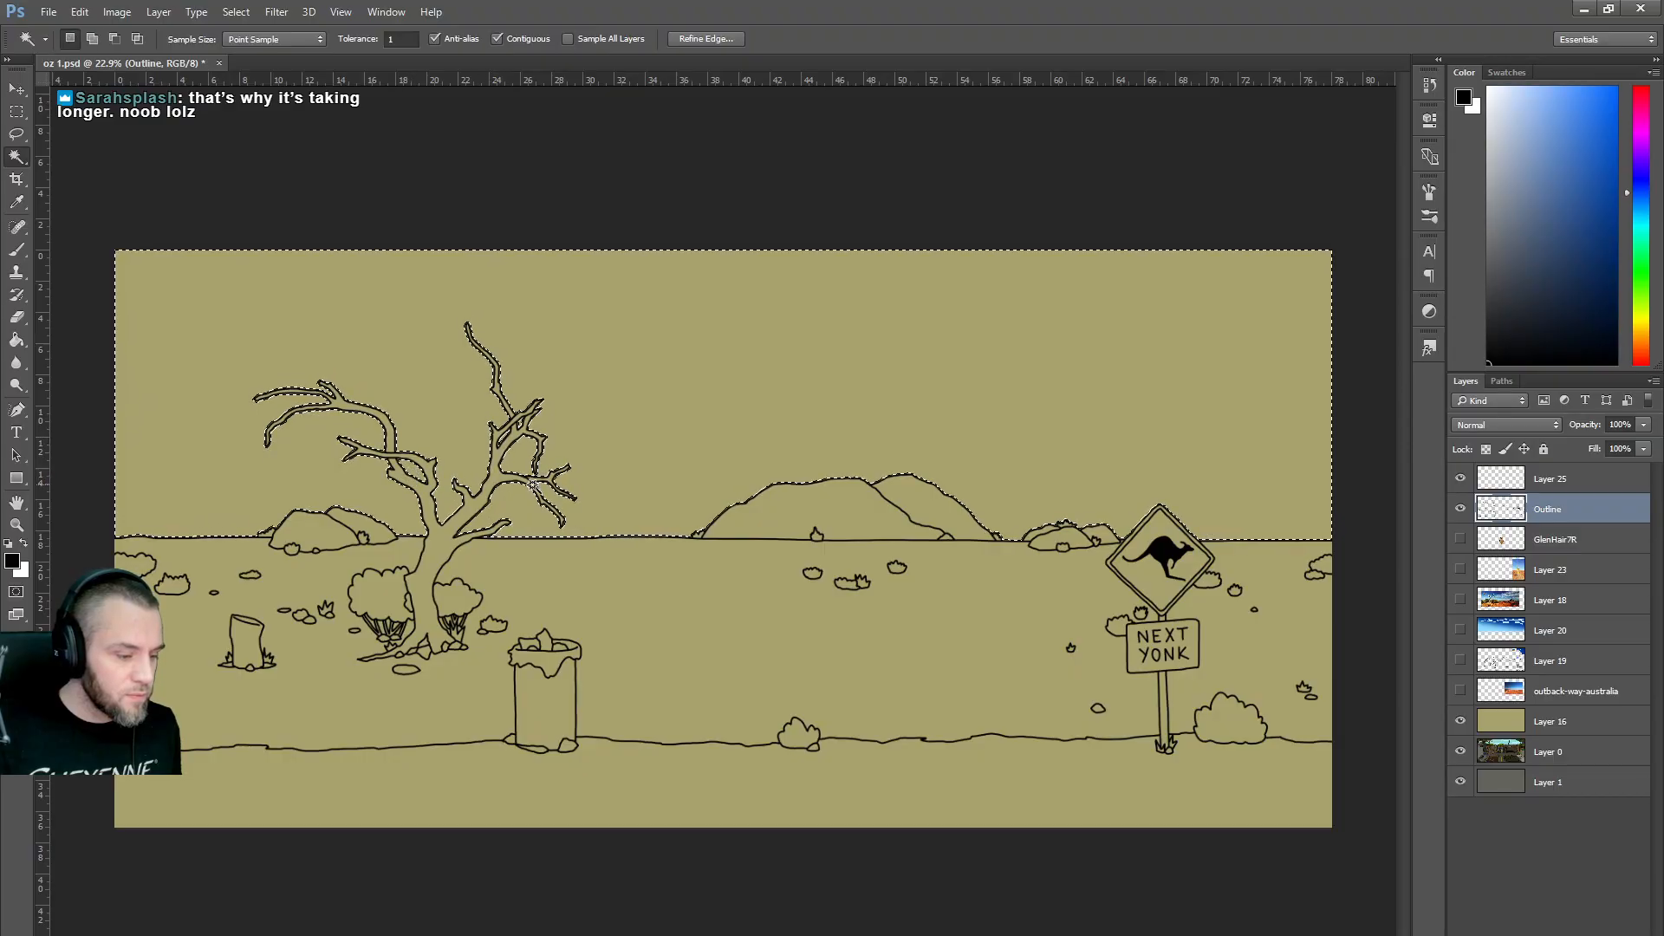
Open edge refinement, cancel it, then deselect everything.
click(704, 38)
key(alt)
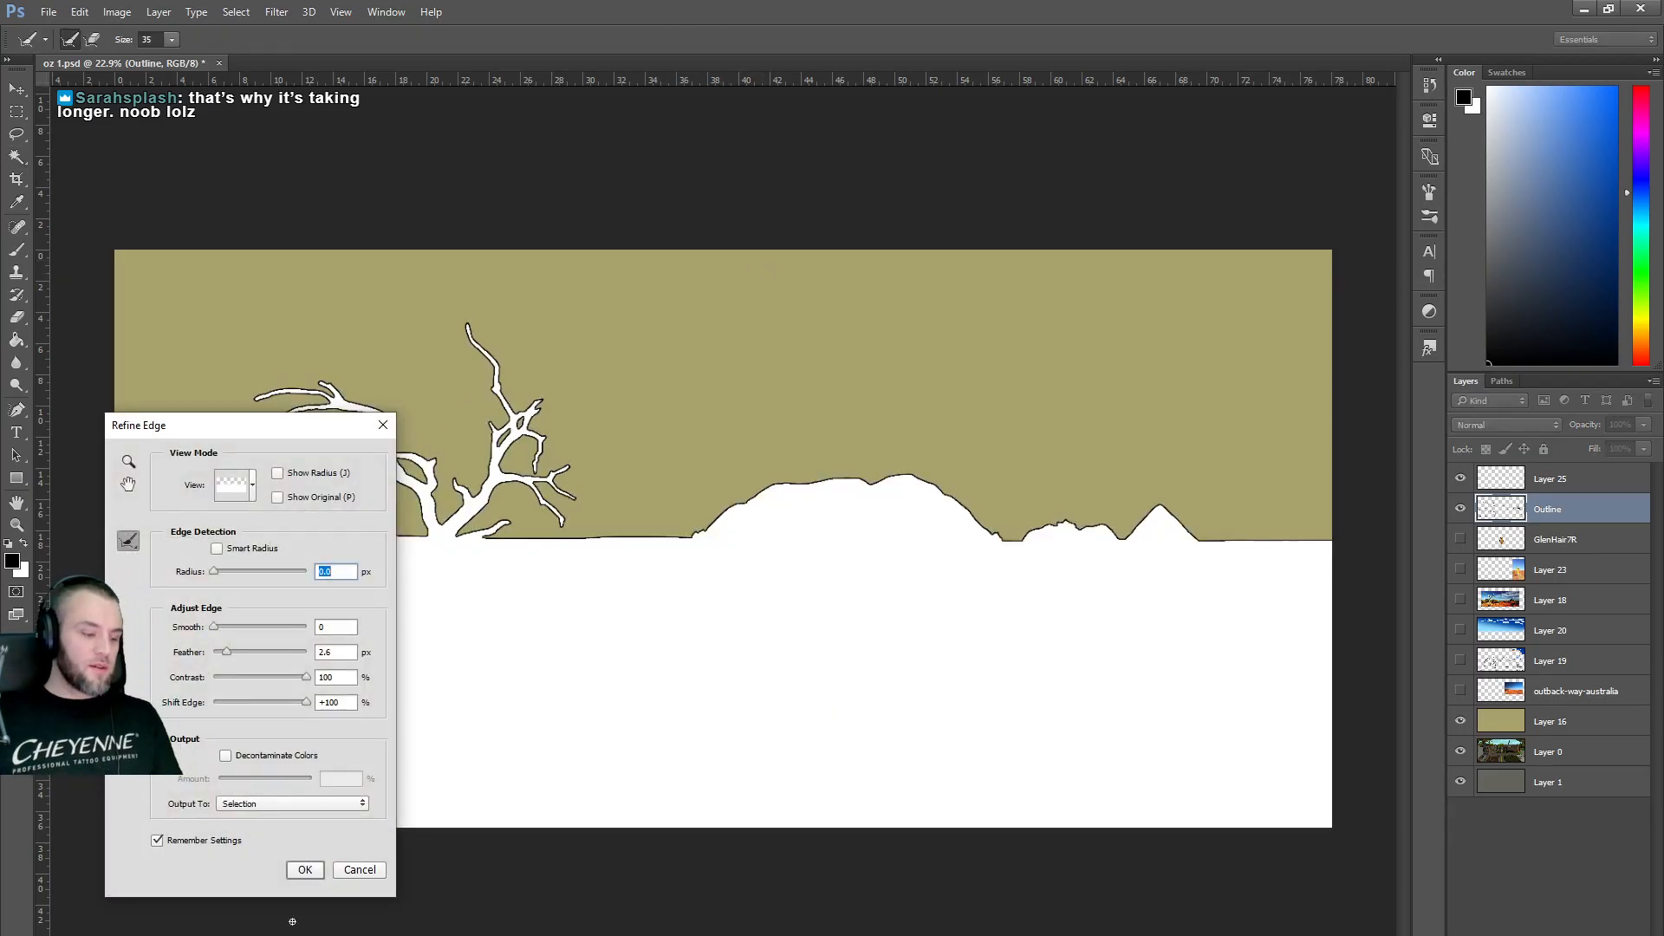
click(360, 870)
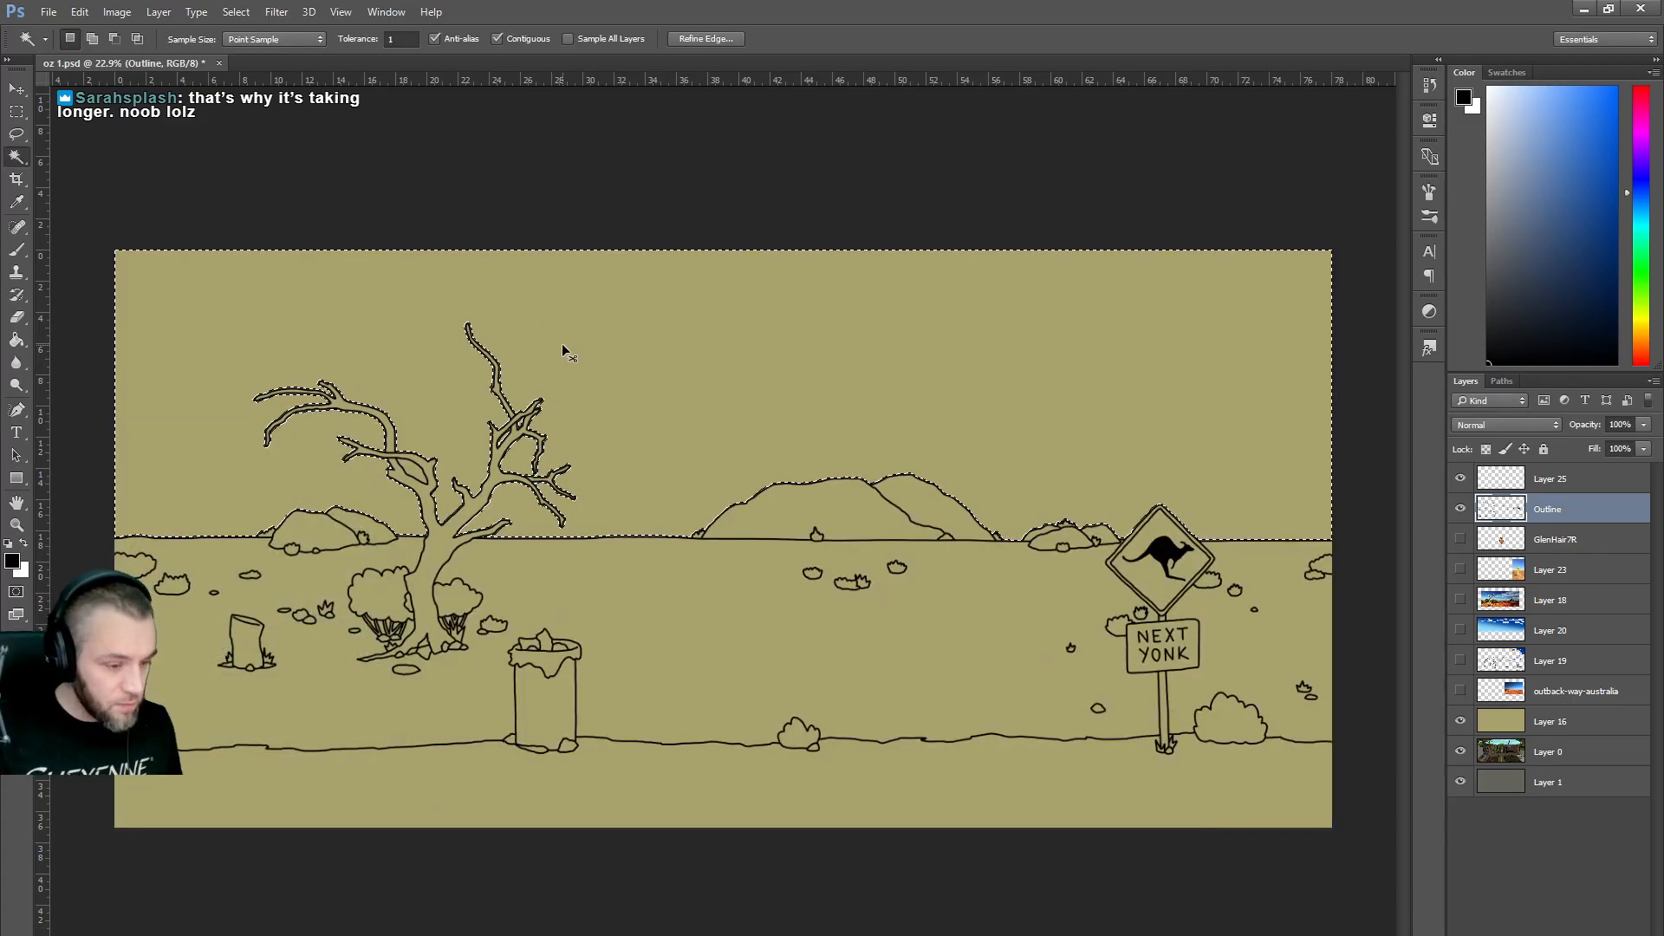
key(ctrl+d)
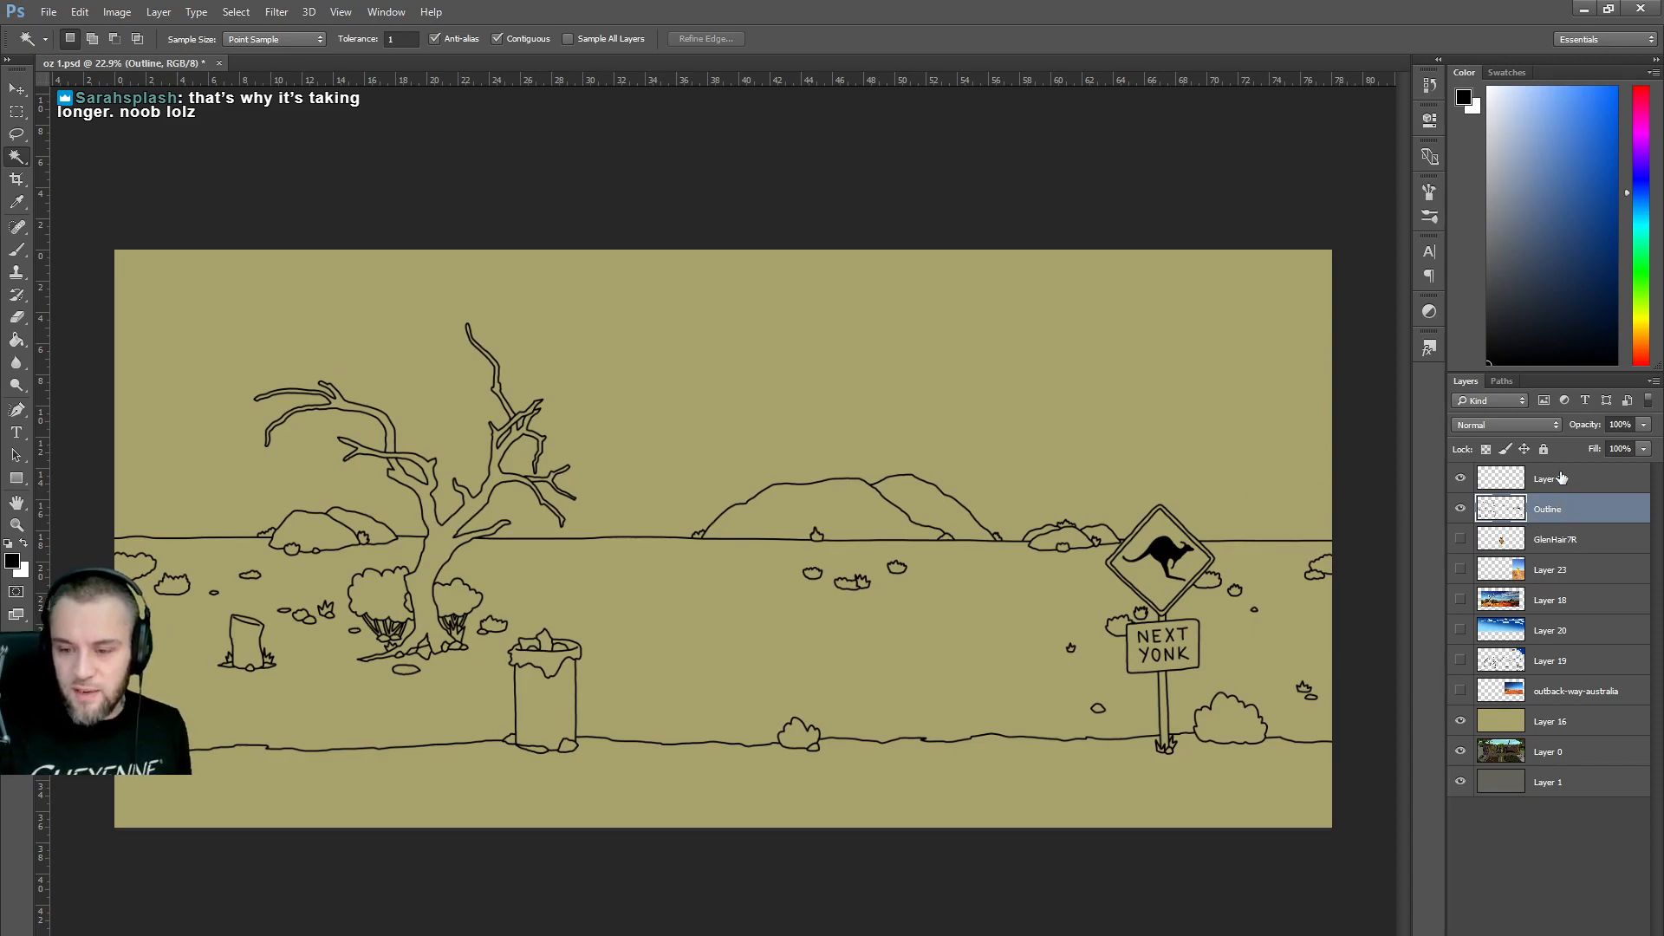
On Layer 25 pick dark blue, then show the Layer 18 desert photo and adjust its opacity.
click(1552, 484)
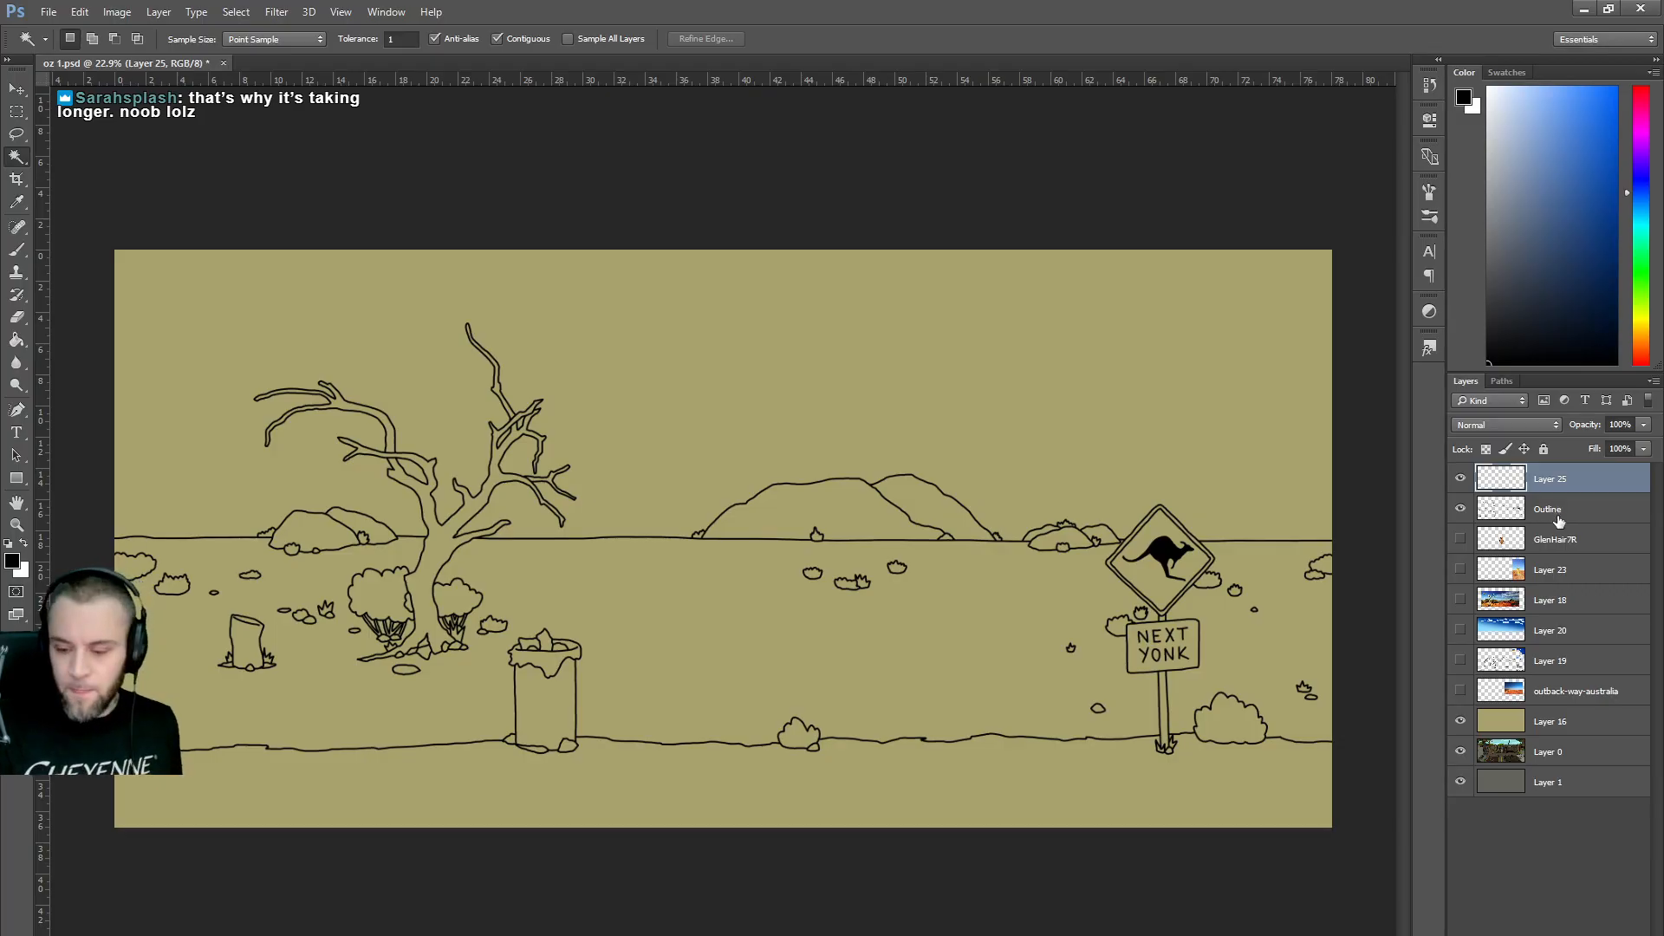
click(1615, 210)
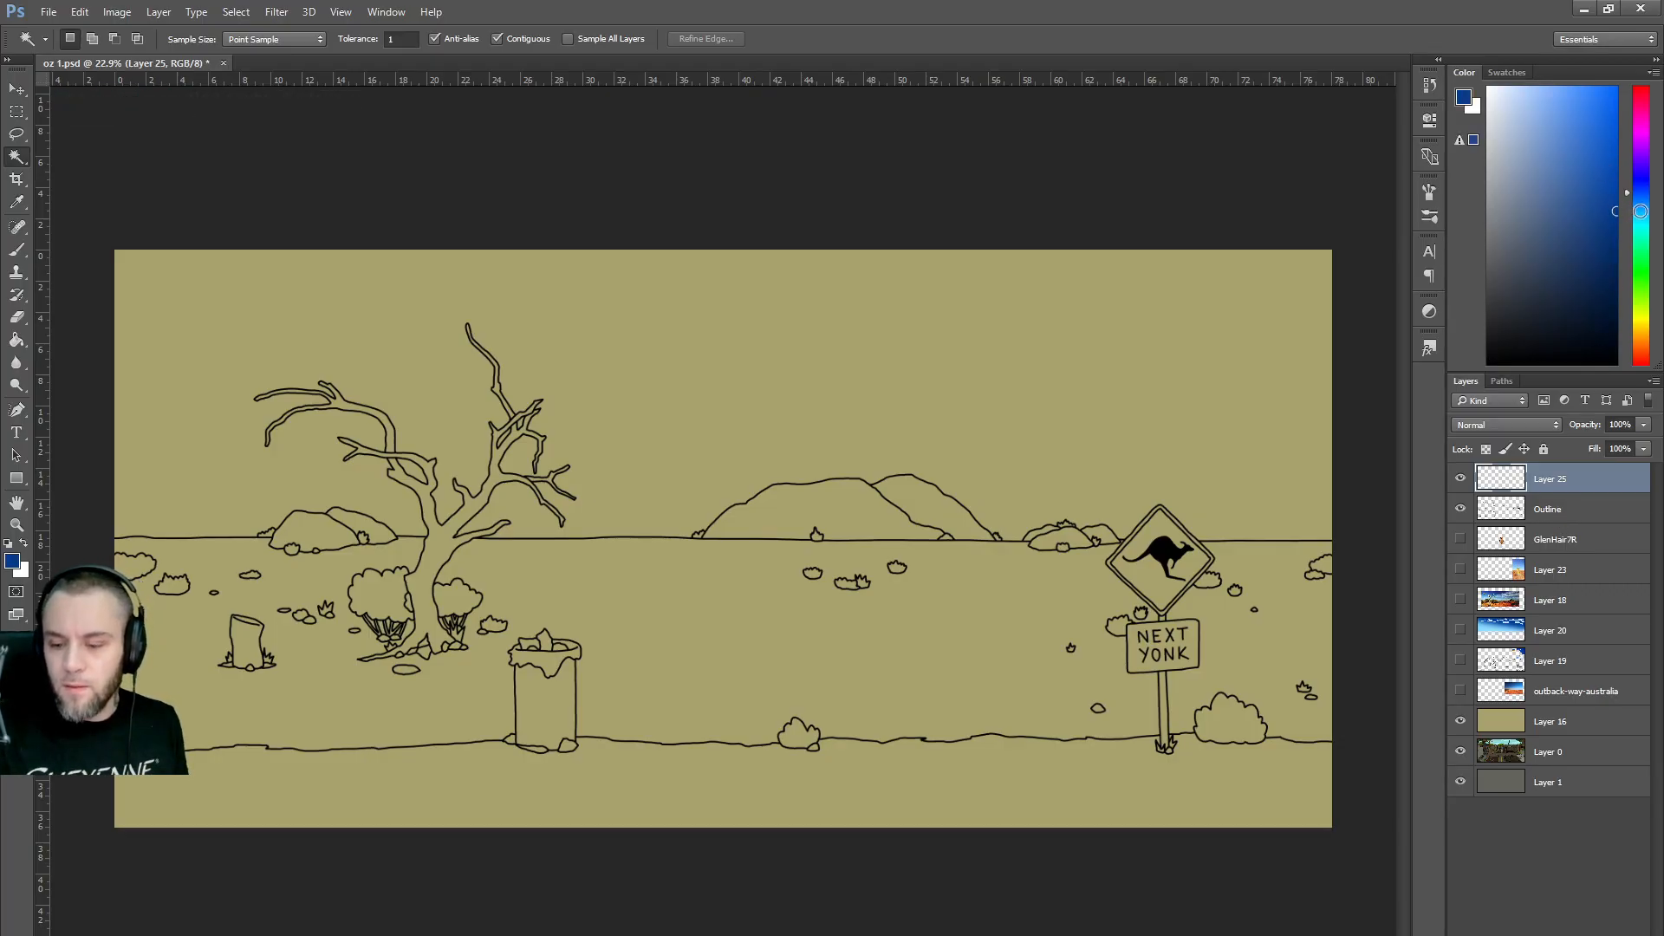
click(1461, 600)
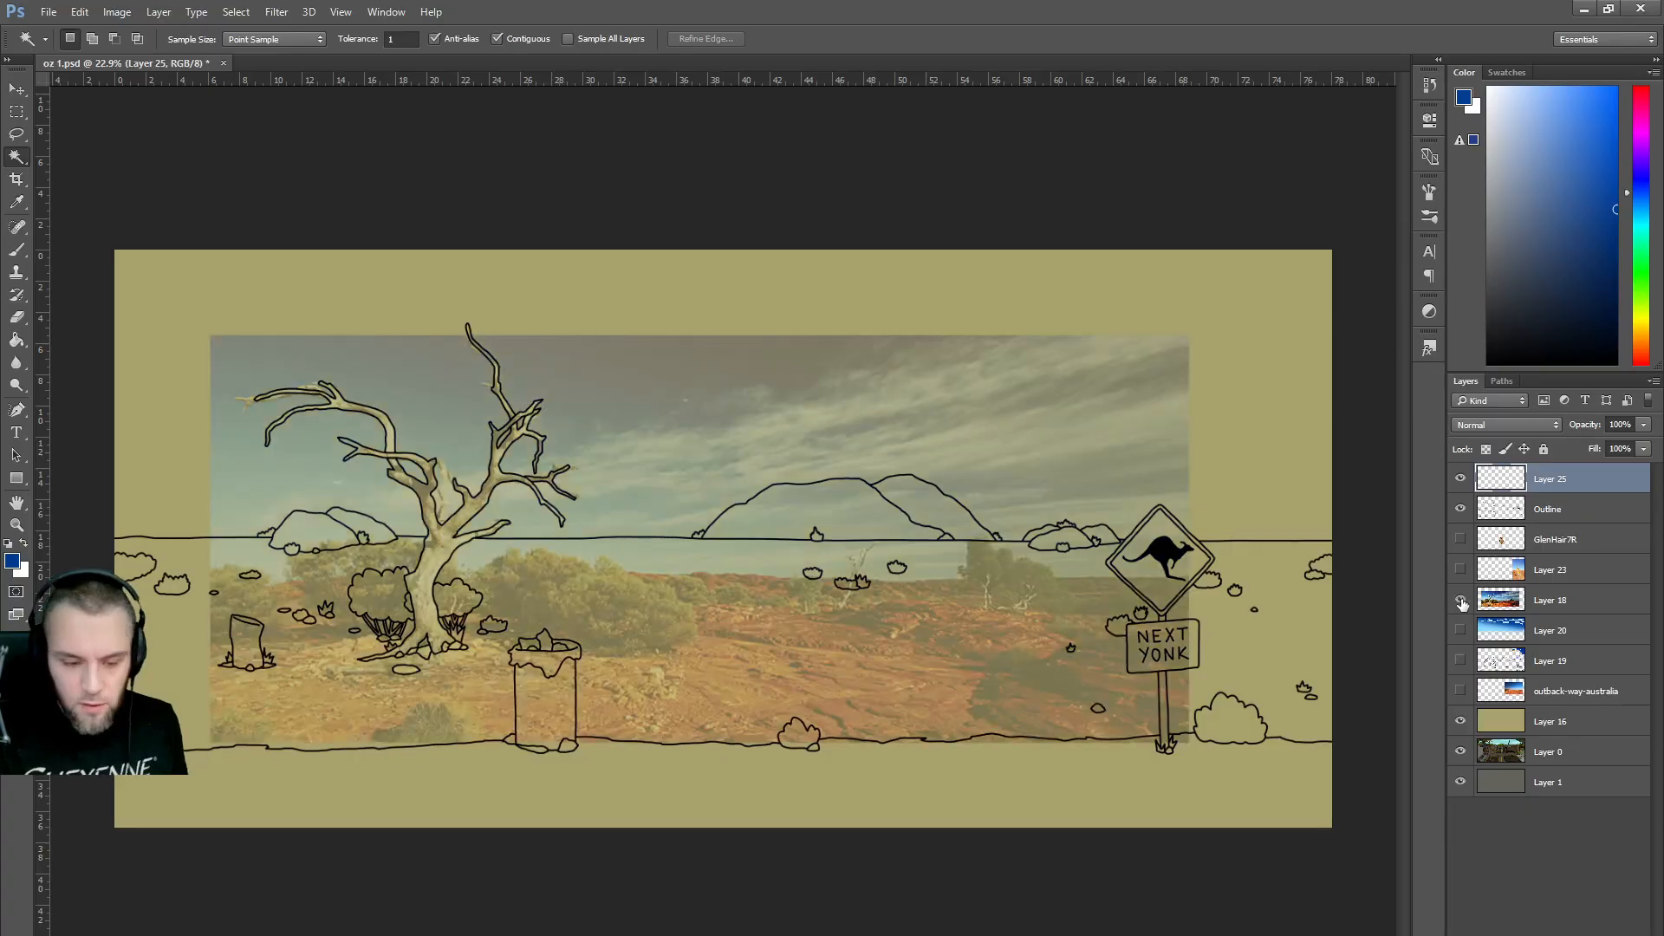
click(1544, 614)
click(1645, 425)
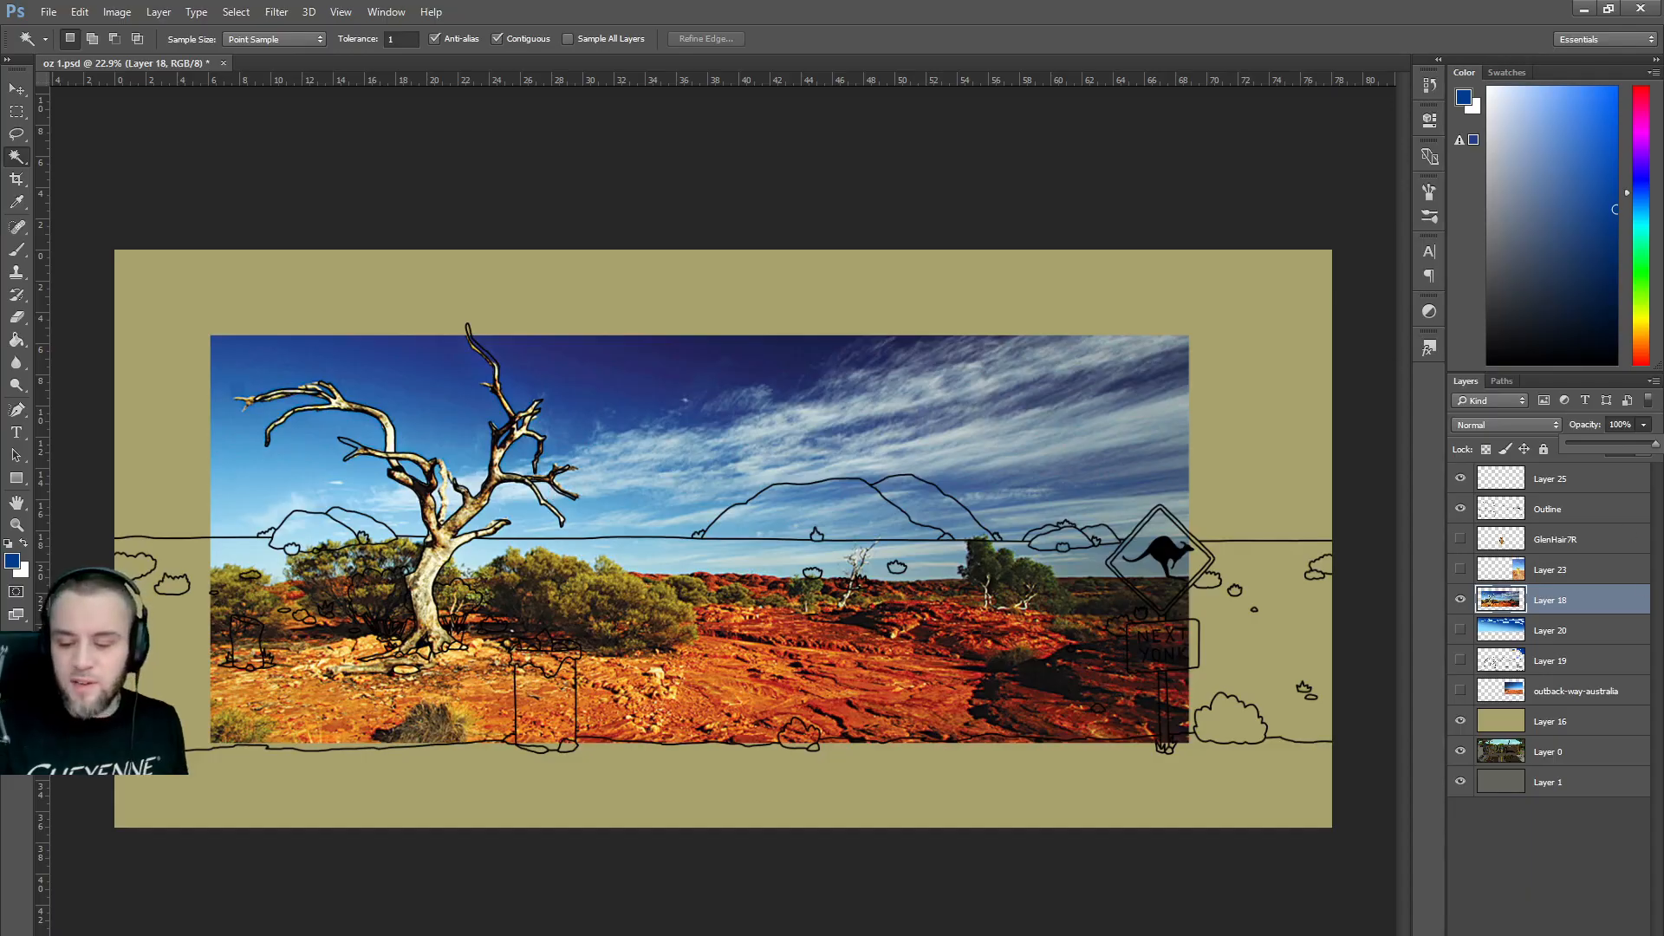
Toggle the desert reference photo on and off to compare, leaving it hidden.
click(1460, 599)
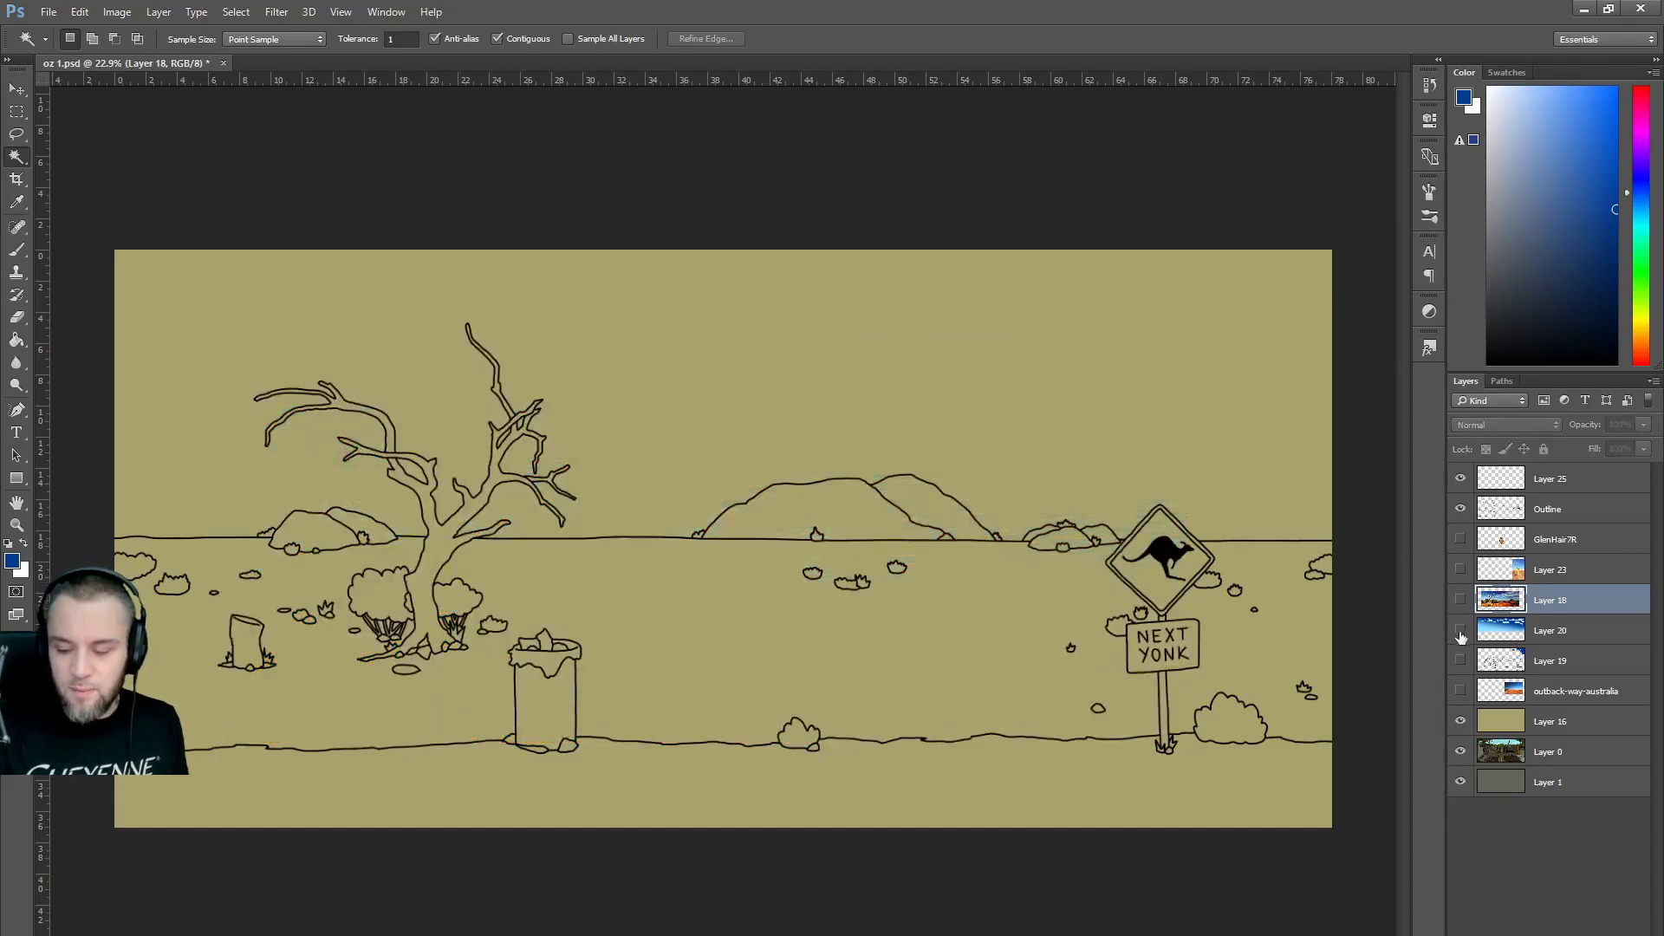
click(1460, 599)
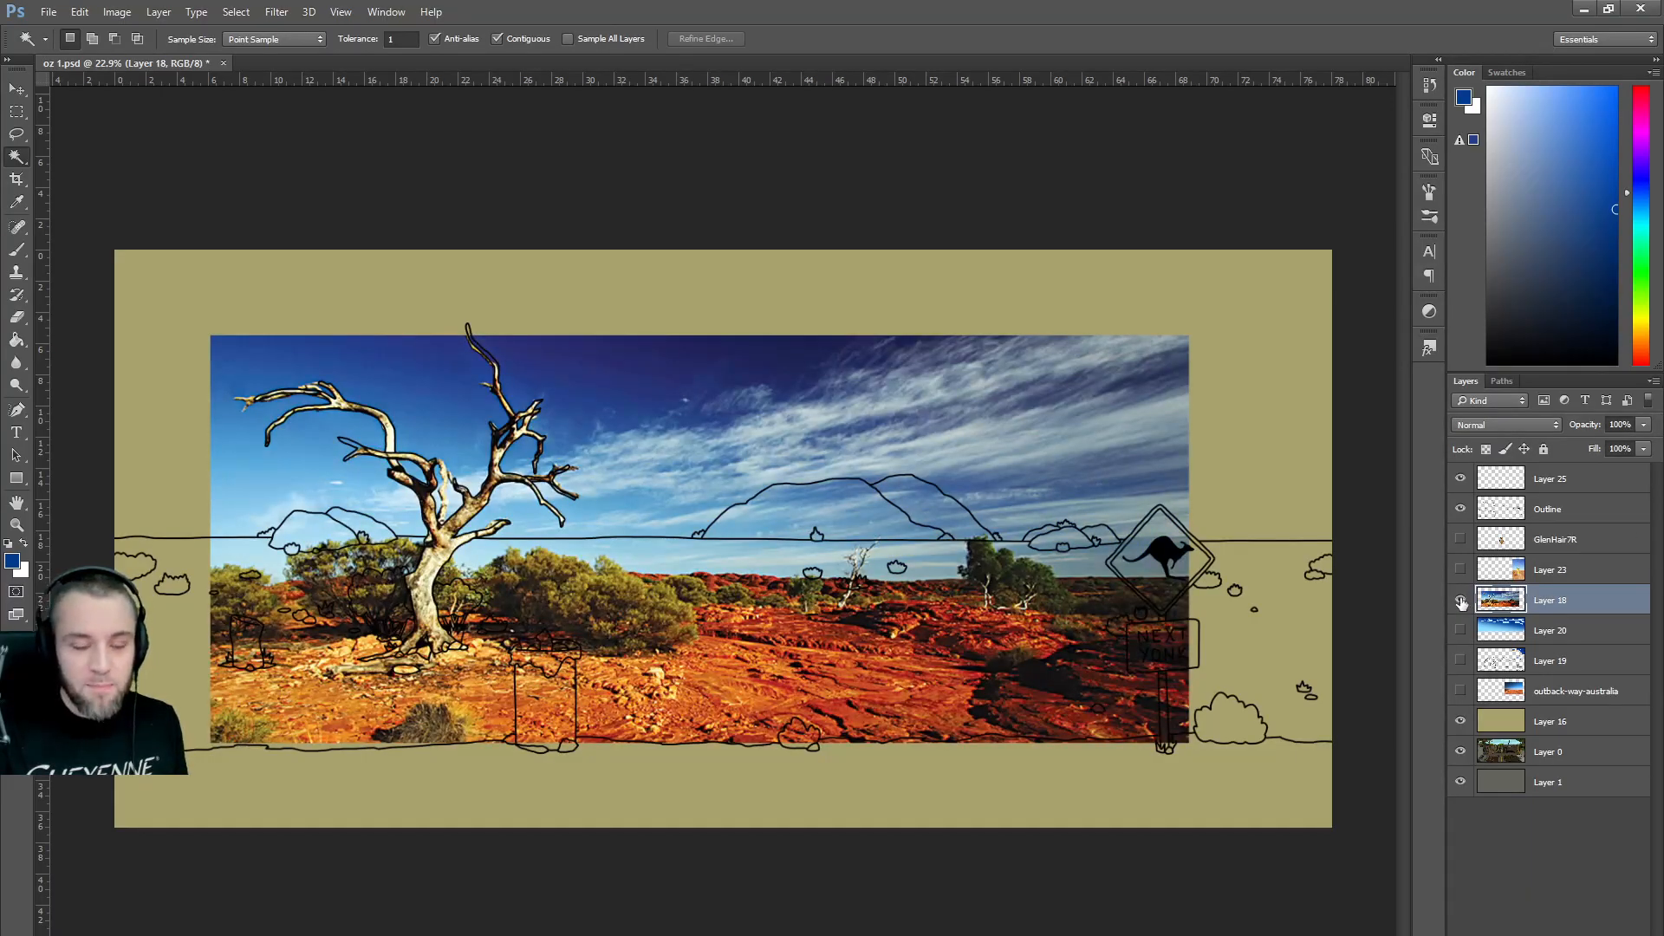
click(1460, 600)
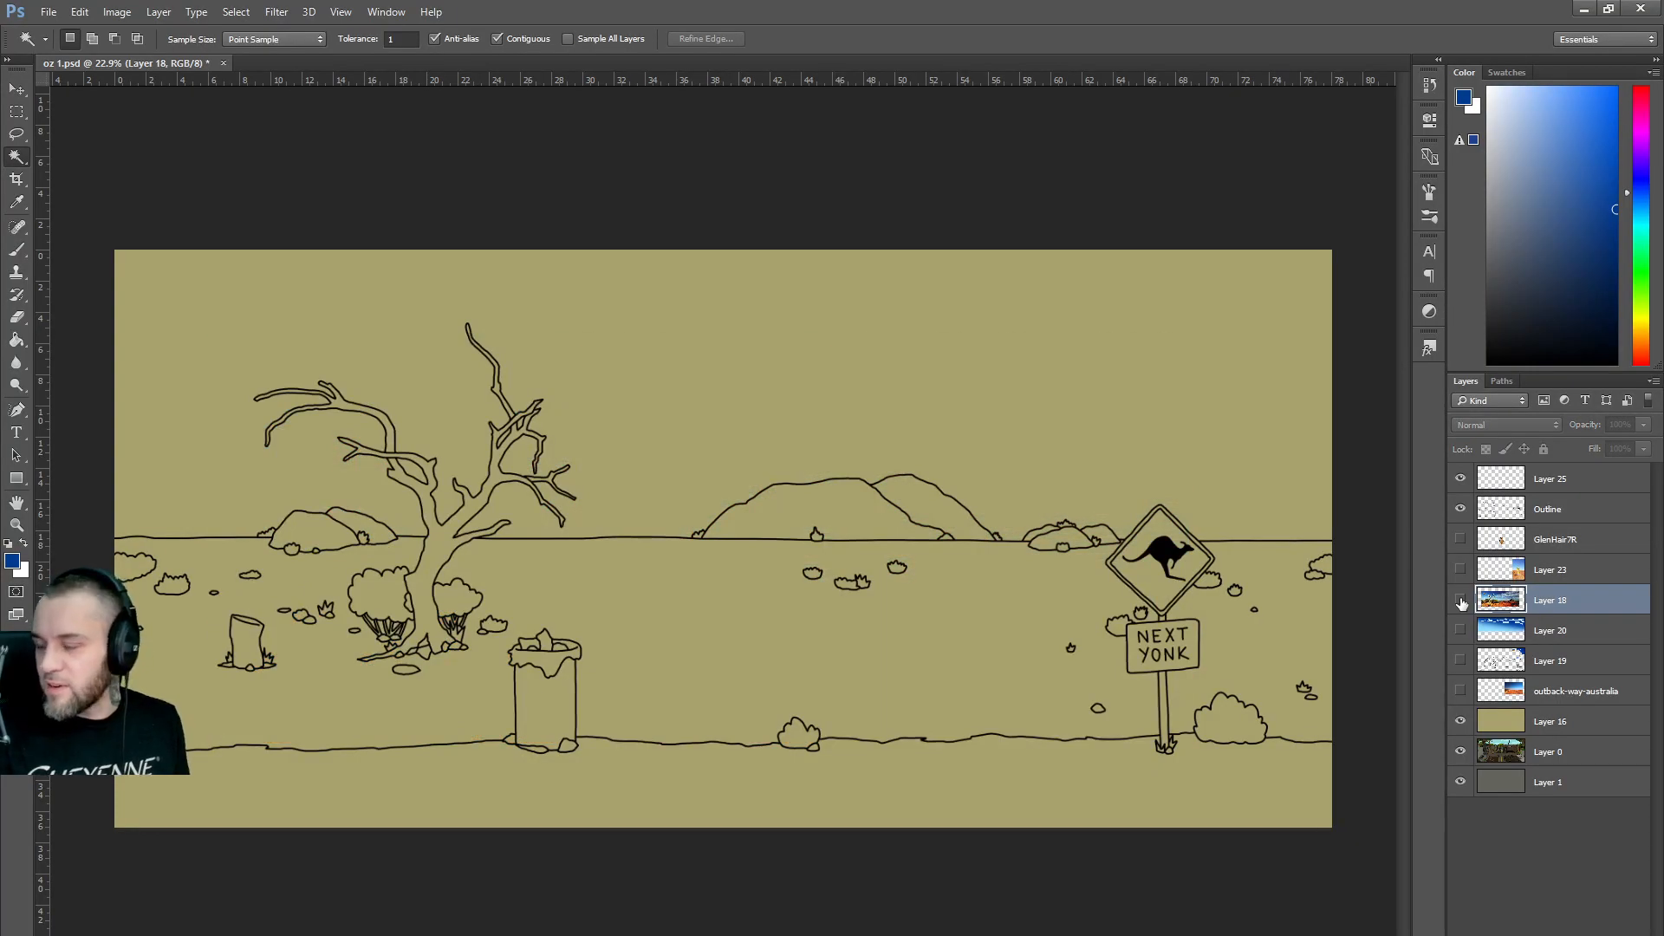
click(1461, 599)
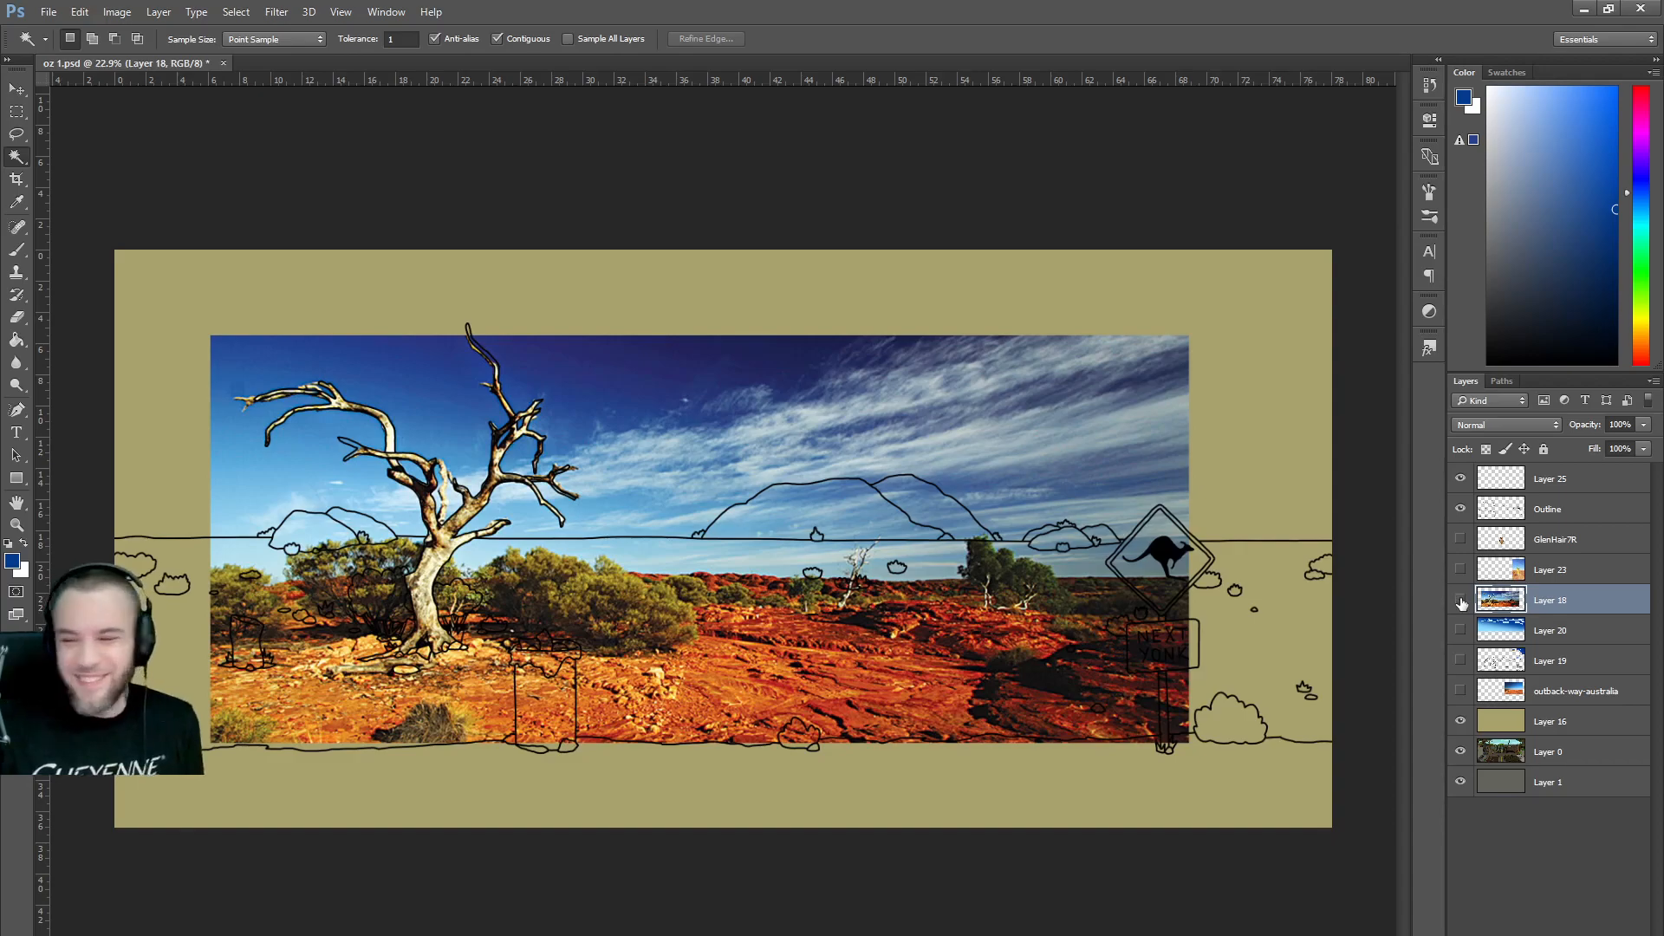
click(1461, 600)
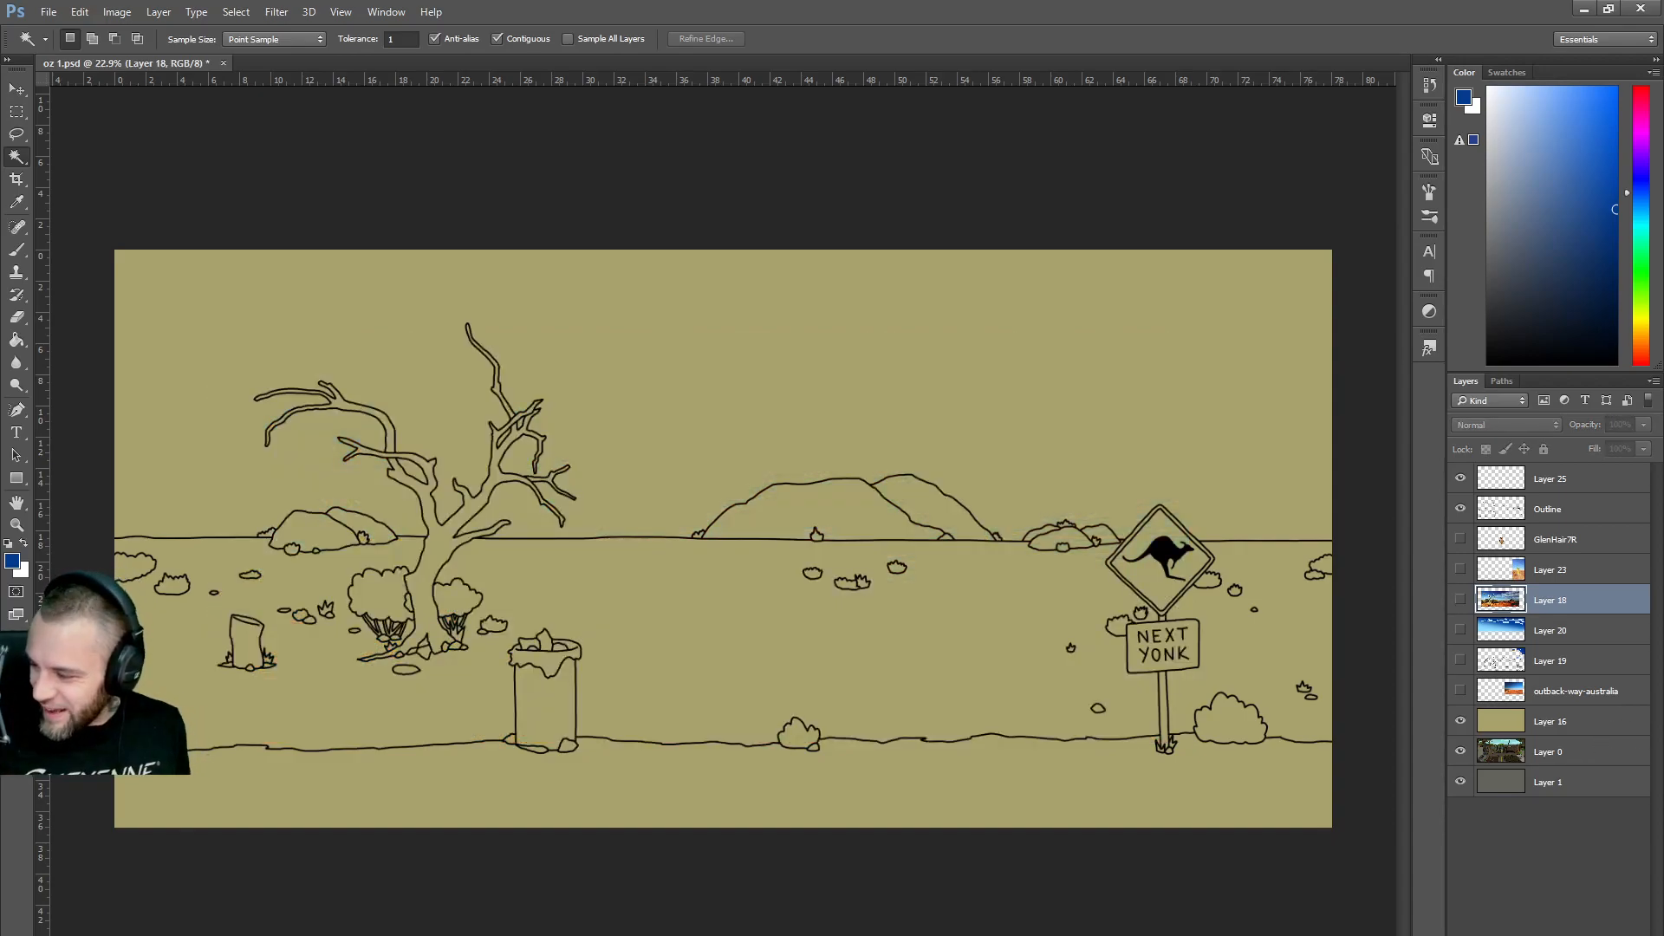
Search images of cumulostratus, then stratus drawings, and preview a cloud types chart.
key(alt+Tab)
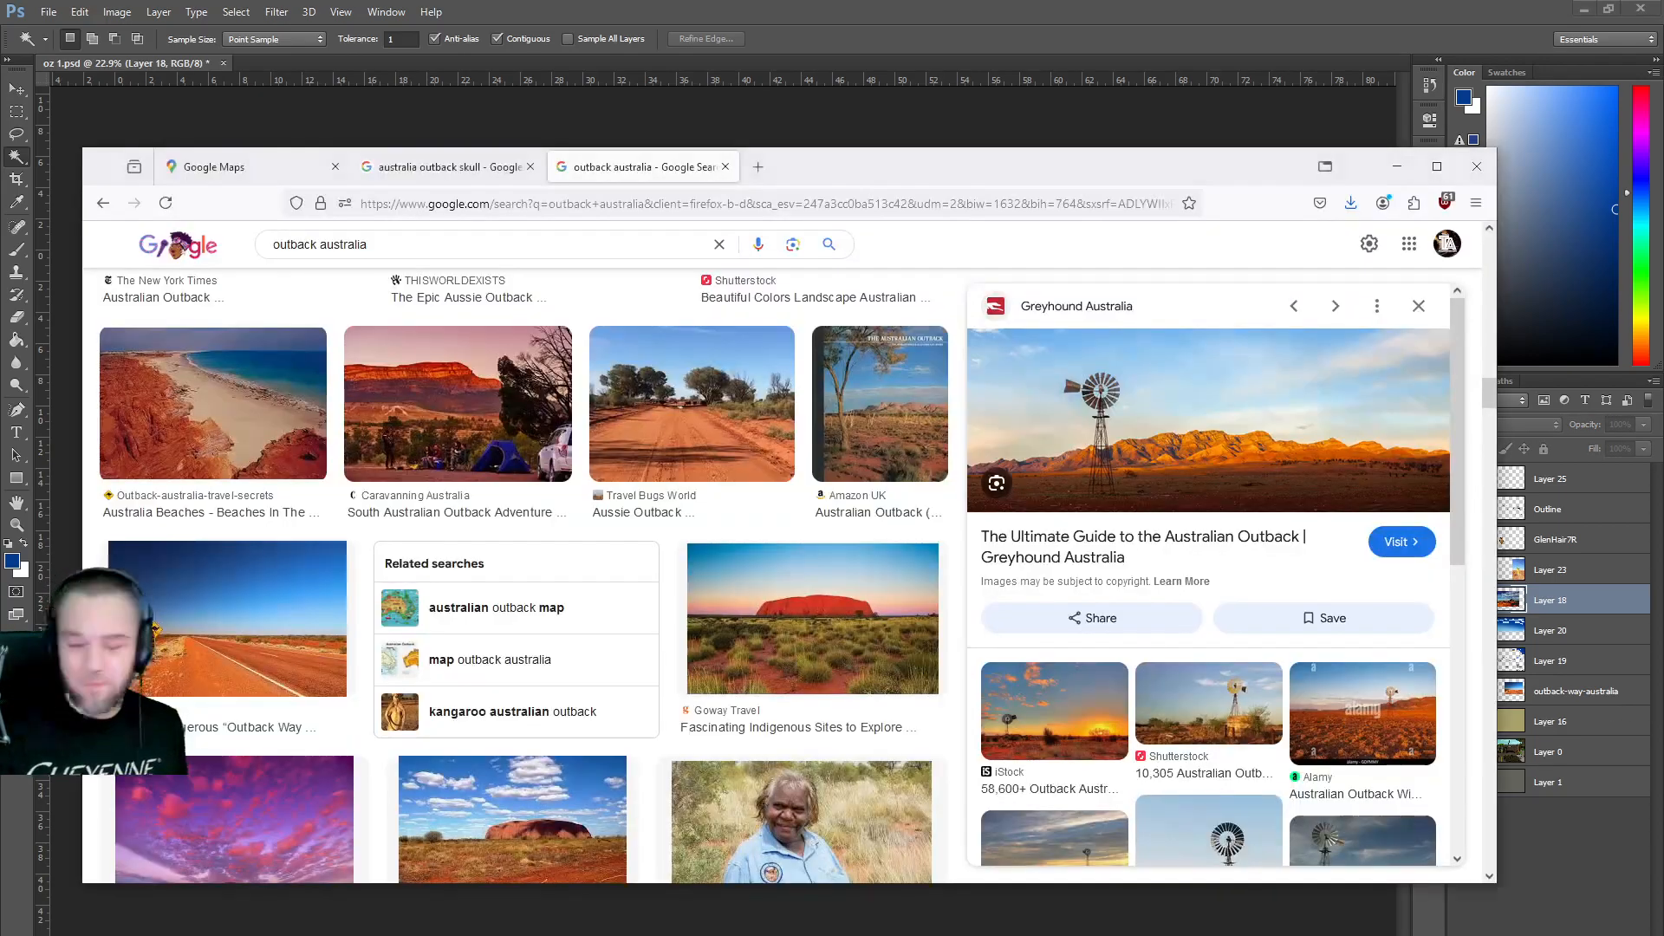
drag(646, 243, 116, 245)
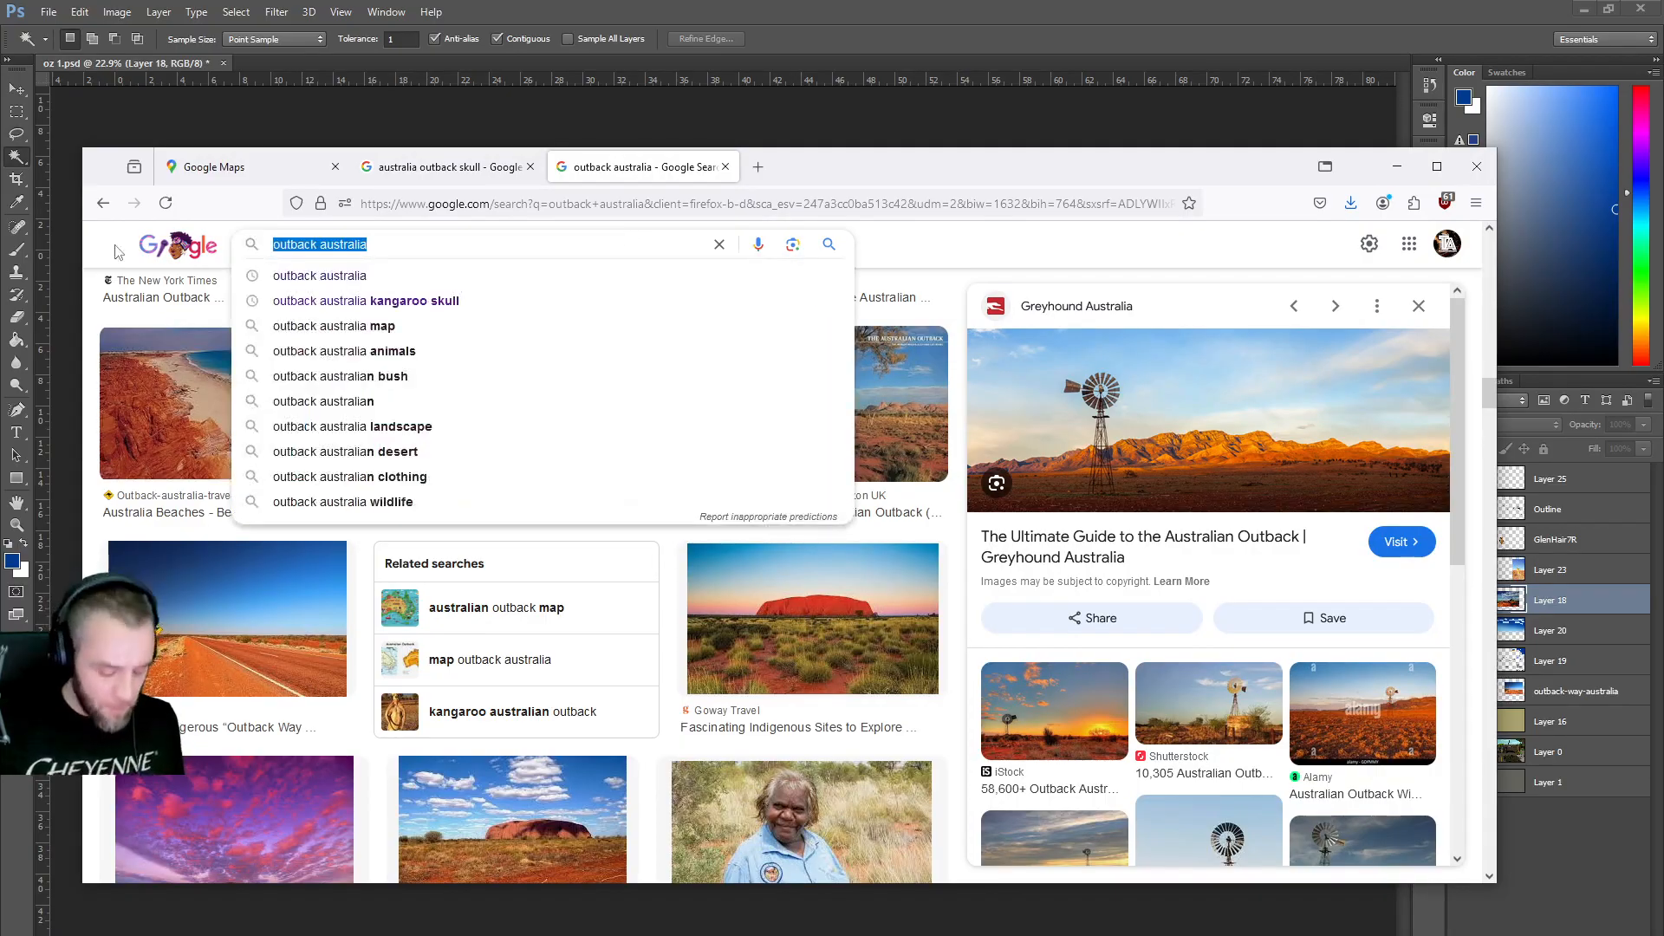
text(cum)
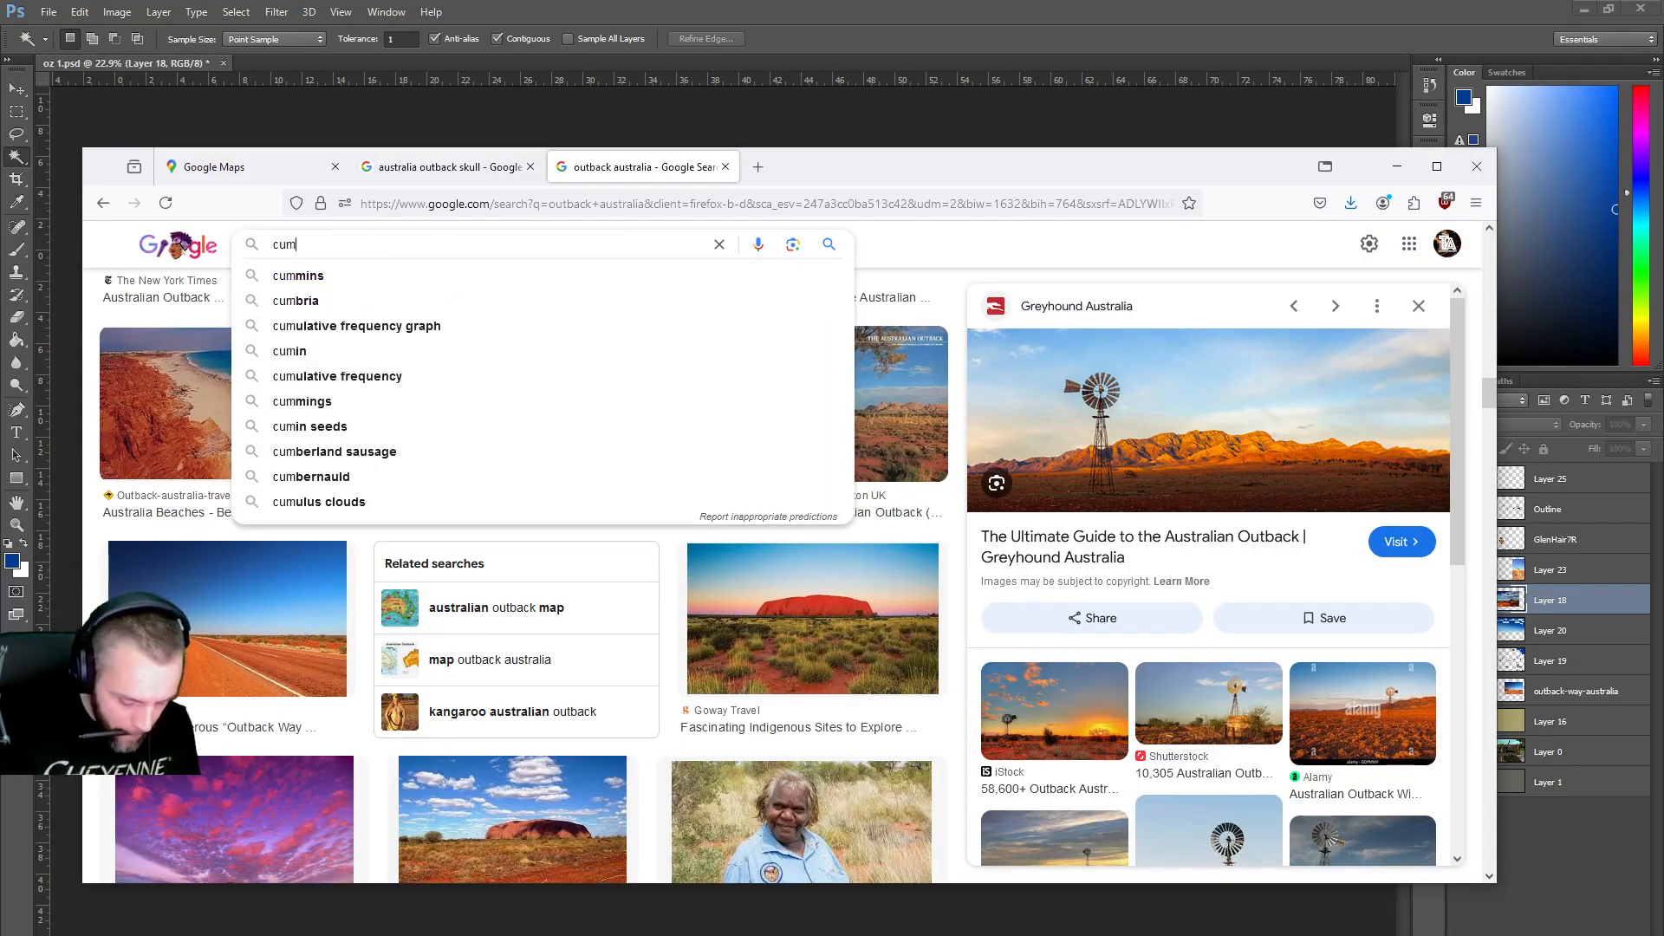
text(ulostratus)
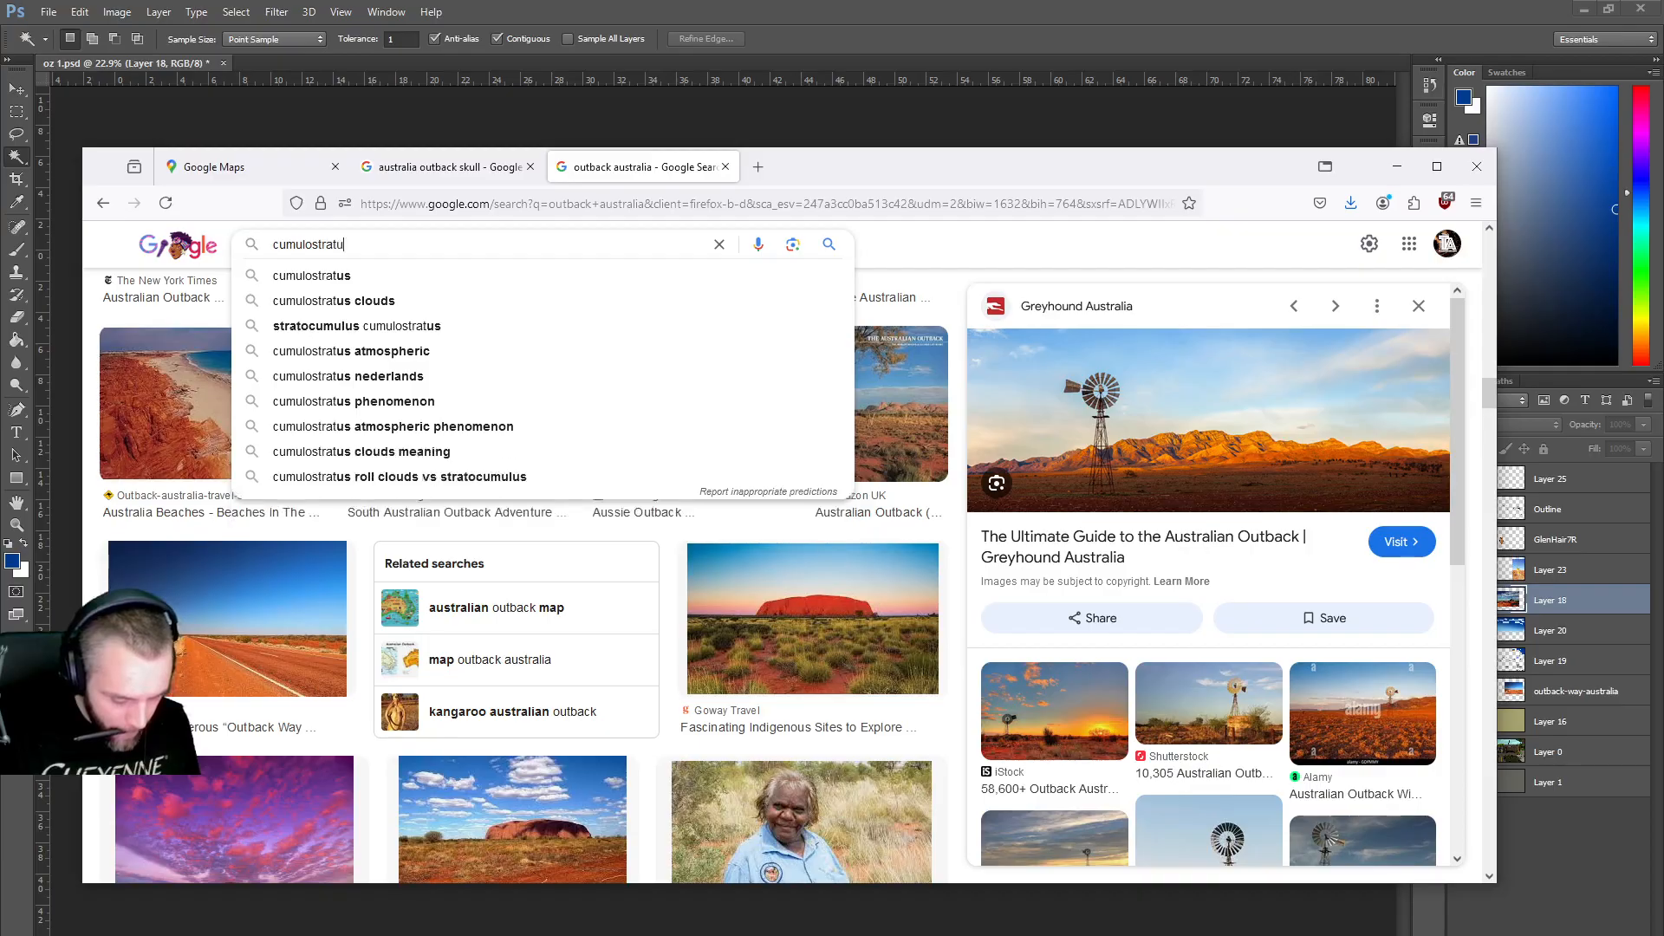
key(Return)
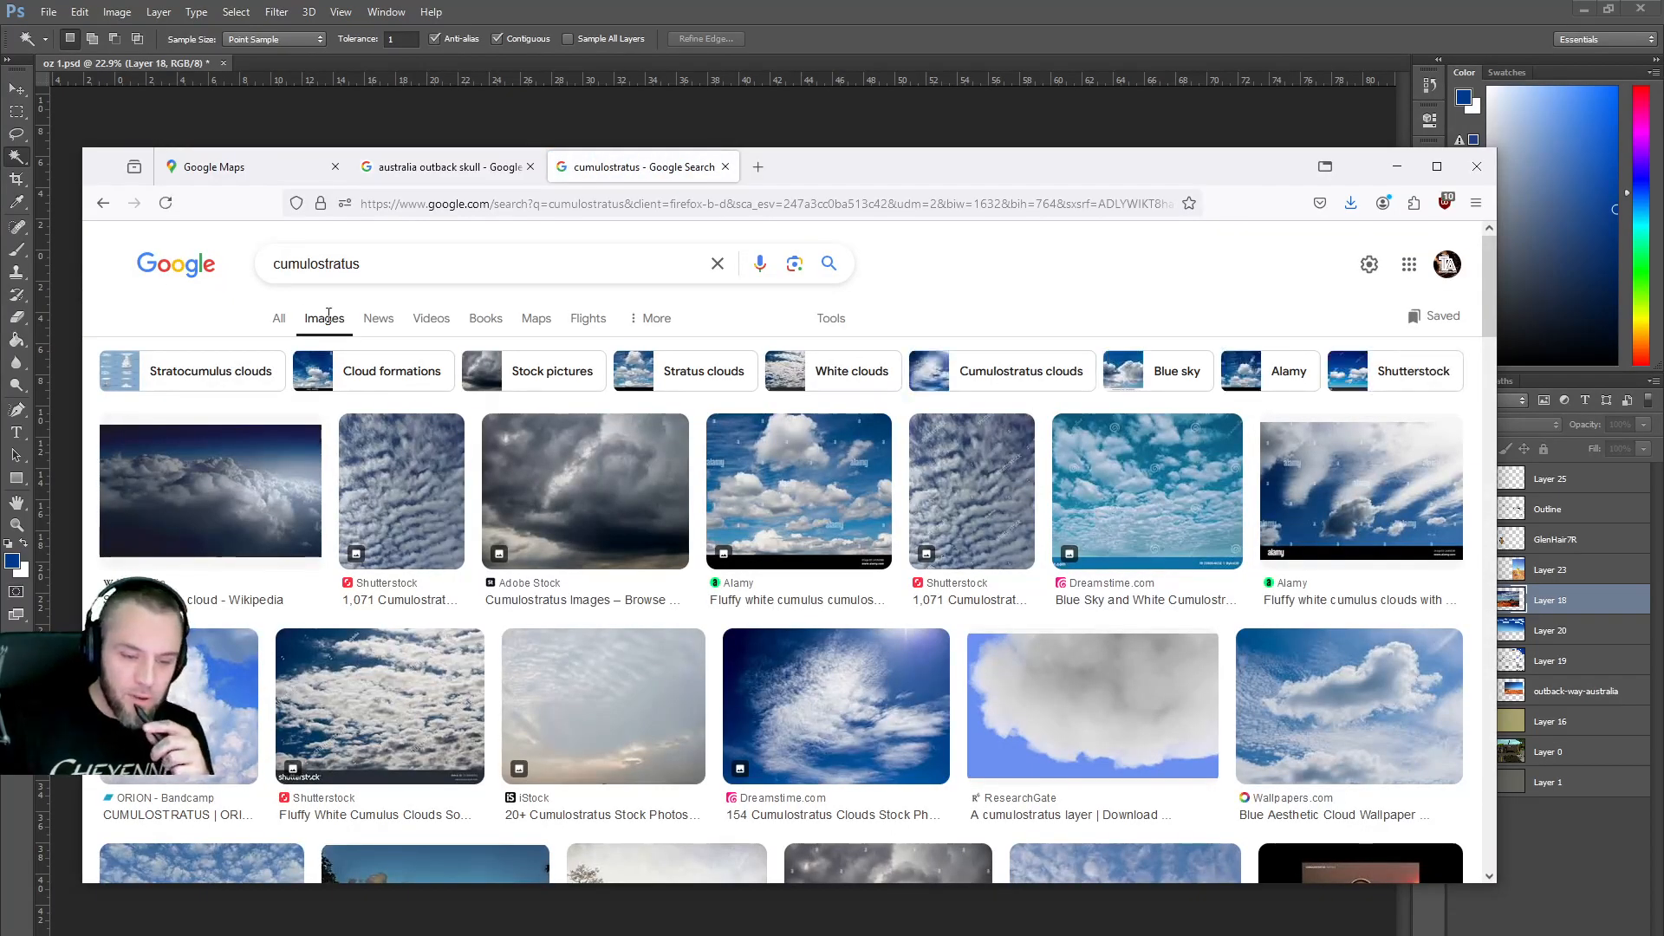
drag(317, 263, 273, 263)
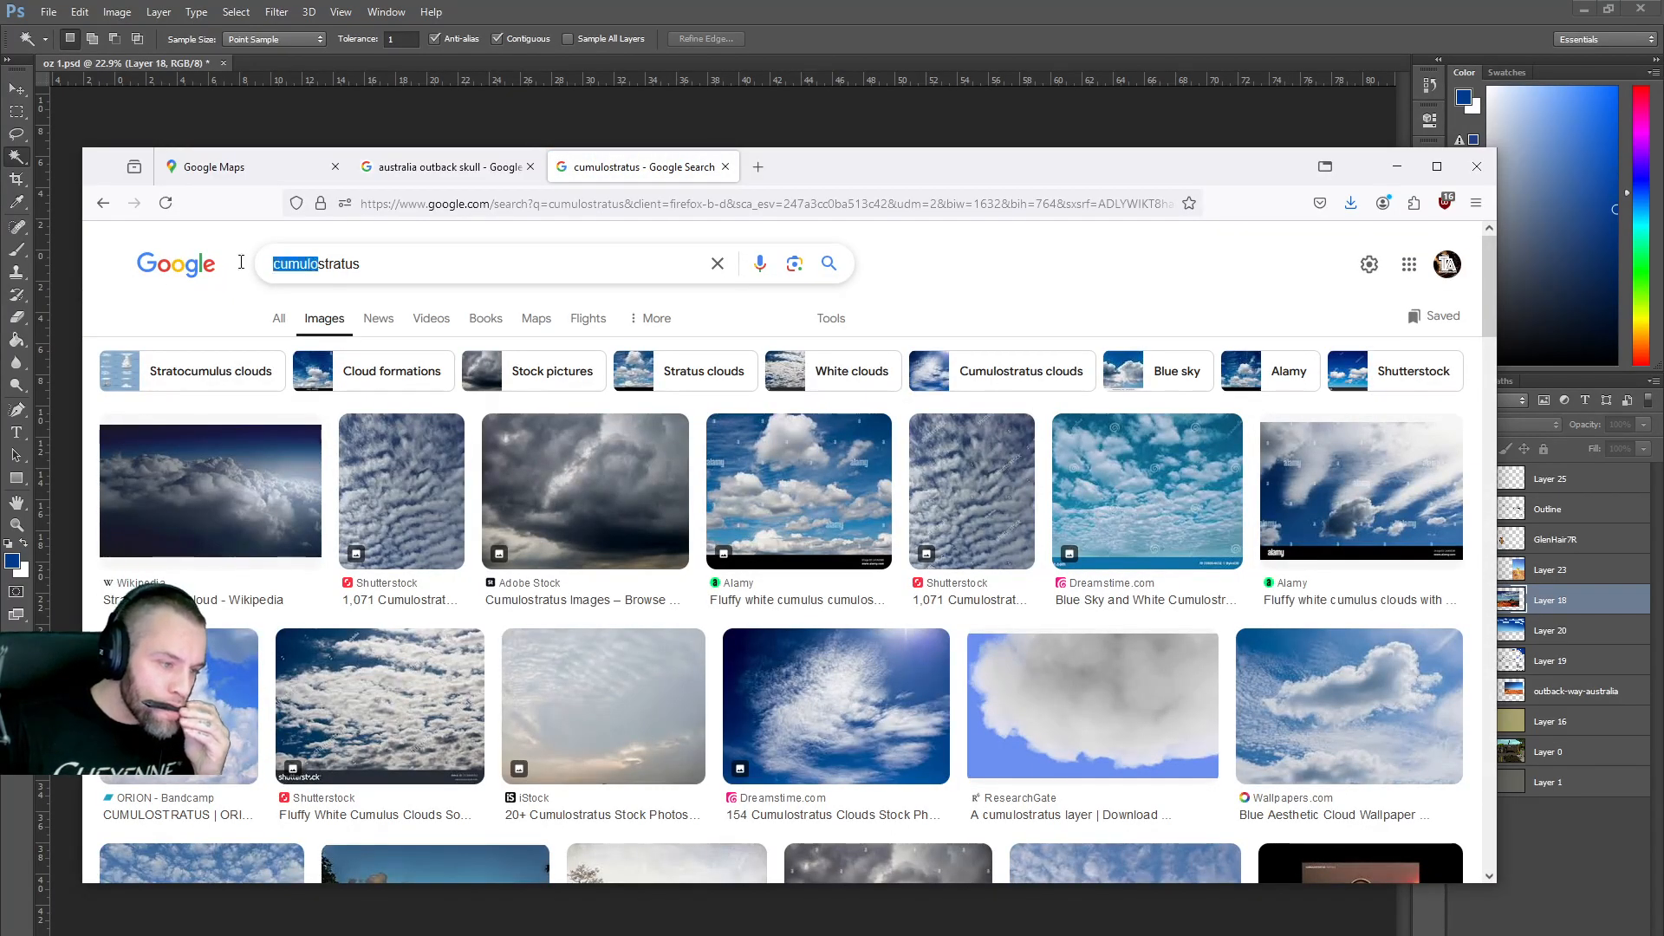
key(BackSpace)
key(Return)
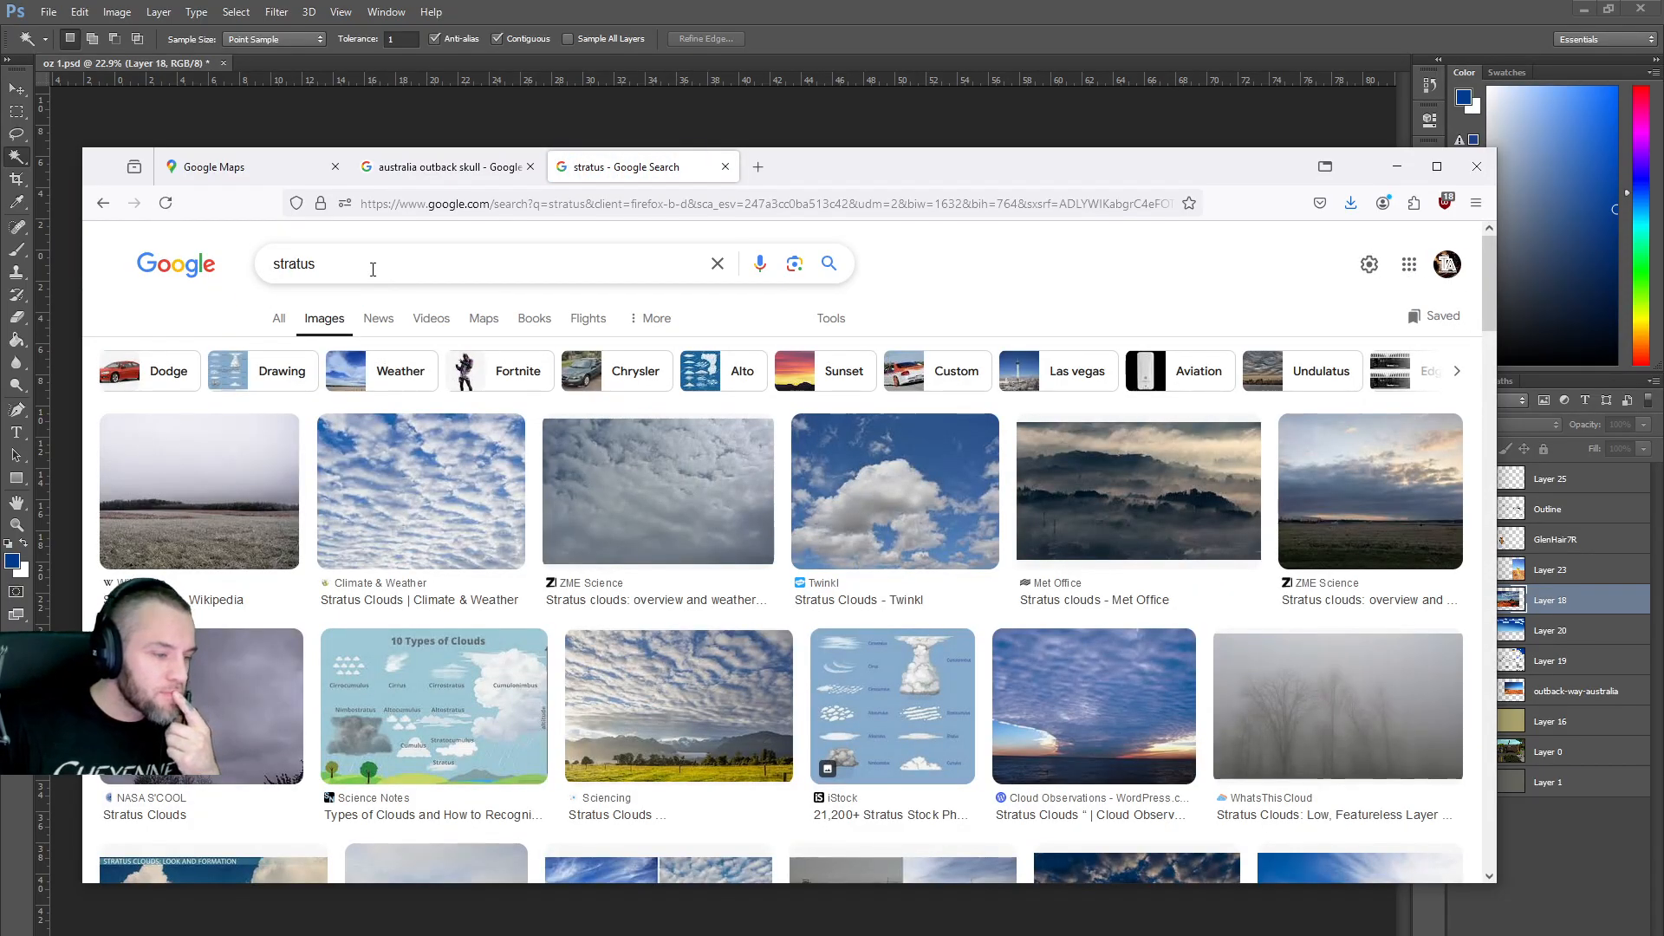
click(234, 373)
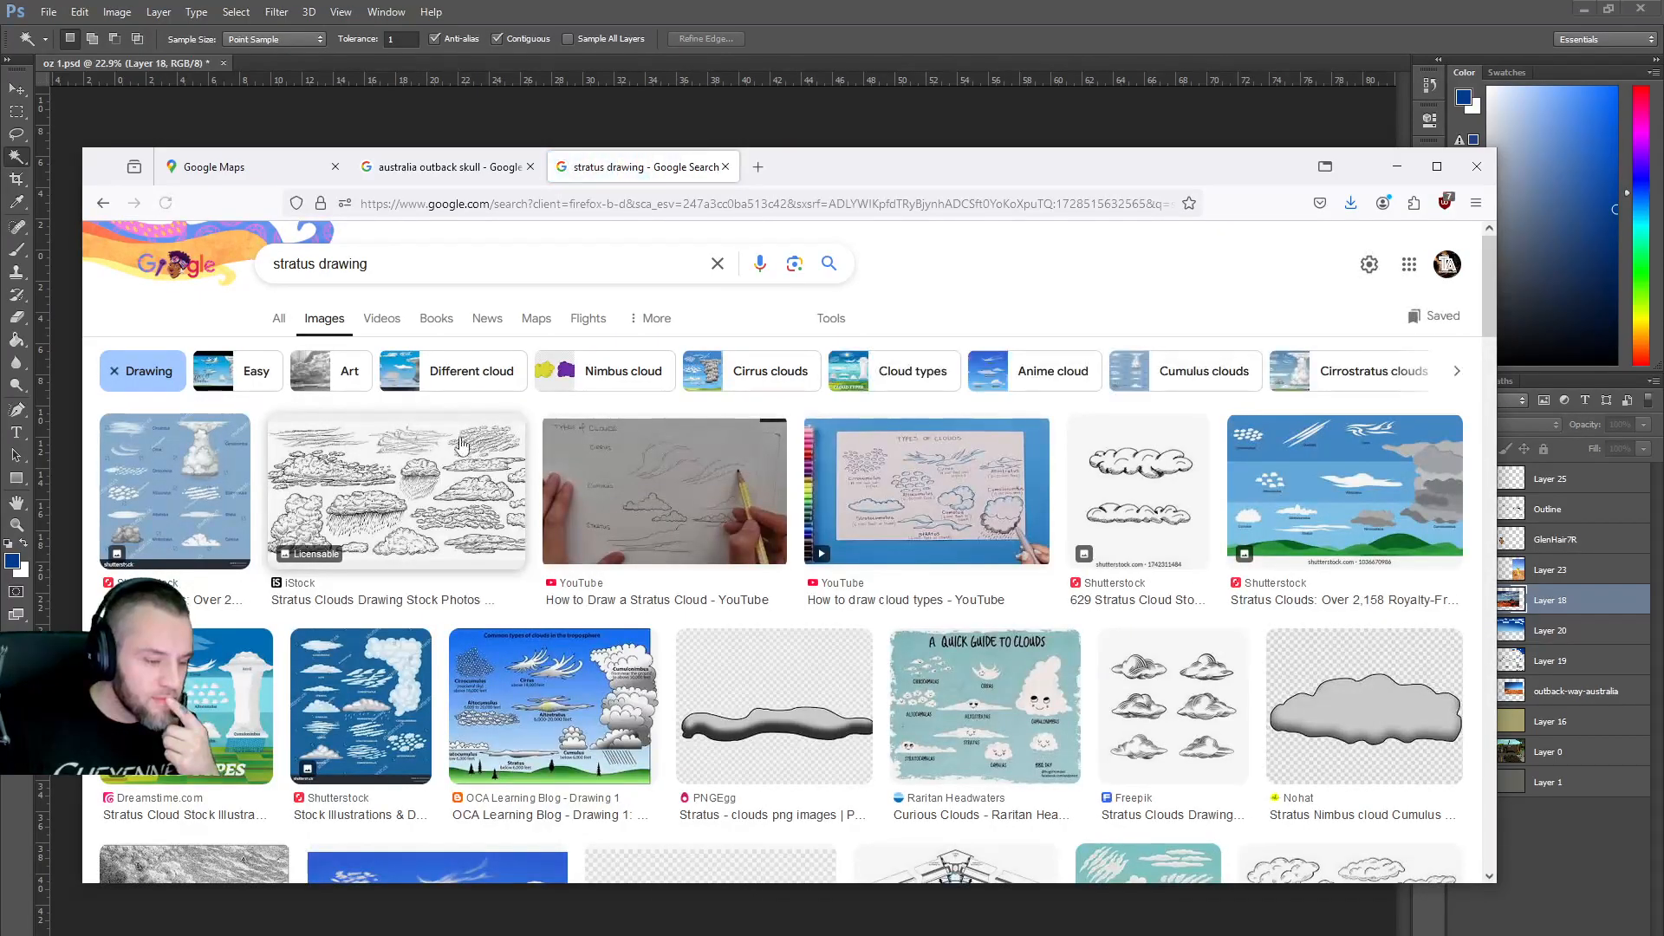
click(216, 492)
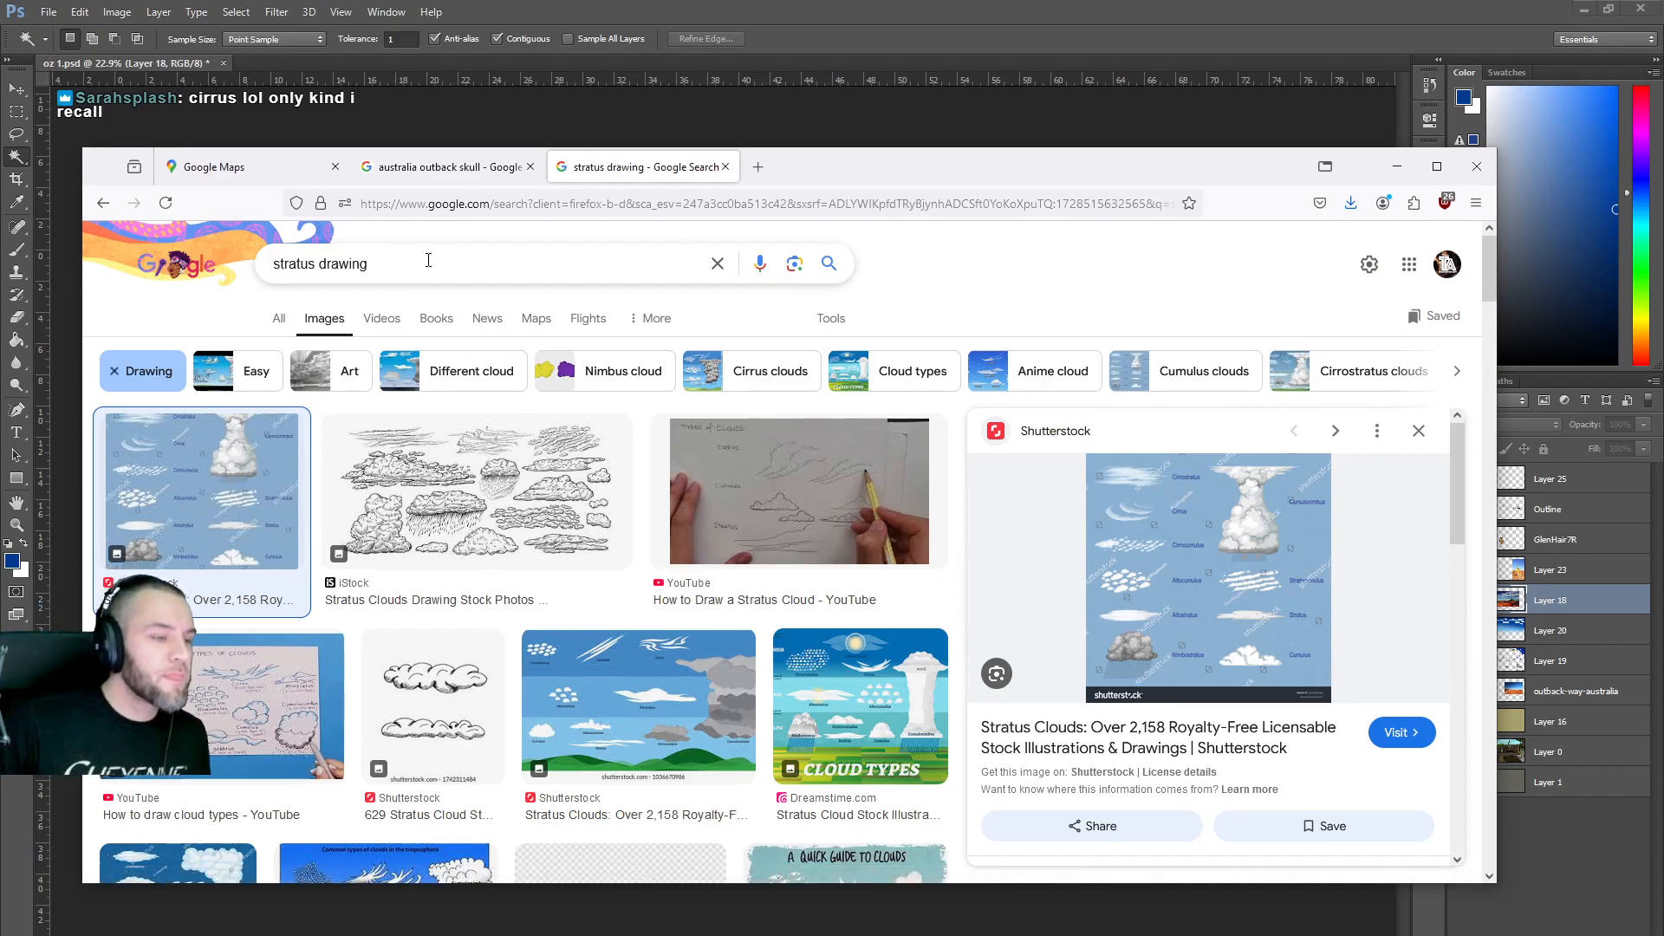
Search images of cirrostratus clouds and browse the results.
drag(429, 272, 231, 261)
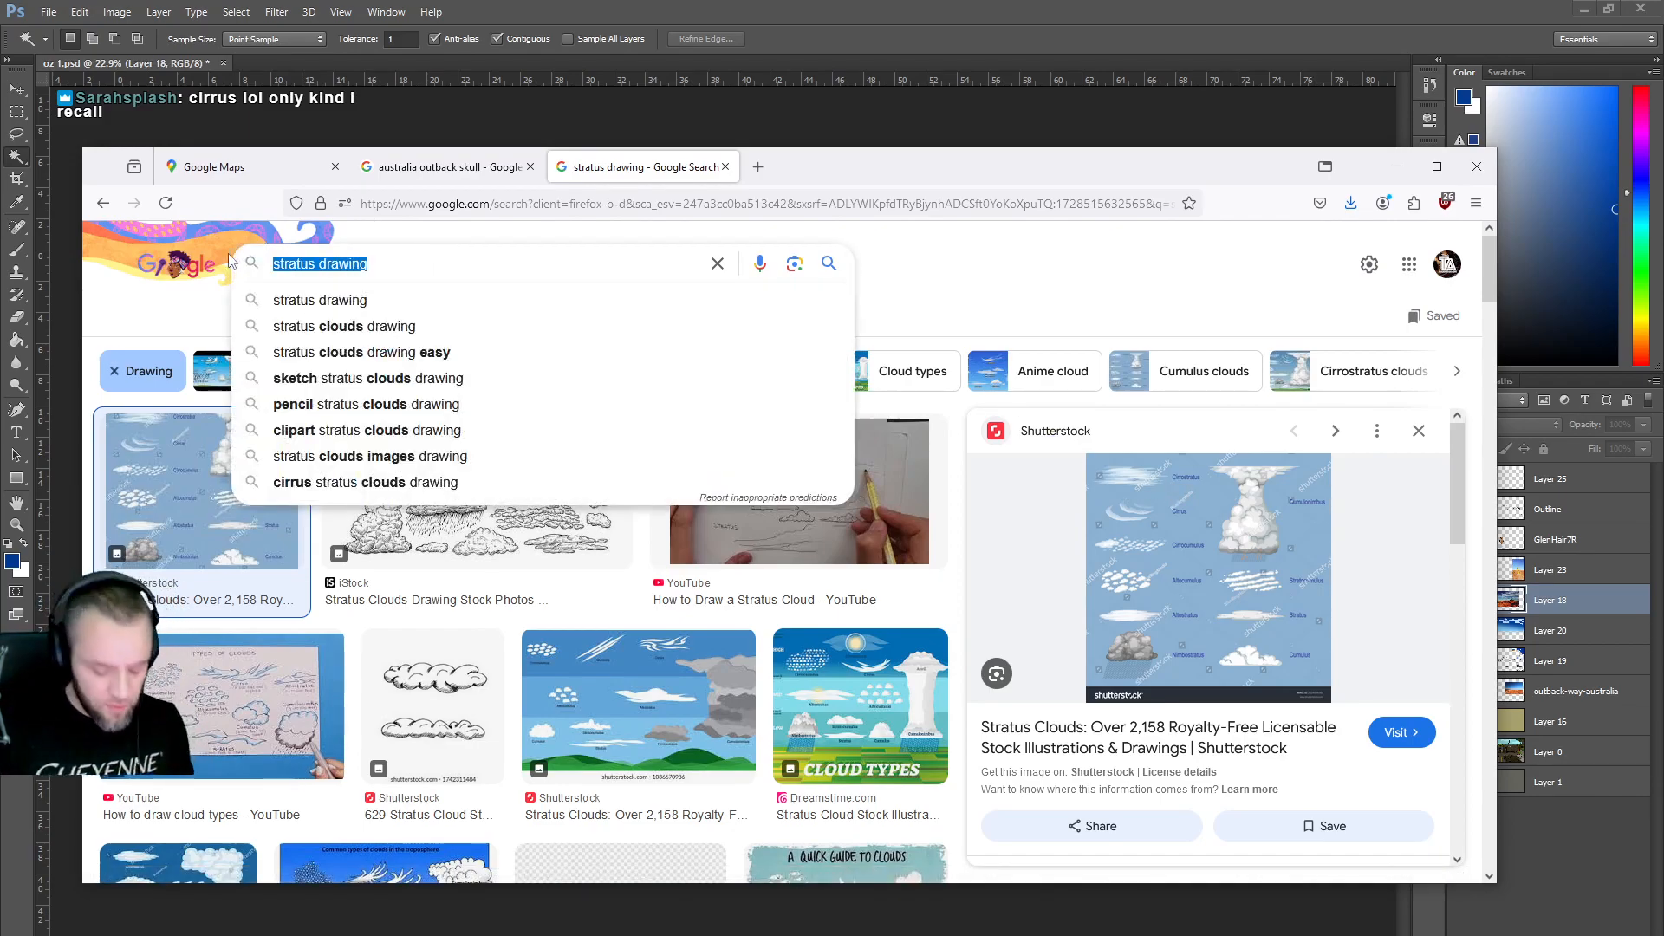
text(cirr)
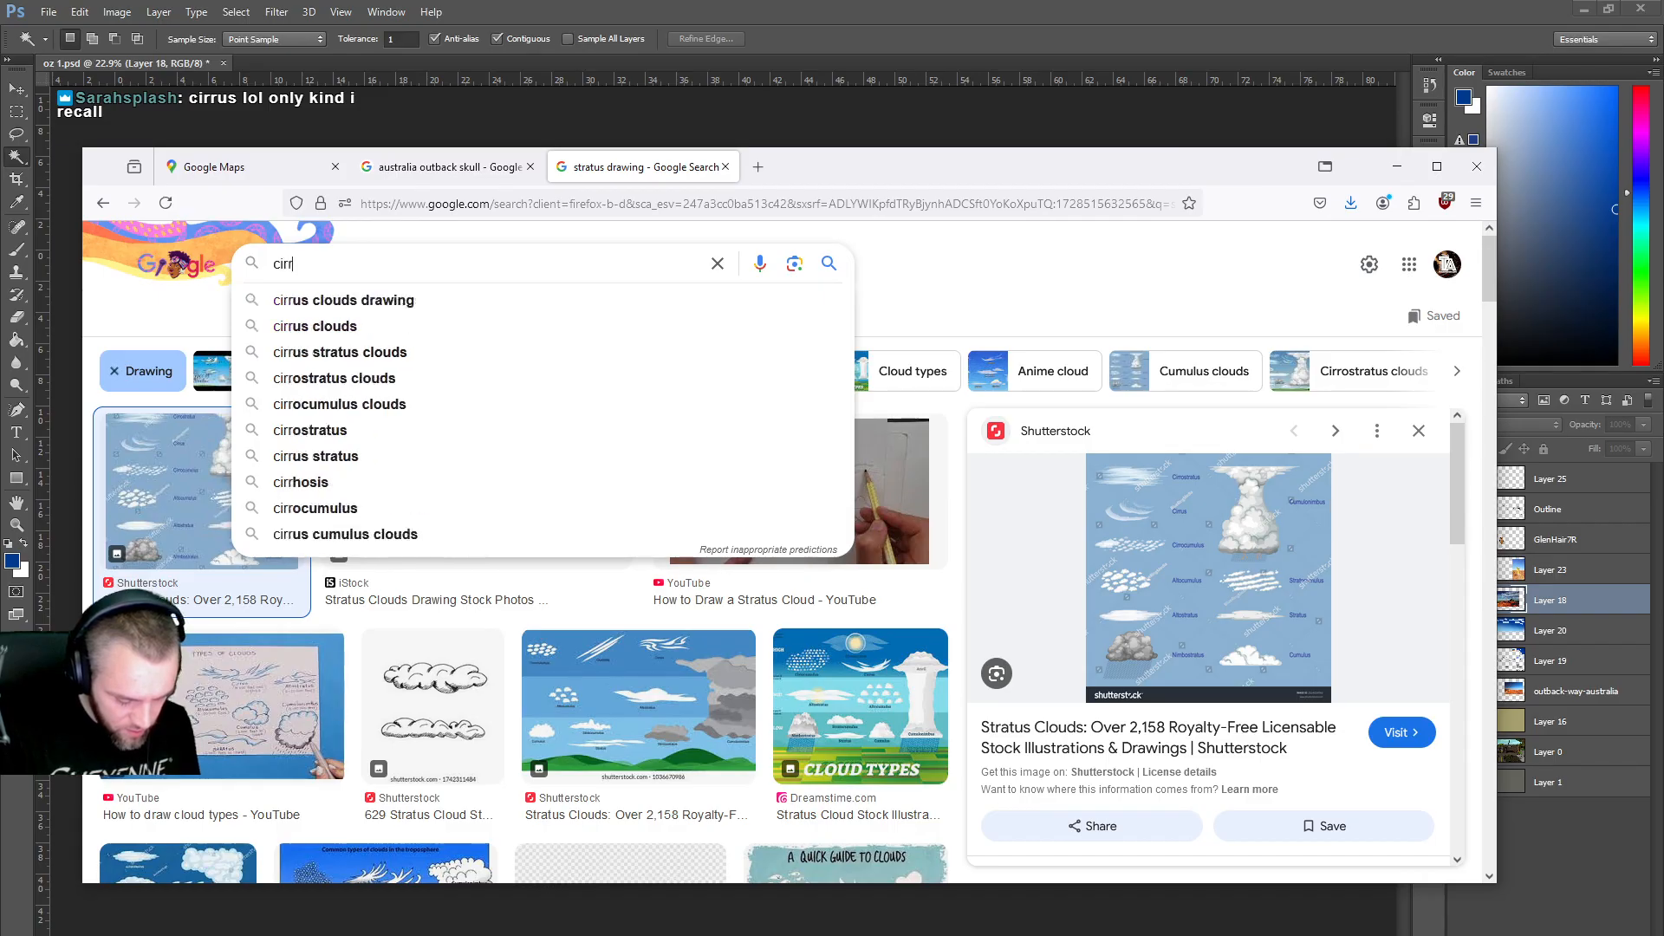
text(ostratus)
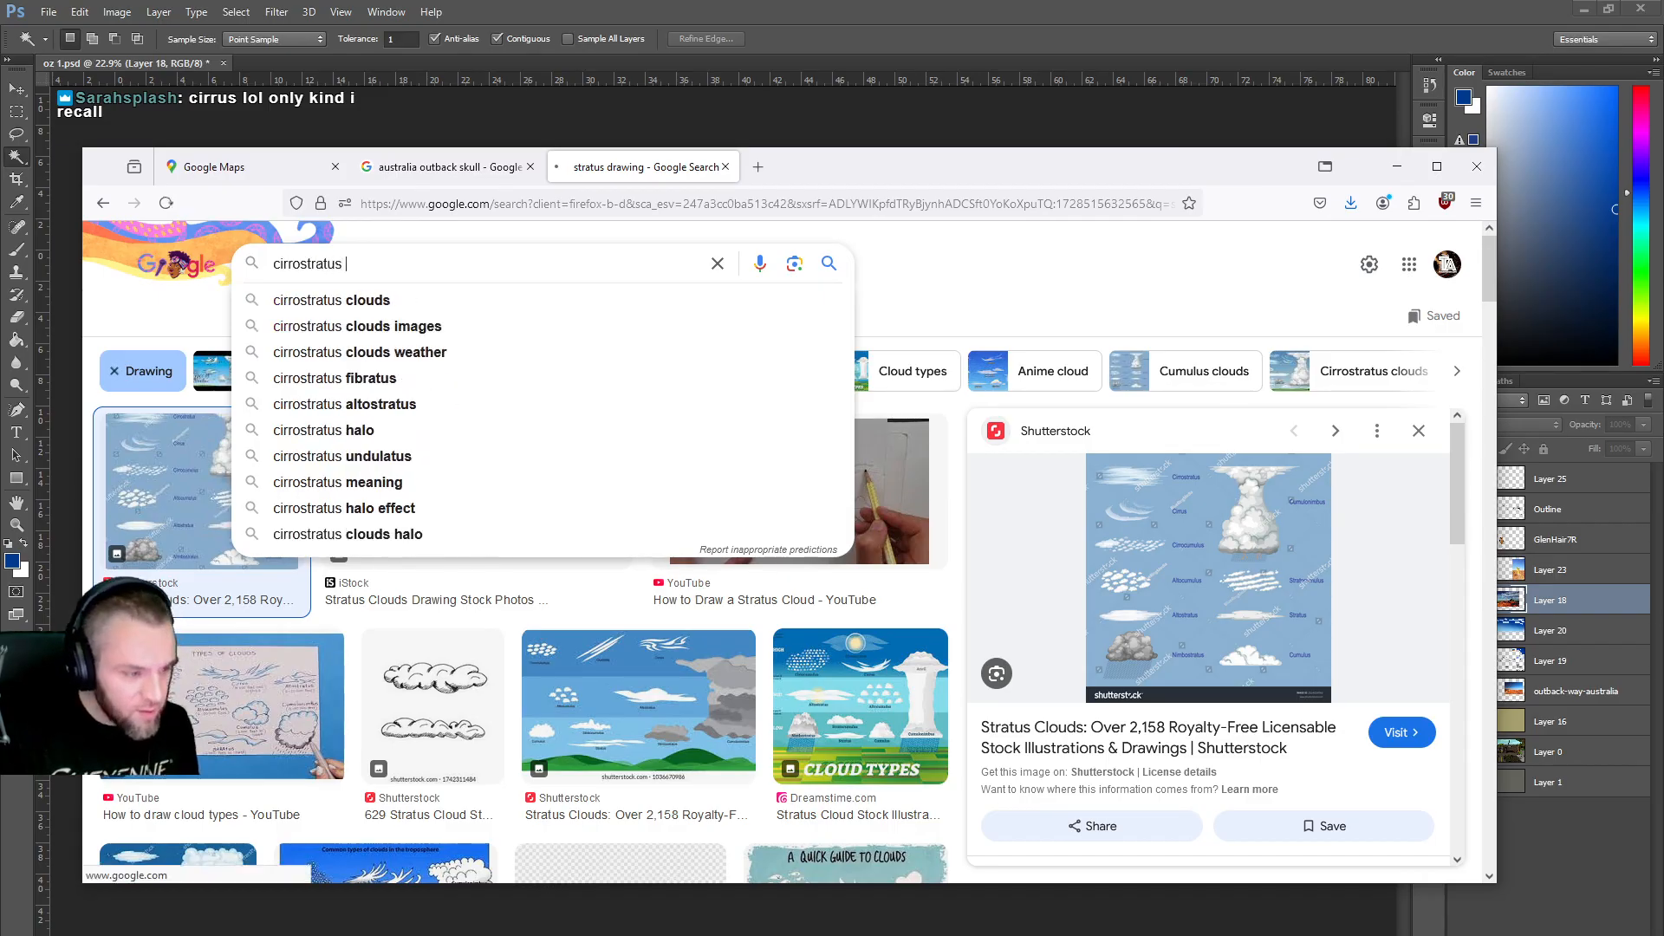
key(Return)
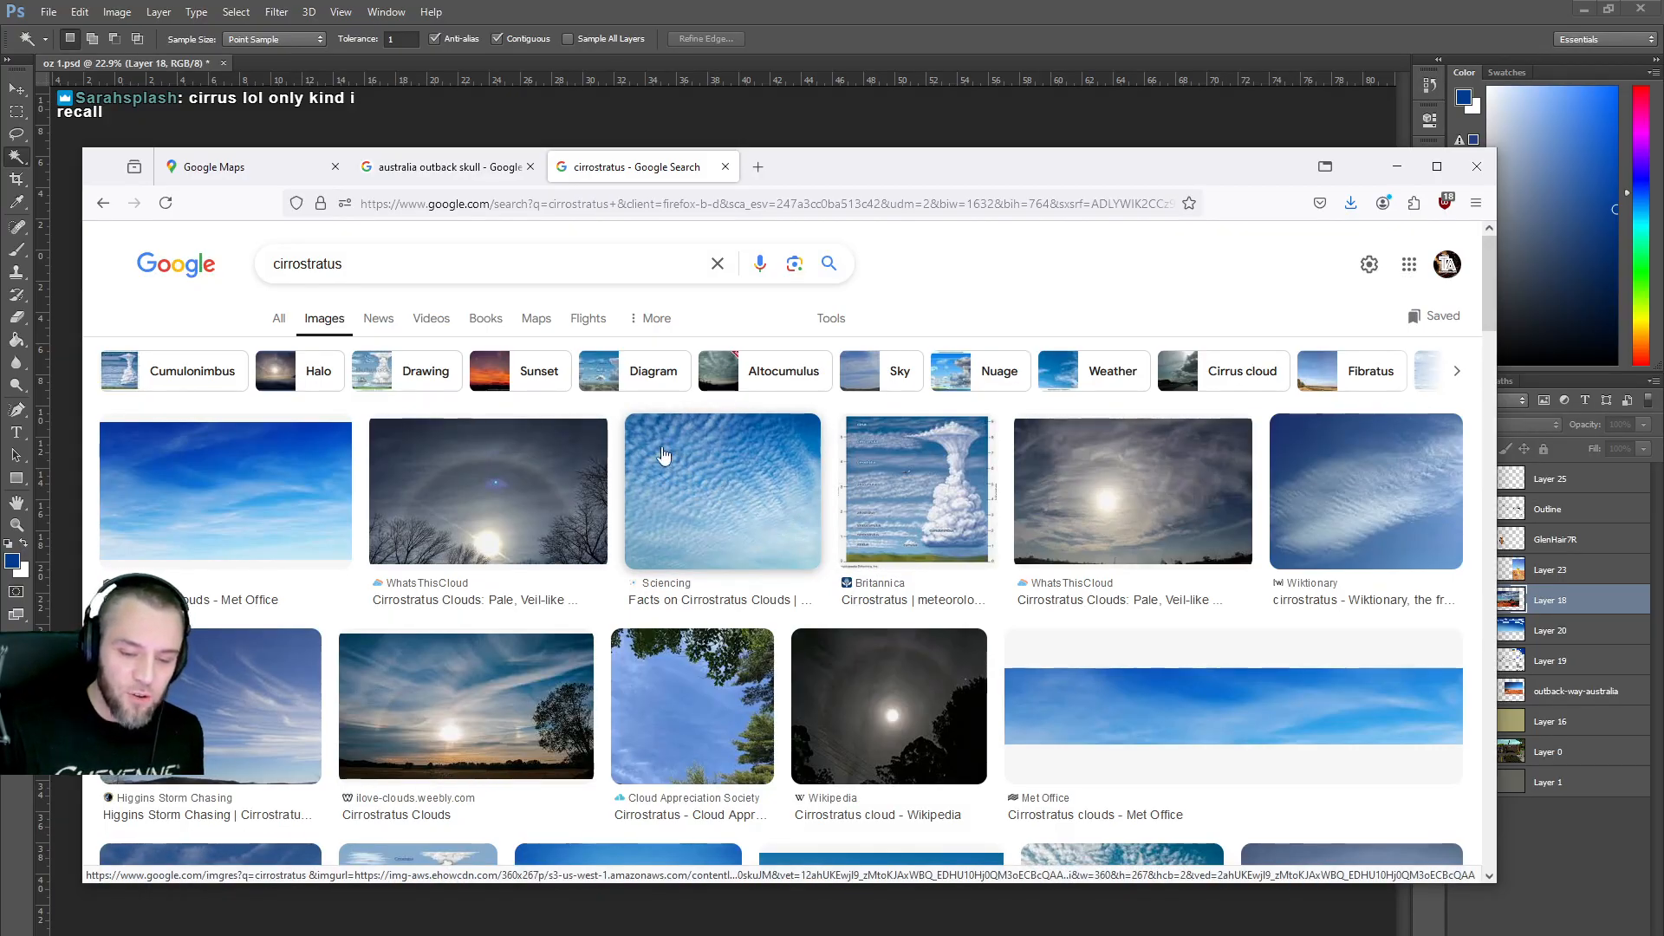
scroll(1039, 651, down, 4)
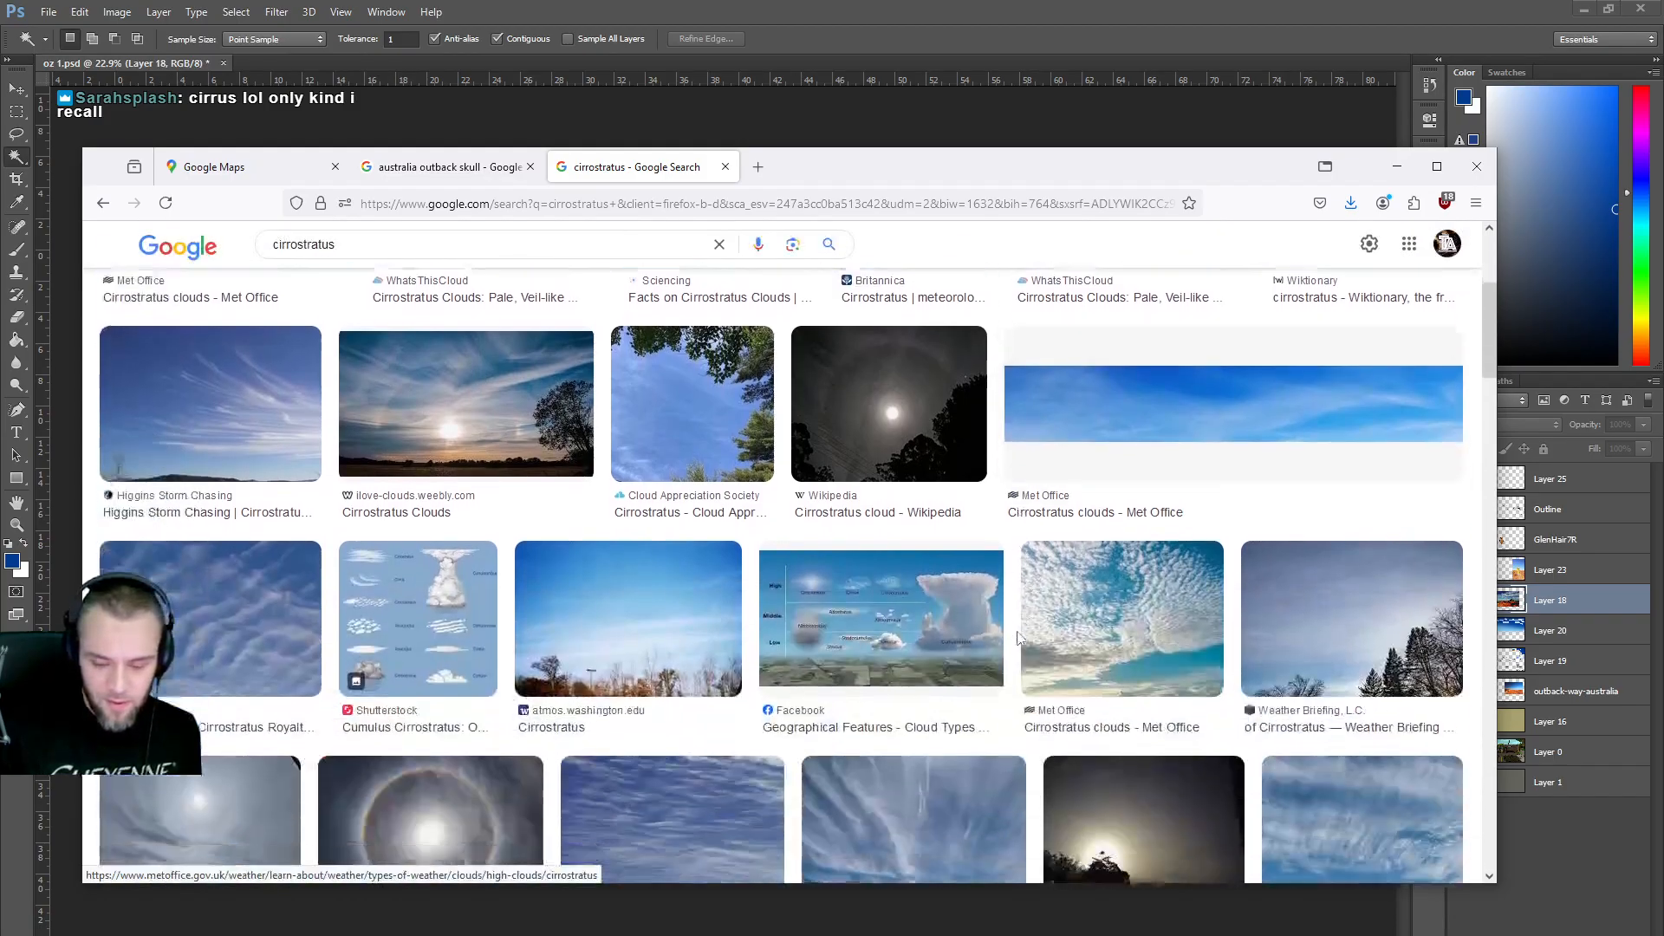
scroll(992, 639, down, 1)
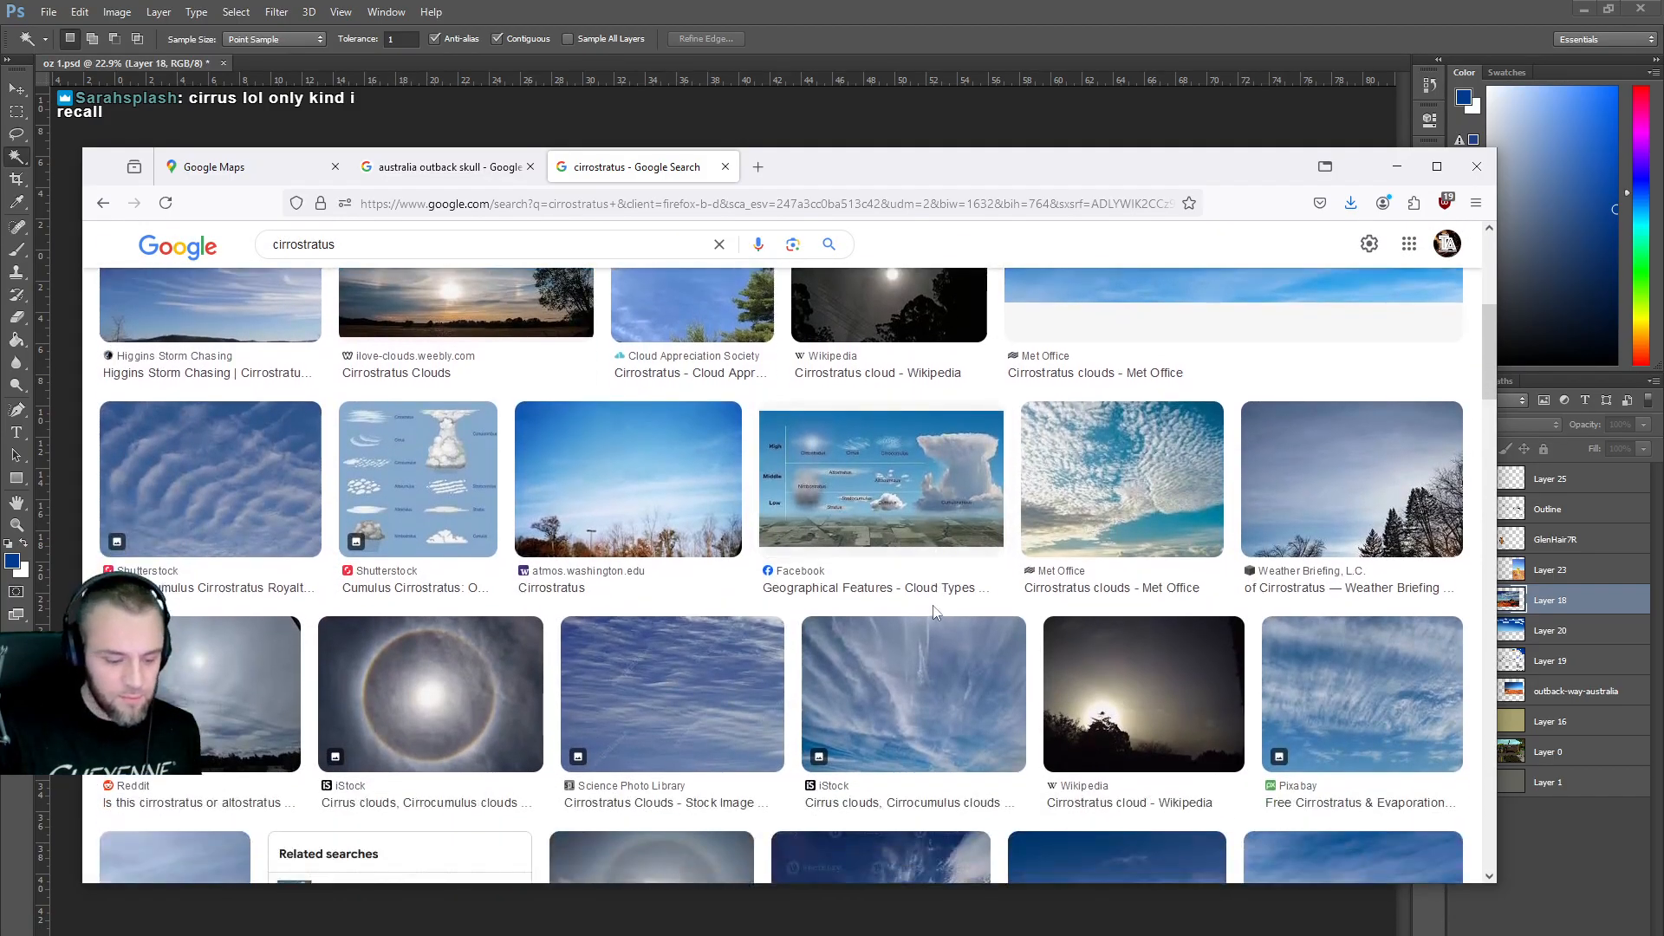
scroll(745, 563, up, 1)
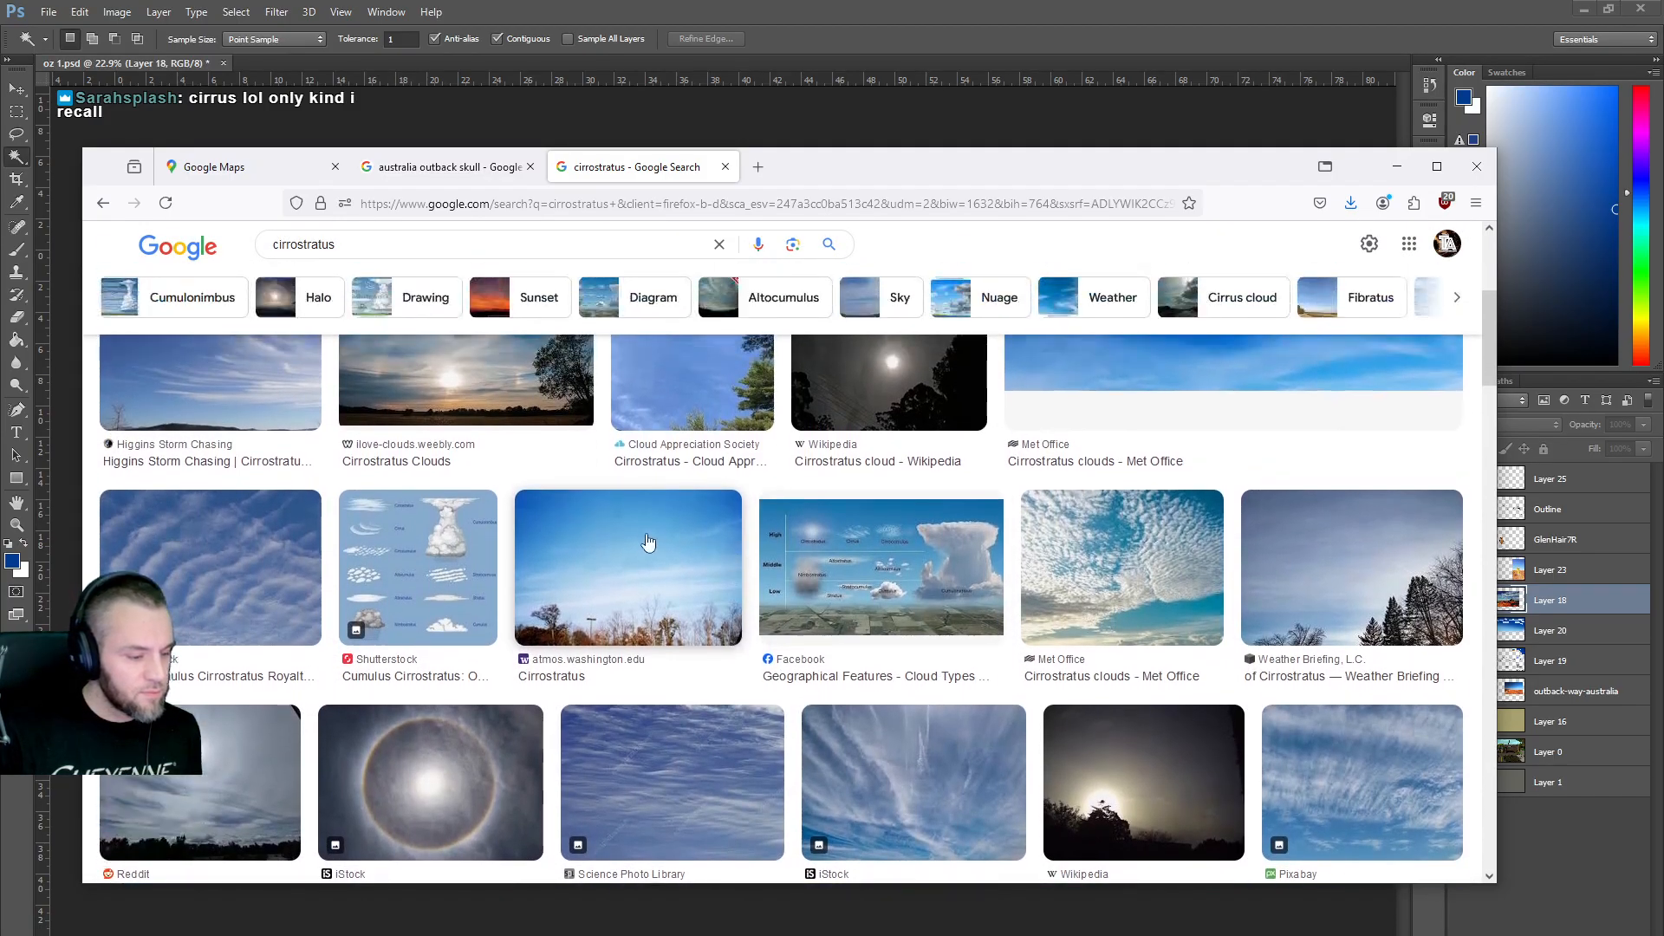
scroll(593, 561, up, 4)
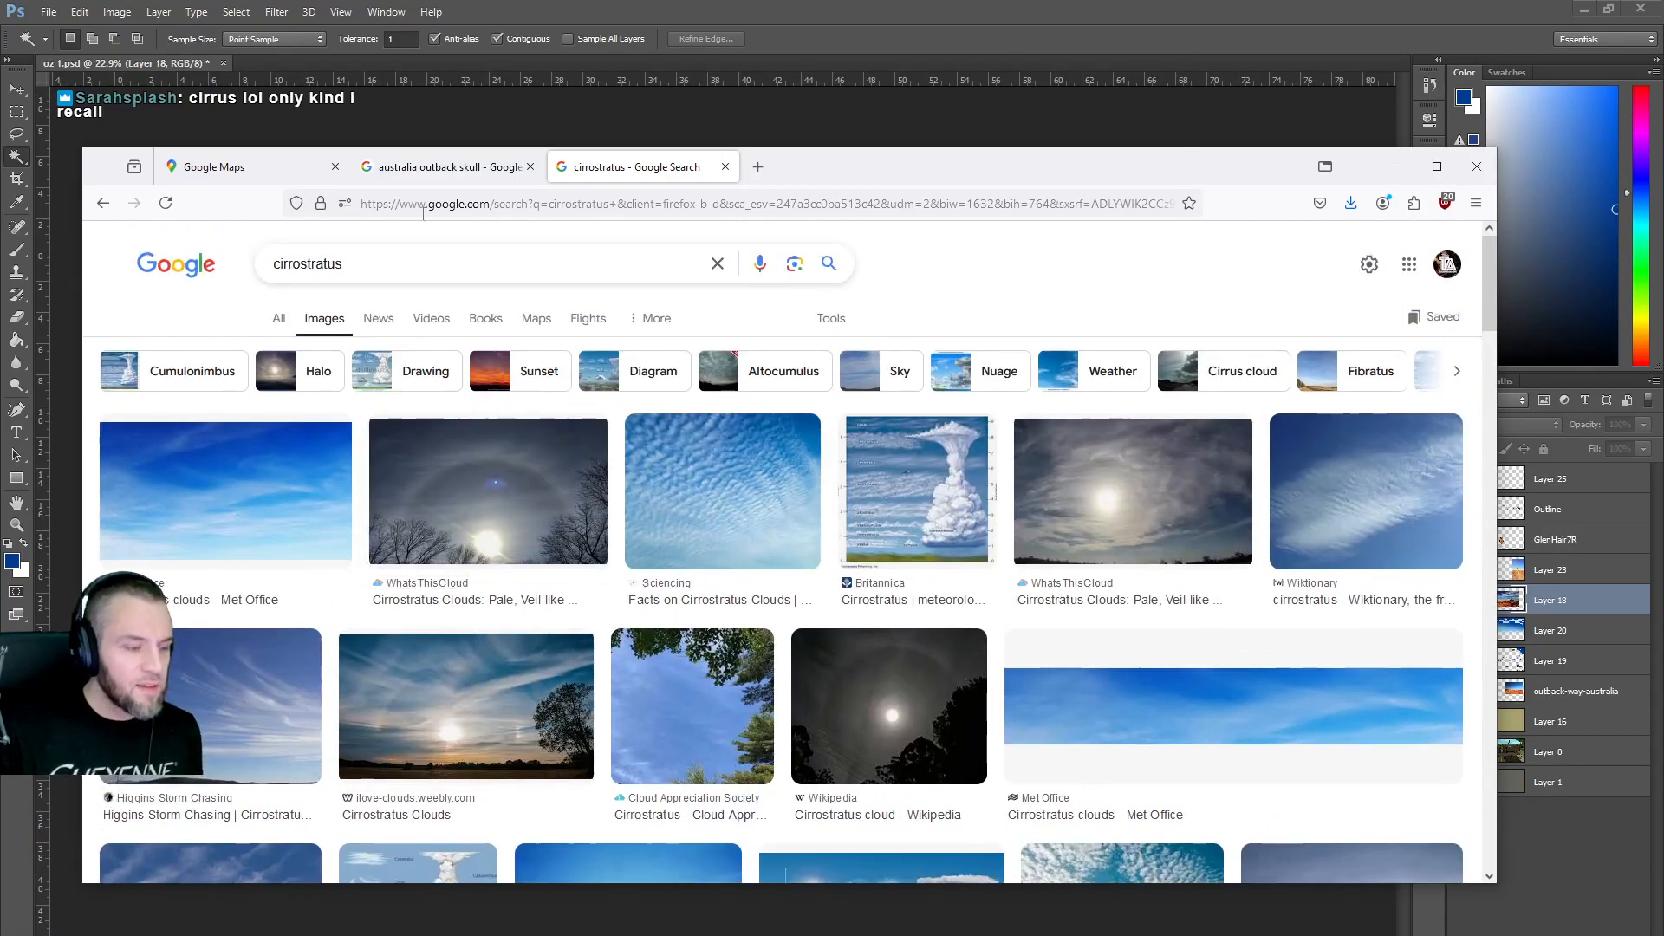
Search images of cirrus clouds, show the outback skull results, then return to Photoshop.
drag(294, 260, 330, 263)
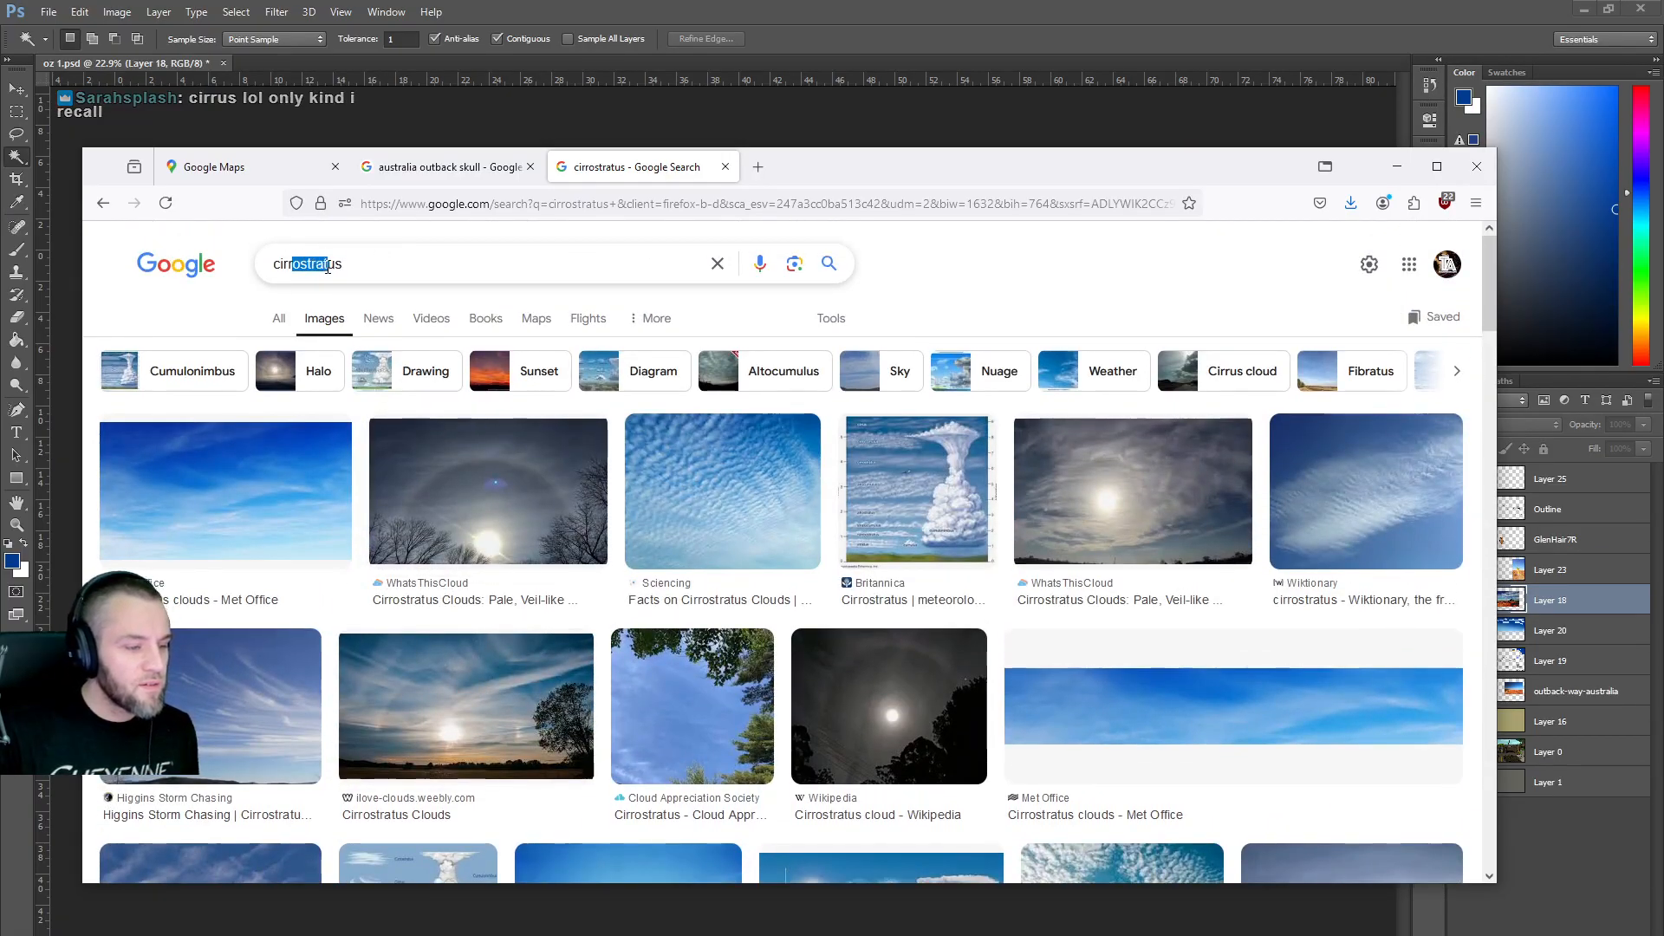
key(BackSpace)
key(Return)
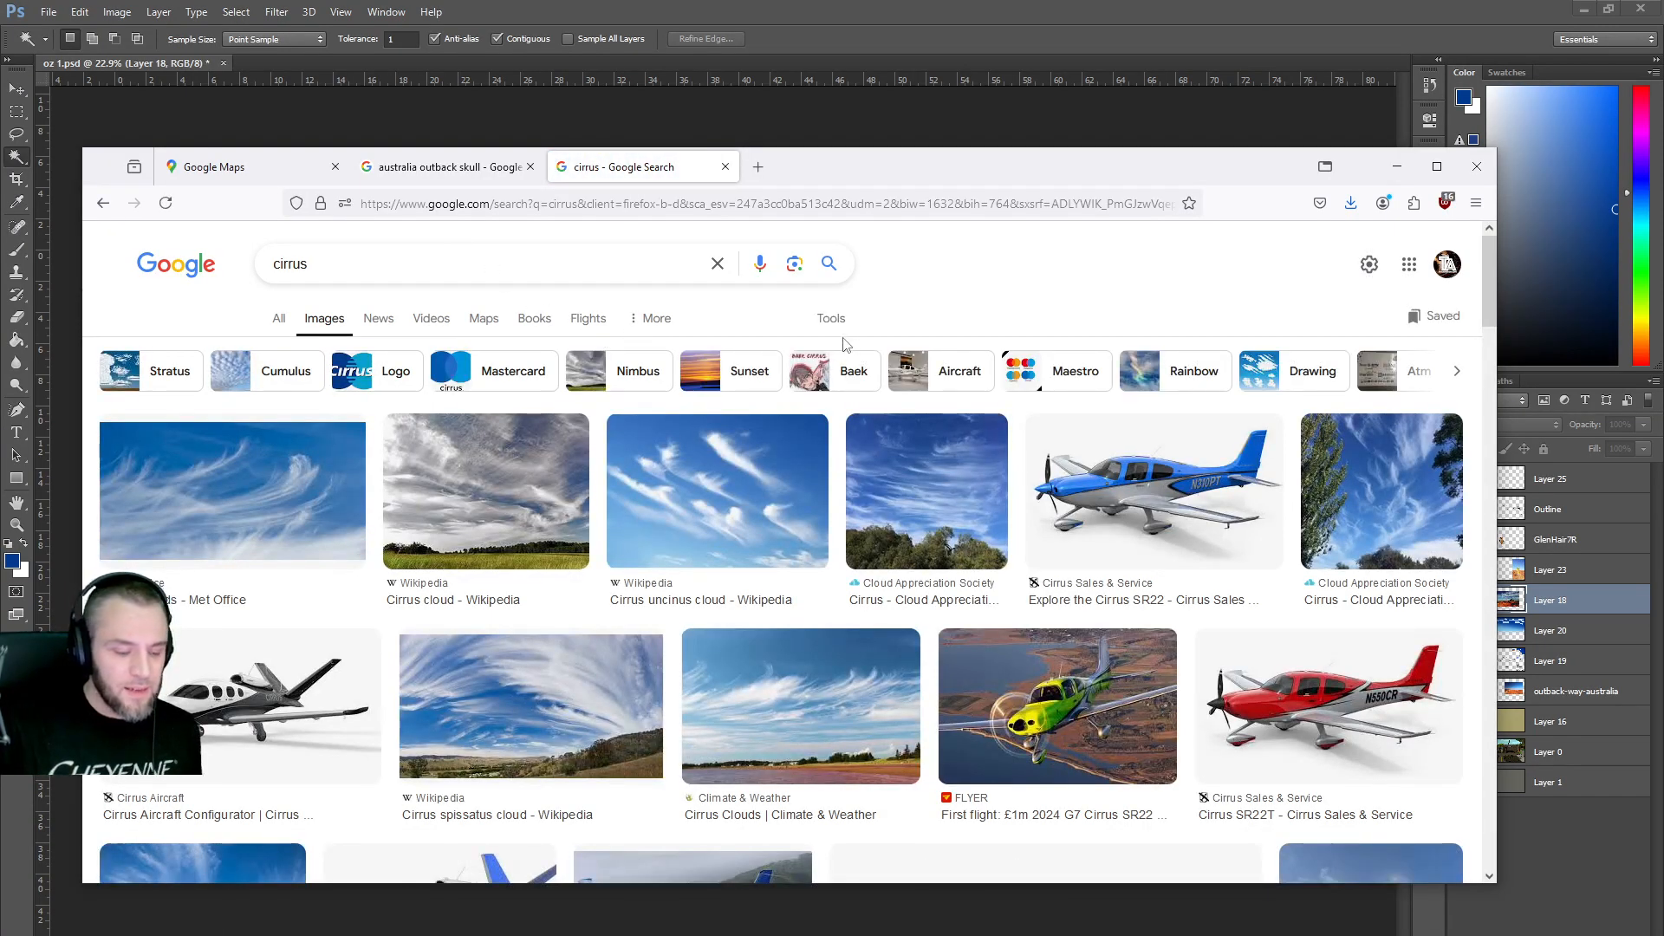
click(414, 171)
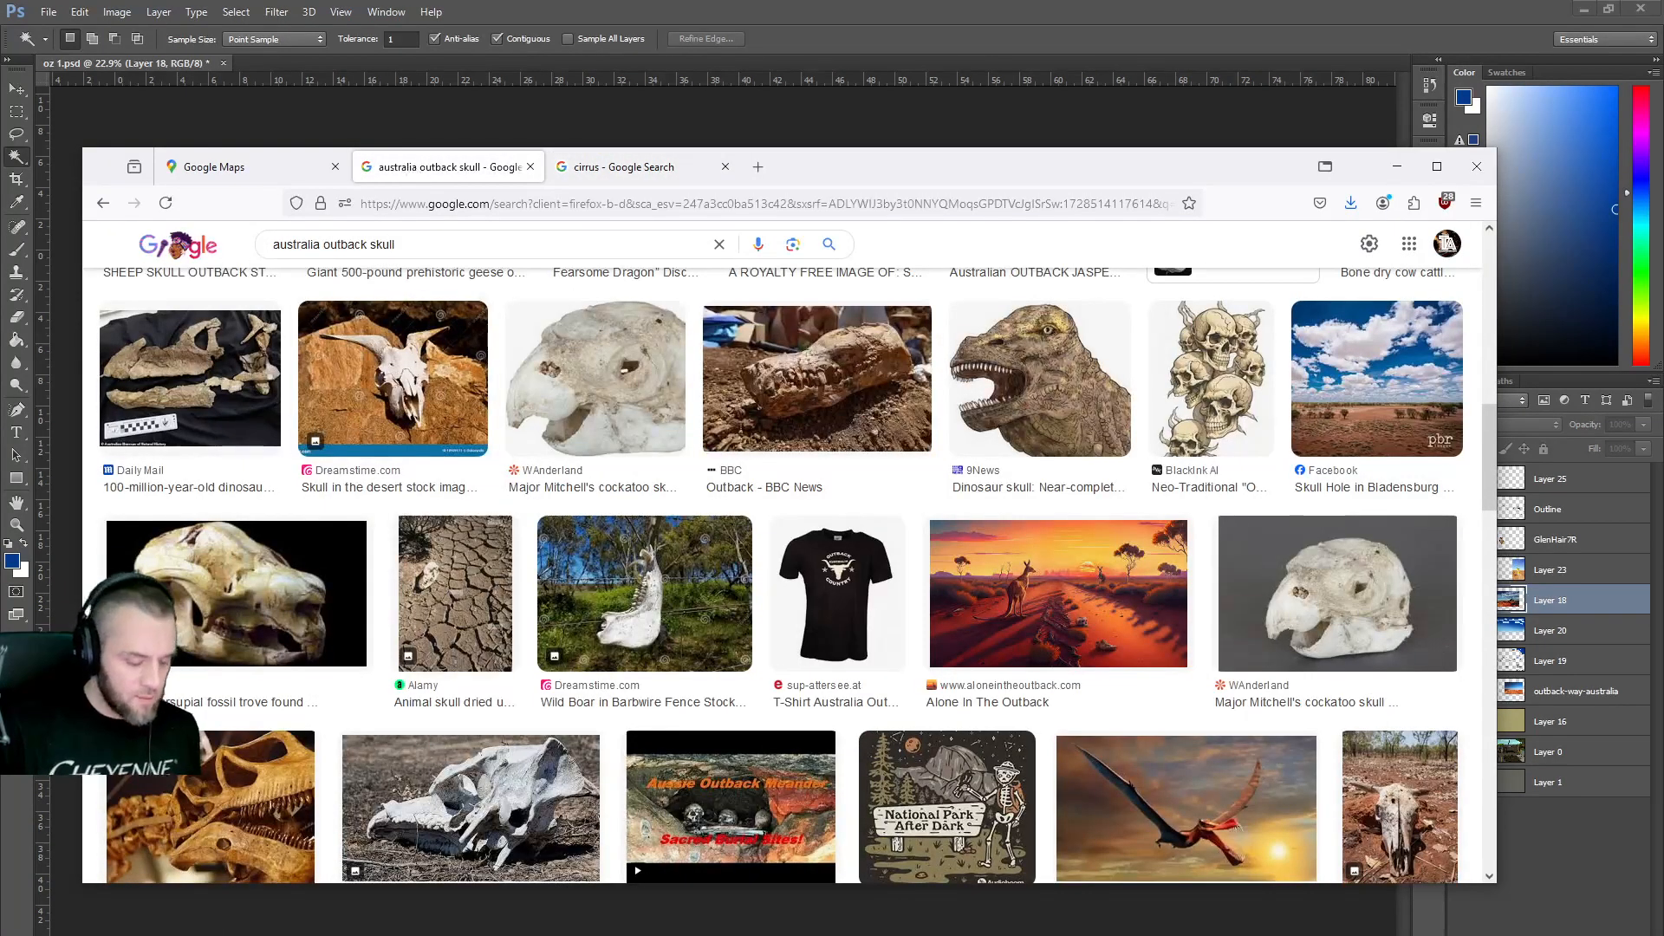
key(alt+Tab)
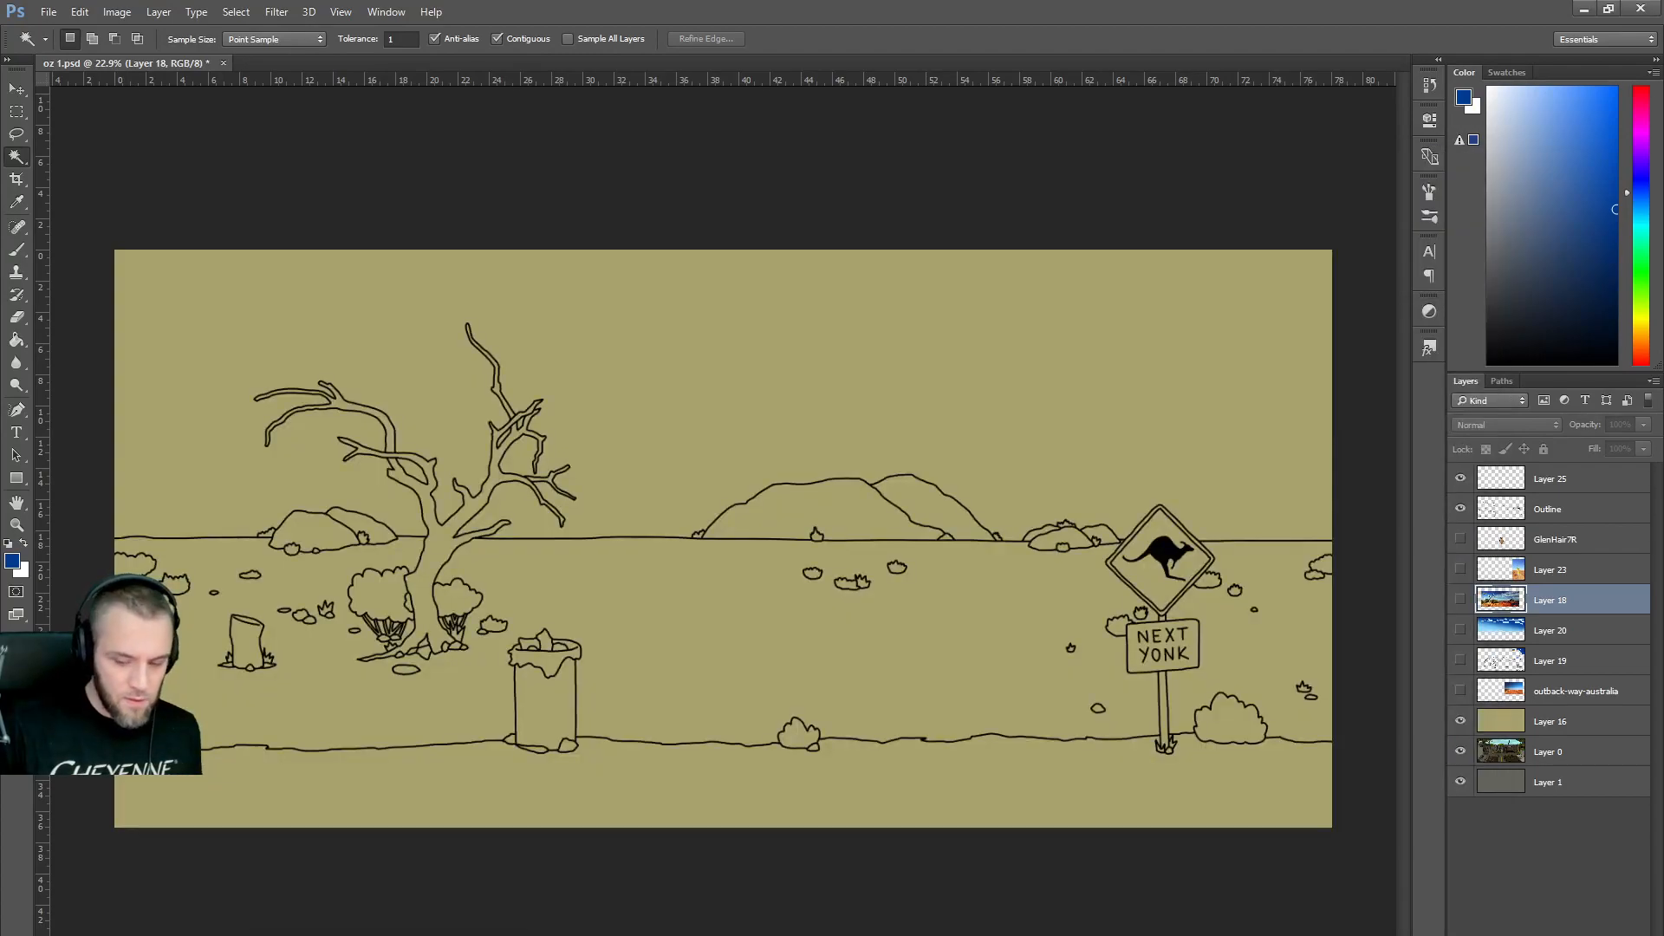
click(1460, 600)
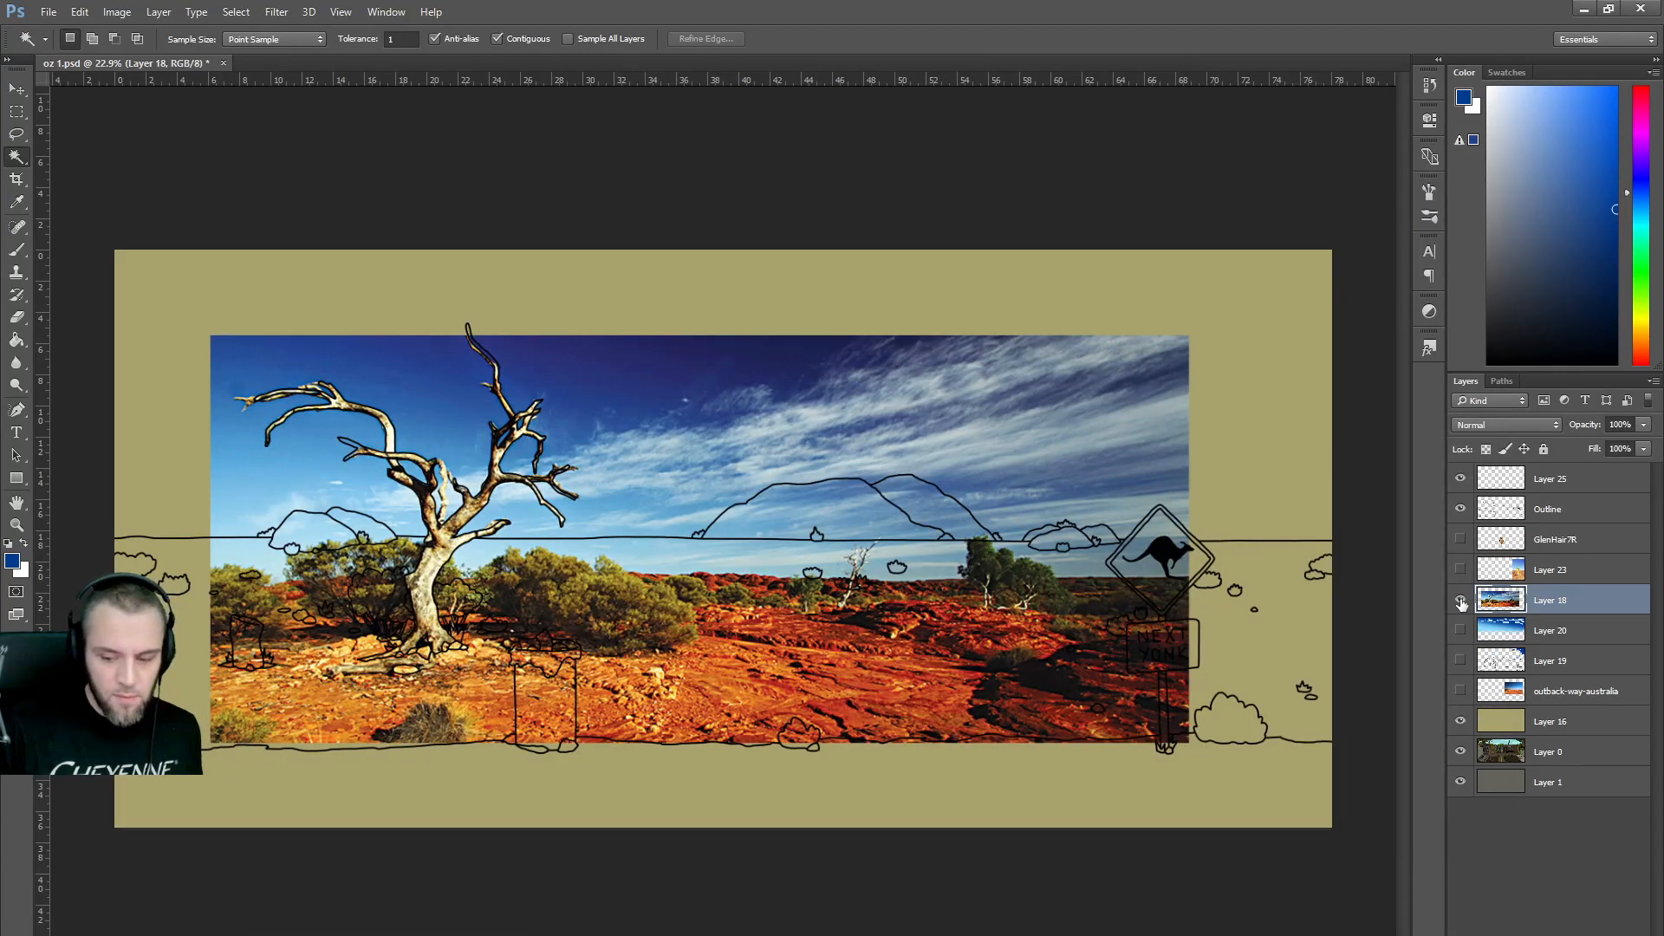
click(1461, 601)
click(1460, 631)
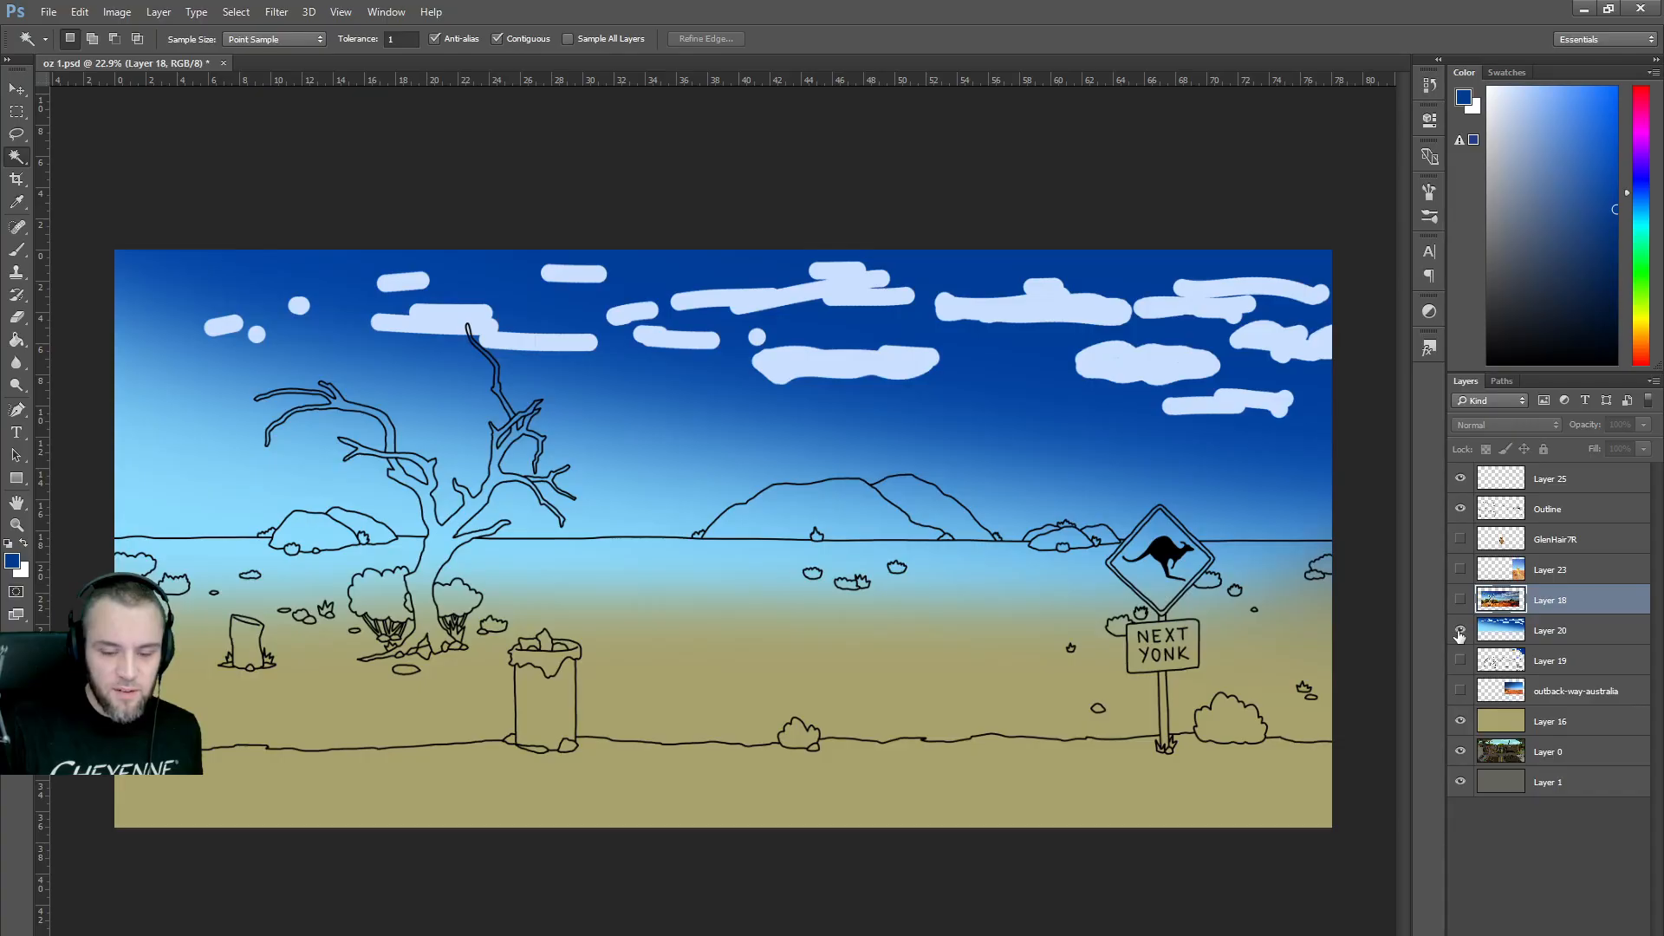
click(1461, 631)
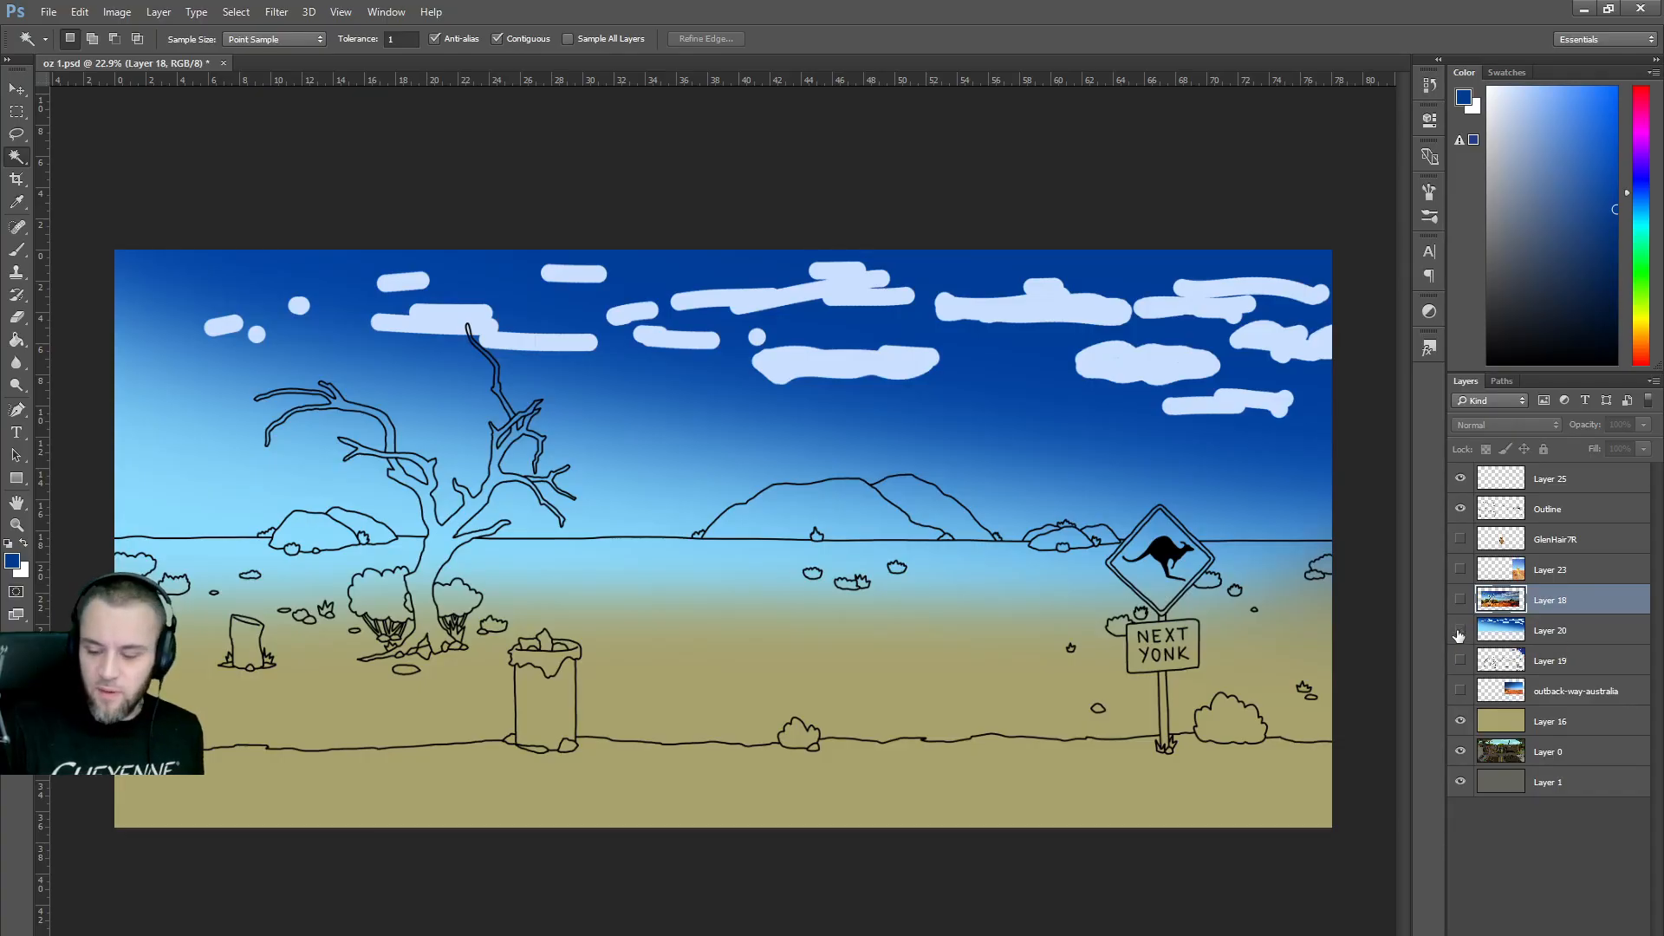
click(1461, 661)
click(1460, 662)
click(1460, 692)
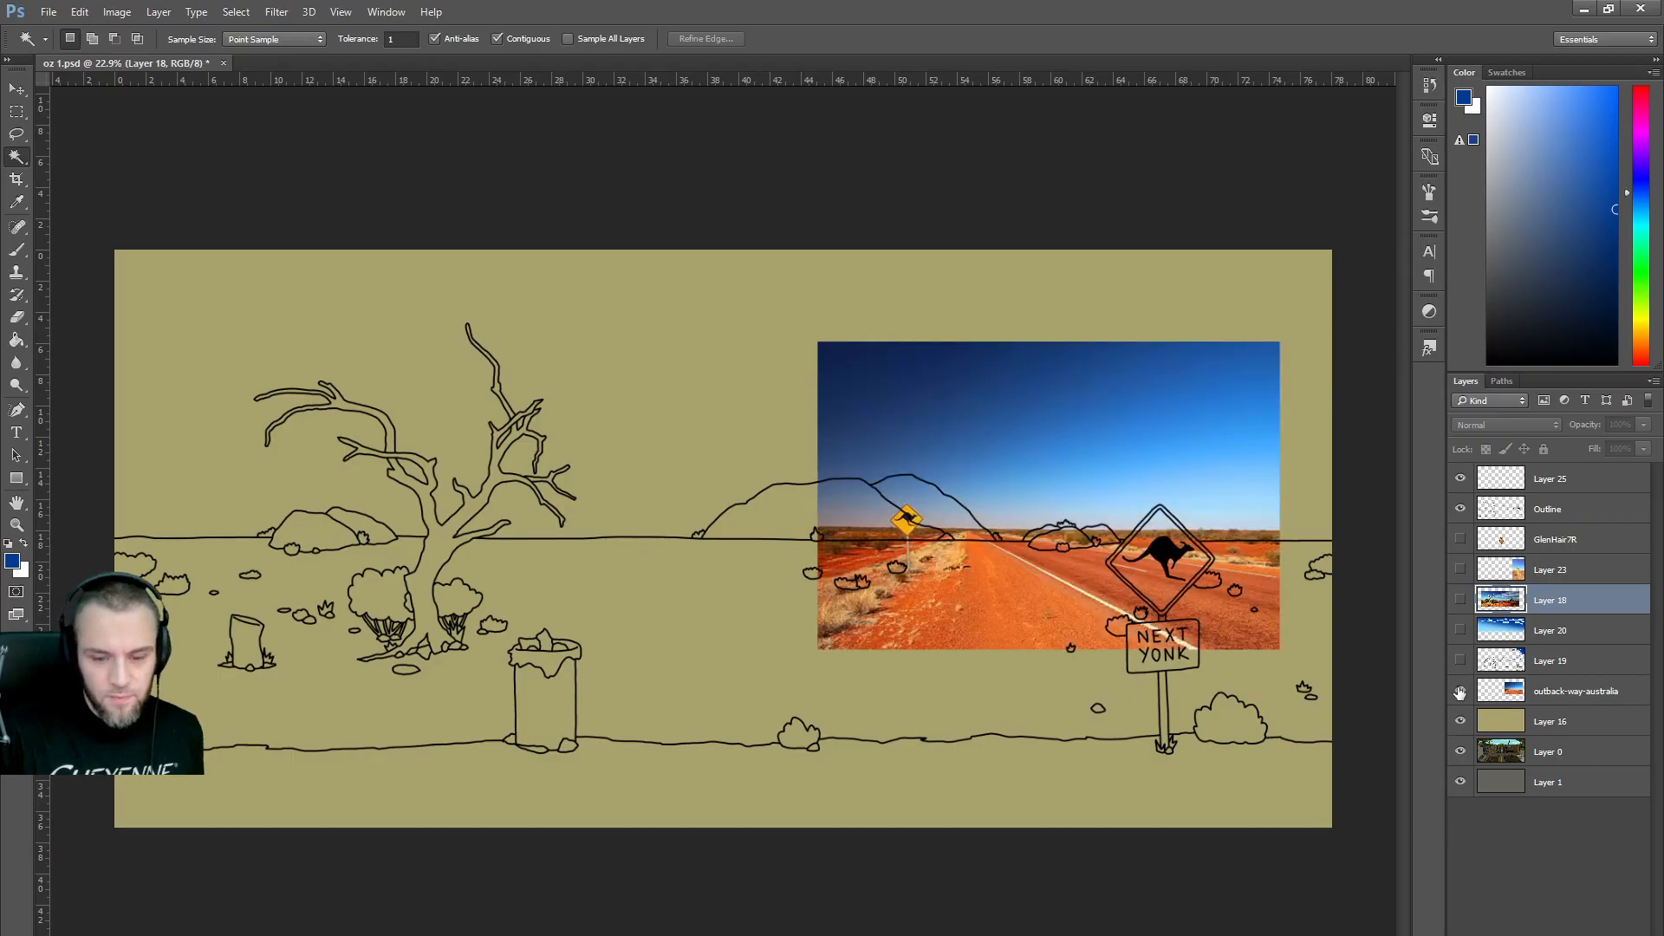
click(1462, 692)
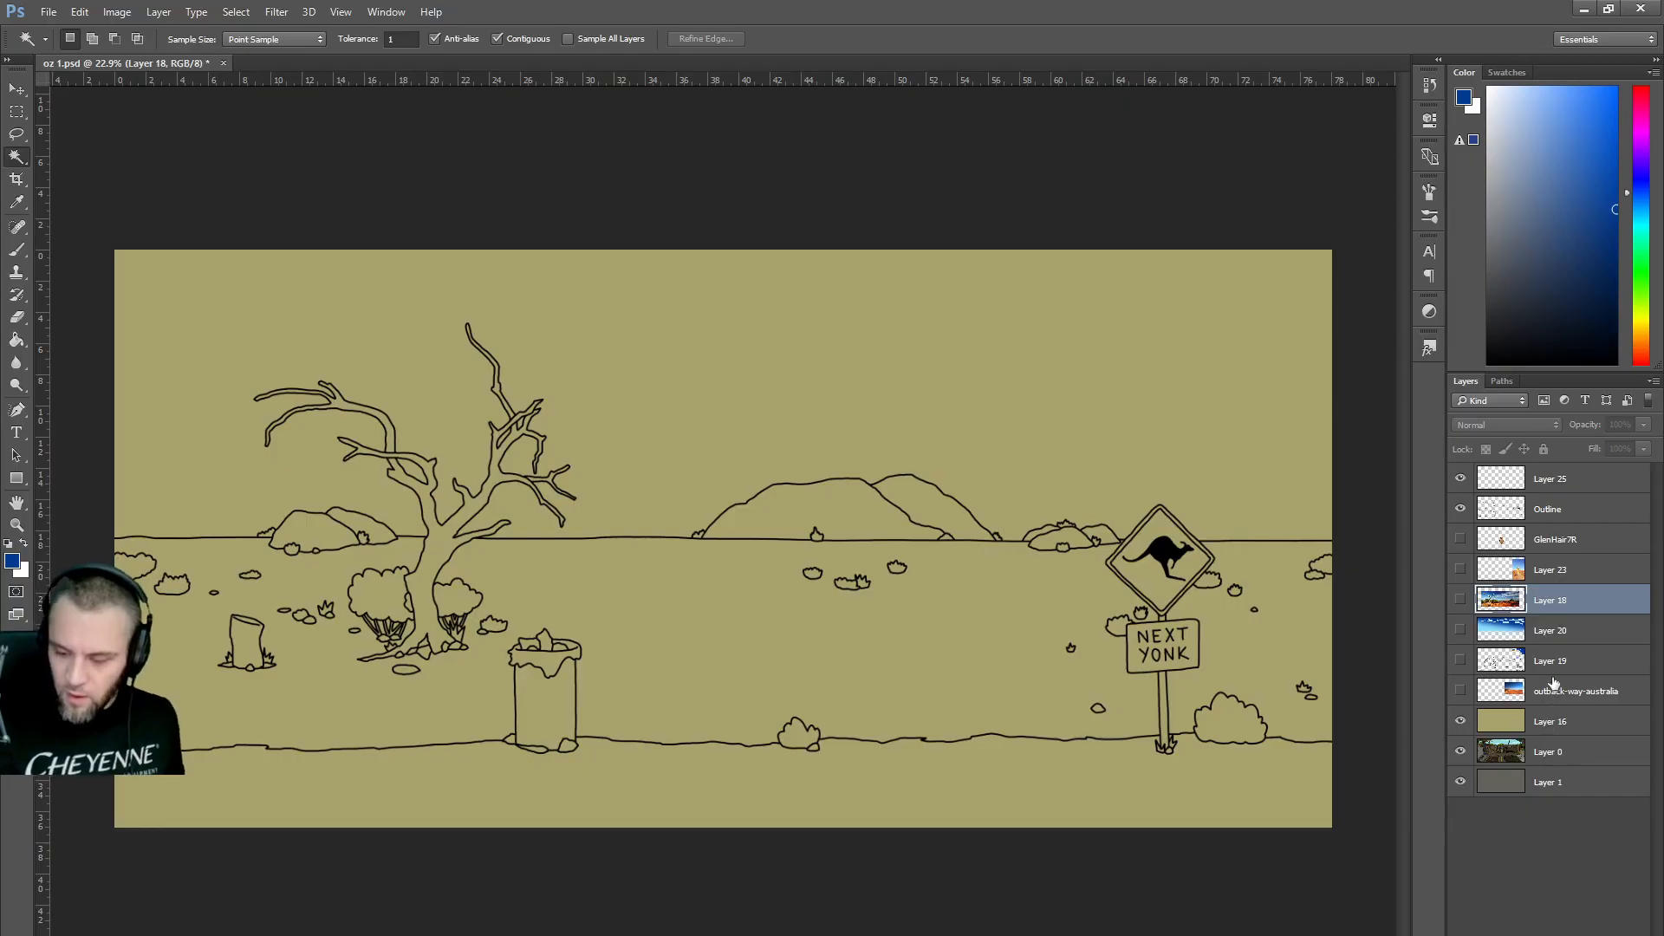
click(1553, 541)
Create a new layer and fill it with dark blue using the Paint Bucket.
key(ctrl+shift+alt+n)
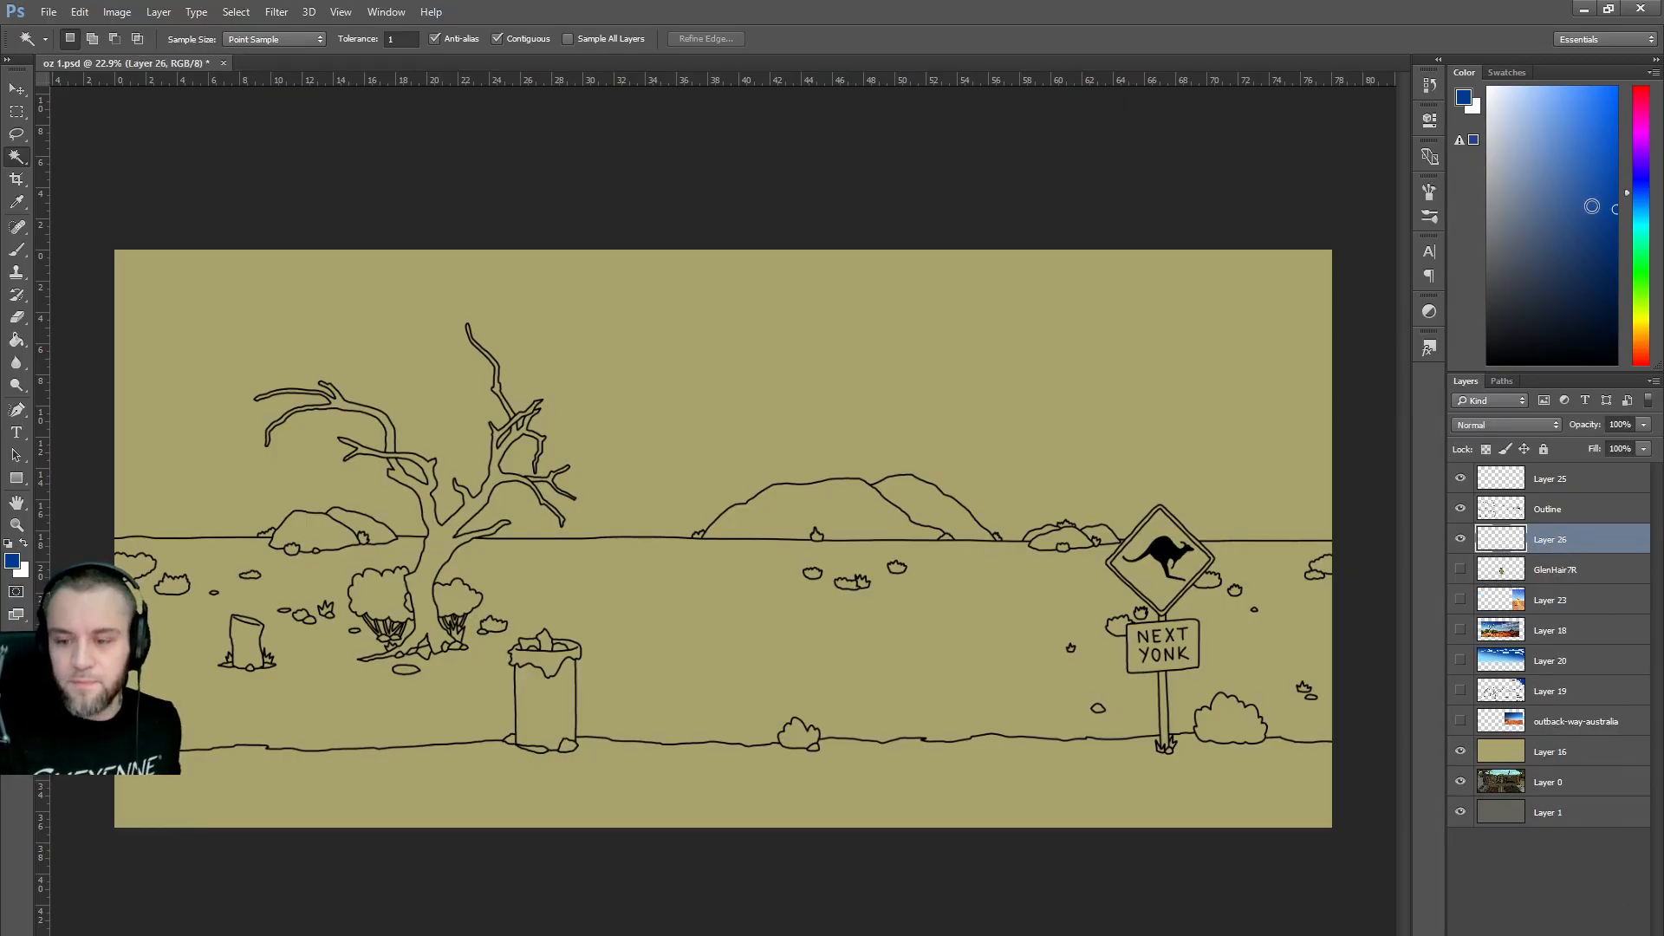
key(b)
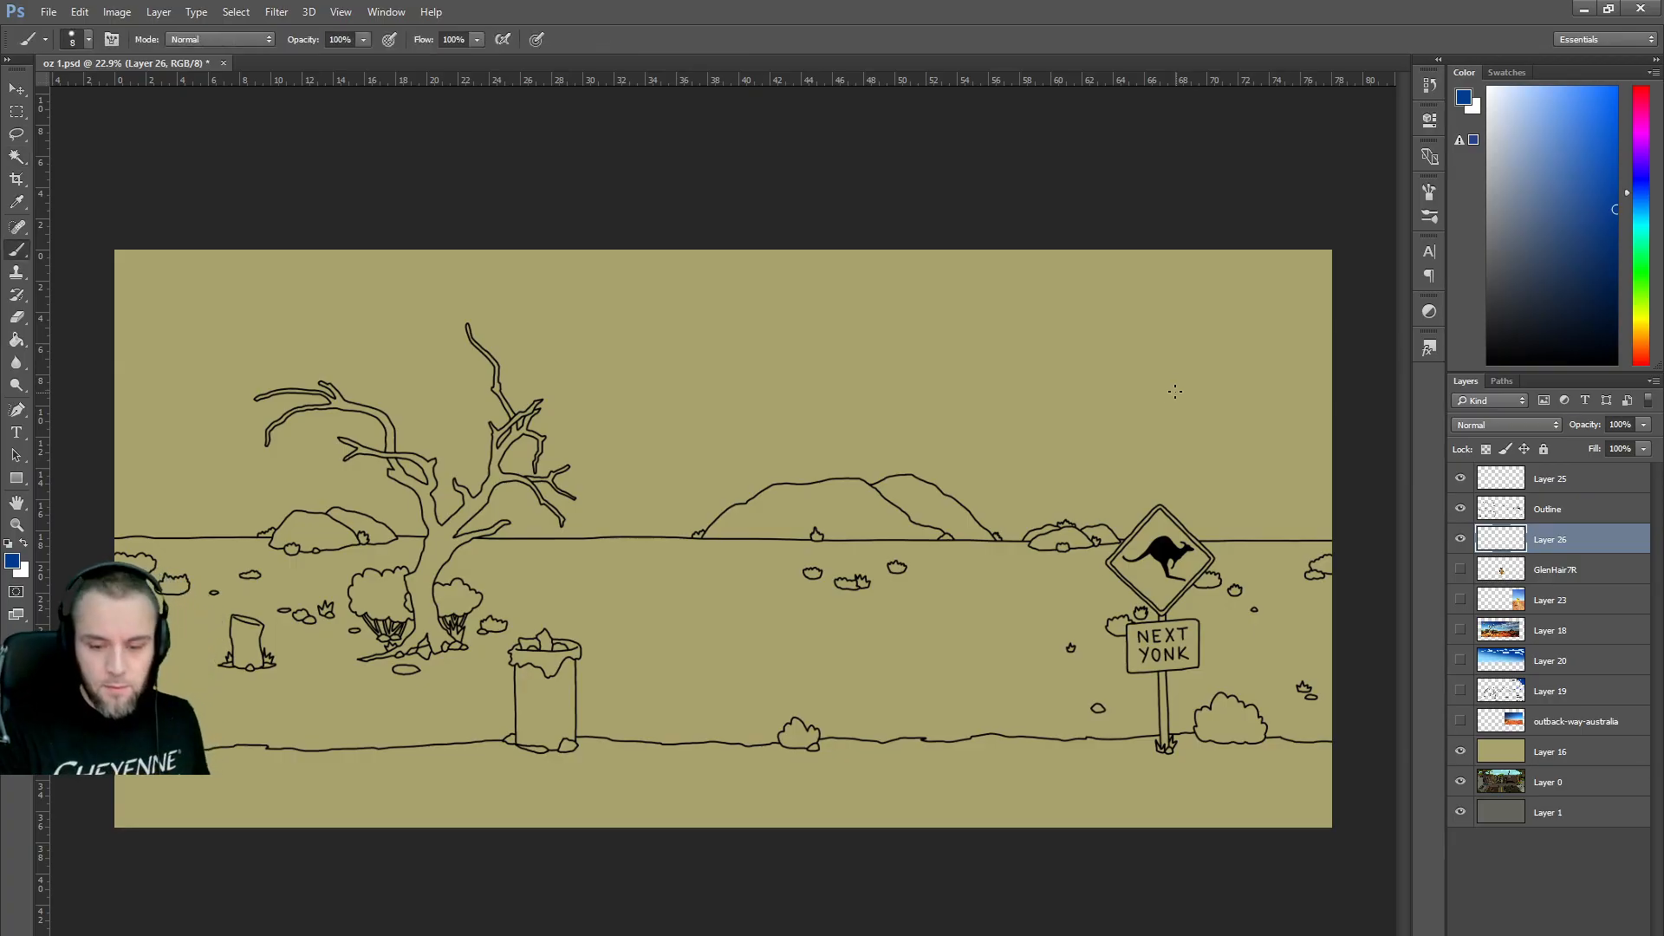
key(g)
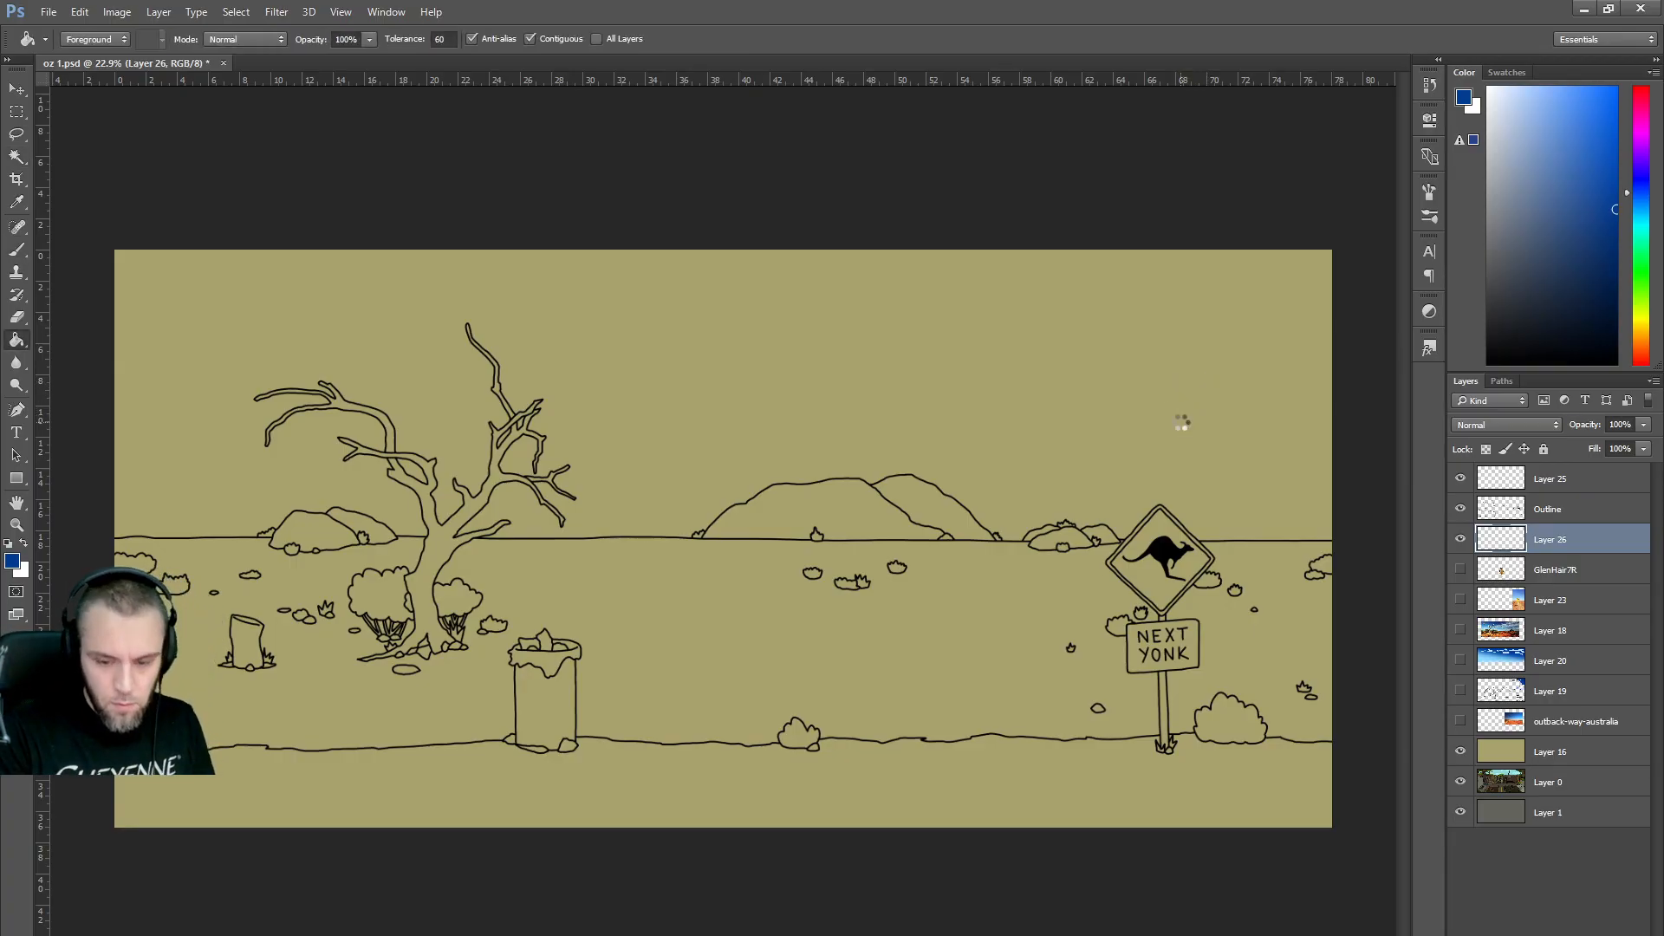
click(1181, 422)
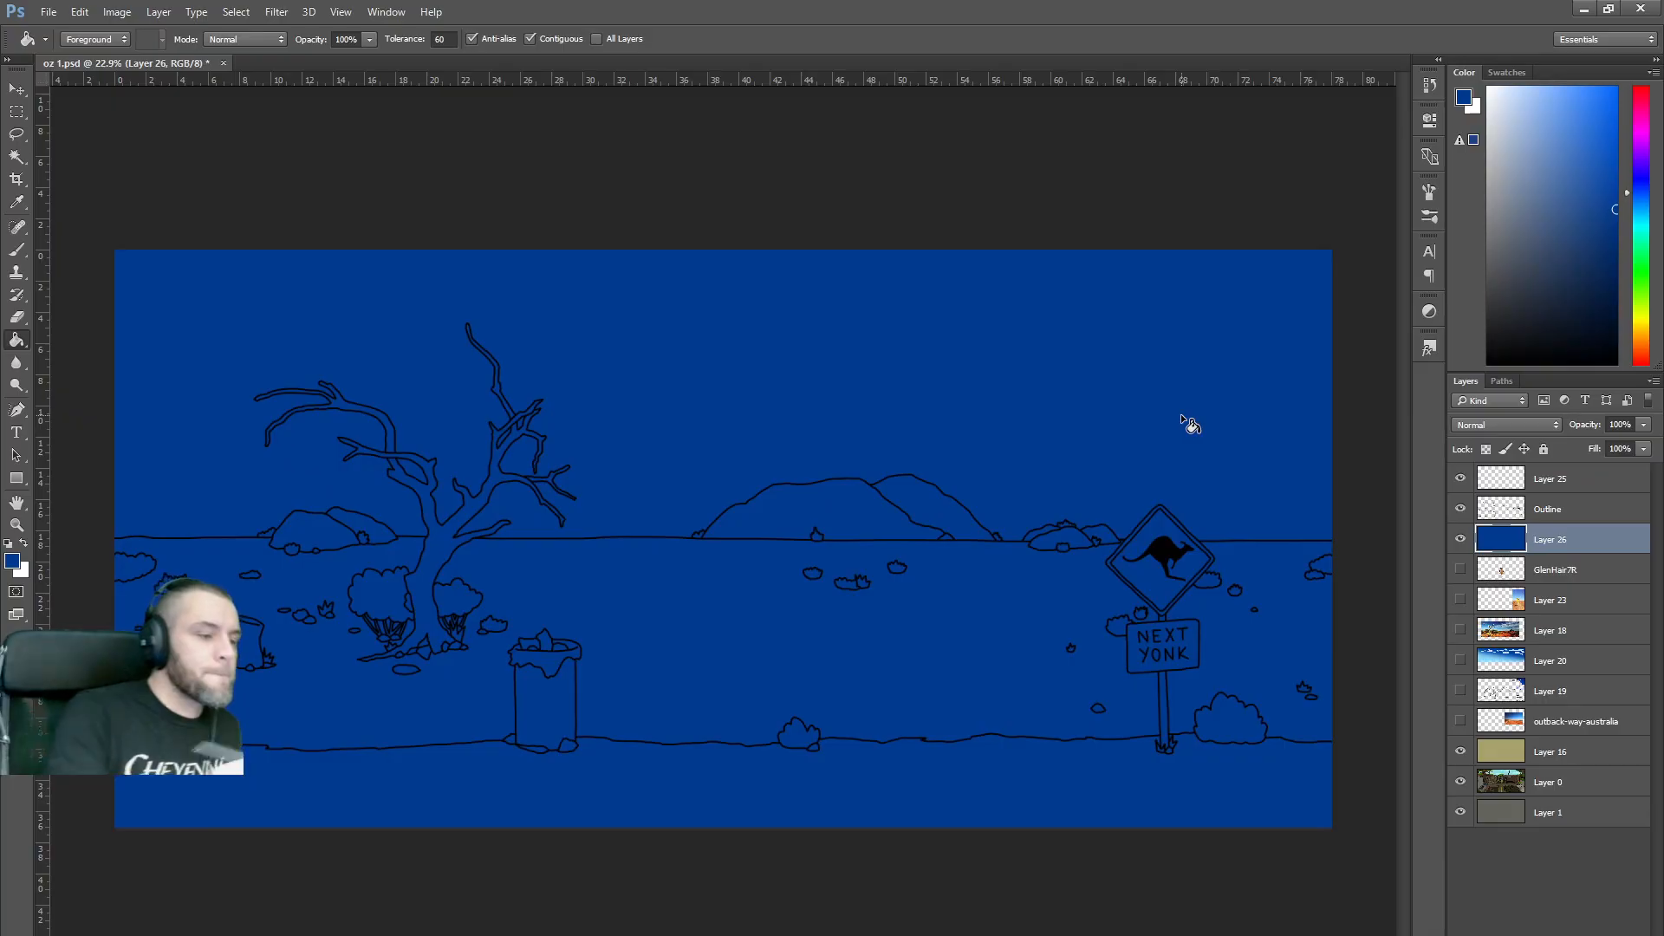
Set up a very large 0%-hardness soft round brush and paint light blue across the horizon.
click(19, 251)
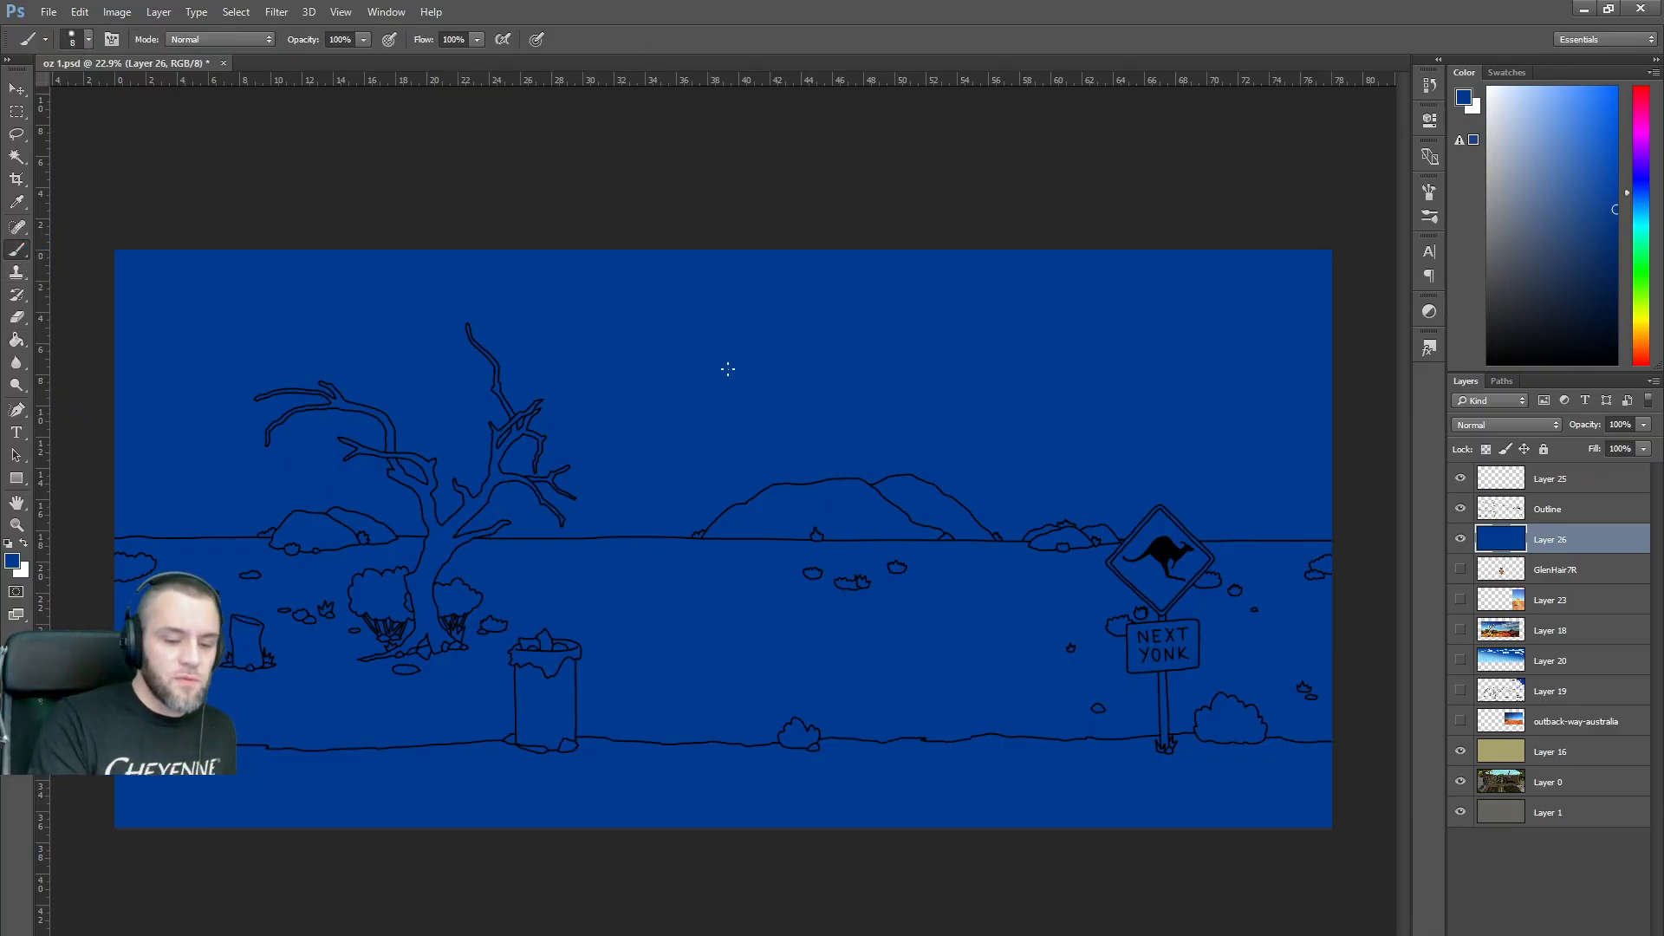
right_click(757, 436)
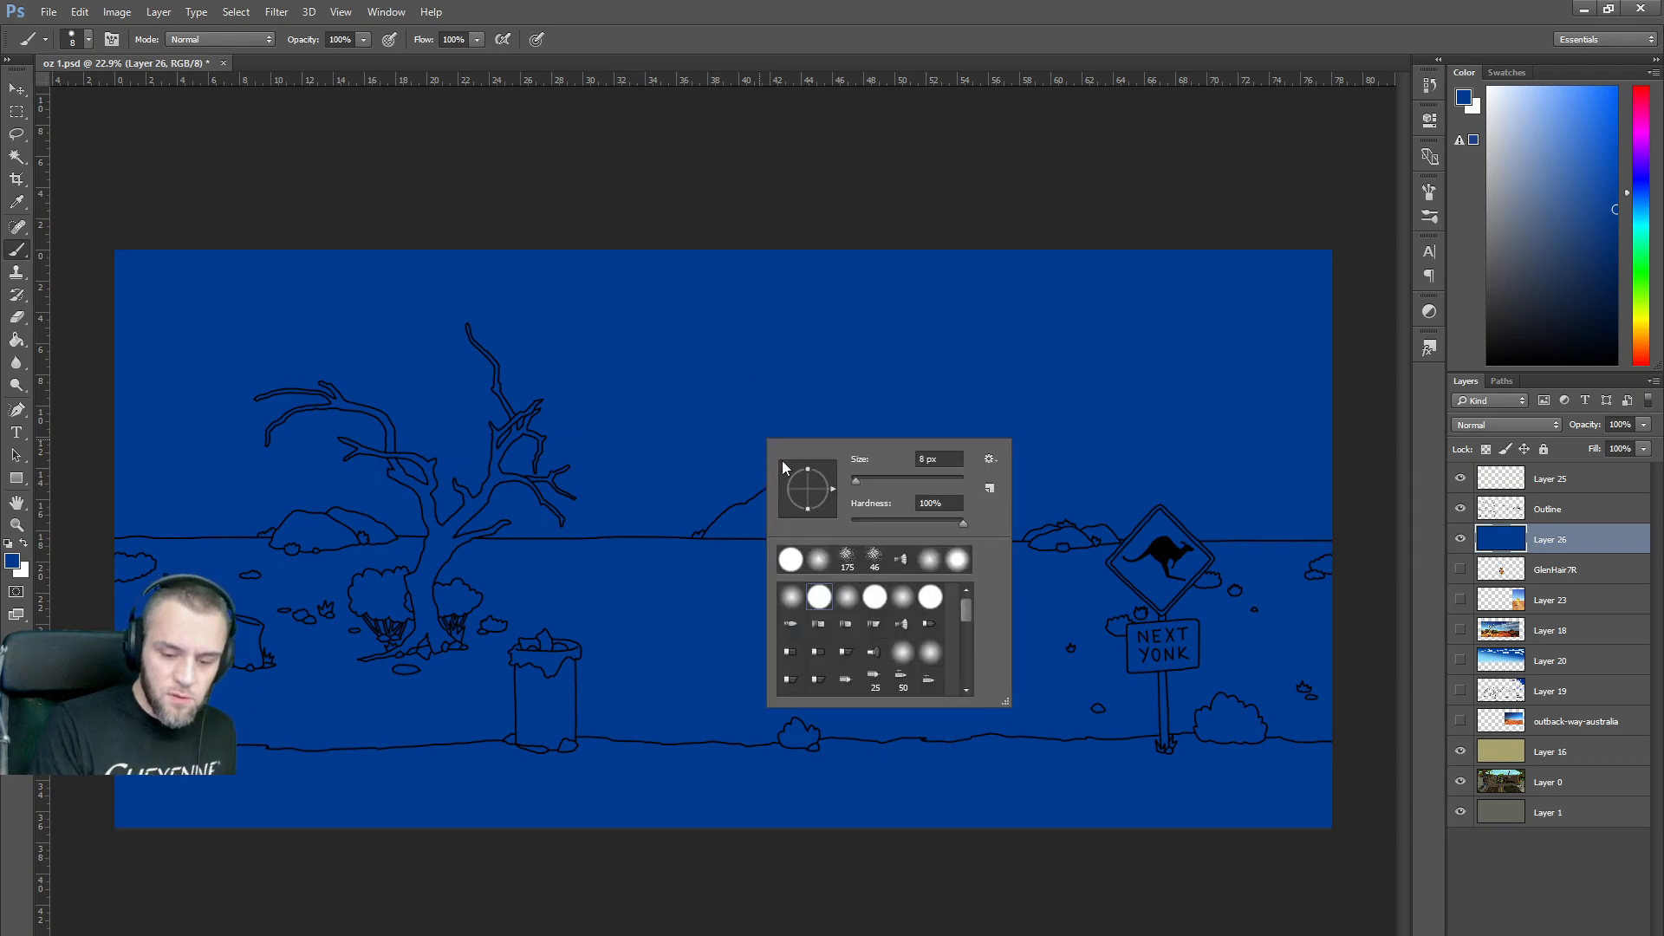
click(819, 561)
drag(859, 479, 909, 475)
key(Return)
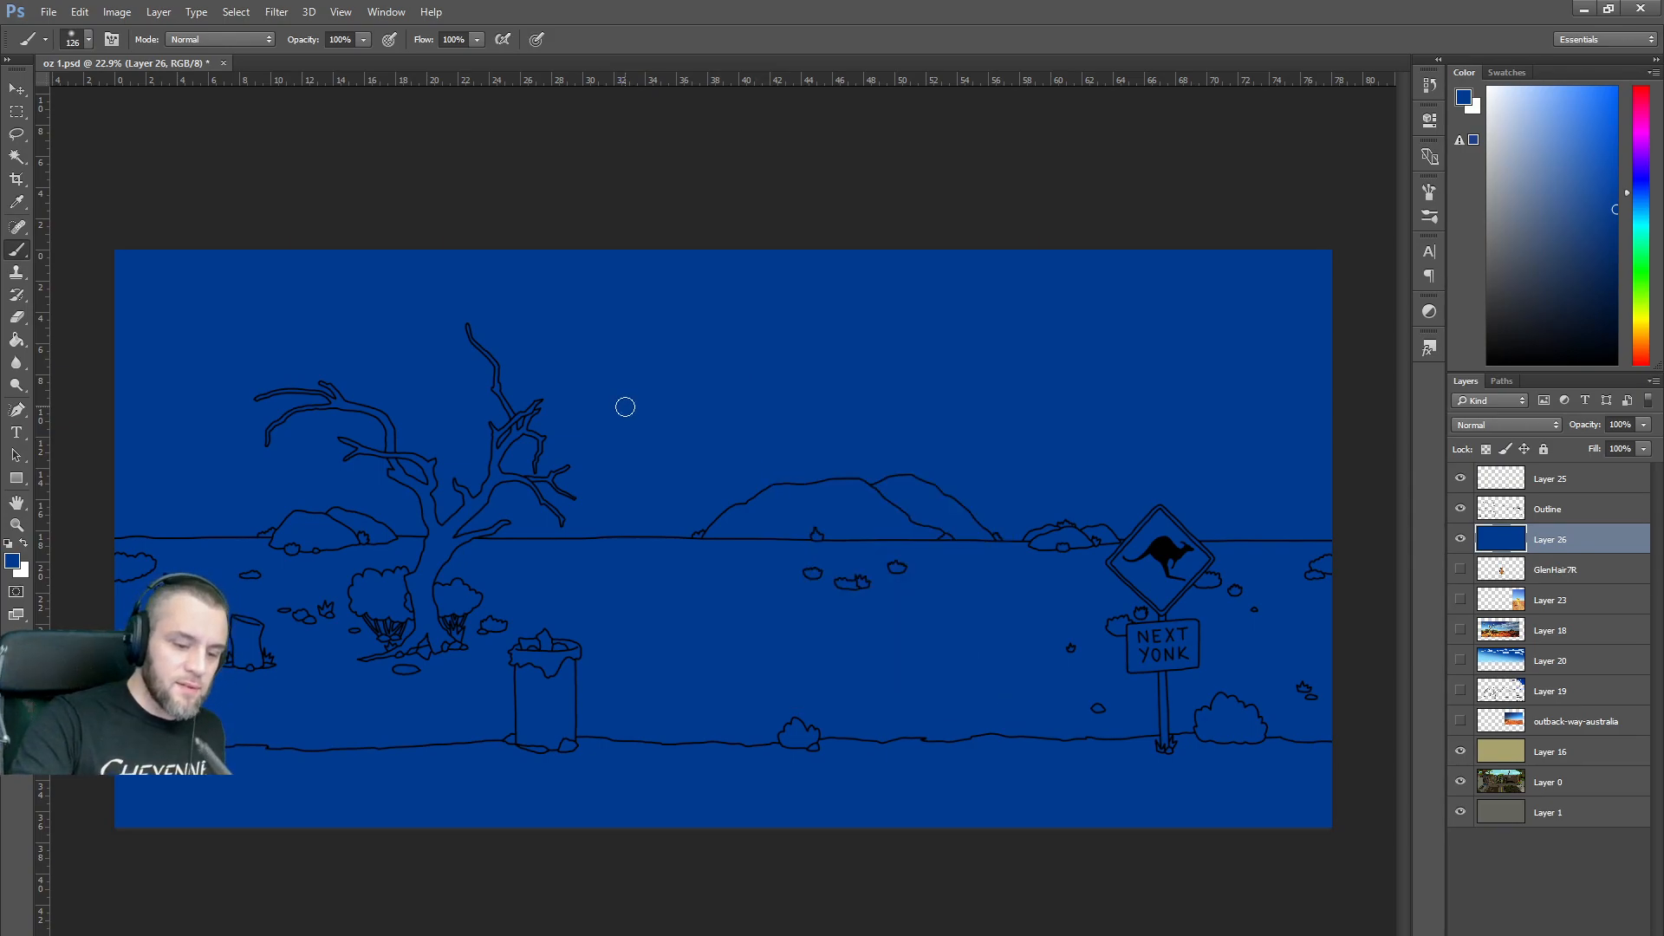
right_click(769, 535)
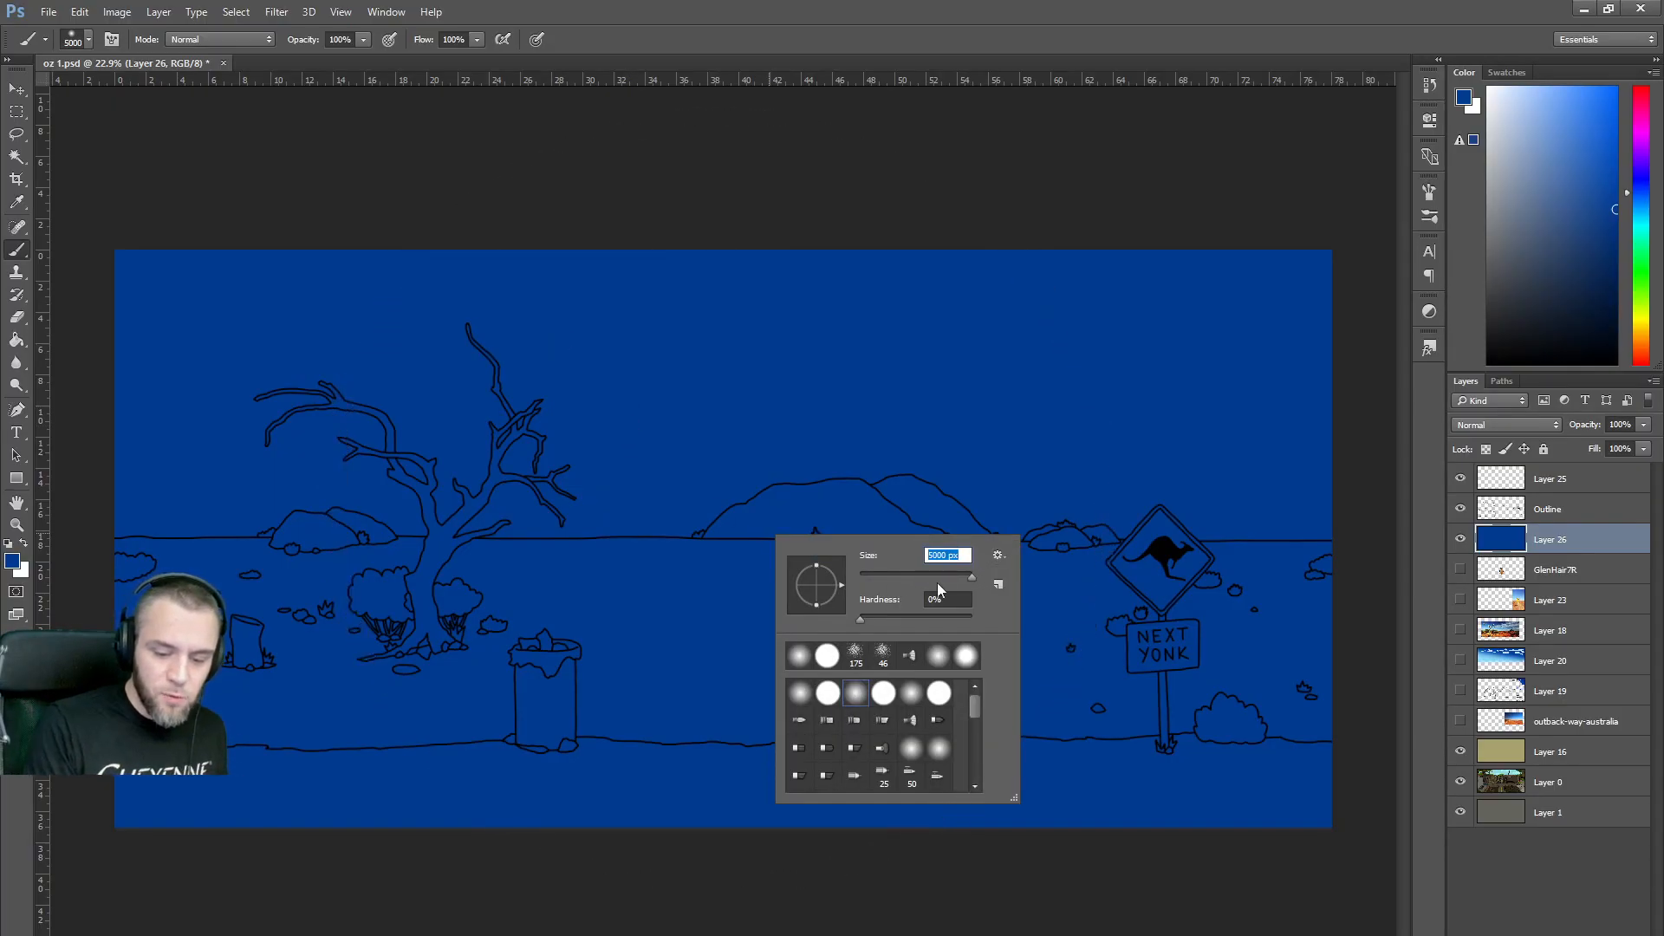
click(969, 576)
drag(969, 576, 940, 581)
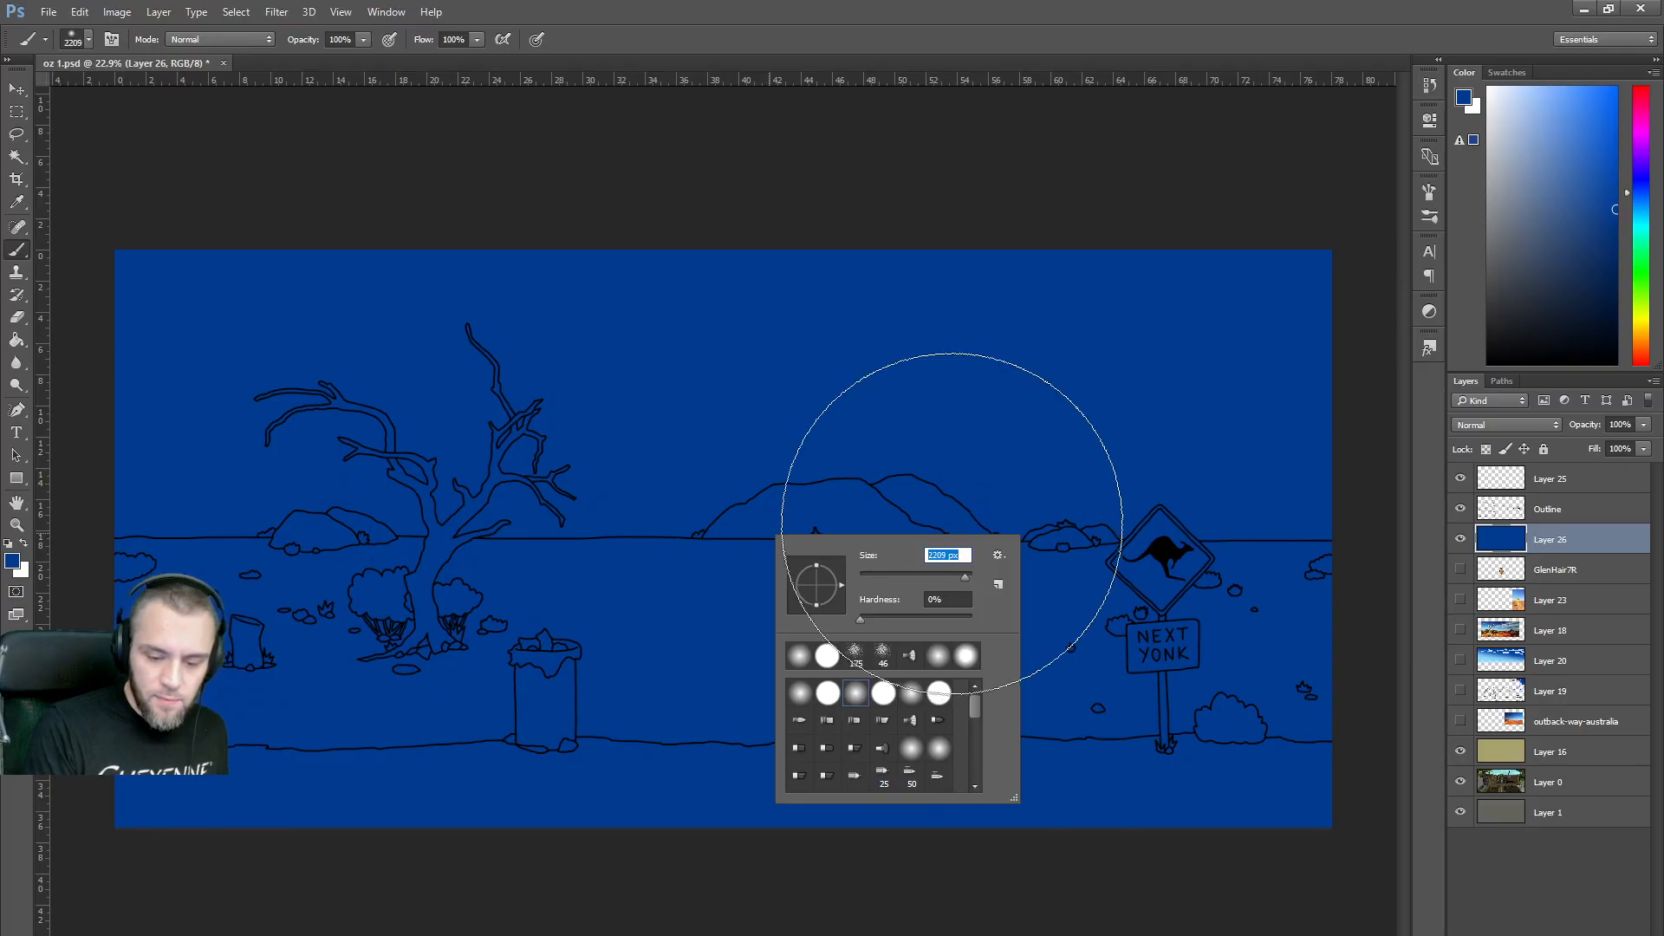
click(1132, 566)
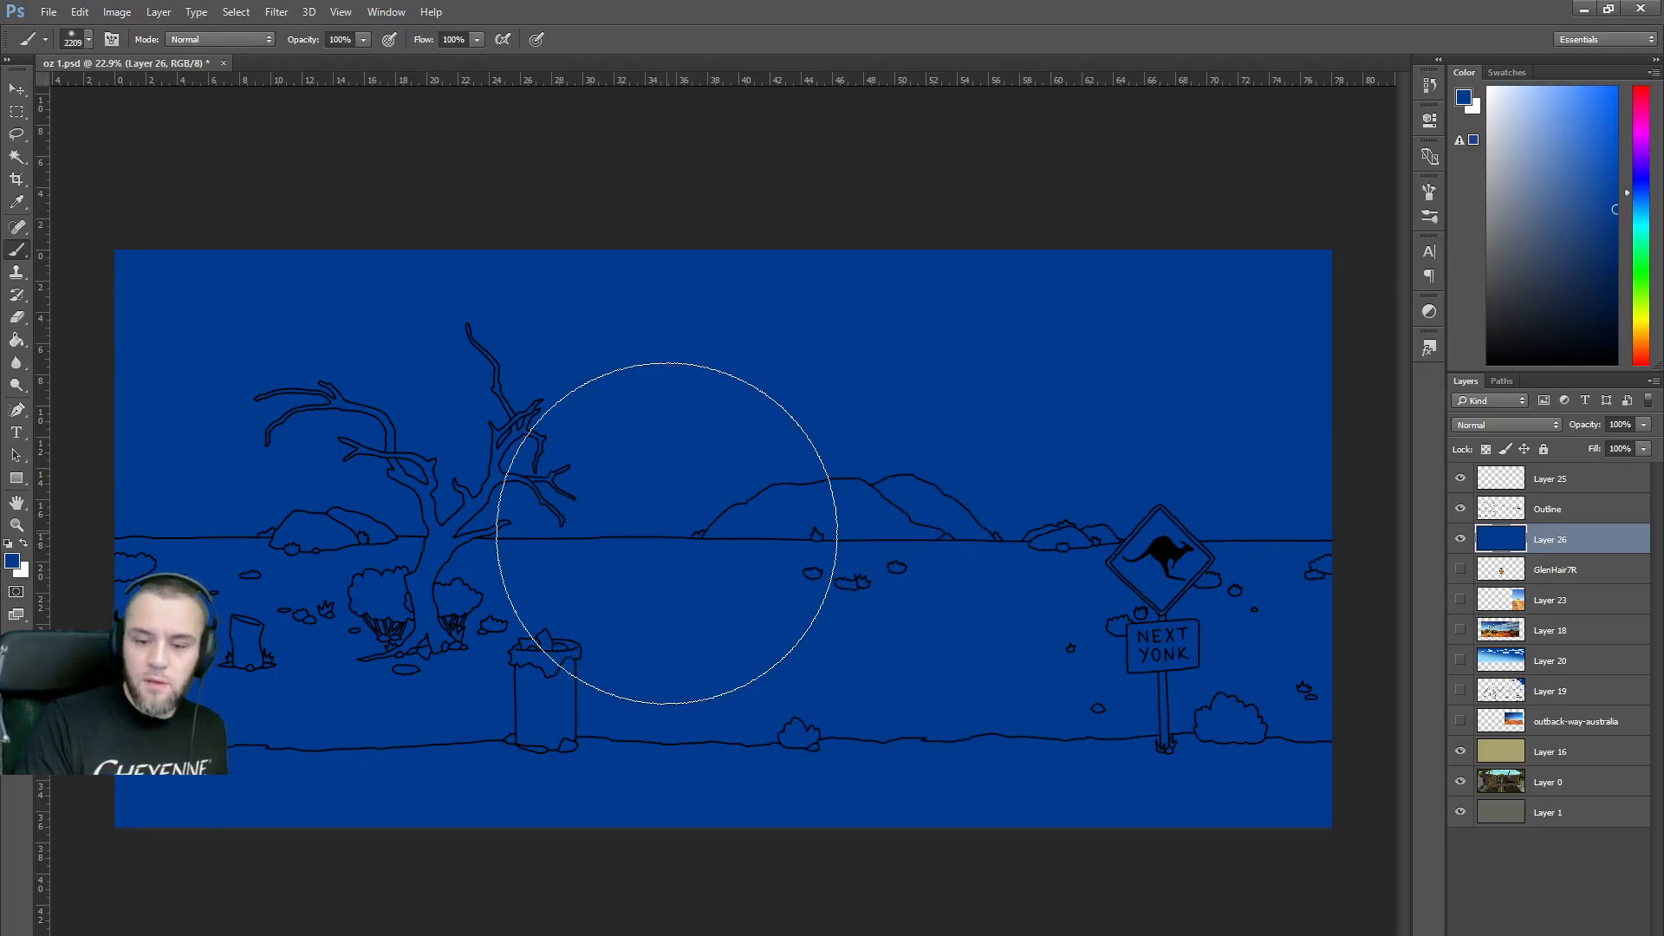
drag(1536, 191, 1512, 86)
mouse_move(1067, 555)
mouse_down()
mouse_move(599, 570)
mouse_move(195, 521)
mouse_move(1044, 604)
mouse_move(1171, 594)
mouse_up()
Try painting soft light blue over the lower canvas at 46% opacity, then undo it.
key(ctrl+z)
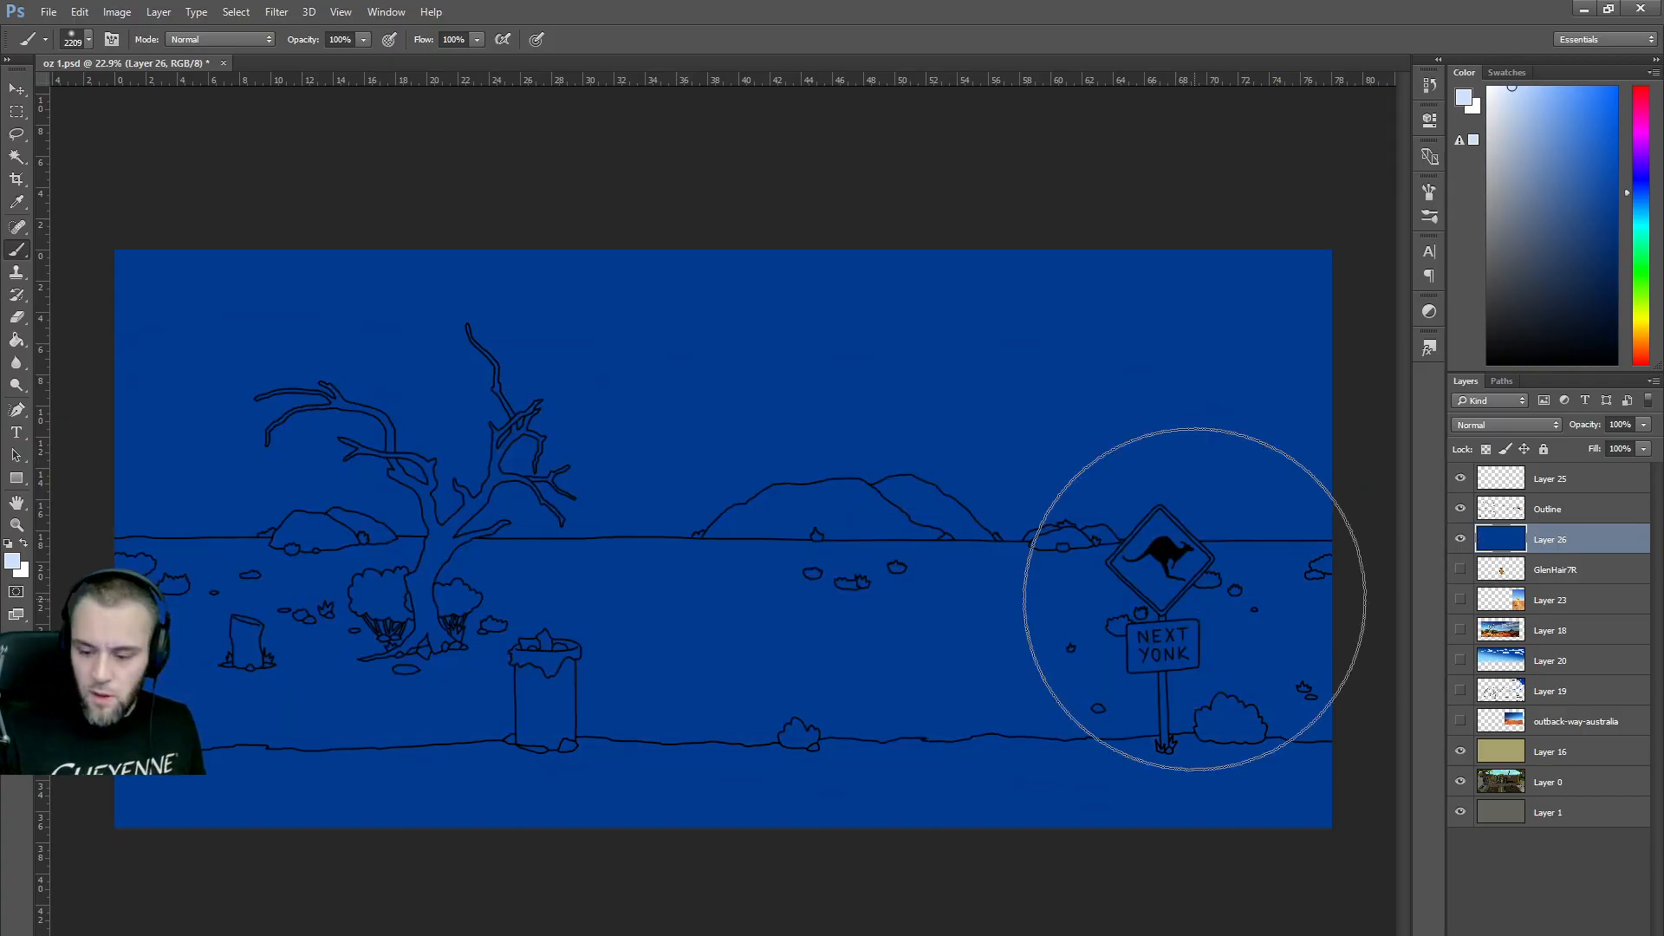
click(363, 39)
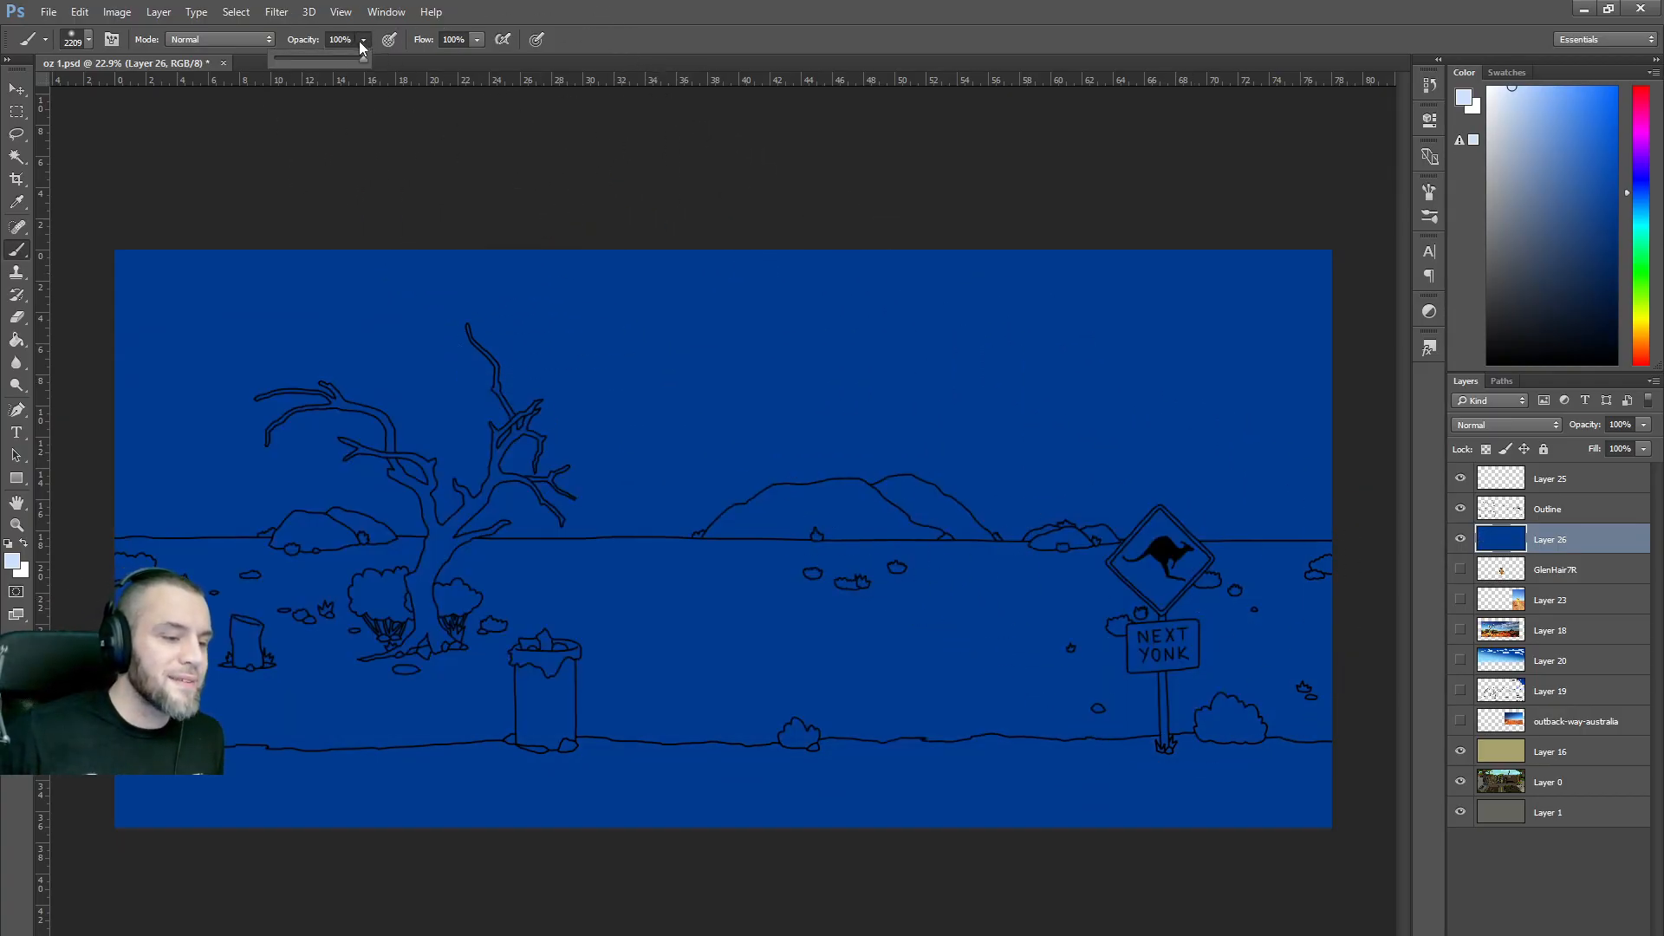
click(317, 60)
click(535, 178)
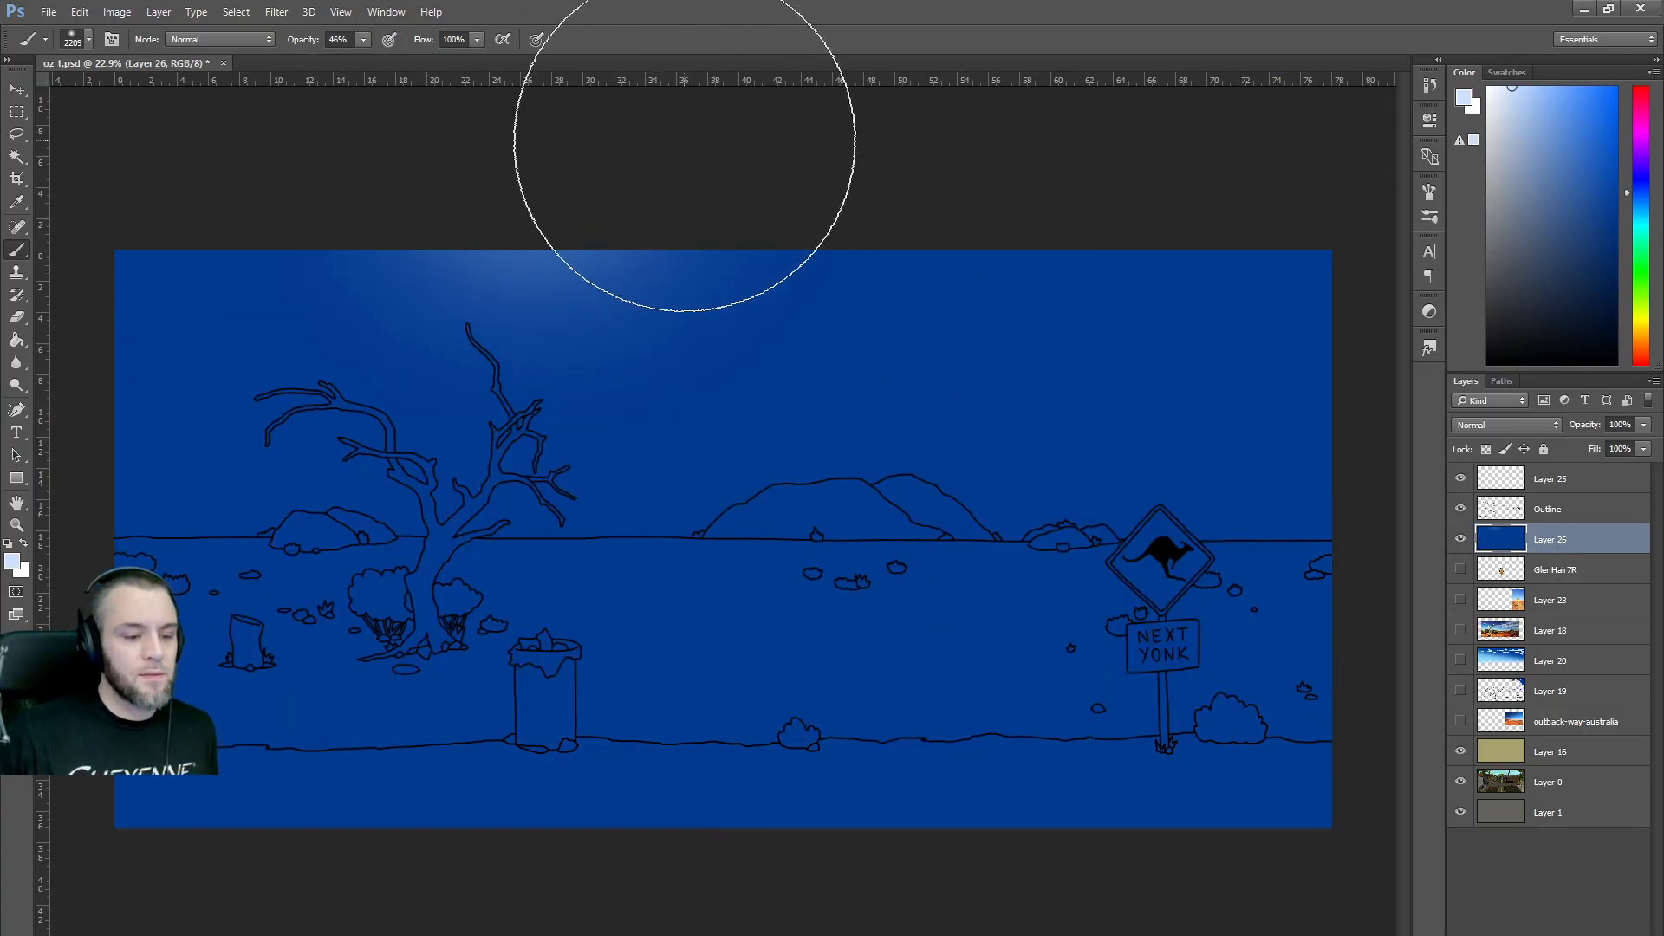
mouse_move(326, 557)
mouse_down()
mouse_move(1001, 624)
mouse_move(847, 632)
mouse_move(205, 538)
mouse_move(736, 594)
mouse_move(910, 693)
mouse_move(173, 598)
mouse_move(464, 595)
mouse_move(200, 626)
mouse_move(315, 557)
mouse_up()
key(ctrl+z)
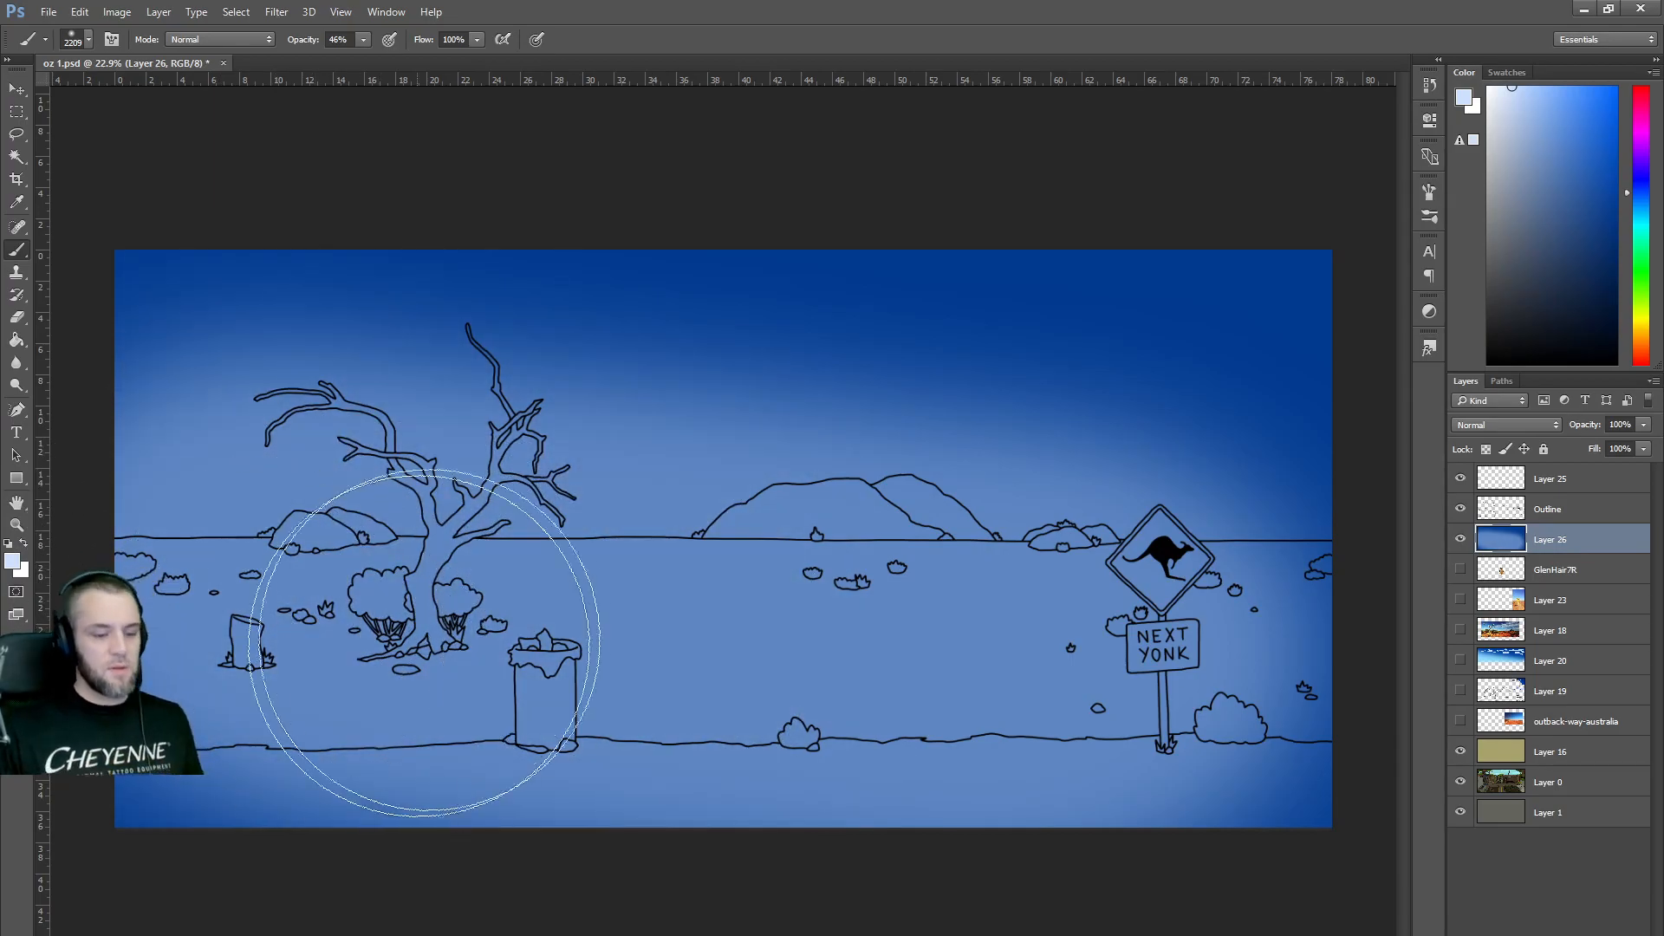
key(ctrl+z)
Repaint the lower sky at 25% opacity, then step back to the flat blue.
click(345, 59)
mouse_move(205, 557)
mouse_down()
mouse_move(1231, 668)
mouse_move(525, 590)
mouse_move(123, 515)
mouse_move(429, 613)
mouse_move(253, 602)
mouse_move(844, 700)
mouse_move(207, 627)
mouse_move(1223, 679)
mouse_move(224, 649)
mouse_move(137, 602)
mouse_move(1148, 739)
mouse_move(209, 672)
mouse_move(187, 655)
mouse_move(1162, 752)
mouse_move(1232, 734)
mouse_move(119, 615)
mouse_move(337, 667)
mouse_move(951, 756)
mouse_move(1222, 761)
mouse_up()
key(ctrl+alt+z)
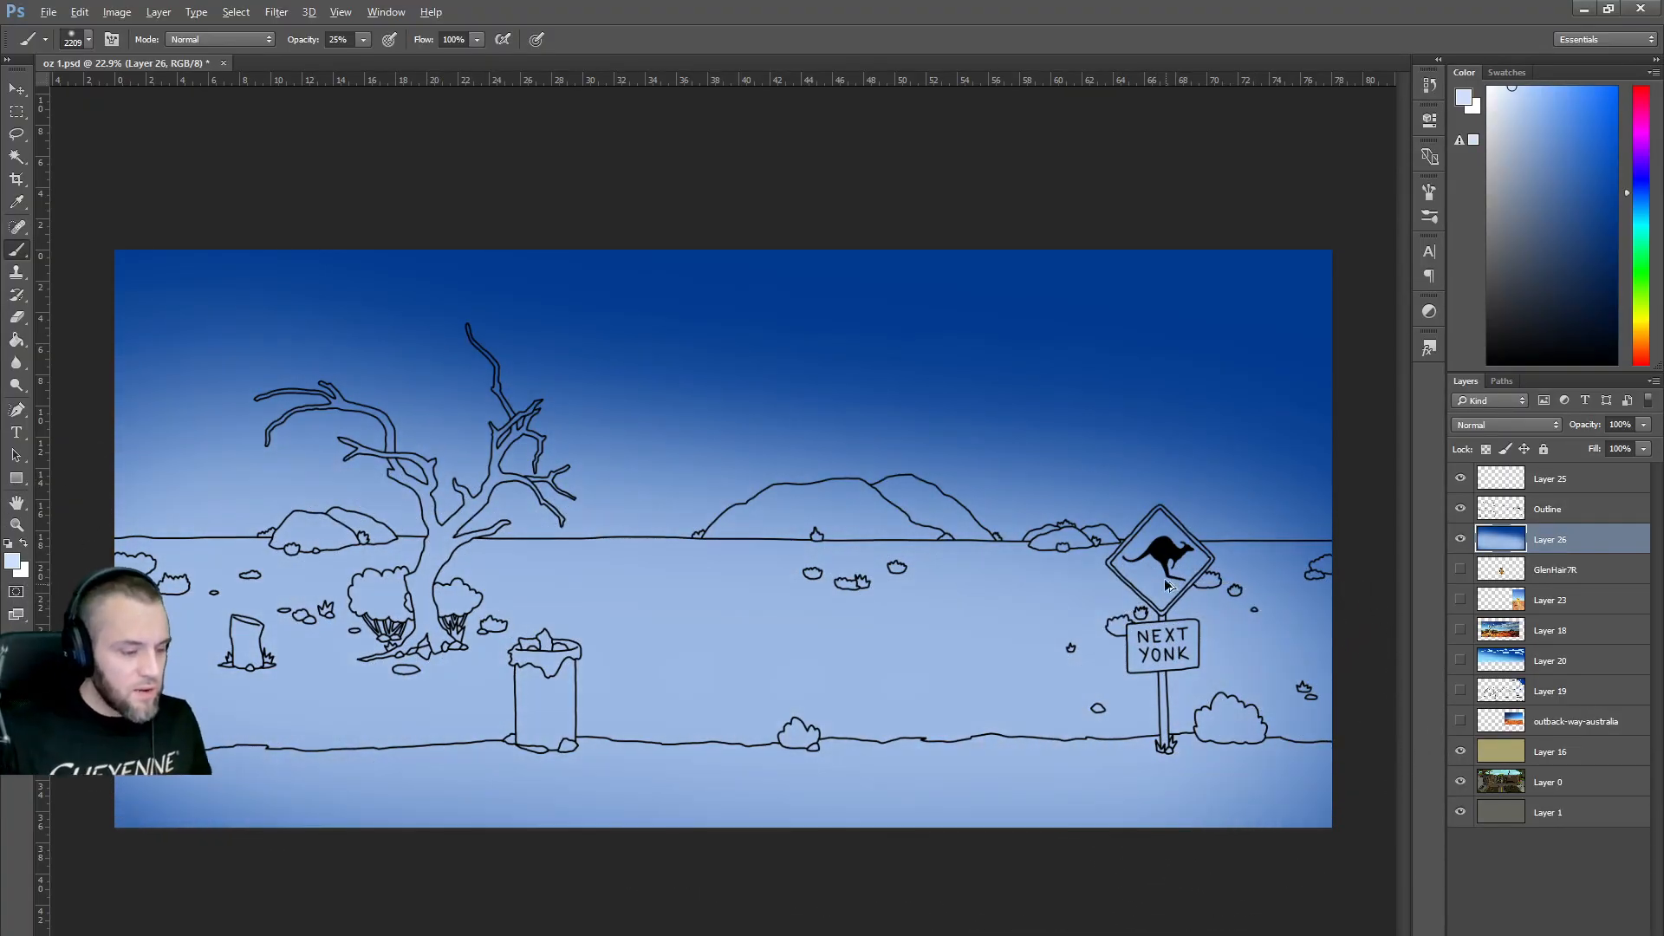
key(ctrl+alt+z)
key(ctrl+alt+z)
key(ctrl+alt+z)
key(ctrl+alt+z)
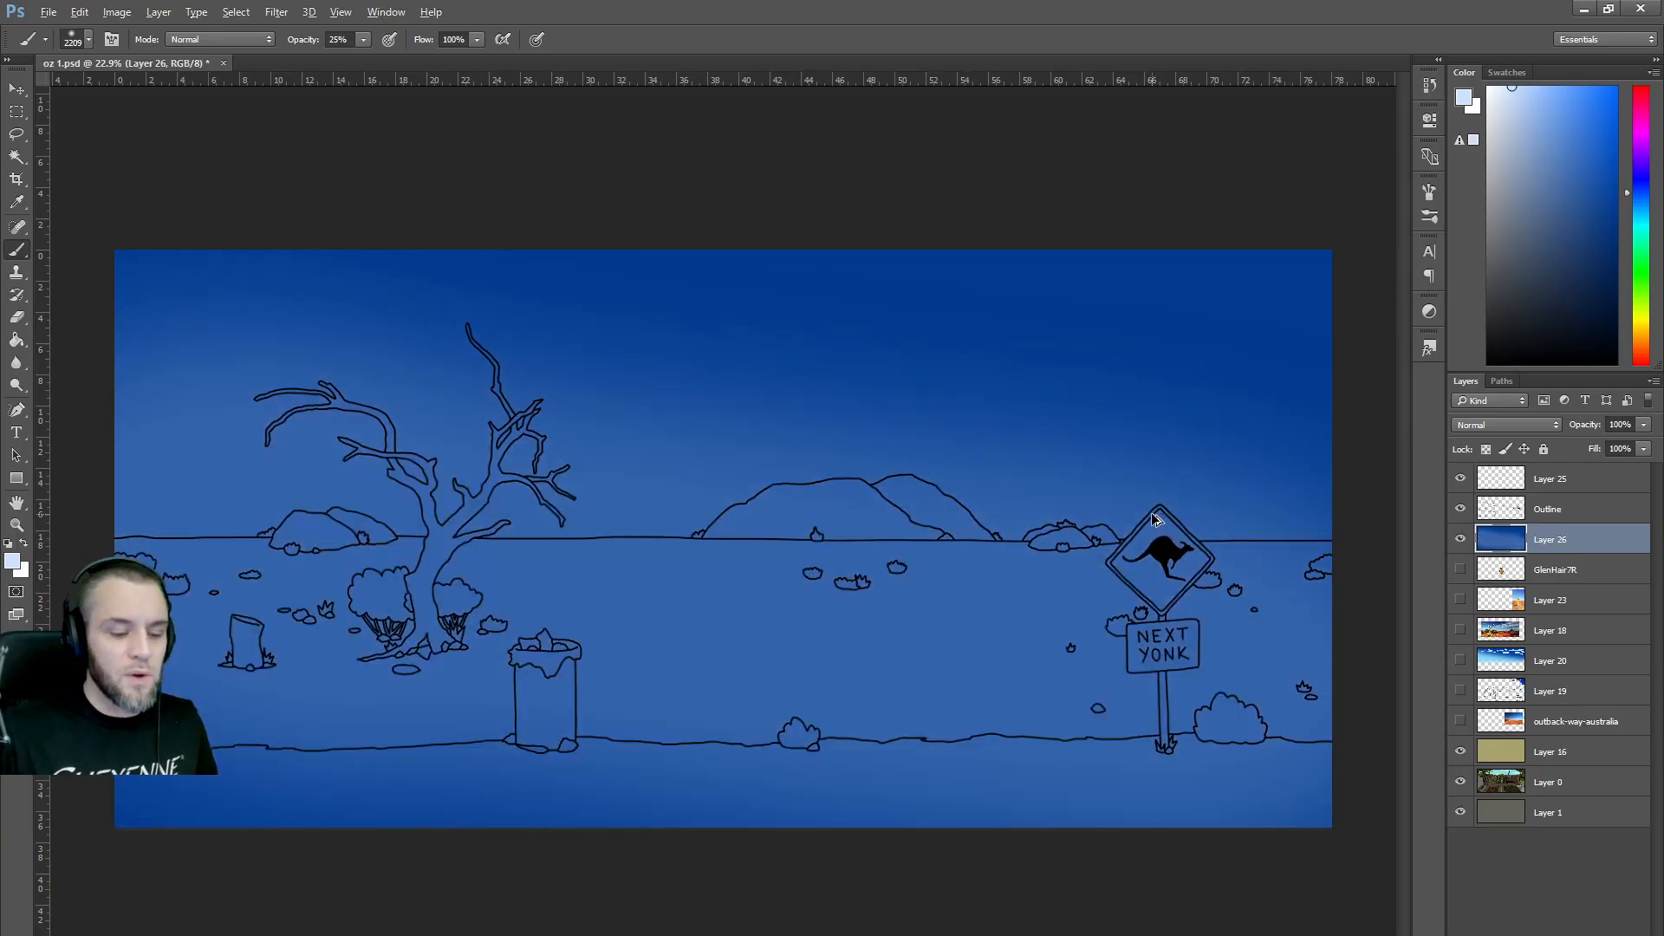
key(ctrl+alt+z)
Pick a cyan-leaning medium blue and brush a light gradient across the lower sky.
click(1642, 214)
drag(1642, 210, 1642, 209)
click(1548, 135)
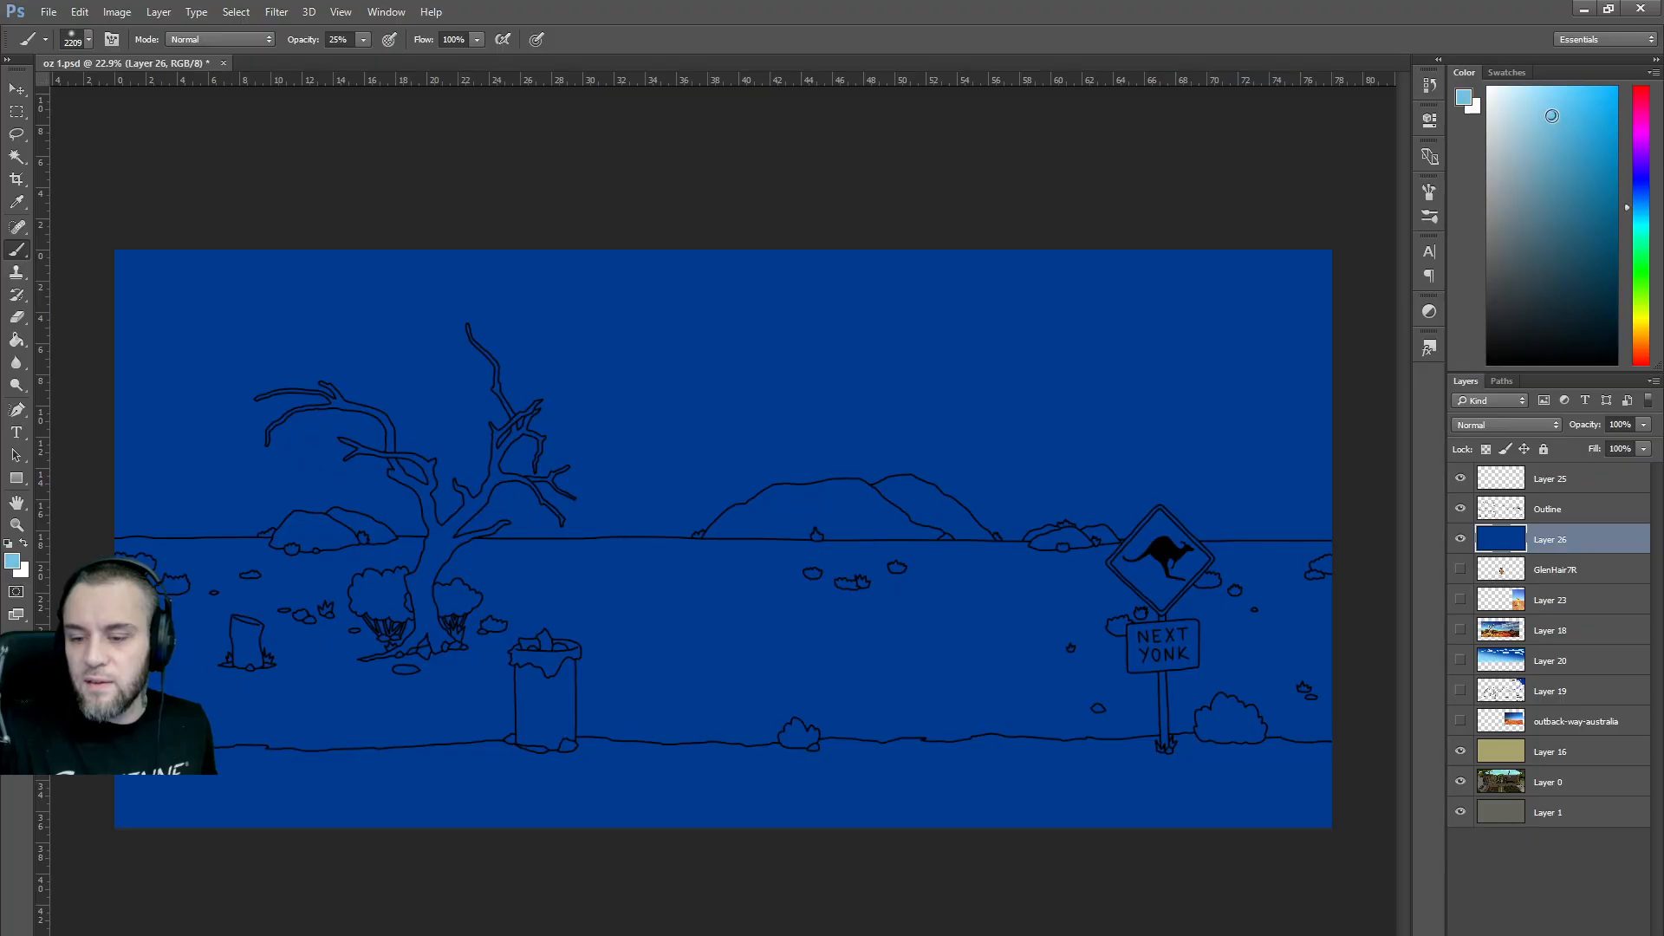
mouse_move(862, 668)
mouse_down()
mouse_move(331, 688)
mouse_move(243, 653)
mouse_move(516, 696)
mouse_move(1210, 723)
mouse_move(1297, 692)
mouse_move(1060, 697)
mouse_move(106, 610)
mouse_move(803, 610)
mouse_move(1343, 689)
mouse_move(970, 695)
mouse_move(281, 626)
mouse_move(129, 589)
mouse_move(675, 671)
mouse_move(228, 587)
mouse_move(129, 588)
mouse_move(1296, 706)
mouse_move(601, 660)
mouse_move(156, 595)
mouse_move(277, 626)
mouse_move(1285, 730)
mouse_move(564, 697)
mouse_move(170, 655)
mouse_move(510, 683)
mouse_move(552, 716)
mouse_up()
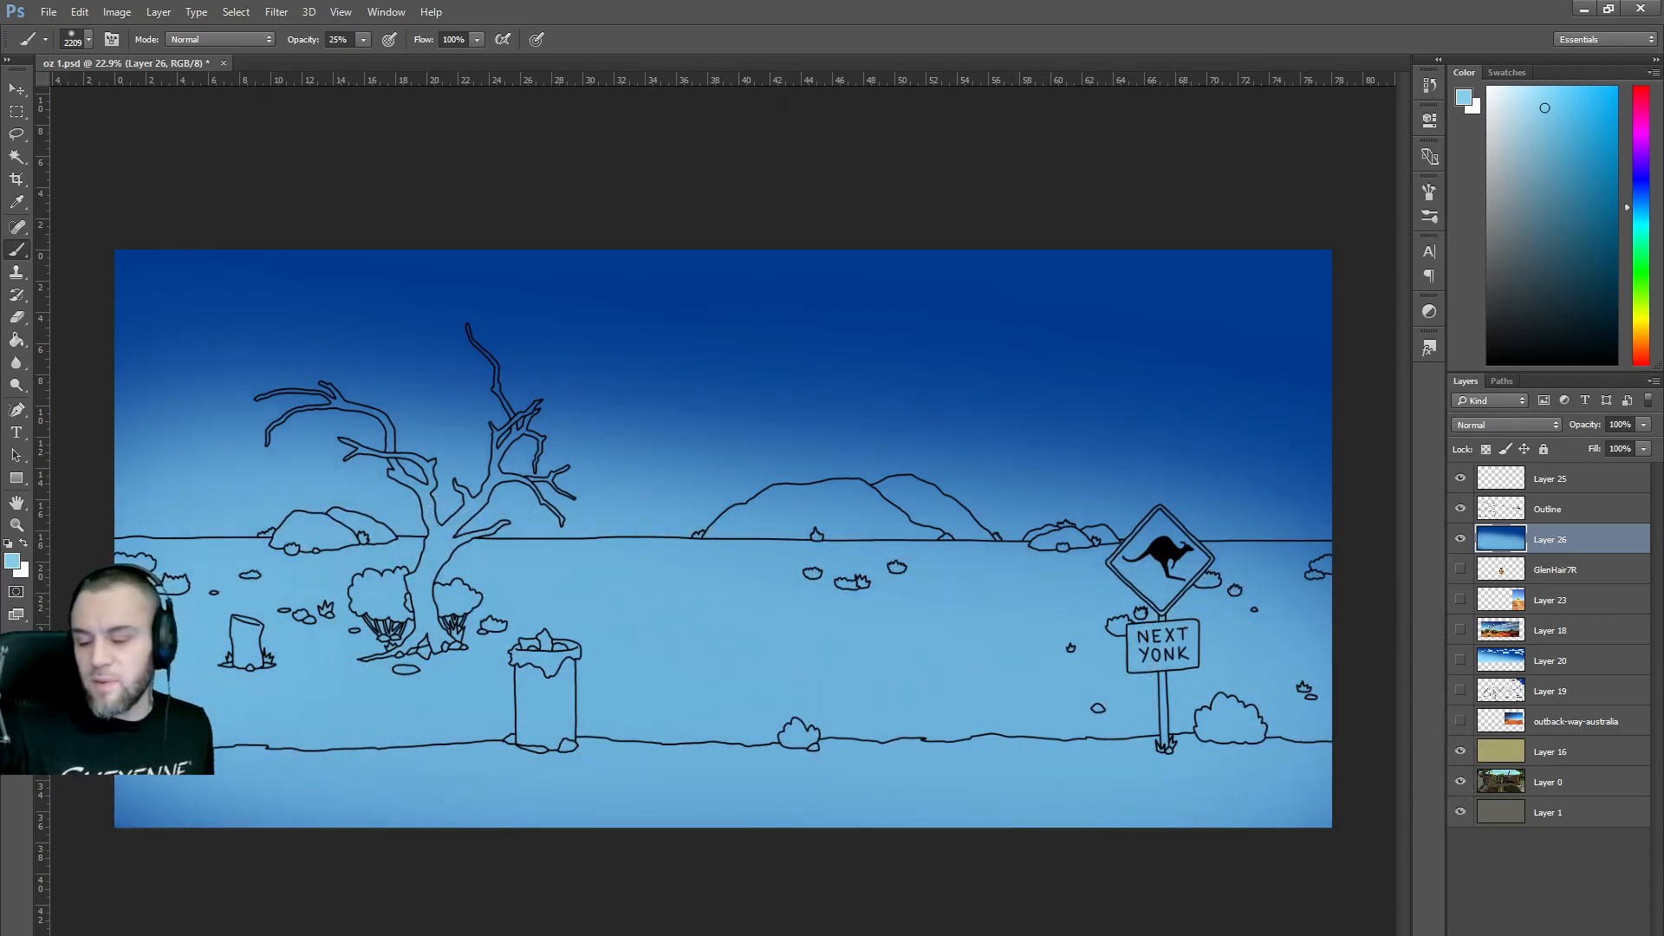
Add a new empty layer, pick a much lighter blue, and browse the brush presets.
key(ctrl+shift+alt+n)
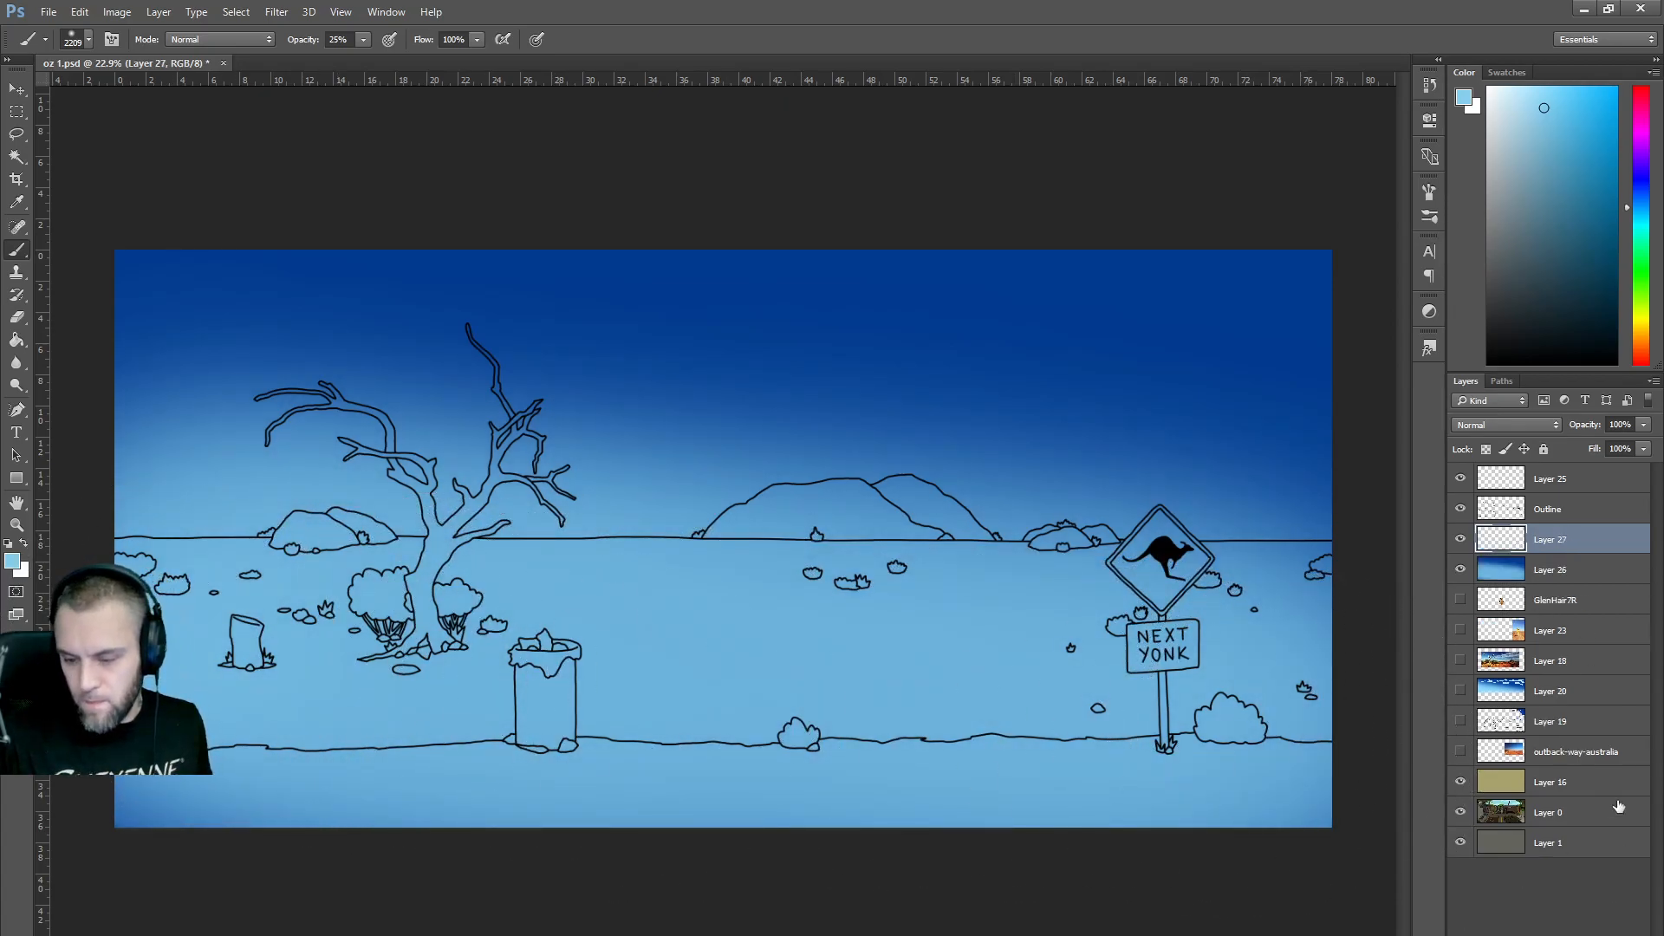
drag(1530, 140, 1514, 87)
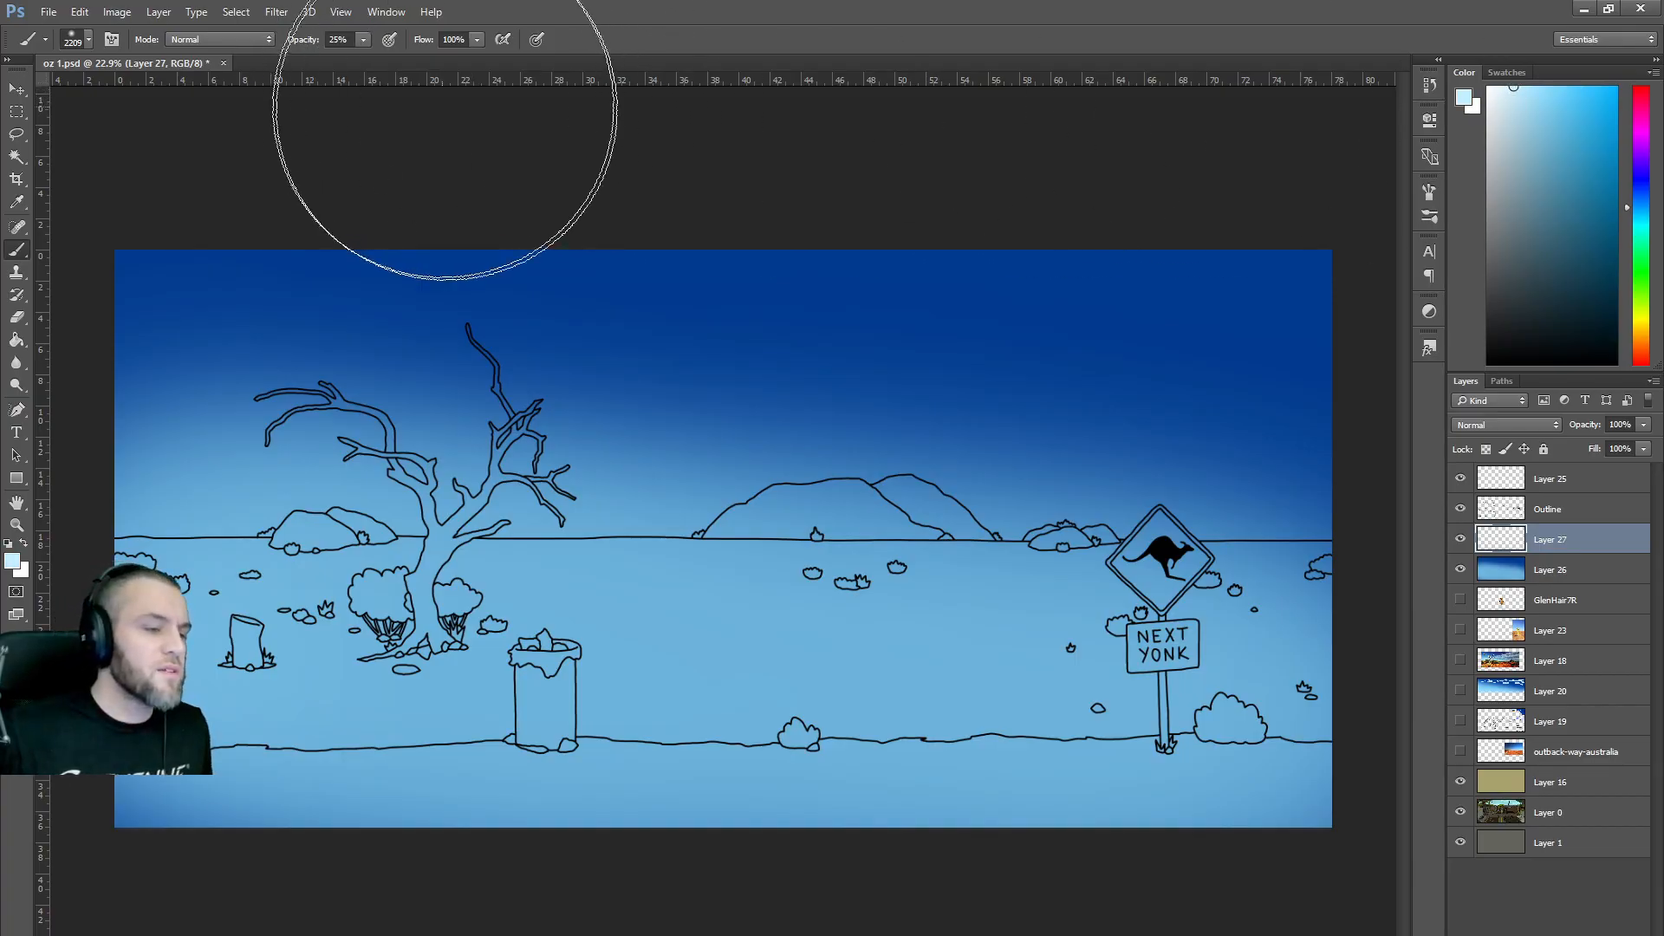
click(363, 40)
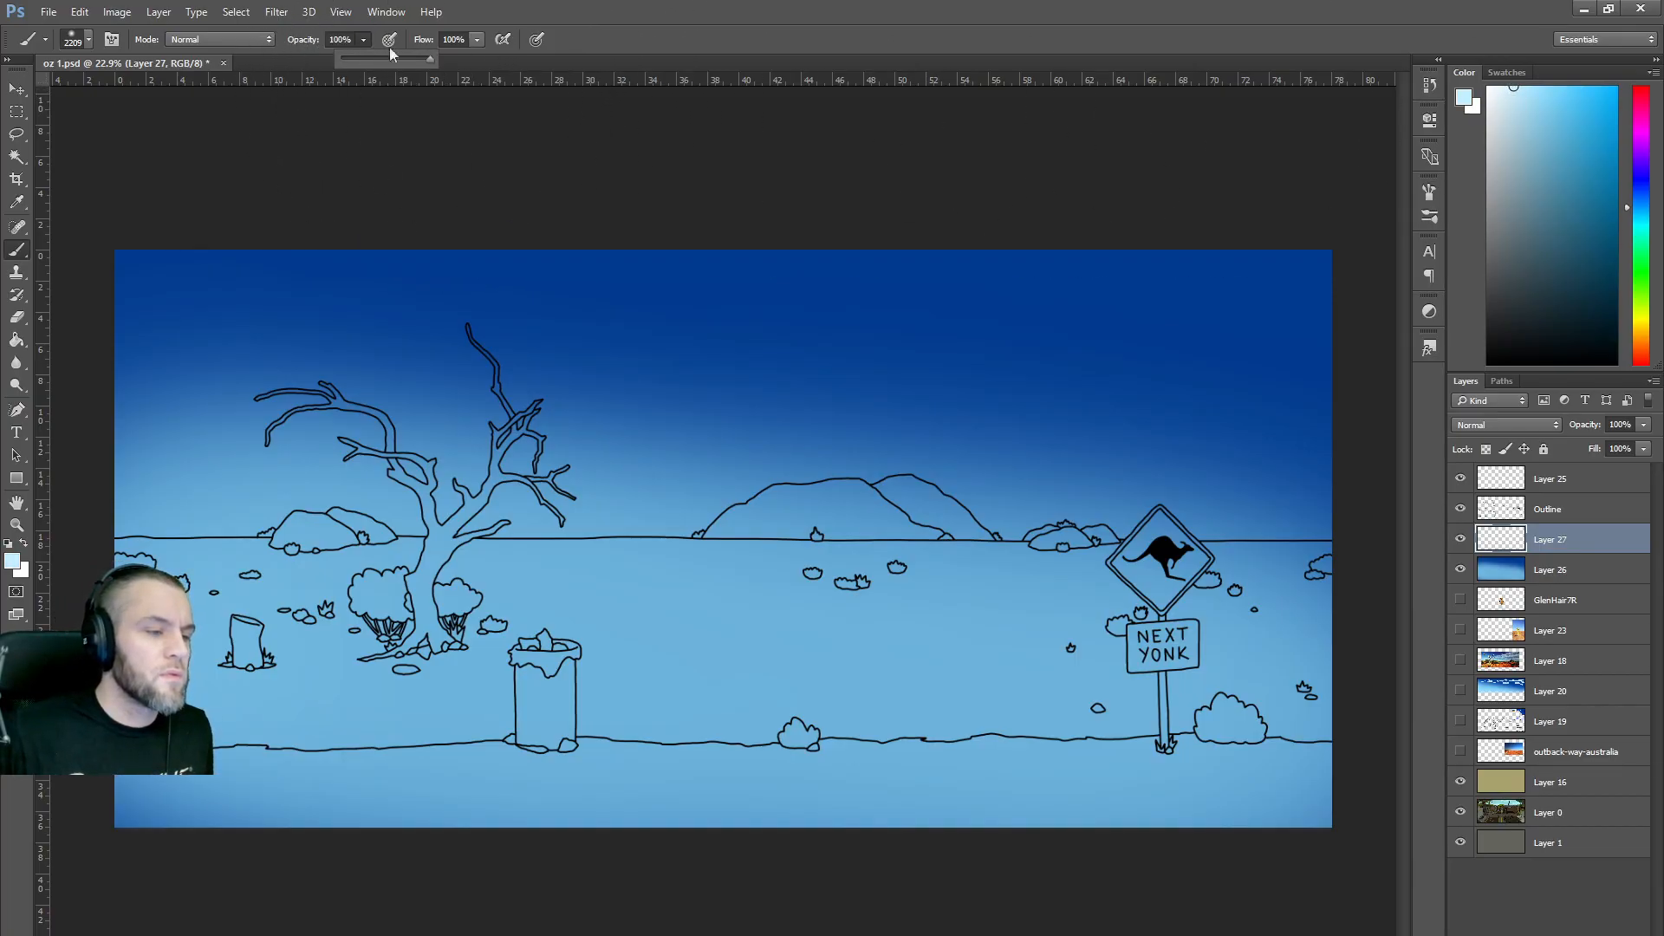
click(88, 40)
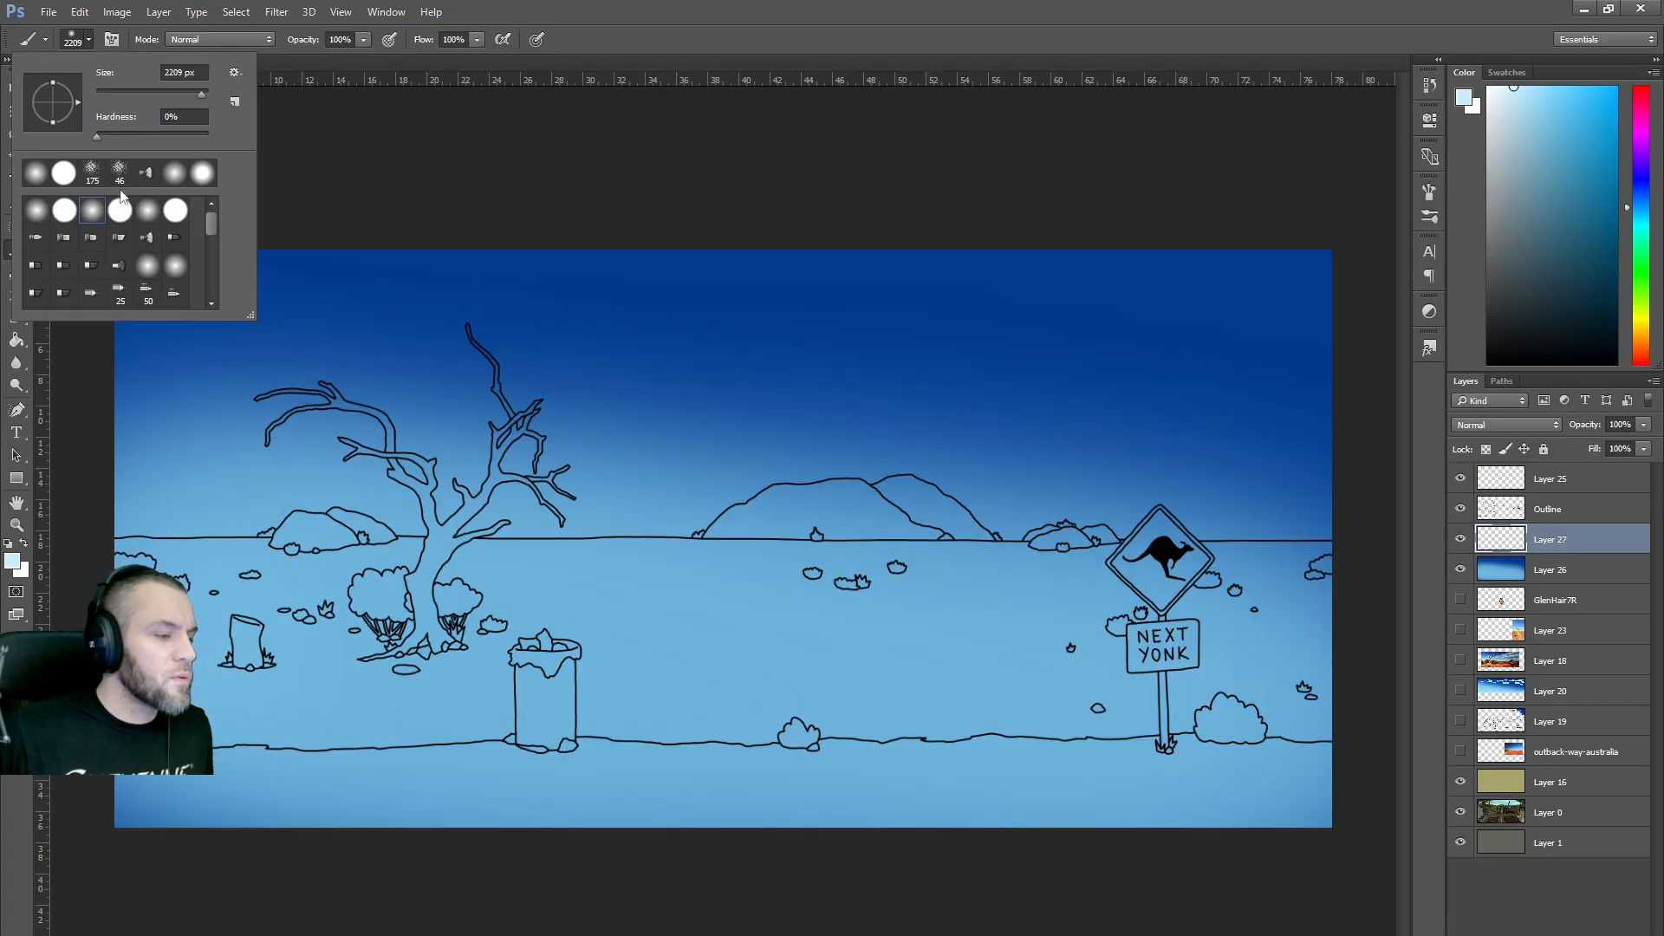
scroll(164, 258, down, 5)
scroll(161, 260, down, 3)
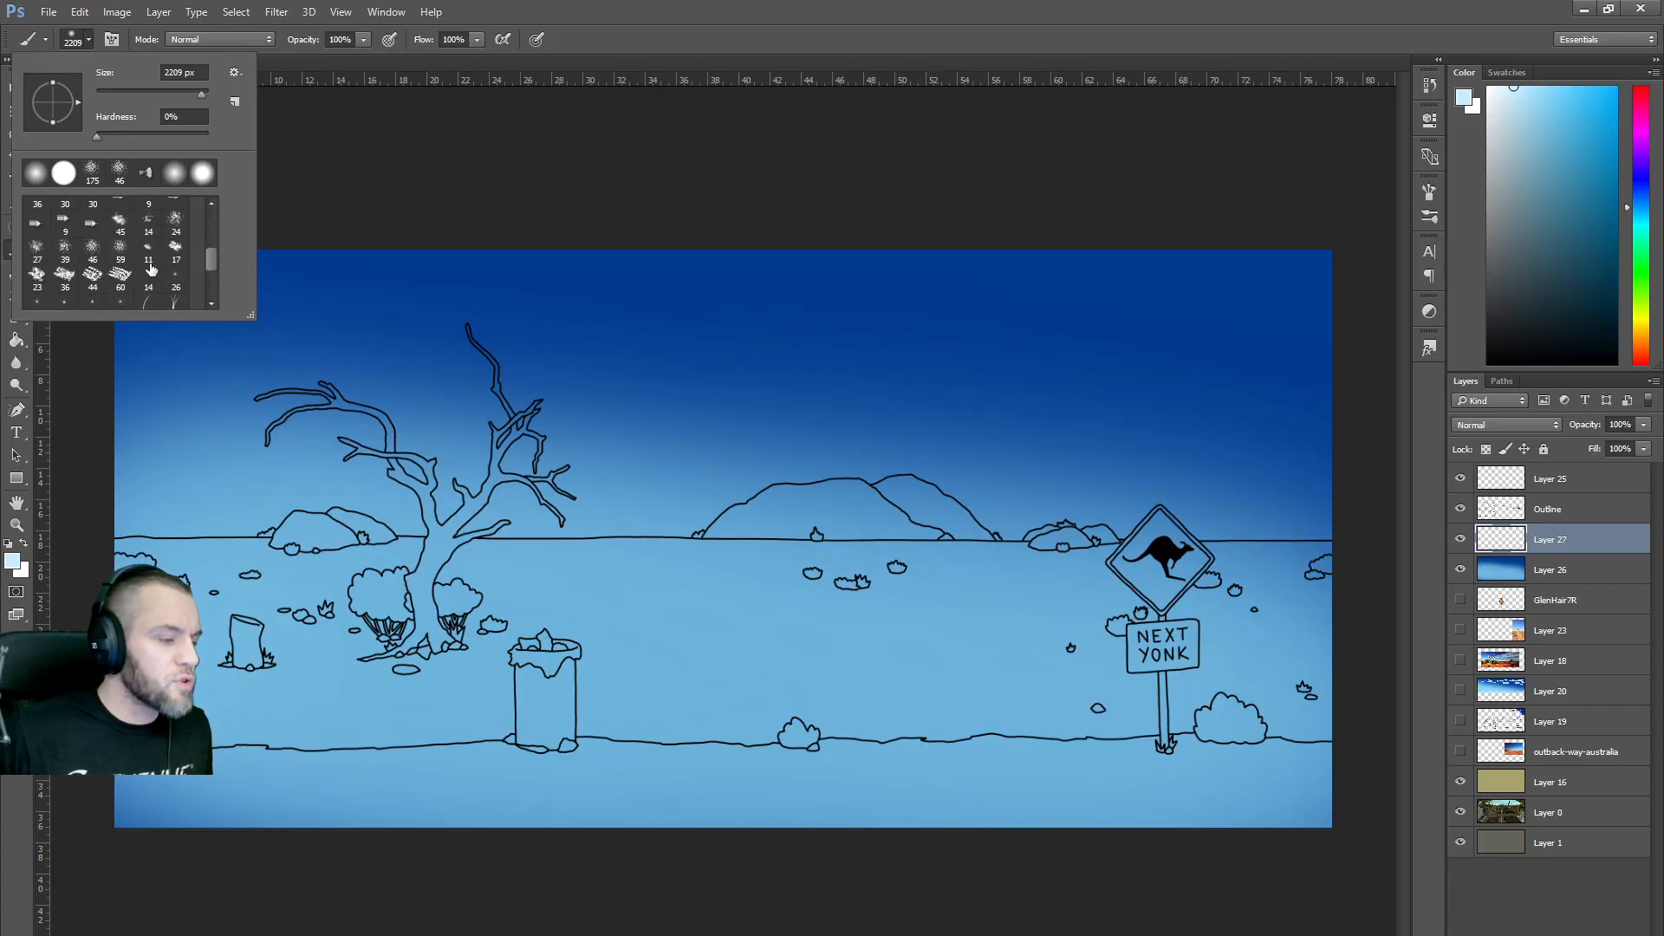
Try the 45 px preset enlarged to 400 px, dabbing soft cloud blobs and undoing some.
click(120, 224)
drag(633, 361, 947, 351)
key(ctrl+z)
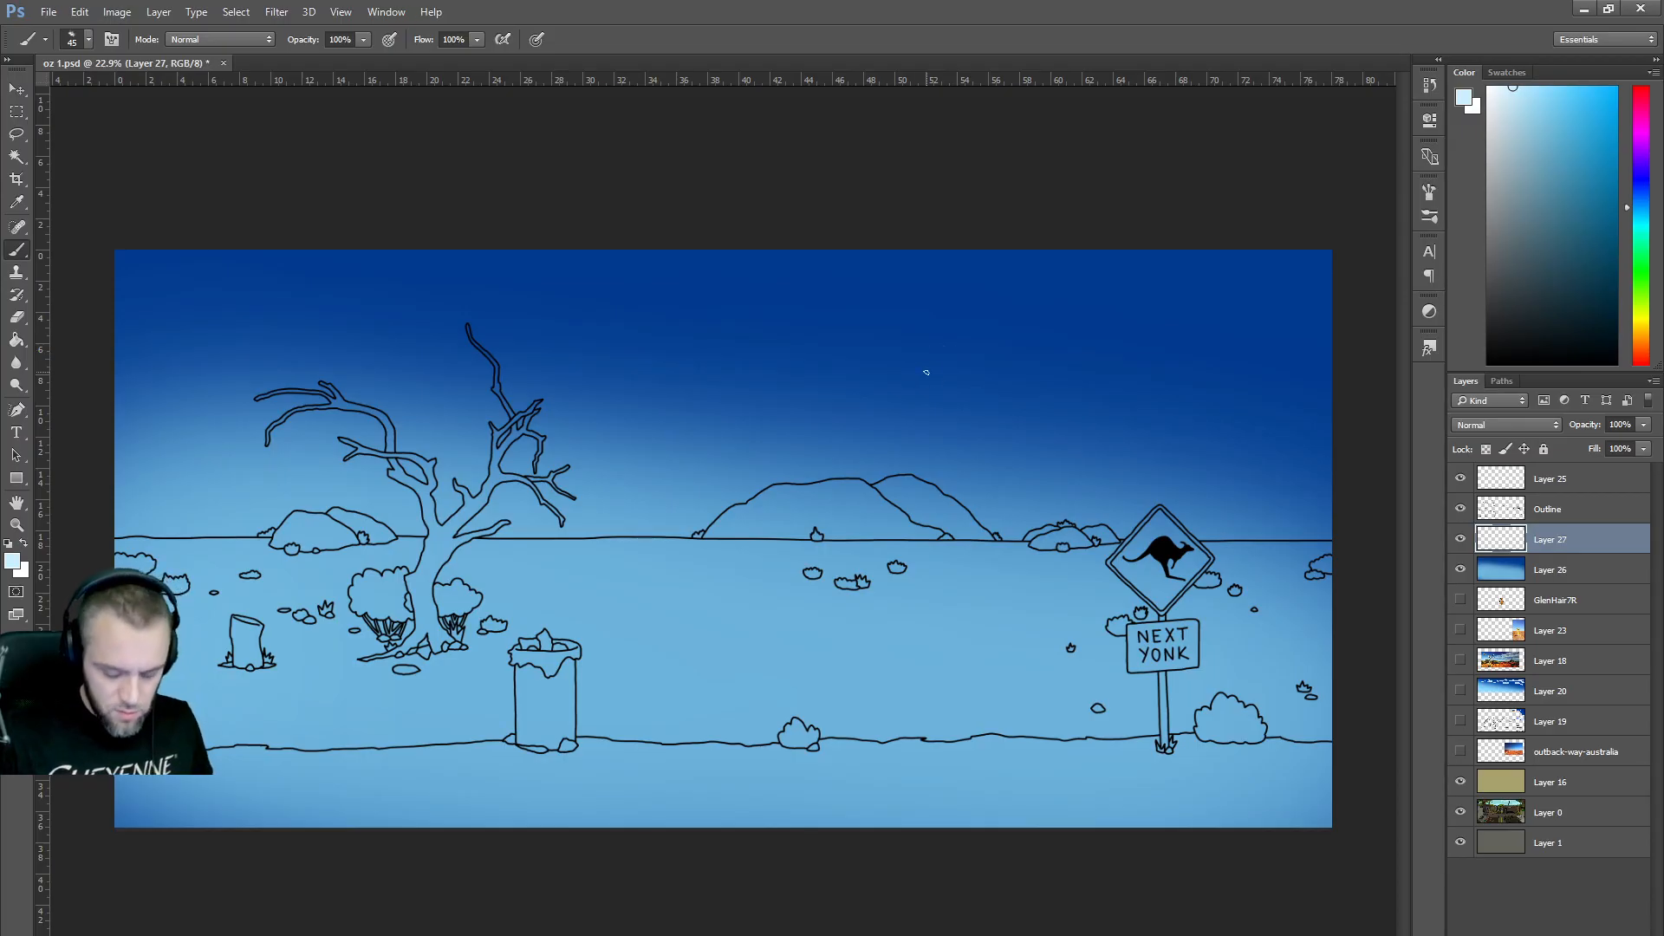
key(bracketright)
key(bracketright)
key(bracketright)
key(bracketright)
key(bracketright)
key(bracketright)
key(bracketright)
key(bracketright)
key(bracketright)
key(bracketright)
key(bracketright)
key(bracketright)
click(880, 386)
click(1005, 375)
drag(996, 381, 1145, 379)
click(1213, 368)
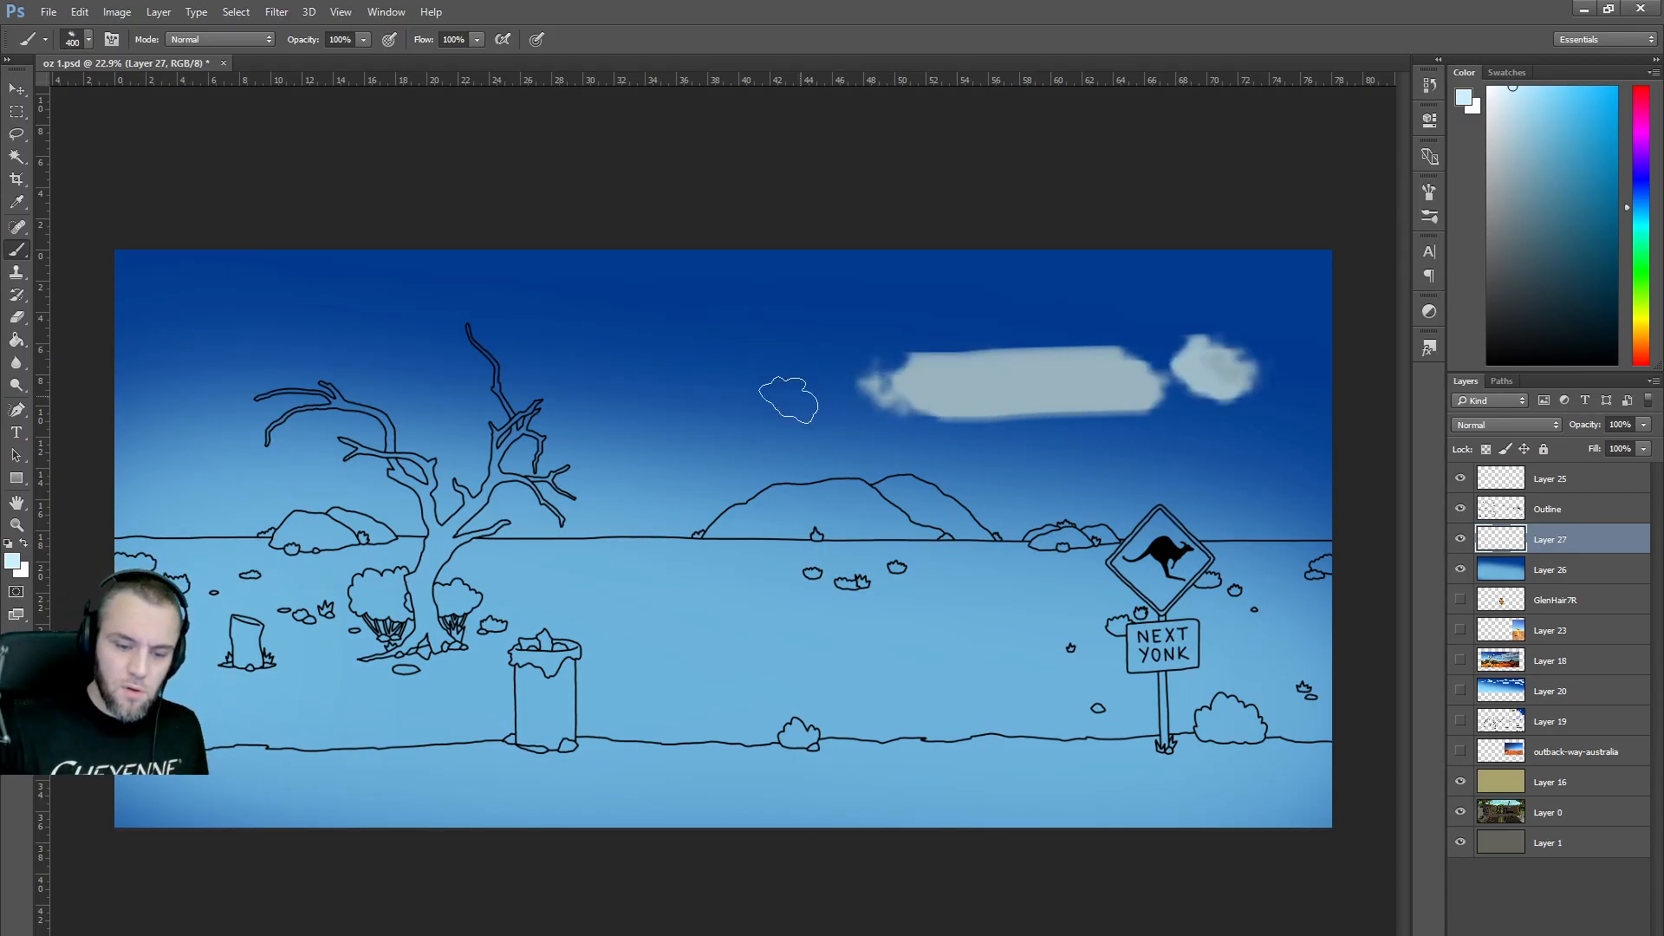
click(793, 395)
click(715, 403)
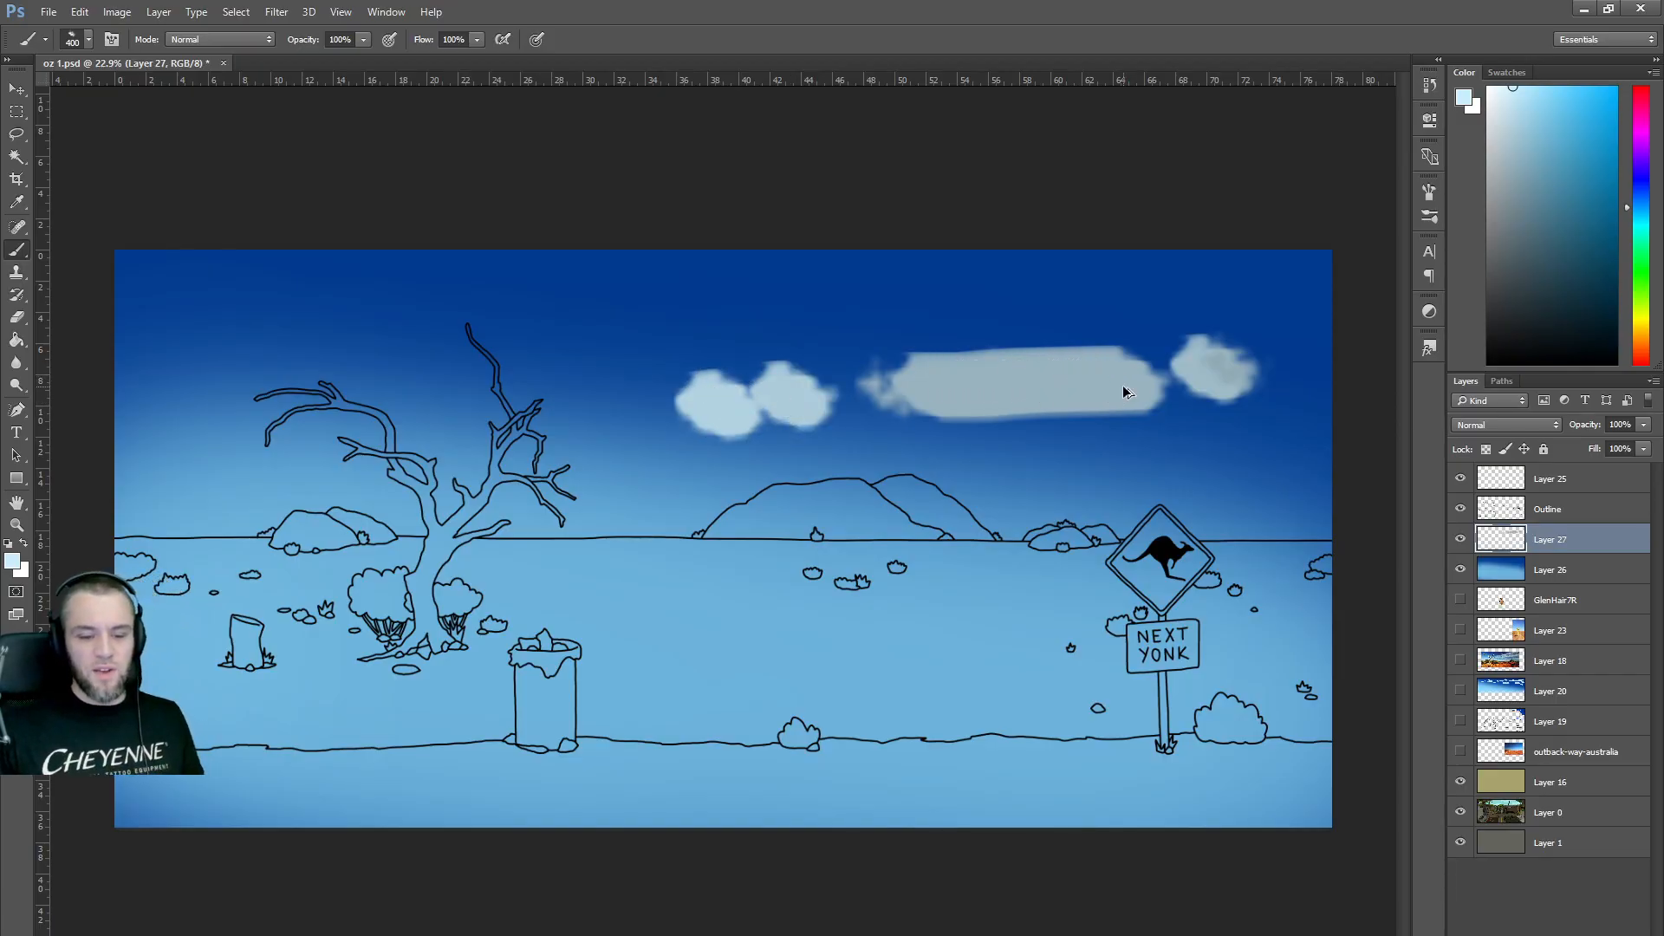
key(ctrl+alt+z)
key(ctrl+alt+z)
key(ctrl+alt+z)
key(ctrl+alt+z)
key(ctrl+alt+z)
key(ctrl+alt+z)
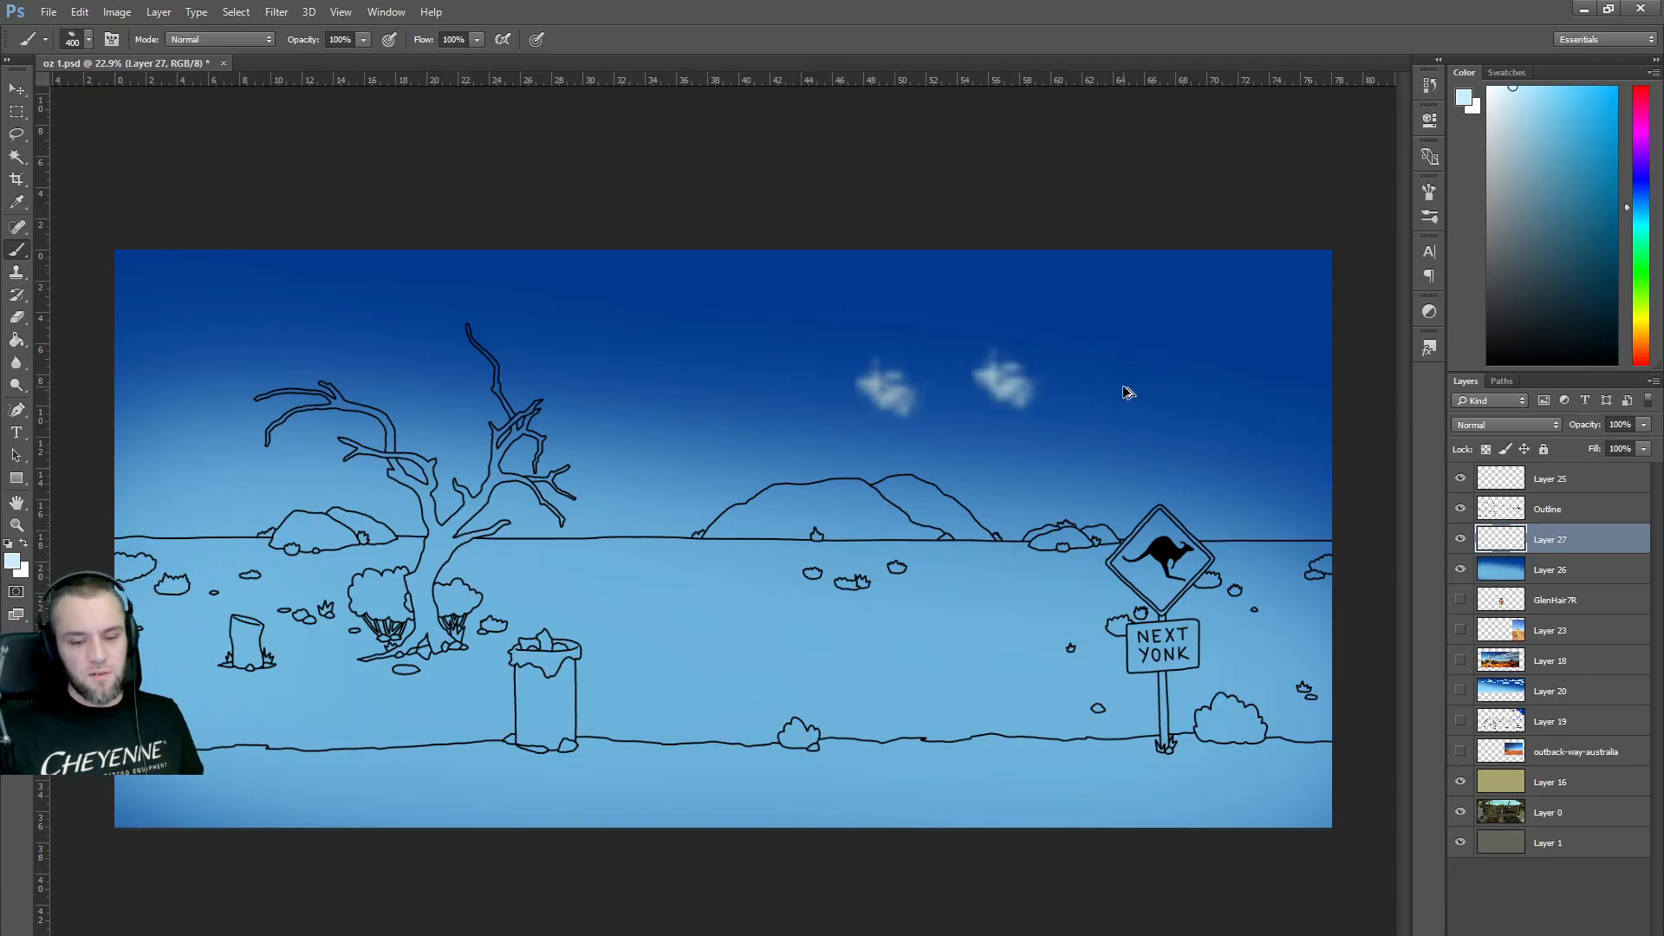
Test the 60 px and 32 px brush presets in the sky, undoing each stroke.
click(87, 39)
click(120, 277)
drag(845, 360, 995, 372)
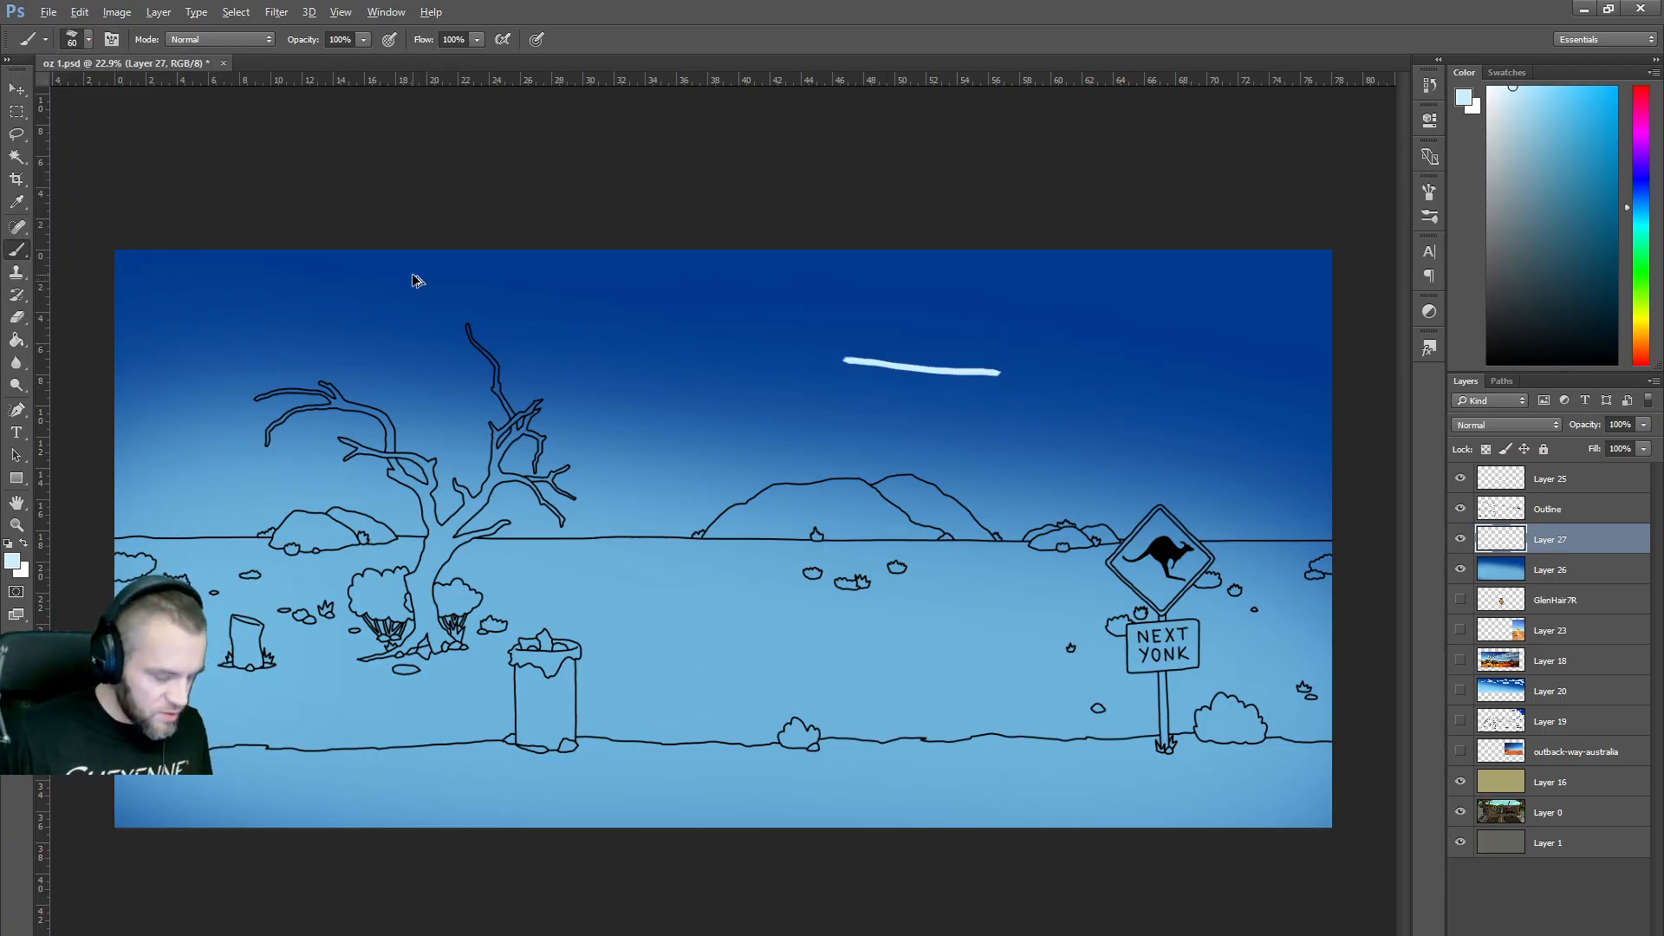
key(ctrl+alt+z)
click(87, 39)
scroll(124, 273, down, 4)
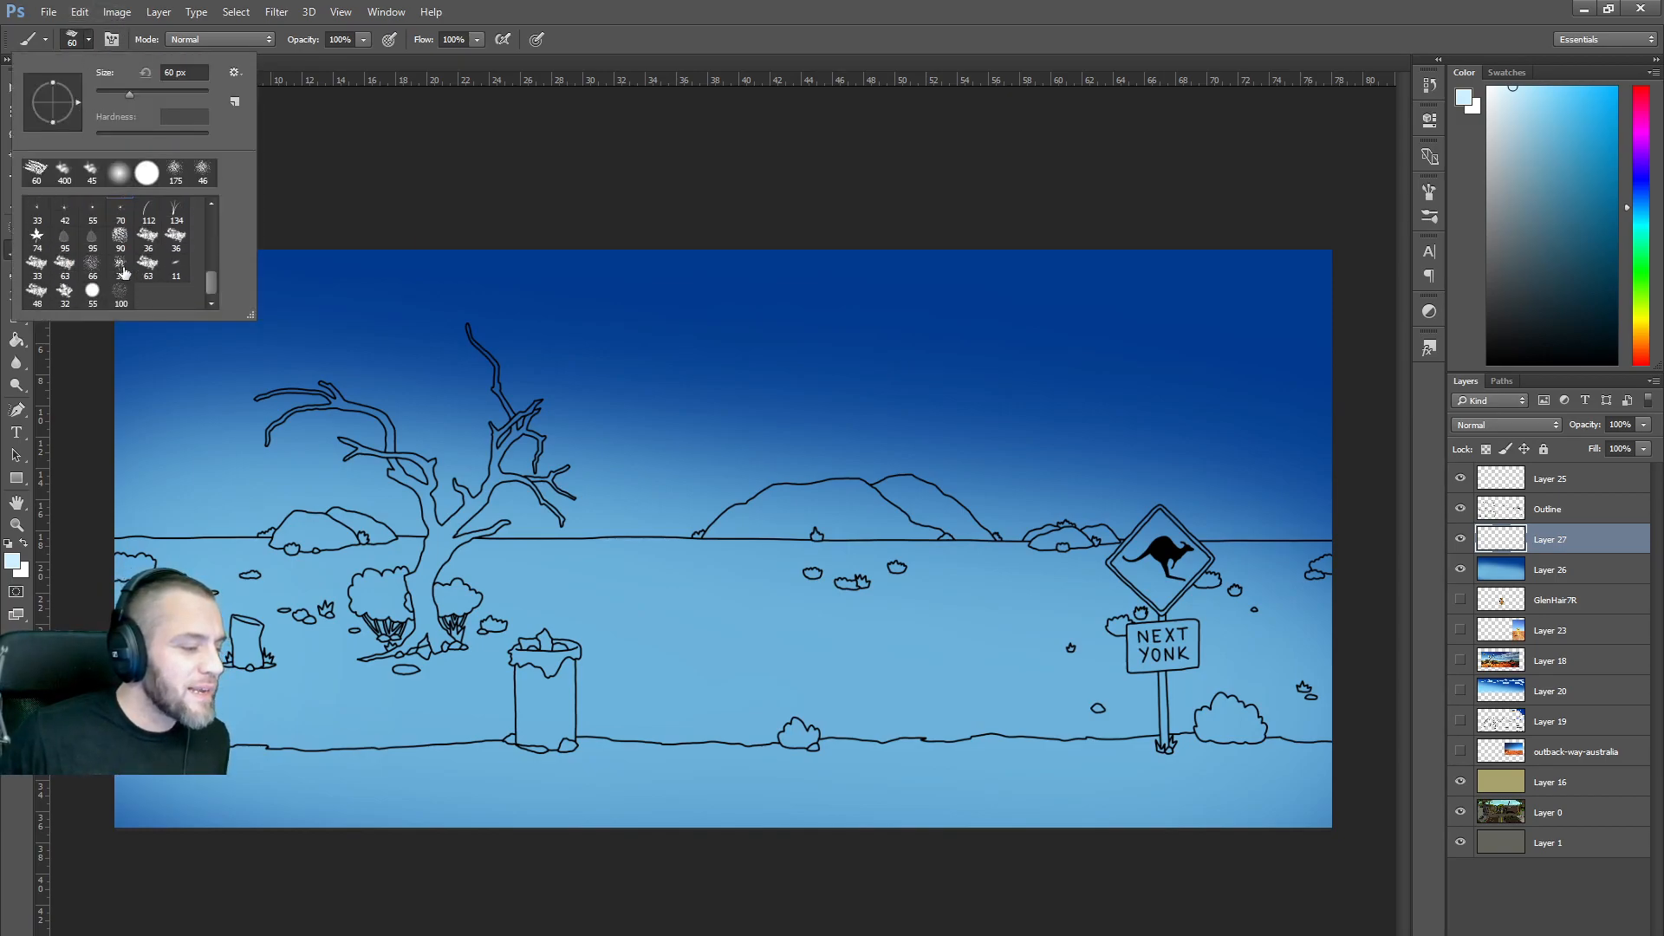
double_click(65, 290)
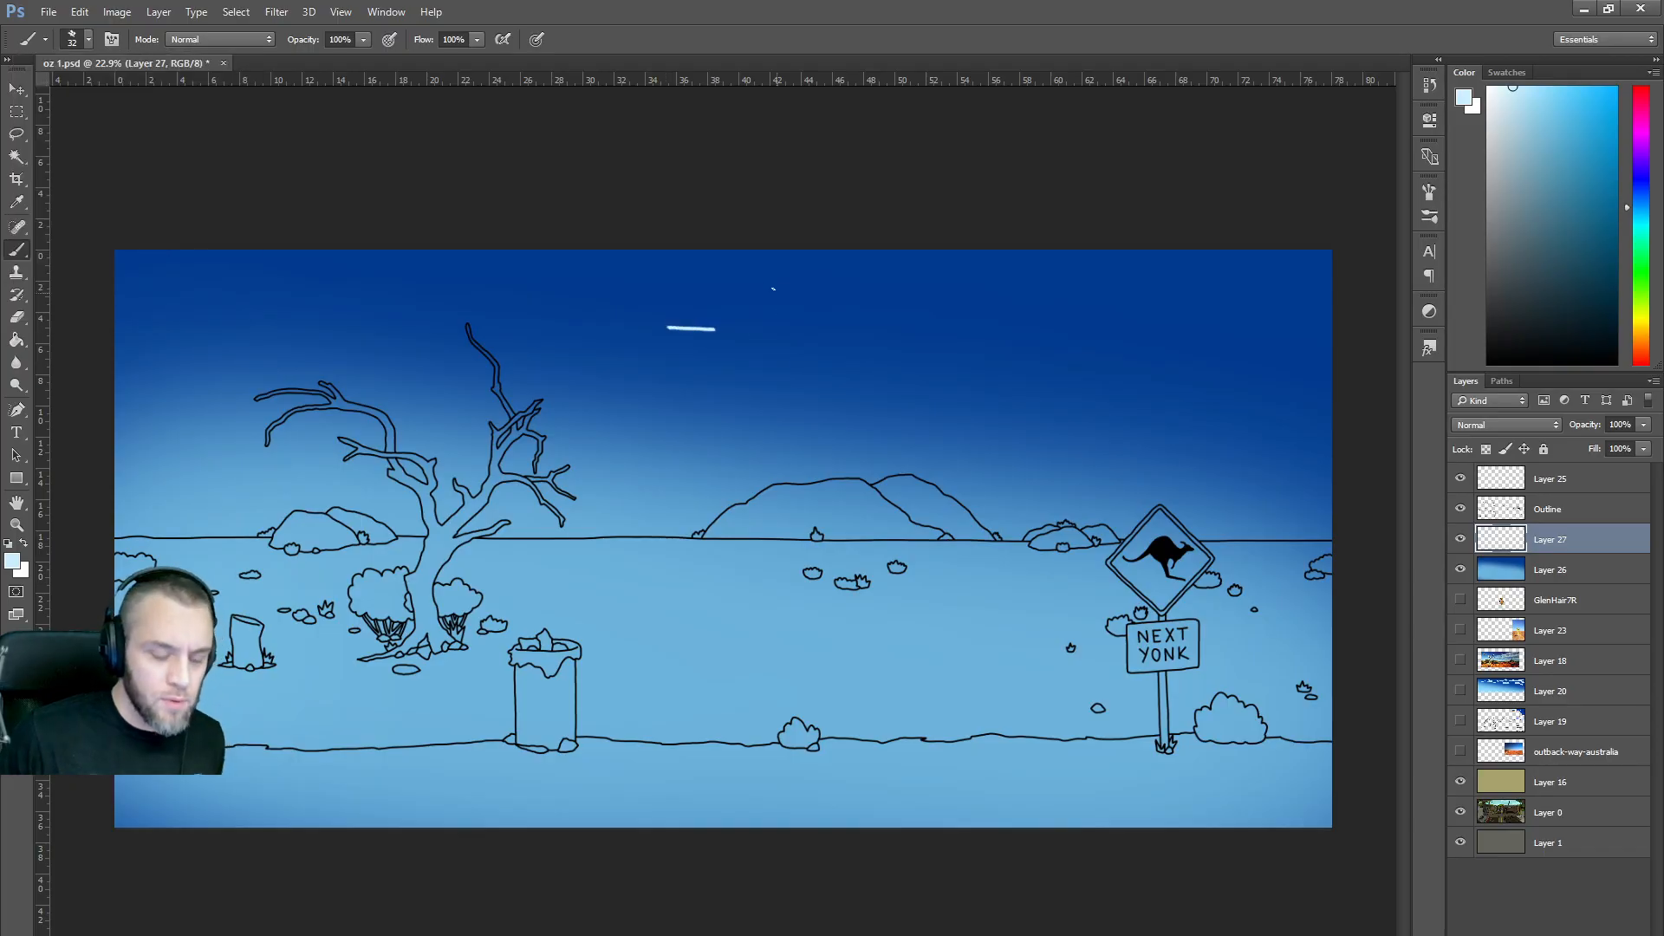
key(ctrl+alt+z)
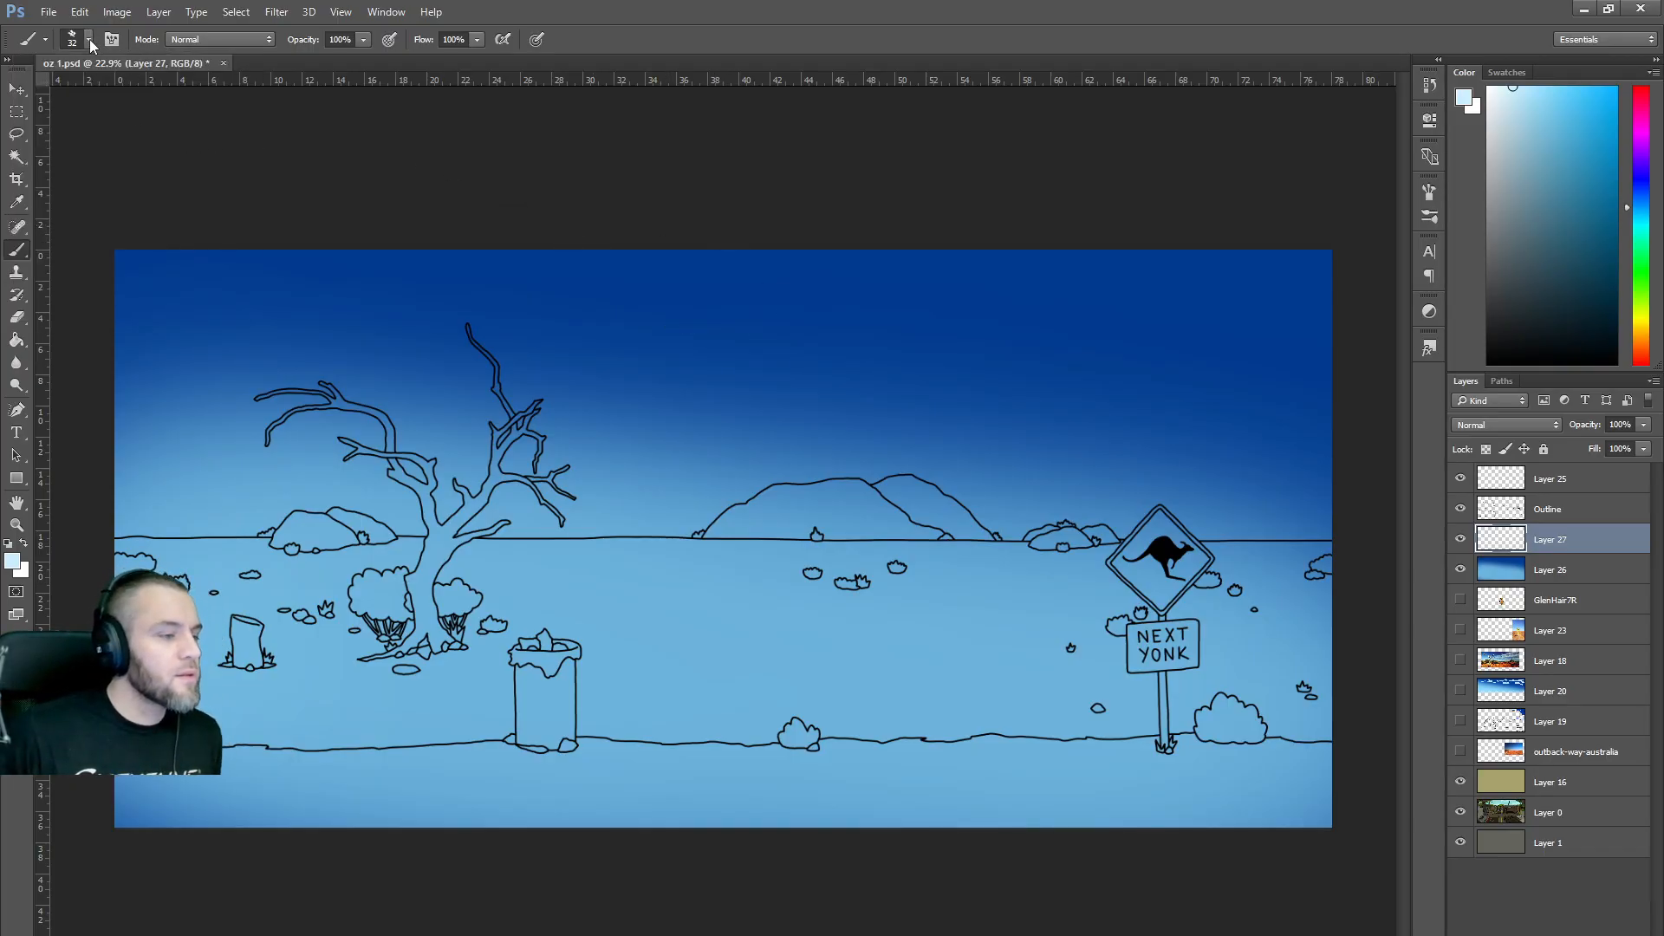
Set a 23 px soft round brush at 35% opacity in near-white, and move Layer 18 above Layer 27.
click(89, 39)
click(182, 178)
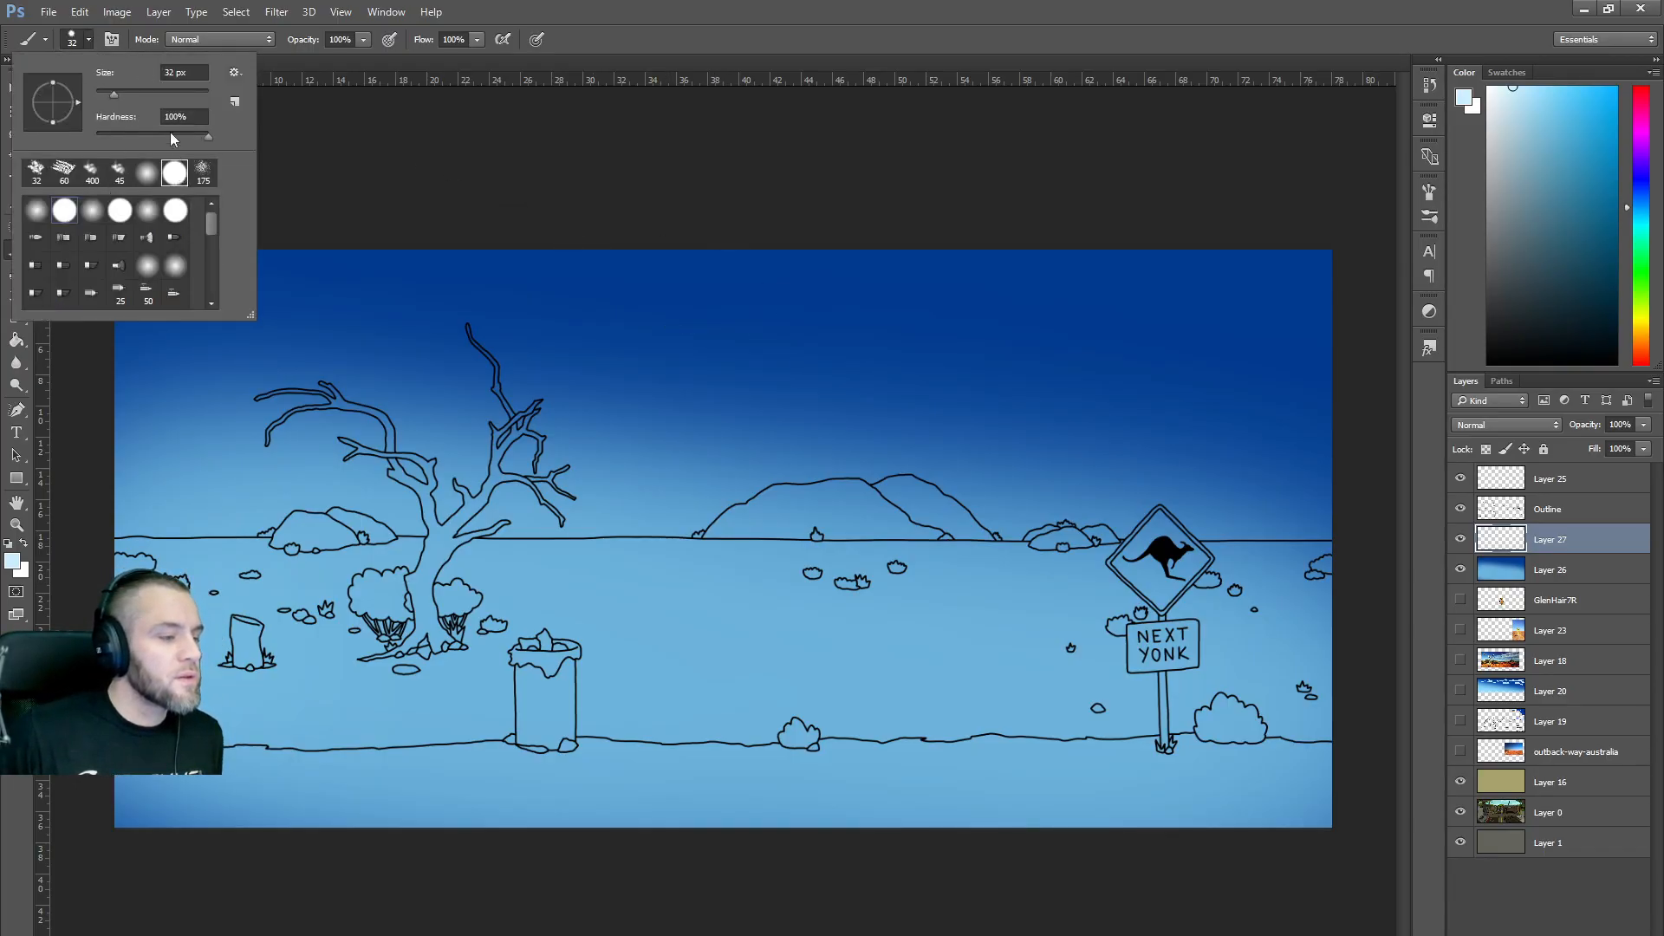
click(148, 174)
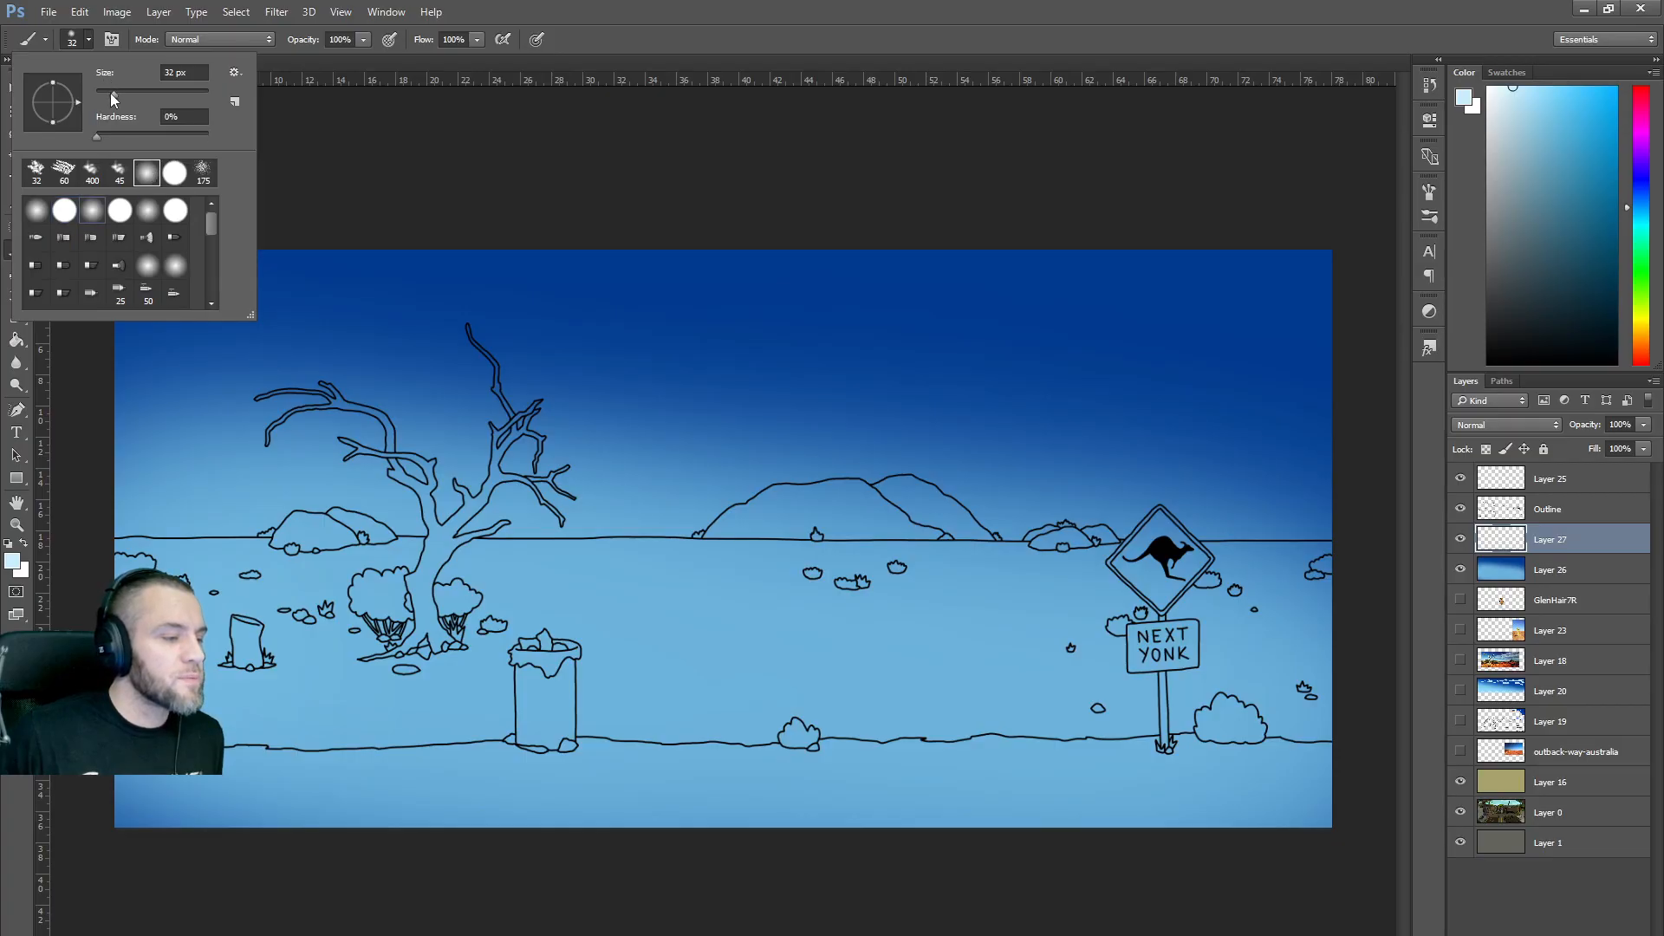
click(111, 92)
click(363, 39)
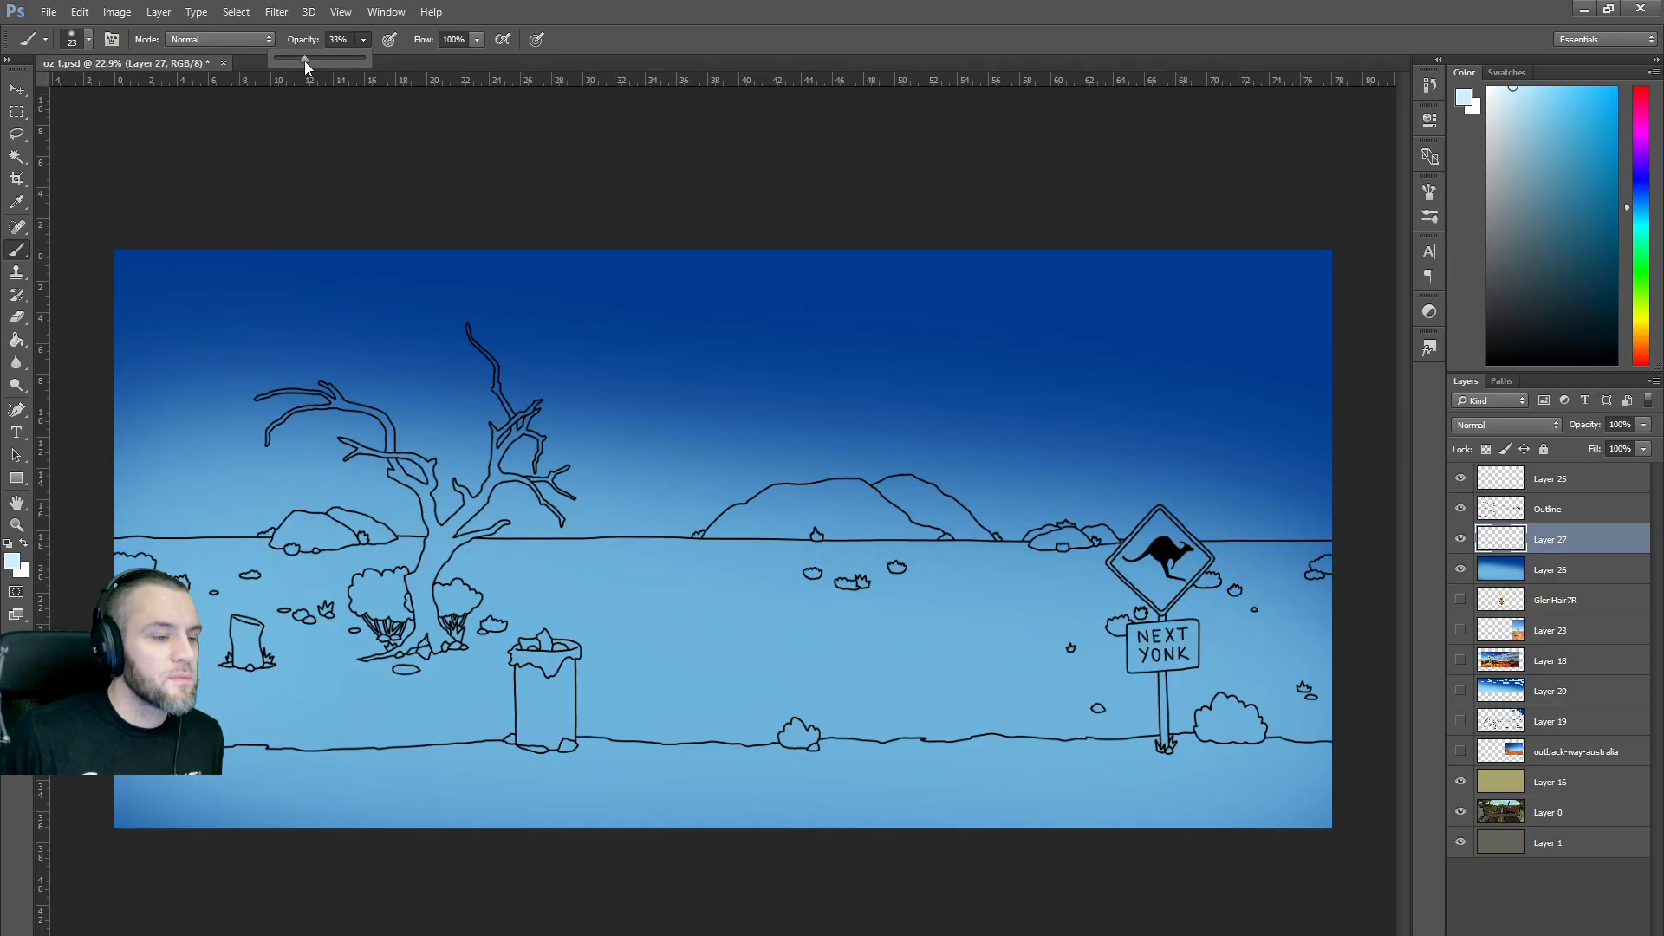
click(1502, 88)
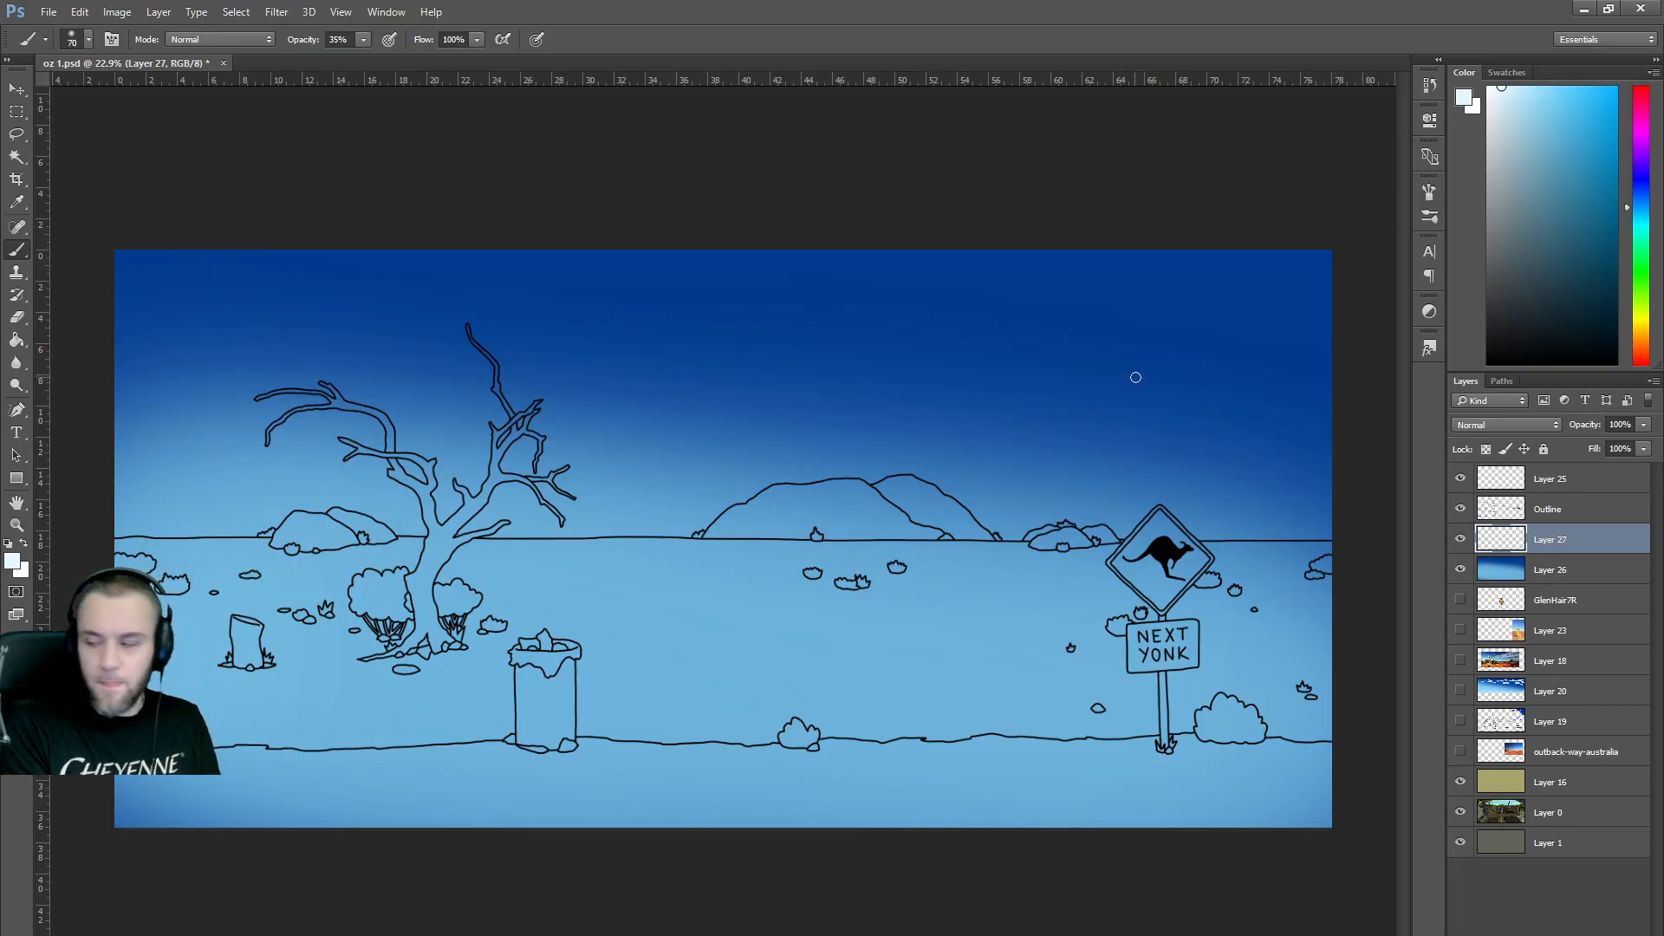
drag(1540, 659, 1526, 531)
Check the outback photo, hide it again, and make Layer 27 the painting target.
click(1461, 539)
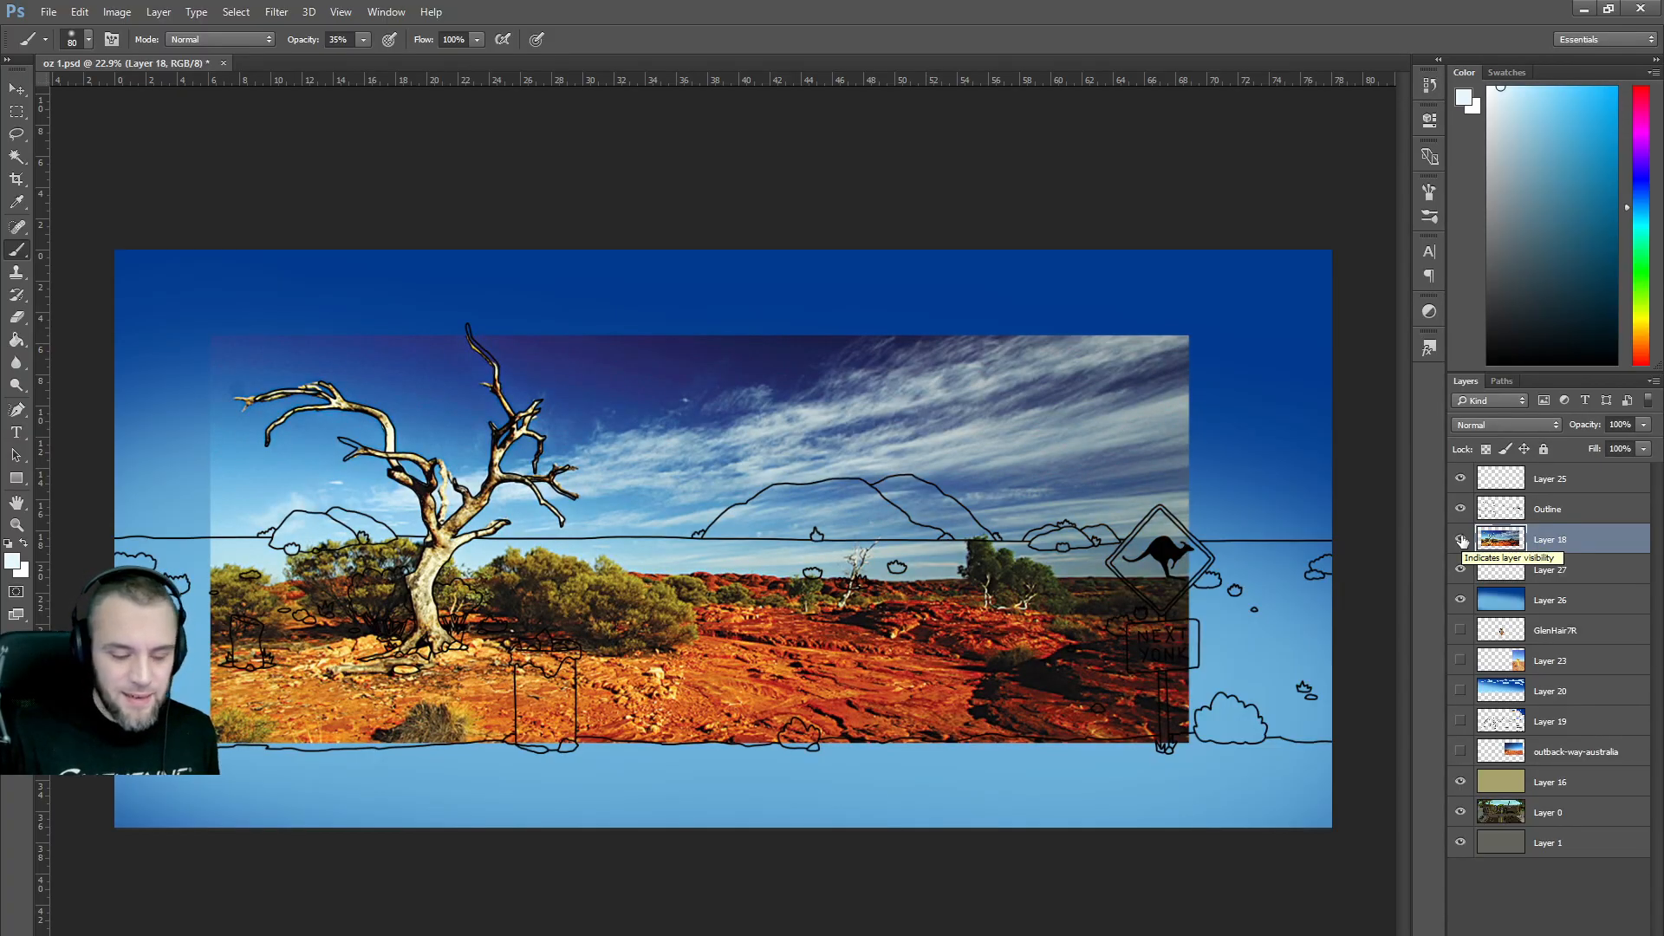
click(1461, 539)
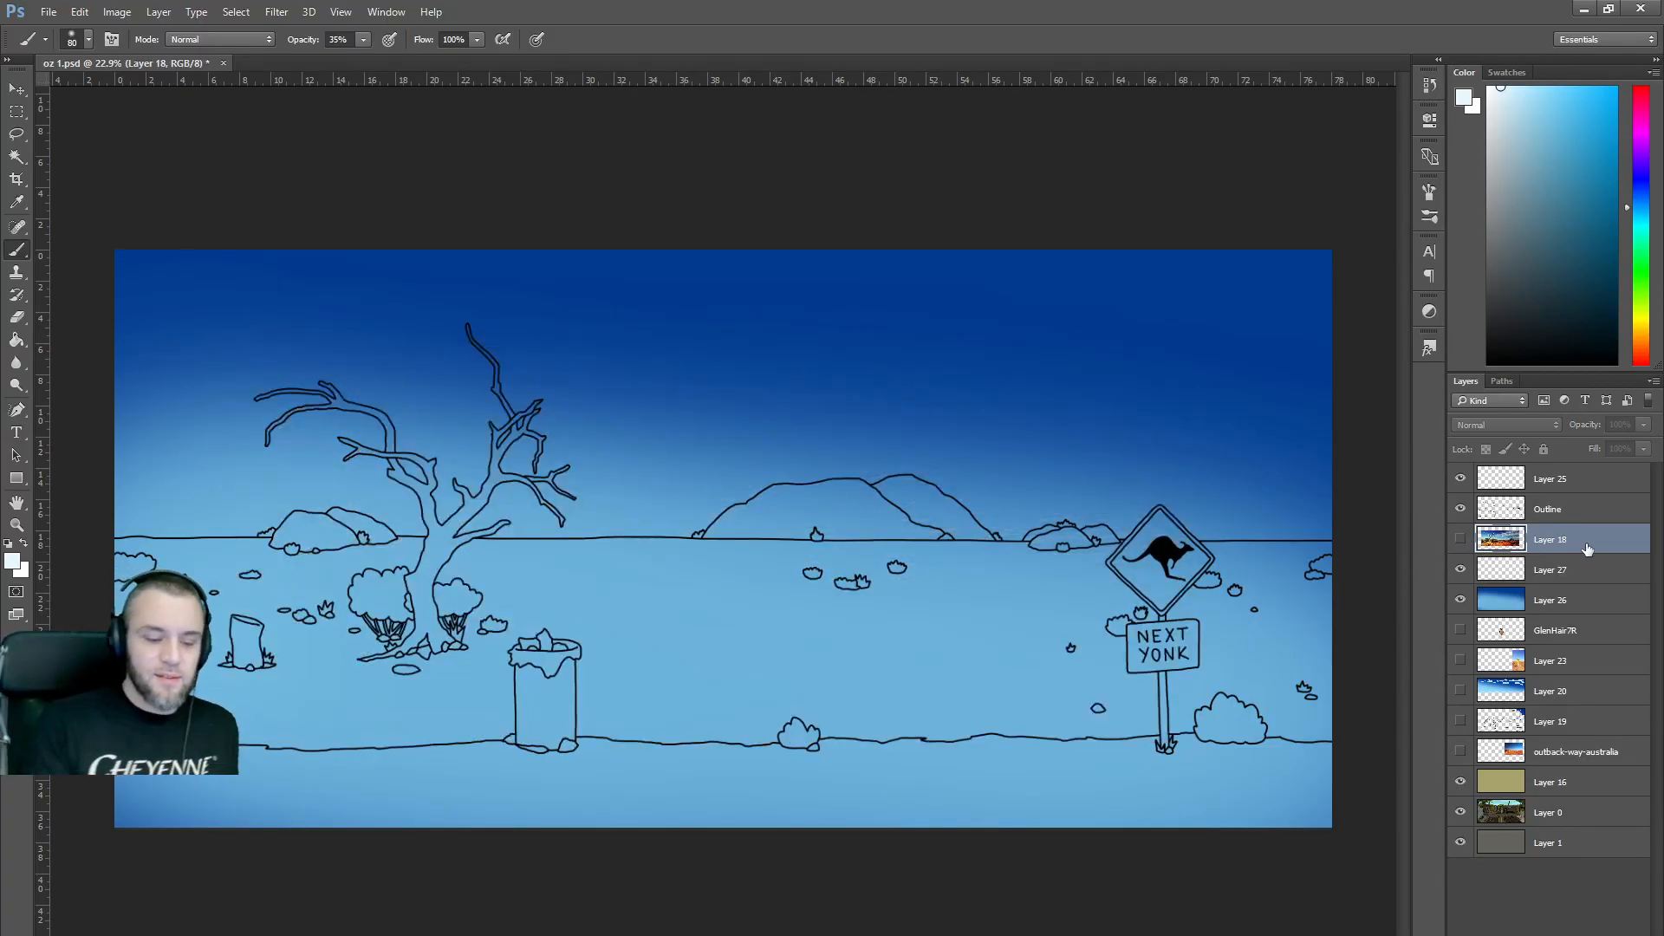
click(580, 494)
click(834, 382)
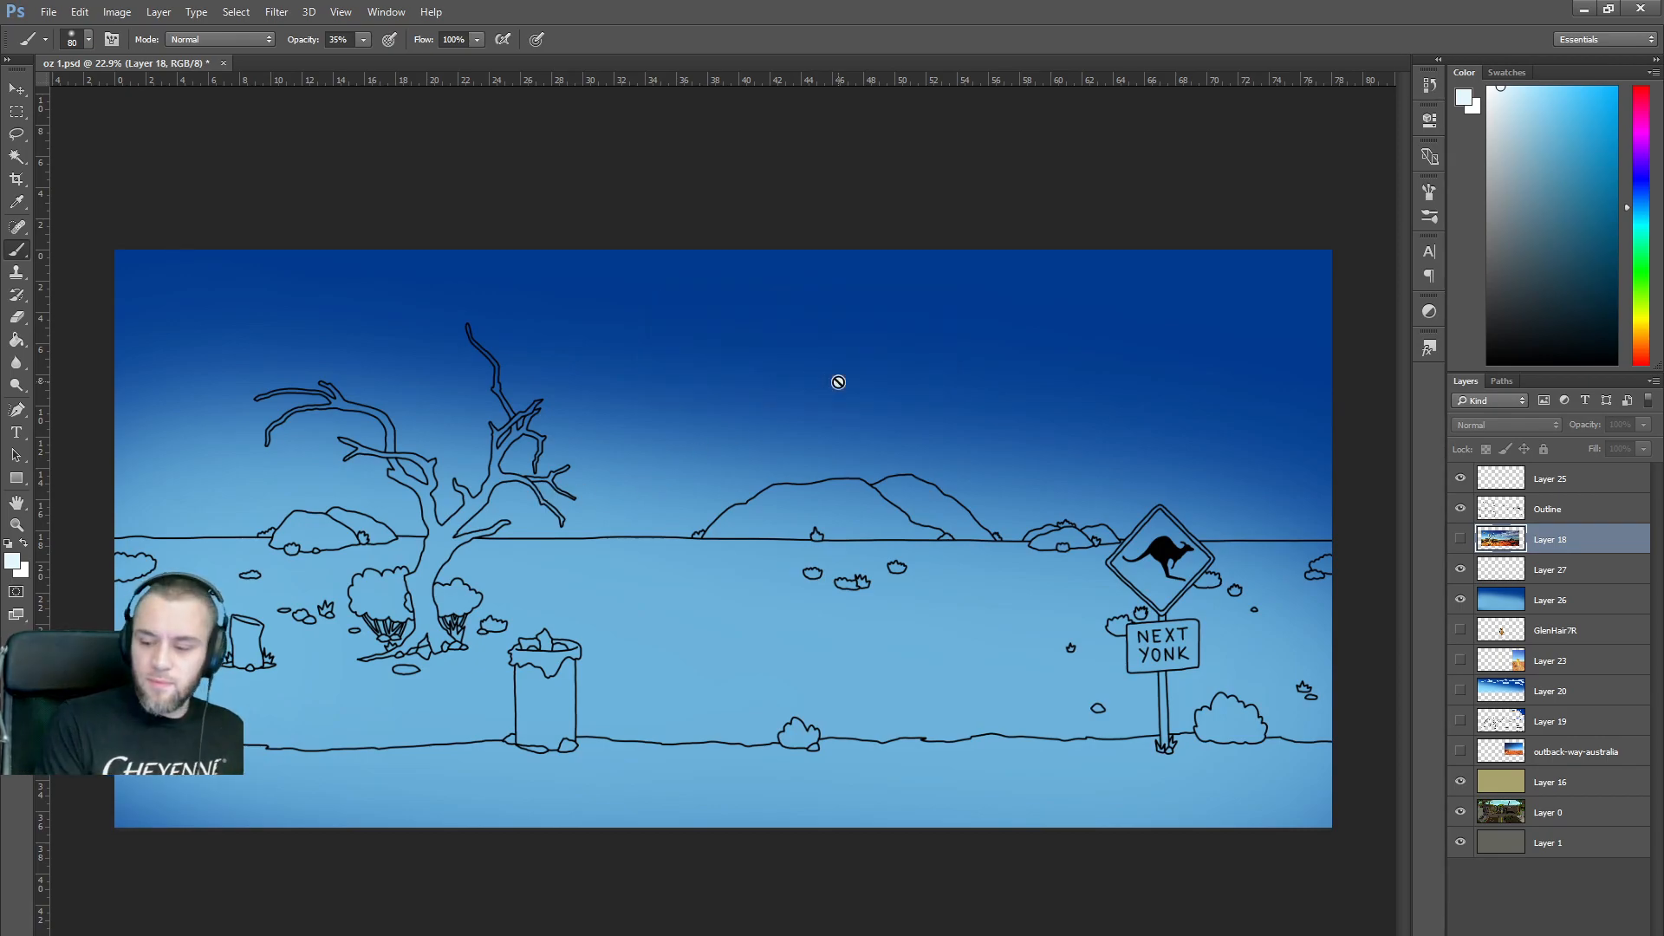
click(1559, 572)
Paint long diagonal white cloud streaks across the upper-right sky, undoing a curly wisp.
mouse_move(547, 493)
mouse_down()
mouse_move(992, 432)
mouse_move(1342, 358)
mouse_move(977, 436)
mouse_up()
mouse_move(695, 449)
mouse_down()
mouse_move(1328, 325)
mouse_move(1302, 389)
mouse_move(983, 451)
mouse_move(963, 454)
mouse_move(1343, 342)
mouse_up()
mouse_move(1268, 313)
mouse_down()
mouse_move(668, 419)
mouse_move(1319, 292)
mouse_move(960, 372)
mouse_move(1009, 367)
mouse_move(1318, 283)
mouse_move(1022, 360)
mouse_up()
mouse_move(1214, 279)
mouse_down()
mouse_move(1104, 312)
mouse_move(746, 365)
mouse_move(1287, 258)
mouse_move(541, 404)
mouse_move(1262, 260)
mouse_move(1049, 319)
mouse_move(1299, 271)
mouse_move(1024, 336)
mouse_move(862, 325)
mouse_move(1225, 247)
mouse_move(609, 356)
mouse_move(1333, 367)
mouse_move(1300, 394)
mouse_move(1336, 391)
mouse_move(1088, 435)
mouse_move(1143, 377)
mouse_move(1341, 327)
mouse_up()
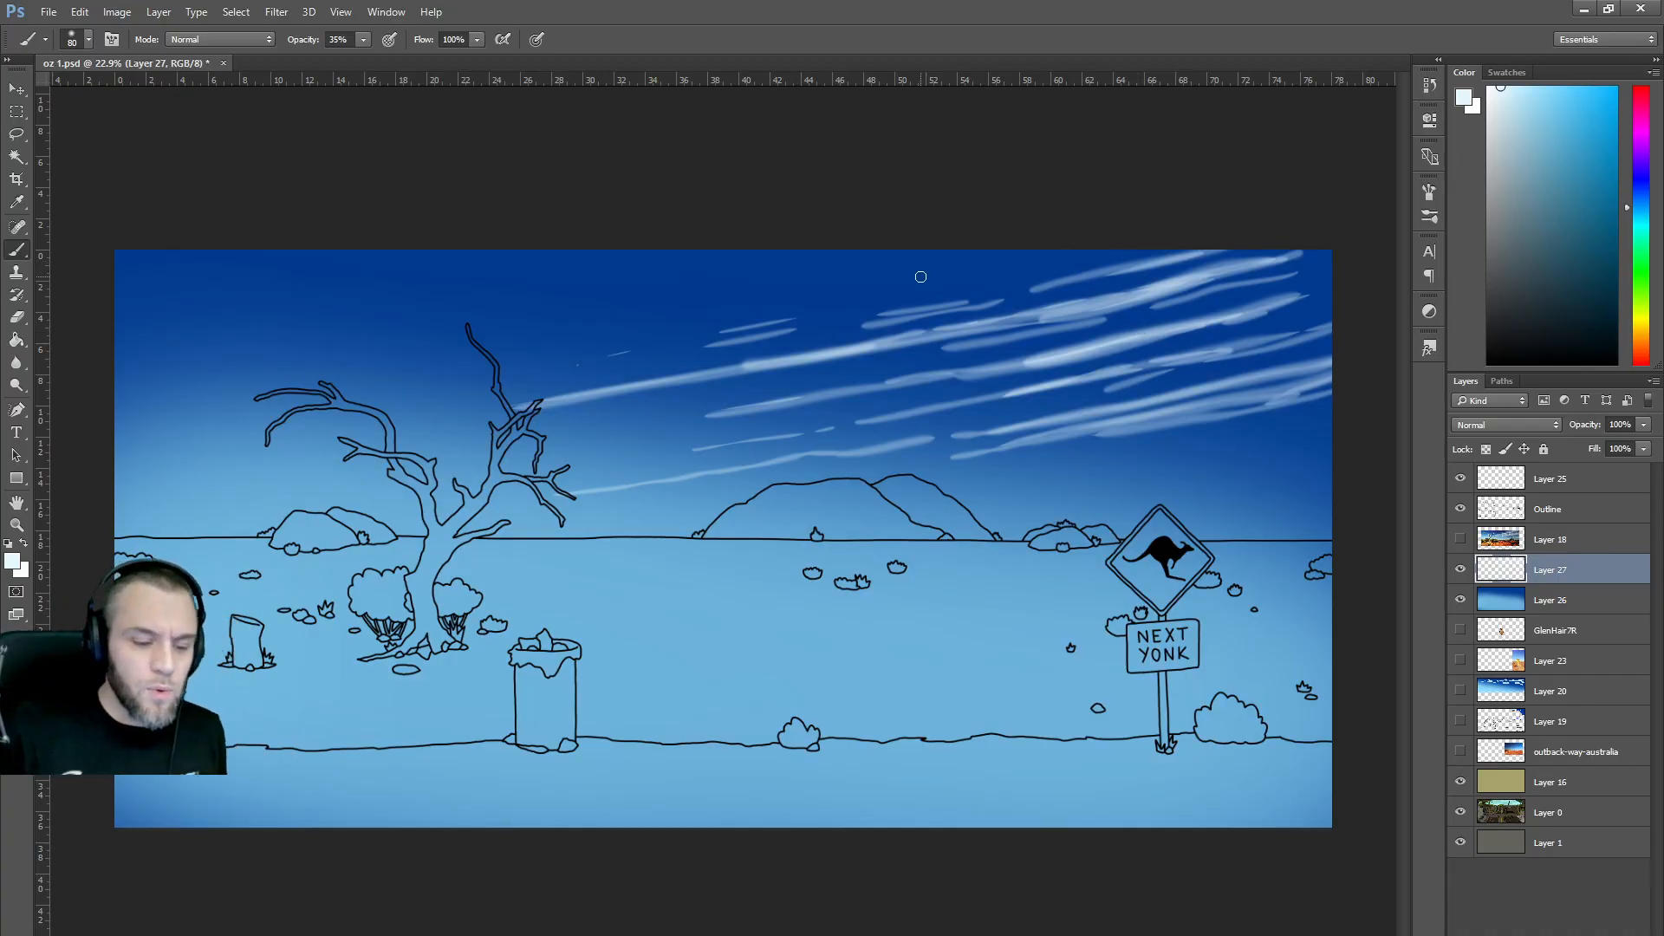
drag(846, 279, 878, 279)
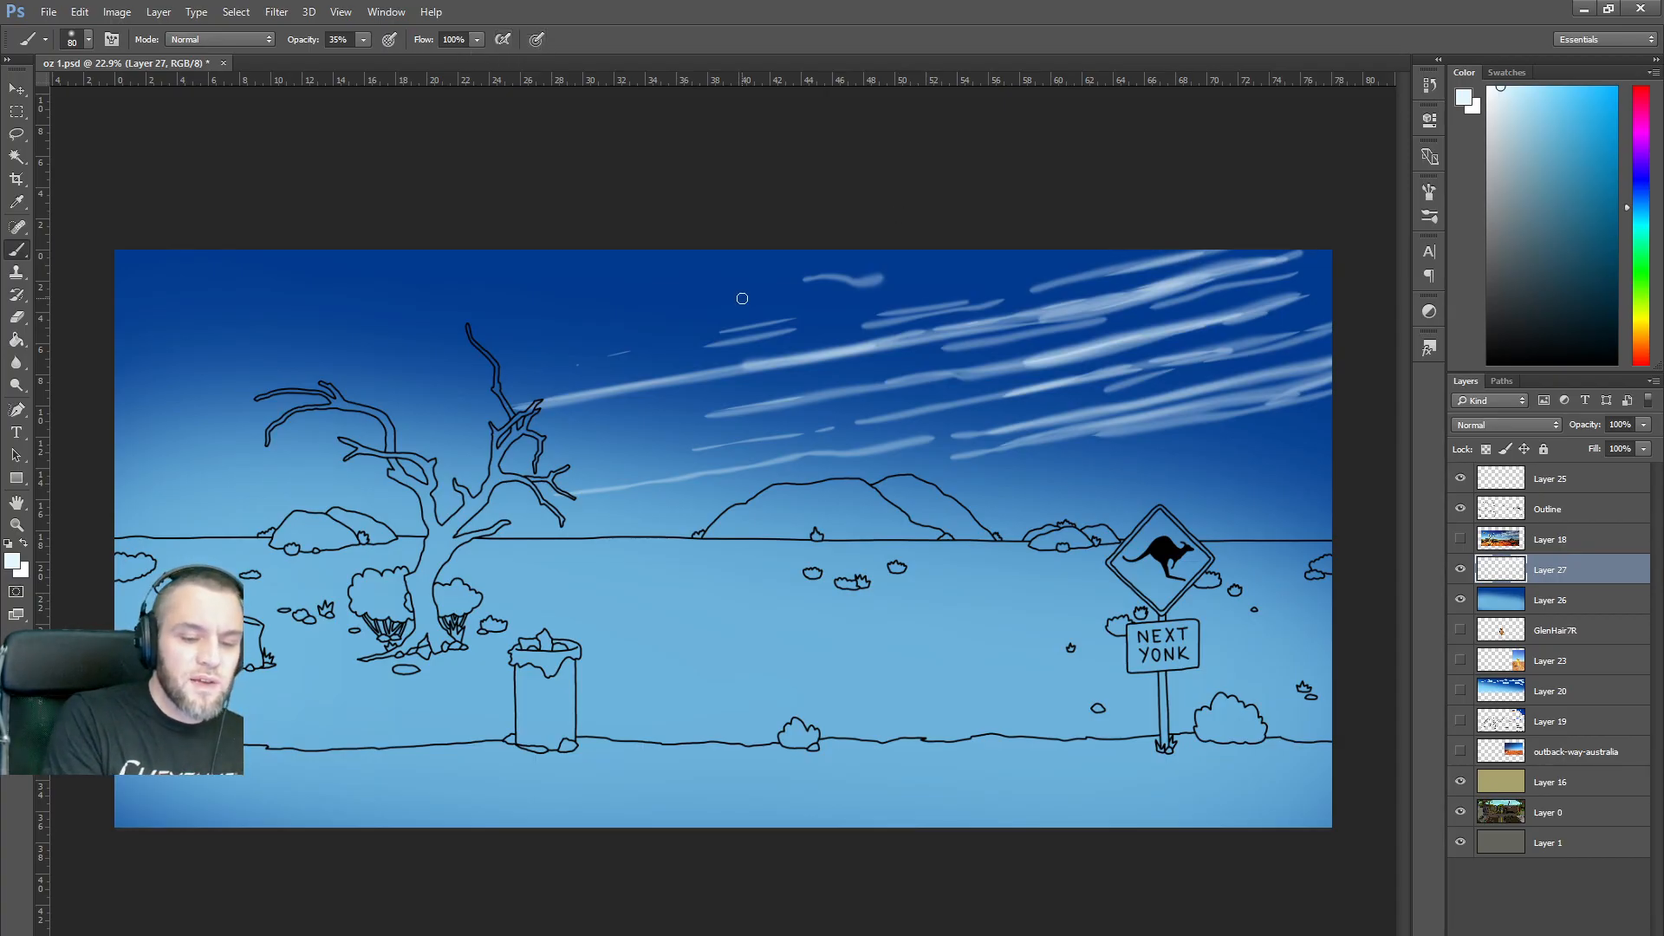
mouse_move(759, 284)
mouse_down()
mouse_move(709, 306)
mouse_move(741, 290)
mouse_up()
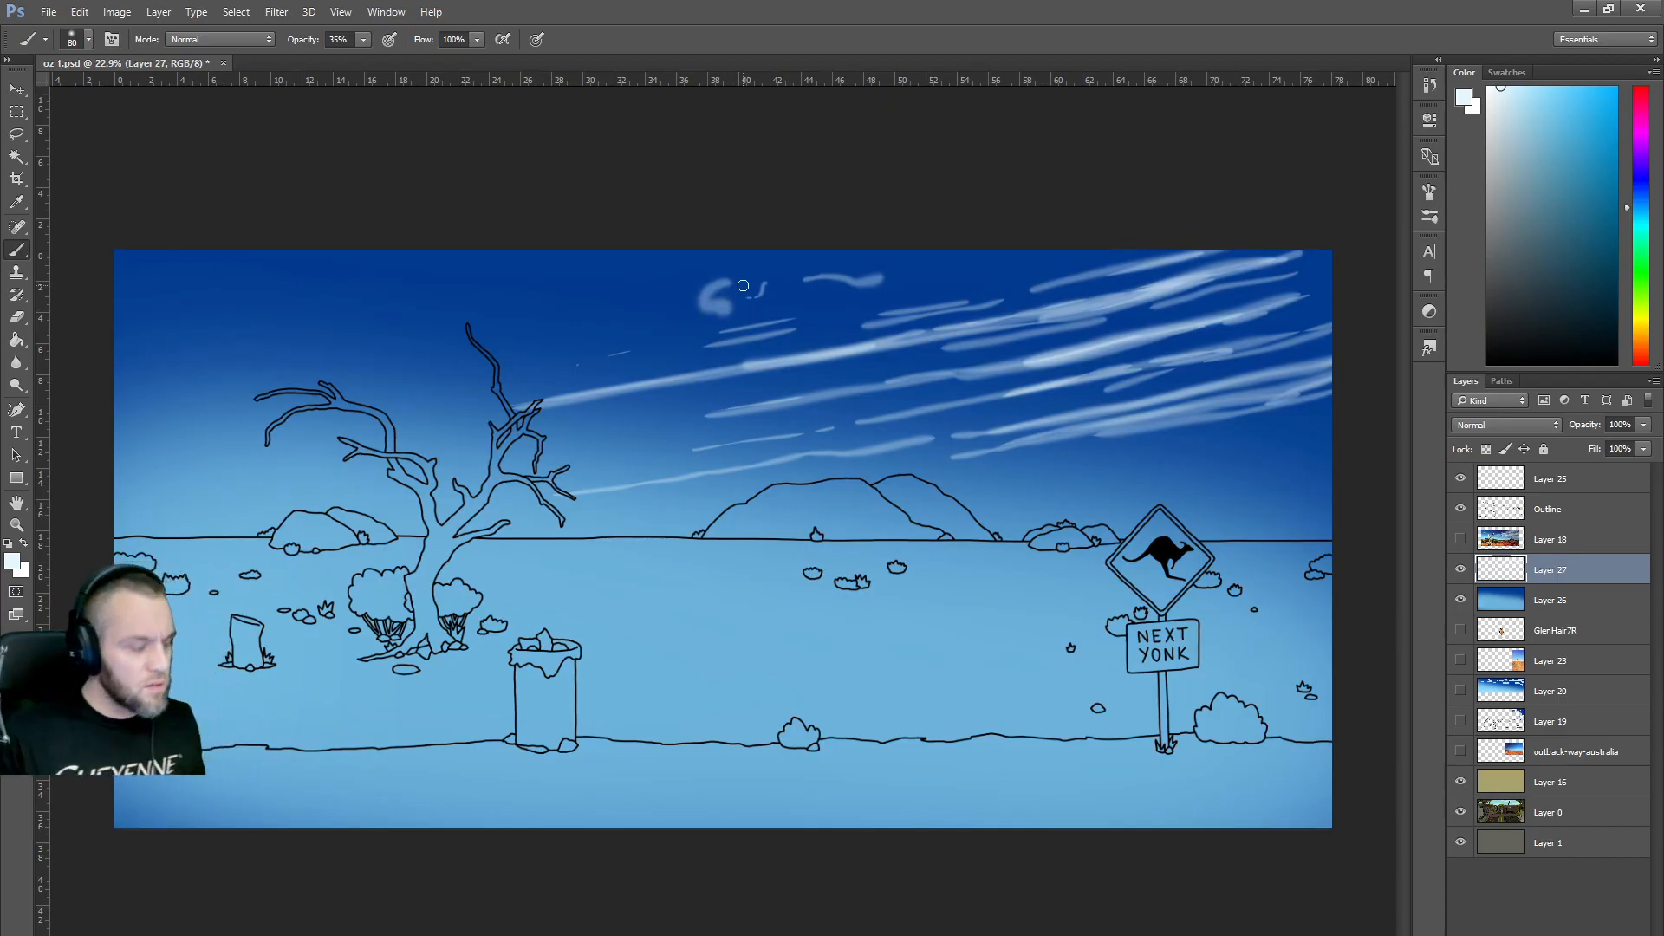
key(ctrl+z)
key(ctrl+alt+z)
Try short strokes near the top with an 80 px hard round brush, then undo them.
click(44, 40)
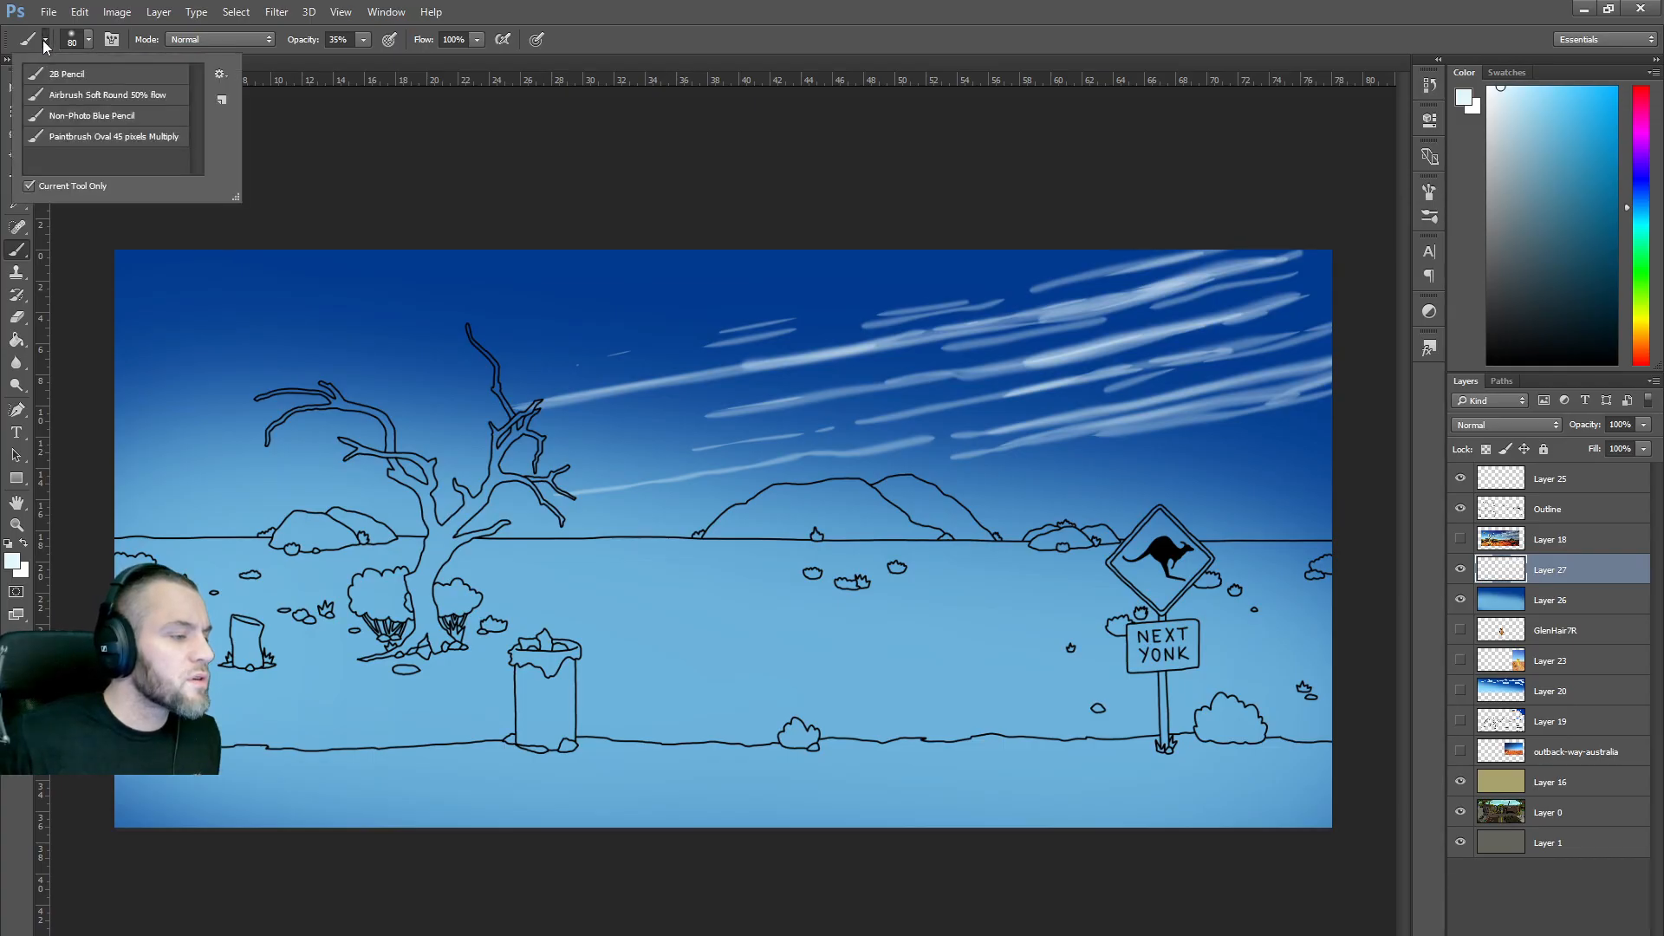
click(44, 40)
click(87, 38)
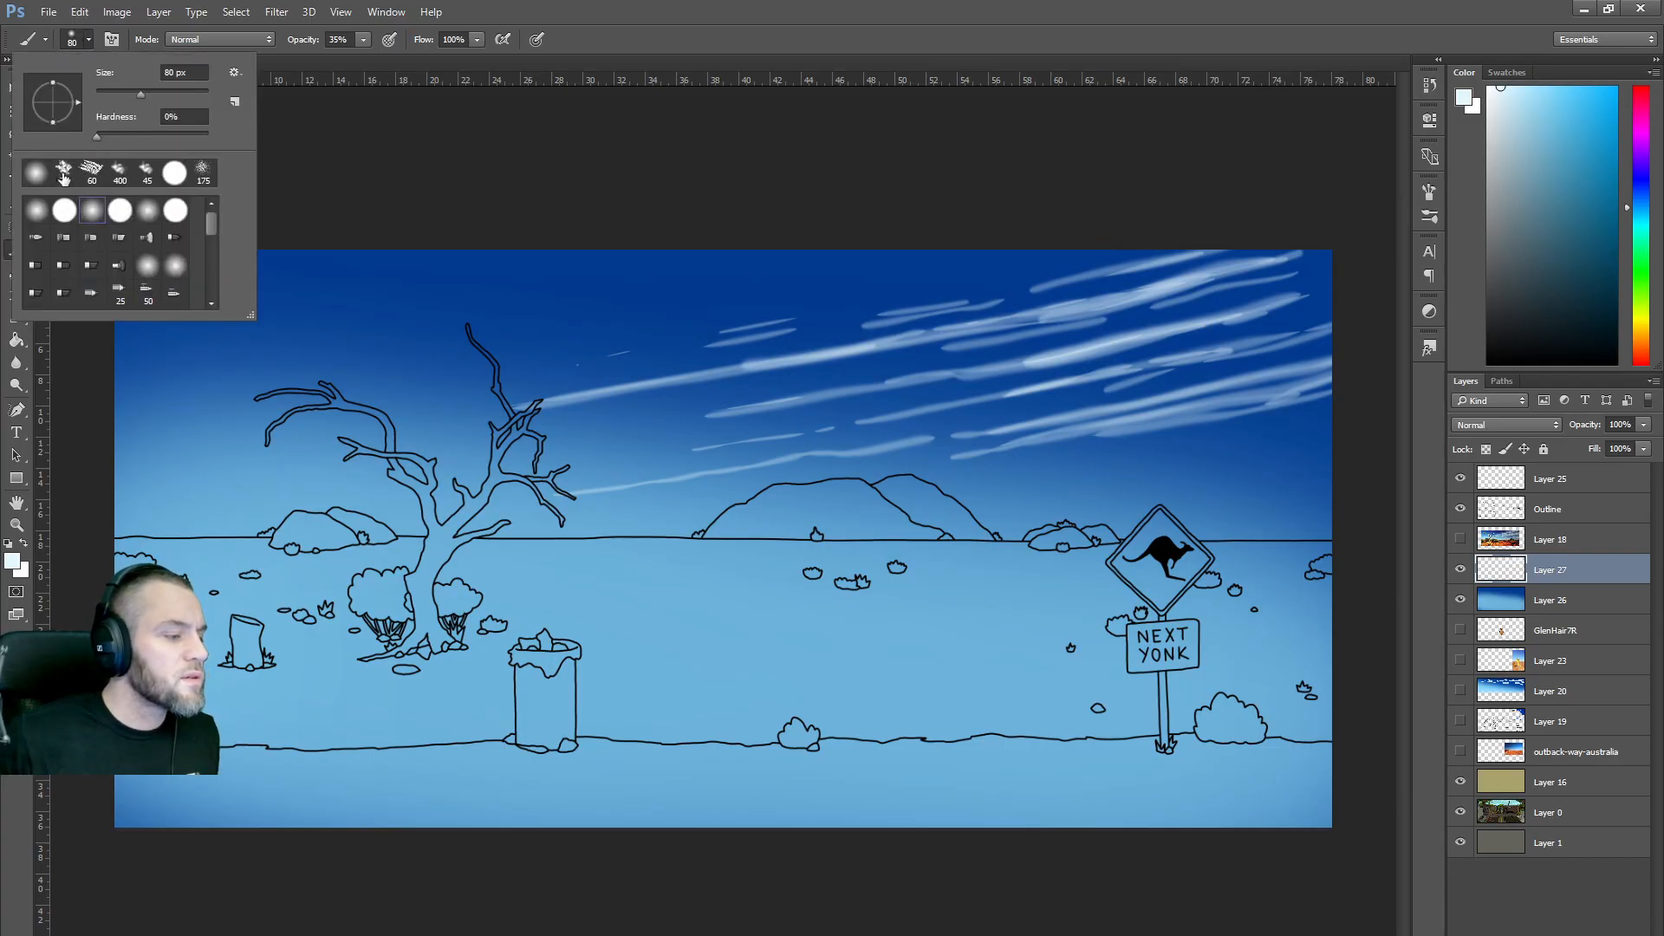
click(177, 180)
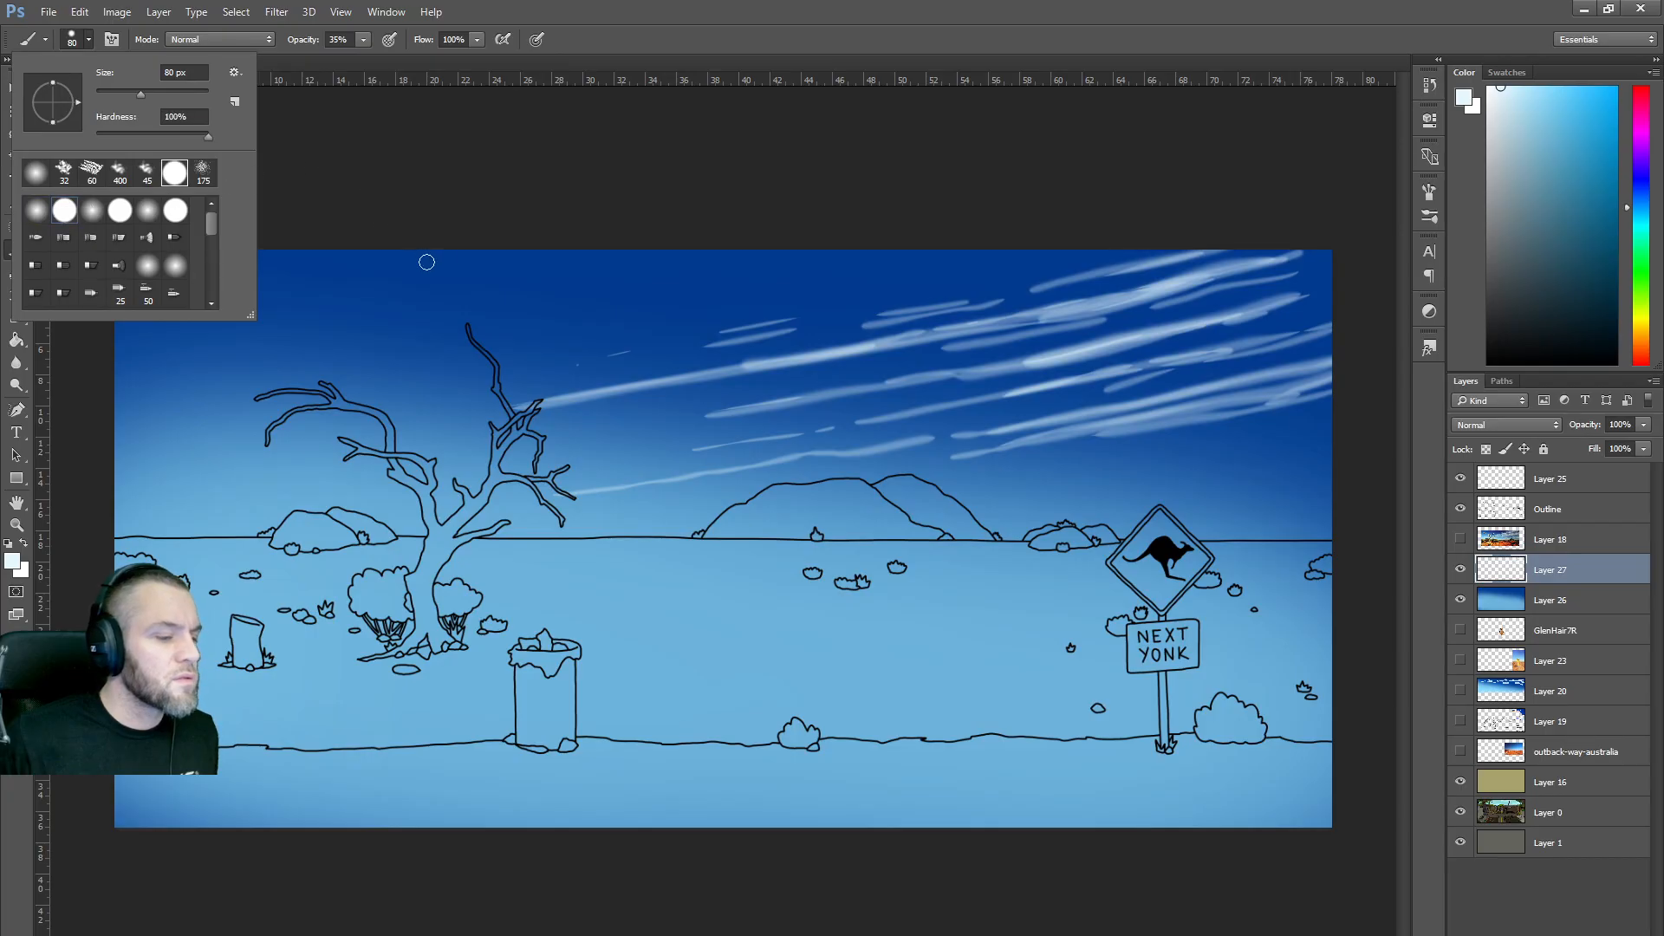
click(477, 267)
drag(479, 270, 565, 268)
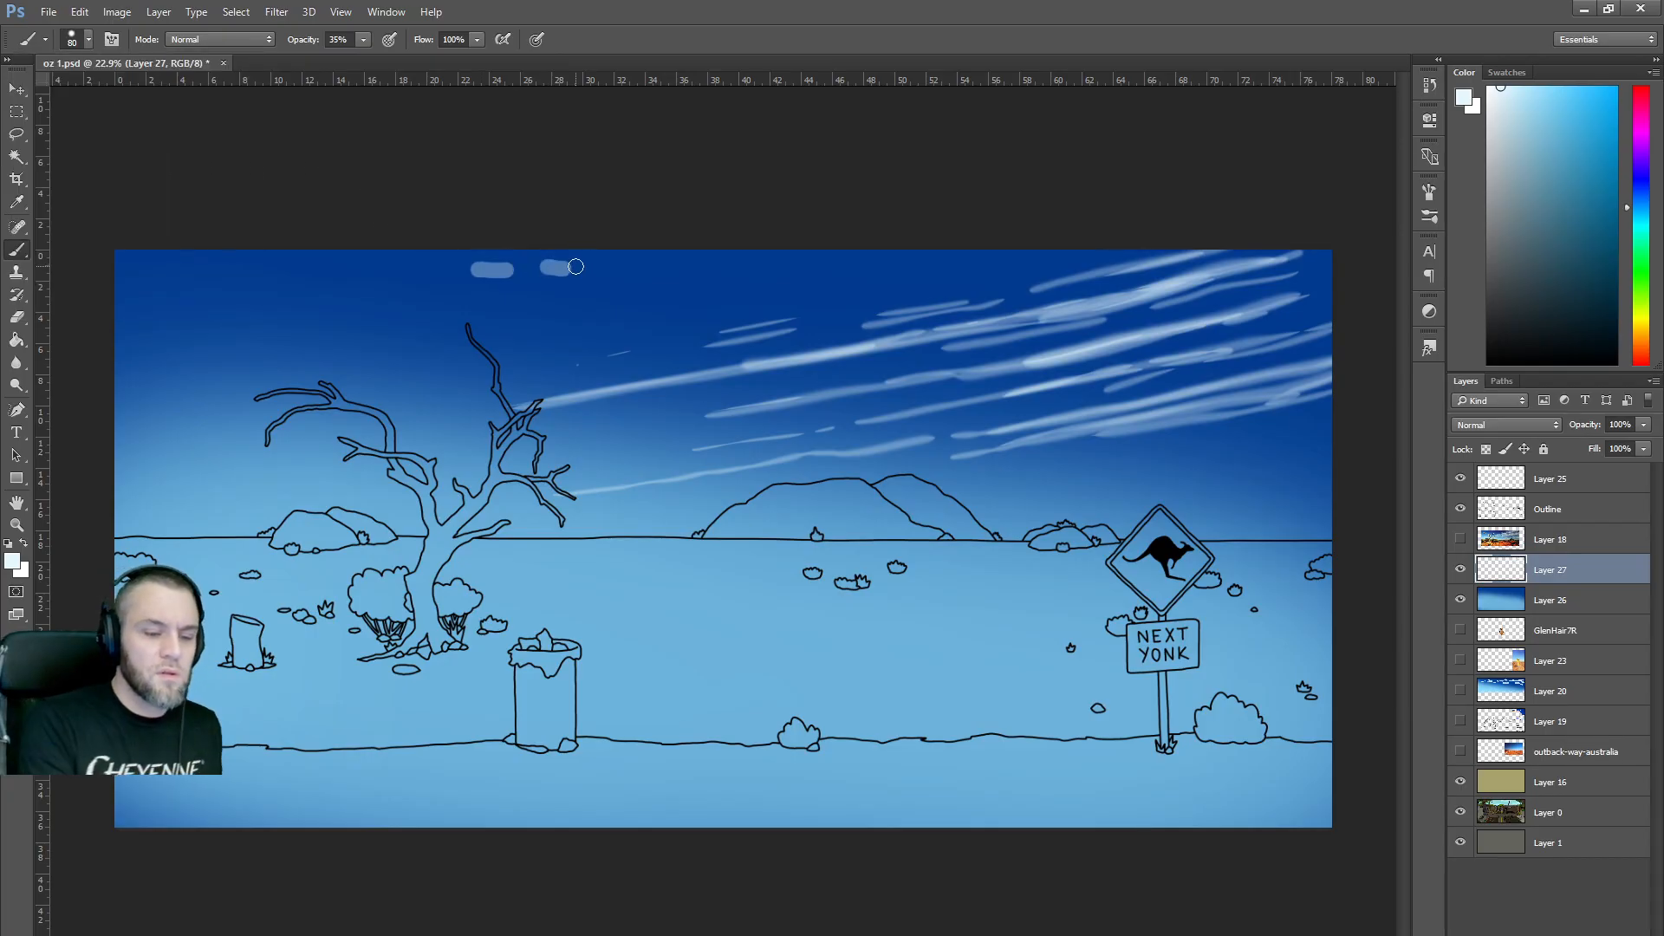
drag(662, 286, 688, 279)
key(ctrl+alt+z)
key(ctrl+alt+z)
key(ctrl+alt+z)
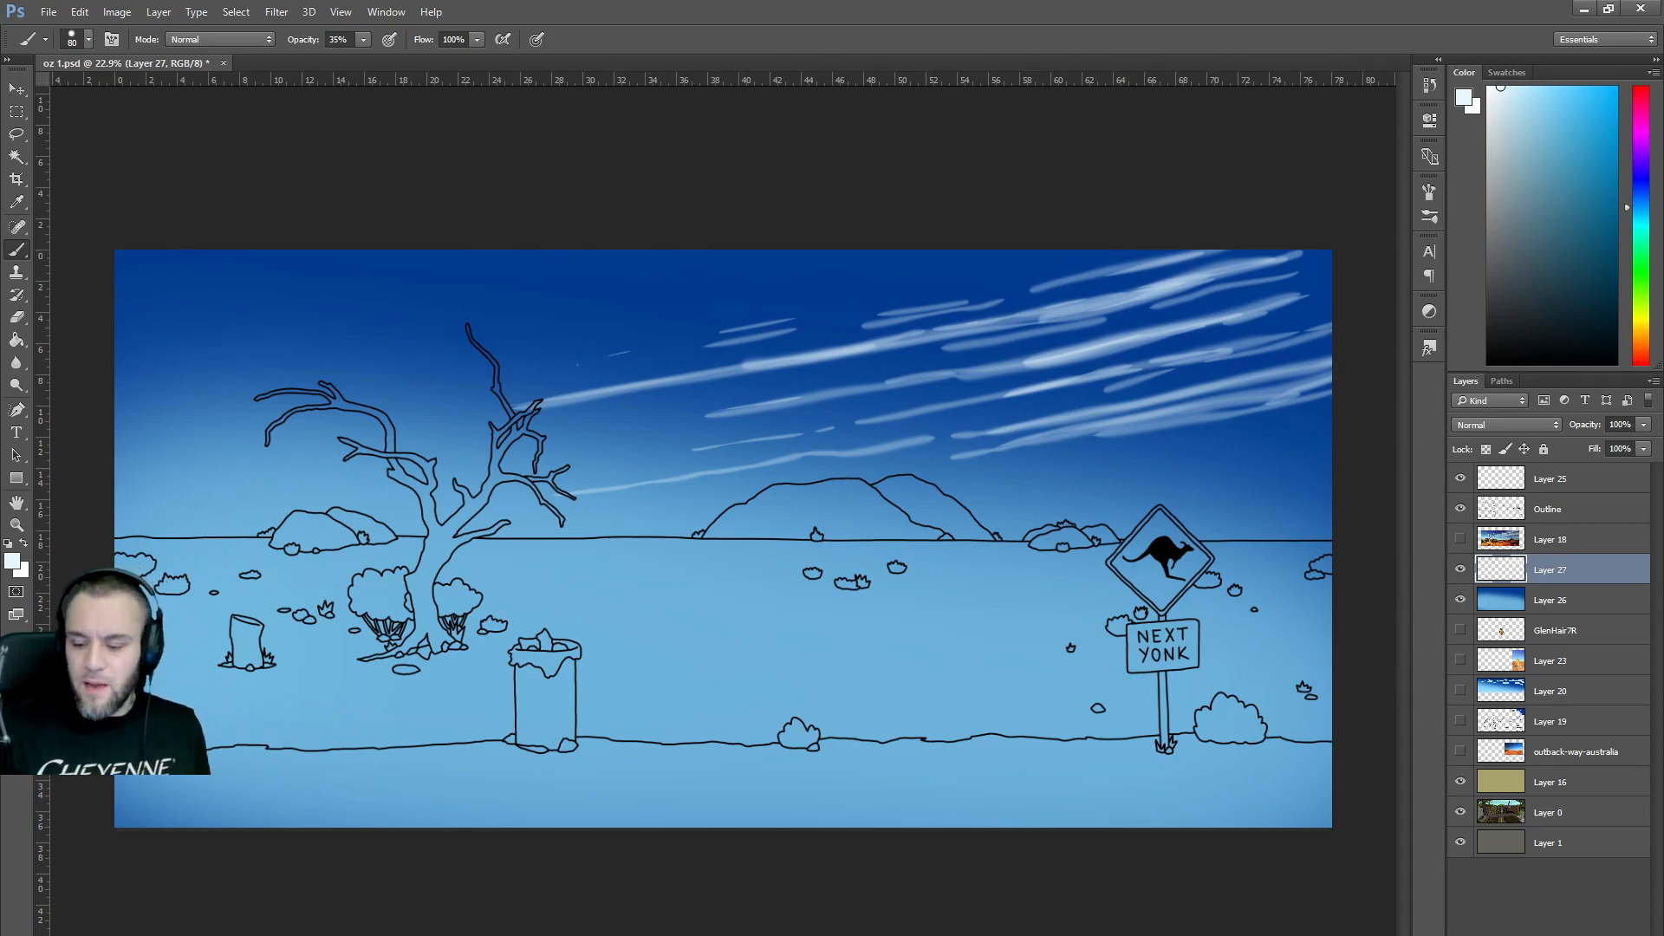
Magic-wand select the light-blue ground area on the Outline layer, including the part right of the sign post.
click(1550, 511)
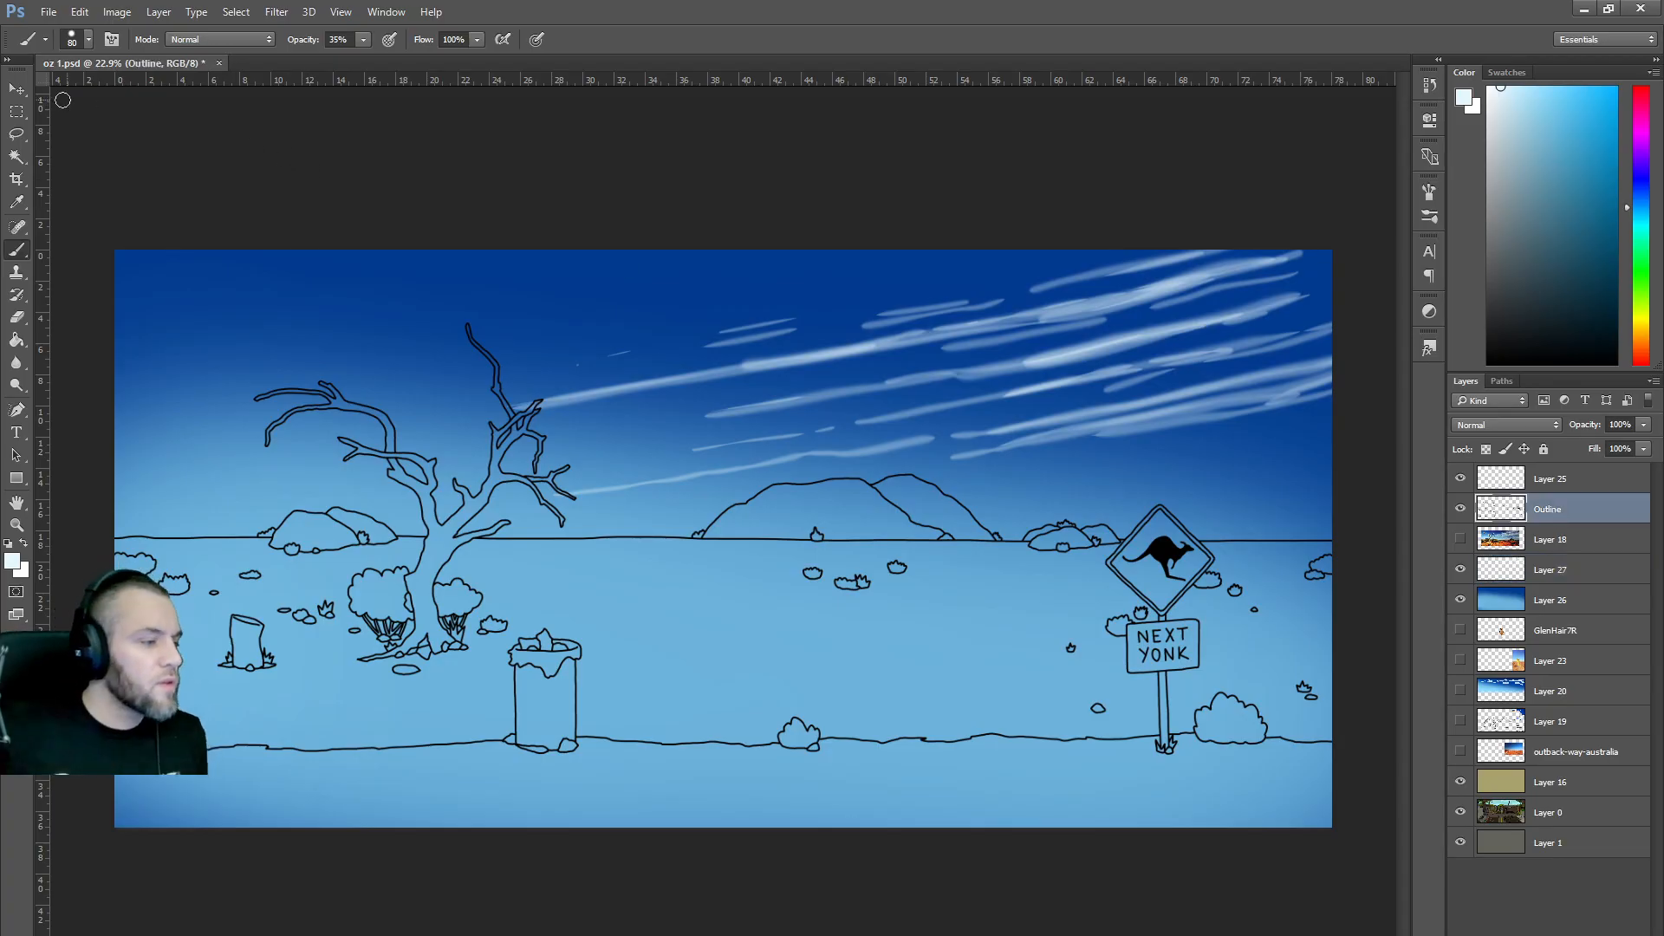
click(16, 156)
click(668, 590)
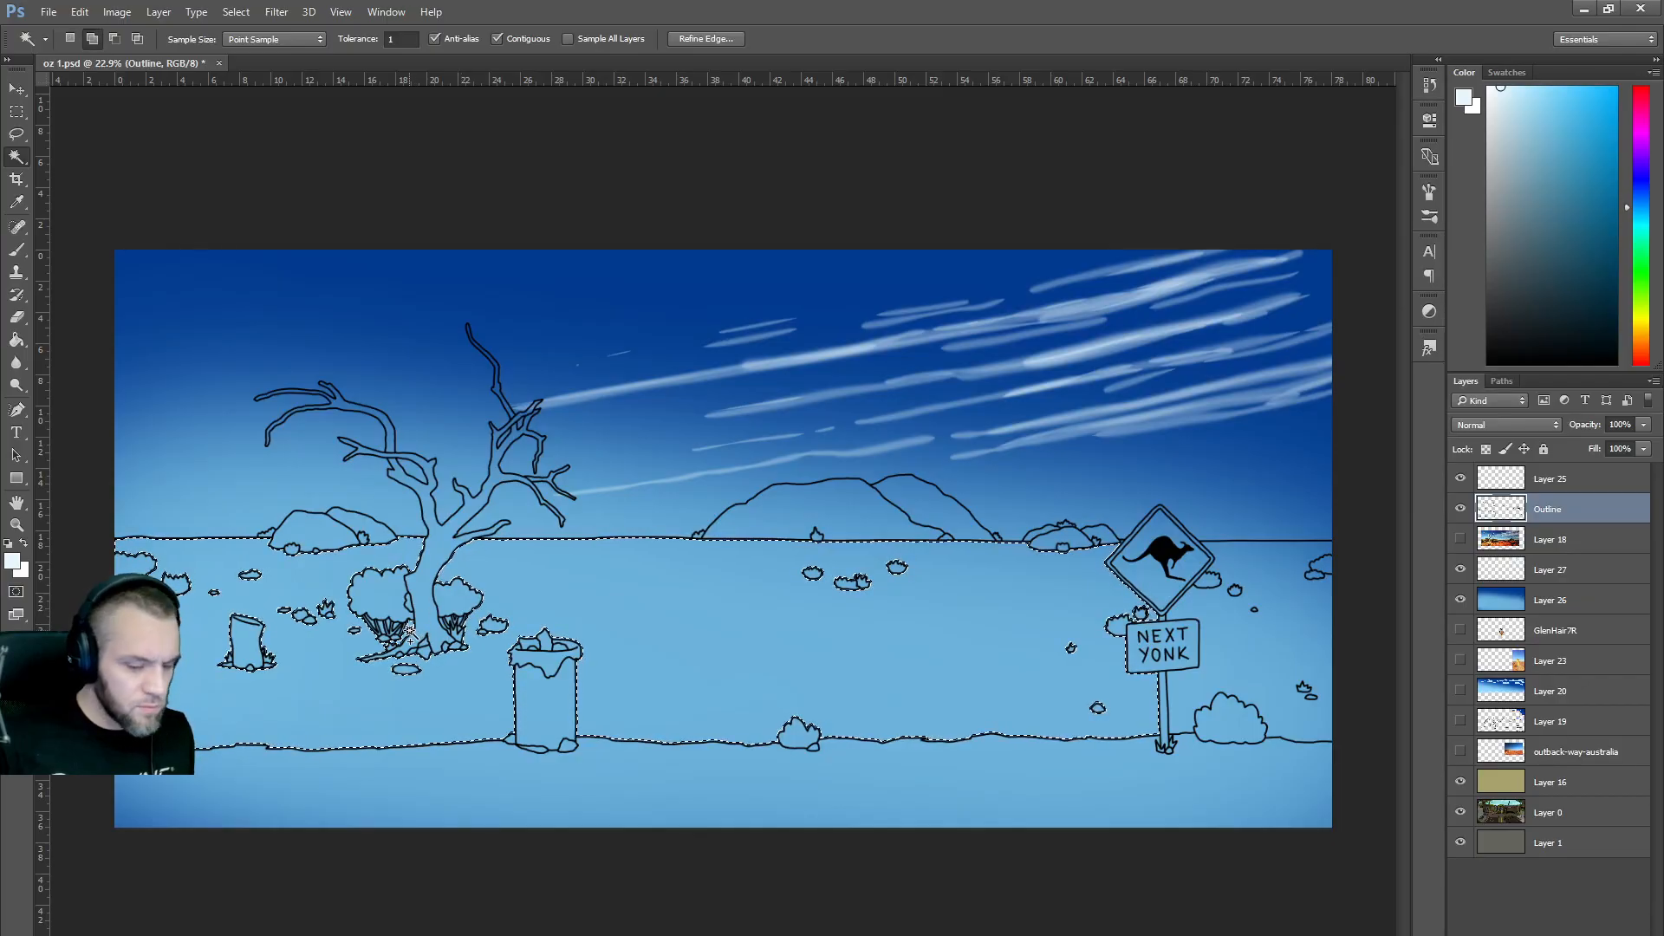
shift+click(1231, 619)
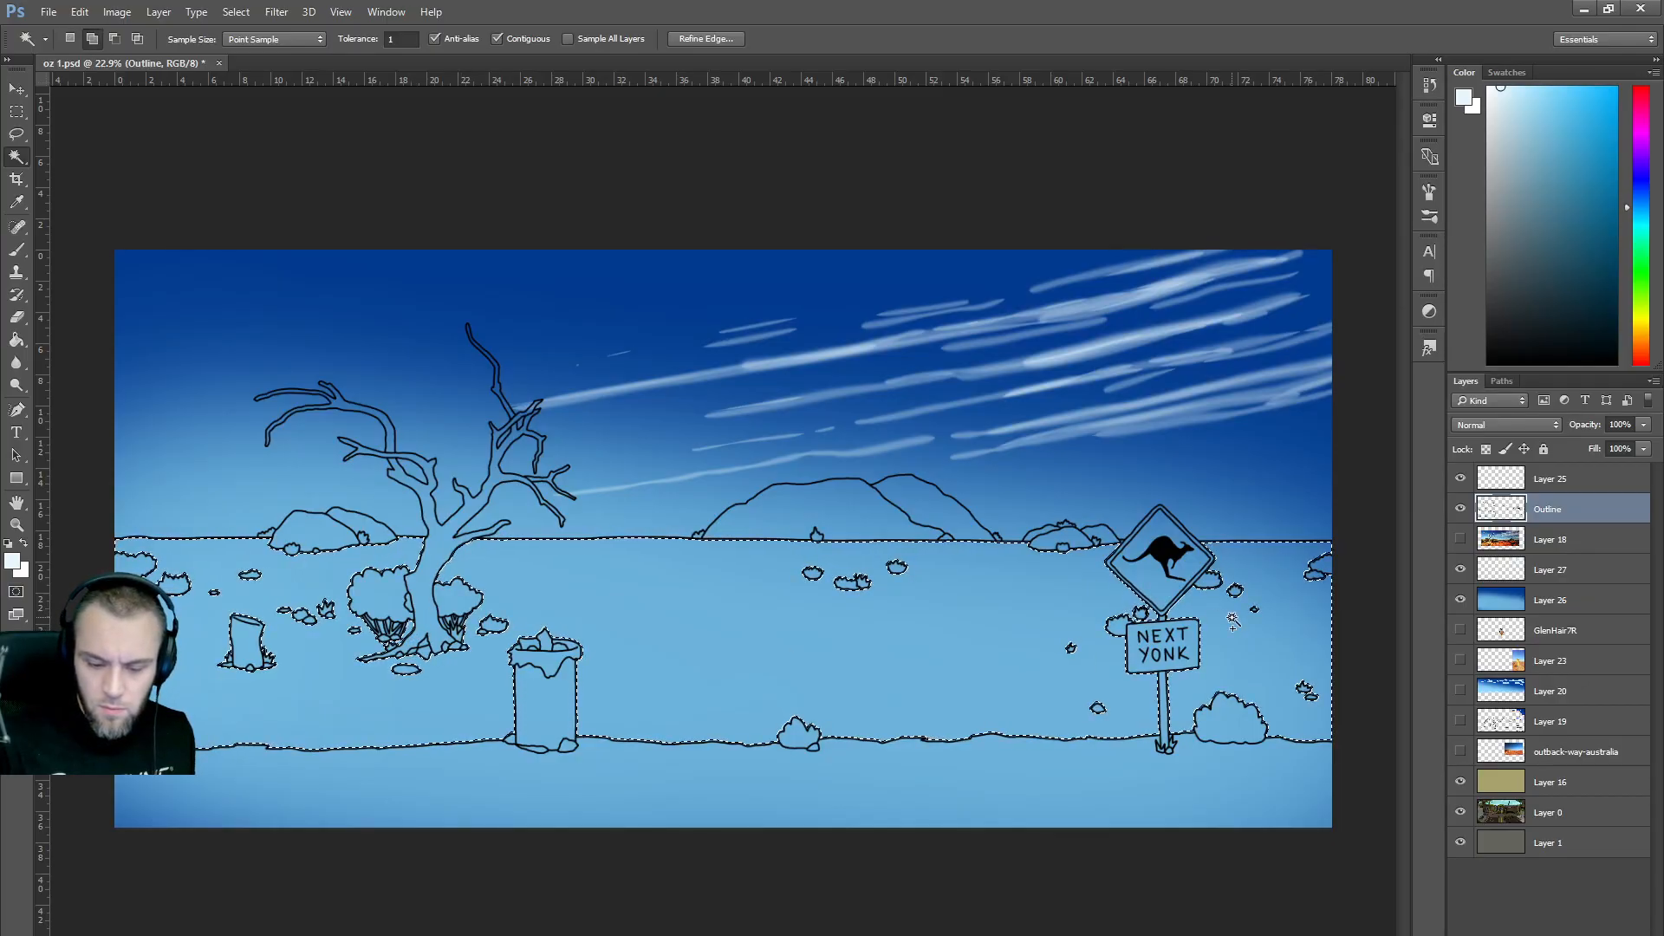
click(705, 39)
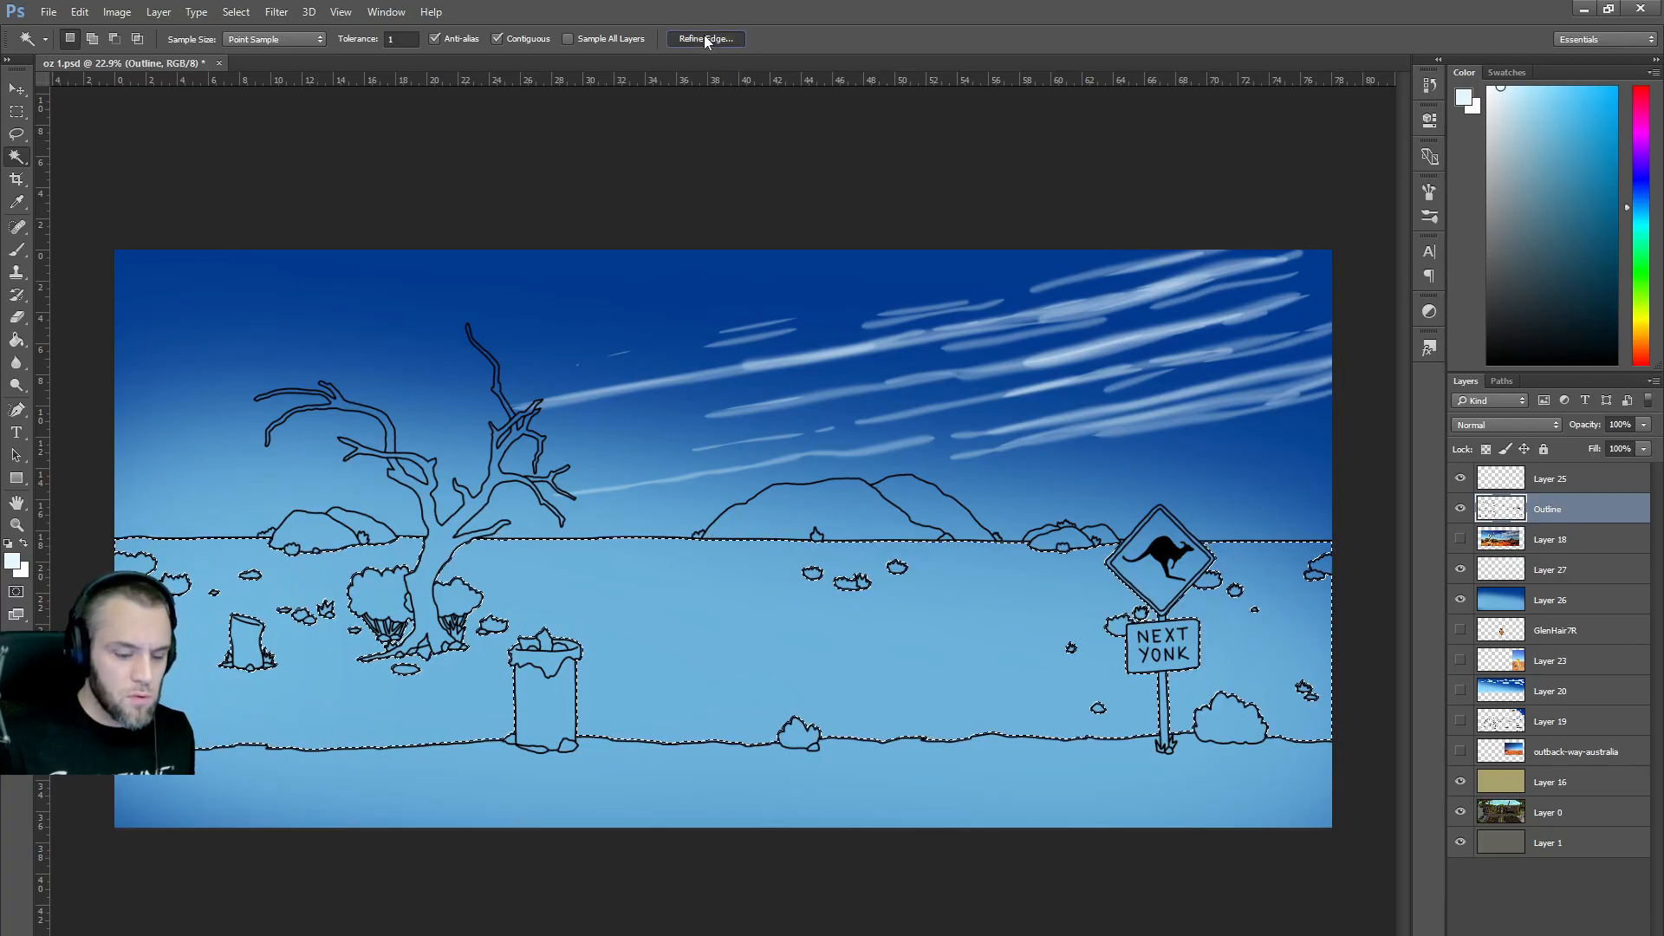
key(Return)
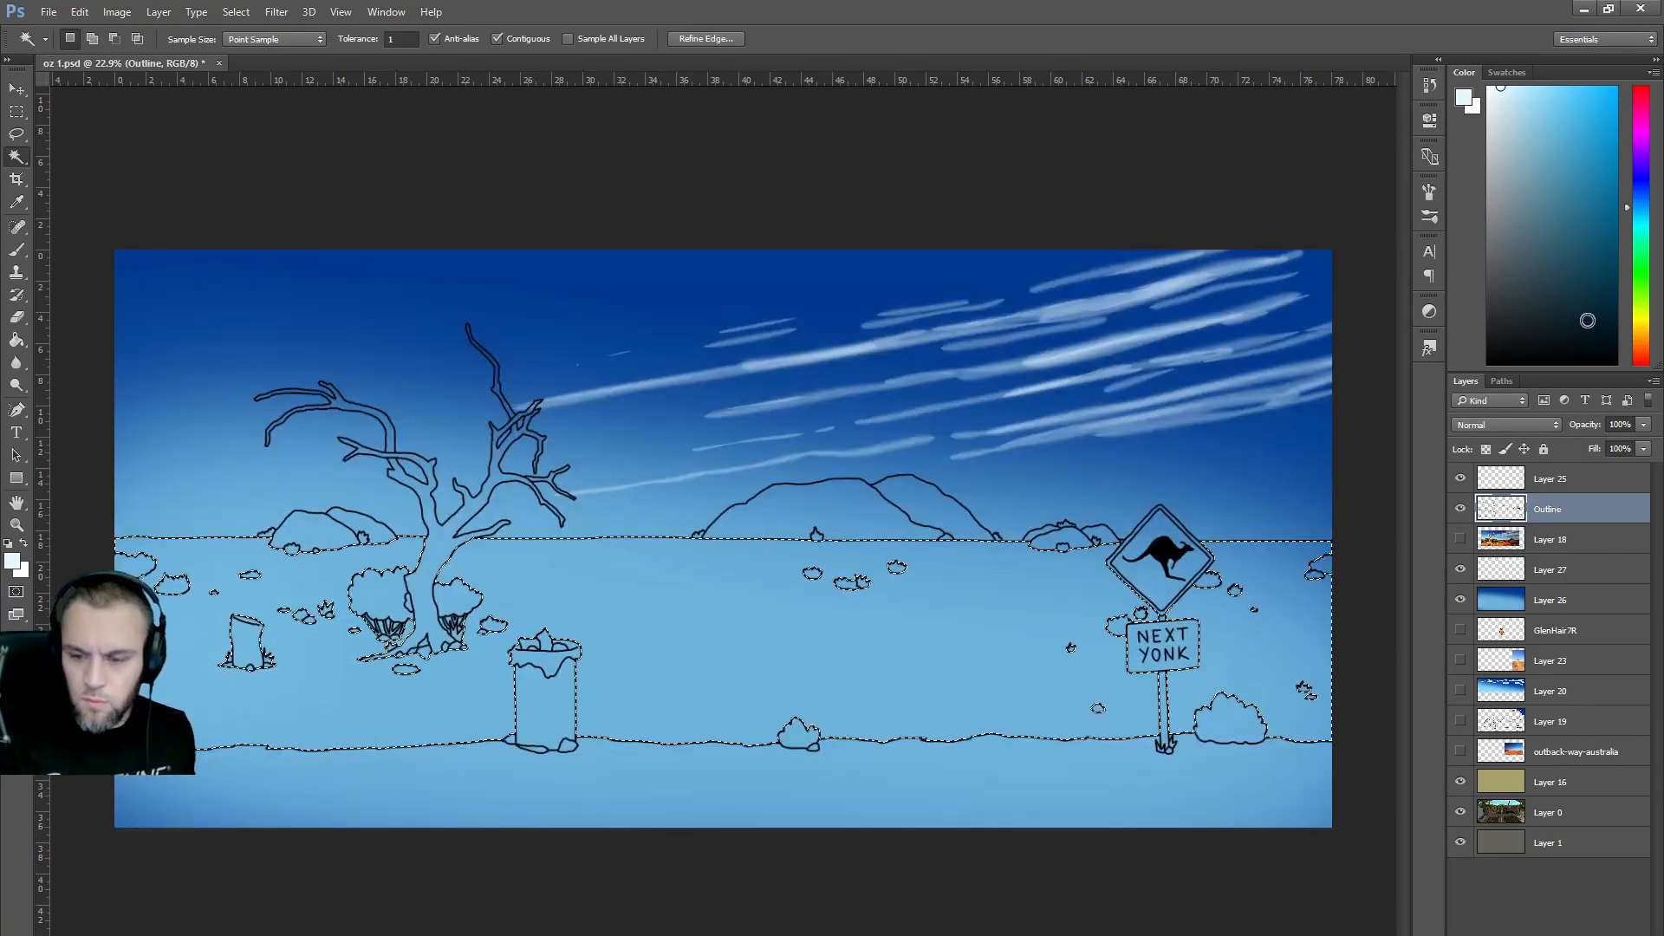
Choose a rich, saturated orange-brown in the Color panel, checking it against the outback reference photo.
click(1645, 318)
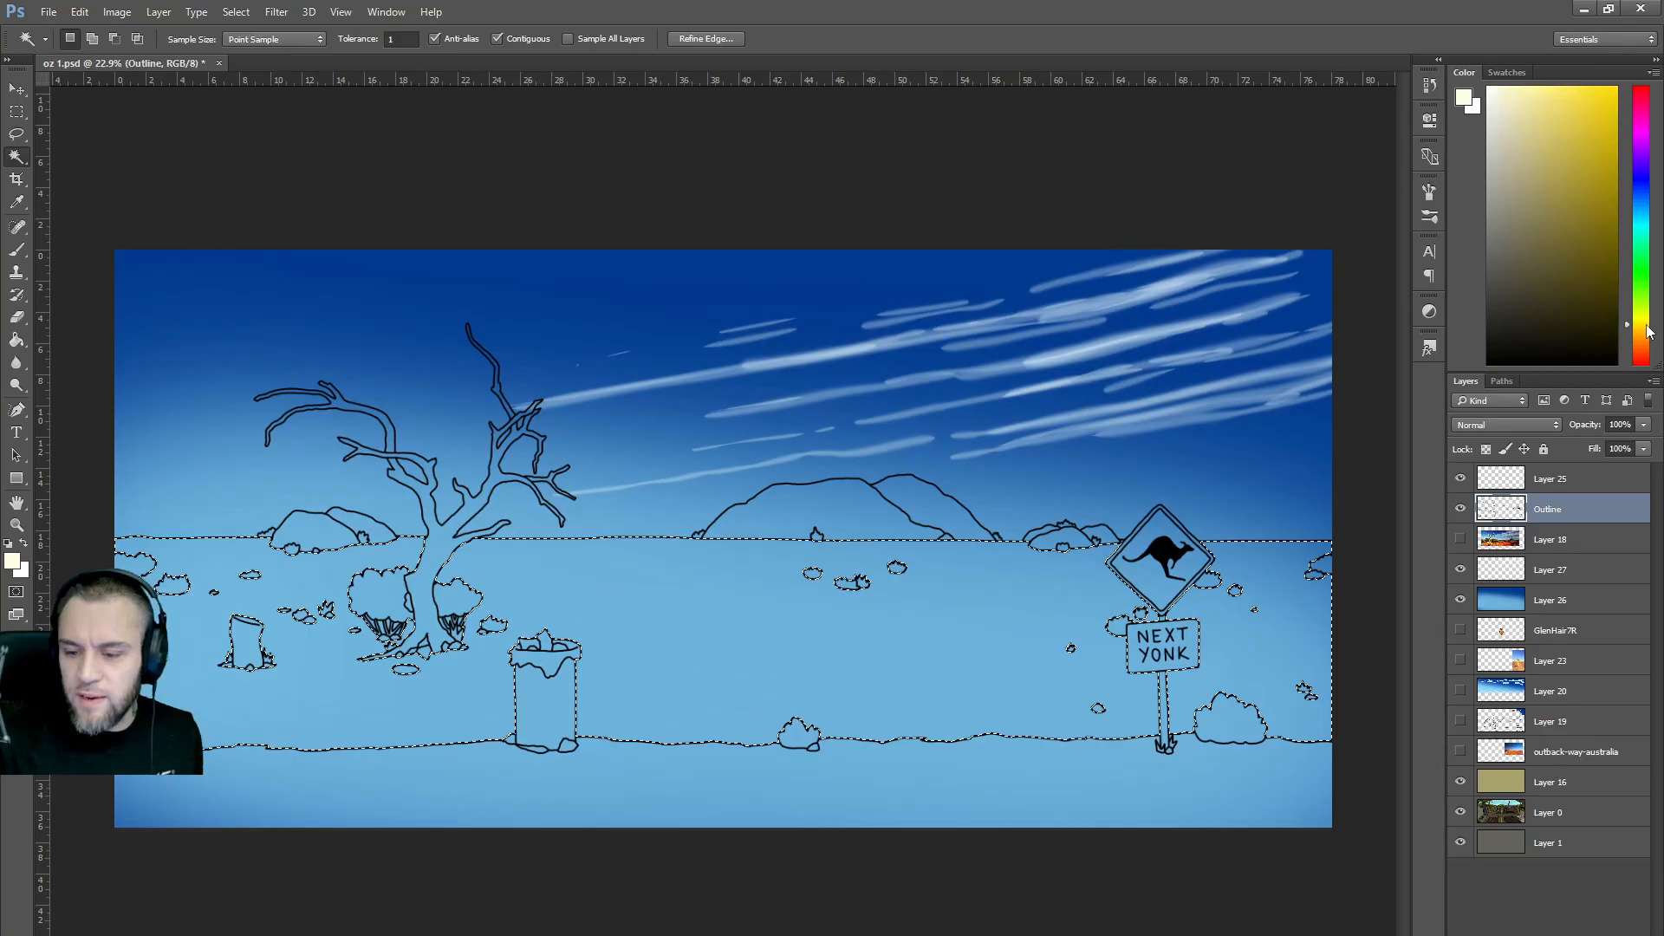
click(1541, 215)
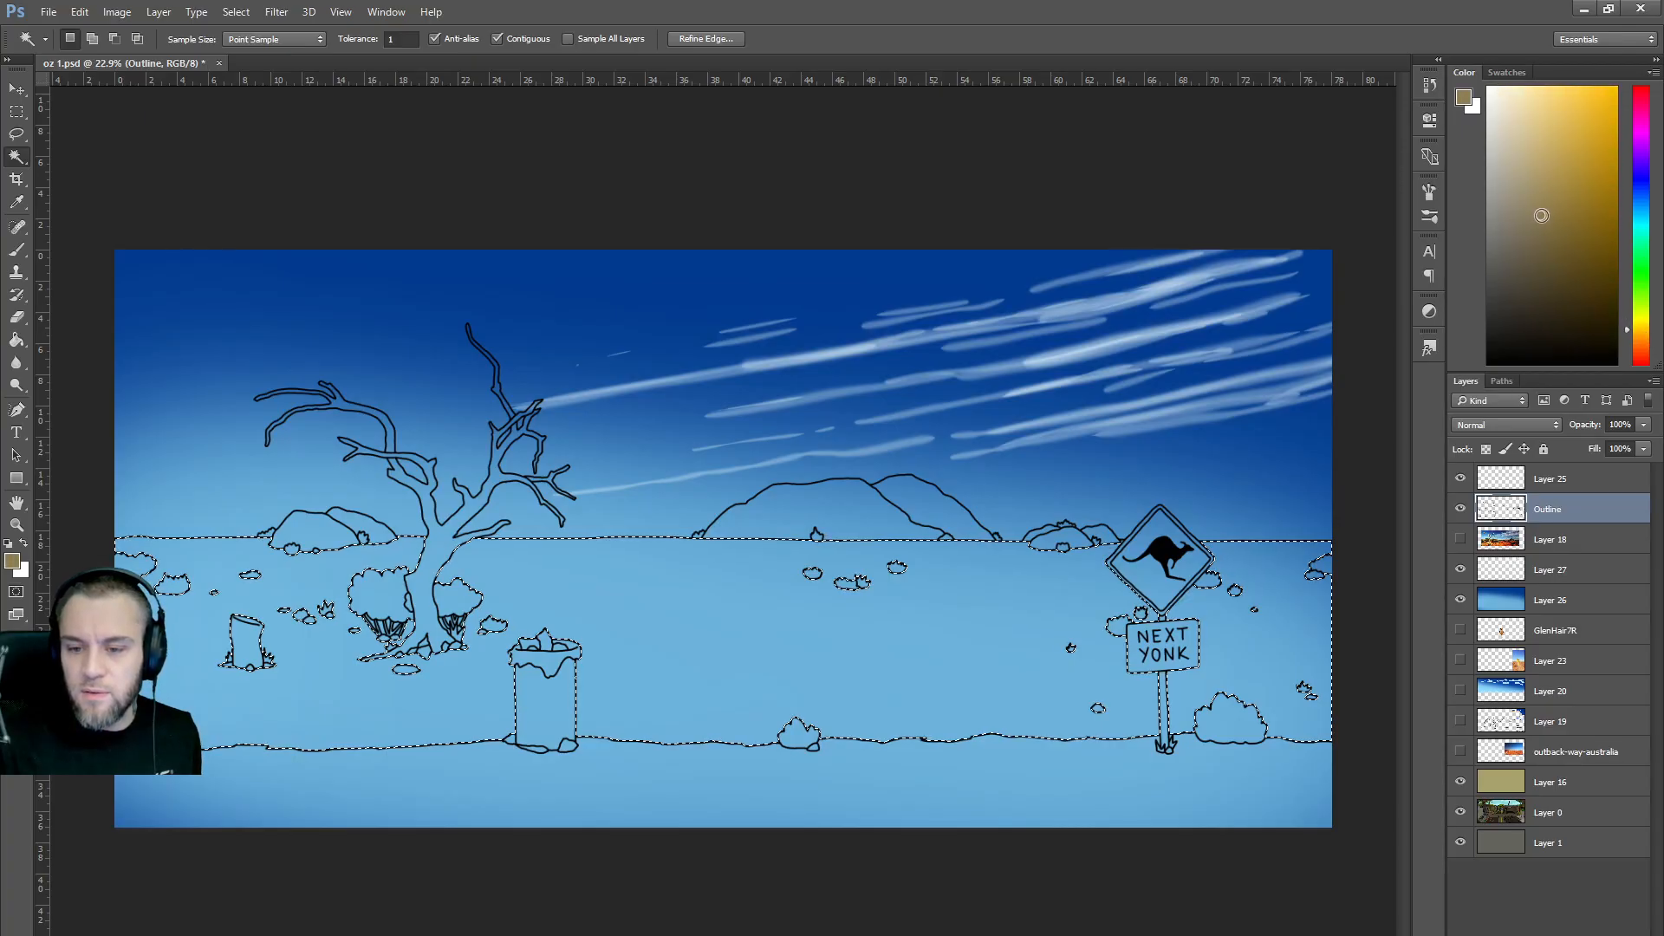
click(1460, 539)
click(1460, 539)
drag(1641, 329, 1641, 343)
drag(1555, 198, 1583, 196)
Set the brush to 1100 px at 100% opacity, undoing a stroke painted on the Outline layer.
key(b)
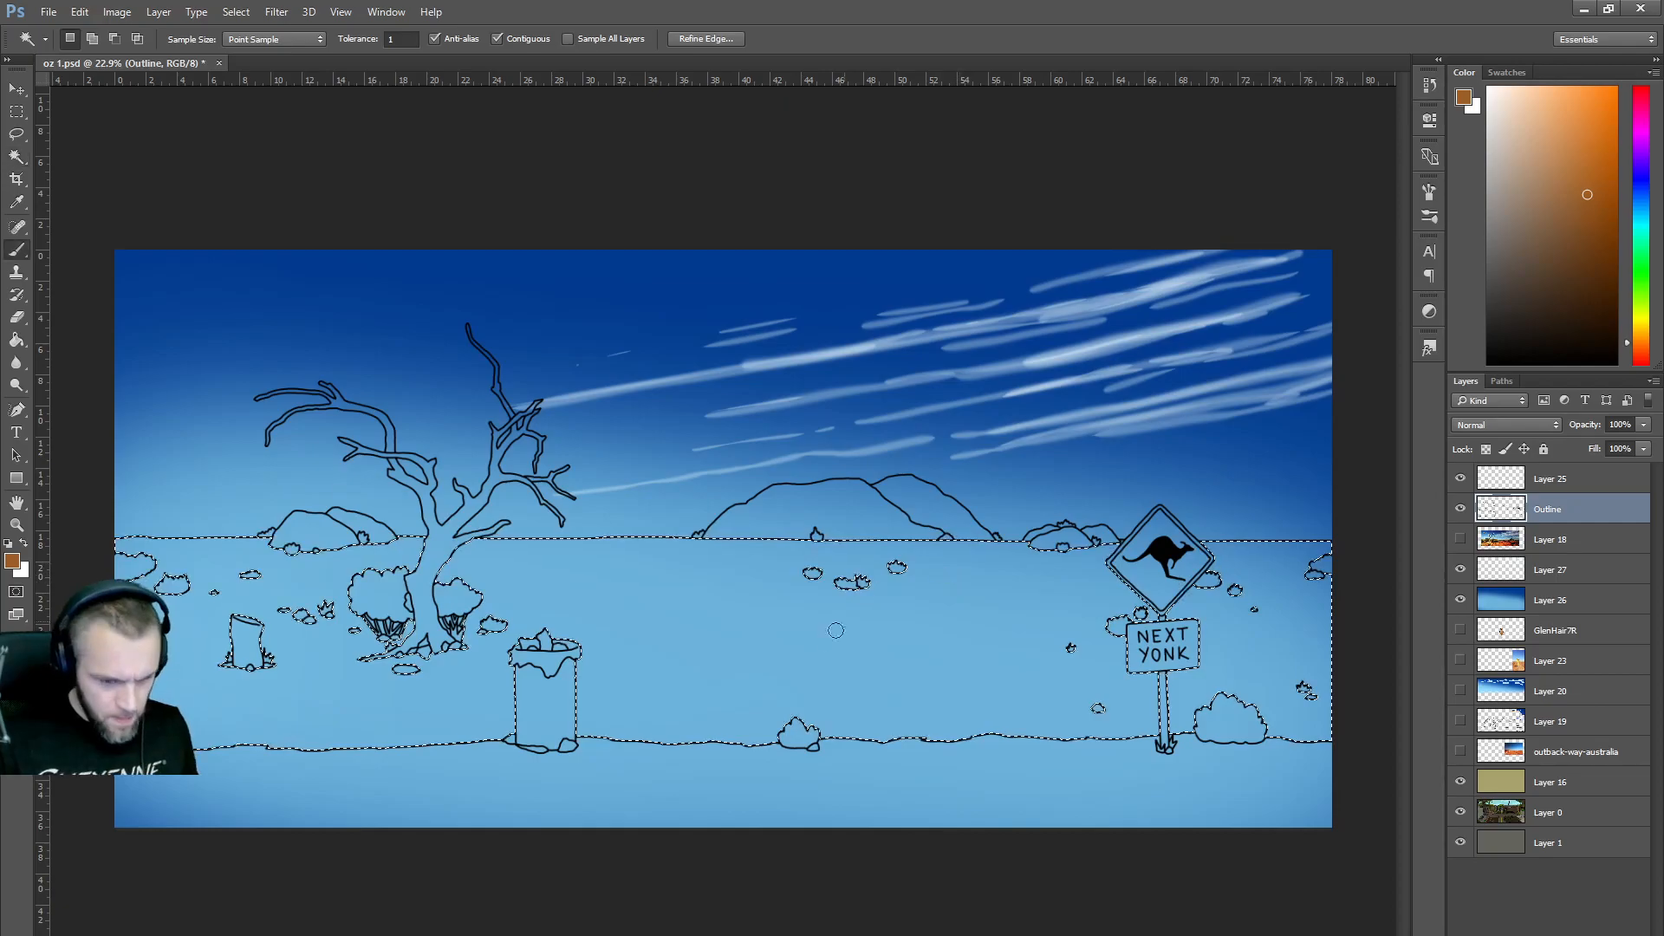
key(bracketright)
key(bracketright)
key(bracketright)
key(bracketright)
key(bracketright)
key(bracketright)
key(bracketright)
key(bracketright)
key(bracketright)
key(bracketright)
key(bracketright)
key(bracketright)
key(bracketright)
key(bracketright)
key(bracketright)
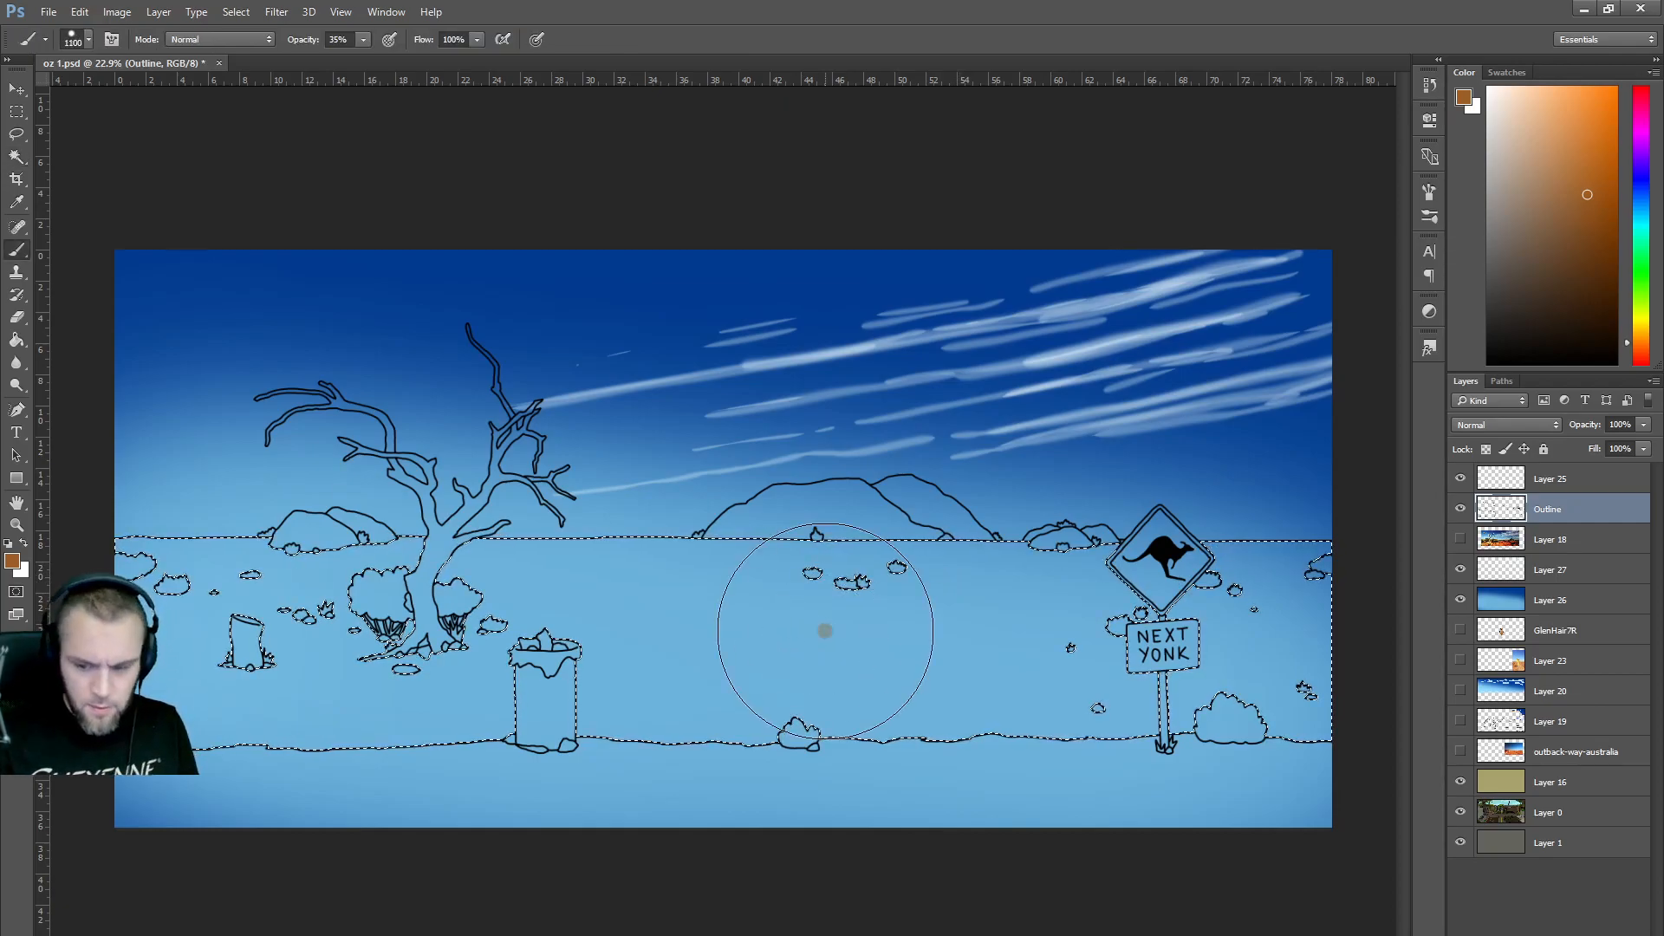
mouse_move(364, 39)
mouse_down()
mouse_move(371, 60)
mouse_move(581, 143)
mouse_up()
mouse_move(845, 637)
mouse_down()
mouse_move(1179, 641)
mouse_move(225, 641)
mouse_move(852, 685)
mouse_move(282, 684)
mouse_up()
drag(1090, 663, 1226, 695)
key(ctrl+z)
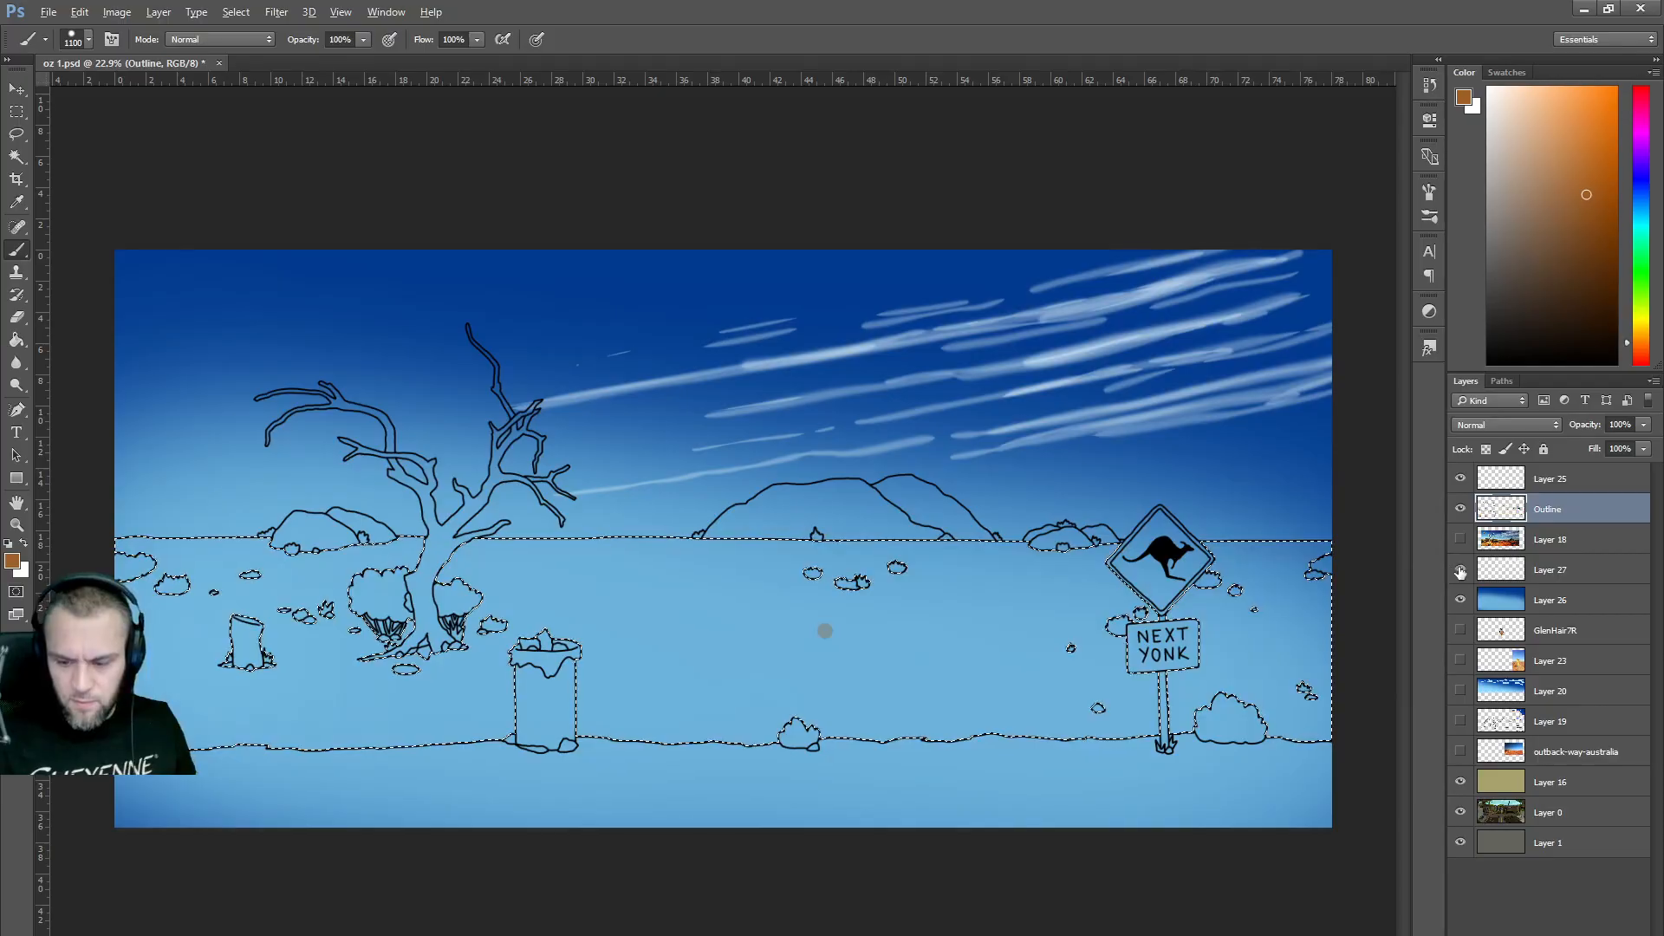
Paint the ground golden orange on a new layer above Layer 18, then deselect.
click(1556, 541)
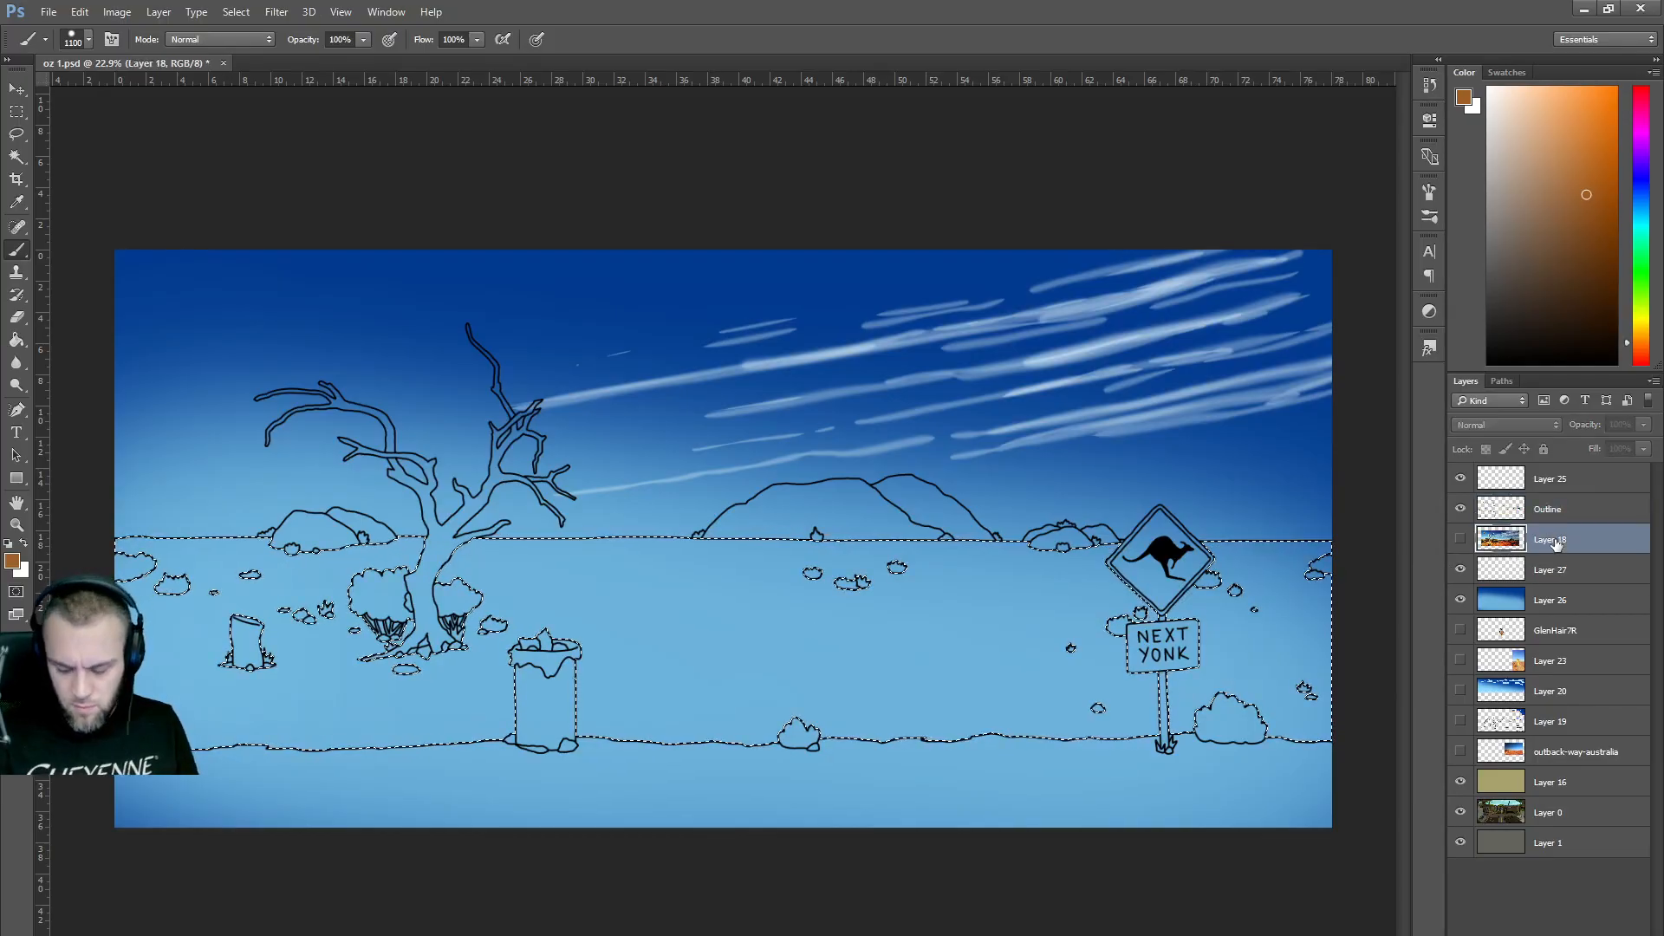
key(ctrl+shift+alt+n)
mouse_move(1292, 620)
mouse_down()
mouse_move(705, 595)
mouse_move(217, 642)
mouse_up()
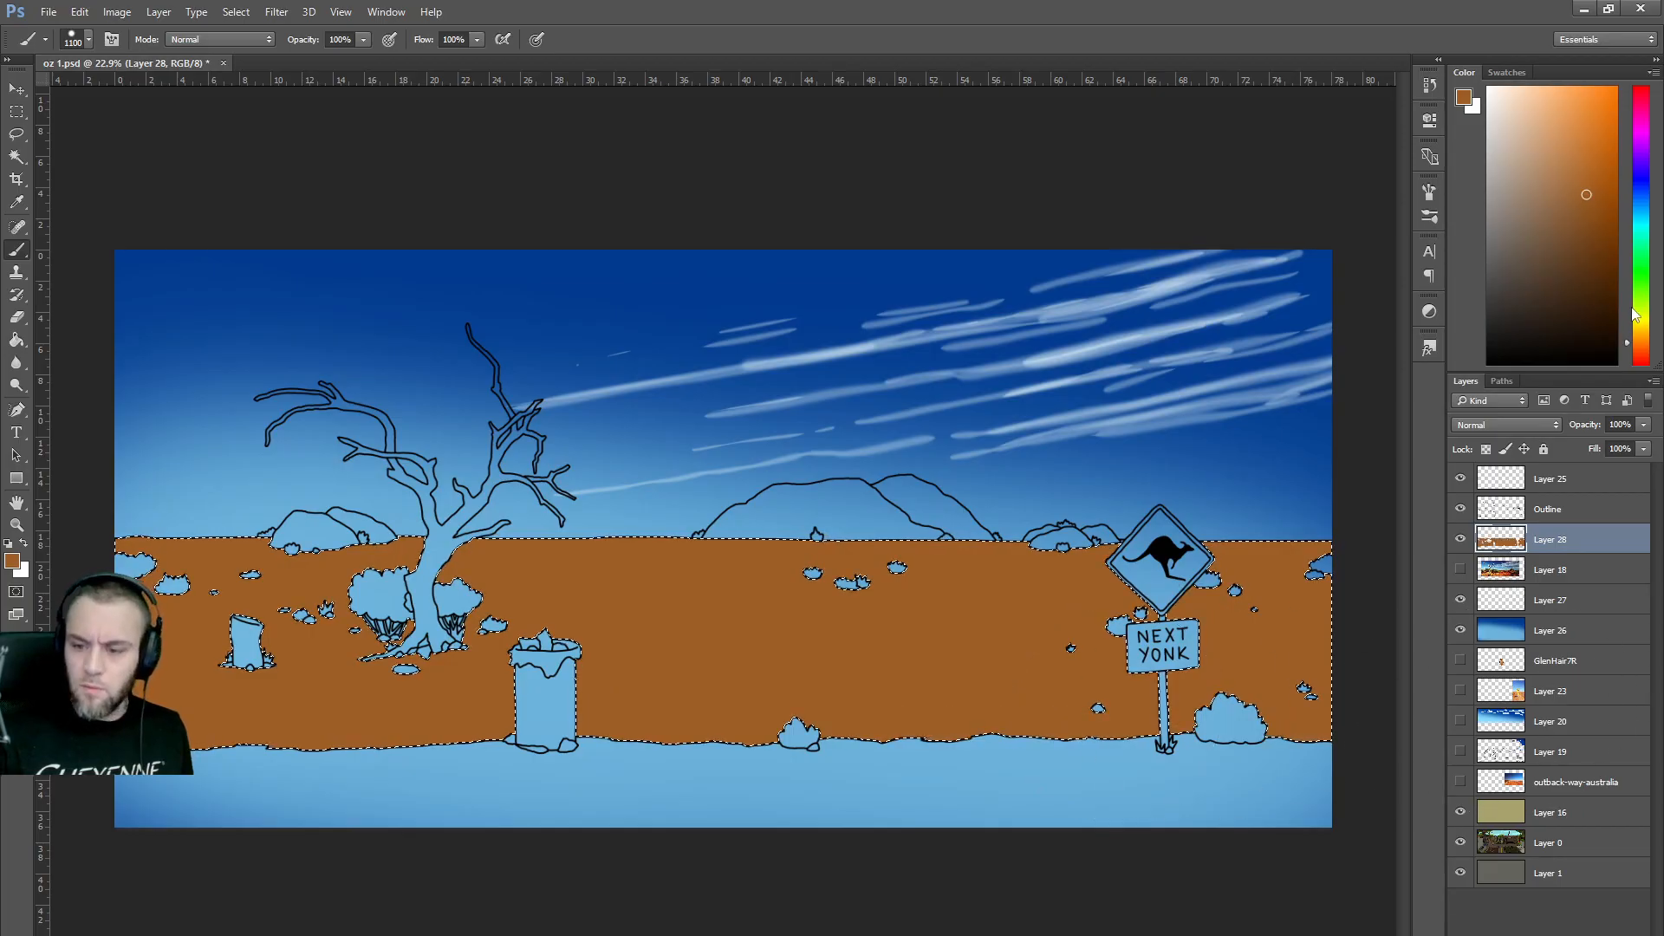
click(1639, 334)
click(1600, 194)
mouse_move(1369, 606)
mouse_down()
mouse_move(680, 650)
mouse_move(130, 639)
mouse_up()
drag(1245, 575, 167, 557)
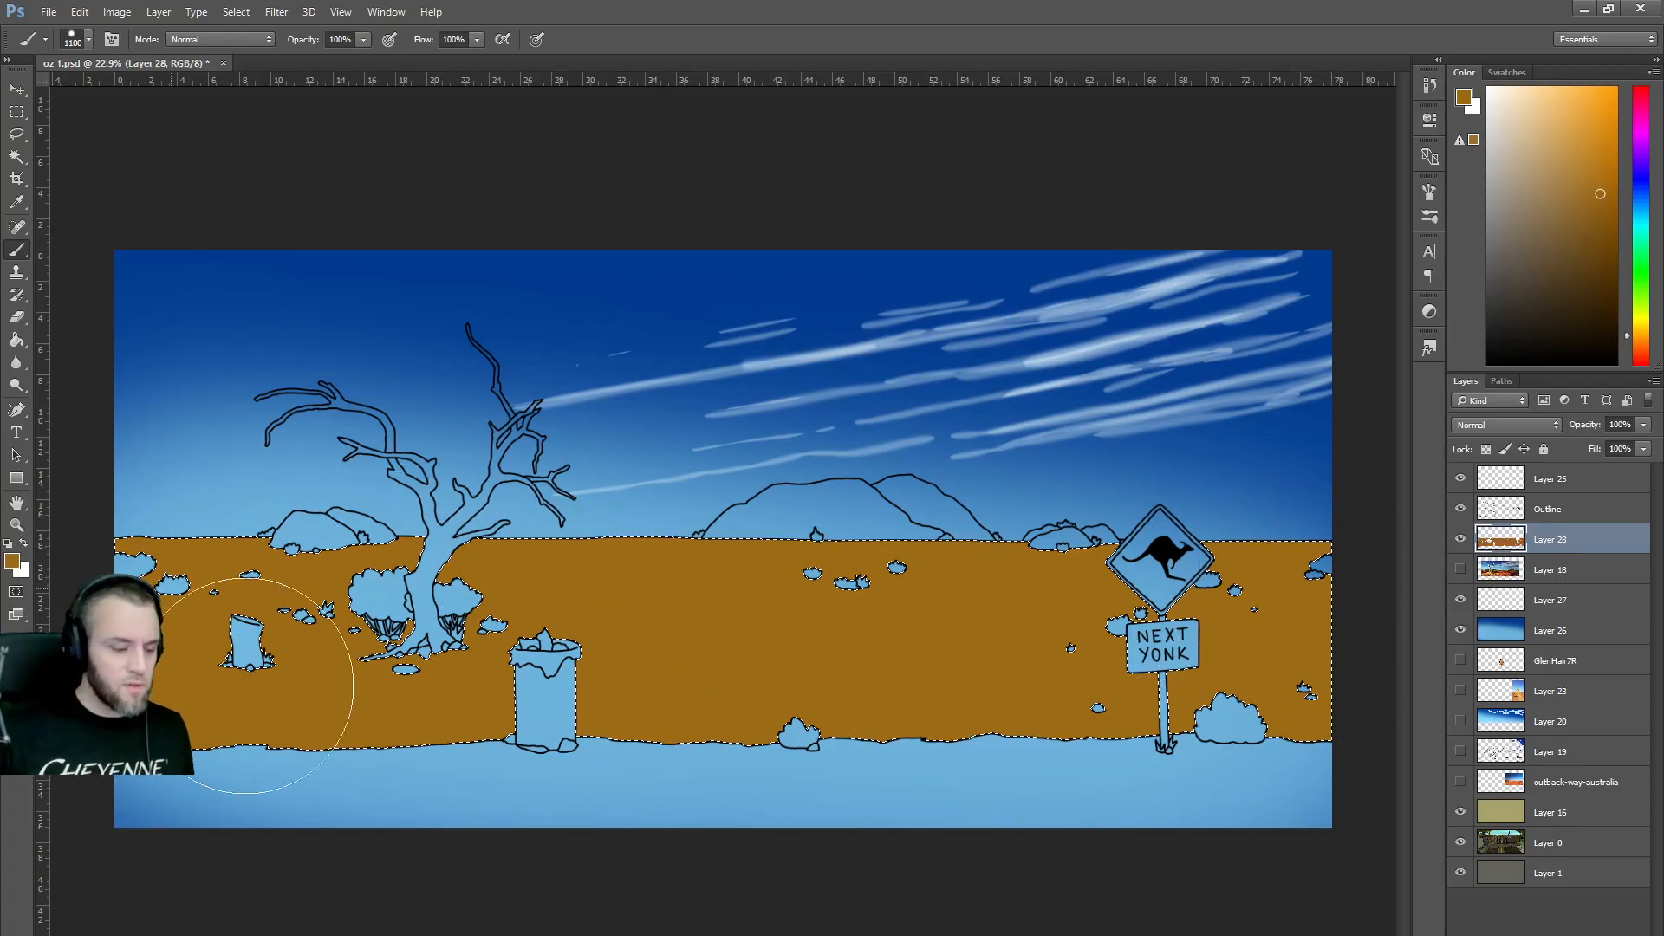
key(ctrl+d)
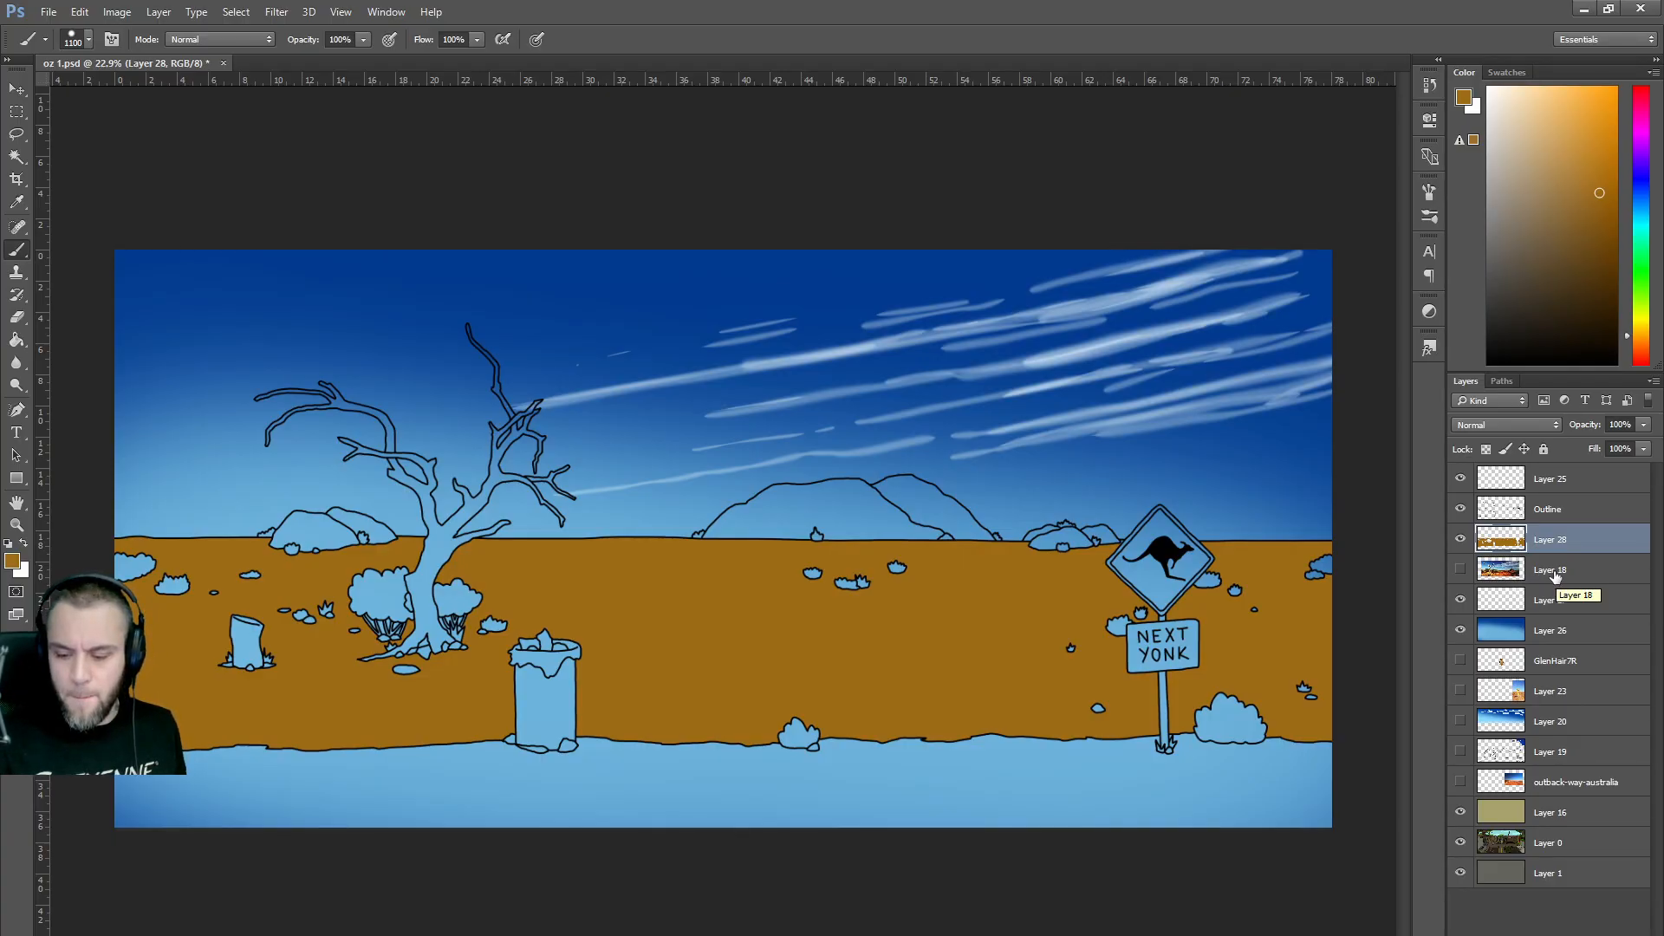
Paint a gentle, soft-edged pale-cyan glow along the horizon on the sky gradient layer.
click(1551, 636)
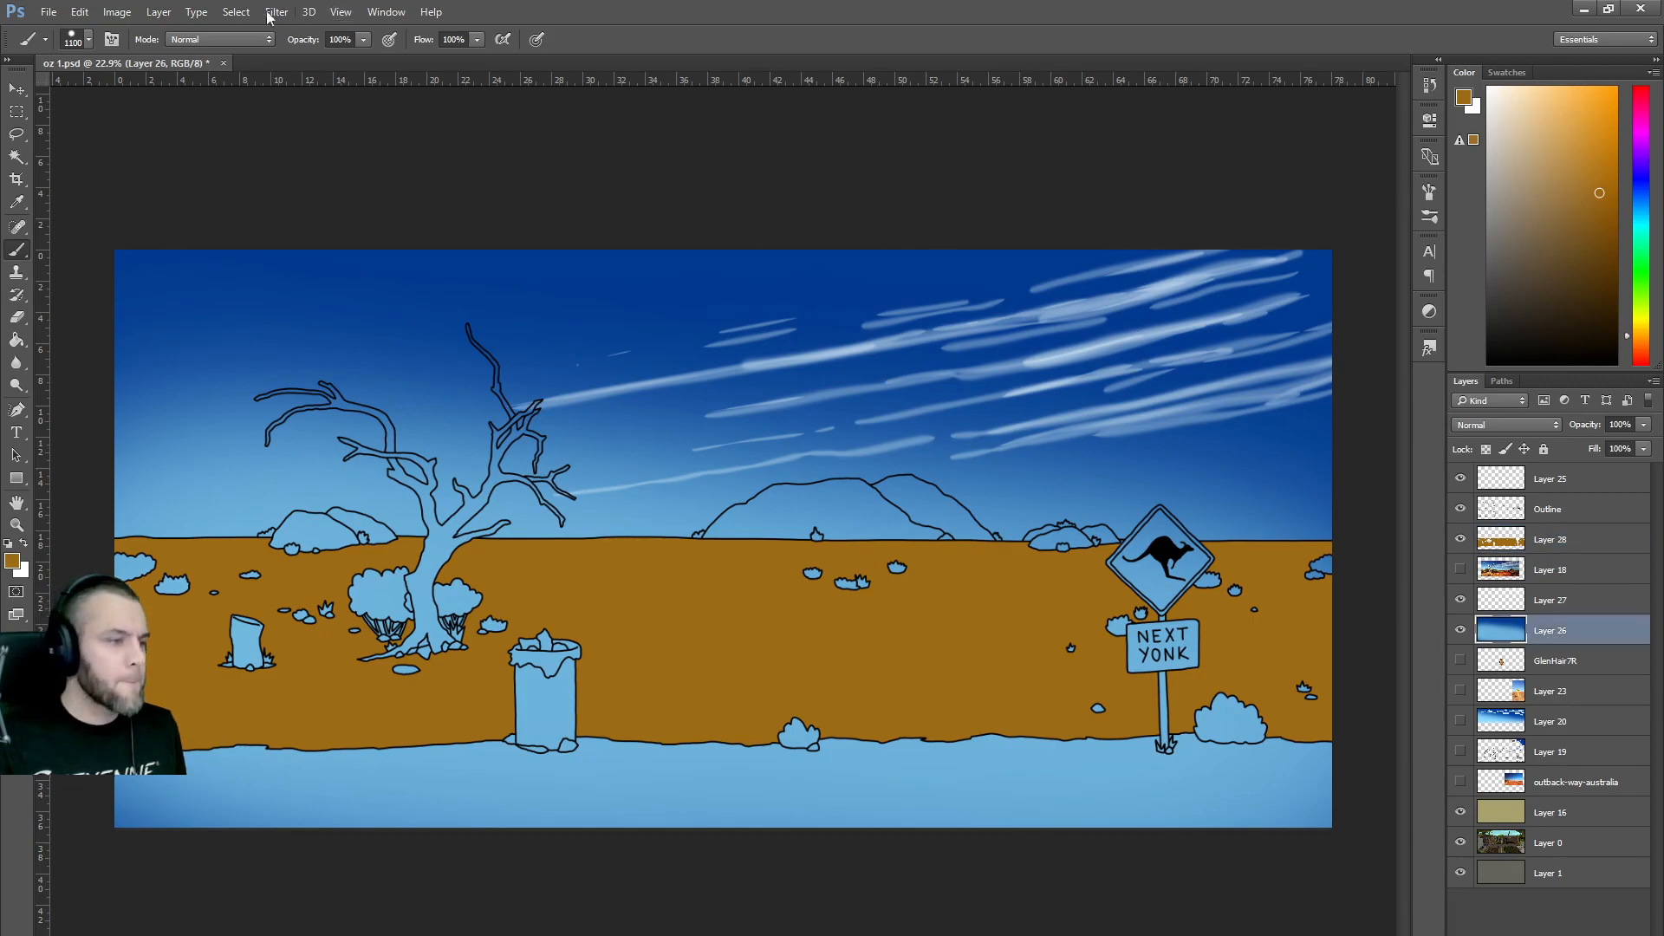
click(1642, 217)
drag(1539, 120, 1535, 97)
click(1645, 214)
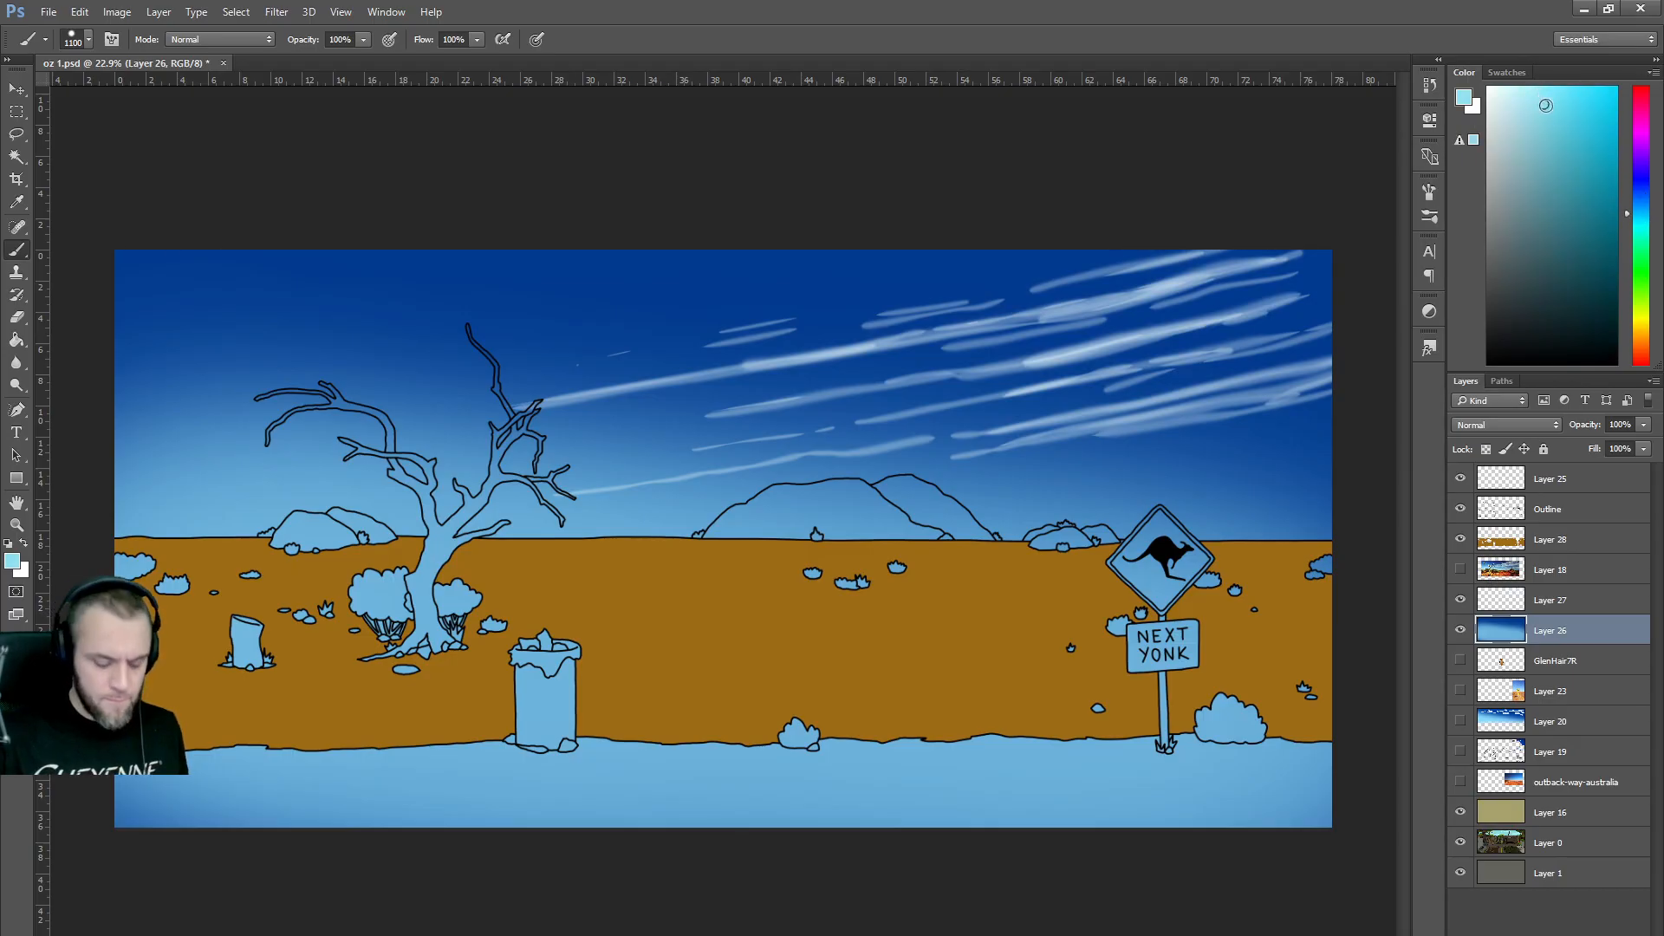
click(88, 39)
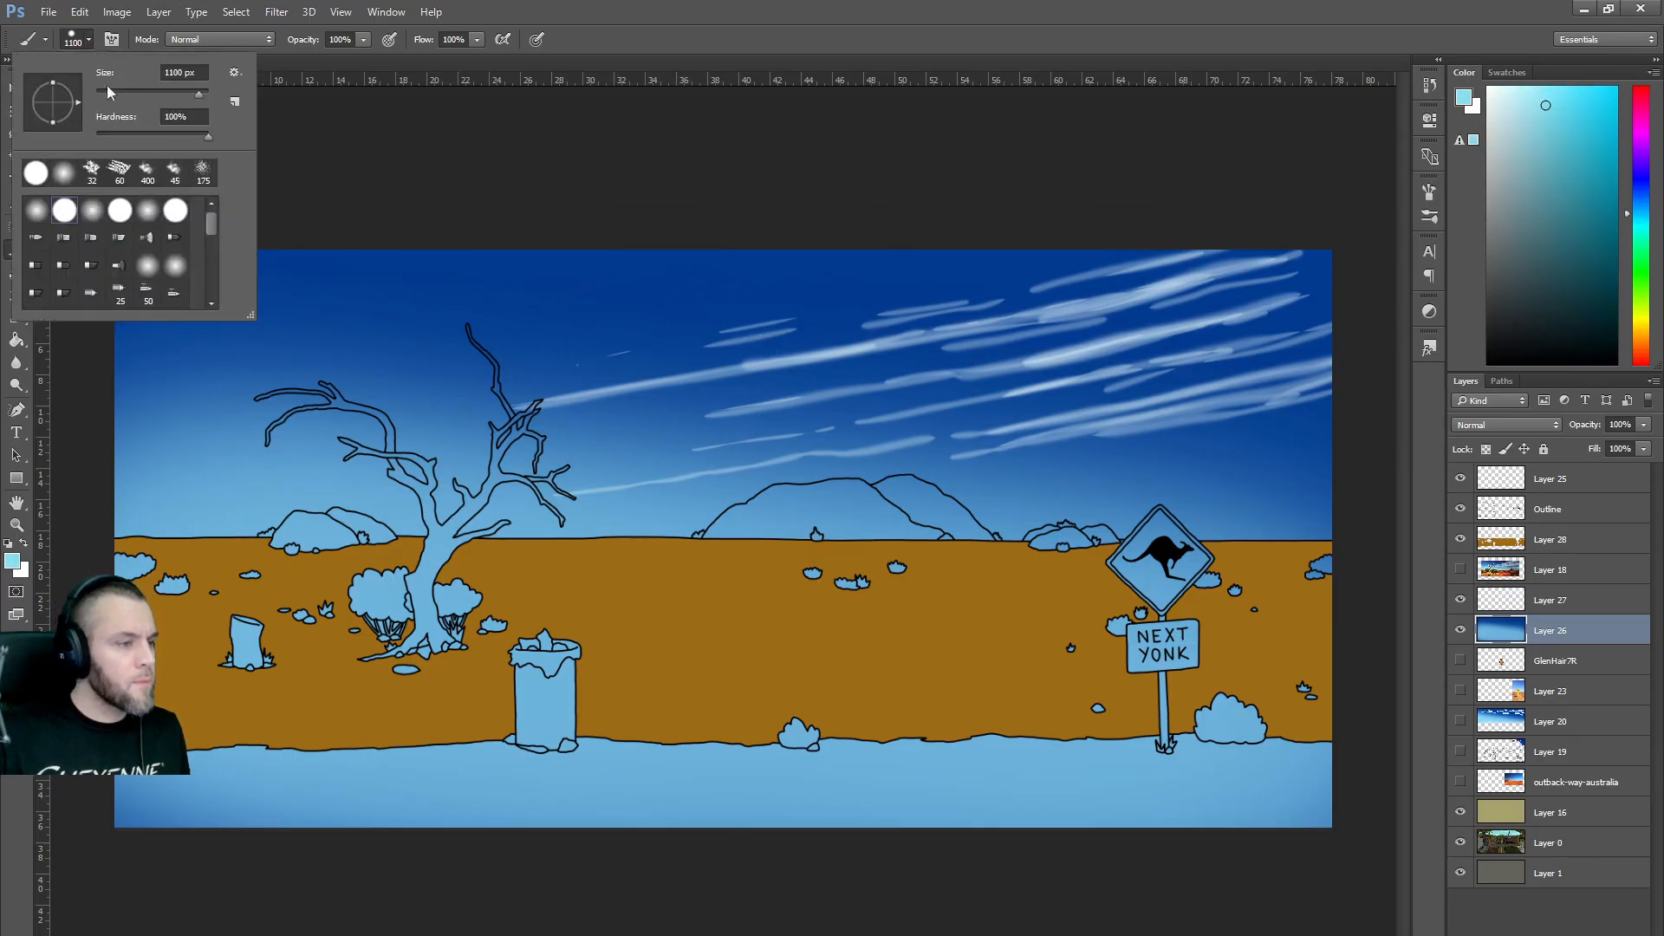
click(126, 135)
mouse_move(1171, 652)
mouse_down()
mouse_move(706, 652)
mouse_move(283, 601)
mouse_move(208, 546)
mouse_move(684, 646)
mouse_move(503, 555)
mouse_move(118, 550)
mouse_move(537, 598)
mouse_move(997, 589)
mouse_move(1282, 607)
mouse_move(1300, 624)
mouse_up()
mouse_move(571, 600)
mouse_down()
mouse_move(169, 498)
mouse_move(359, 520)
mouse_move(382, 632)
mouse_move(585, 636)
mouse_up()
key(ctrl+z)
mouse_move(148, 558)
mouse_down()
mouse_move(500, 635)
mouse_move(1000, 648)
mouse_up()
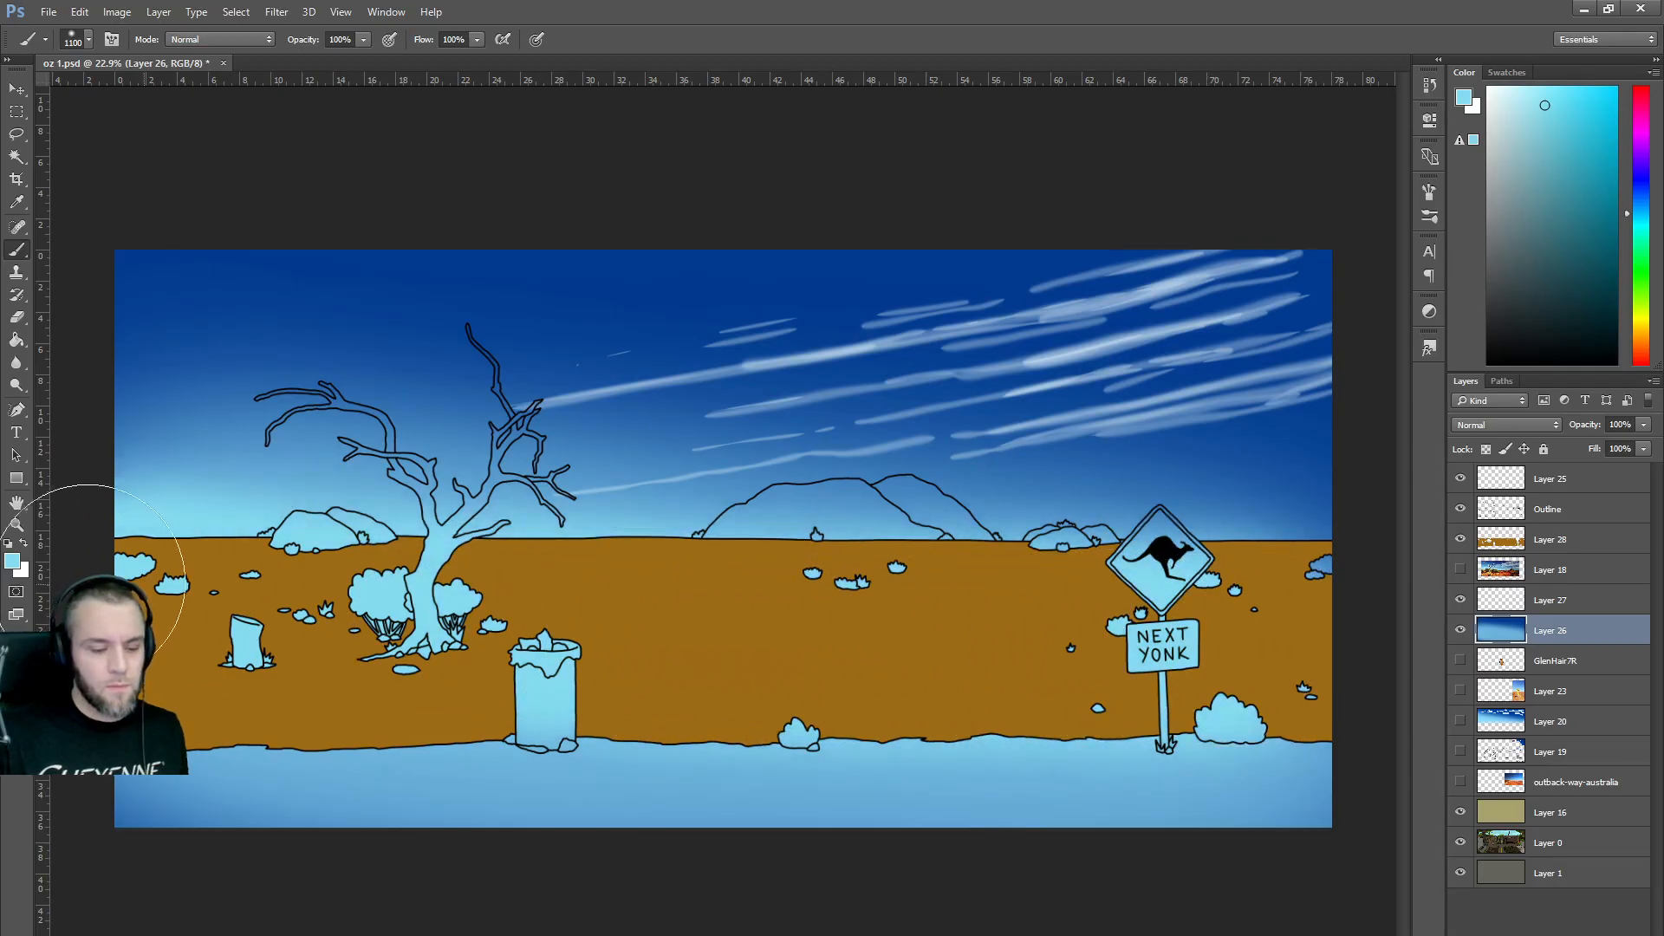
Magic-wand select the large central hills and the left rocks on the Outline layer.
click(1552, 513)
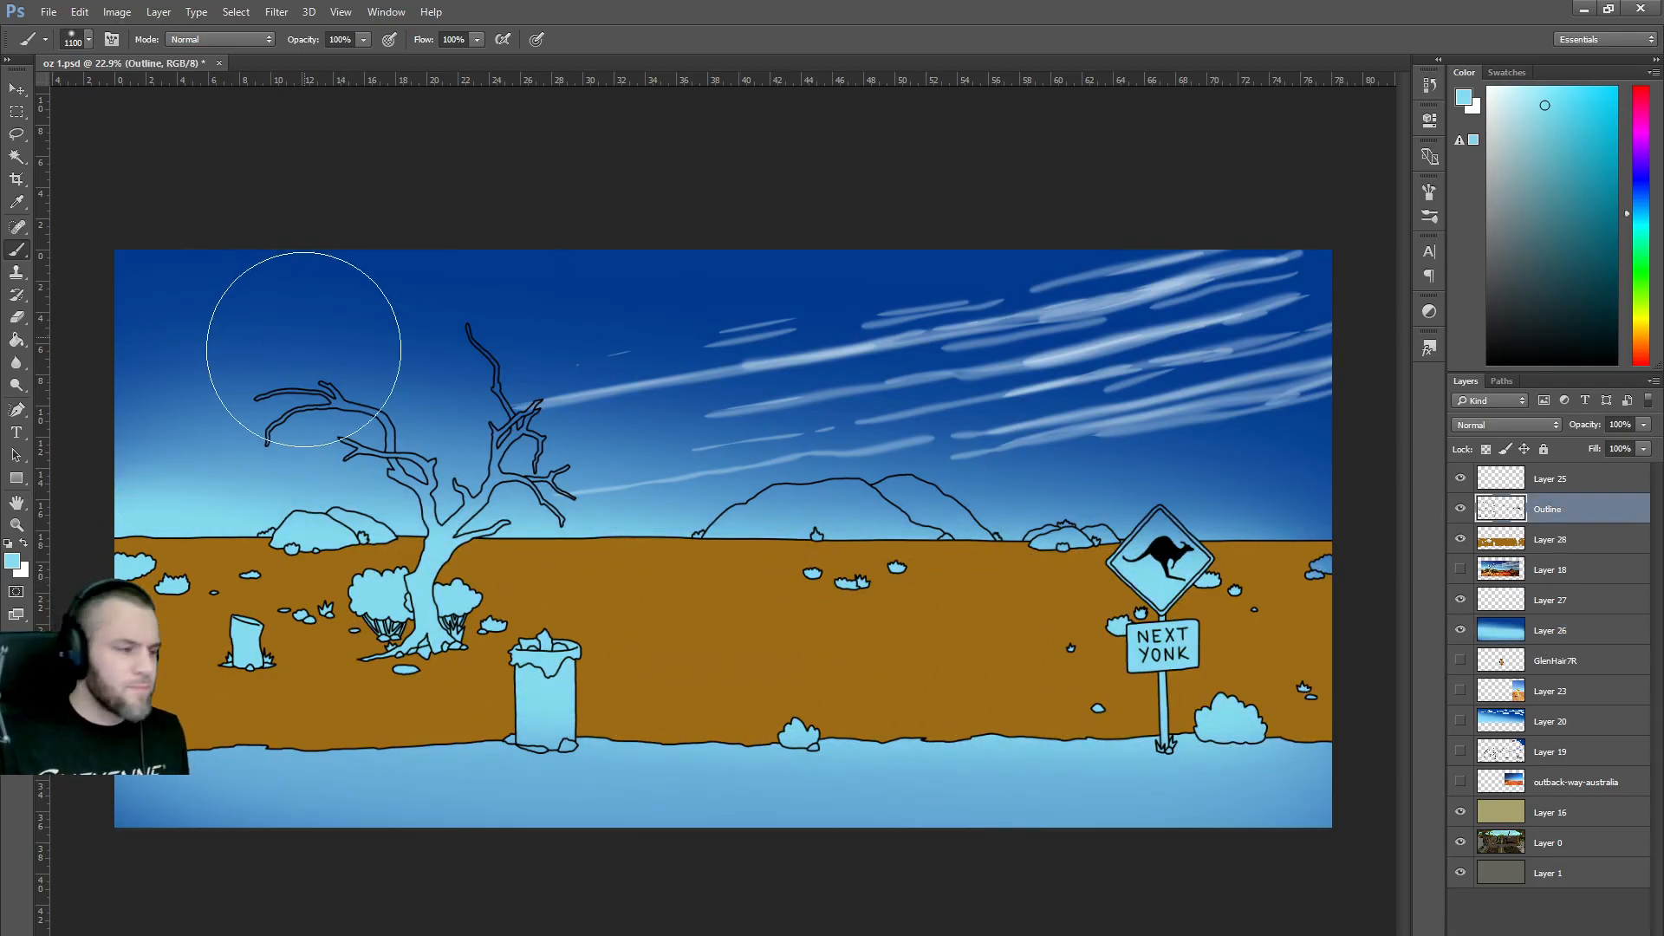
key(w)
click(836, 512)
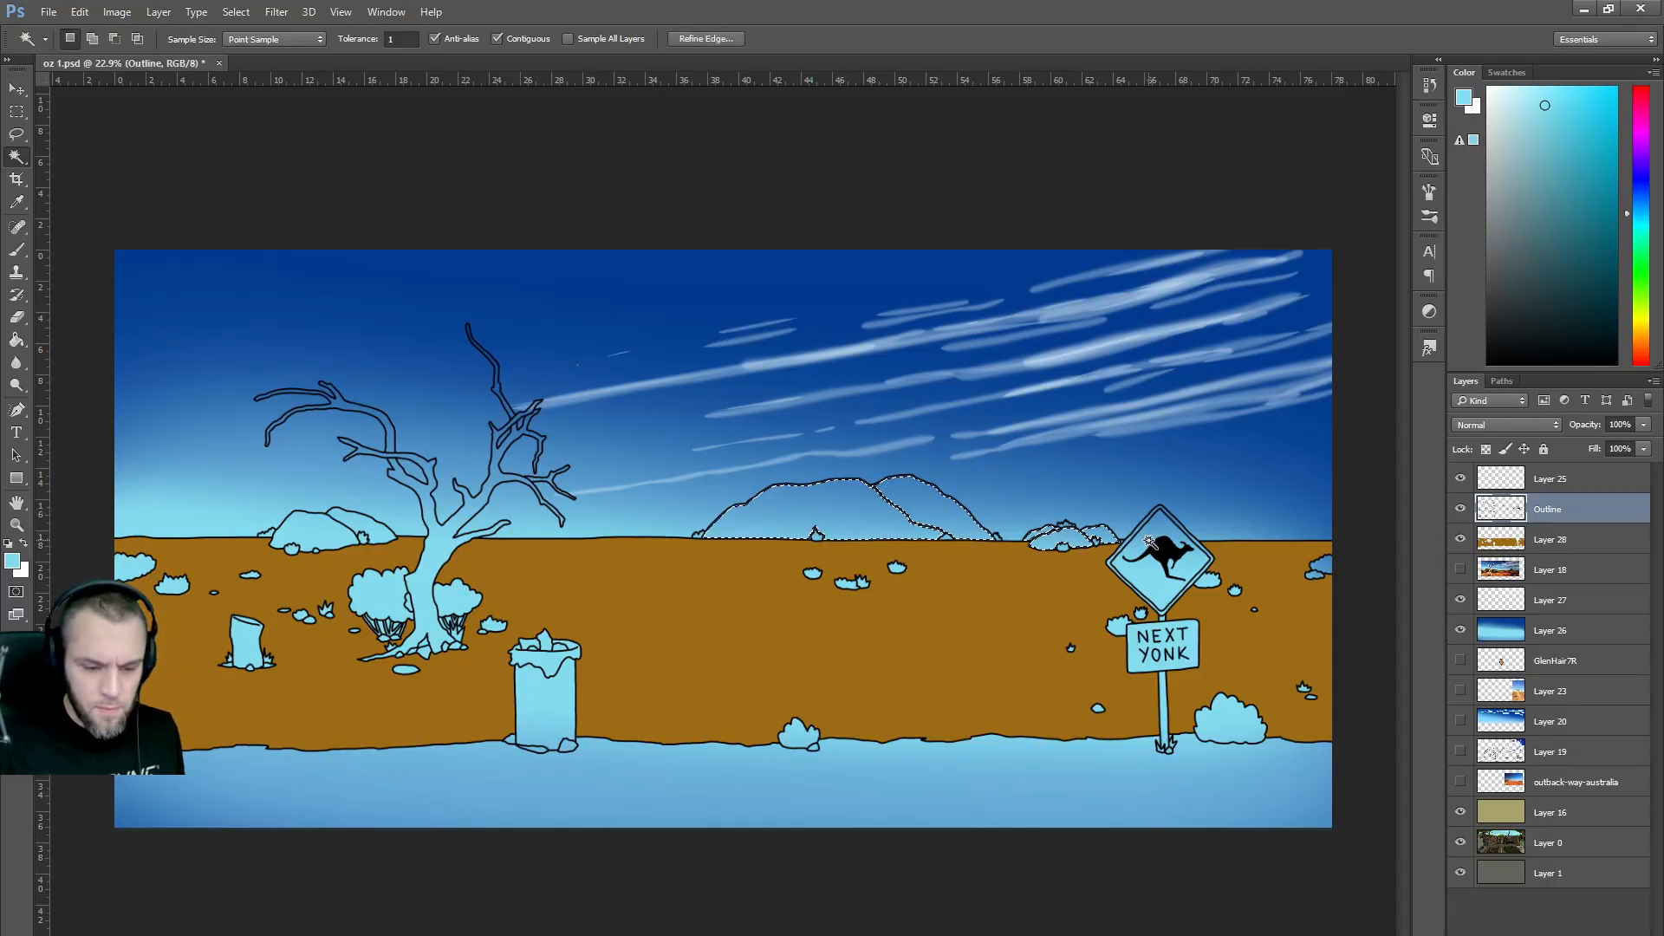
shift+click(355, 521)
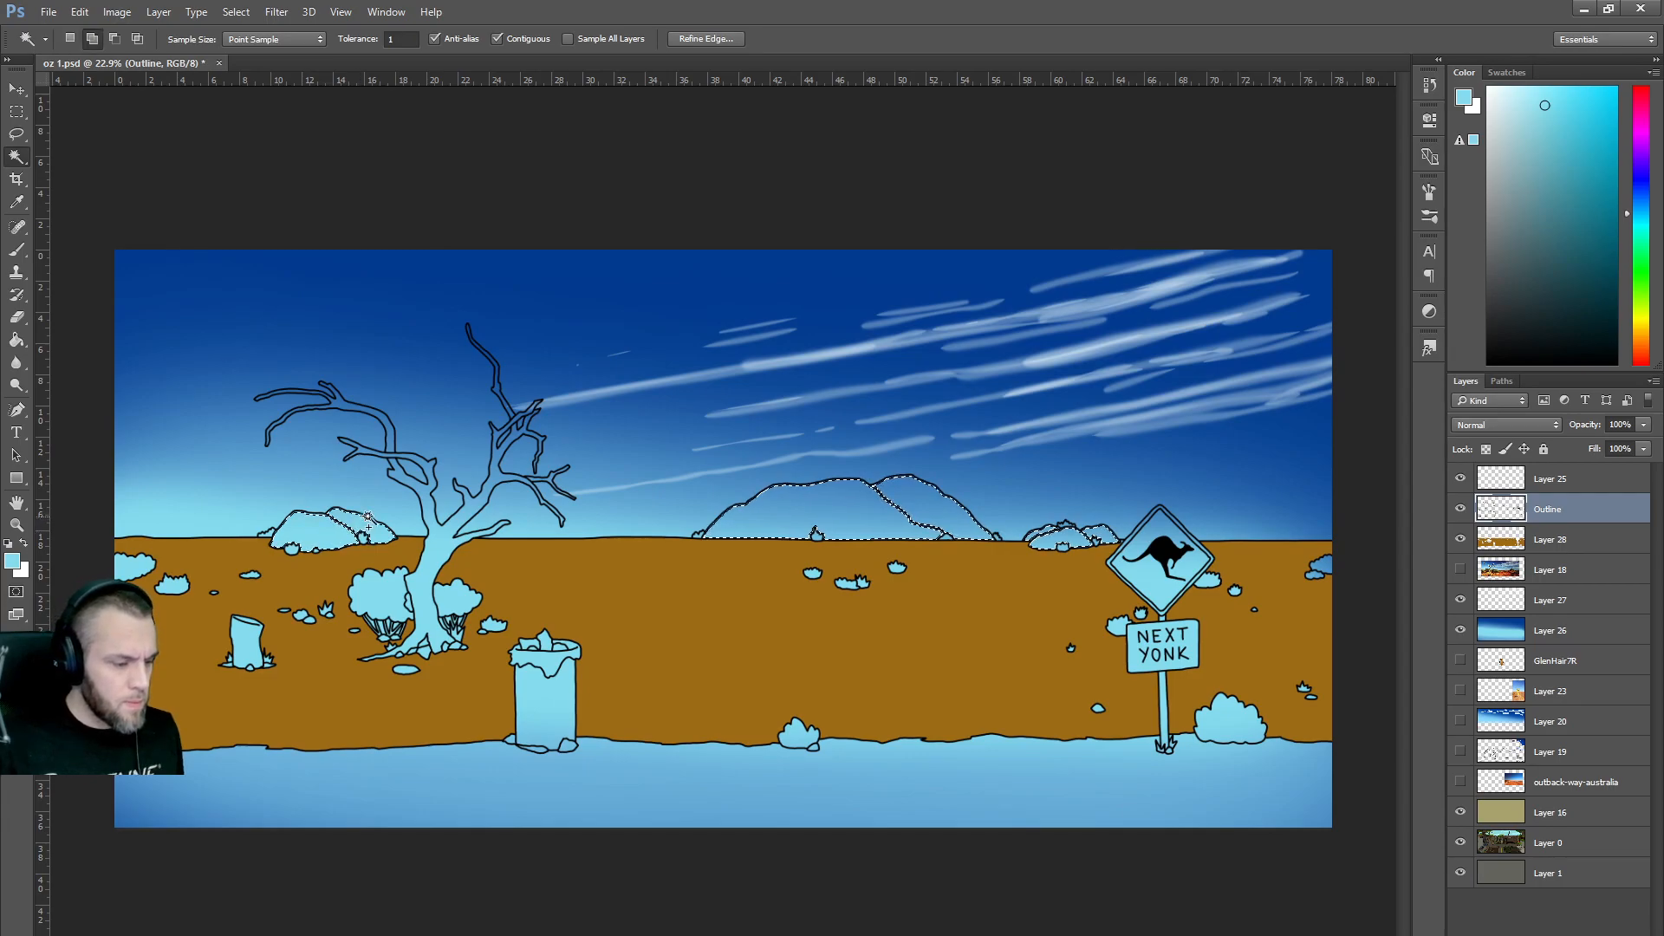
Sample the ground's brown and choose a darker brown for the hills.
click(705, 39)
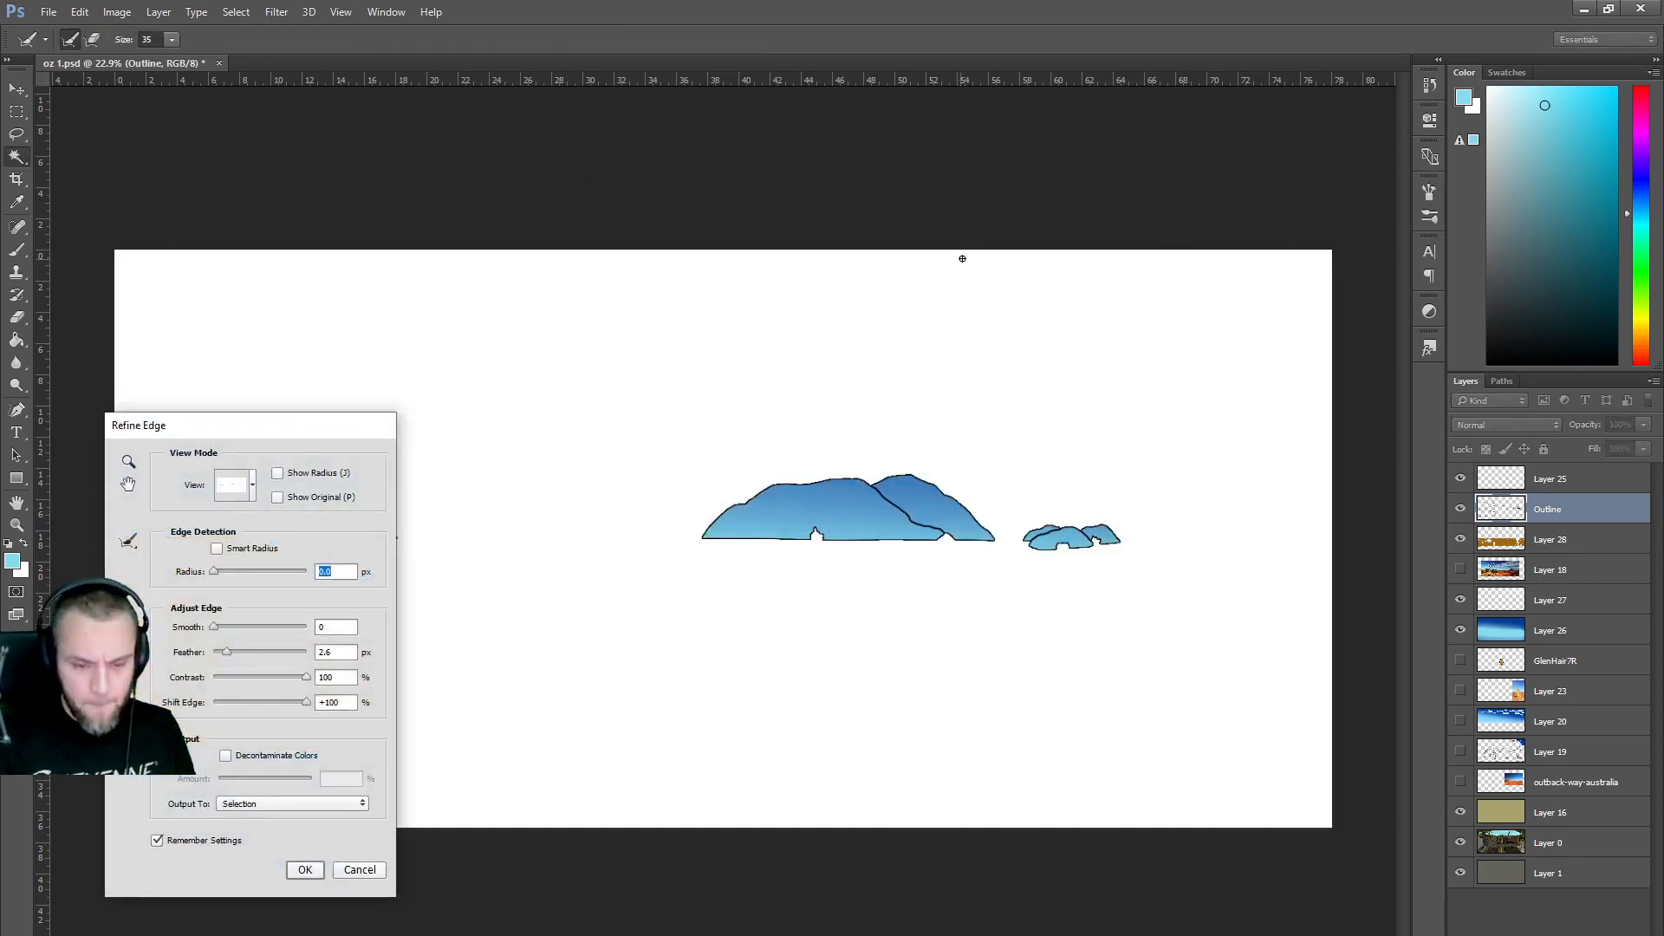
key(Escape)
key(b)
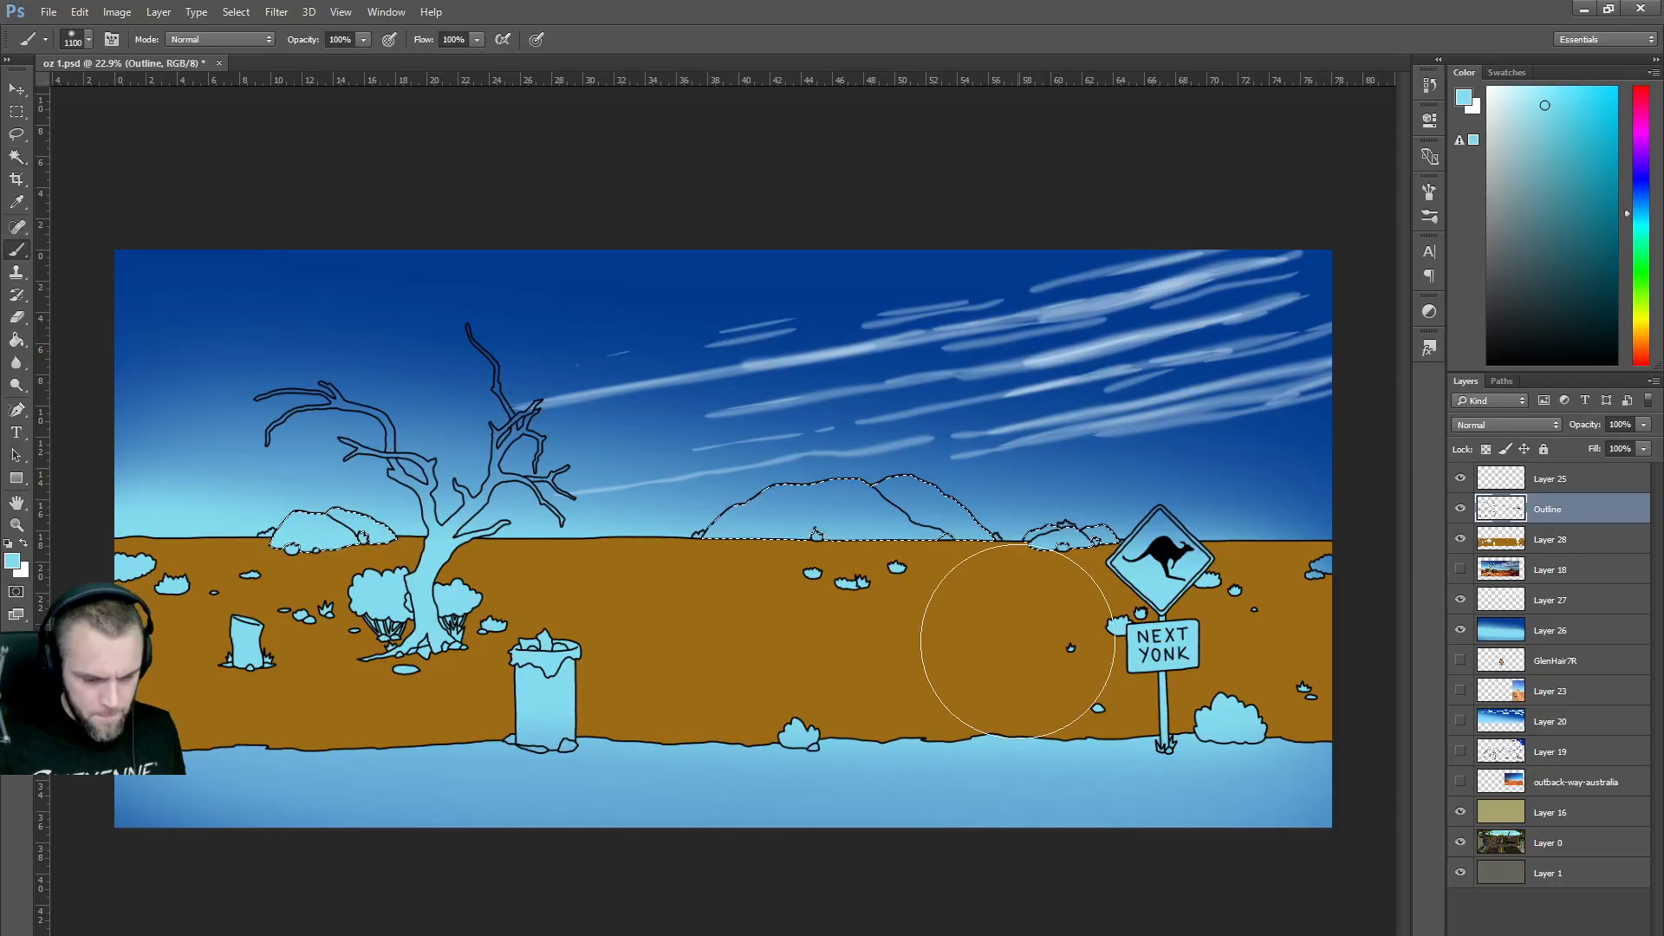
alt+click(997, 631)
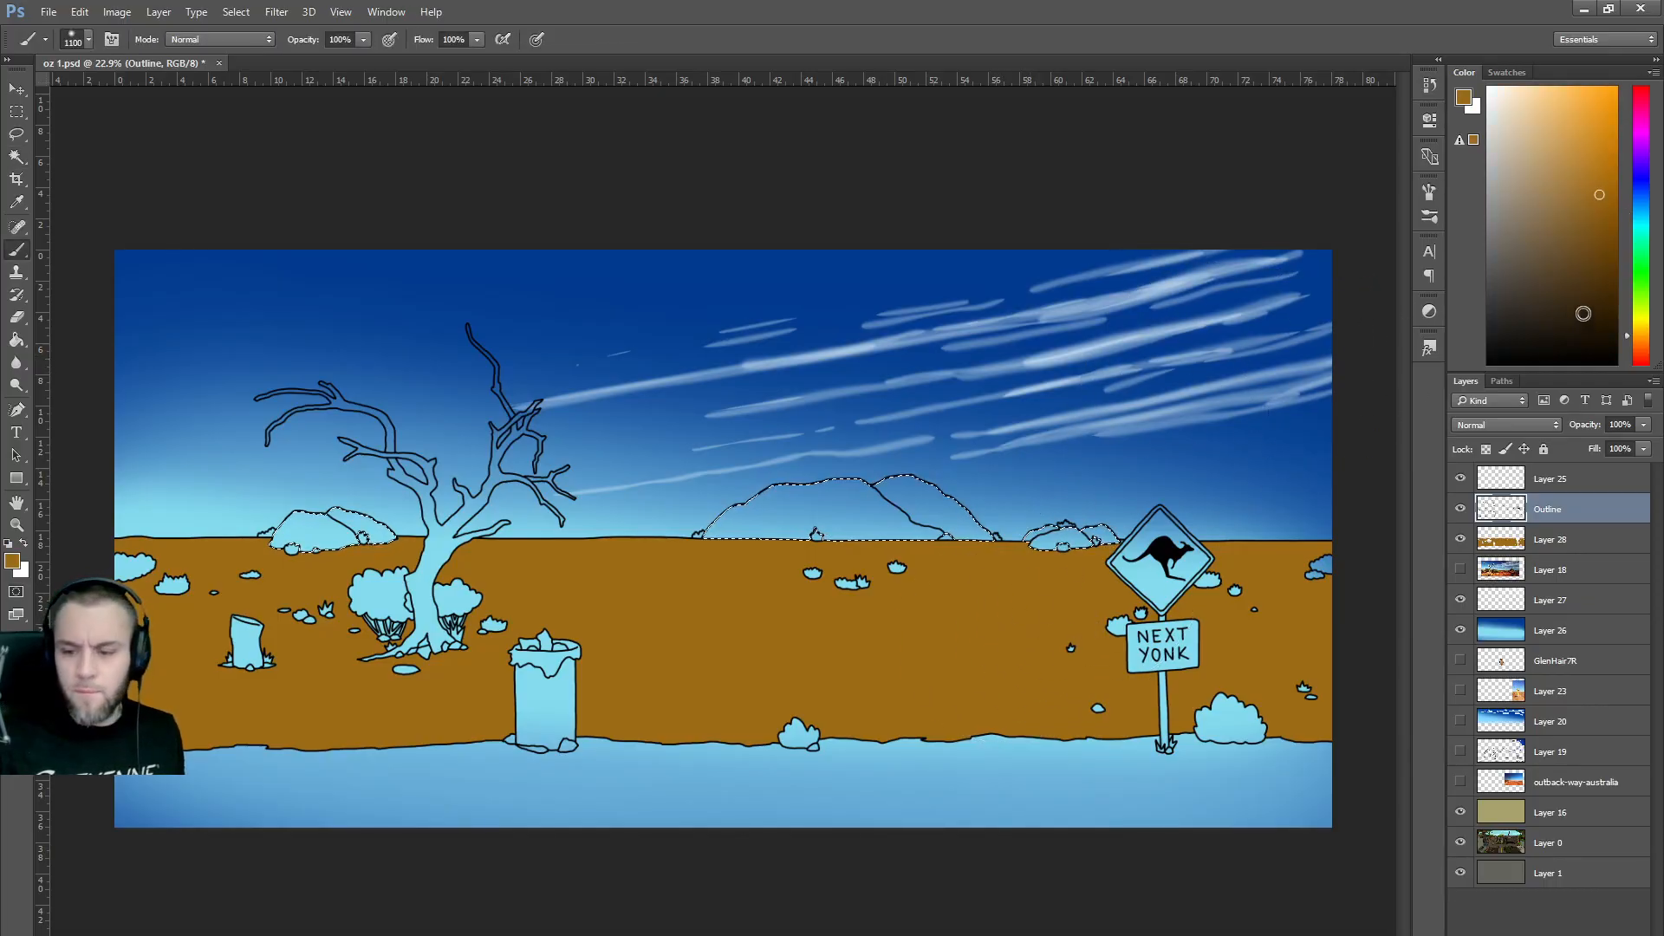
click(1615, 228)
Paint the selected hills brown on the ground colour layer and add a new layer above it.
mouse_move(1172, 533)
mouse_down()
mouse_move(587, 526)
mouse_move(240, 565)
mouse_move(1237, 518)
mouse_up()
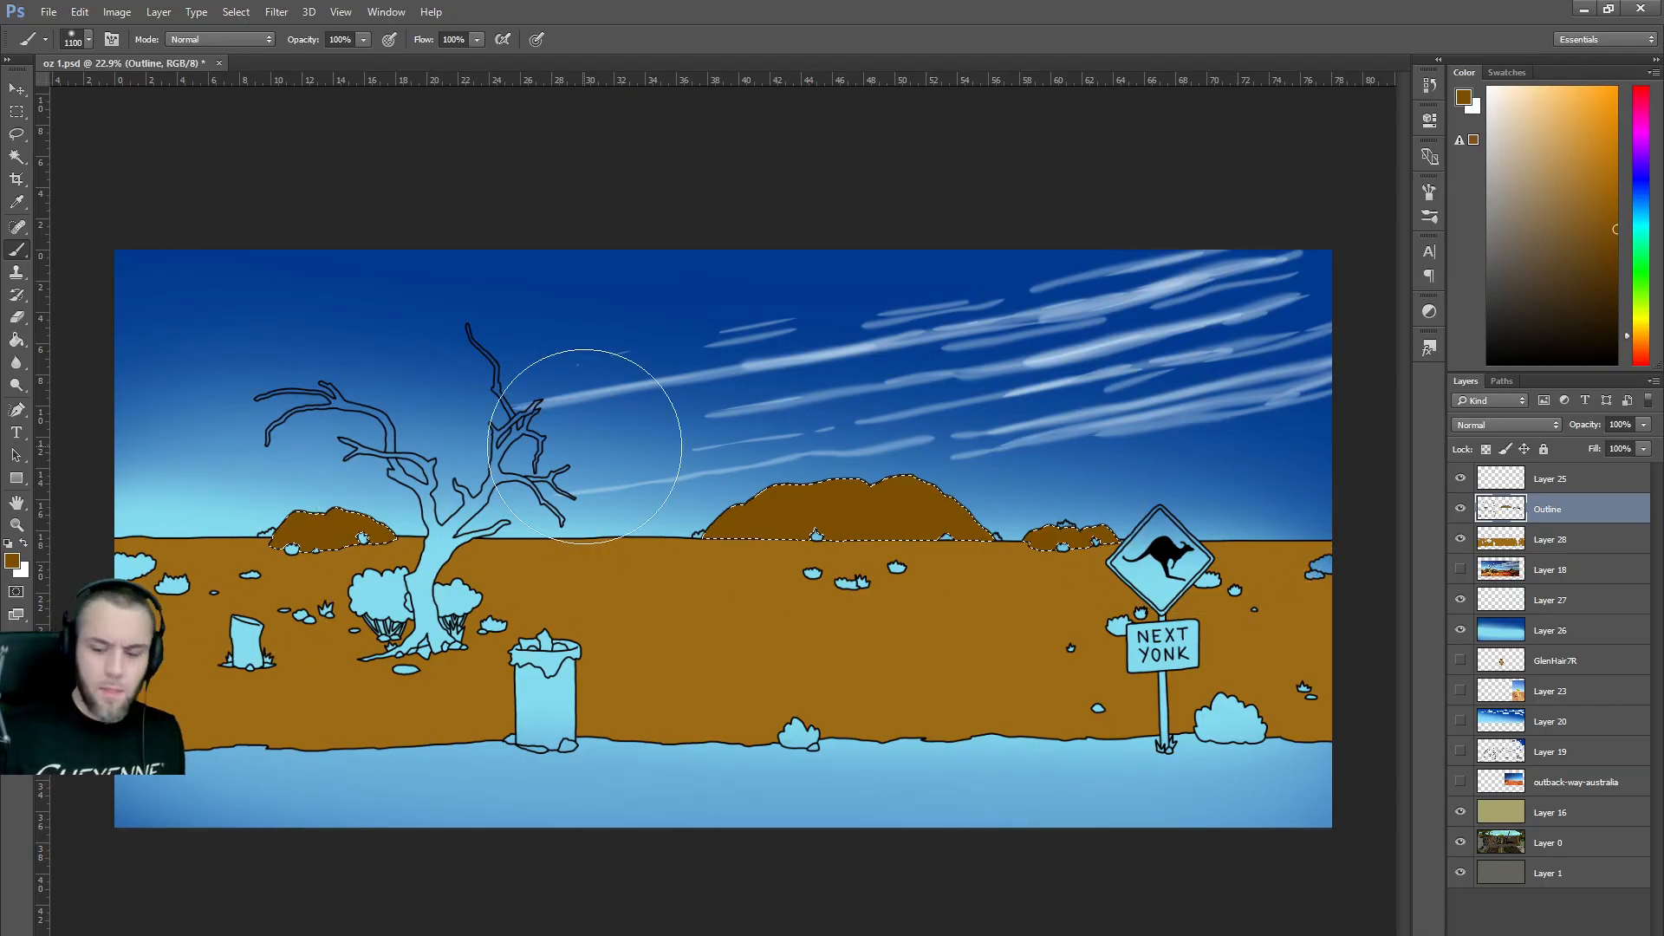
key(ctrl+z)
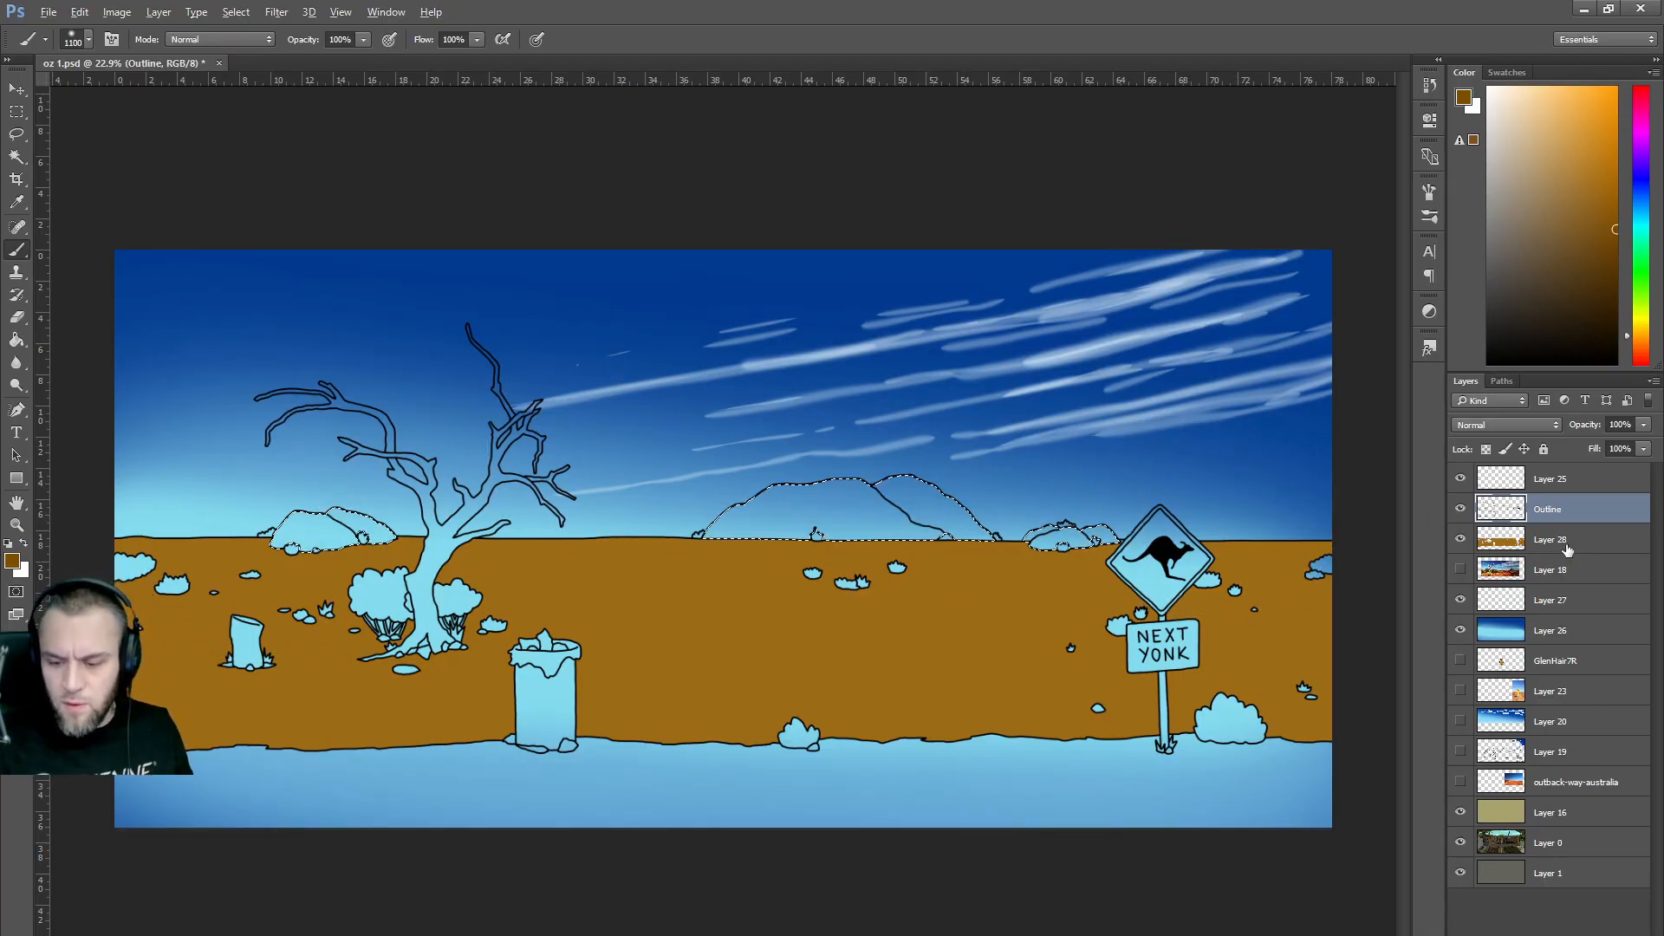
click(1552, 540)
drag(927, 529, 313, 537)
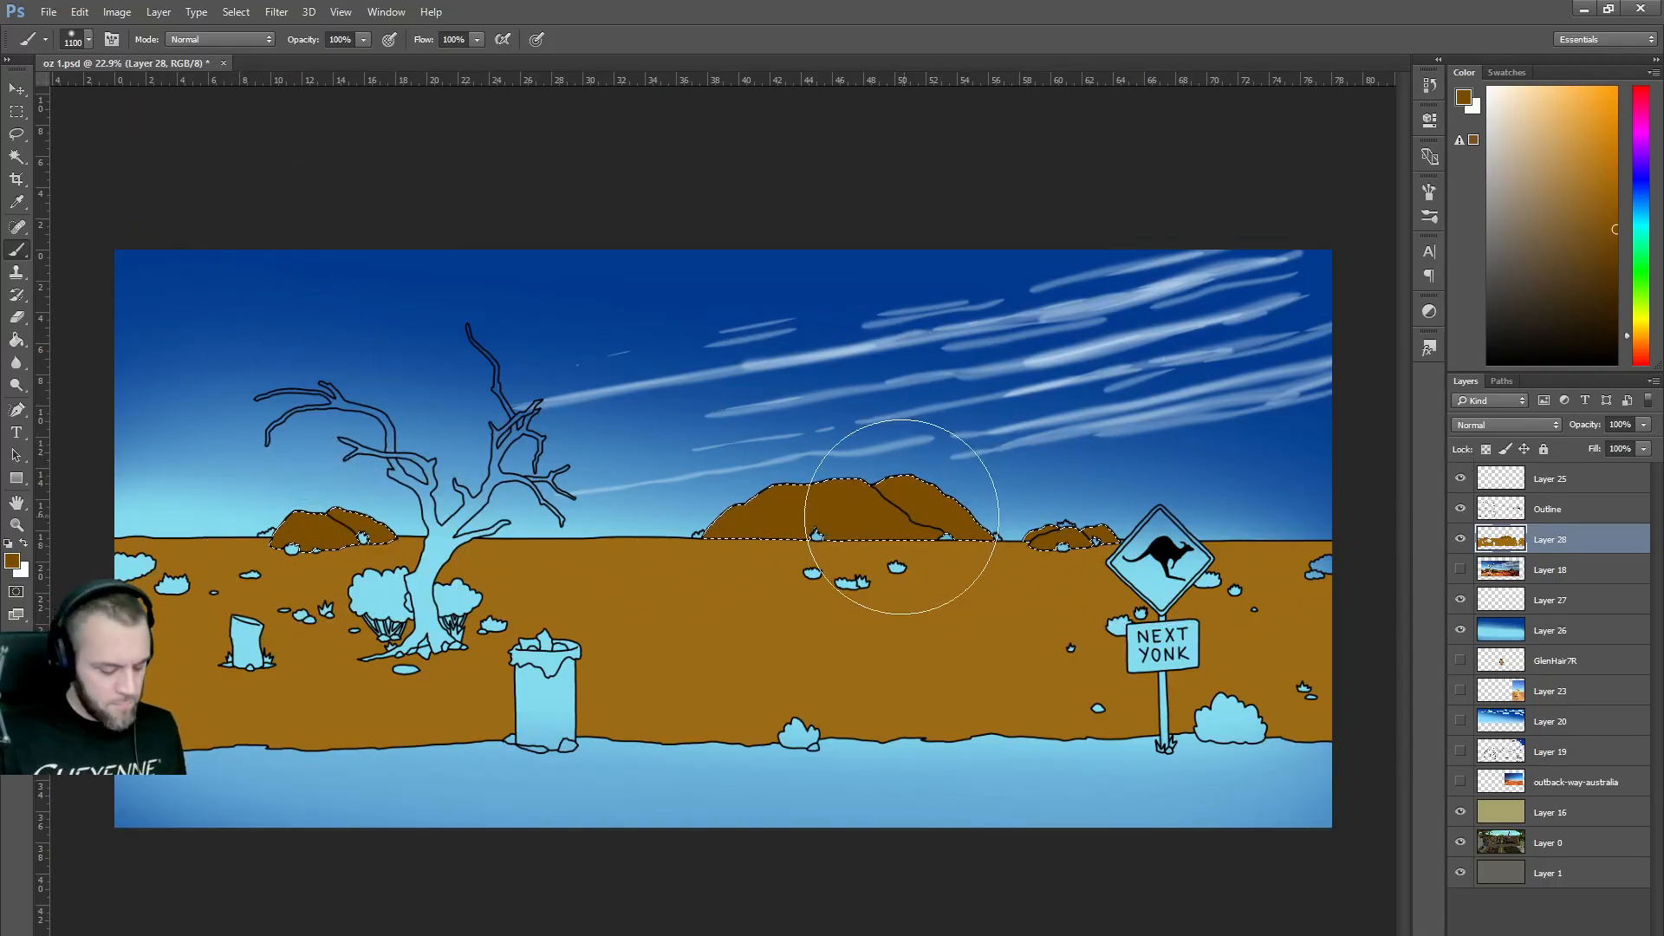
ctrl+click(1479, 598)
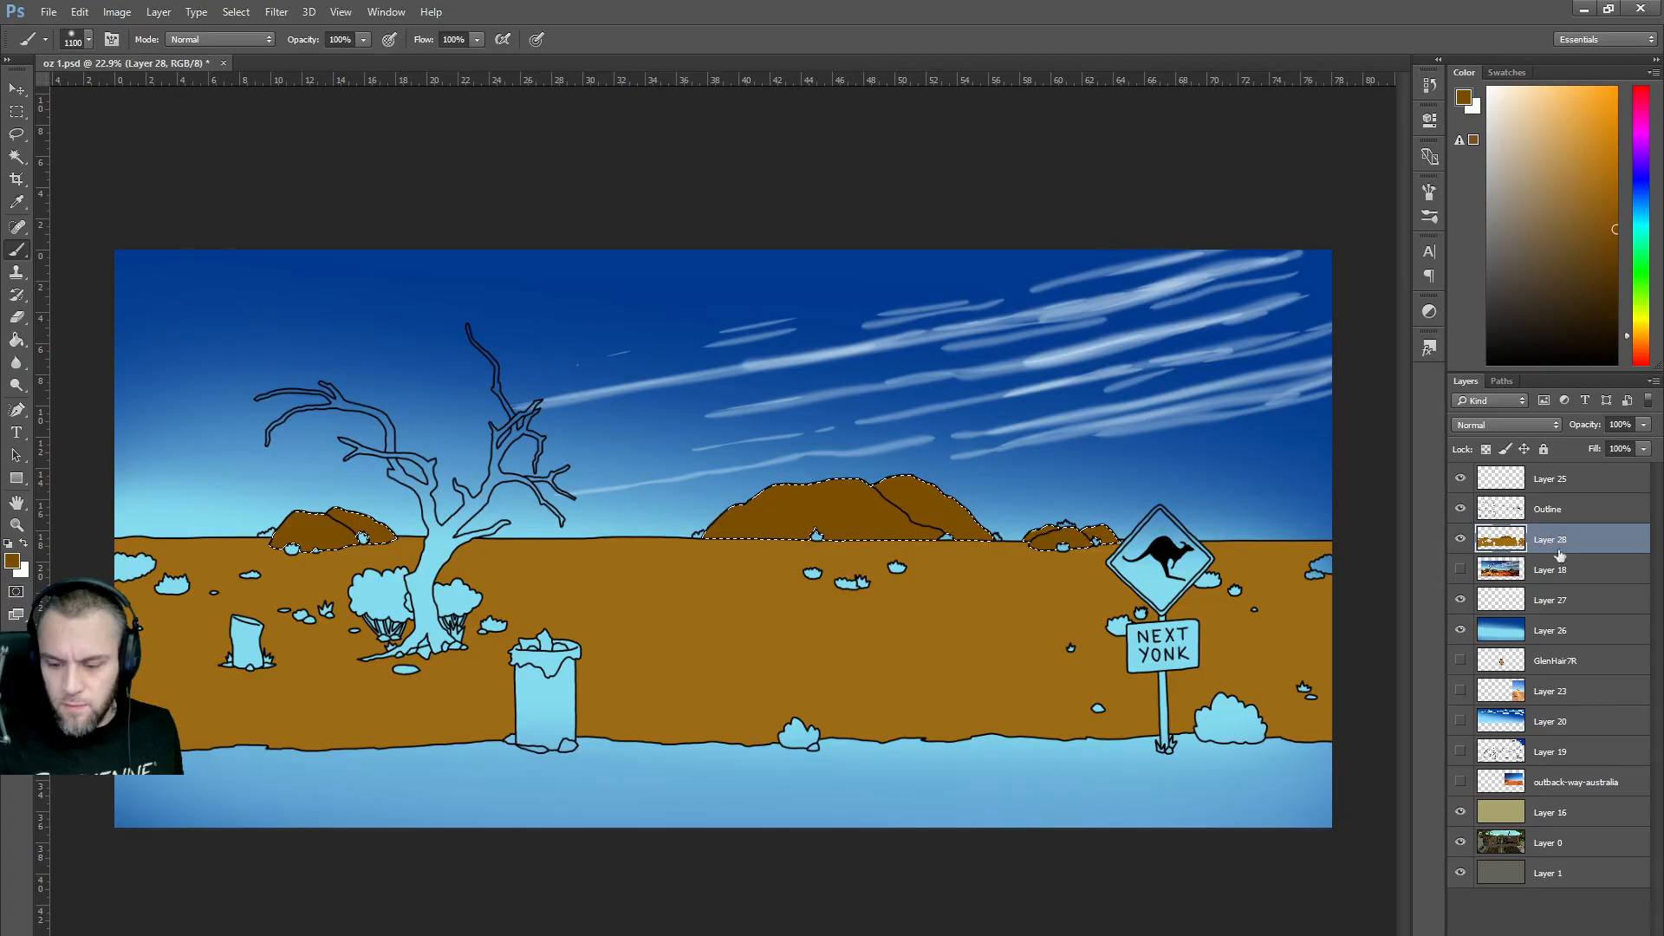
key(ctrl+shift+alt+n)
Set the new layer to about 40% opacity with a black 600 px brush at 23% hardness.
drag(1644, 424, 1586, 441)
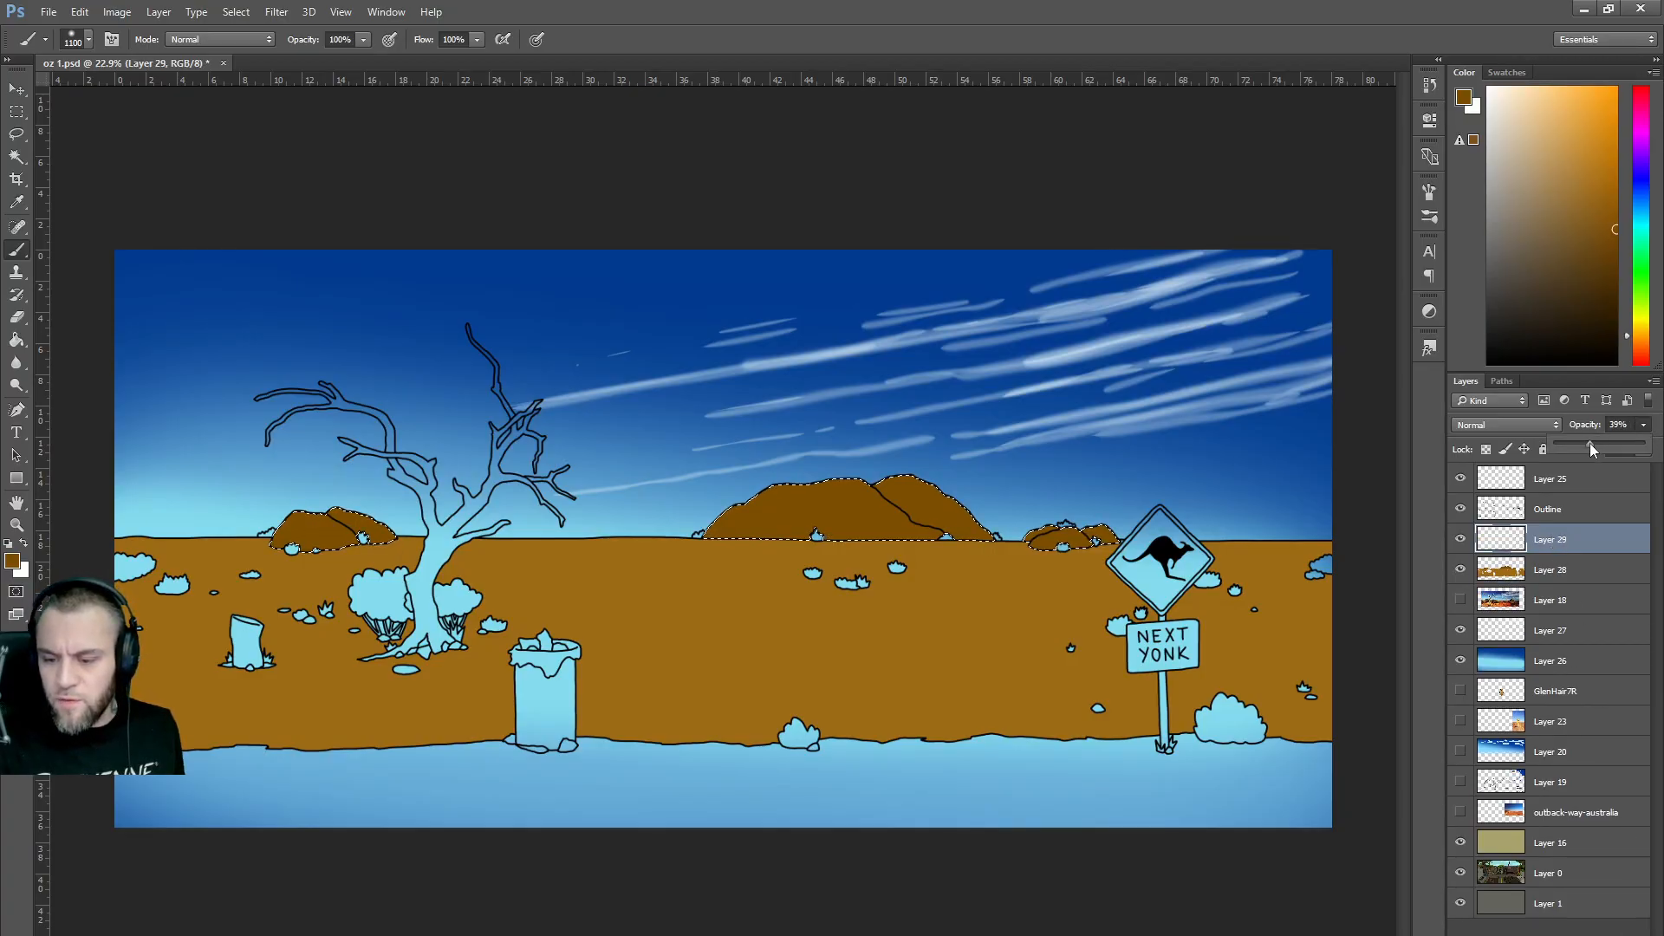
drag(1589, 446, 1590, 446)
key(d)
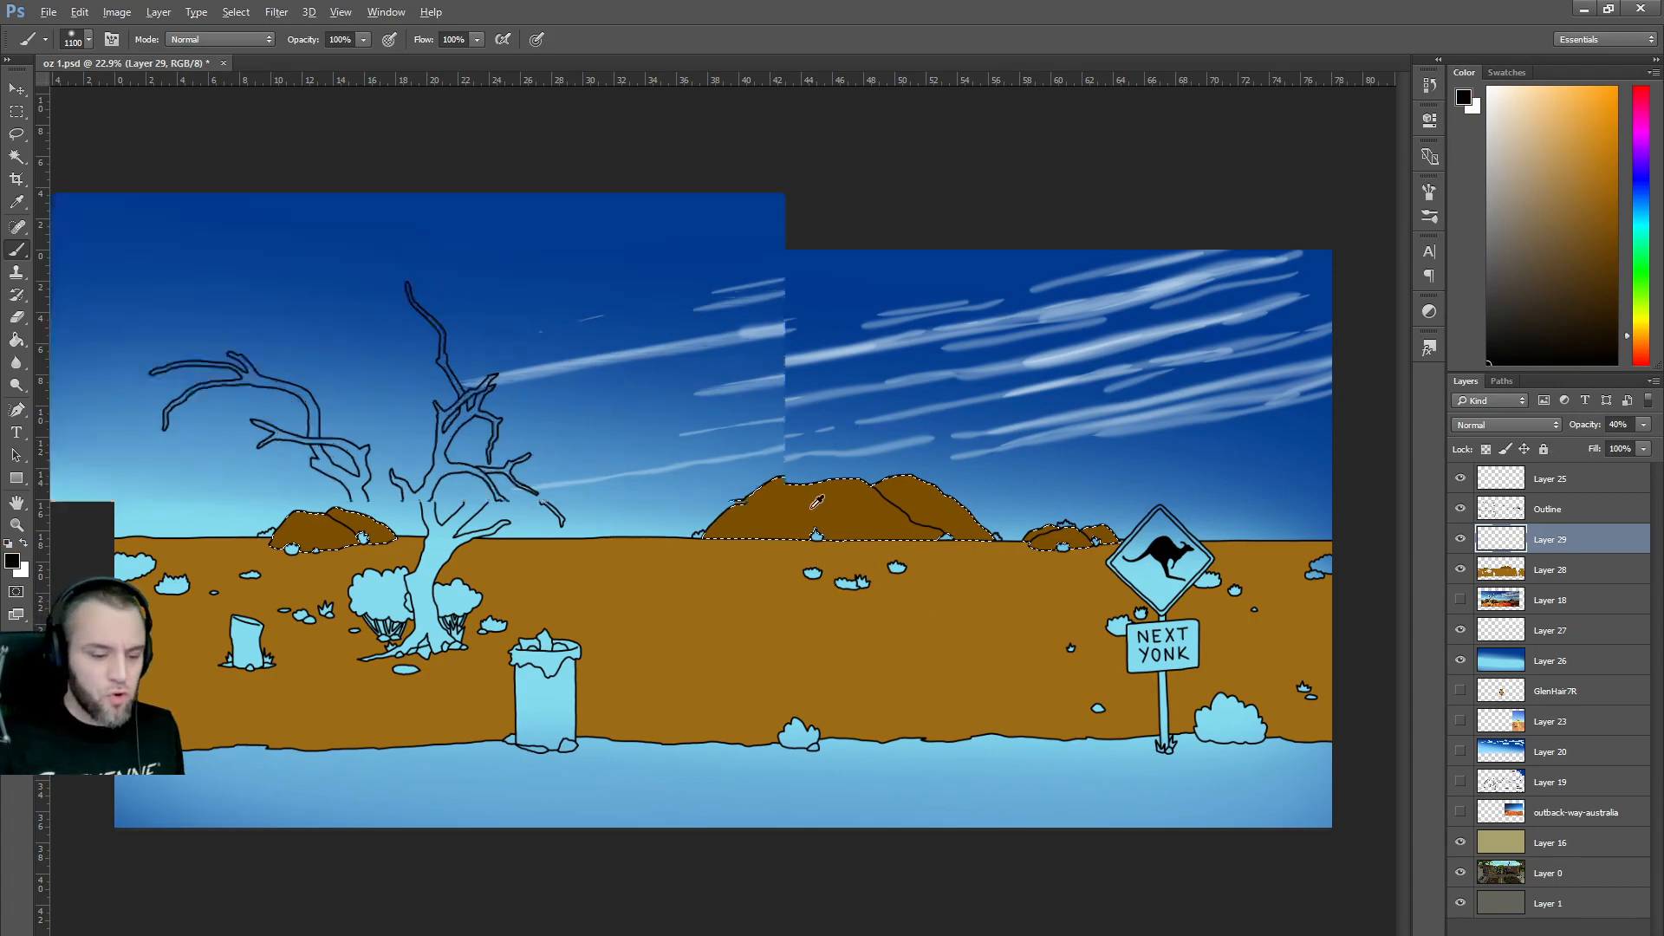
scroll(871, 526, up, 3)
key(bracketleft)
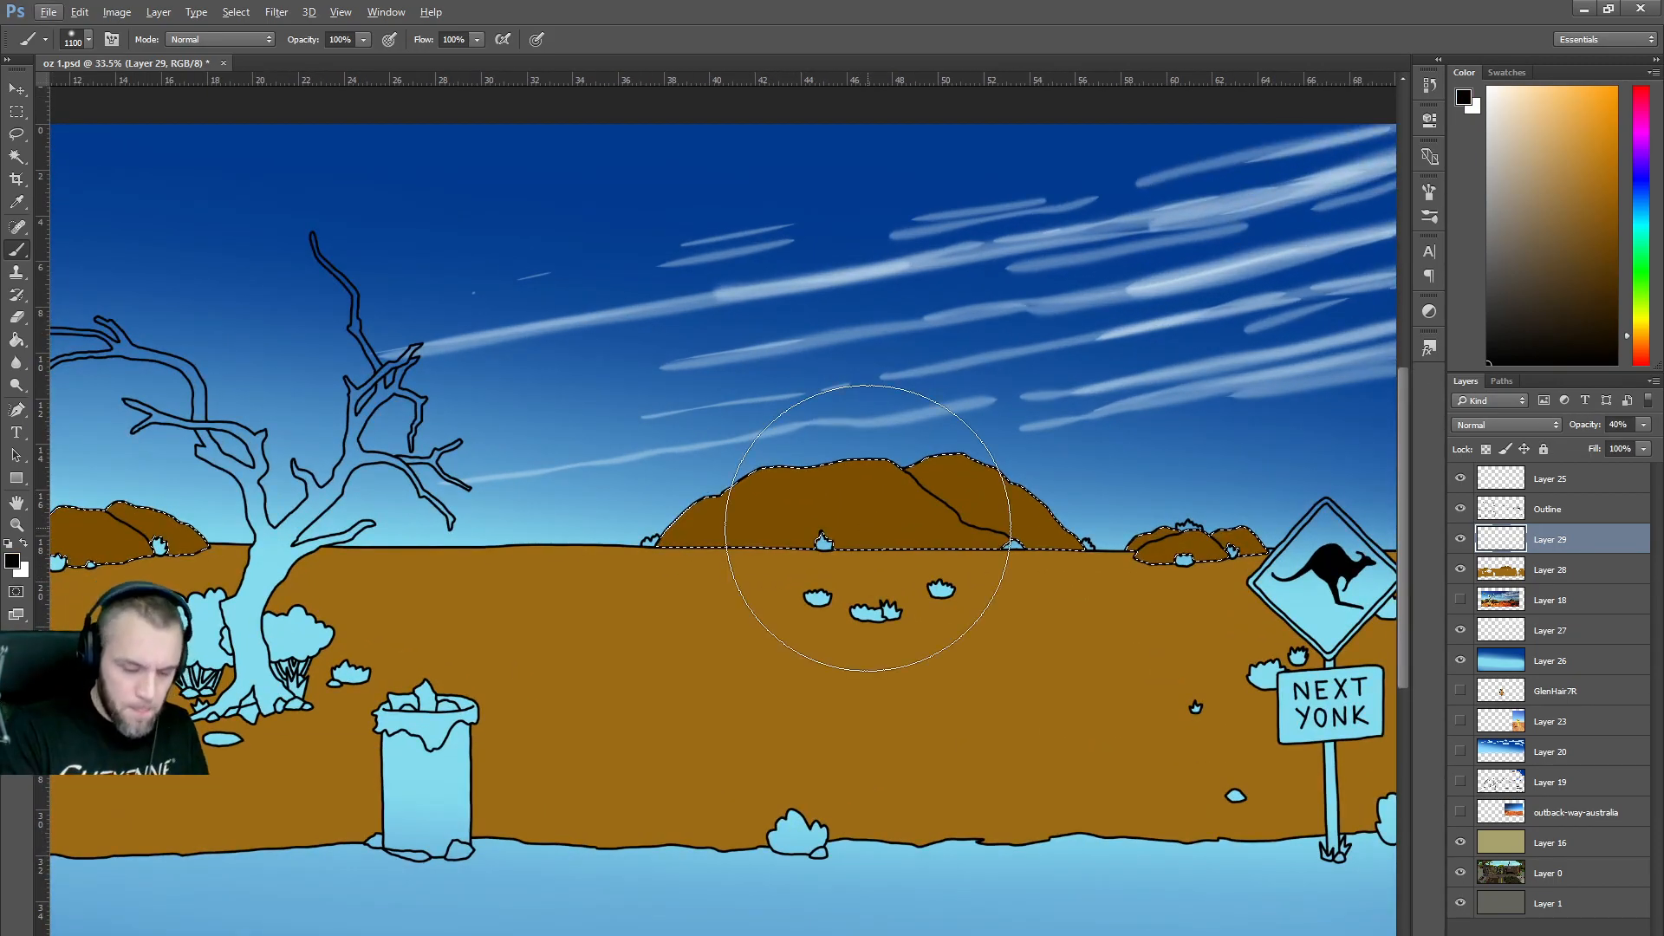
key(bracketleft)
key(bracketleft)
key(bracketleft)
key(bracketleft)
click(89, 39)
drag(130, 134, 208, 136)
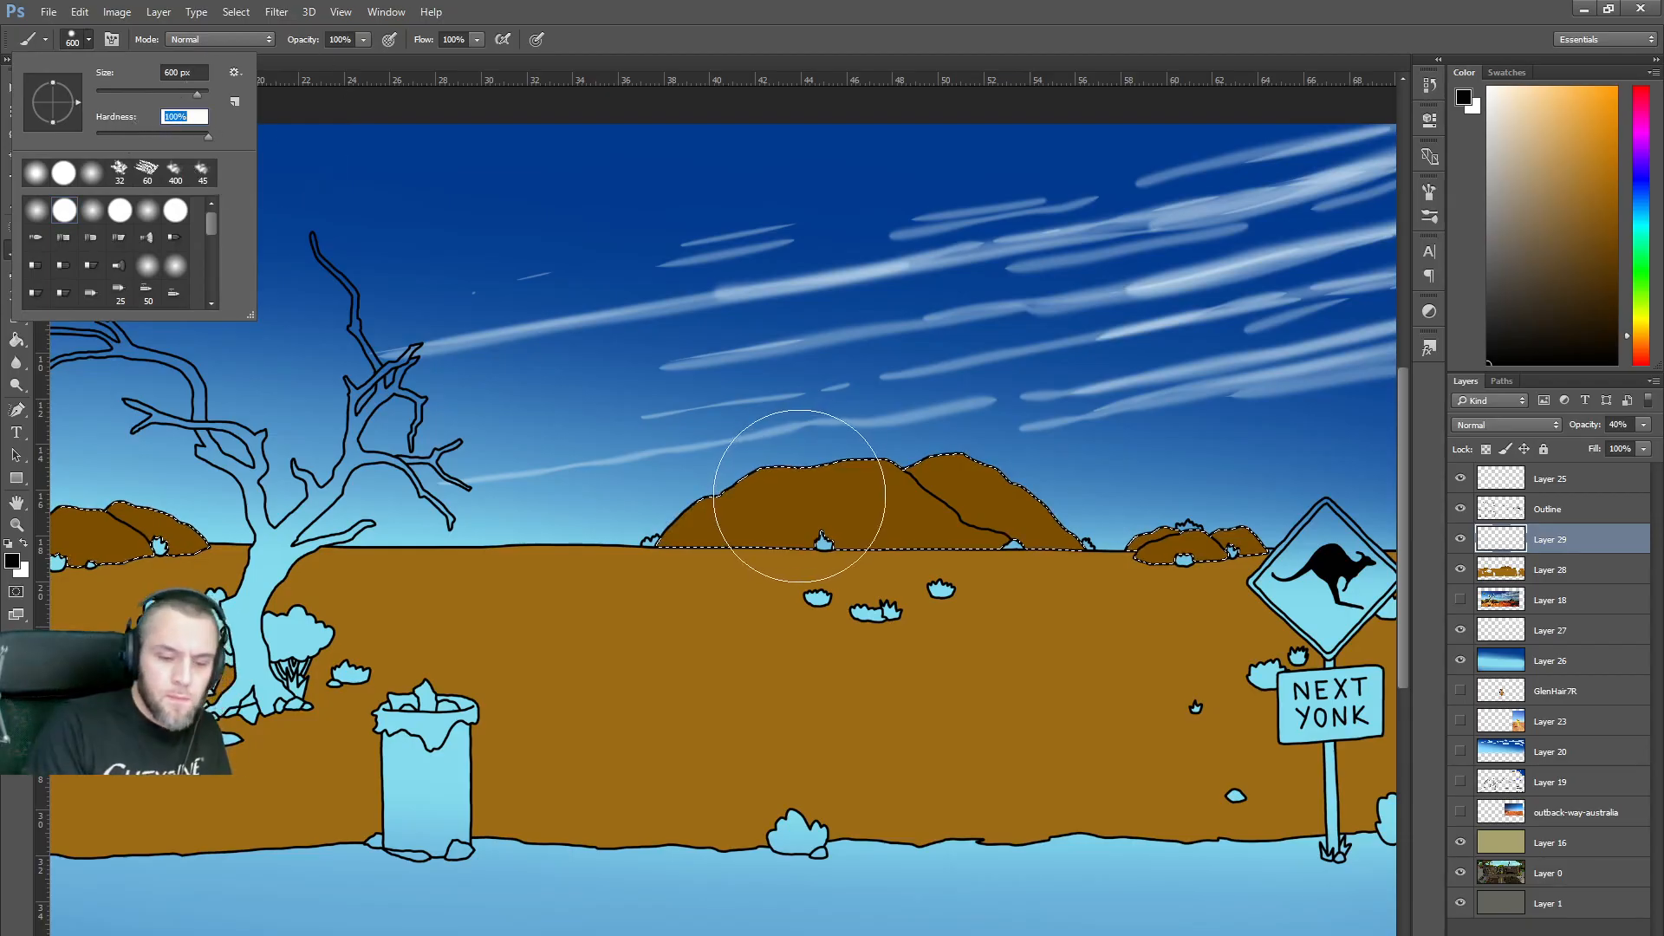
click(752, 487)
Shade the big rock's left, right and lower slopes dark with a 70 px brush.
drag(715, 496, 687, 504)
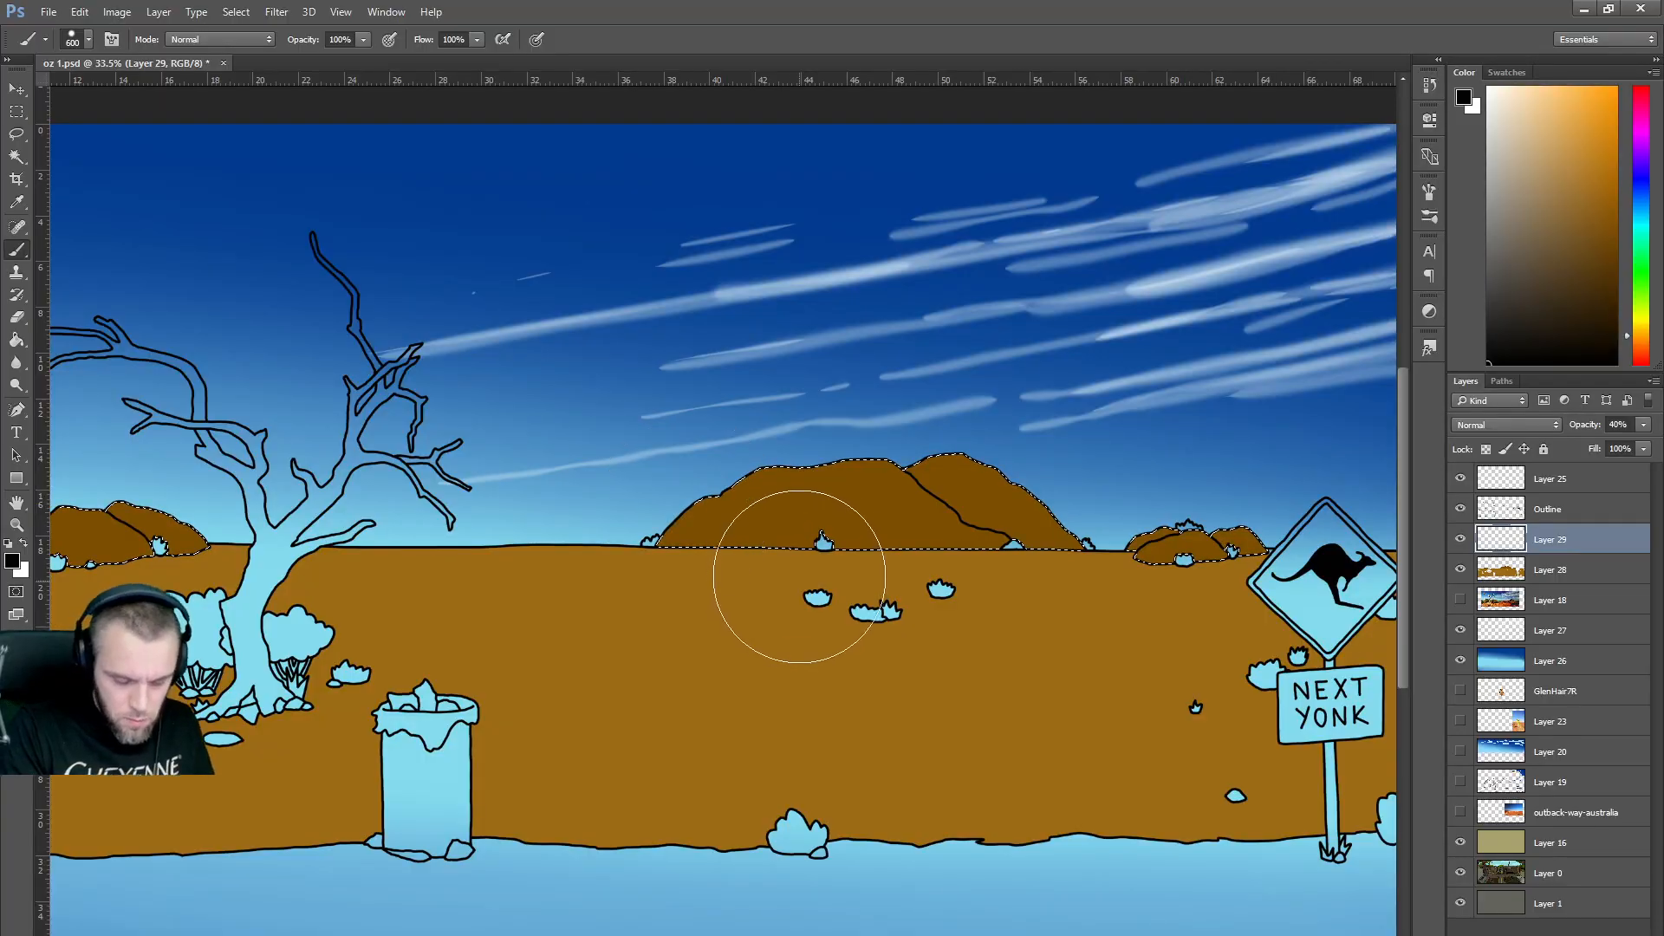
key(bracketleft)
key(bracketleft)
key(bracketleft)
key(bracketleft)
key(bracketleft)
key(bracketleft)
key(bracketleft)
key(bracketleft)
key(bracketleft)
key(bracketleft)
key(bracketleft)
key(bracketleft)
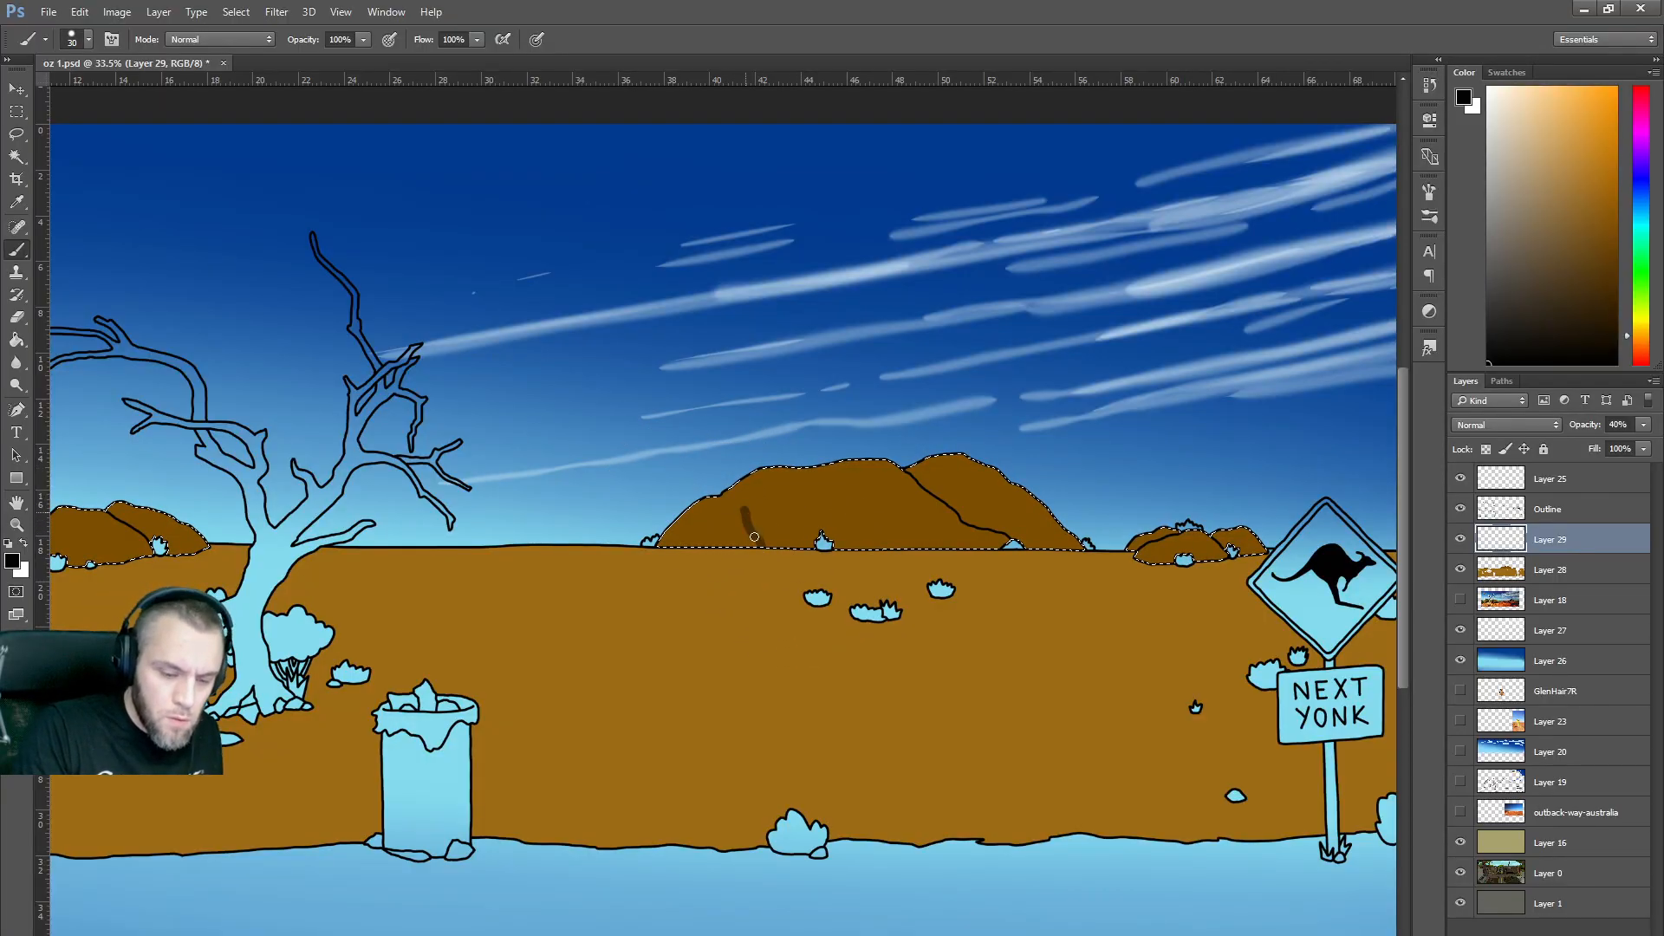
right_click(689, 554)
key(Escape)
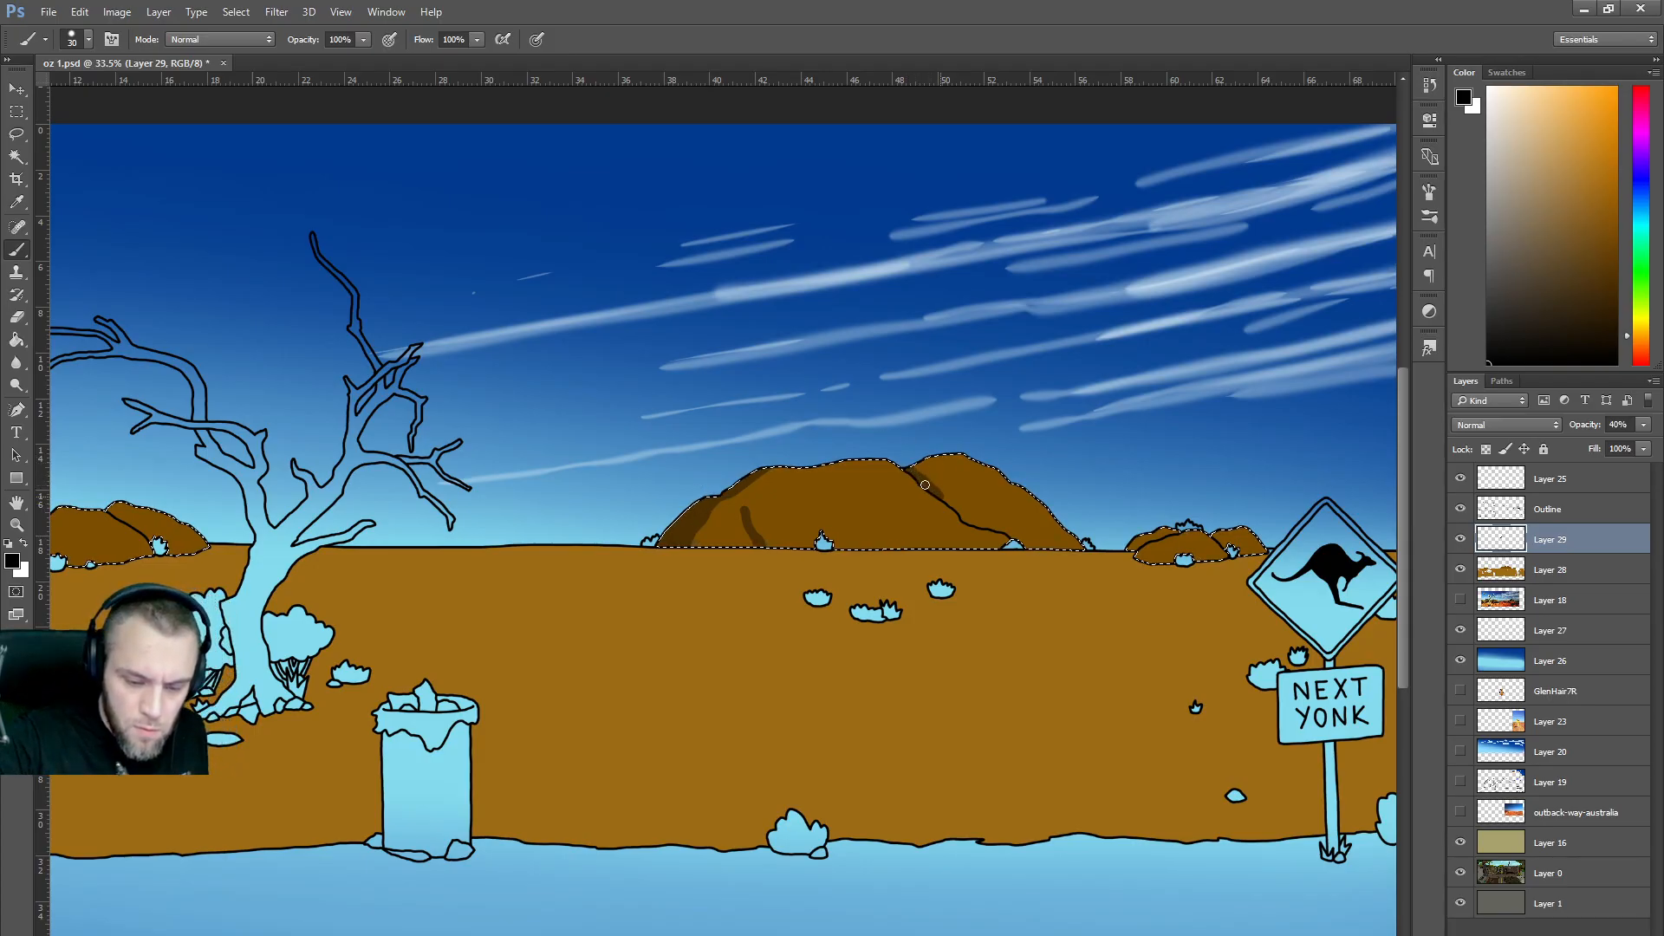
drag(987, 525, 1037, 551)
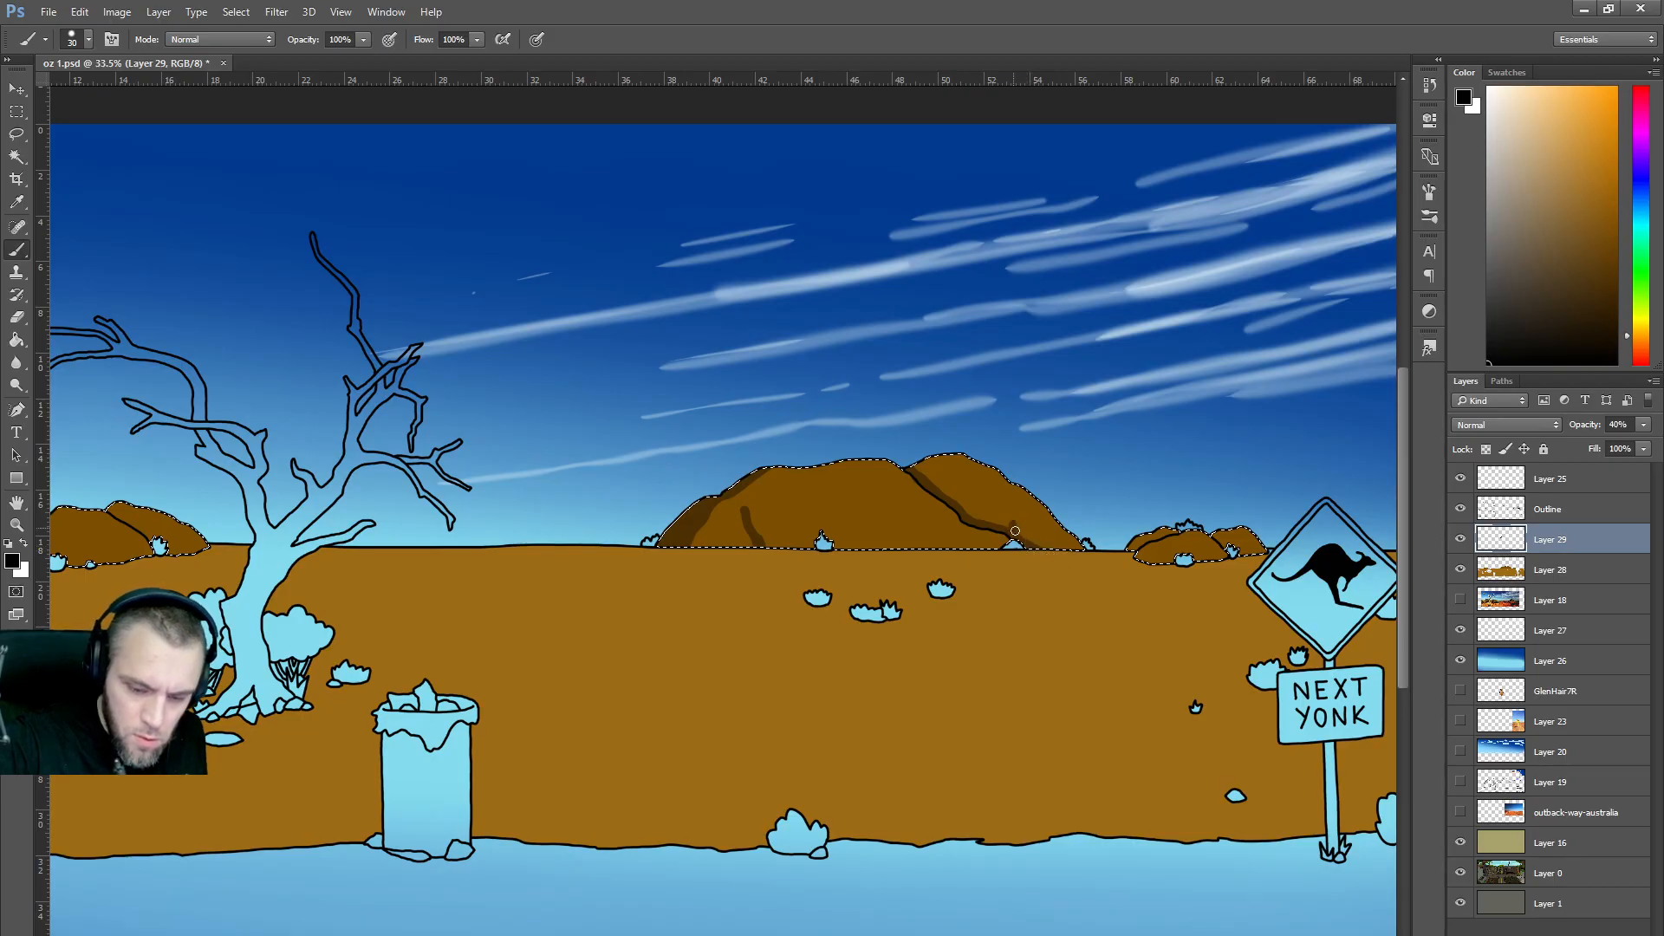
drag(1010, 532, 983, 520)
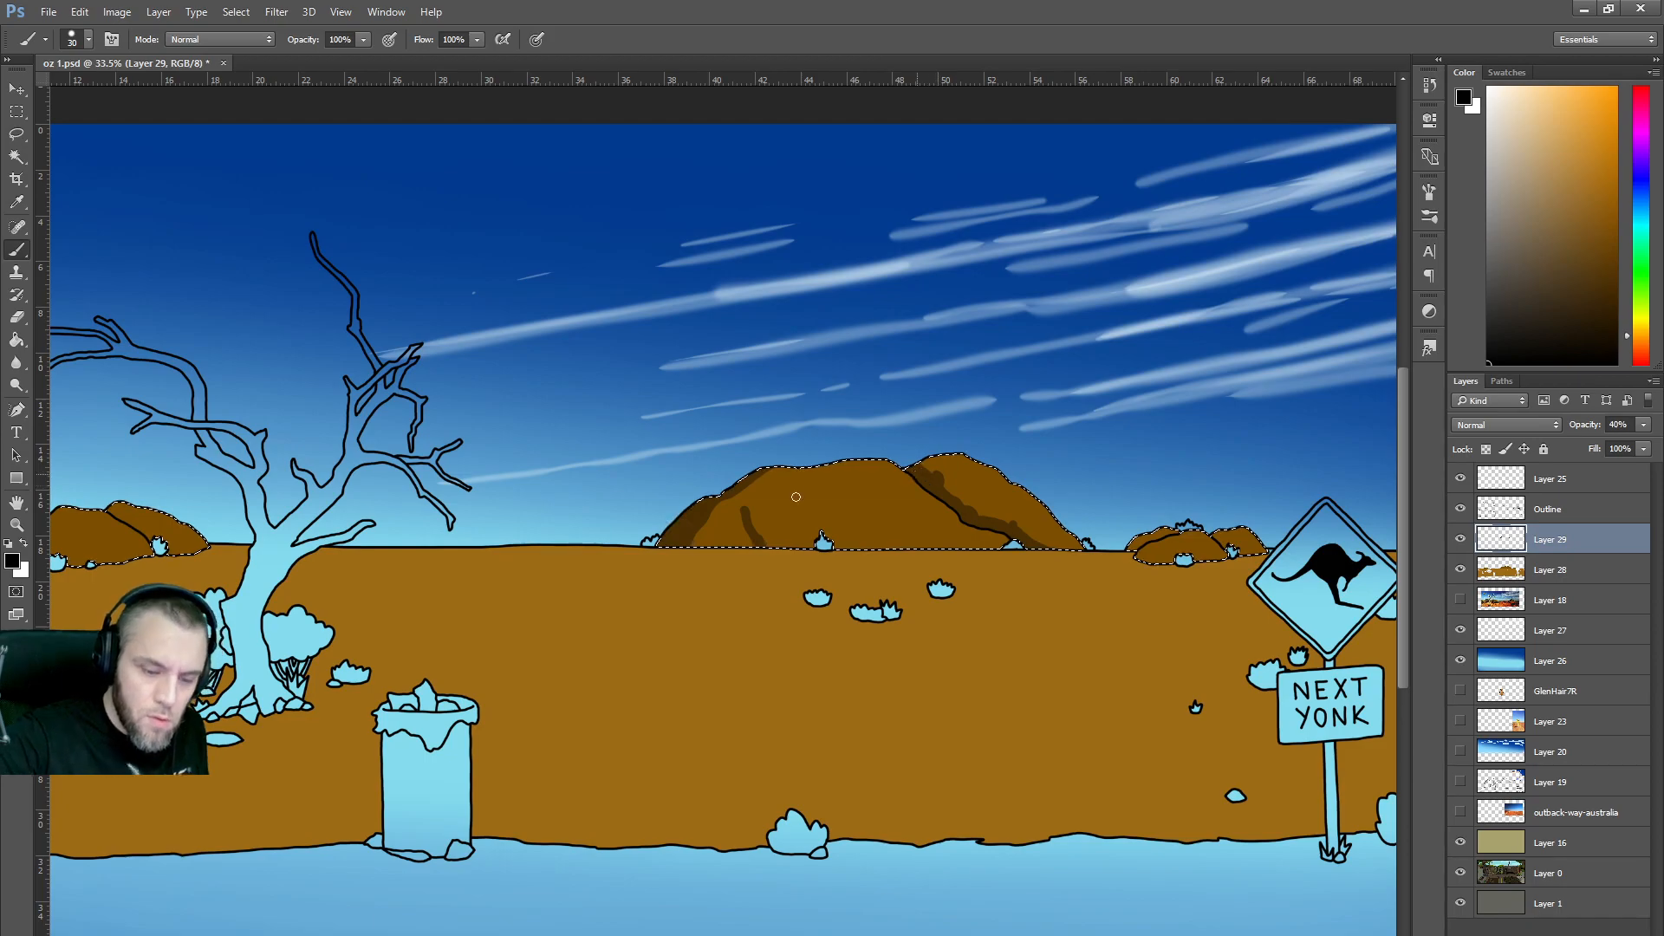
mouse_move(785, 465)
mouse_down()
mouse_move(714, 549)
mouse_move(722, 514)
mouse_move(694, 543)
mouse_up()
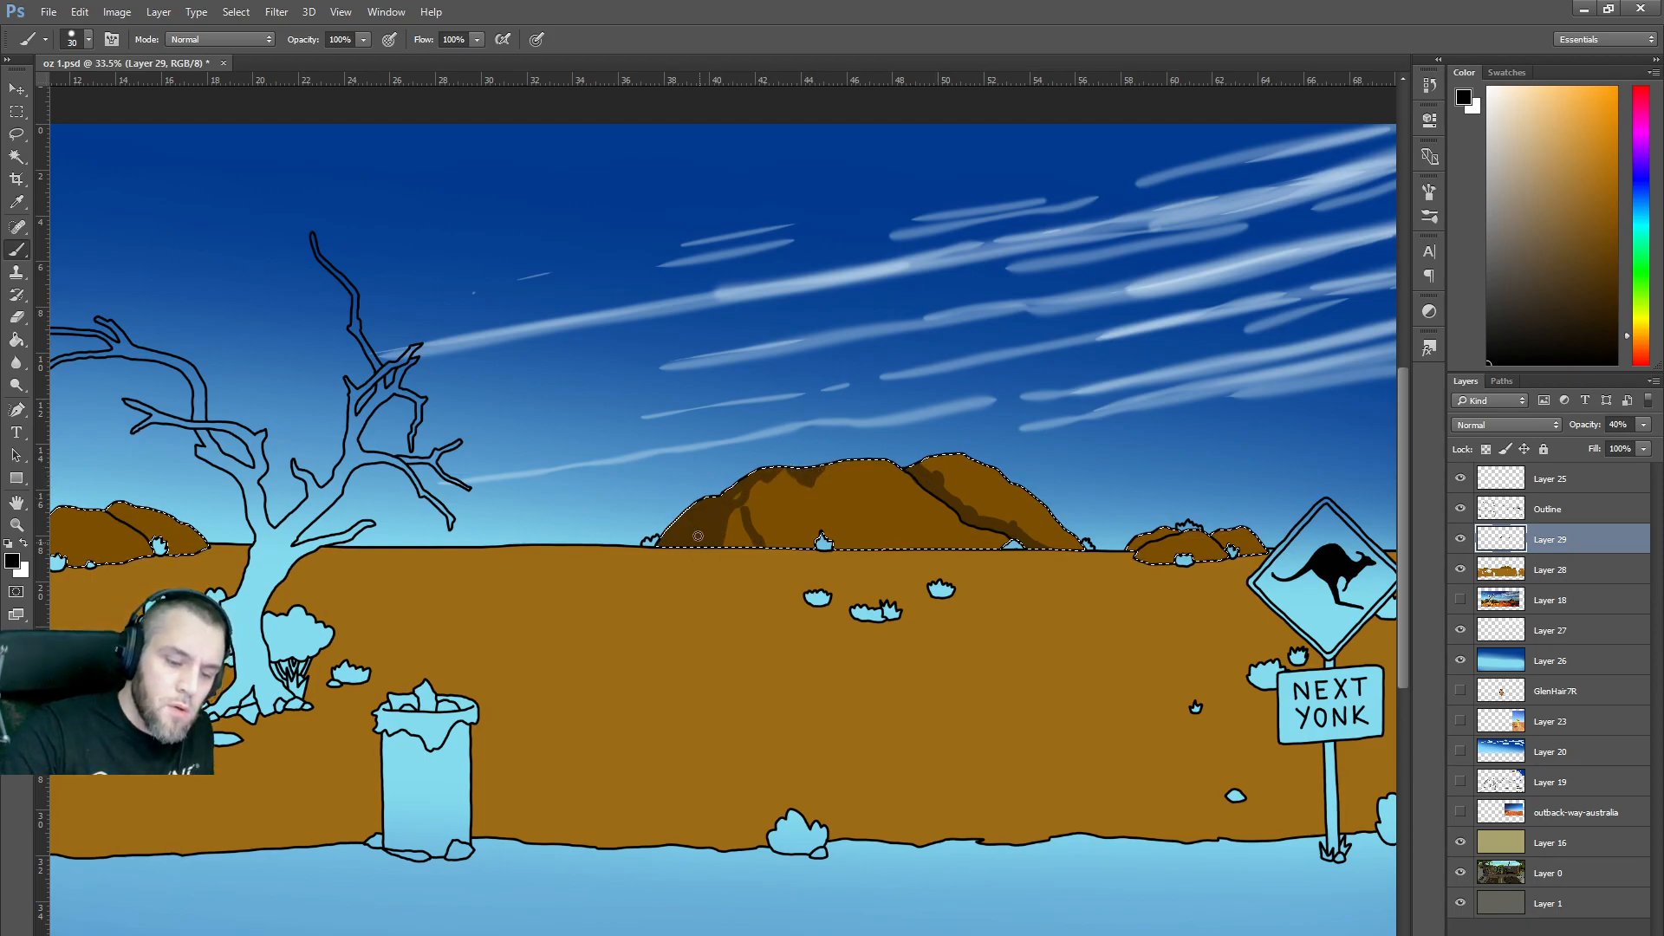
mouse_move(743, 492)
mouse_down()
mouse_move(753, 541)
mouse_move(774, 469)
mouse_up()
mouse_move(863, 555)
mouse_down()
mouse_move(849, 501)
mouse_move(875, 538)
mouse_move(856, 528)
mouse_up()
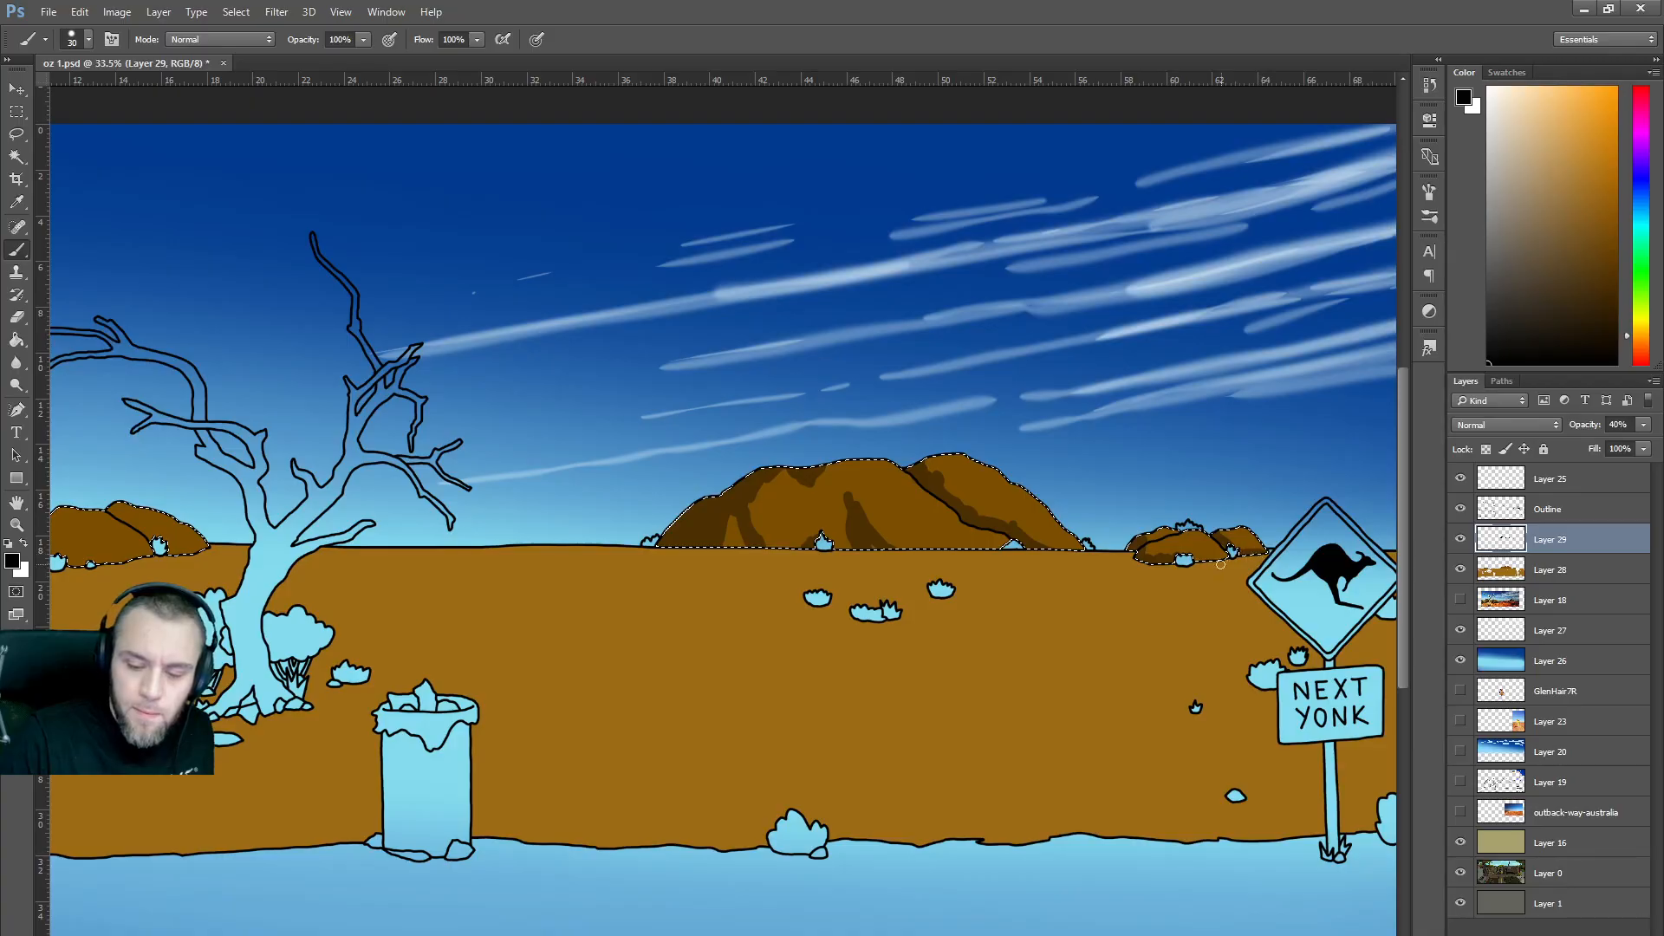
Deselect and paint soft shadows under the big rock, the small right rocks and the bush.
key(ctrl+d)
drag(866, 549, 890, 553)
mouse_move(623, 550)
mouse_down()
mouse_move(526, 552)
mouse_move(718, 565)
mouse_move(1002, 550)
mouse_move(626, 552)
mouse_move(760, 559)
mouse_up()
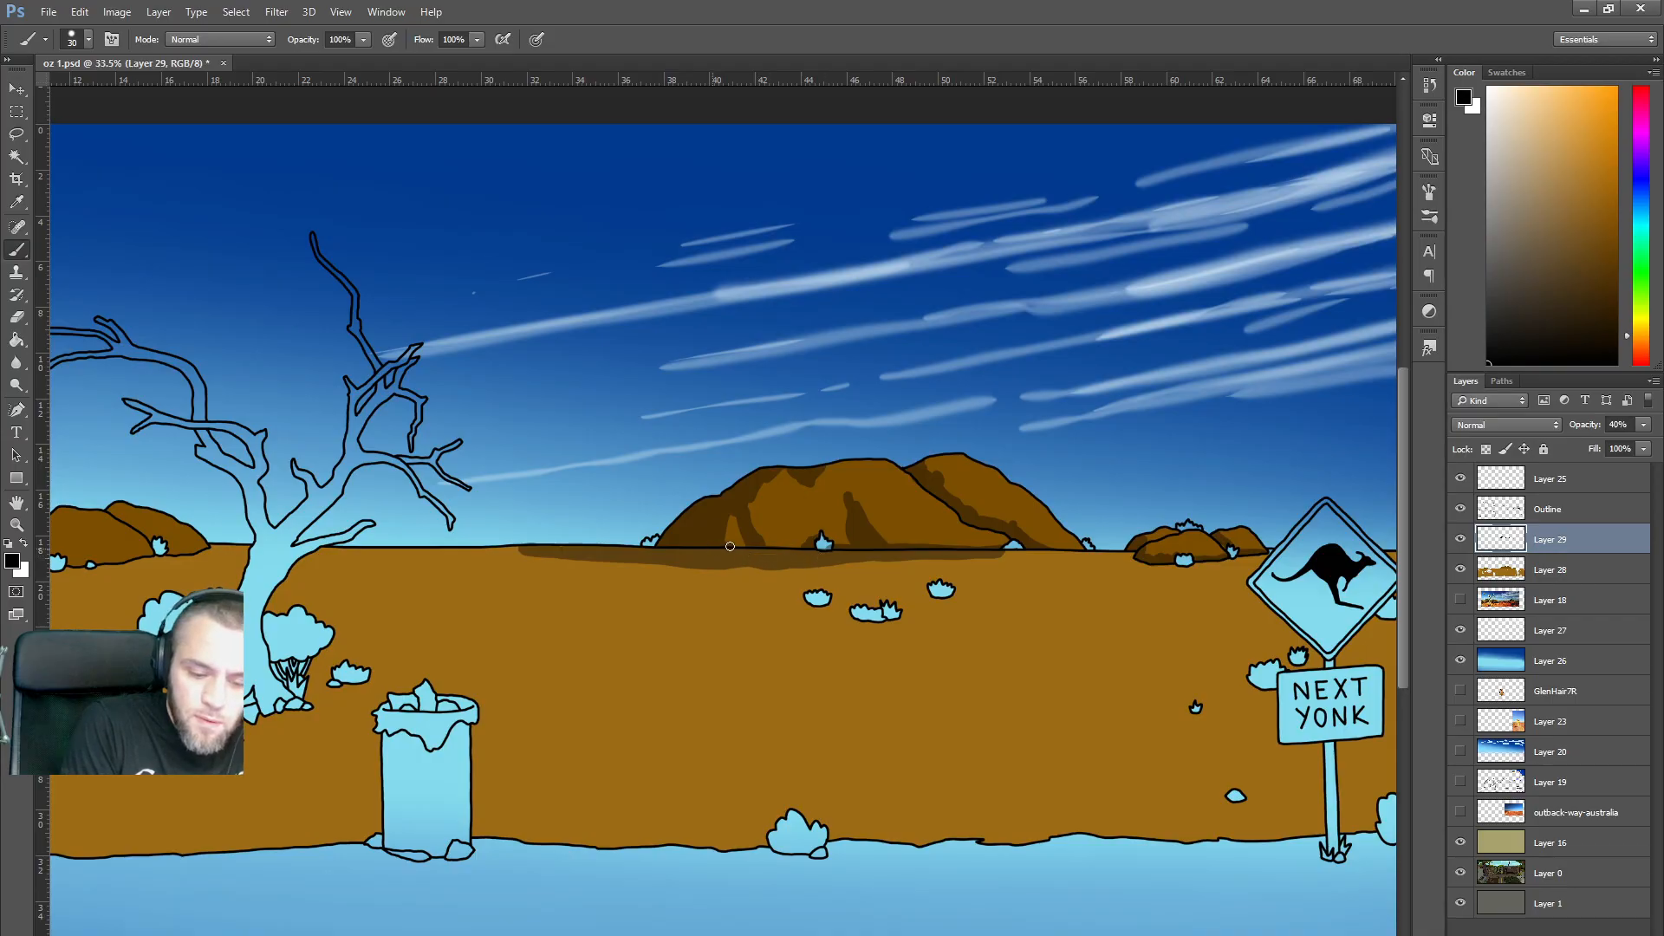
mouse_move(1149, 555)
mouse_down()
mouse_move(1038, 561)
mouse_move(1212, 562)
mouse_up()
mouse_move(806, 600)
mouse_down()
mouse_move(740, 604)
mouse_move(820, 603)
mouse_move(864, 625)
mouse_move(797, 622)
mouse_move(894, 618)
mouse_move(925, 593)
mouse_move(883, 596)
mouse_up()
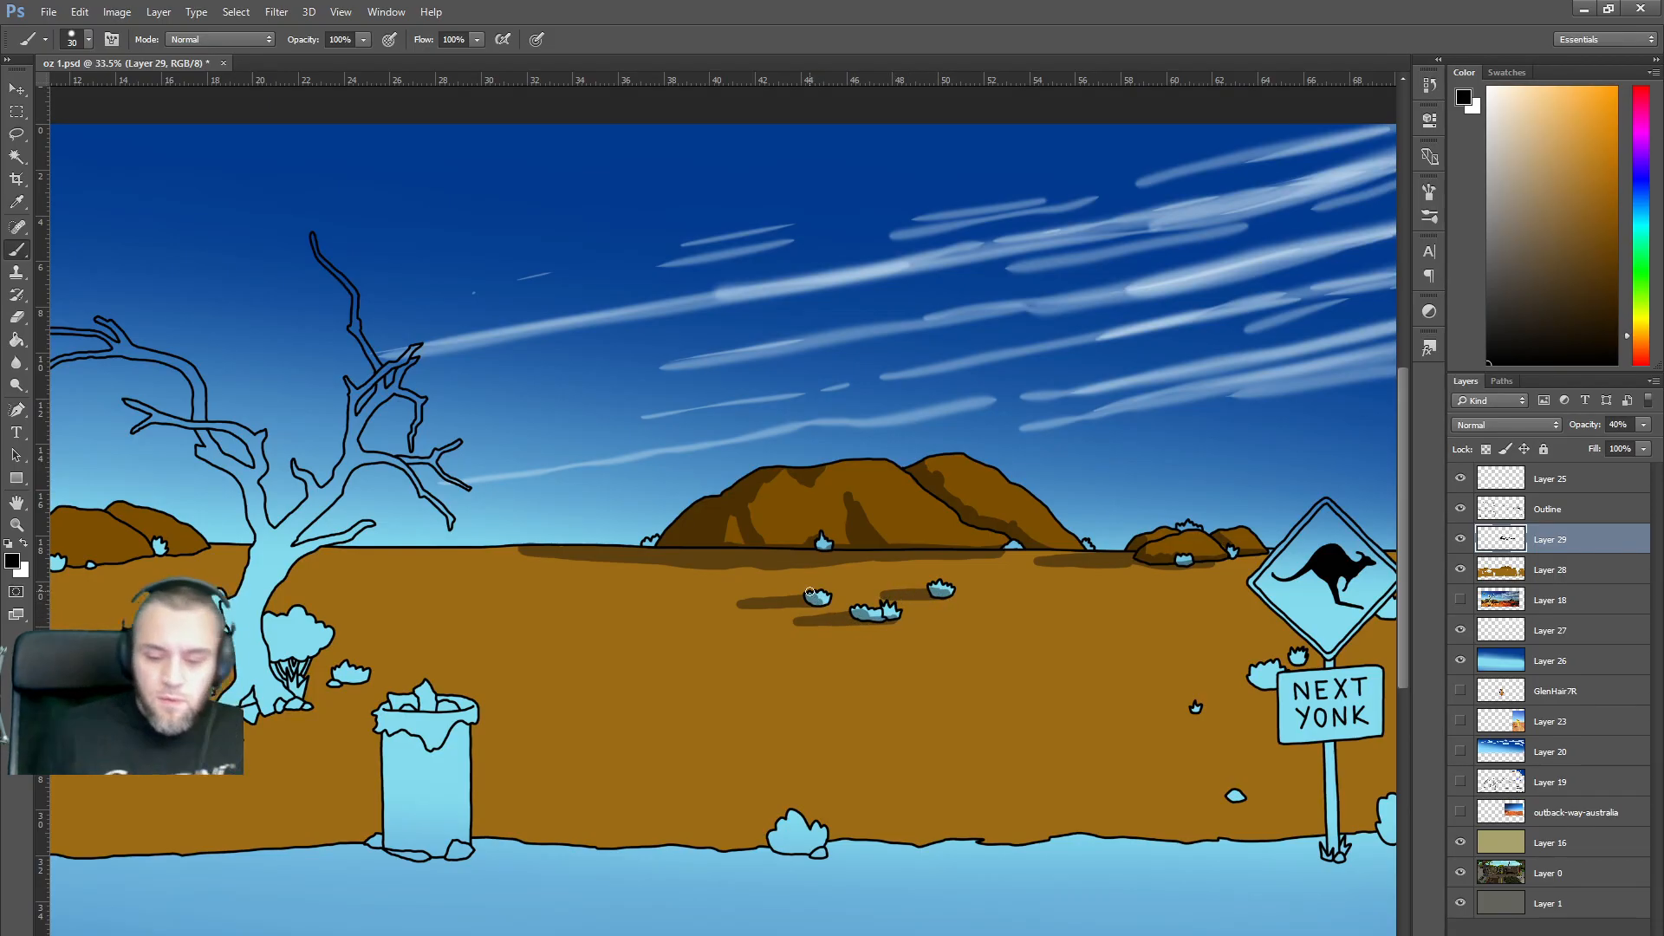
scroll(999, 490, down, 2)
scroll(1017, 511, up, 1)
scroll(1018, 511, down, 1)
scroll(1023, 506, down, 1)
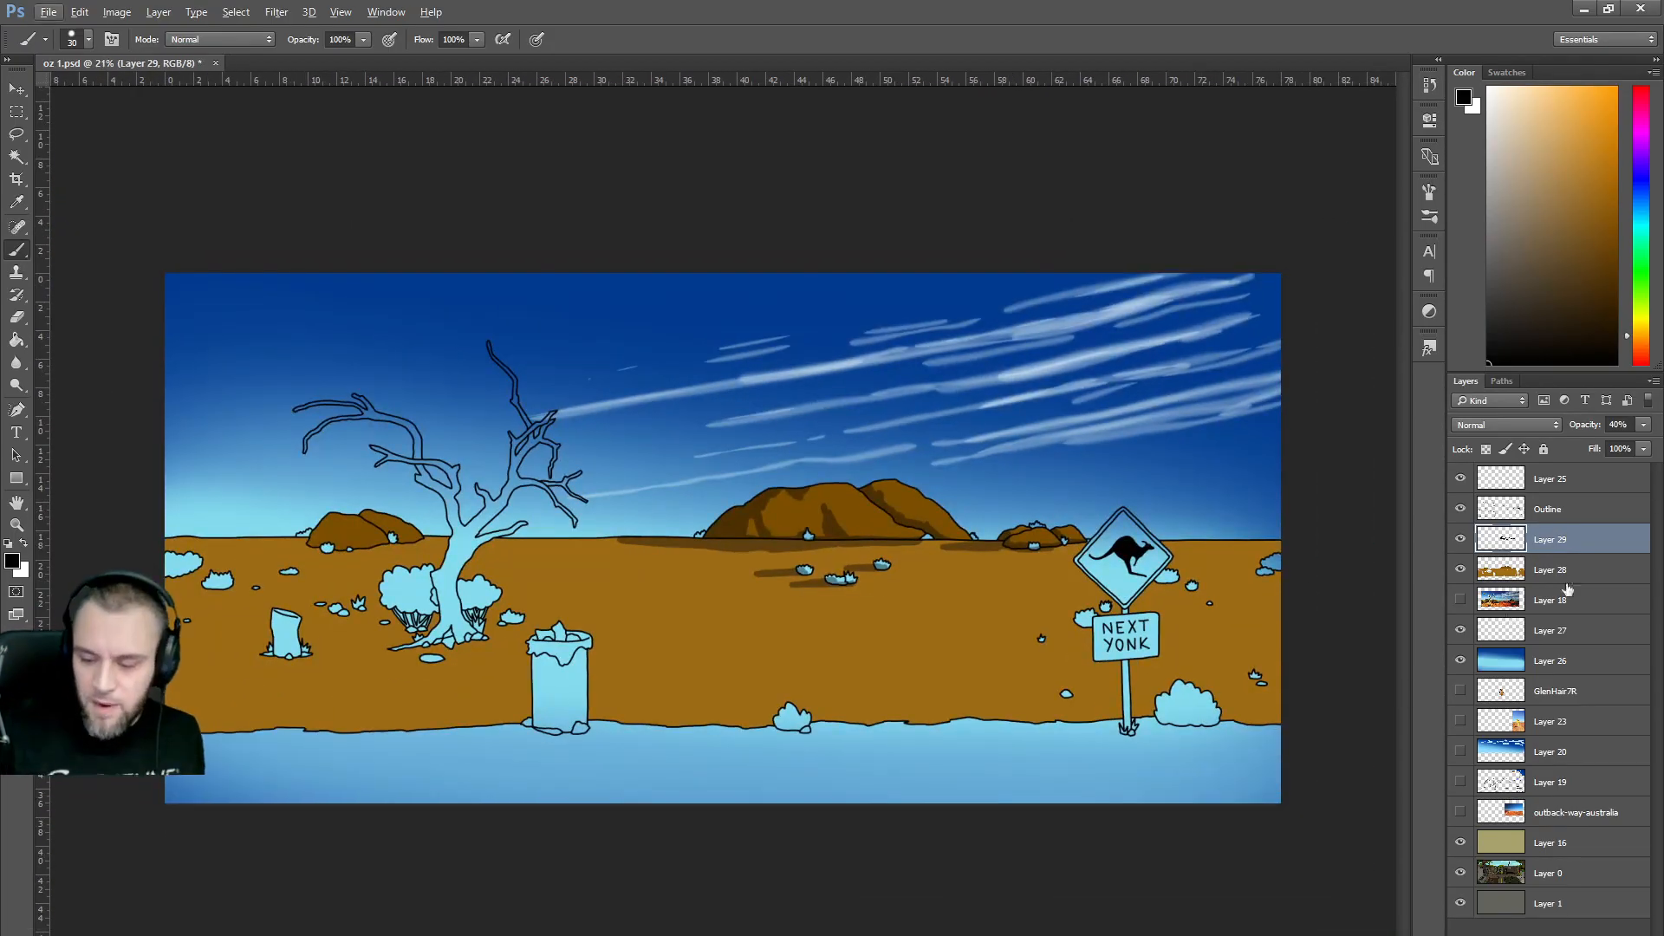
Fill the light-blue bottom strip dark grey on Layer 28 to form the road.
click(1543, 511)
click(15, 157)
click(887, 768)
click(706, 38)
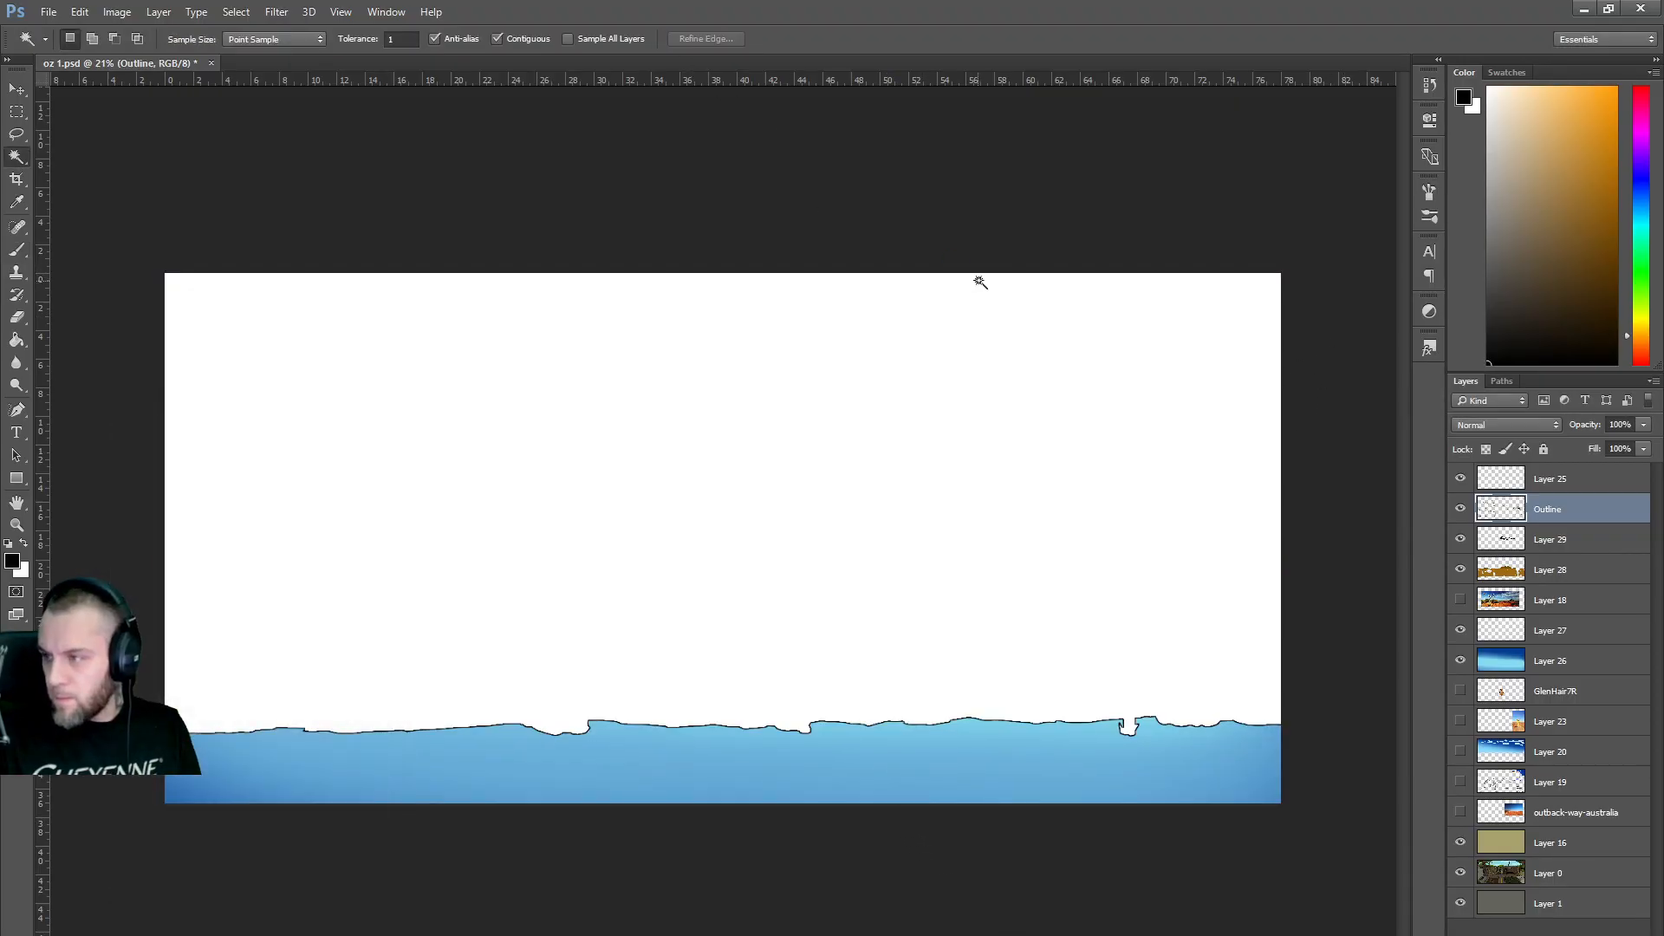
key(Escape)
click(1483, 291)
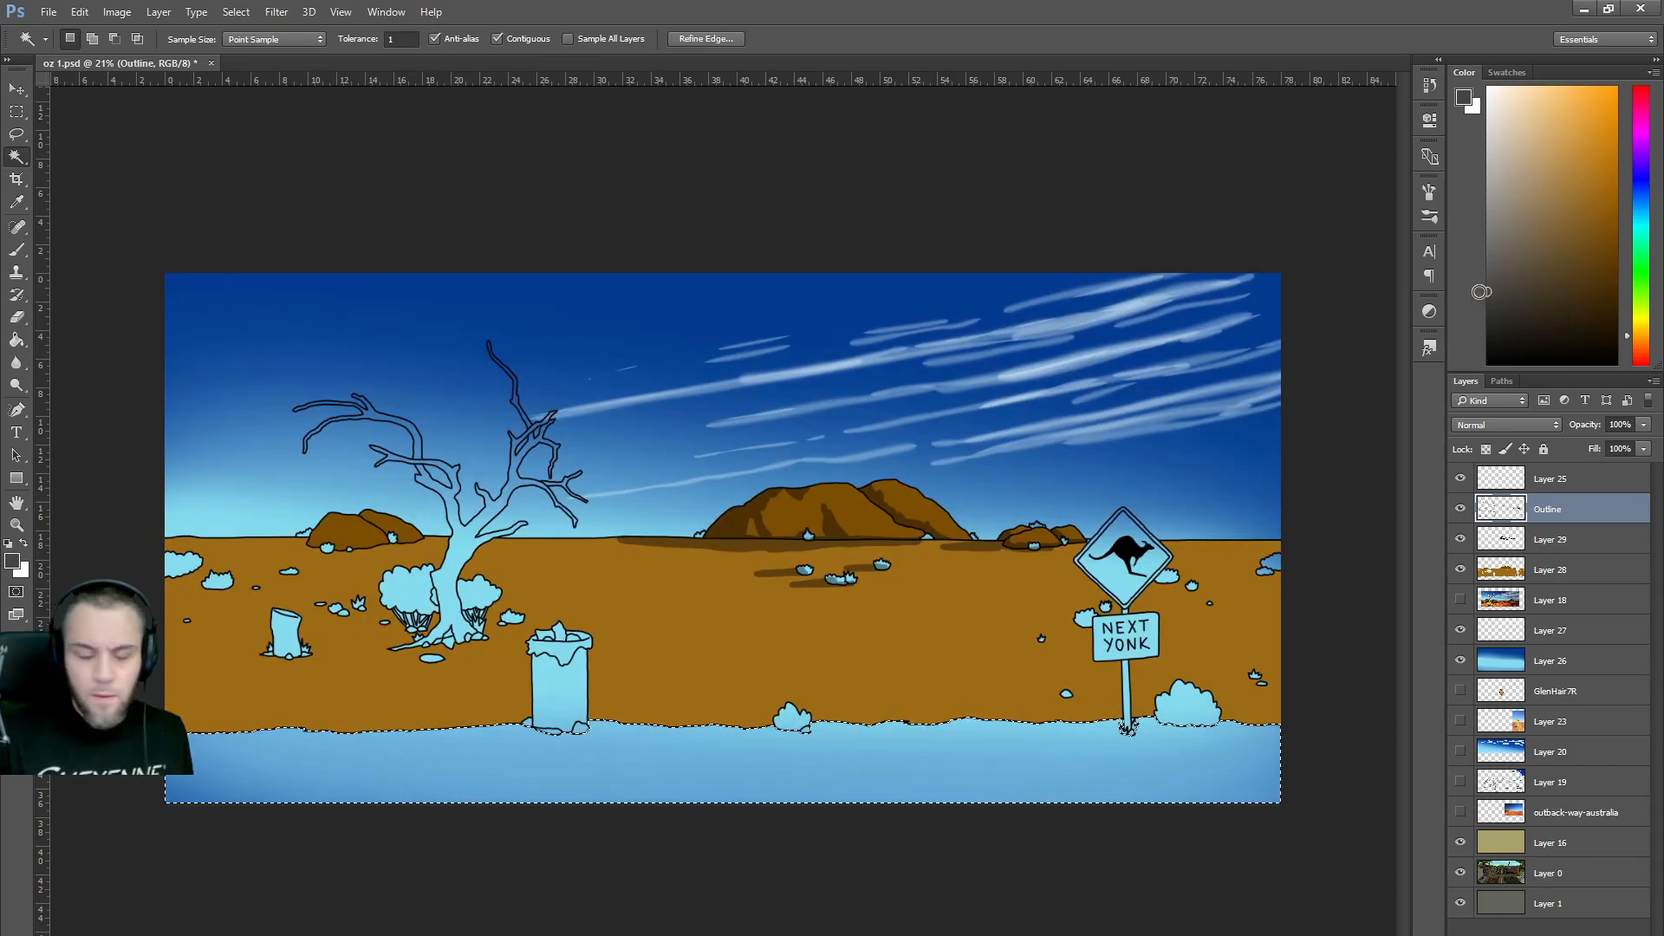
click(17, 339)
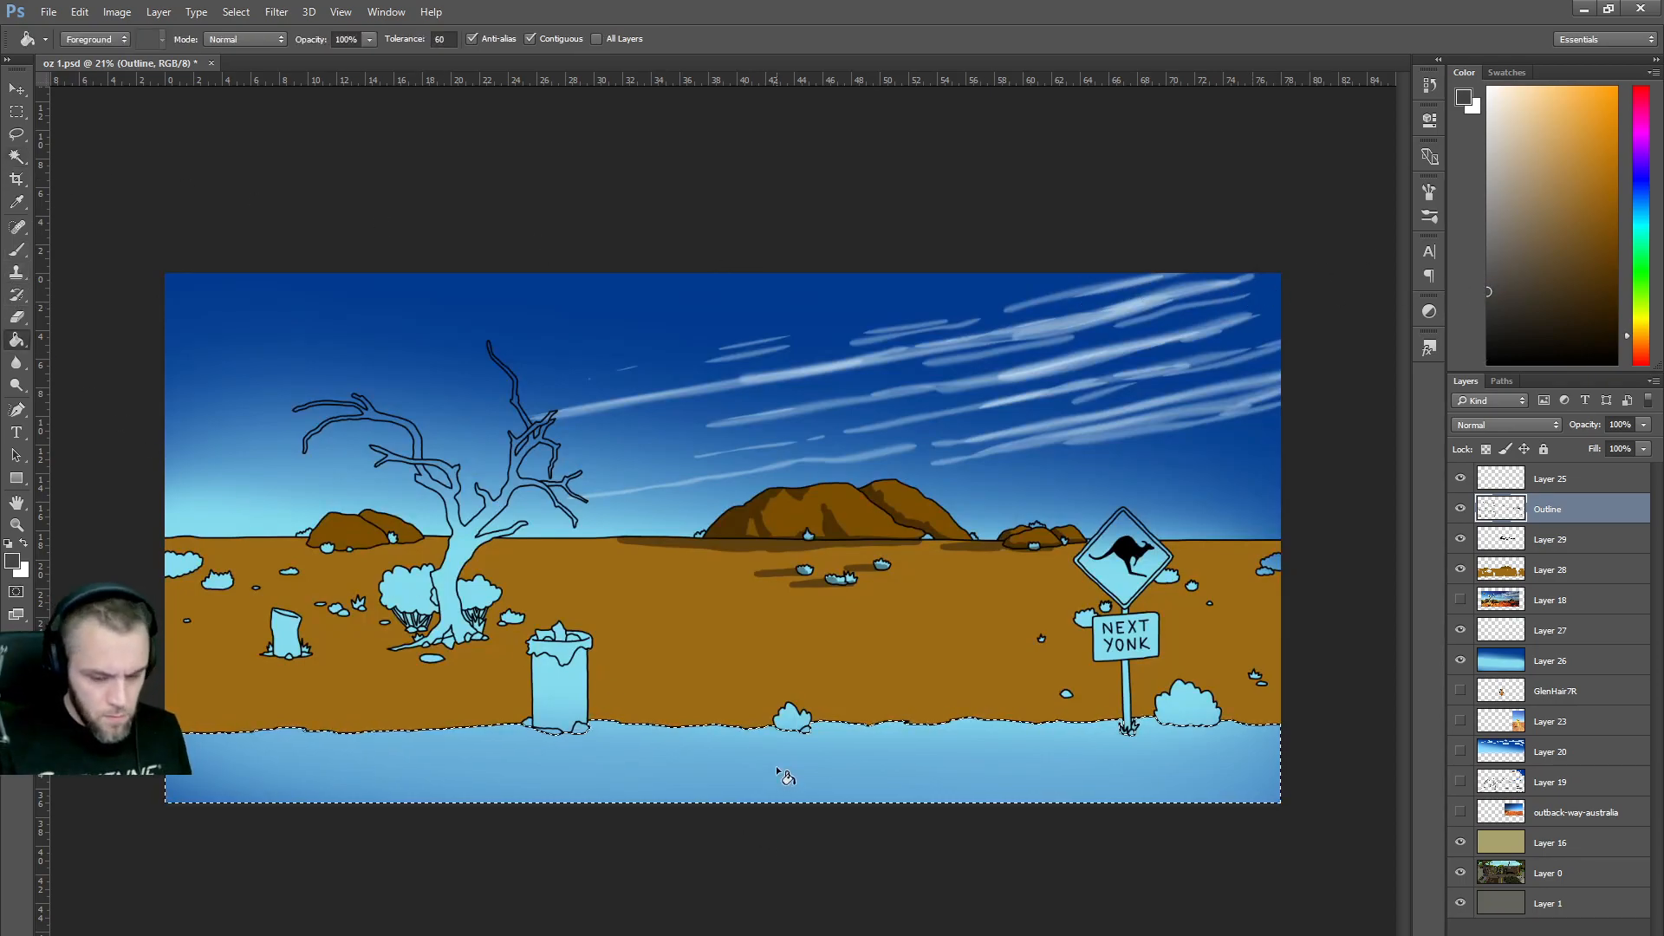
click(1552, 569)
click(955, 789)
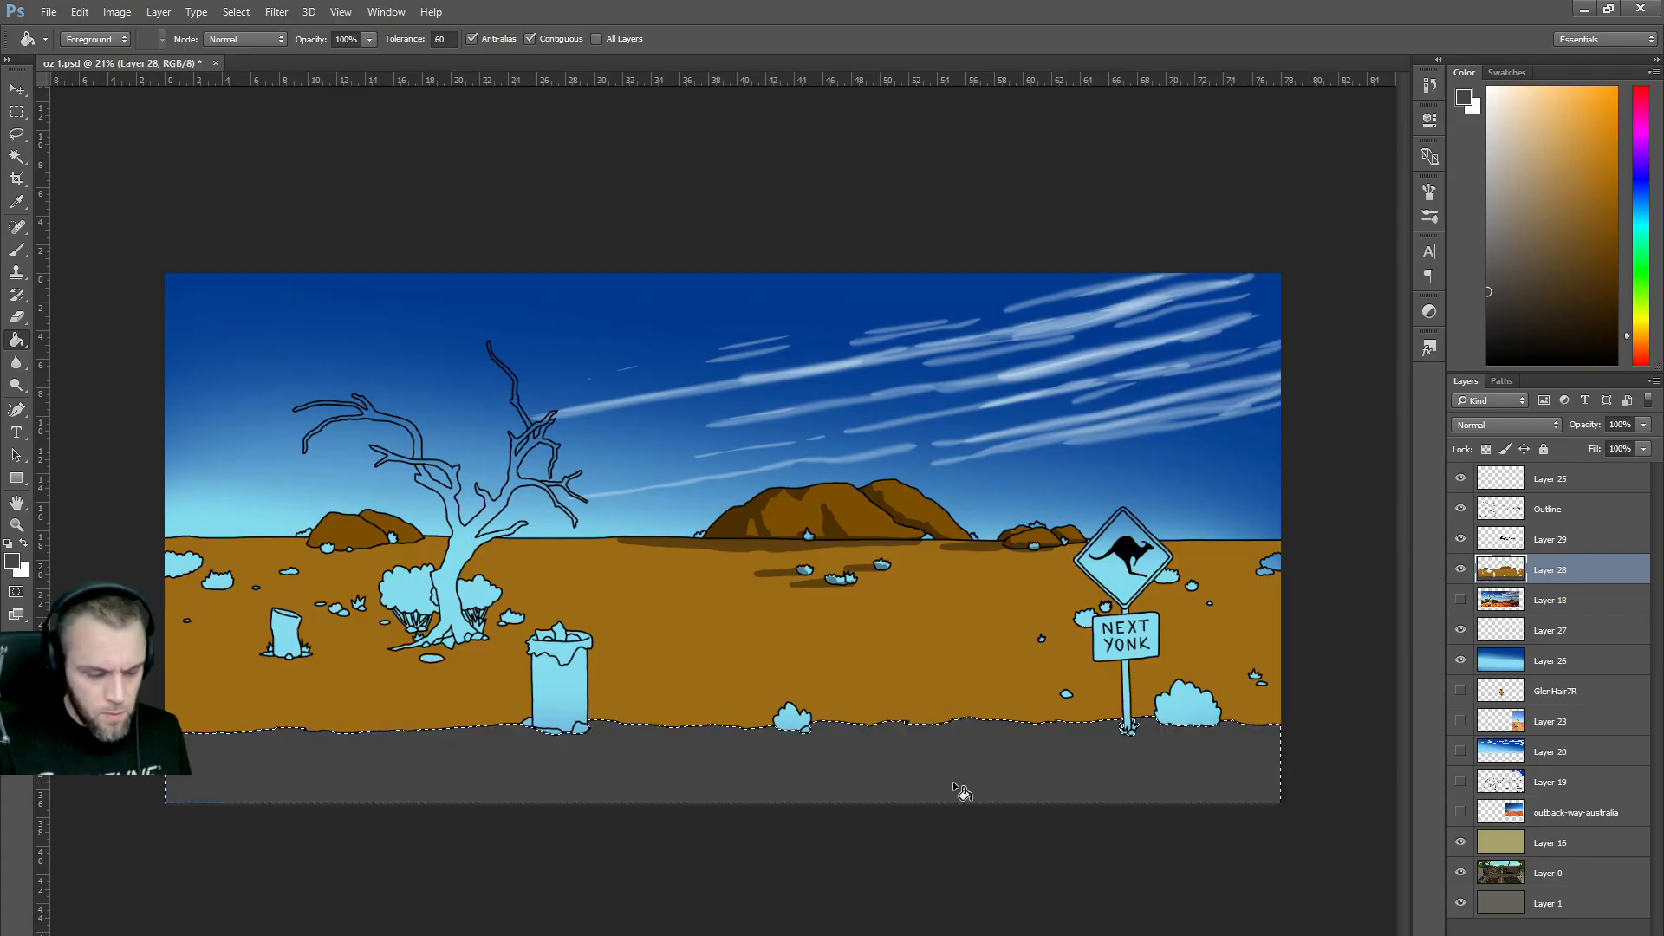
Select the bin interior and the bushes by the tree and the sign on the Outline layer.
click(17, 156)
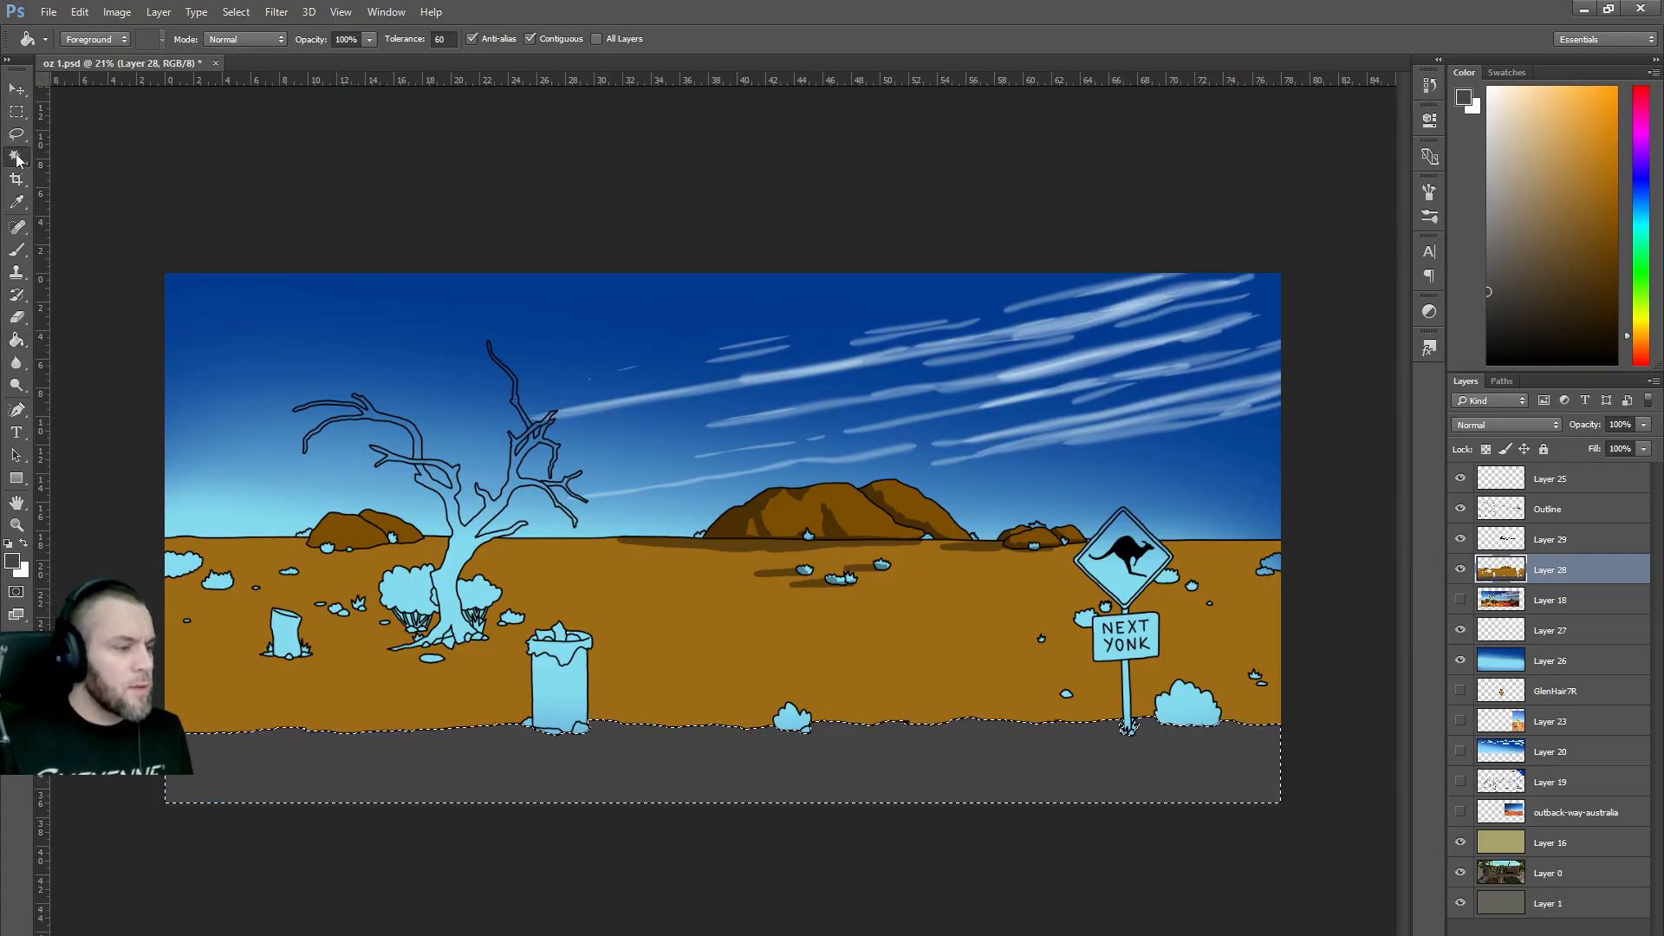
click(1548, 508)
click(551, 690)
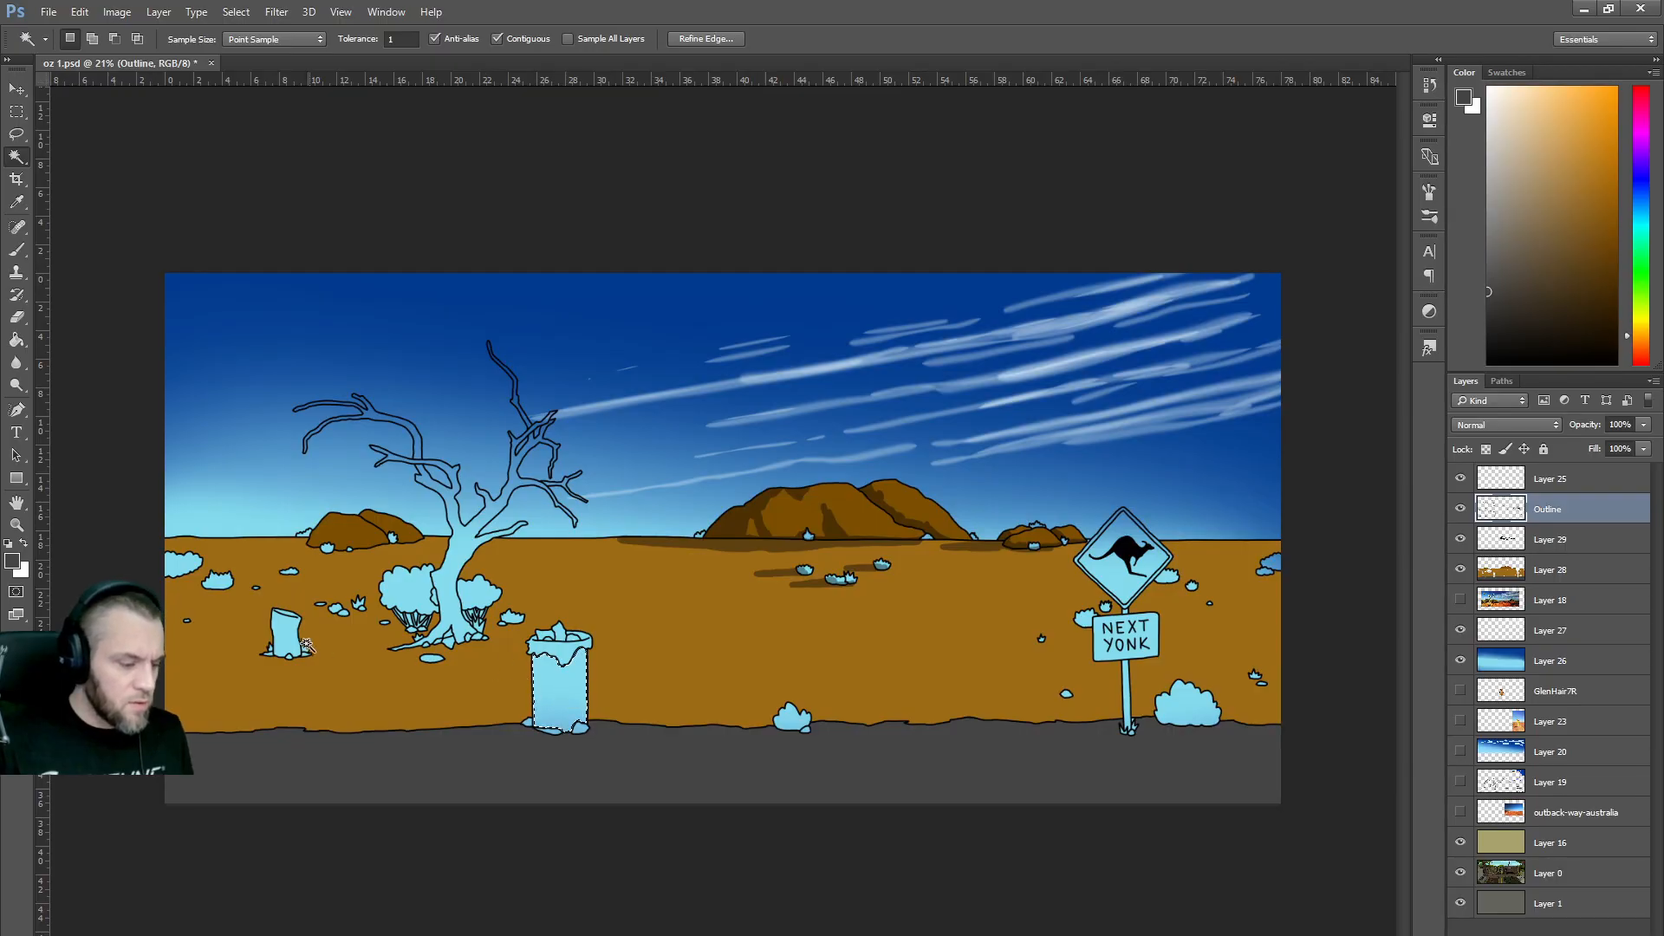
shift+click(394, 594)
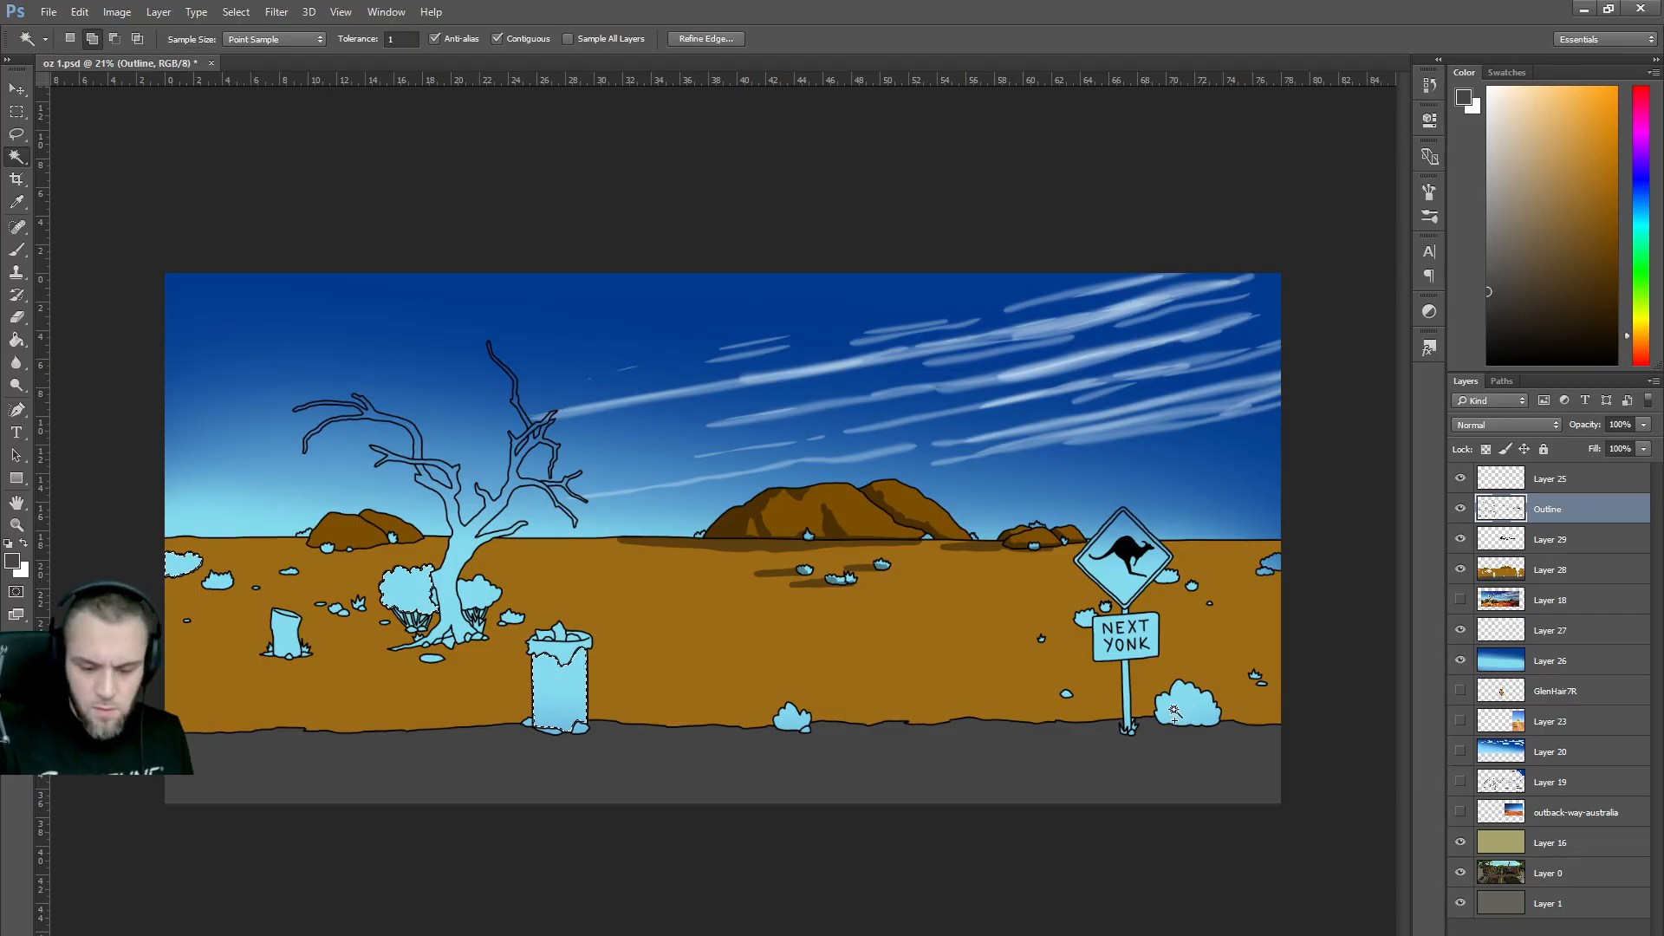
shift+click(792, 718)
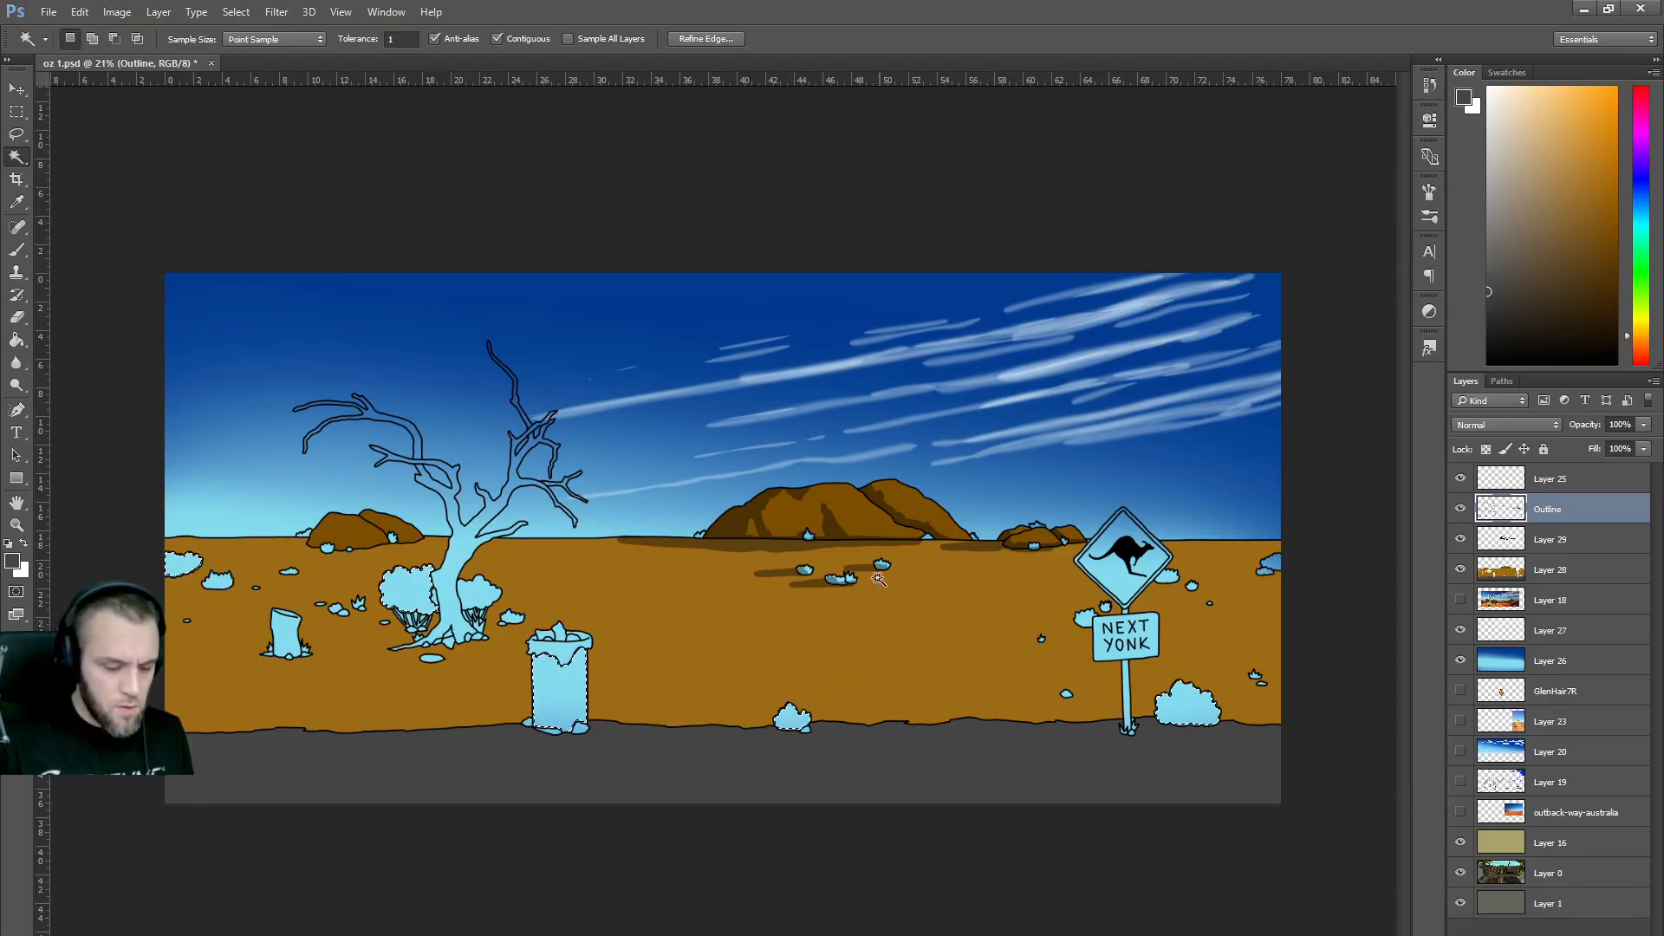
click(720, 38)
key(Escape)
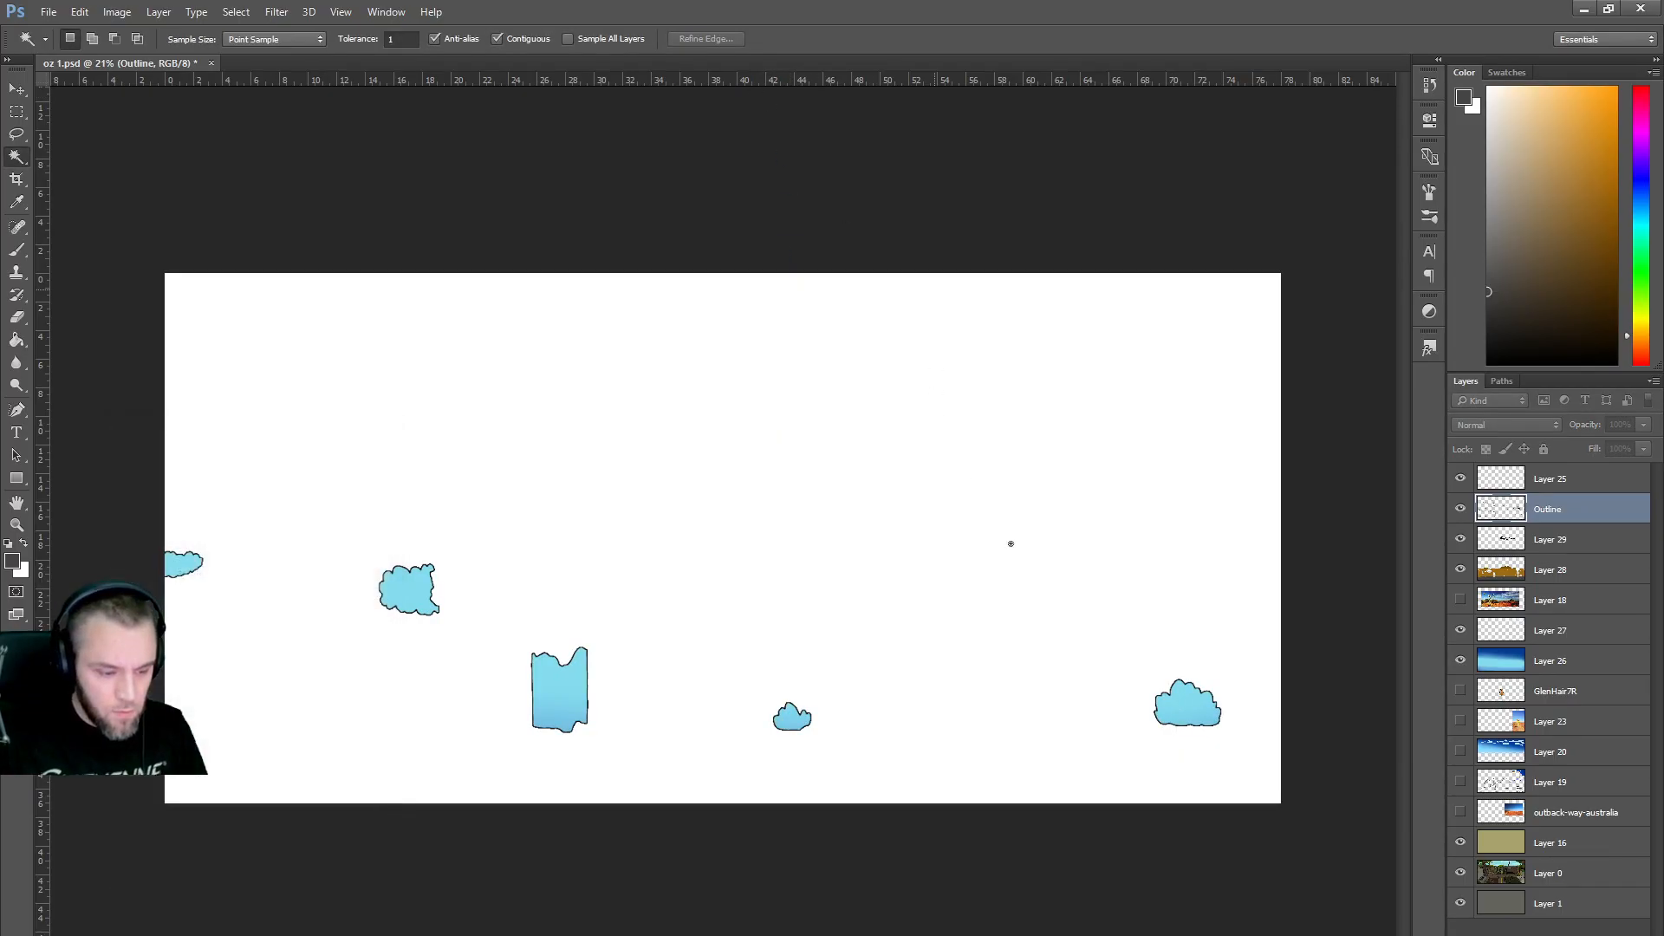
Fill the selected bushes olive green on Layer 28 with the Paint Bucket.
click(1552, 574)
drag(1642, 322, 1645, 304)
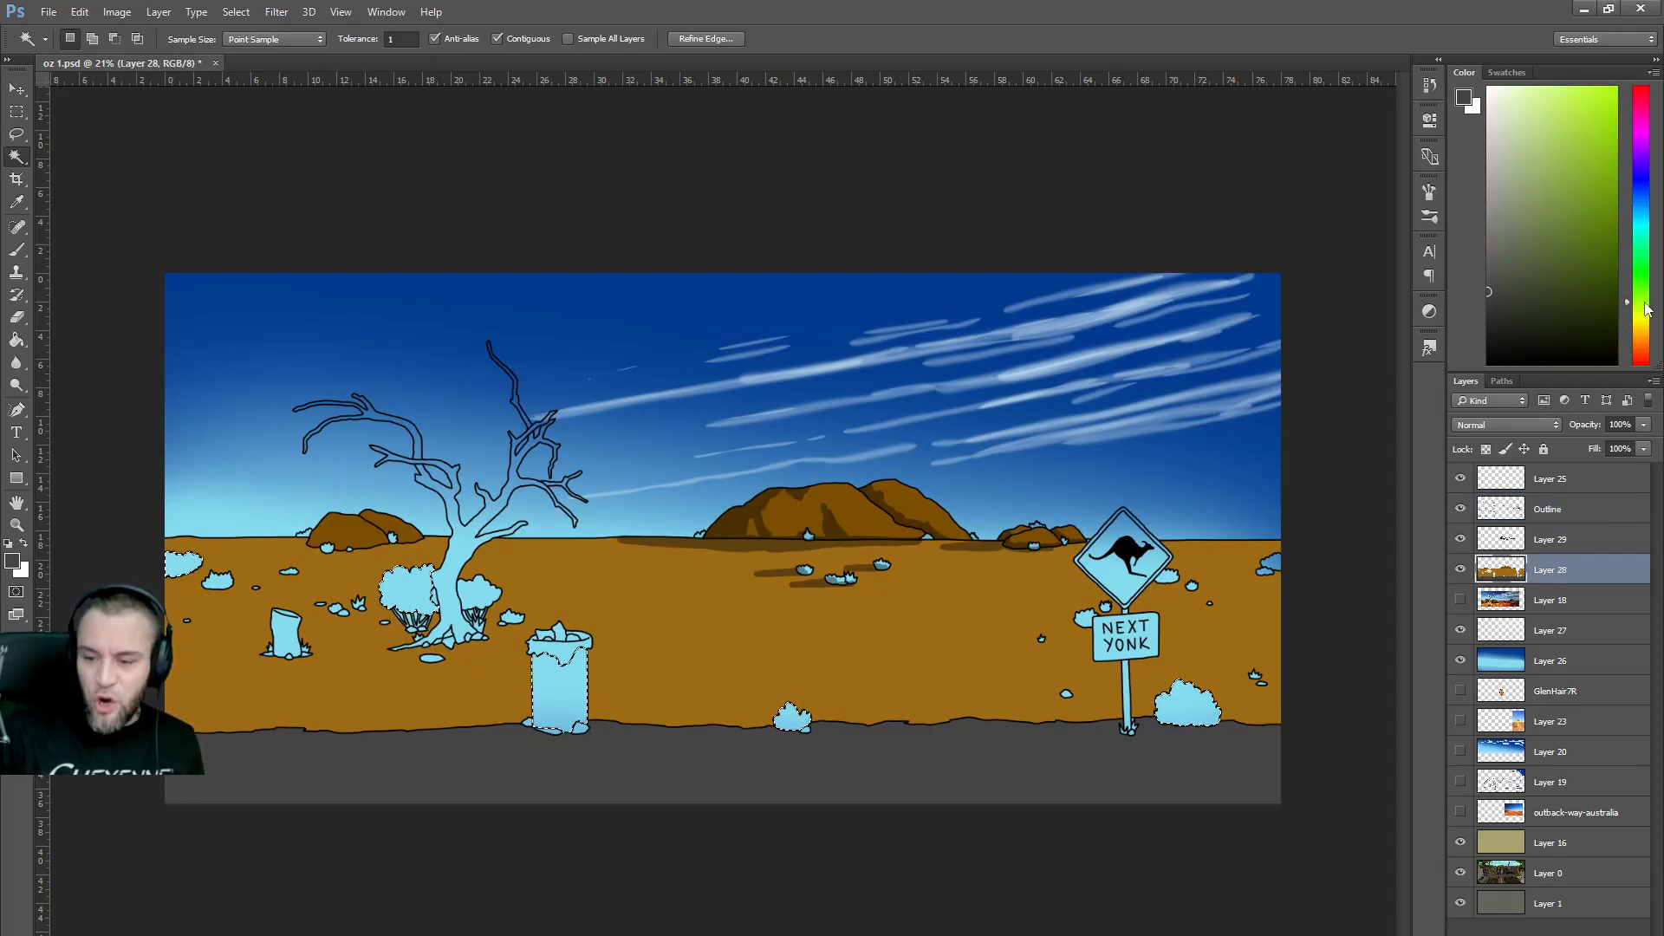
click(1554, 230)
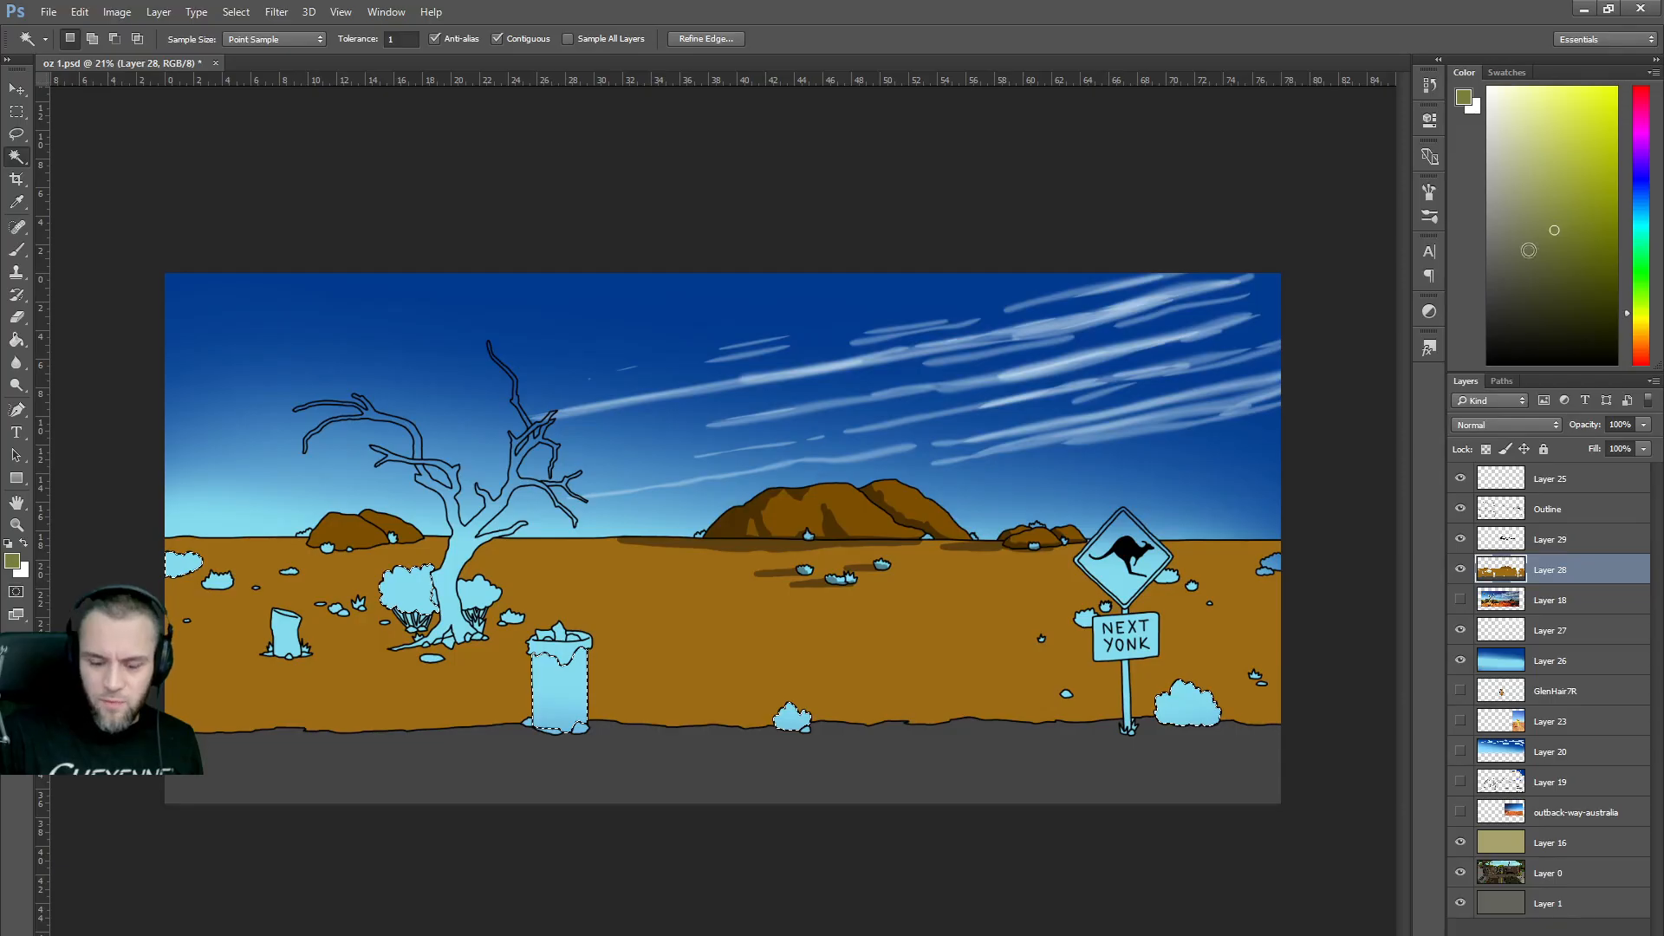
key(g)
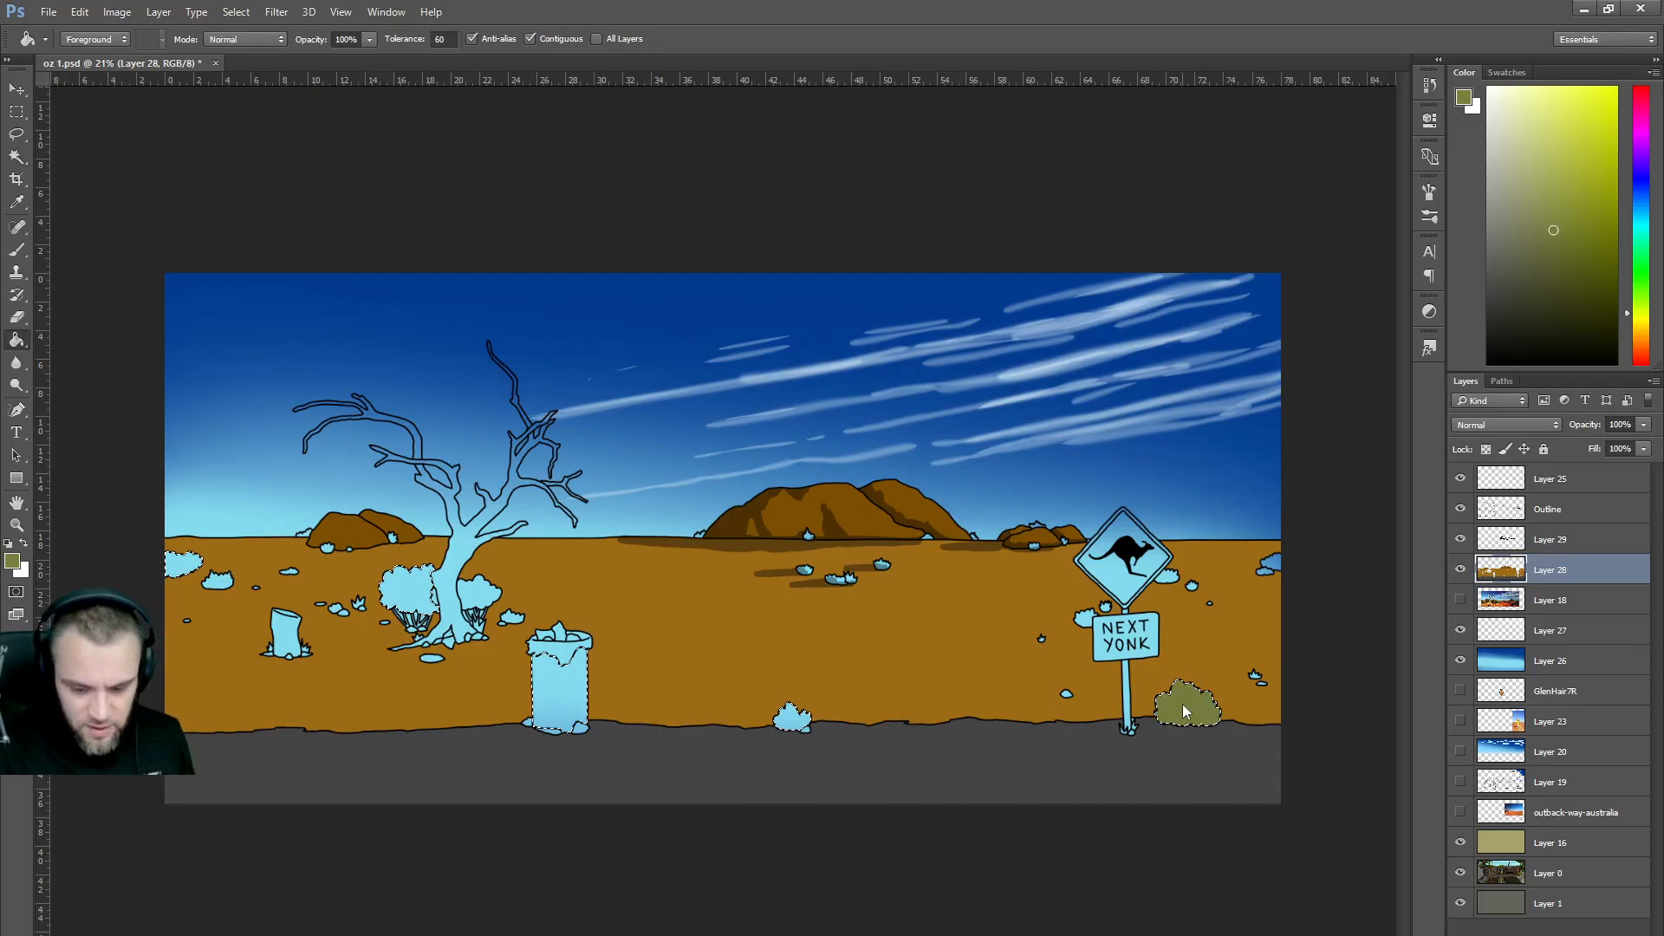
click(180, 573)
click(792, 719)
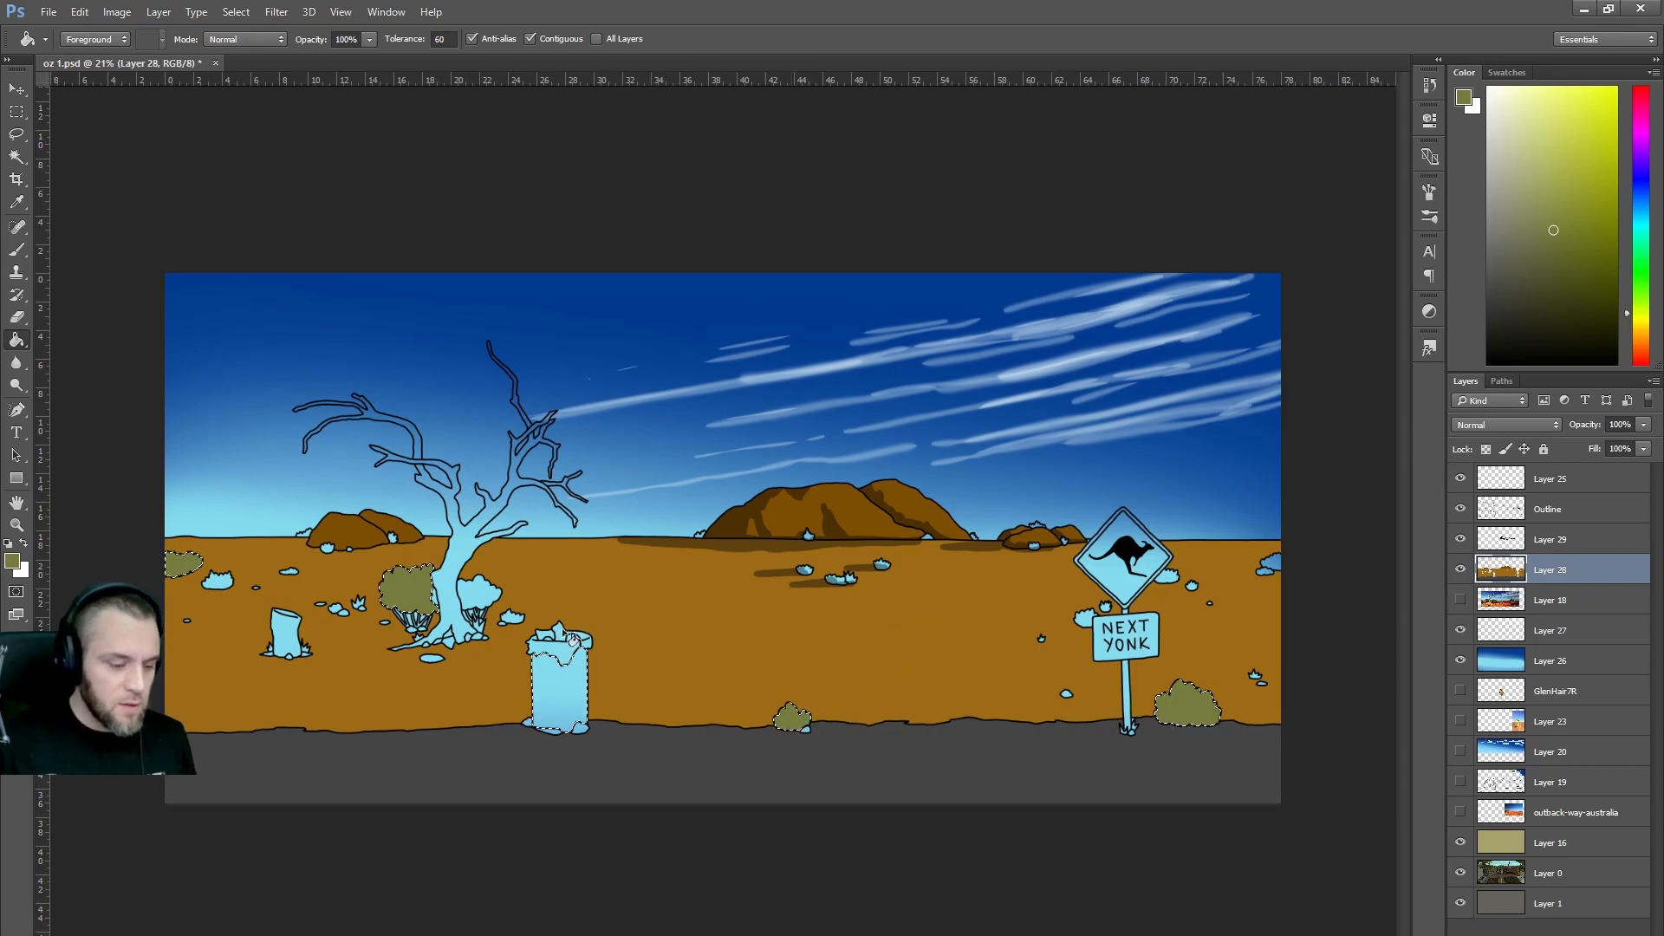
Set the colour to black and make Layer 29 the shading layer.
click(1488, 314)
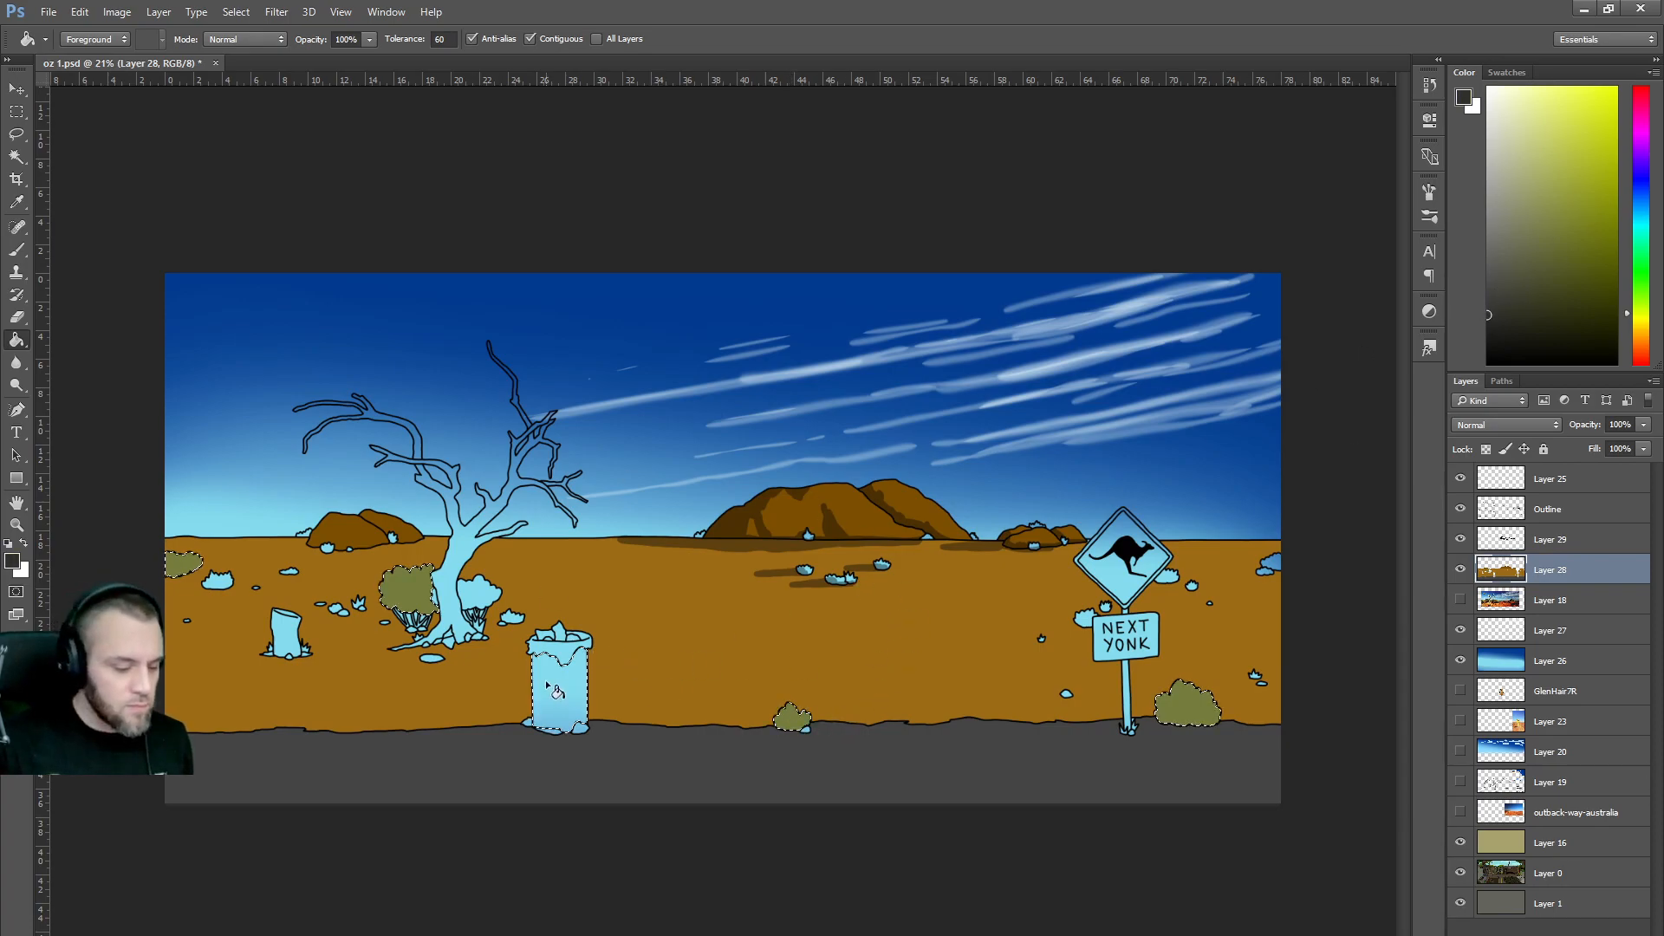
click(1488, 302)
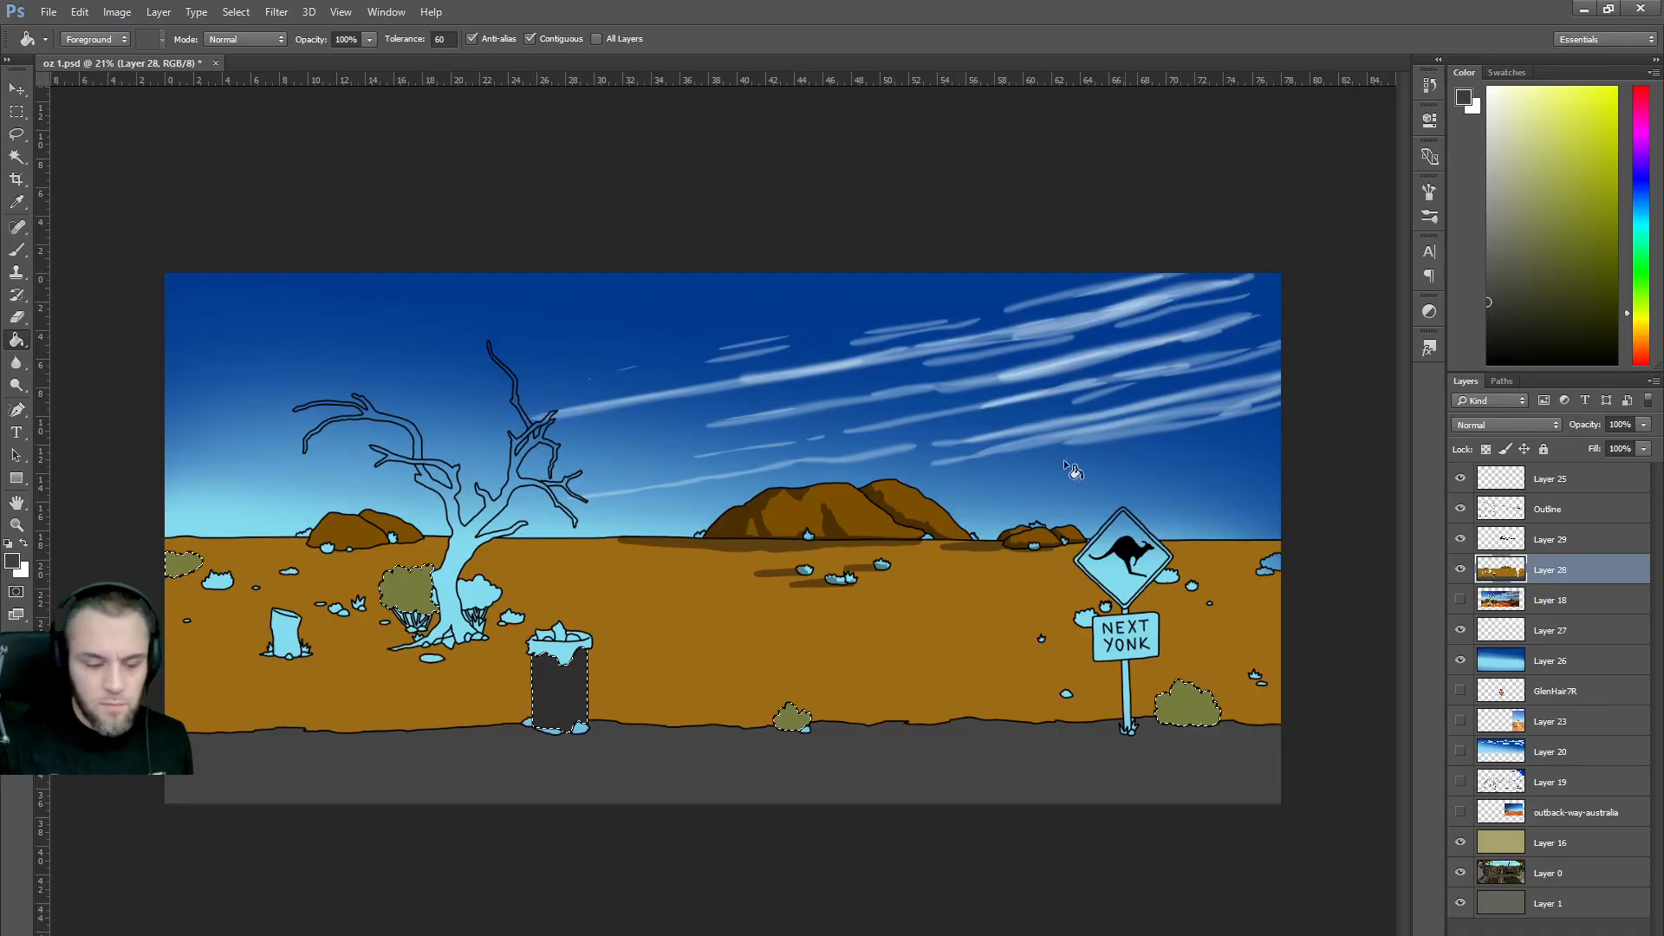
click(1546, 541)
drag(1516, 329, 1428, 413)
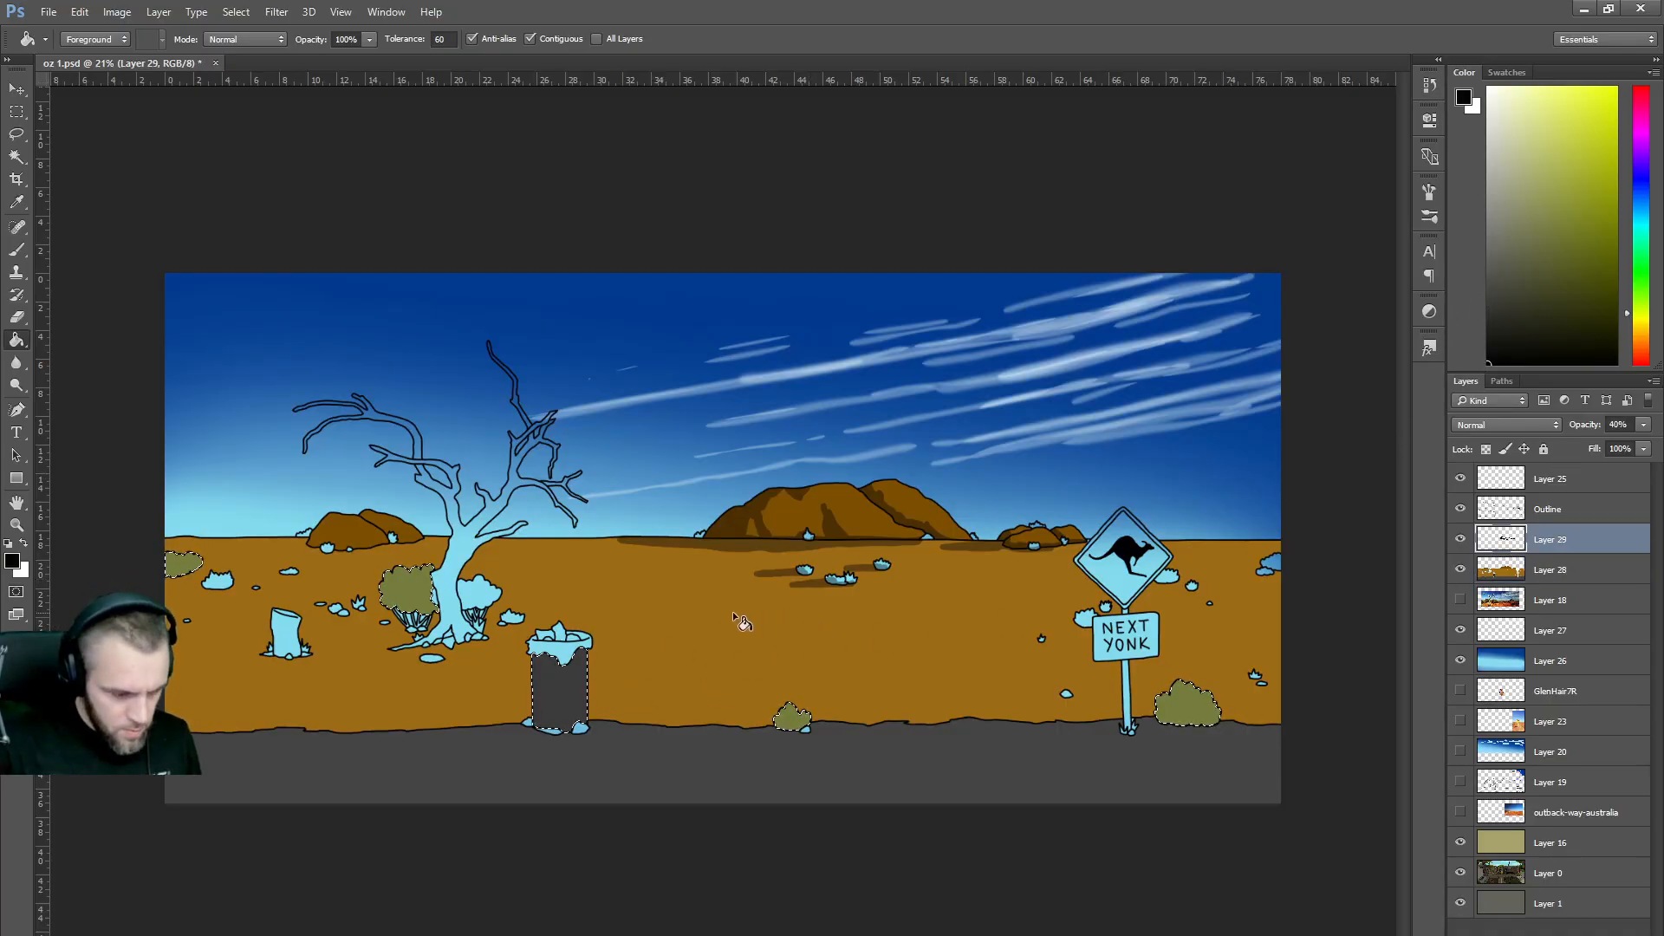
Brush dark shadows beside the bush by the tree, at the signpost base and beside the small bushes.
key(b)
scroll(612, 626, up, 1)
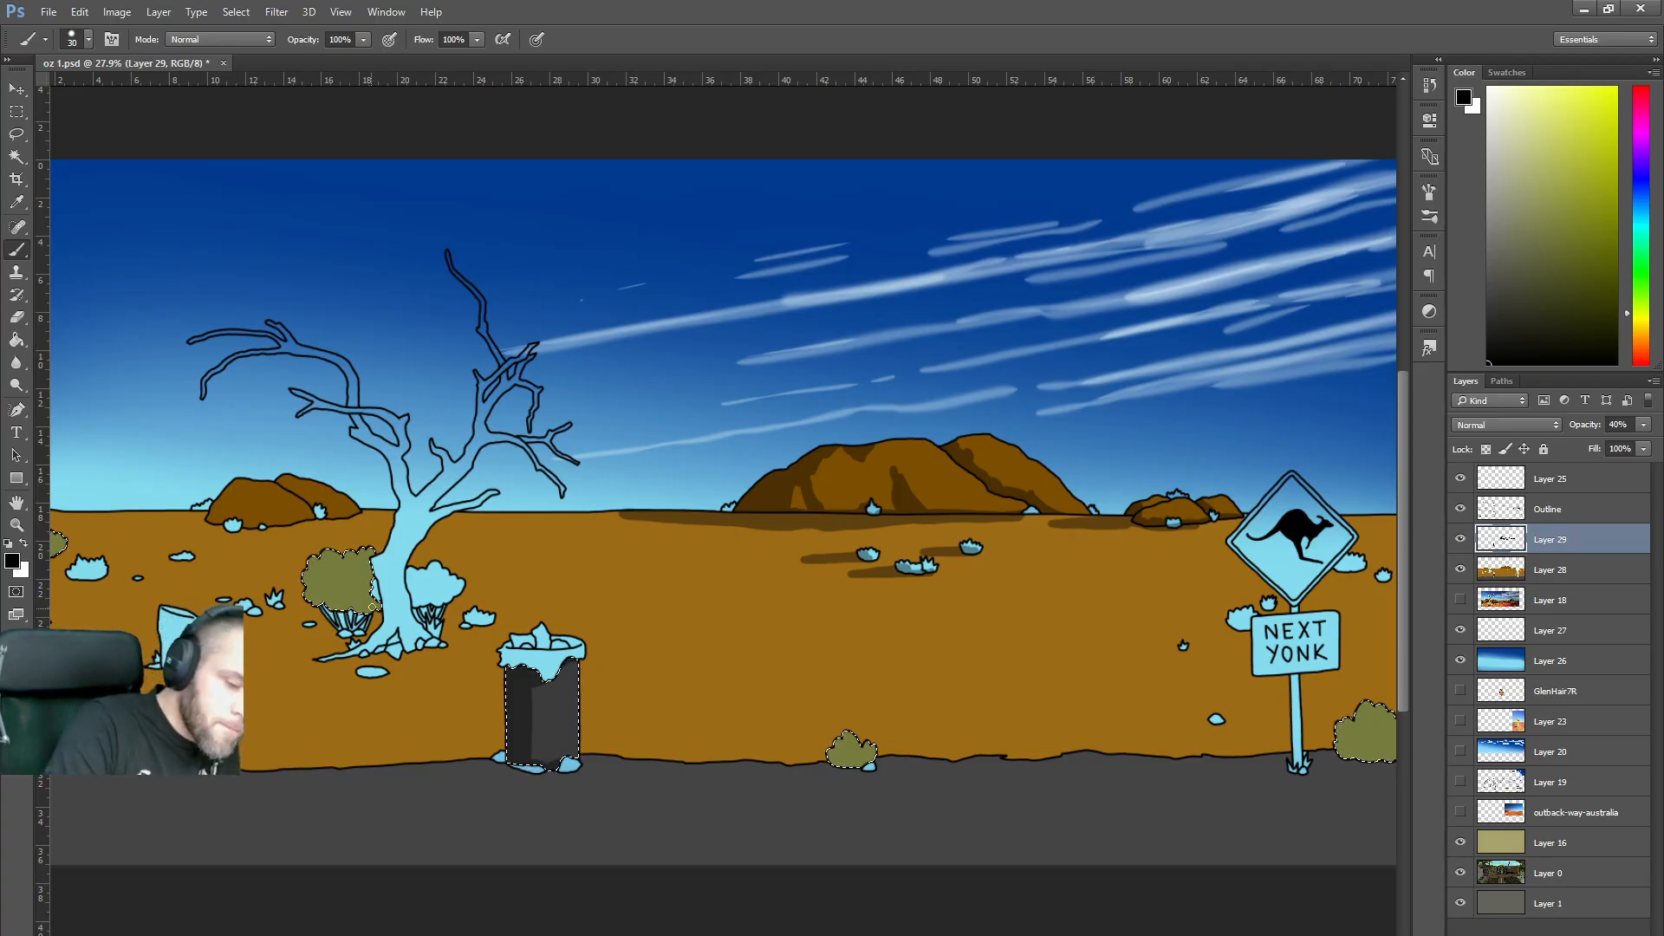
drag(313, 575, 319, 613)
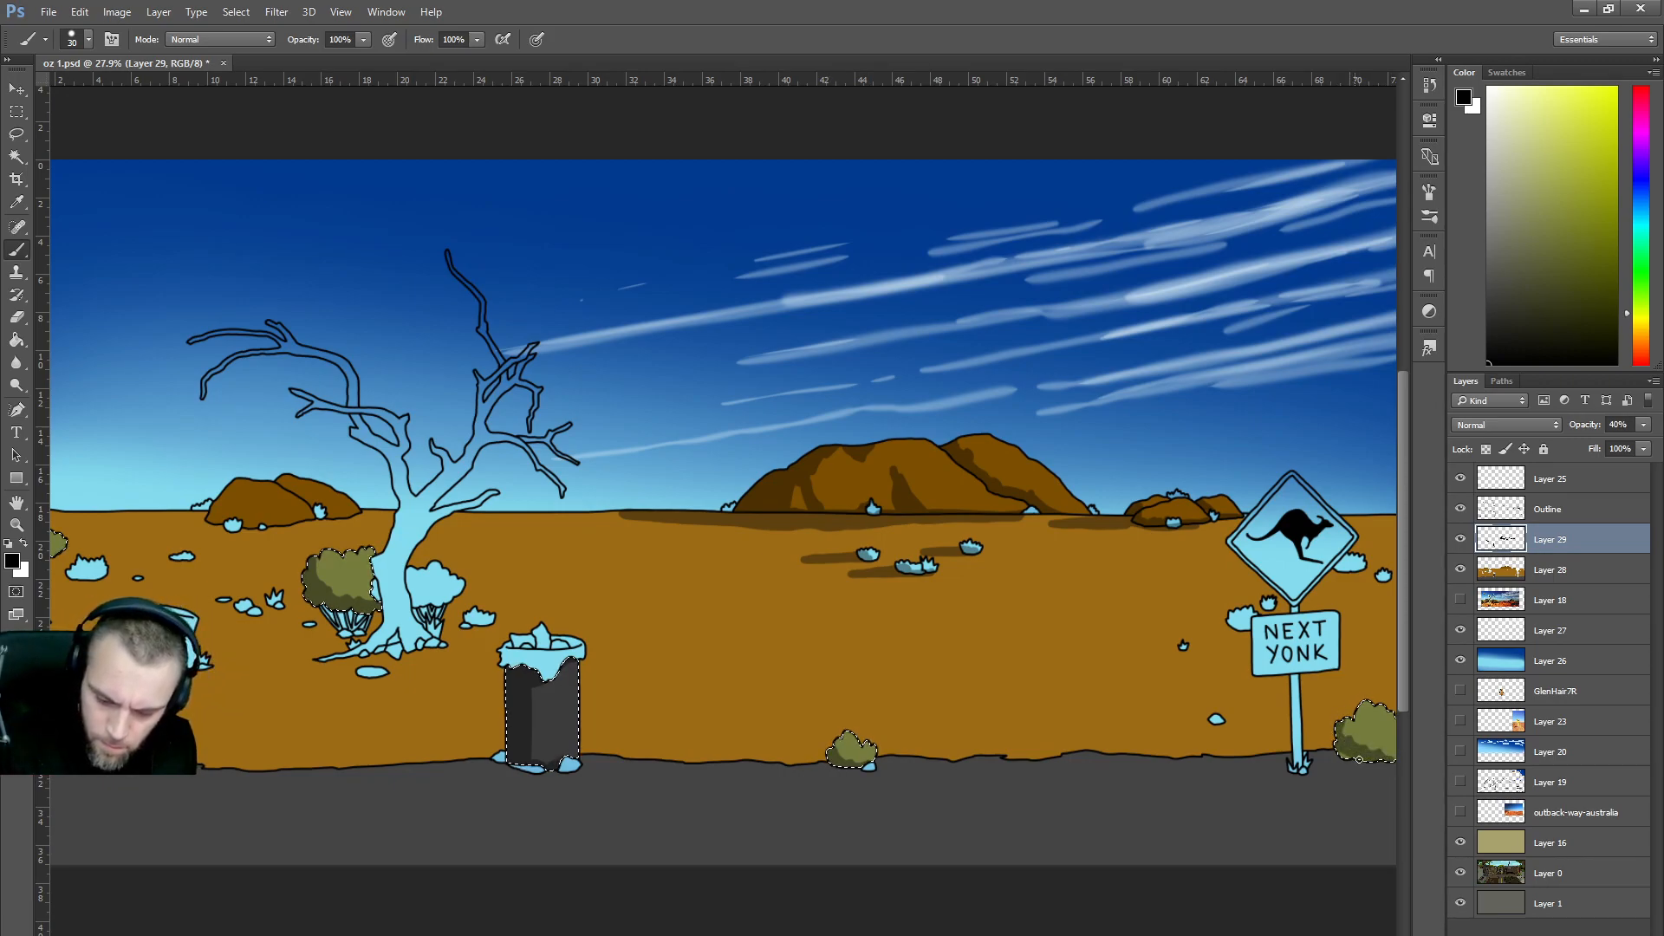
key(ctrl+d)
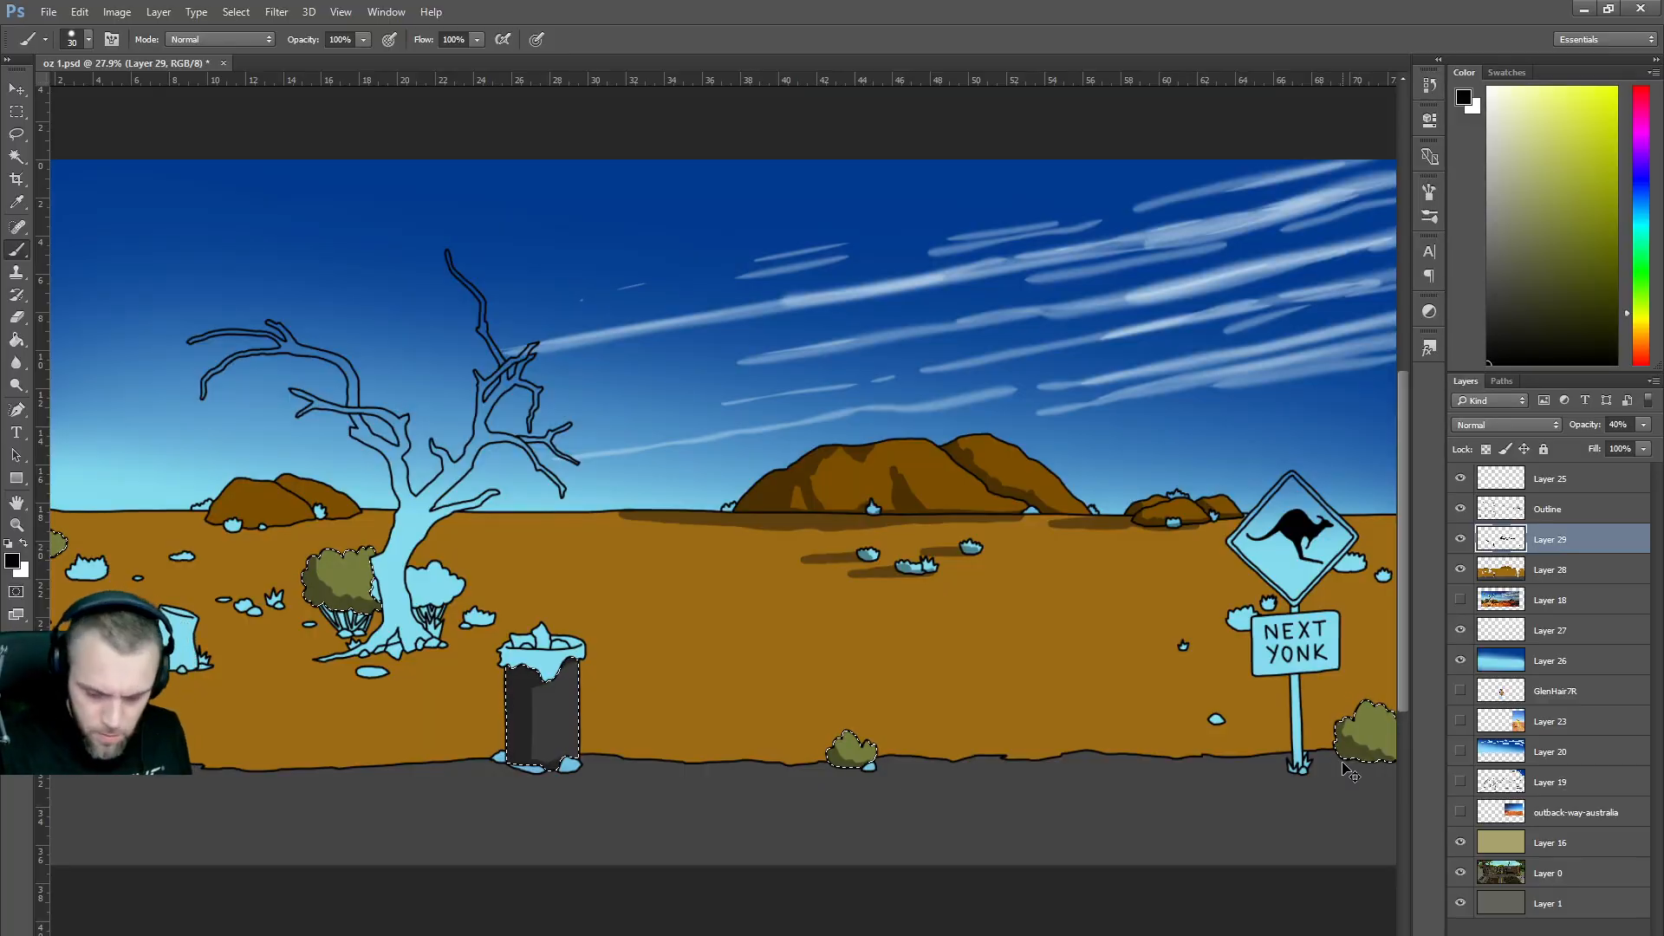
mouse_move(1302, 751)
mouse_down()
mouse_move(1335, 744)
mouse_move(1248, 756)
mouse_move(1387, 764)
mouse_move(1331, 753)
mouse_up()
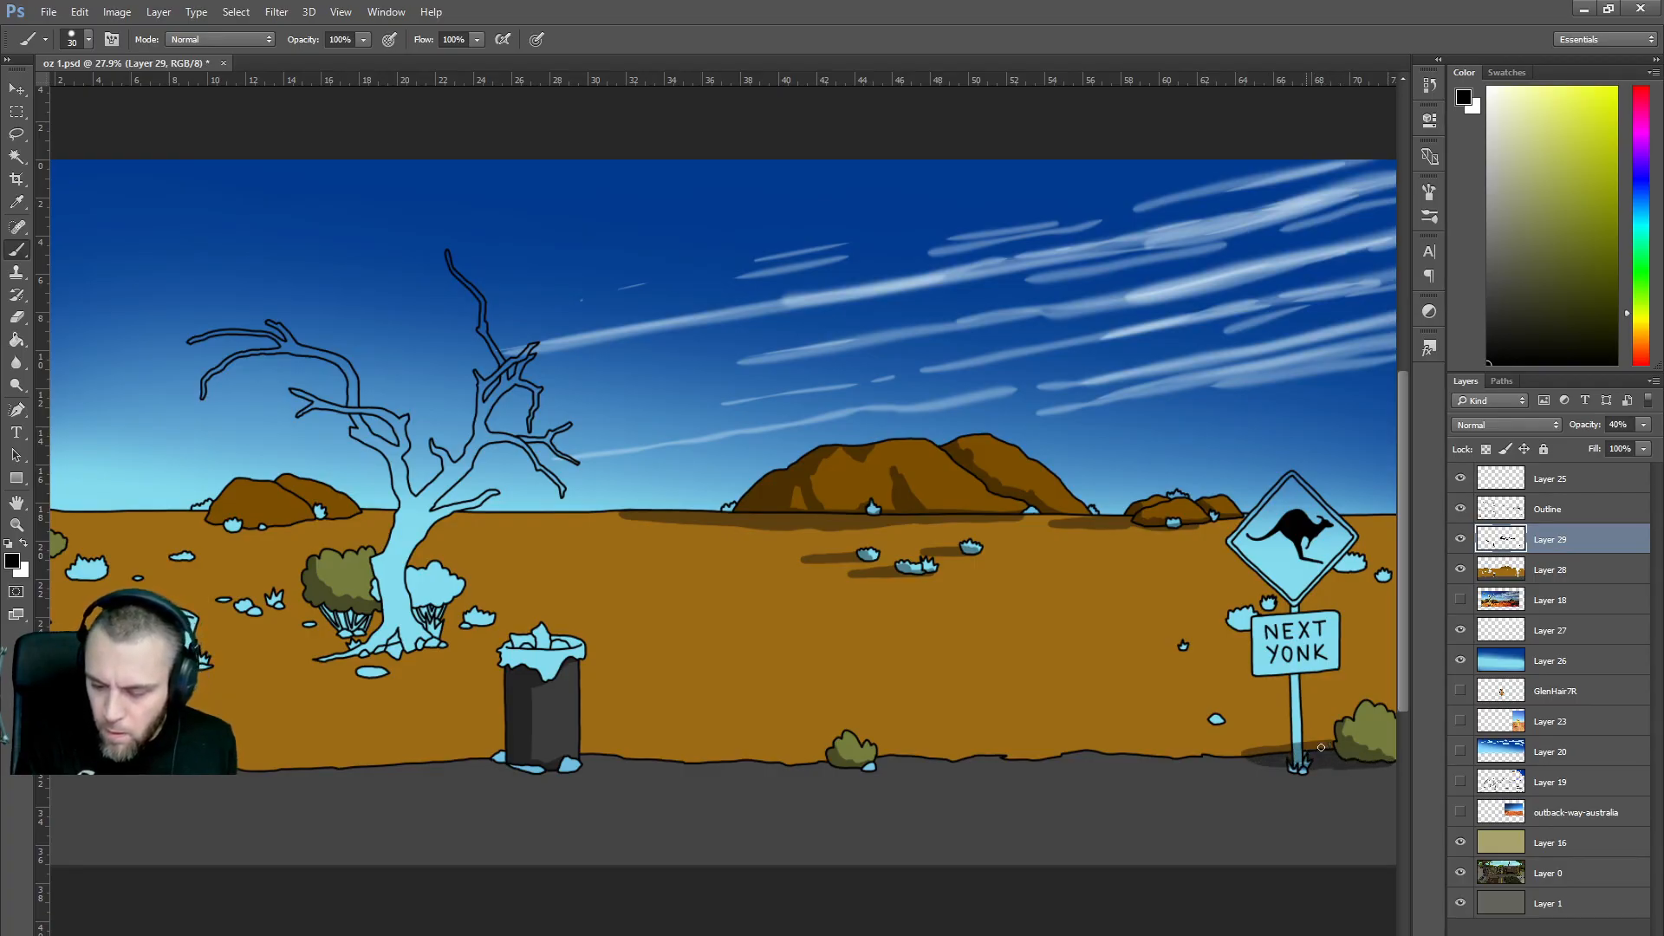
mouse_move(830, 758)
mouse_down()
mouse_move(757, 757)
mouse_move(858, 769)
mouse_move(779, 763)
mouse_up()
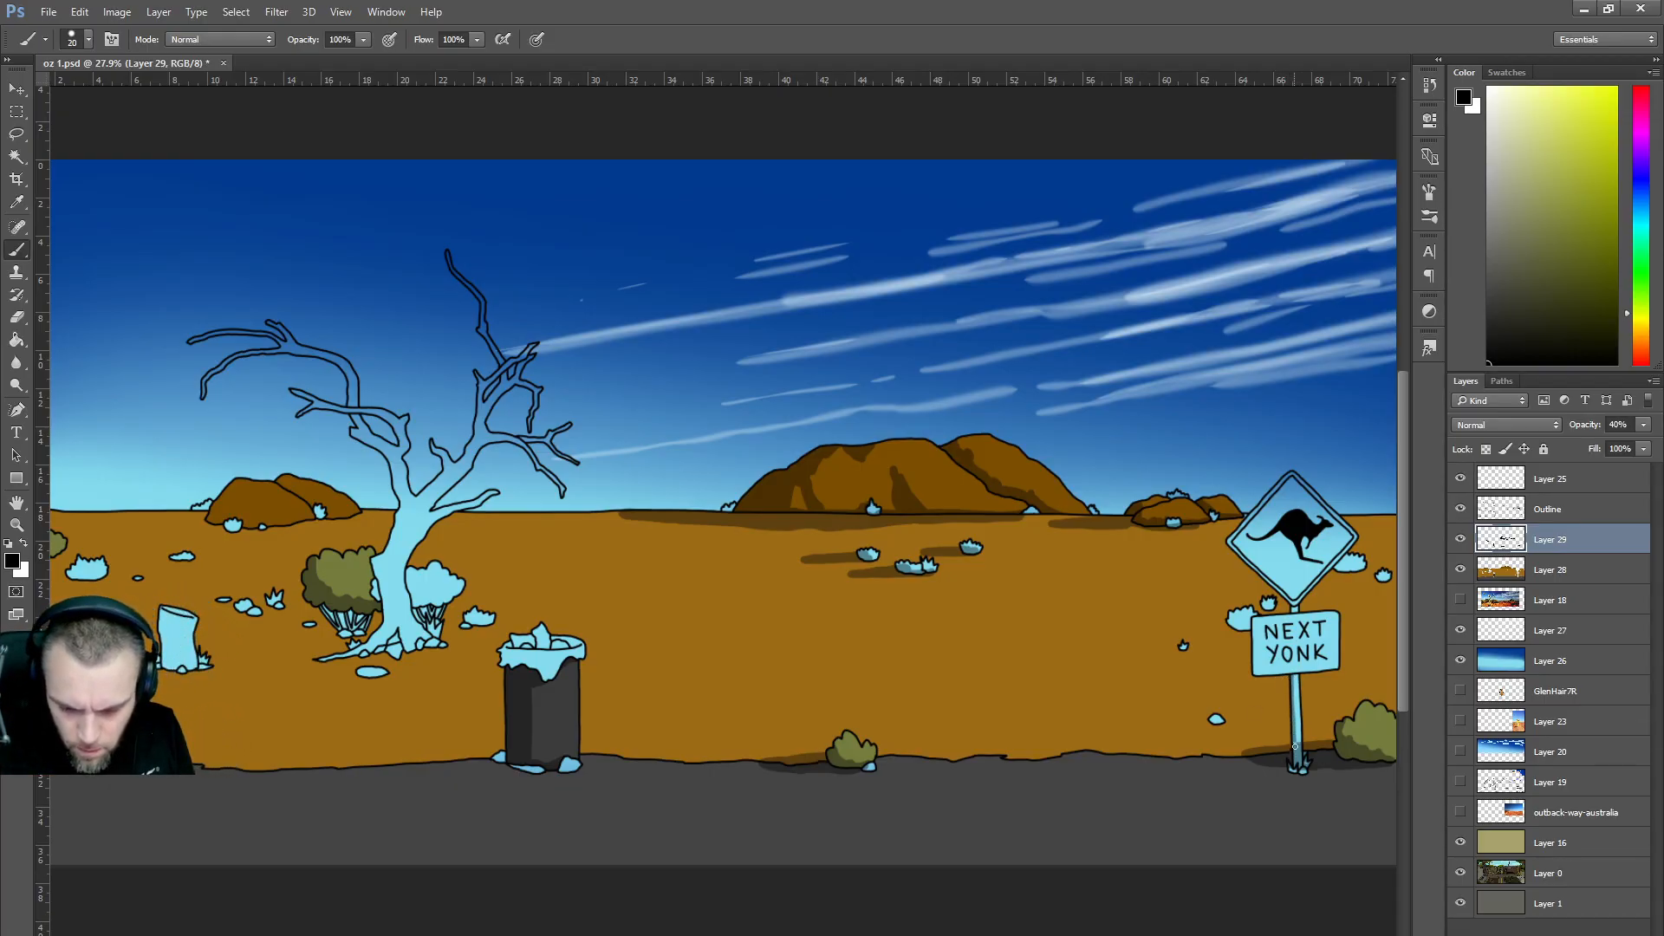
scroll(1350, 596, up, 2)
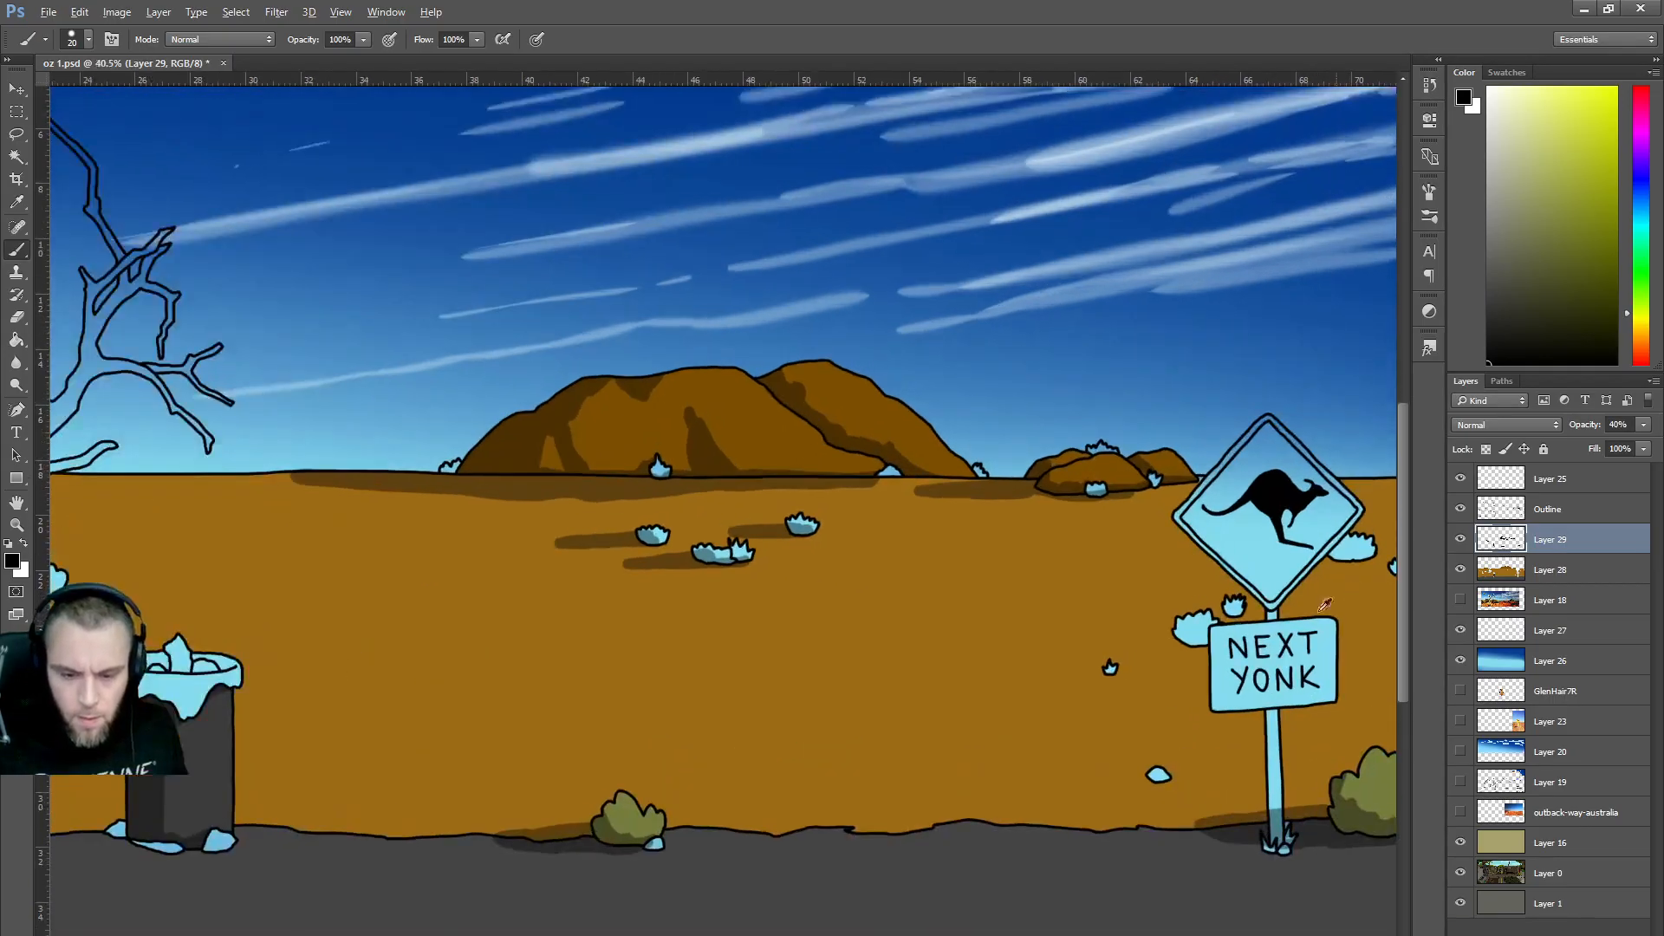
scroll(1349, 597, right, 2)
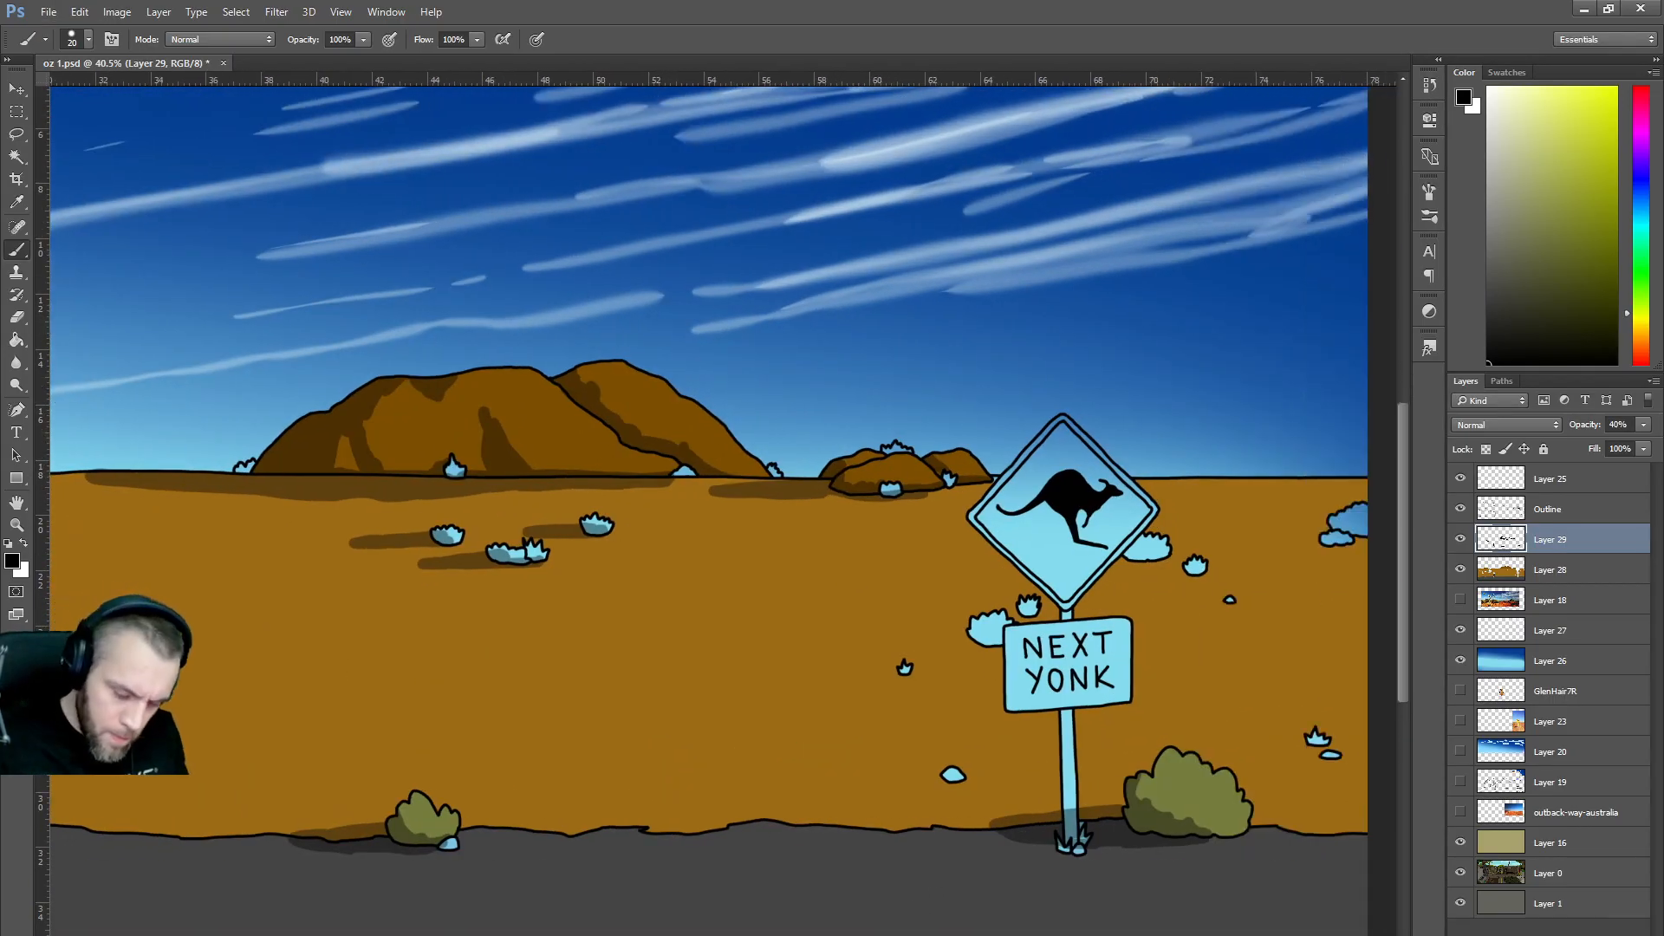
mouse_move(953, 777)
mouse_down()
mouse_move(902, 778)
mouse_move(949, 778)
mouse_up()
drag(899, 672, 889, 673)
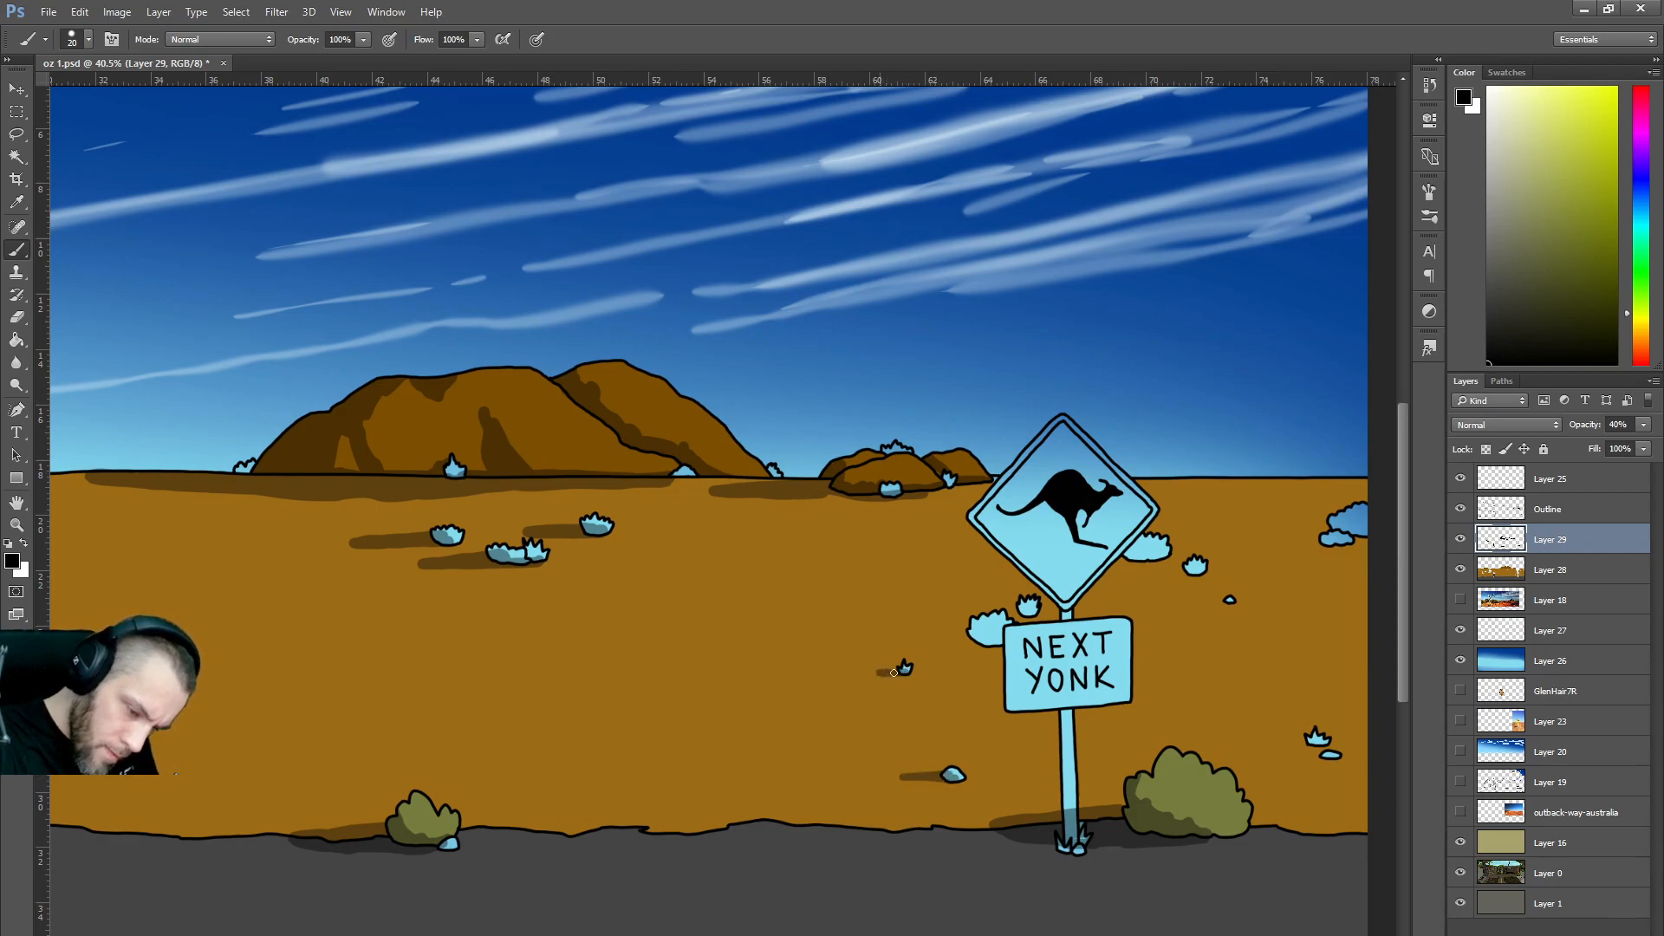
mouse_move(987, 643)
mouse_down()
mouse_move(934, 642)
mouse_move(987, 641)
mouse_up()
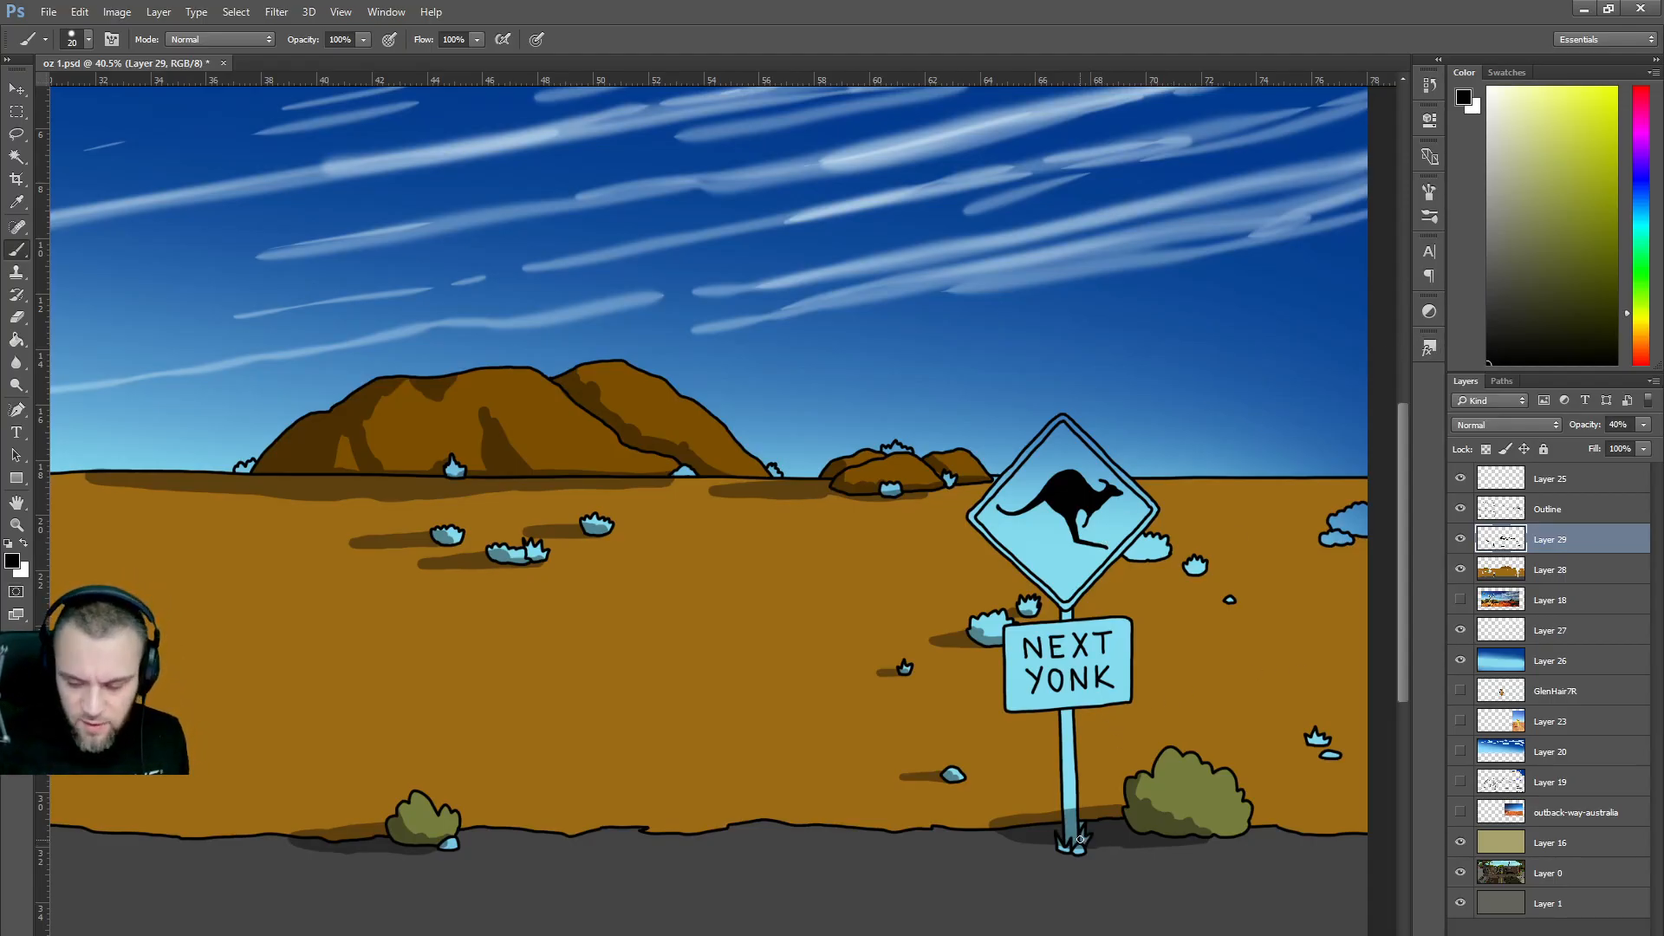
Magic-wand select the diamond sign and NEXT YONK board interiors, including the O's hole.
click(1548, 511)
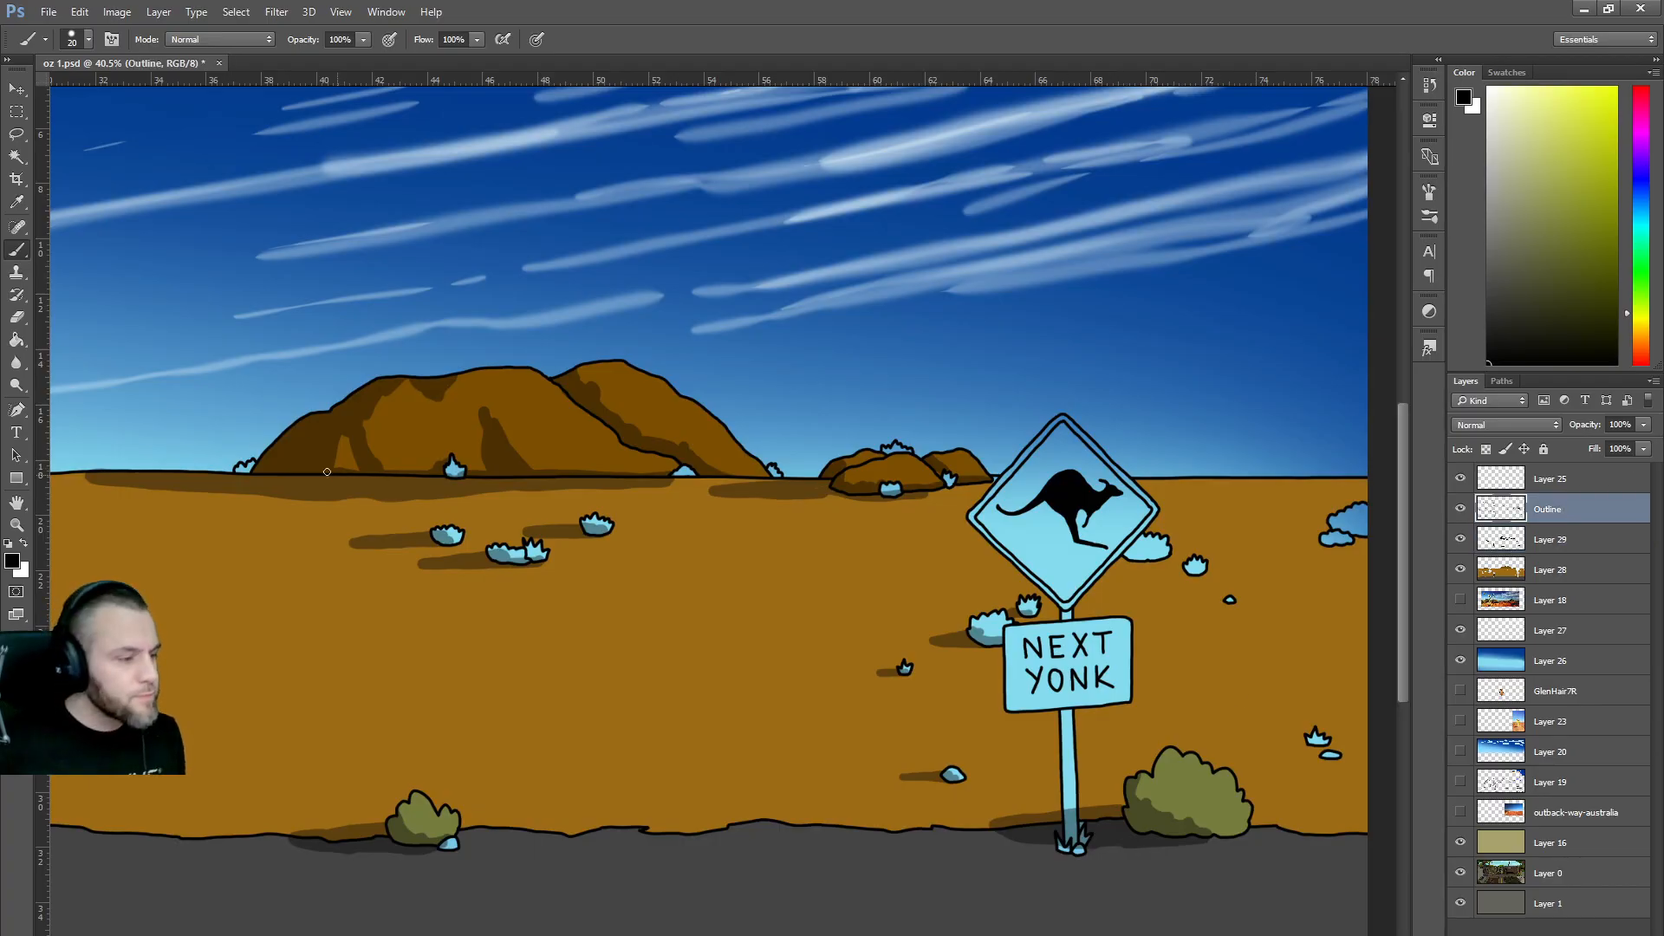
click(16, 203)
click(17, 157)
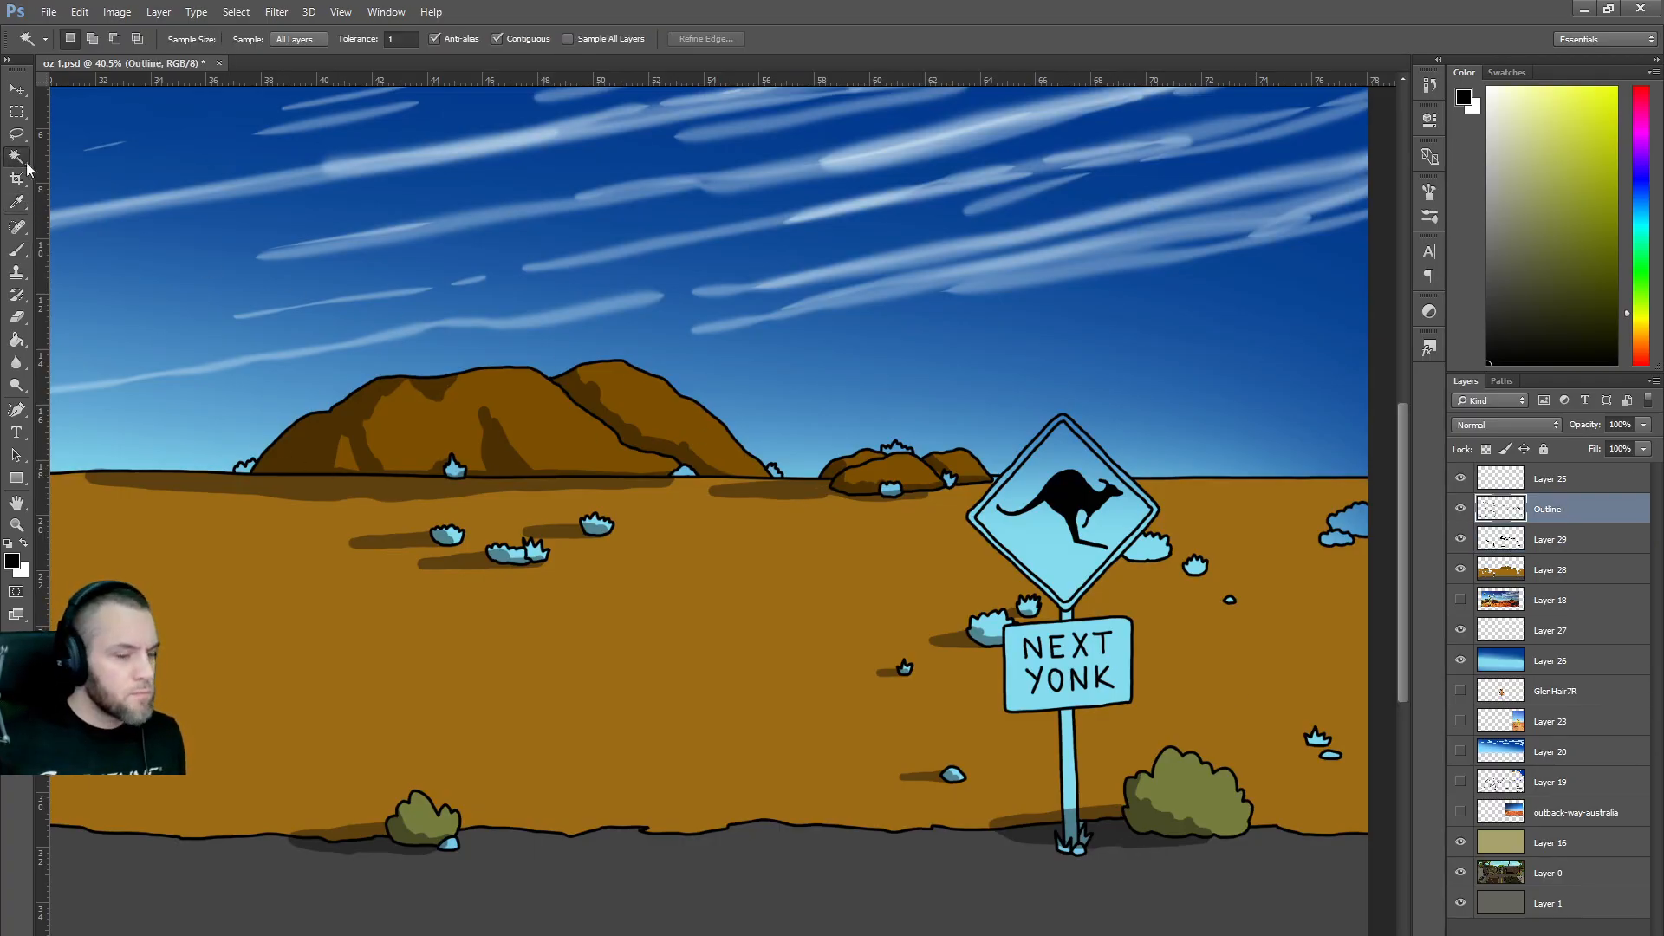
click(1027, 530)
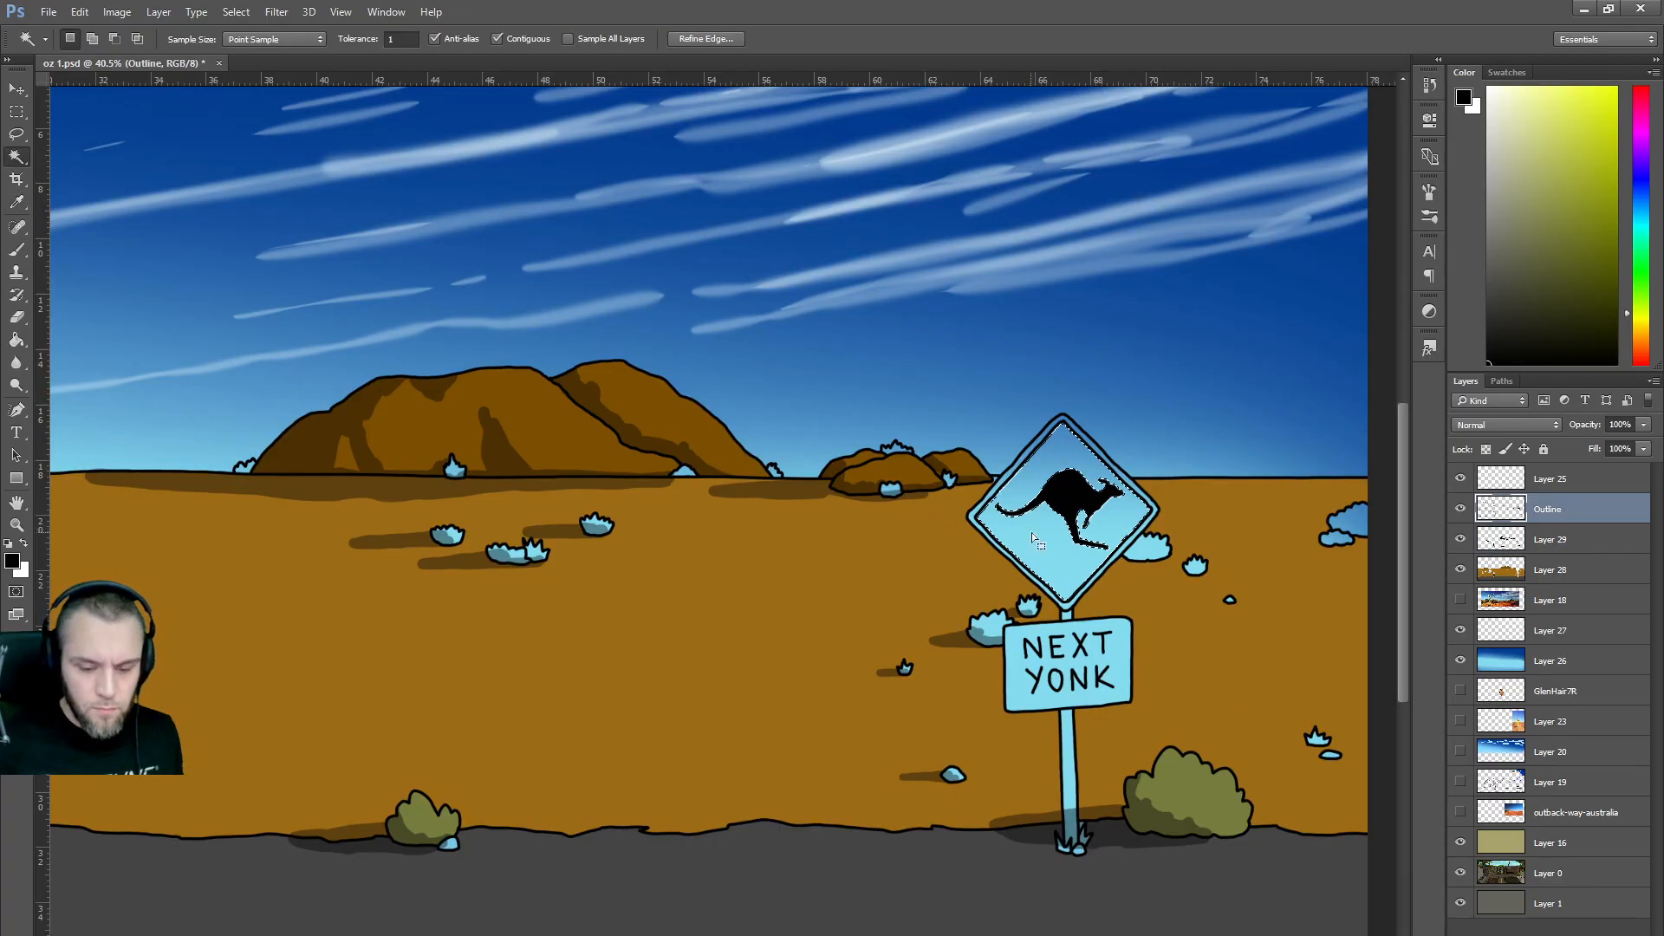
shift+click(1118, 659)
shift+click(1056, 683)
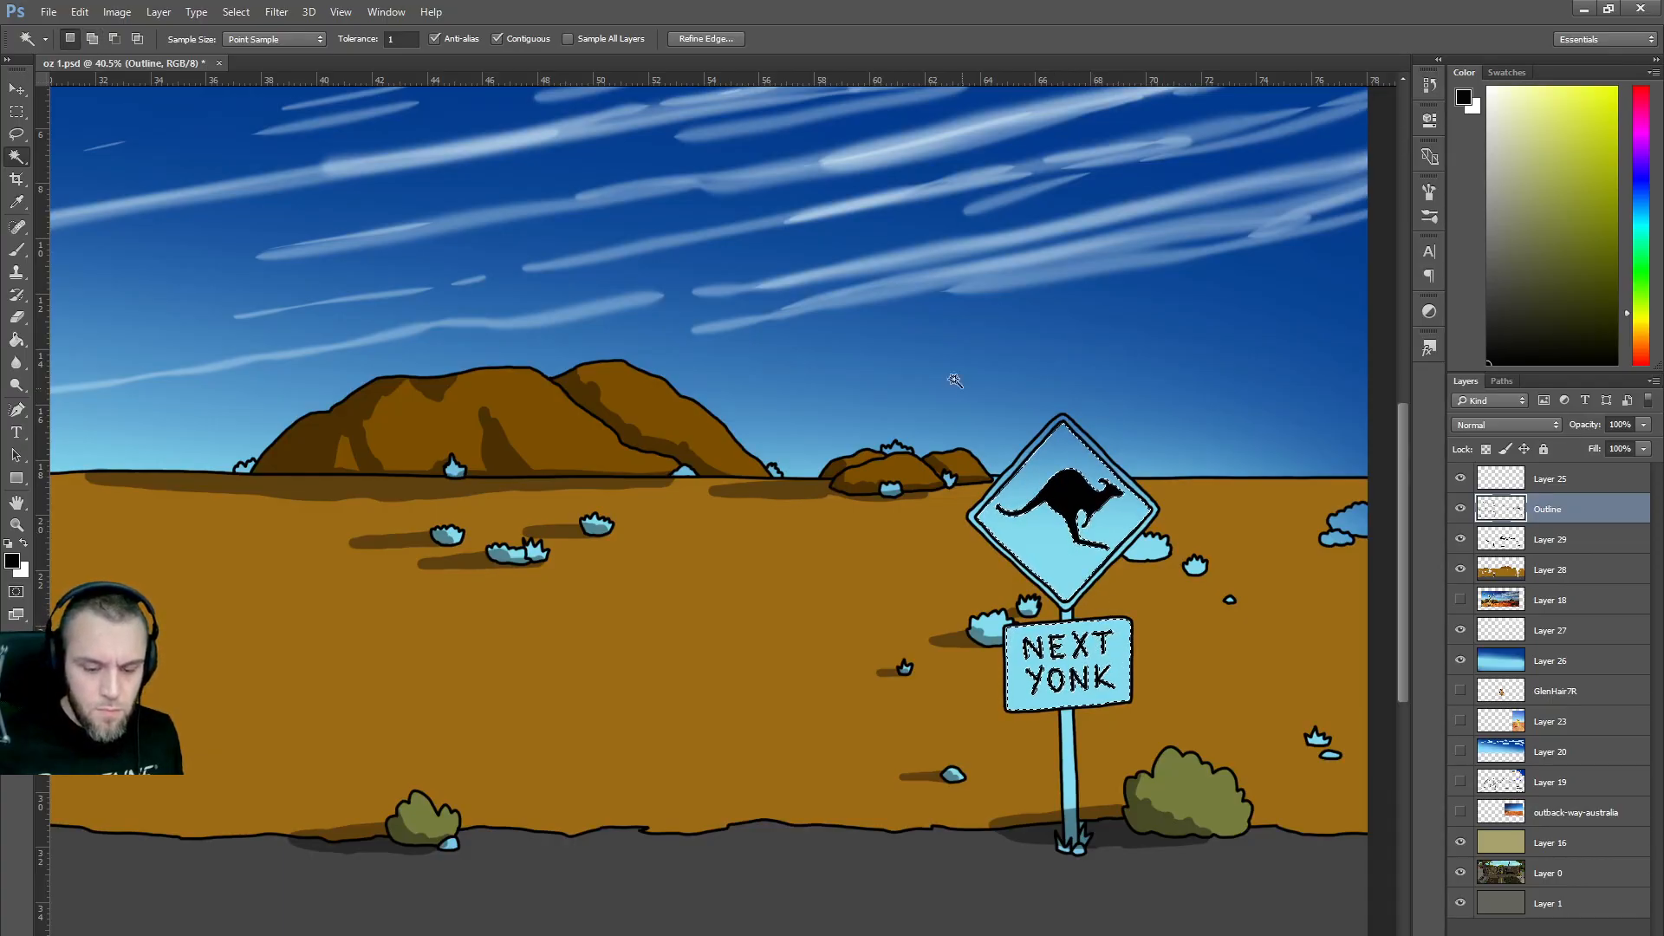
click(704, 39)
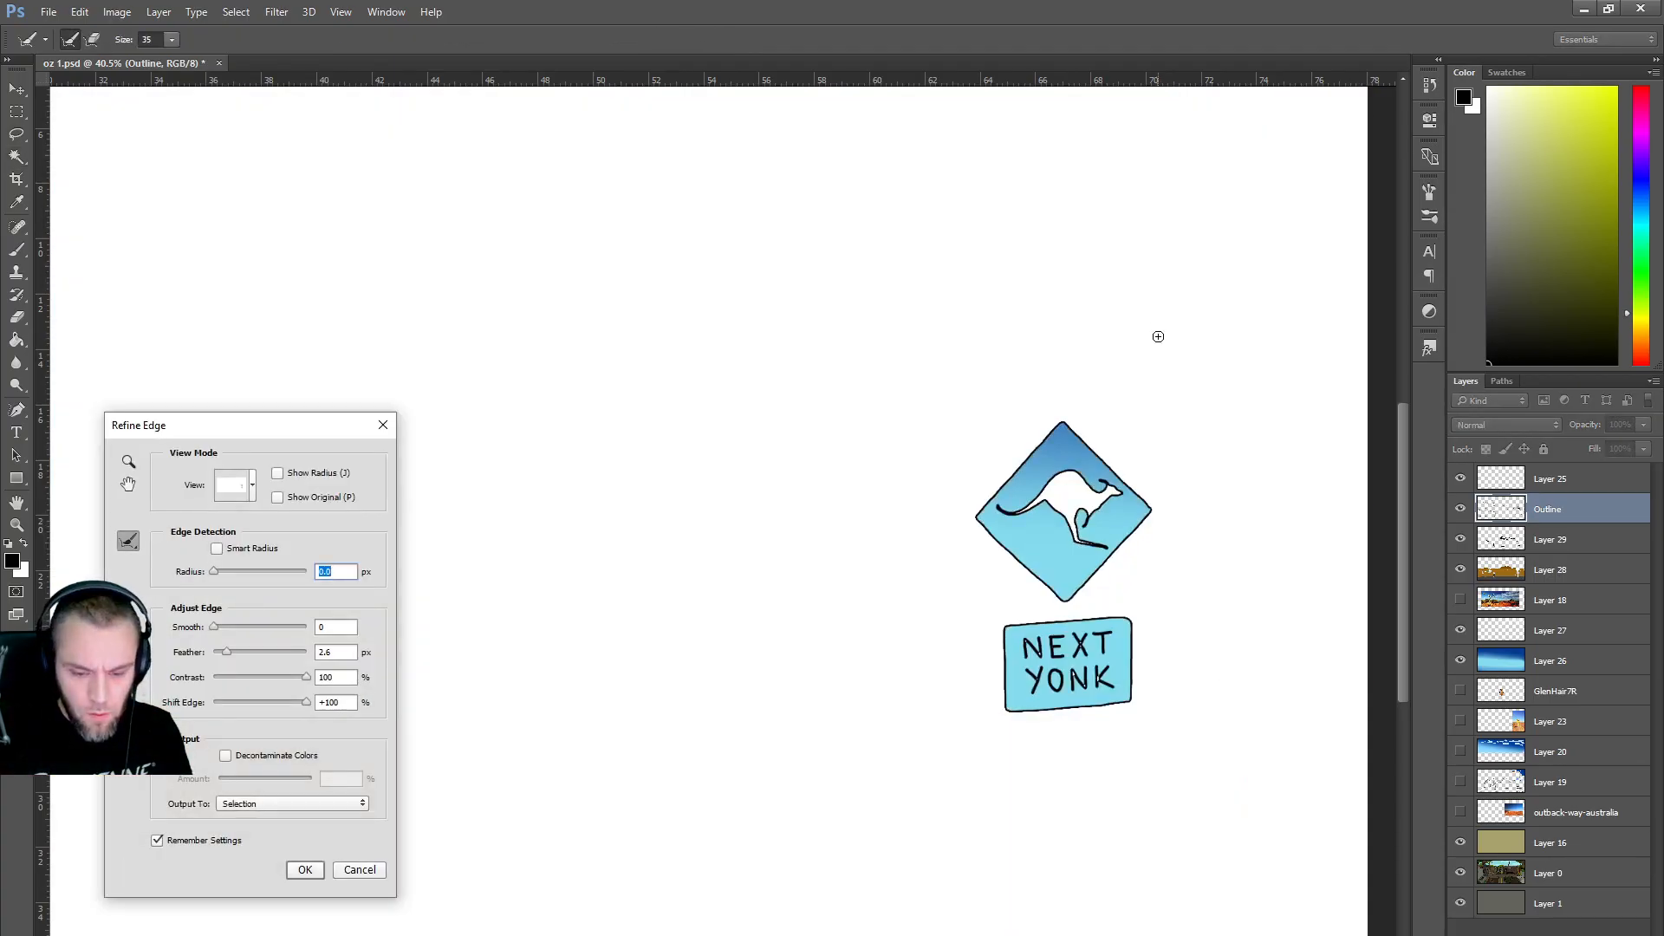
key(Return)
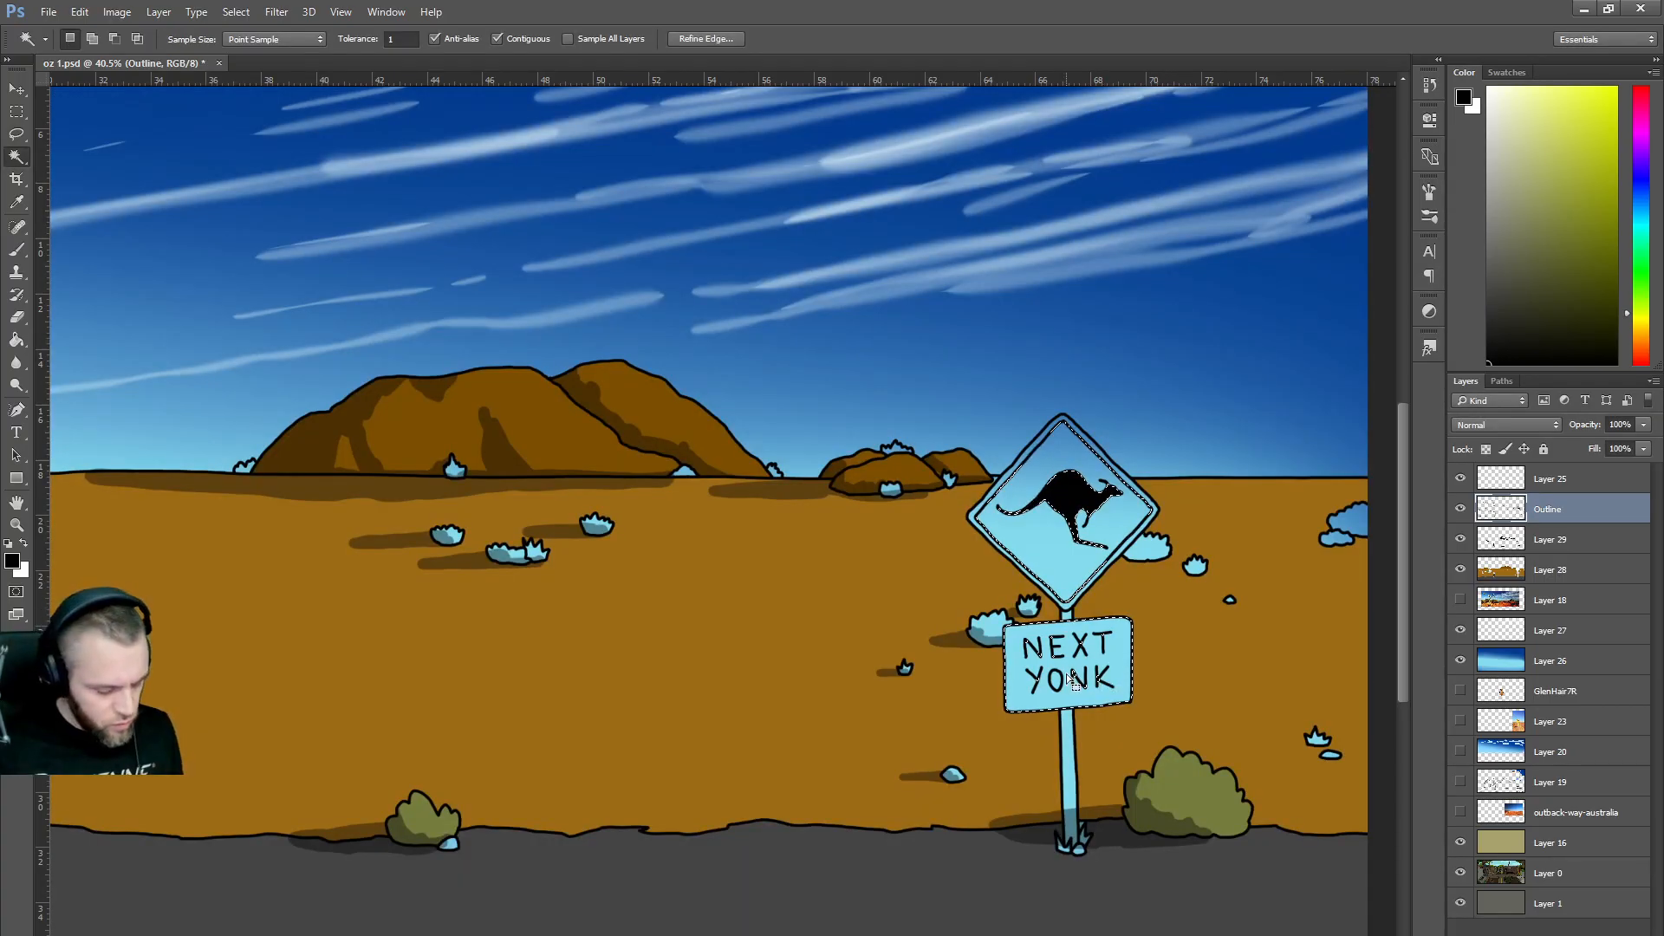
Add the kangaroo to the sign selection by erasing in Quick Mask with a 150 px eraser.
key(q)
key(e)
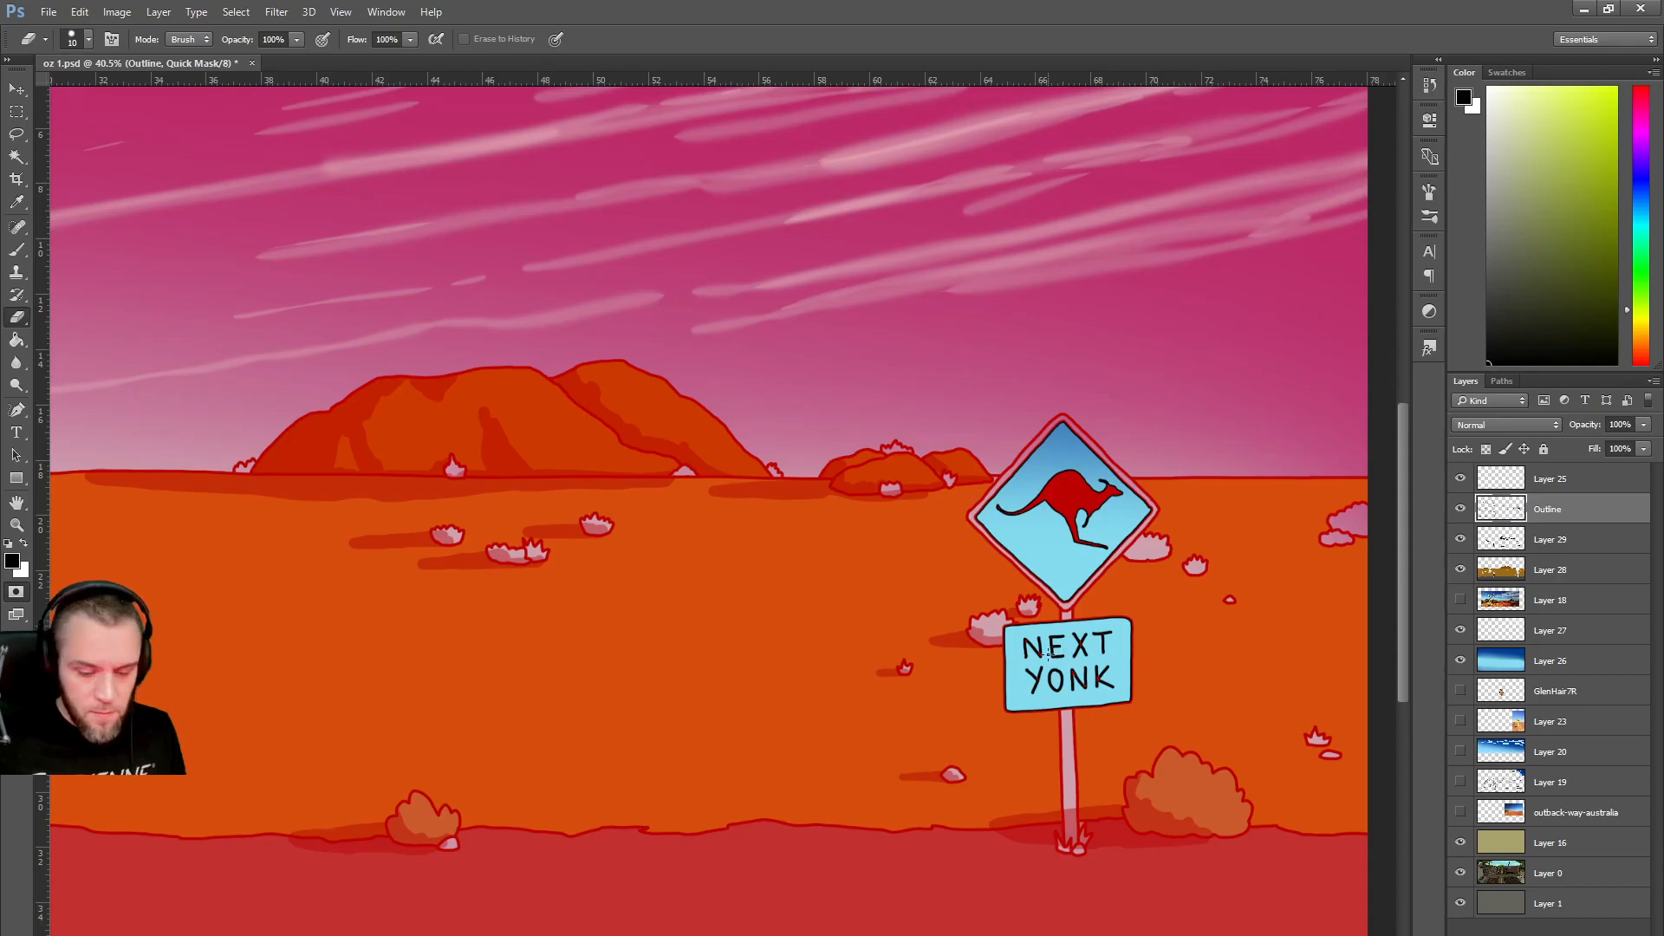
key(bracketright)
key(bracketright)
key(bracketright)
key(bracketright)
key(bracketright)
key(bracketright)
key(bracketright)
key(bracketright)
key(bracketright)
key(bracketright)
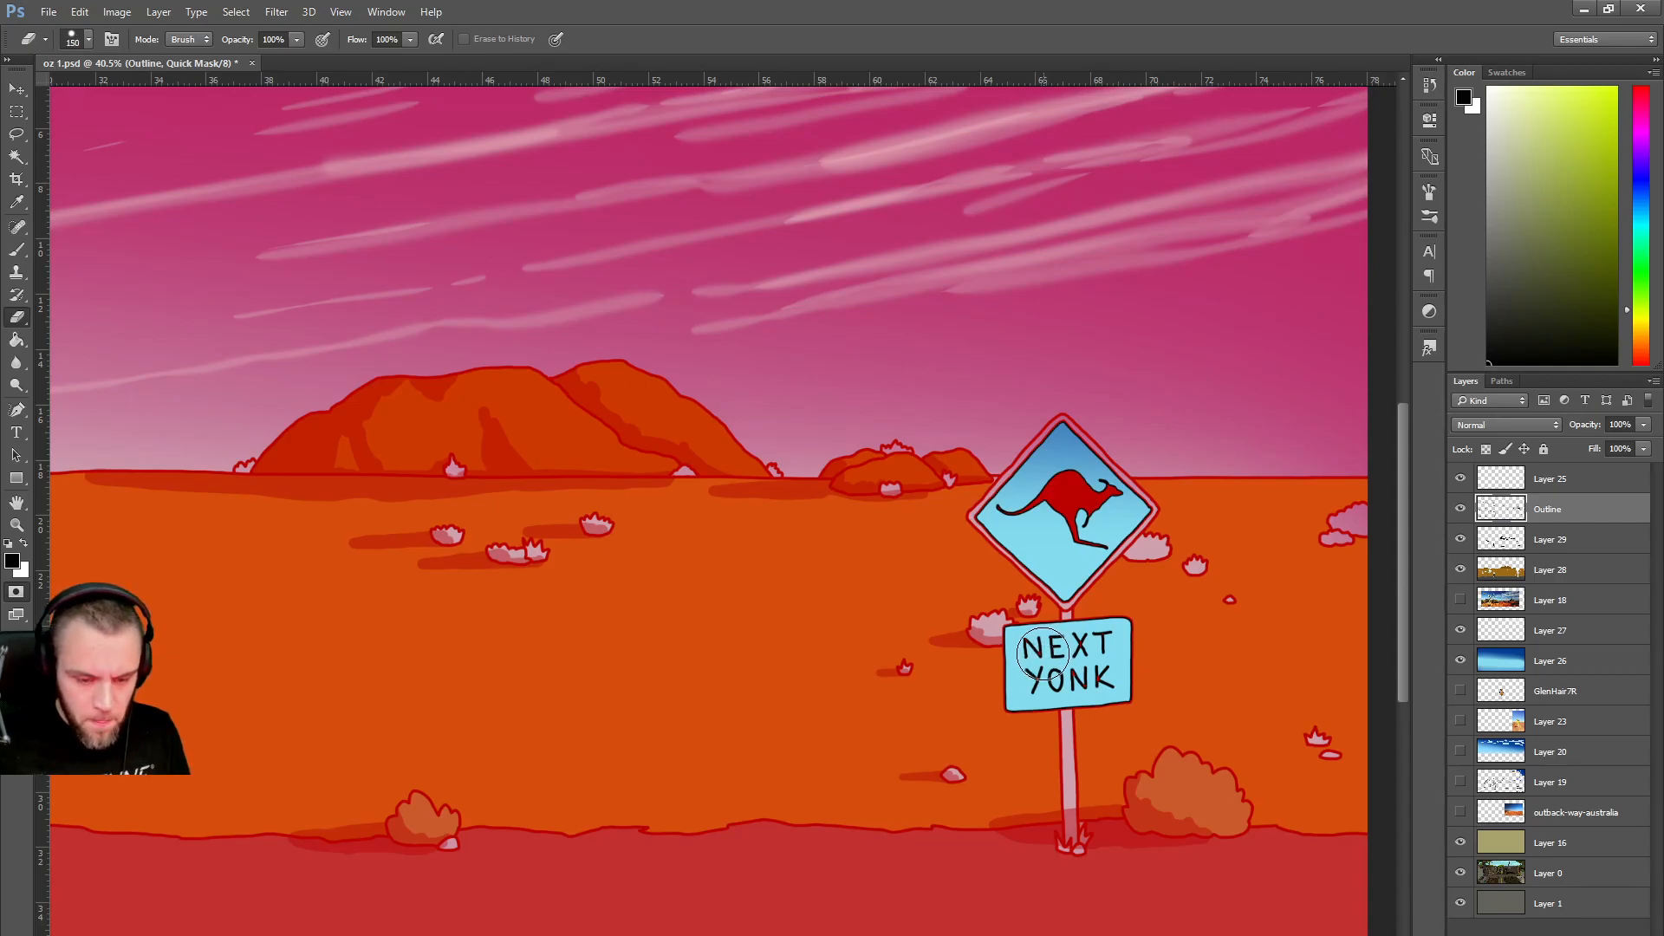
mouse_move(1075, 499)
mouse_down()
mouse_move(1019, 529)
mouse_move(1037, 499)
mouse_move(1075, 502)
mouse_move(1092, 531)
mouse_move(1100, 507)
mouse_move(1053, 477)
mouse_move(1090, 525)
mouse_up()
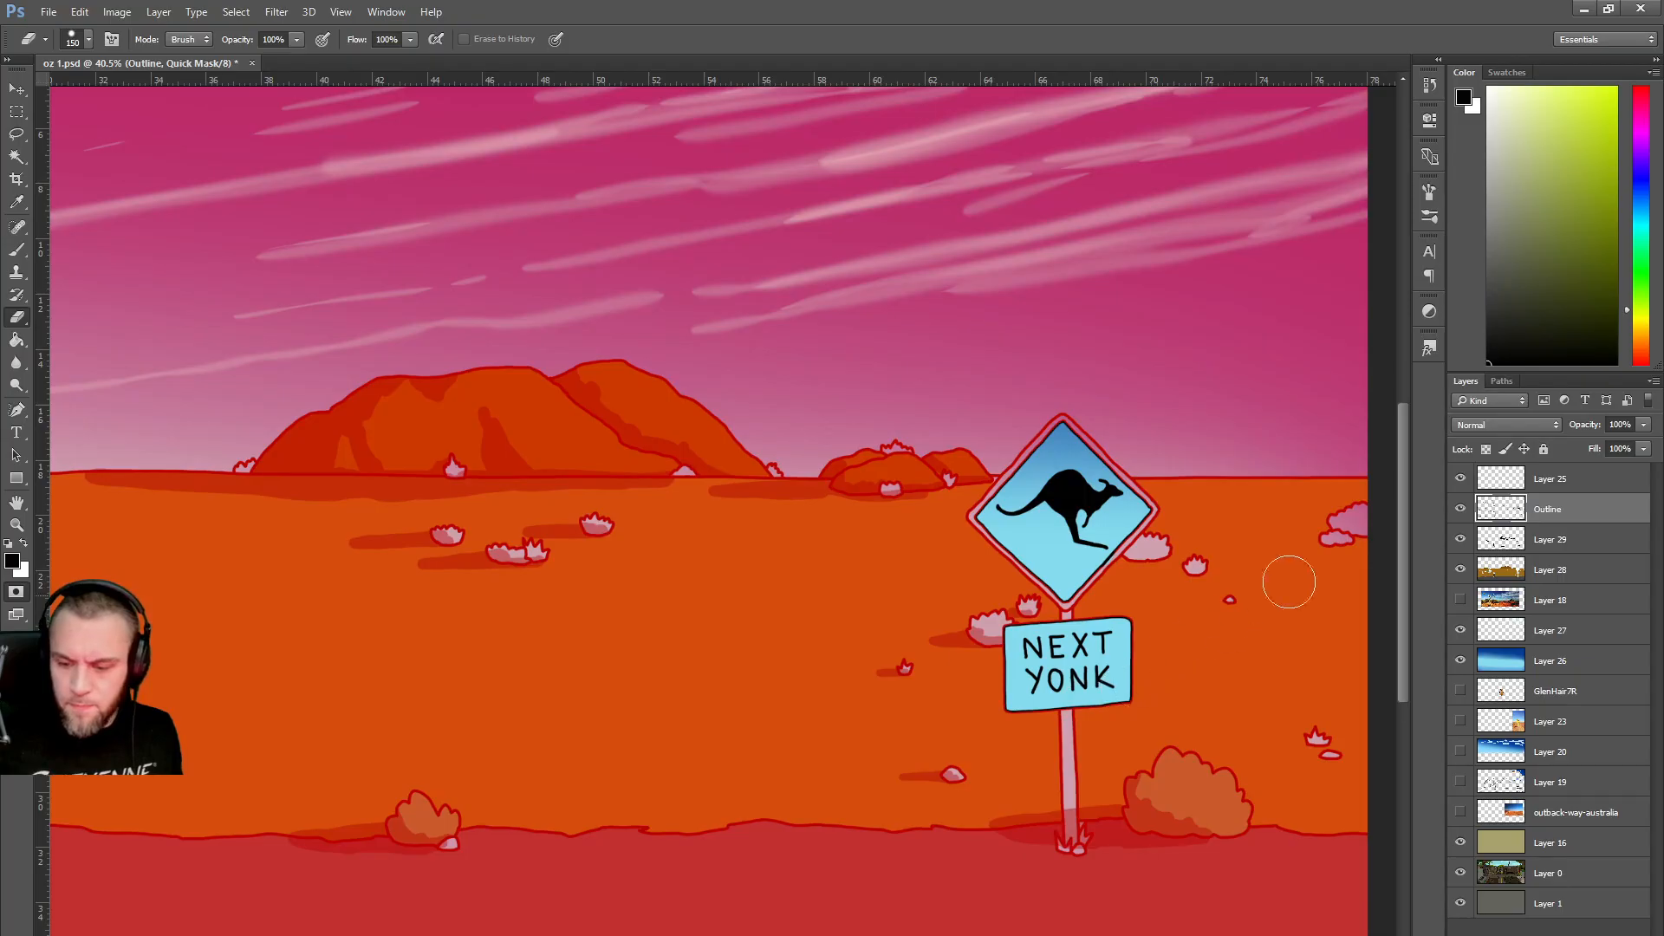
key(q)
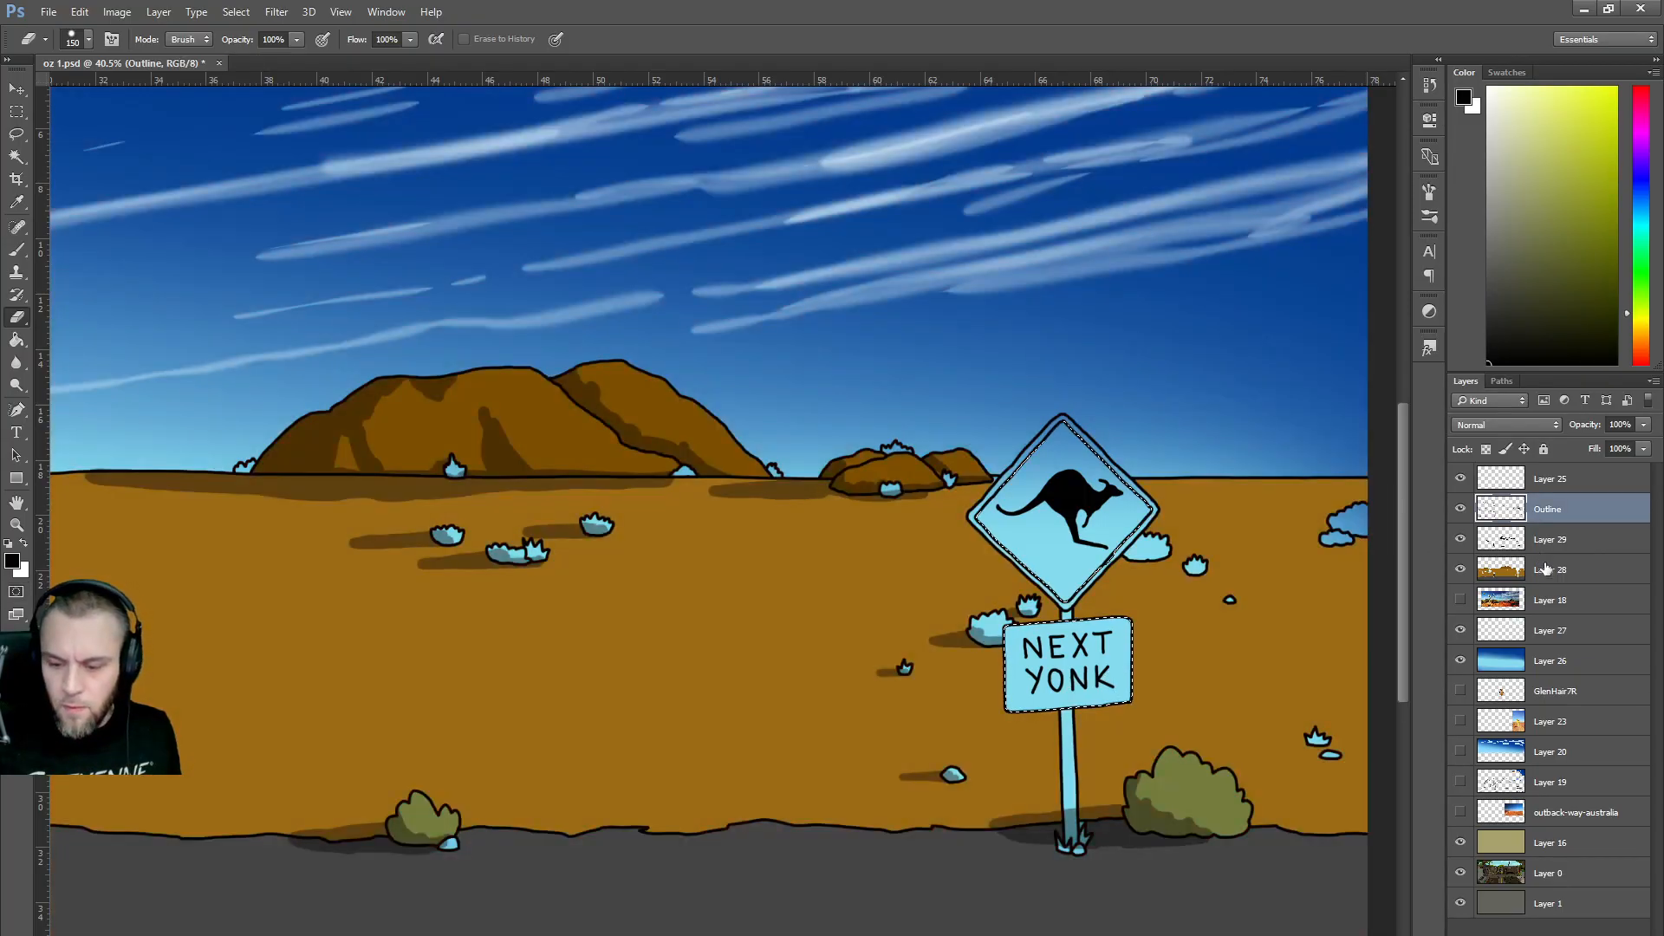
Paint both signs yellow on Layer 28 with a 500 px brush.
click(1545, 566)
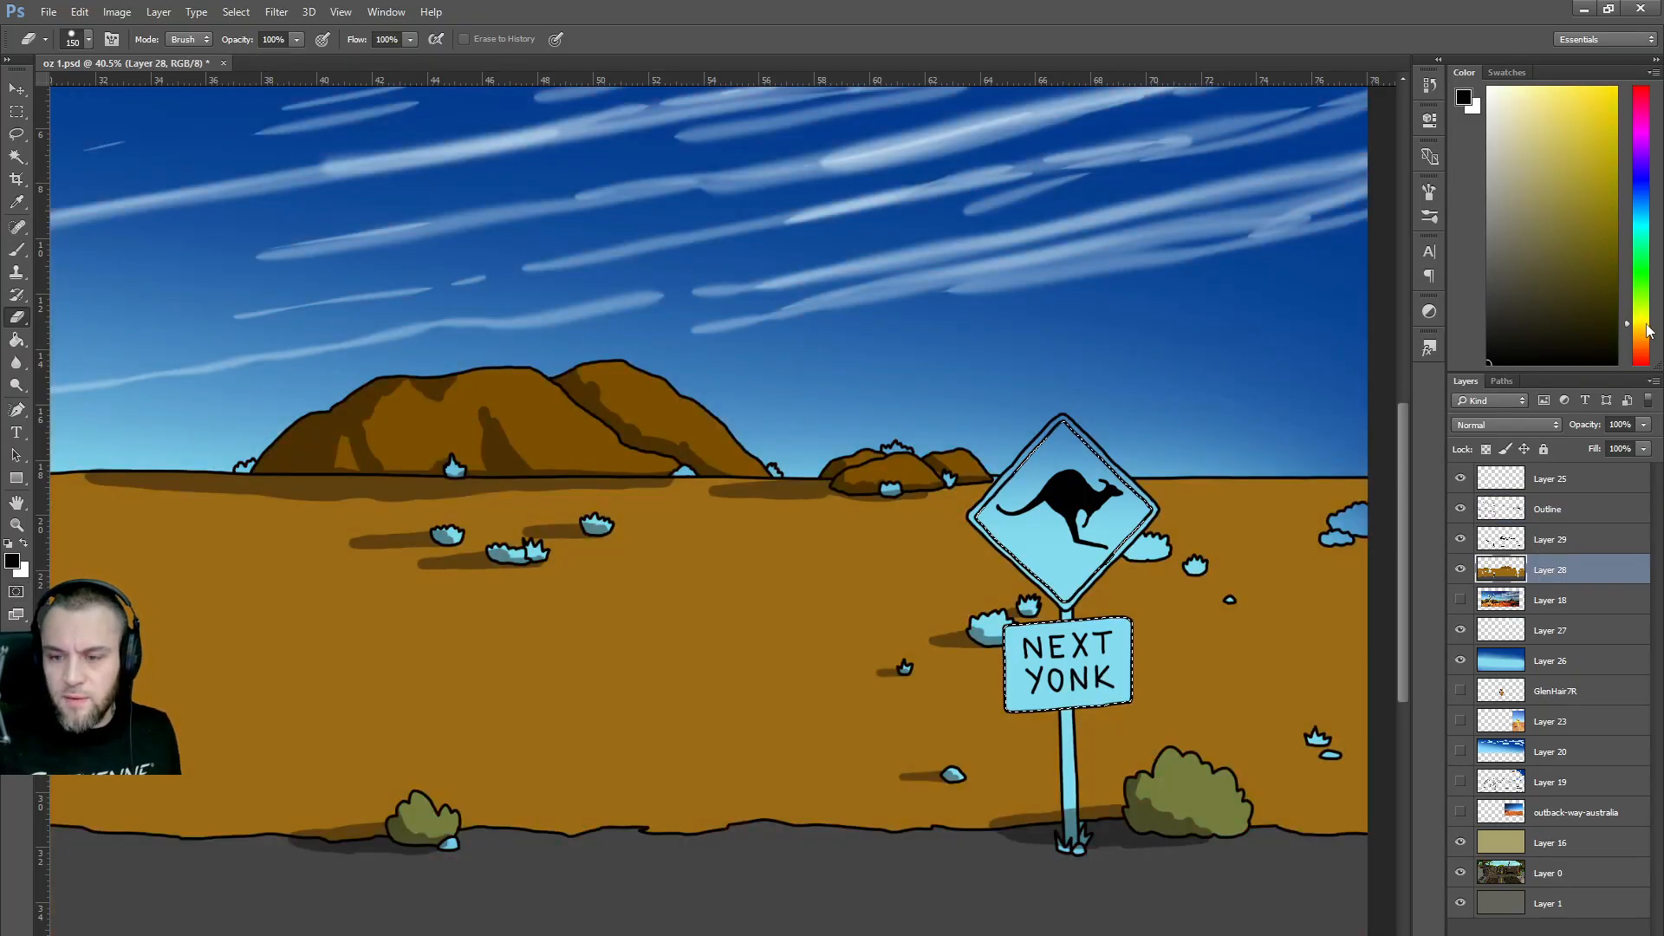
click(1615, 119)
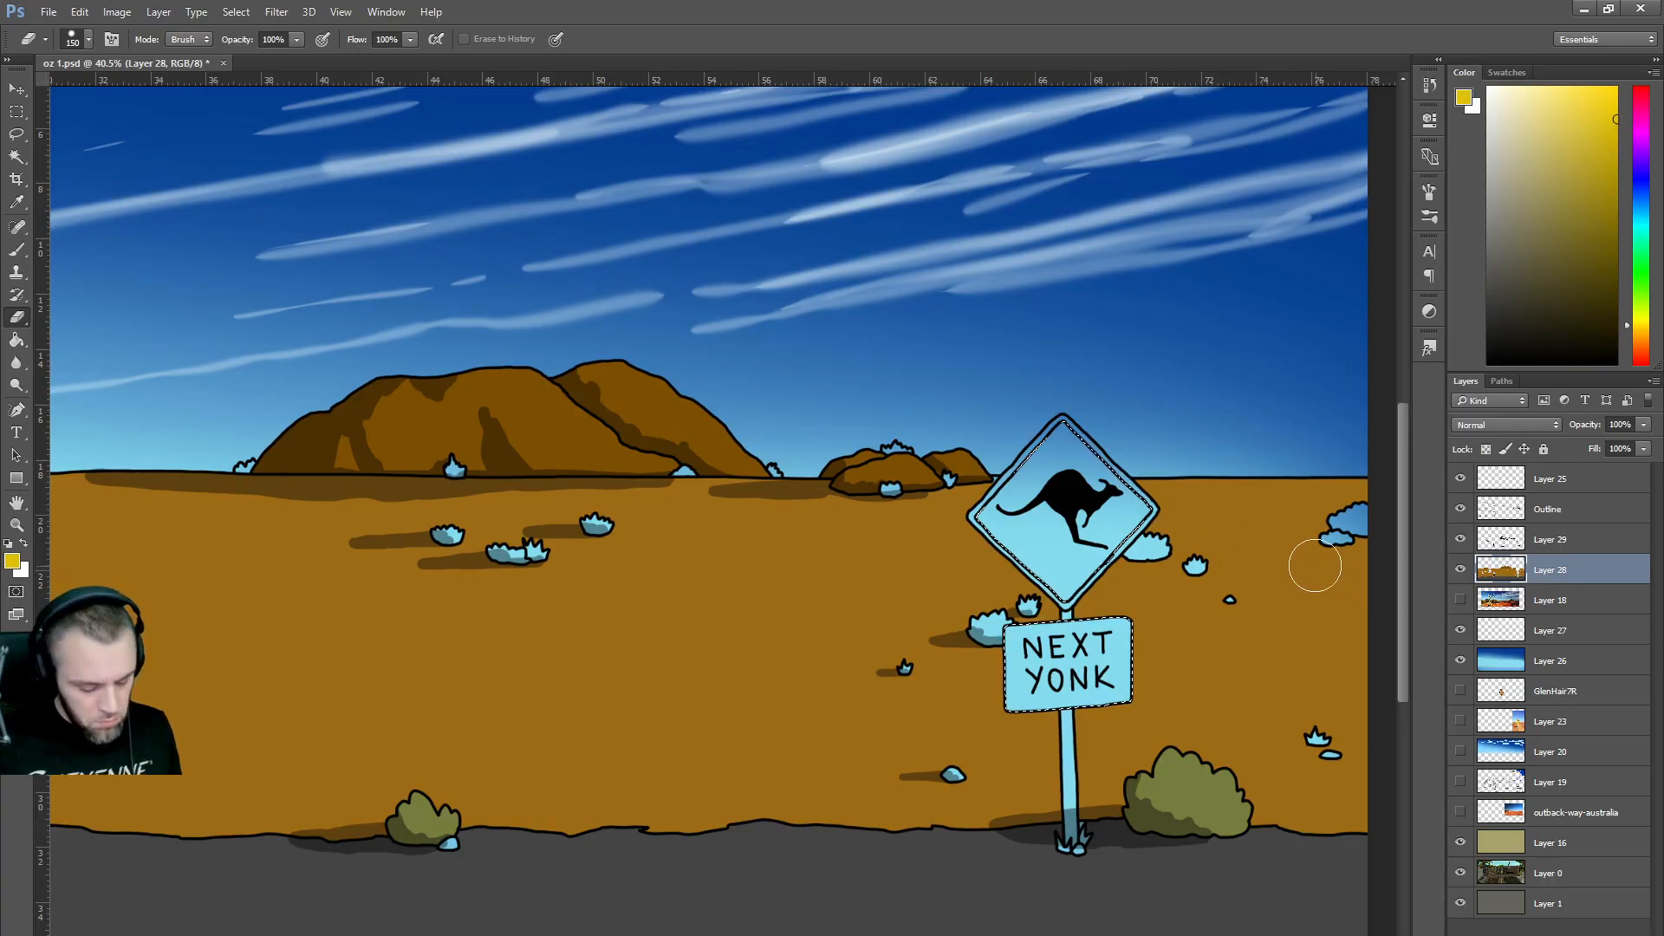
key(b)
key(bracketright)
key(bracketright)
key(bracketright)
key(bracketright)
key(bracketright)
key(bracketright)
key(bracketright)
key(bracketright)
key(bracketright)
key(bracketright)
key(bracketright)
key(bracketright)
key(bracketright)
key(bracketright)
key(bracketright)
key(bracketright)
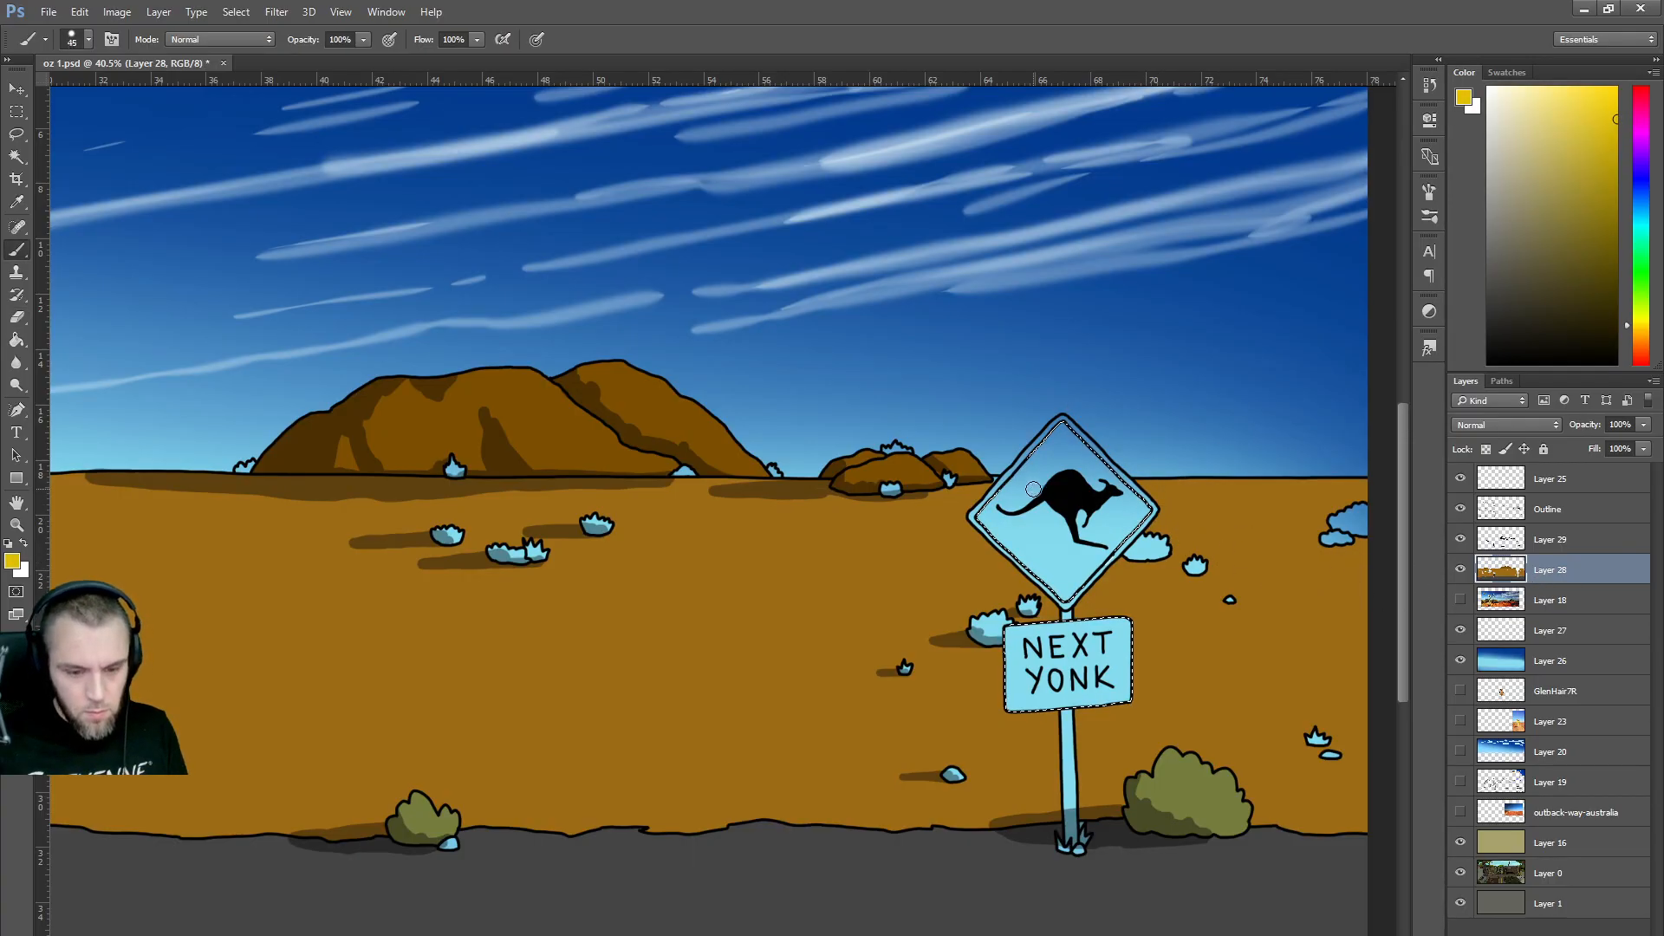
mouse_move(1020, 533)
mouse_down()
mouse_move(1091, 447)
mouse_move(1080, 601)
mouse_move(1027, 682)
mouse_move(1152, 534)
mouse_up()
scroll(1152, 534, down, 5)
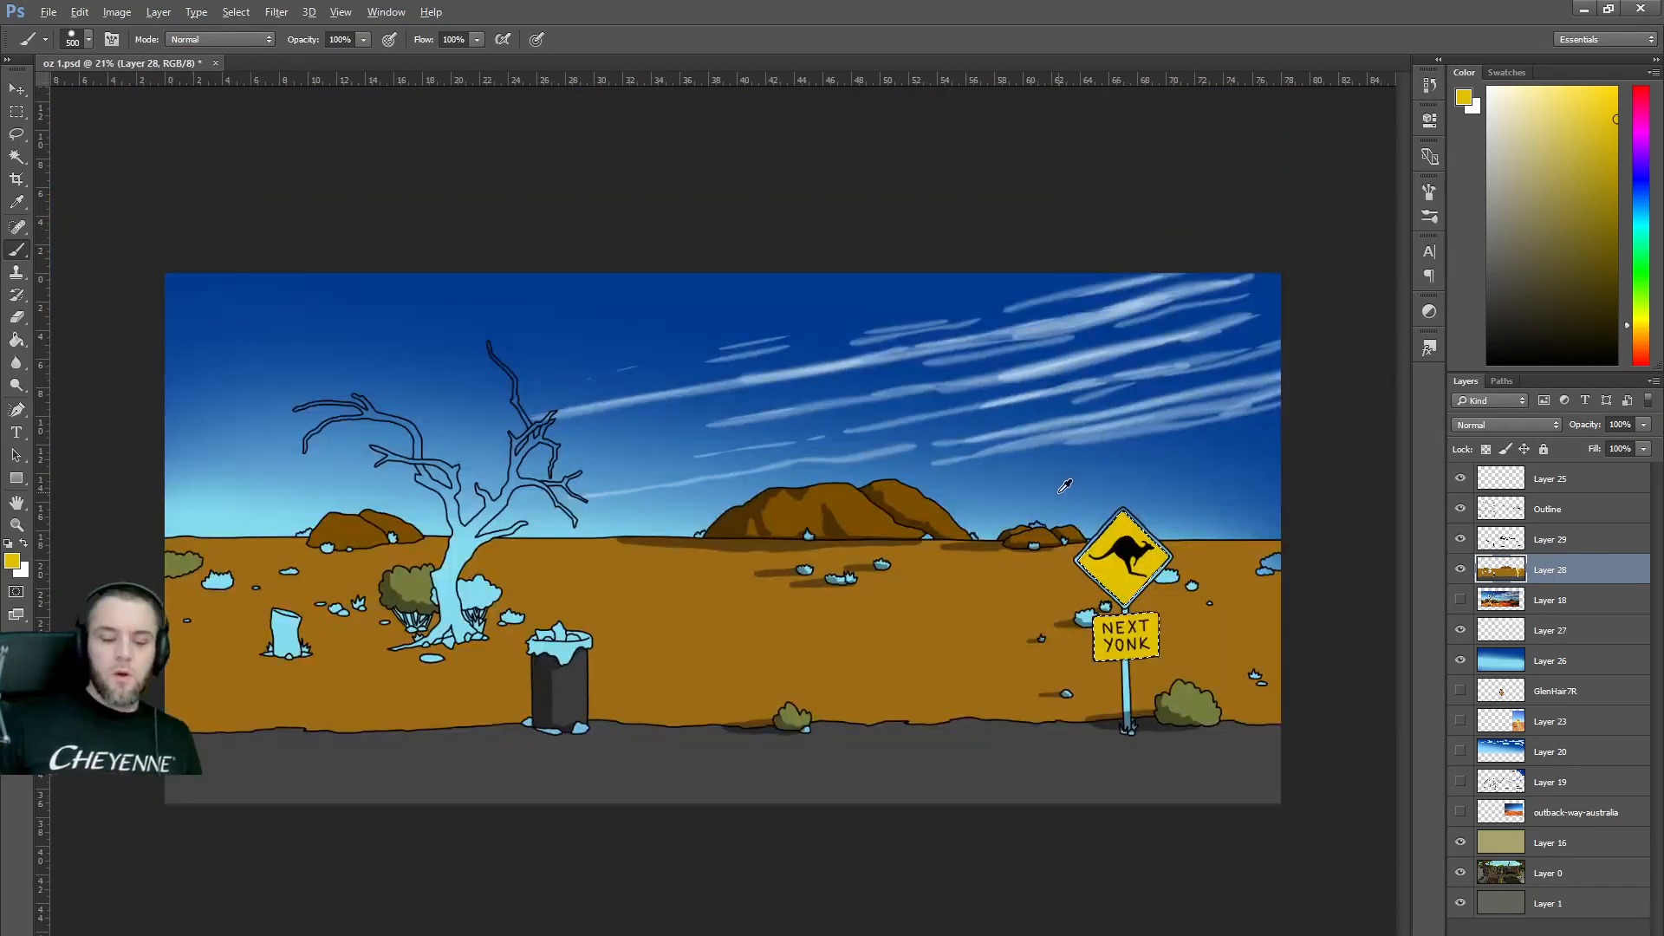
On the Outline layer, select the tree's light-blue fill, stump and small bush, then refine the edges.
scroll(914, 439, up, 1)
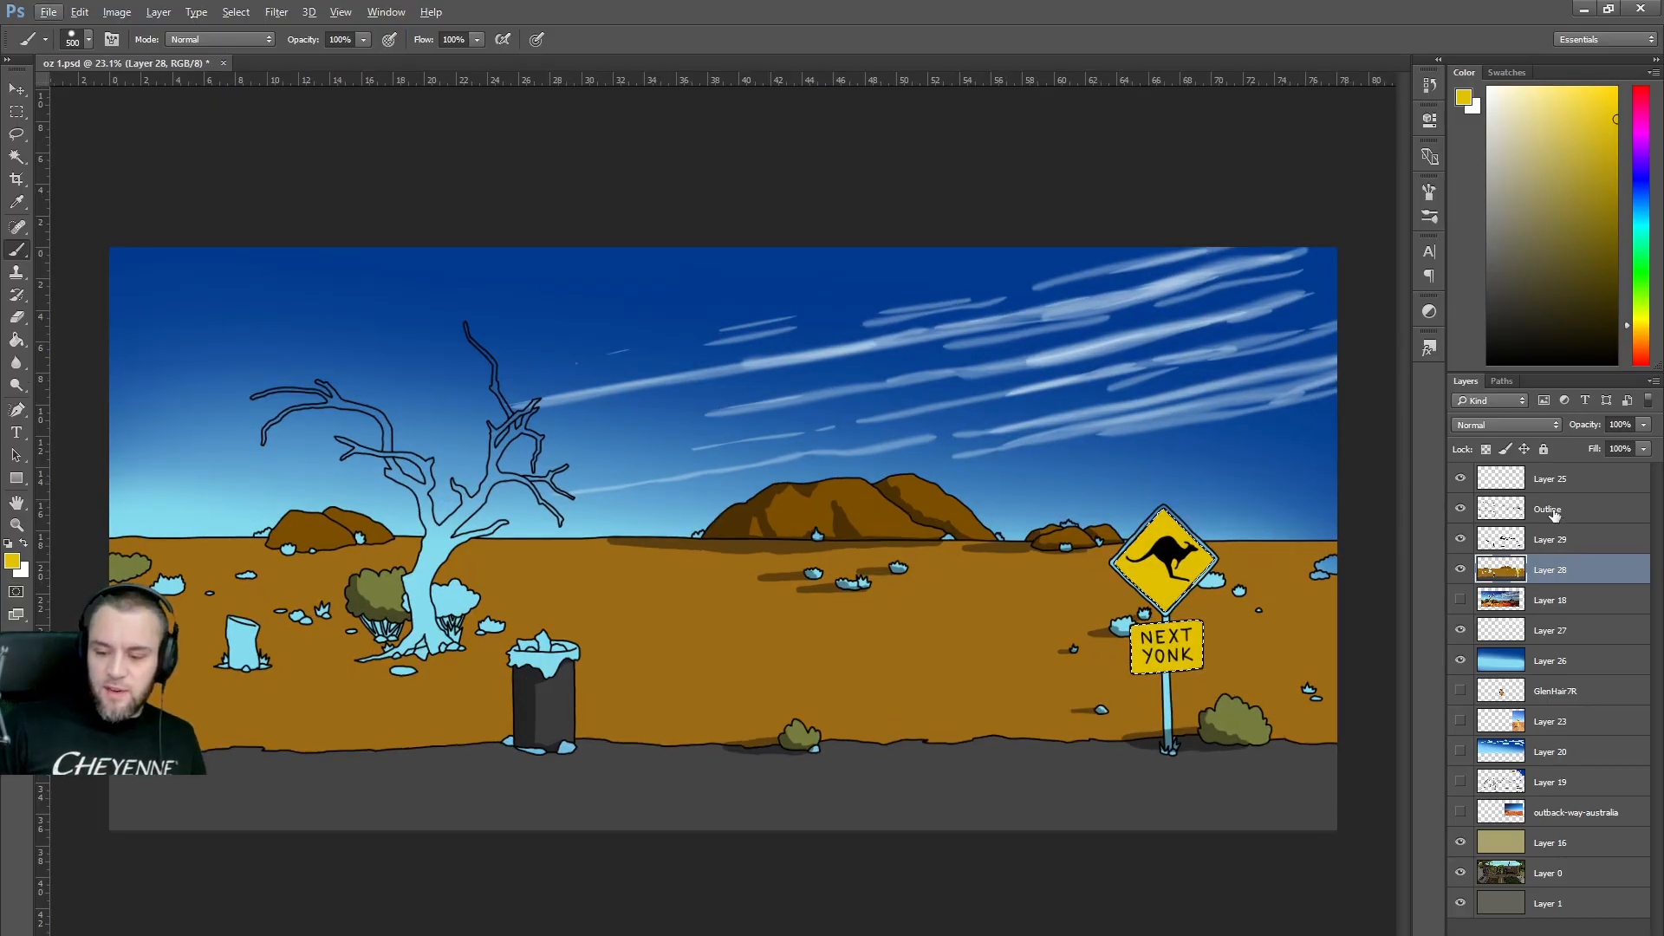
click(1549, 510)
click(17, 157)
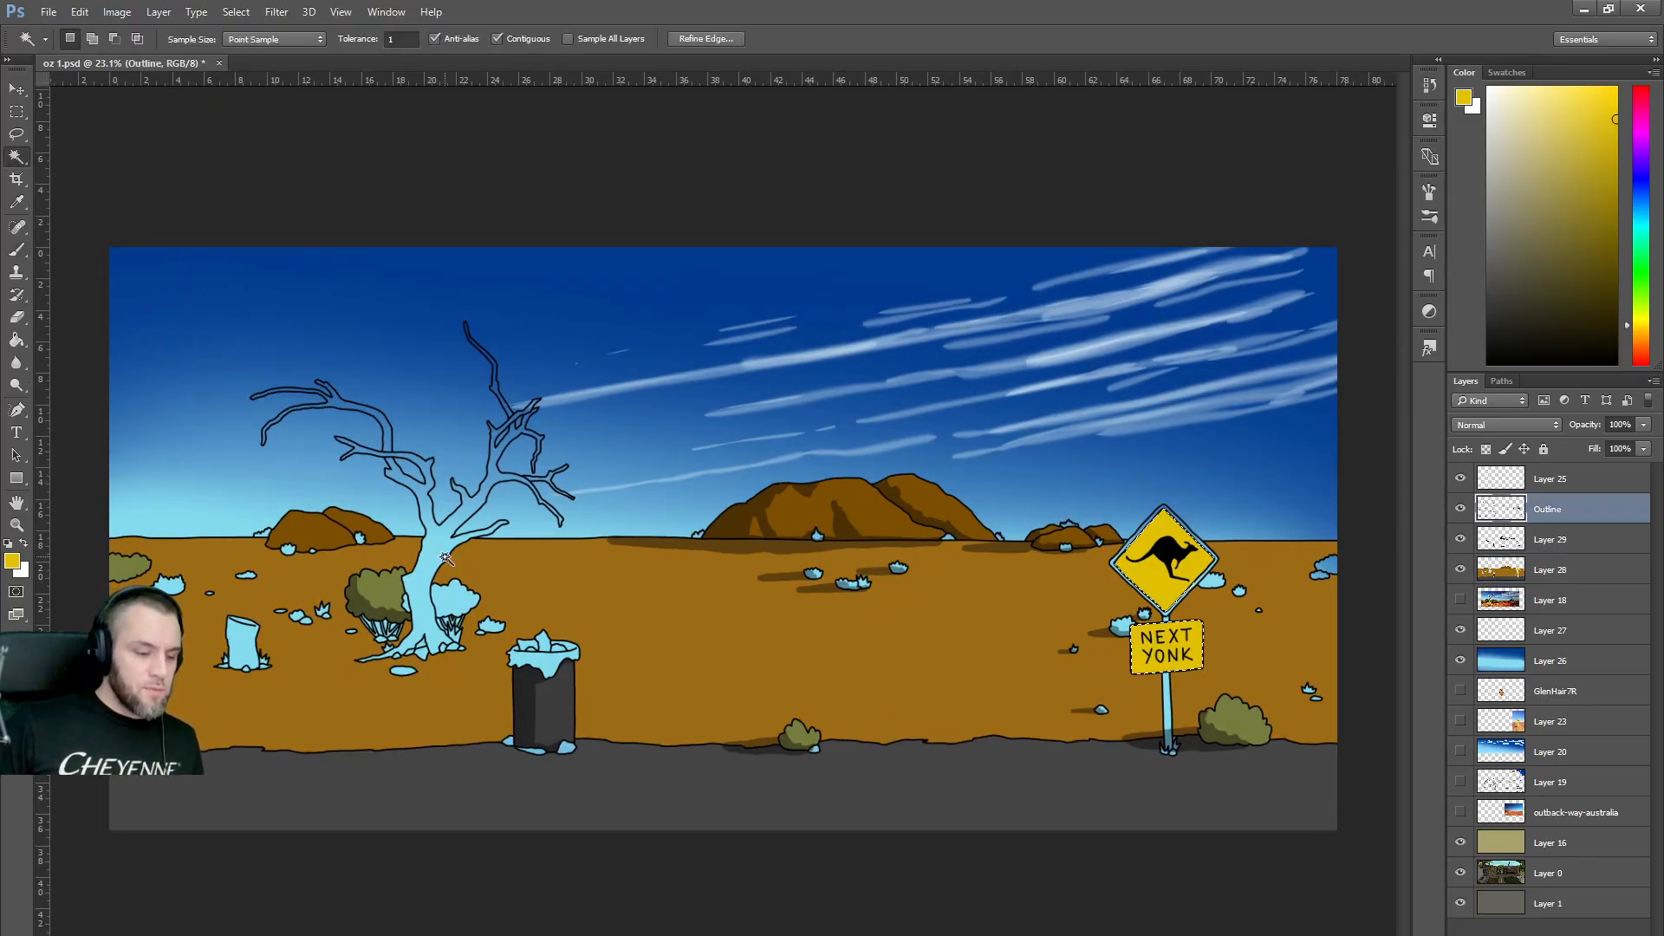
click(433, 548)
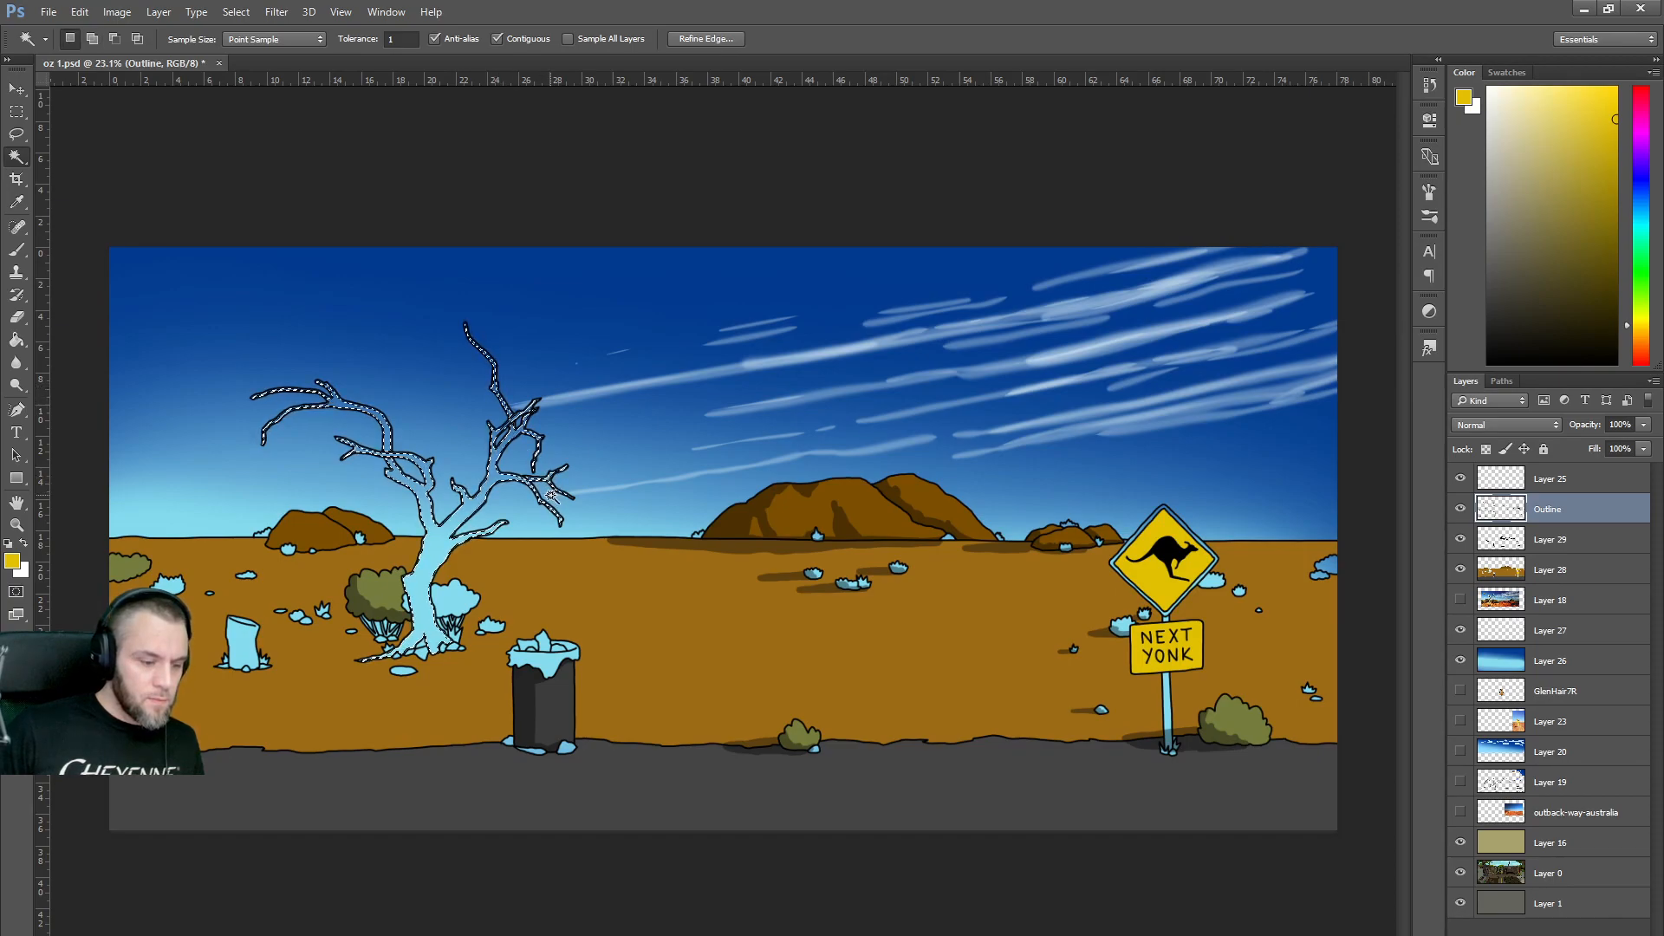
shift+click(244, 641)
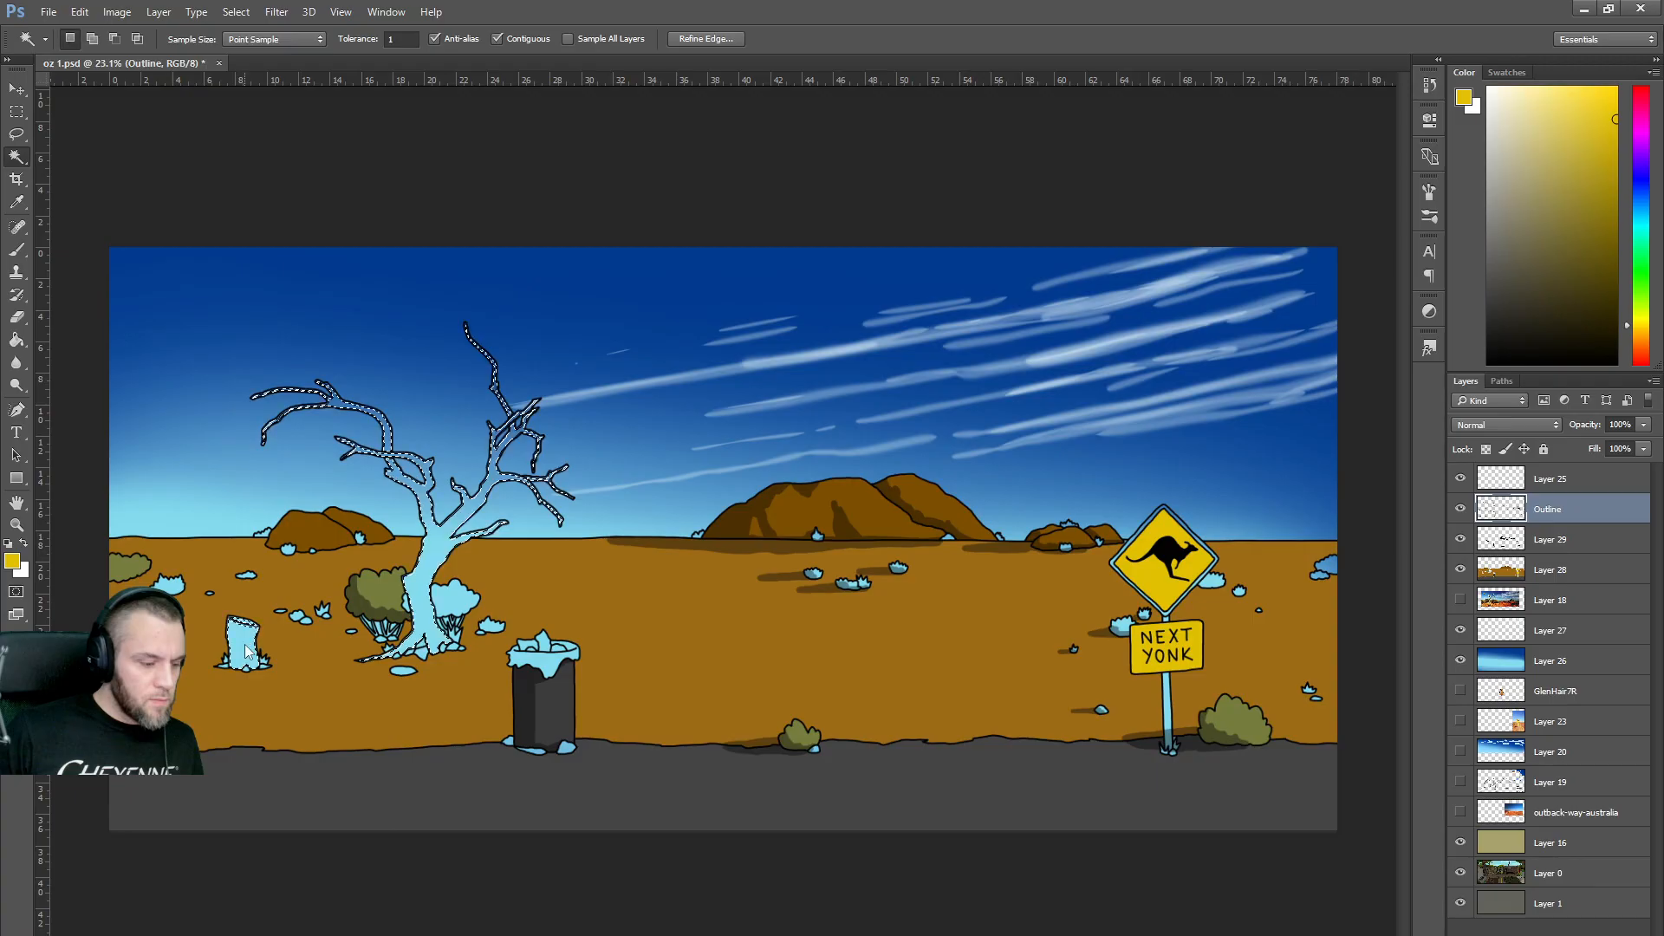
shift+click(174, 587)
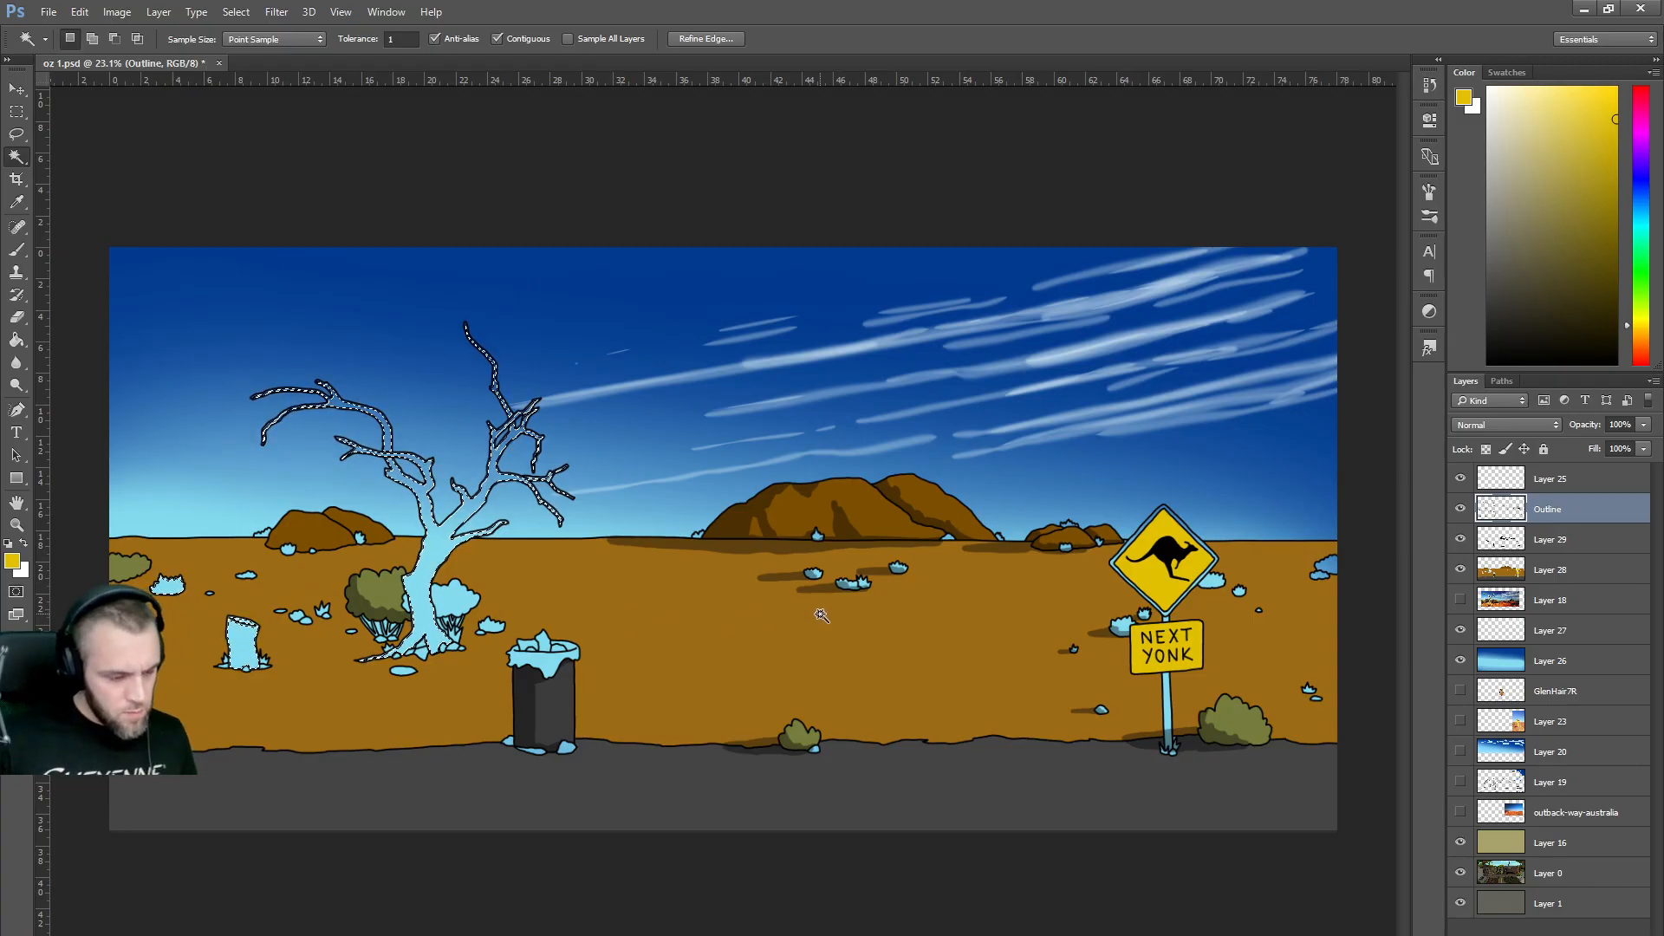
click(706, 38)
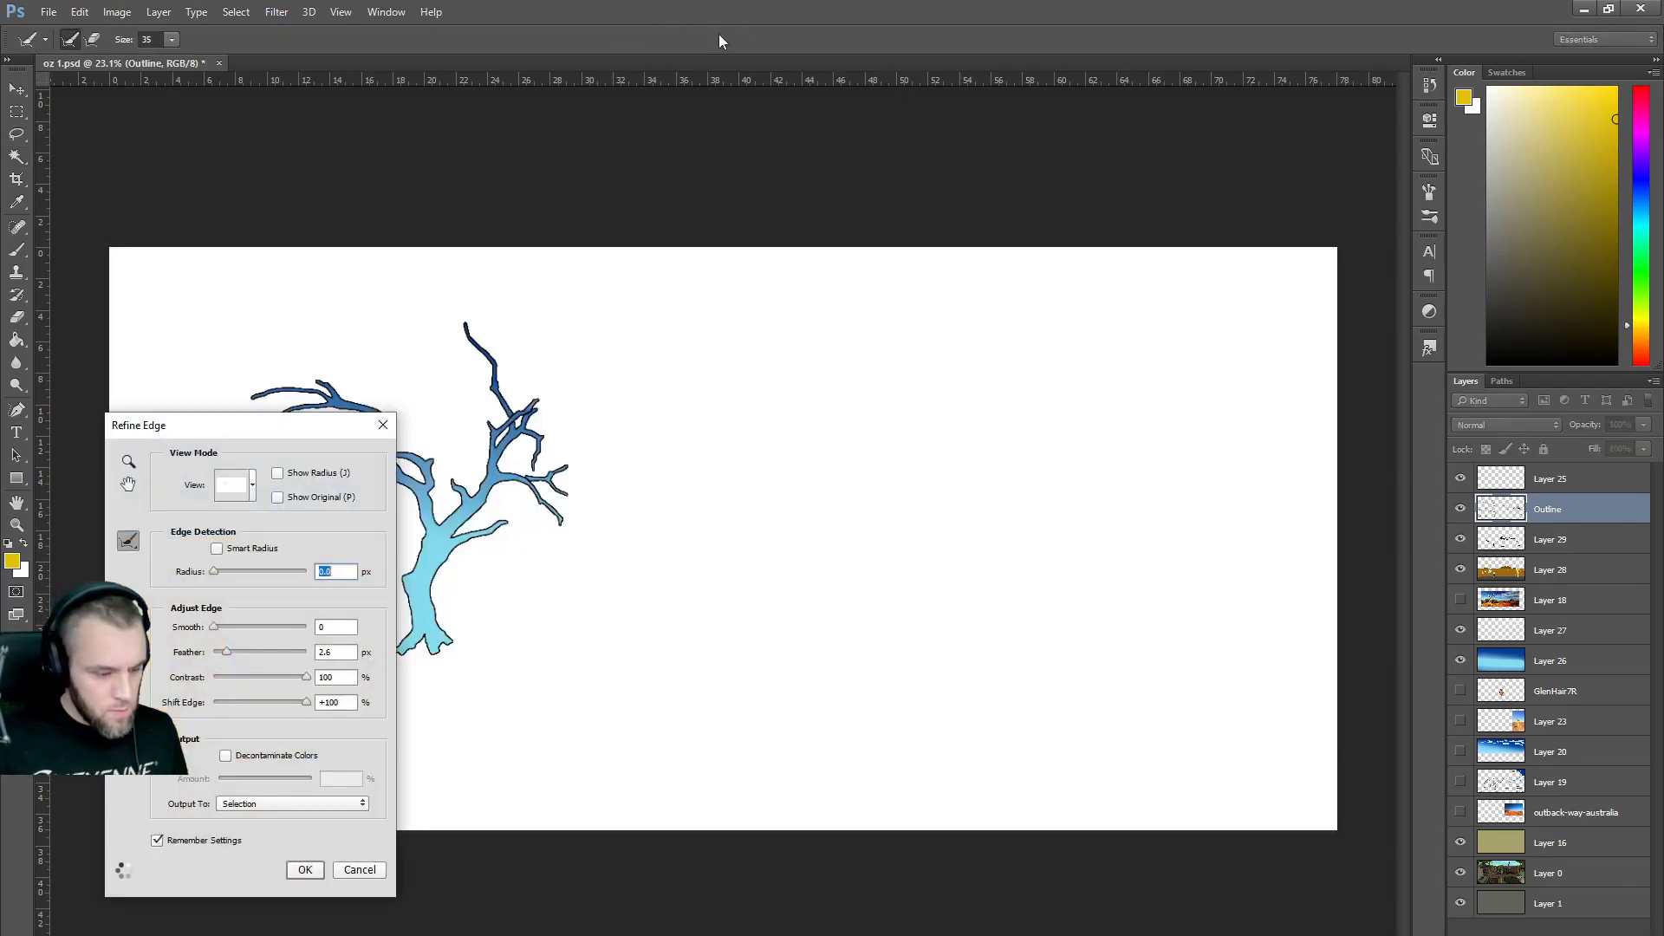
key(Return)
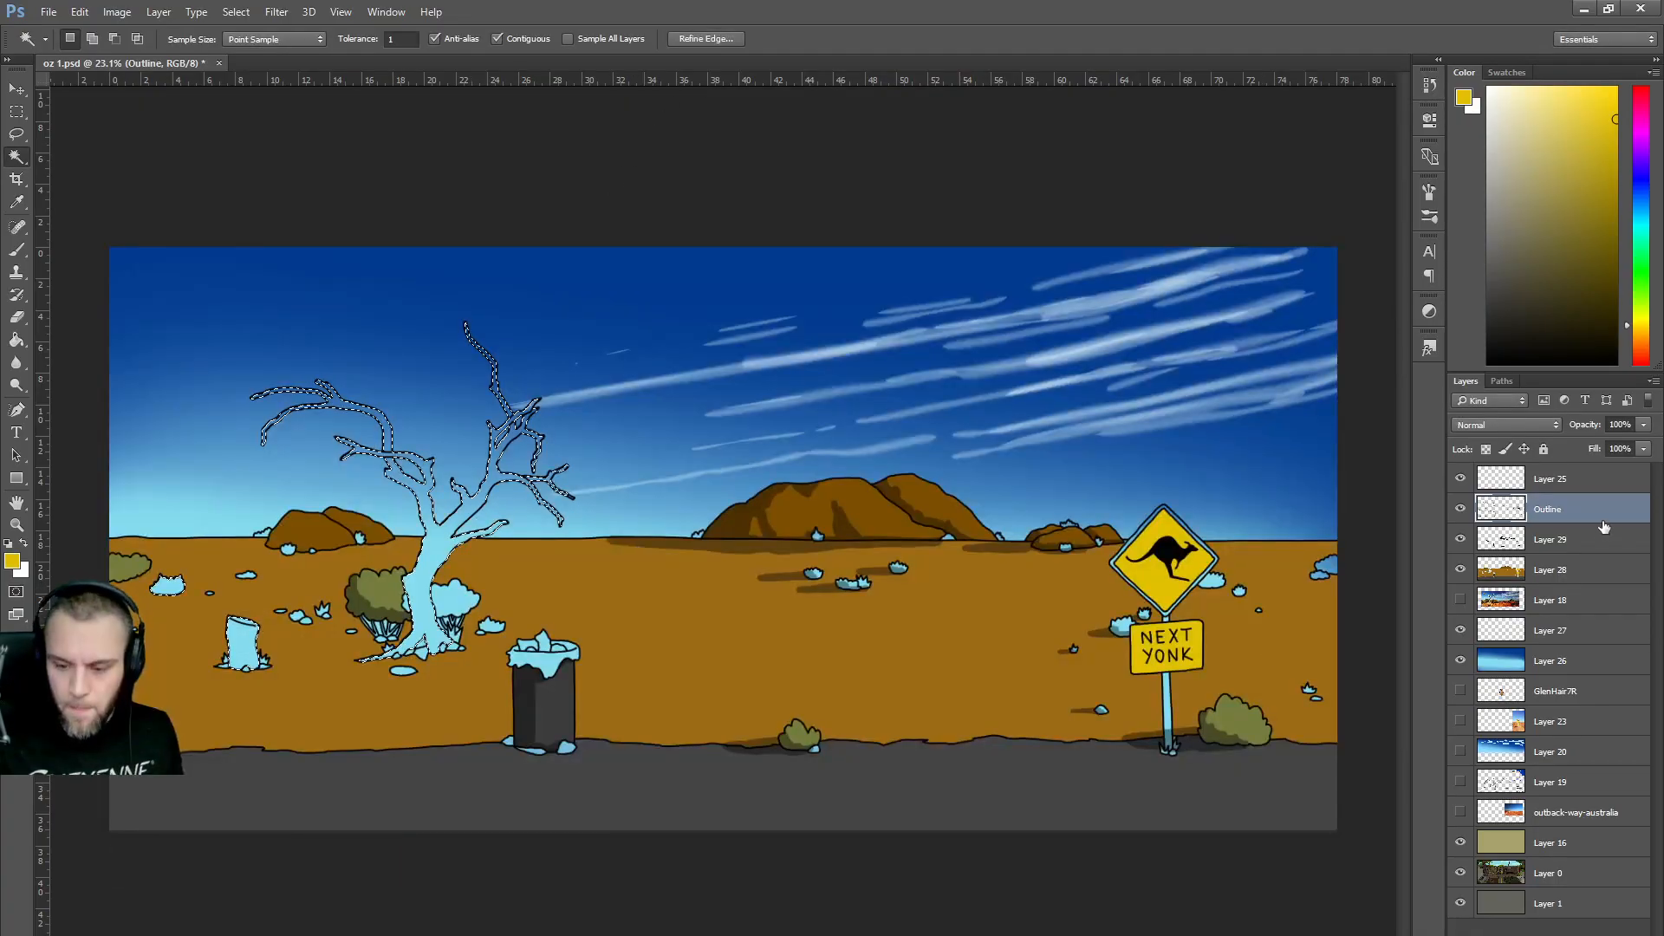
On Layer 29, zoom in on the tree and set up a black brush at size 45.
click(1556, 542)
scroll(478, 555, up, 4)
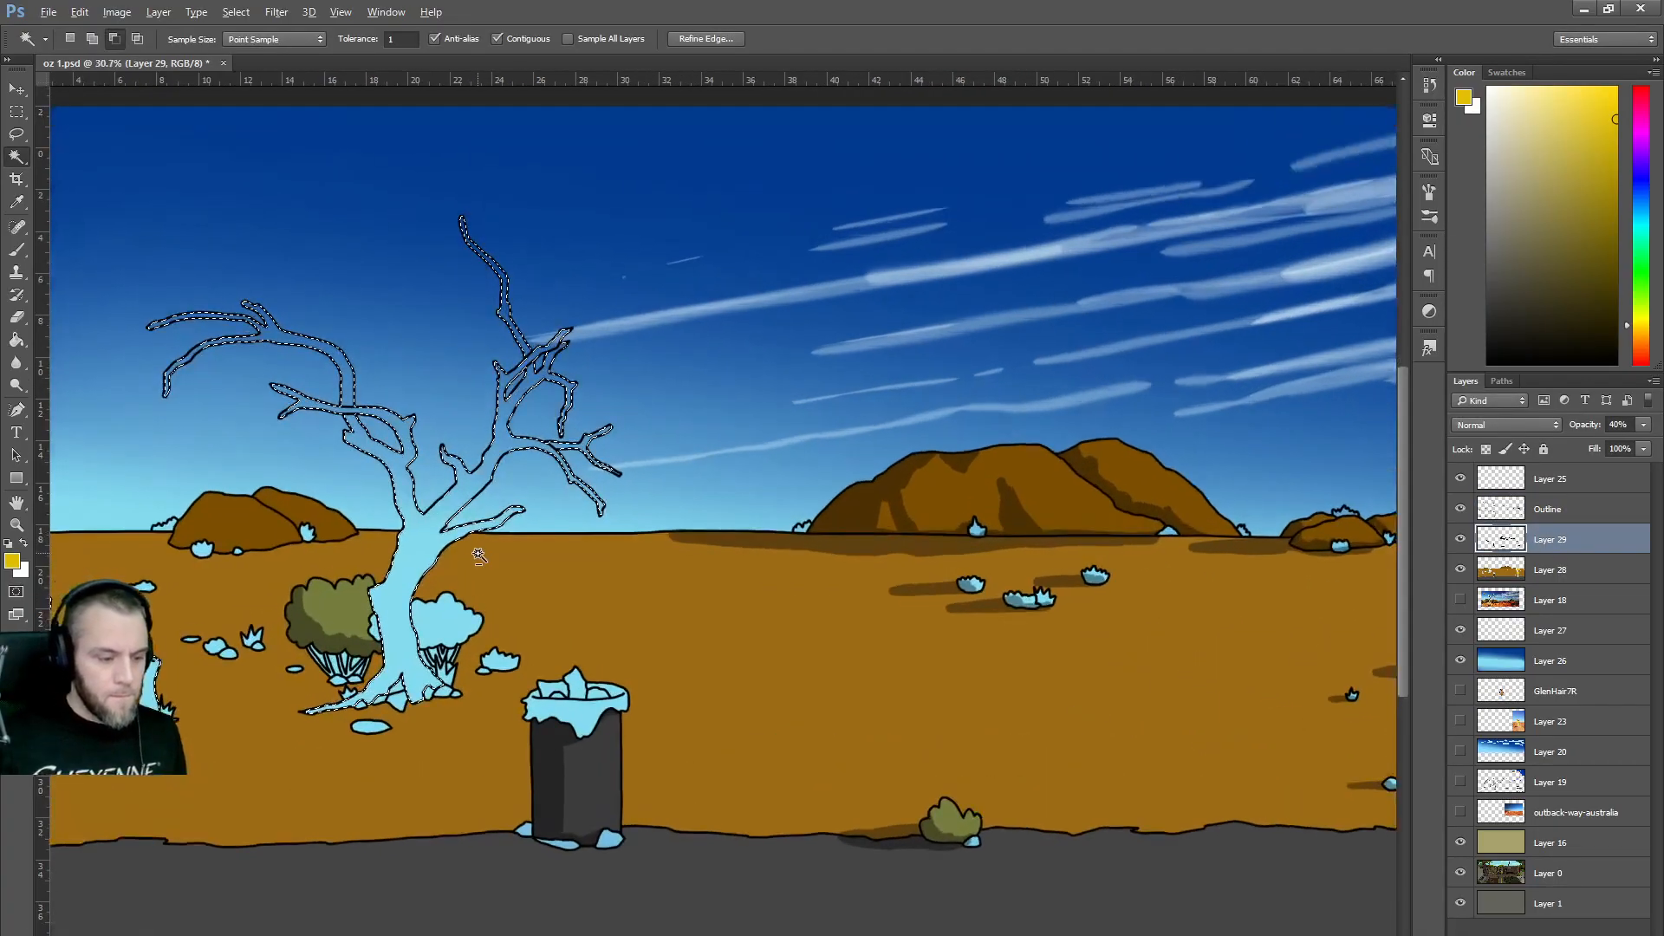
scroll(791, 935, left, 5)
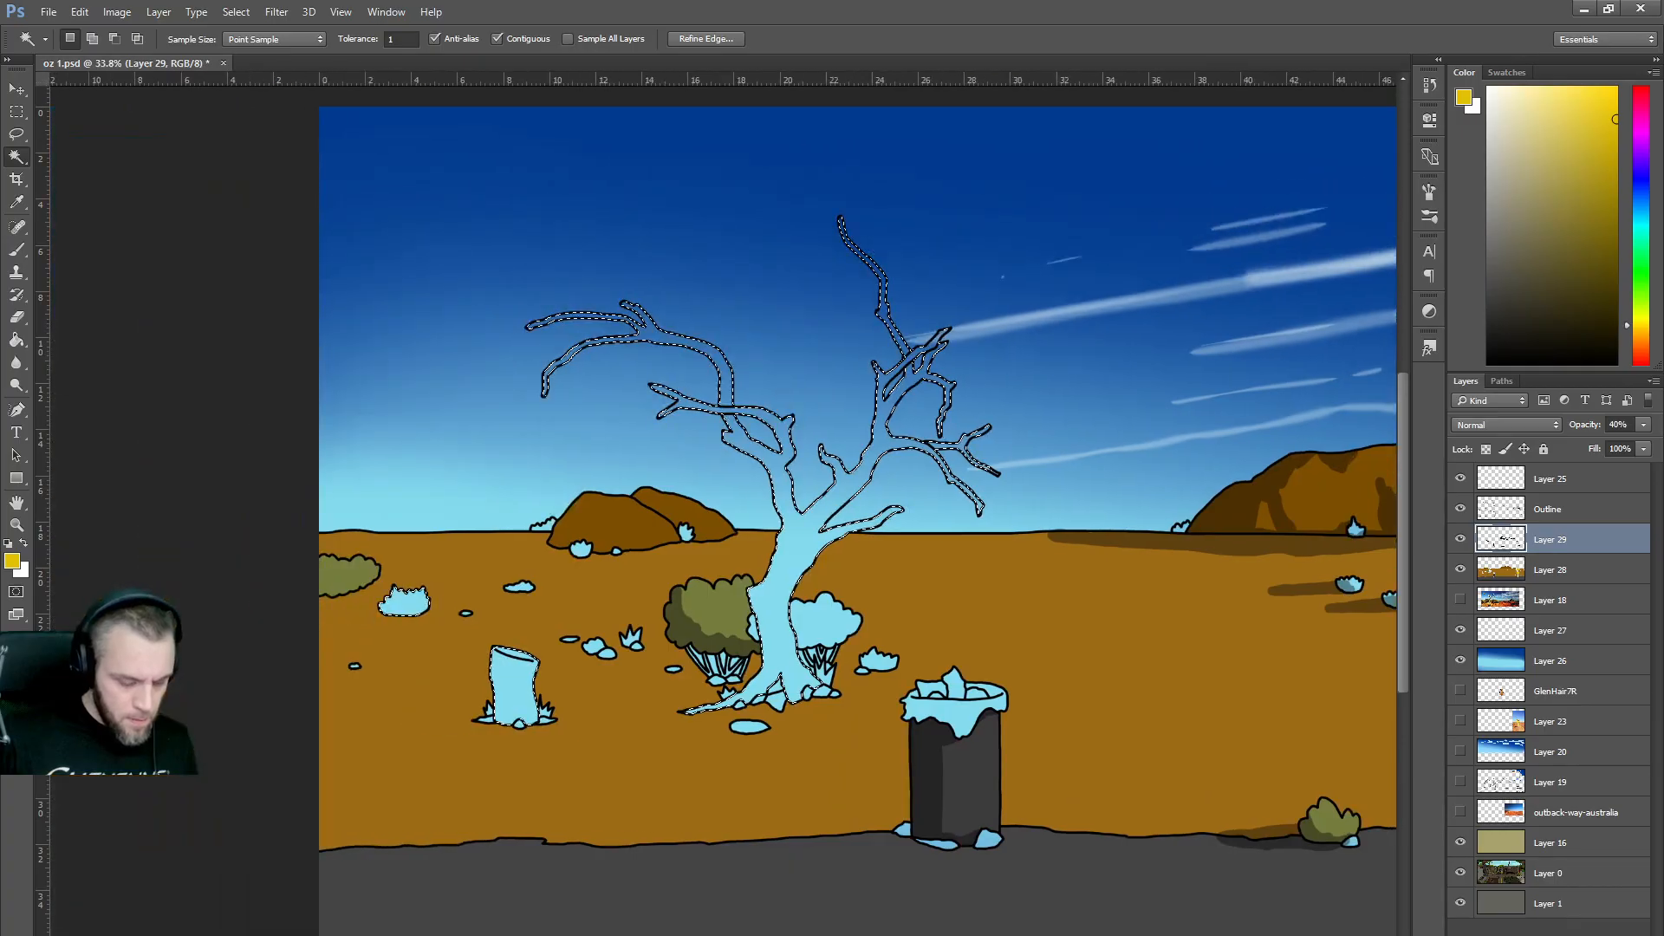
key(b)
key(bracketleft)
key(bracketleft)
key(bracketleft)
key(bracketleft)
key(bracketleft)
key(bracketleft)
key(bracketleft)
key(bracketleft)
key(bracketleft)
key(bracketleft)
key(bracketleft)
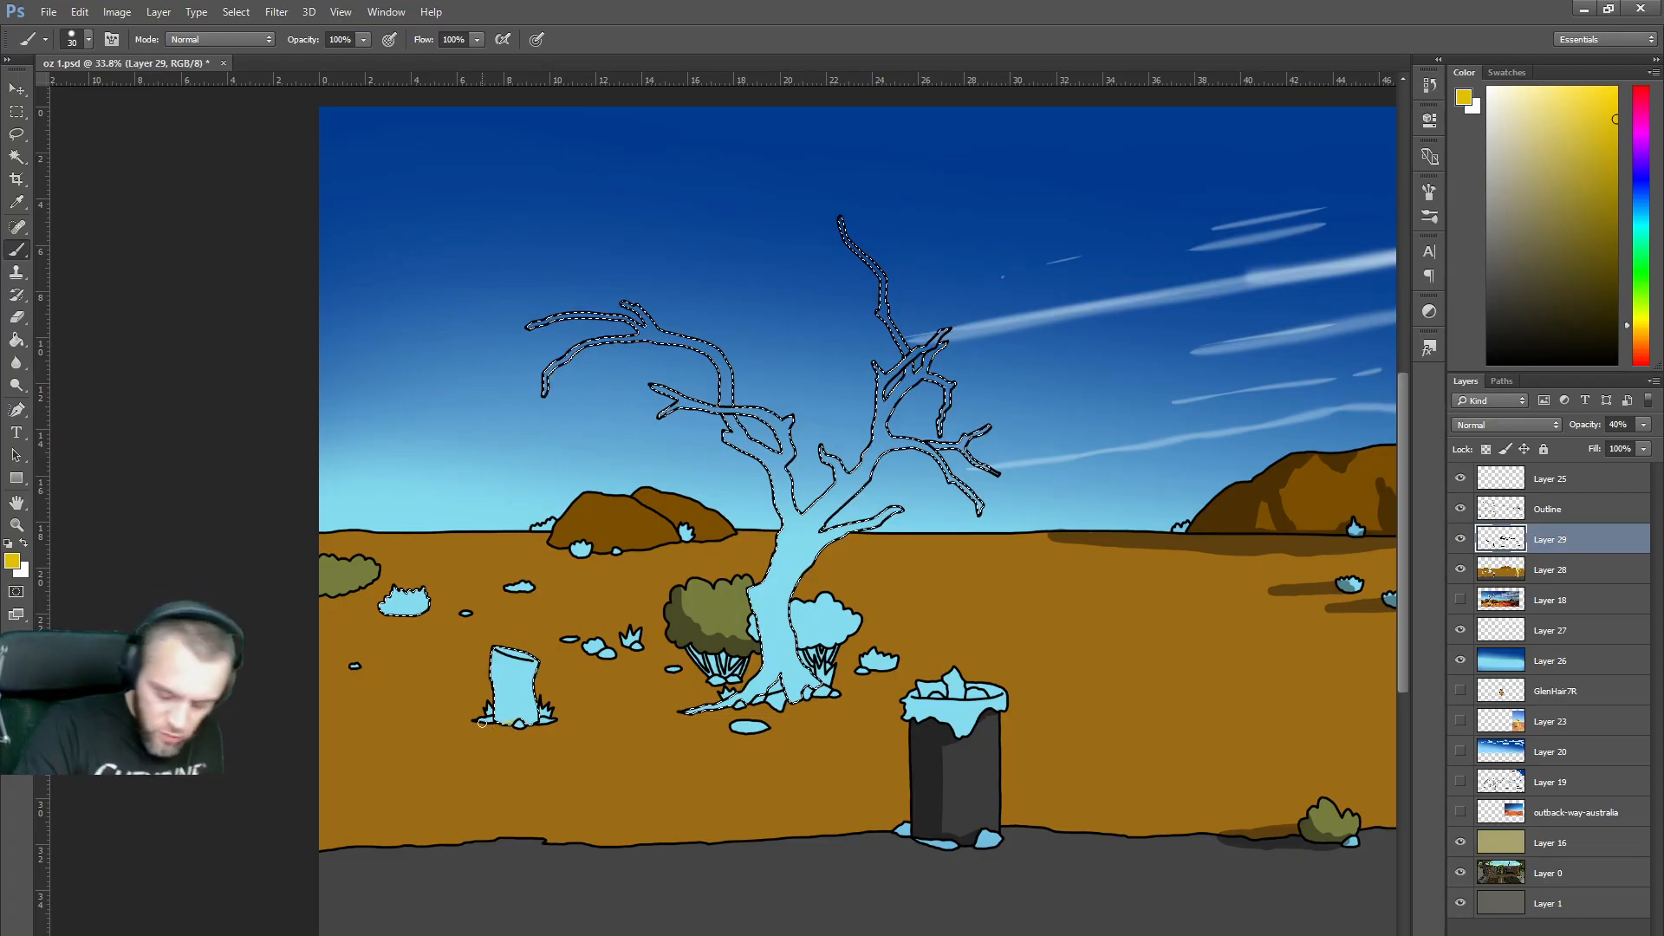
key(d)
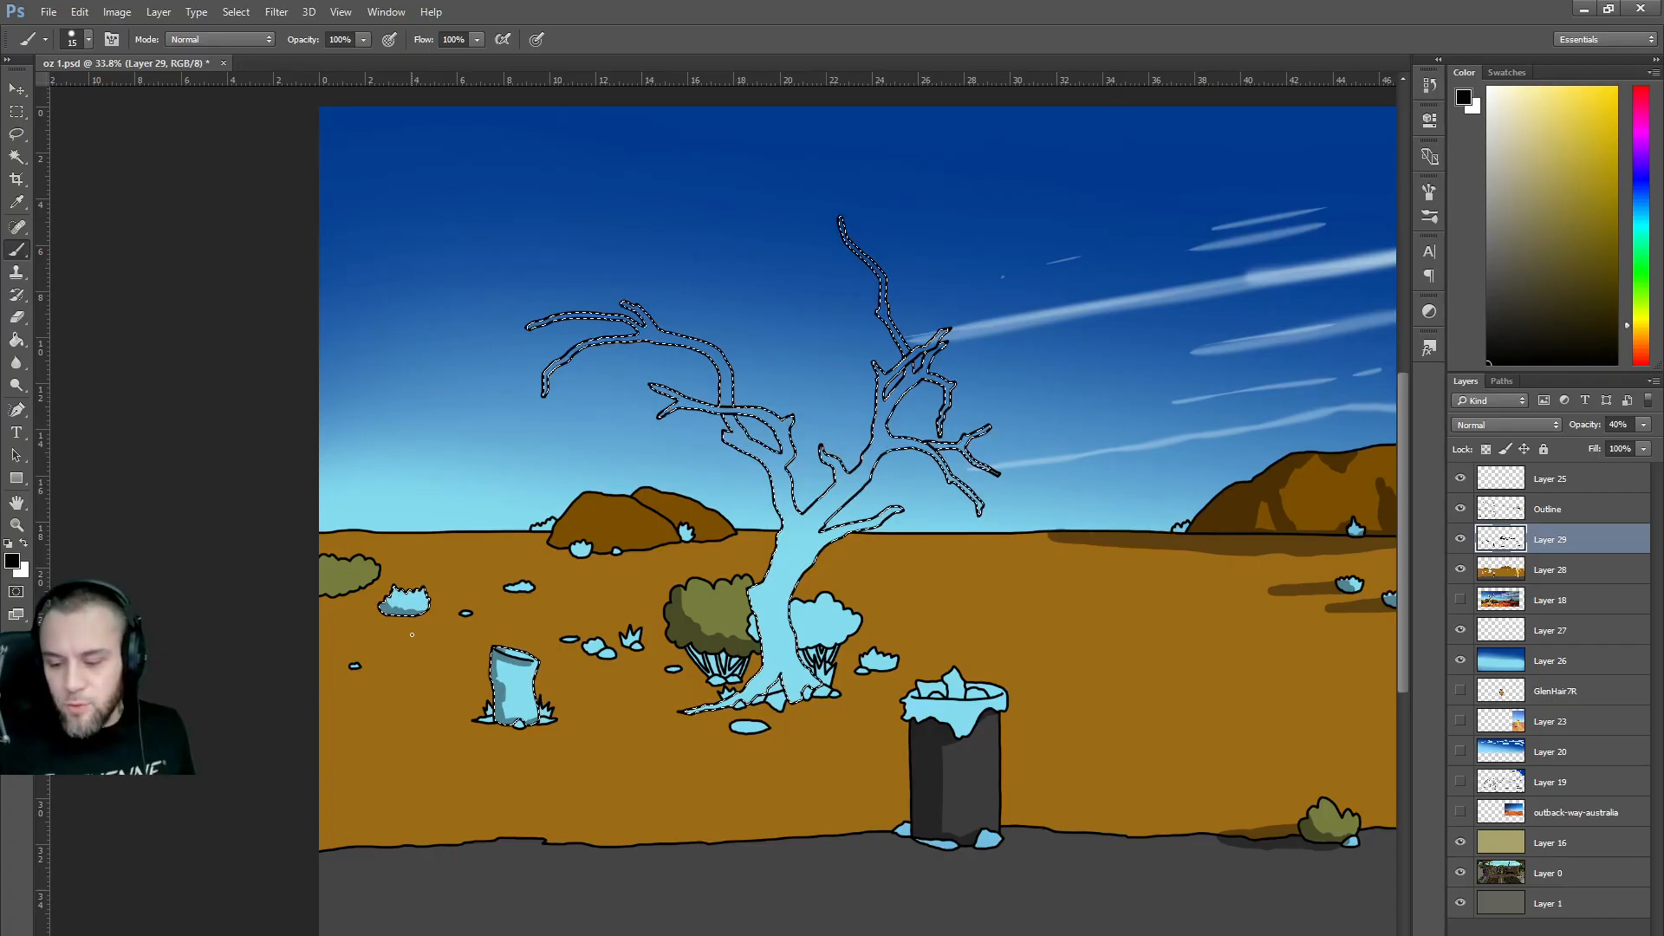
scroll(646, 356, up, 2)
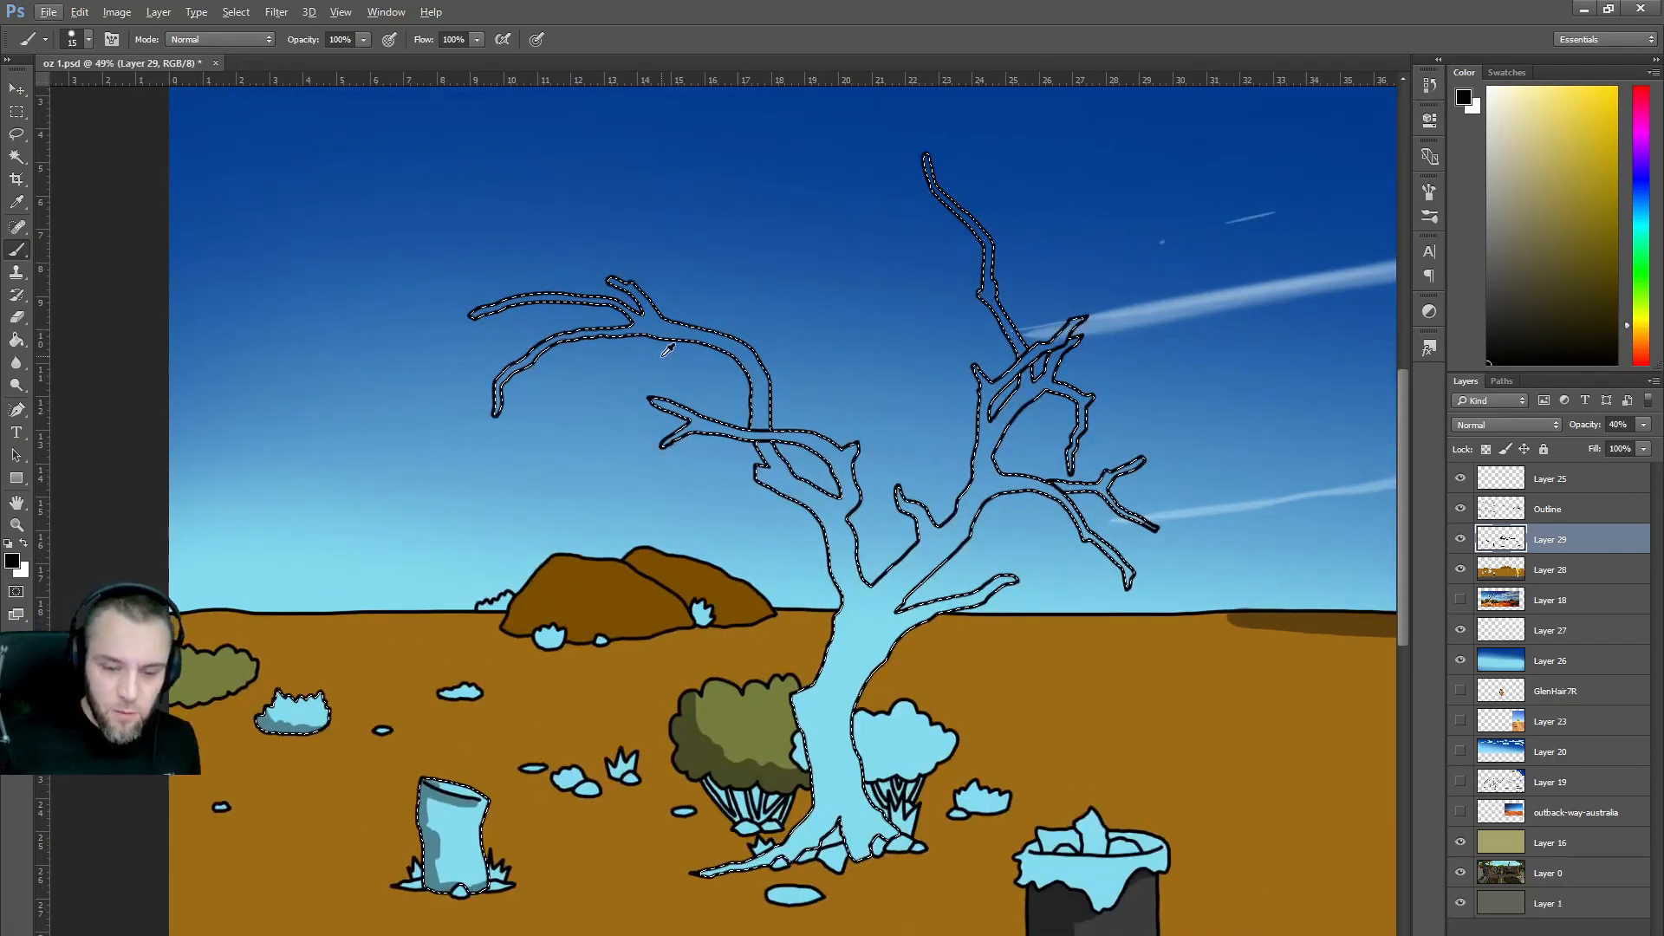
On Layer 29, paint dark strokes along the trunk's left and right edges, base and root.
mouse_move(832, 836)
mouse_down()
mouse_move(821, 748)
mouse_move(836, 822)
mouse_move(822, 751)
mouse_move(838, 815)
mouse_up()
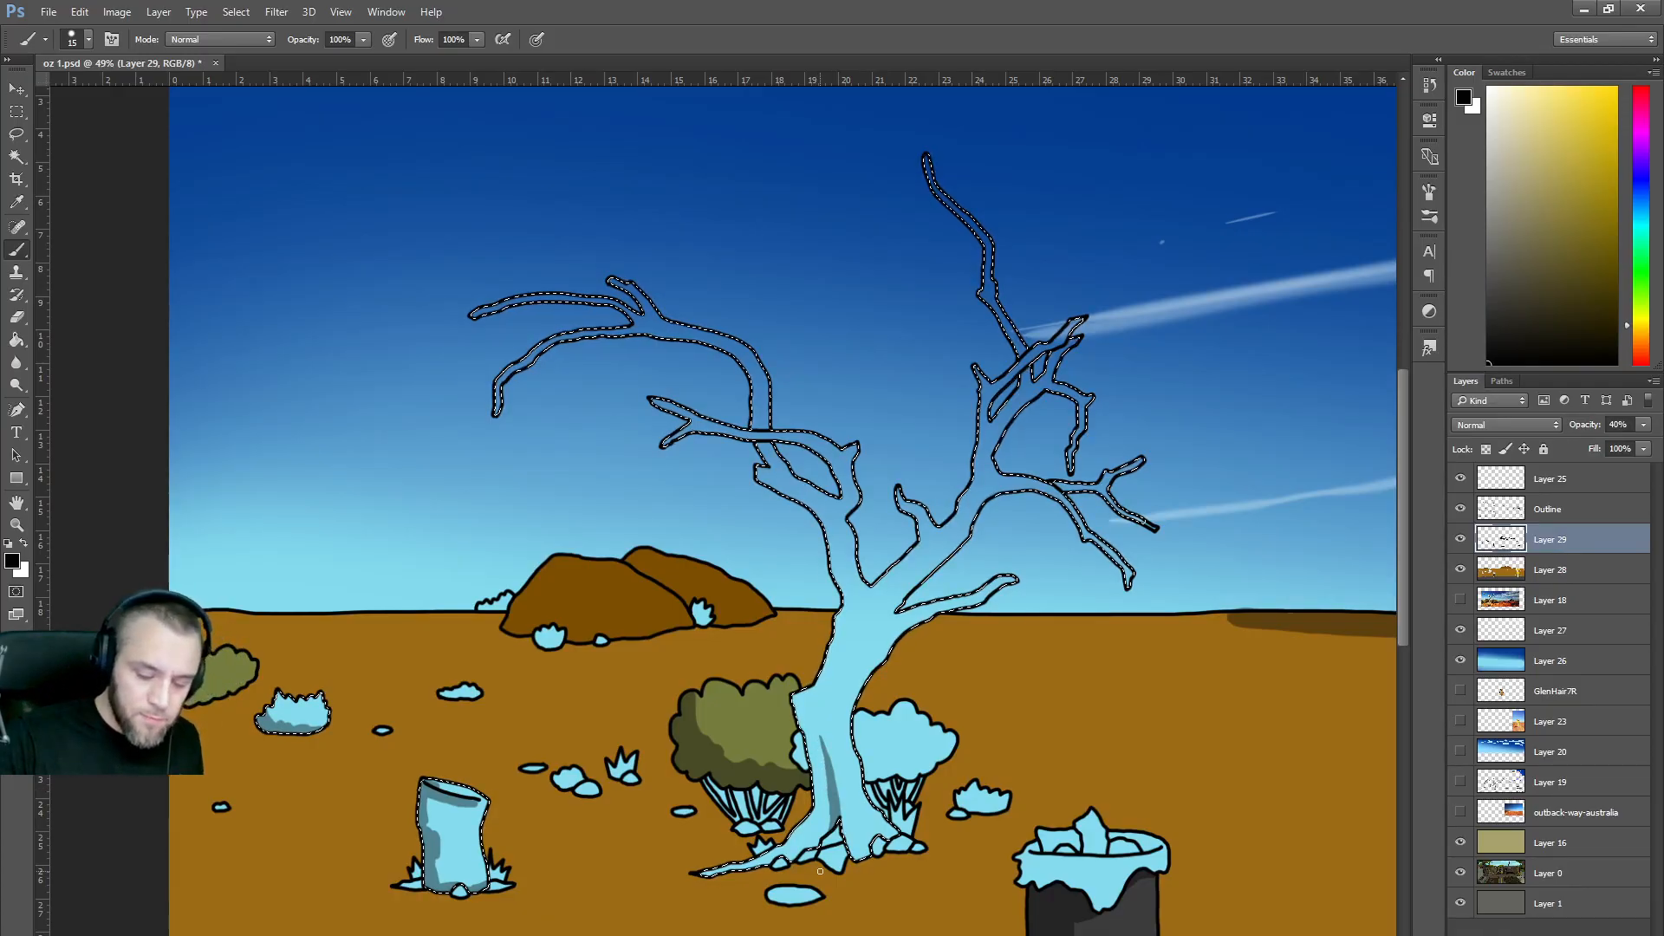
drag(862, 825, 871, 854)
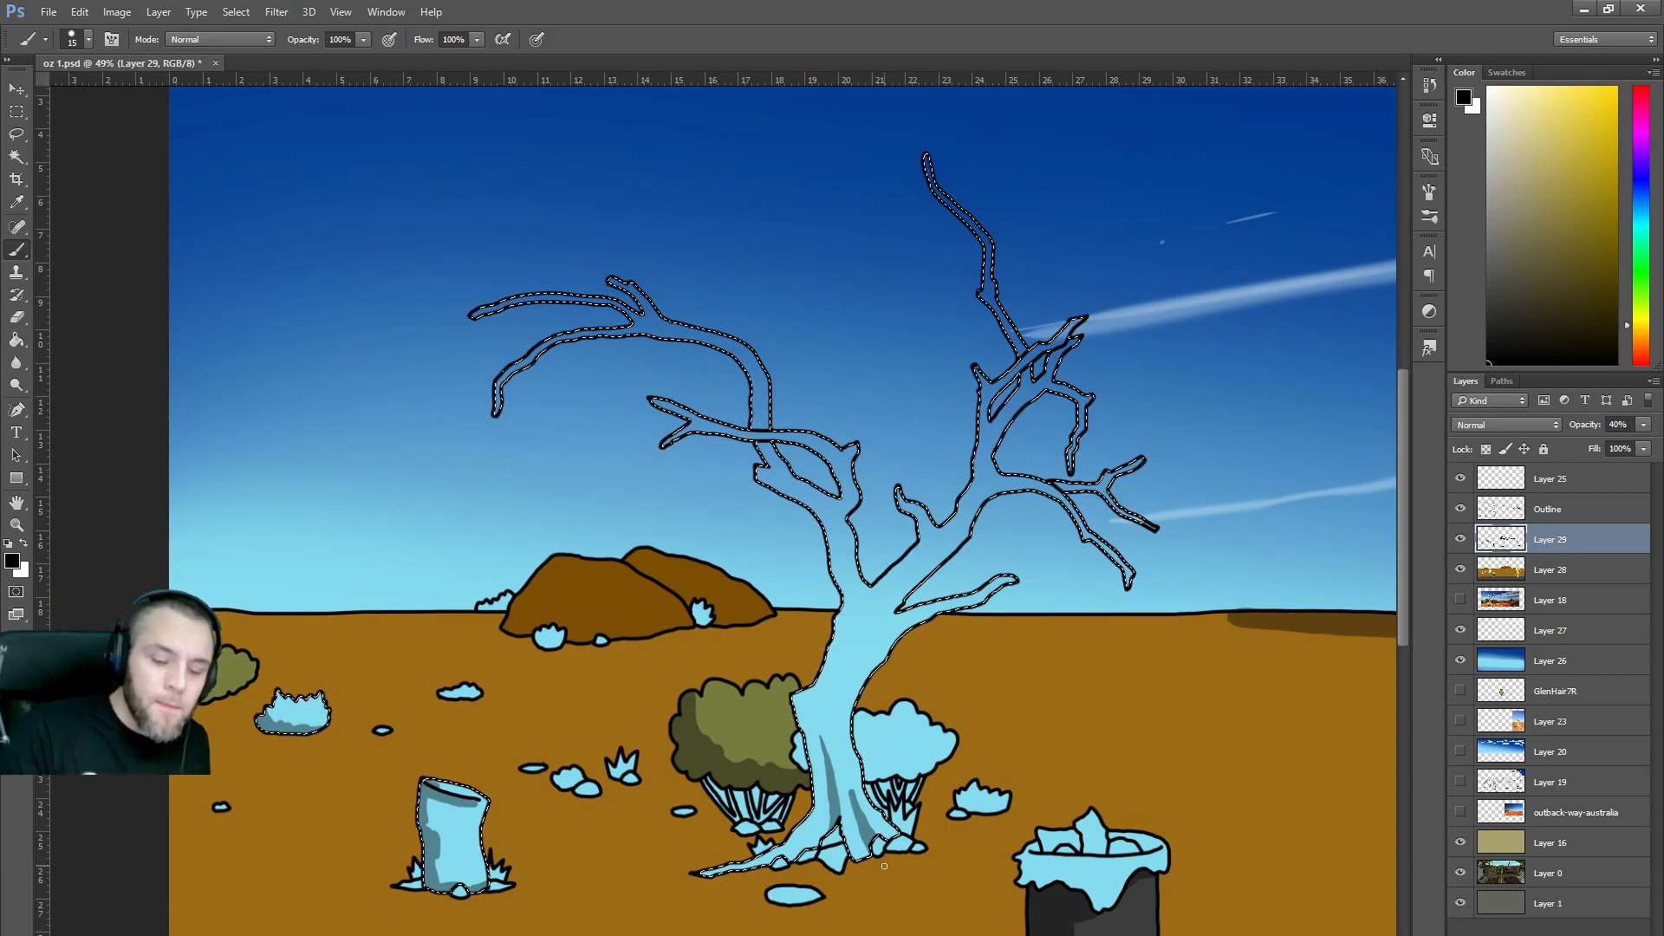
drag(846, 629, 840, 659)
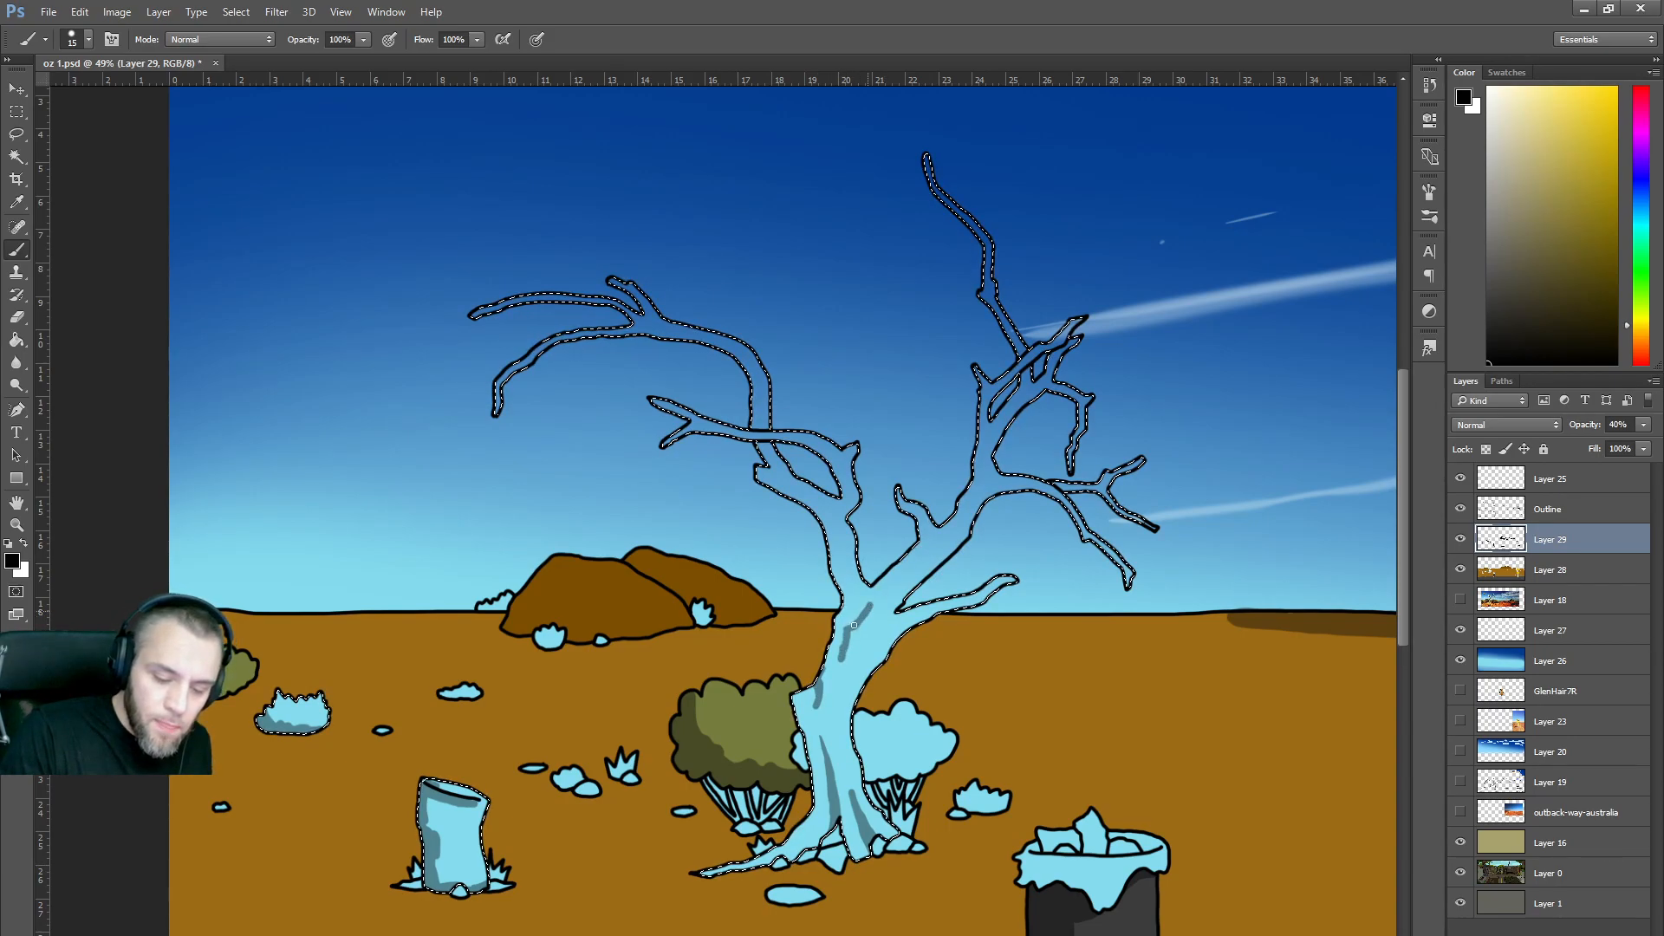
mouse_move(838, 735)
mouse_down()
mouse_move(867, 651)
mouse_move(846, 692)
mouse_up()
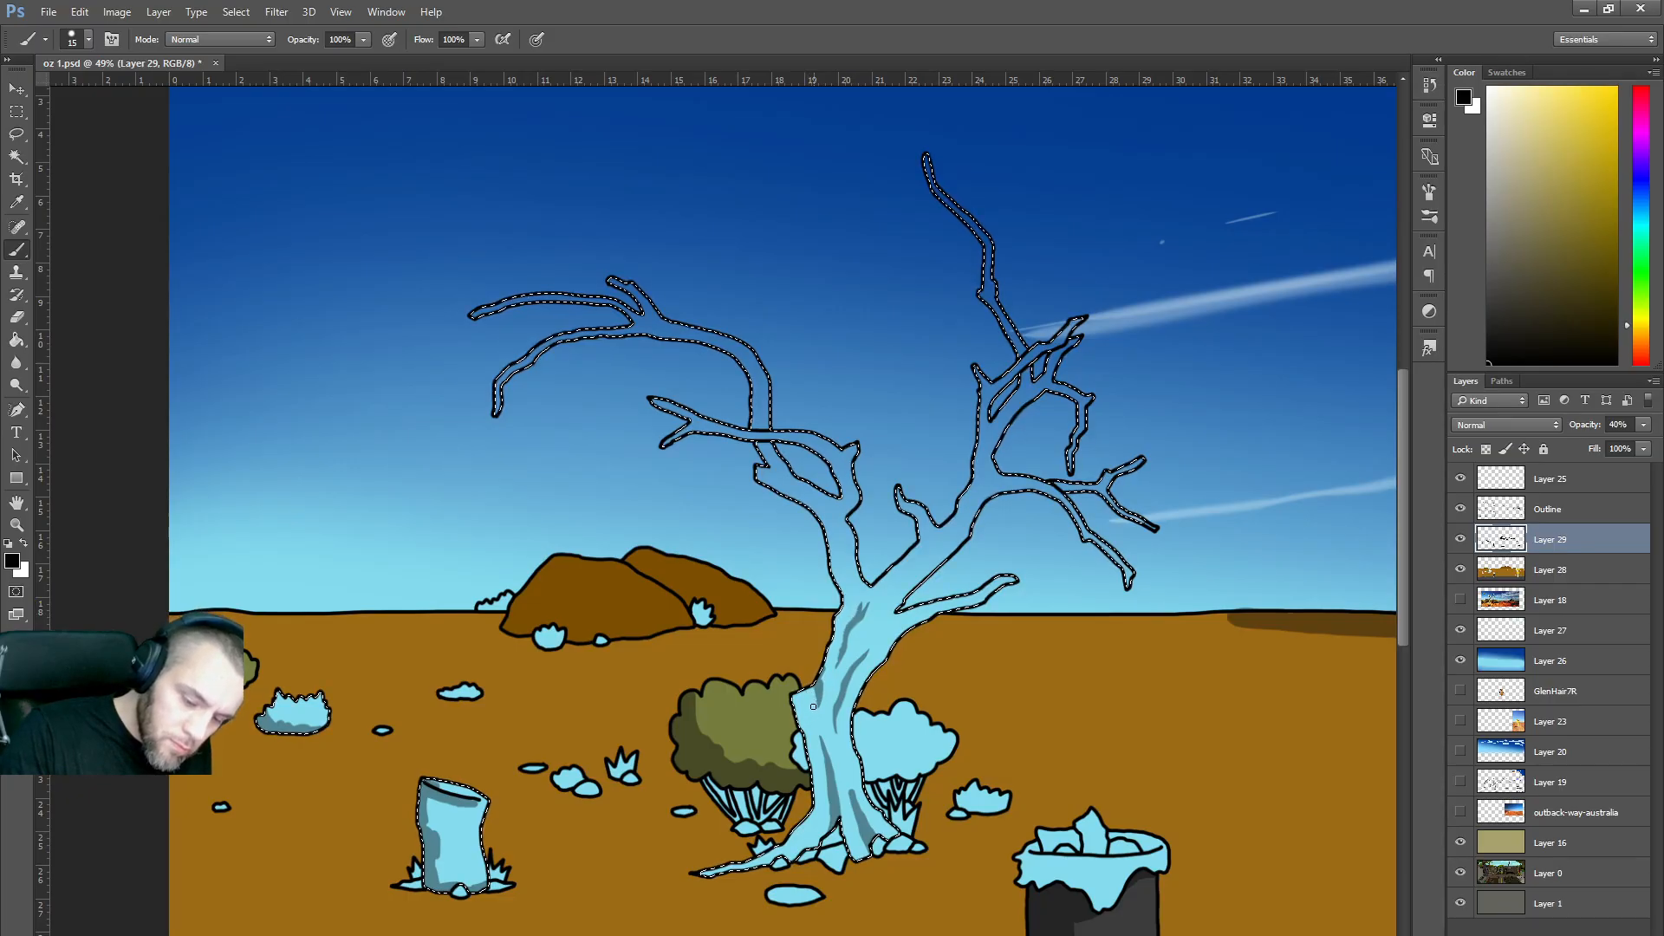
mouse_move(787, 845)
mouse_down()
mouse_move(818, 791)
mouse_move(792, 690)
mouse_up()
mouse_move(814, 778)
mouse_down()
mouse_move(793, 839)
mouse_move(721, 873)
mouse_move(820, 839)
mouse_move(858, 853)
mouse_move(842, 817)
mouse_move(885, 835)
mouse_up()
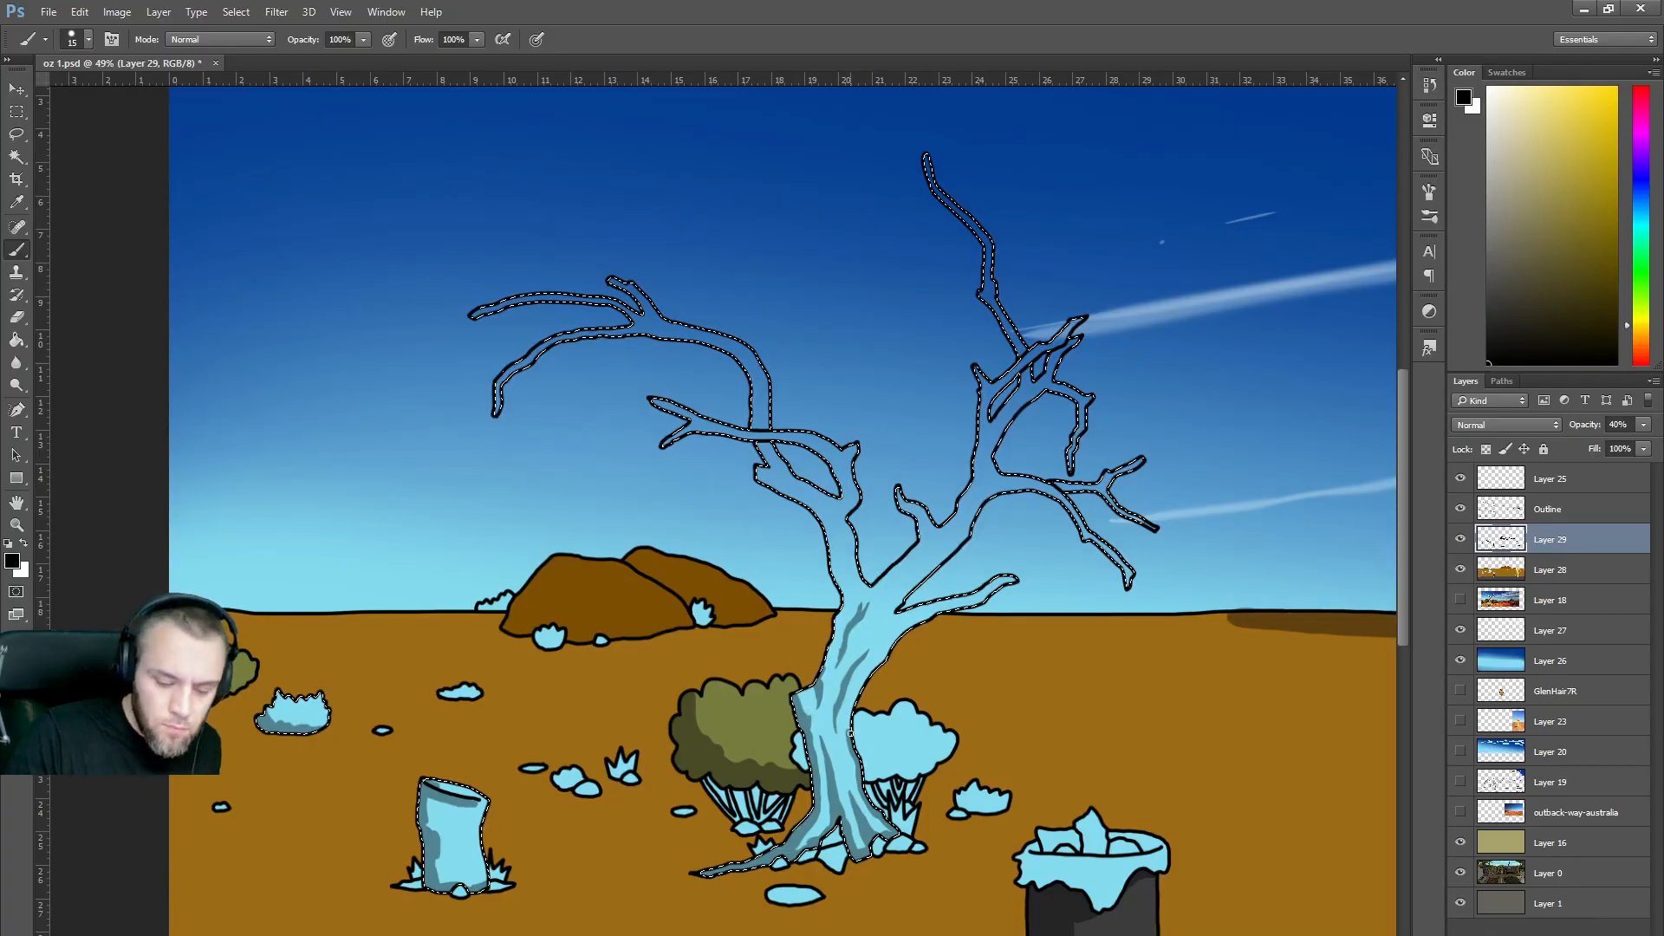
drag(856, 701, 905, 633)
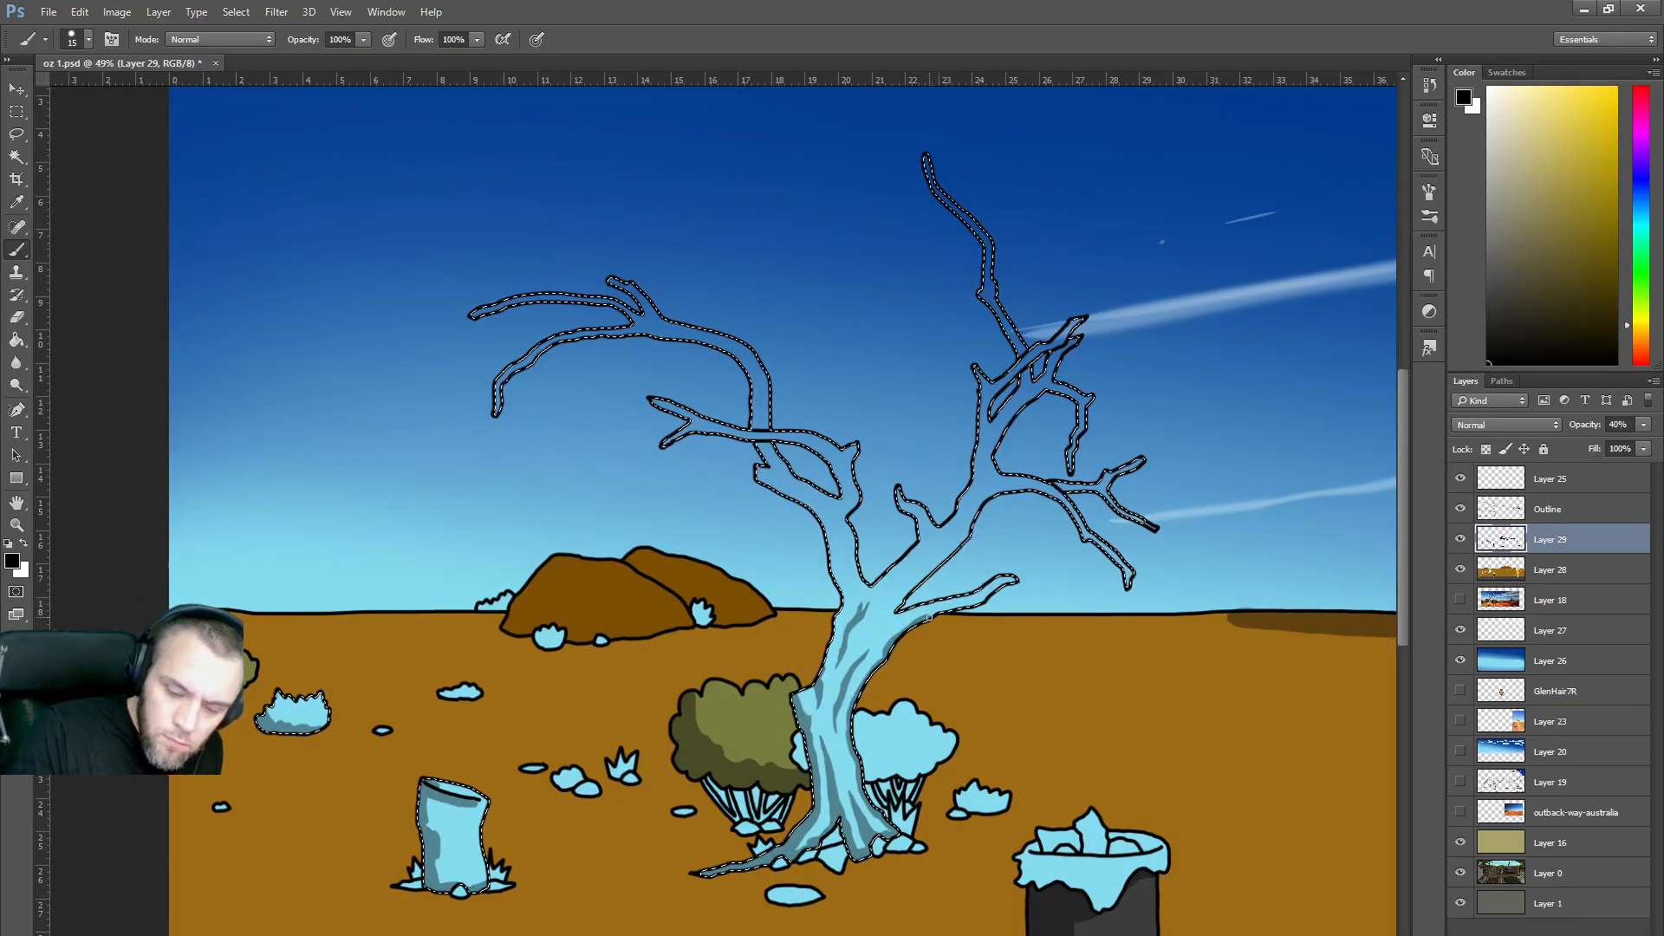
Shade the branches nearest the trunk, darkening their edges and the small branch's base.
right_click(929, 617)
key(Escape)
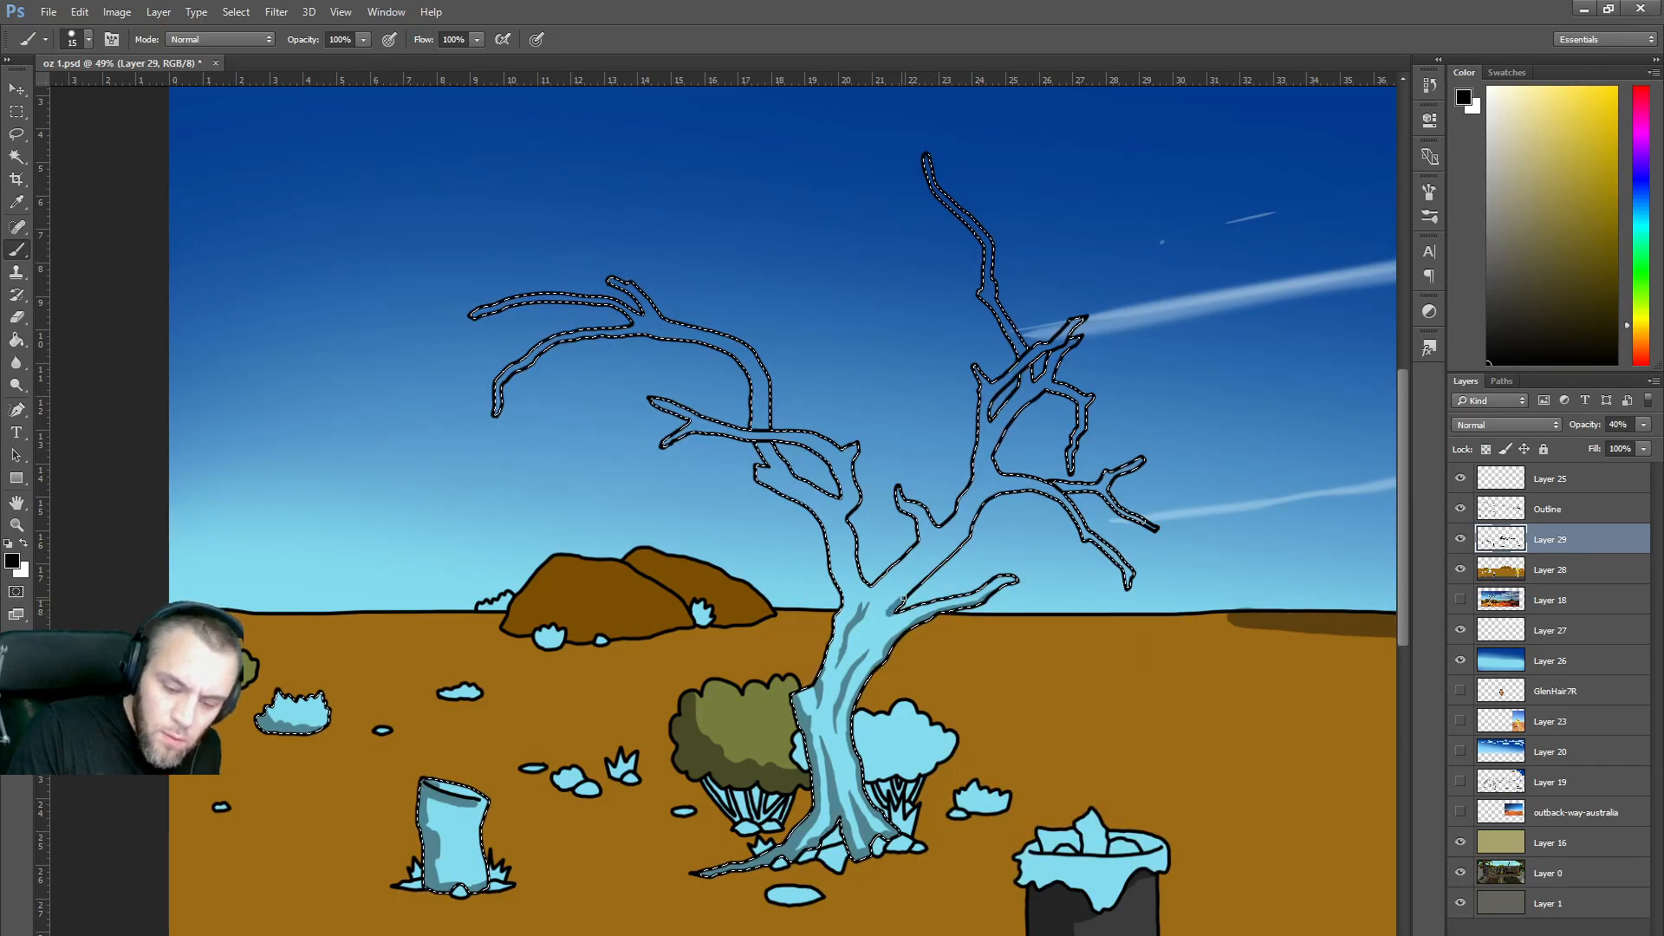
drag(968, 530, 888, 602)
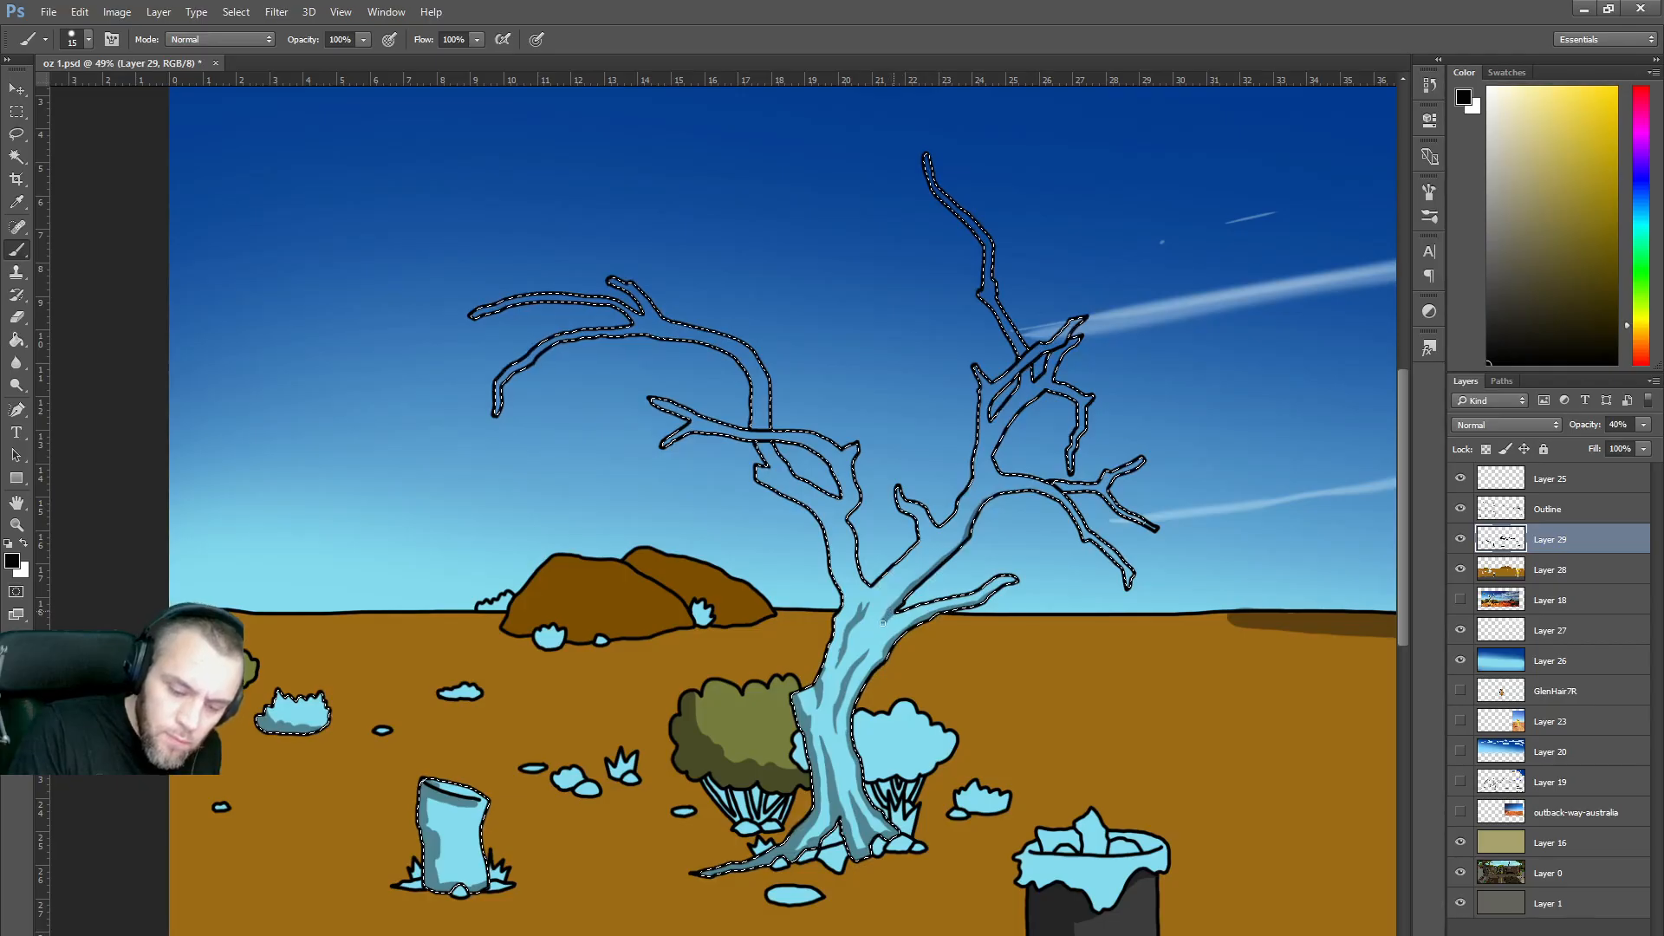
mouse_move(975, 538)
mouse_down()
mouse_move(911, 548)
mouse_move(873, 593)
mouse_up()
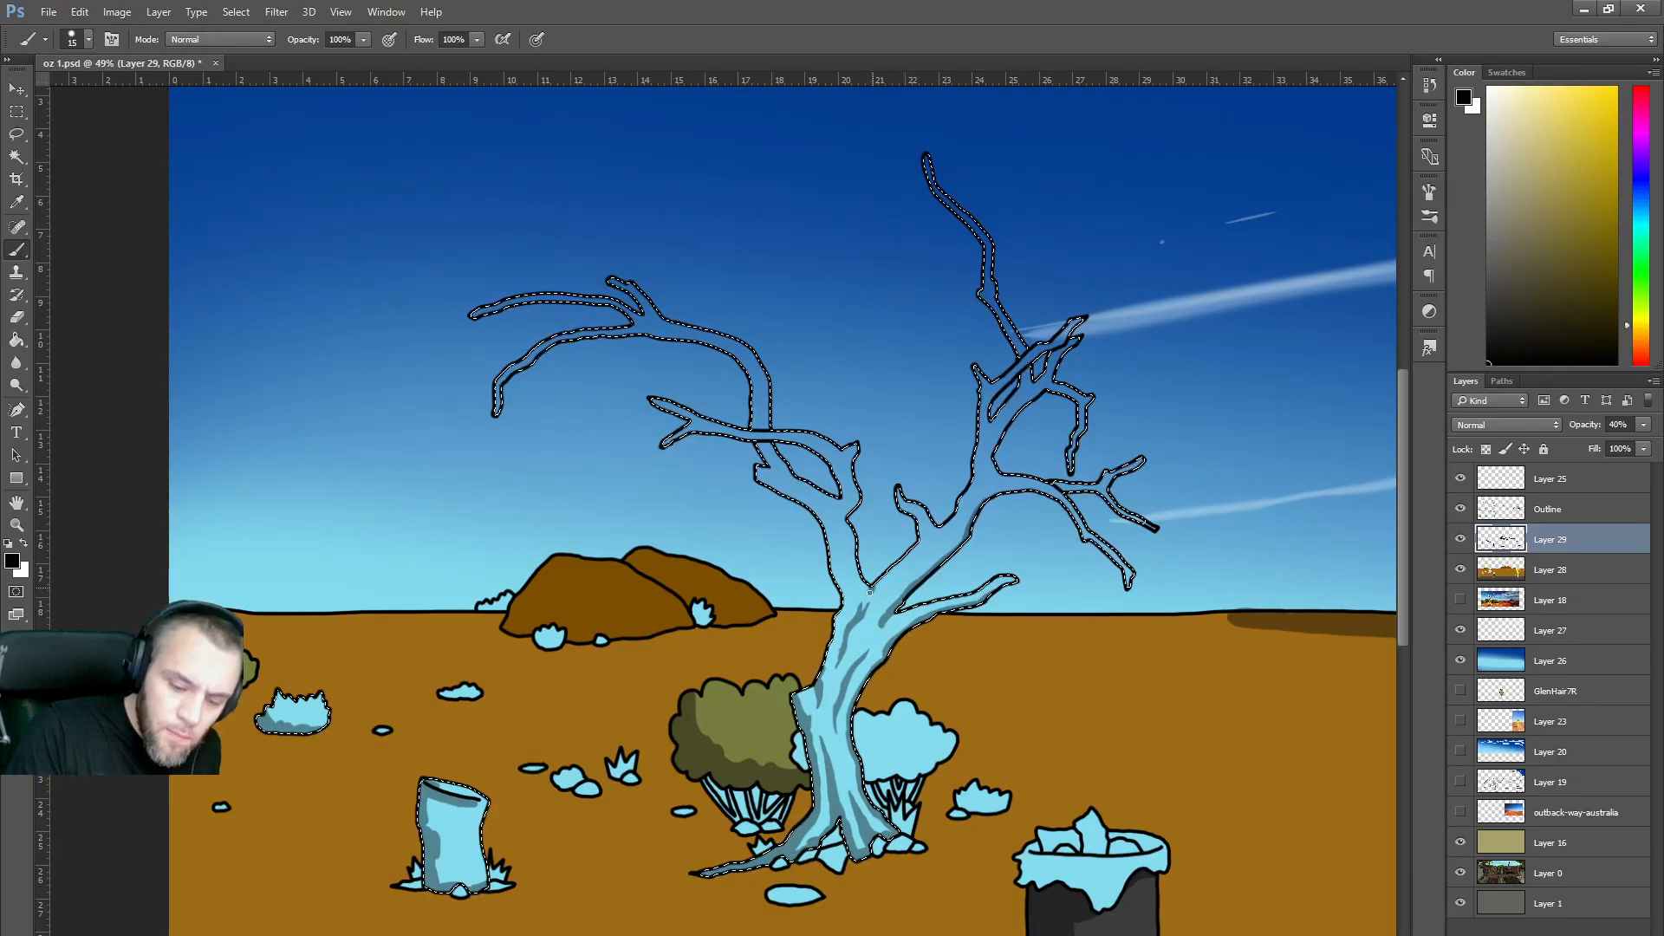
drag(919, 543, 932, 538)
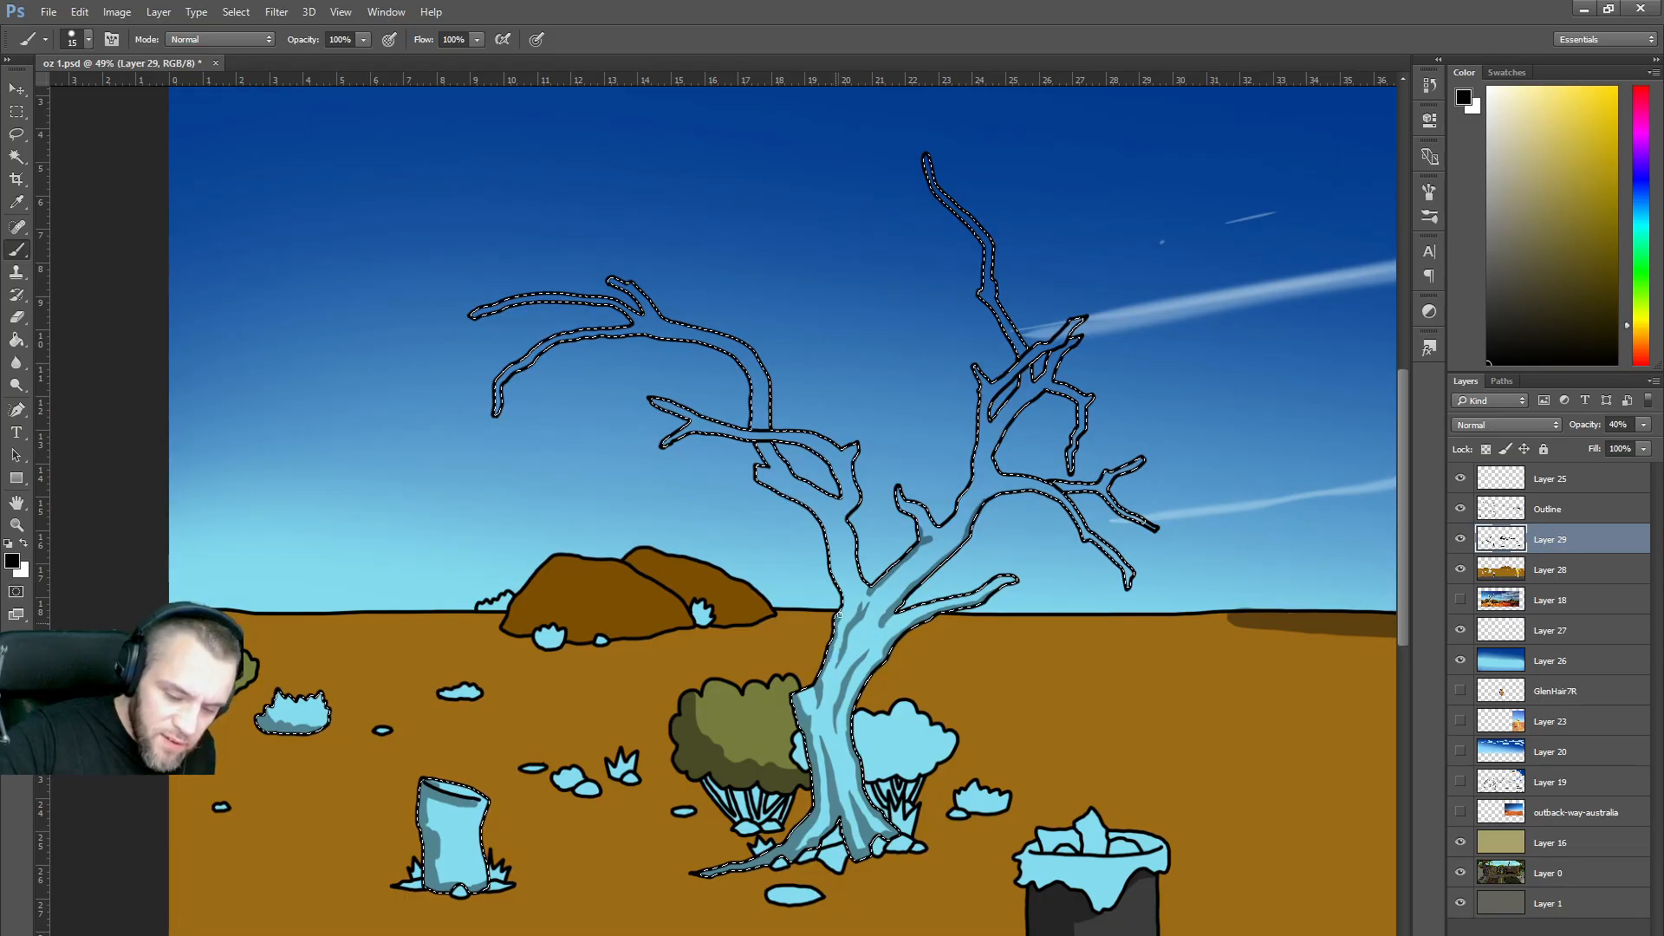
mouse_move(845, 600)
mouse_down()
mouse_move(822, 521)
mouse_move(758, 473)
mouse_up()
drag(865, 595, 857, 548)
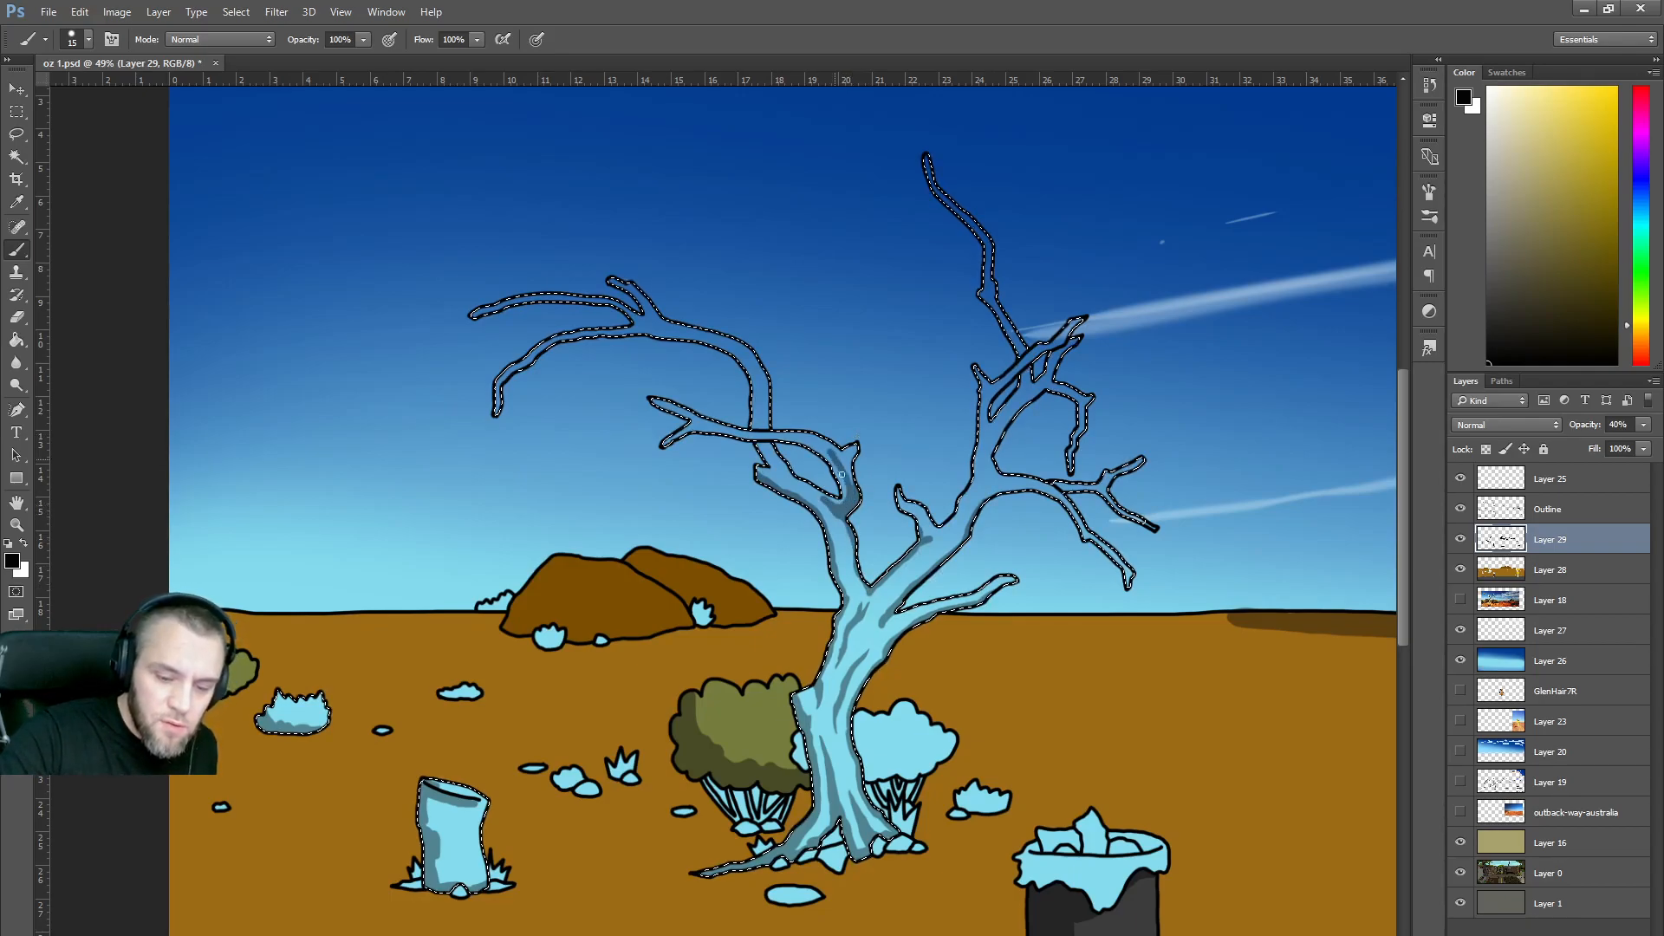
Extend the dark shading up the upper-left, lower-left and right branches.
mouse_move(821, 453)
mouse_down()
mouse_move(677, 443)
mouse_move(817, 444)
mouse_up()
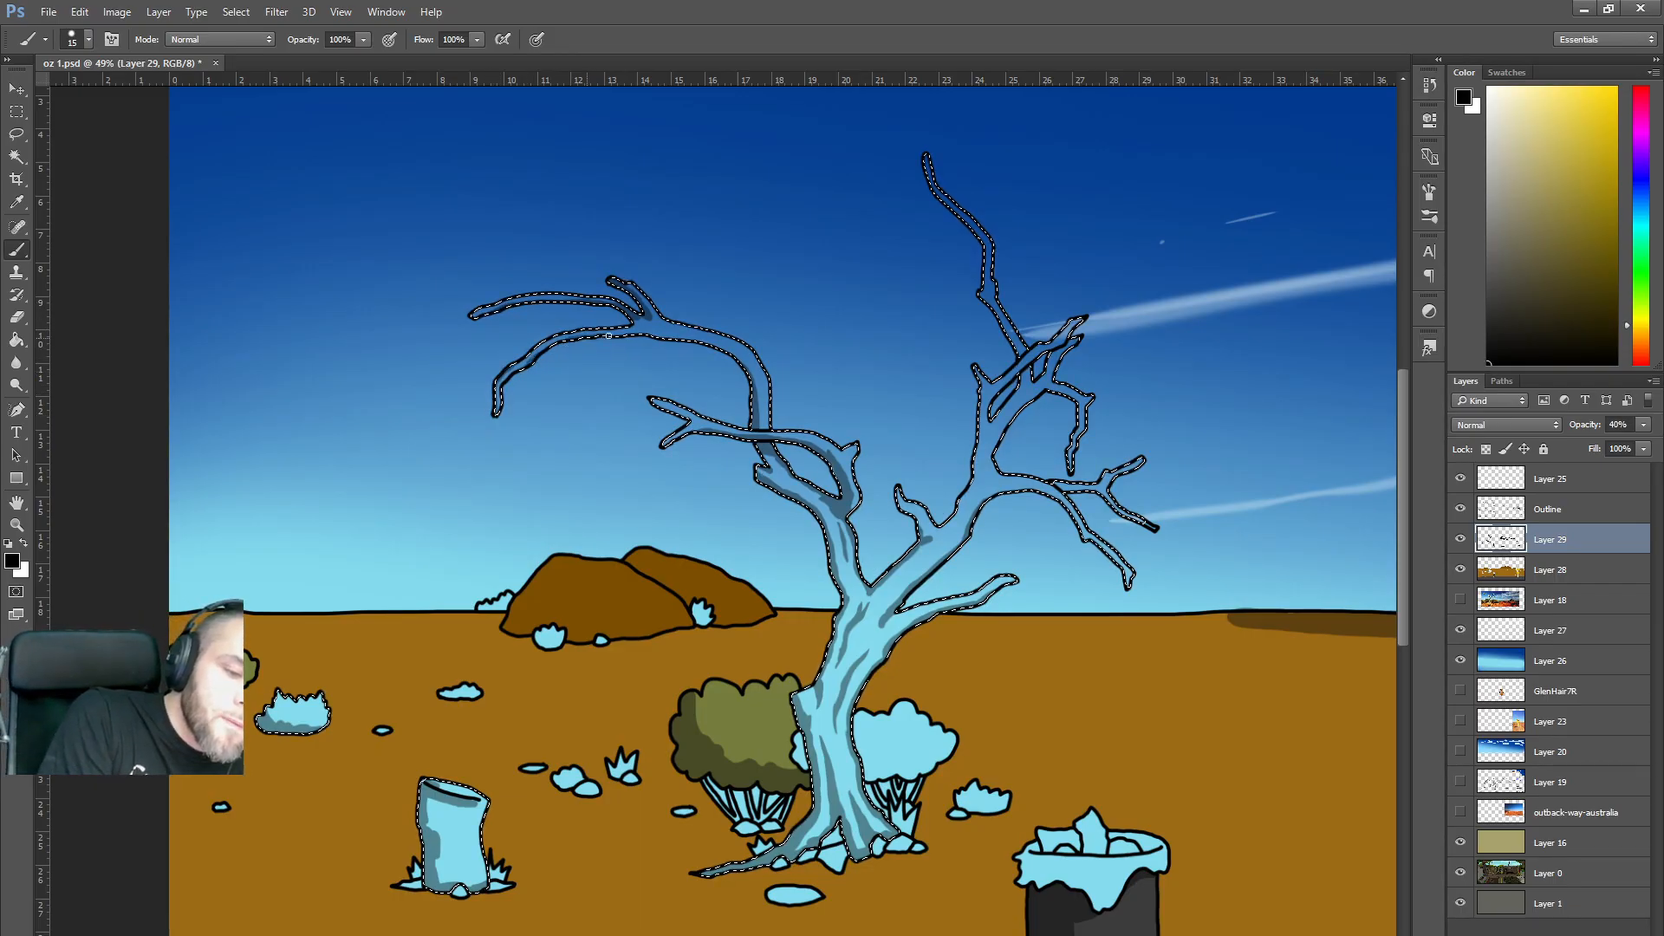
drag(685, 338, 712, 345)
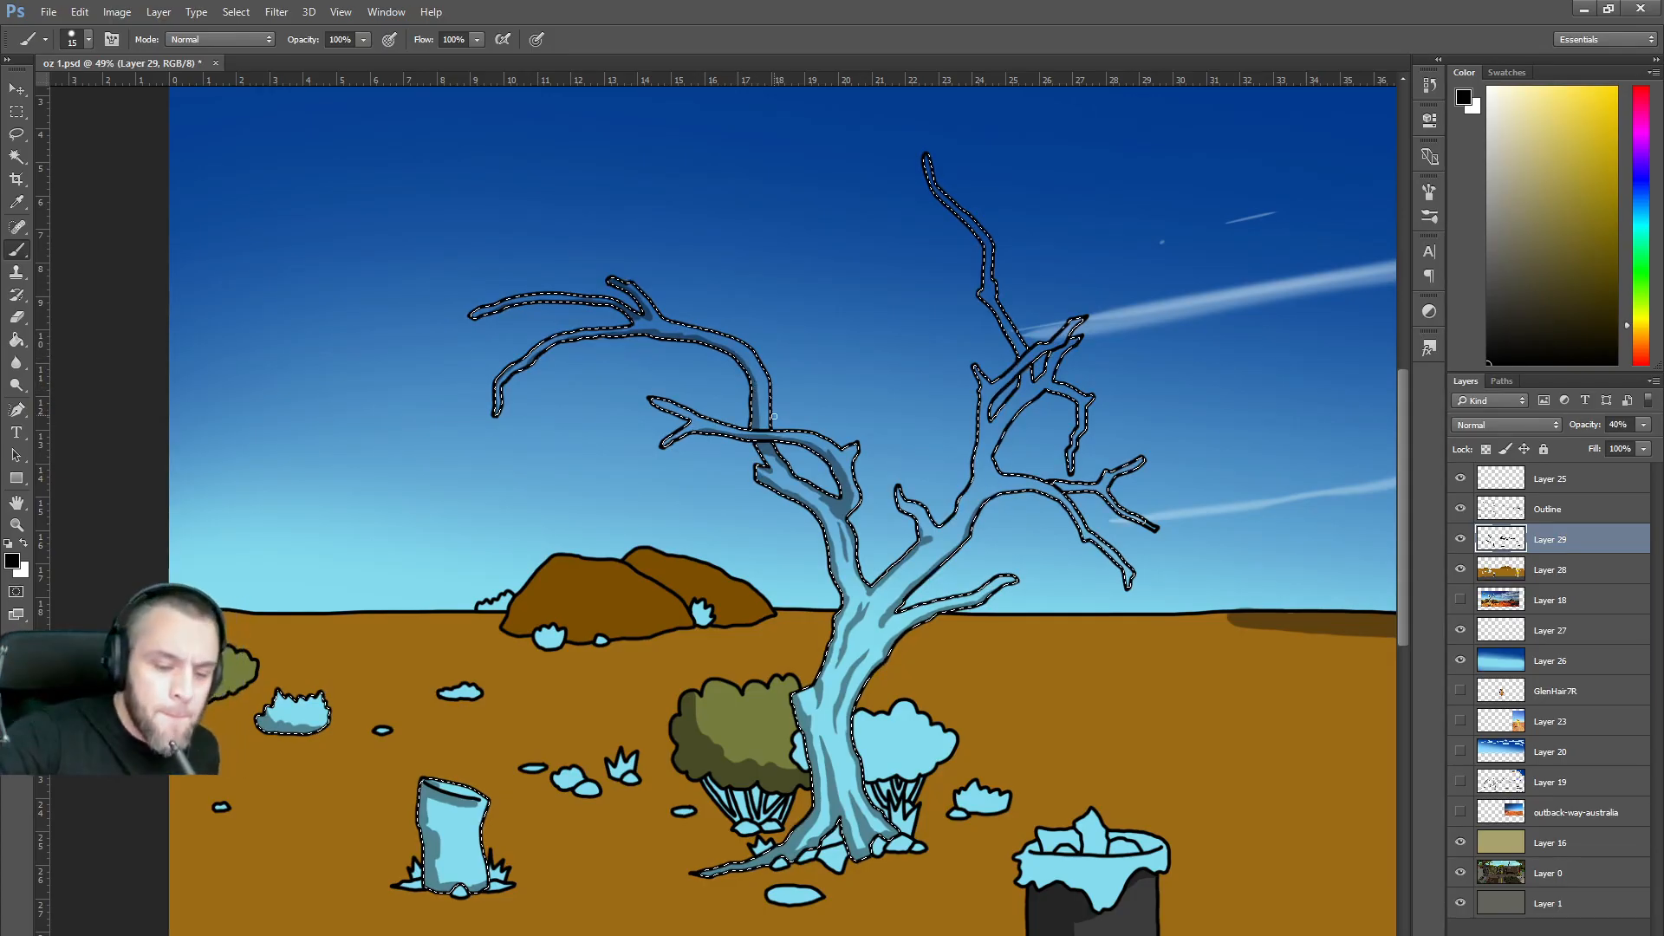
drag(767, 379, 737, 341)
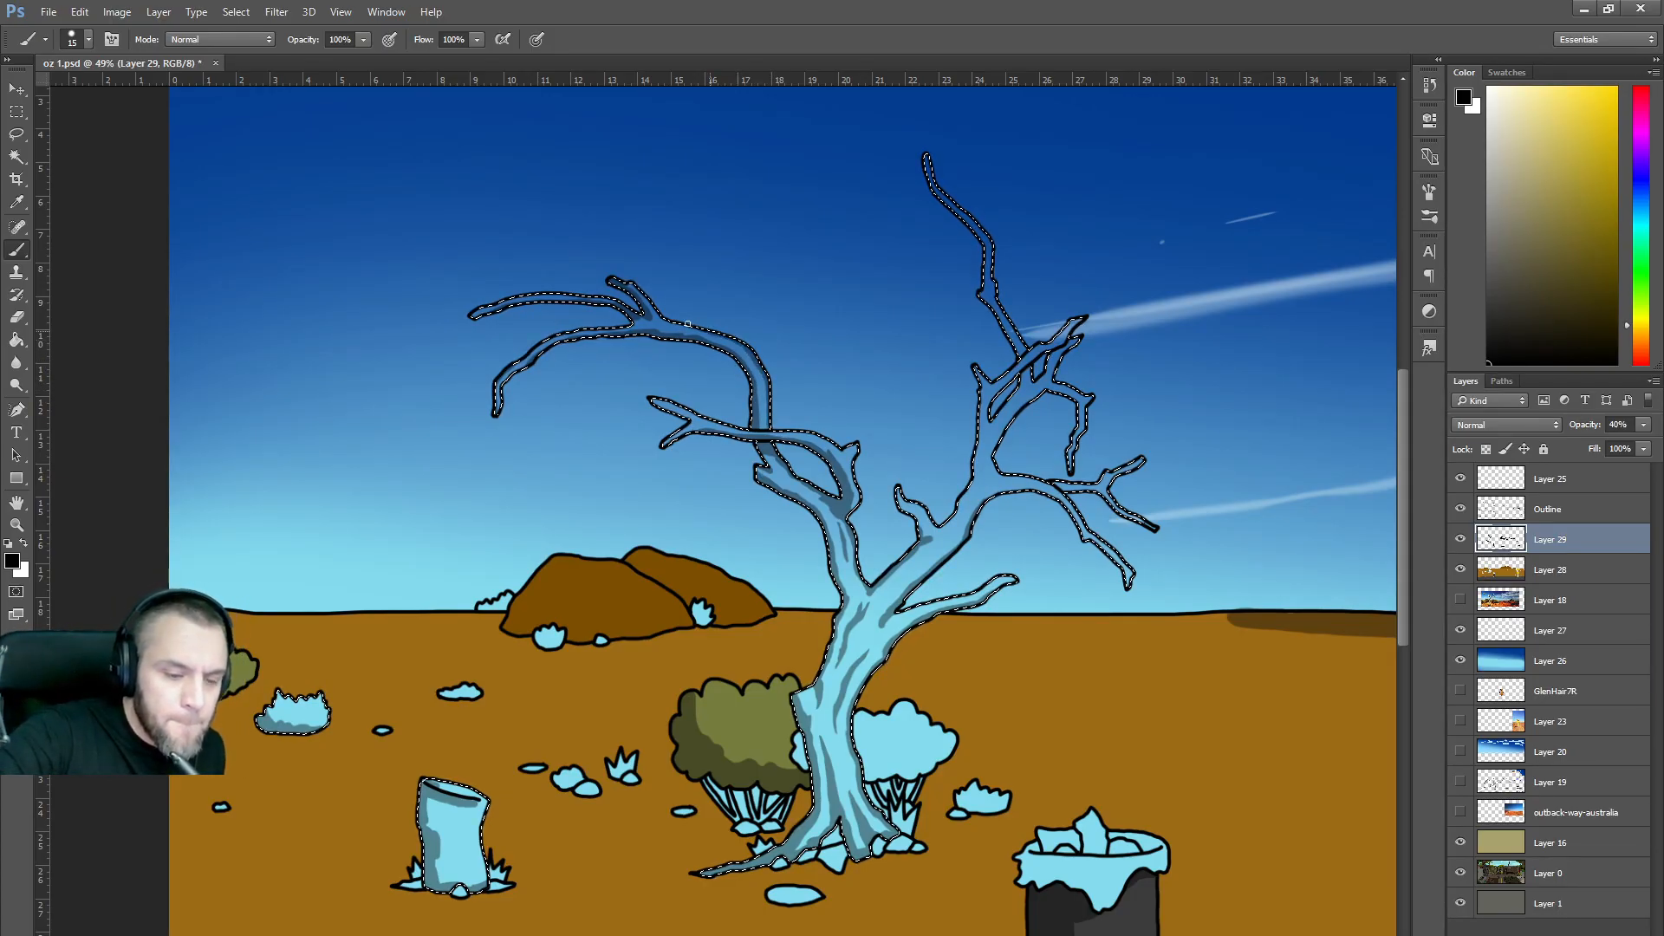
drag(658, 405, 677, 415)
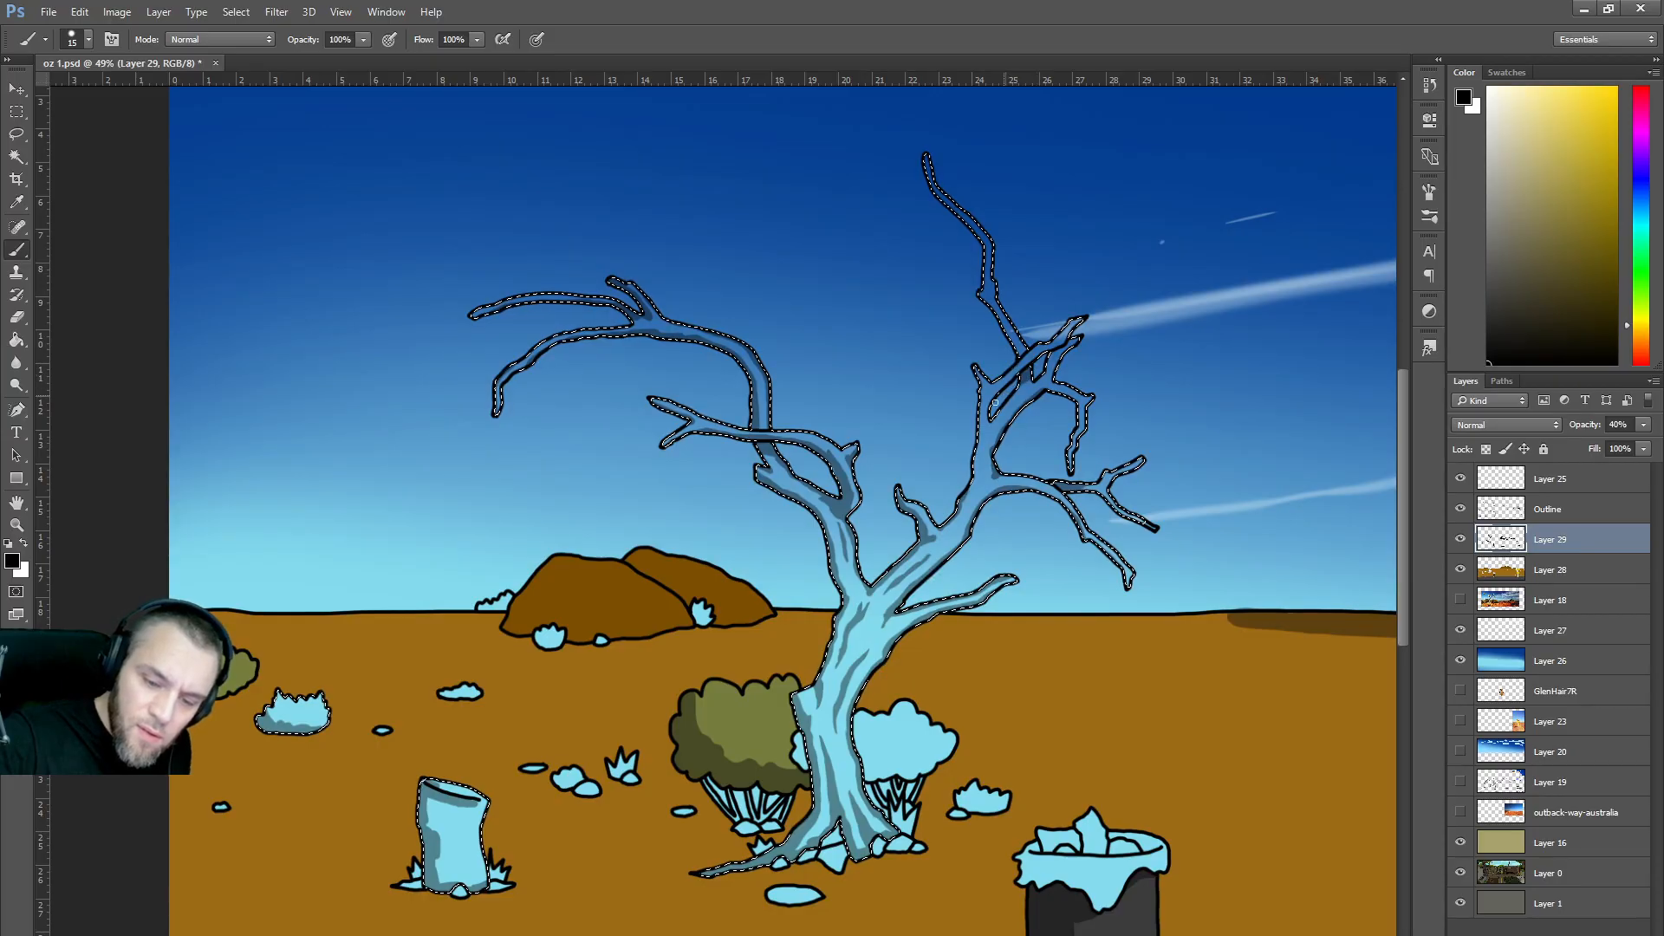
mouse_move(988, 412)
mouse_down()
mouse_move(1079, 325)
mouse_move(994, 418)
mouse_up()
drag(972, 490, 978, 424)
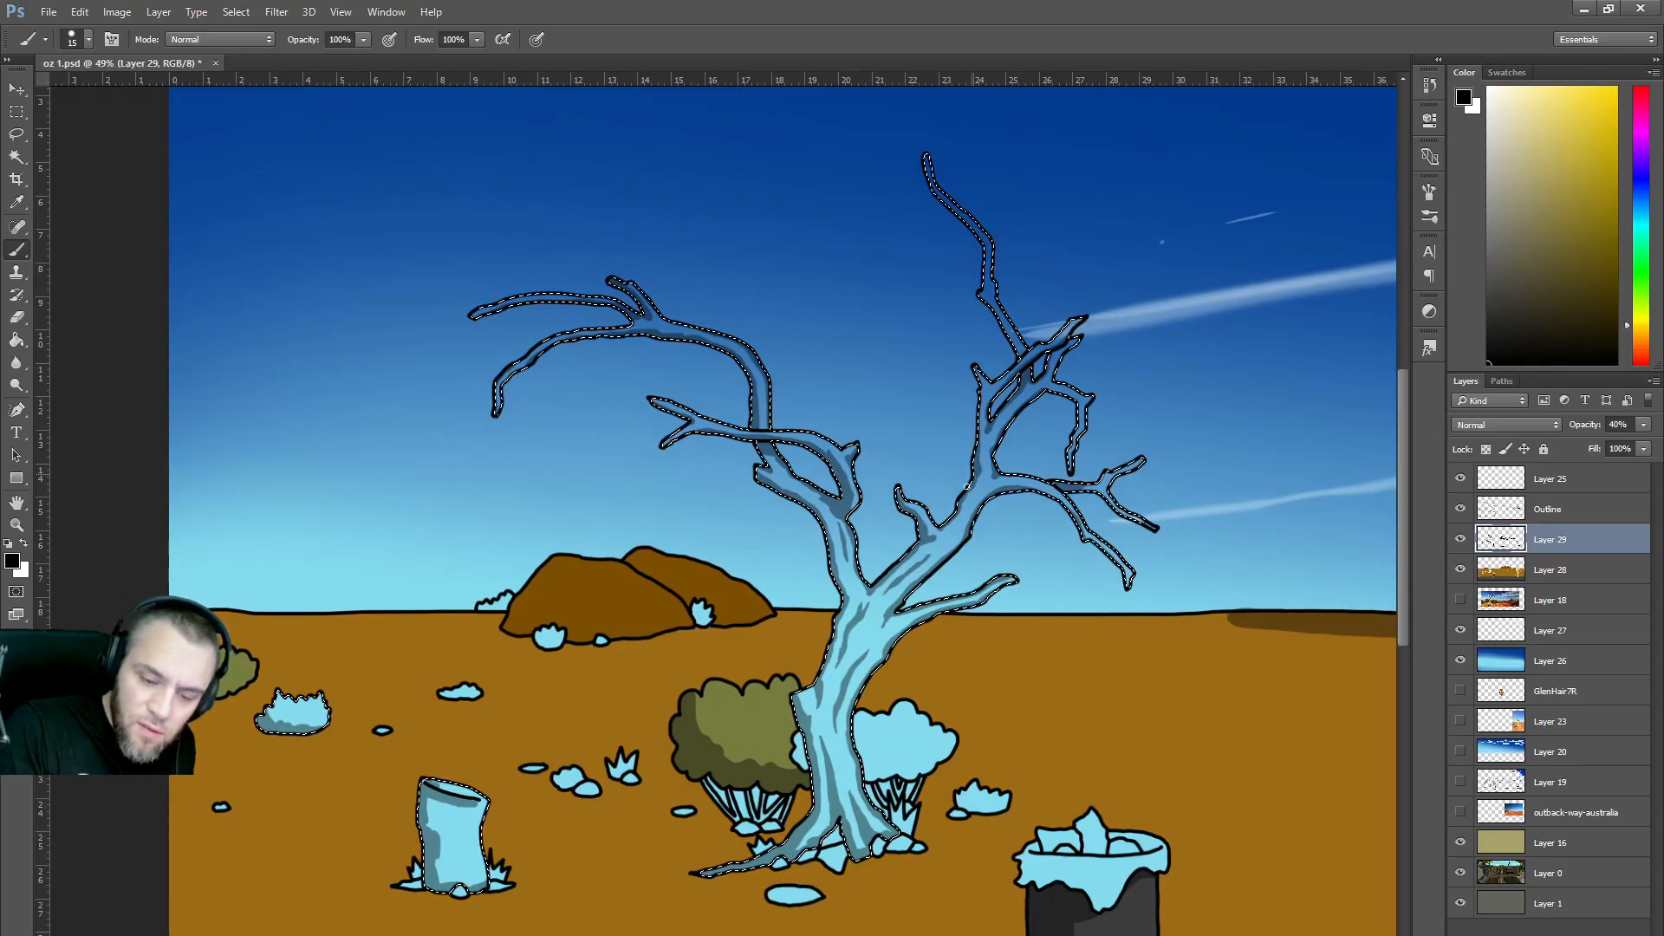
mouse_move(971, 482)
mouse_down()
mouse_move(980, 373)
mouse_move(1015, 338)
mouse_move(956, 211)
mouse_up()
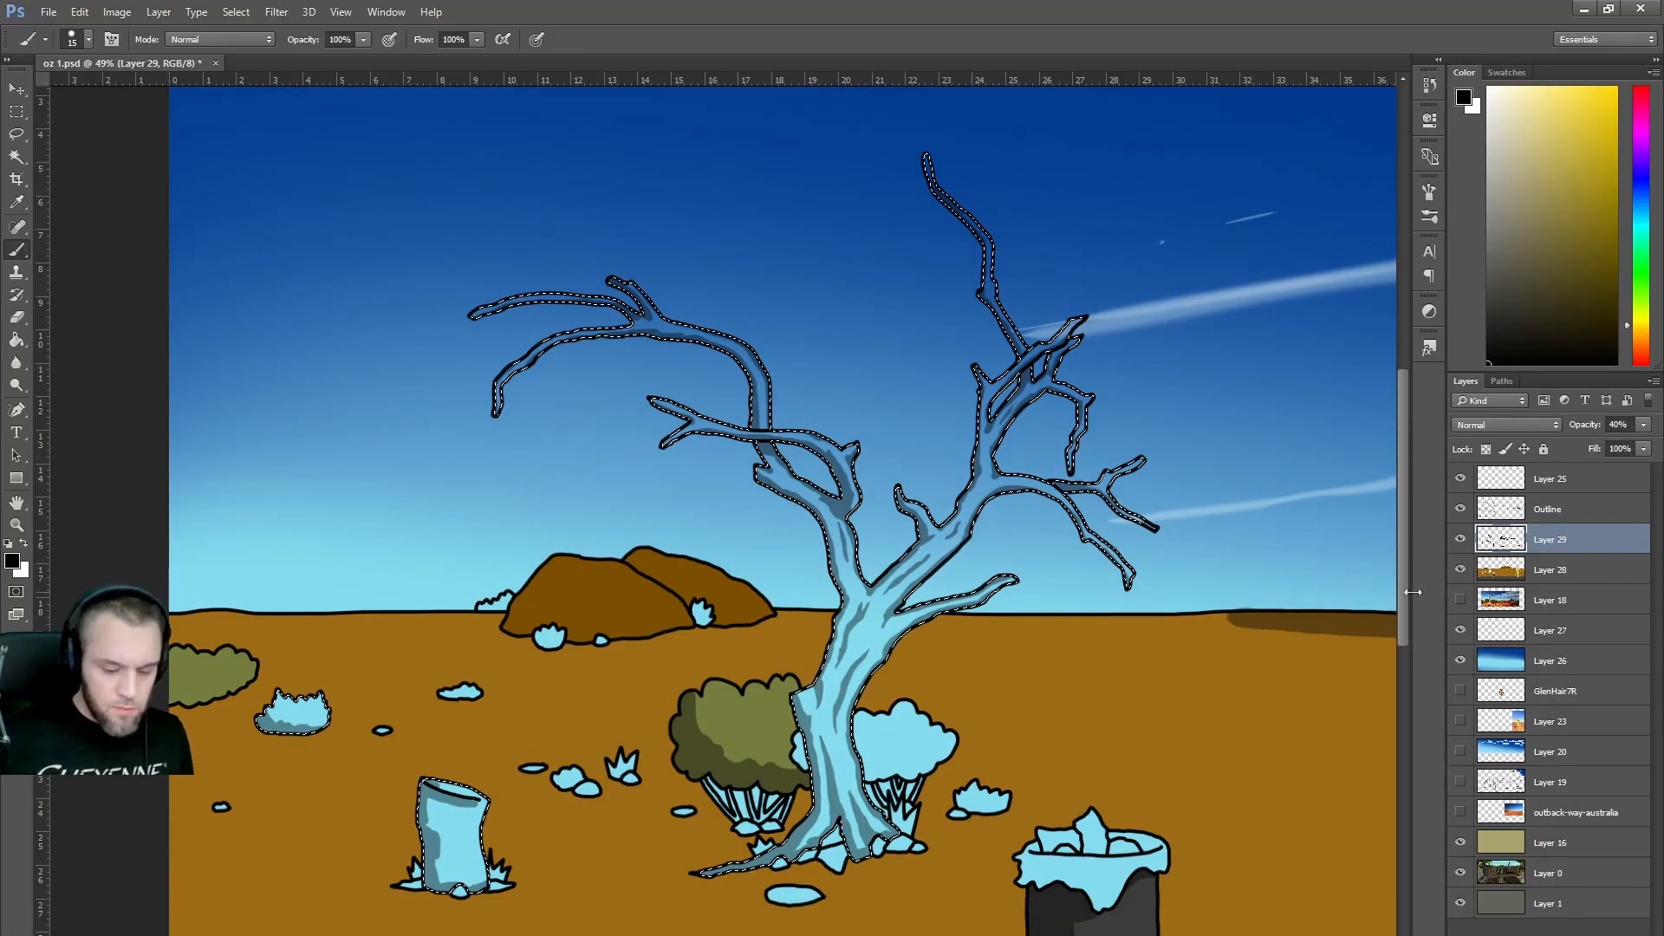
click(1558, 572)
Paint the selected tree light grey with a large brush, and paint the stump and left bush brown.
drag(1501, 301, 1500, 264)
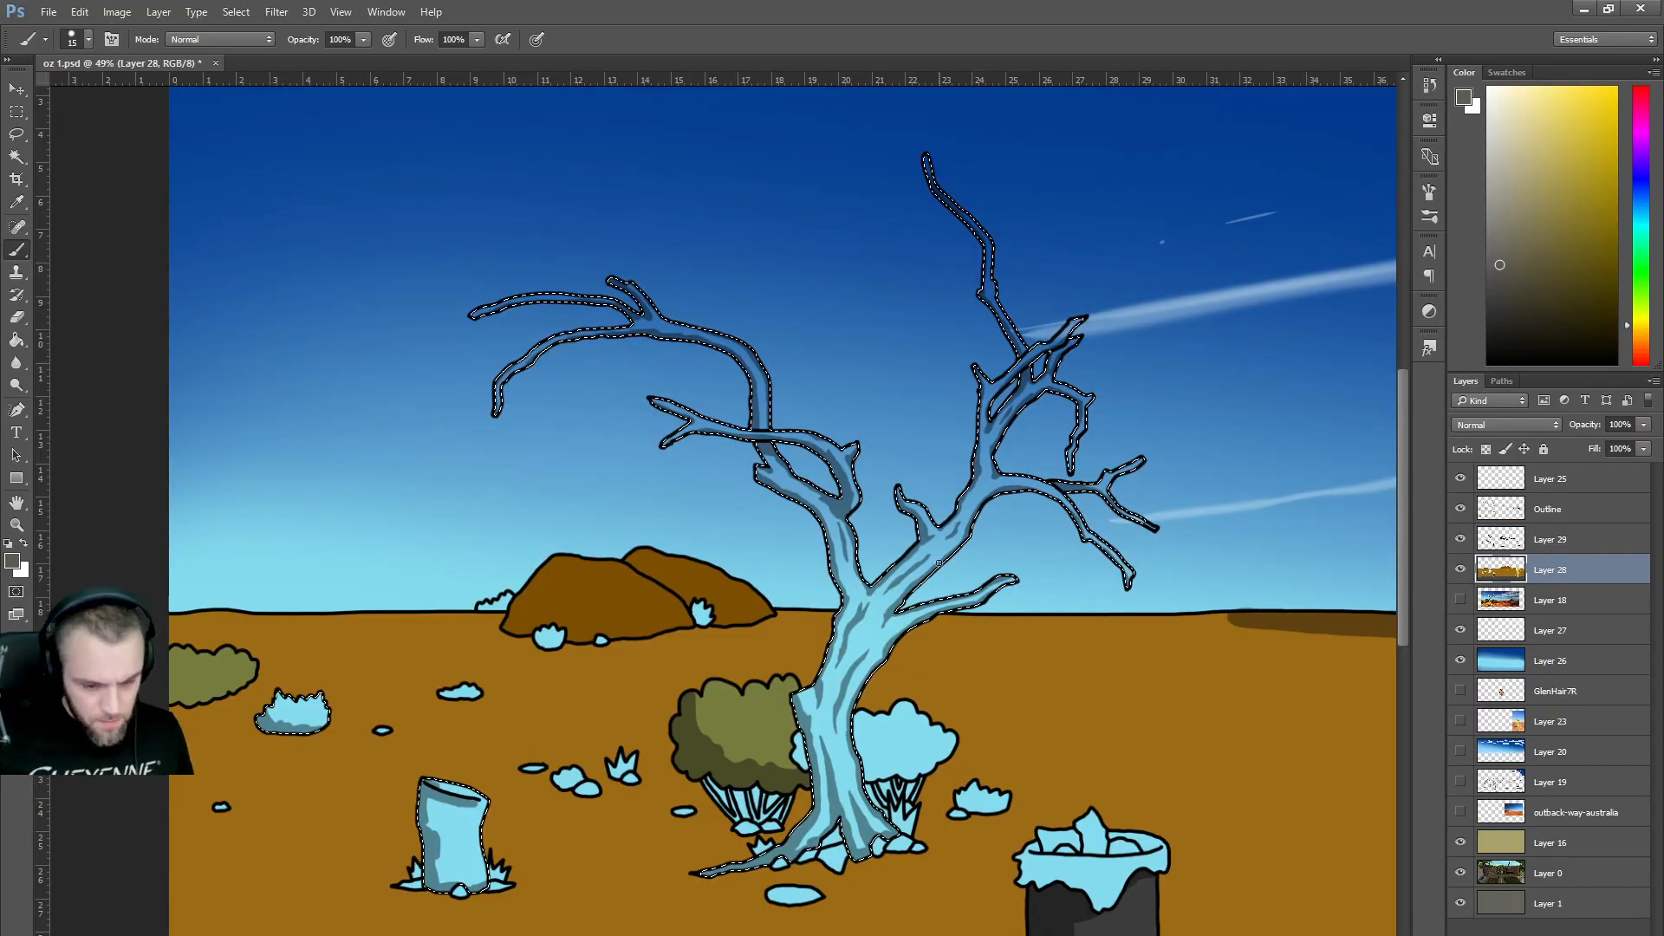
key(bracketright)
key(bracketright)
key(bracketright)
key(bracketright)
key(bracketright)
key(bracketright)
key(bracketright)
key(bracketright)
key(bracketright)
key(bracketright)
key(bracketright)
key(bracketright)
key(bracketright)
key(bracketright)
key(bracketright)
key(bracketright)
key(bracketright)
key(bracketright)
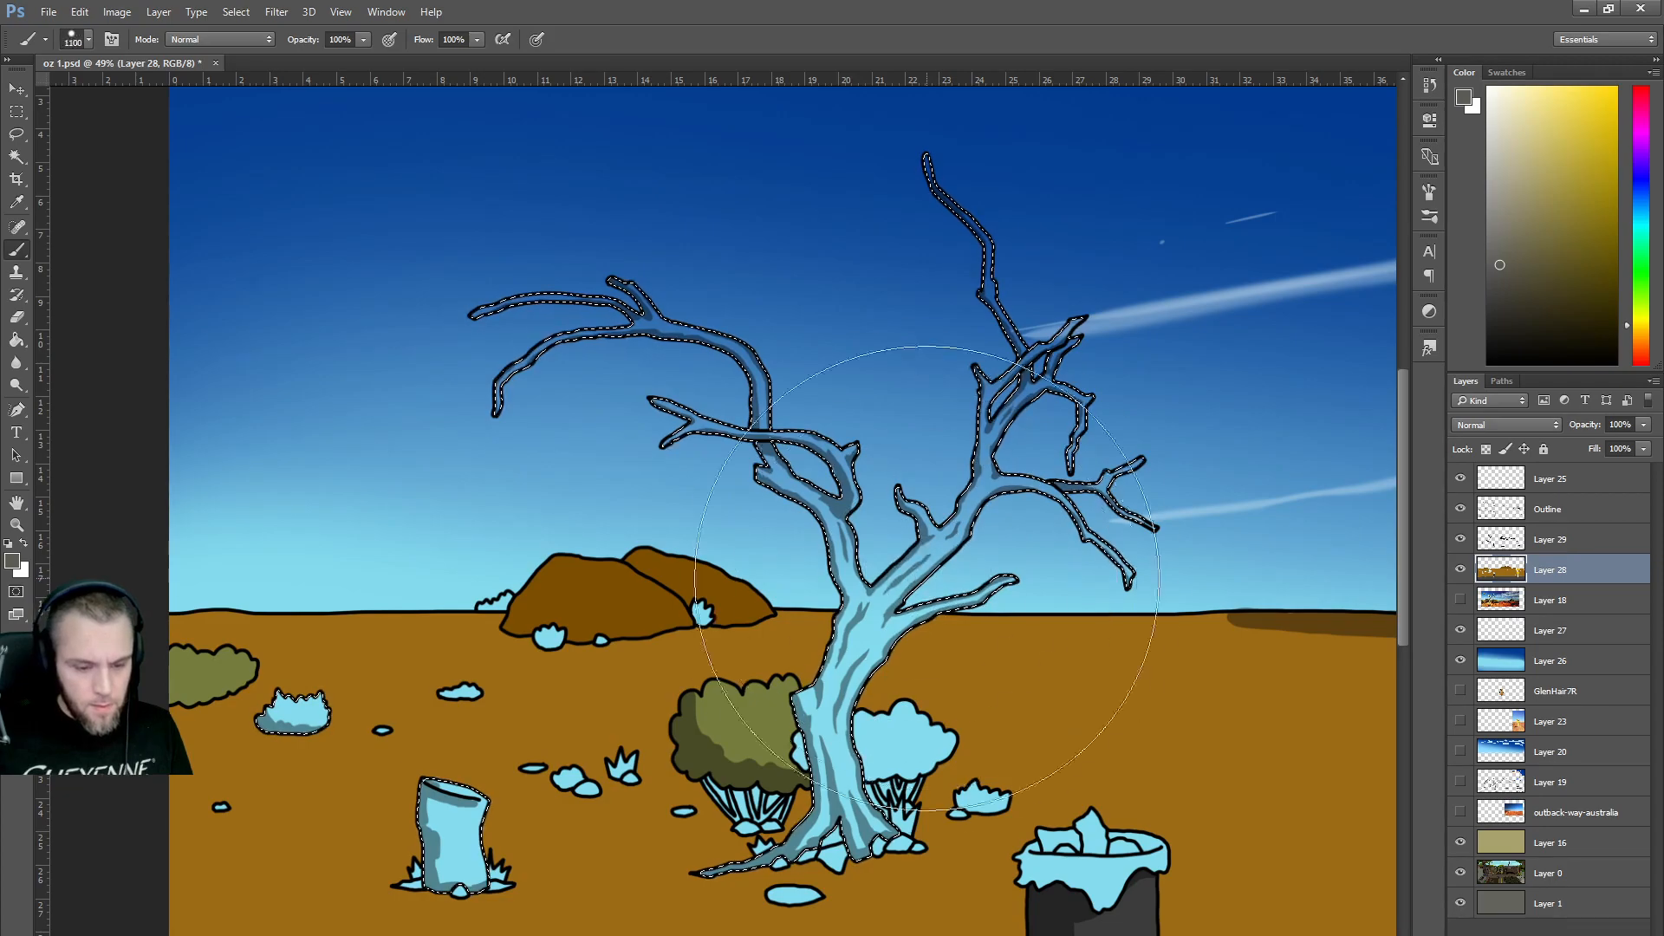
mouse_move(973, 505)
mouse_down()
mouse_move(831, 380)
mouse_move(680, 417)
mouse_move(899, 625)
mouse_move(846, 703)
mouse_move(773, 664)
mouse_move(838, 467)
mouse_move(613, 428)
mouse_move(1007, 451)
mouse_move(883, 502)
mouse_up()
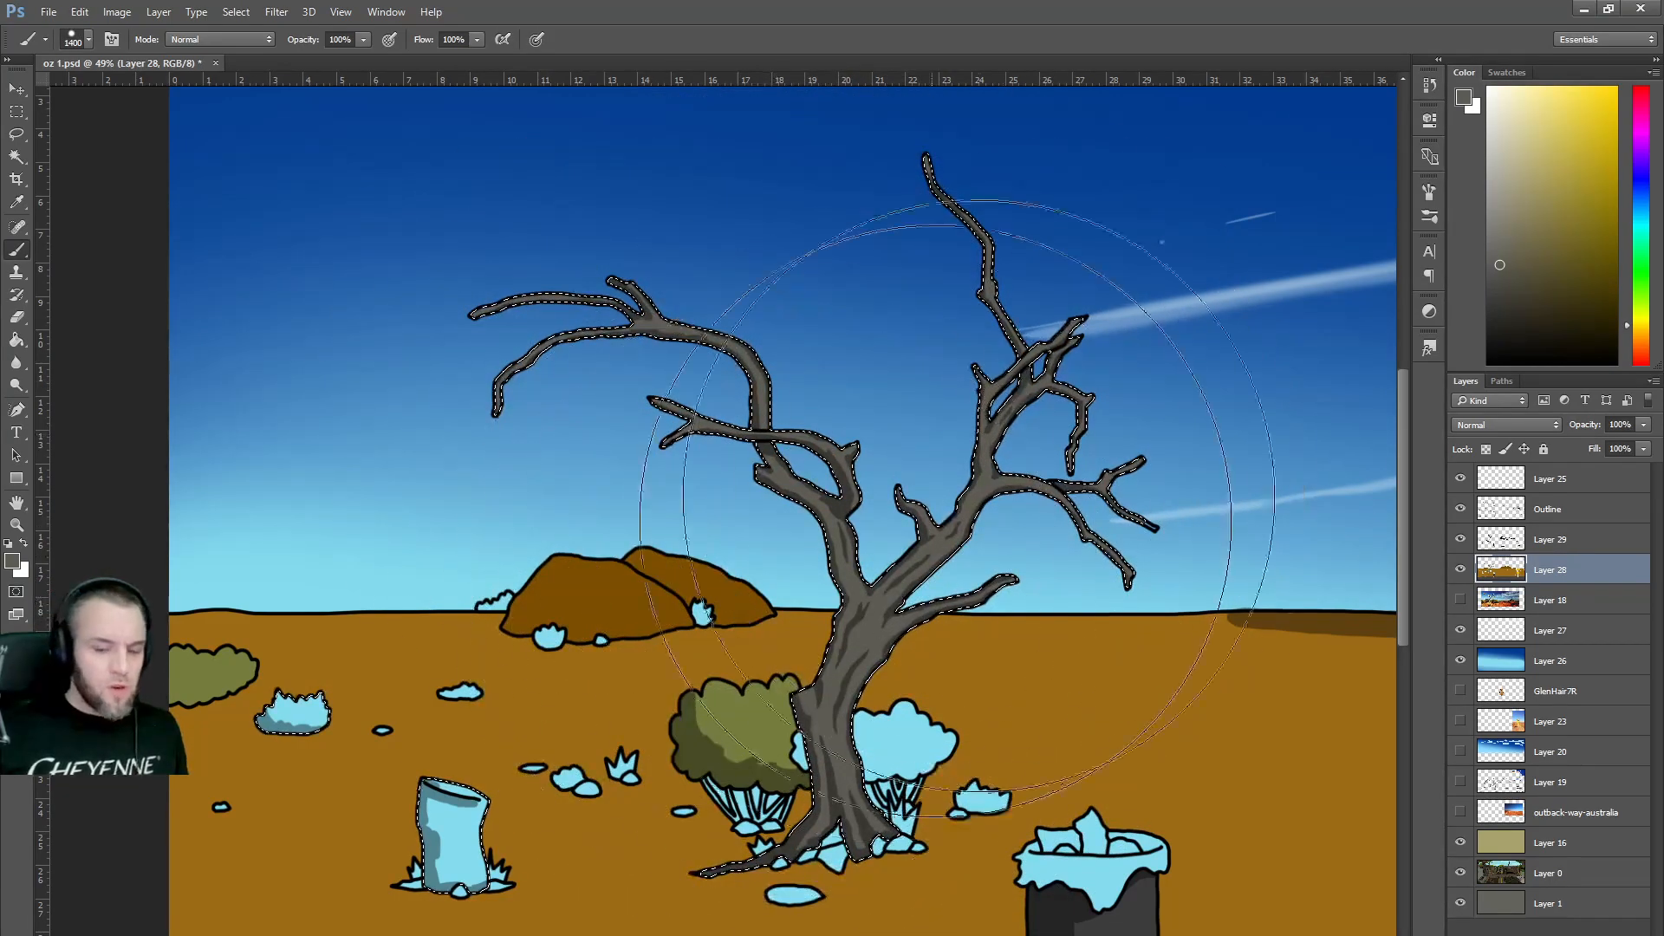
click(1644, 343)
drag(1561, 267, 1538, 257)
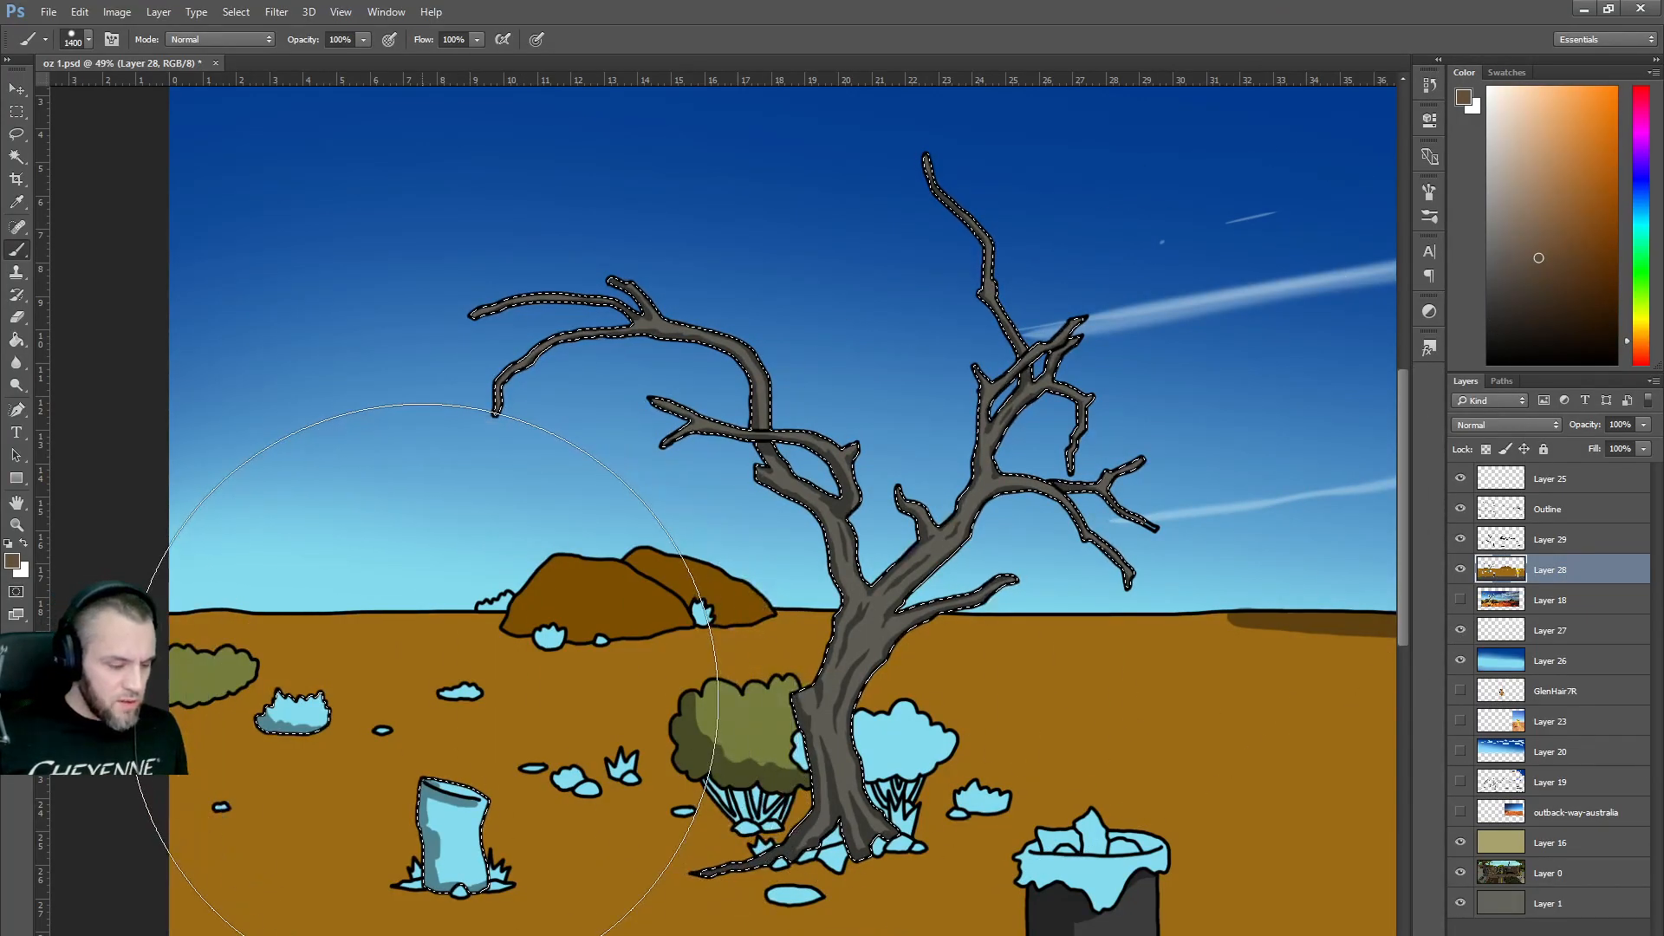
click(468, 671)
Recolour the small bush in a lighter olive green sampled from the other bush.
scroll(540, 666, down, 3)
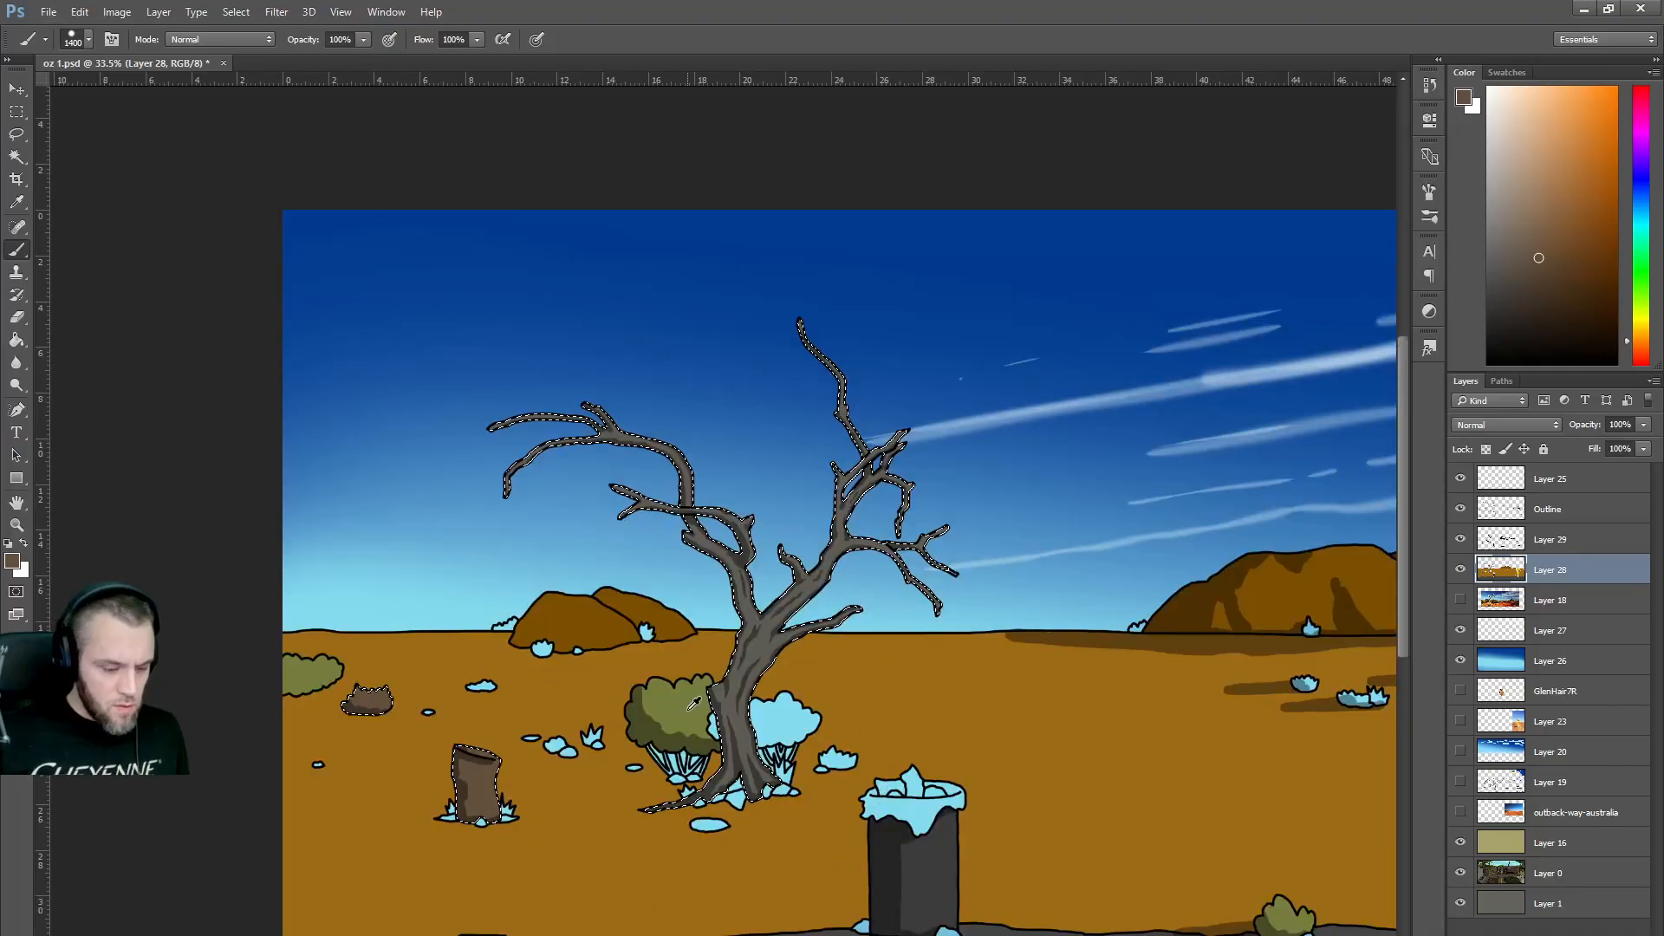
alt+click(655, 710)
drag(1644, 312, 1643, 309)
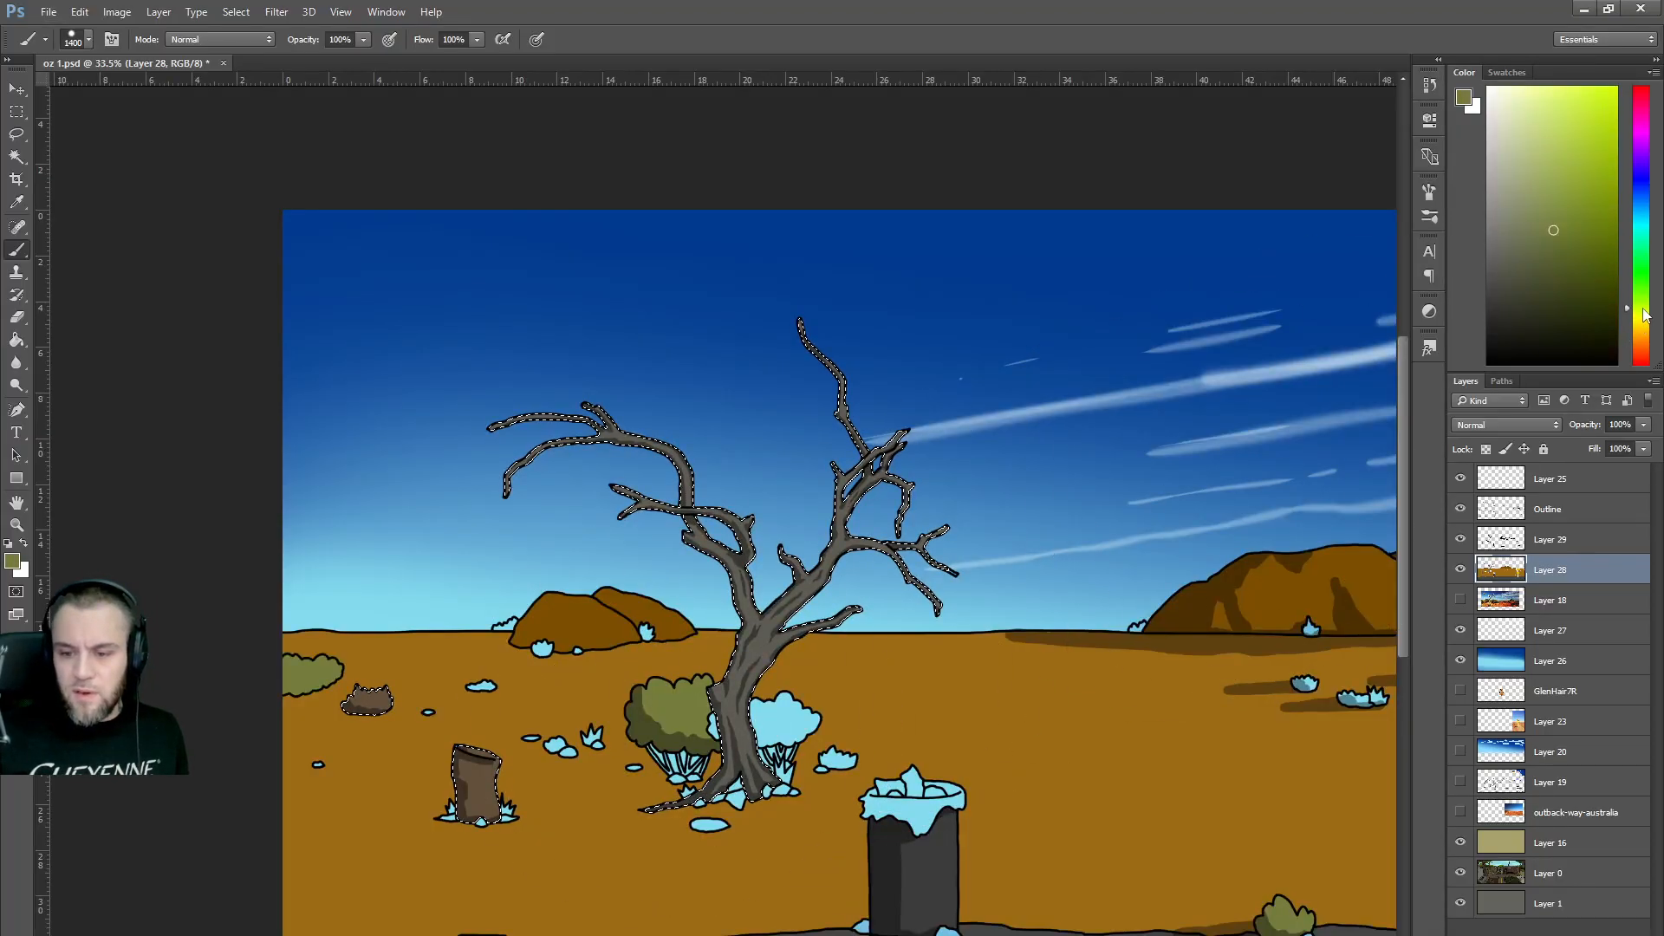
click(1545, 242)
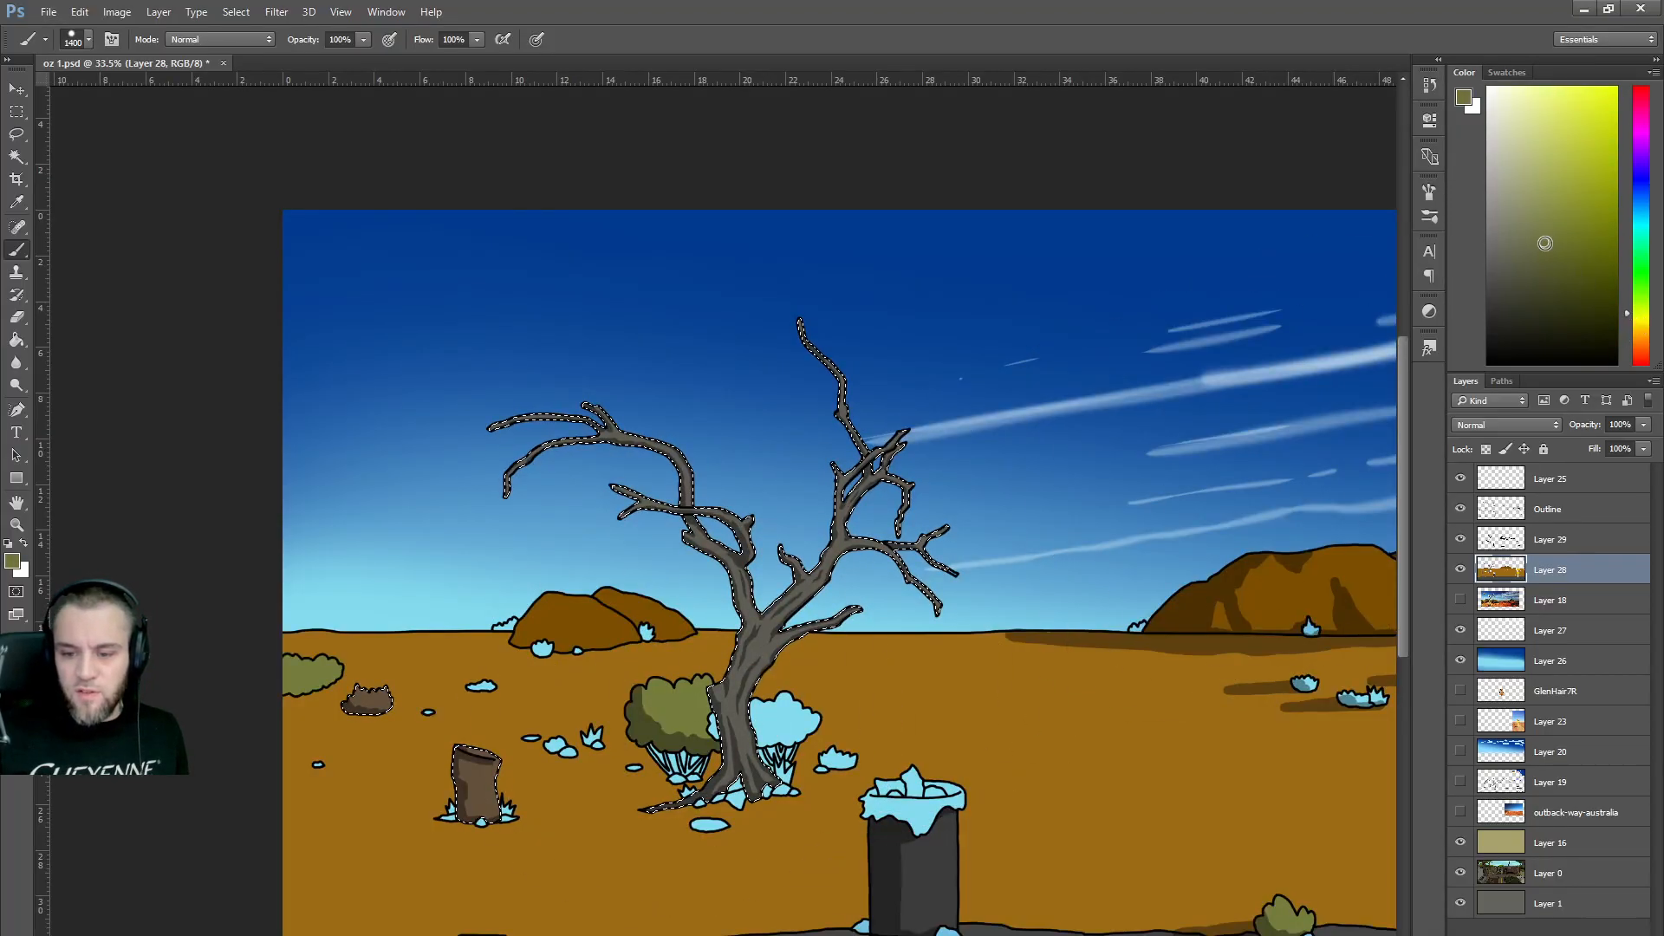
click(302, 596)
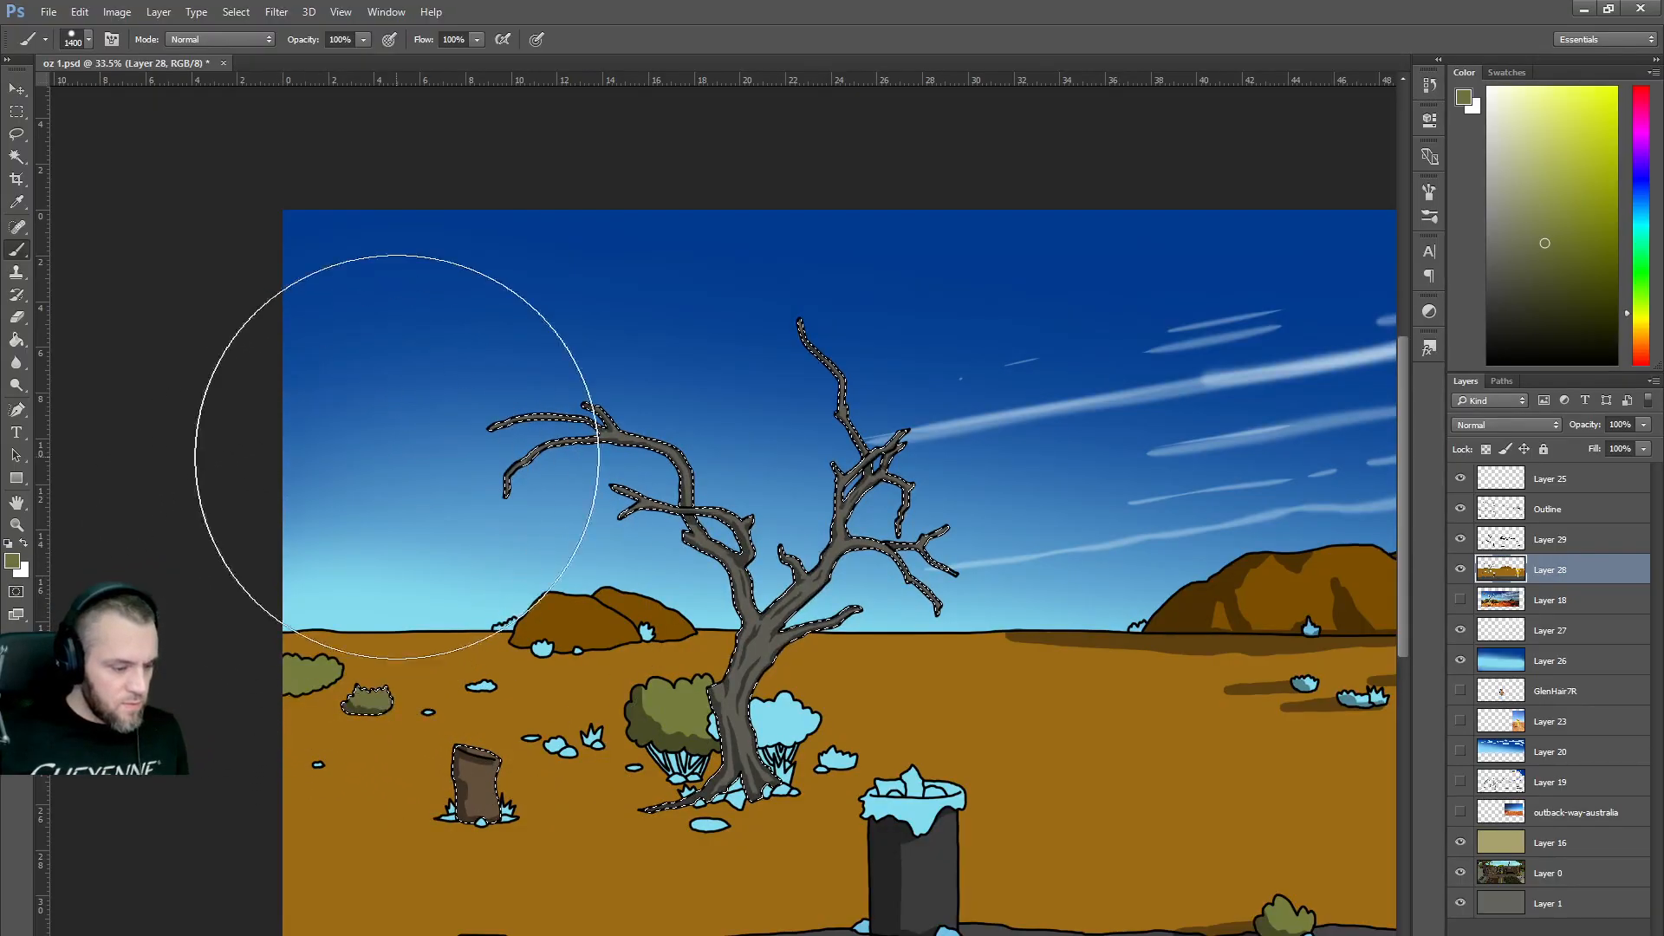
click(1562, 222)
click(298, 557)
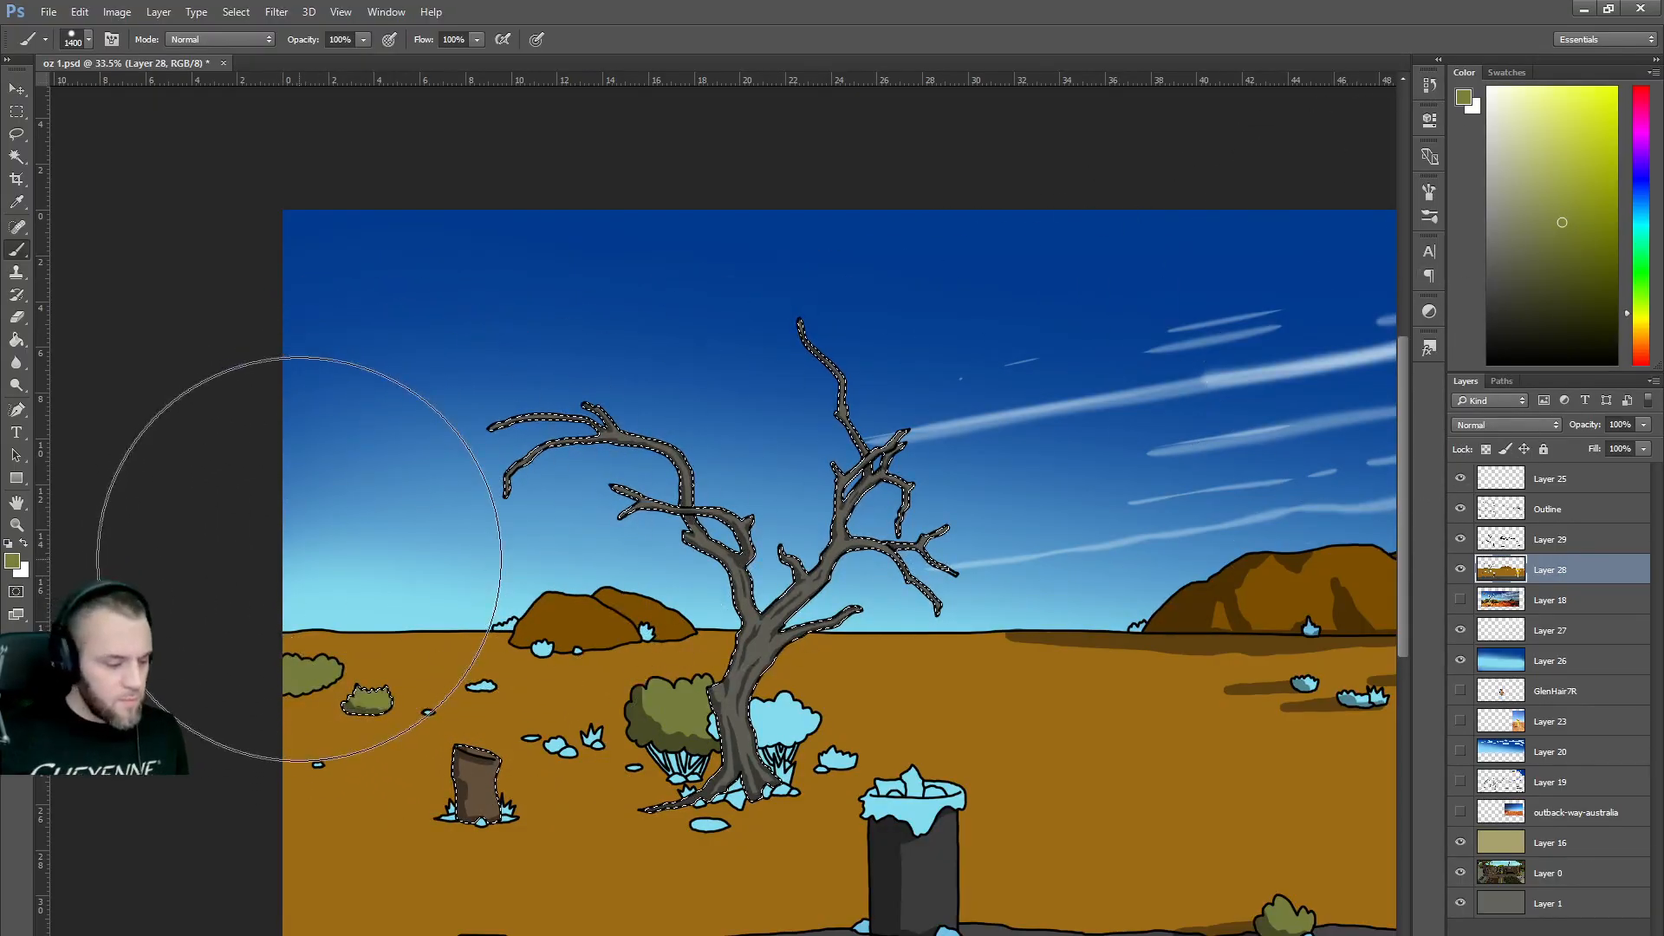
click(1560, 206)
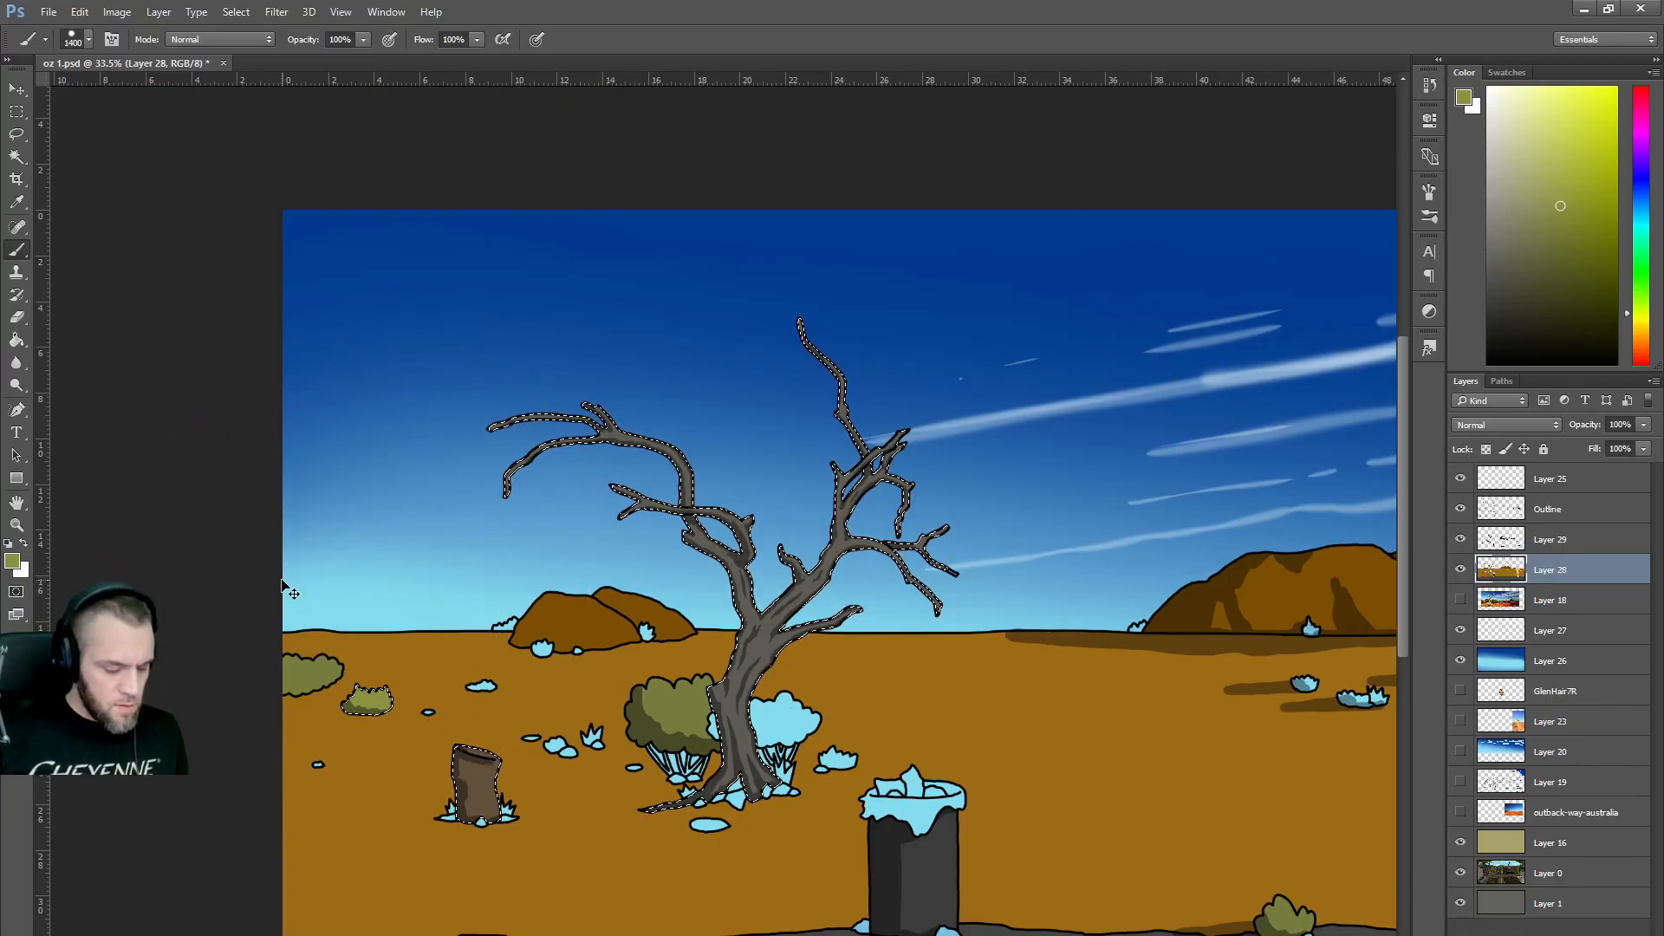
Deselect the tree and zoom out to view the whole canvas.
key(ctrl+d)
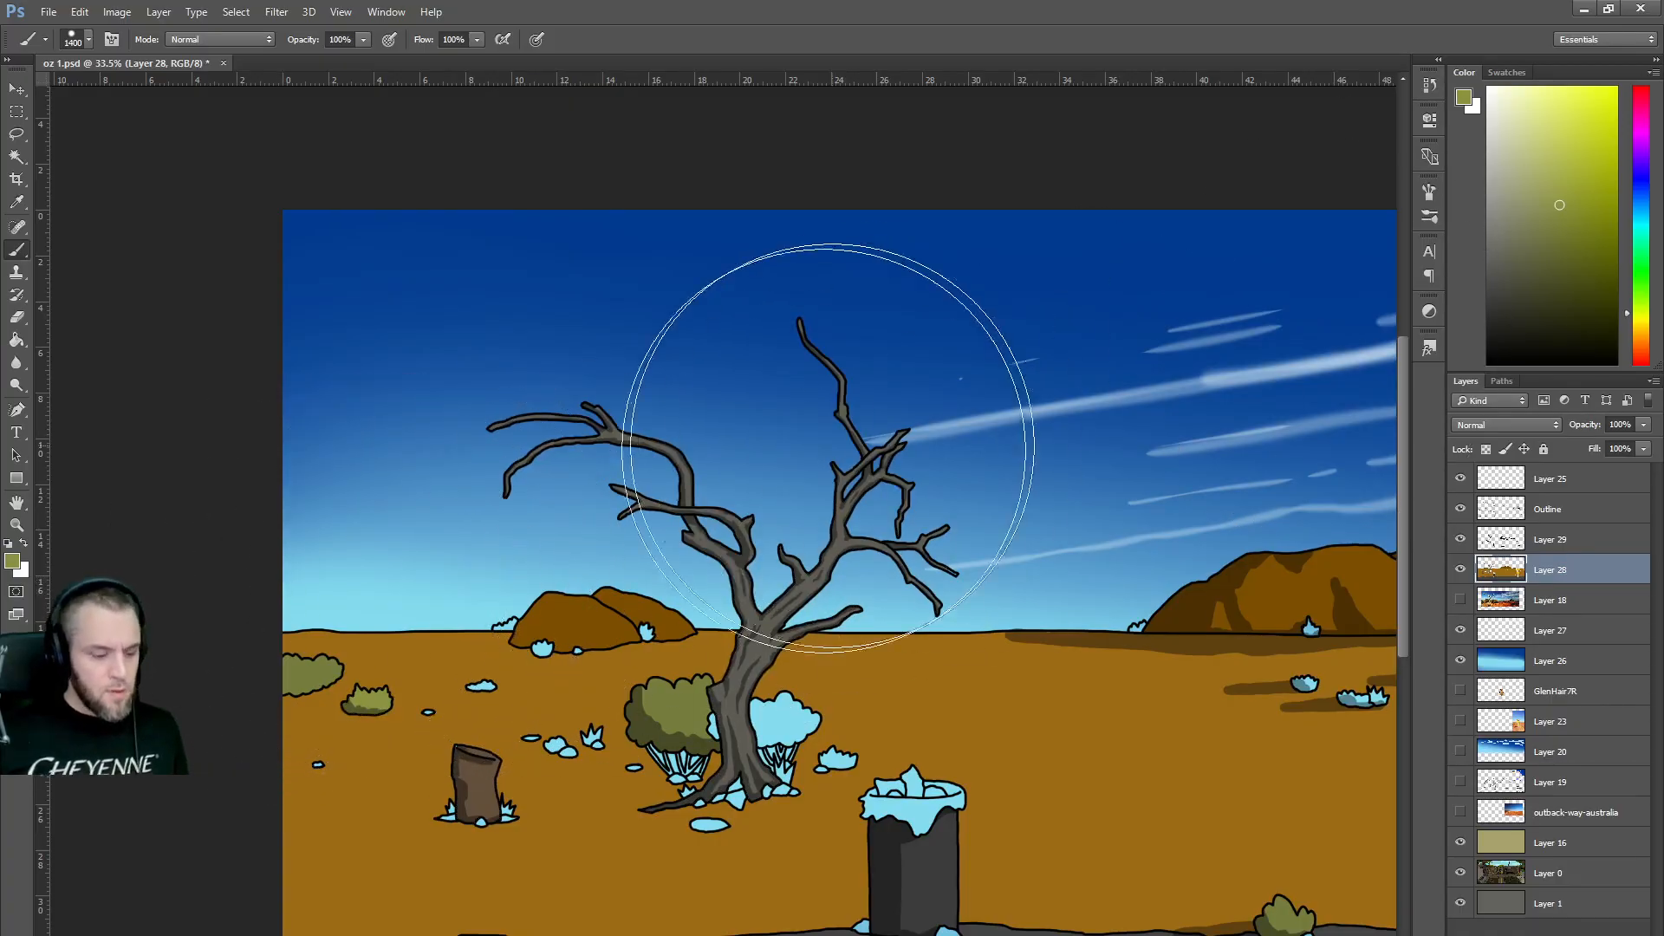
scroll(849, 425, down, 3)
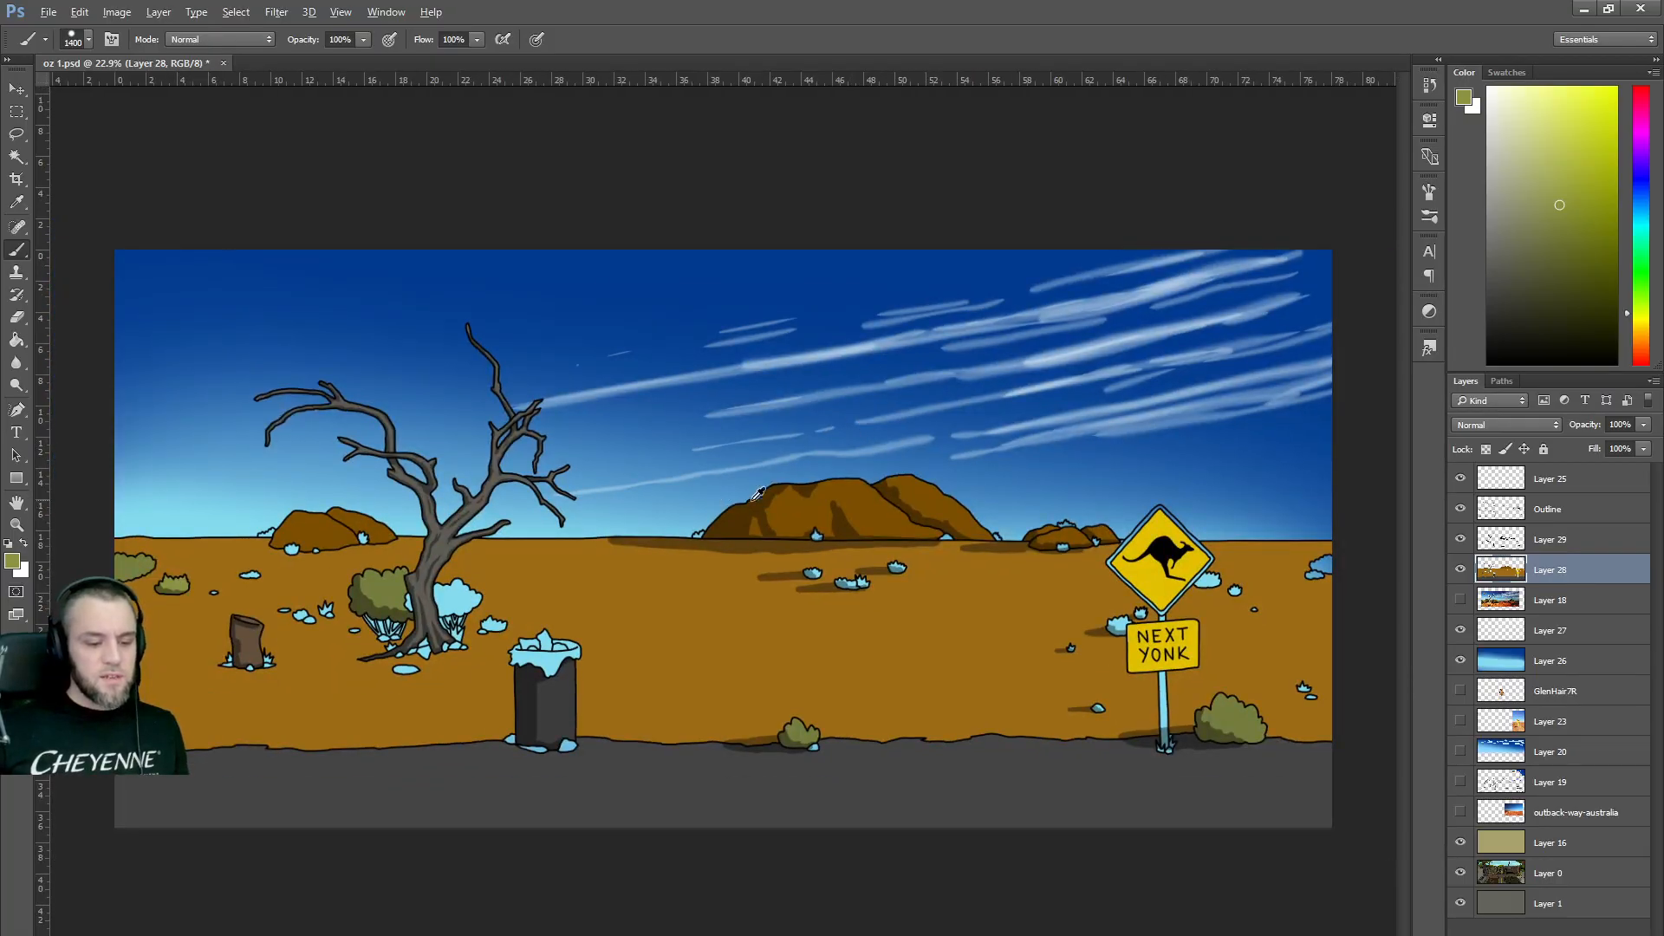
scroll(865, 474, up, 1)
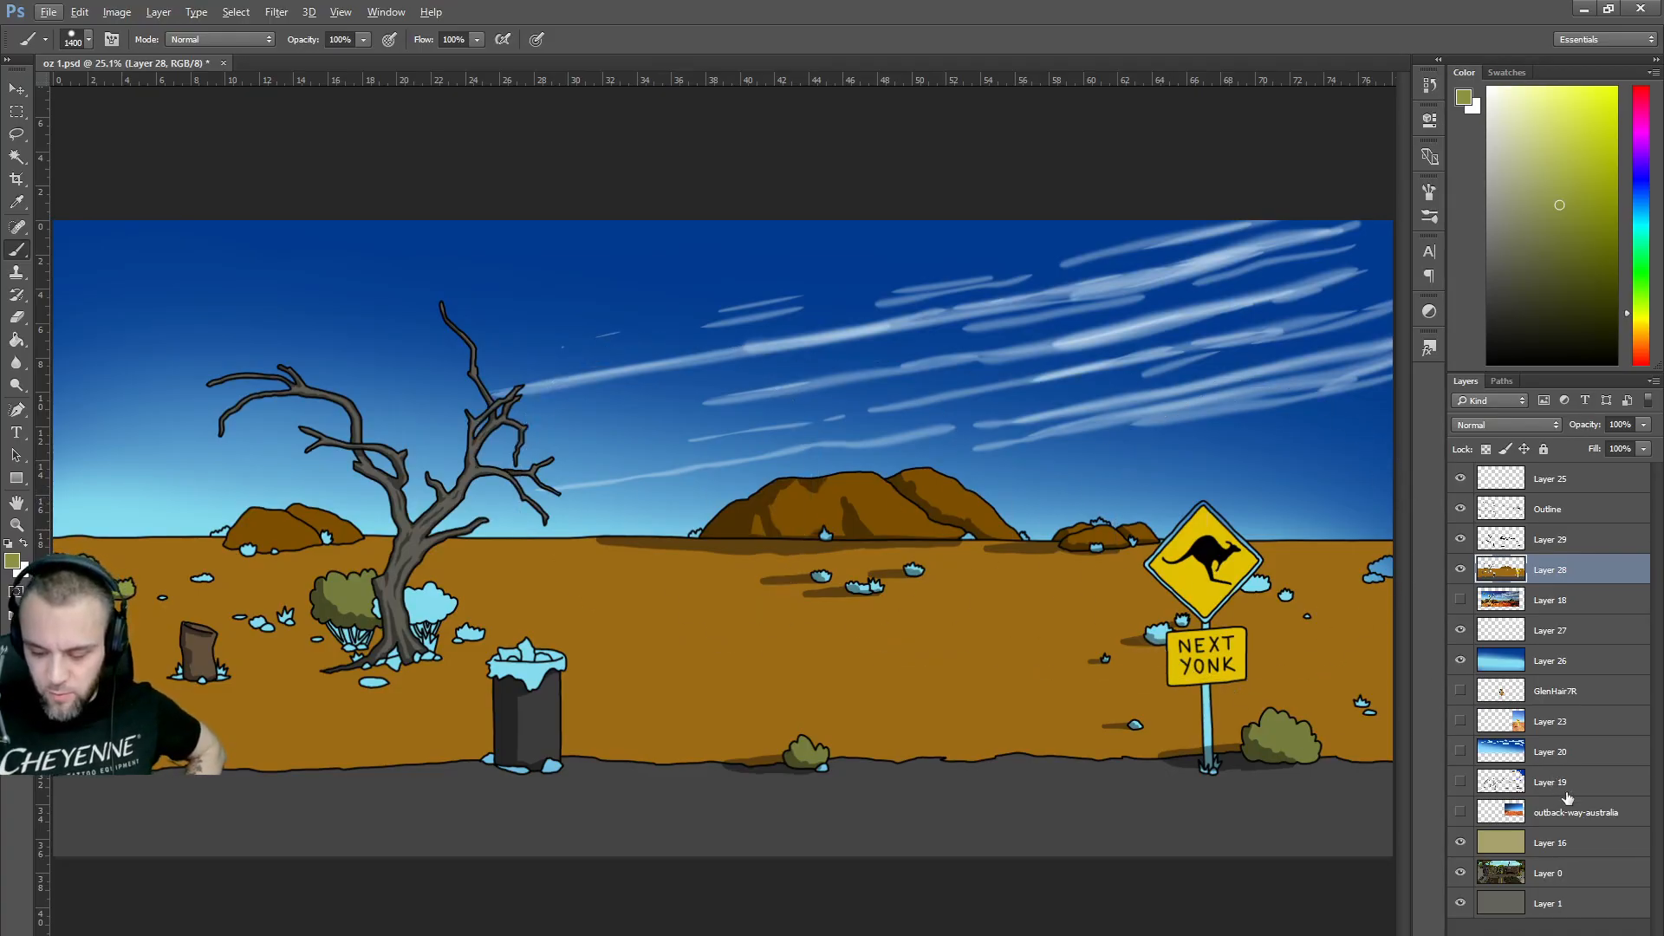
Move Layer 19 to the top of the stack and rename Layer 29 to 'Shadows'.
drag(1567, 797, 1568, 473)
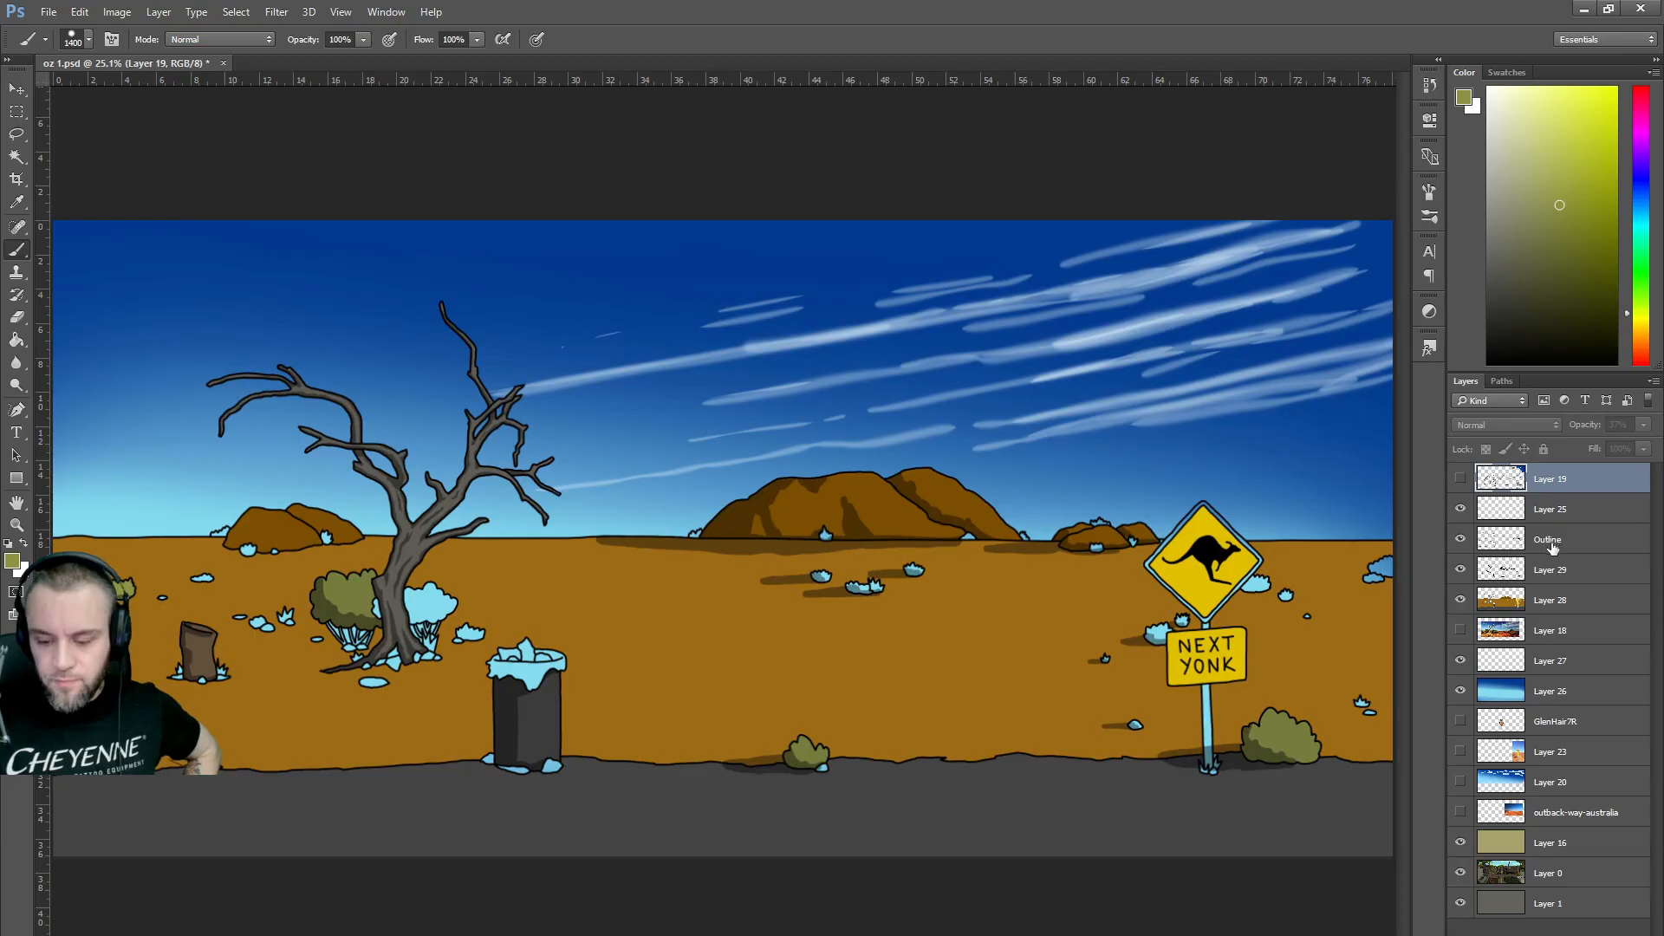
click(1460, 569)
click(1460, 569)
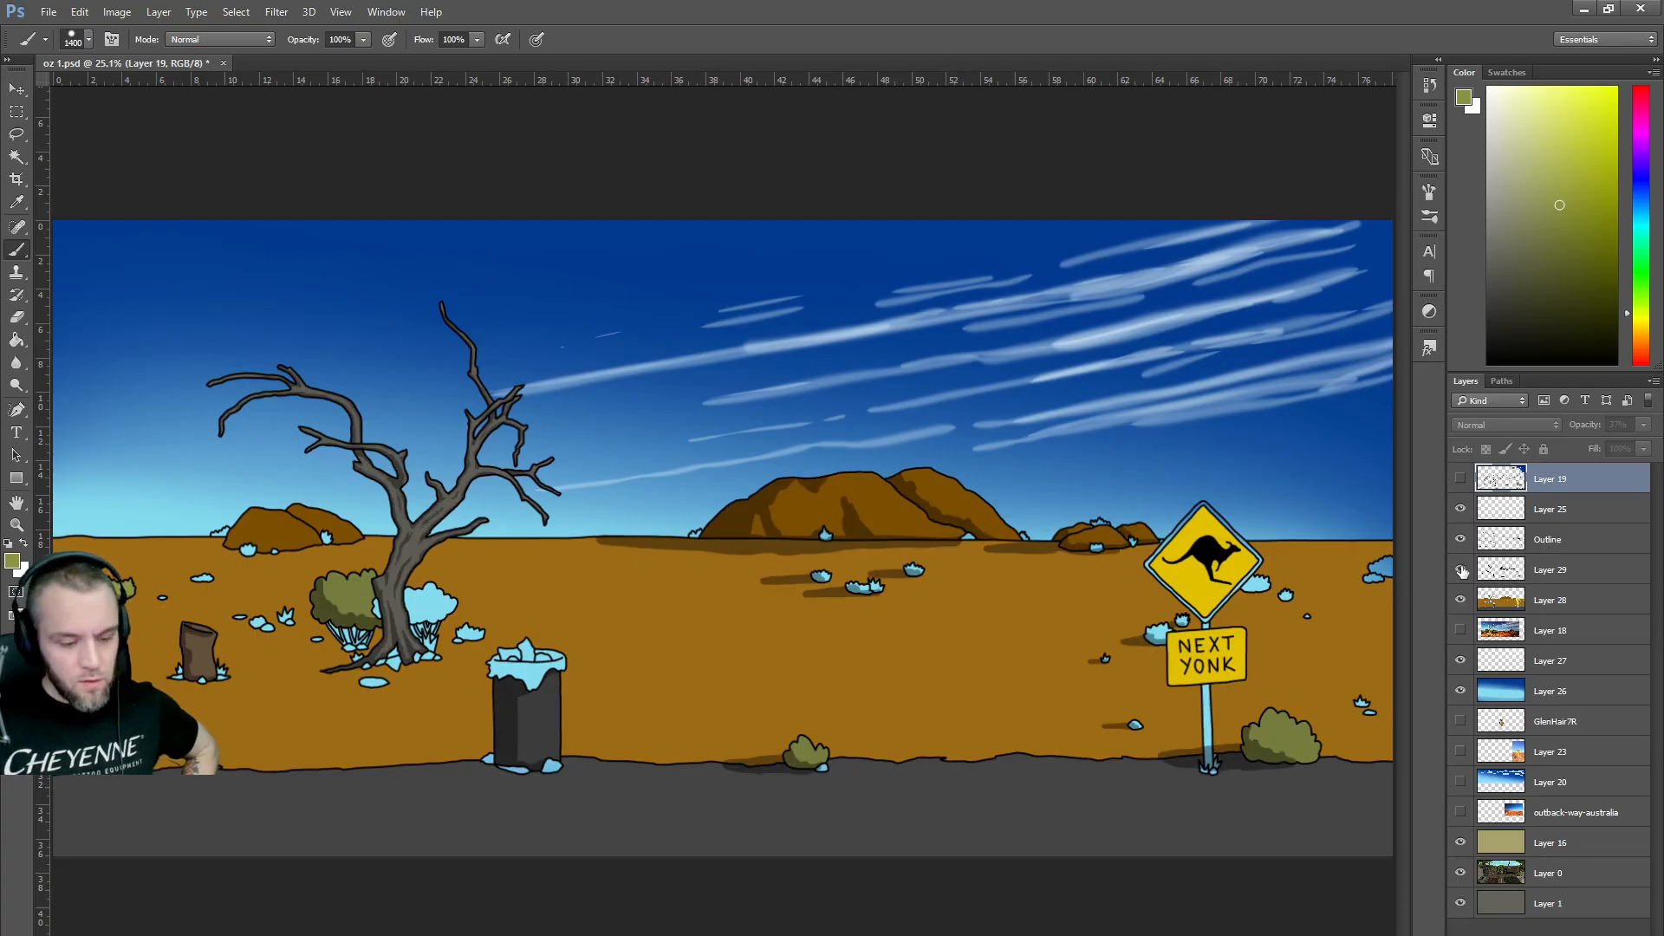
double_click(1568, 572)
text(Shad)
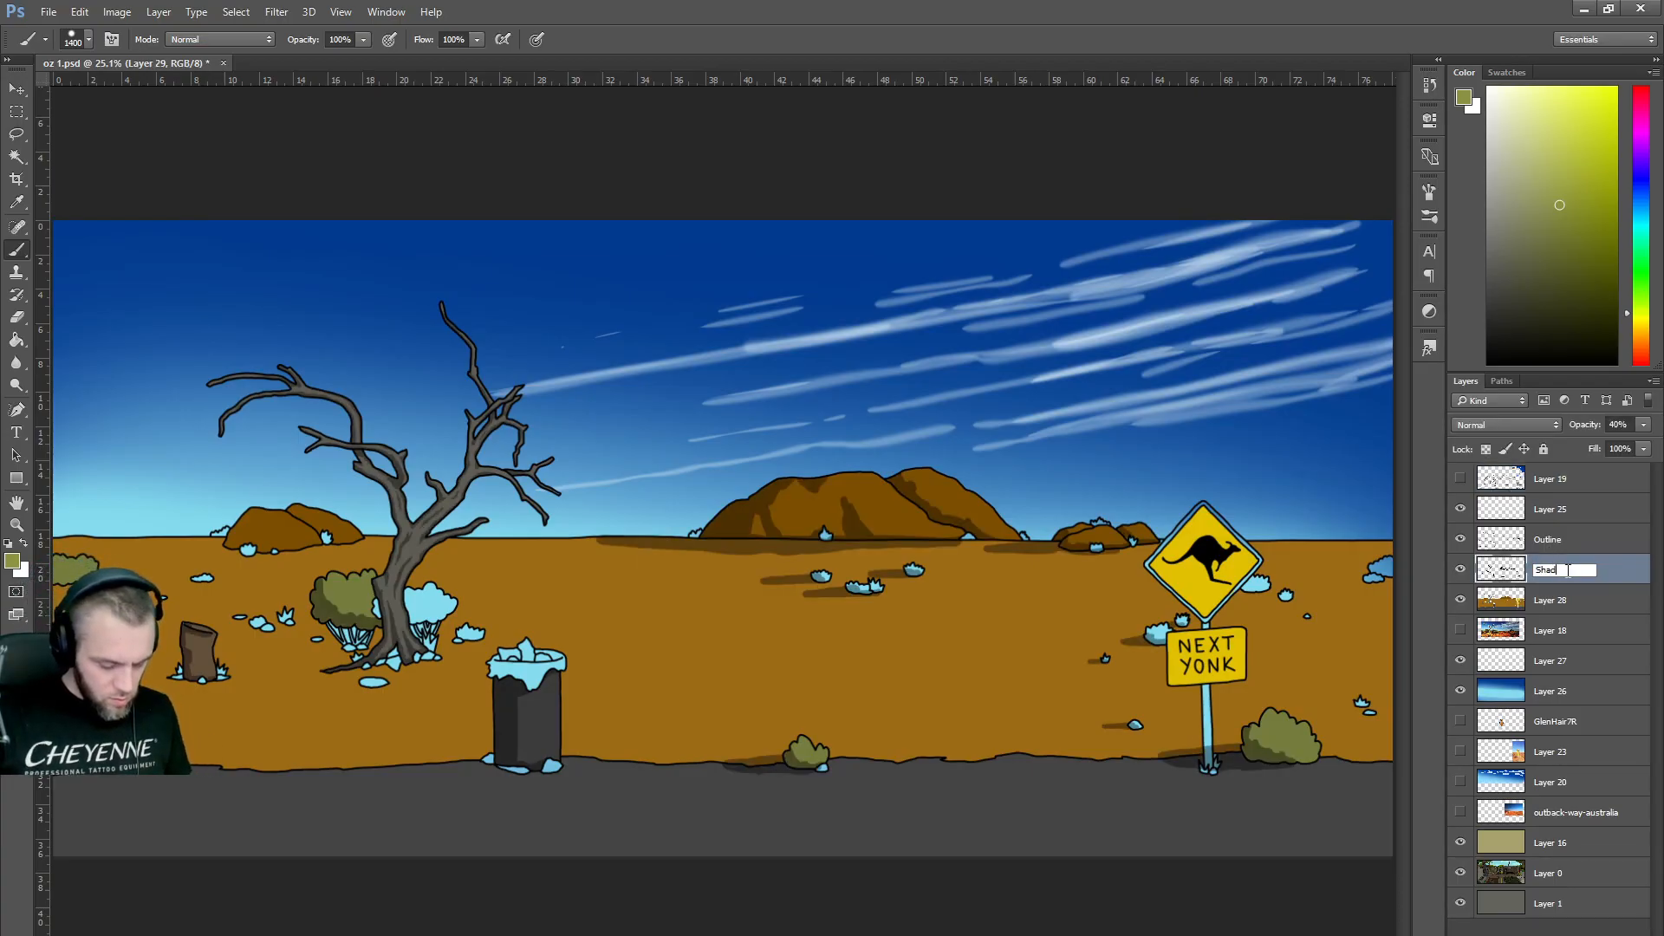
text(ows)
key(Return)
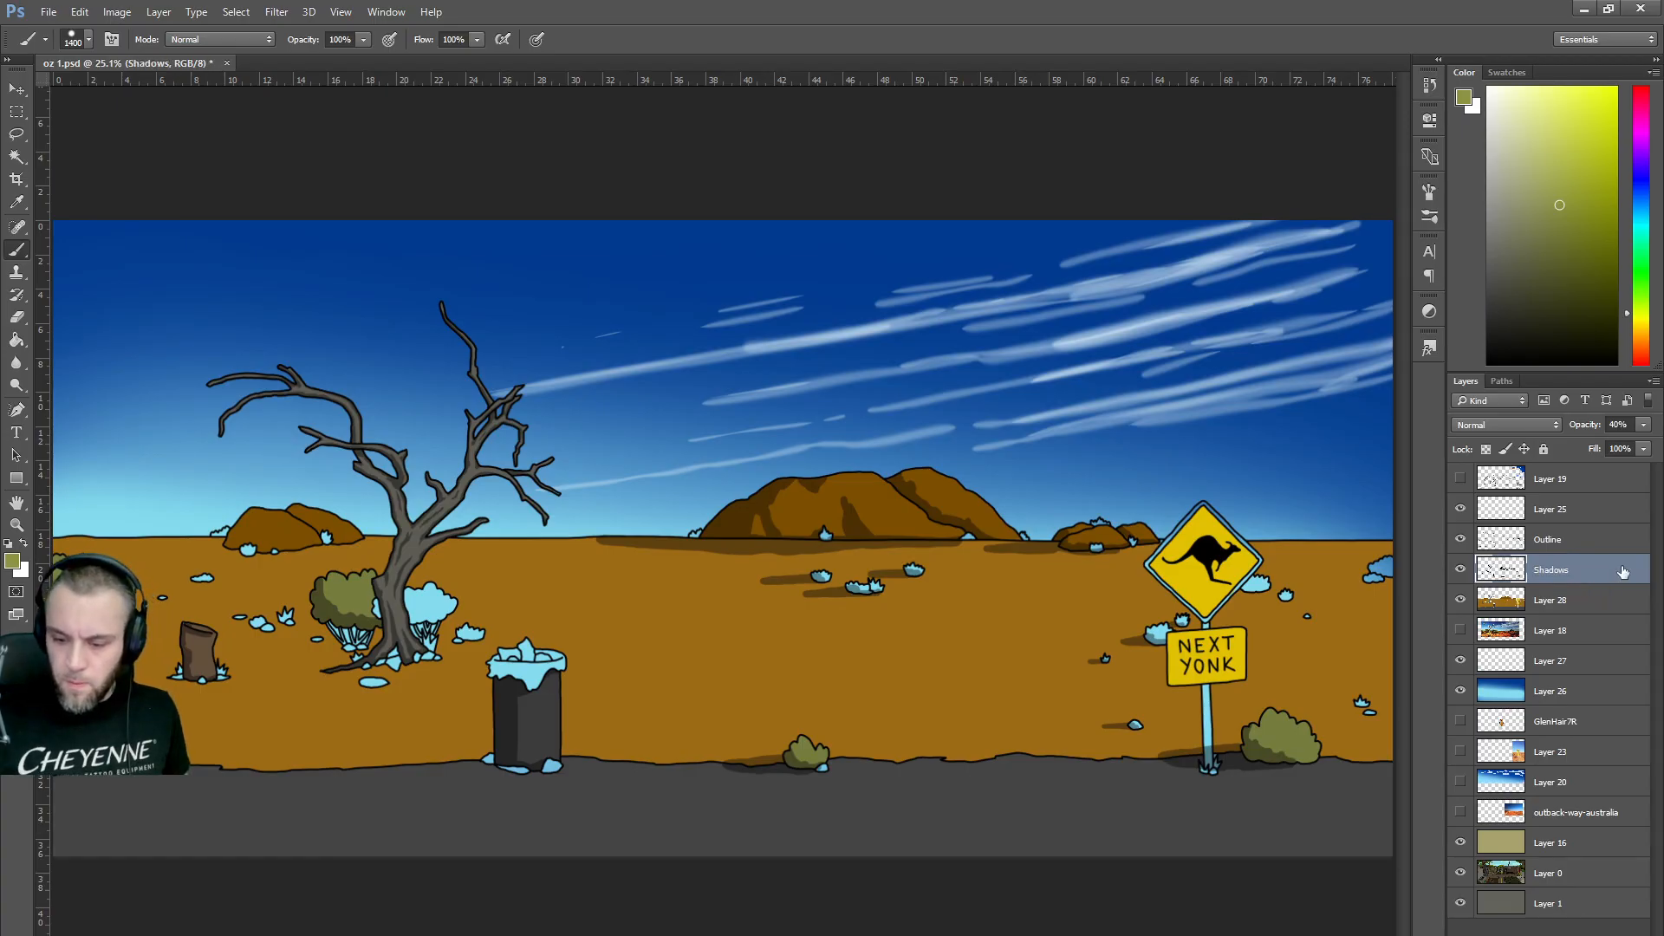
Tag the Outline layer and Layer 28 green, and hide Layer 25.
right_click(1556, 542)
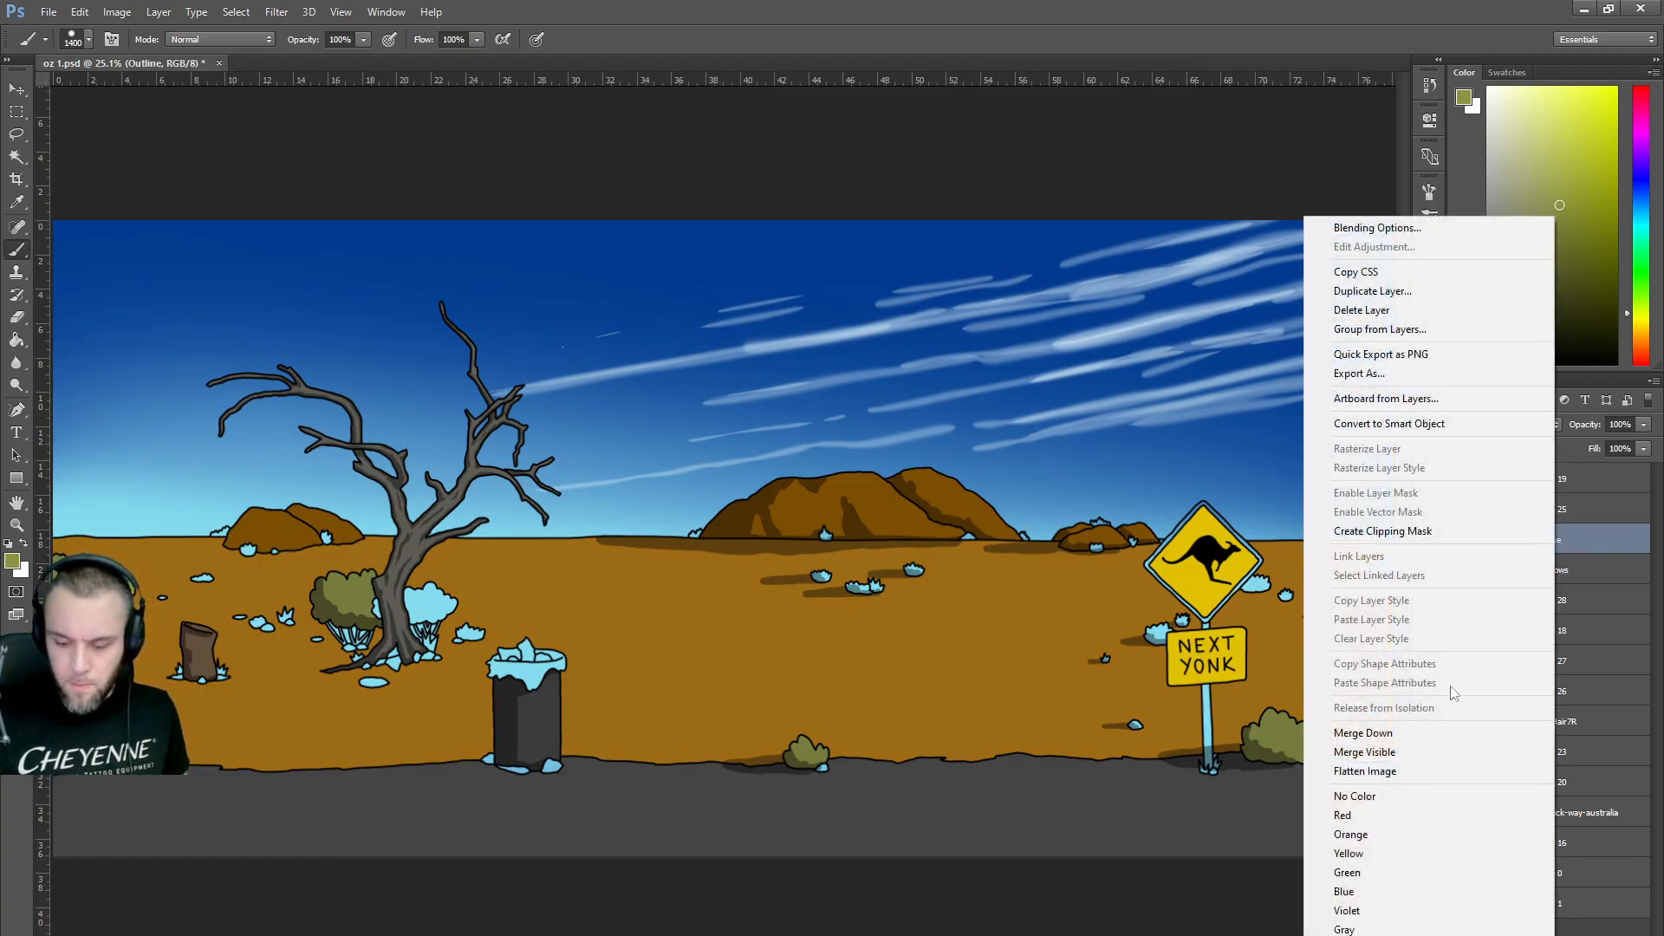
click(1364, 873)
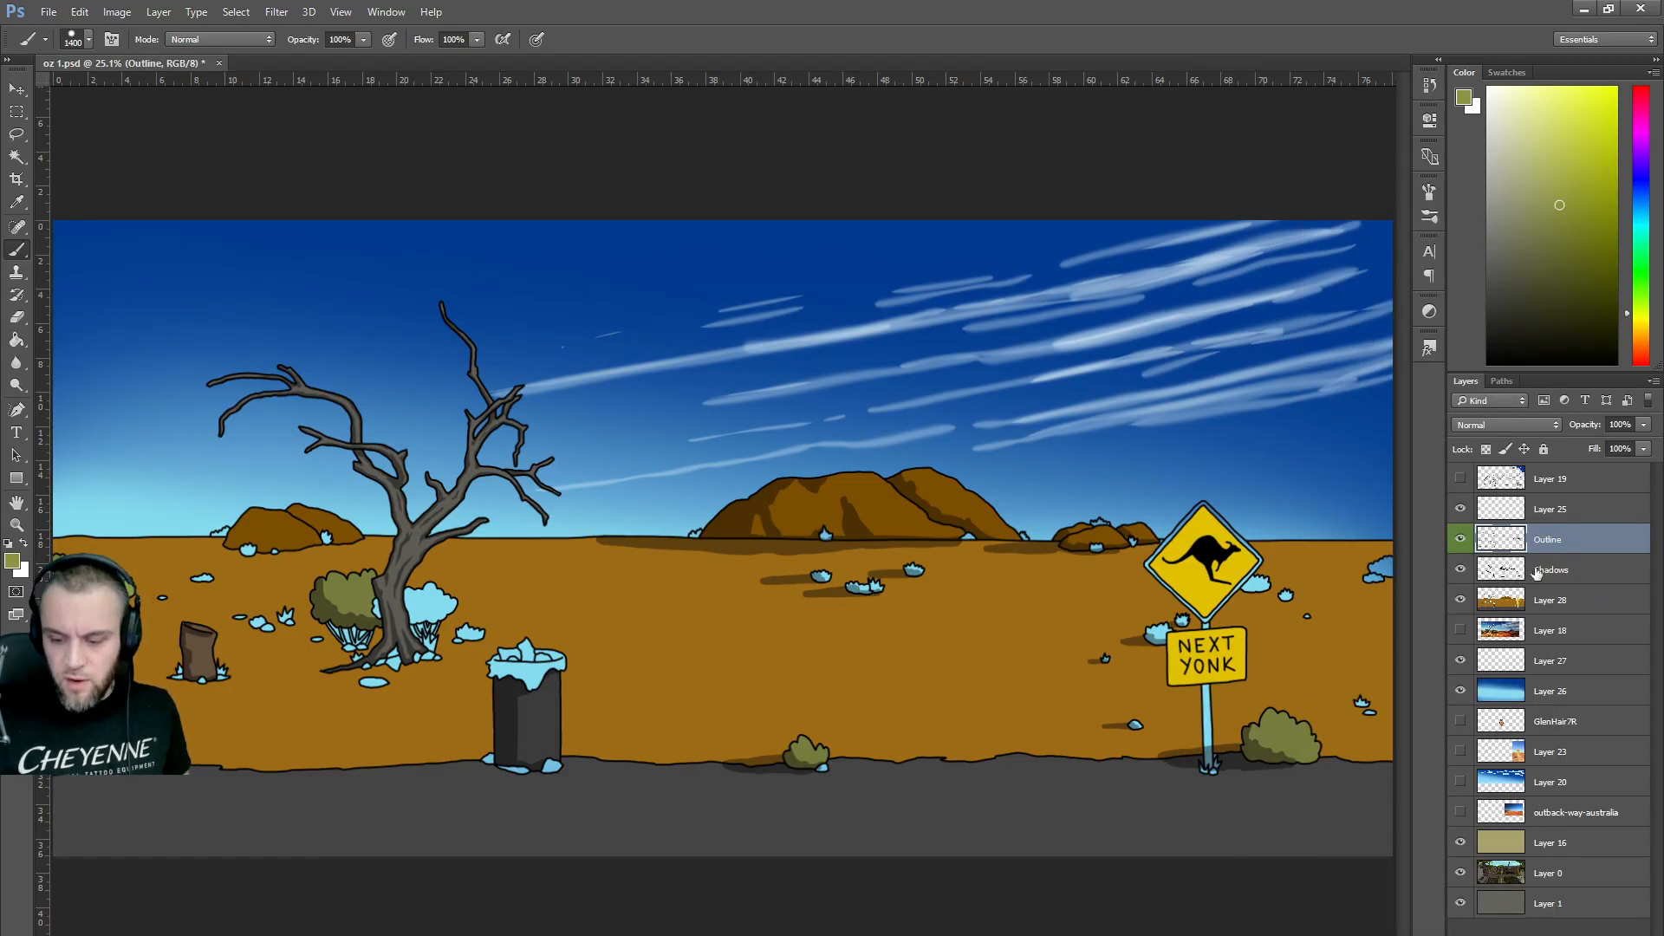
right_click(1539, 607)
click(1375, 872)
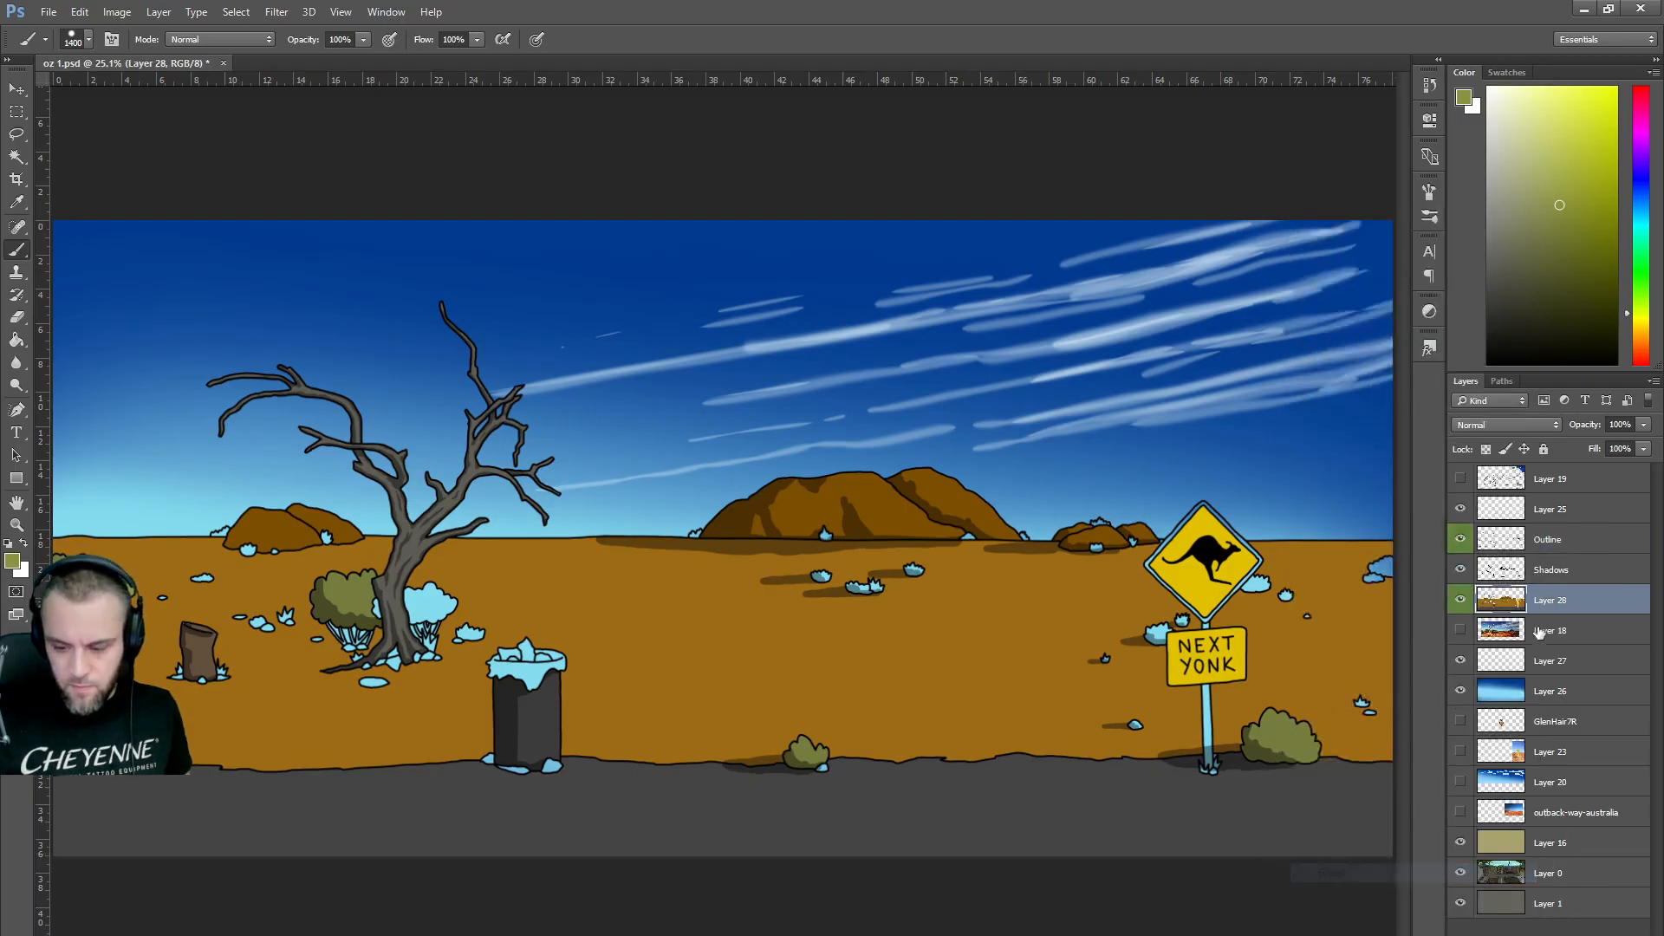
click(1461, 510)
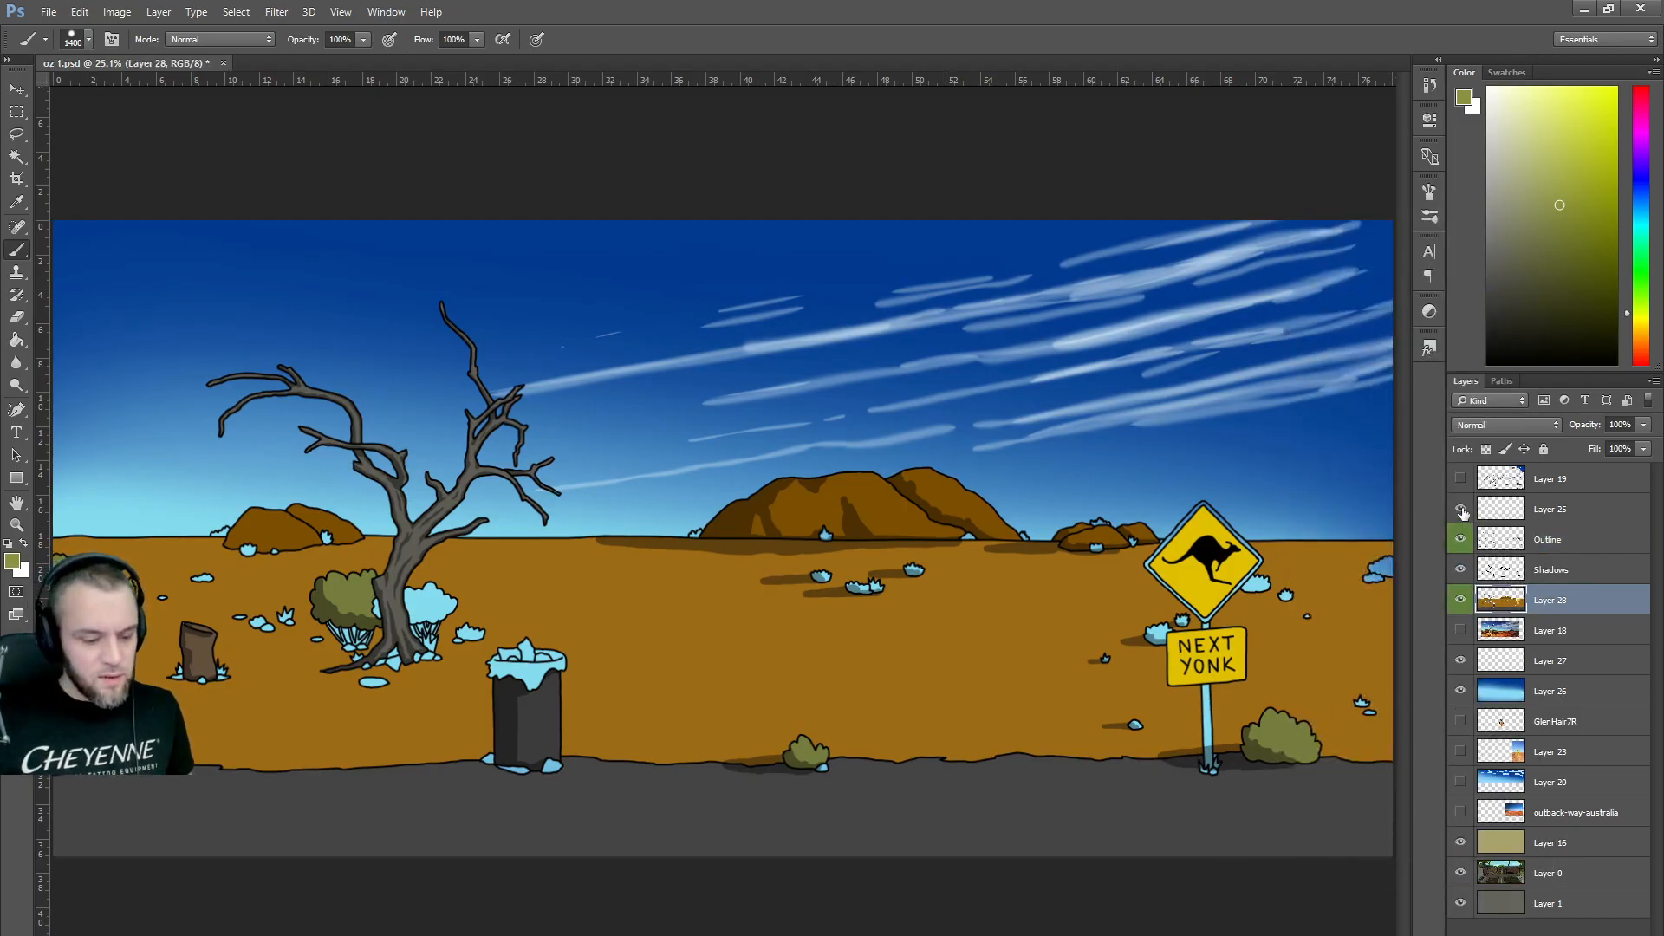
Compare the scene with the Layer 19 sketch on and off, leaving the sketch hidden.
click(1461, 479)
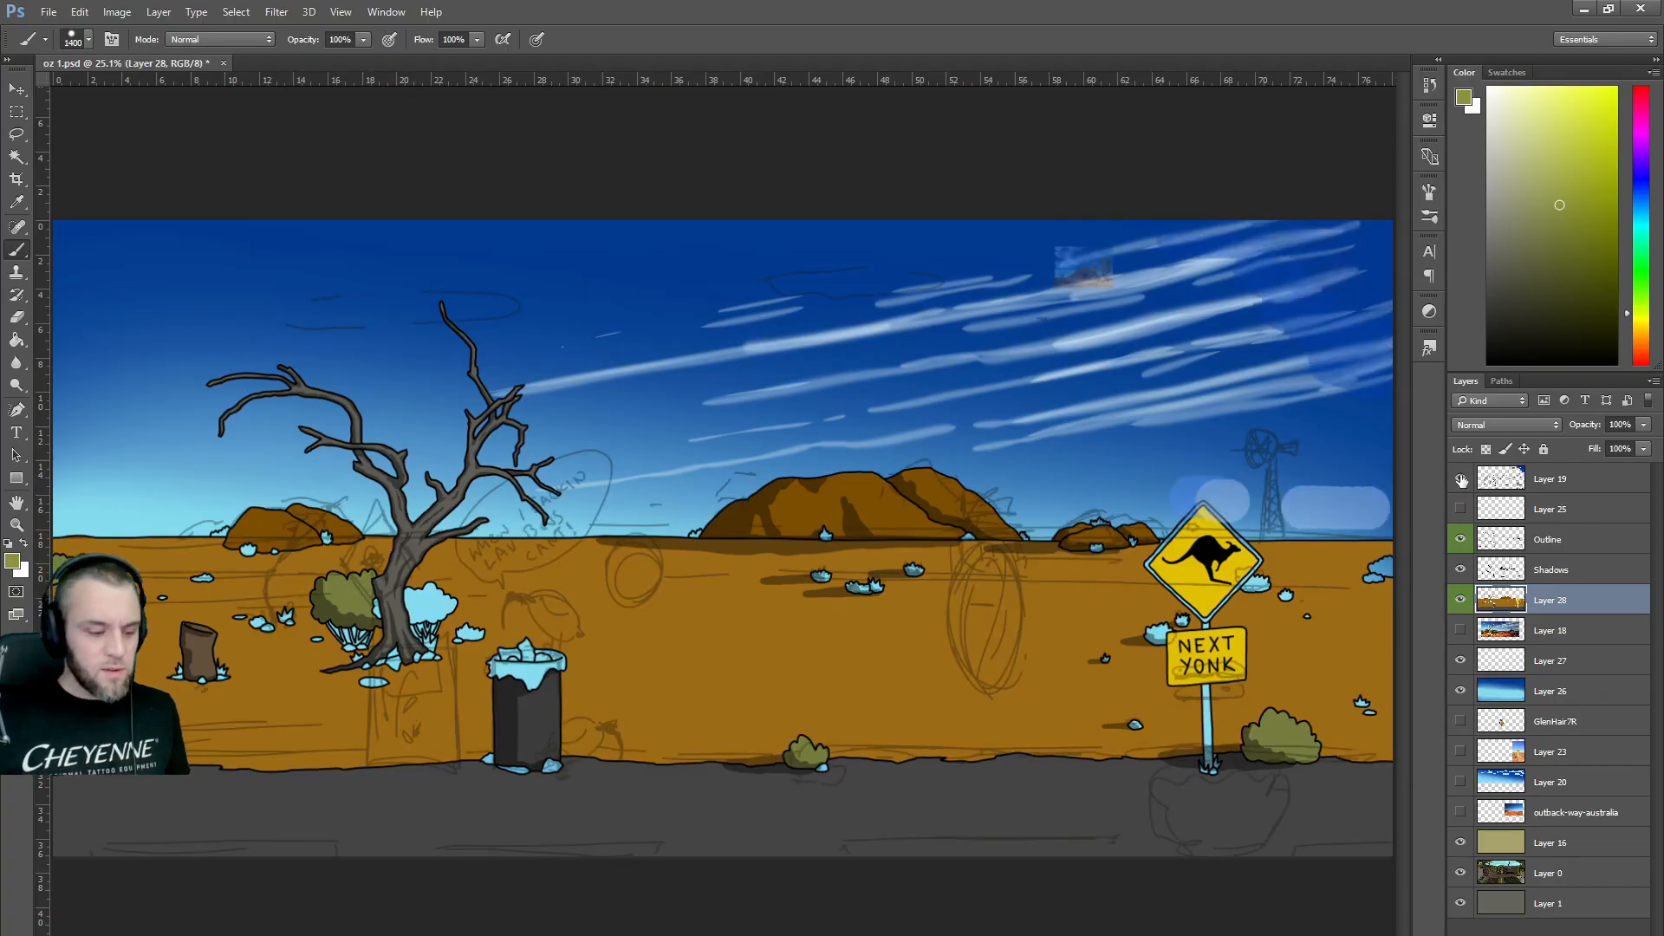
click(1463, 480)
click(1462, 480)
click(1462, 480)
click(1462, 480)
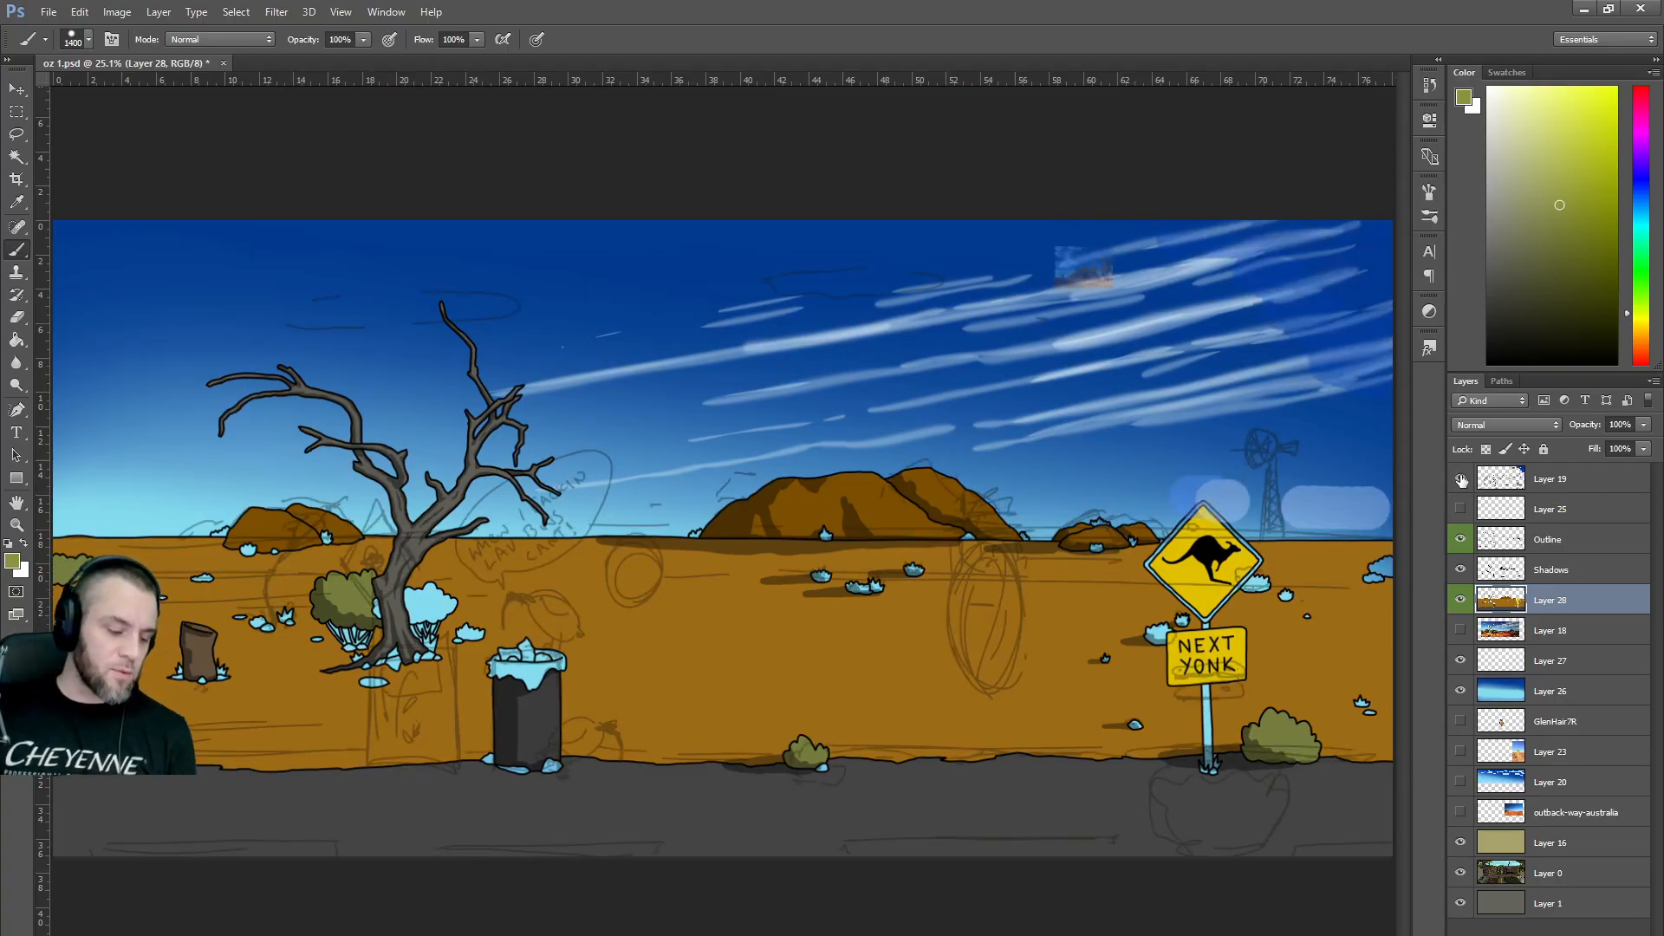
click(1462, 480)
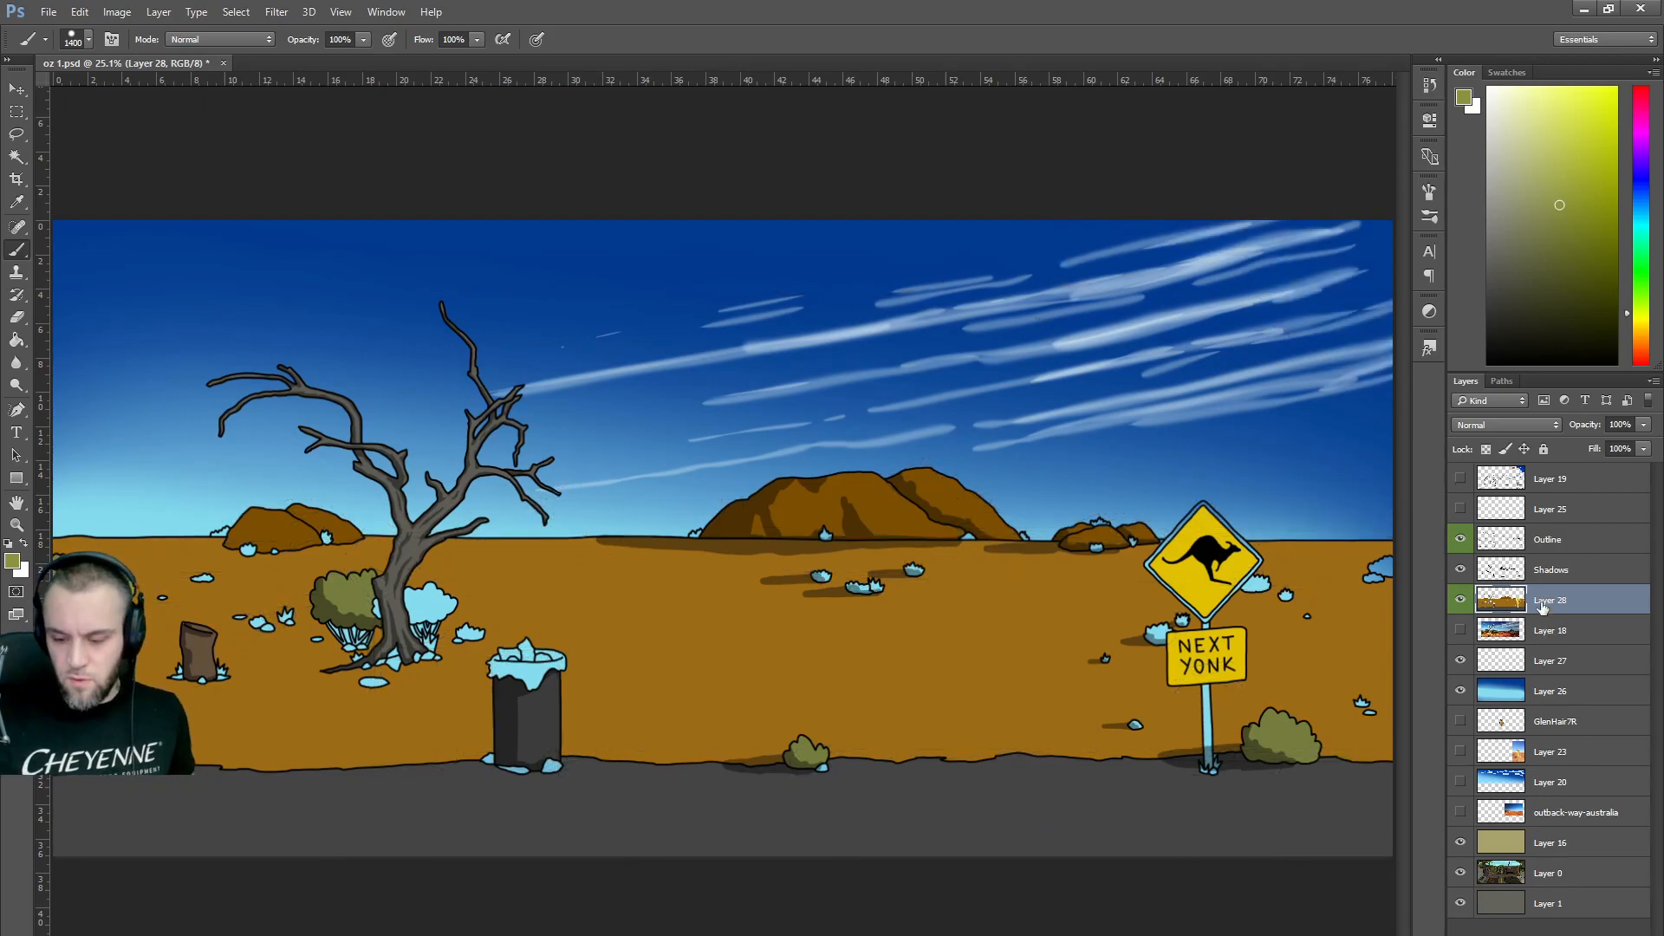
alt+click(940, 797)
Paint light grey lane dashes along the road's bottom edge with a 40 px brush, undoing an extra upper line.
key(bracketleft)
key(bracketleft)
key(bracketleft)
key(bracketleft)
key(bracketleft)
key(bracketleft)
key(bracketleft)
key(bracketleft)
key(bracketleft)
key(bracketleft)
key(bracketleft)
key(bracketleft)
key(bracketleft)
key(bracketleft)
key(bracketleft)
key(bracketleft)
key(bracketleft)
key(bracketleft)
key(bracketleft)
key(bracketleft)
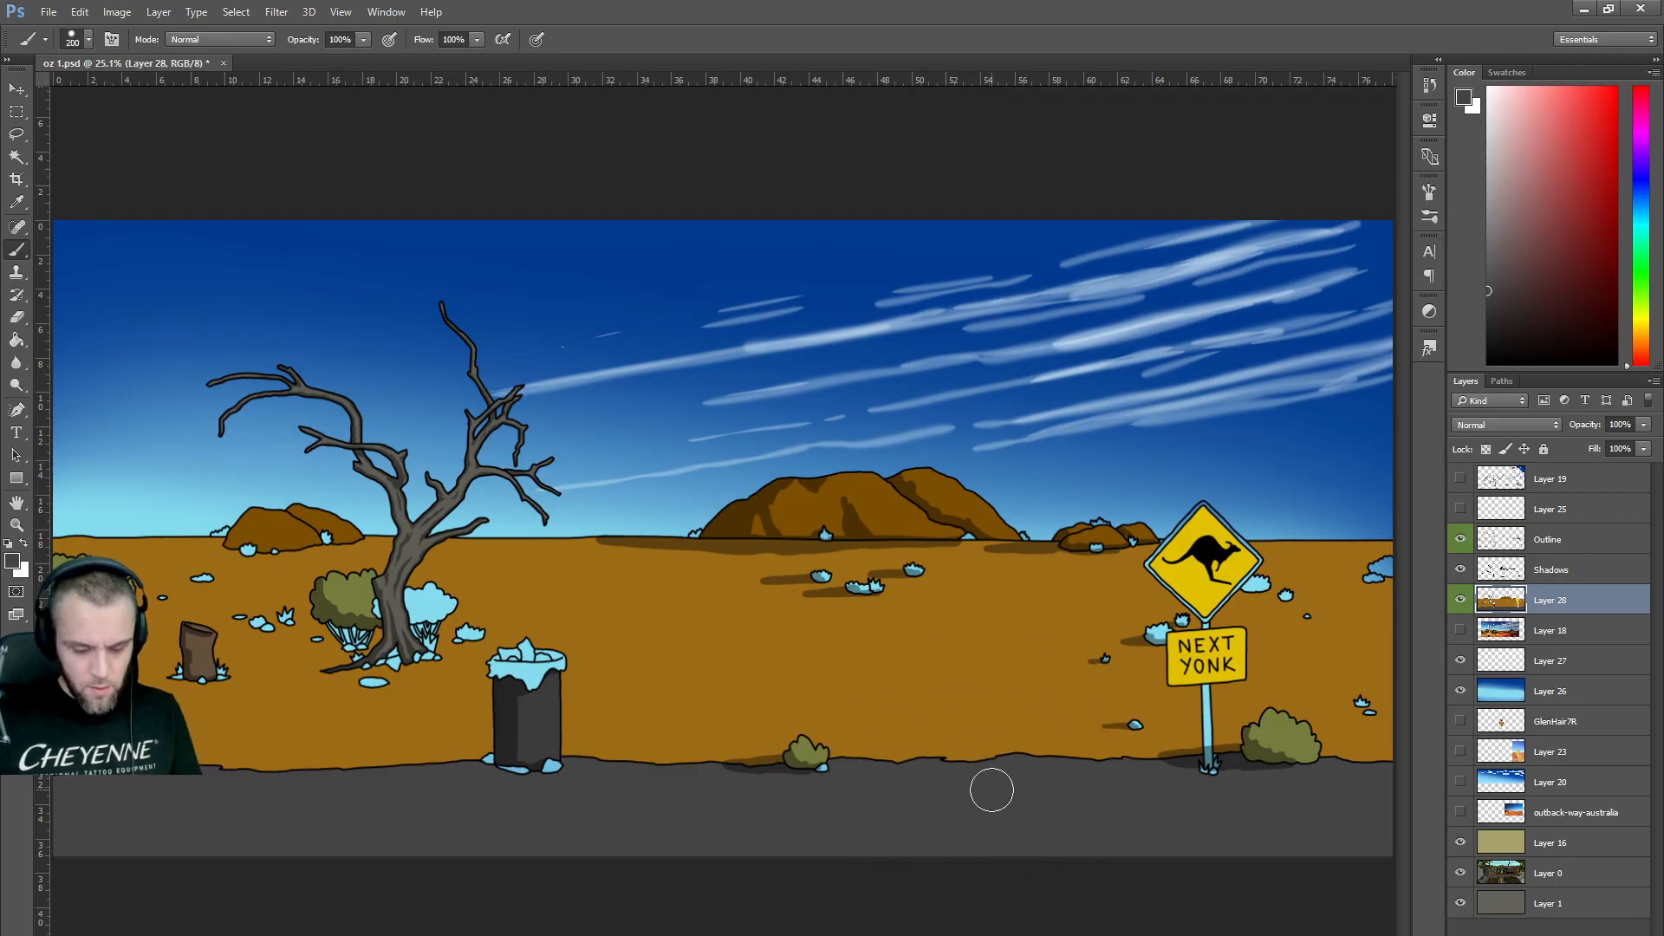
click(1486, 201)
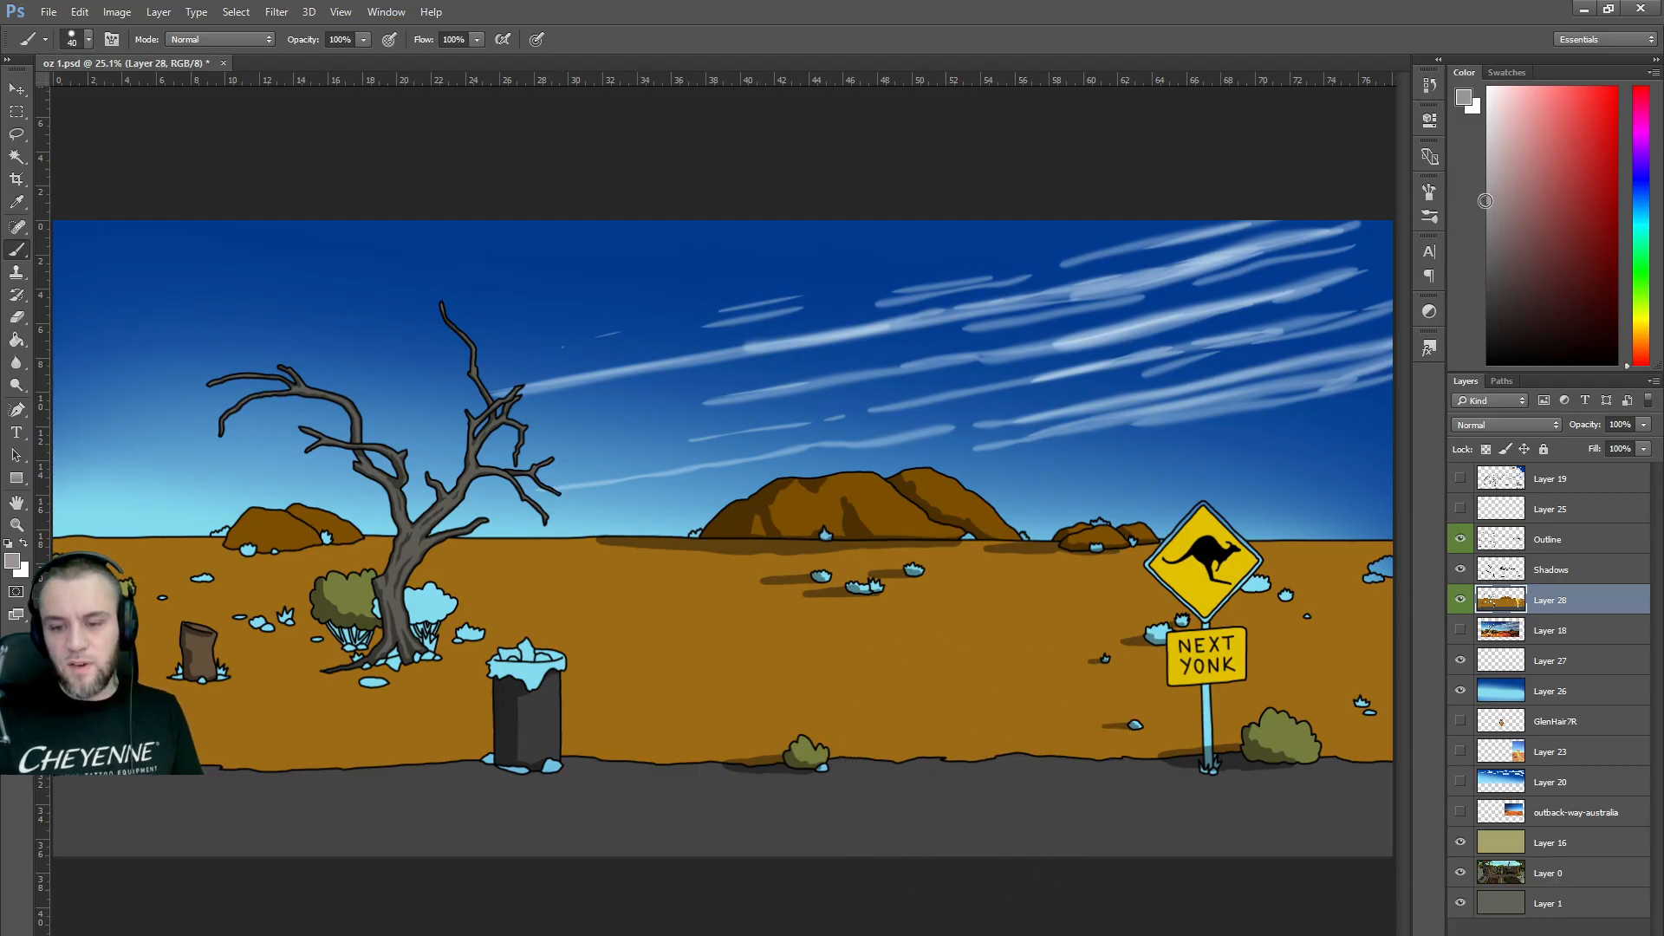
mouse_move(715, 860)
mouse_down()
mouse_move(682, 854)
mouse_move(858, 854)
mouse_move(742, 856)
mouse_up()
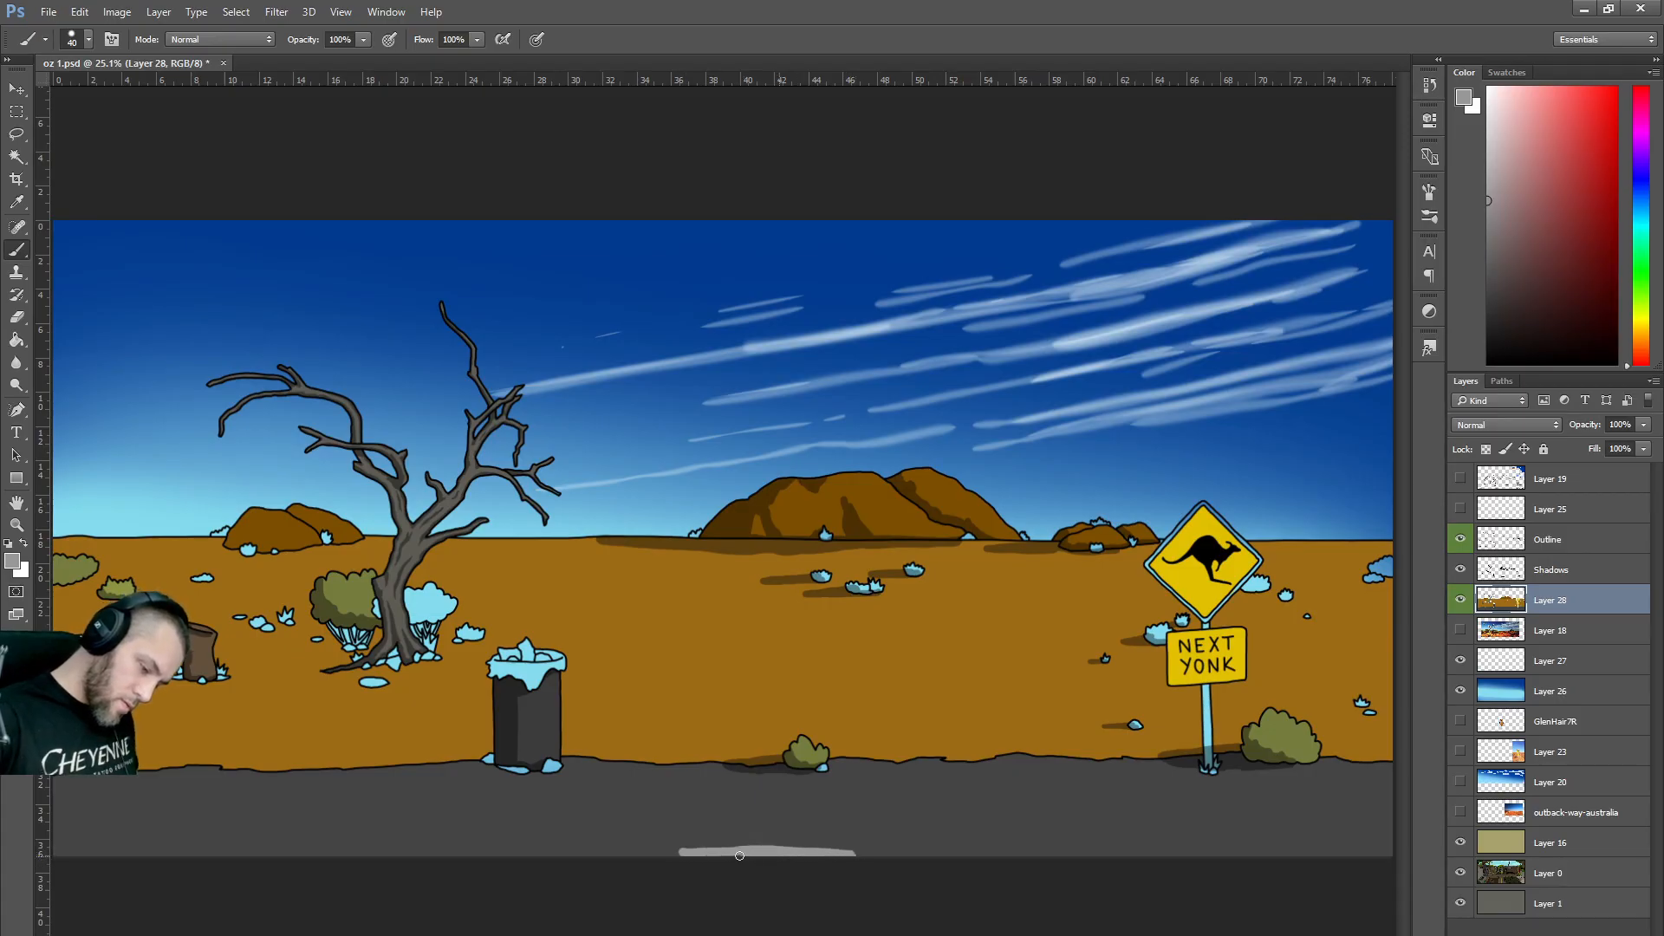
drag(551, 856, 175, 854)
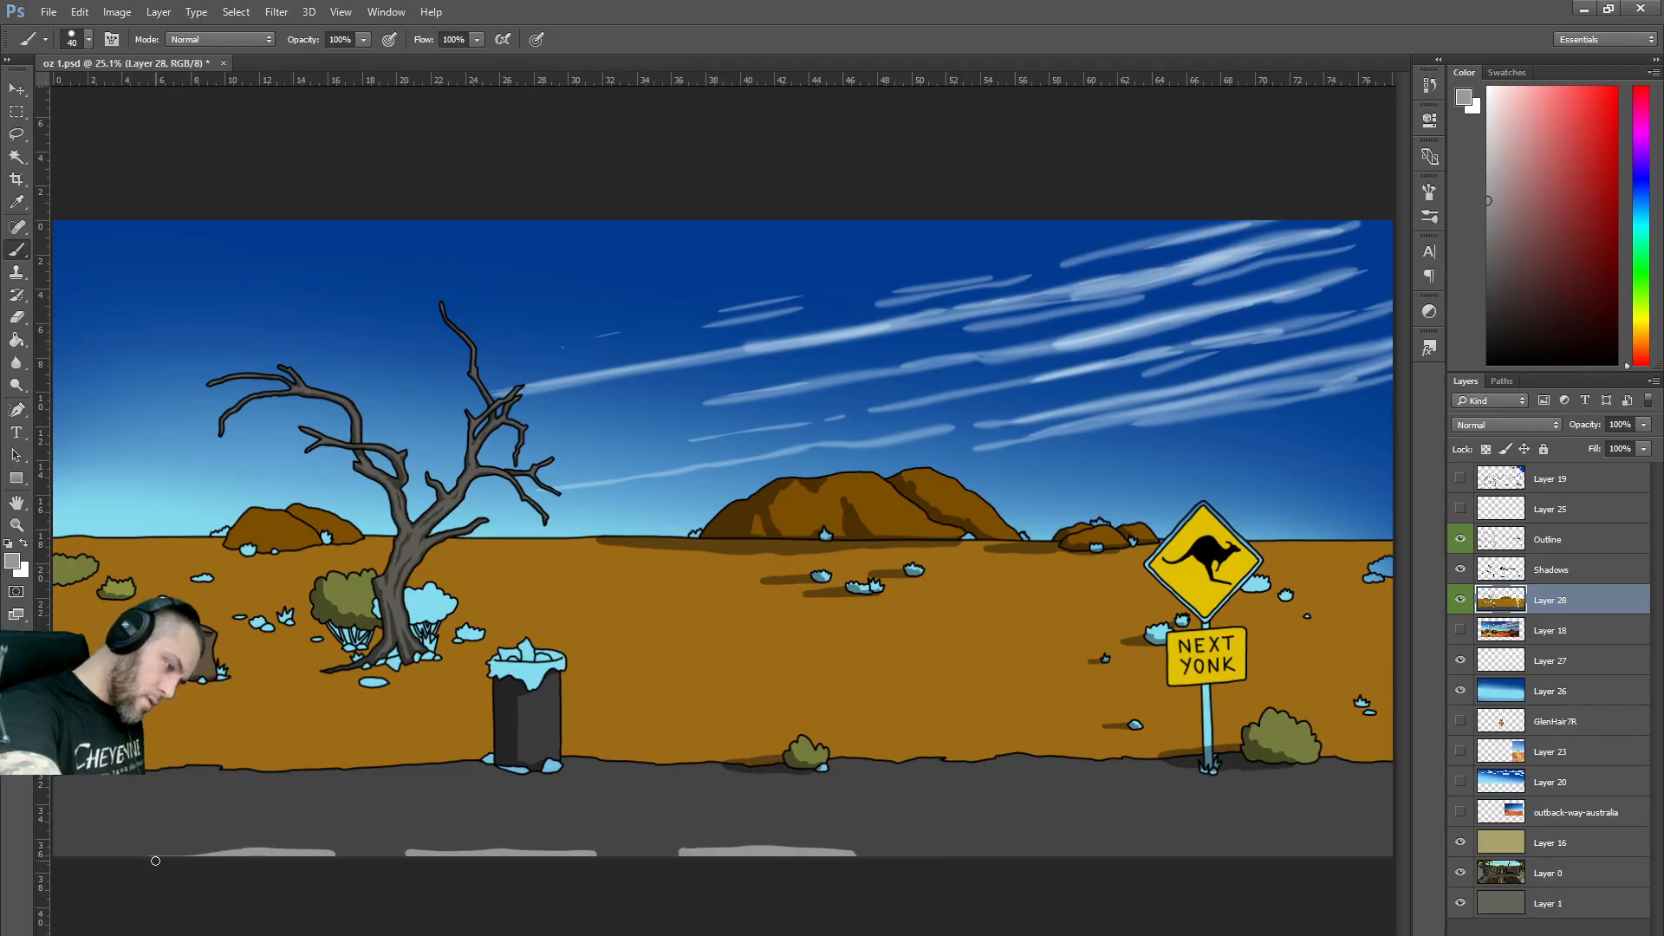
mouse_move(939, 855)
mouse_down()
mouse_move(1072, 869)
mouse_move(1264, 854)
mouse_up()
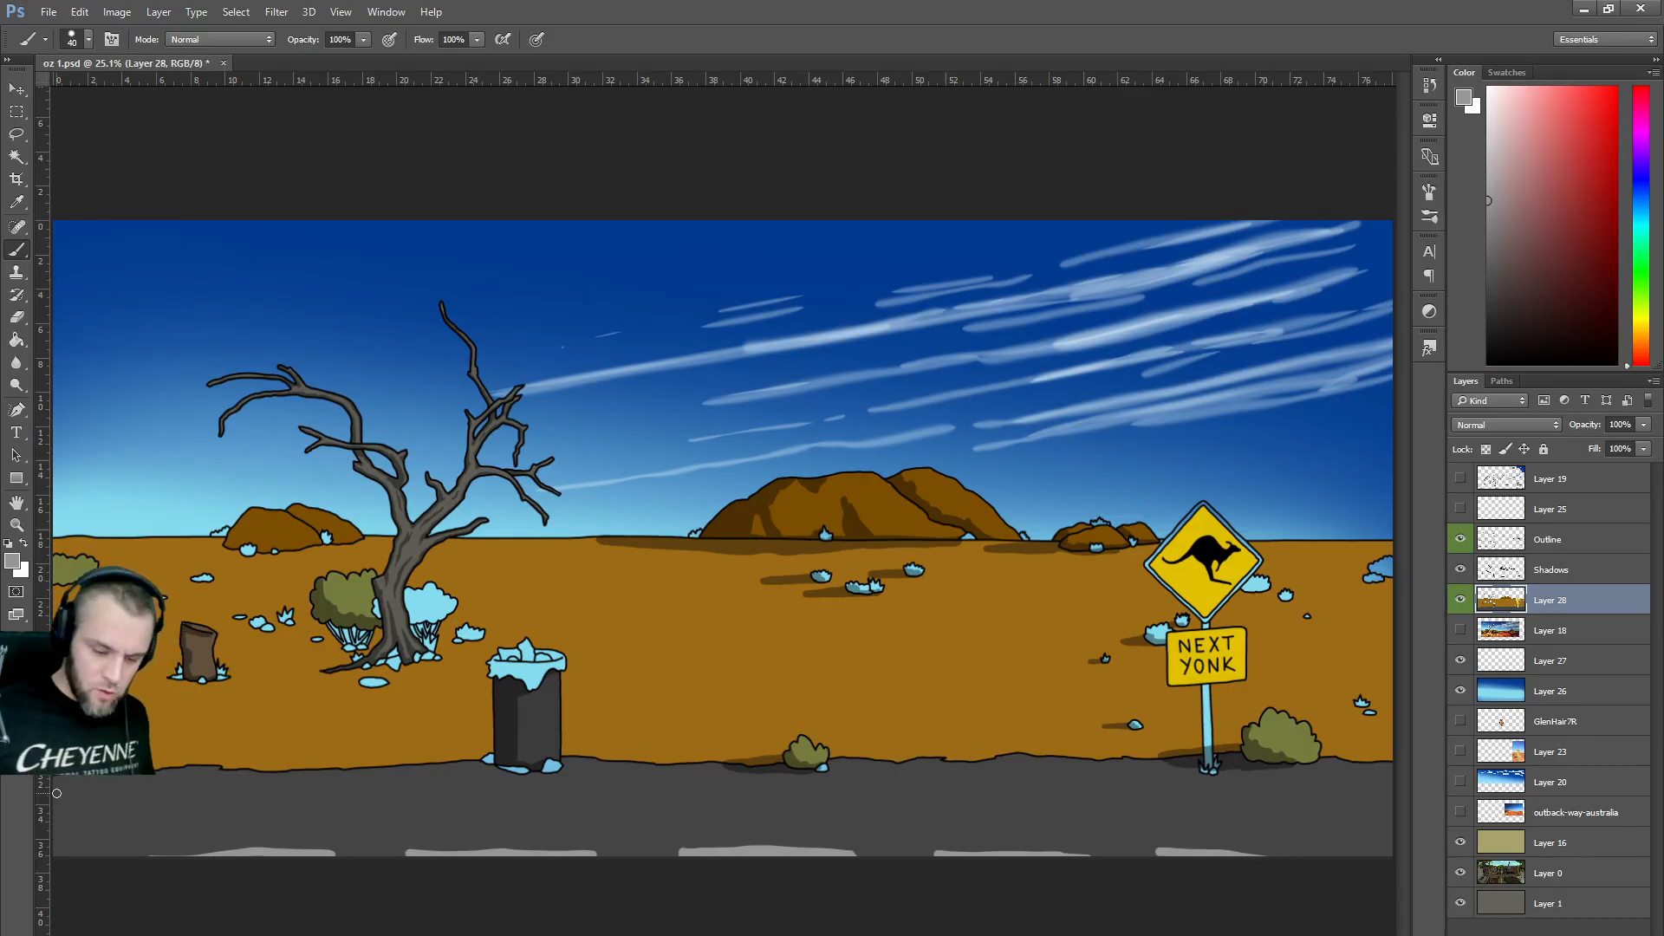
scroll(179, 825, down, 1)
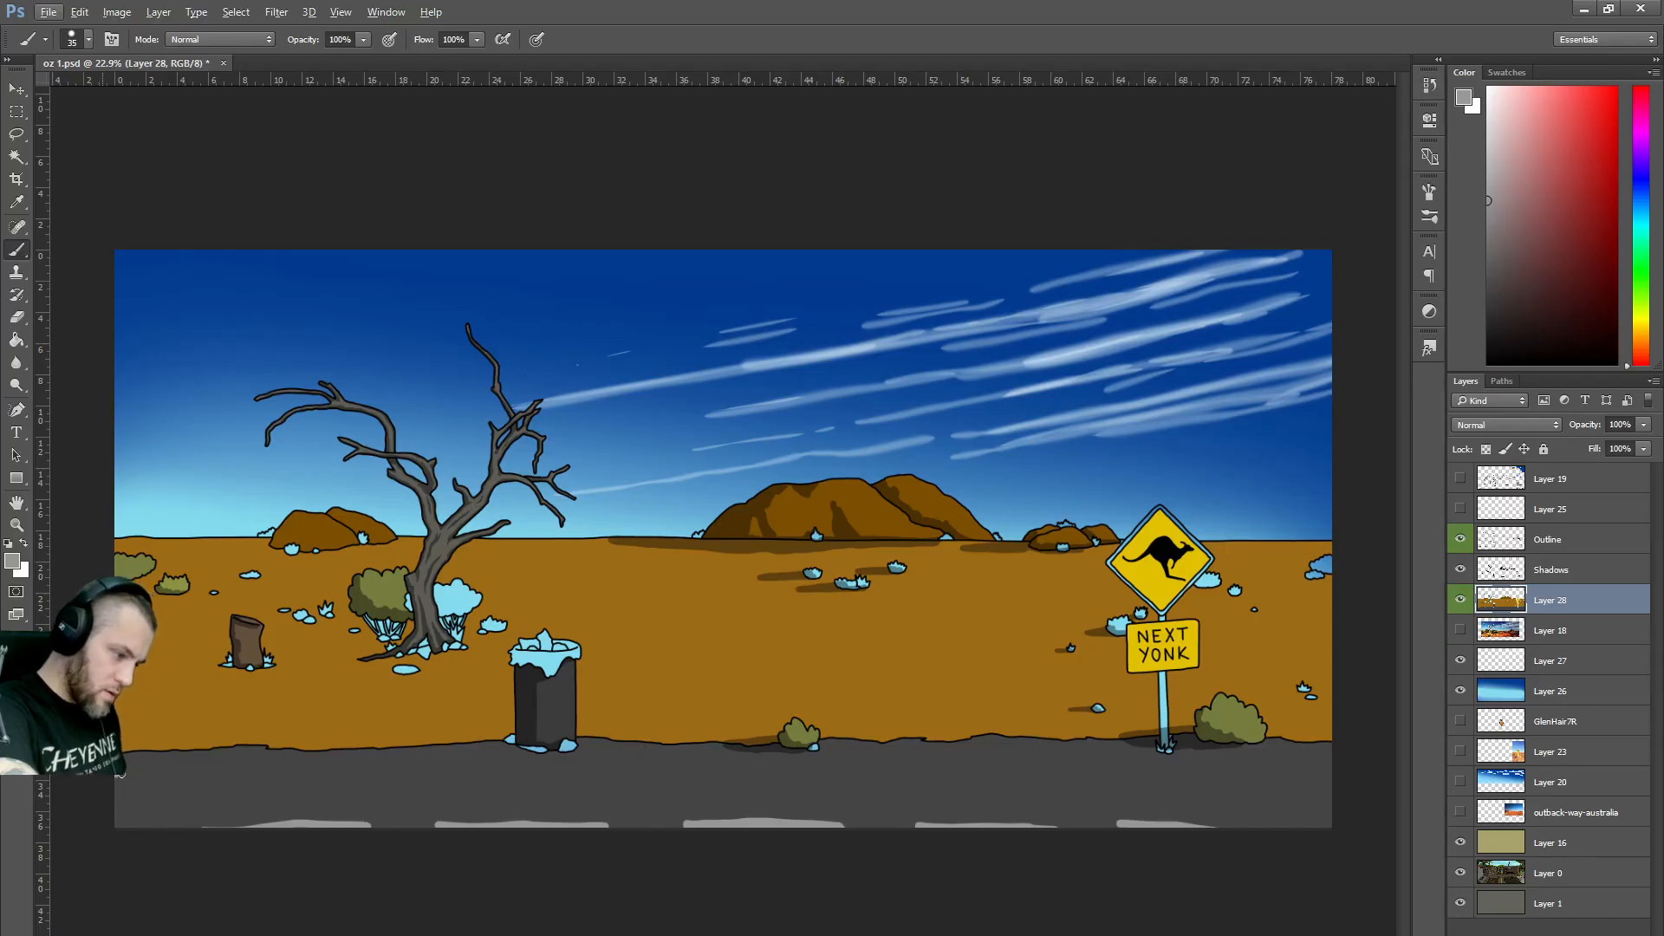
drag(184, 774, 1335, 790)
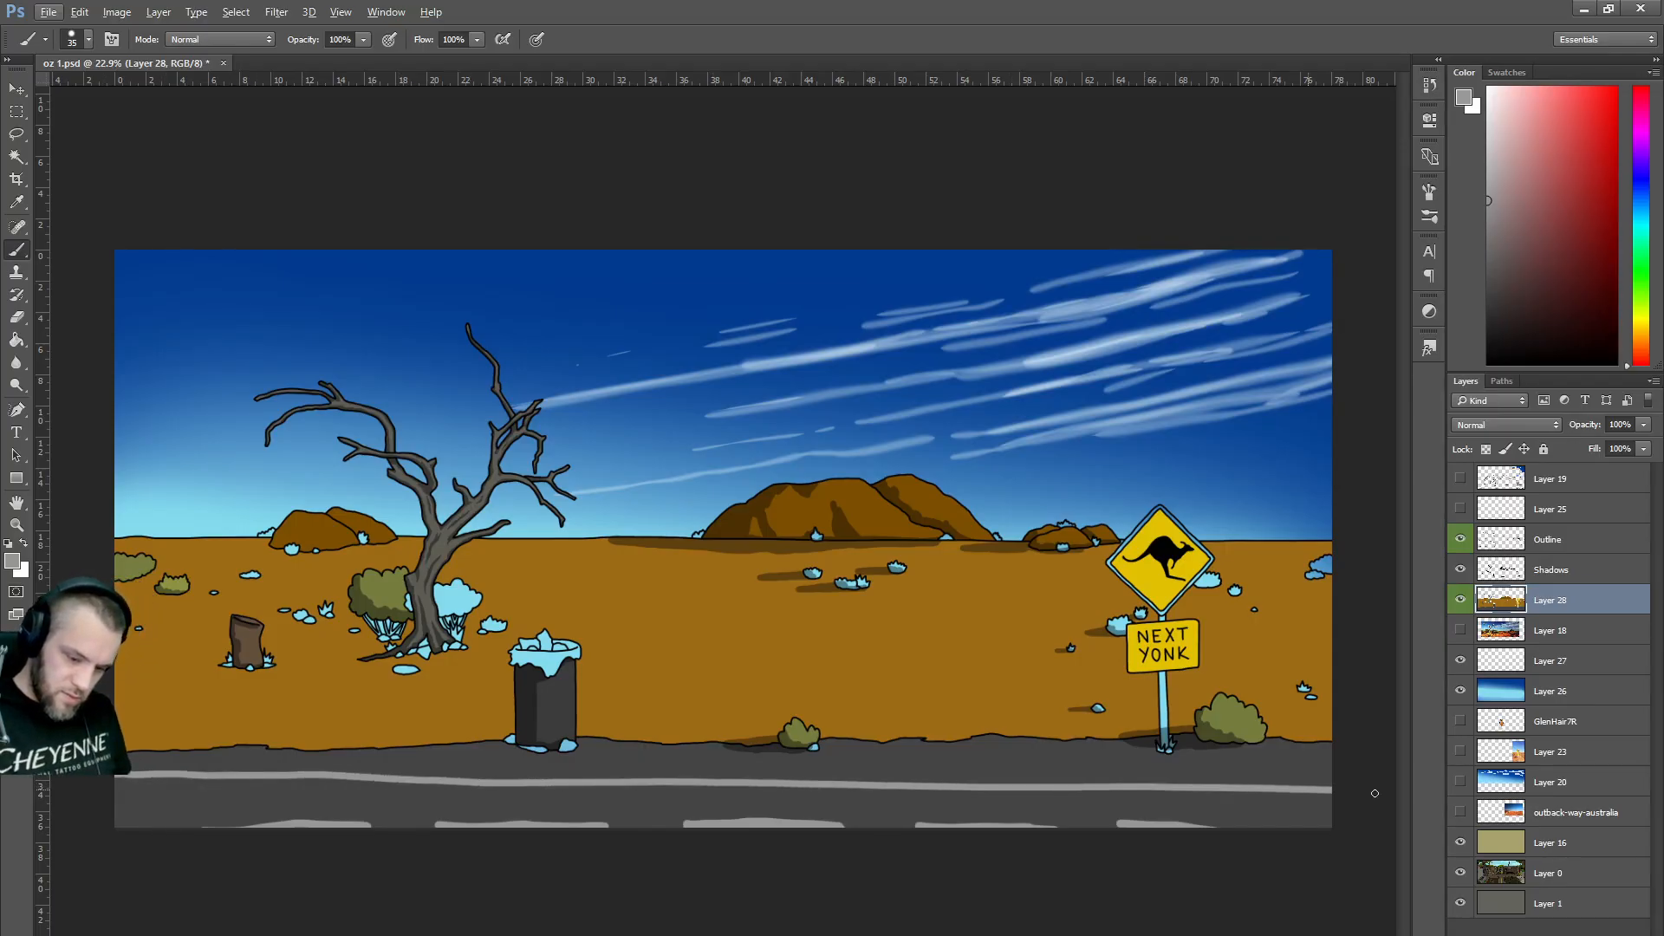
drag(1135, 774, 1095, 785)
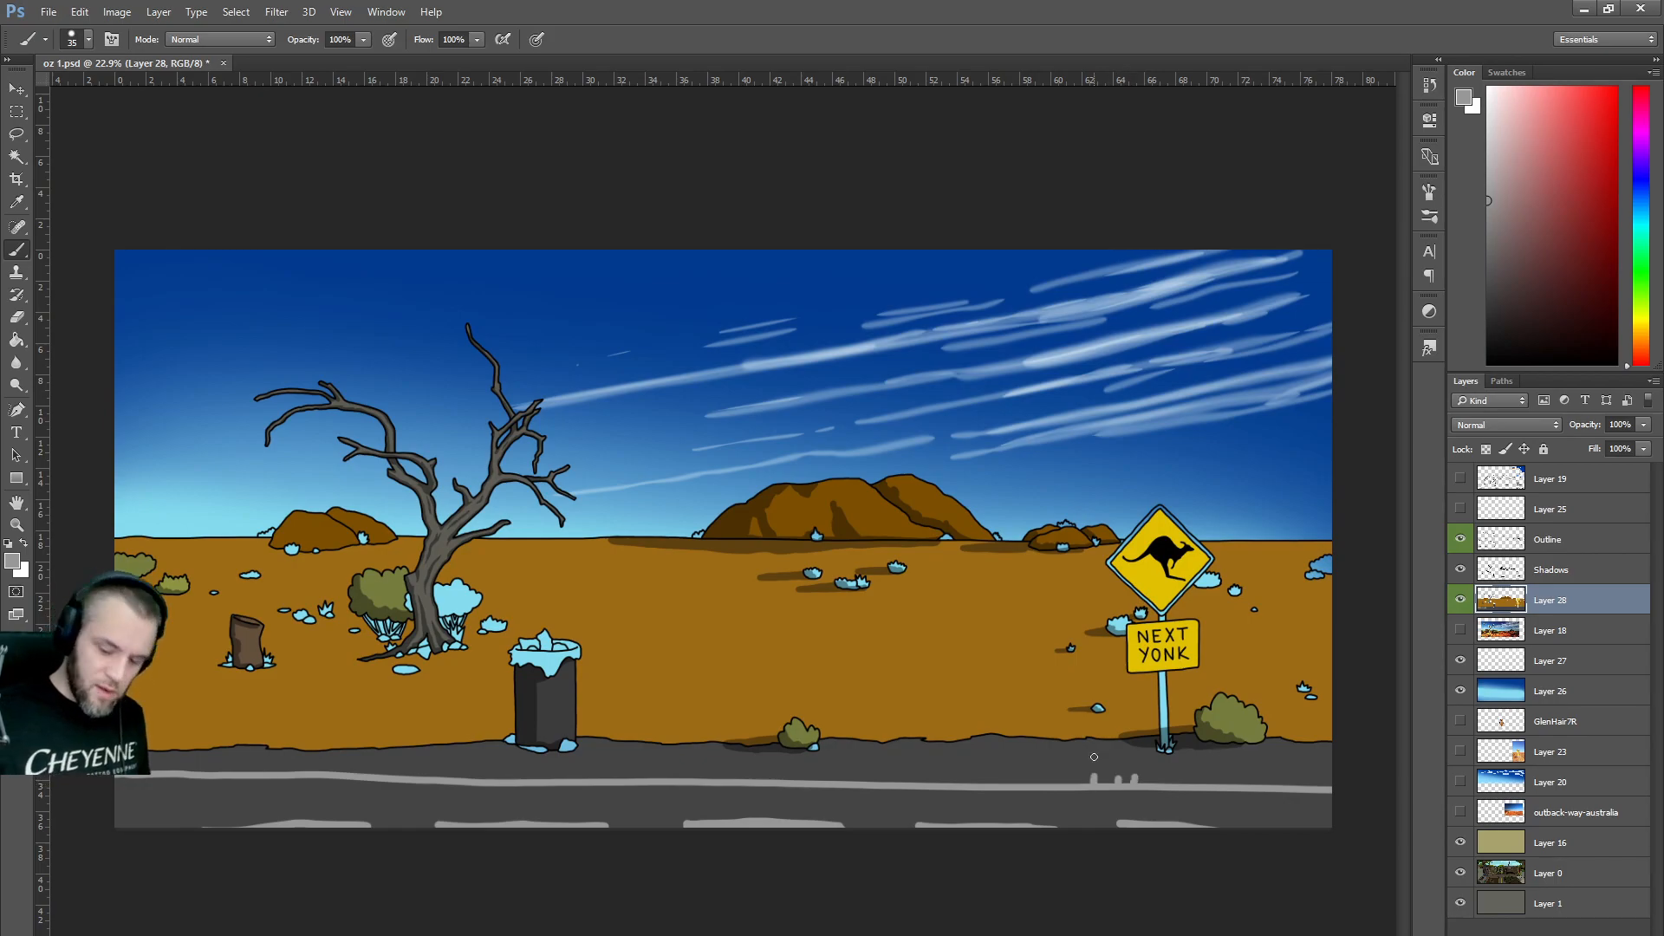
key(ctrl+alt+z)
key(ctrl+alt+z)
key(ctrl+alt+z)
key(ctrl+alt+z)
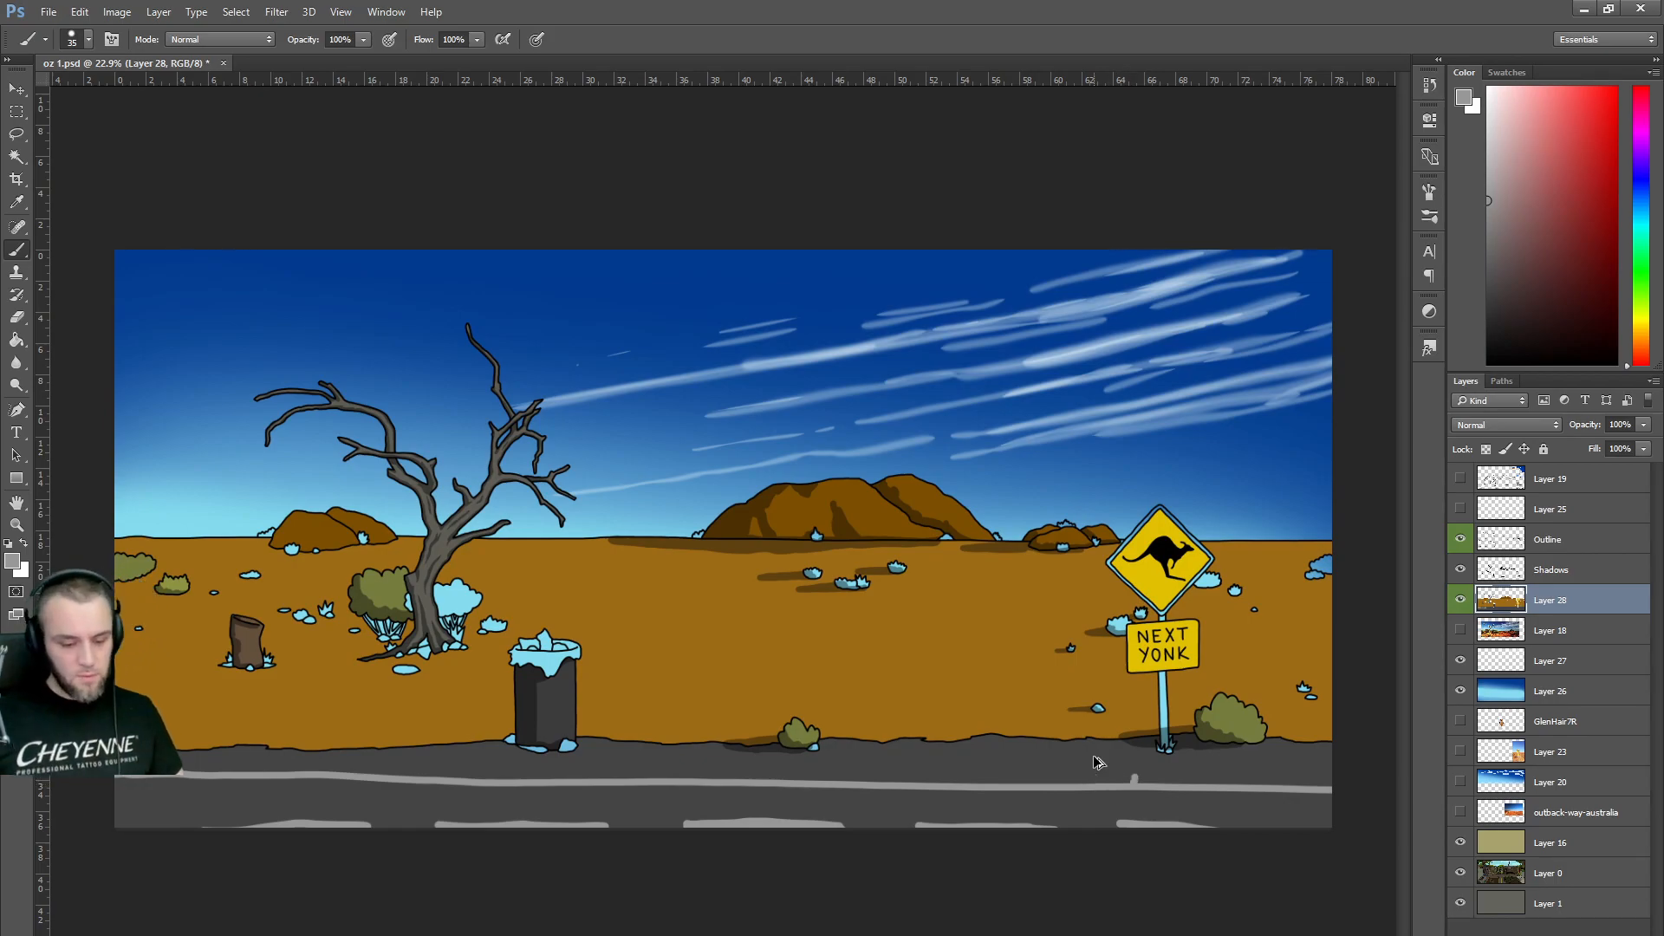
scroll(997, 605, down, 1)
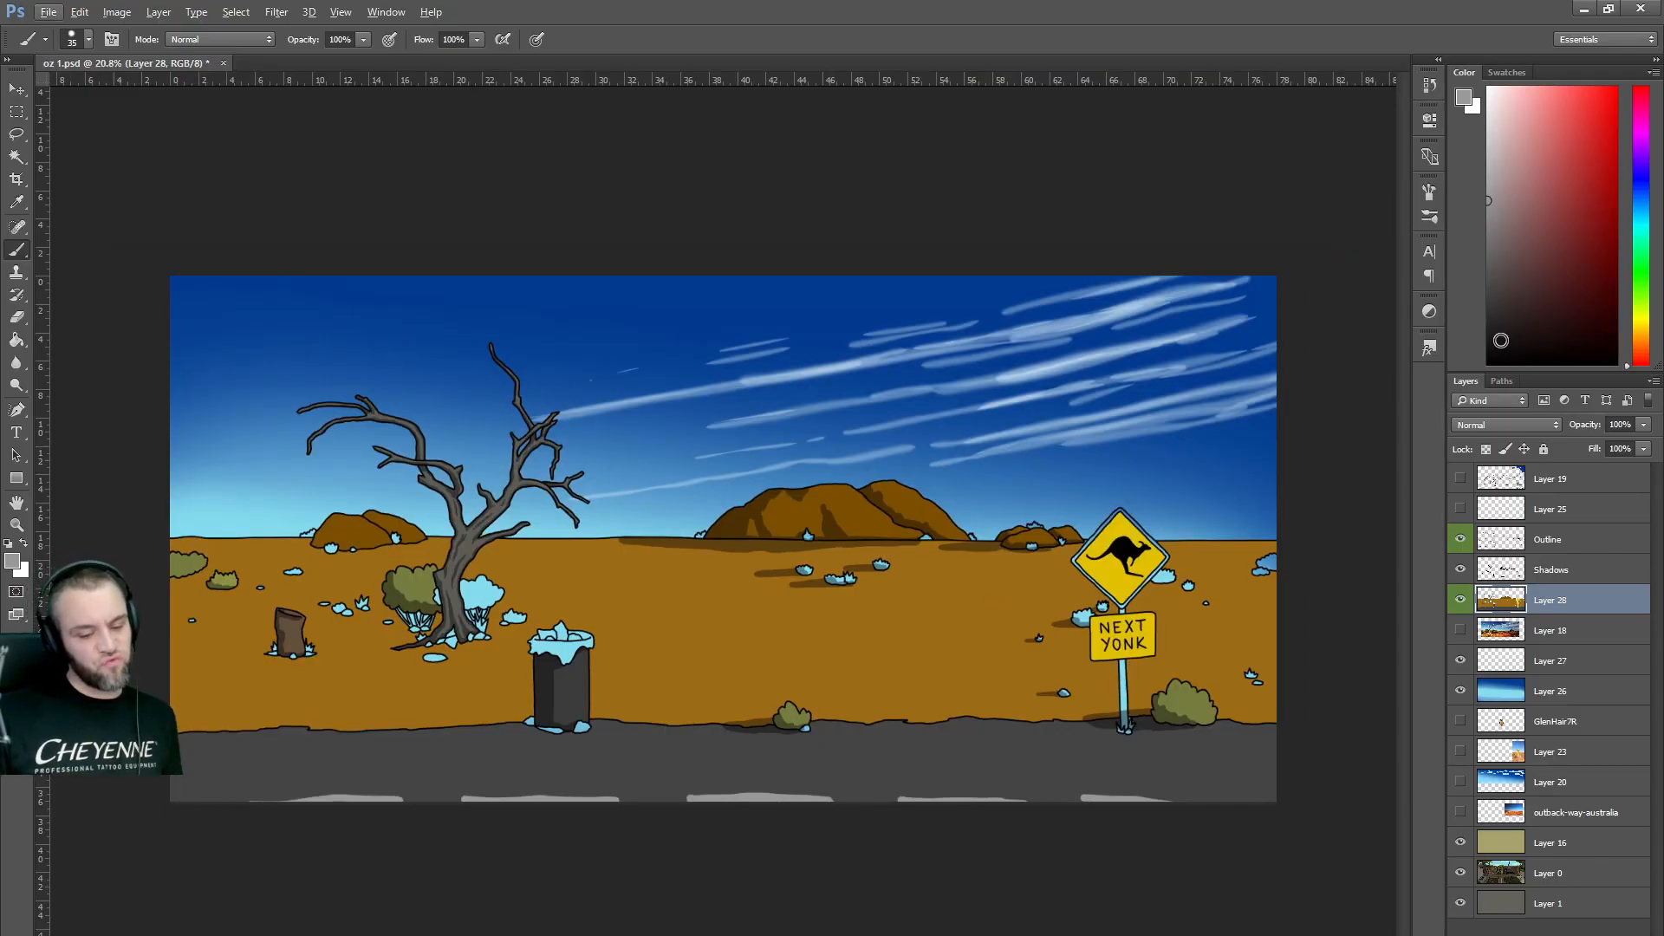
Hide Layer 27's white cloud streaks so only the plain blue gradient sky shows.
click(1460, 691)
click(1460, 691)
click(1460, 690)
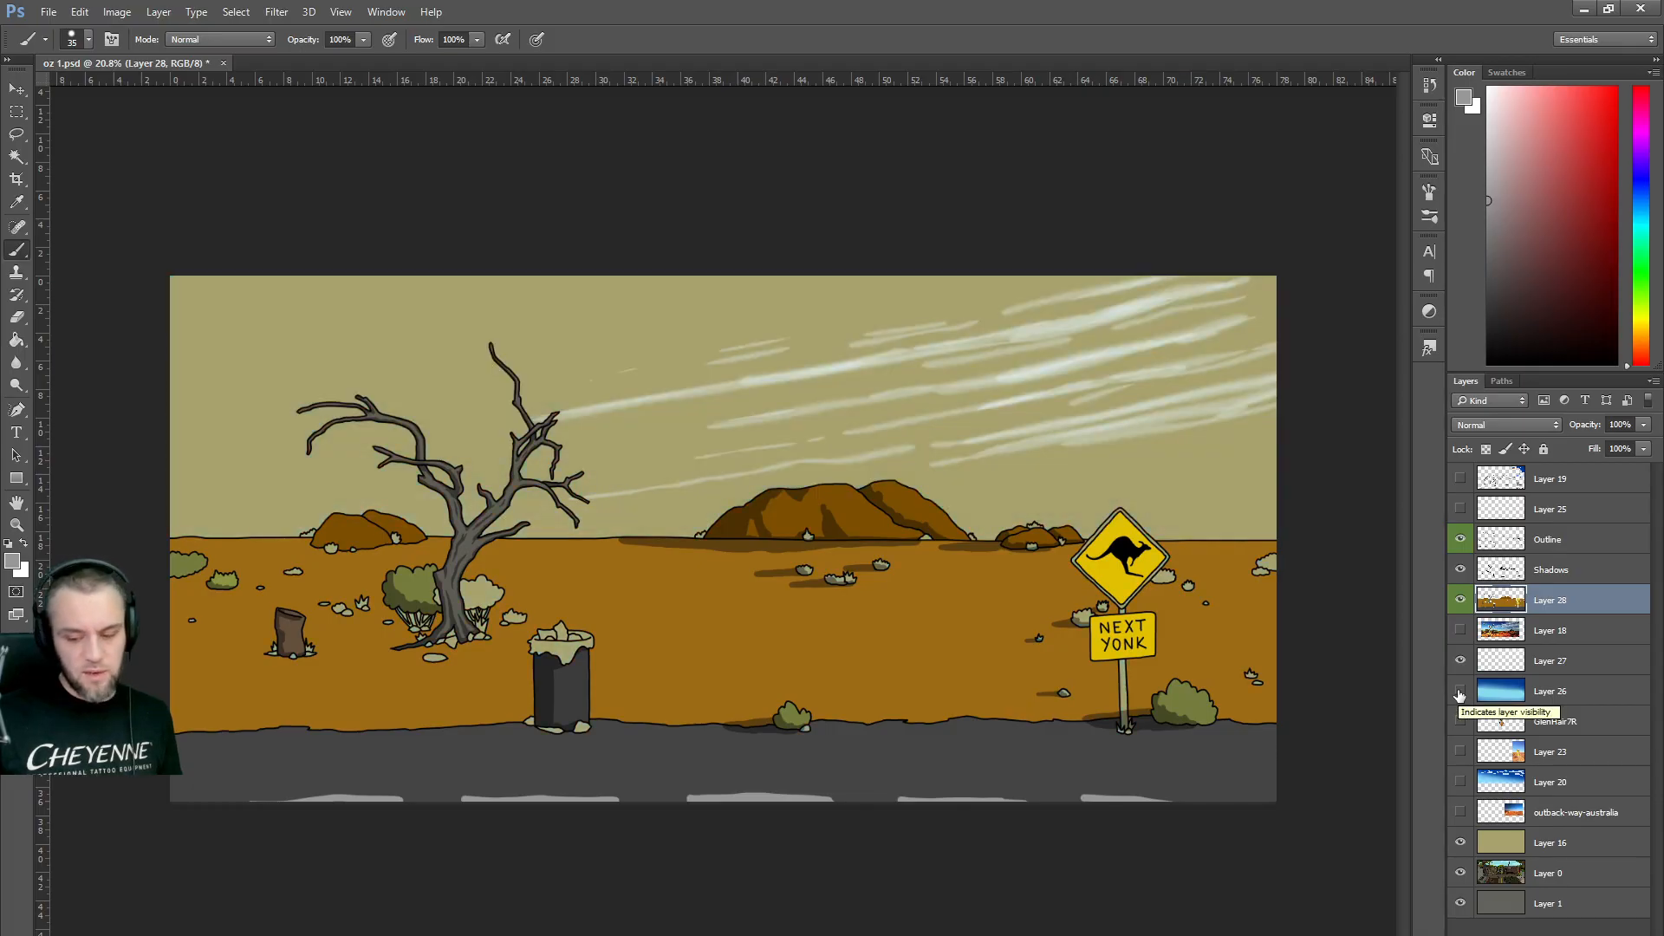
click(1460, 661)
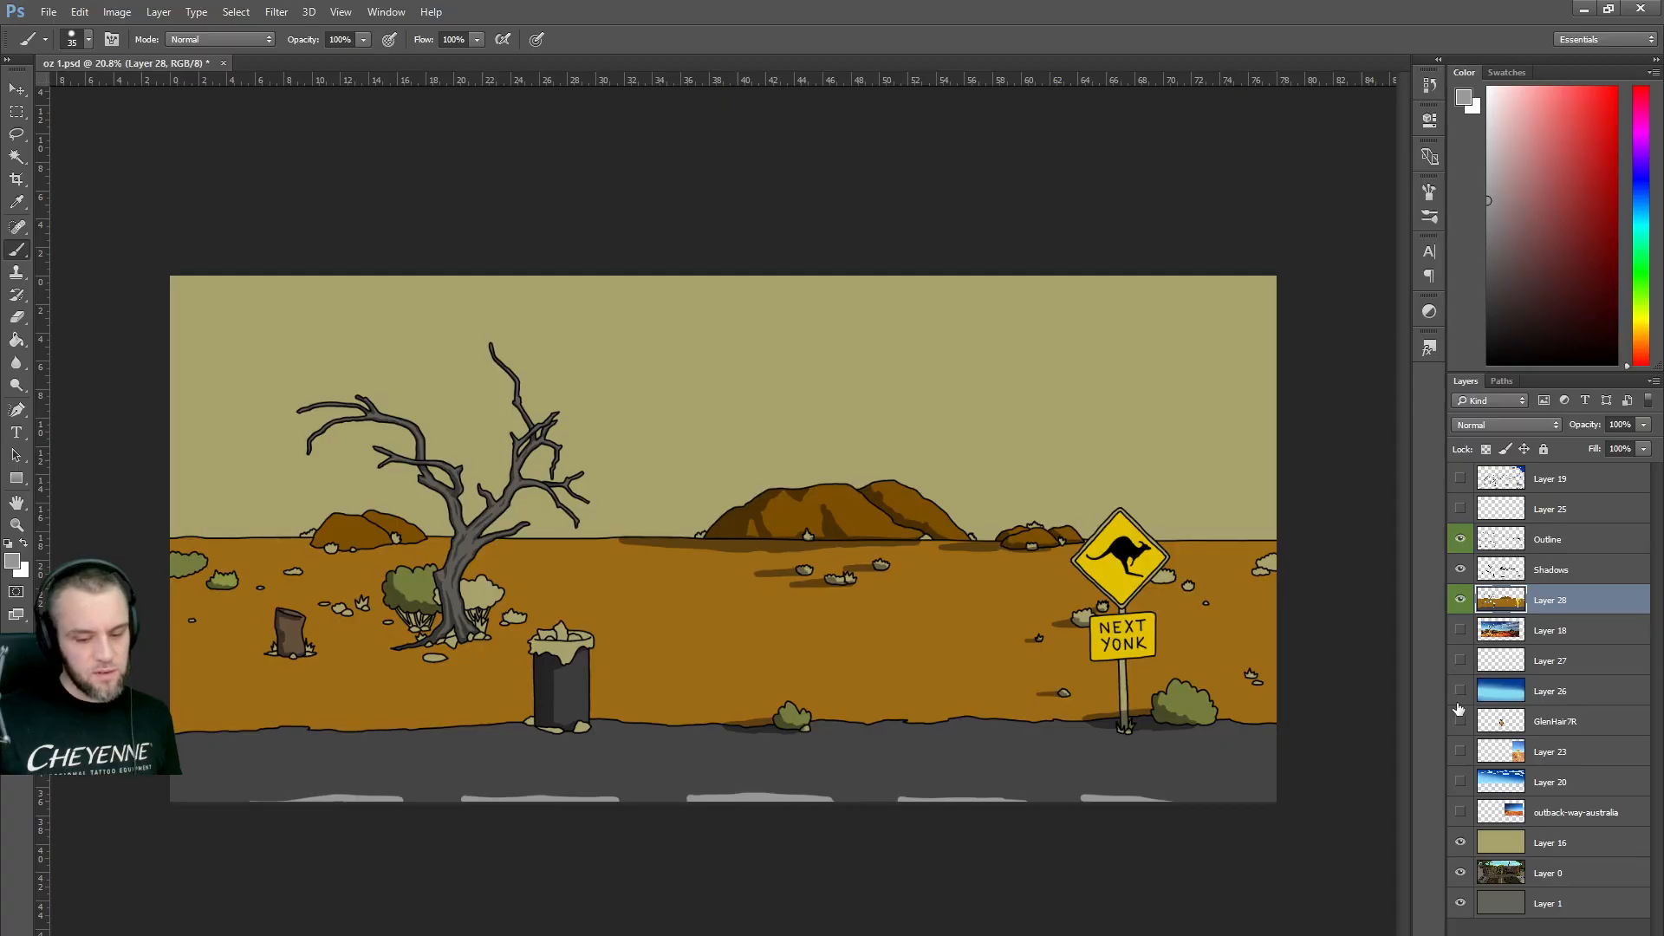
click(1460, 690)
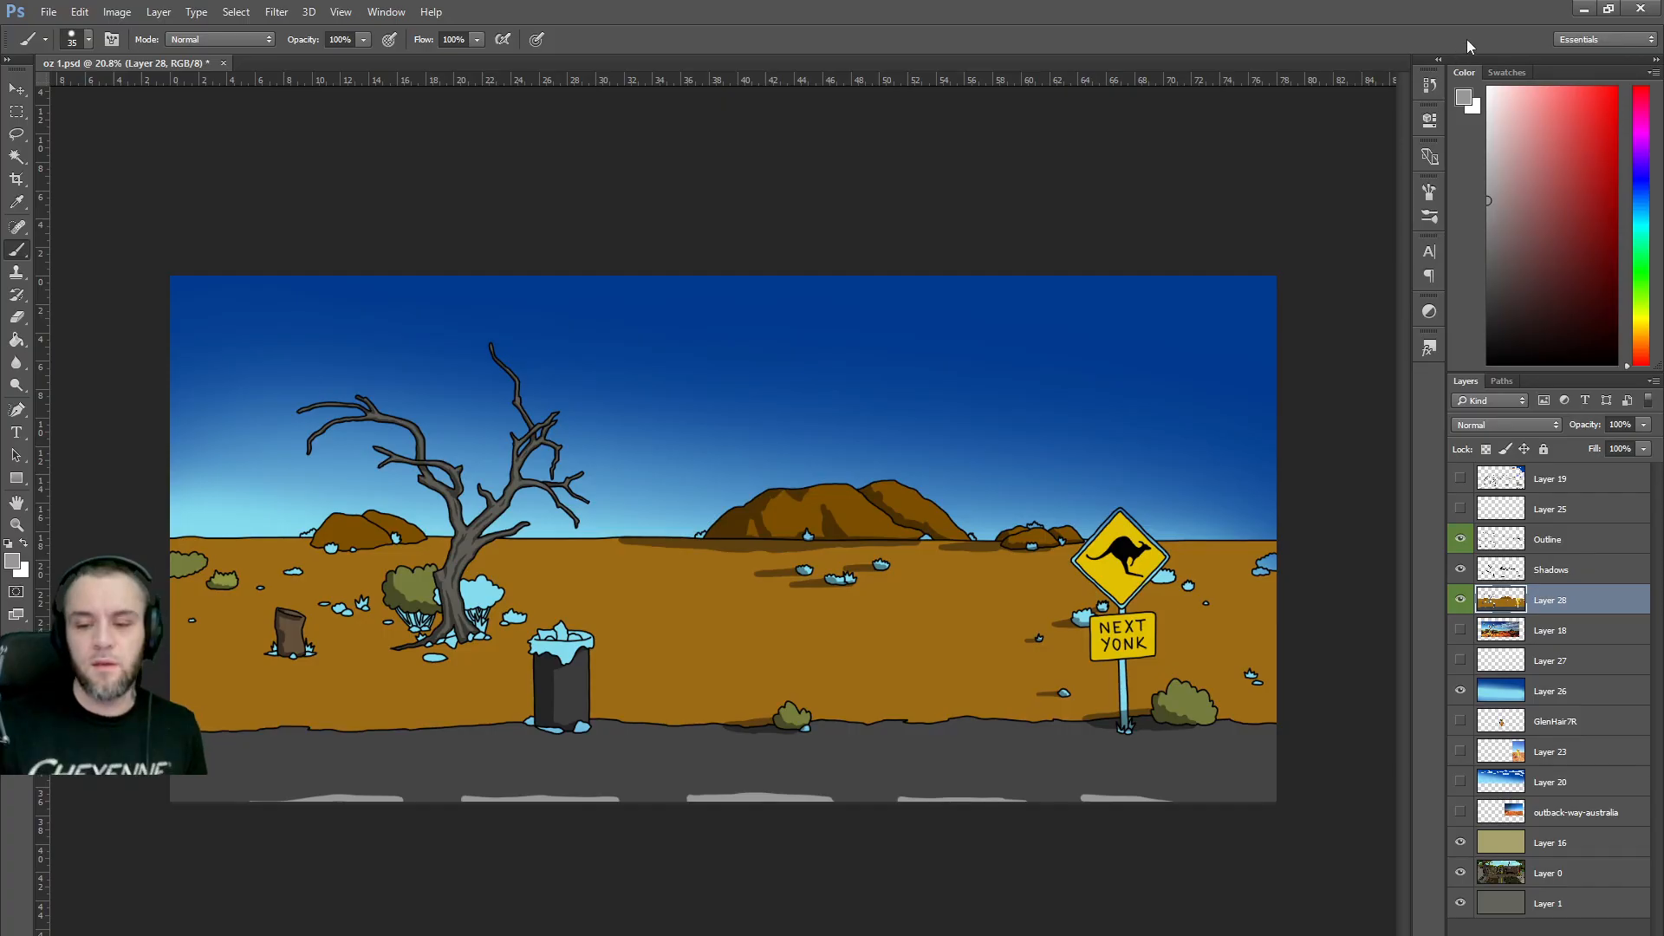
click(50, 12)
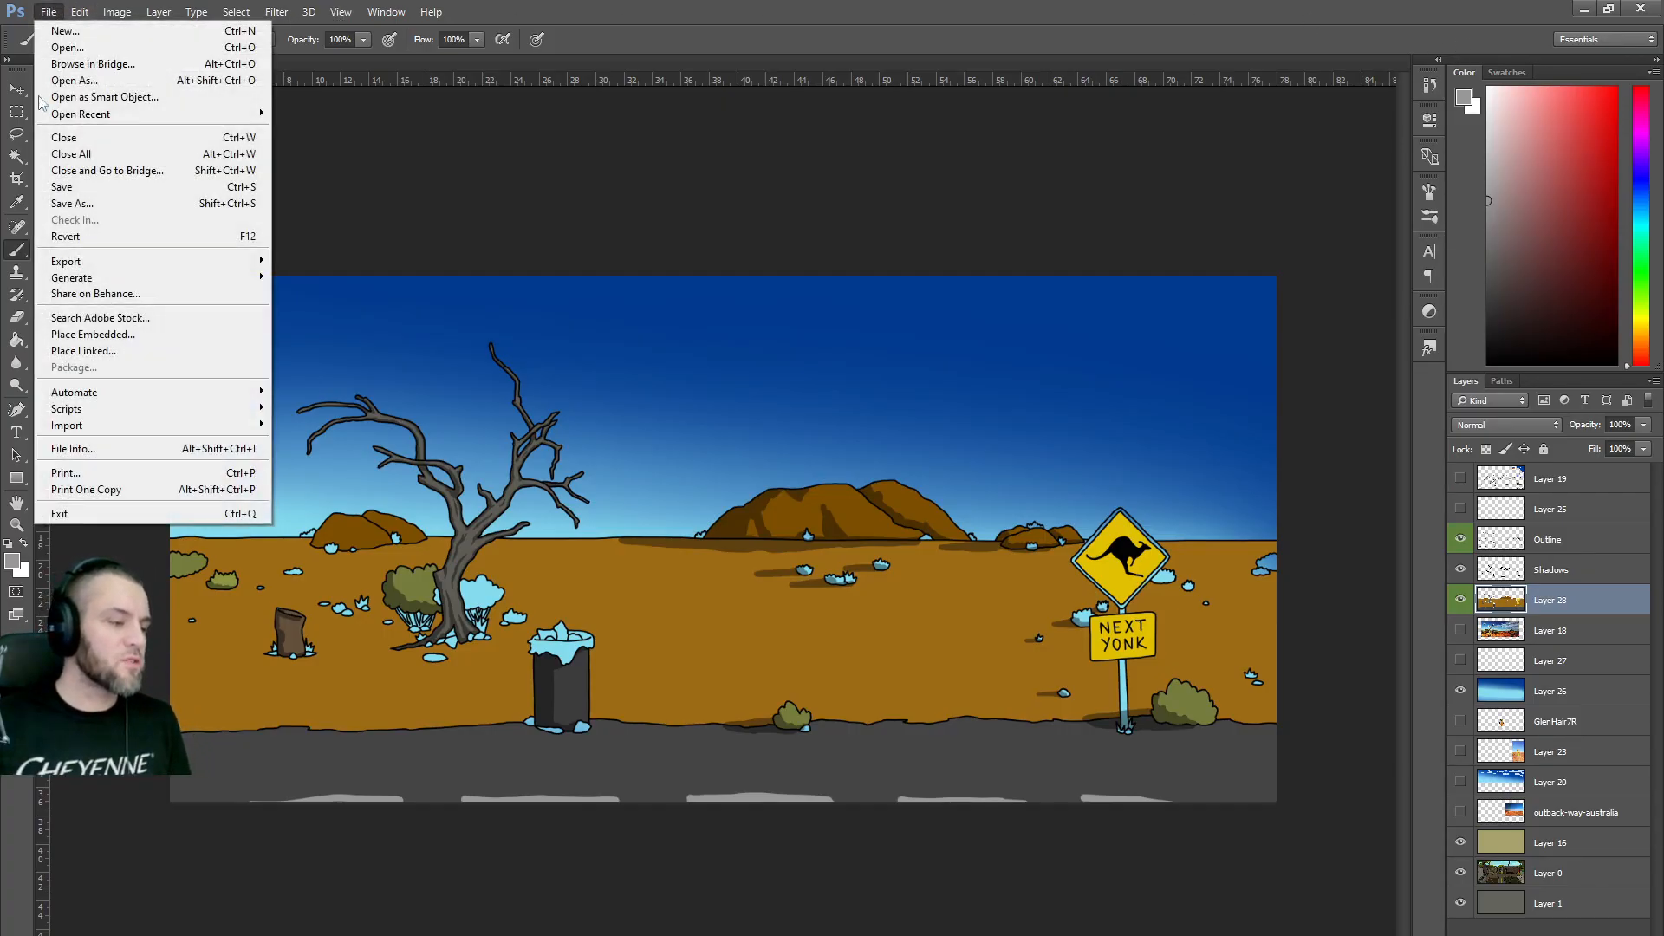
click(63, 206)
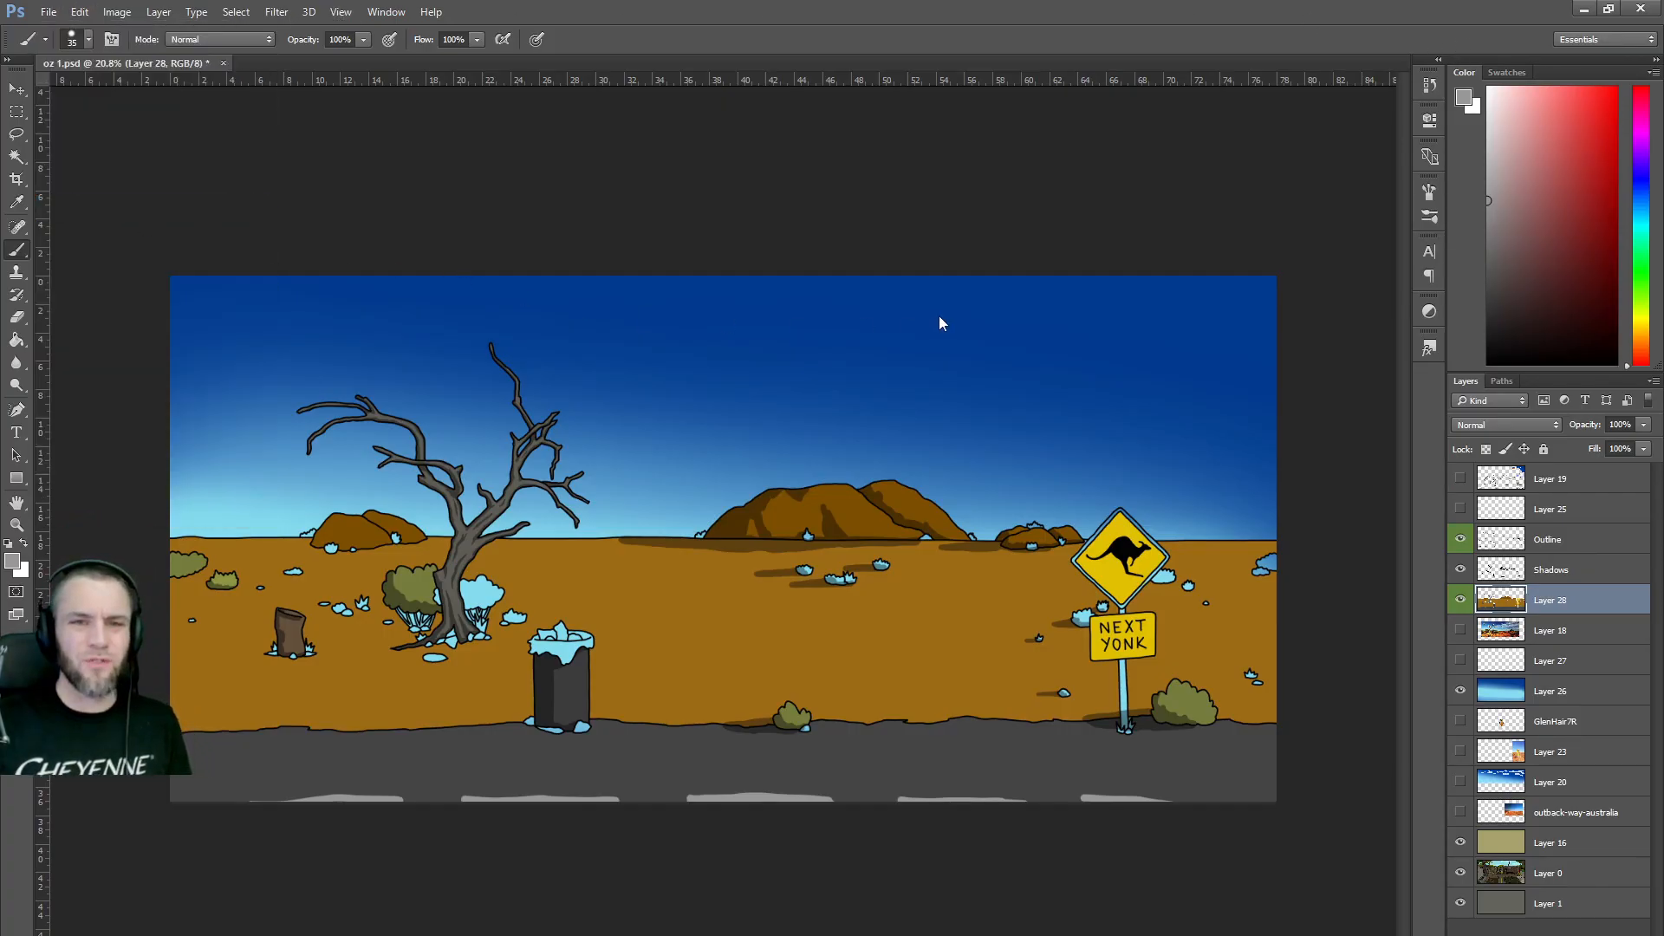